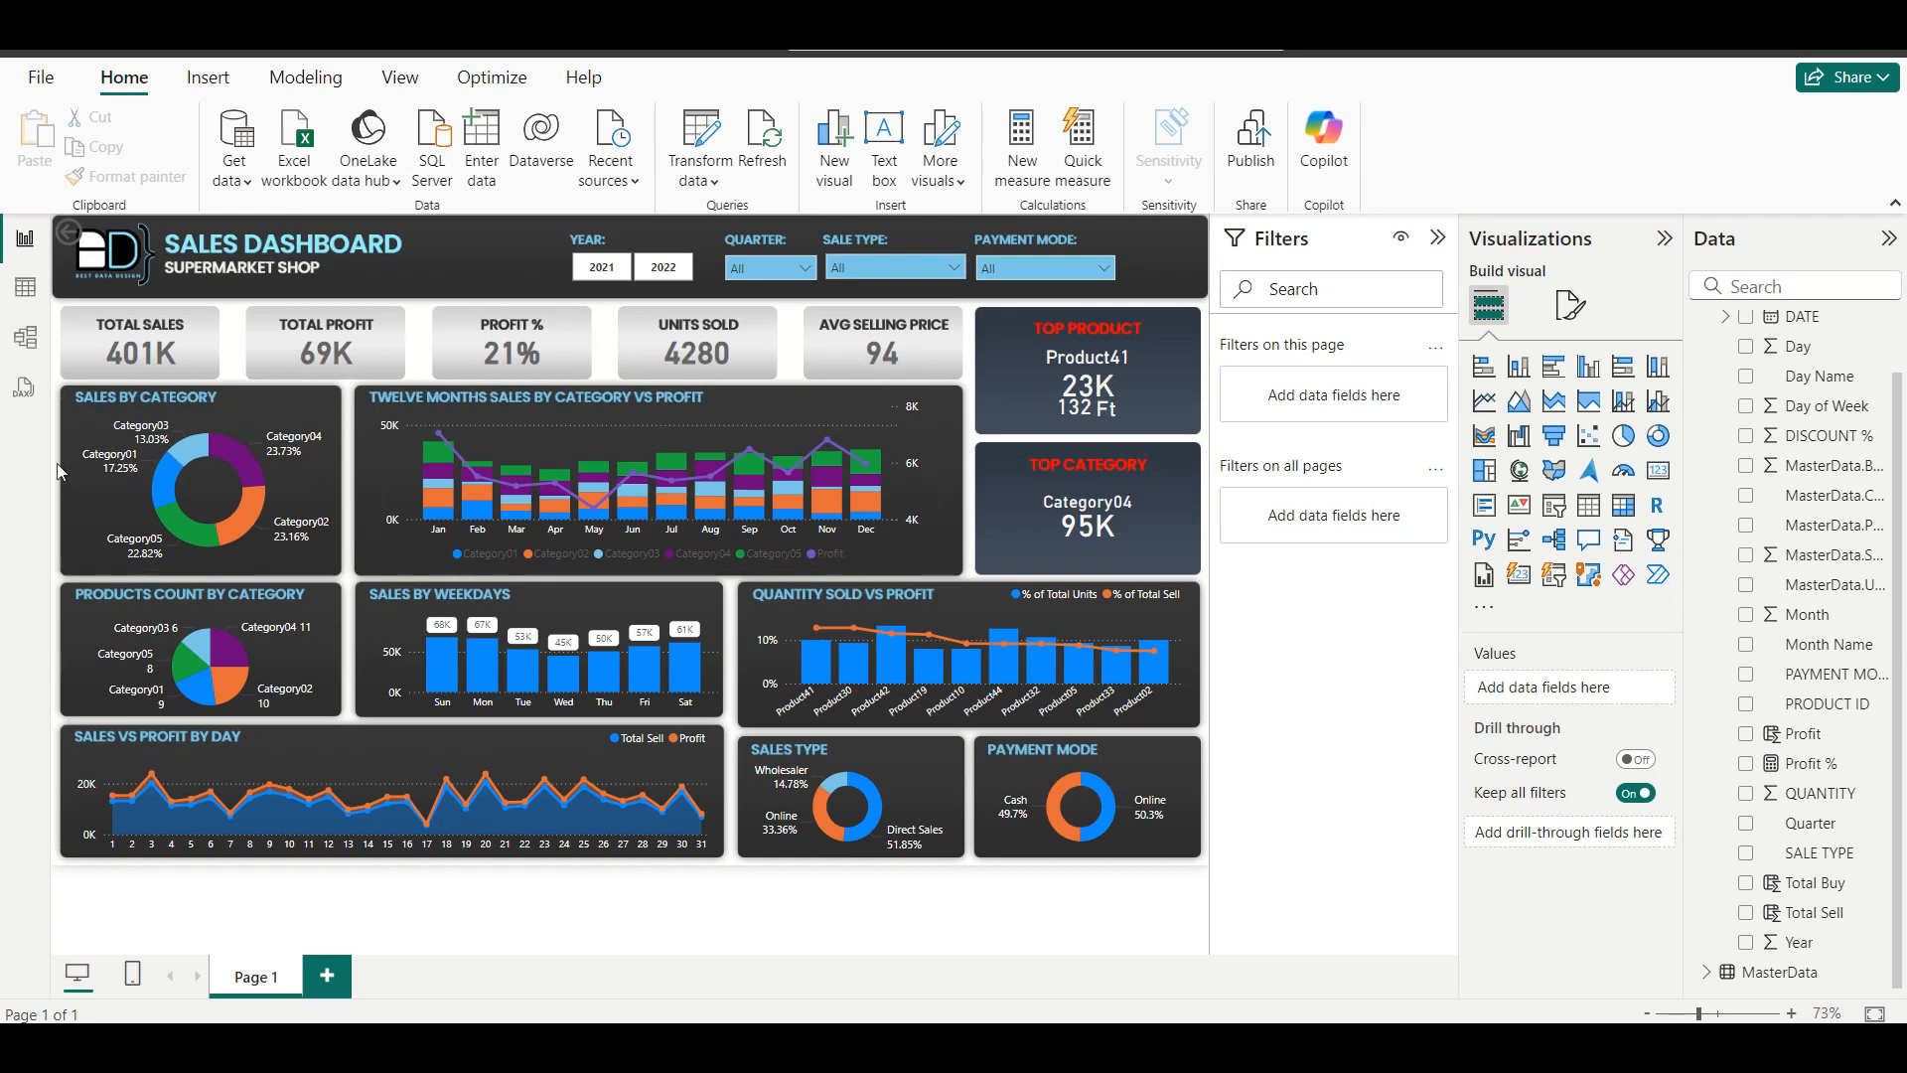
# Test the finished sales dashboard's interactivity by cross-filtering on Category04 and filtering the sale type to Direct Sales, clearing each filter again.
pyautogui.click(235, 461)
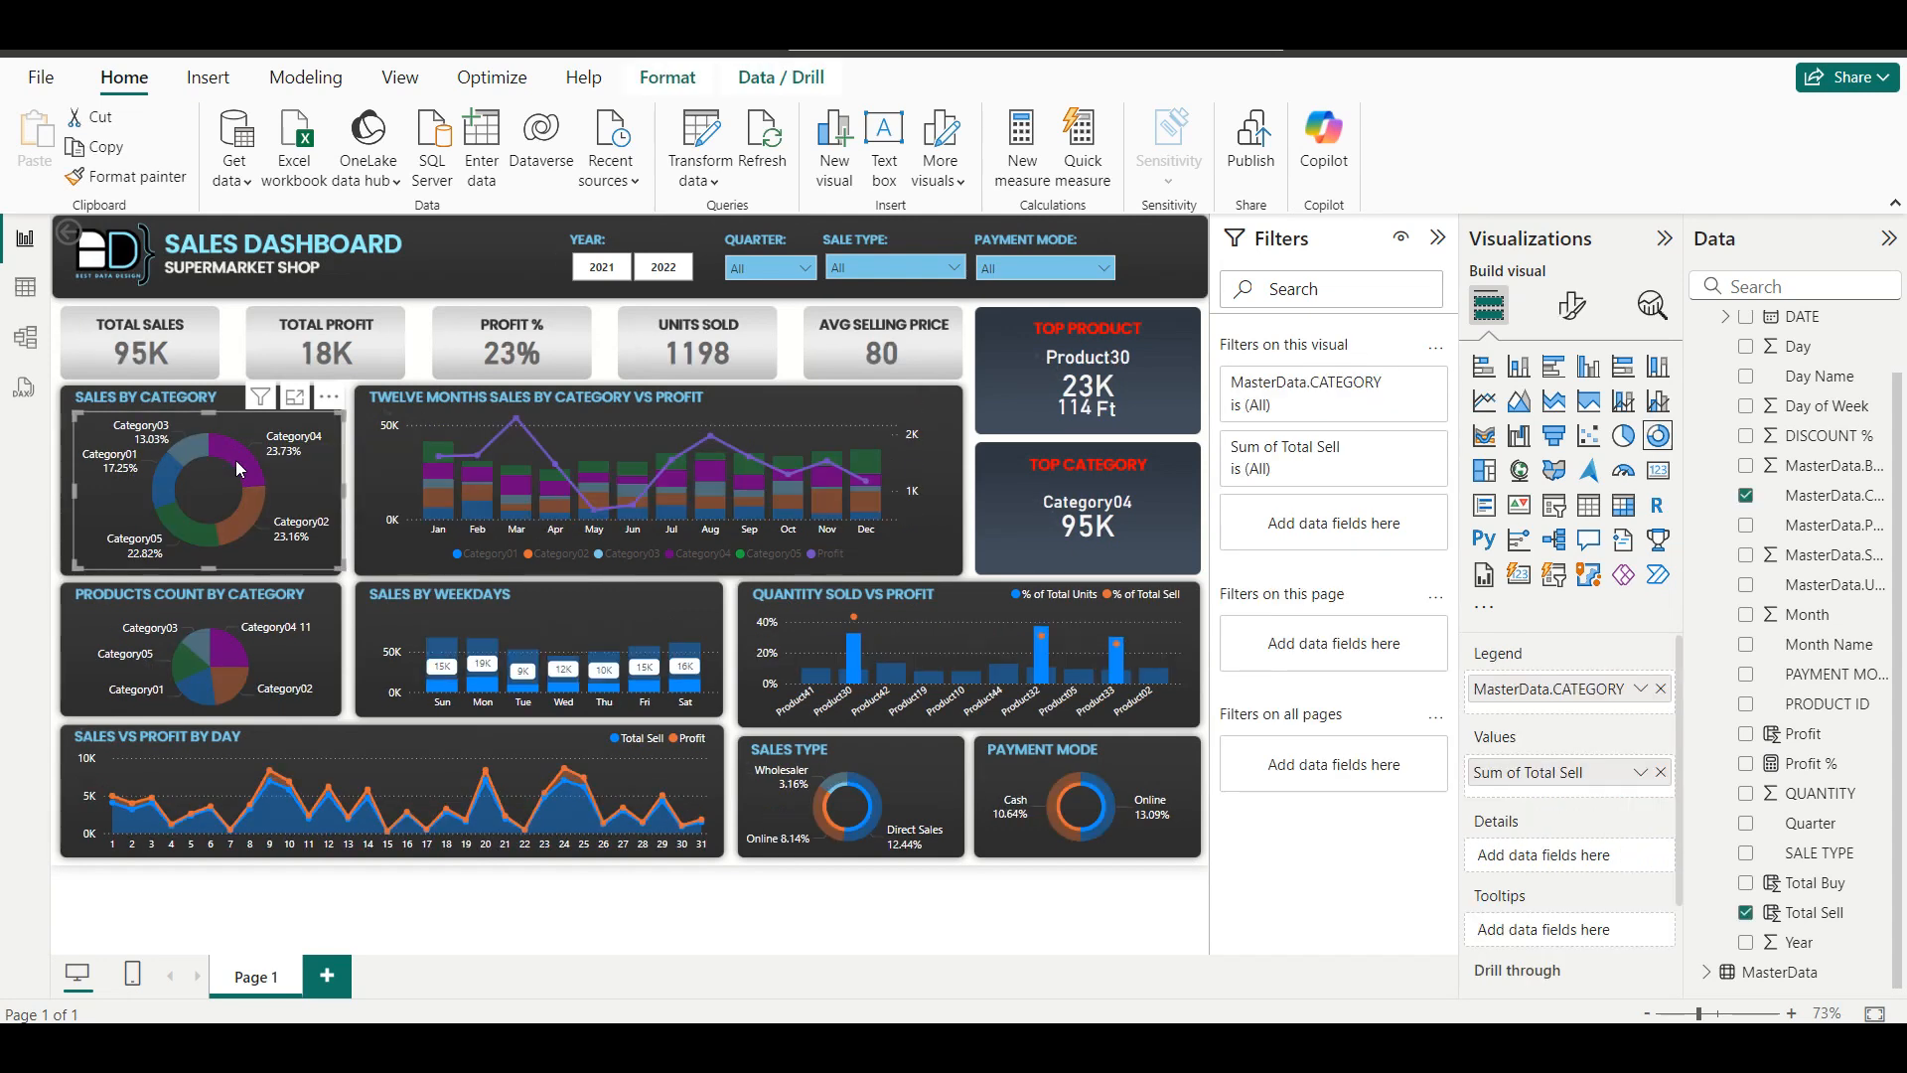
pyautogui.click(236, 461)
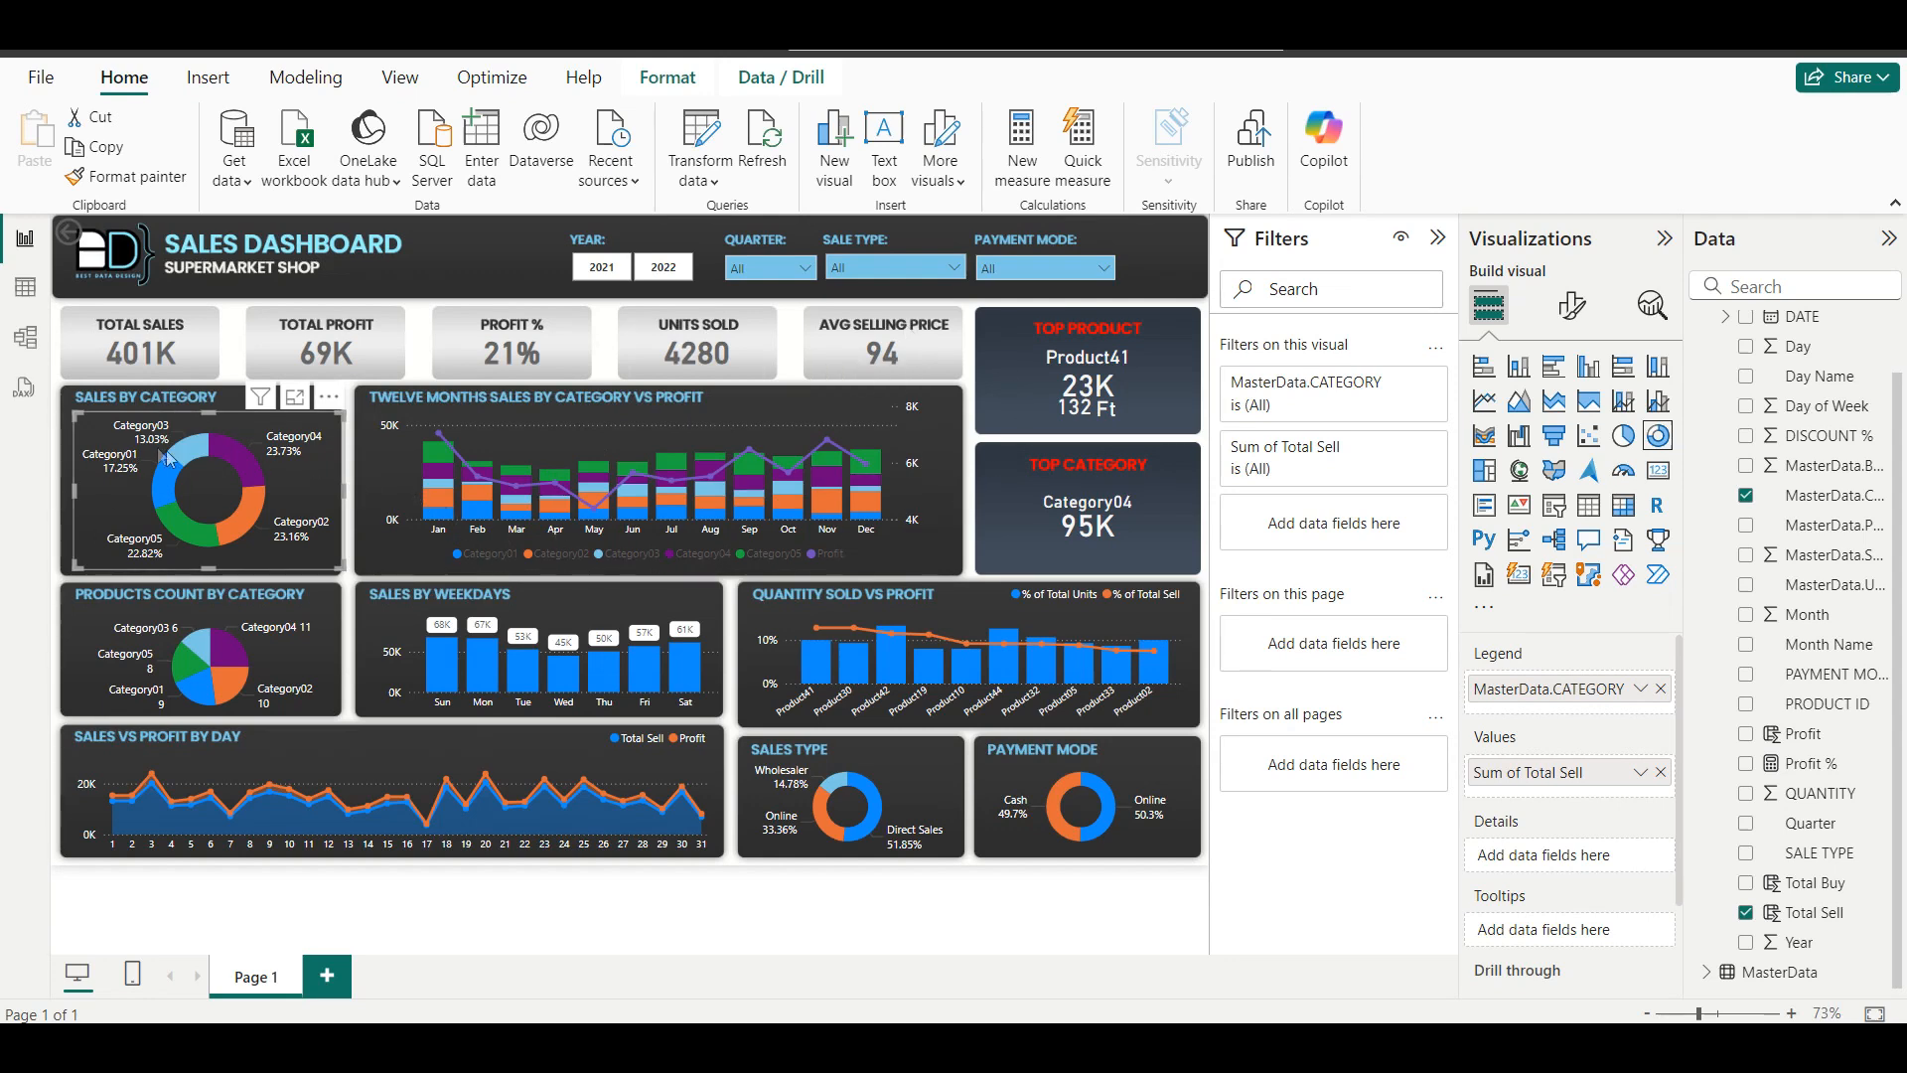
pyautogui.moveTo(499, 494)
pyautogui.click(881, 269)
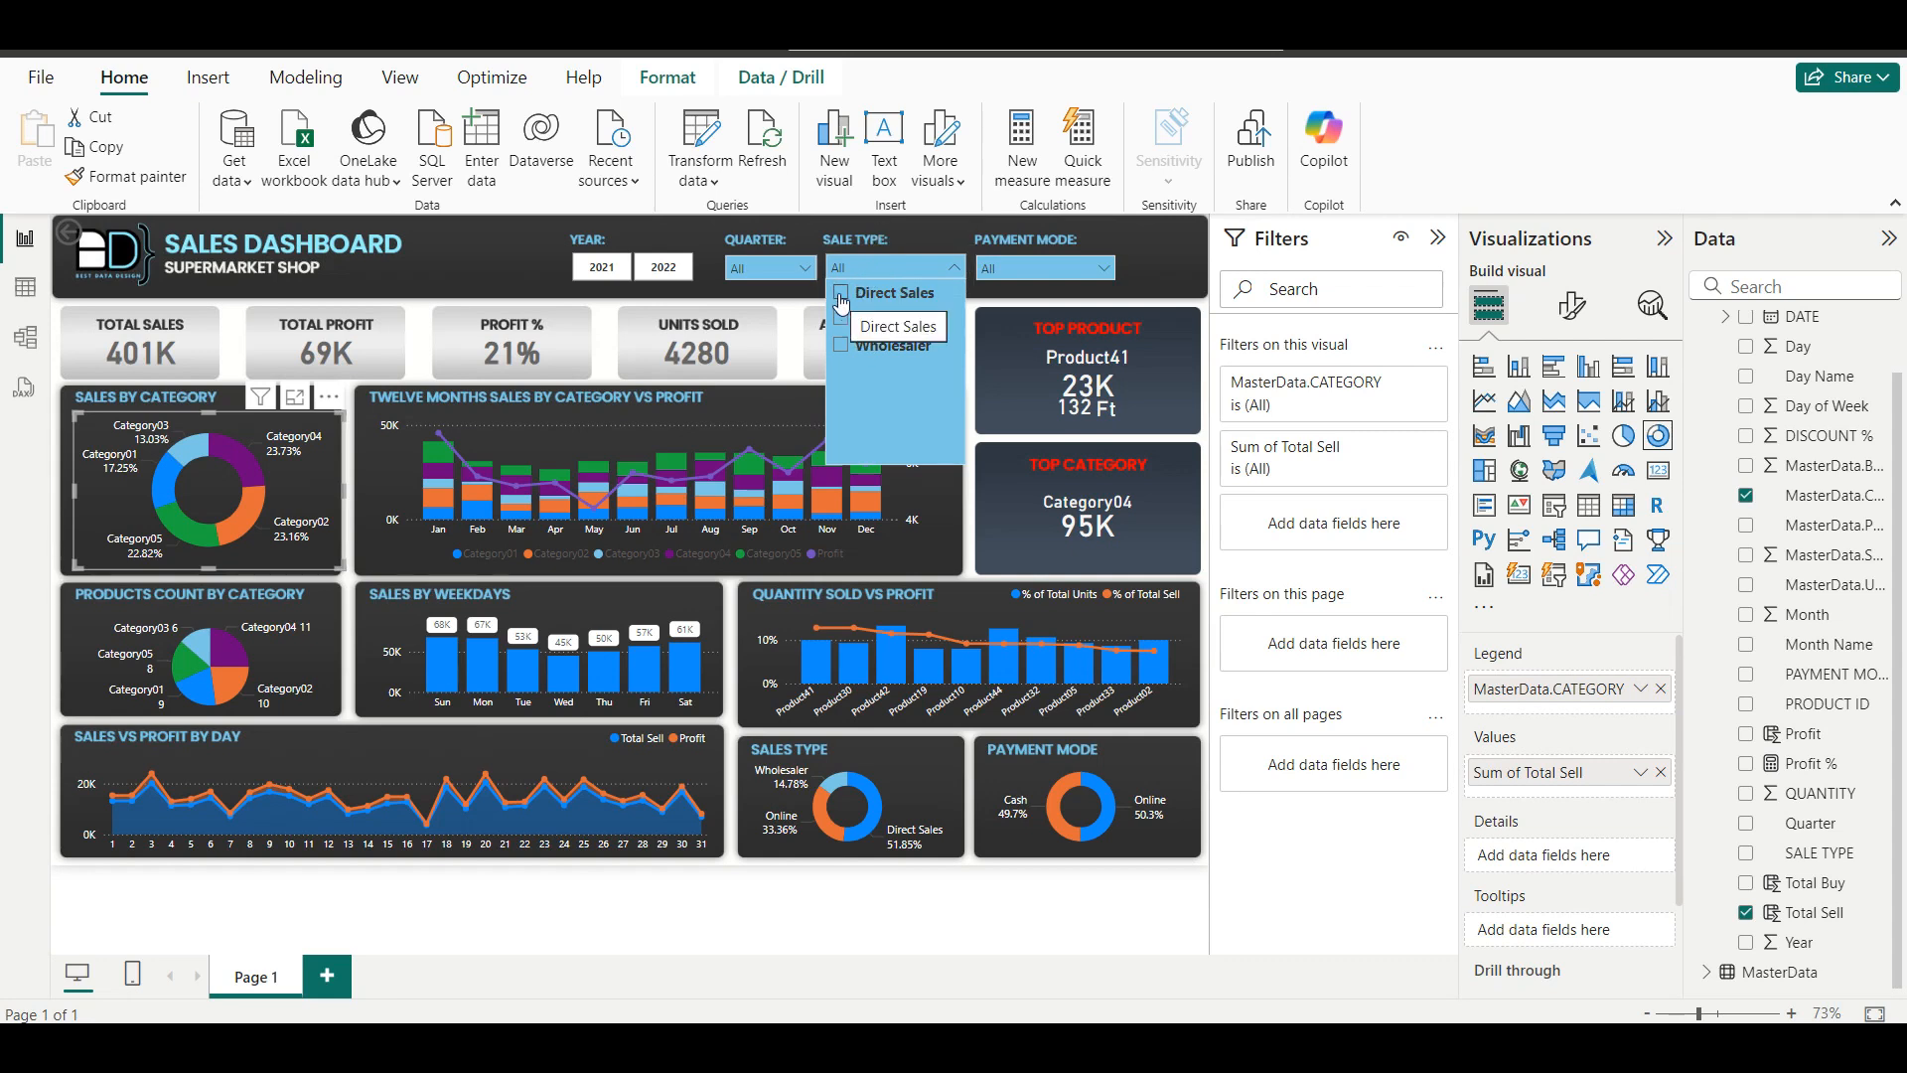
pyautogui.click(841, 294)
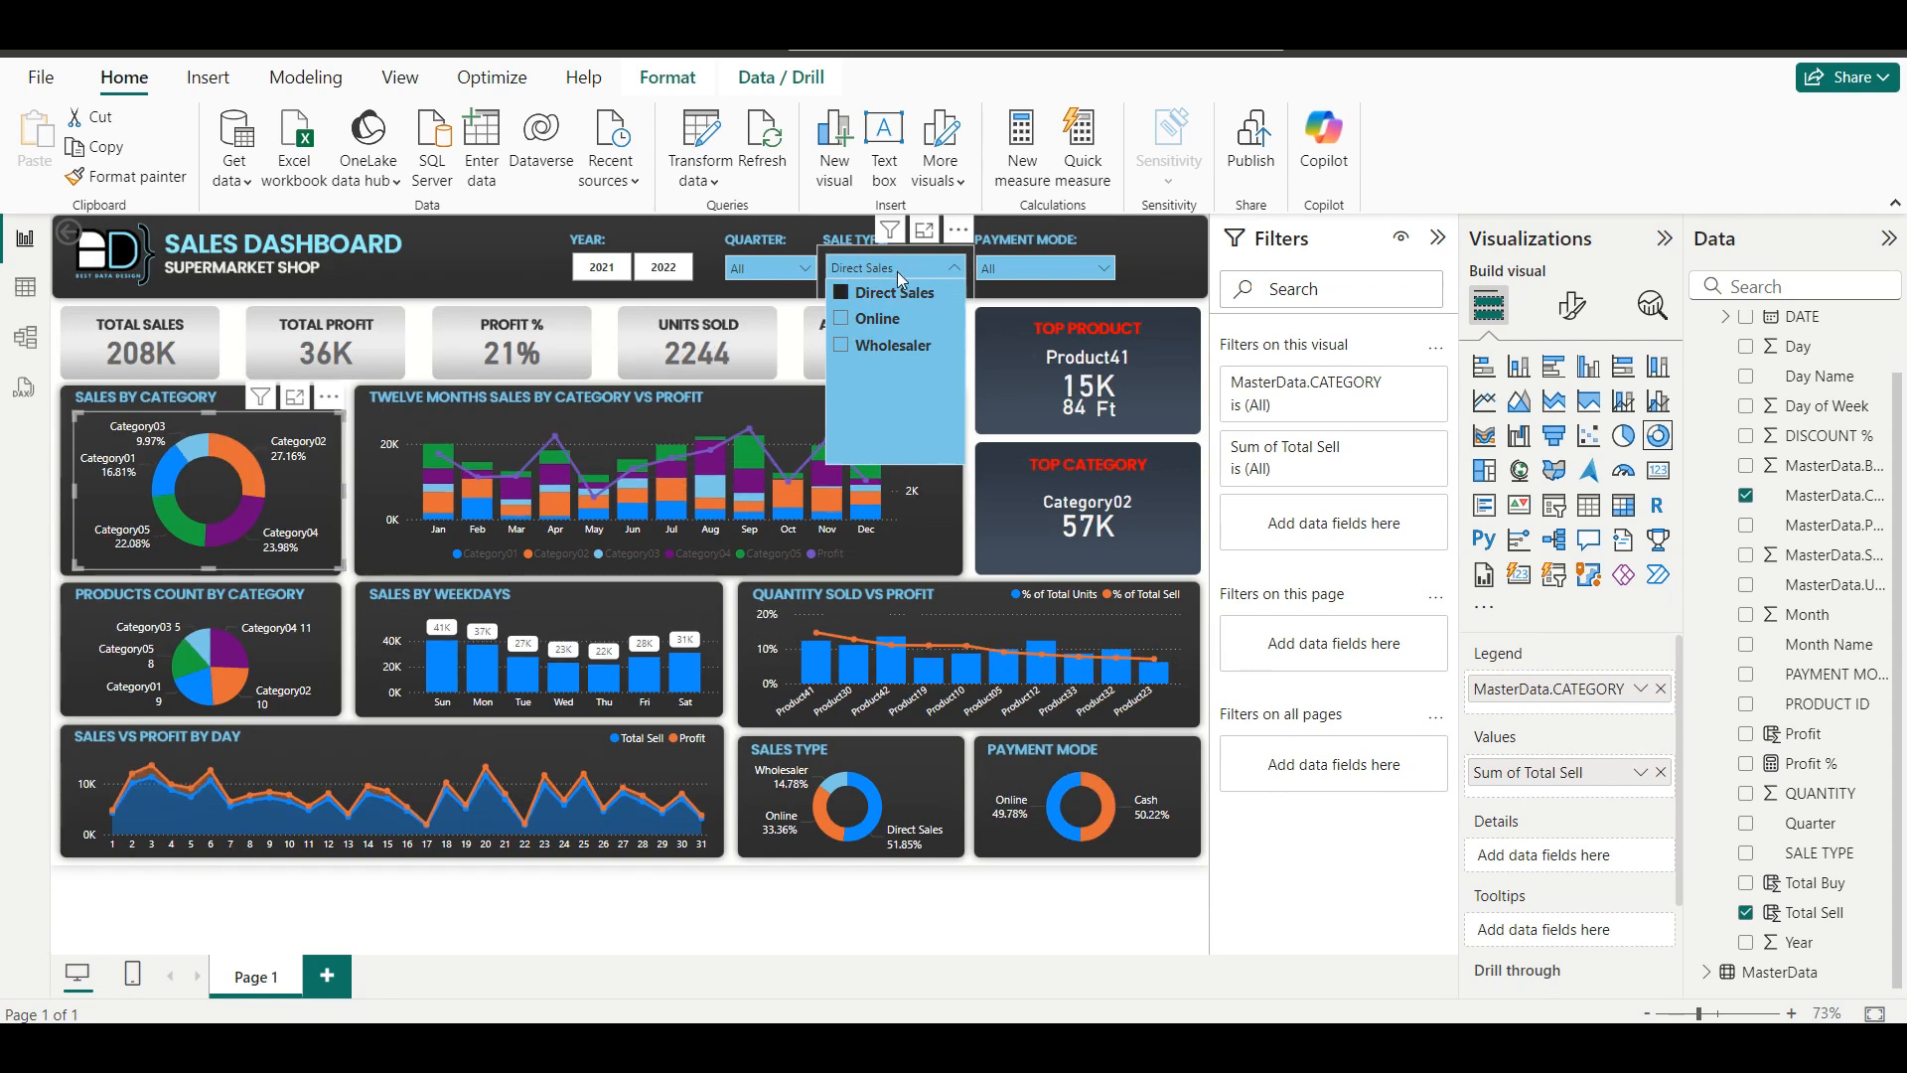
pyautogui.click(912, 293)
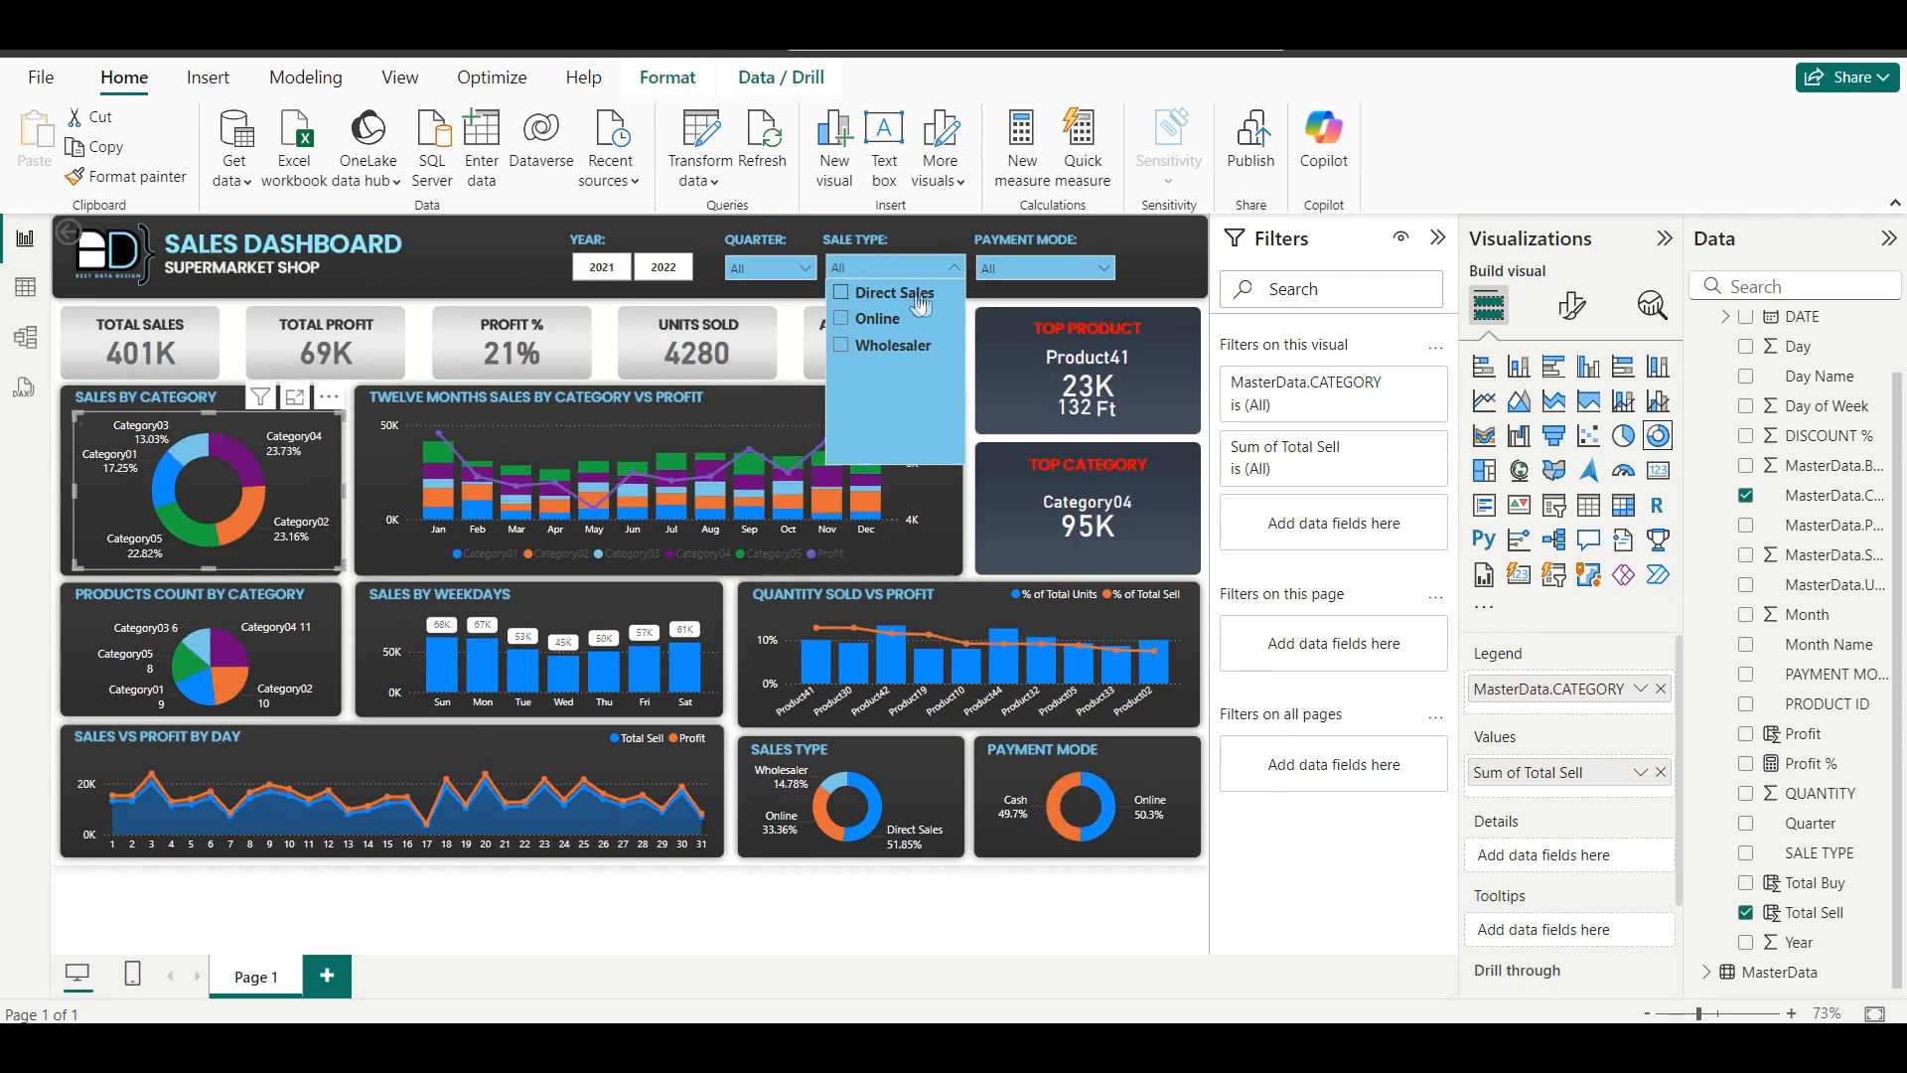
pyautogui.click(893, 271)
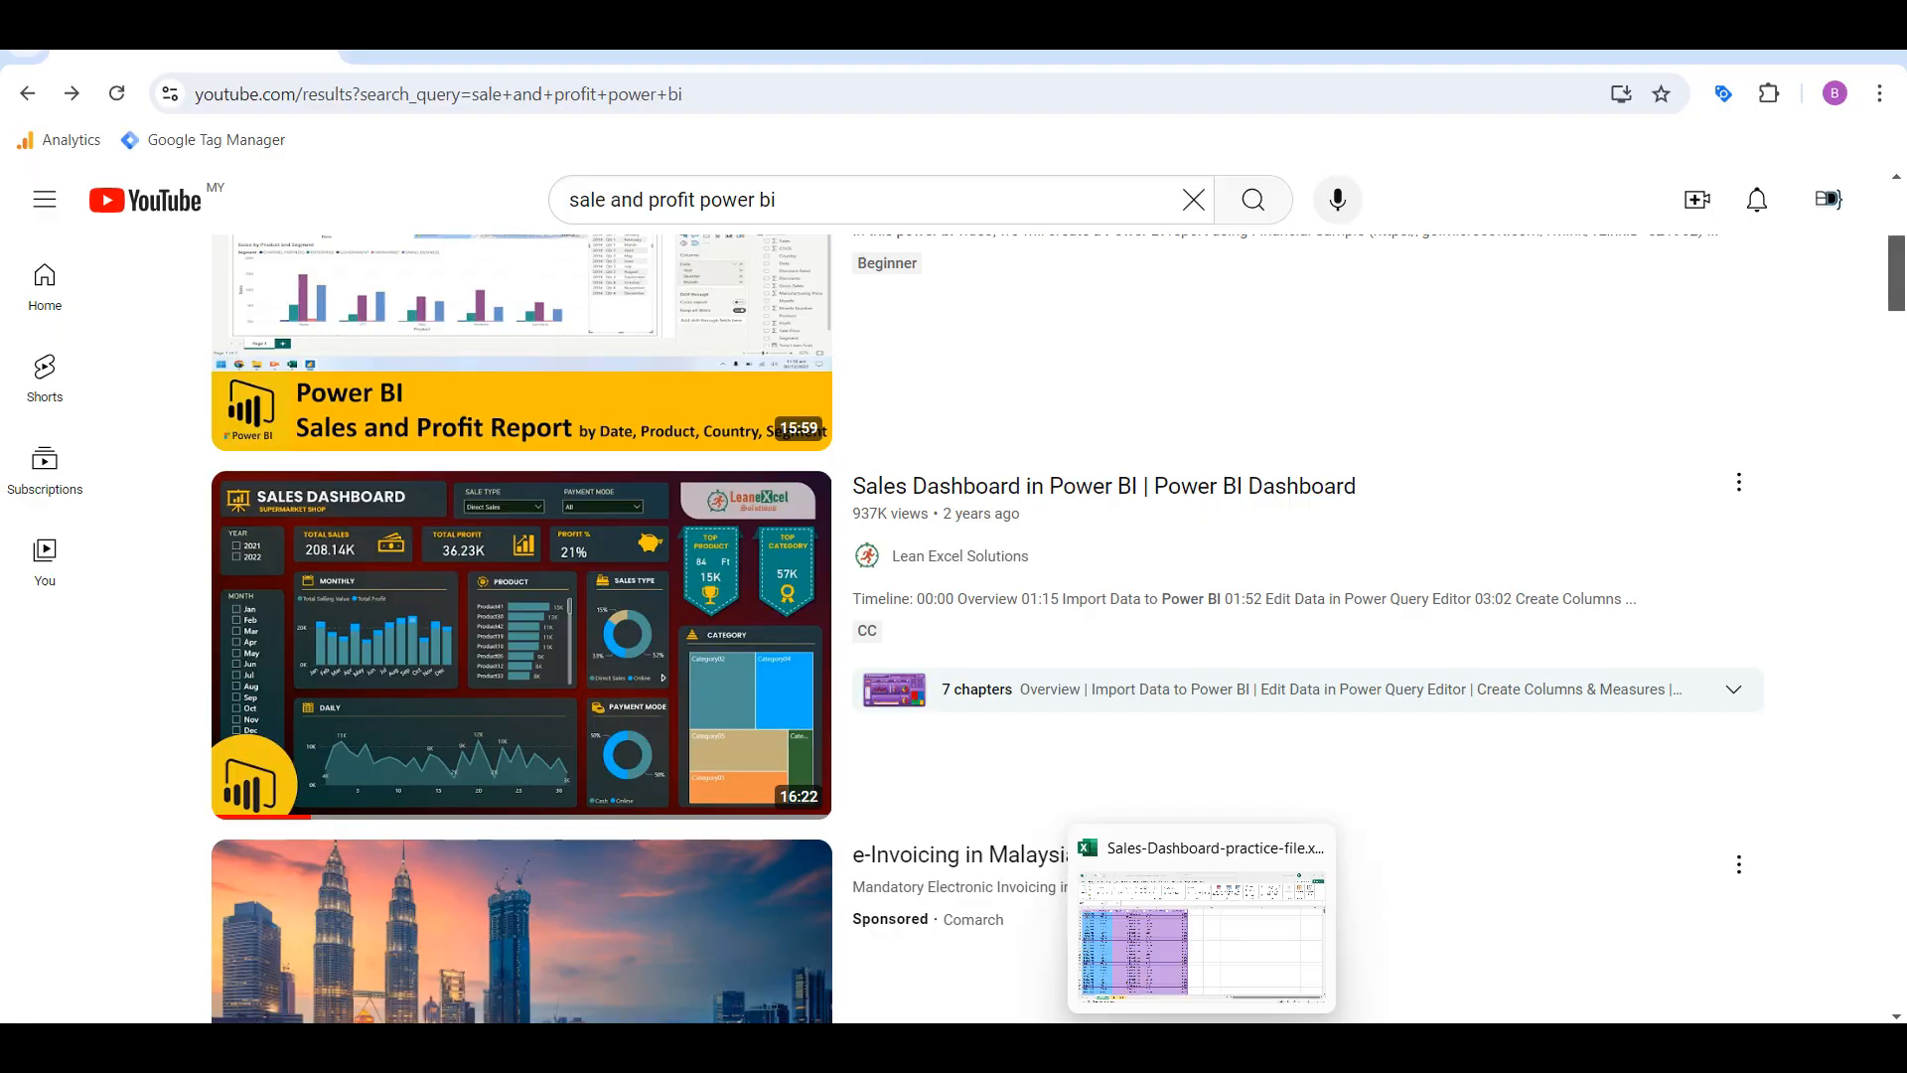
# Switch to Sales-Dashboard-practice-file.xlsx in Excel and review the tables and their names on the Input Data and Master Data sheets.
pyautogui.click(1204, 1048)
pyautogui.click(1093, 555)
pyautogui.click(1005, 445)
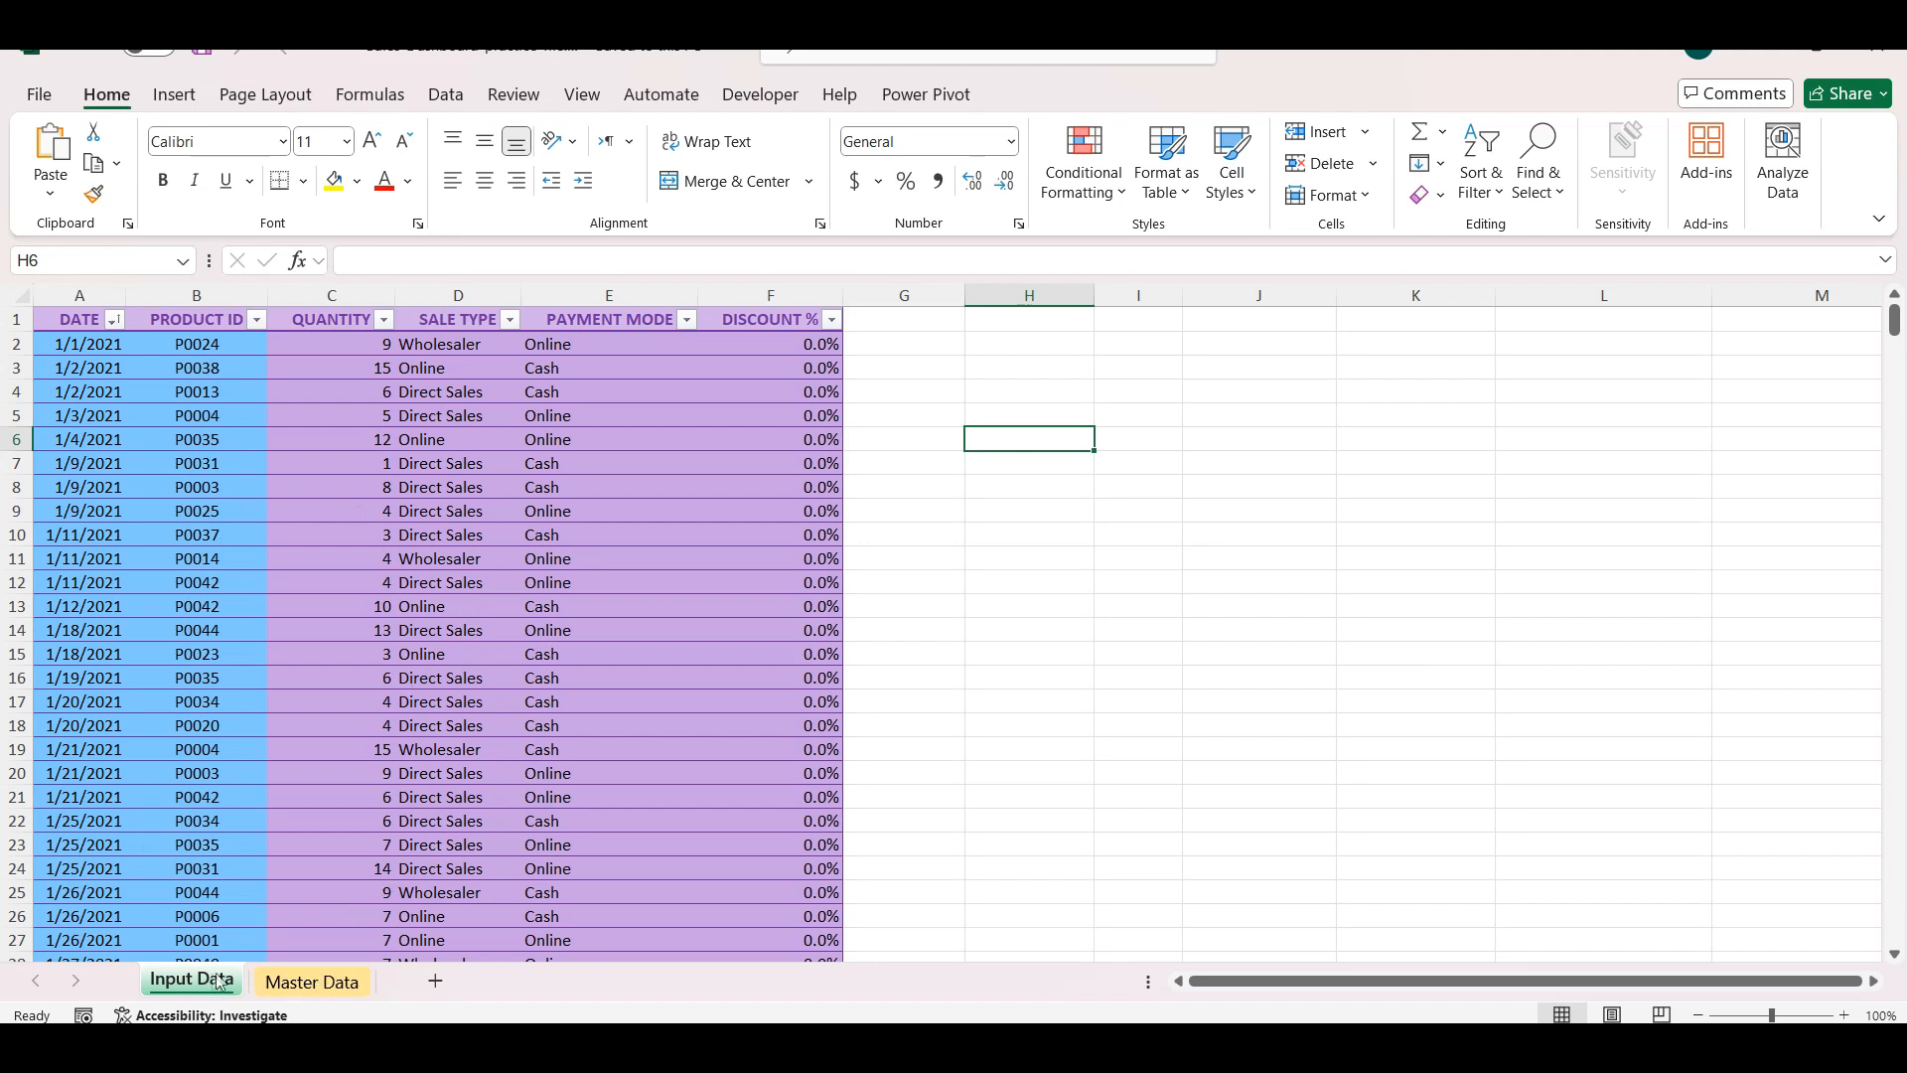
pyautogui.click(82, 330)
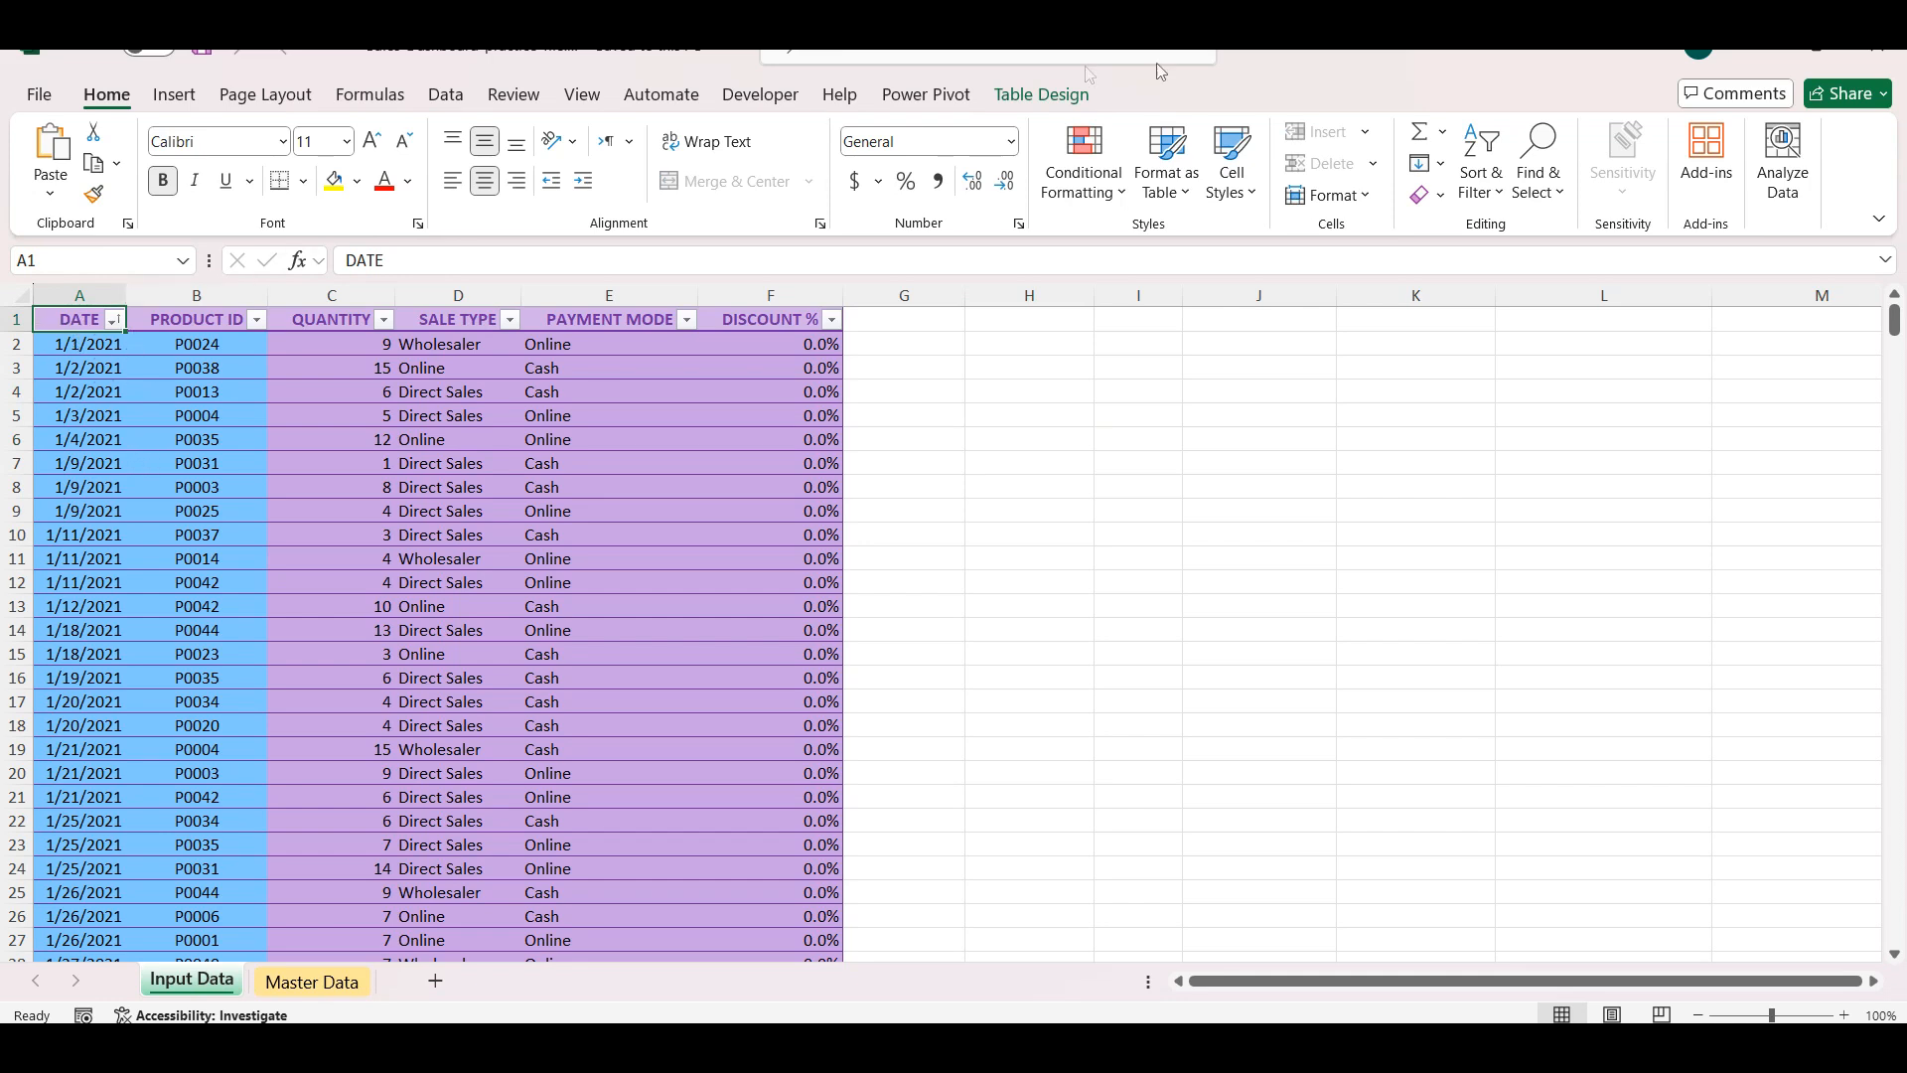
pyautogui.click(1038, 100)
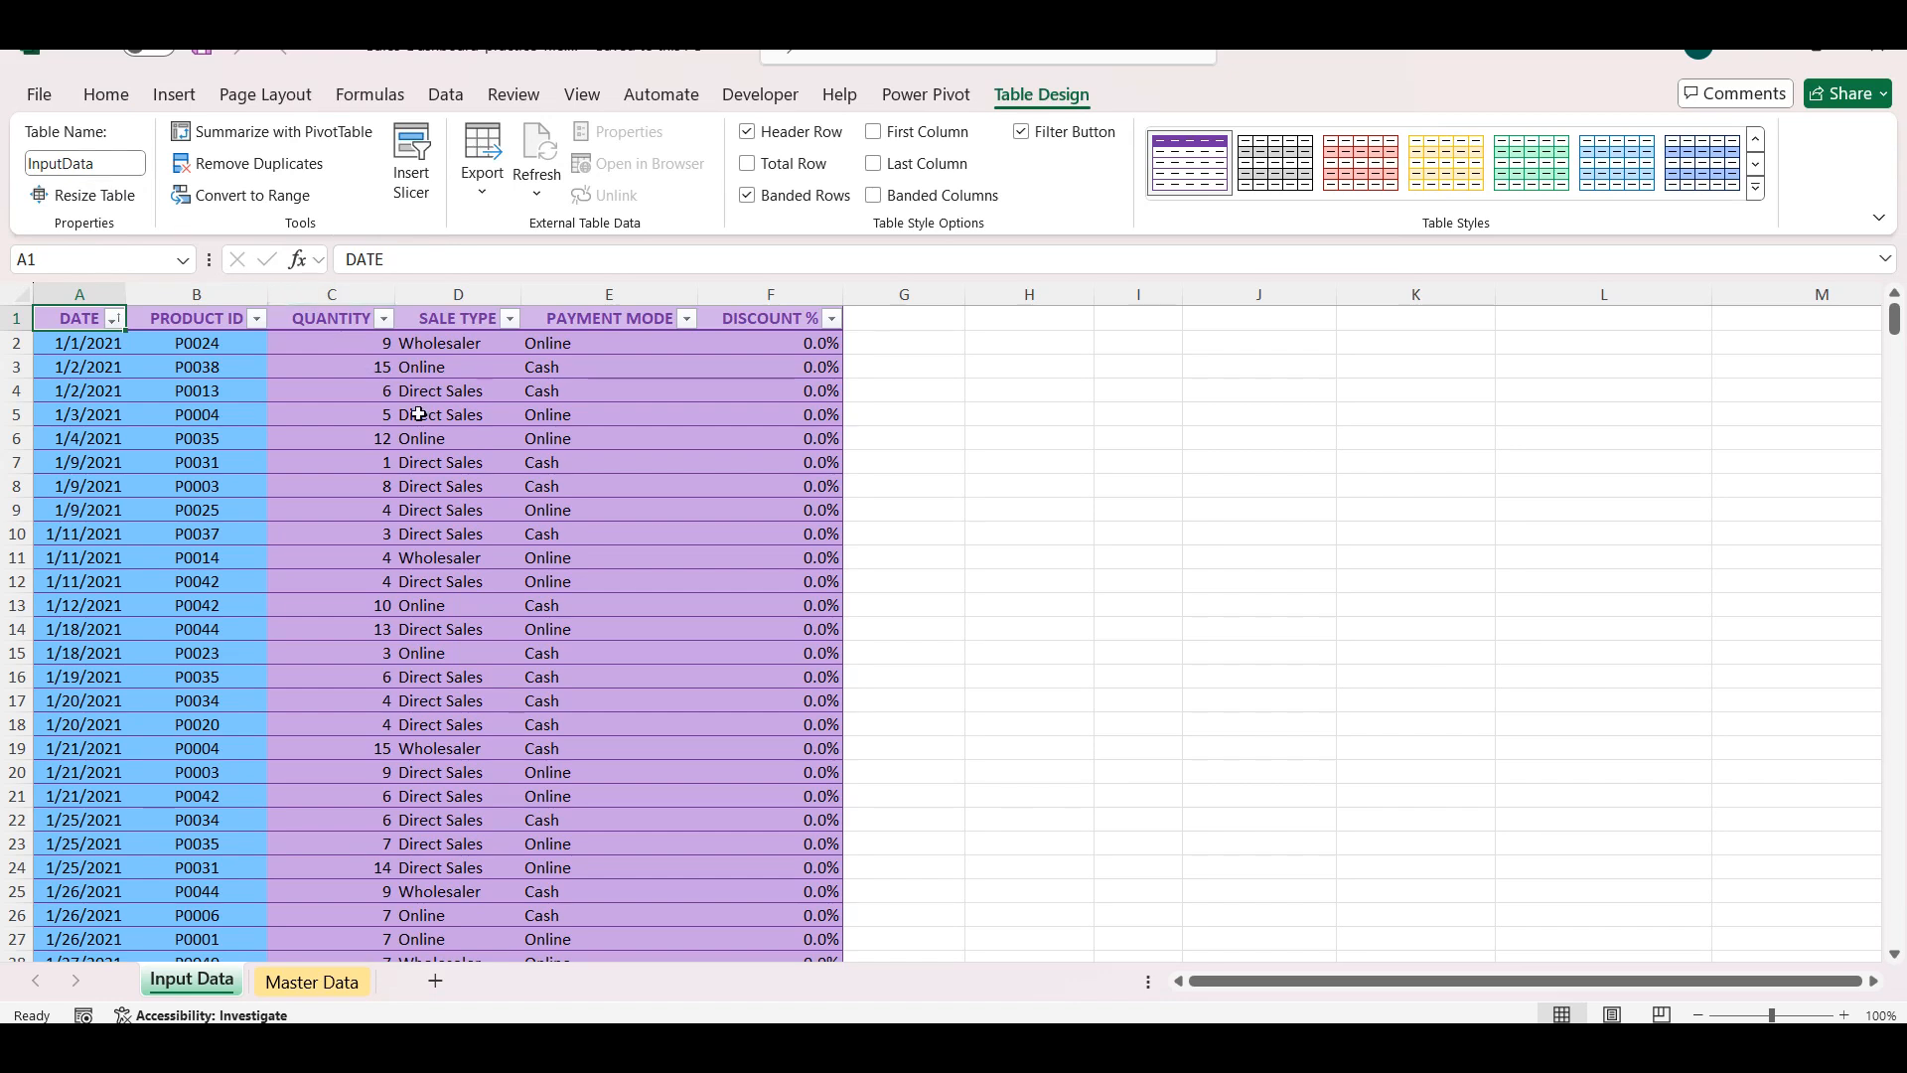
pyautogui.click(336, 982)
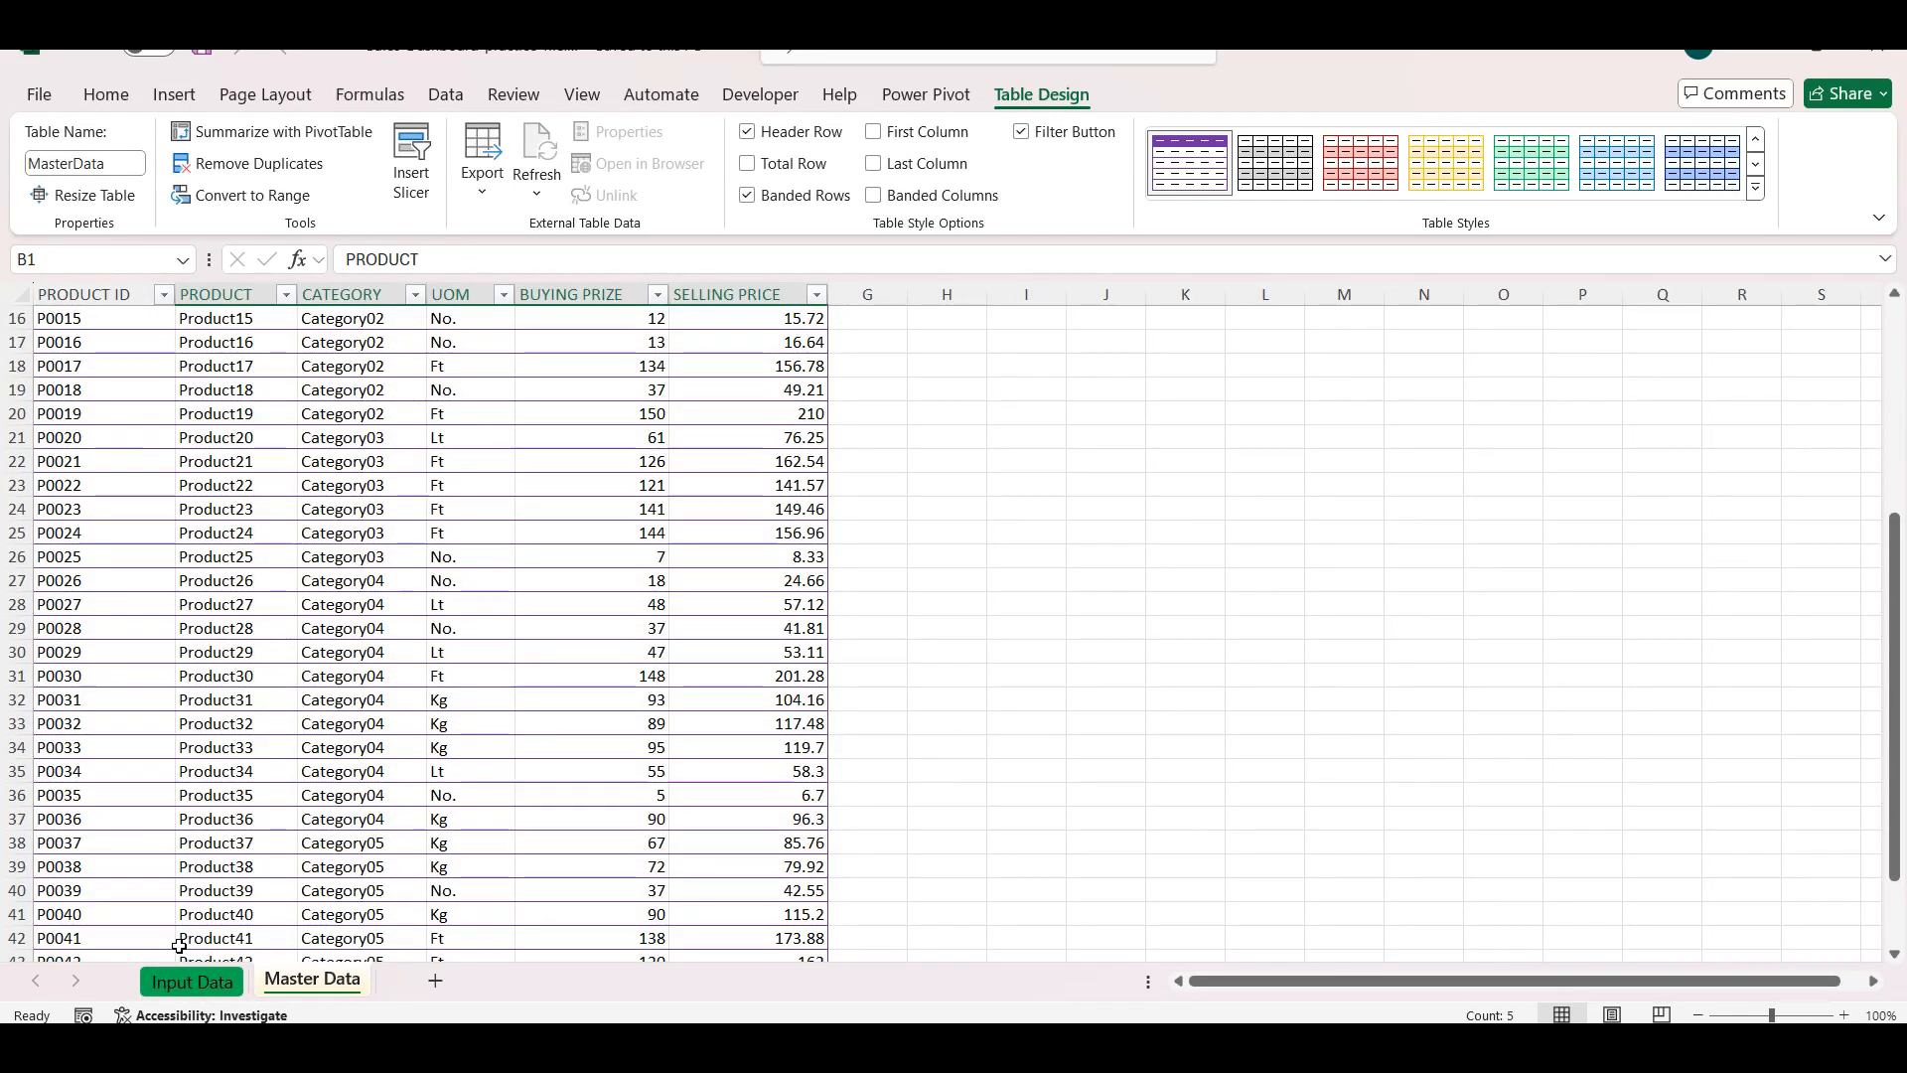
pyautogui.click(186, 986)
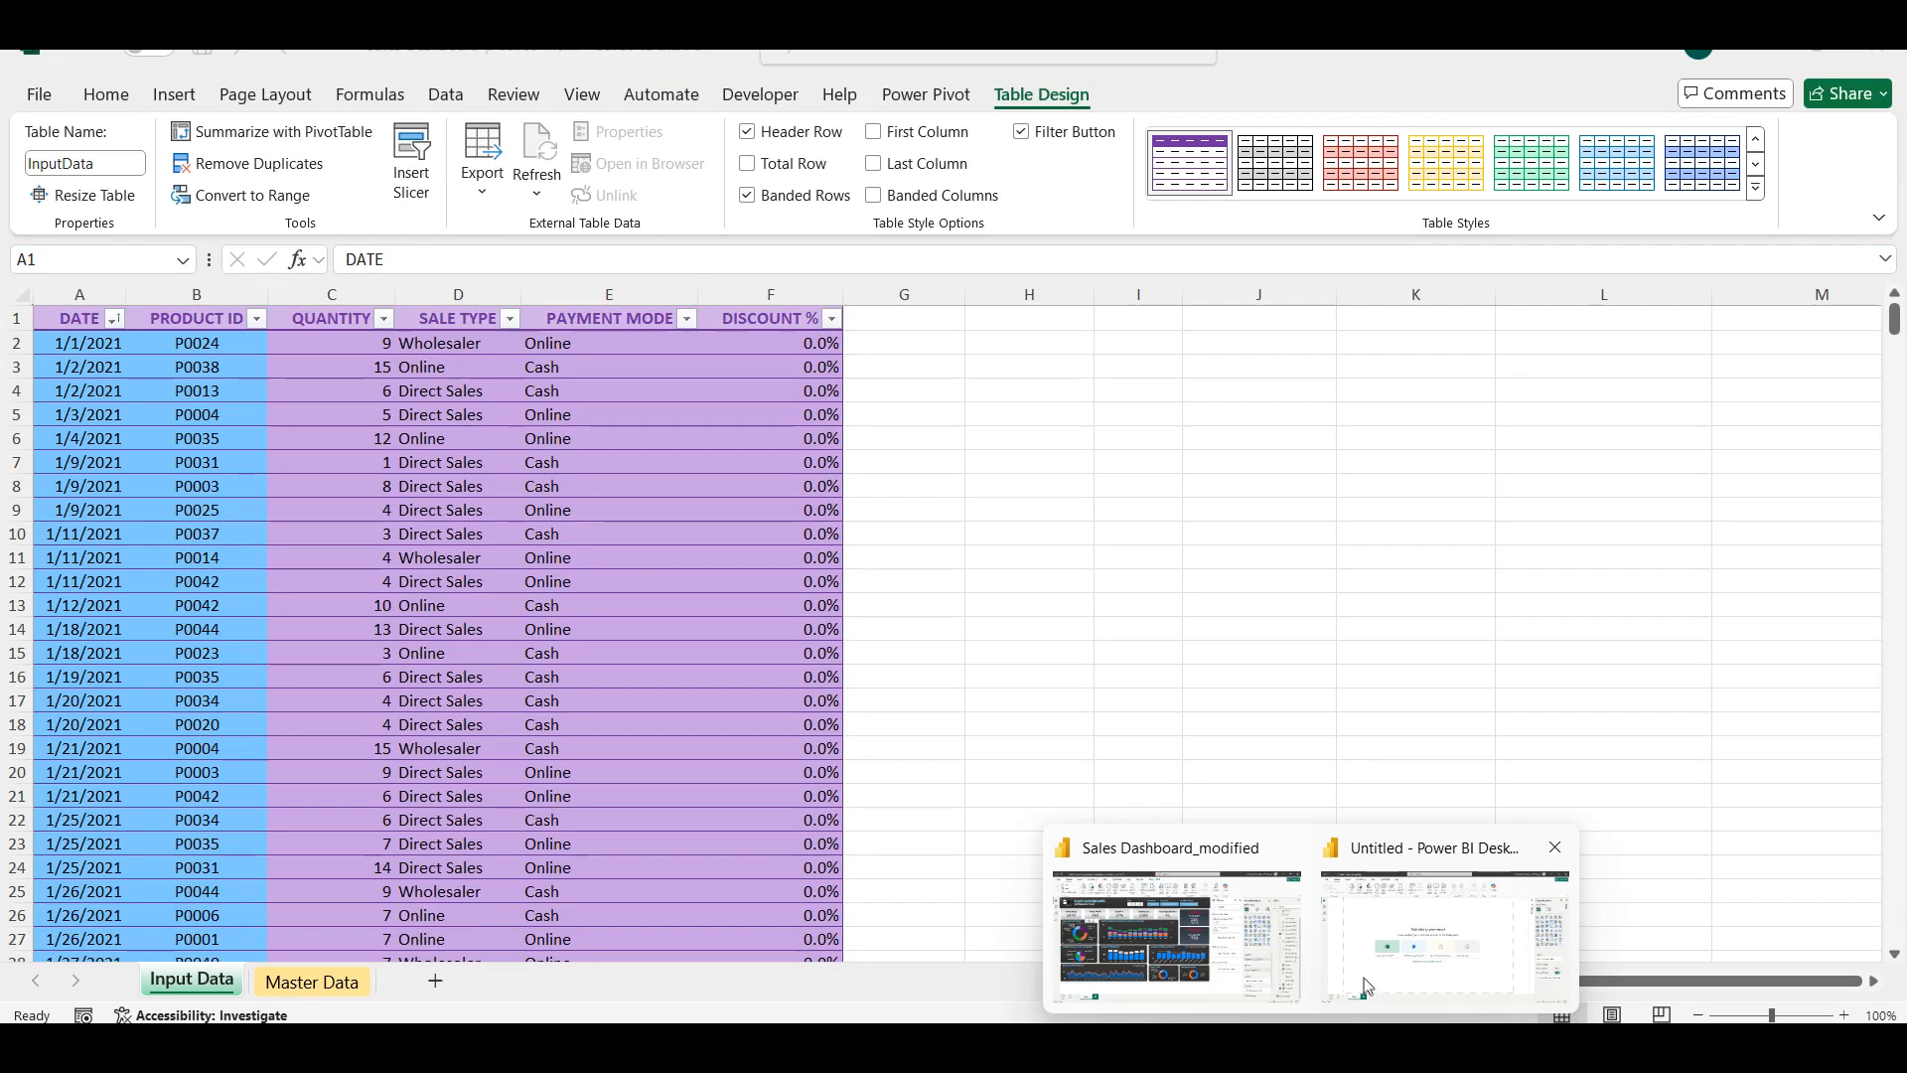
# Switch to the blank Power BI report and bring the InputData and MasterData tables from Sales-Dashboard-practice-file.xlsx into Power Query for transforming.
pyautogui.click(1379, 986)
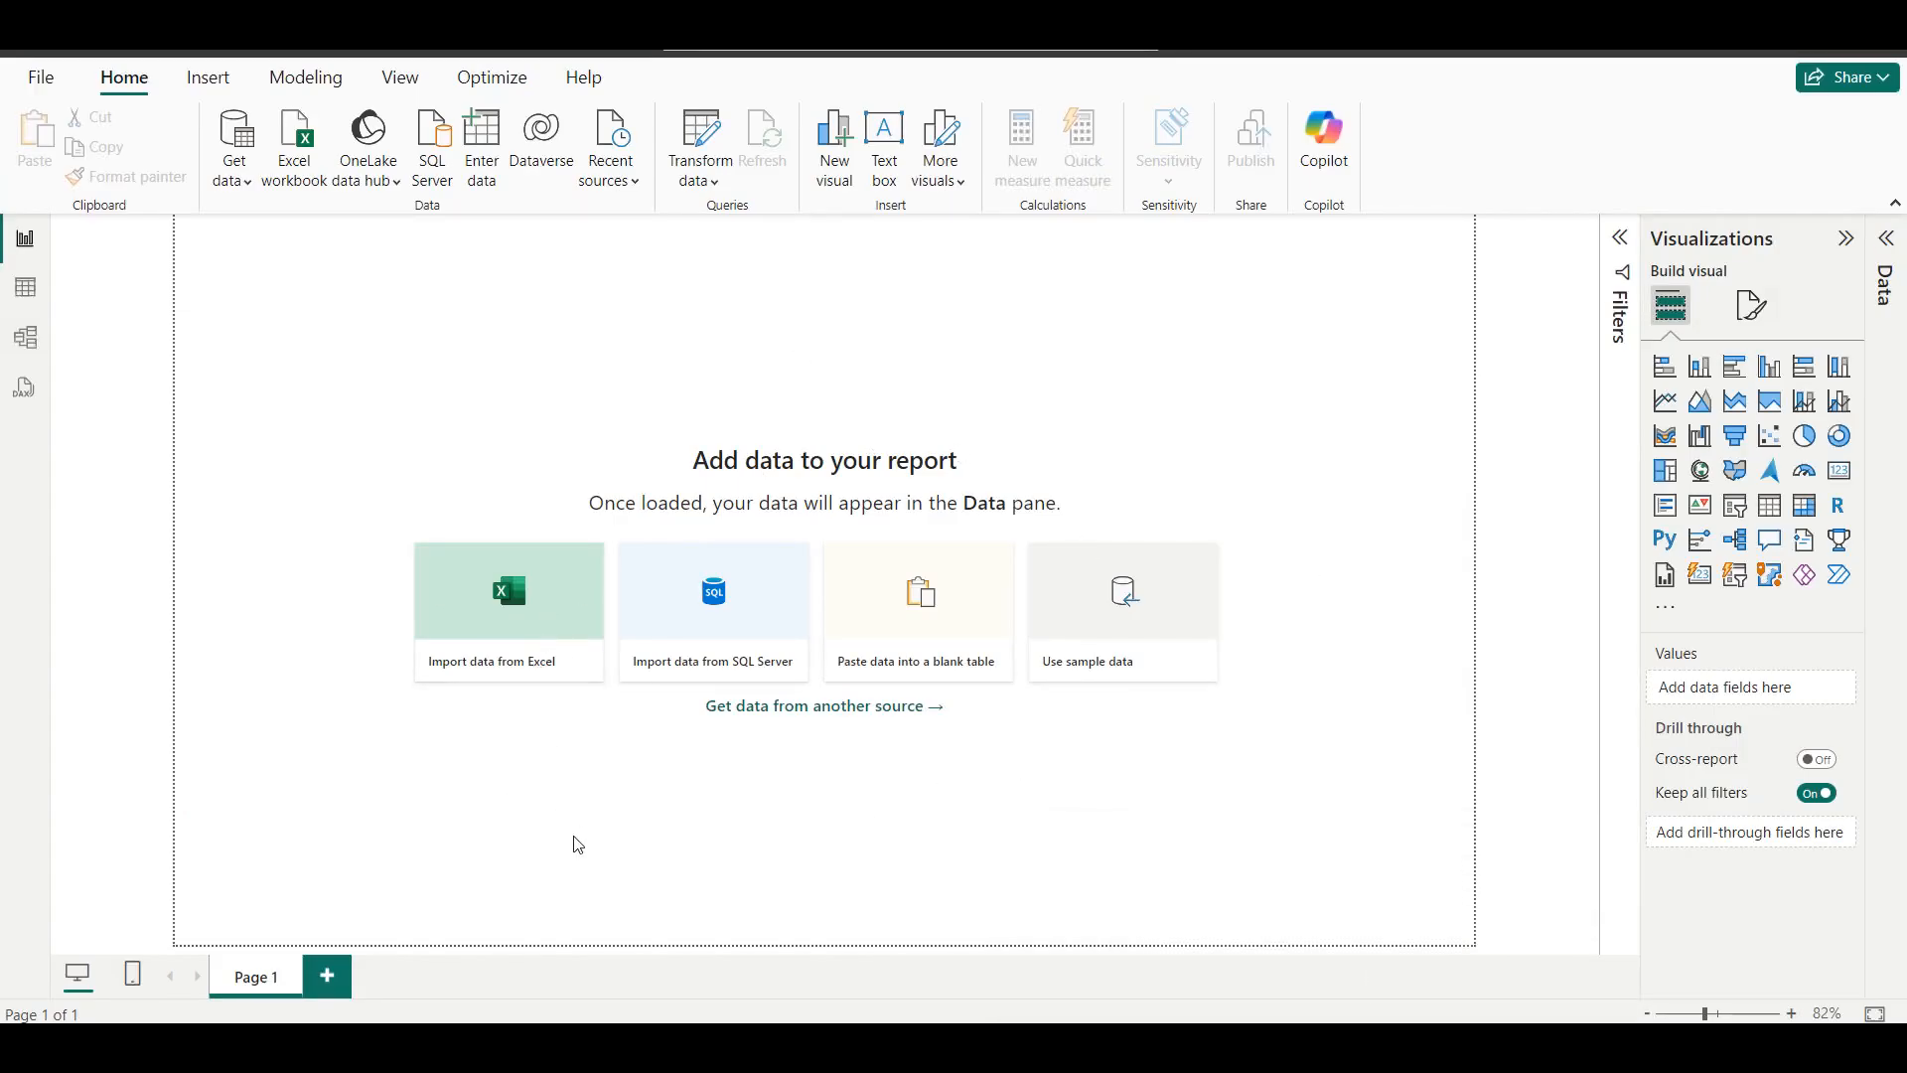
pyautogui.click(295, 171)
pyautogui.doubleClick(244, 209)
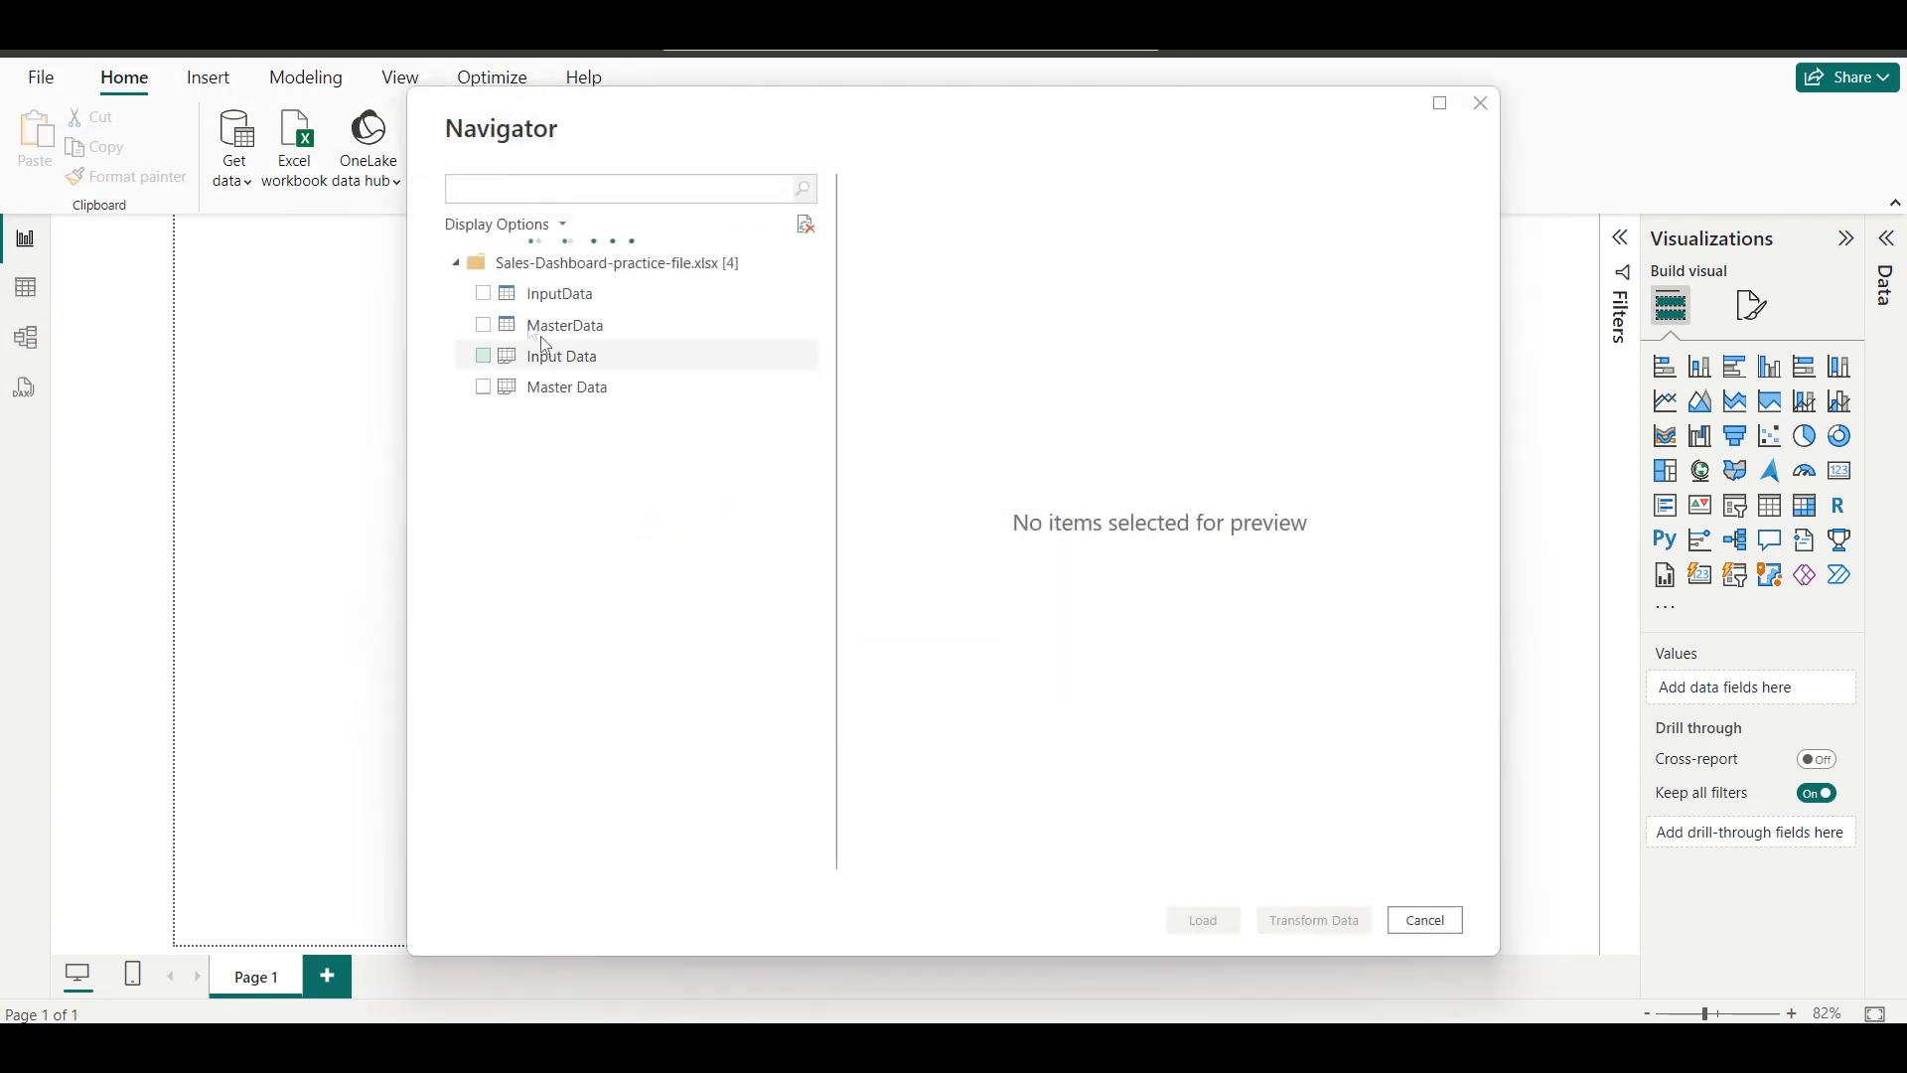
pyautogui.click(485, 295)
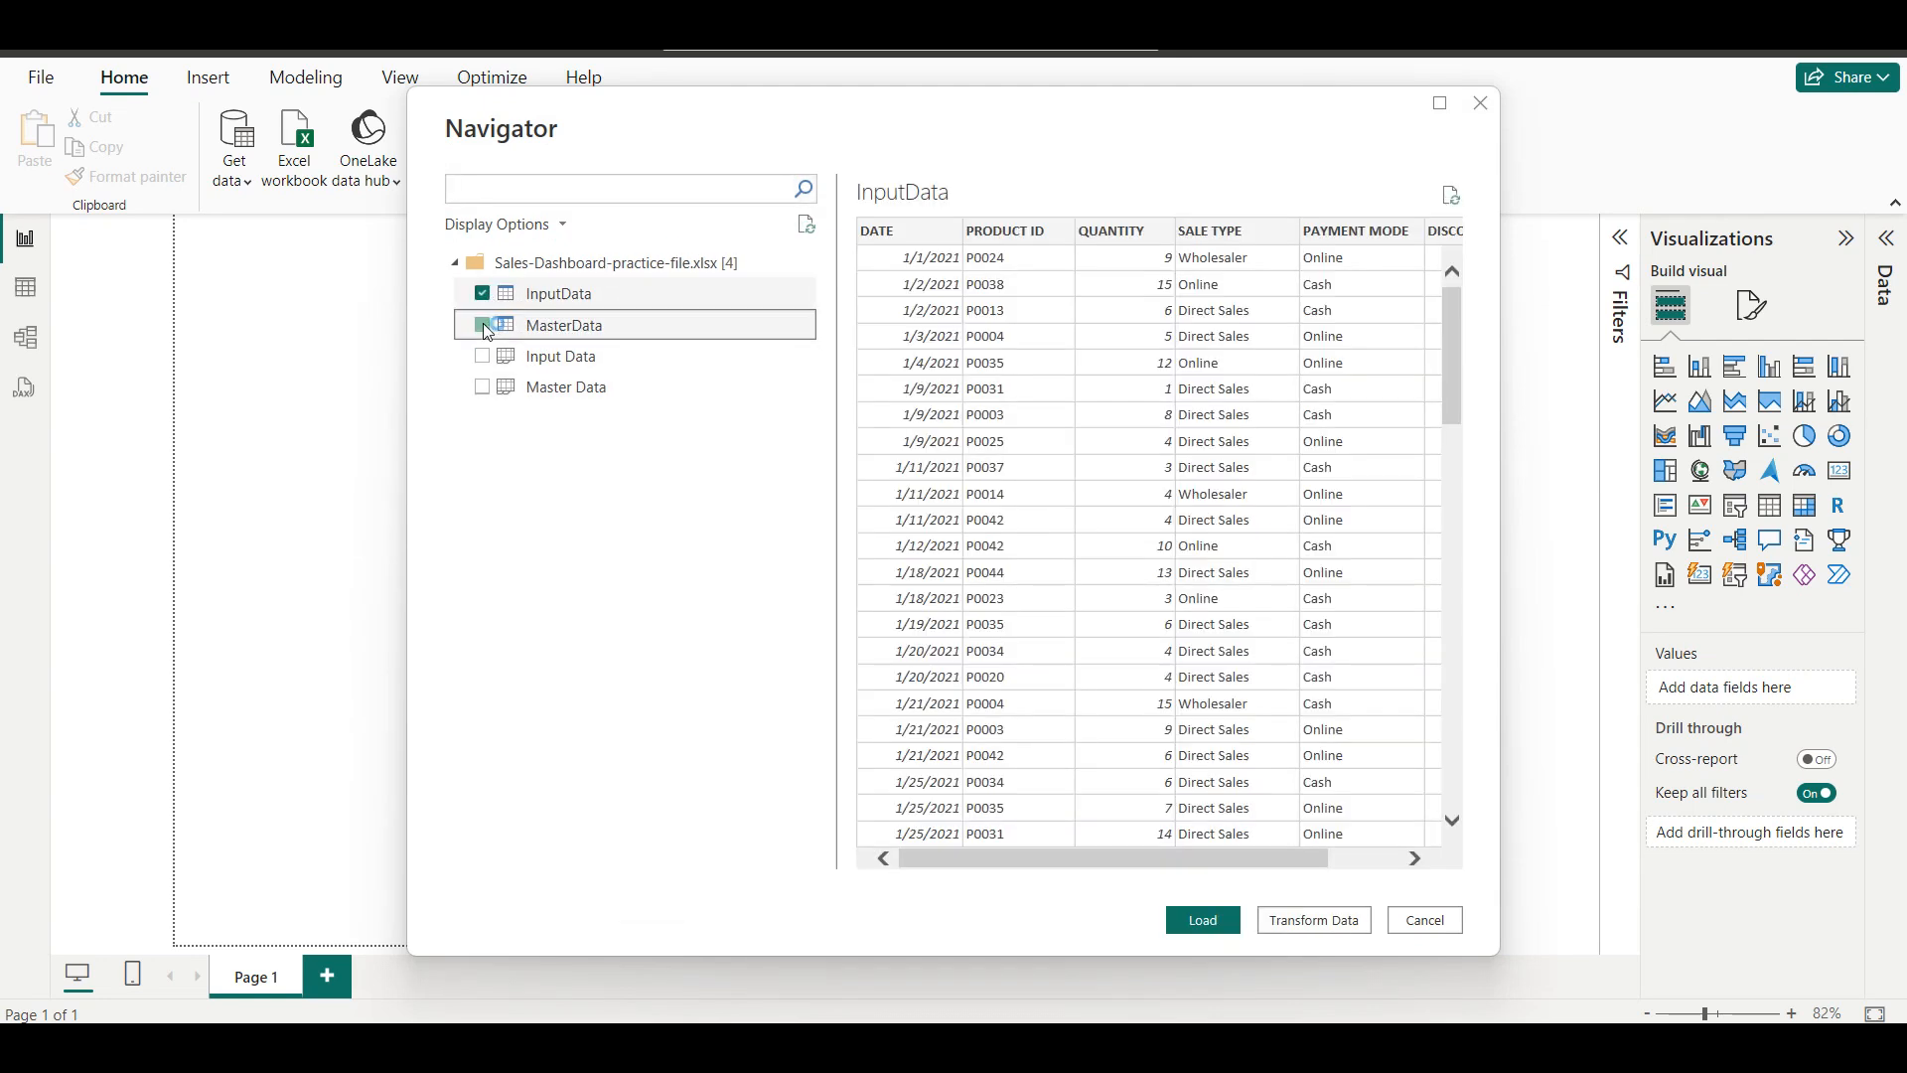
pyautogui.click(486, 328)
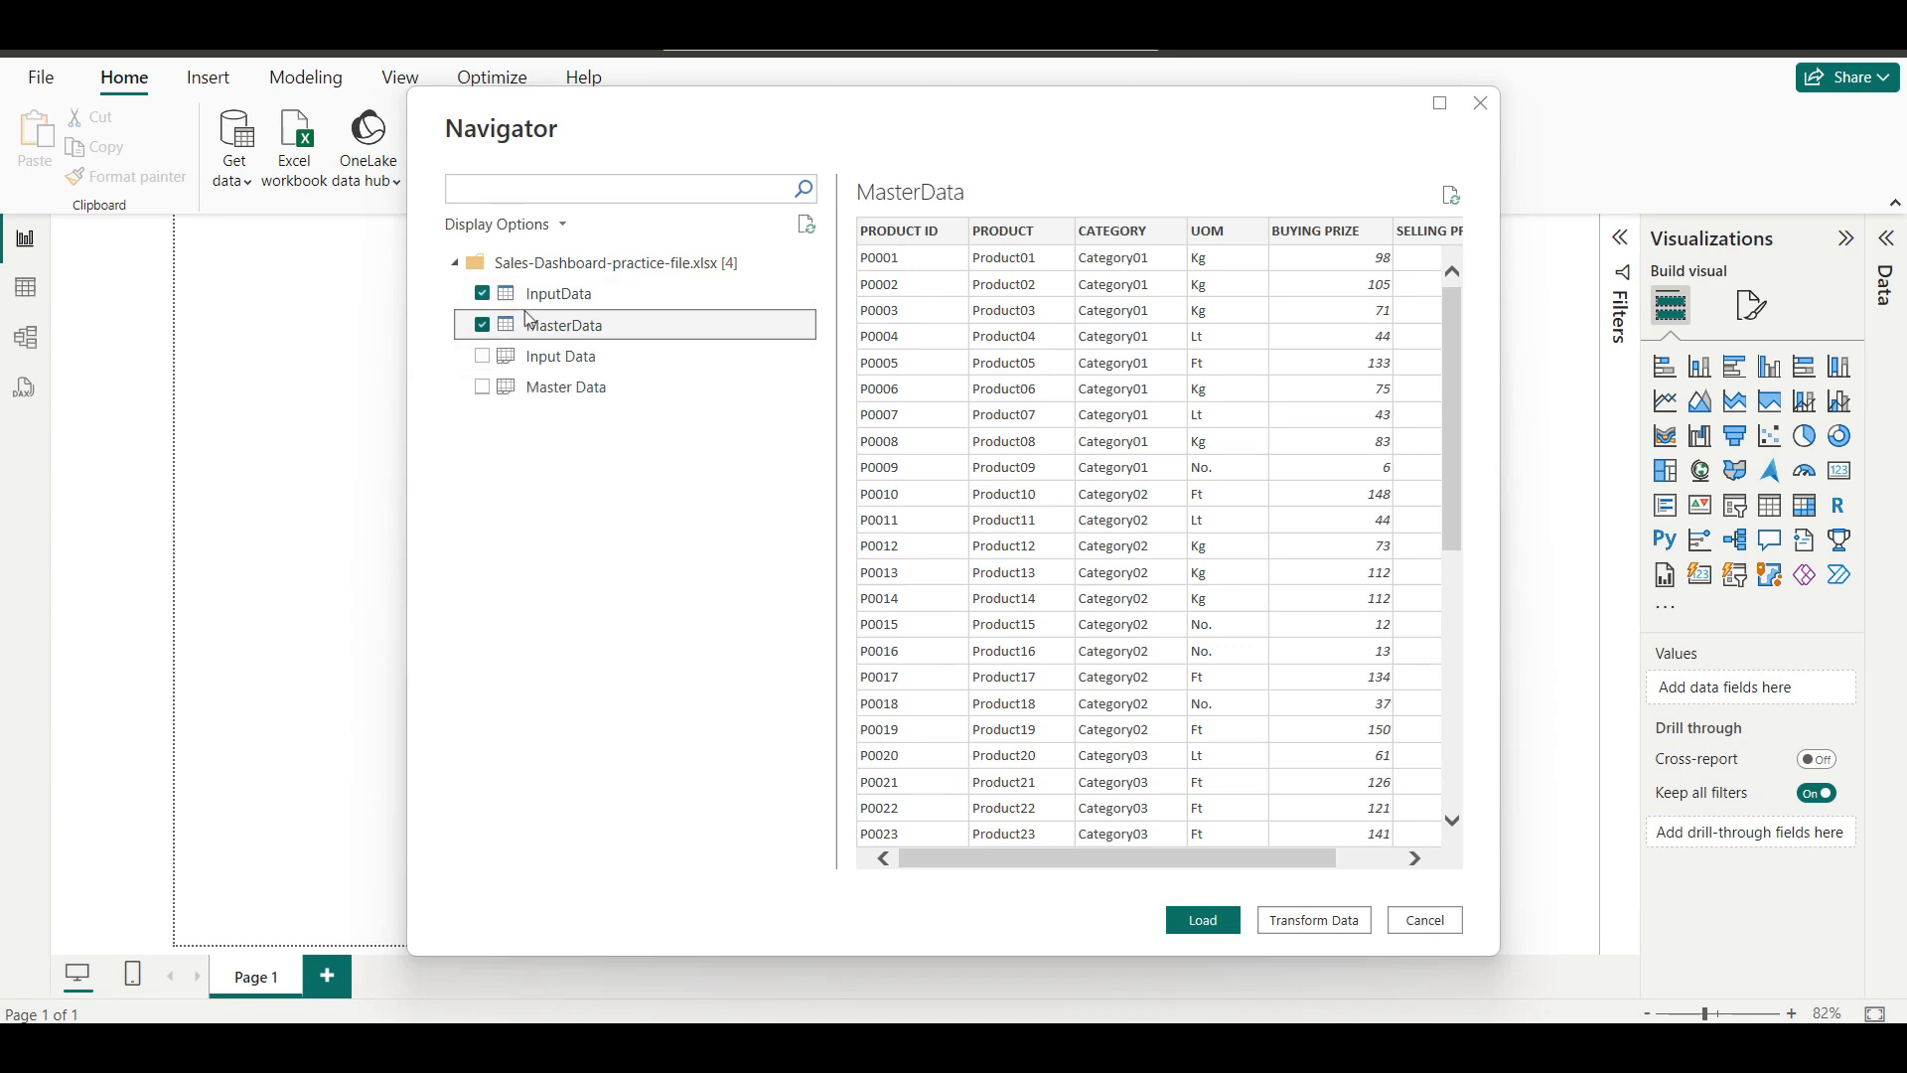
pyautogui.click(1322, 924)
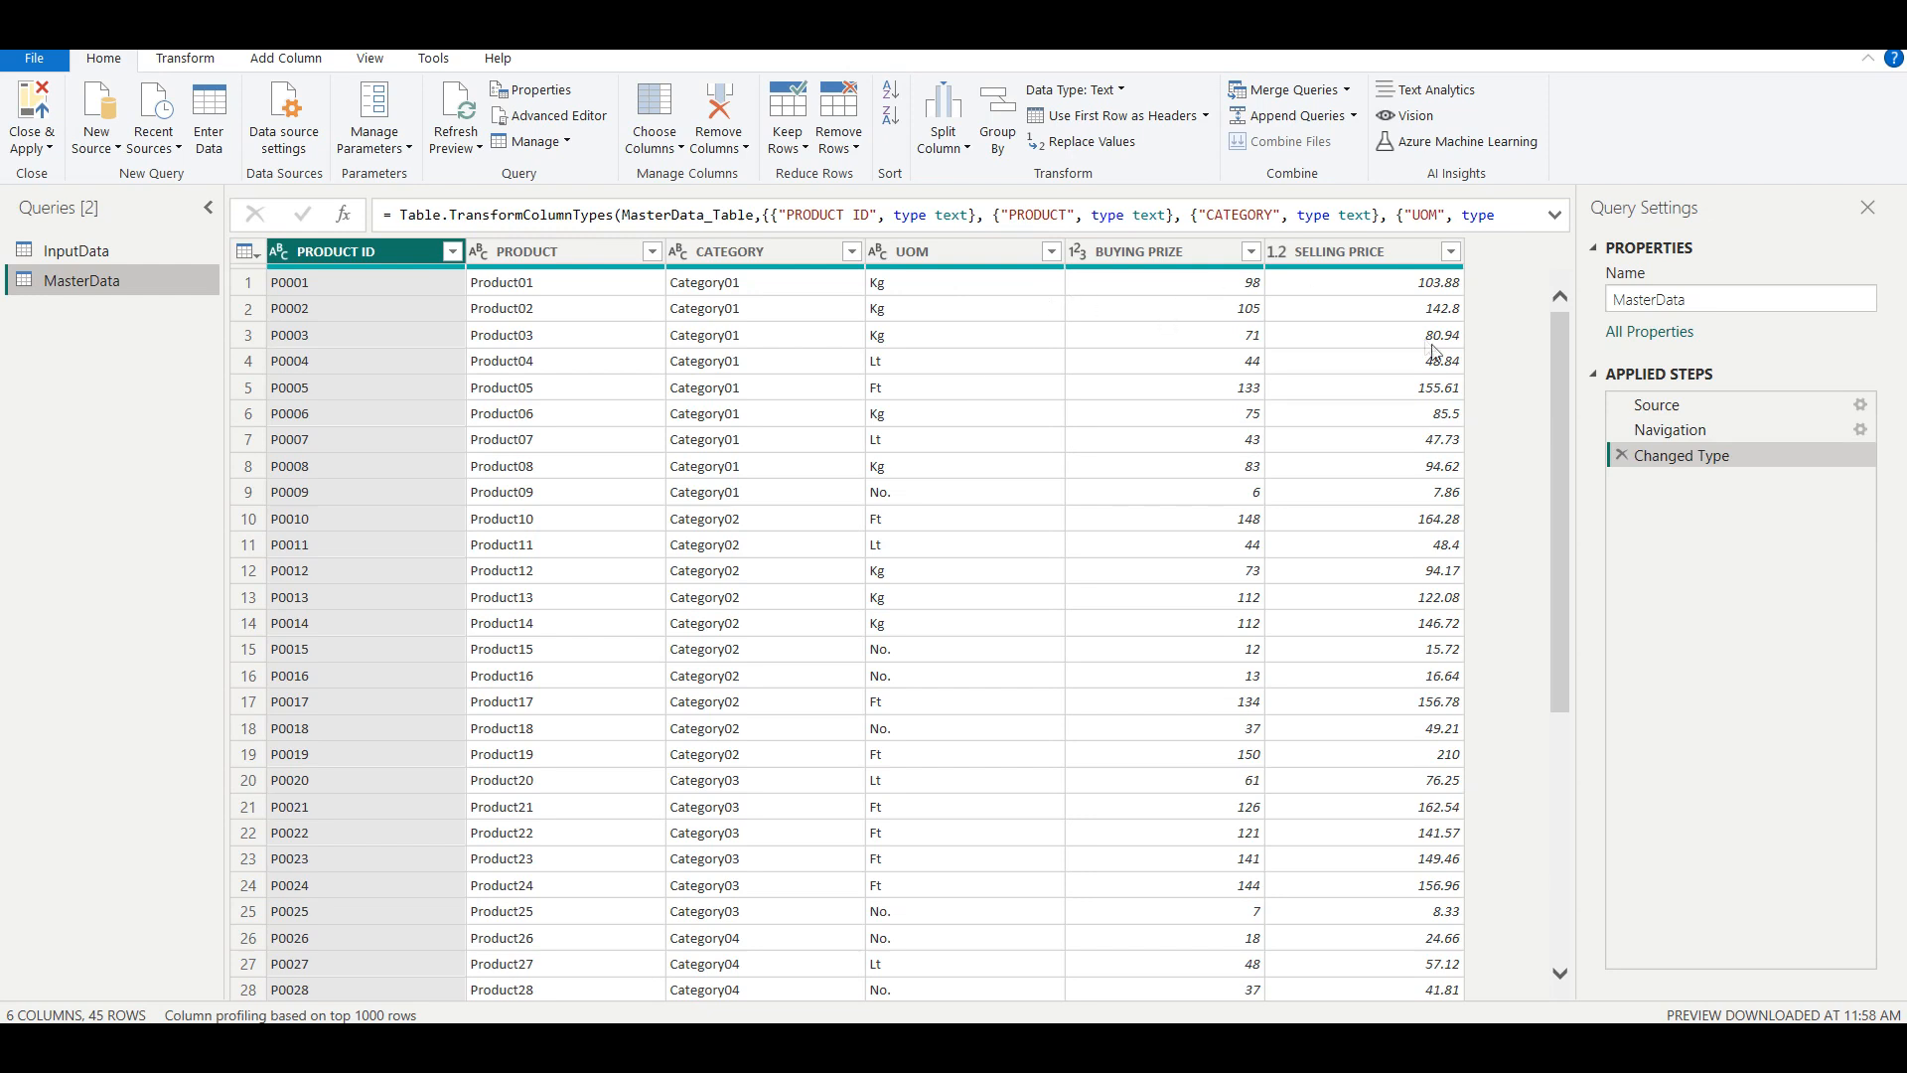
# Add a Year column to the InputData query, extracted from its DATE column.
pyautogui.click(145, 254)
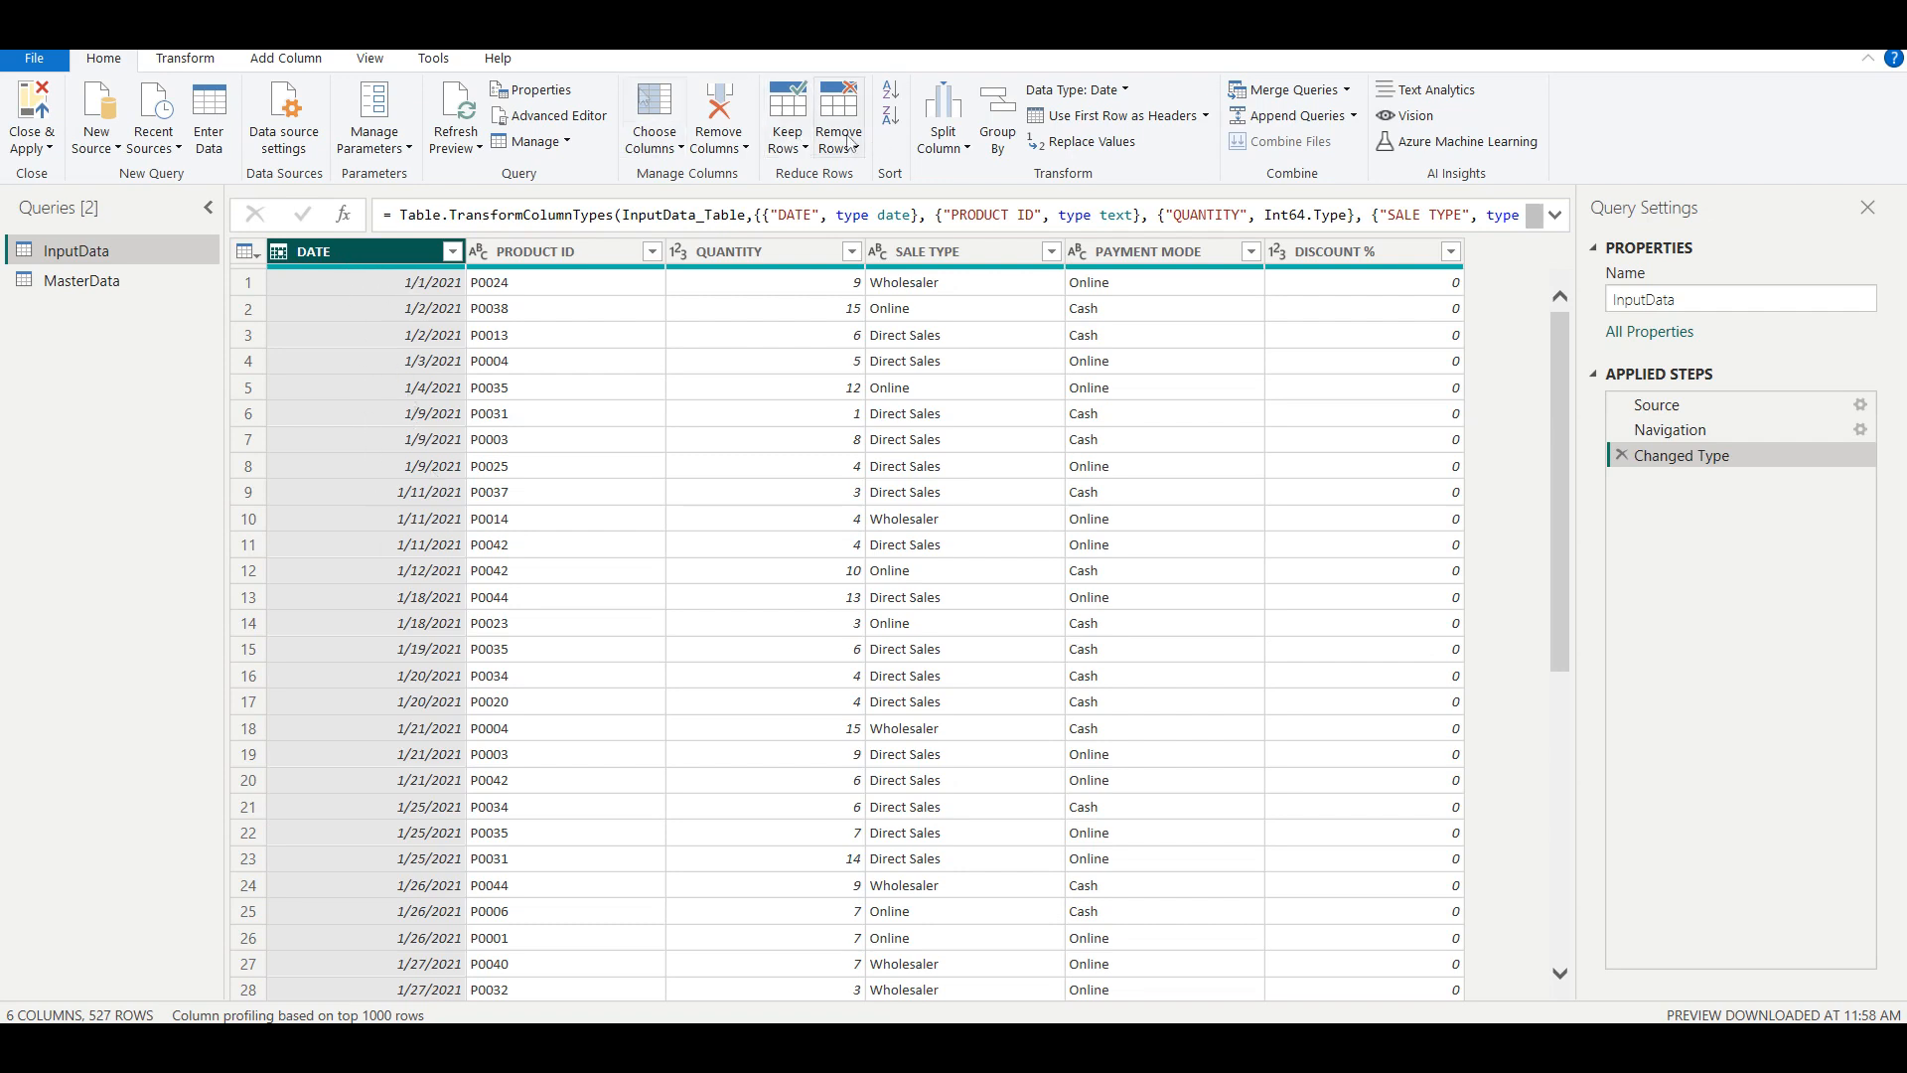
pyautogui.click(279, 64)
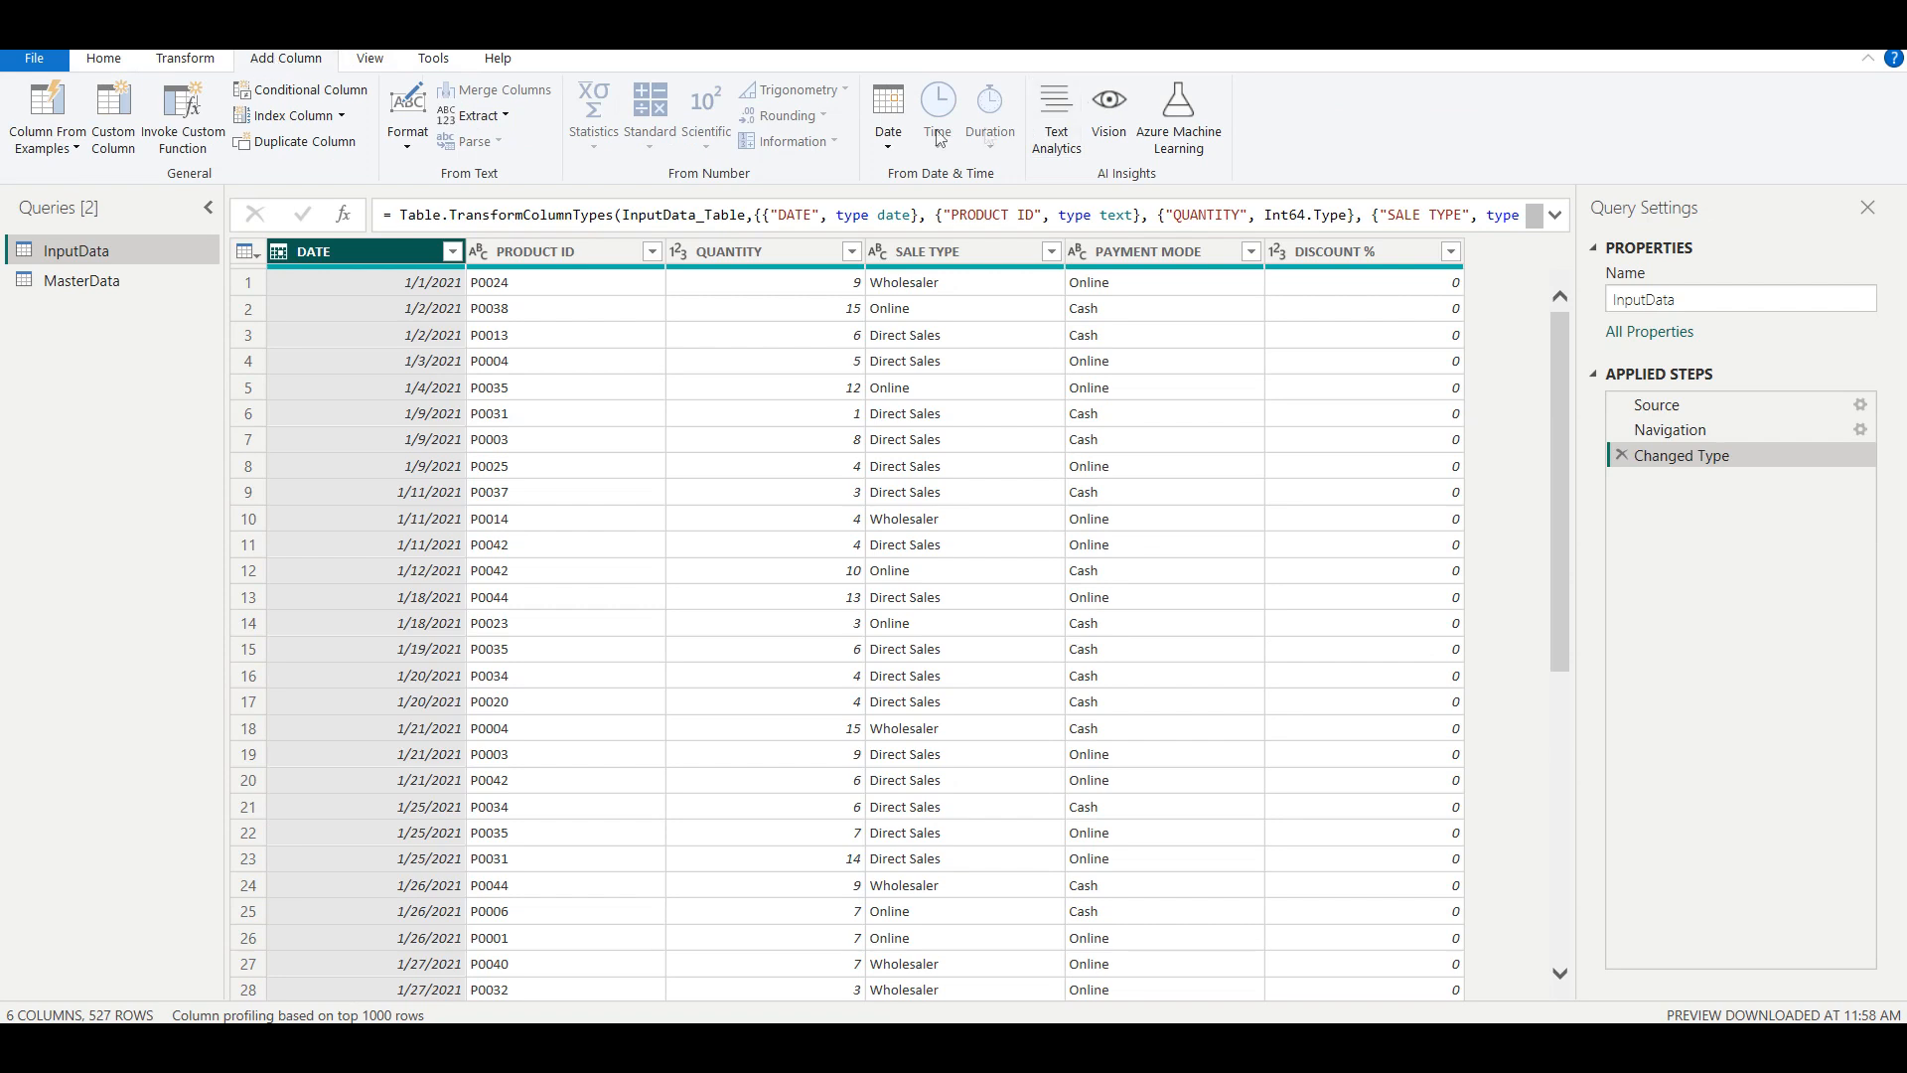
pyautogui.click(888, 124)
pyautogui.moveTo(934, 255)
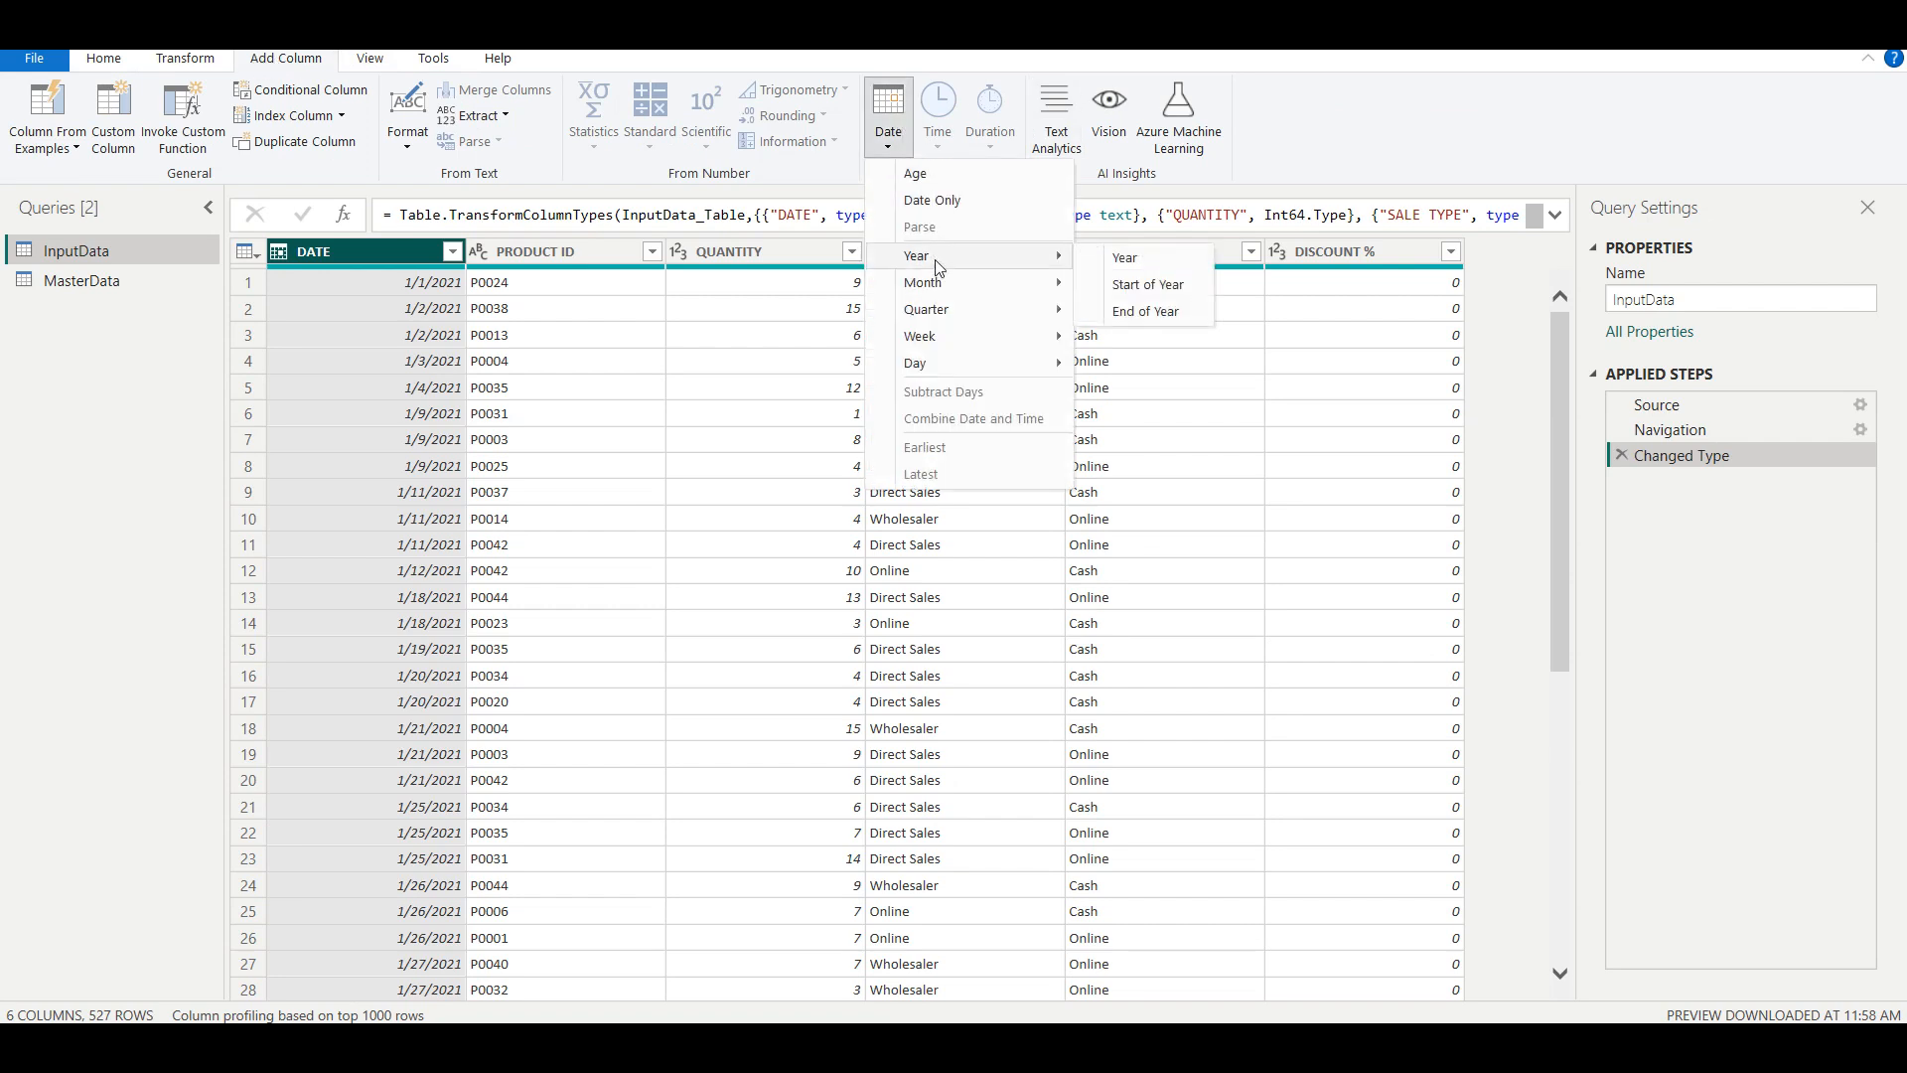
pyautogui.click(1143, 265)
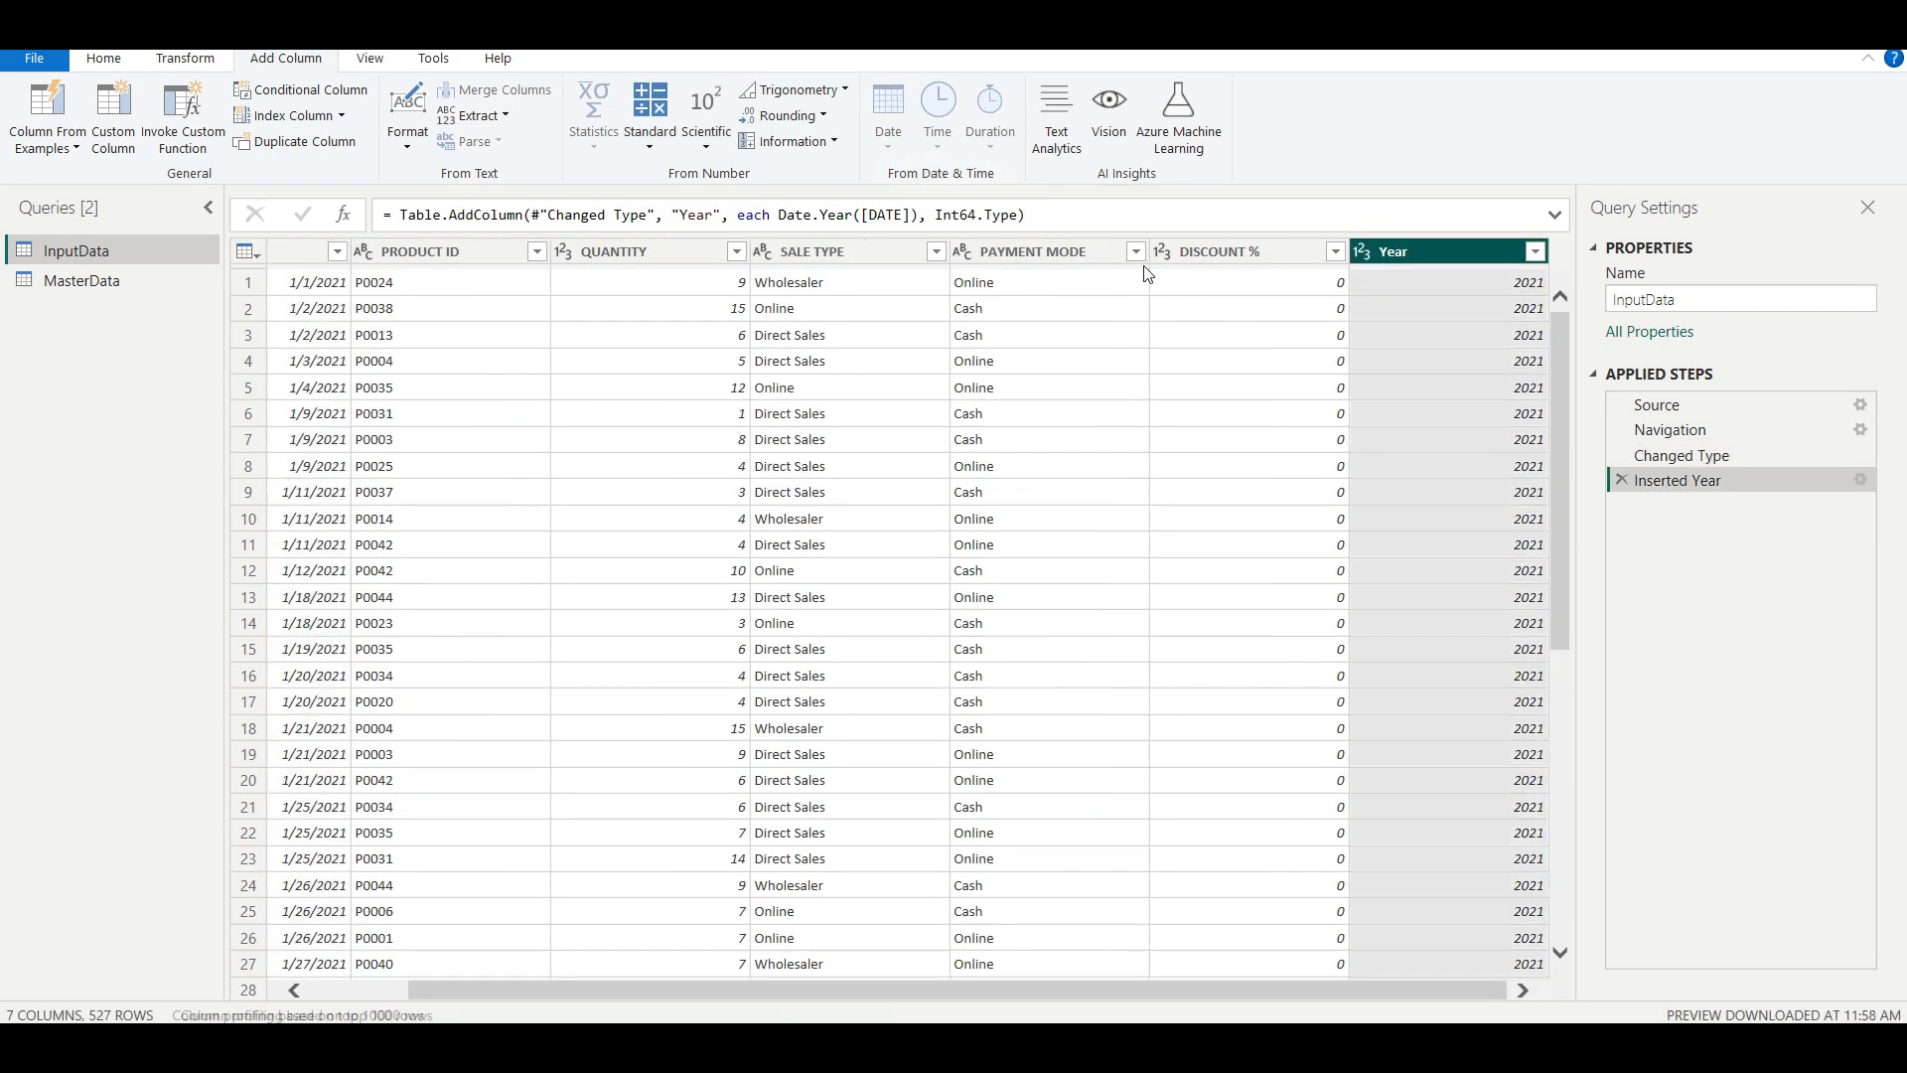
# Add a numeric Month column to the InputData query based on the DATE column.
pyautogui.click(318, 253)
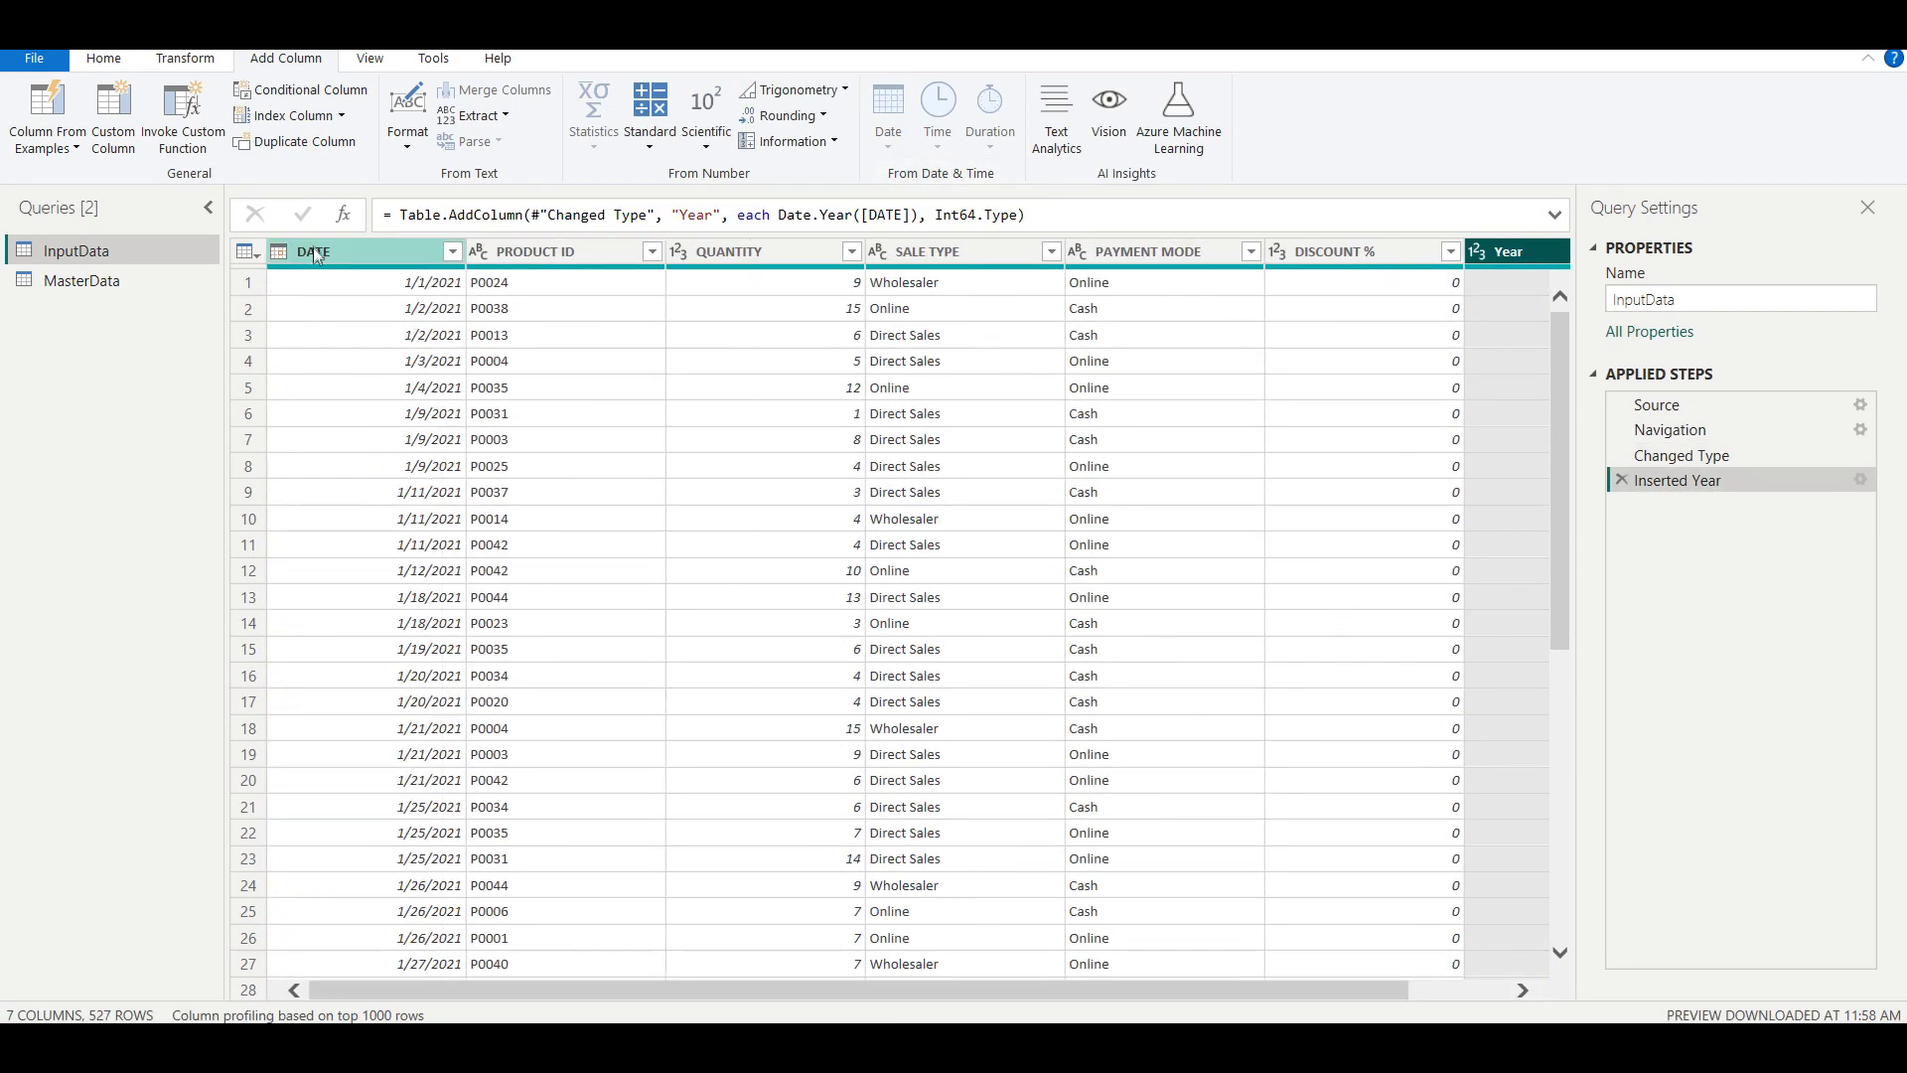
pyautogui.click(871, 144)
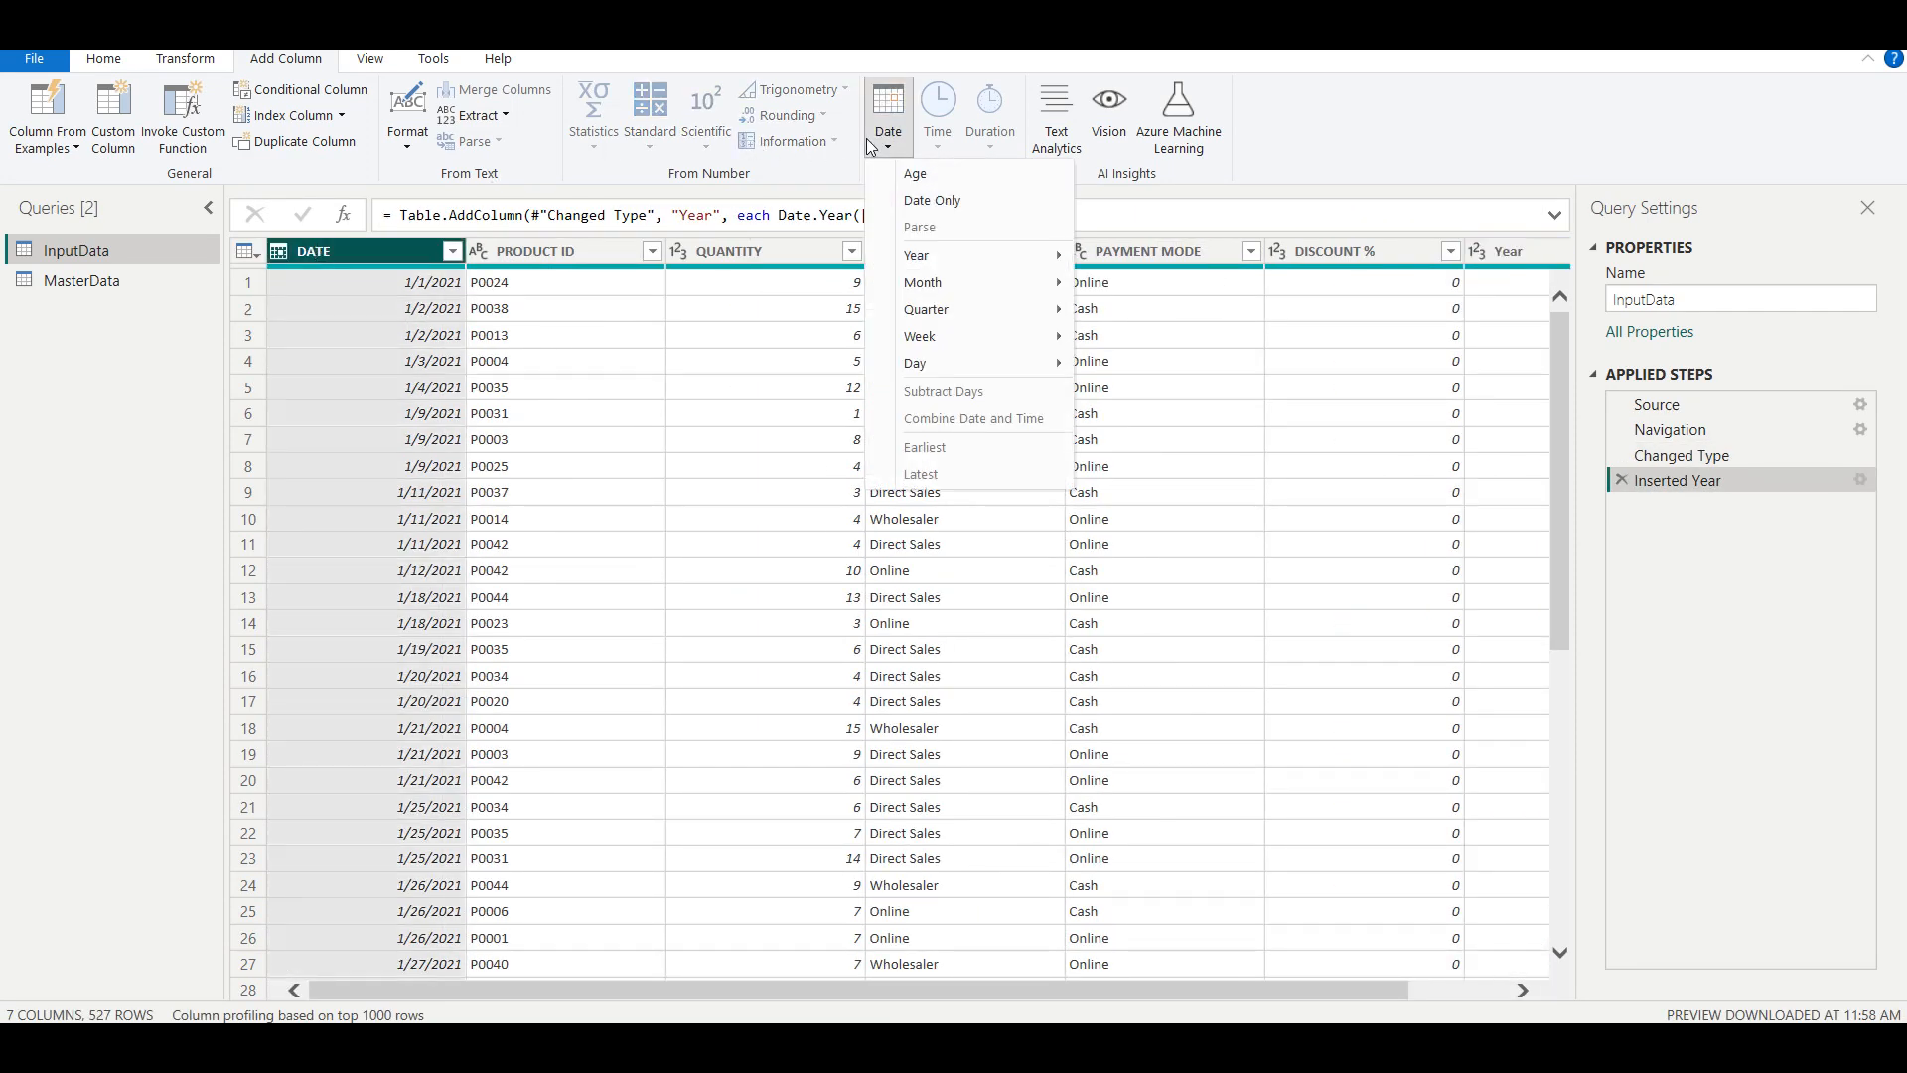
pyautogui.moveTo(1004, 279)
pyautogui.click(1133, 285)
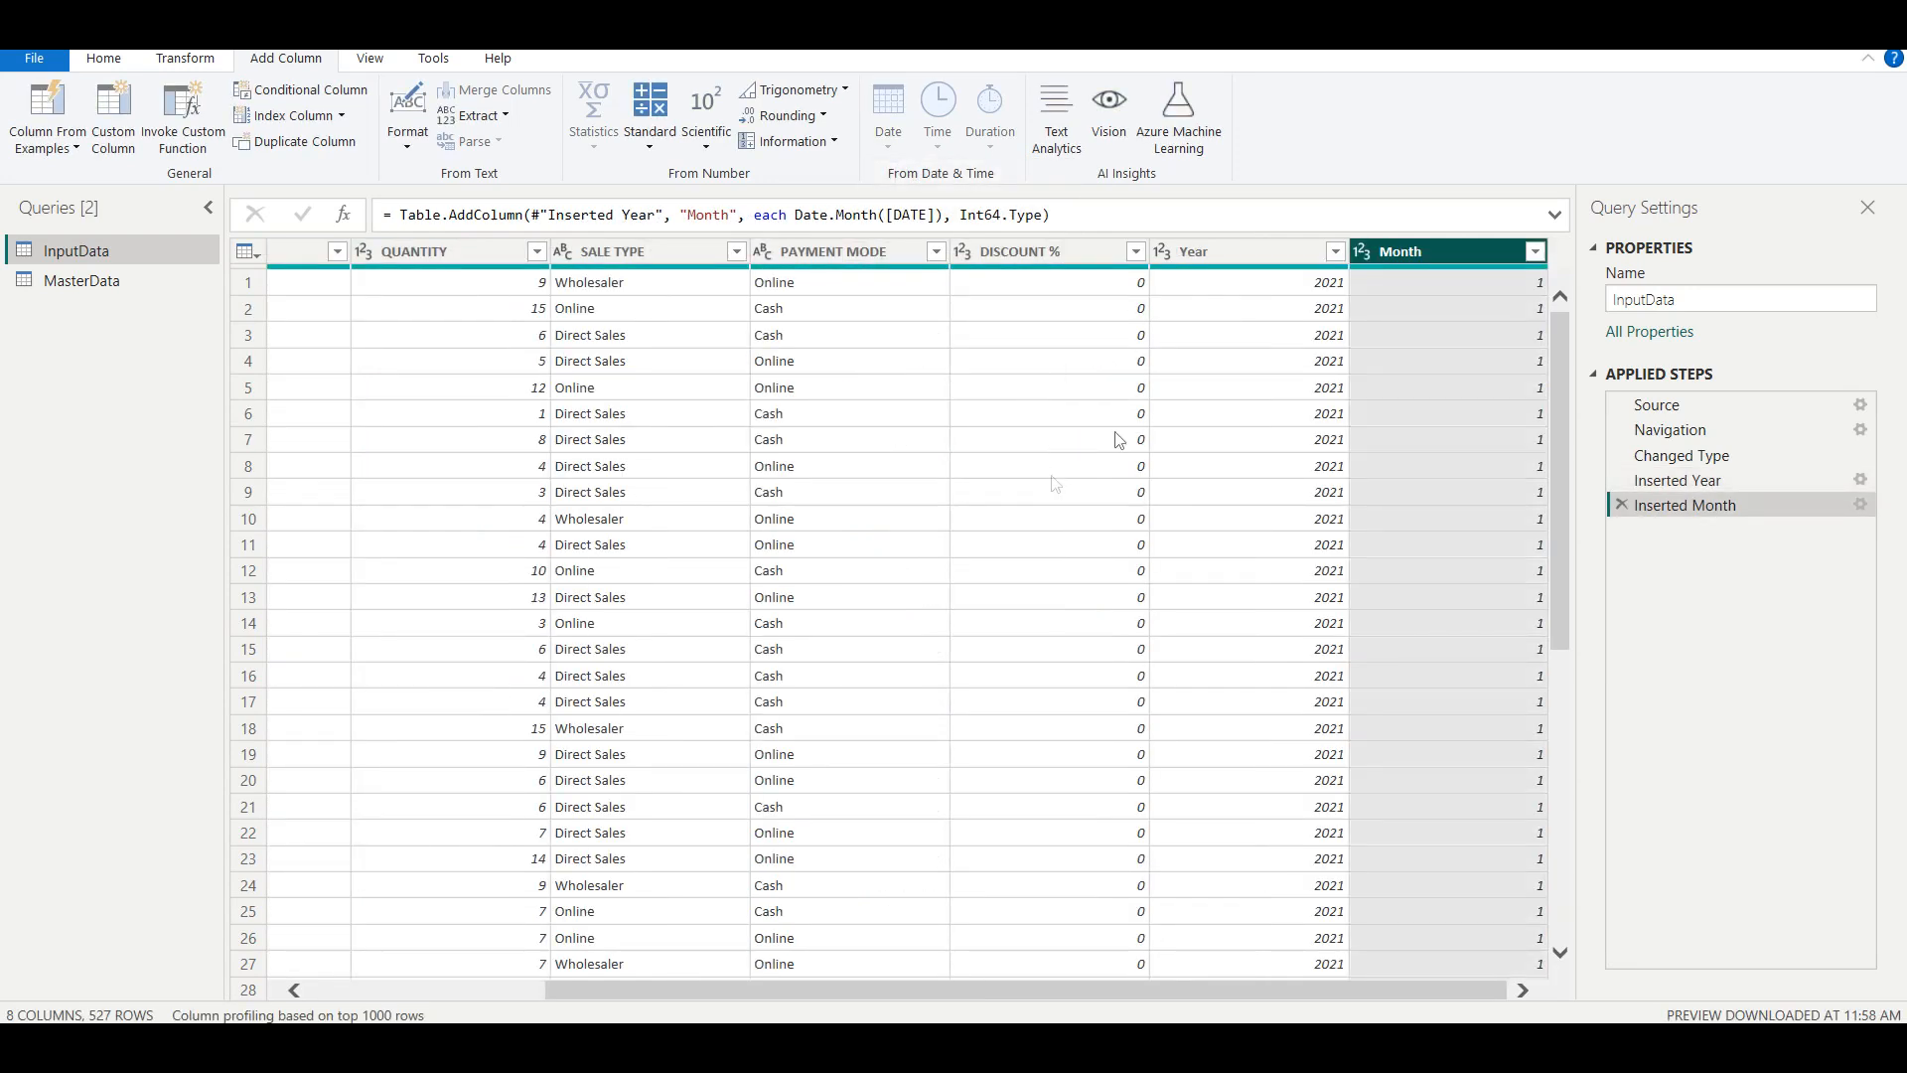
# Add a Month Name column to the InputData query based on the DATE column.
pyautogui.hscroll(-3, 867, 528)
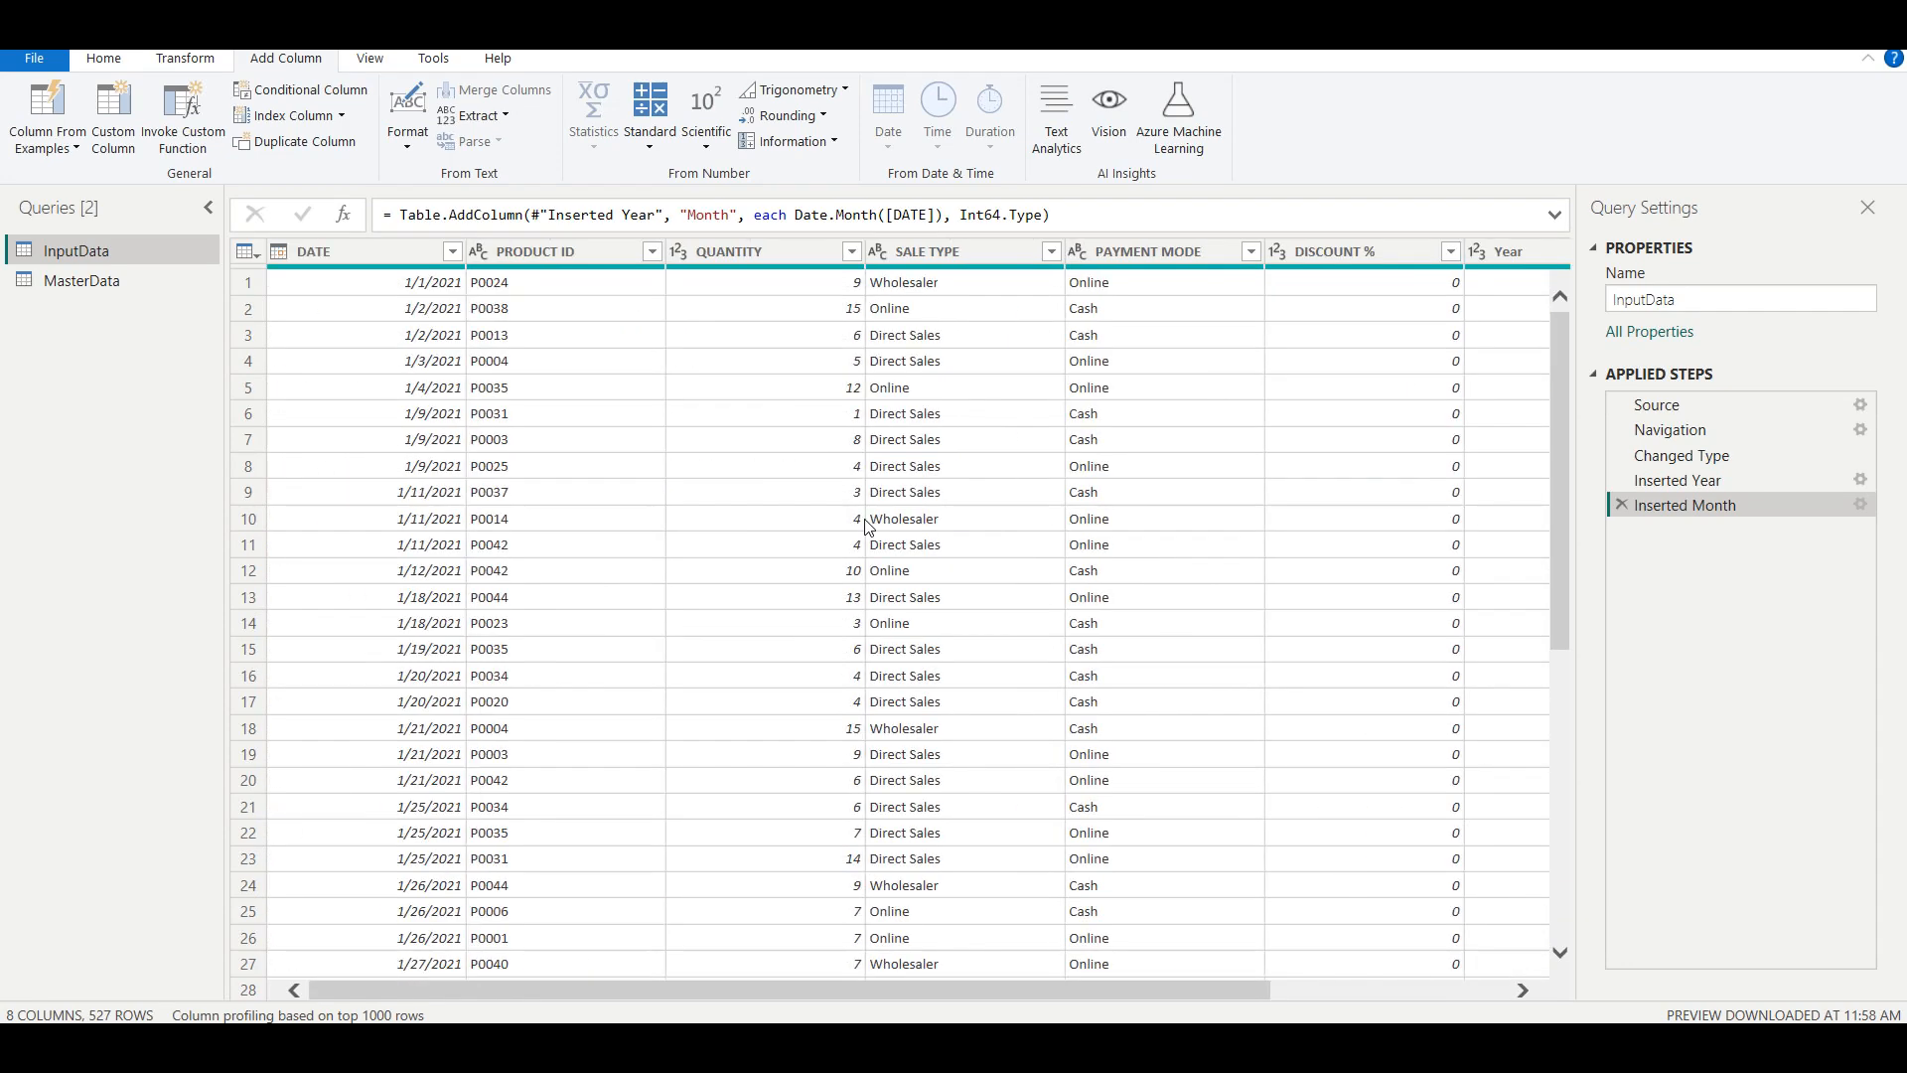
pyautogui.click(382, 251)
pyautogui.click(874, 147)
pyautogui.moveTo(1005, 288)
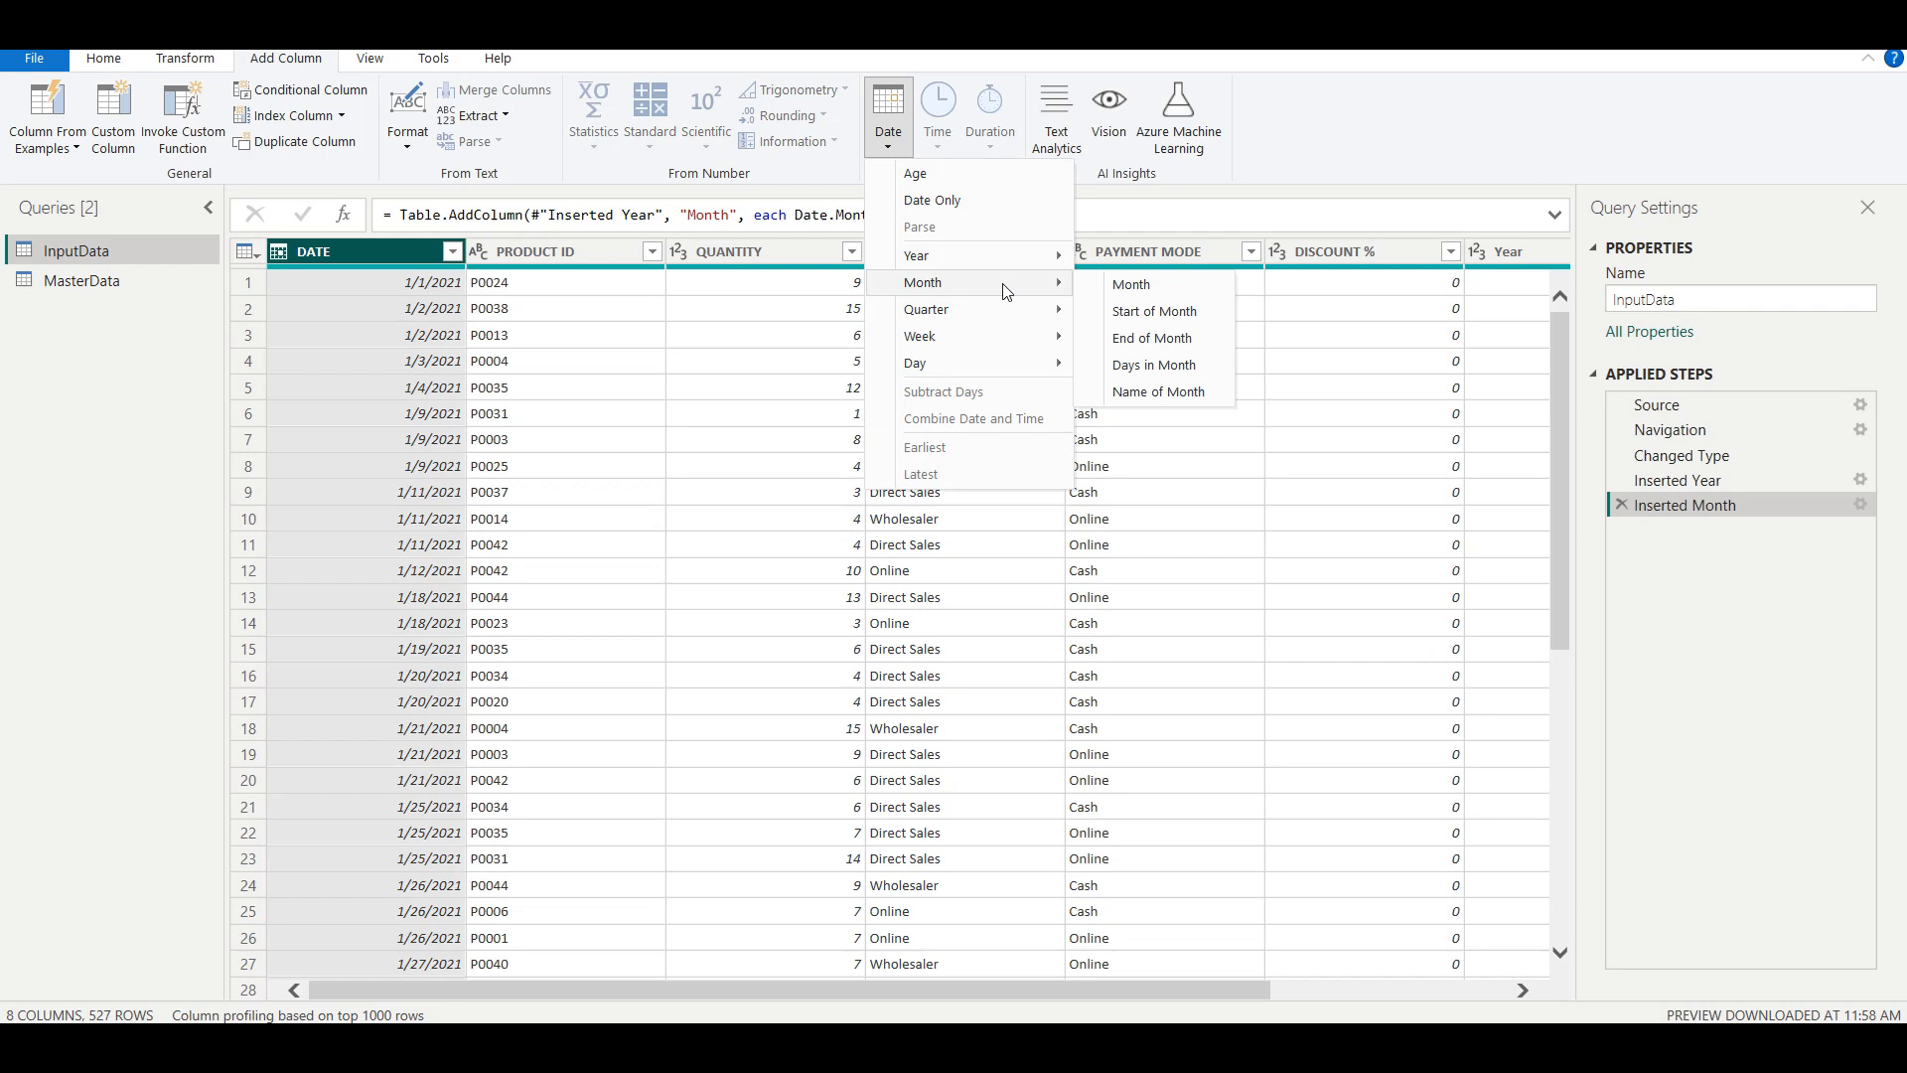
pyautogui.click(1197, 394)
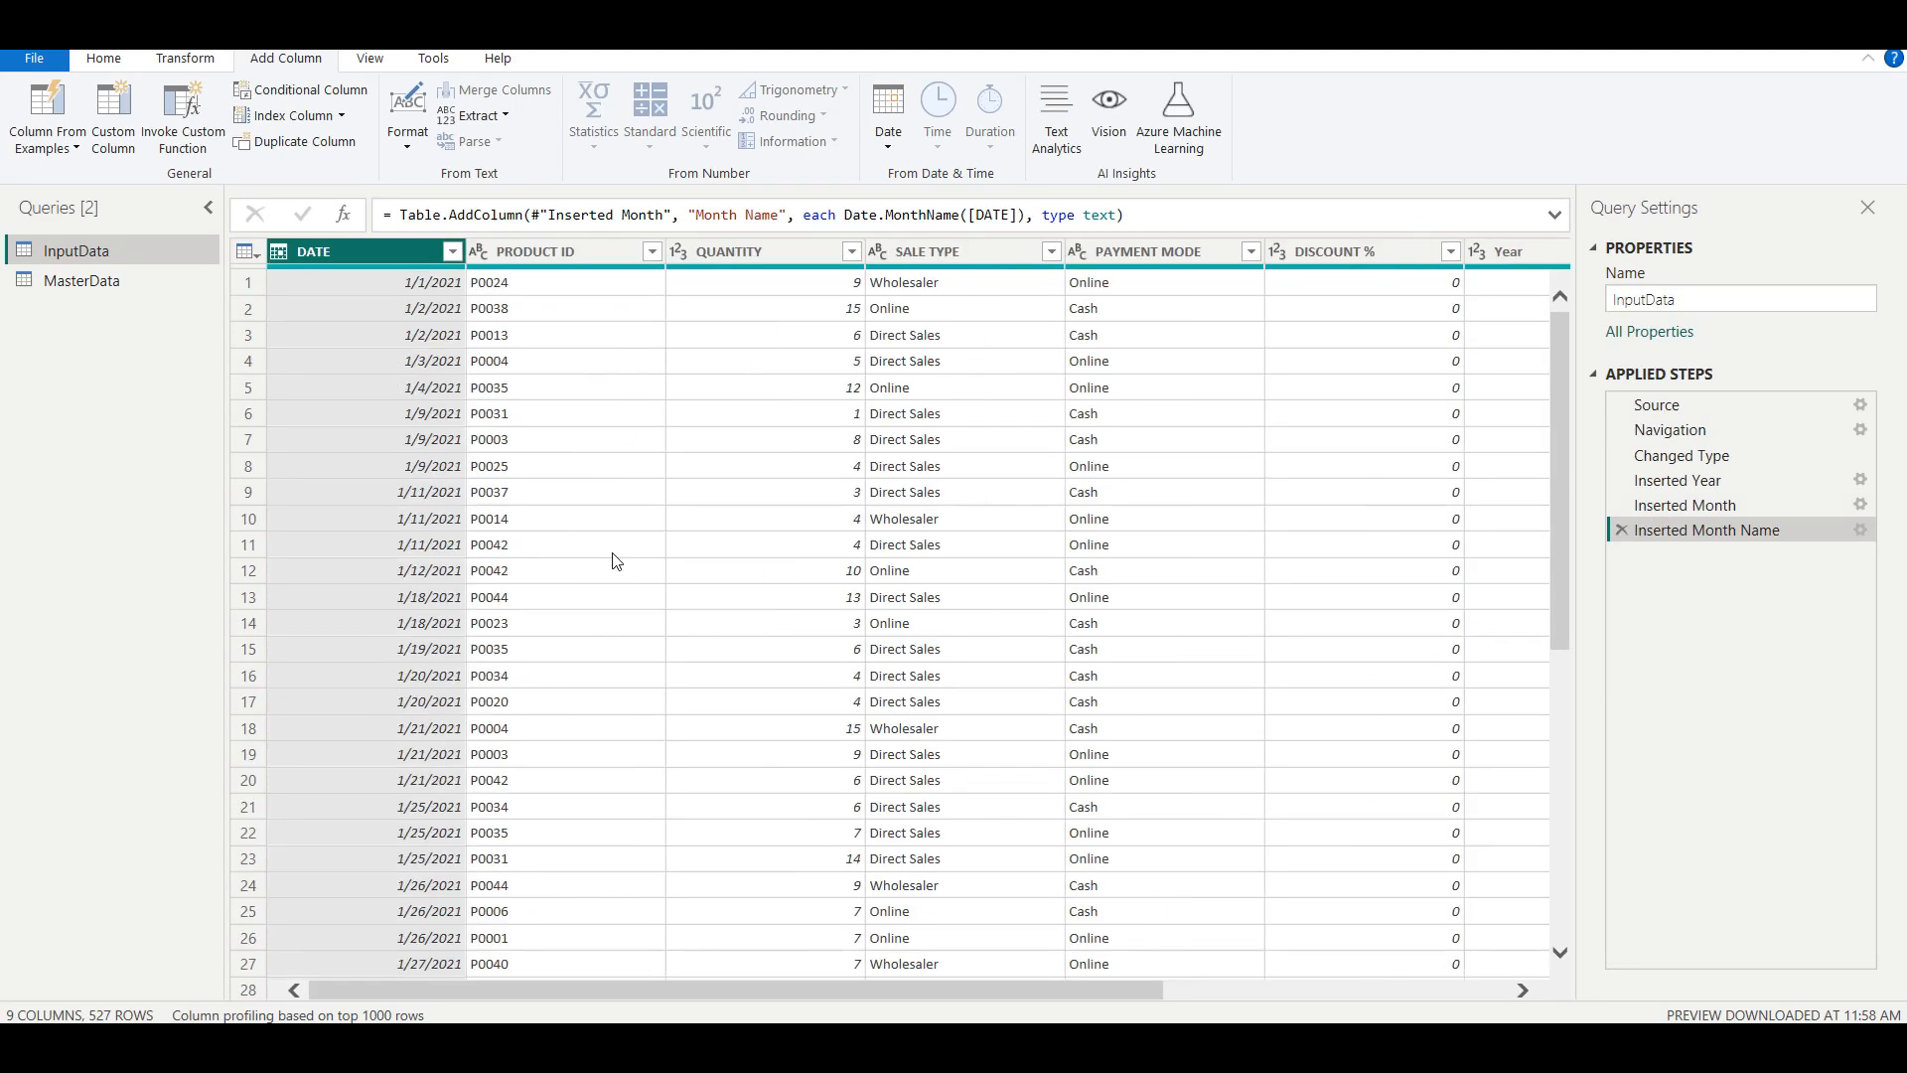
# Add a Quarter of Year column derived from DATE to InputData and check its values down the rows.
pyautogui.click(910, 149)
pyautogui.moveTo(984, 295)
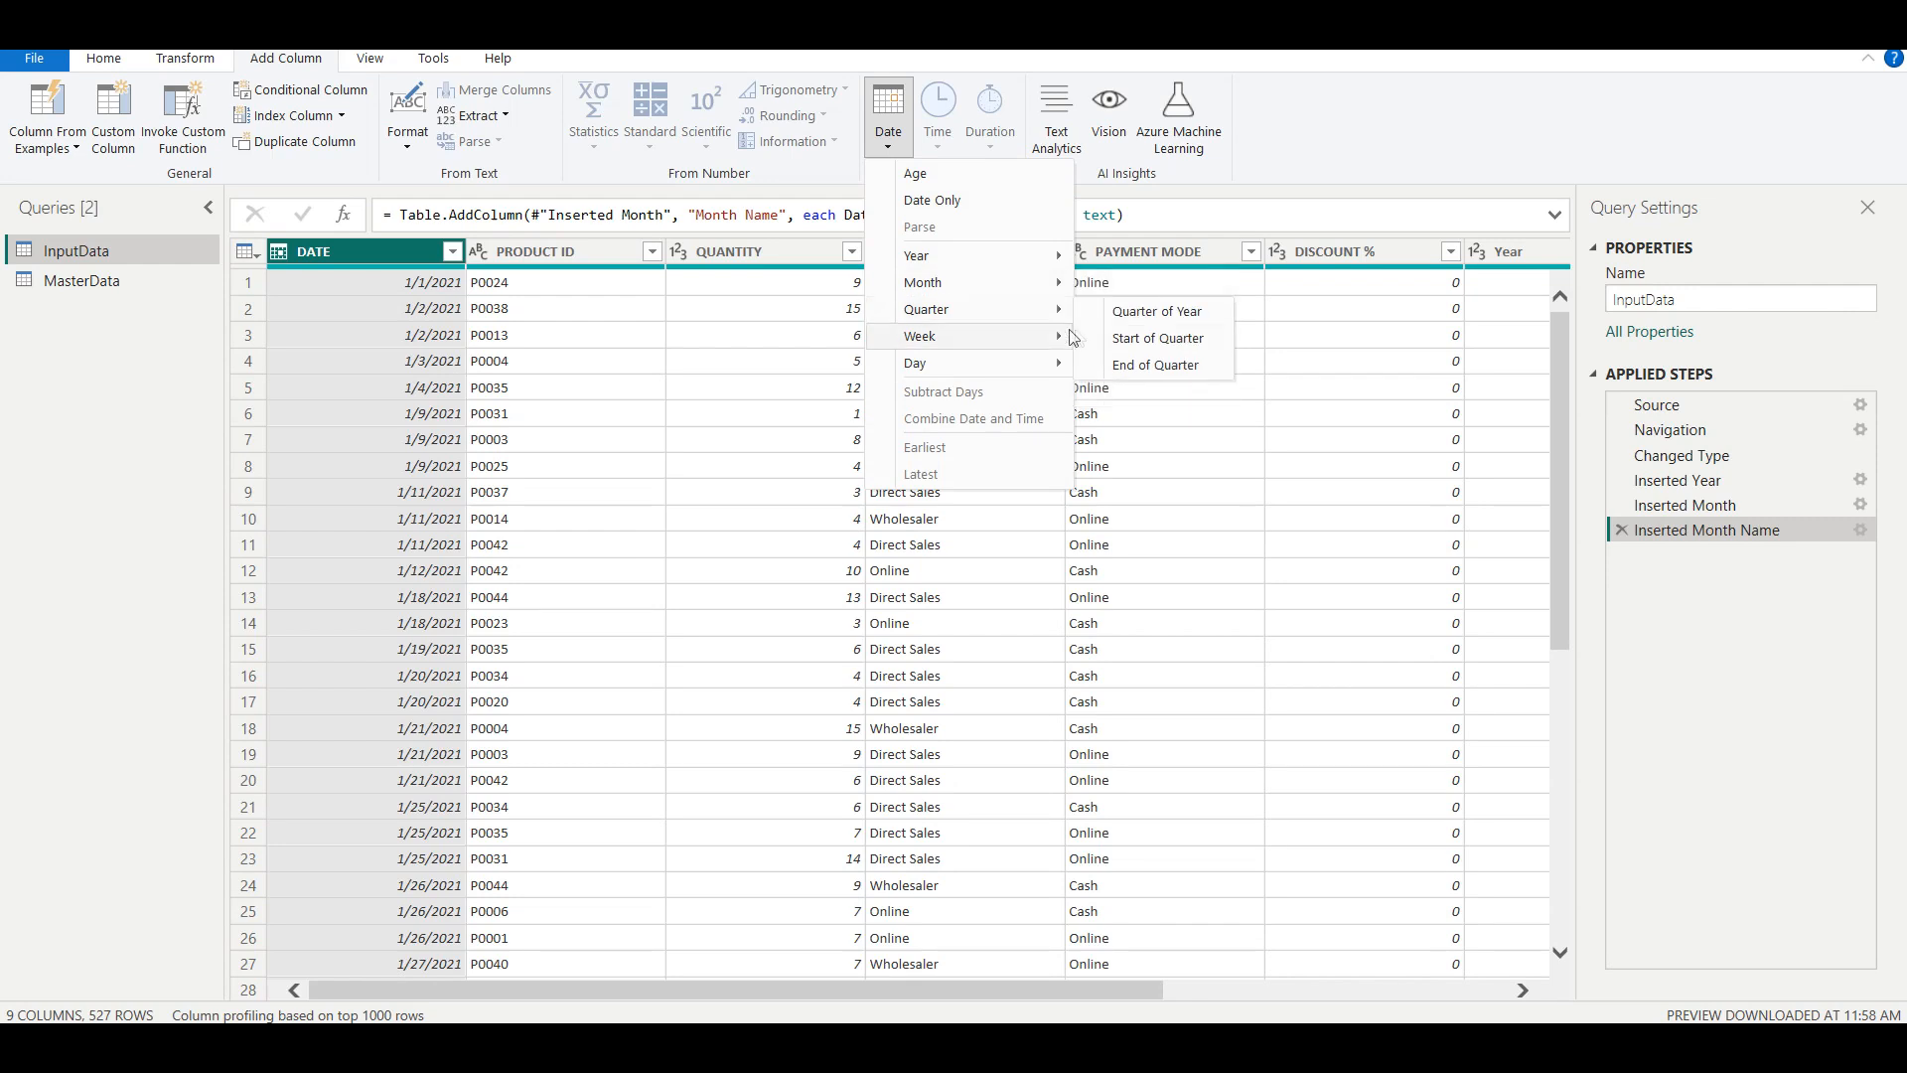
pyautogui.click(1152, 311)
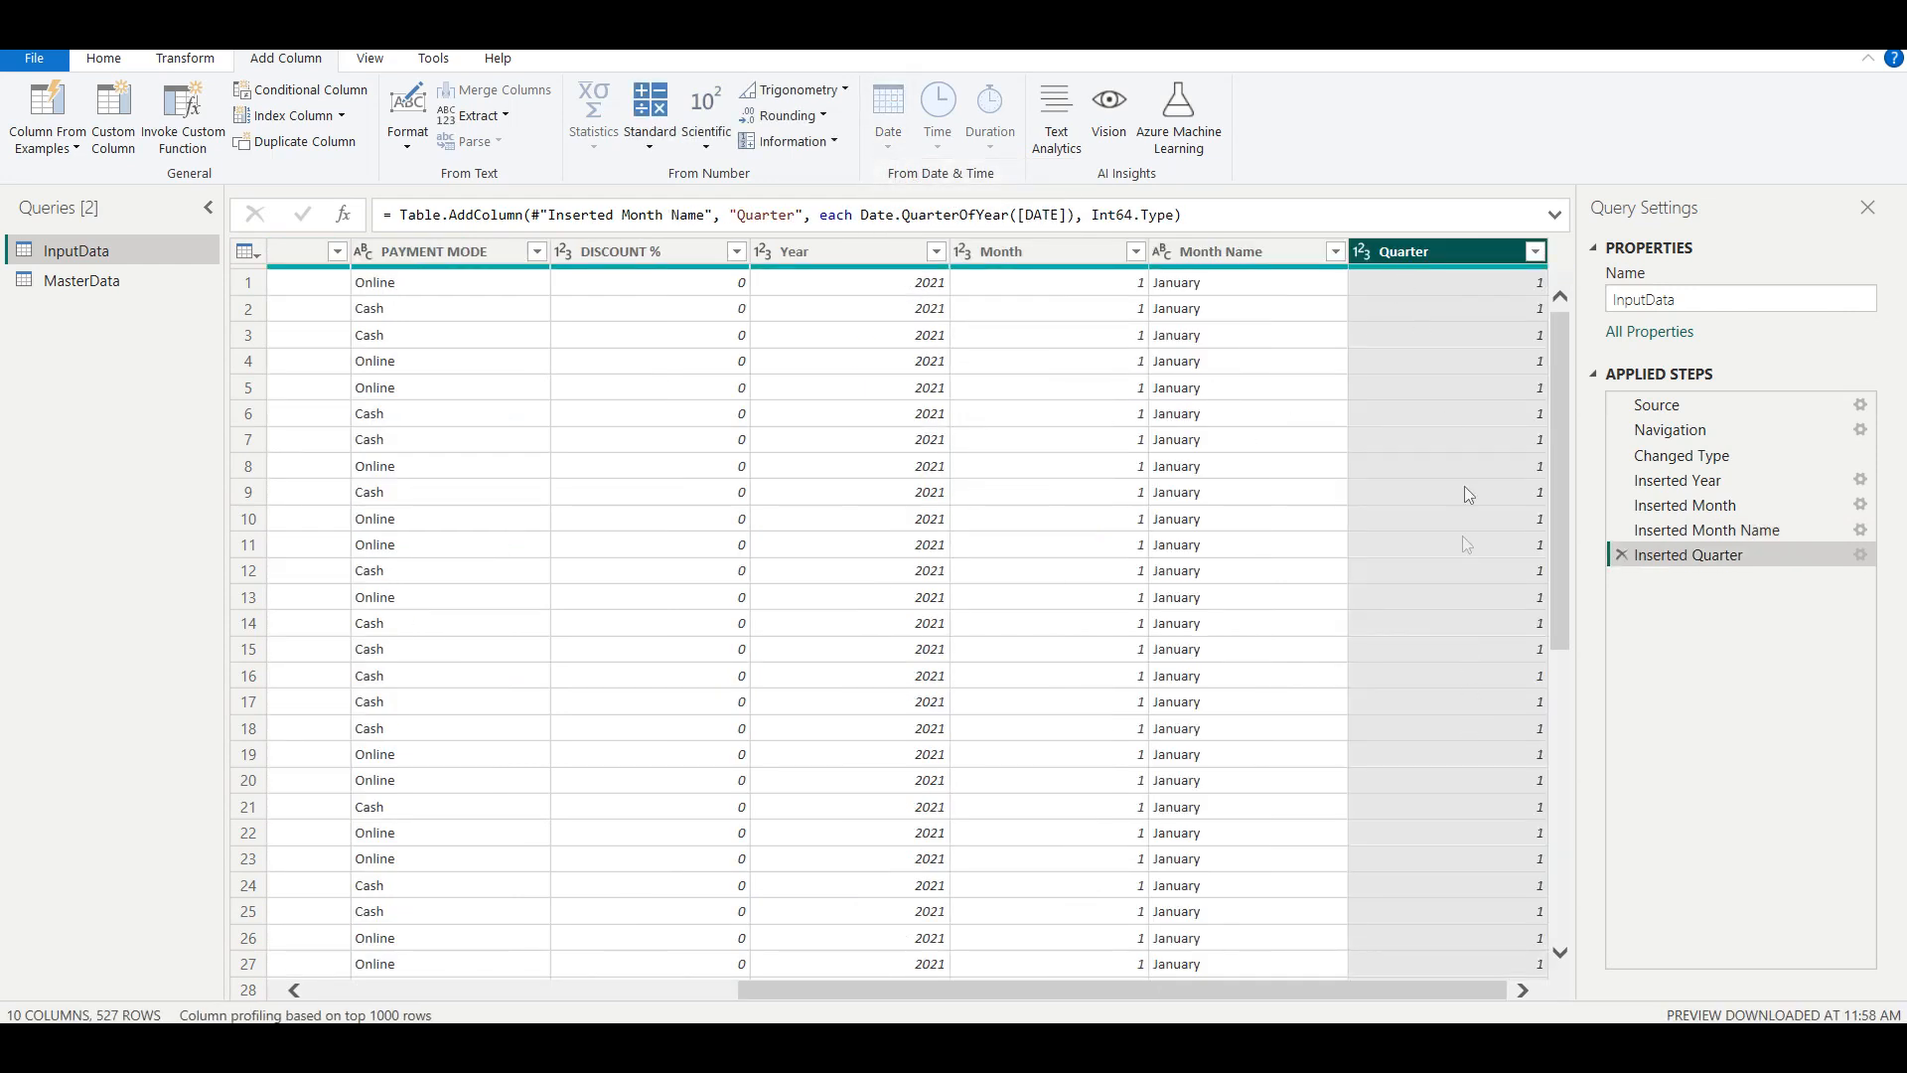
pyautogui.scroll(-20, 1463, 560)
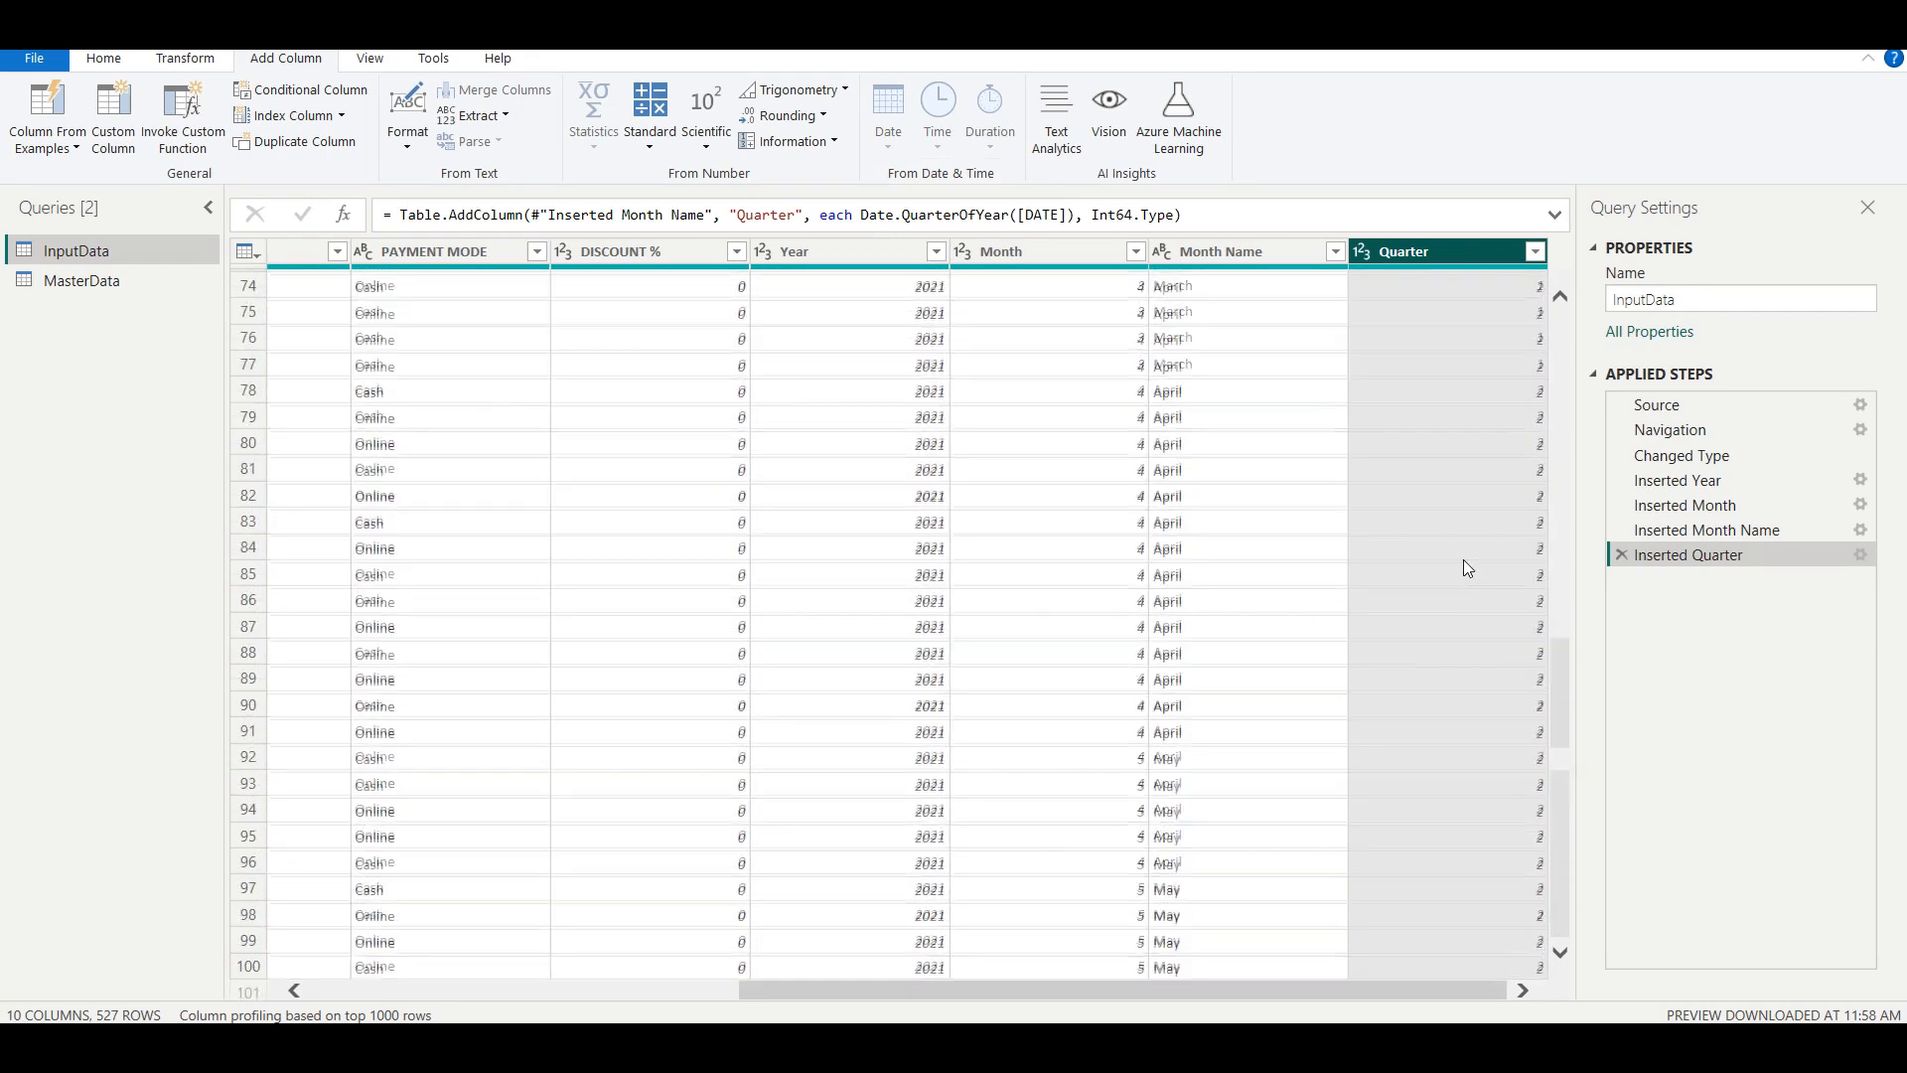
pyautogui.scroll(20, 1433, 719)
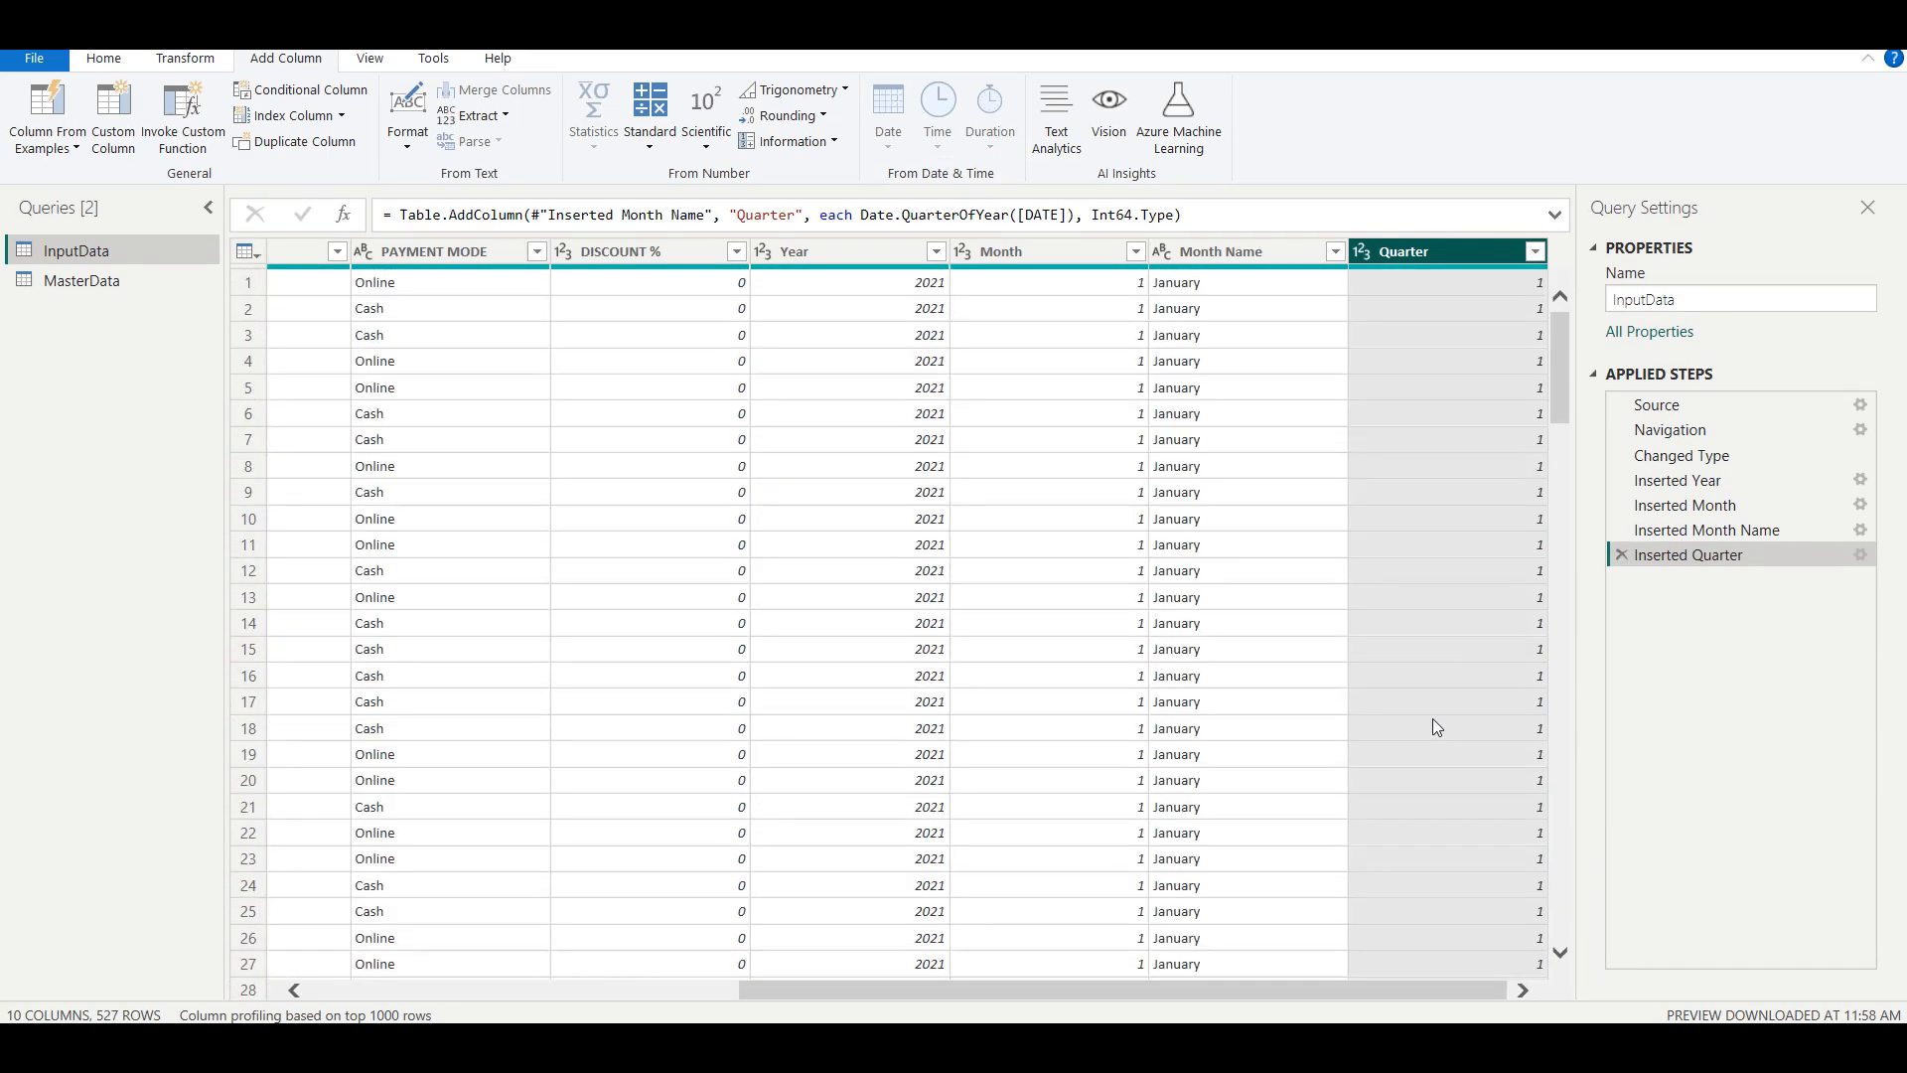
# Add a Day of Week column to the InputData query based on the DATE column.
pyautogui.hscroll(-10, 822, 551)
pyautogui.click(373, 250)
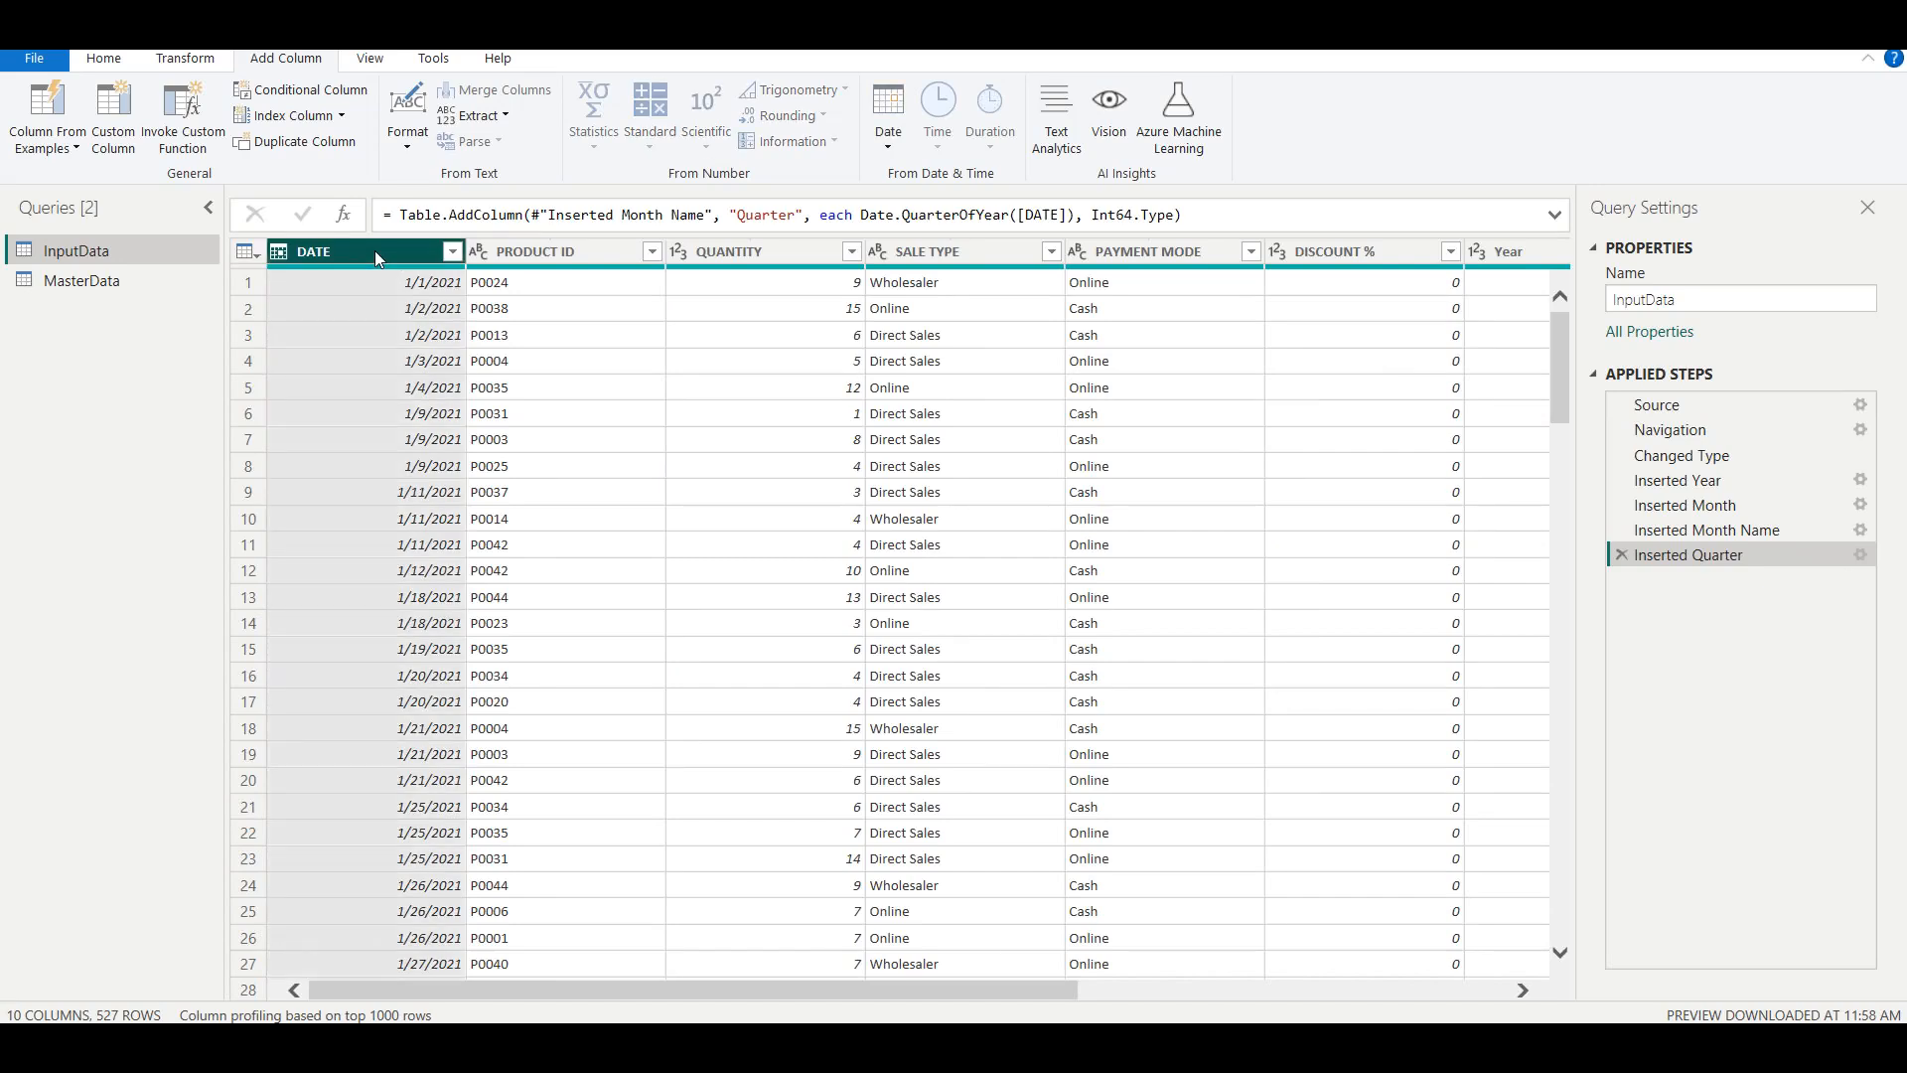
pyautogui.click(889, 109)
pyautogui.moveTo(954, 348)
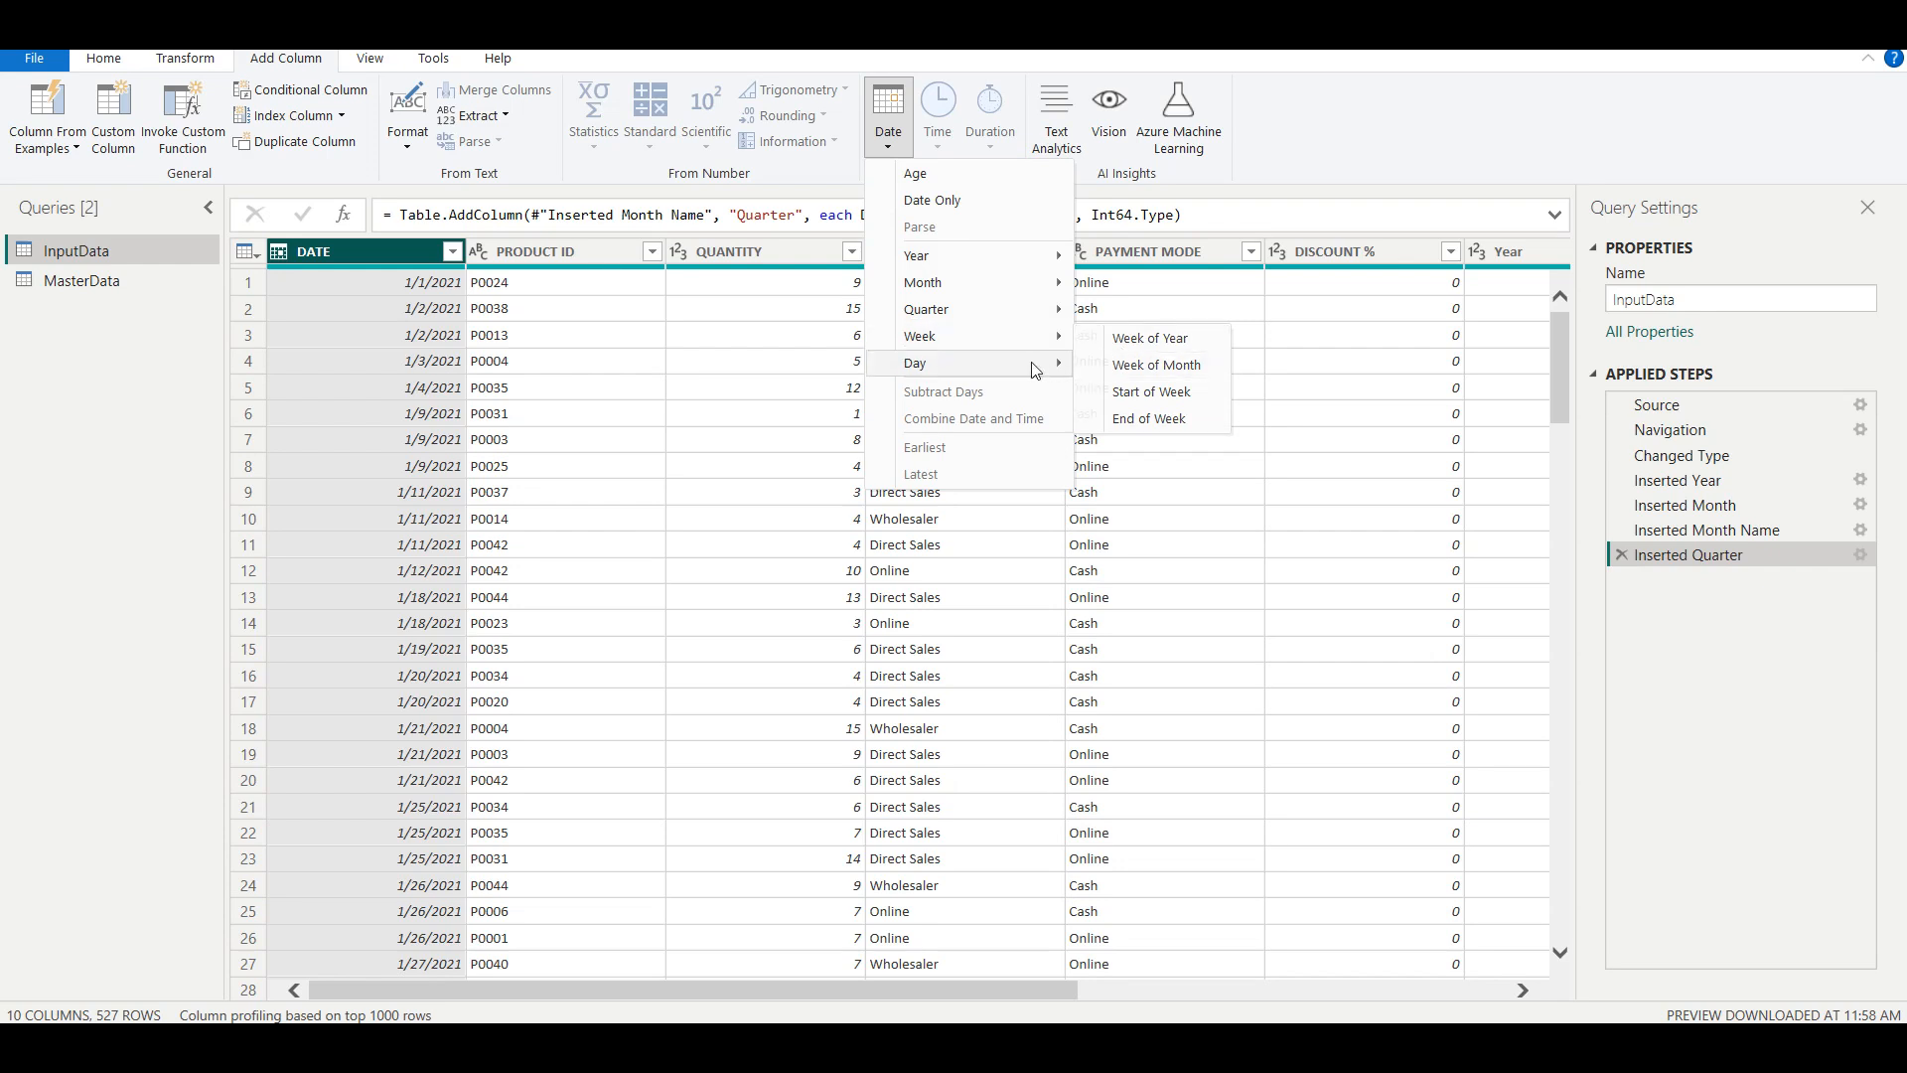
pyautogui.moveTo(1036, 365)
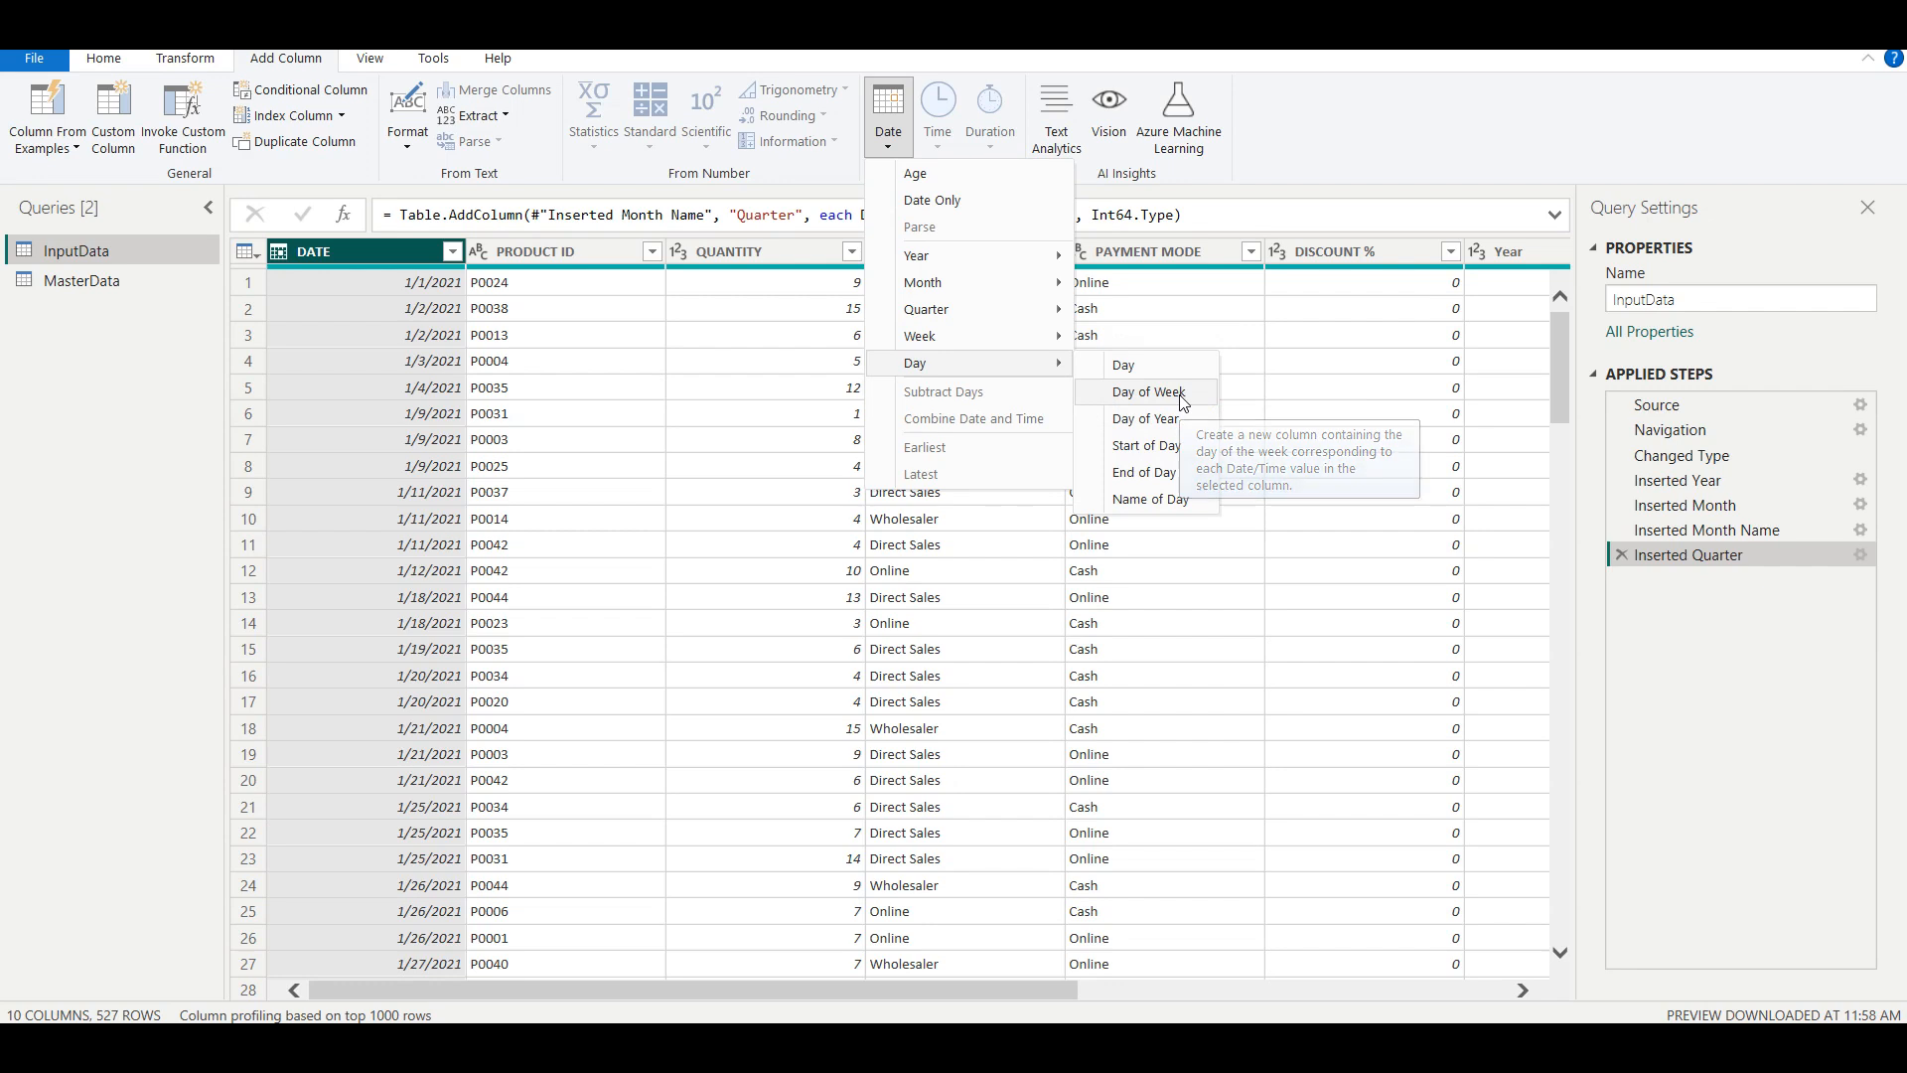
pyautogui.click(1183, 397)
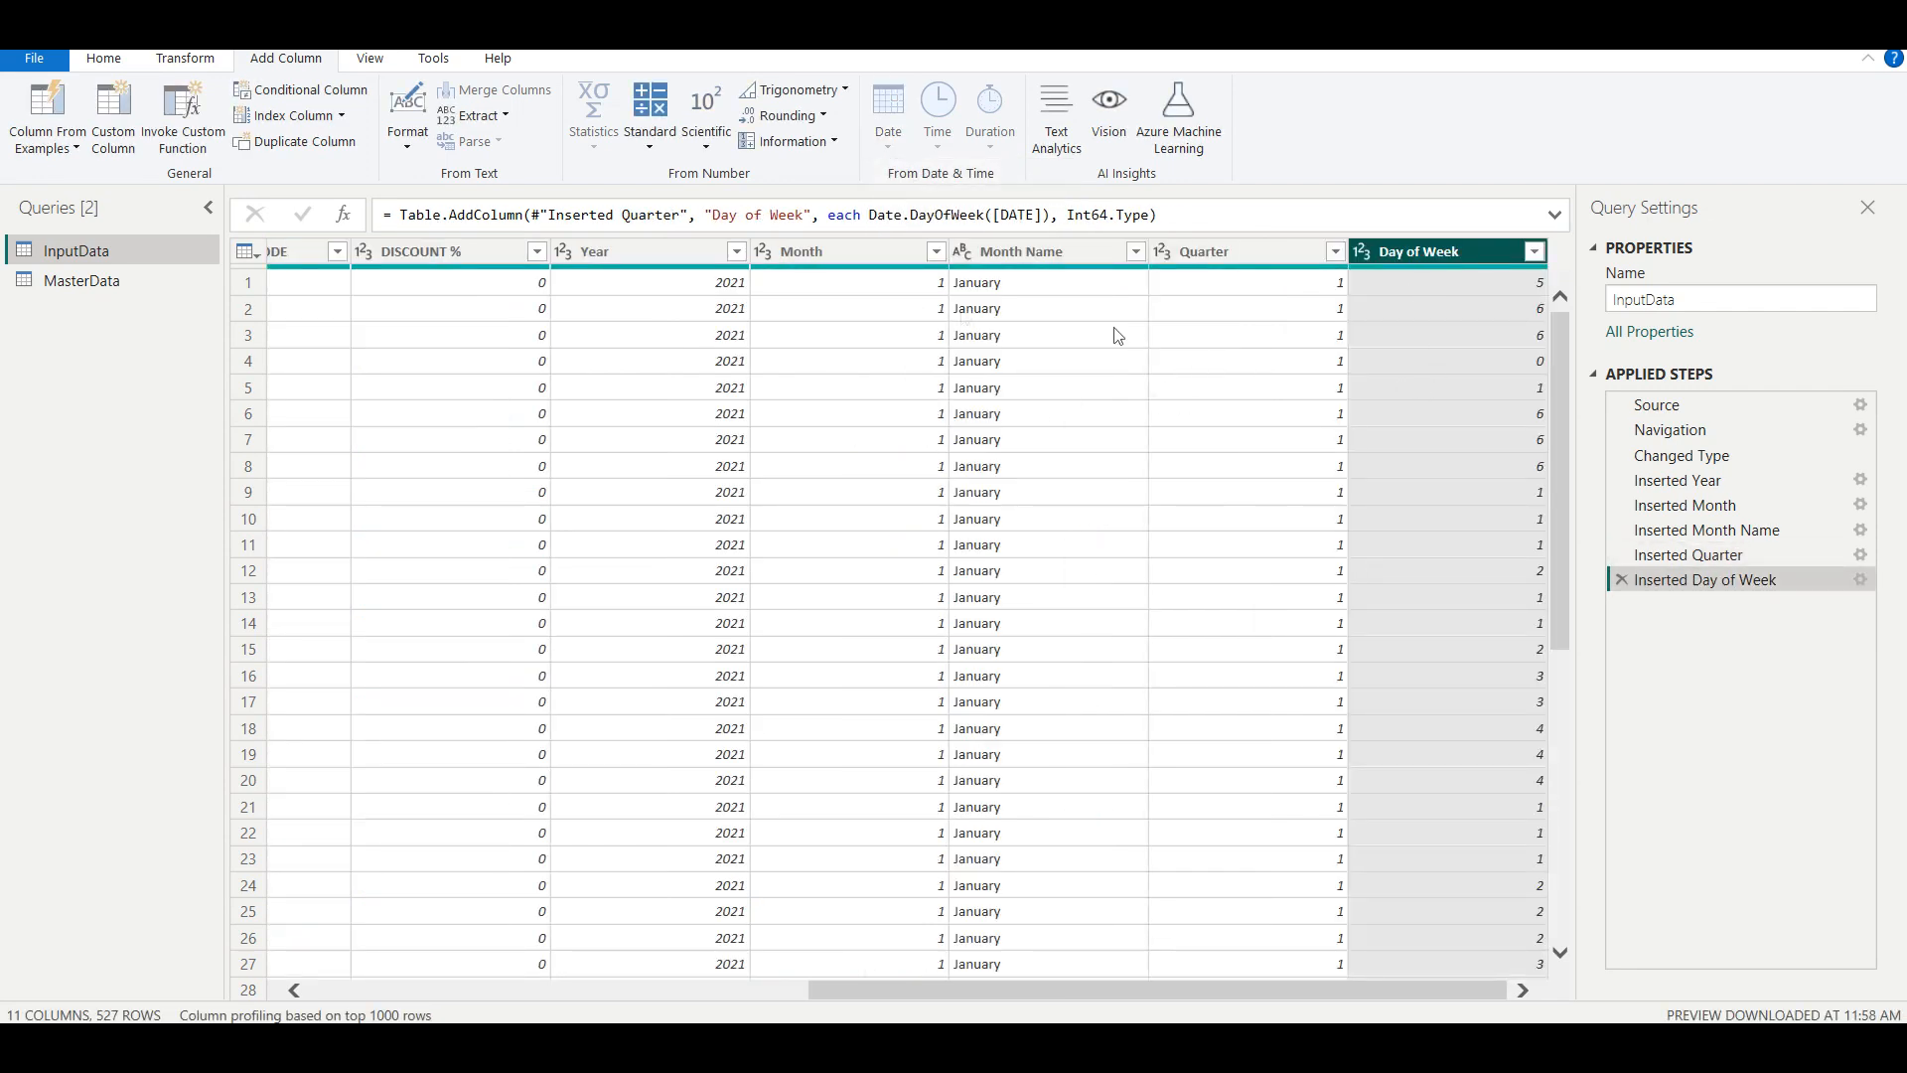
pyautogui.hscroll(-9, 568, 358)
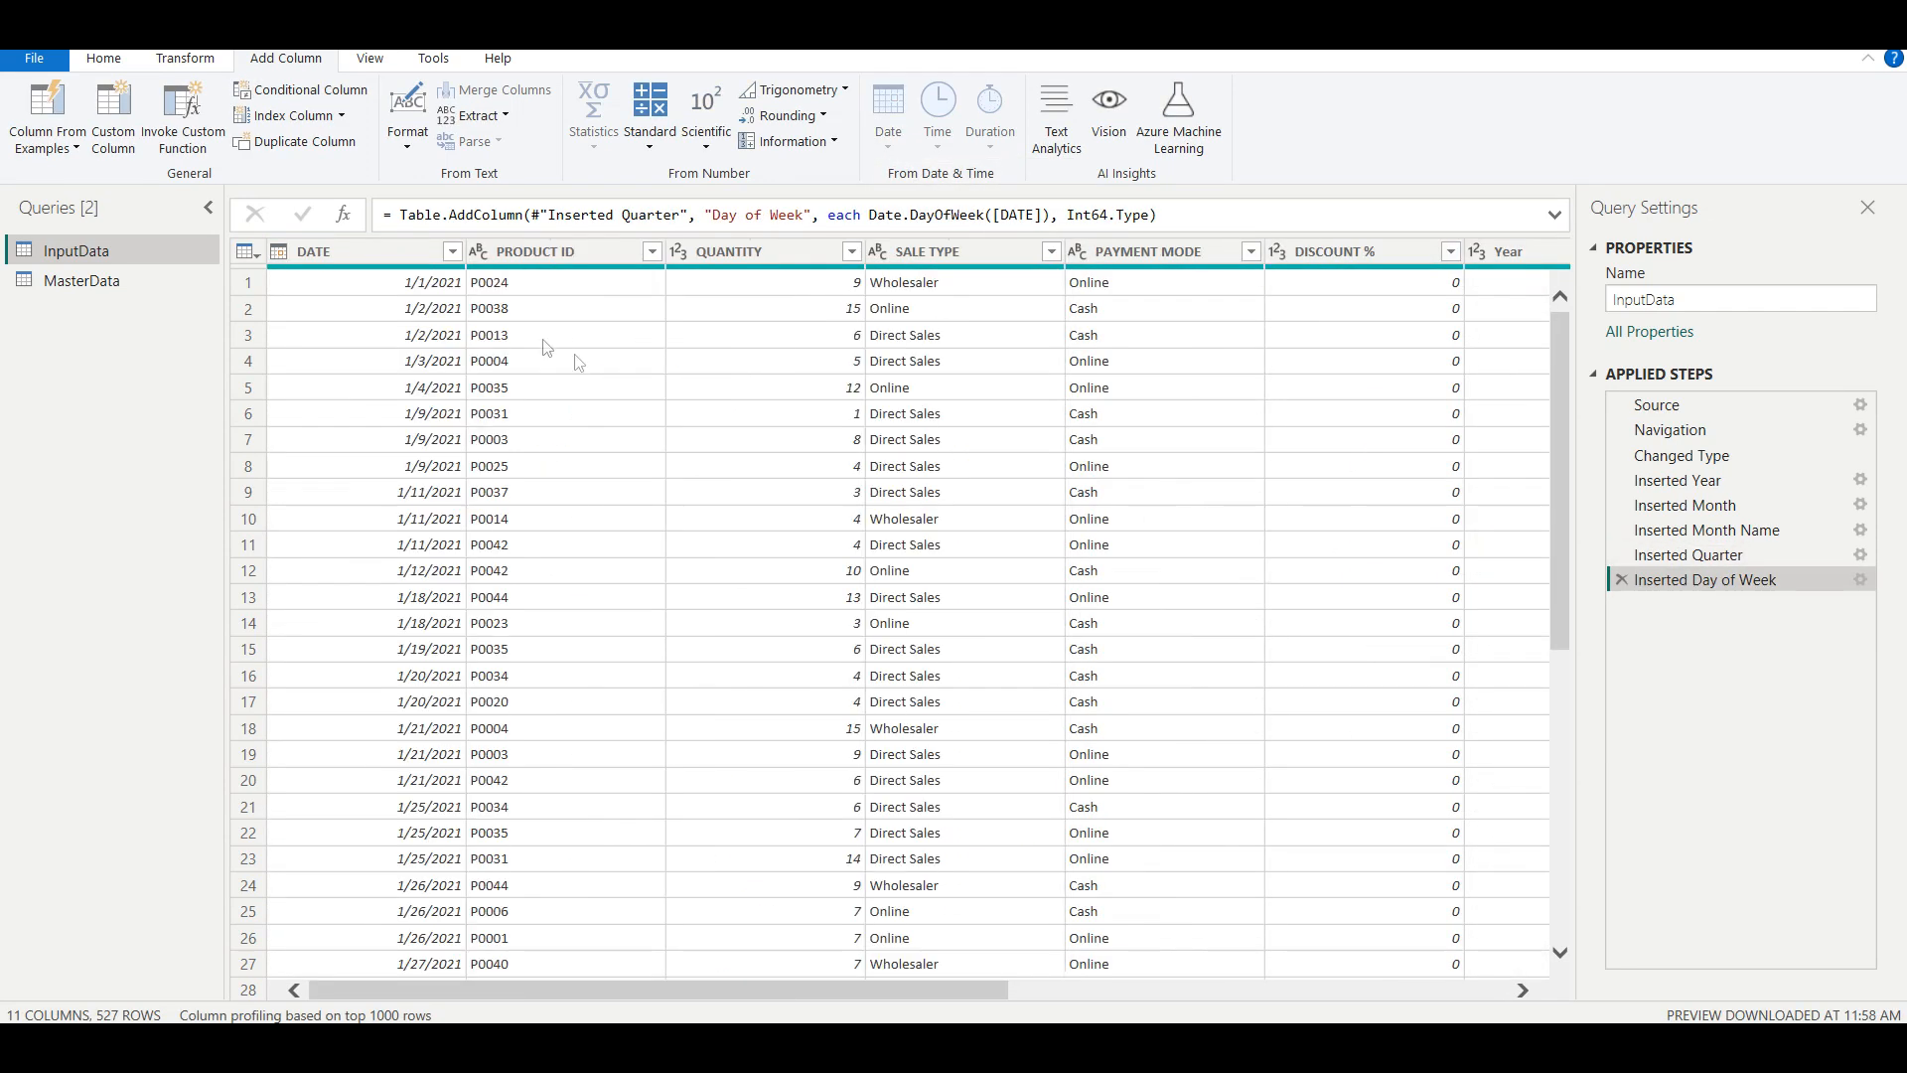
# Add a Day Name column to the InputData query based on the DATE column.
pyautogui.click(331, 255)
pyautogui.click(890, 121)
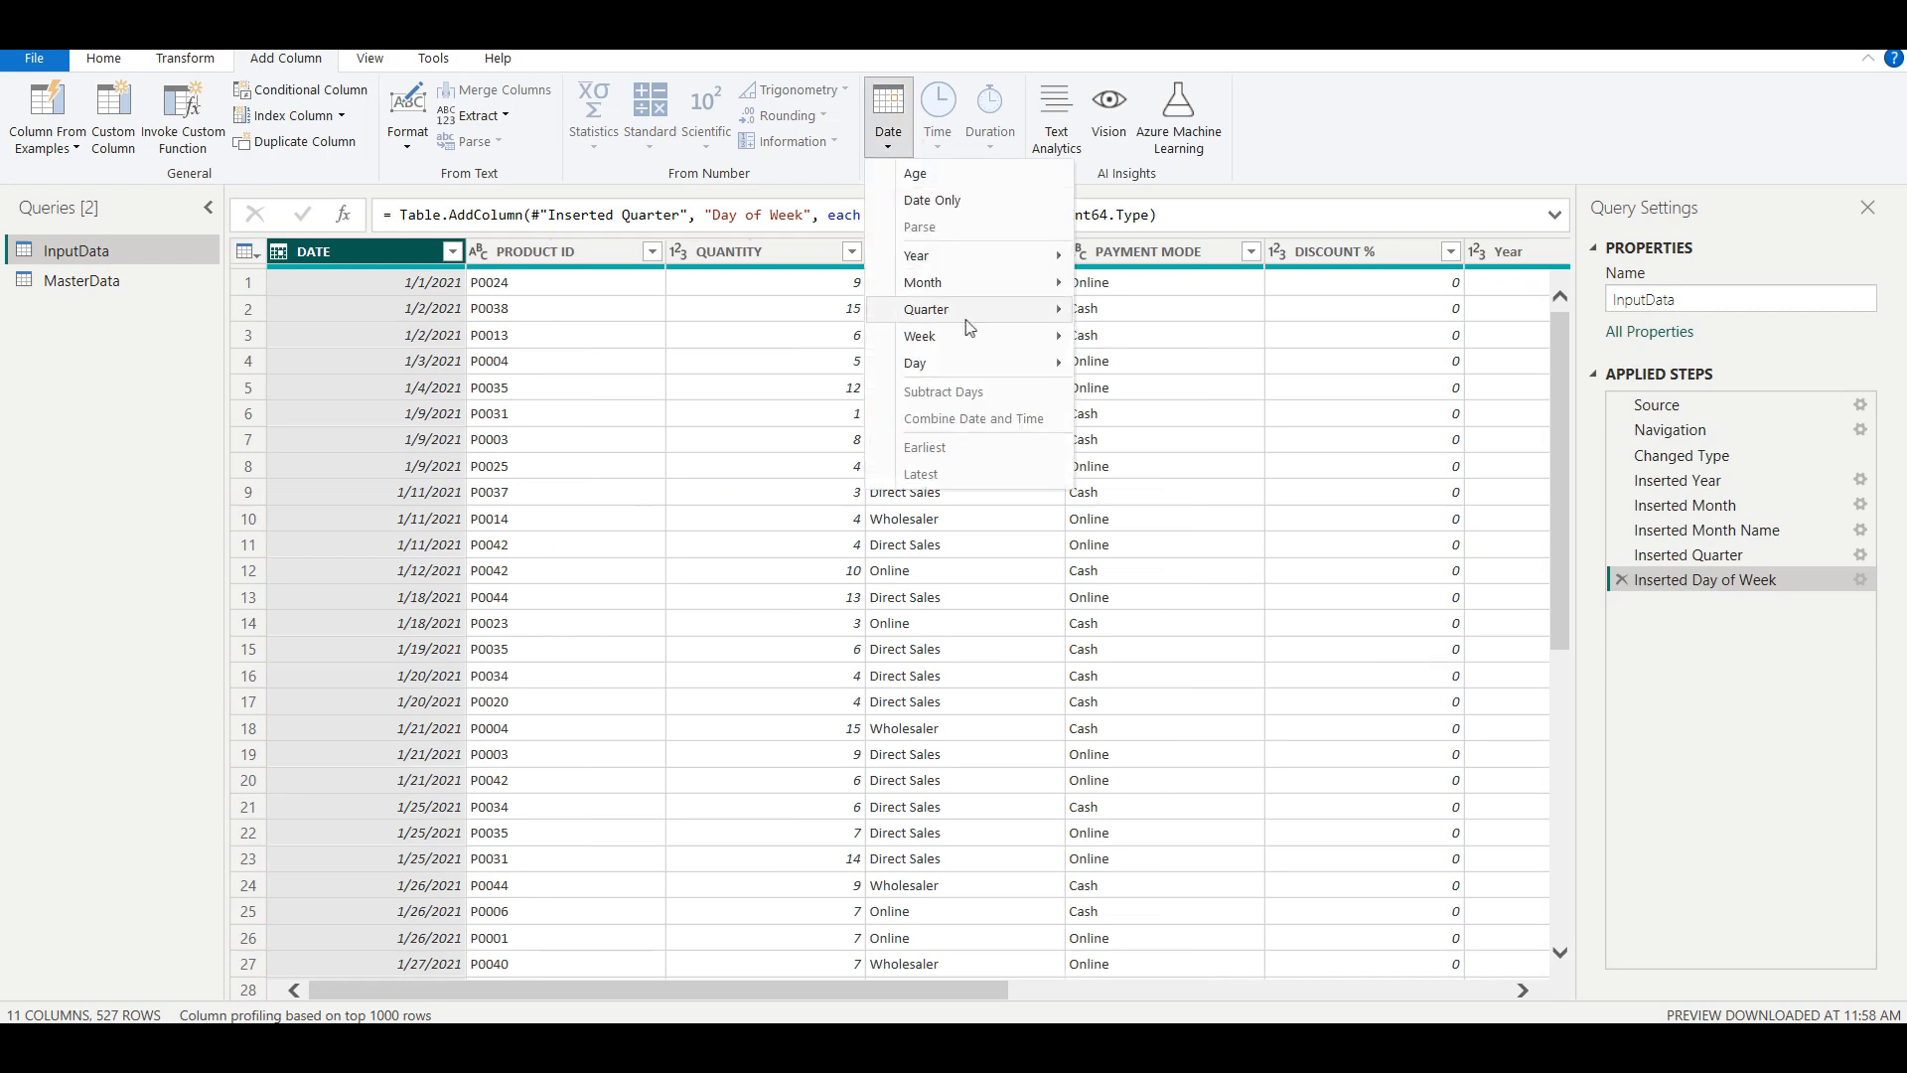
pyautogui.moveTo(992, 361)
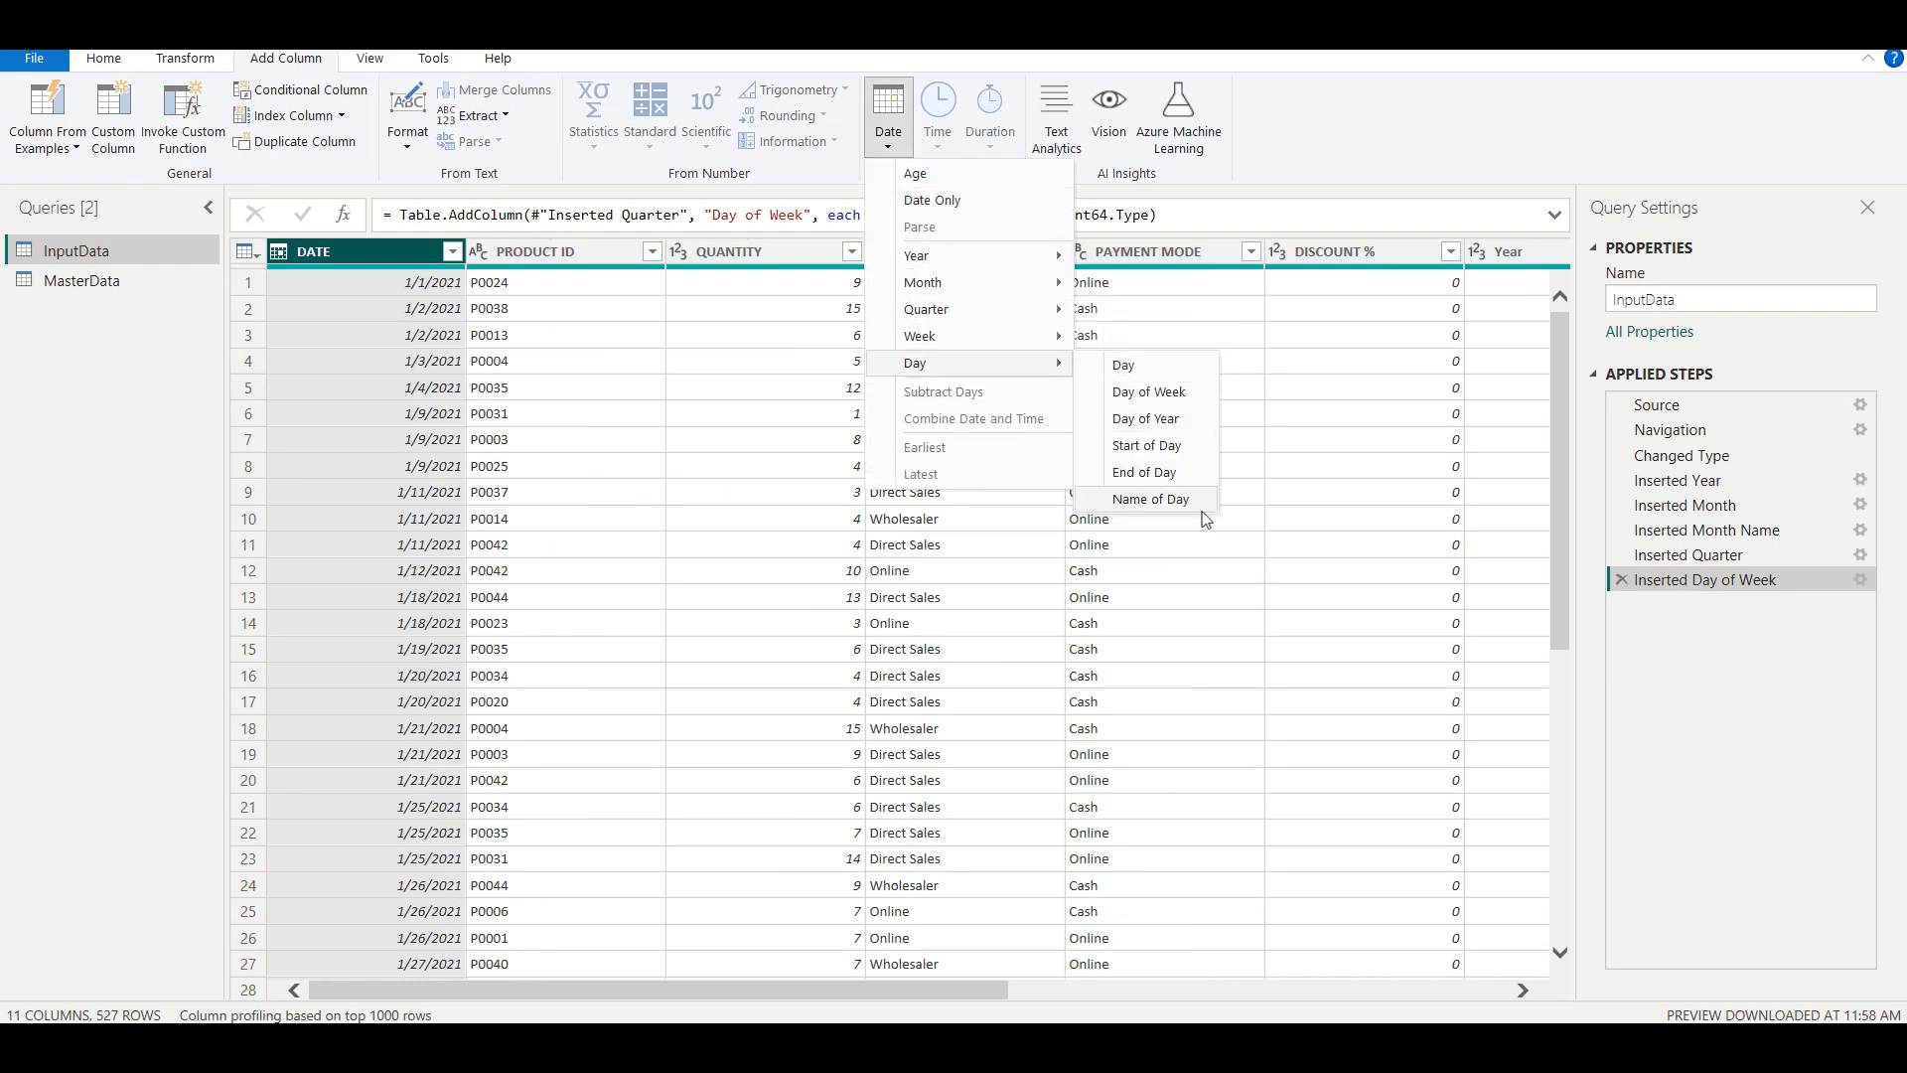
pyautogui.click(1153, 500)
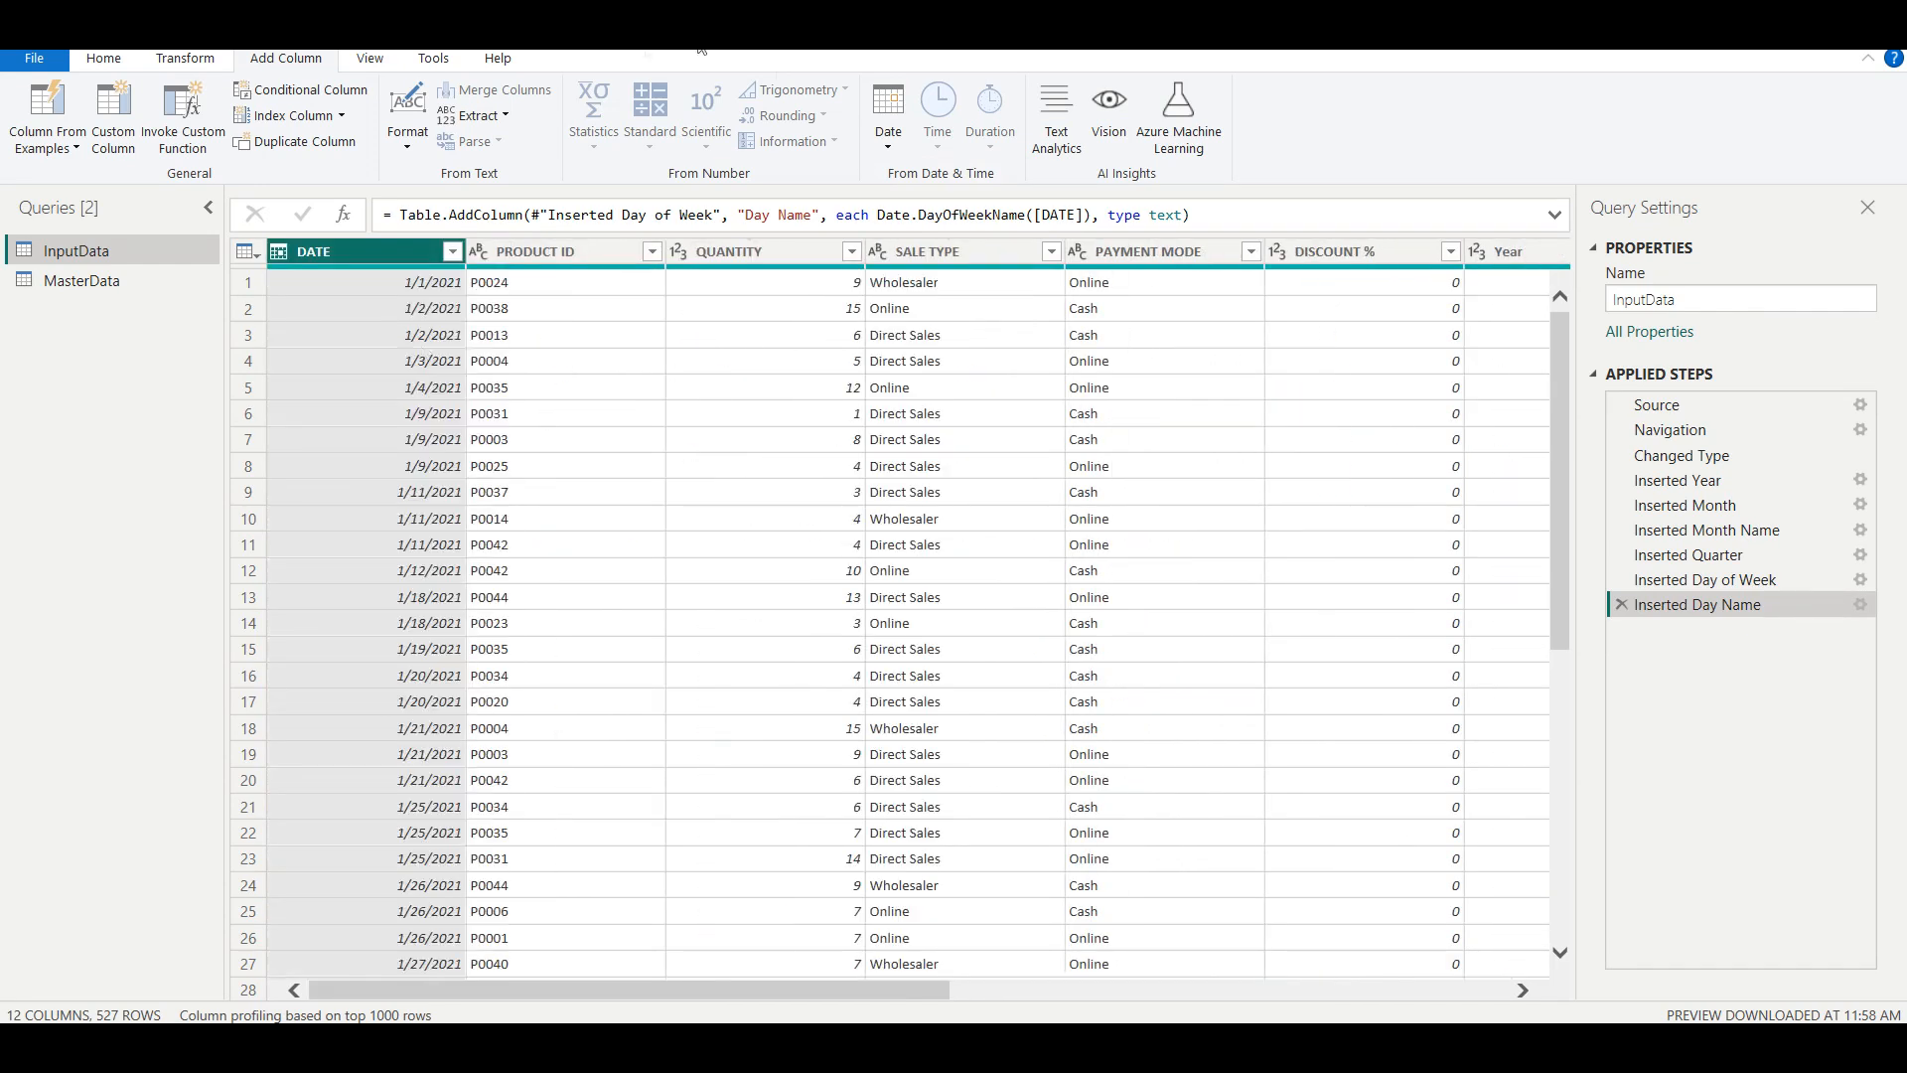
# Add a numeric Day column to the InputData query based on the DATE column.
pyautogui.click(887, 144)
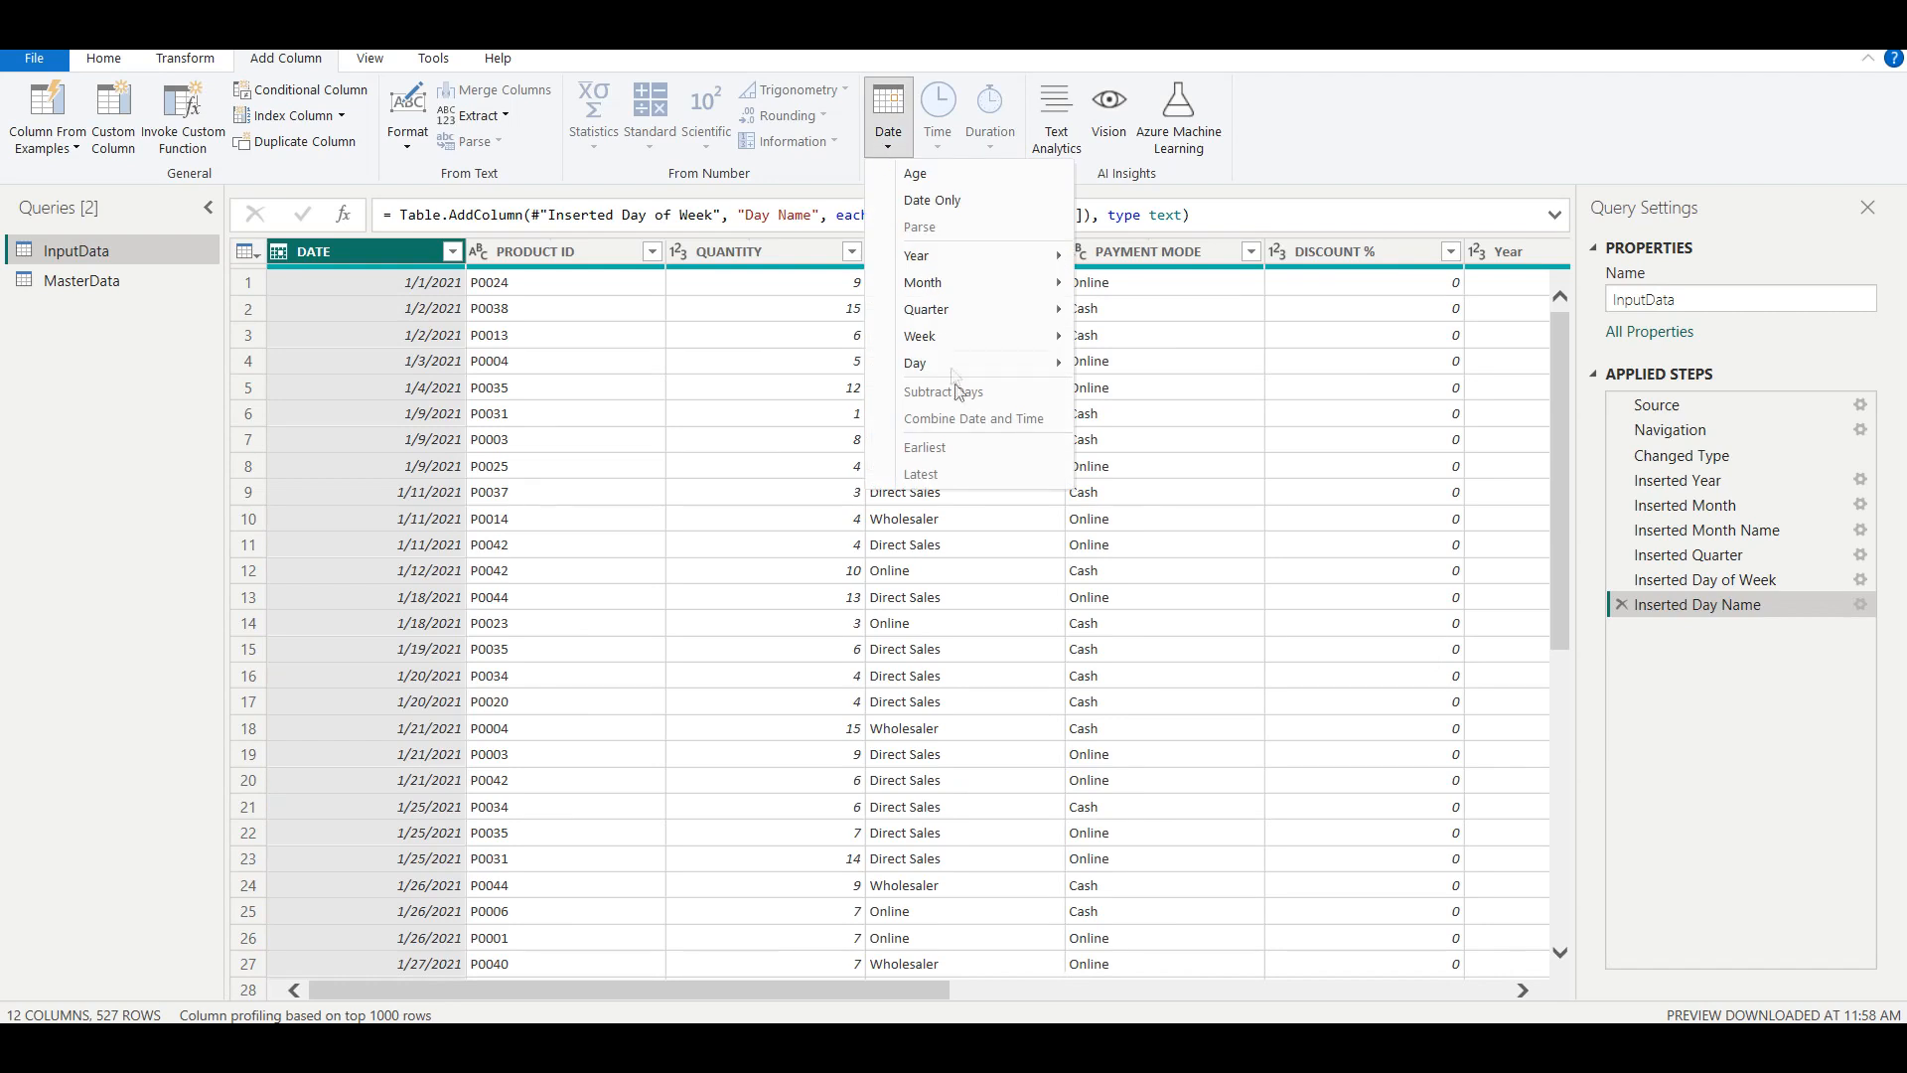
pyautogui.moveTo(961, 367)
pyautogui.click(1142, 364)
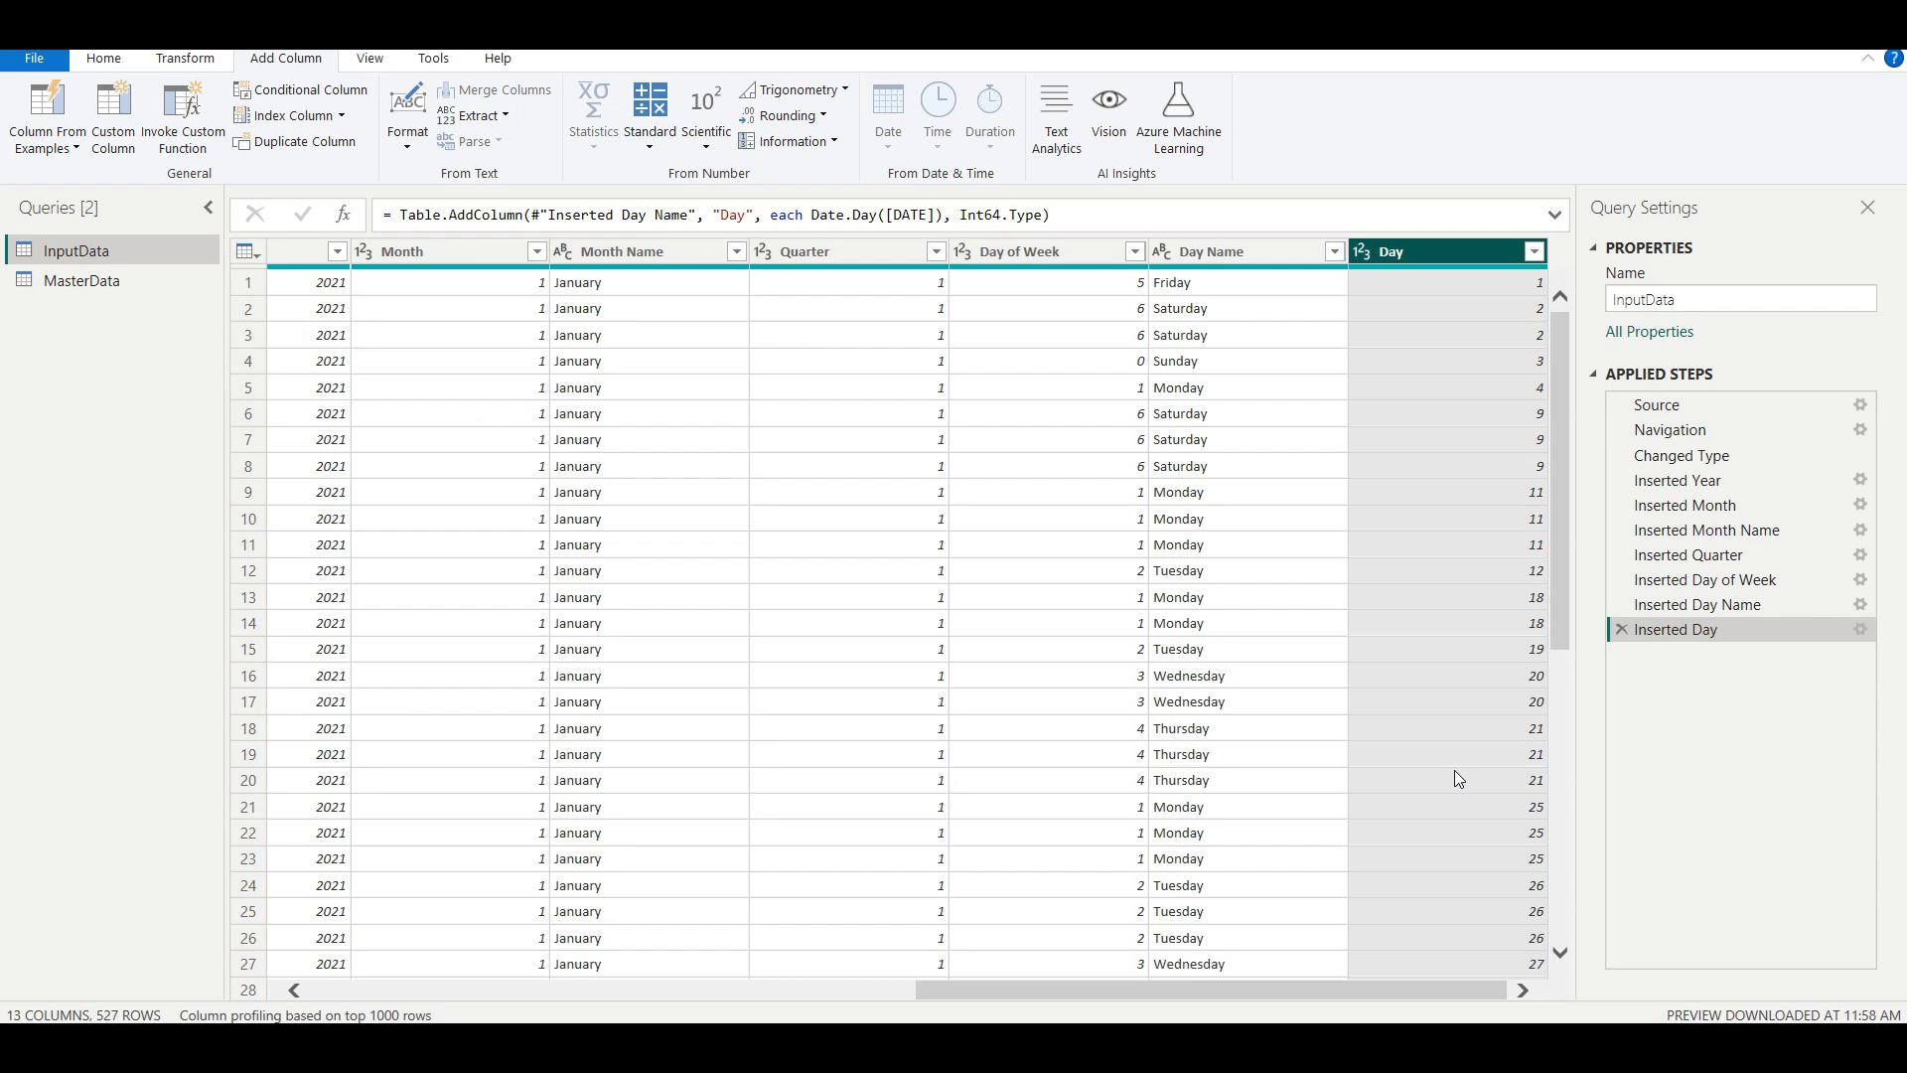
# Shorten the Day Name values in place by extracting only their first 3 characters.
pyautogui.click(1212, 252)
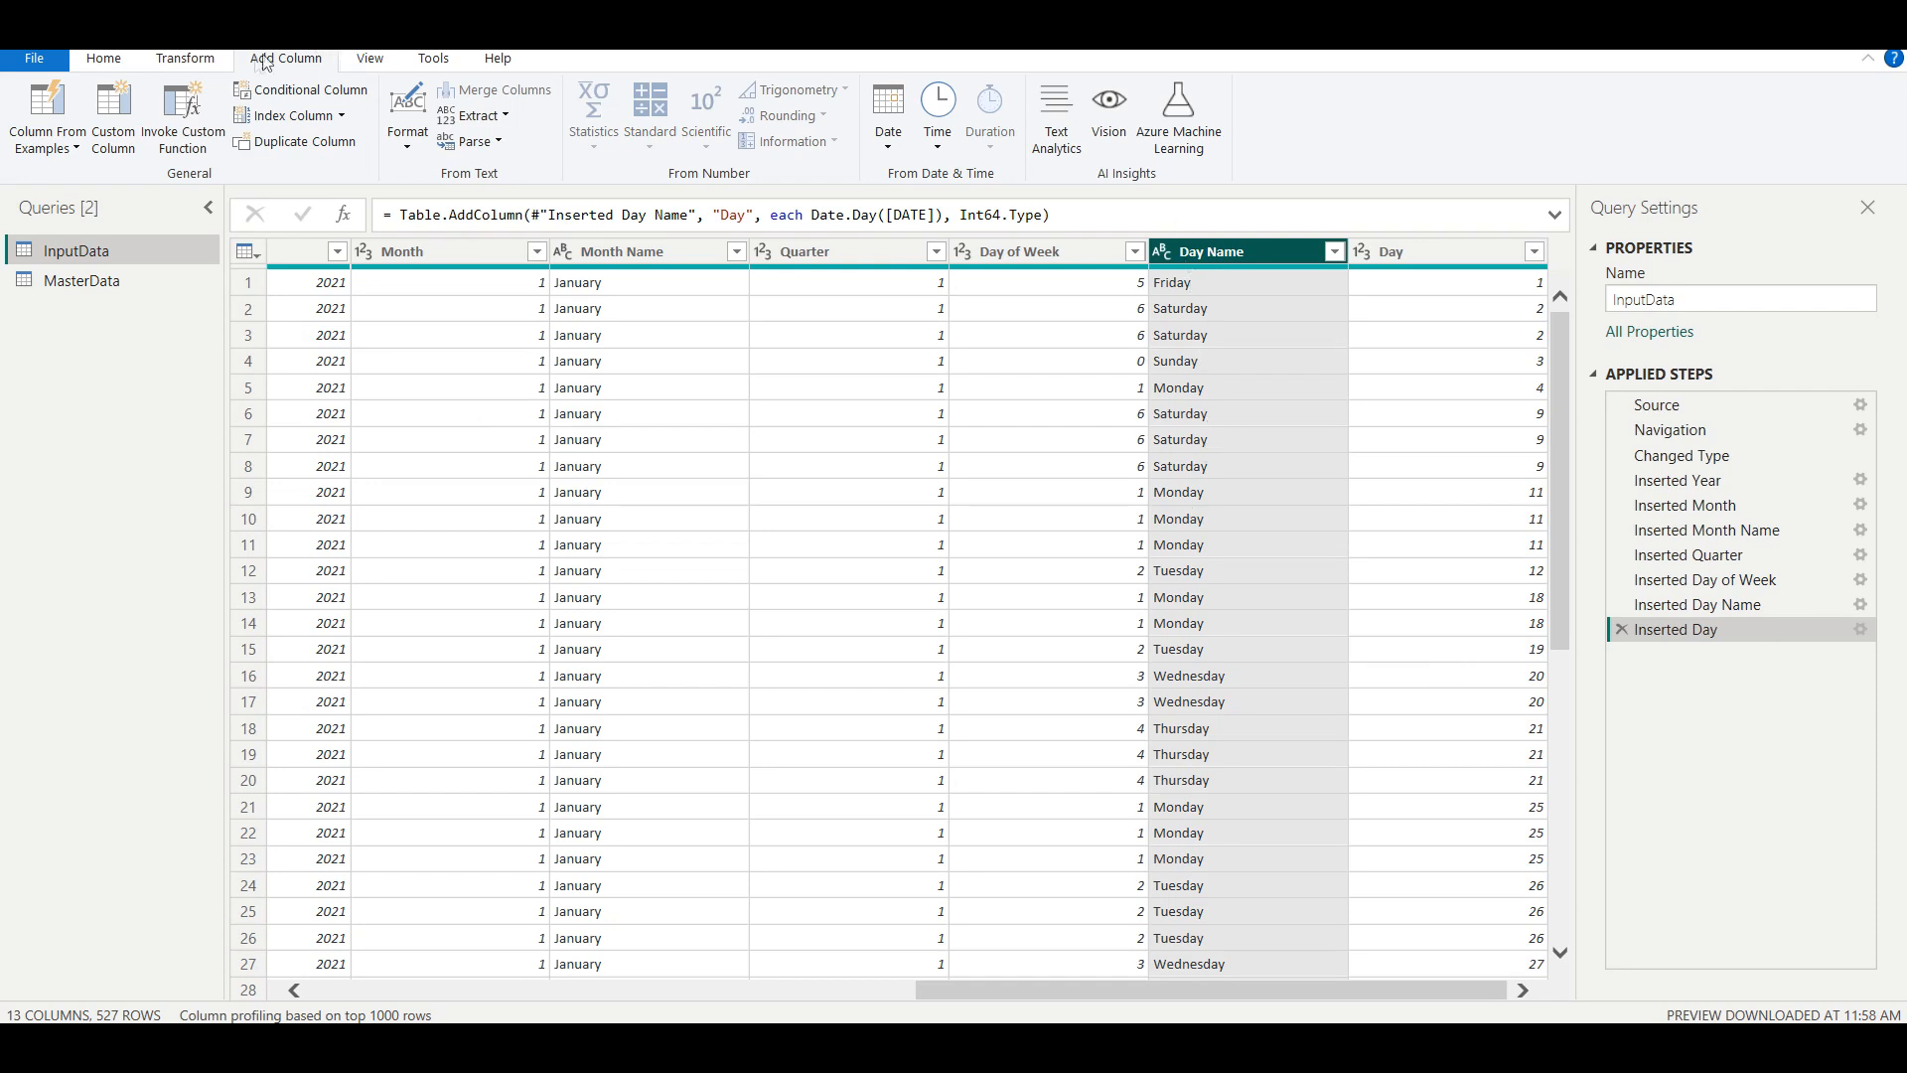
pyautogui.click(220, 59)
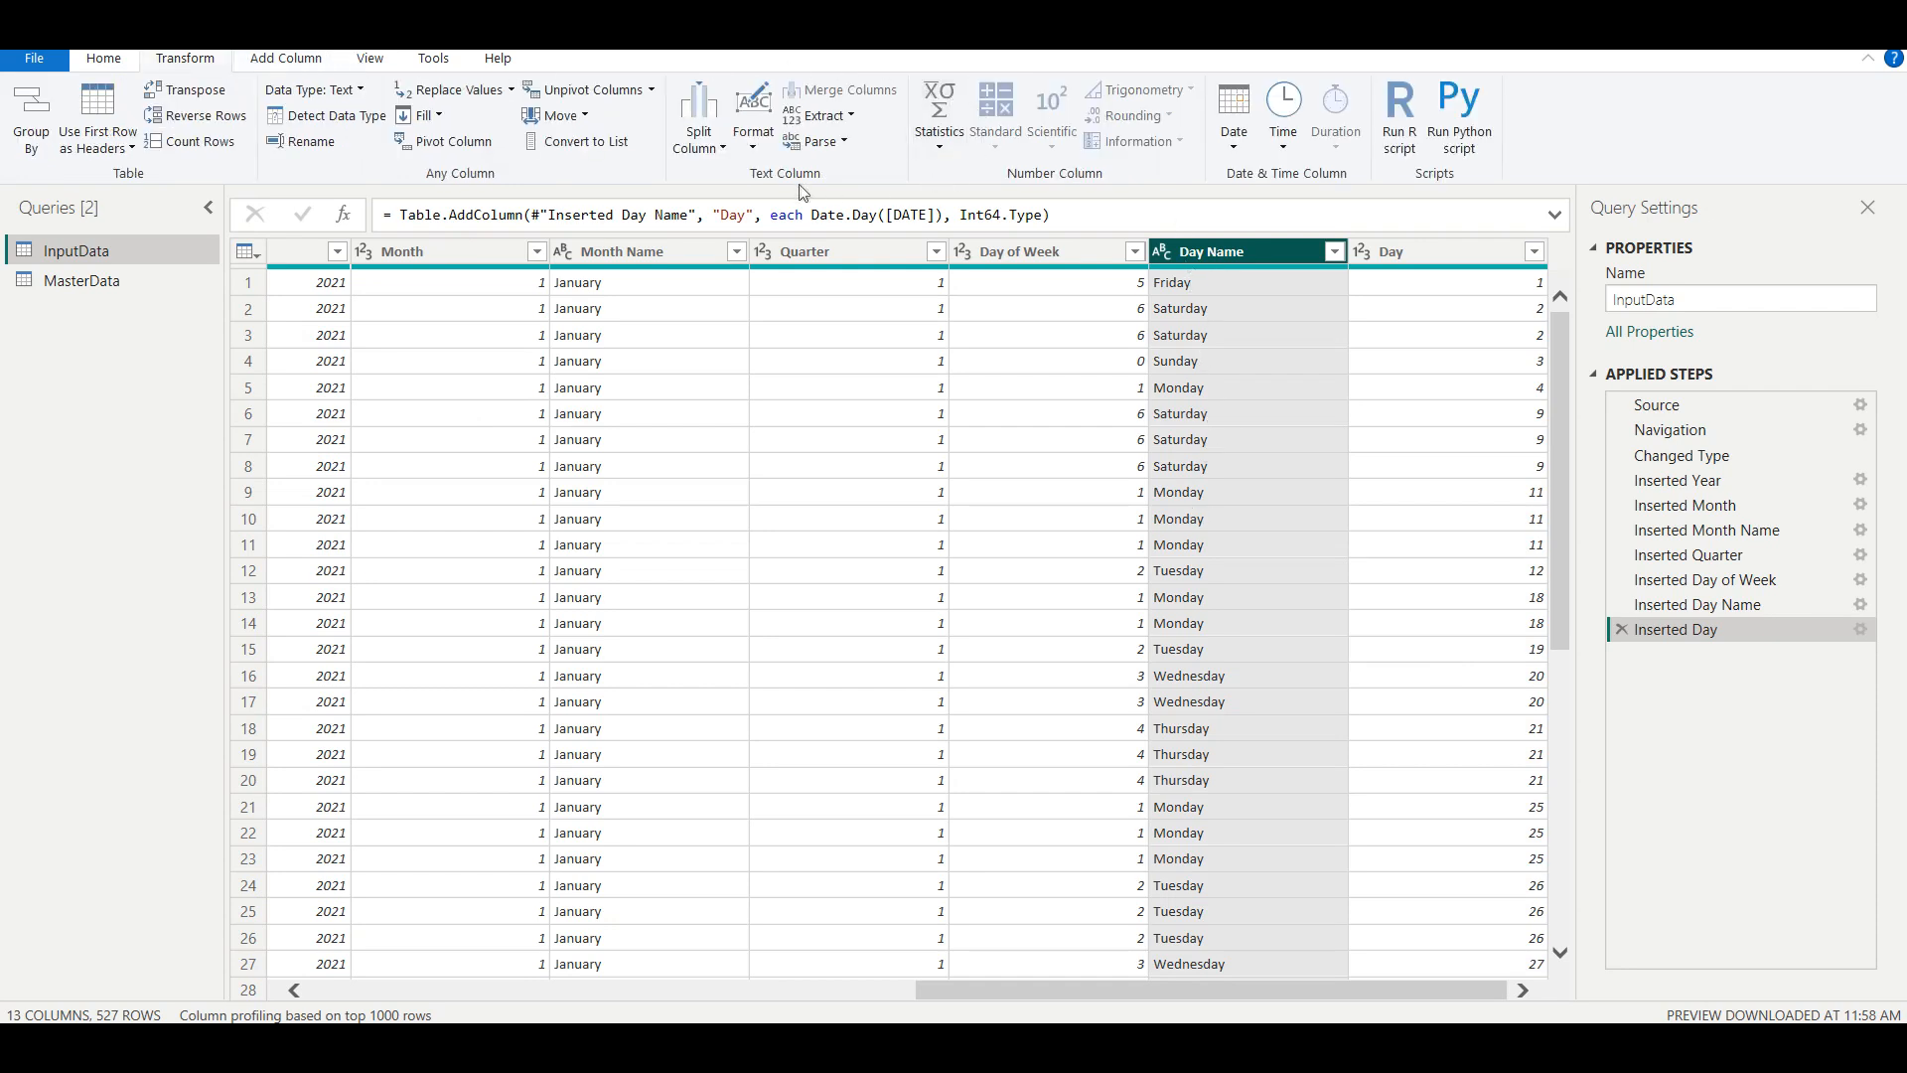
pyautogui.click(824, 117)
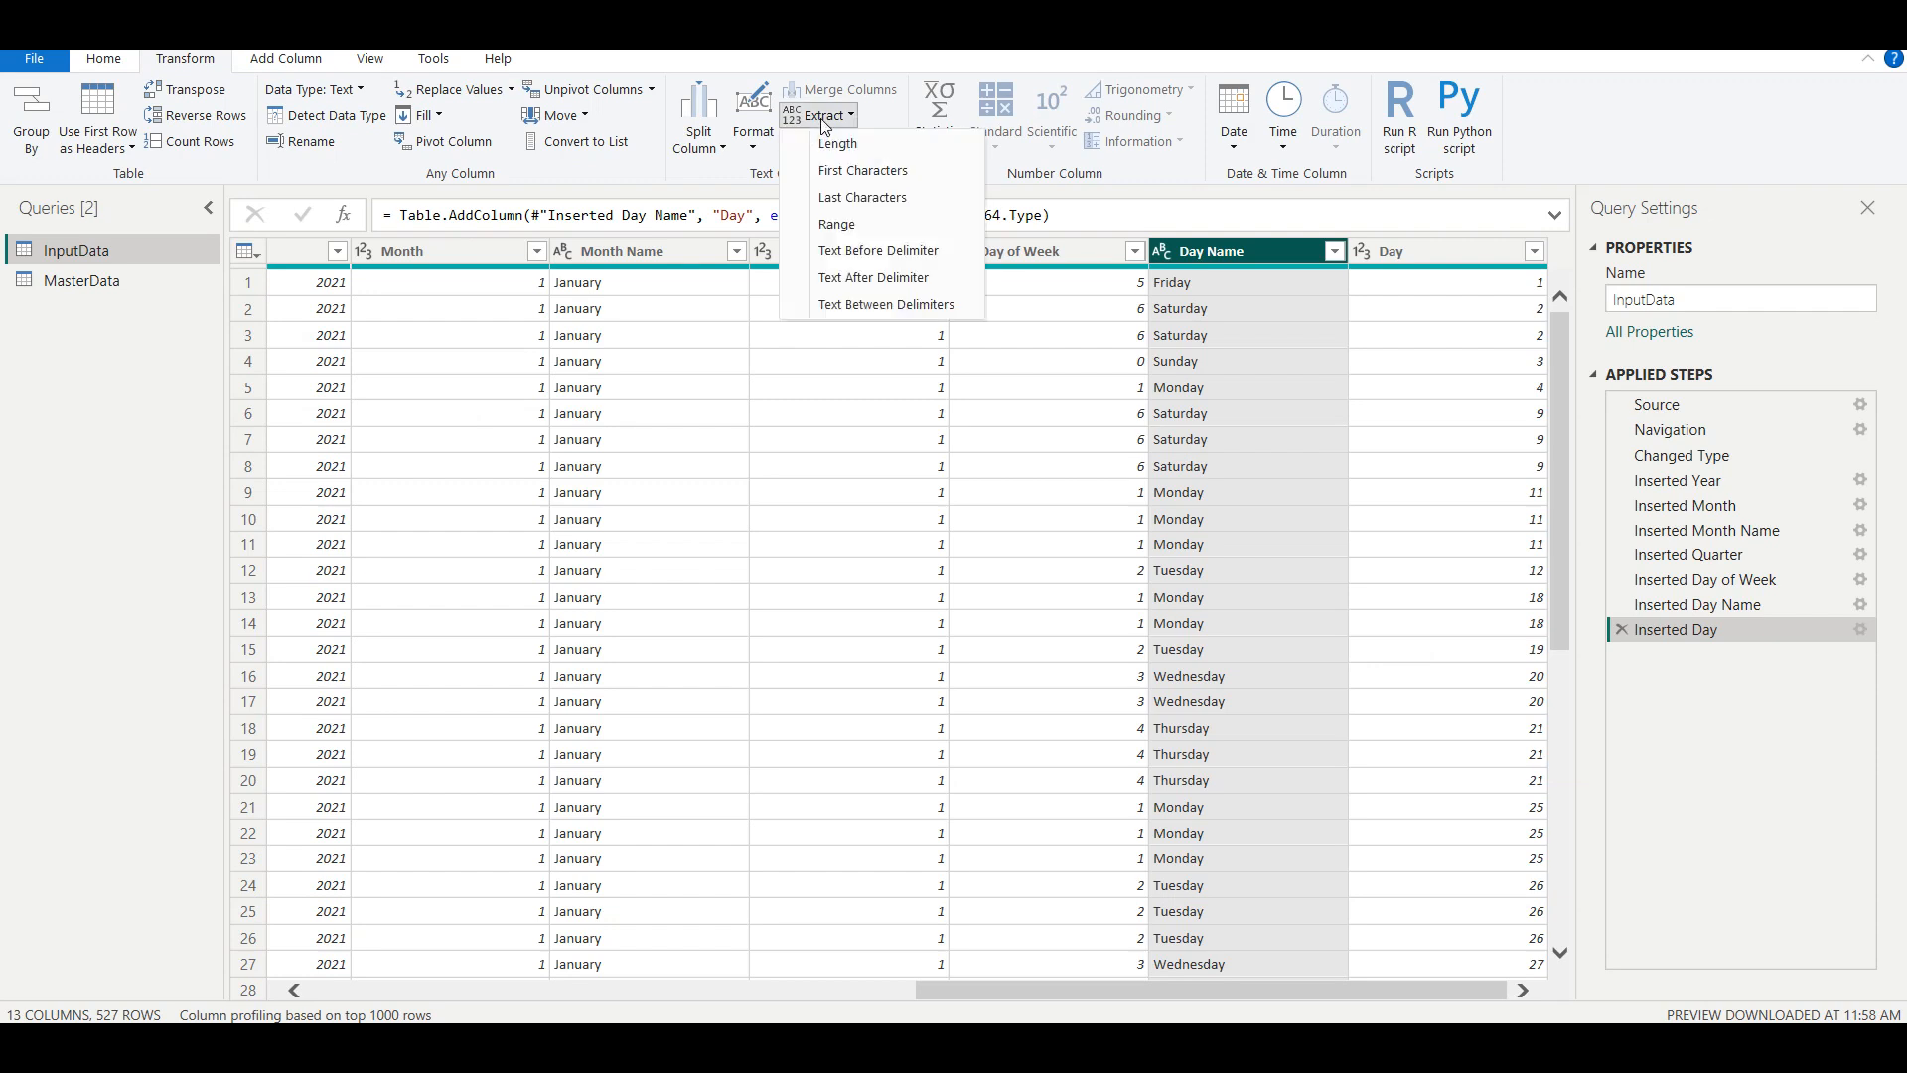
pyautogui.click(894, 174)
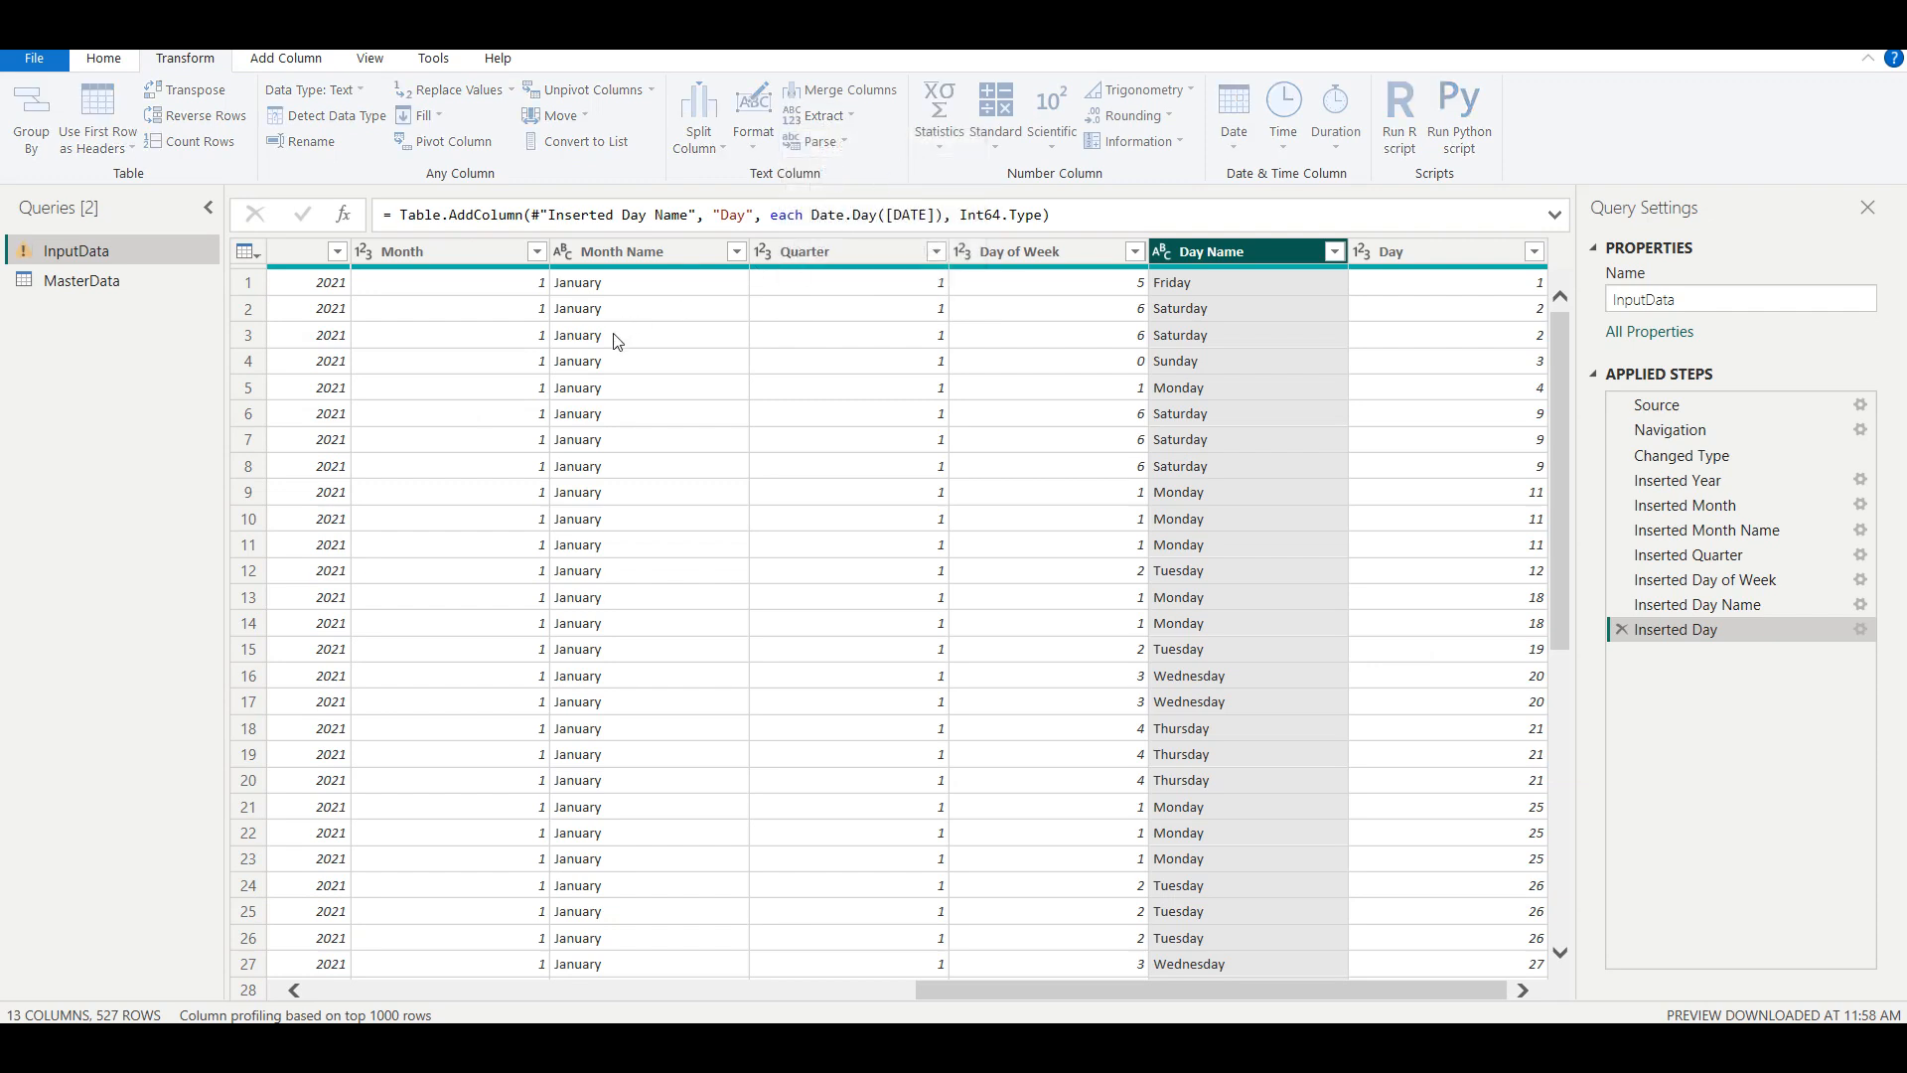
pyautogui.write('3')
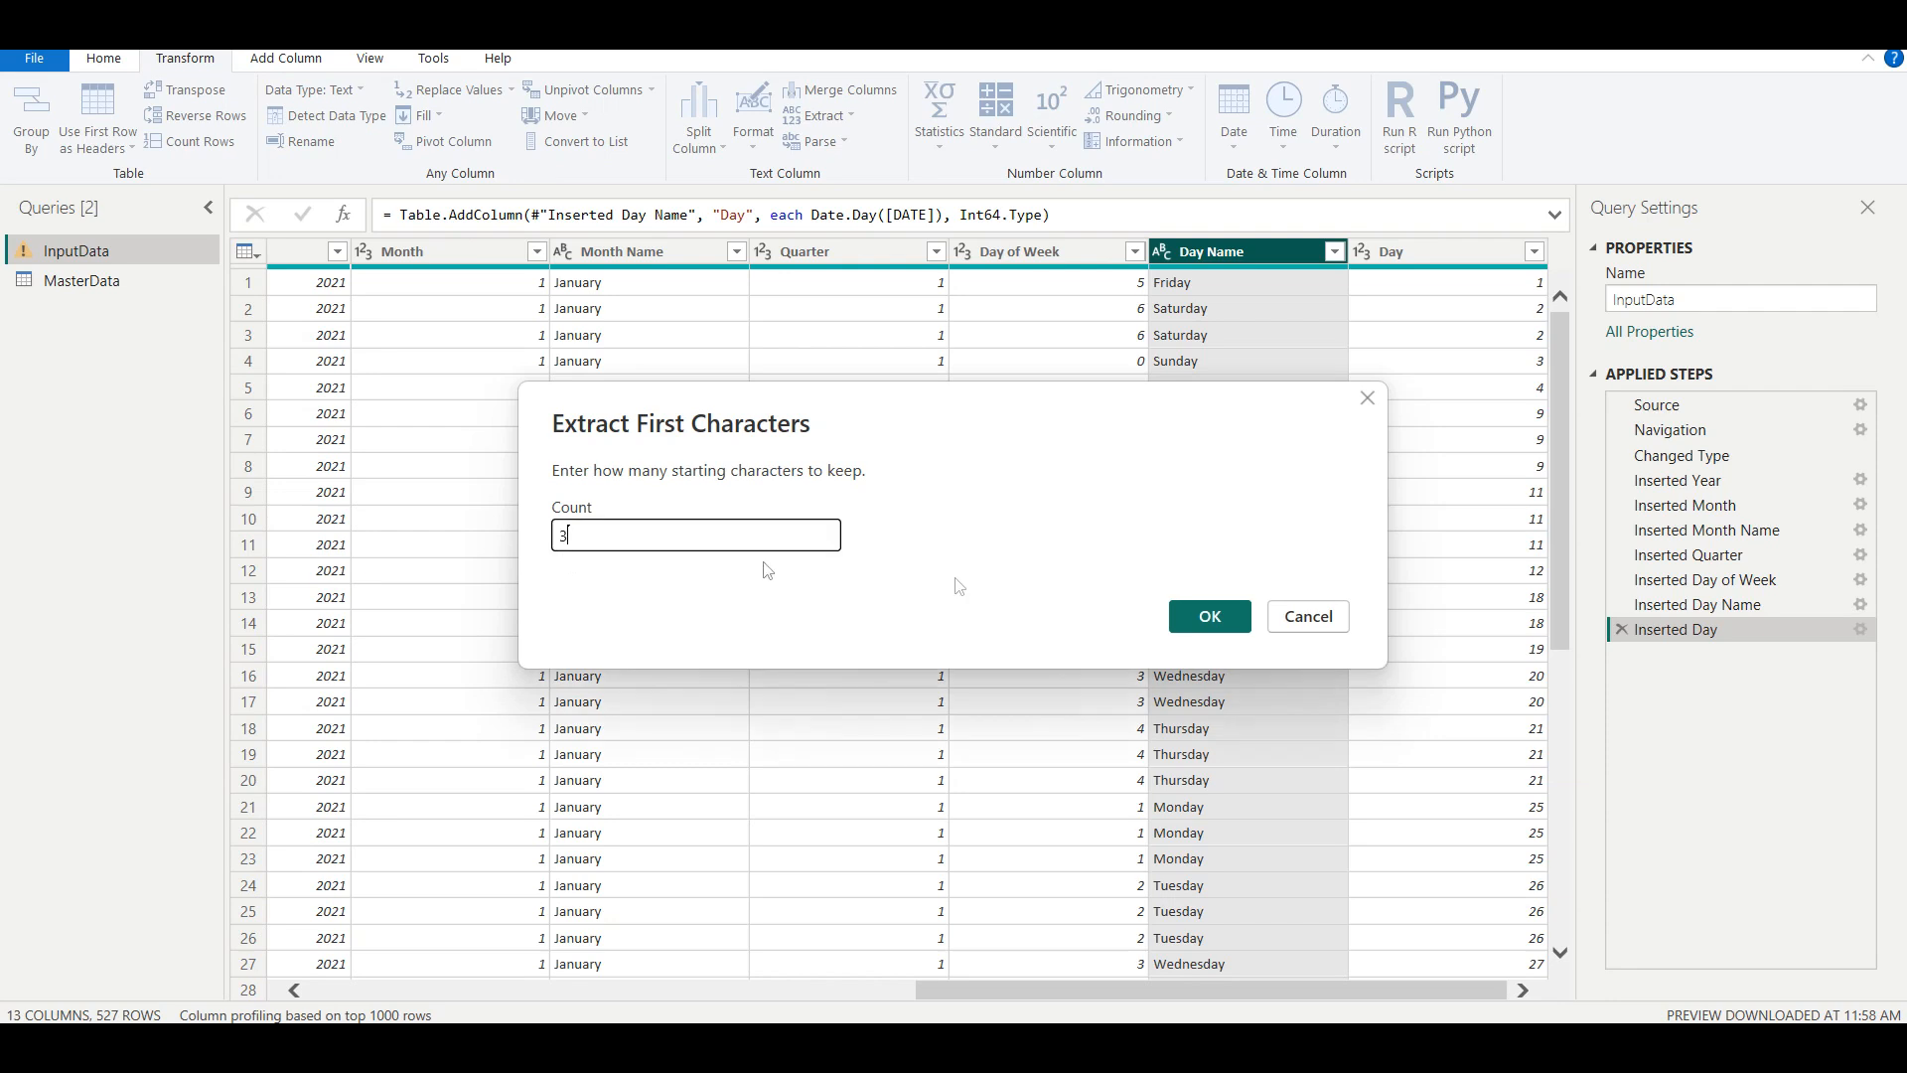
pyautogui.click(1228, 612)
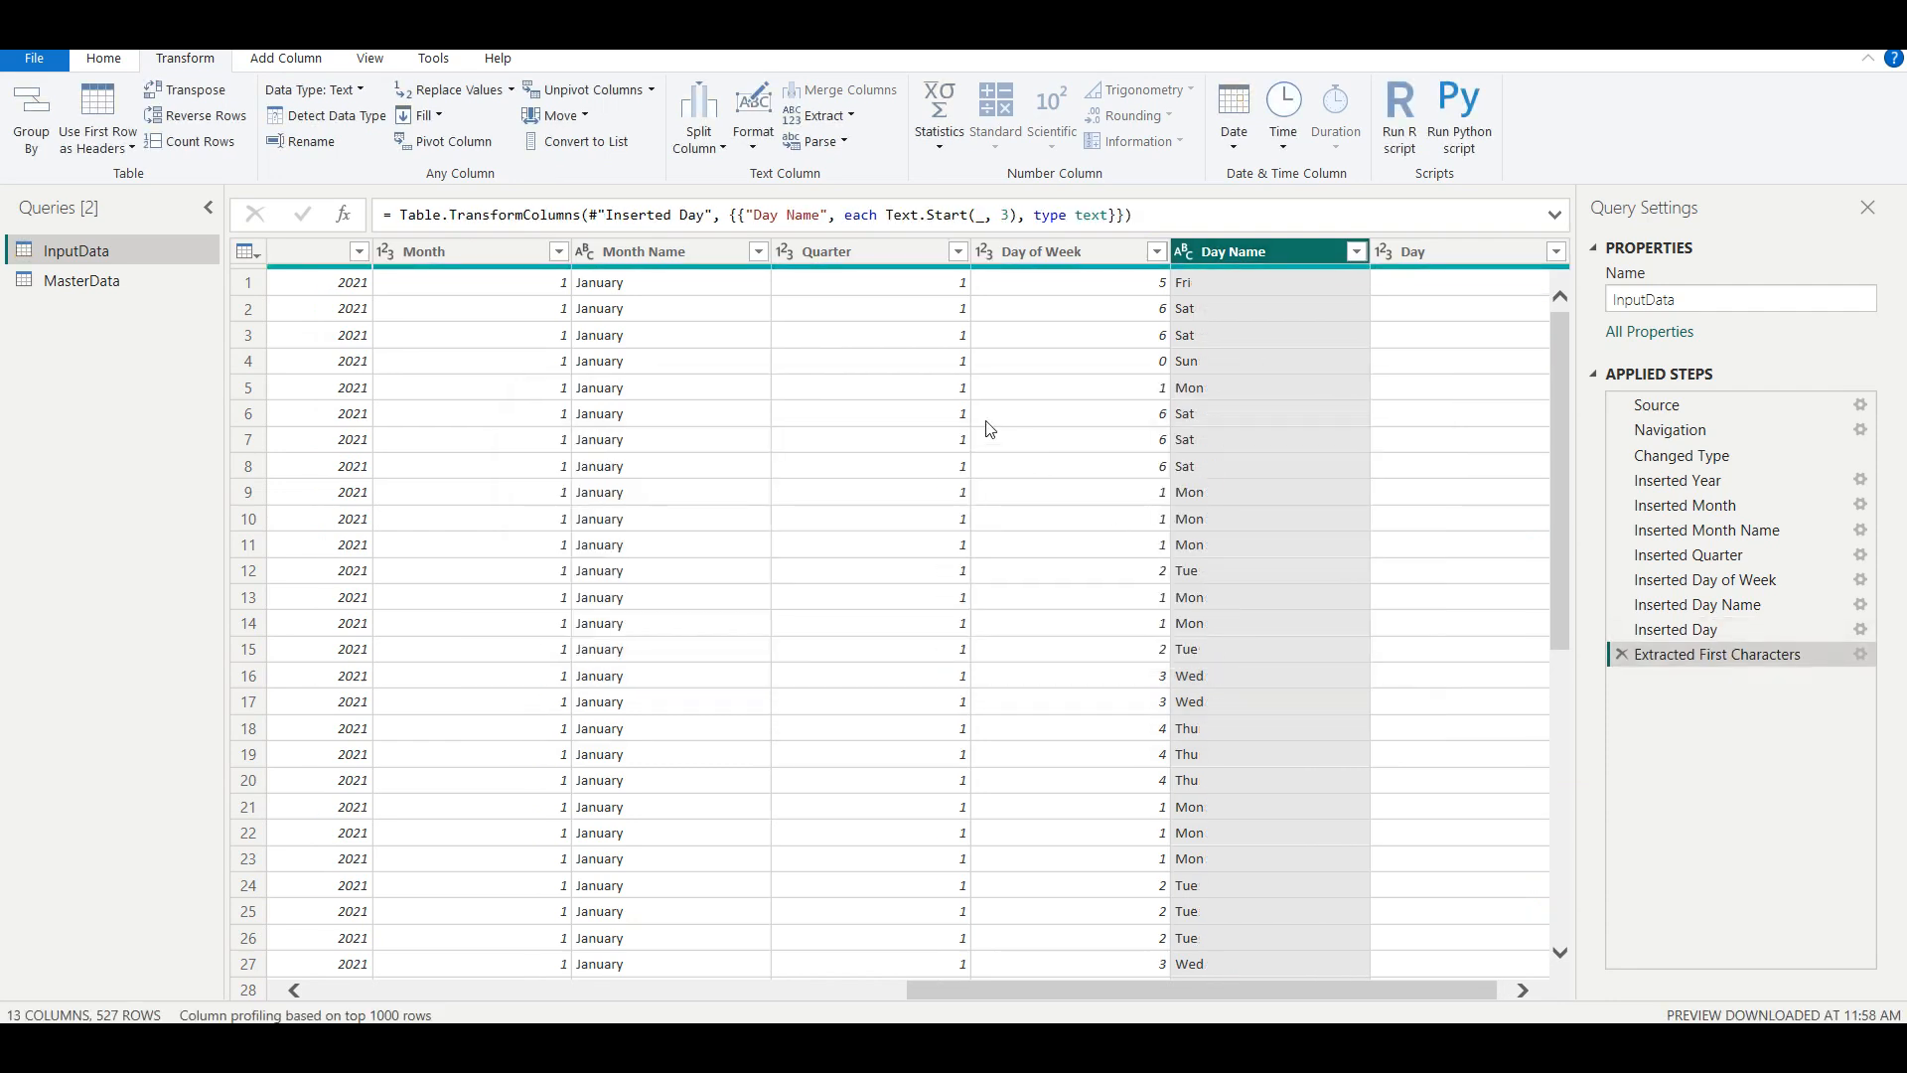
# Shorten the Month Name values in place by extracting only their first 3 characters.
pyautogui.click(670, 252)
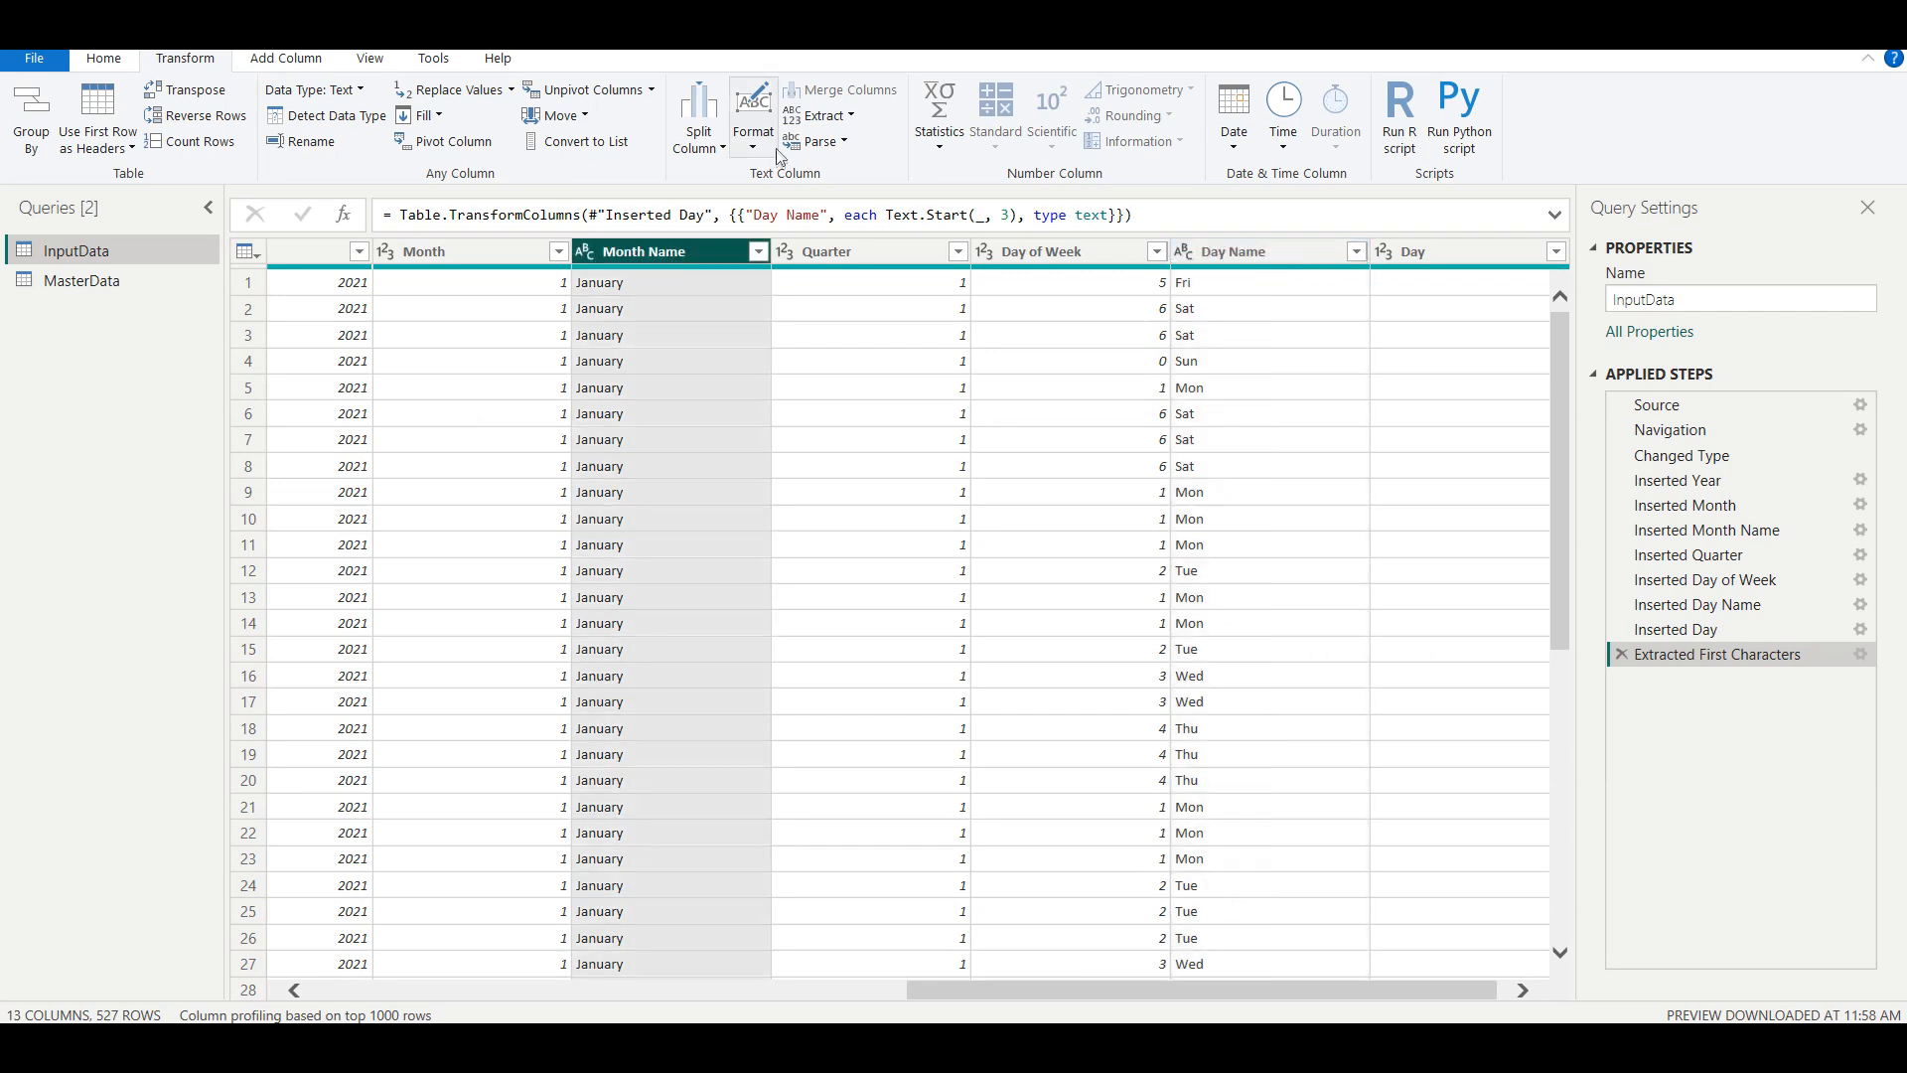
pyautogui.click(852, 116)
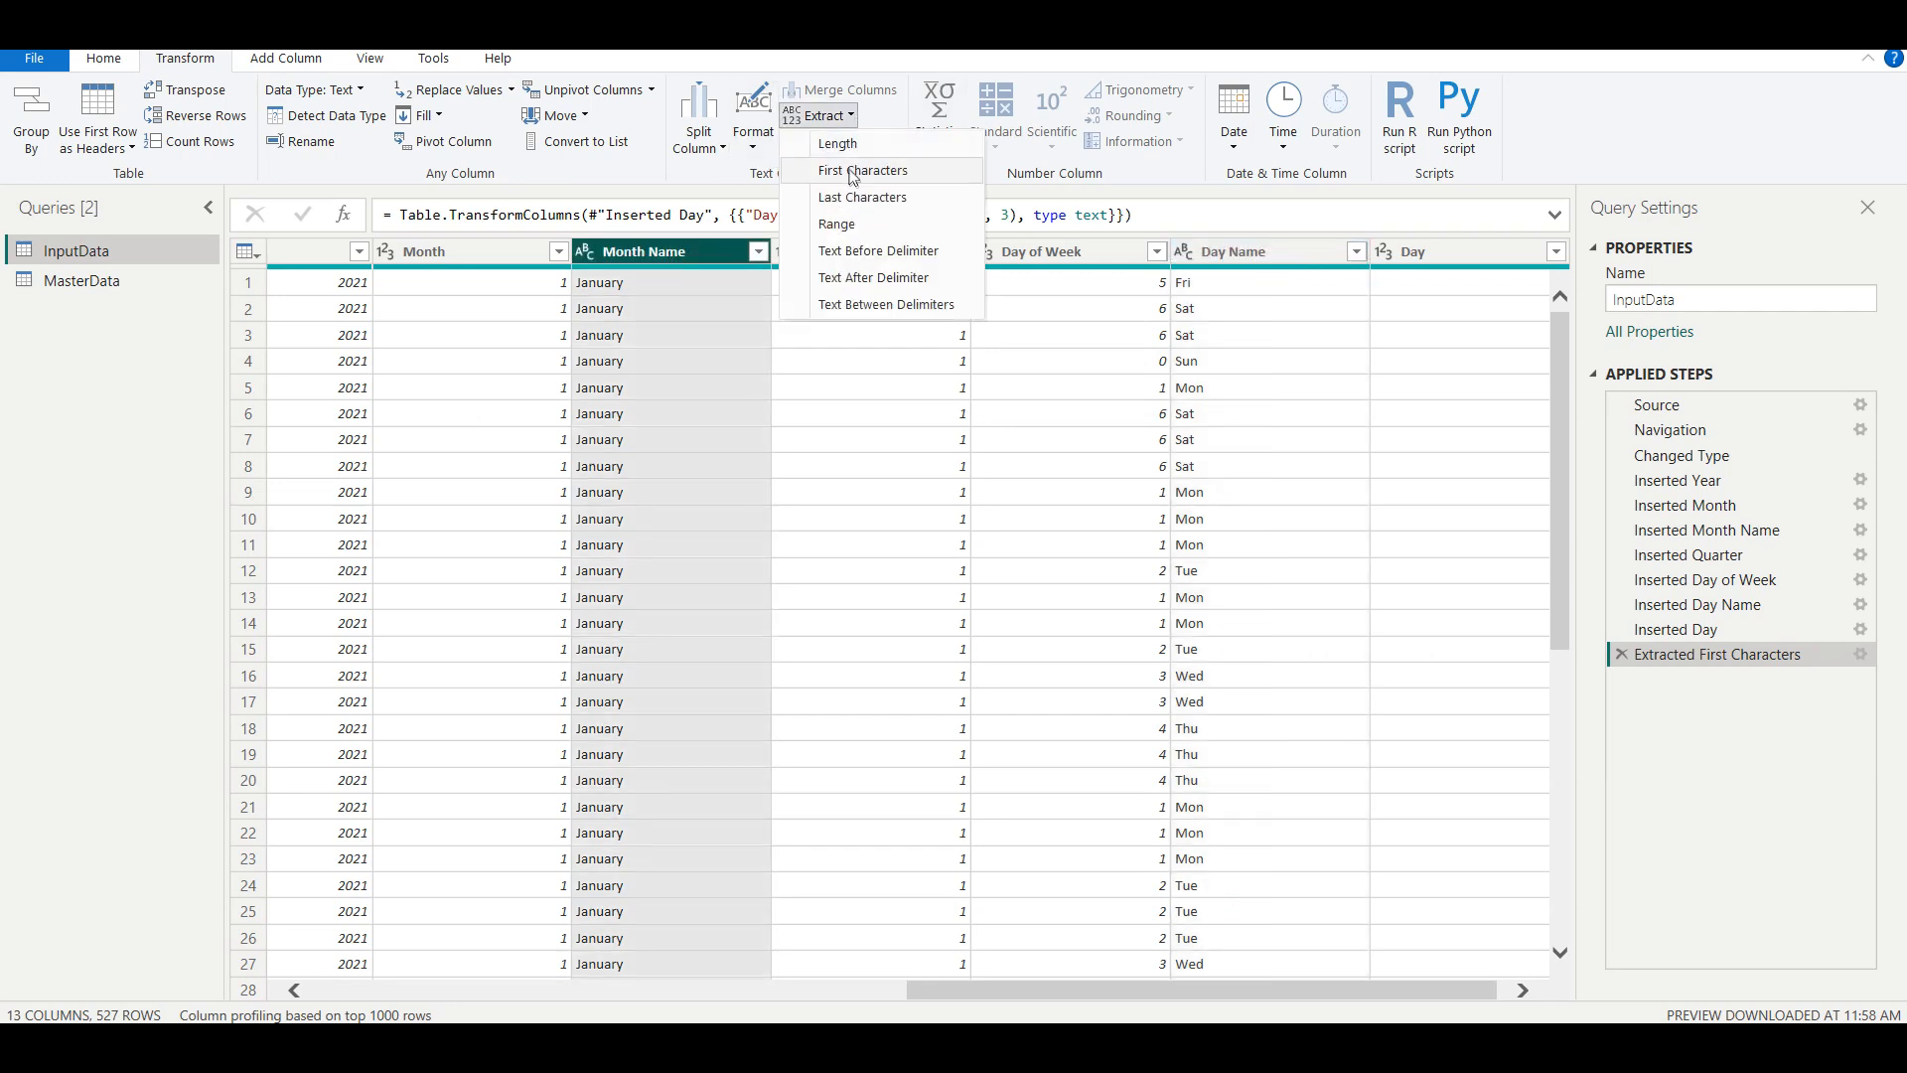
pyautogui.click(851, 171)
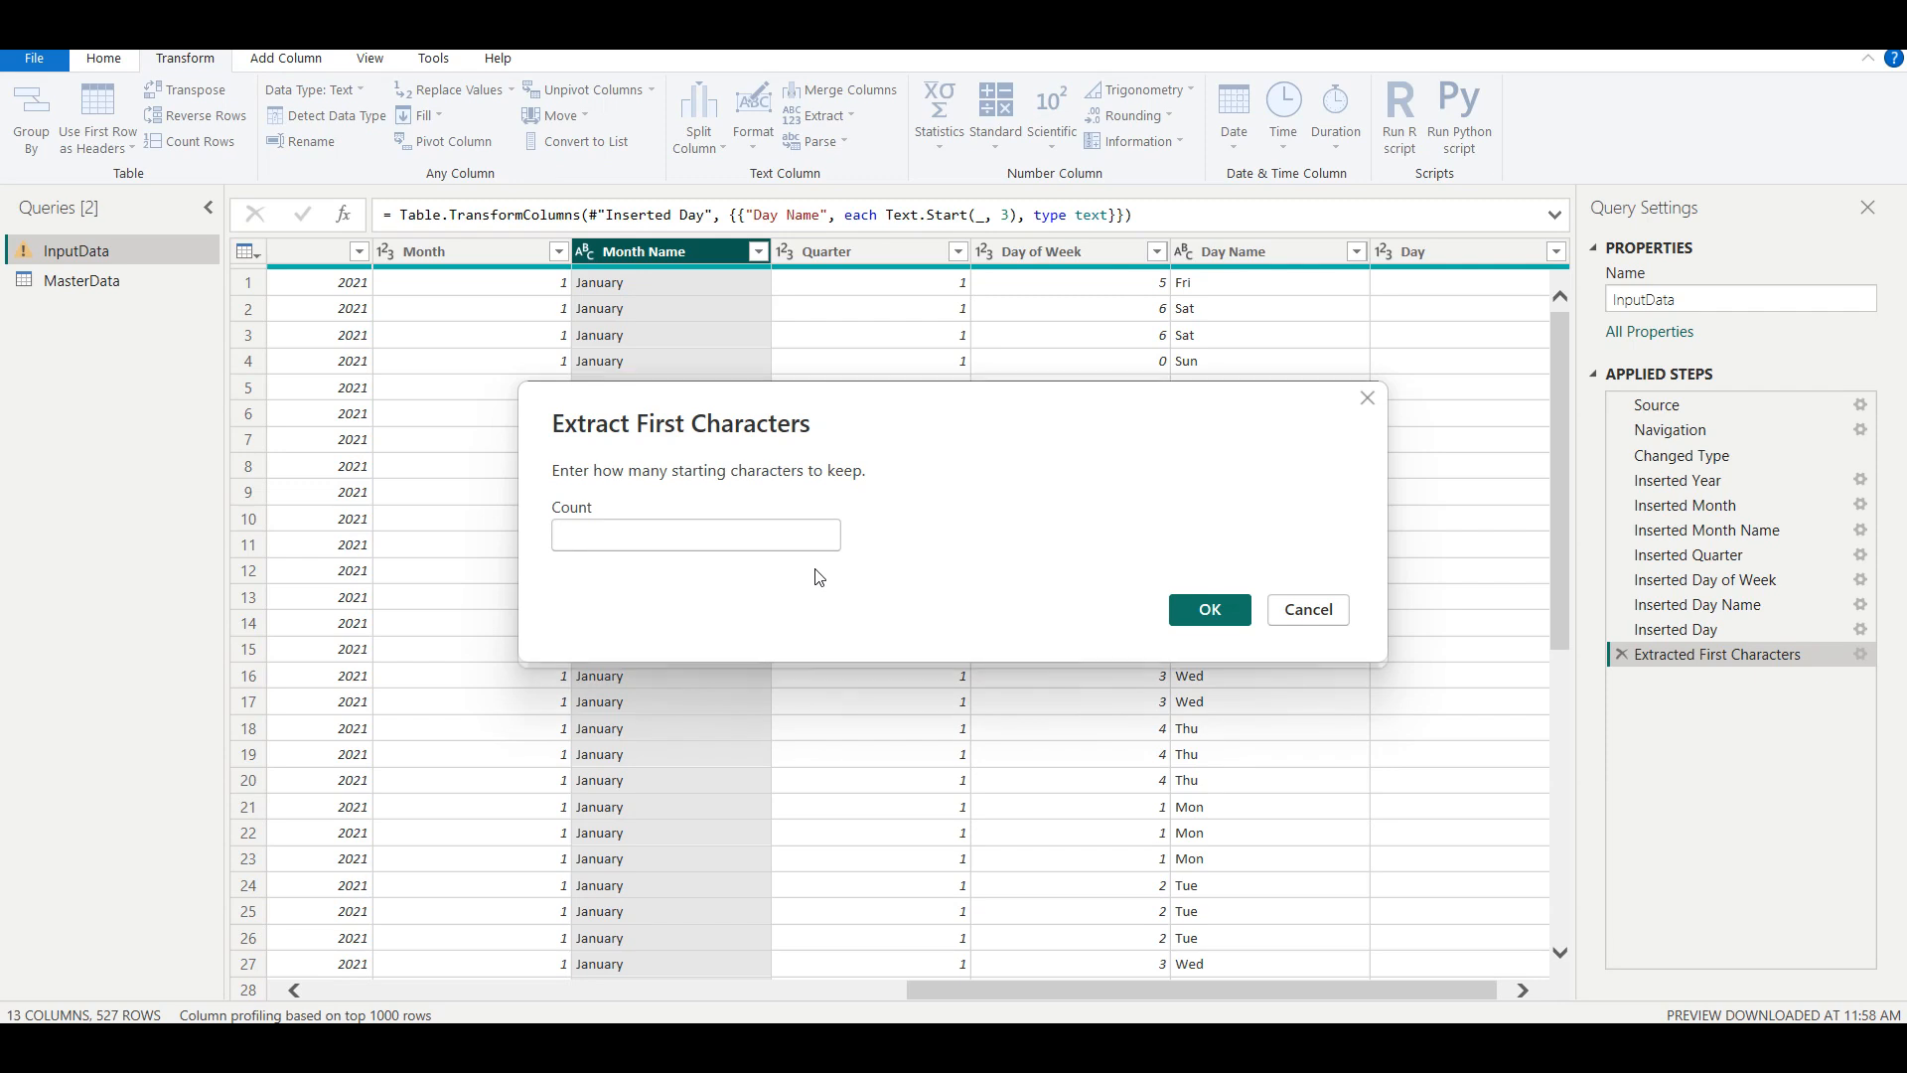
pyautogui.write('3')
pyautogui.click(1212, 616)
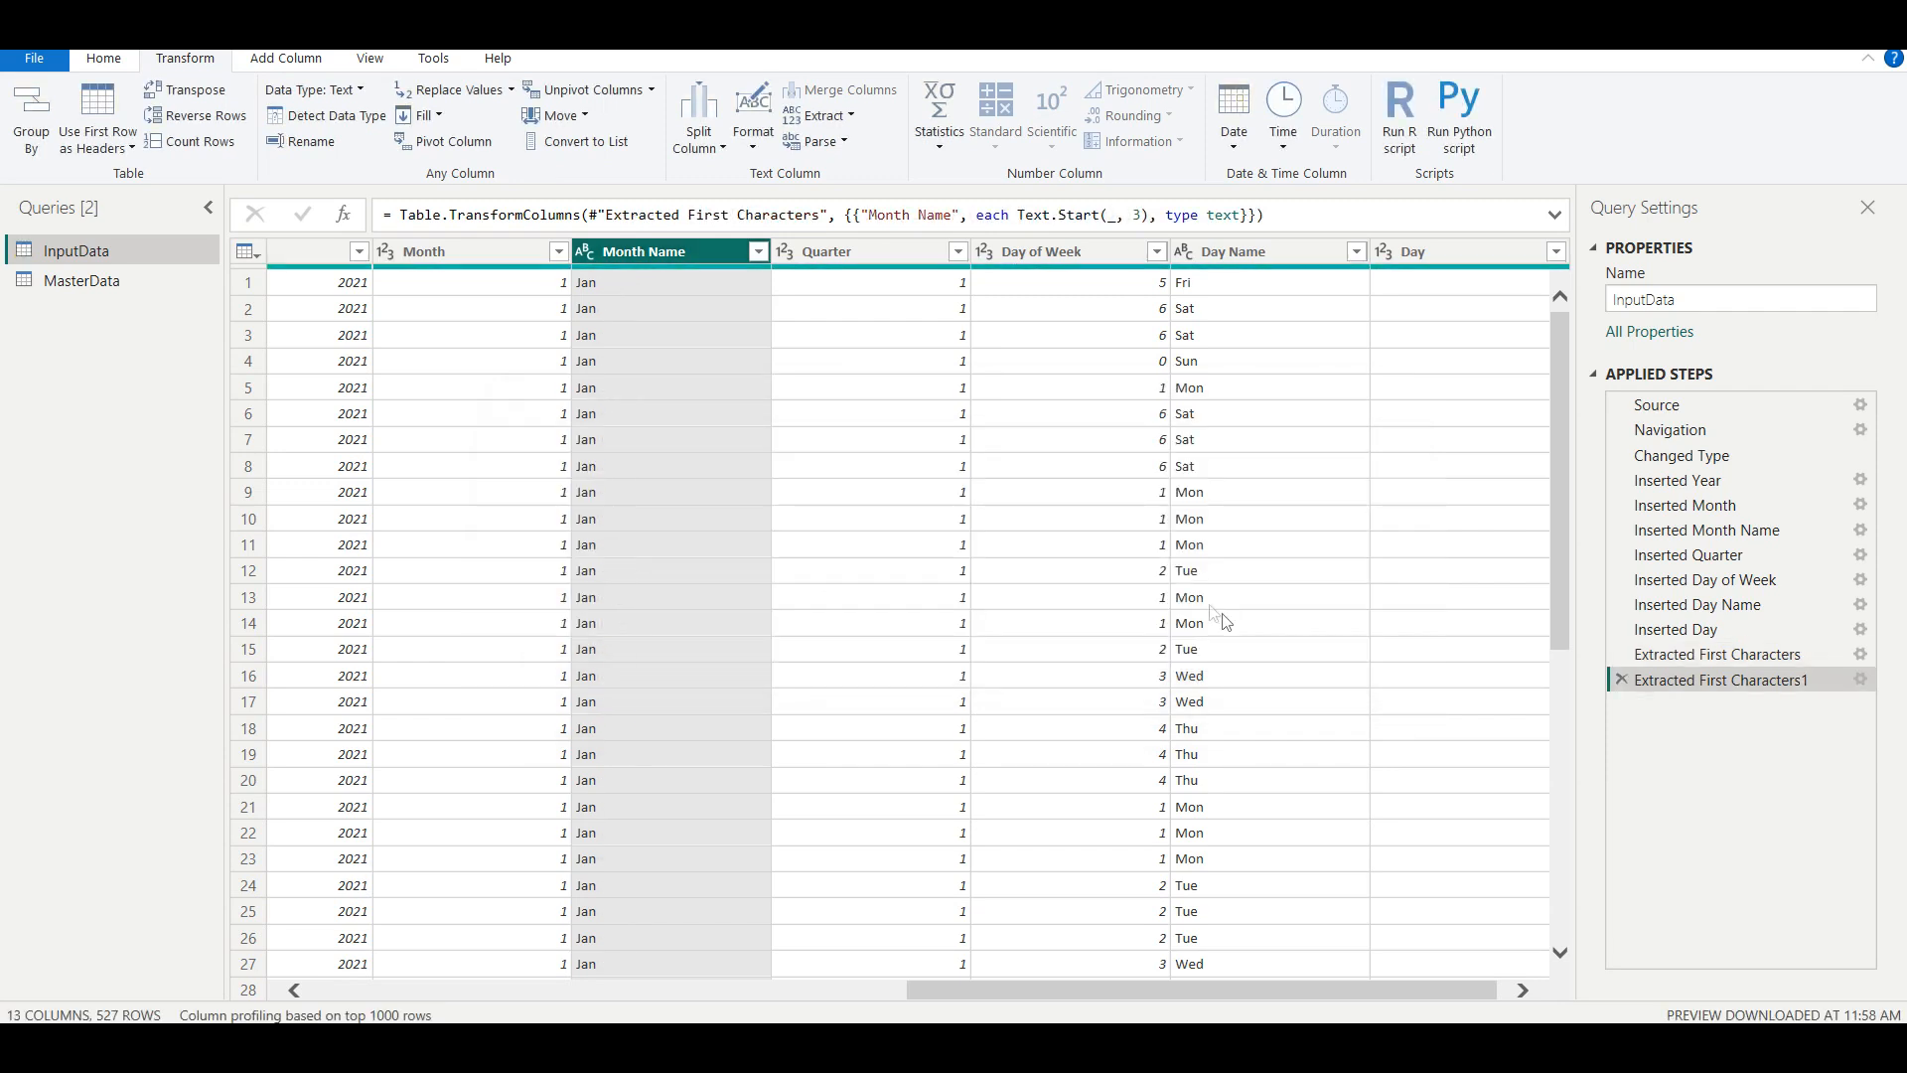
# Add the prefix Q to every value in the Quarter column of InputData.
pyautogui.click(889, 248)
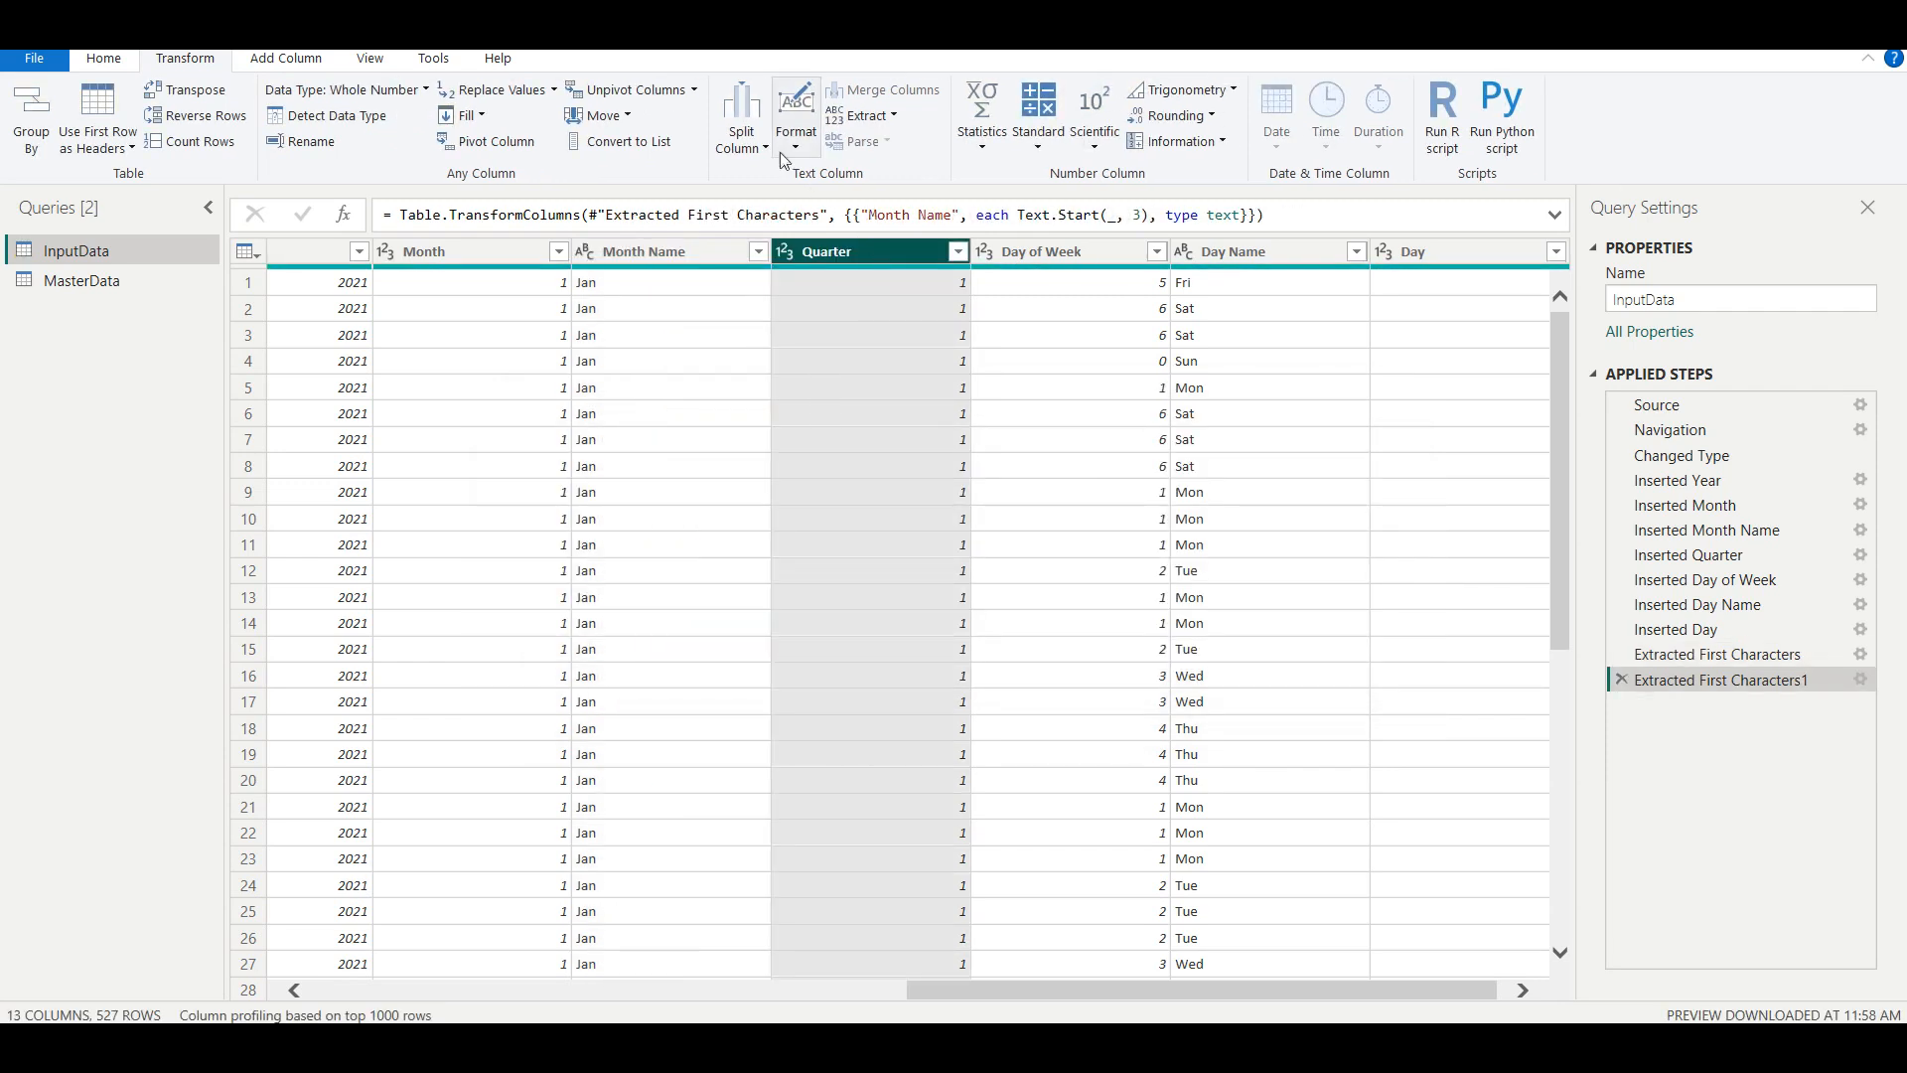
pyautogui.click(866, 116)
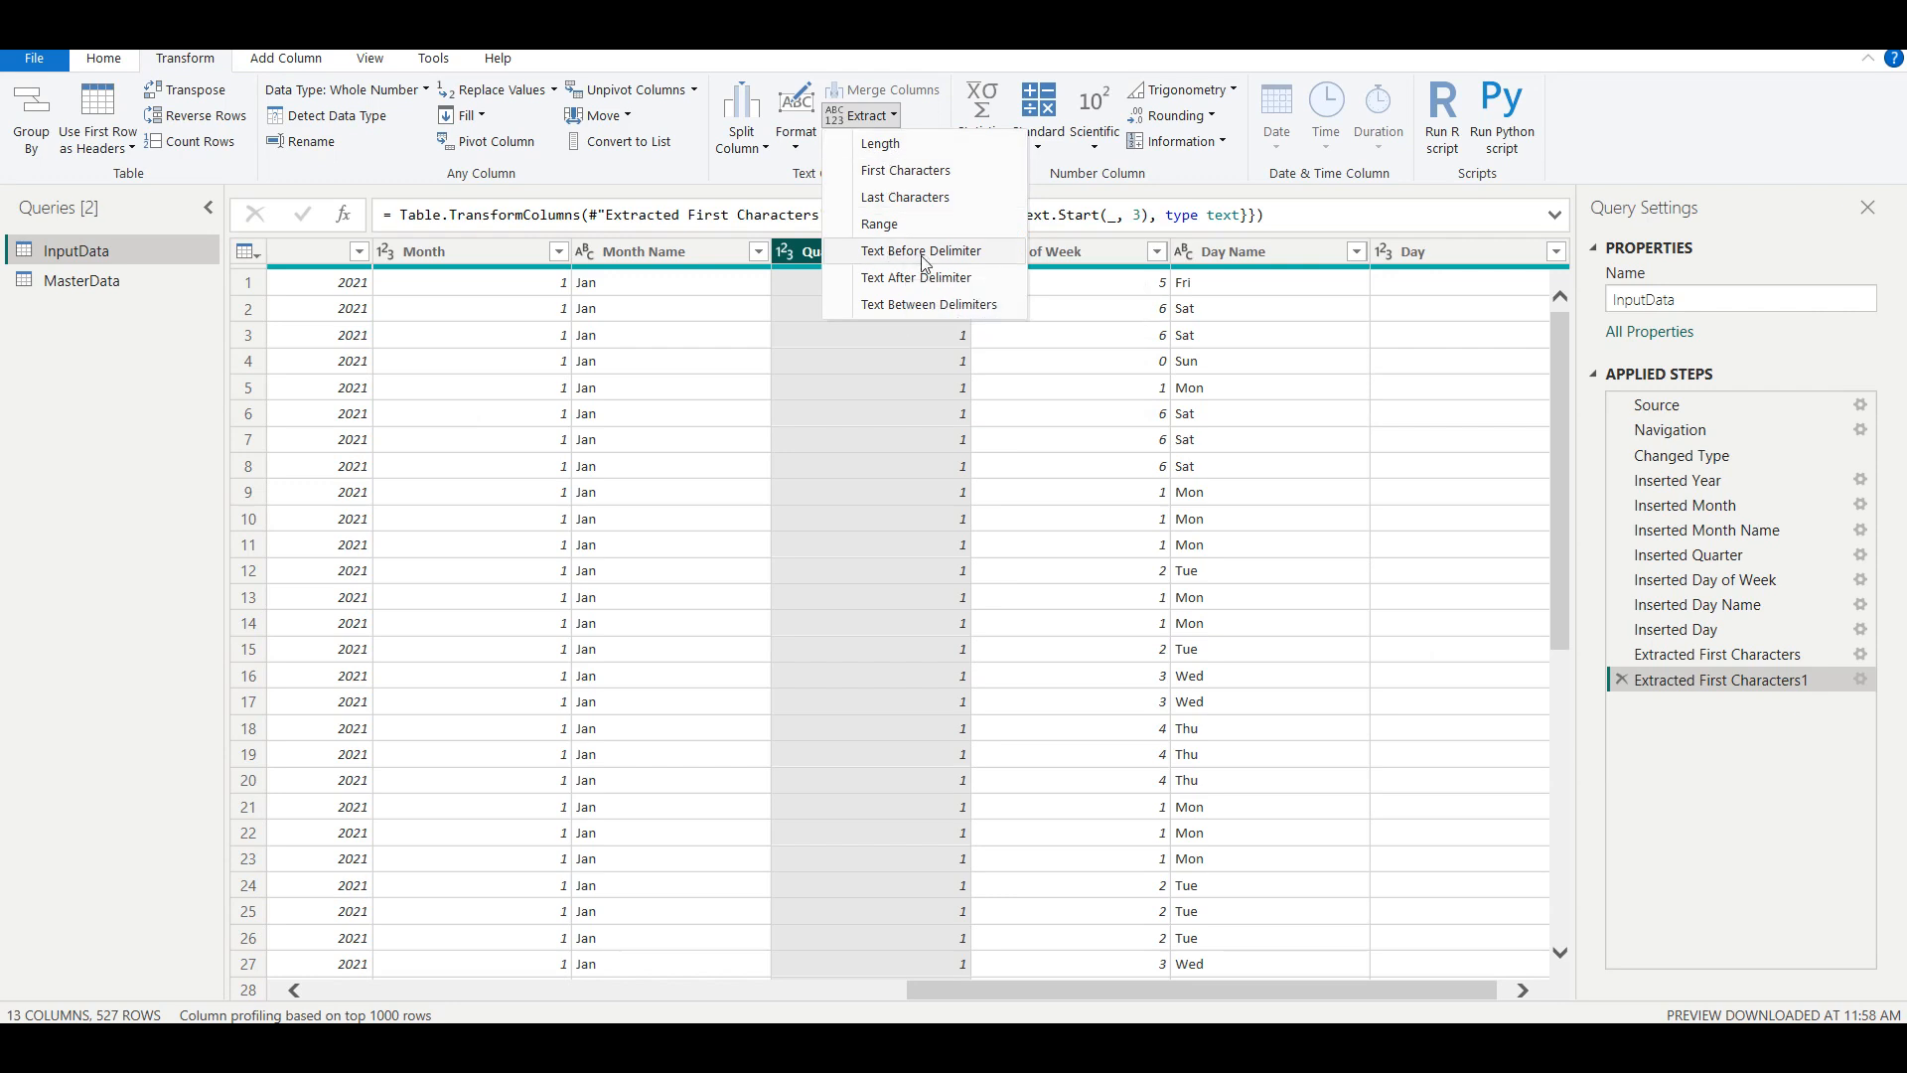
pyautogui.click(932, 68)
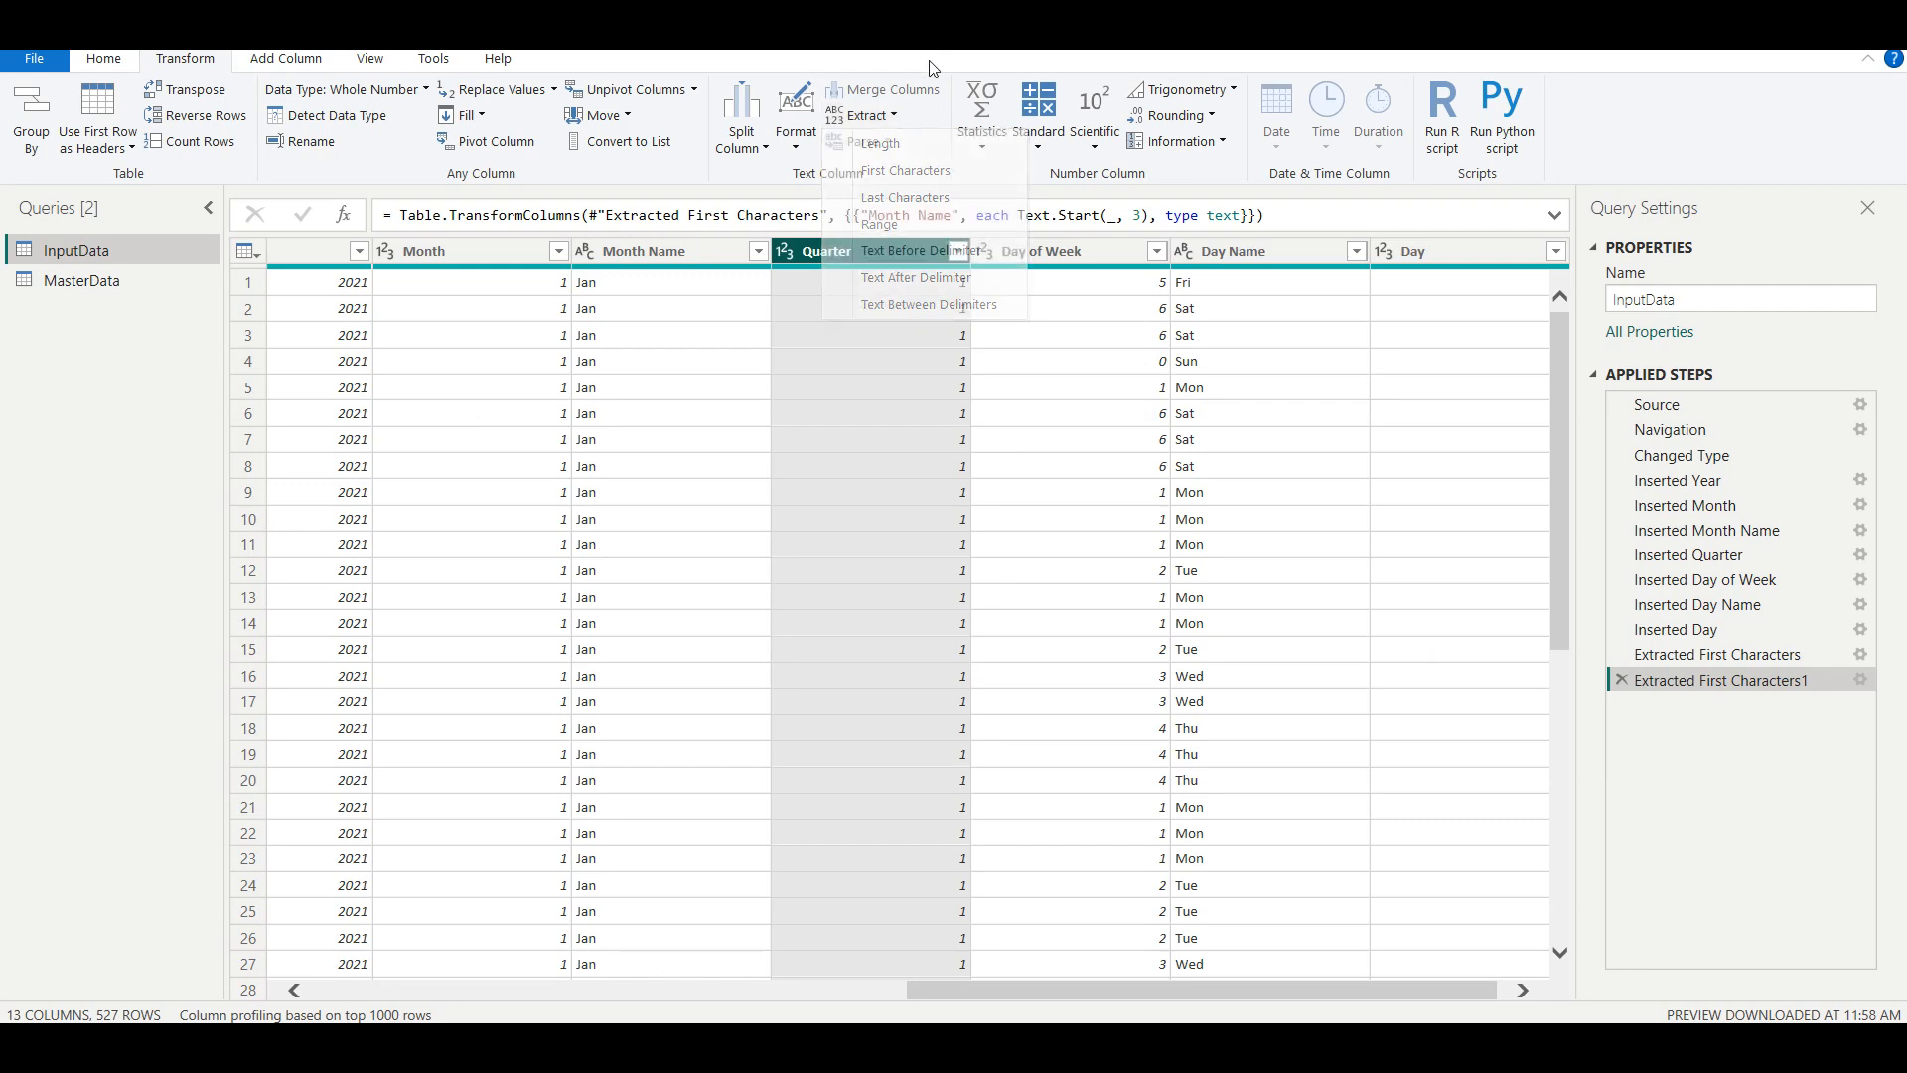
pyautogui.click(807, 148)
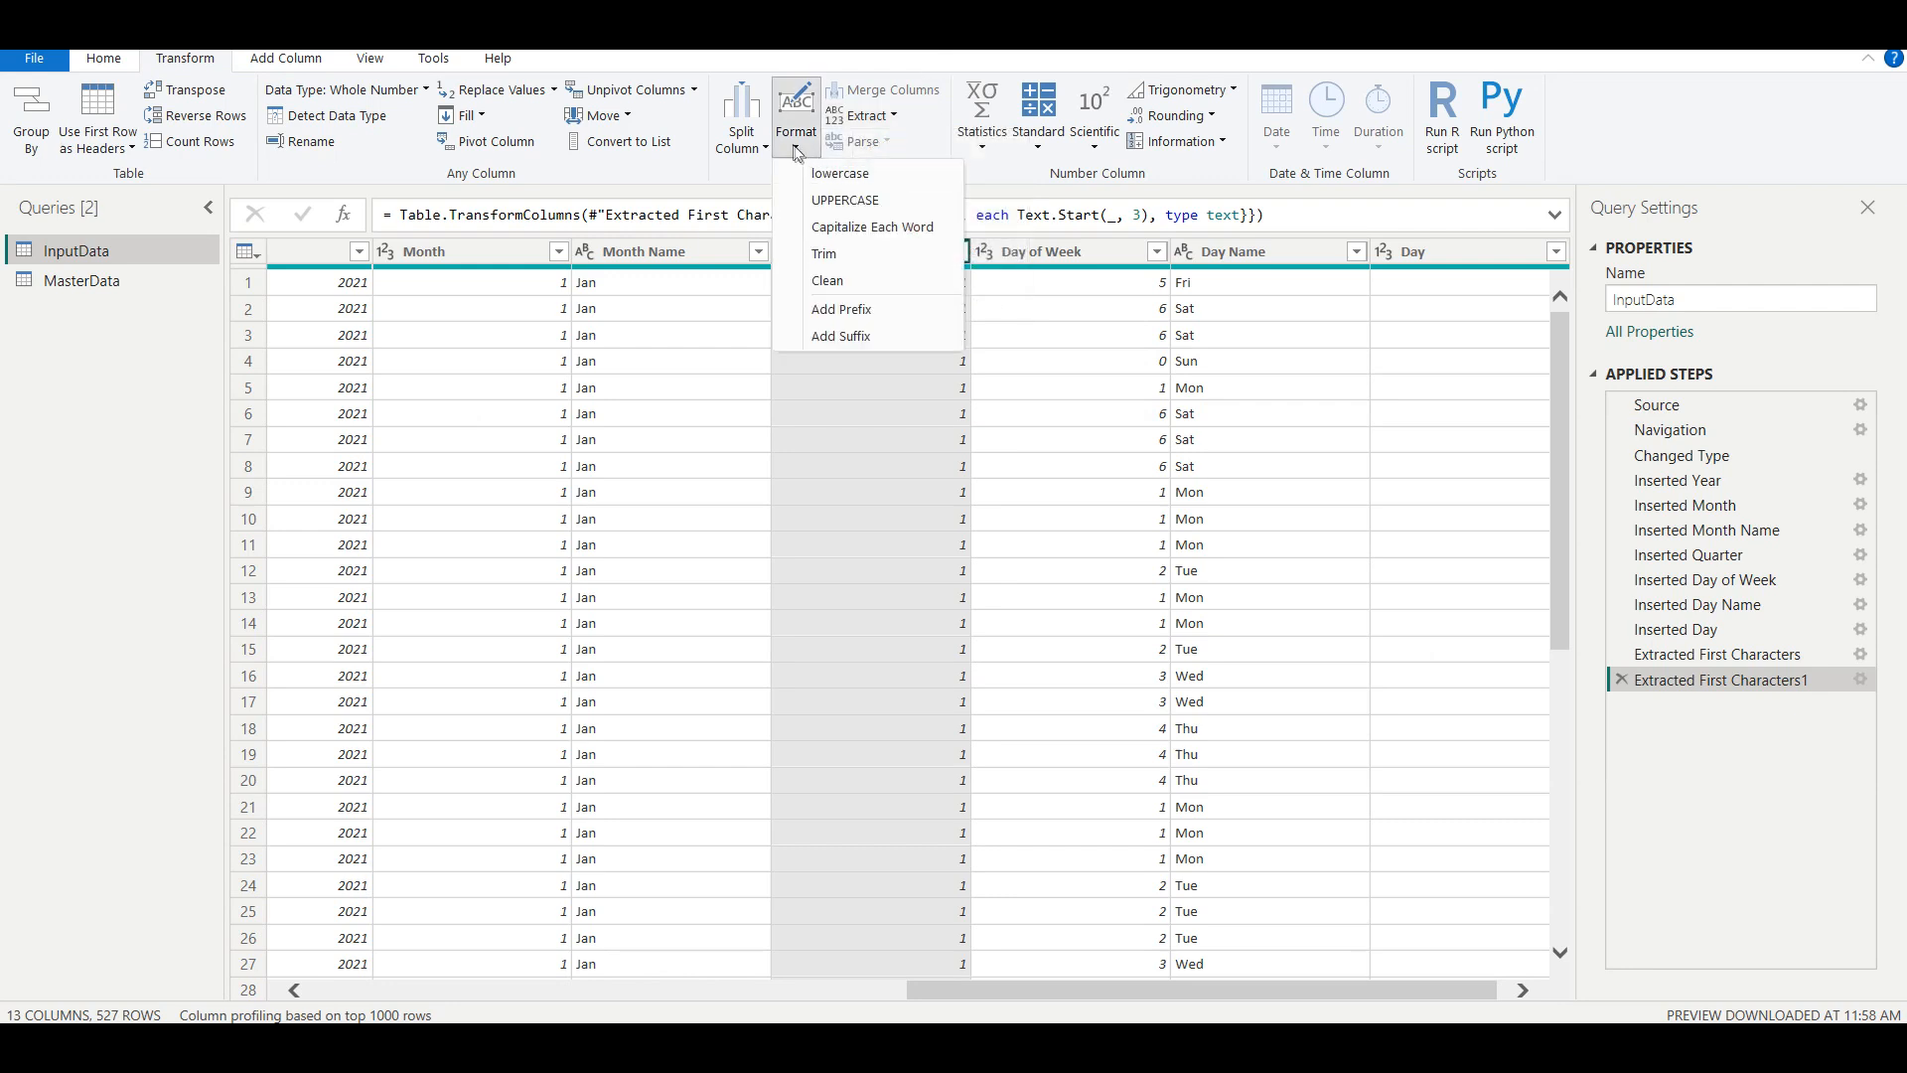
pyautogui.click(858, 311)
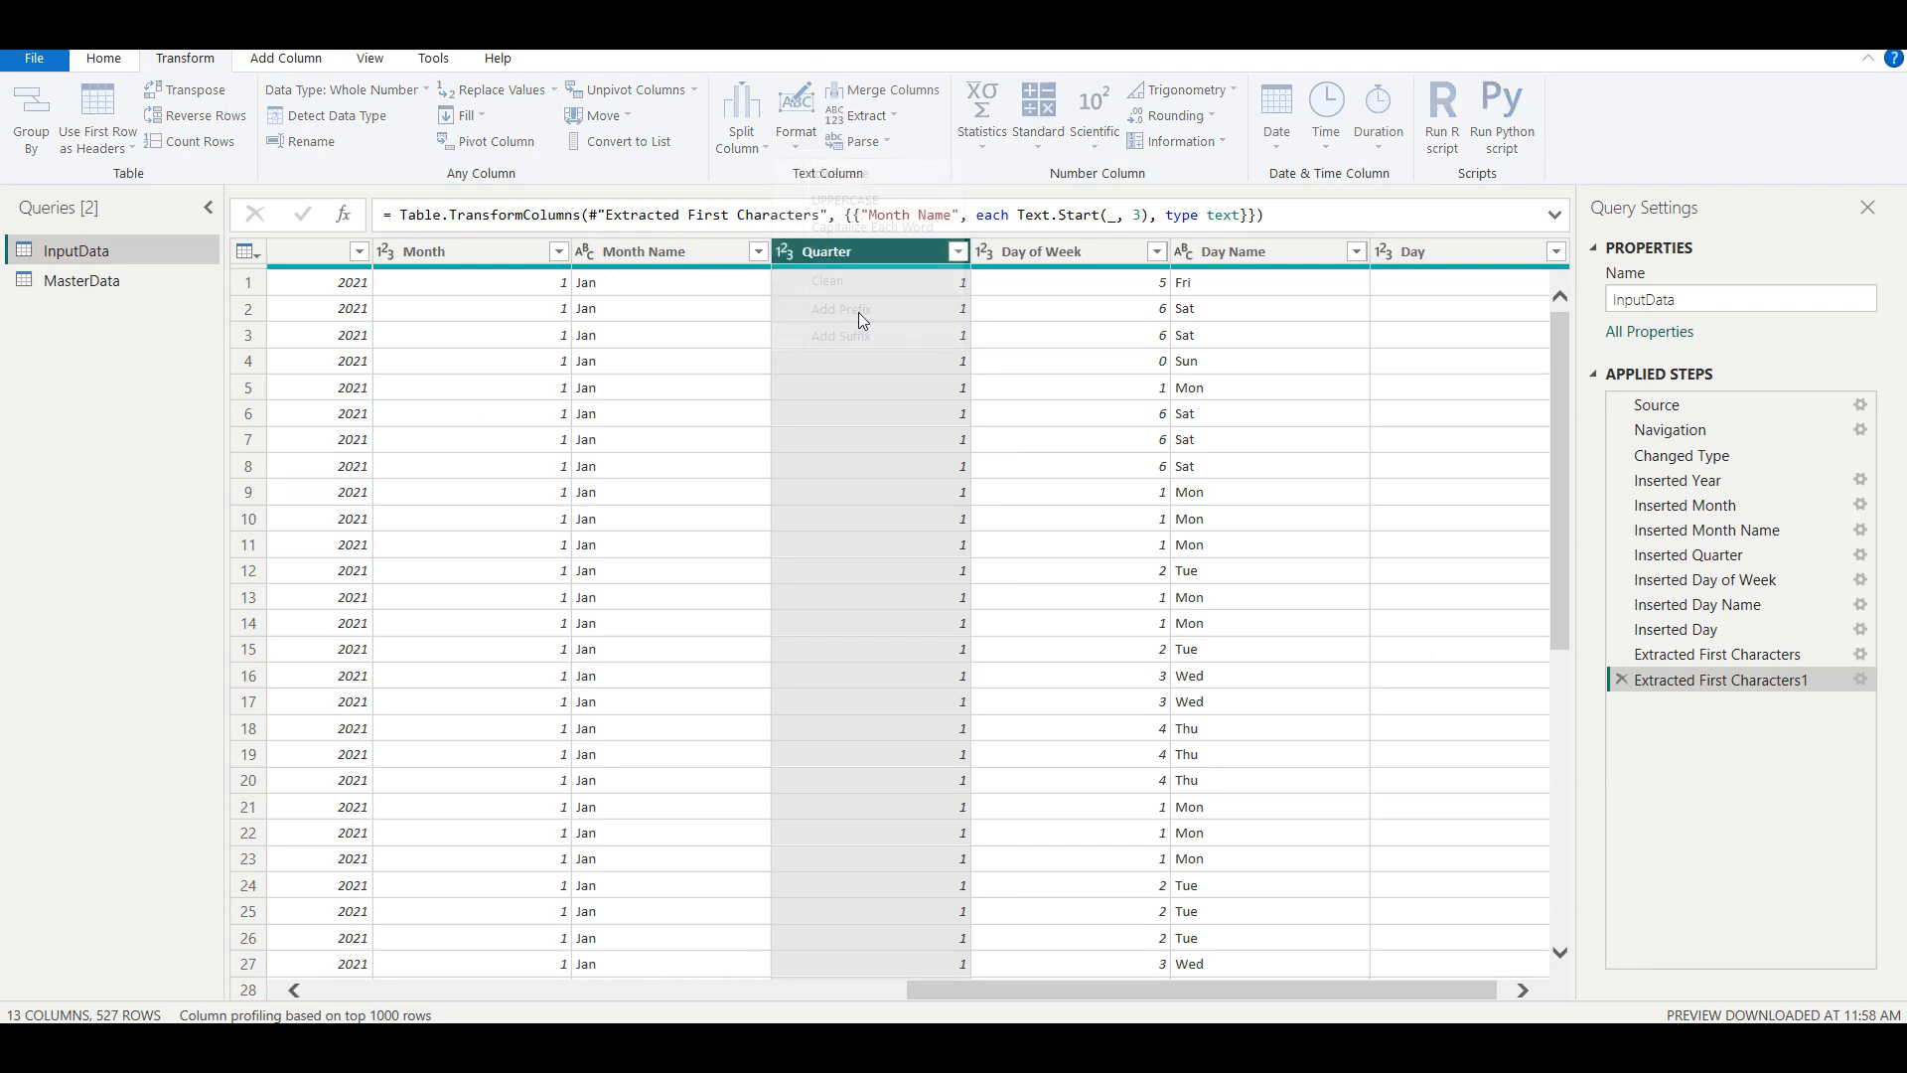
pyautogui.write('Q')
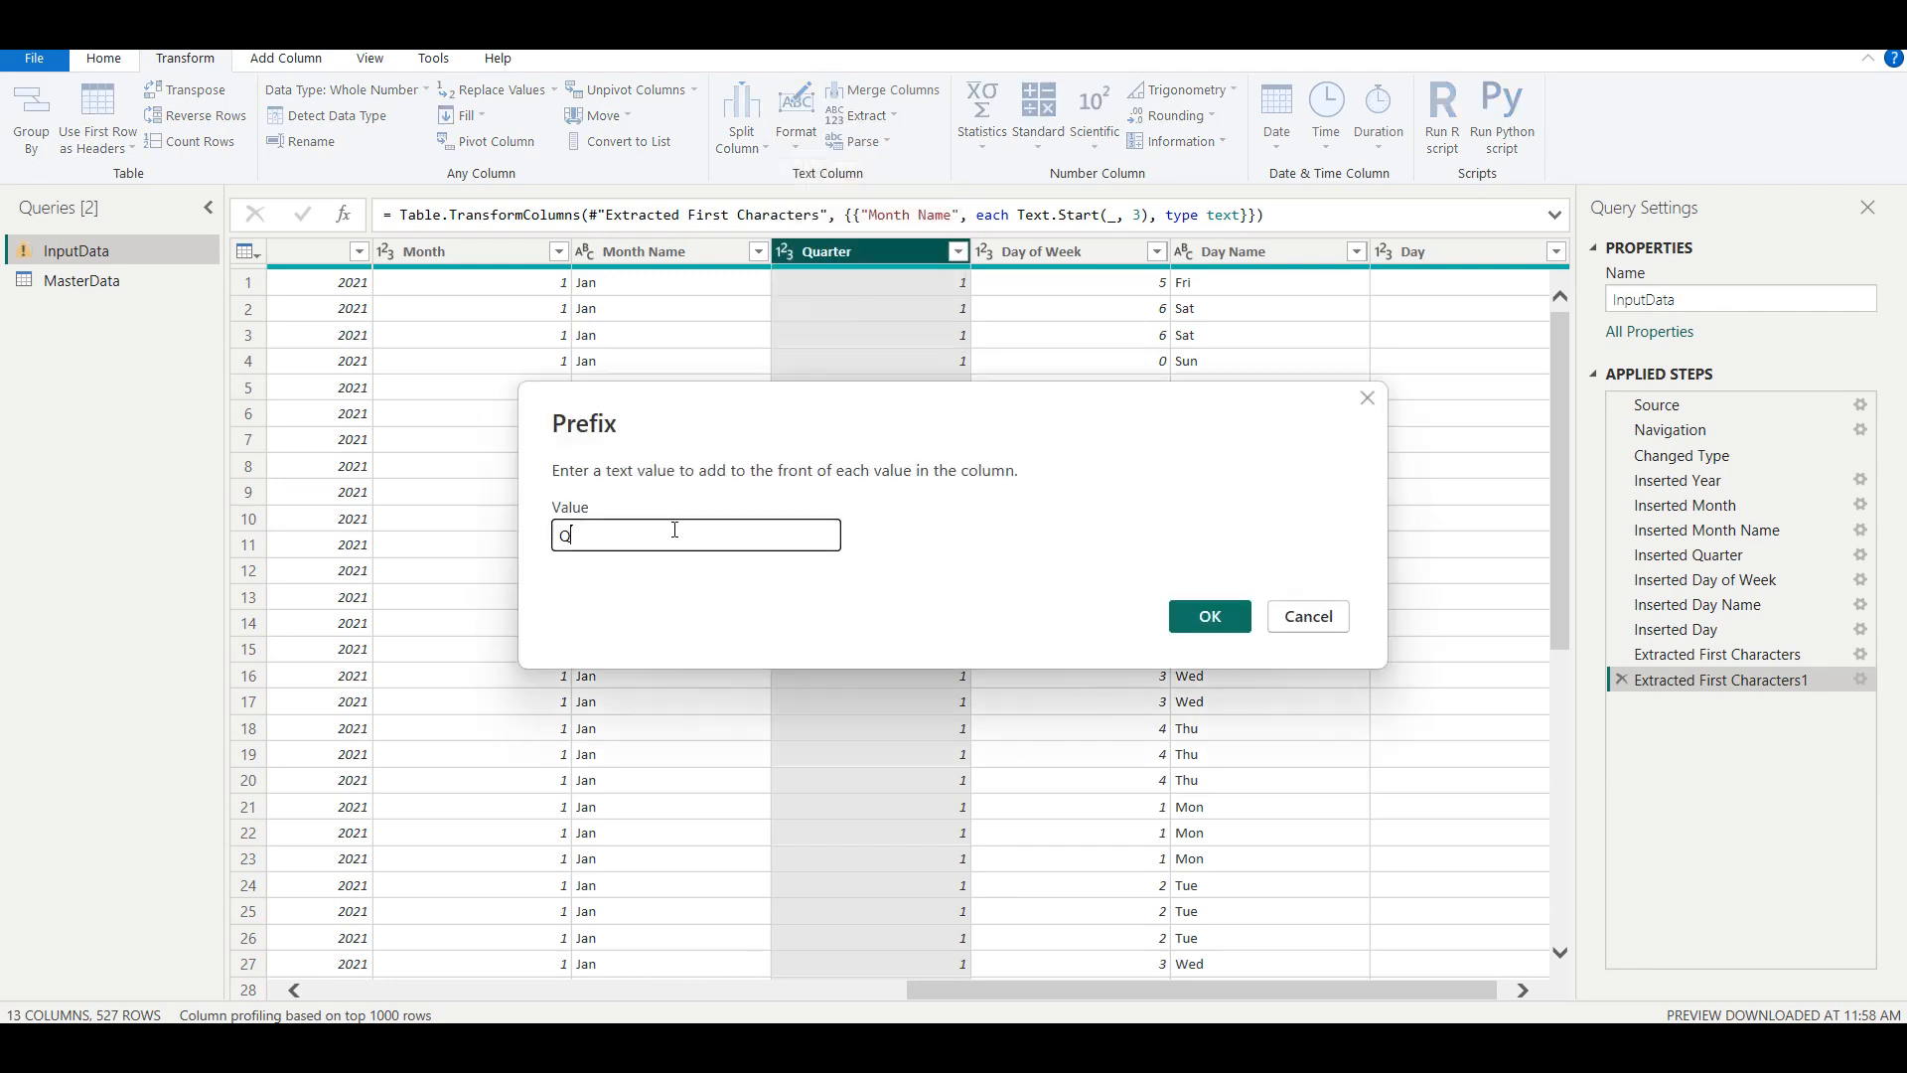
pyautogui.click(1192, 617)
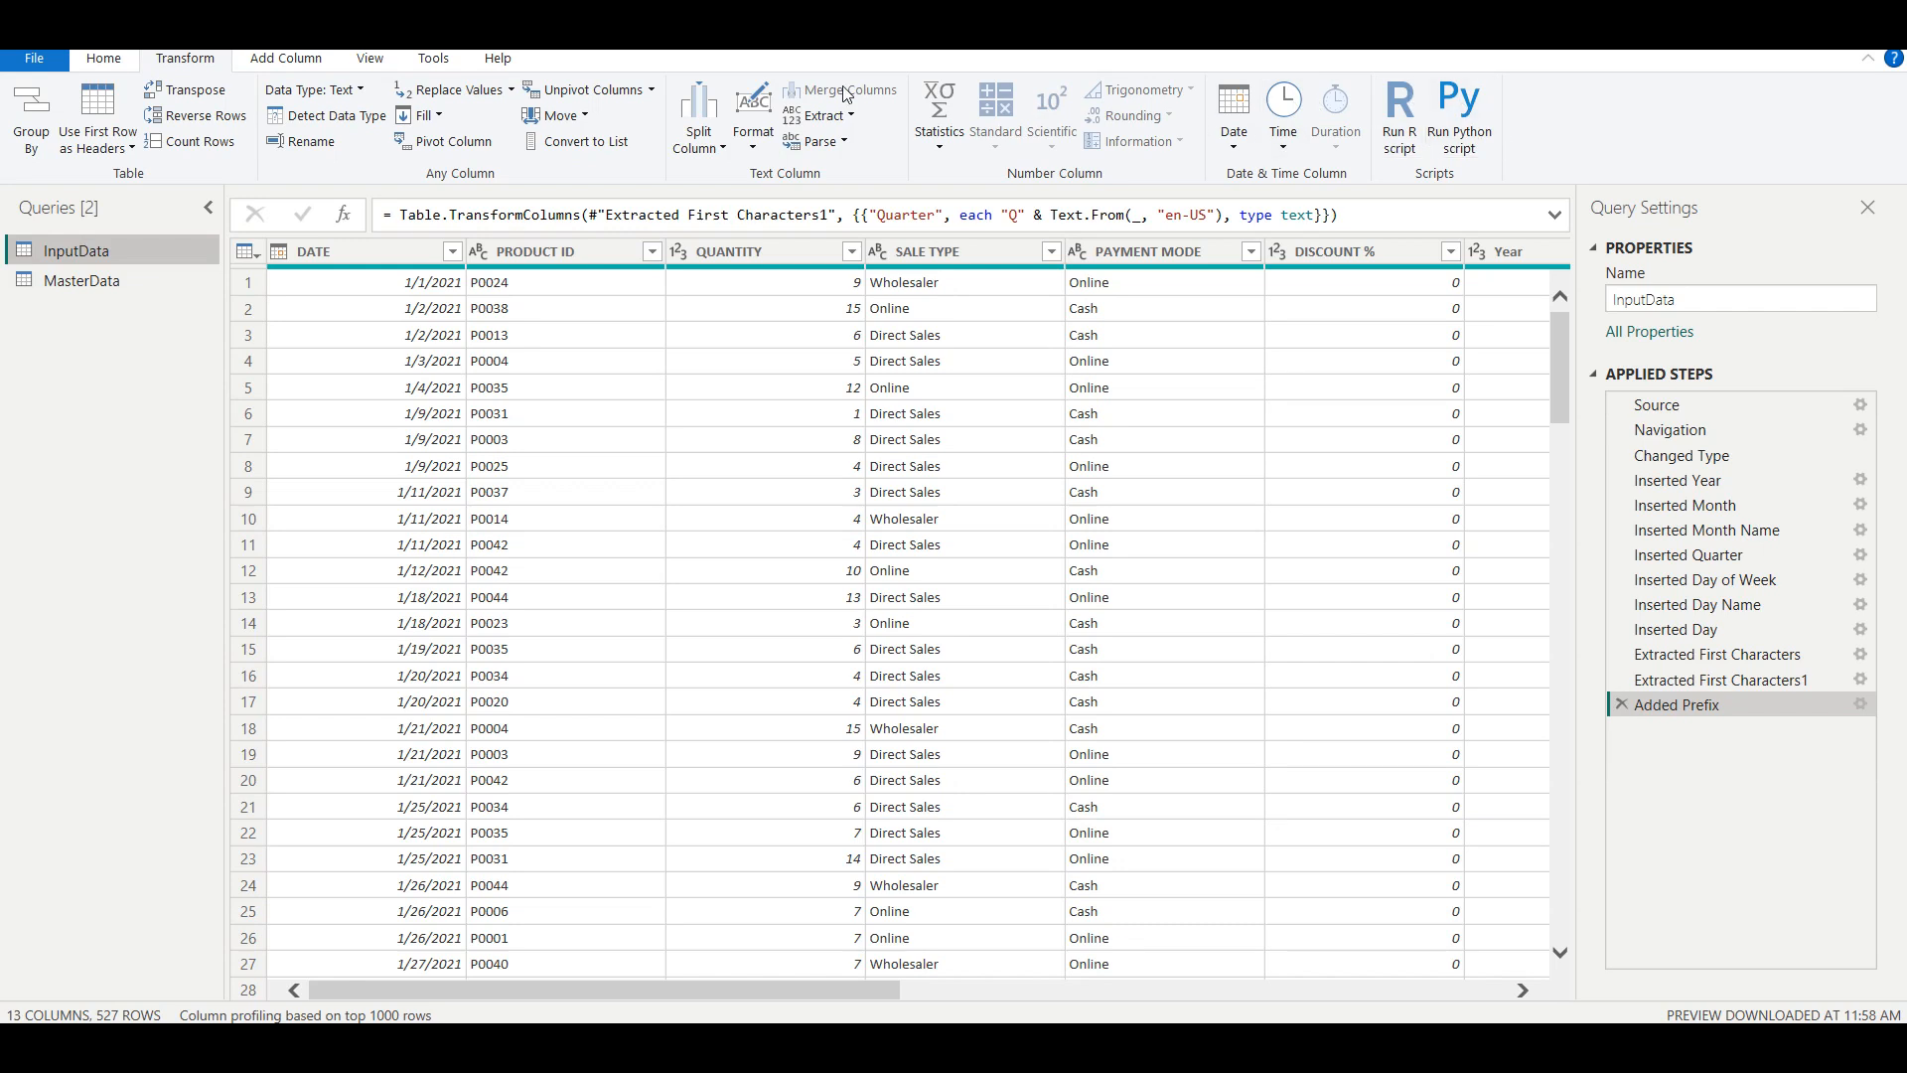
# Merge MasterData into the InputData query with a left outer join, matching PRODUCT ID in both tables.
pyautogui.click(104, 60)
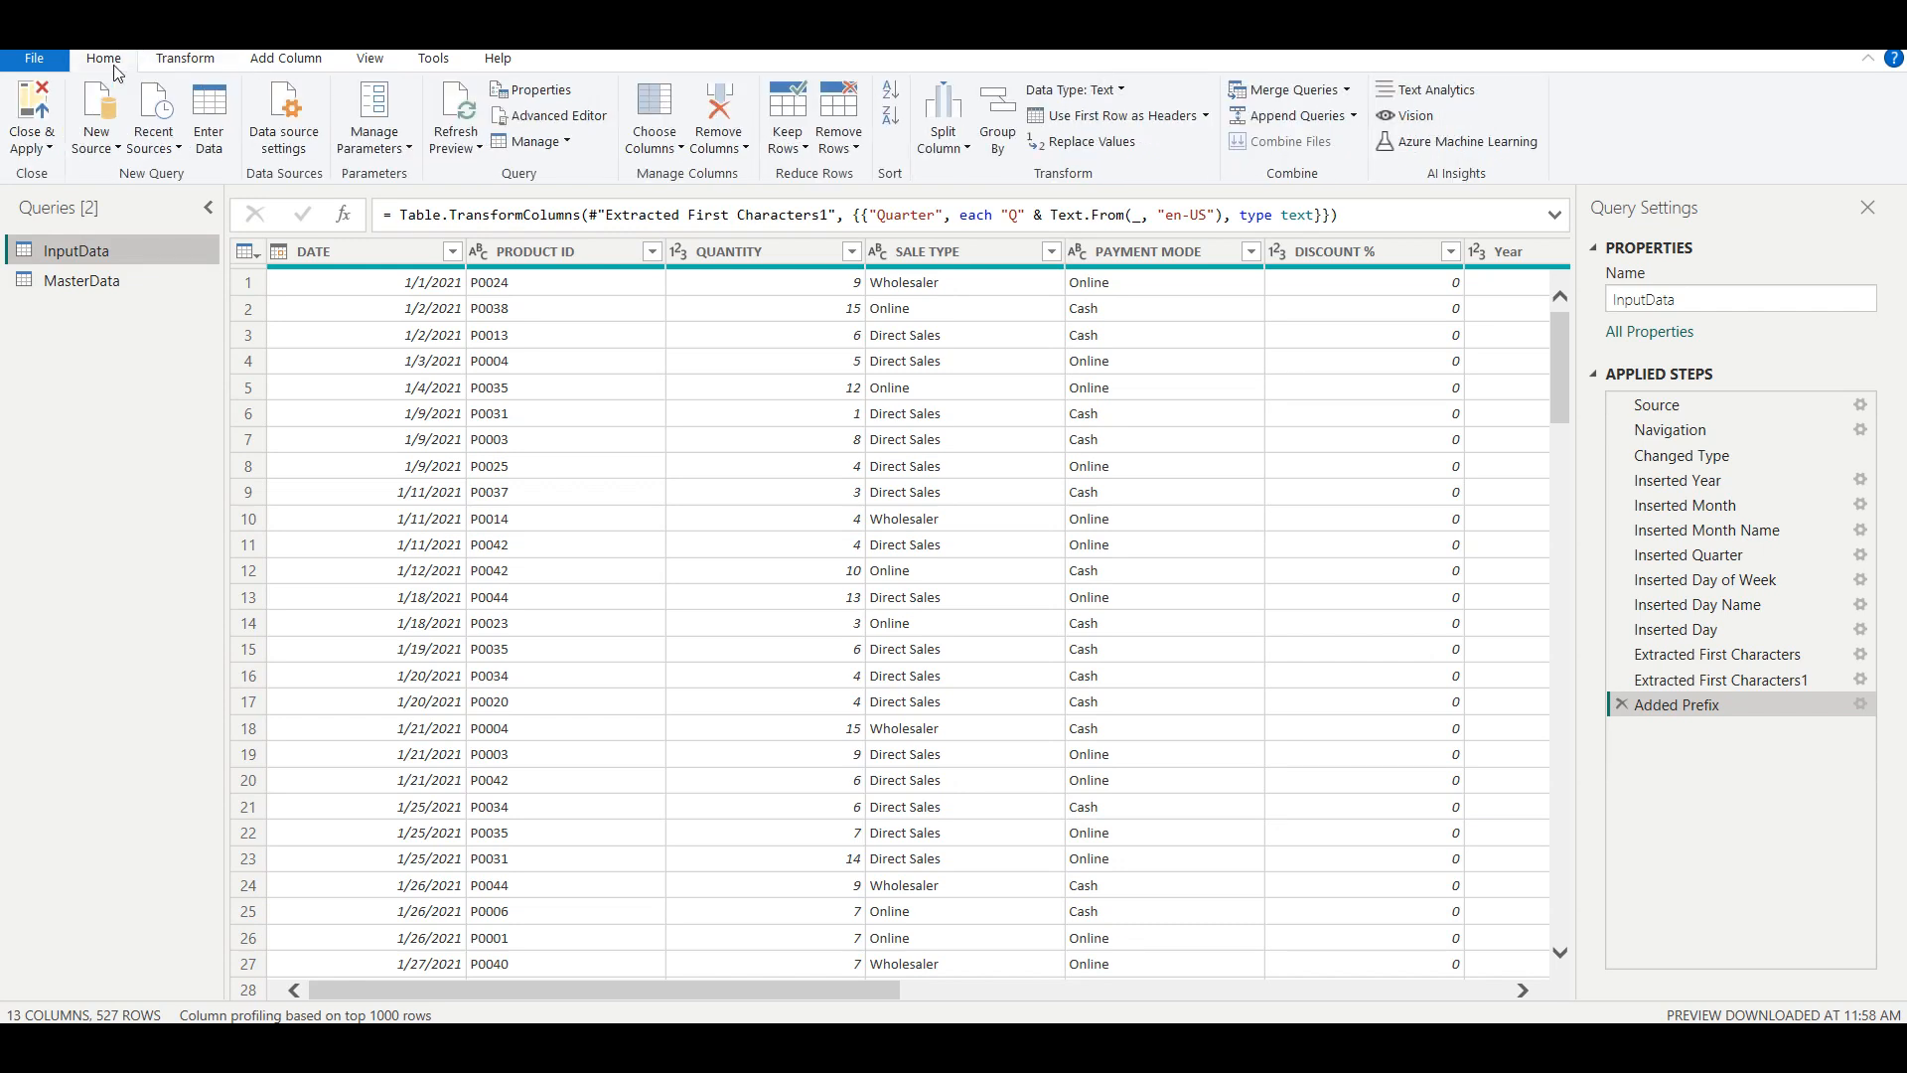
pyautogui.click(1298, 99)
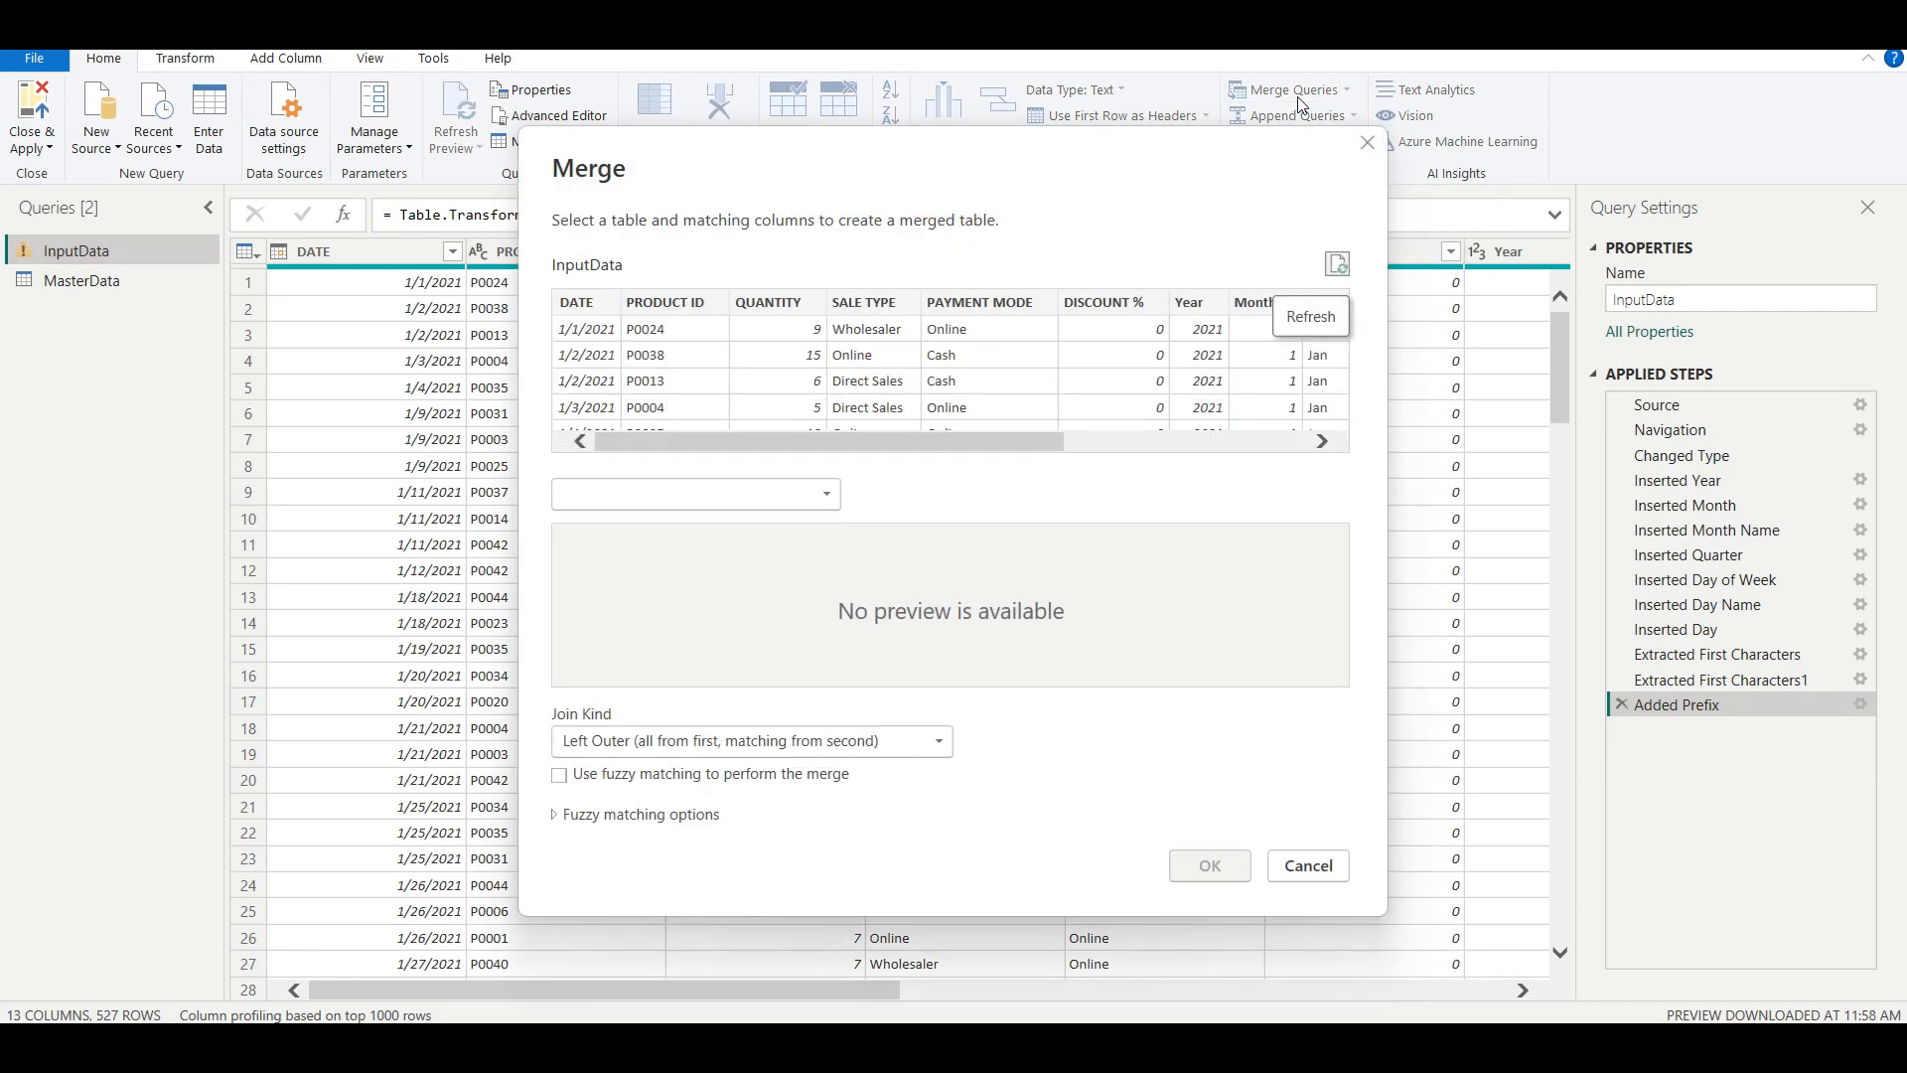
pyautogui.click(688, 493)
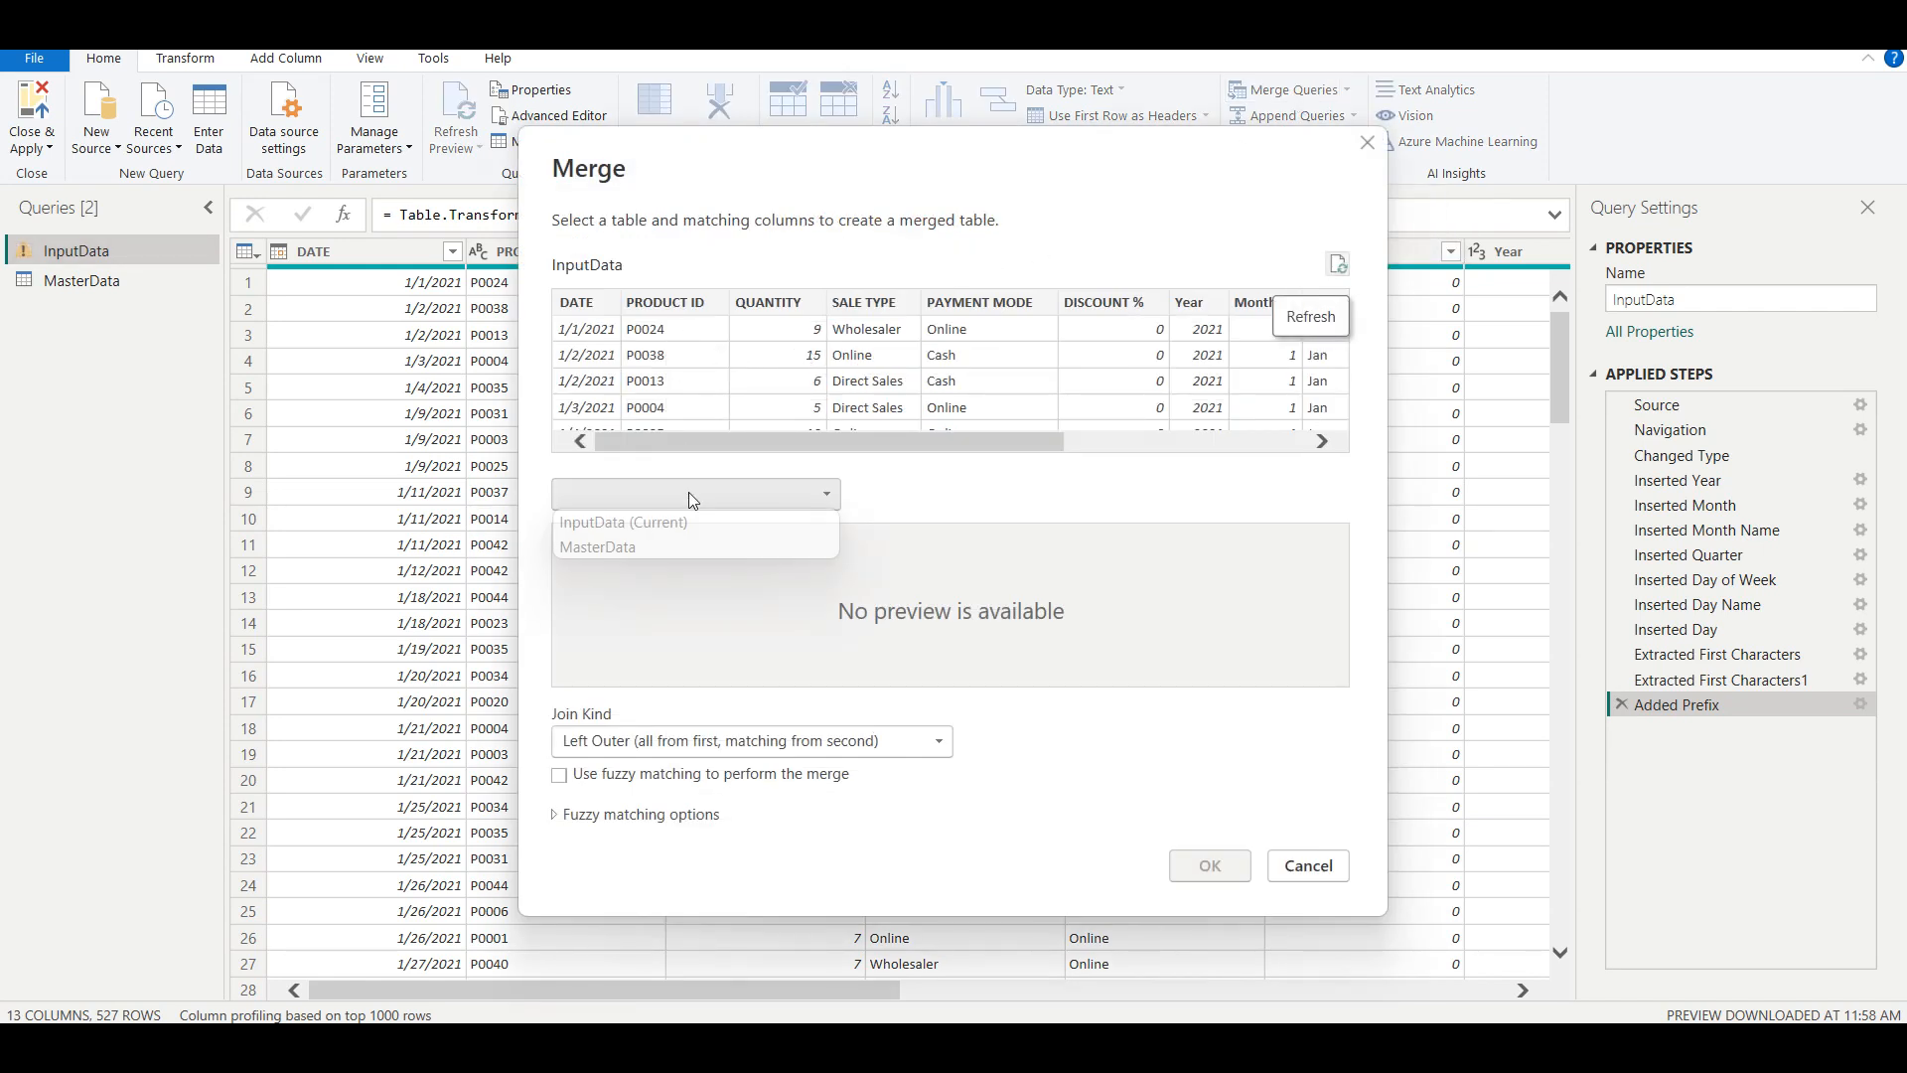
pyautogui.click(584, 554)
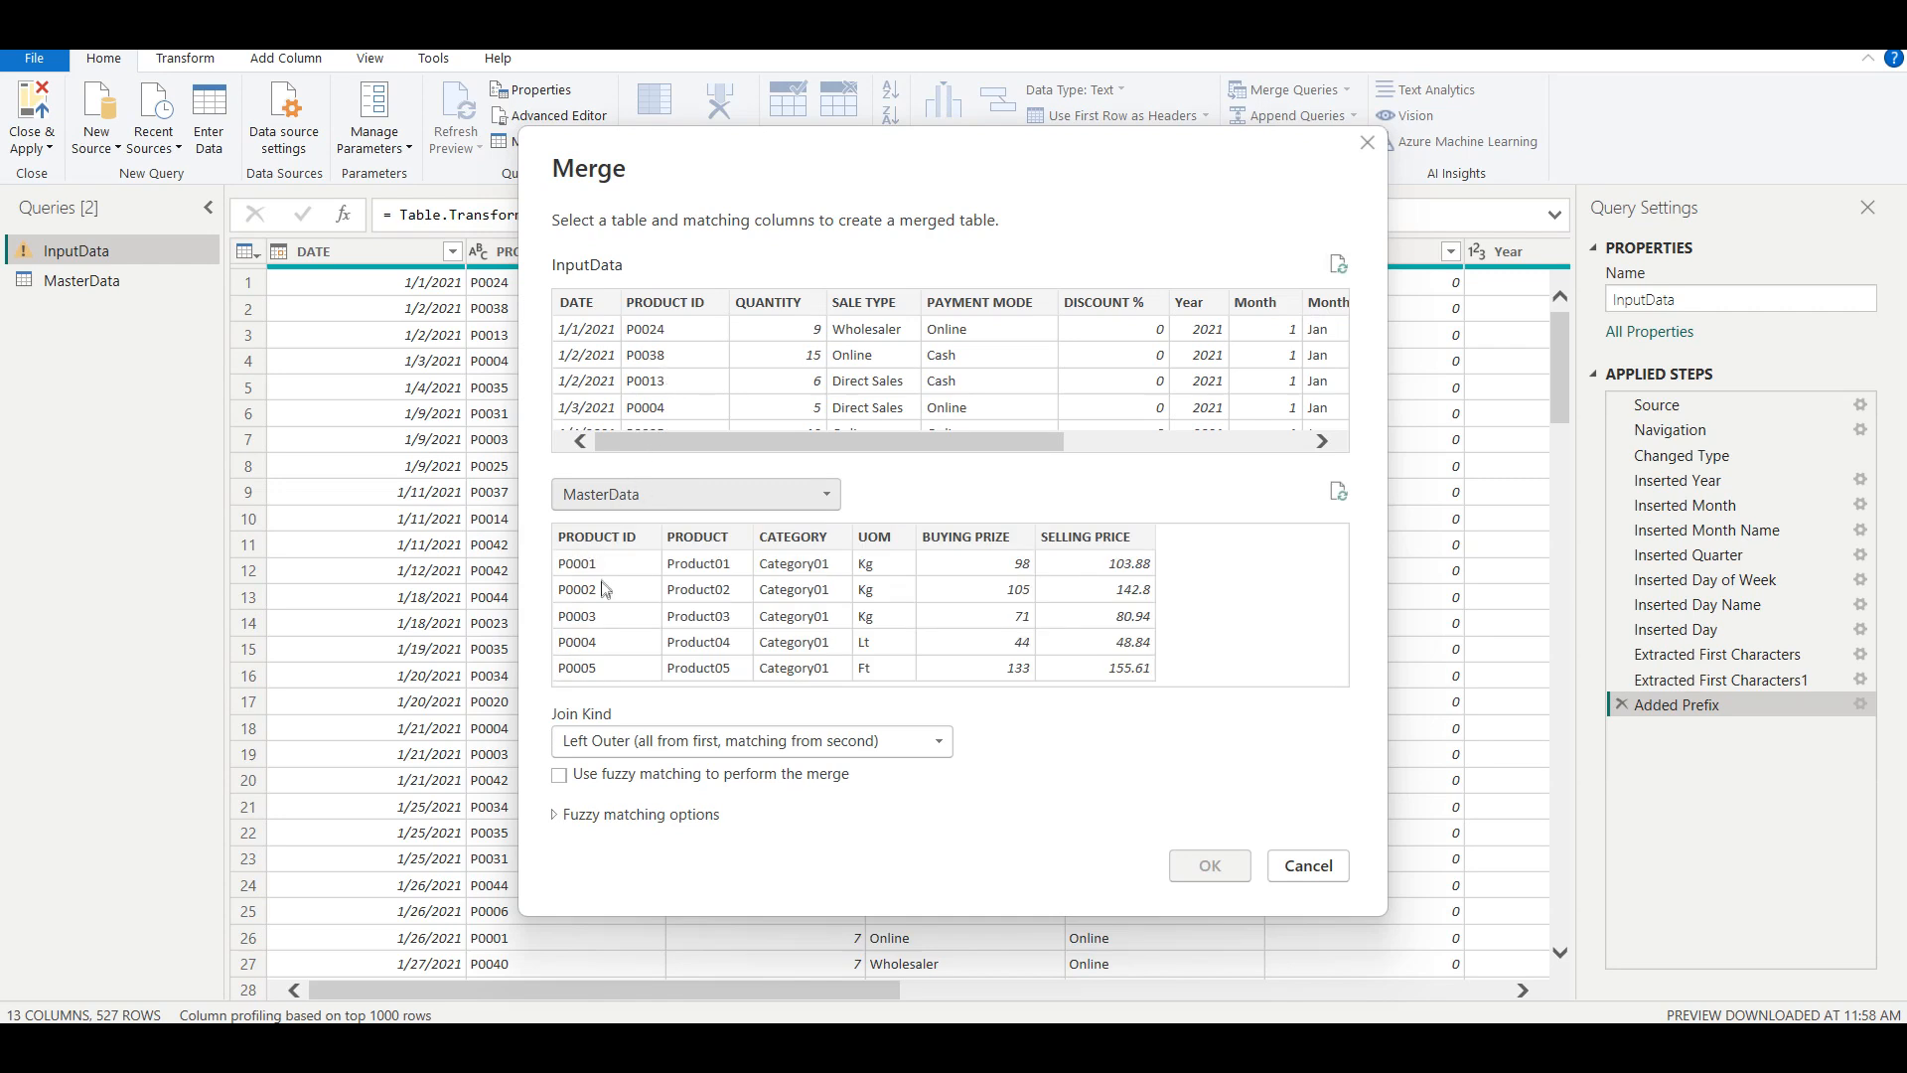
pyautogui.click(580, 544)
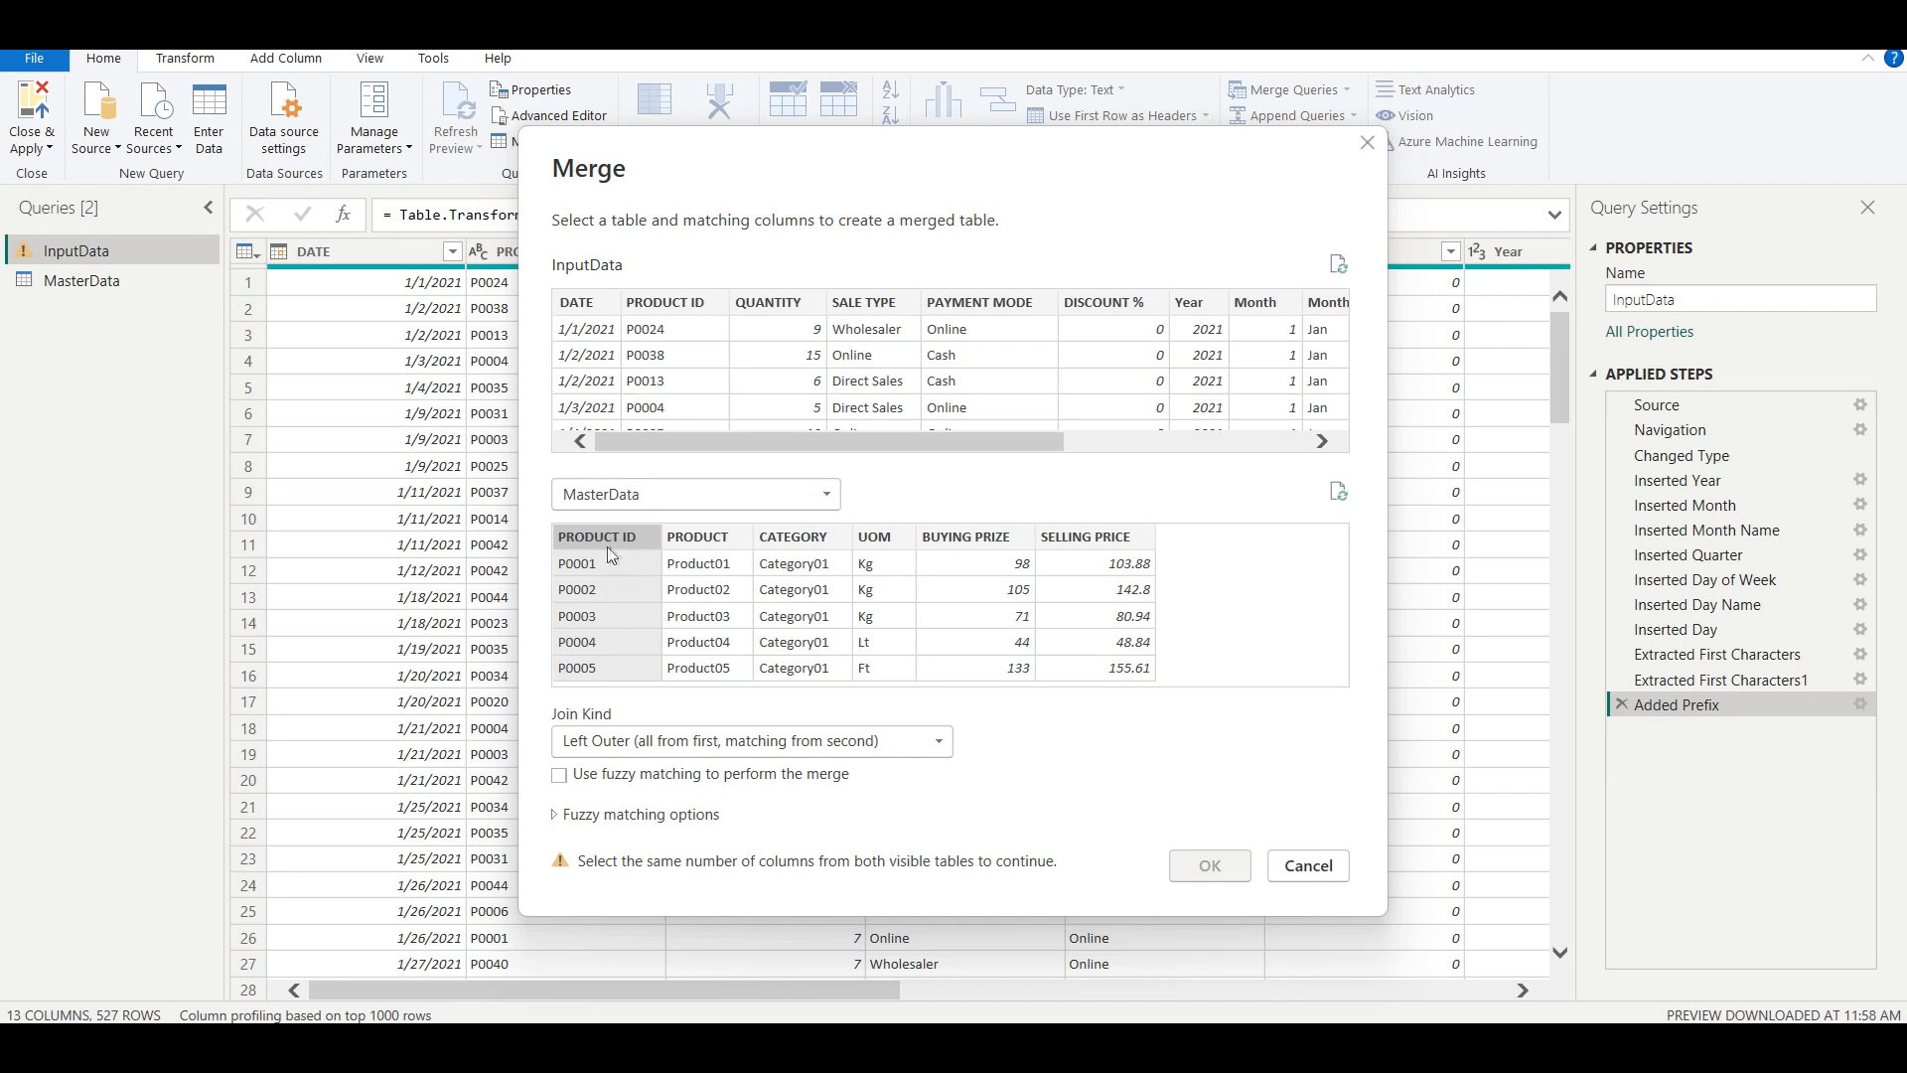
pyautogui.click(663, 301)
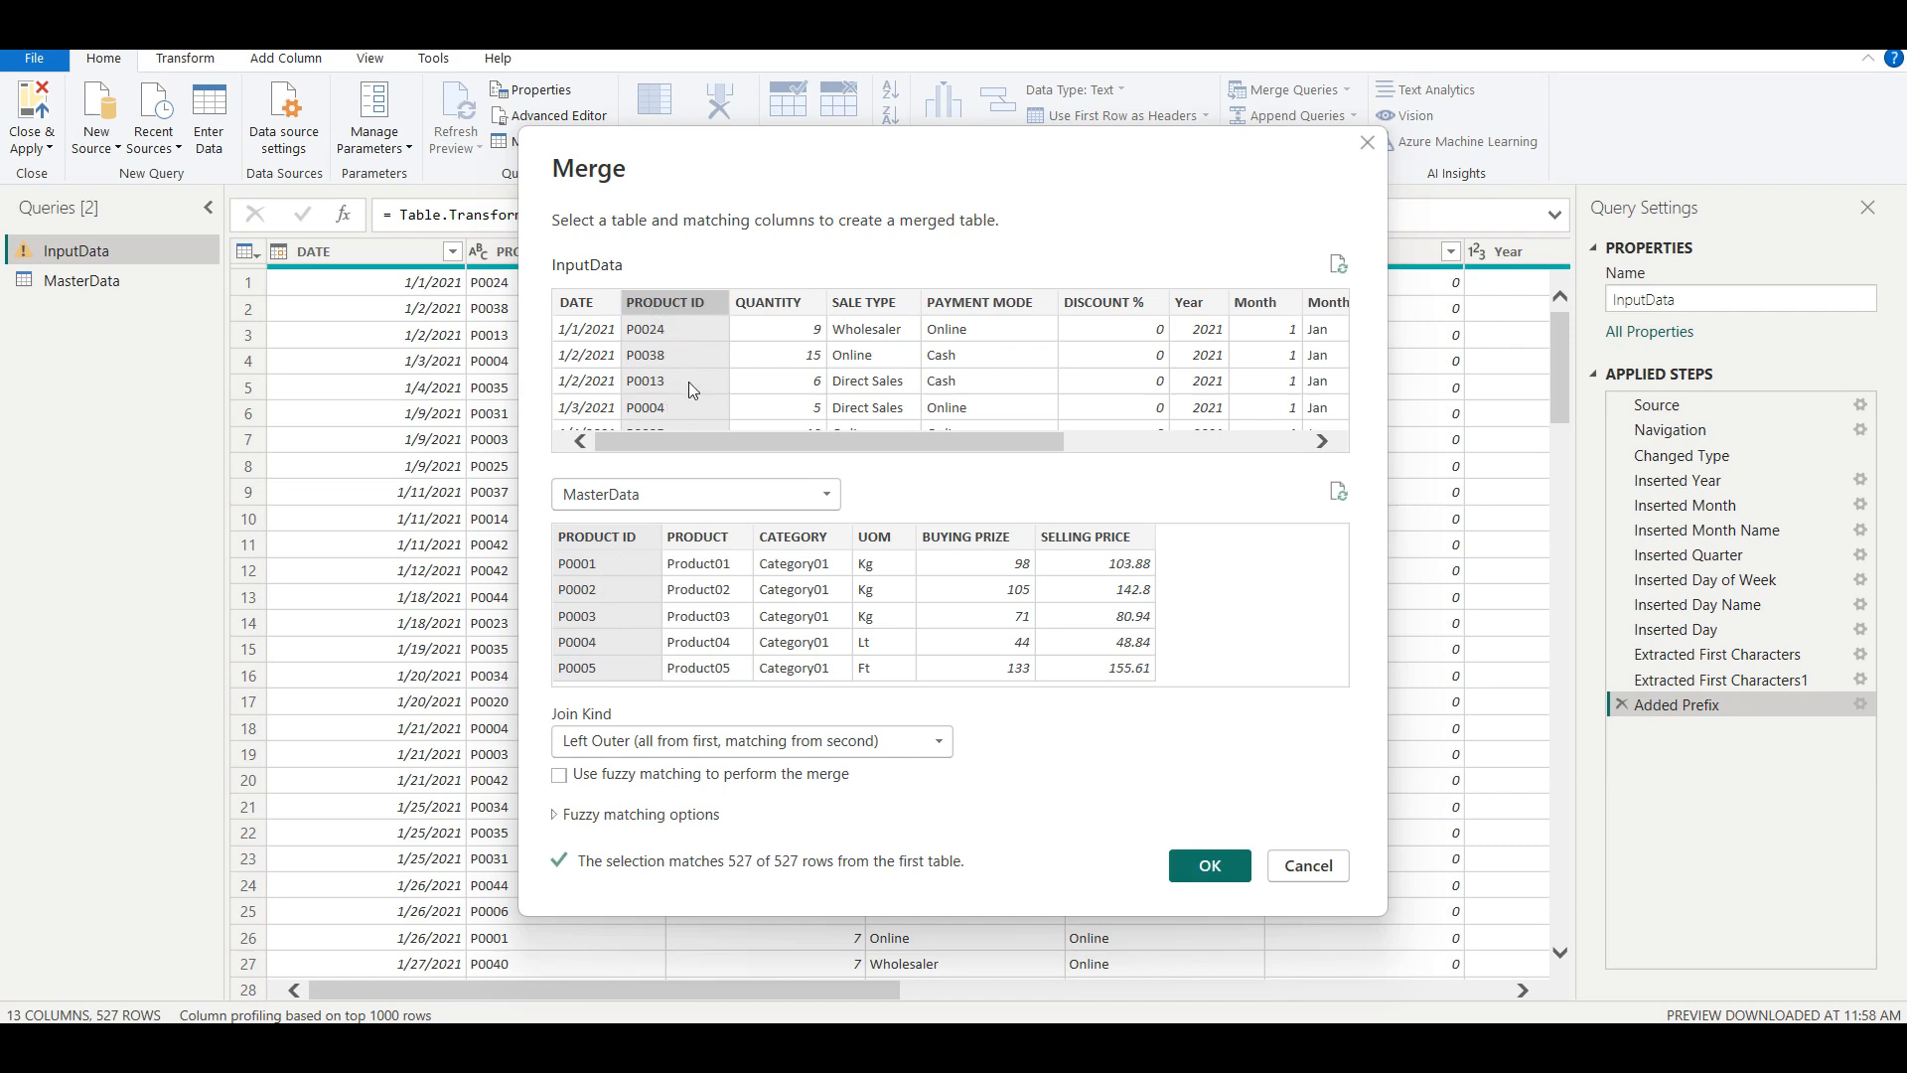
pyautogui.click(1231, 871)
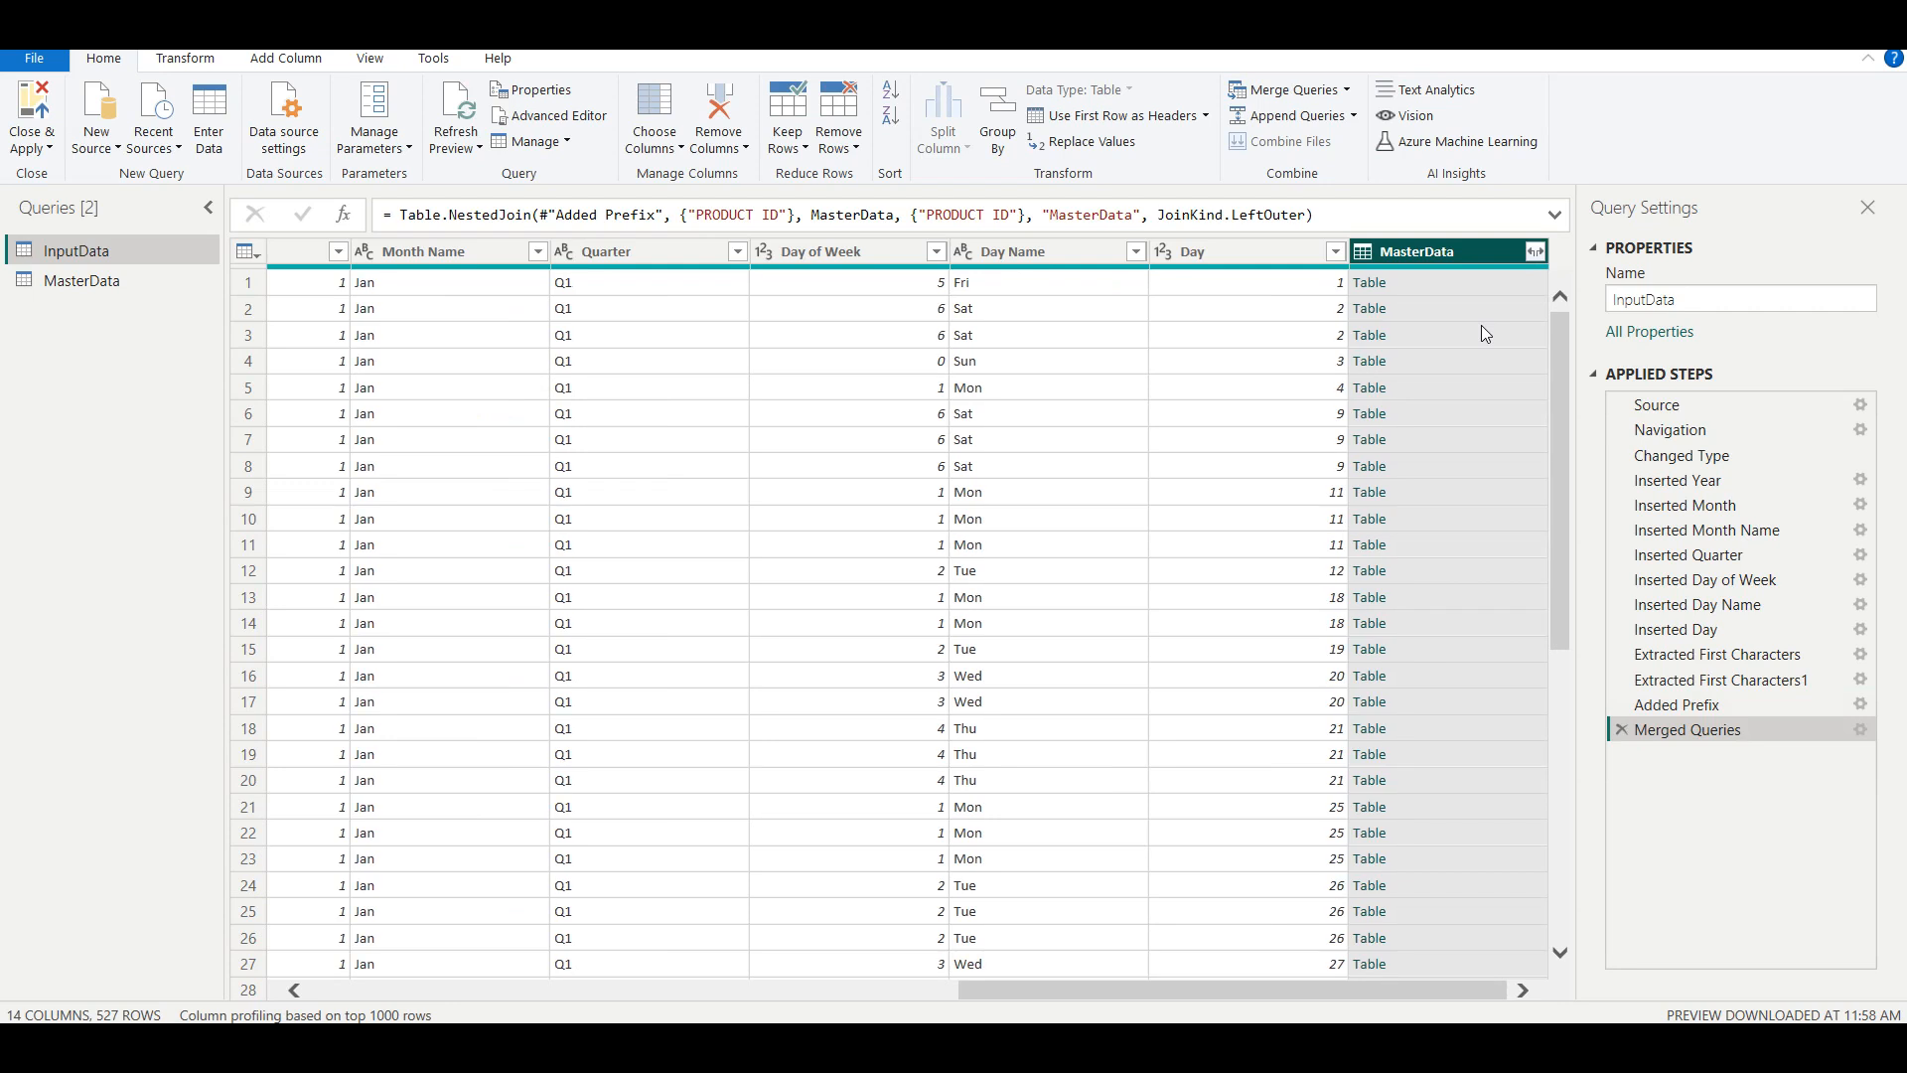
# Expand the merged MasterData column into PRODUCT, CATEGORY, UOM, BUYING PRIZE and SELLING PRICE, leaving out PRODUCT ID and keeping the original column name as prefix.
pyautogui.click(1535, 252)
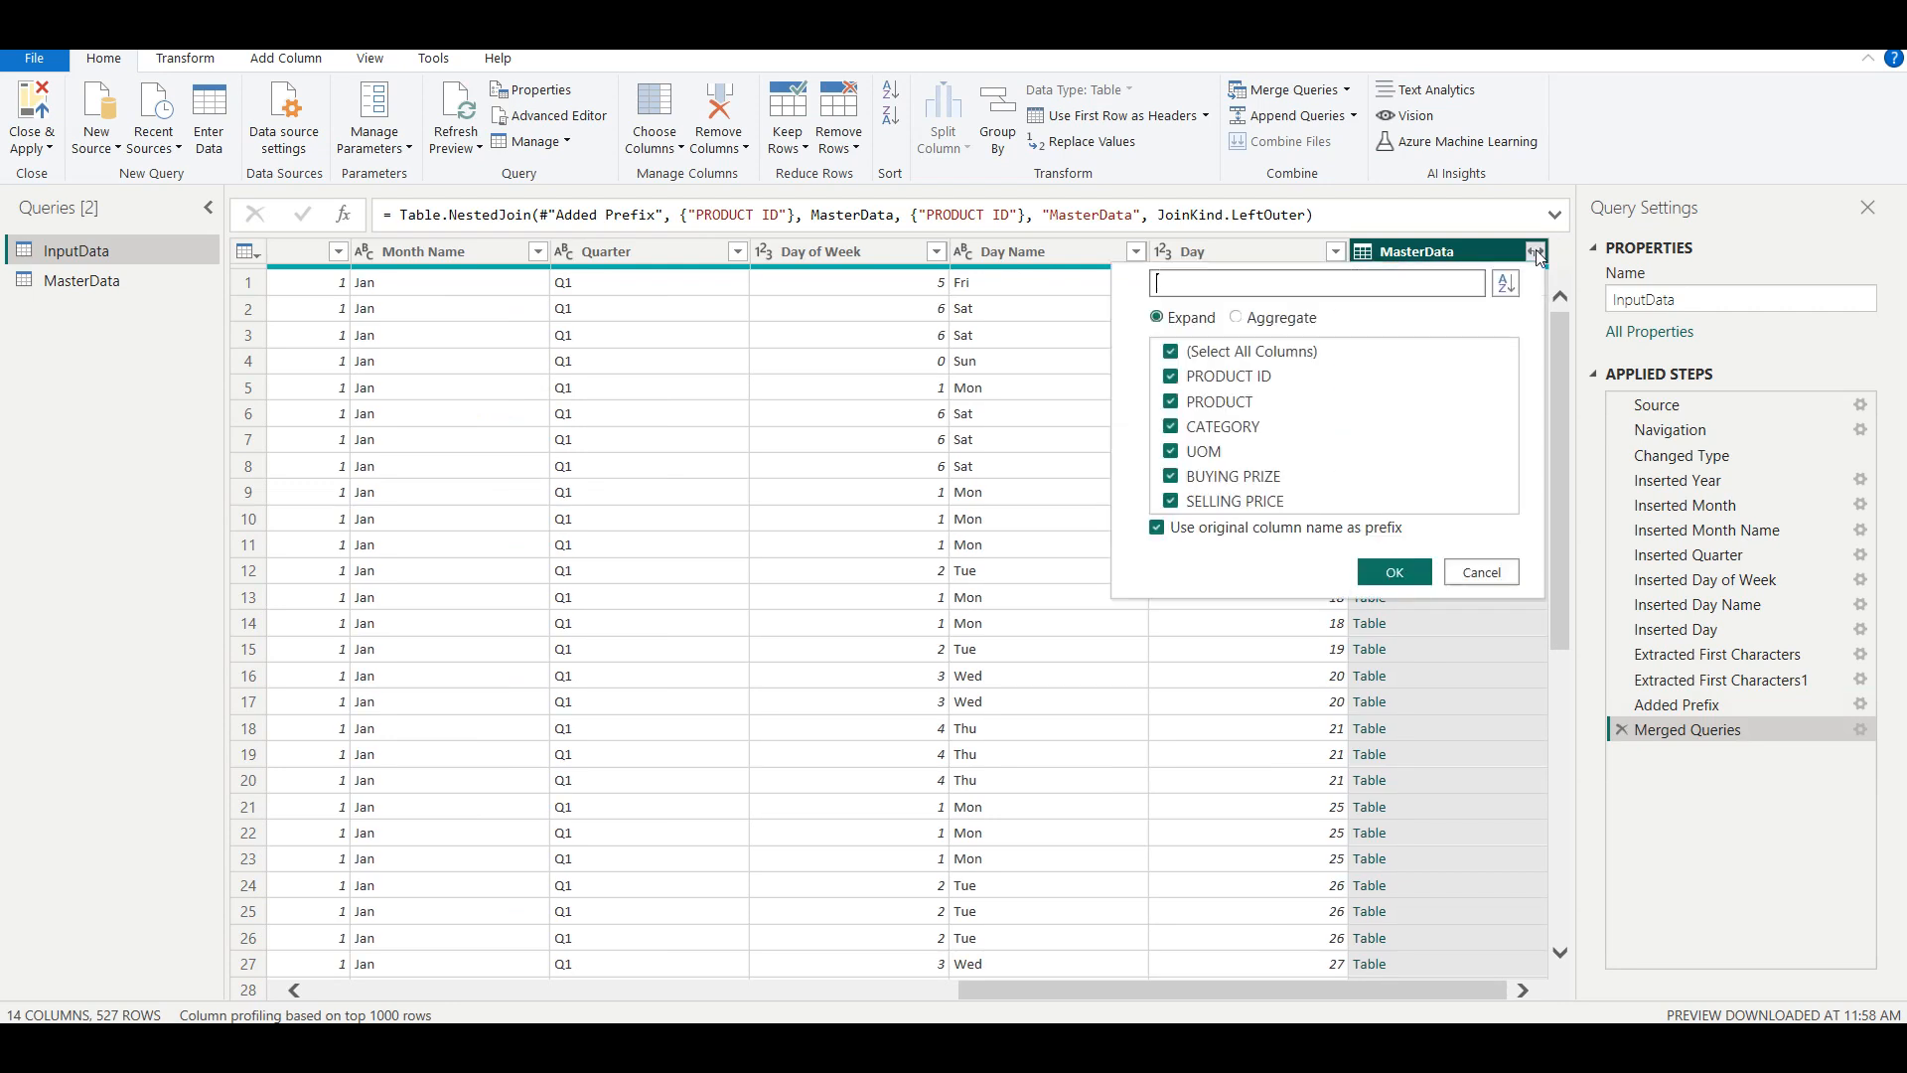
pyautogui.click(1171, 377)
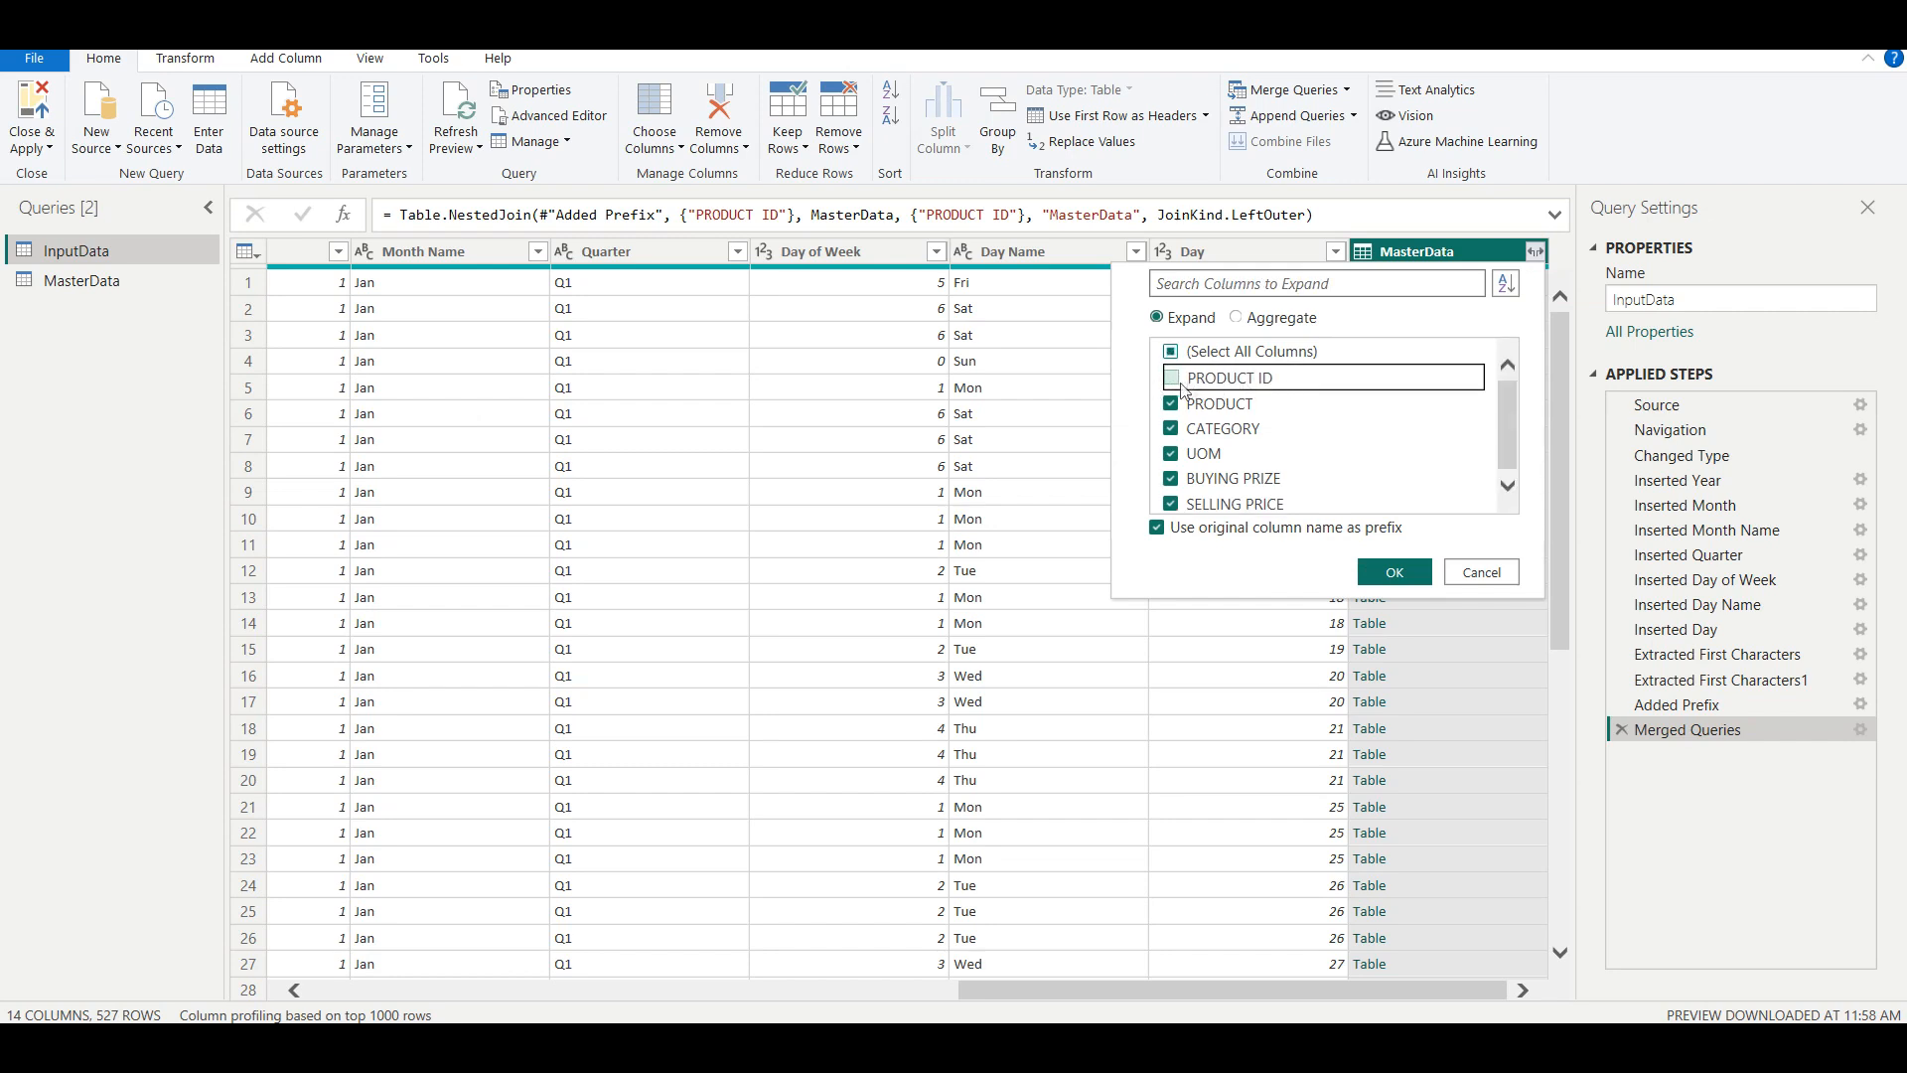
pyautogui.click(1383, 573)
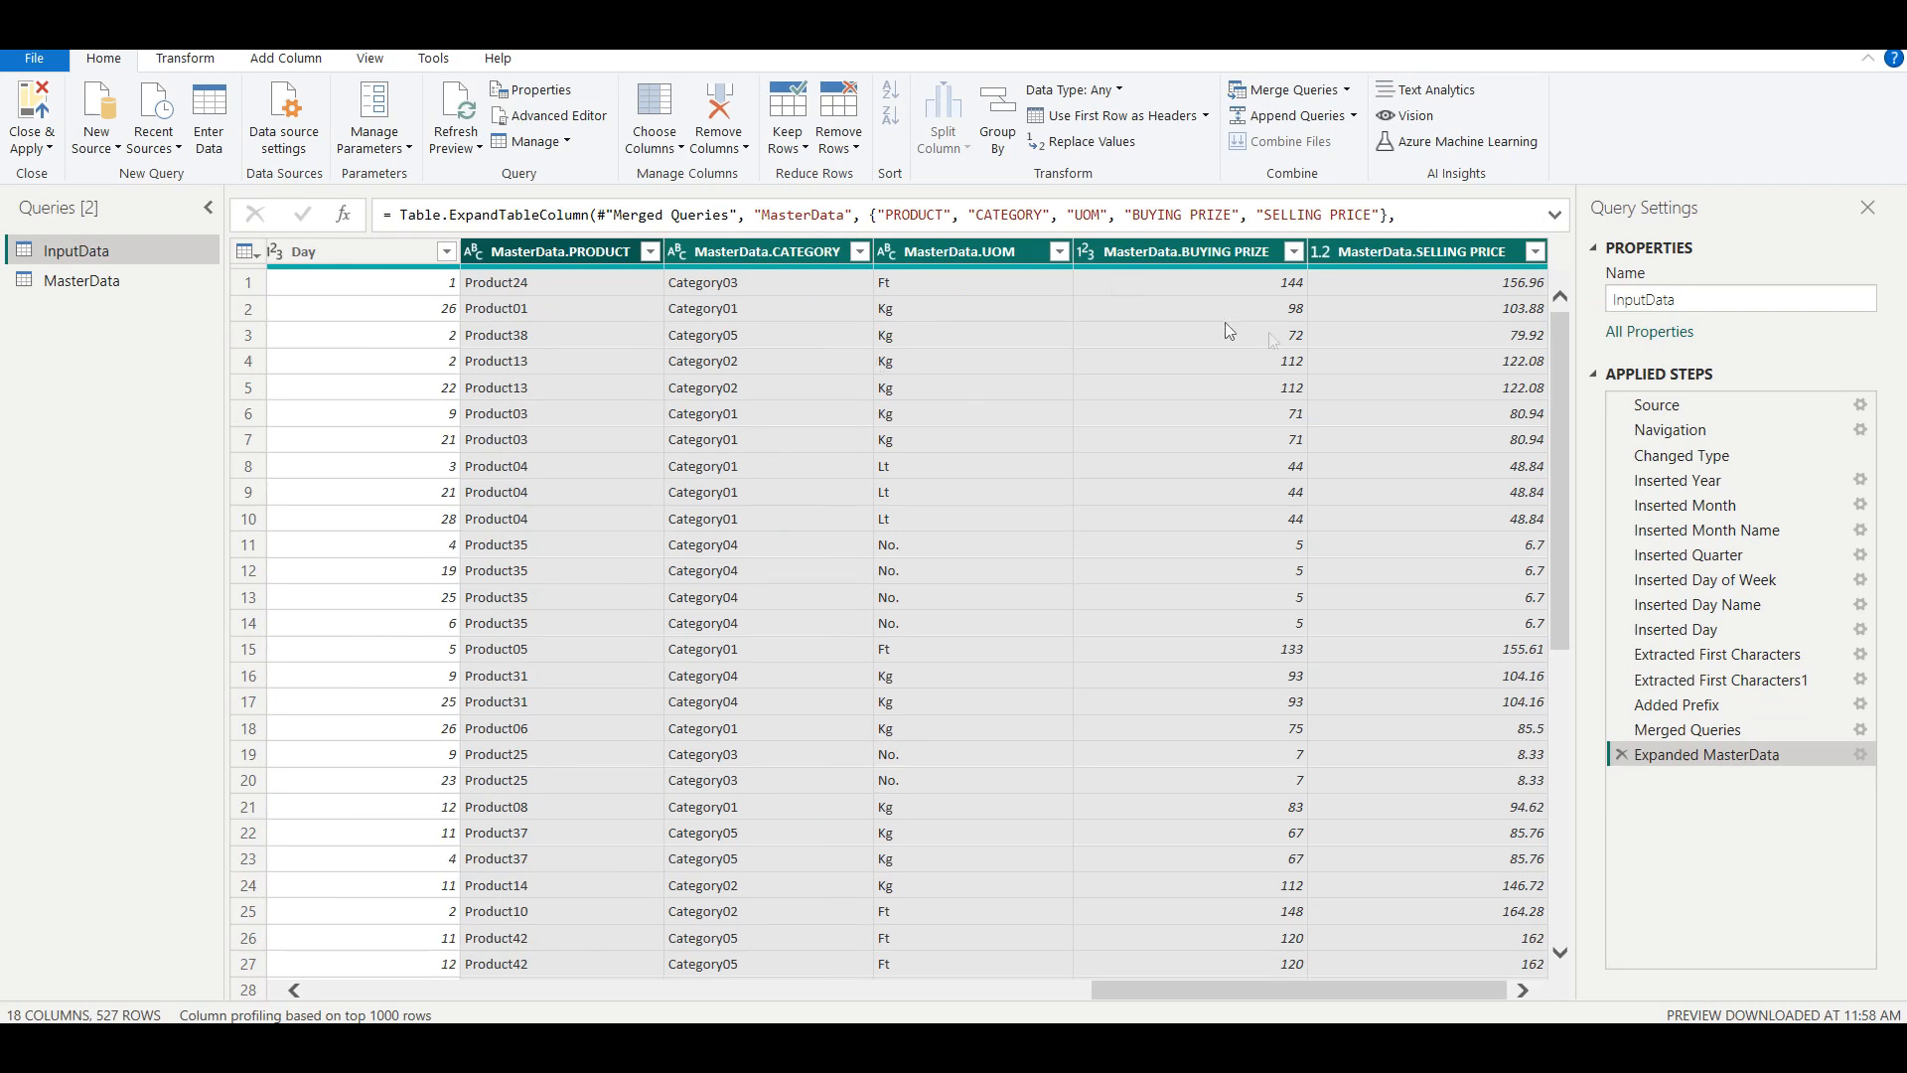
# Close Power Query with its changes applied to the report and list the fields of the InputData table.
pyautogui.click(22, 111)
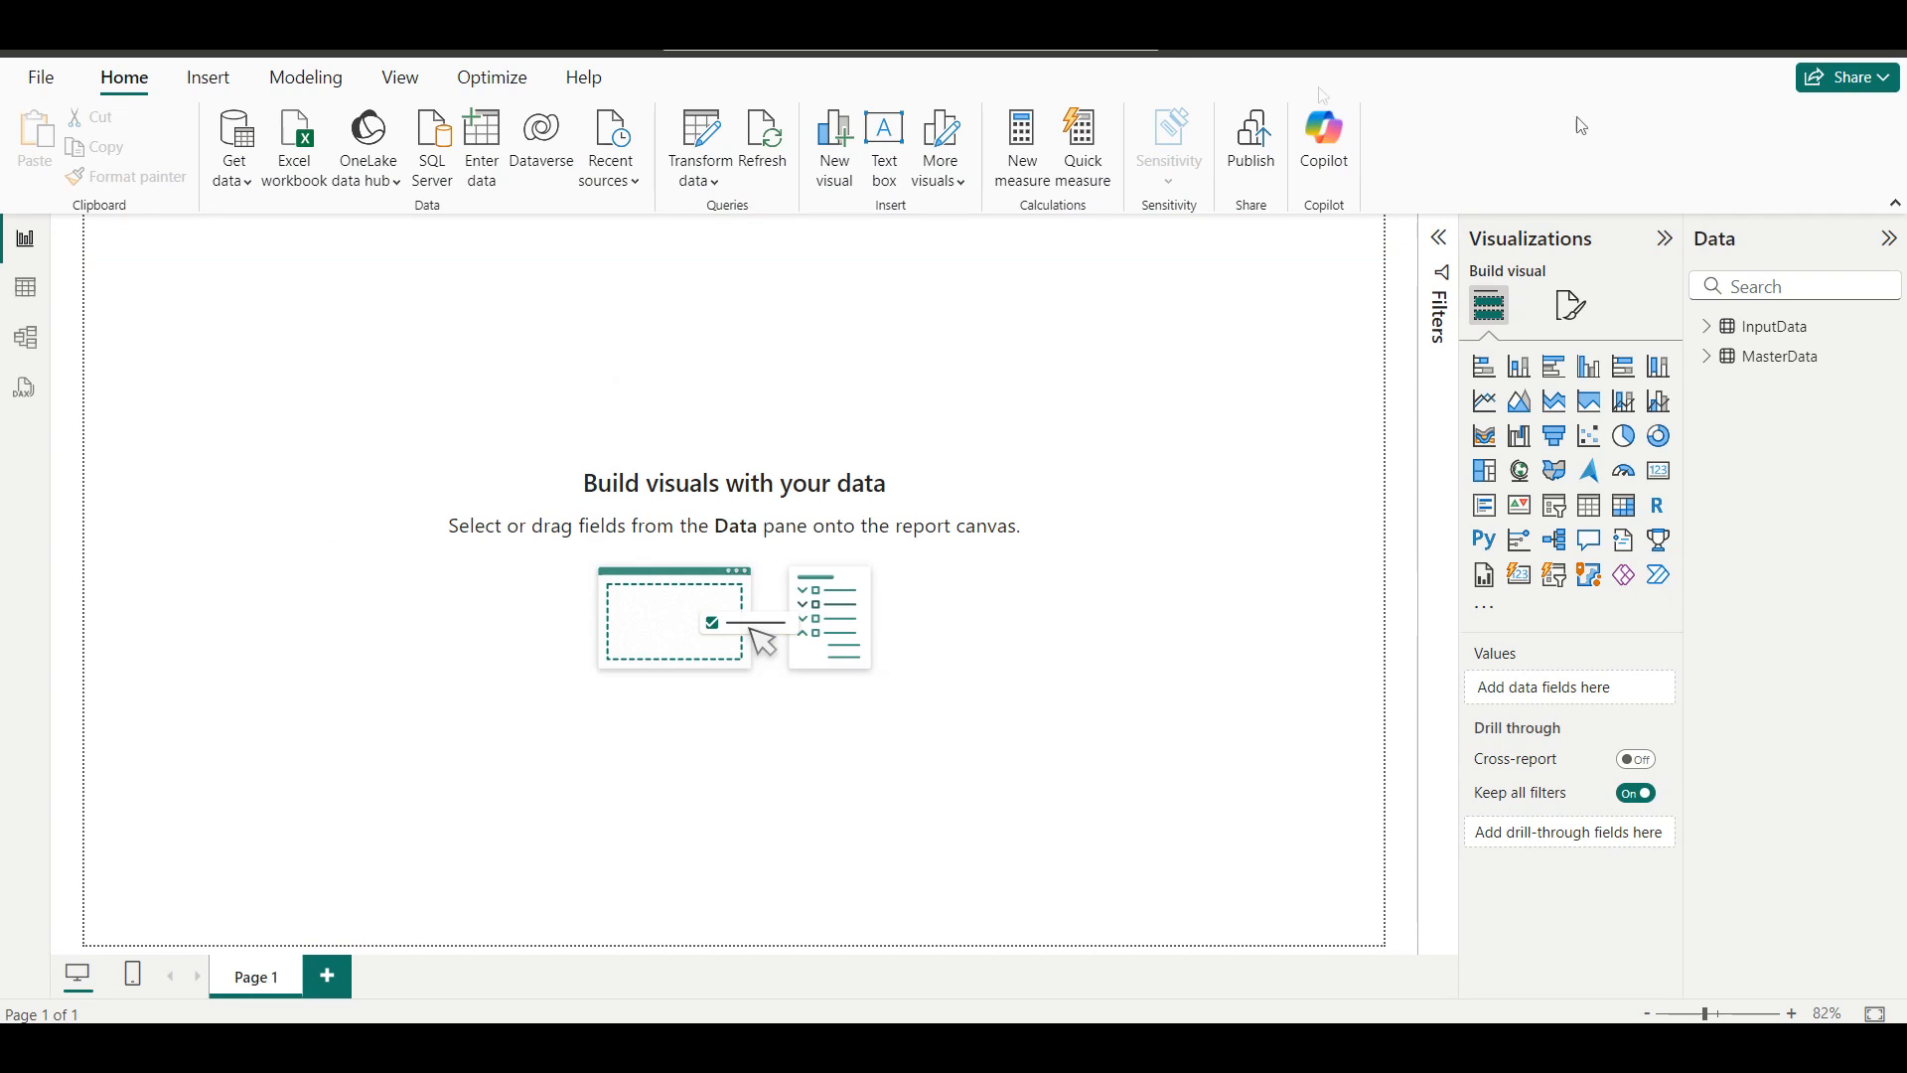
pyautogui.click(1710, 329)
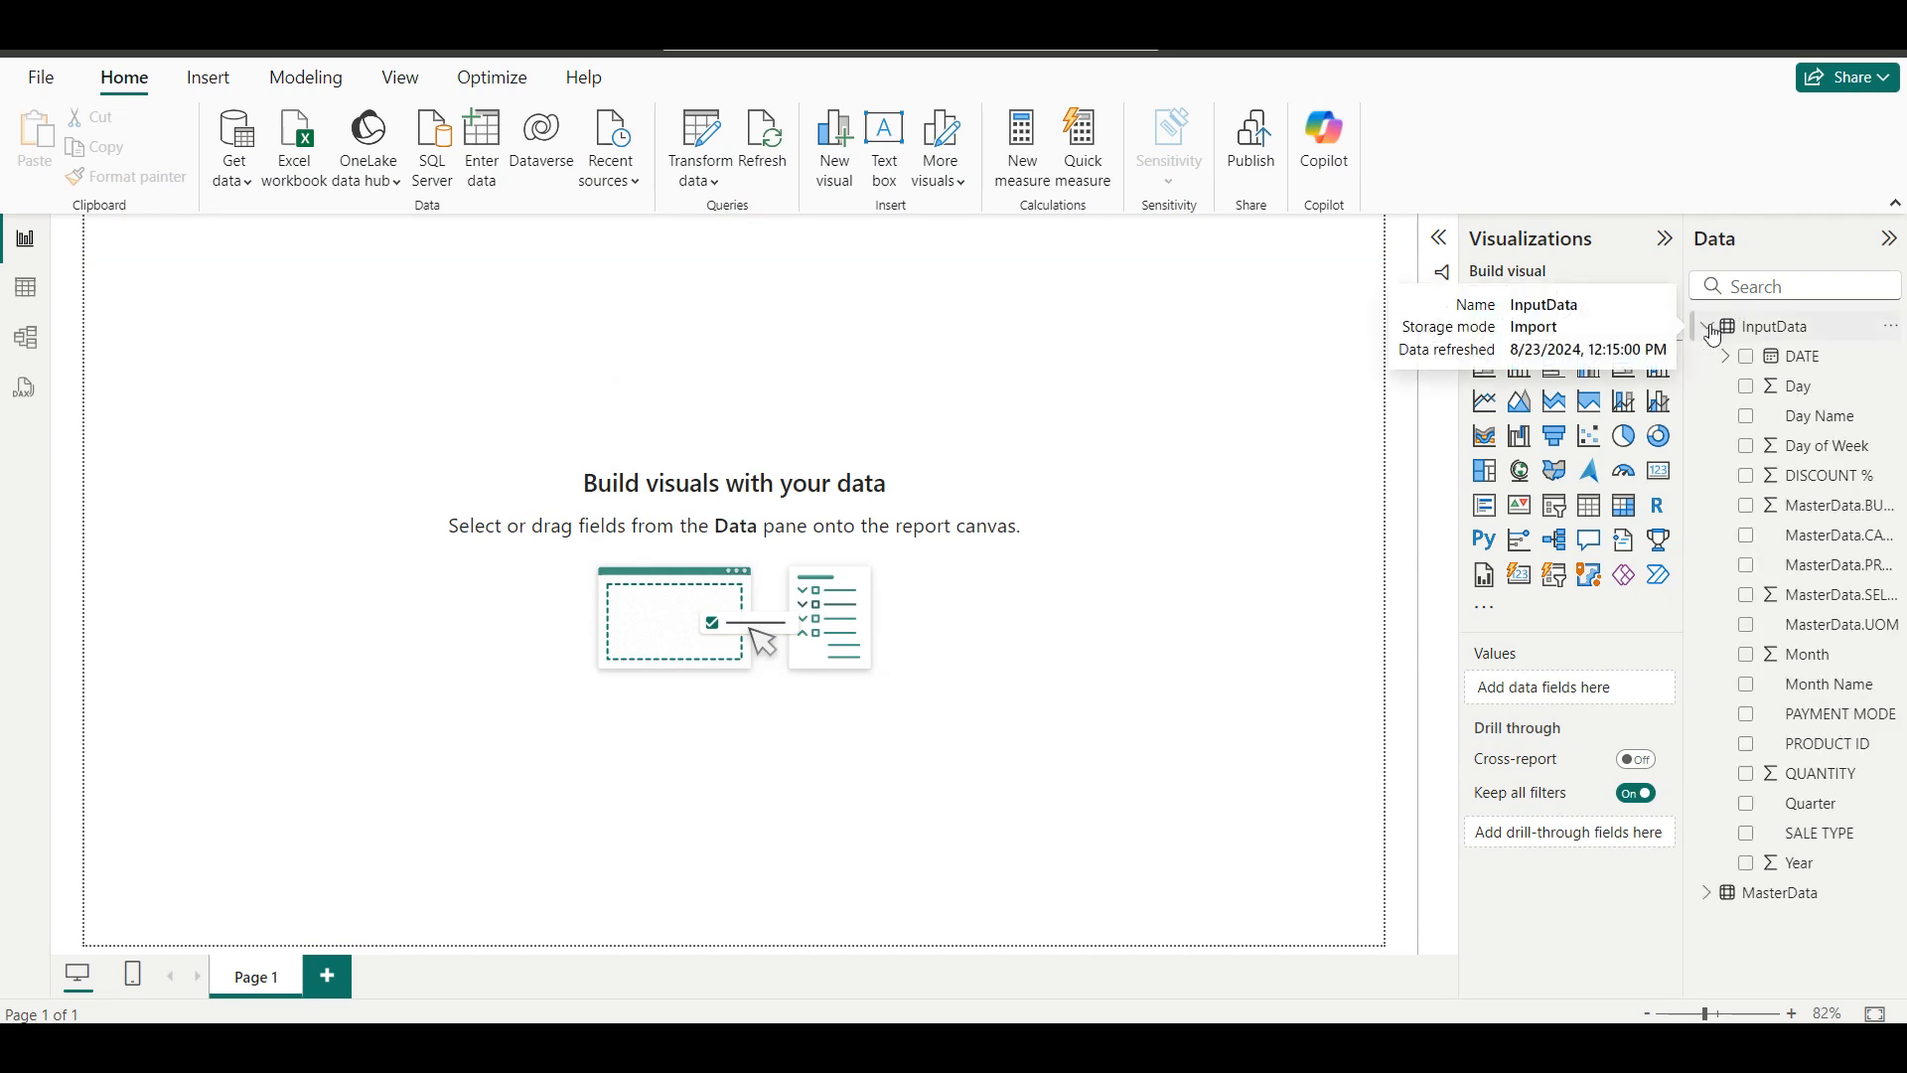
# Set PowerBI_Dashboard_BG.jpg from the Sales Dashboard folder as the report page's canvas background image.
pyautogui.click(1575, 308)
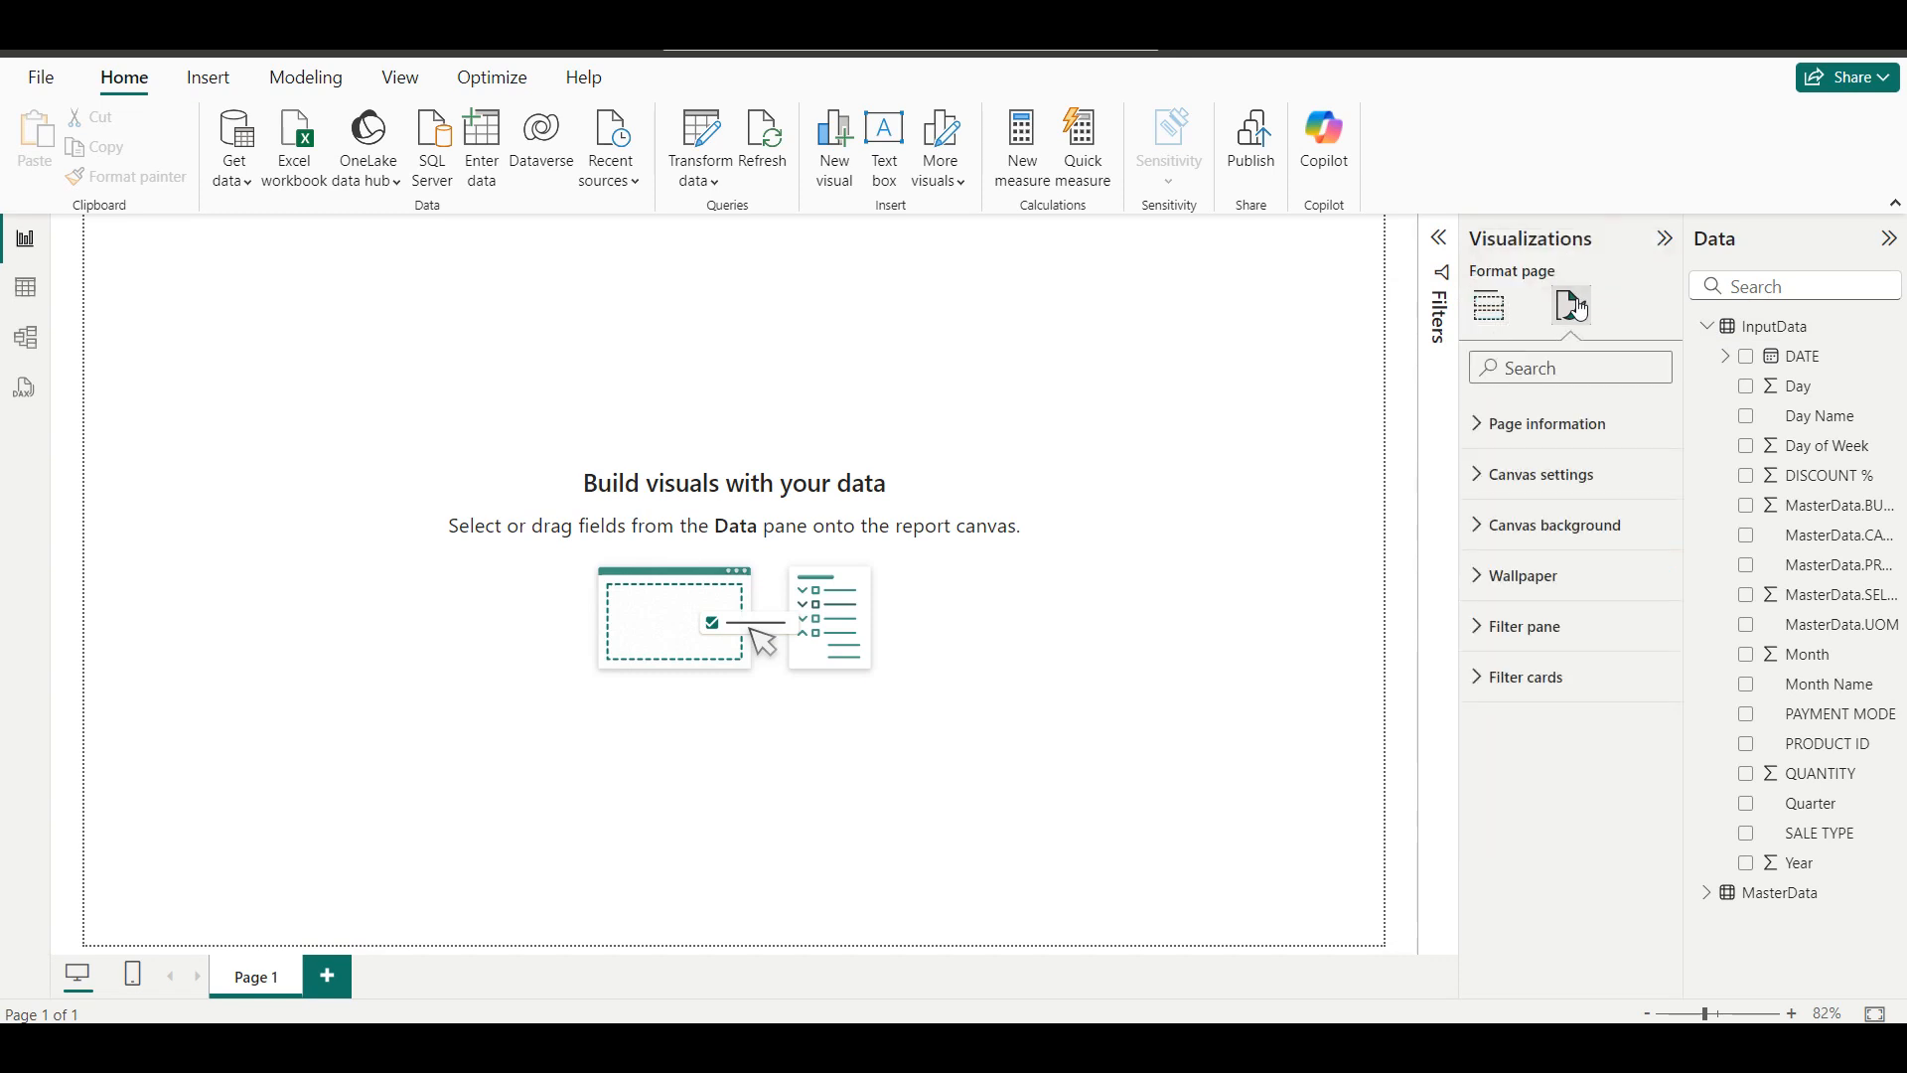
pyautogui.click(1511, 536)
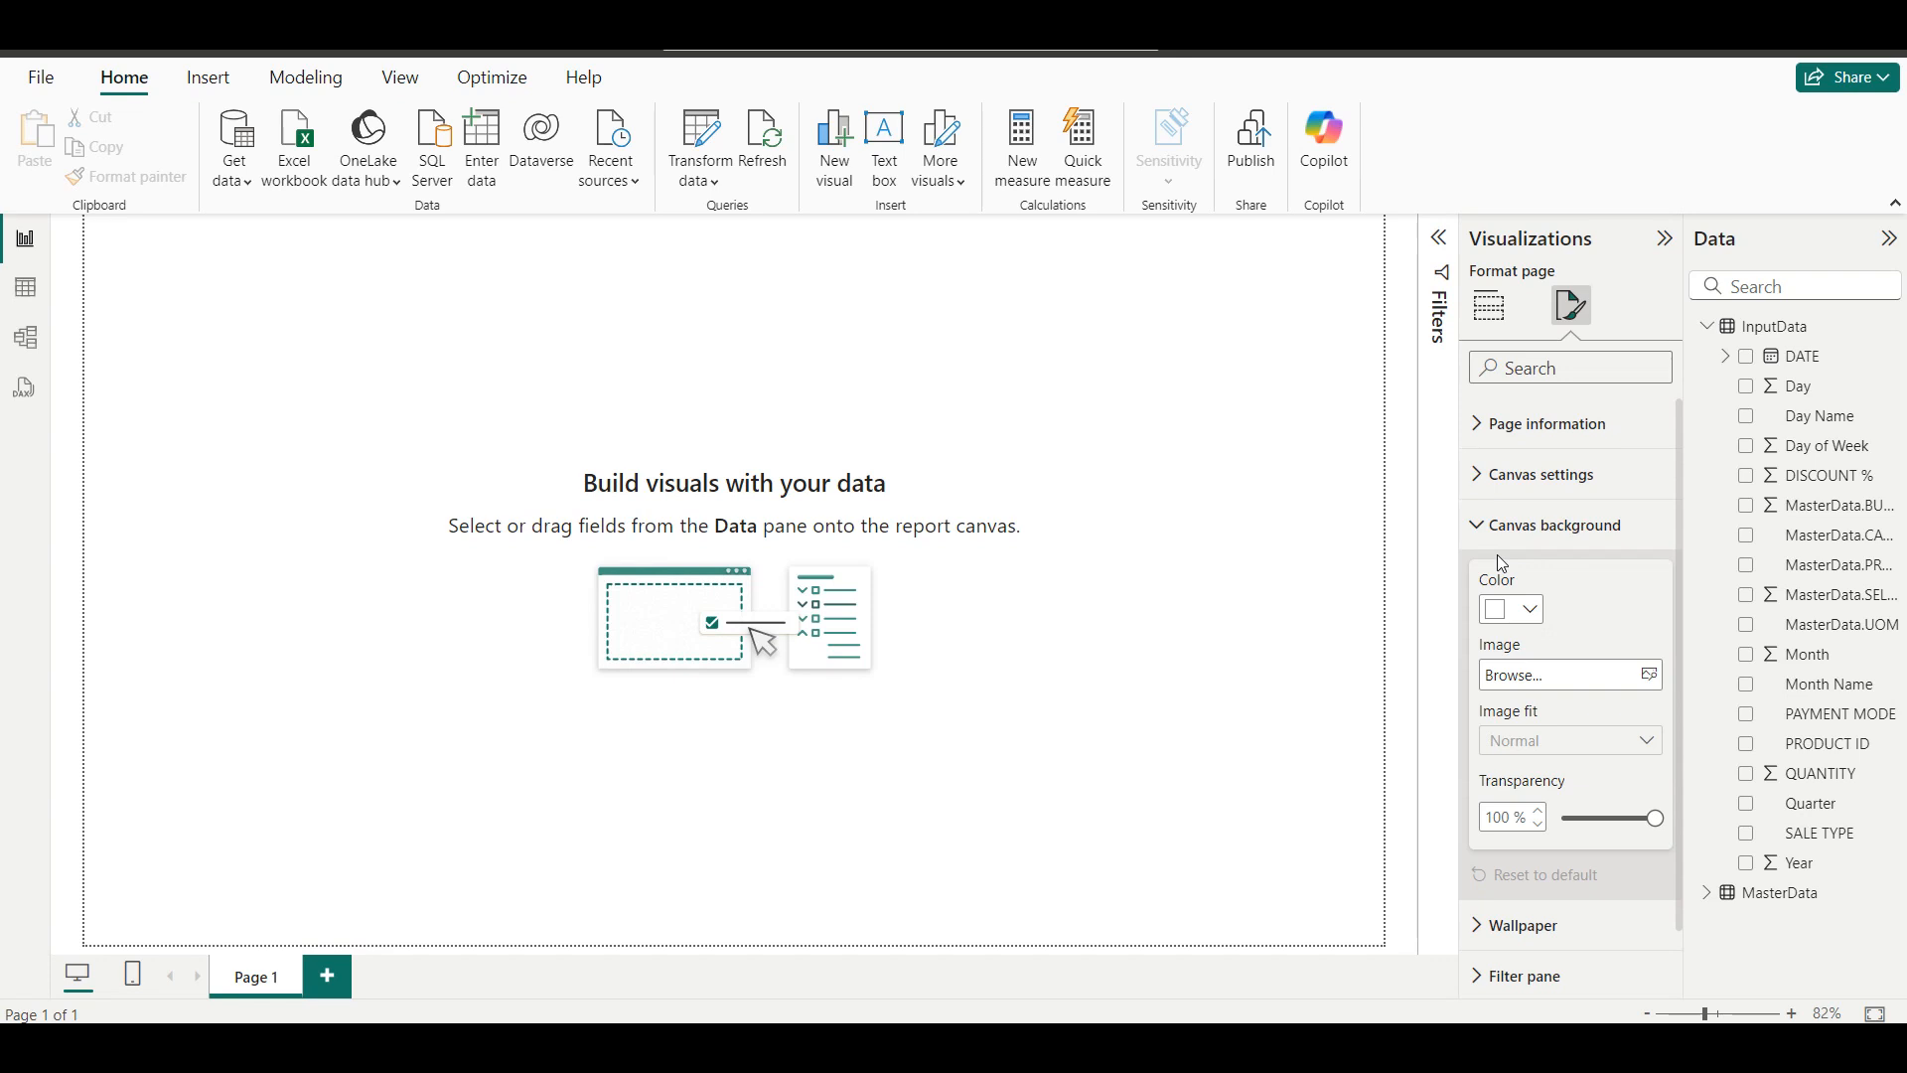
pyautogui.click(1649, 683)
pyautogui.click(294, 253)
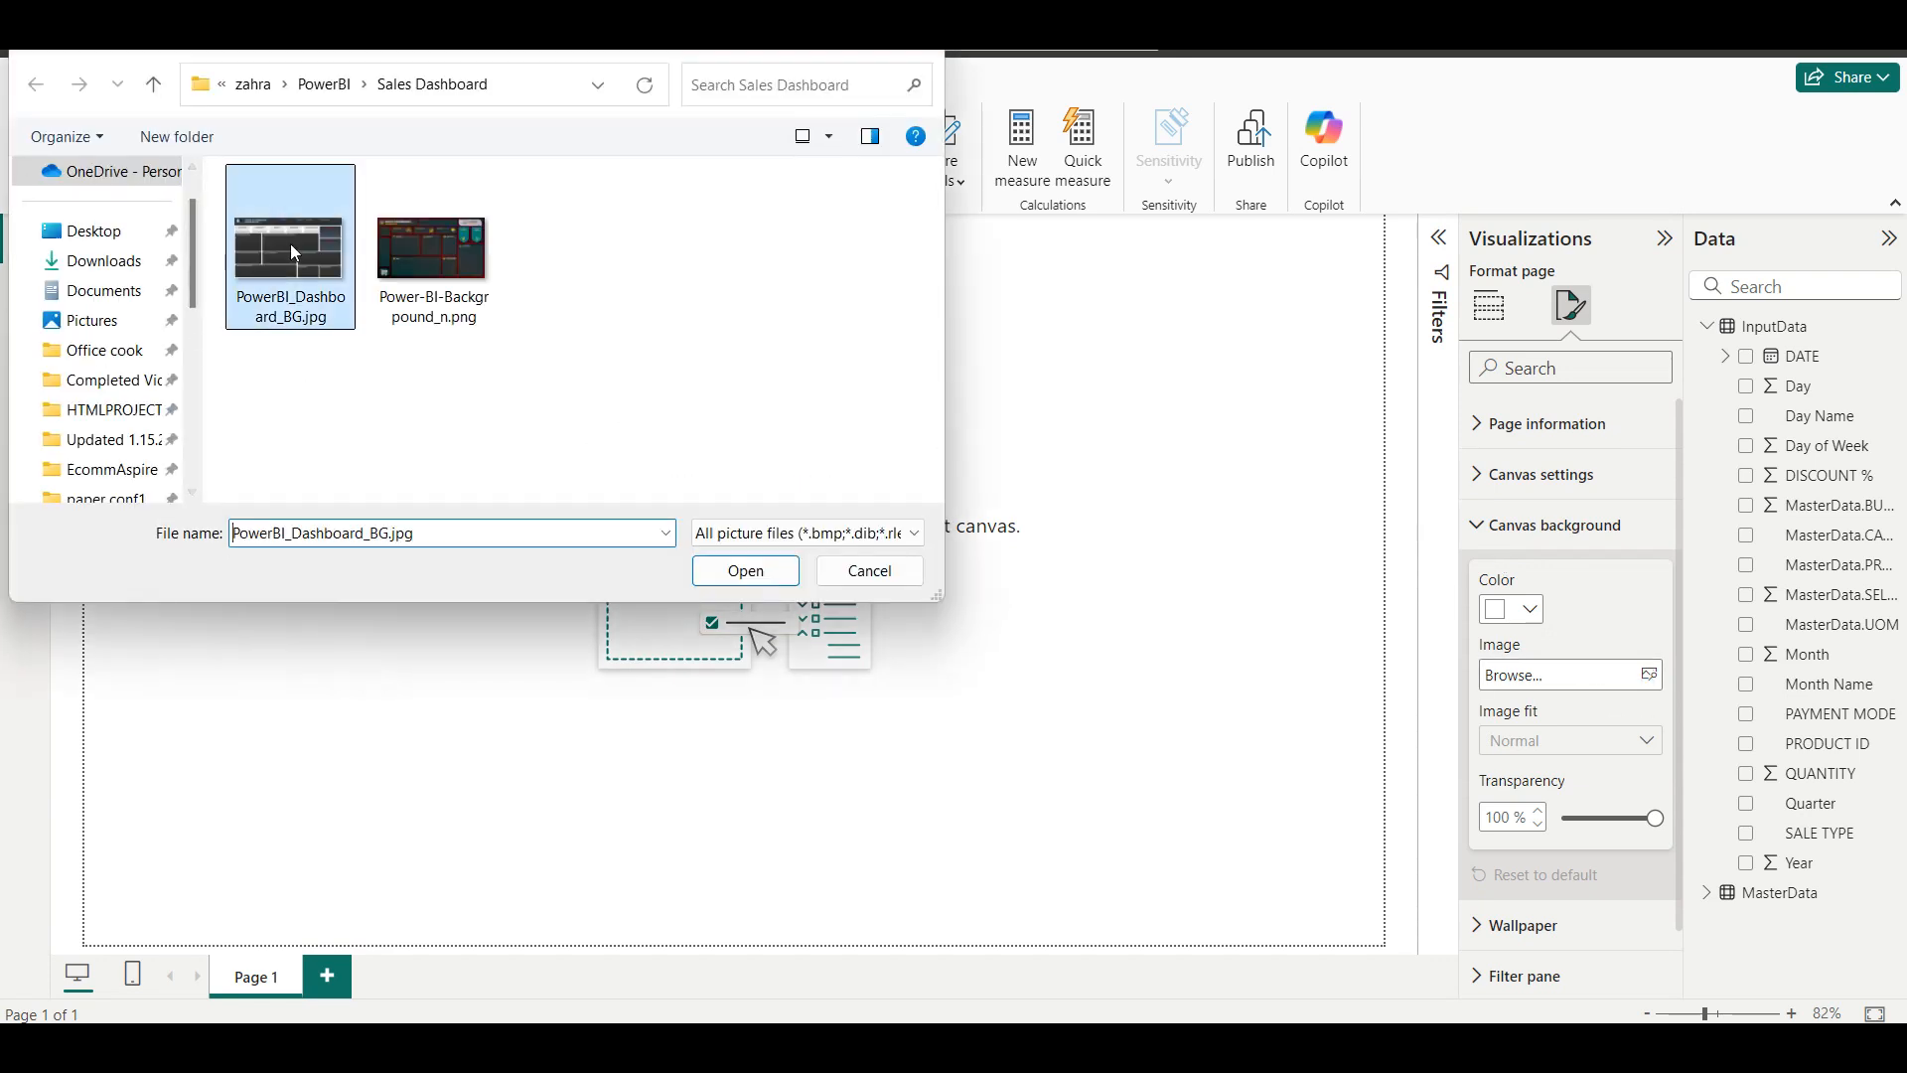
pyautogui.doubleClick(294, 253)
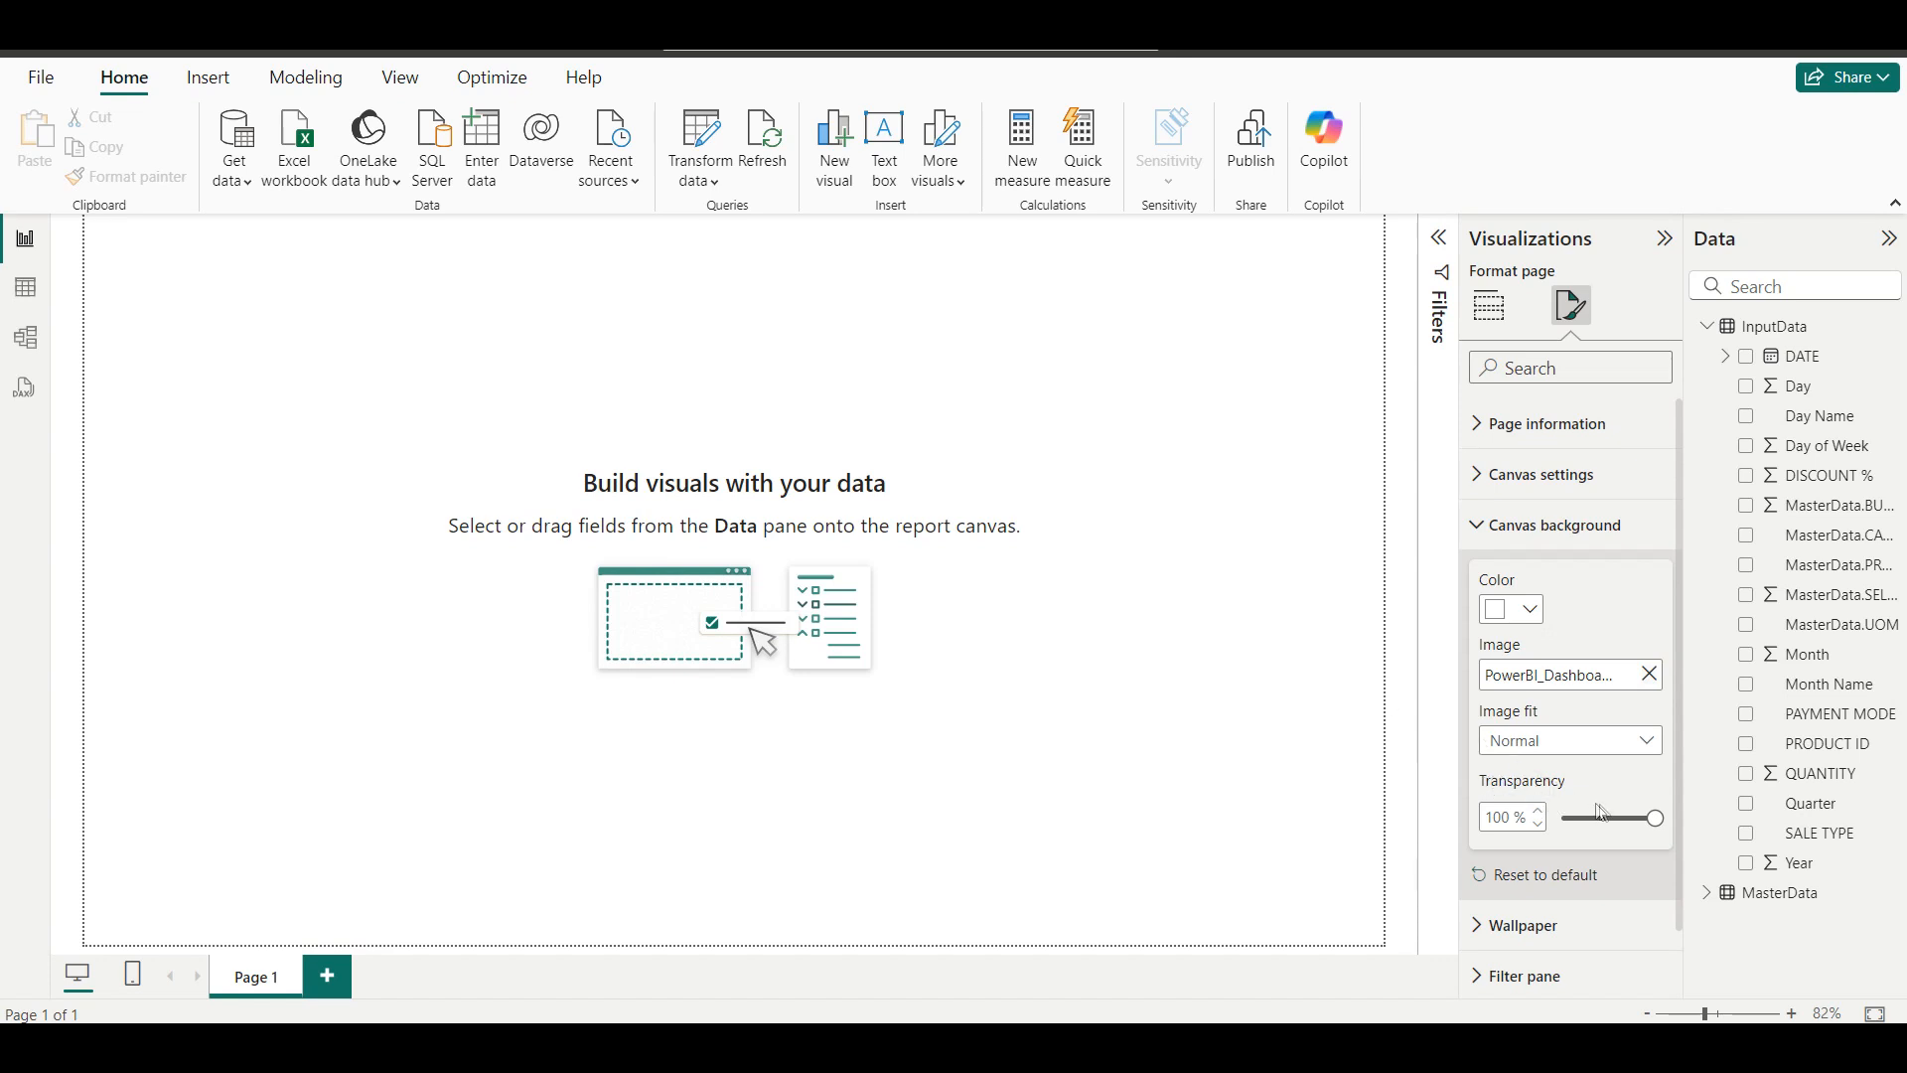
# Set the canvas background's transparency to 20%.
pyautogui.moveTo(1655, 817); pyautogui.dragTo(1552, 824)
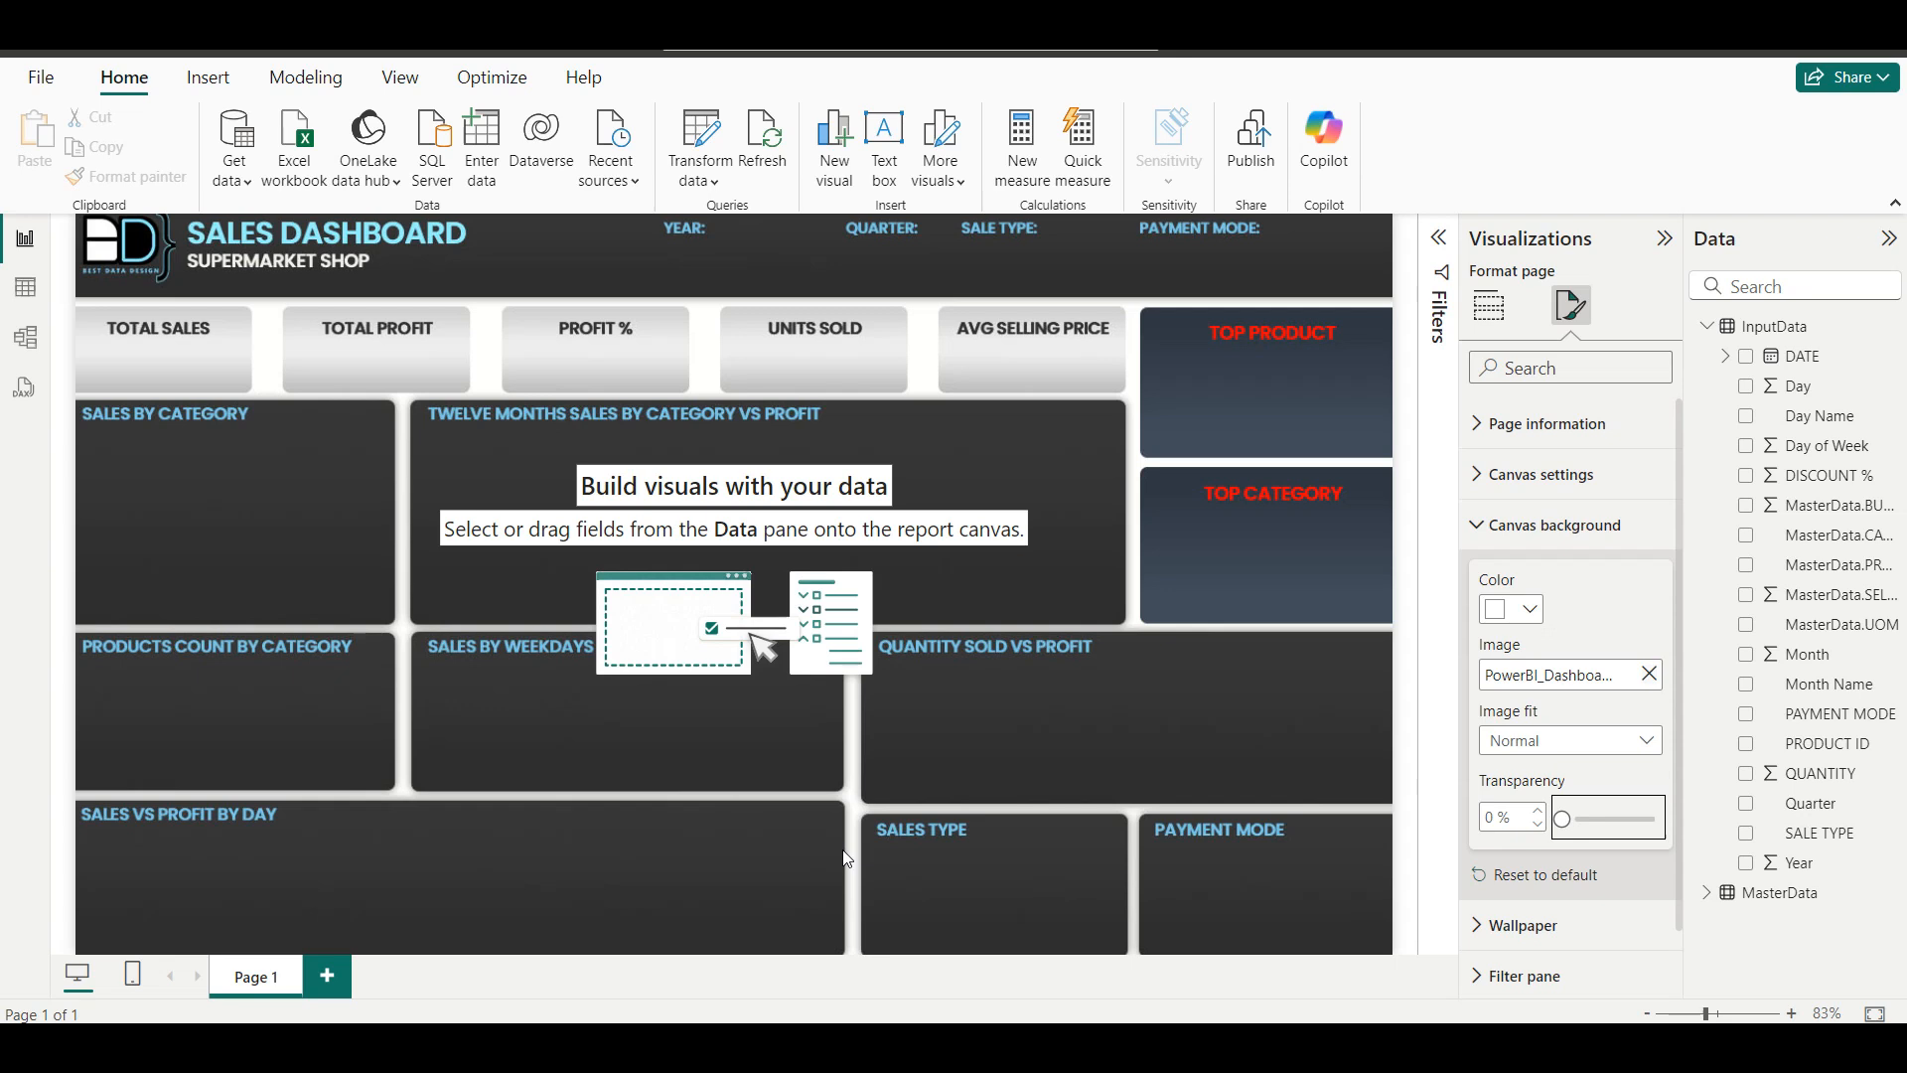
pyautogui.moveTo(1561, 819); pyautogui.dragTo(1582, 825)
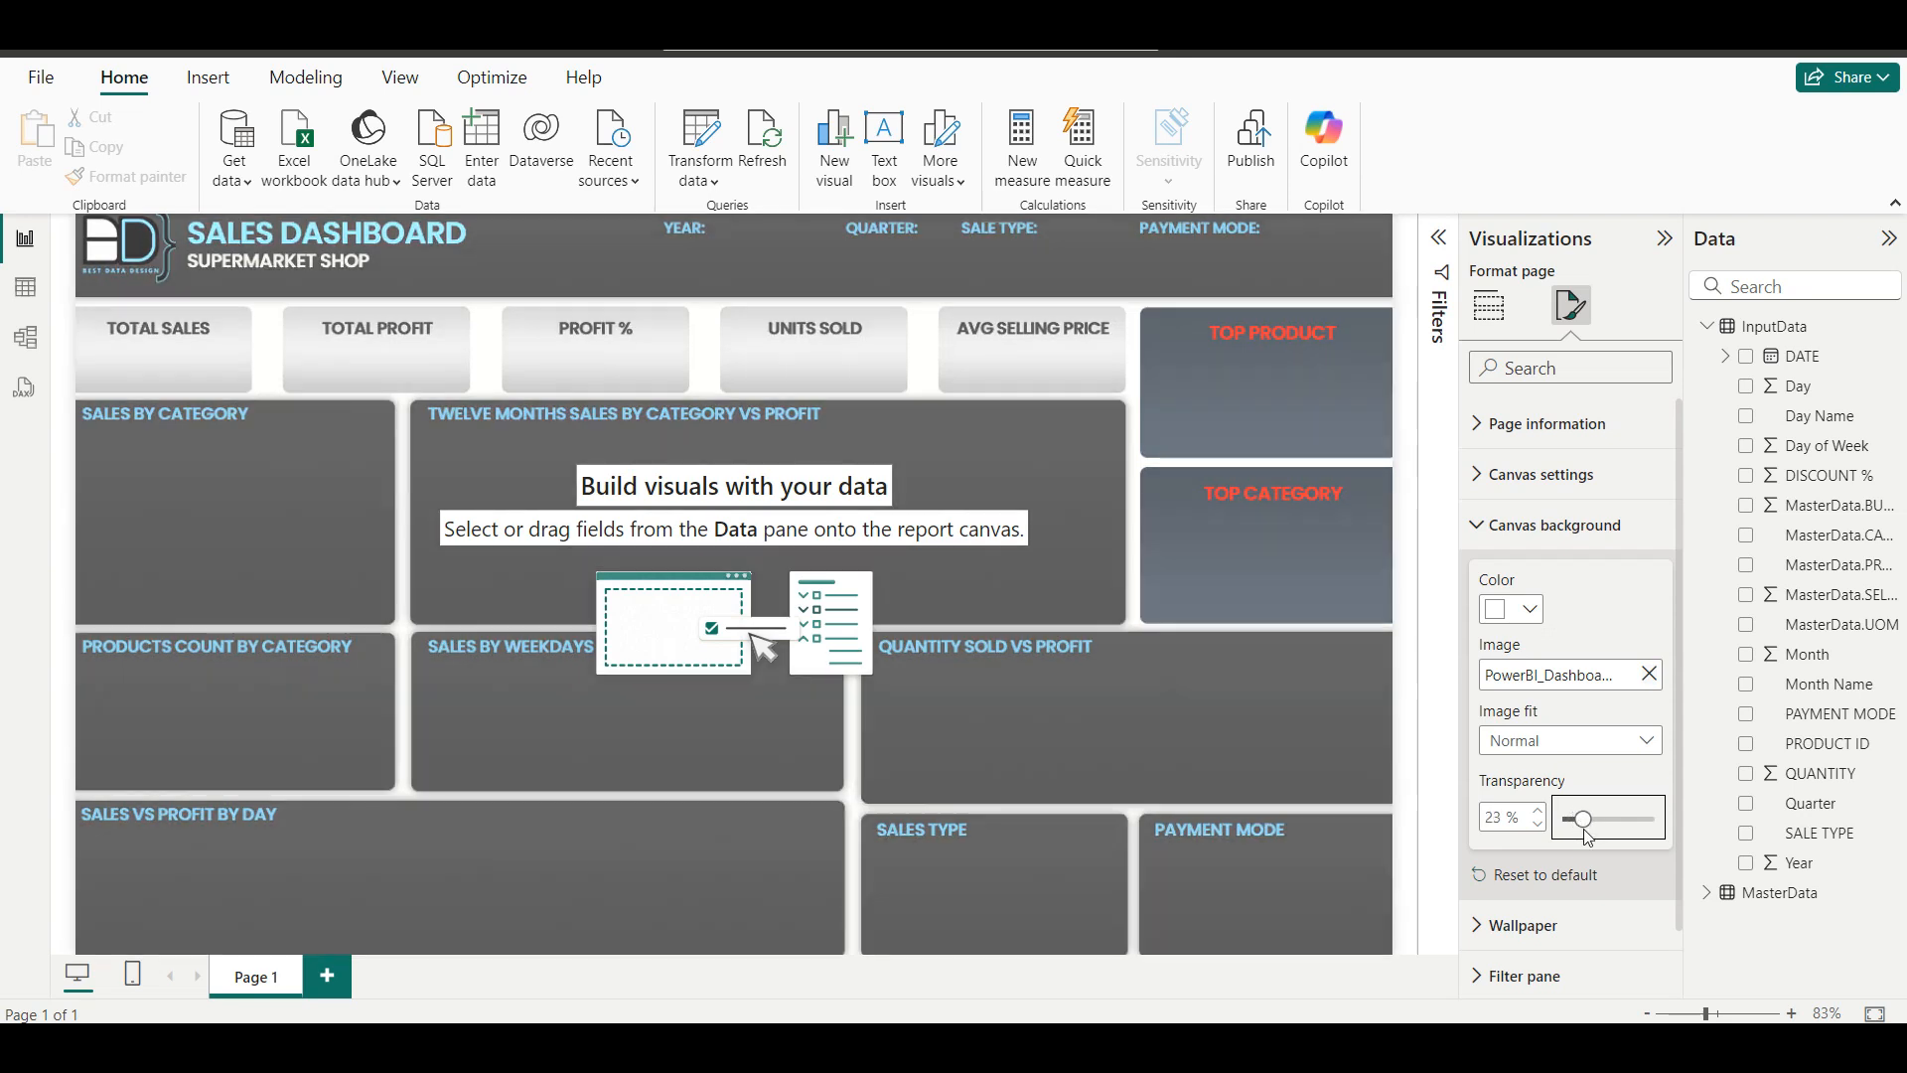
pyautogui.doubleClick(1502, 816)
pyautogui.write('20')
pyautogui.press('Return')
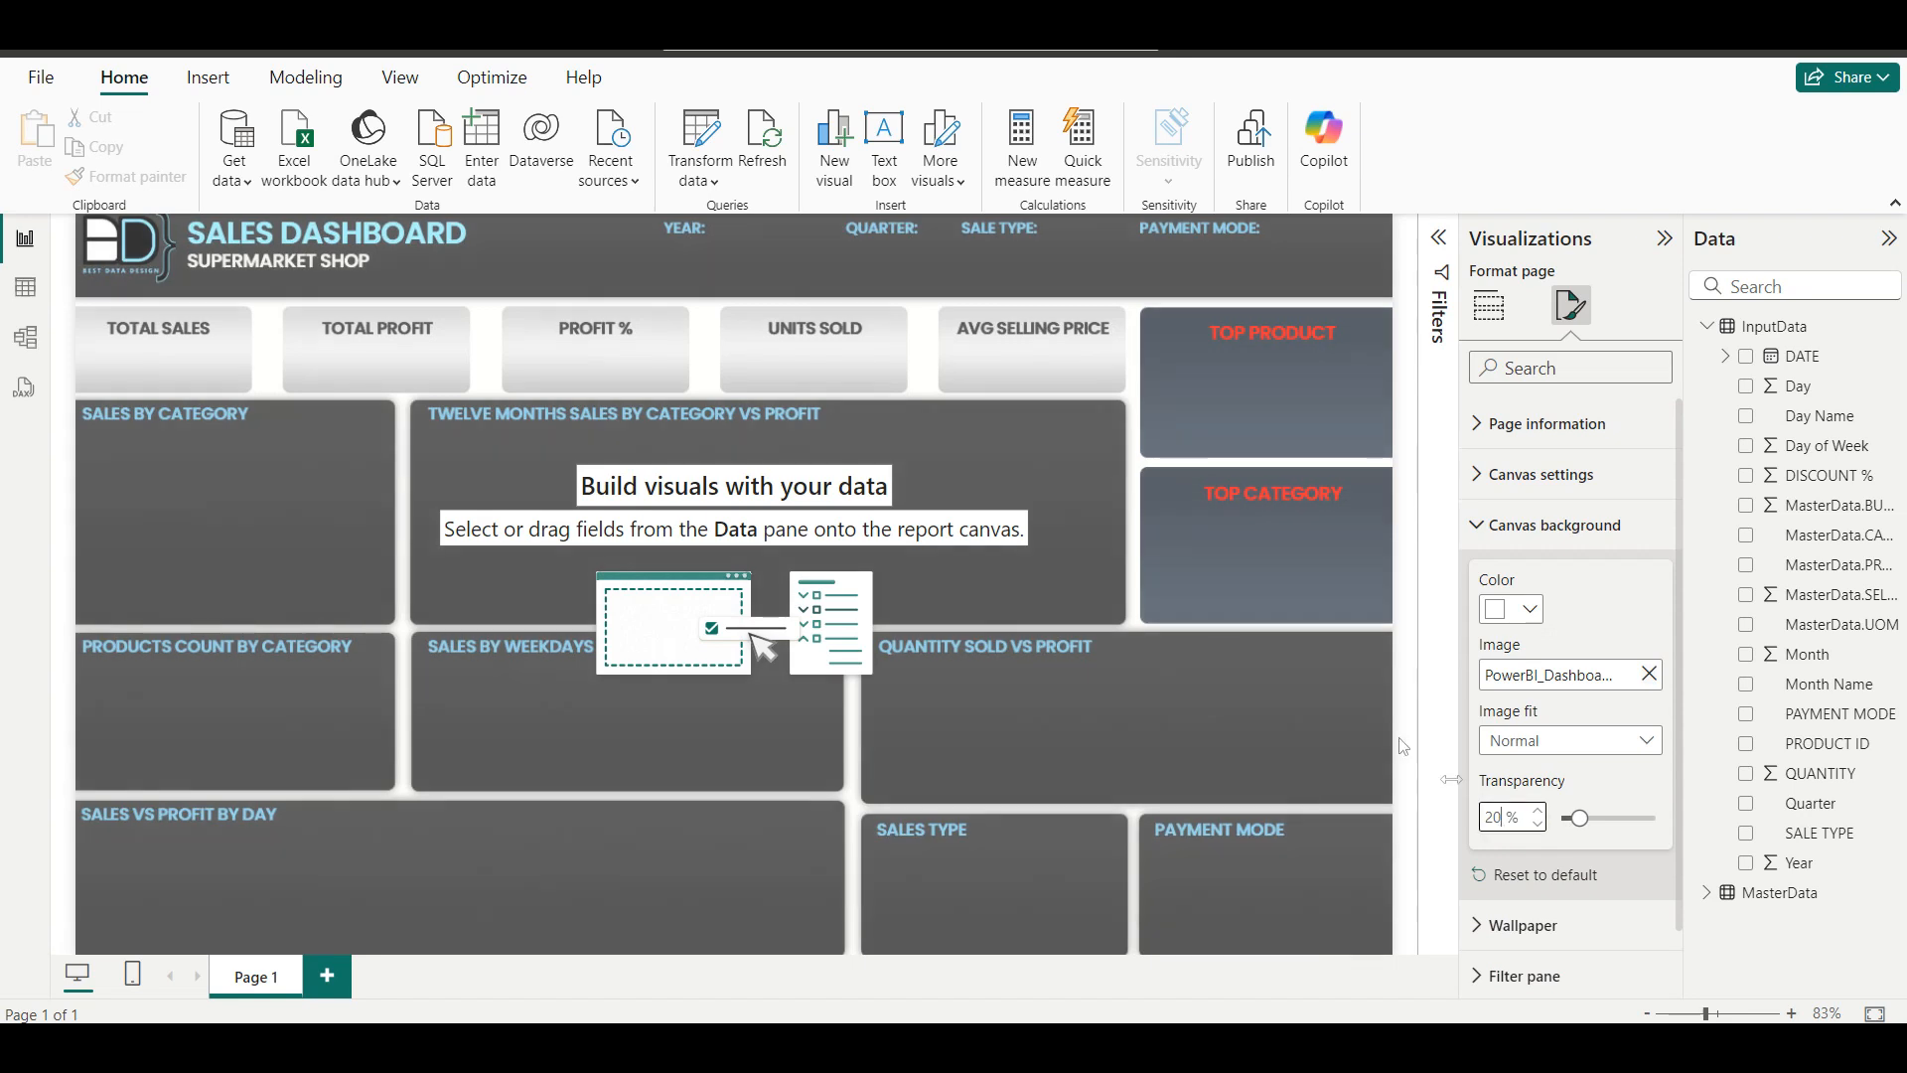
pyautogui.click(1238, 565)
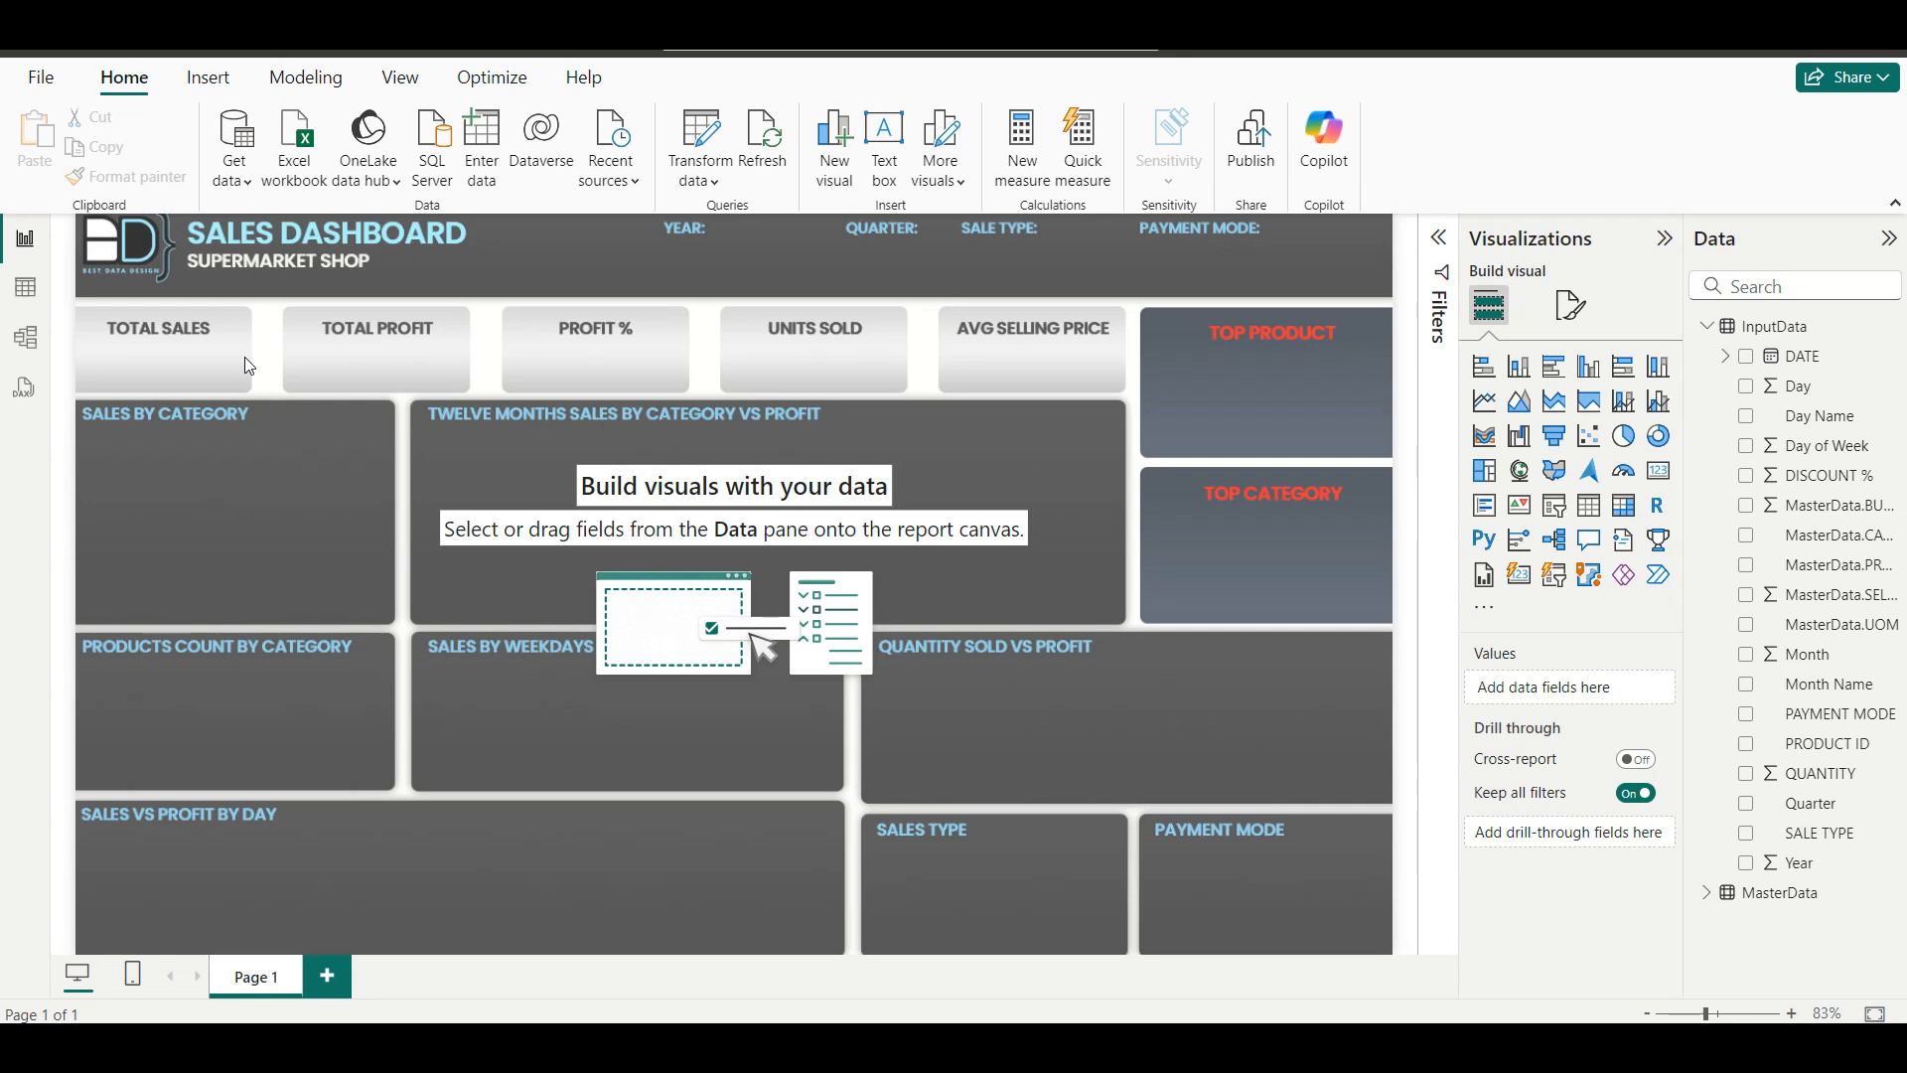
# Add a calculated column to the InputData table: Total Buying Value = InputData[MasterData.BUYING PRIZE]*InputData[QUANTITY].
pyautogui.click(34, 294)
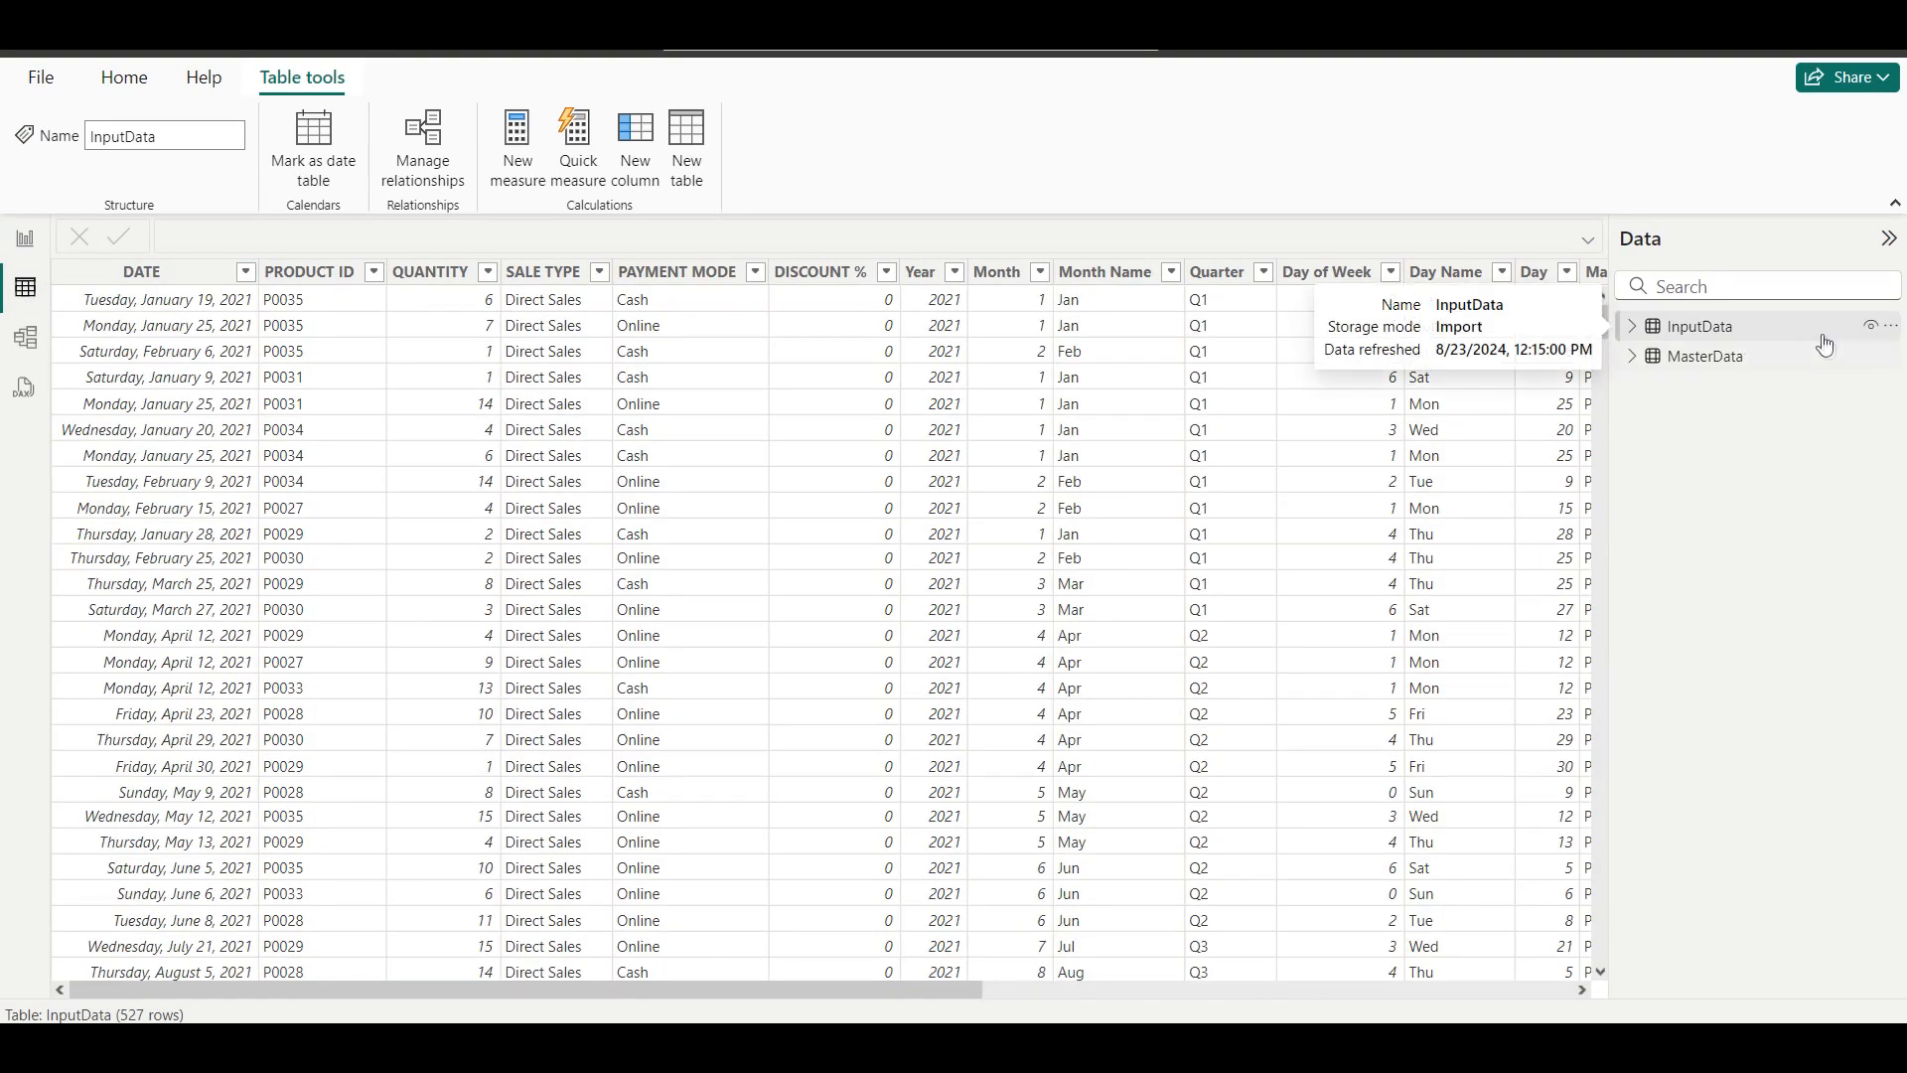
pyautogui.click(1727, 331)
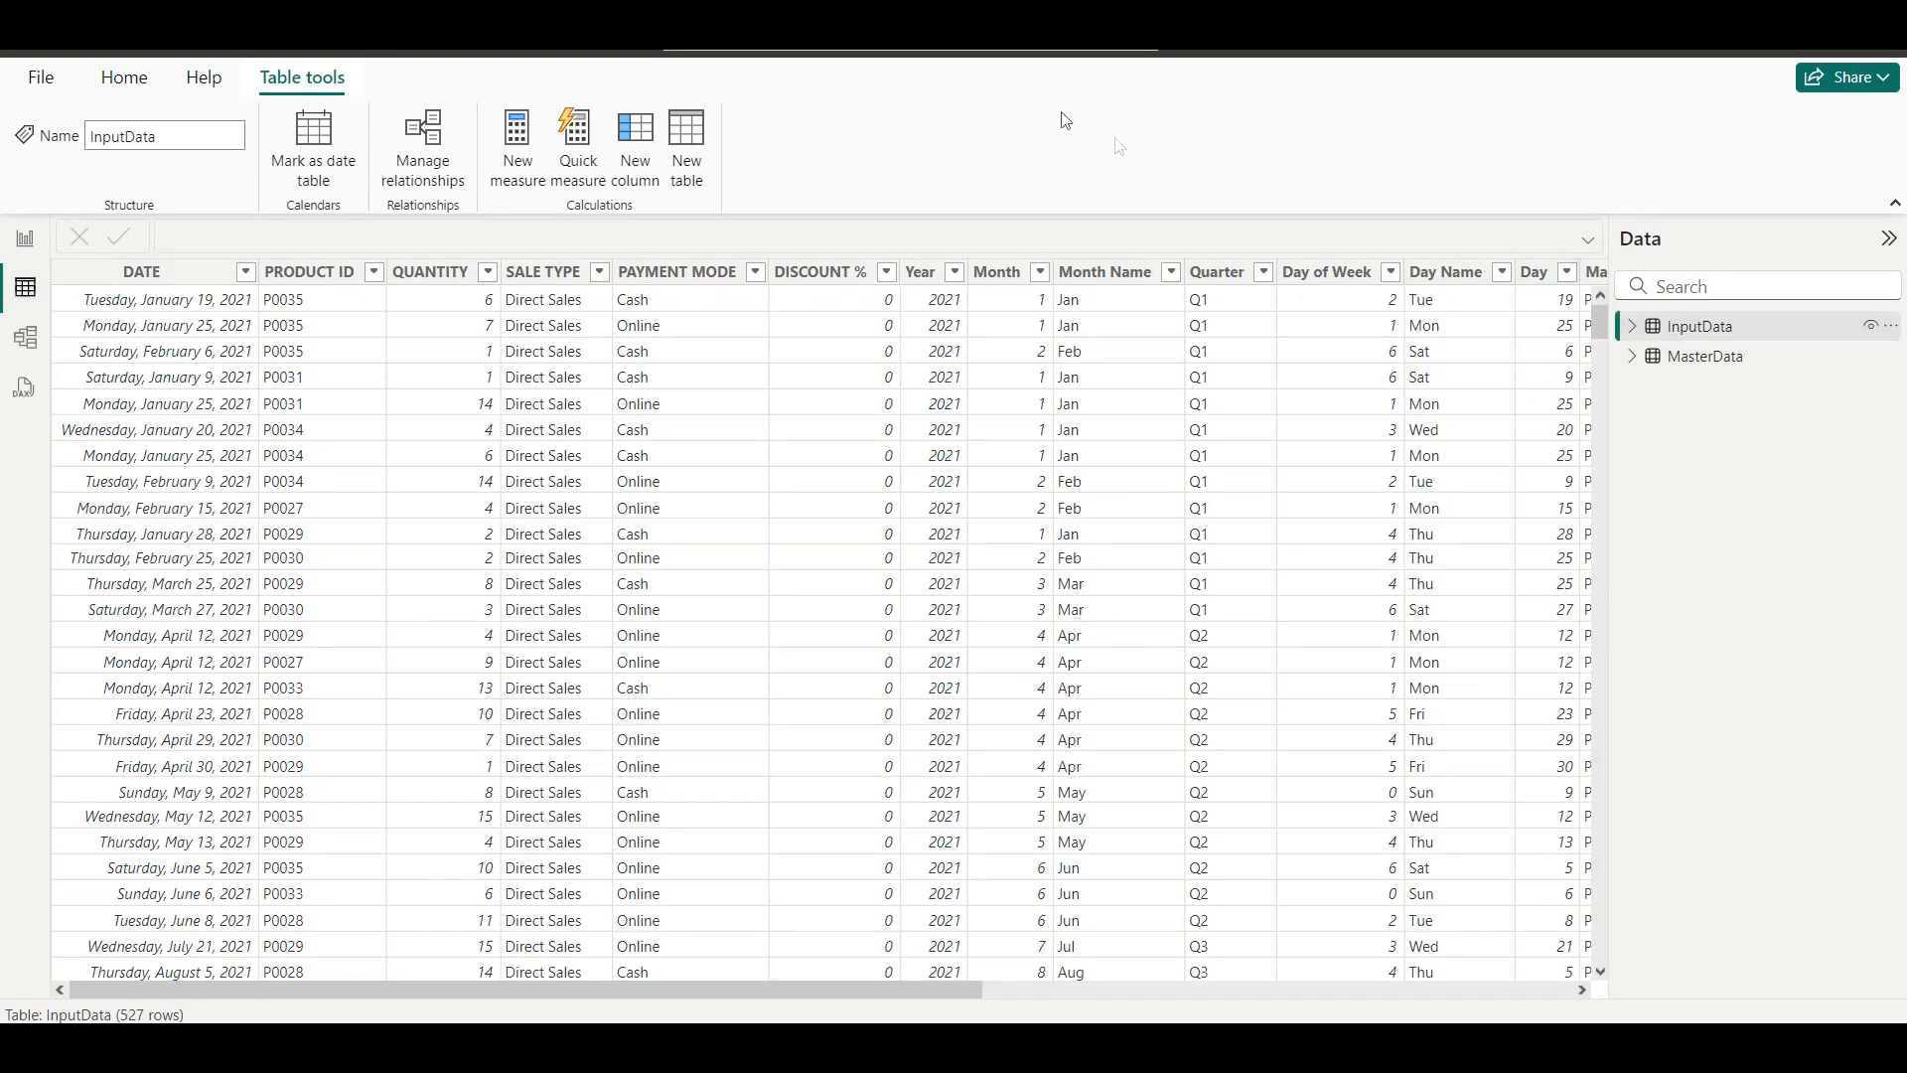
pyautogui.click(636, 171)
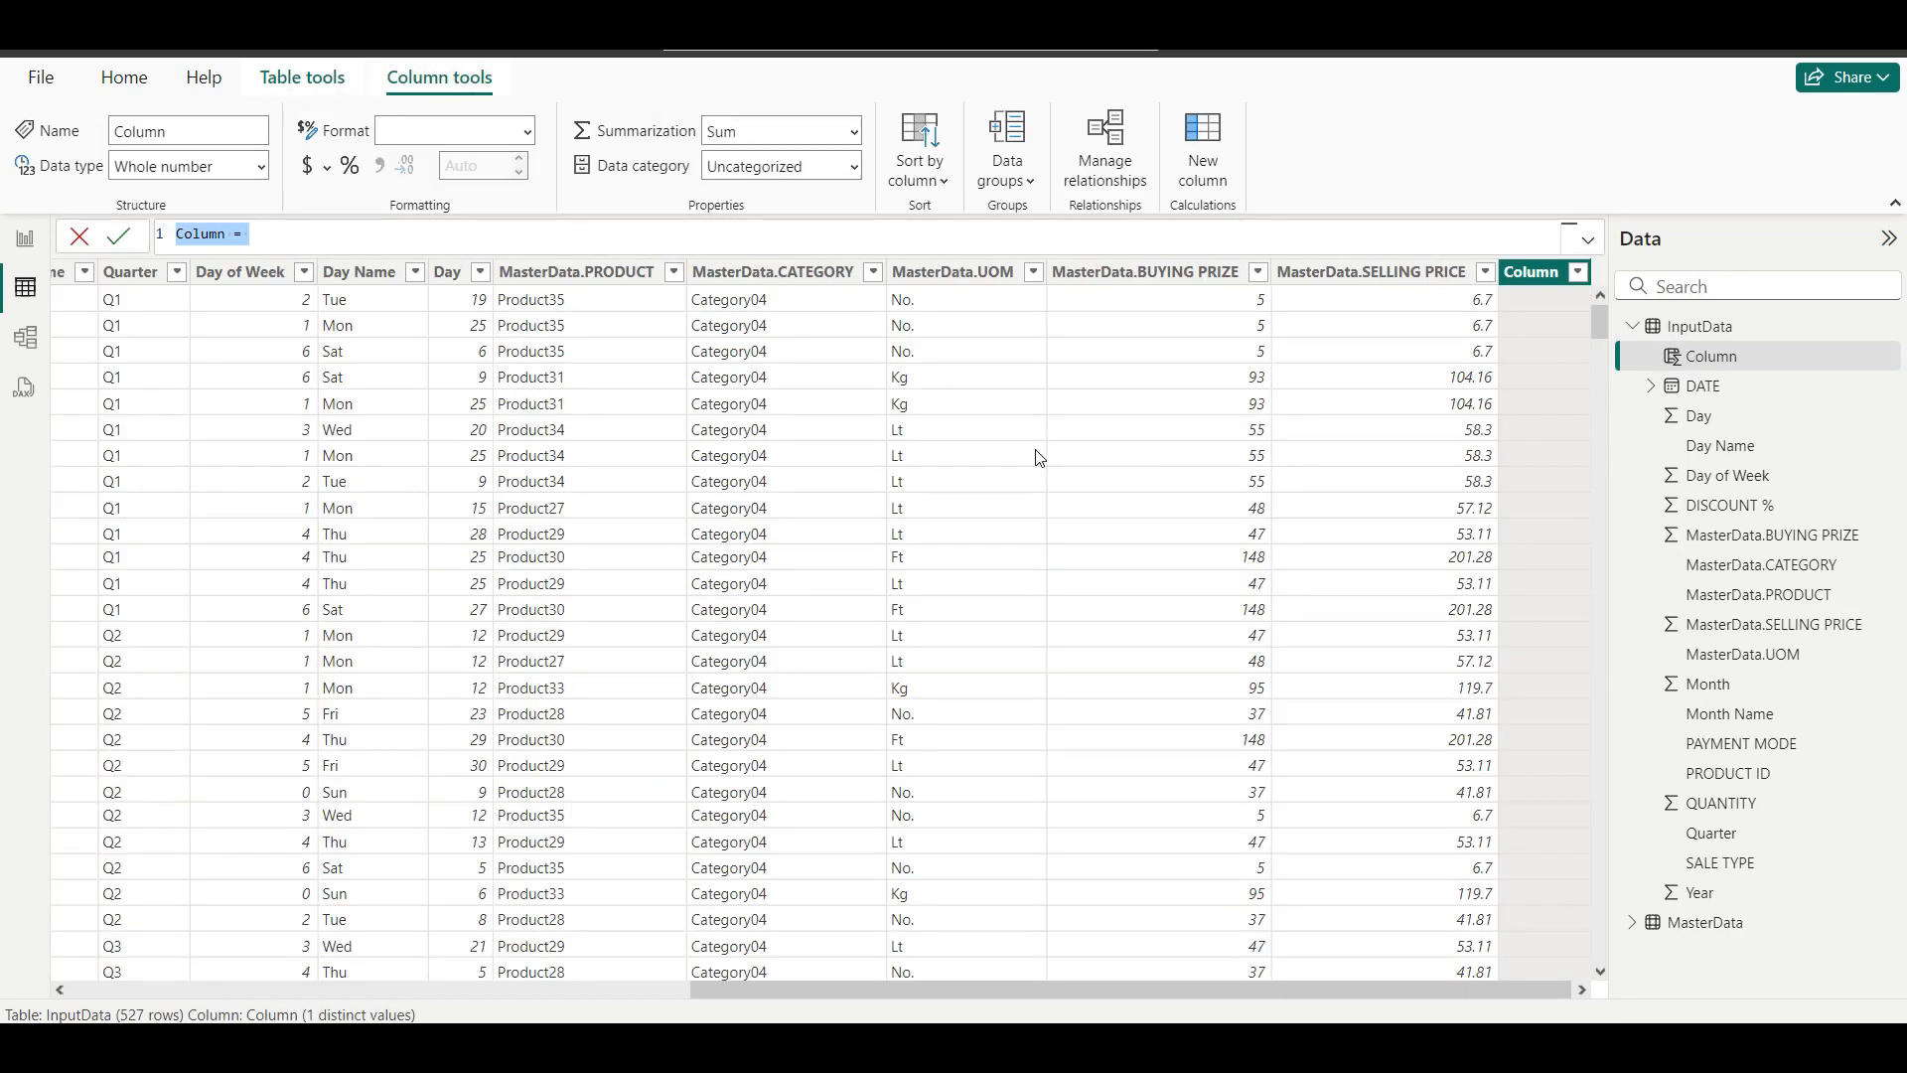
pyautogui.write('To')
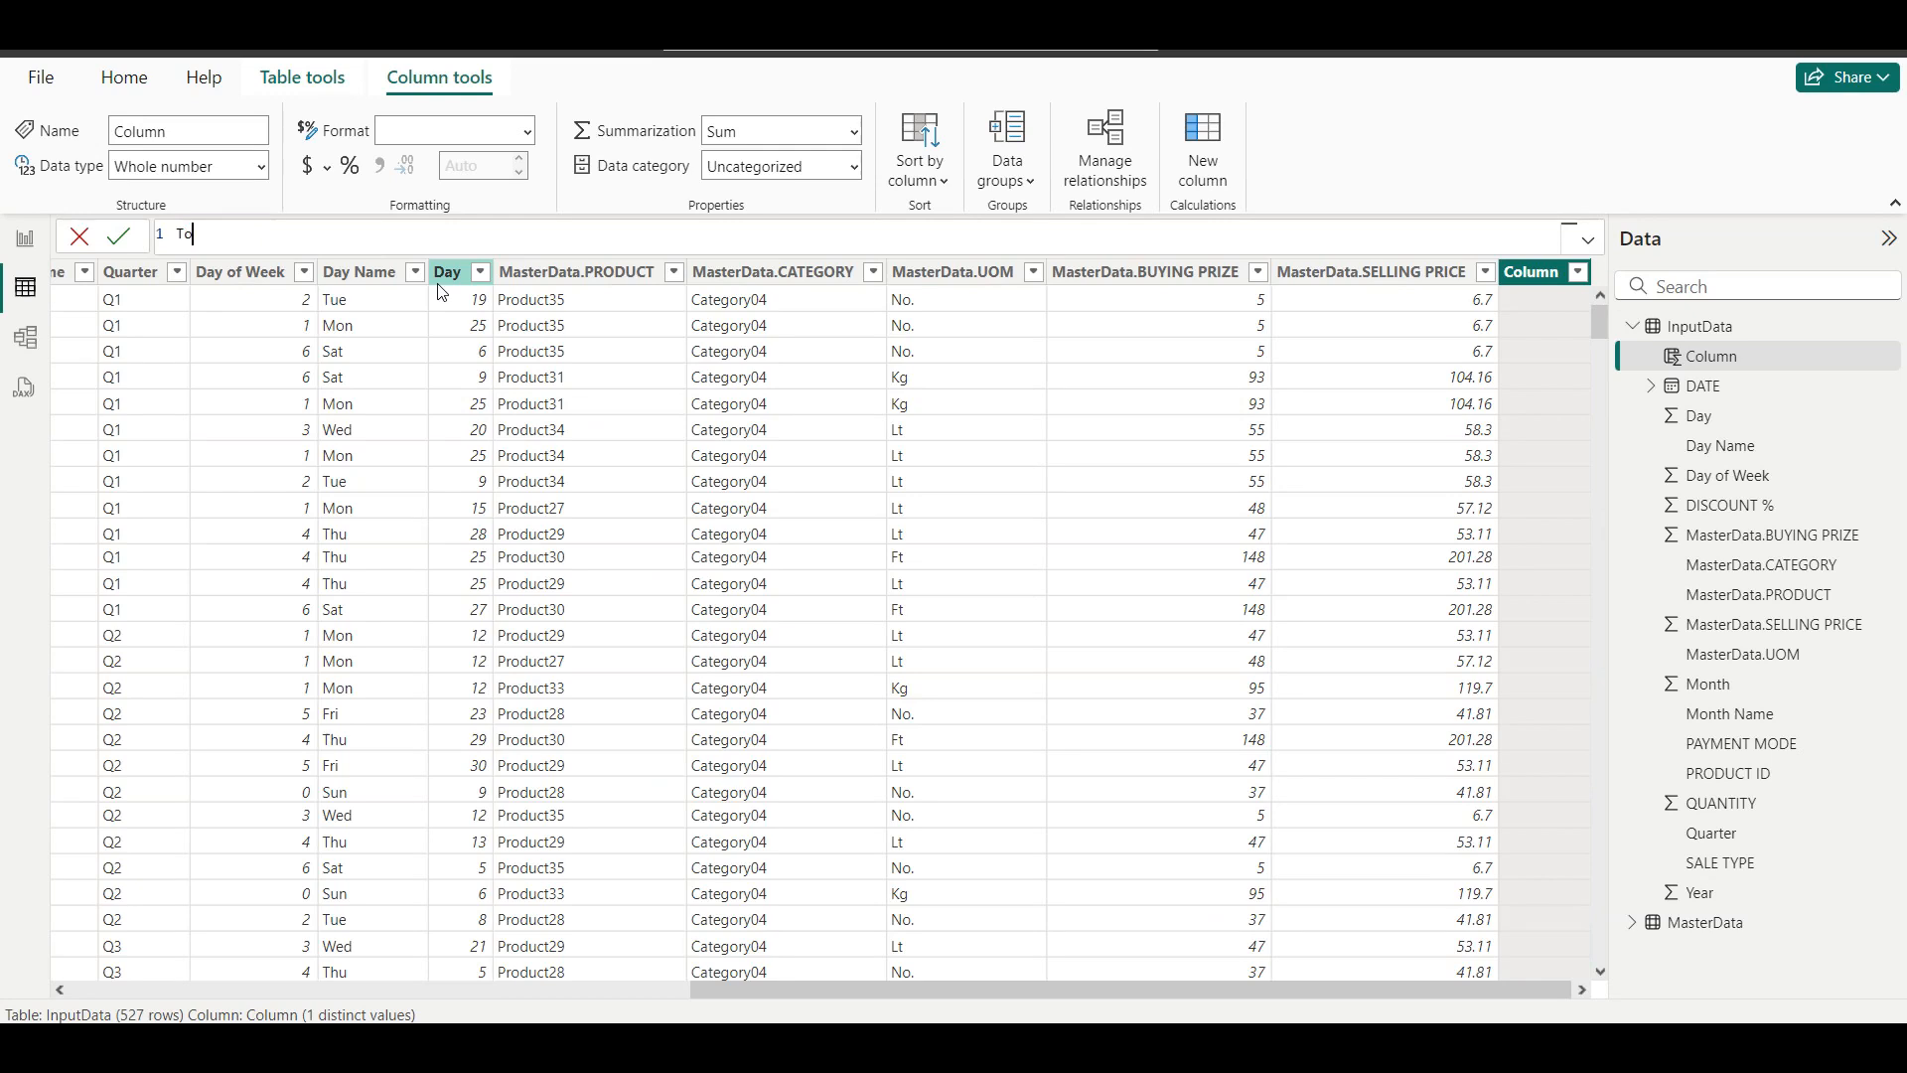
pyautogui.write('tal Buying Valu')
pyautogui.write('e = ')
pyautogui.write('InputData[MasterData.BUYING PRIZE]')
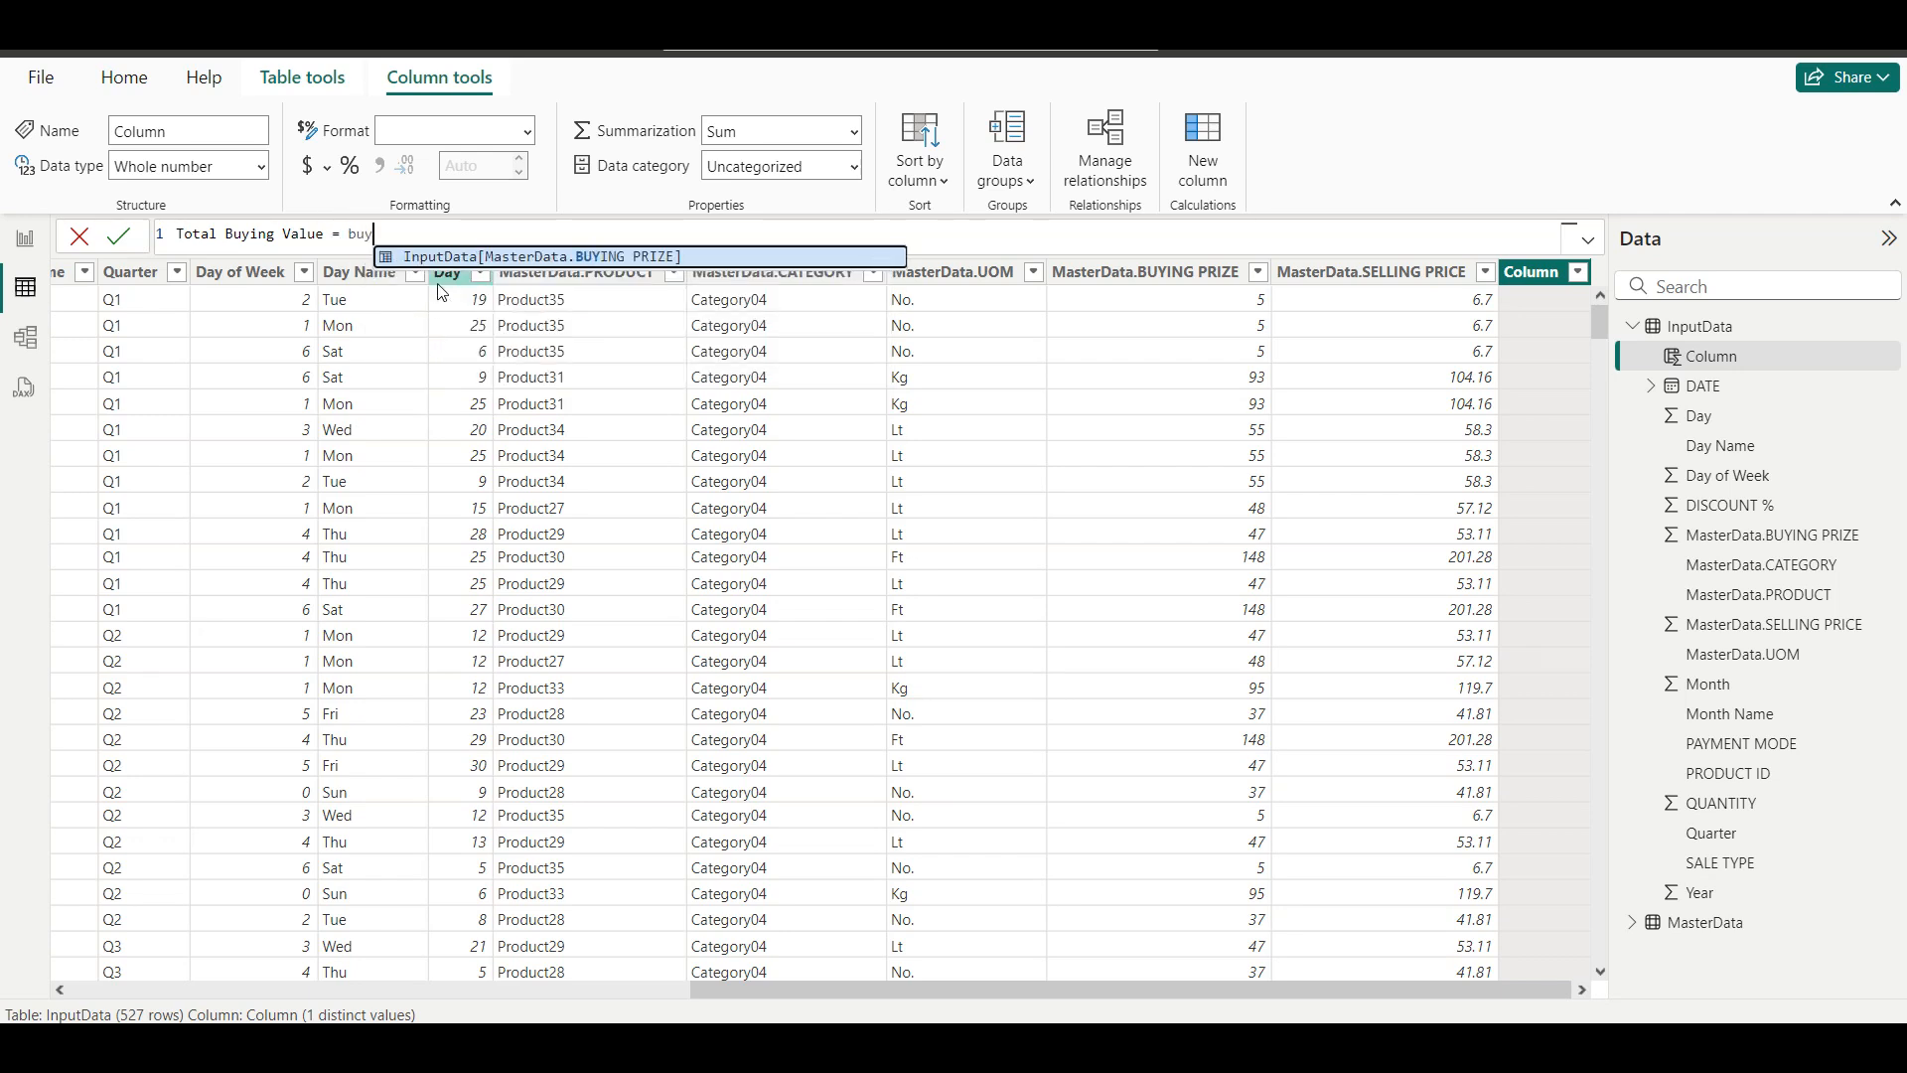
pyautogui.write('*')
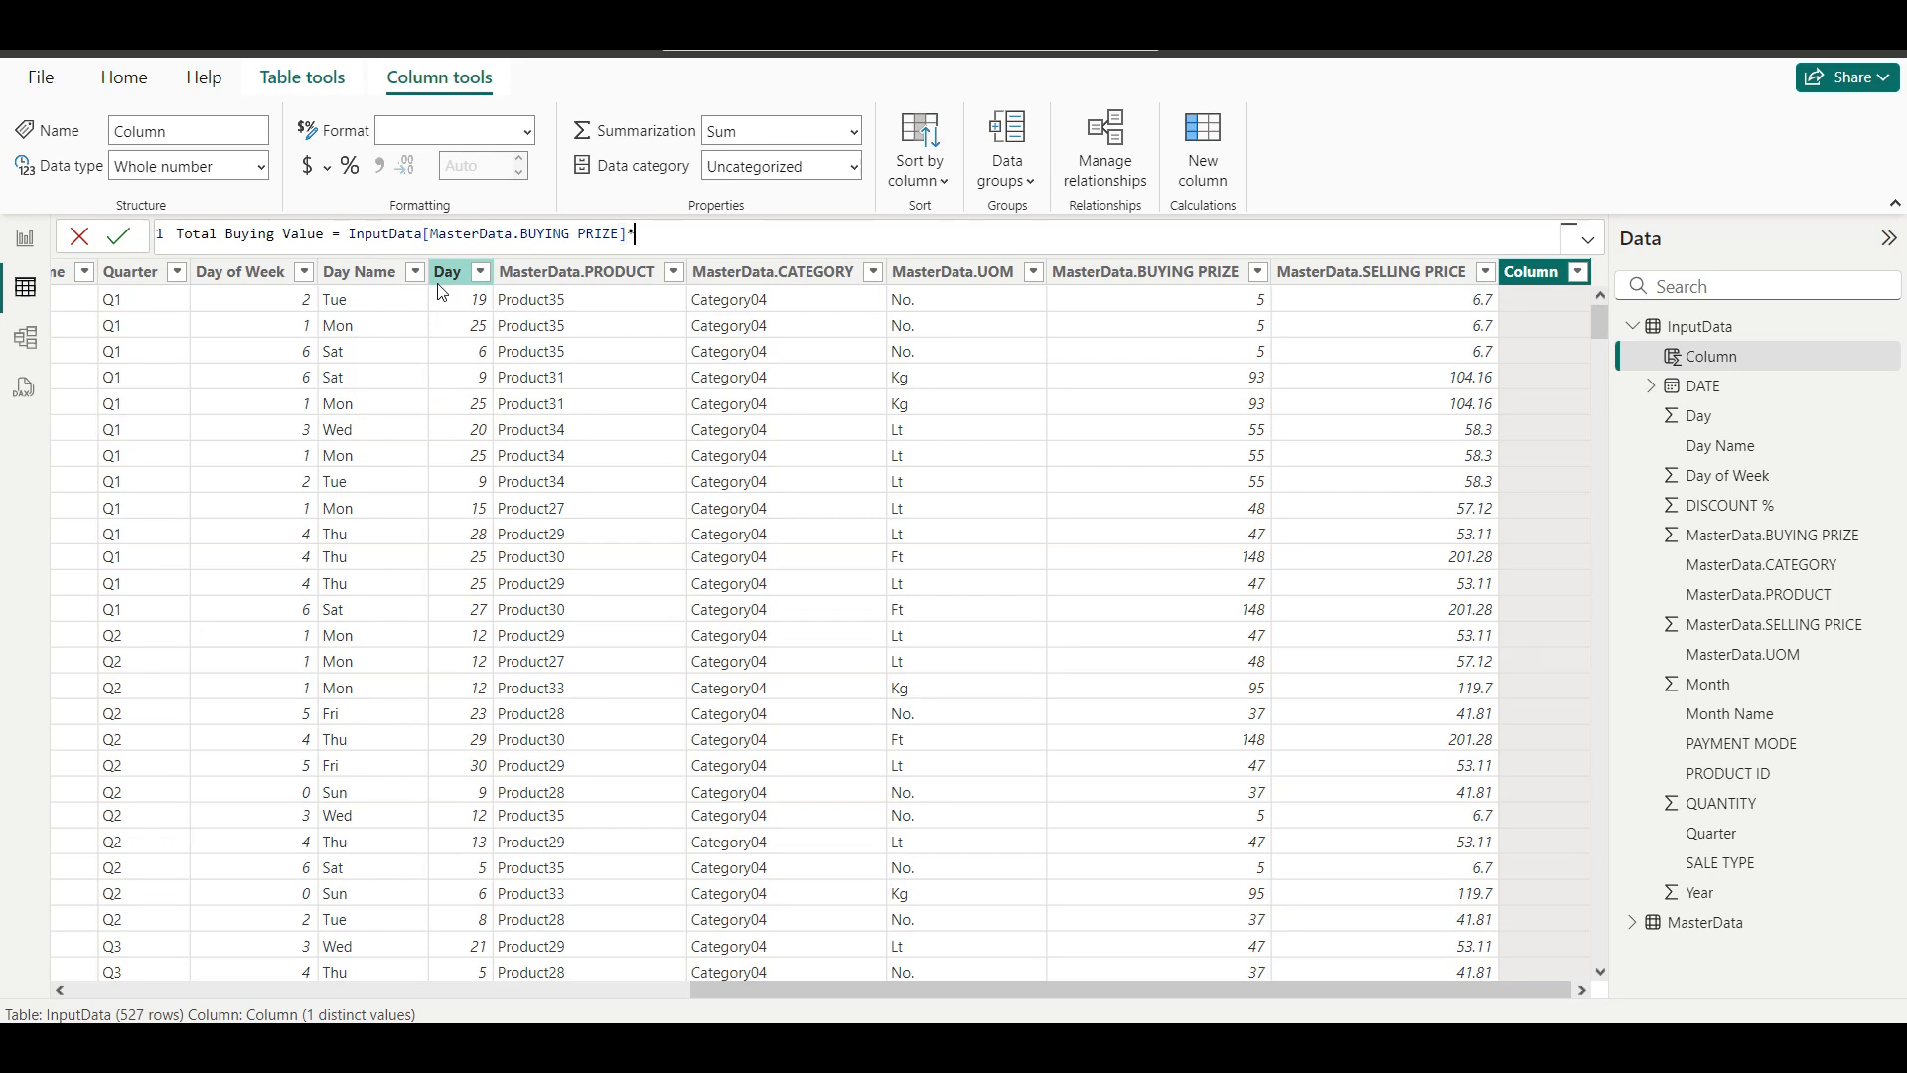
pyautogui.write('qua')
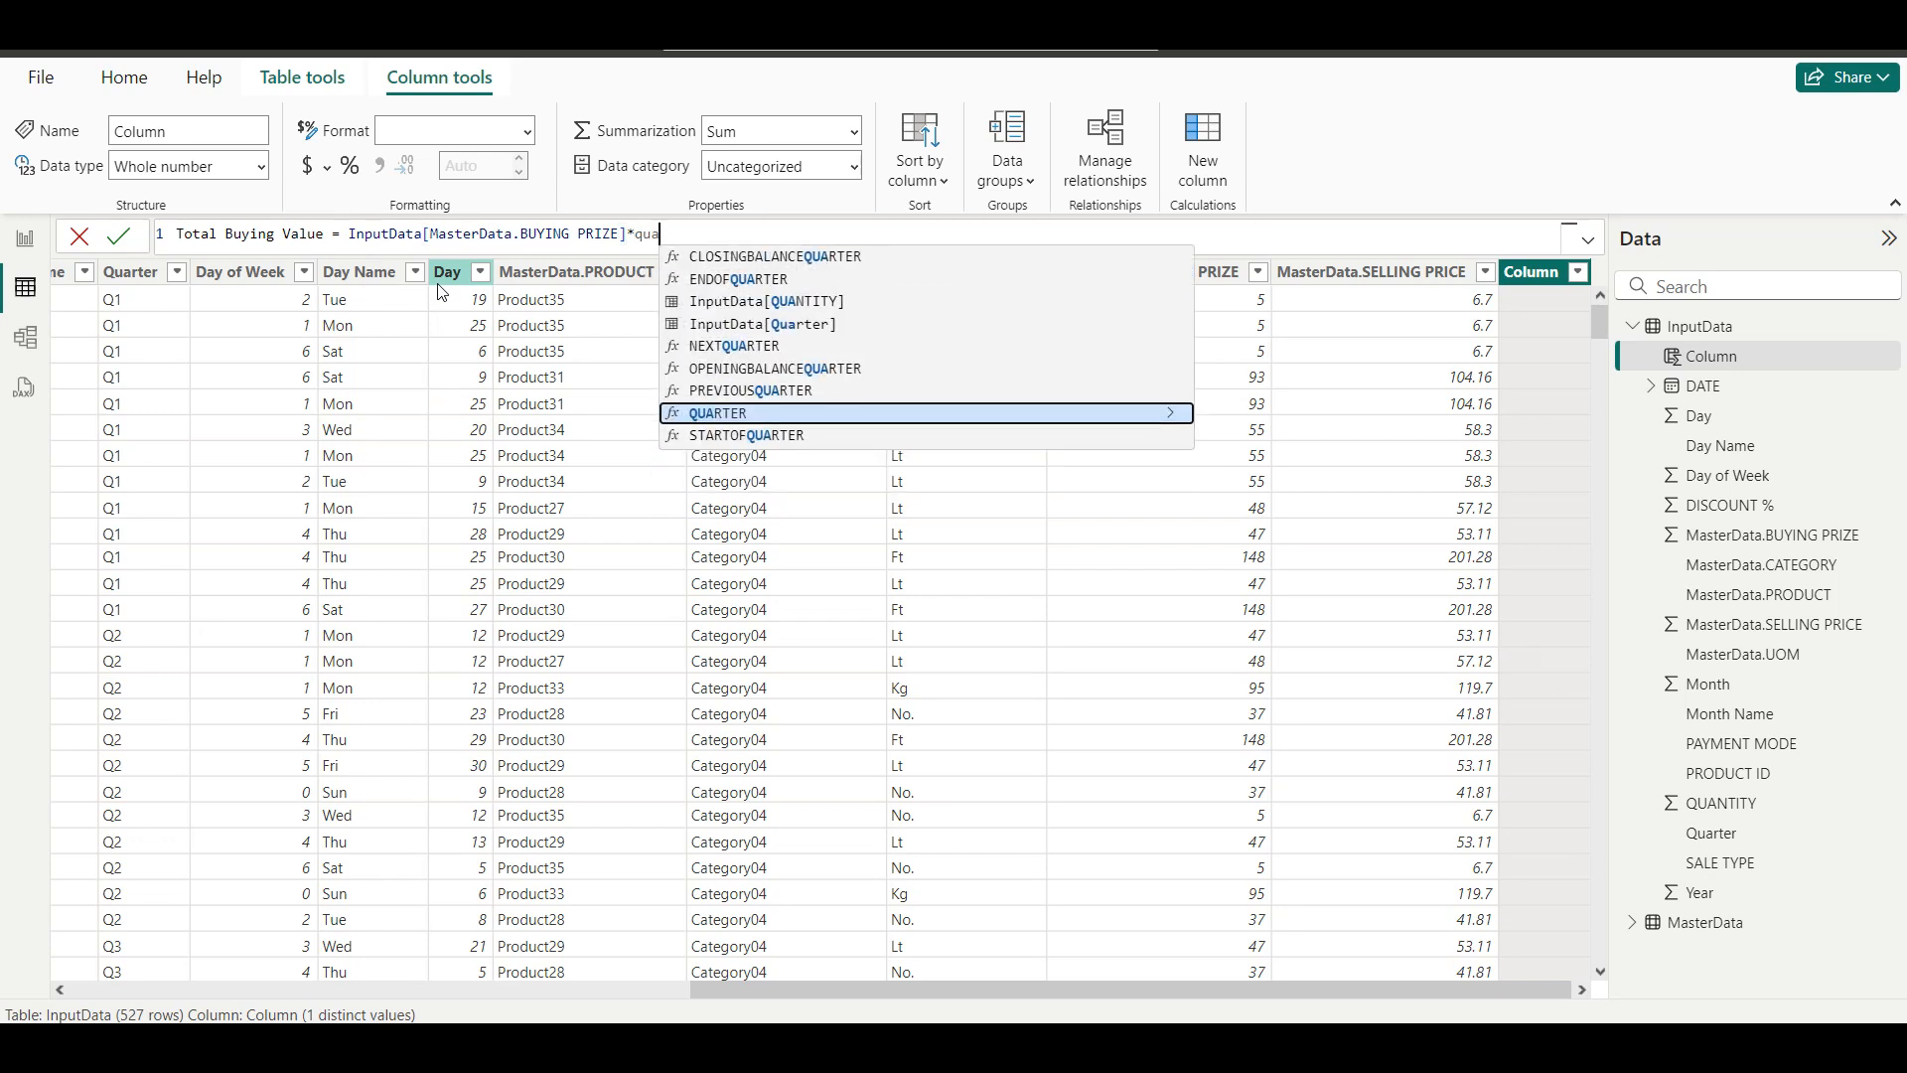
pyautogui.write('n')
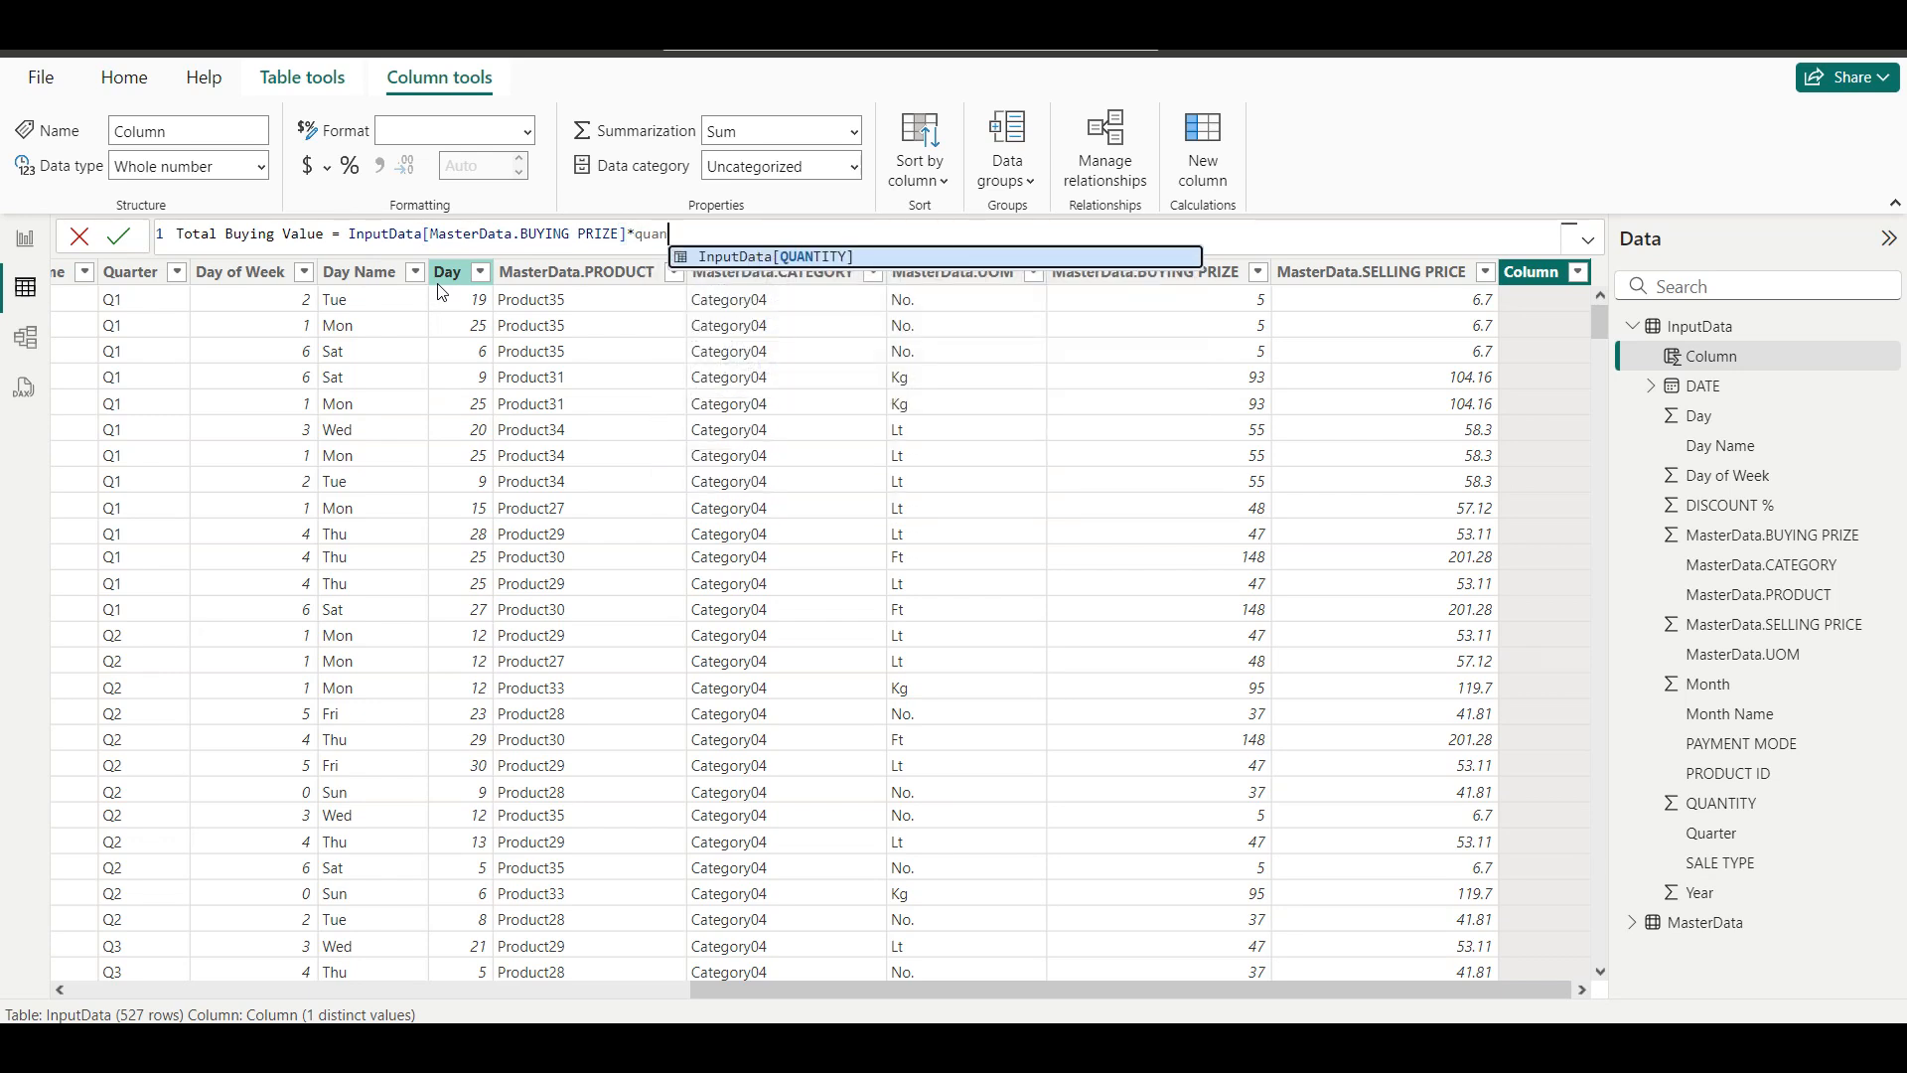
pyautogui.press('Tab')
pyautogui.press('Return')
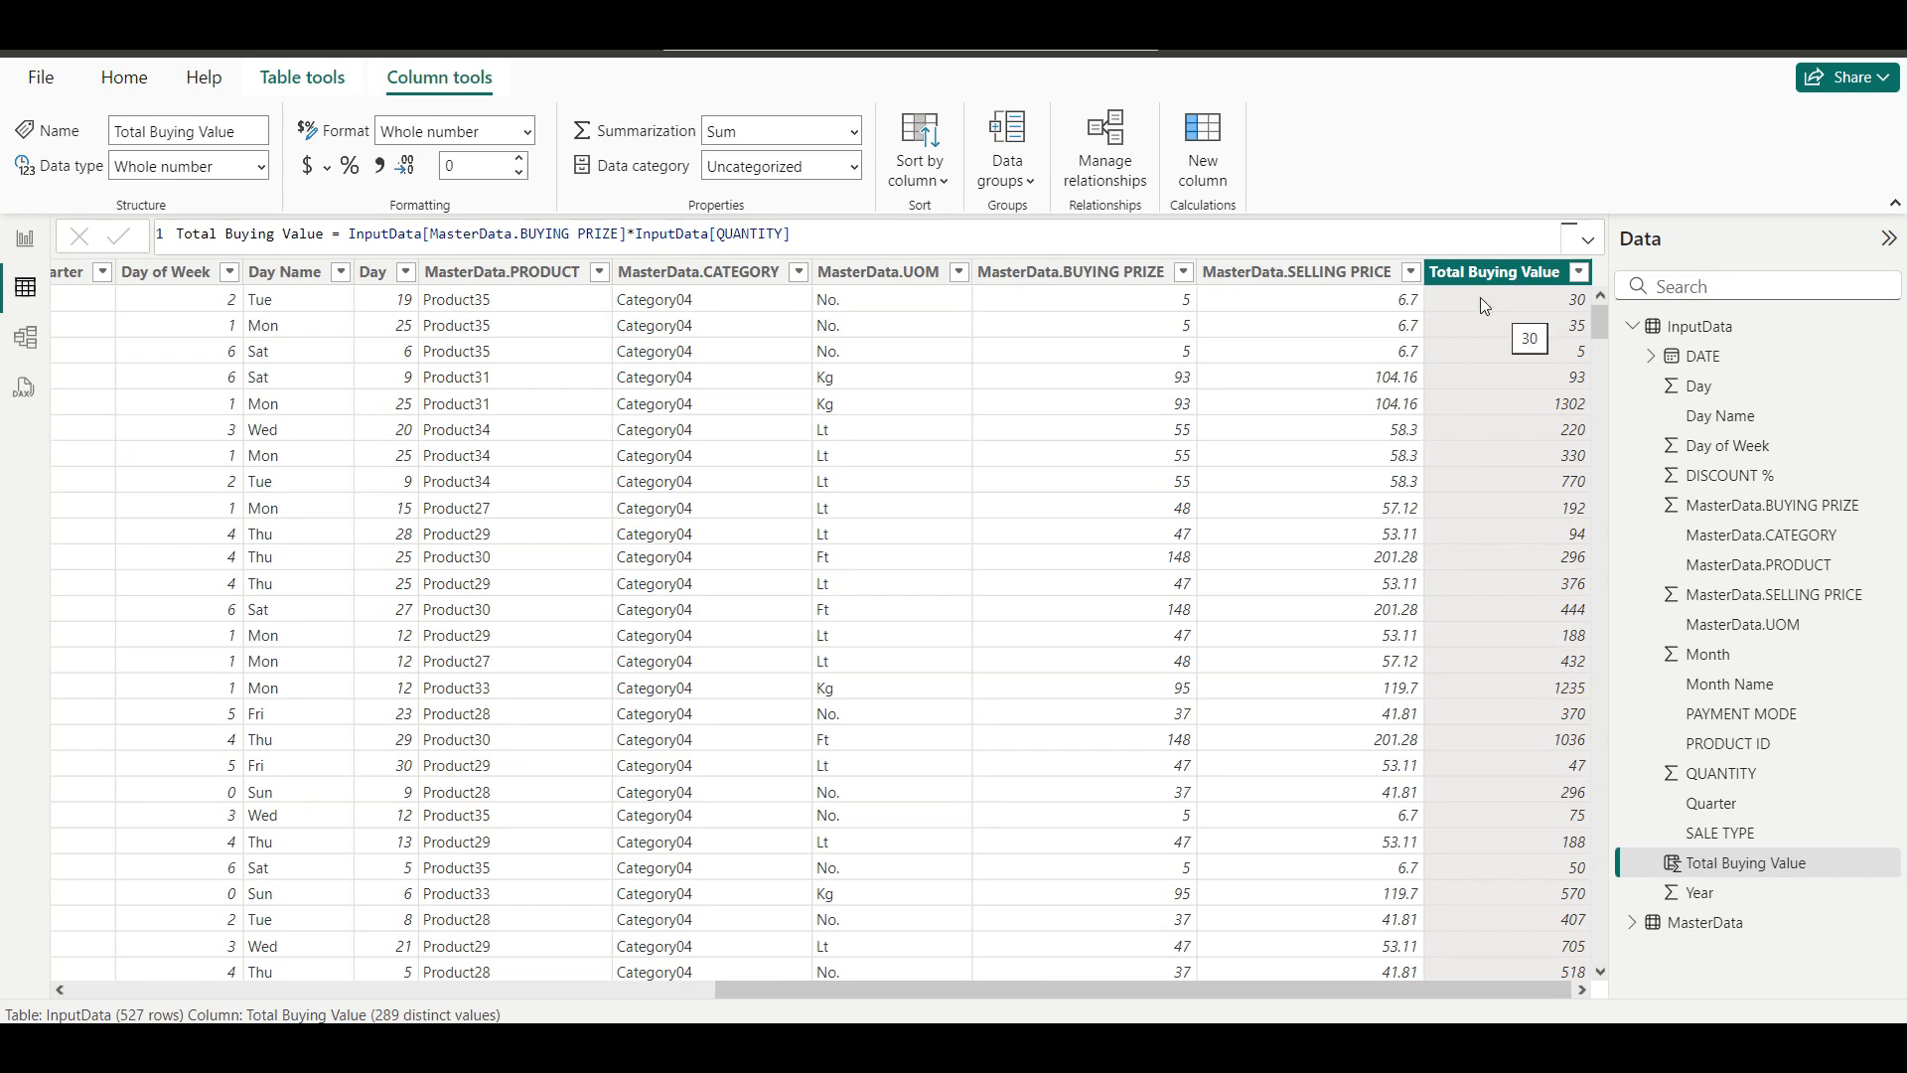
# Check the Total Buying Value column against the buying price and quantity columns of InputData.
pyautogui.click(1093, 311)
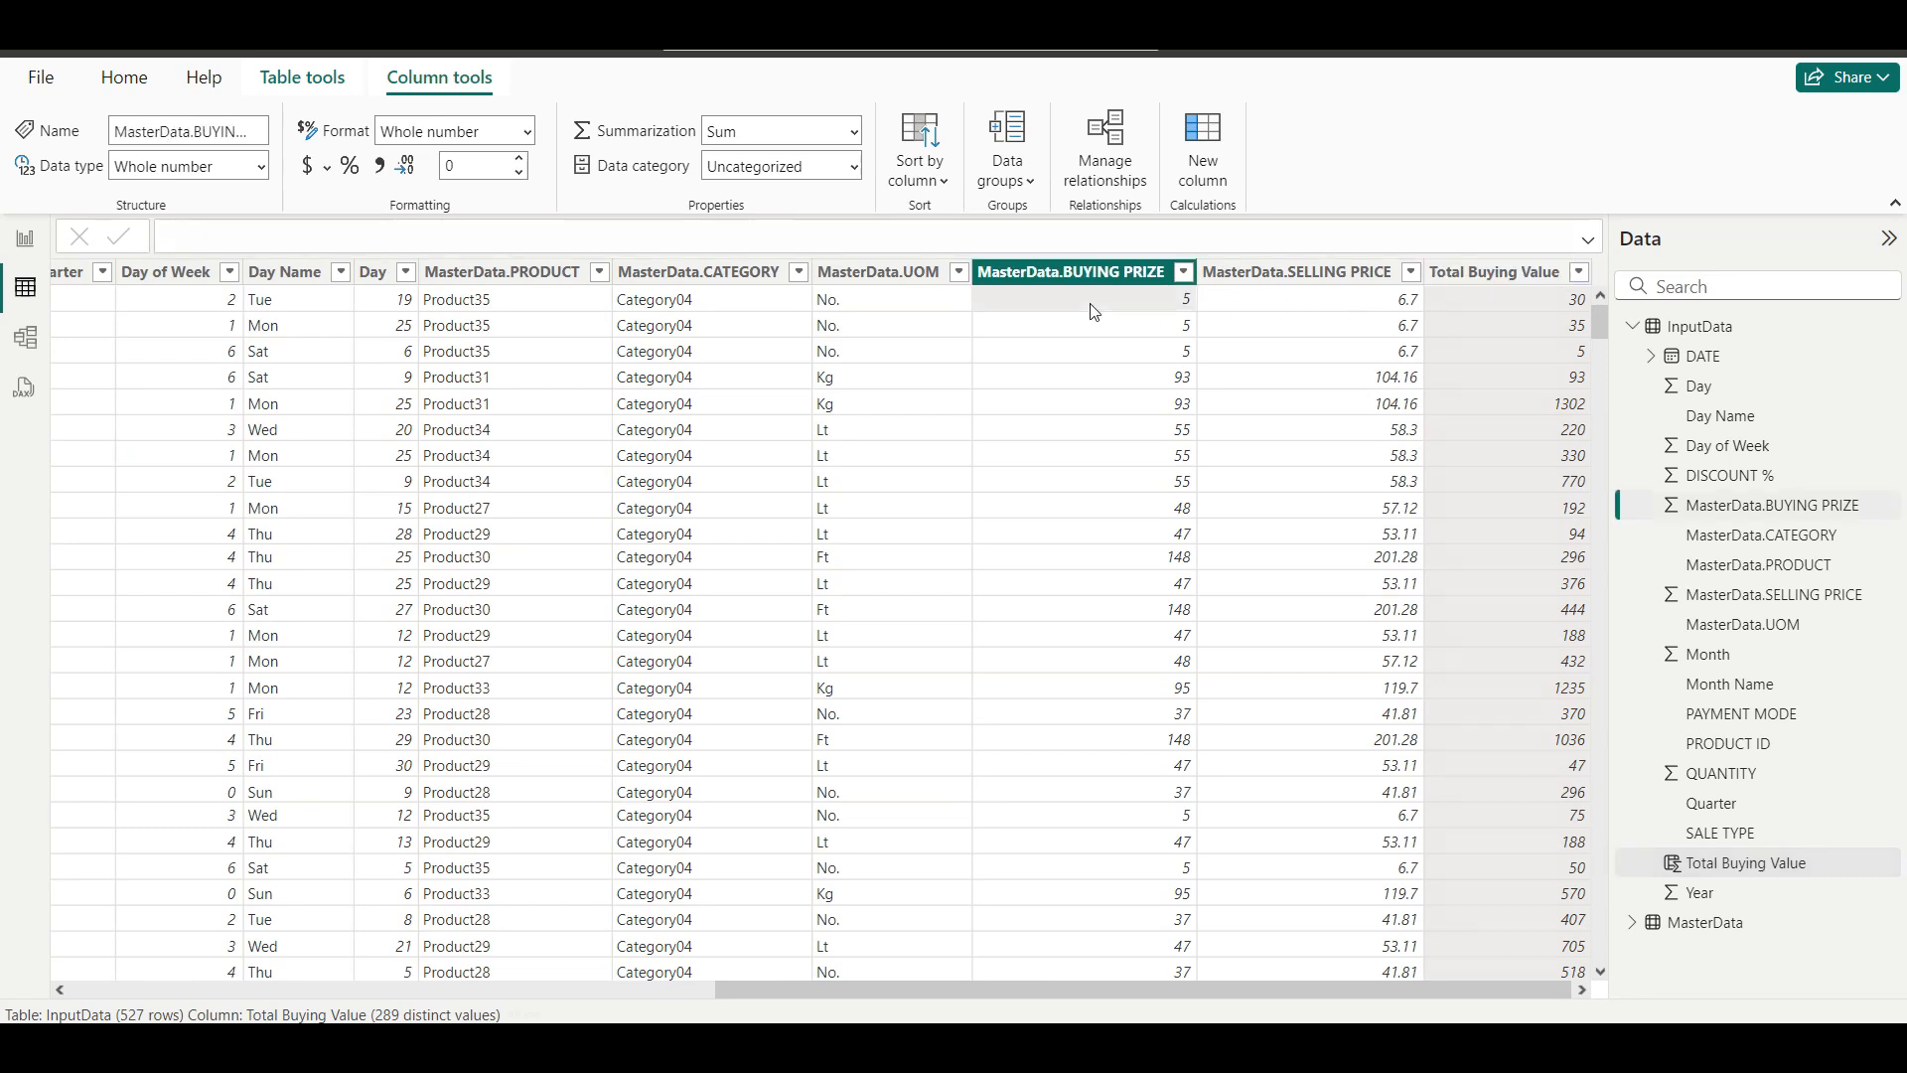
pyautogui.hscroll(-5, 1093, 311)
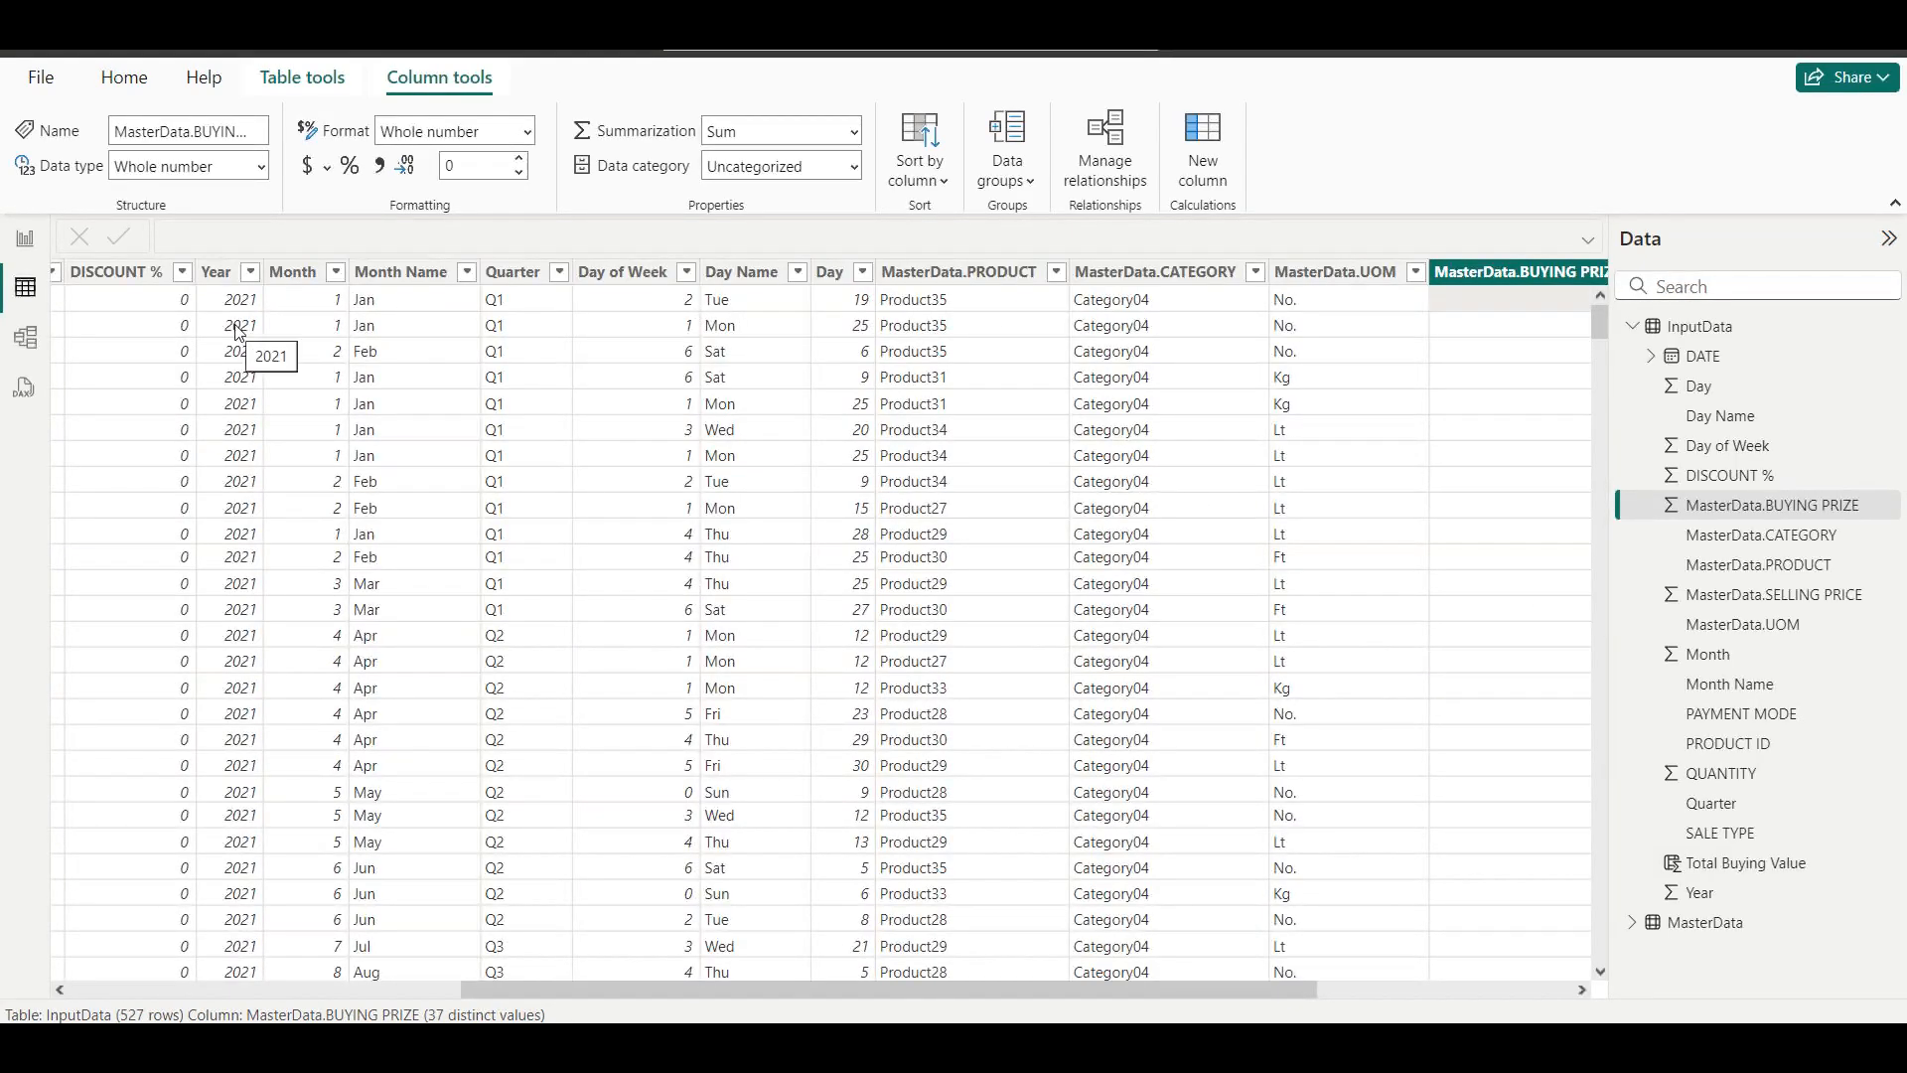
pyautogui.hscroll(-3, 243, 331)
pyautogui.hscroll(-4, 239, 333)
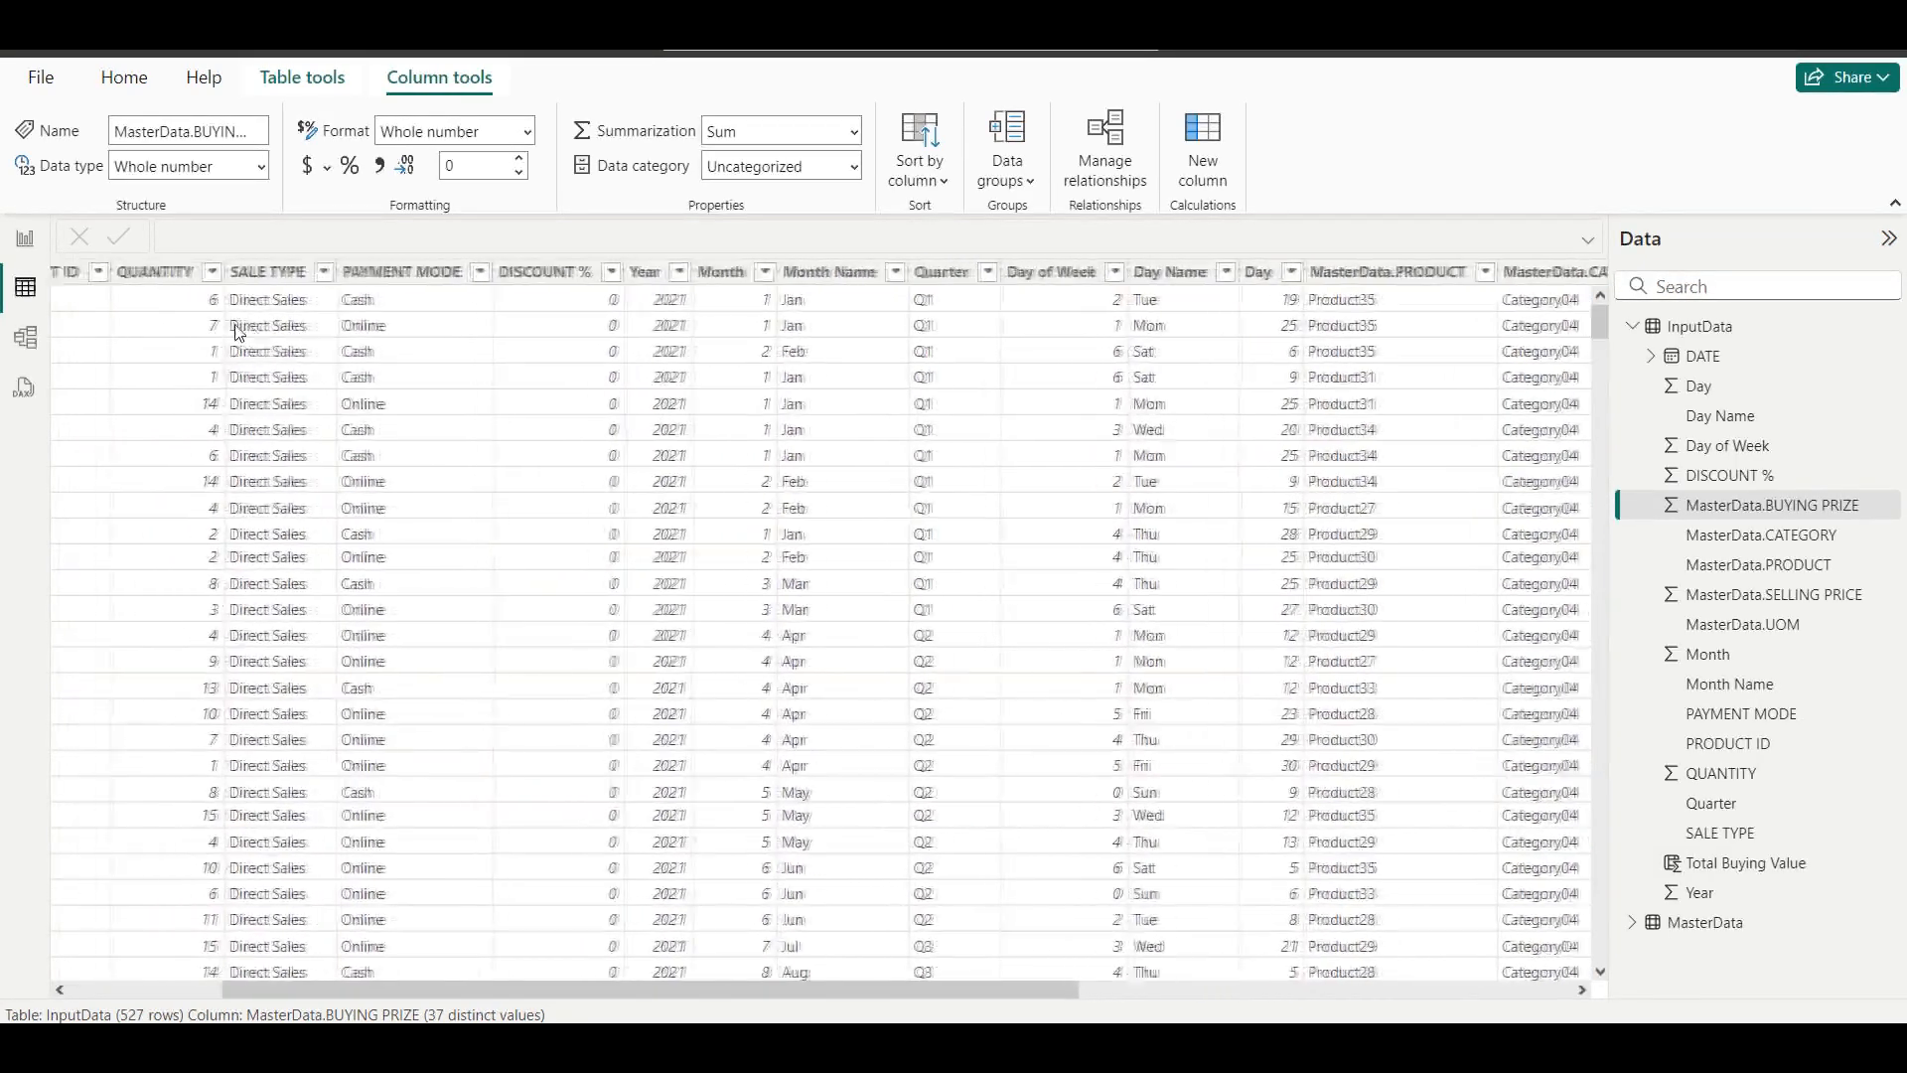
pyautogui.hscroll(10, 229, 319)
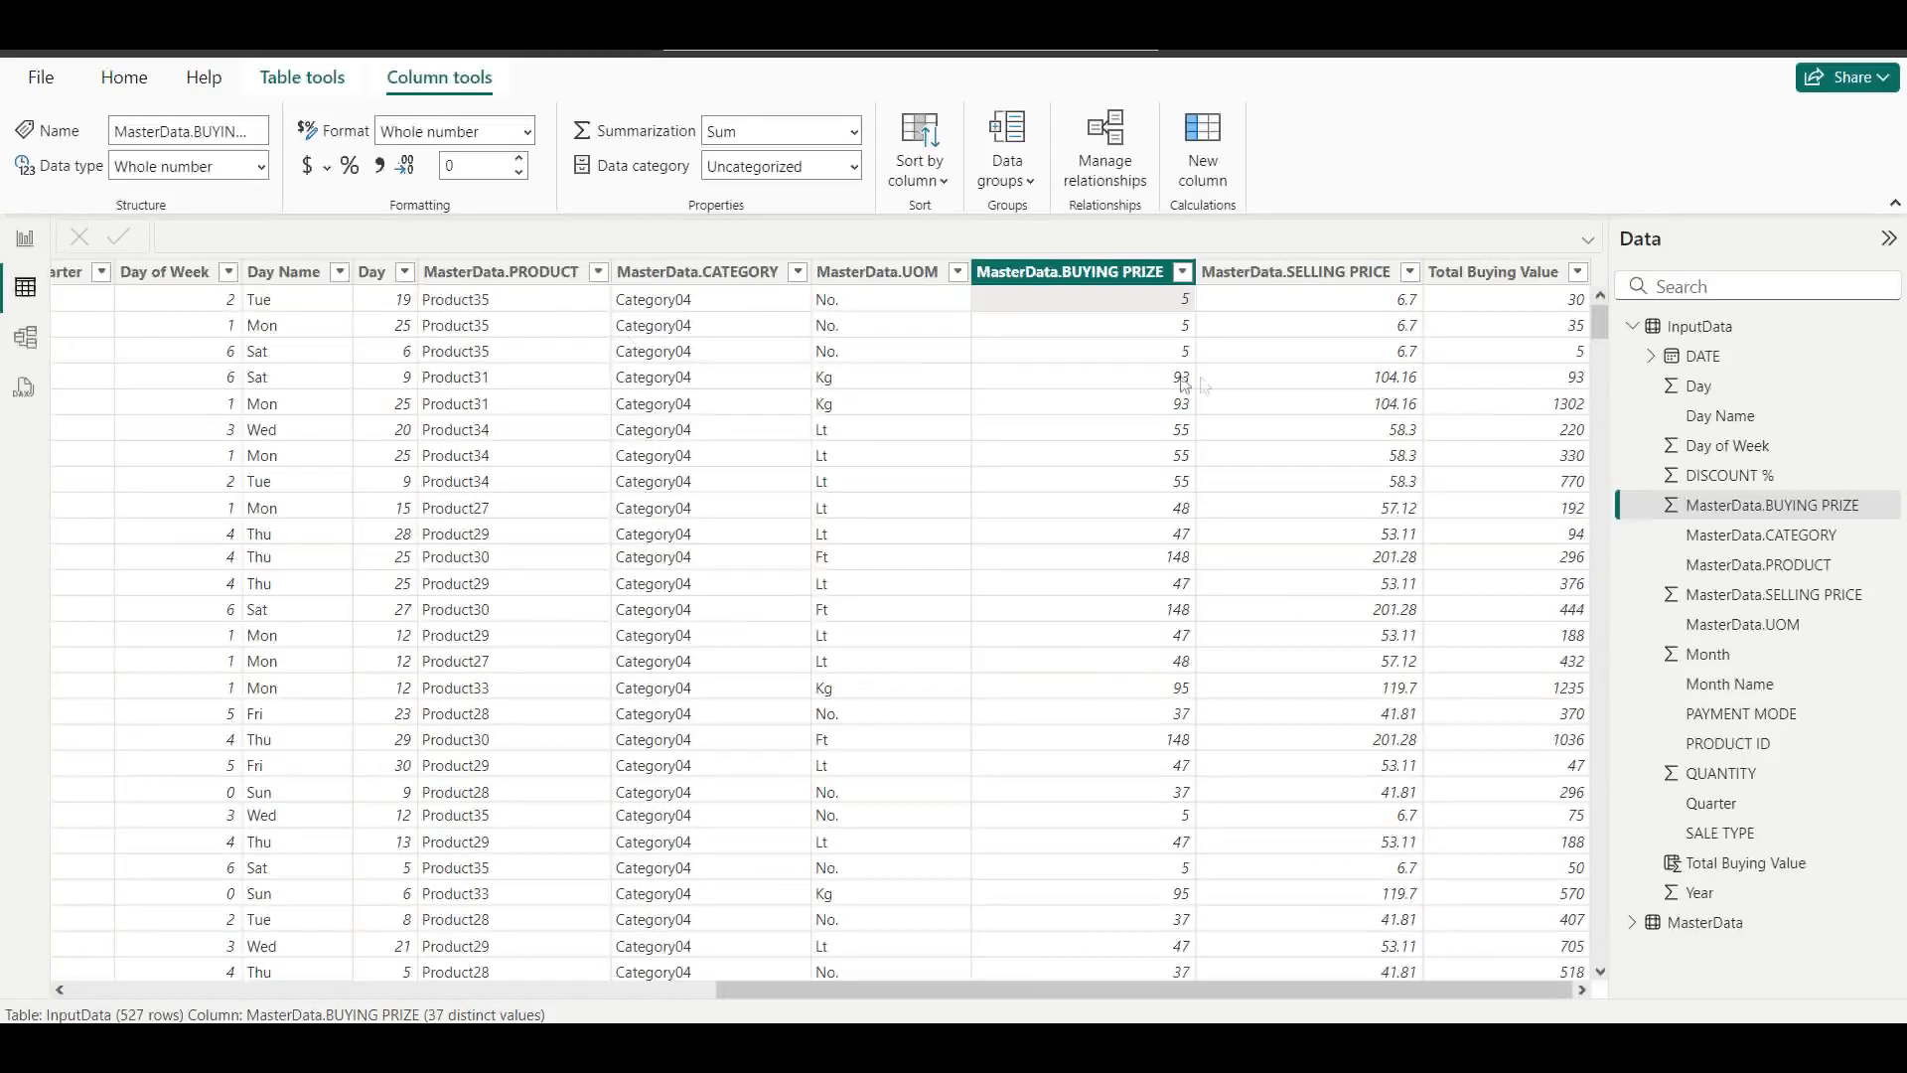
pyautogui.click(1507, 311)
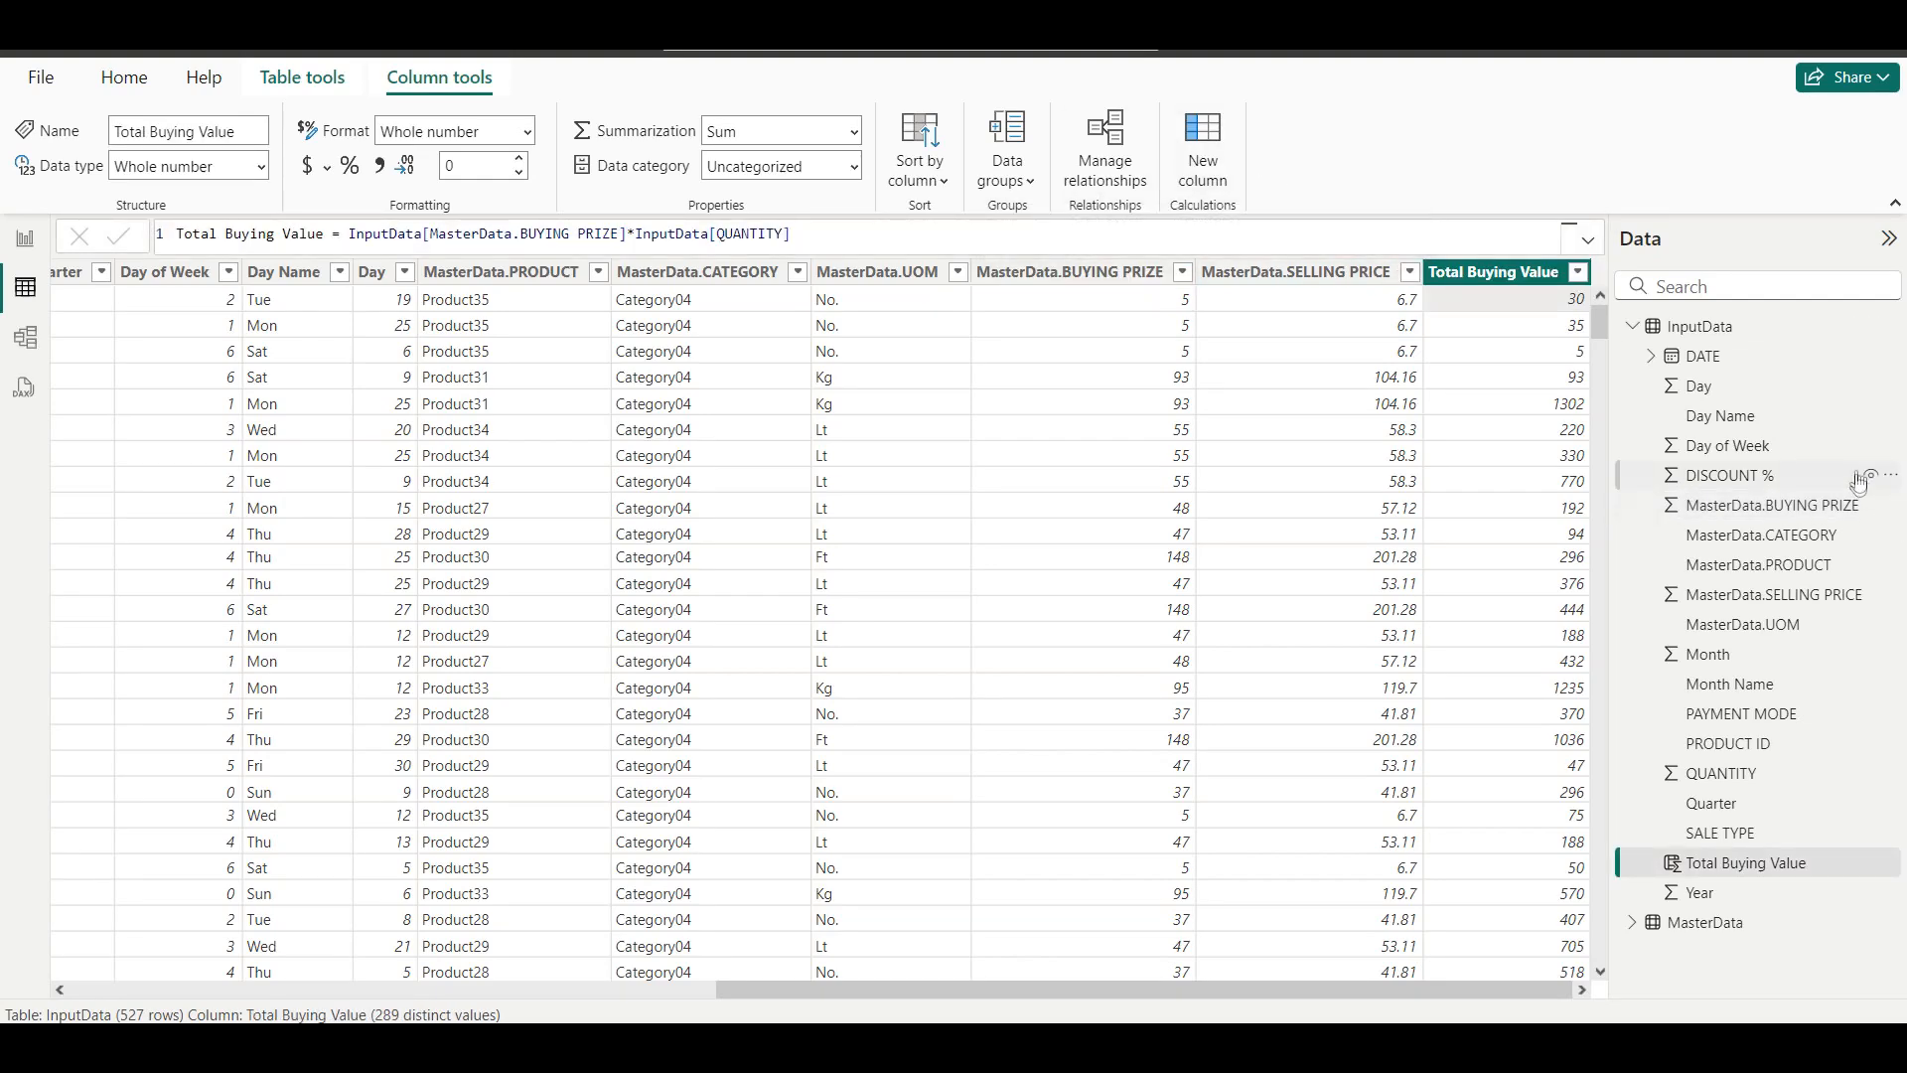
# Add a calculated column to InputData: Total Selling Value = (InputData[MasterData.SELLING PRICE]*InputData[QUANTITY]*100)/(100-InputData[DISCOUNT %]).
pyautogui.click(1705, 330)
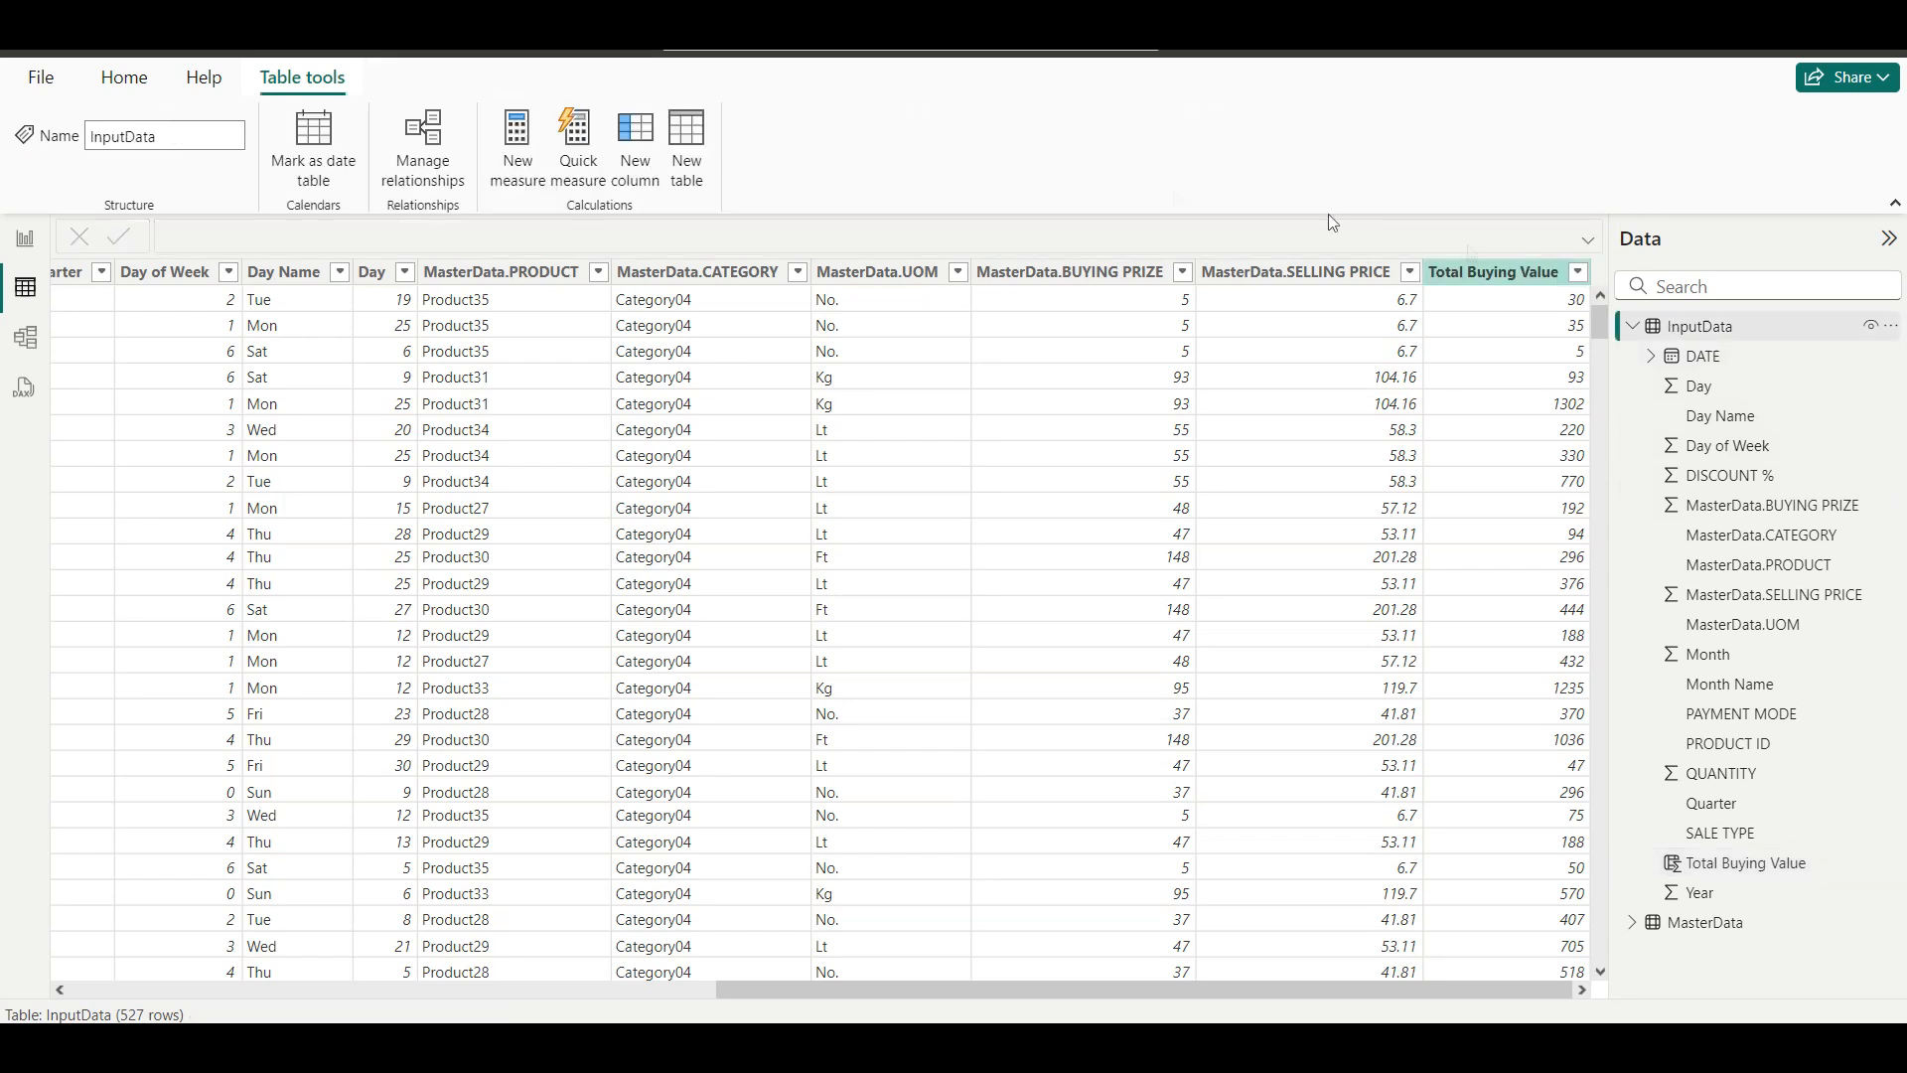
pyautogui.click(634, 159)
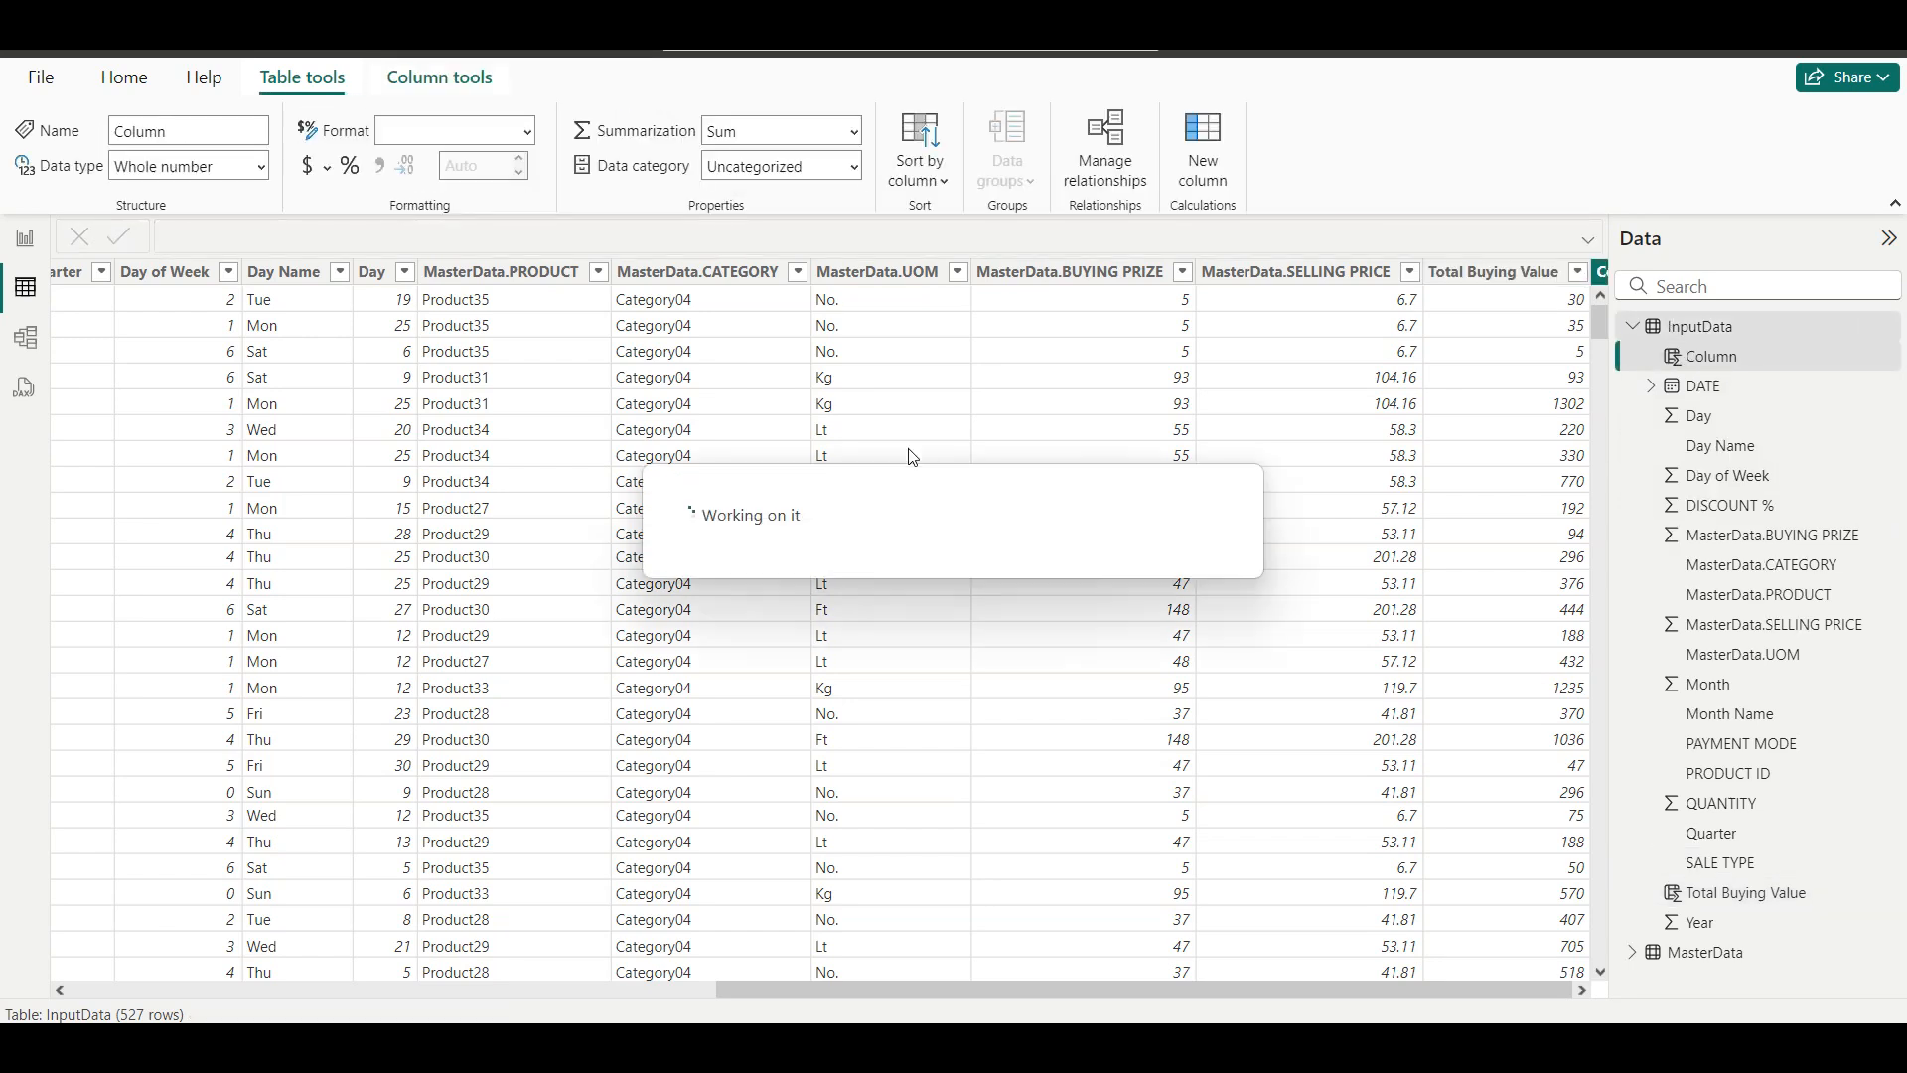
pyautogui.write('Total ')
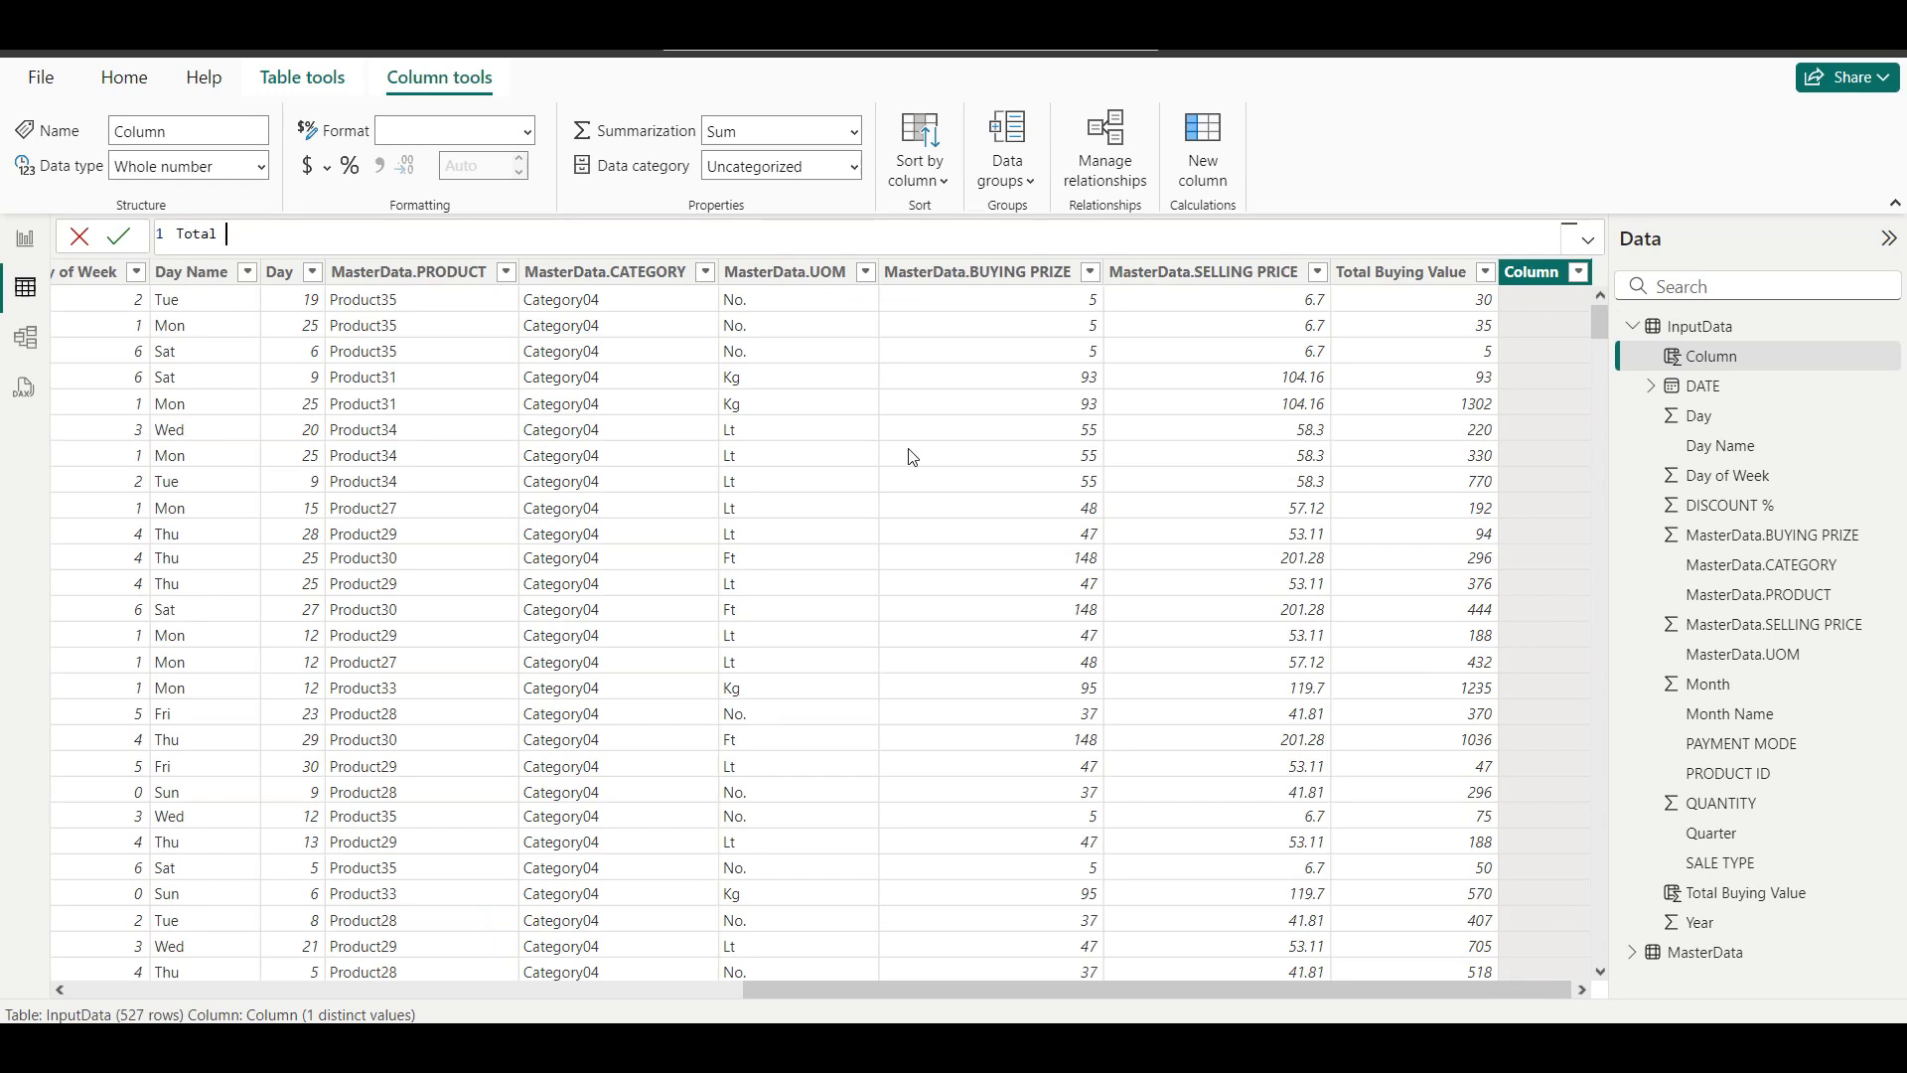
pyautogui.write('Selling ')
pyautogui.write('Value = ')
pyautogui.write('()')
pyautogui.write('selli')
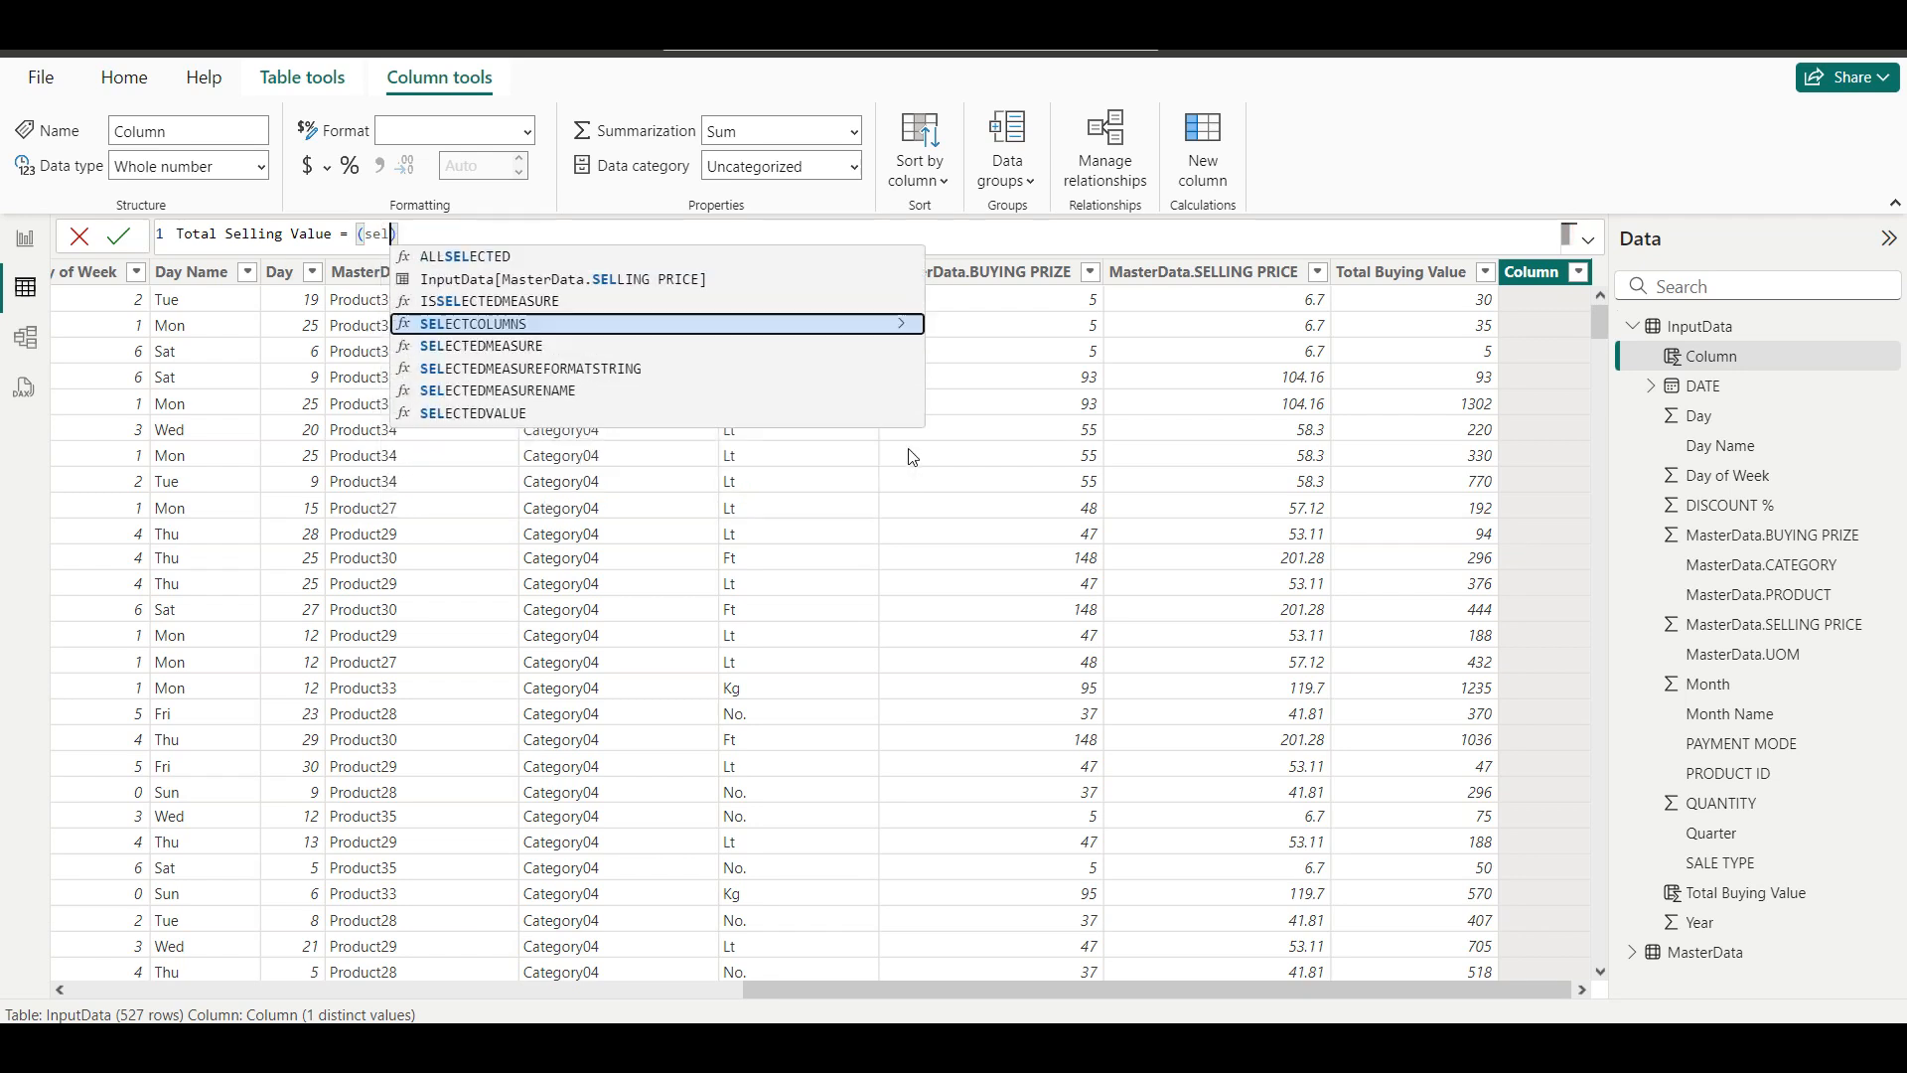
pyautogui.press('Tab')
pyautogui.write('*qua')
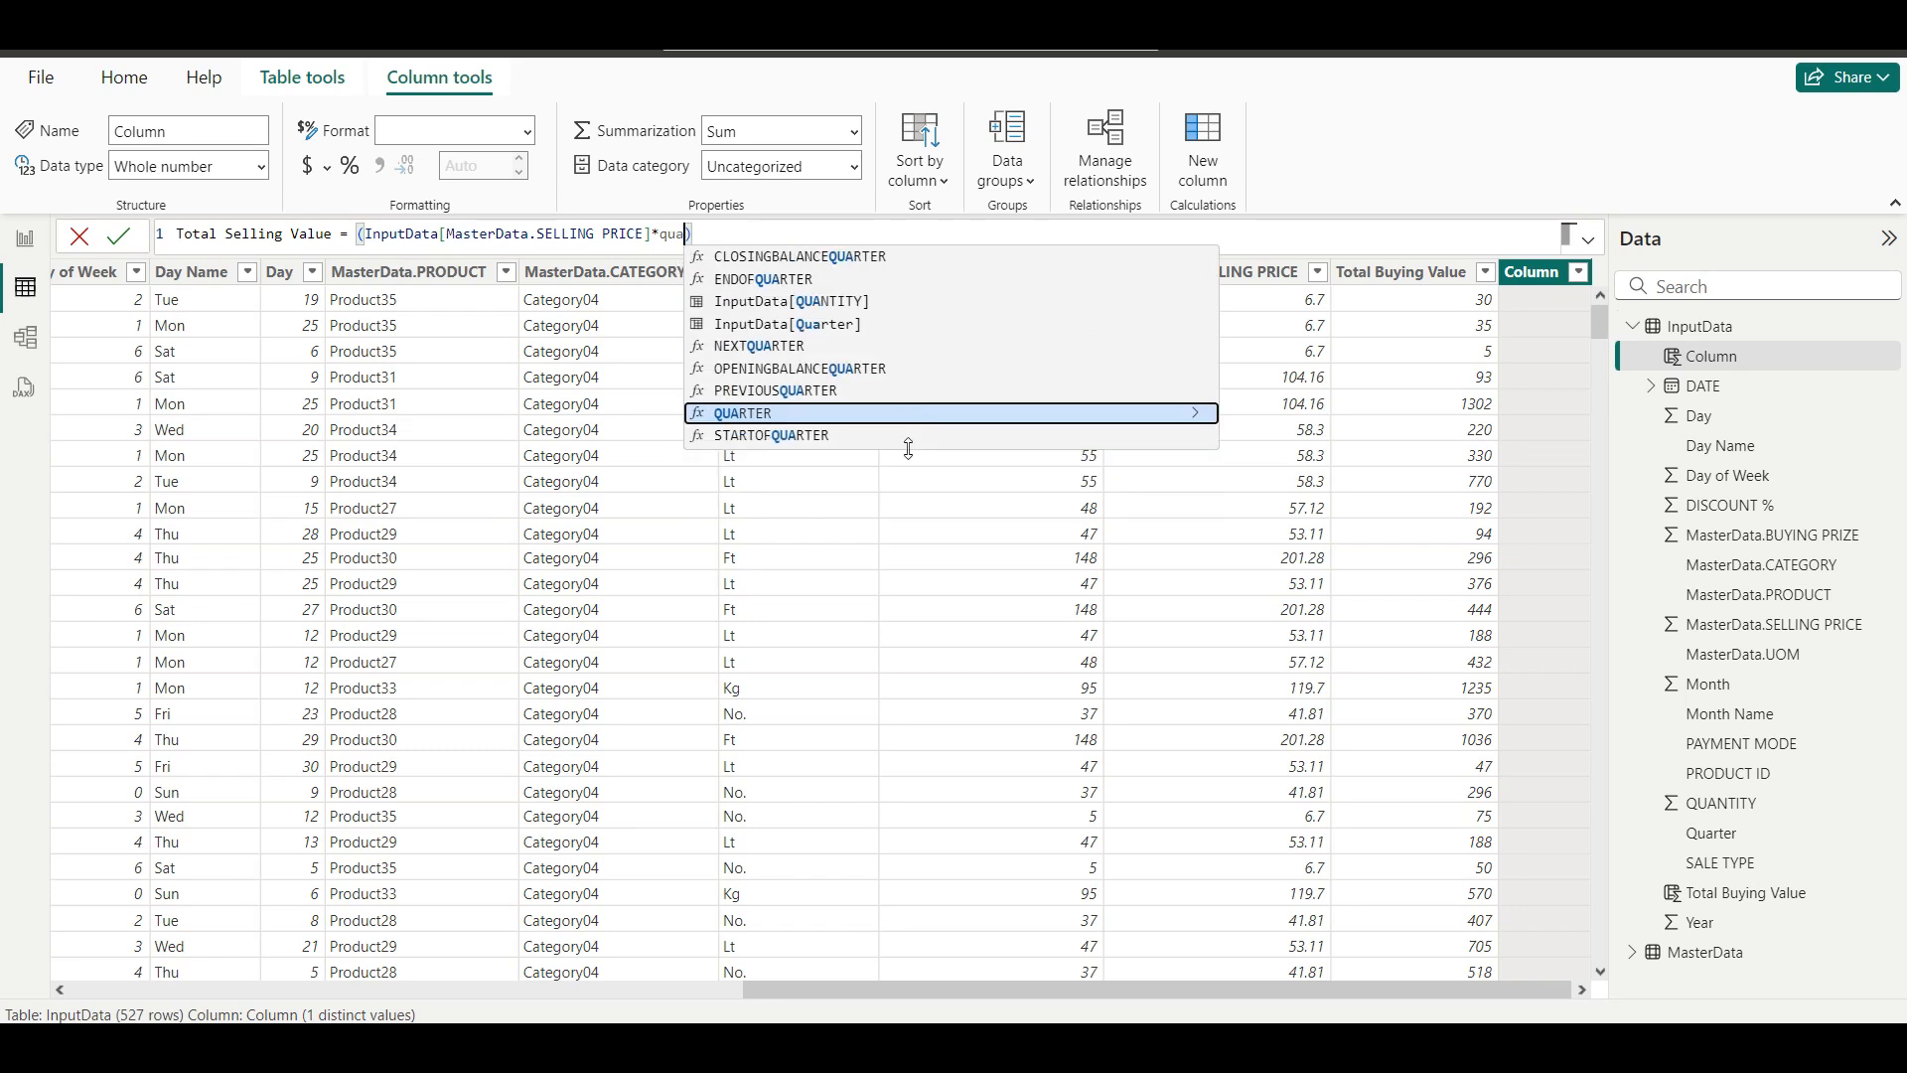
pyautogui.press('Down')
pyautogui.press('Down')
pyautogui.press('Down')
pyautogui.press('Down')
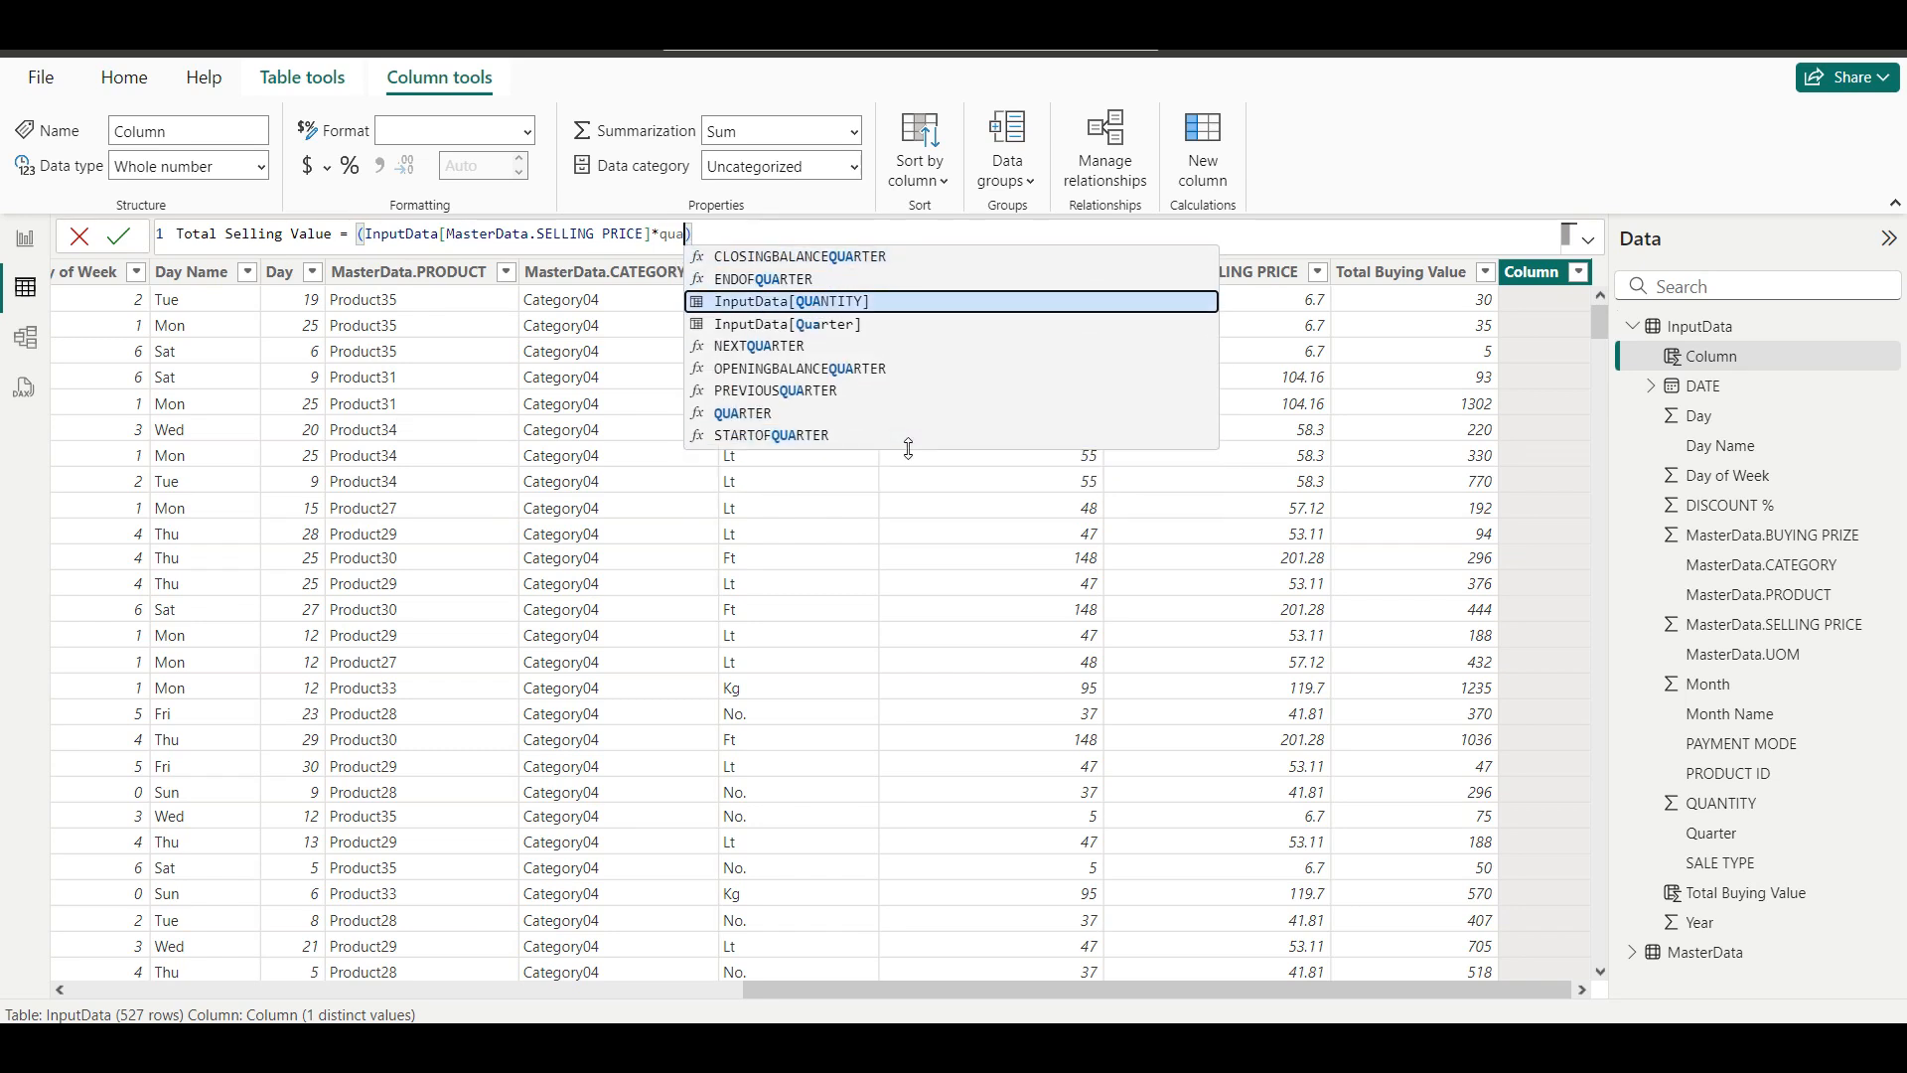
pyautogui.press('Tab')
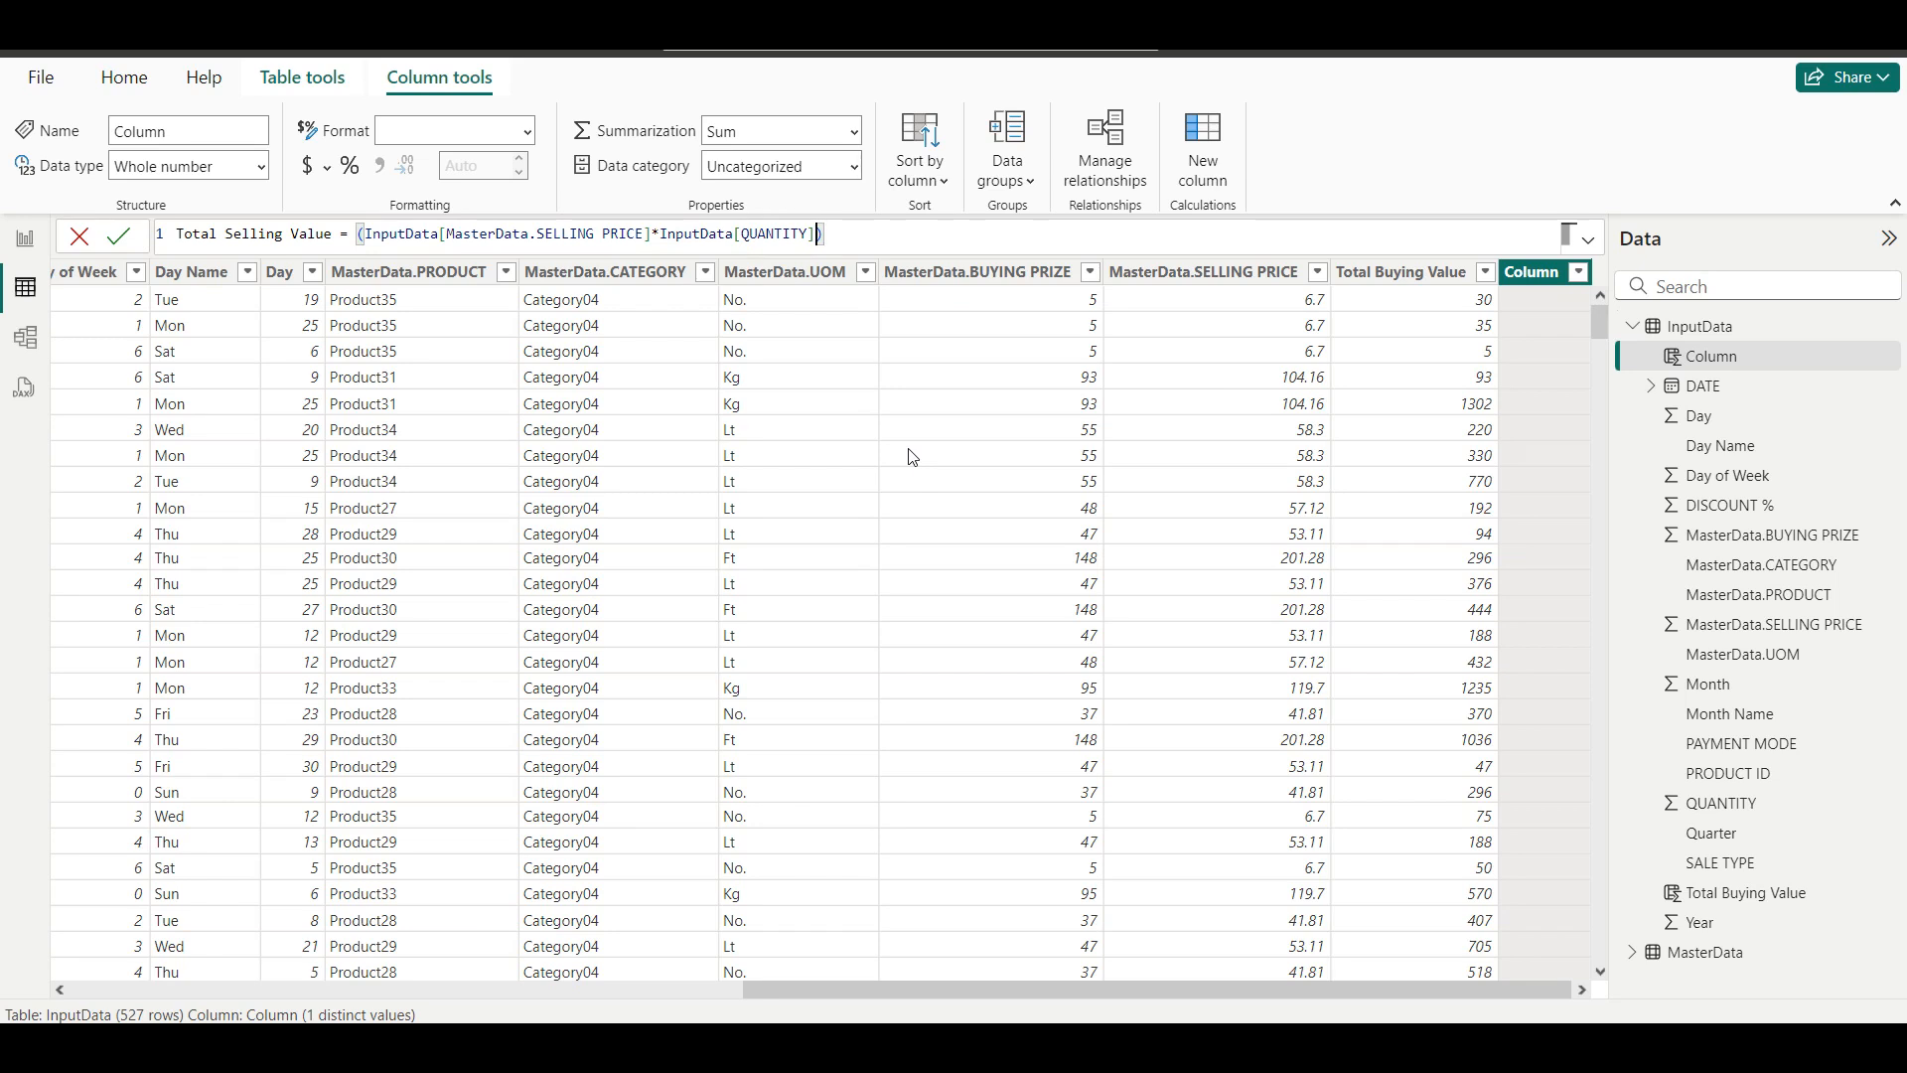
pyautogui.write('*100)/(100-InputData[DISCOUNT %]')
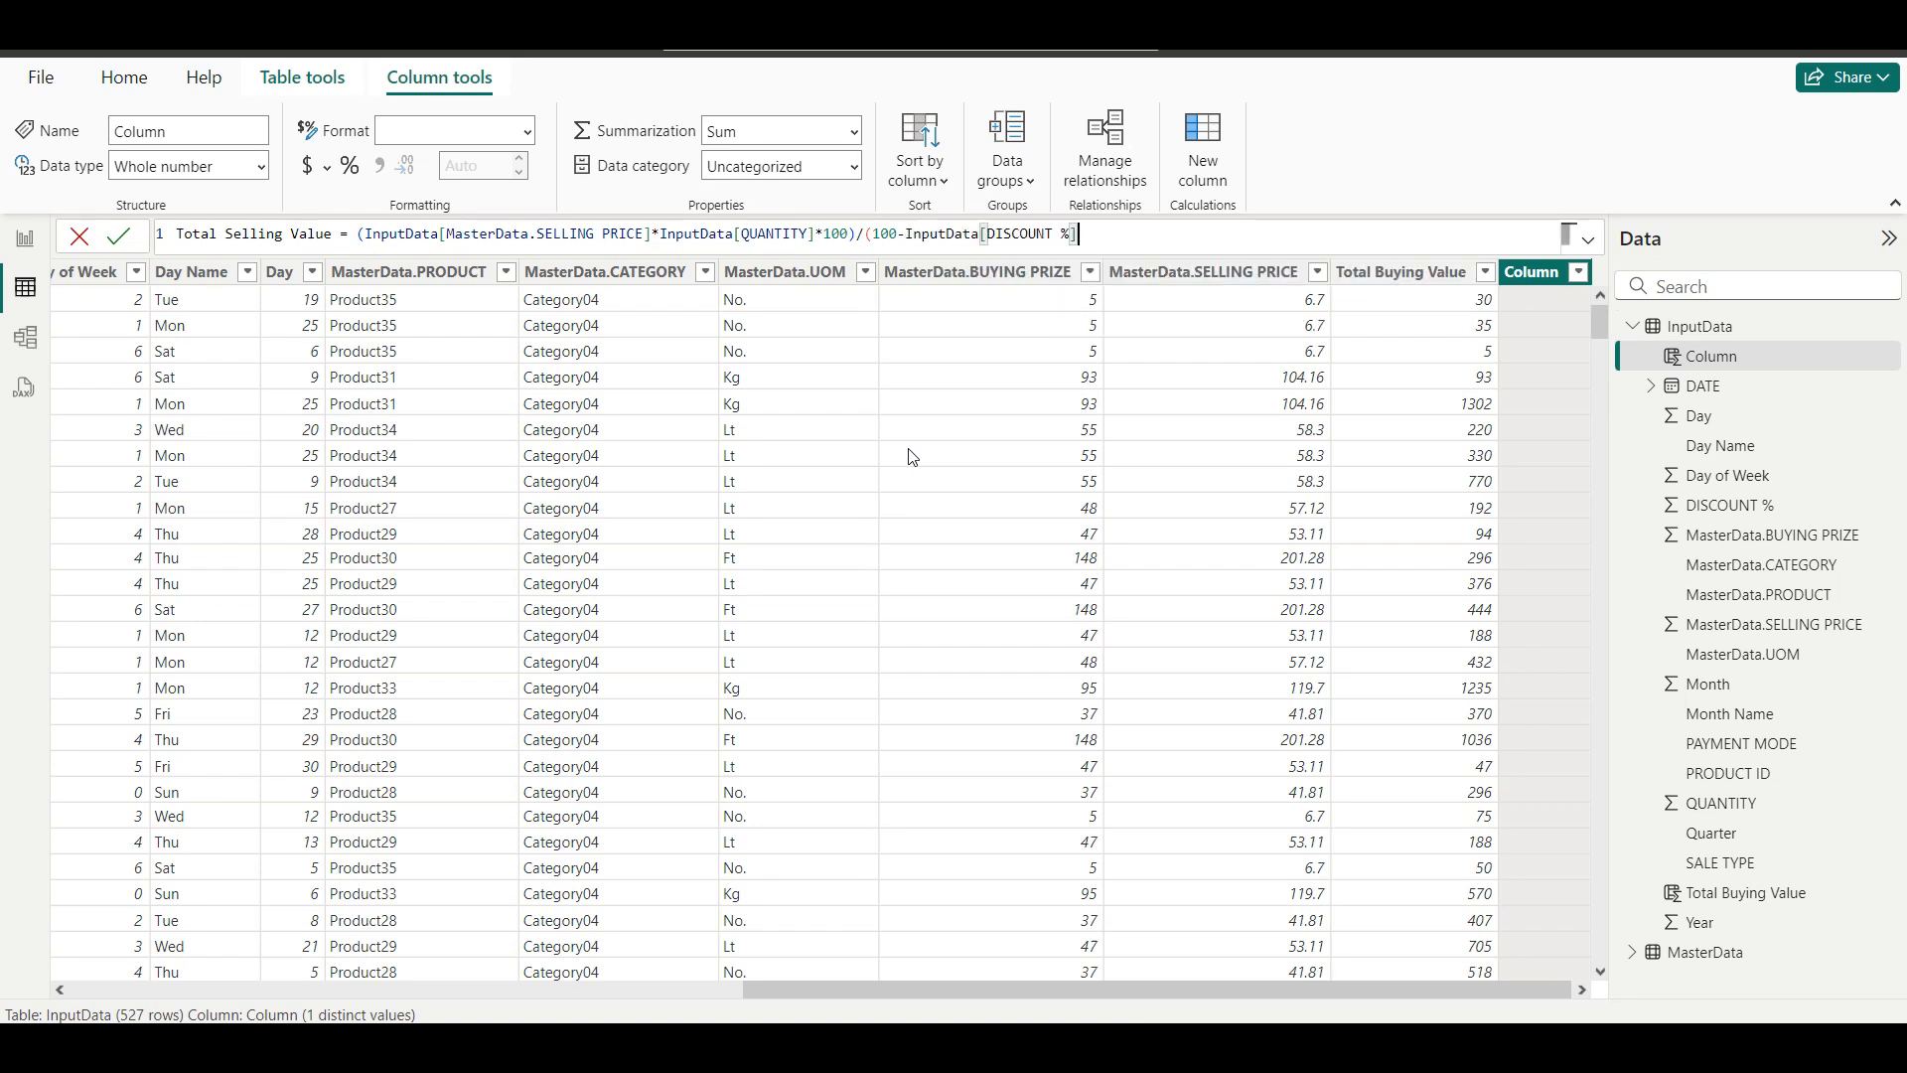
pyautogui.write(')')
pyautogui.press('Return')
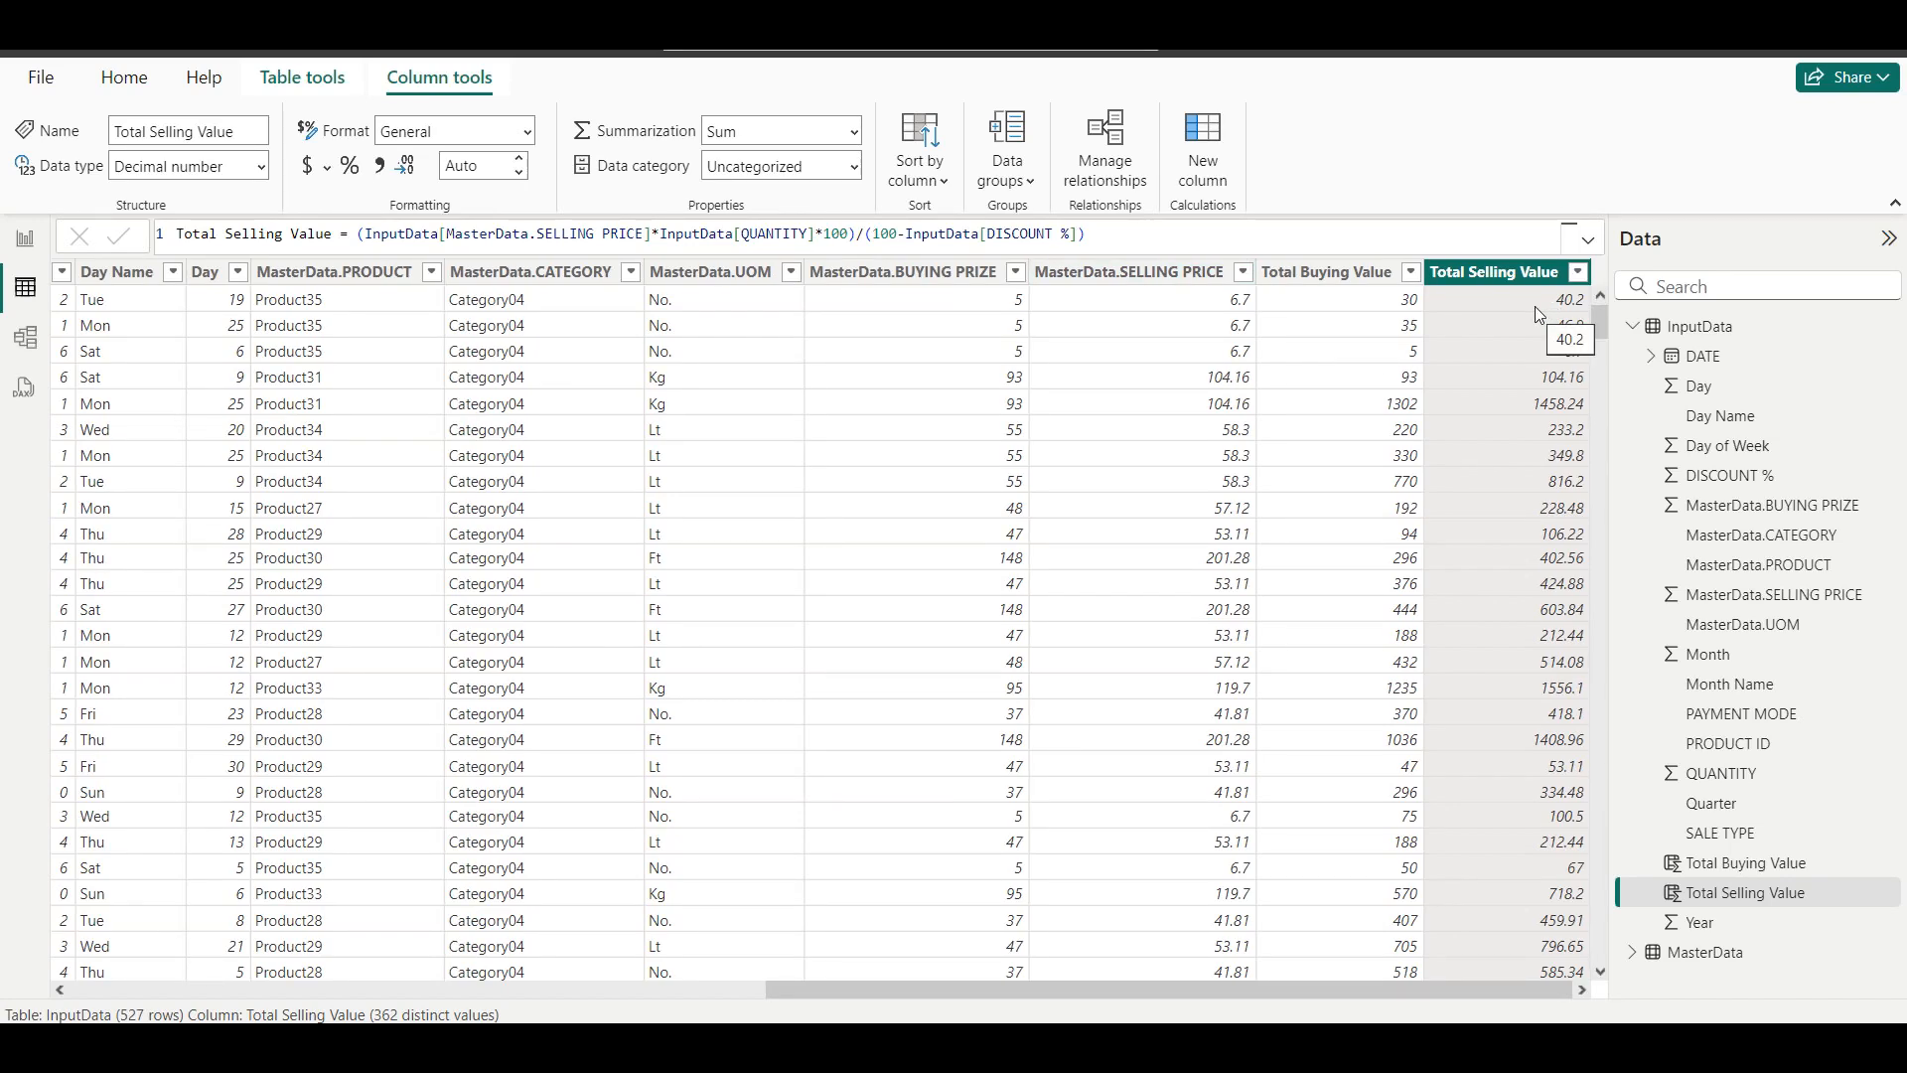
# Add a calculated column to InputData: Profit = InputData[Total Selling Value]-InputData[Total Buying Value].
pyautogui.click(1210, 165)
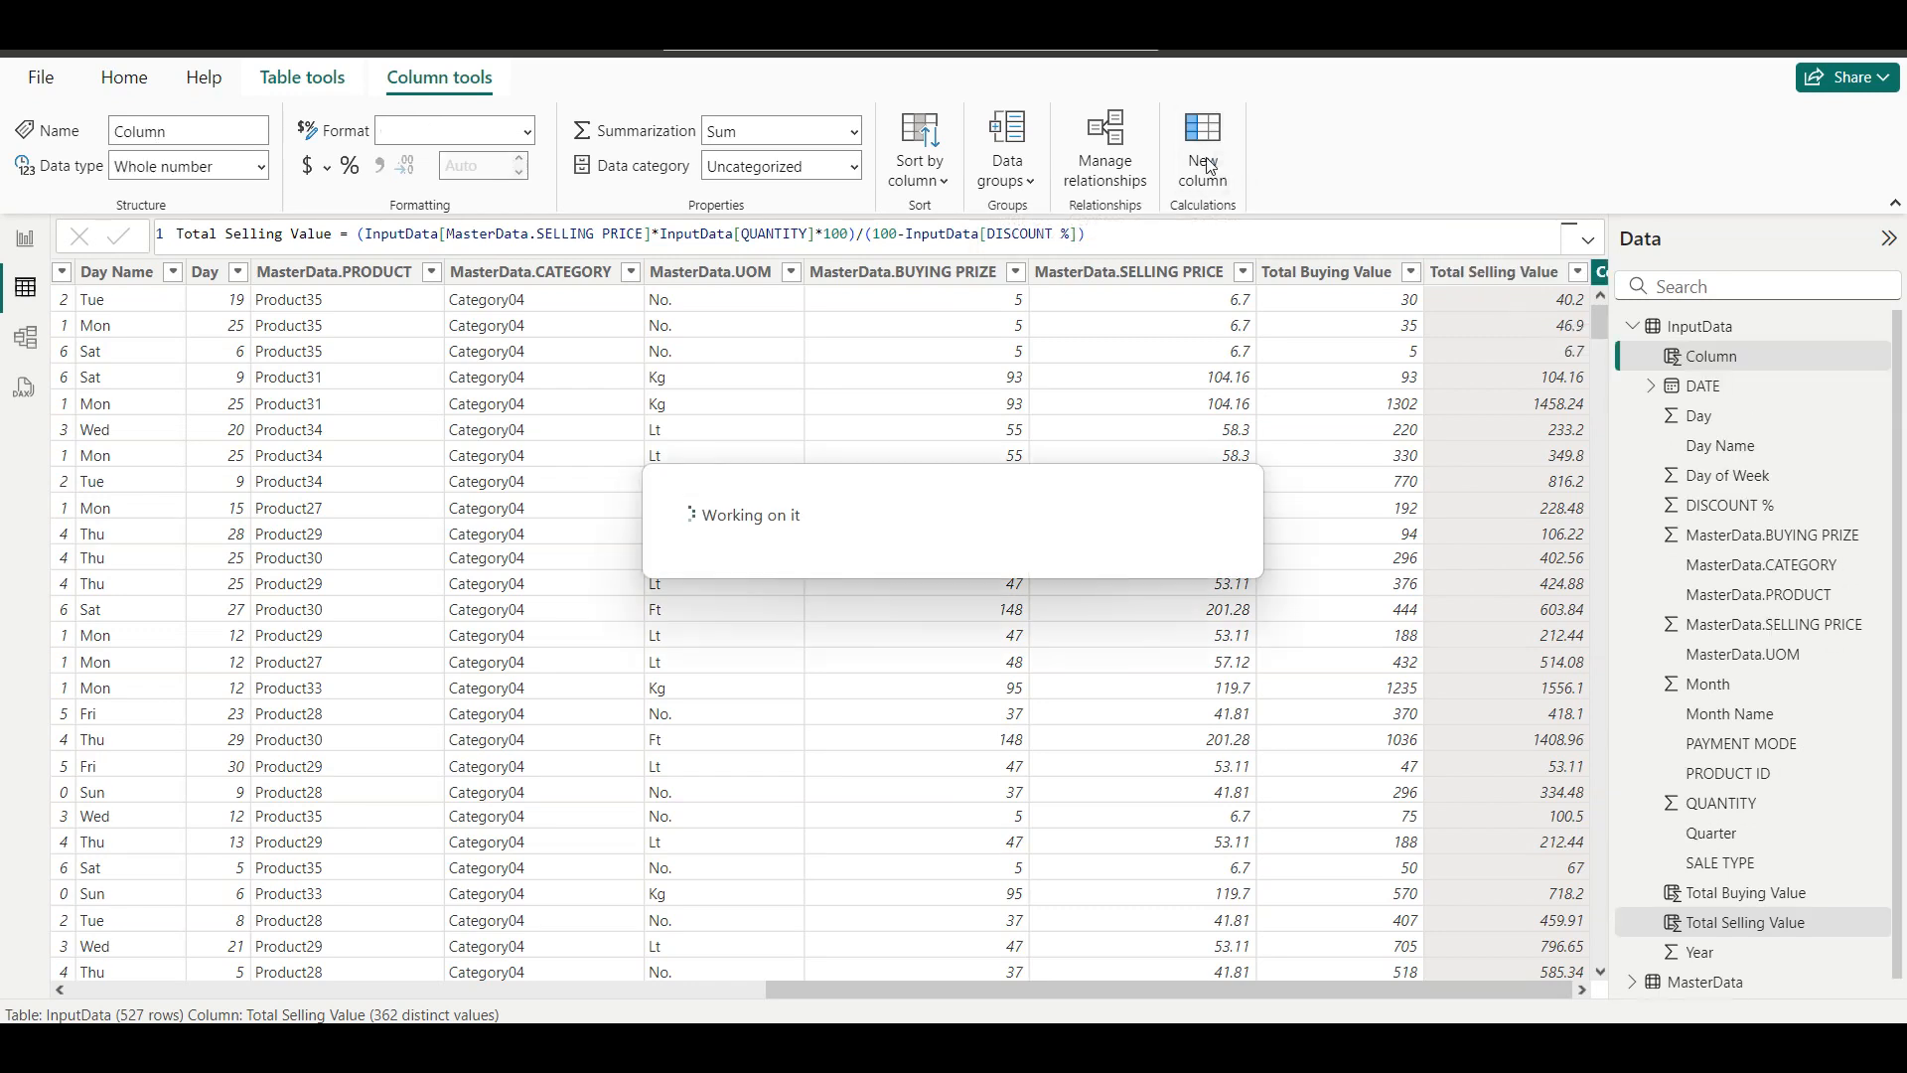
pyautogui.write('P')
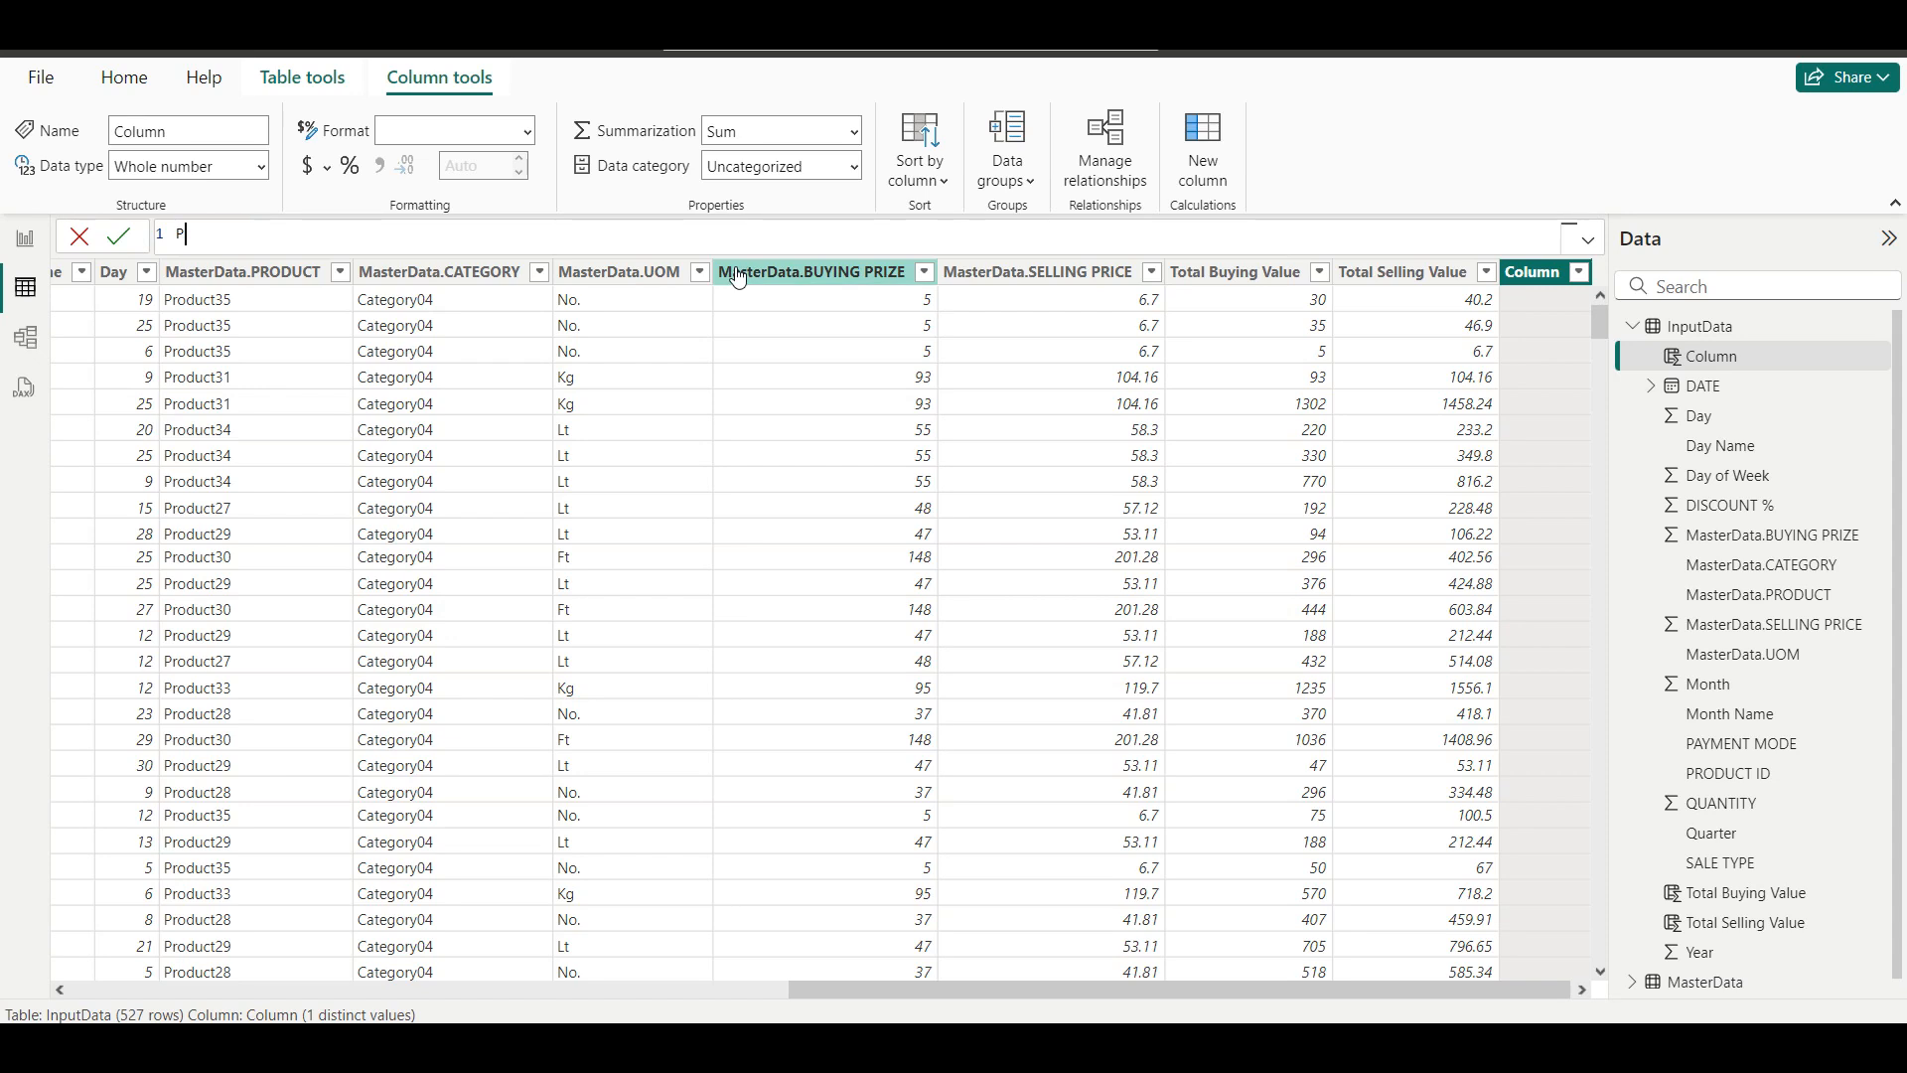
pyautogui.write('rofit =')
pyautogui.write('tot')
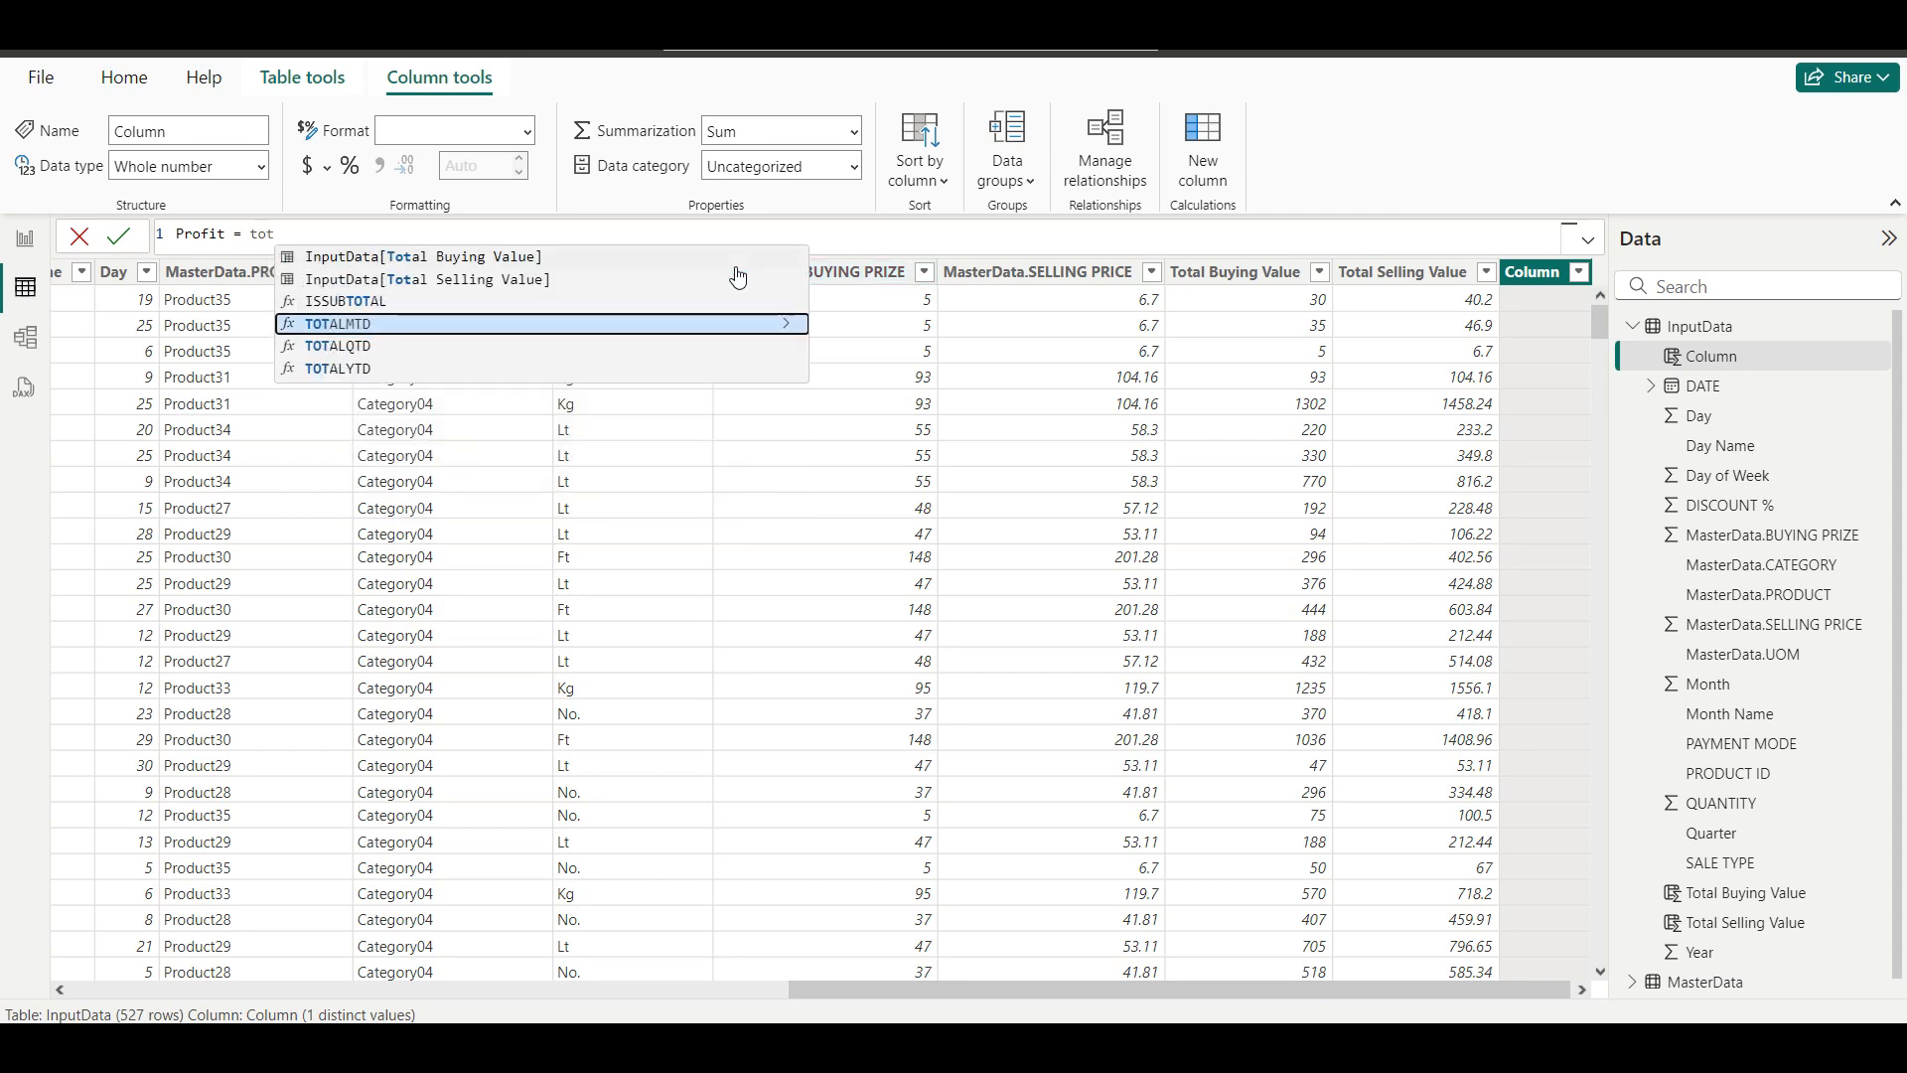
pyautogui.click(519, 279)
pyautogui.write('-')
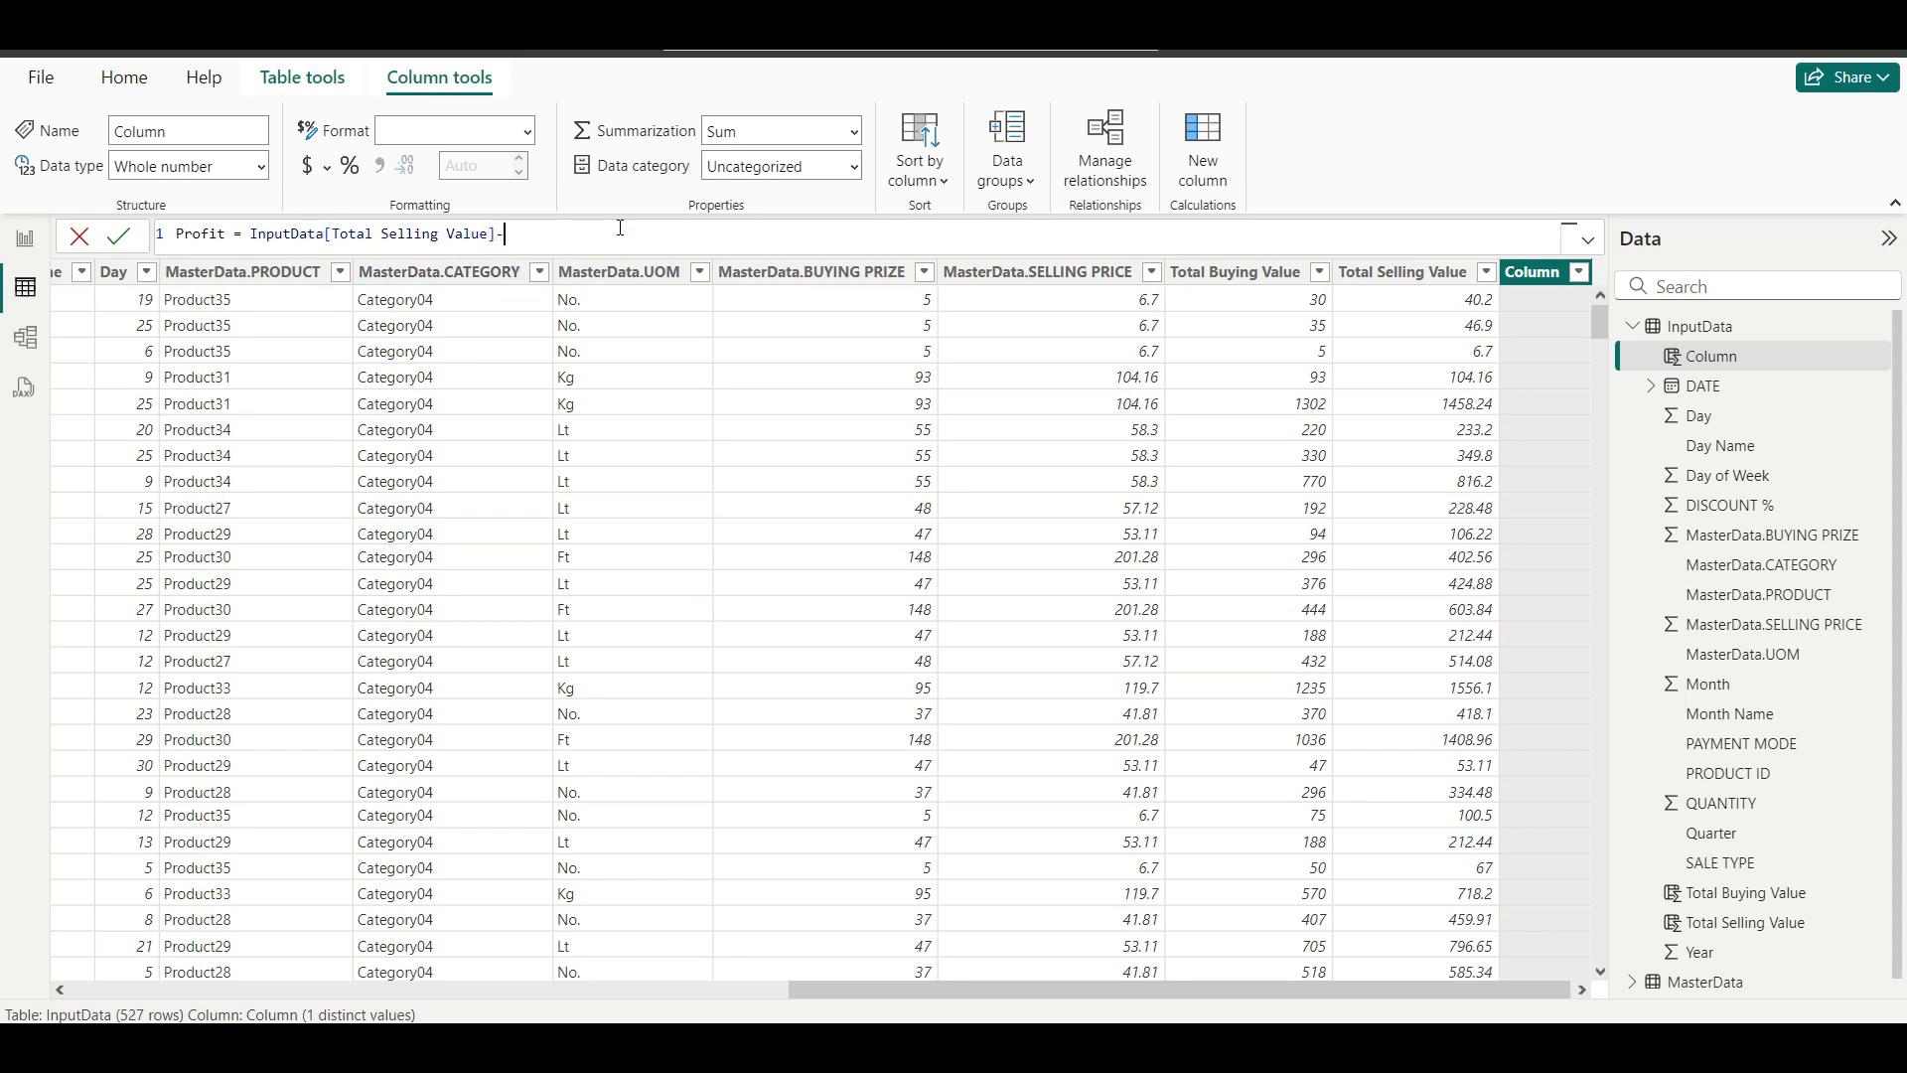
pyautogui.write('total')
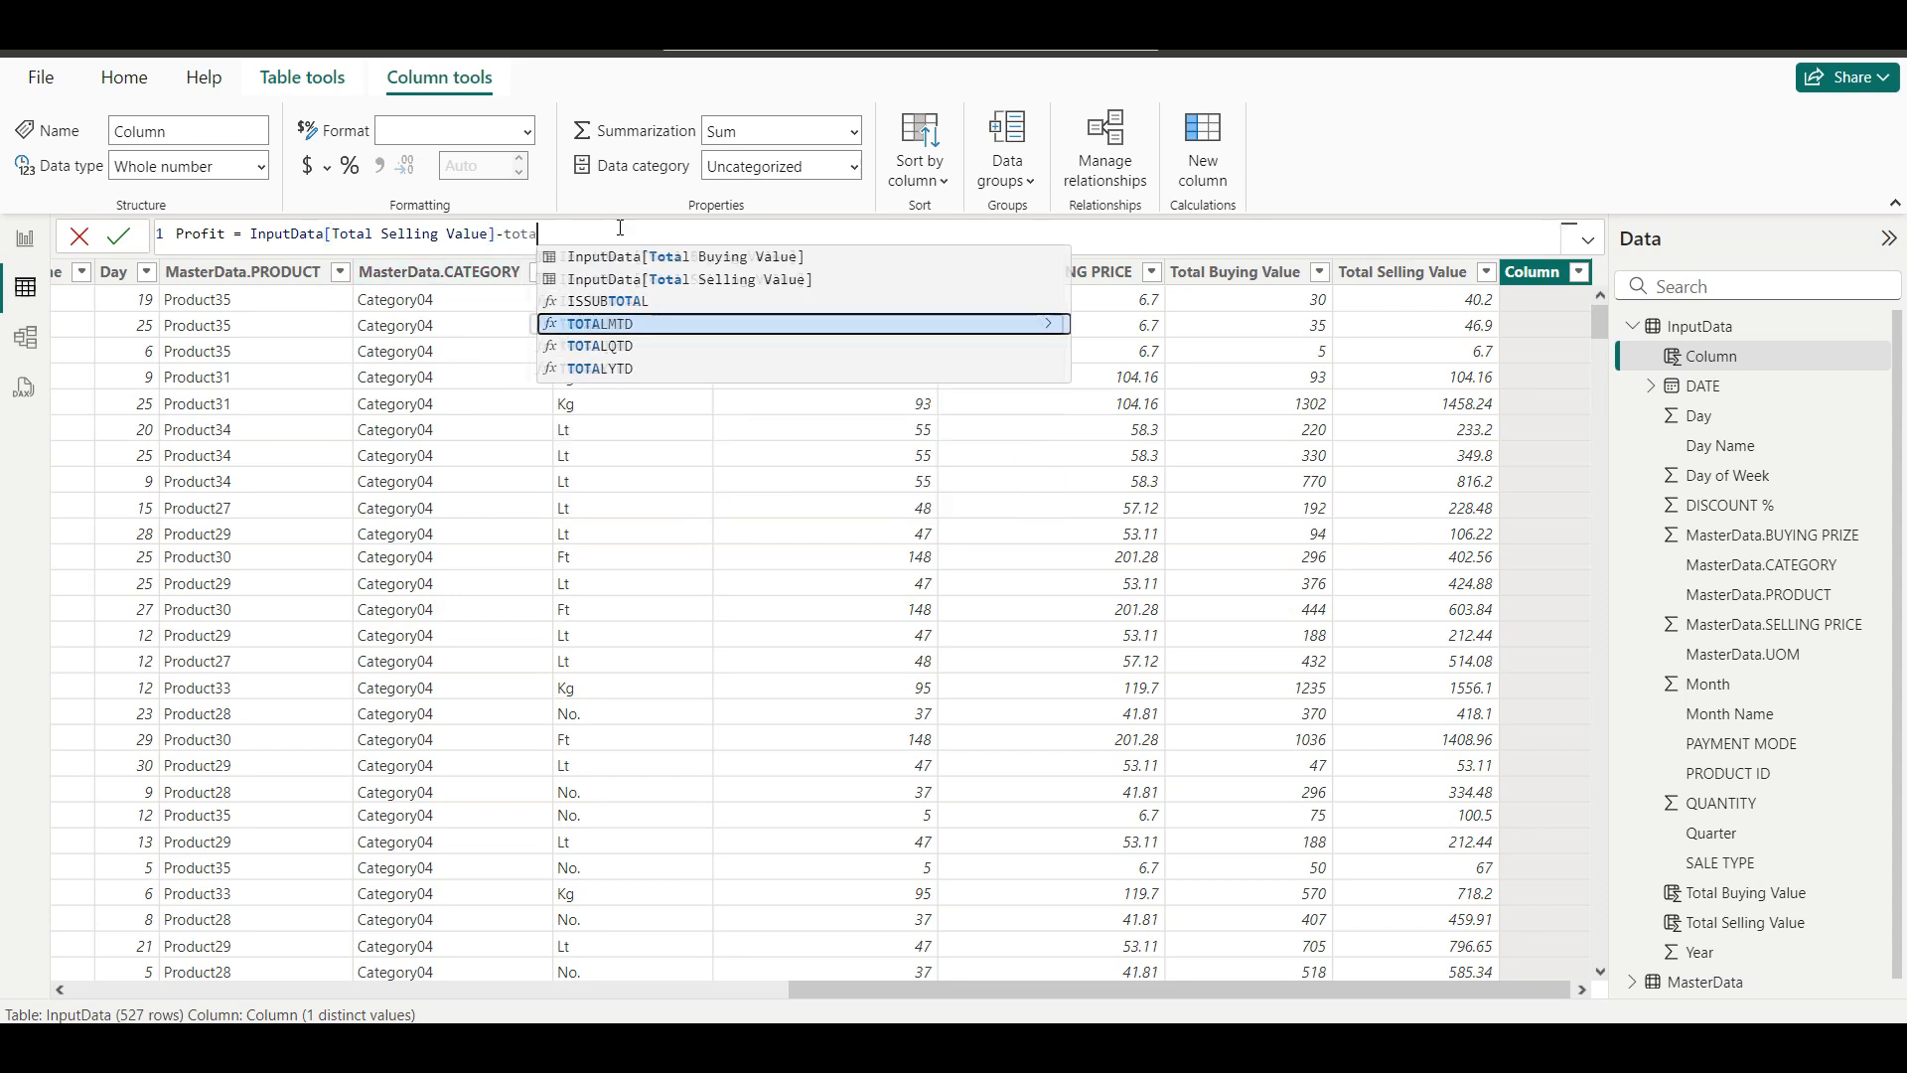
pyautogui.click(654, 257)
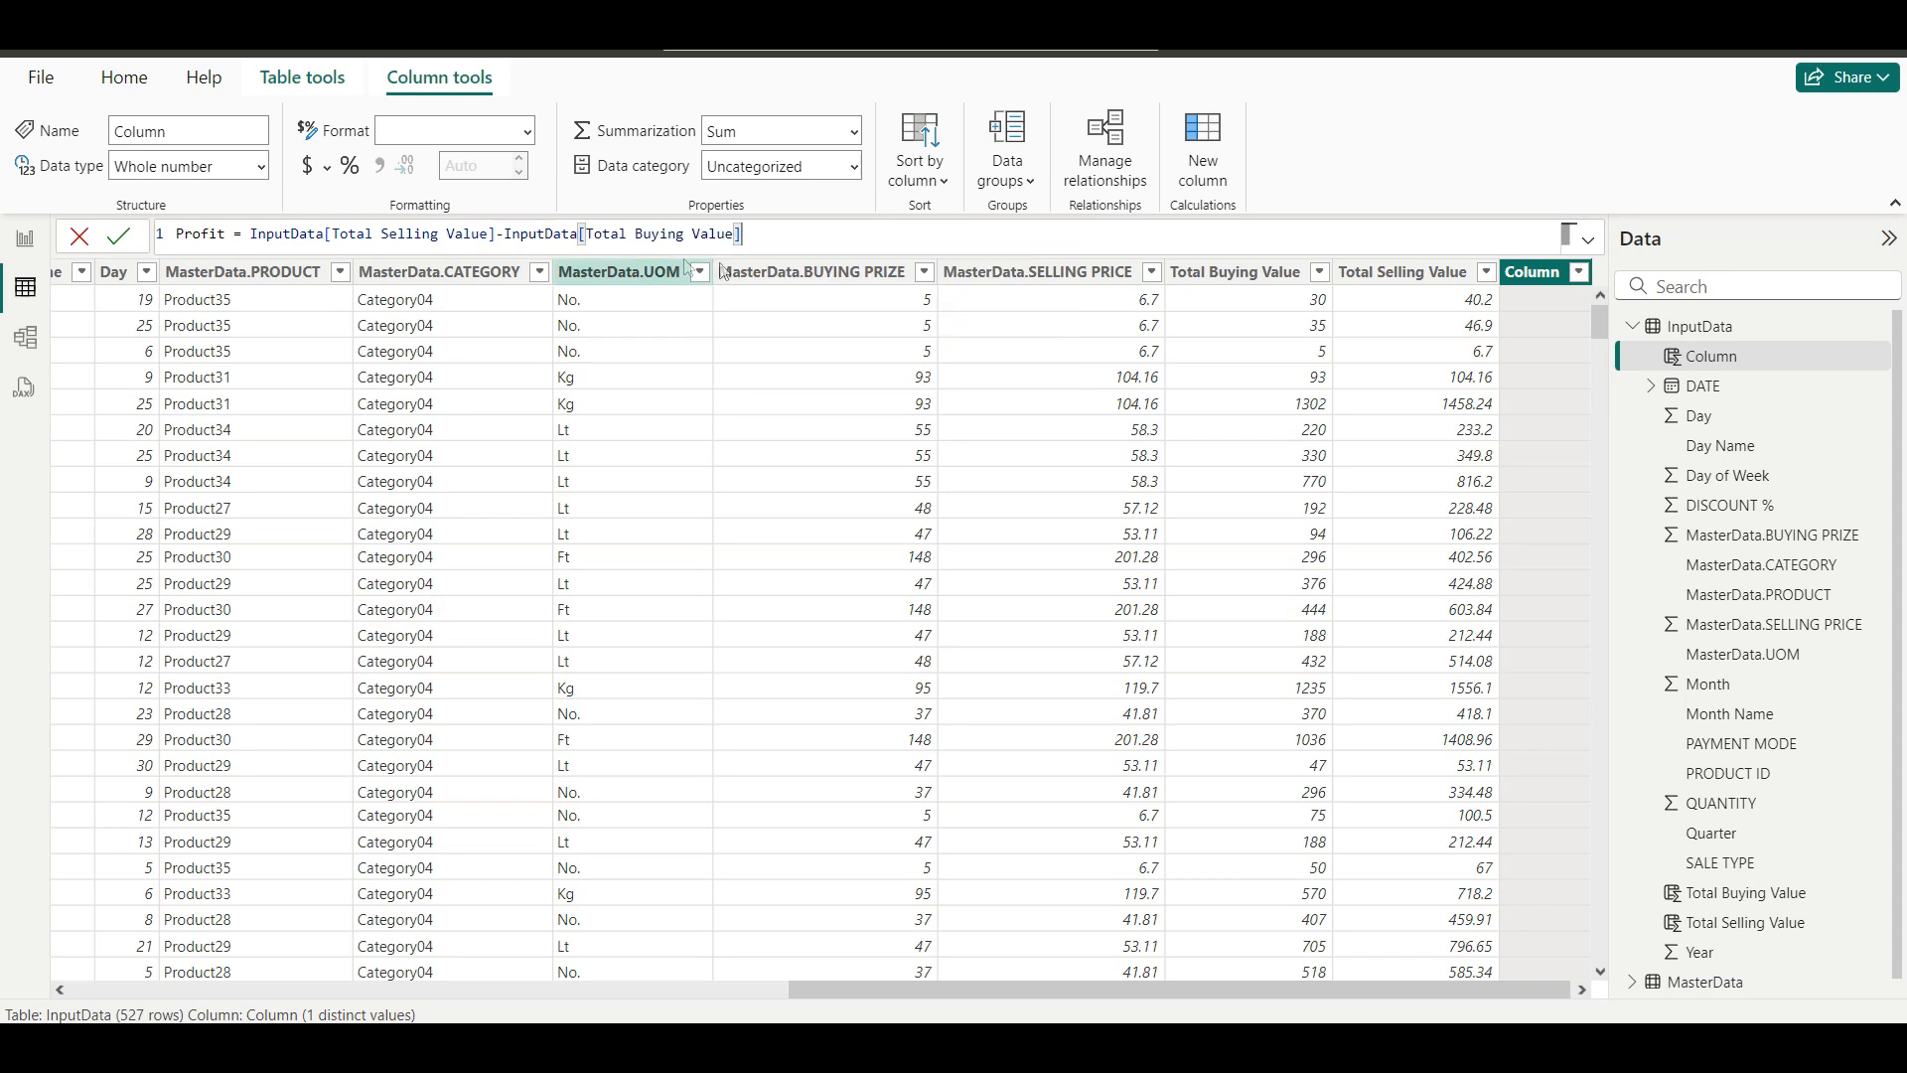
pyautogui.press('Return')
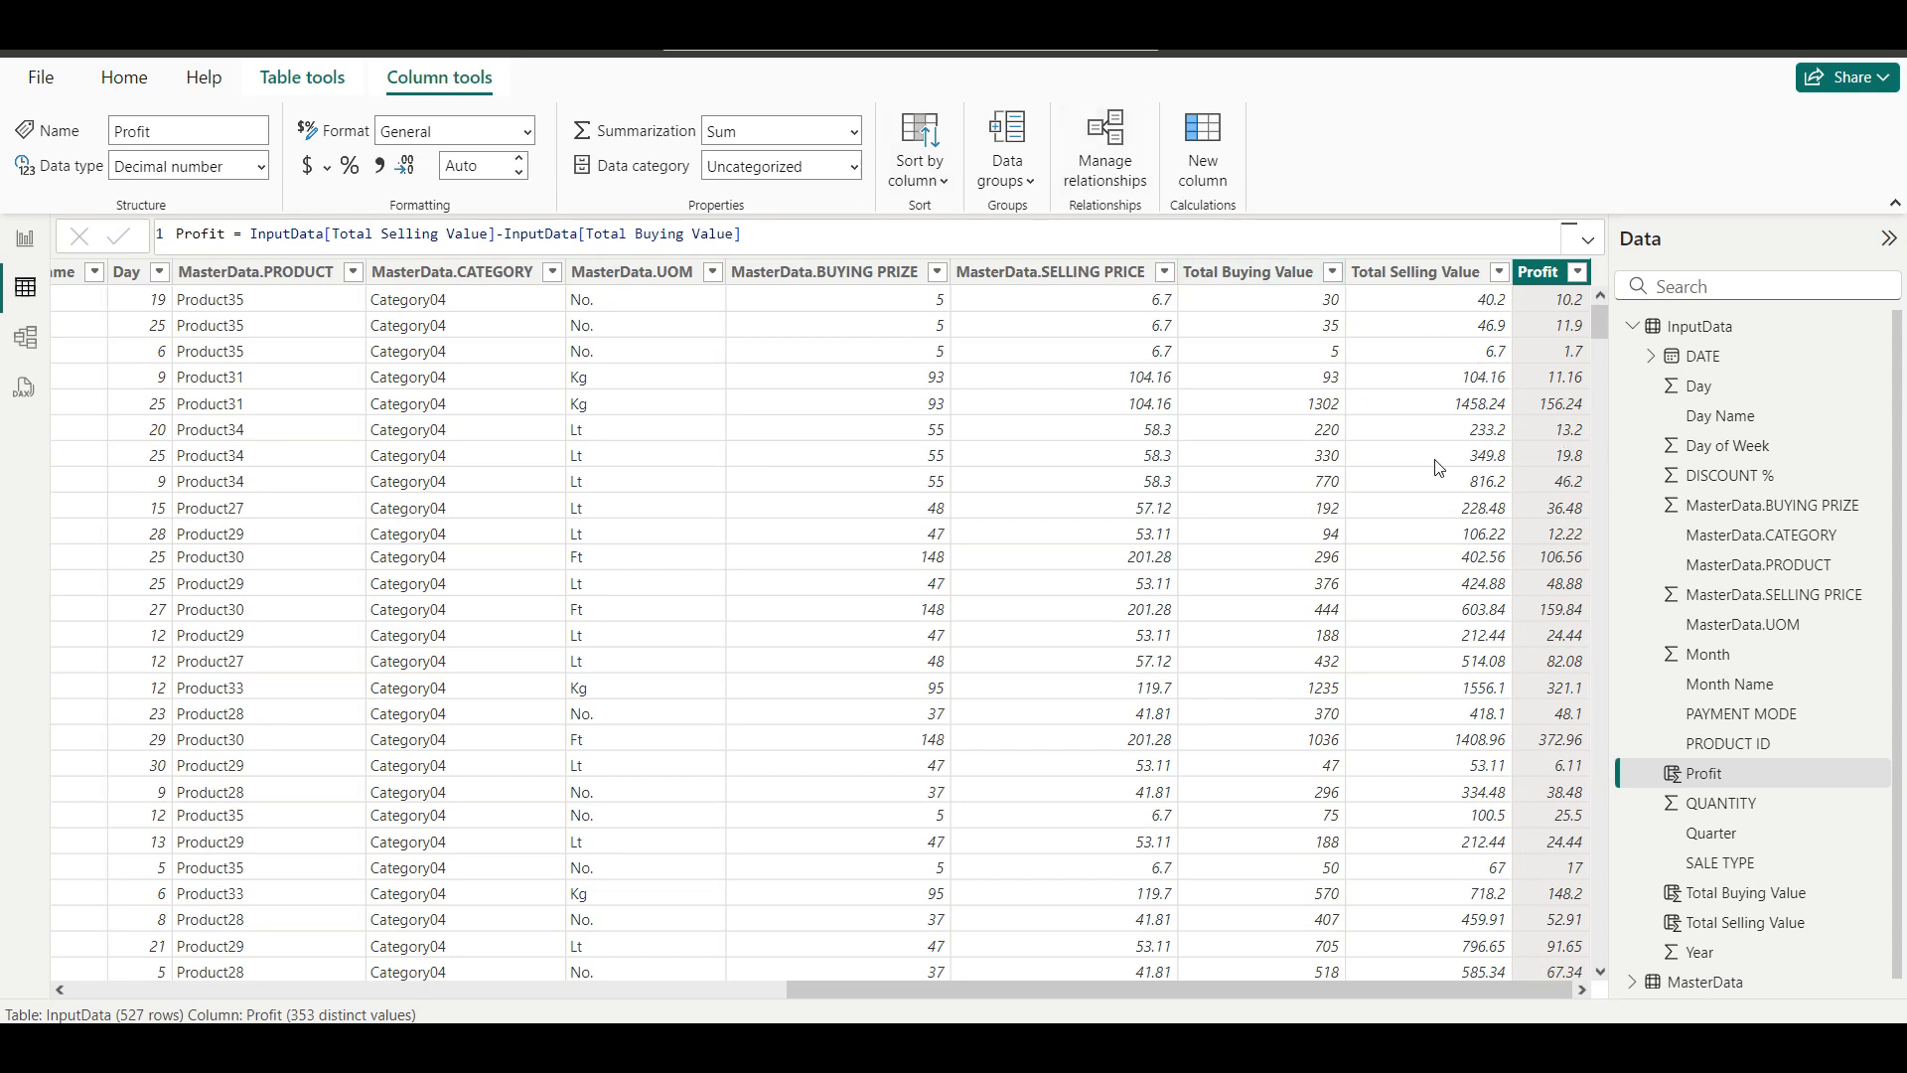
# Create a measure in the InputData table: Profit % = sum(InputData[Profit])/sum(InputData[Total Buying Value]).
pyautogui.click(1765, 800)
pyautogui.click(1704, 774)
pyautogui.click(1705, 331)
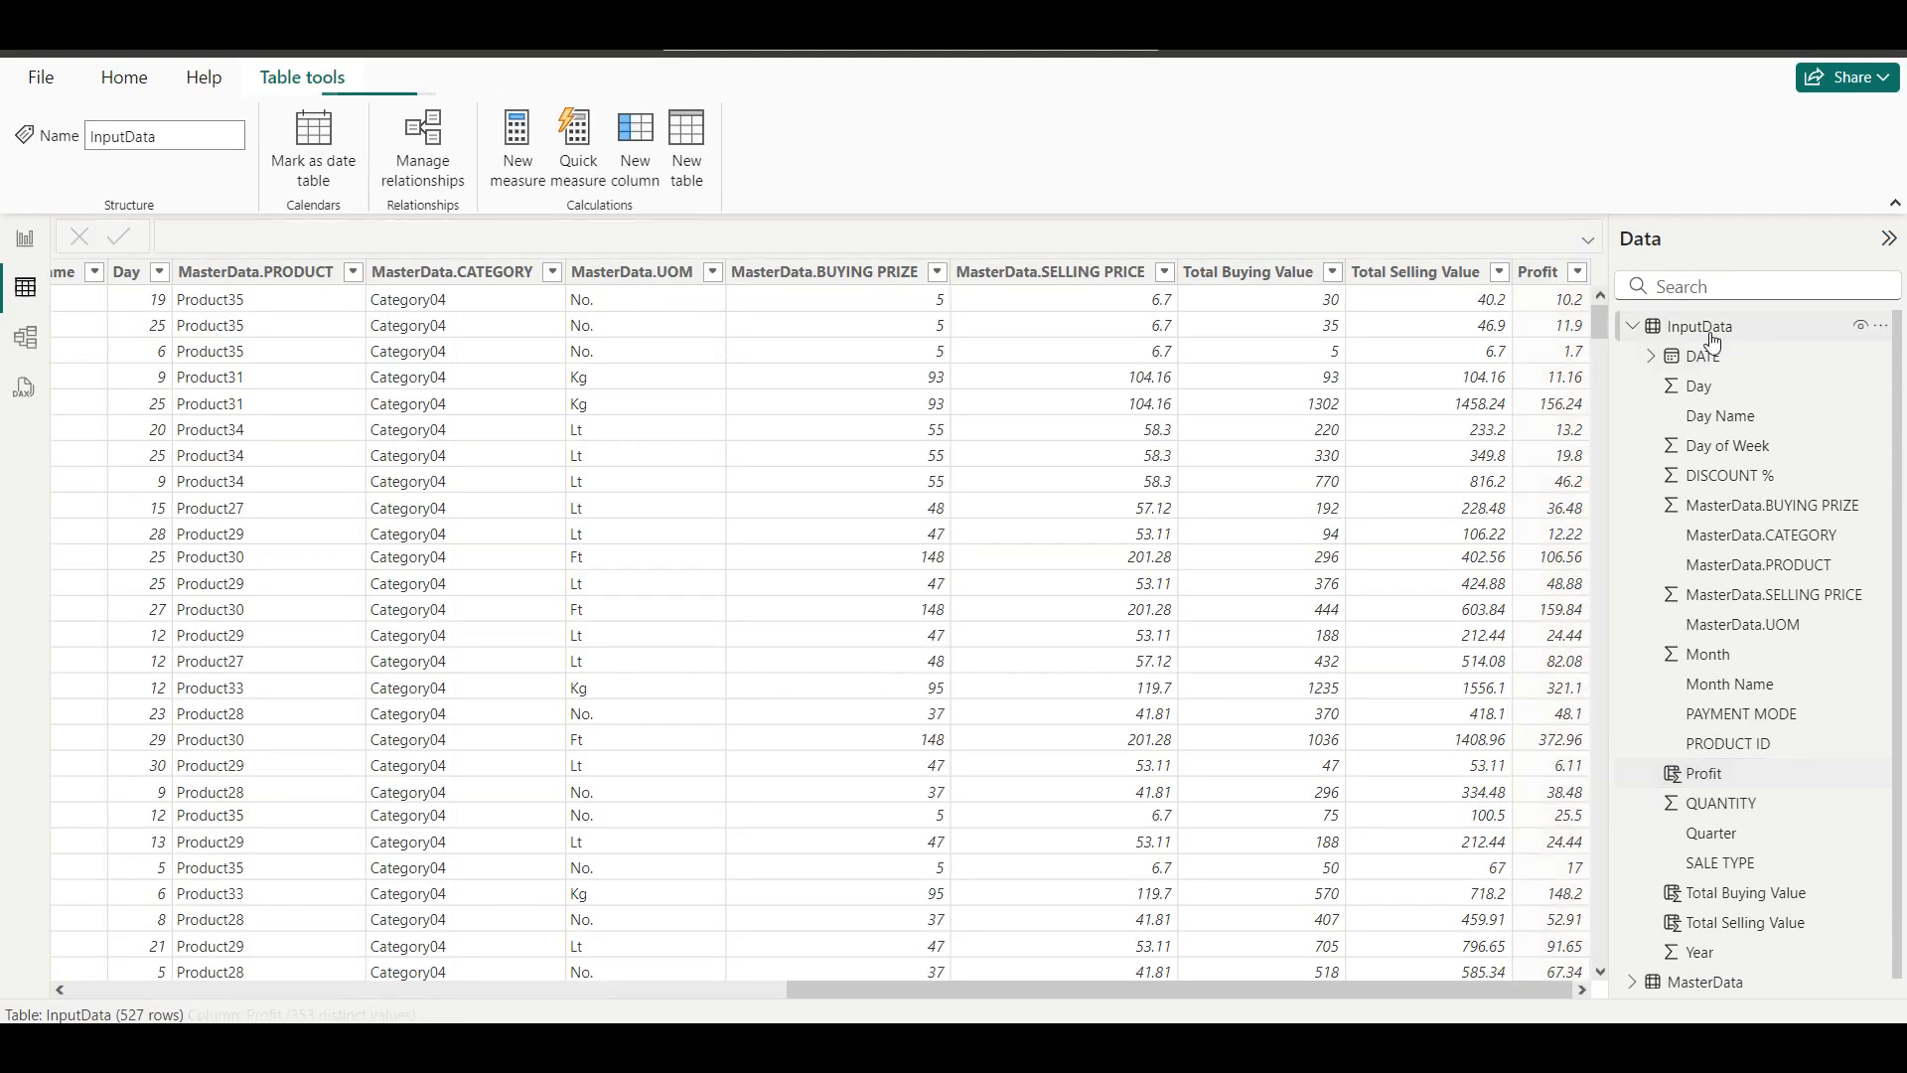
pyautogui.click(518, 149)
pyautogui.write('Profit ')
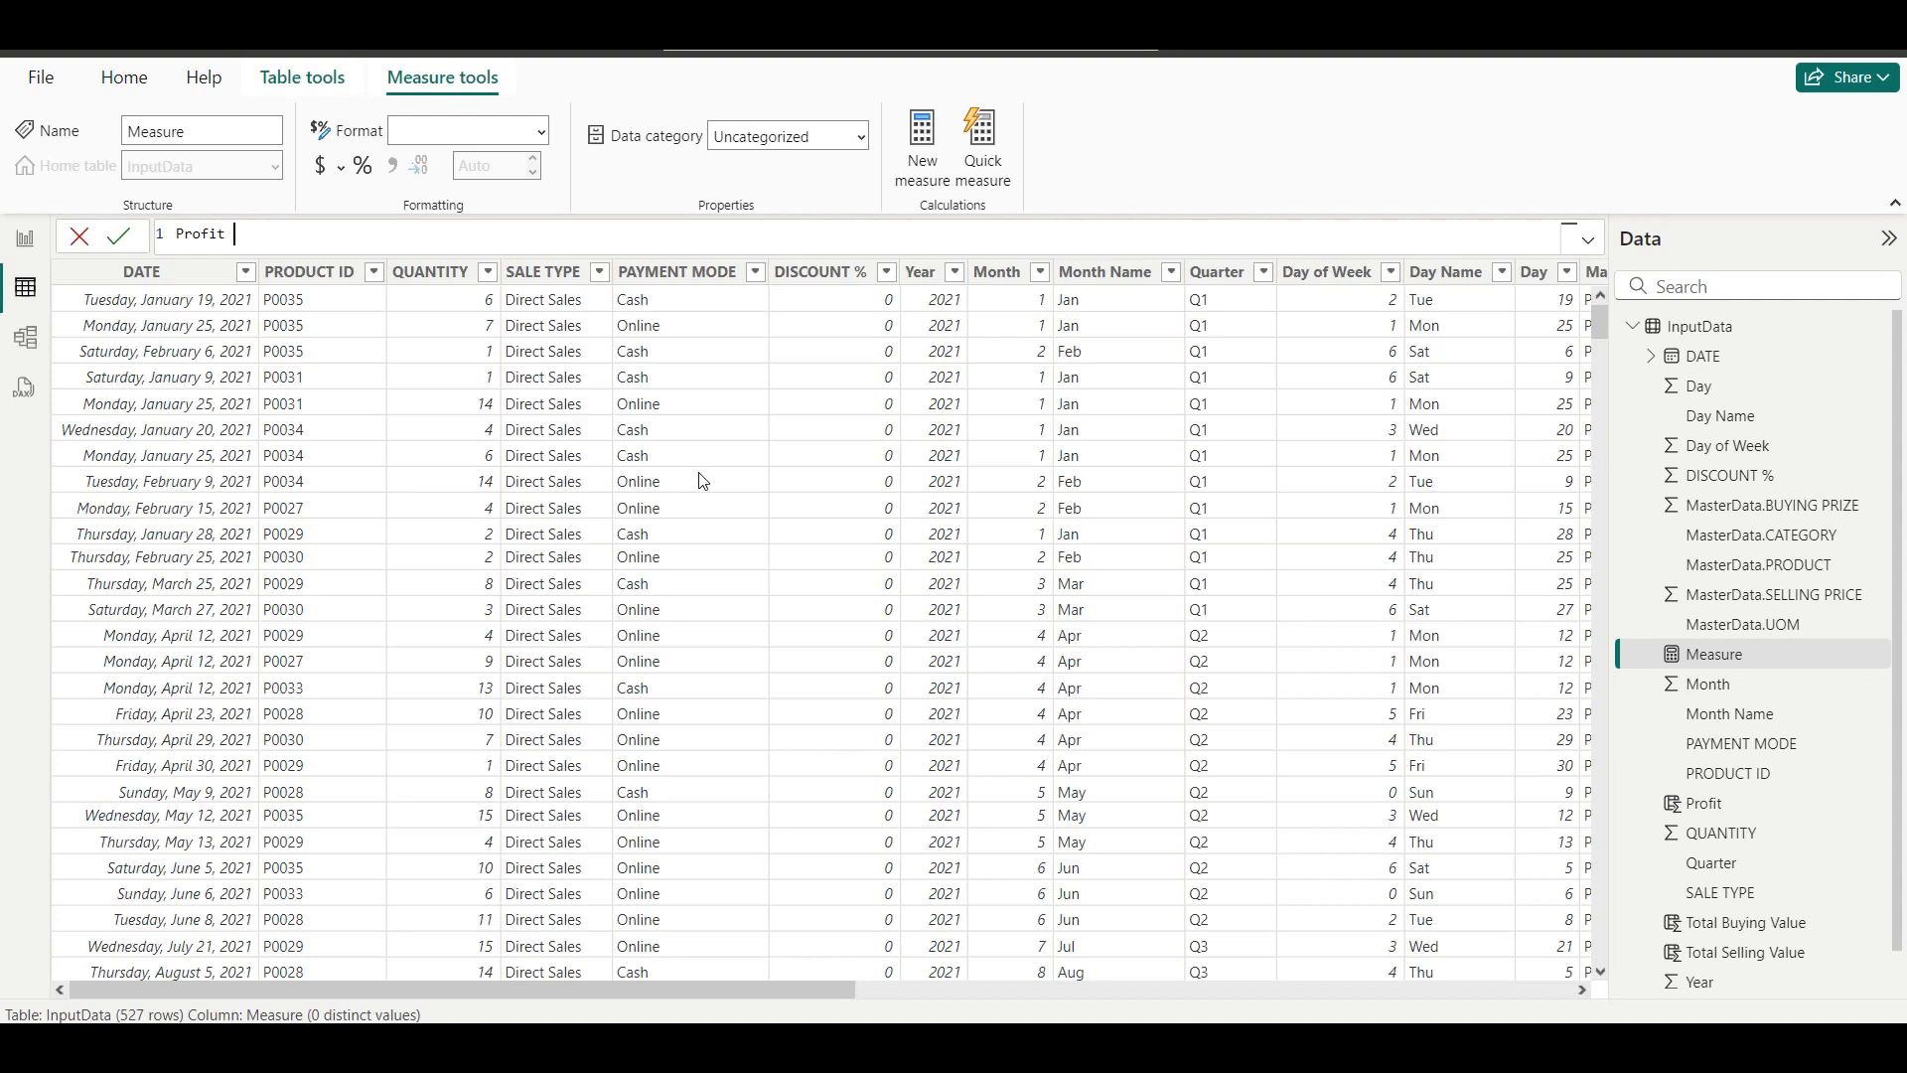
pyautogui.write('% =')
pyautogui.write('sum(')
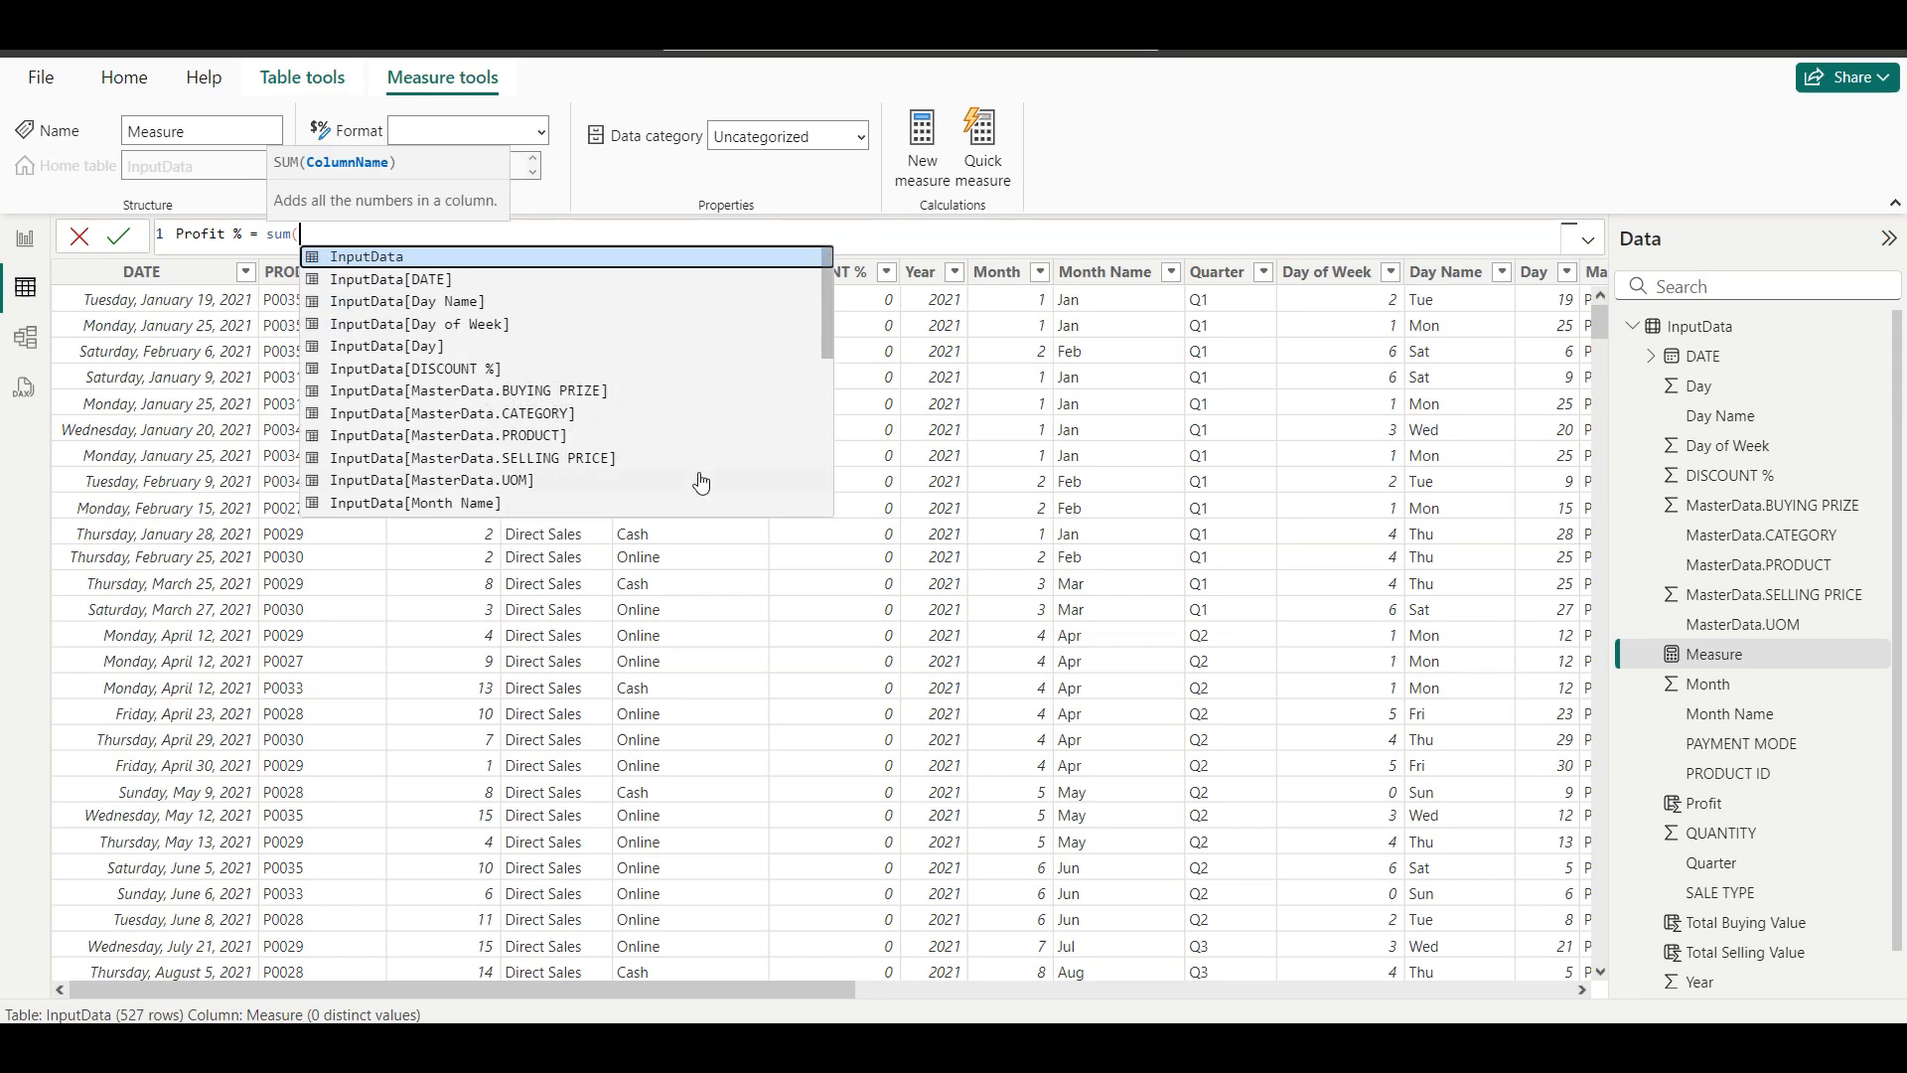
pyautogui.write('profi')
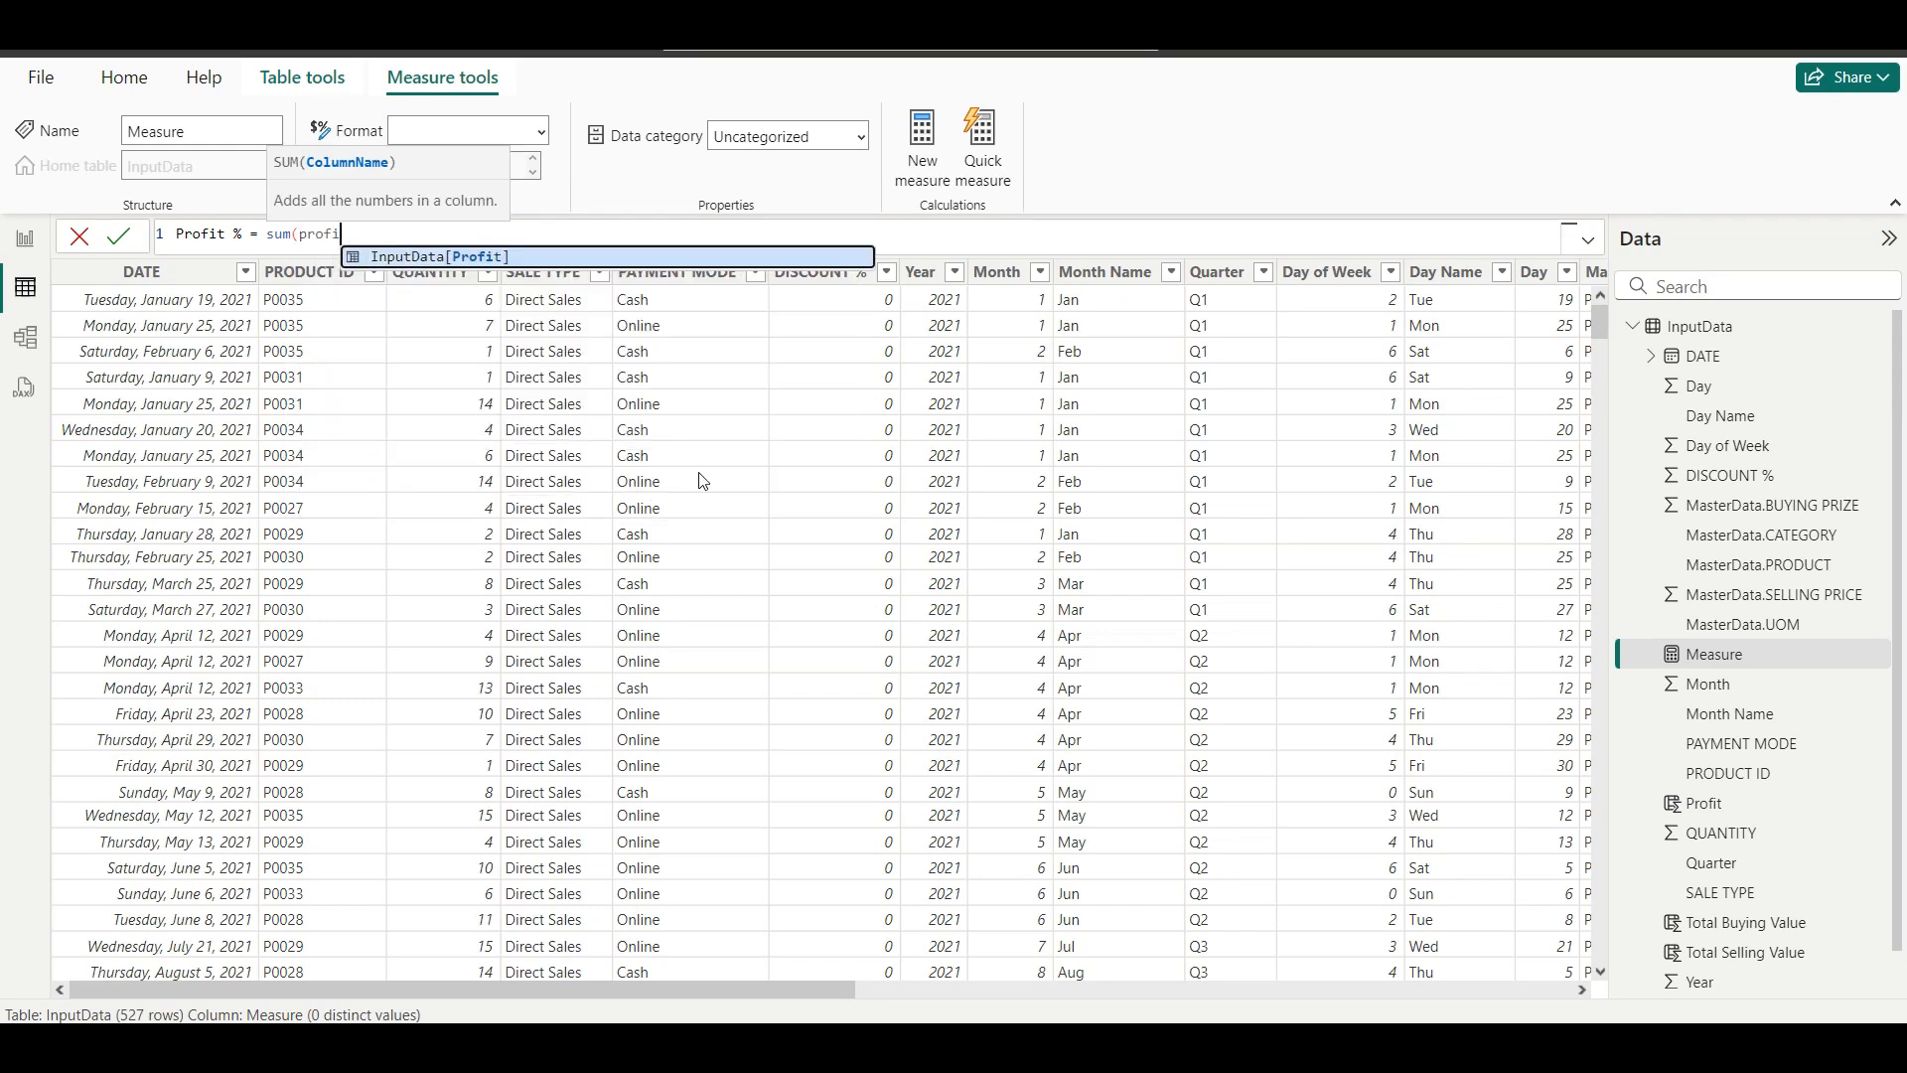
pyautogui.press('Tab')
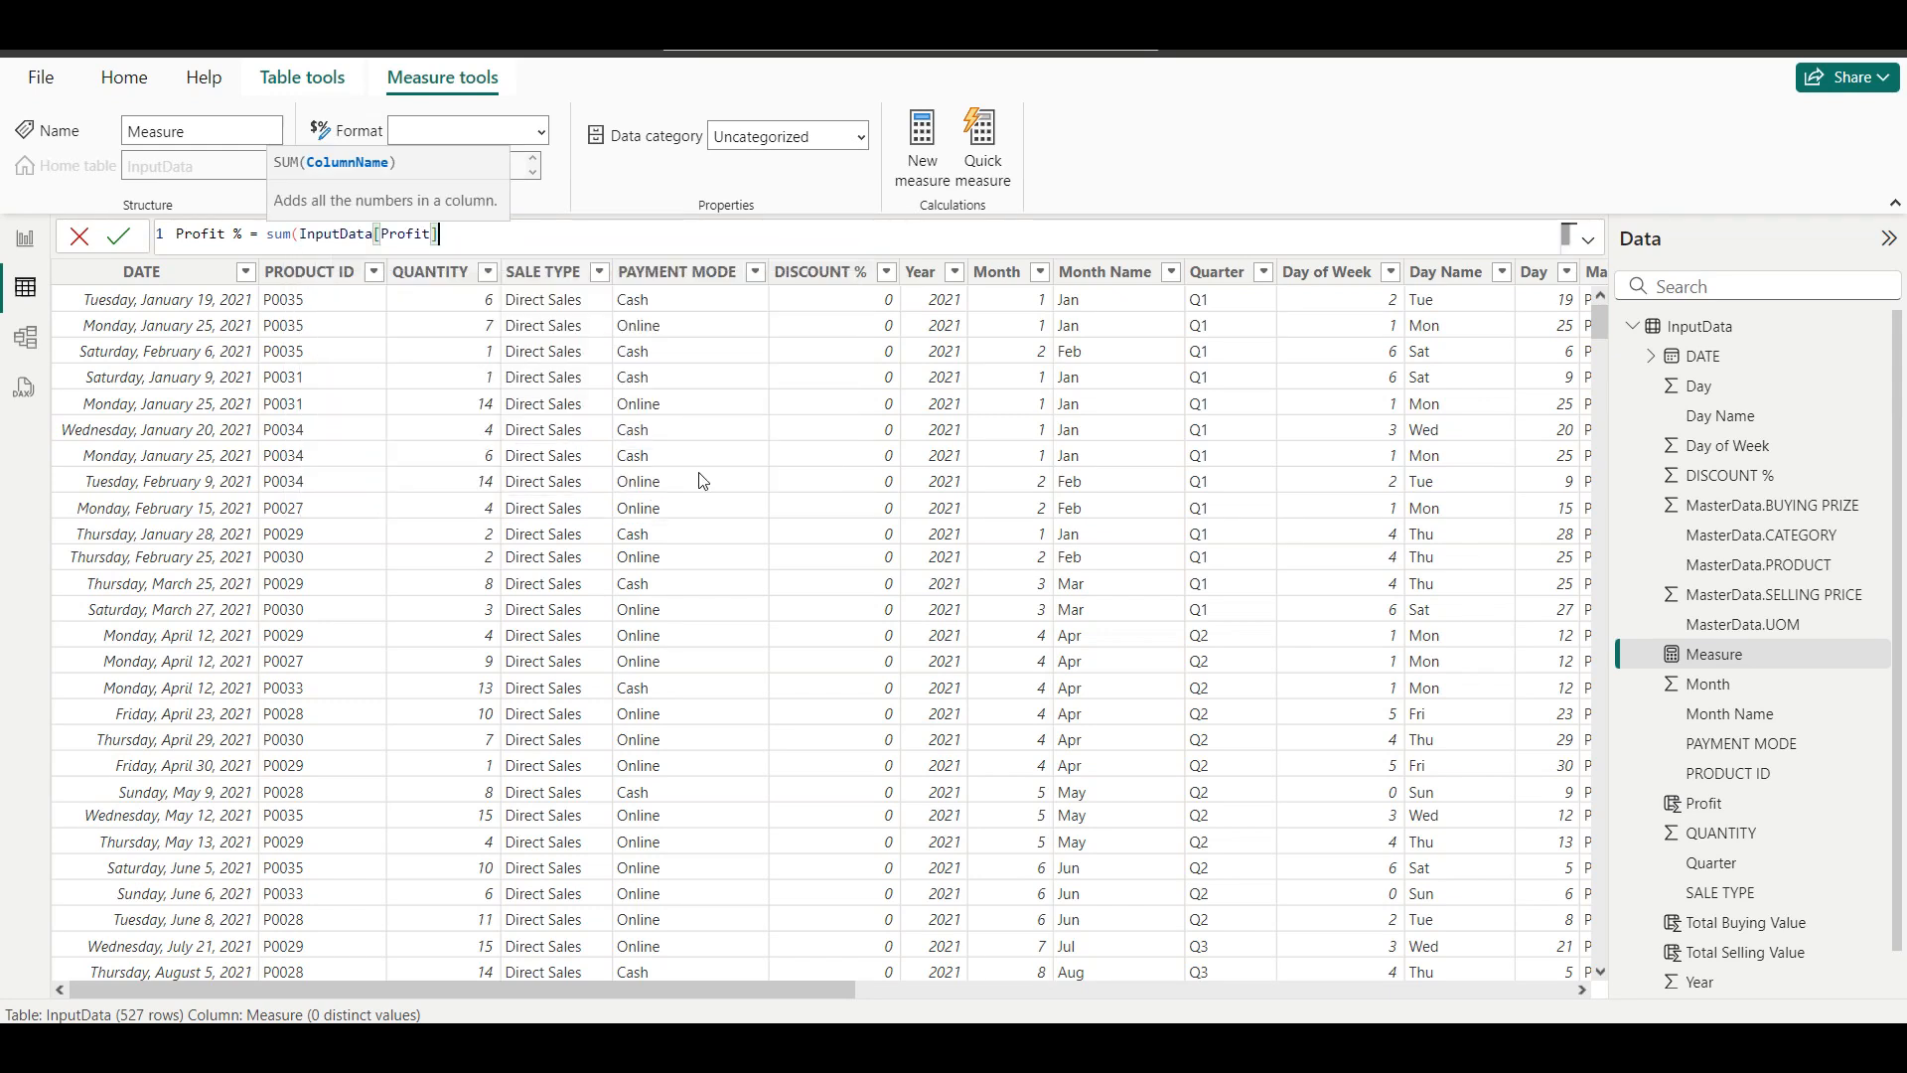
pyautogui.write(')/')
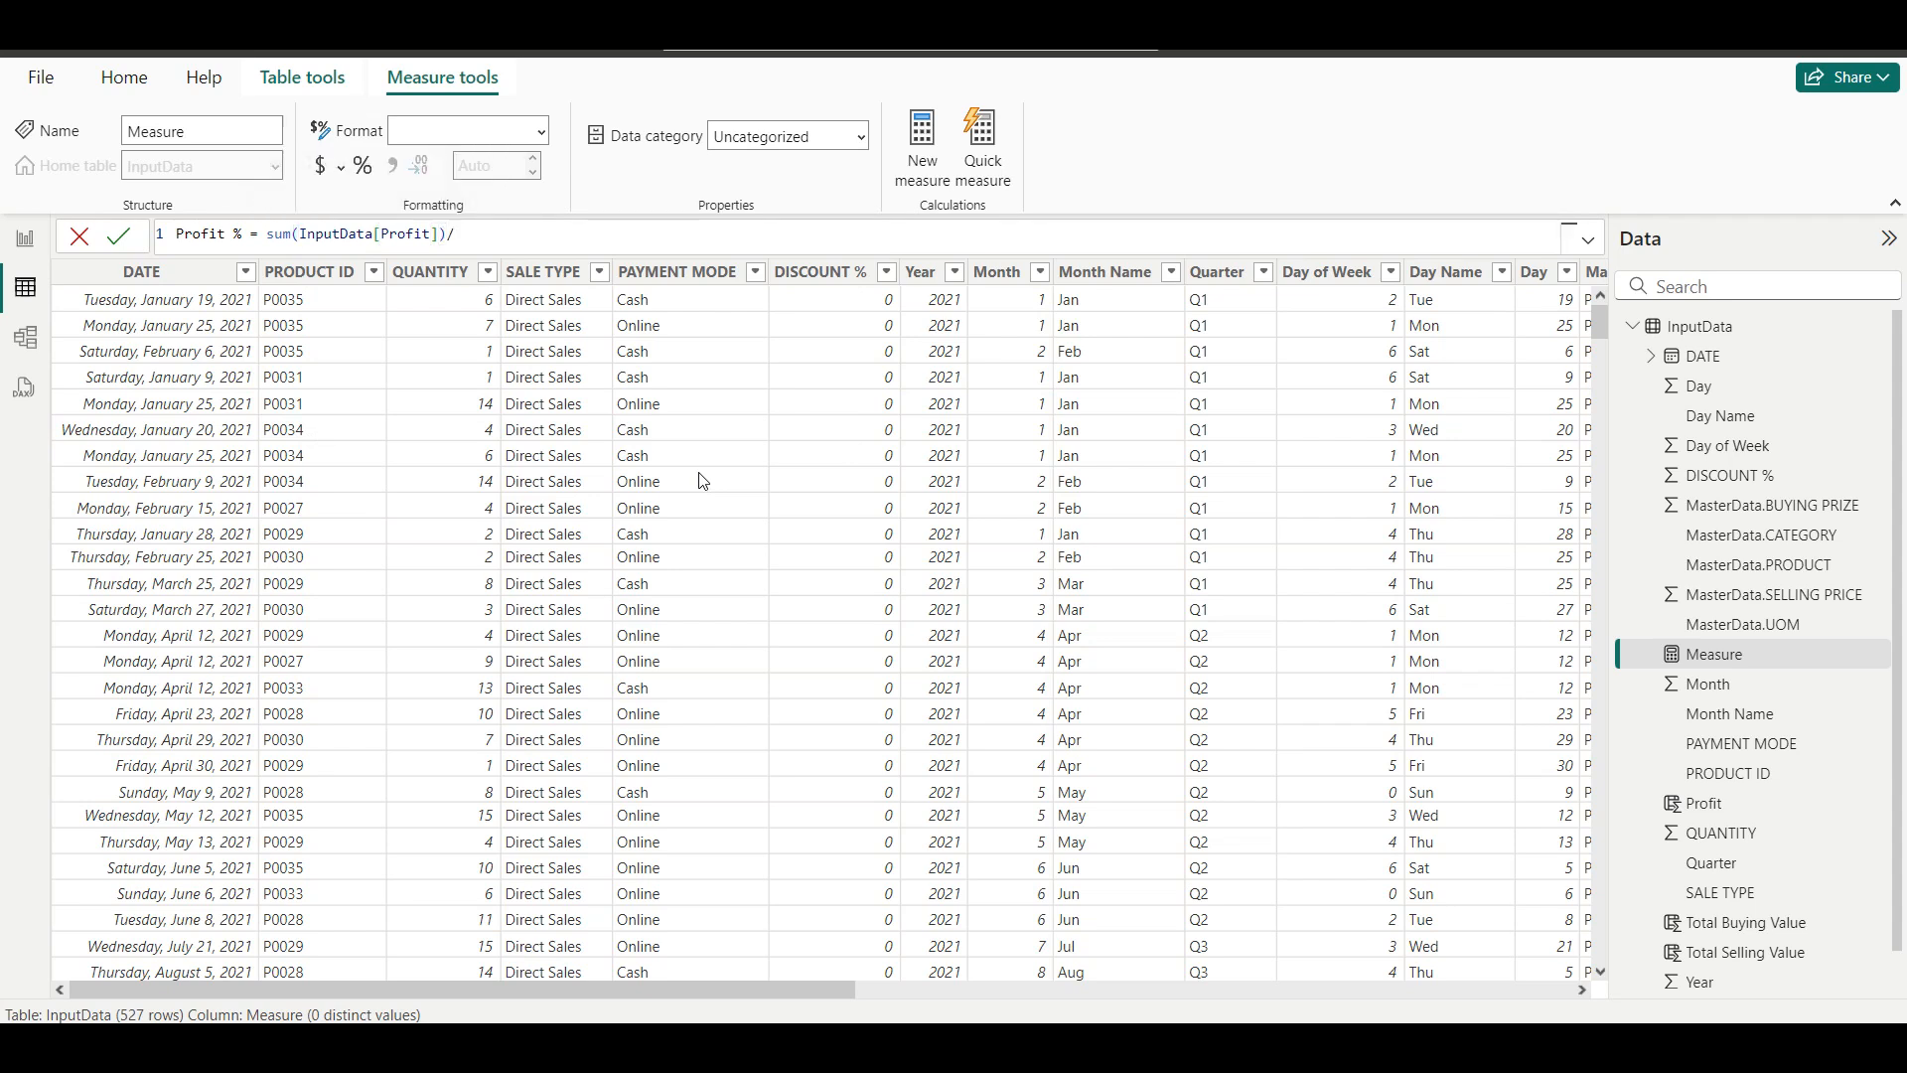
pyautogui.write('sum(')
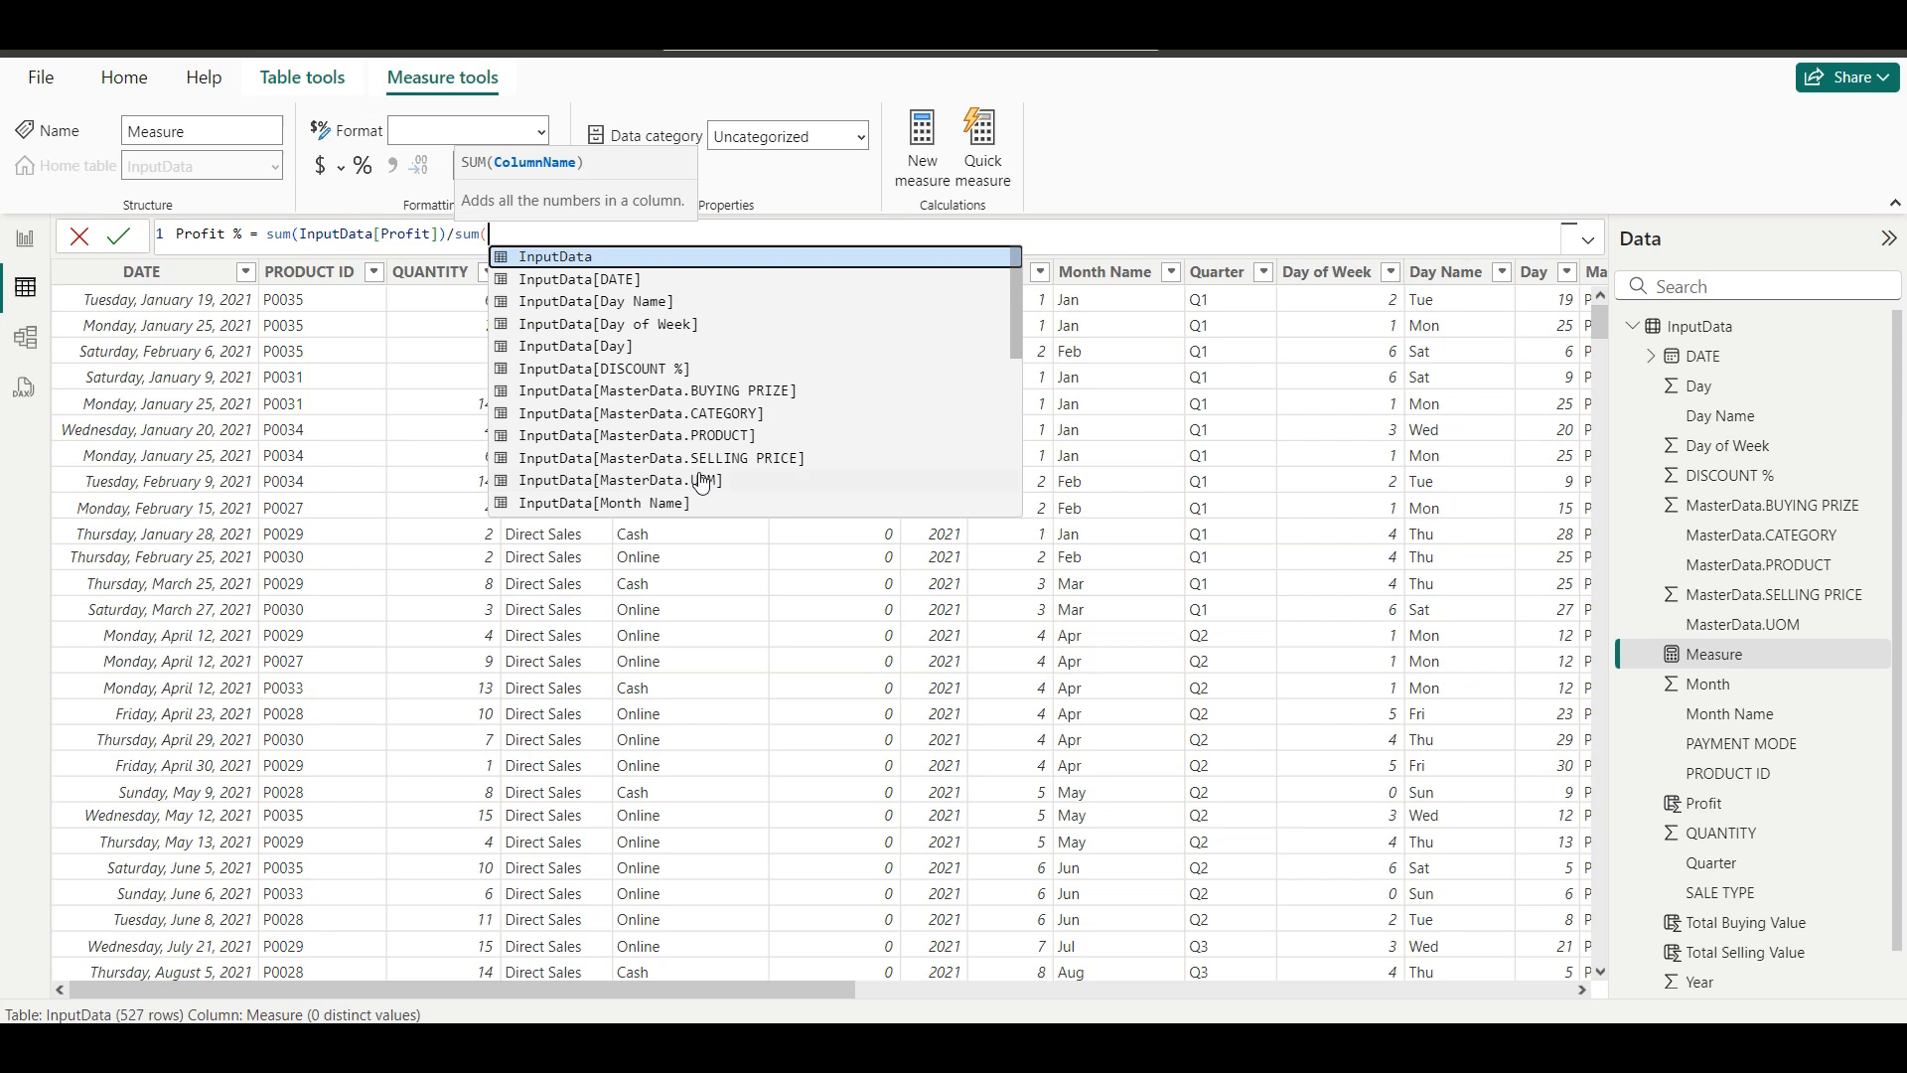
pyautogui.write('total')
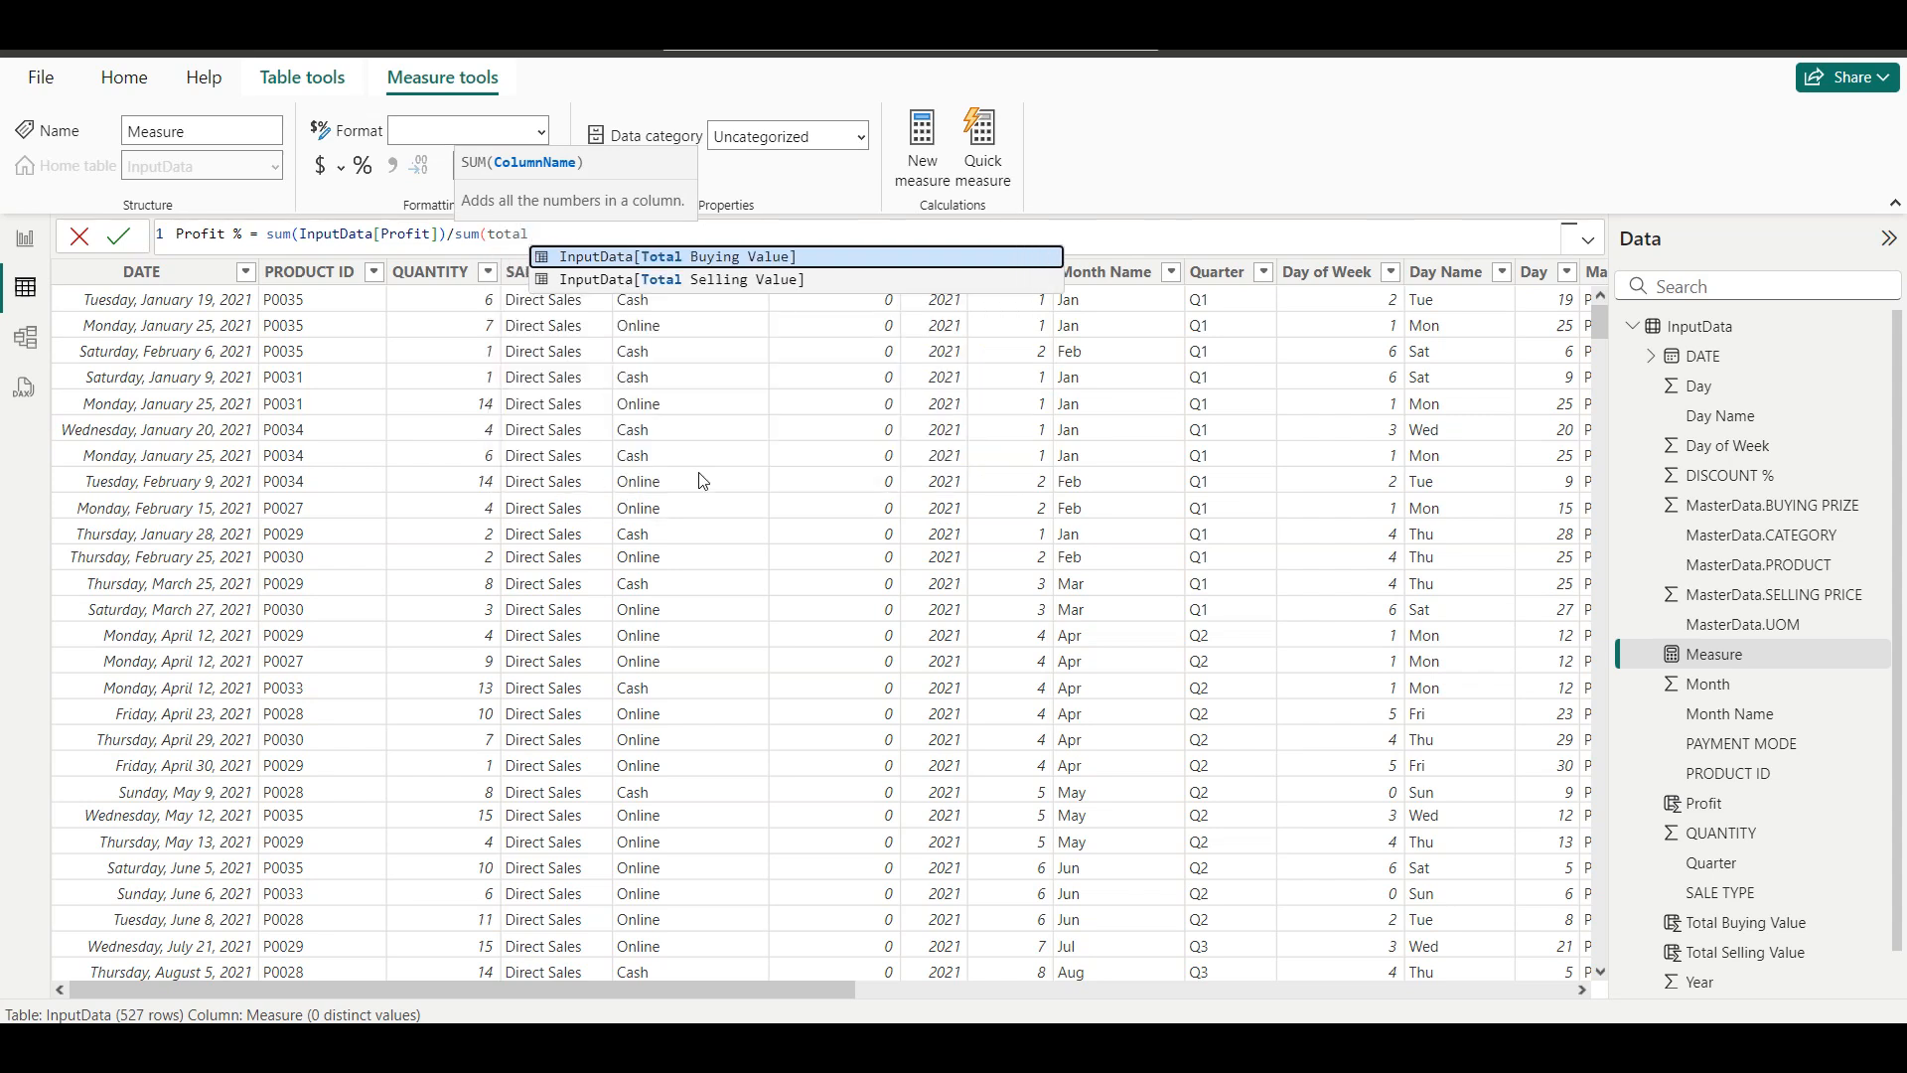
pyautogui.press('Tab')
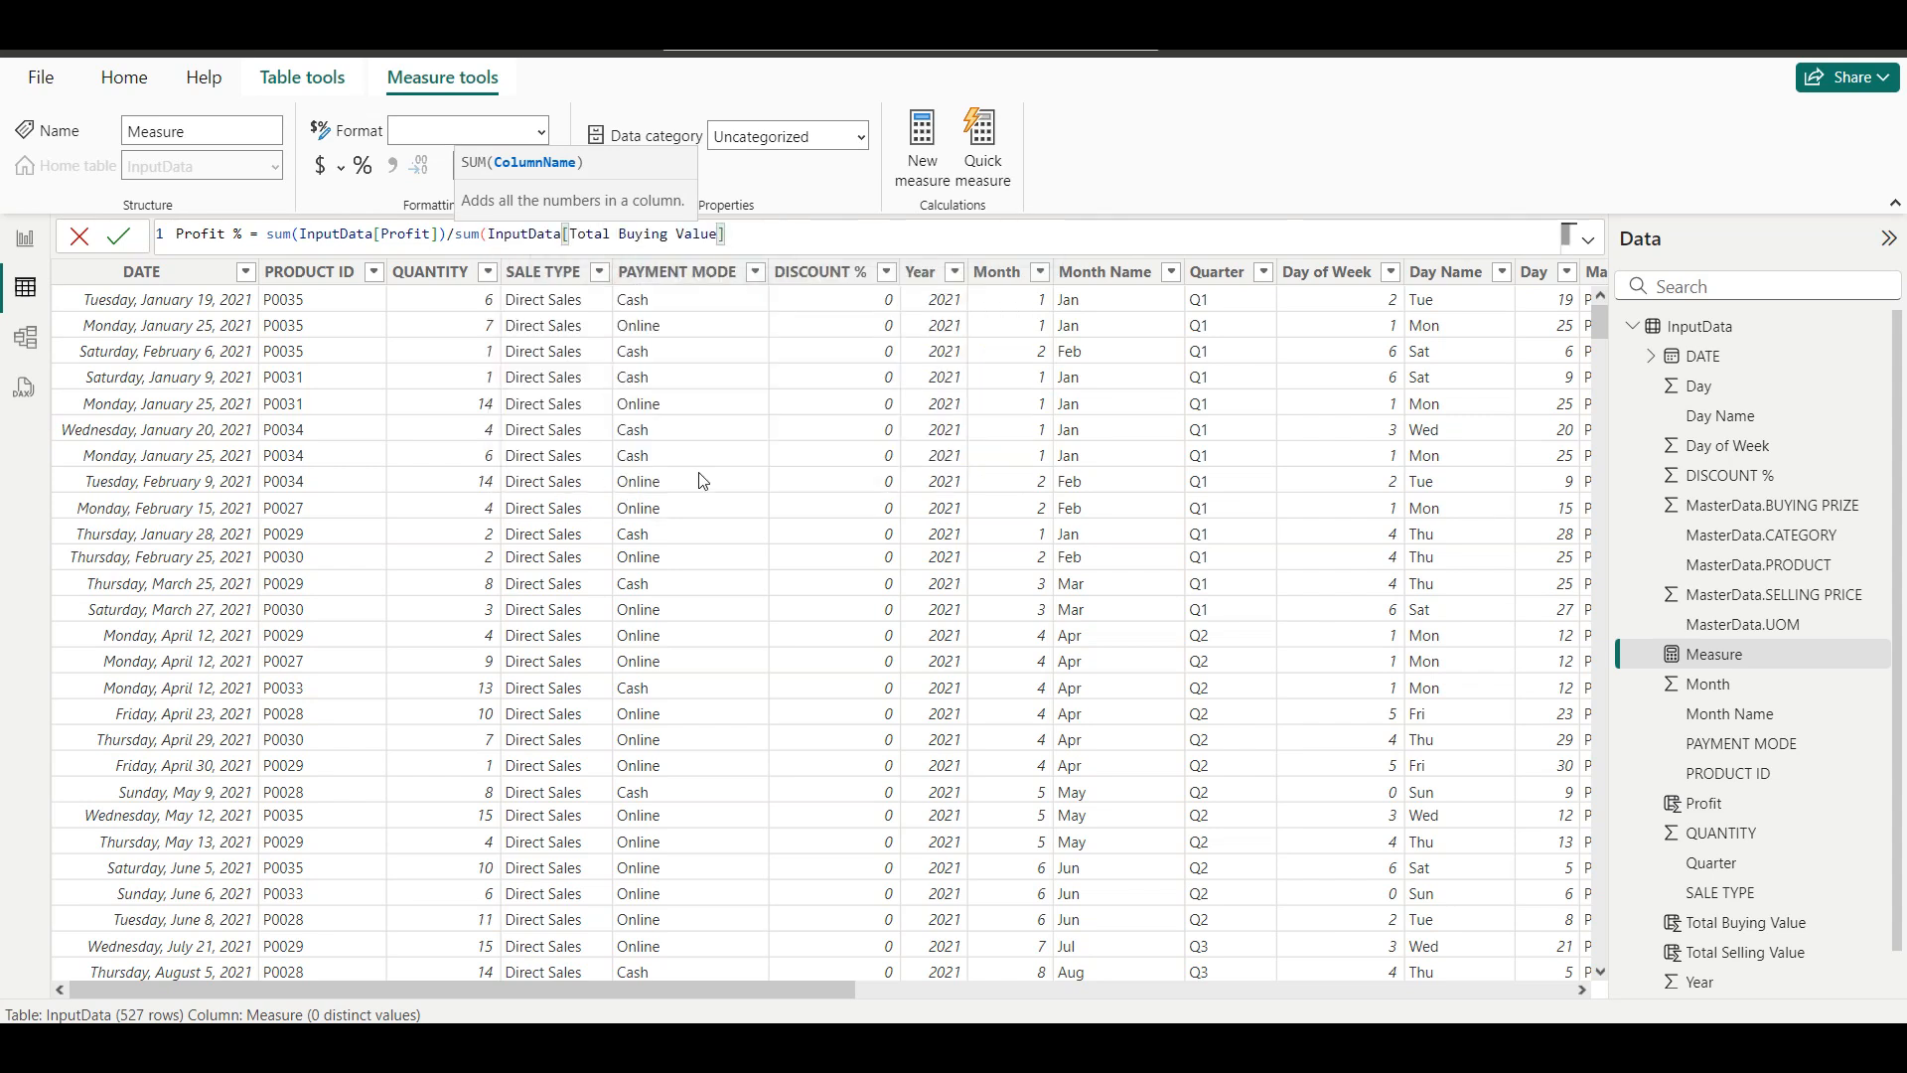
pyautogui.write(')')
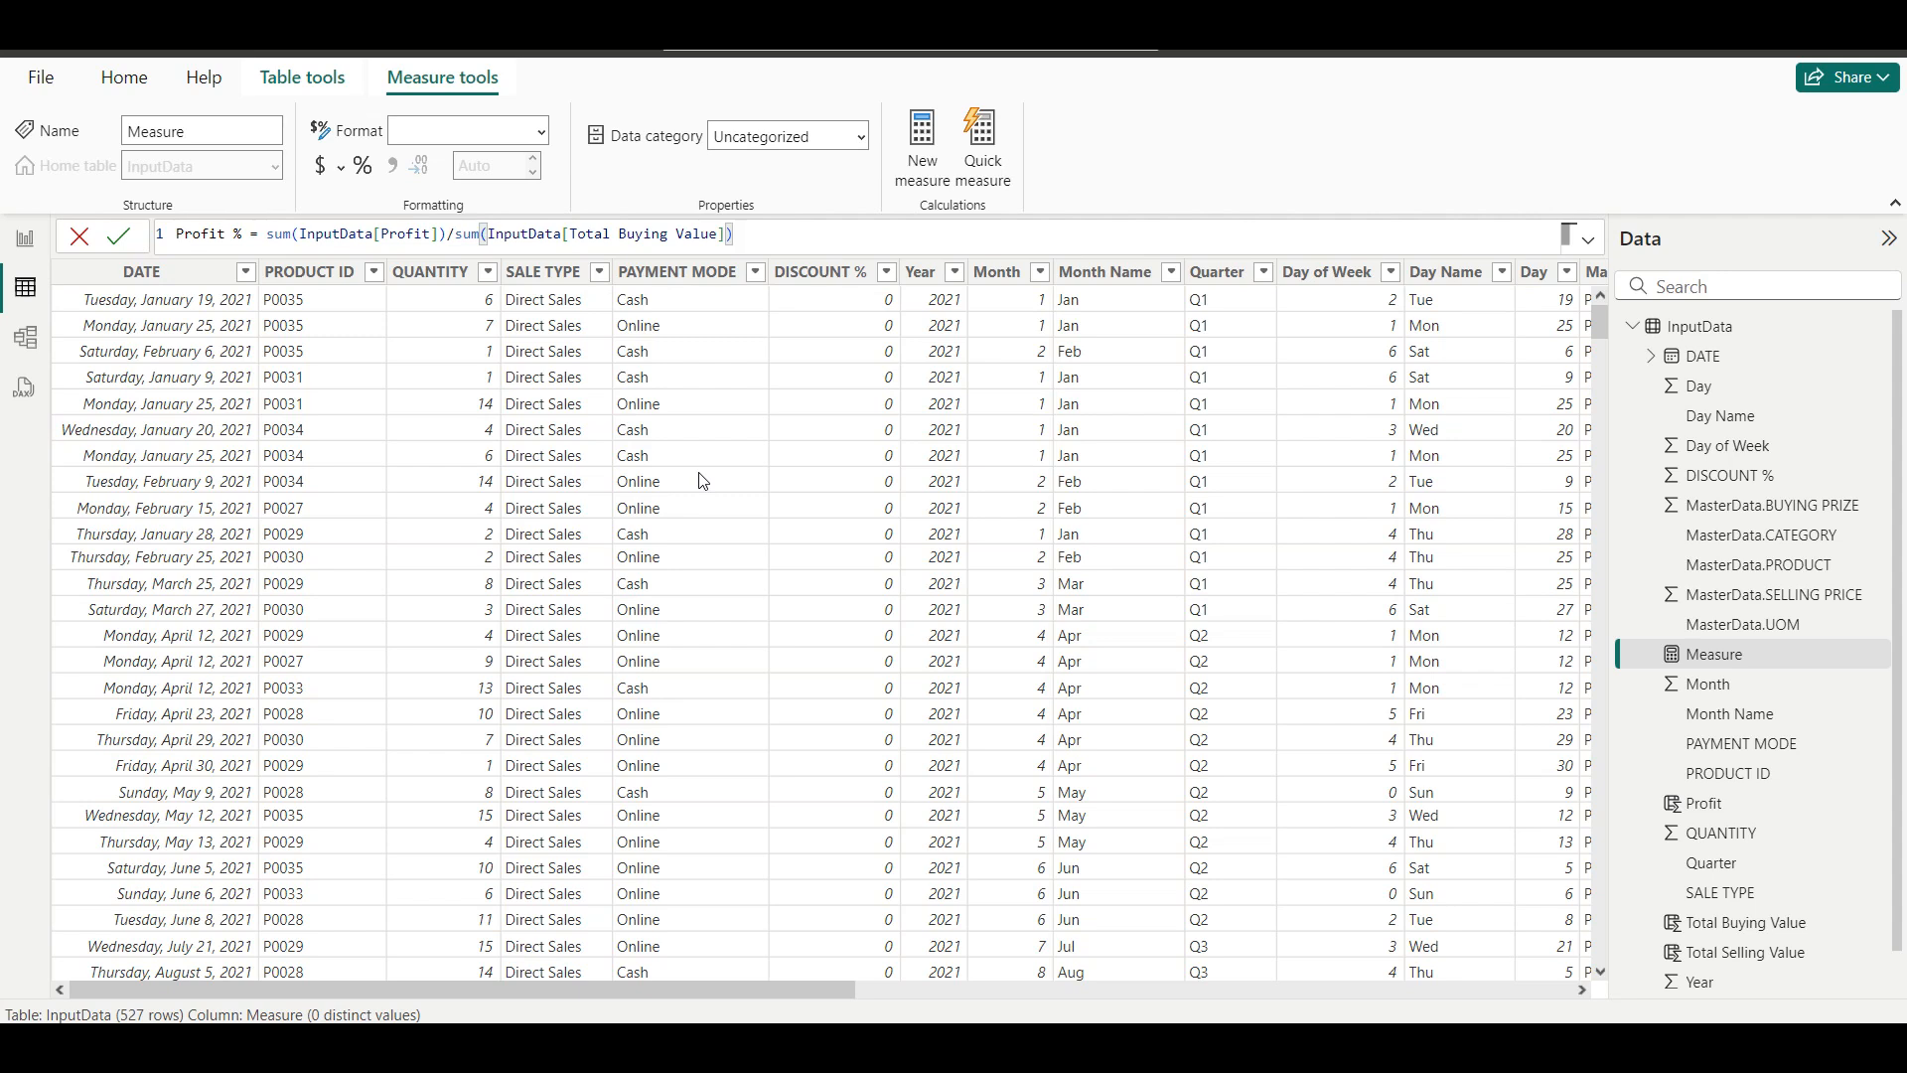
pyautogui.hscroll(10, 1250, 552)
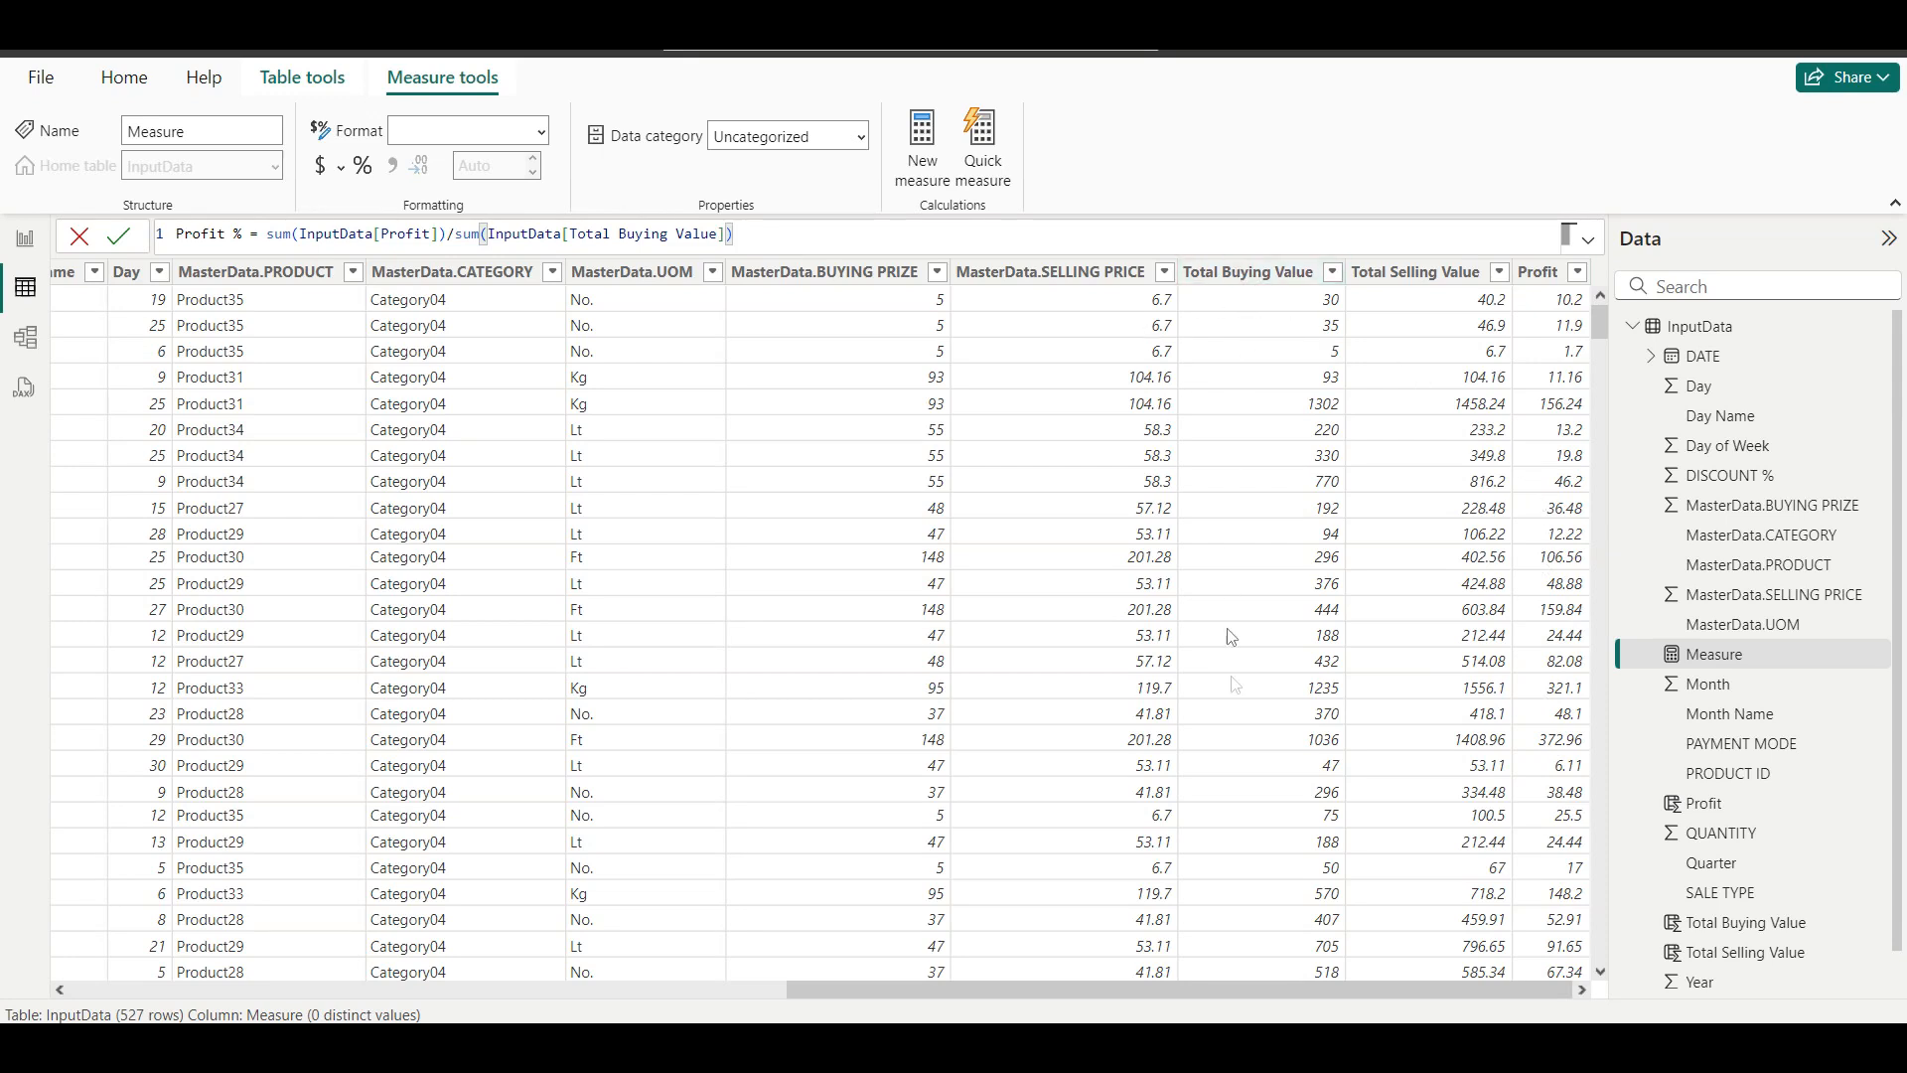
pyautogui.press('Return')
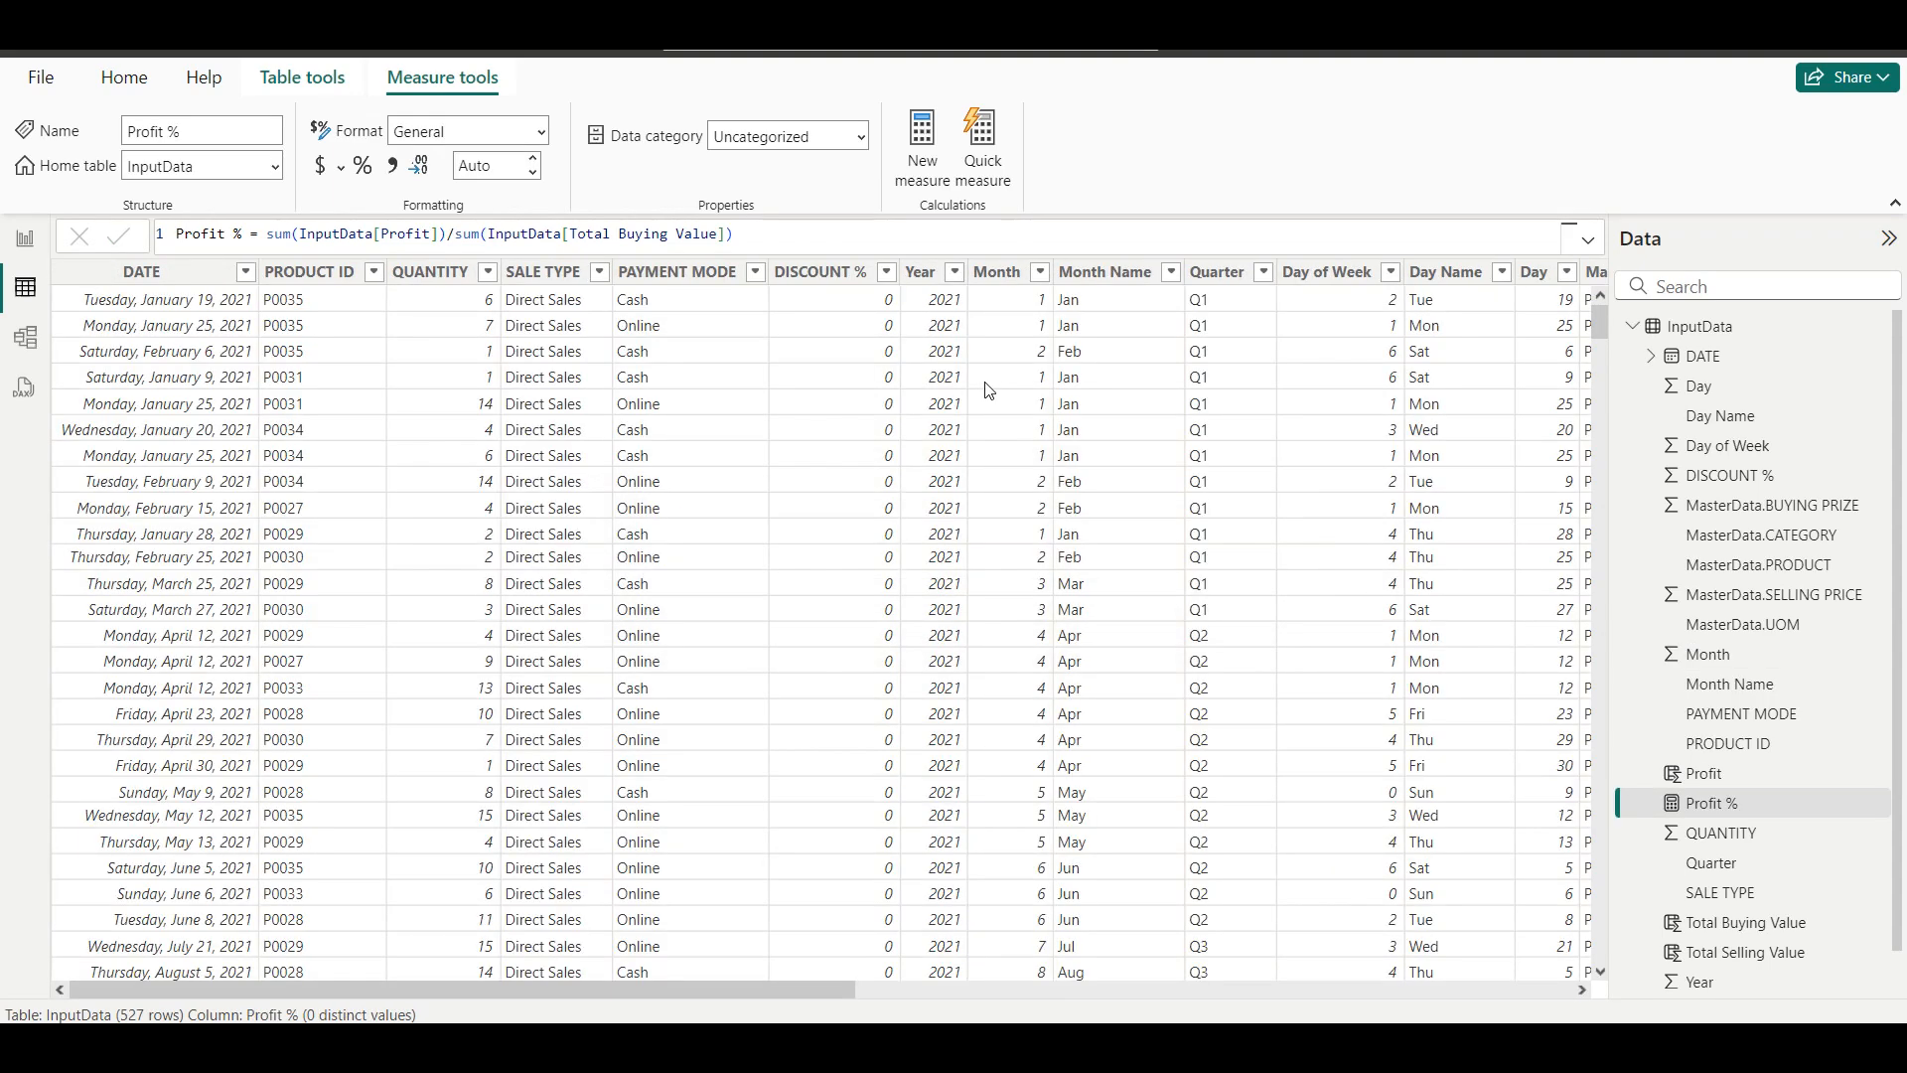
# Add a card visual for Total Selling Value to the report page, shrink it and move it onto the SALES BY CATEGORY area.
pyautogui.hscroll(10, 1138, 439)
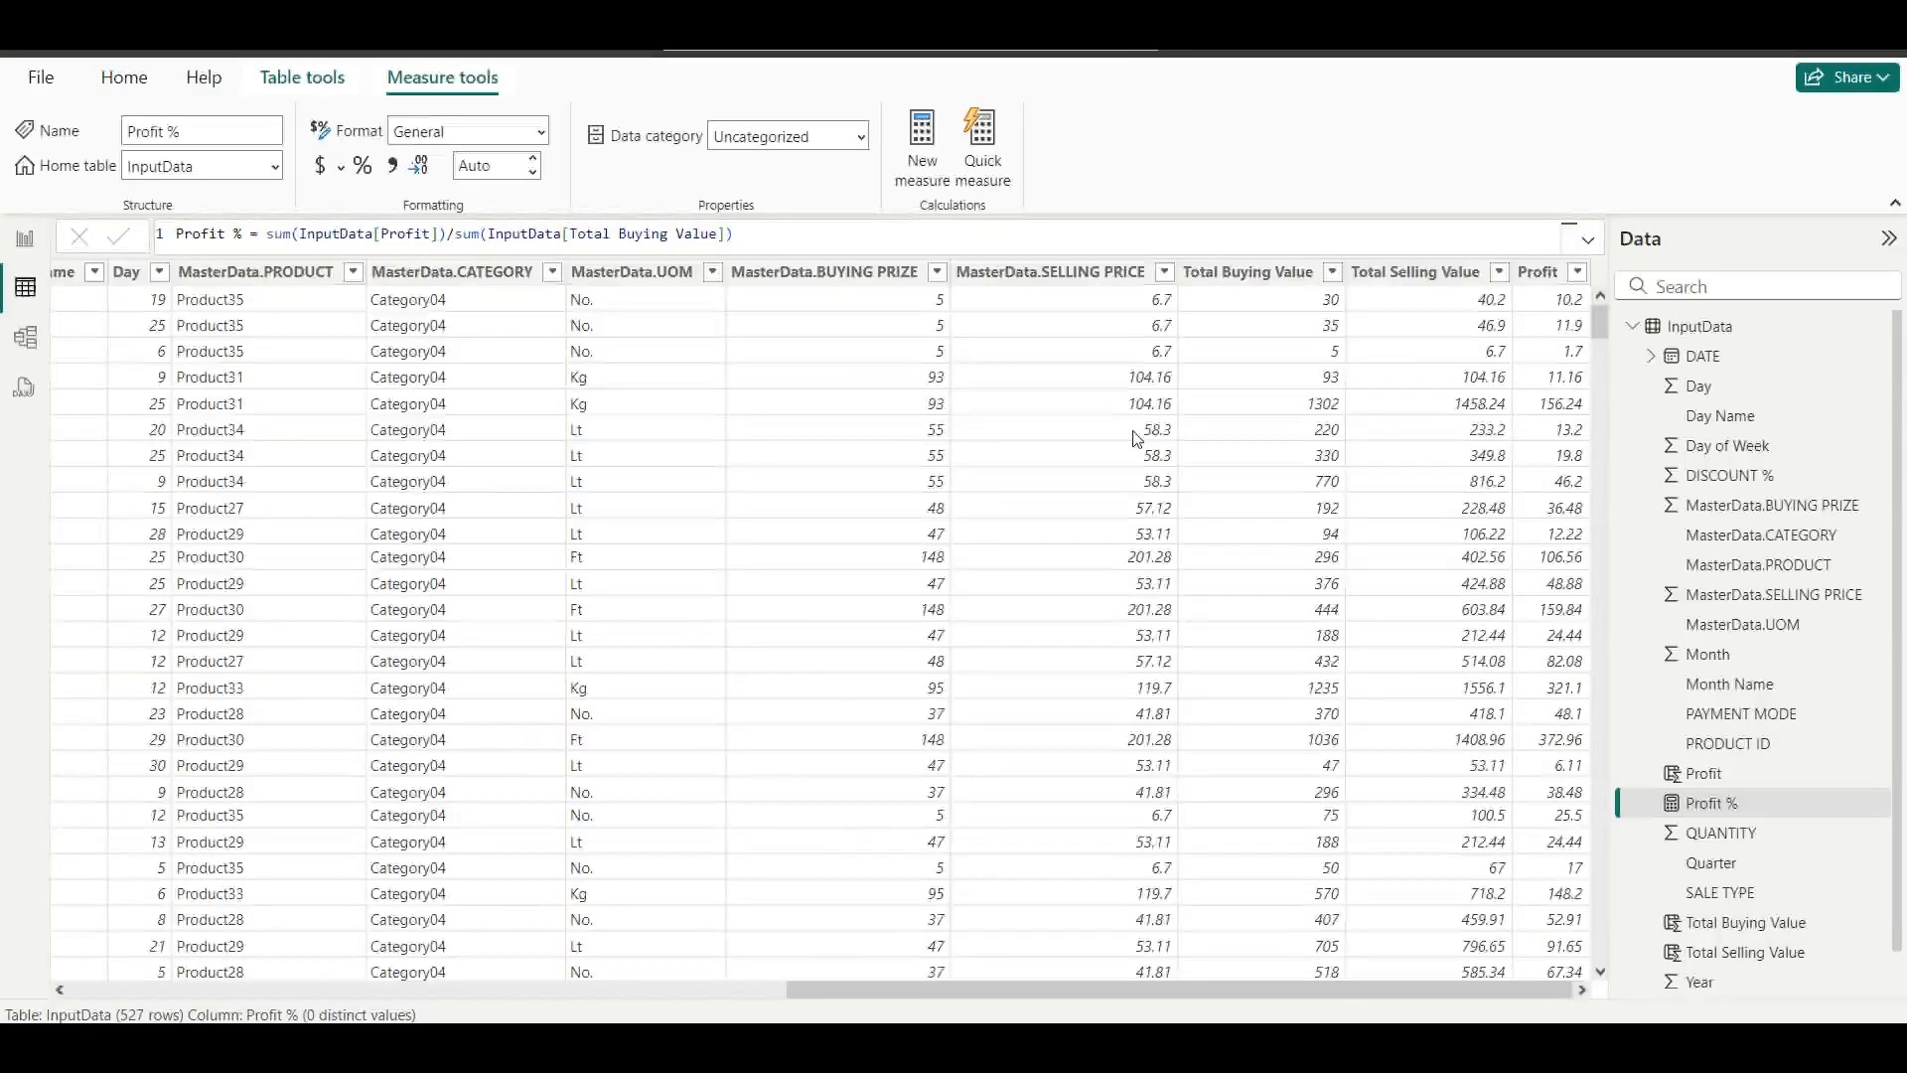
pyautogui.click(42, 240)
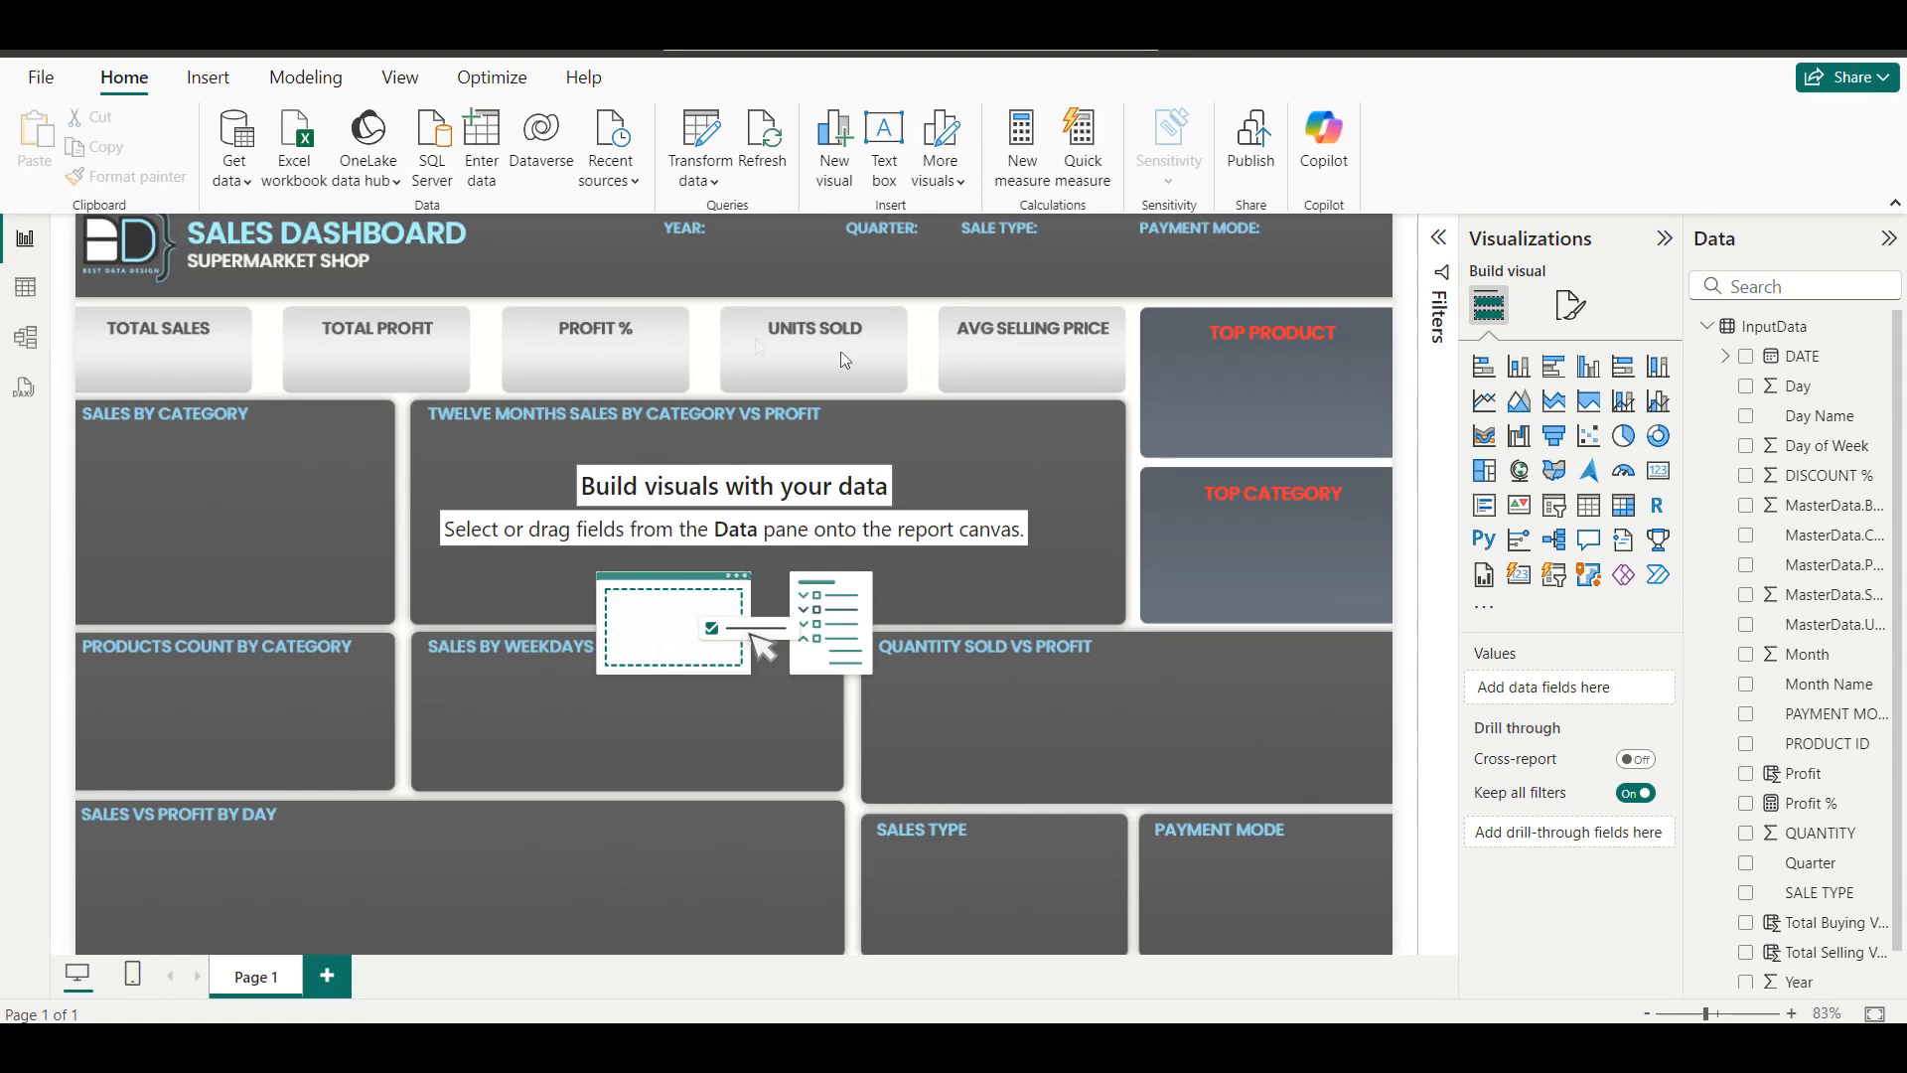
pyautogui.scroll(-1, 1779, 651)
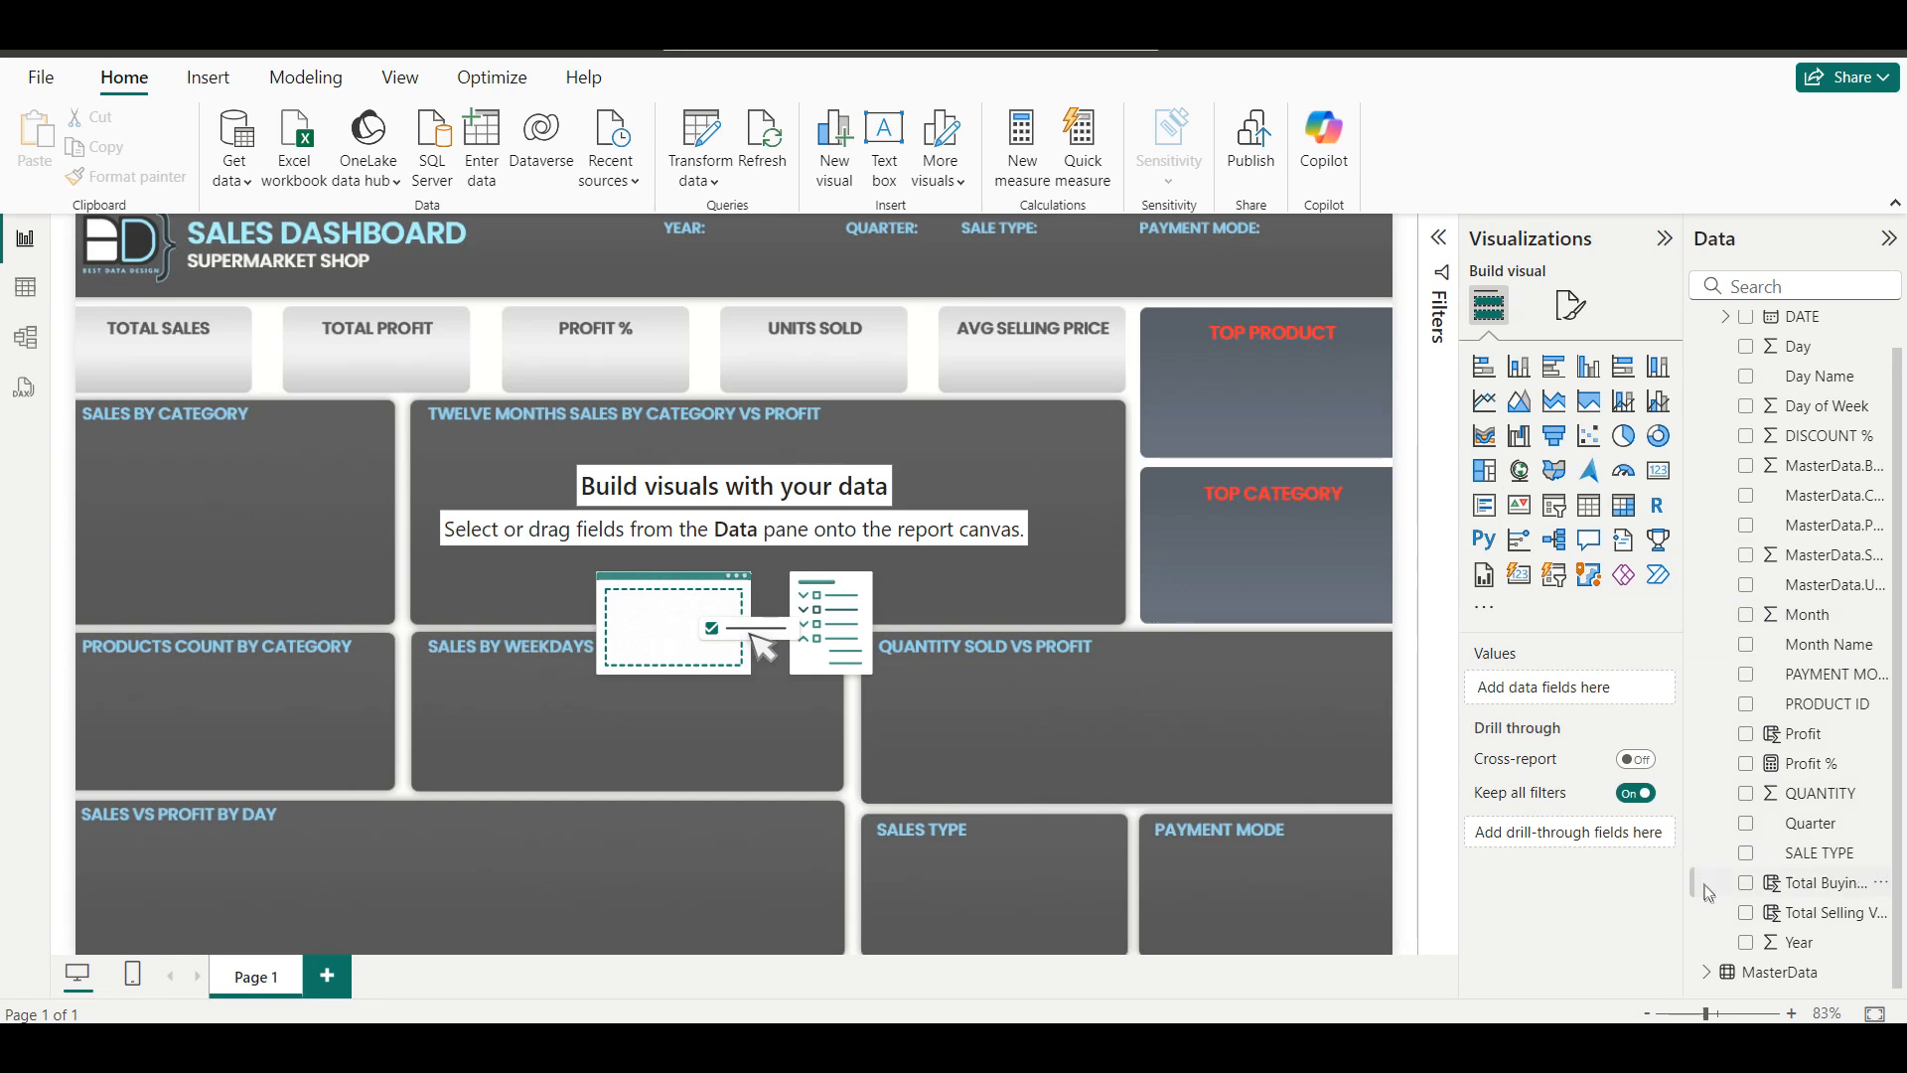
pyautogui.click(1746, 914)
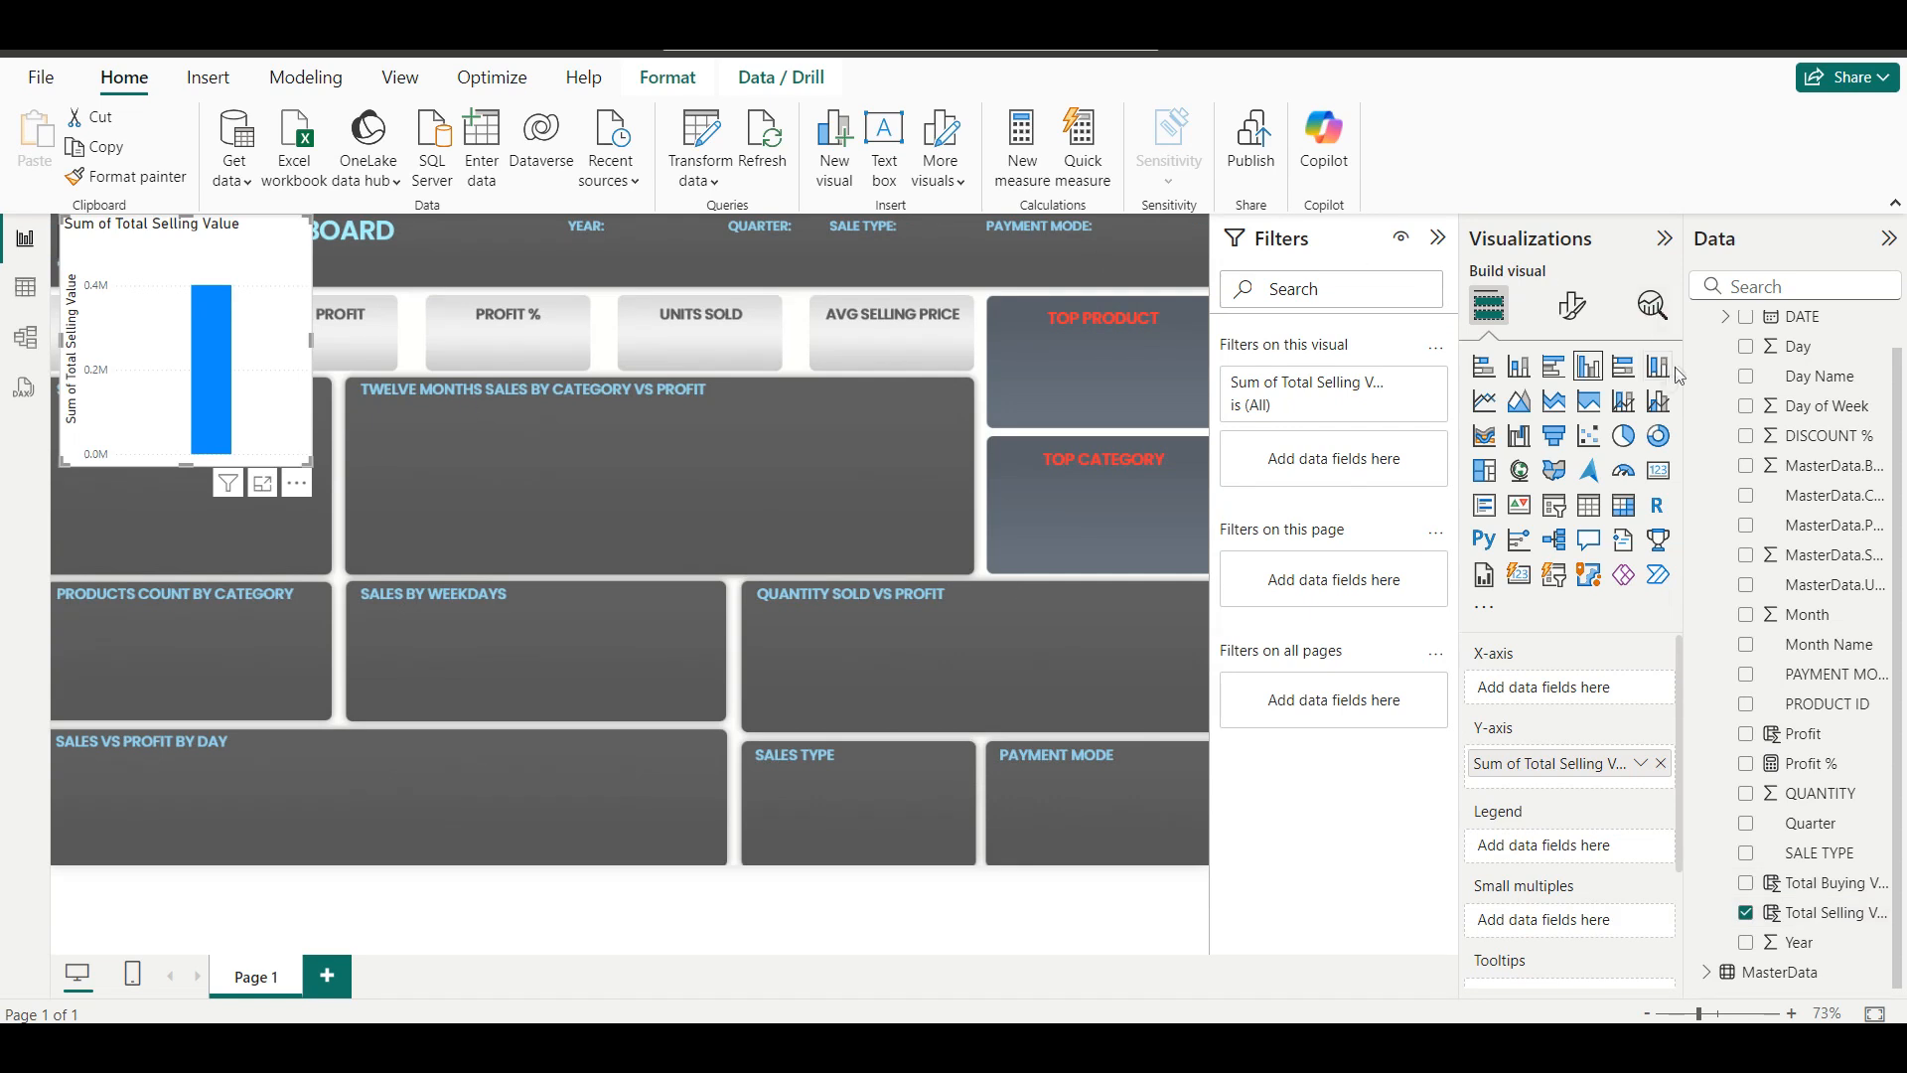
pyautogui.click(1657, 473)
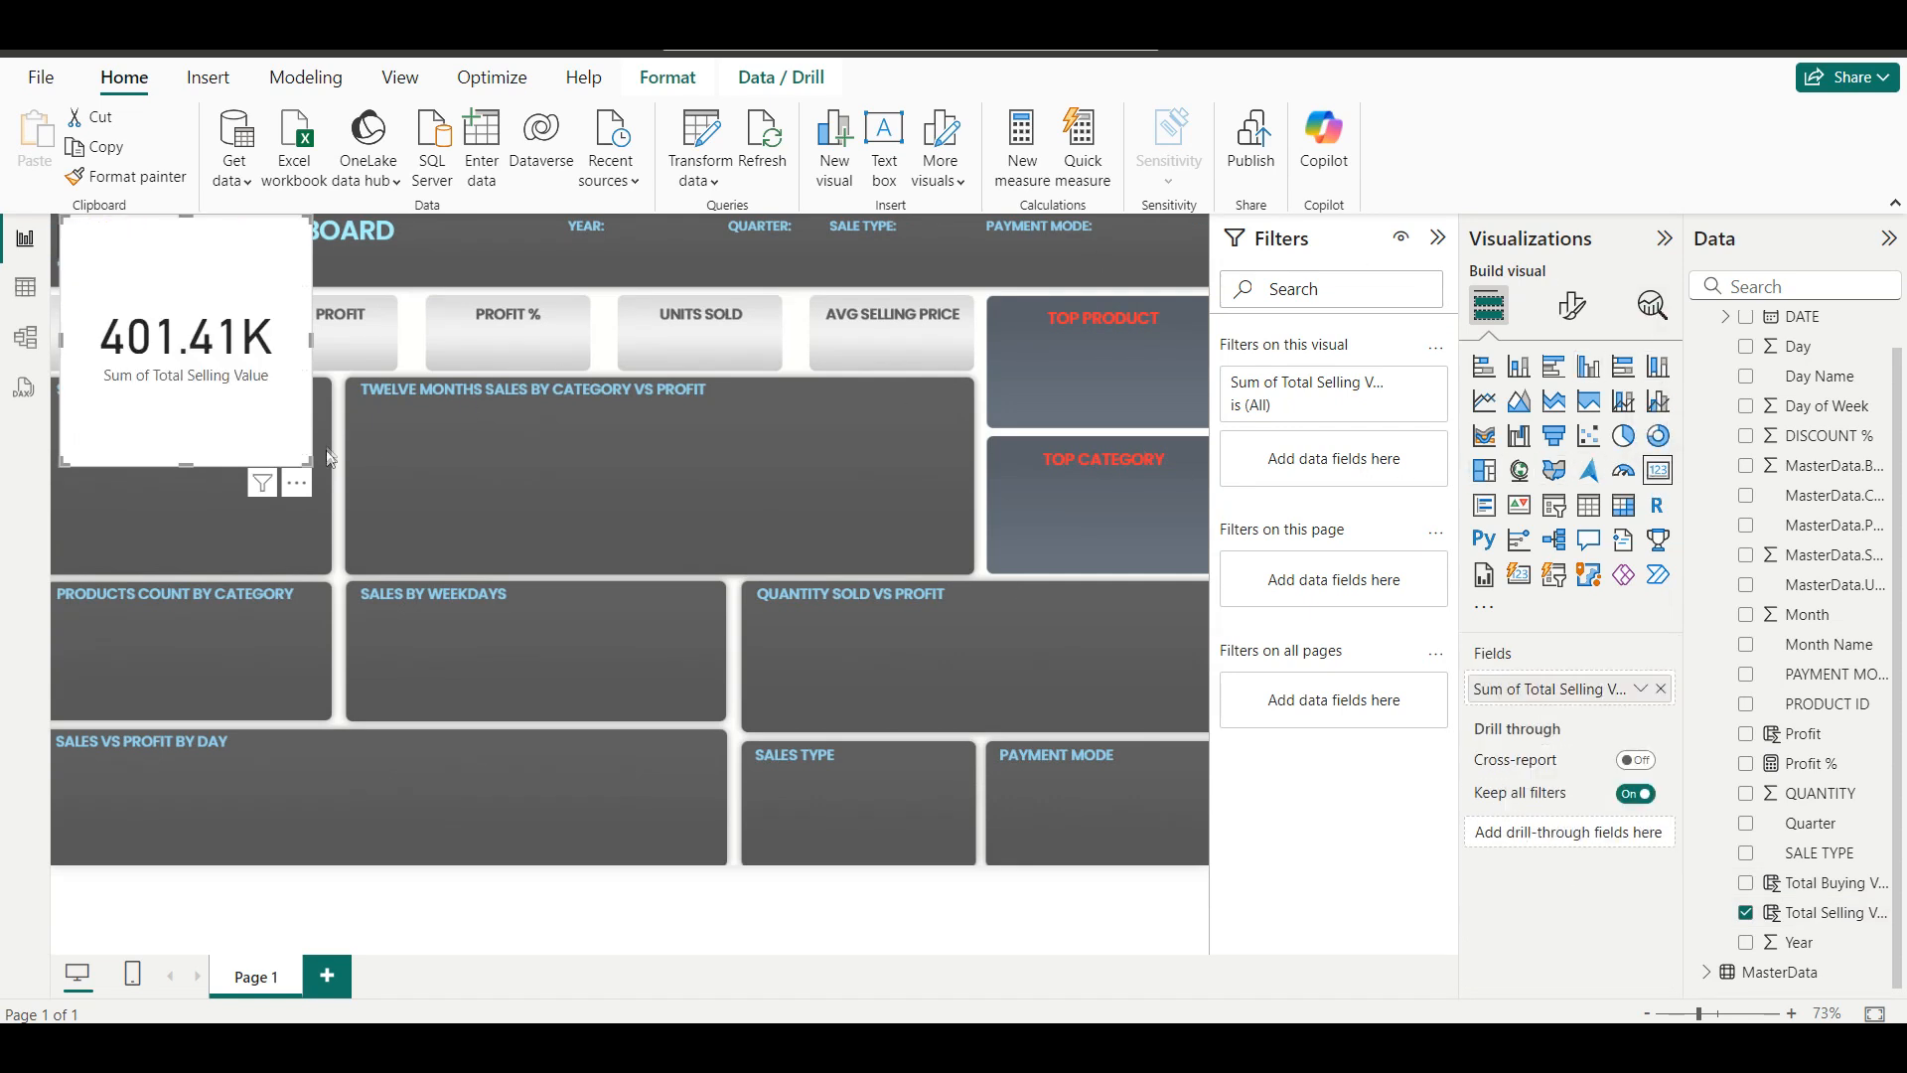
pyautogui.moveTo(305, 456); pyautogui.dragTo(276, 386)
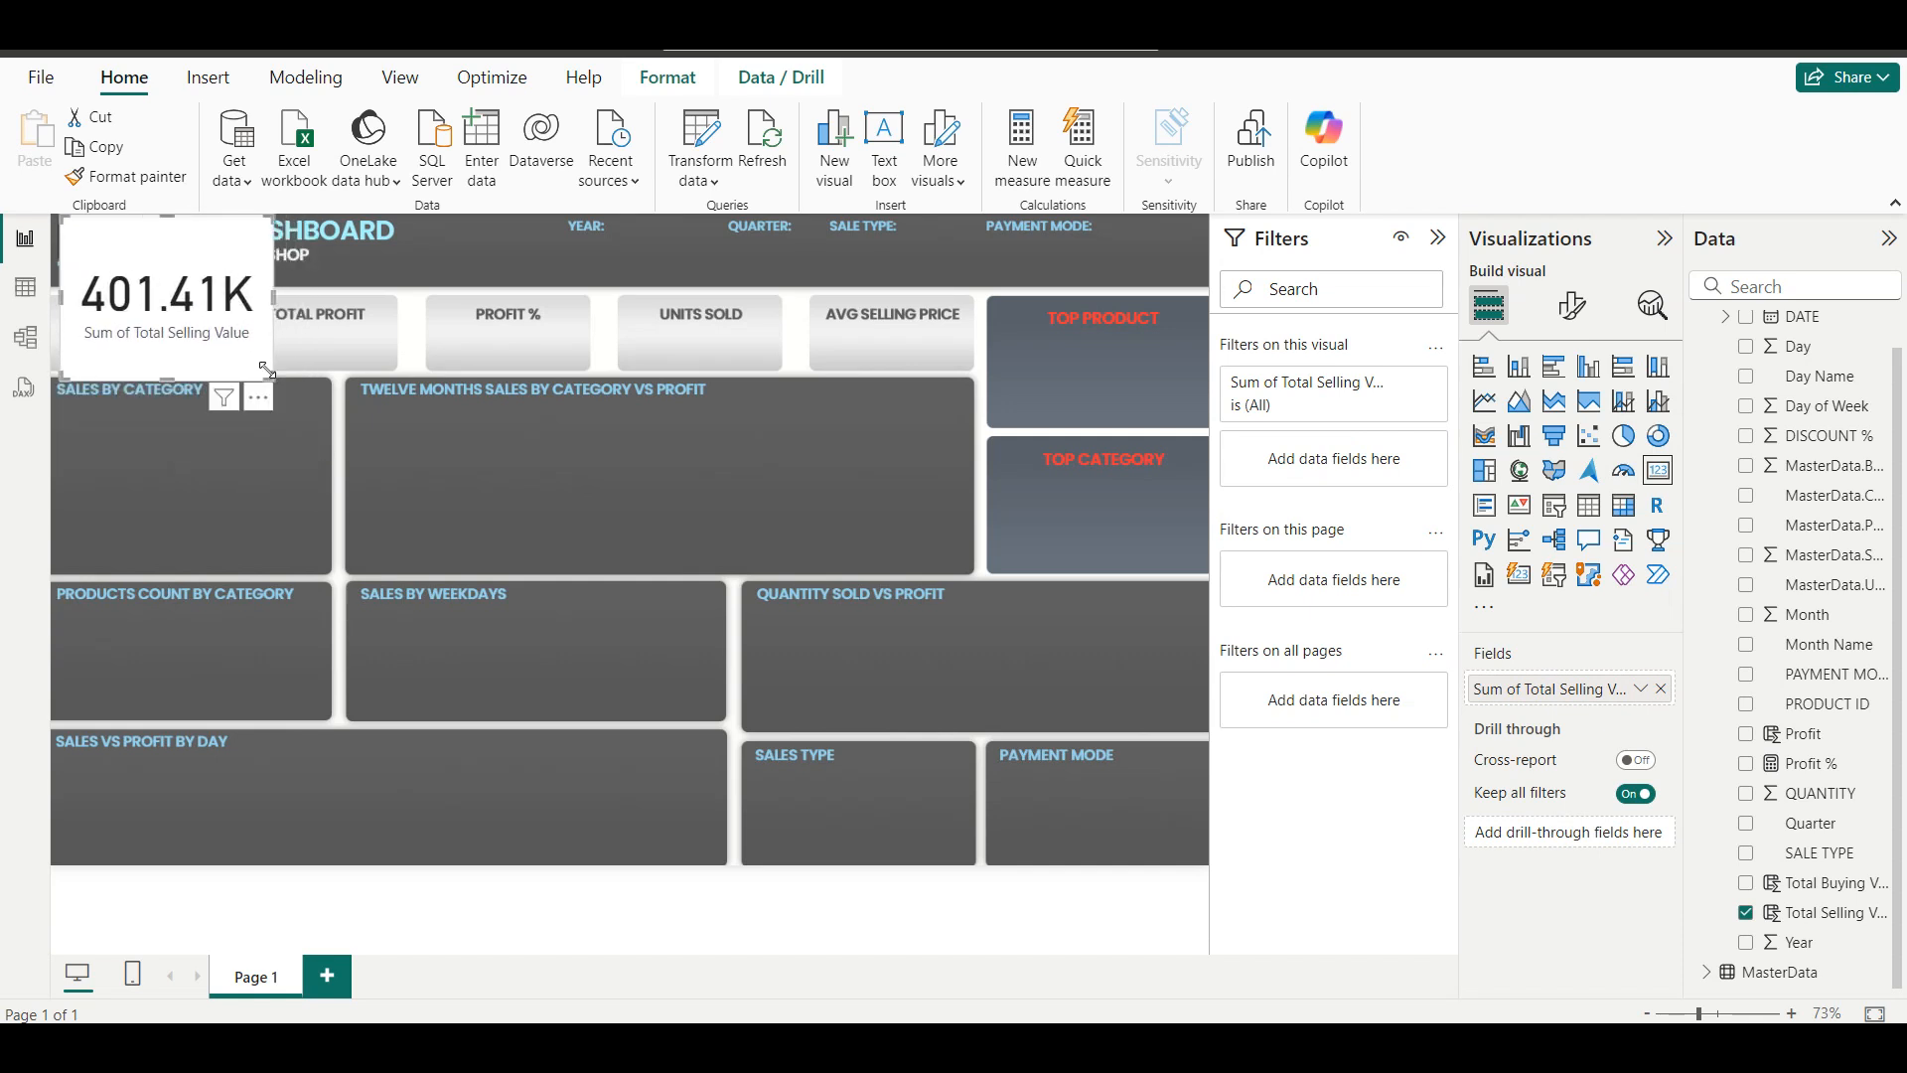
pyautogui.moveTo(216, 314); pyautogui.dragTo(241, 497)
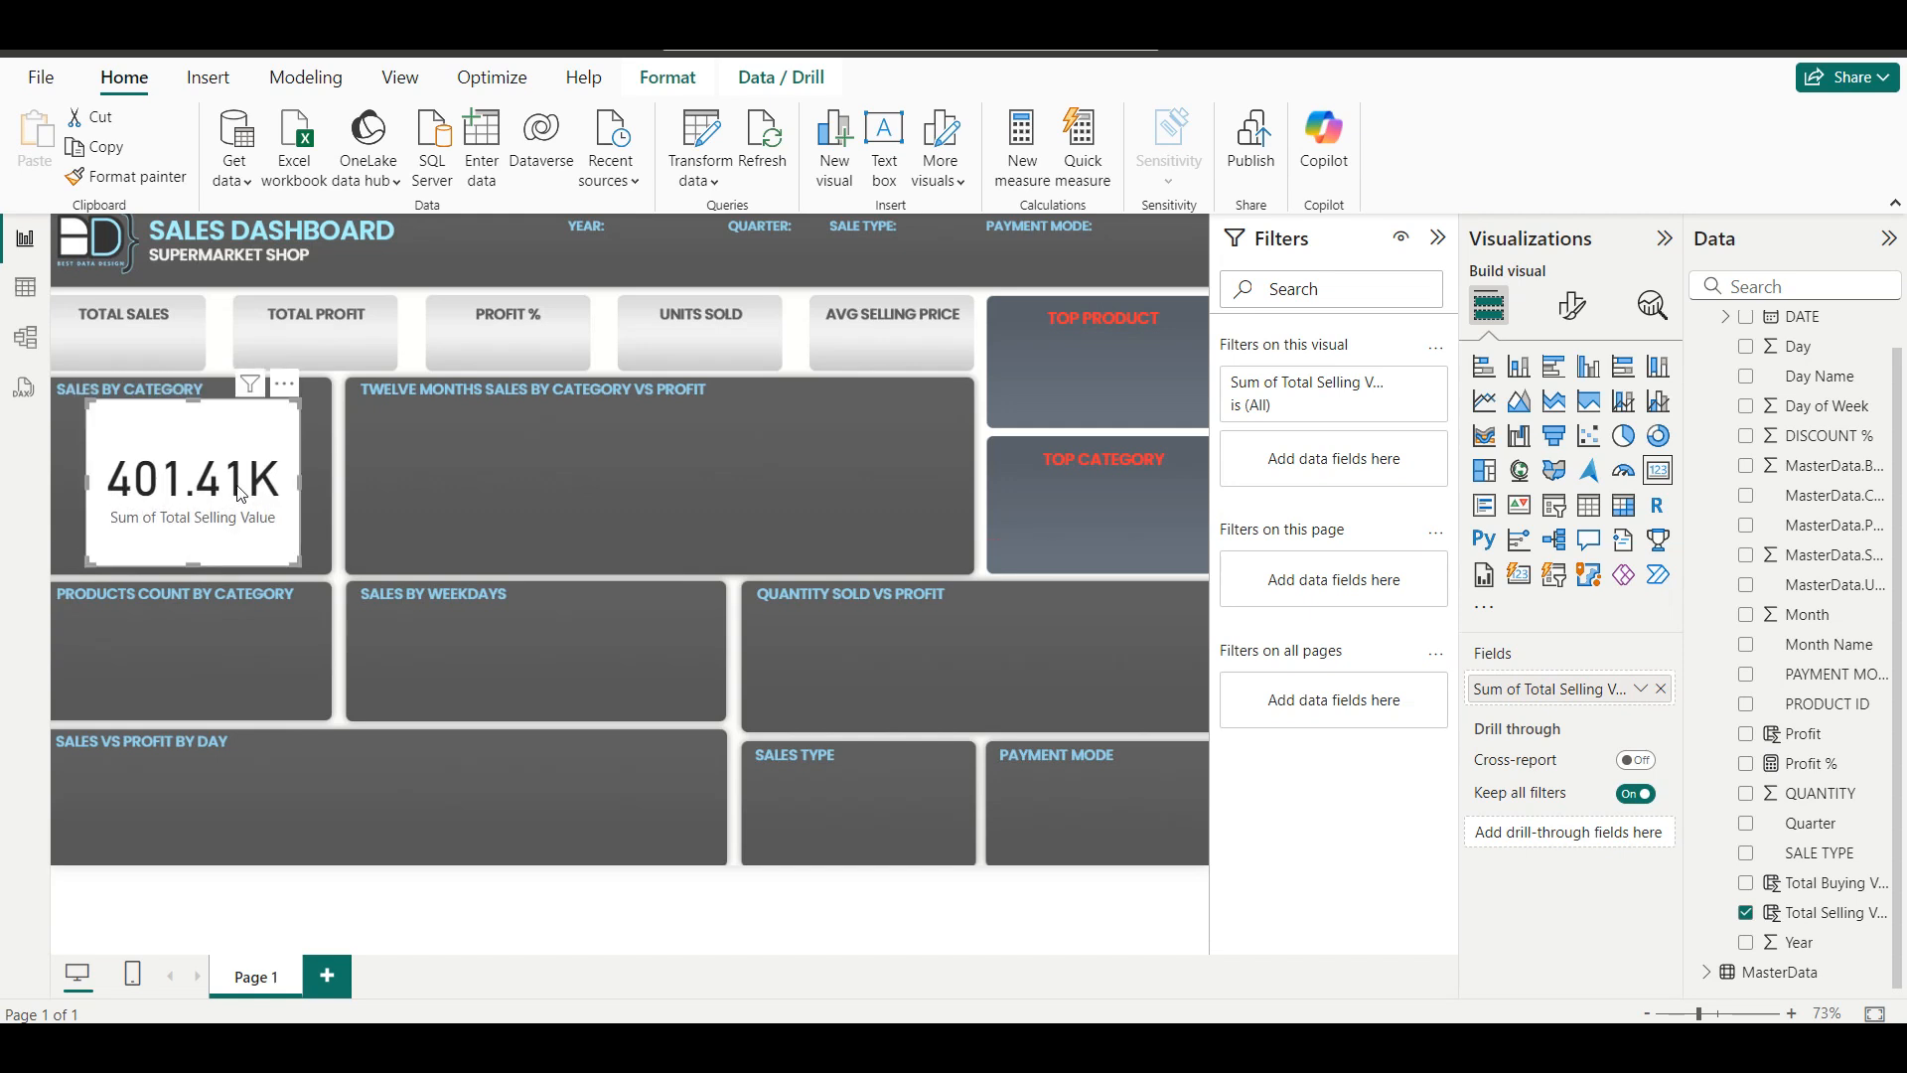
# Turn off the Total Selling Value card's category label and set its callout value font size to 28.
pyautogui.click(1572, 305)
pyautogui.click(1649, 533)
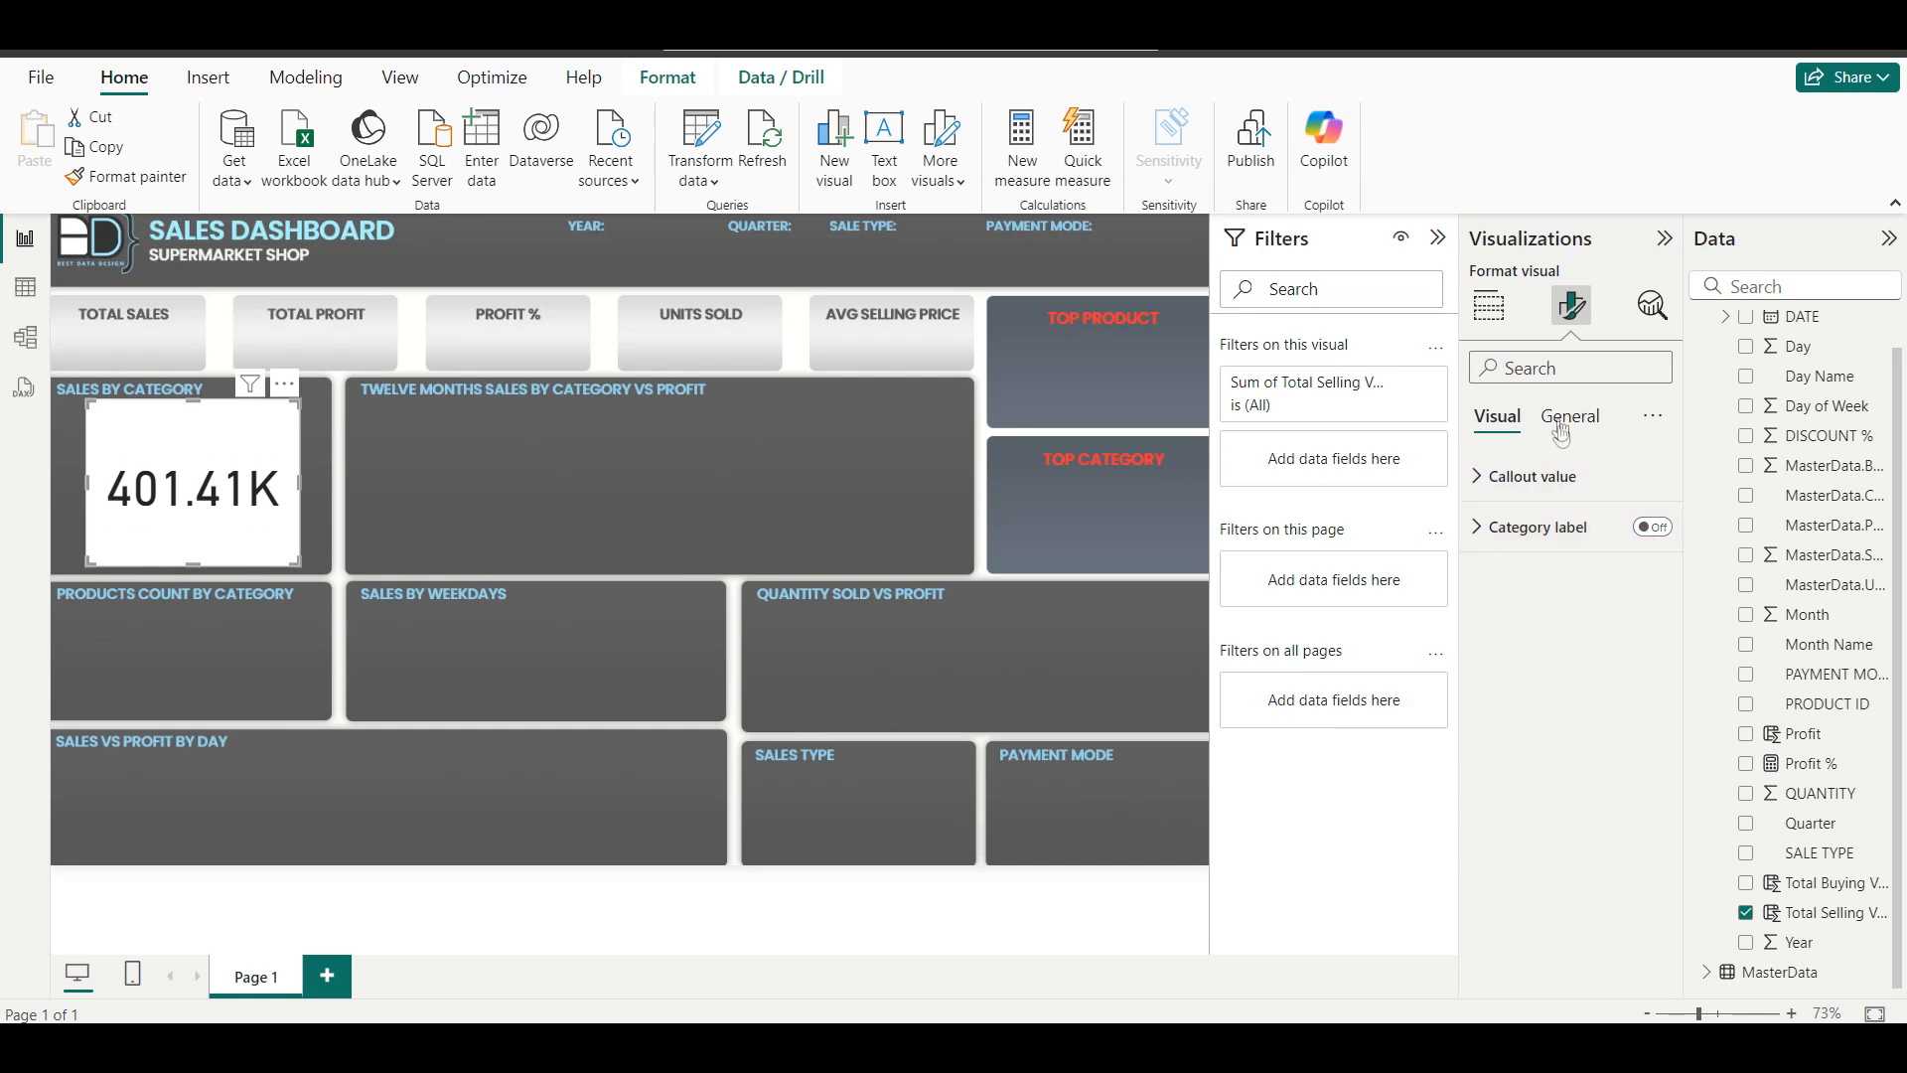
pyautogui.click(1554, 473)
pyautogui.click(1630, 566)
pyautogui.write('28')
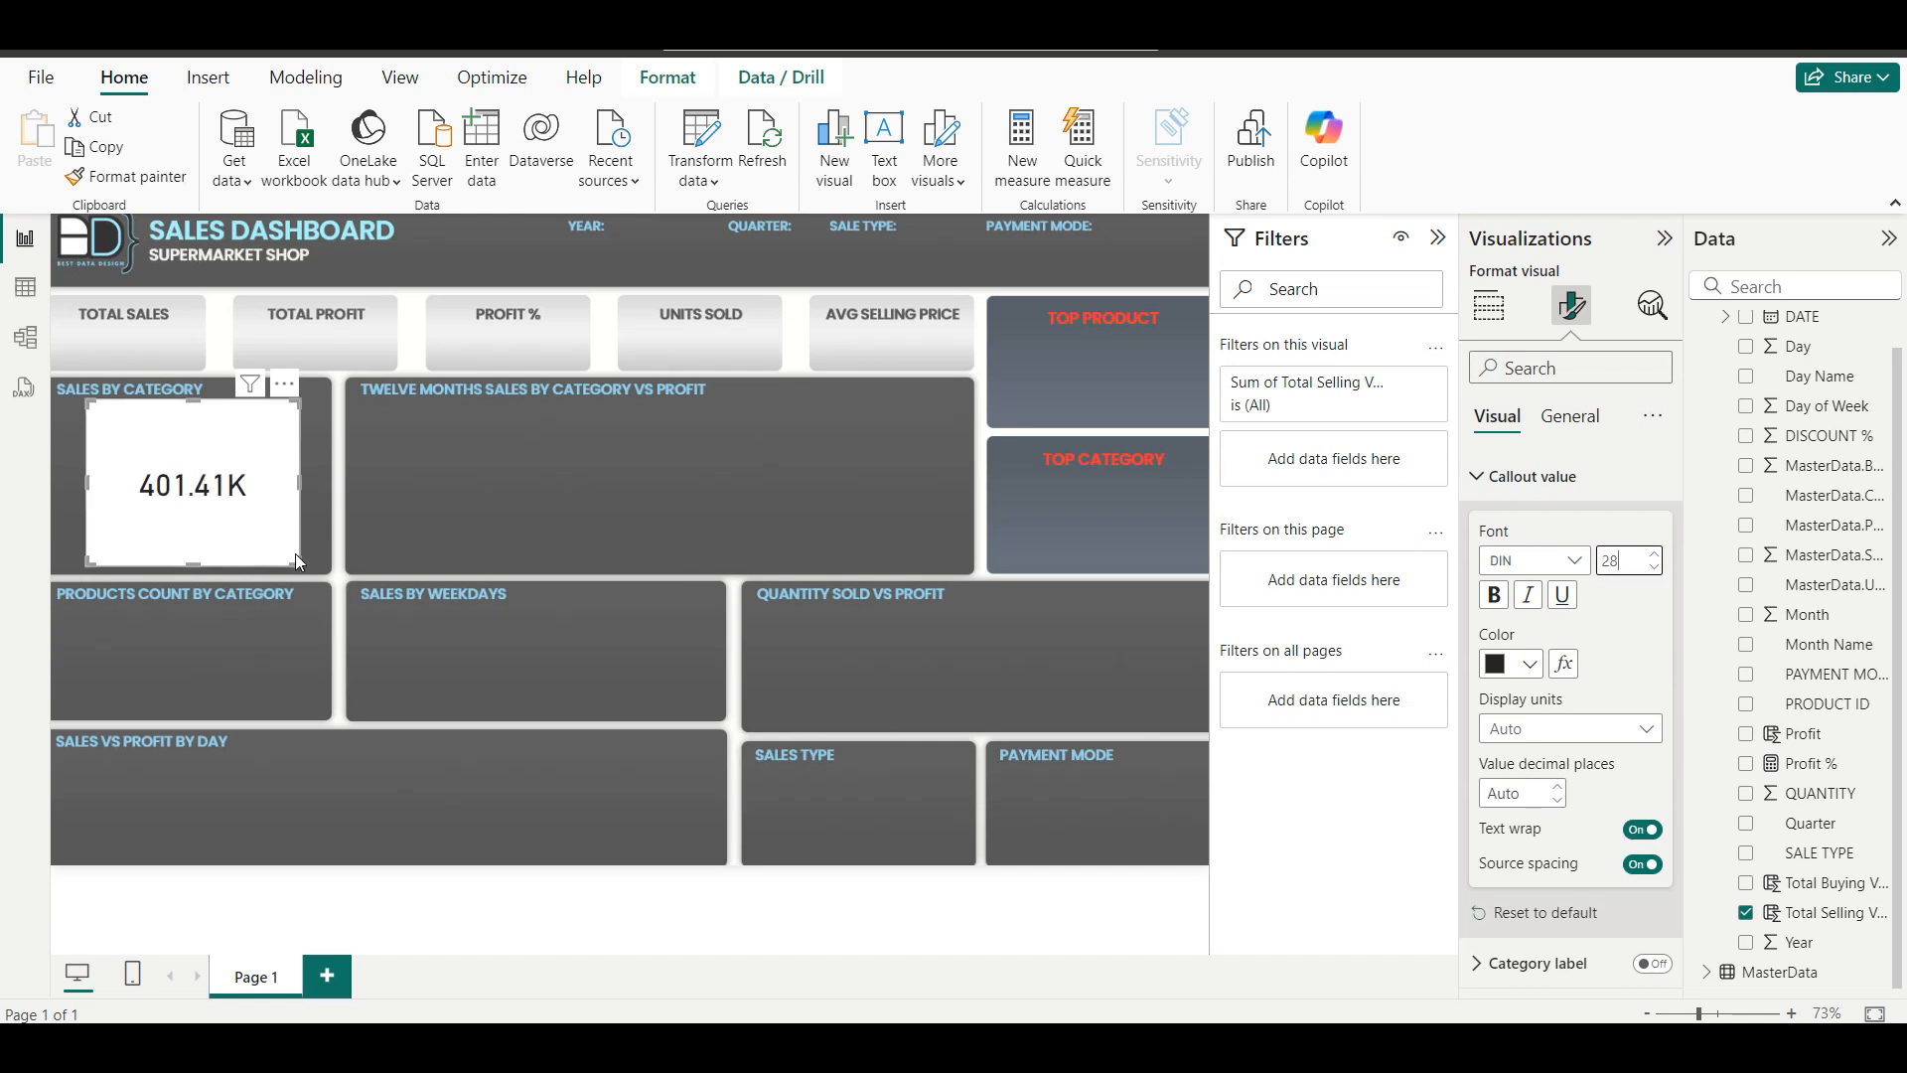
# Fit the Total Selling Value card into the TOTAL SALES tile and turn off its background.
pyautogui.moveTo(295, 553); pyautogui.dragTo(192, 364)
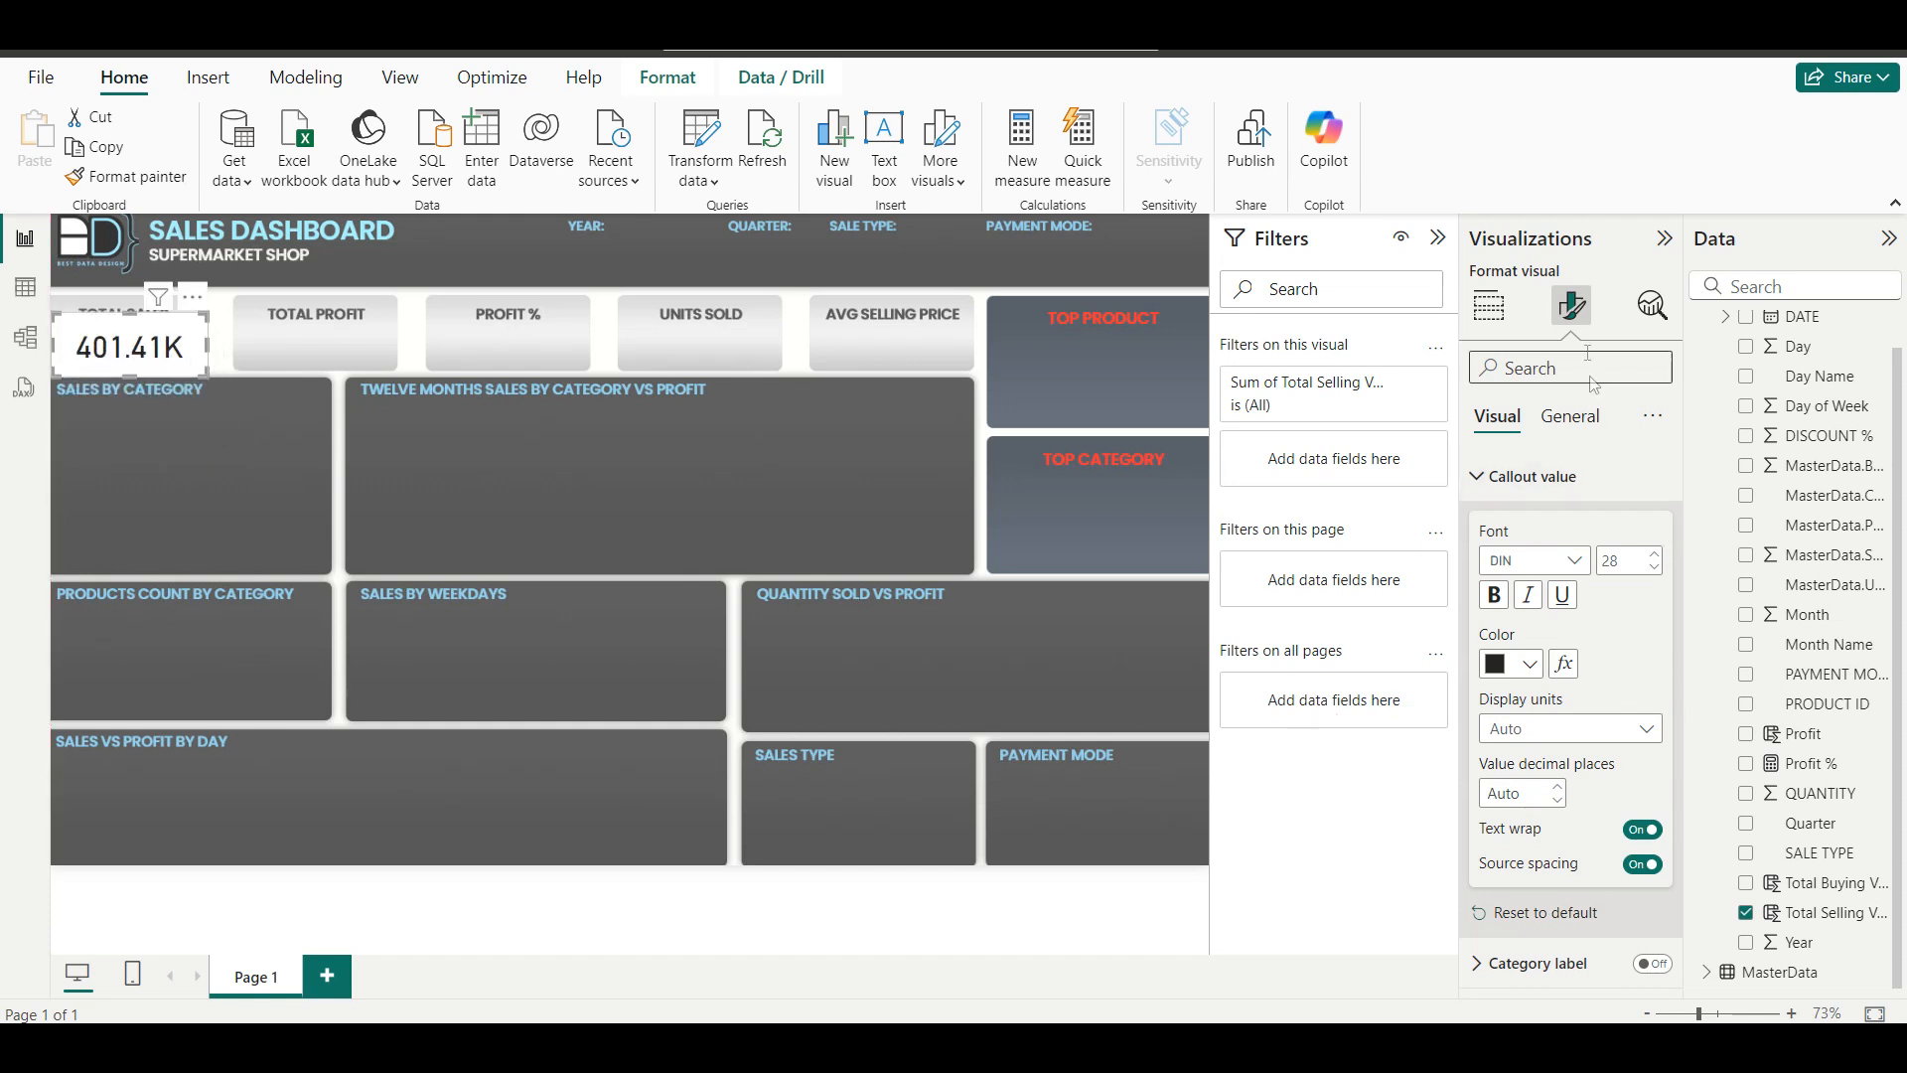
pyautogui.click(1568, 416)
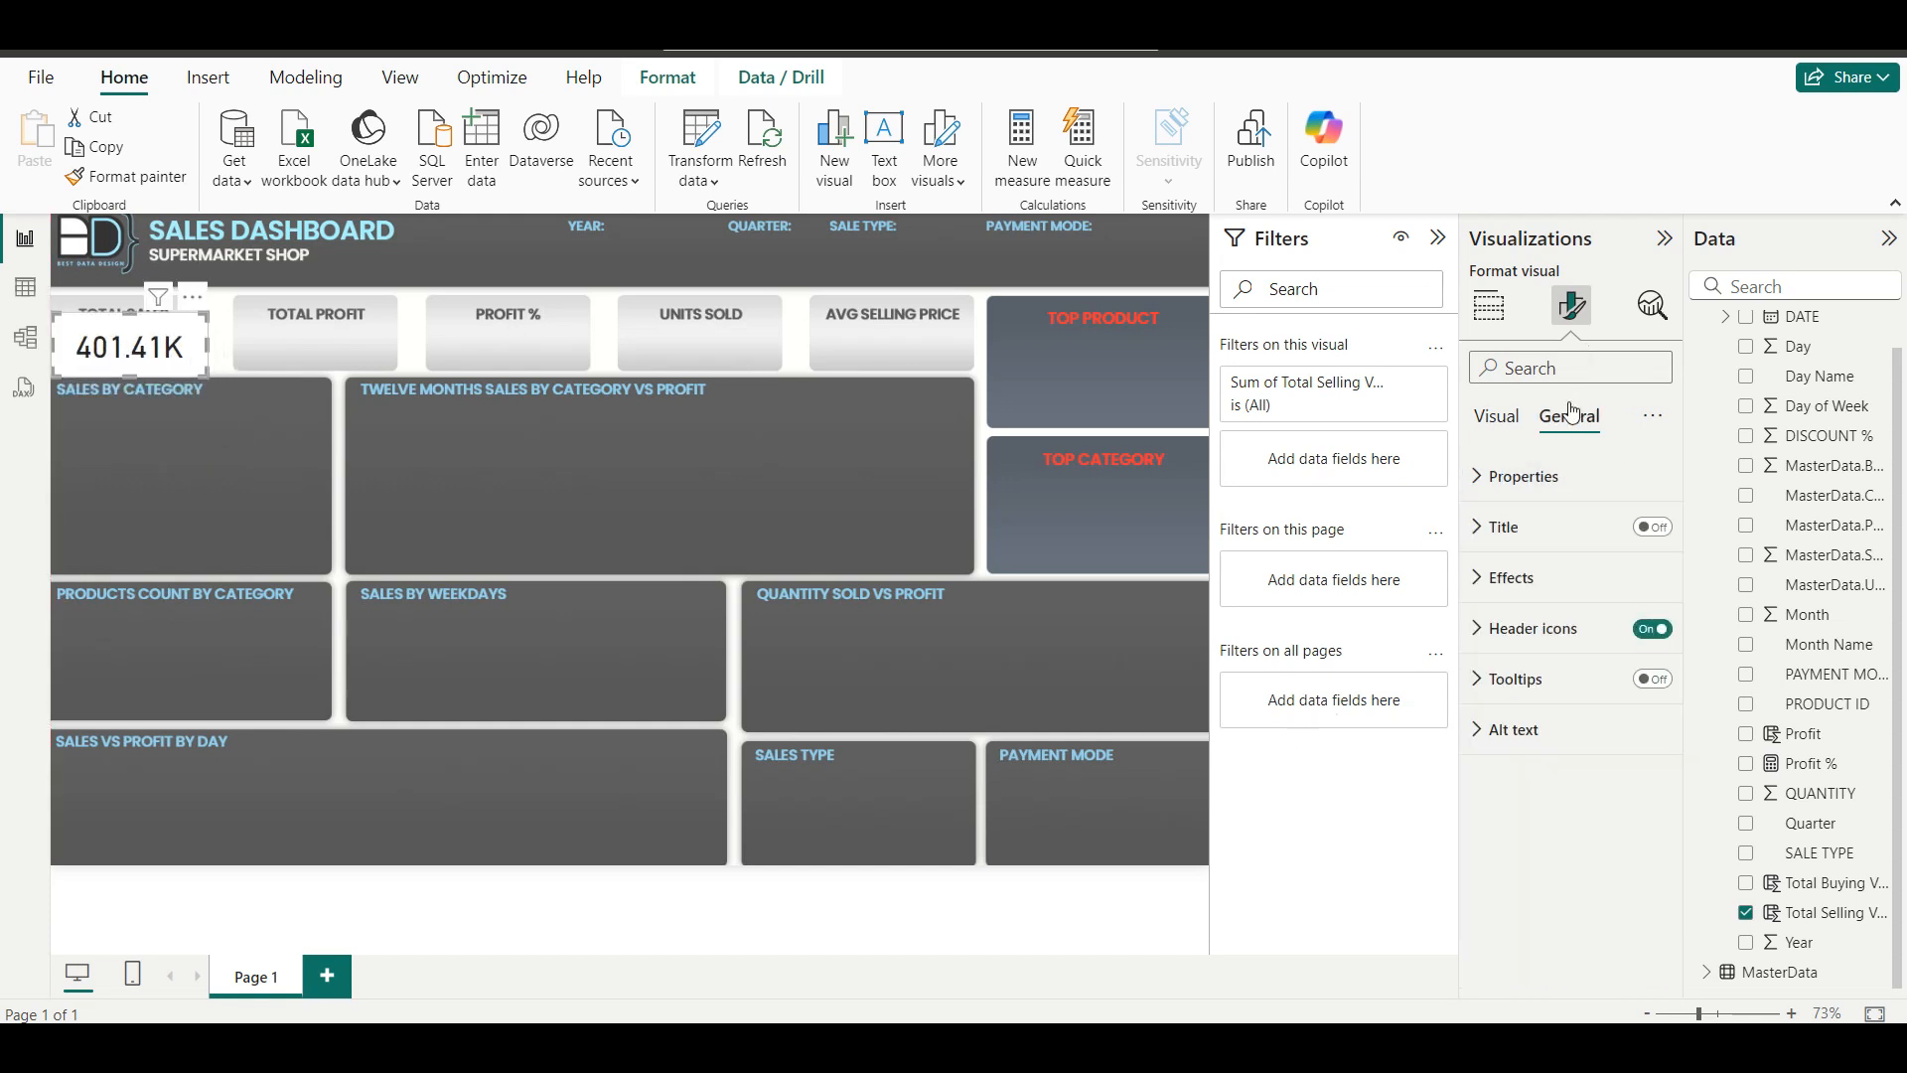
pyautogui.click(1541, 591)
pyautogui.click(1644, 641)
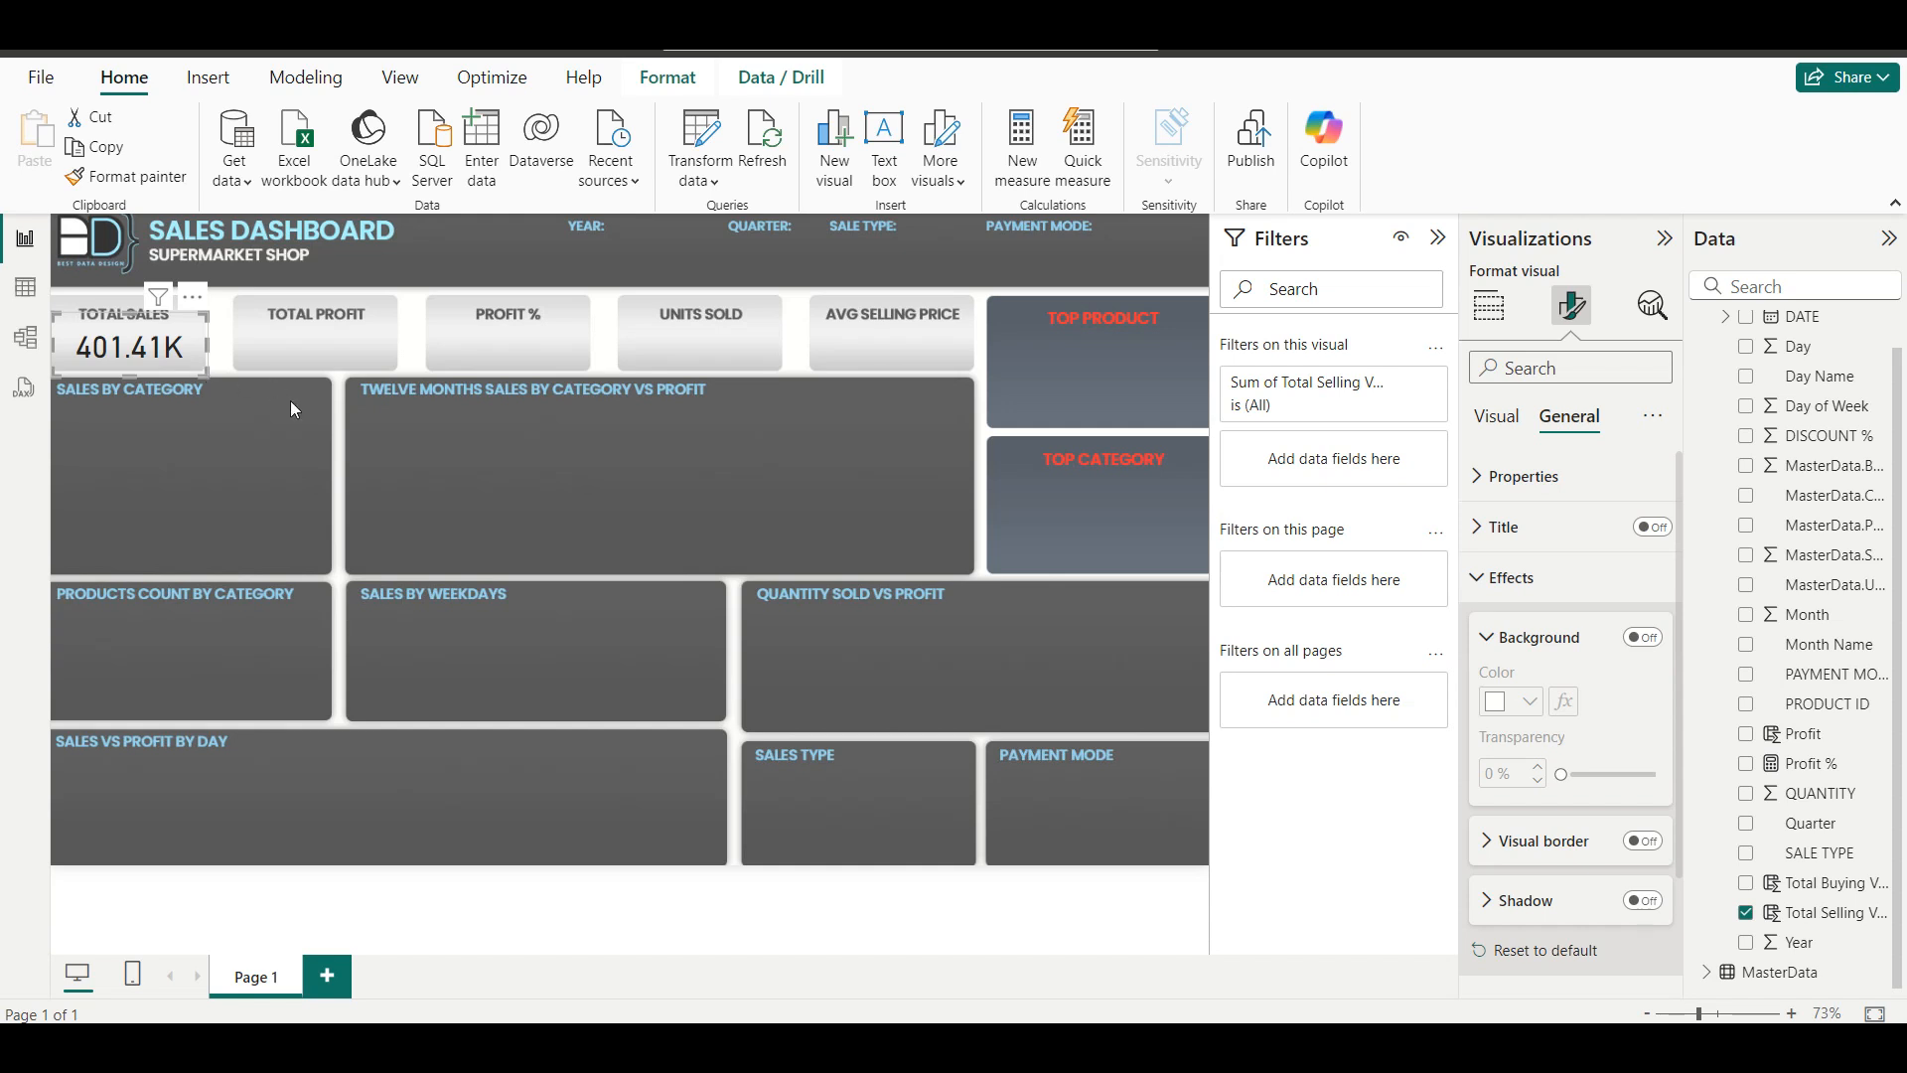
pyautogui.press('Escape')
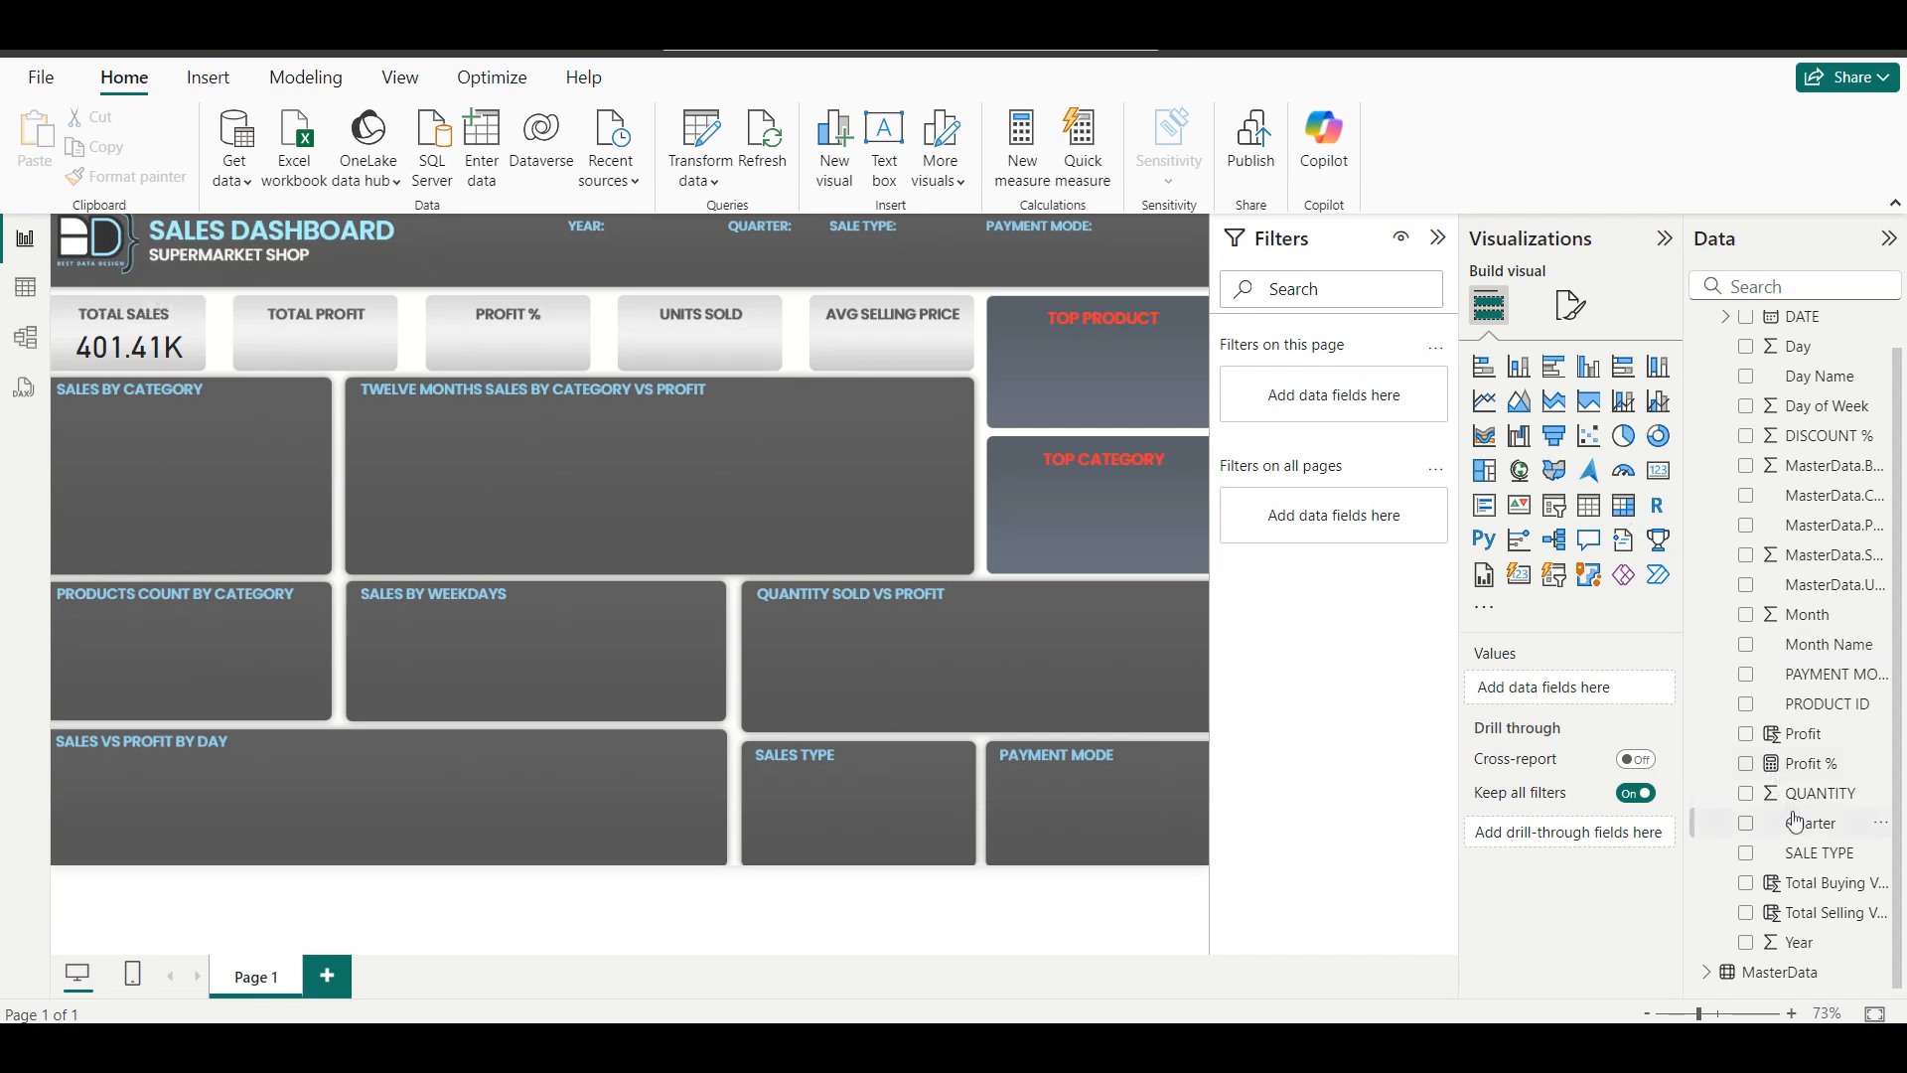
# Add a card visual for Profit and place it on the TOTAL PROFIT tile.
pyautogui.click(1746, 735)
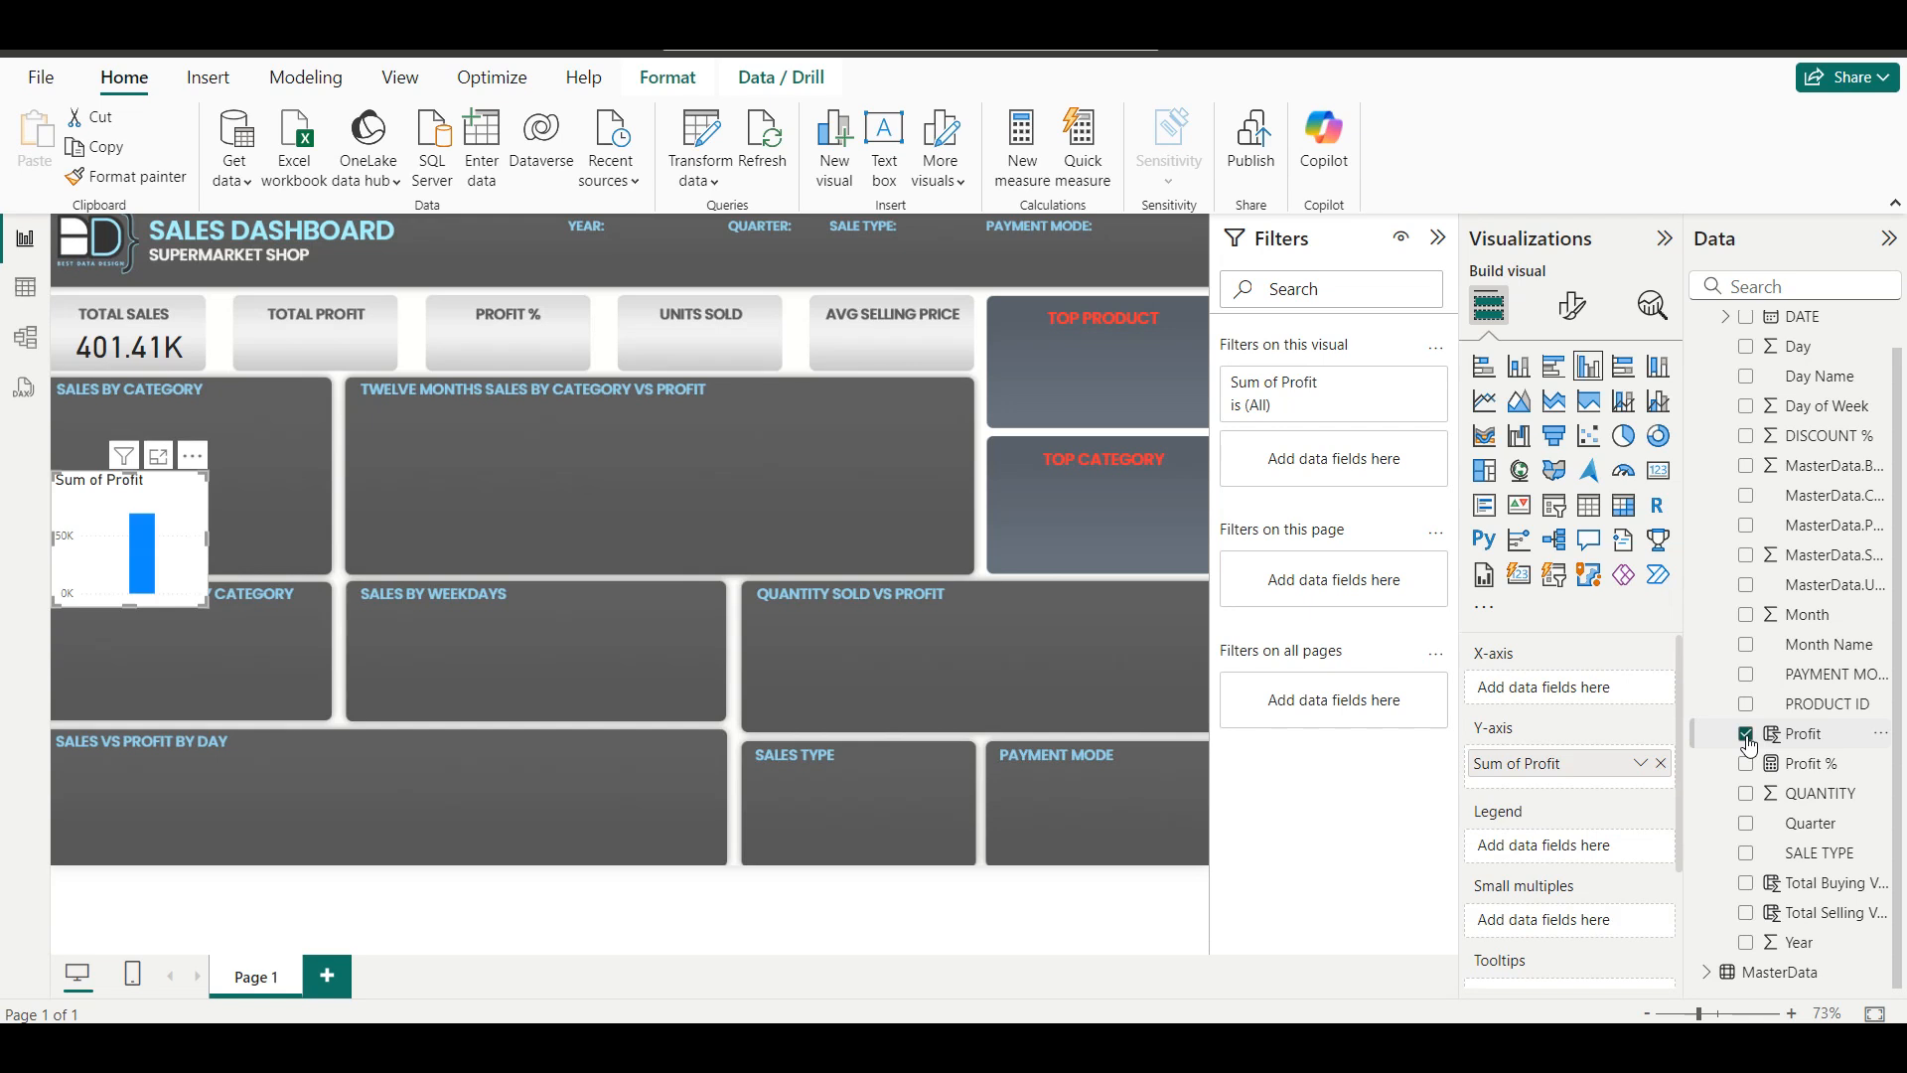
pyautogui.click(1659, 473)
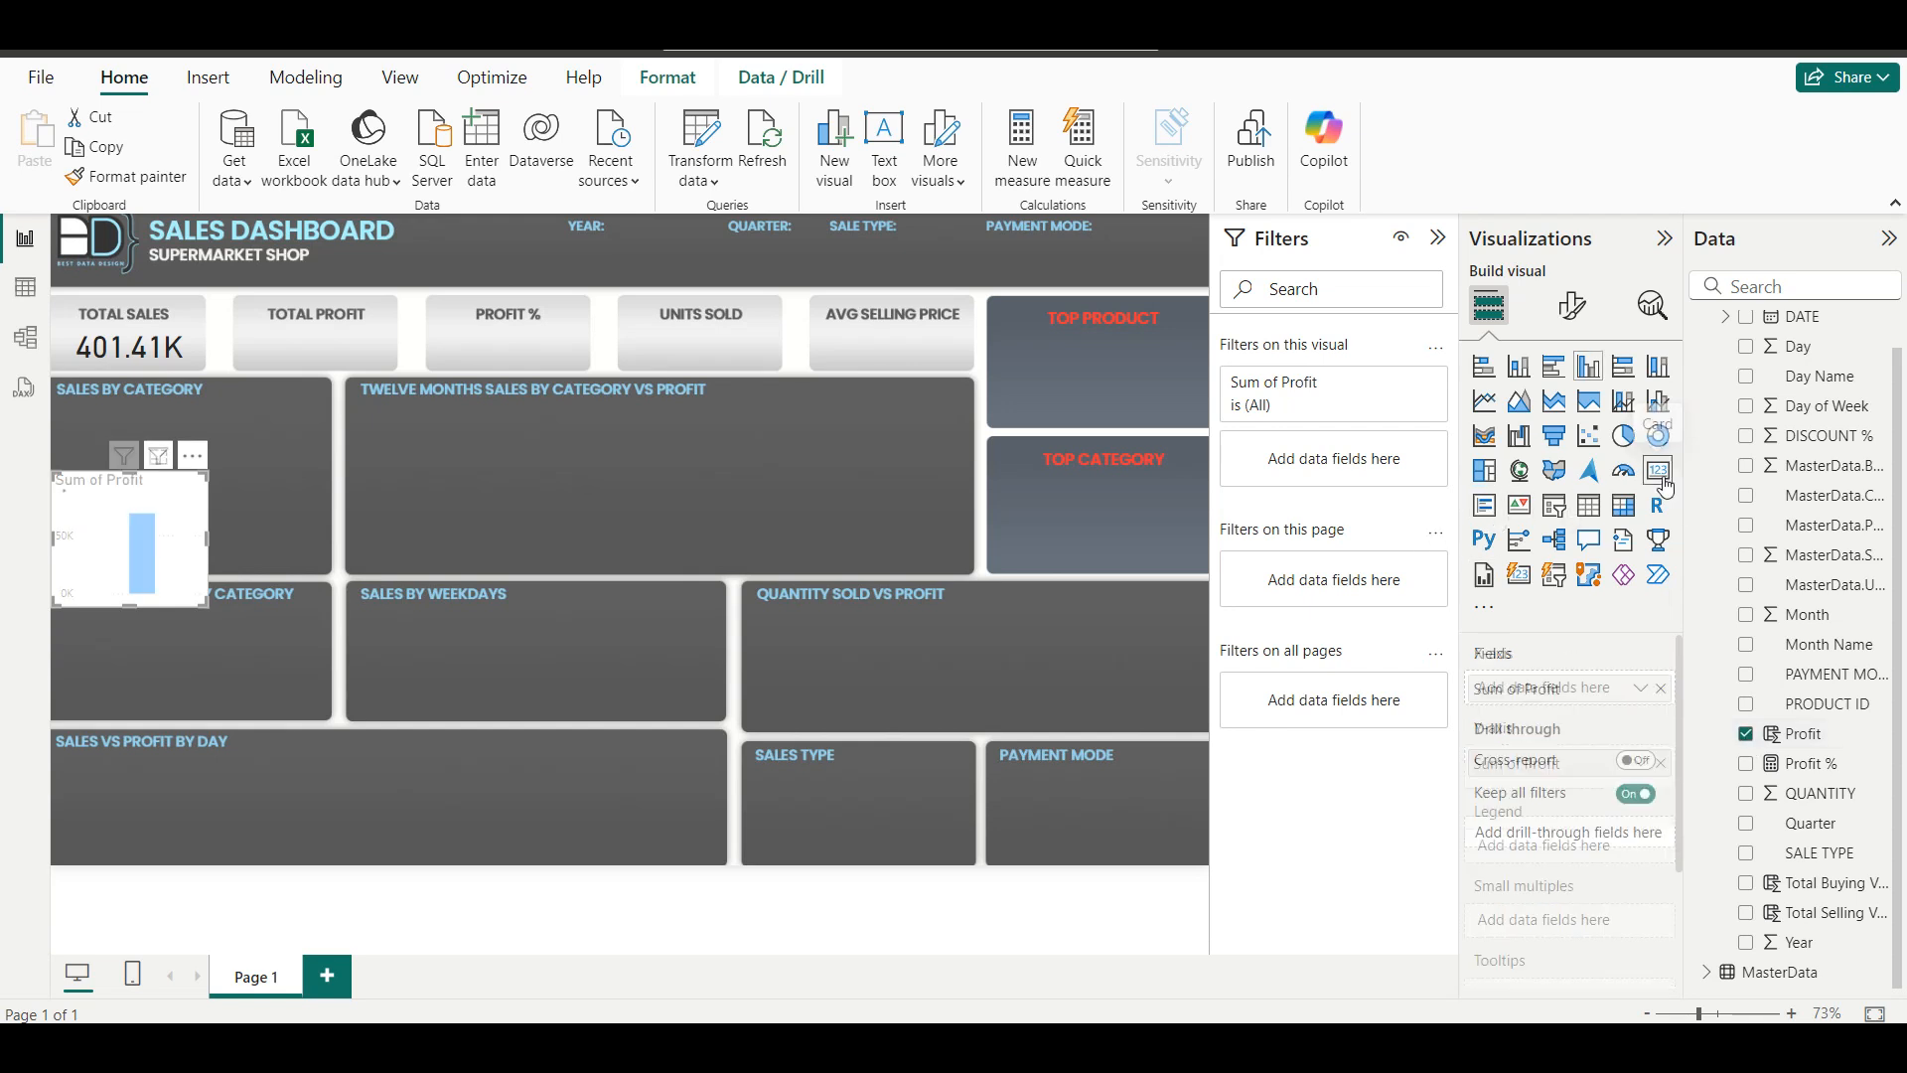
pyautogui.moveTo(111, 512); pyautogui.dragTo(296, 350)
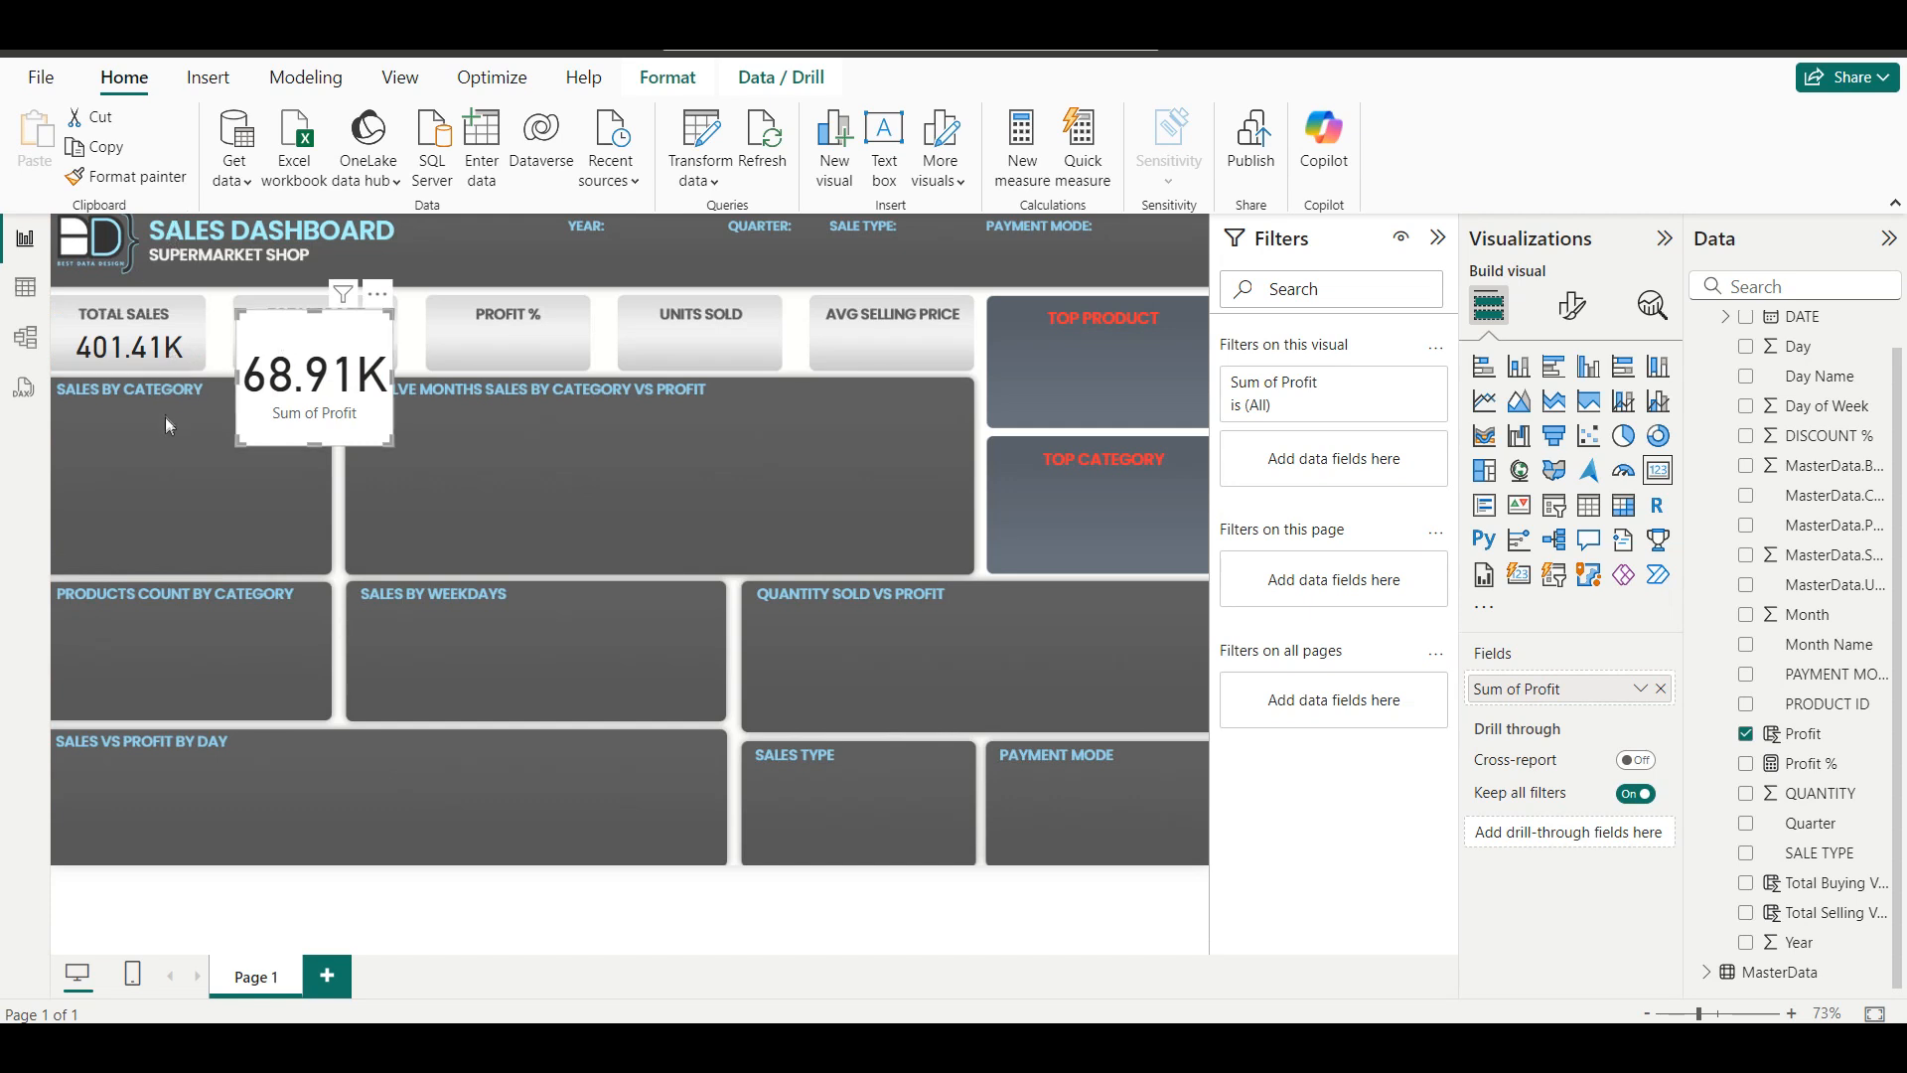
# Copy the Total Selling Value card's formatting to the Profit card and fit the Profit card into the TOTAL PROFIT tile.
pyautogui.click(156, 367)
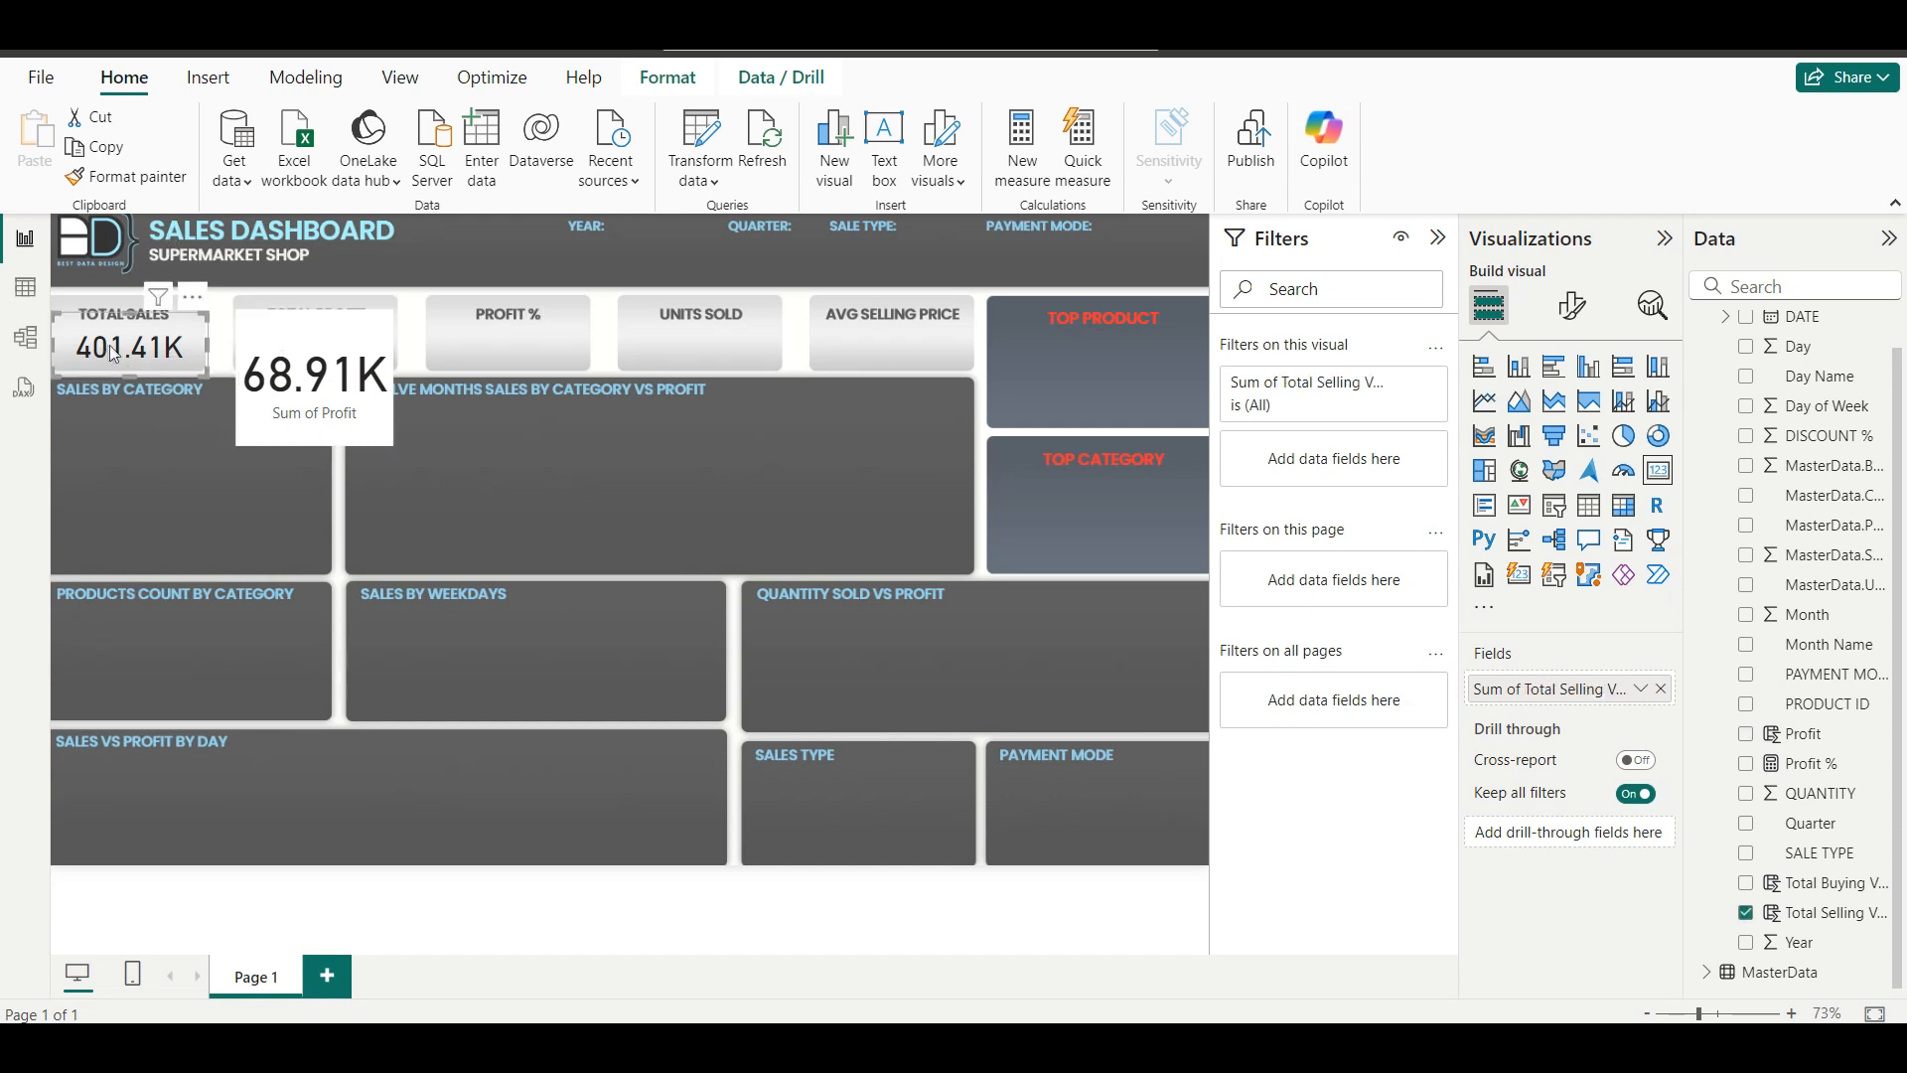
pyautogui.click(137, 176)
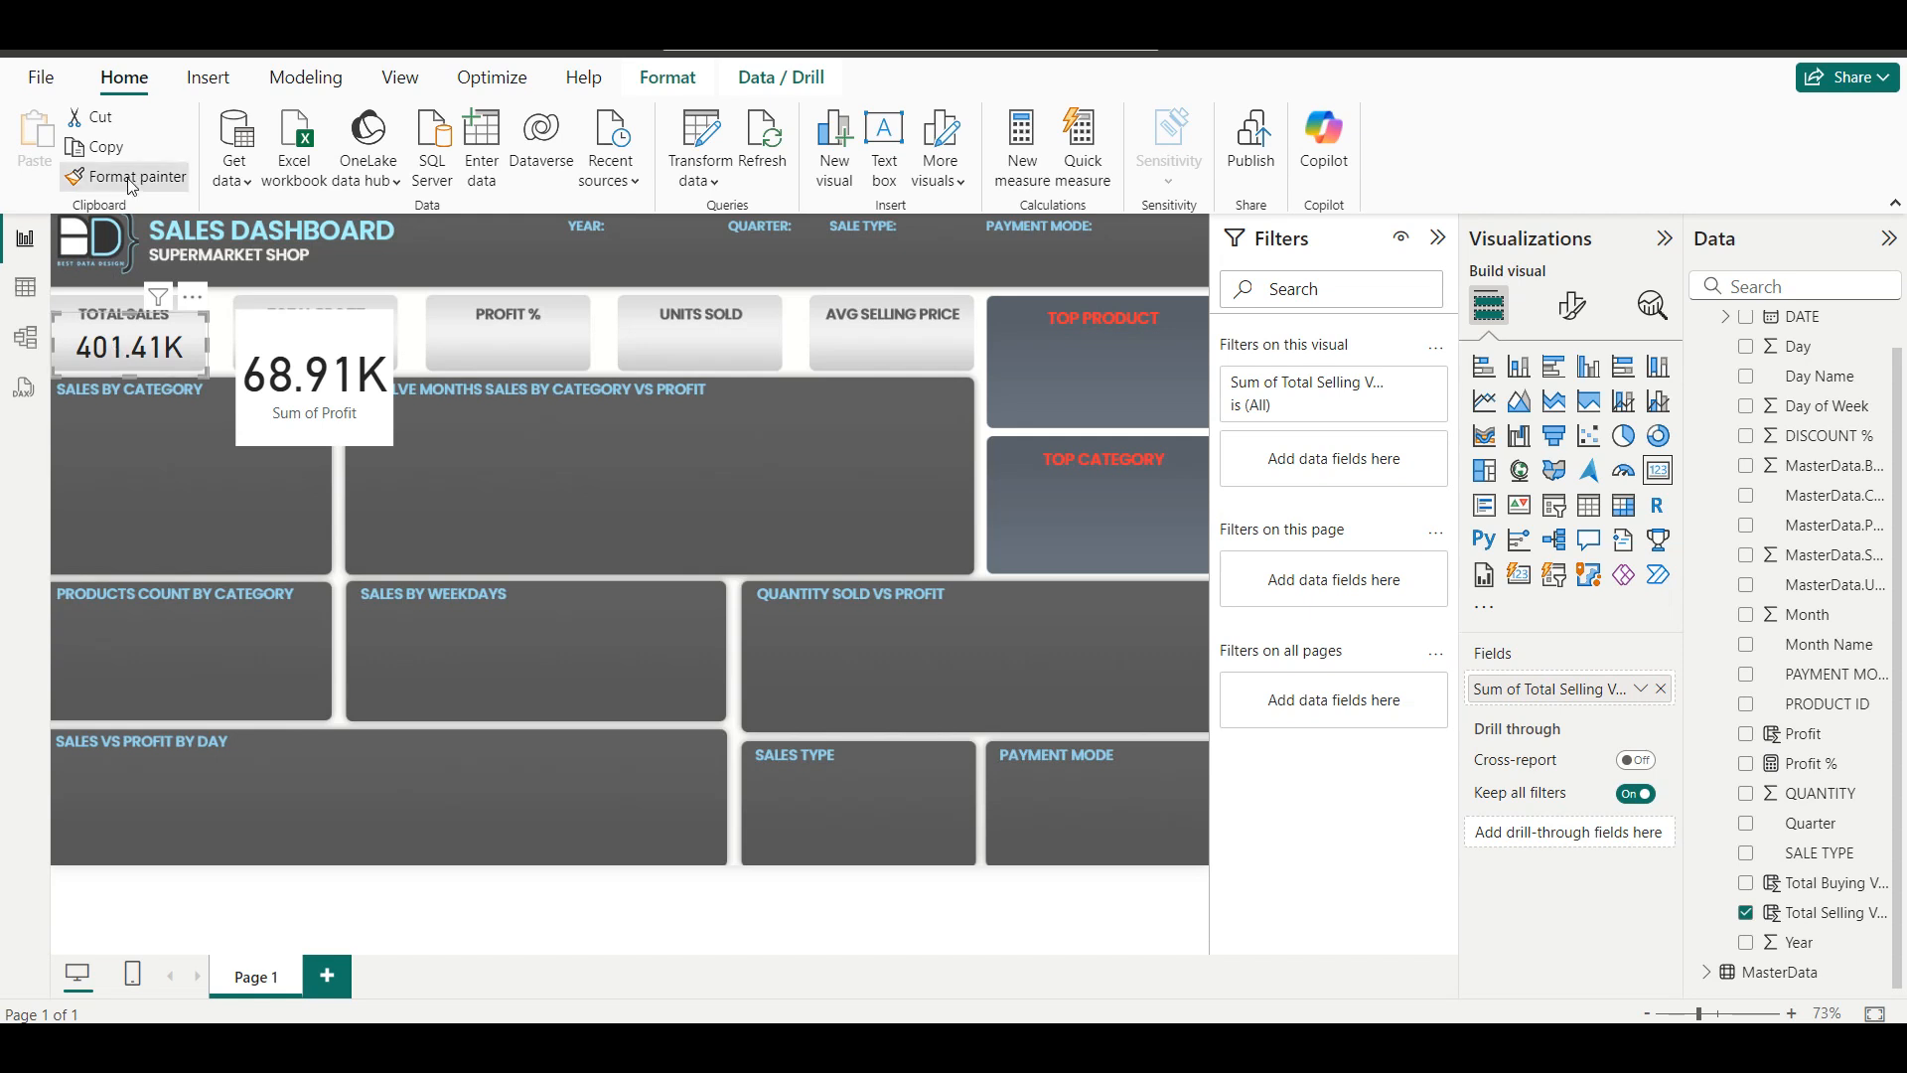
pyautogui.click(340, 383)
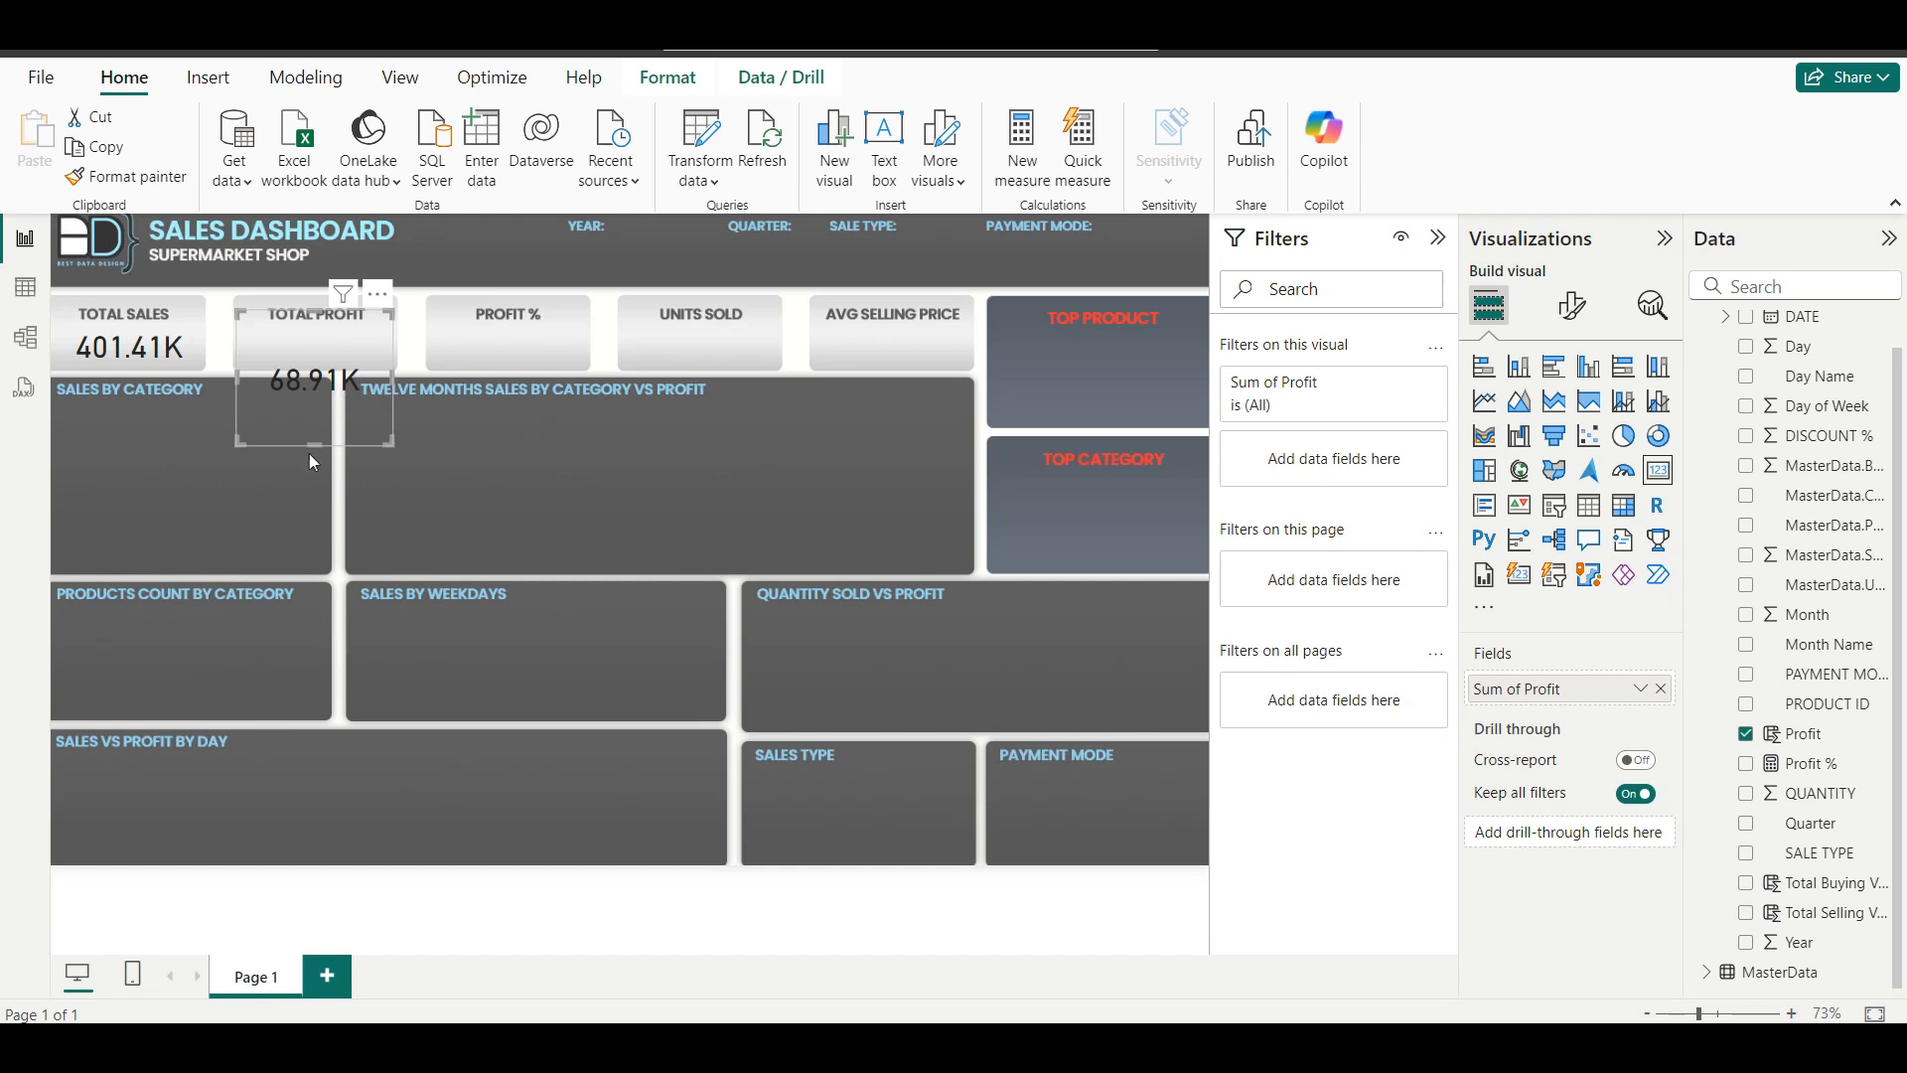
pyautogui.moveTo(314, 444); pyautogui.dragTo(306, 380)
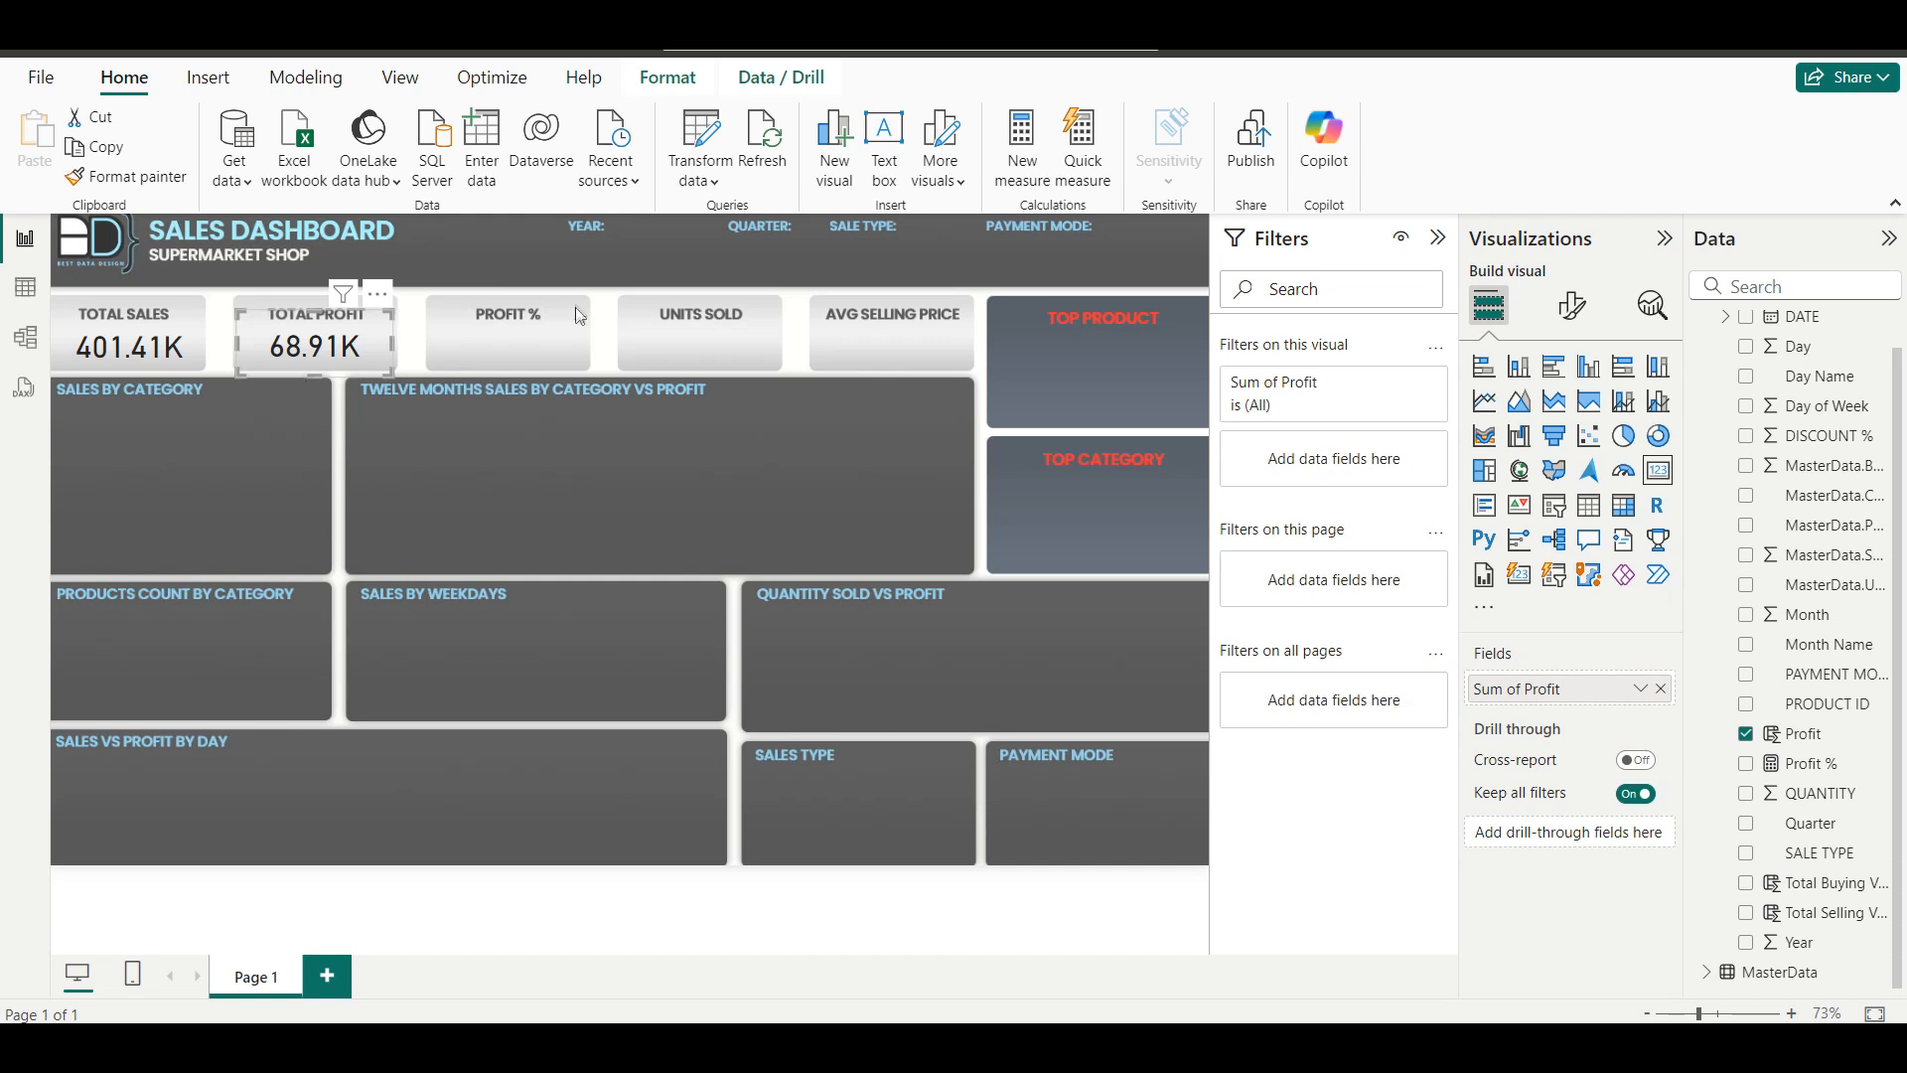
# Add a card visual for Profit %, format the Profit % measure as a percentage and widen the card.
pyautogui.click(550, 352)
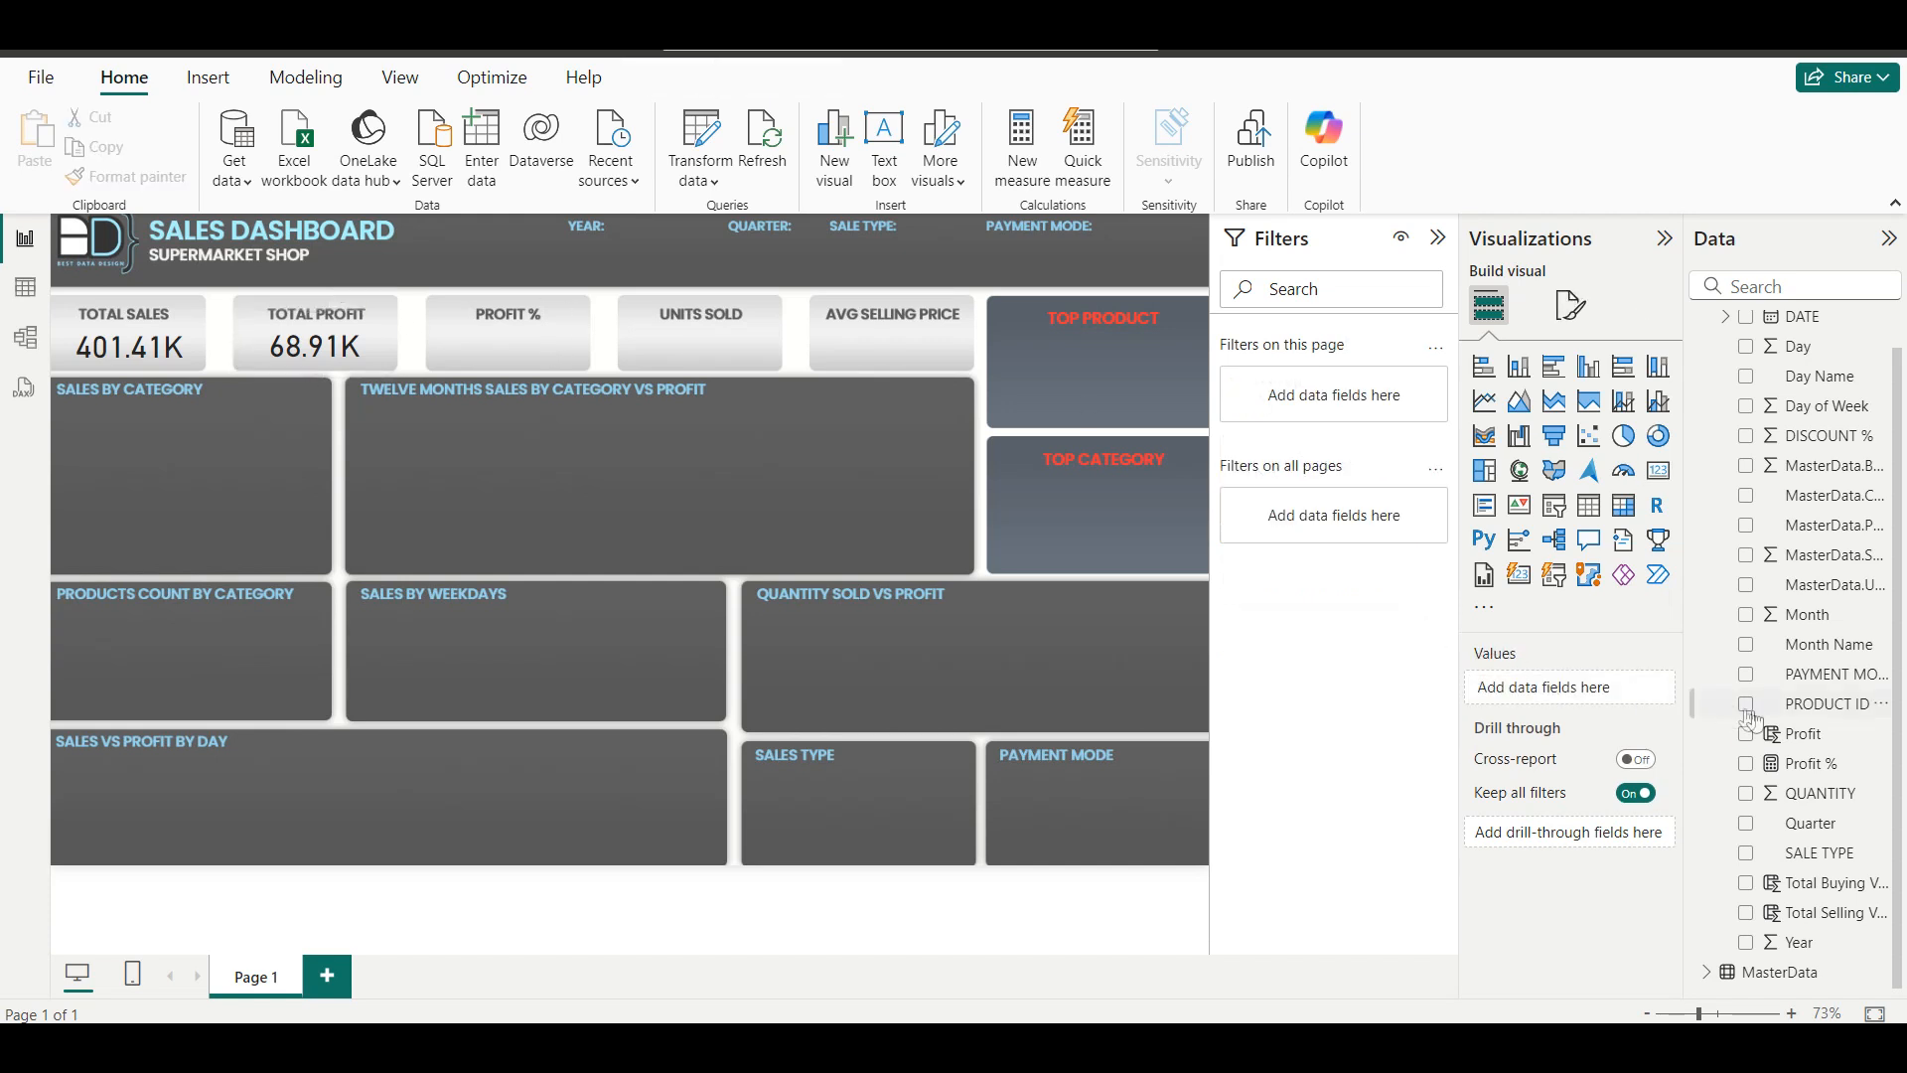
pyautogui.click(1745, 765)
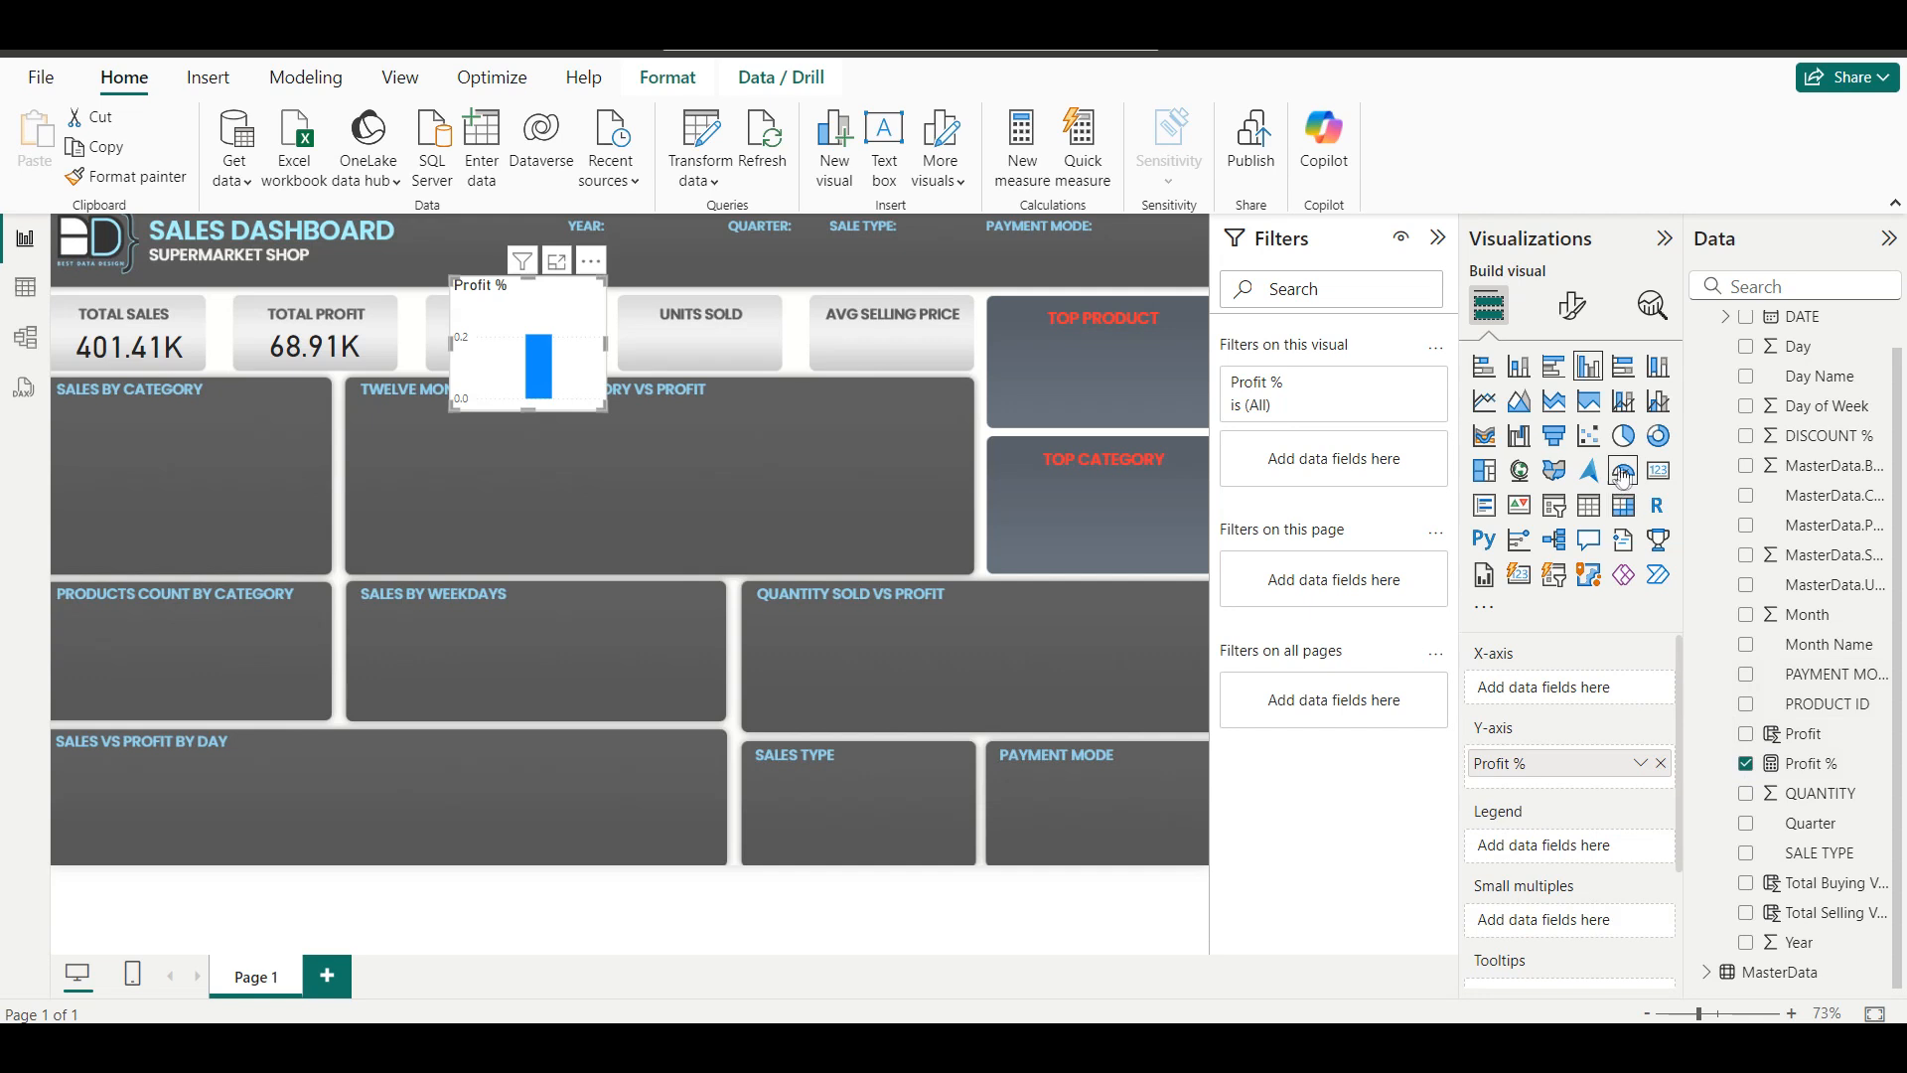
pyautogui.click(1657, 472)
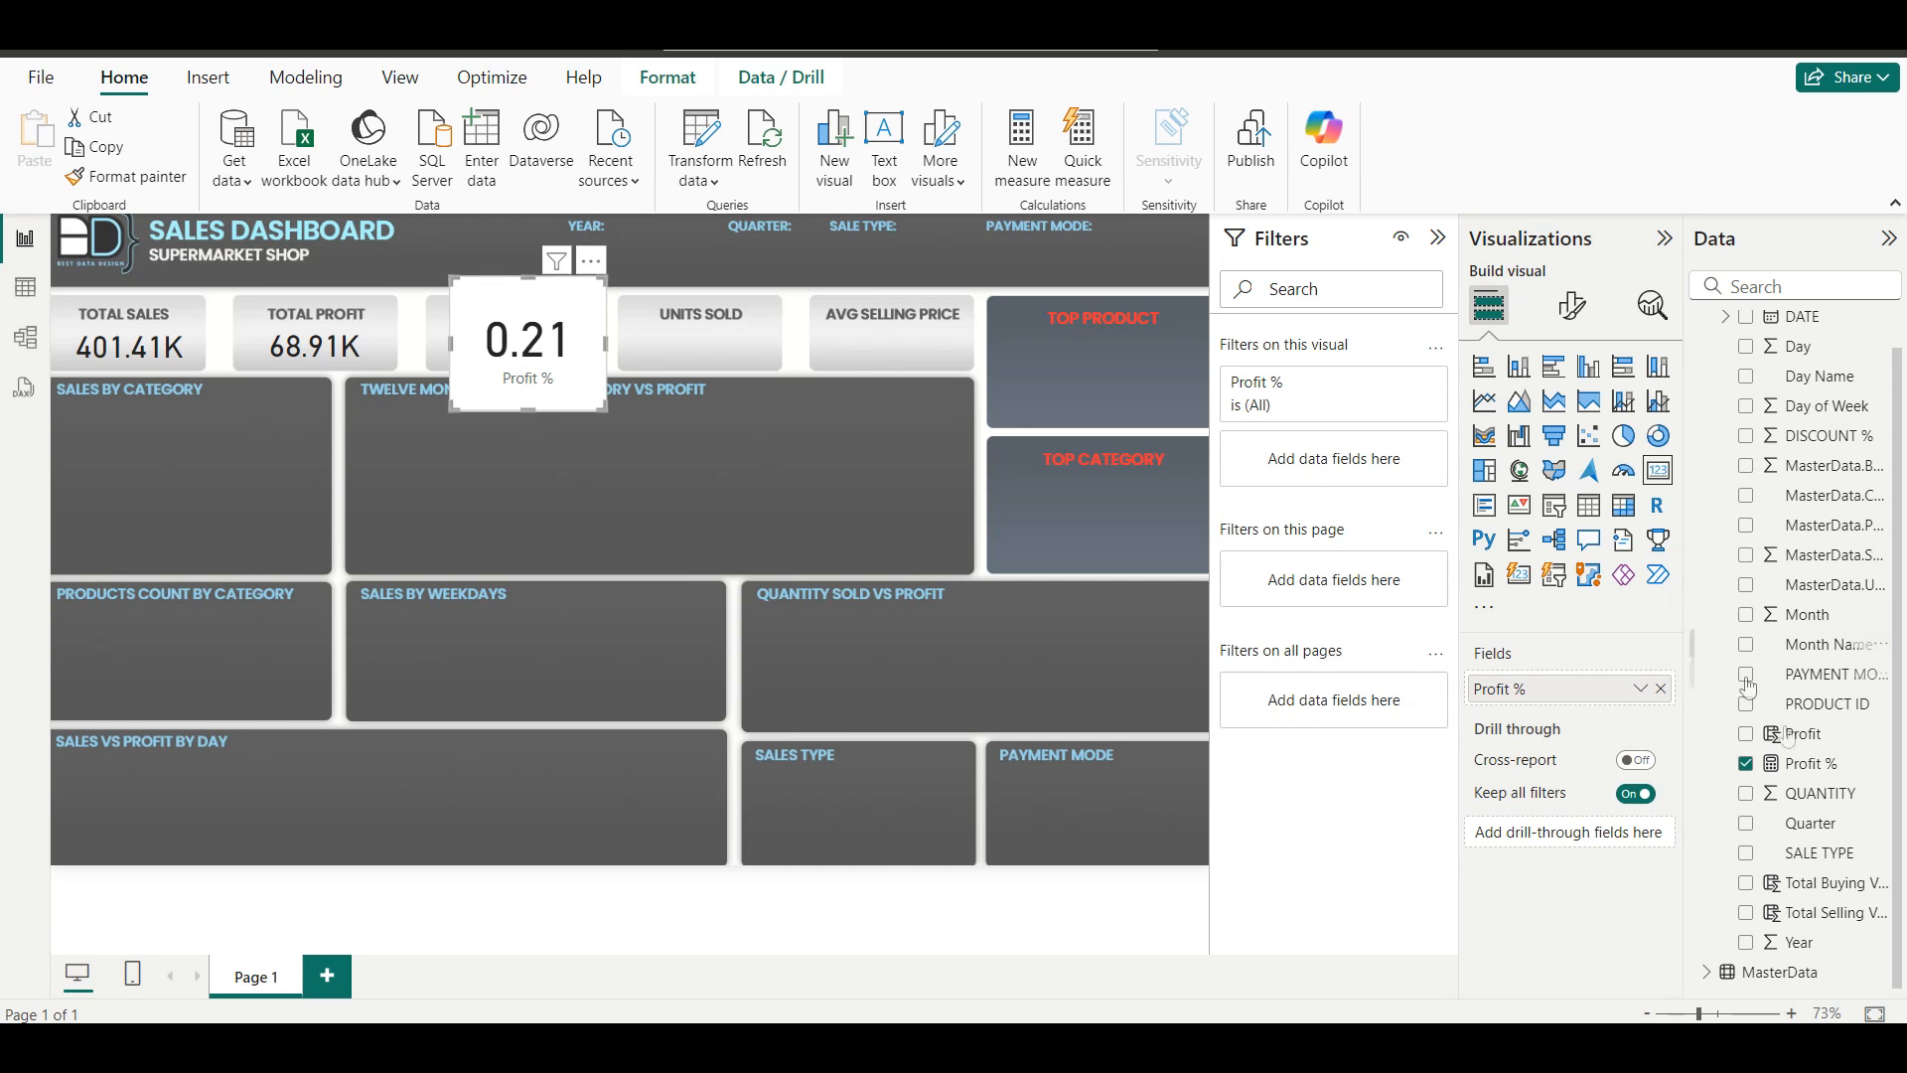
pyautogui.click(1852, 771)
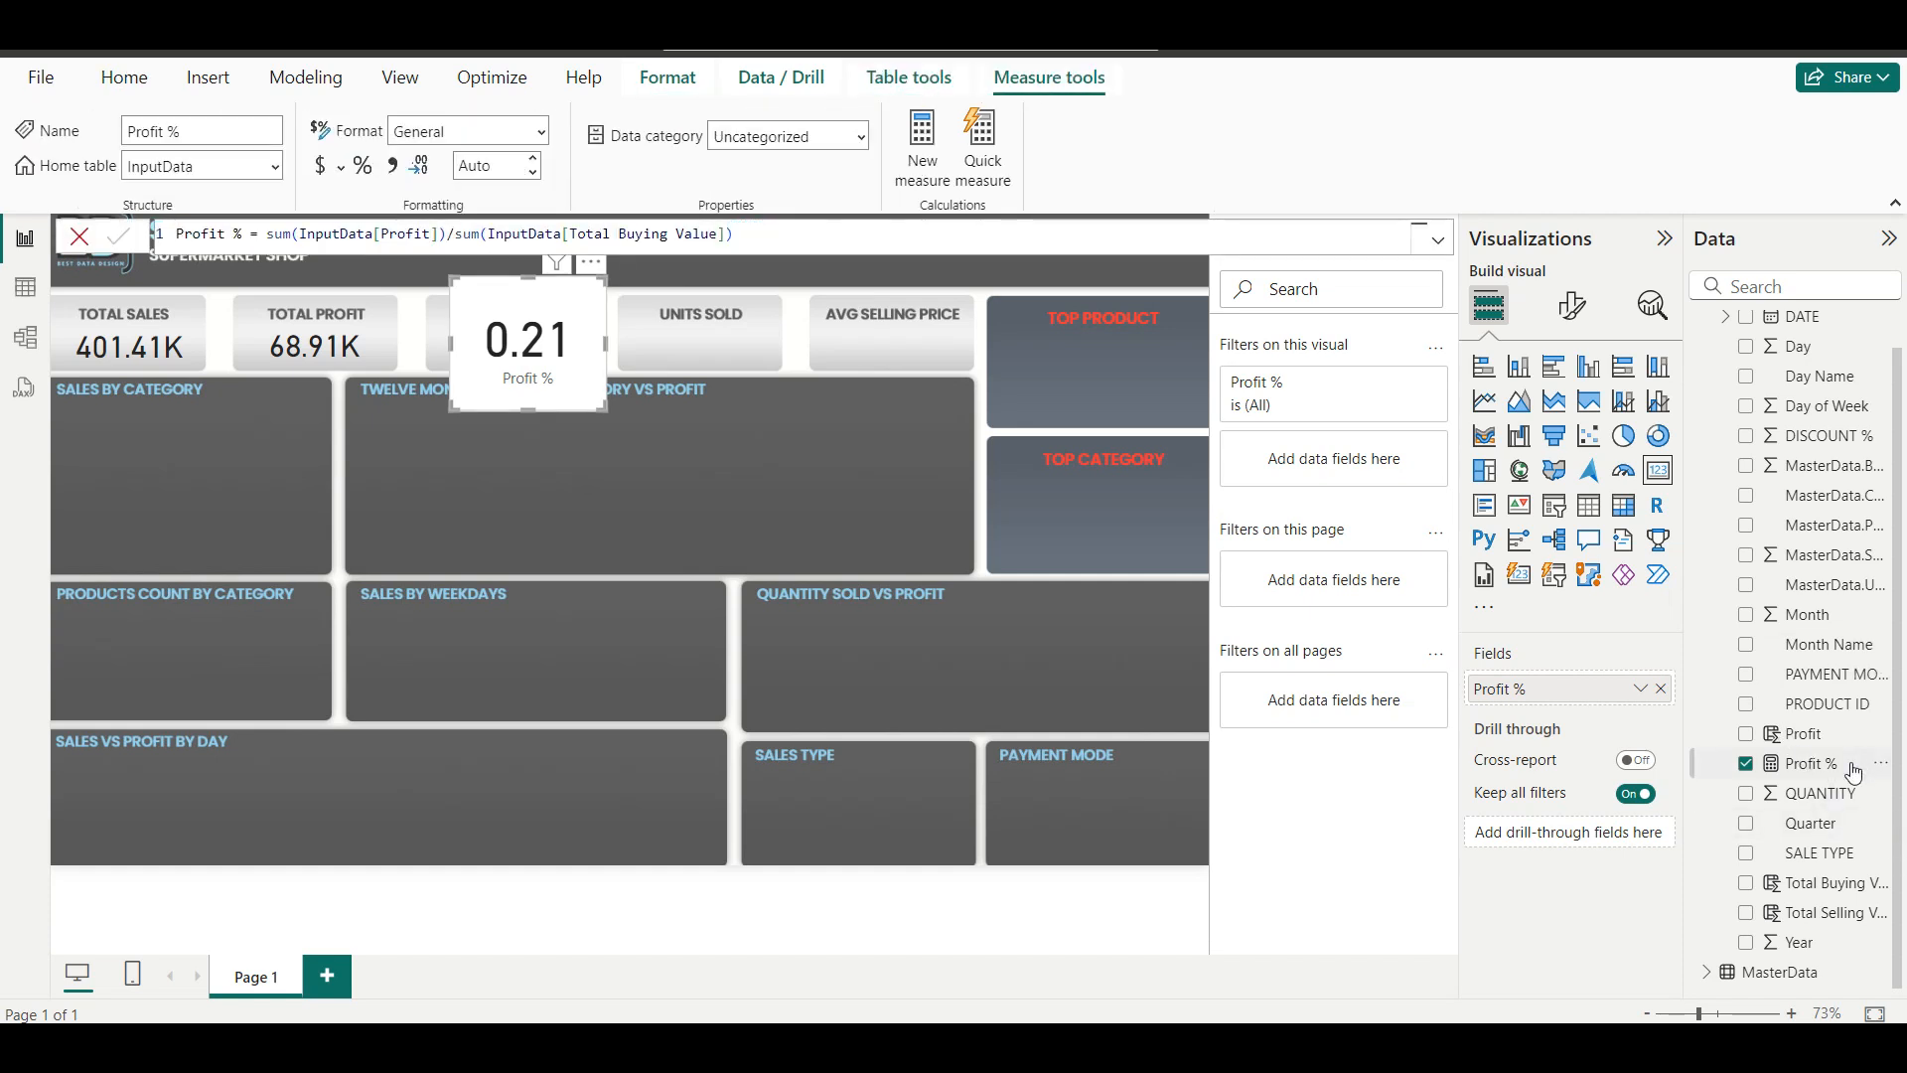
pyautogui.click(363, 166)
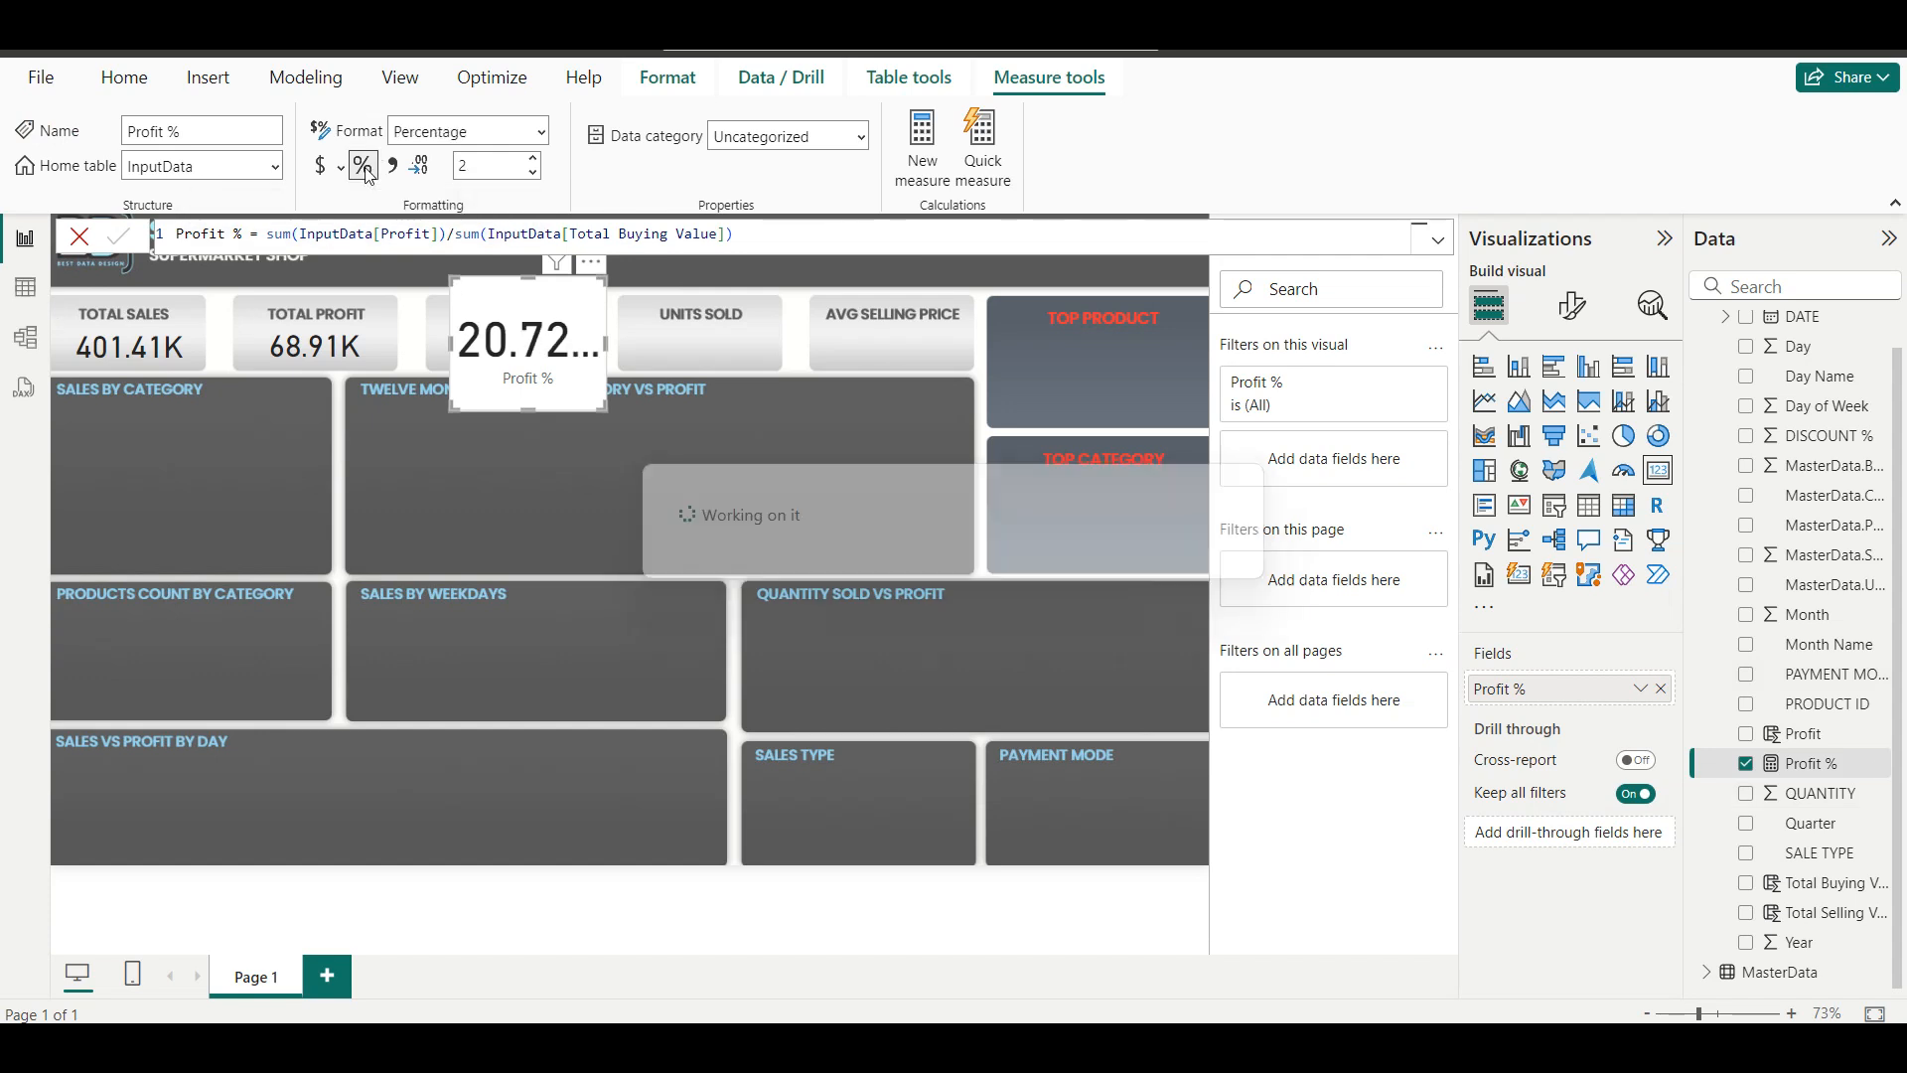
pyautogui.moveTo(605, 409); pyautogui.dragTo(637, 408)
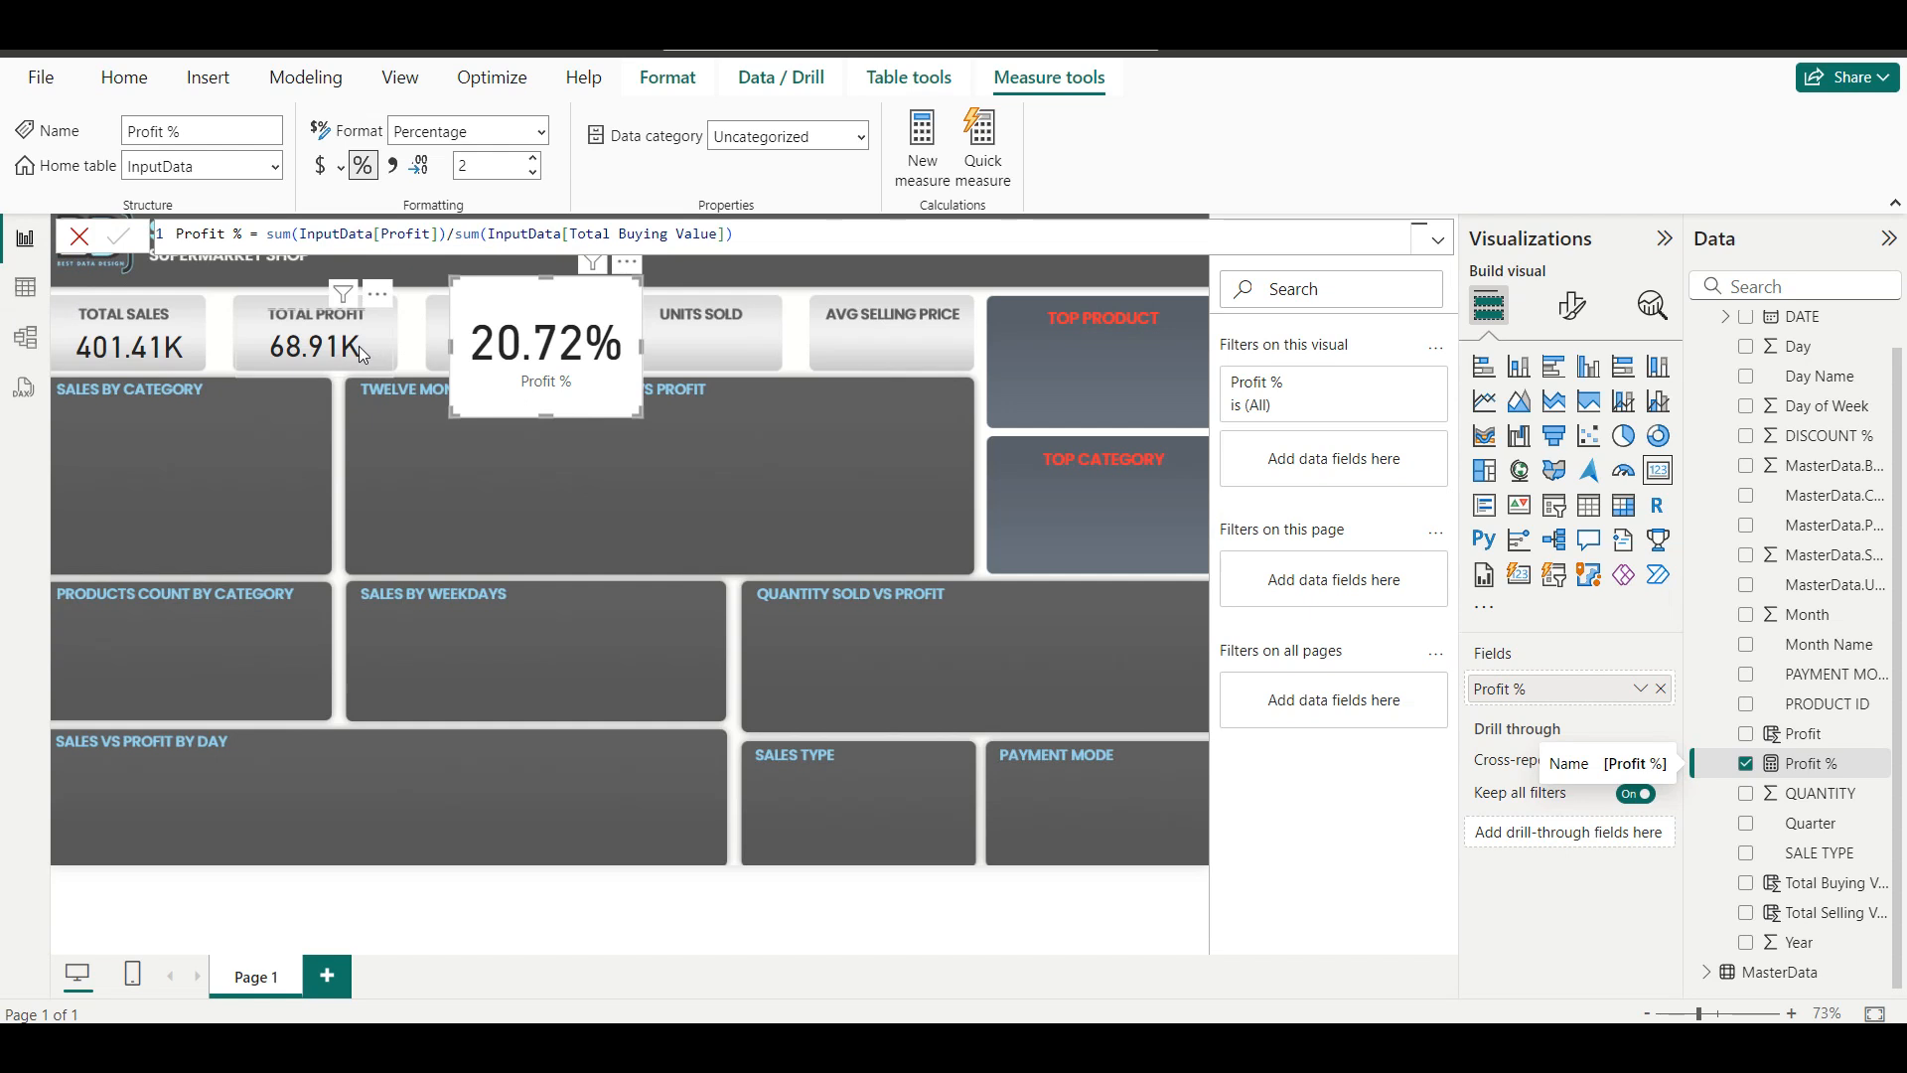
# Copy the Profit card's formatting to the Profit % card and fit it into the PROFIT % tile.
pyautogui.click(362, 355)
pyautogui.click(147, 177)
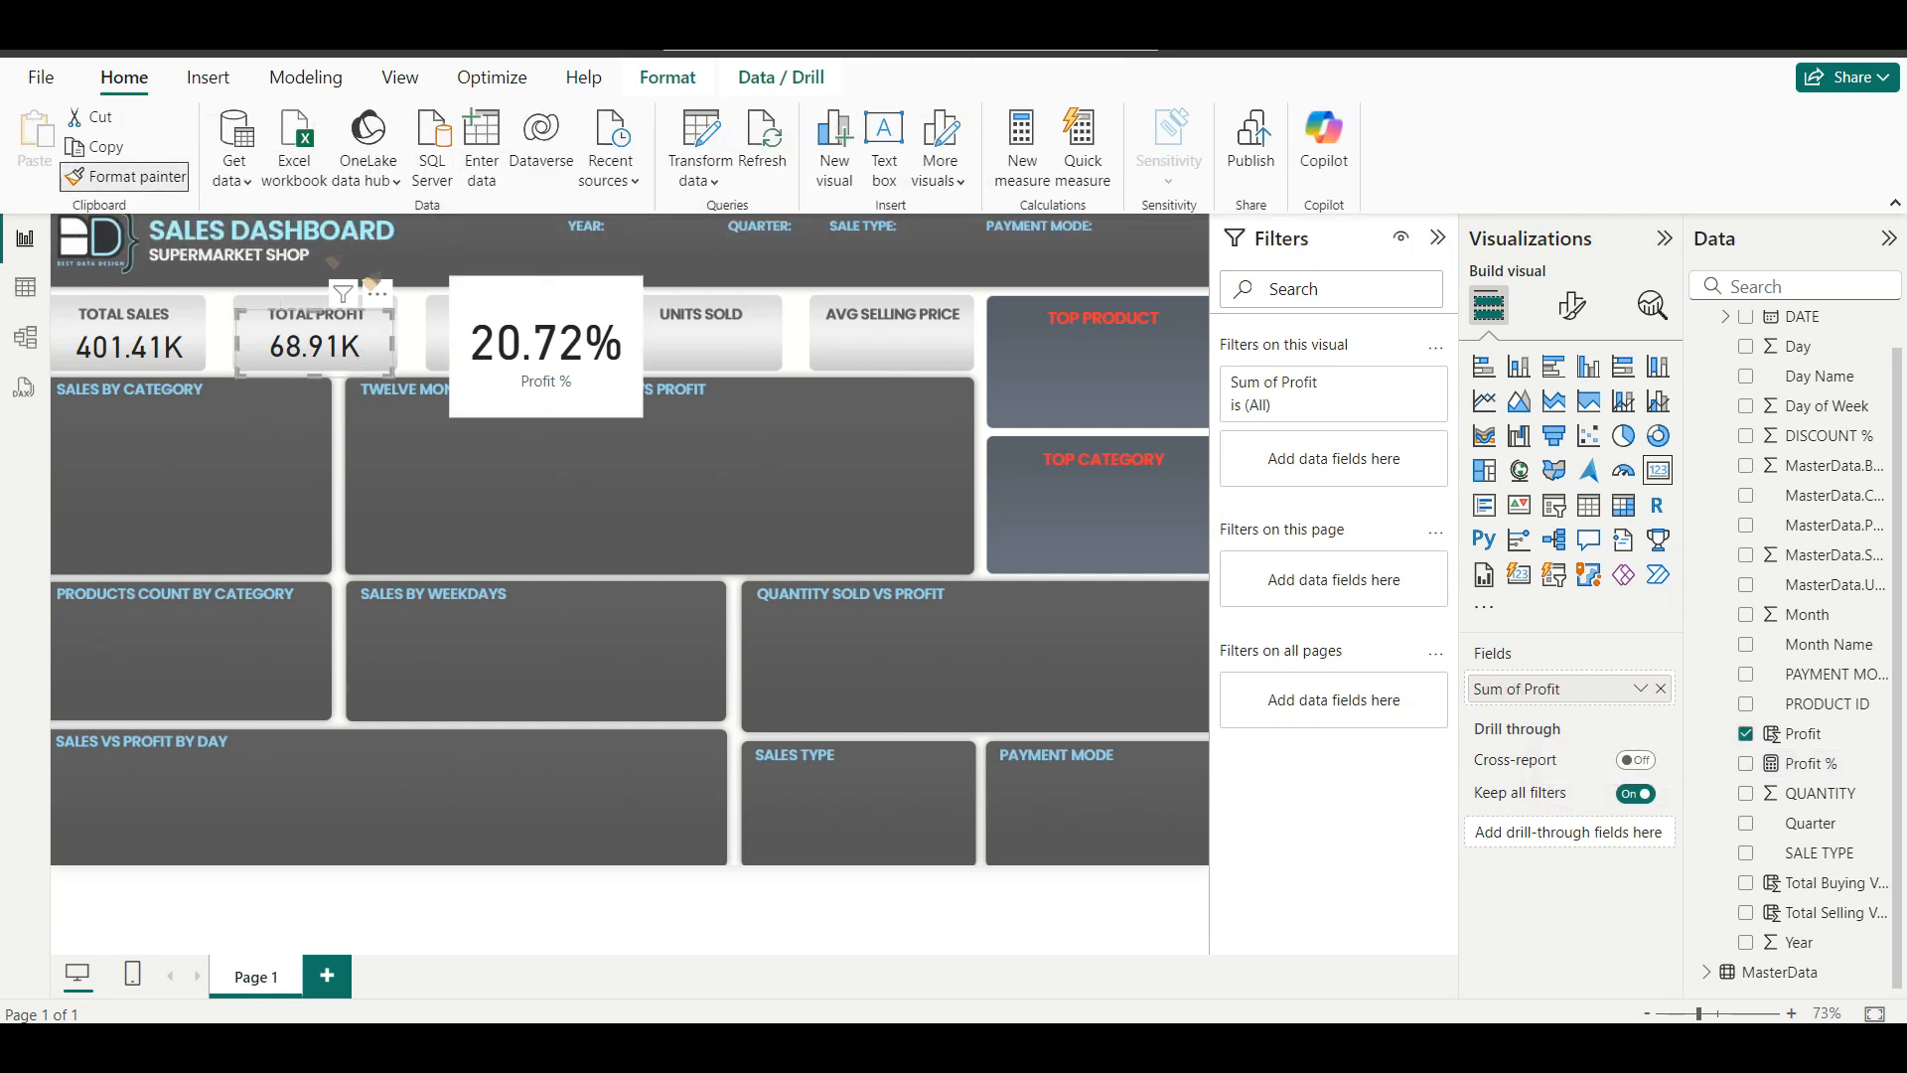
pyautogui.click(528, 370)
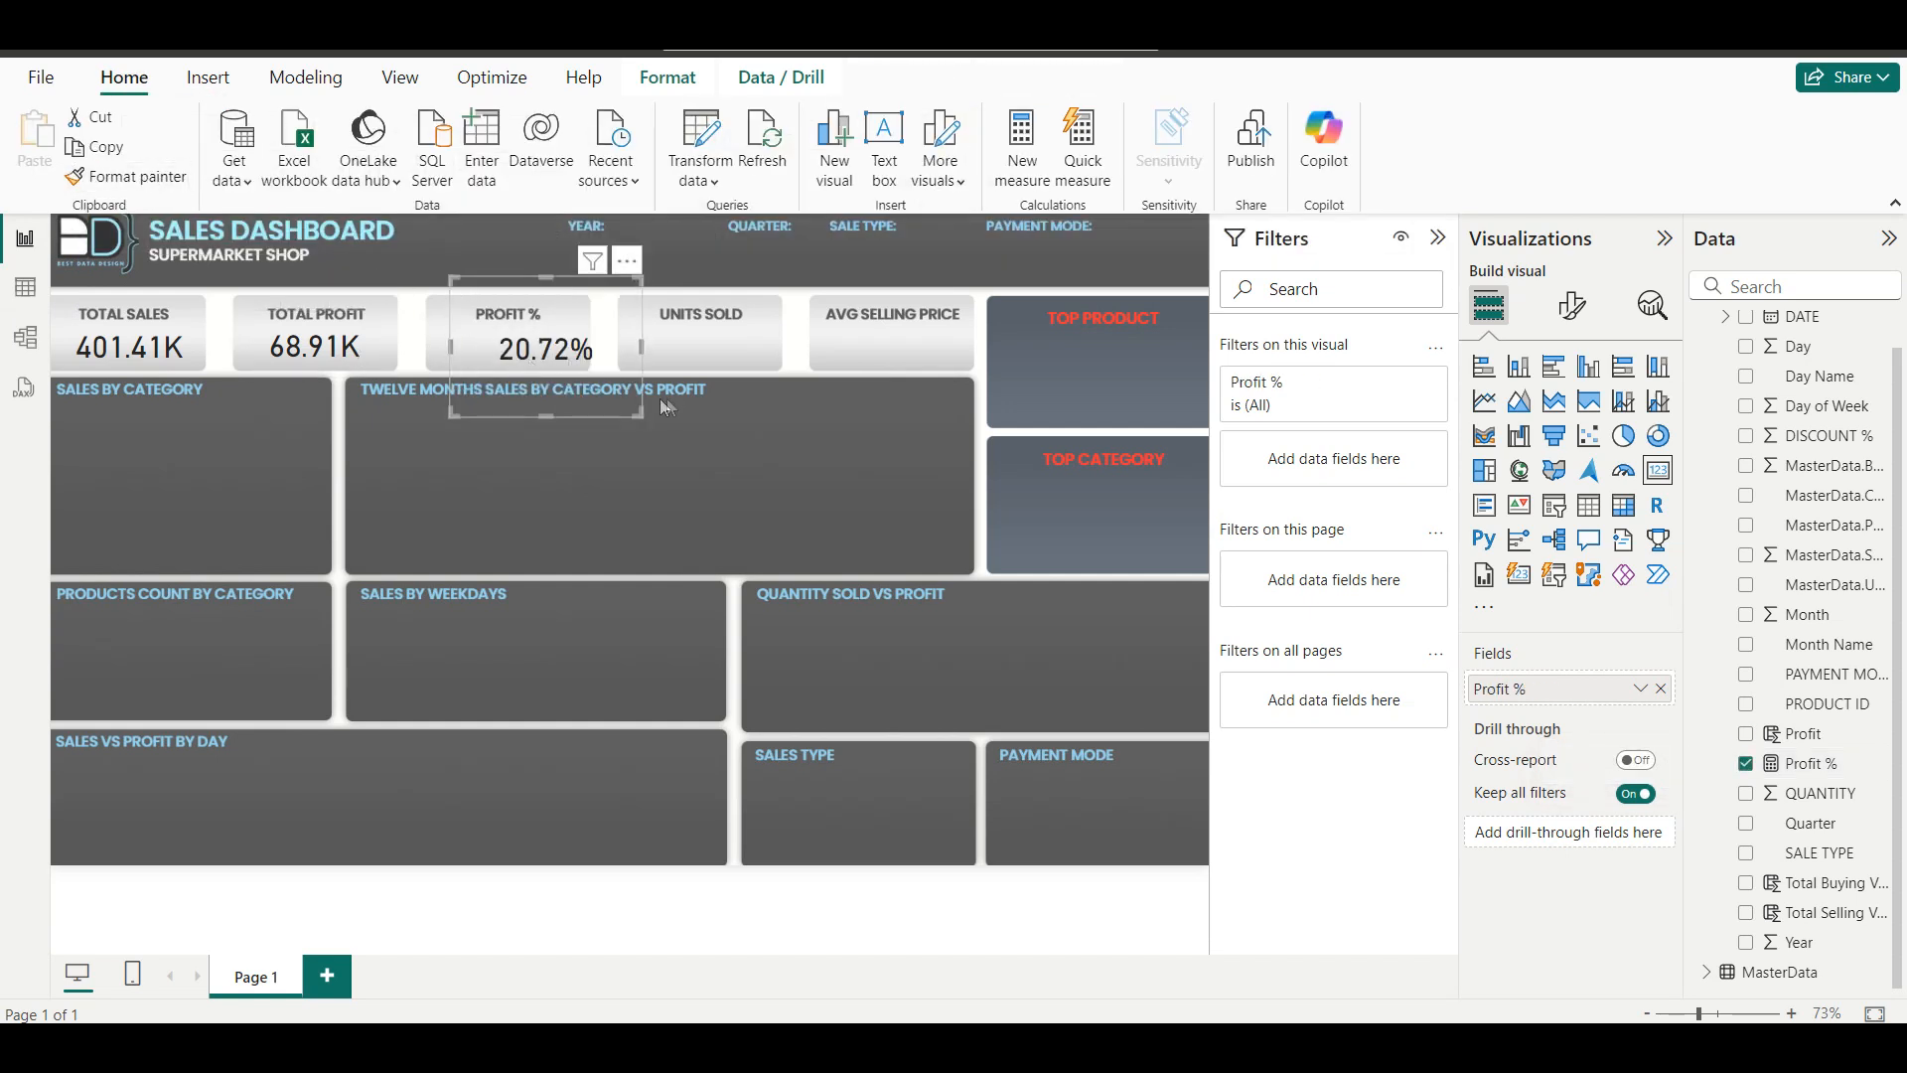
pyautogui.moveTo(641, 415); pyautogui.dragTo(570, 378)
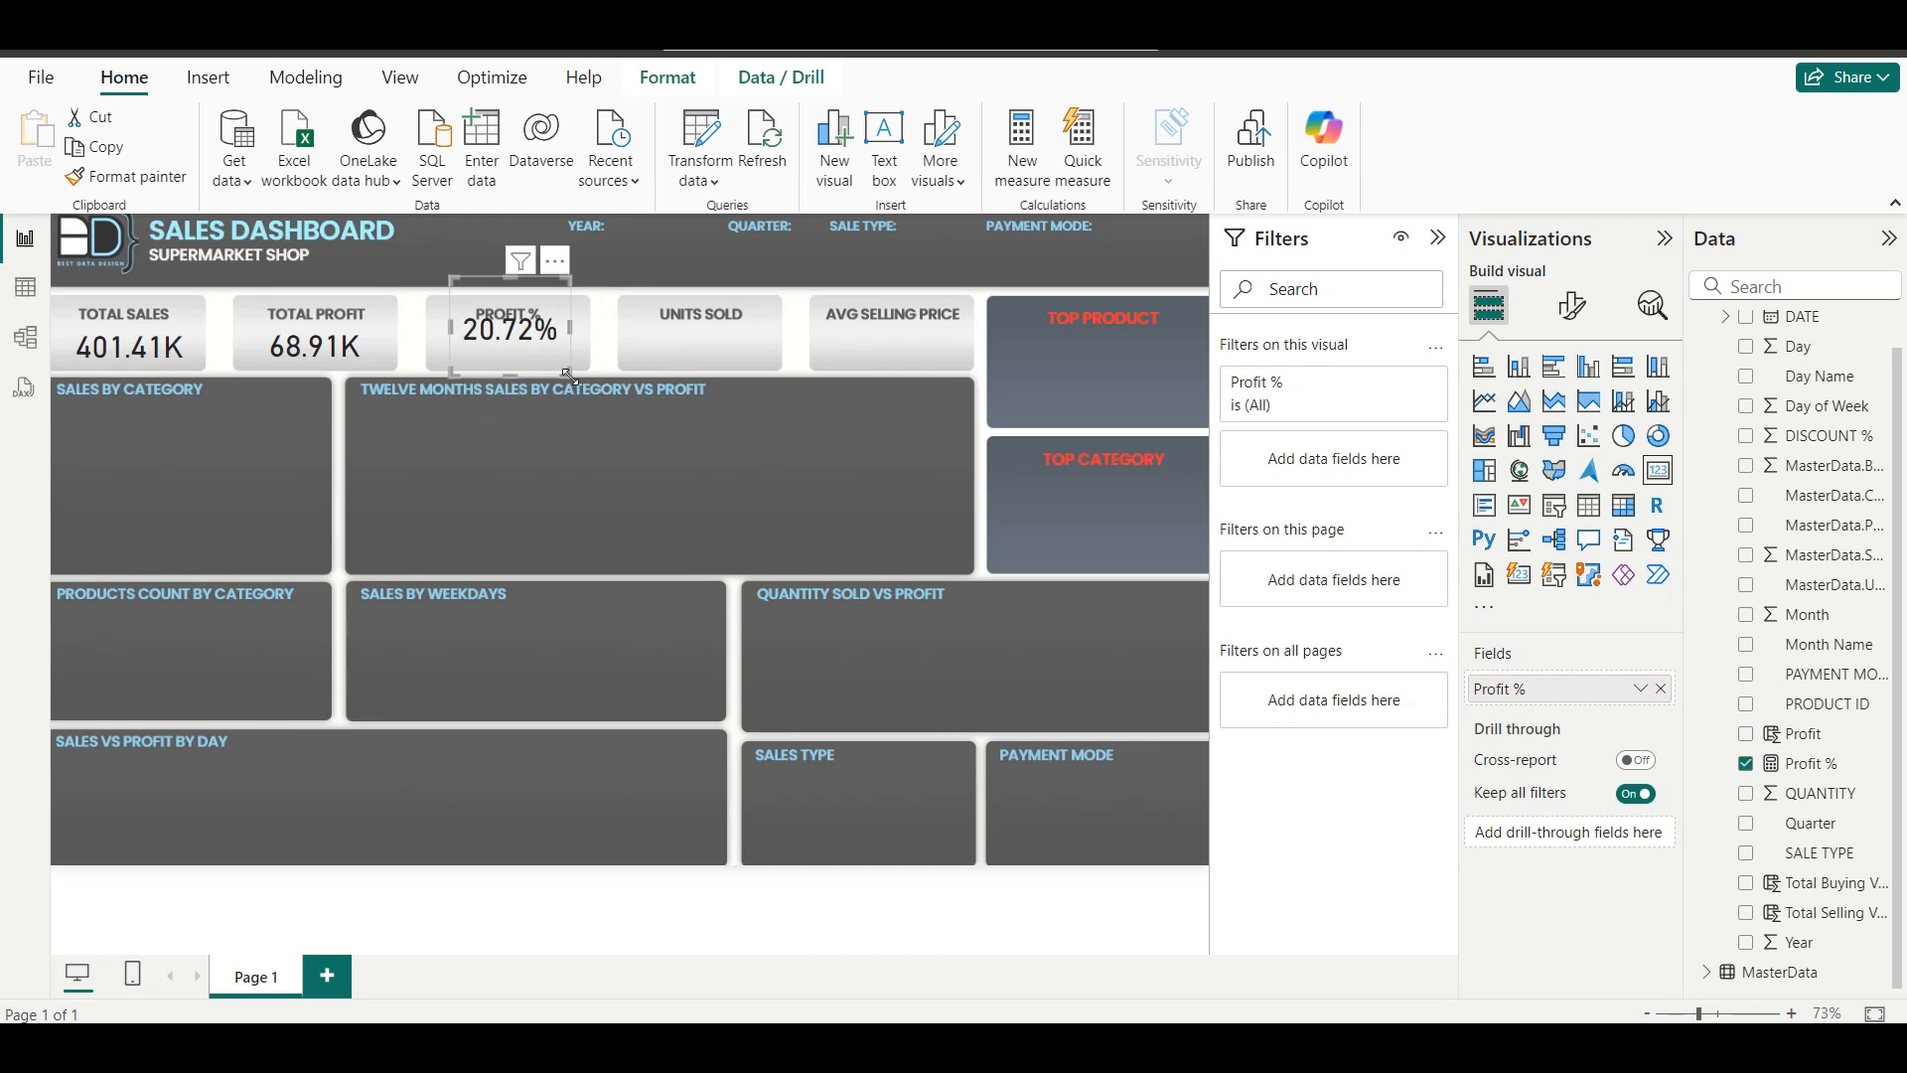
pyautogui.moveTo(509, 279); pyautogui.dragTo(510, 313)
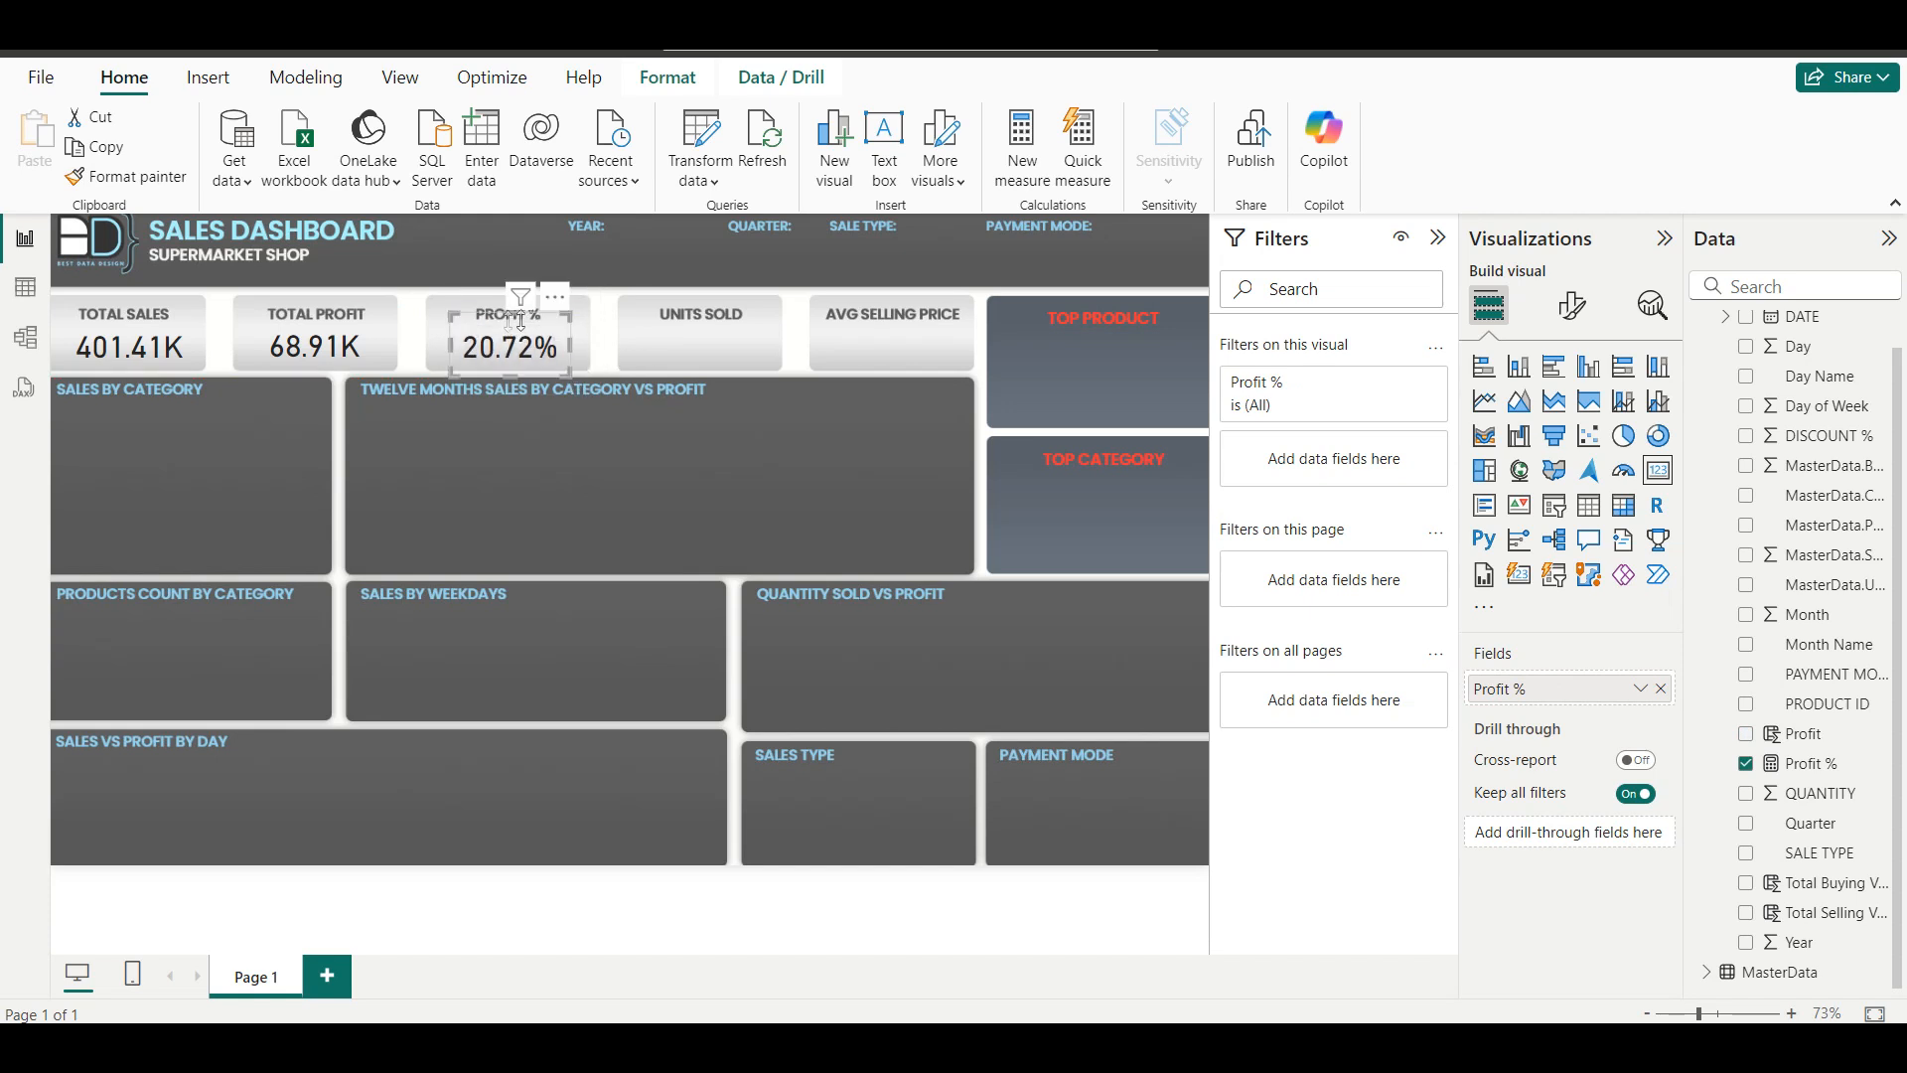
# Add a card visual for QUANTITY and place it on the UNITS SOLD tile.
pyautogui.click(715, 370)
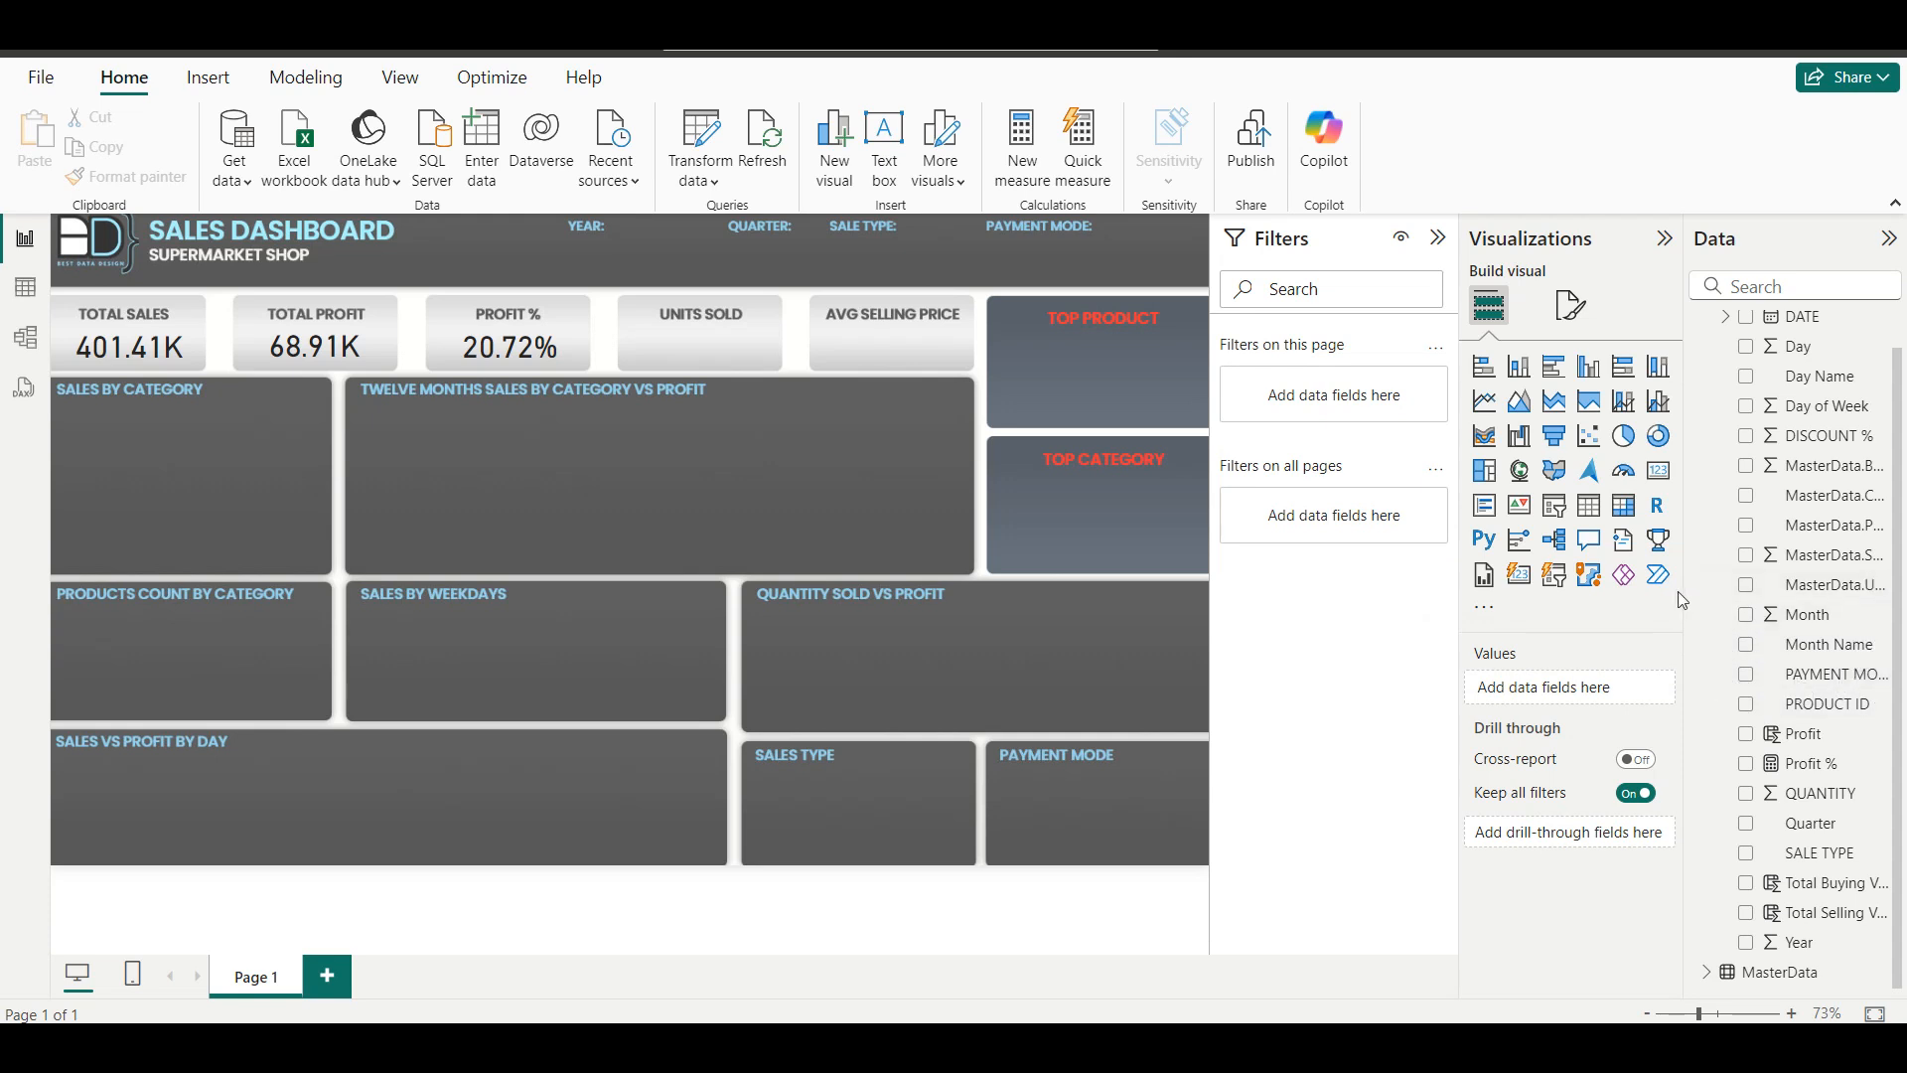
pyautogui.moveTo(1685, 595); pyautogui.dragTo(1620, 599)
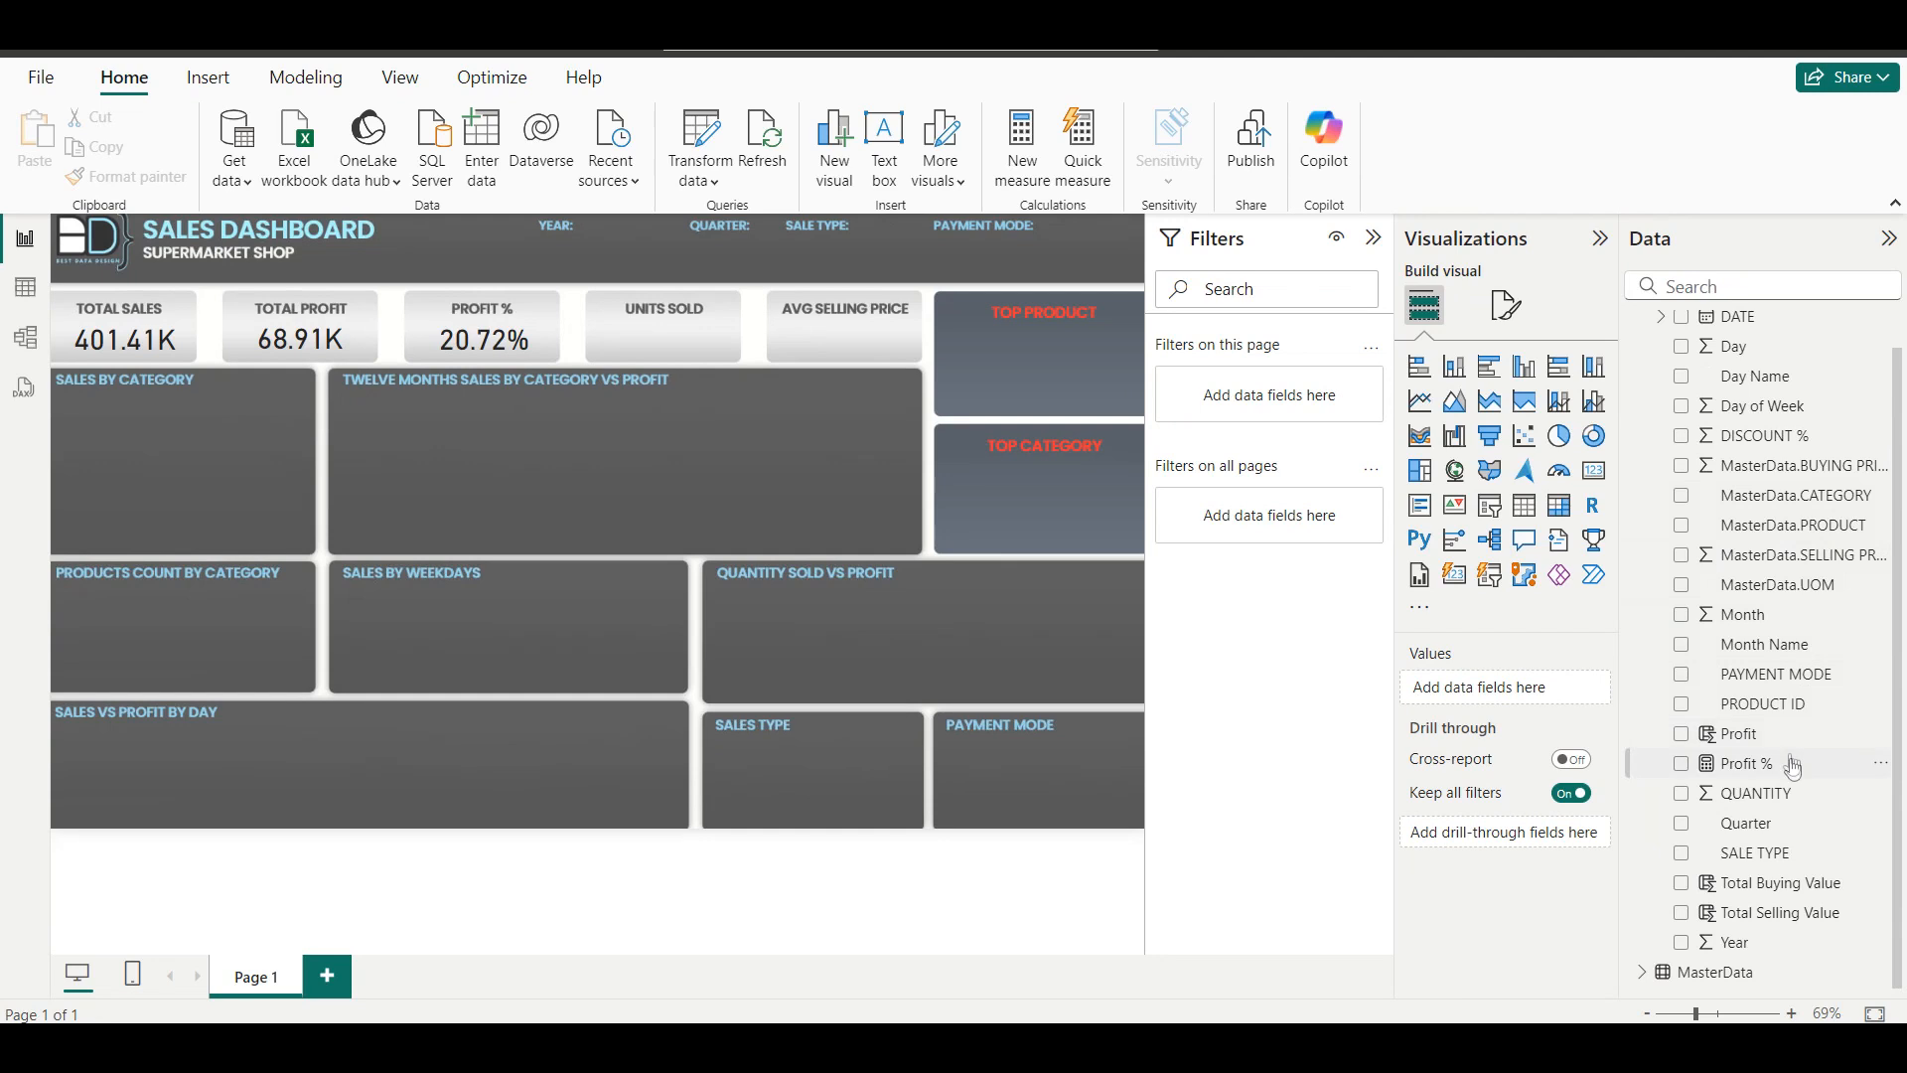
pyautogui.click(1682, 794)
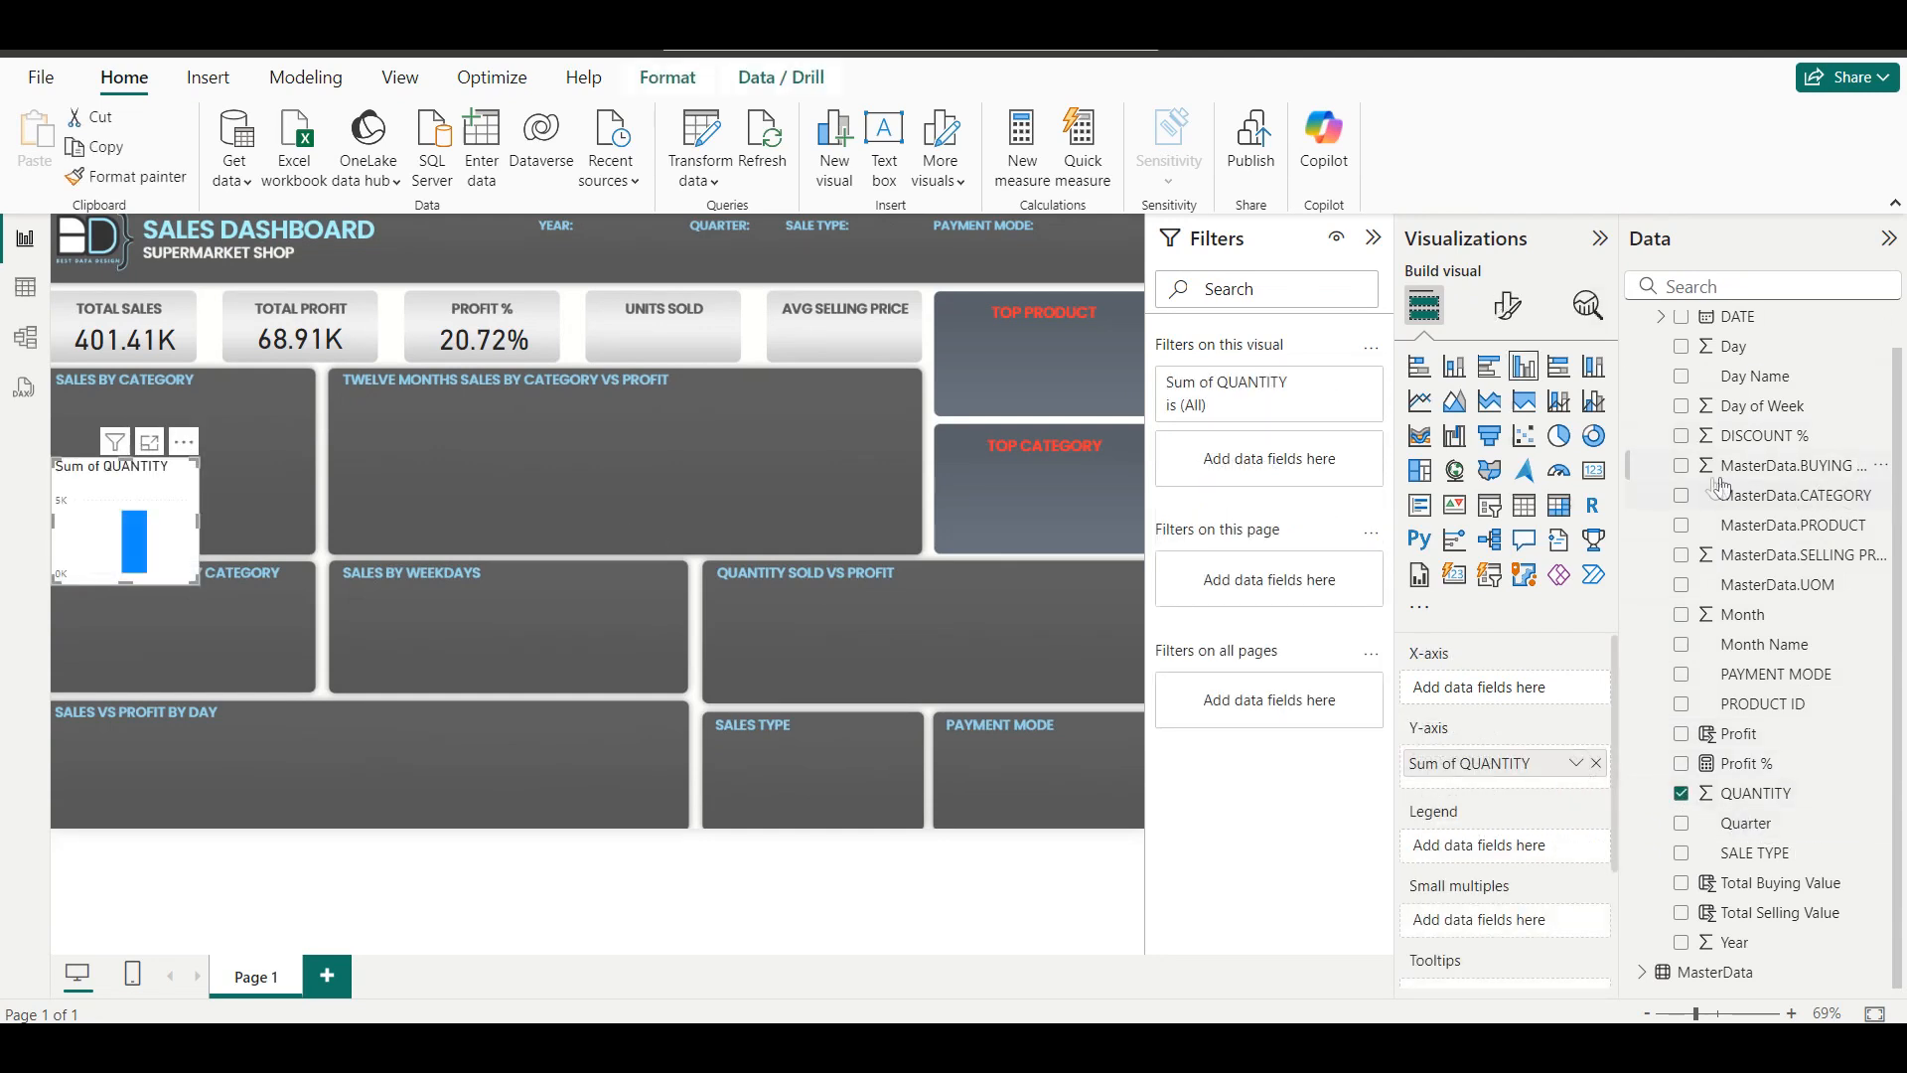
pyautogui.click(1594, 470)
pyautogui.moveTo(144, 545); pyautogui.dragTo(690, 396)
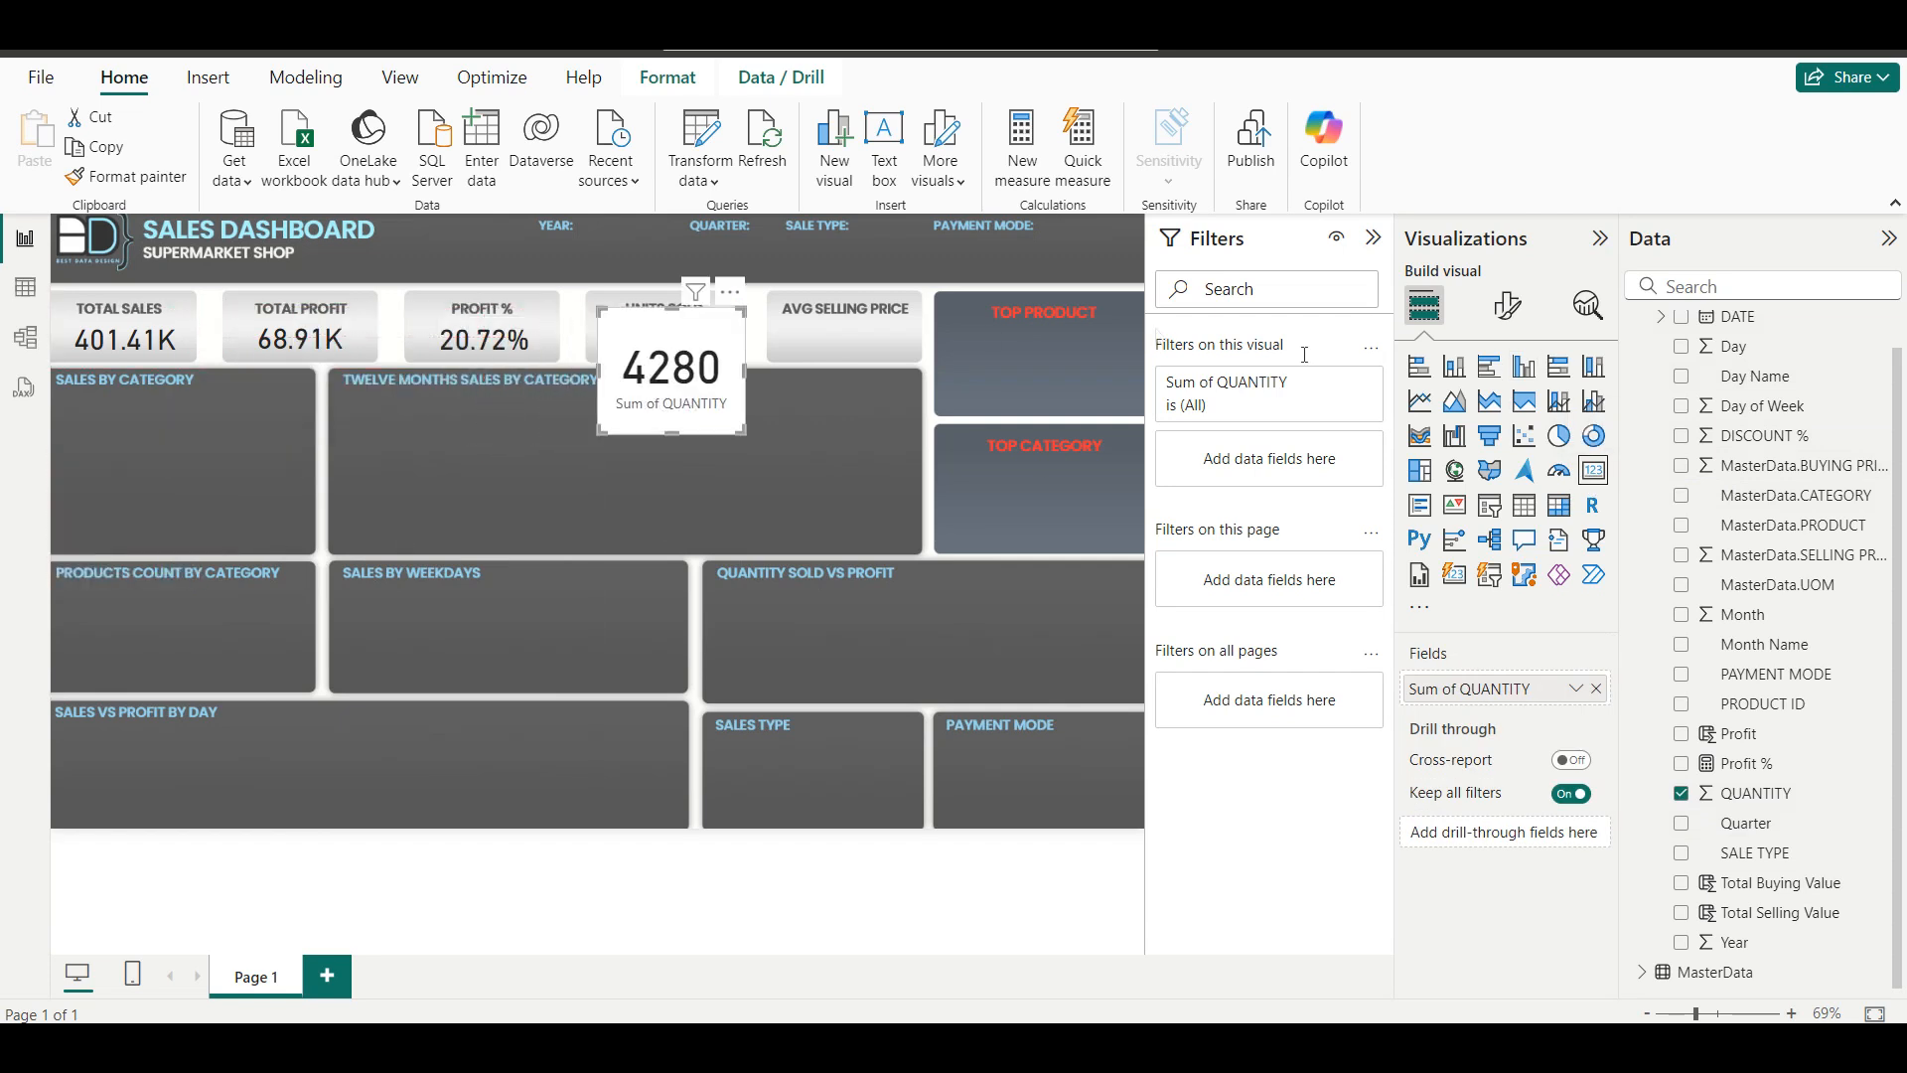
# Copy the Profit card's formatting to the QUANTITY card and fit it into the UNITS SOLD tile.
pyautogui.click(501, 352)
pyautogui.click(327, 342)
pyautogui.click(127, 176)
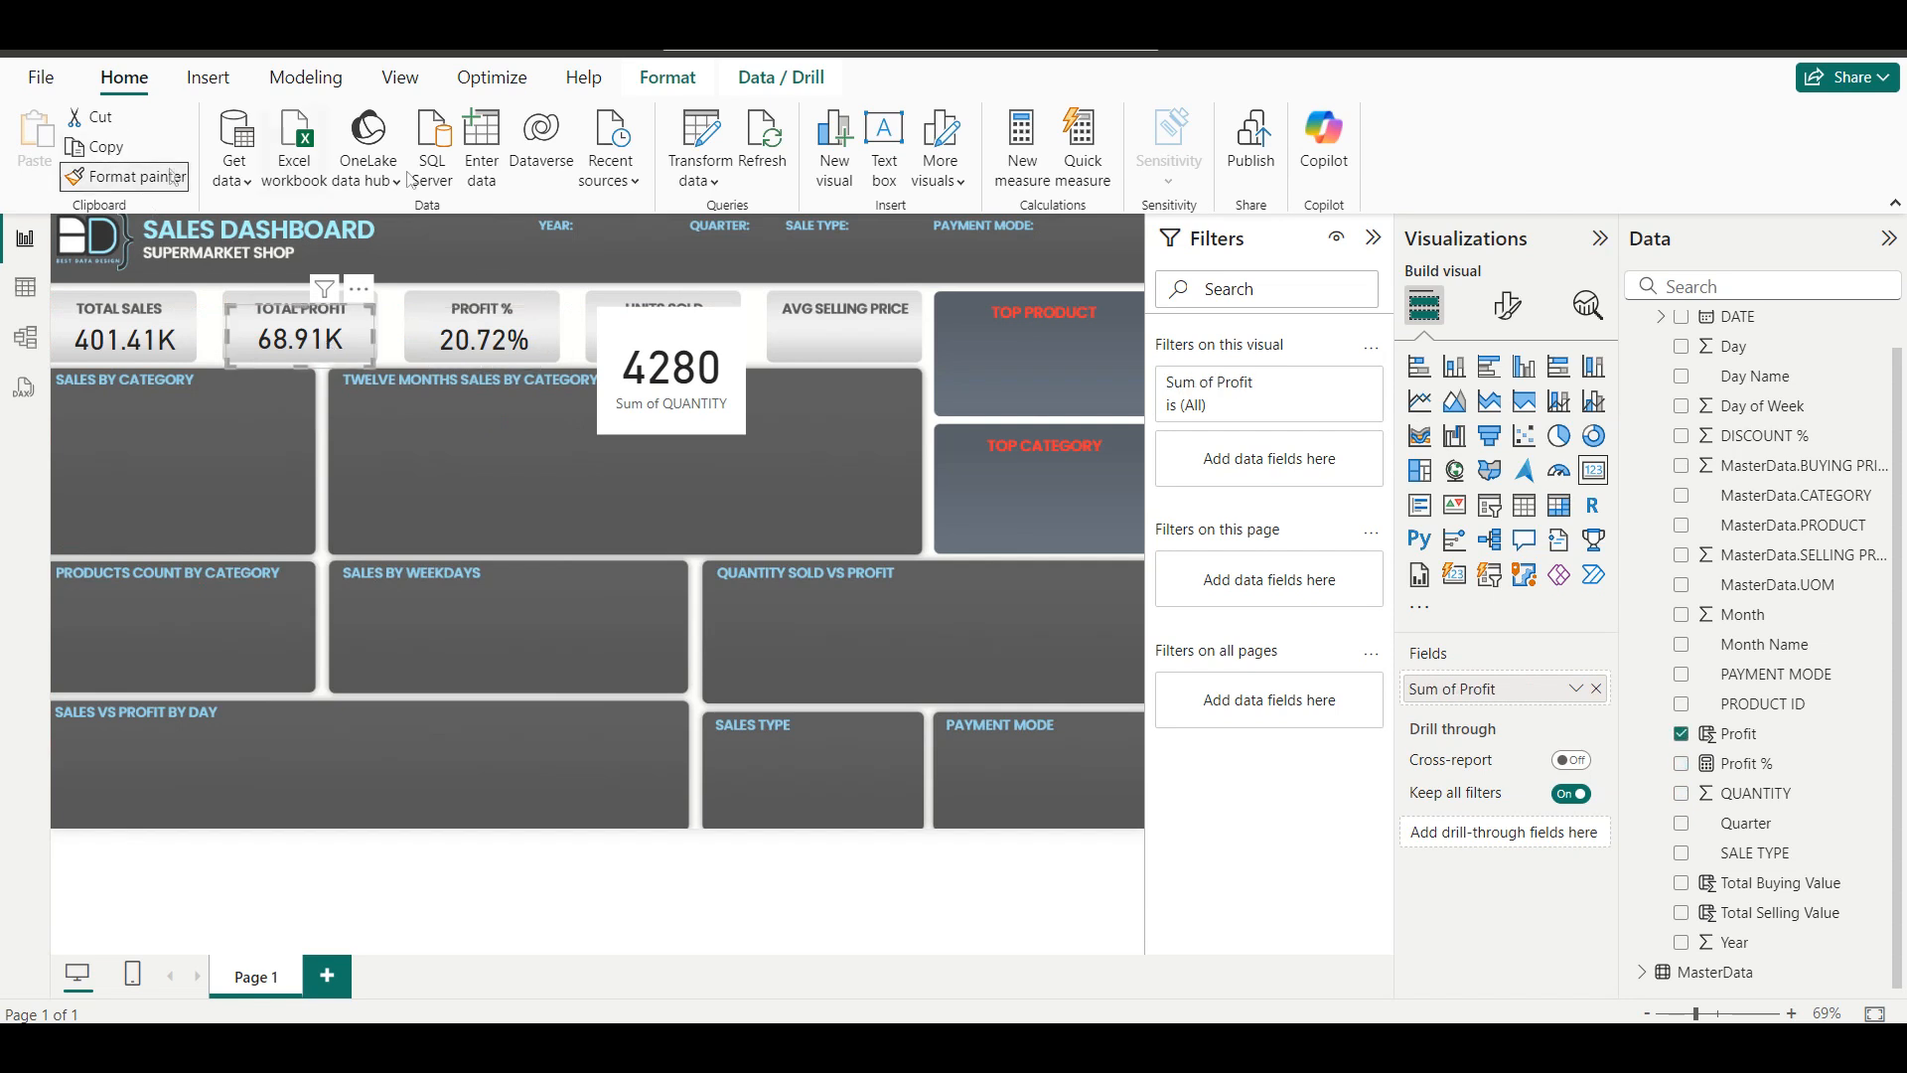
pyautogui.click(703, 372)
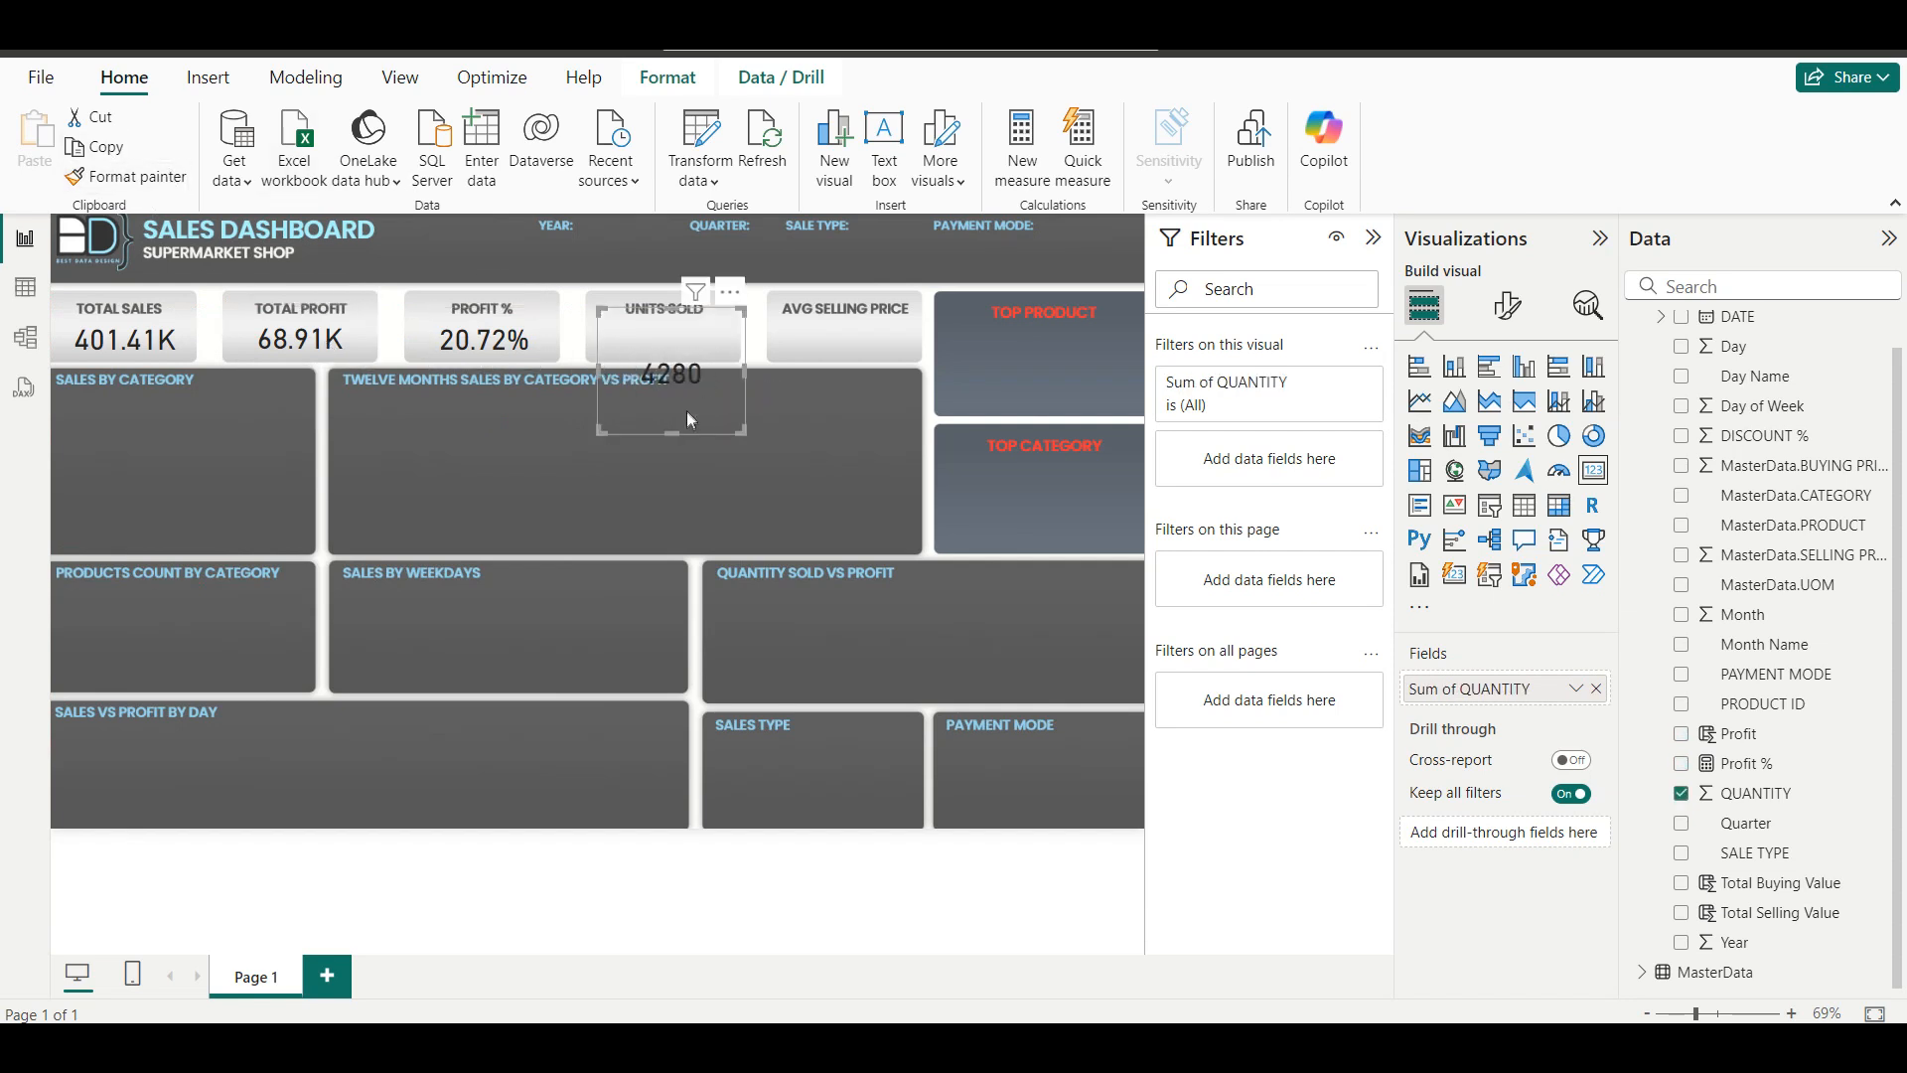
pyautogui.moveTo(672, 434); pyautogui.dragTo(671, 367)
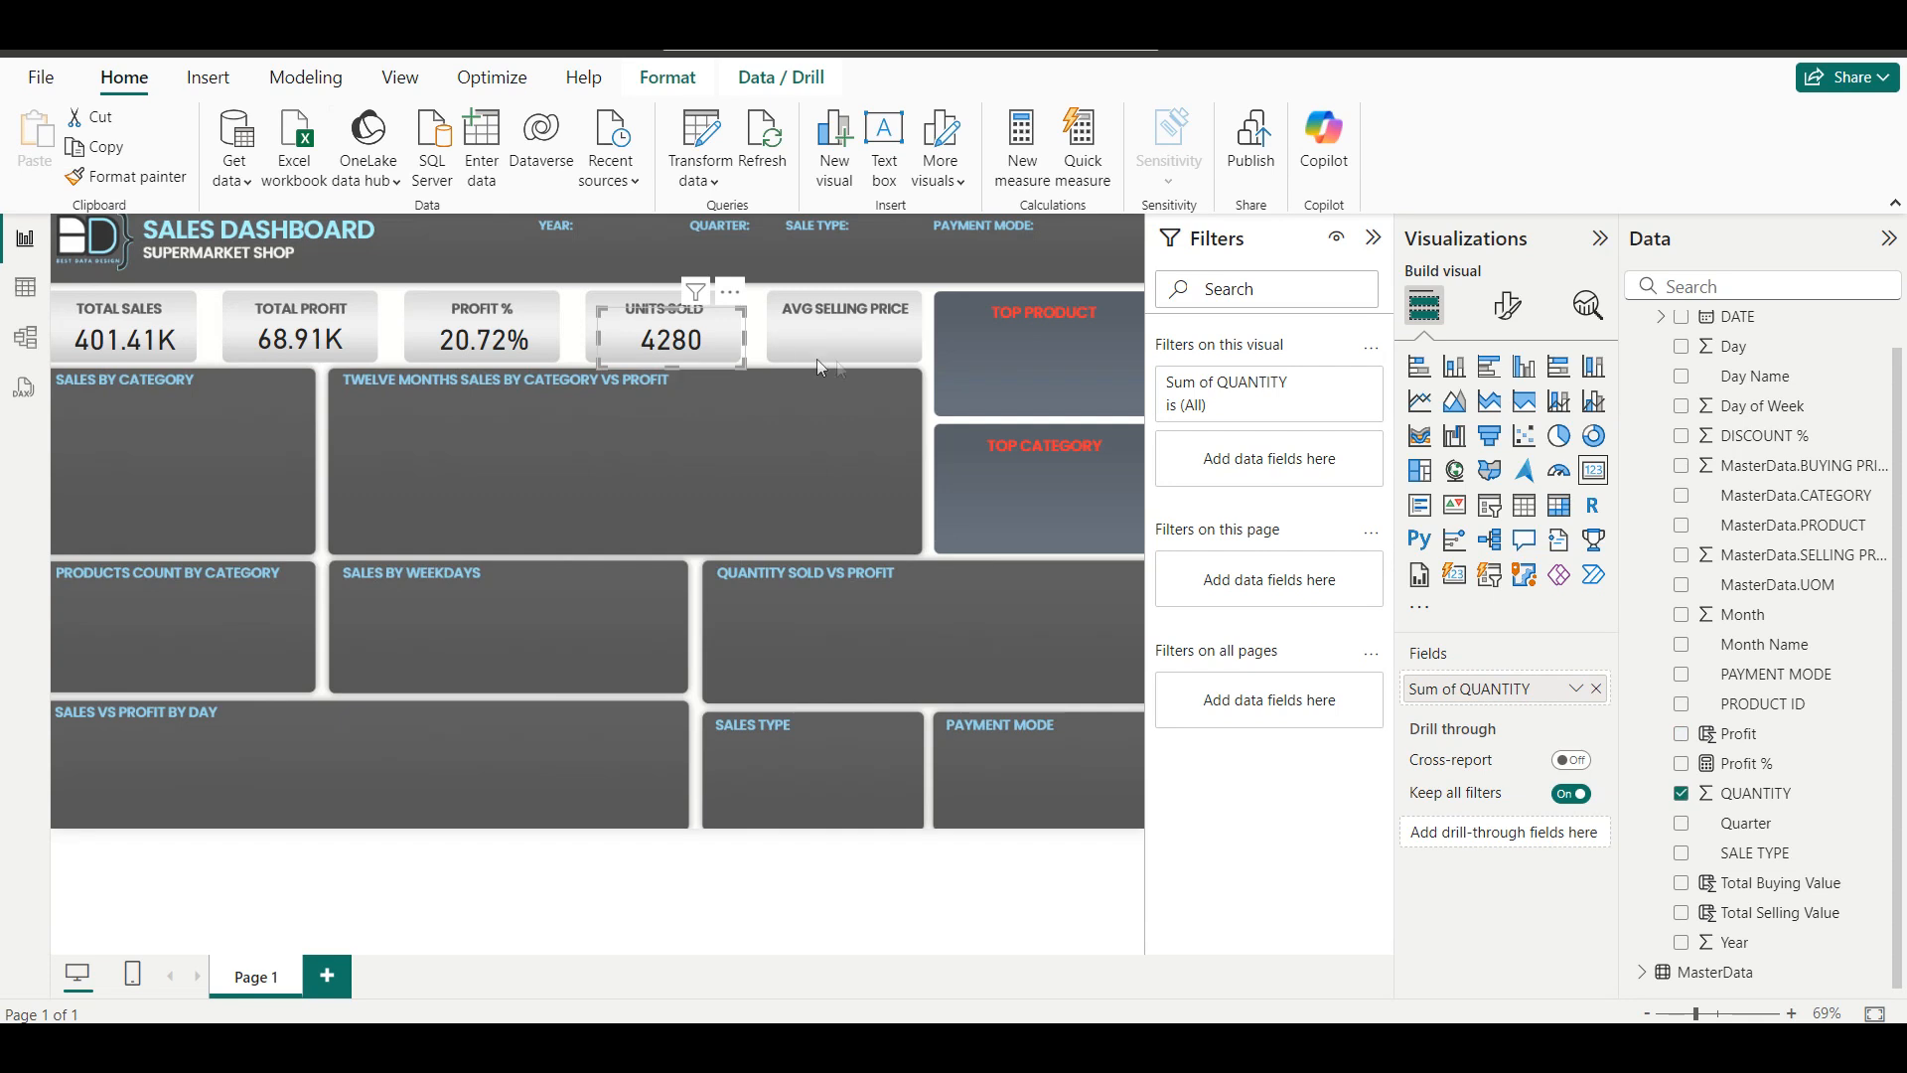
pyautogui.press('Escape')
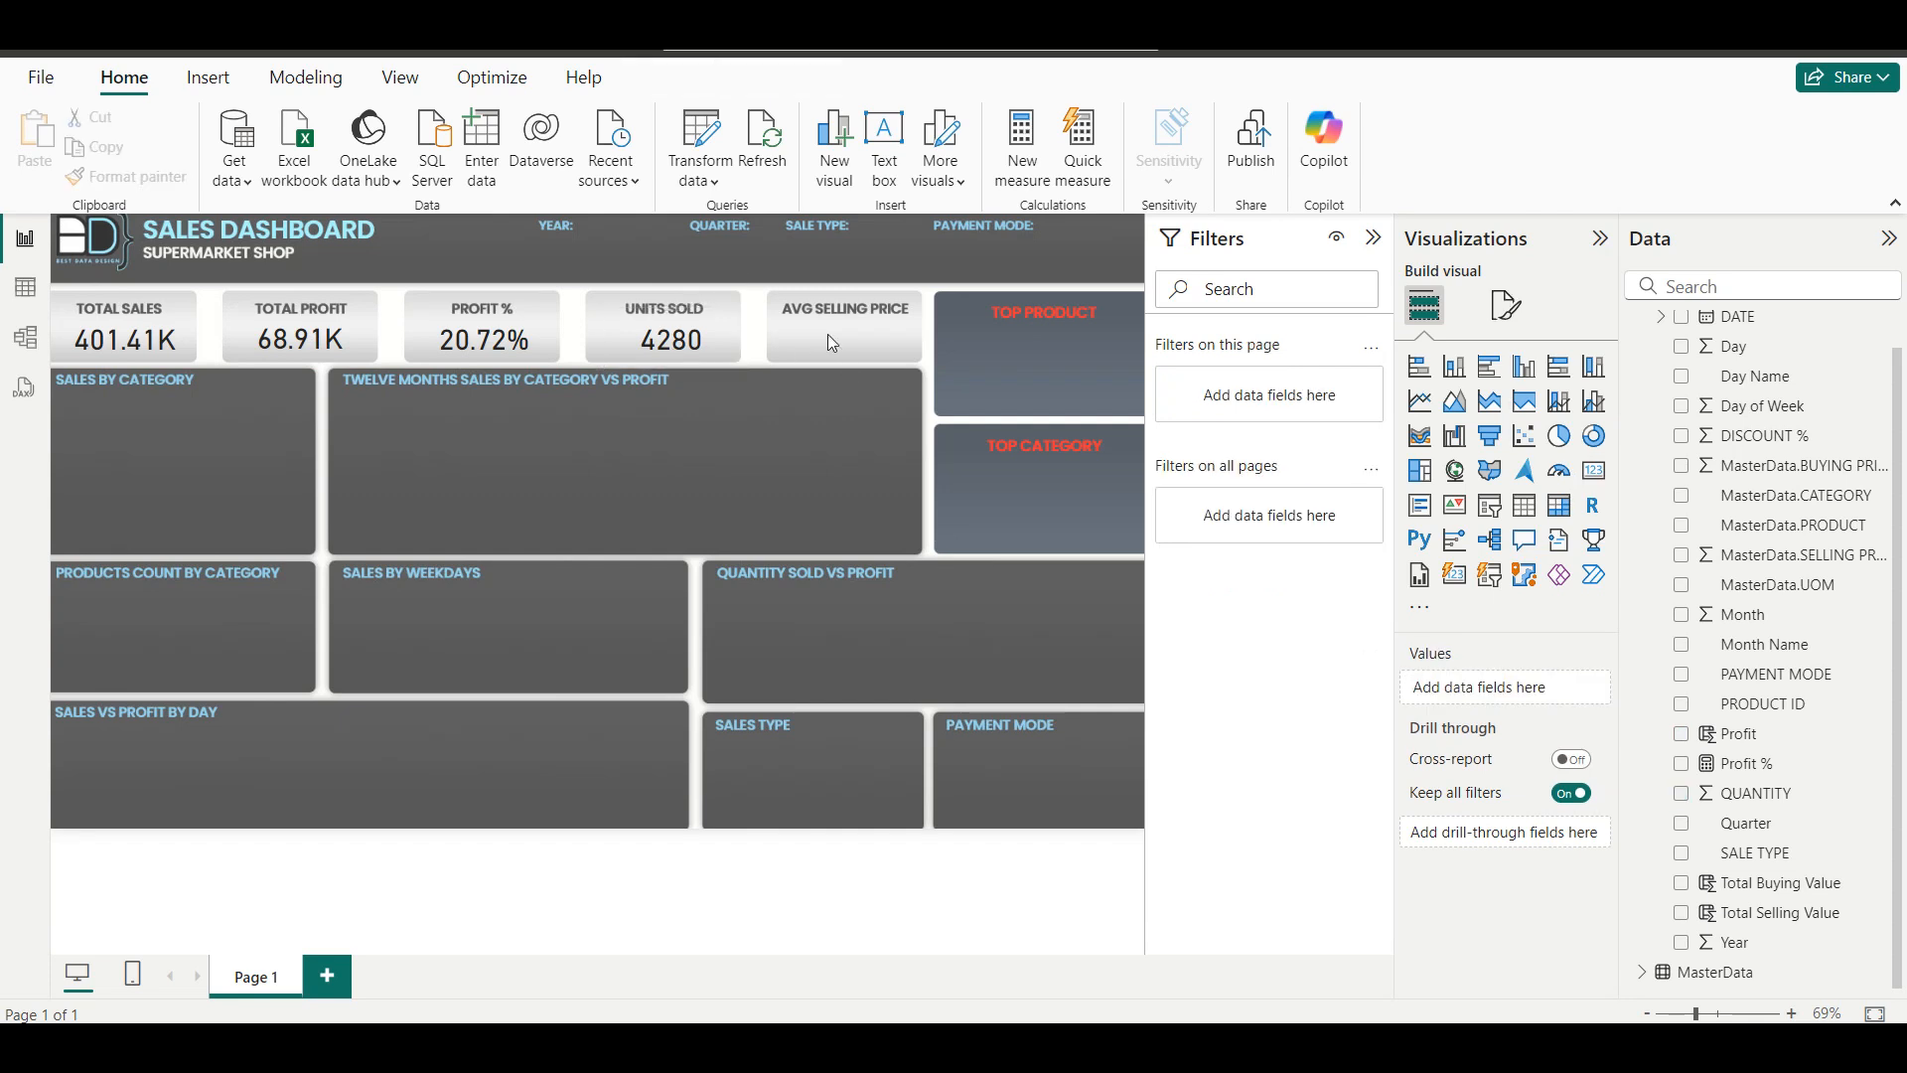
# Start a new measure in the InputData table named Avg Price Unit, beginning its formula with sum(InputData[Total Selling Value]).
pyautogui.scroll(1, 1868, 575)
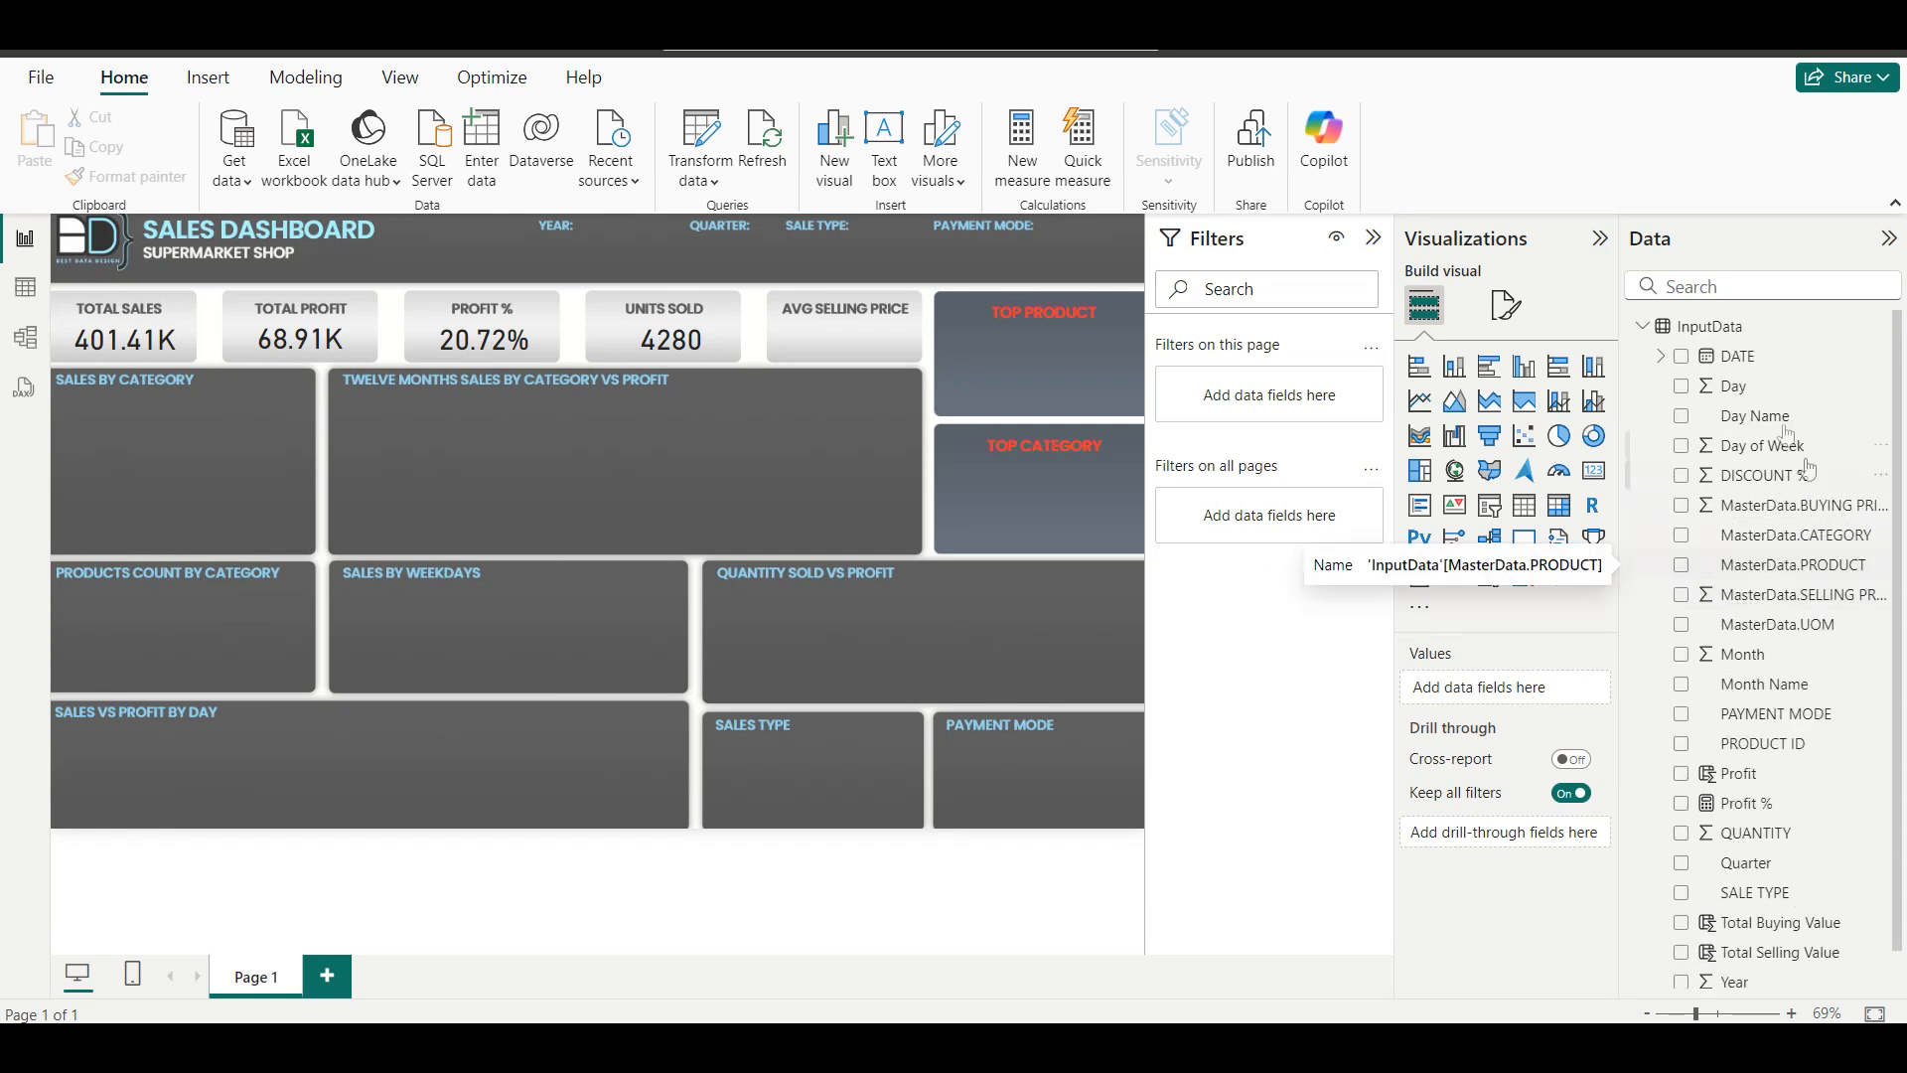
pyautogui.click(1727, 332)
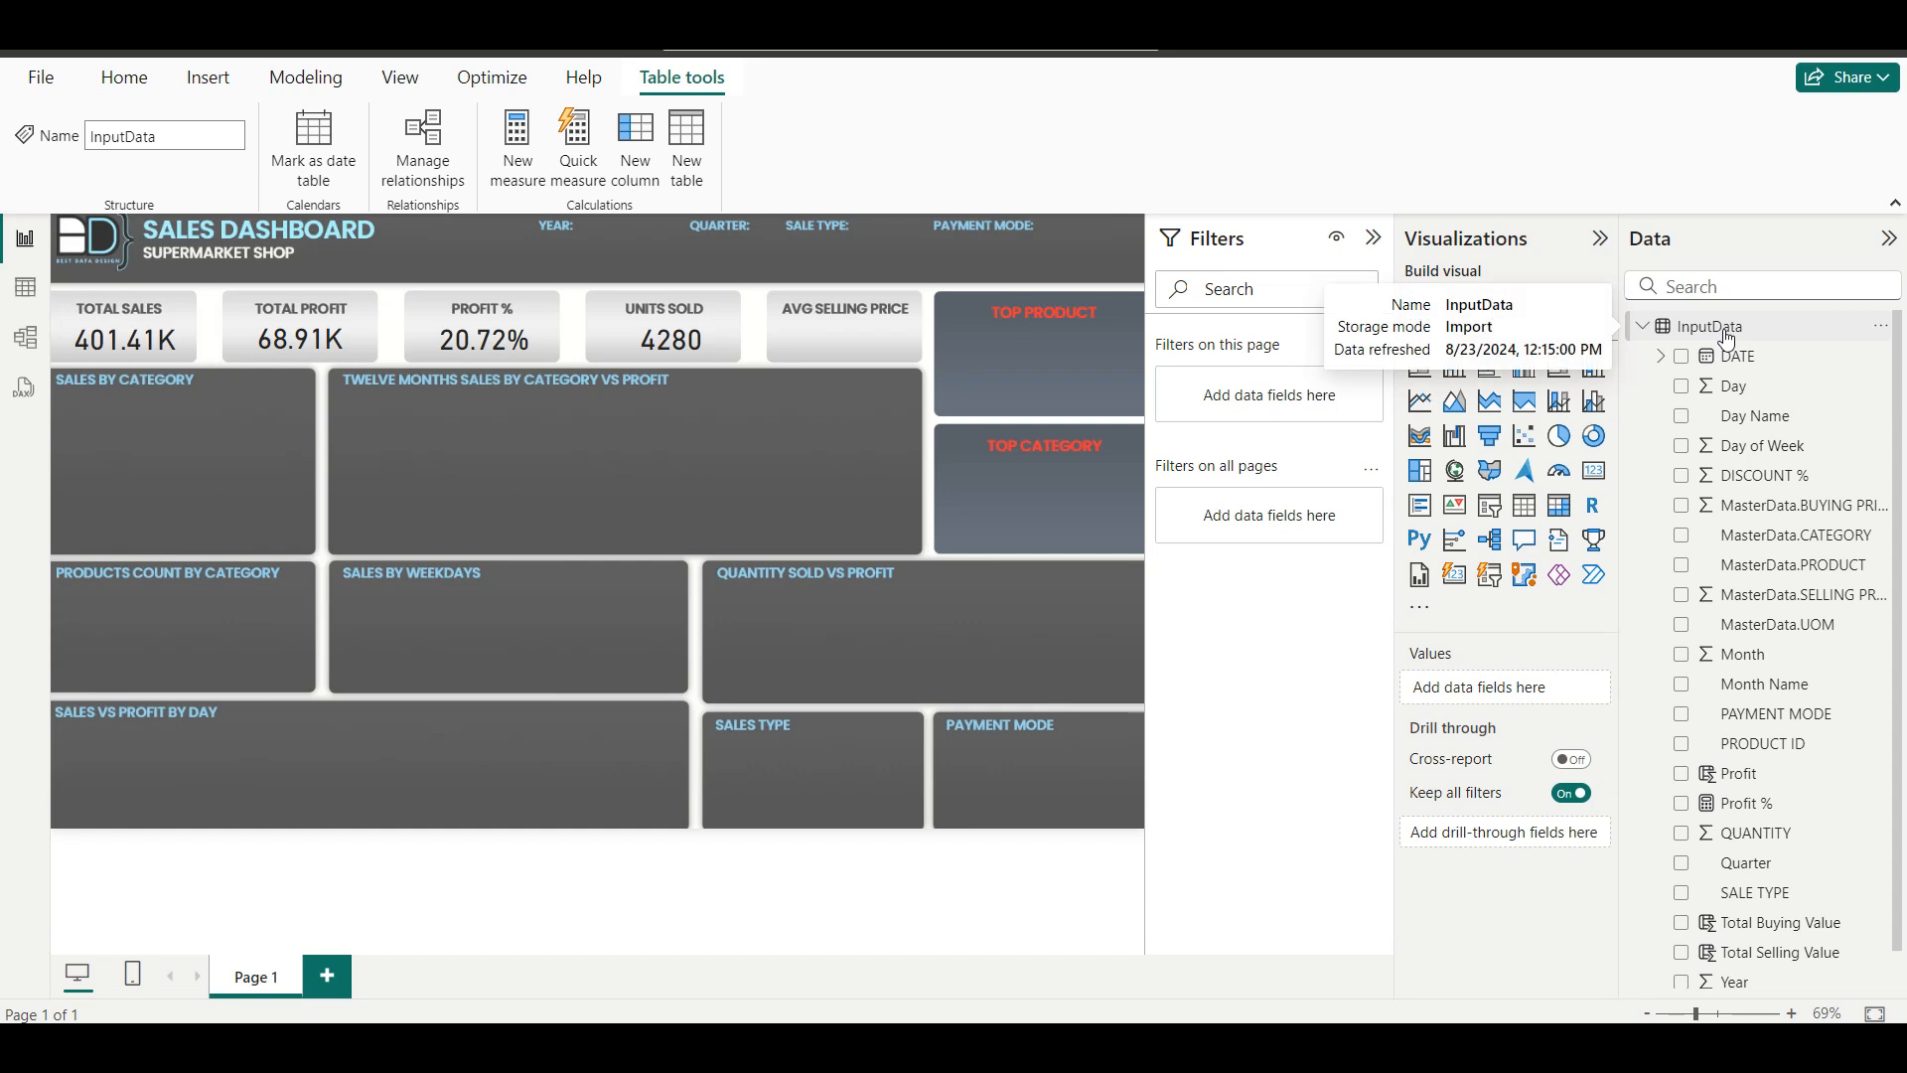
pyautogui.click(539, 153)
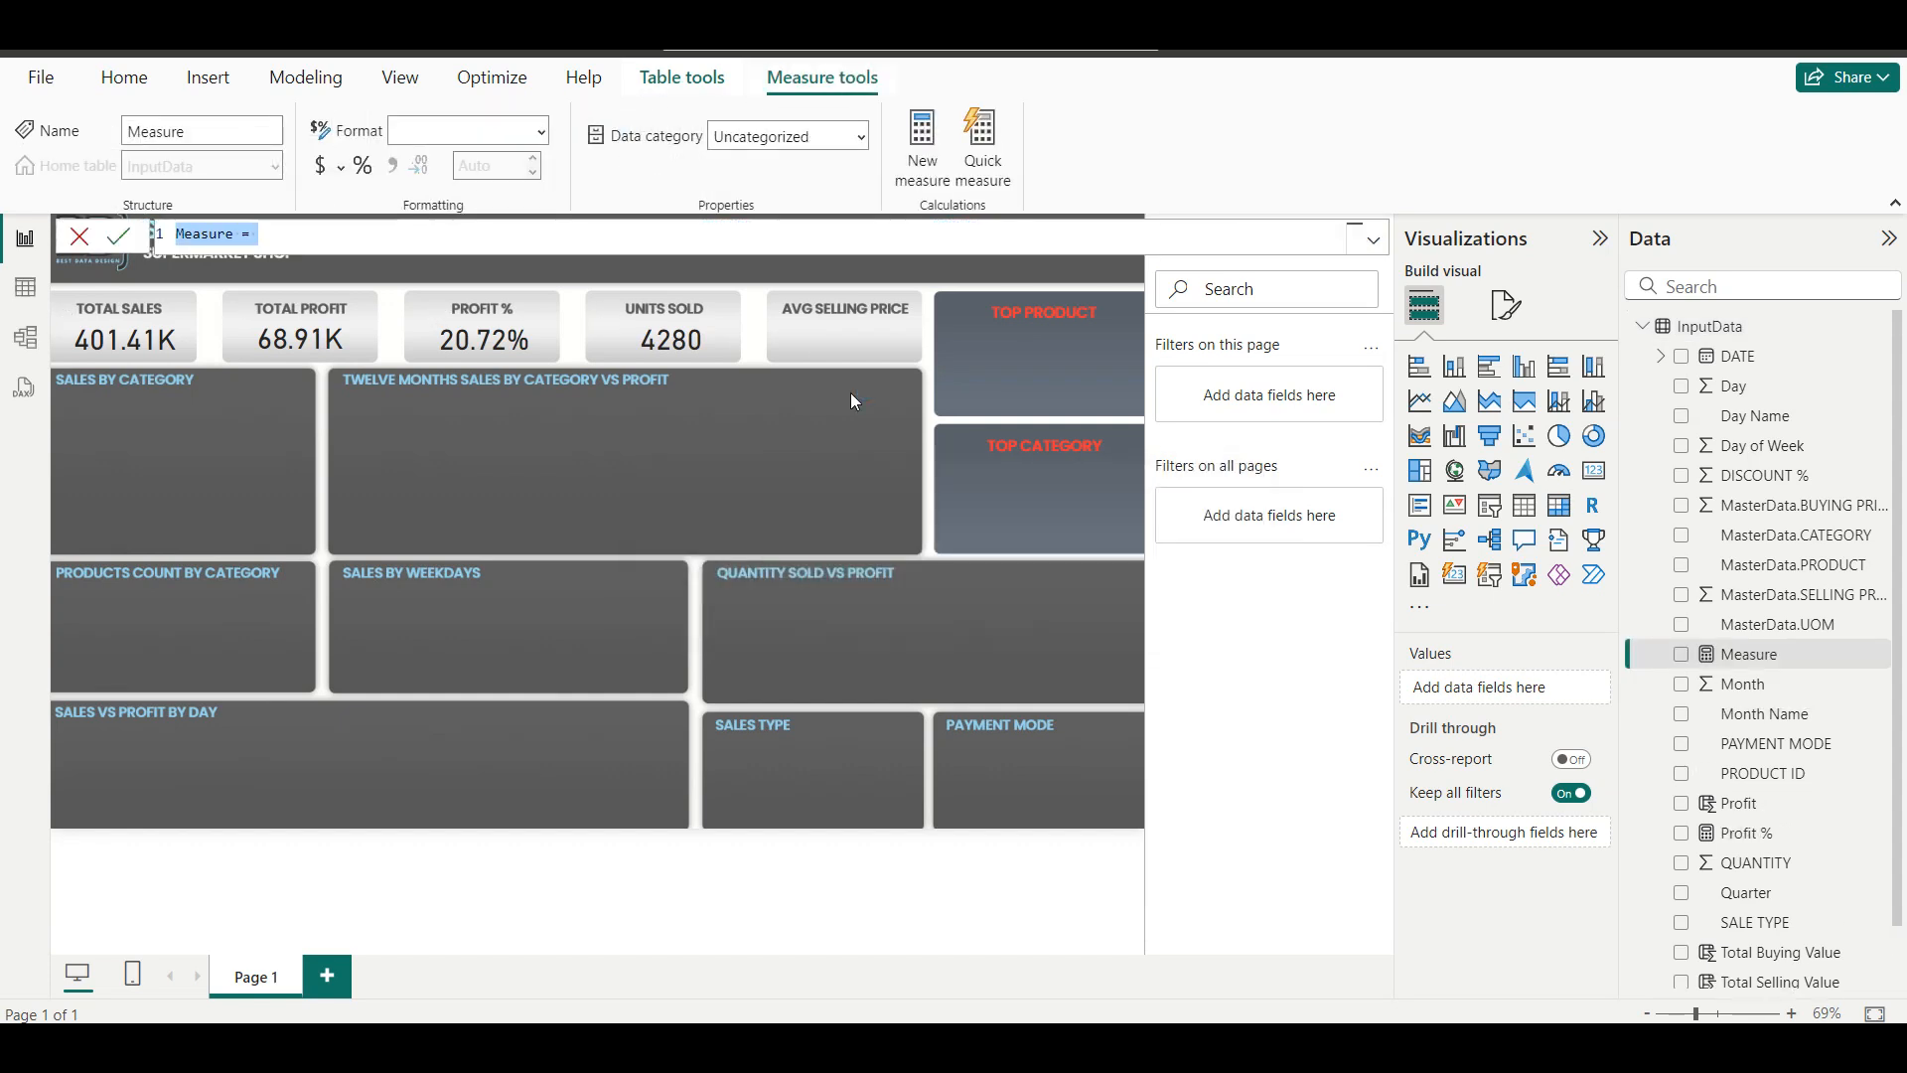
pyautogui.write('Avg')
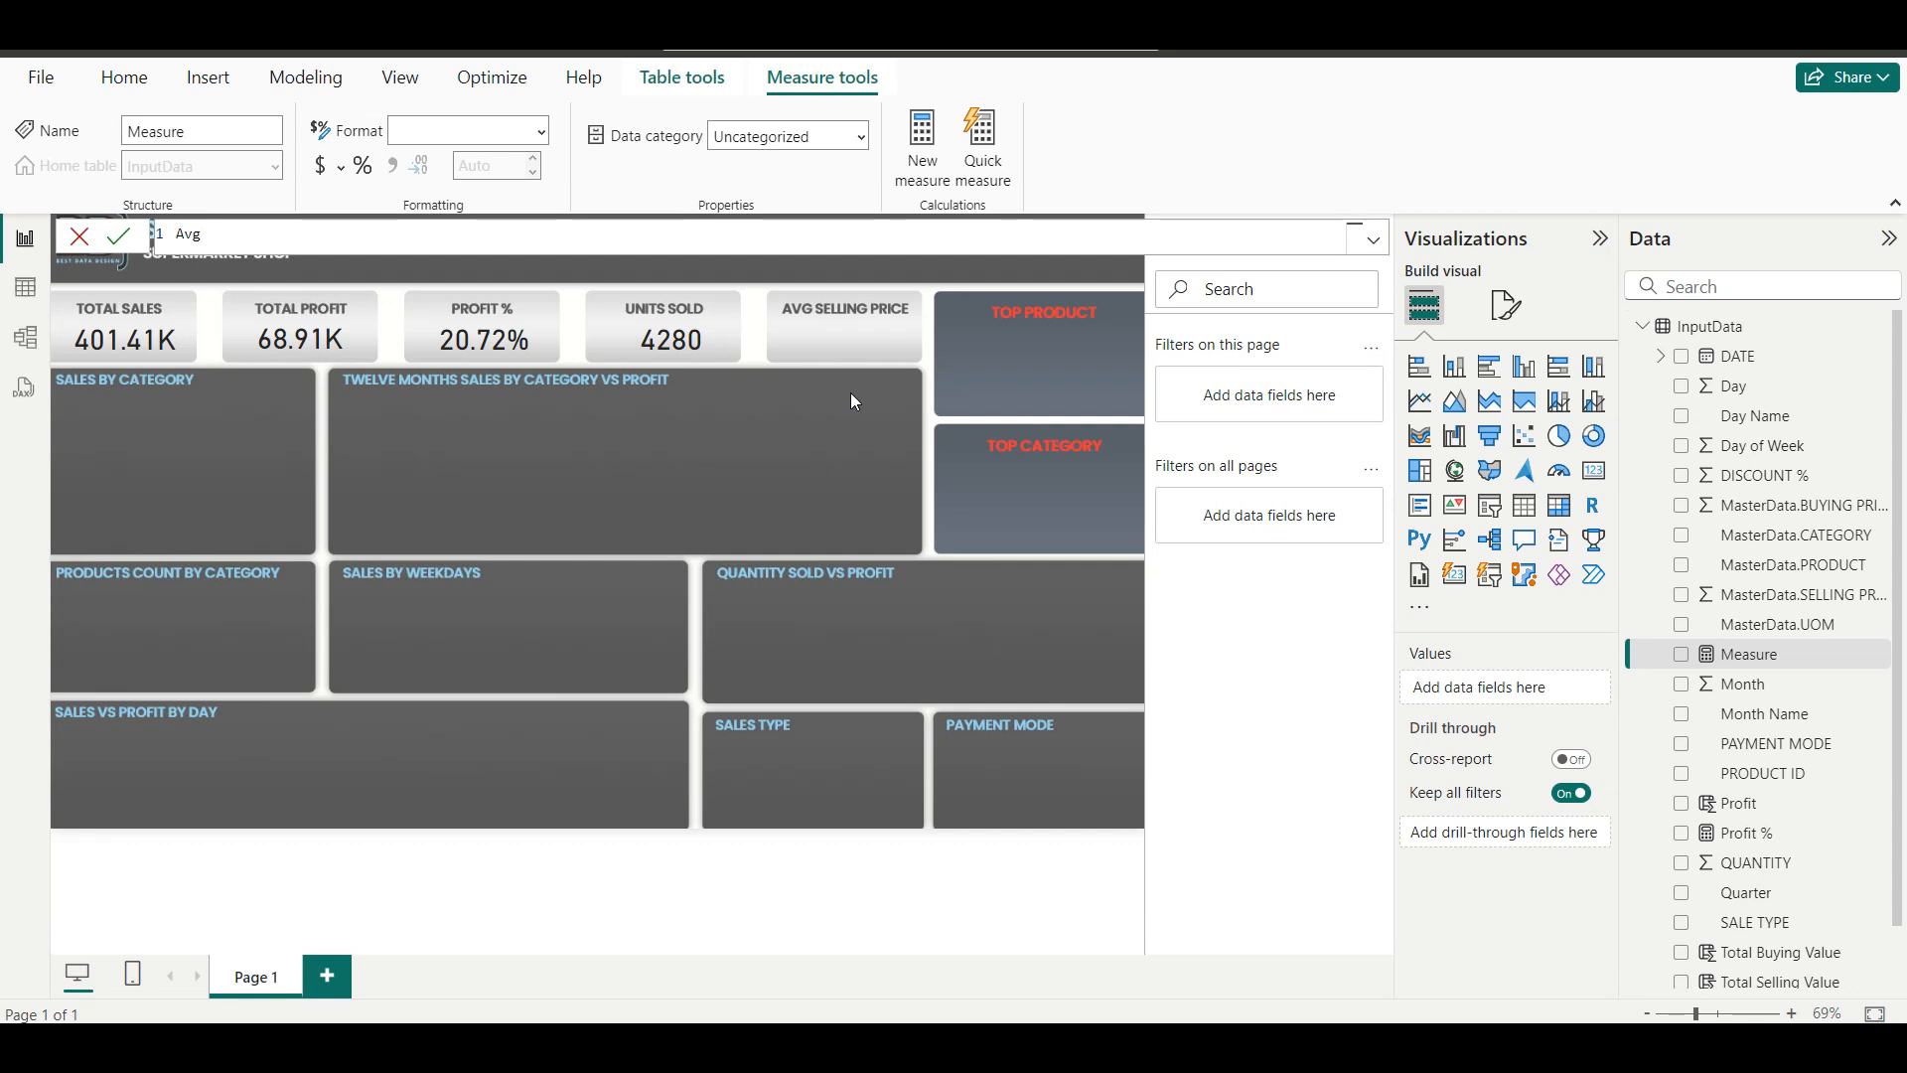
pyautogui.write(' Price Unit = su')
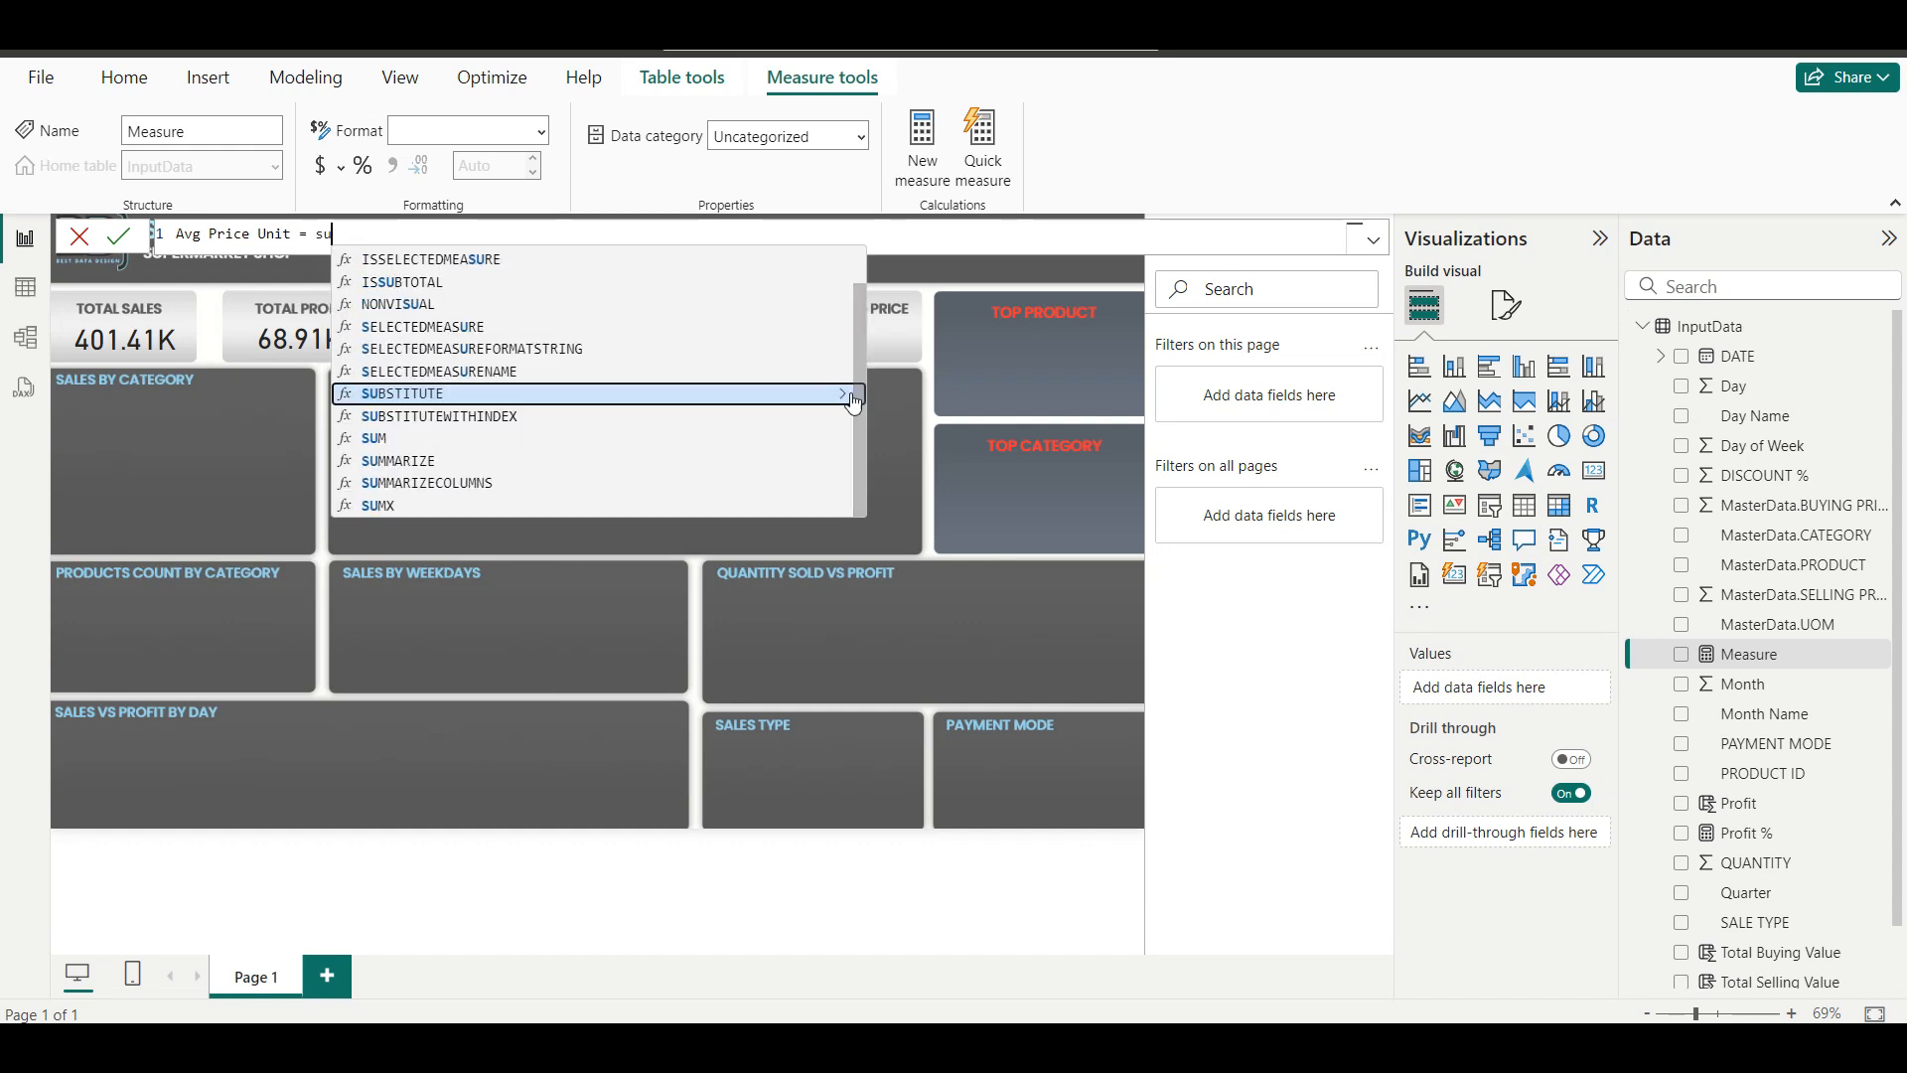
pyautogui.write('m(')
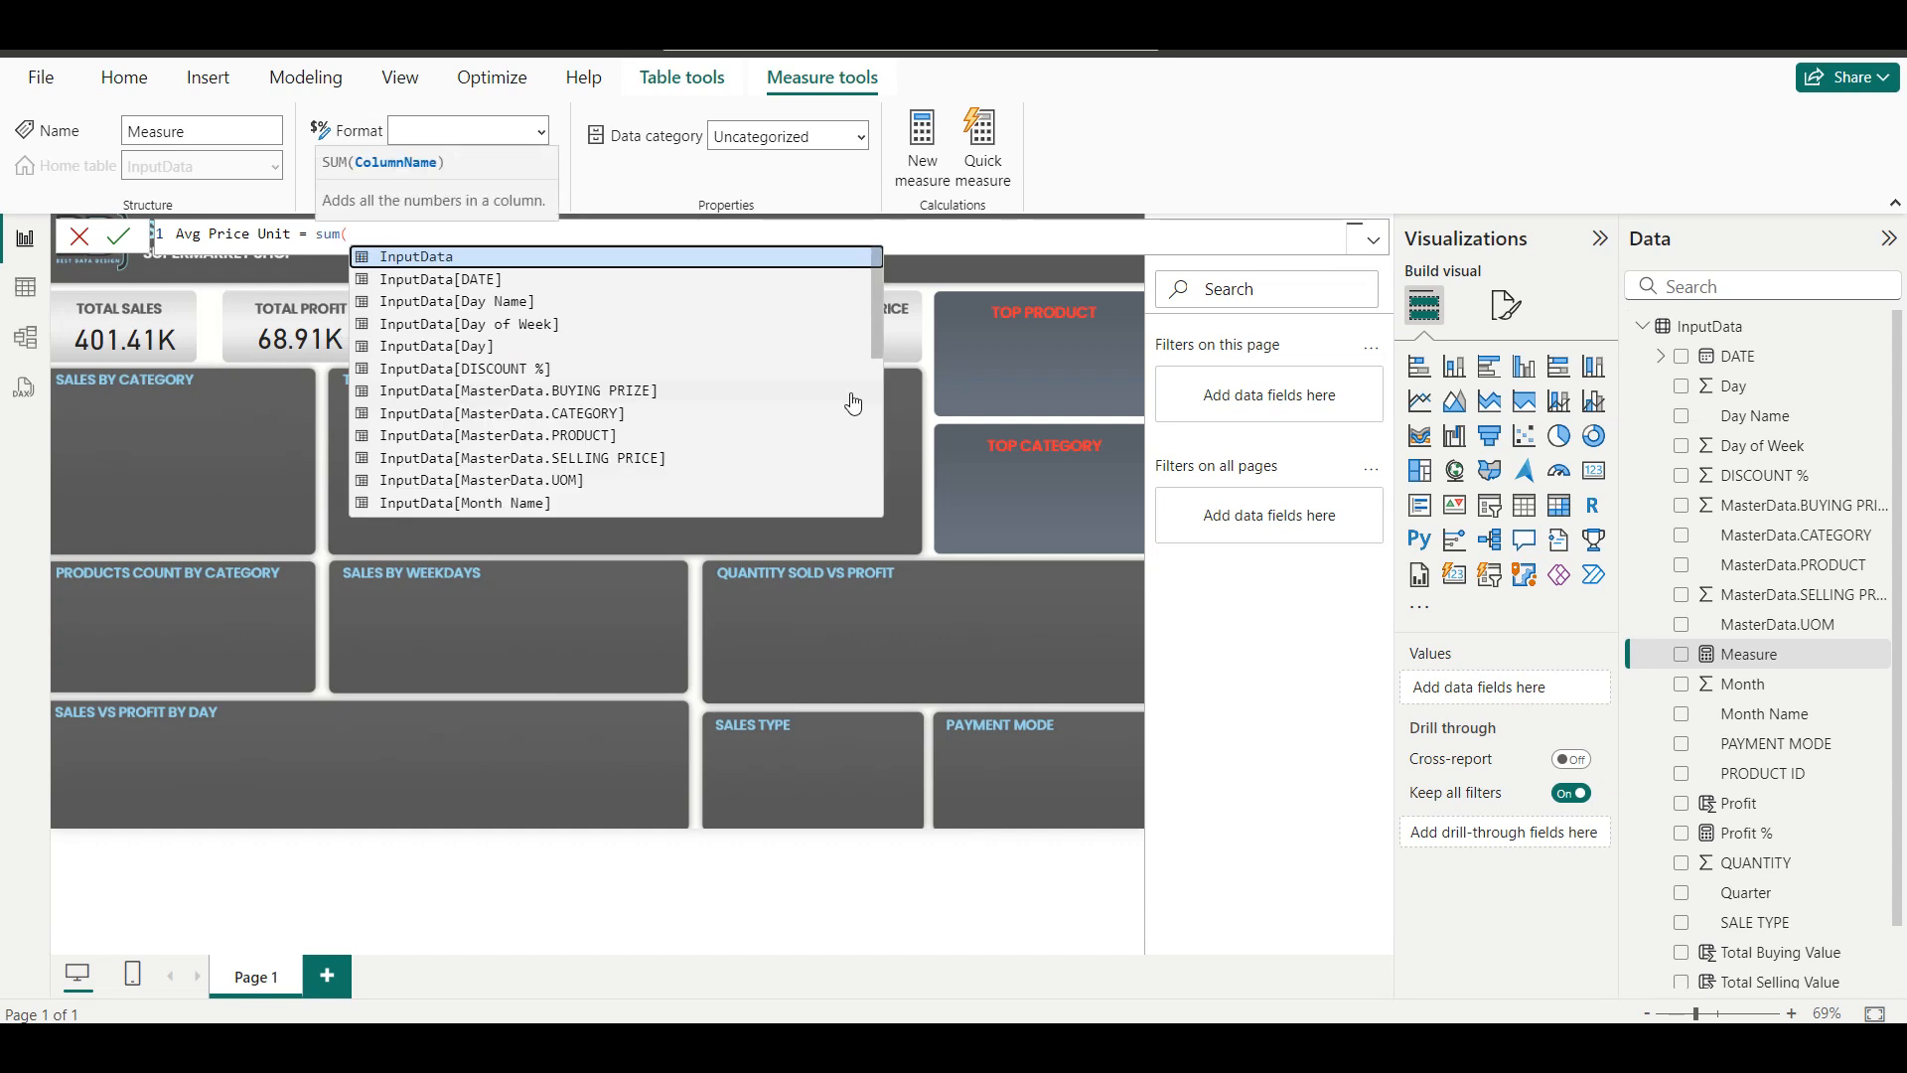
pyautogui.write('InputData[Tot')
pyautogui.press('Down')
pyautogui.press('Tab')
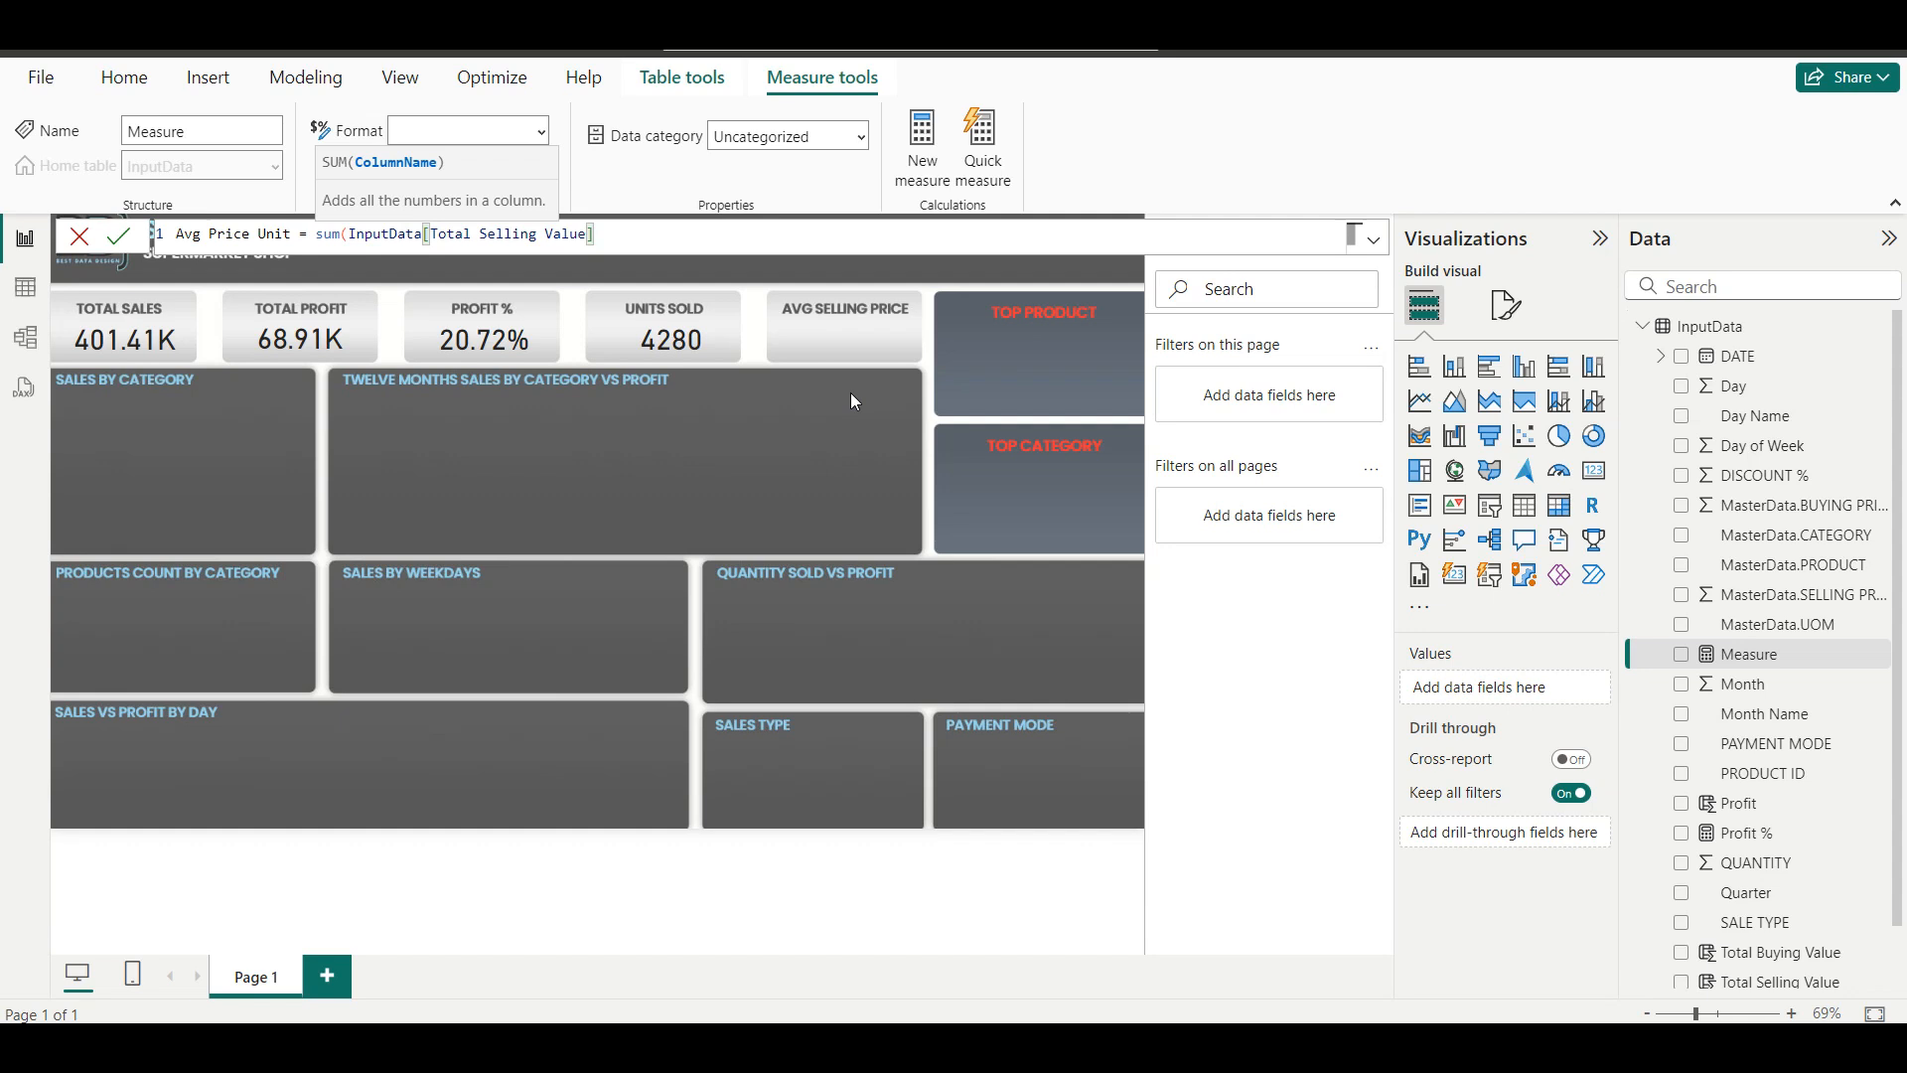
# Complete the Avg Price Unit formula by dividing by sum(InputData[QUANTITY]) and commit the measure.
pyautogui.write(')/')
pyautogui.write('sum(')
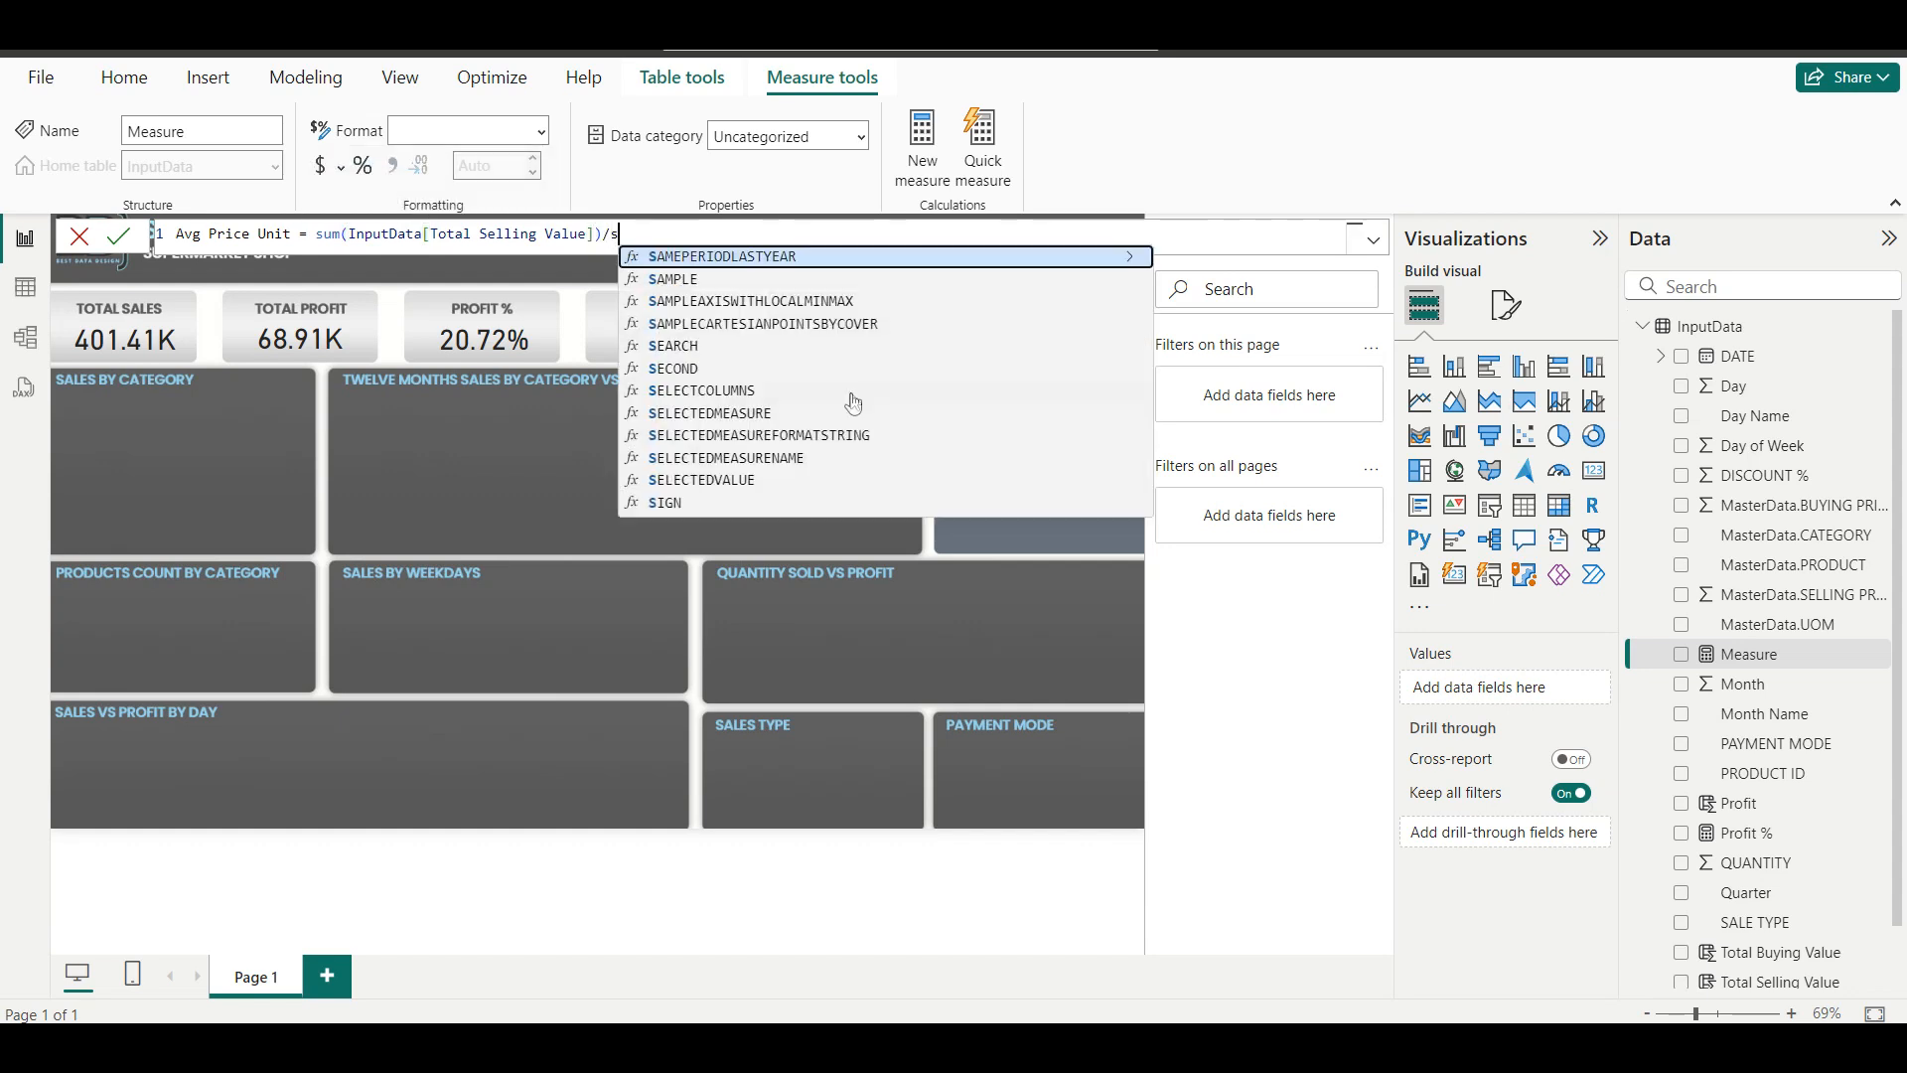
pyautogui.write('qua')
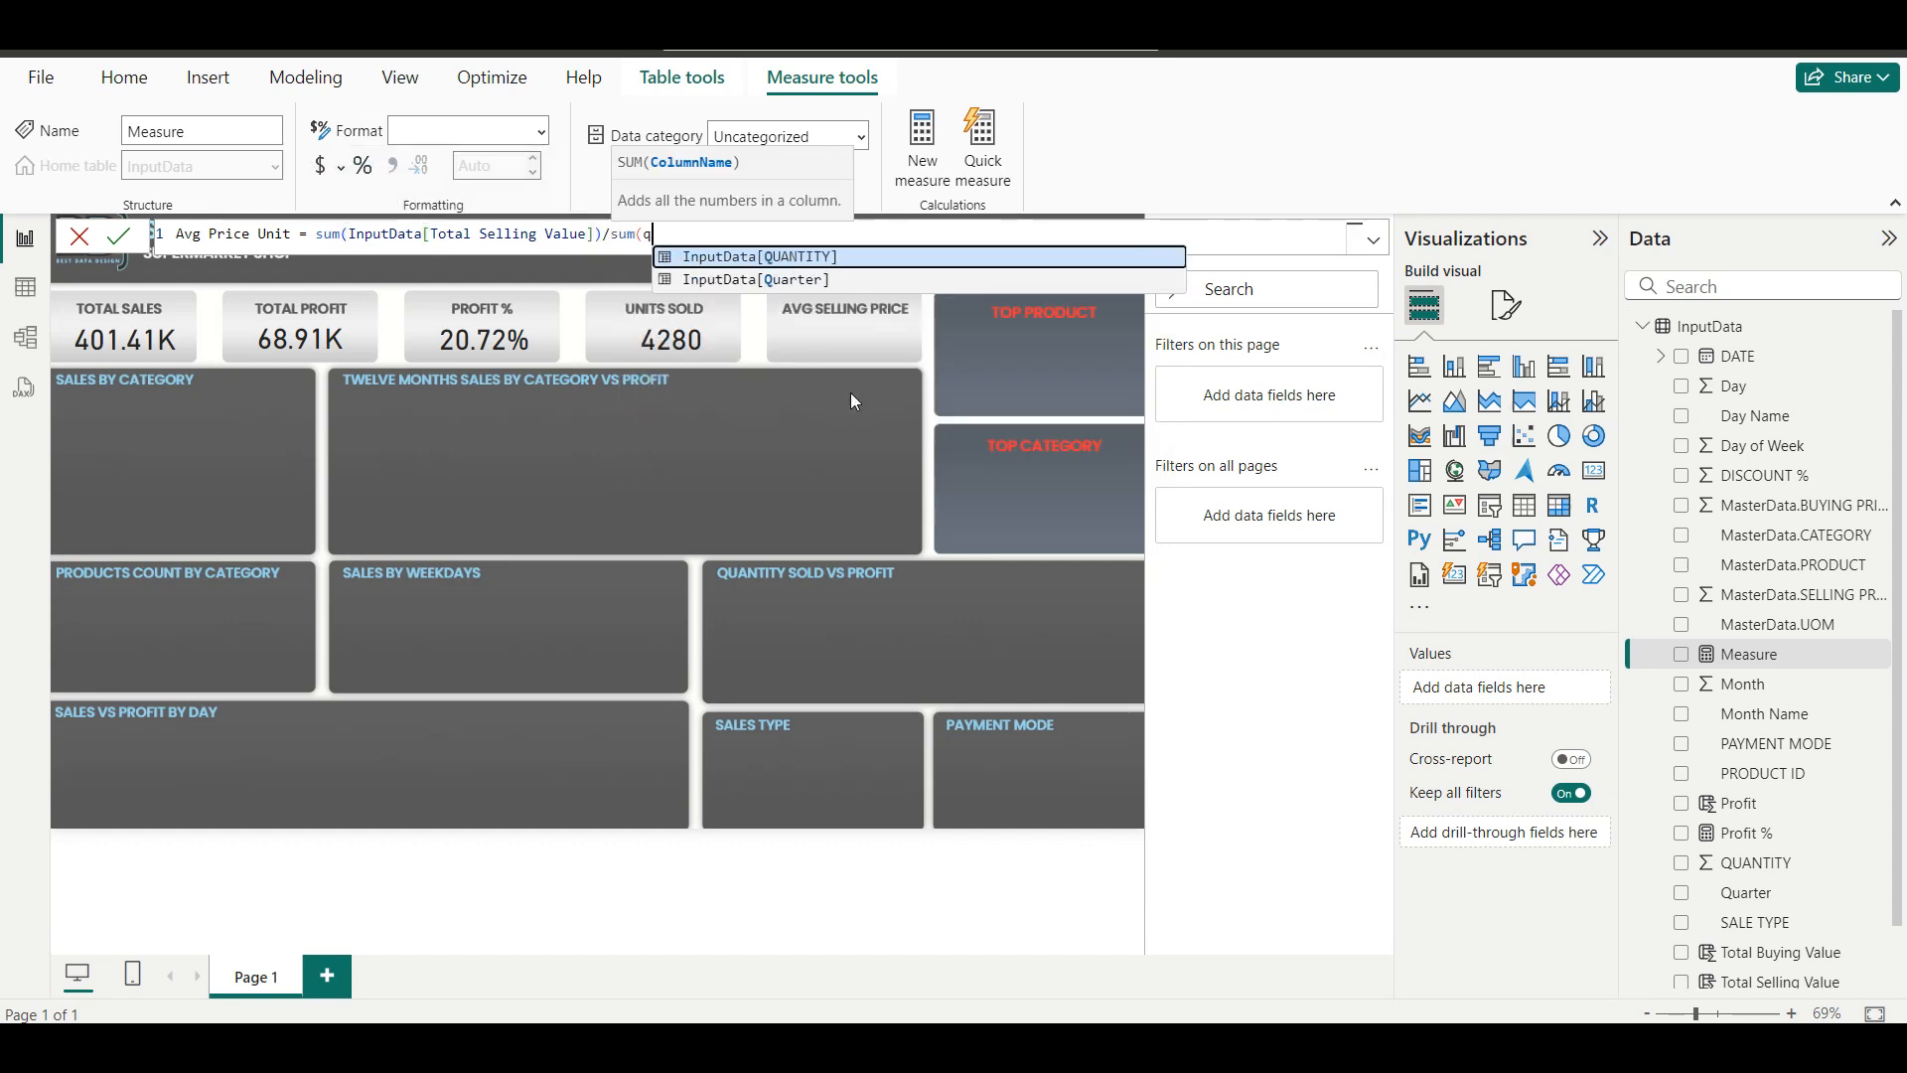
pyautogui.press('Tab')
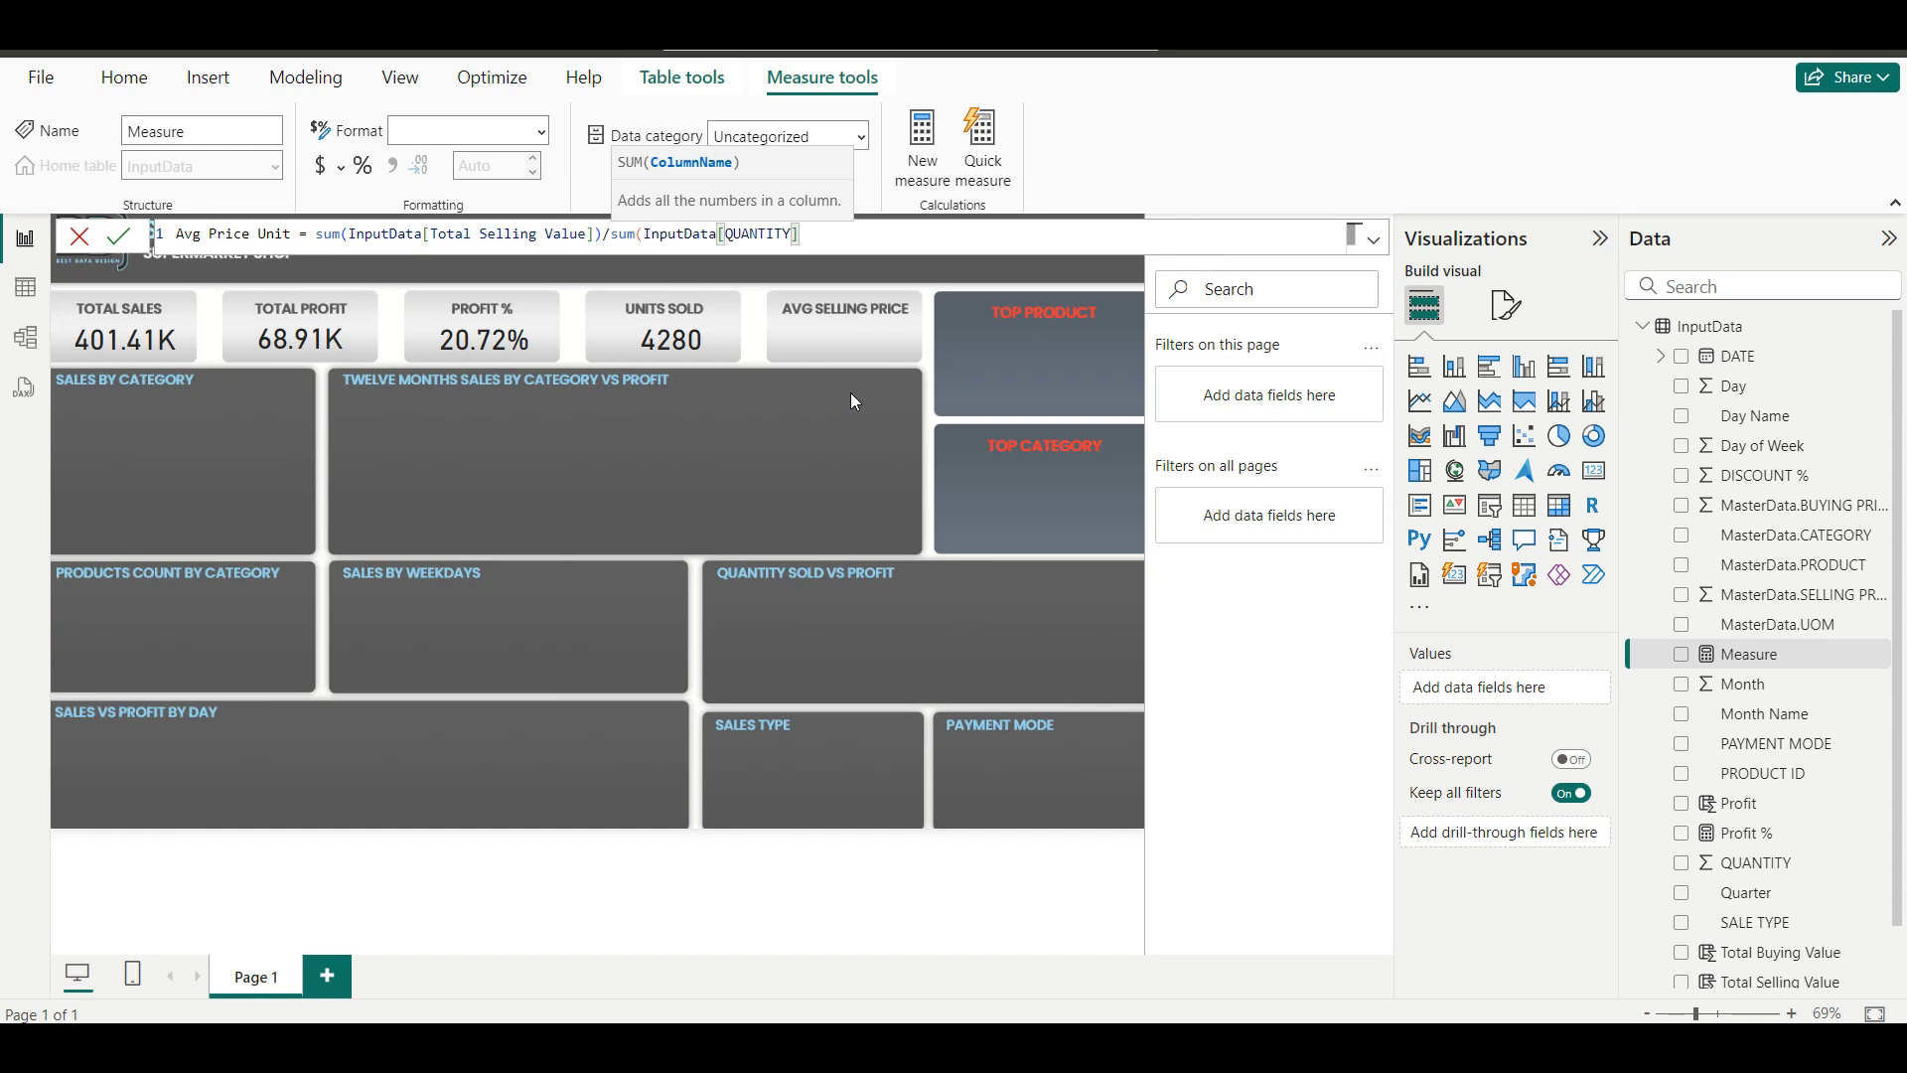
pyautogui.write(')')
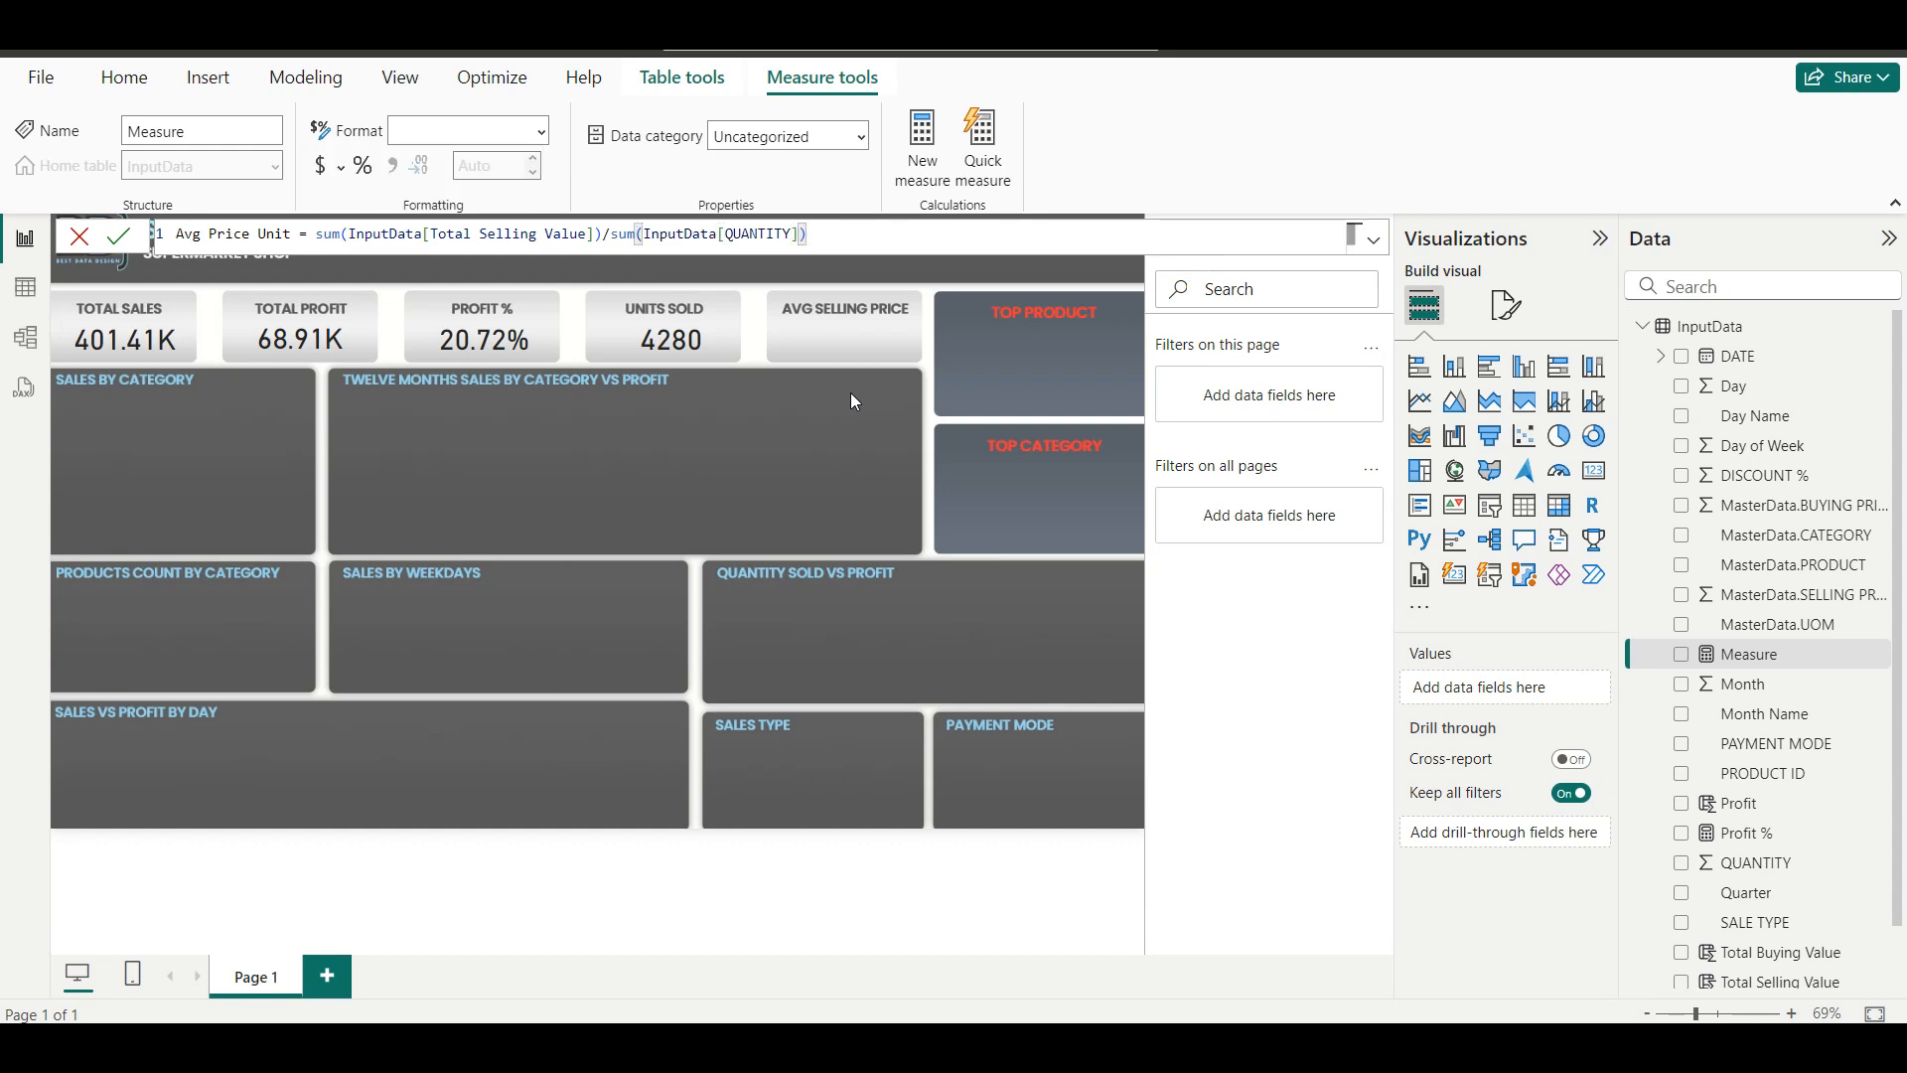
pyautogui.press('Return')
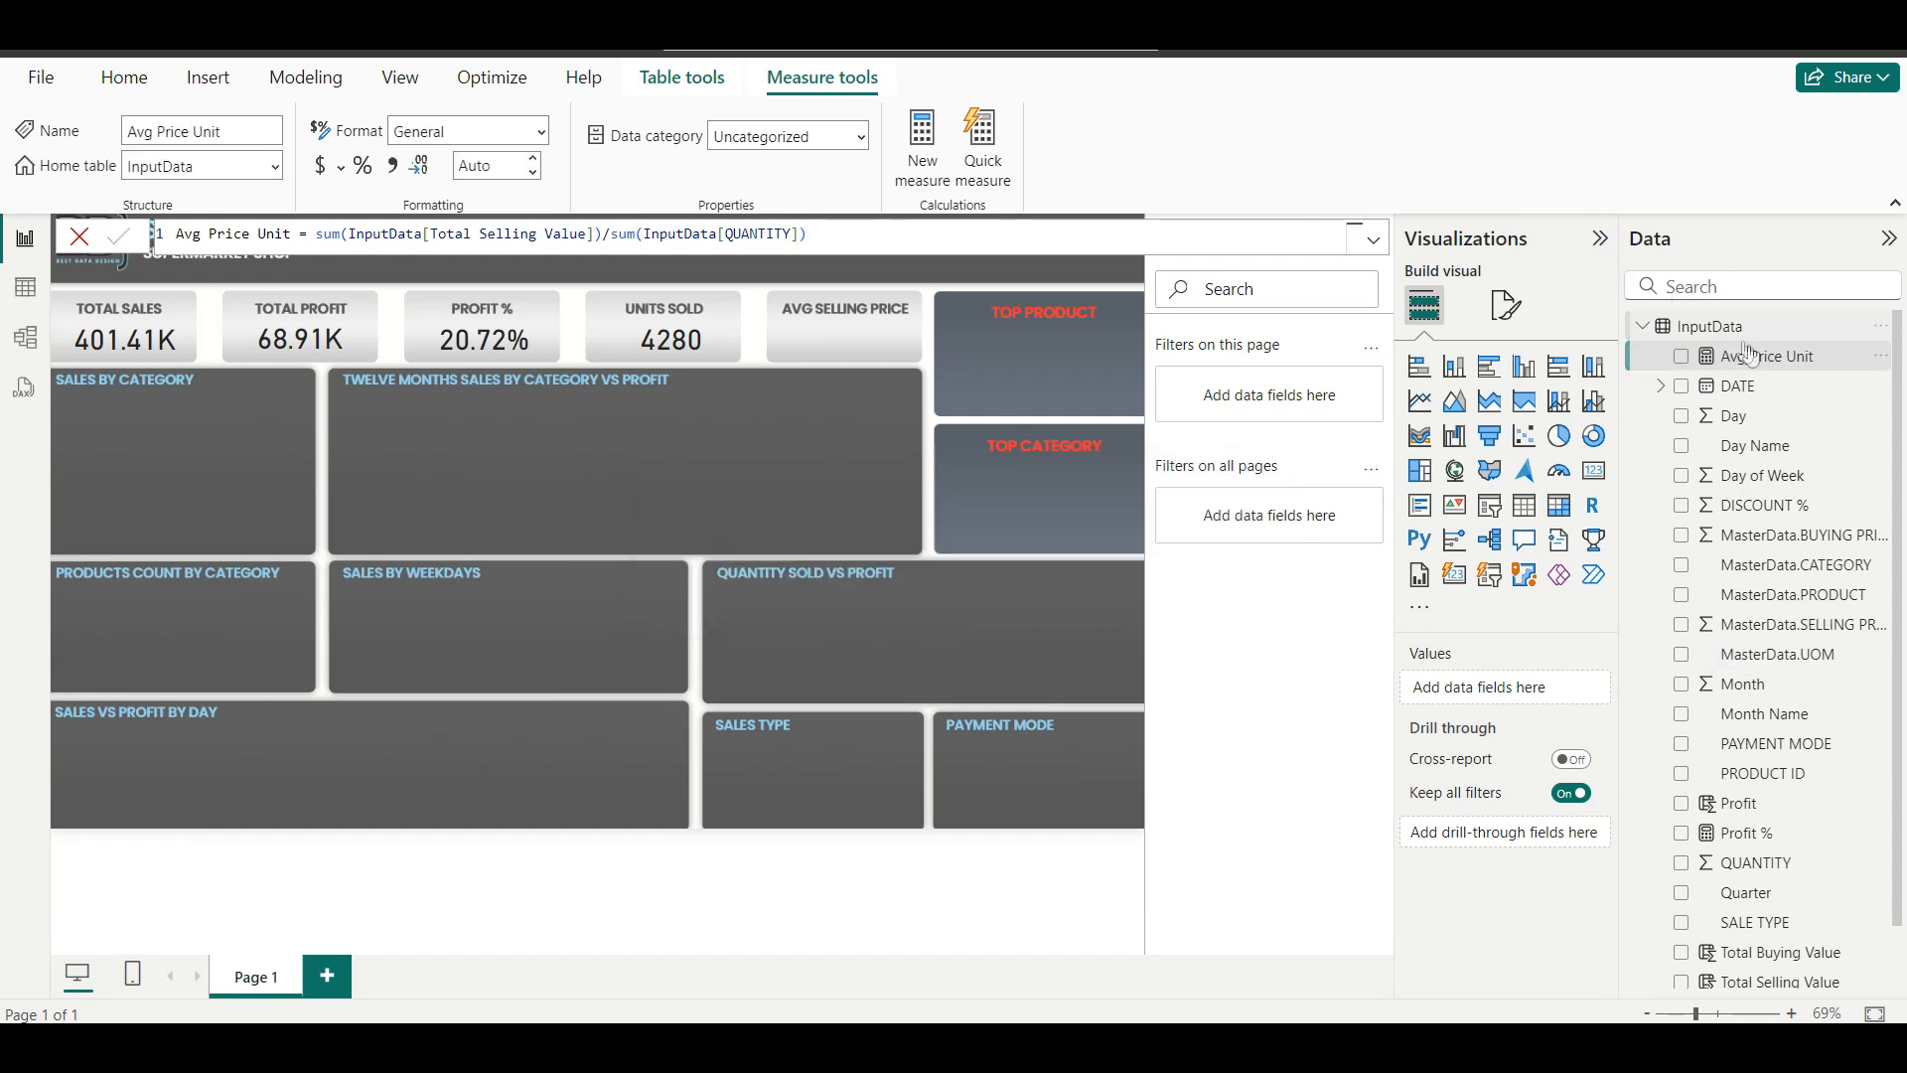
# Add a card visual for the Avg Price Unit measure and place it over the AVG SELLING PRICE tile.
pyautogui.click(1689, 359)
pyautogui.click(839, 385)
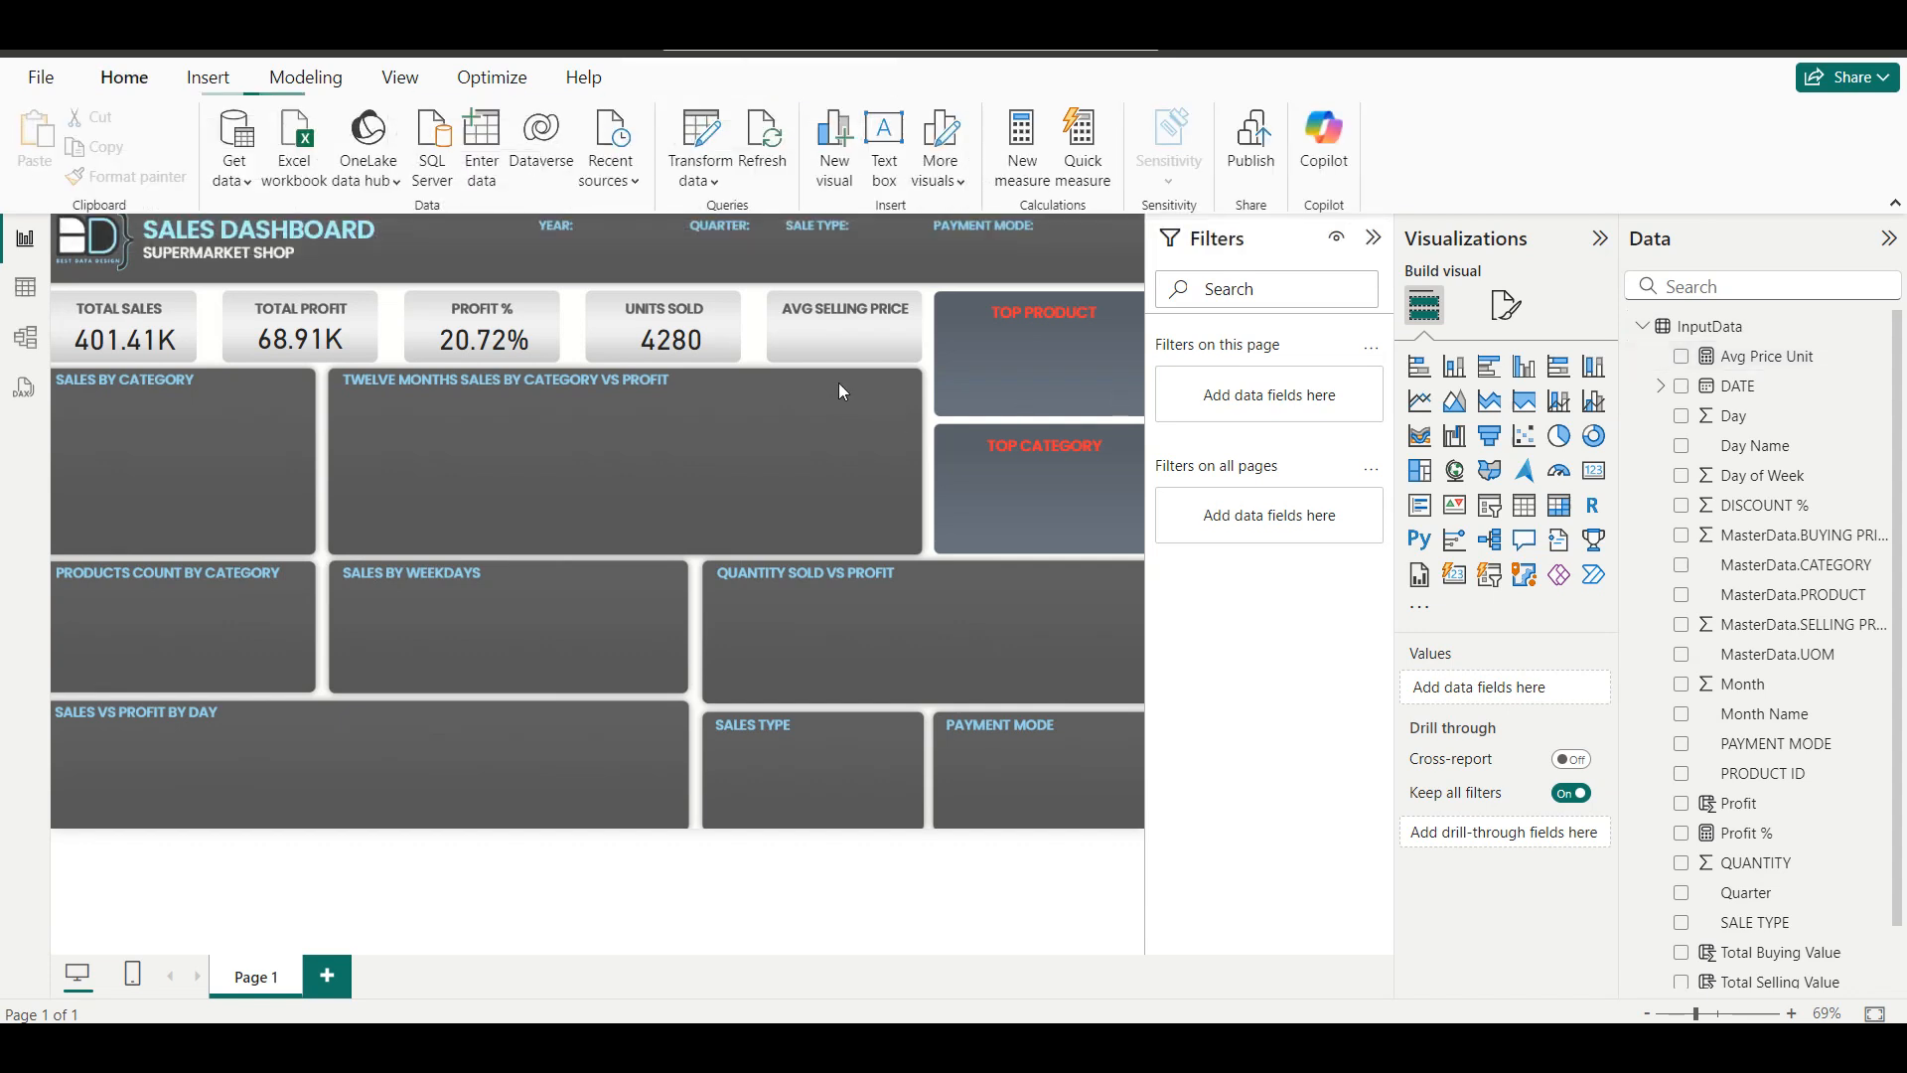
pyautogui.click(1683, 360)
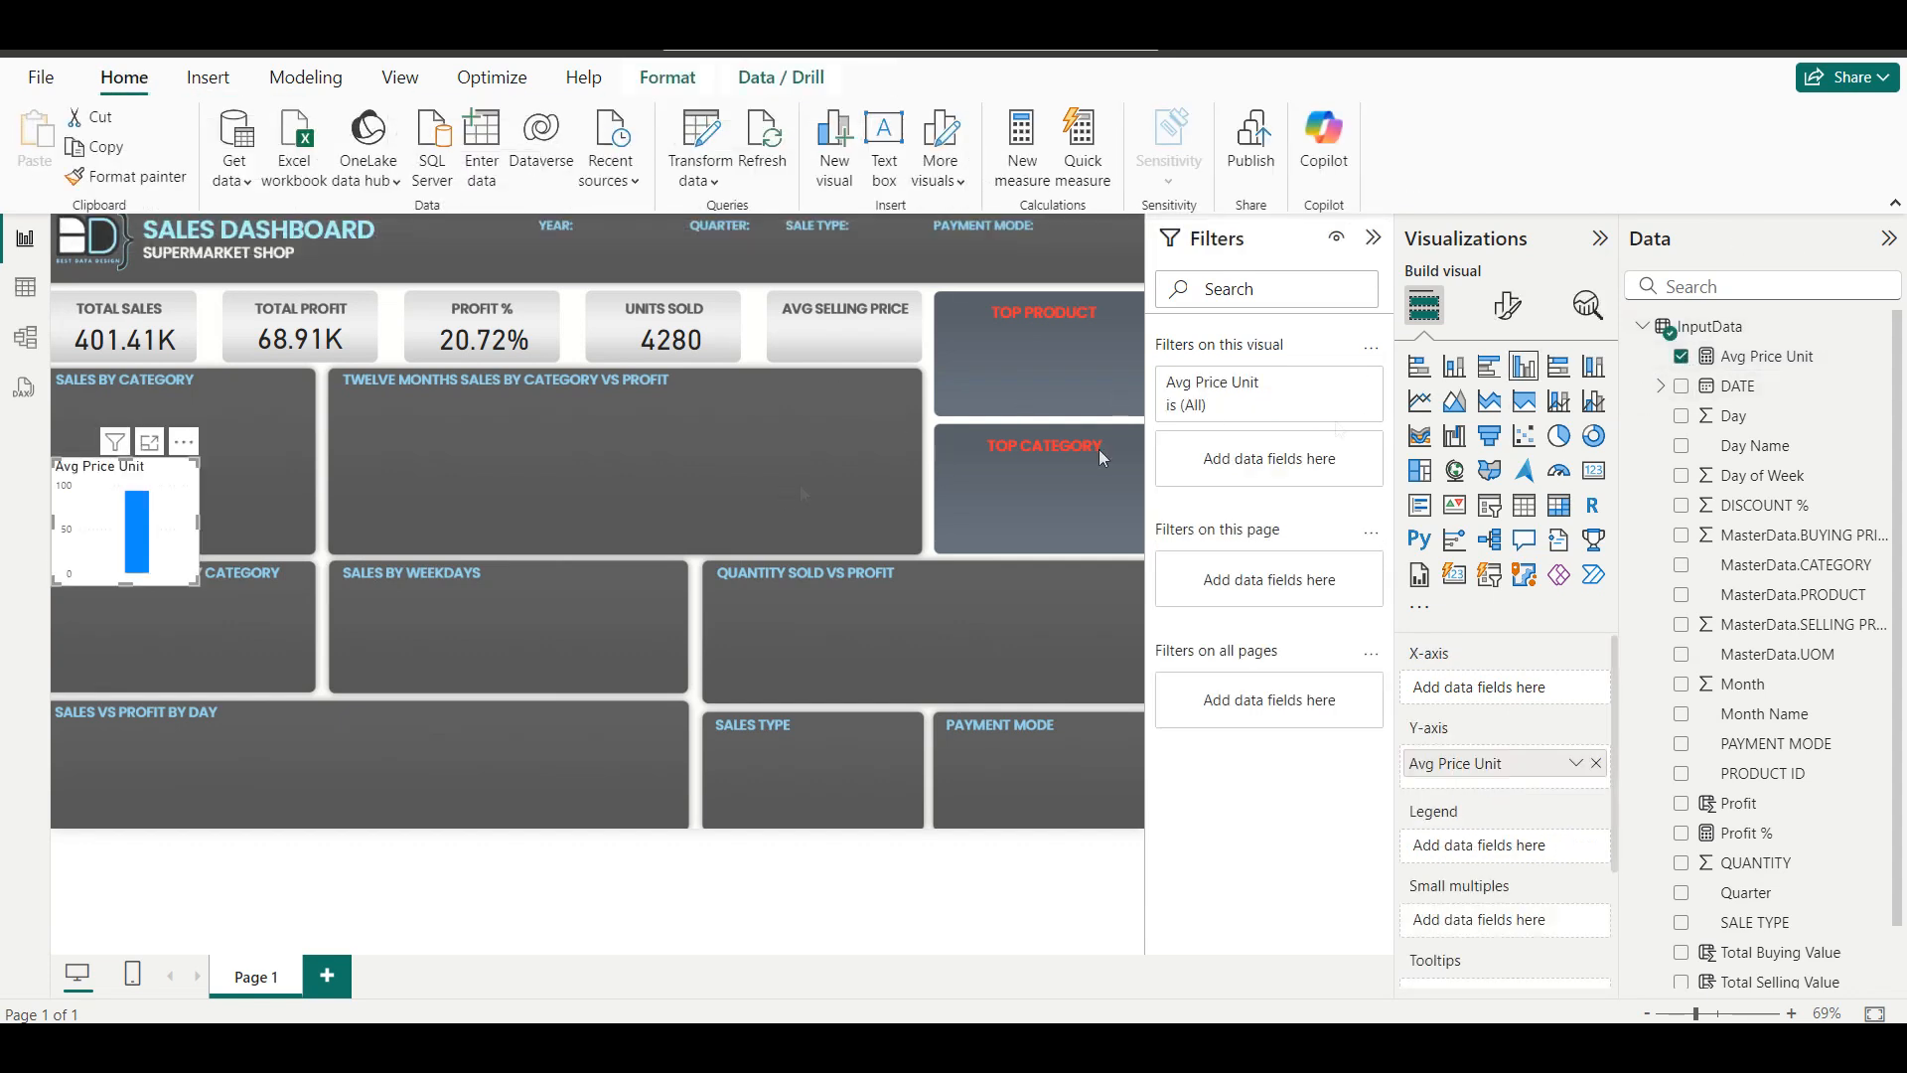
pyautogui.click(1592, 474)
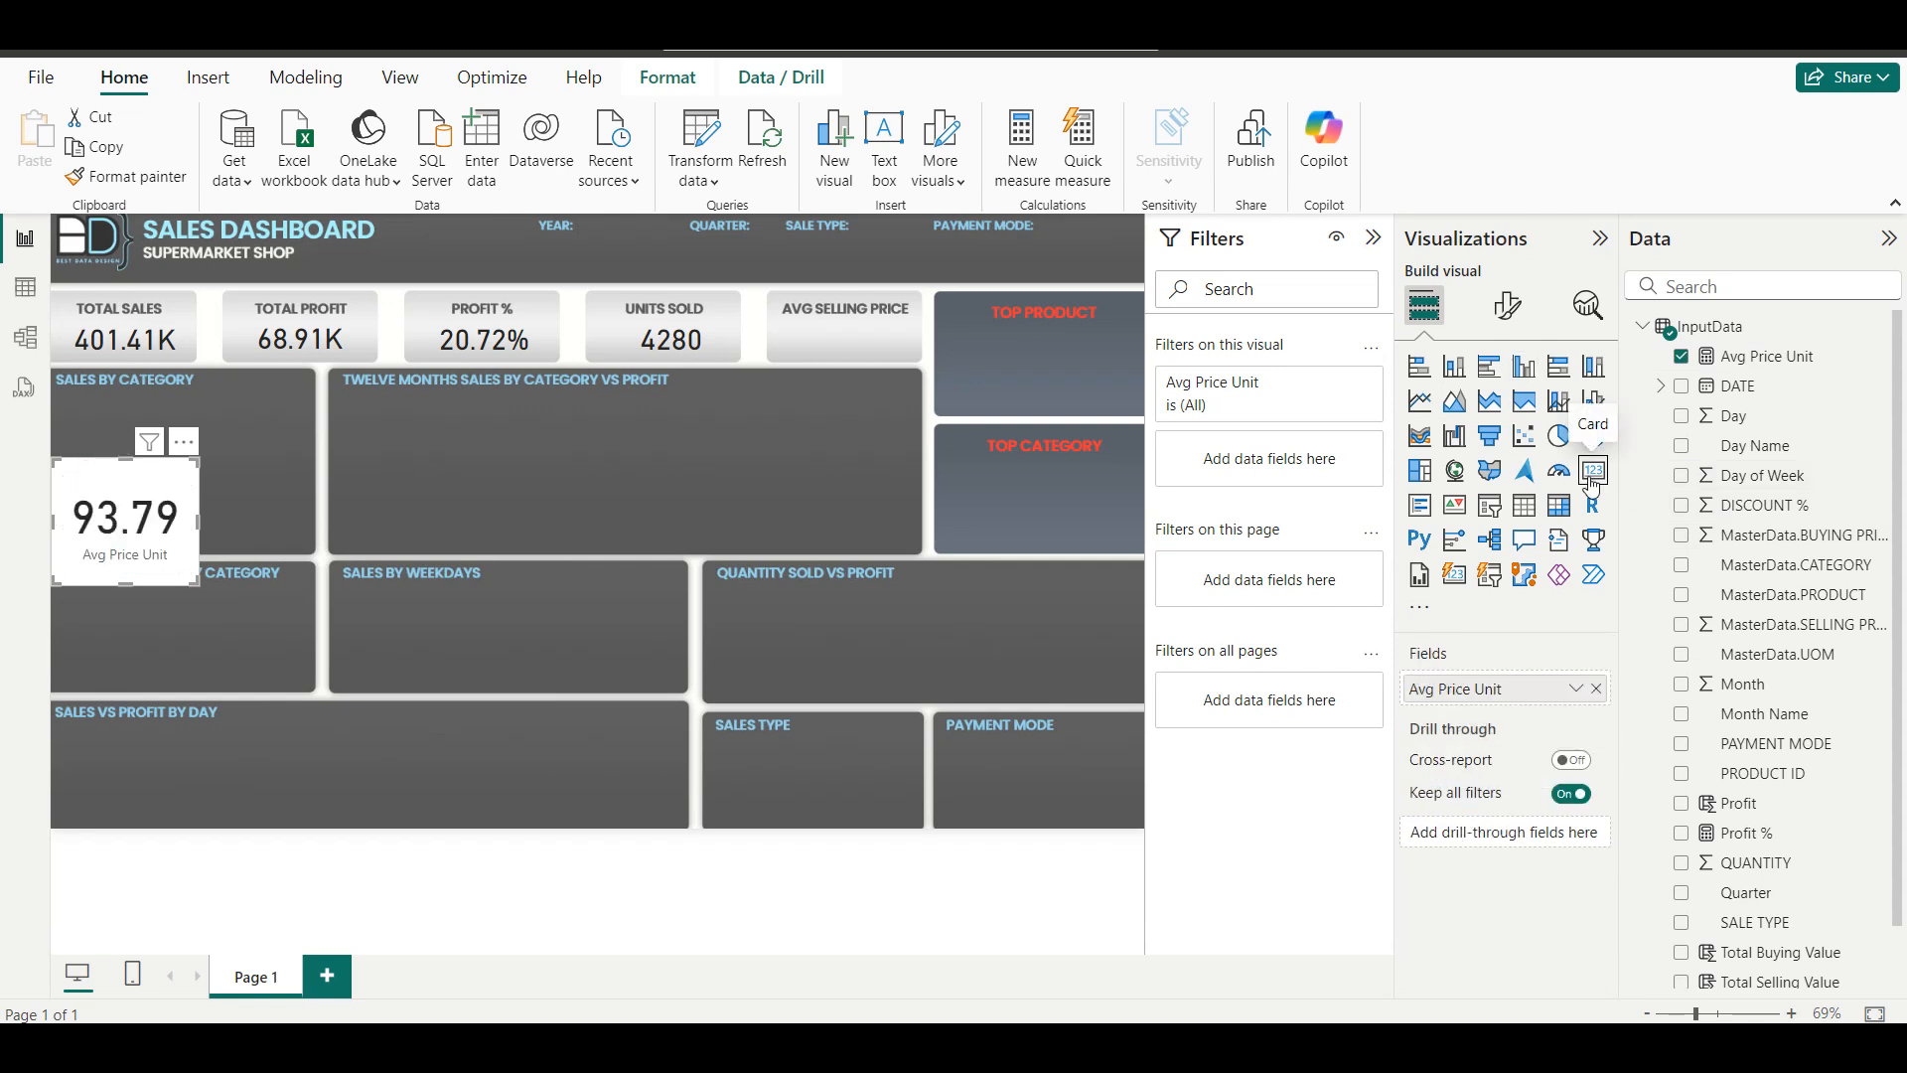
pyautogui.moveTo(106, 526); pyautogui.dragTo(828, 378)
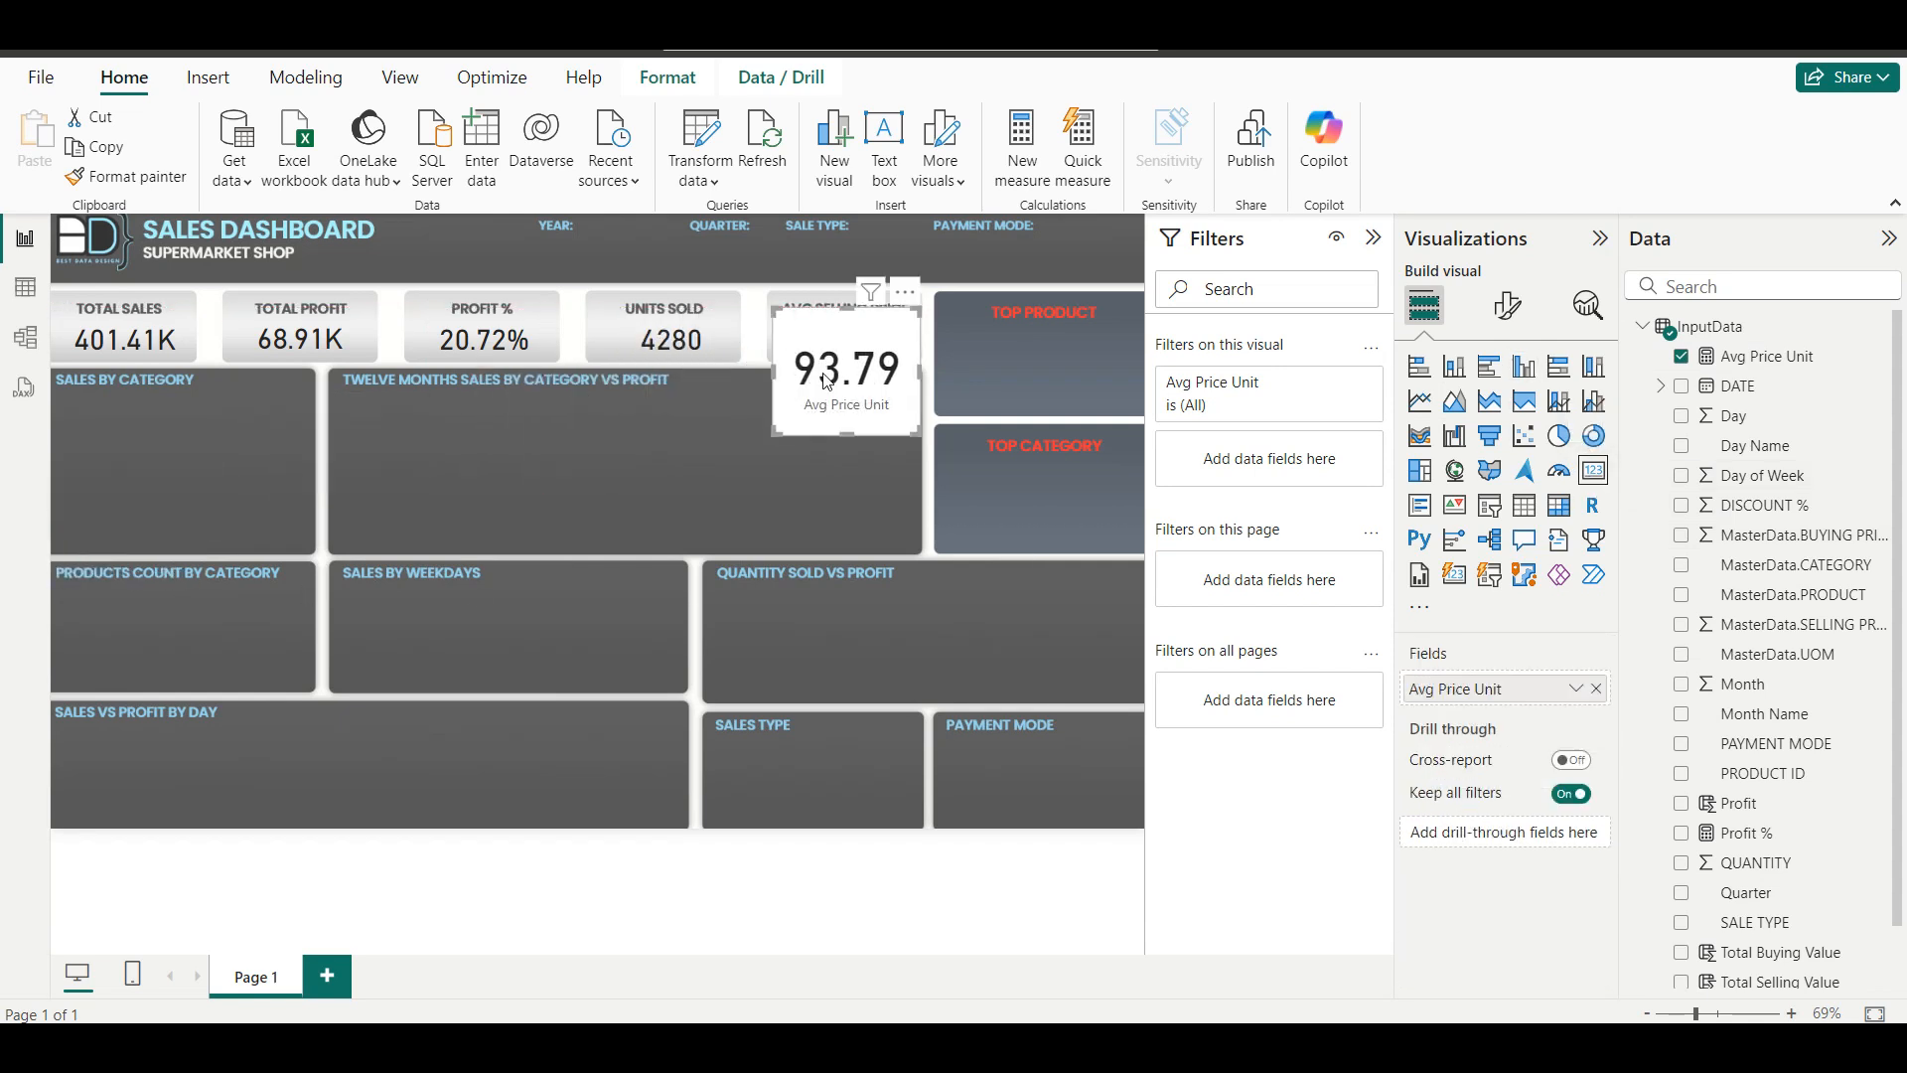
# Copy the UNITS SOLD card's formatting to the Avg Price Unit card and shrink it to fit the AVG SELLING PRICE tile.
pyautogui.click(635, 342)
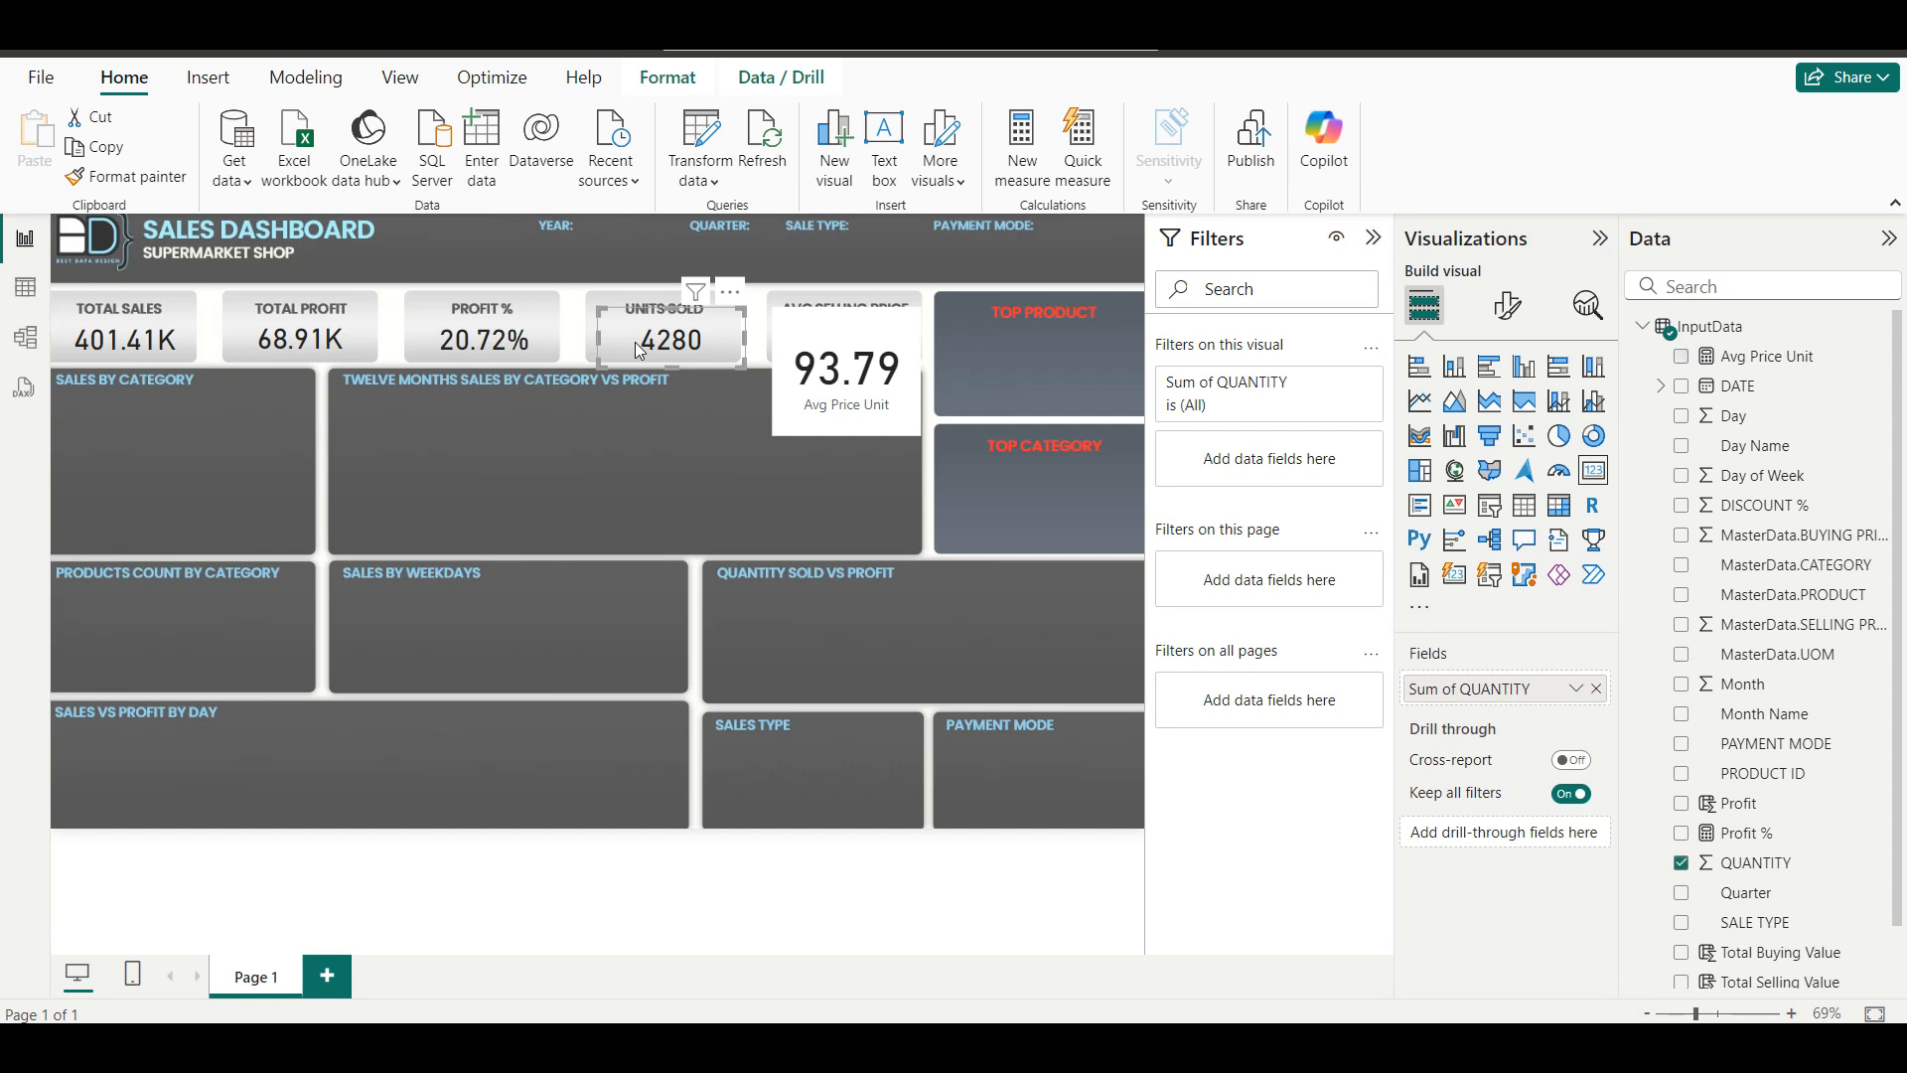
pyautogui.click(167, 184)
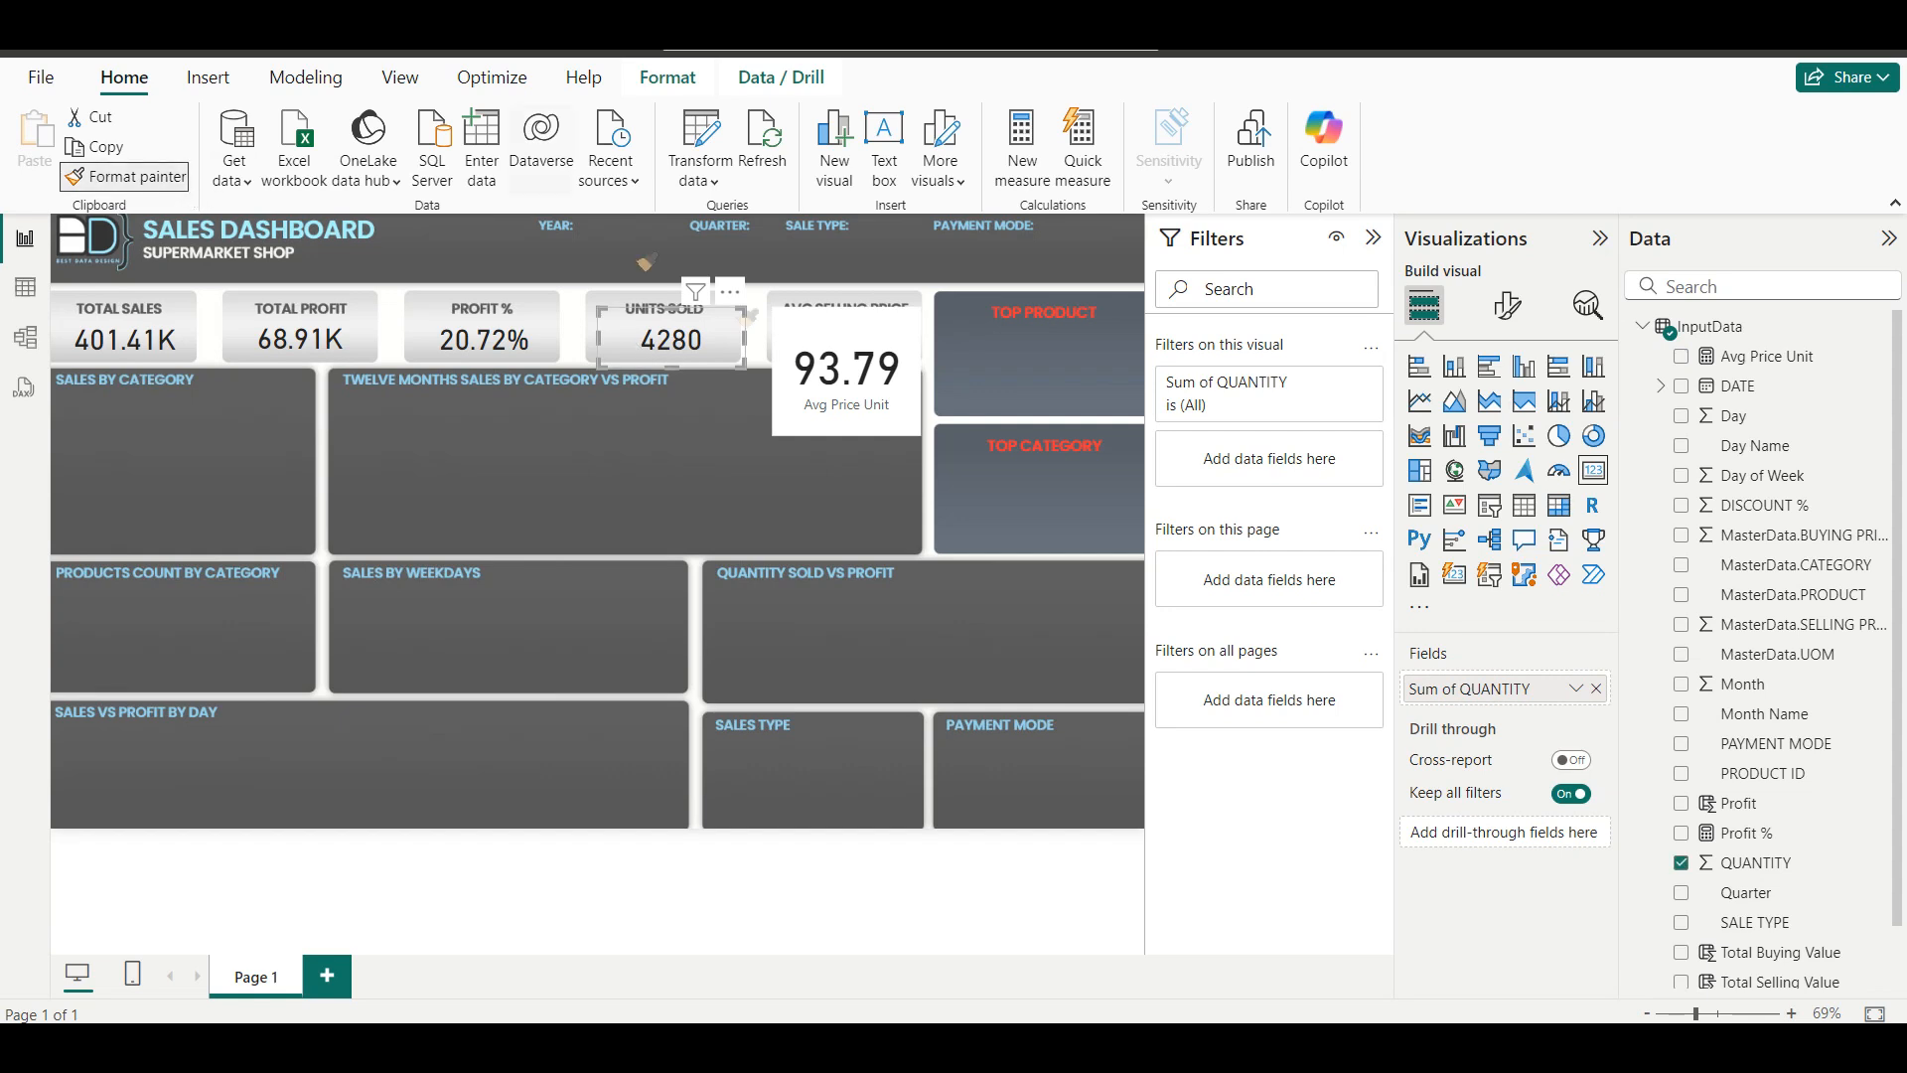
pyautogui.click(830, 392)
pyautogui.moveTo(846, 434); pyautogui.dragTo(849, 364)
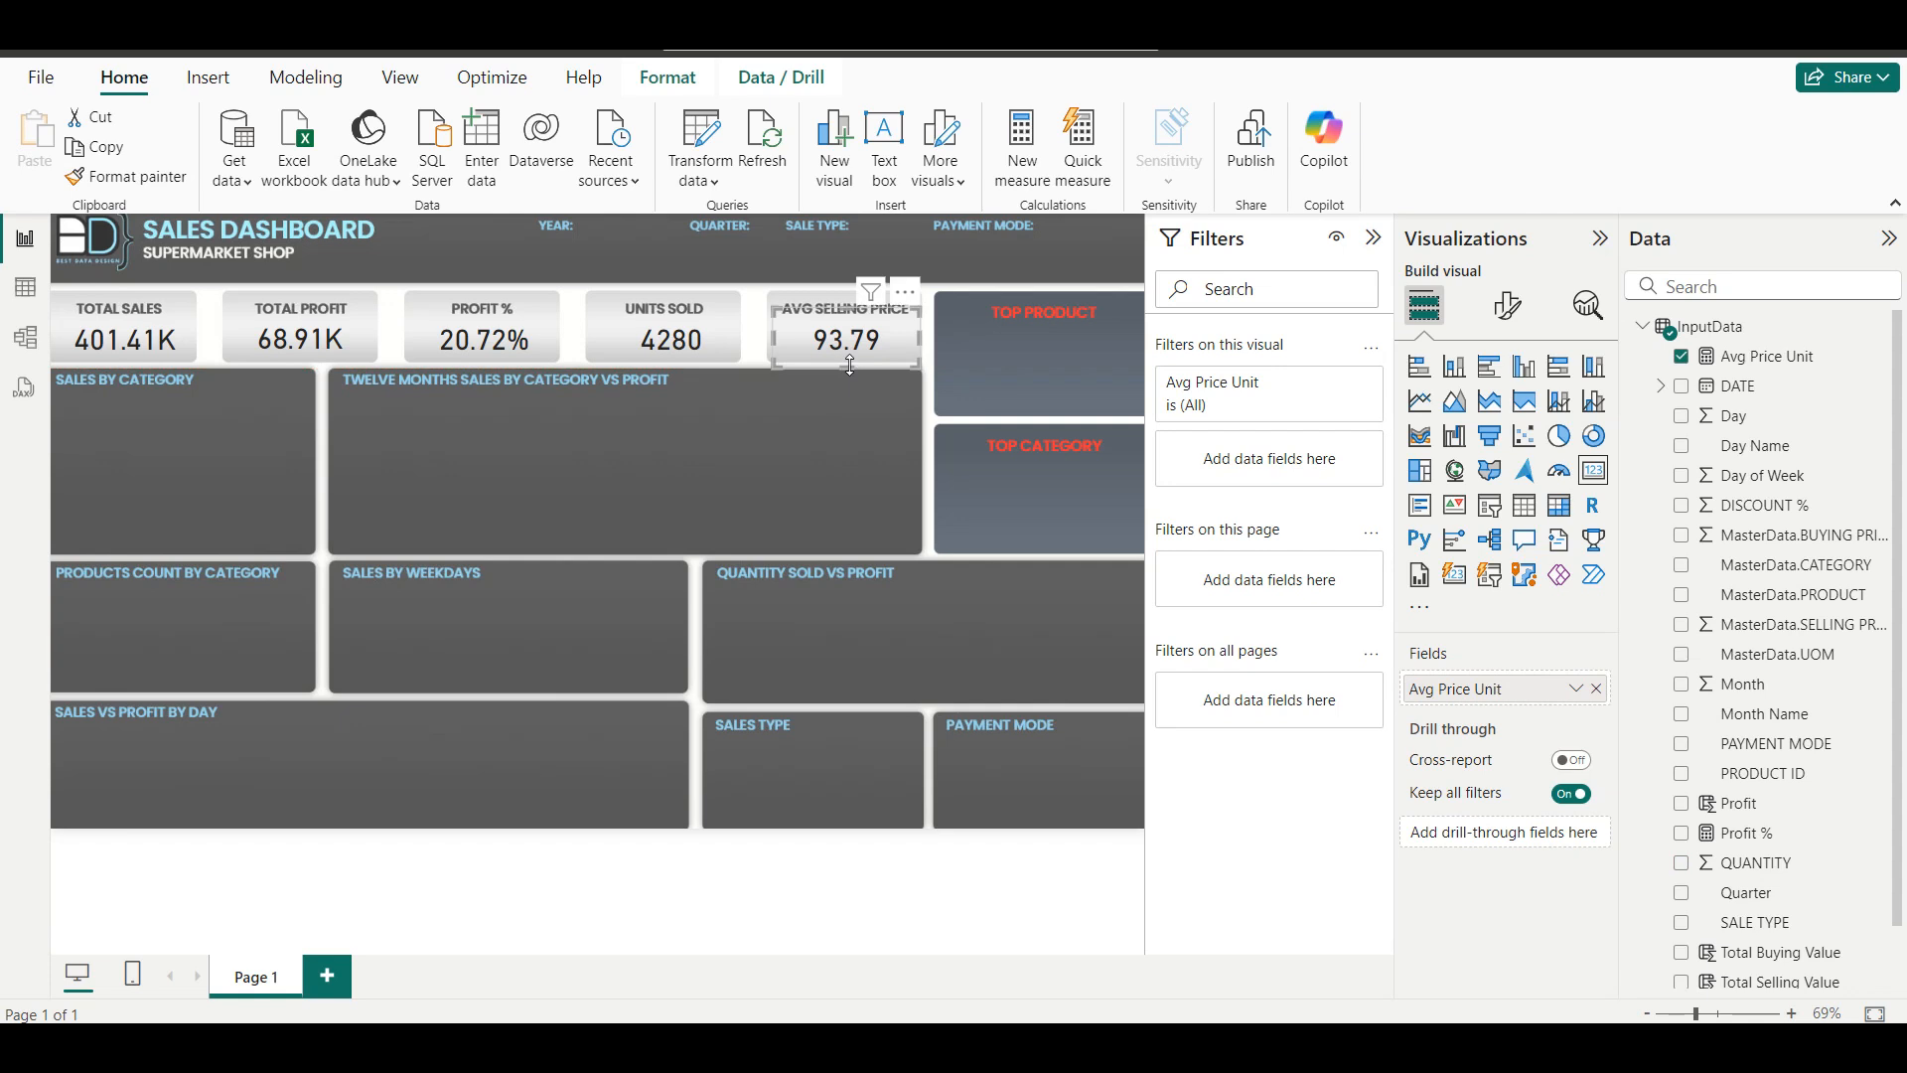
pyautogui.click(872, 432)
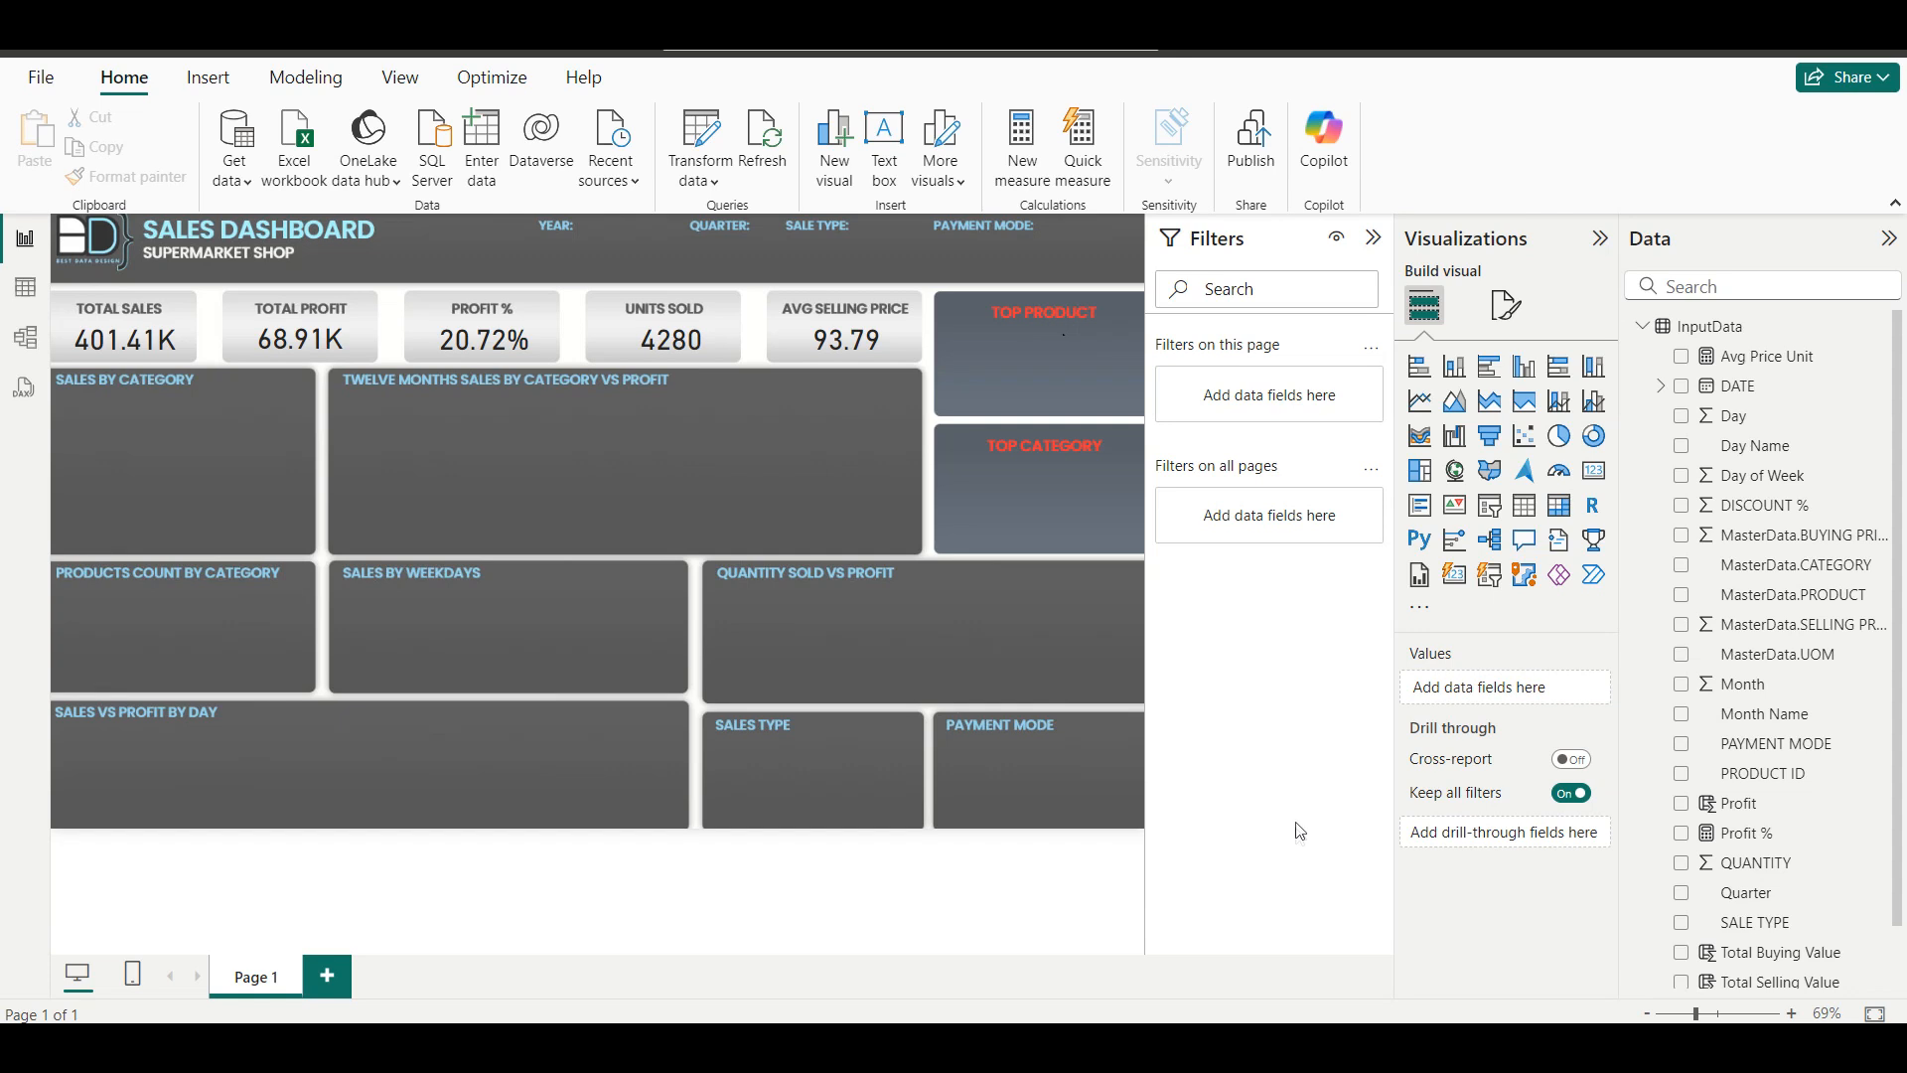
# Examine the finished Sales Dashboard_modified report for reference and return to the untitled report.
pyautogui.moveTo(1311, 1048)
pyautogui.click(1222, 965)
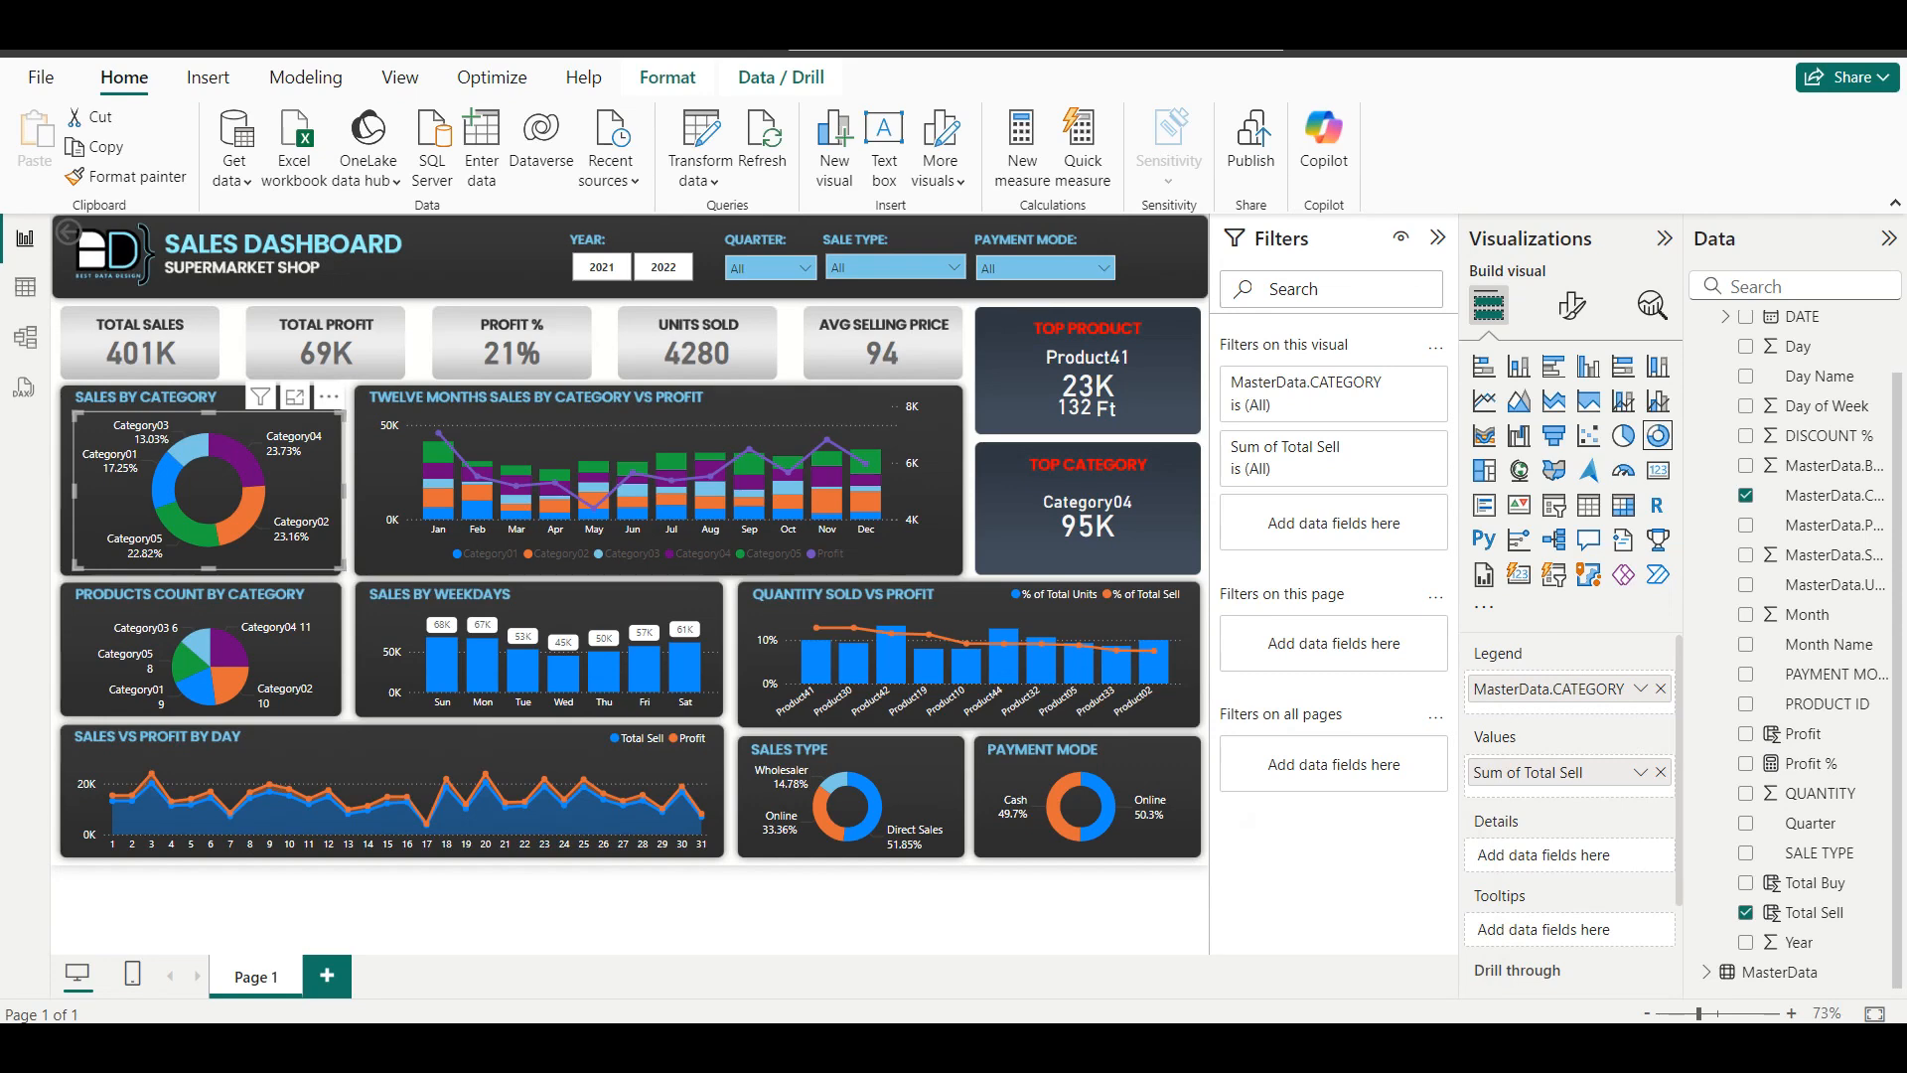
pyautogui.click(1257, 1048)
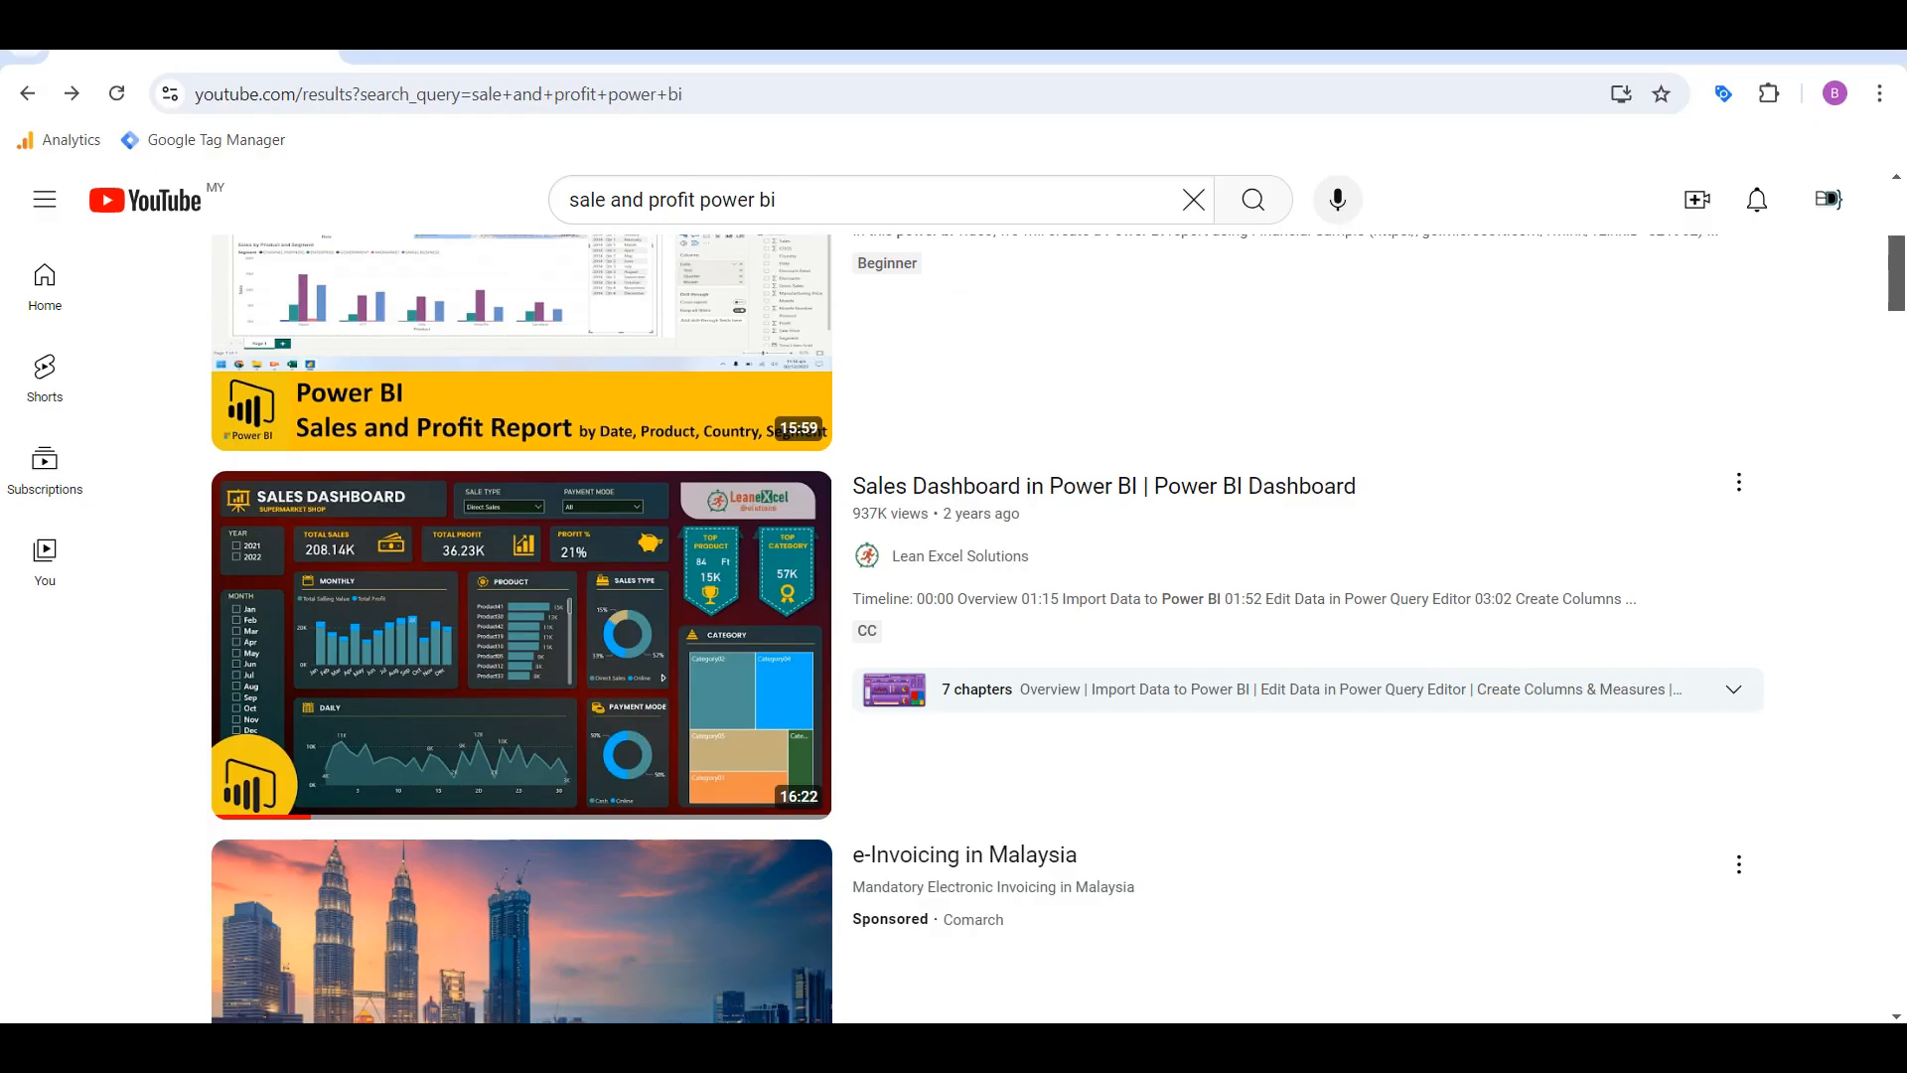
pyautogui.click(1258, 1048)
pyautogui.moveTo(1312, 1048)
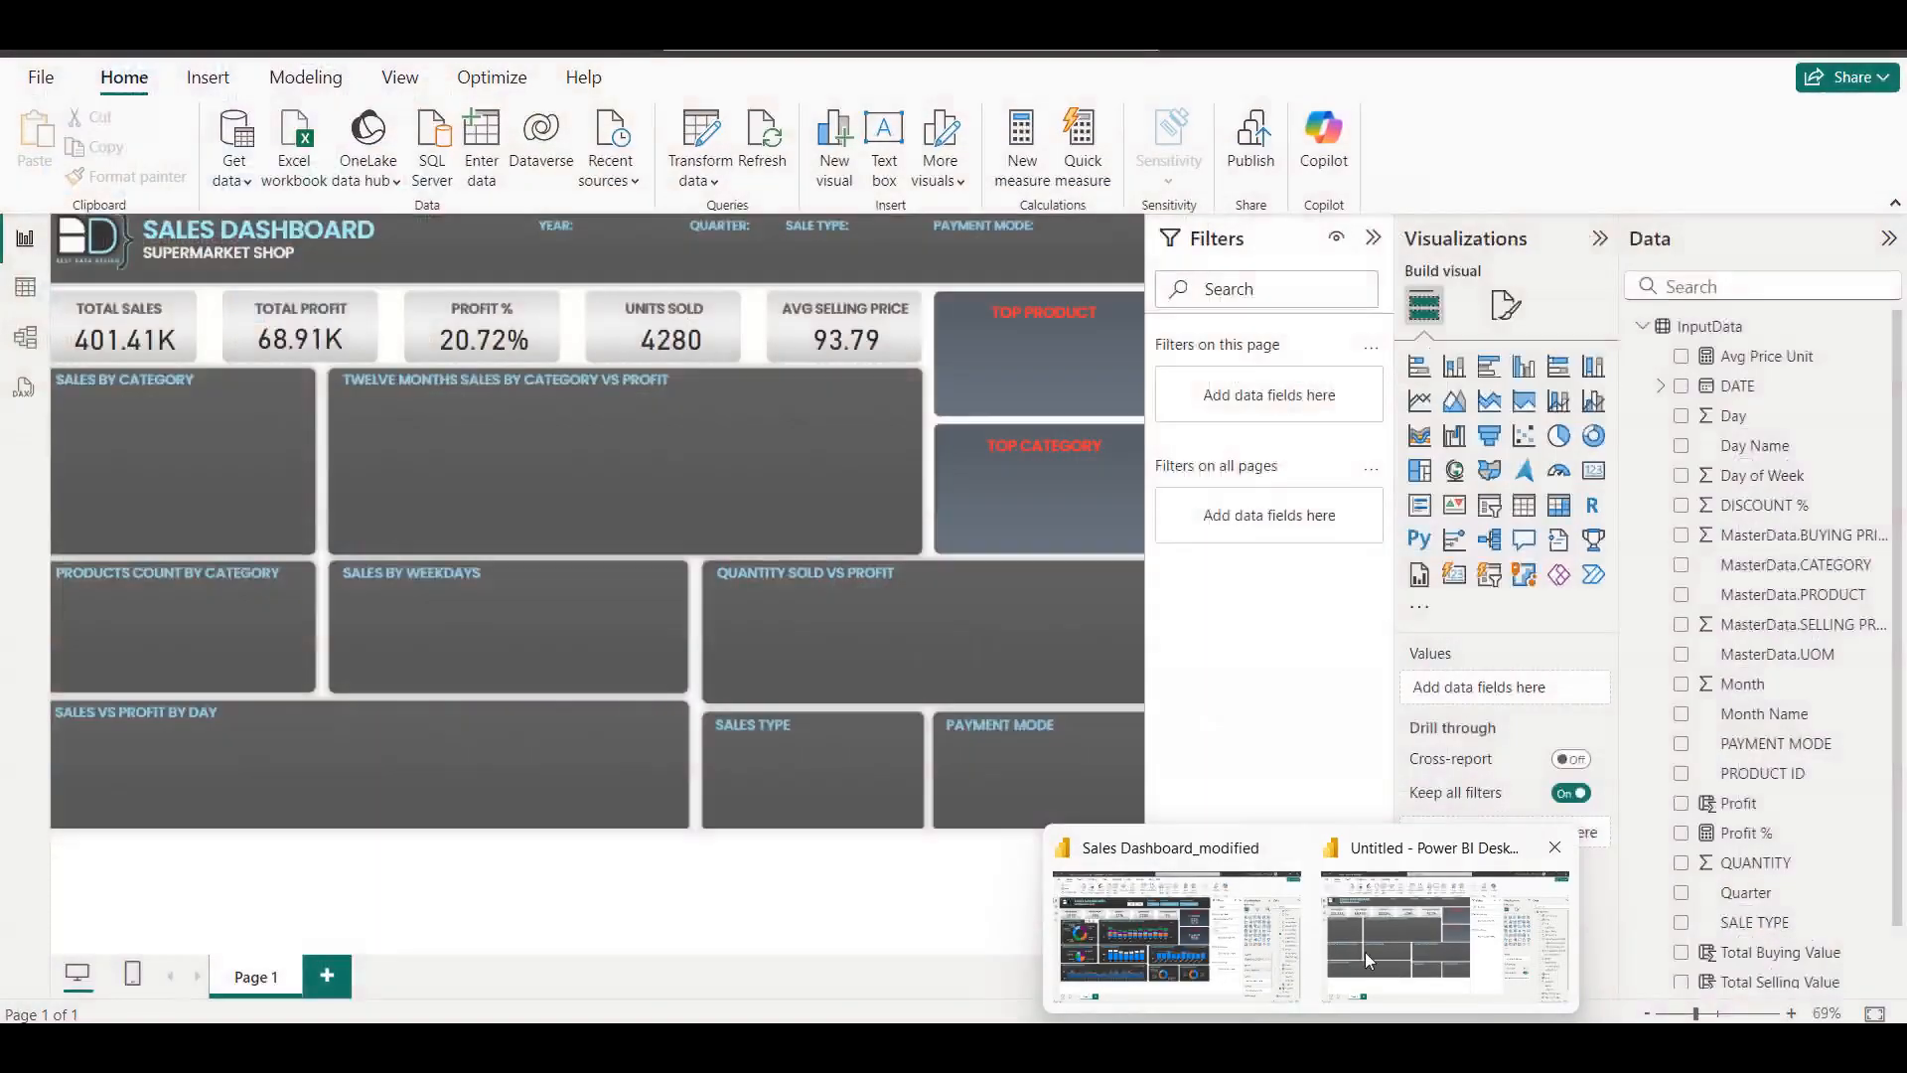
pyautogui.click(1365, 952)
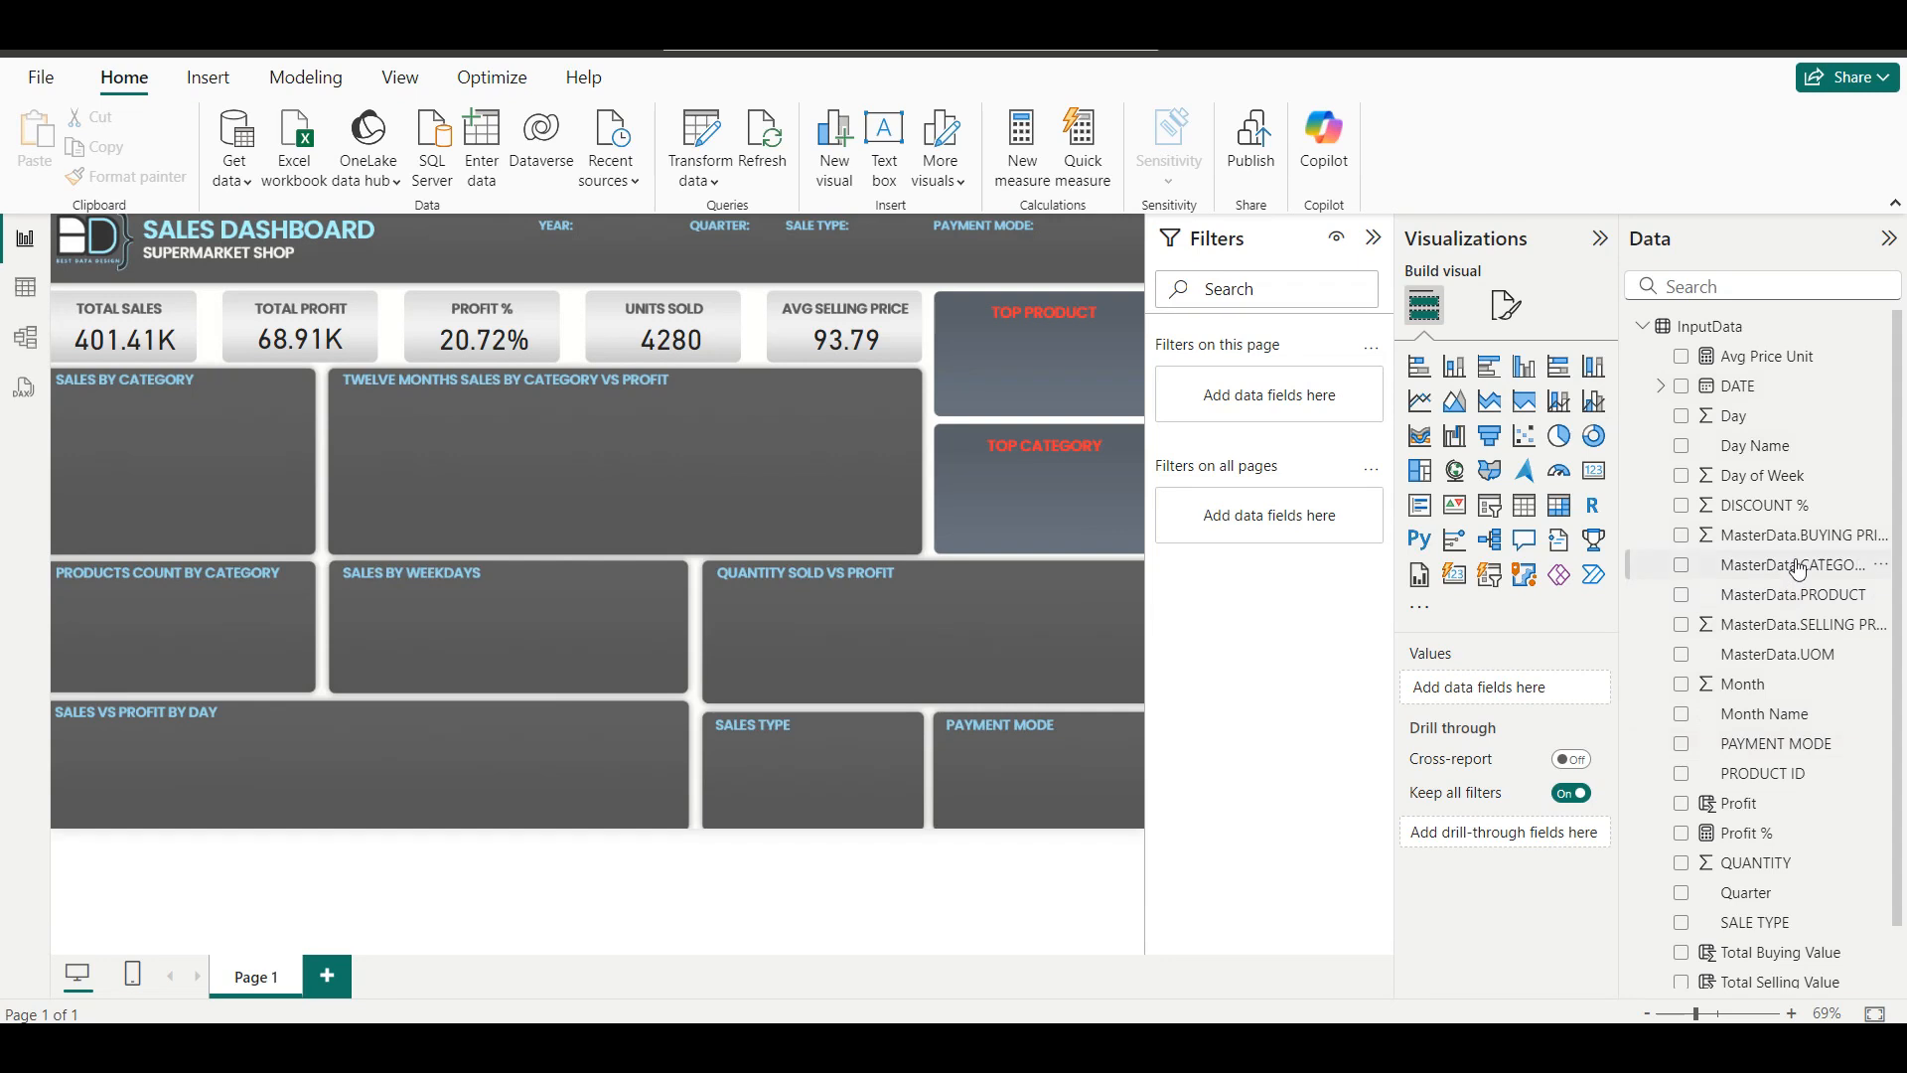
# Add a visual for MasterData.PRODUCT and filter it to the Top 1 item by Sum of Total Selling Value.
pyautogui.click(1682, 595)
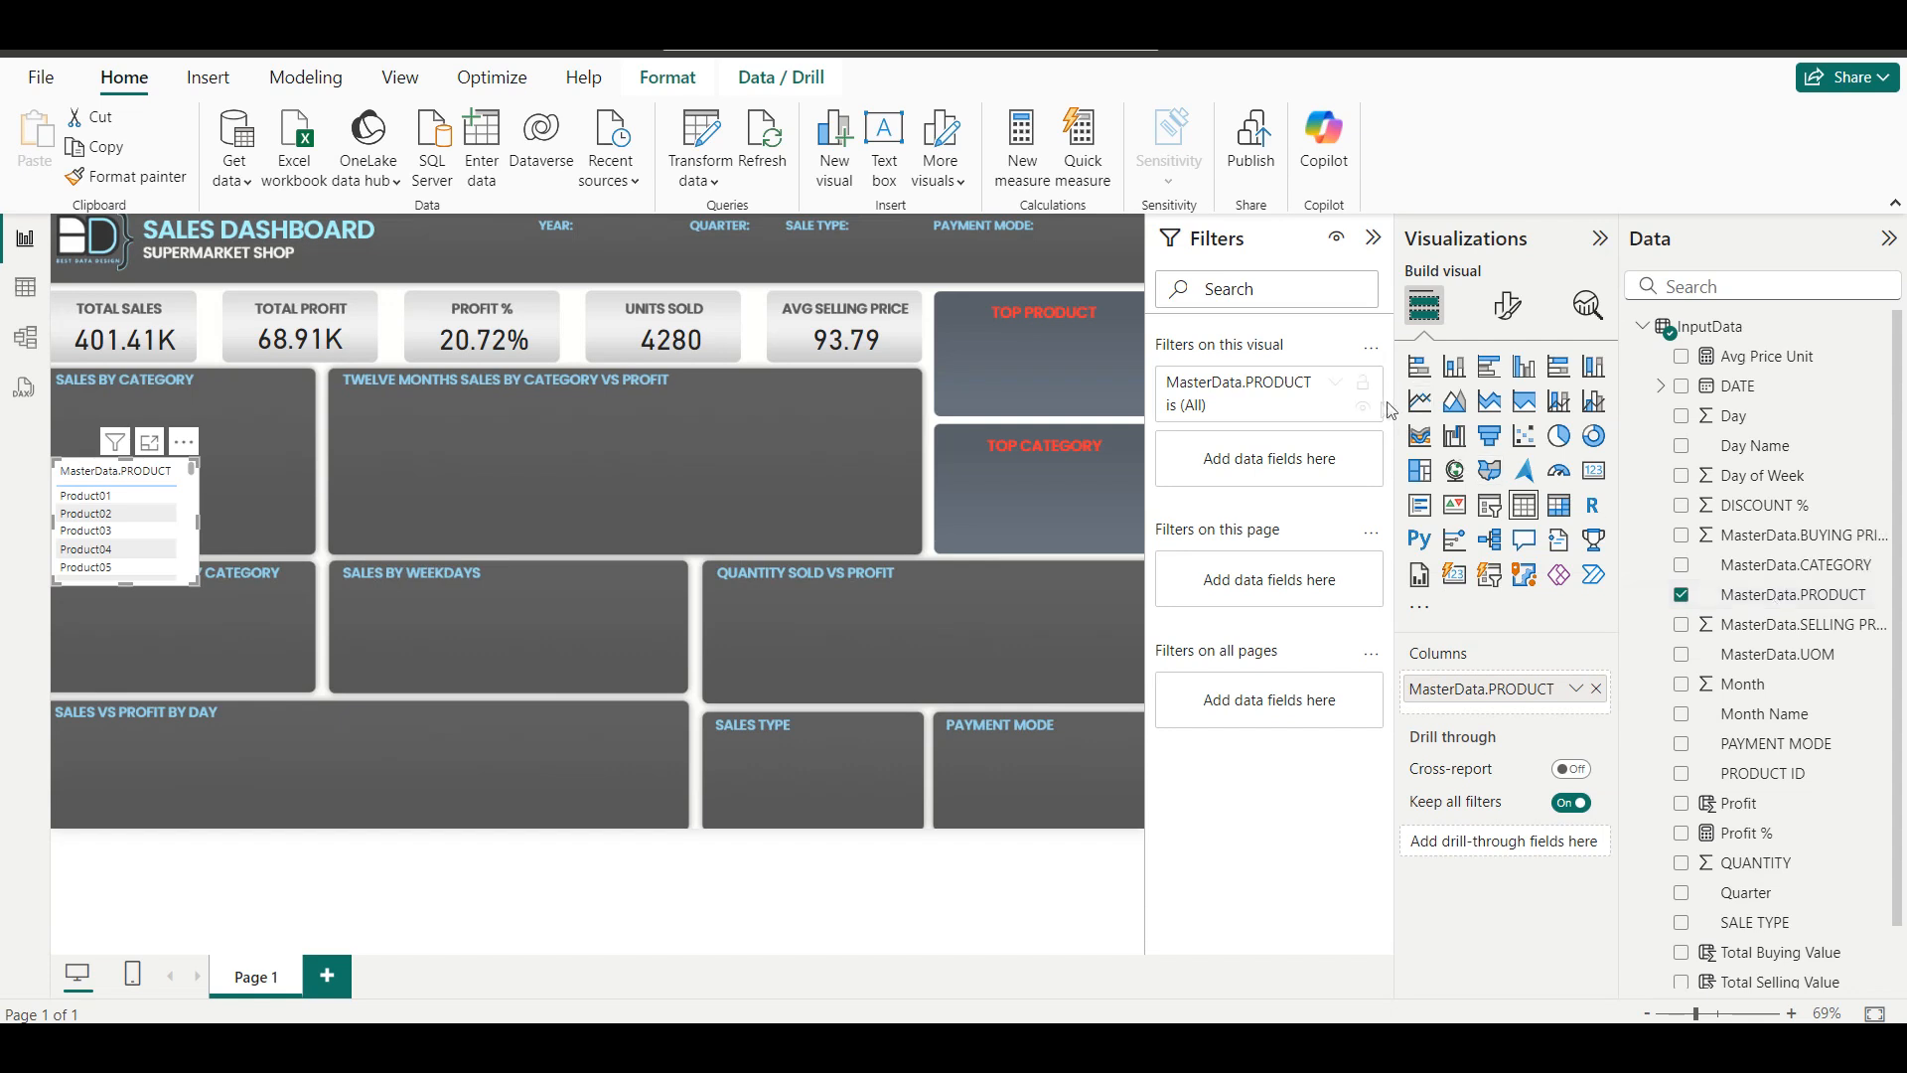
pyautogui.click(1301, 395)
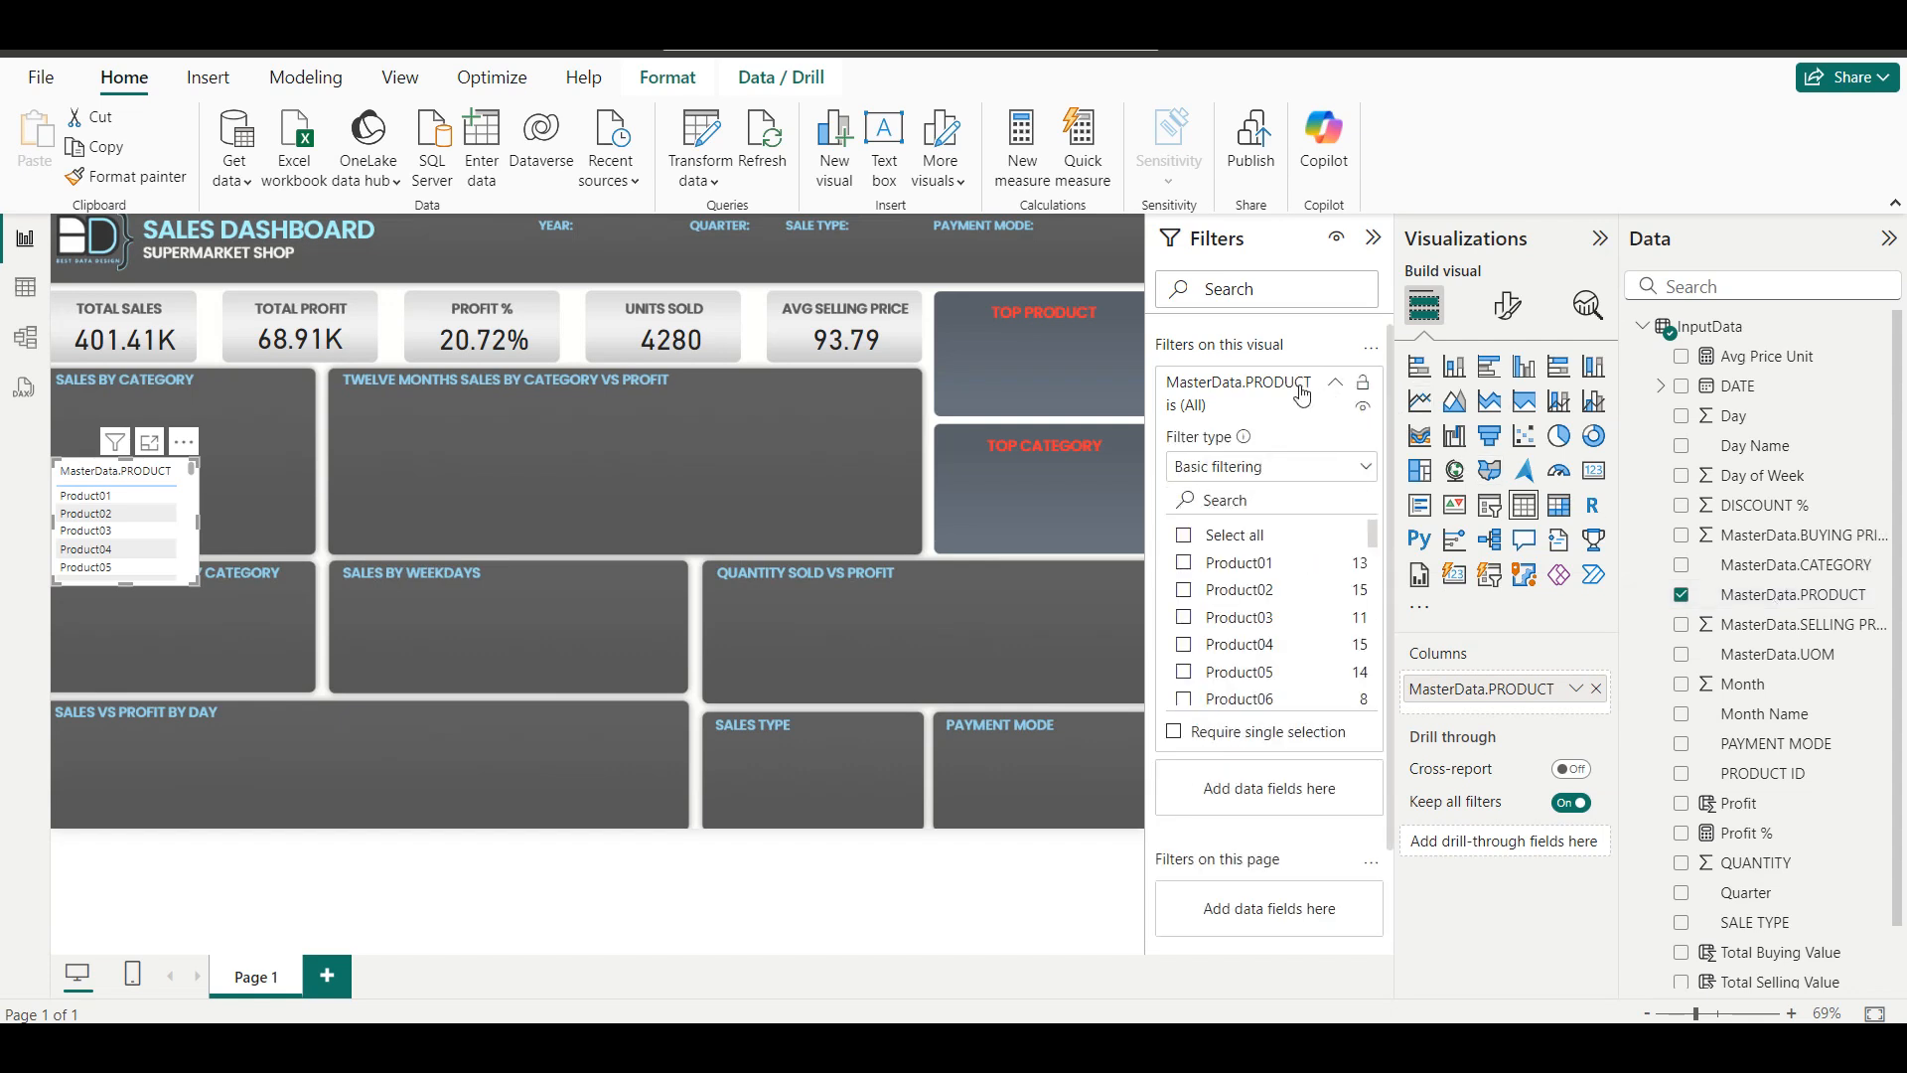
pyautogui.click(1276, 472)
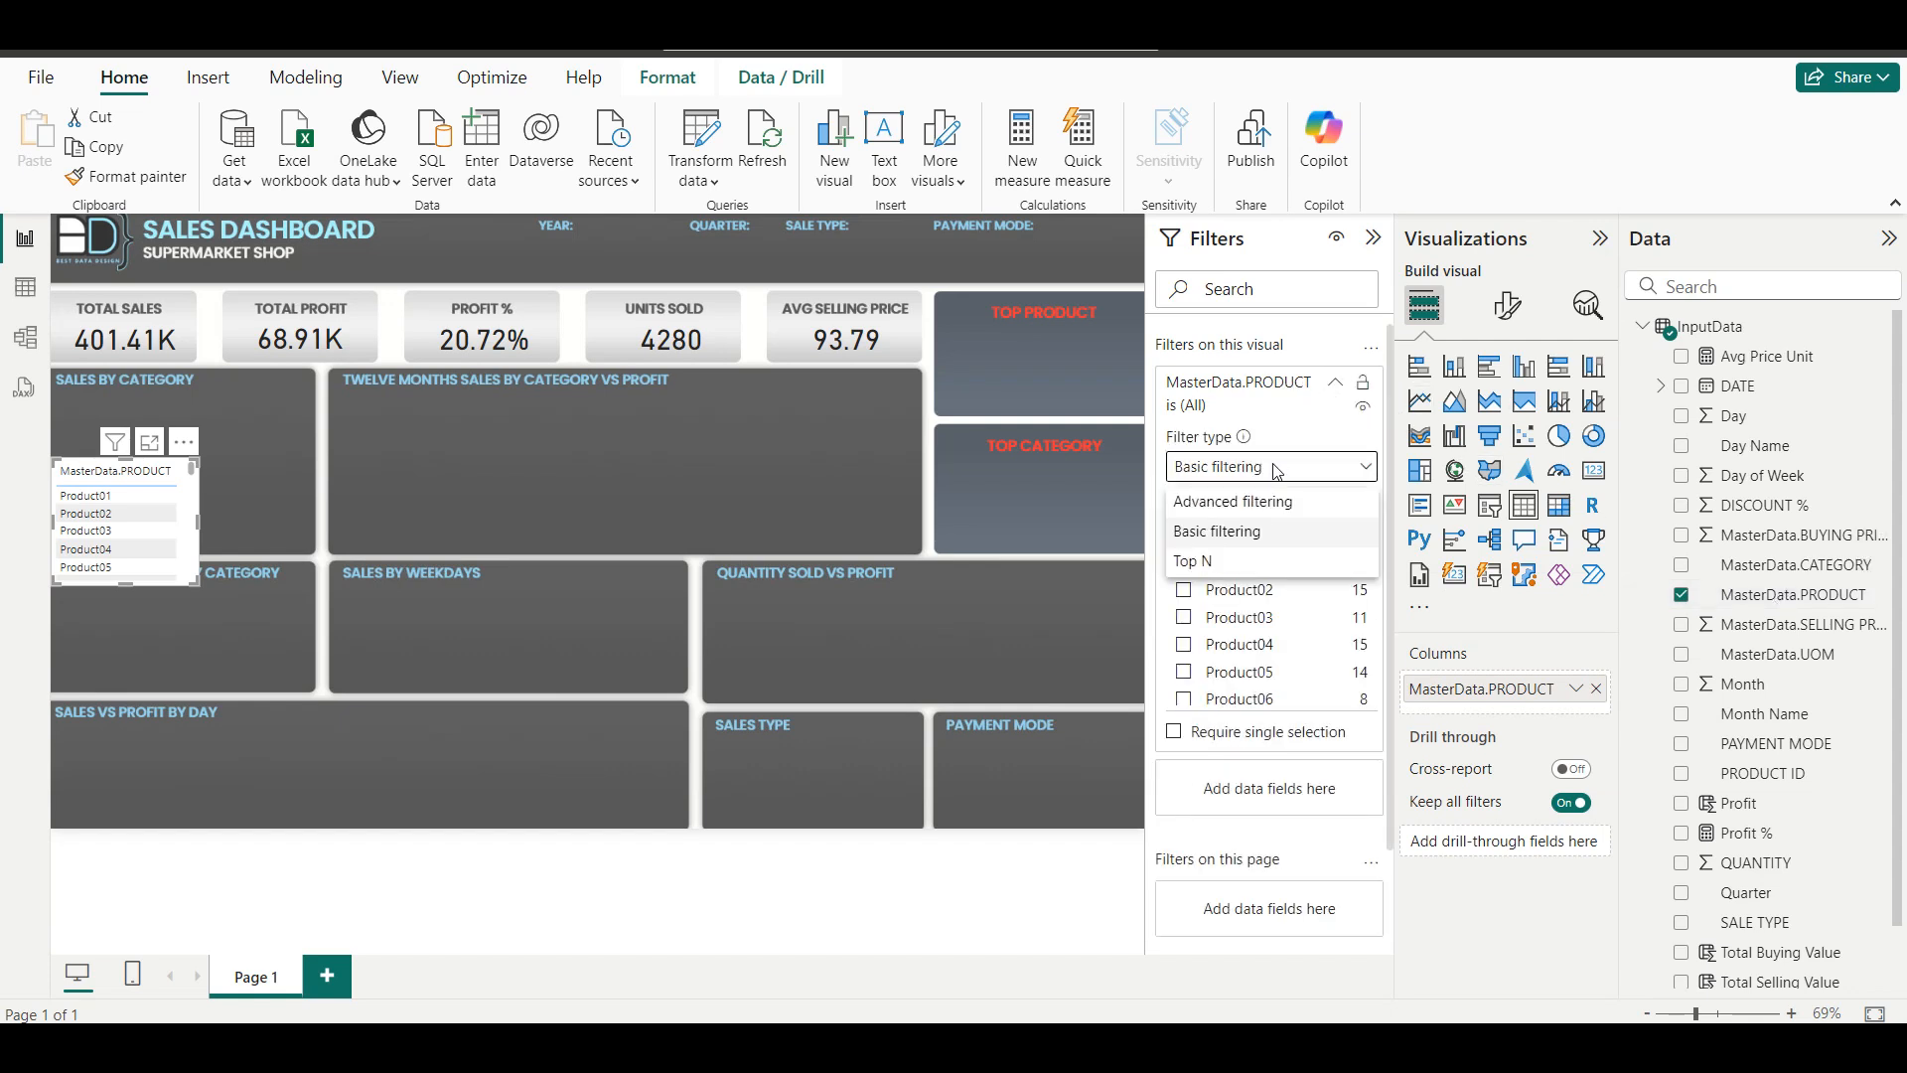
pyautogui.click(1201, 564)
pyautogui.click(1337, 535)
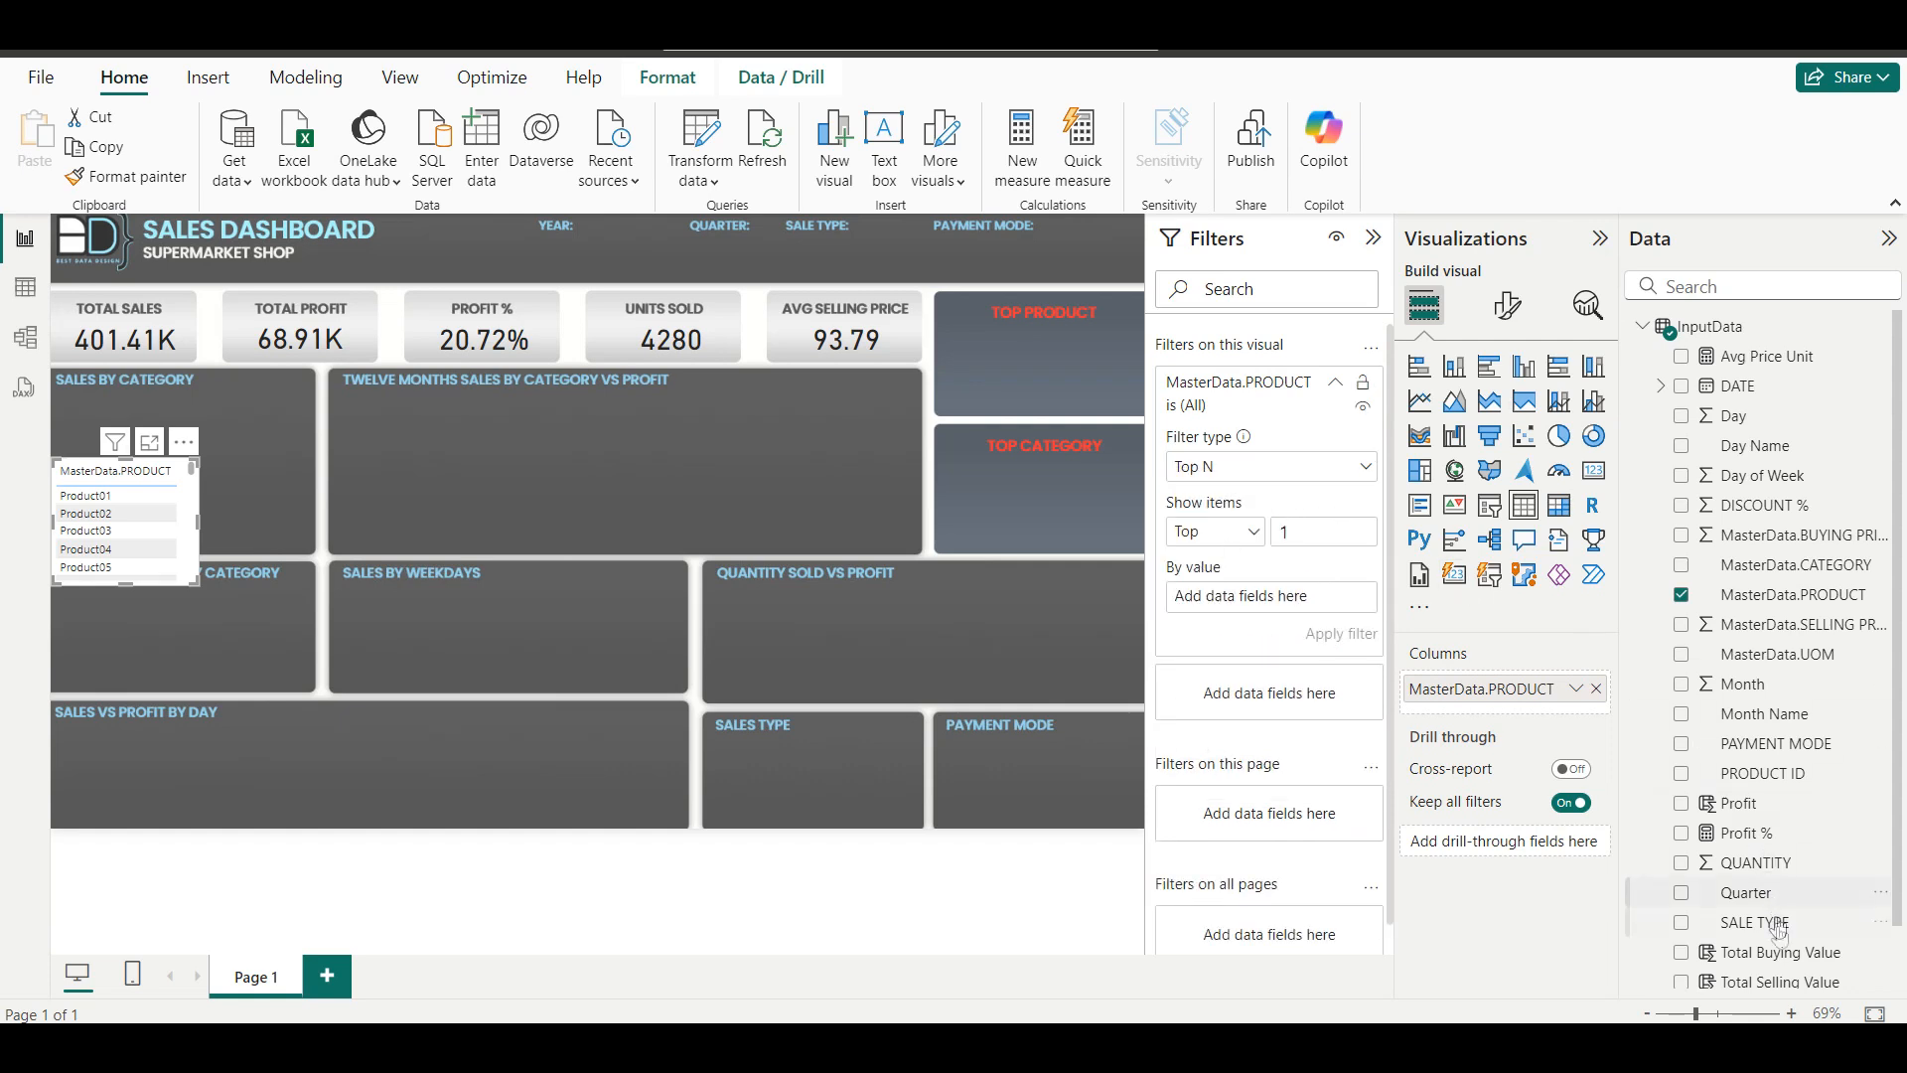
pyautogui.moveTo(1763, 981); pyautogui.dragTo(1271, 596)
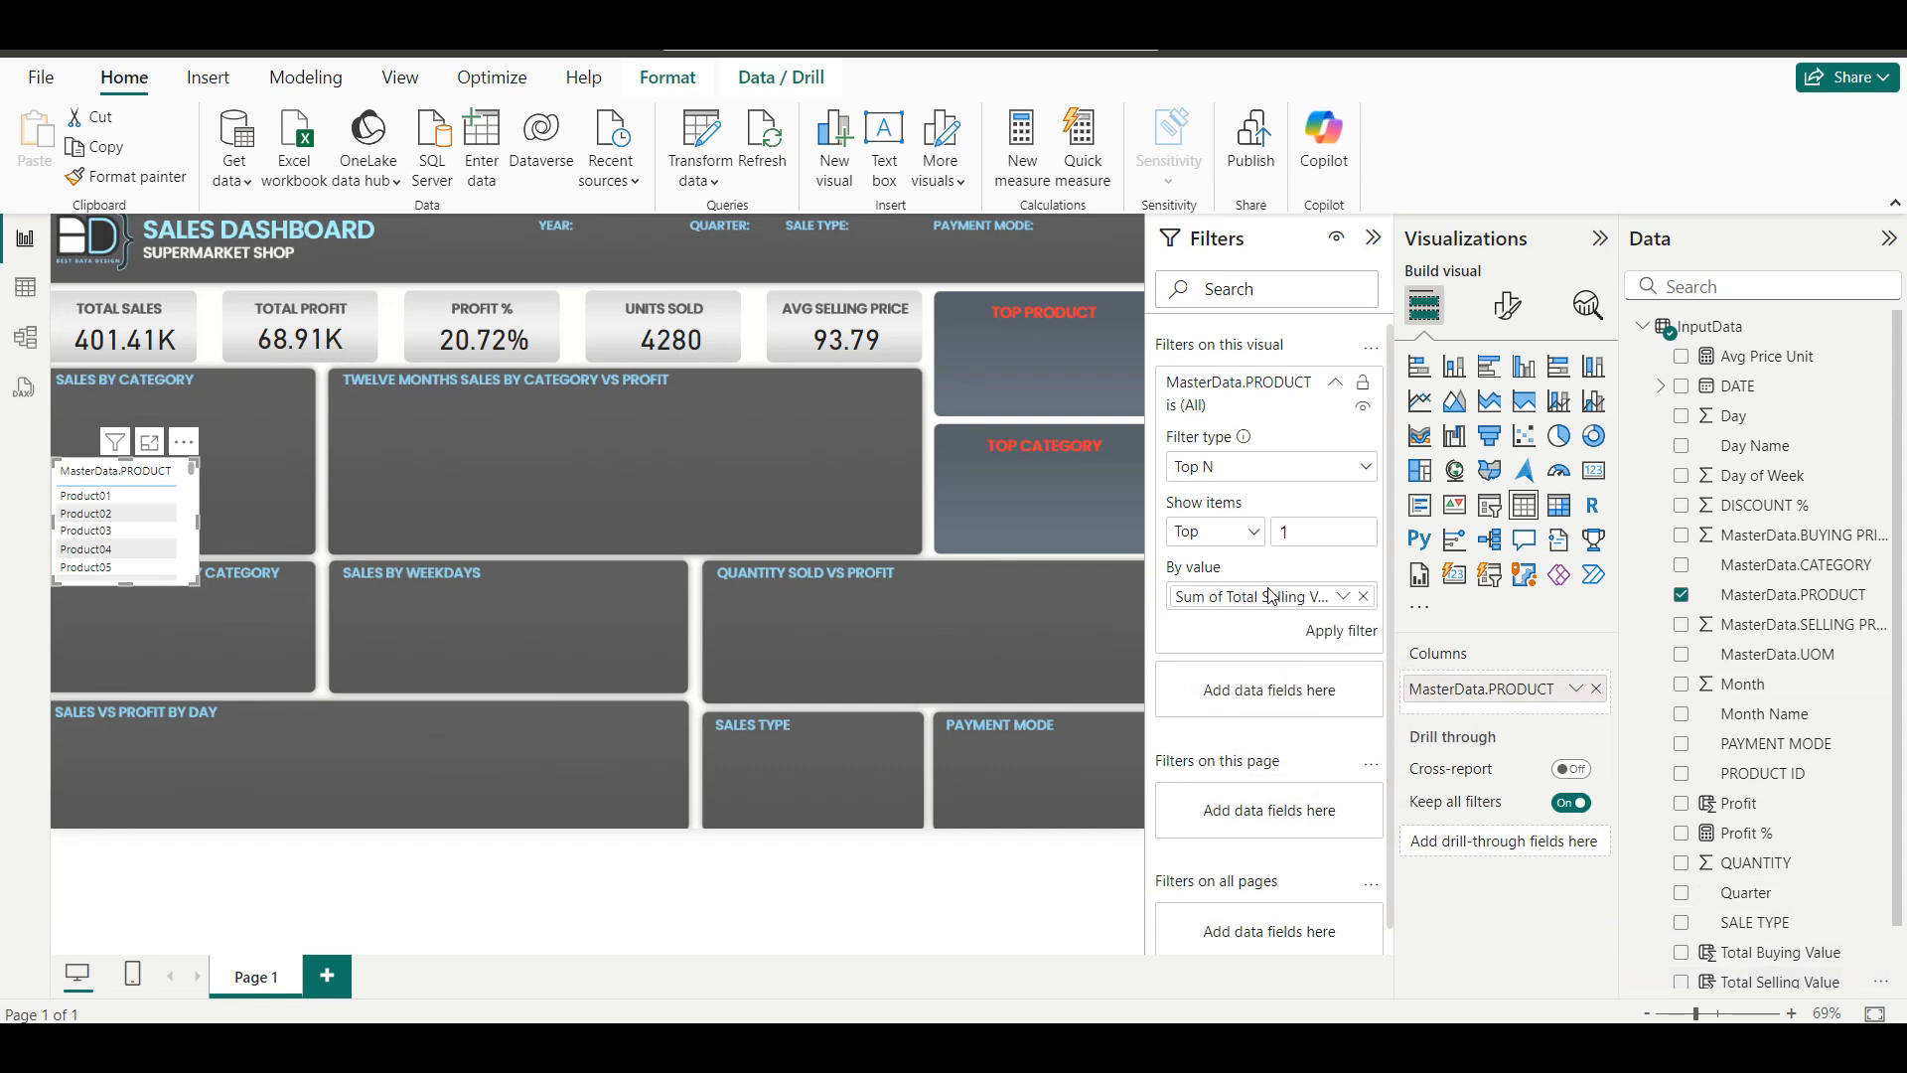
pyautogui.click(1318, 635)
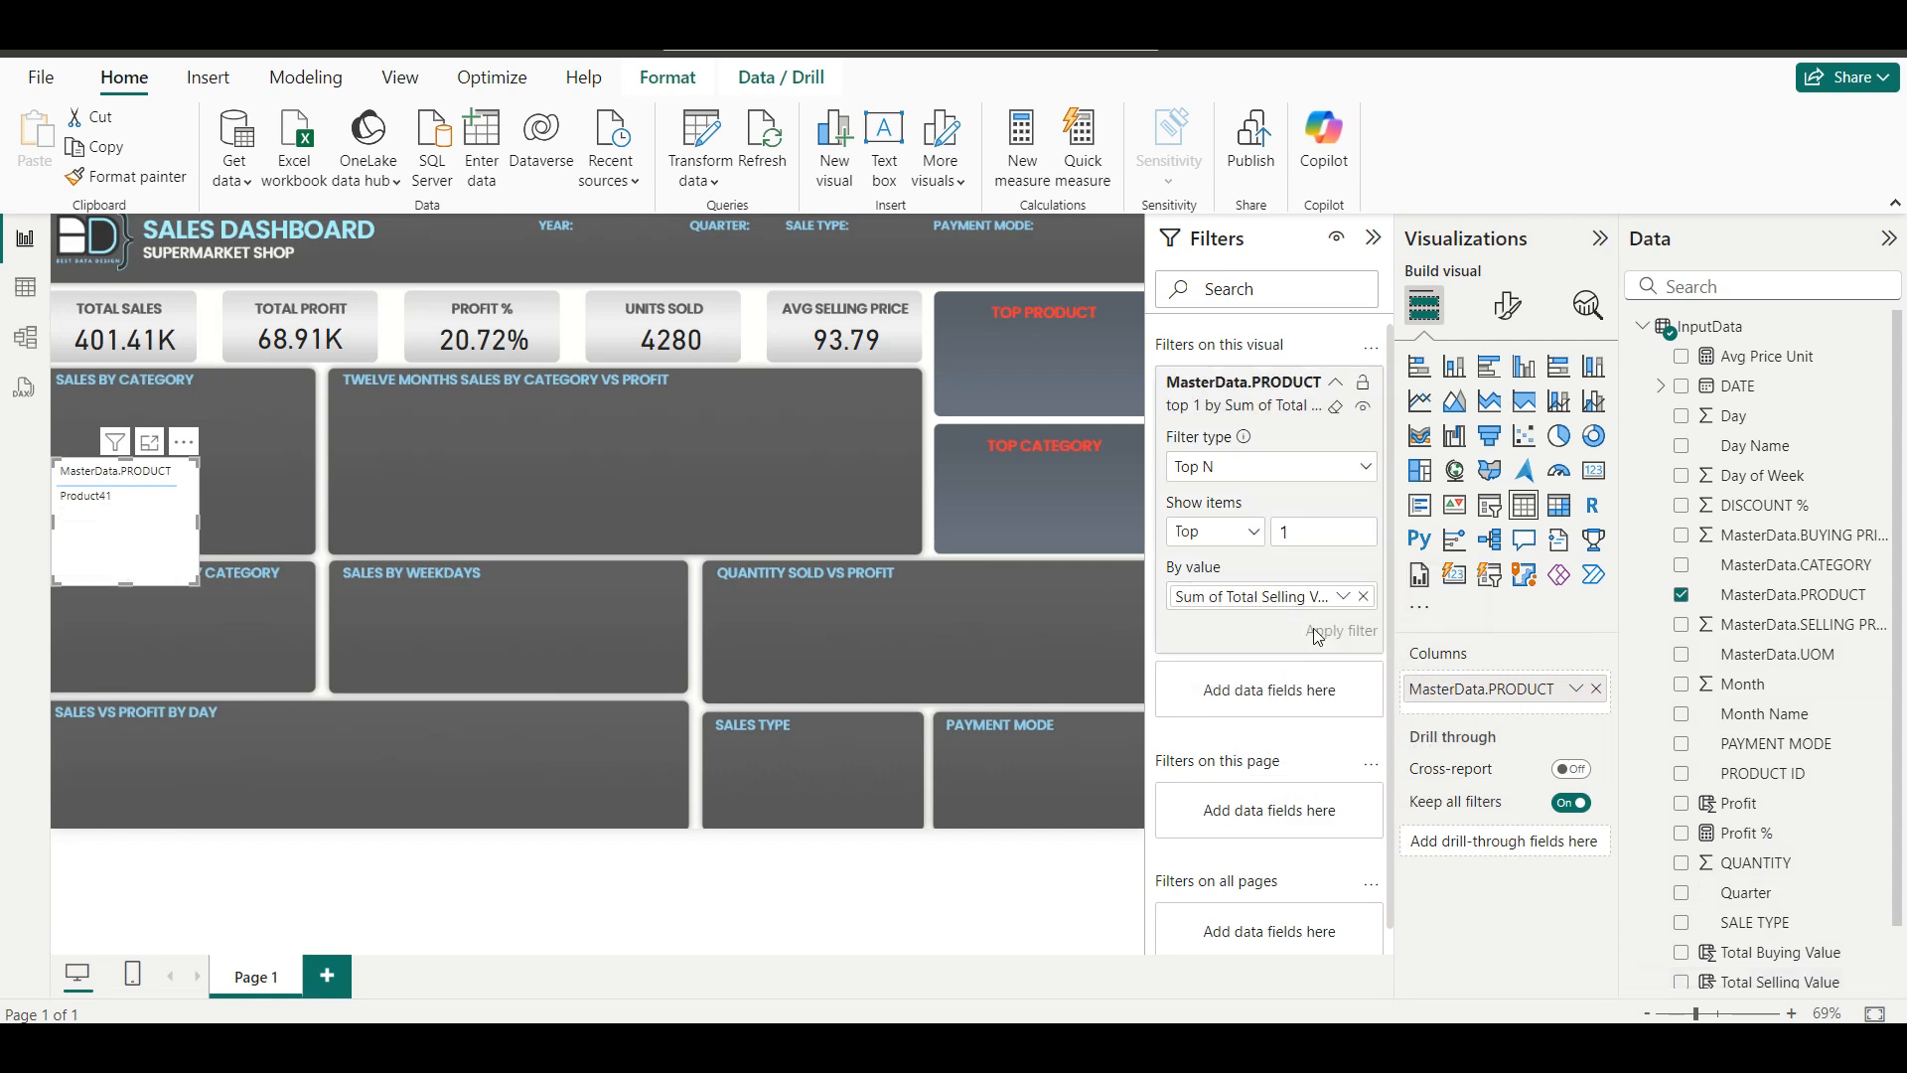
# Convert the filtered product table to a card, widen it to show the full product name, and move it near the TOP PRODUCT tile.
pyautogui.click(1593, 475)
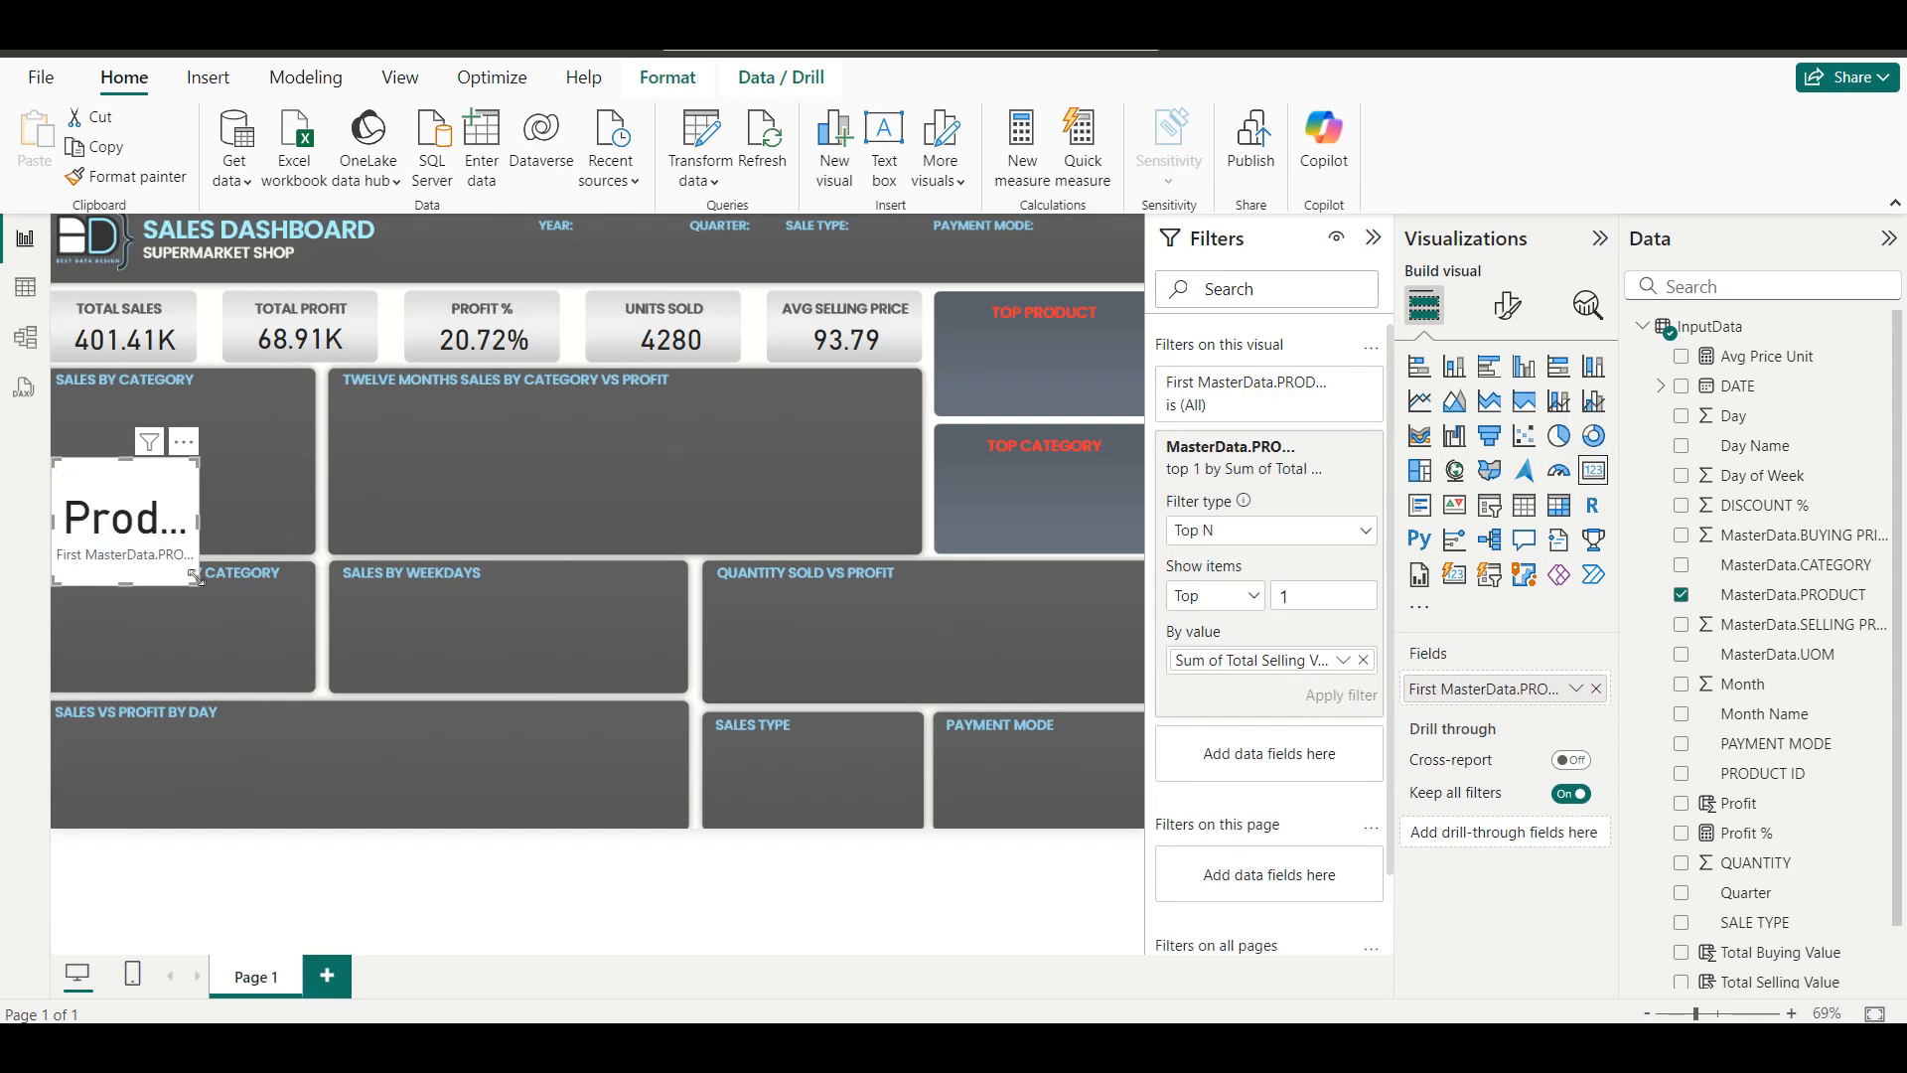
pyautogui.moveTo(197, 583); pyautogui.dragTo(377, 552)
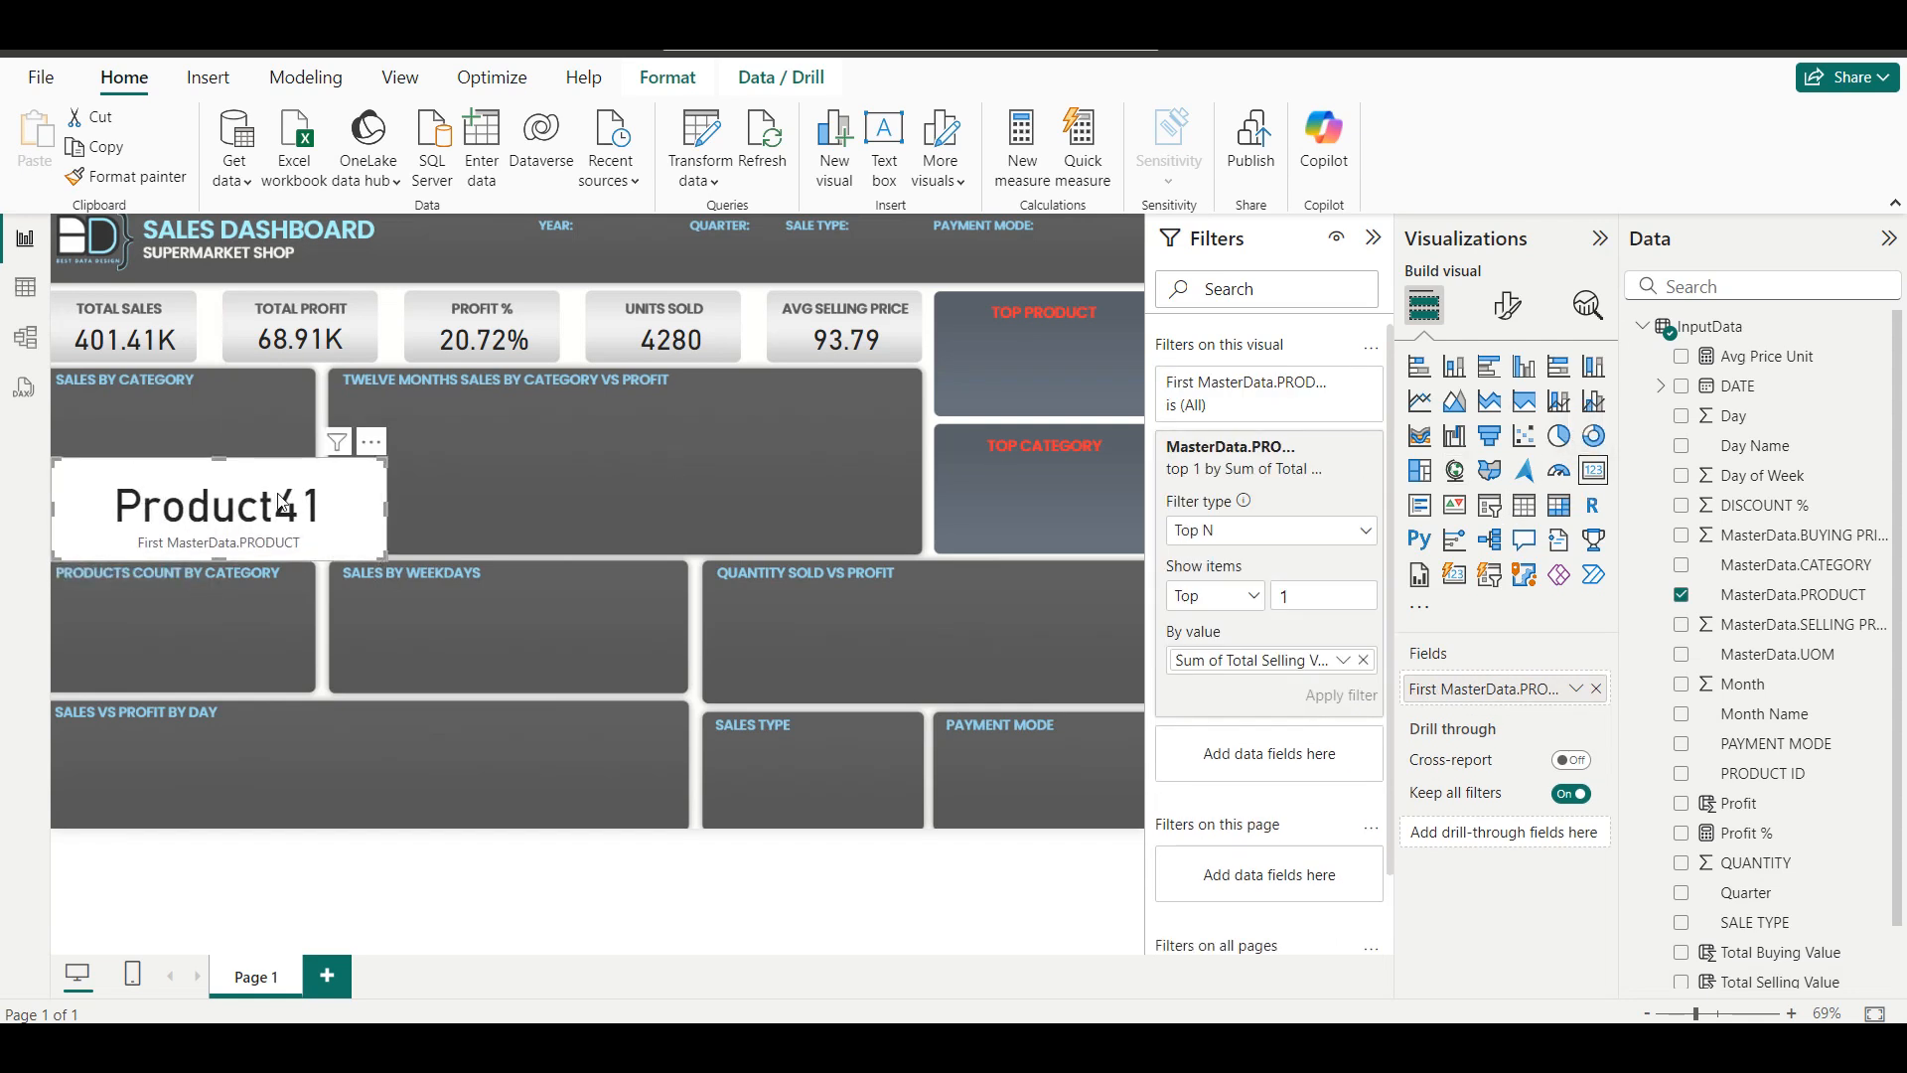
pyautogui.moveTo(282, 500); pyautogui.dragTo(978, 412)
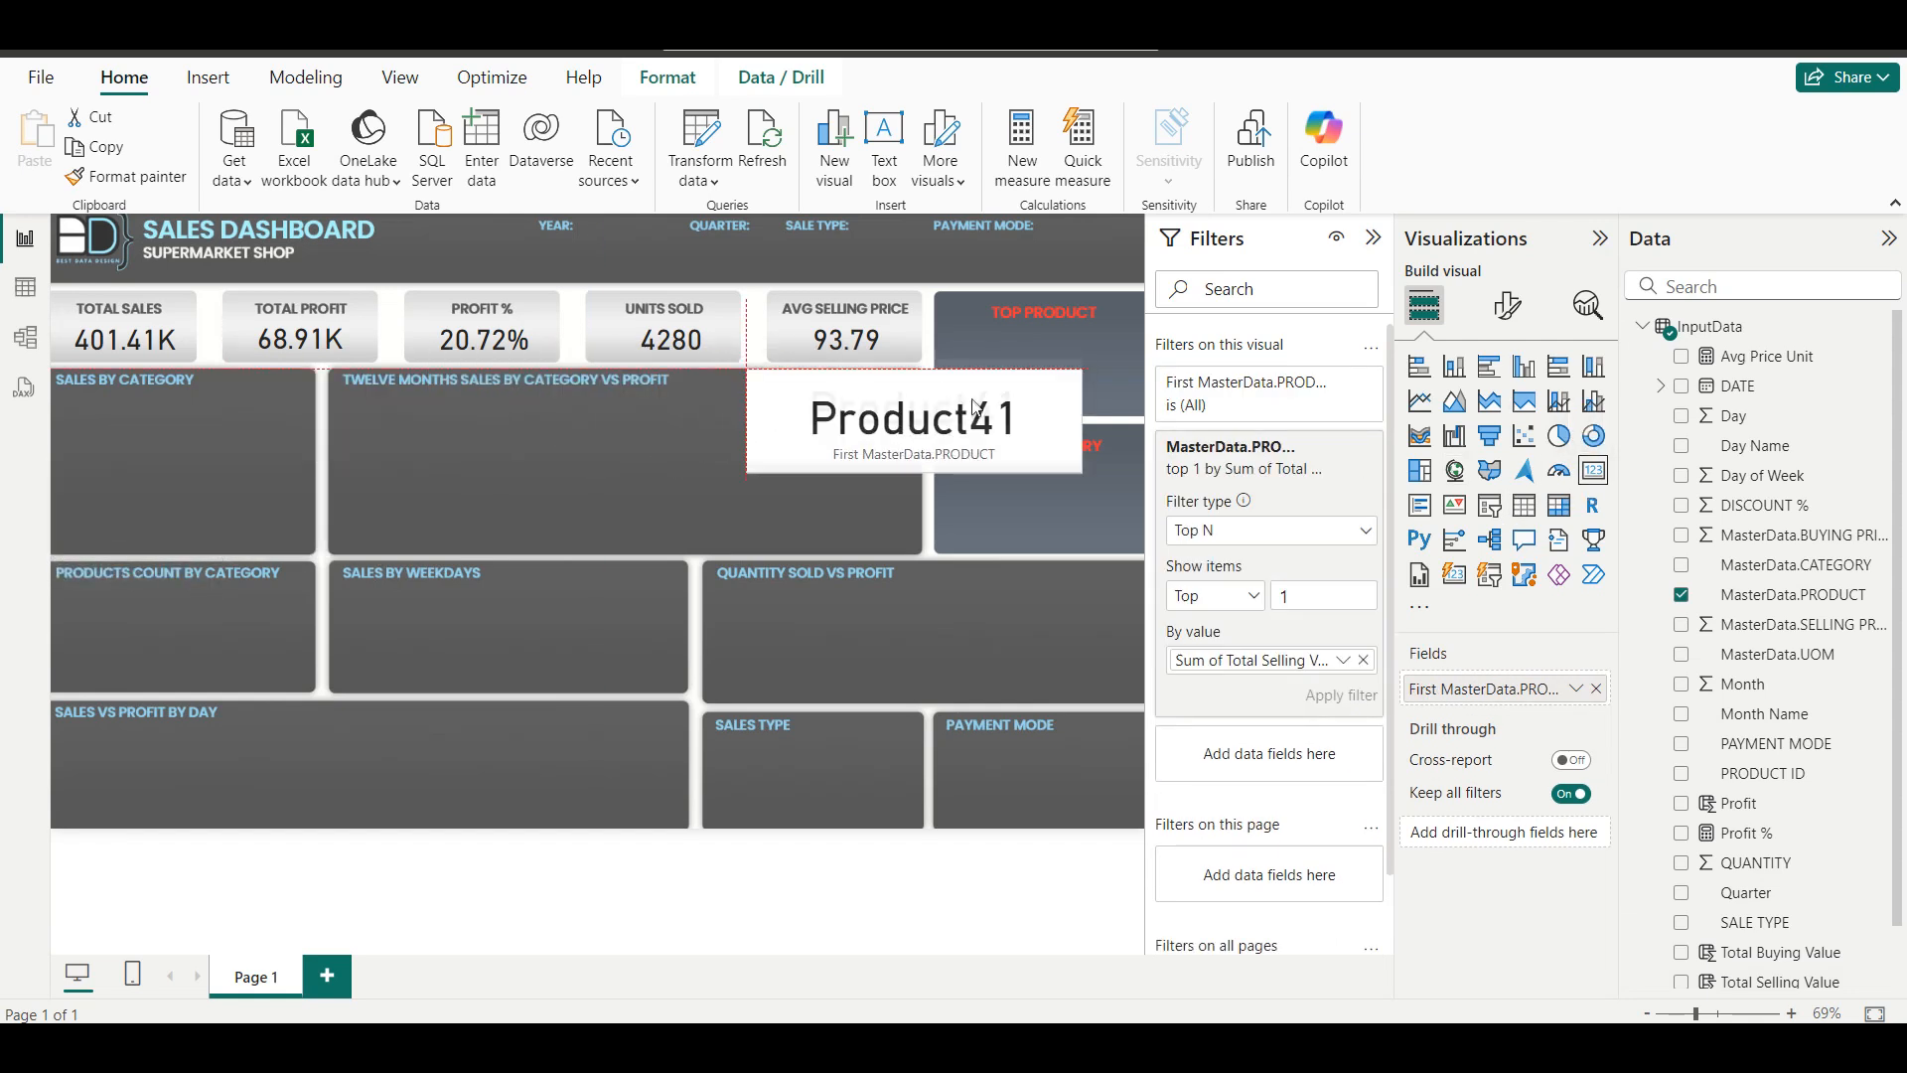
# Copy the UNITS SOLD card's formatting to the product card and fit it inside the TOP PRODUCT tile below the heading.
pyautogui.click(672, 340)
pyautogui.click(140, 177)
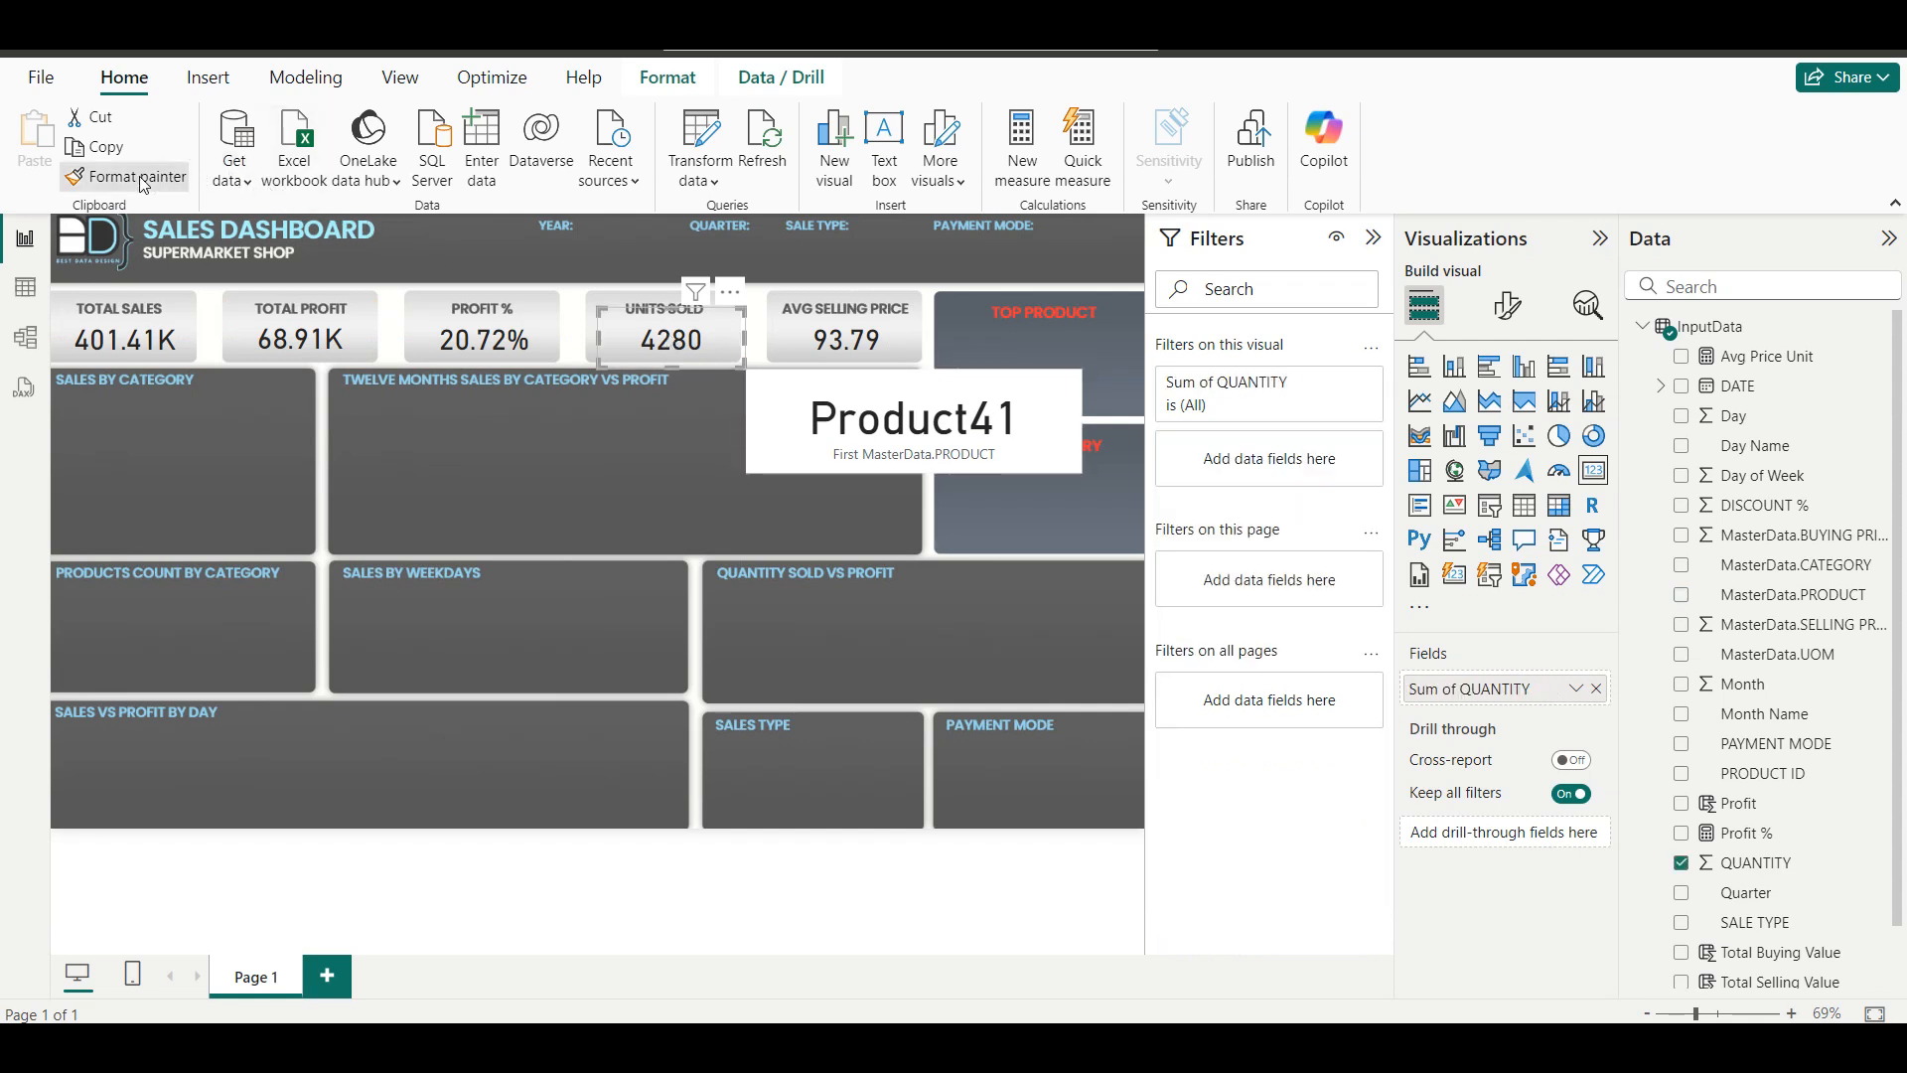
pyautogui.click(904, 442)
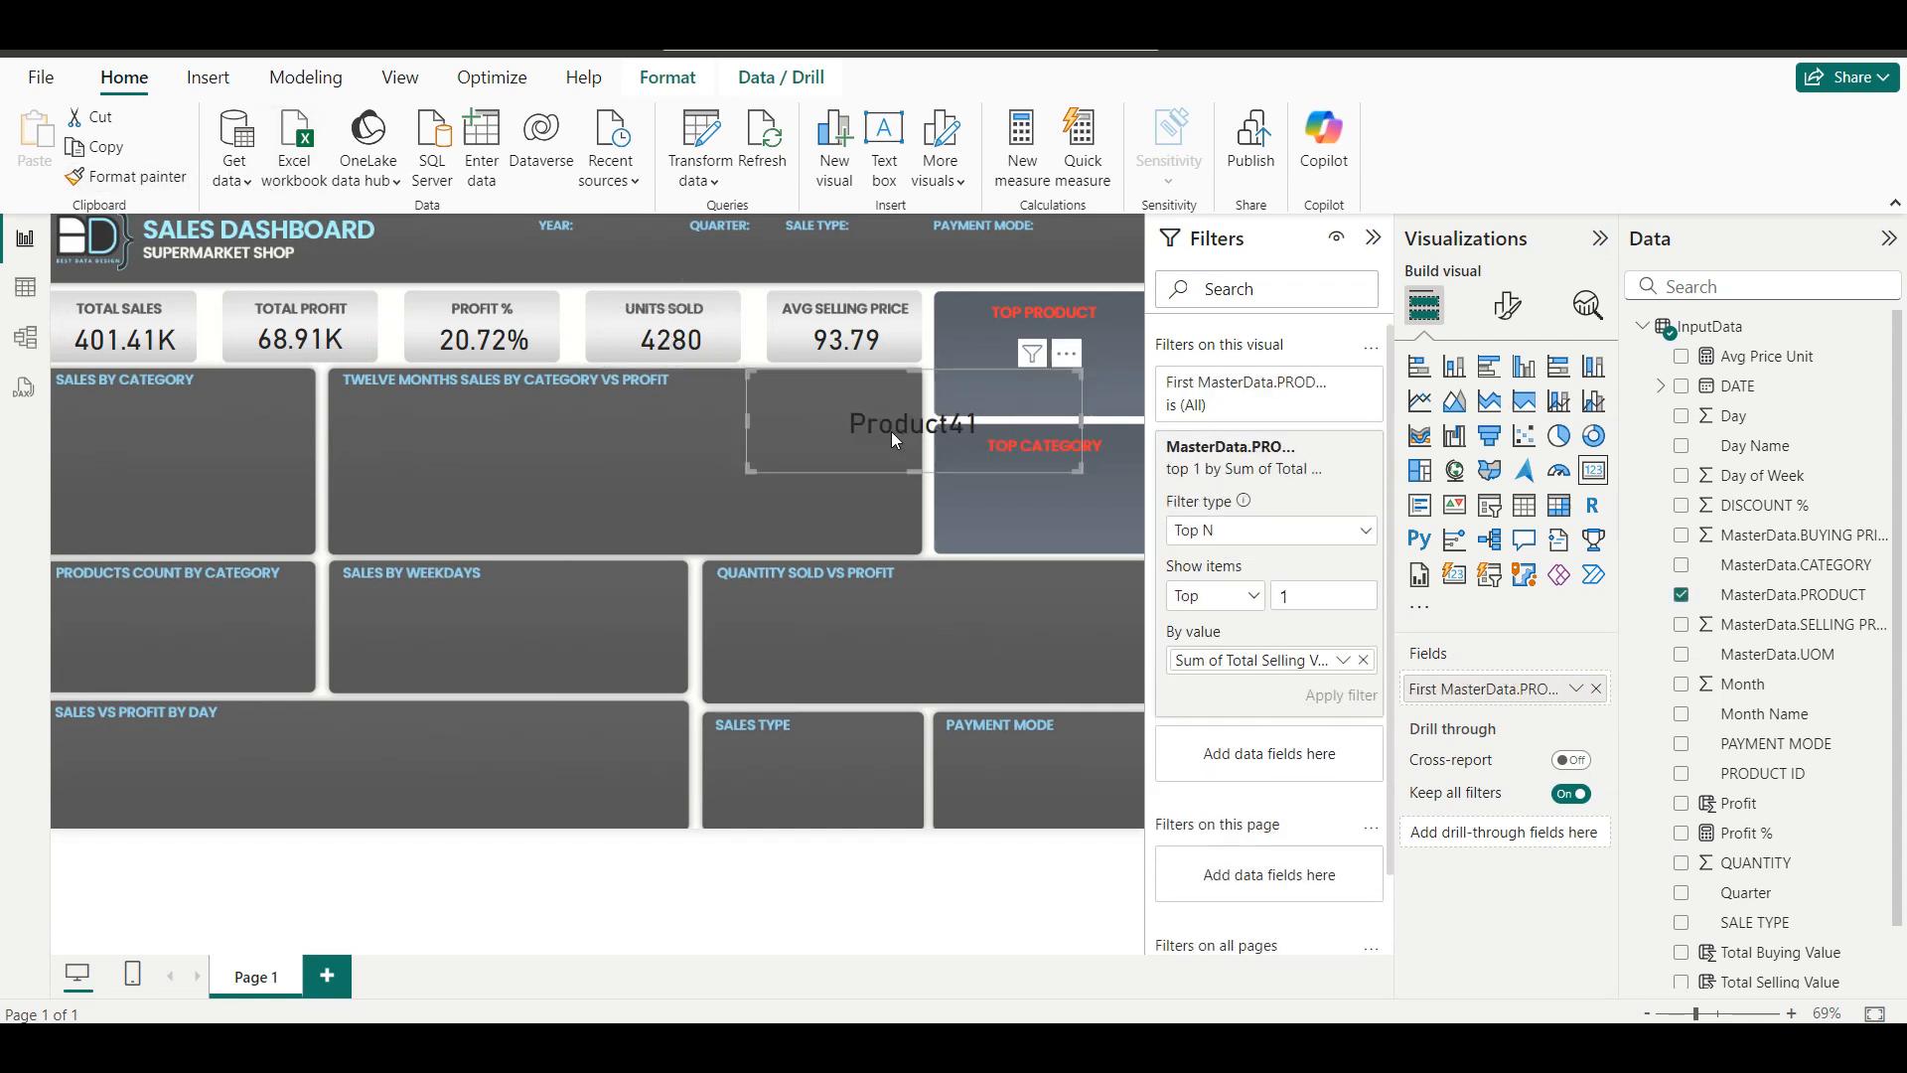
pyautogui.moveTo(749, 468); pyautogui.dragTo(1012, 356)
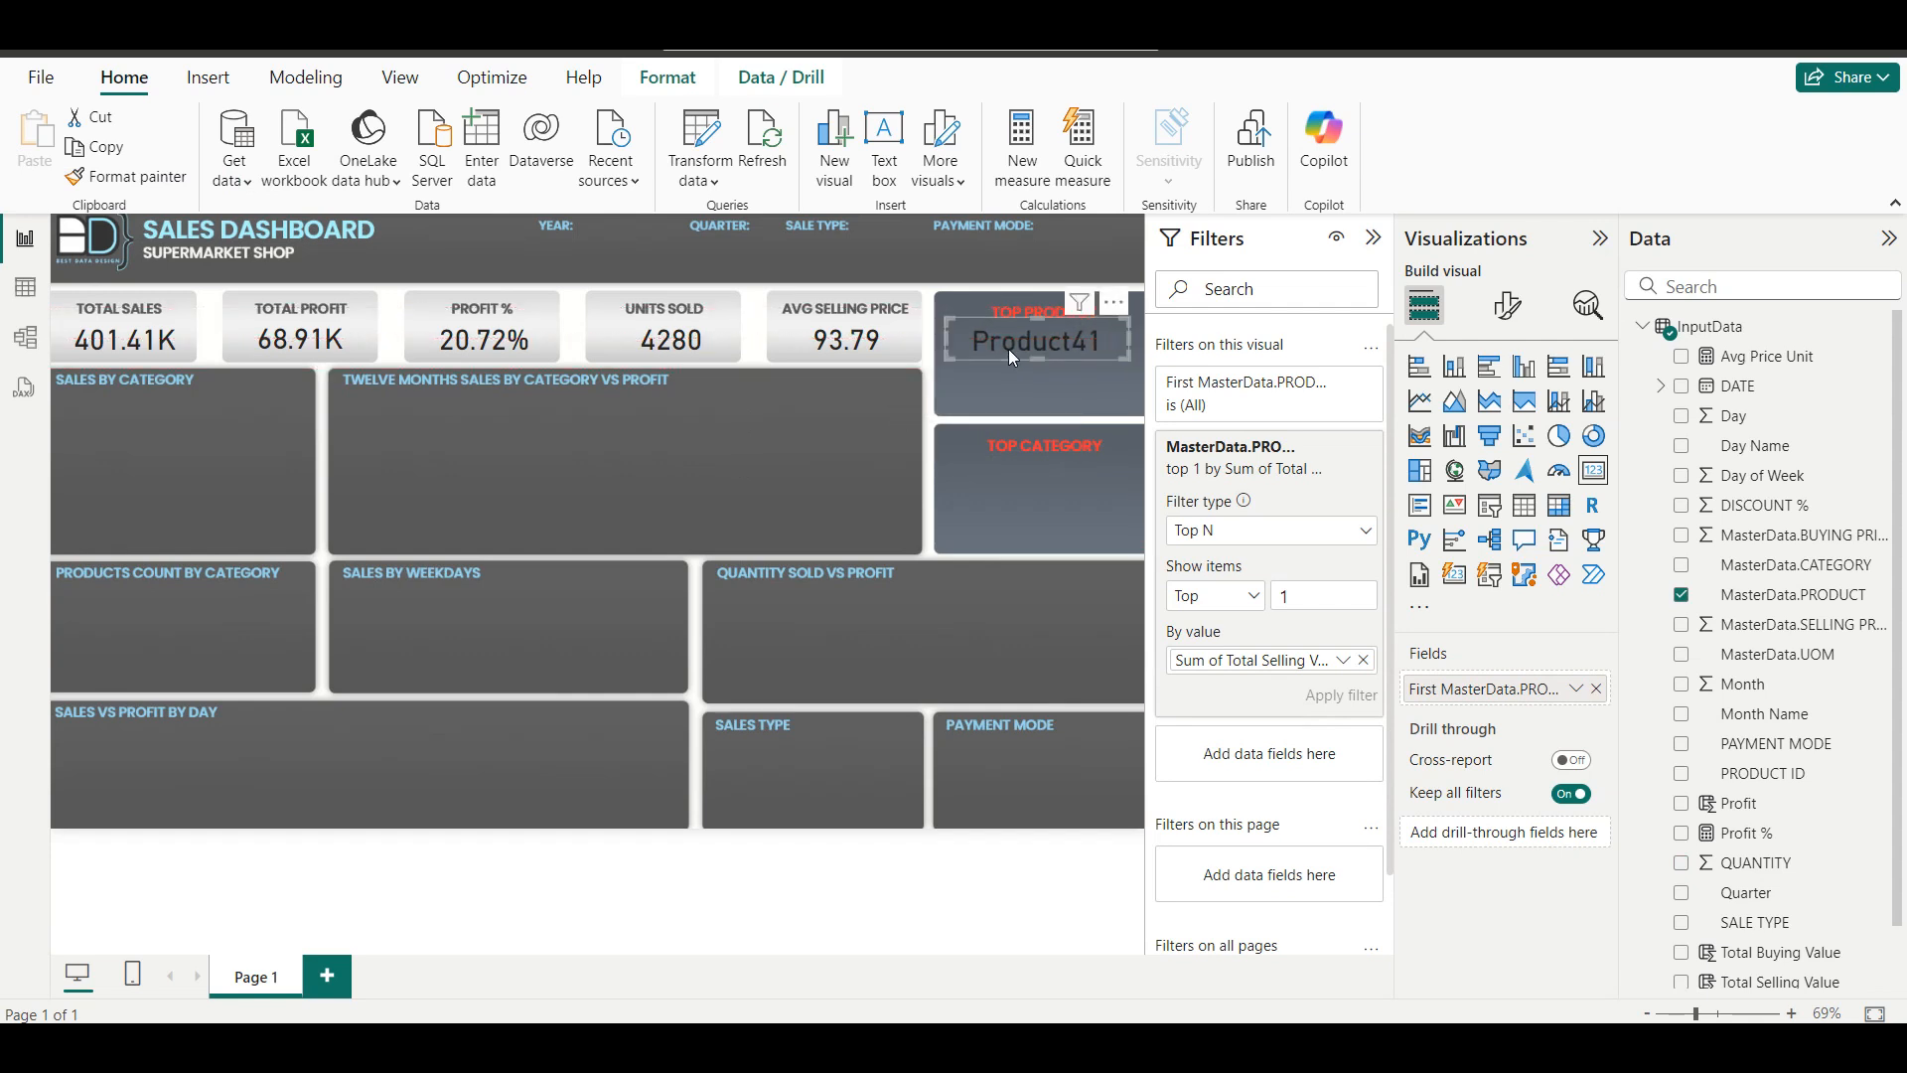
# Set the callout value color of the TOP PRODUCT card to white.
pyautogui.click(1507, 305)
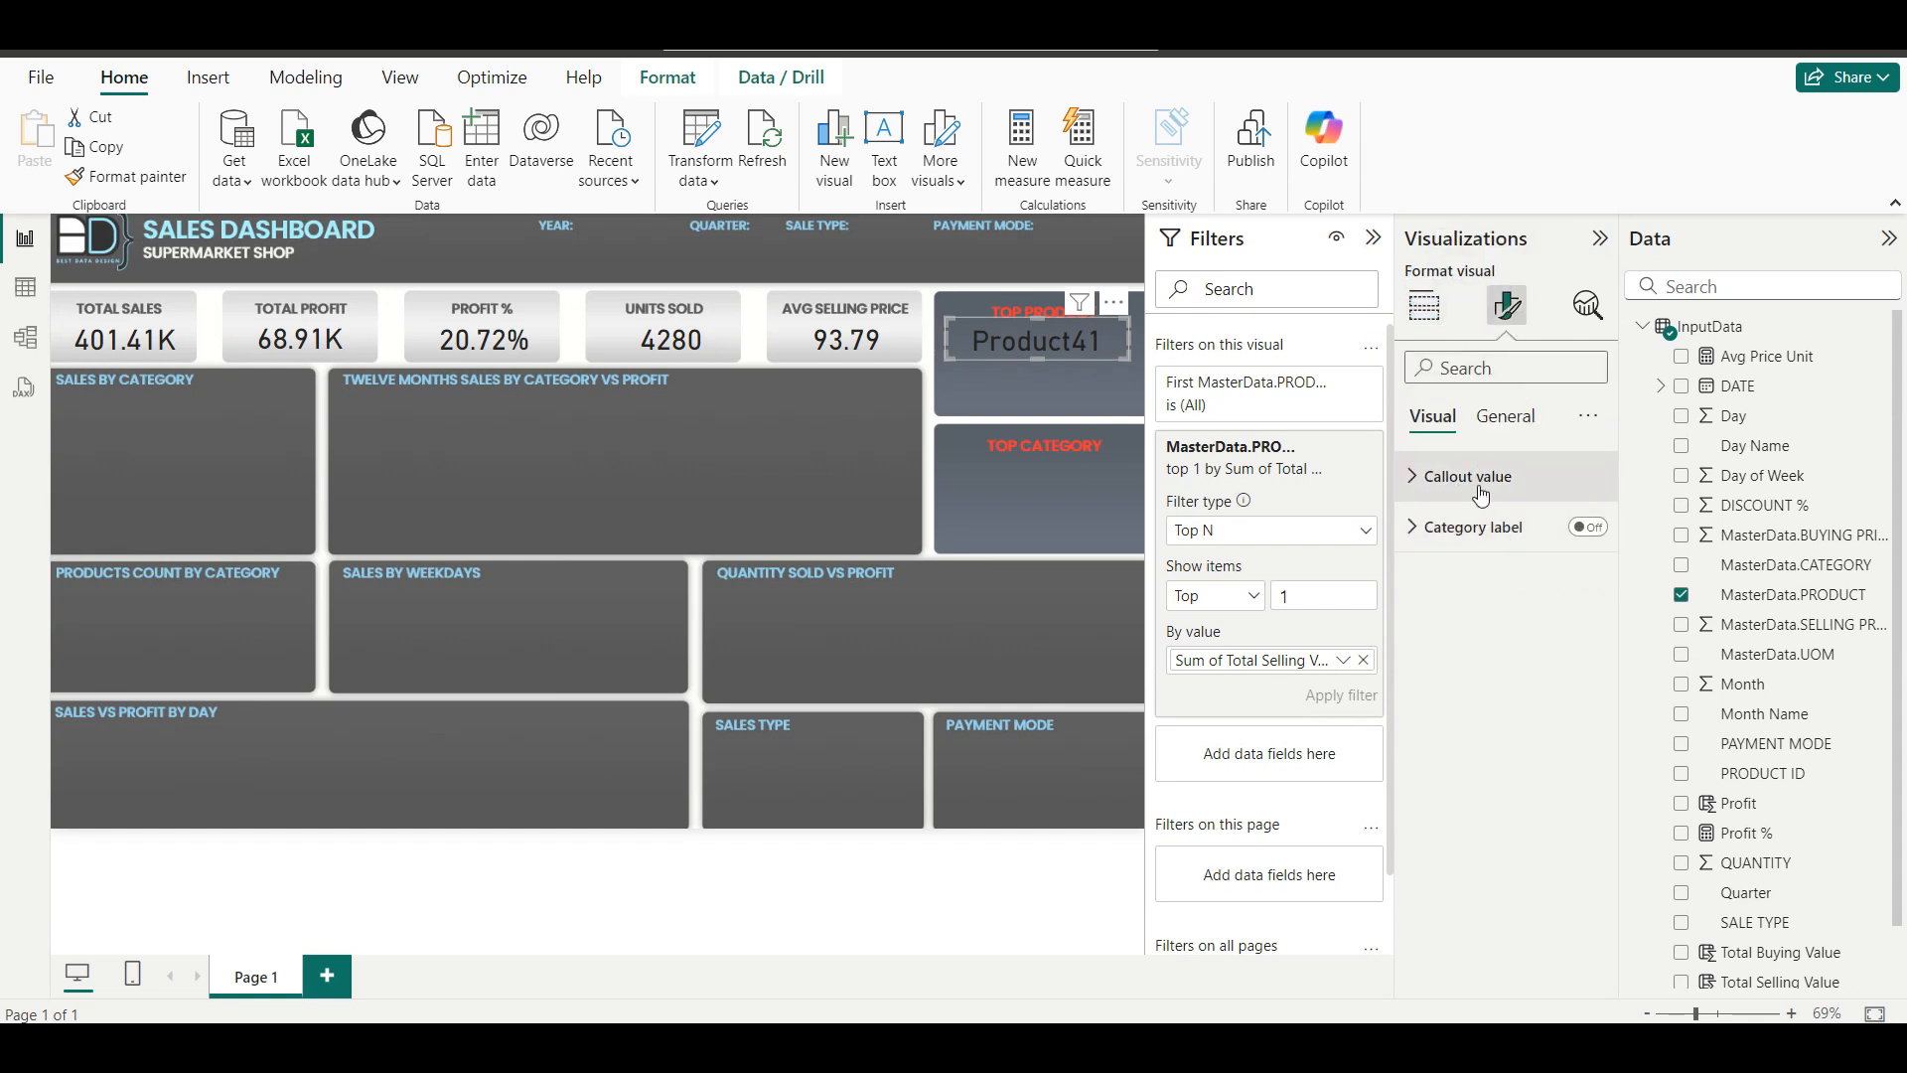
pyautogui.click(1481, 492)
pyautogui.click(1466, 663)
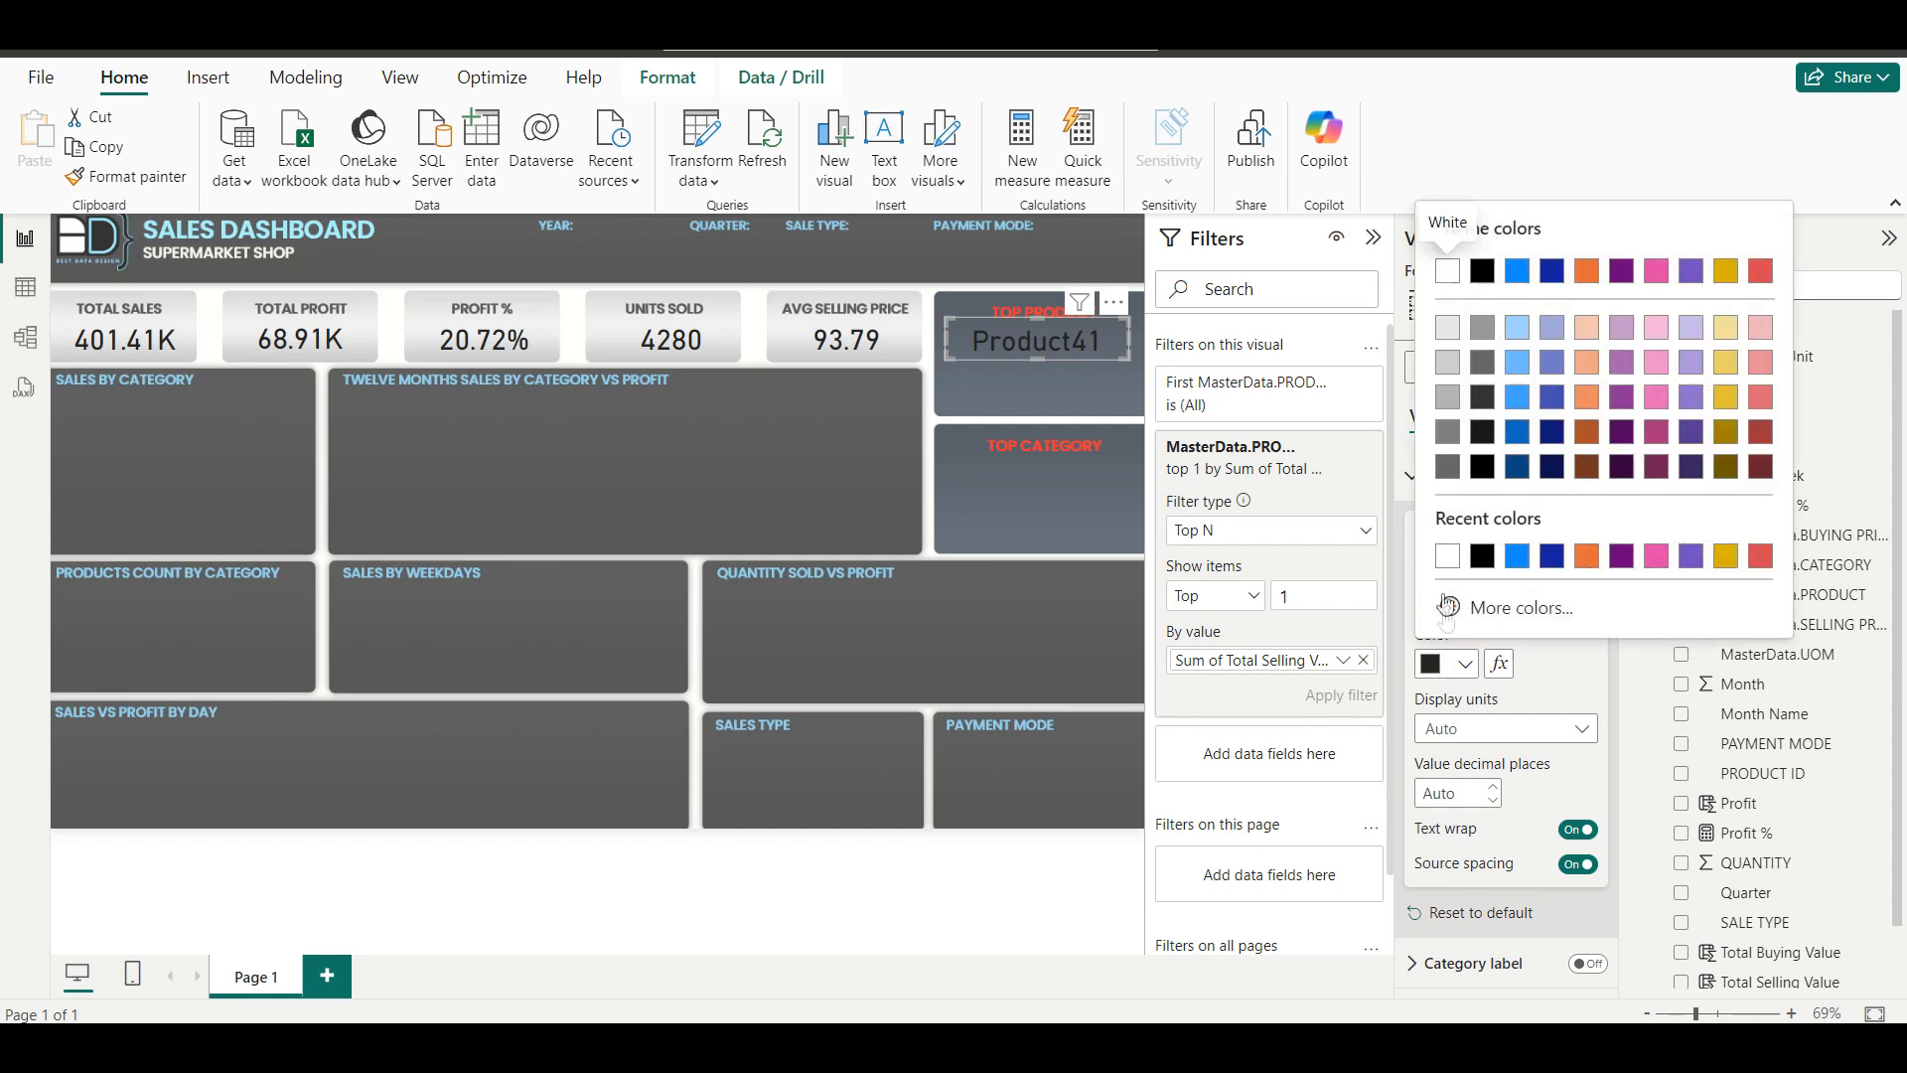
pyautogui.click(1449, 555)
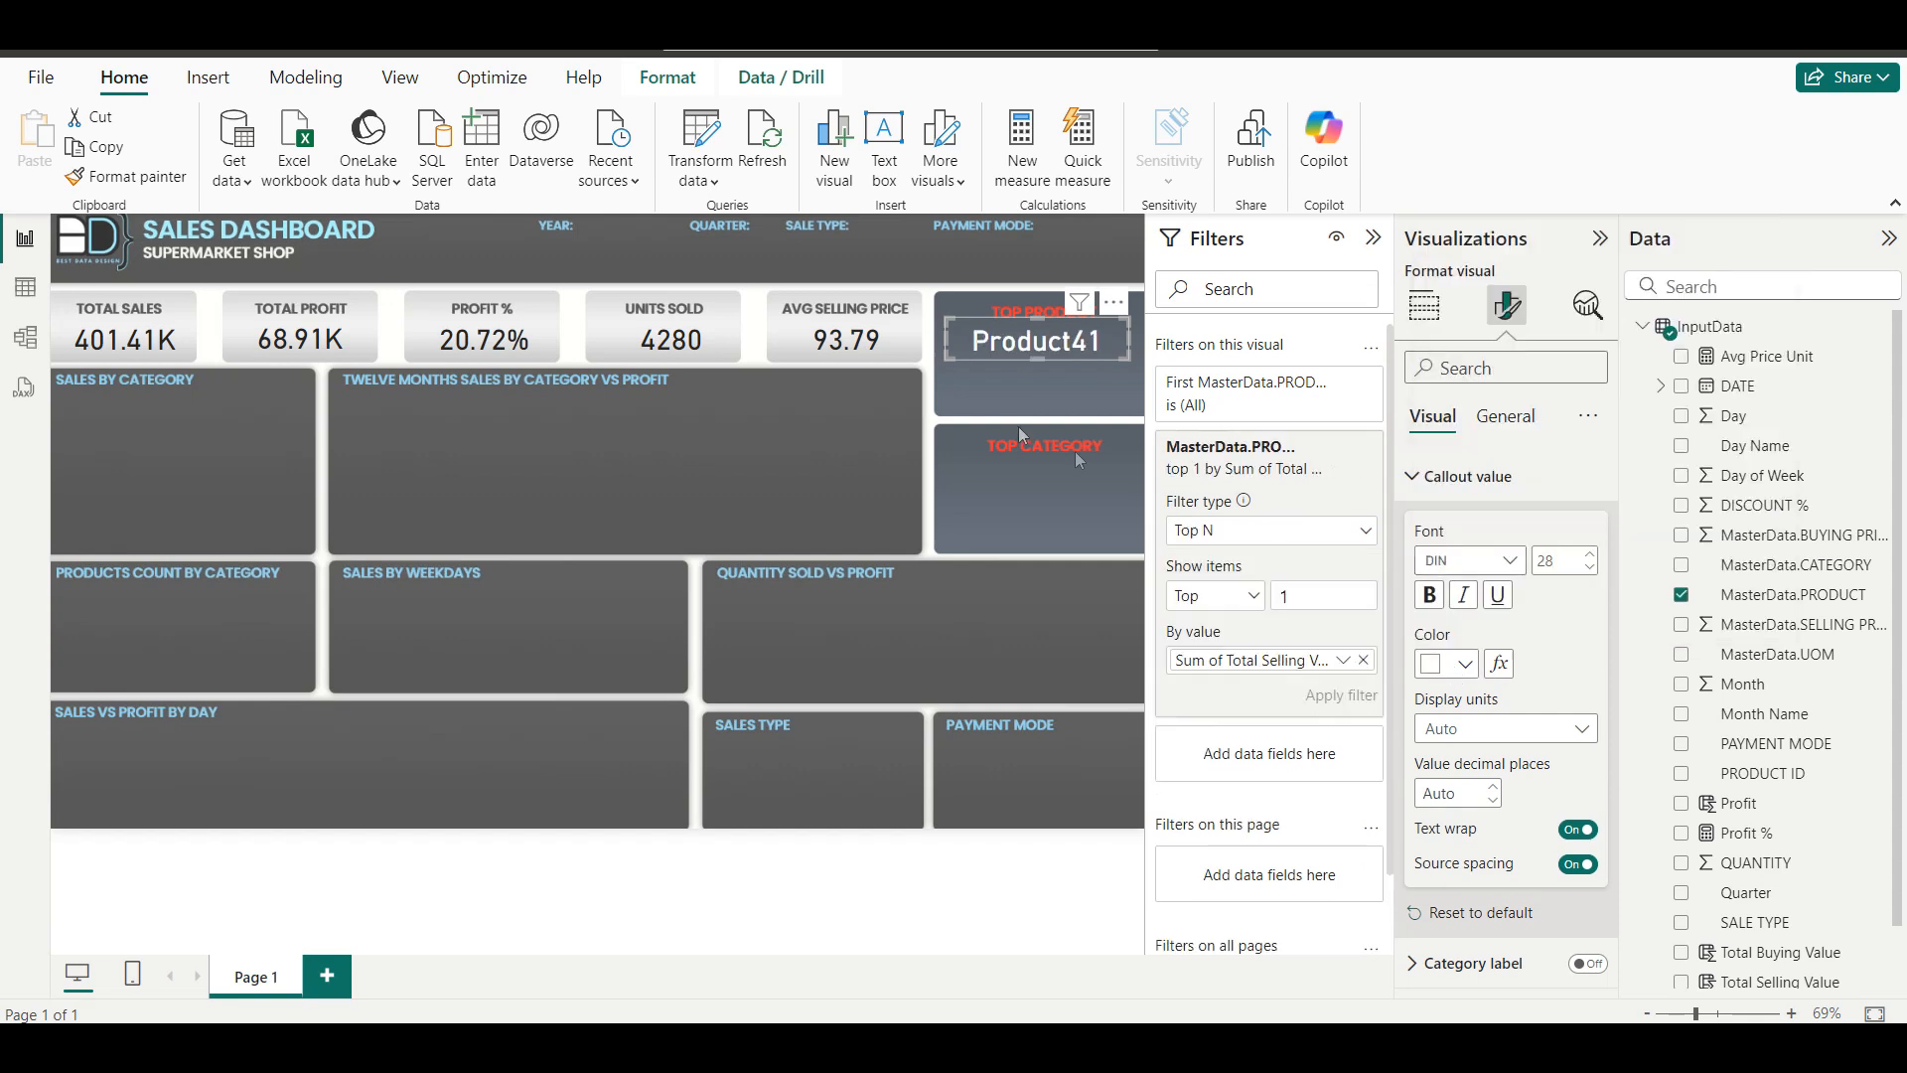
pyautogui.click(914, 483)
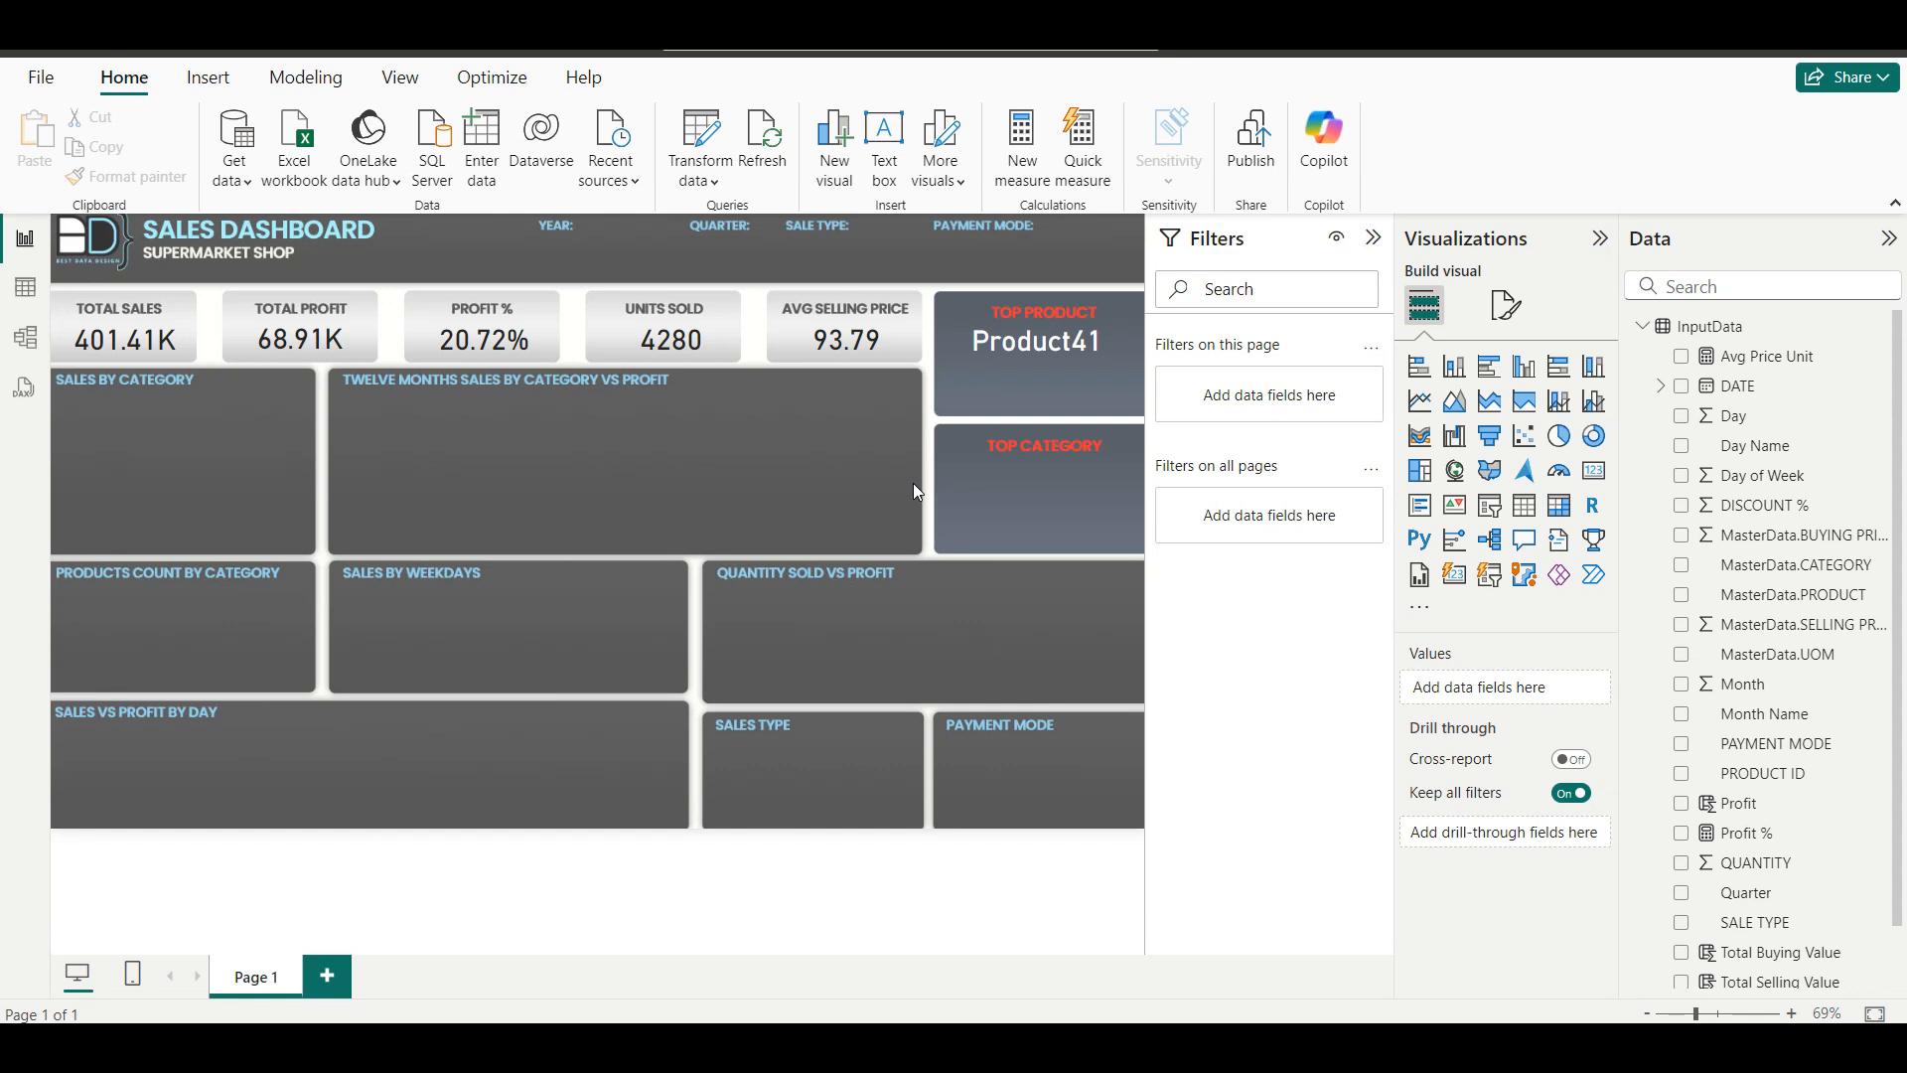
# Save the report as Sales Dashboard Ex in the Sales Dashboard folder.
pyautogui.hotkey('ctrl', 's')
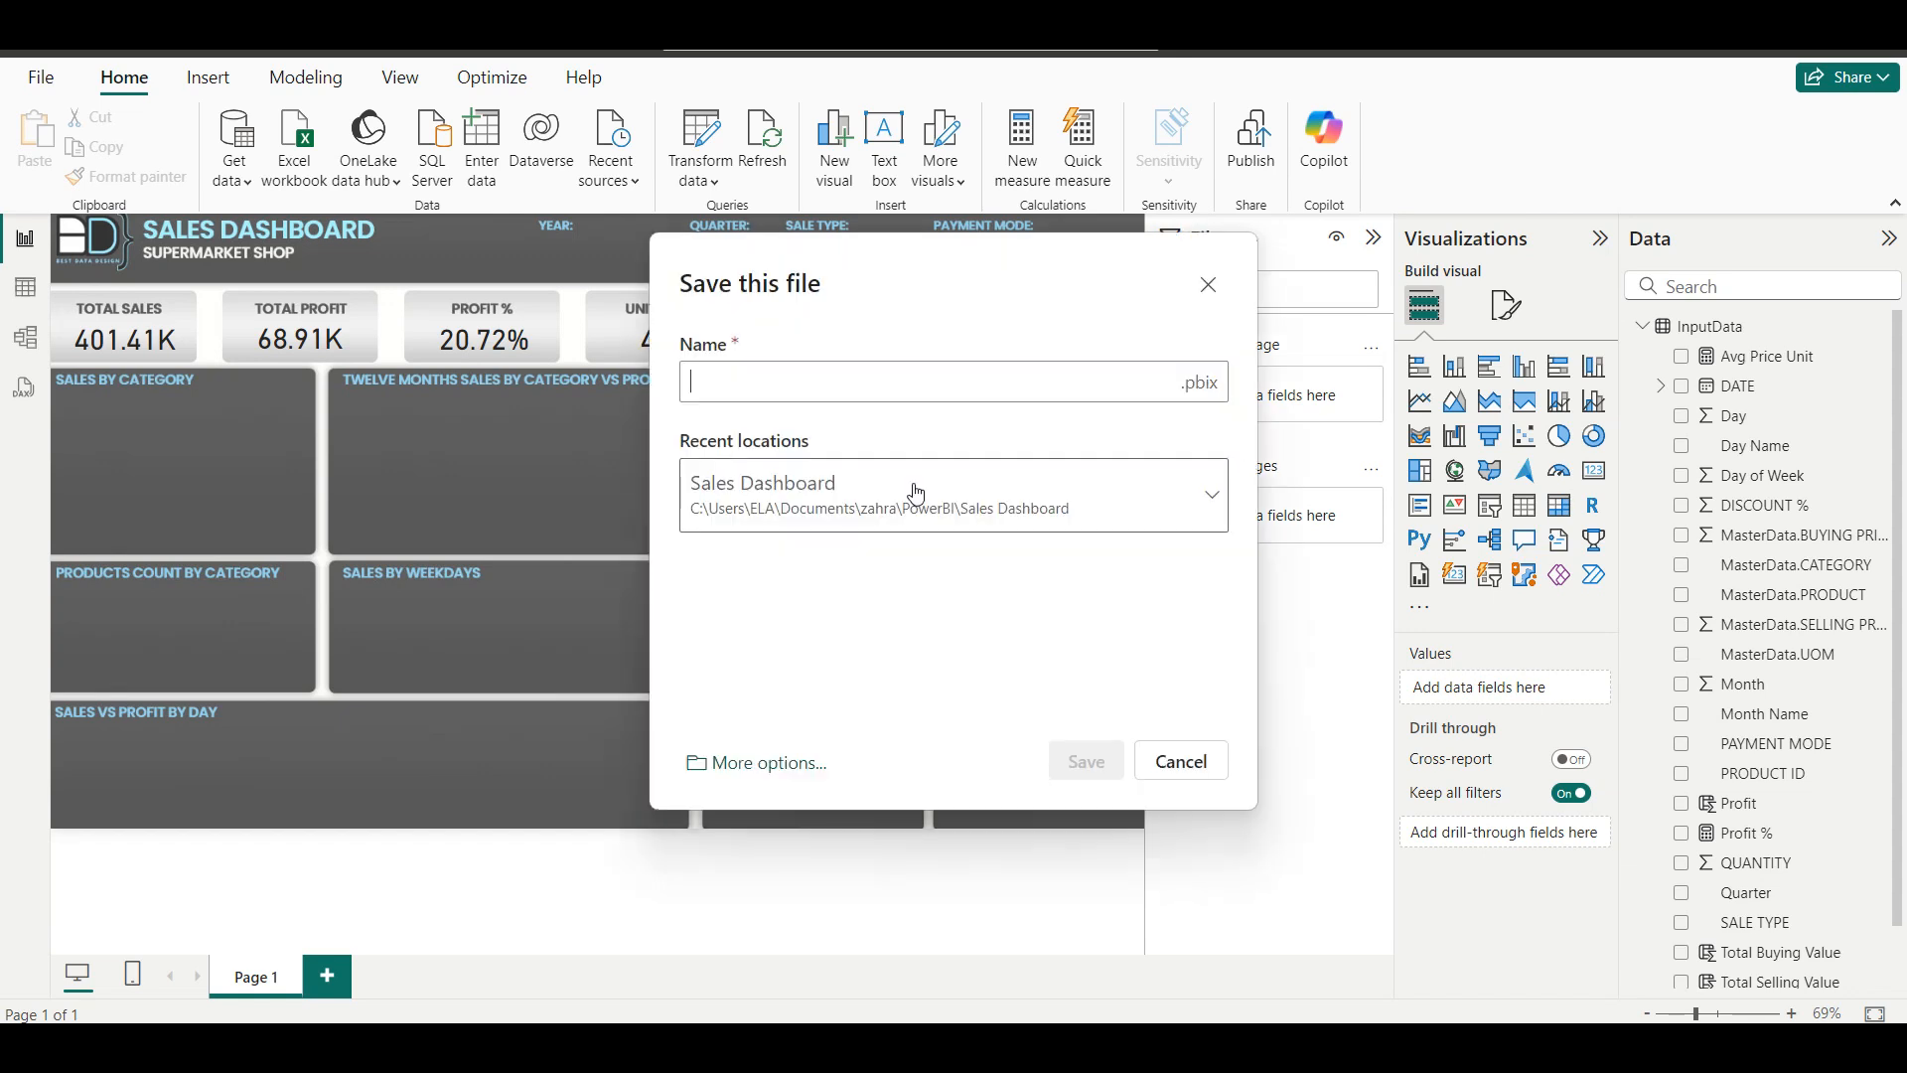
pyautogui.click(761, 761)
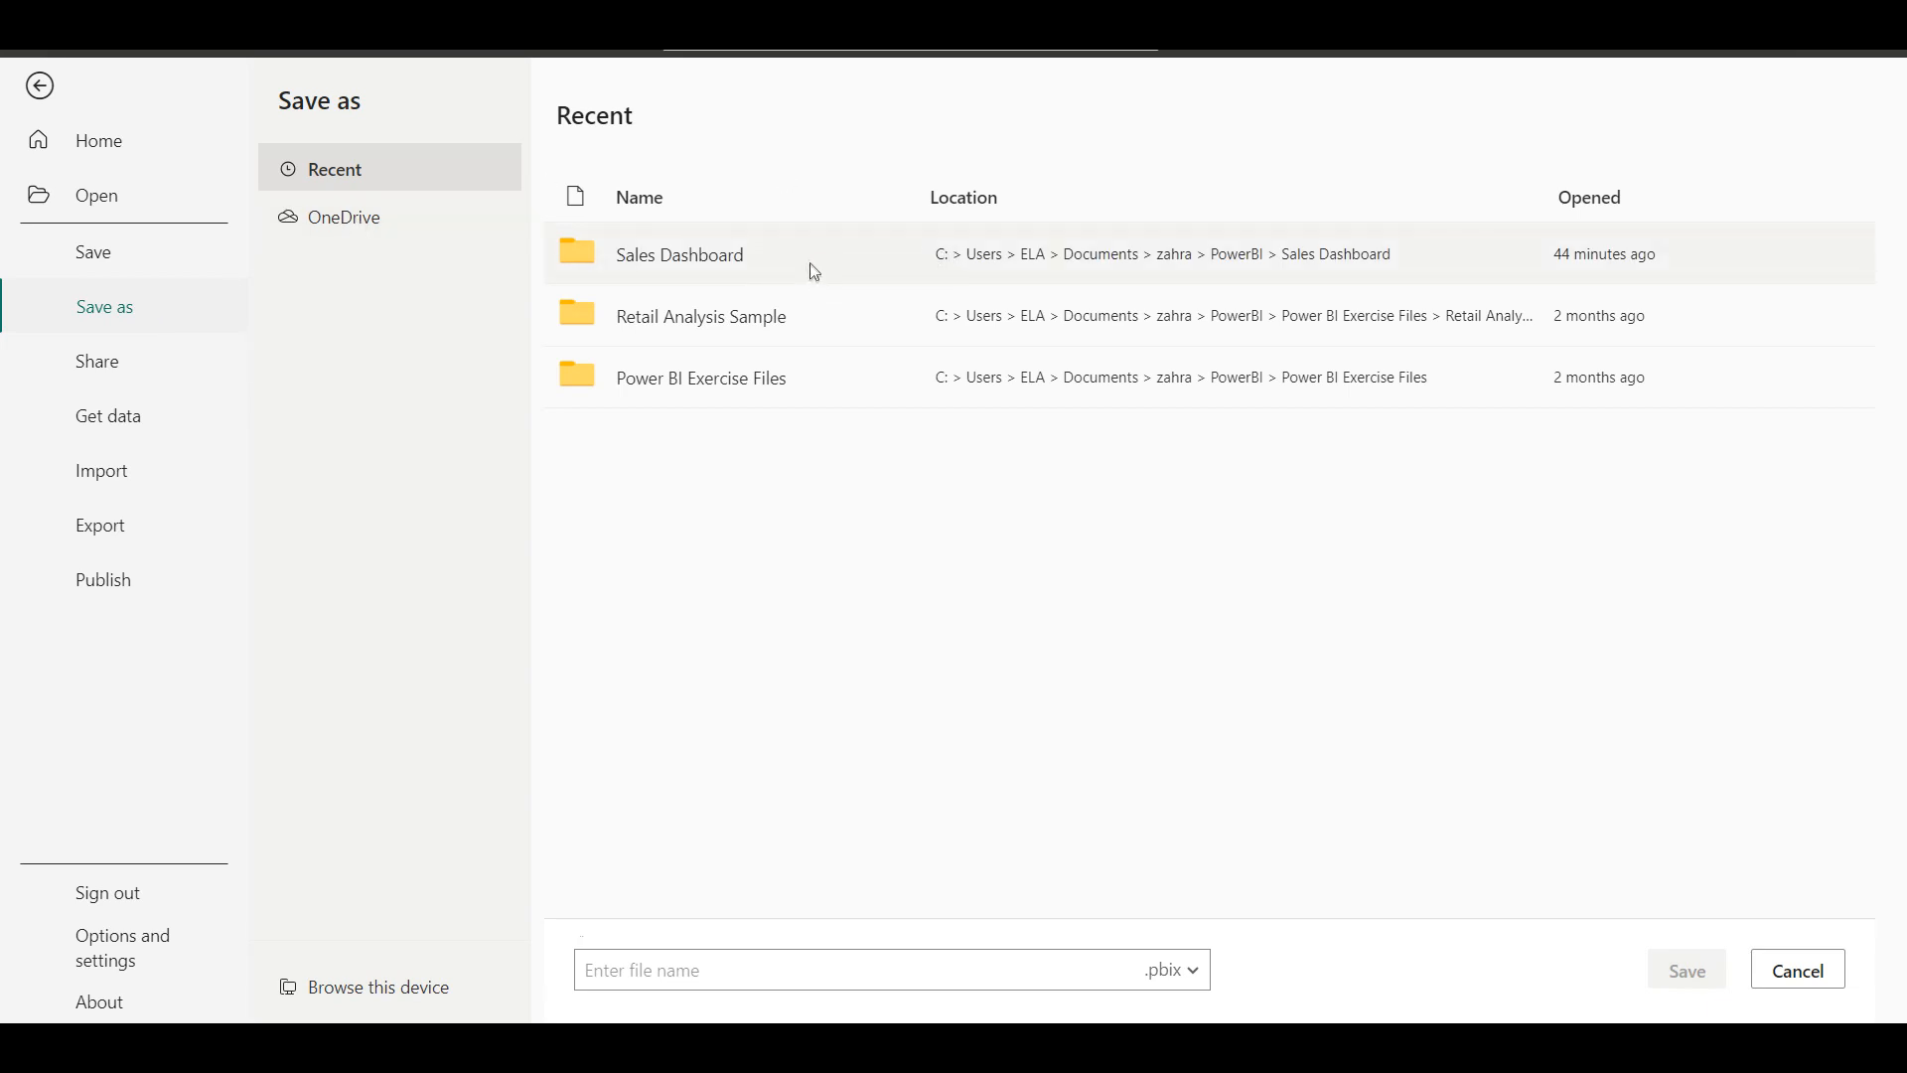
pyautogui.click(765, 973)
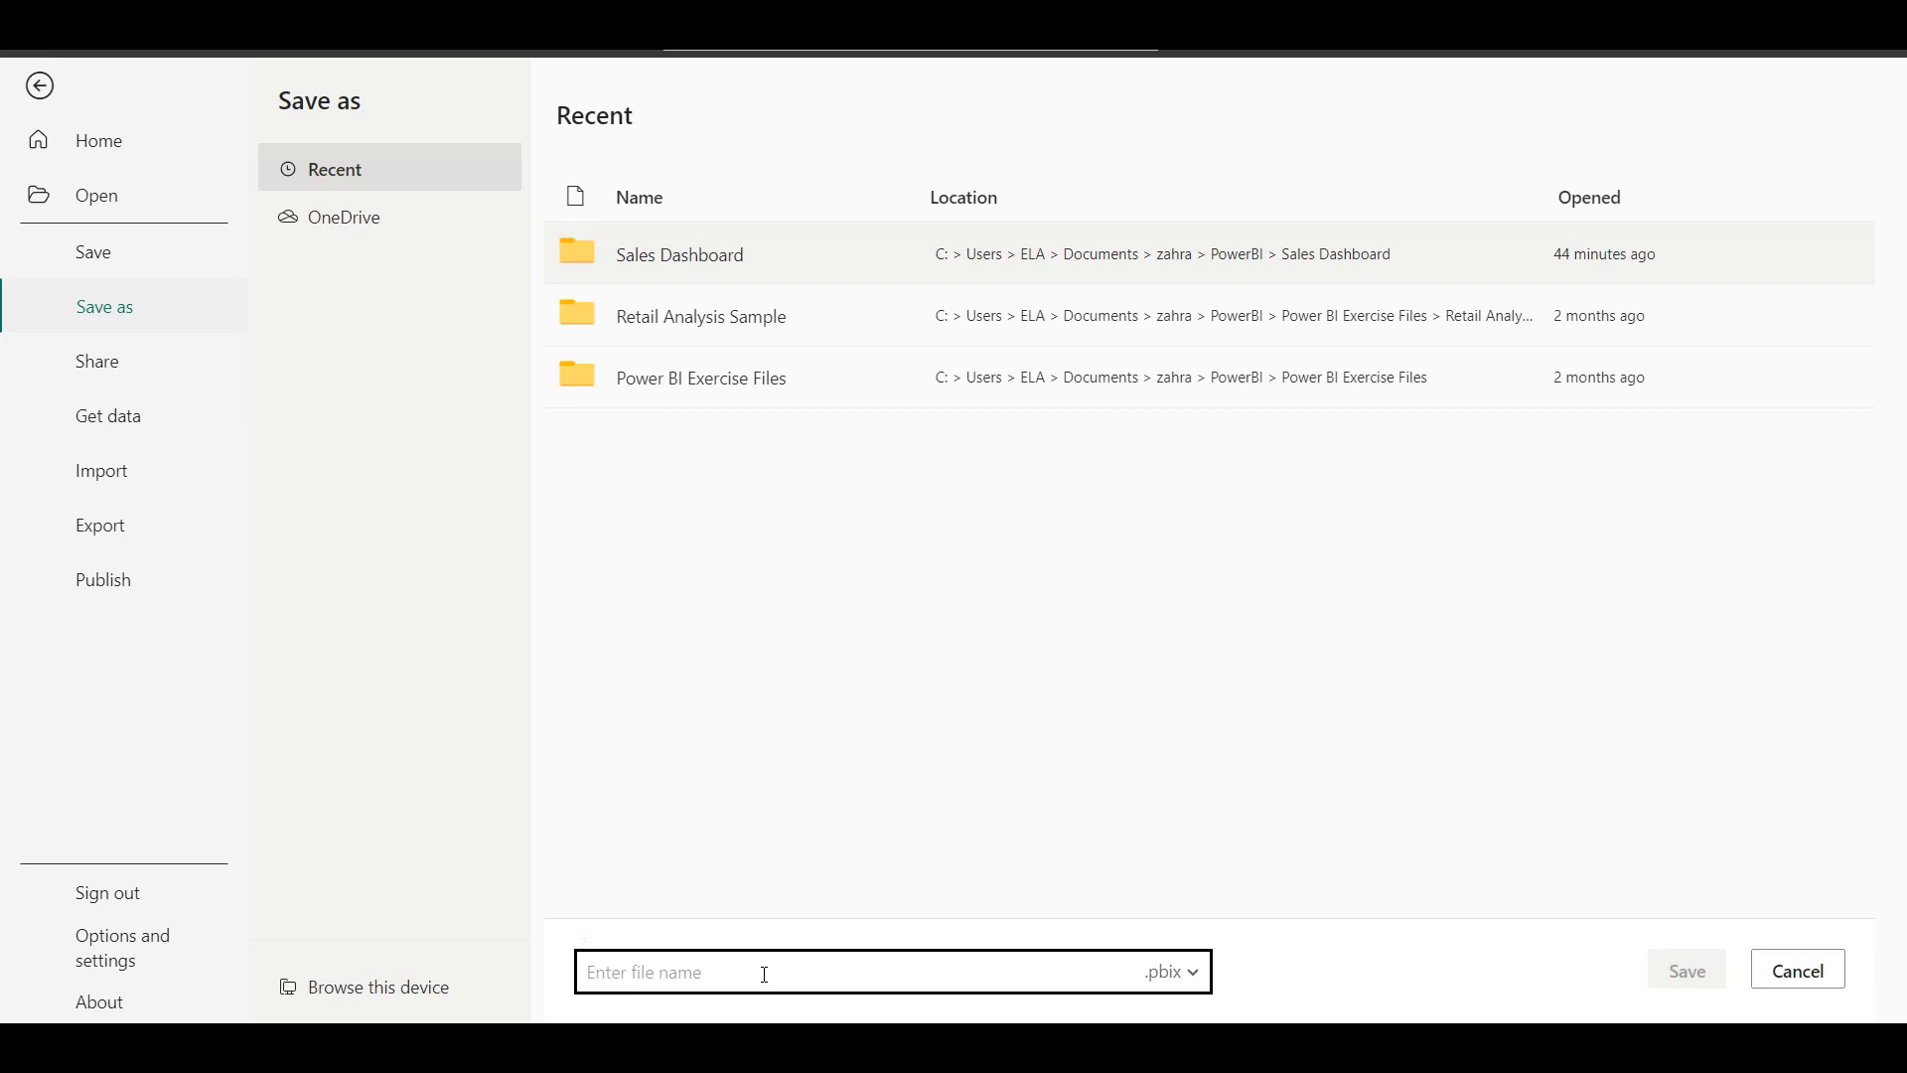
pyautogui.write('Sales')
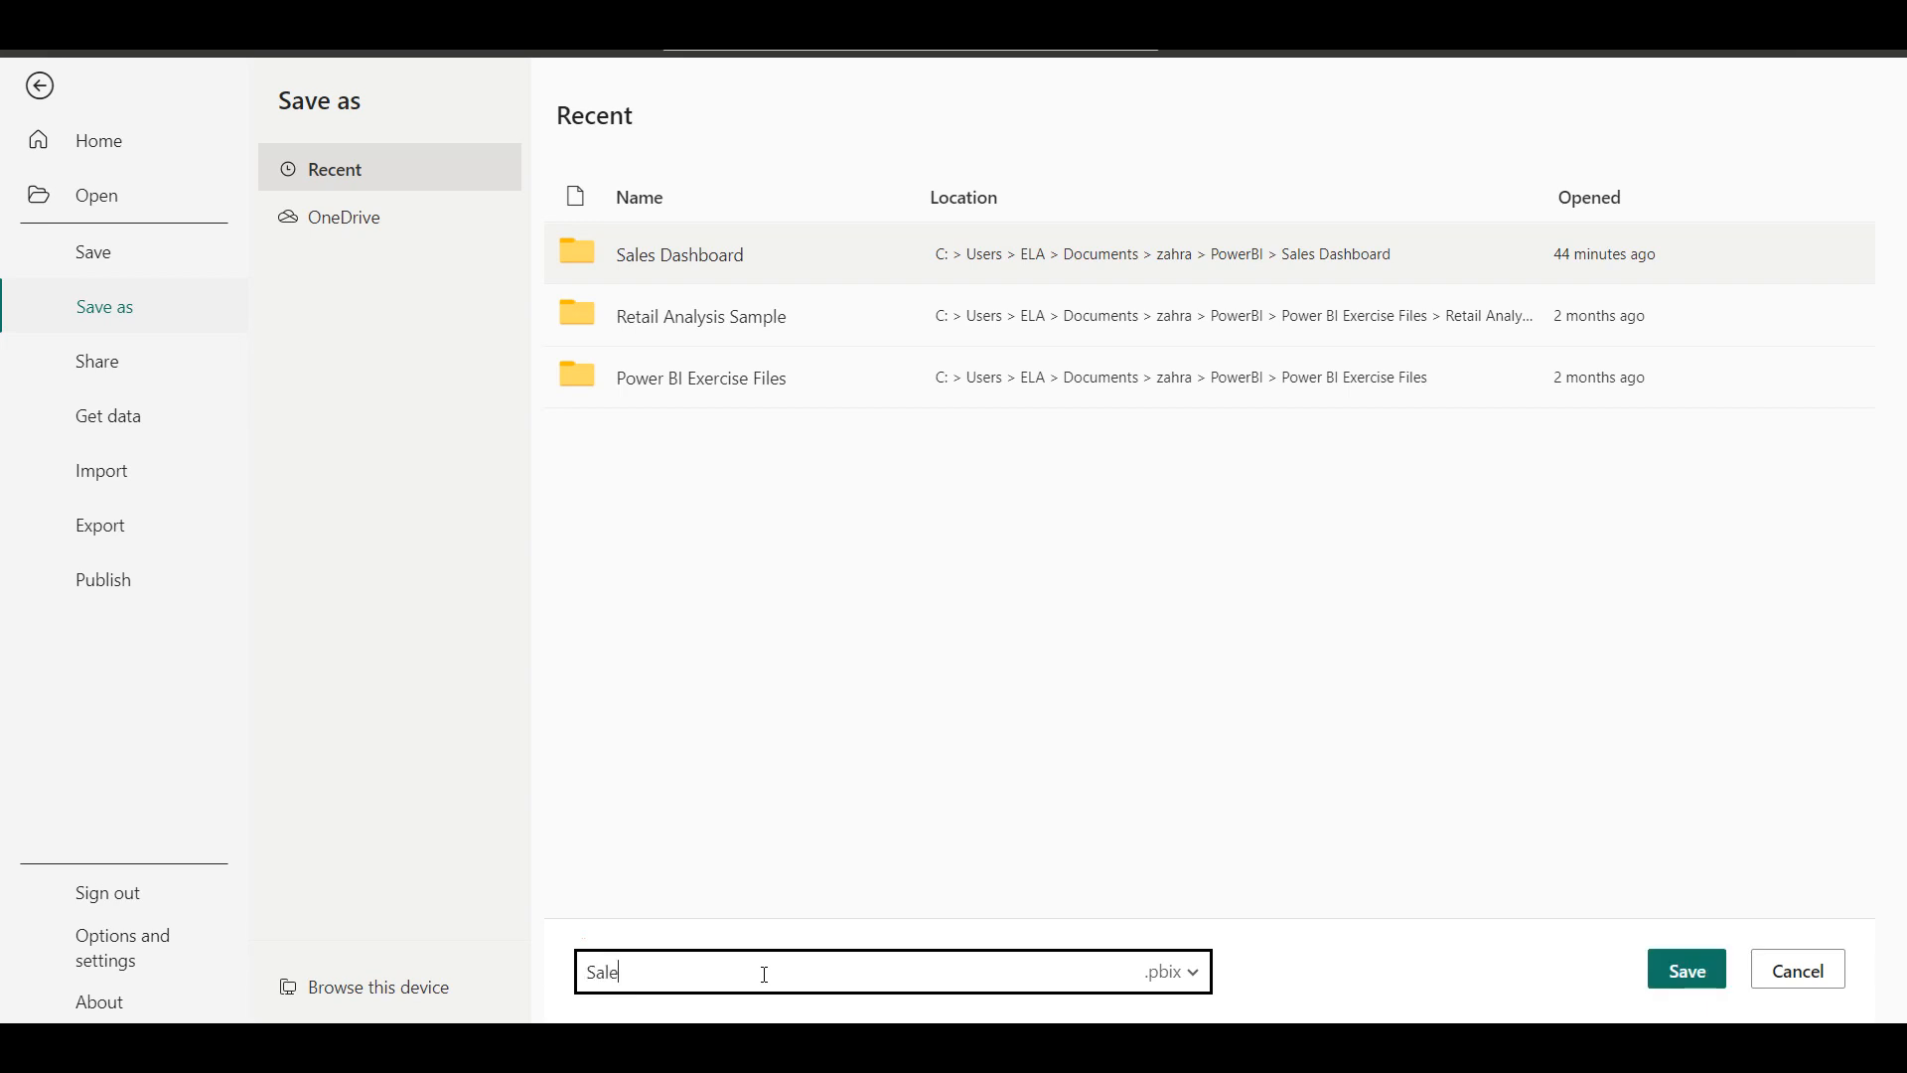
pyautogui.write(' Dashboard Ex')
pyautogui.click(1689, 968)
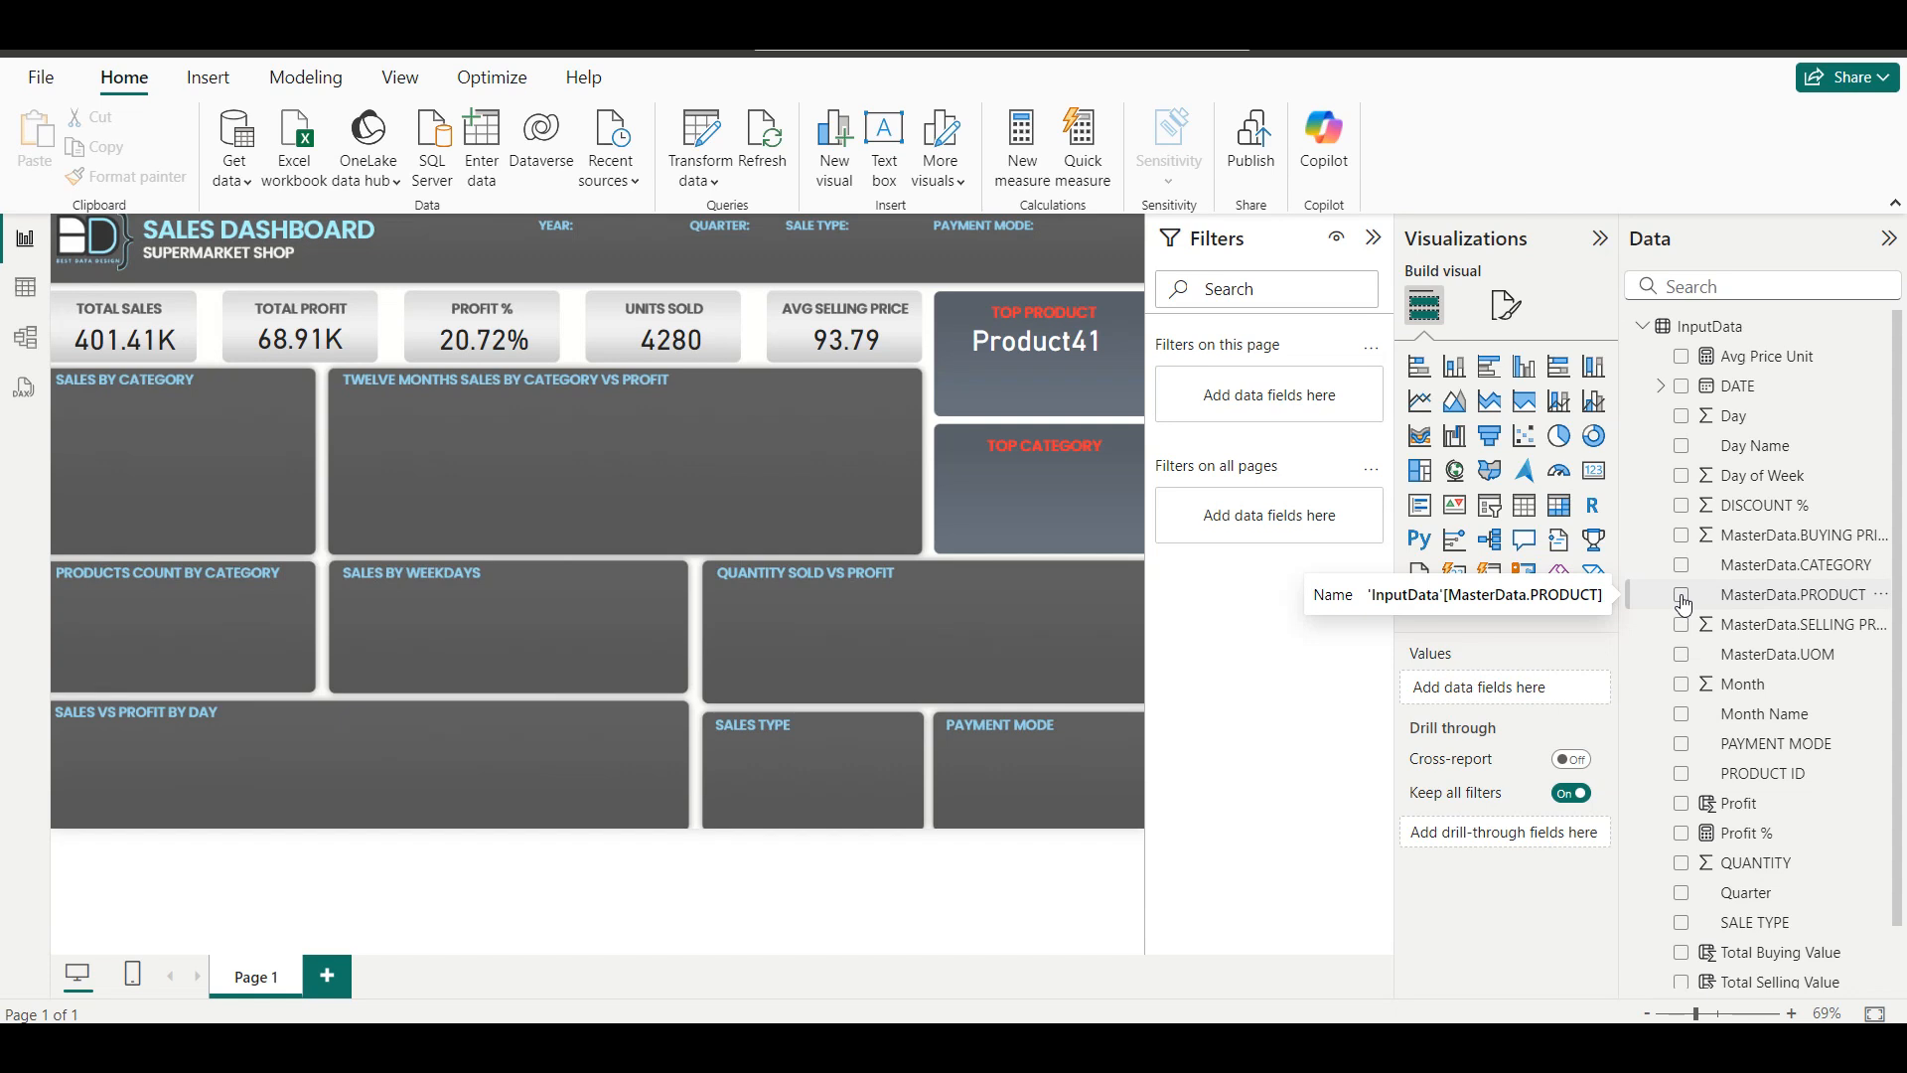
# Add a Total Selling Value card filtered to the top 1 MasterData.PRODUCT by Sum of Total Selling Value.
pyautogui.click(1604, 474)
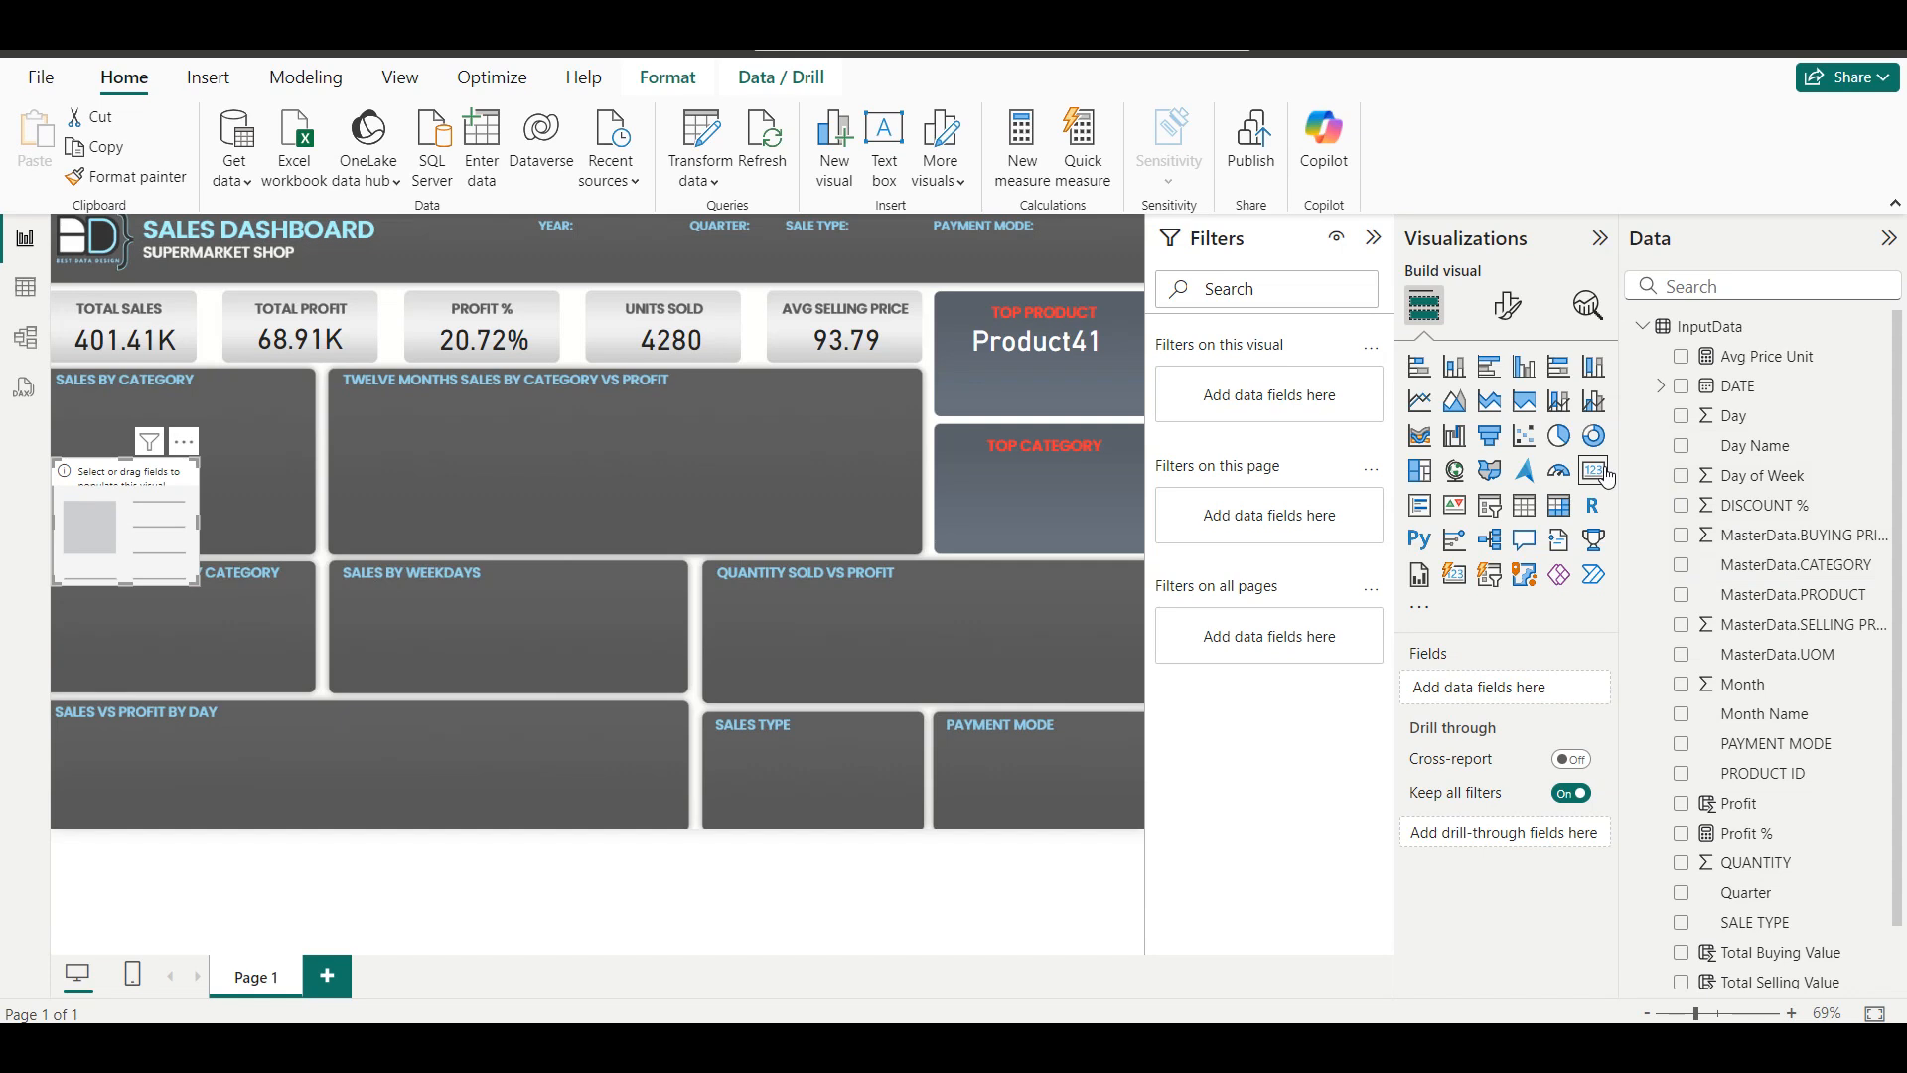
pyautogui.click(1682, 984)
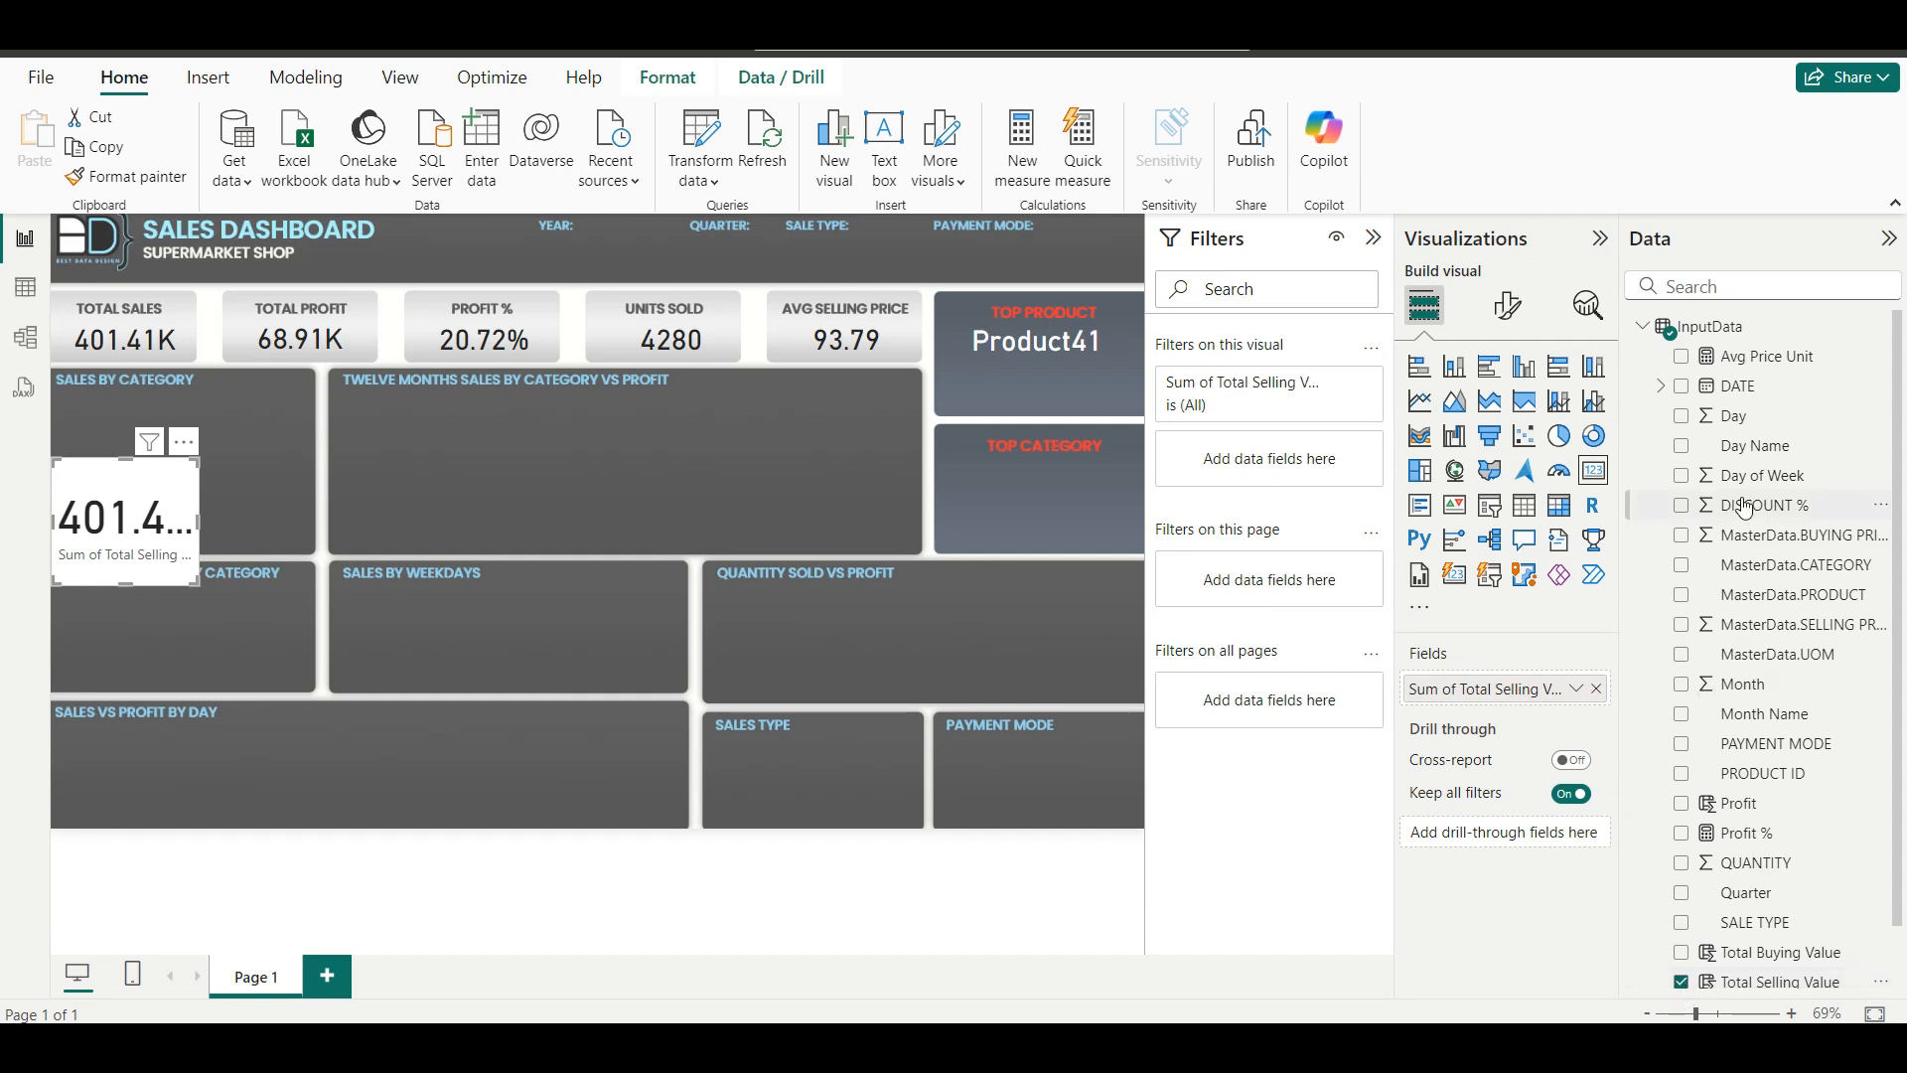
pyautogui.moveTo(1776, 596); pyautogui.dragTo(1276, 462)
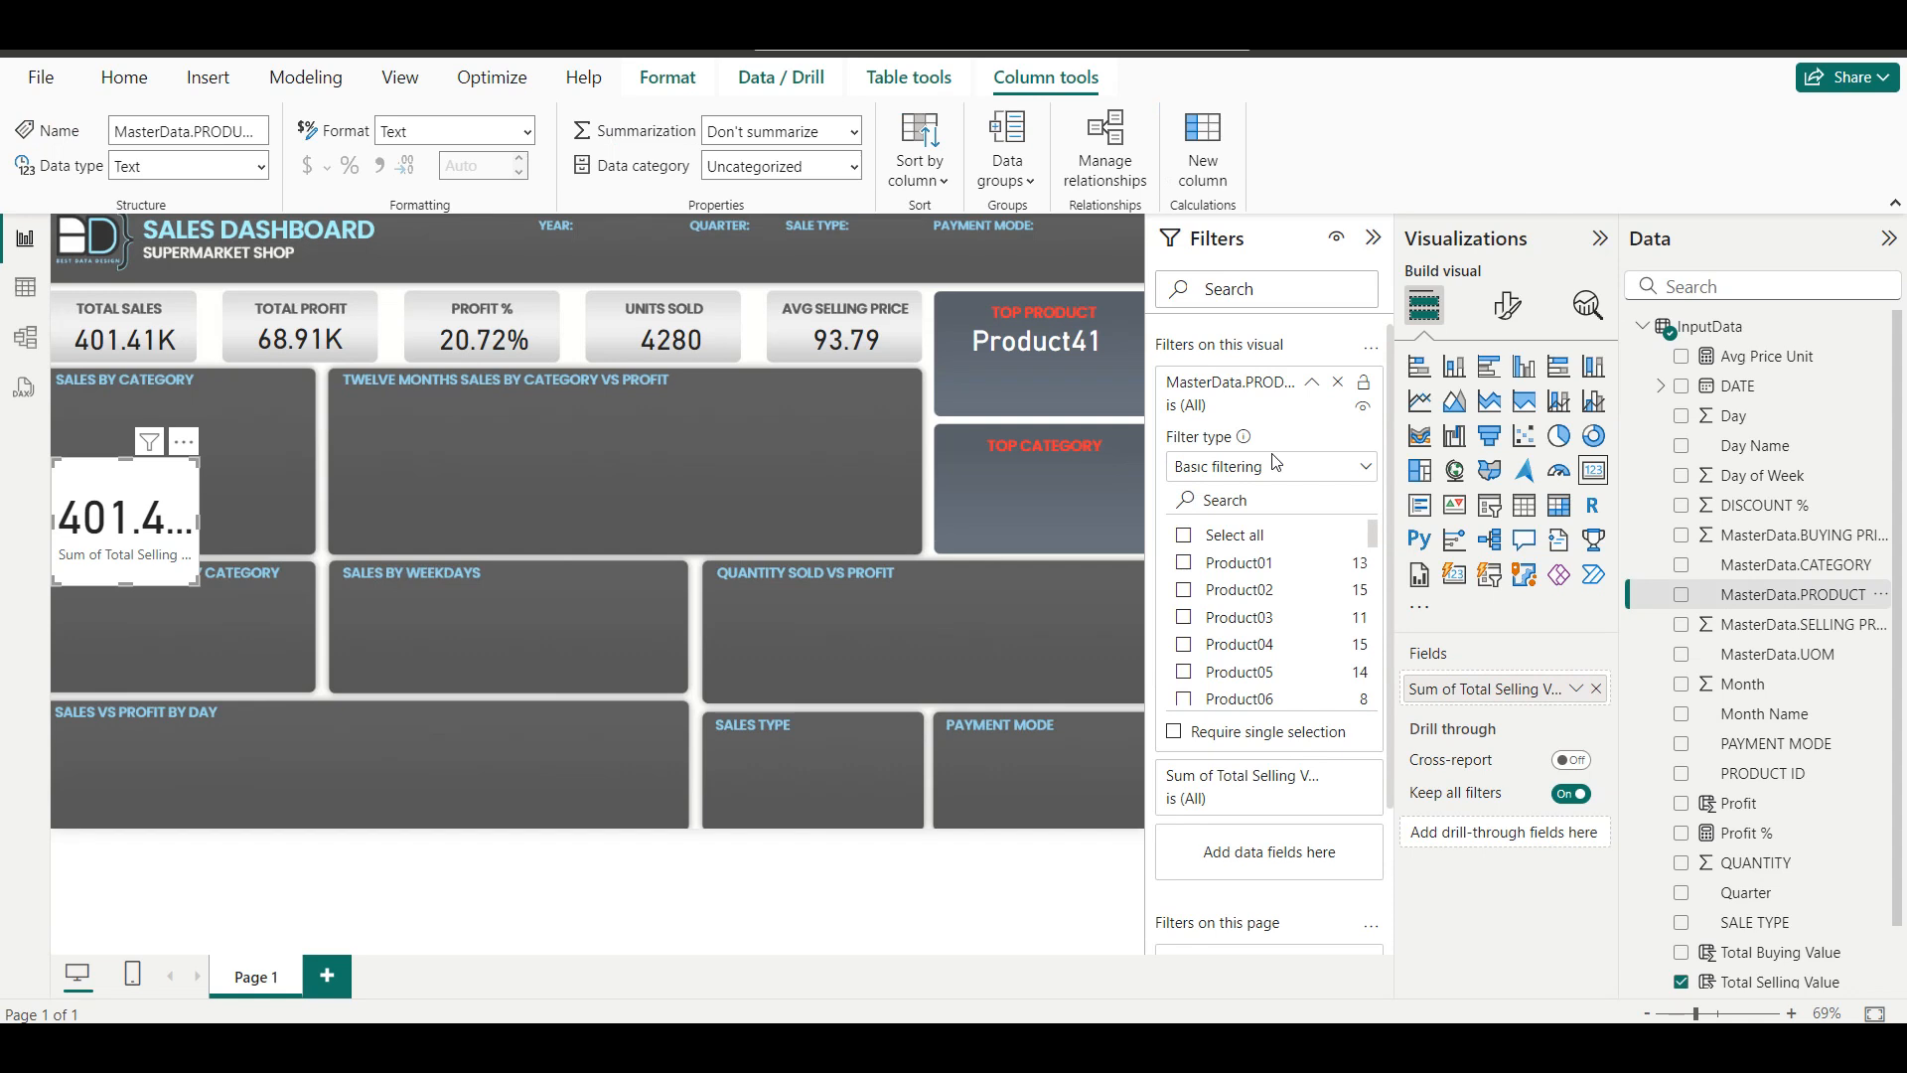
pyautogui.click(1272, 467)
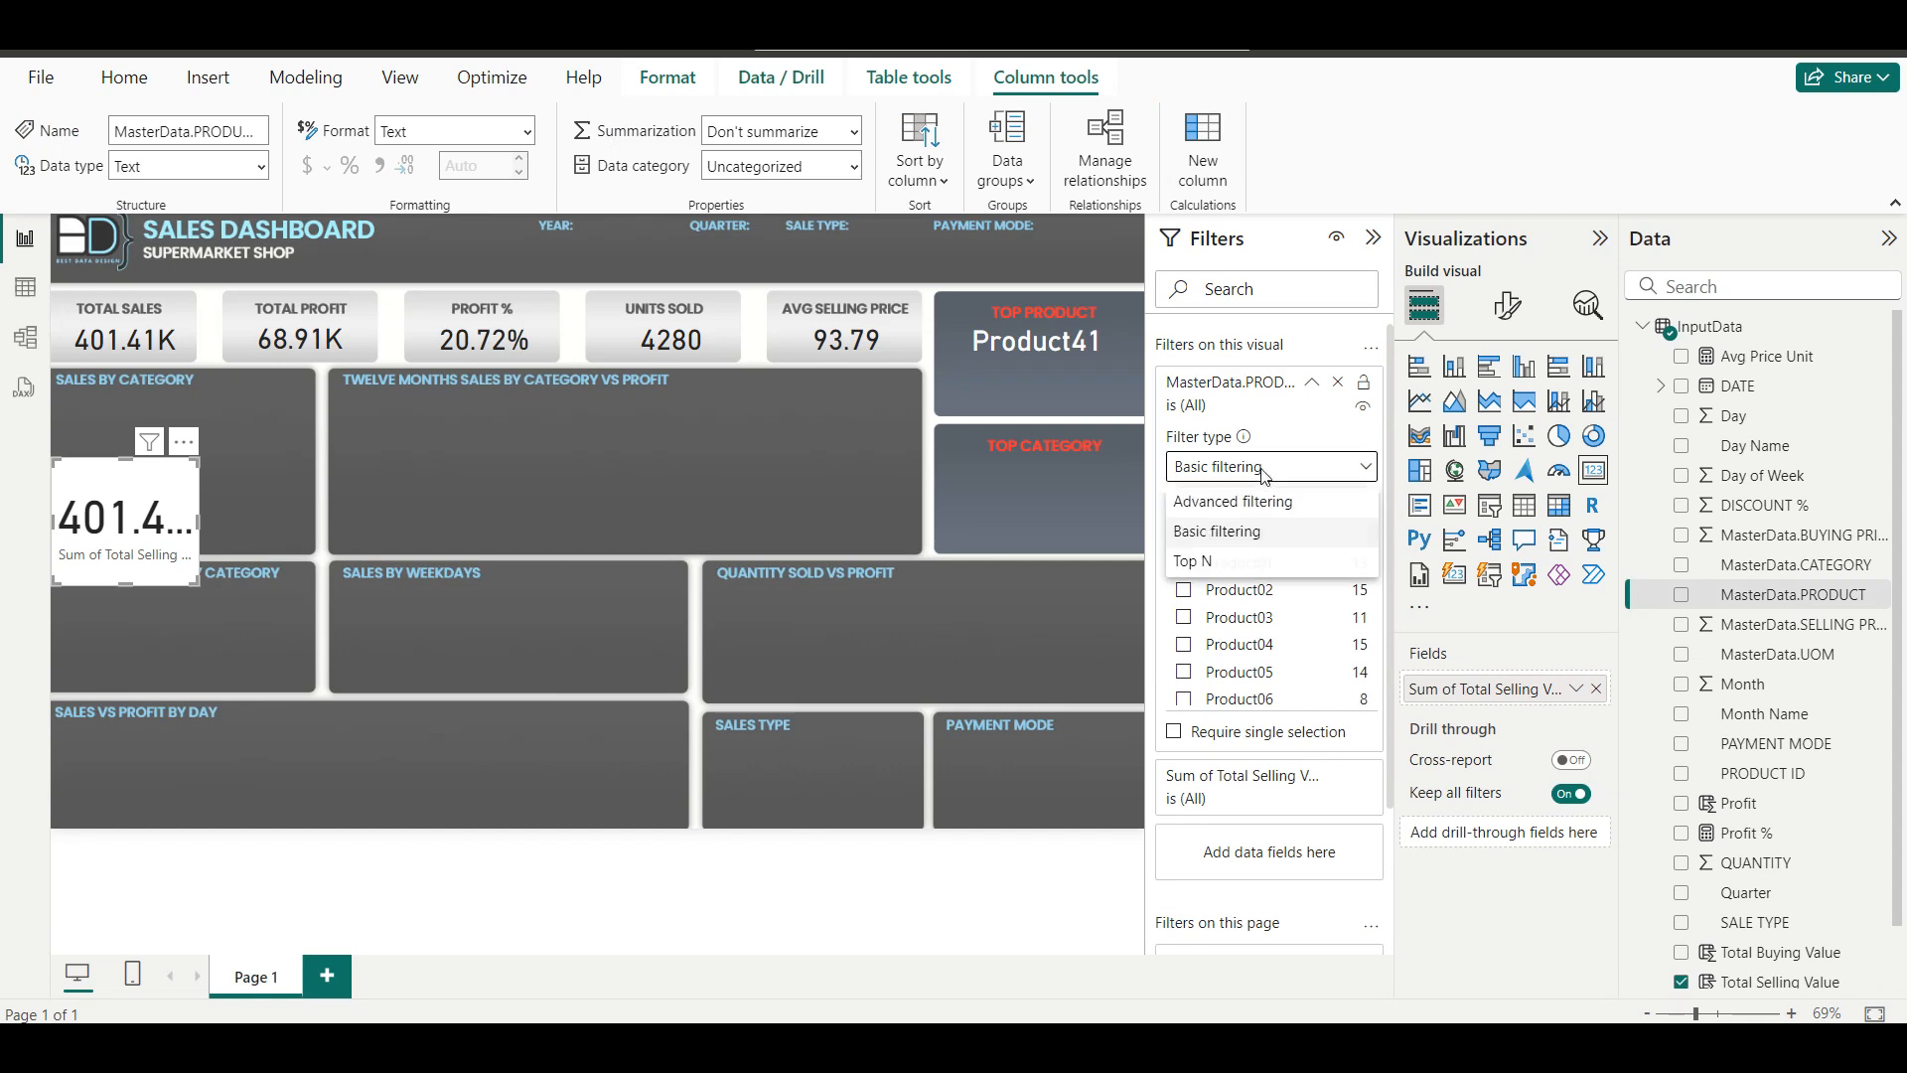
pyautogui.click(1225, 563)
pyautogui.click(1309, 529)
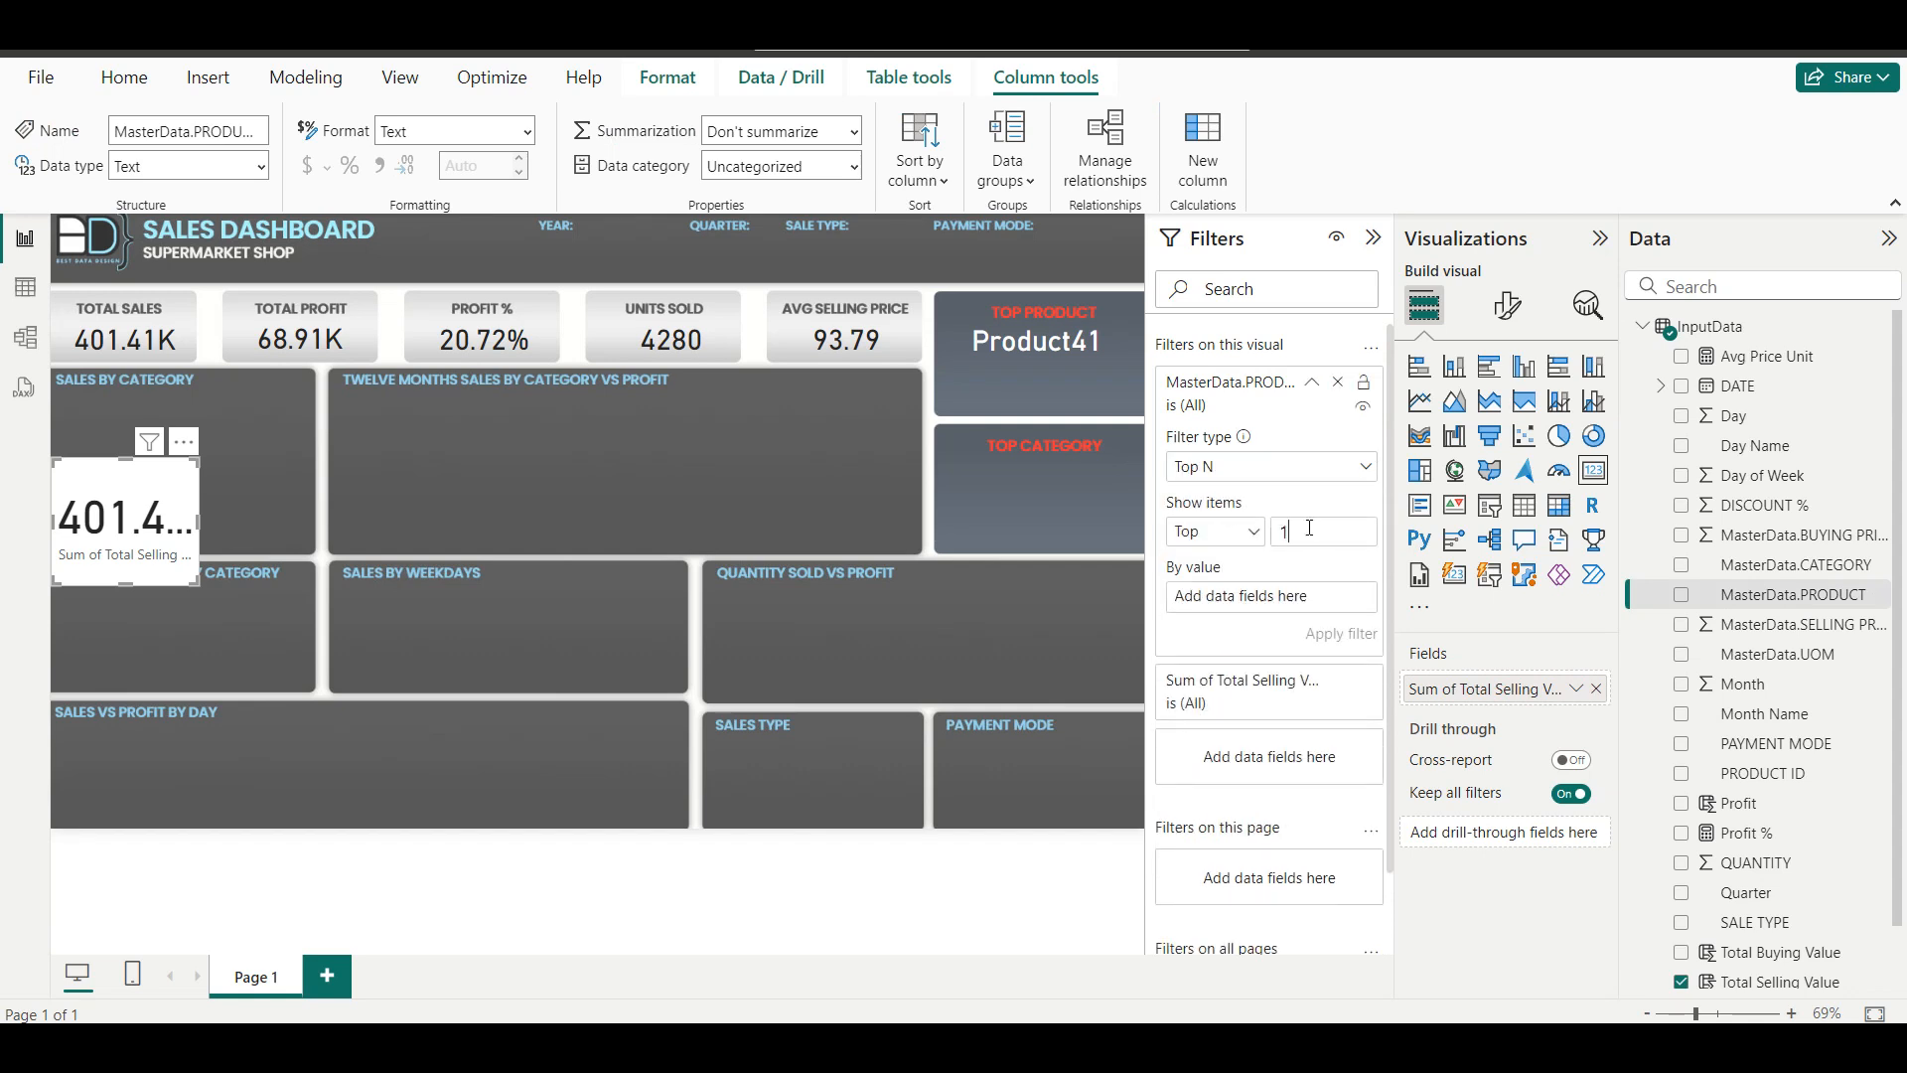
pyautogui.moveTo(1783, 995); pyautogui.dragTo(1282, 608)
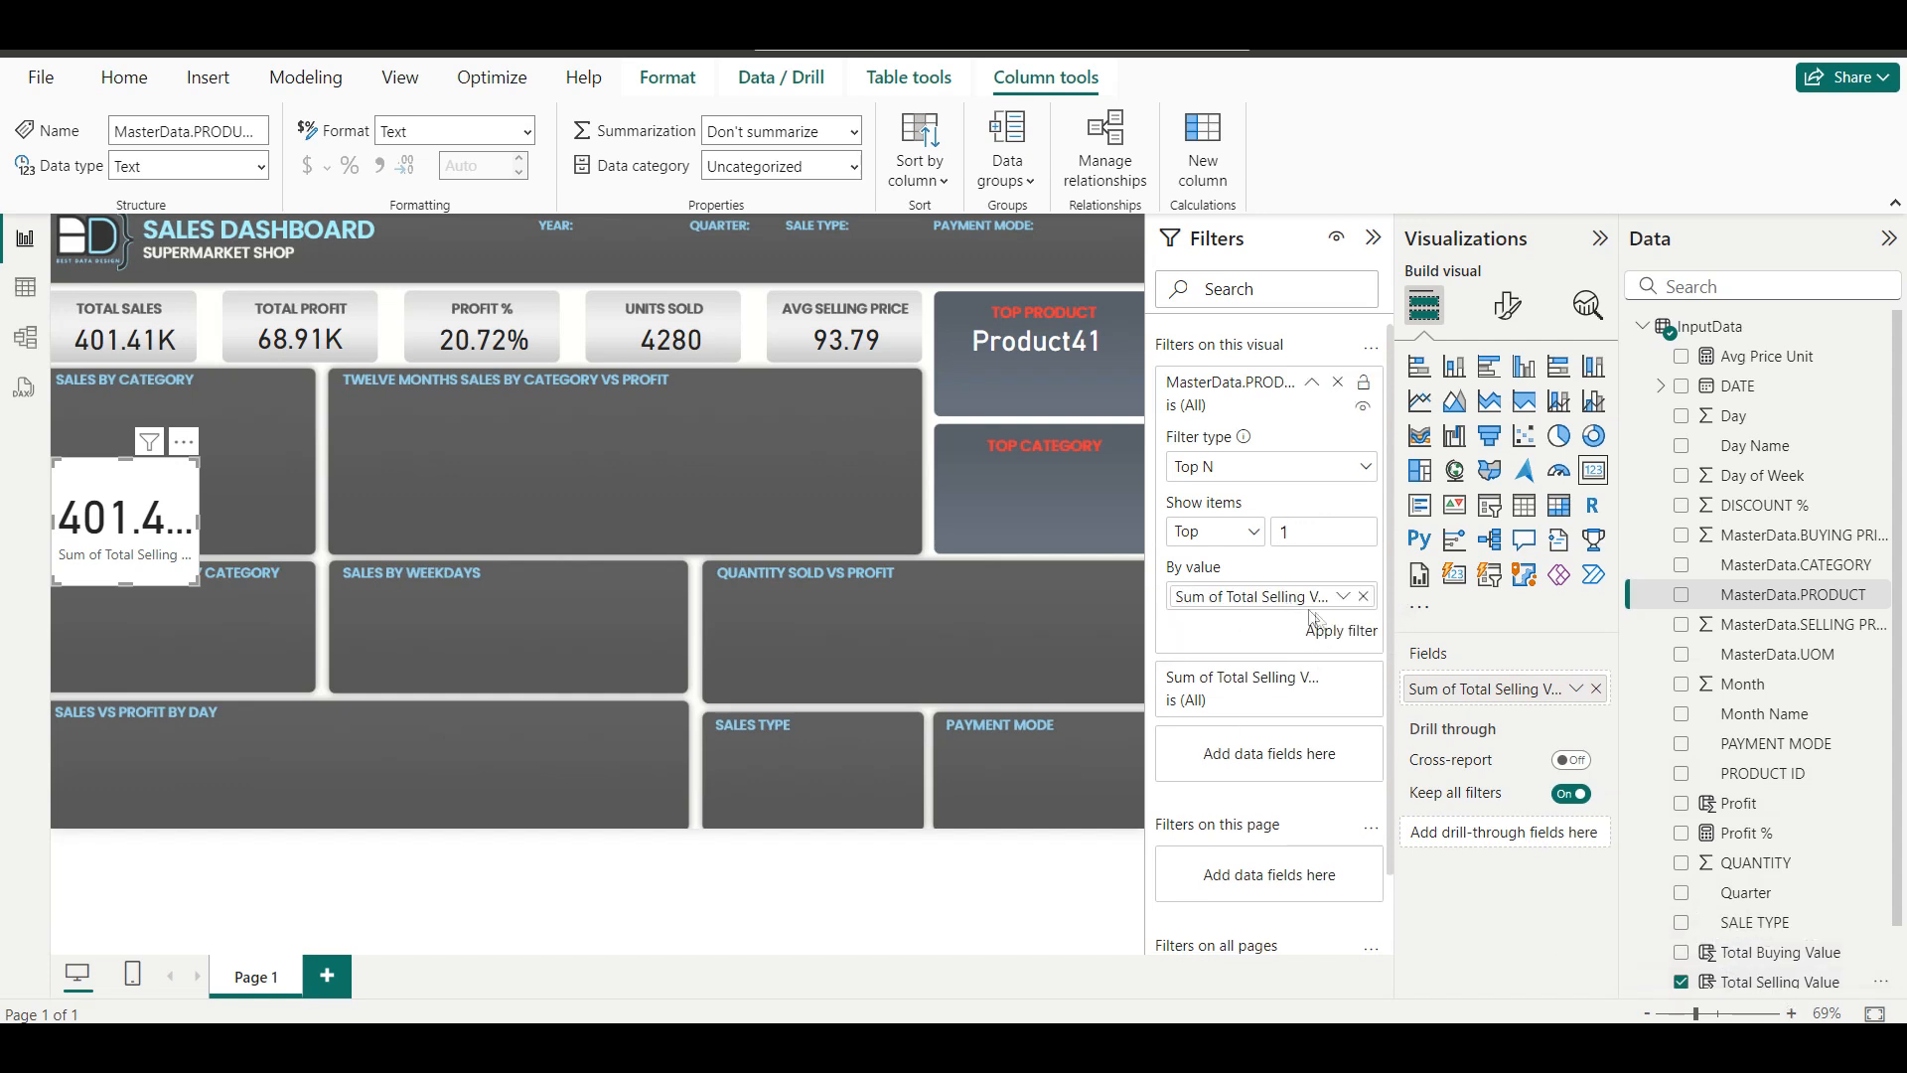
pyautogui.click(1327, 629)
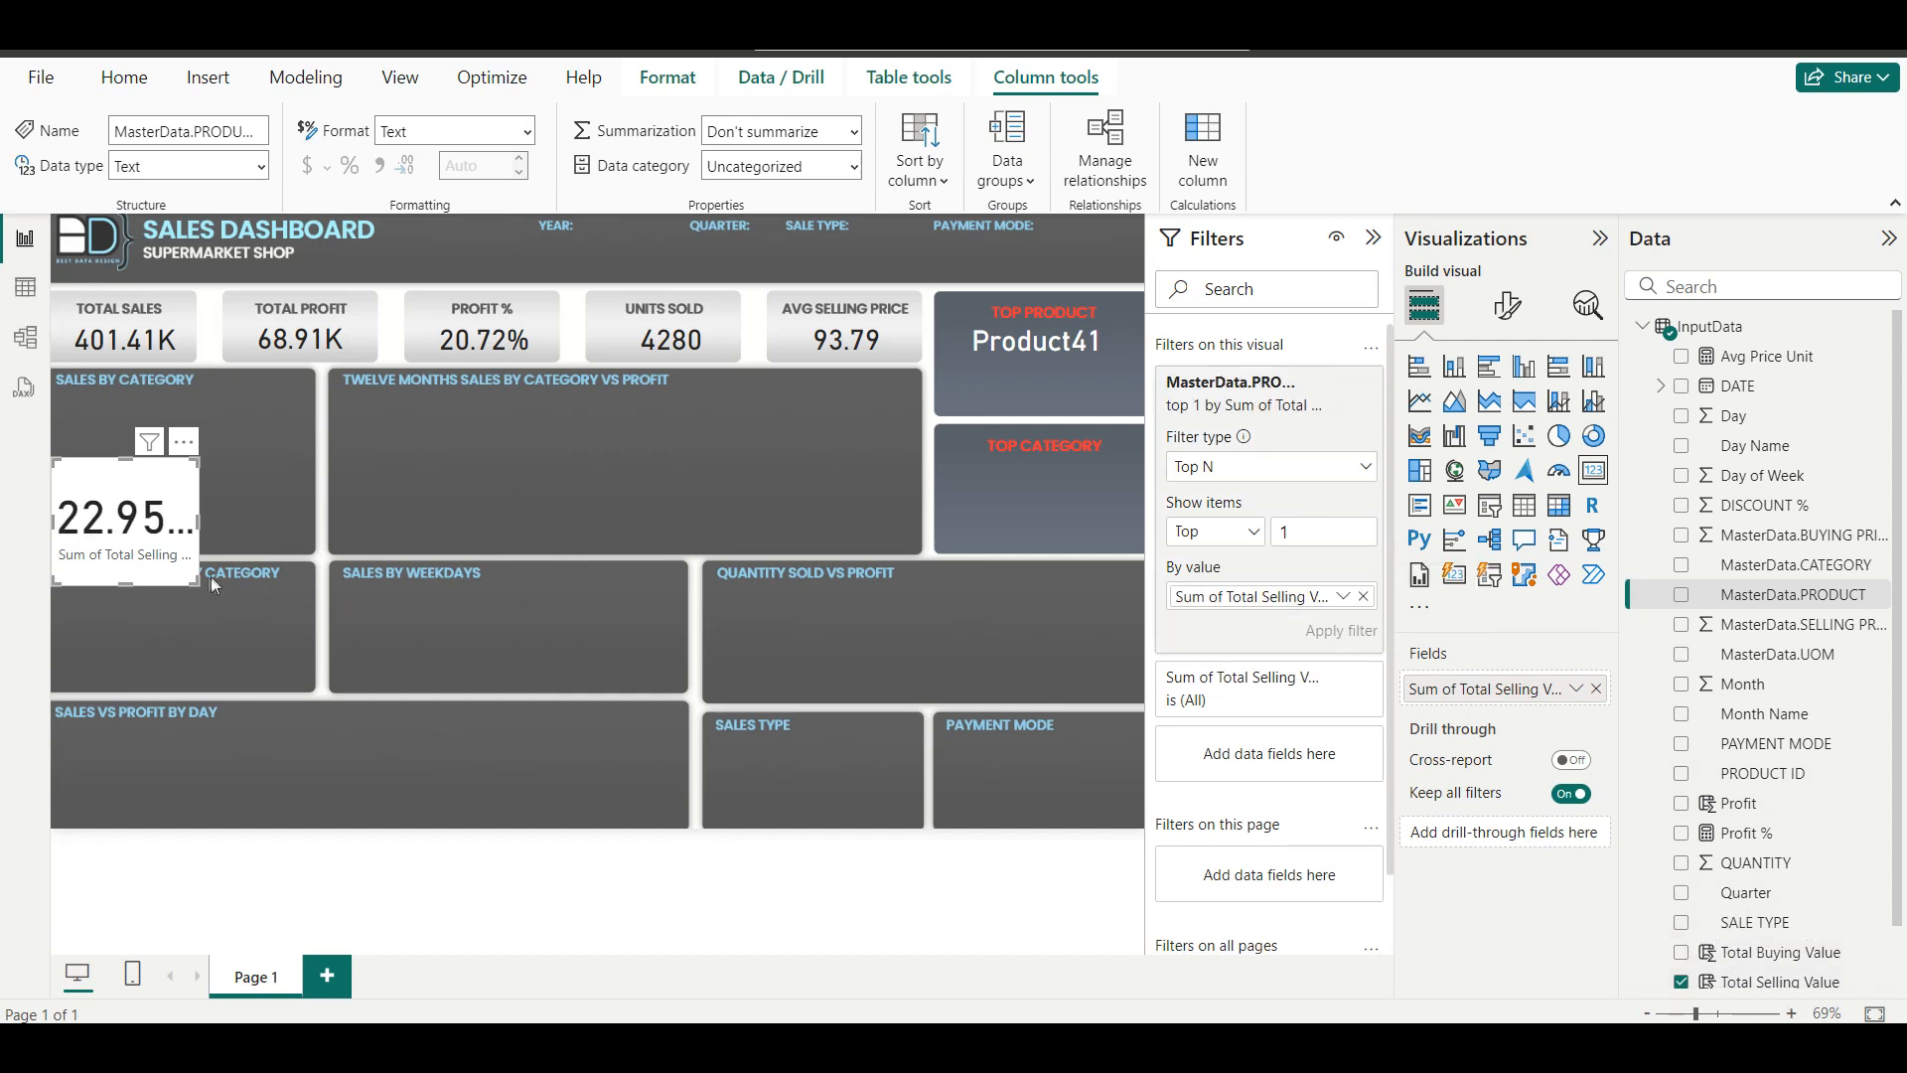
# Widen the filtered sales card, move it over the TOP PRODUCT and TOP CATEGORY tiles, and set its value decimal places to 0.
pyautogui.moveTo(197, 583); pyautogui.dragTo(300, 563)
pyautogui.moveTo(198, 516); pyautogui.dragTo(1027, 444)
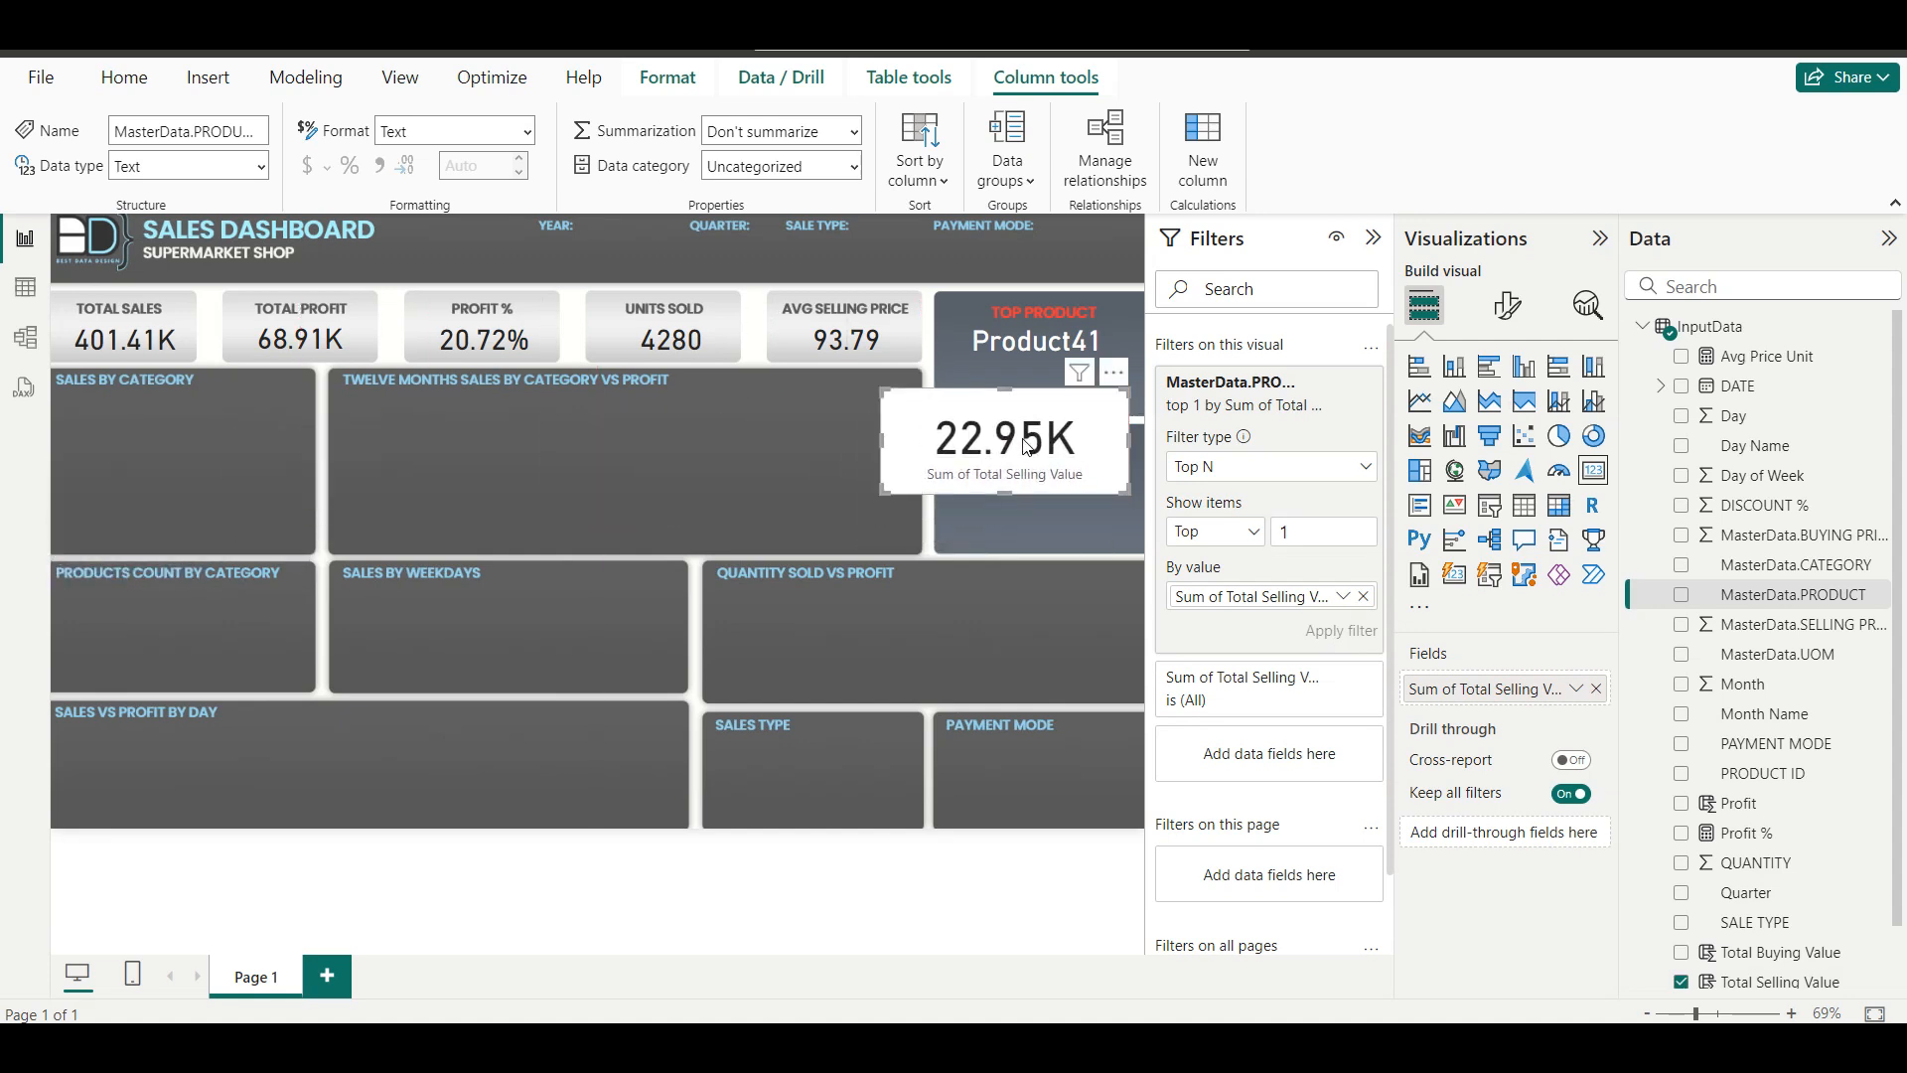
pyautogui.click(1500, 320)
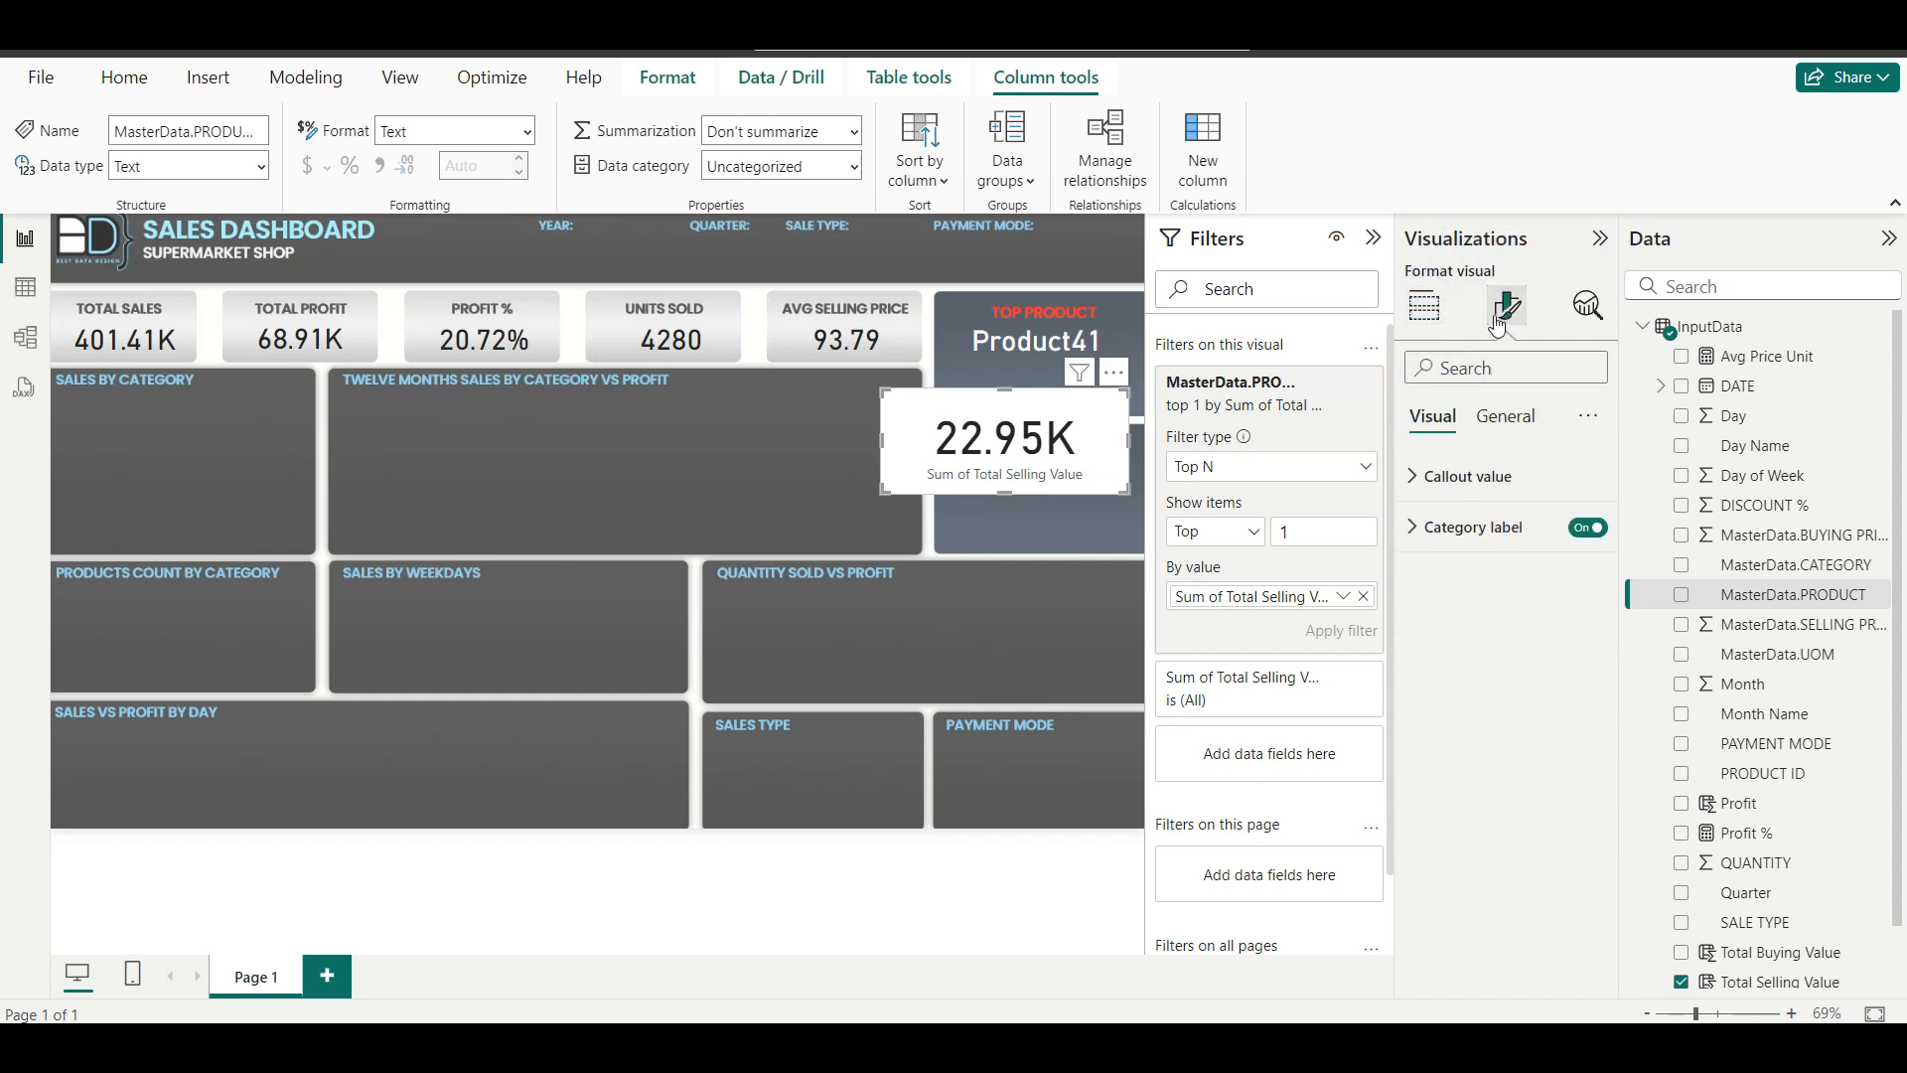
pyautogui.click(1491, 476)
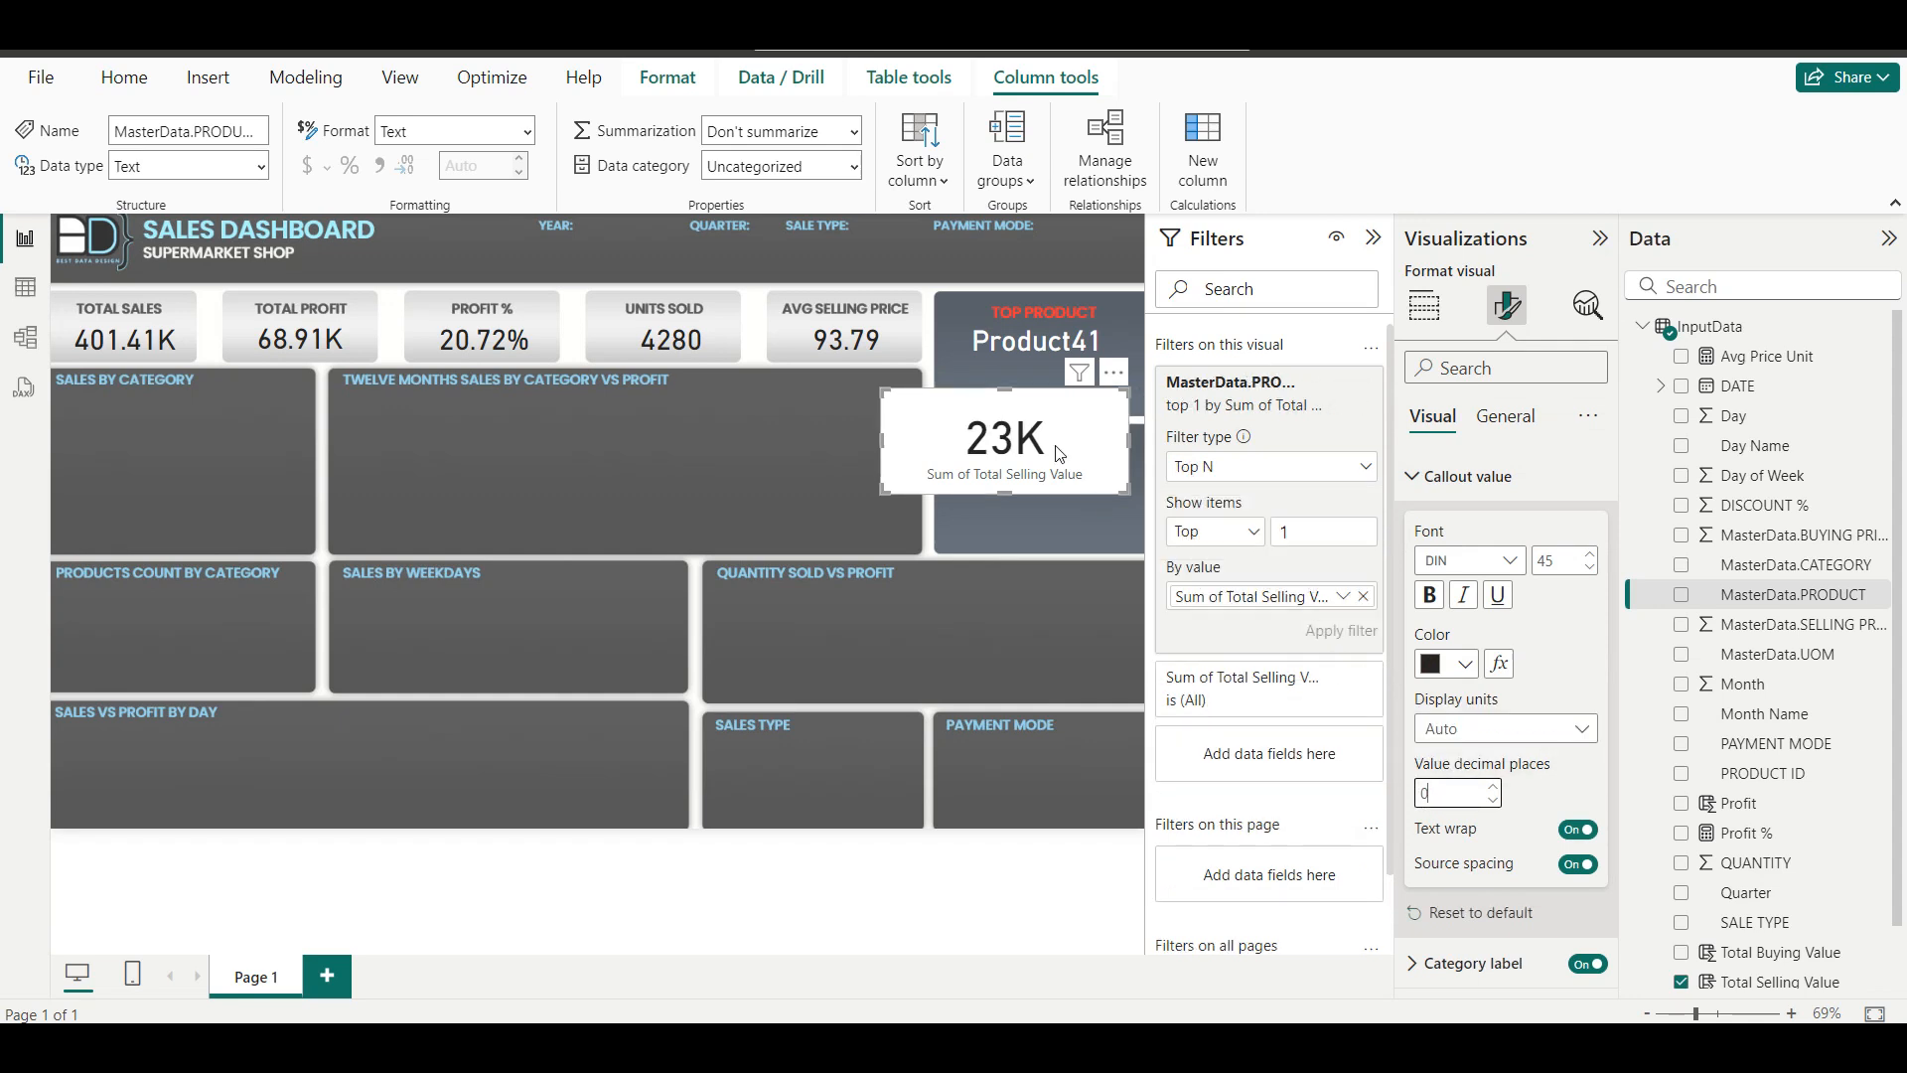
# Copy the TOP PRODUCT name card's formatting to the filtered sales card.
pyautogui.click(979, 344)
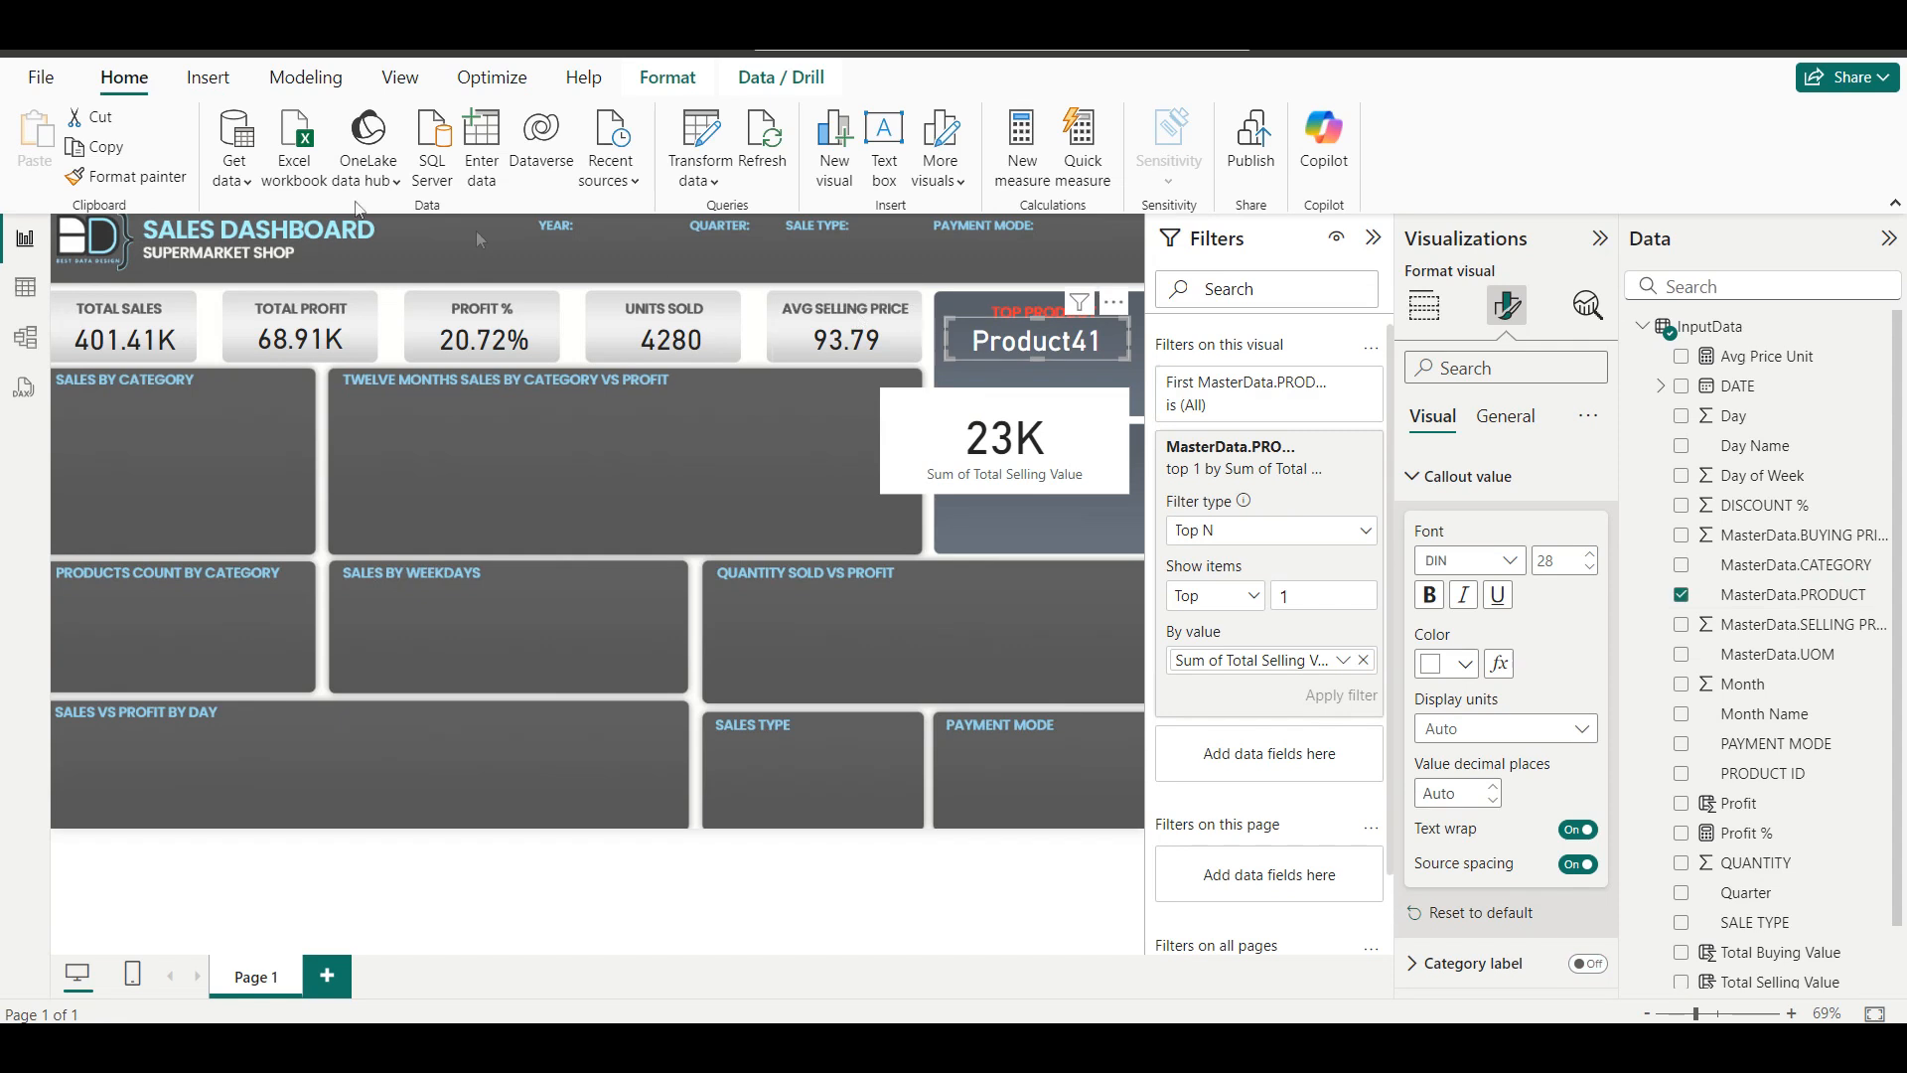
pyautogui.click(127, 176)
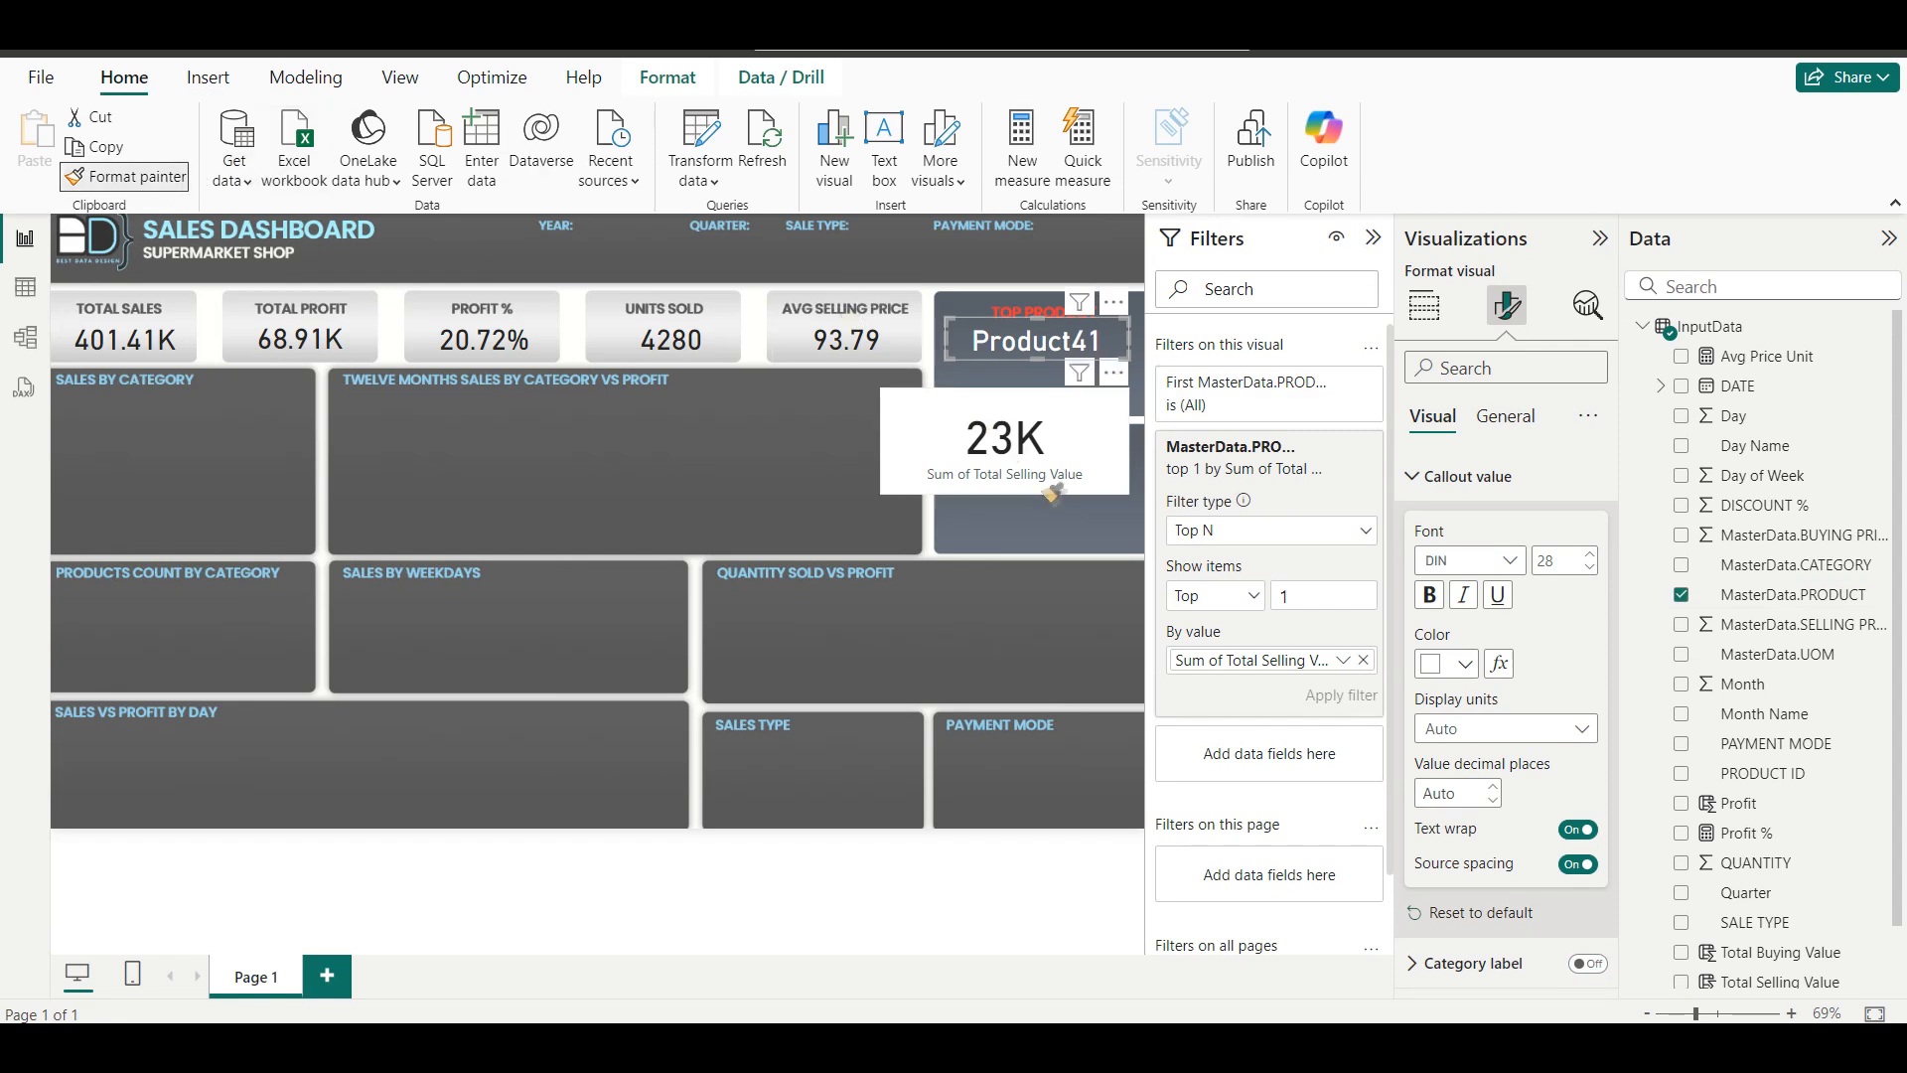
pyautogui.click(993, 435)
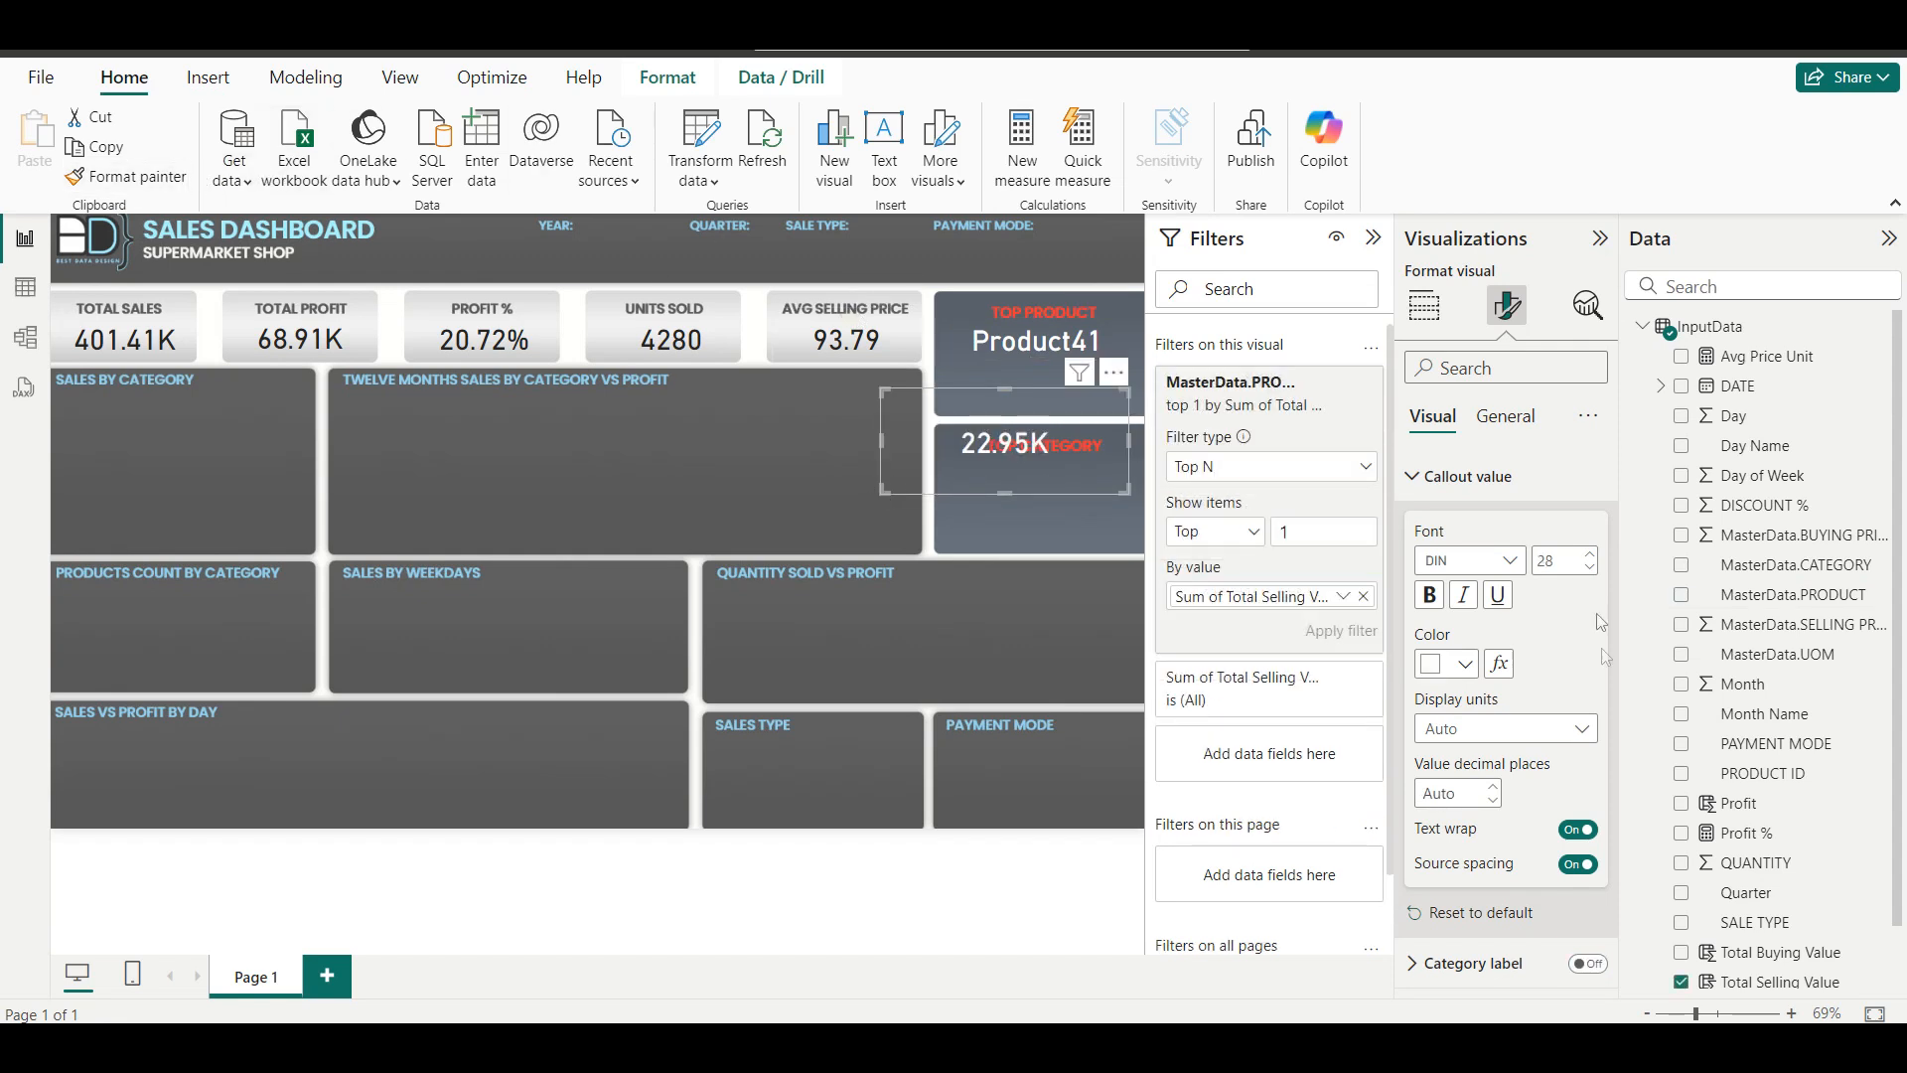
# Set the reformatted sales card's value decimal places to 0 and fit it below the product name in the TOP PRODUCT tile.
pyautogui.click(1431, 795)
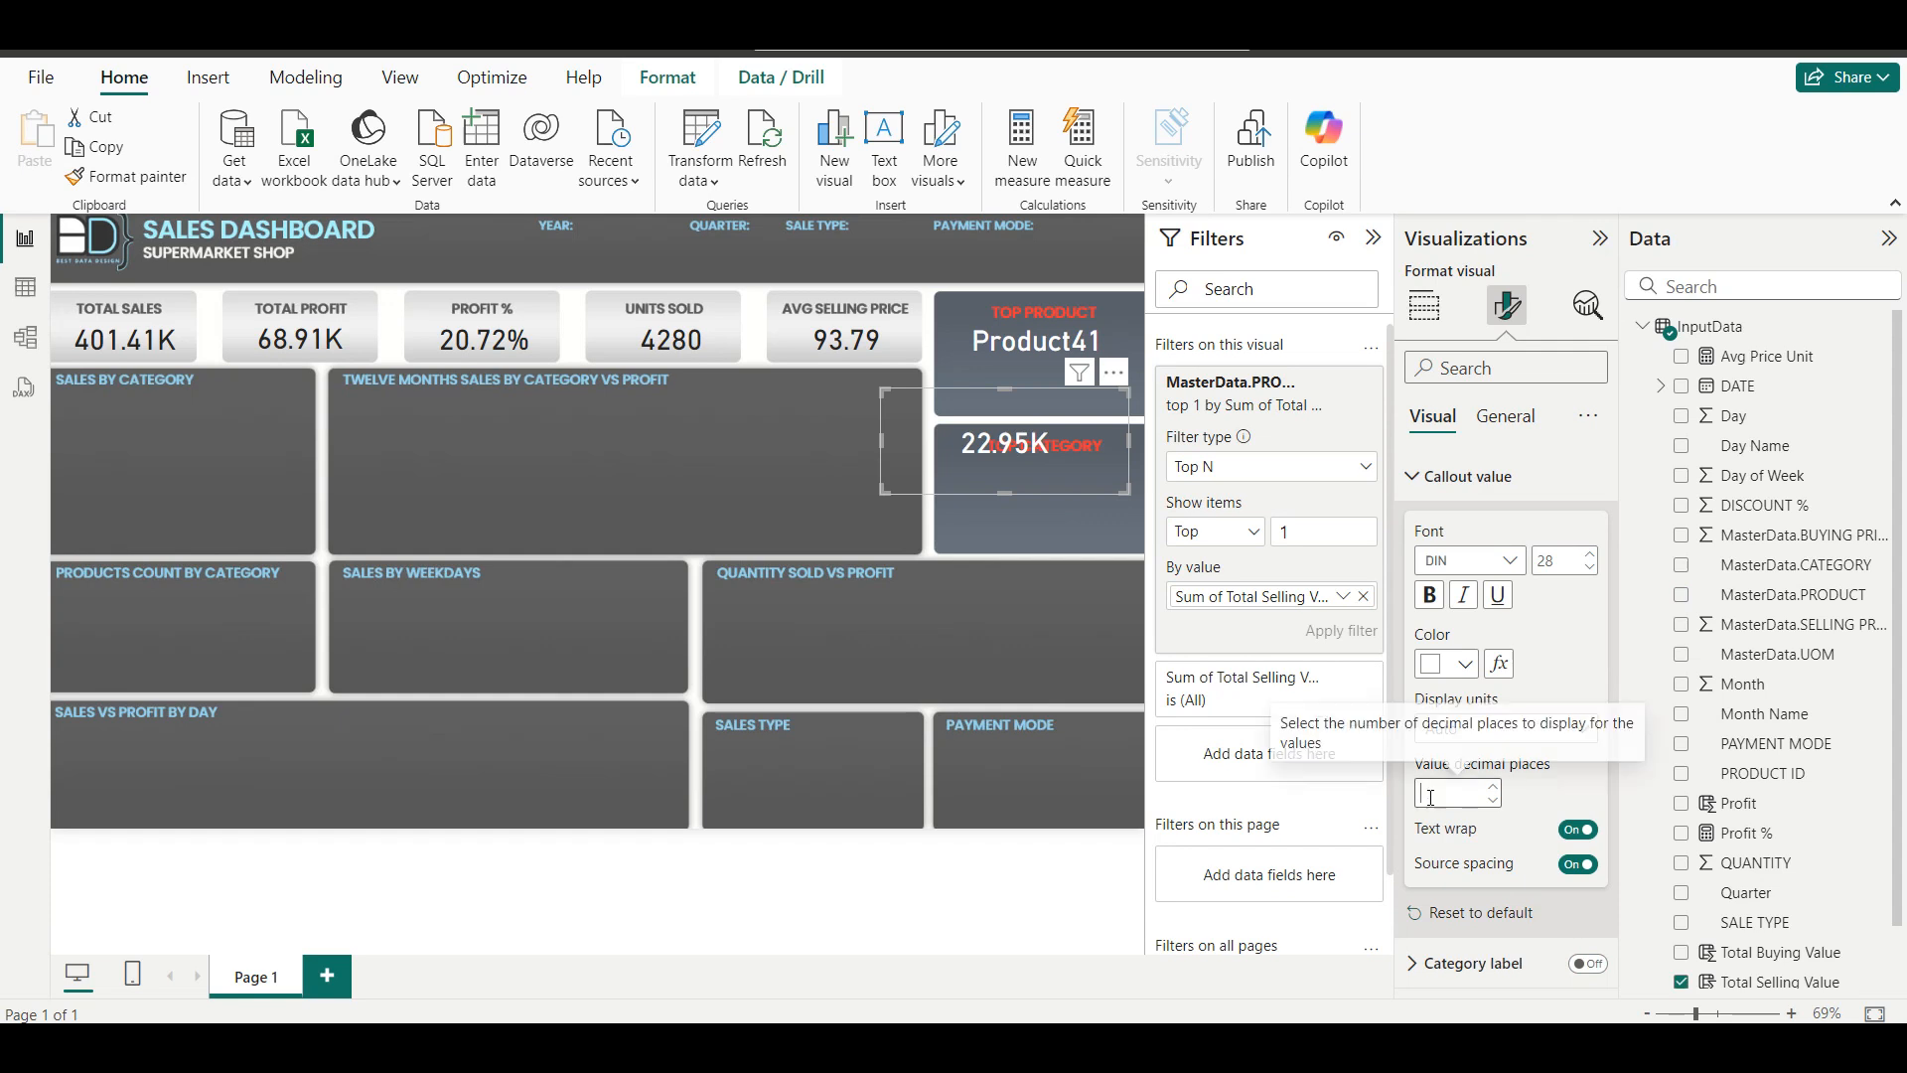
pyautogui.write('0')
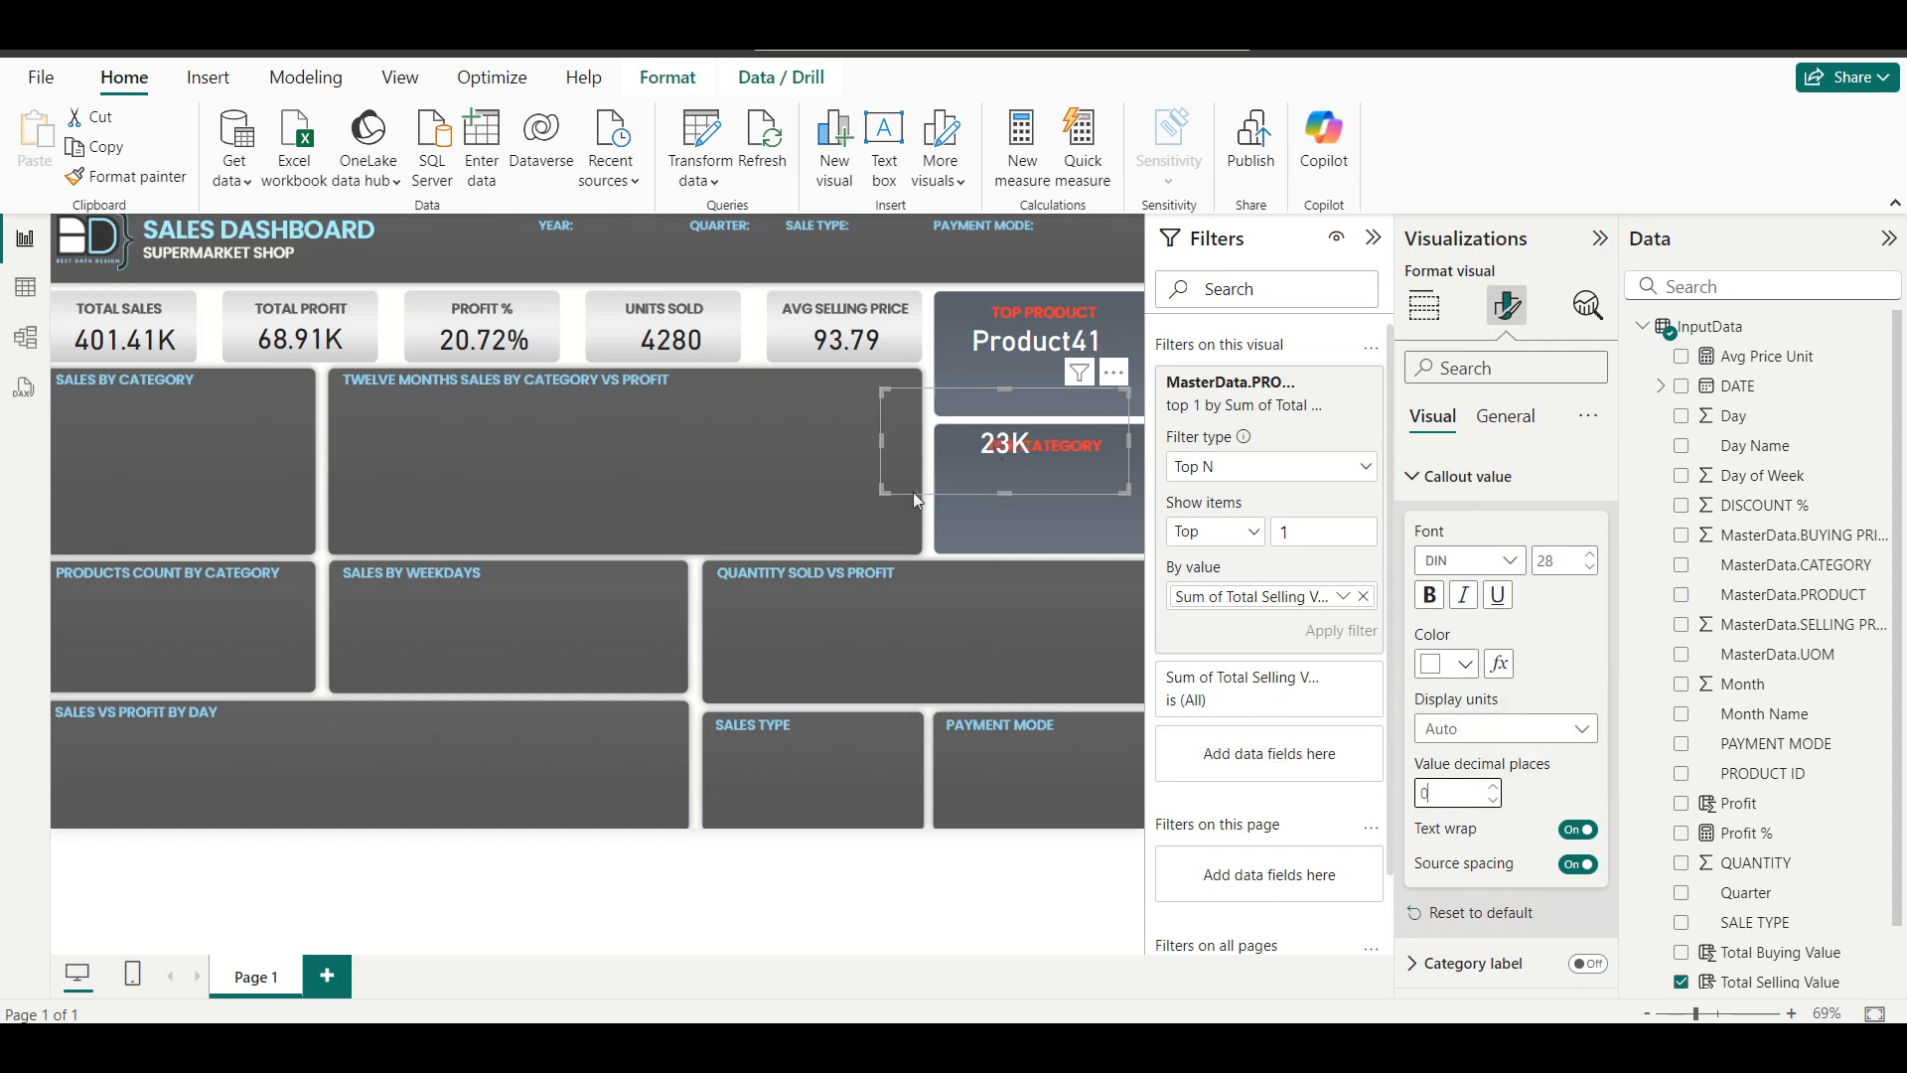
pyautogui.moveTo(880, 492); pyautogui.dragTo(1028, 374)
pyautogui.click(830, 473)
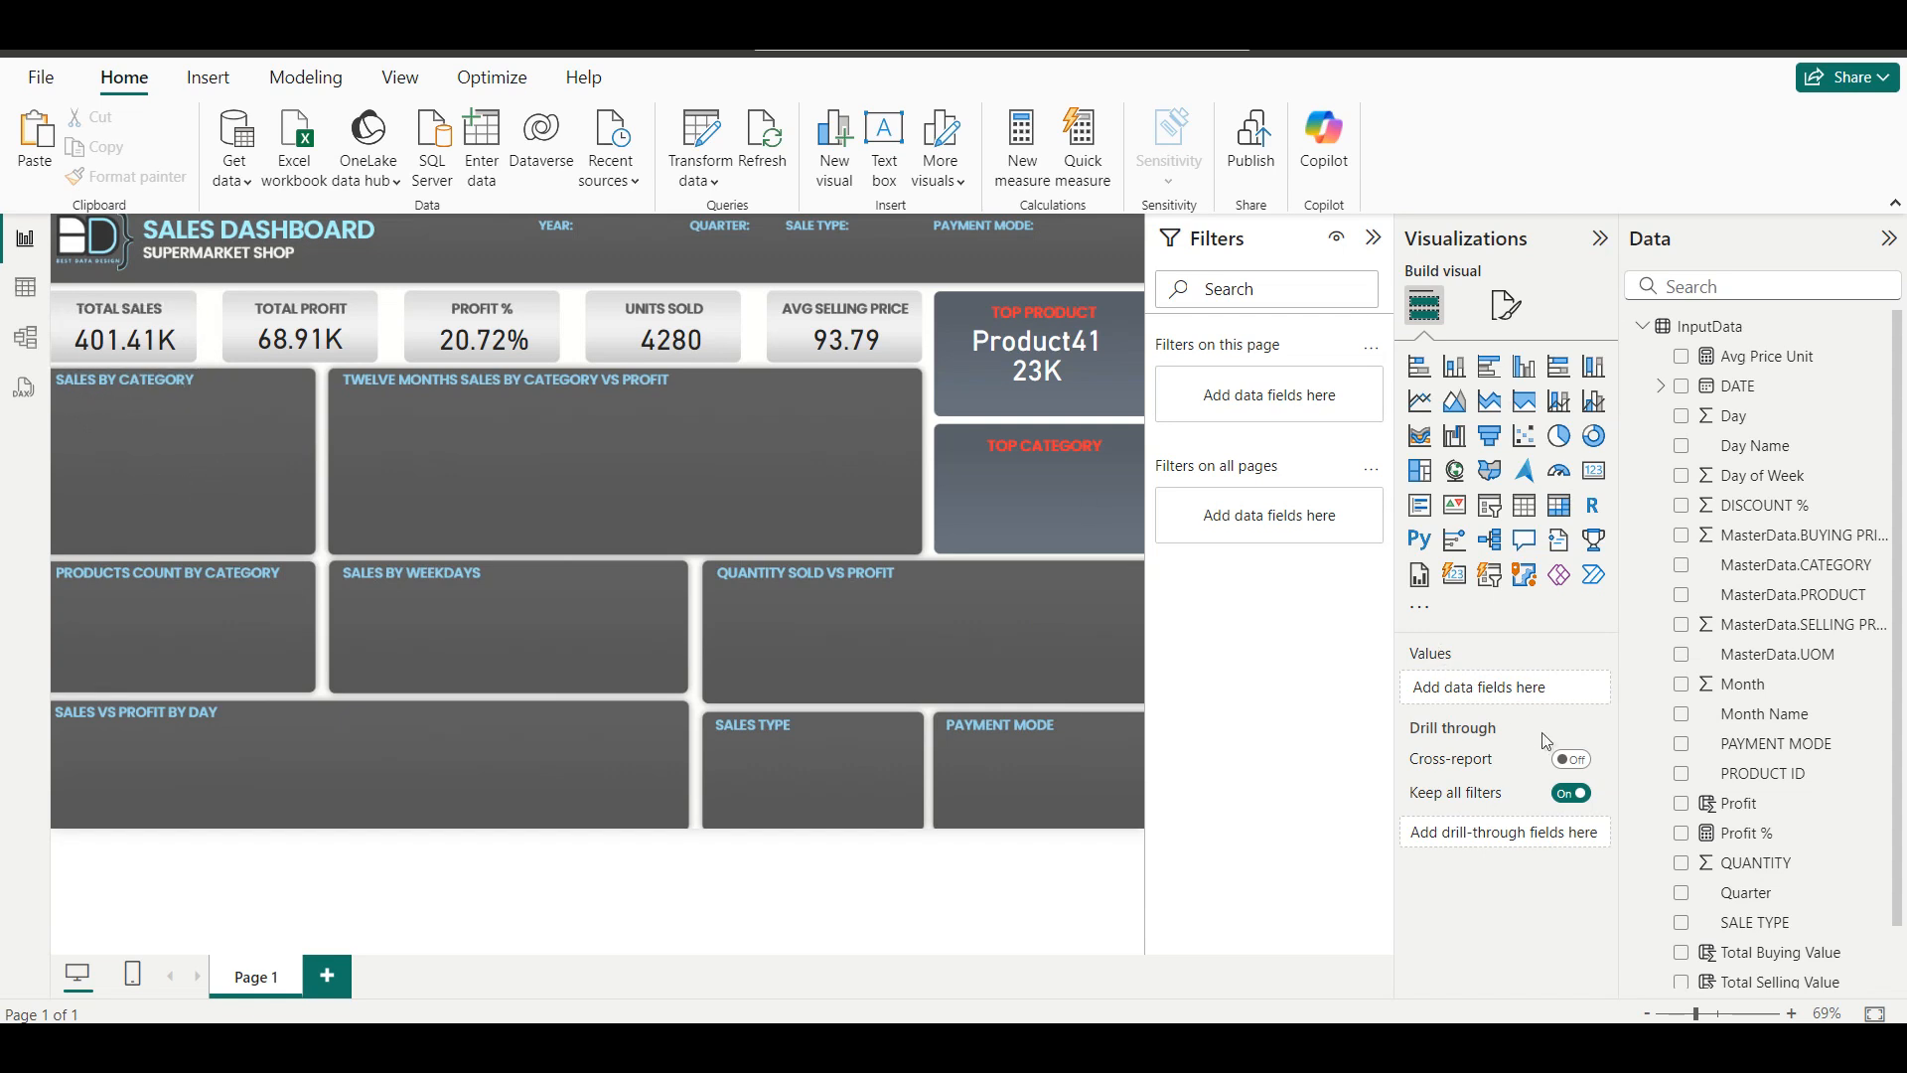
# Create a donut chart of Total Selling Value by MasterData.CATEGORY, enlarge it and place it over the SALES BY CATEGORY tile.
pyautogui.scroll(-1, 1707, 884)
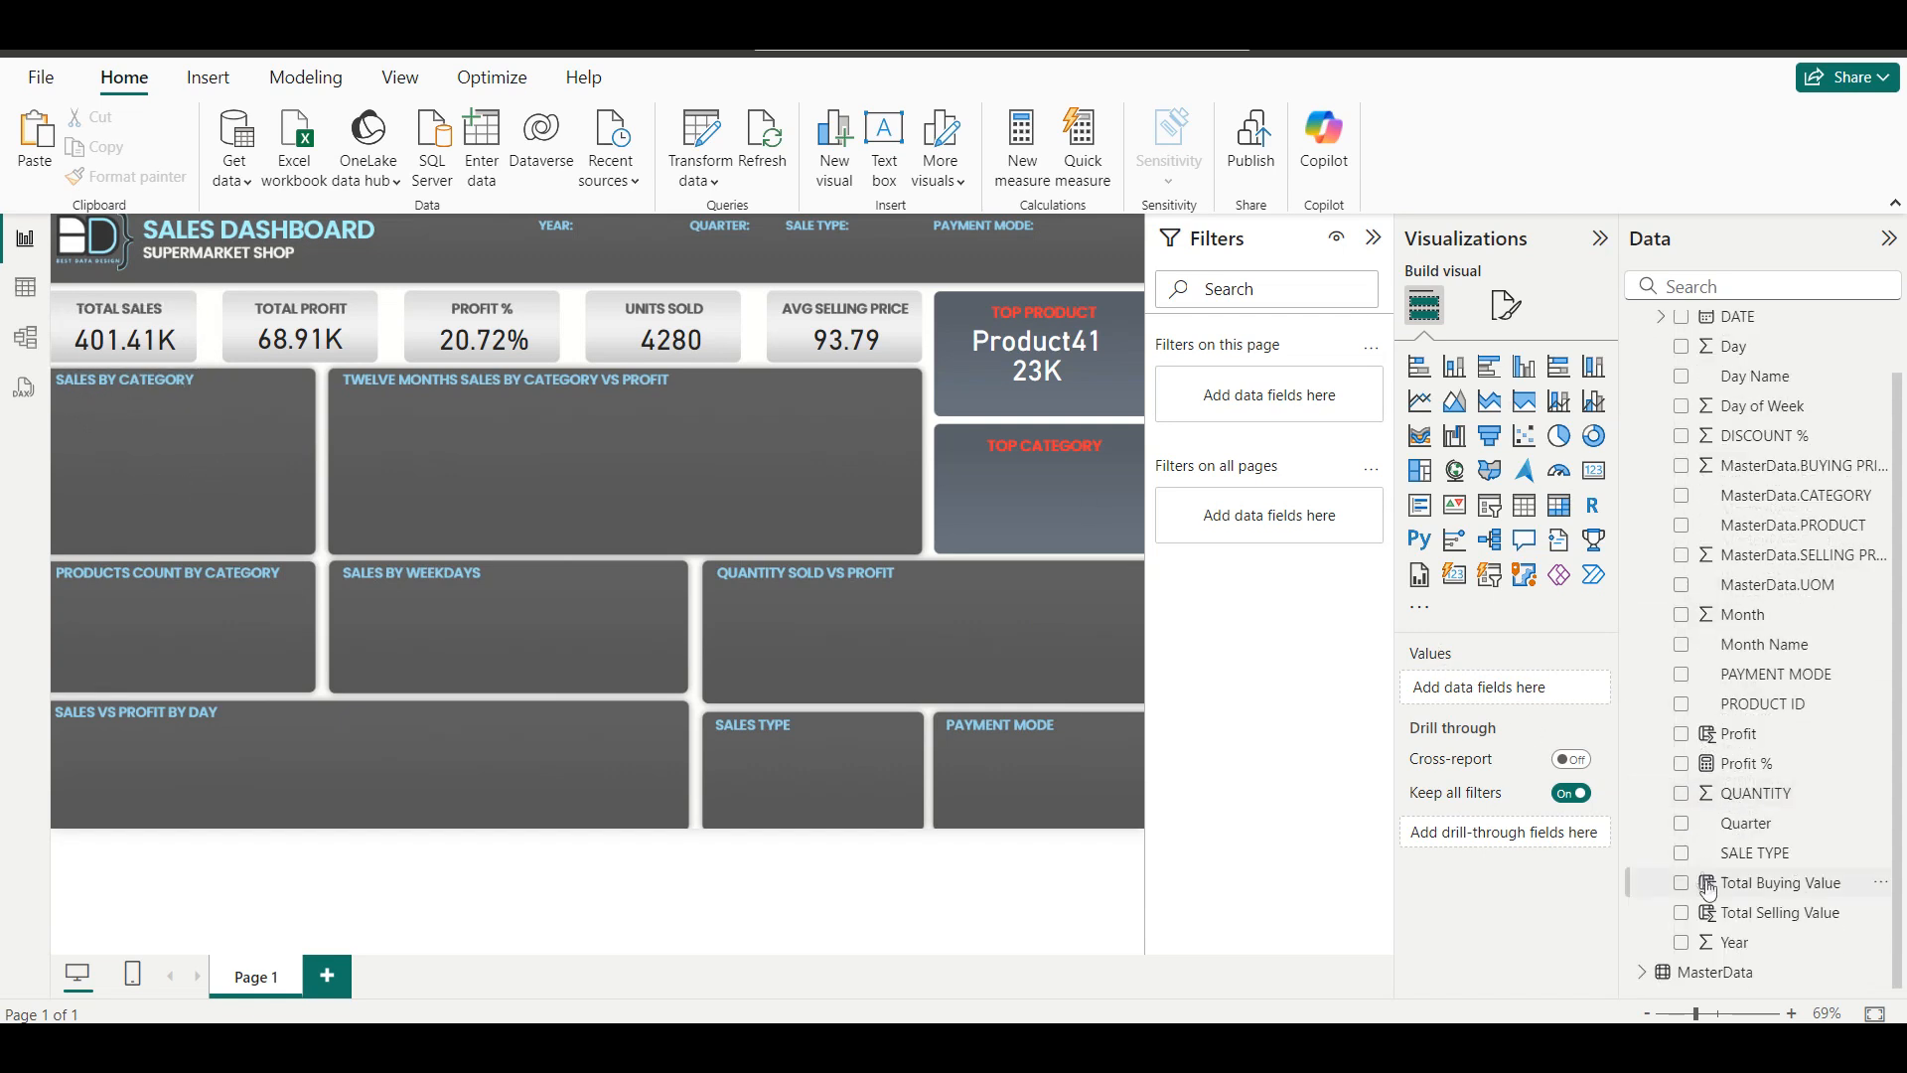
pyautogui.click(1683, 914)
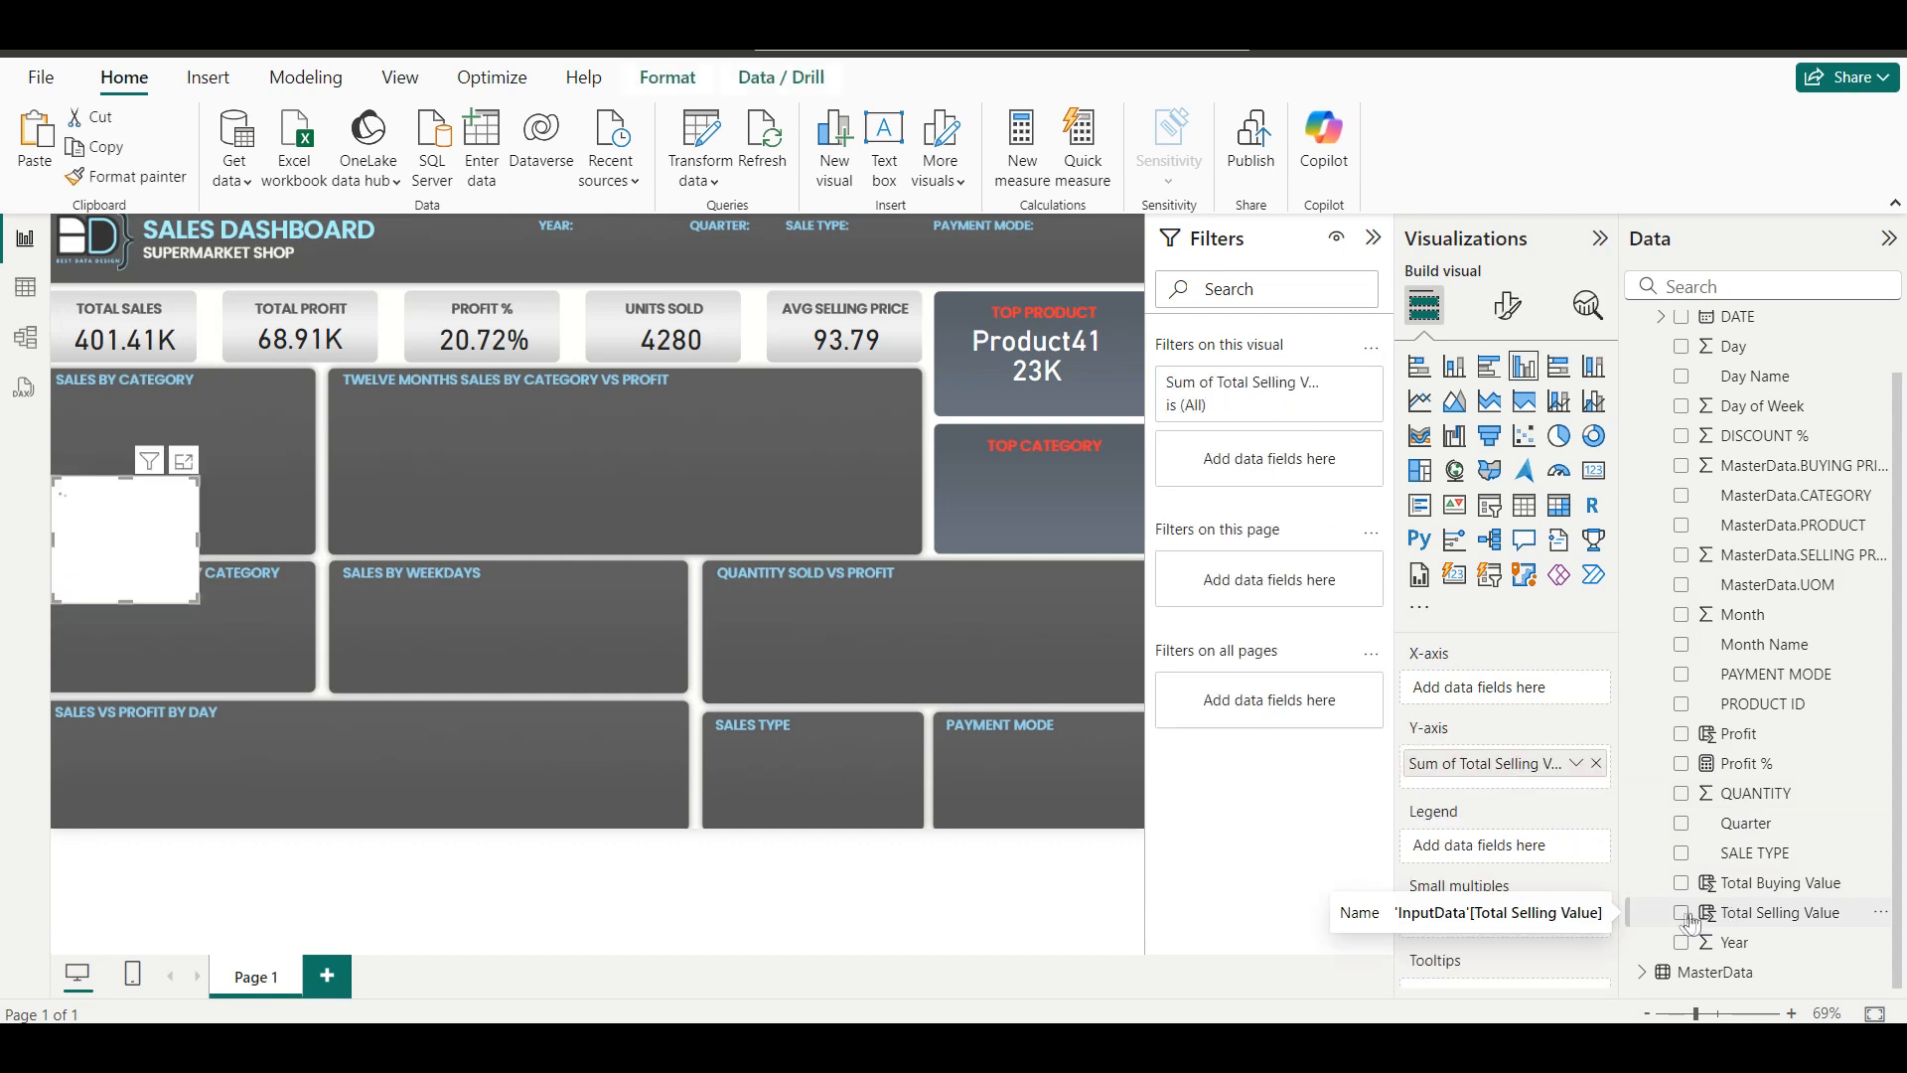
pyautogui.scroll(1, 1688, 735)
pyautogui.click(1681, 567)
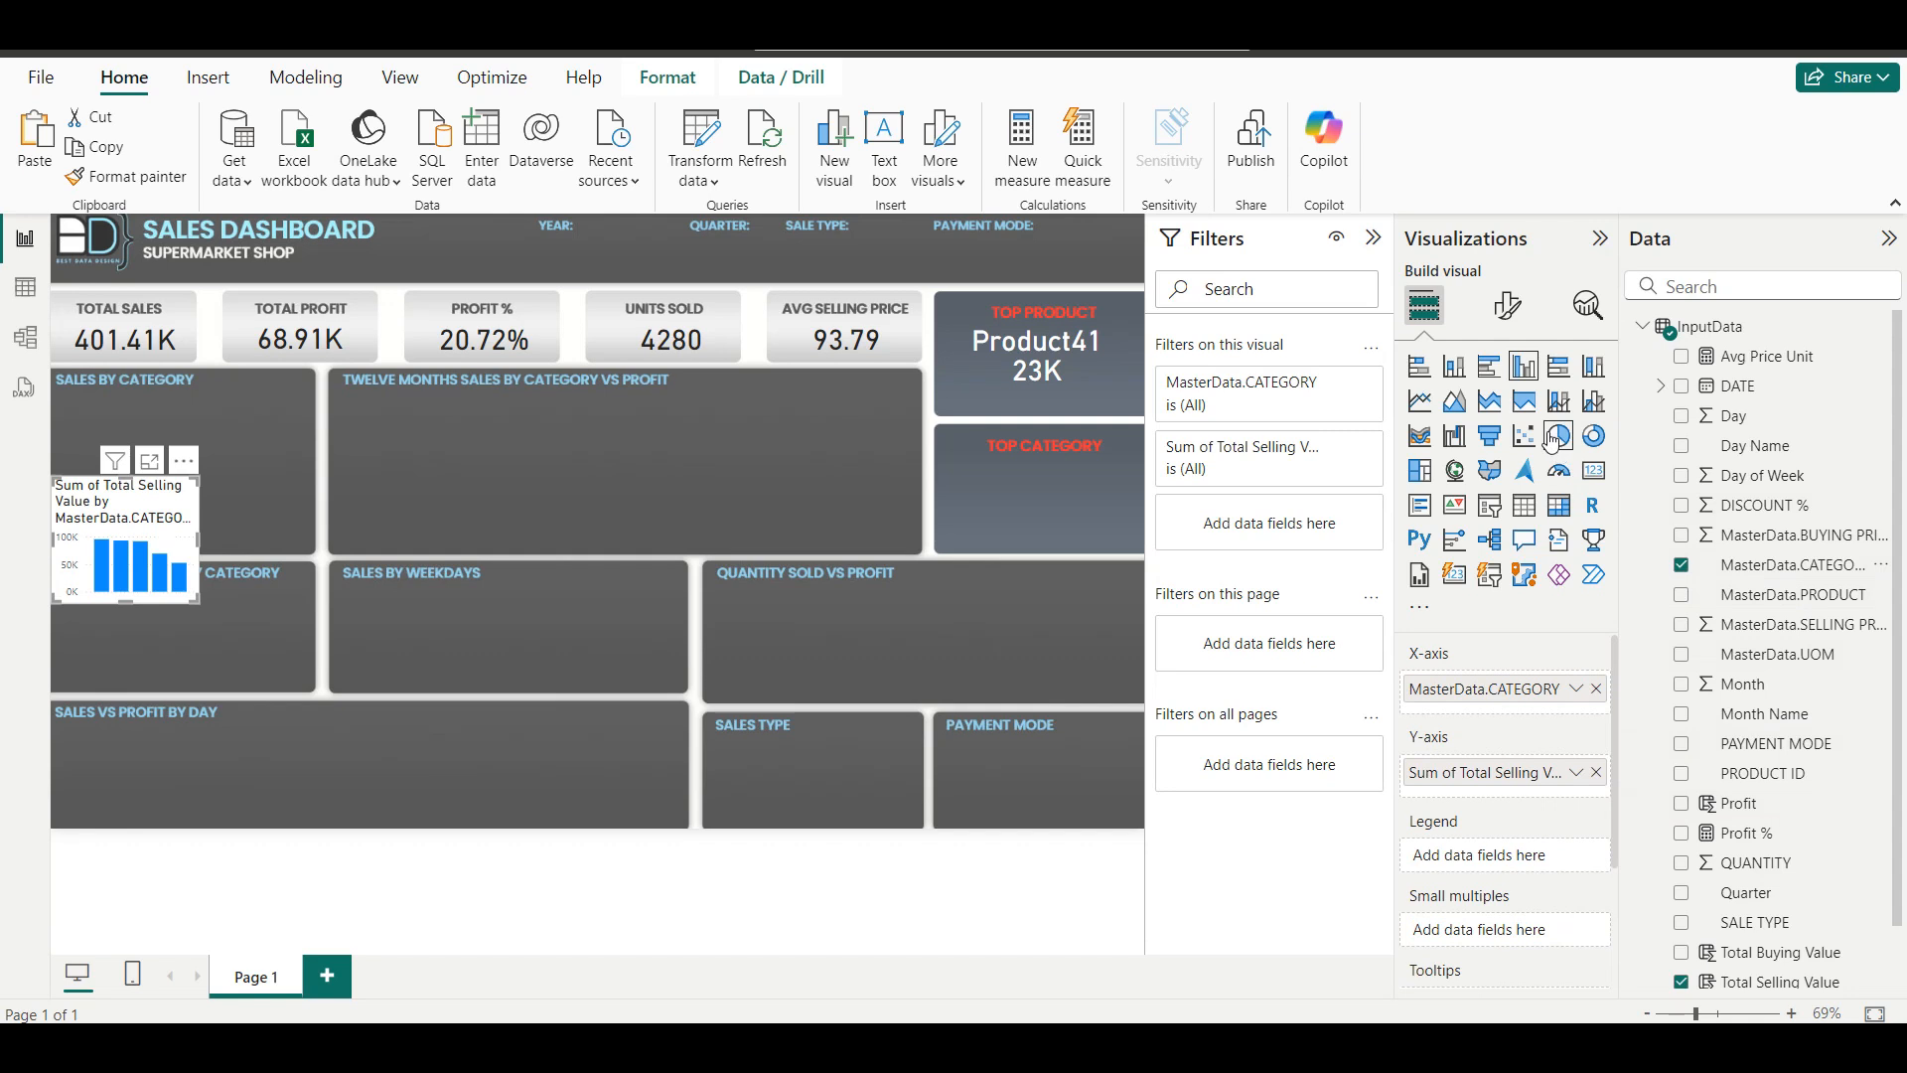
pyautogui.click(1594, 439)
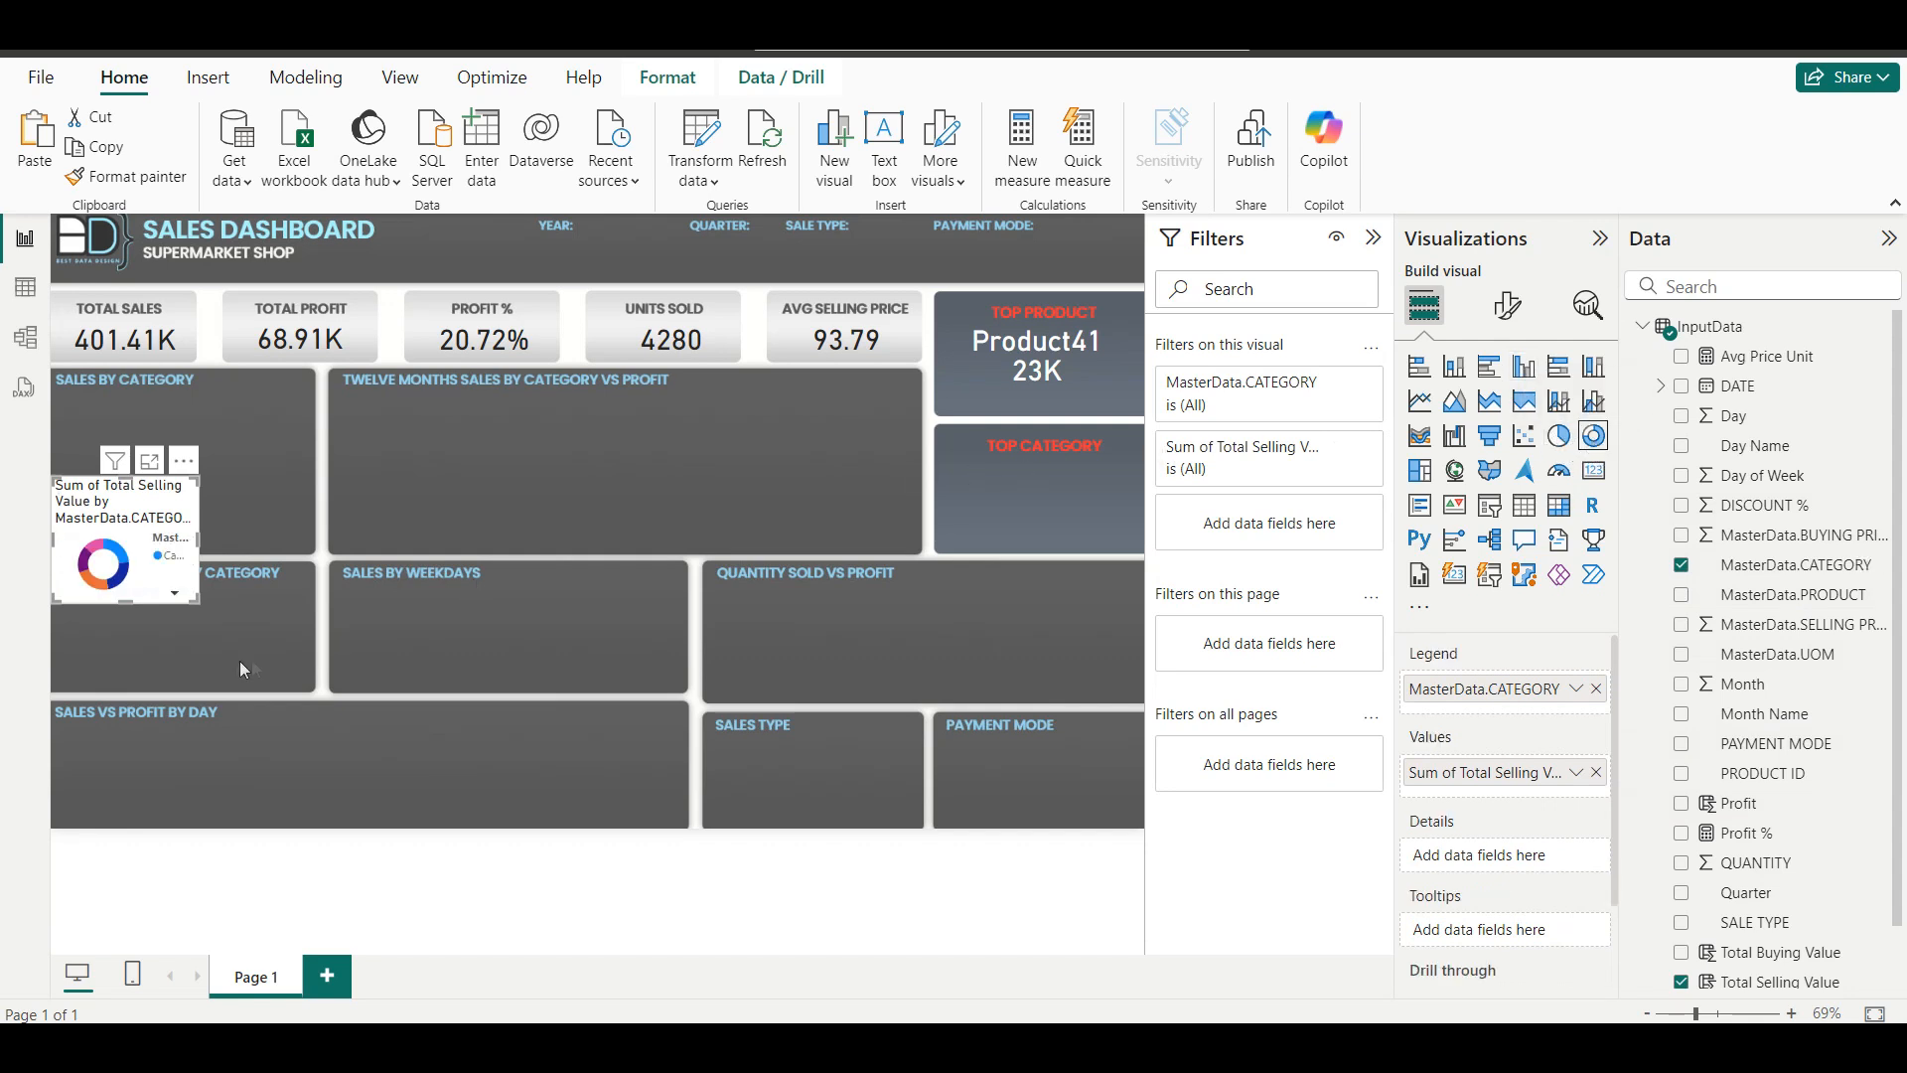
pyautogui.moveTo(195, 599); pyautogui.dragTo(302, 687)
pyautogui.moveTo(260, 518); pyautogui.dragTo(273, 432)
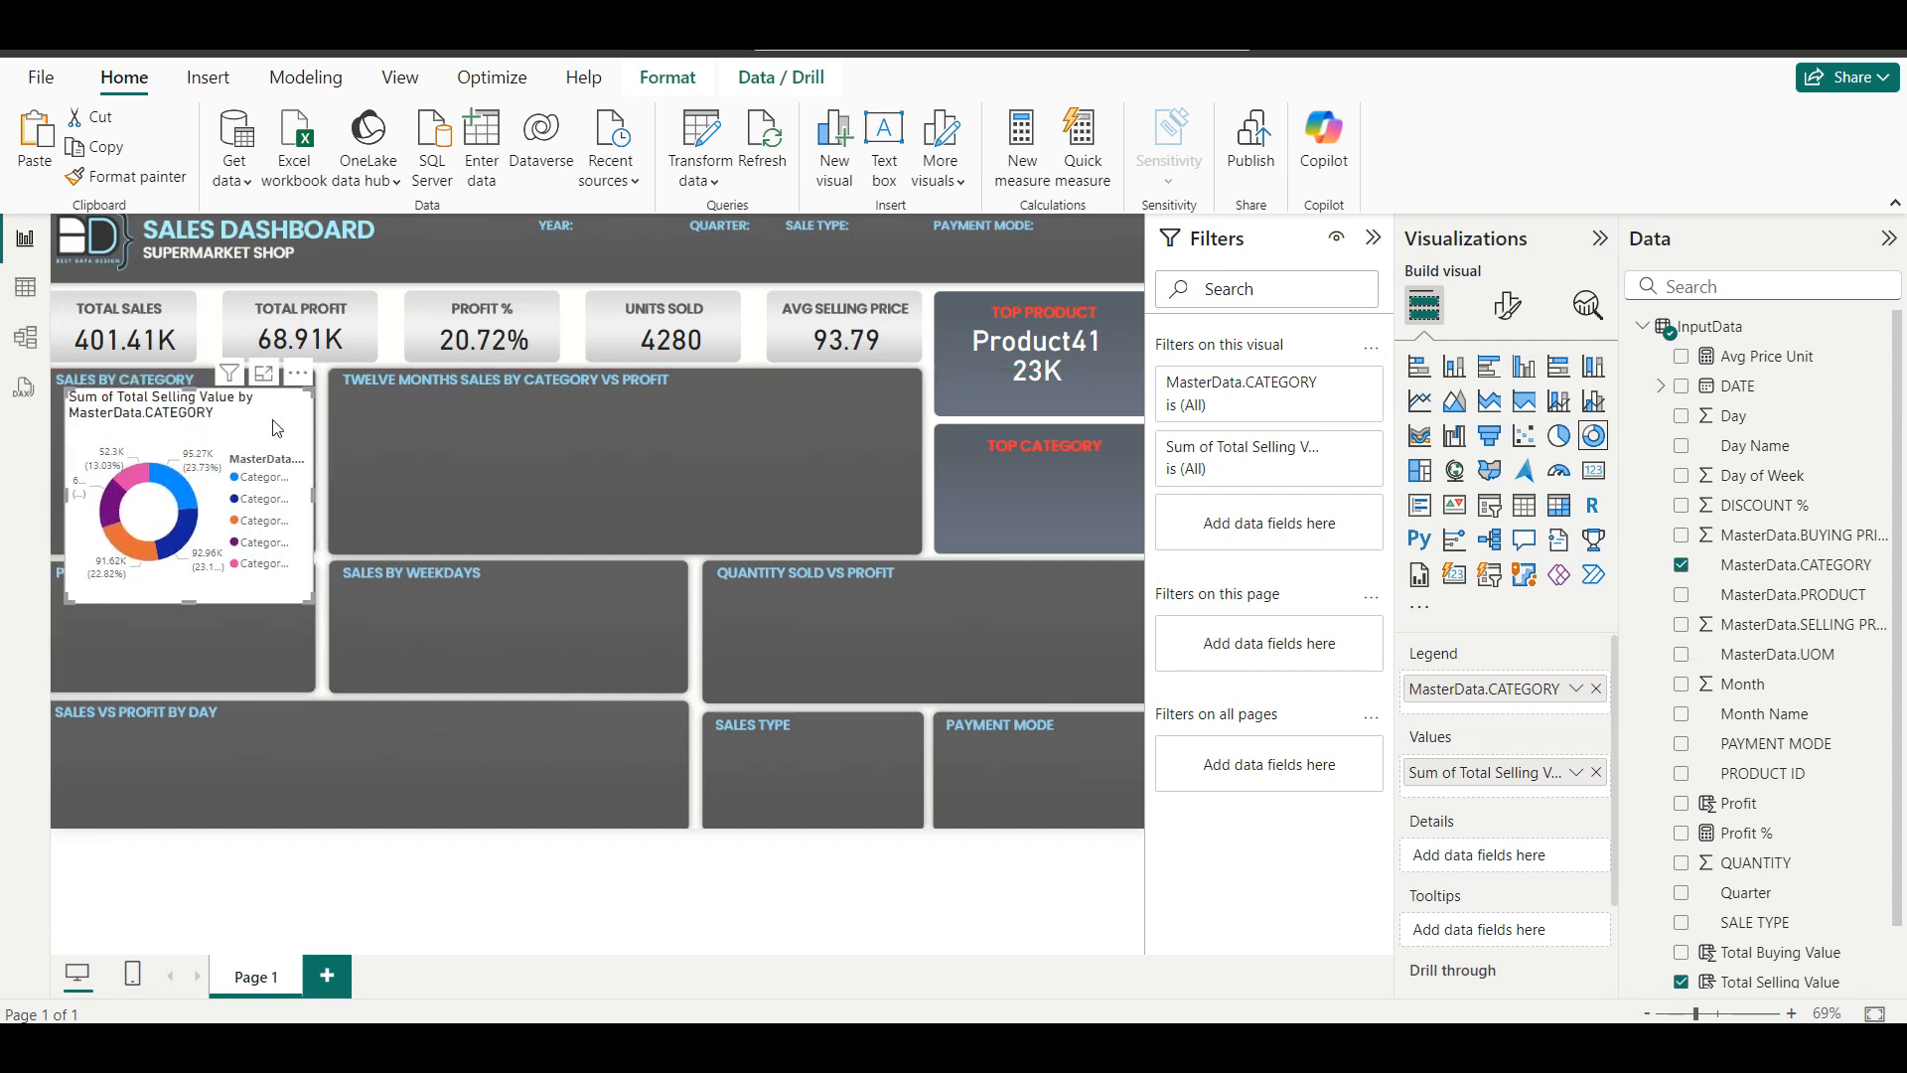
# Turn off the title of the category donut chart.
pyautogui.click(1508, 305)
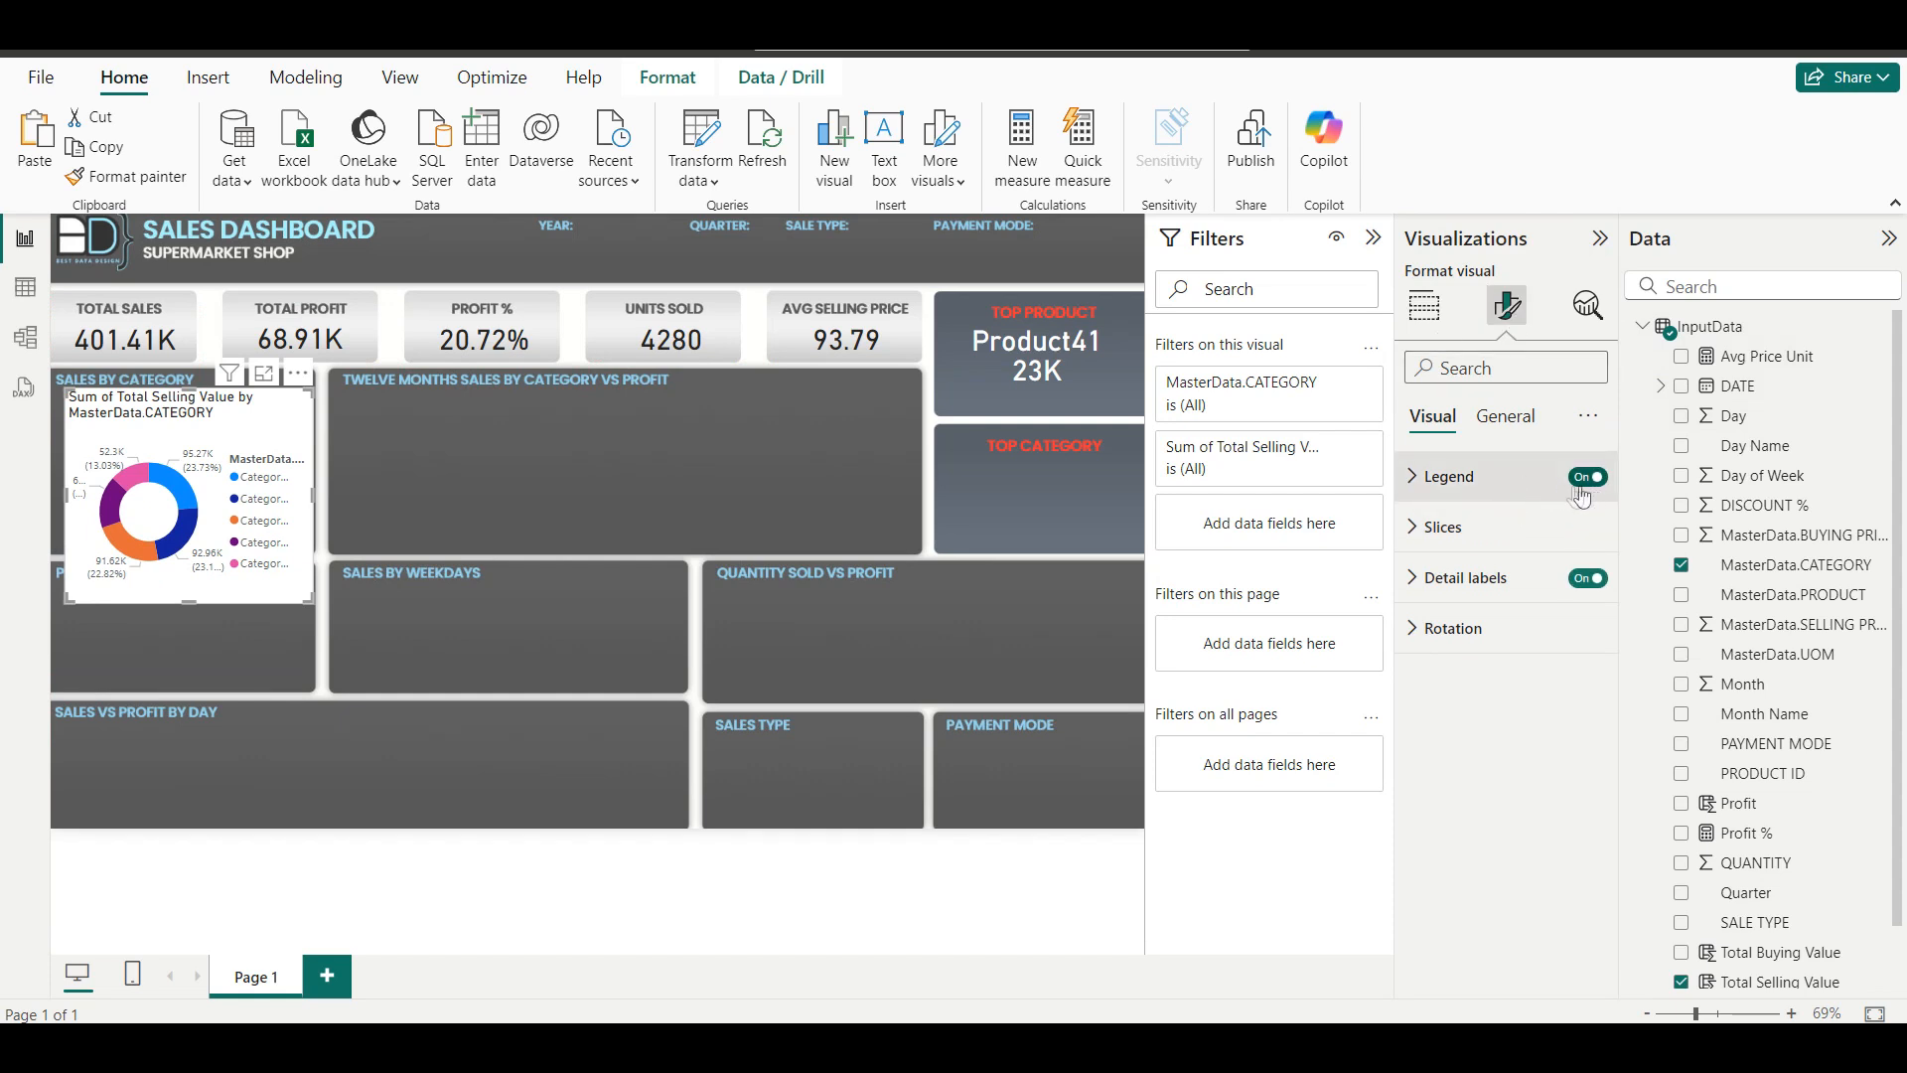
pyautogui.click(1506, 415)
pyautogui.click(1571, 525)
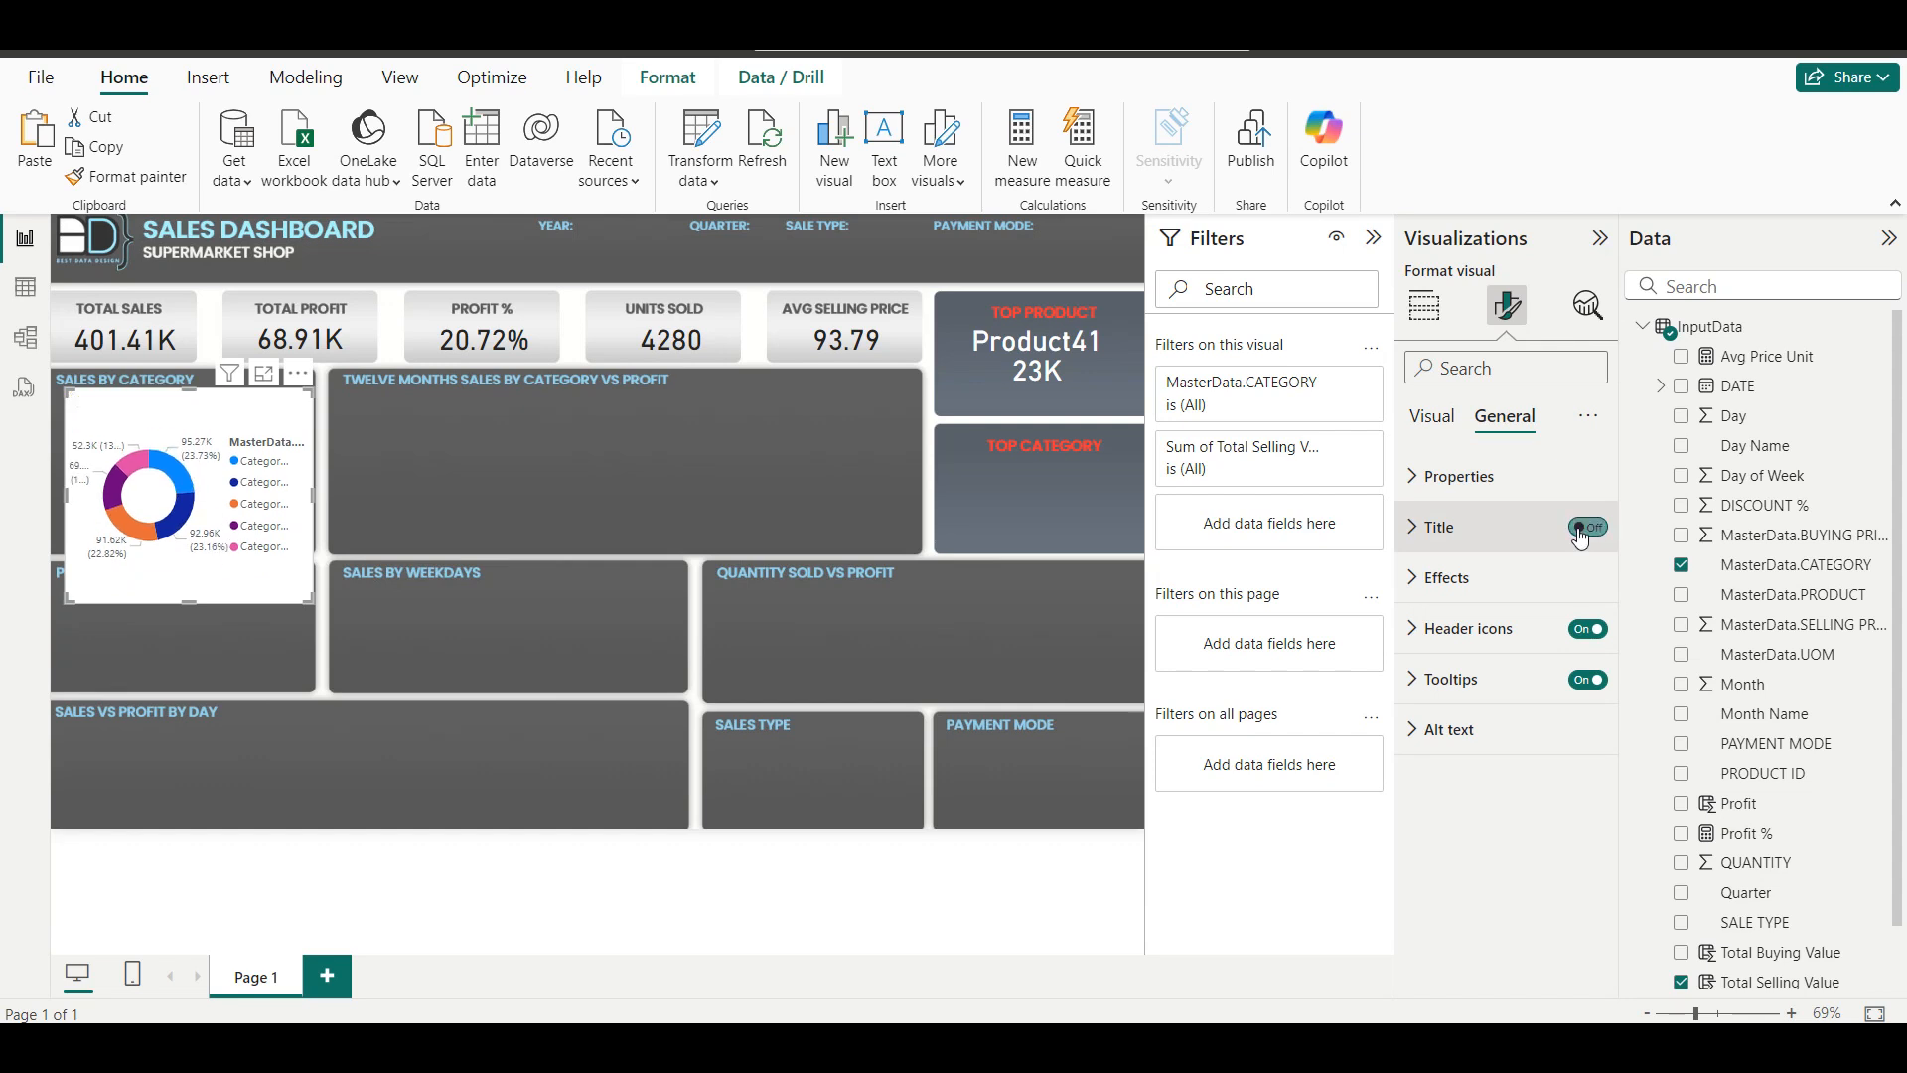
# Set the donut chart's detail label contents to Category, percent of total and turn off its legend.
pyautogui.click(1440, 427)
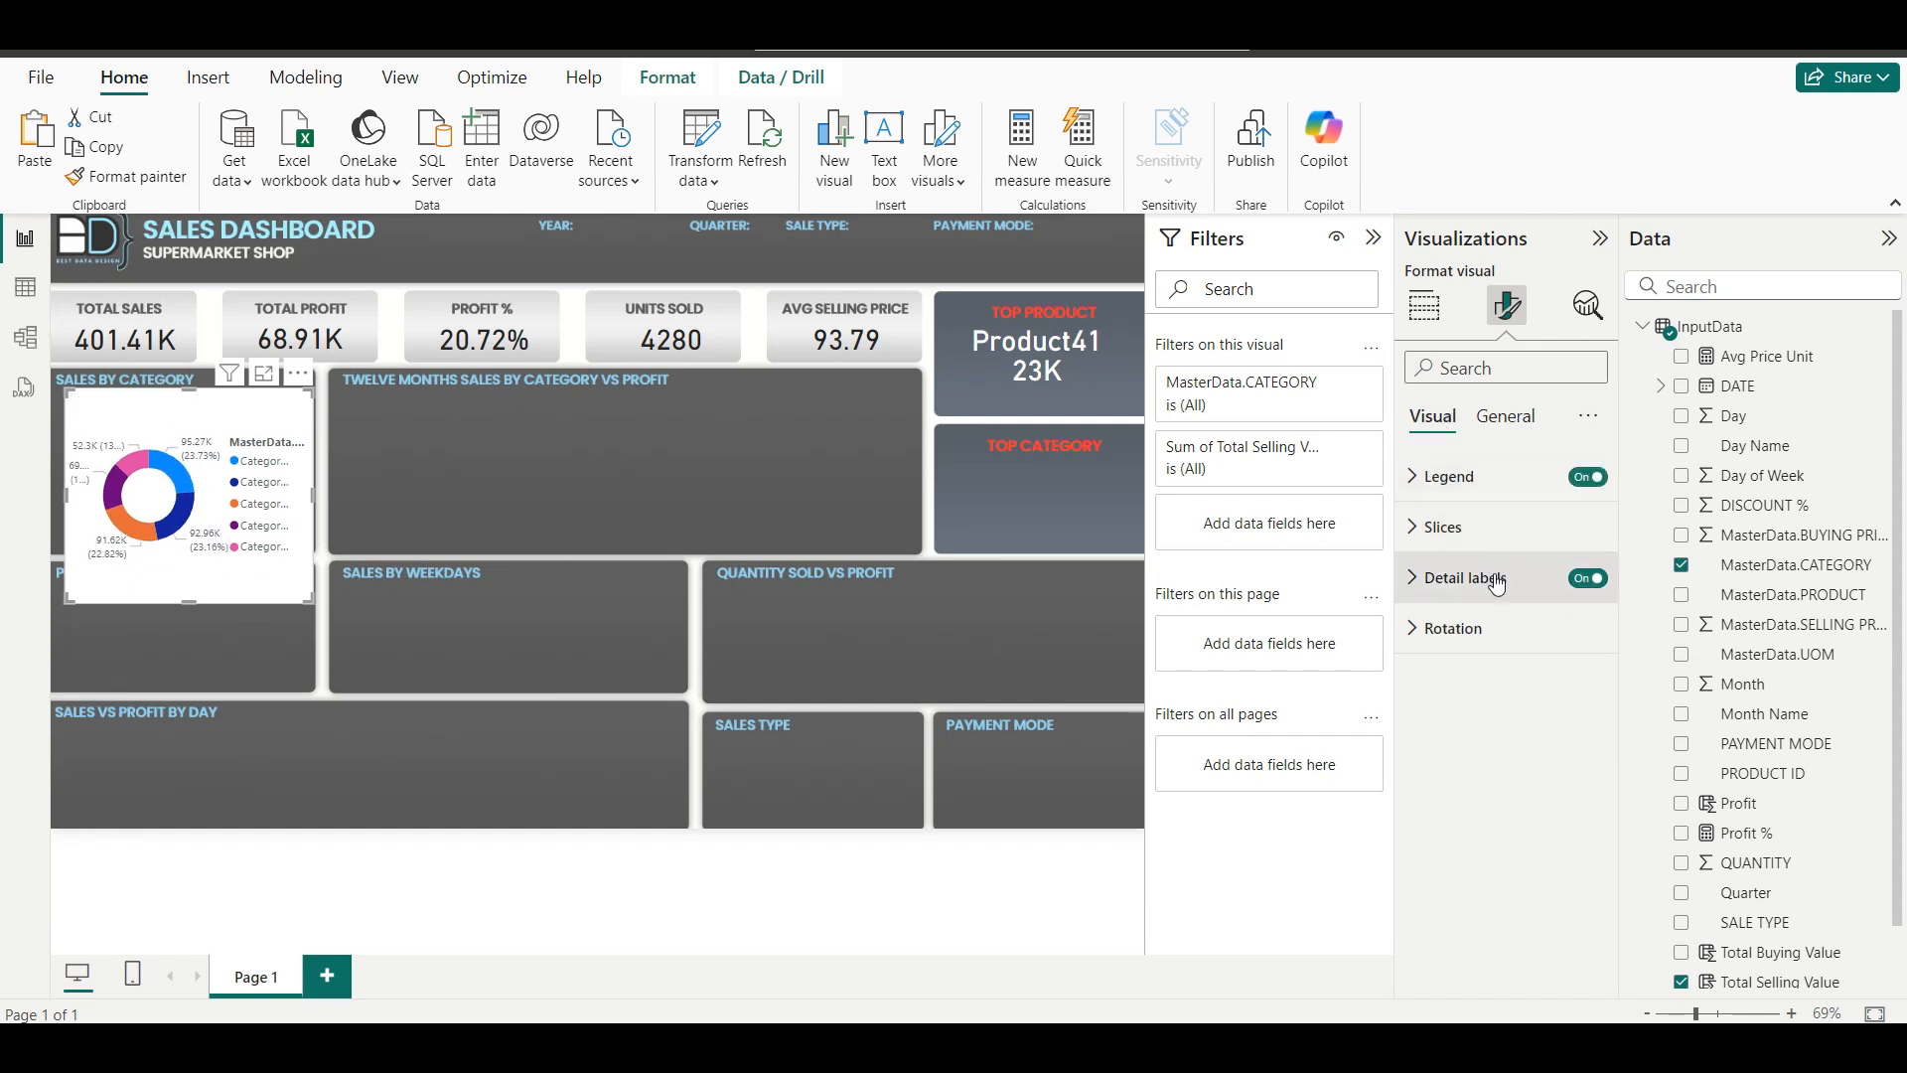
pyautogui.click(1491, 578)
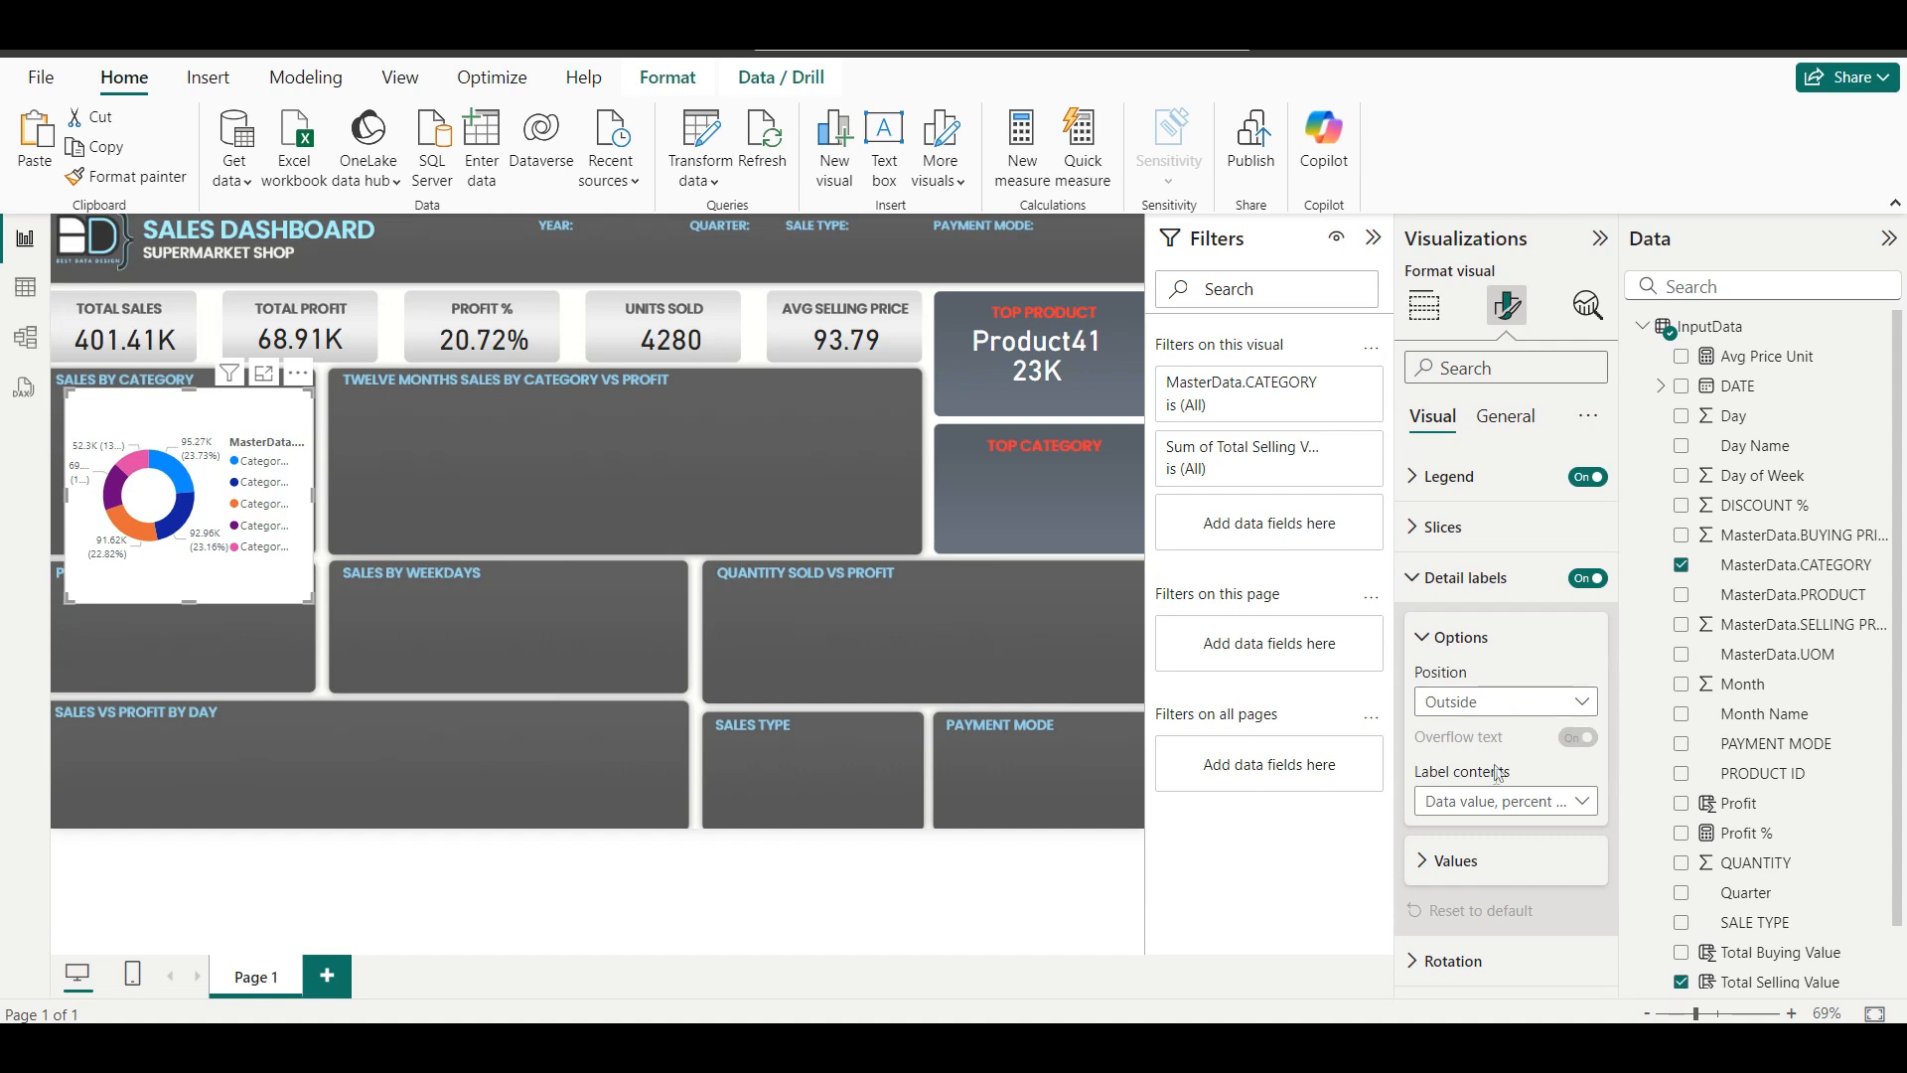
pyautogui.click(1495, 810)
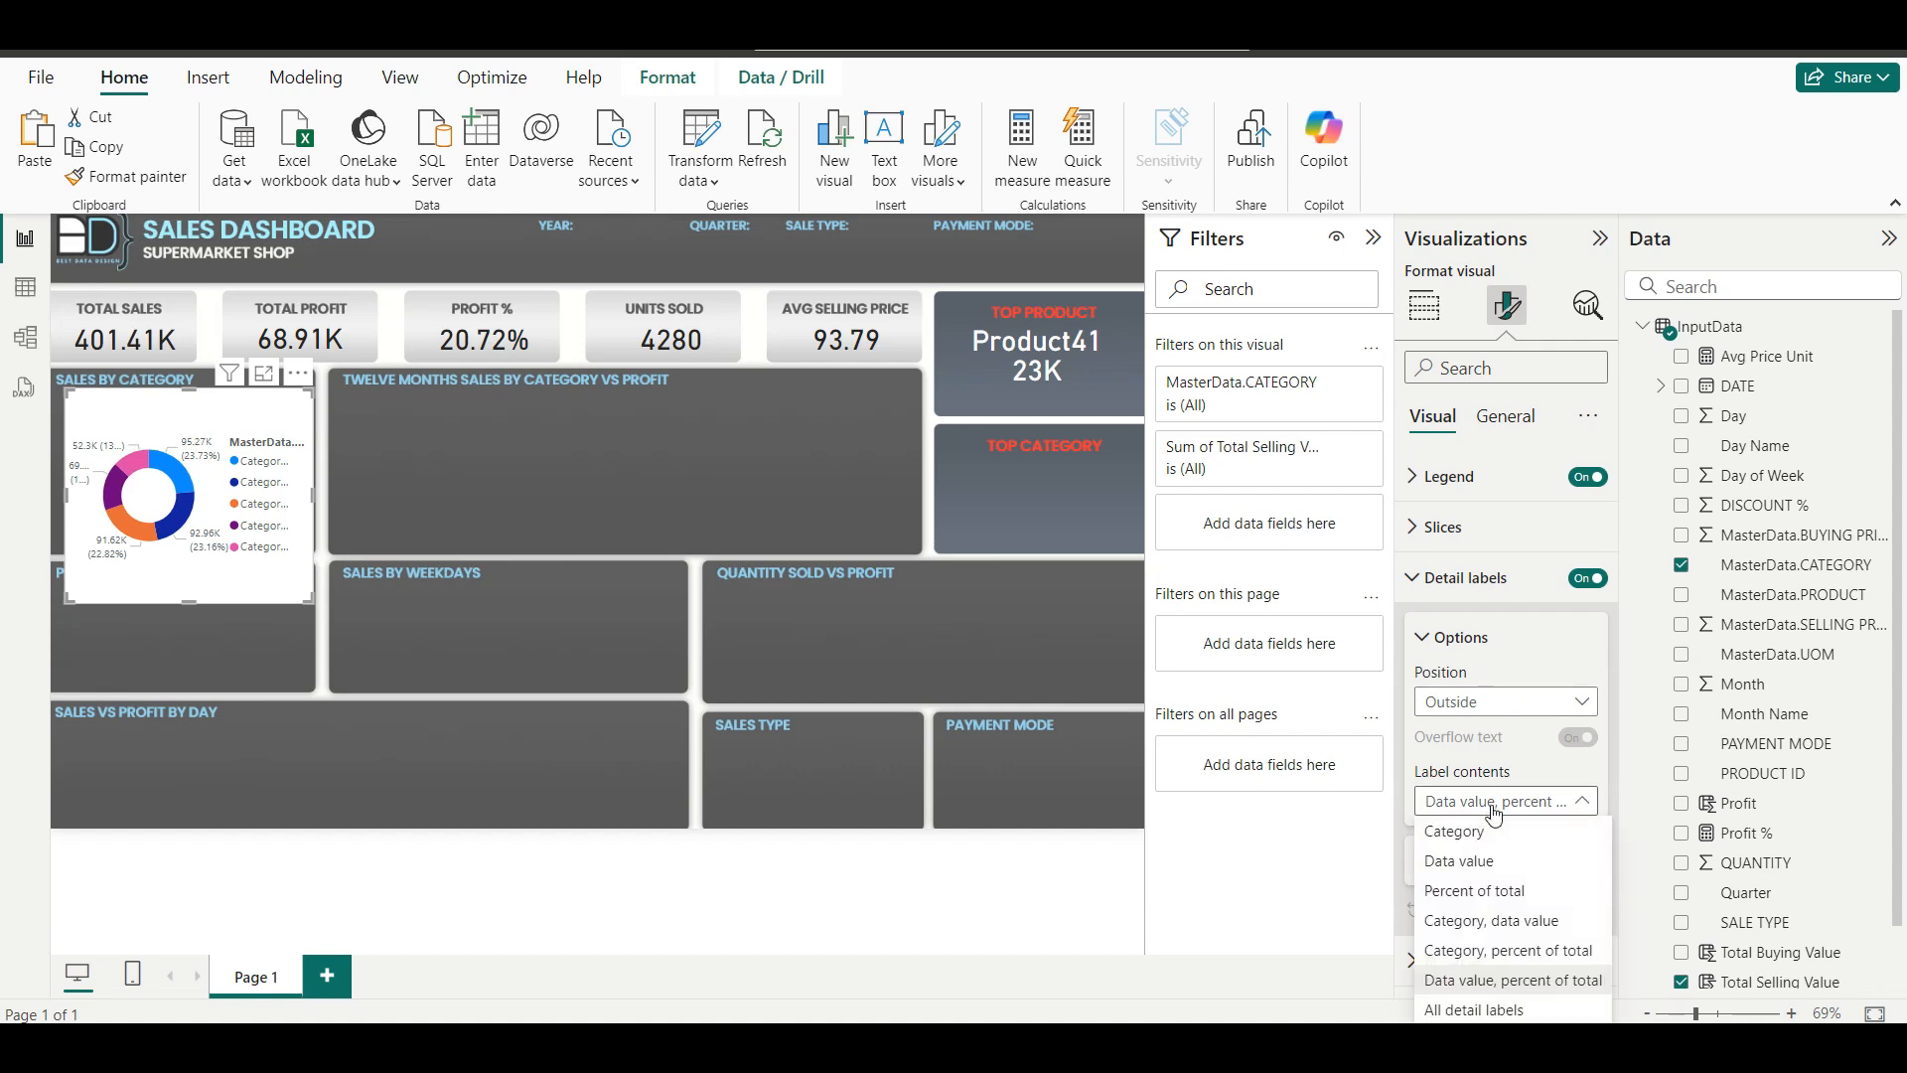
pyautogui.click(1486, 951)
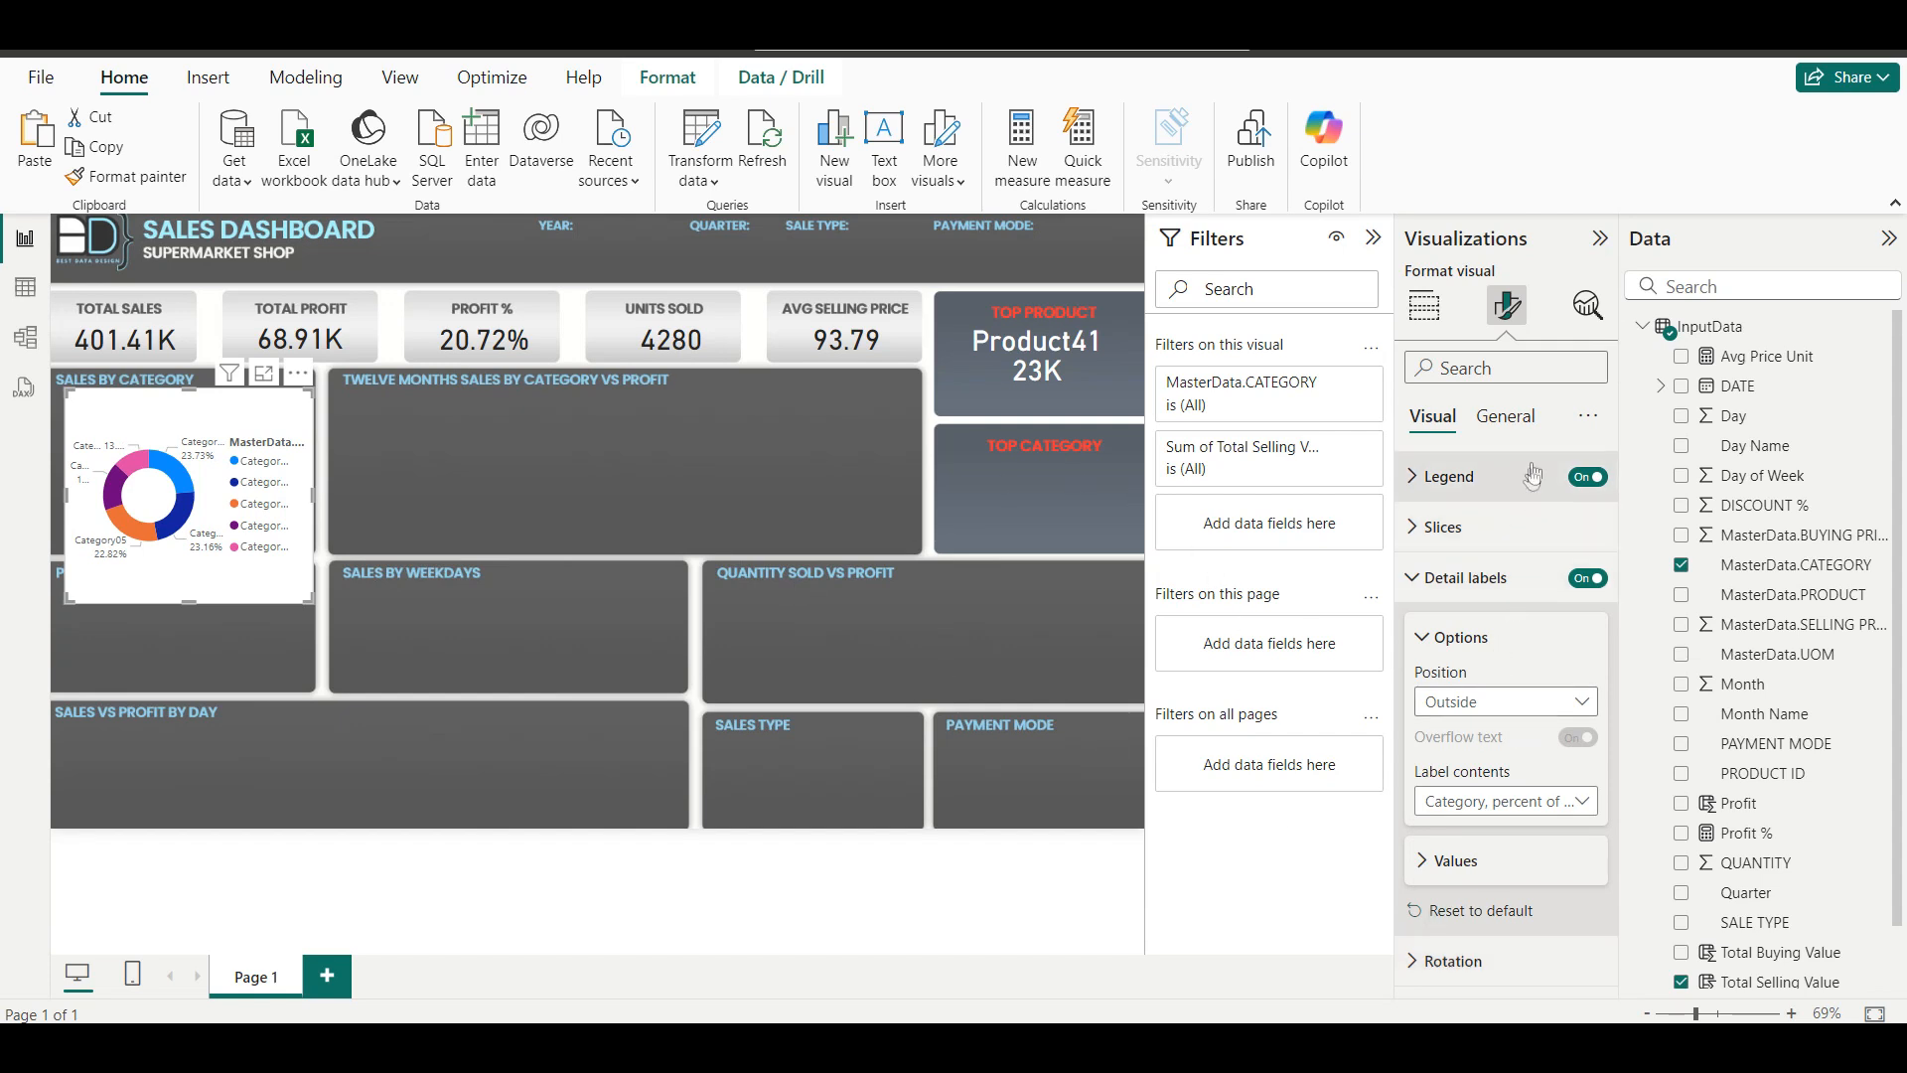
pyautogui.click(1595, 478)
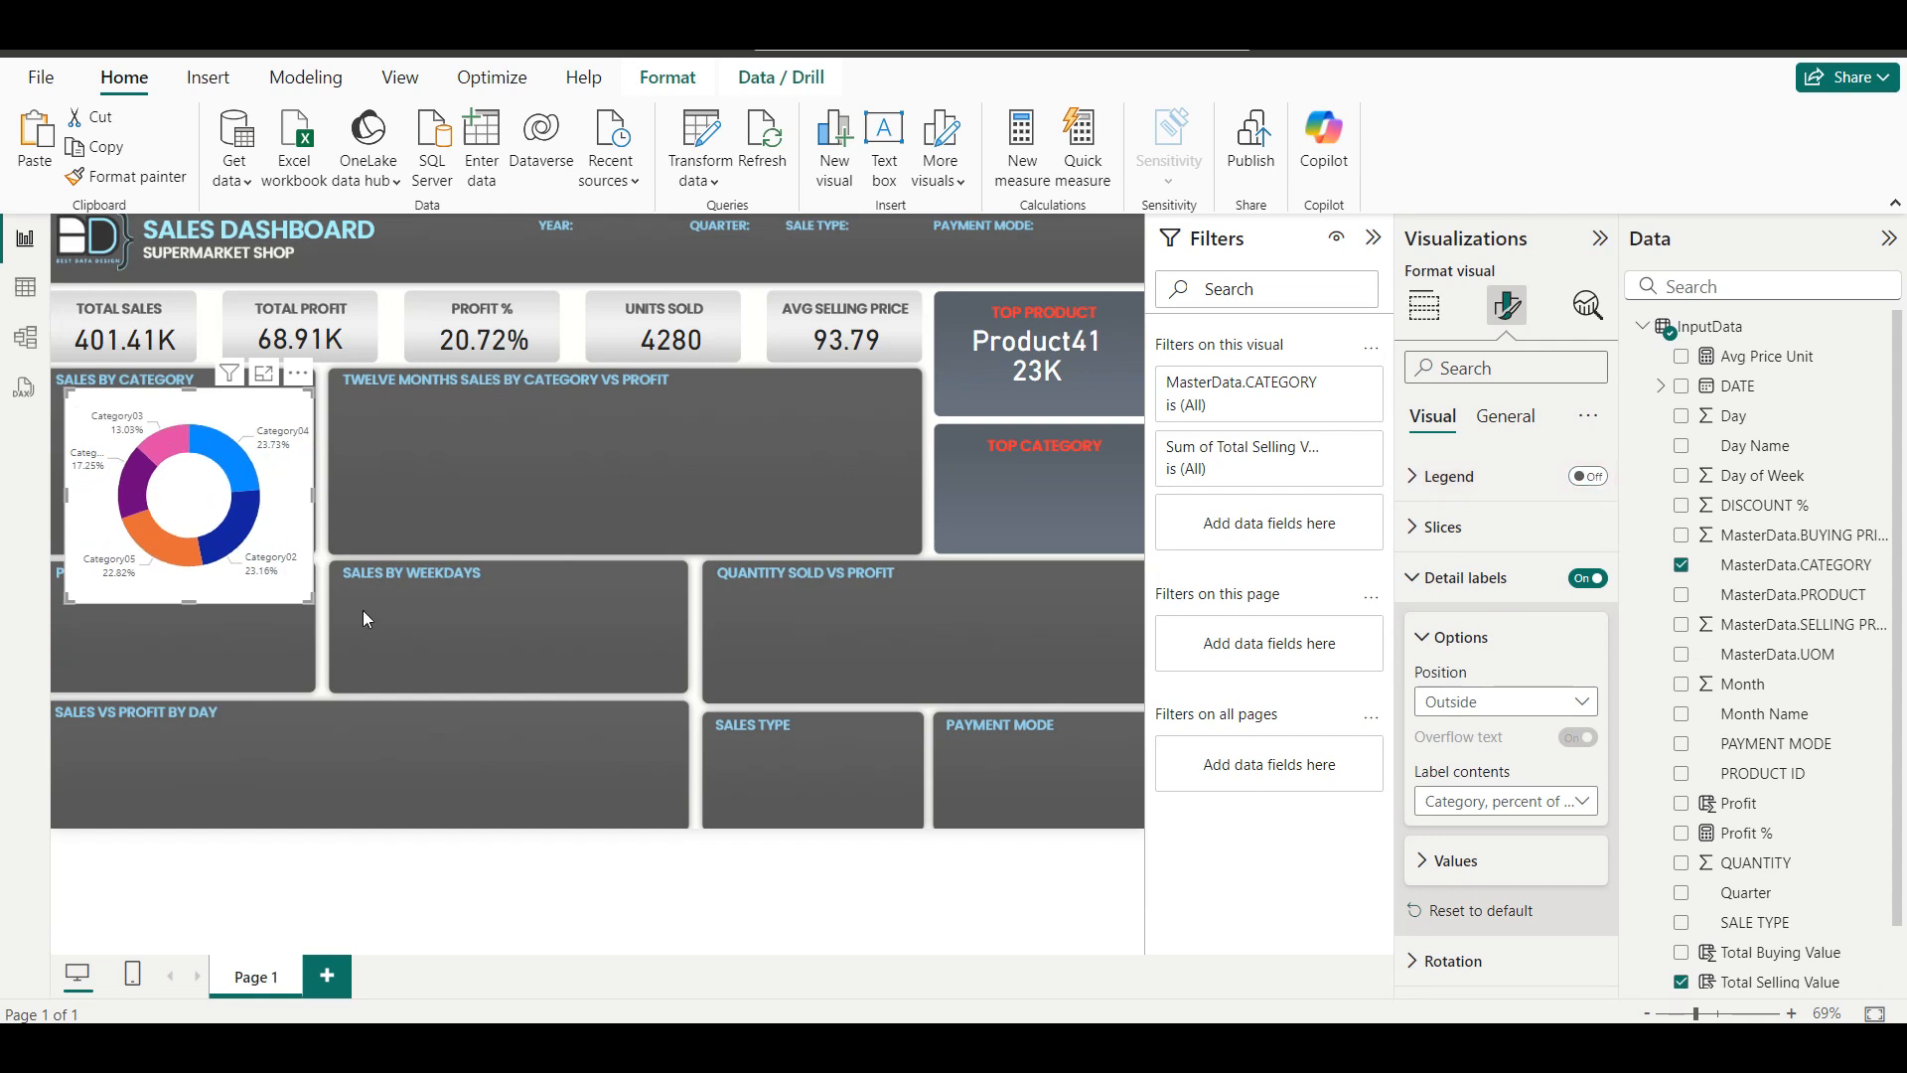
# Turn off the background of the category donut chart.
pyautogui.click(1522, 434)
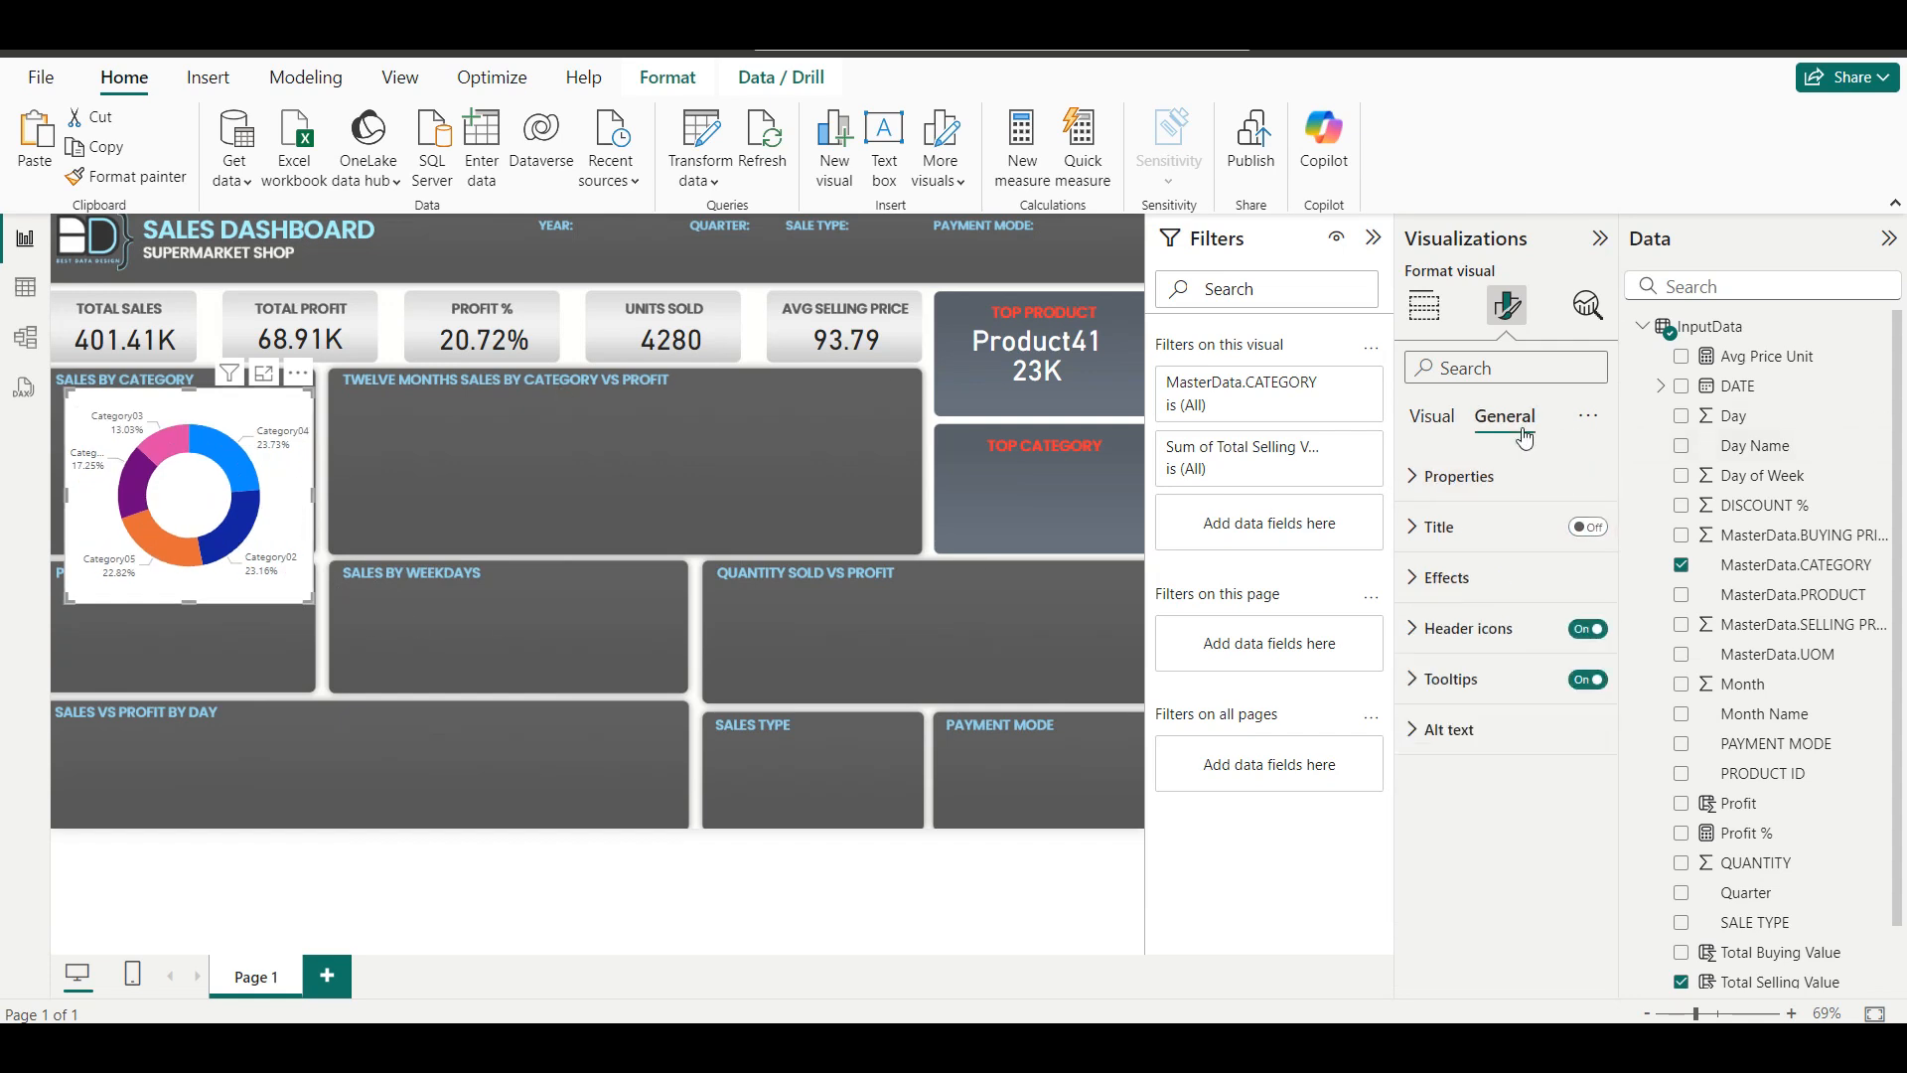
pyautogui.click(1446, 579)
pyautogui.click(1572, 640)
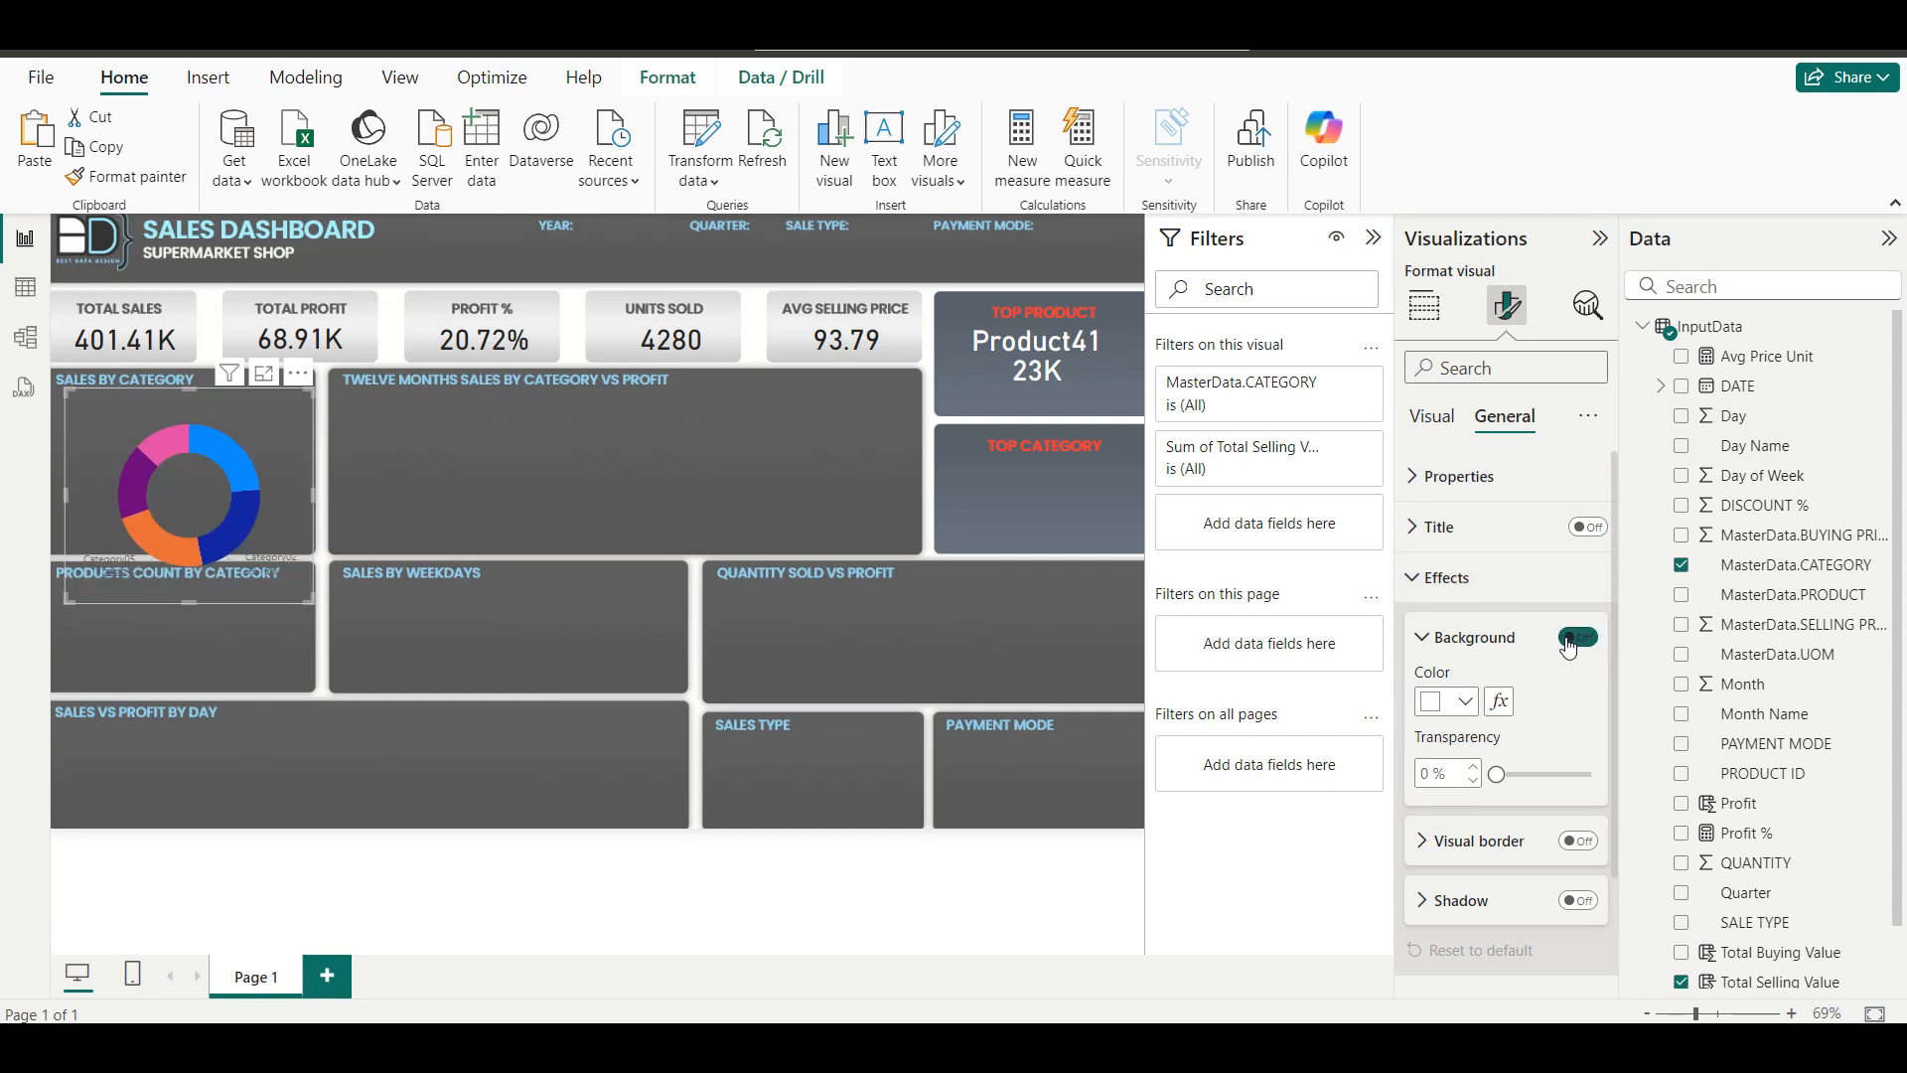
pyautogui.click(1498, 588)
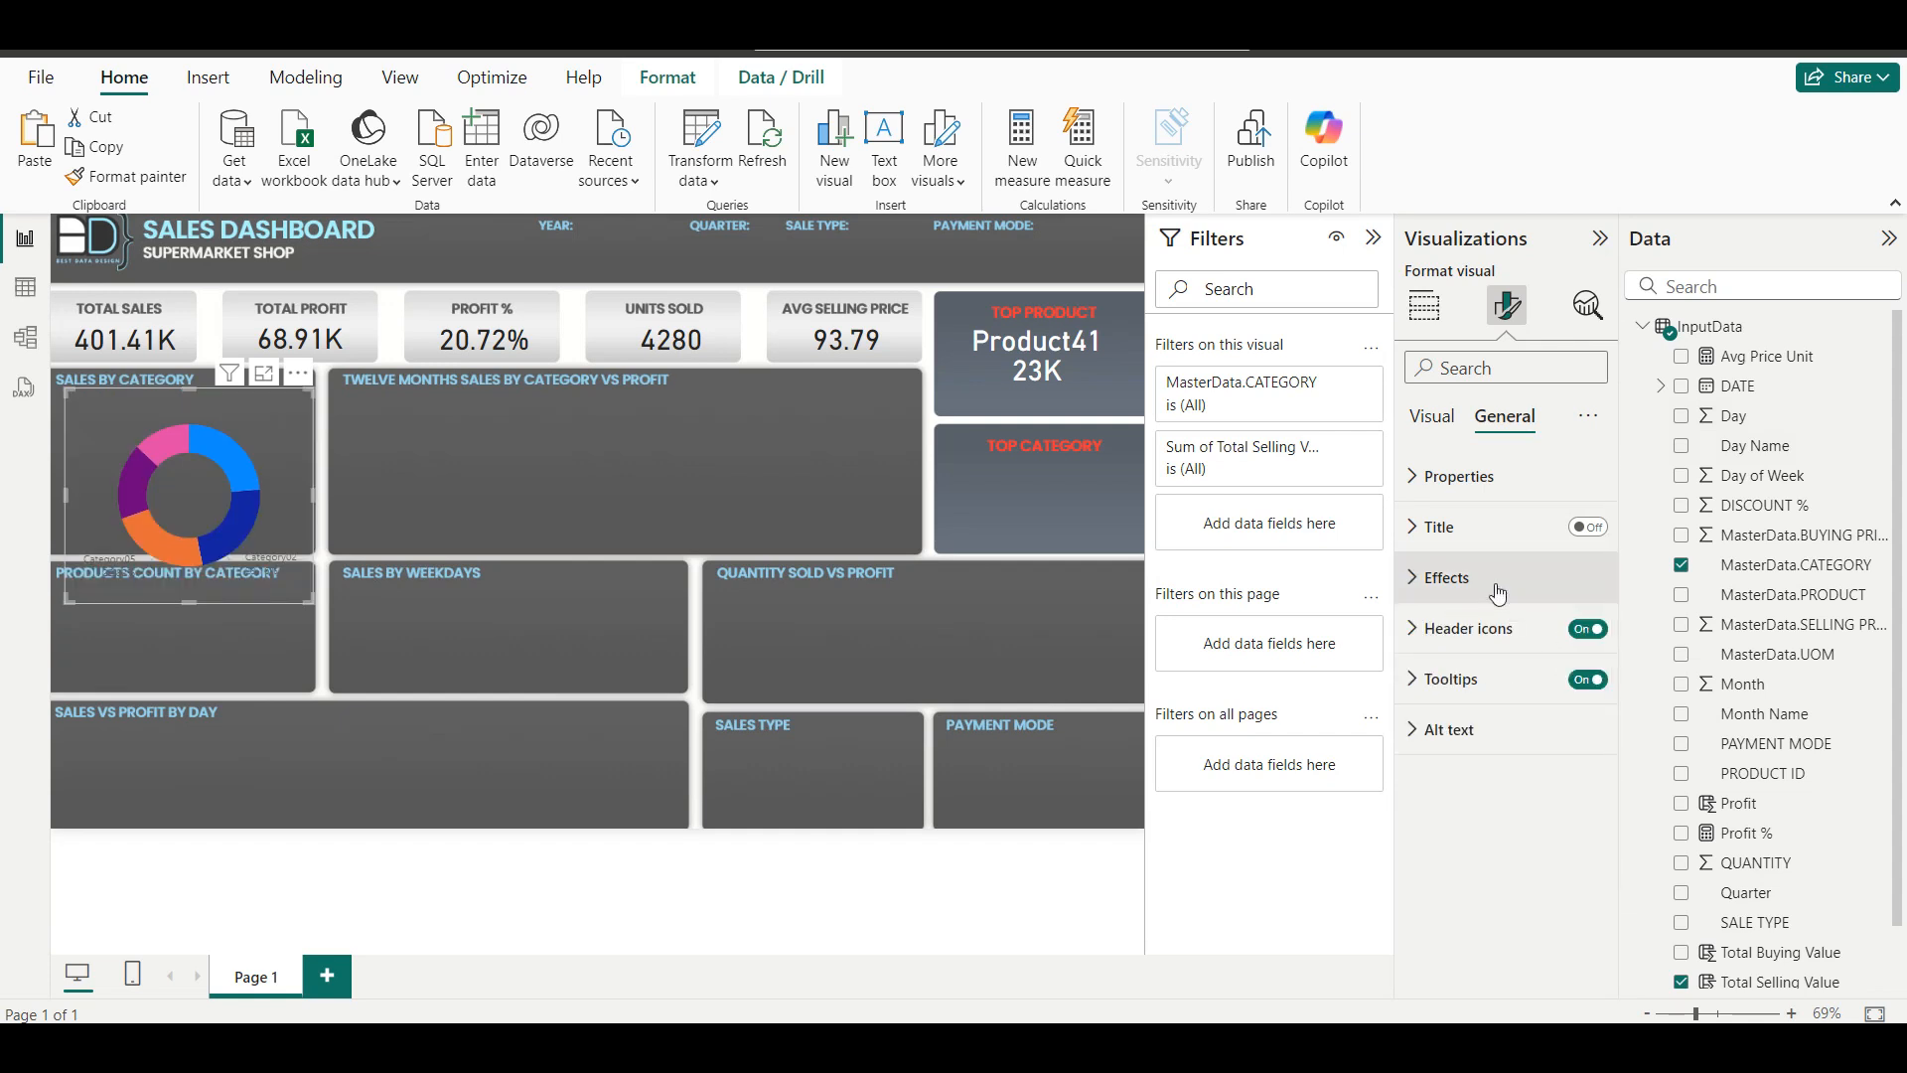
# Set the color of the category donut chart's detail label values to white.
pyautogui.click(1433, 416)
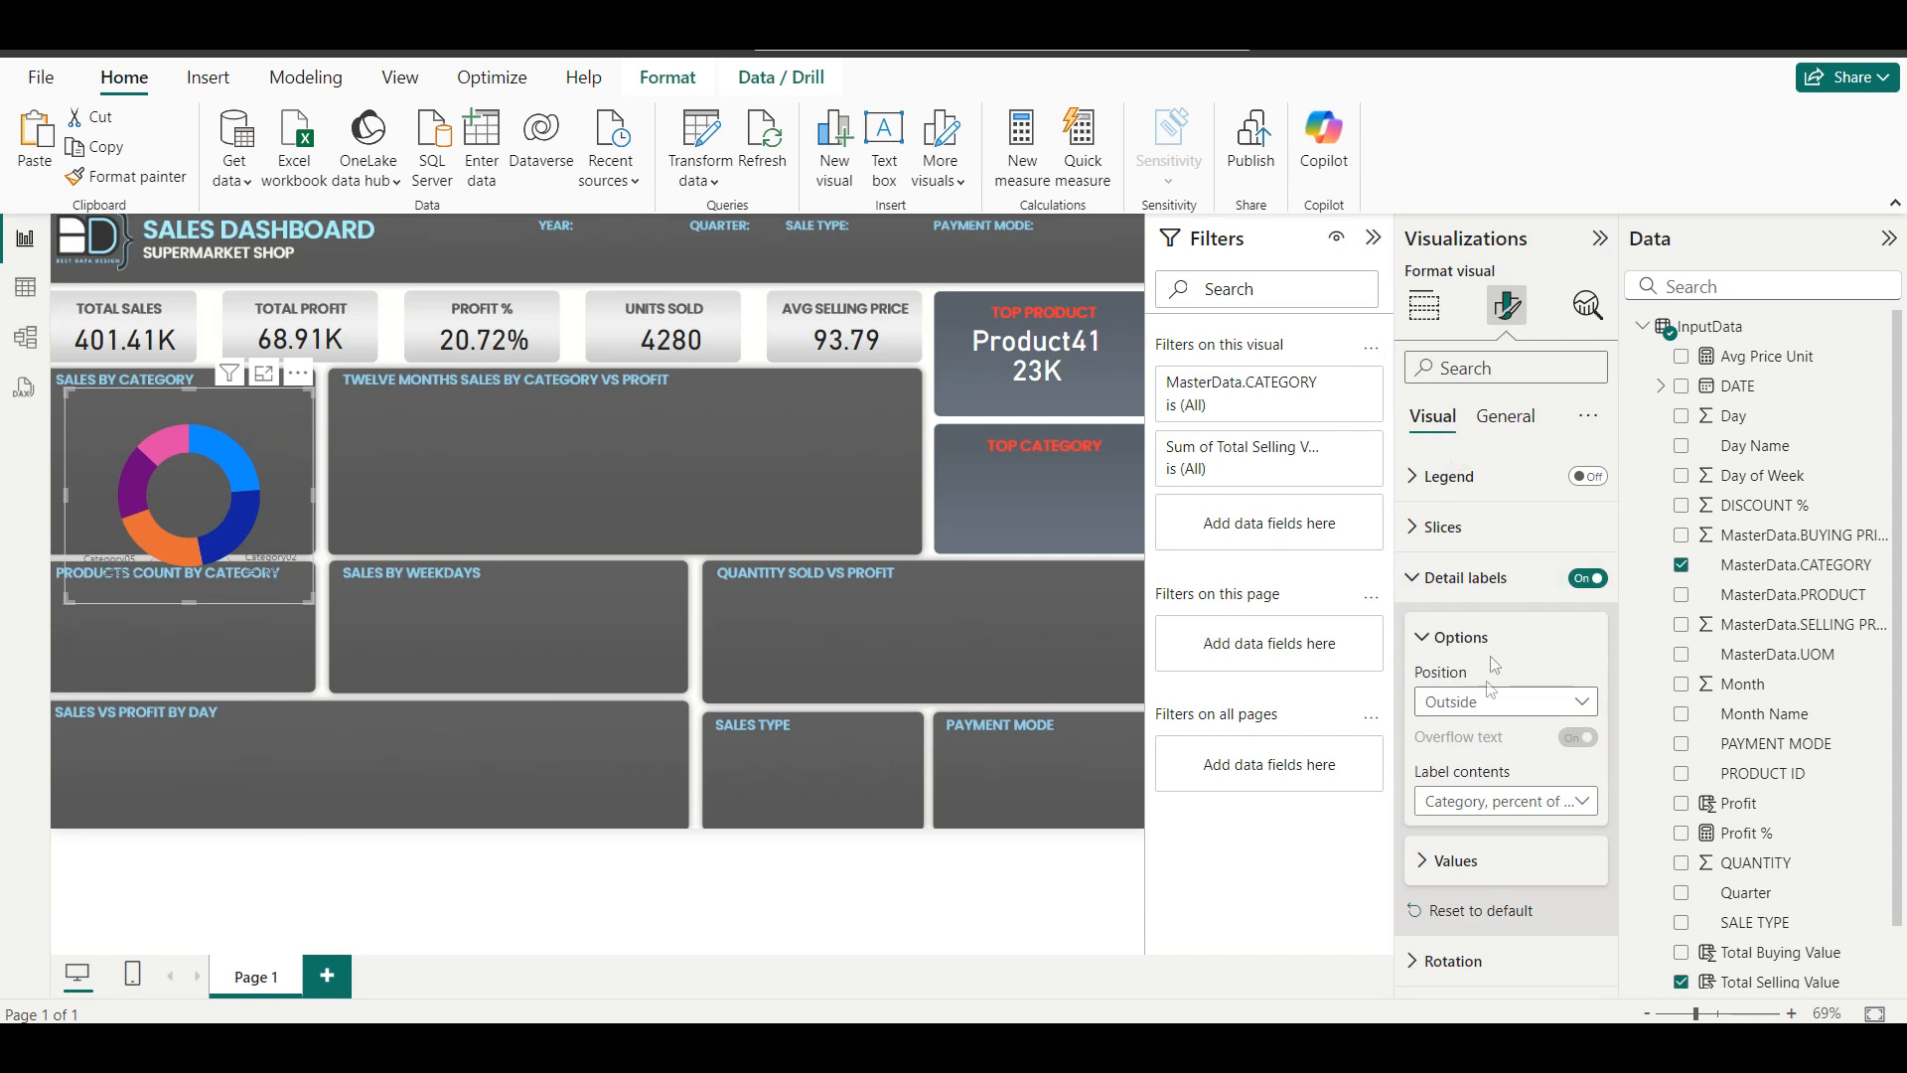
pyautogui.click(1497, 576)
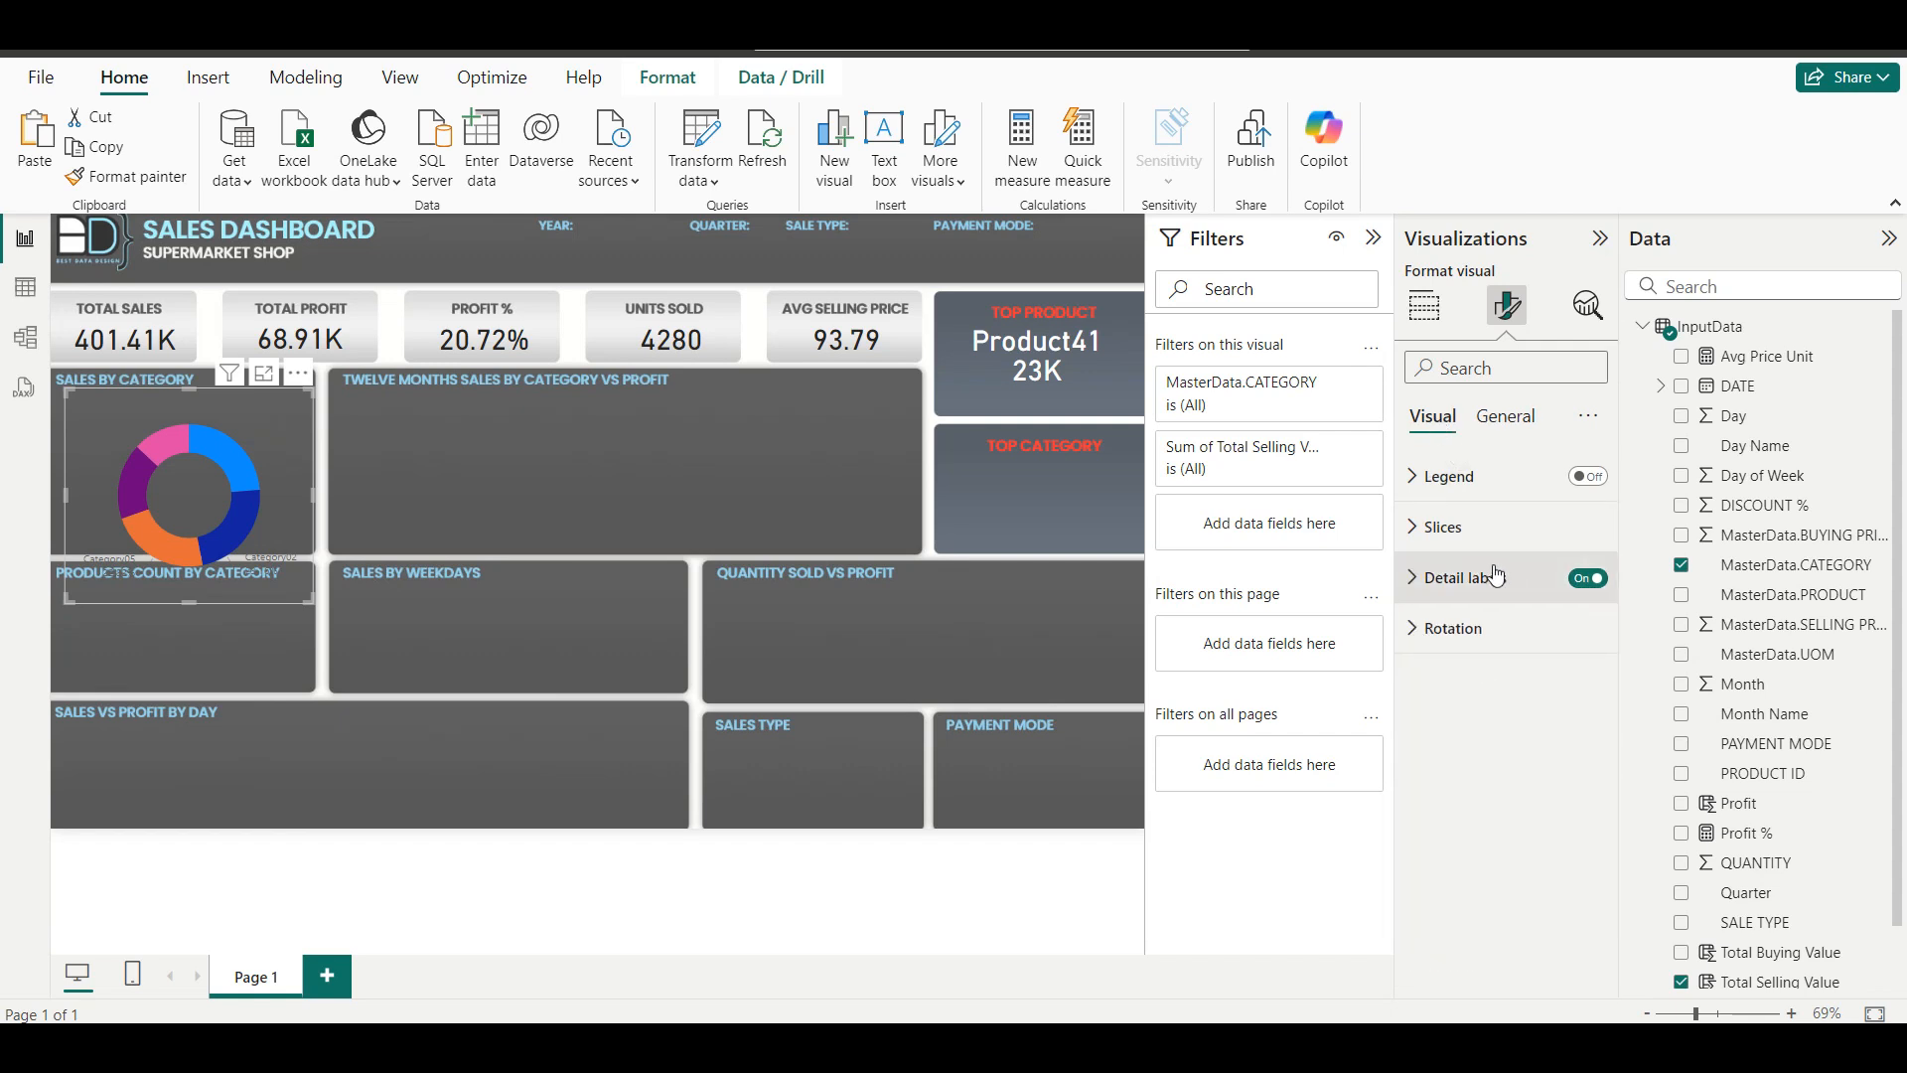
pyautogui.click(1497, 576)
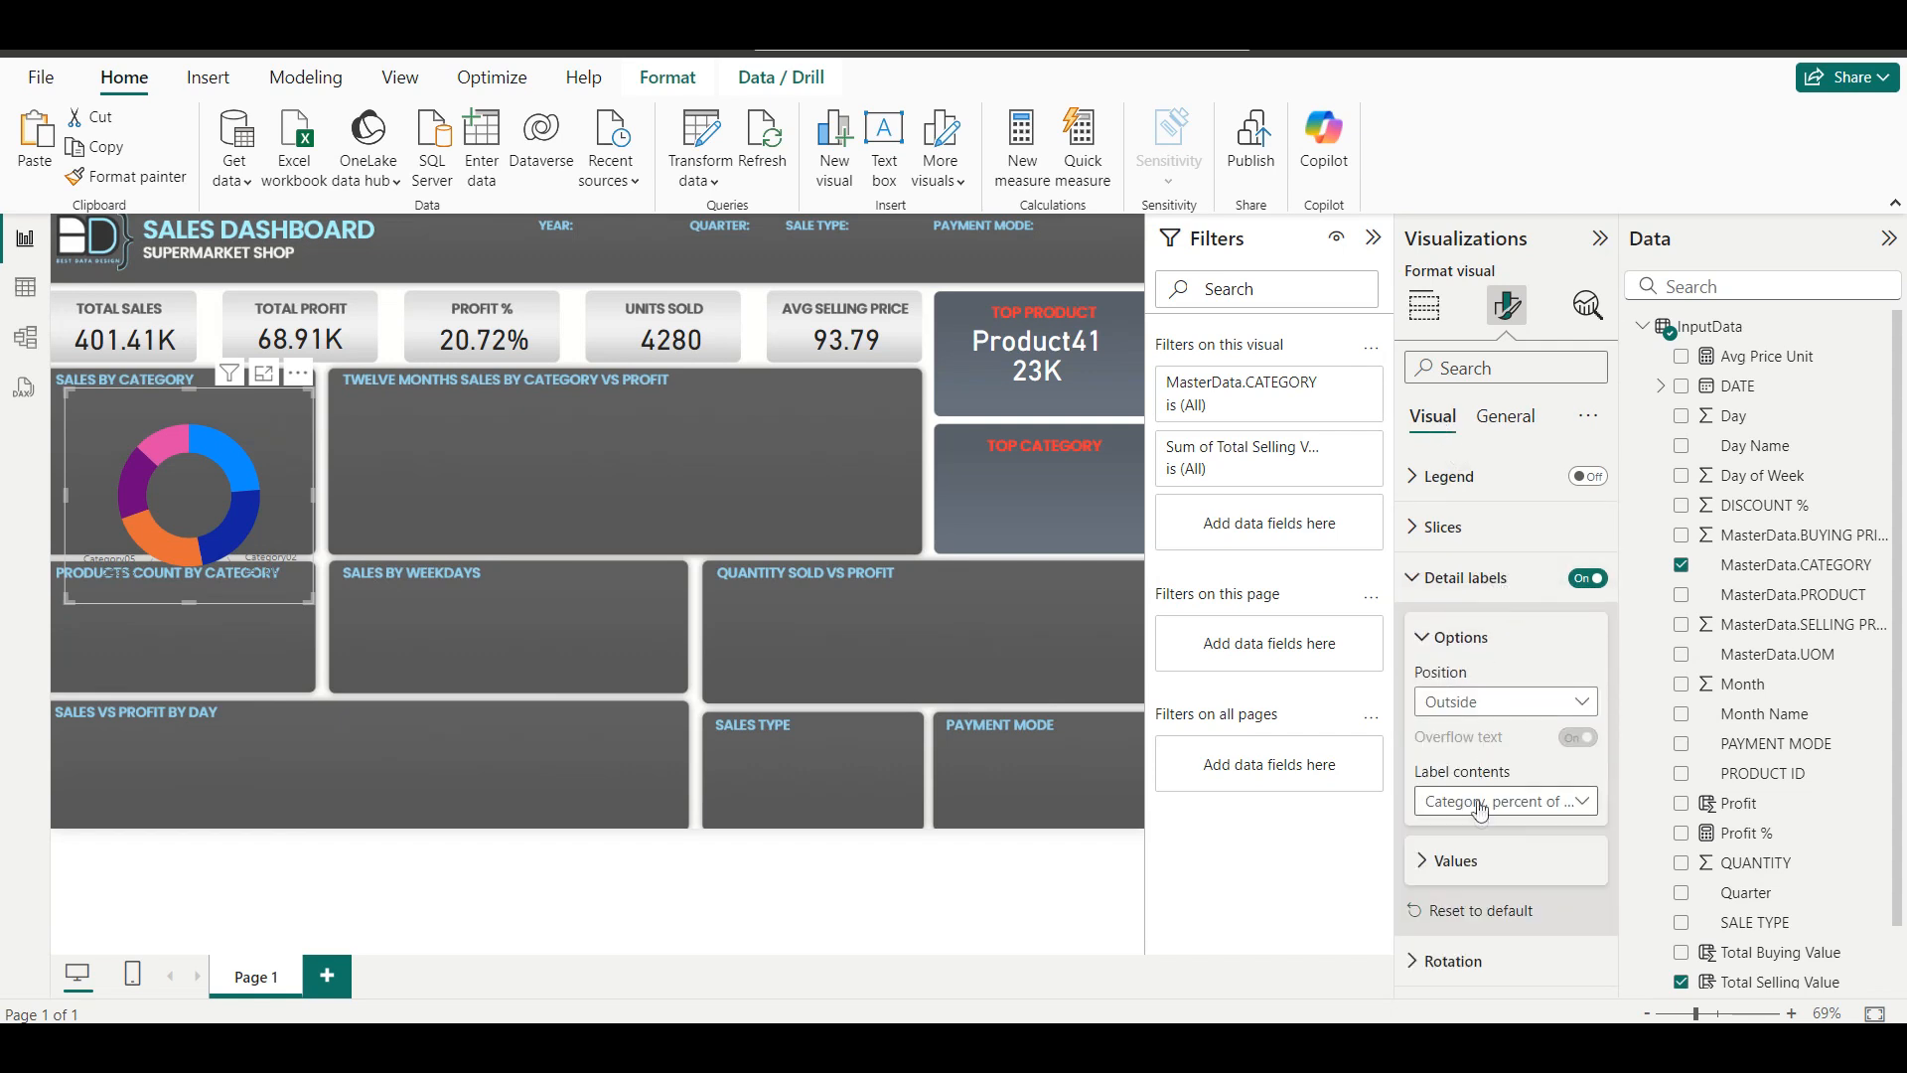
pyautogui.click(1443, 874)
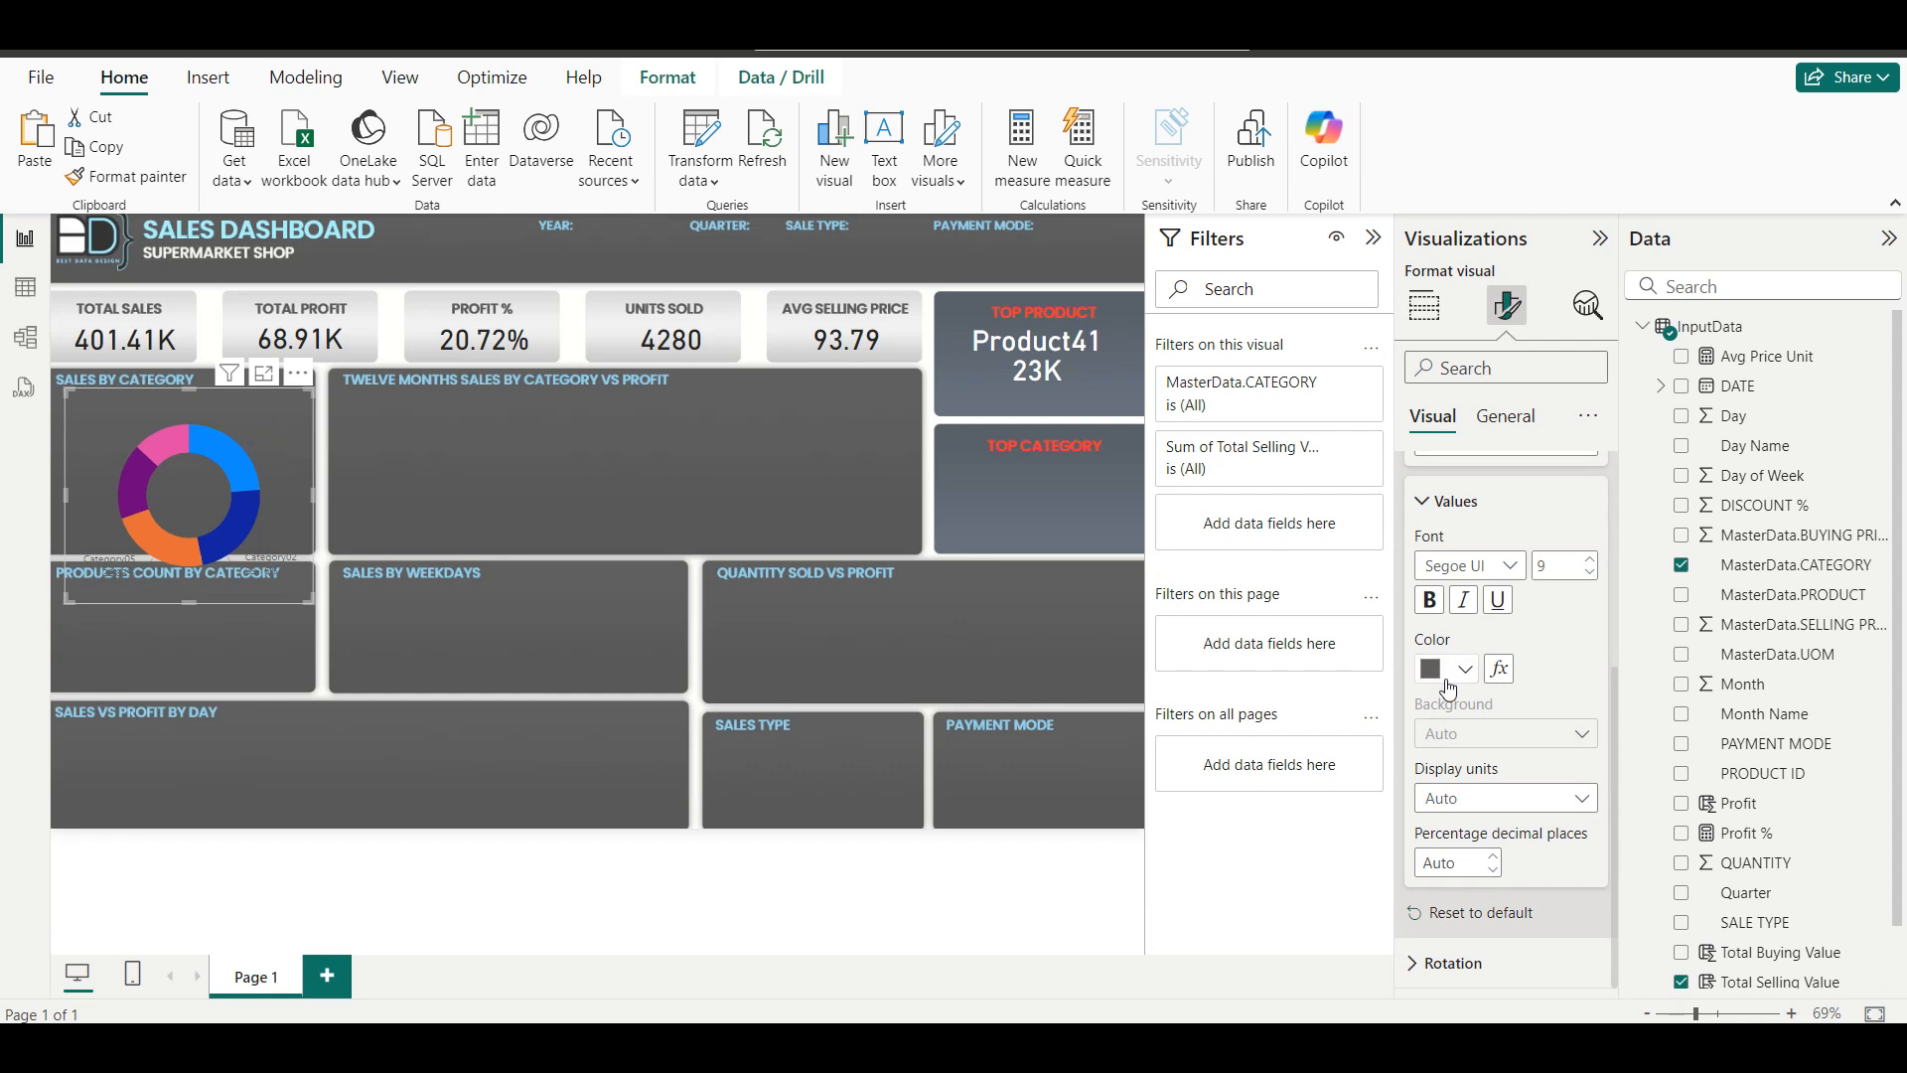
pyautogui.click(1449, 680)
pyautogui.click(1447, 561)
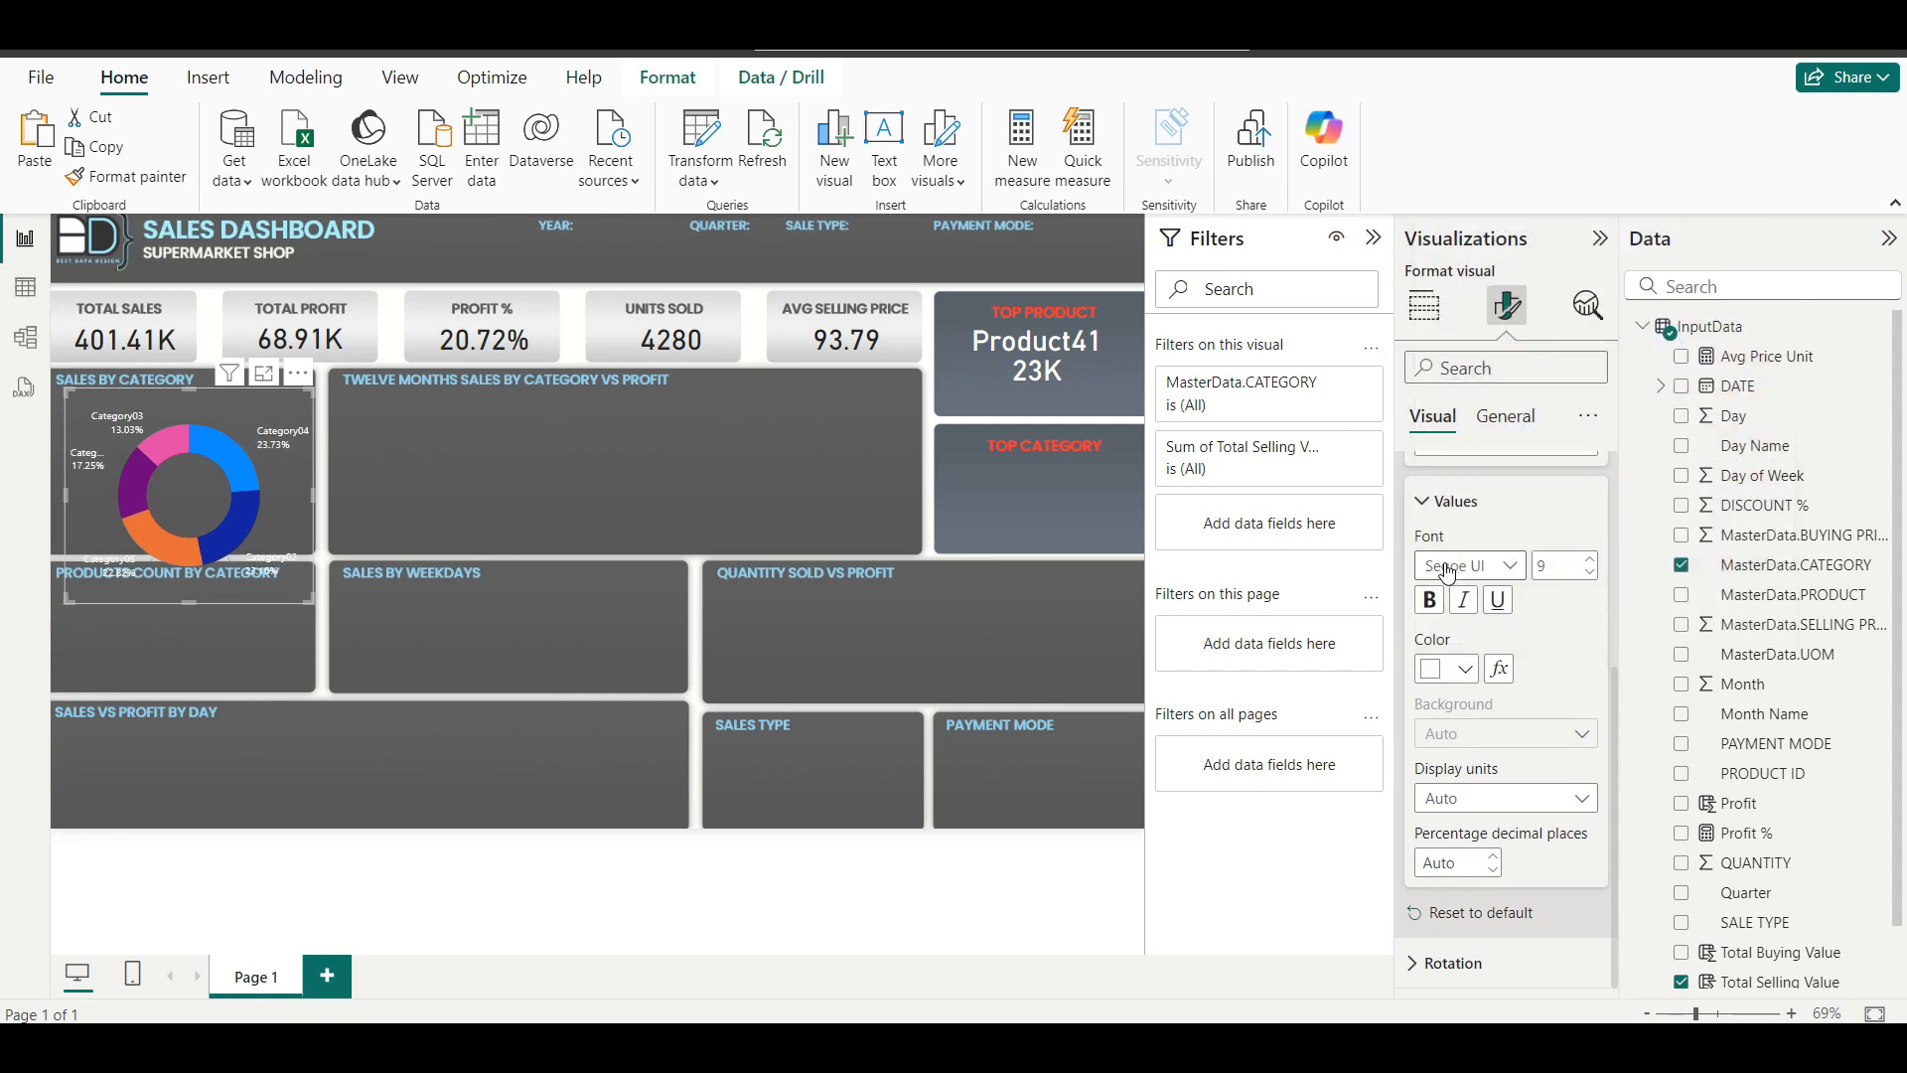
# Resize the category donut chart and position it so it fits inside the SALES BY CATEGORY tile.
pyautogui.moveTo(306, 603); pyautogui.dragTo(303, 523)
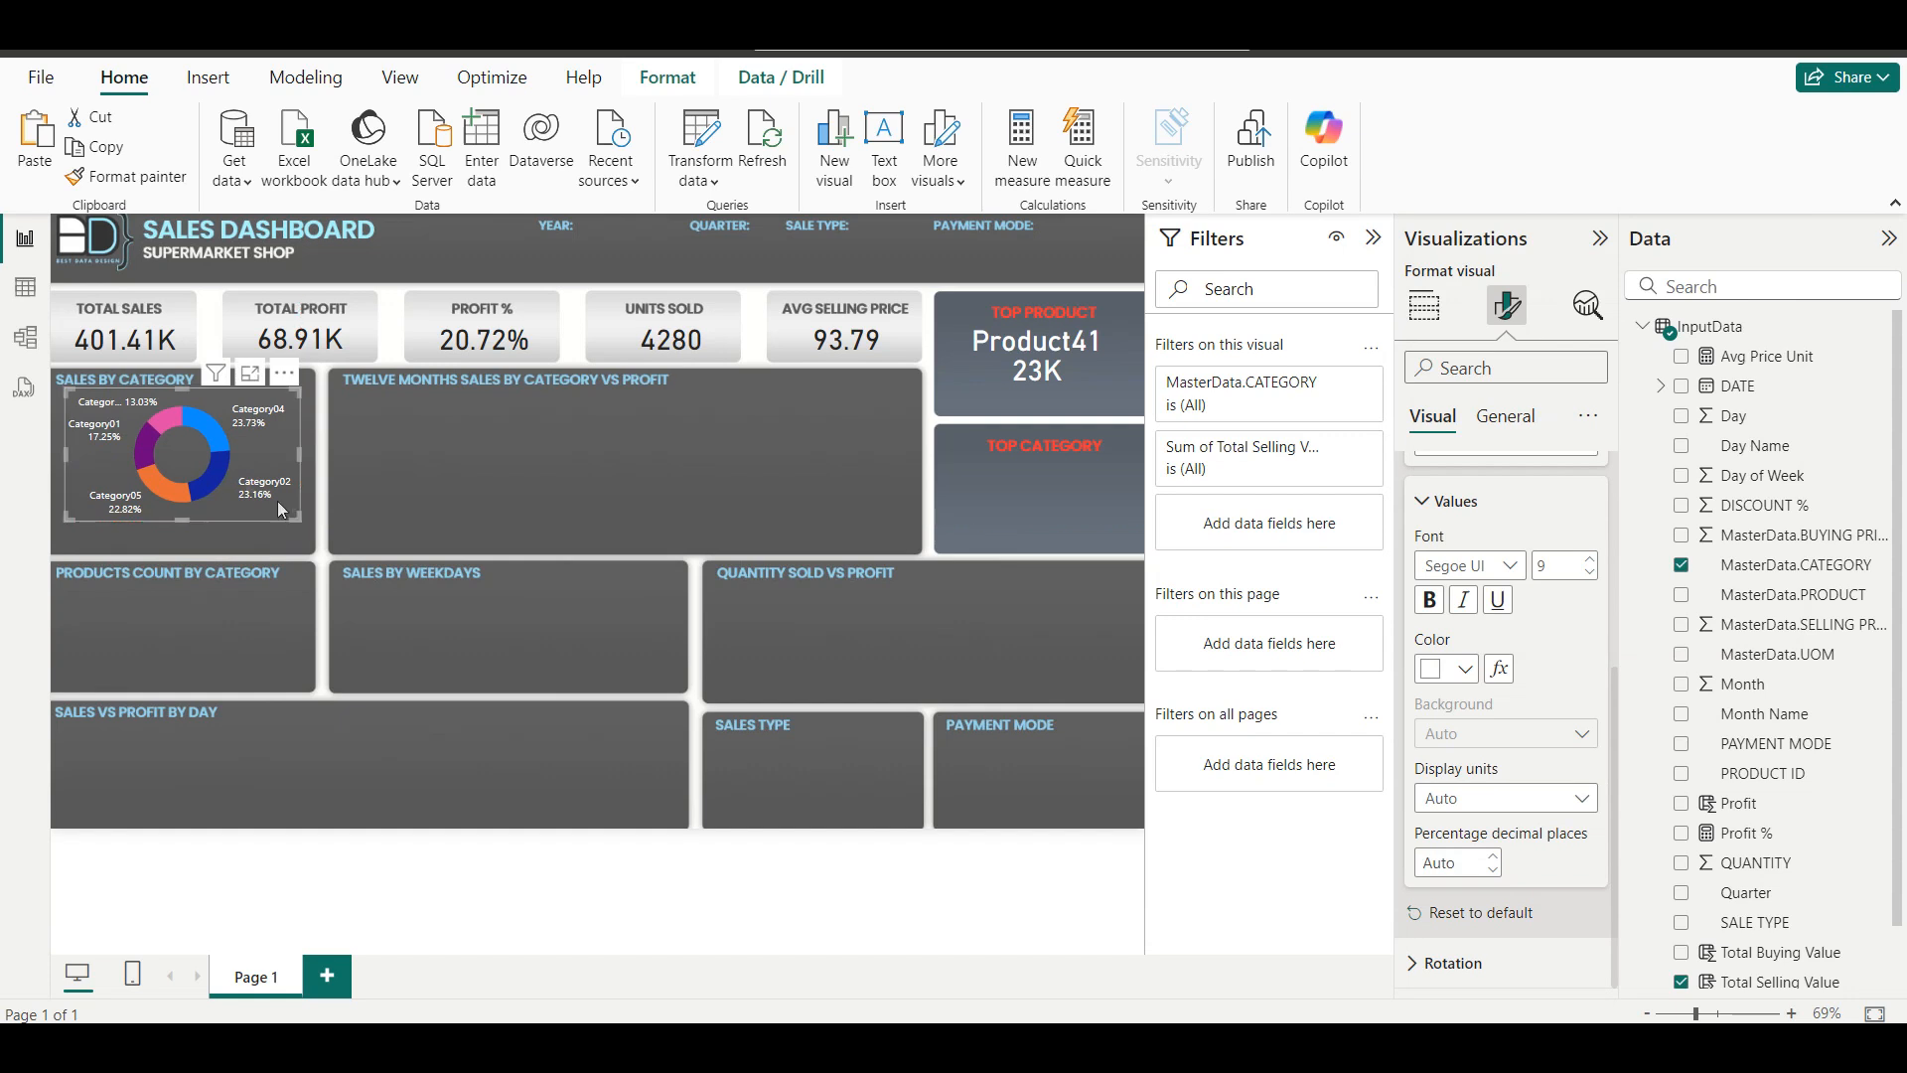
pyautogui.moveTo(71, 453); pyautogui.dragTo(53, 453)
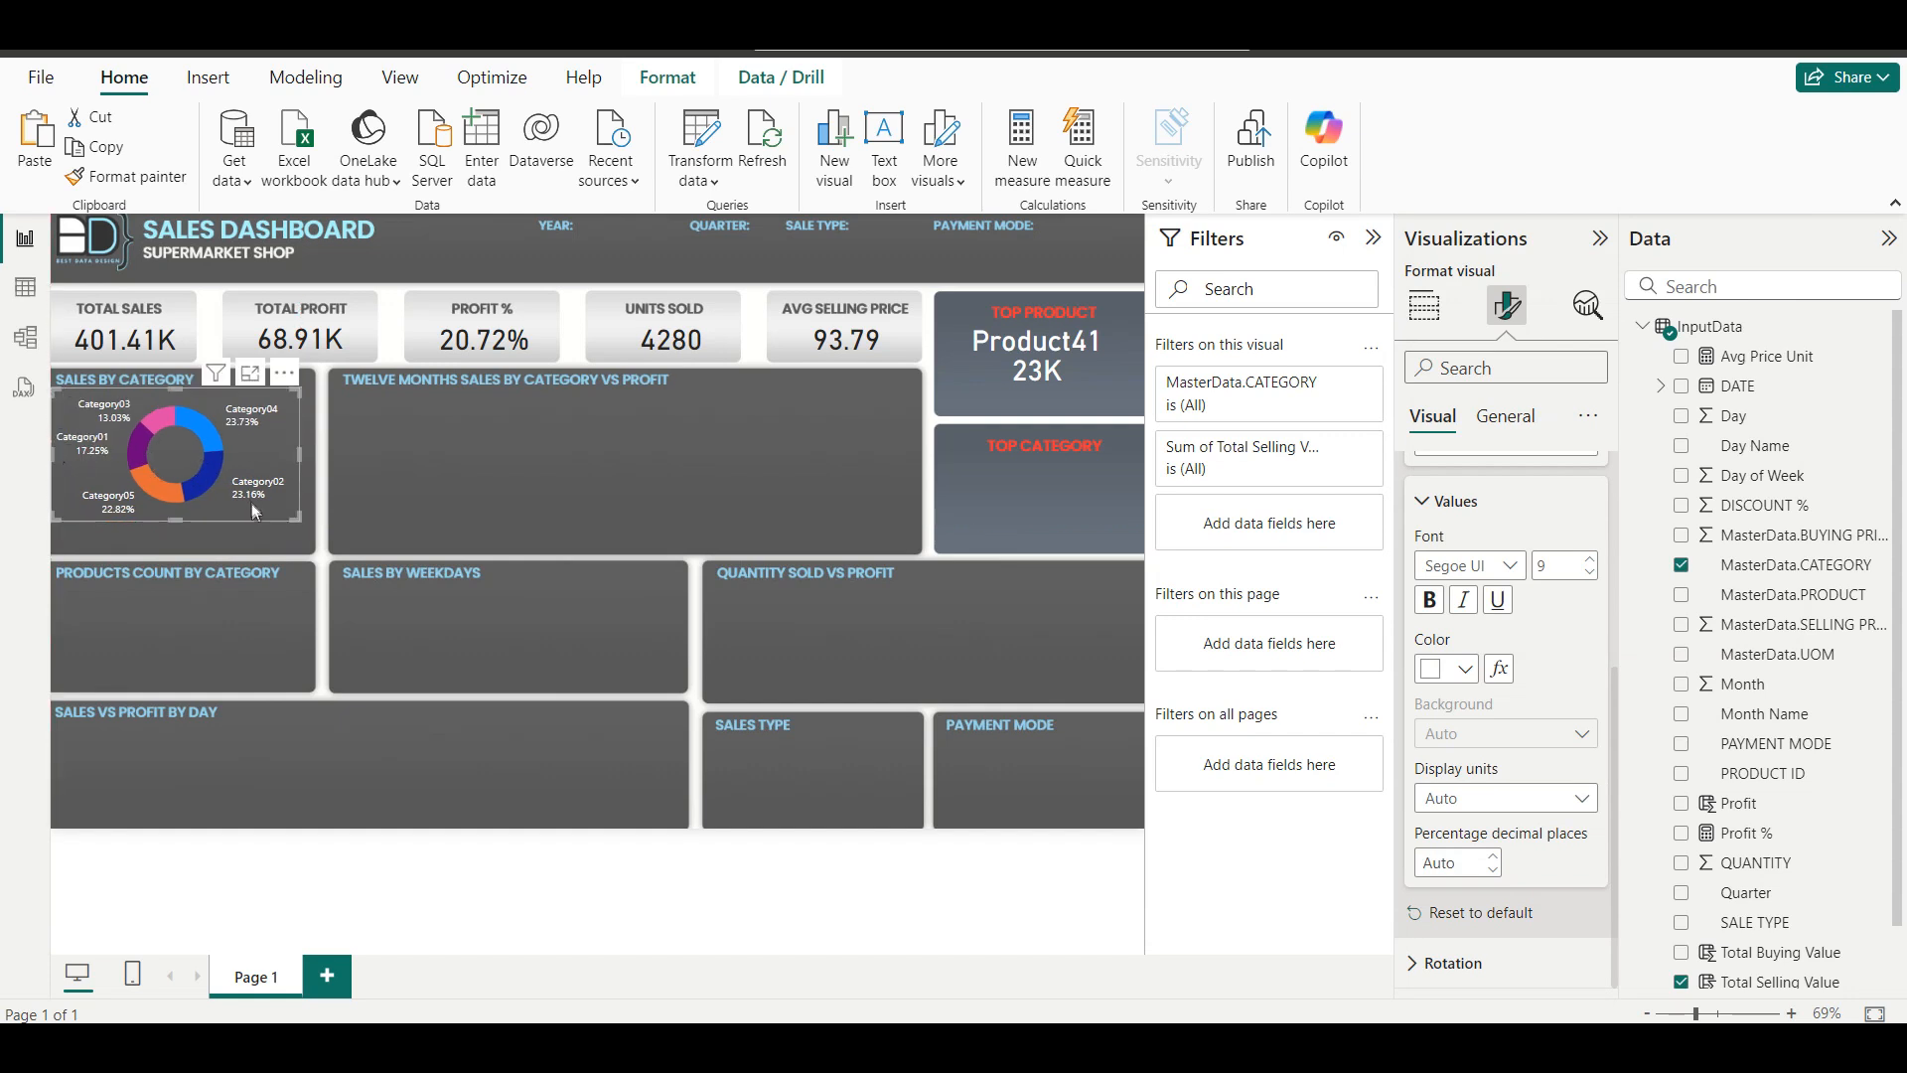
pyautogui.moveTo(247, 466); pyautogui.dragTo(259, 486)
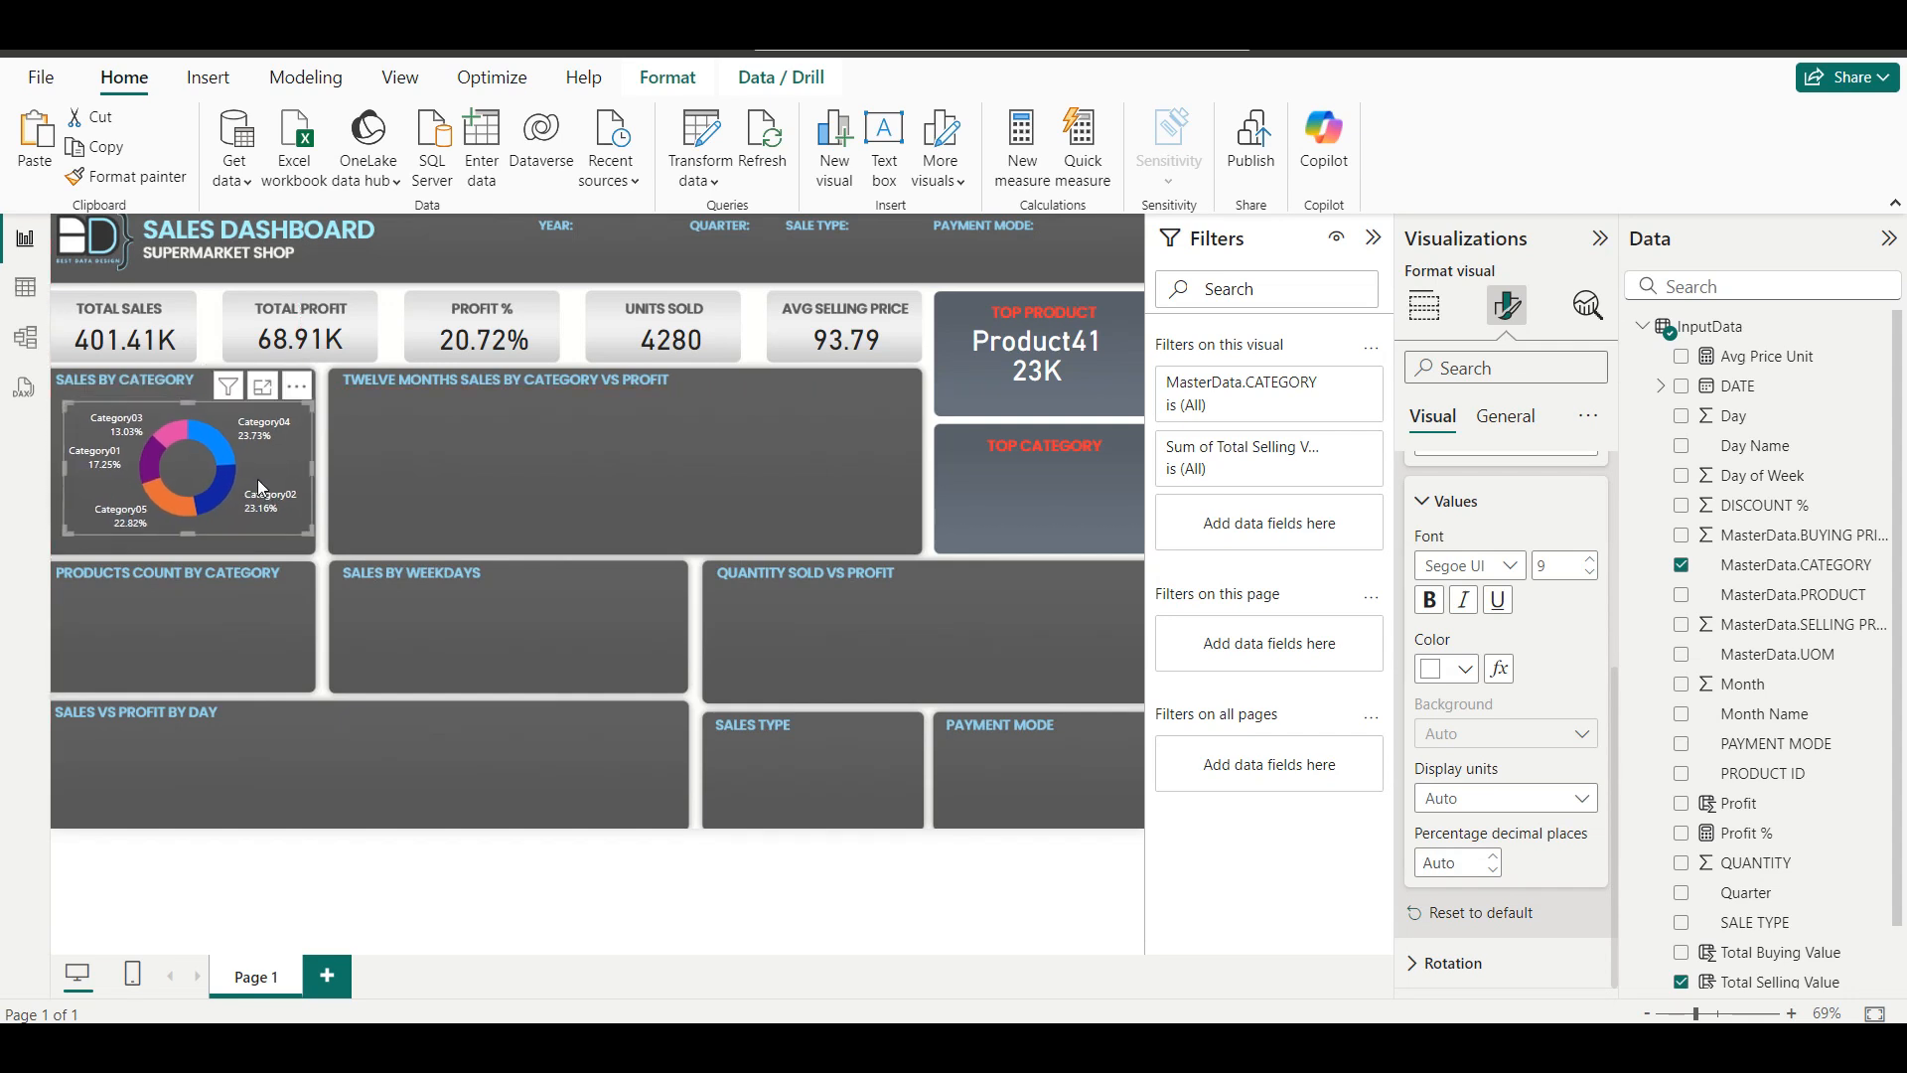
pyautogui.click(420, 467)
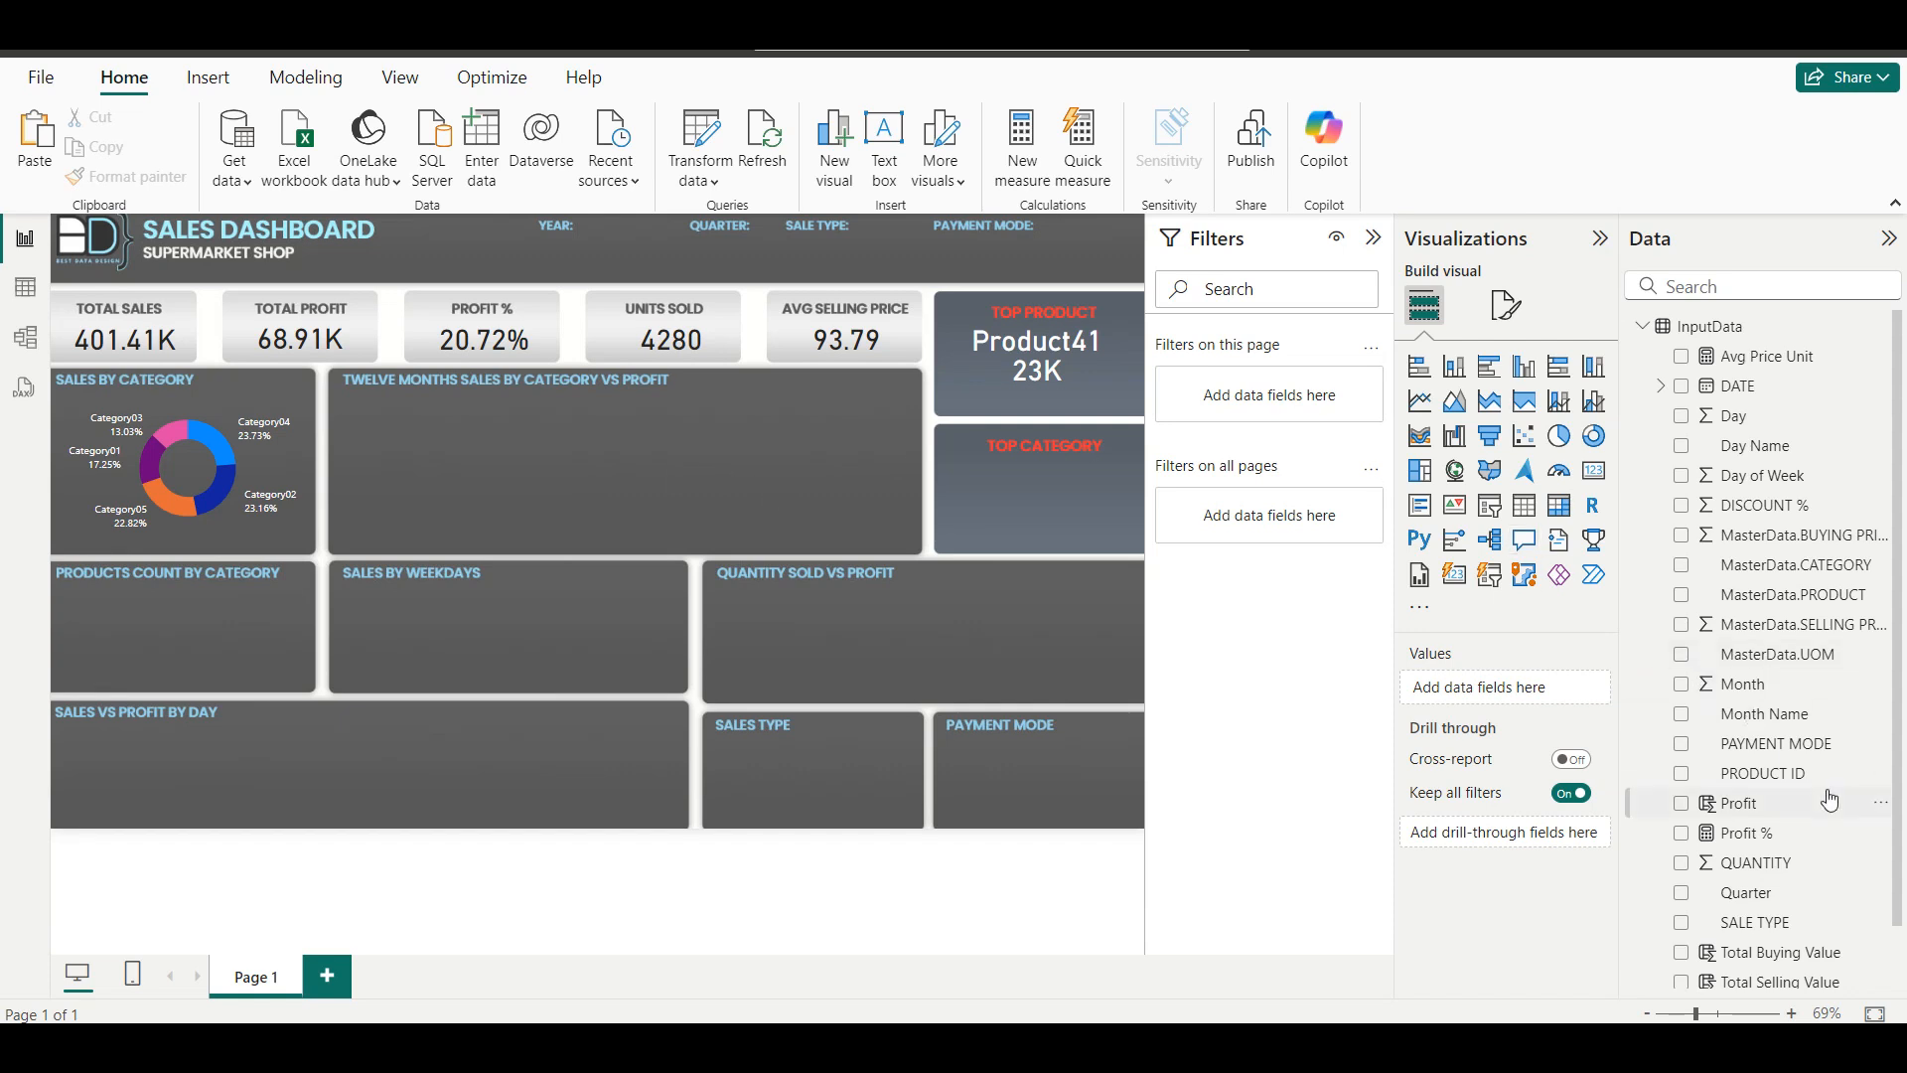
pyautogui.scroll(-1, 1829, 800)
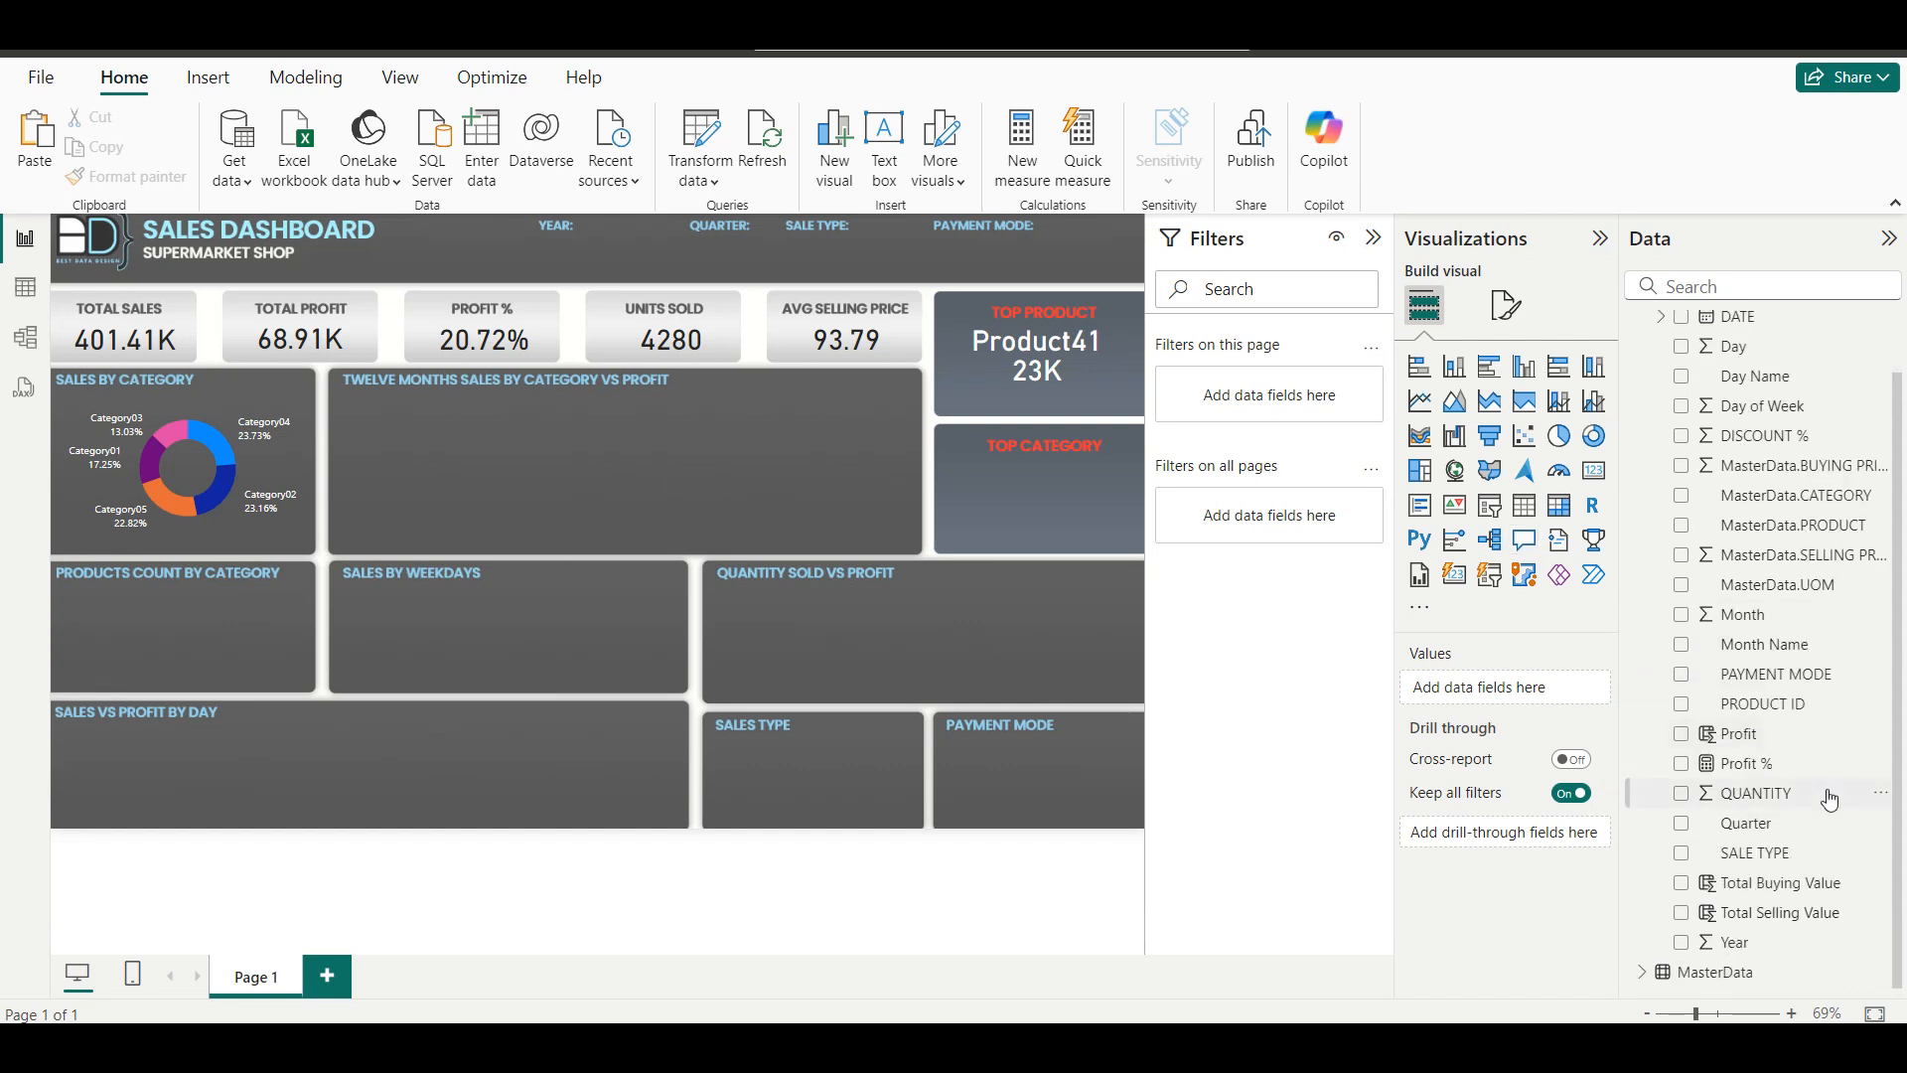
pyautogui.click(1683, 913)
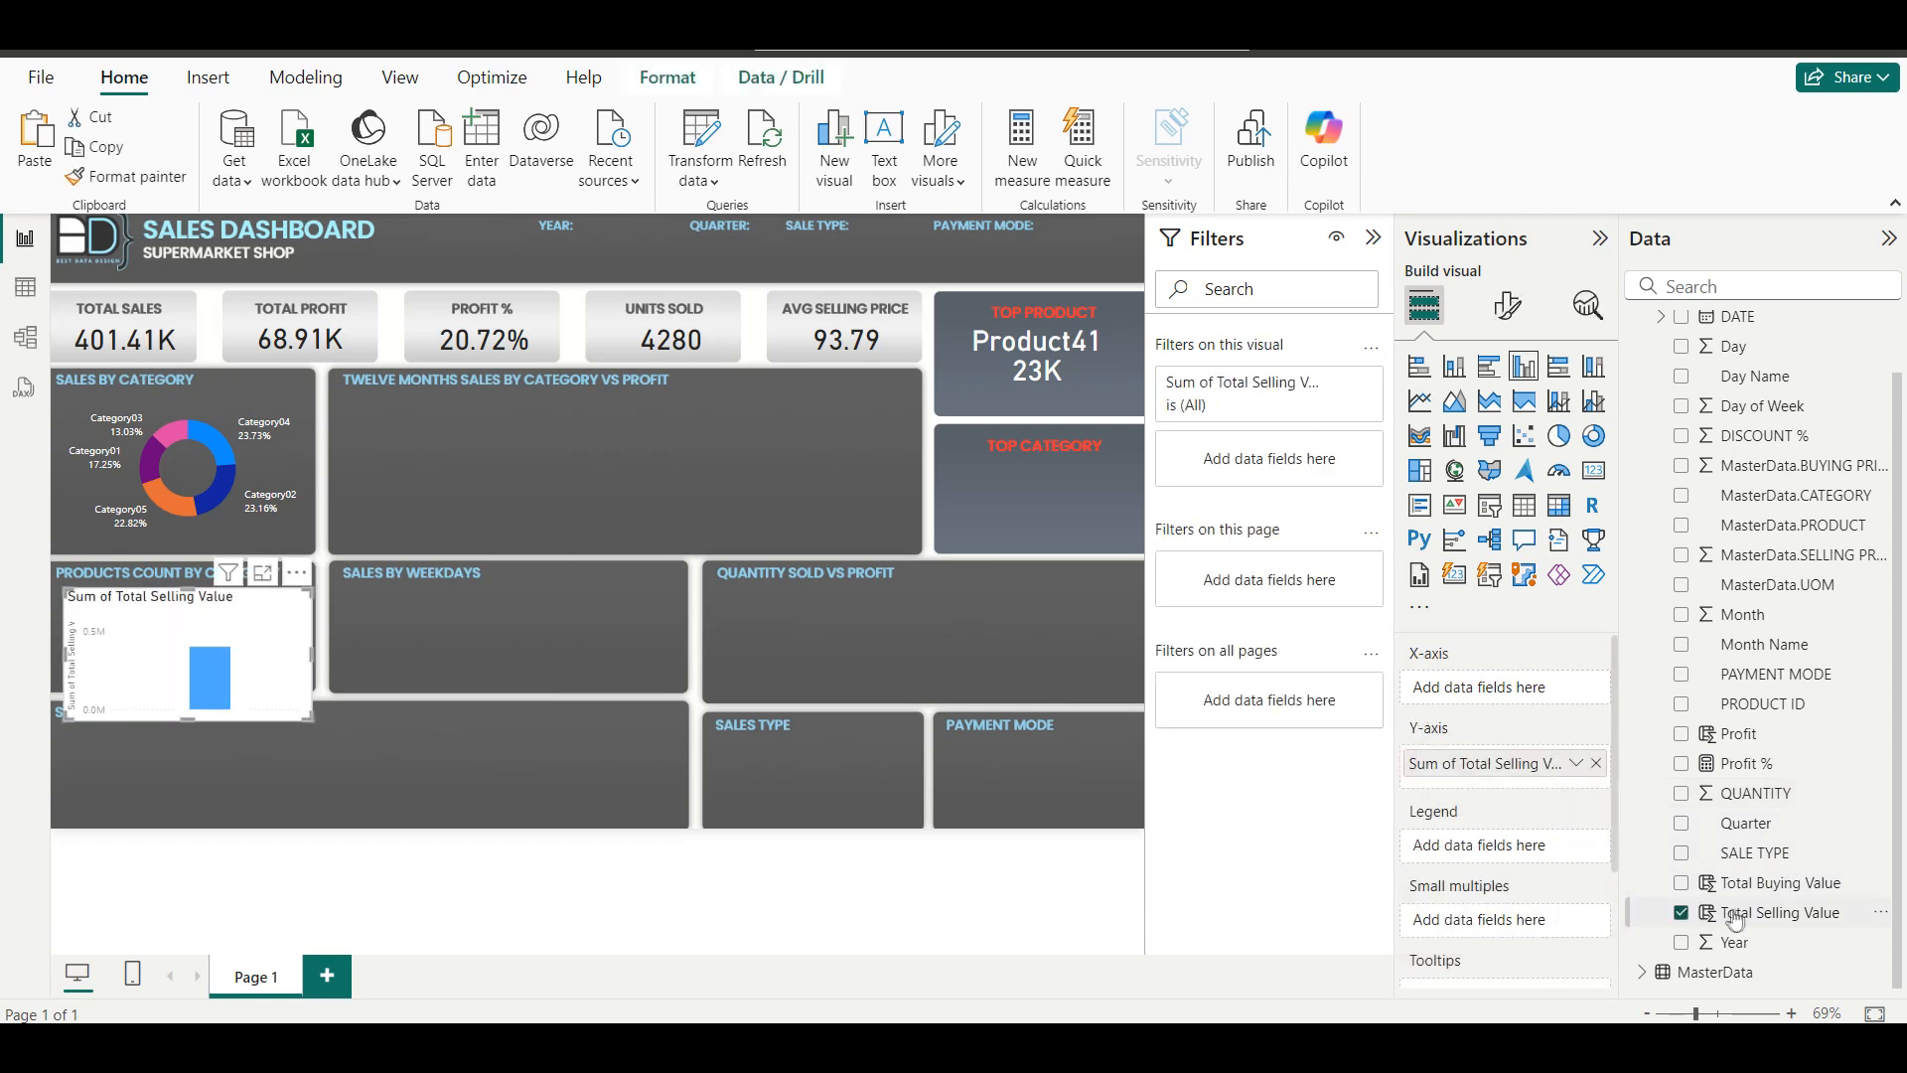
pyautogui.scroll(1, 1745, 919)
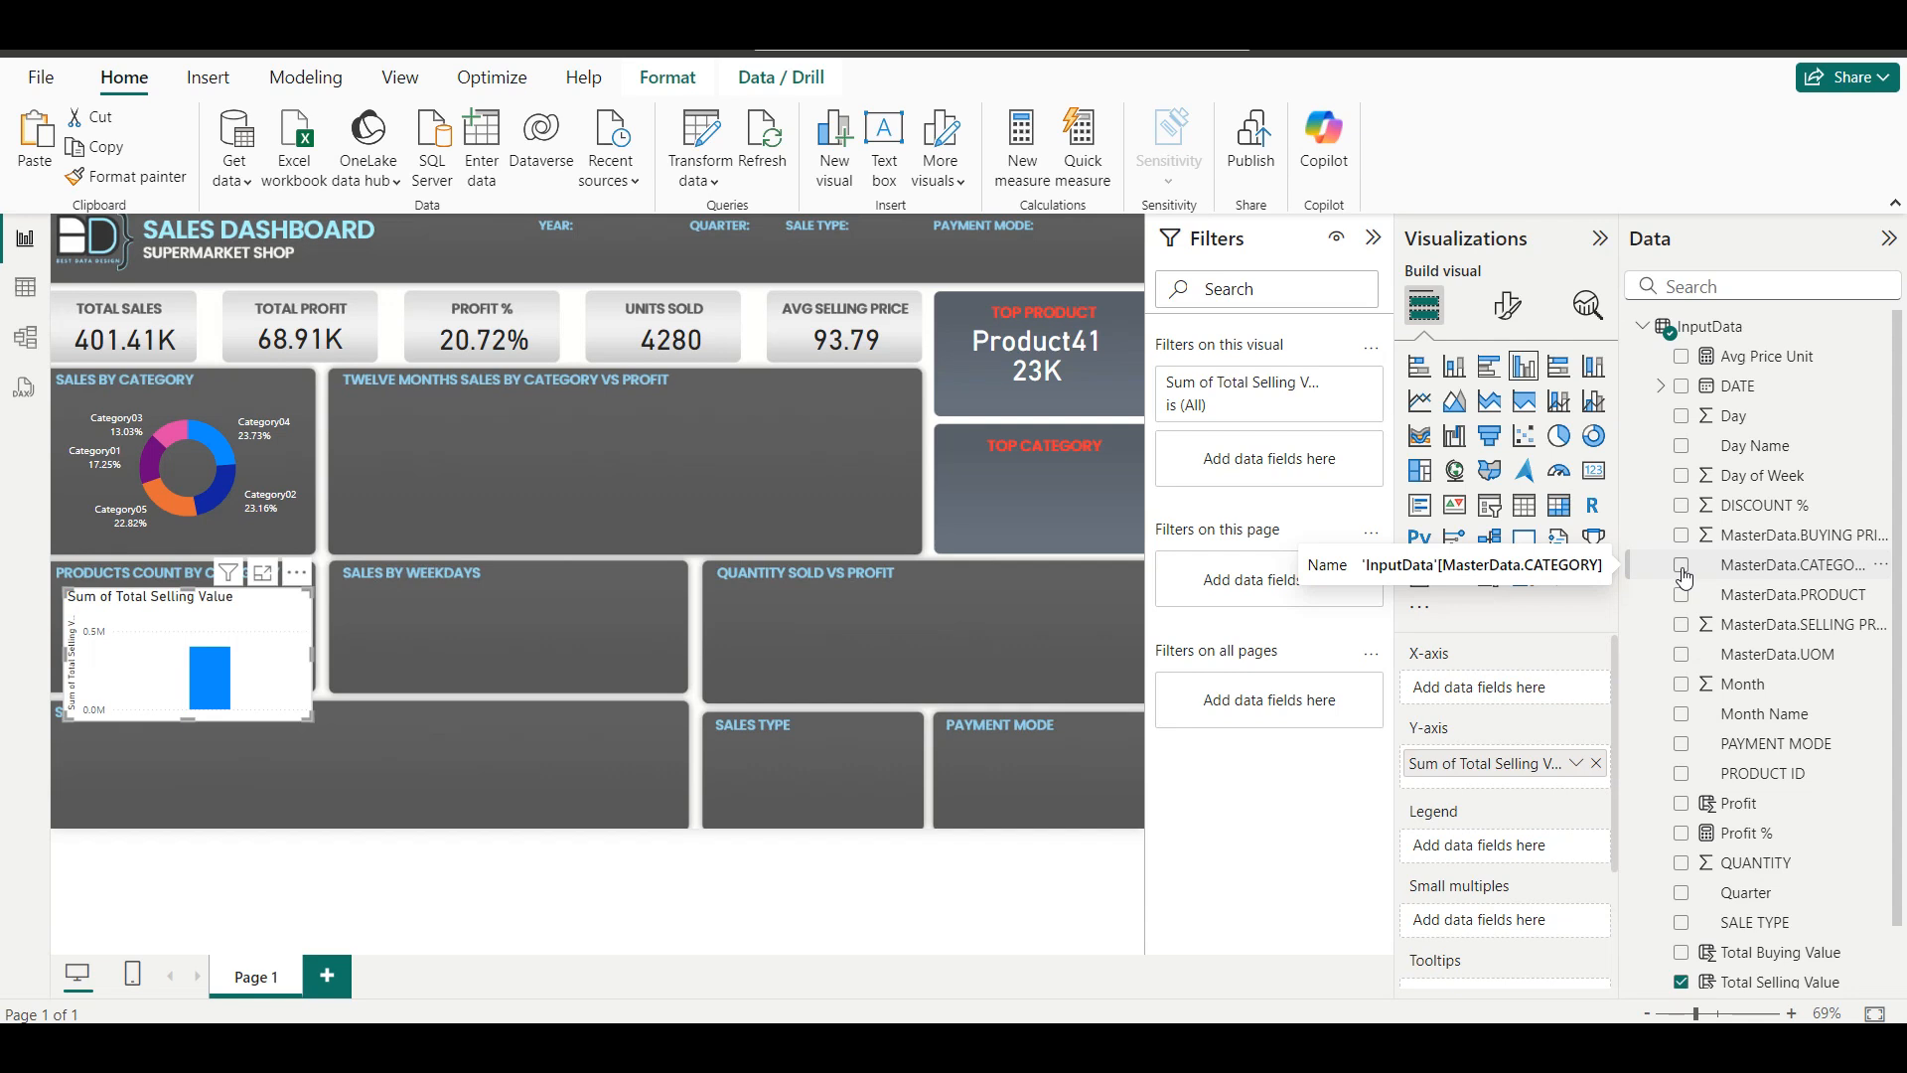
pyautogui.click(1682, 984)
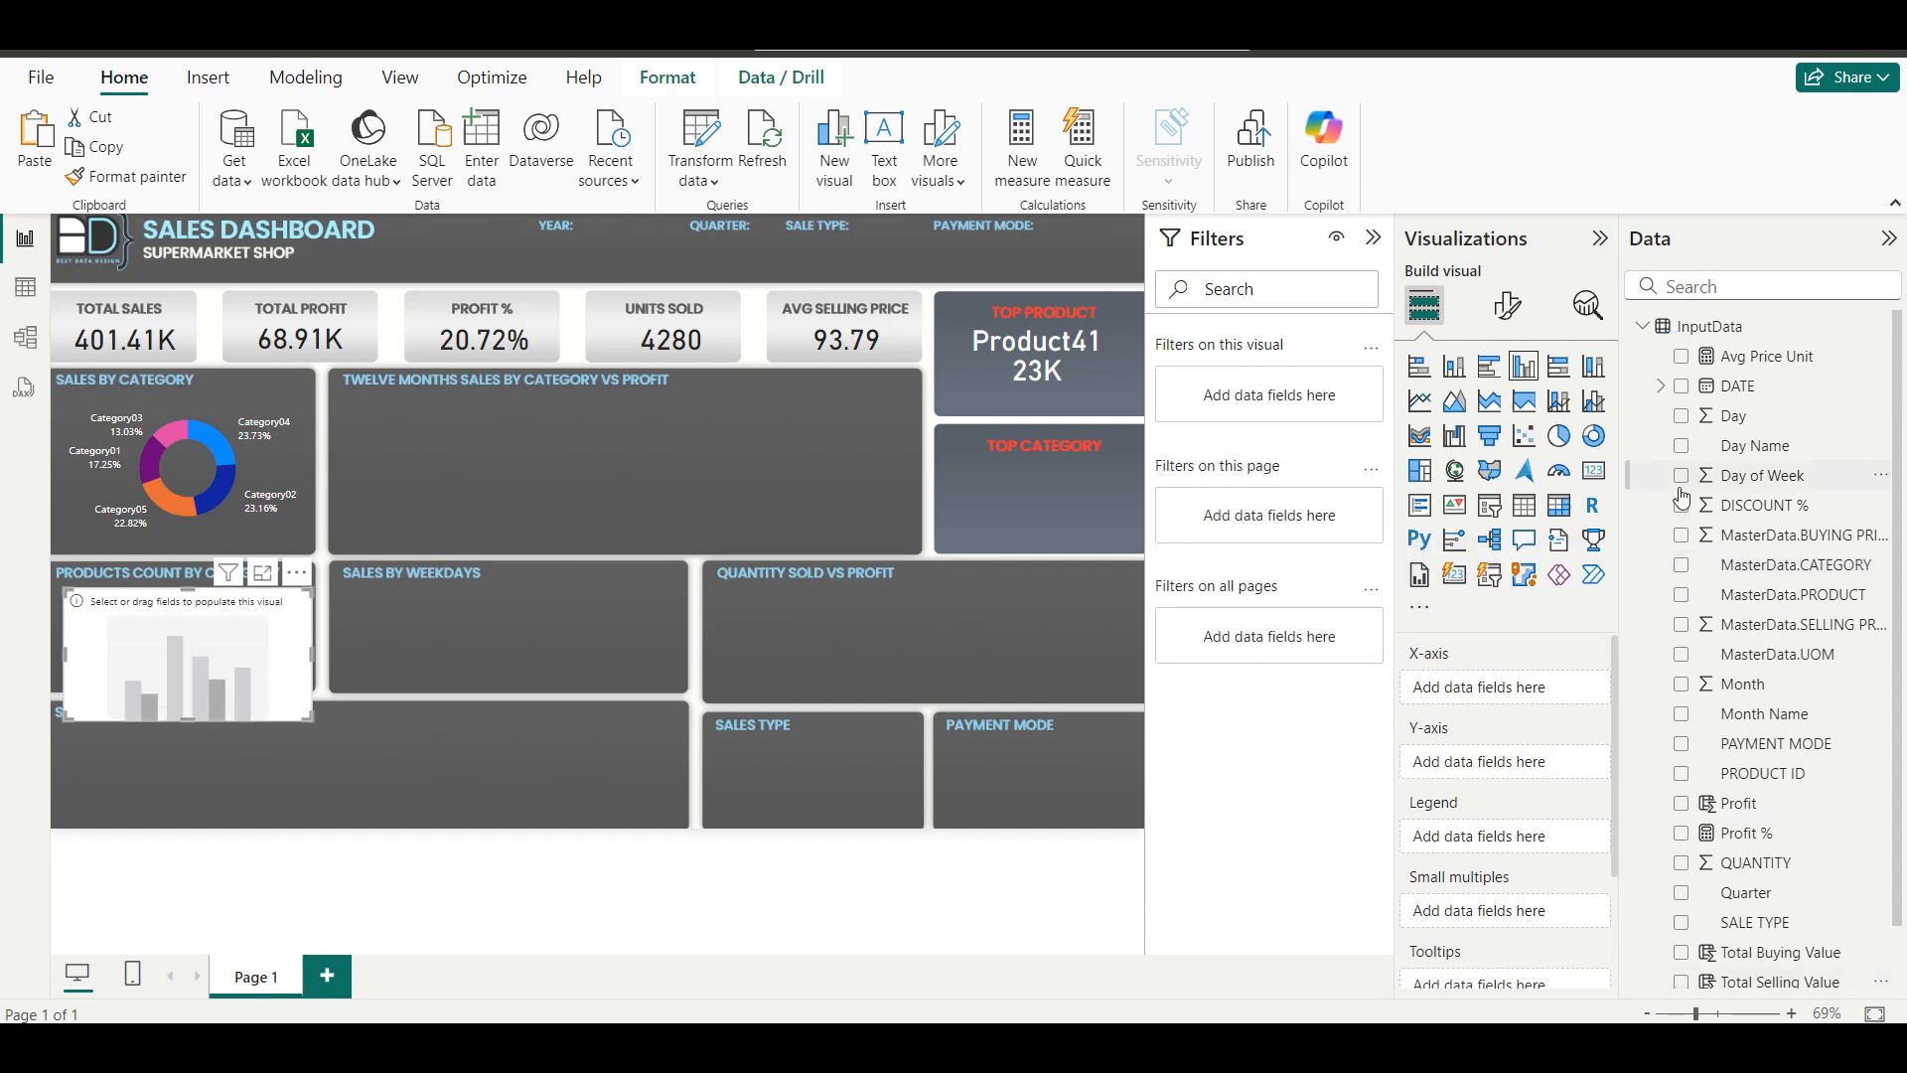
# Create a line and clustered column chart of Total Selling Value by Month Name with MasterData.CATEGORY as the column legend.
pyautogui.click(1561, 404)
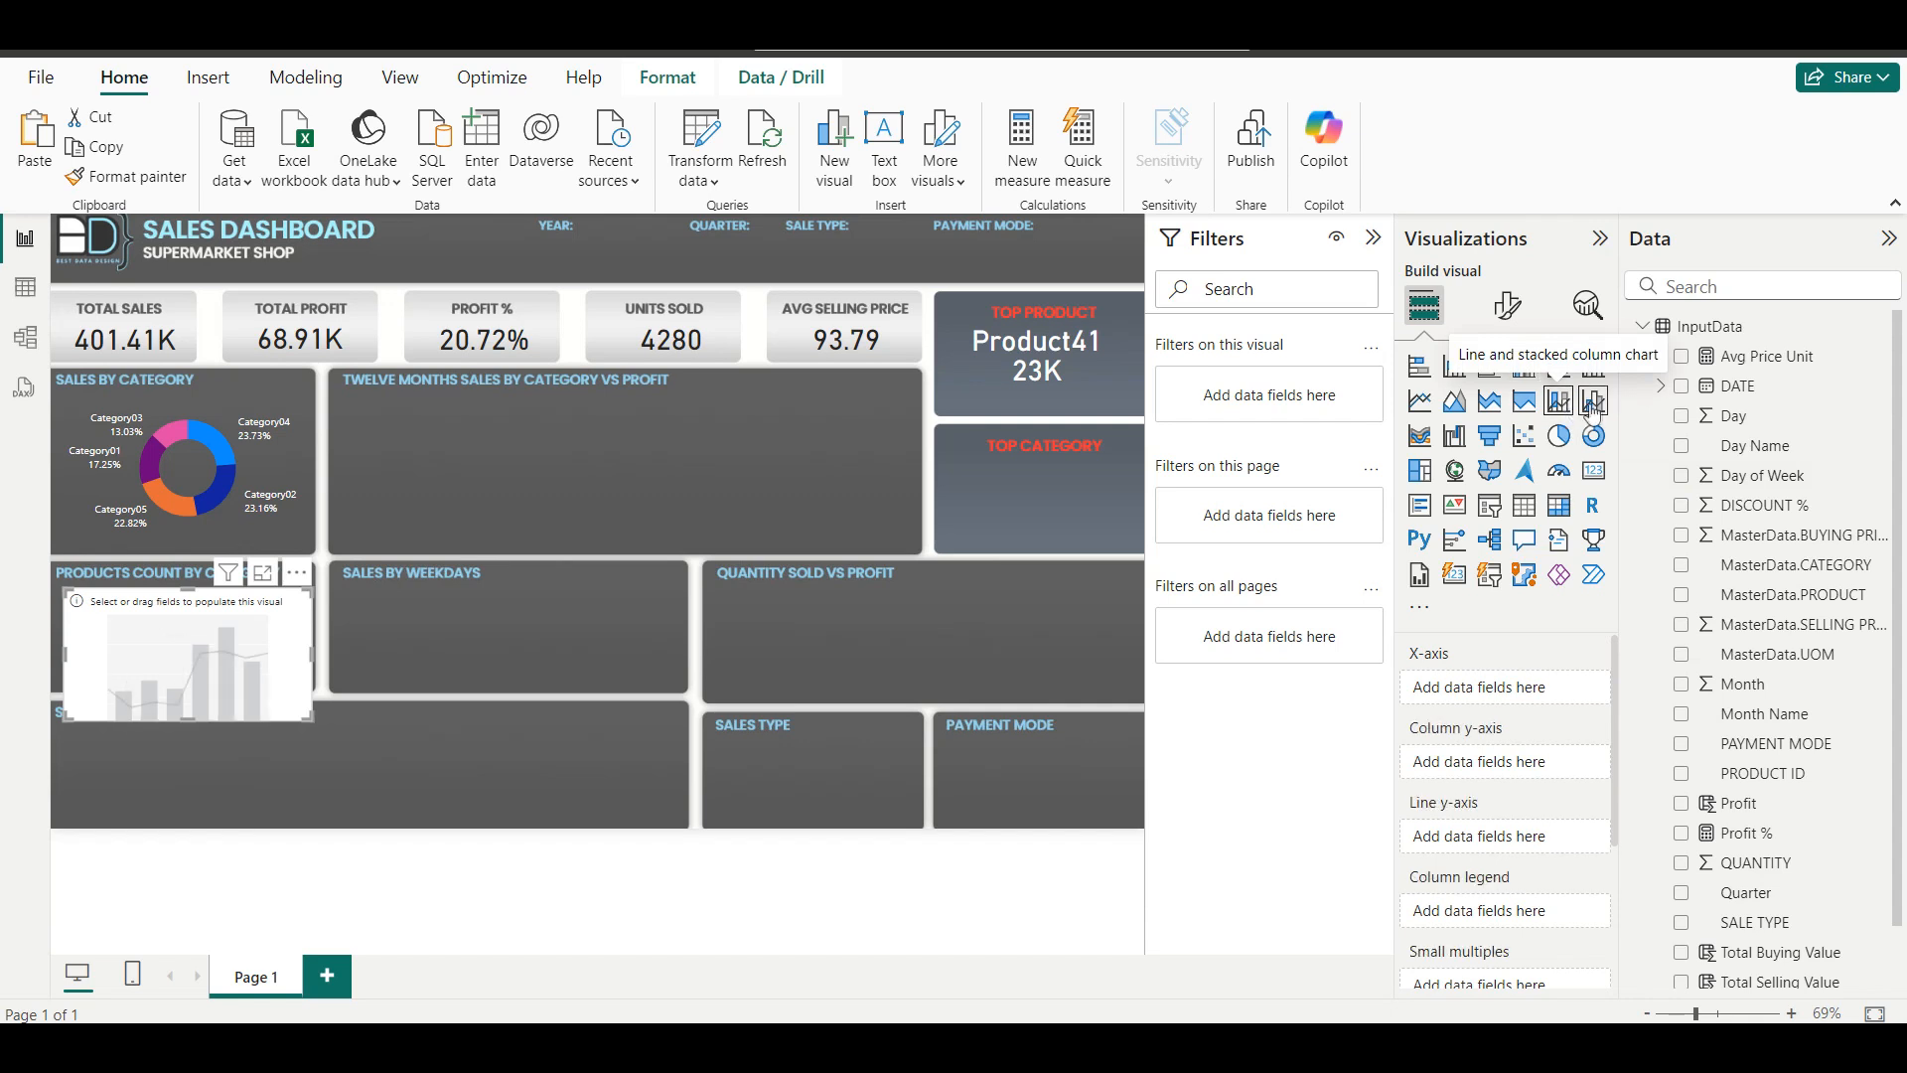
pyautogui.click(1593, 405)
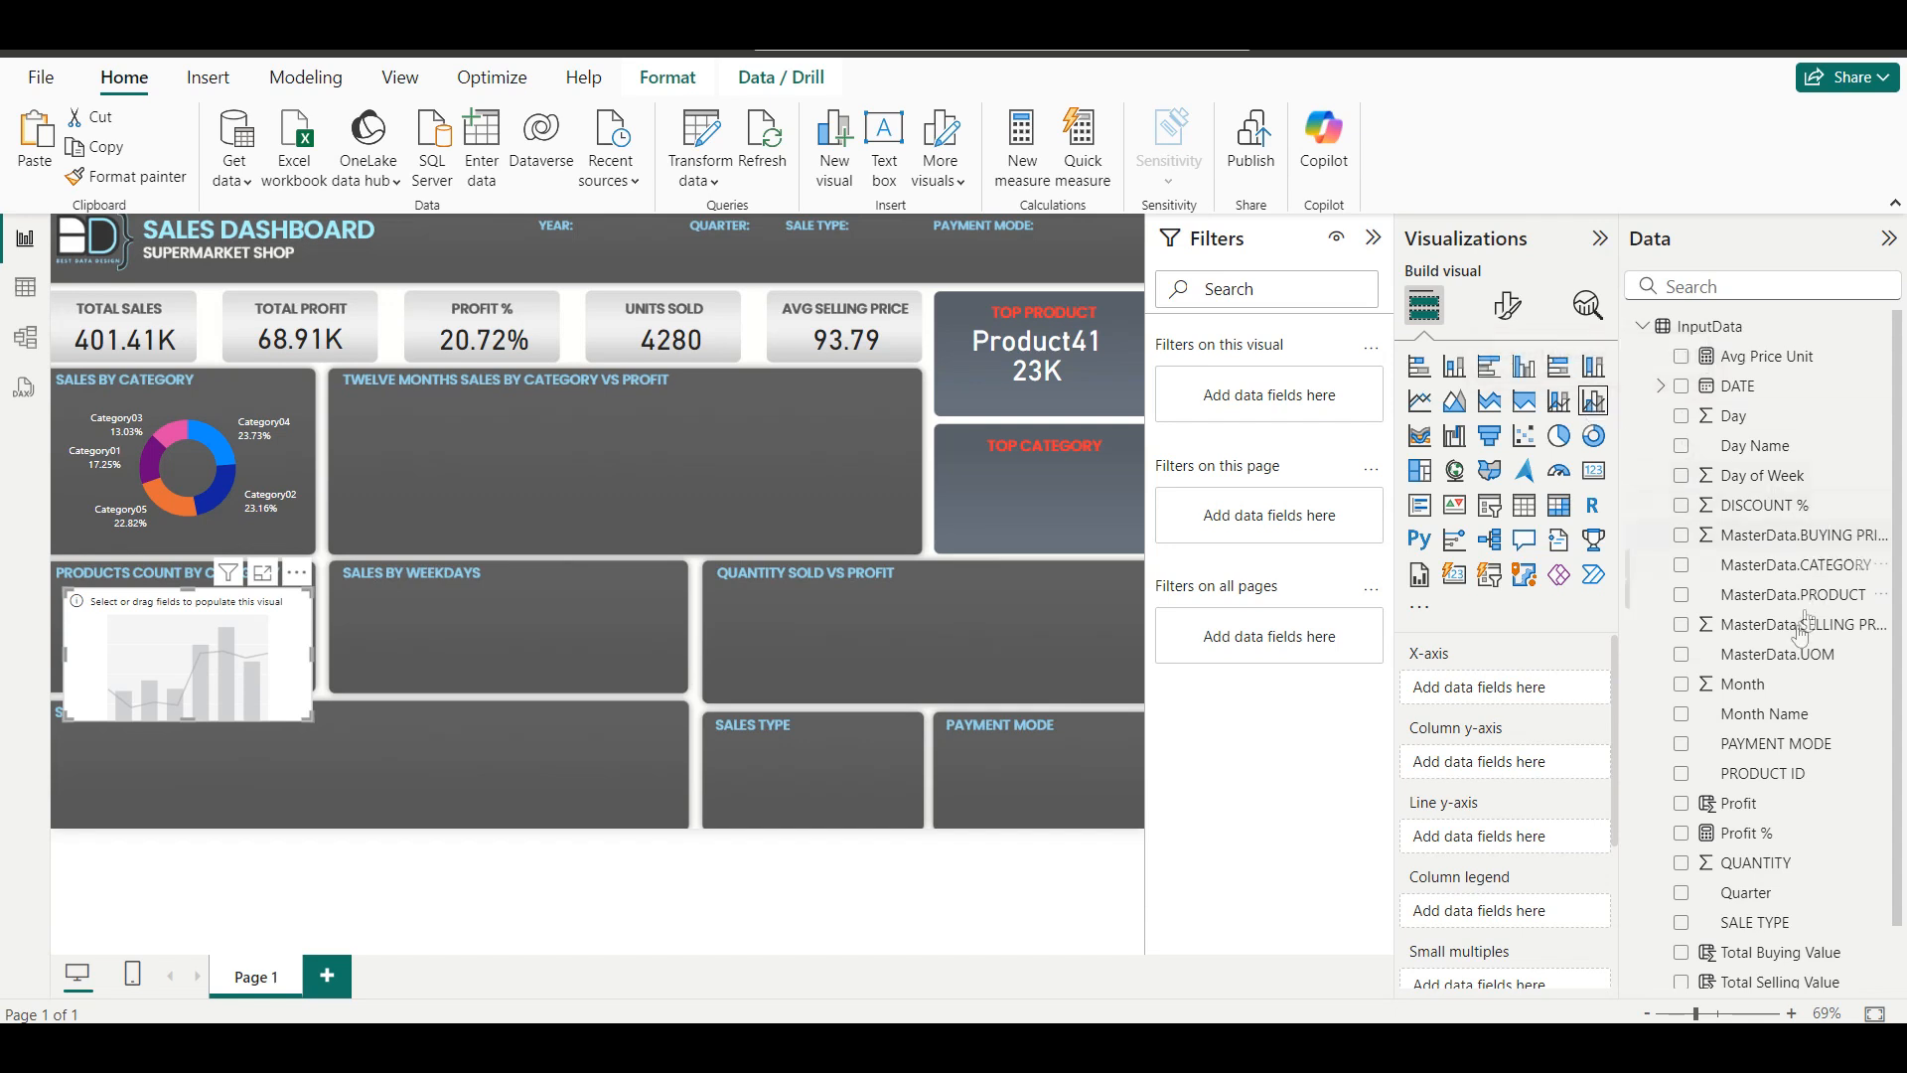
pyautogui.click(1682, 715)
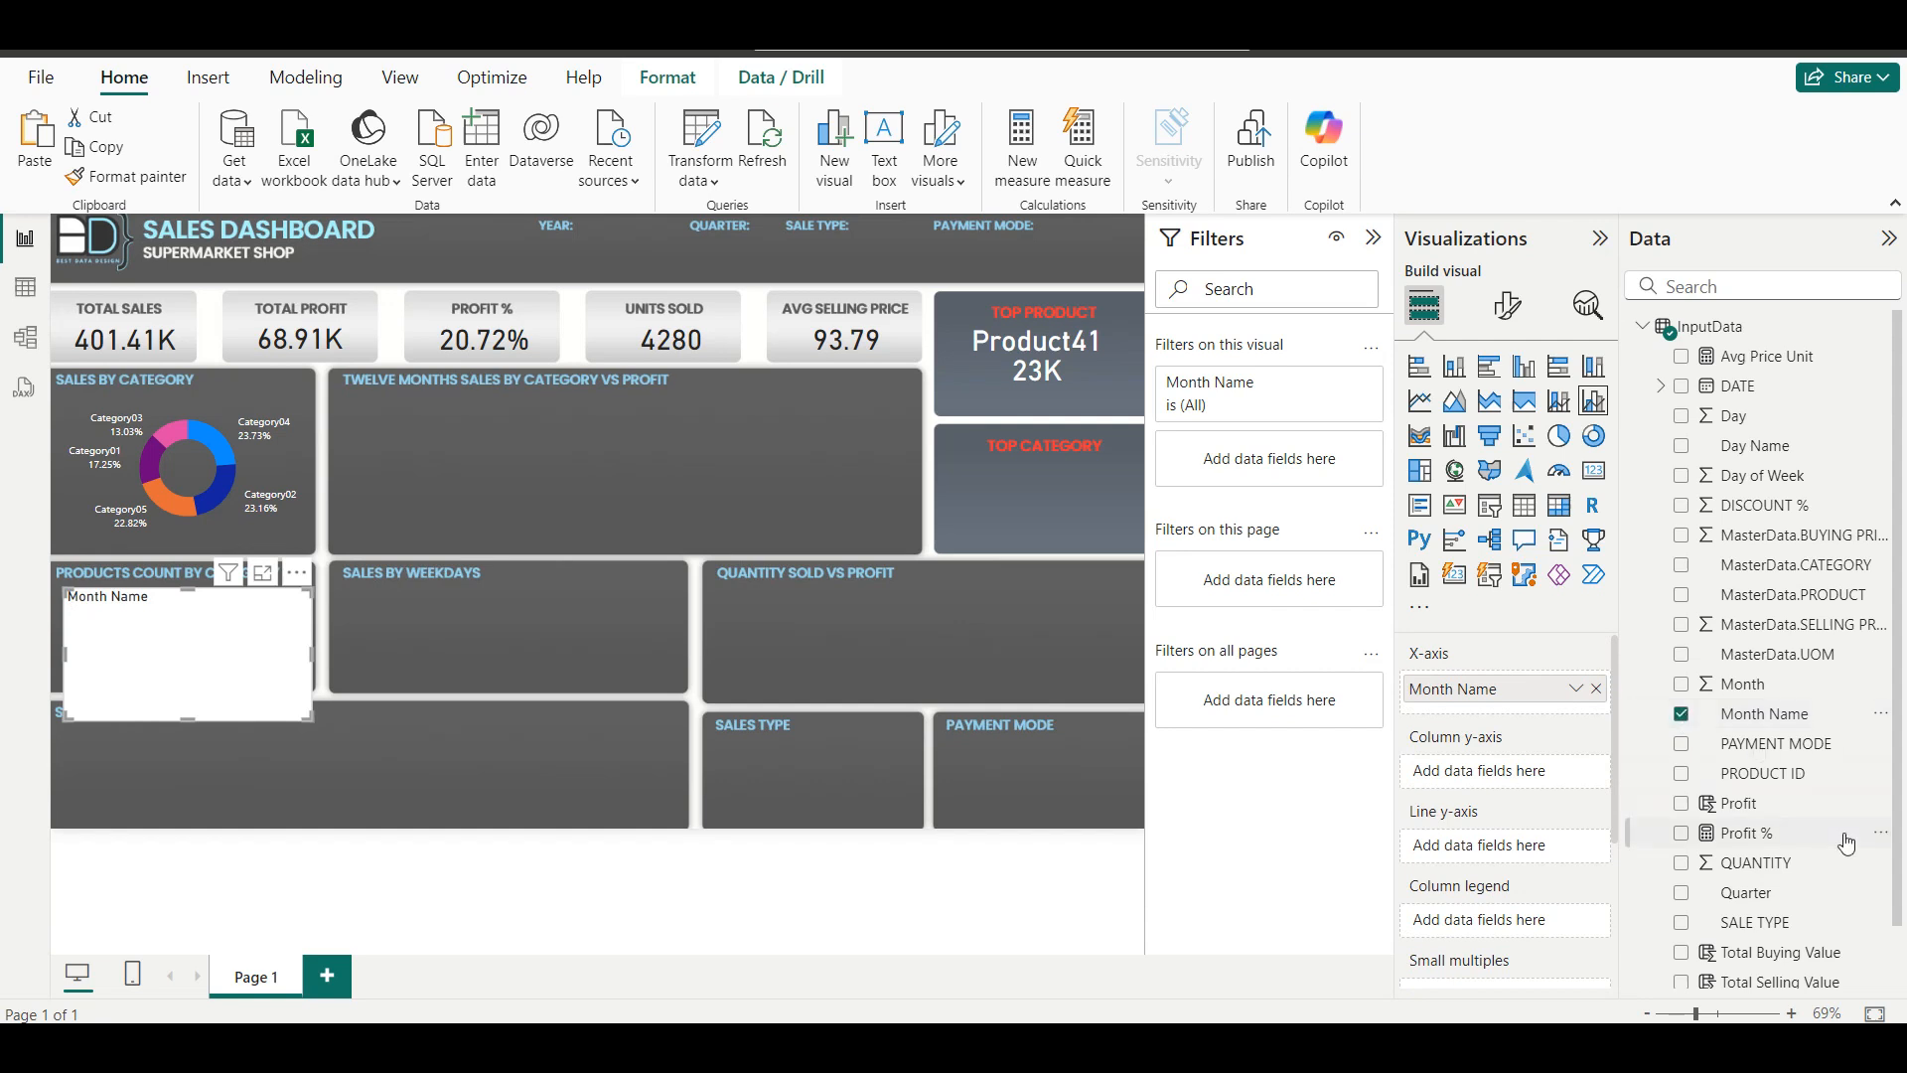
pyautogui.scroll(-1, 1844, 843)
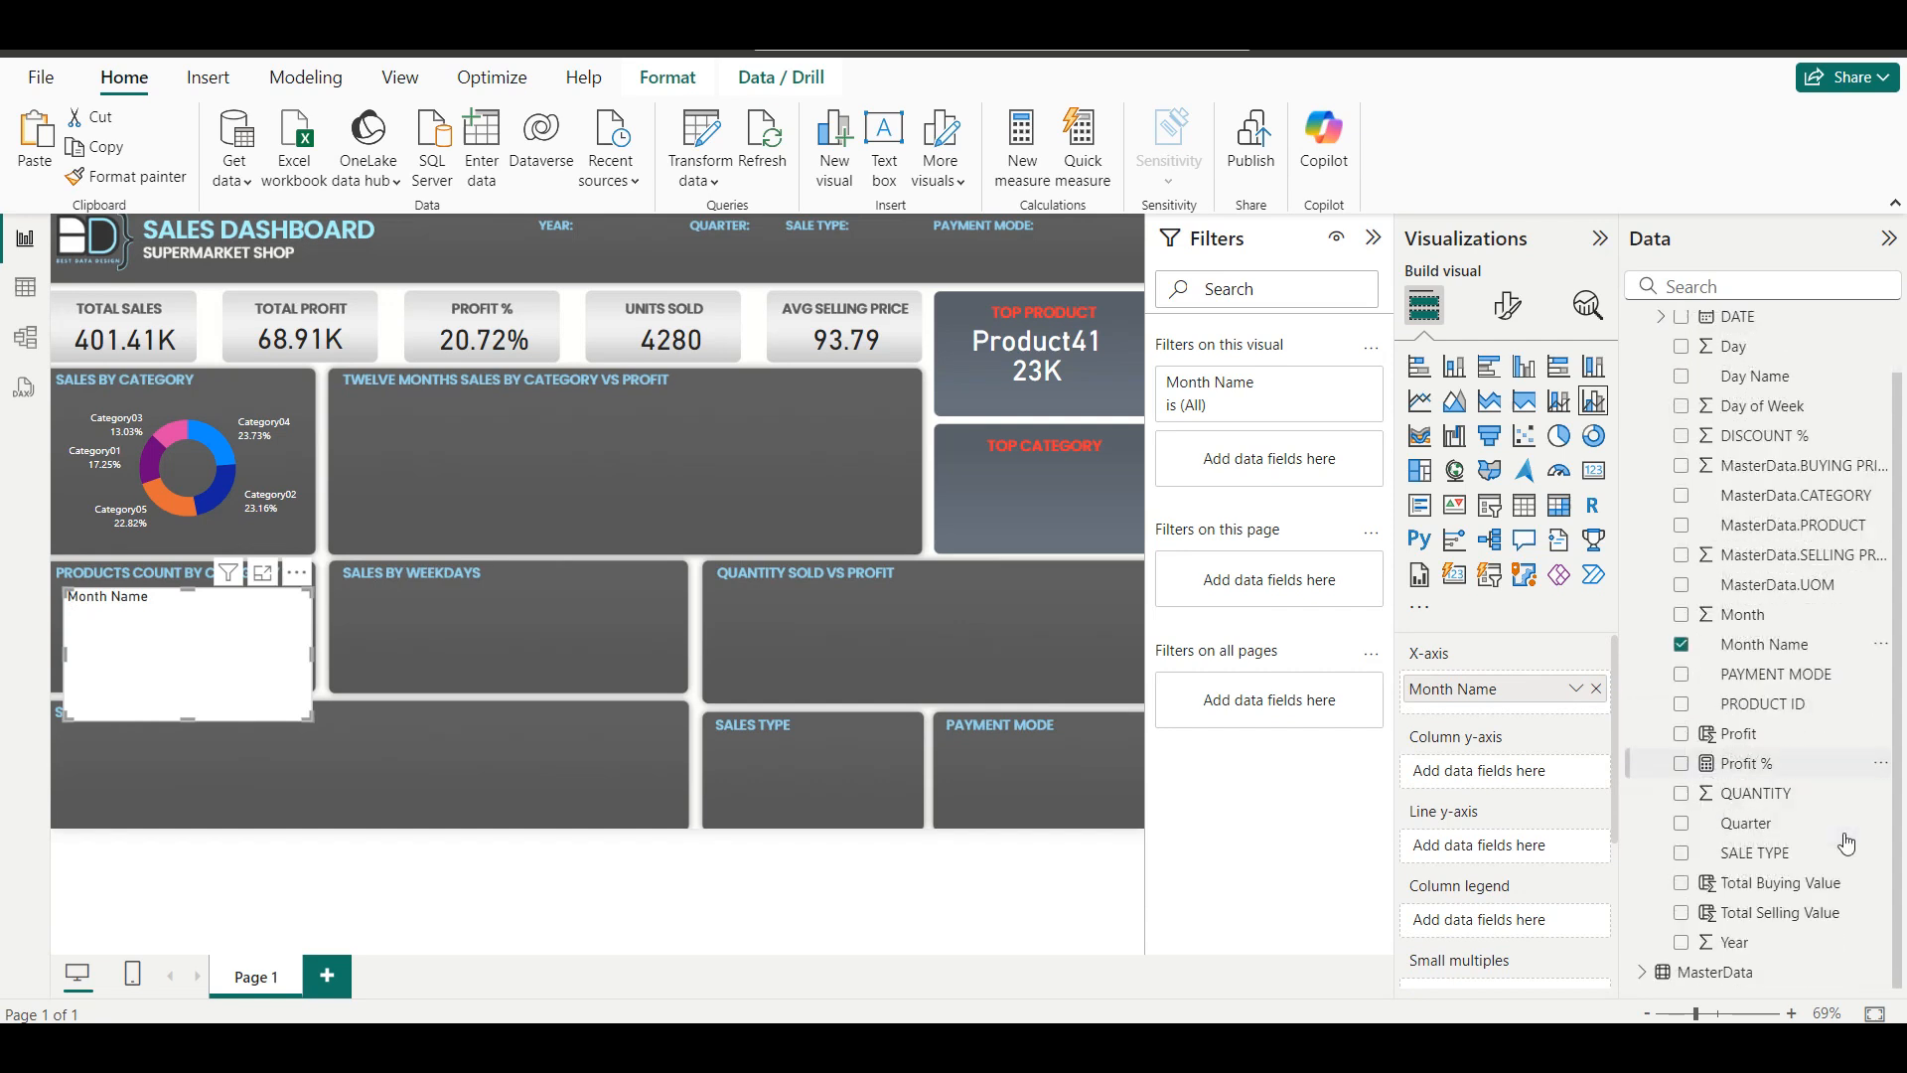
pyautogui.click(1682, 924)
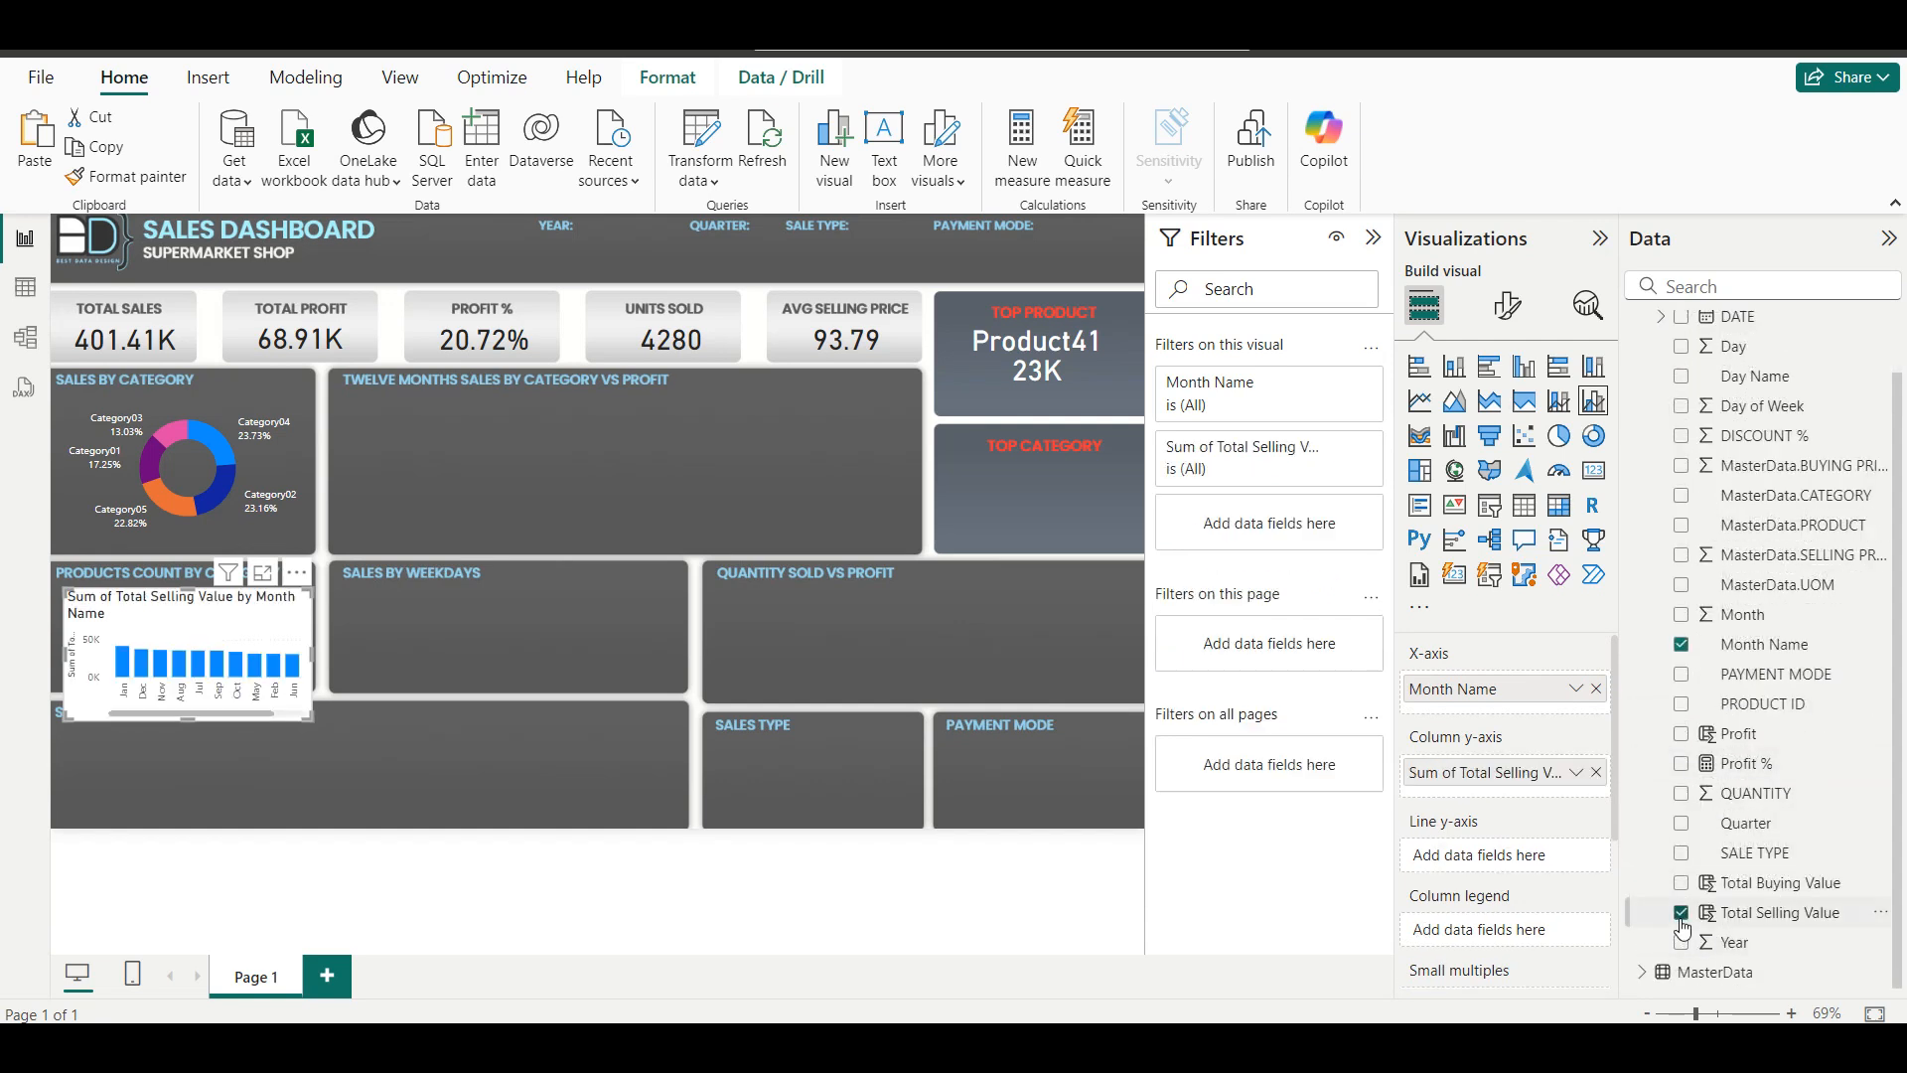
pyautogui.scroll(1, 1778, 685)
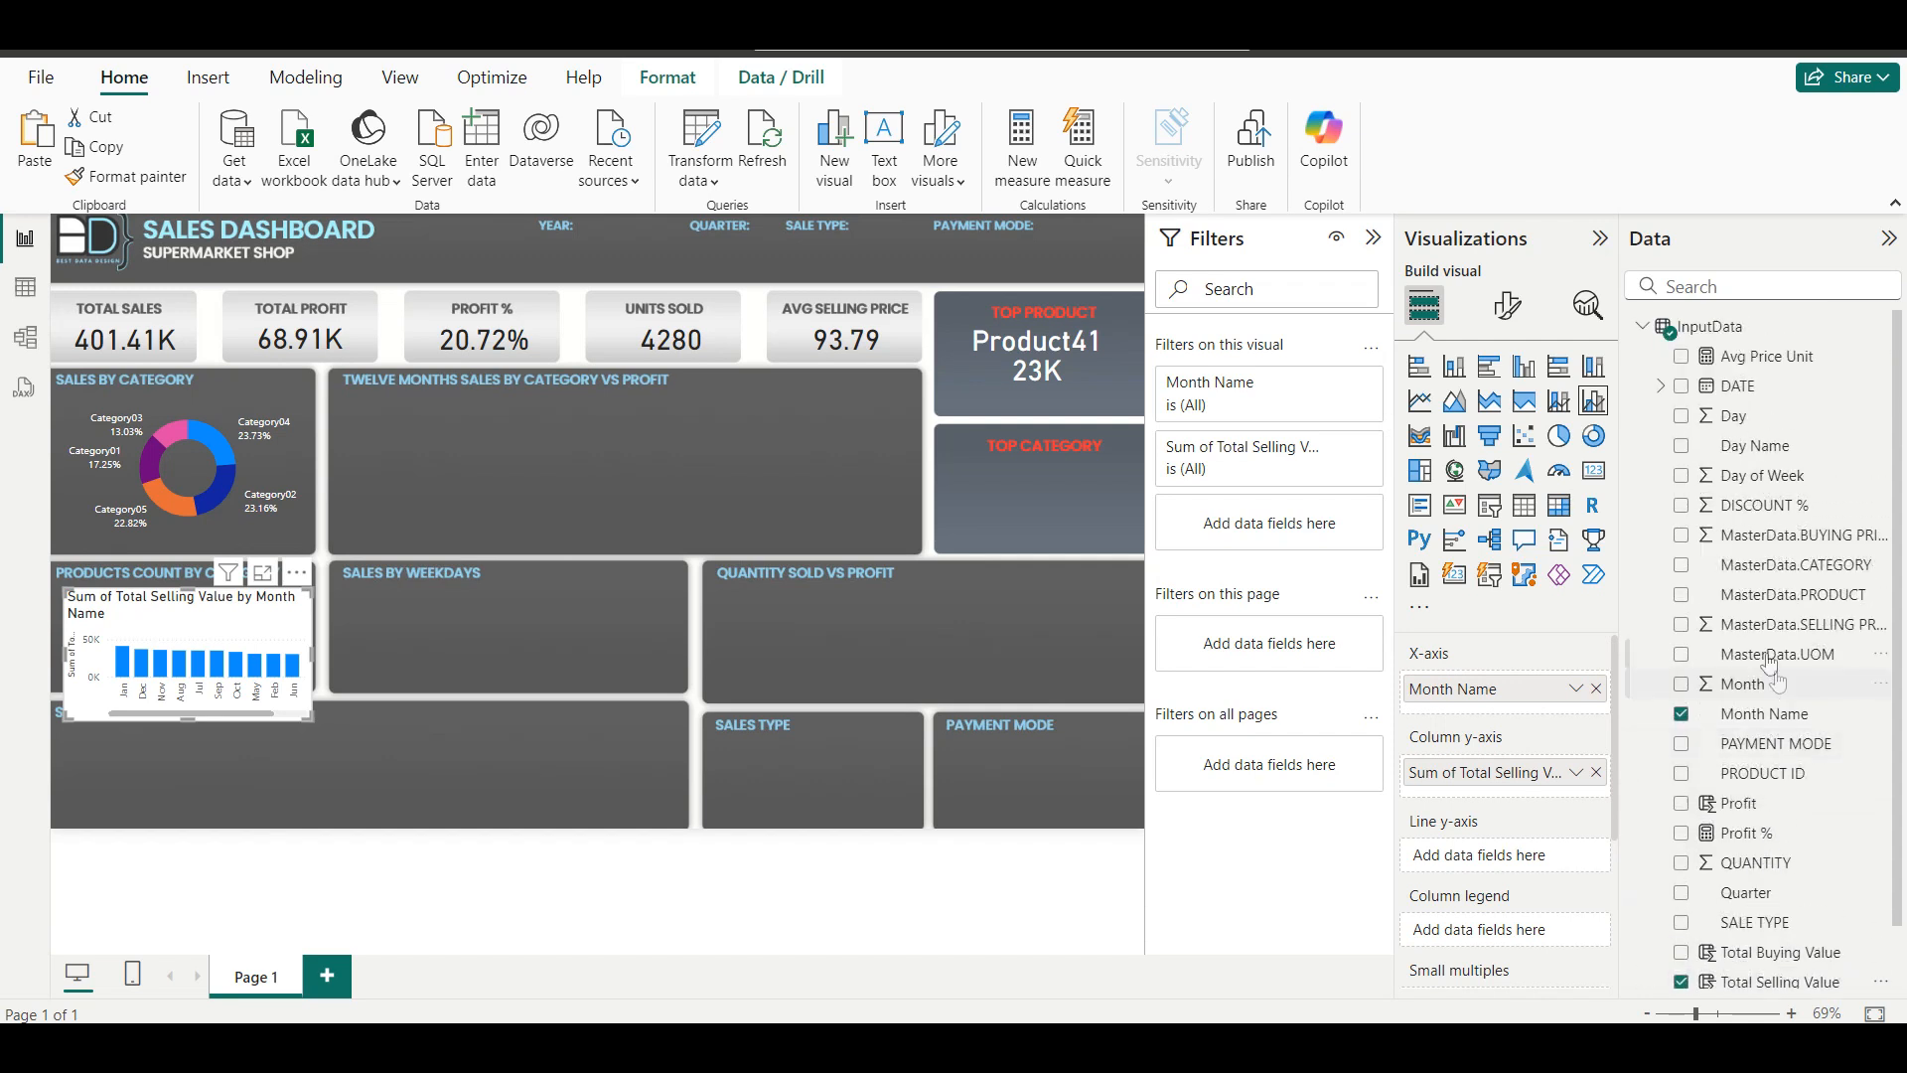
pyautogui.click(1682, 565)
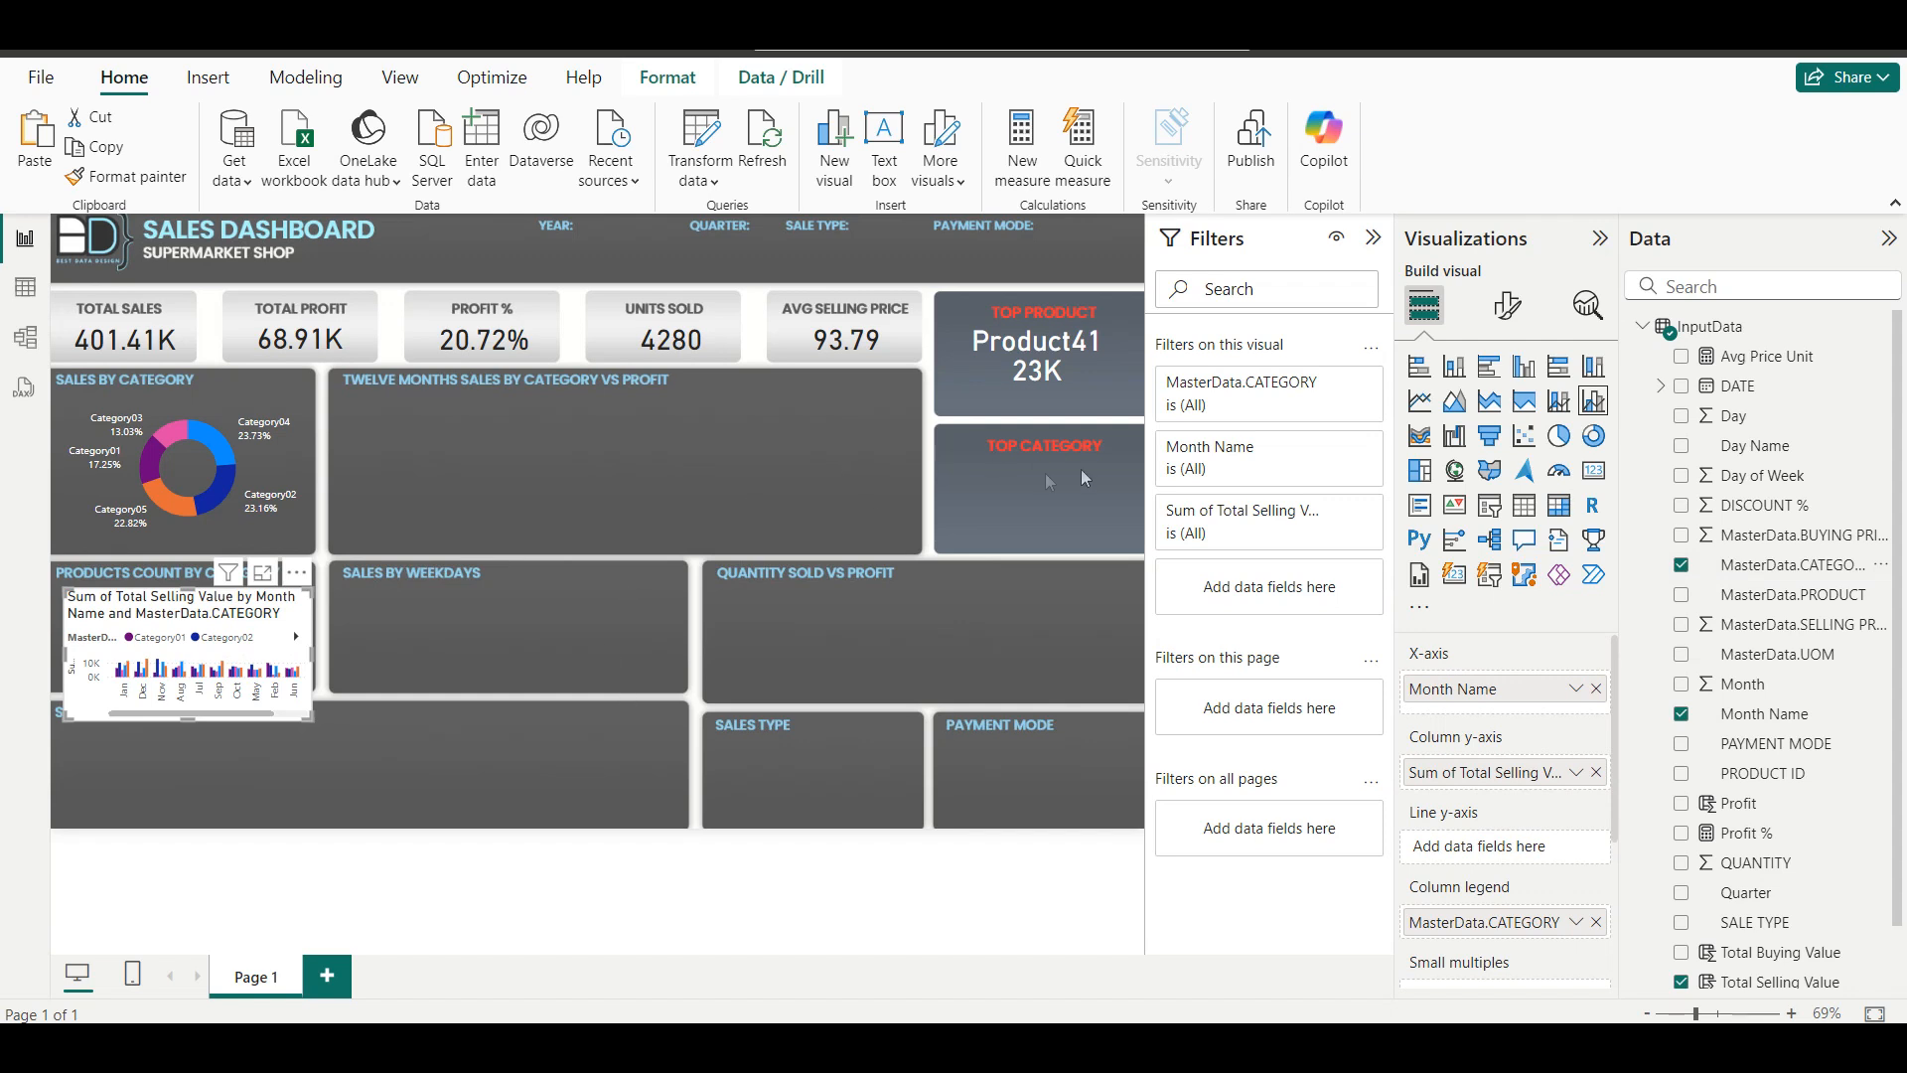
# Enlarge the monthly sales chart and change it to a line and stacked column chart.
pyautogui.moveTo(305, 594); pyautogui.dragTo(613, 468)
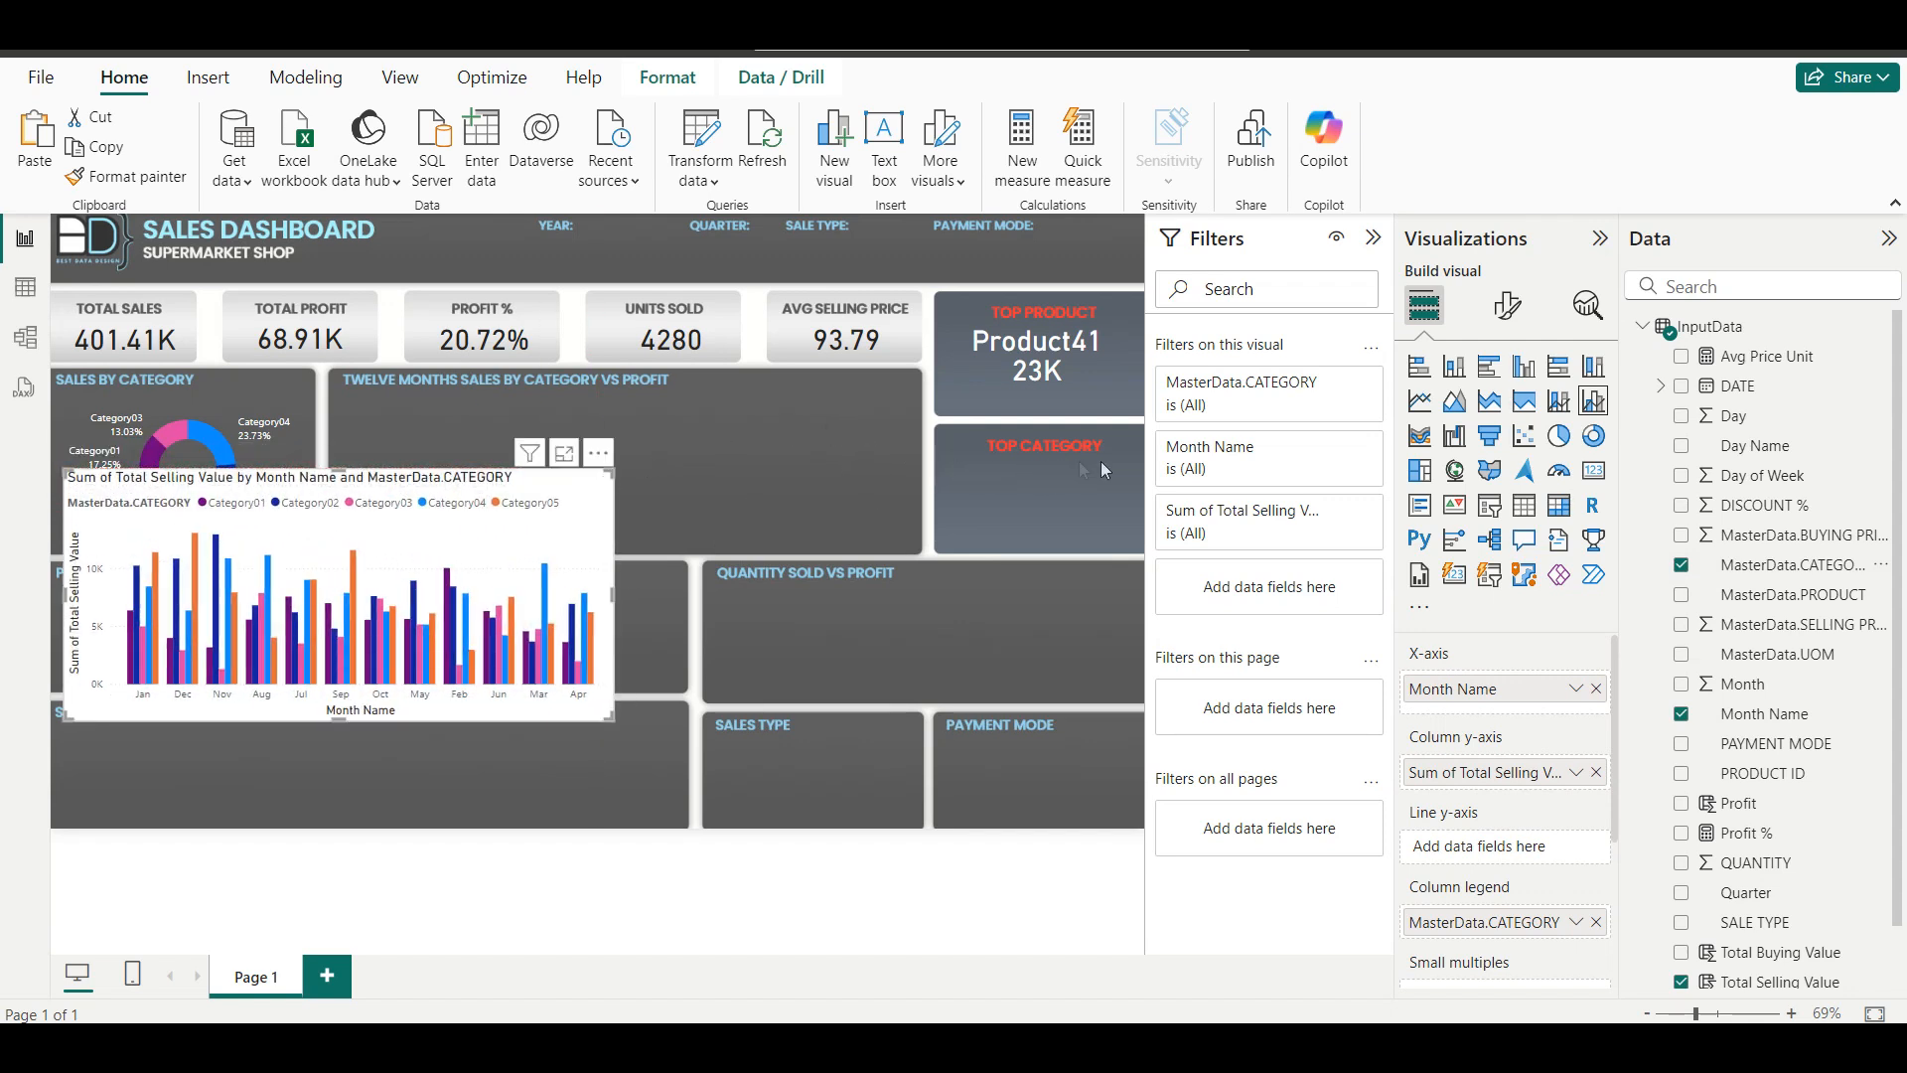
pyautogui.click(1557, 405)
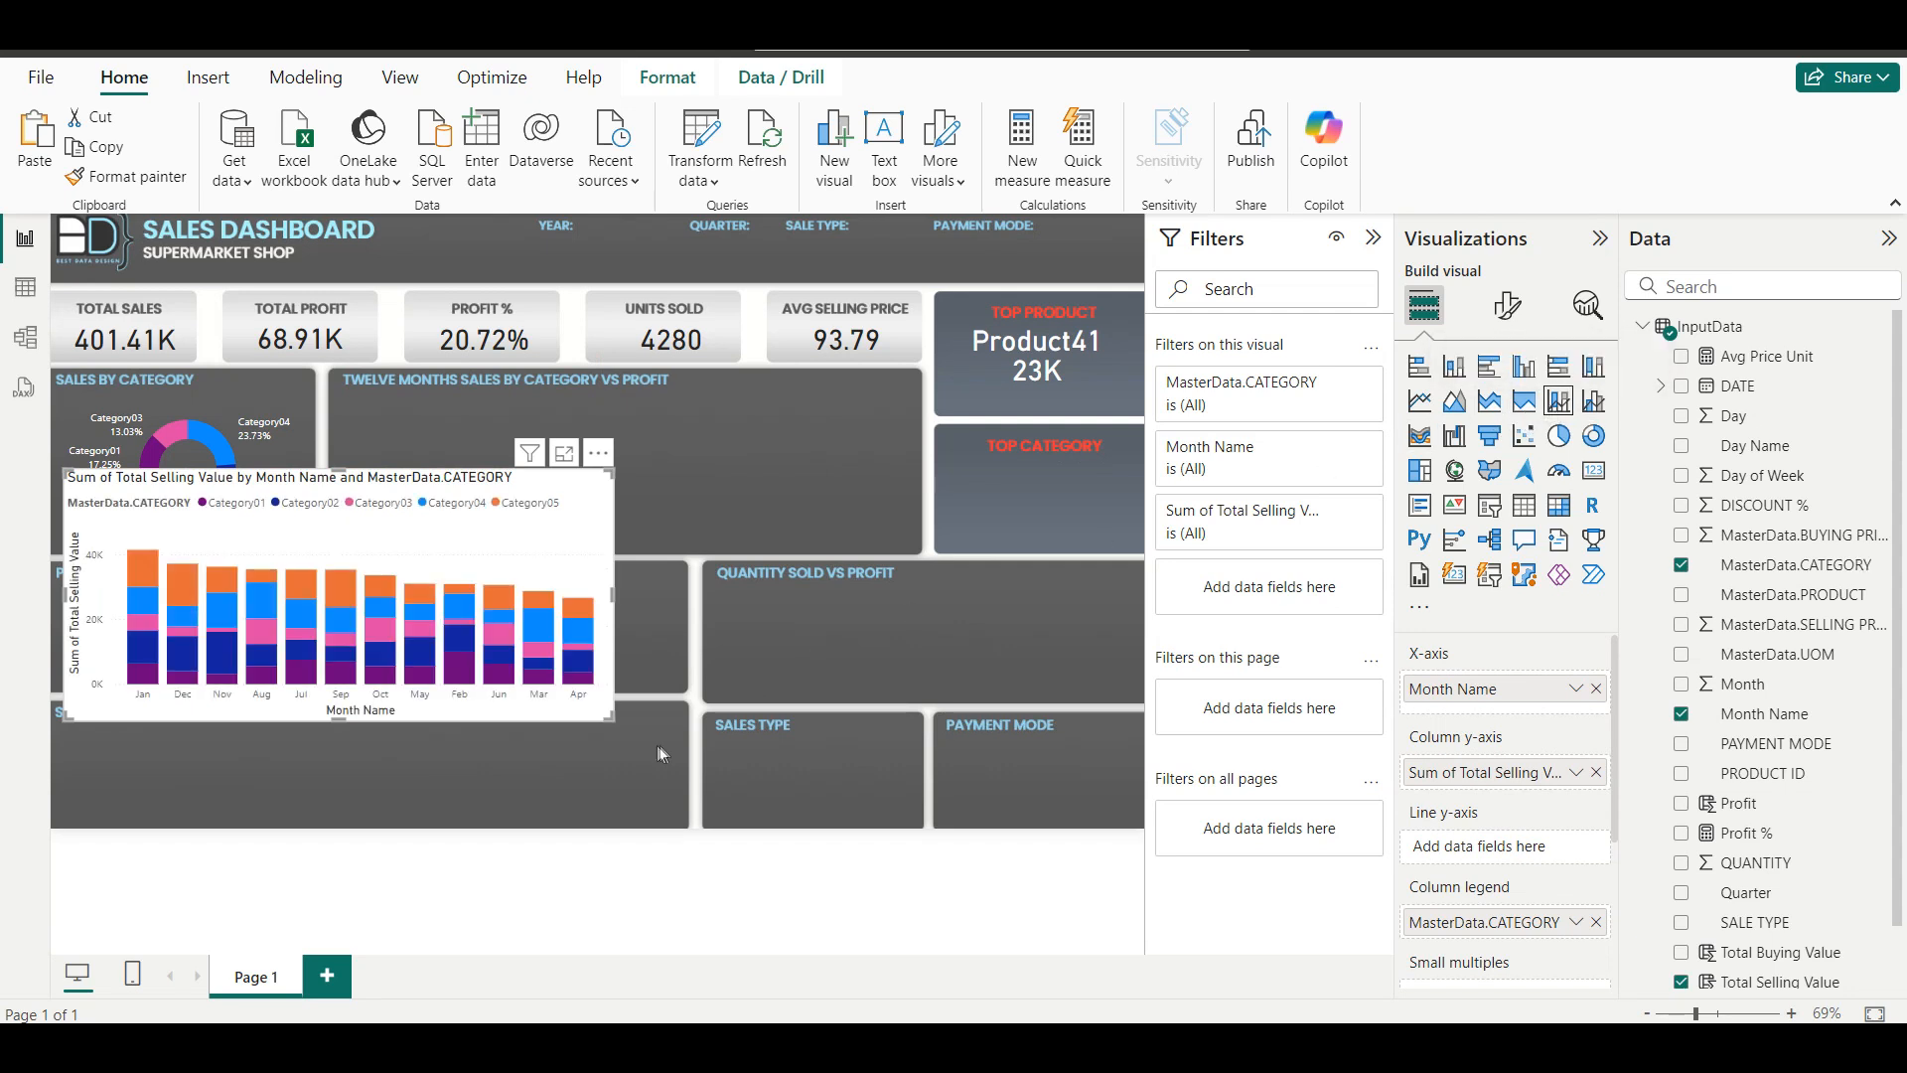
pyautogui.moveTo(609, 717); pyautogui.dragTo(610, 690)
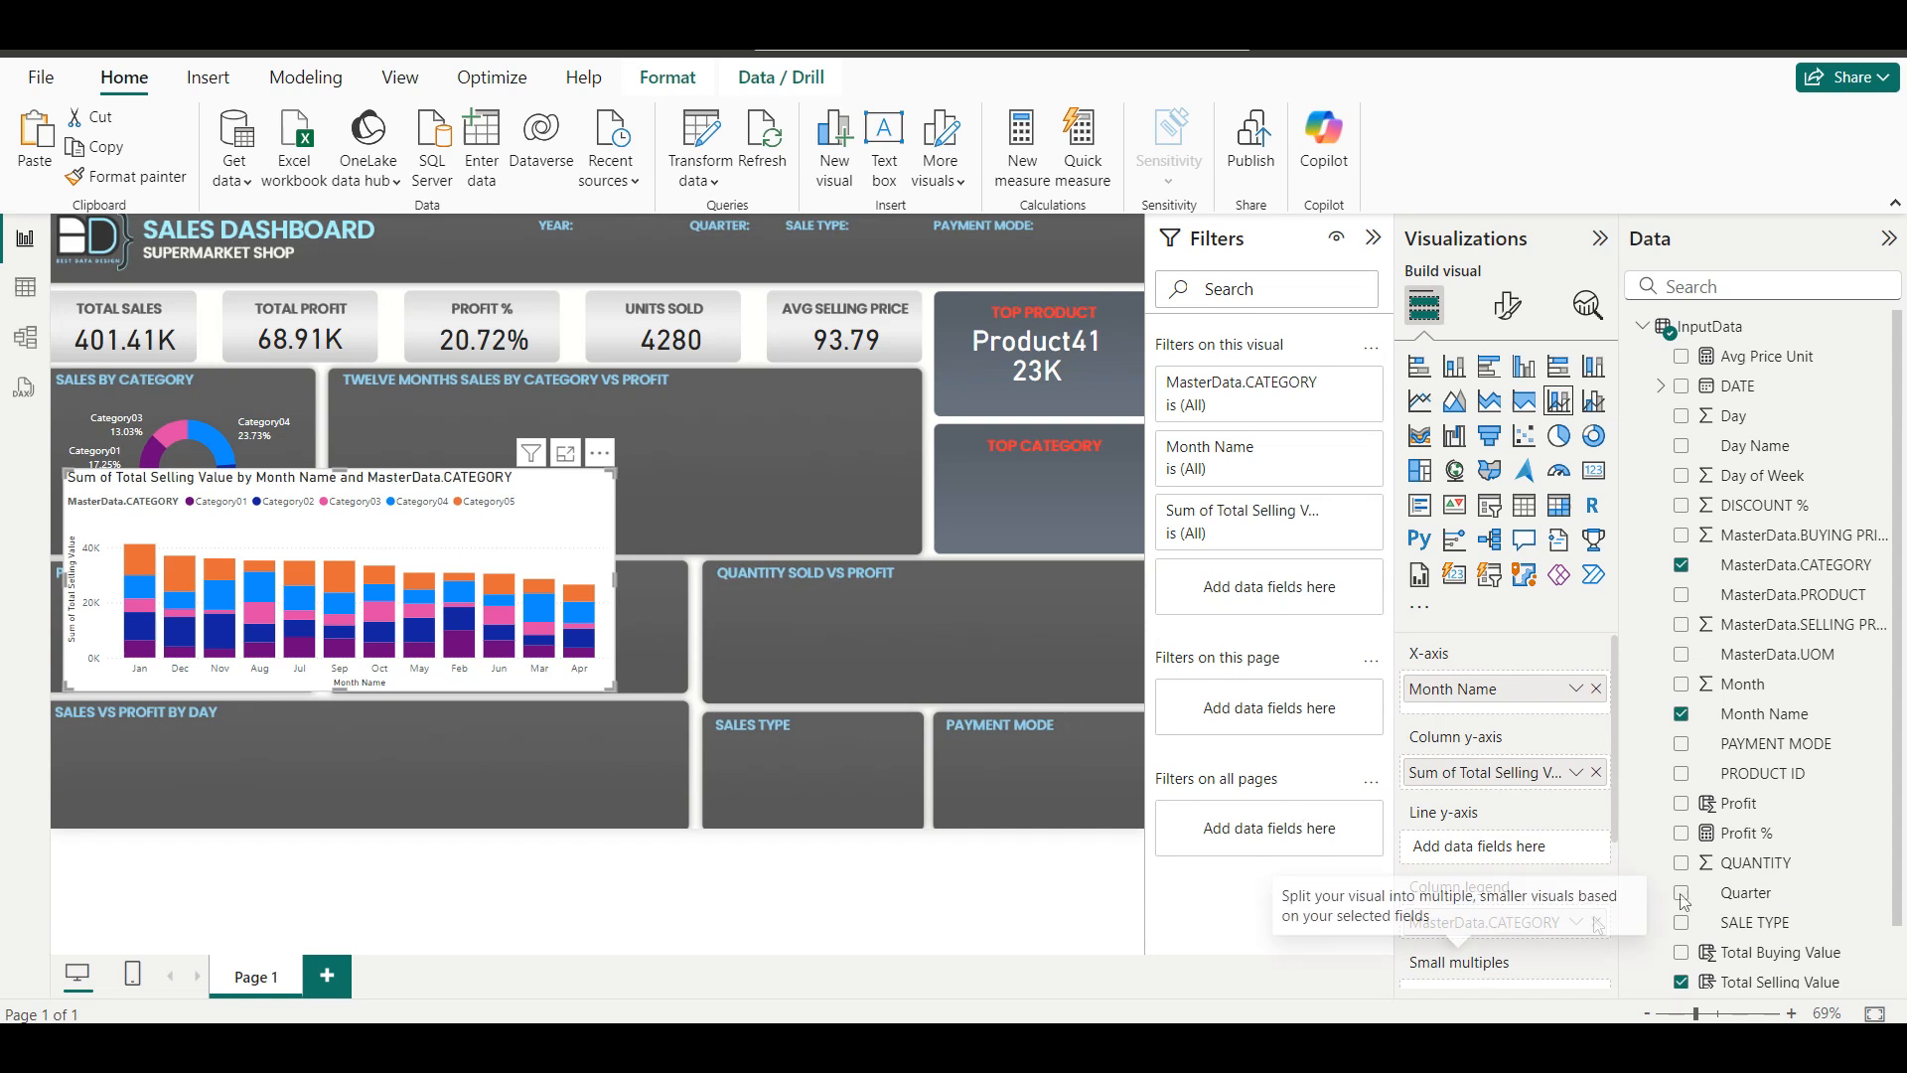
# Add Profit as the chart's line y-axis and fit the chart over the TWELVE MONTHS SALES BY CATEGORY VS PROFIT tile.
pyautogui.click(1679, 809)
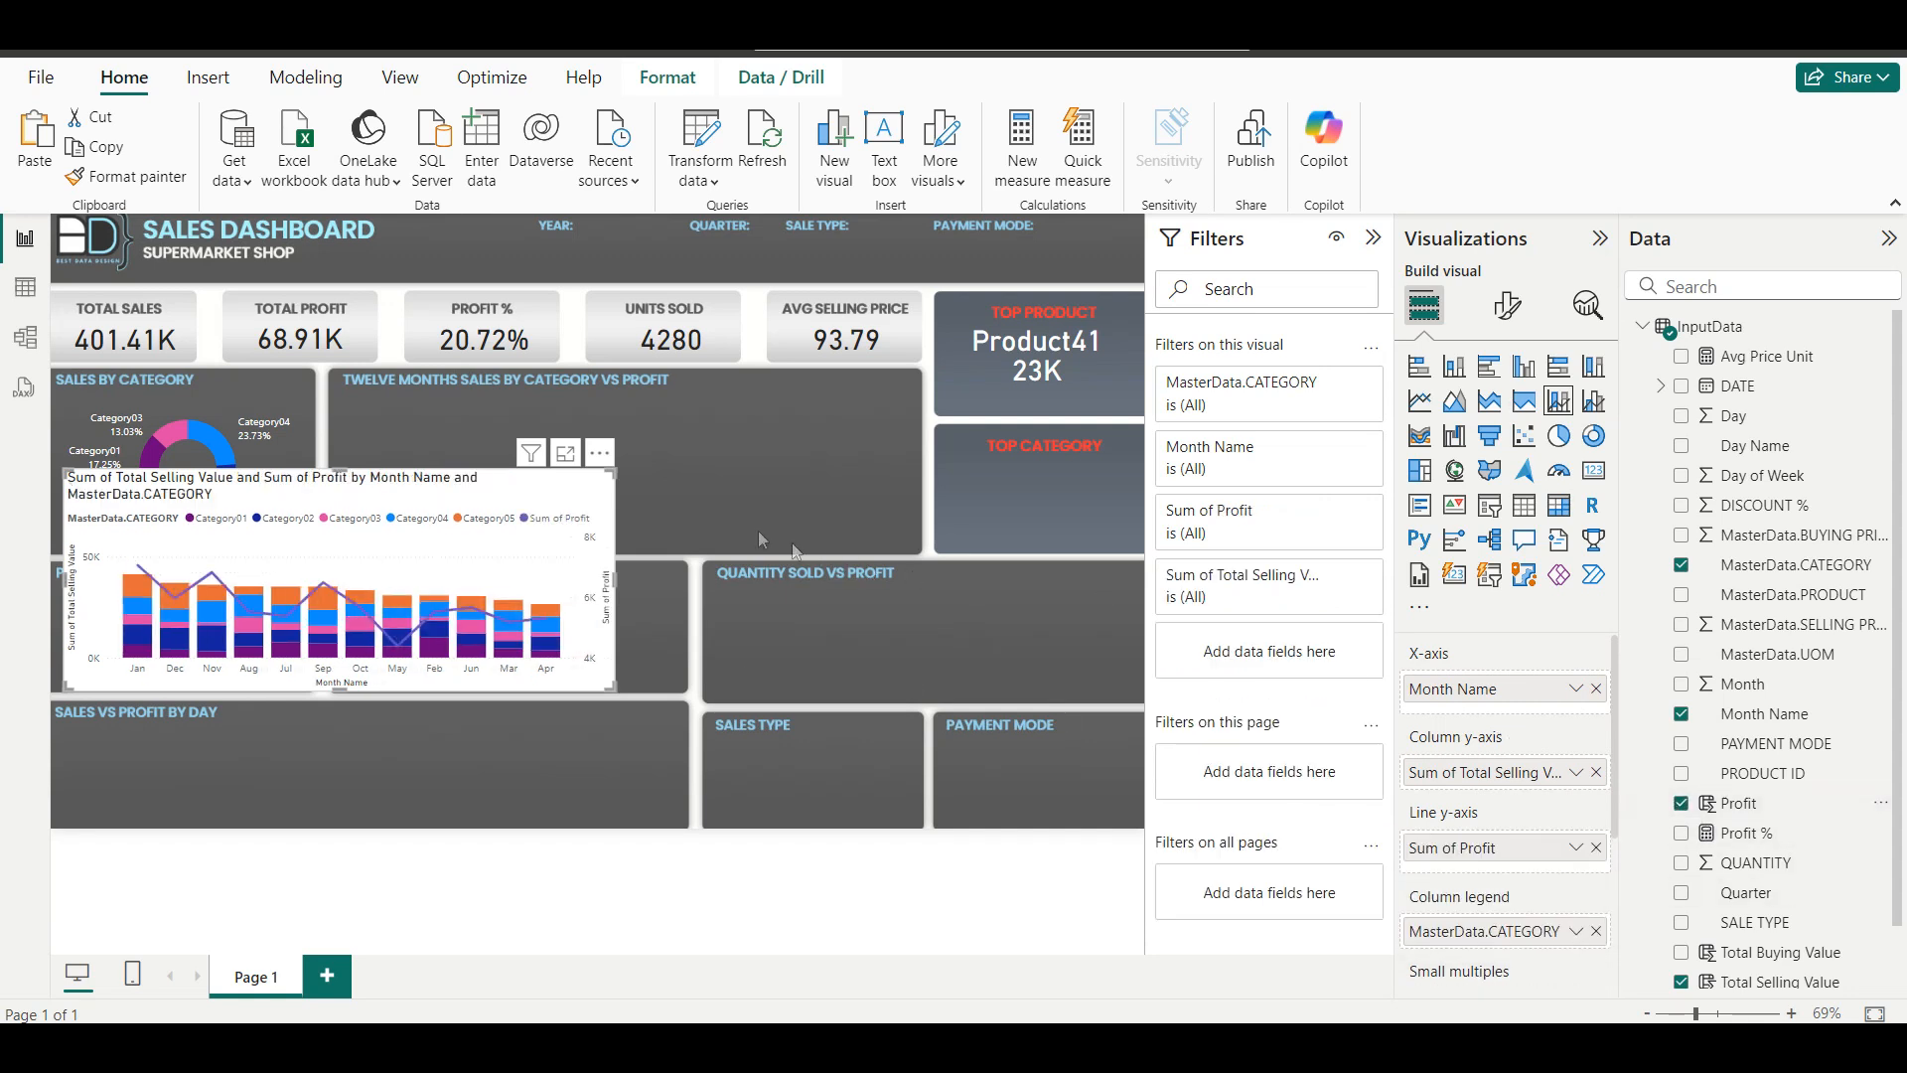
pyautogui.moveTo(529, 553); pyautogui.dragTo(821, 449)
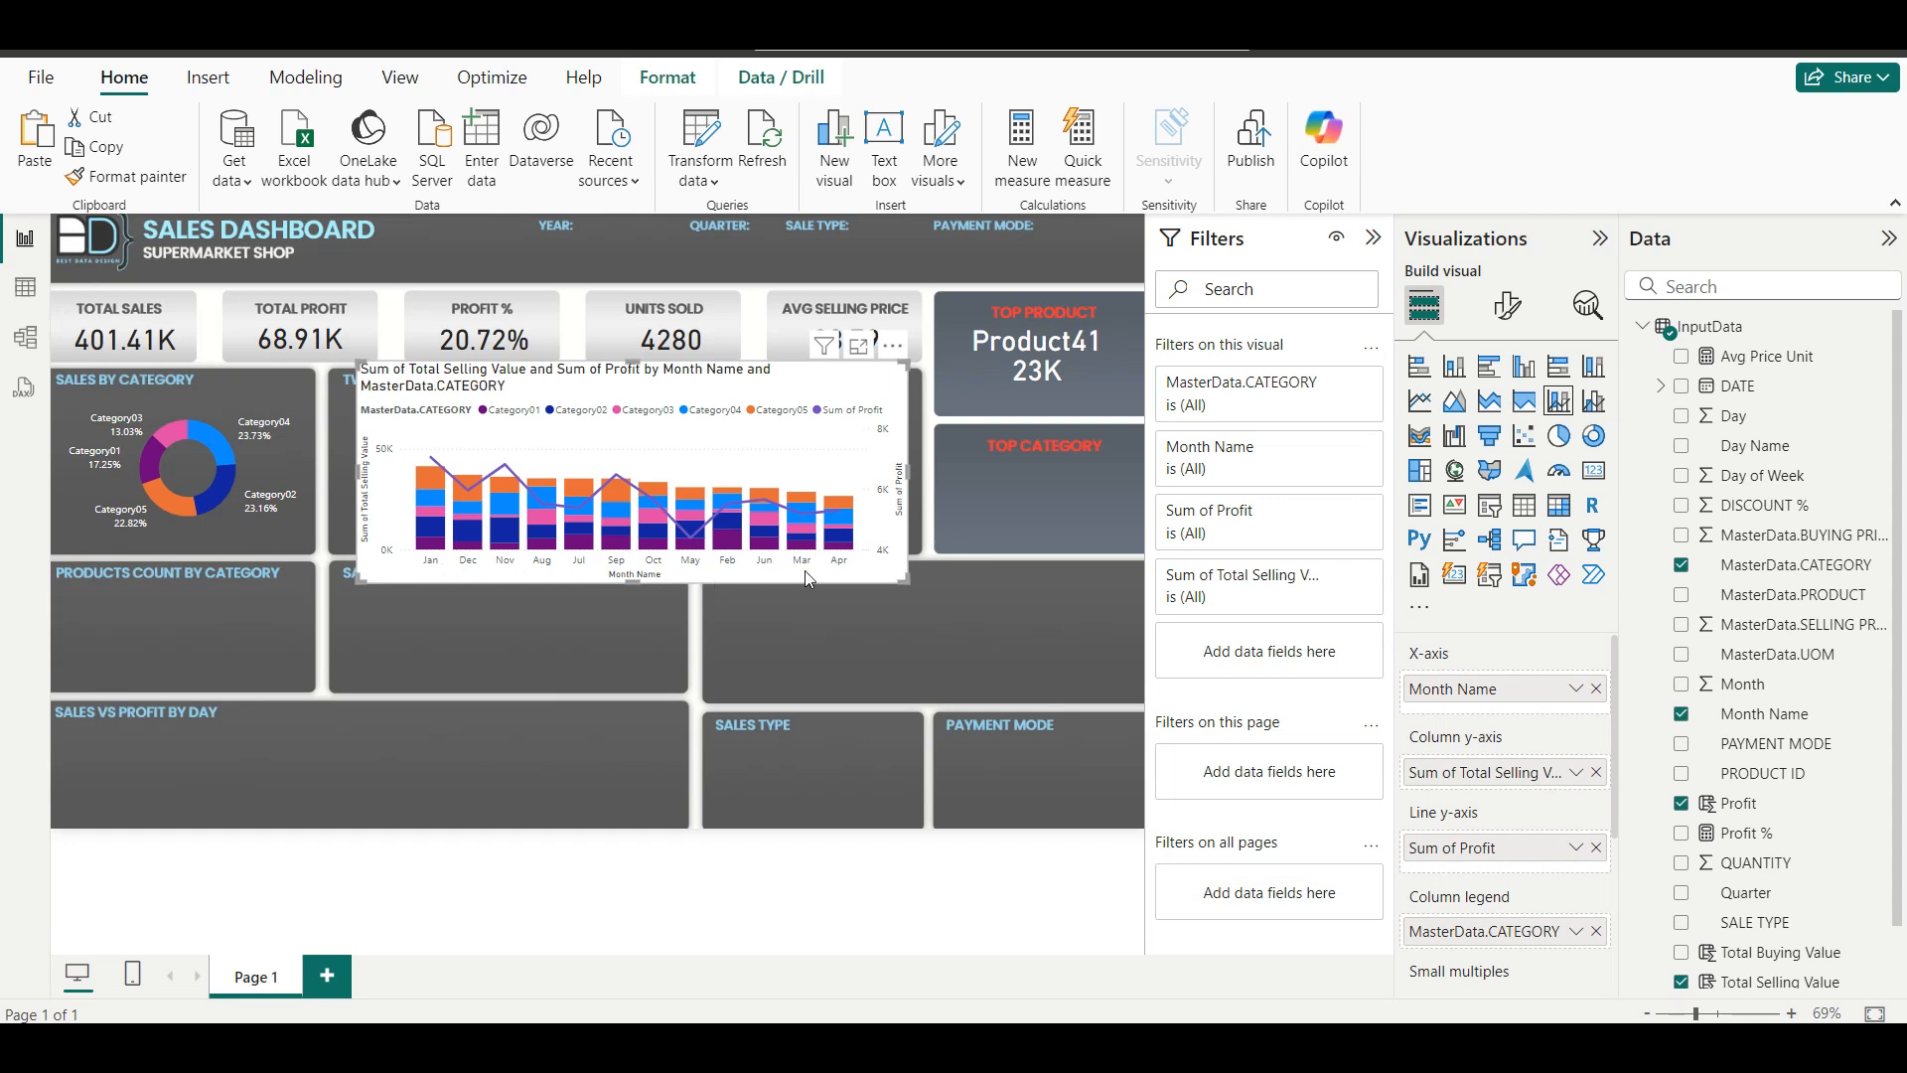
pyautogui.moveTo(898, 574); pyautogui.dragTo(898, 547)
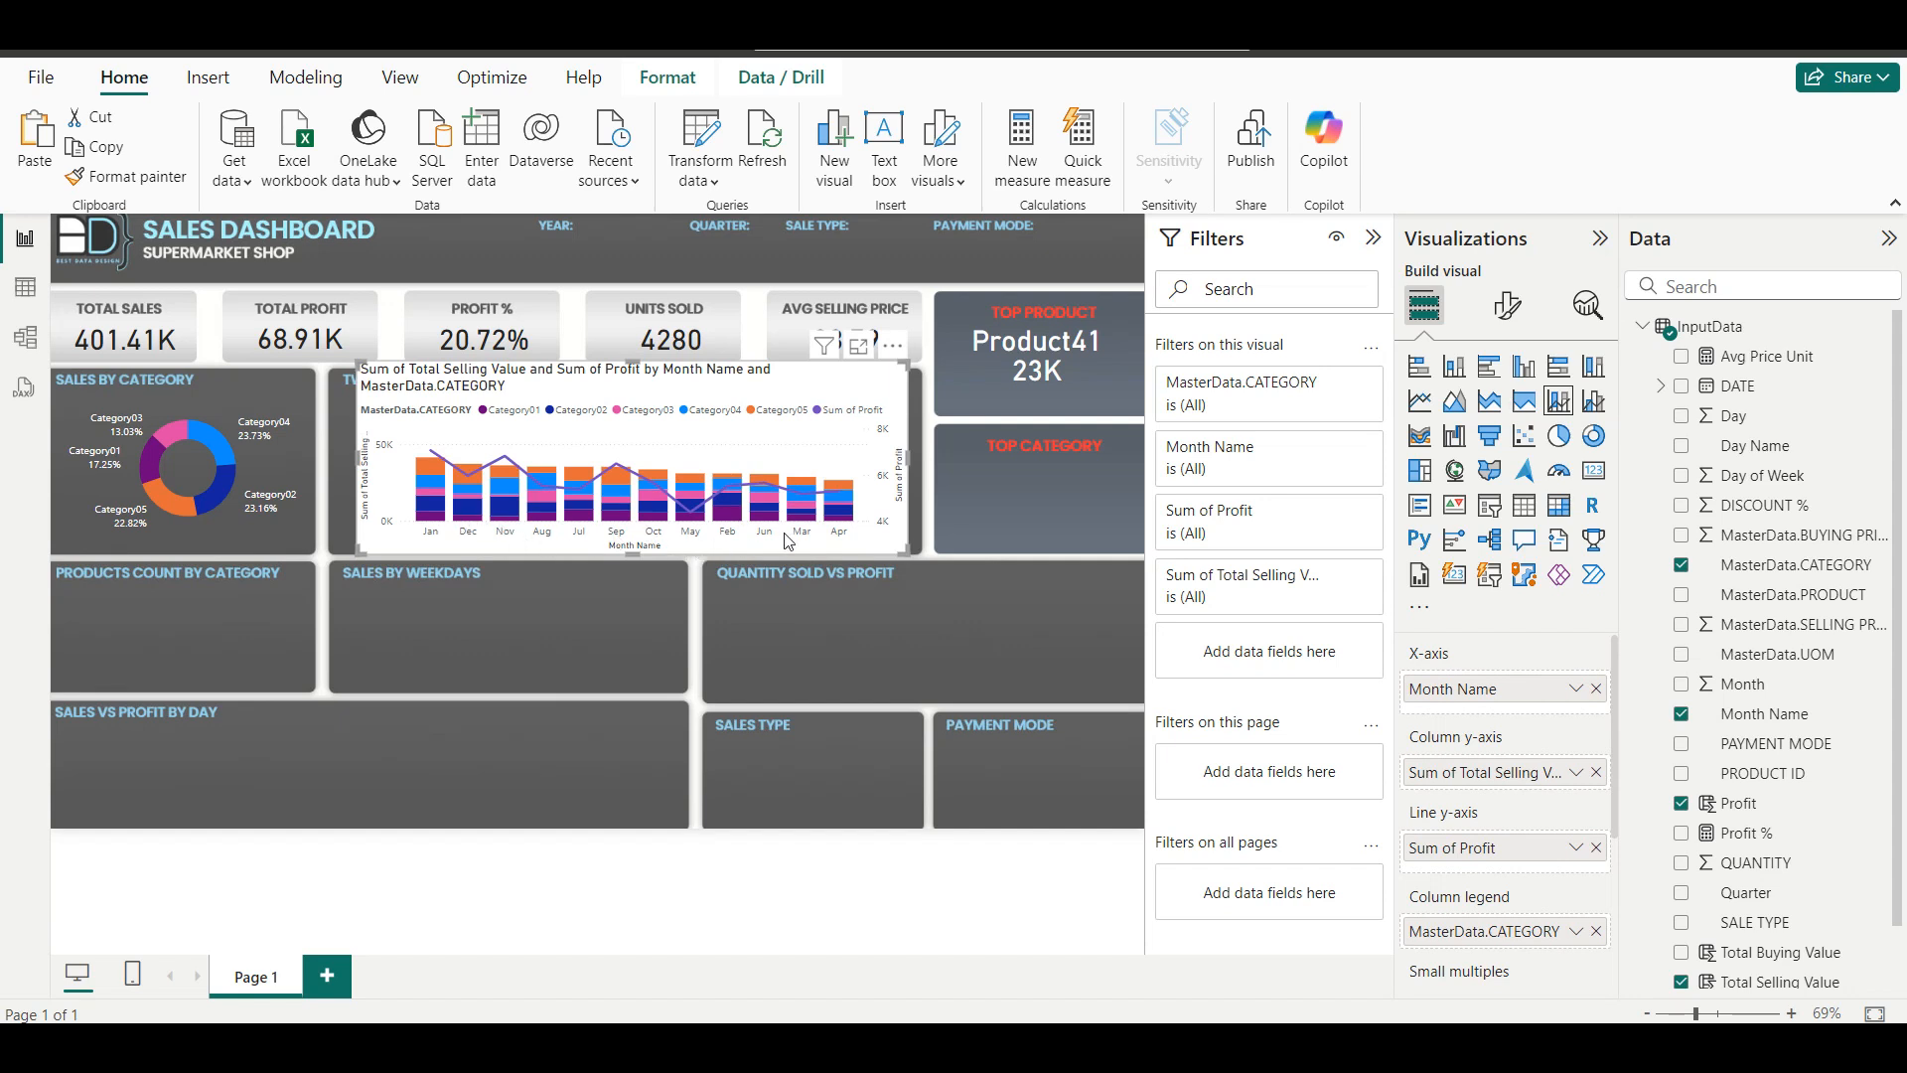
# In the InputData table, set the Month Name column to sort by the Month column.
pyautogui.click(17, 292)
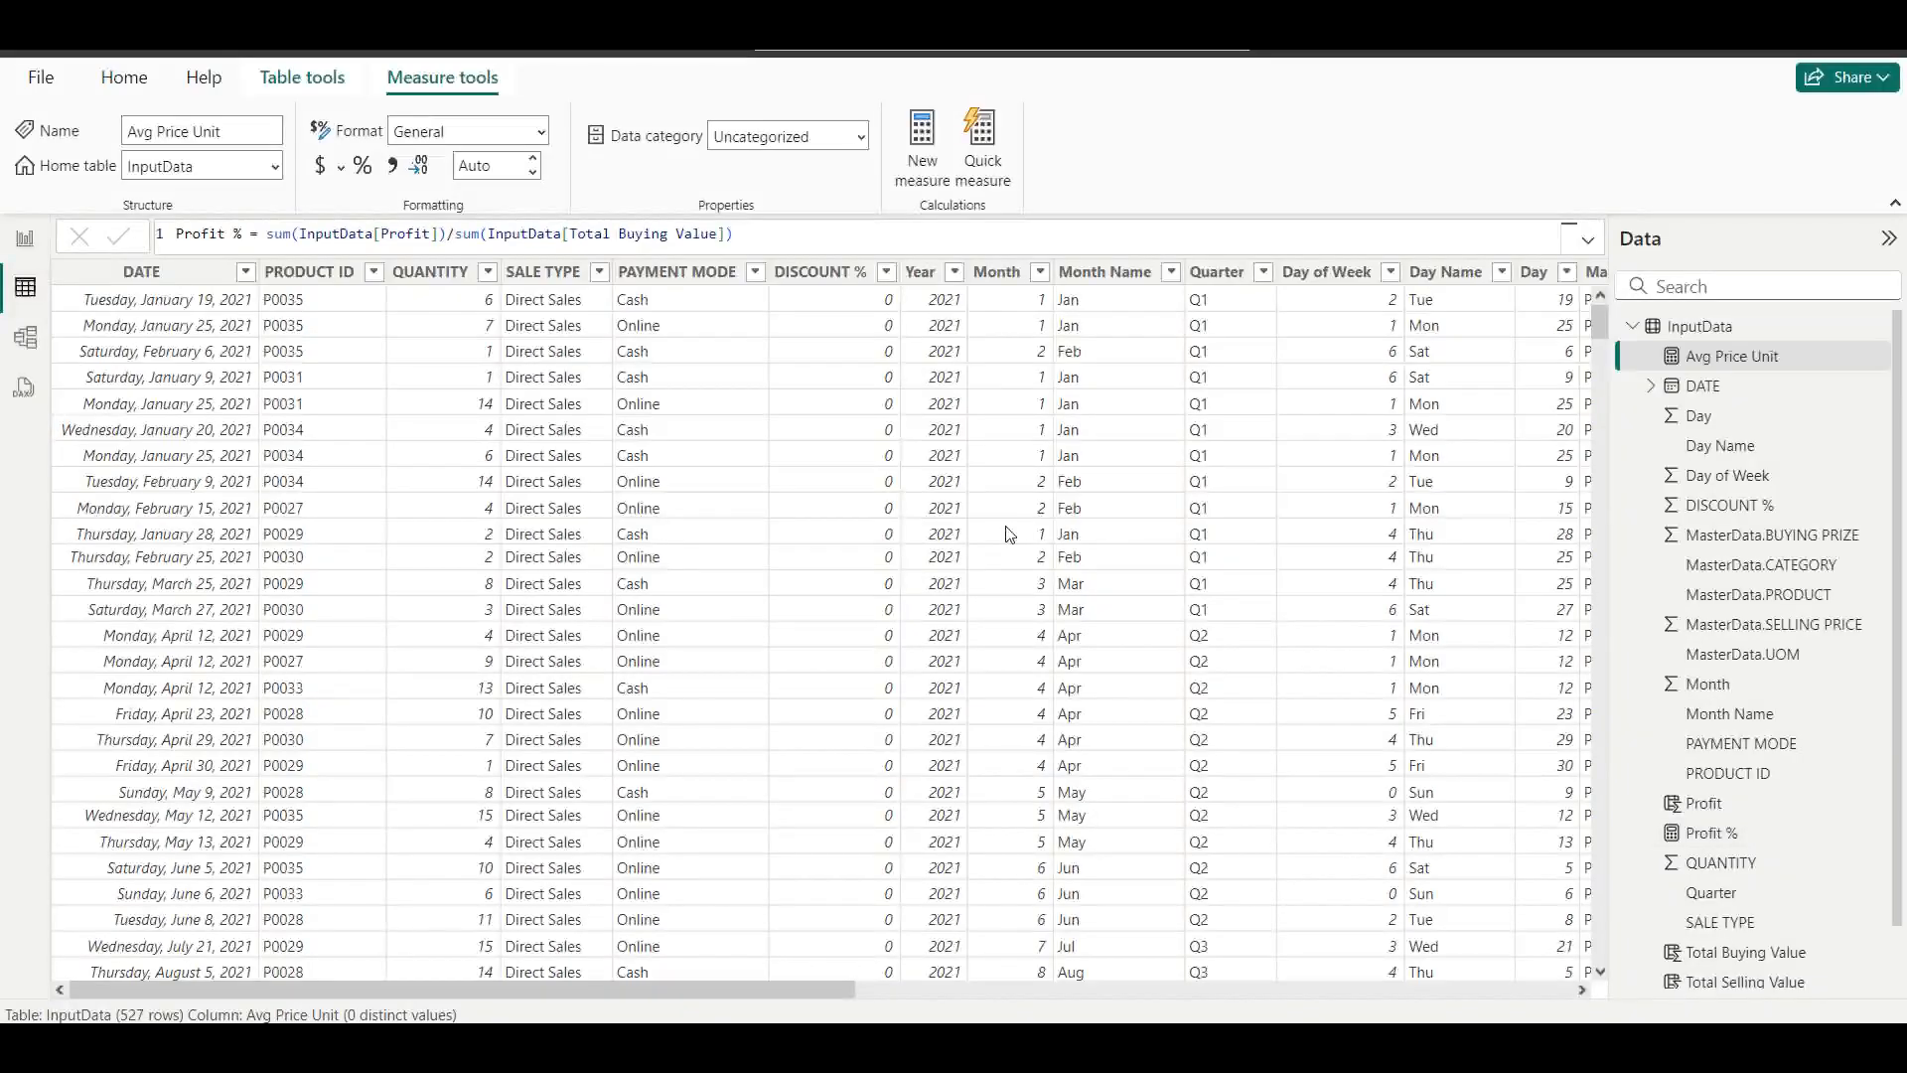
pyautogui.hscroll(10, 1285, 397)
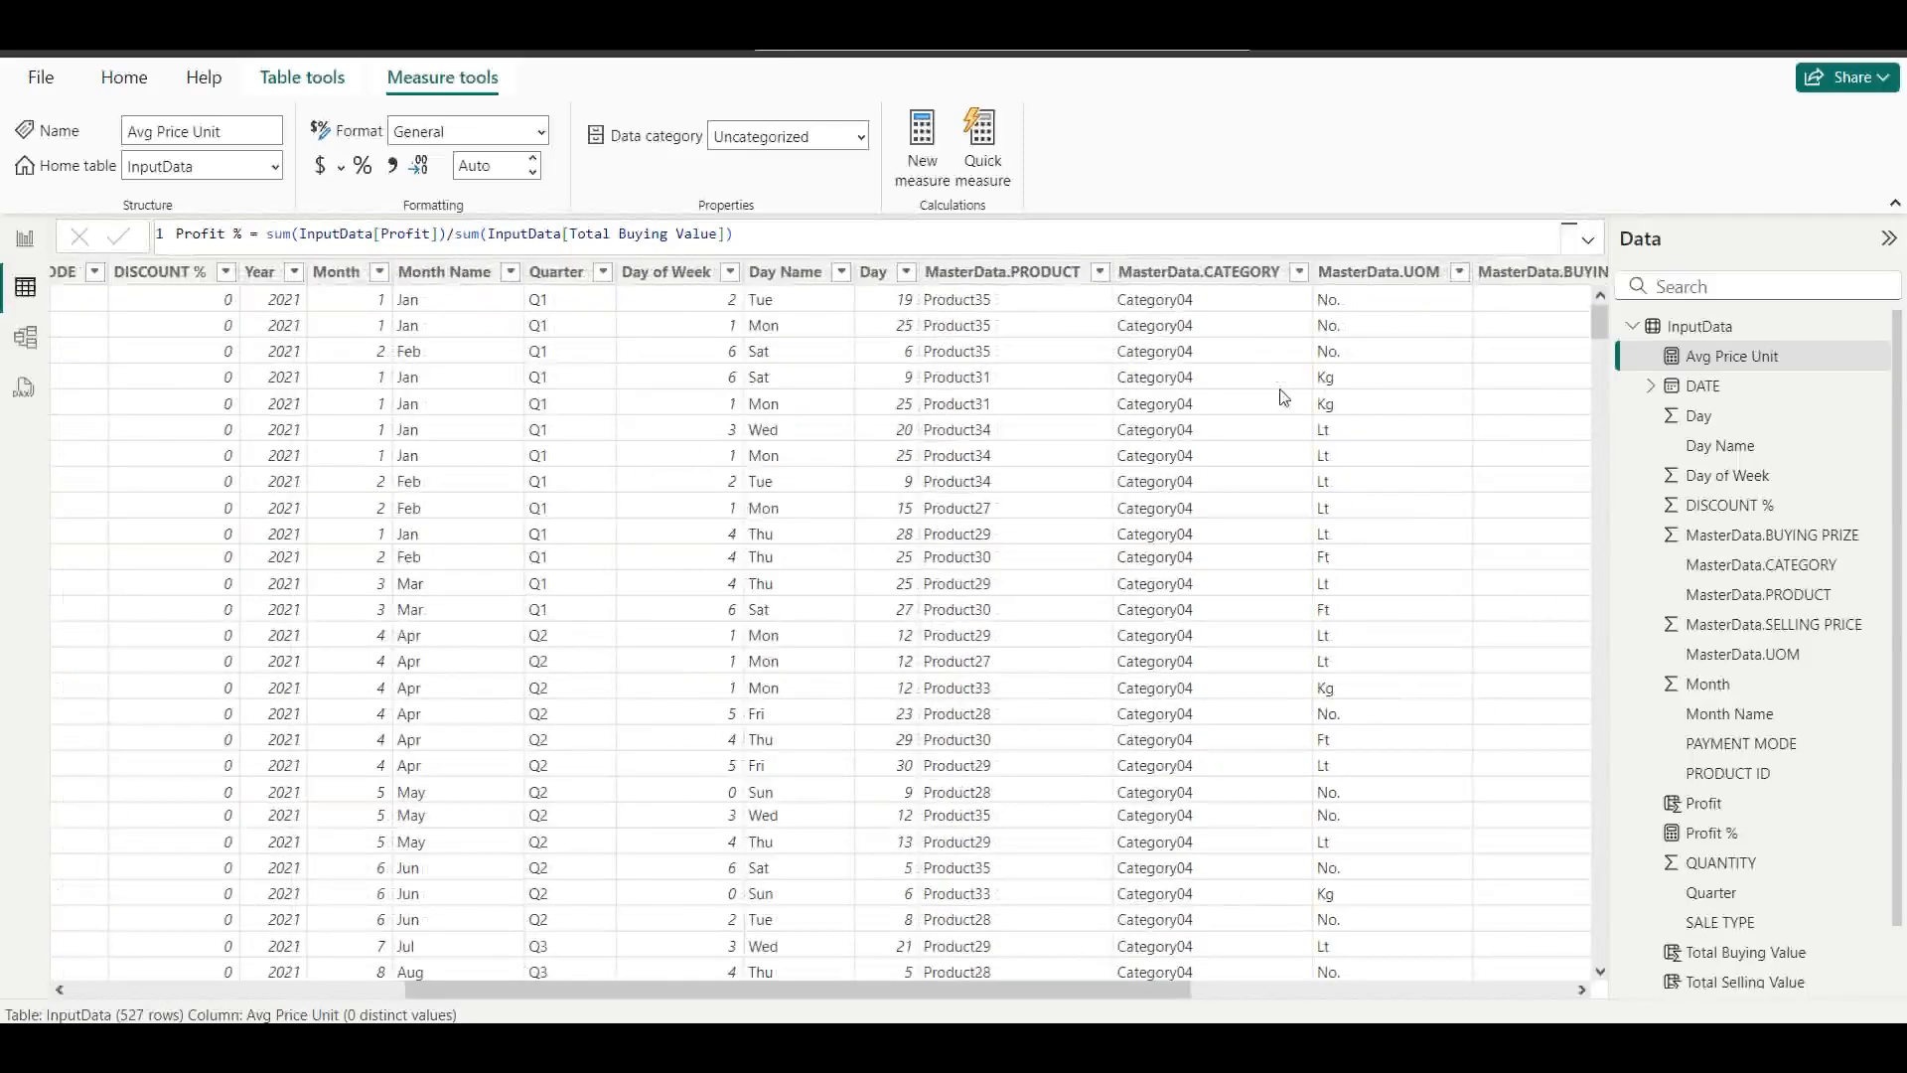
pyautogui.hscroll(8, 1284, 397)
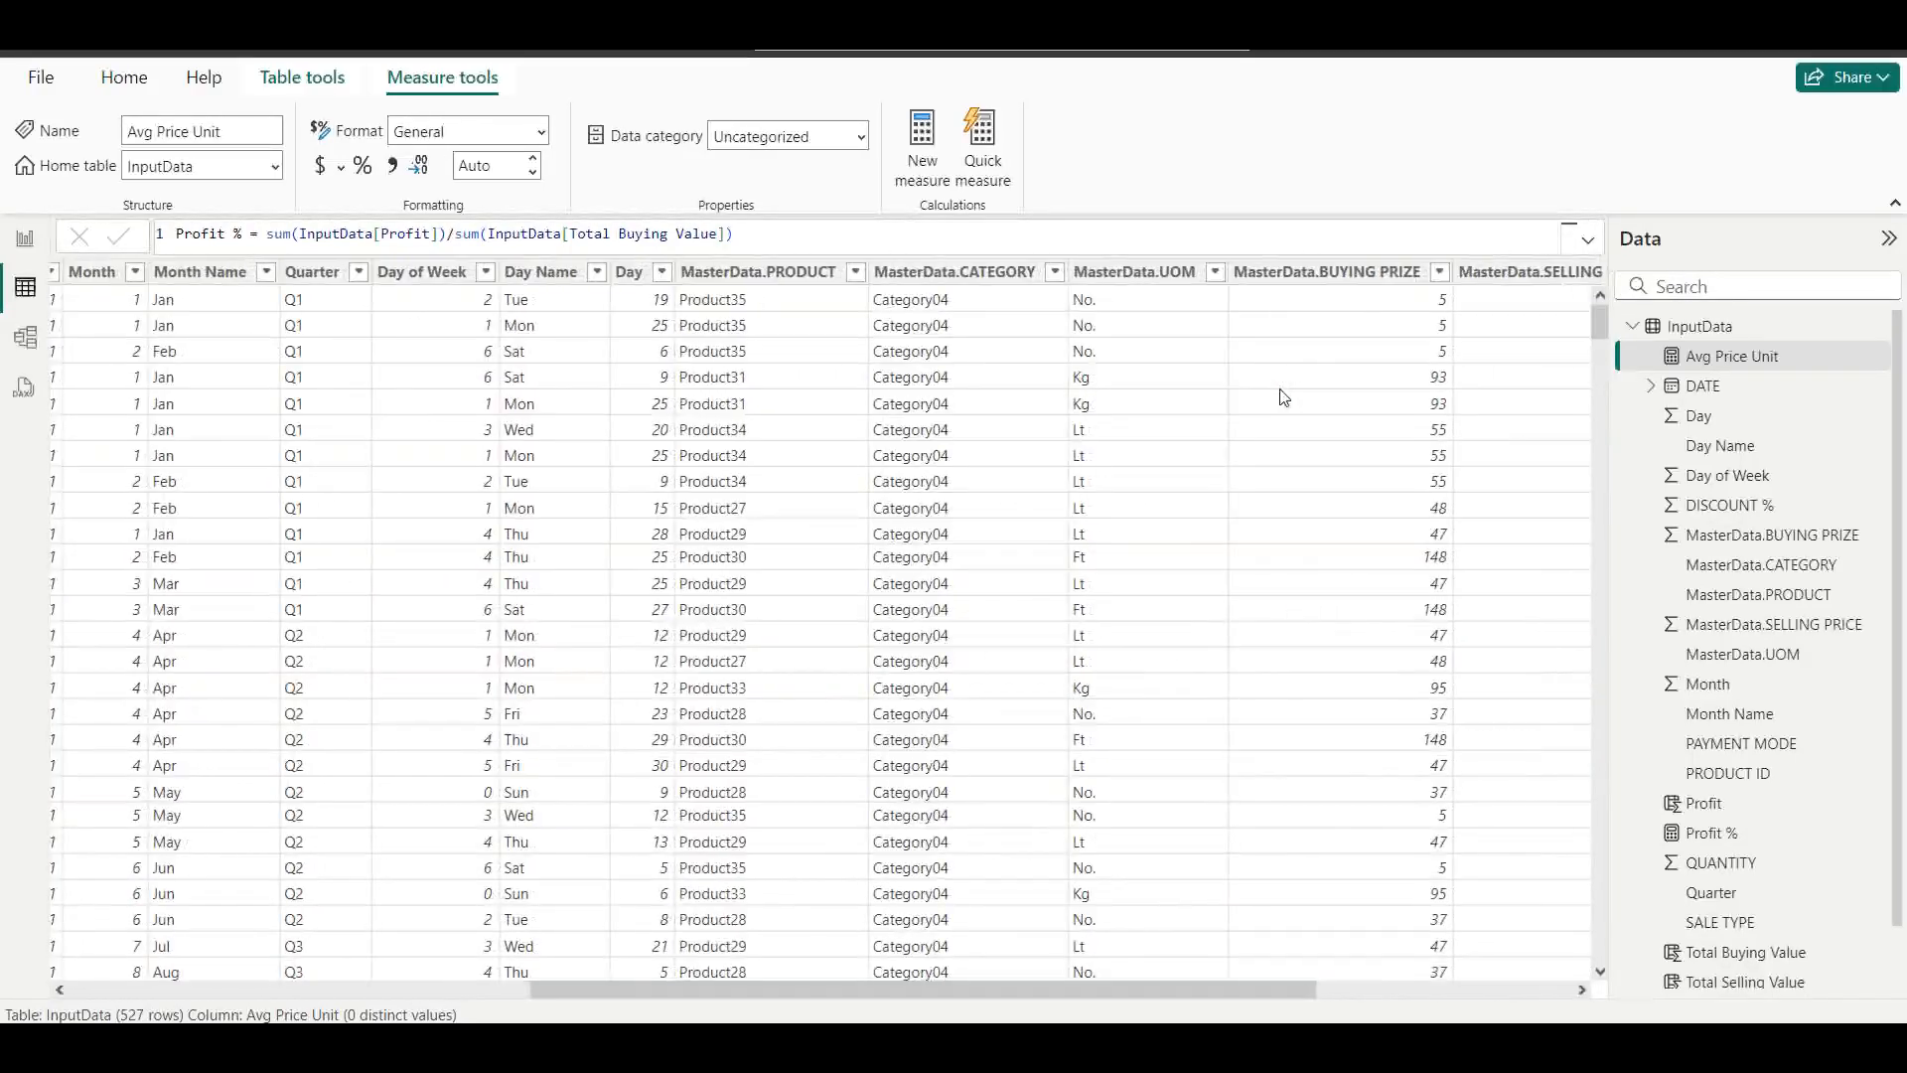
pyautogui.hscroll(1, 1284, 398)
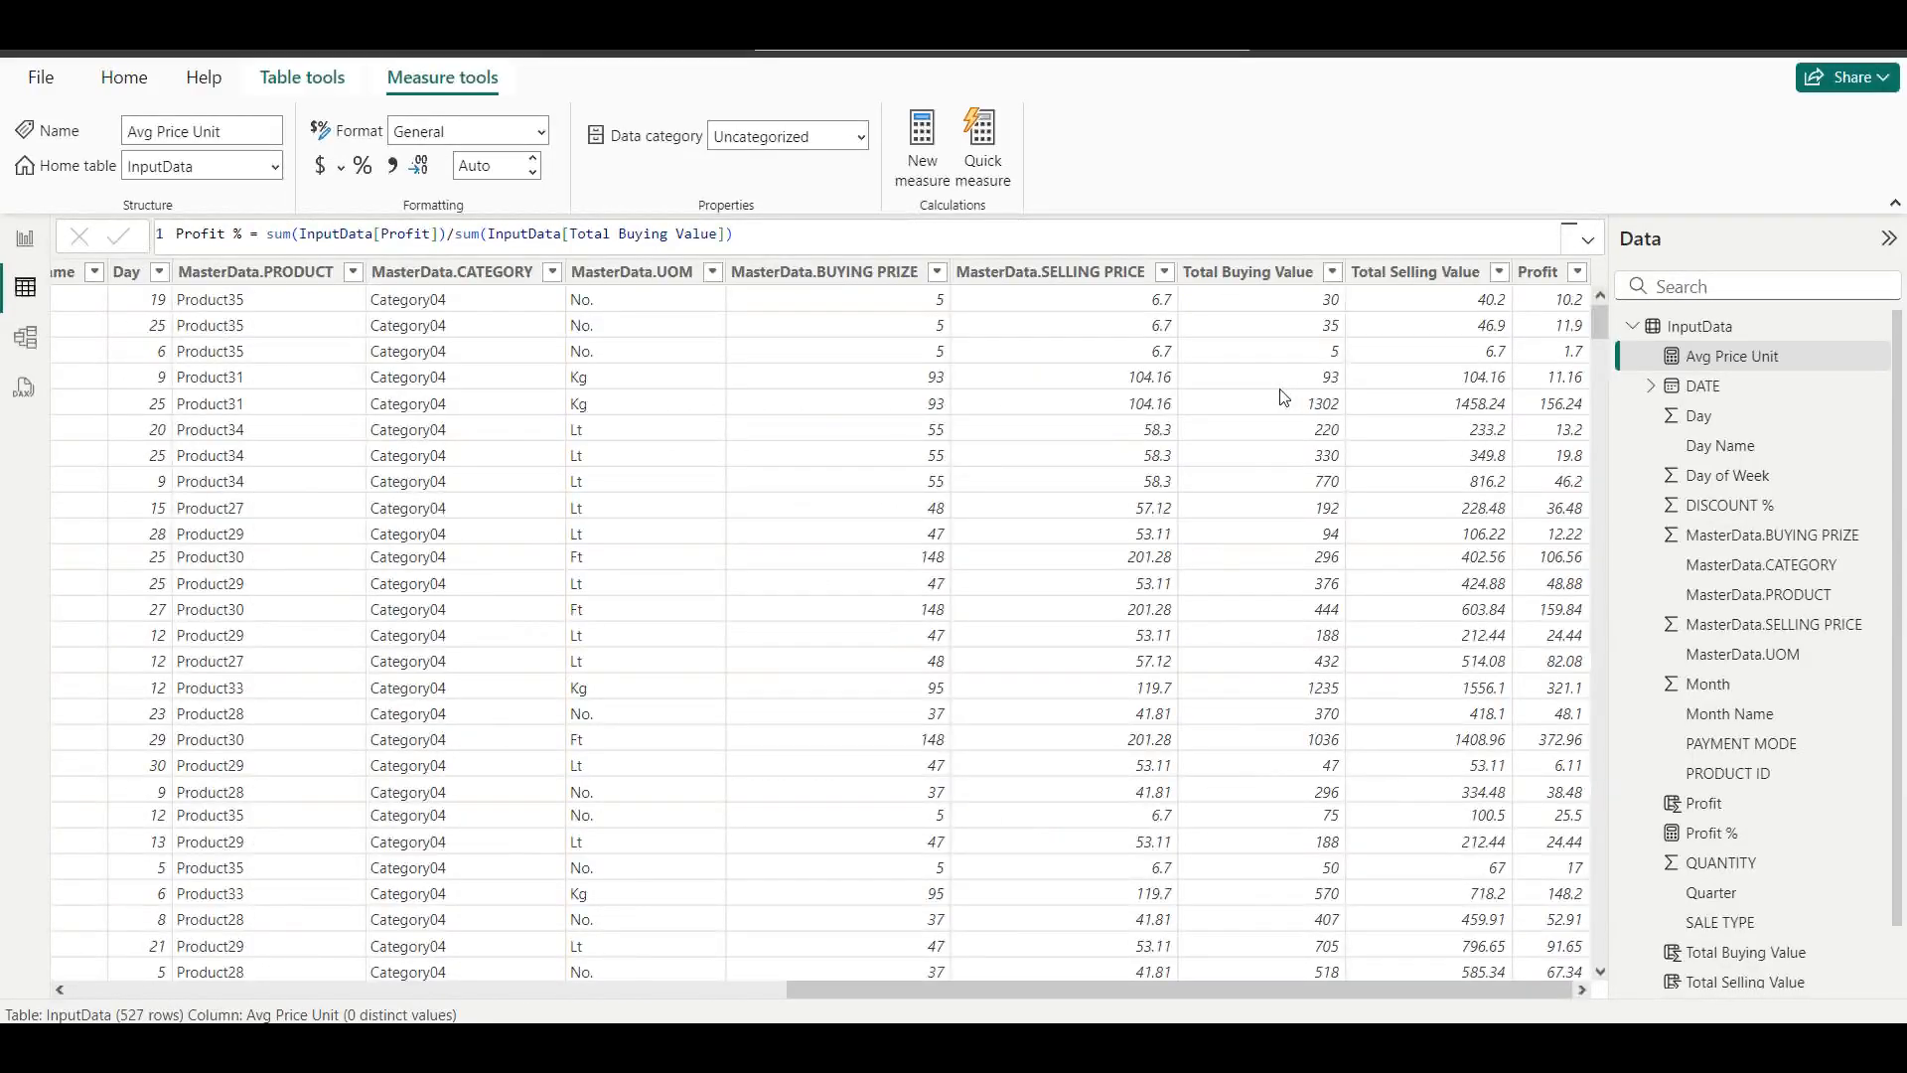
pyautogui.hscroll(-10, 710, 342)
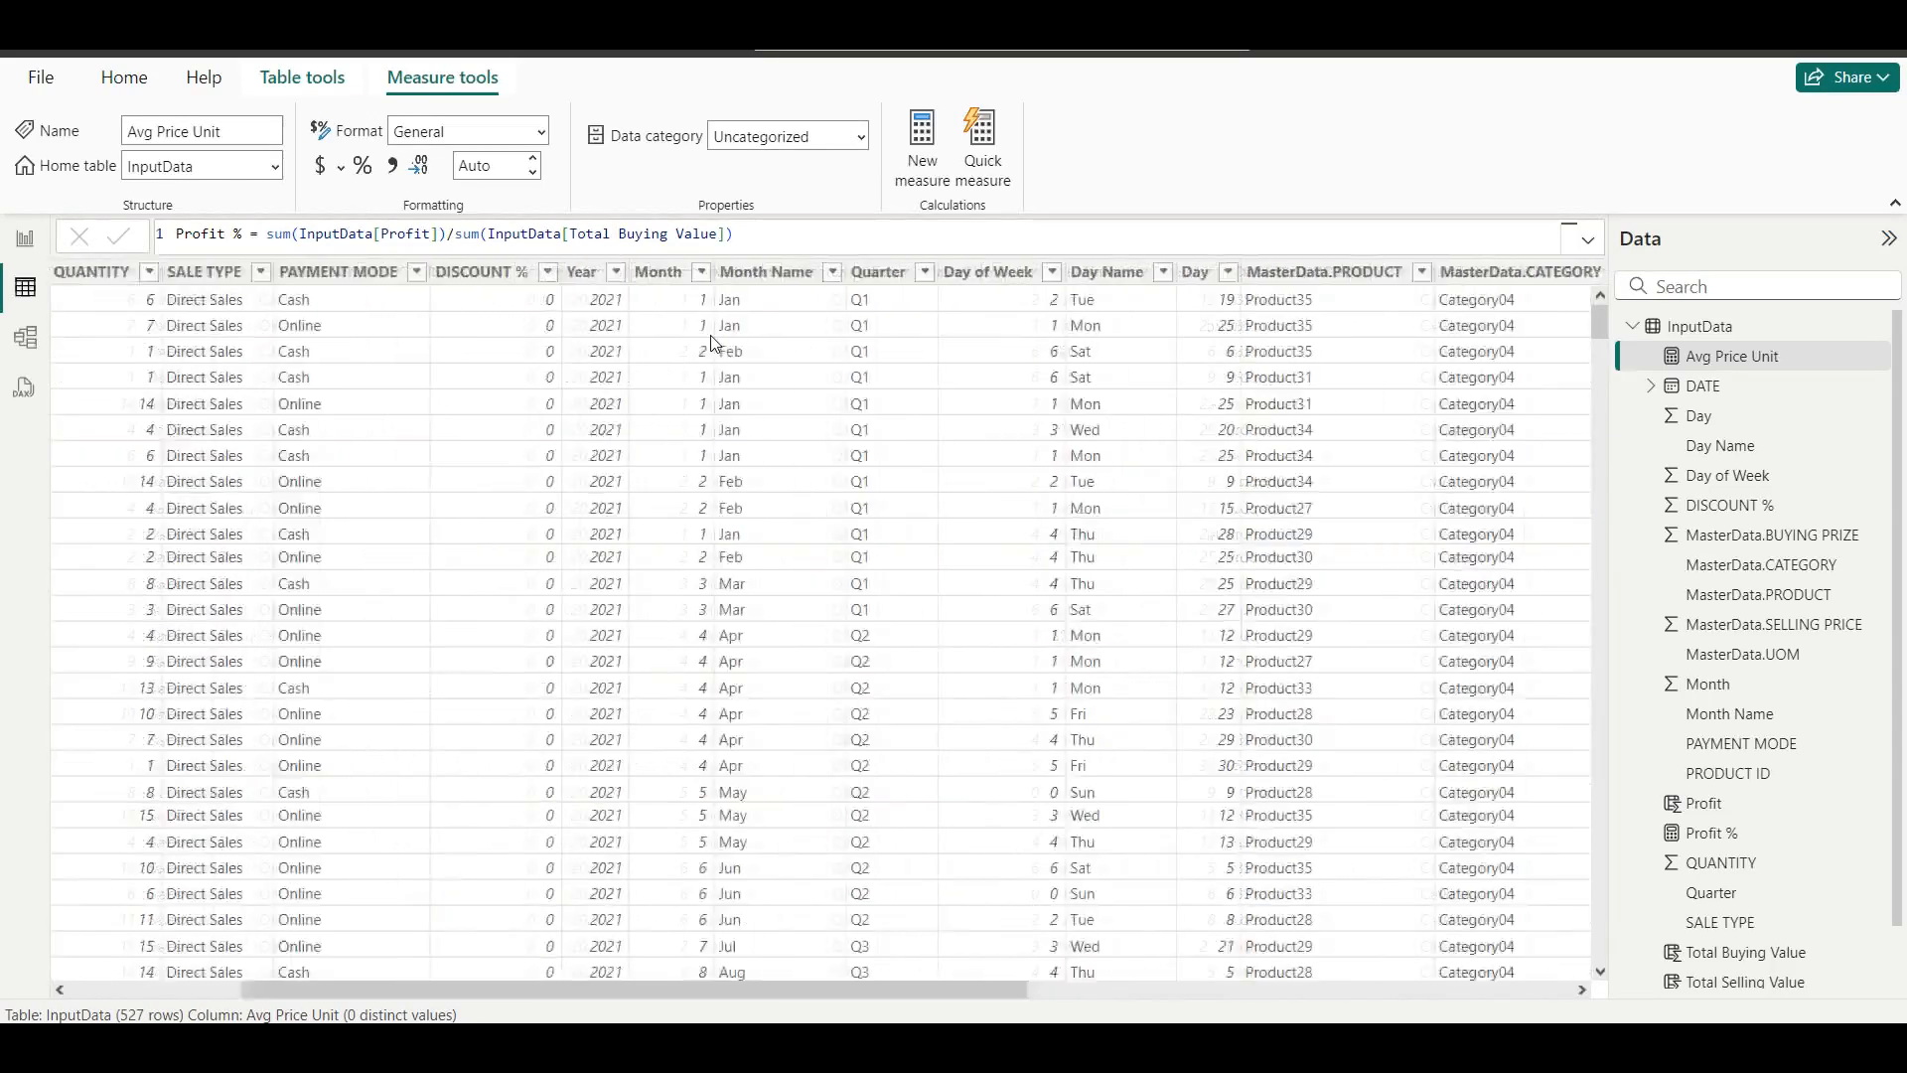
pyautogui.click(810, 274)
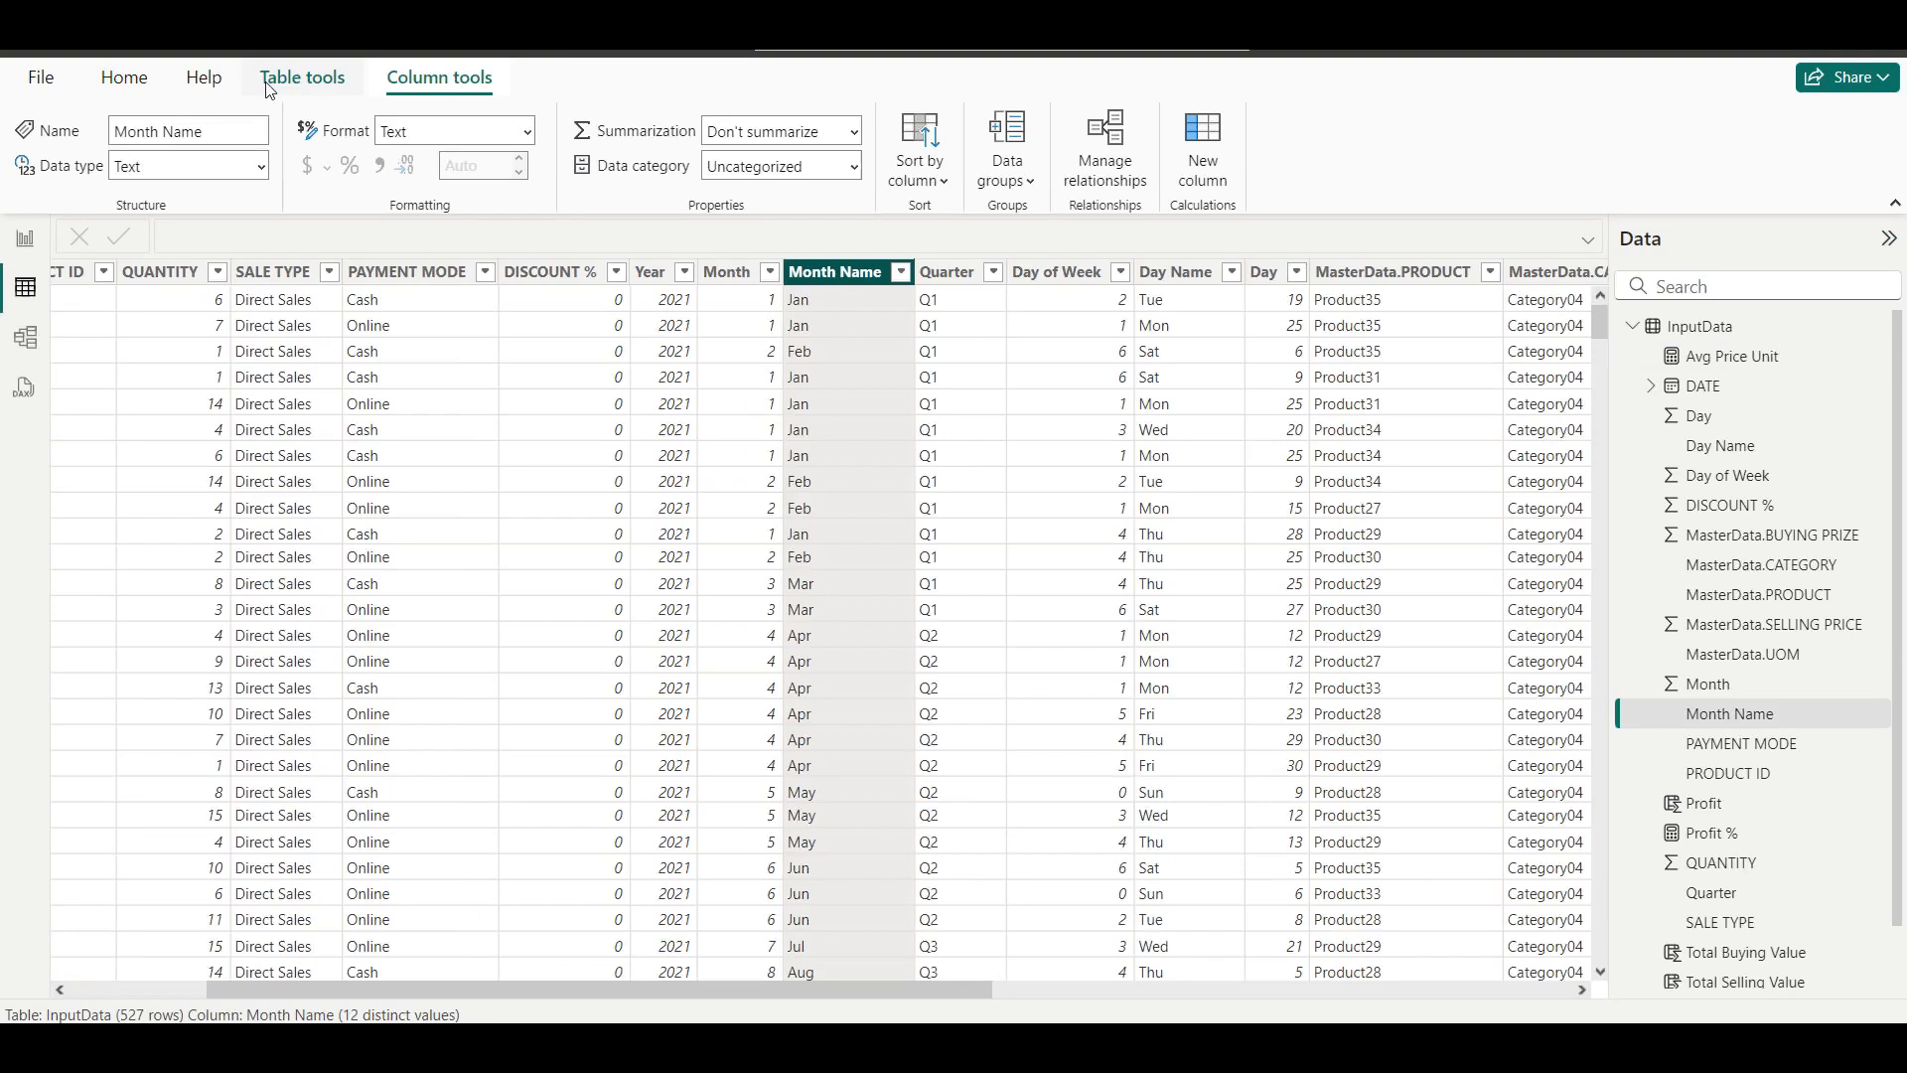
pyautogui.click(944, 181)
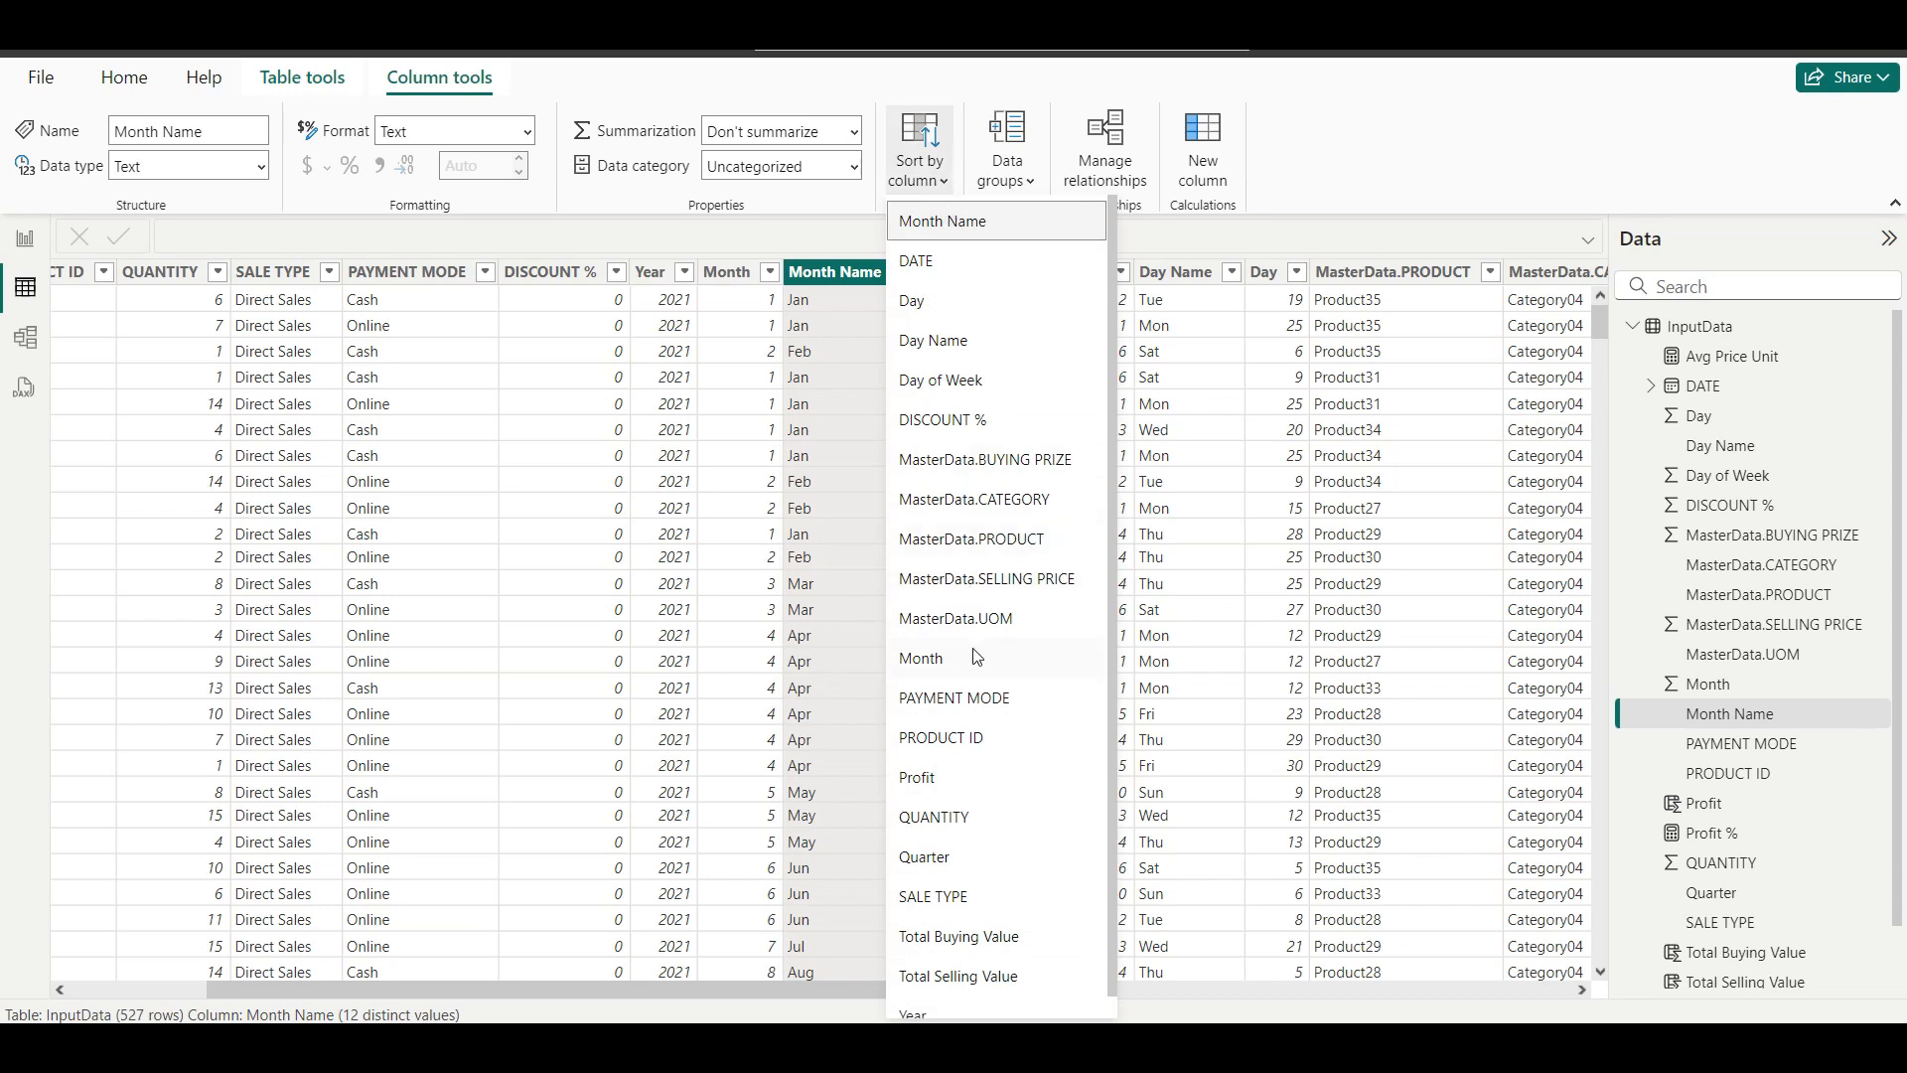
pyautogui.click(1208, 402)
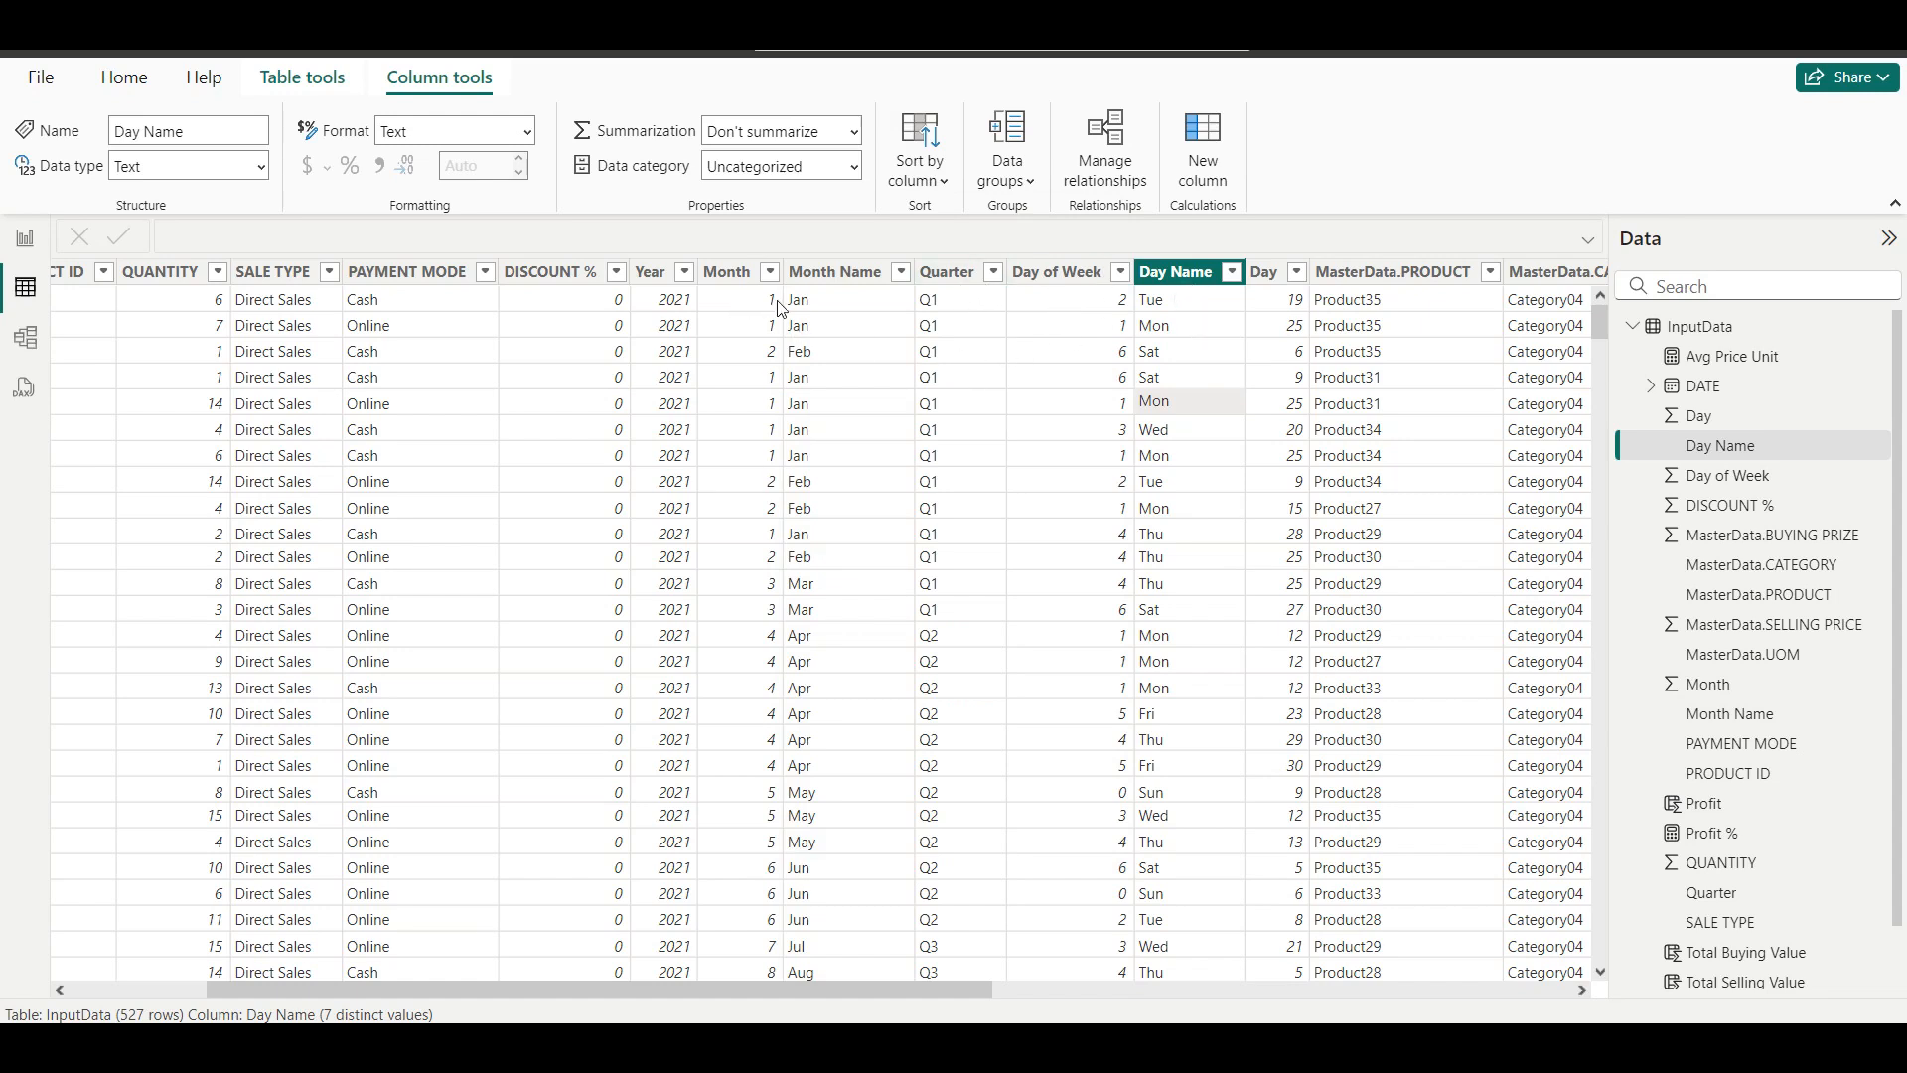
pyautogui.click(842, 277)
pyautogui.click(916, 163)
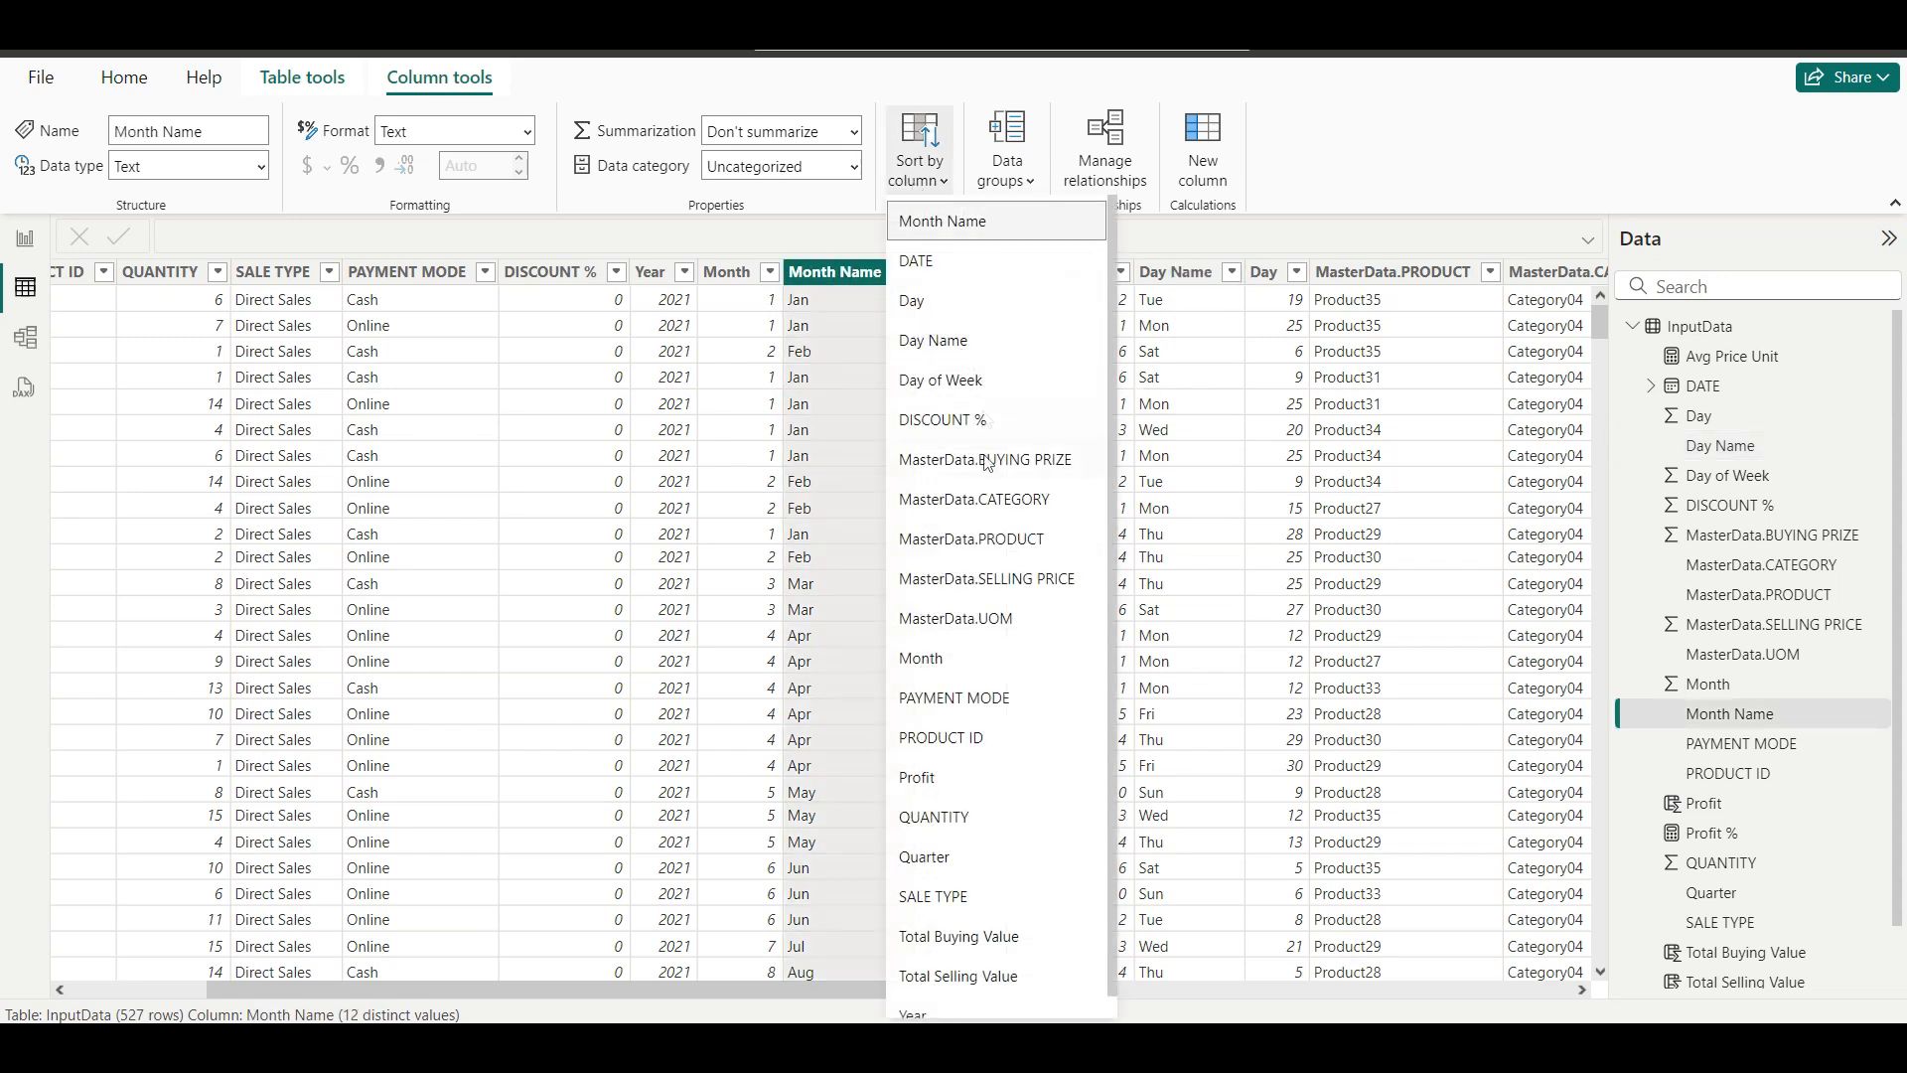
pyautogui.click(915, 660)
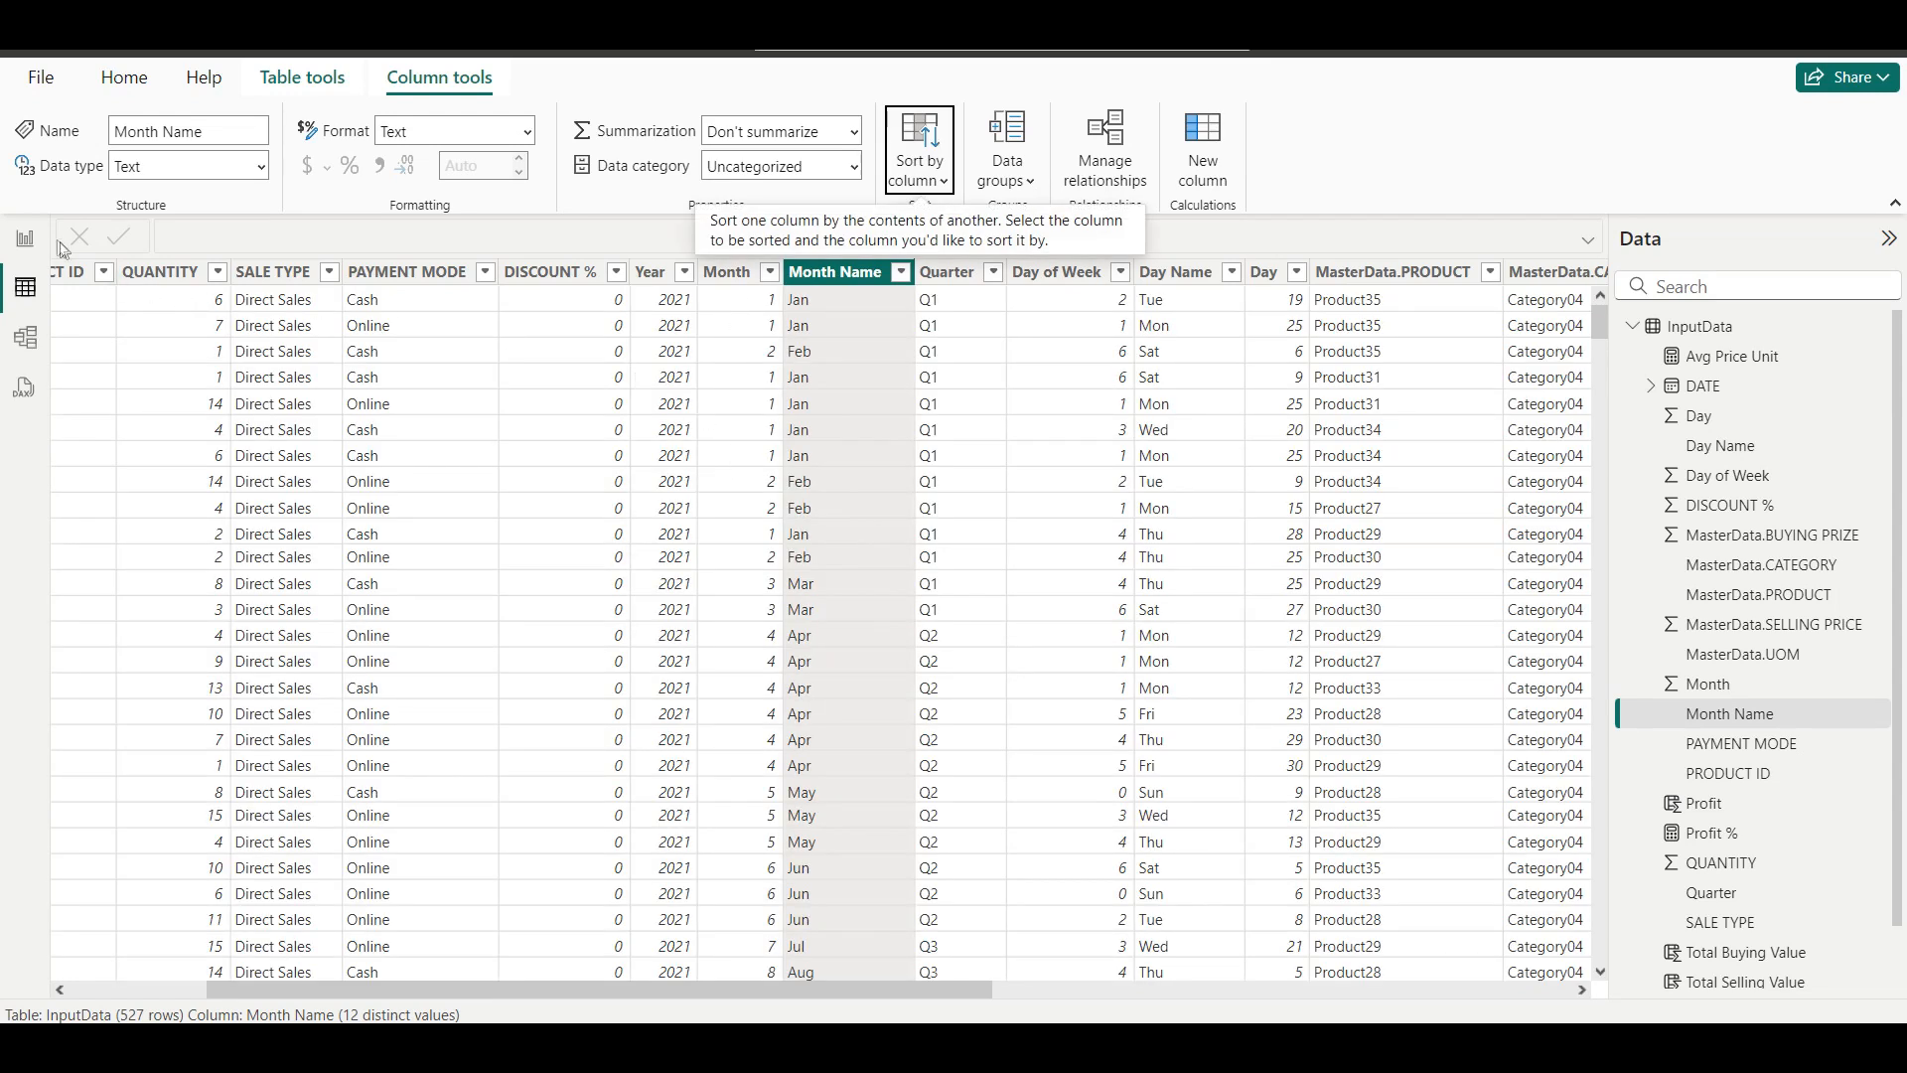
# Sort the monthly sales chart's axis on the report page by Month Name in ascending order.
pyautogui.click(20, 243)
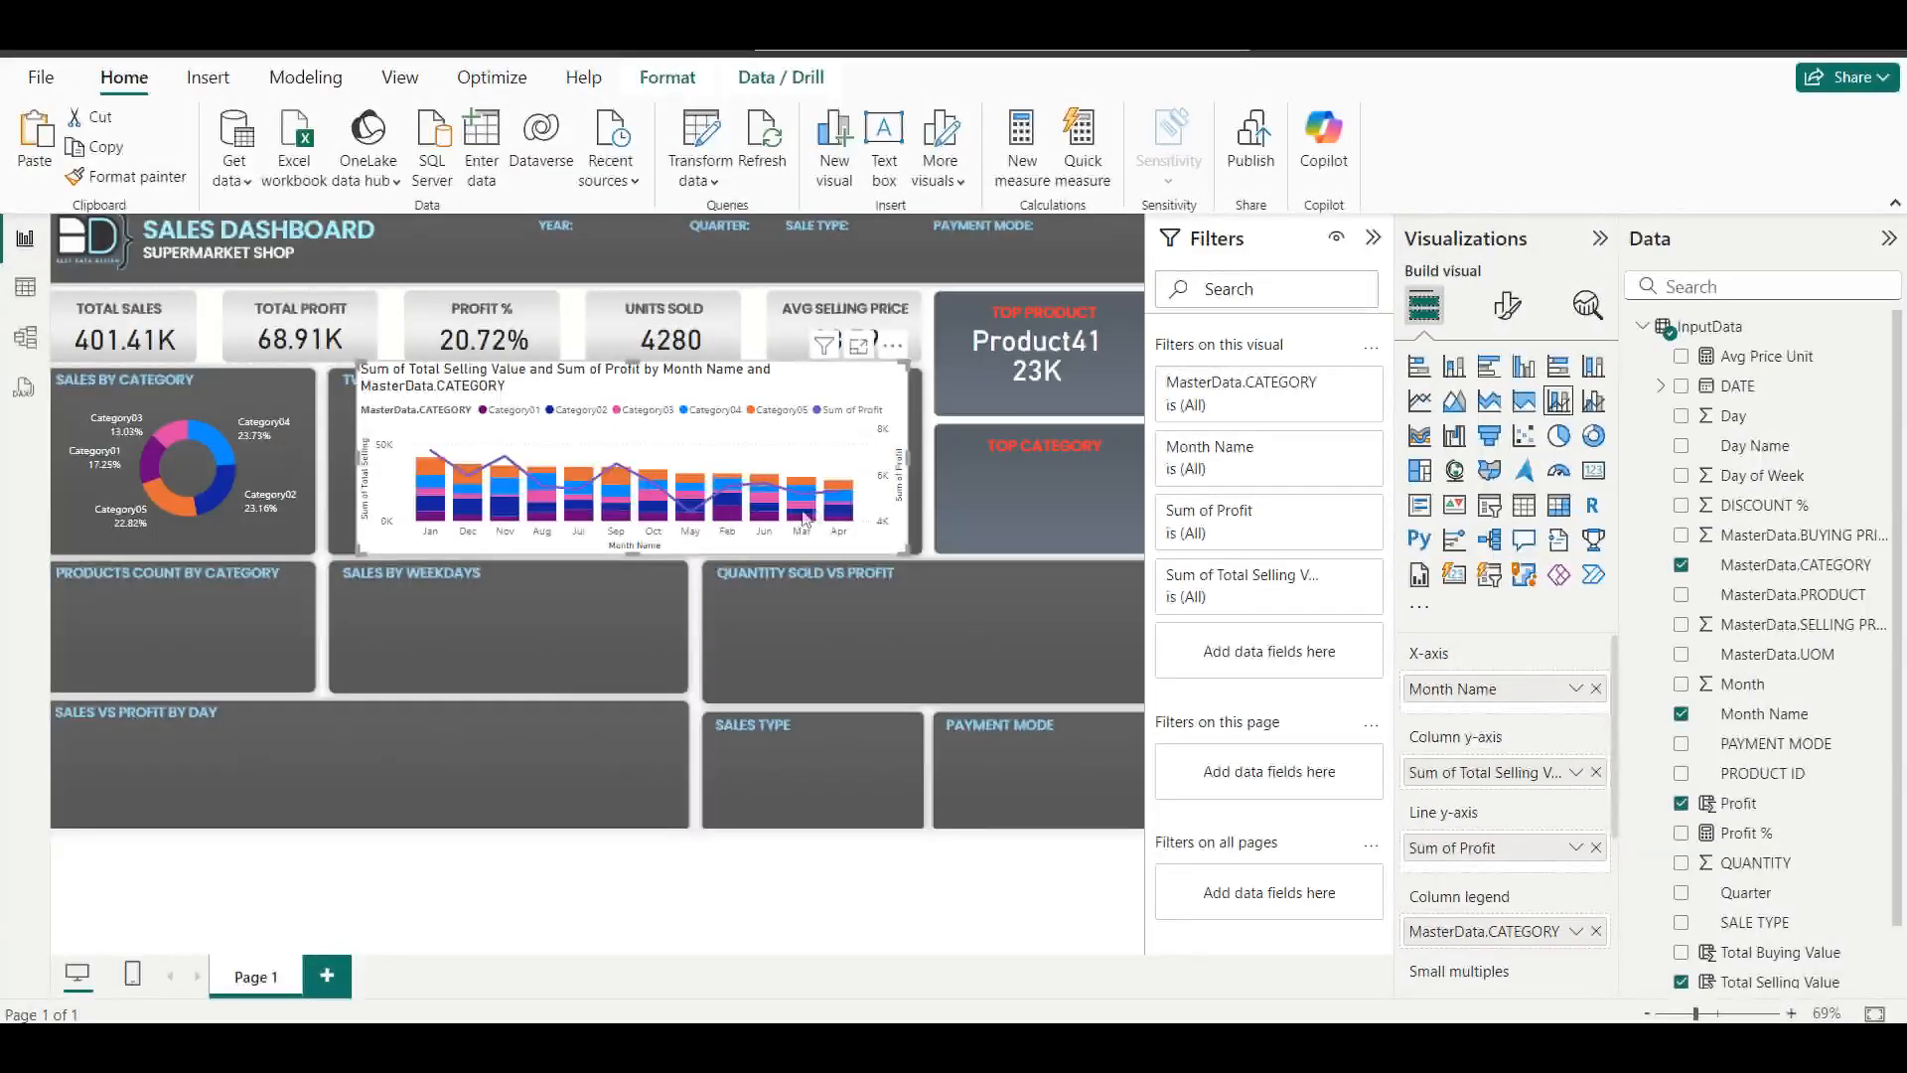
pyautogui.click(893, 345)
pyautogui.moveTo(1050, 505)
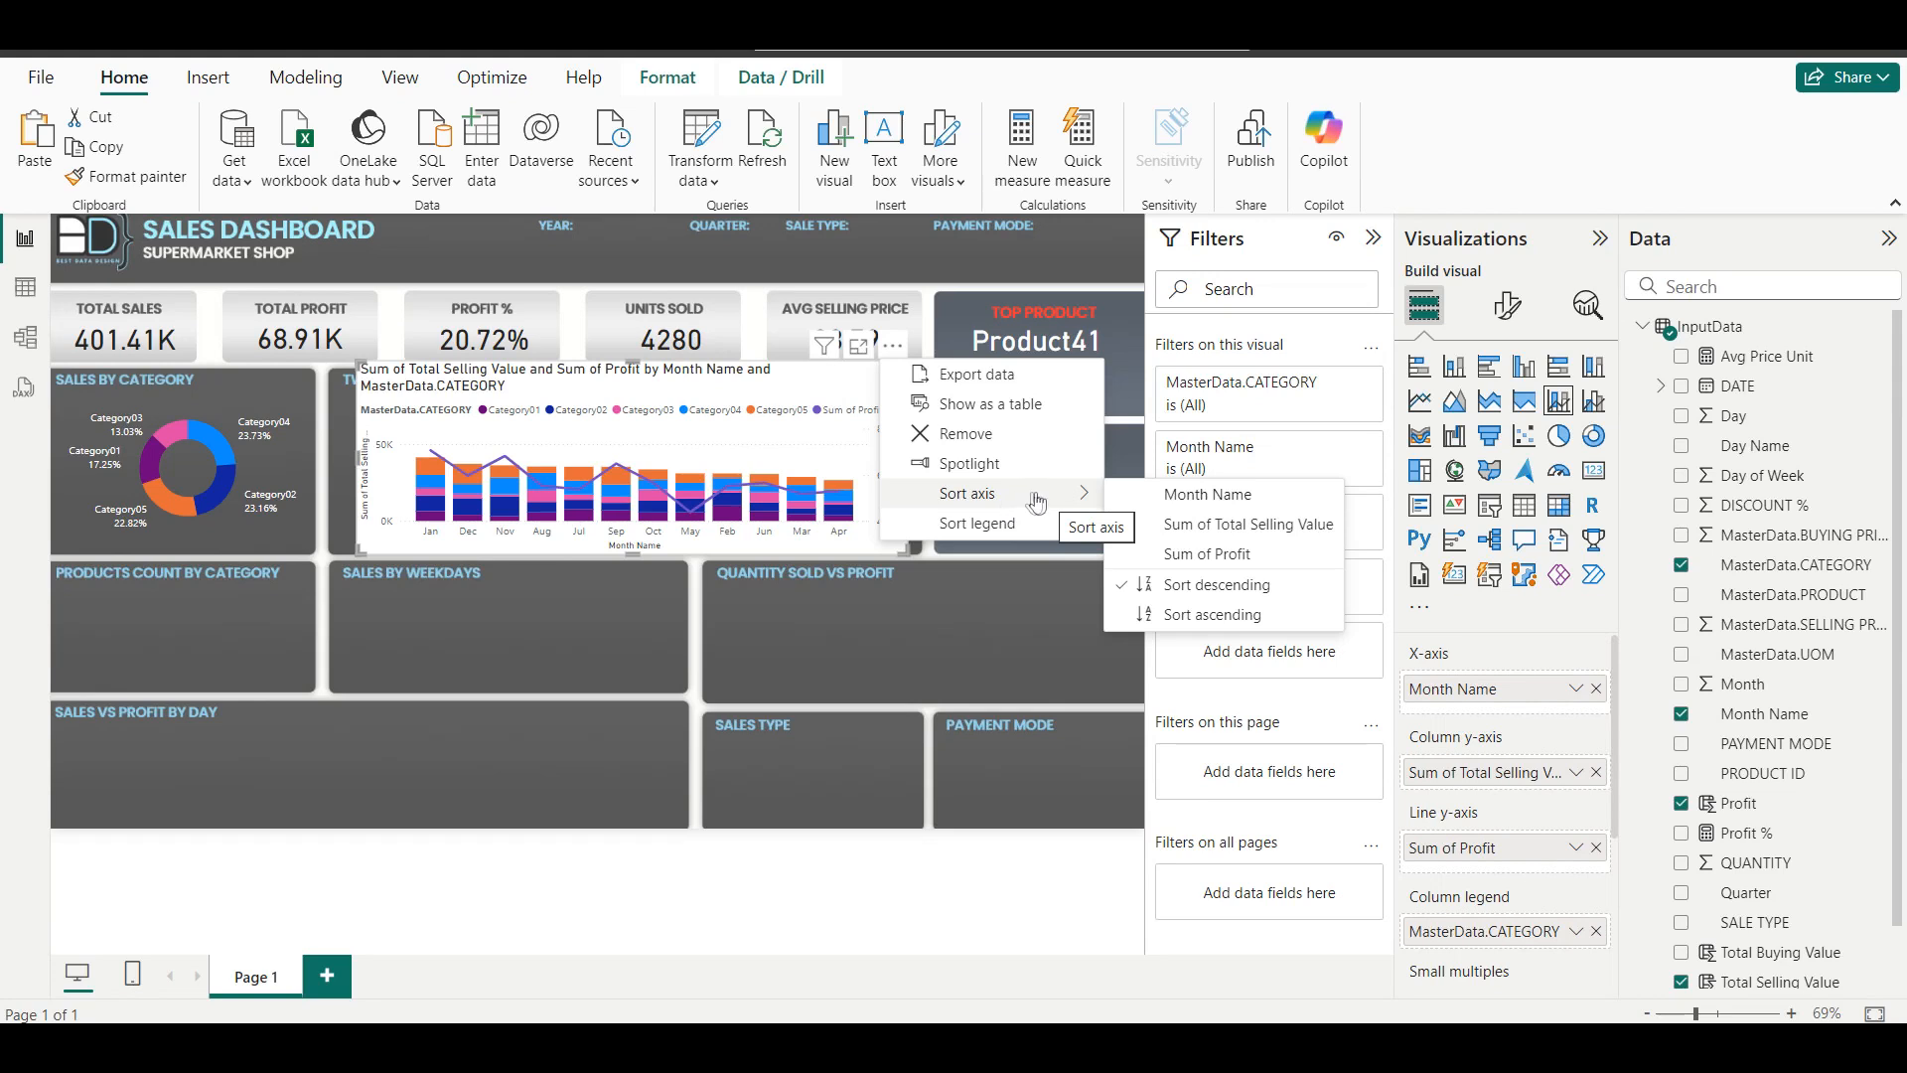
pyautogui.click(1172, 495)
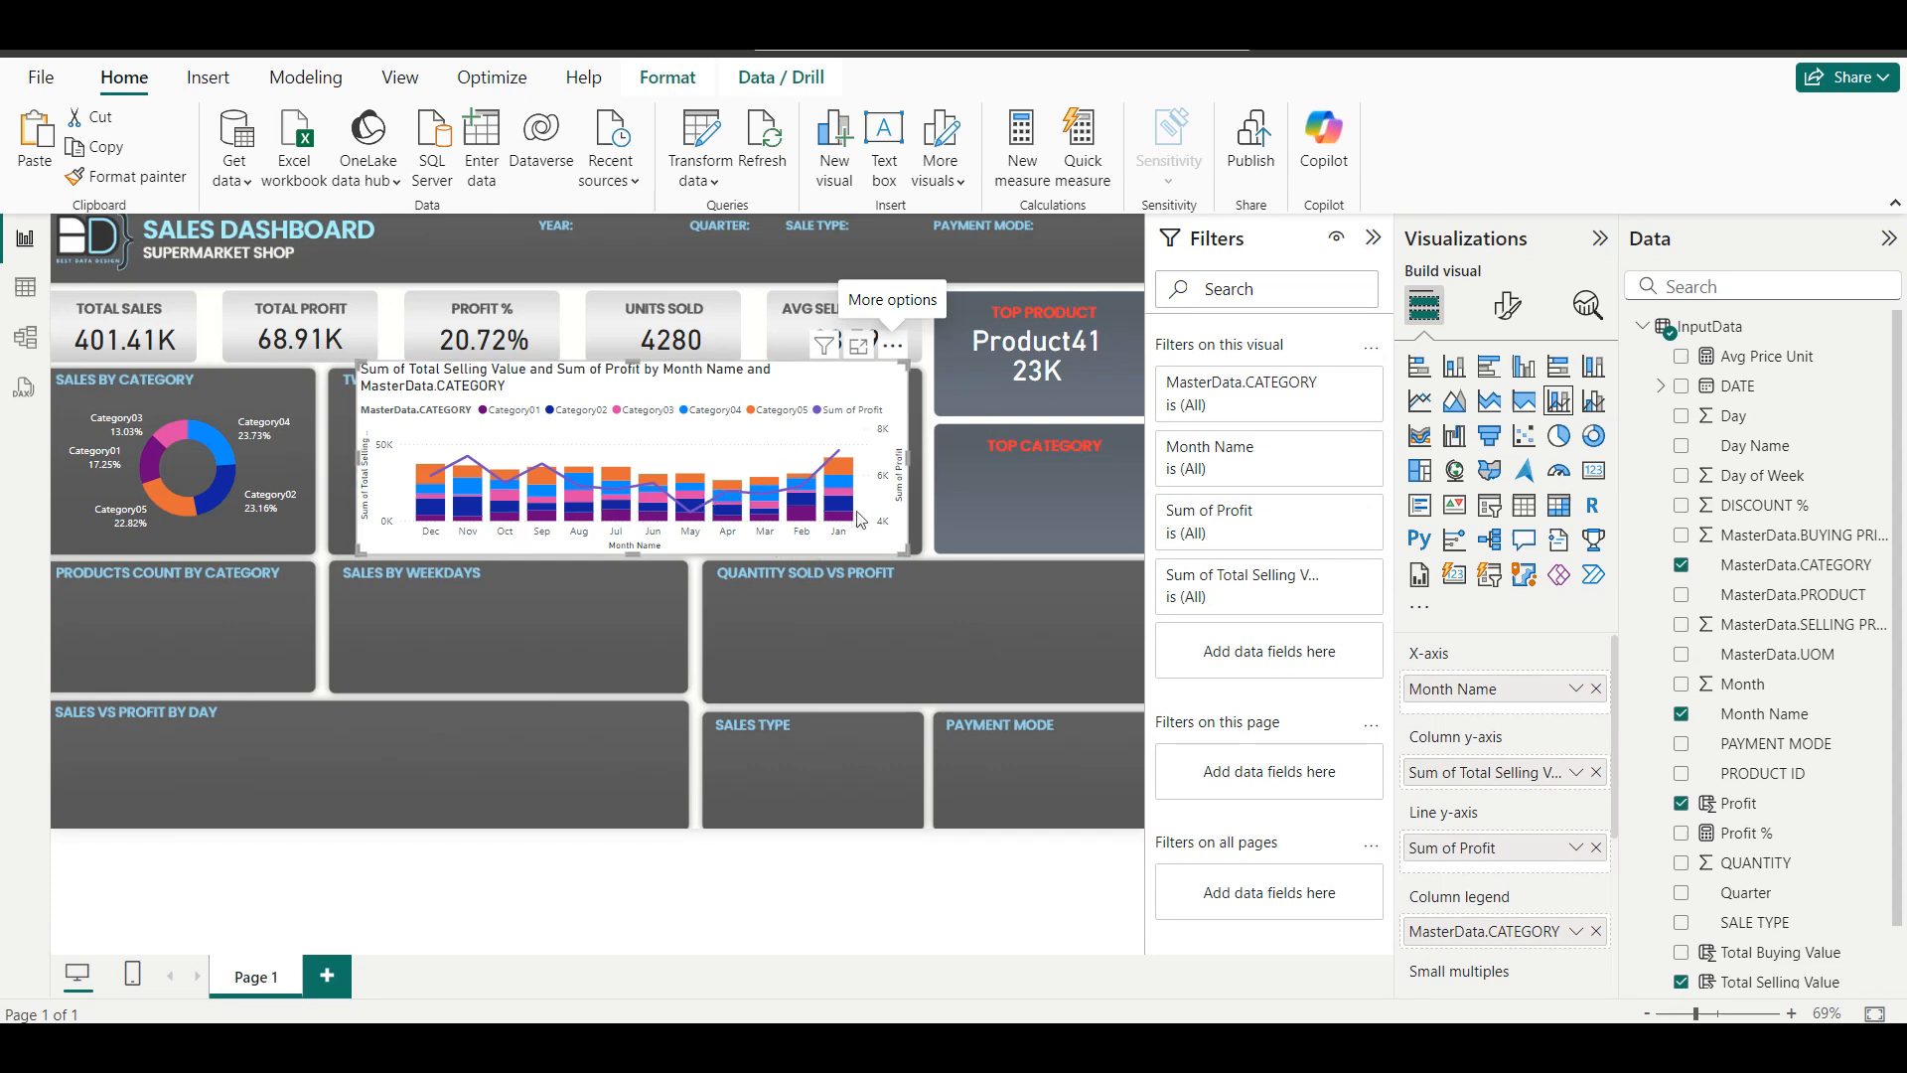
pyautogui.click(899, 350)
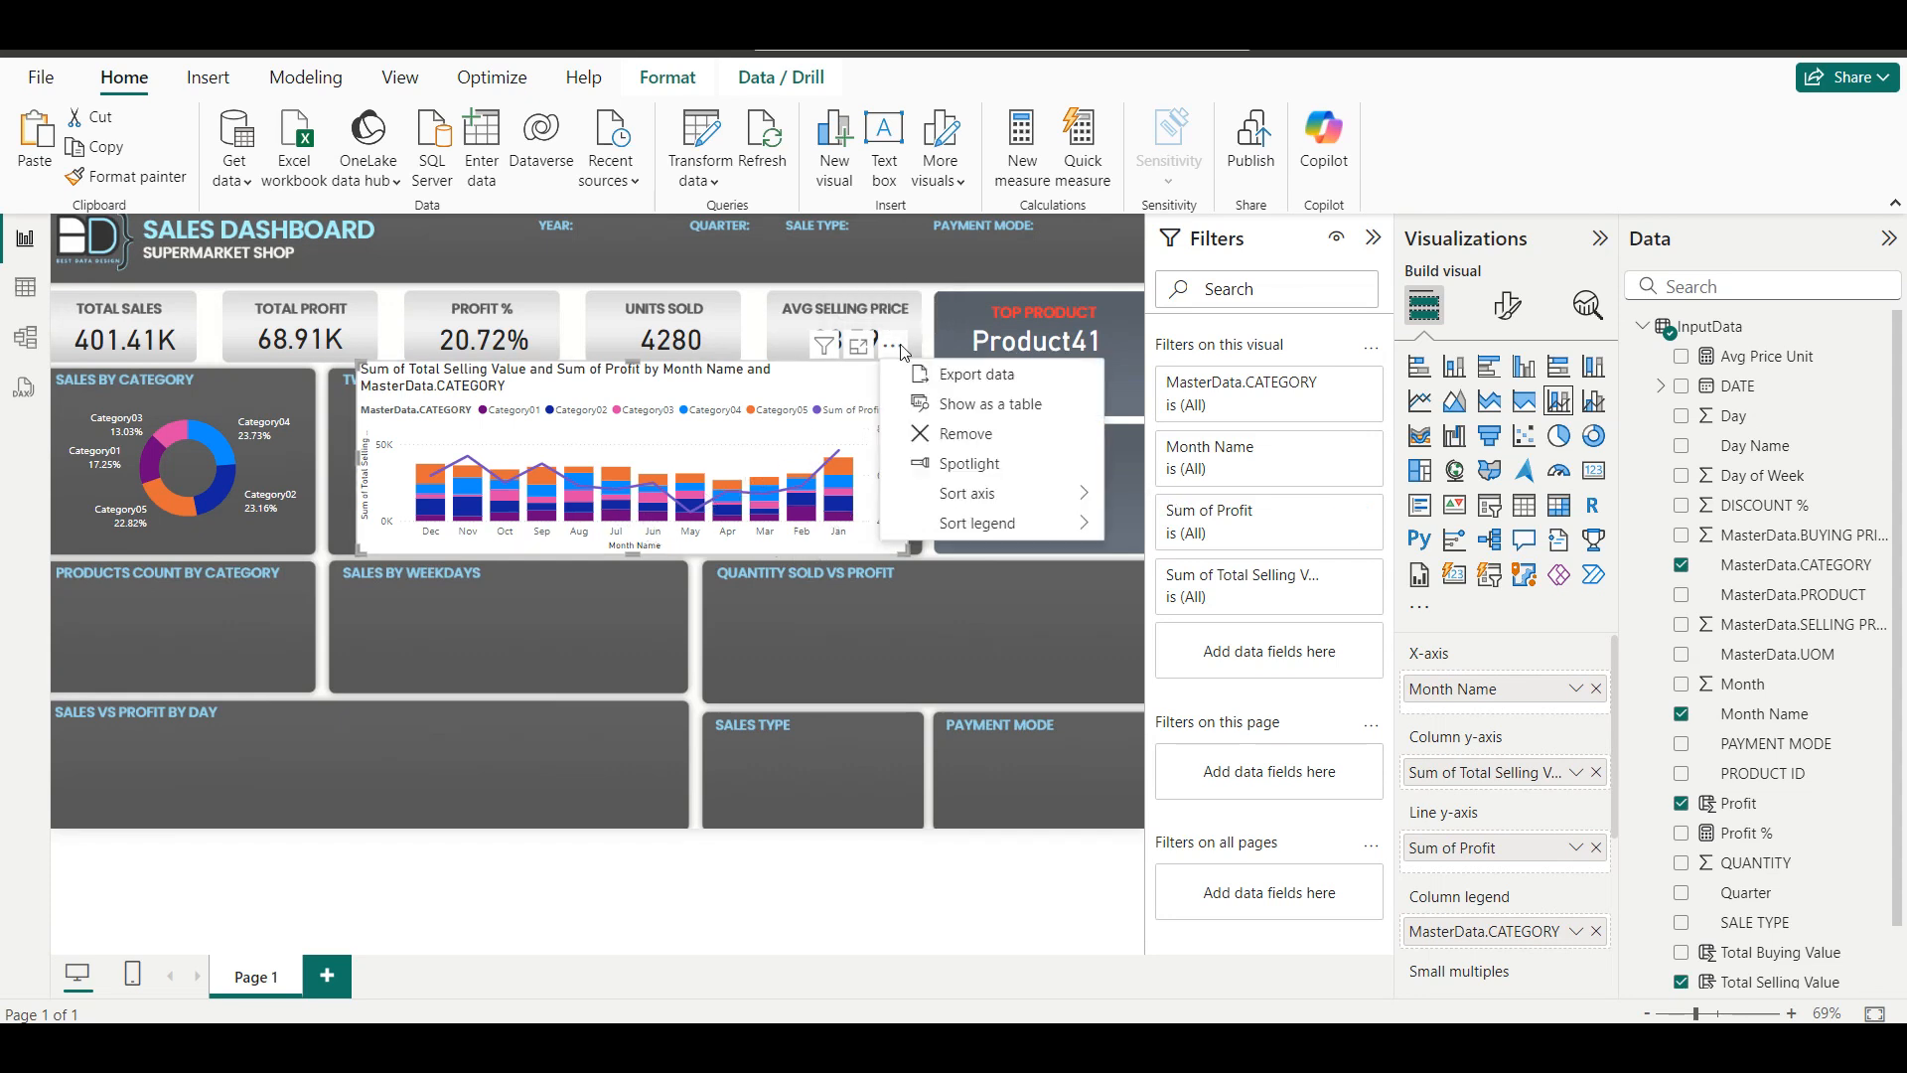
pyautogui.moveTo(1081, 495)
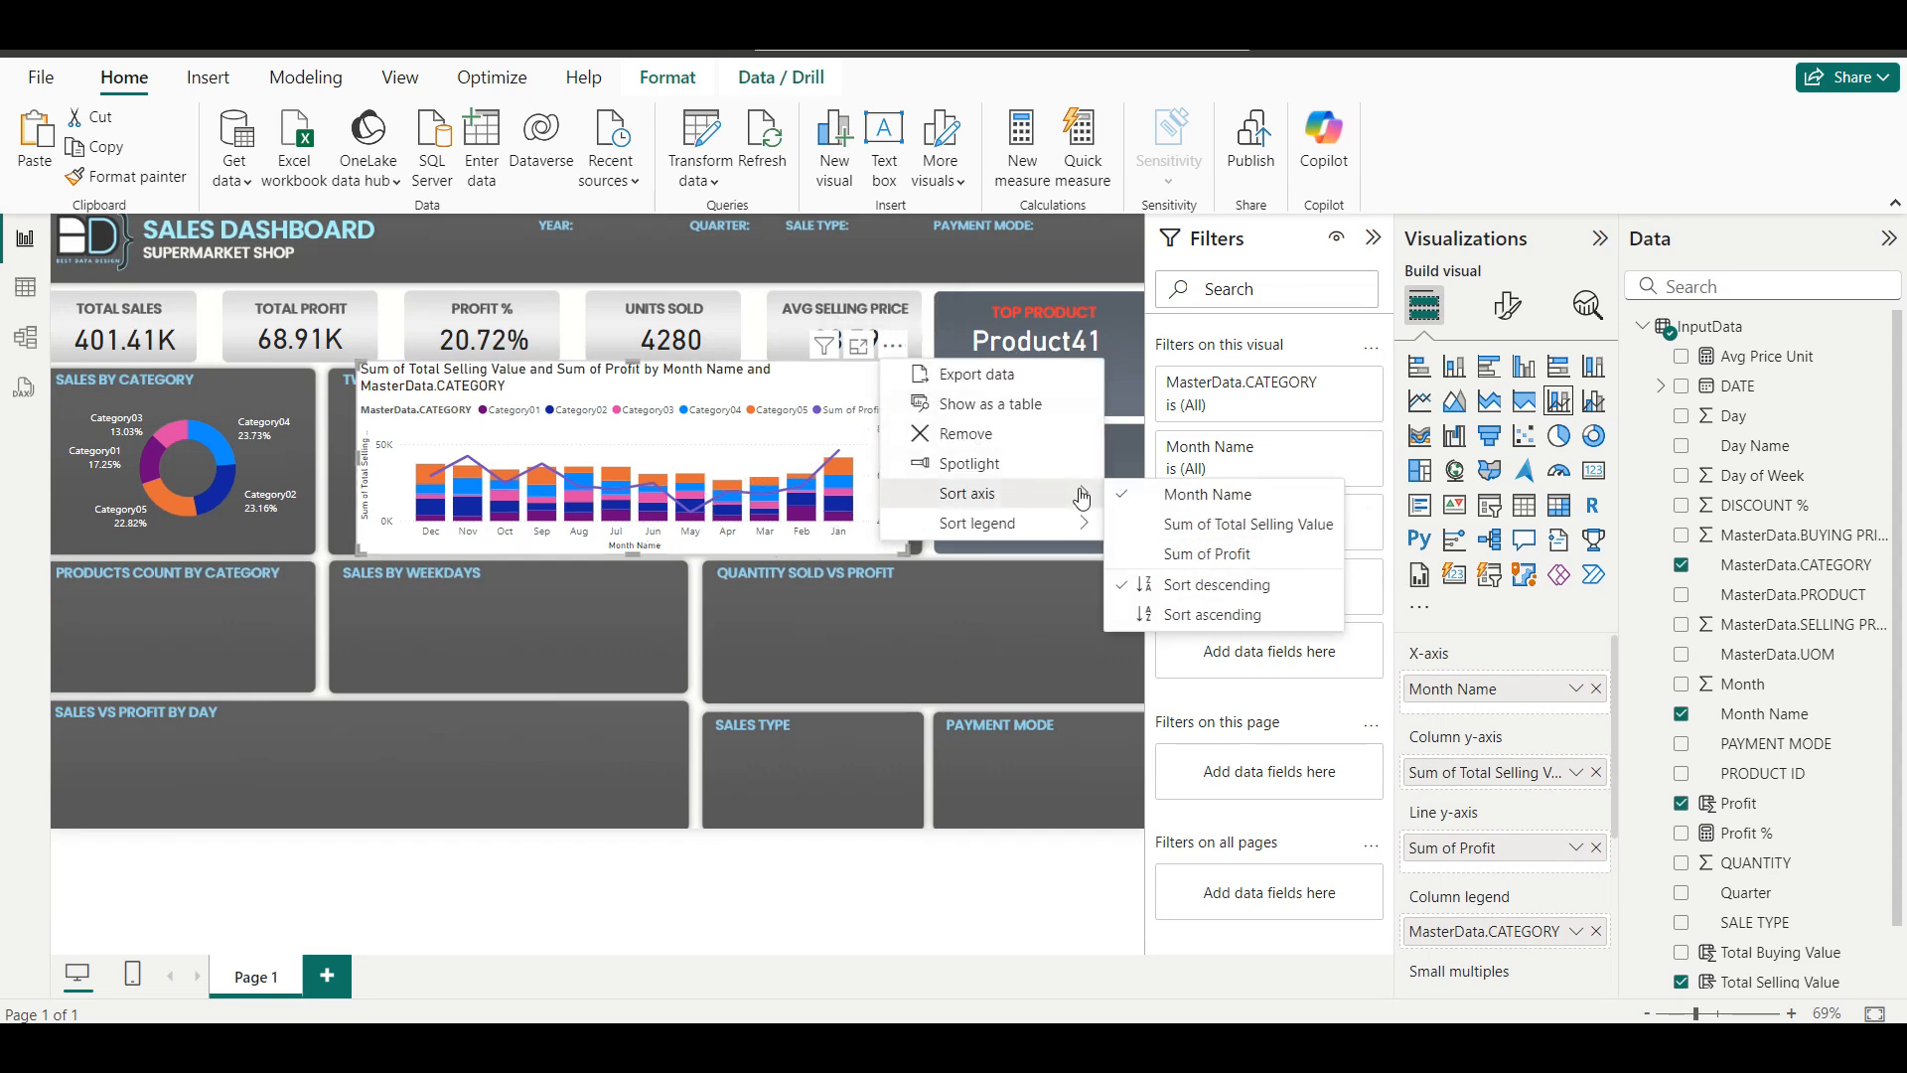
pyautogui.click(1206, 616)
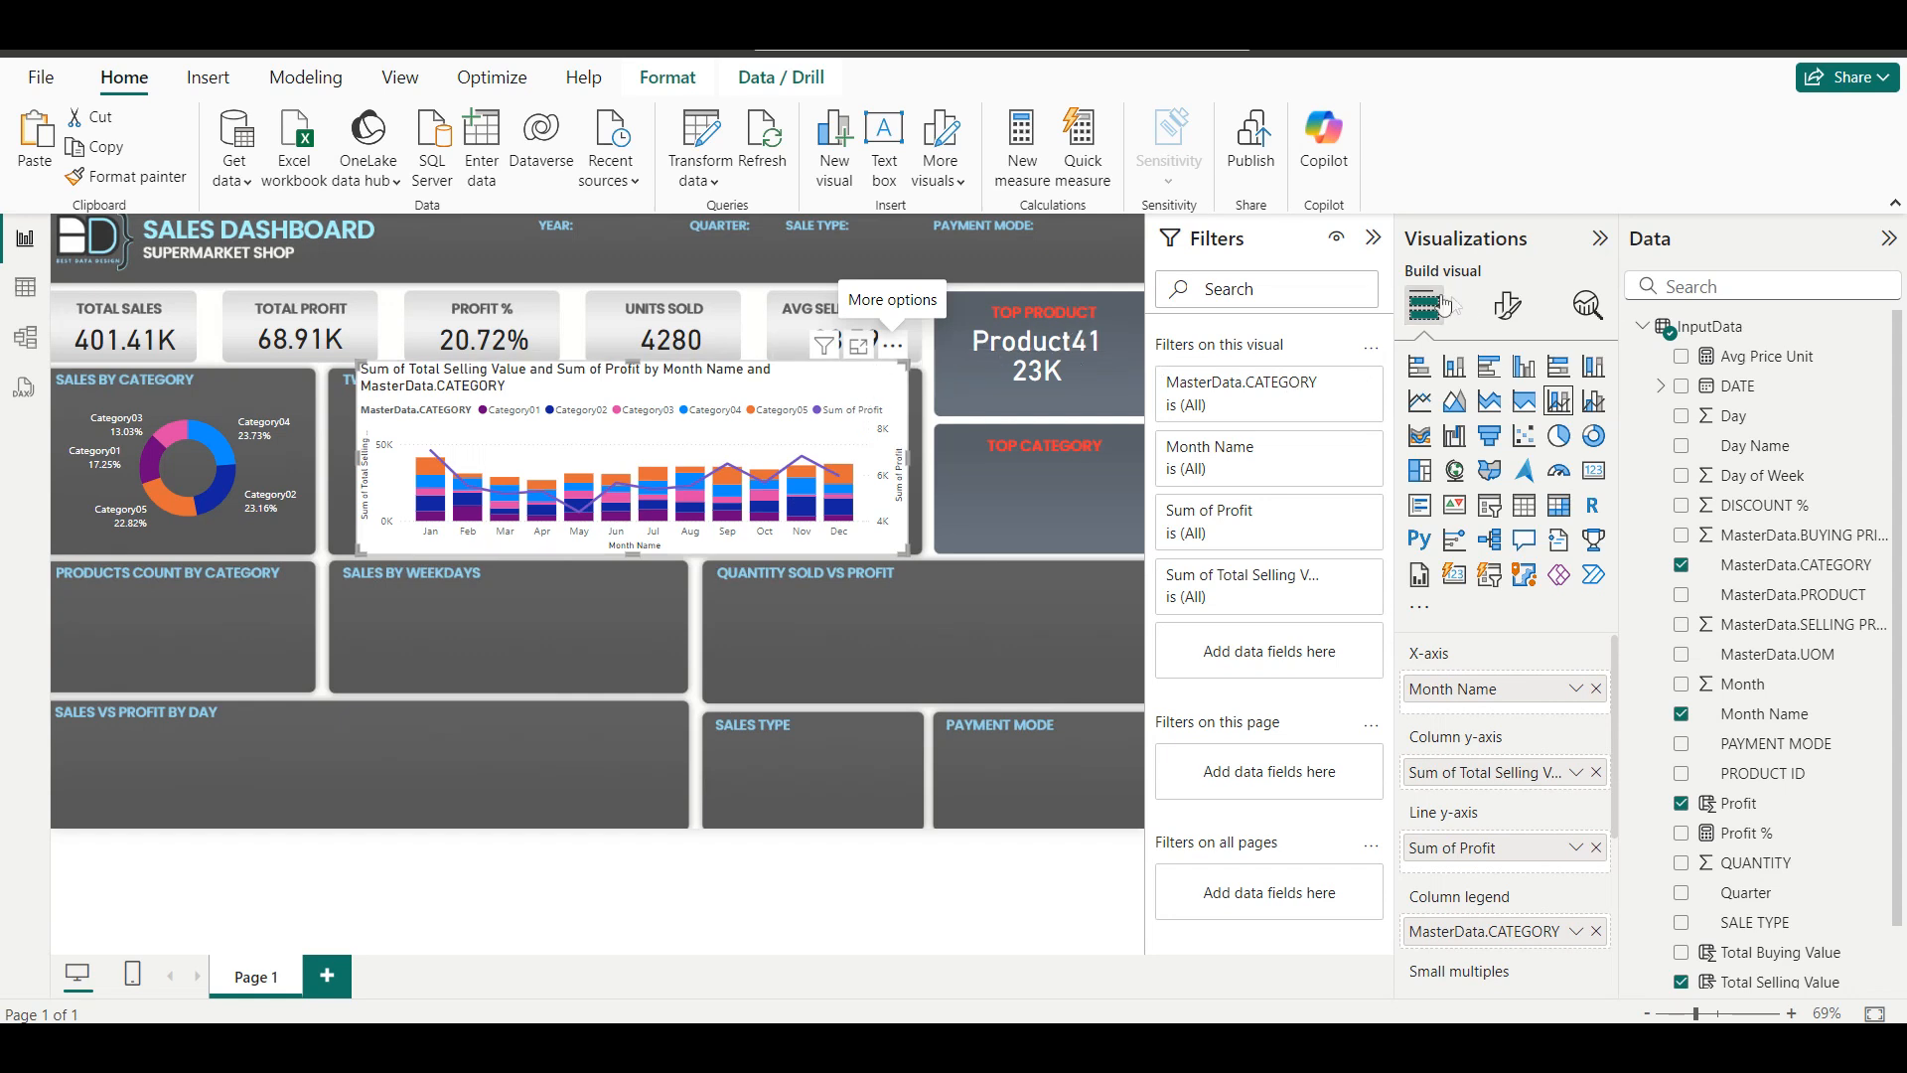
# Turn off the title and the background of the monthly sales chart.
pyautogui.click(1492, 314)
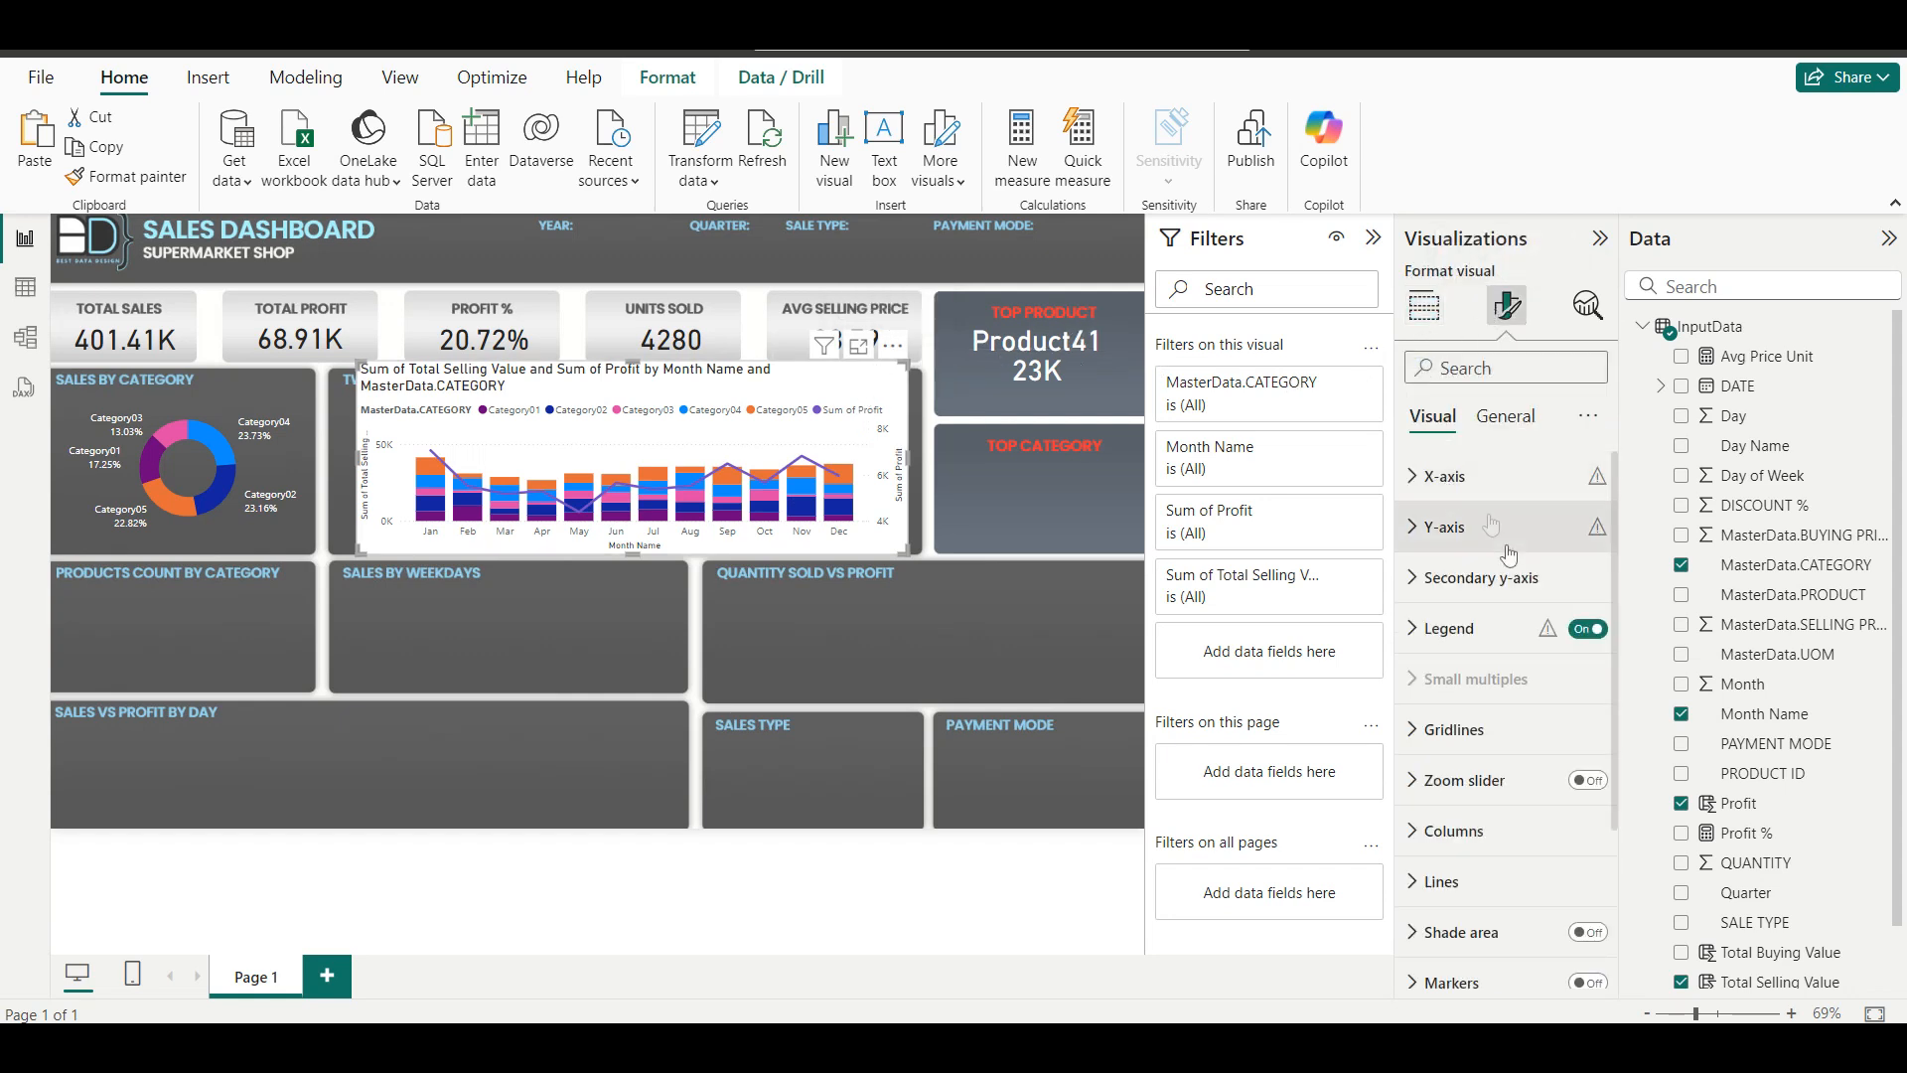
pyautogui.click(1520, 444)
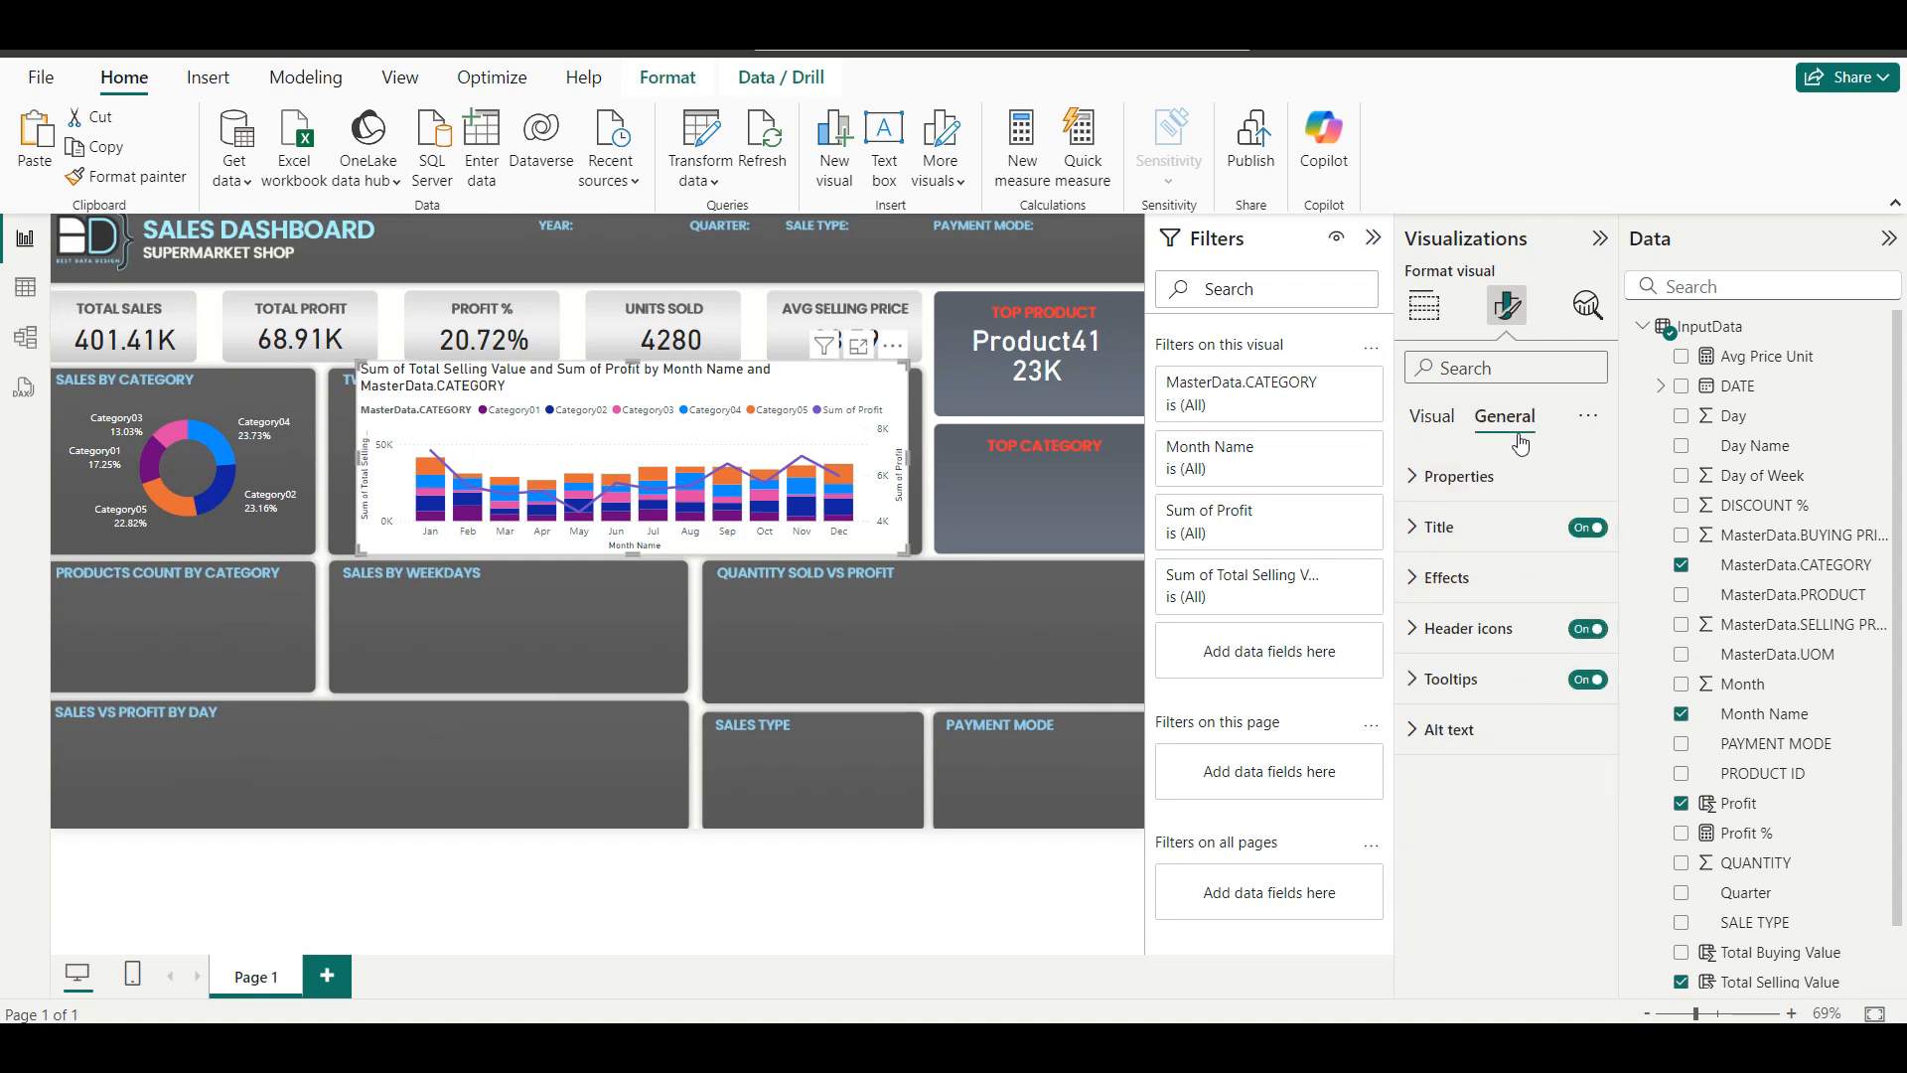
pyautogui.click(1585, 532)
pyautogui.click(1534, 576)
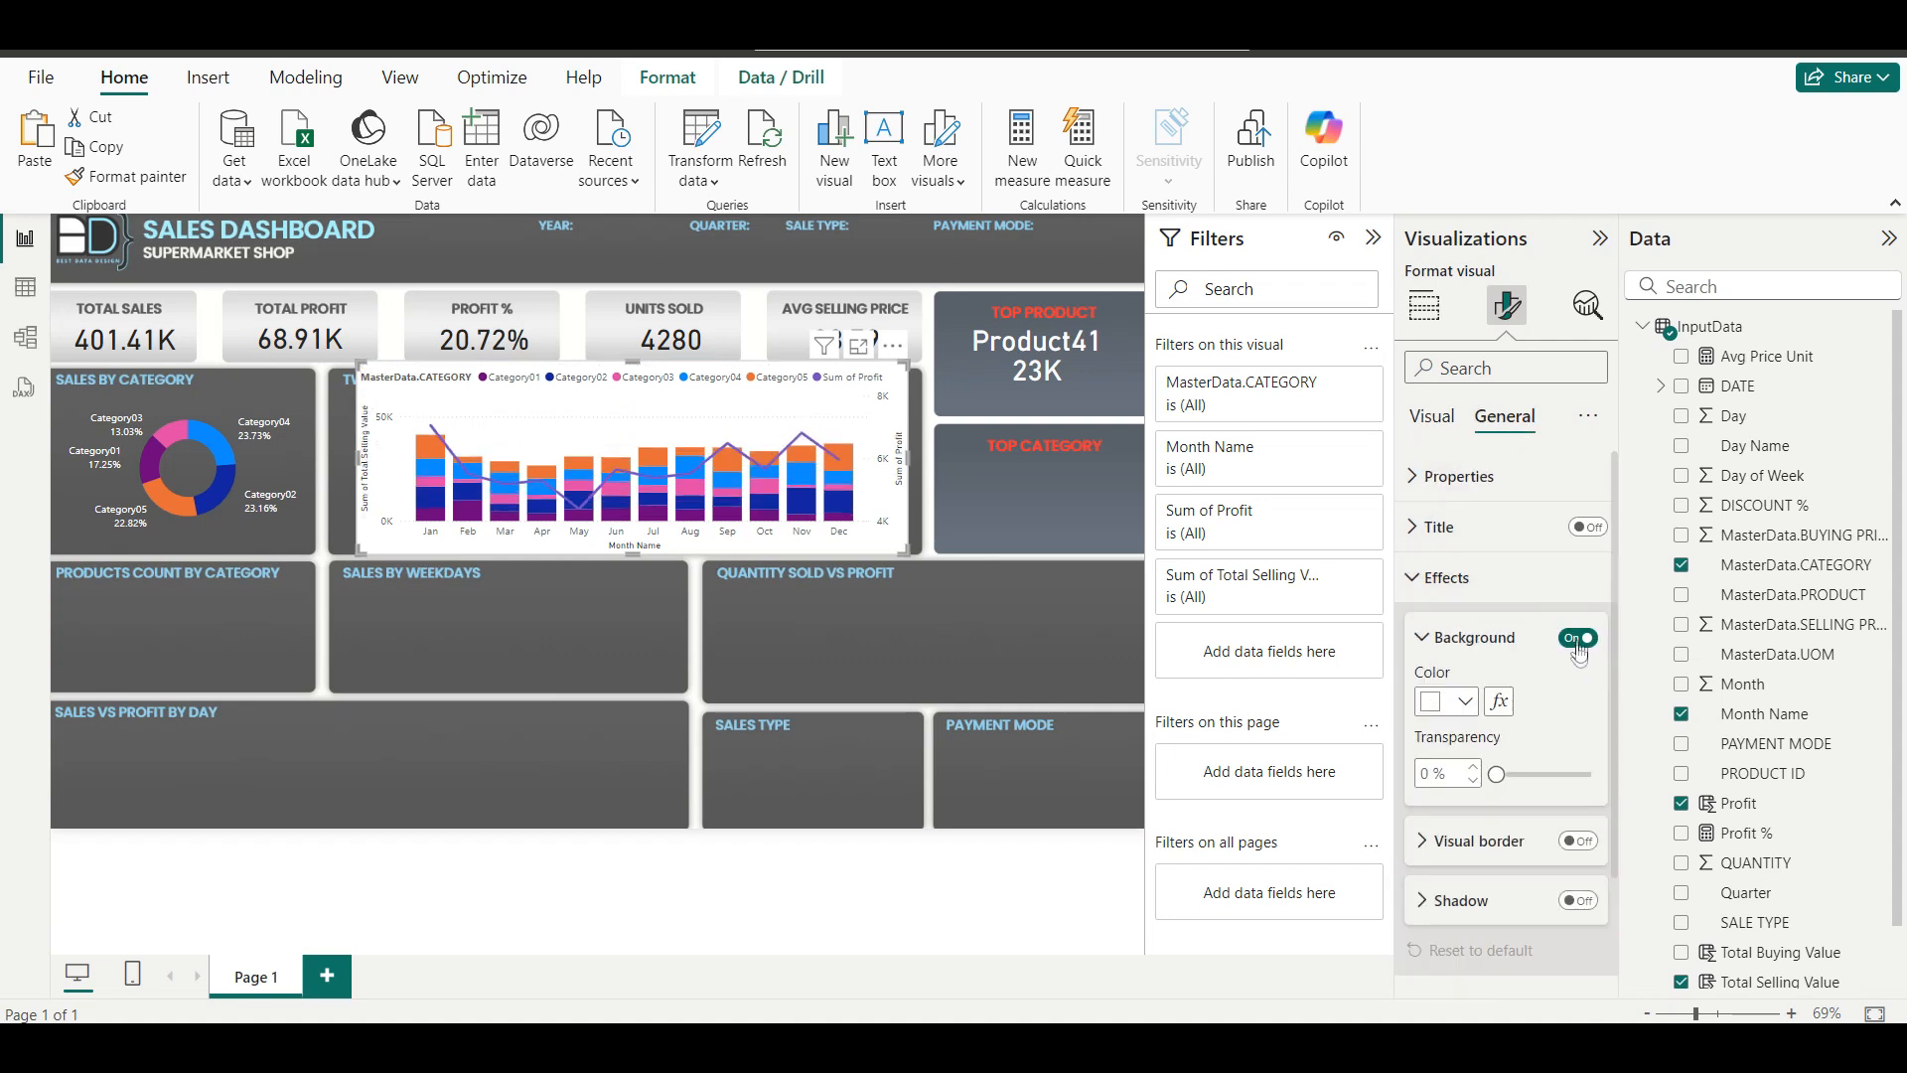
pyautogui.click(1580, 641)
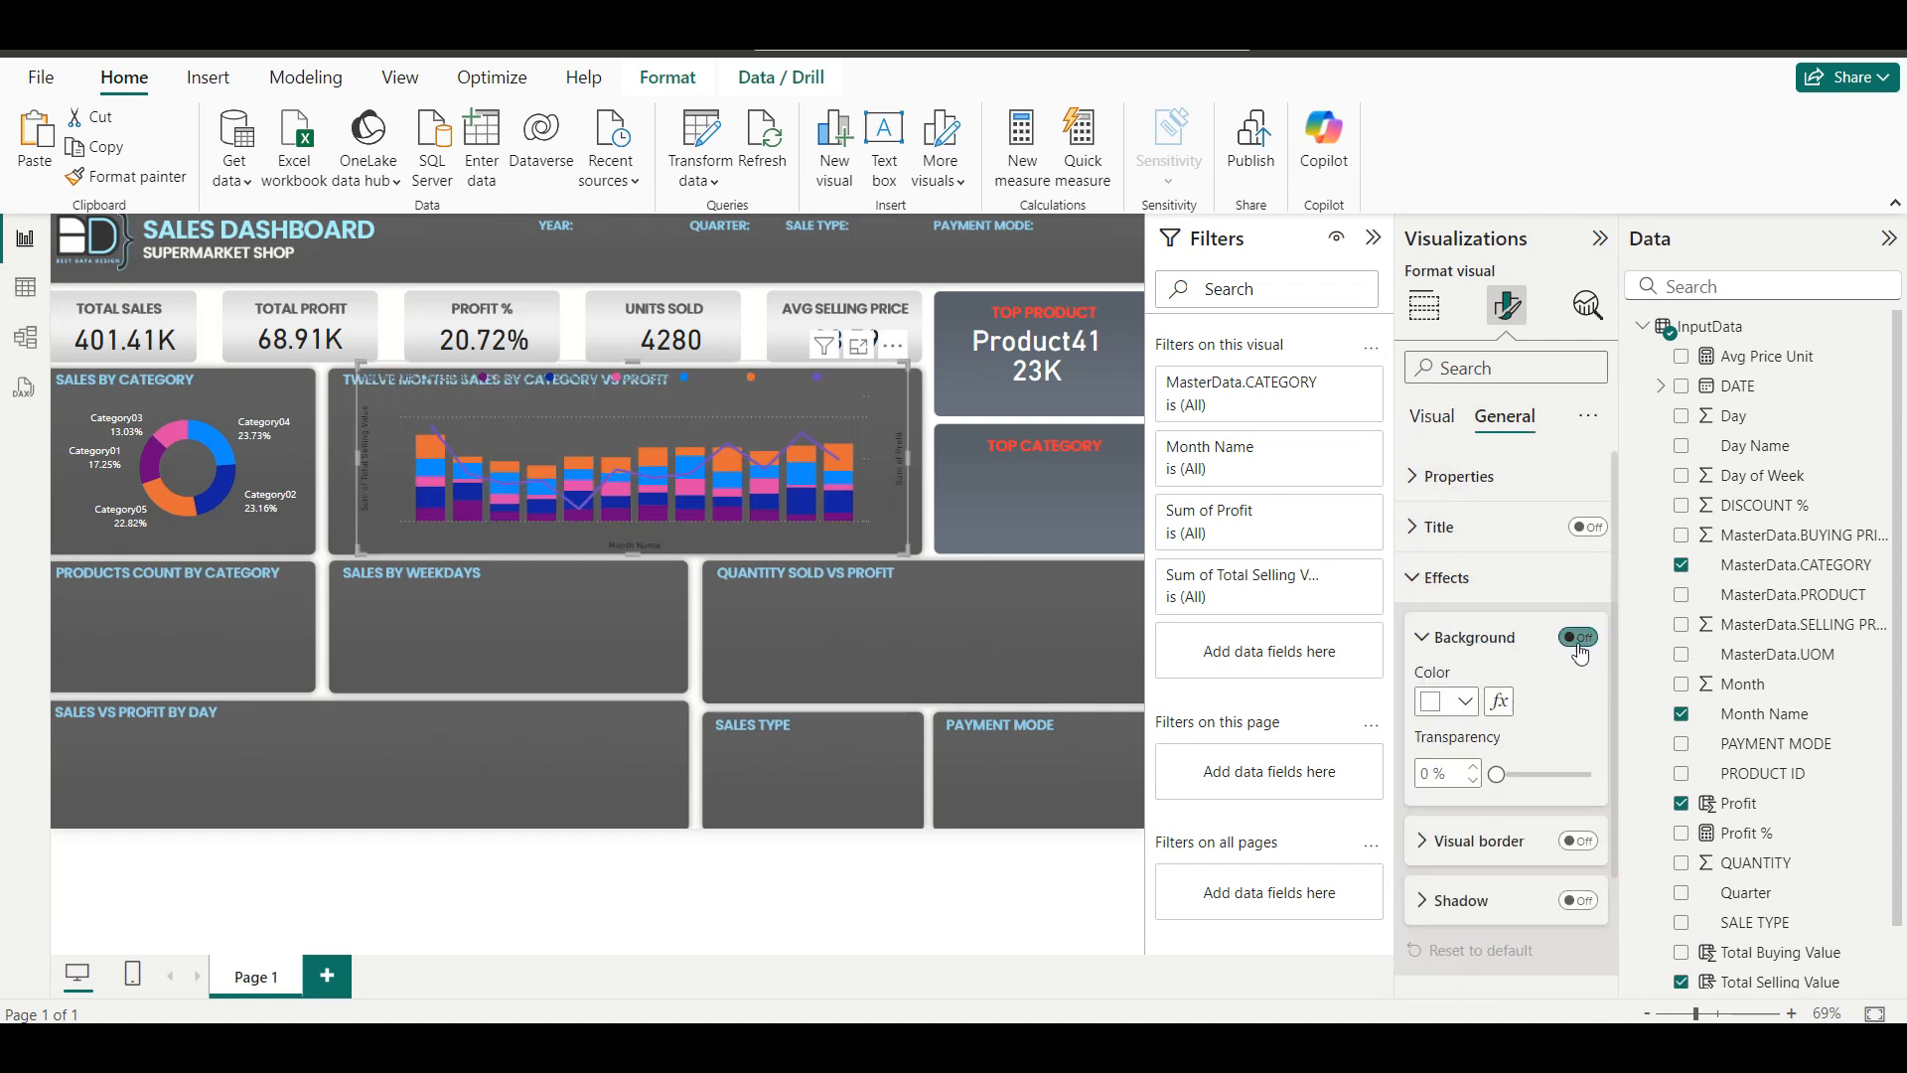
pyautogui.click(1549, 588)
# Set the colour of the monthly sales chart's y-axis values to white.
pyautogui.click(1431, 422)
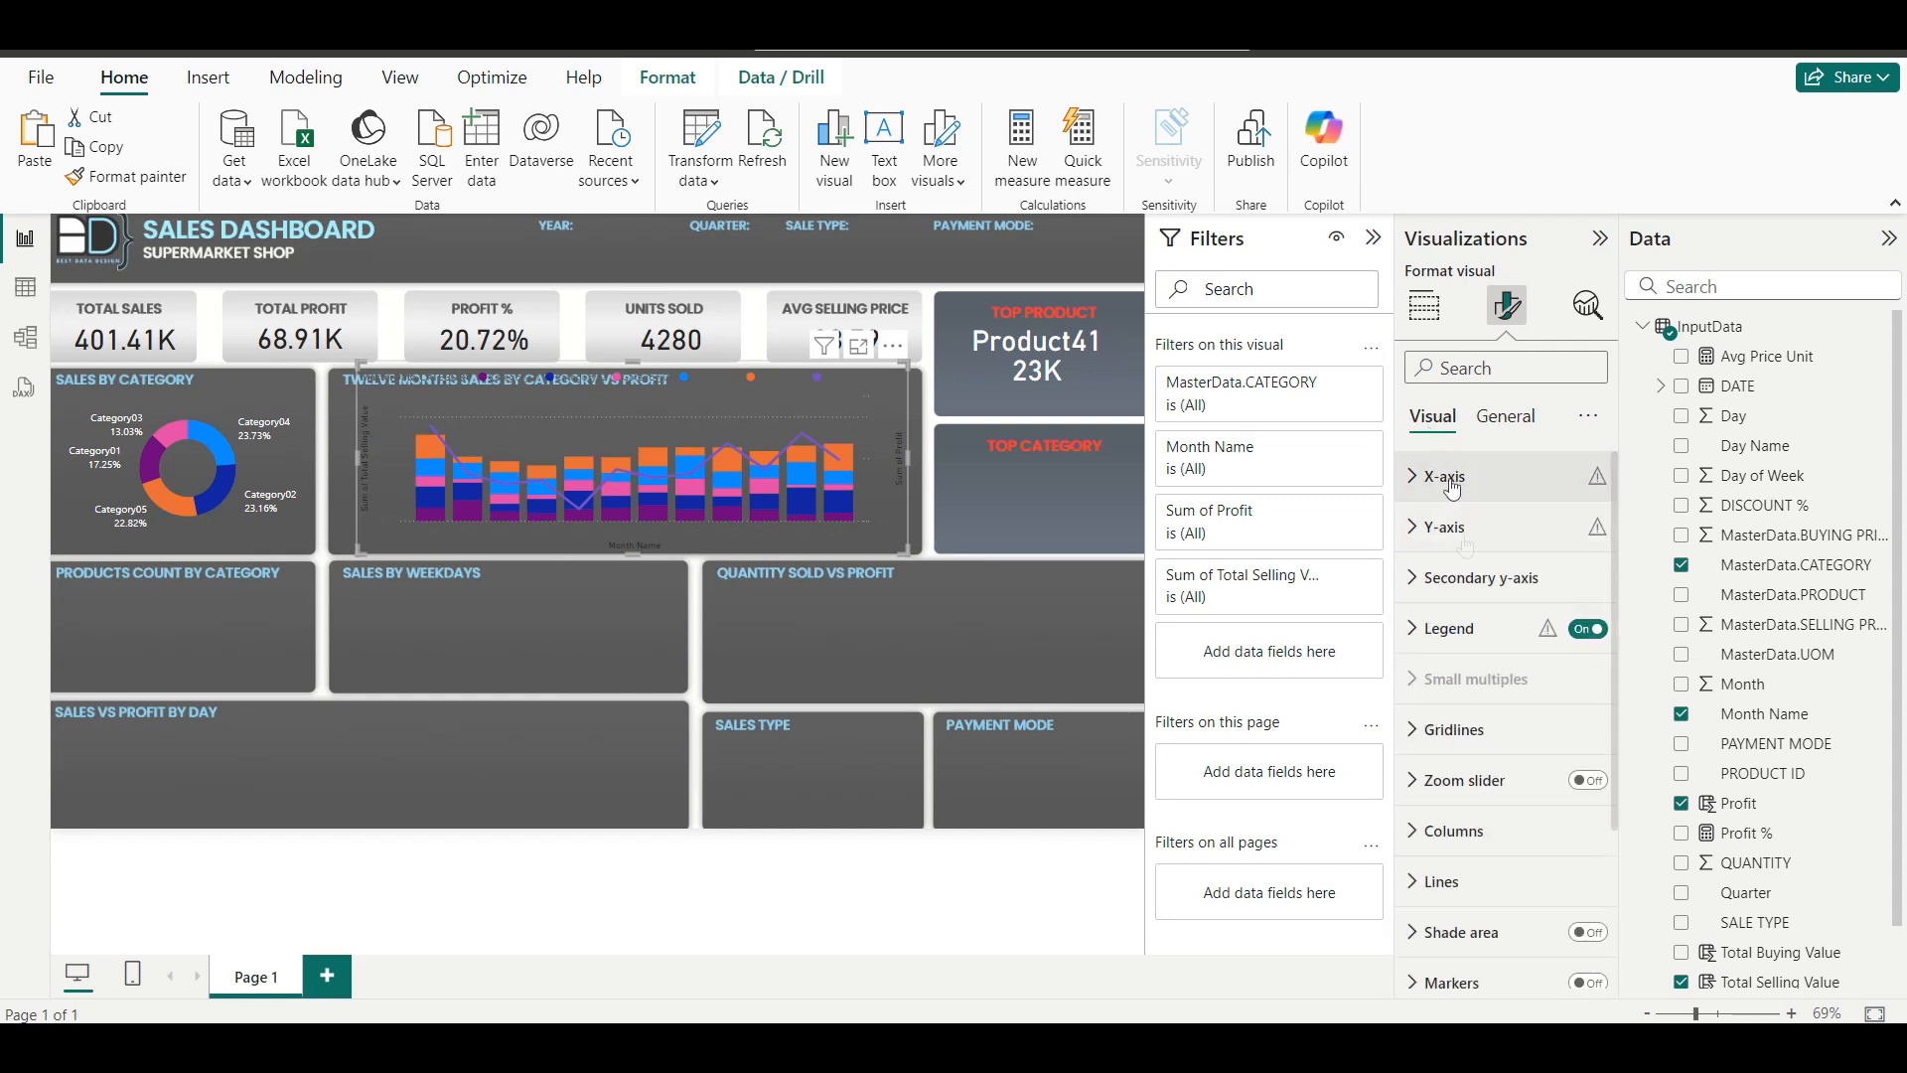
pyautogui.scroll(-3, 1471, 803)
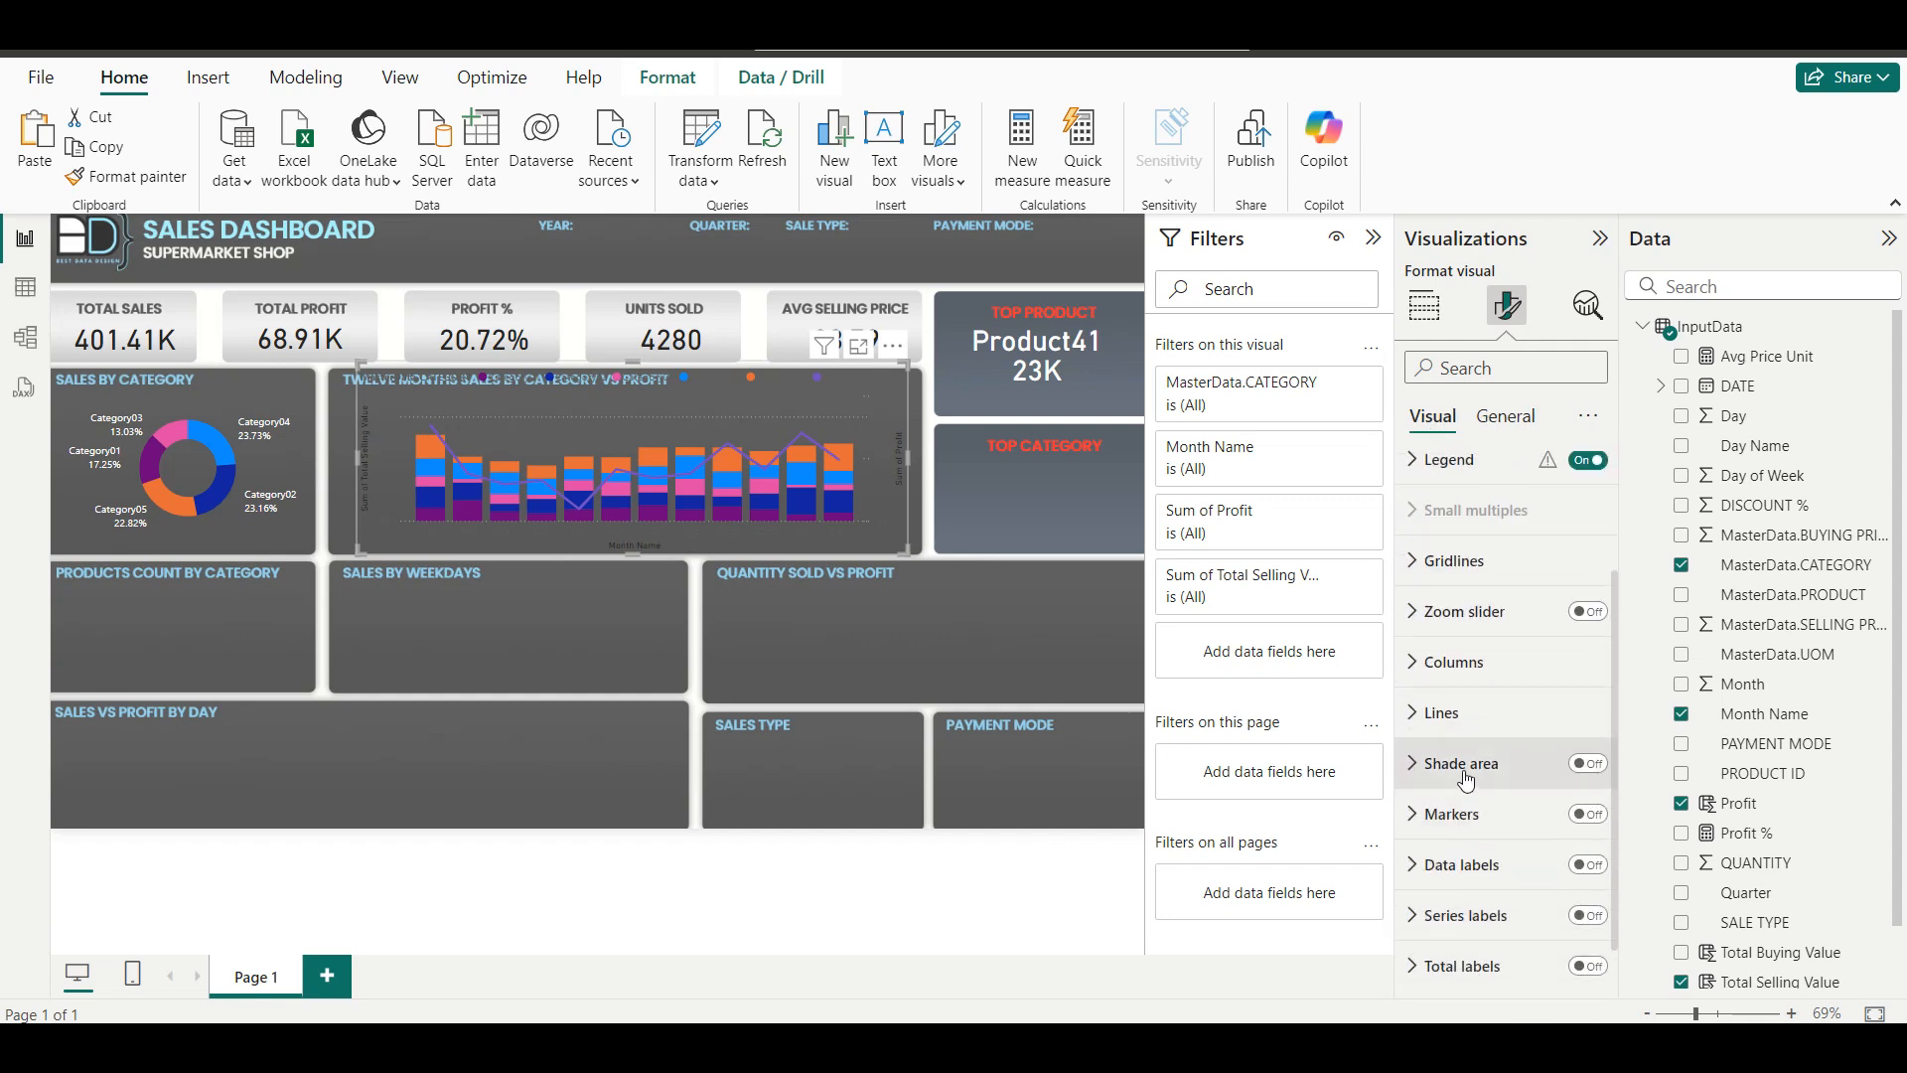
pyautogui.scroll(-1, 1467, 779)
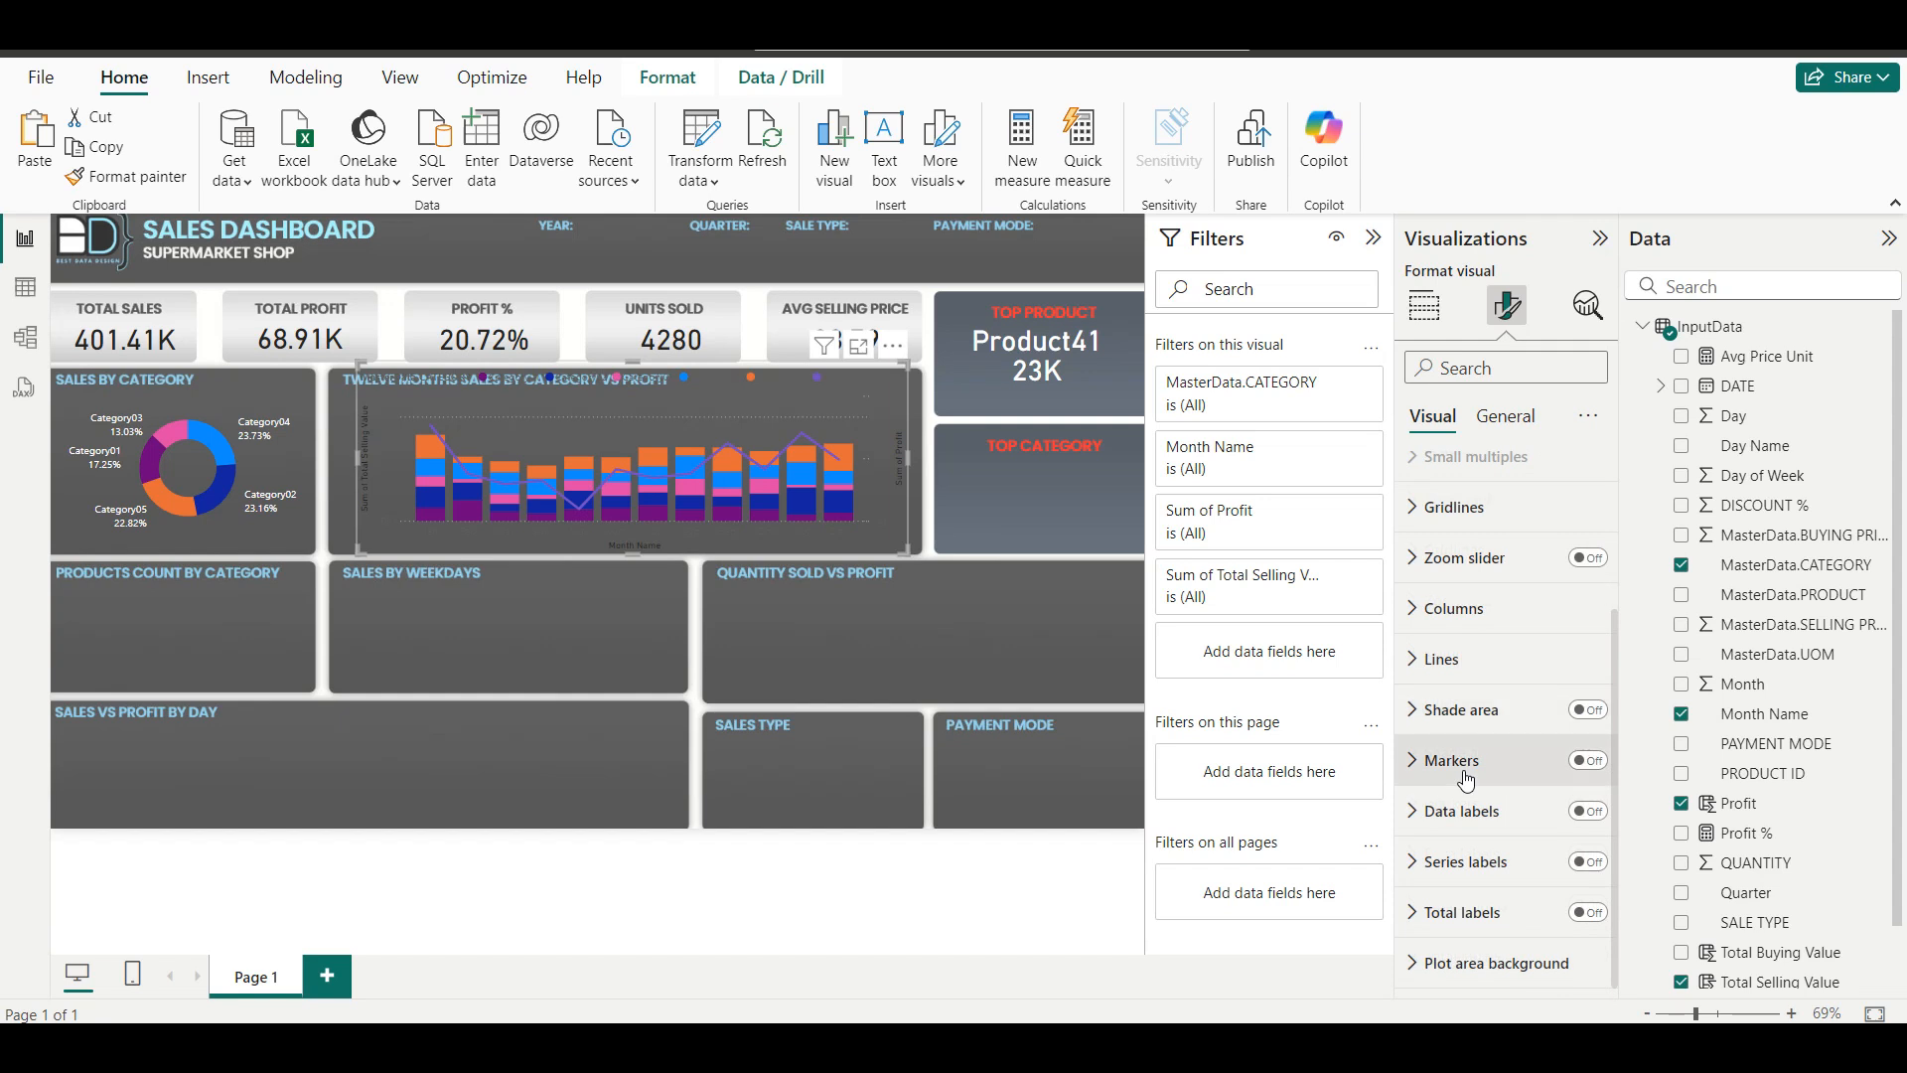
pyautogui.scroll(4, 1466, 780)
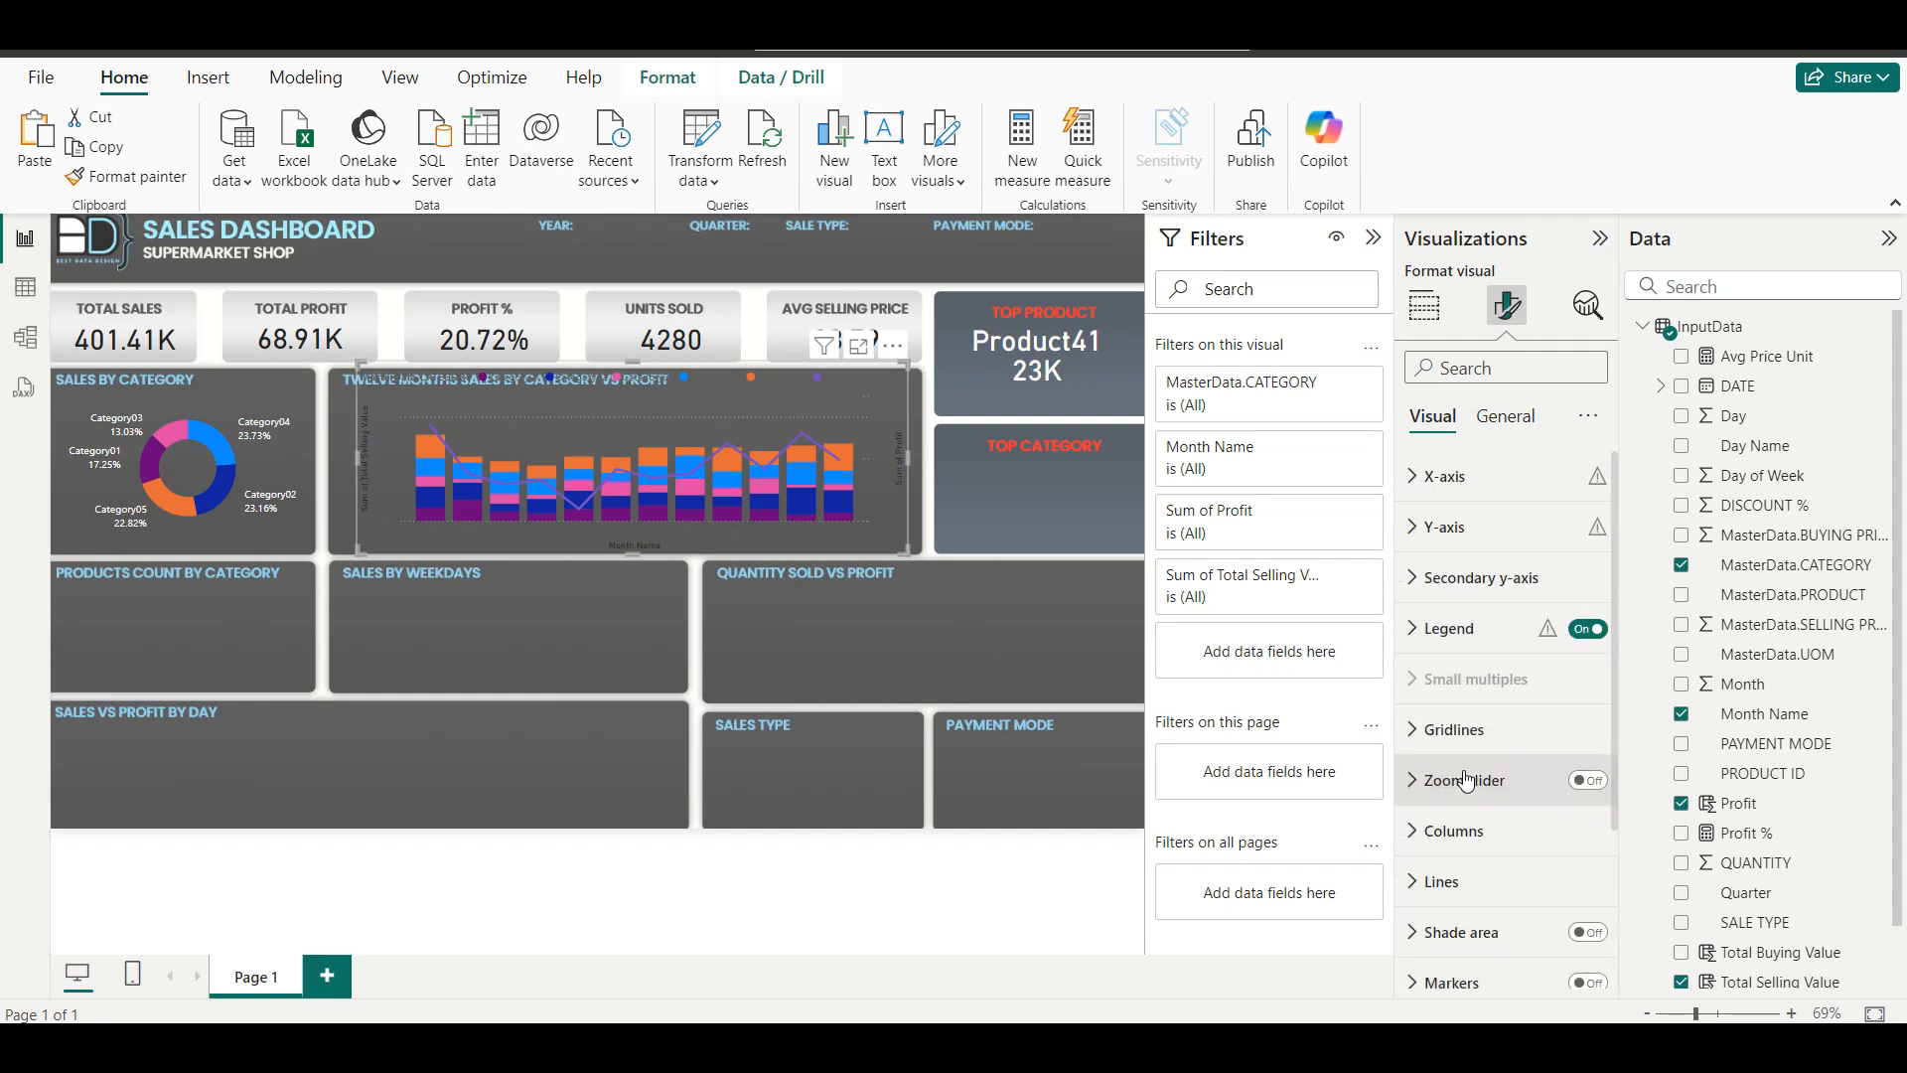
pyautogui.click(1479, 528)
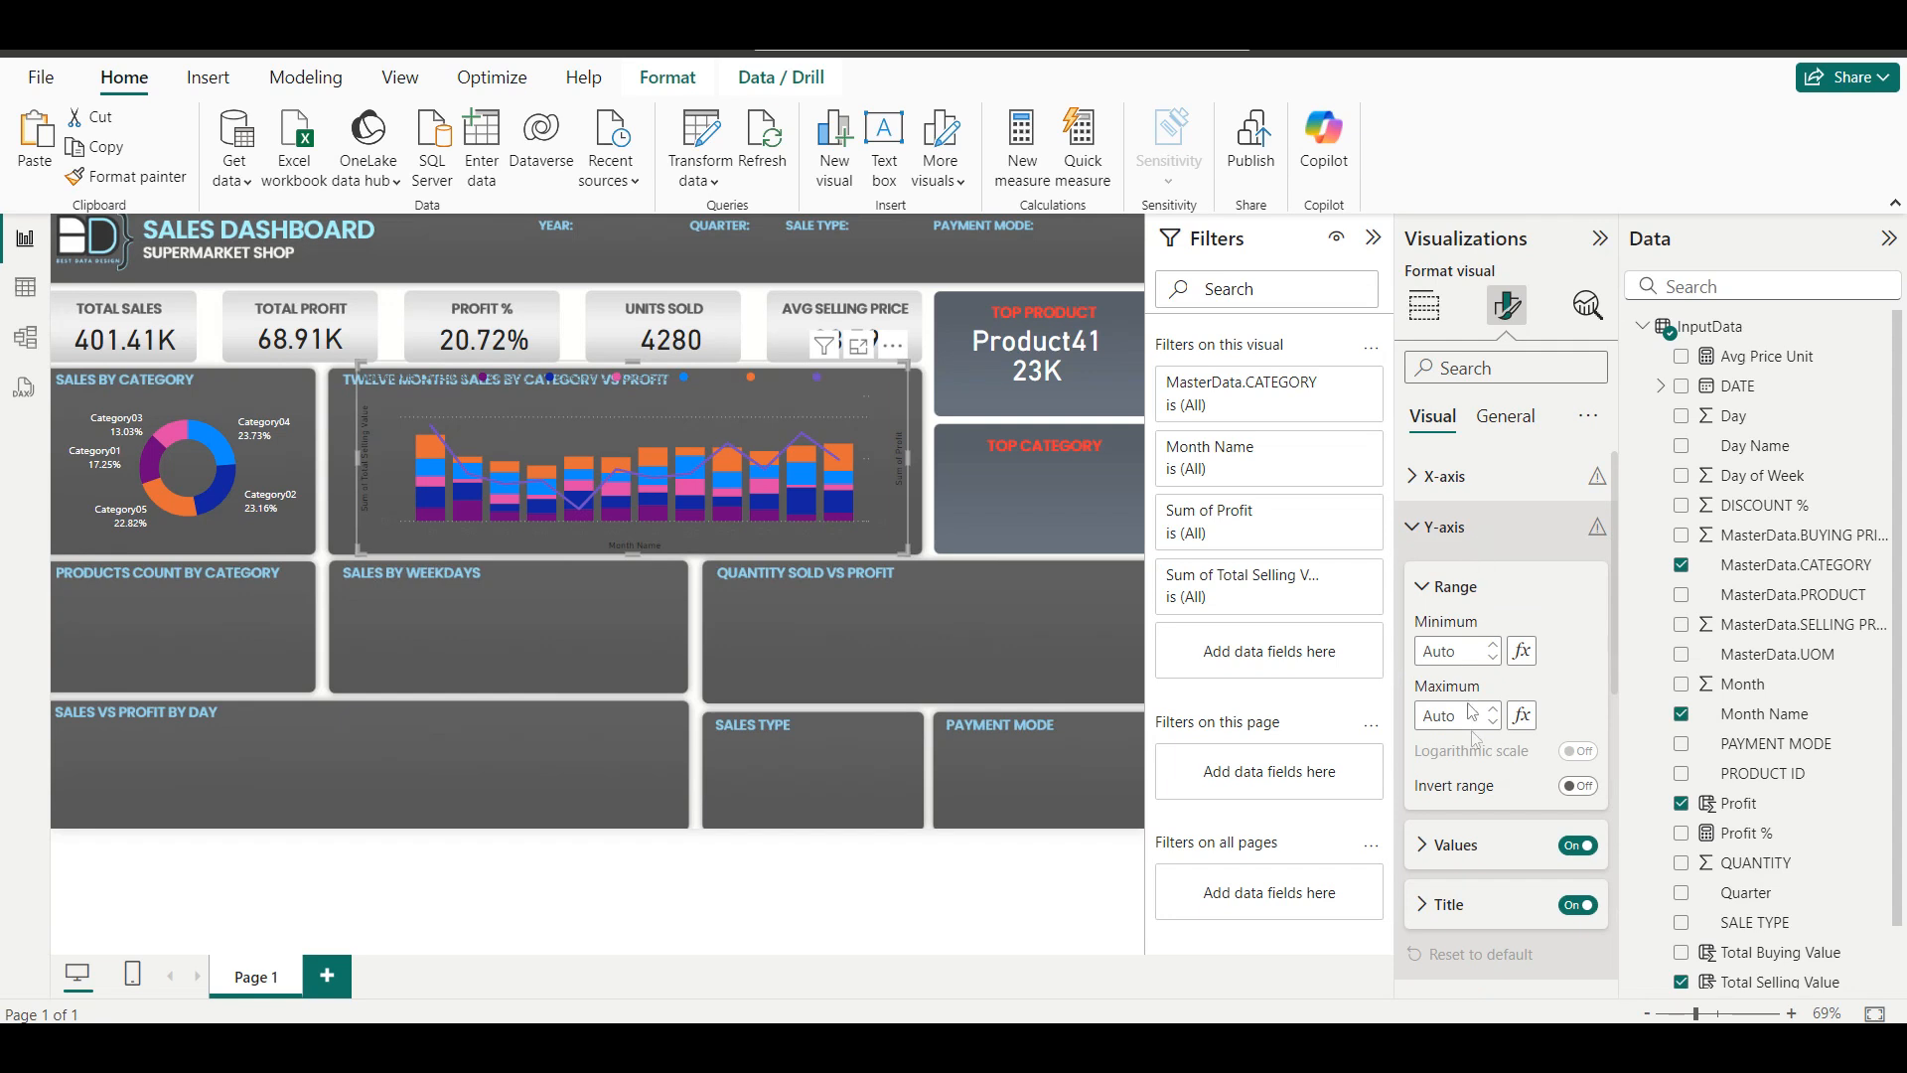
pyautogui.click(1446, 852)
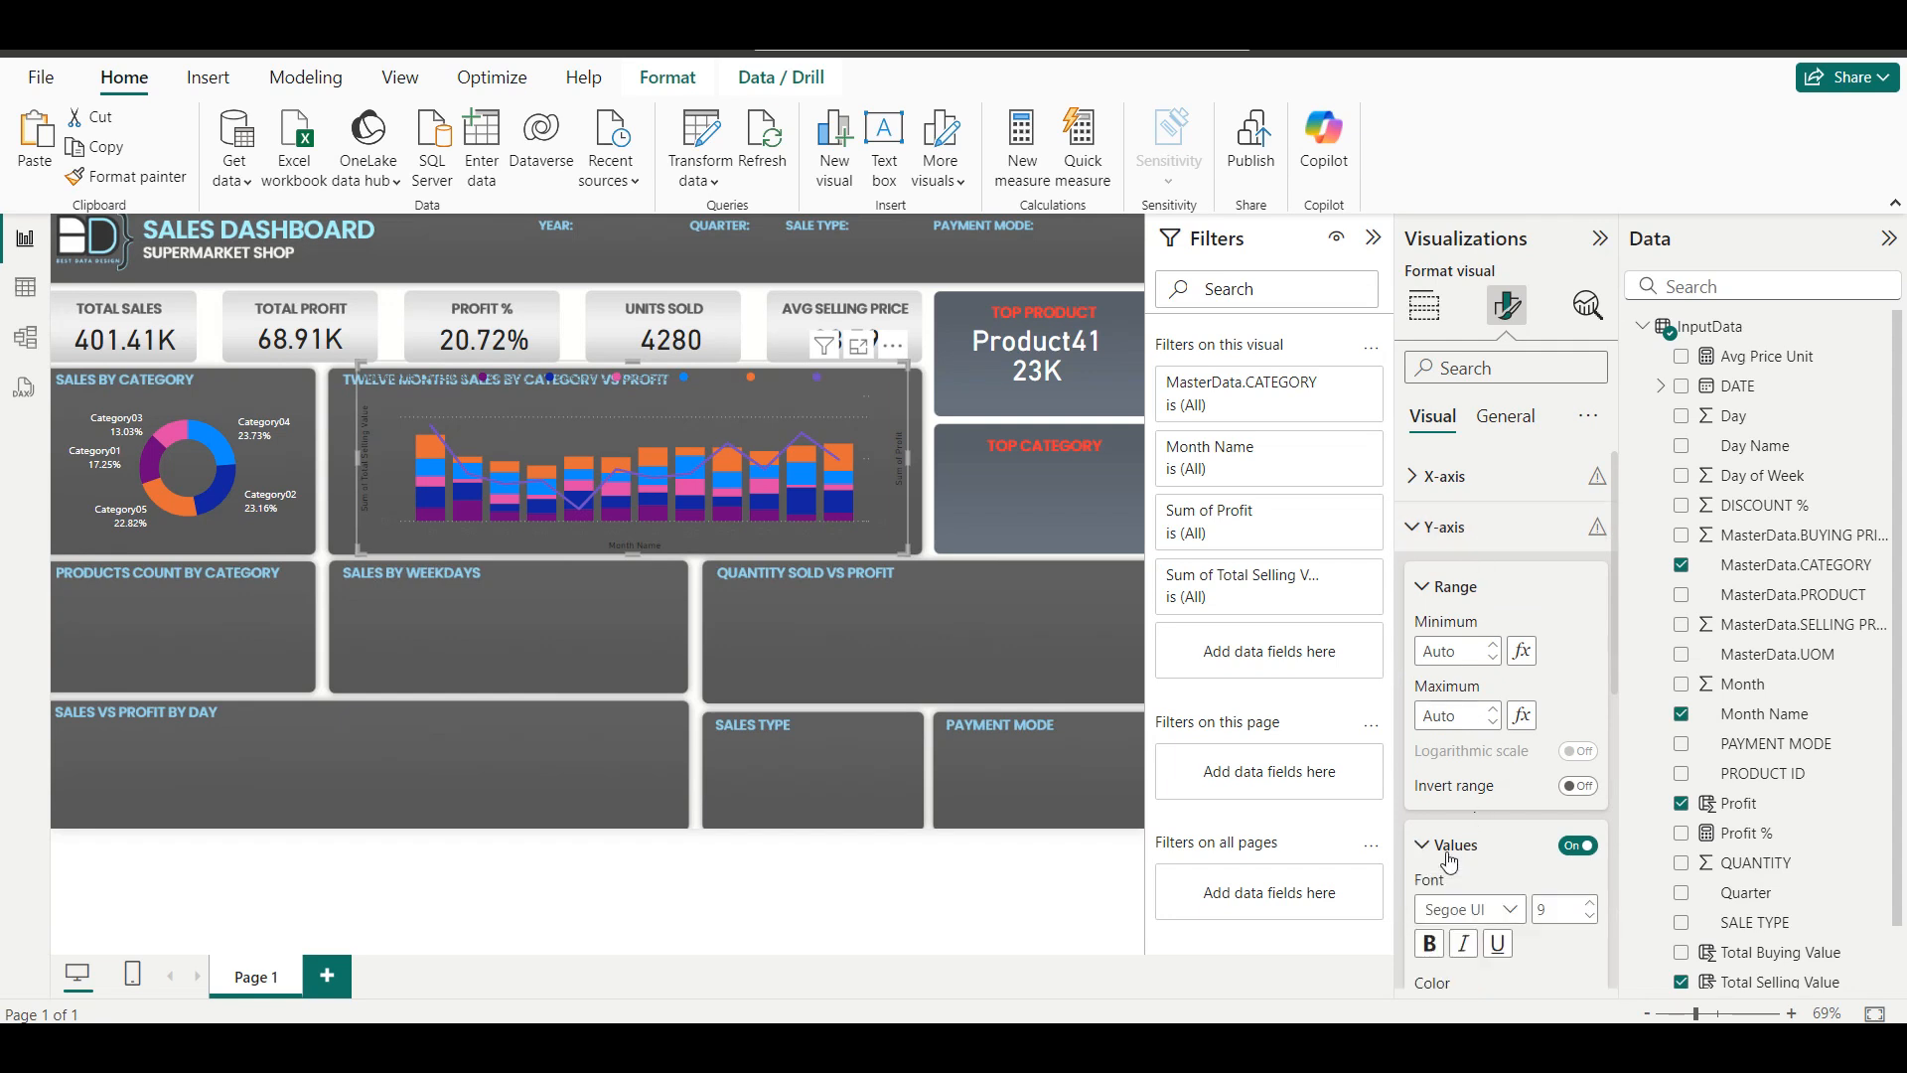
pyautogui.click(1446, 830)
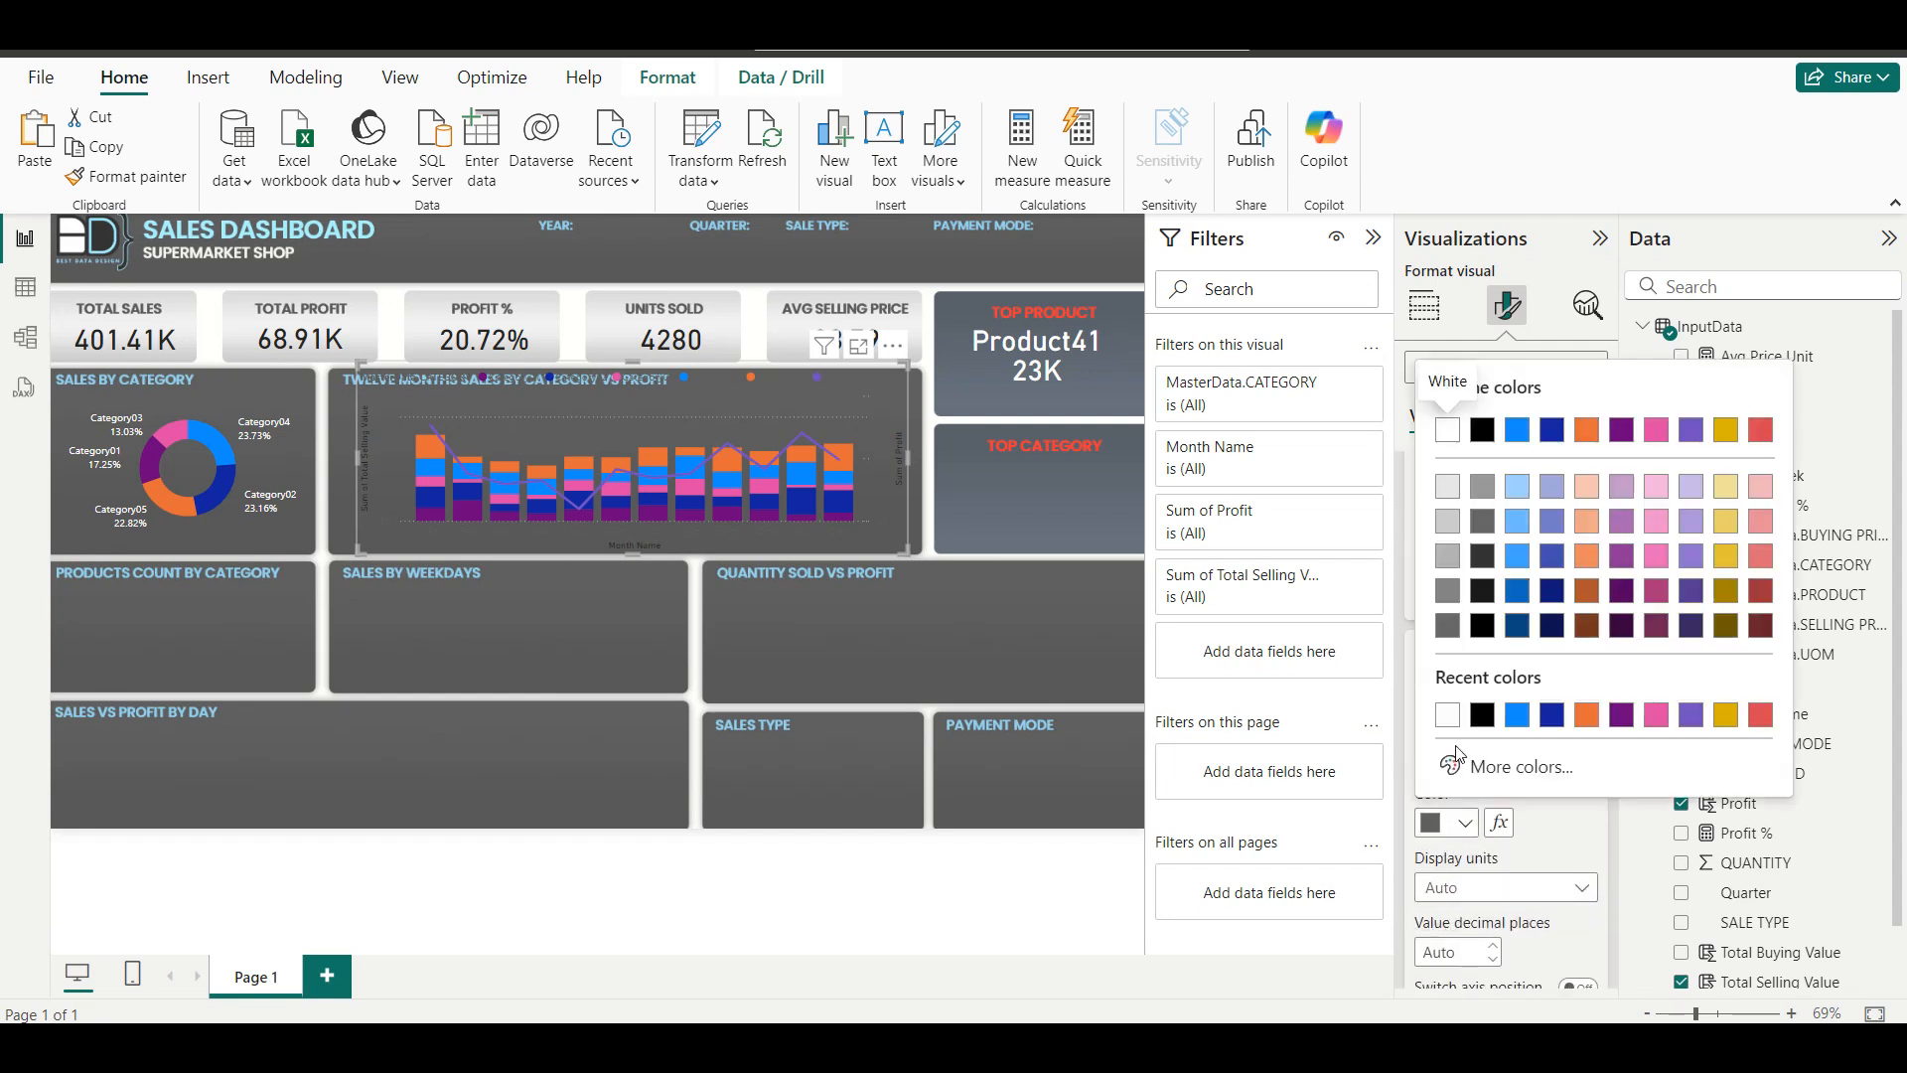
pyautogui.click(1447, 714)
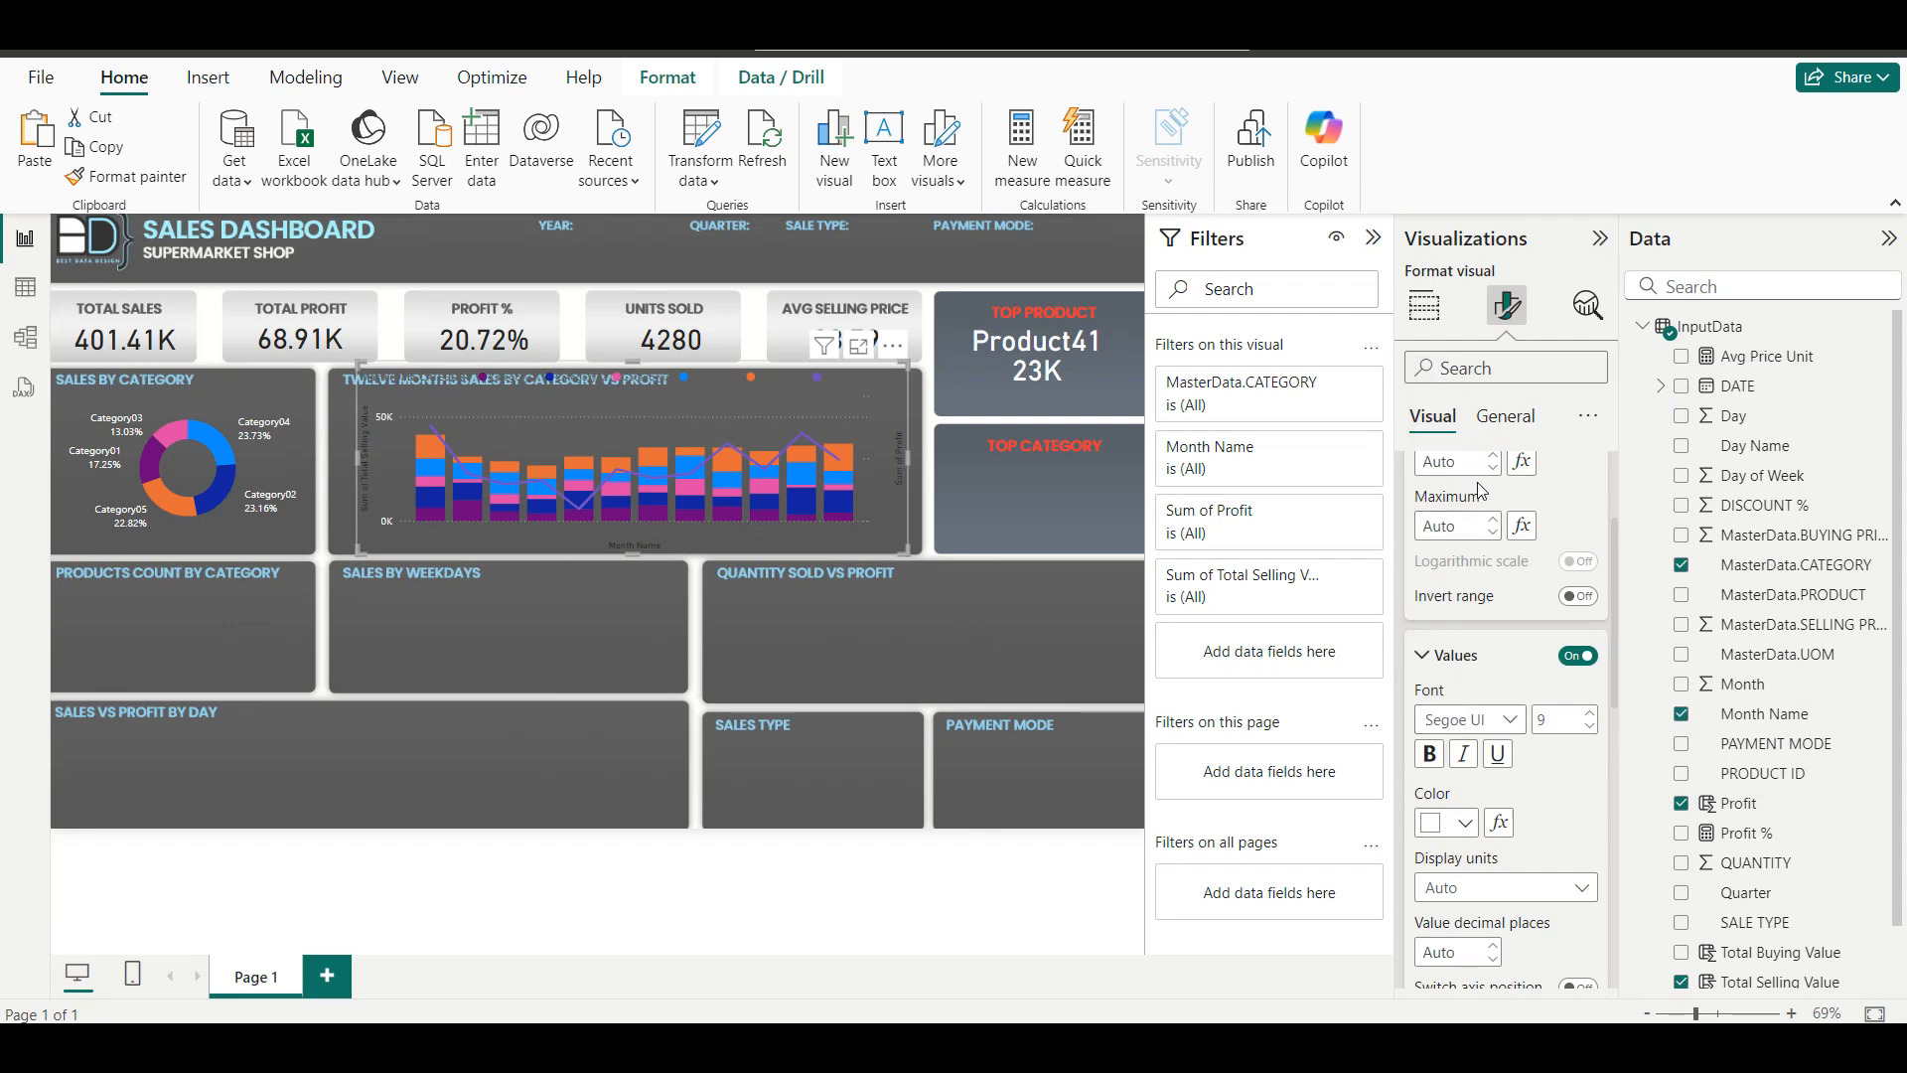
# Set the colour of the chart's x-axis values to white and turn off the x-axis title.
pyautogui.scroll(3, 1478, 488)
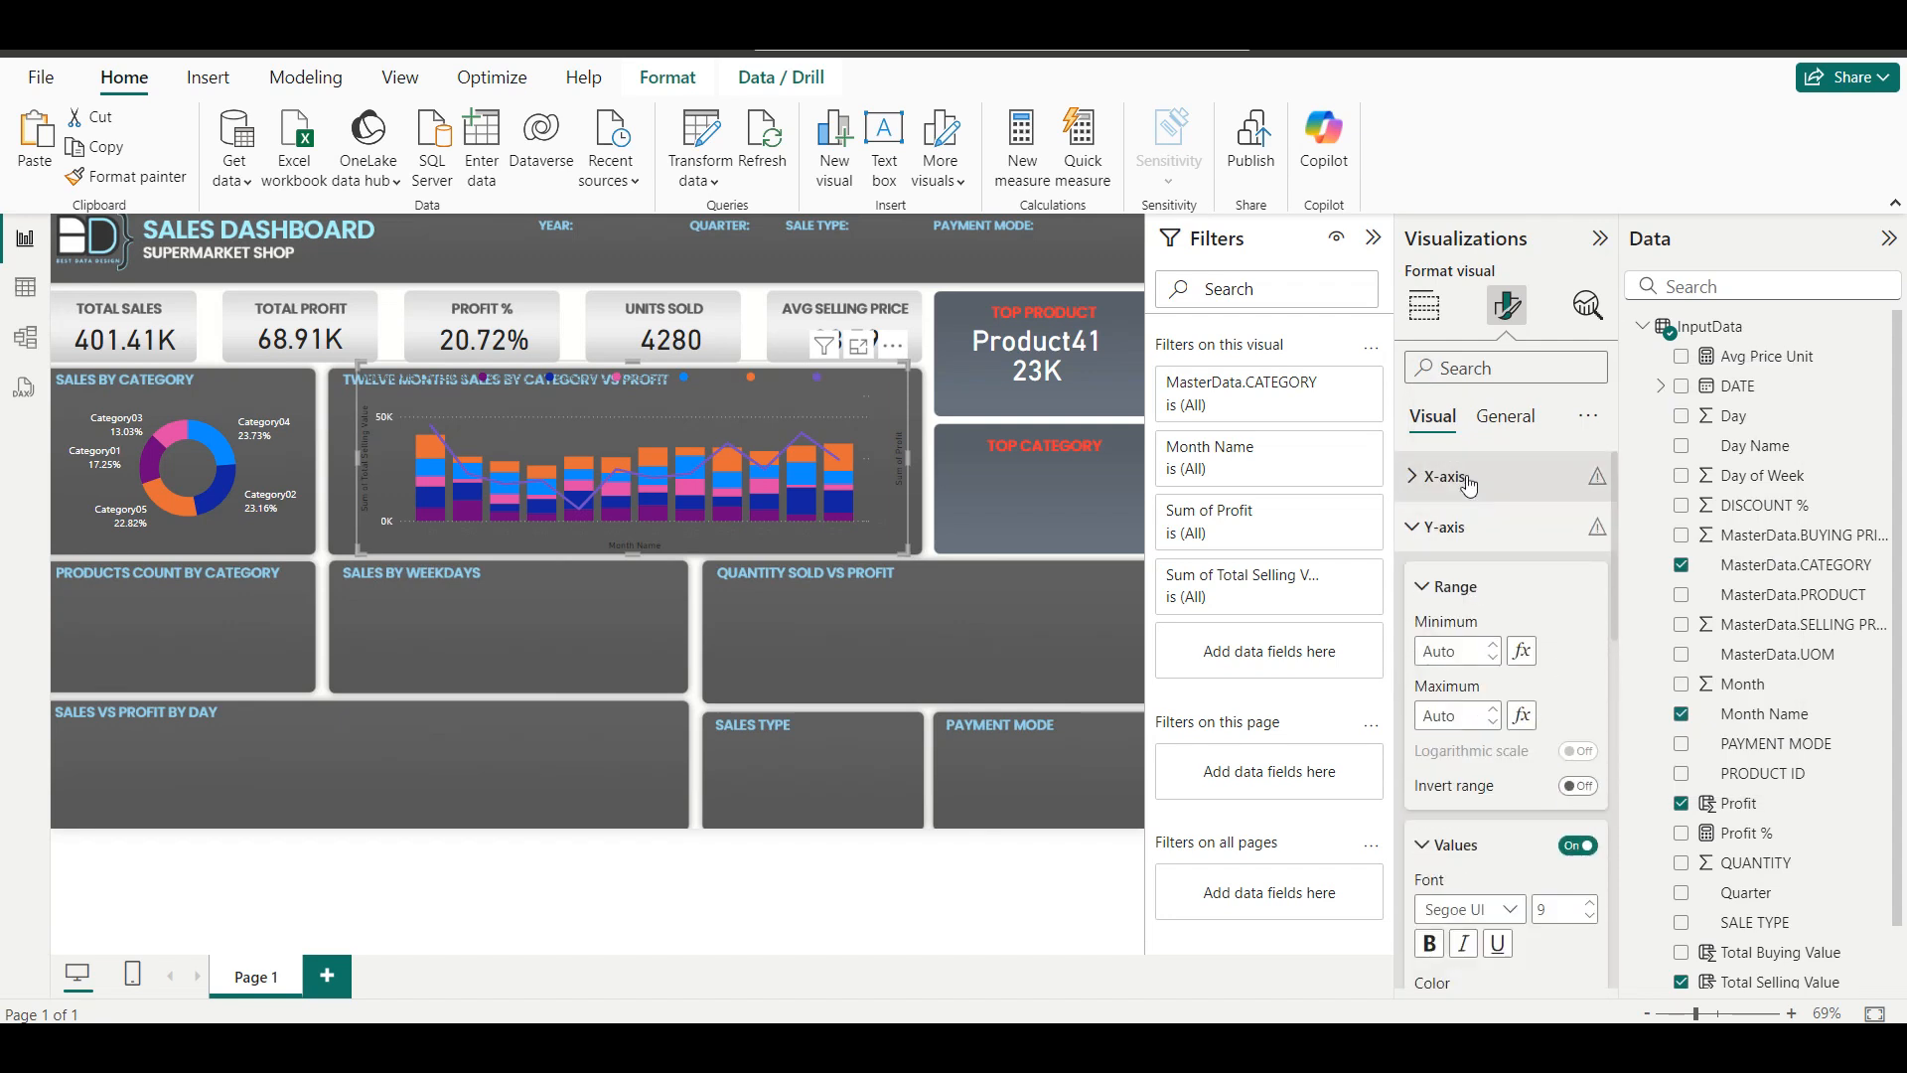
pyautogui.click(1472, 479)
pyautogui.click(1443, 708)
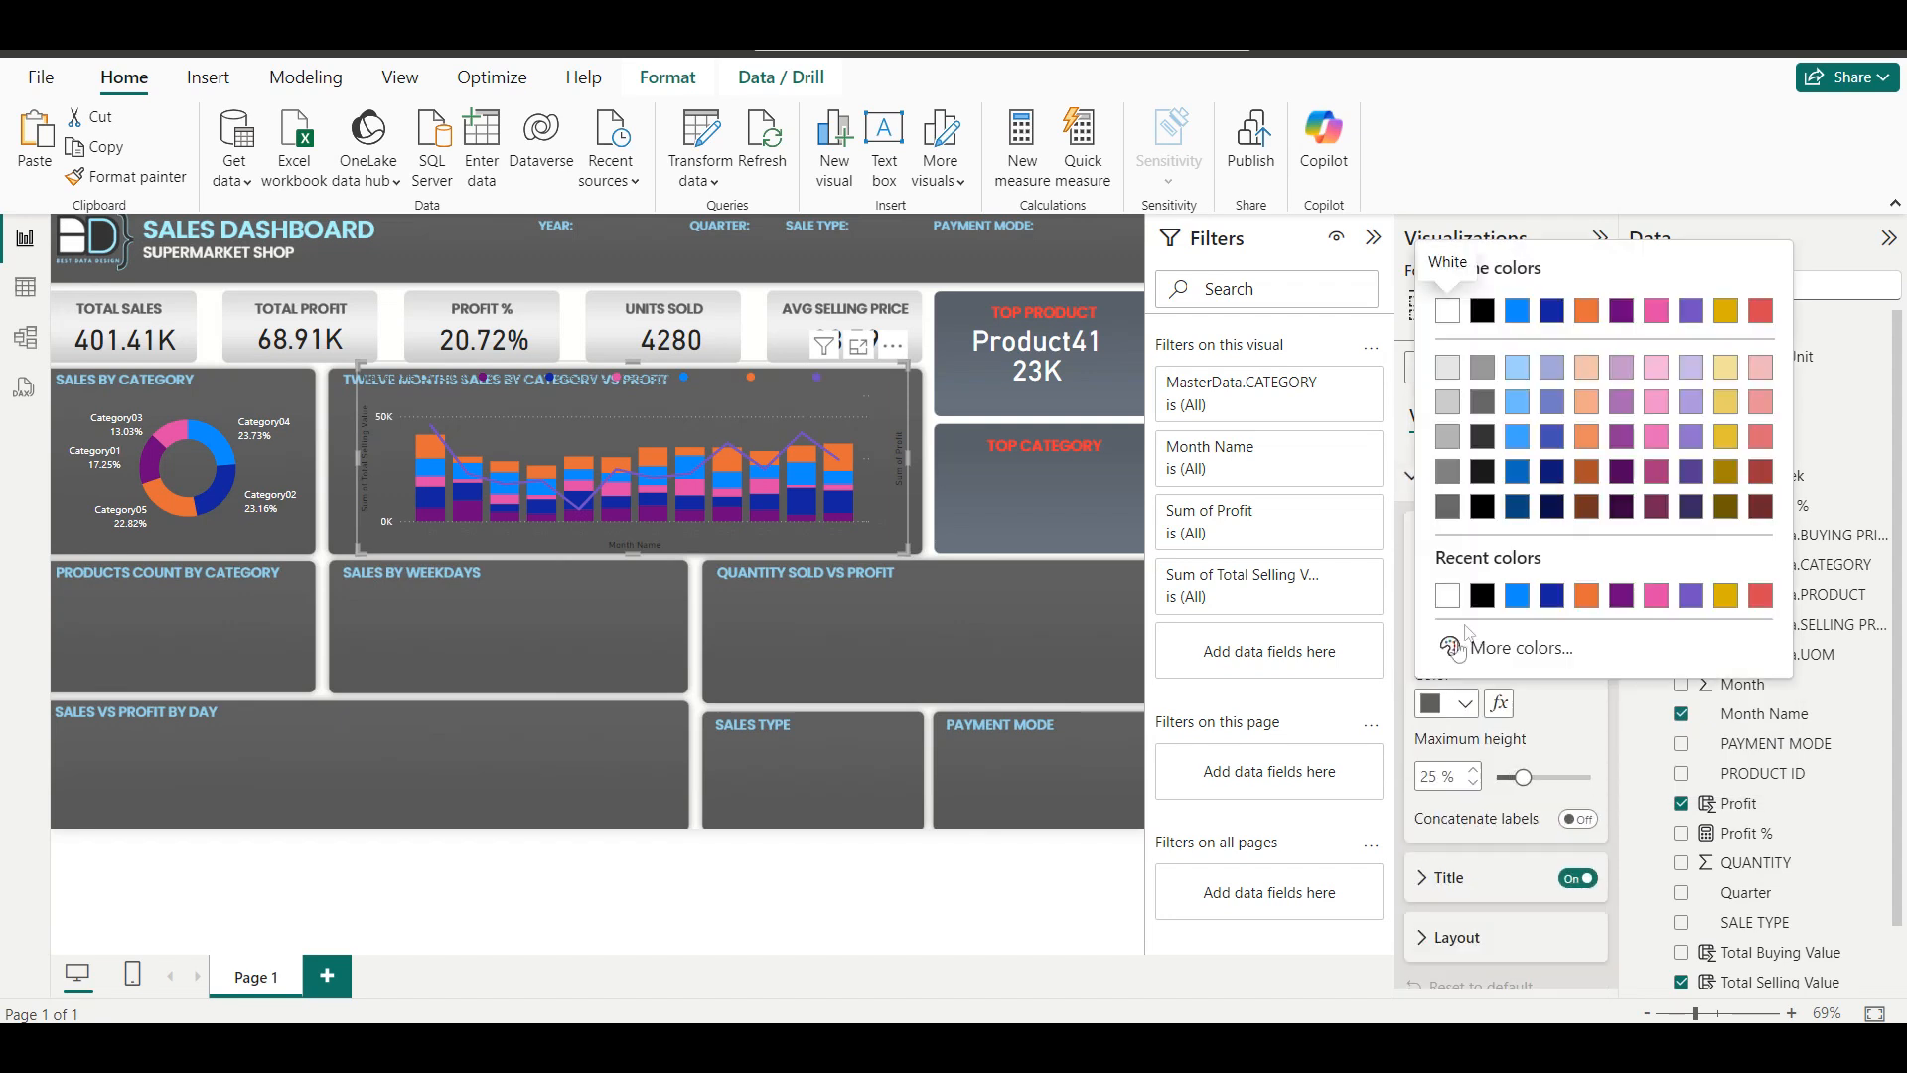
pyautogui.click(1447, 596)
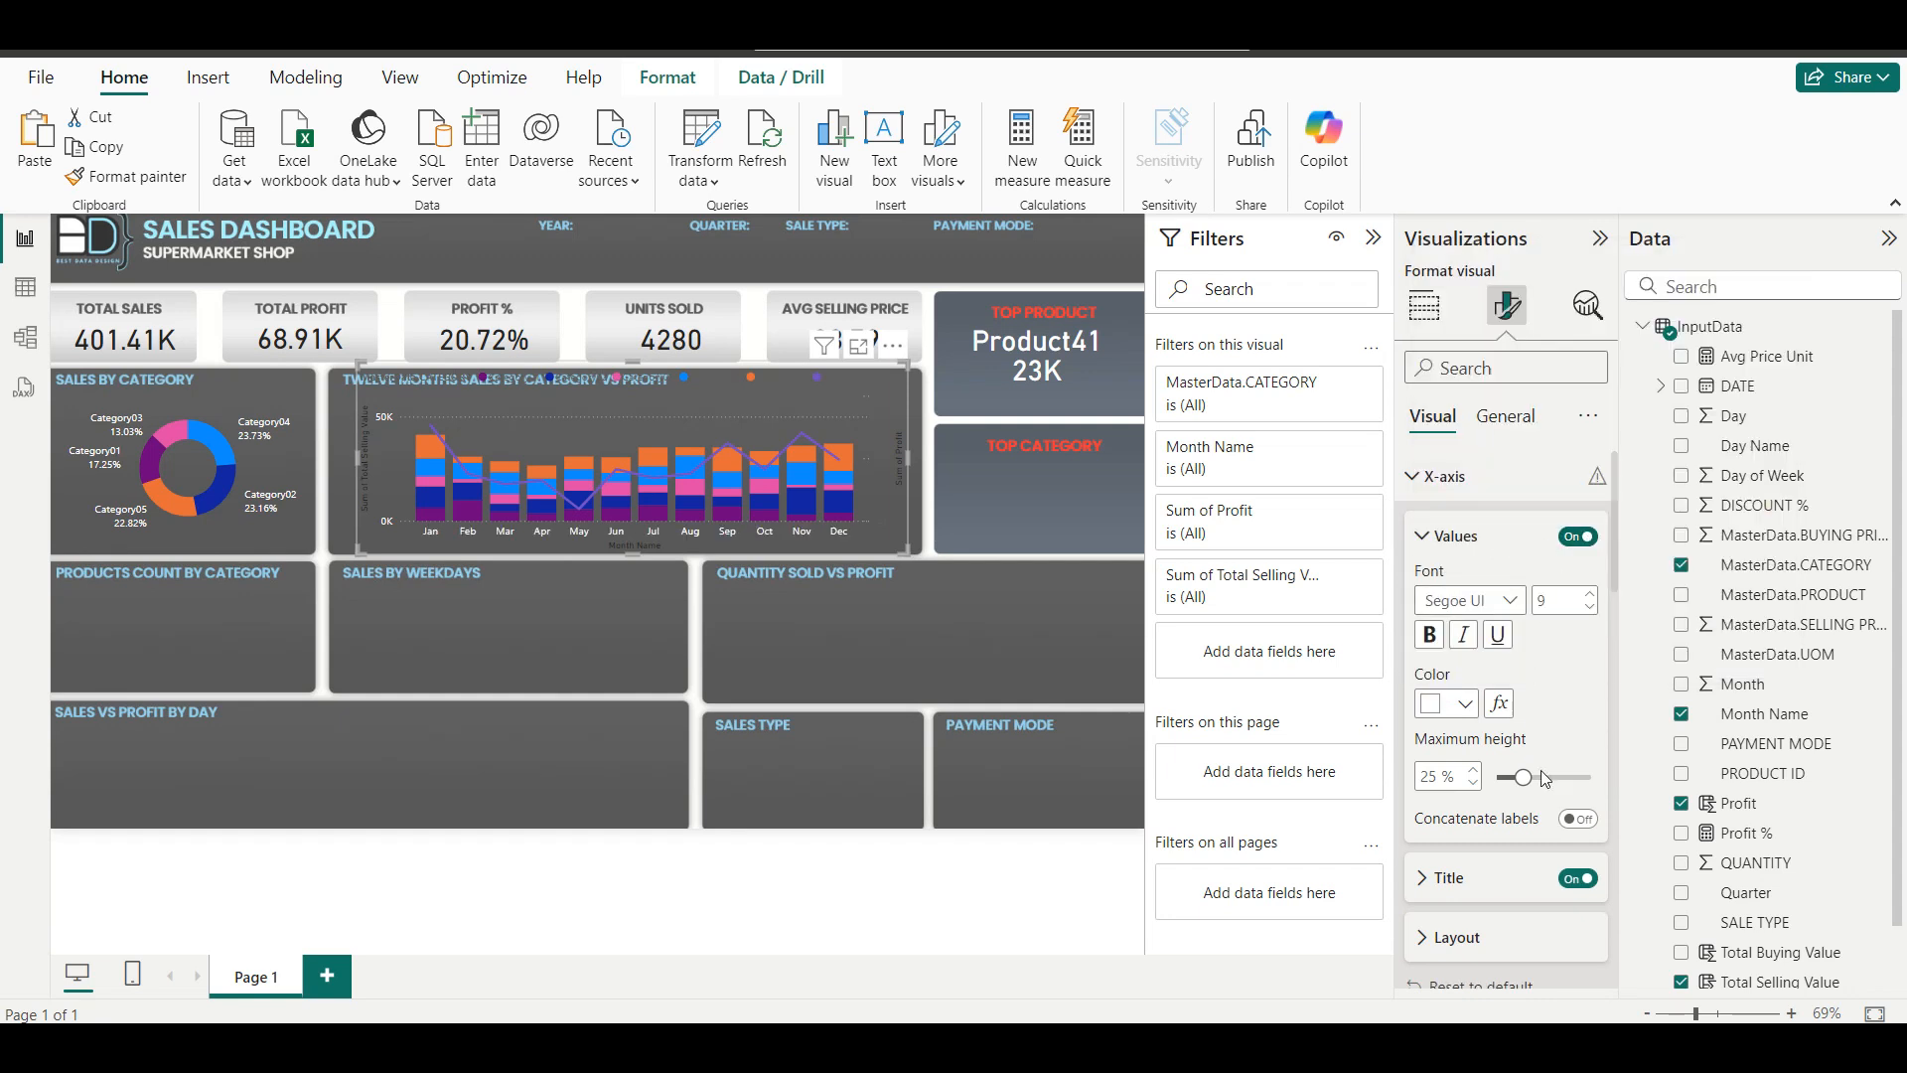
pyautogui.scroll(-2, 1544, 778)
pyautogui.click(1578, 740)
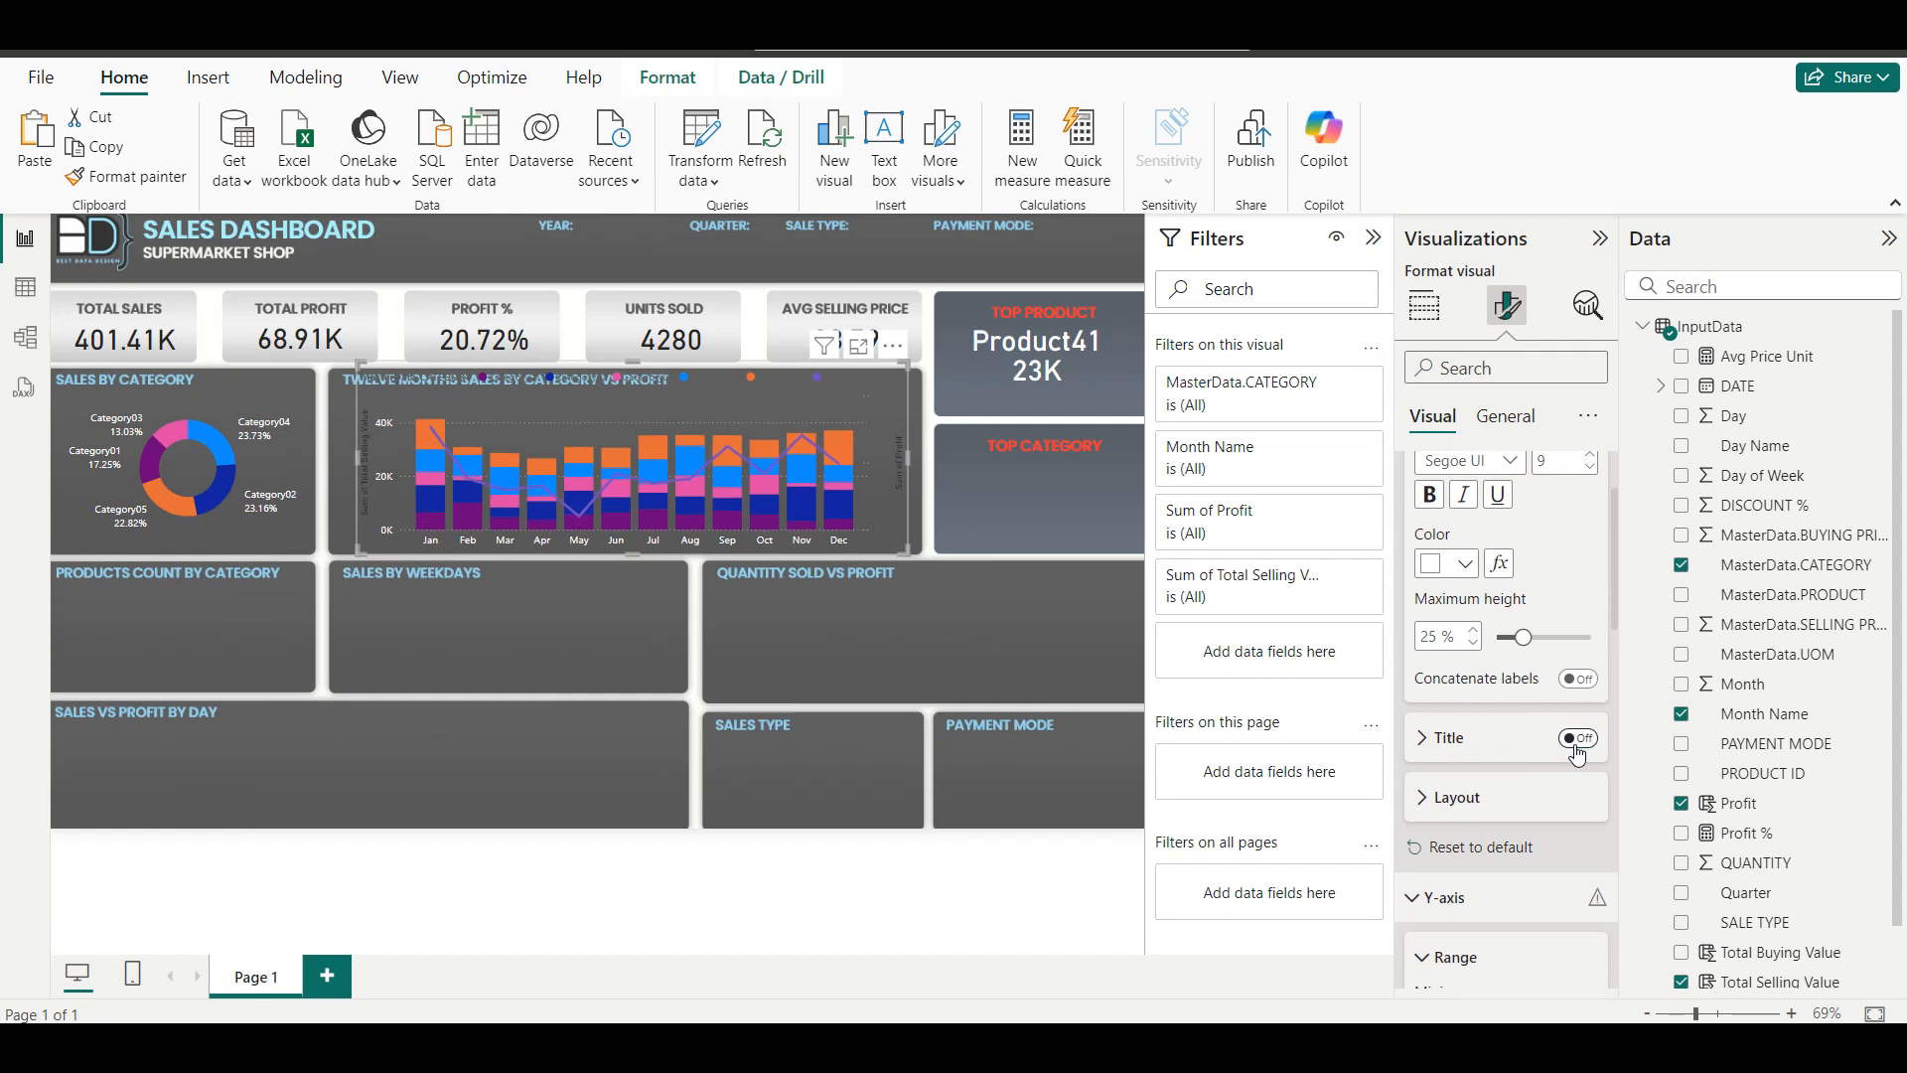
# Turn off the y-axis title of the monthly sales chart and collapse its x-axis and y-axis settings.
pyautogui.scroll(-2, 1520, 686)
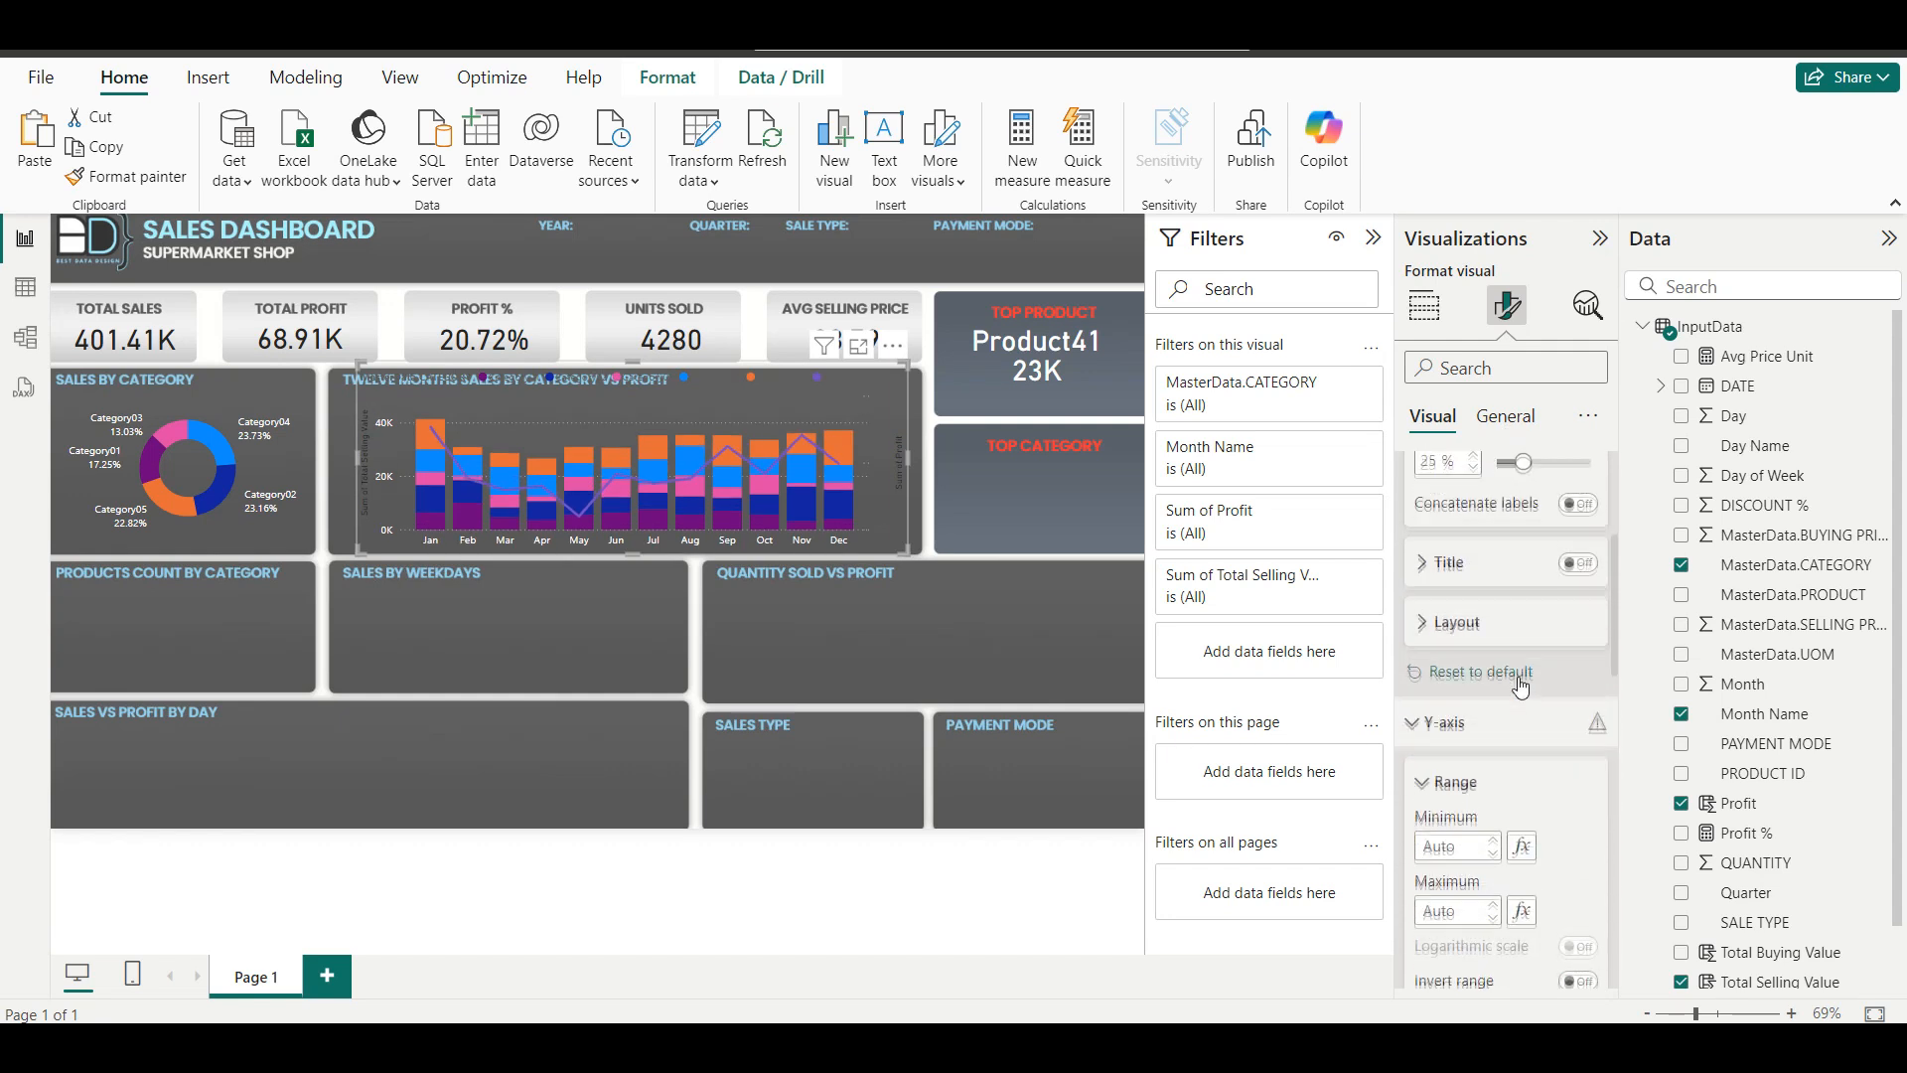
pyautogui.scroll(-4, 1506, 715)
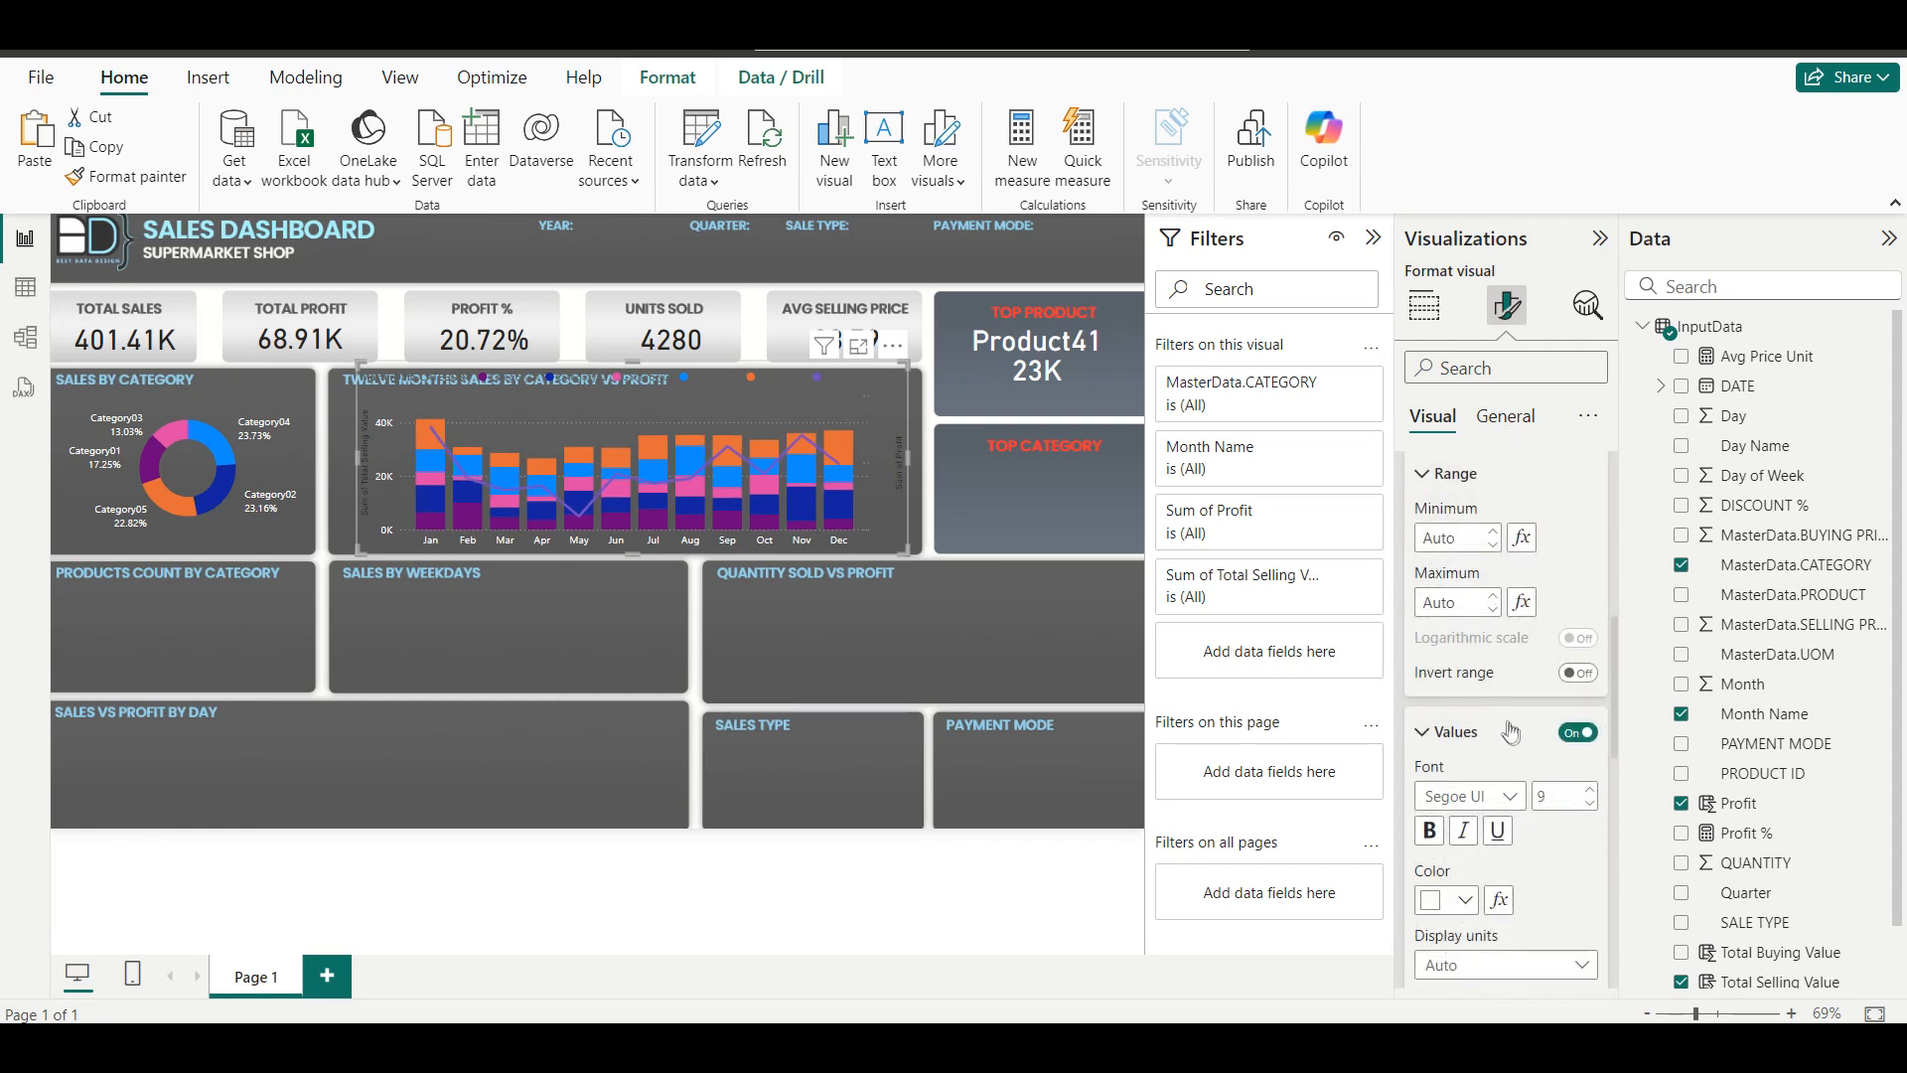
pyautogui.scroll(-4, 1520, 731)
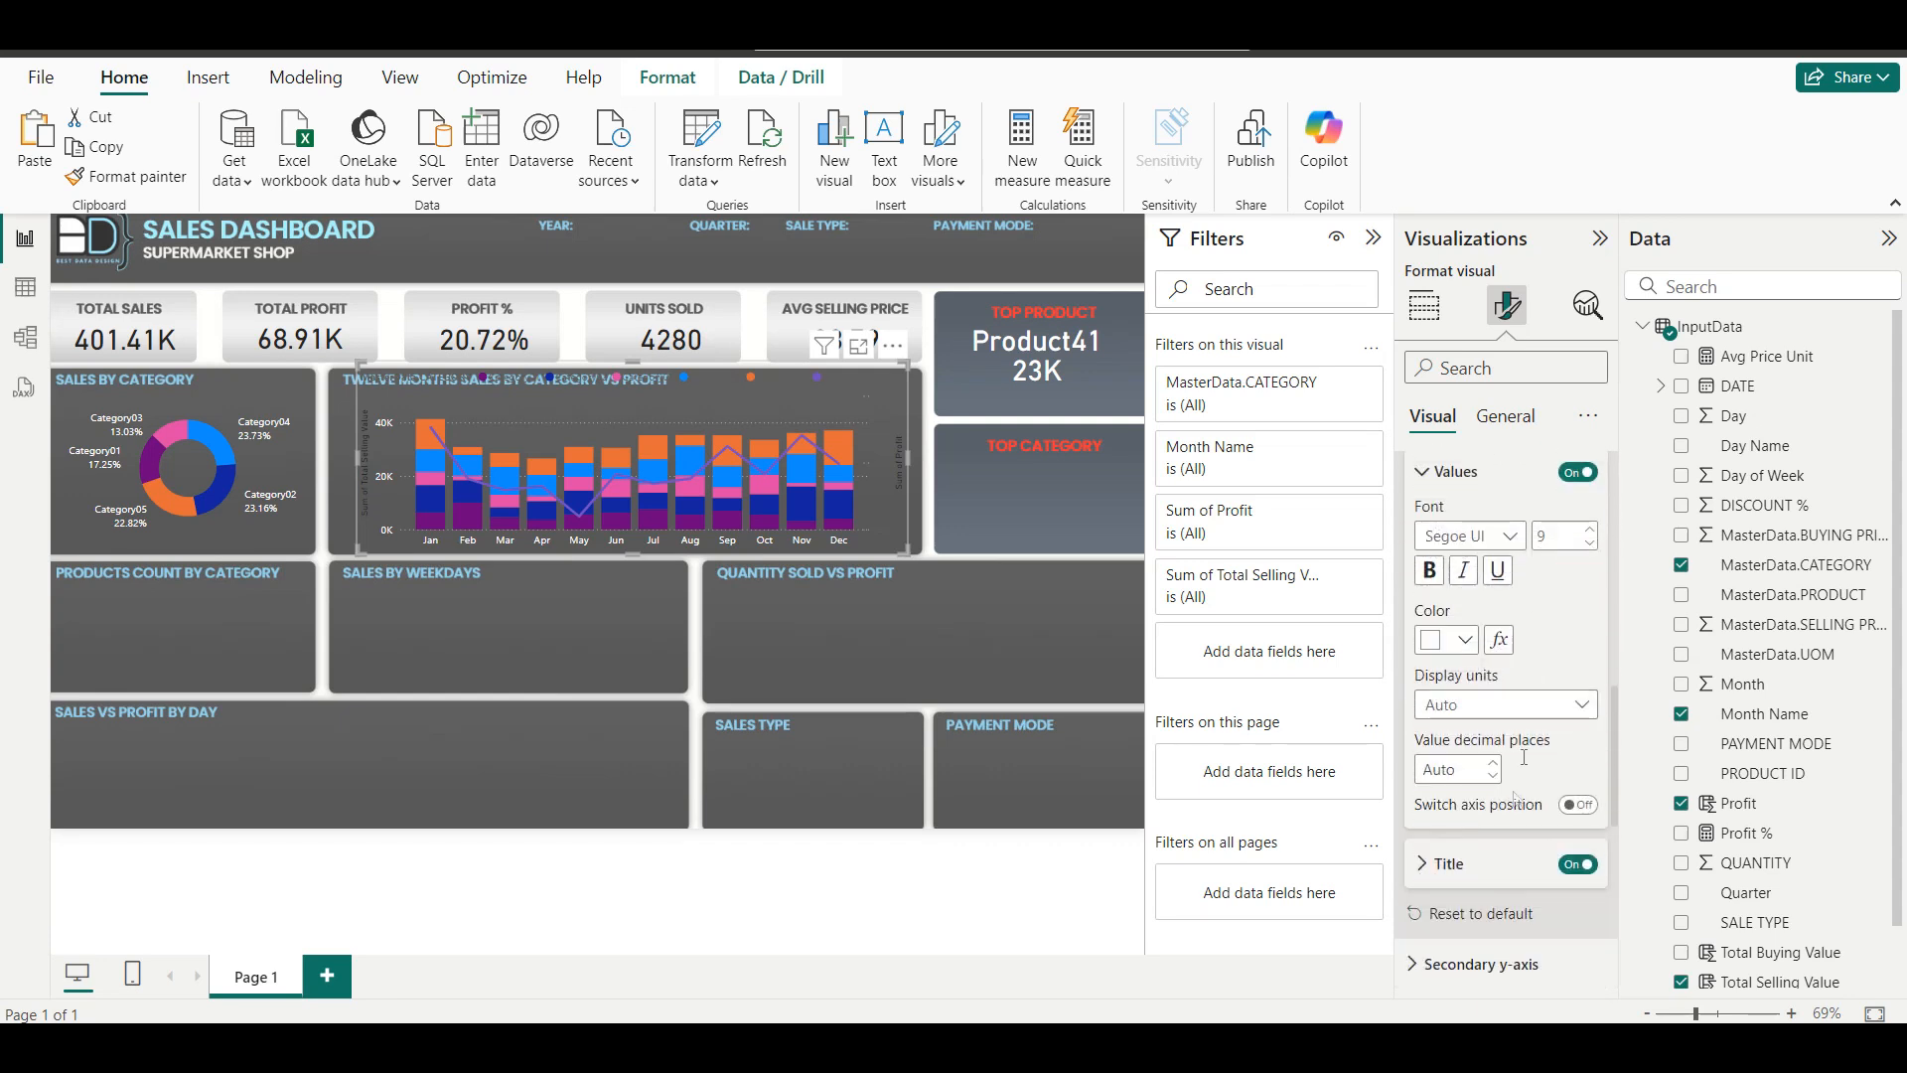
pyautogui.click(1588, 865)
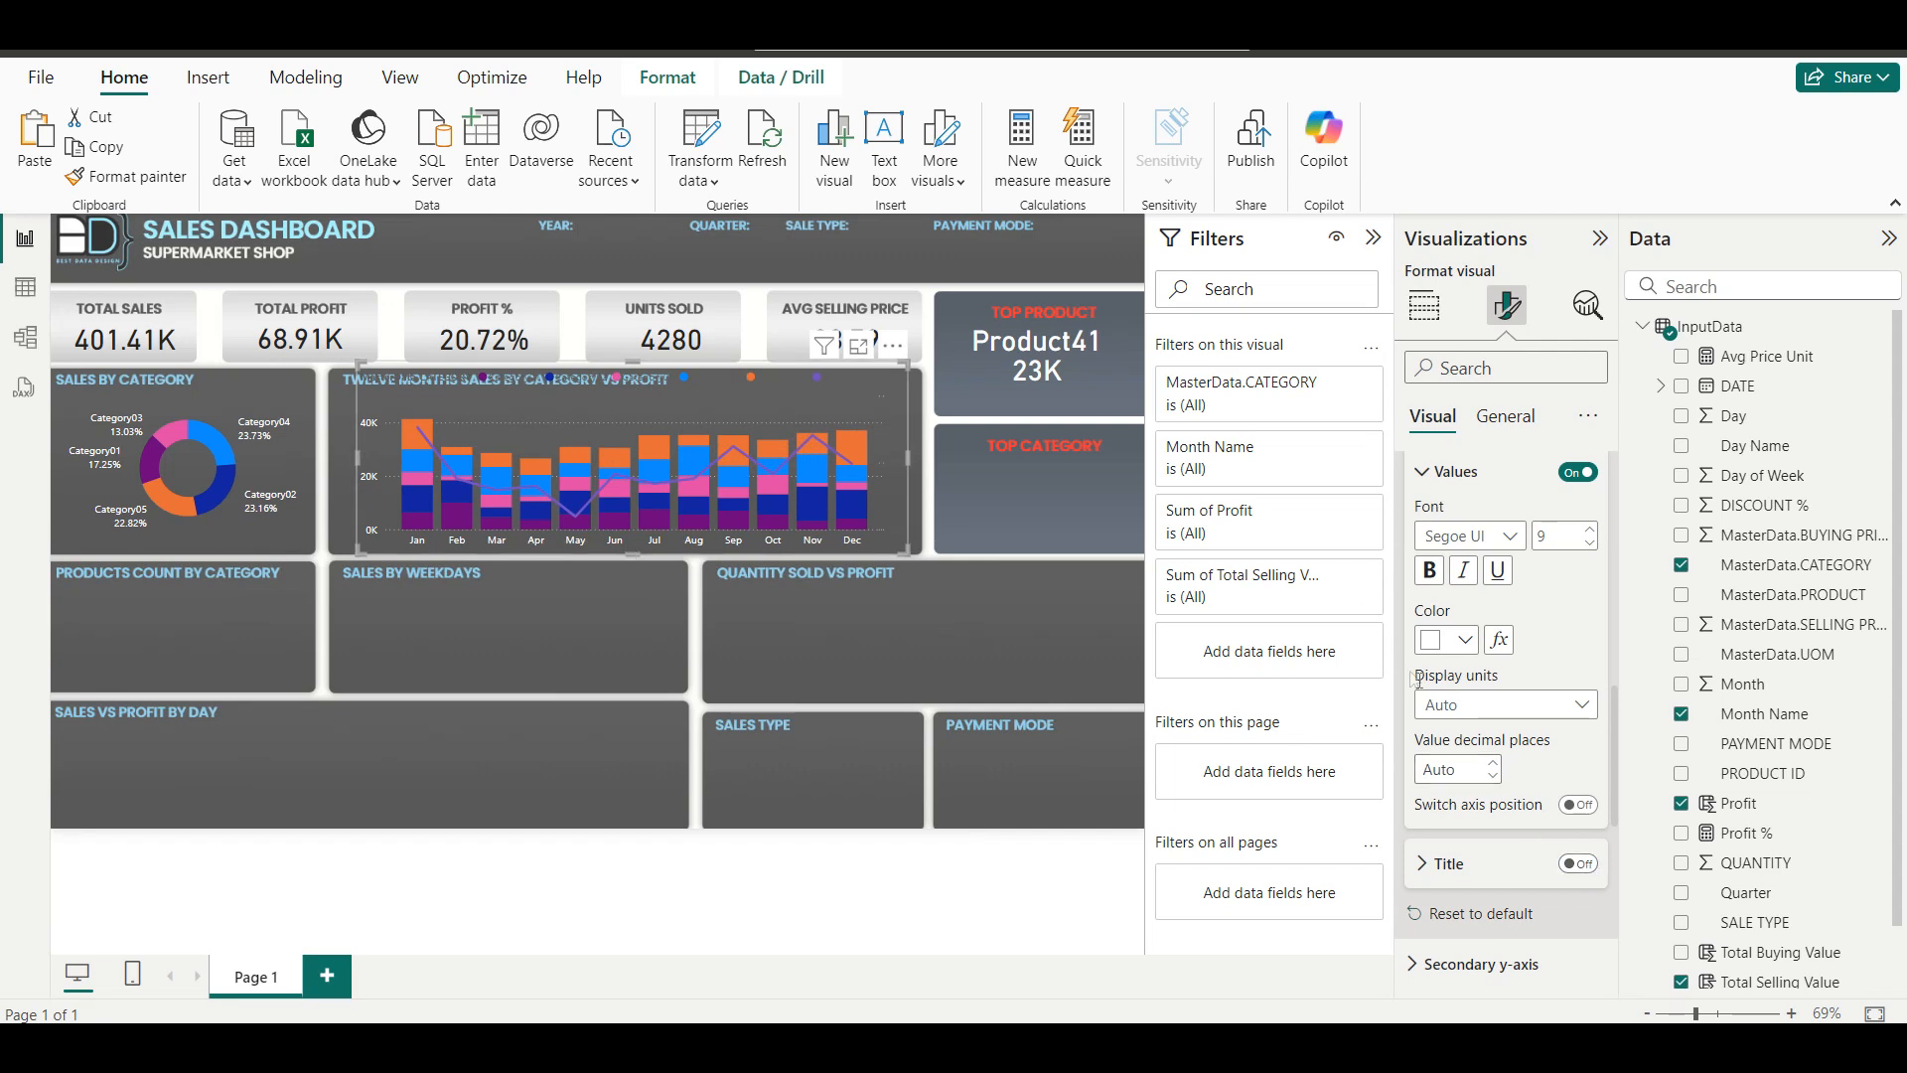
pyautogui.scroll(5, 1412, 686)
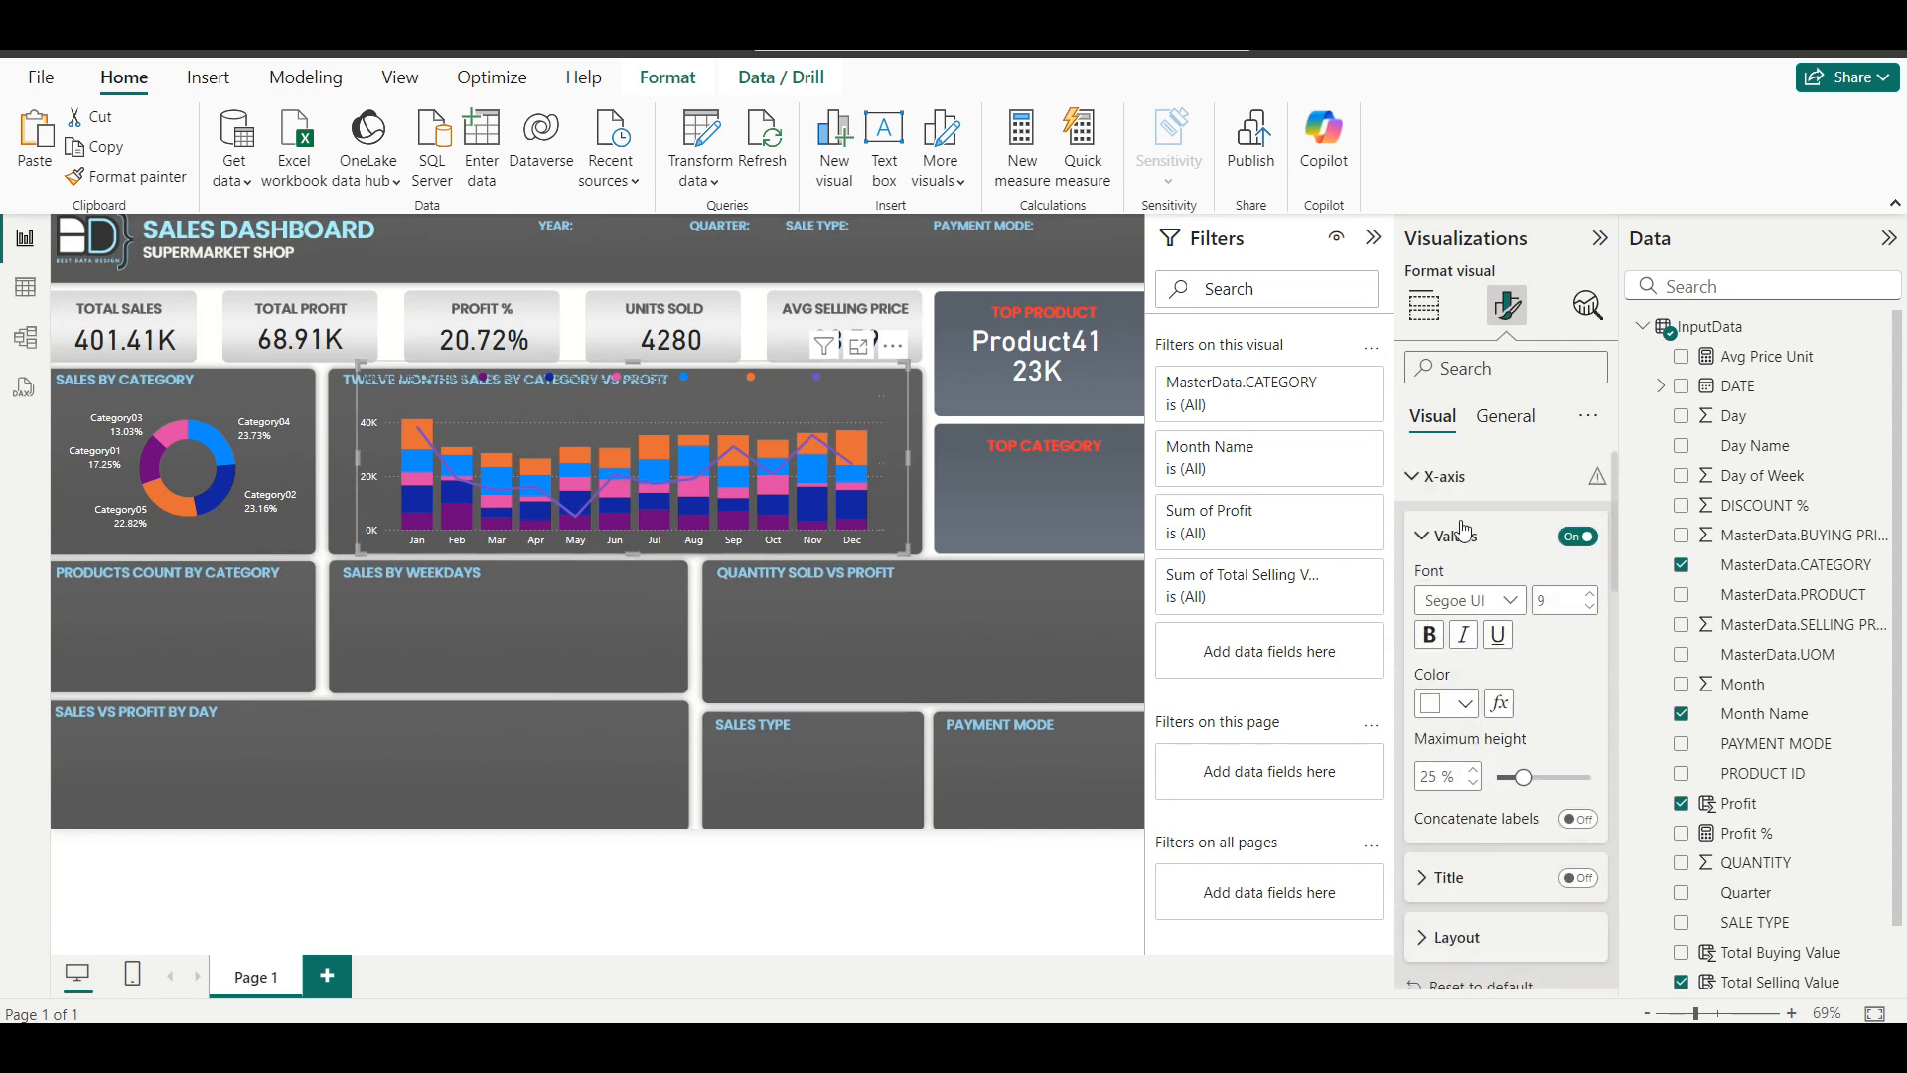
pyautogui.click(1456, 536)
pyautogui.click(1443, 481)
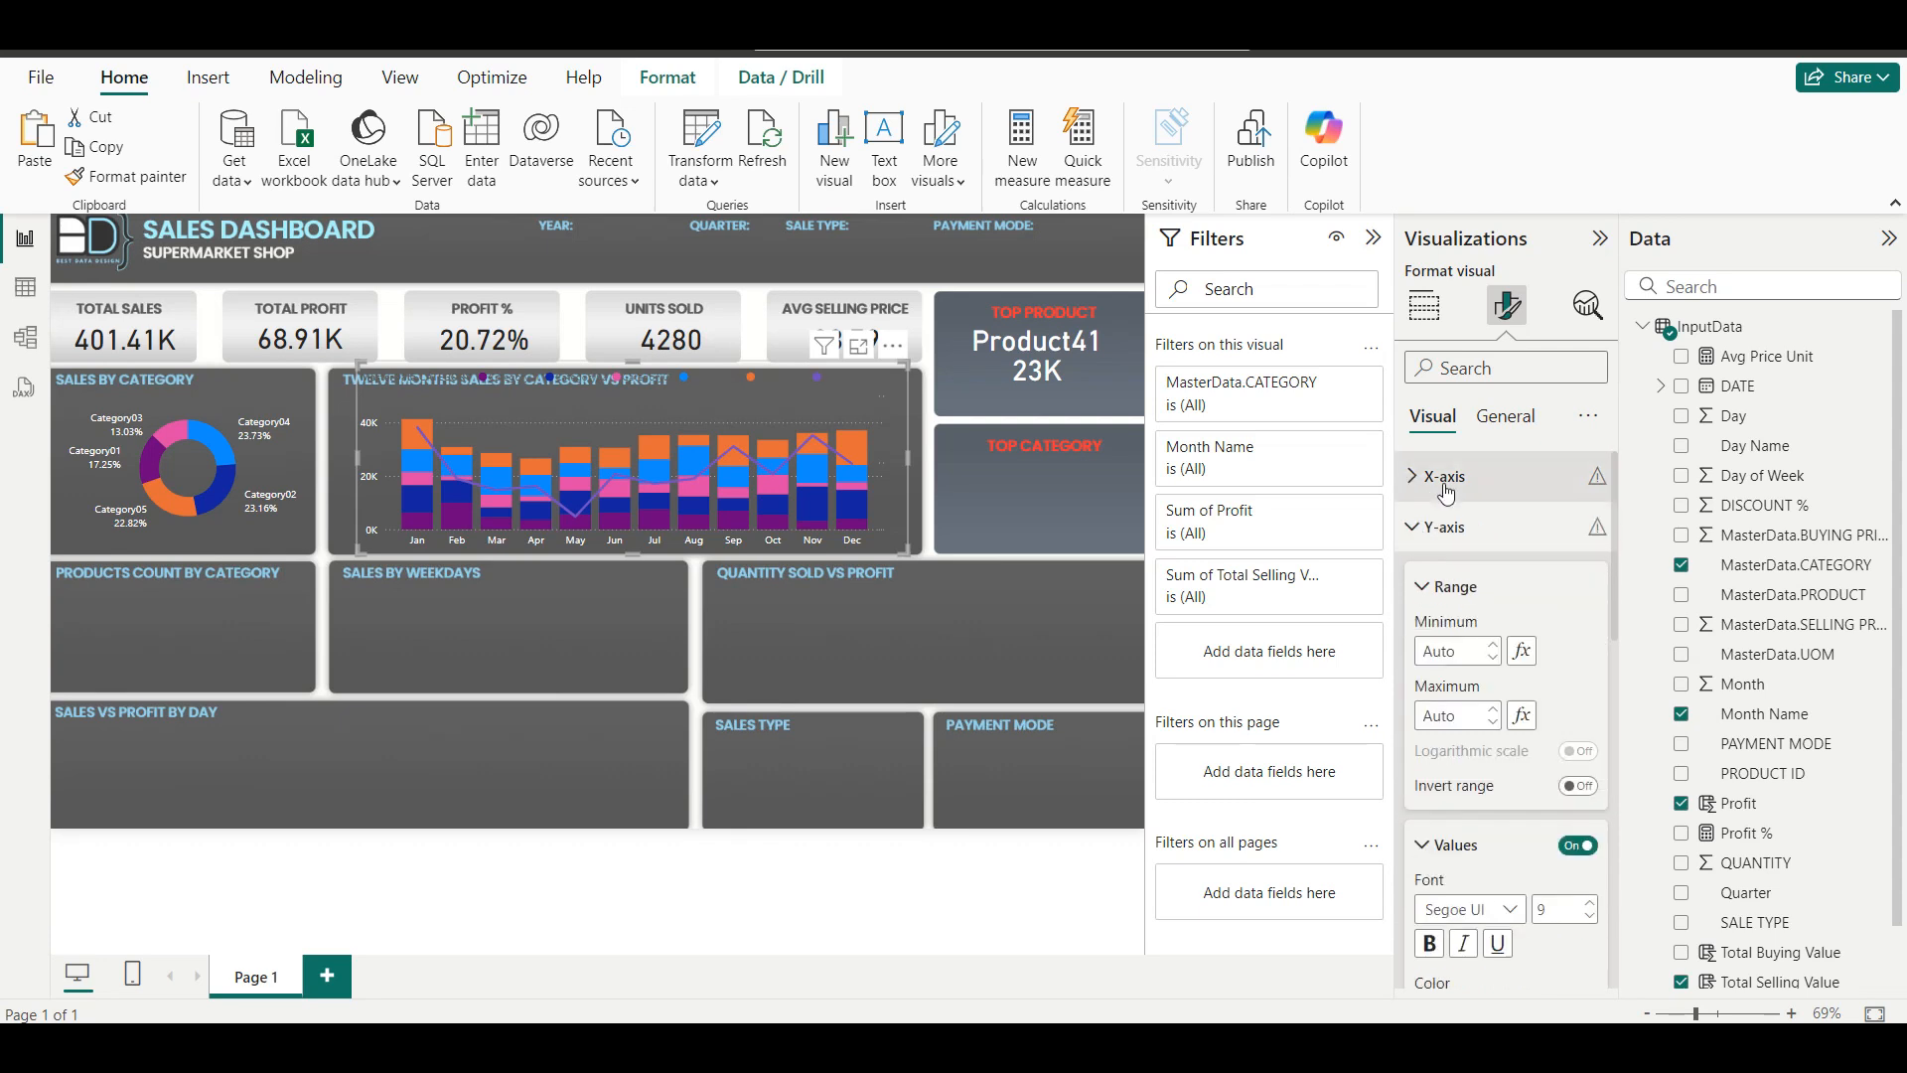
pyautogui.click(1467, 522)
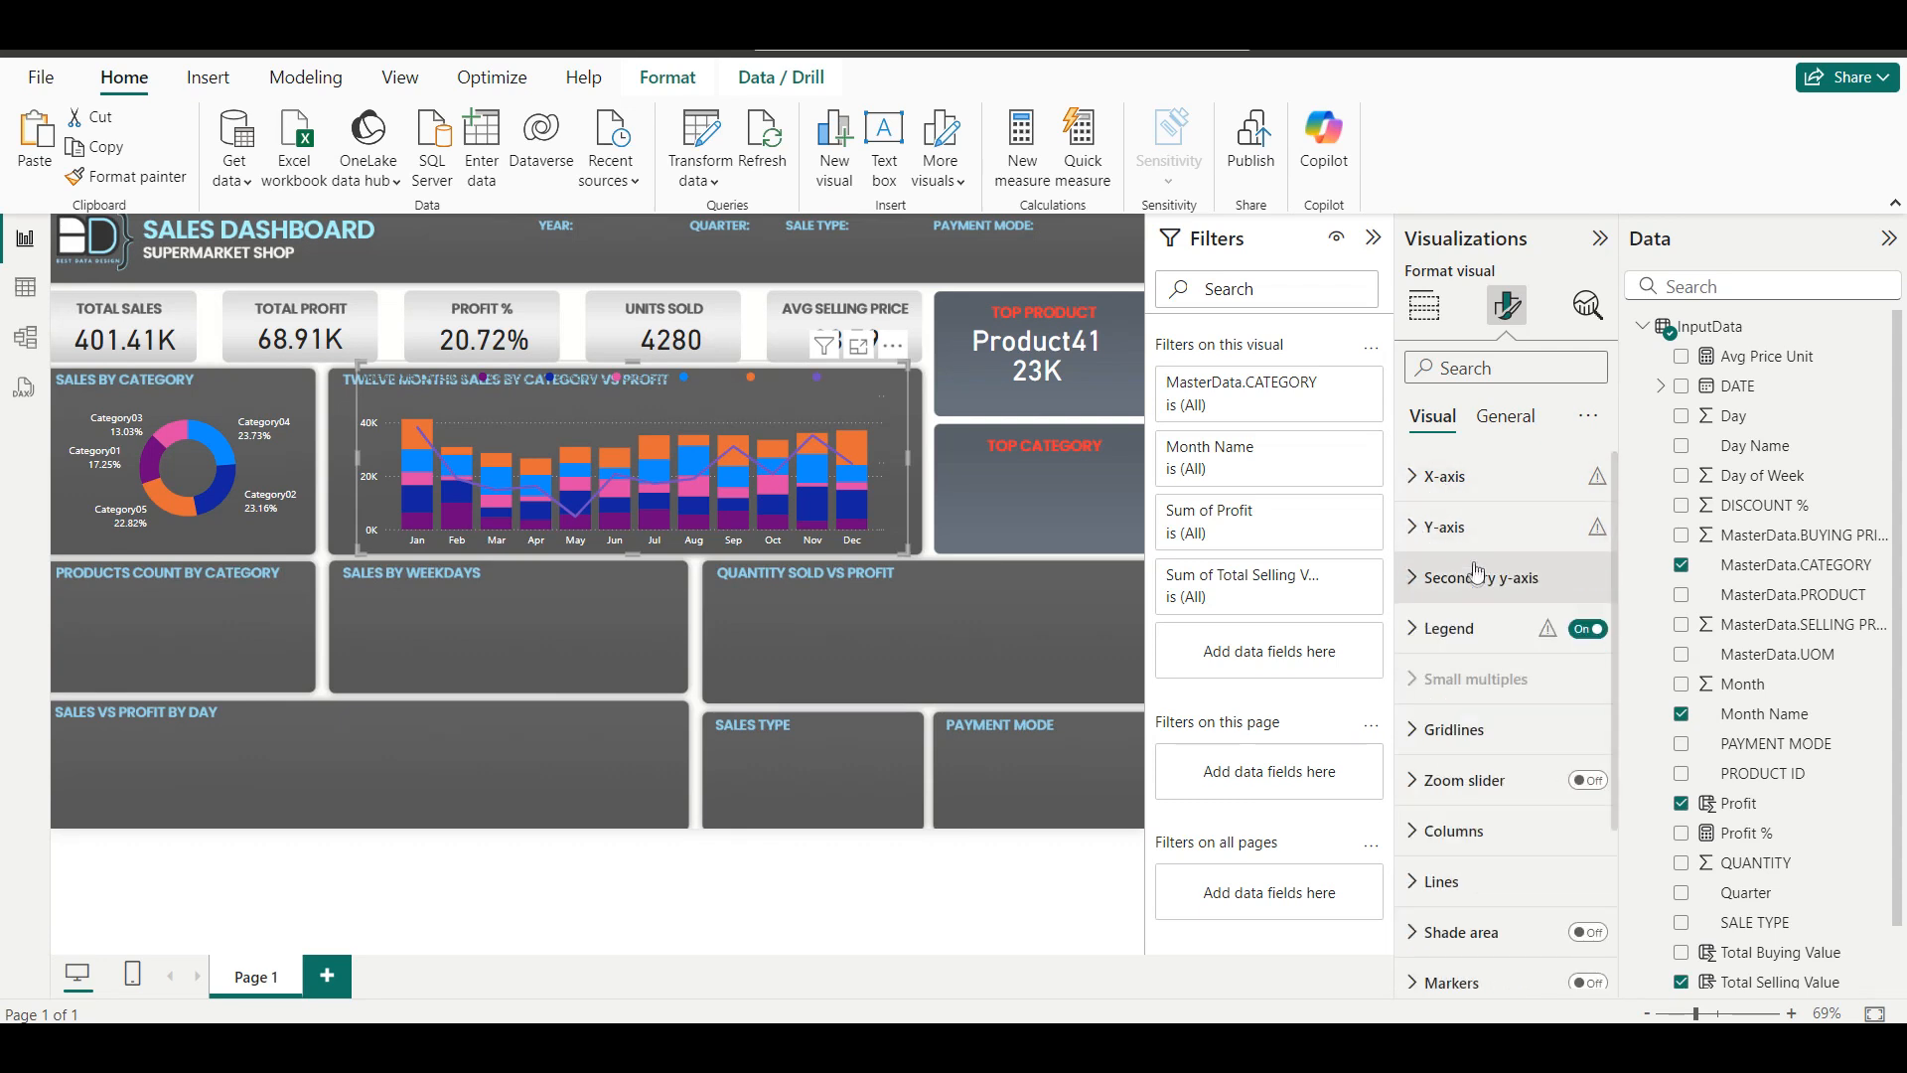
# Set the legend text colour of the monthly sales chart to white.
pyautogui.click(1480, 630)
pyautogui.scroll(-3, 1481, 626)
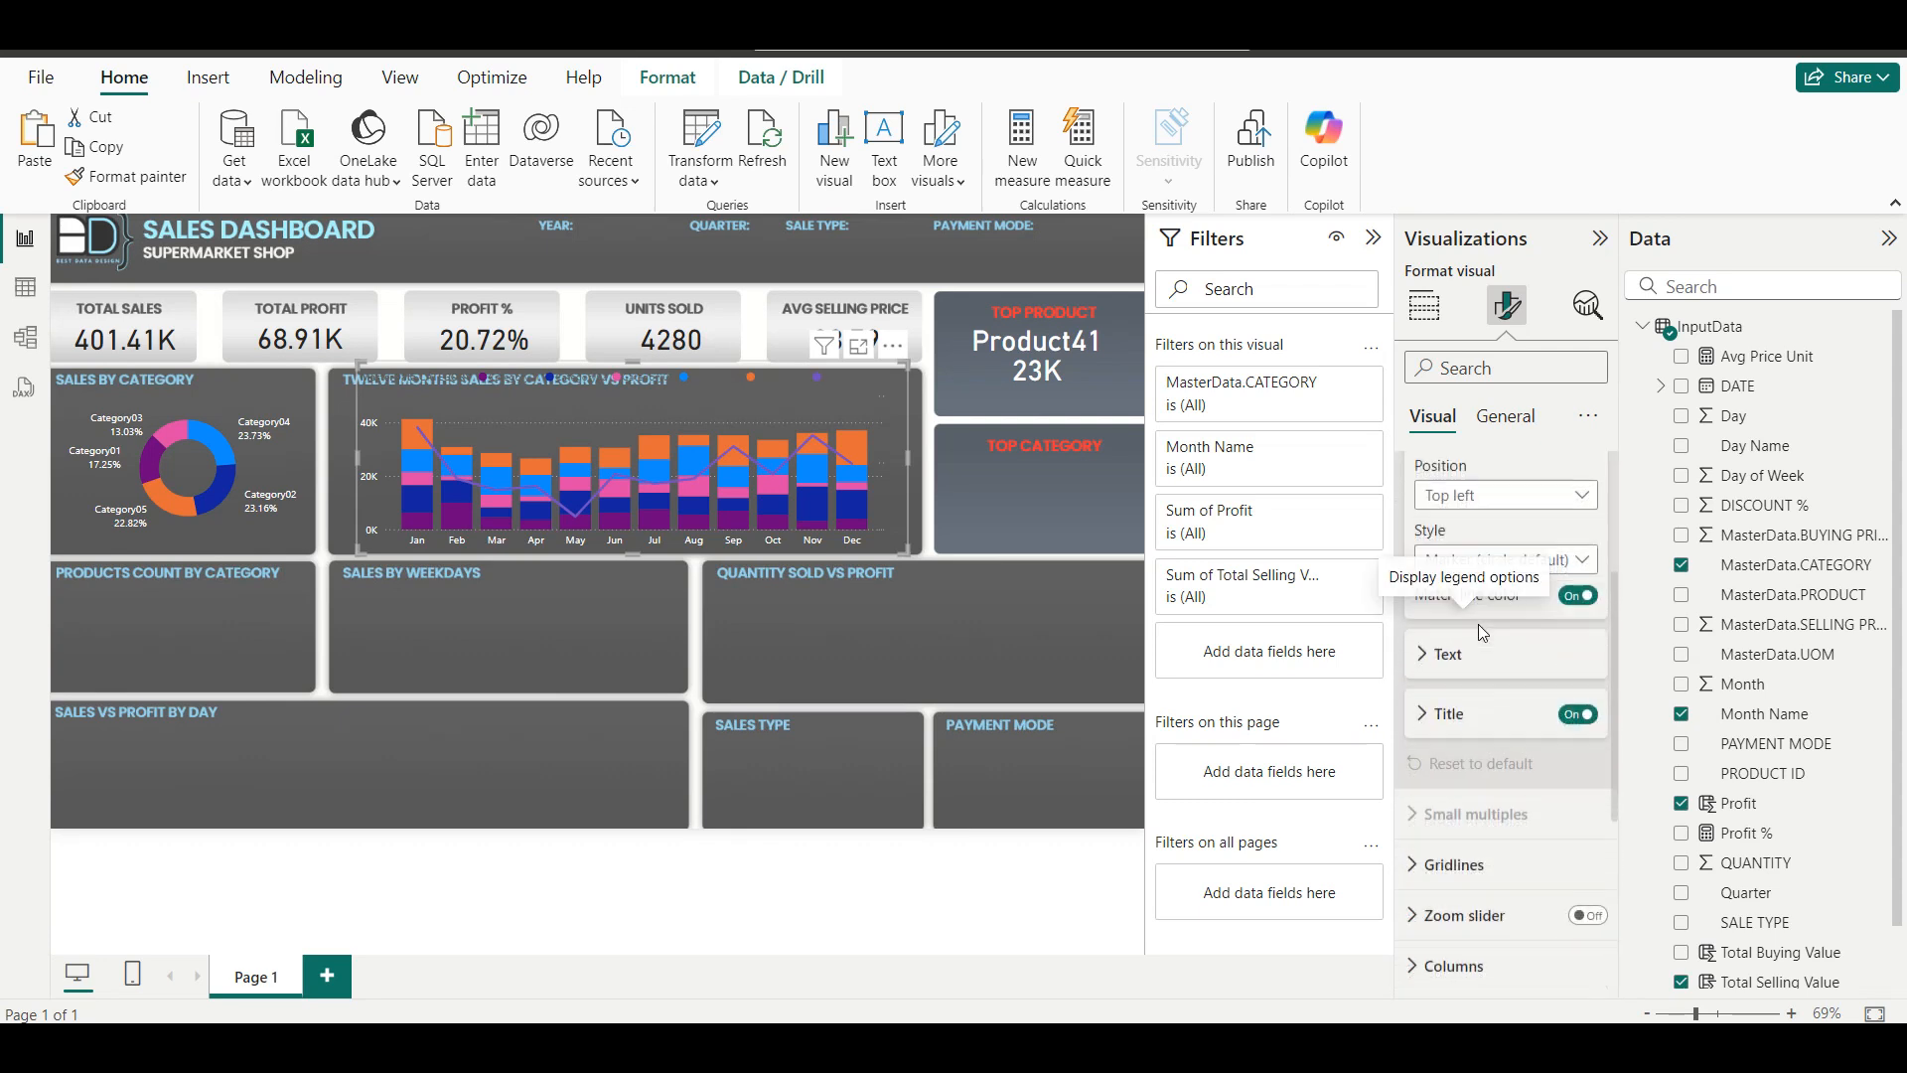
pyautogui.click(1493, 713)
pyautogui.scroll(-2, 1493, 721)
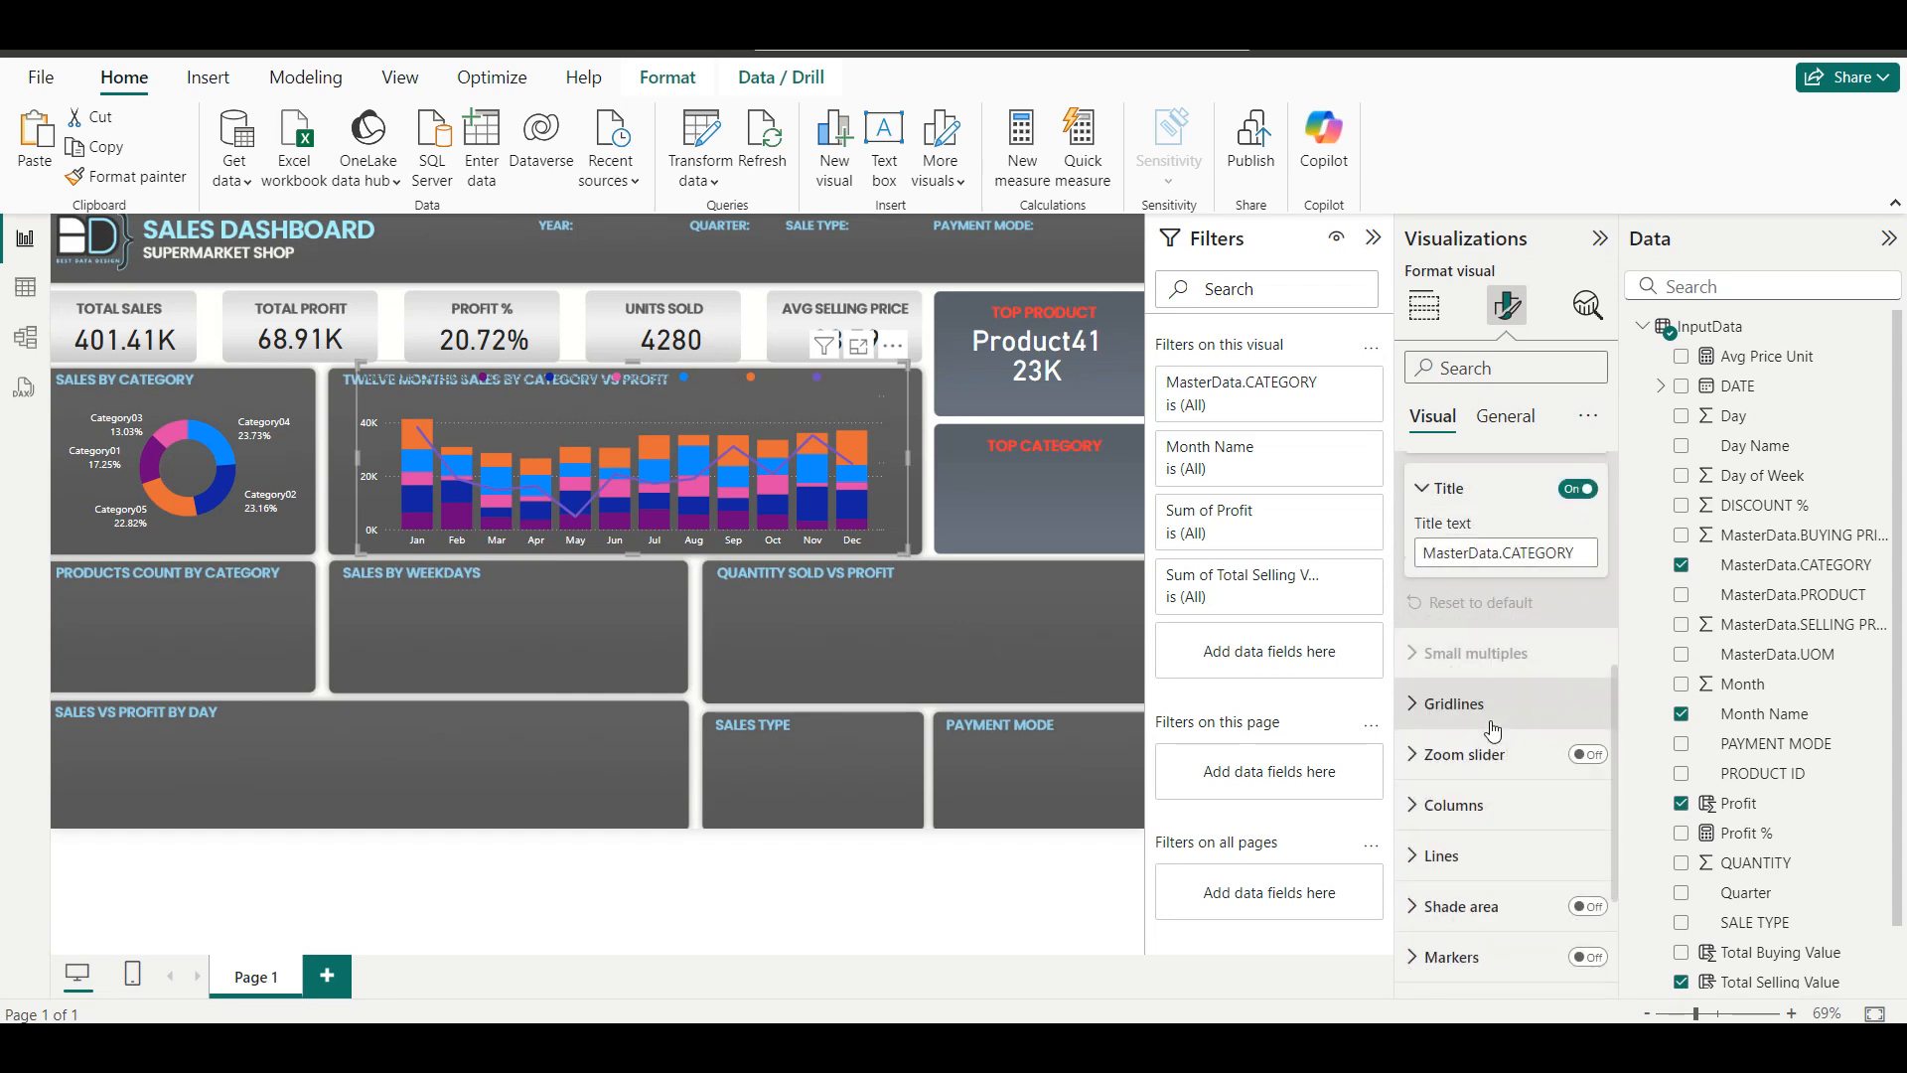
pyautogui.scroll(-2, 1490, 719)
pyautogui.scroll(4, 1490, 726)
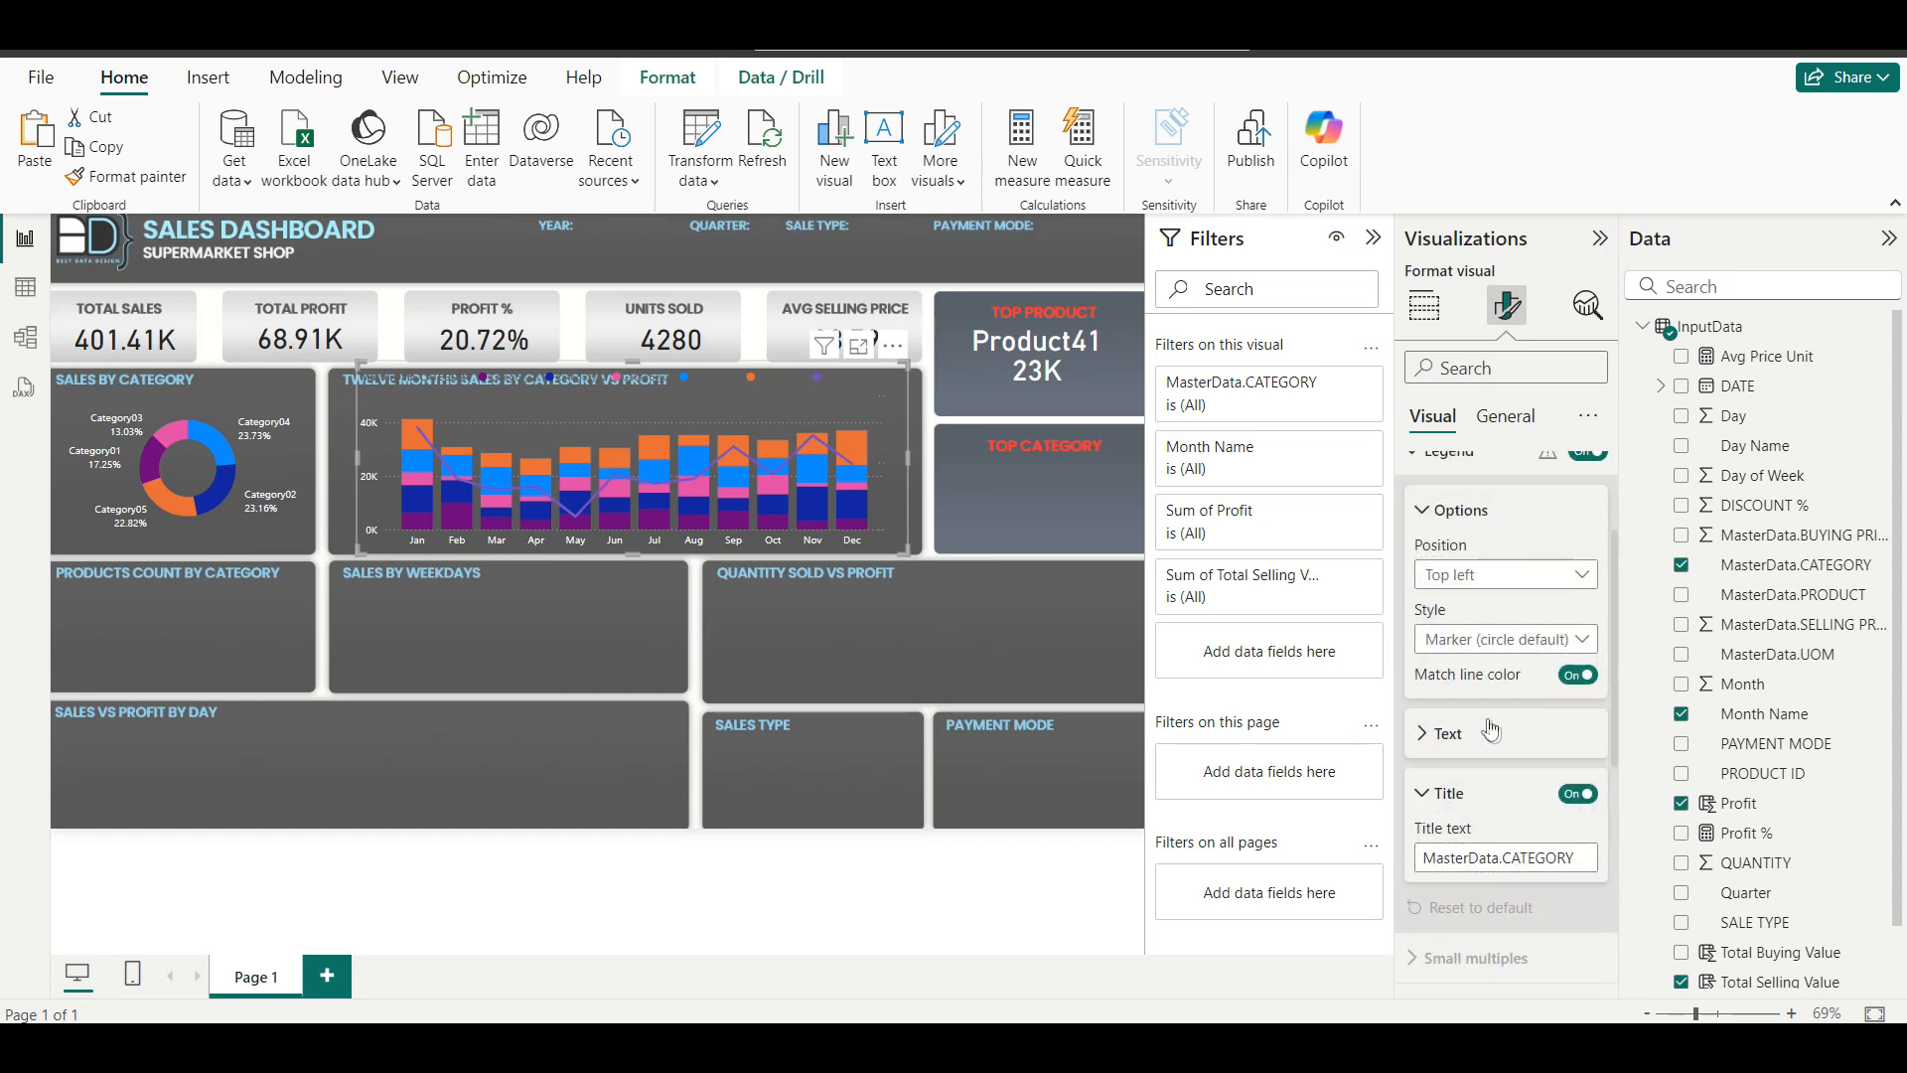
pyautogui.click(1477, 736)
pyautogui.scroll(-1, 1470, 784)
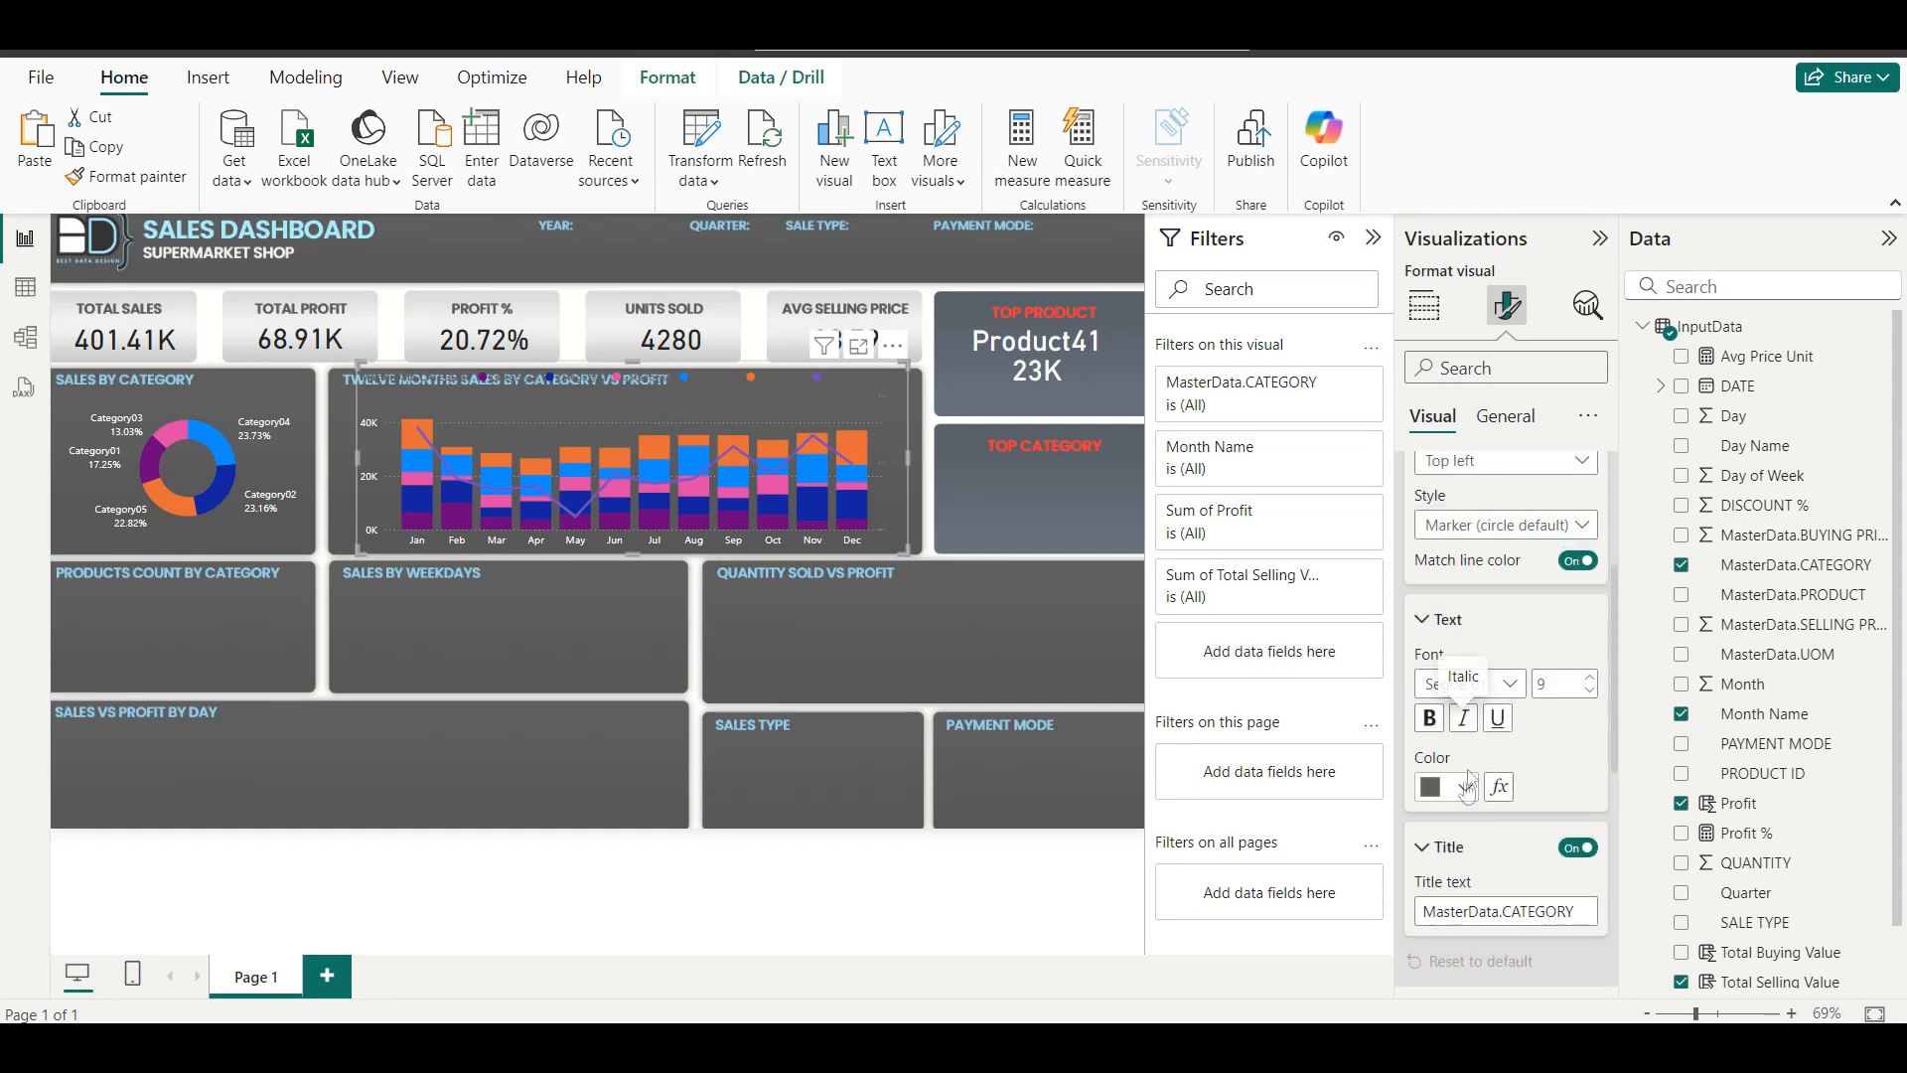
pyautogui.click(1463, 793)
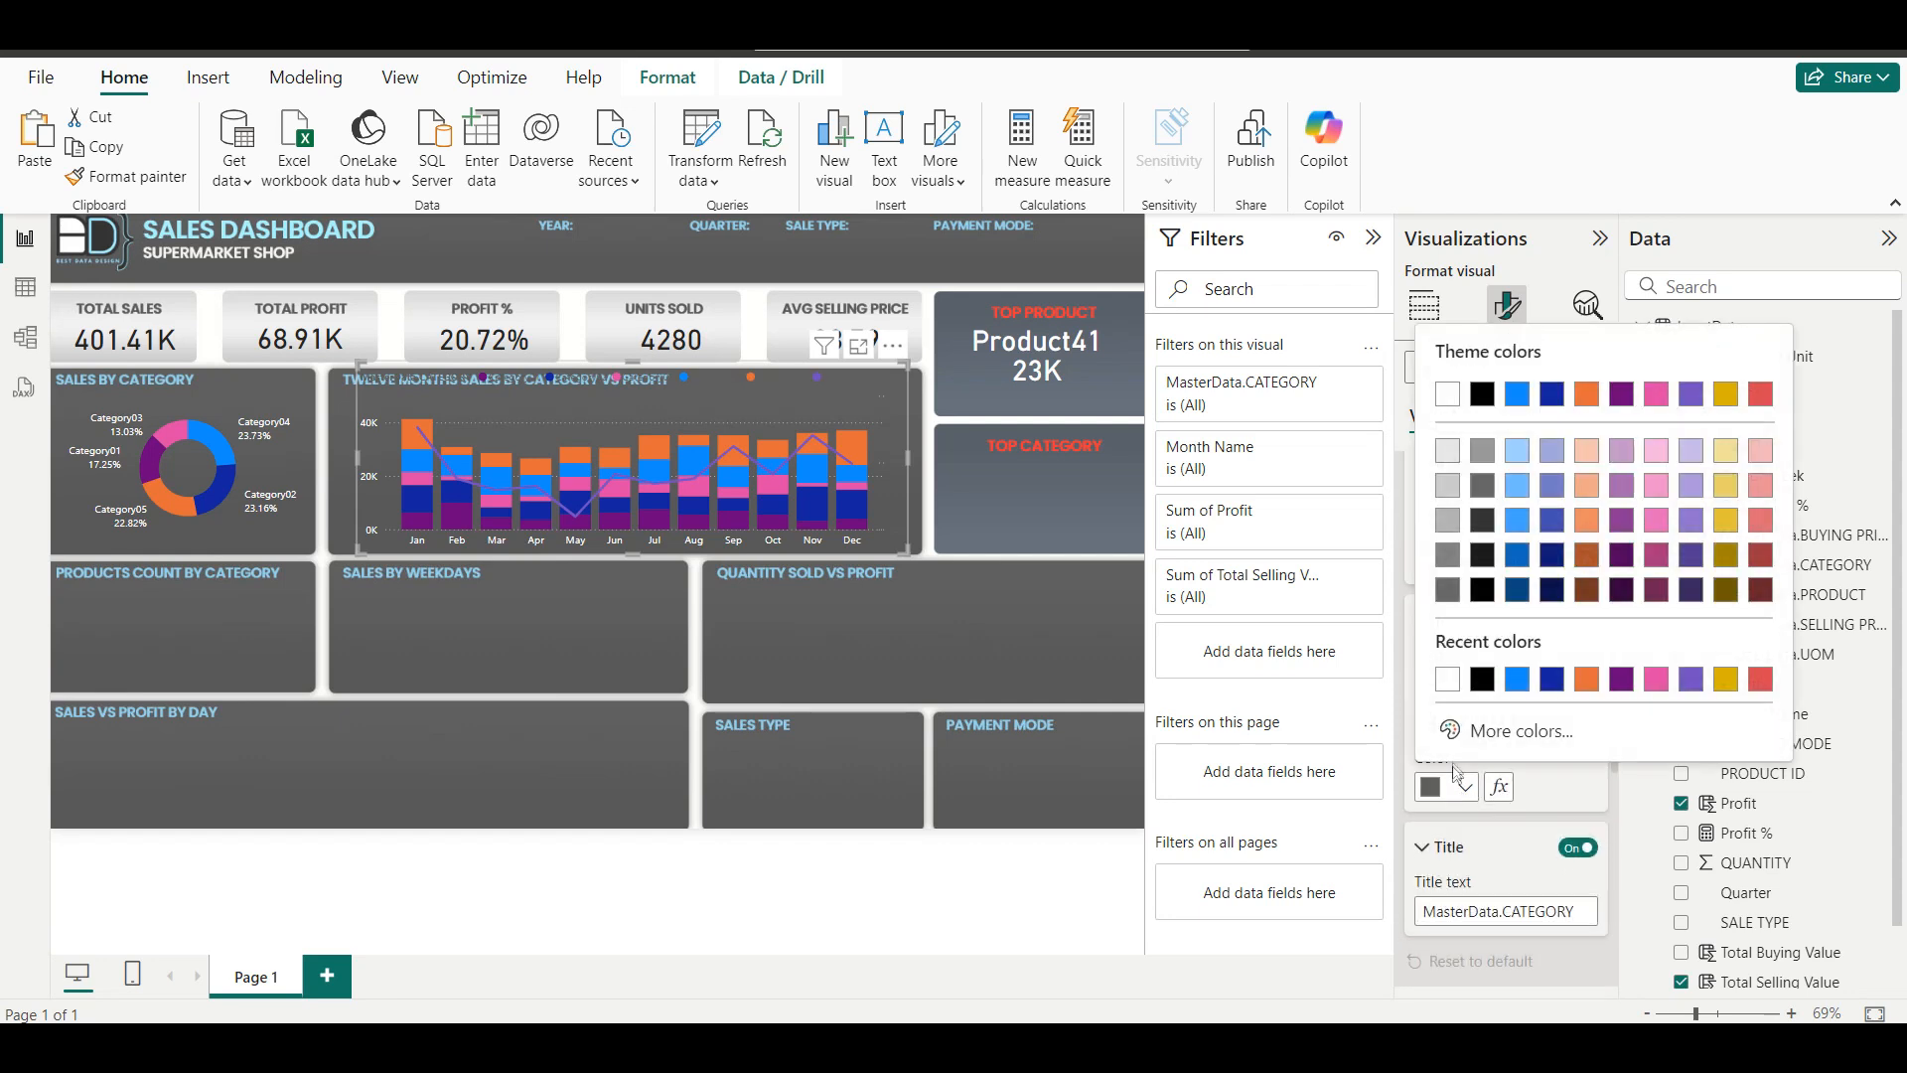
pyautogui.click(1452, 676)
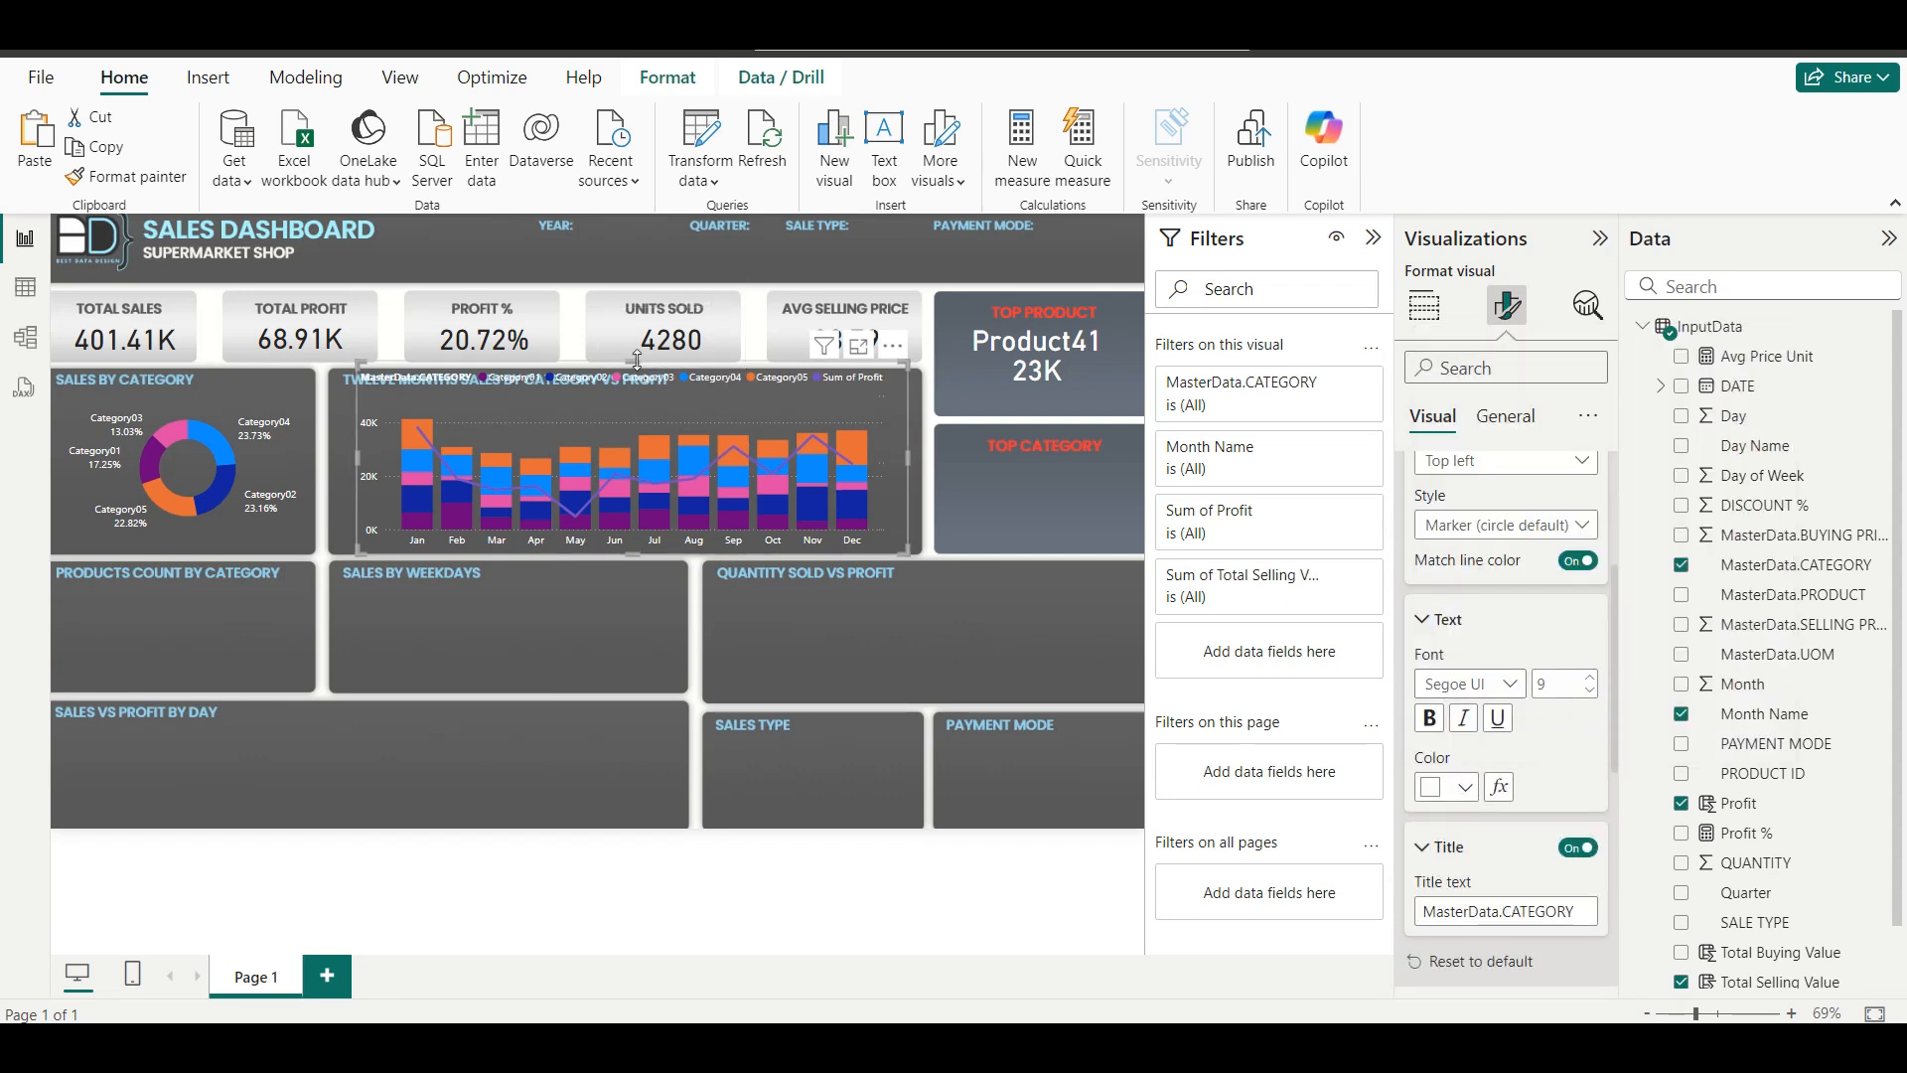
# Shrink the monthly sales chart from its upper edge so it sits below the TWELVE MONTHS SALES BY CATEGORY VS PROFIT heading.
pyautogui.moveTo(634, 363); pyautogui.dragTo(633, 395)
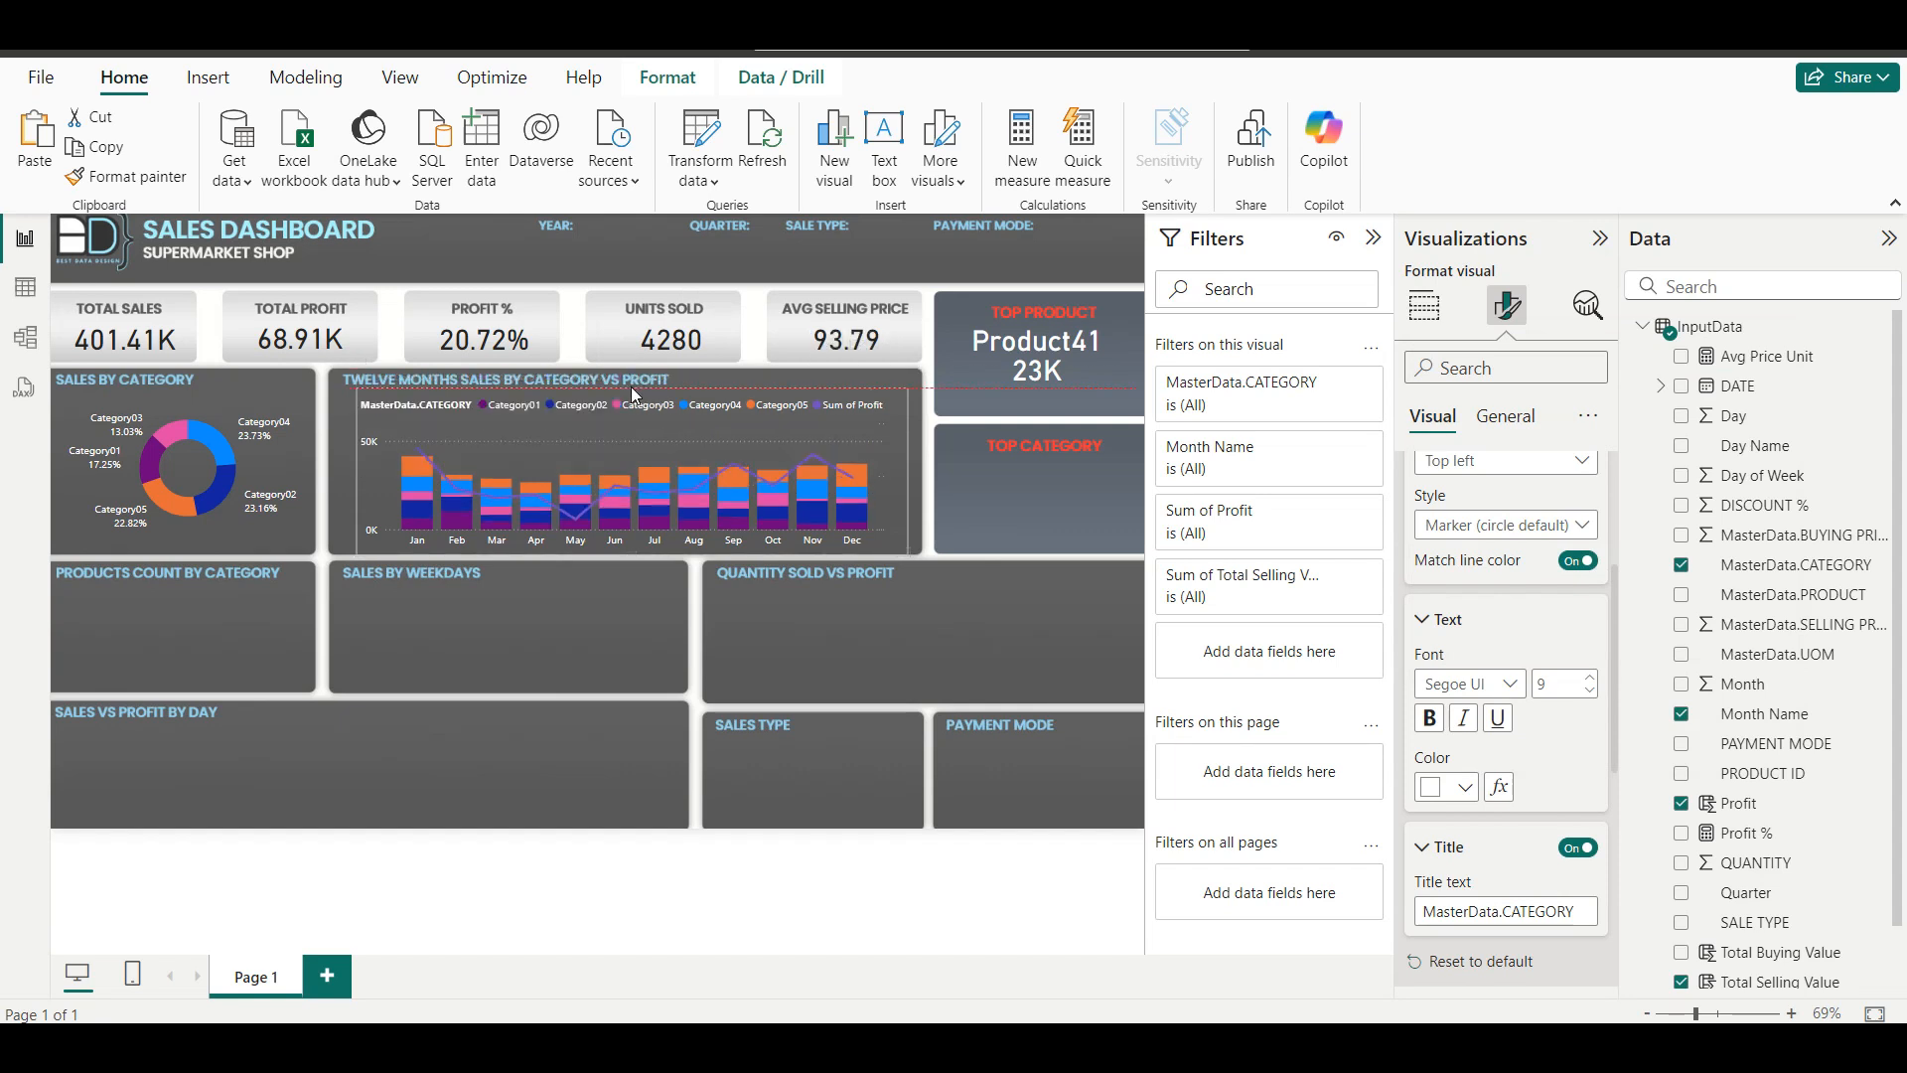
pyautogui.moveTo(634, 394); pyautogui.dragTo(634, 394)
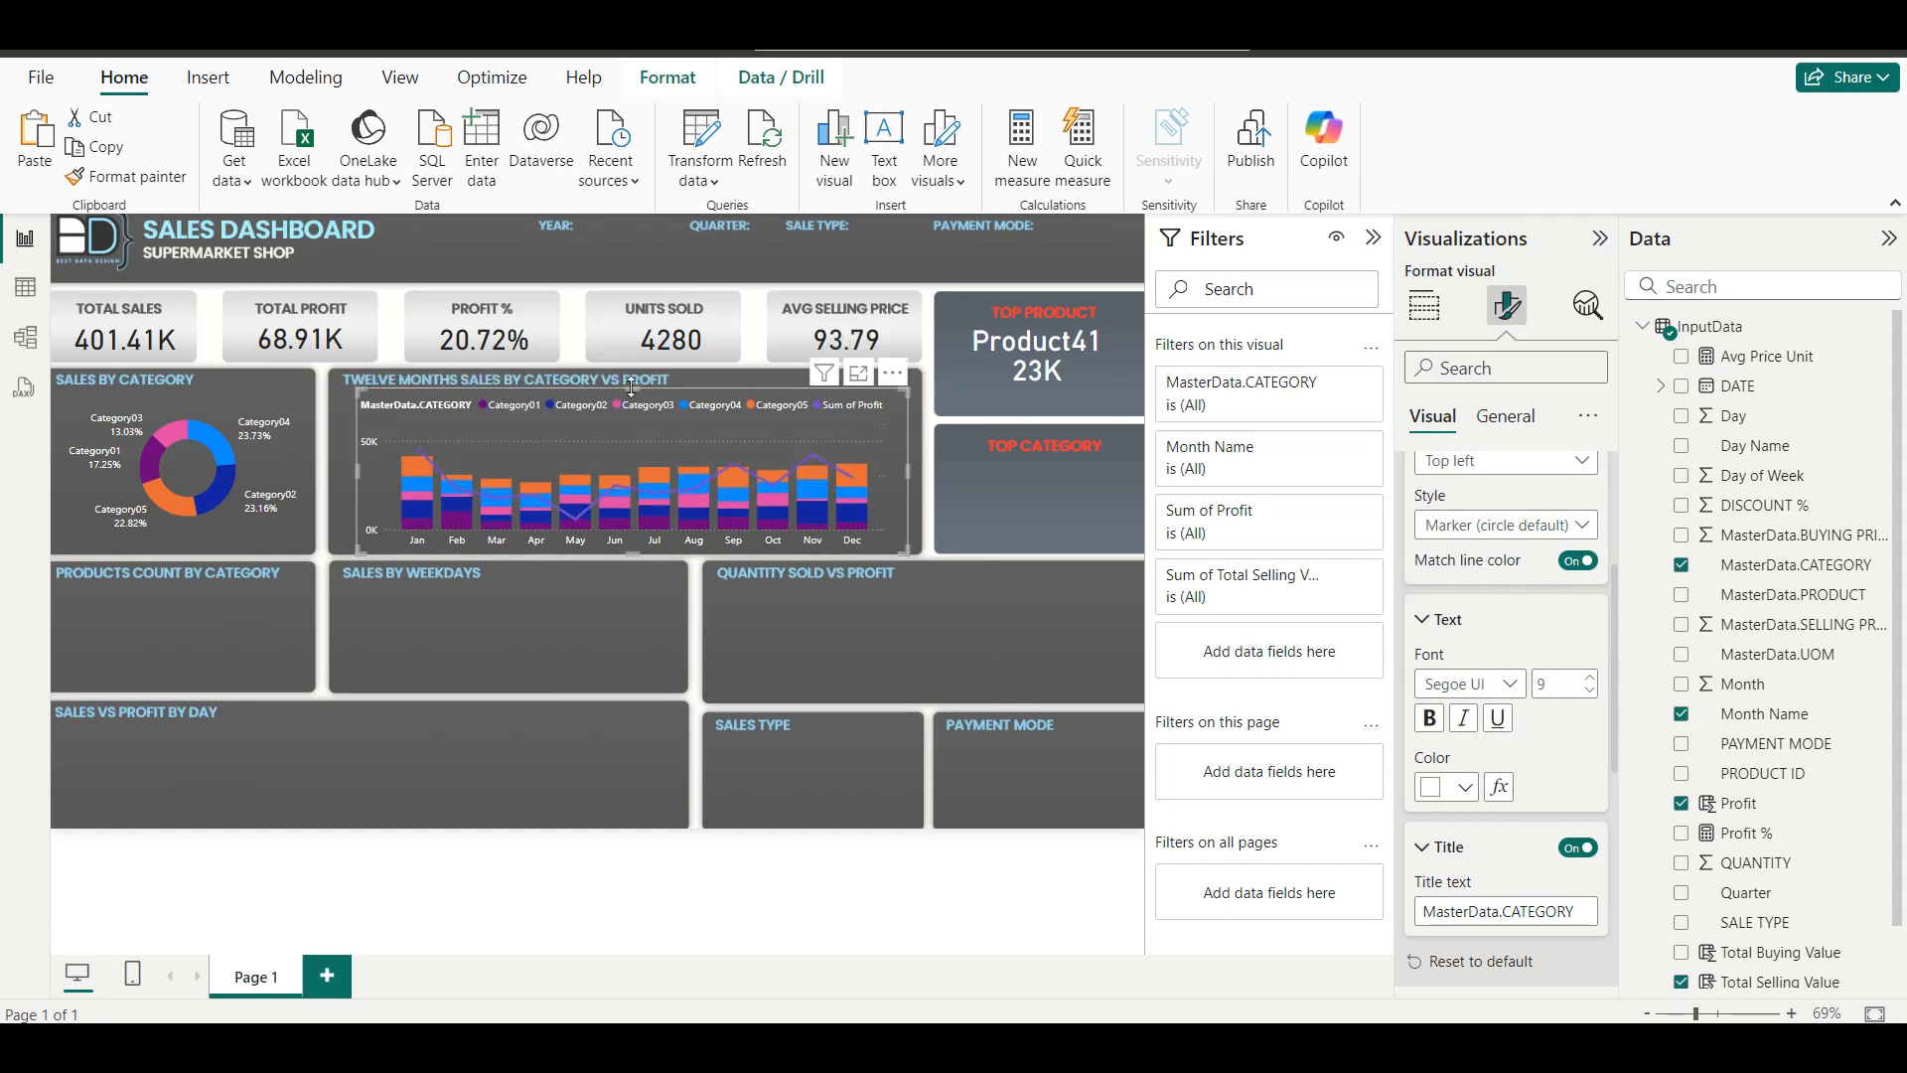
pyautogui.click(652, 612)
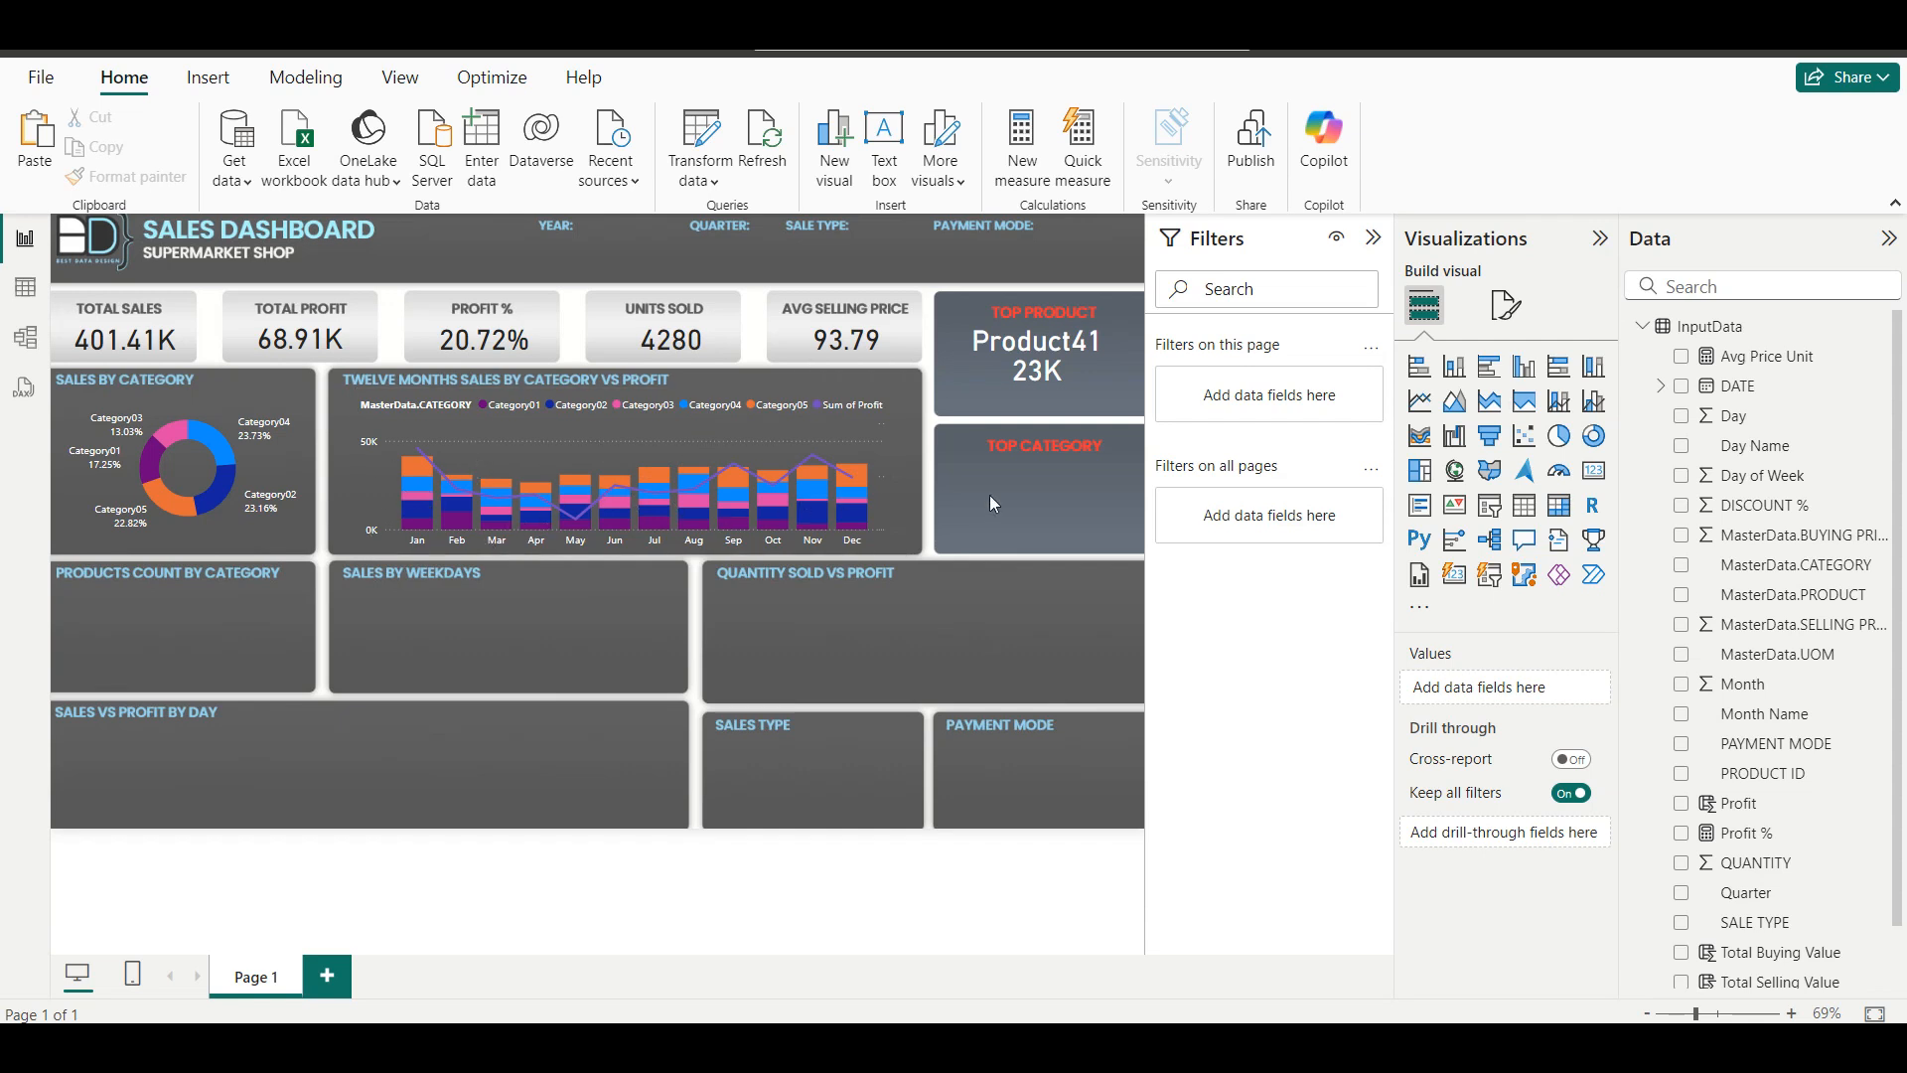
# Turn on the secondary y-axis values of the monthly sales chart and set their colour to white.
pyautogui.click(873, 437)
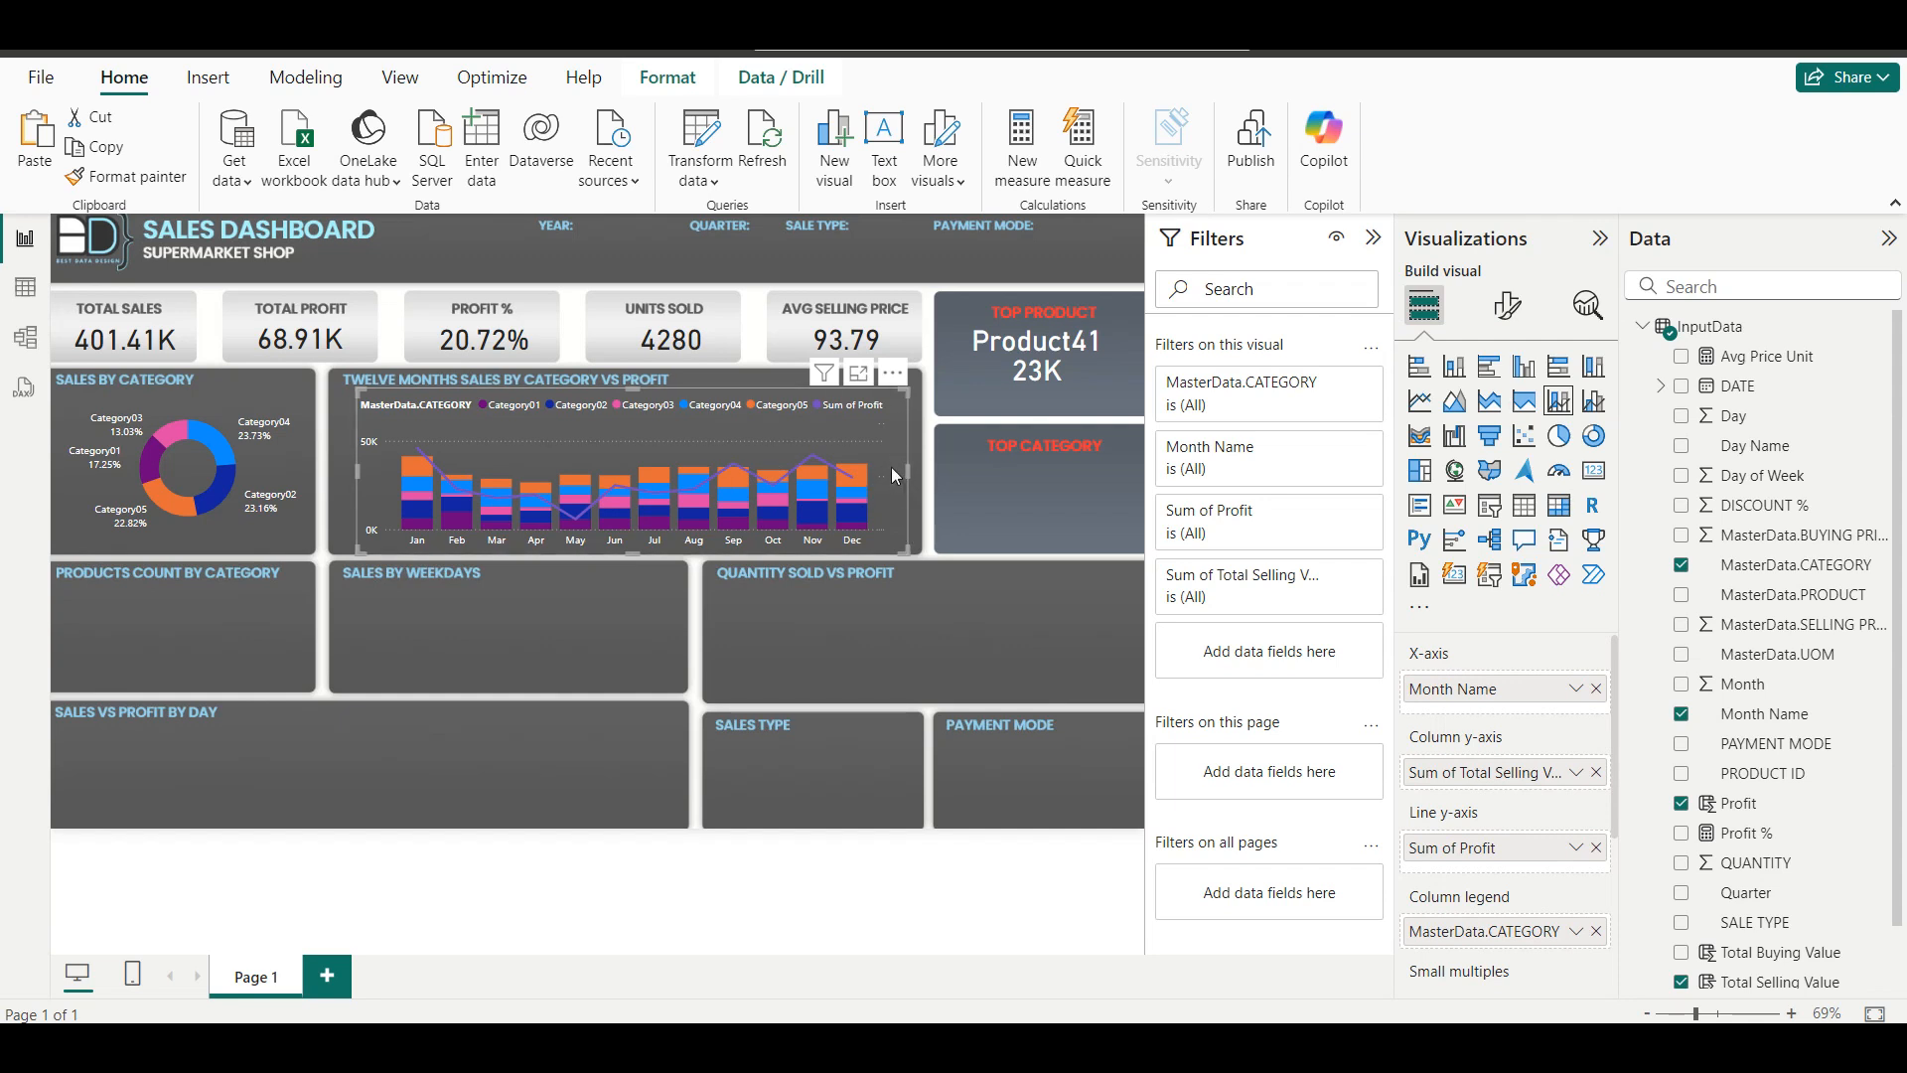
pyautogui.click(1495, 312)
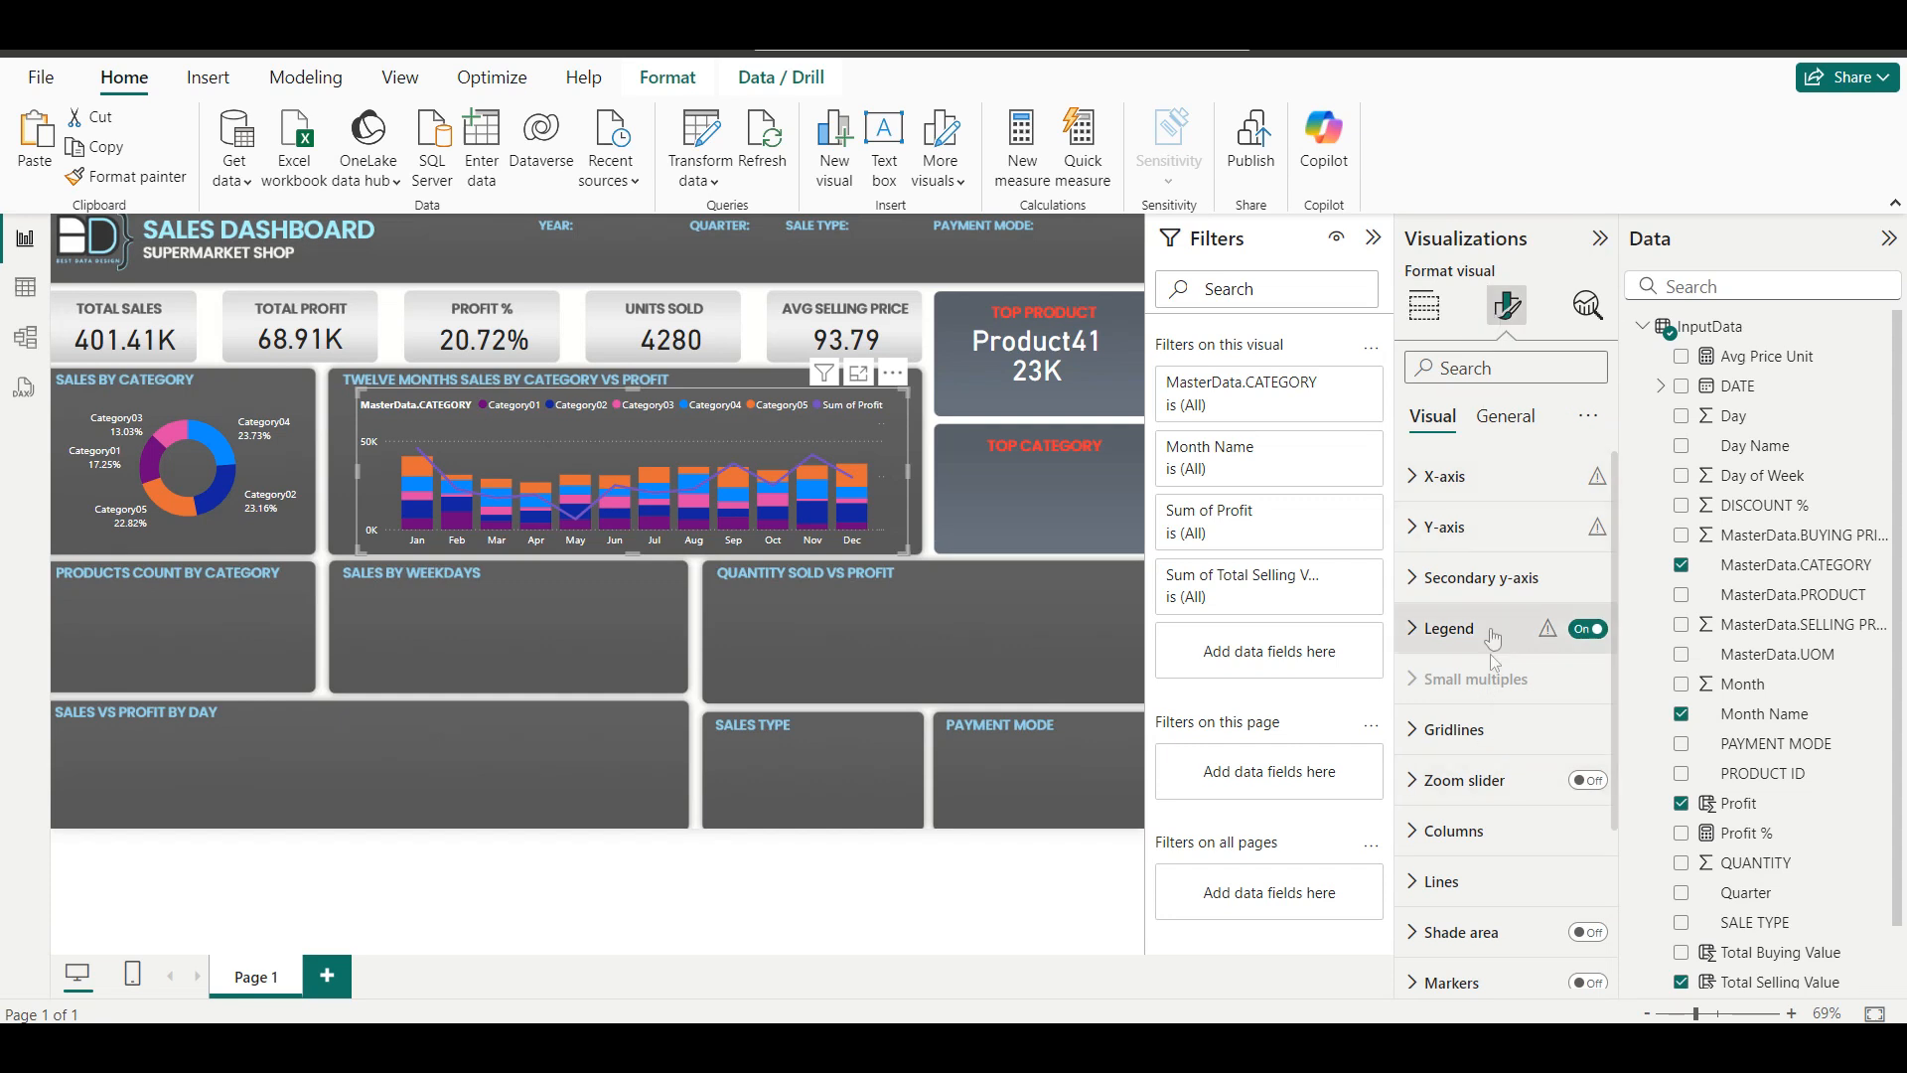
pyautogui.click(1518, 592)
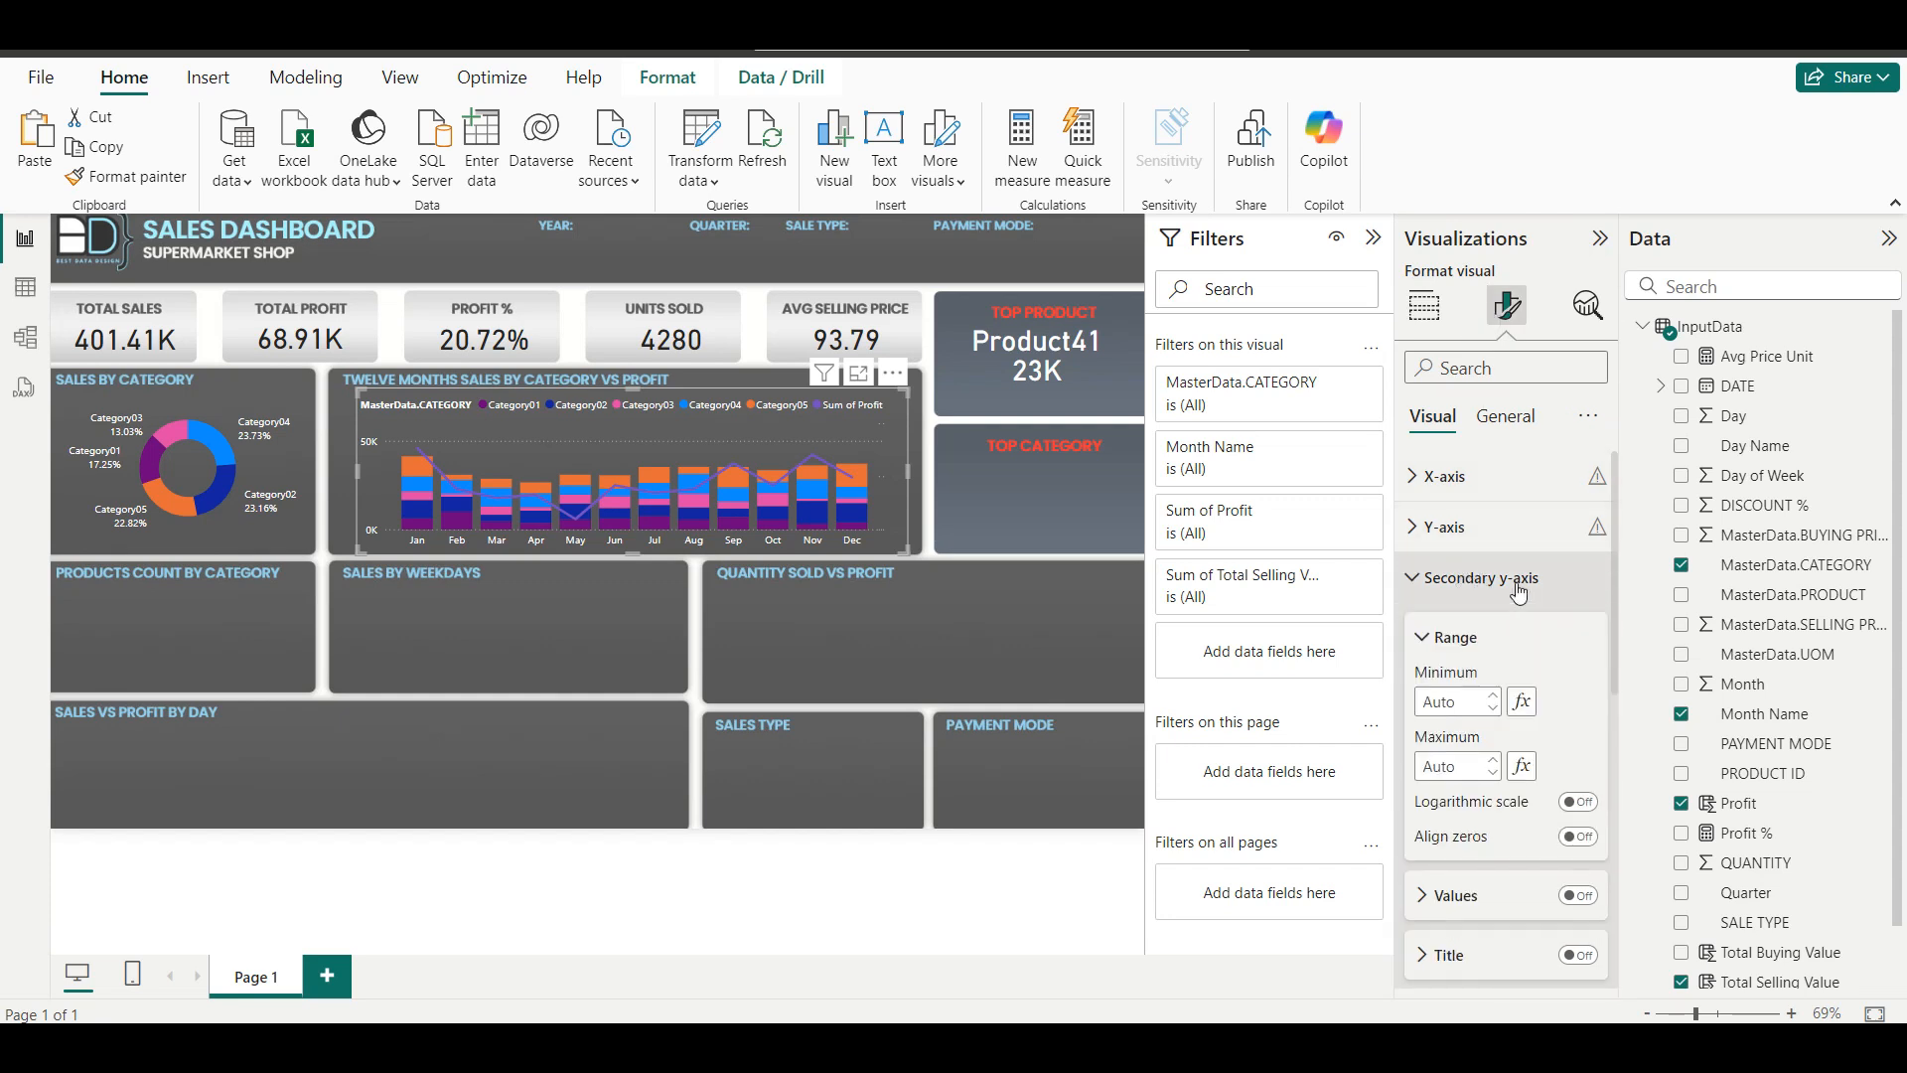
pyautogui.scroll(-2, 1470, 780)
pyautogui.click(1470, 813)
pyautogui.scroll(-2, 1470, 812)
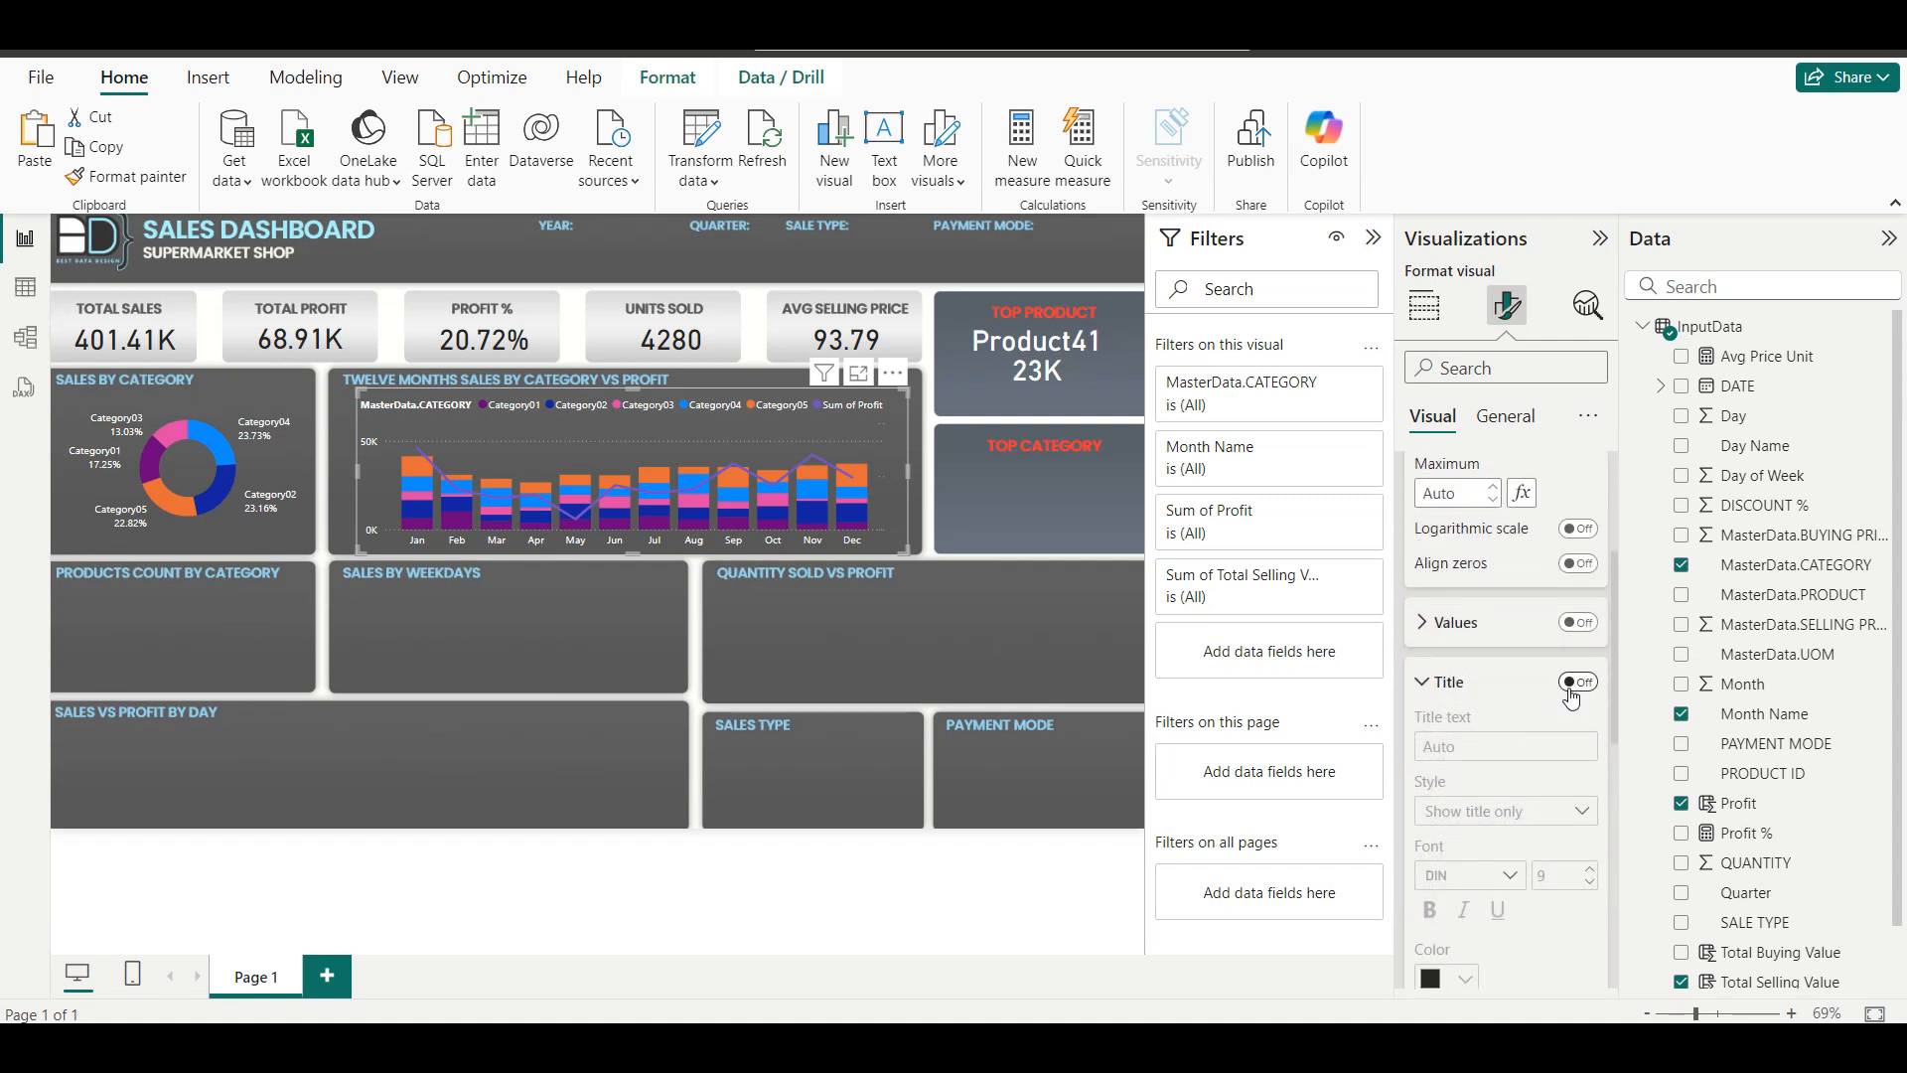
pyautogui.click(1578, 624)
pyautogui.click(1508, 624)
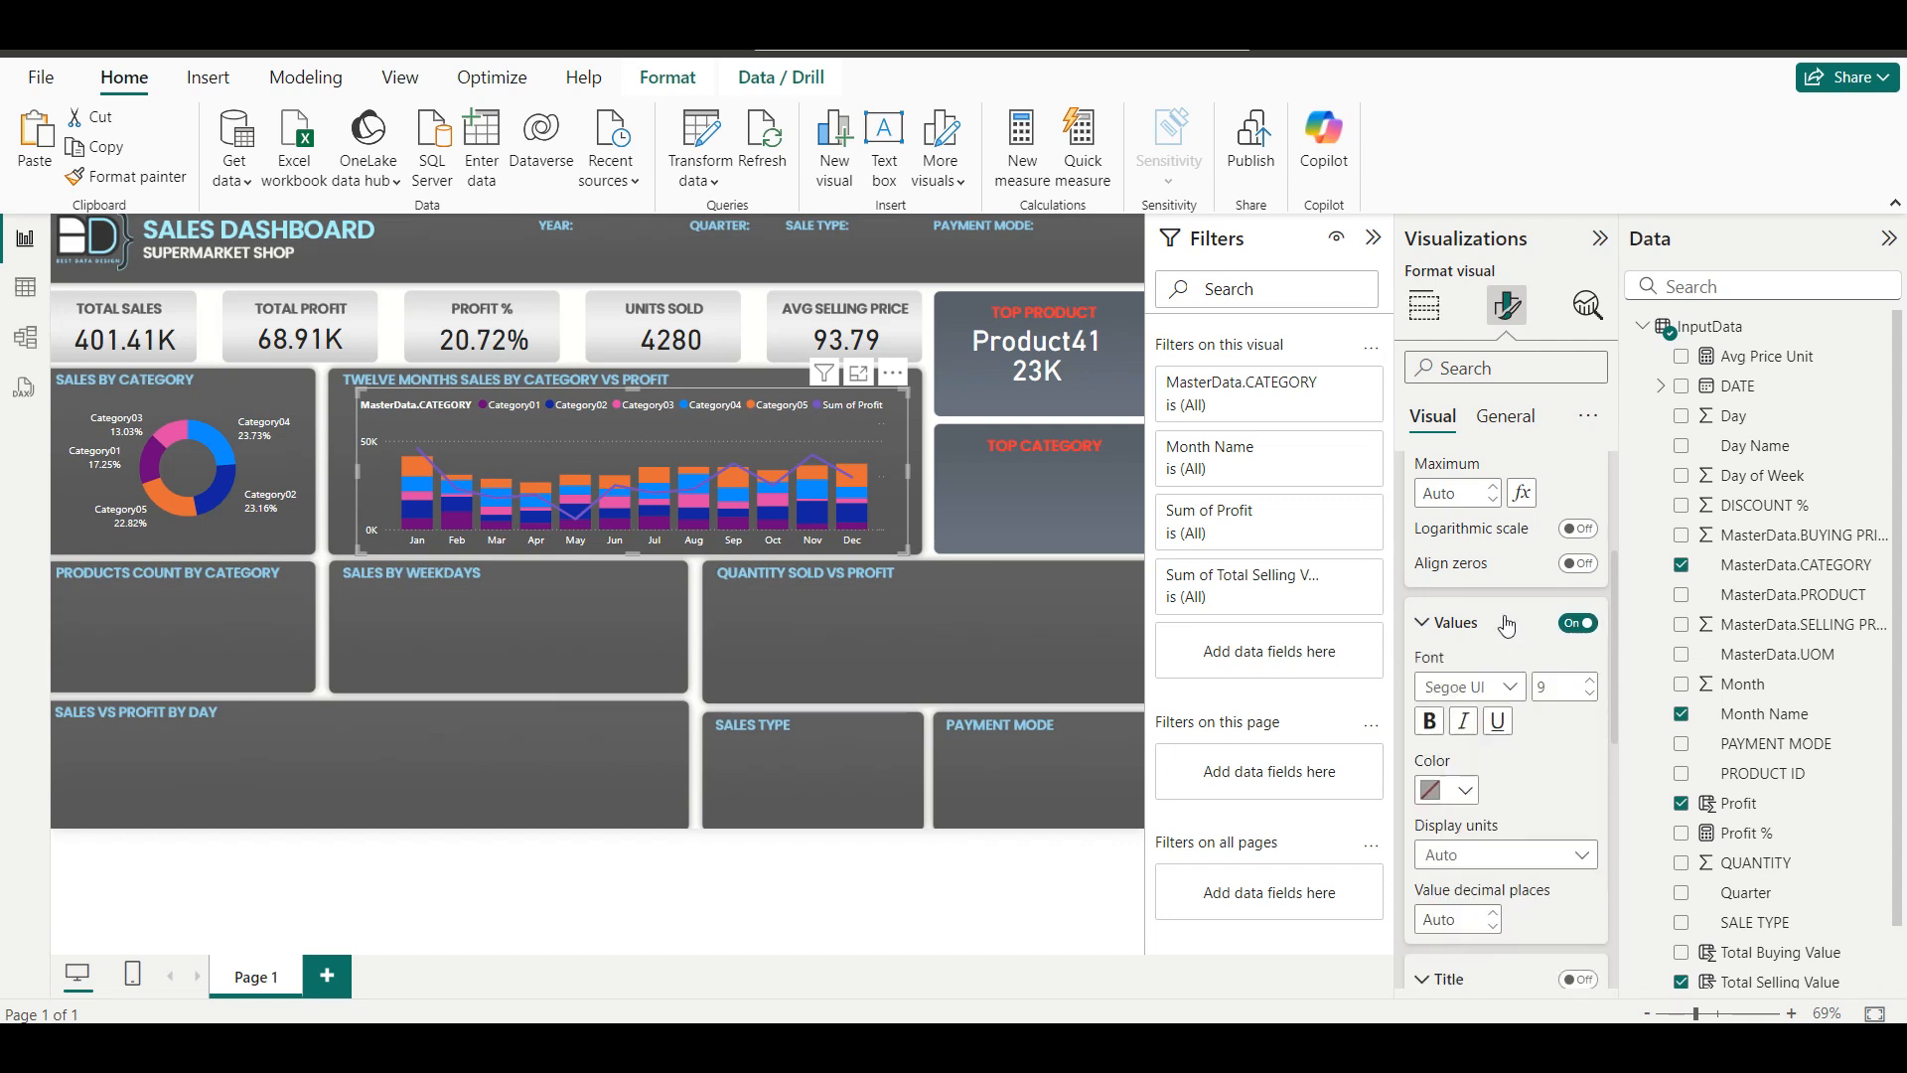
pyautogui.scroll(-1, 1439, 717)
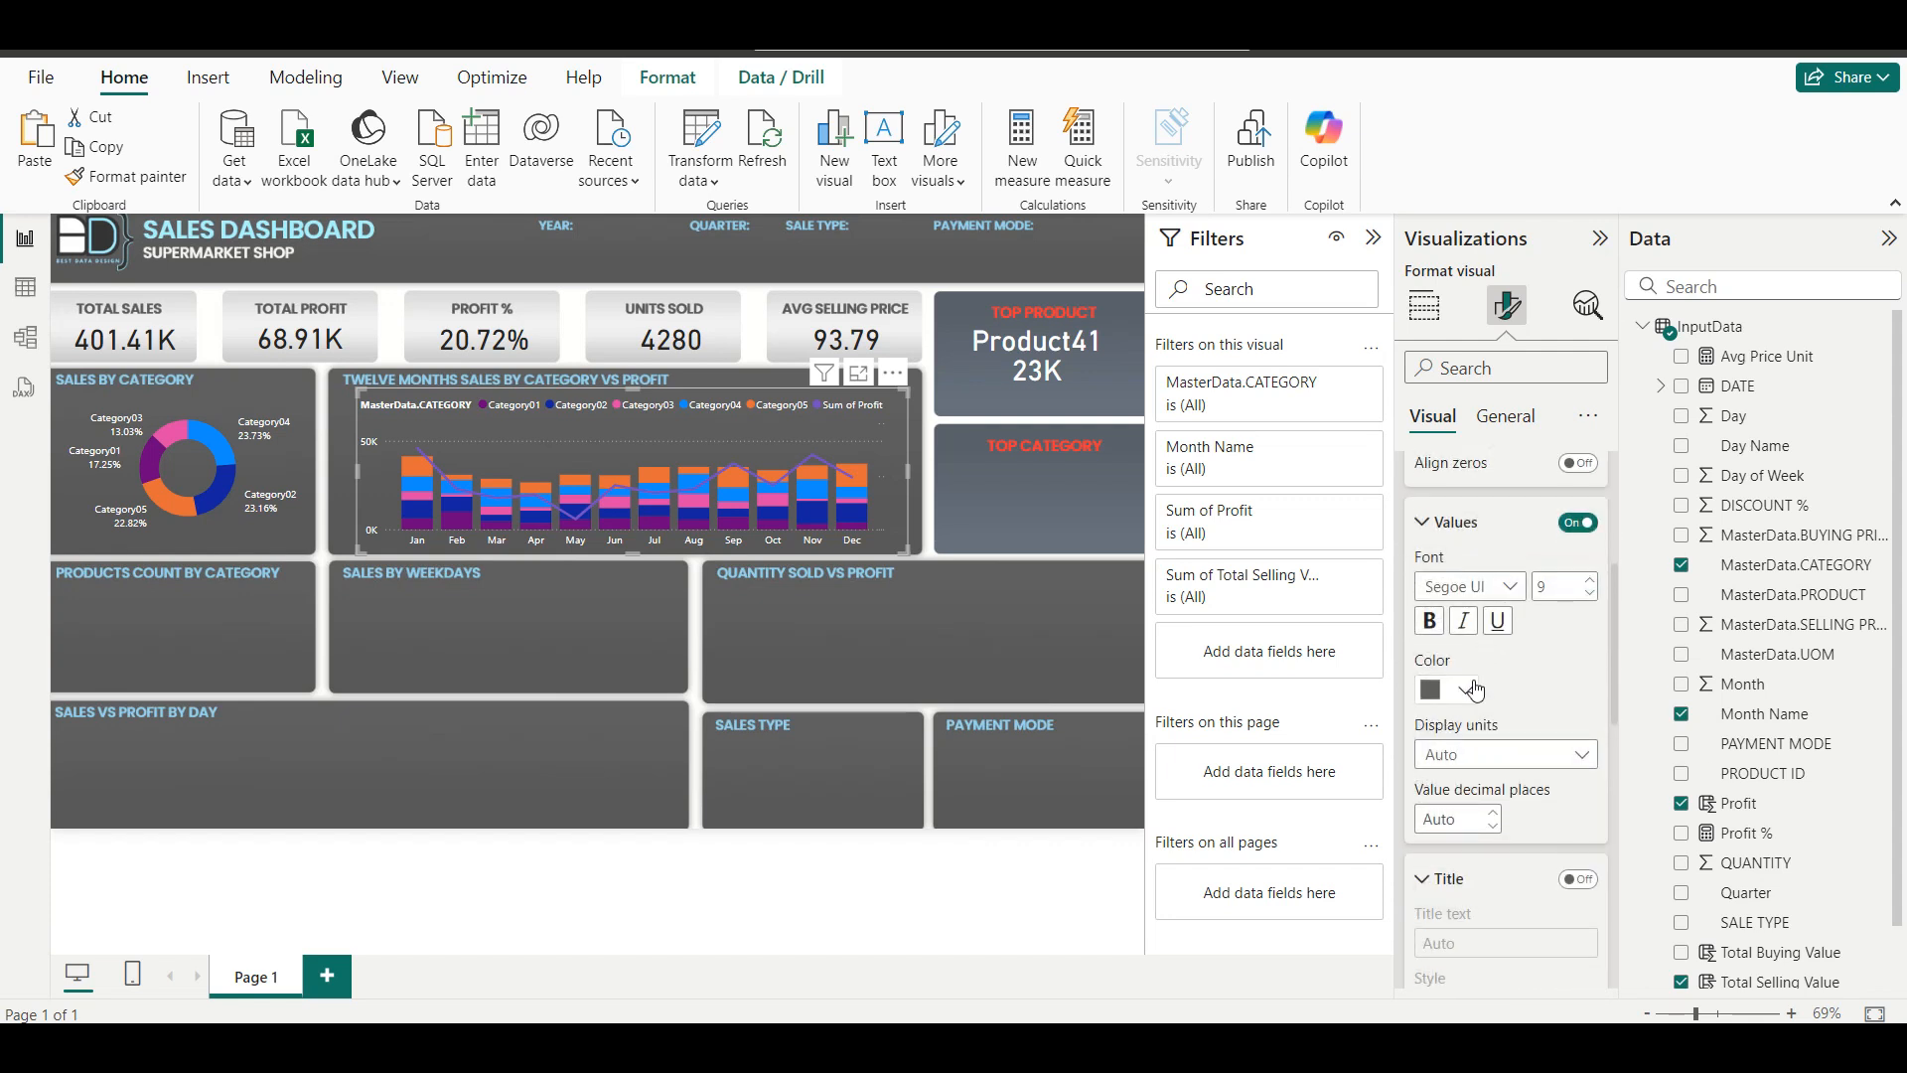
pyautogui.click(1475, 689)
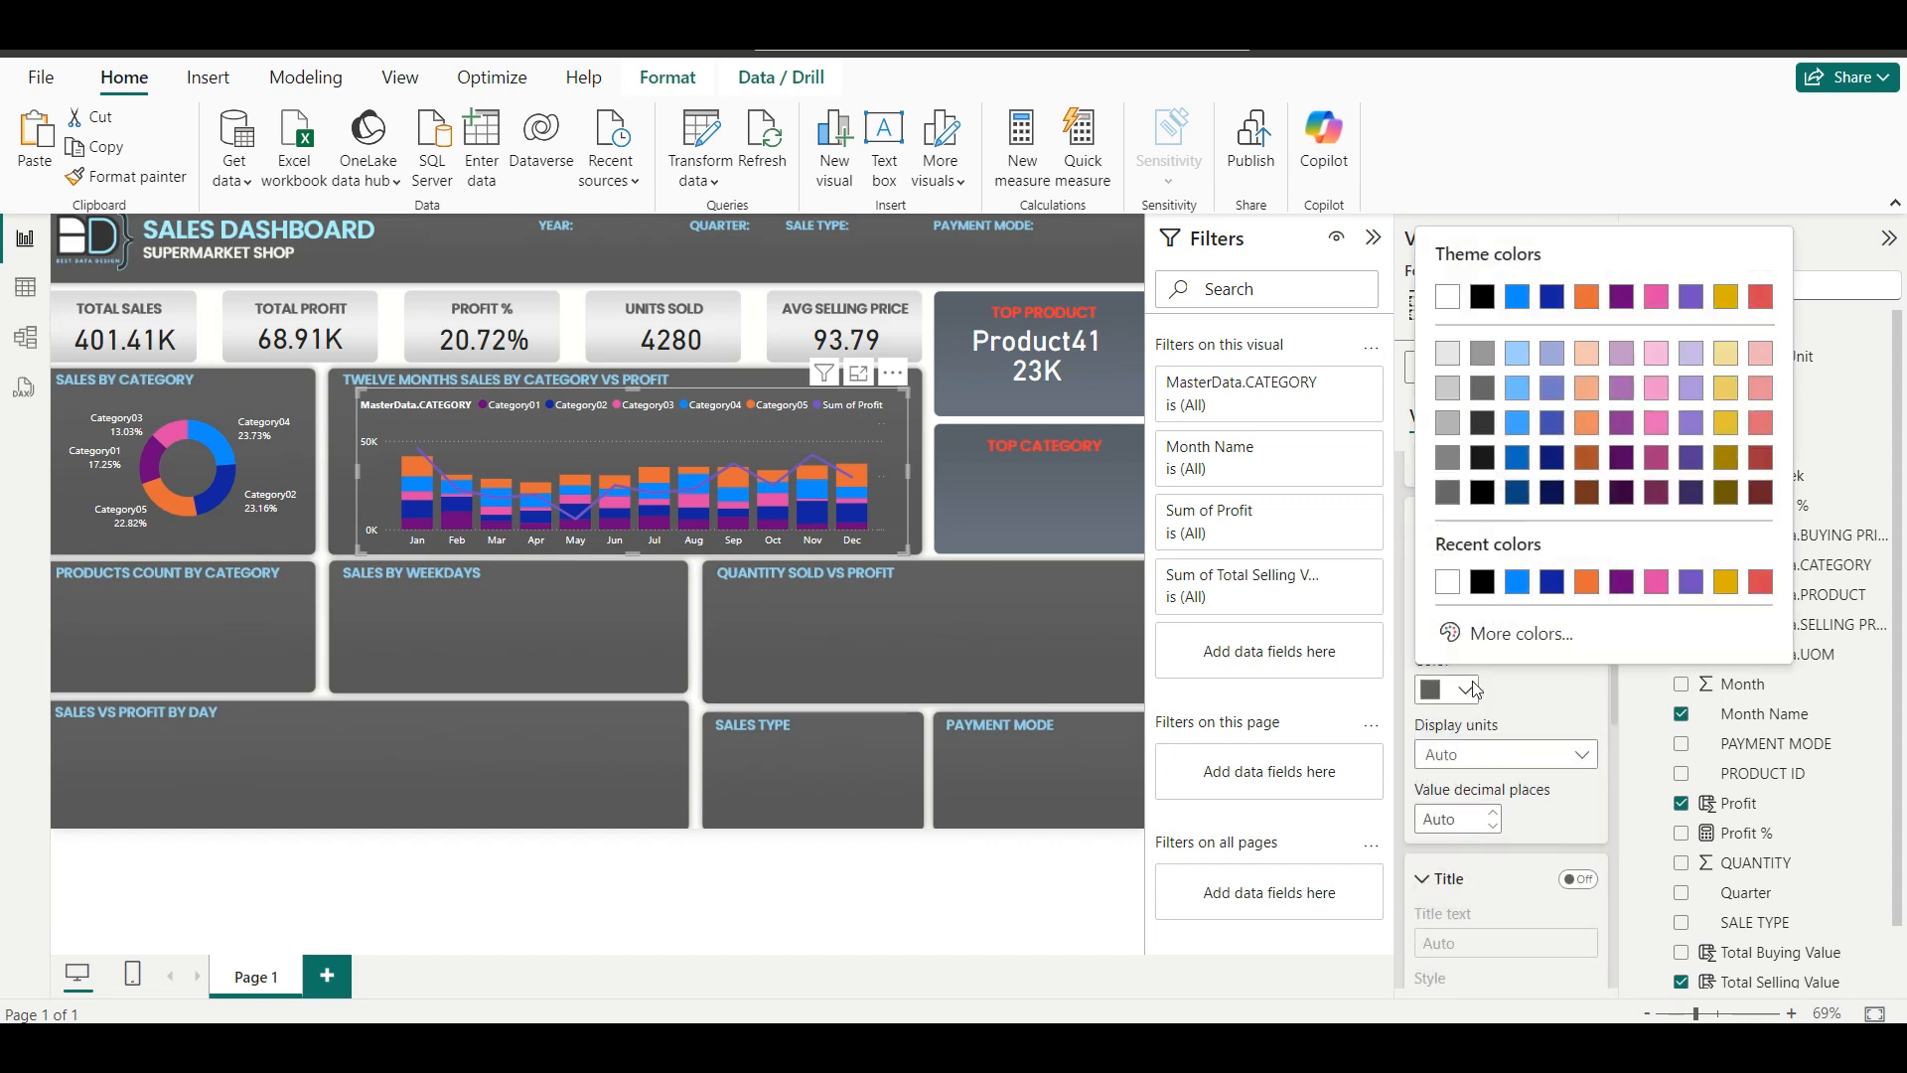
pyautogui.click(1445, 595)
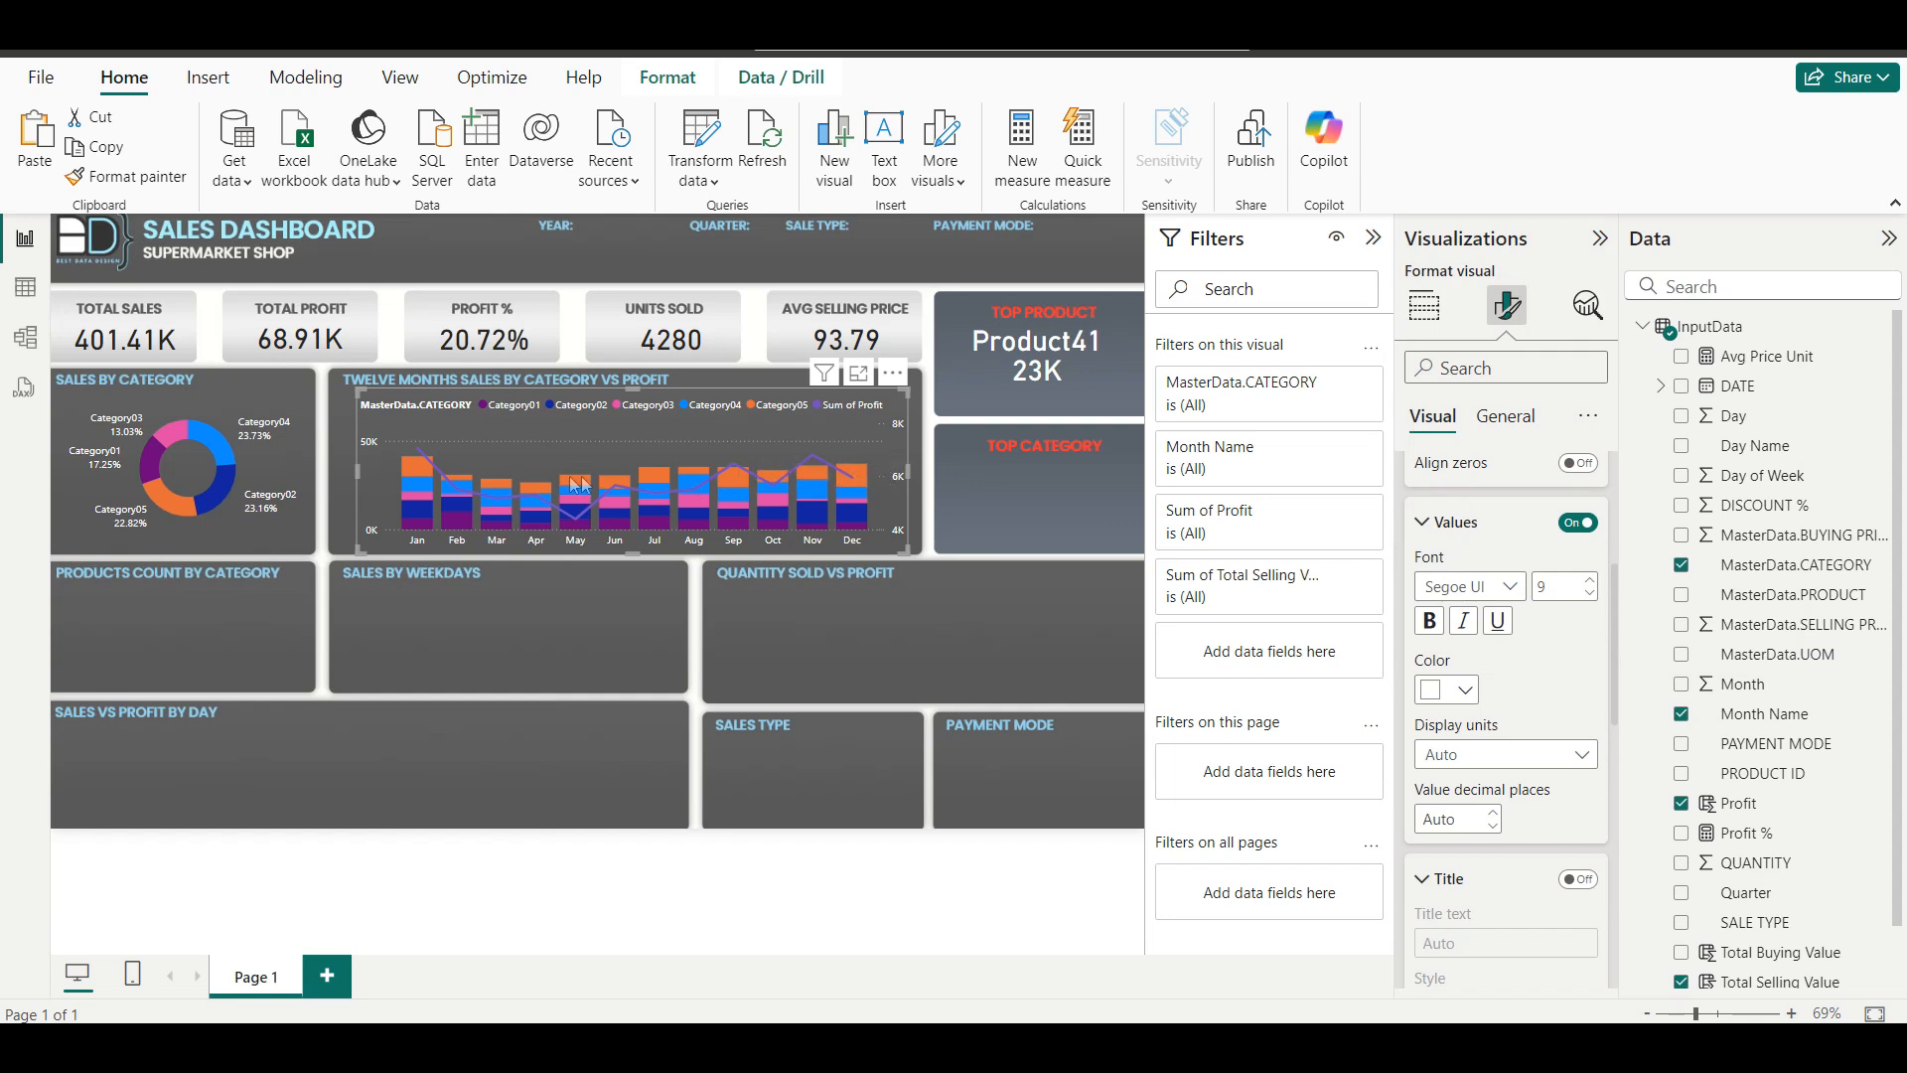
pyautogui.click(924, 464)
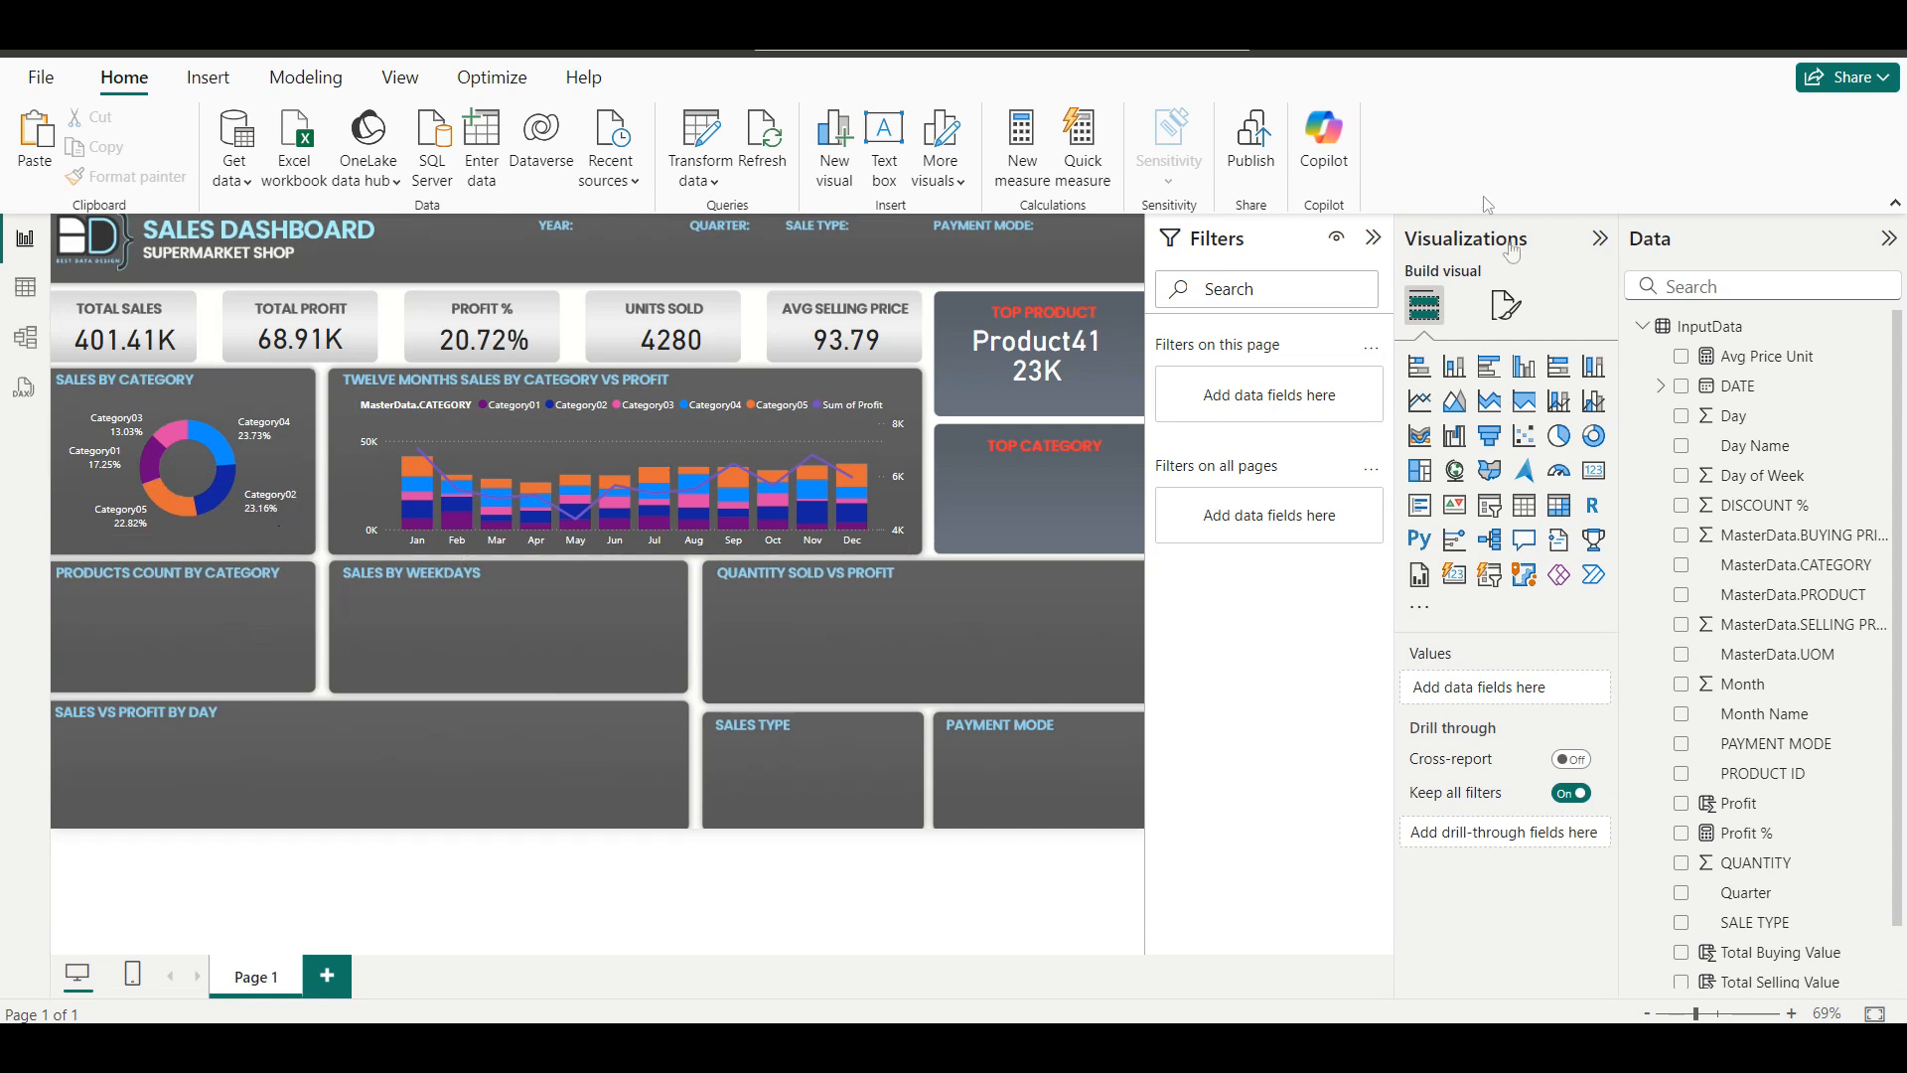
pyautogui.click(1508, 307)
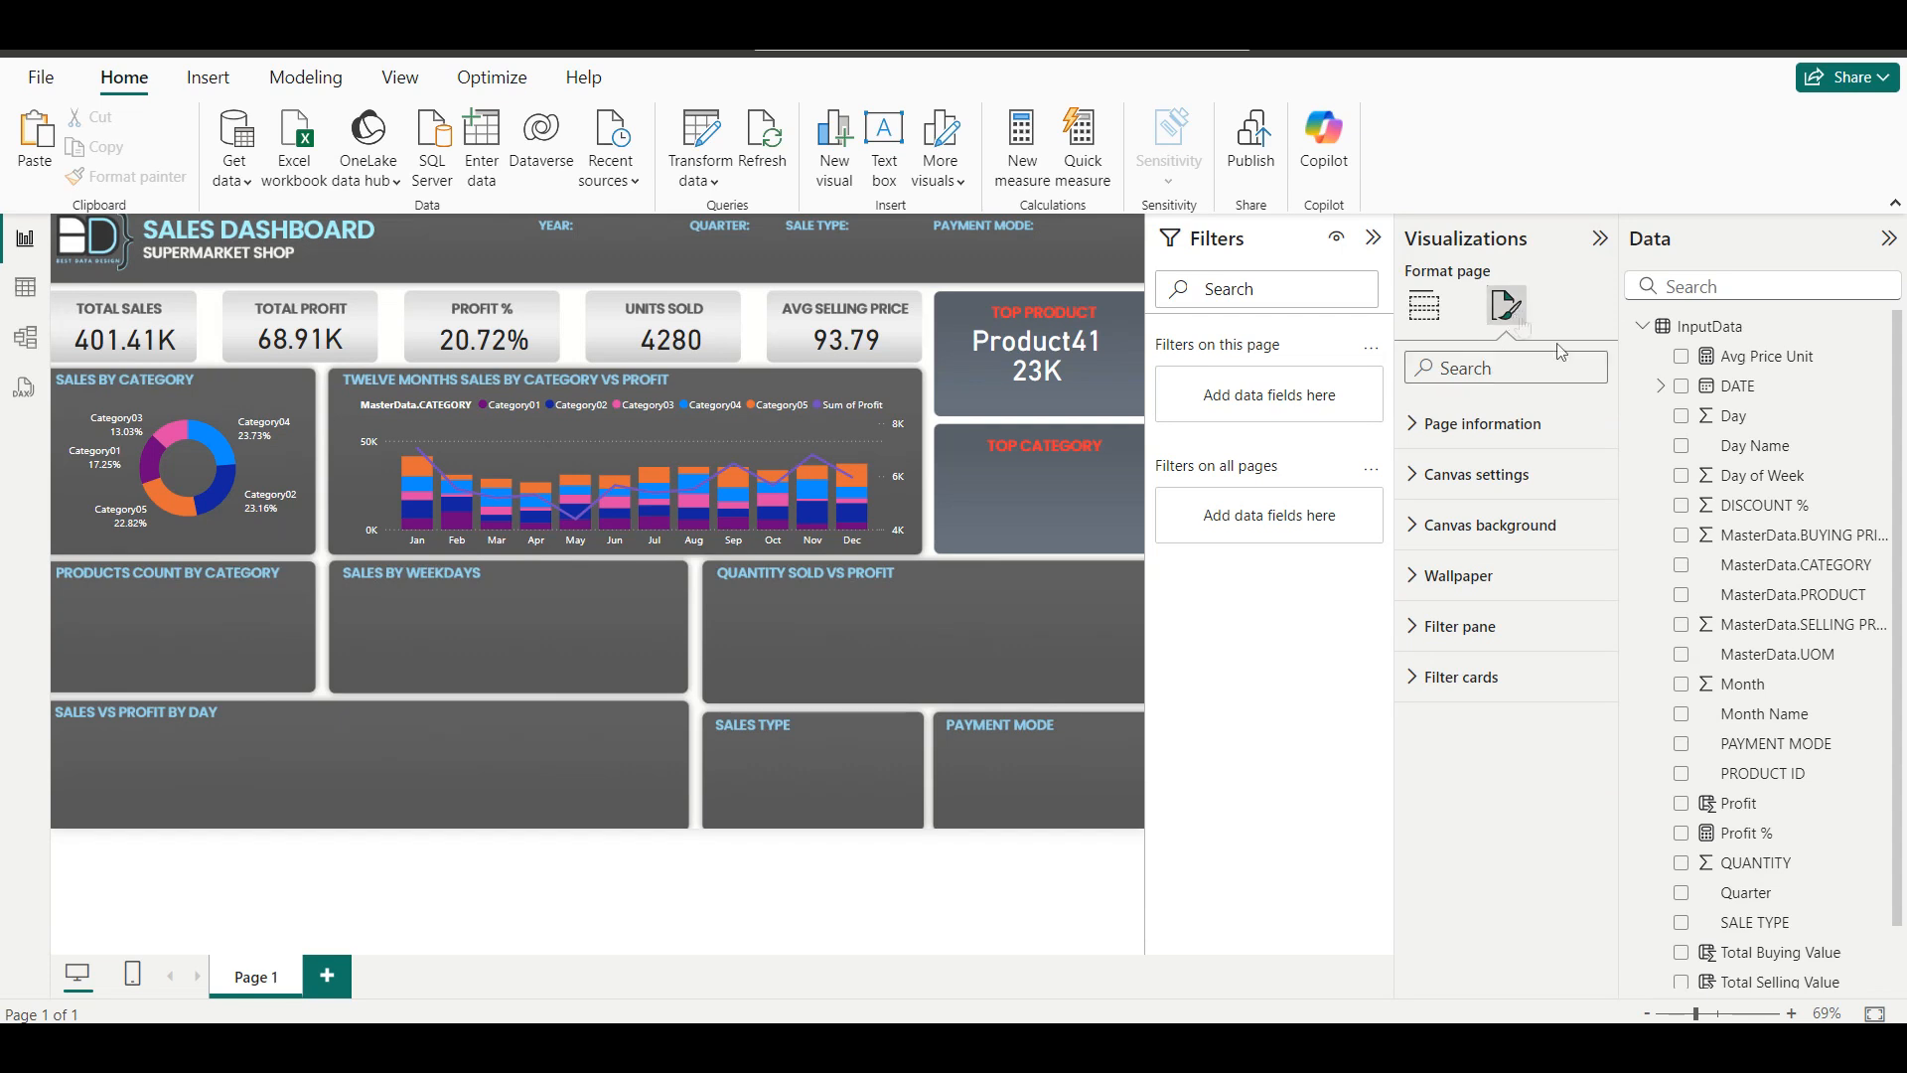
pyautogui.click(335, 635)
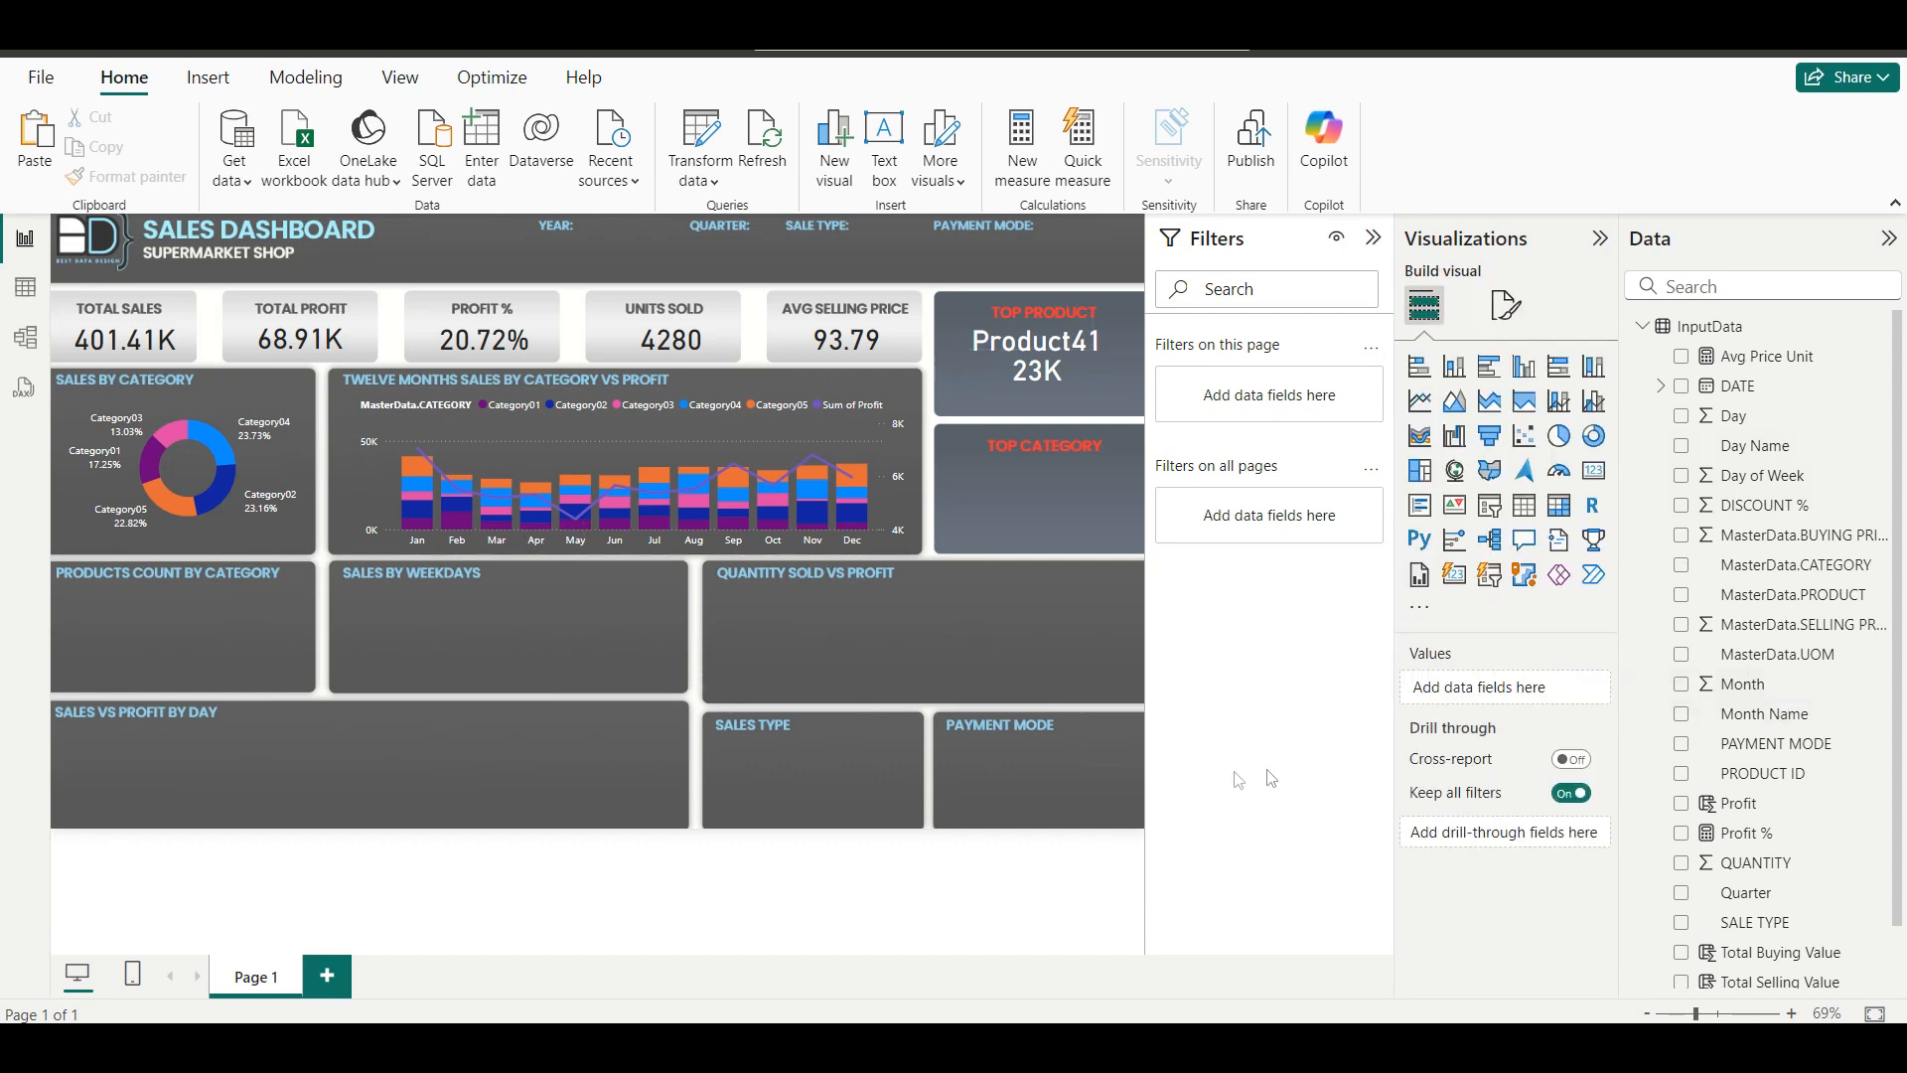
# Create a table visual of MasterData.CATEGORY with MasterData.PRODUCT summarized as Count (Distinct).
pyautogui.scroll(-1, 1812, 790)
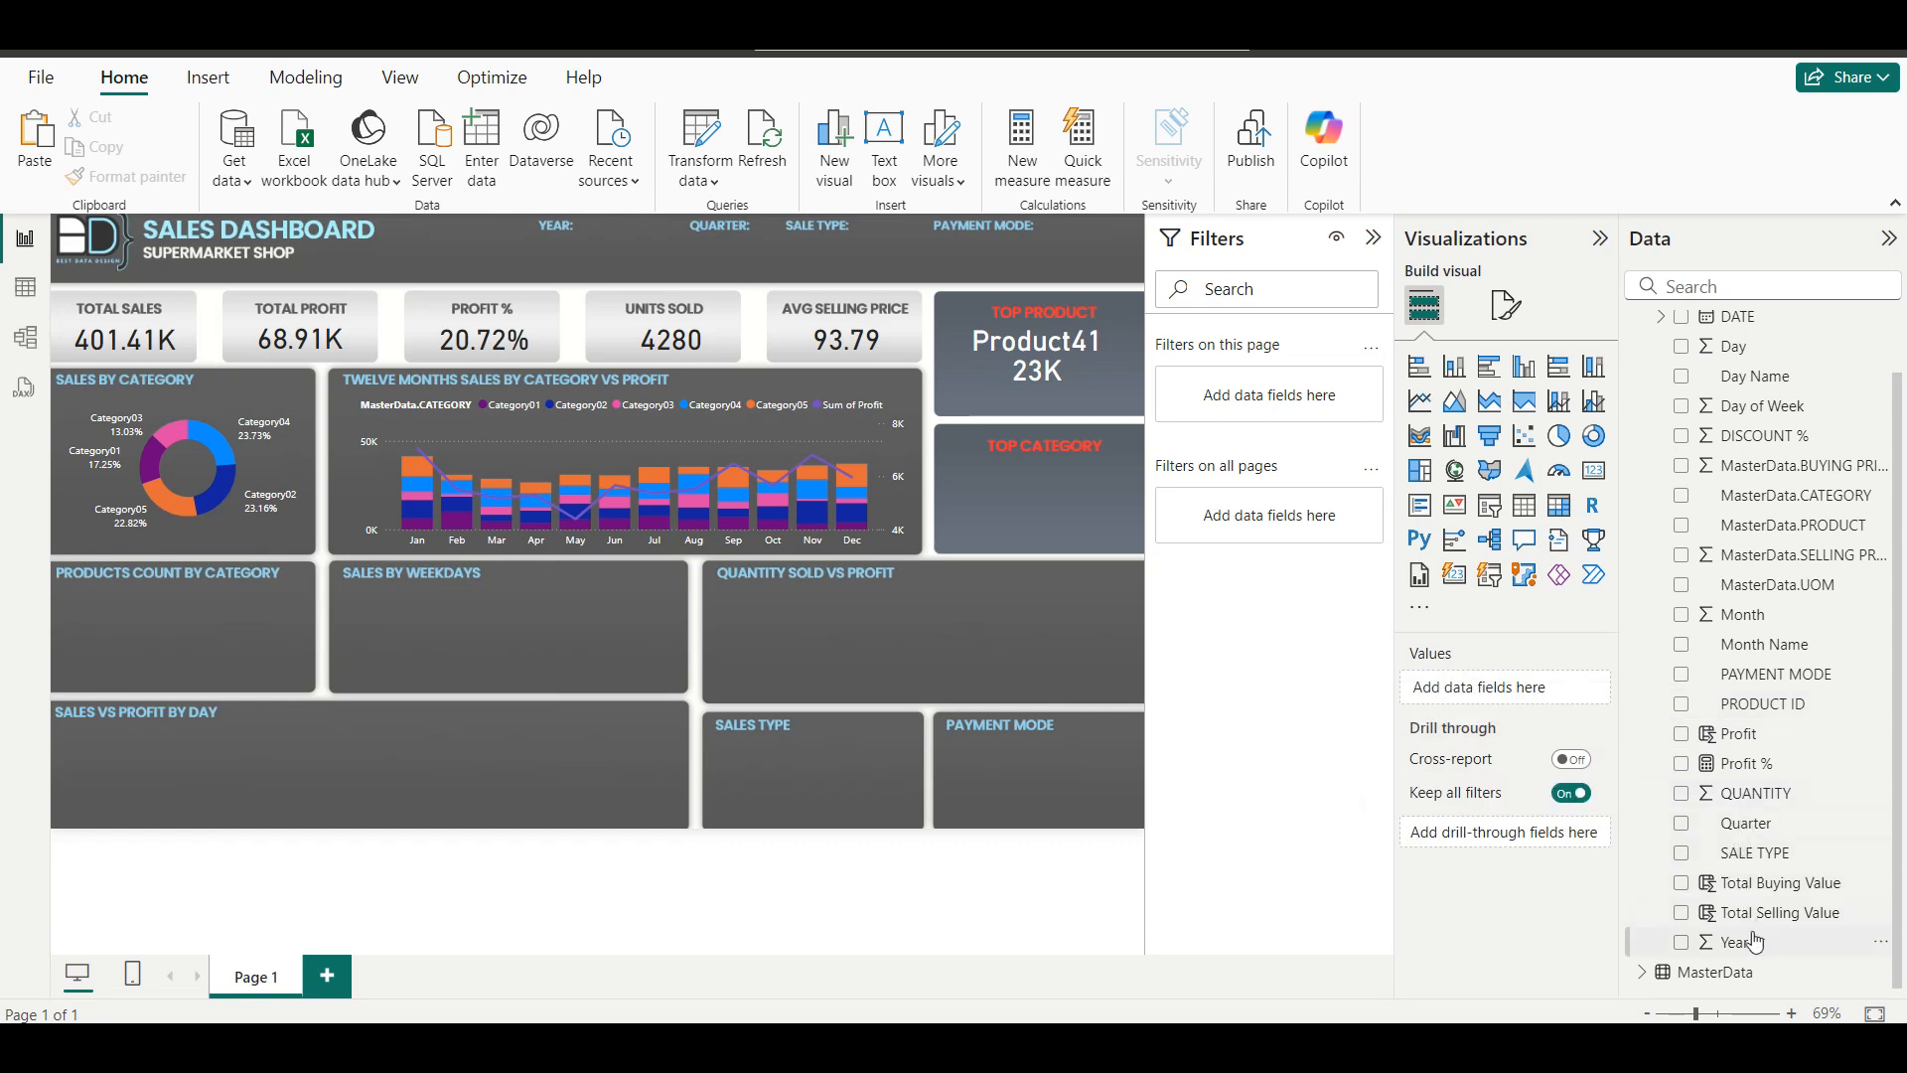
pyautogui.click(1681, 496)
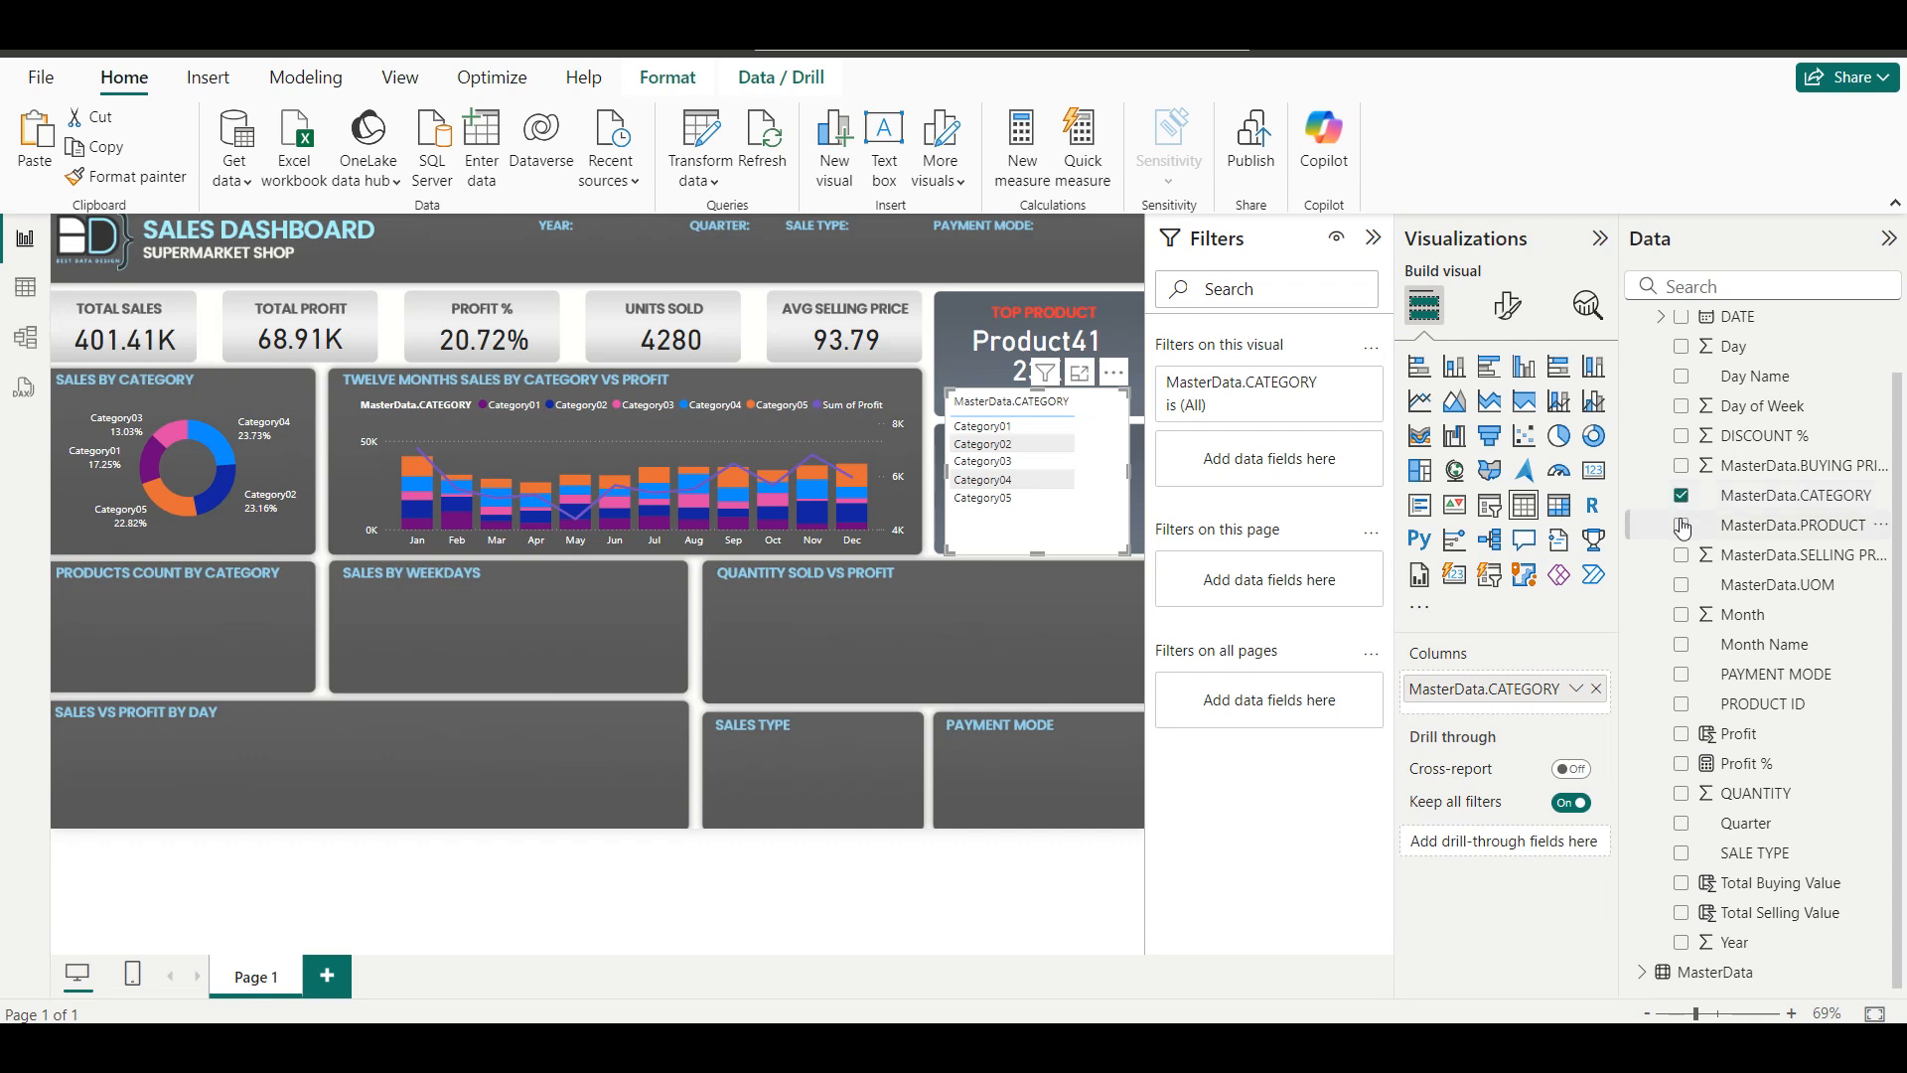
pyautogui.click(1682, 529)
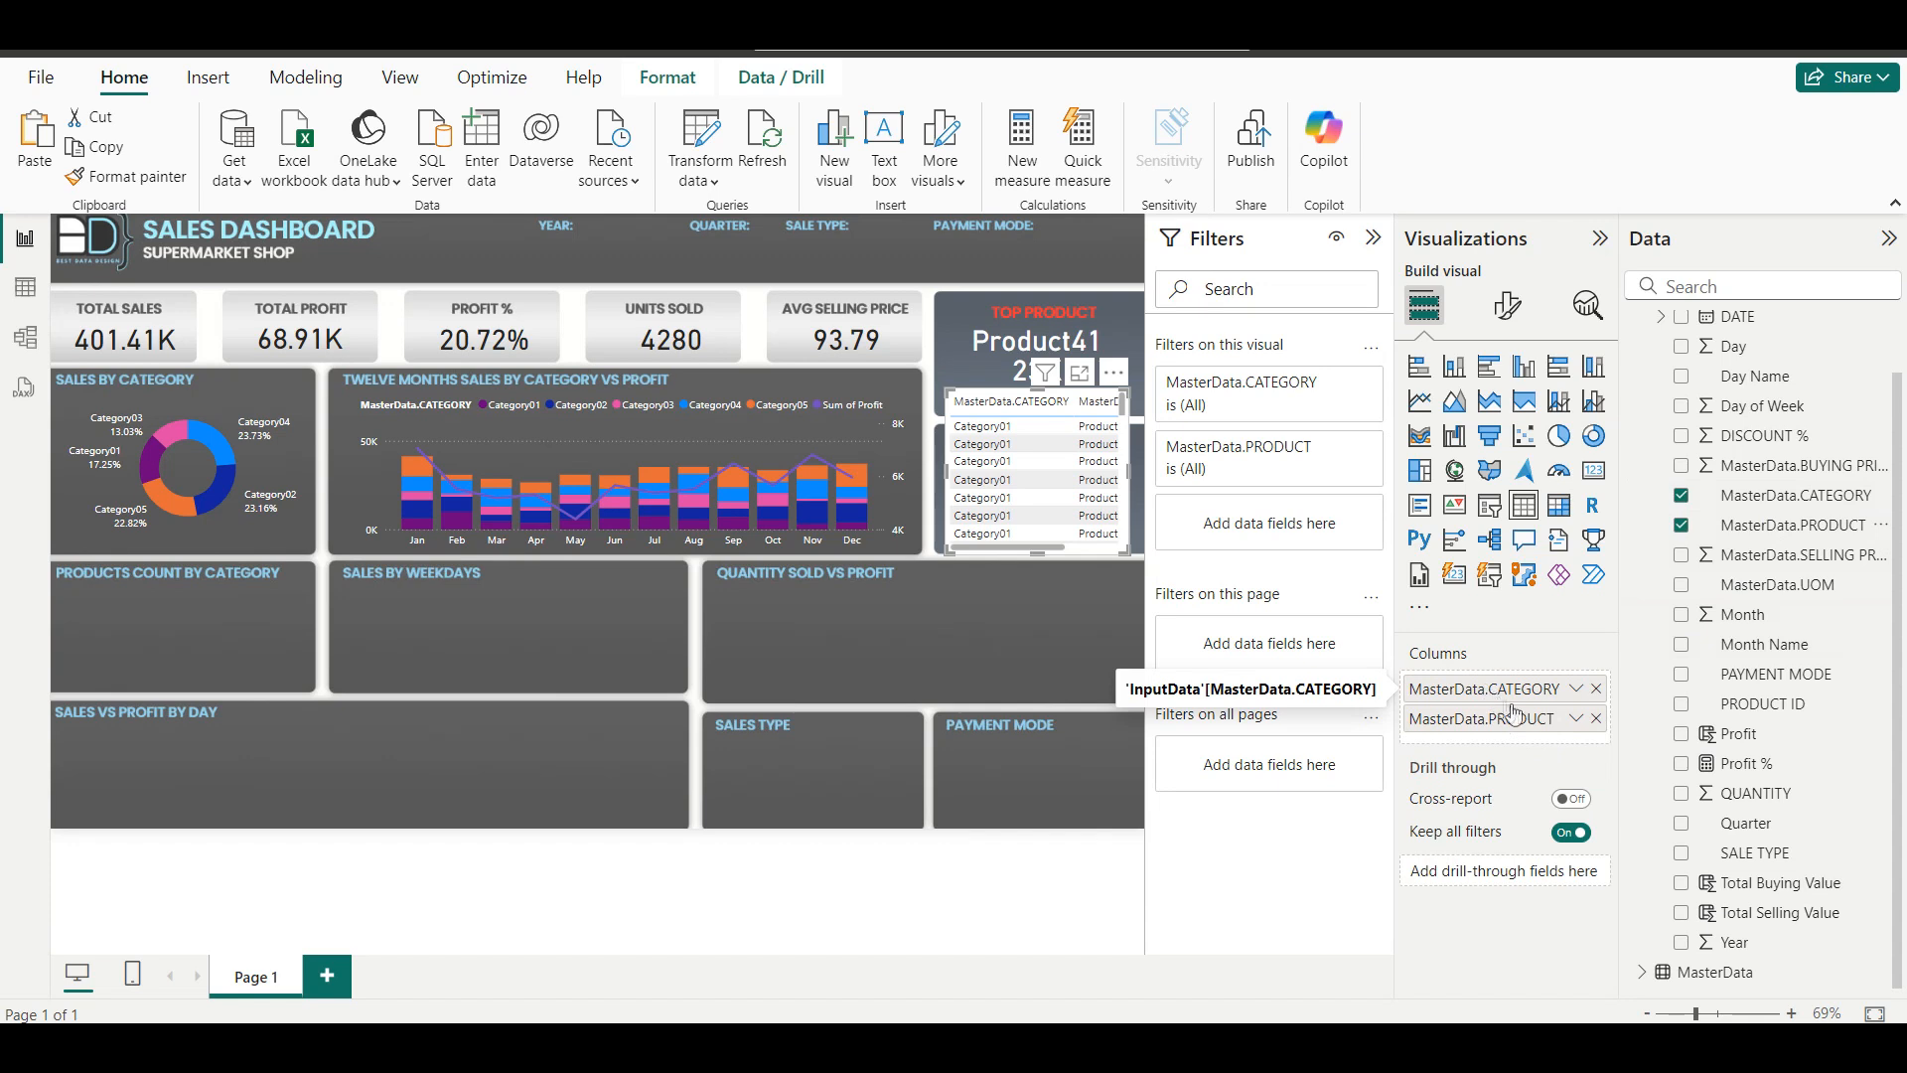
pyautogui.click(1577, 720)
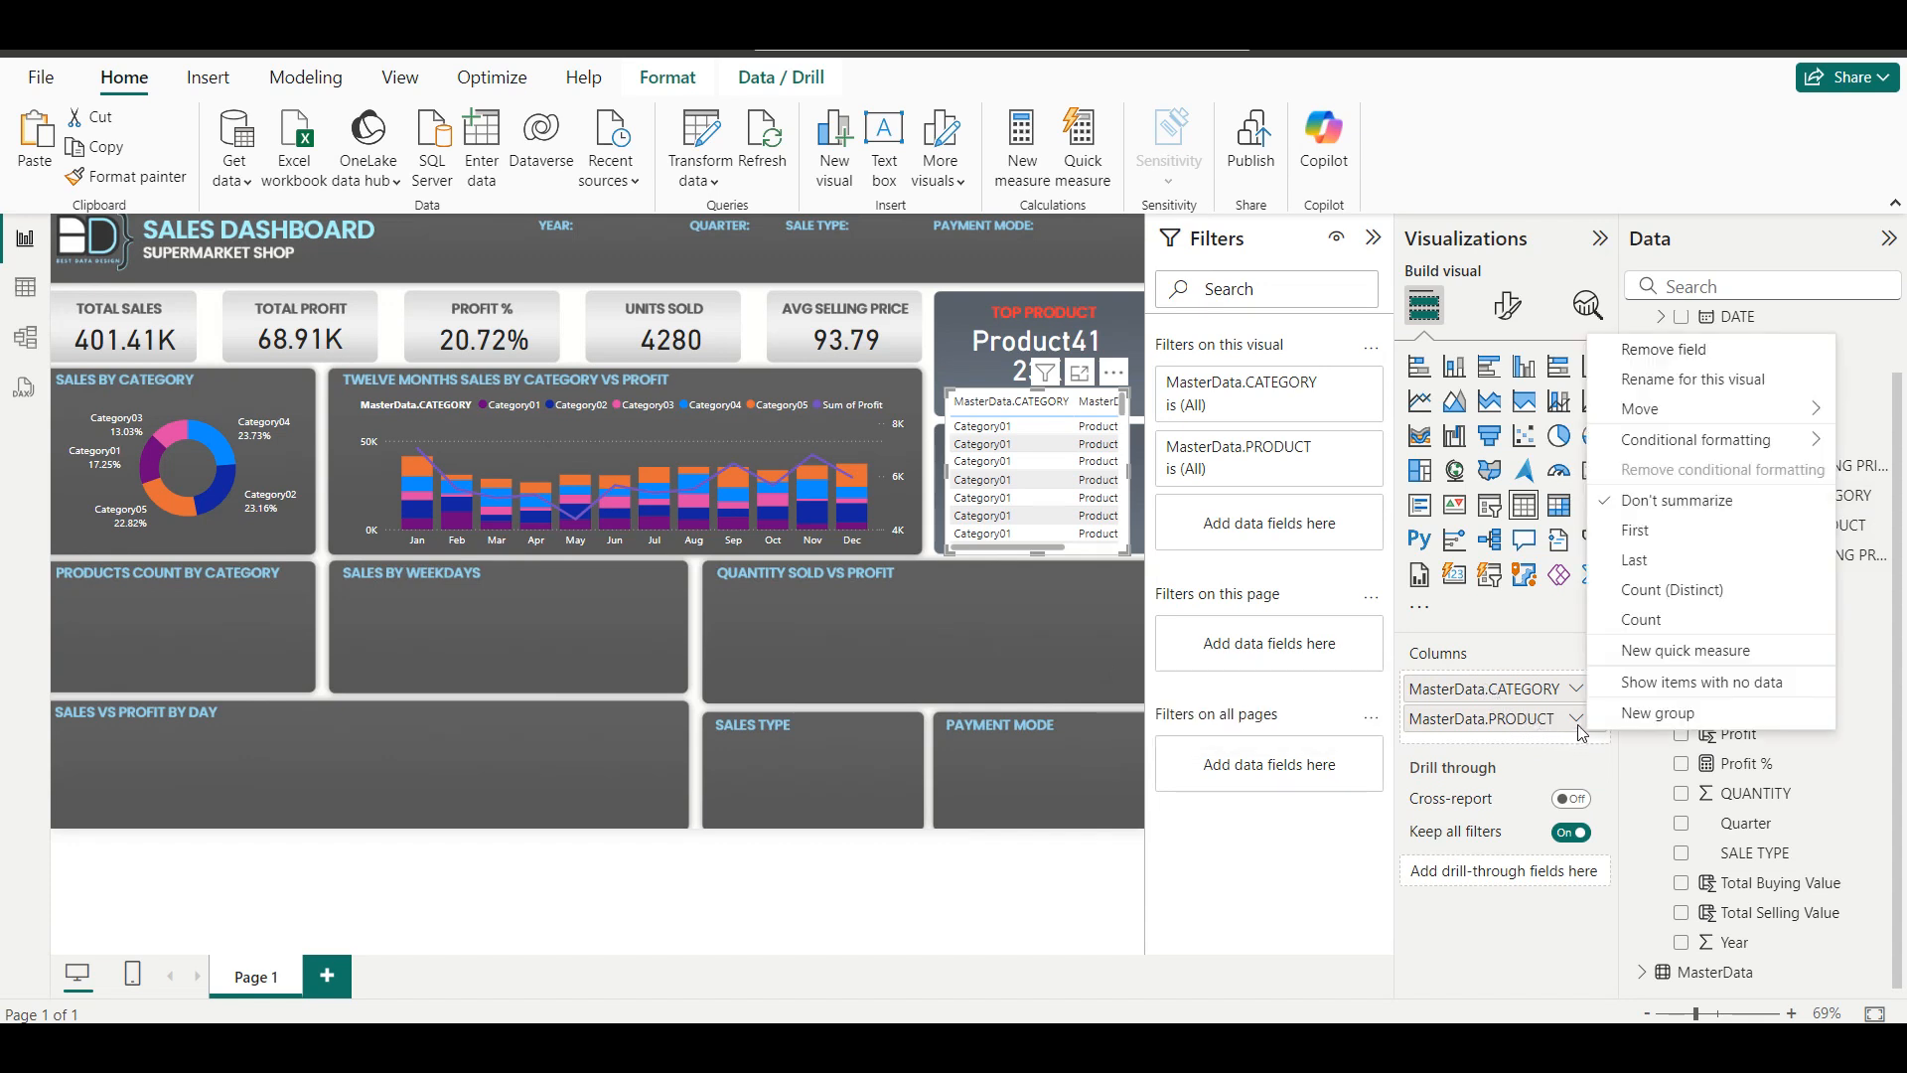
pyautogui.click(1744, 592)
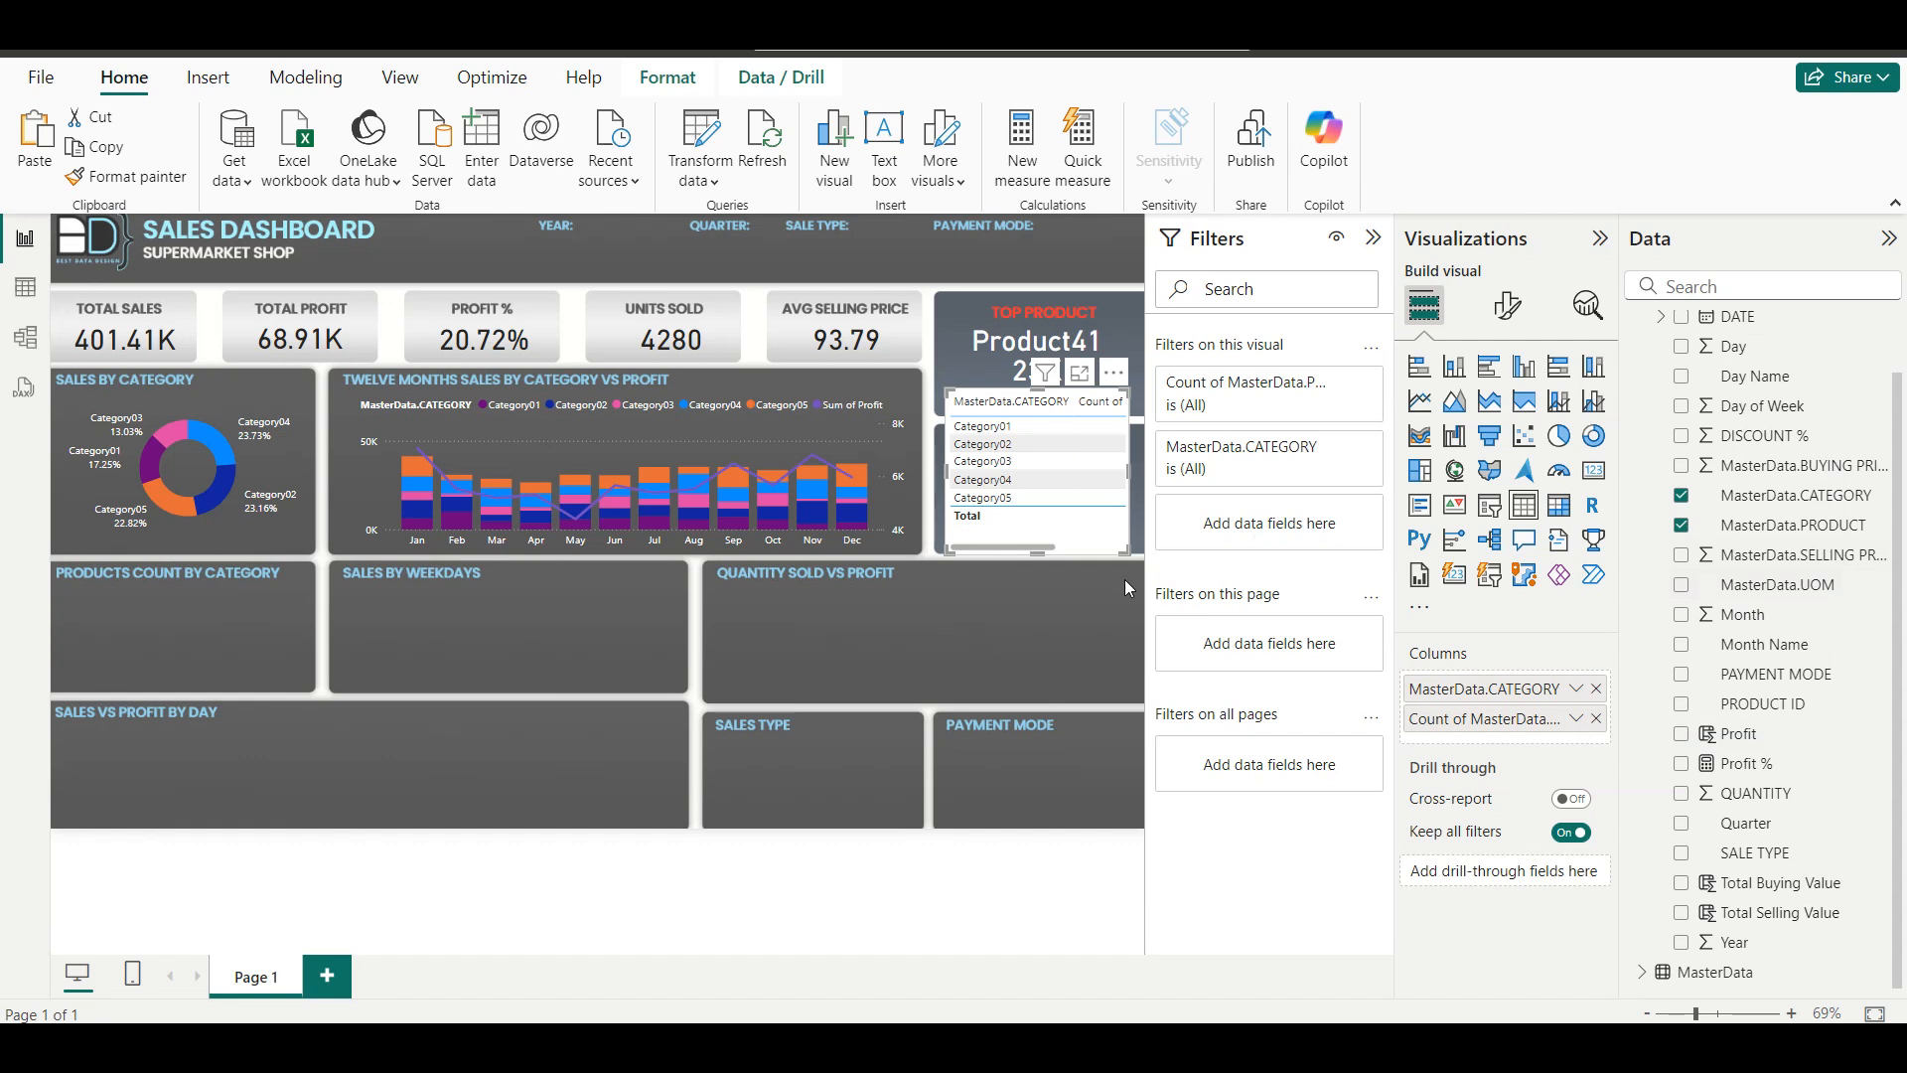
# Move the product count table over the QUANTITY SOLD VS PROFIT panel and convert it to an enlarged donut chart.
pyautogui.moveTo(940, 464); pyautogui.dragTo(875, 464)
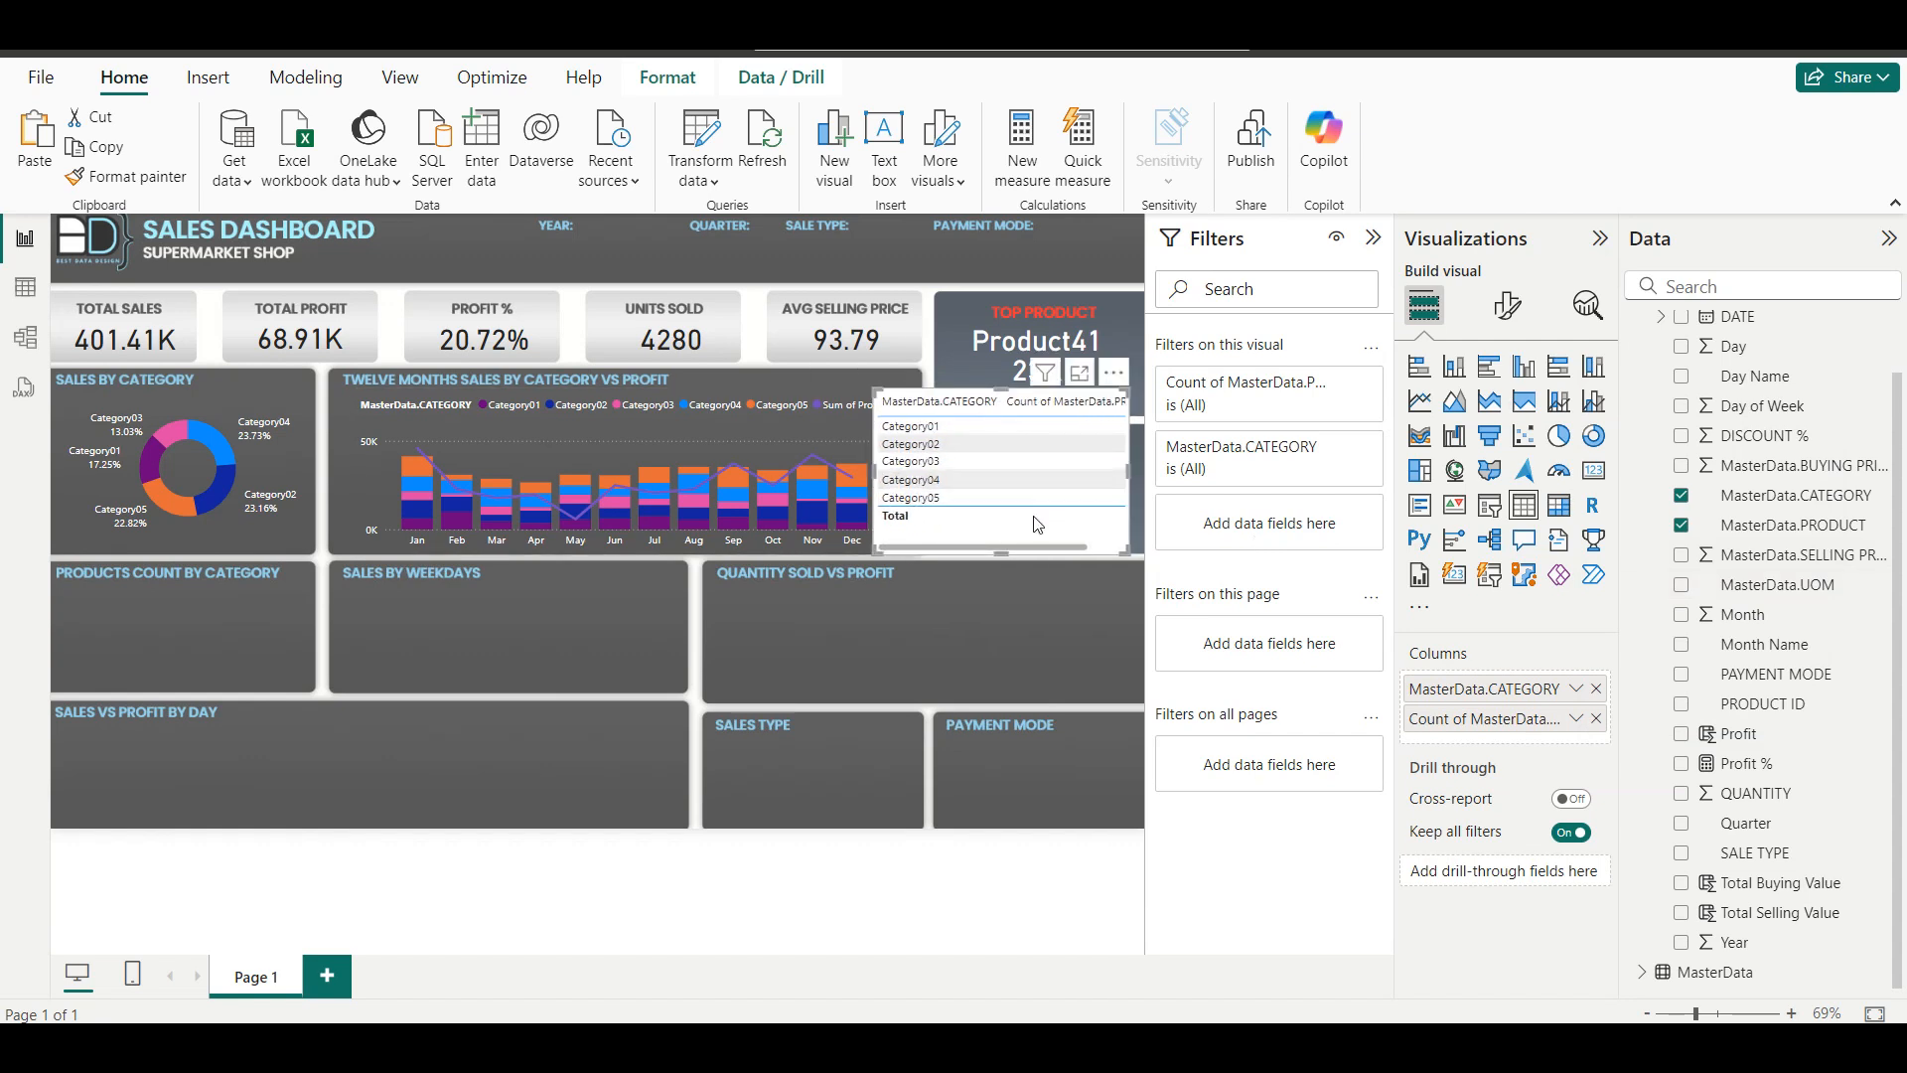
pyautogui.moveTo(1035, 518); pyautogui.dragTo(872, 643)
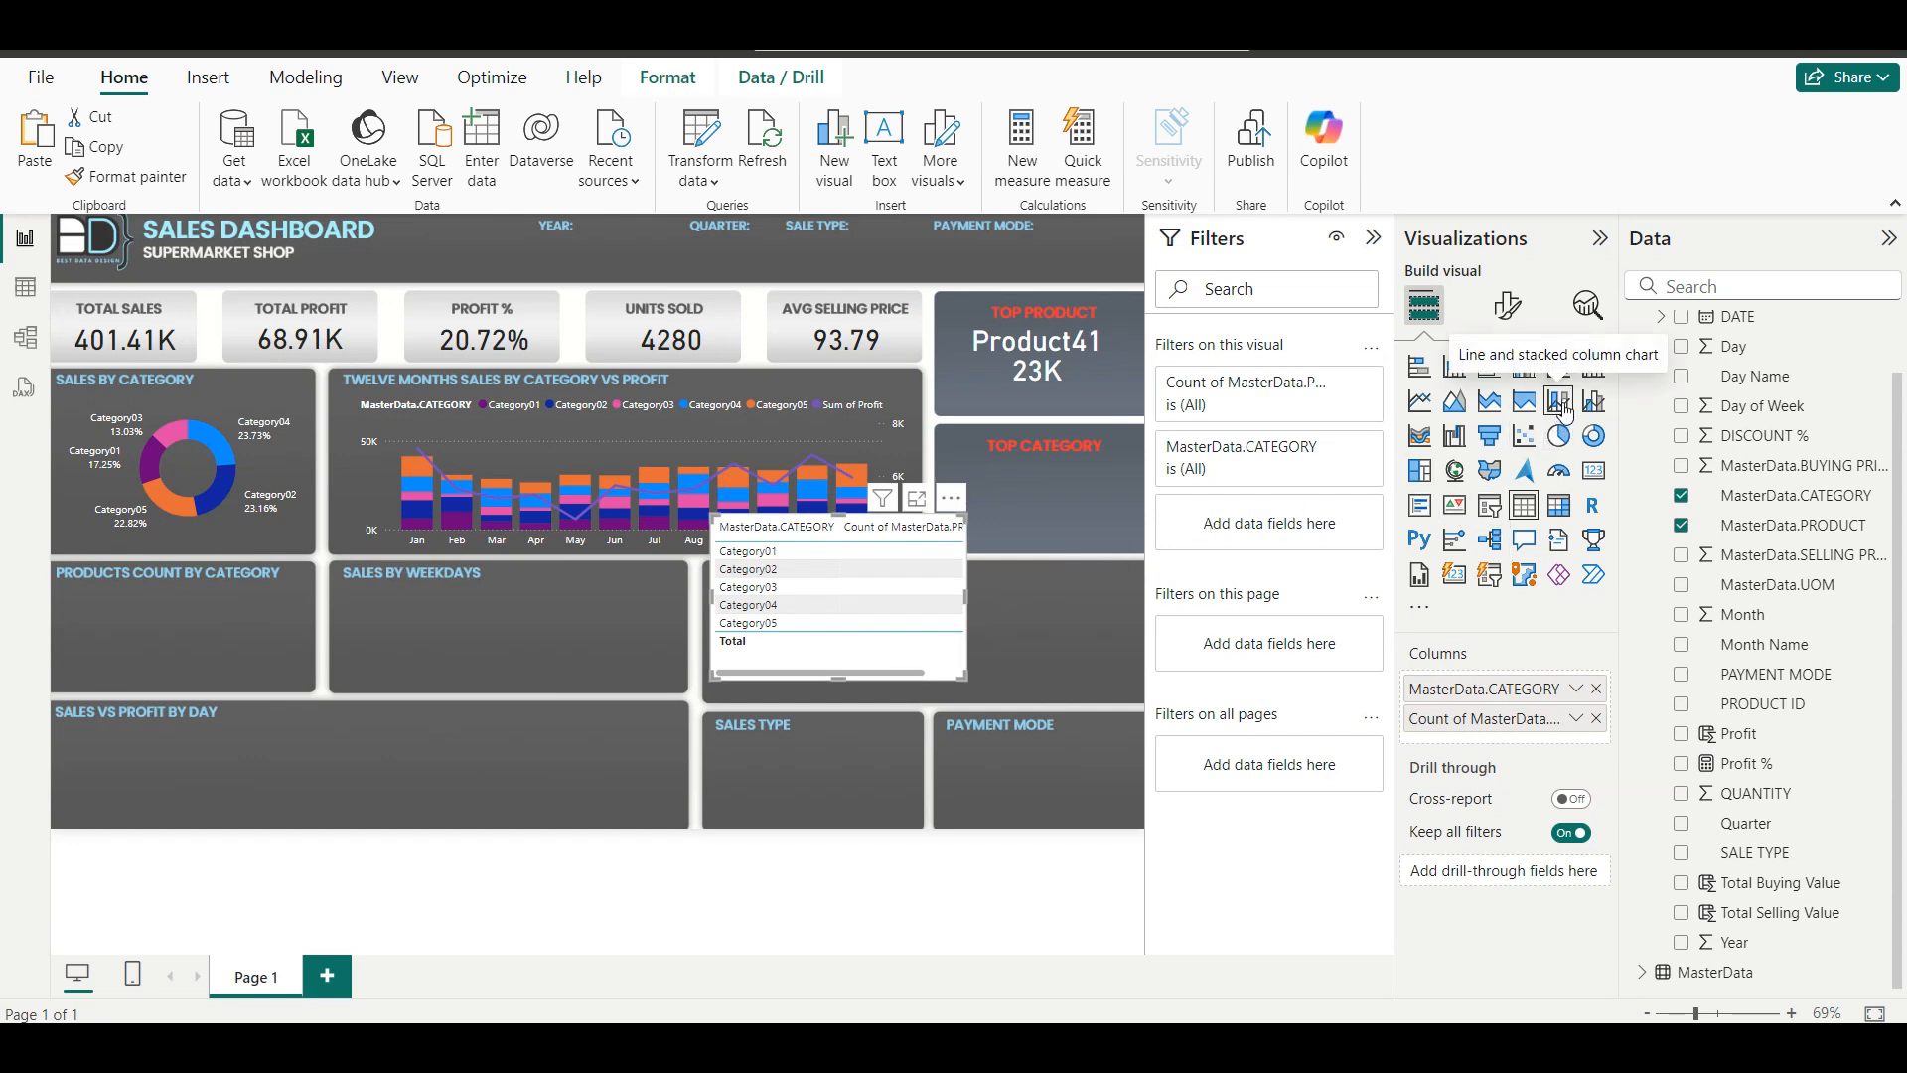
pyautogui.click(1590, 437)
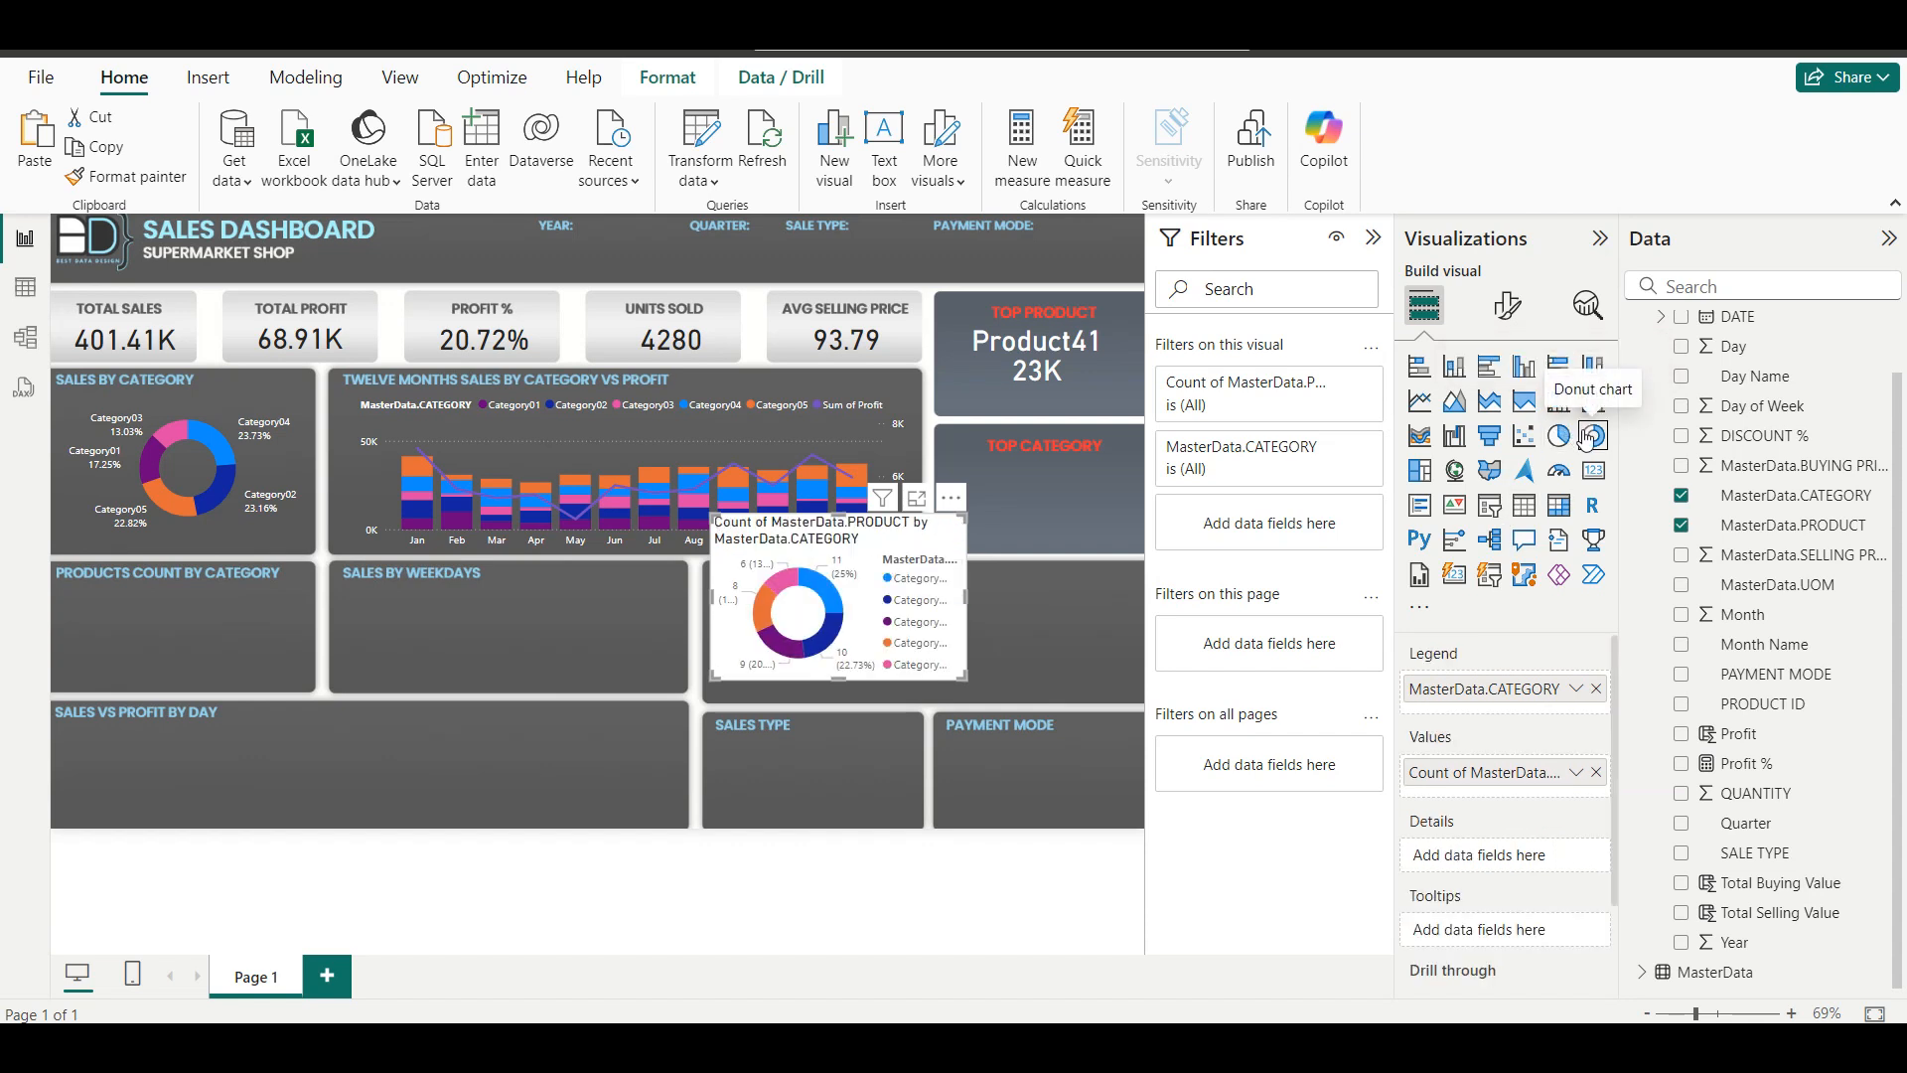
pyautogui.moveTo(962, 677); pyautogui.dragTo(1058, 704)
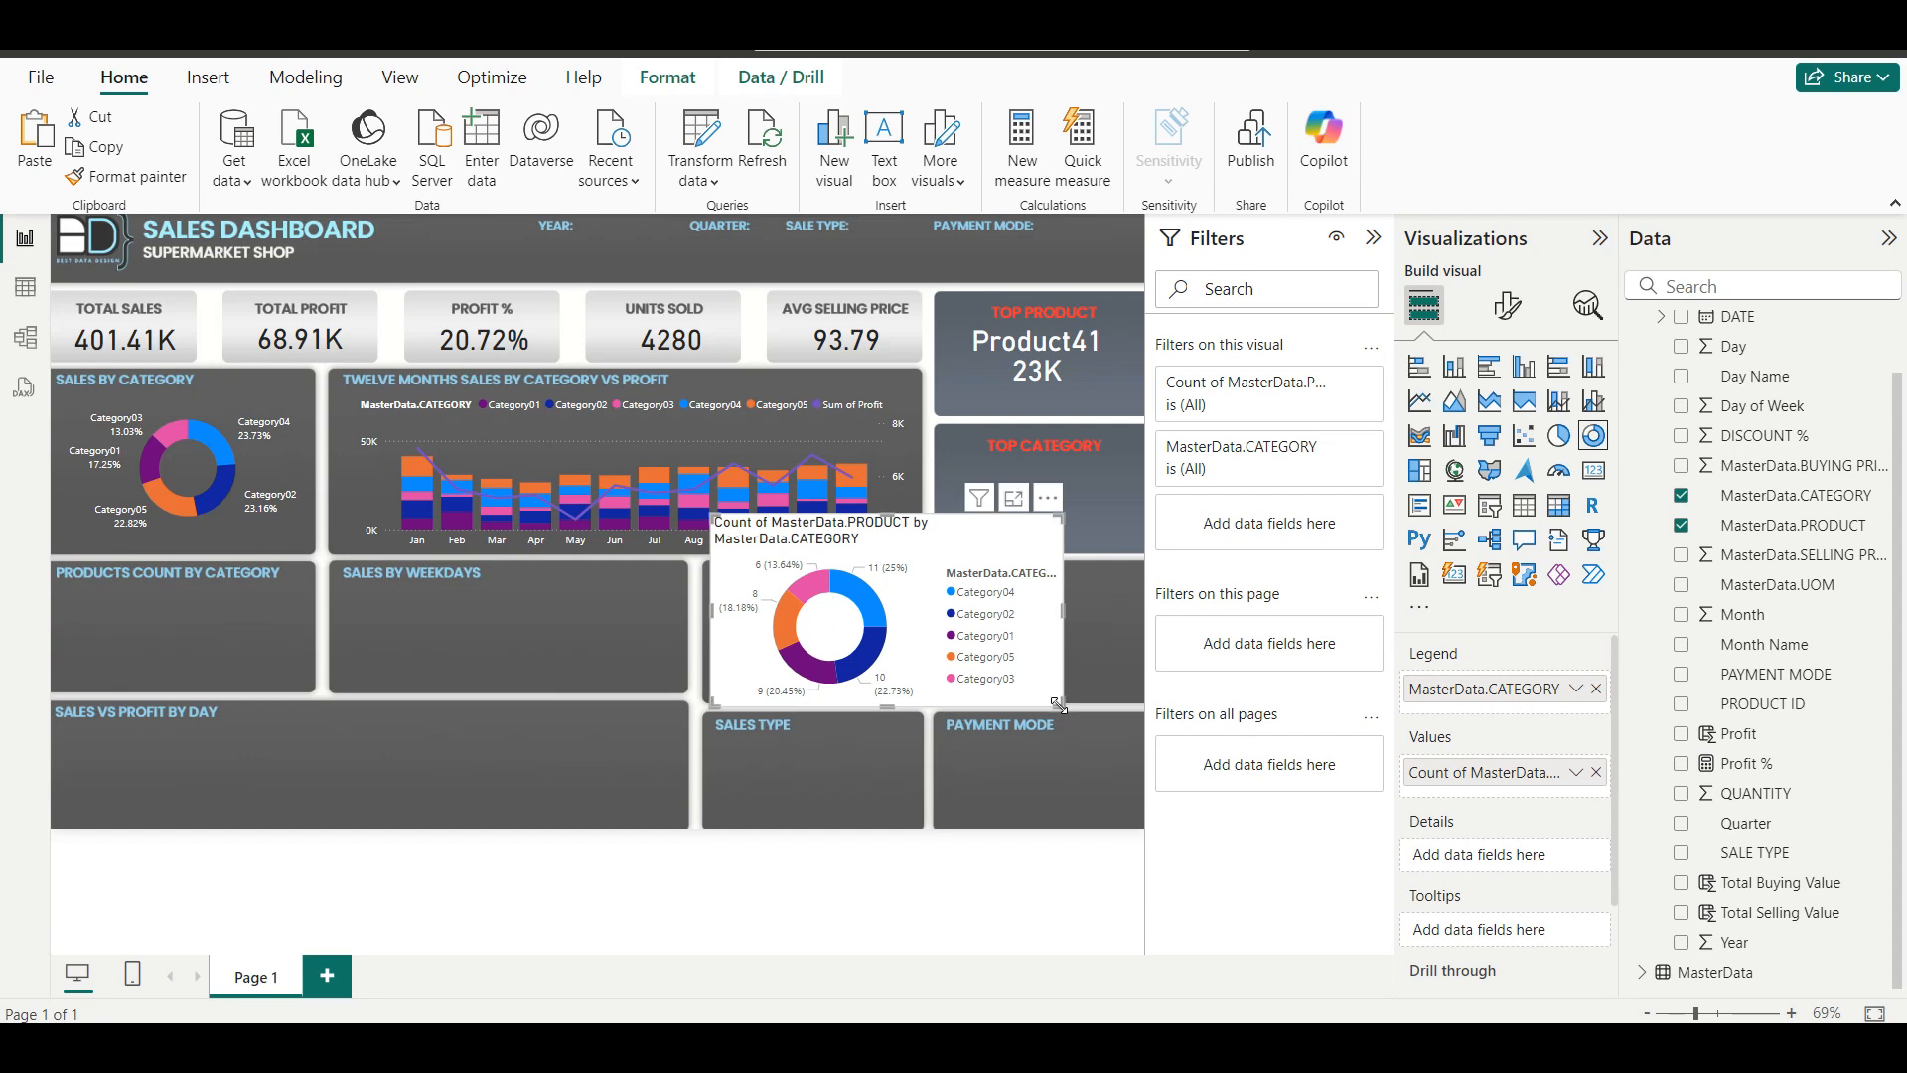
pyautogui.moveTo(873, 575)
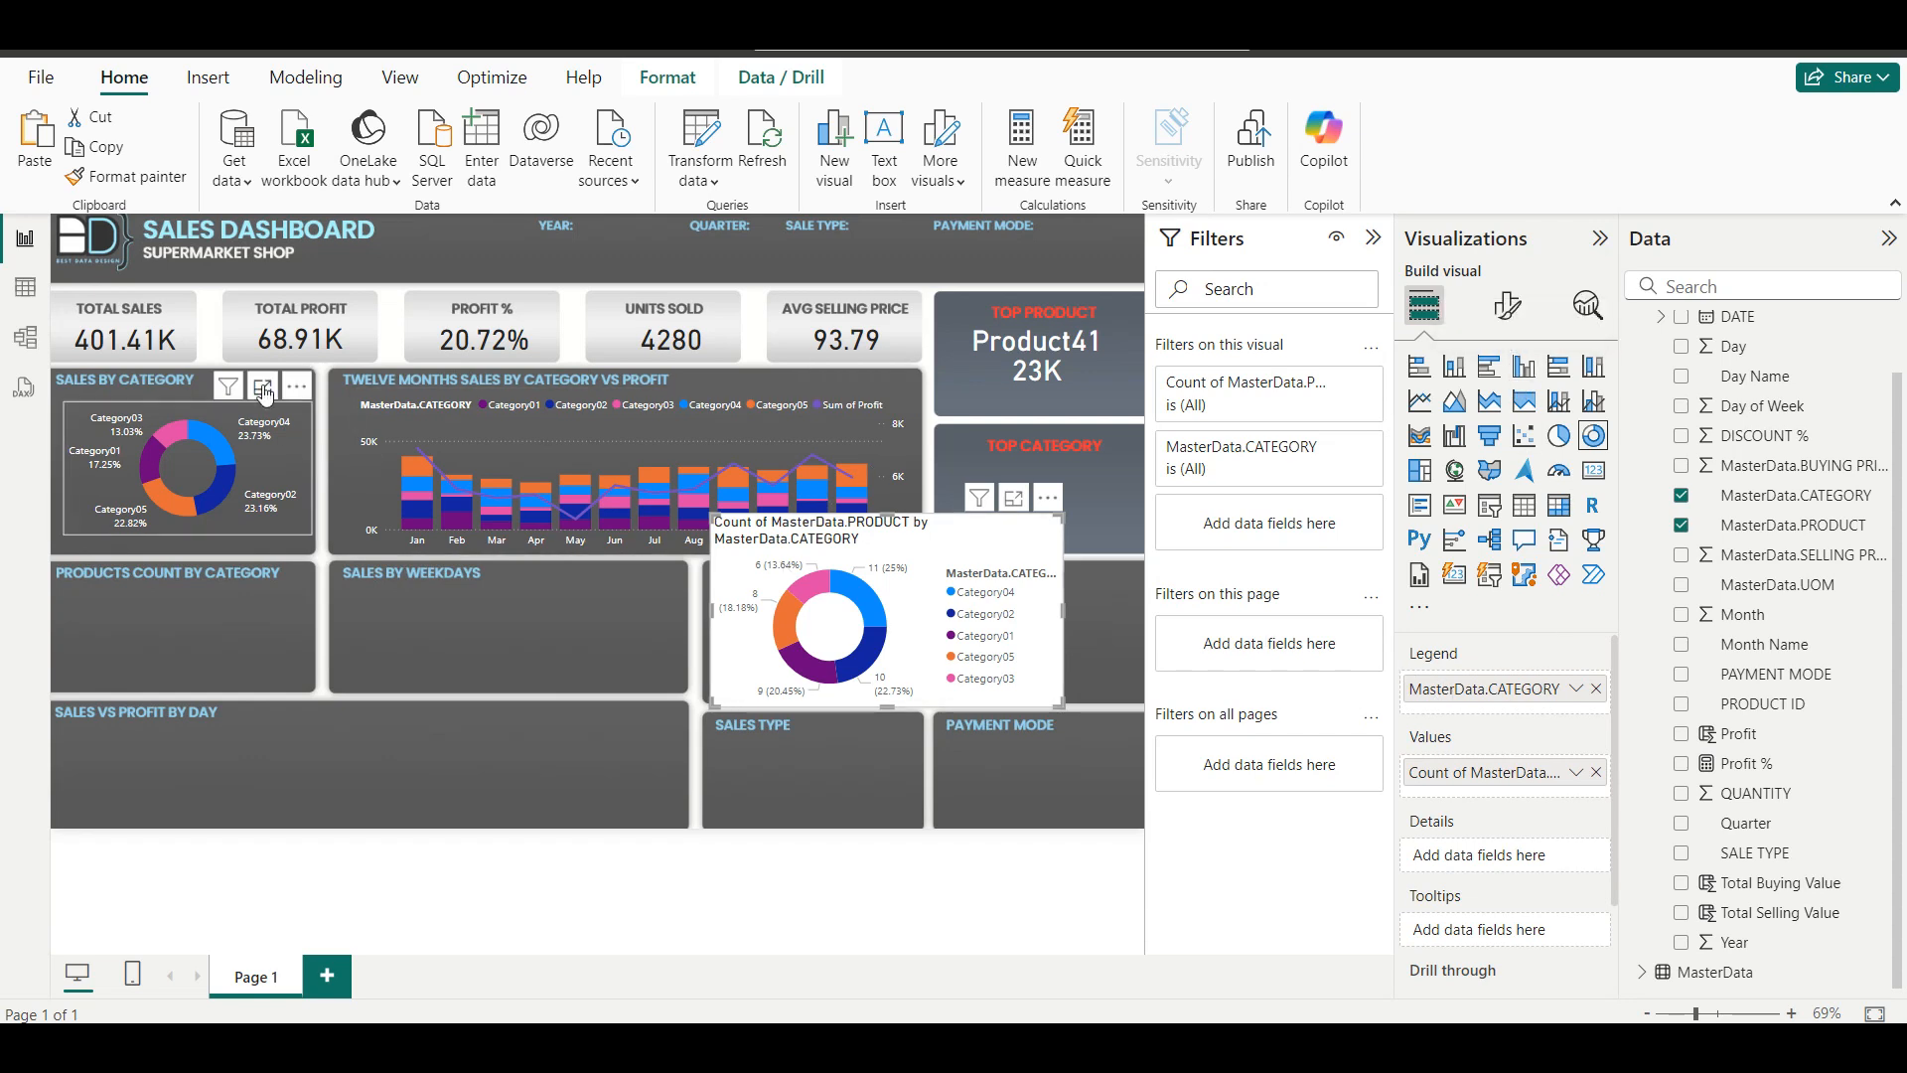
# Copy the formatting of the Sales by Category donut chart onto the donut chart counting products by category.
pyautogui.click(283, 457)
pyautogui.click(156, 179)
pyautogui.click(764, 633)
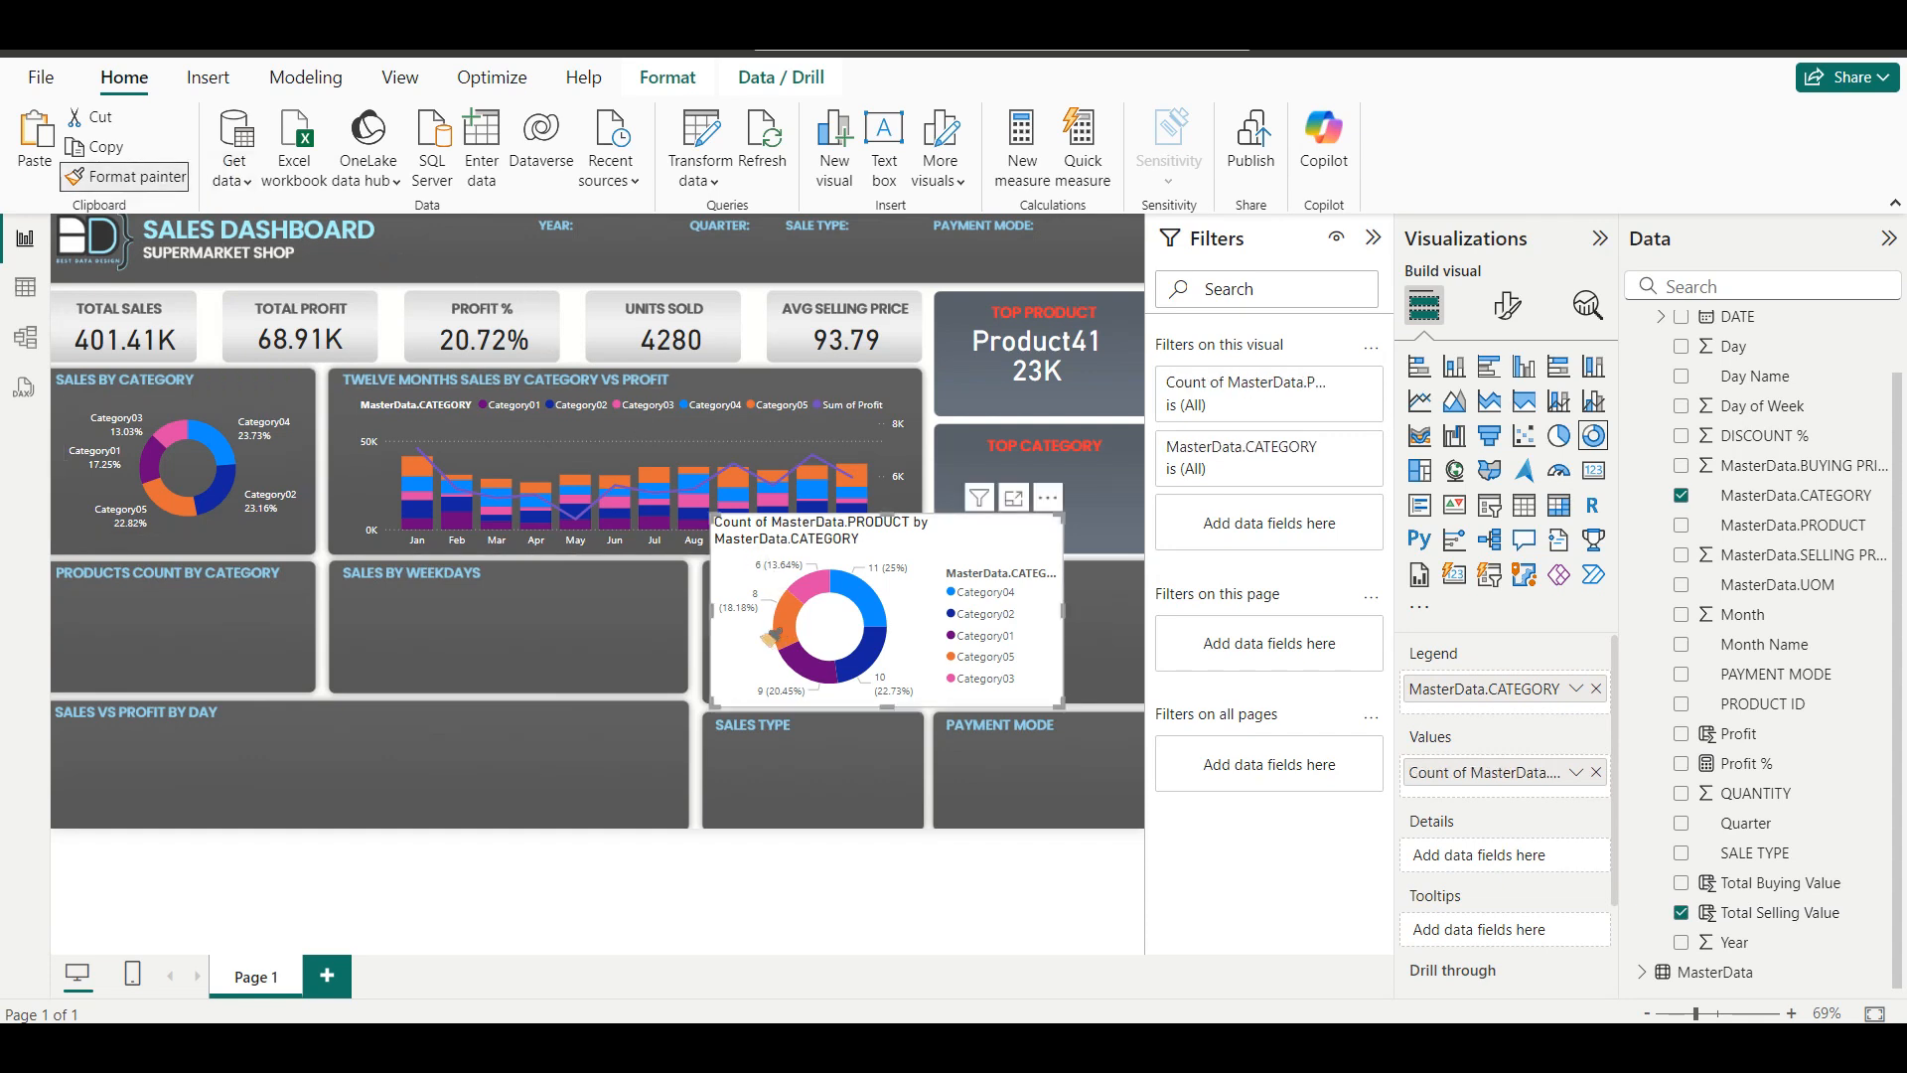
# Move the product count donut chart into the PRODUCTS COUNT BY CATEGORY panel and resize it to fit there.
pyautogui.moveTo(1019, 593); pyautogui.dragTo(356, 626)
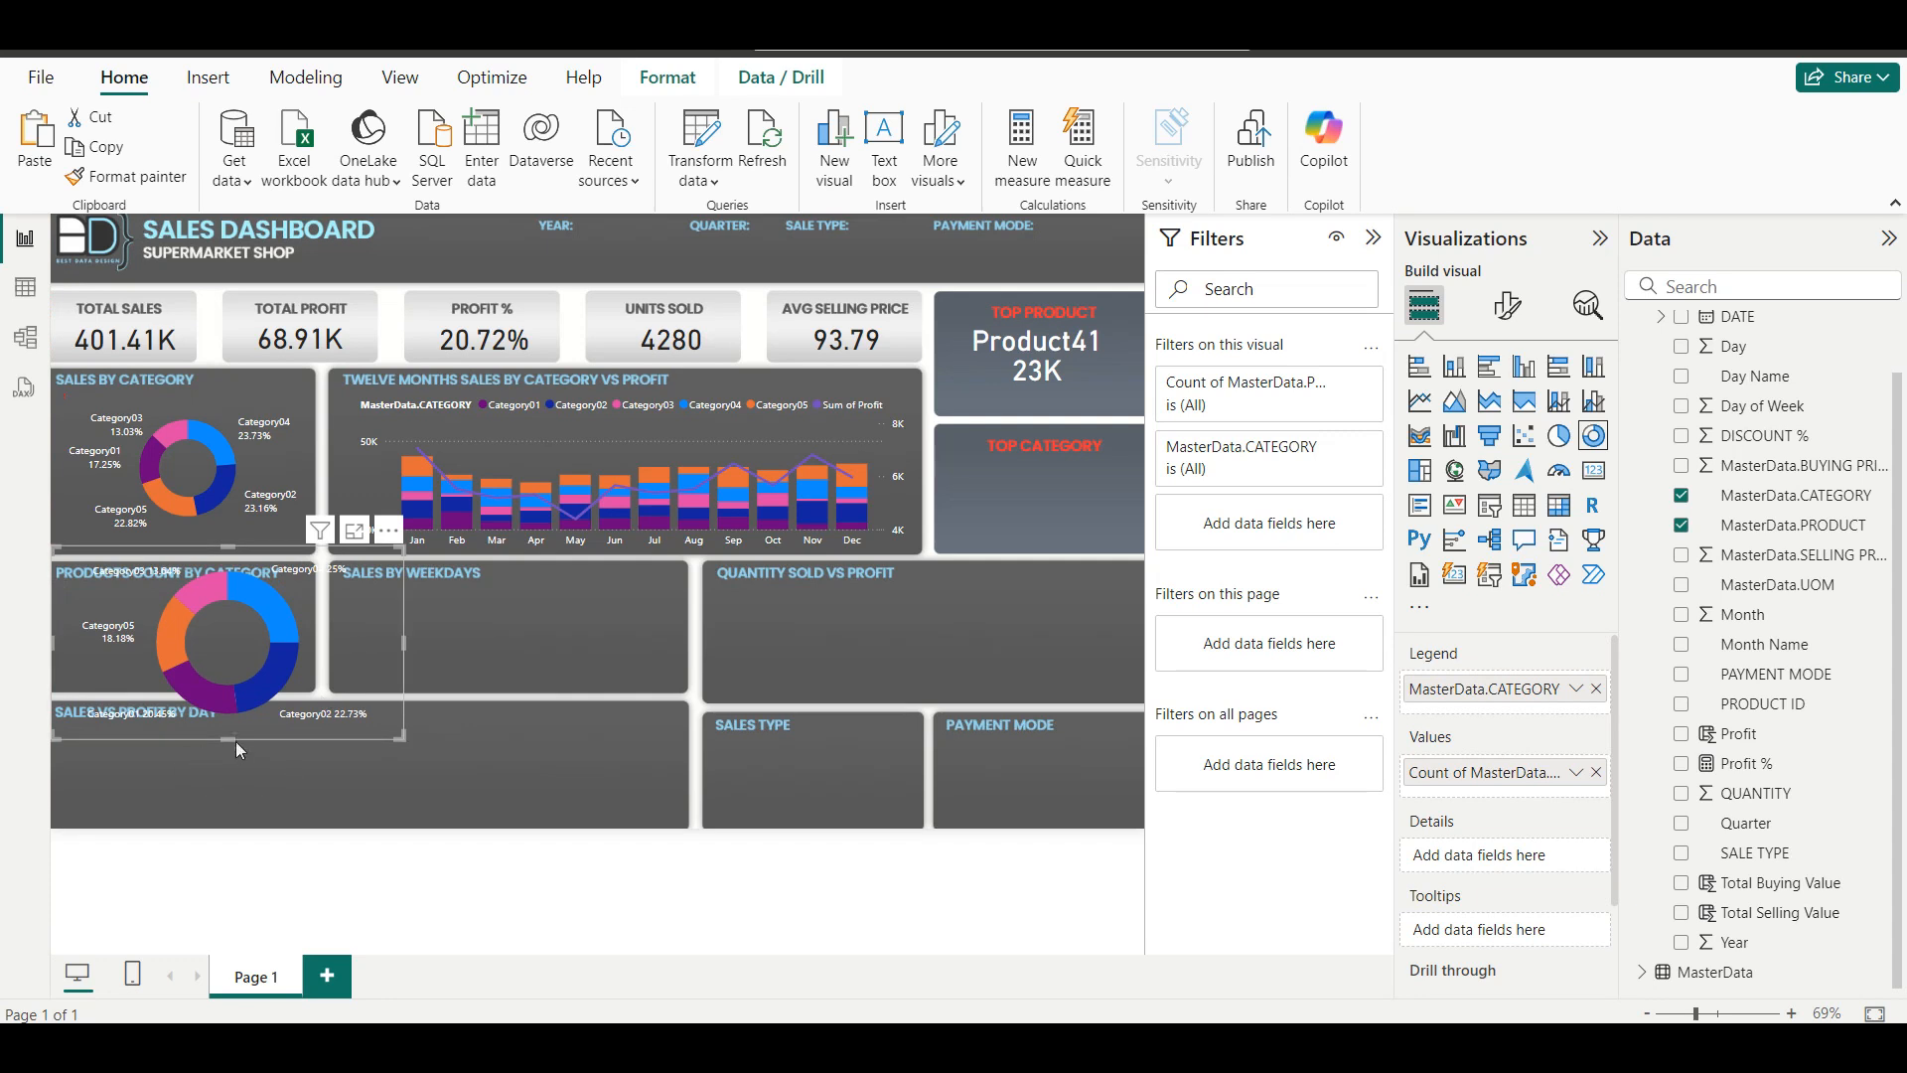
pyautogui.moveTo(227, 739); pyautogui.dragTo(224, 643)
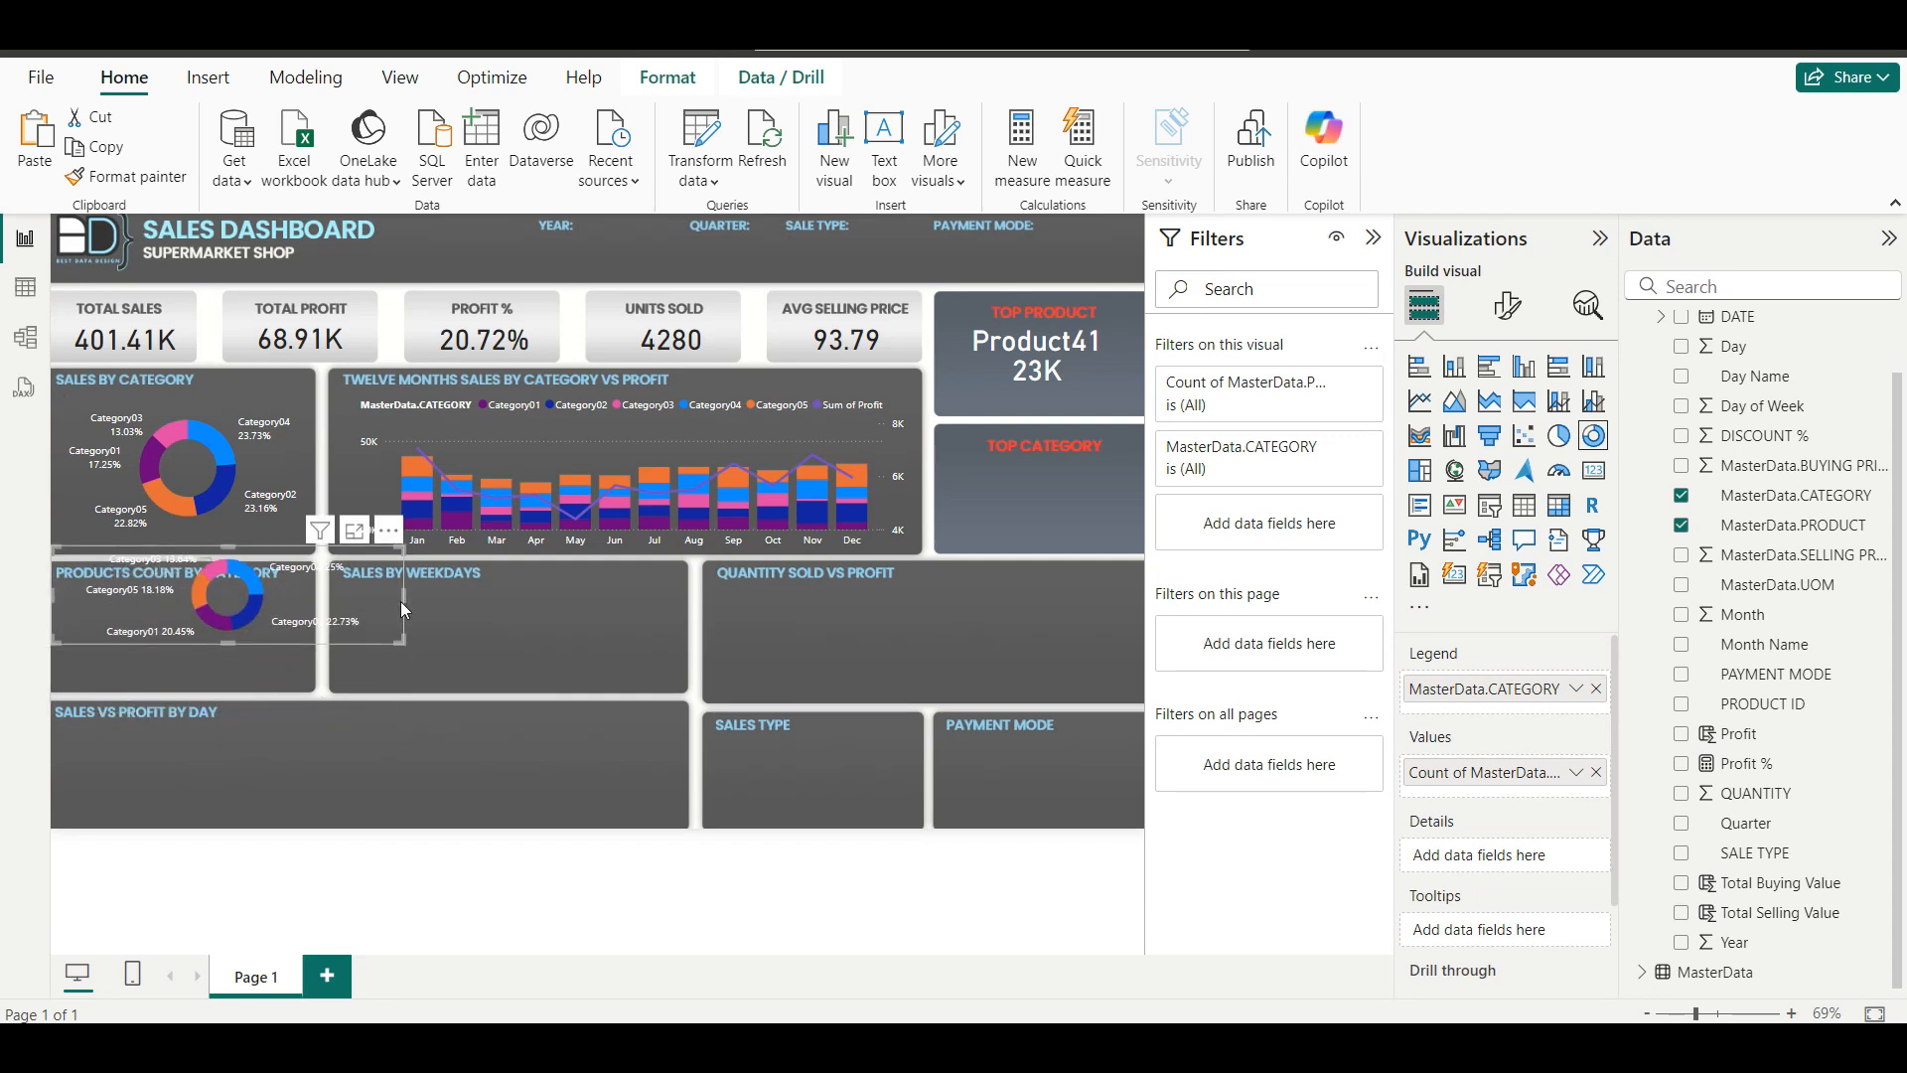
pyautogui.moveTo(402, 603); pyautogui.dragTo(298, 626)
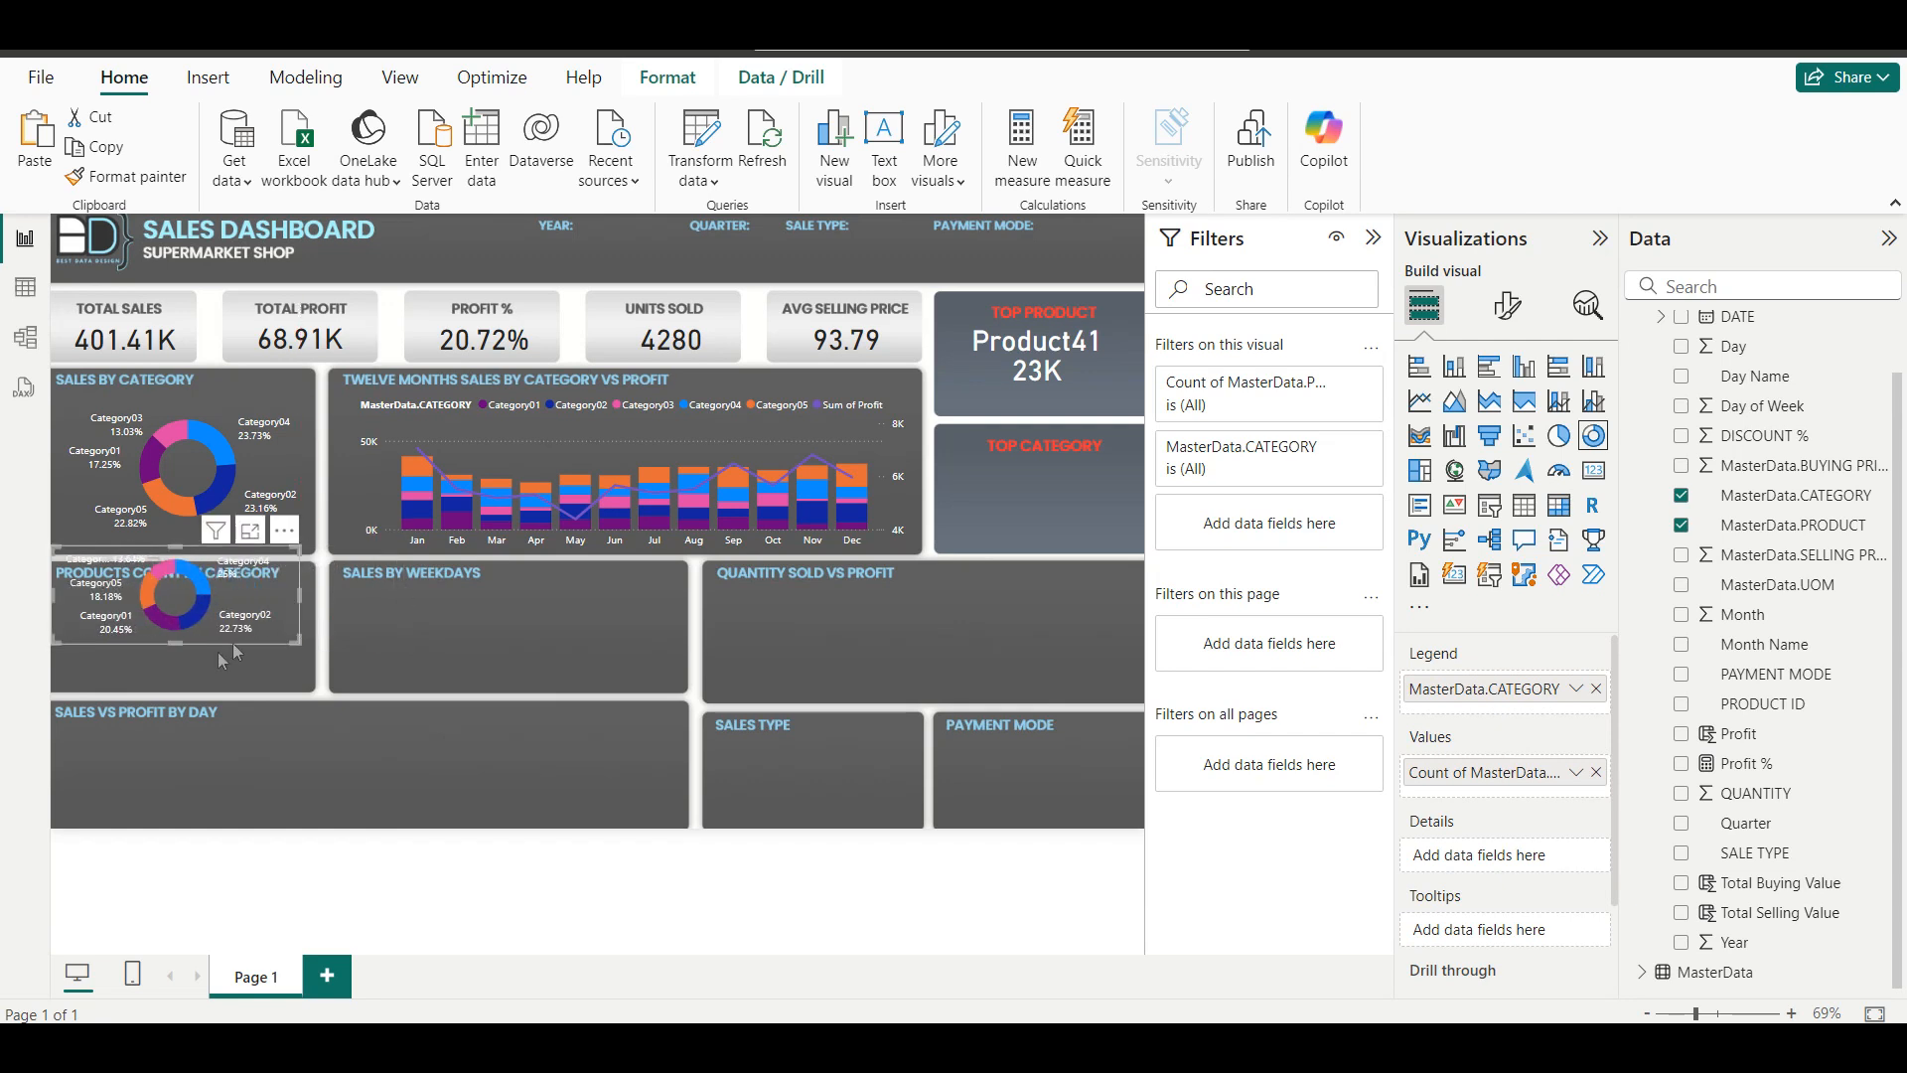
pyautogui.moveTo(179, 640); pyautogui.dragTo(231, 630)
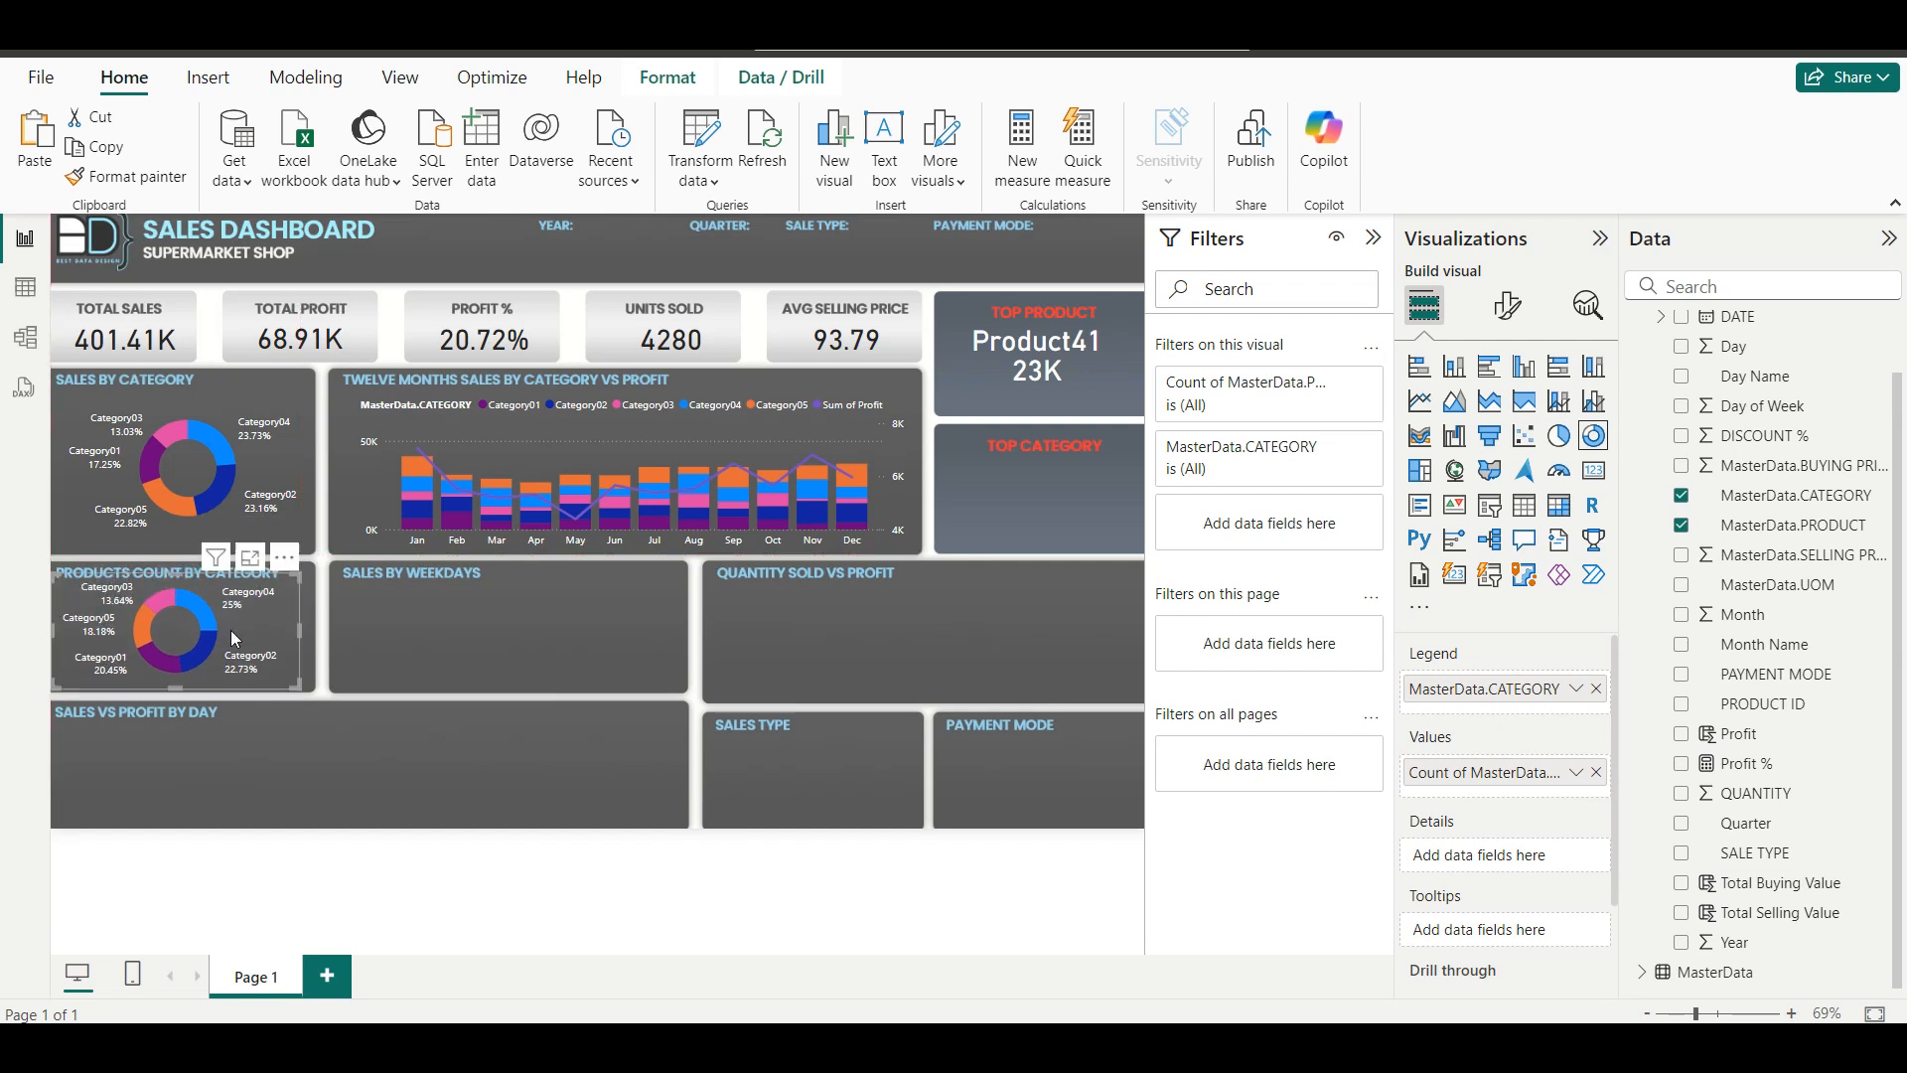
pyautogui.click(417, 629)
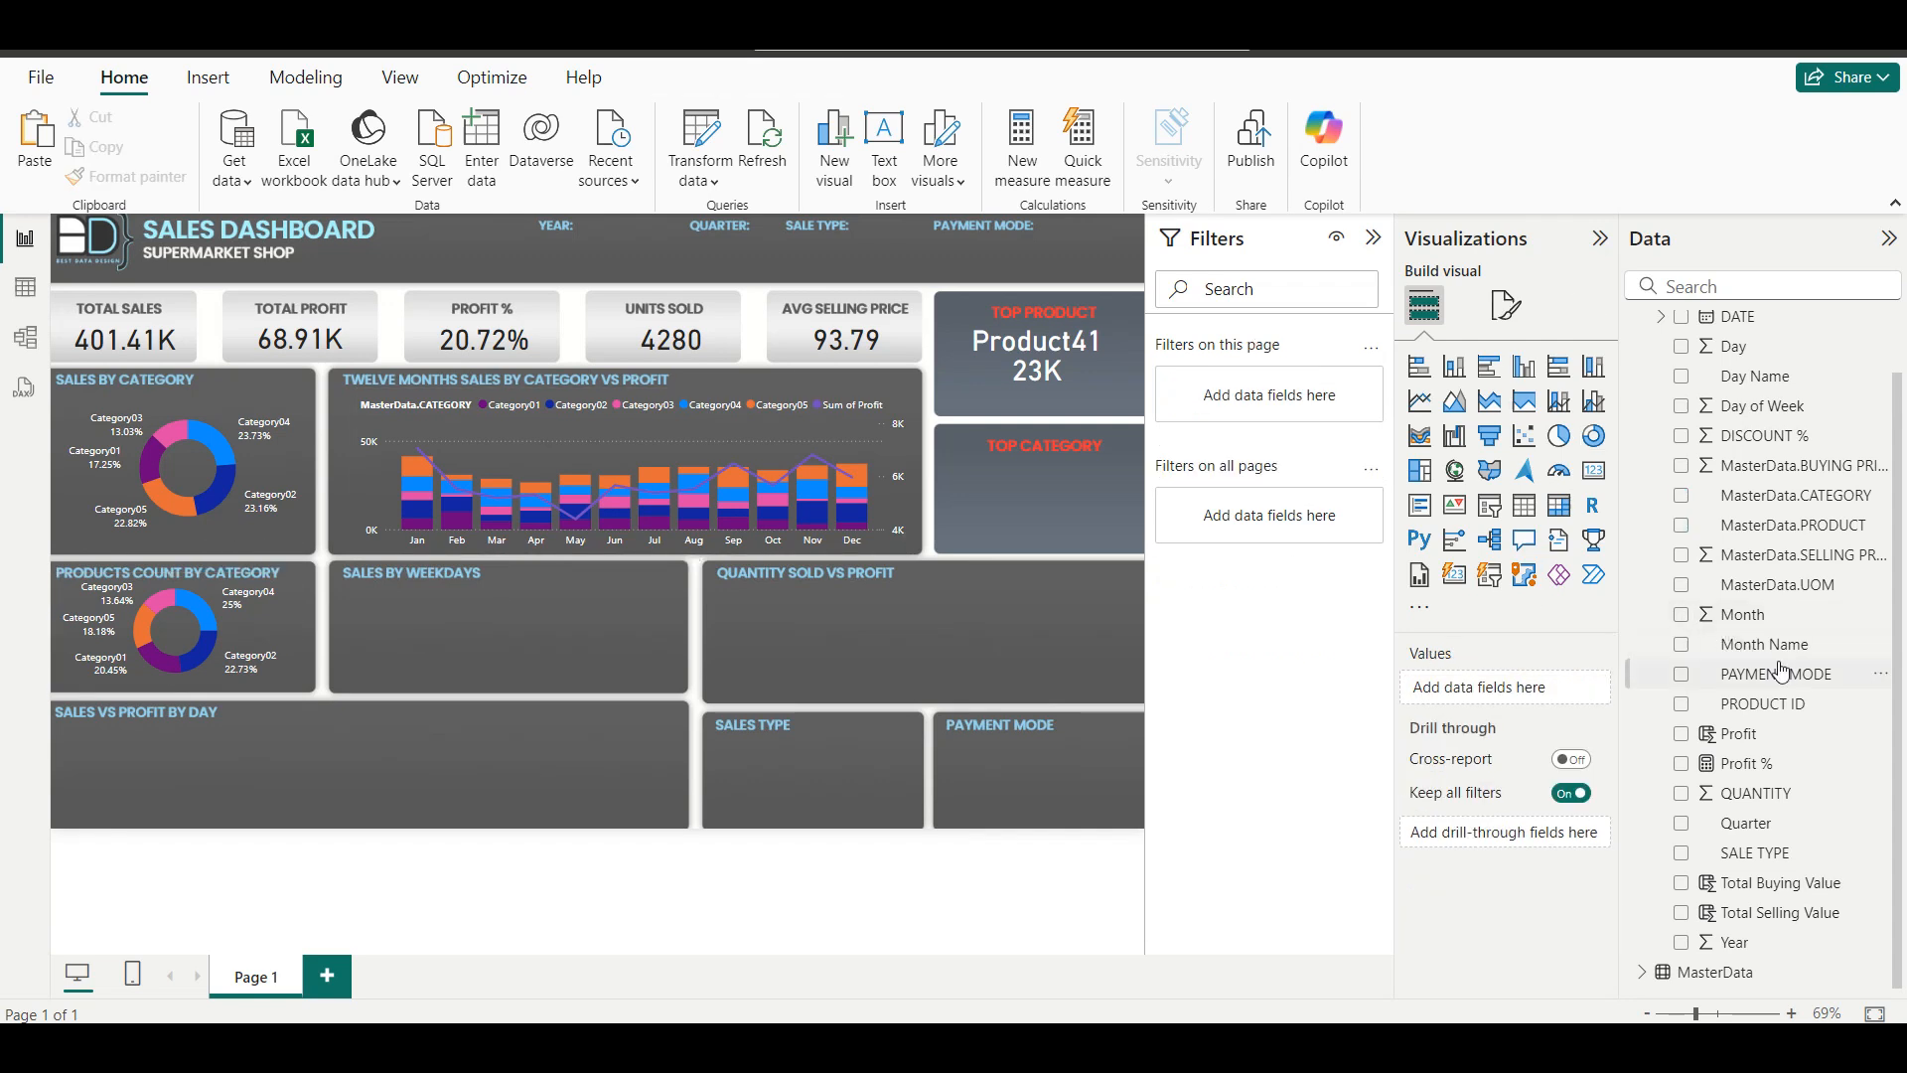
# Create a clustered column chart of Total Selling Value by Day Name, checking the day columns in the InputData table.
pyautogui.click(1681, 913)
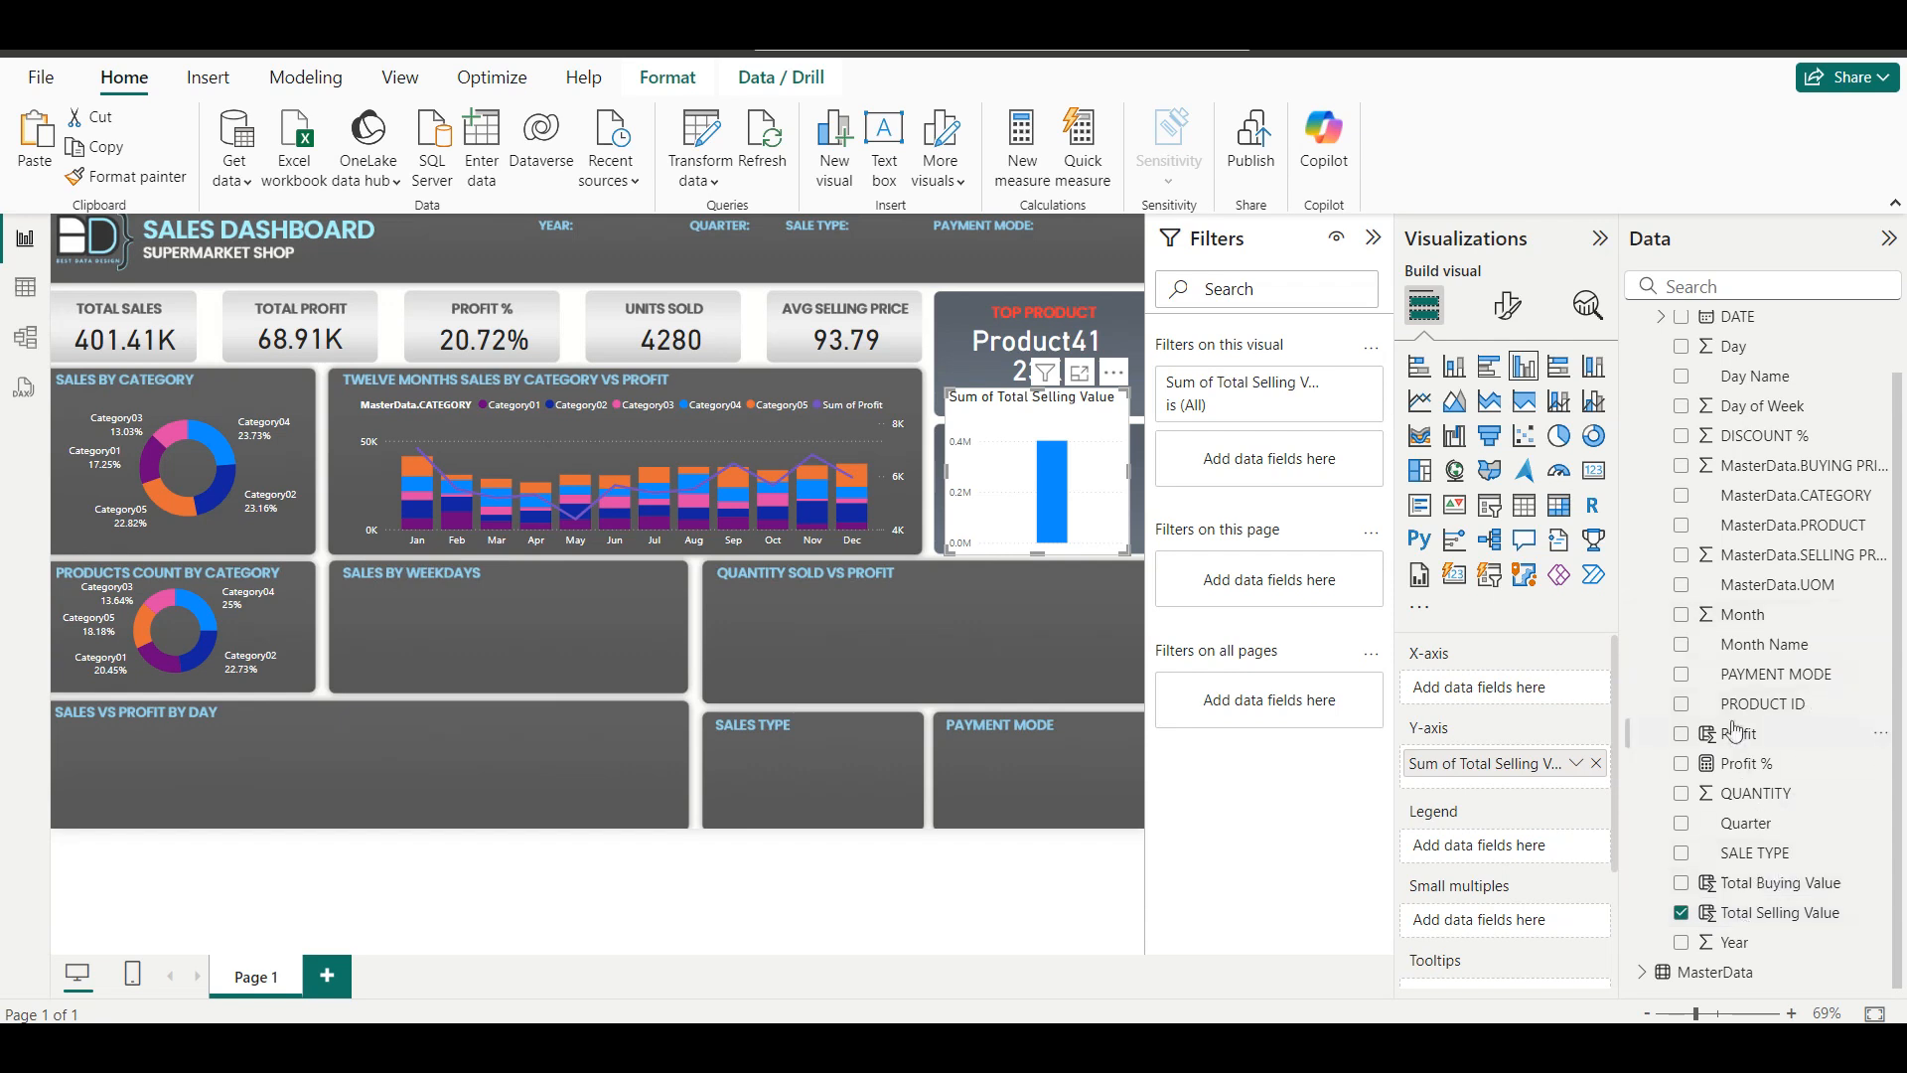
pyautogui.click(12, 298)
pyautogui.hscroll(4, 950, 576)
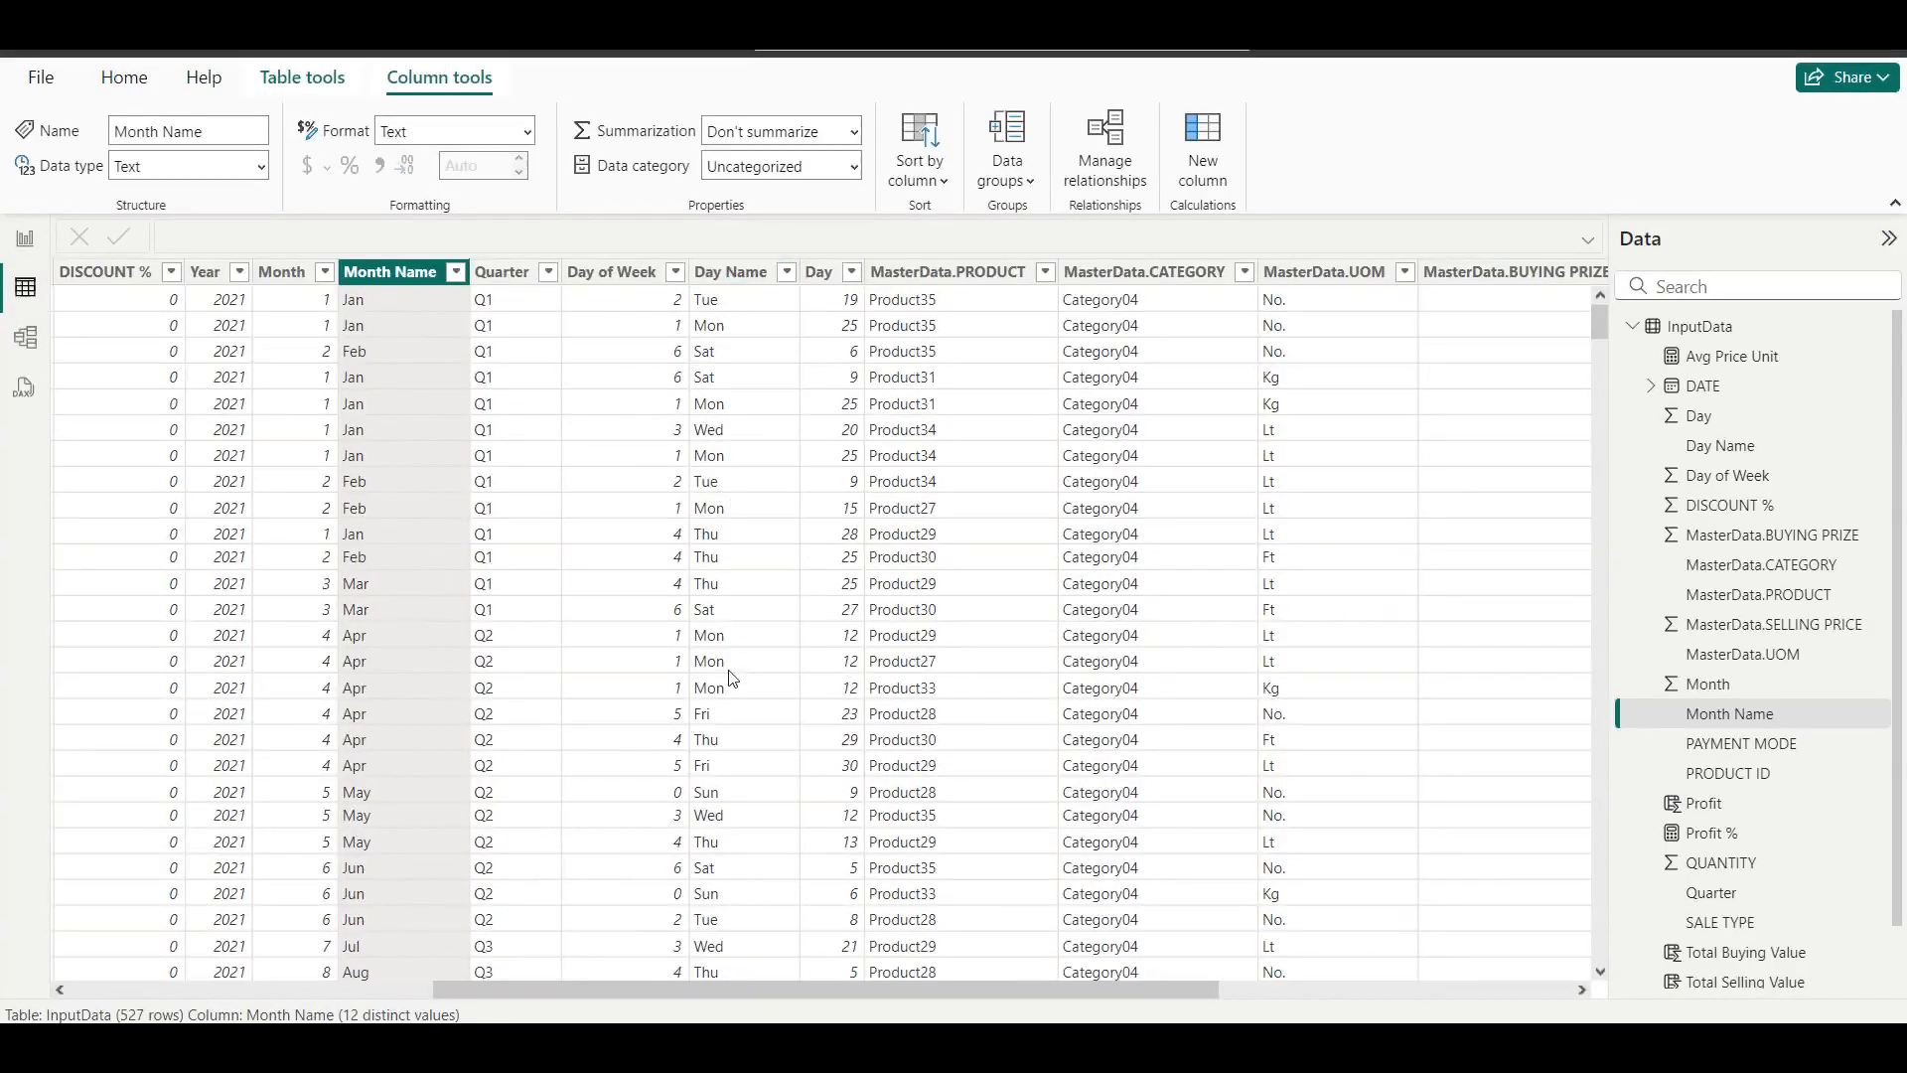
pyautogui.click(14, 246)
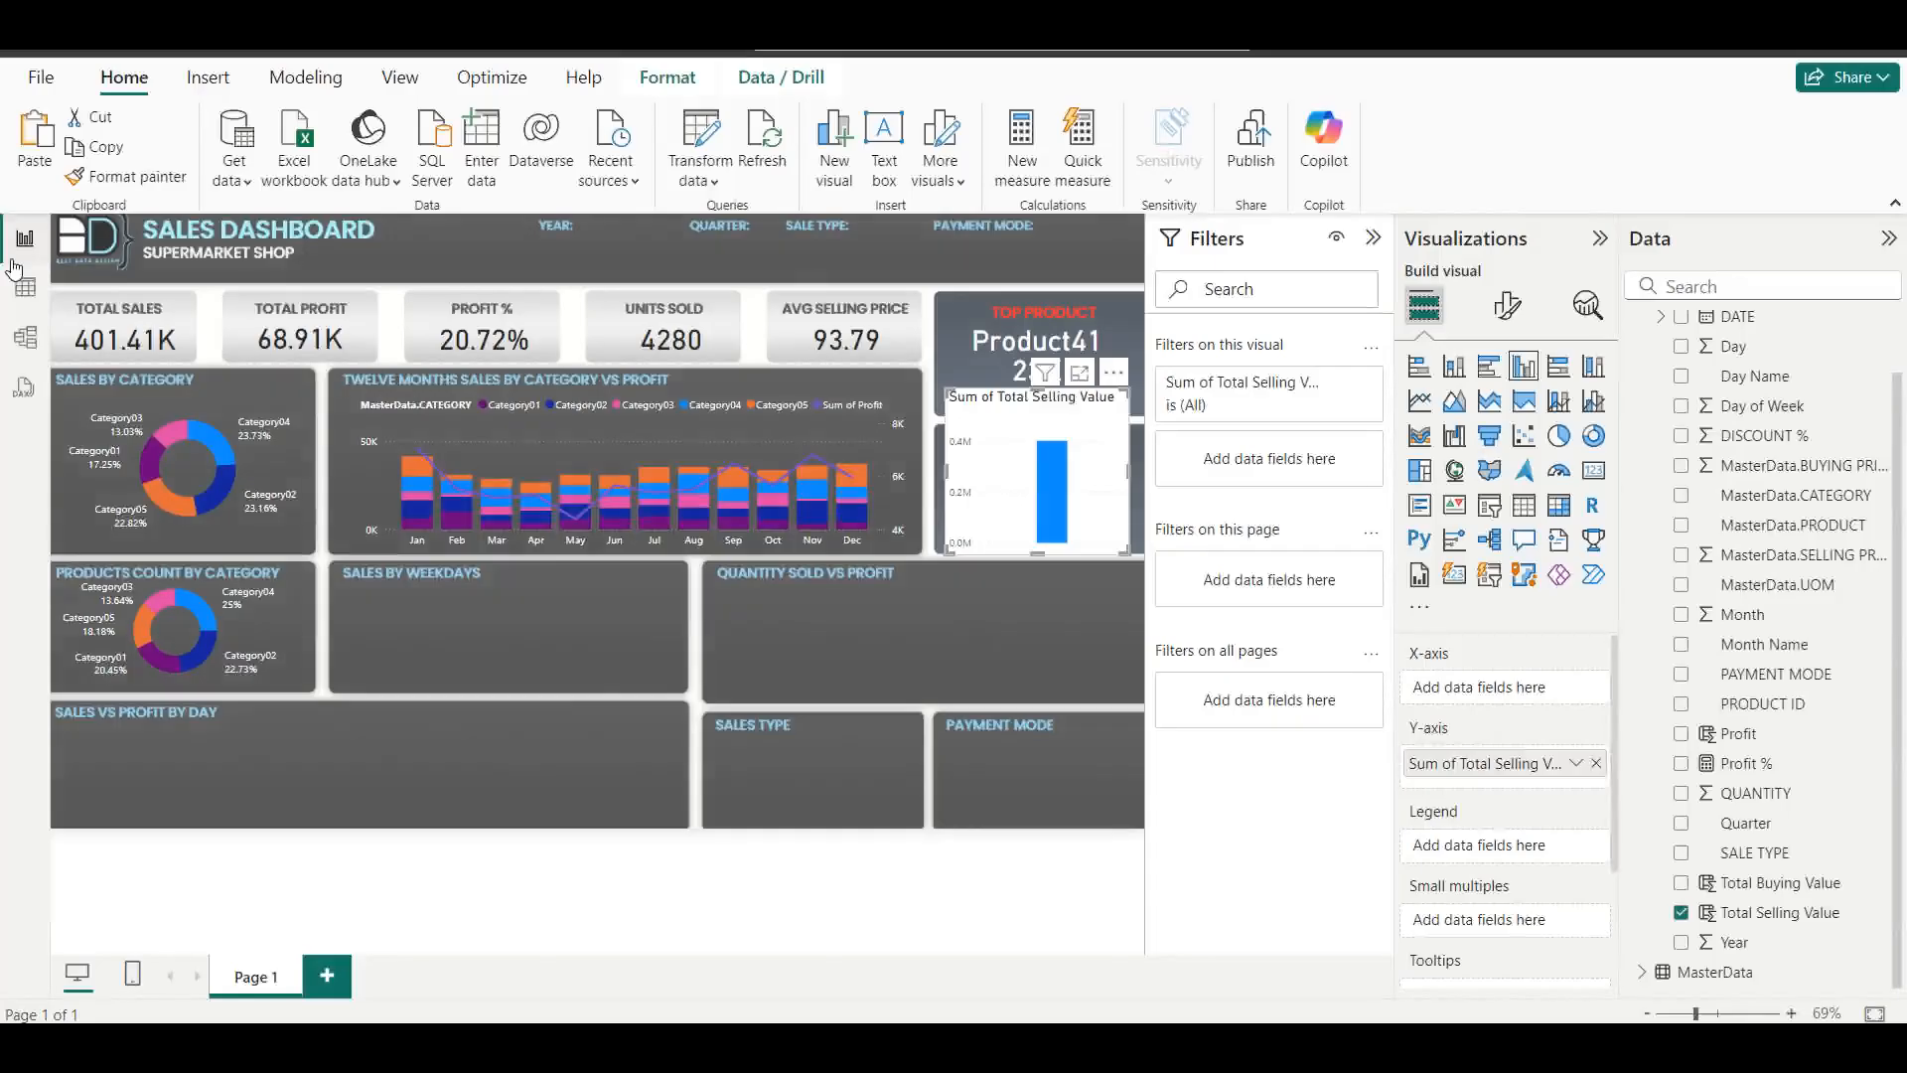
pyautogui.scroll(2, 1749, 576)
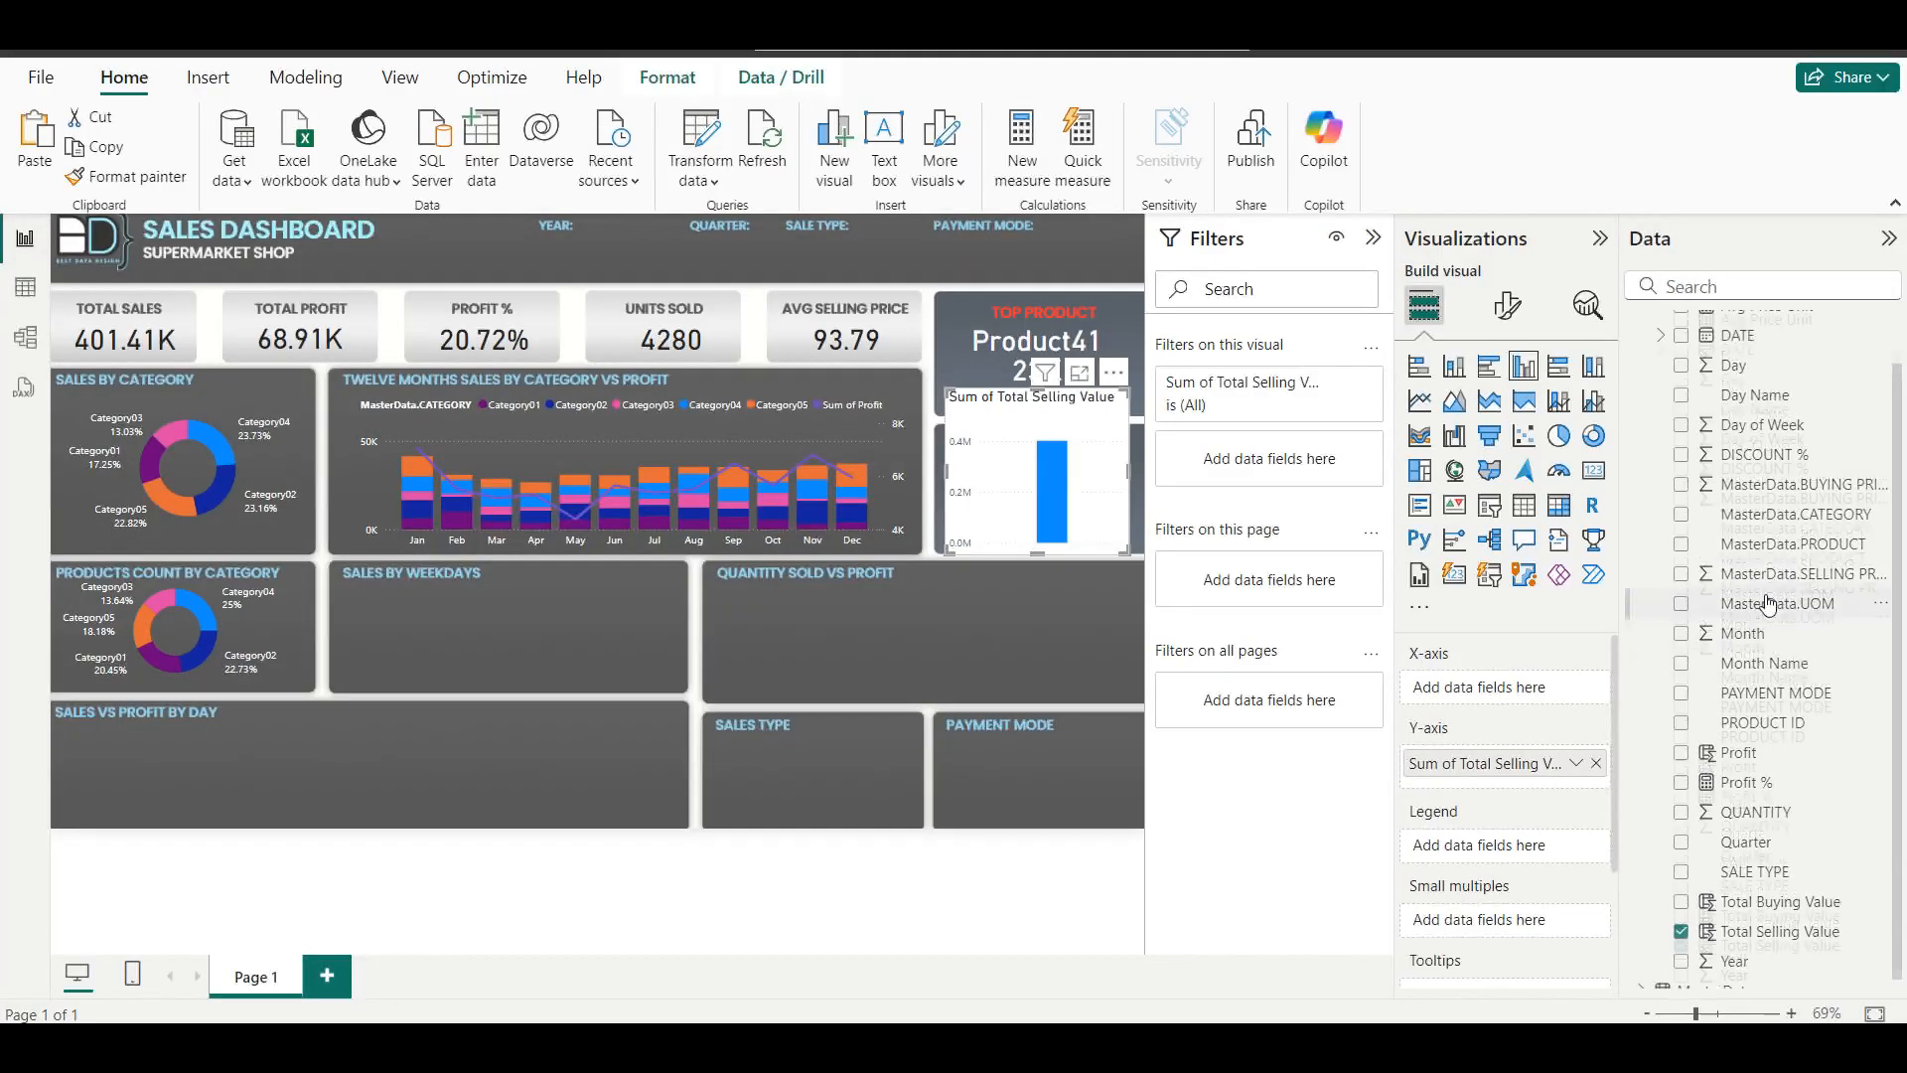
pyautogui.click(1681, 445)
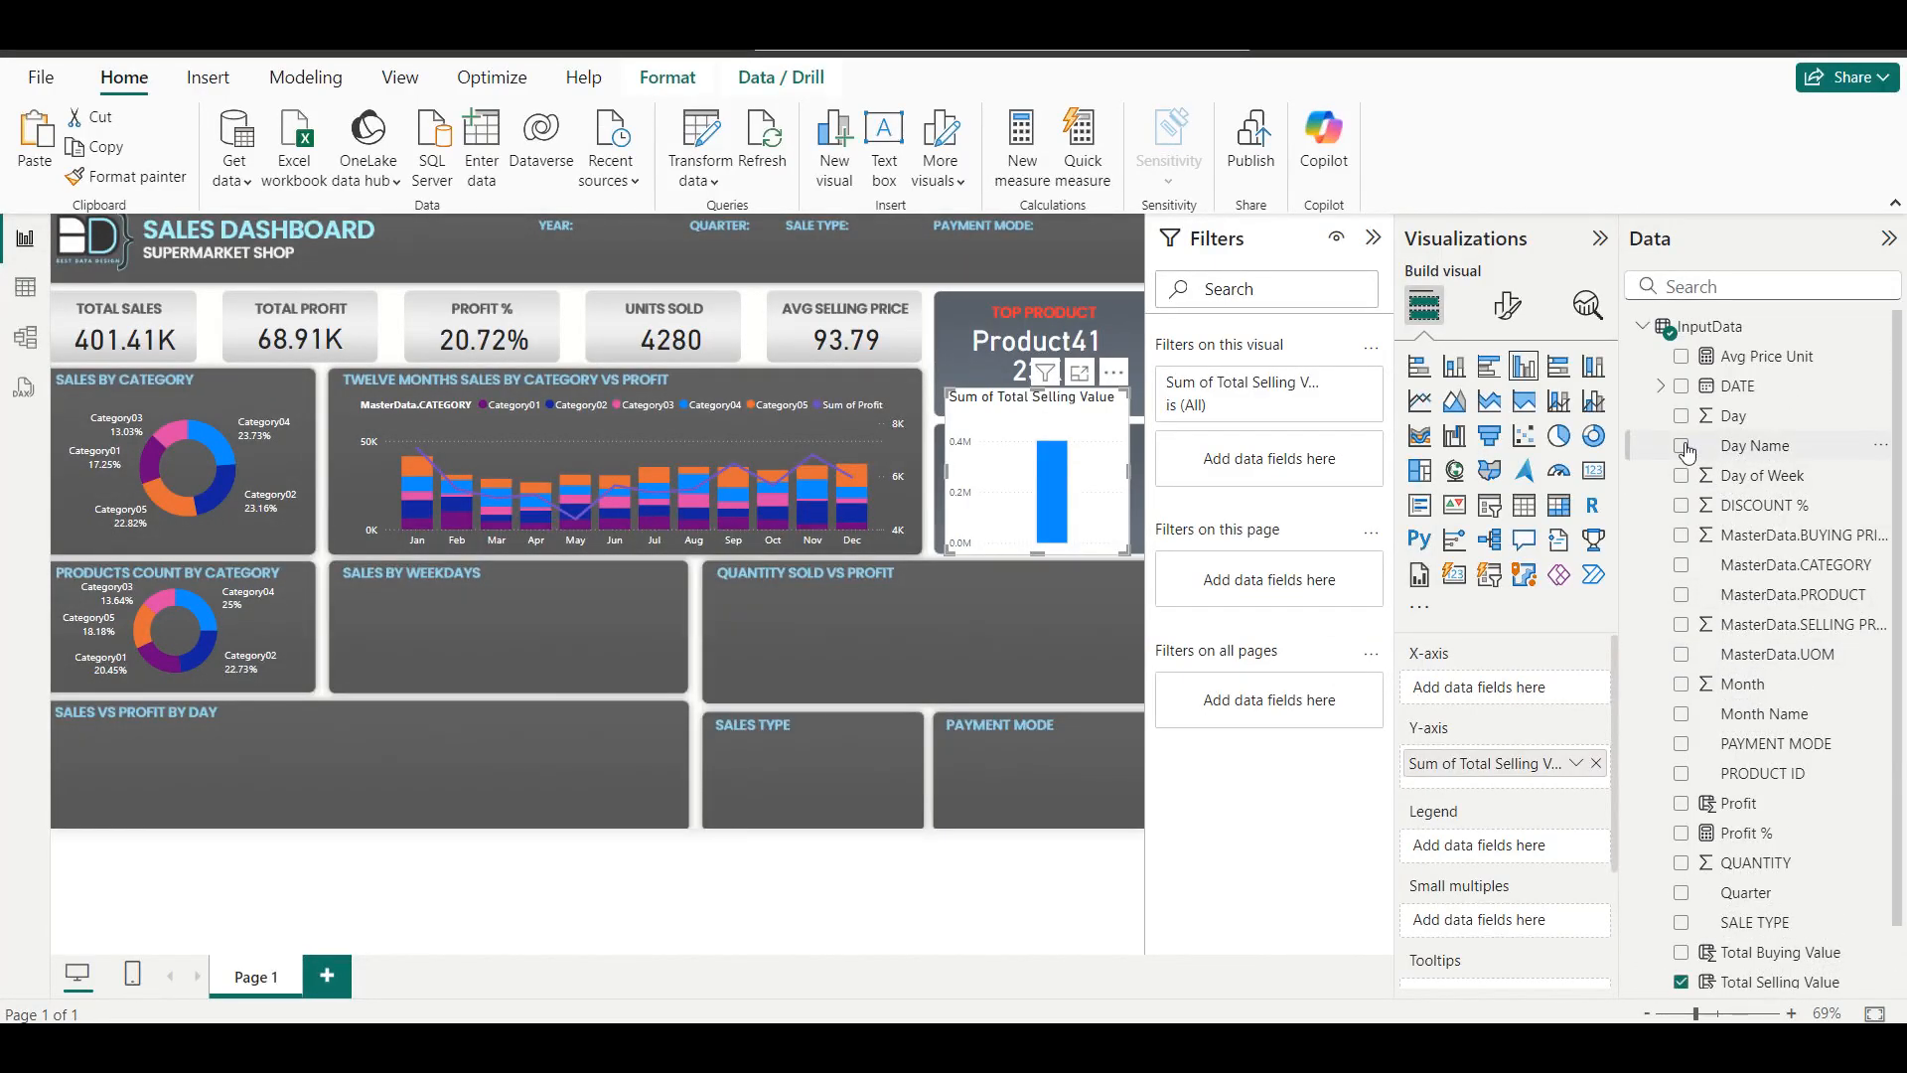
# Move the Day Name column chart into the SALES BY WEEKDAYS panel and widen it to fill the panel.
pyautogui.moveTo(1045, 431); pyautogui.dragTo(457, 578)
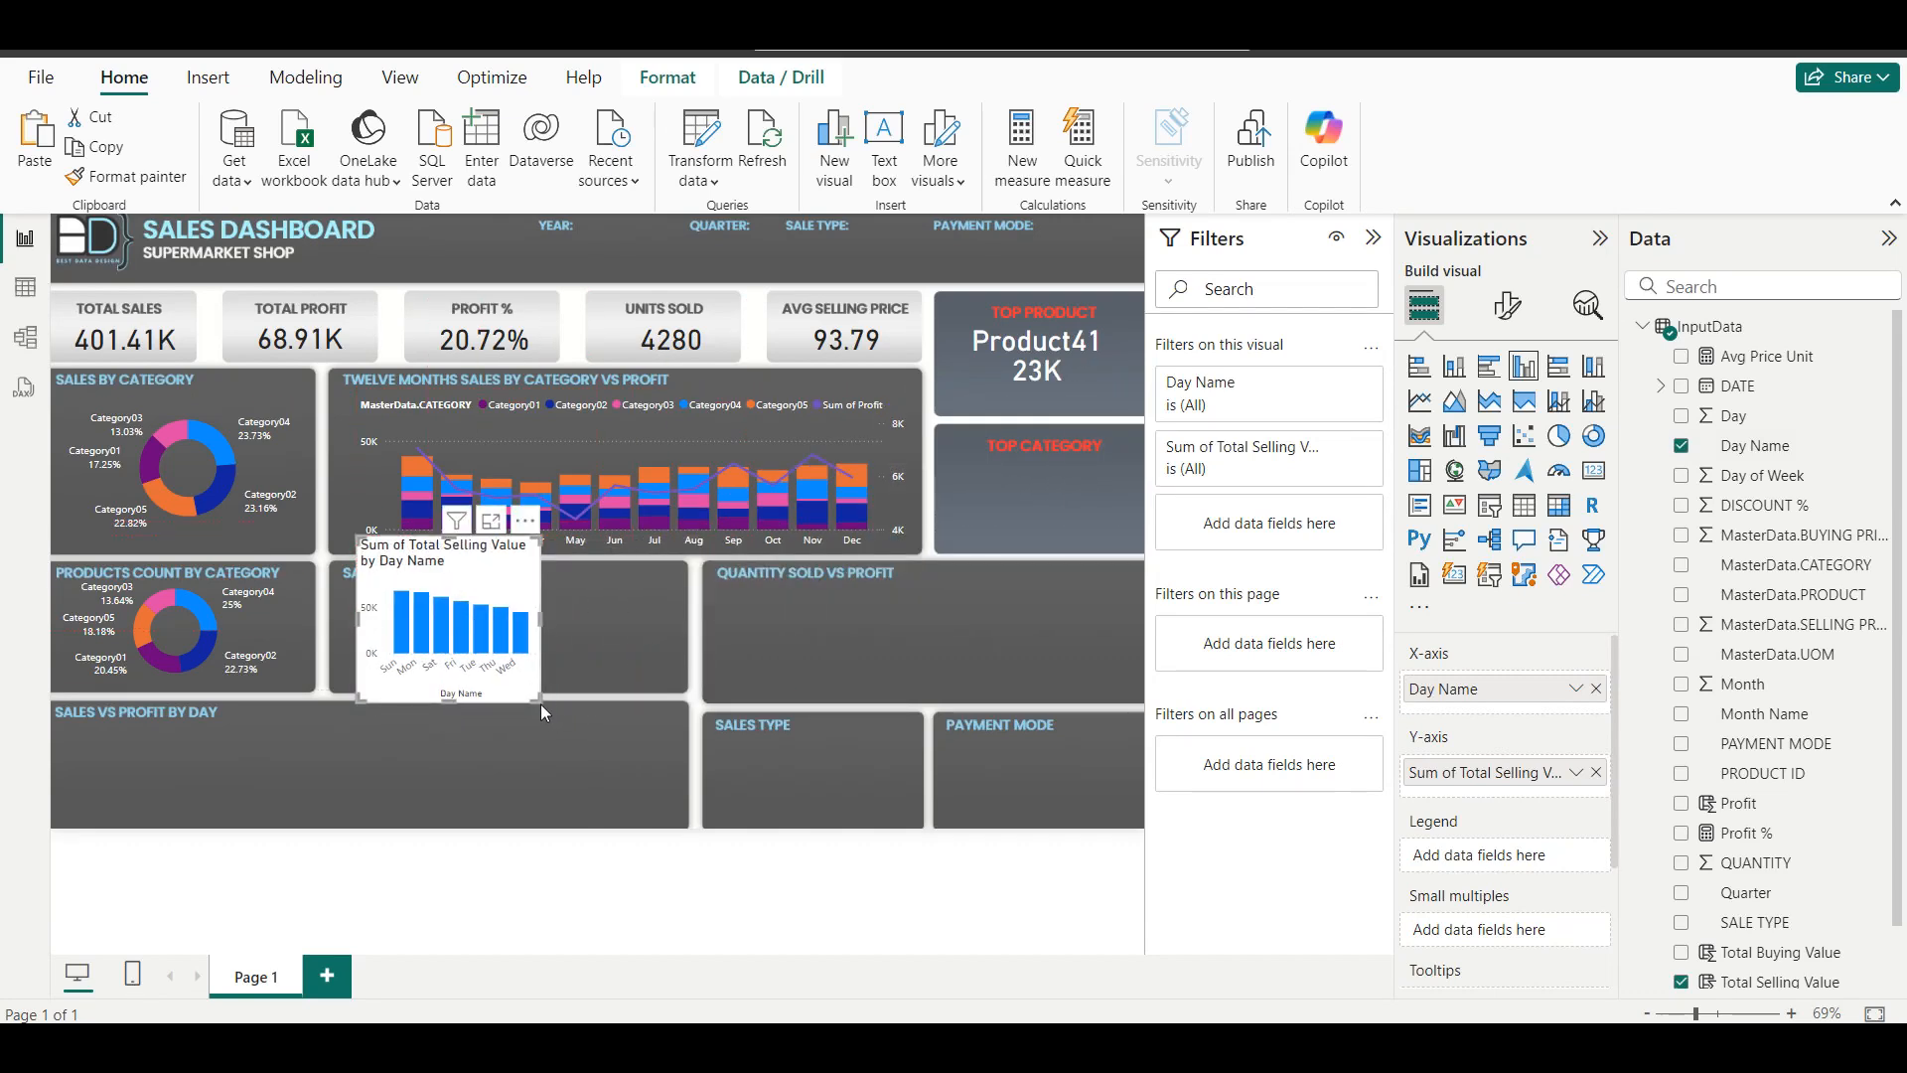
pyautogui.moveTo(536, 702); pyautogui.dragTo(673, 688)
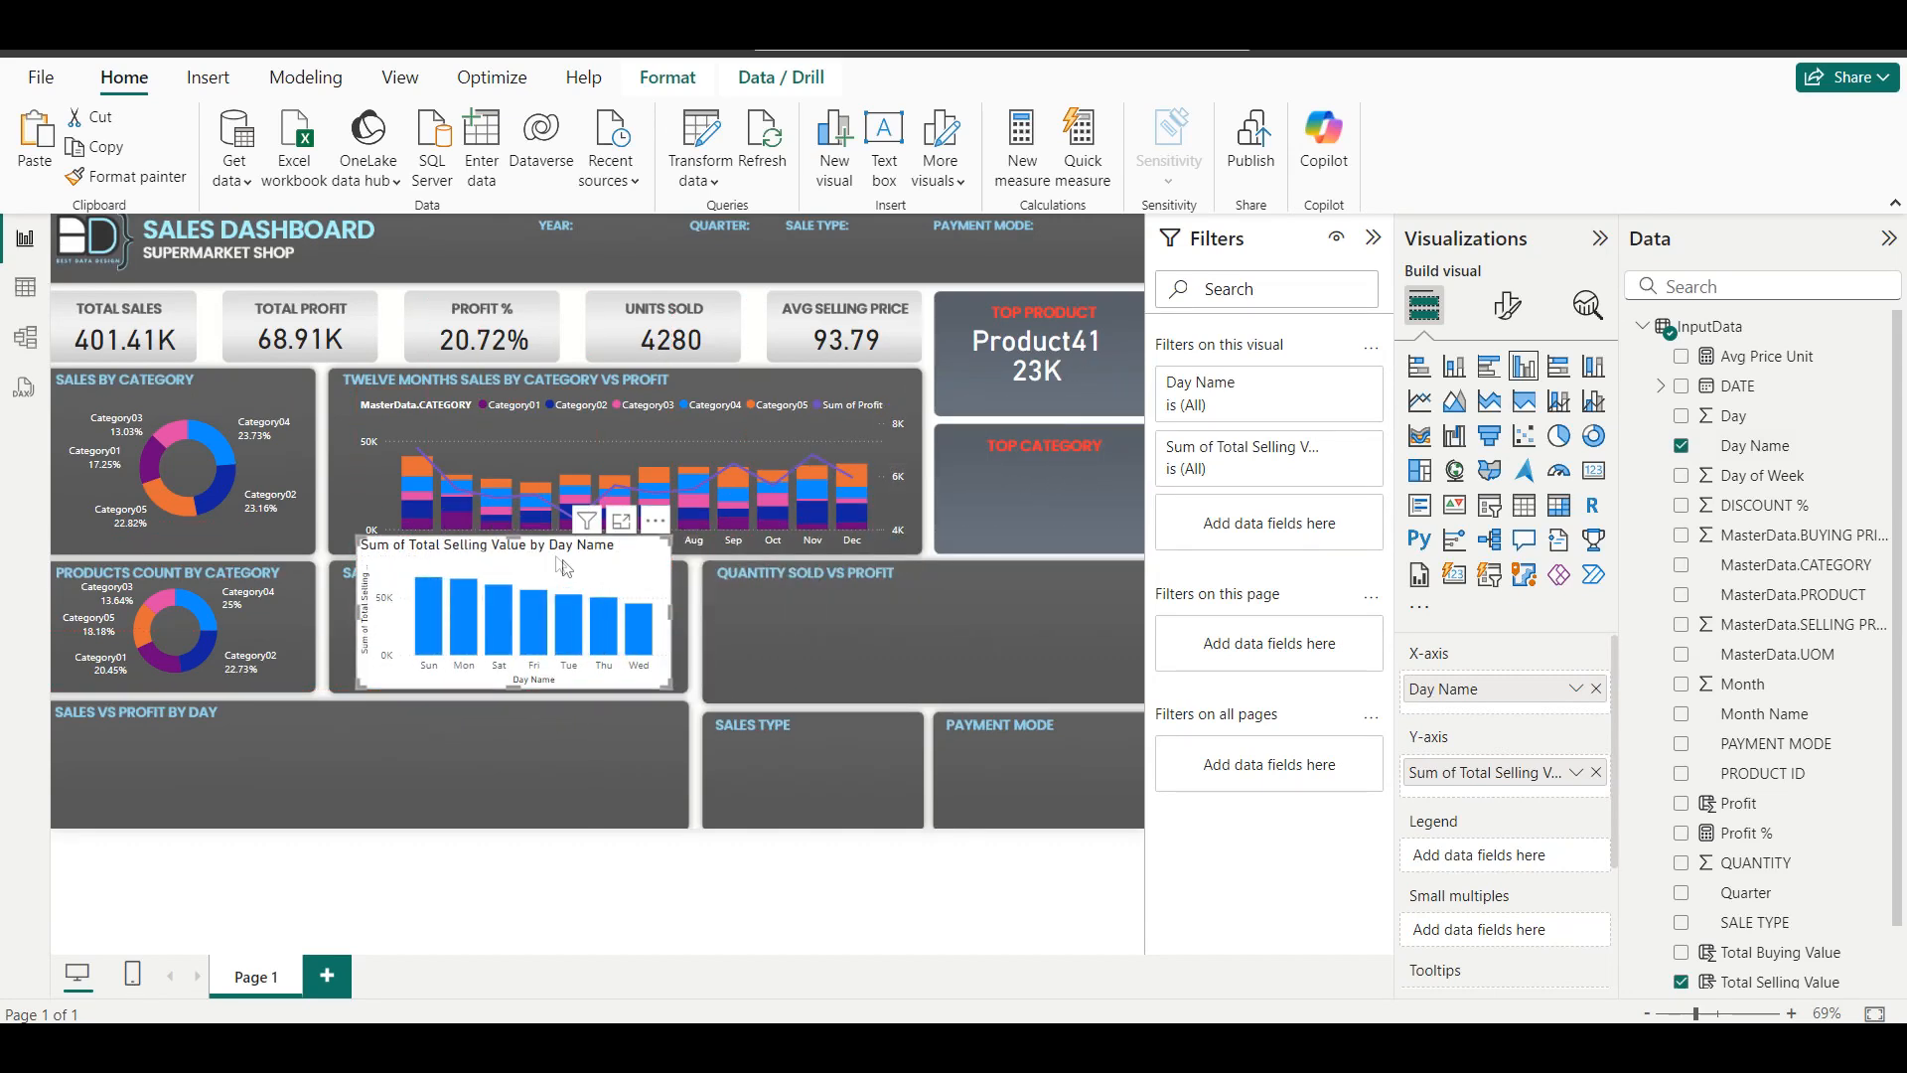
pyautogui.moveTo(520, 538); pyautogui.dragTo(593, 610)
# Turn off the background and the title of the weekday column chart.
pyautogui.click(1507, 305)
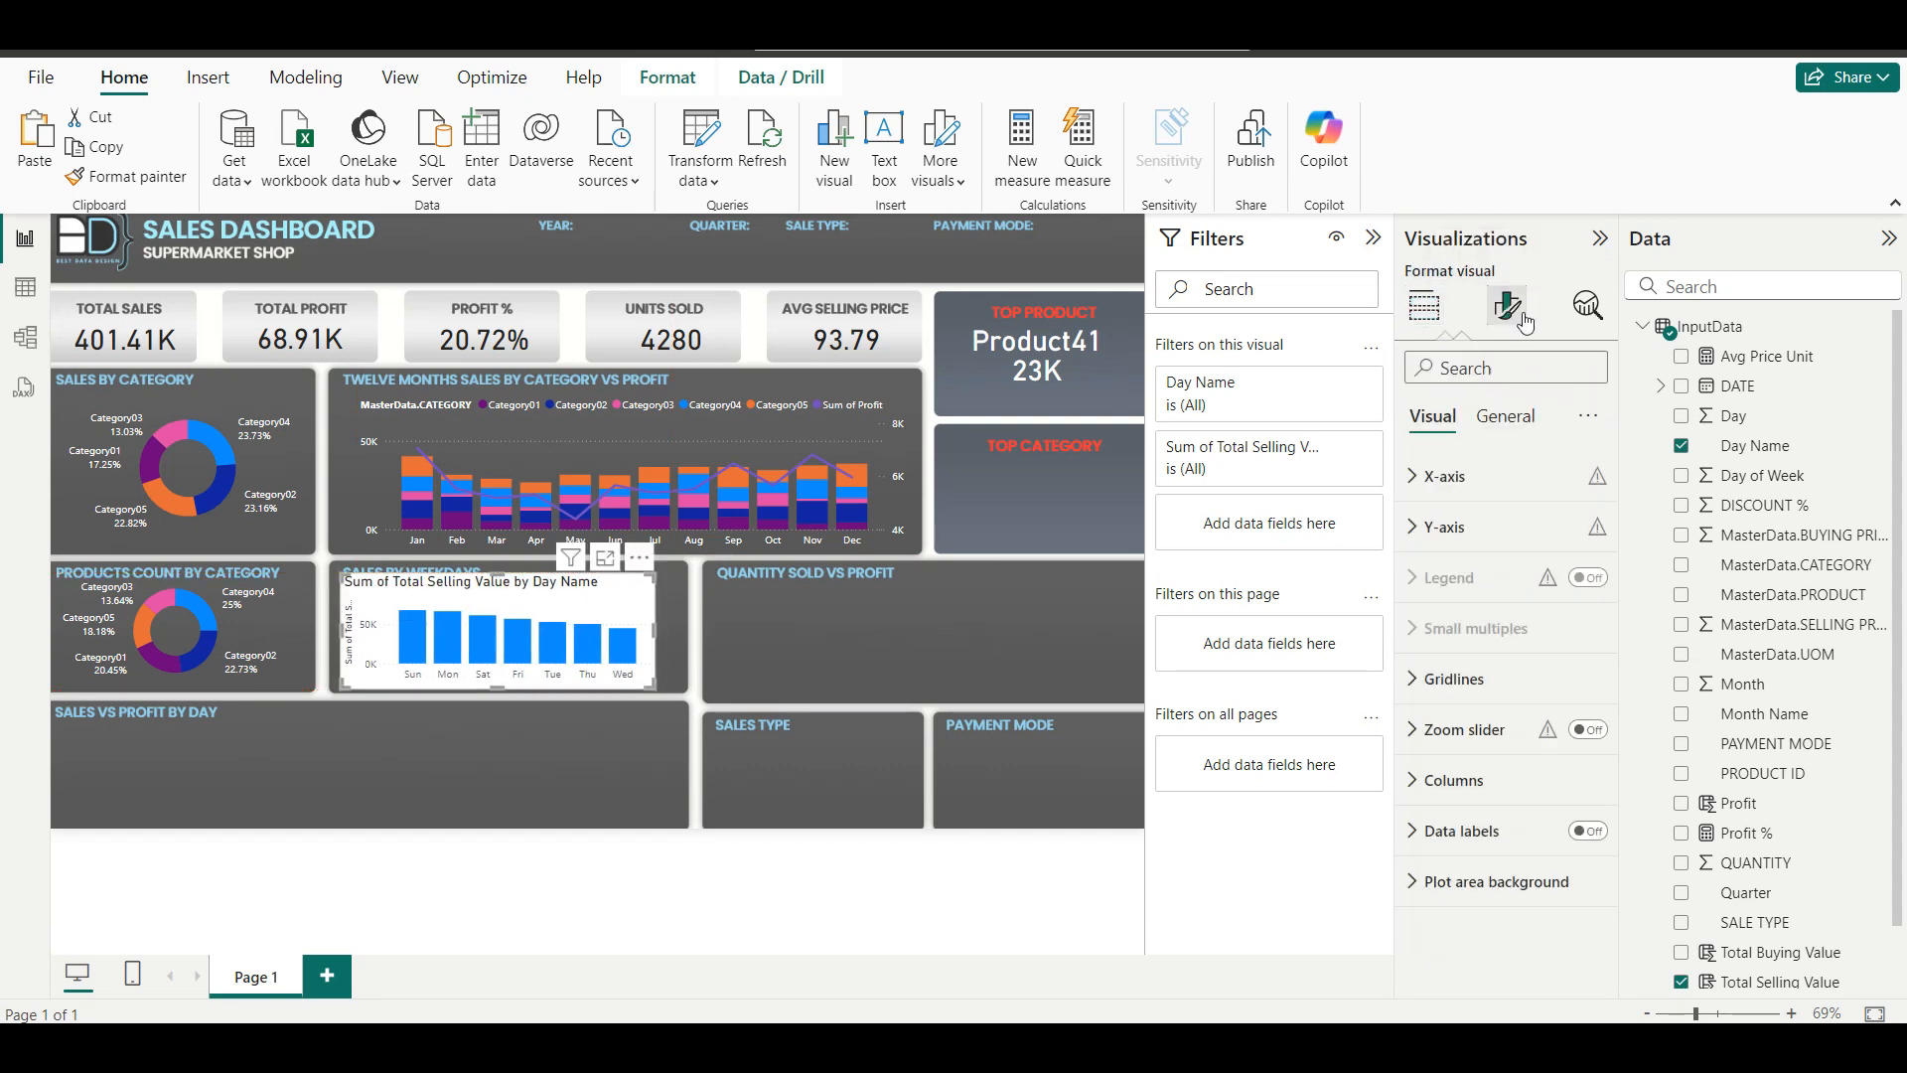
pyautogui.click(1505, 415)
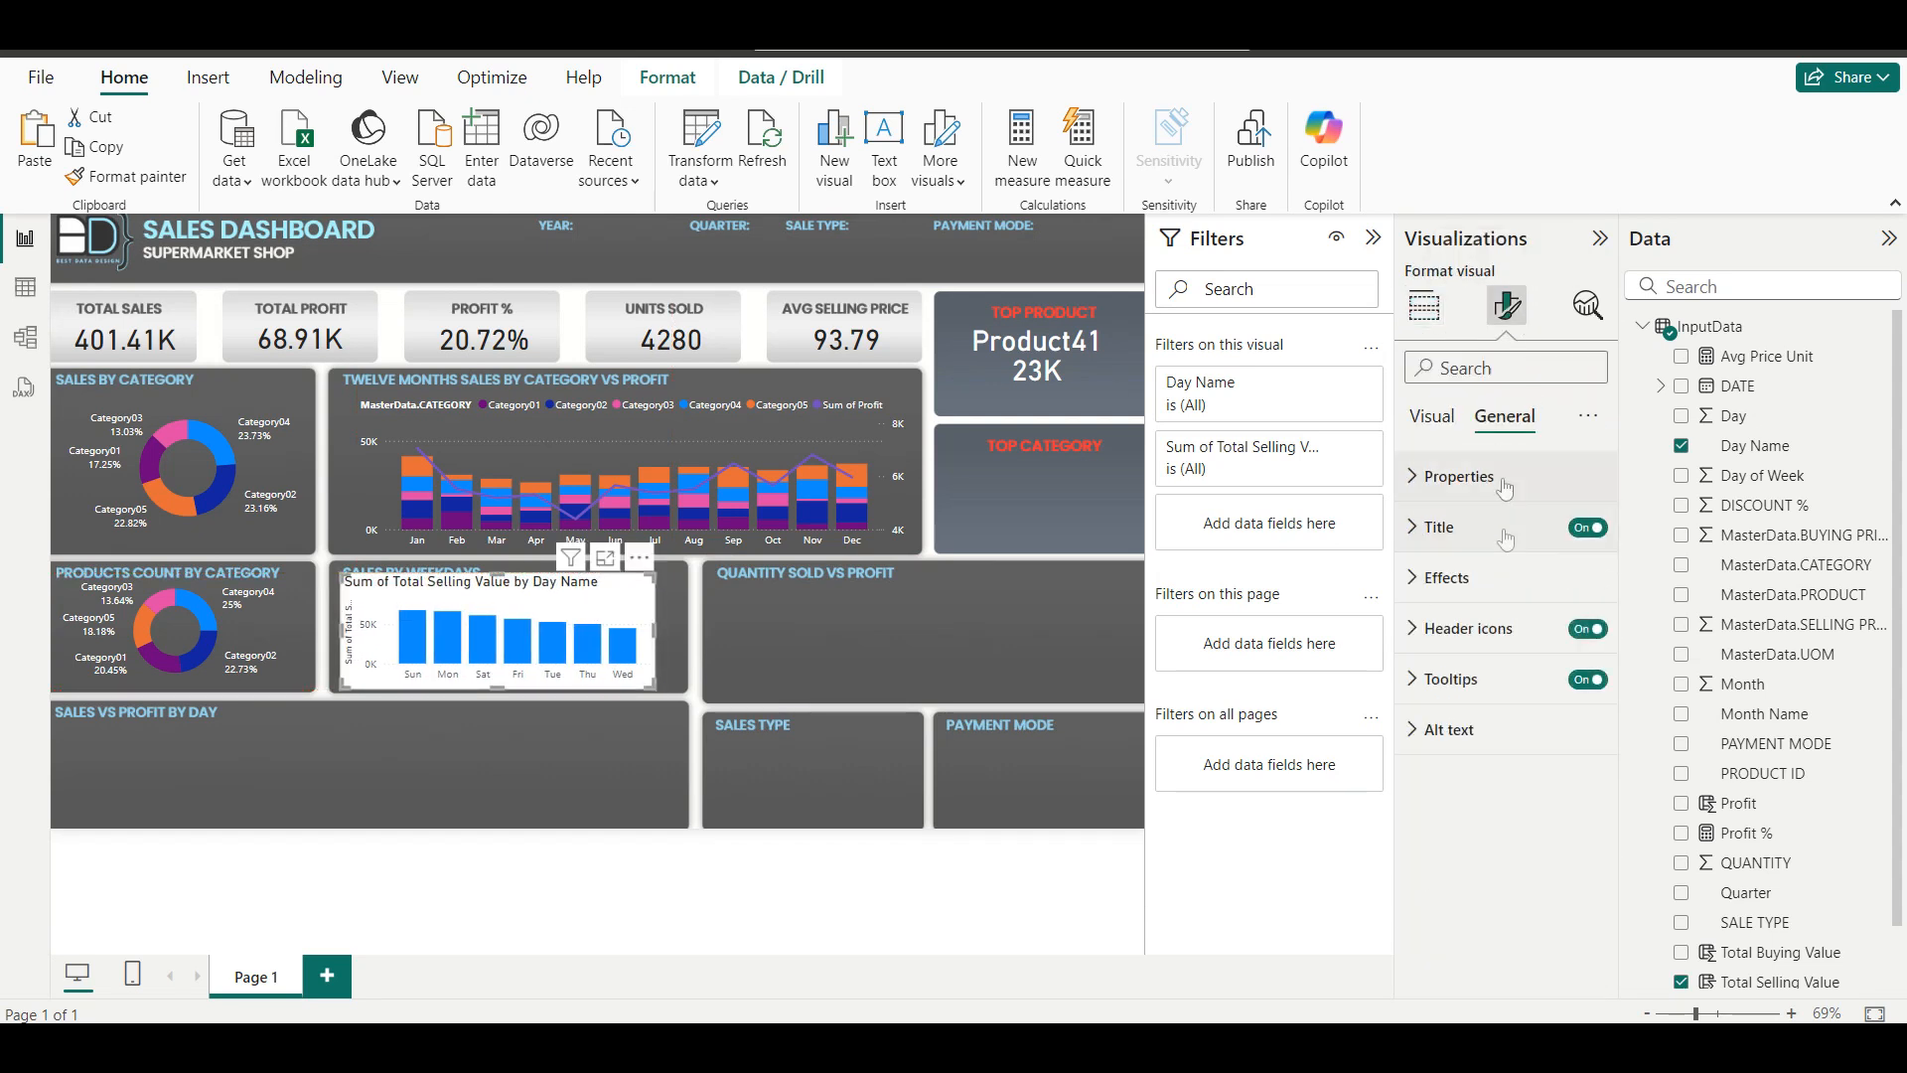
pyautogui.click(1486, 594)
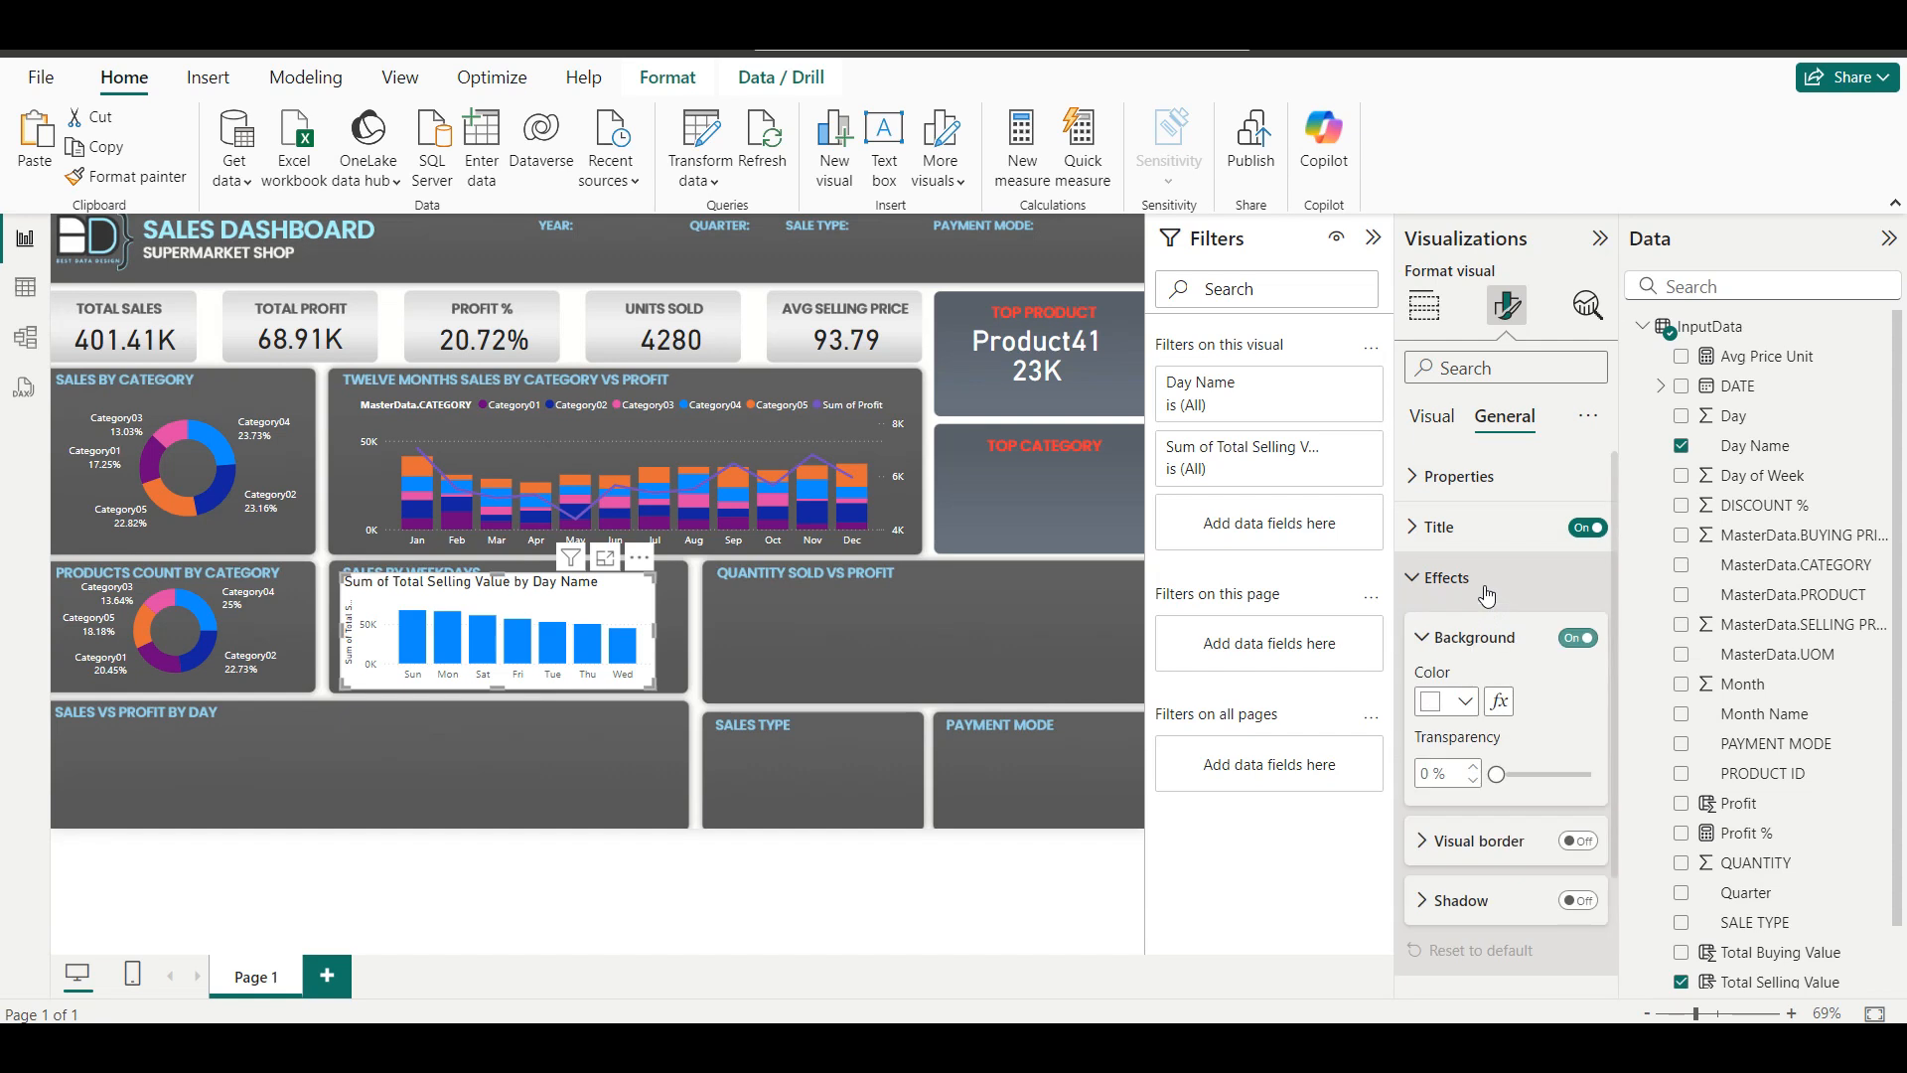
pyautogui.click(1583, 639)
pyautogui.click(1540, 576)
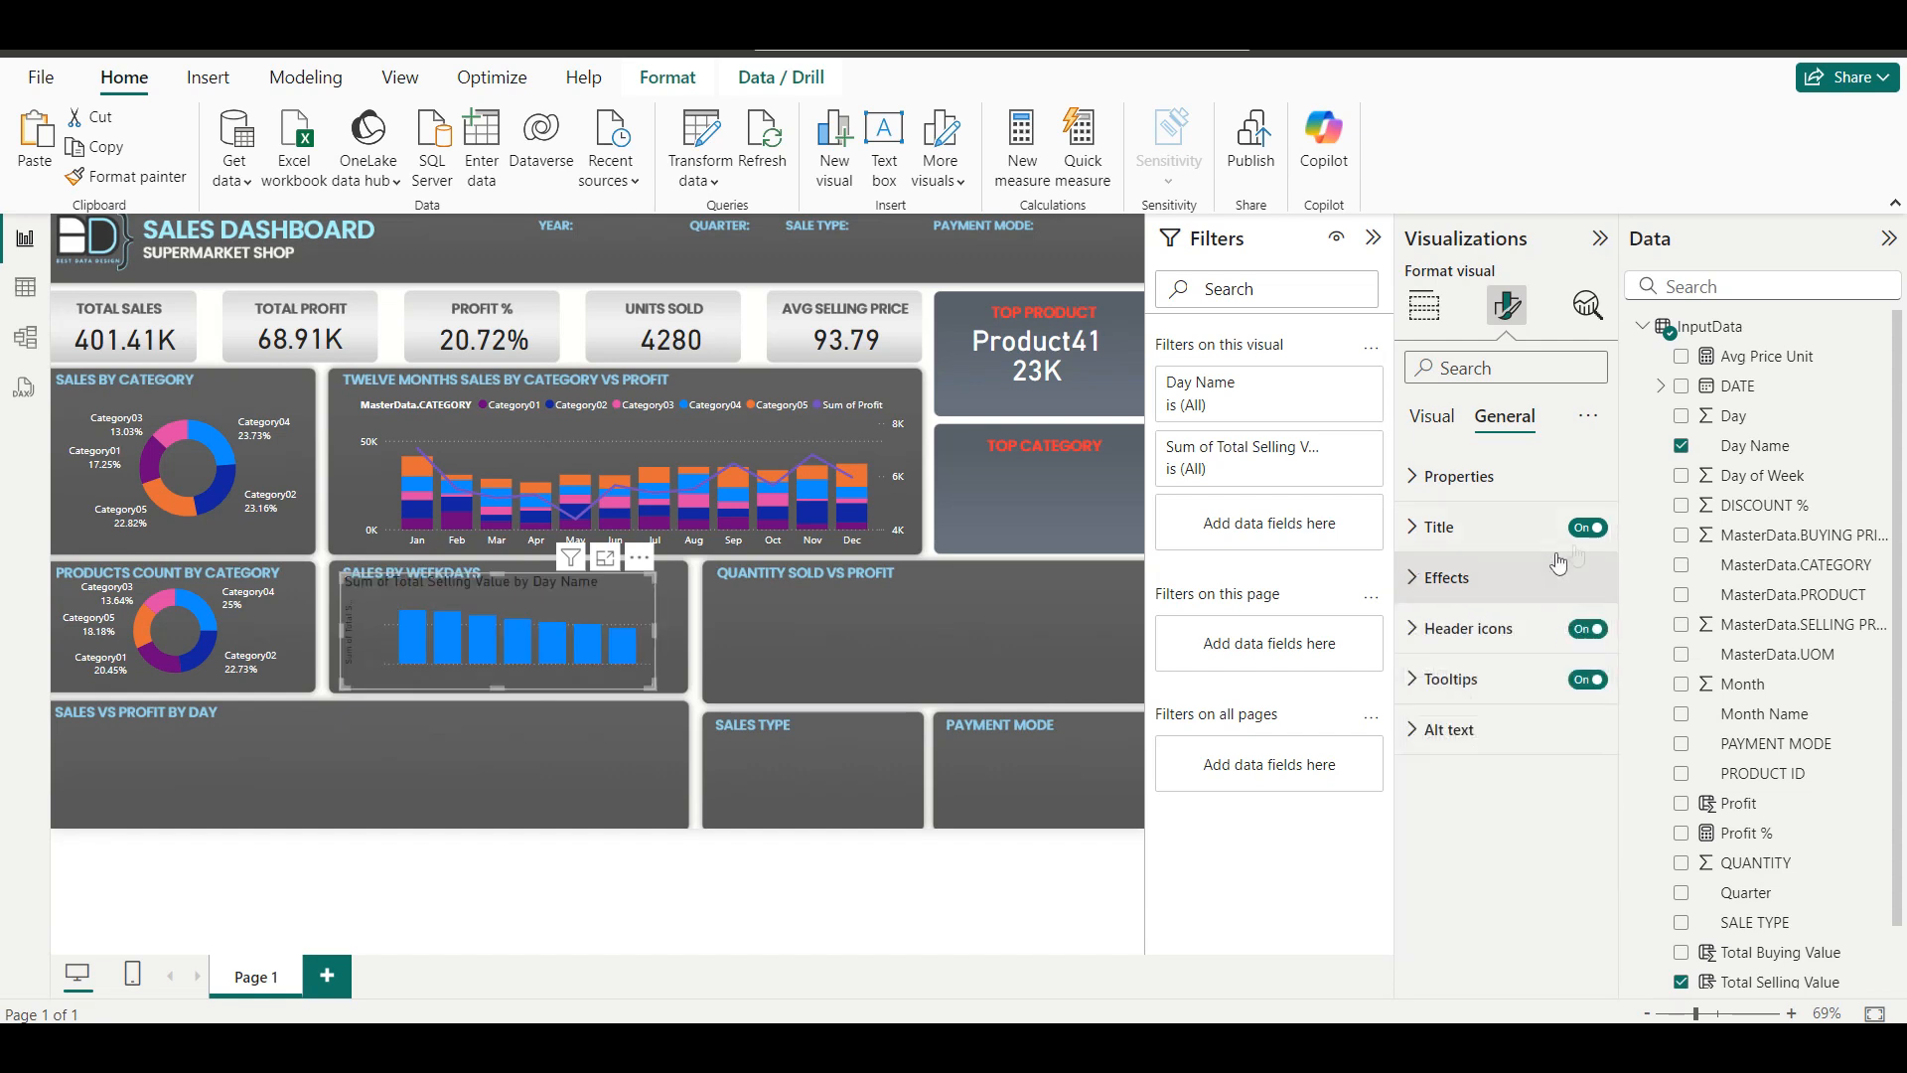
pyautogui.click(1589, 526)
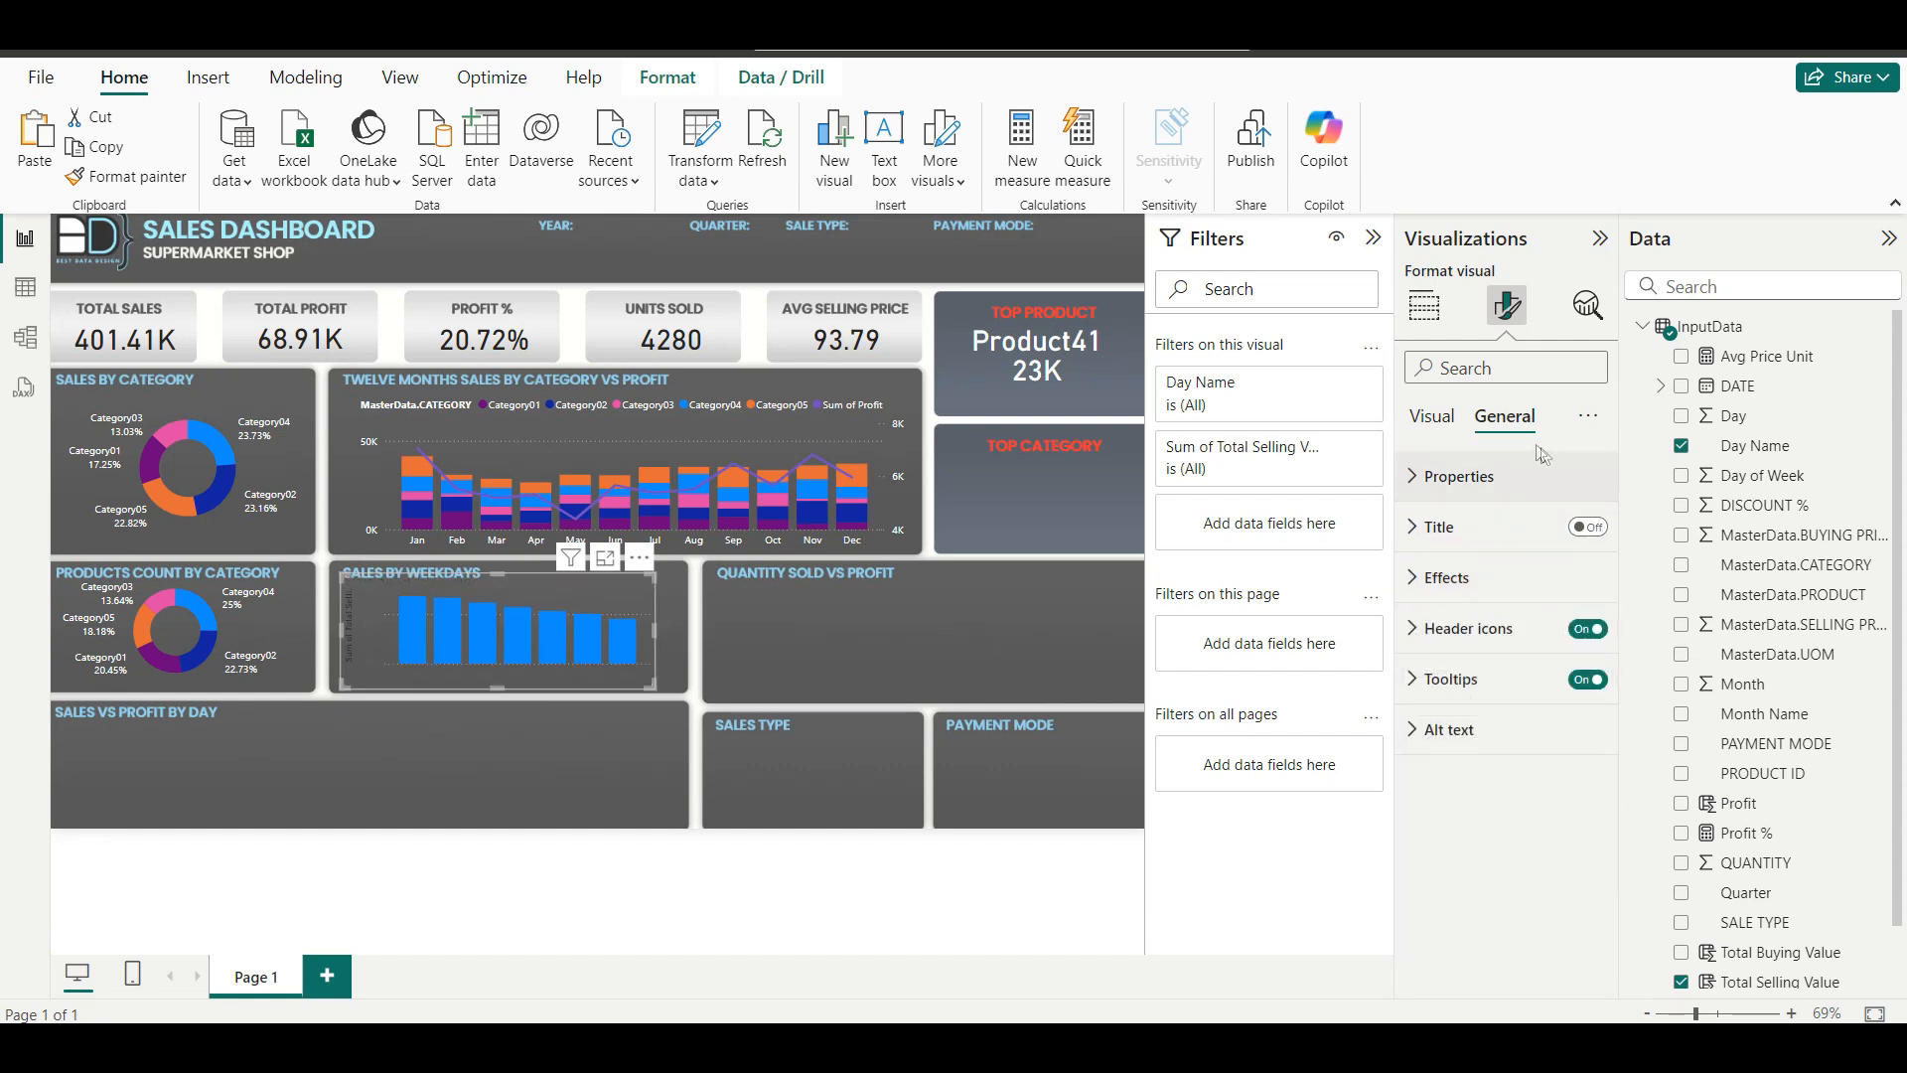
# Turn off the weekday chart's Y-axis title and set its Y-axis values to white.
pyautogui.click(1432, 422)
pyautogui.click(1475, 540)
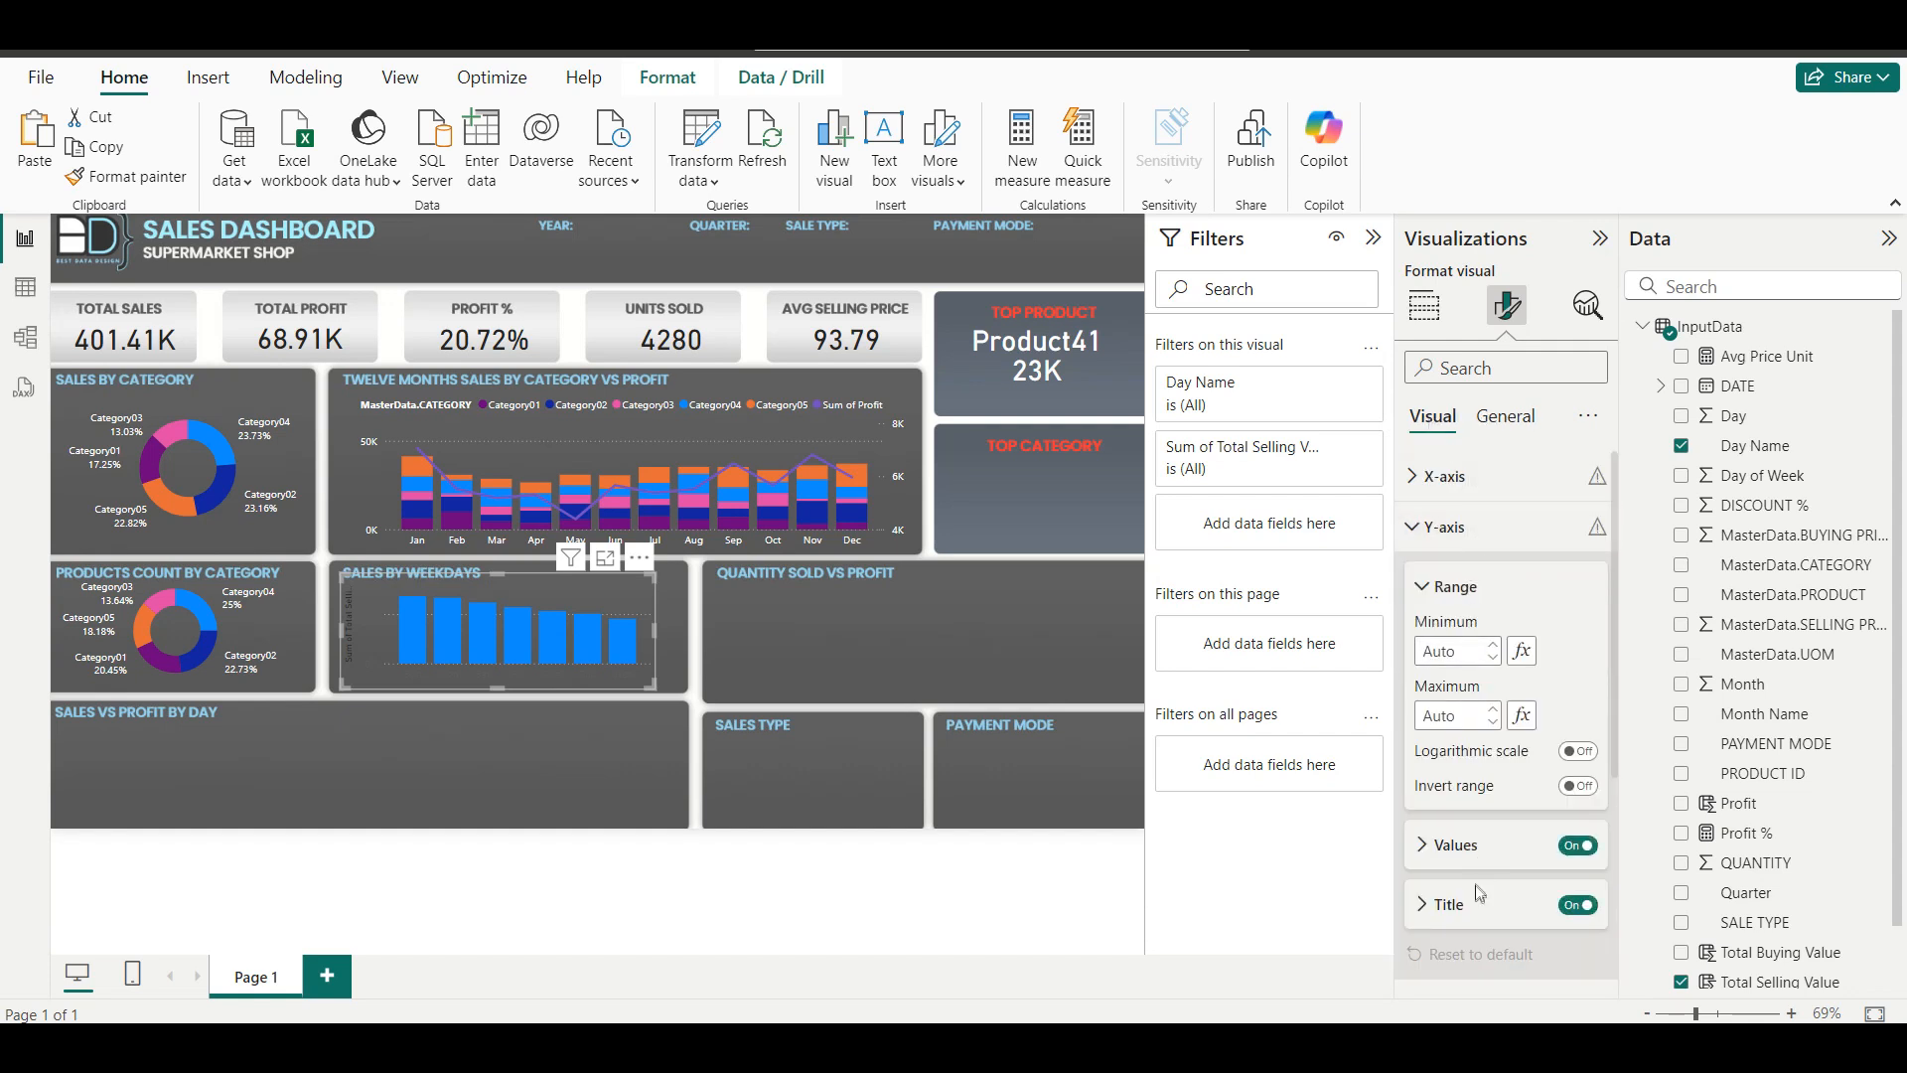
pyautogui.click(1570, 906)
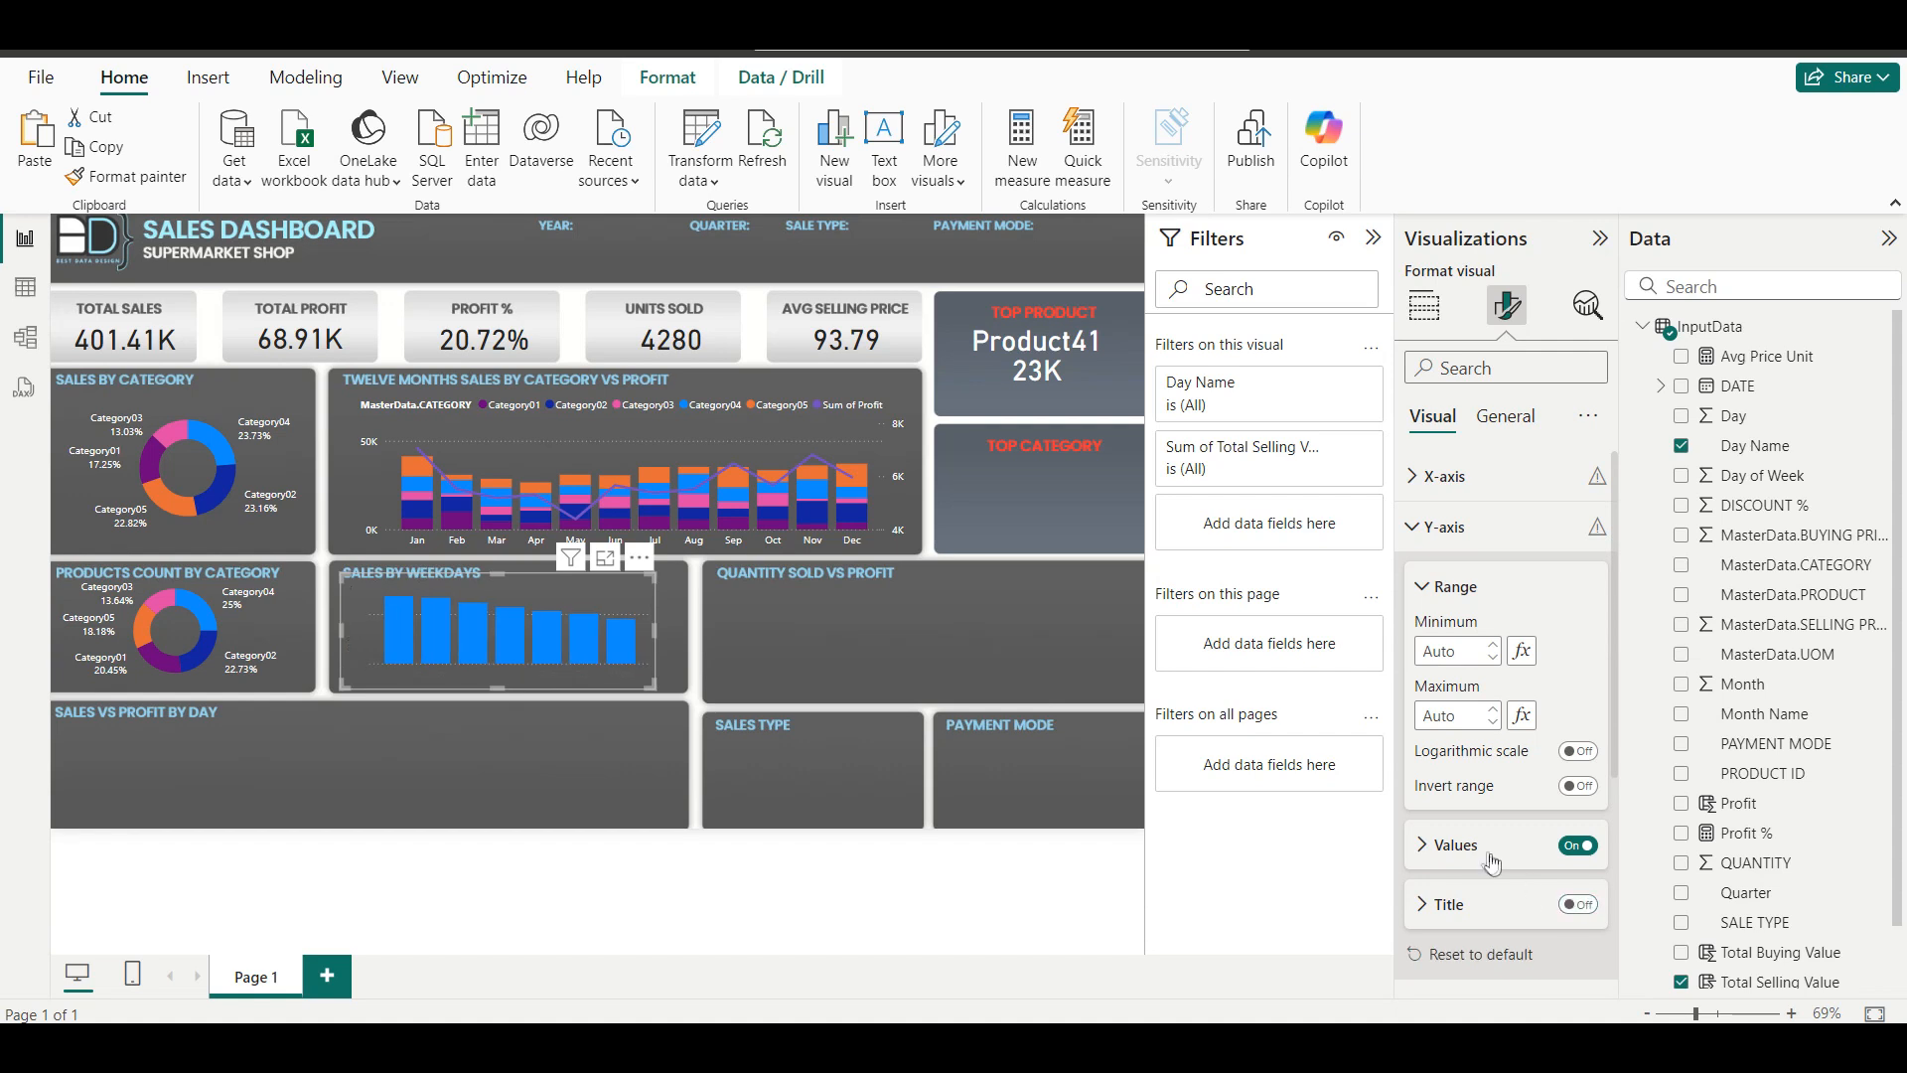
pyautogui.click(1490, 856)
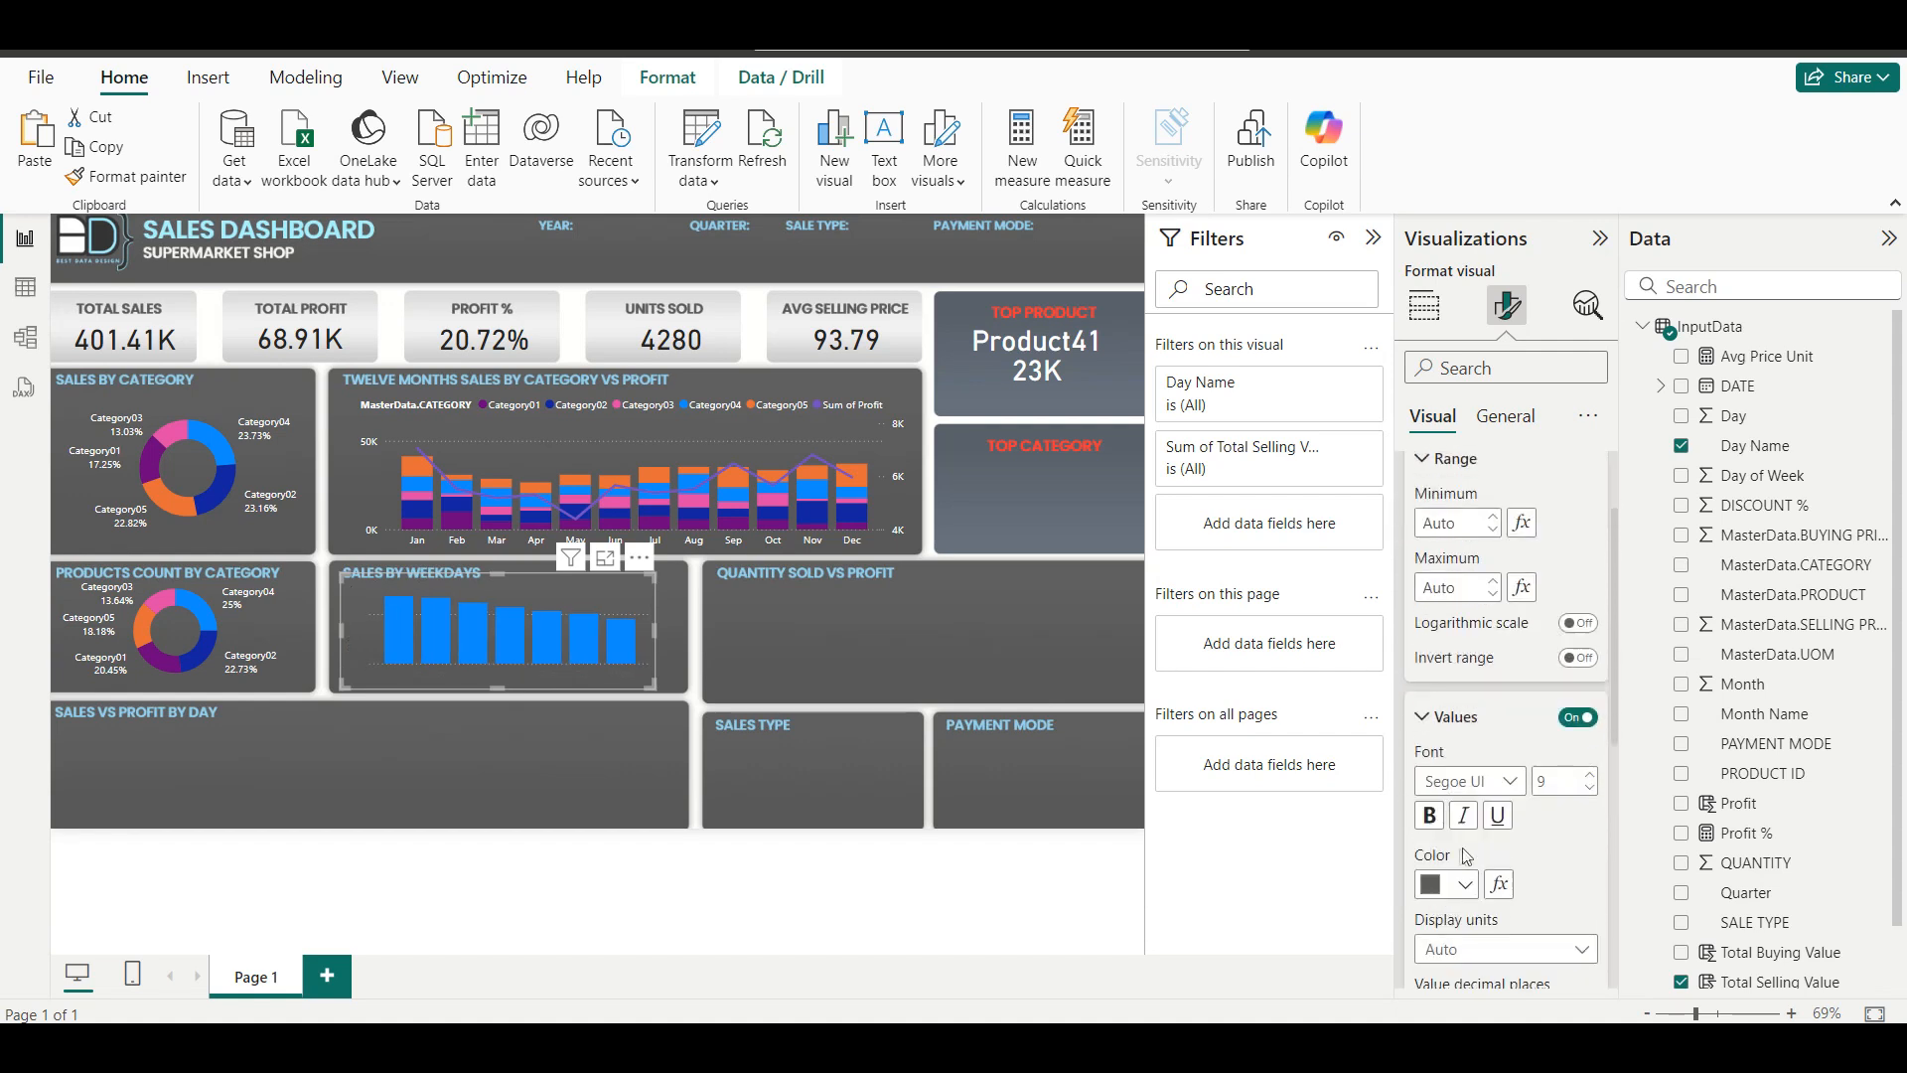
pyautogui.click(1448, 887)
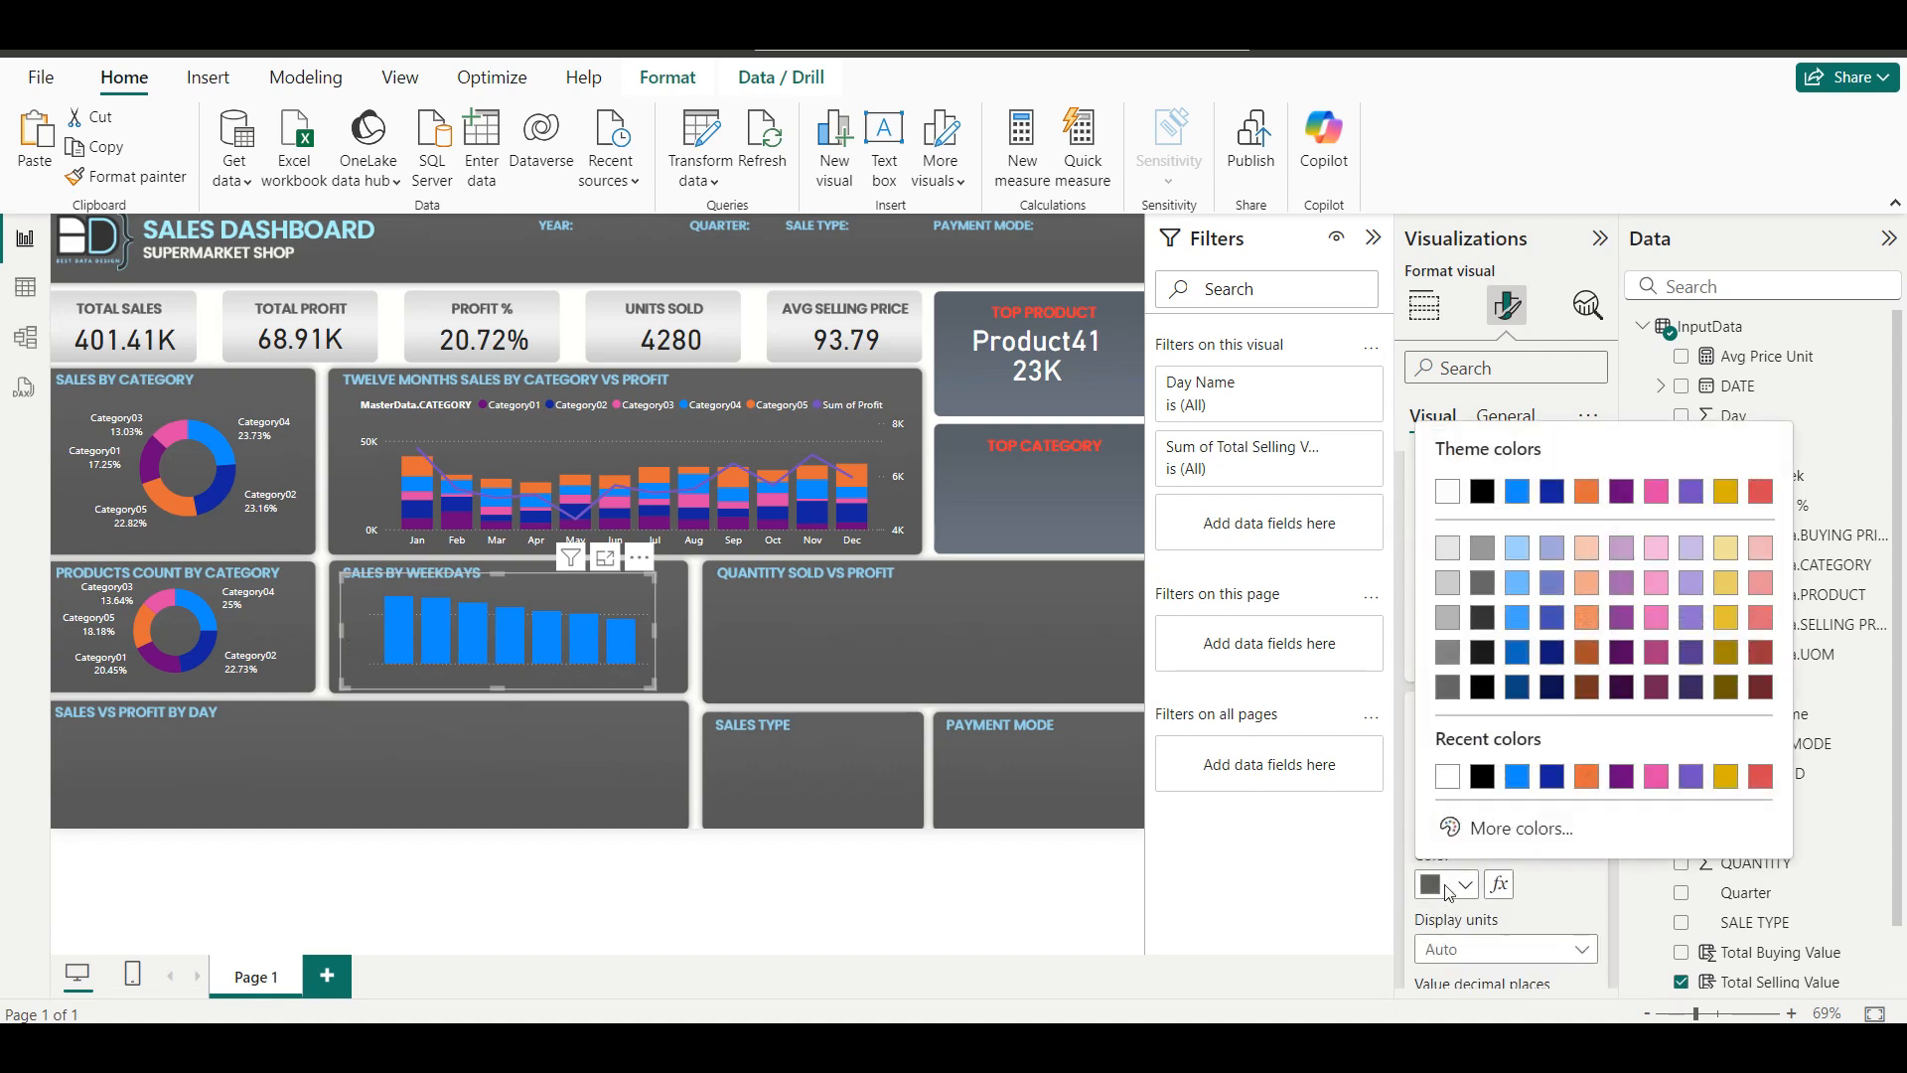
pyautogui.click(1450, 775)
pyautogui.scroll(2, 1564, 867)
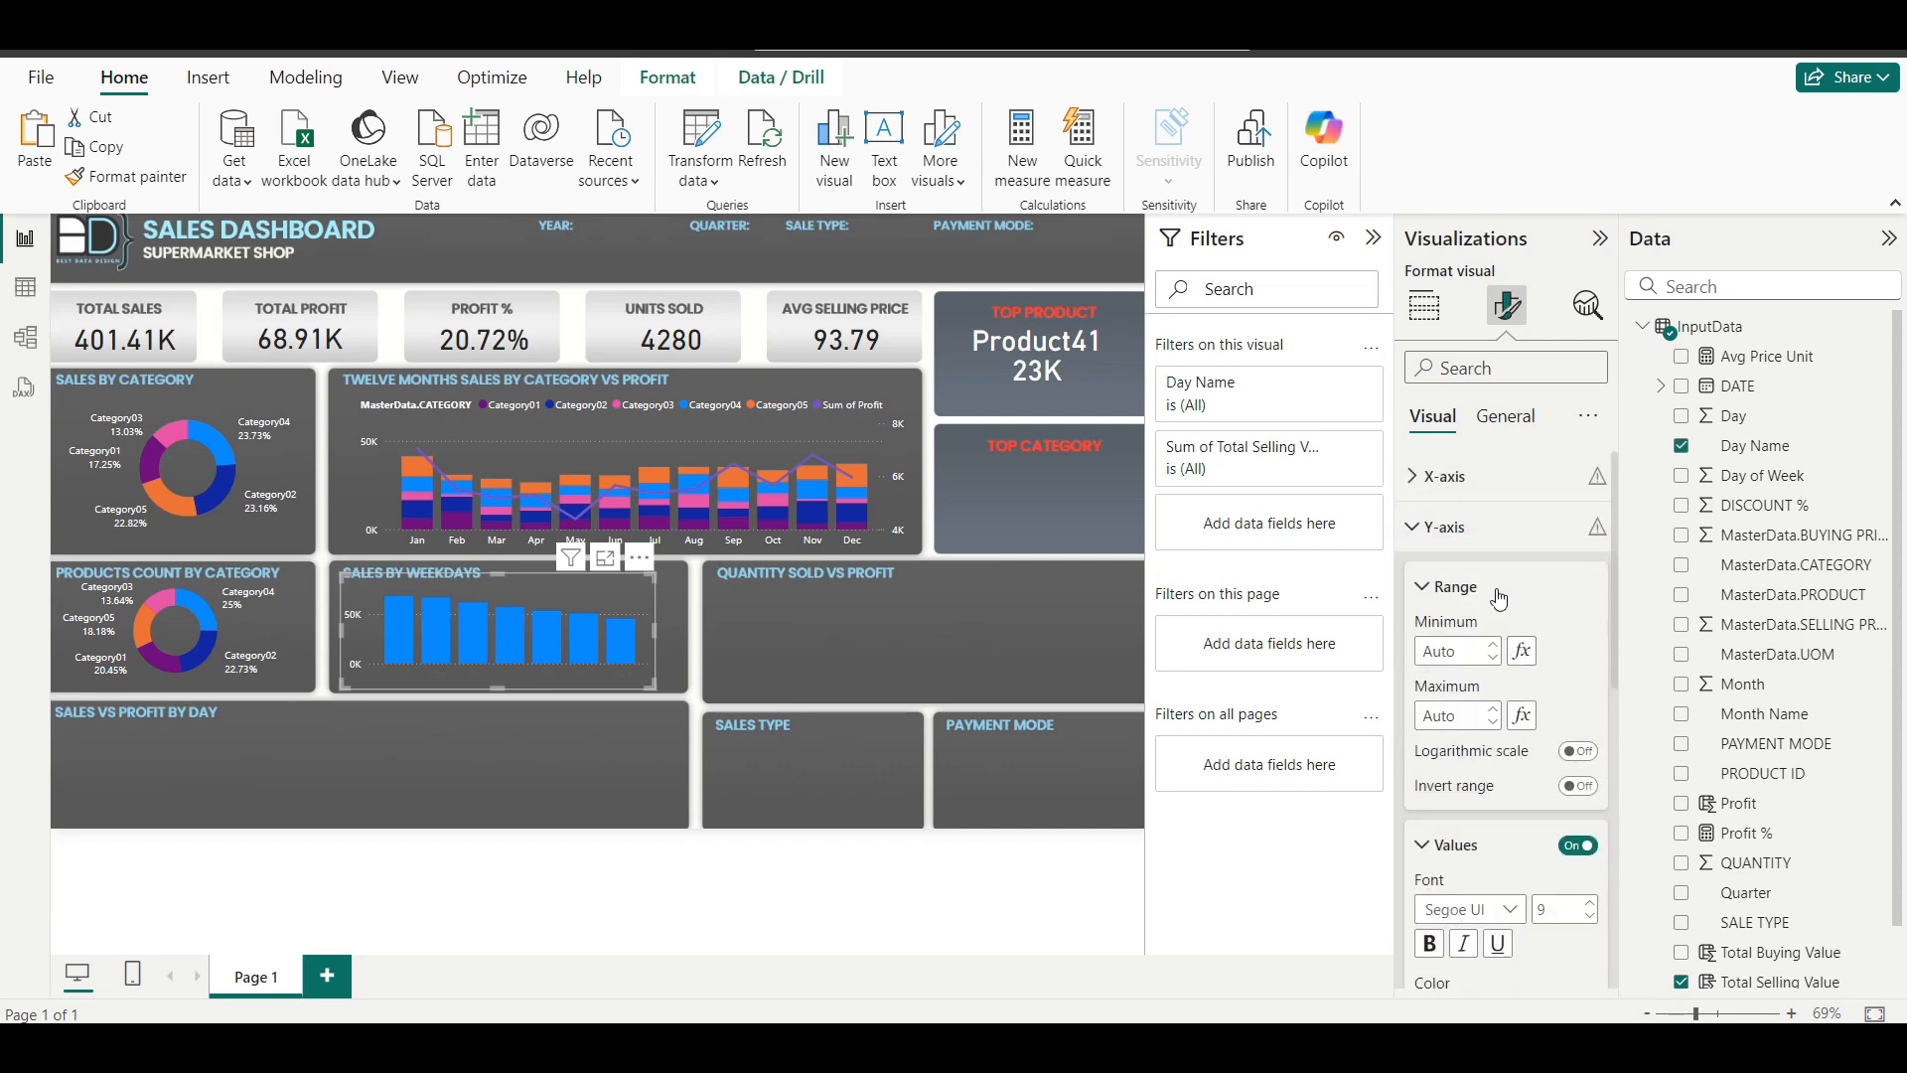
# Set the X-axis values of the weekday chart to white.
pyautogui.click(1473, 516)
pyautogui.click(1473, 516)
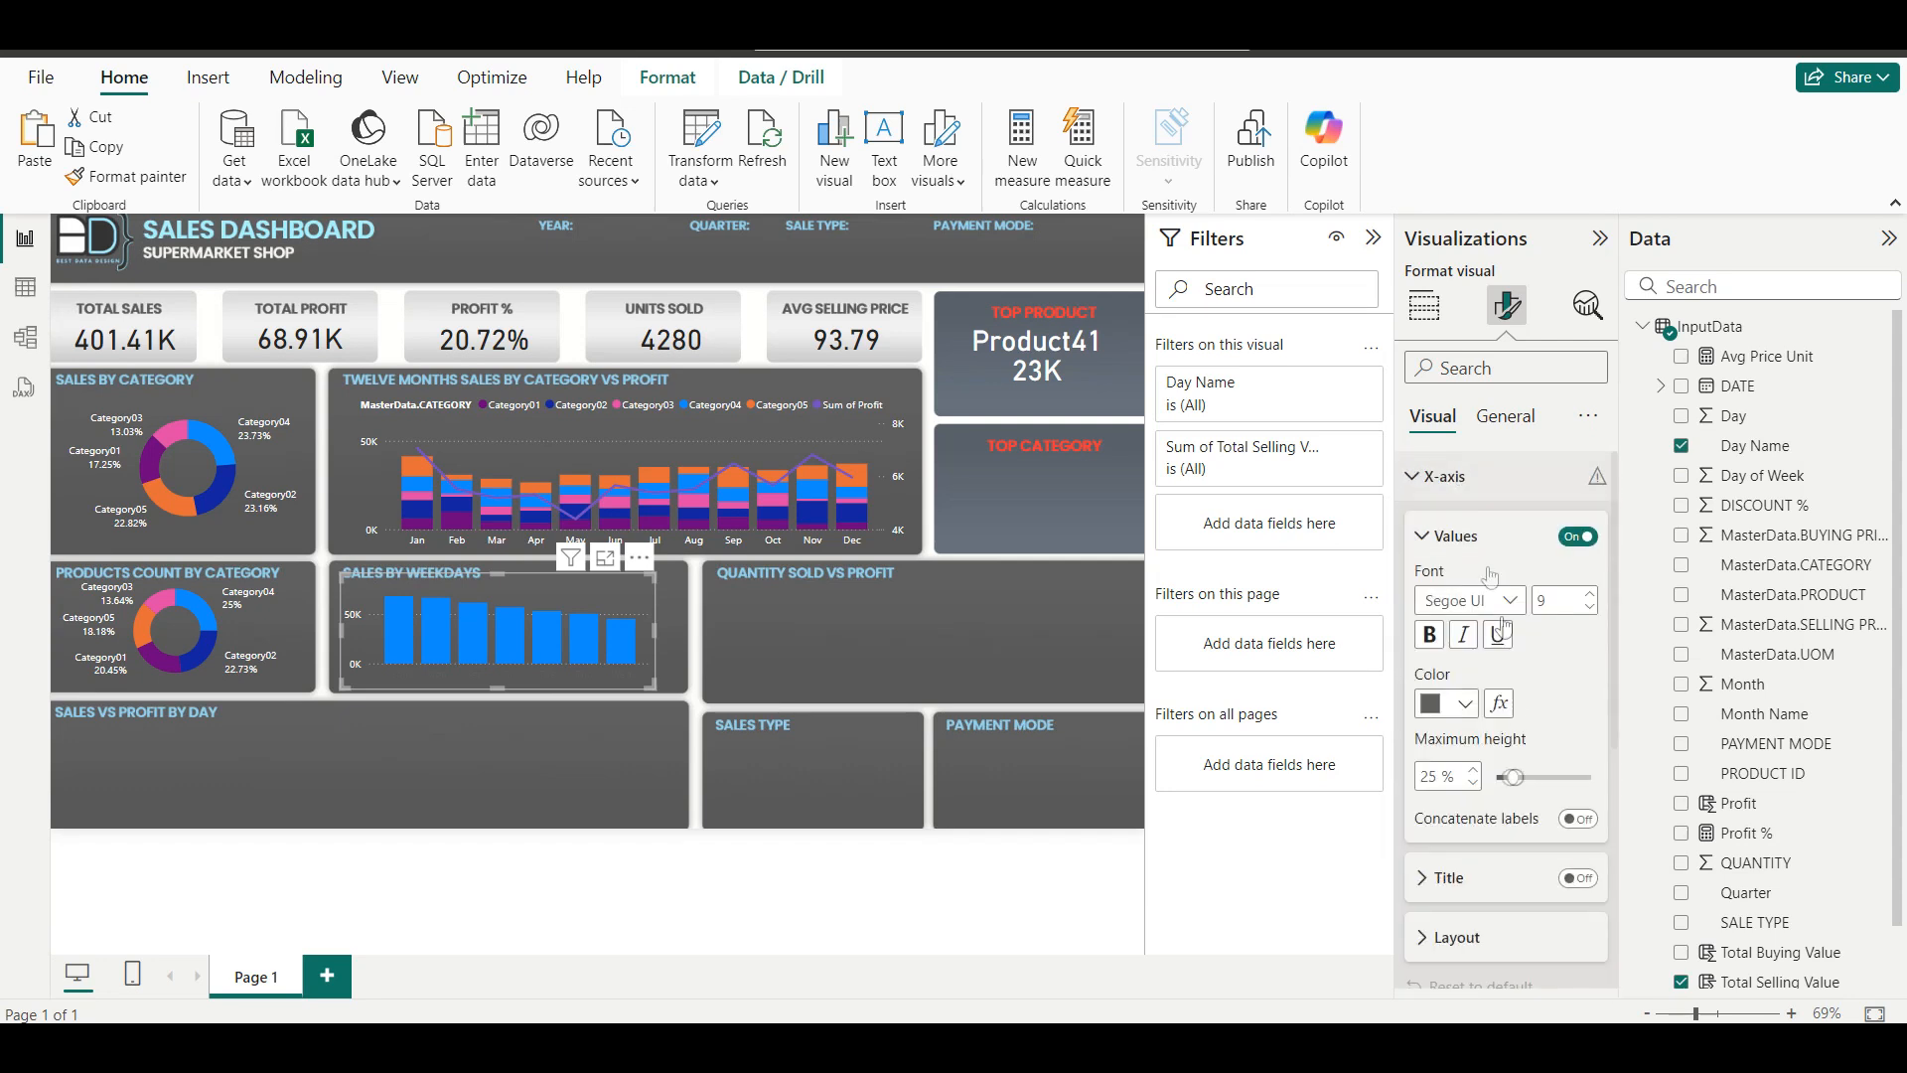
pyautogui.scroll(-2, 1512, 713)
pyautogui.click(1465, 660)
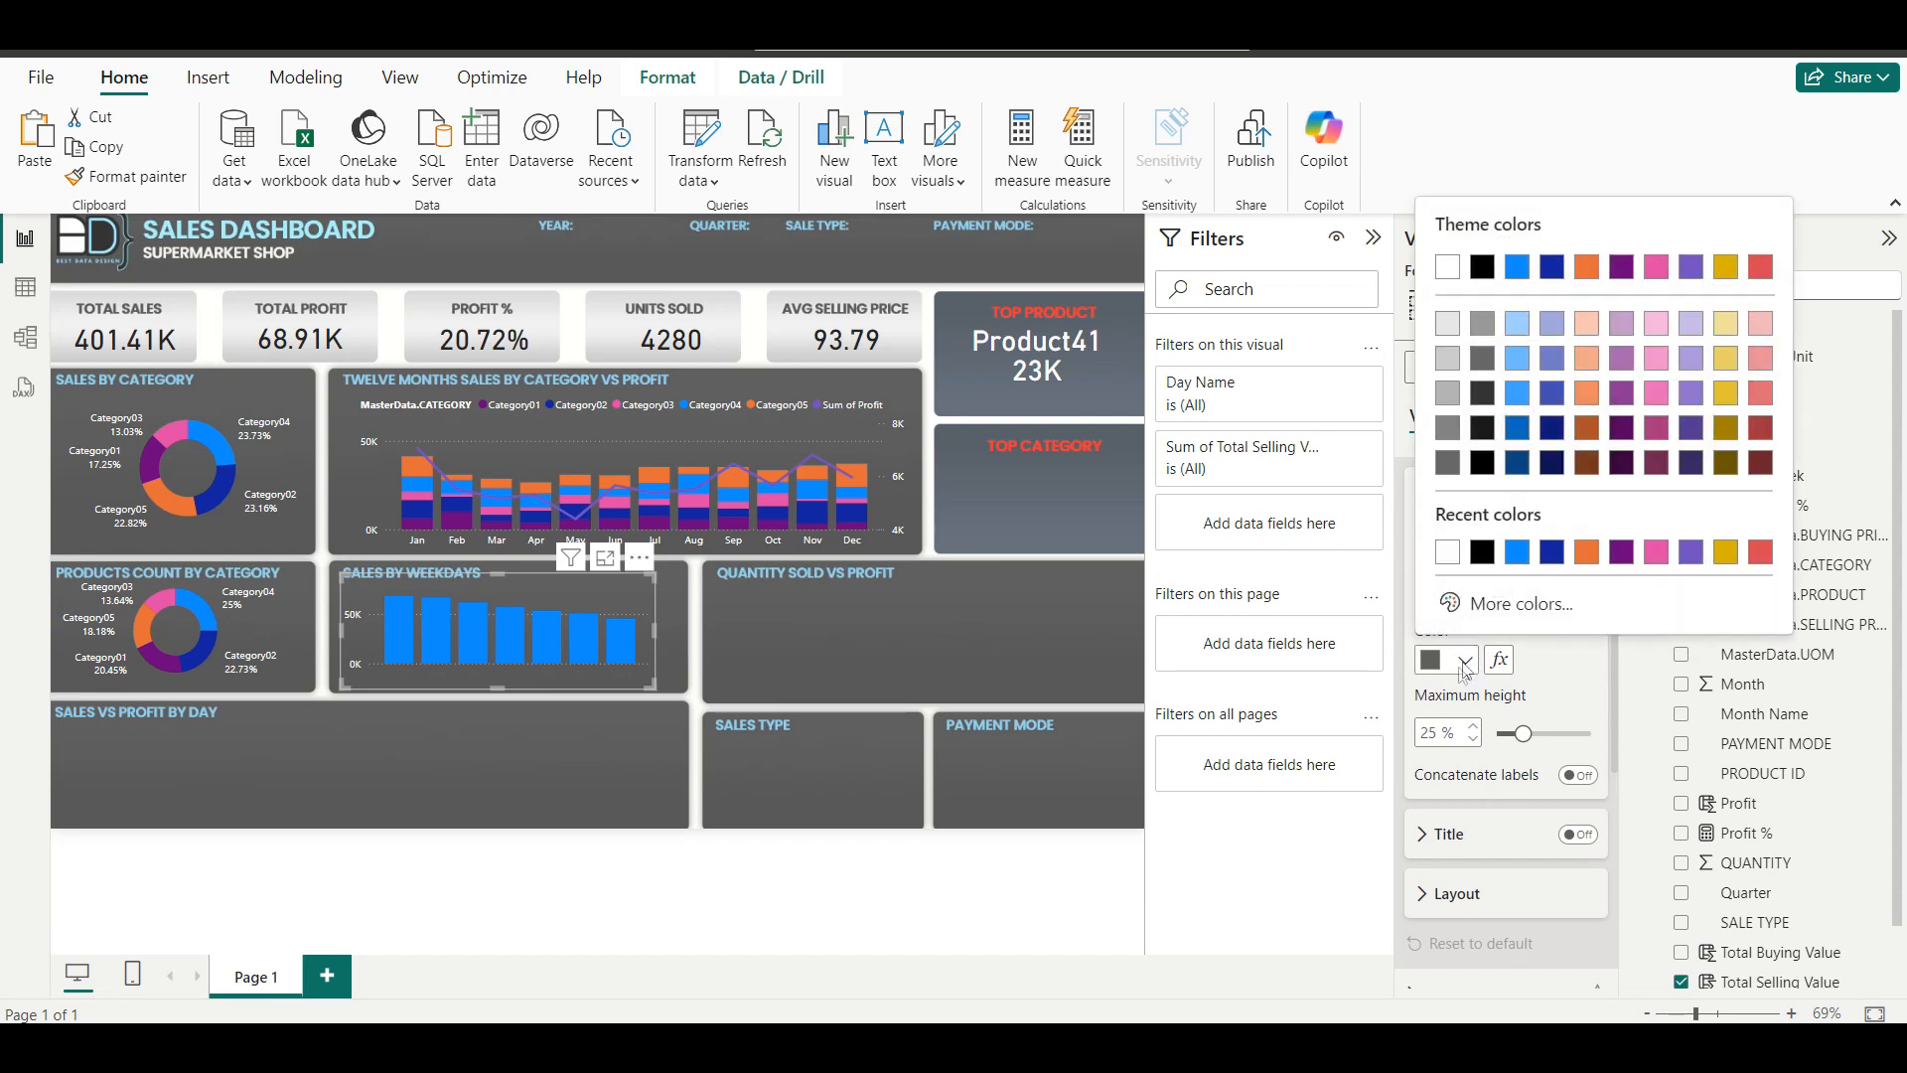
pyautogui.click(1442, 555)
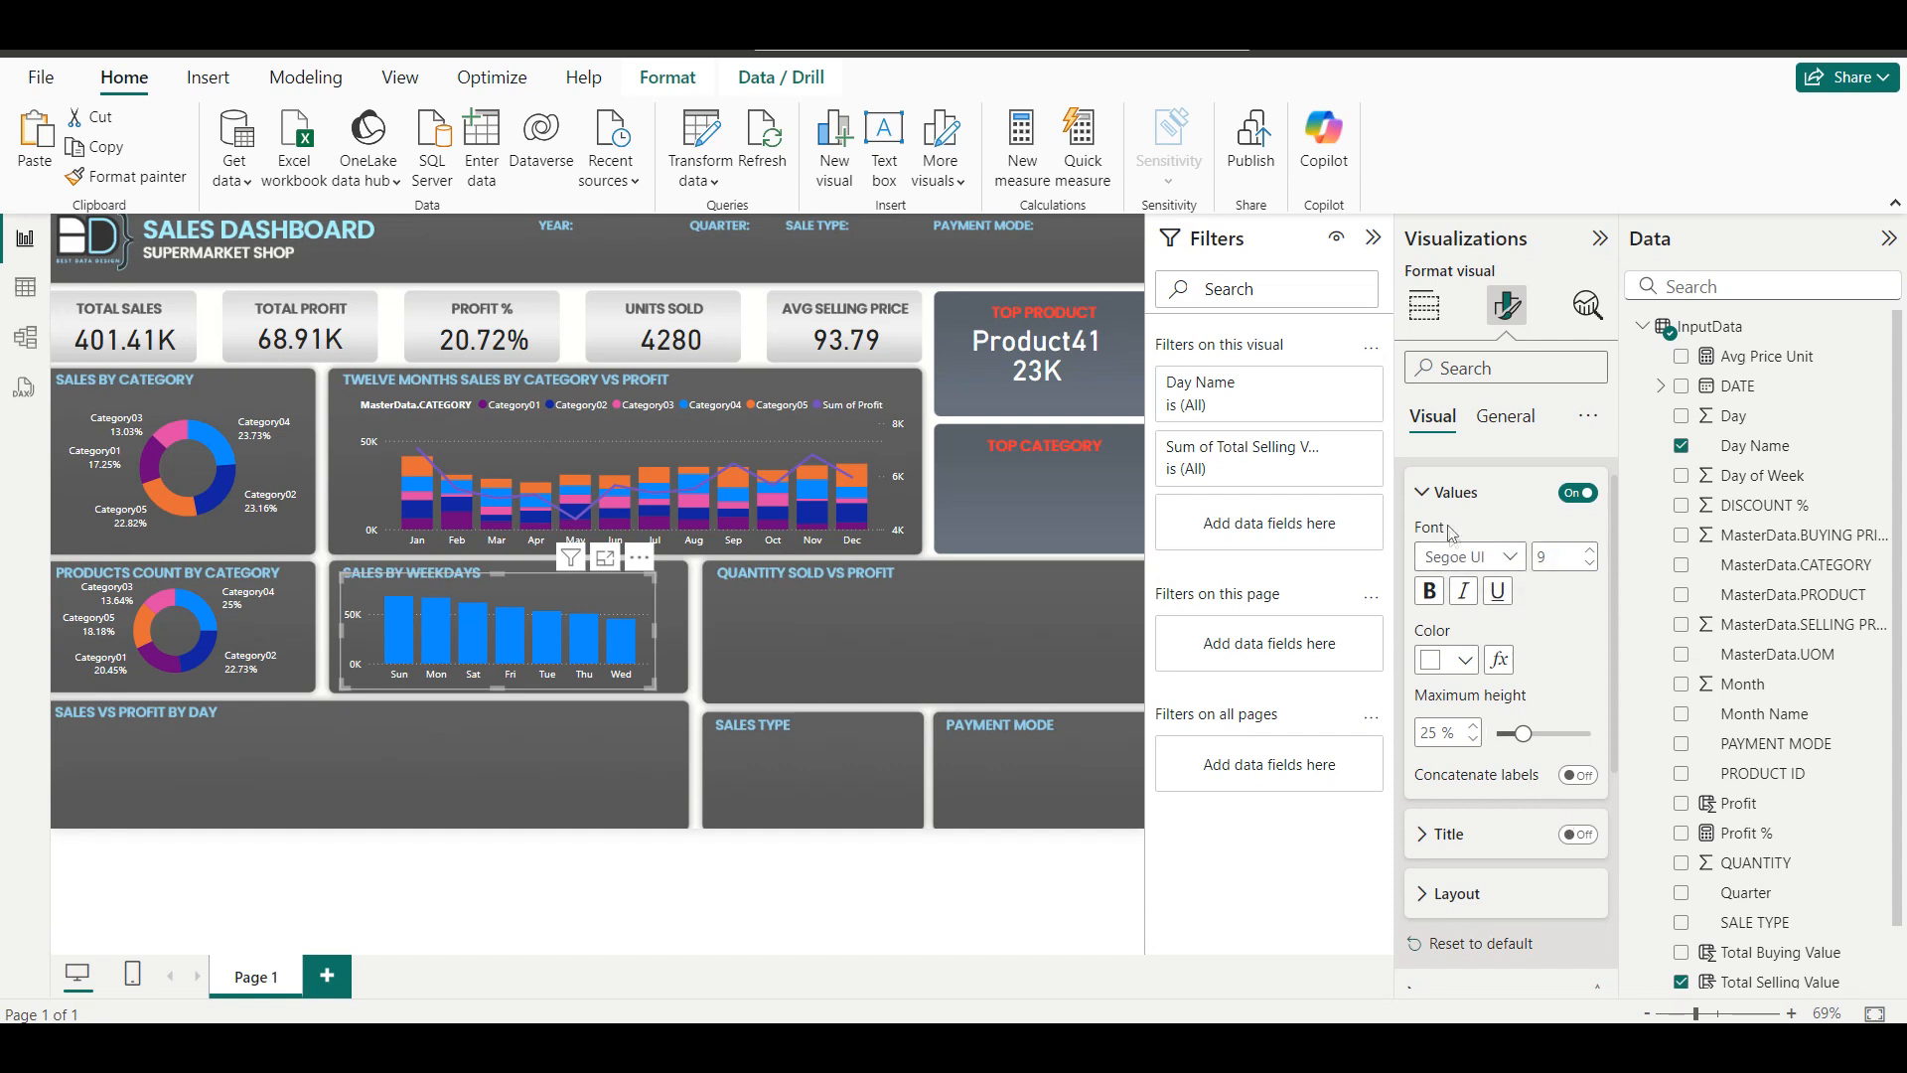
pyautogui.click(1442, 496)
pyautogui.scroll(1, 1441, 504)
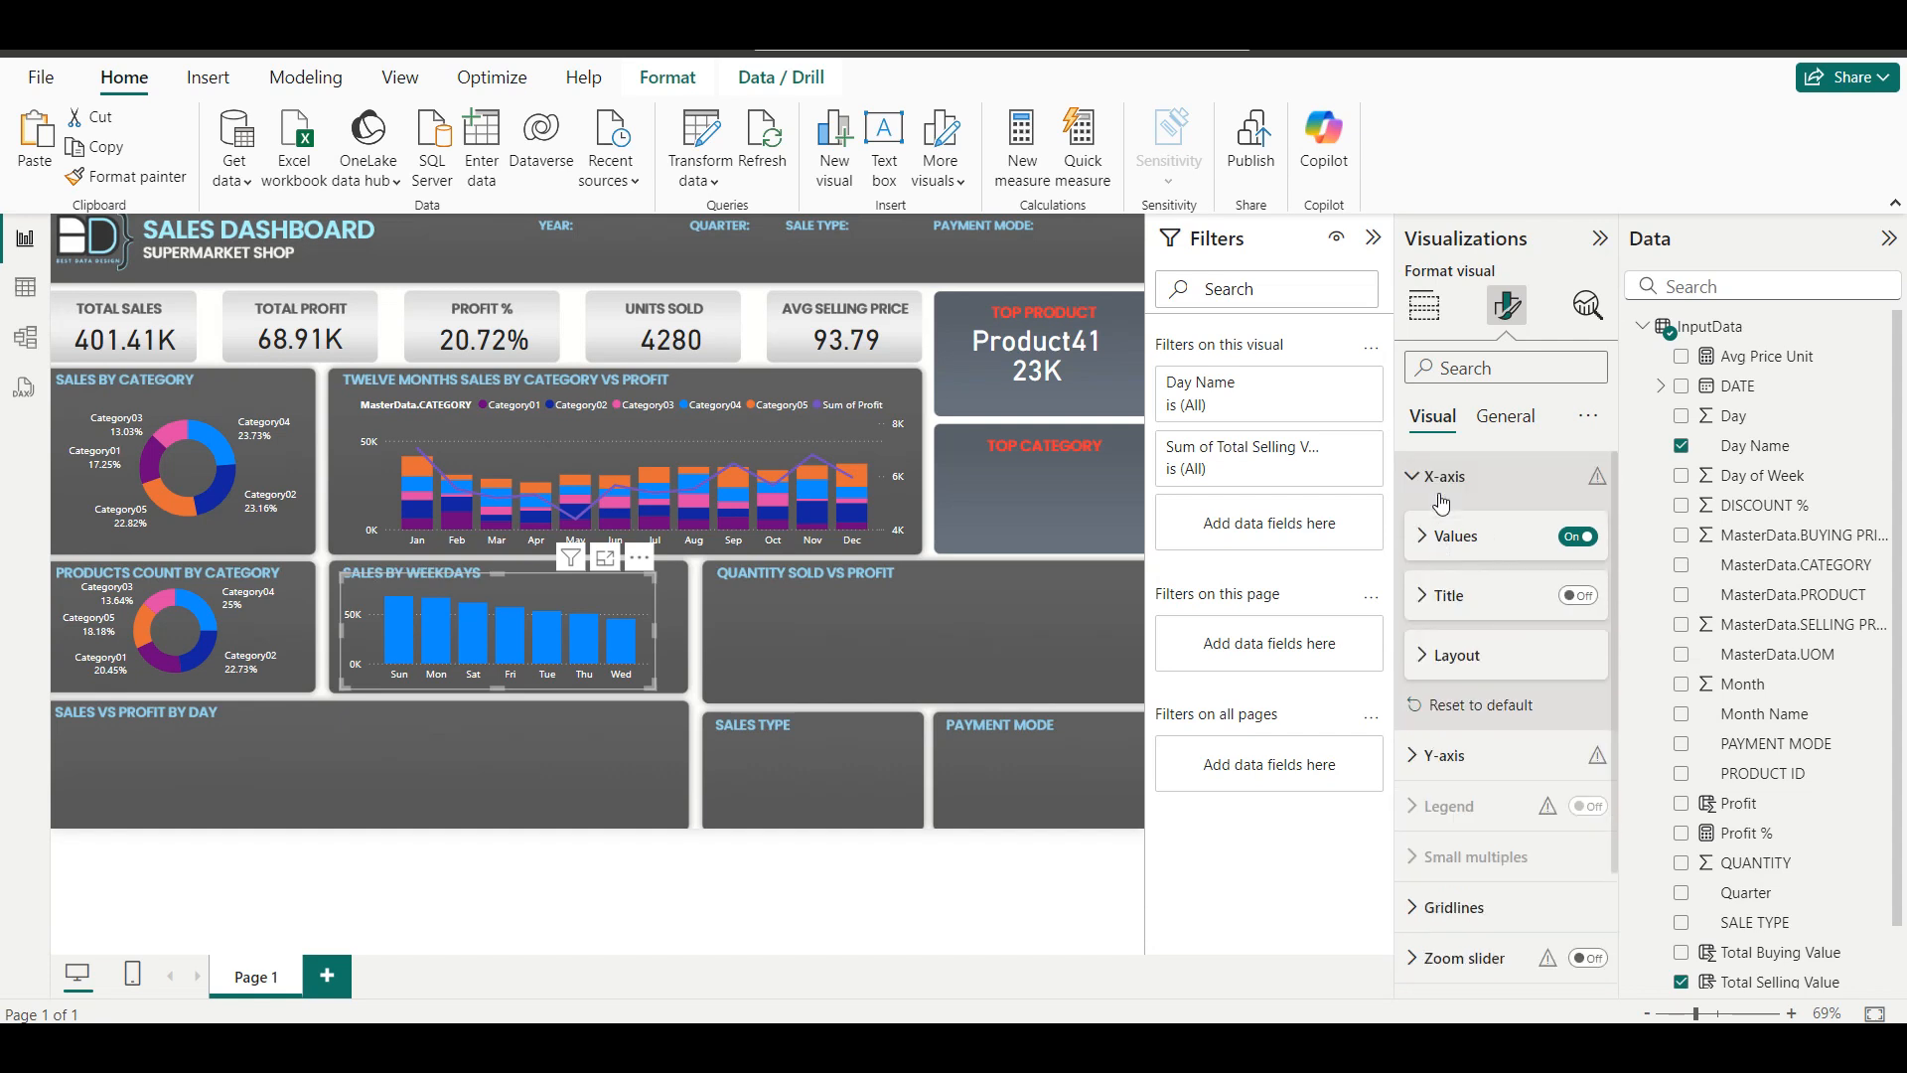
pyautogui.click(1437, 482)
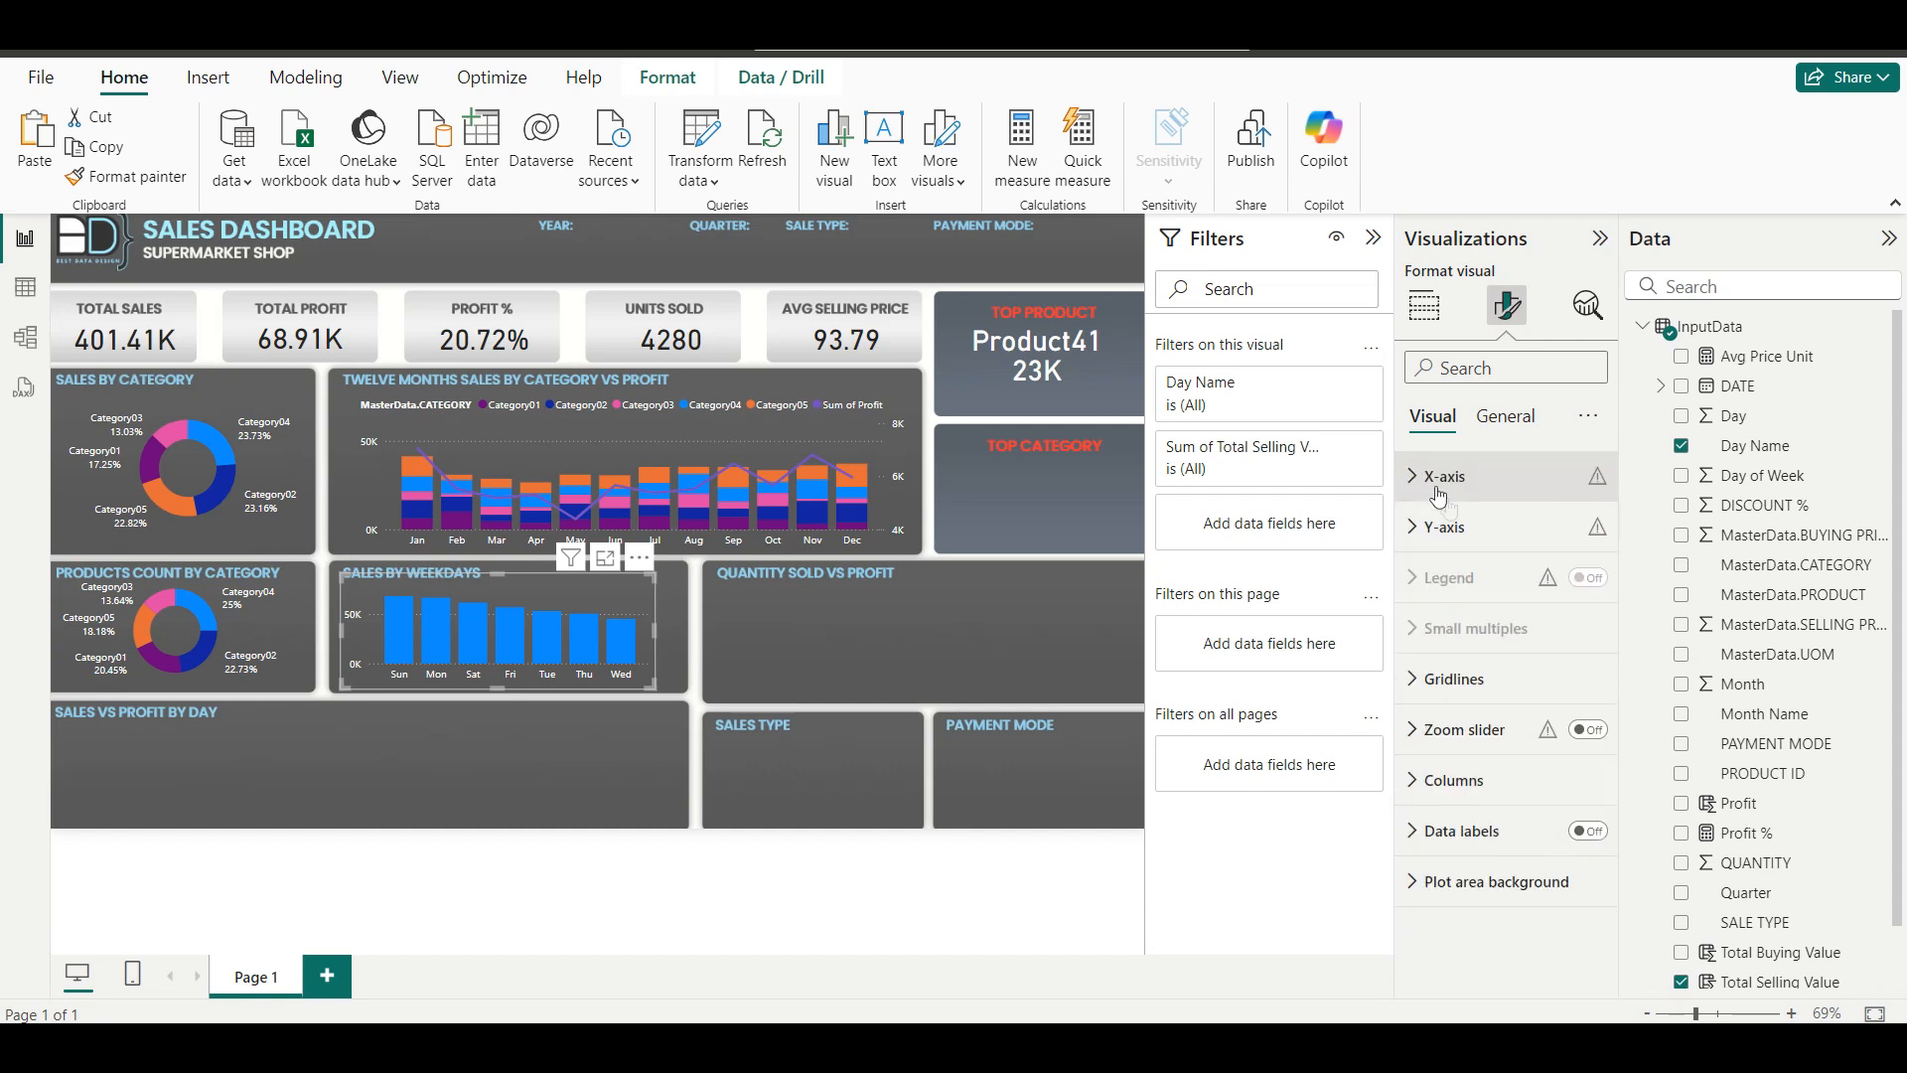
# Turn on data labels for the weekday chart and set their position to Outside end.
pyautogui.click(1592, 838)
pyautogui.click(1507, 827)
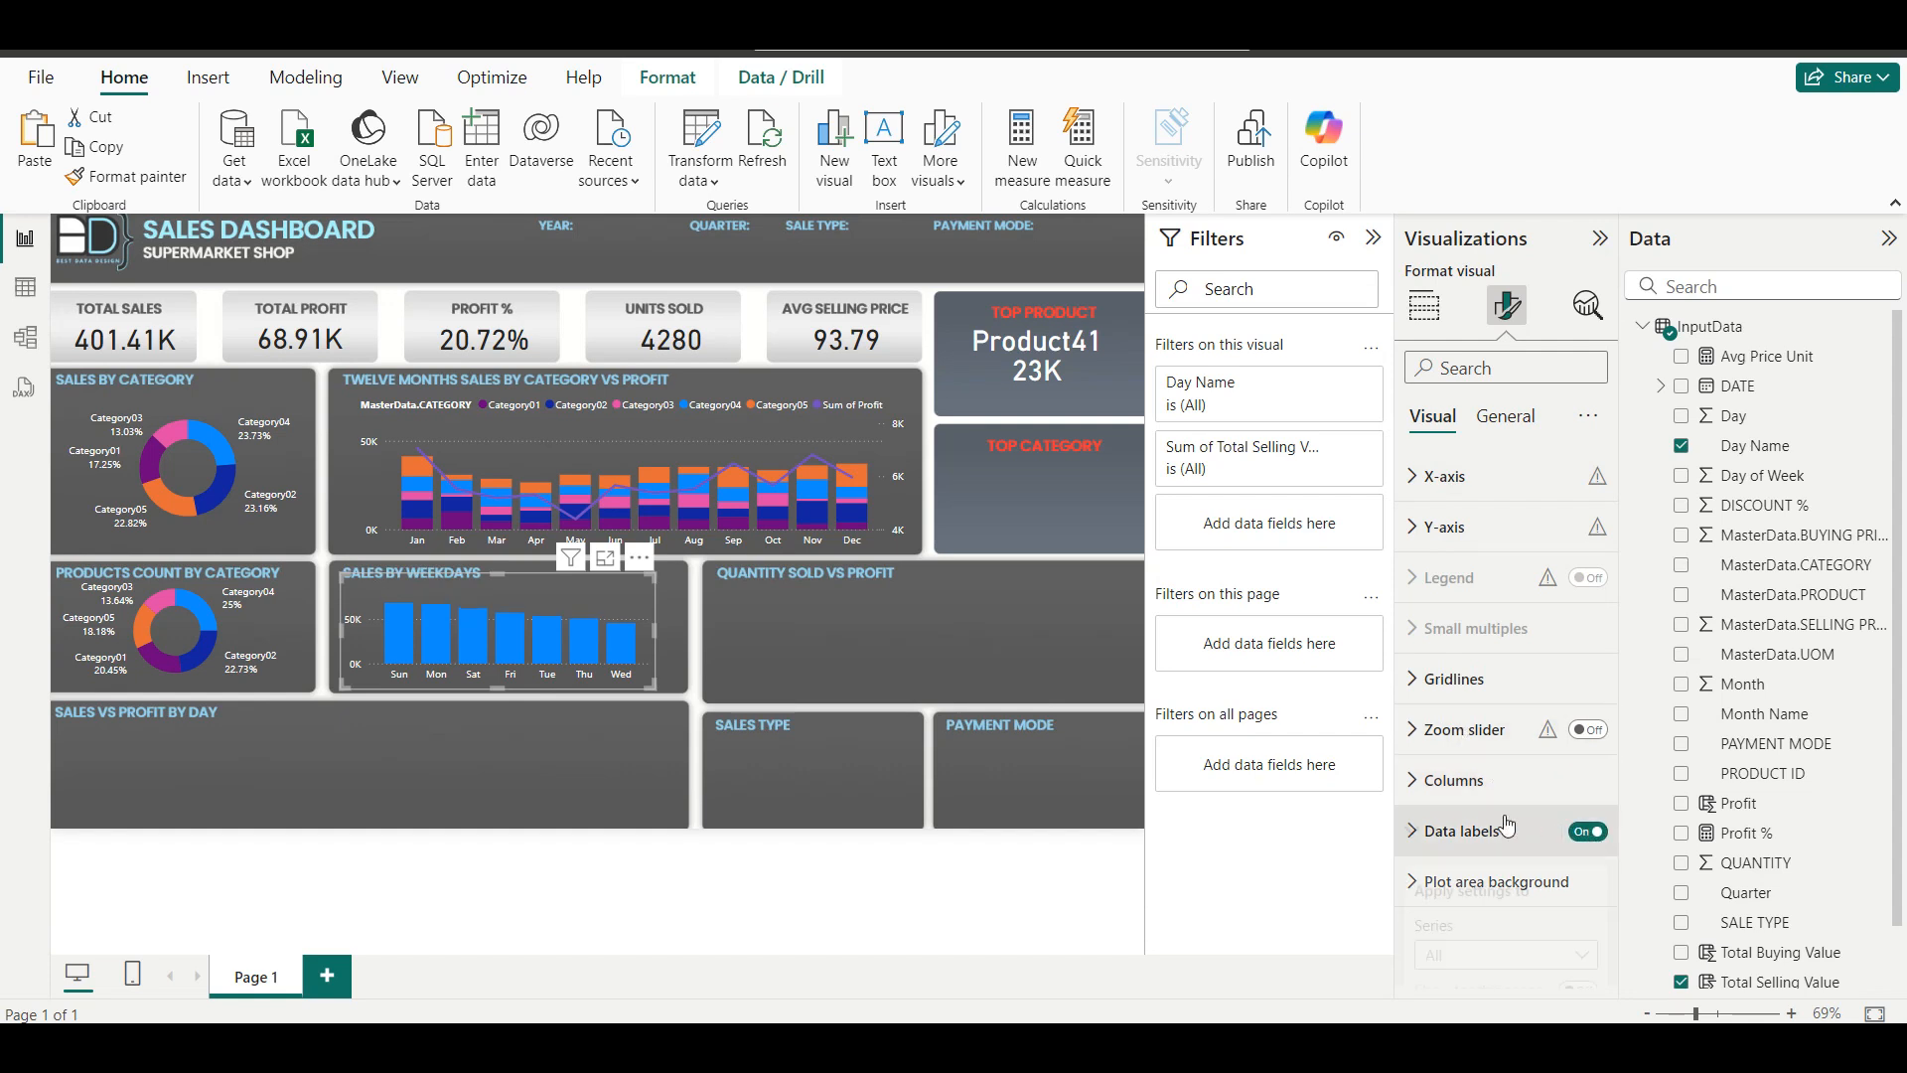
pyautogui.scroll(-5, 1507, 826)
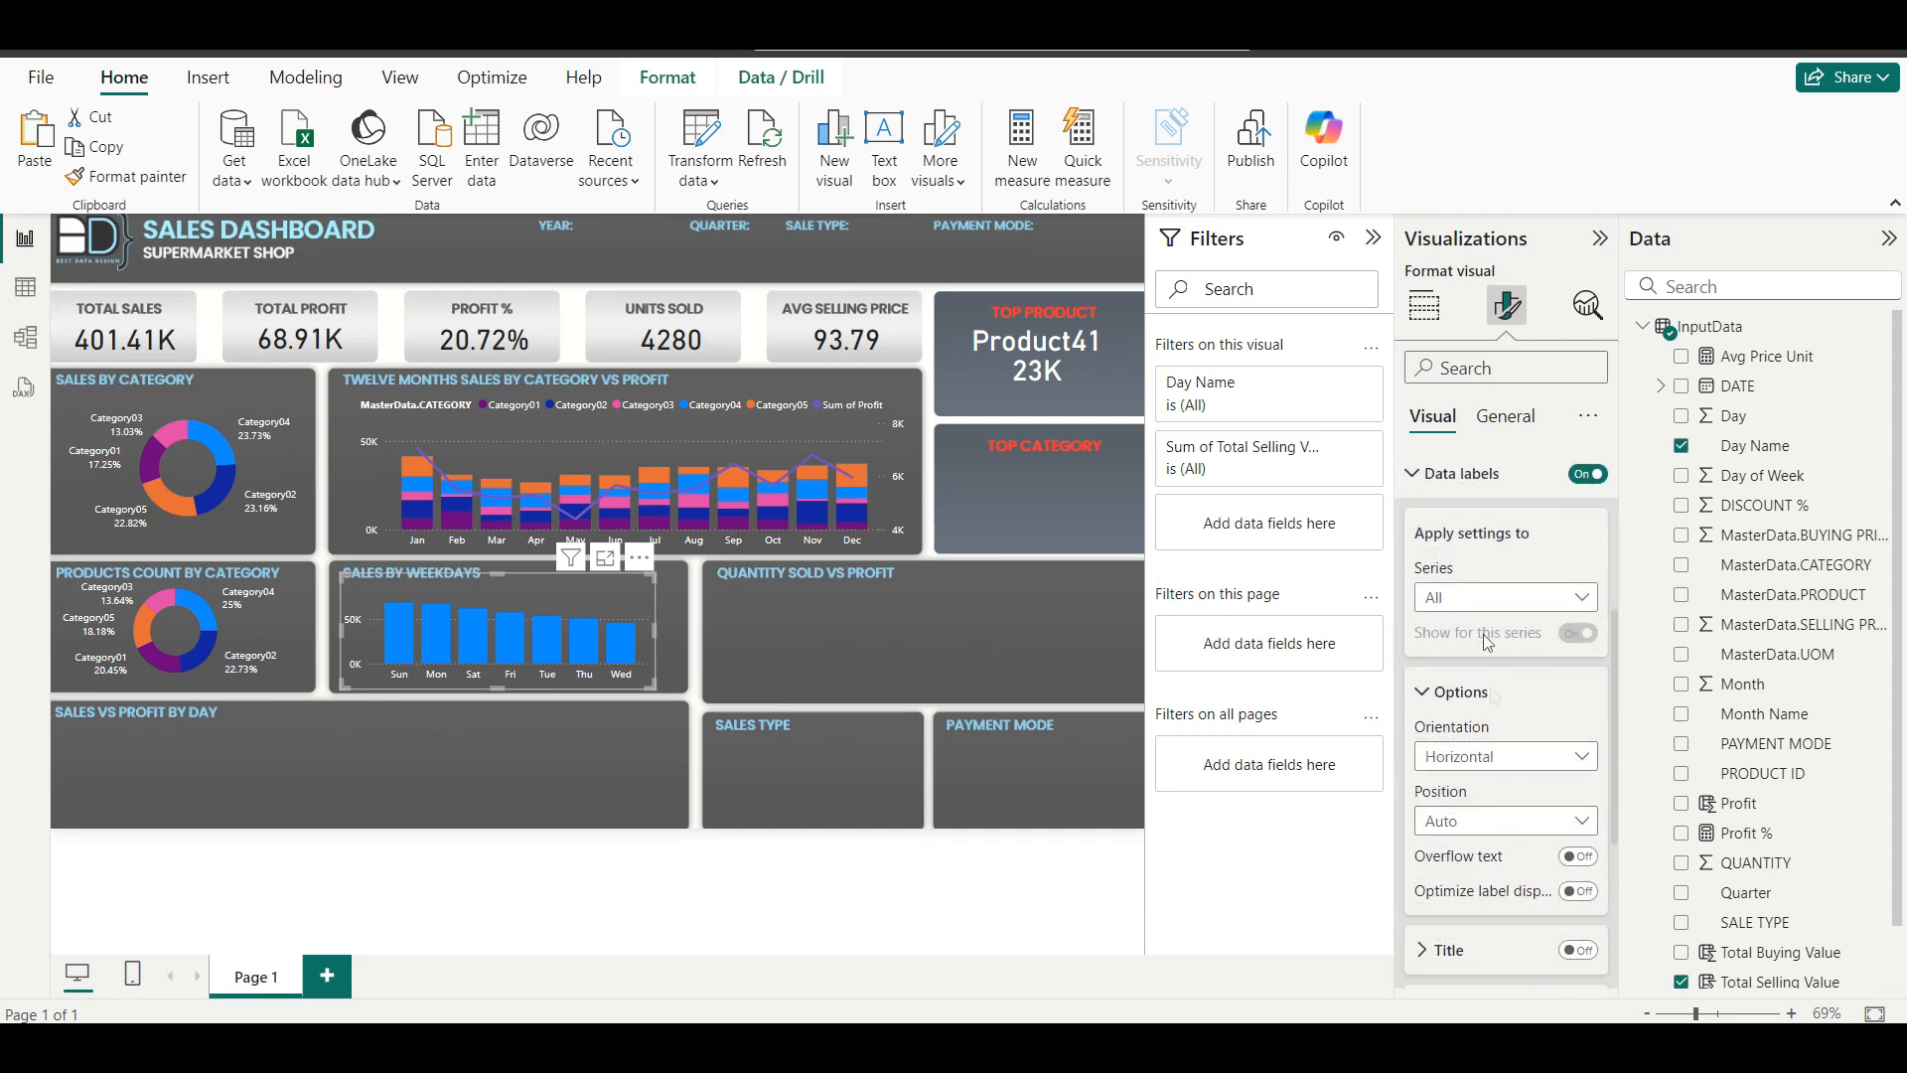
pyautogui.scroll(-2, 1485, 663)
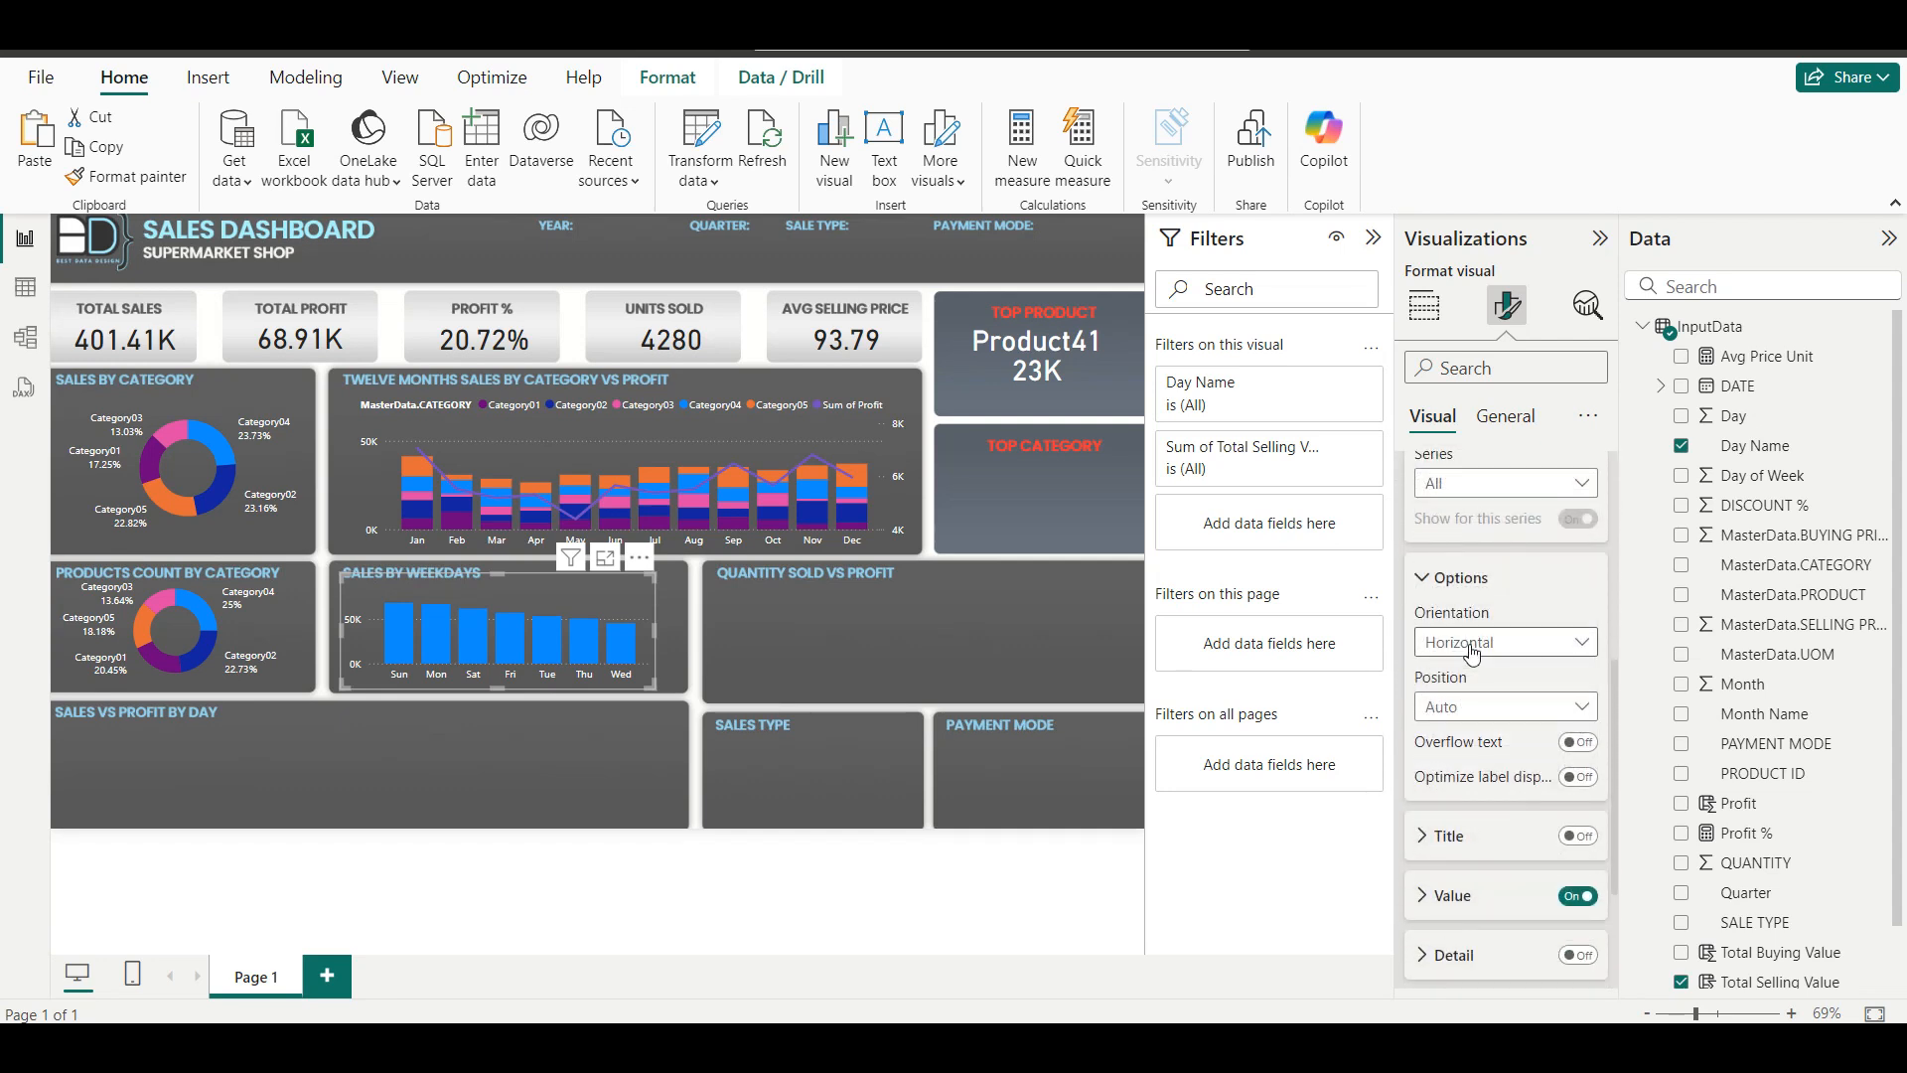
pyautogui.click(1472, 655)
pyautogui.click(1472, 655)
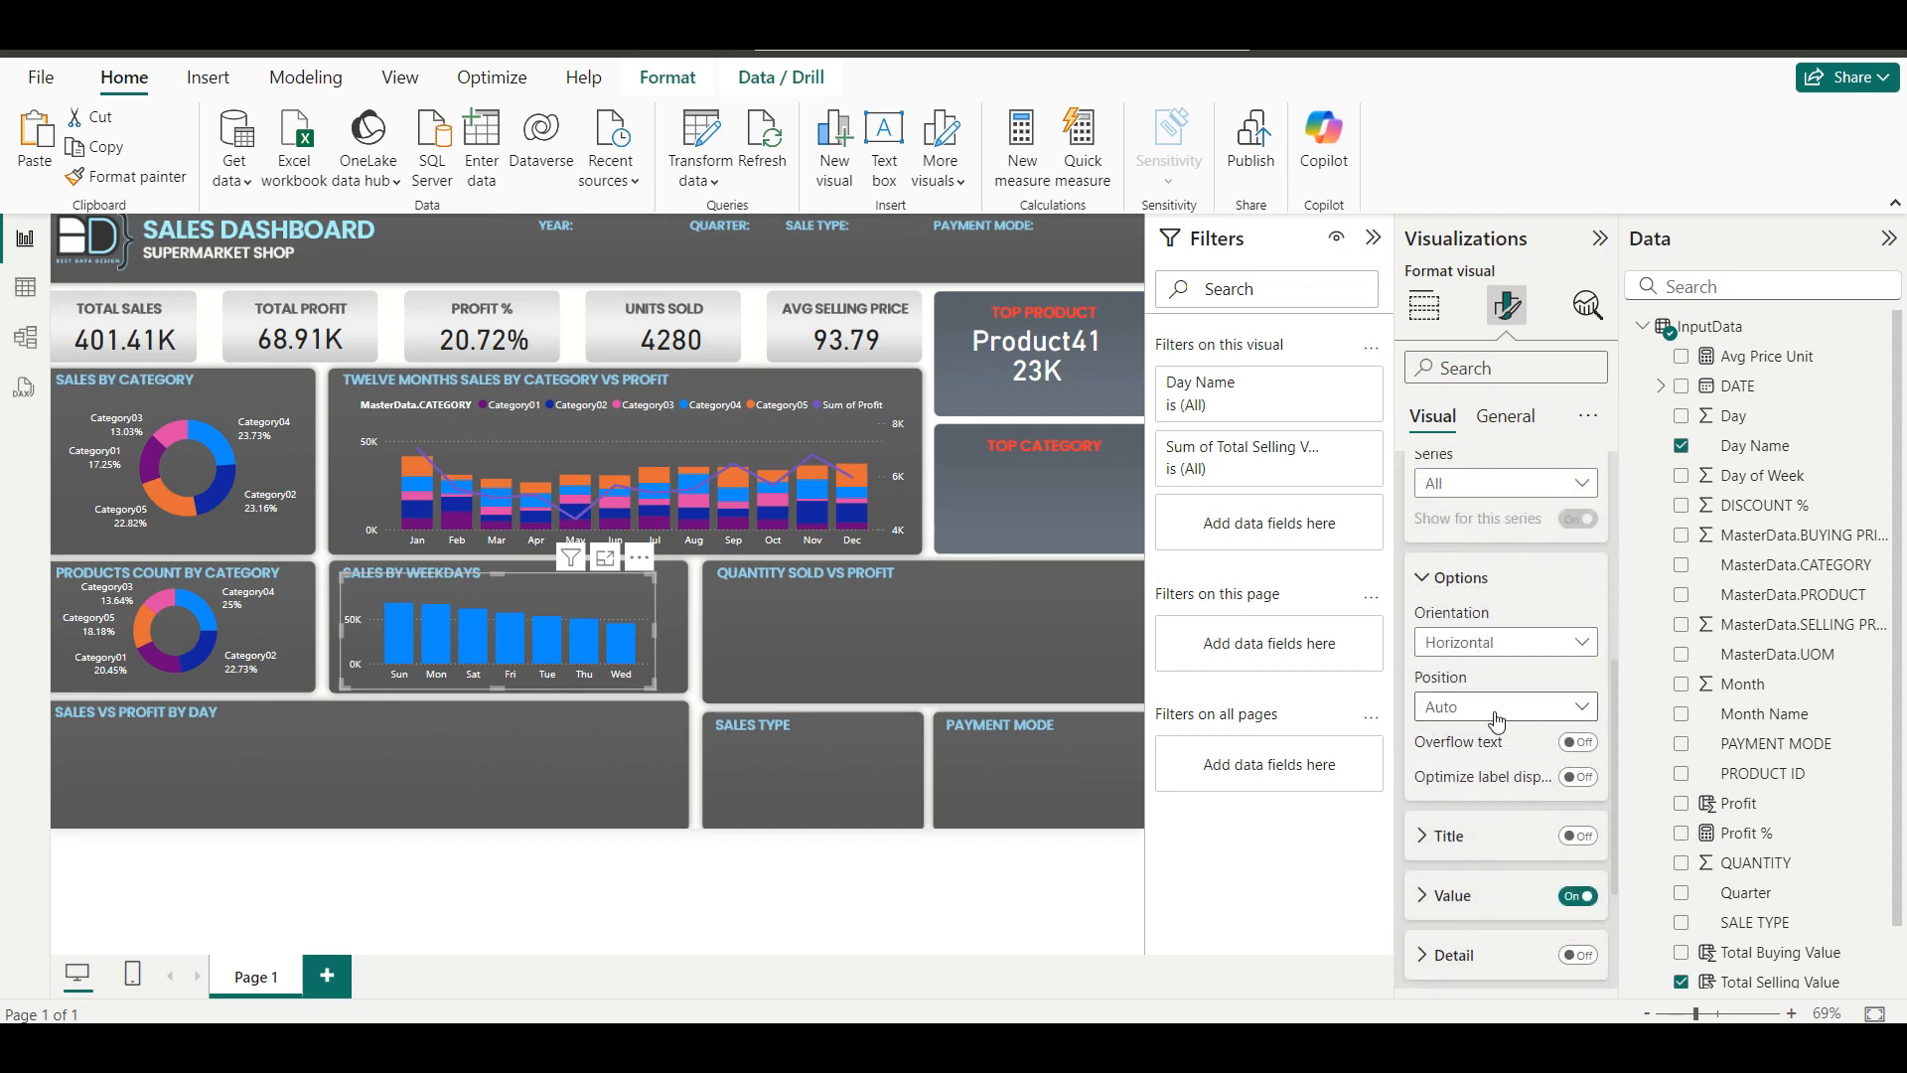
pyautogui.scroll(-2, 1497, 719)
pyautogui.click(1468, 542)
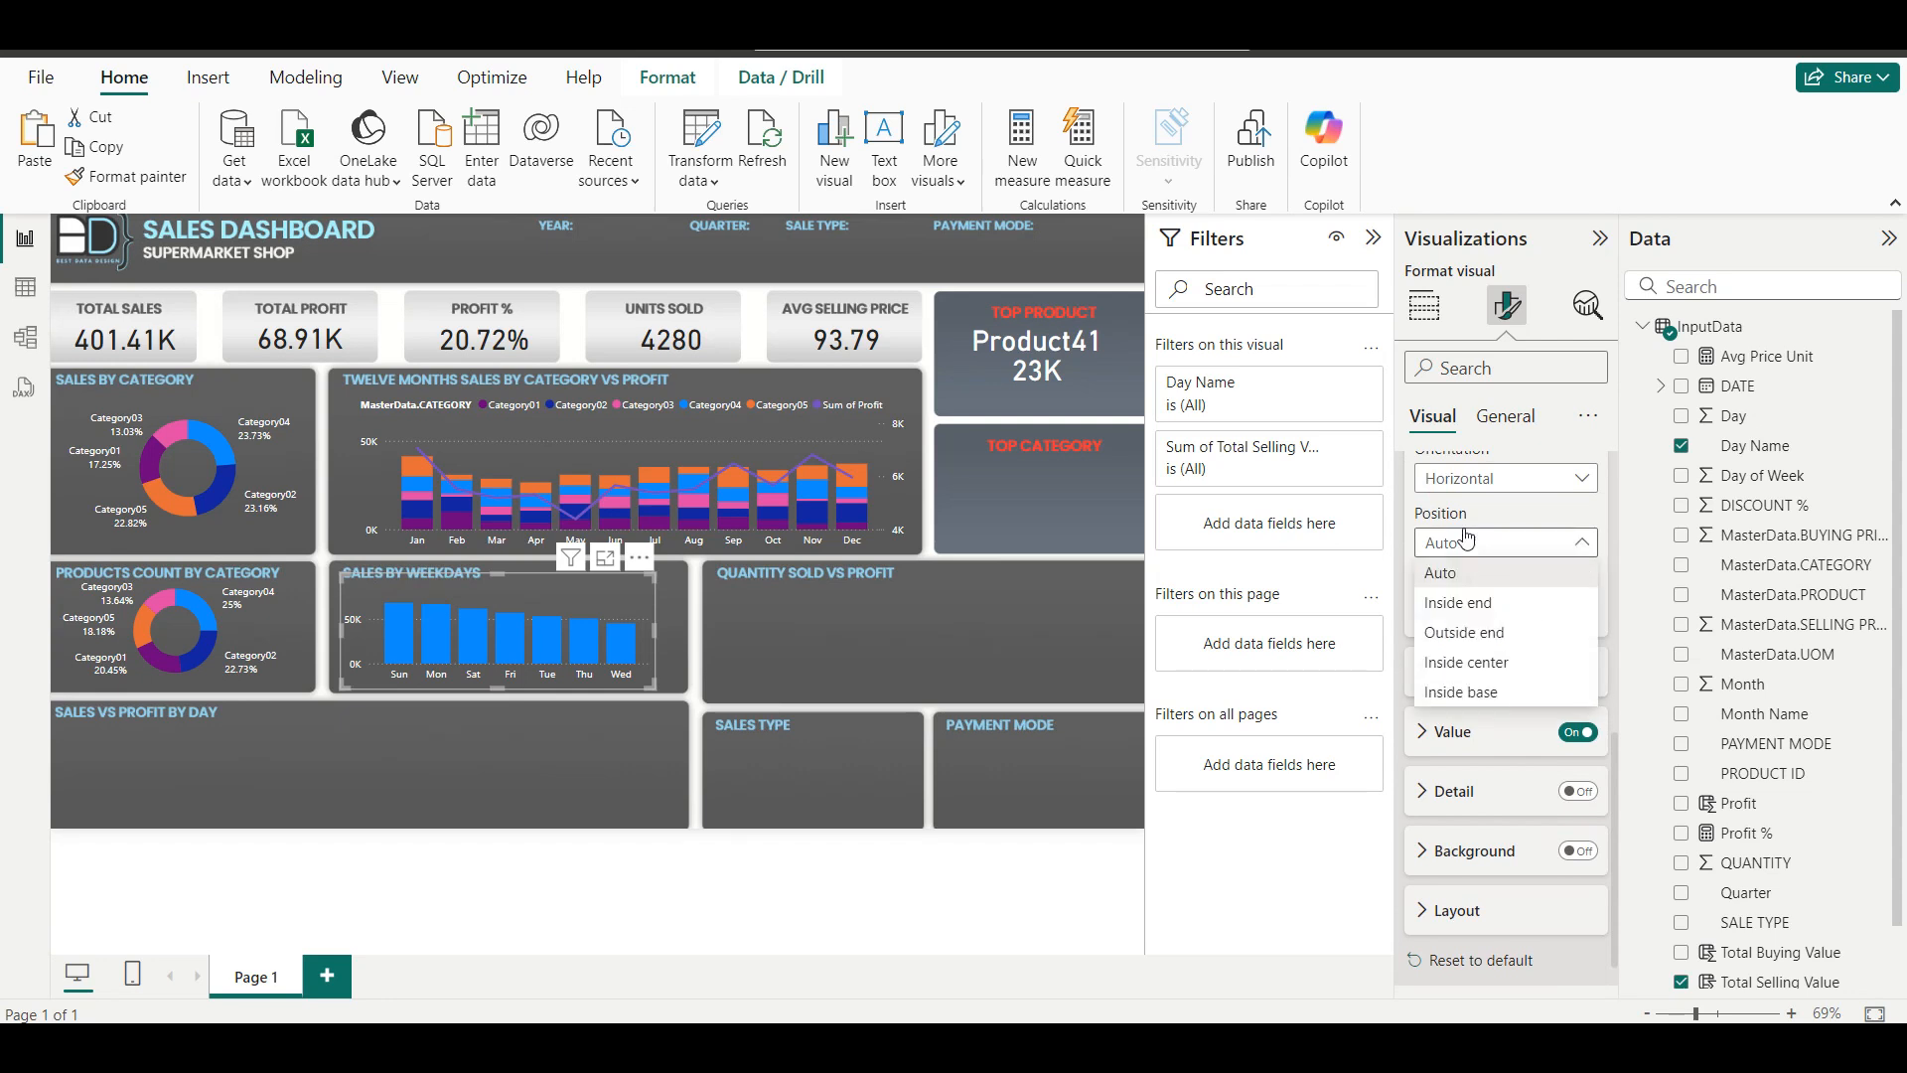
pyautogui.click(1481, 634)
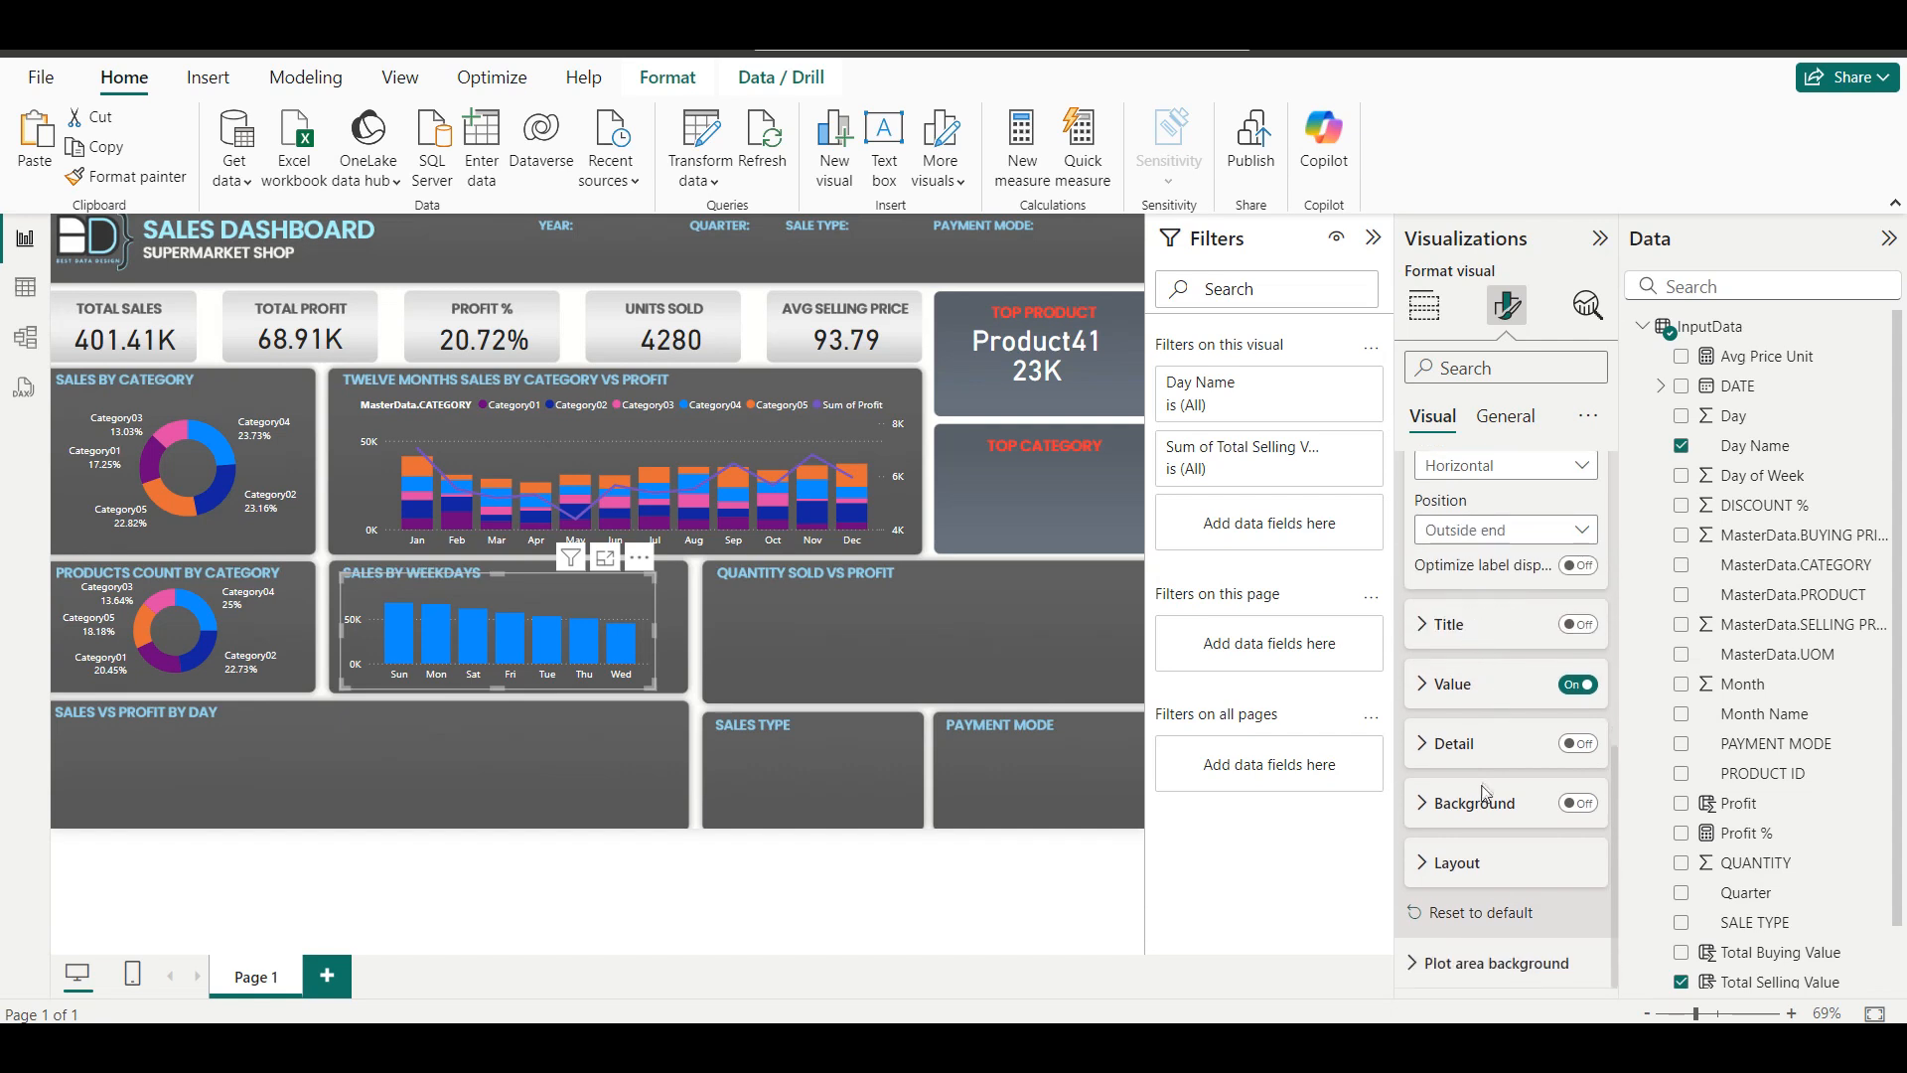
# Turn on the background of the weekday chart's data labels, with white as its color and 0% transparency.
pyautogui.click(1586, 803)
pyautogui.click(1539, 803)
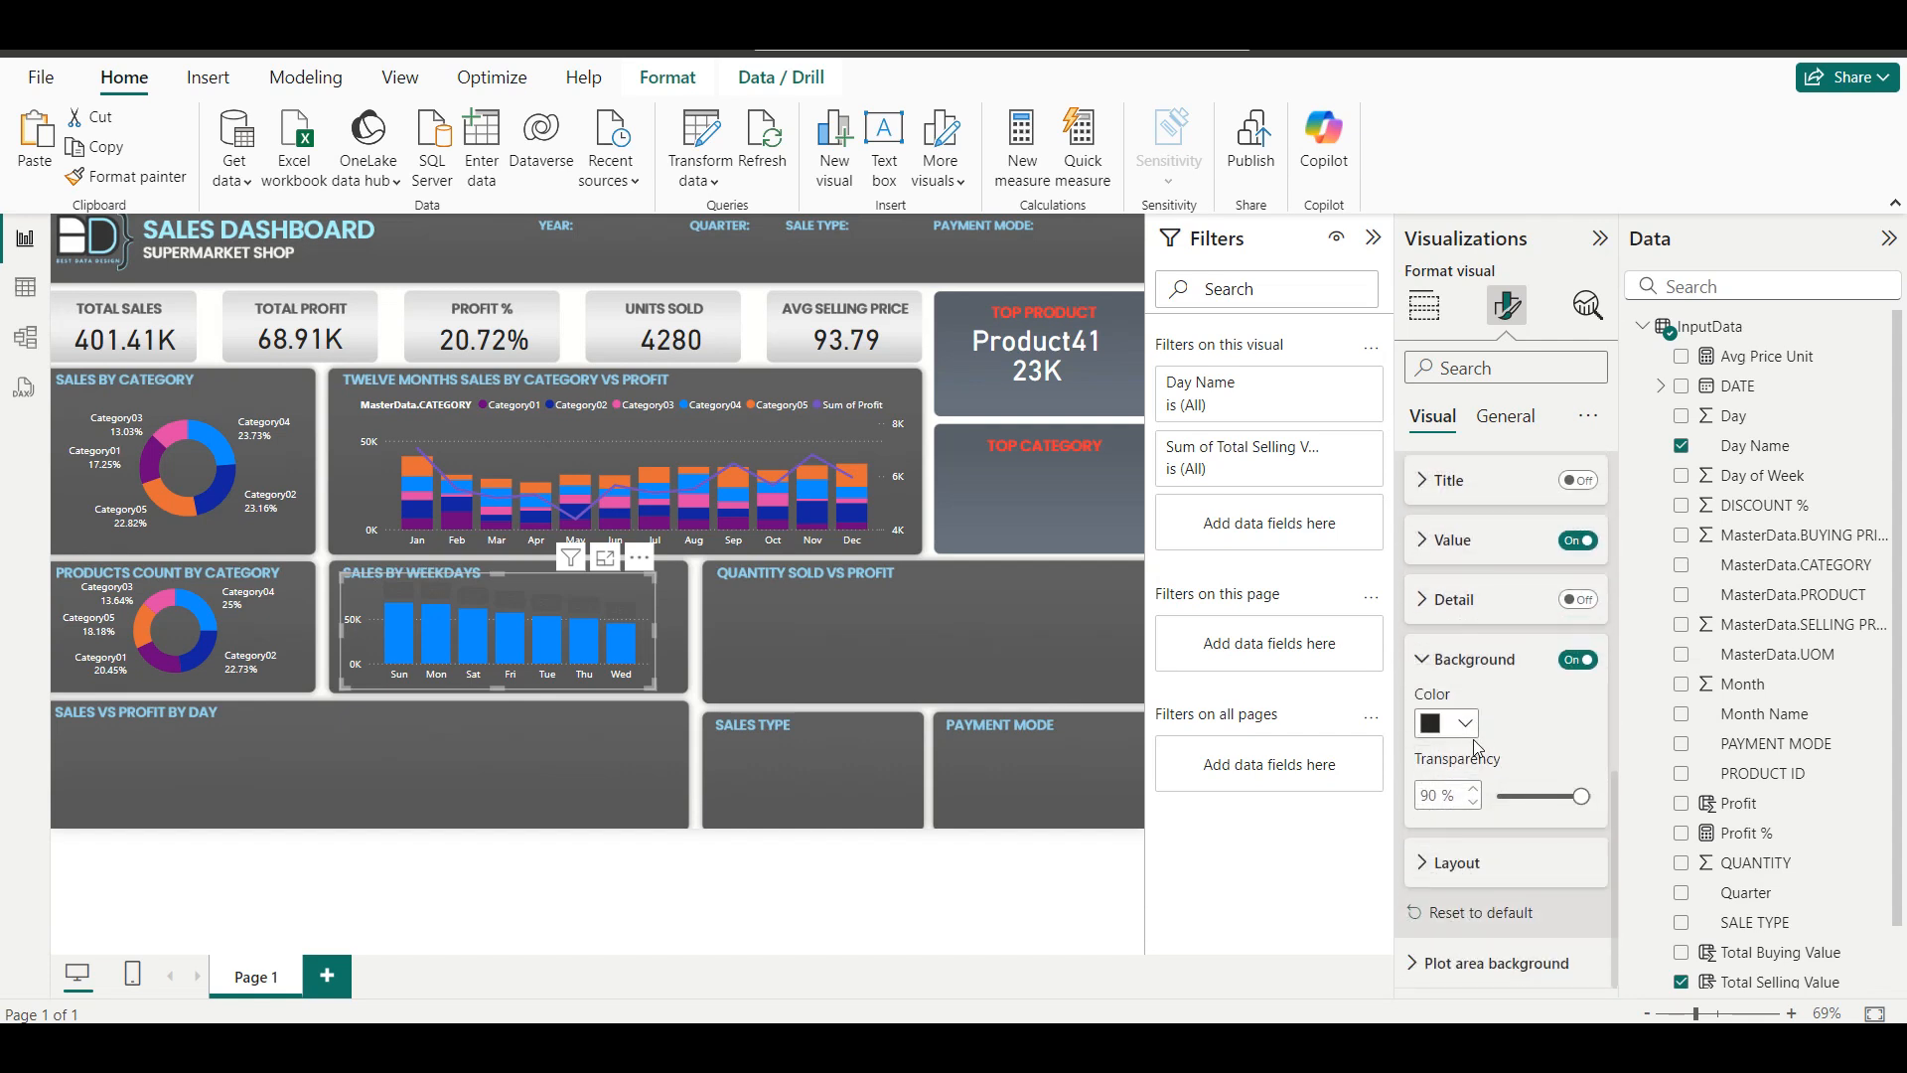
pyautogui.click(1468, 739)
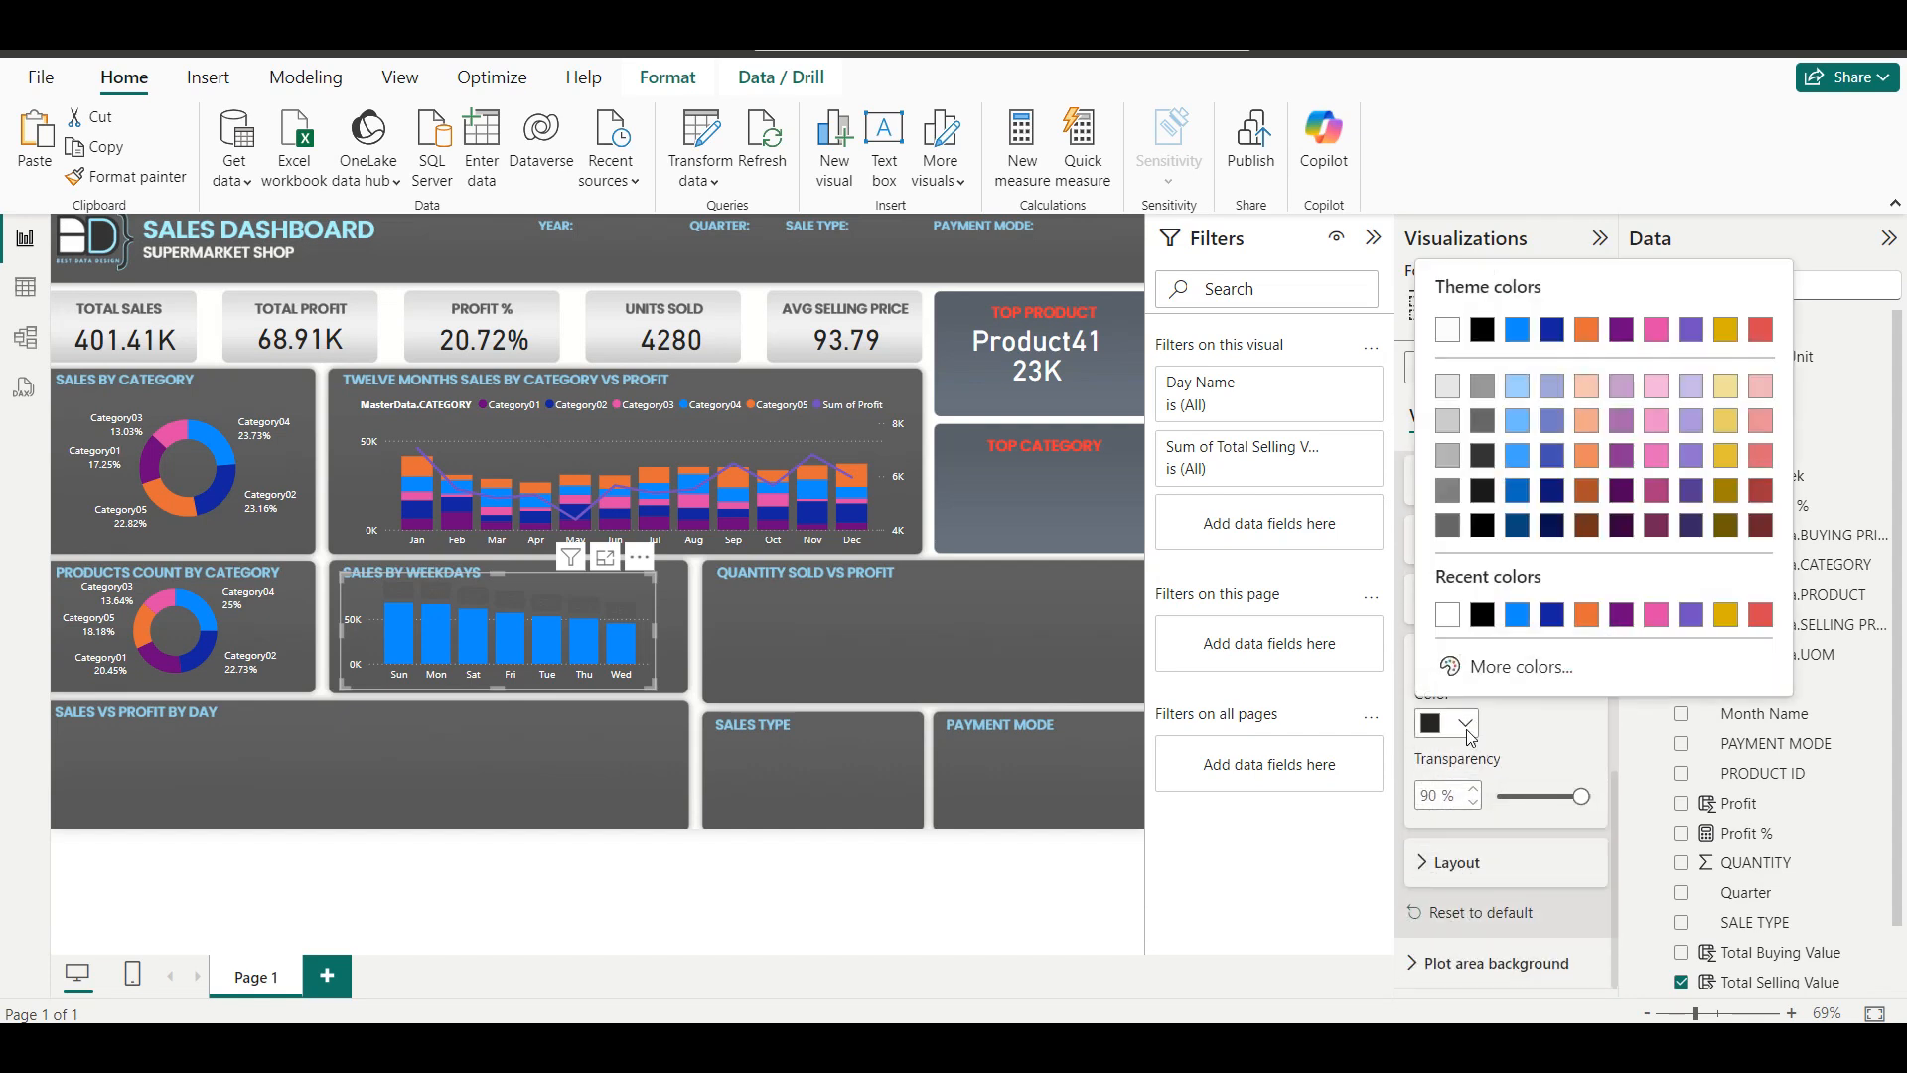
pyautogui.click(1452, 611)
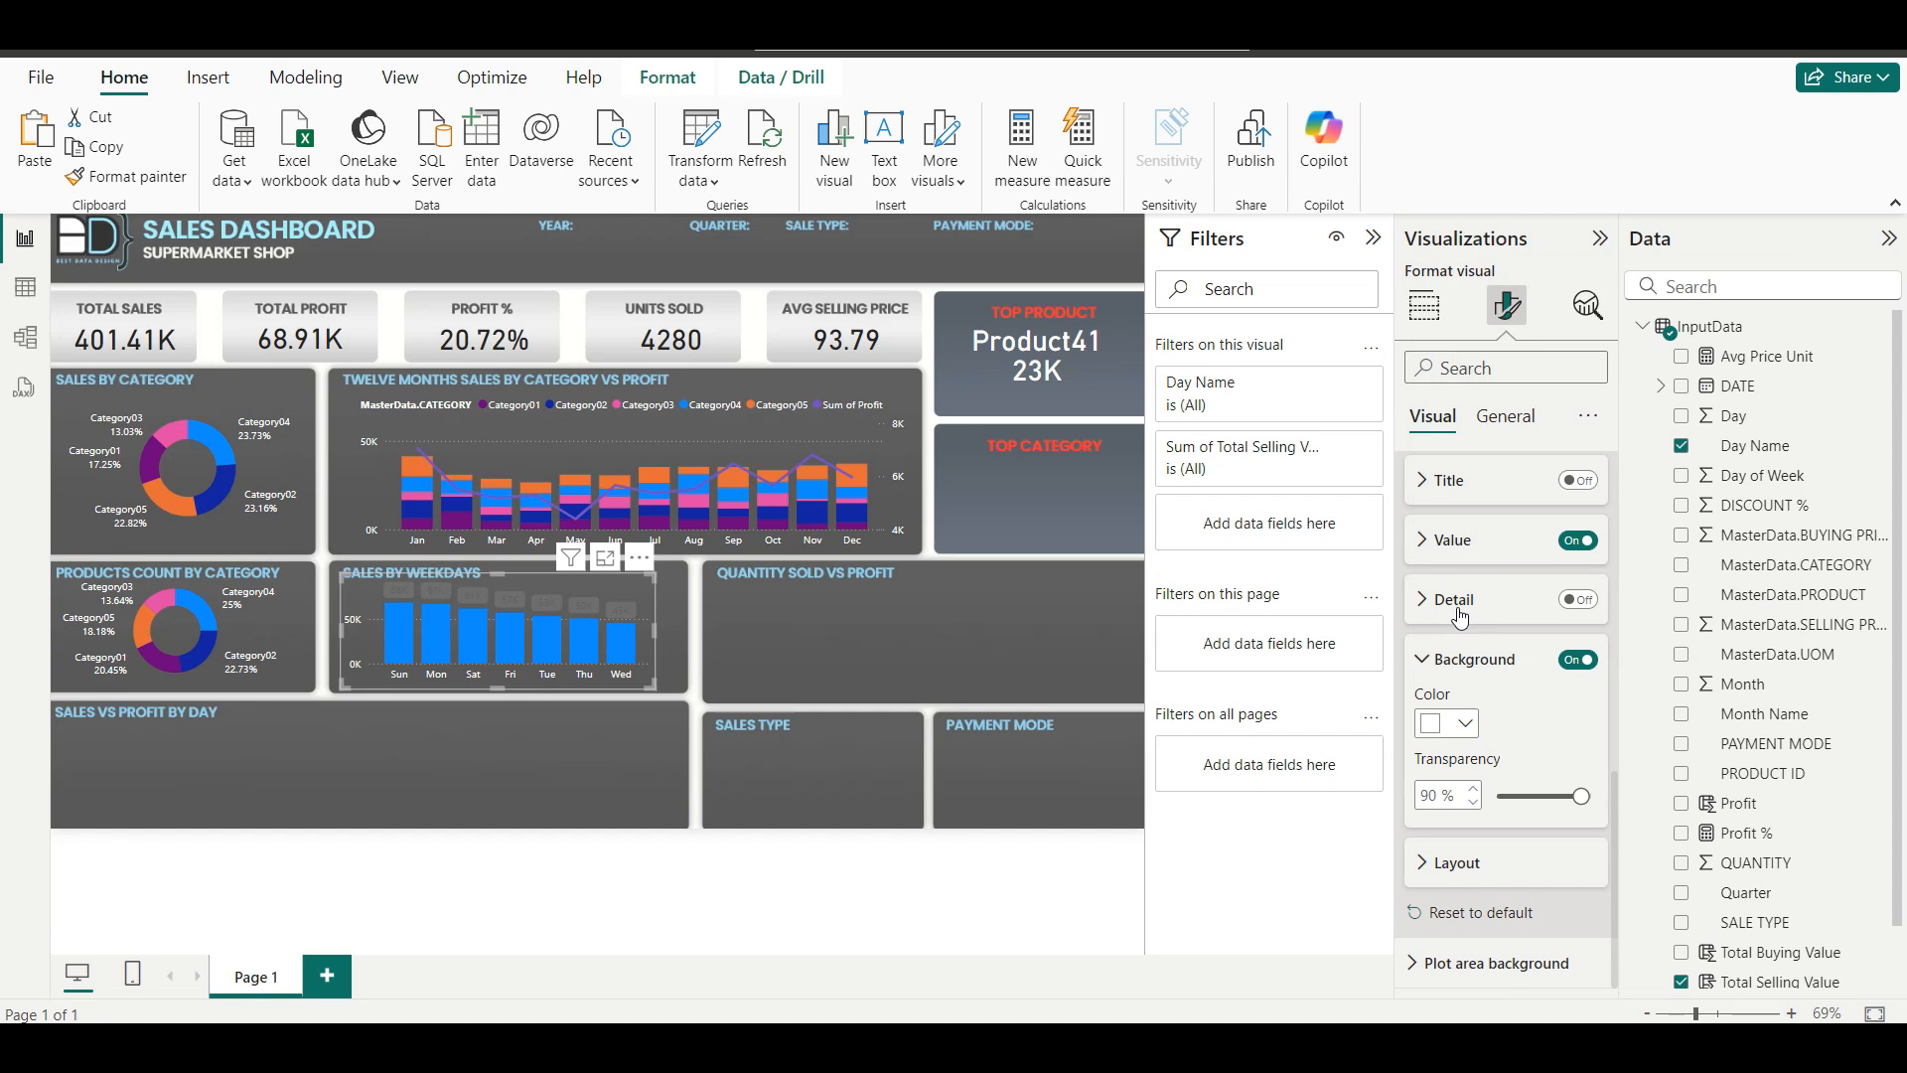
pyautogui.moveTo(1579, 800); pyautogui.dragTo(1492, 800)
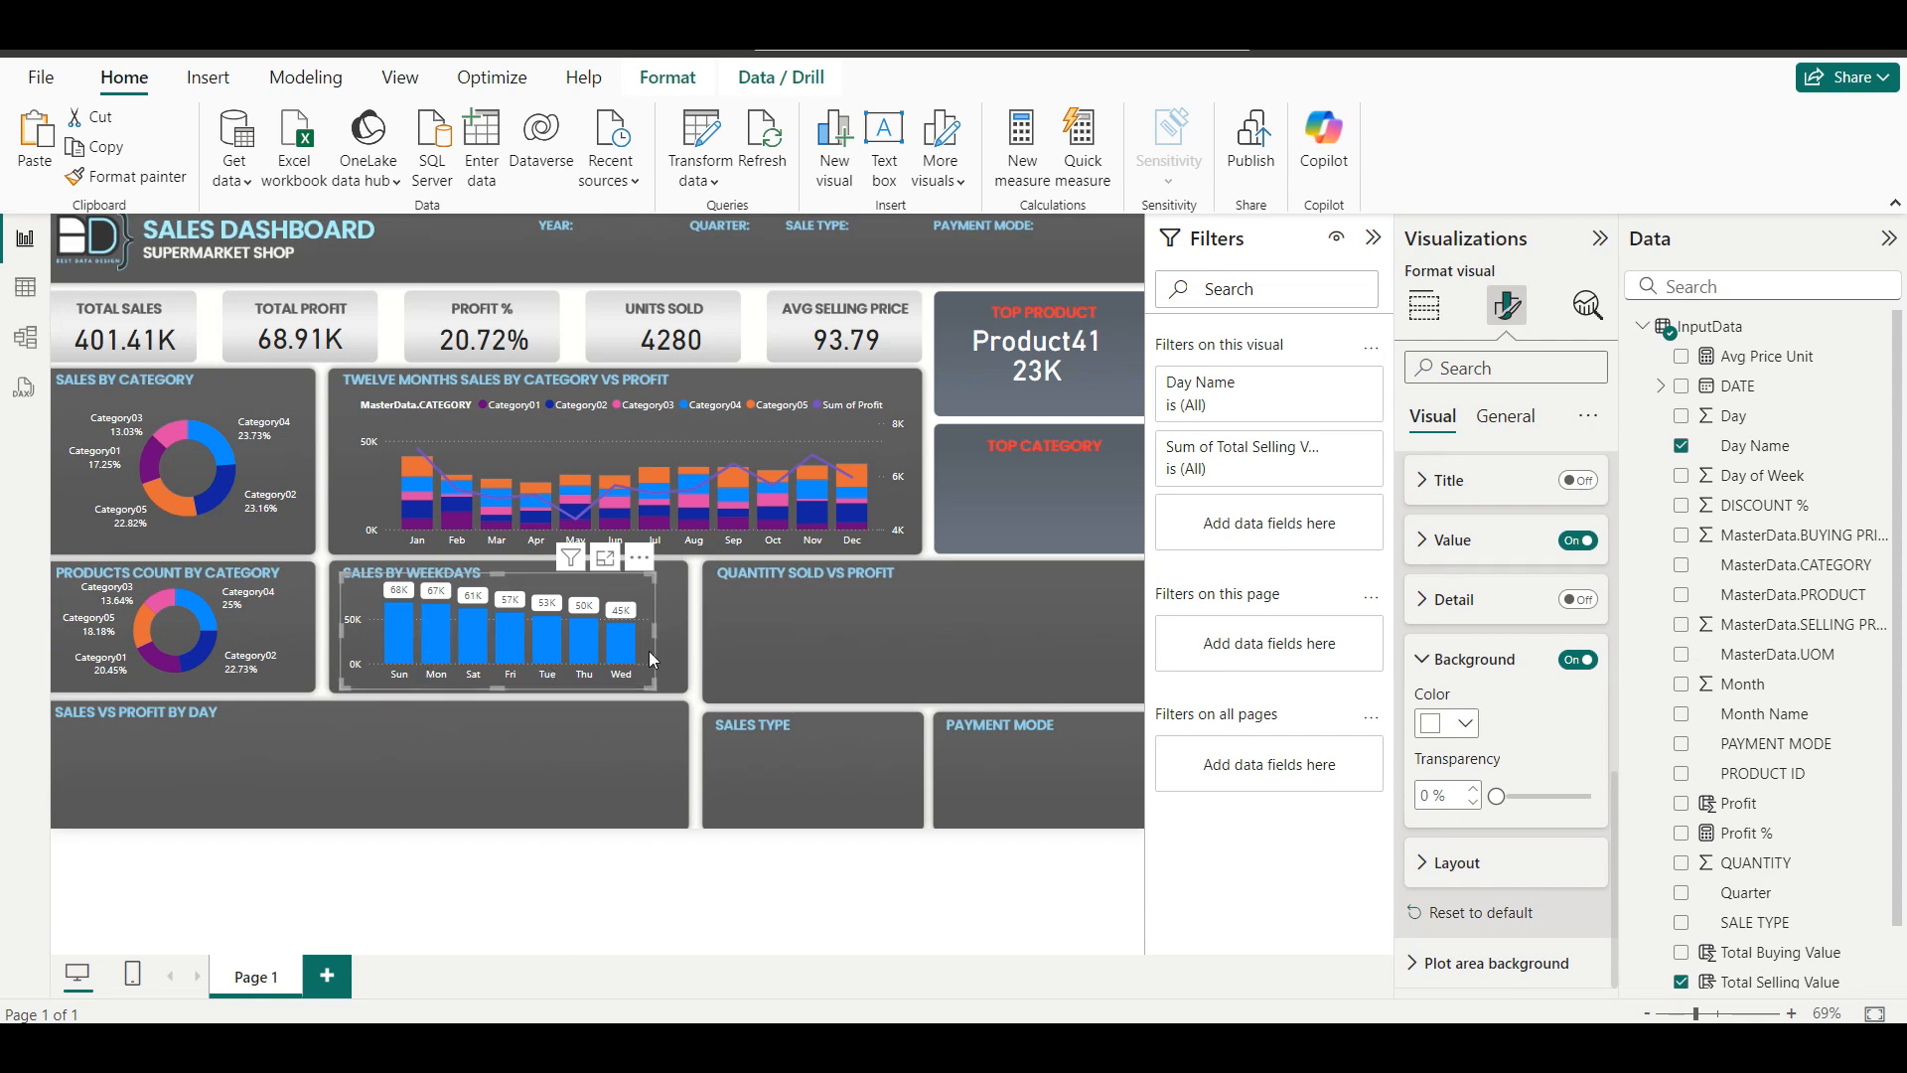
pyautogui.moveTo(555, 640)
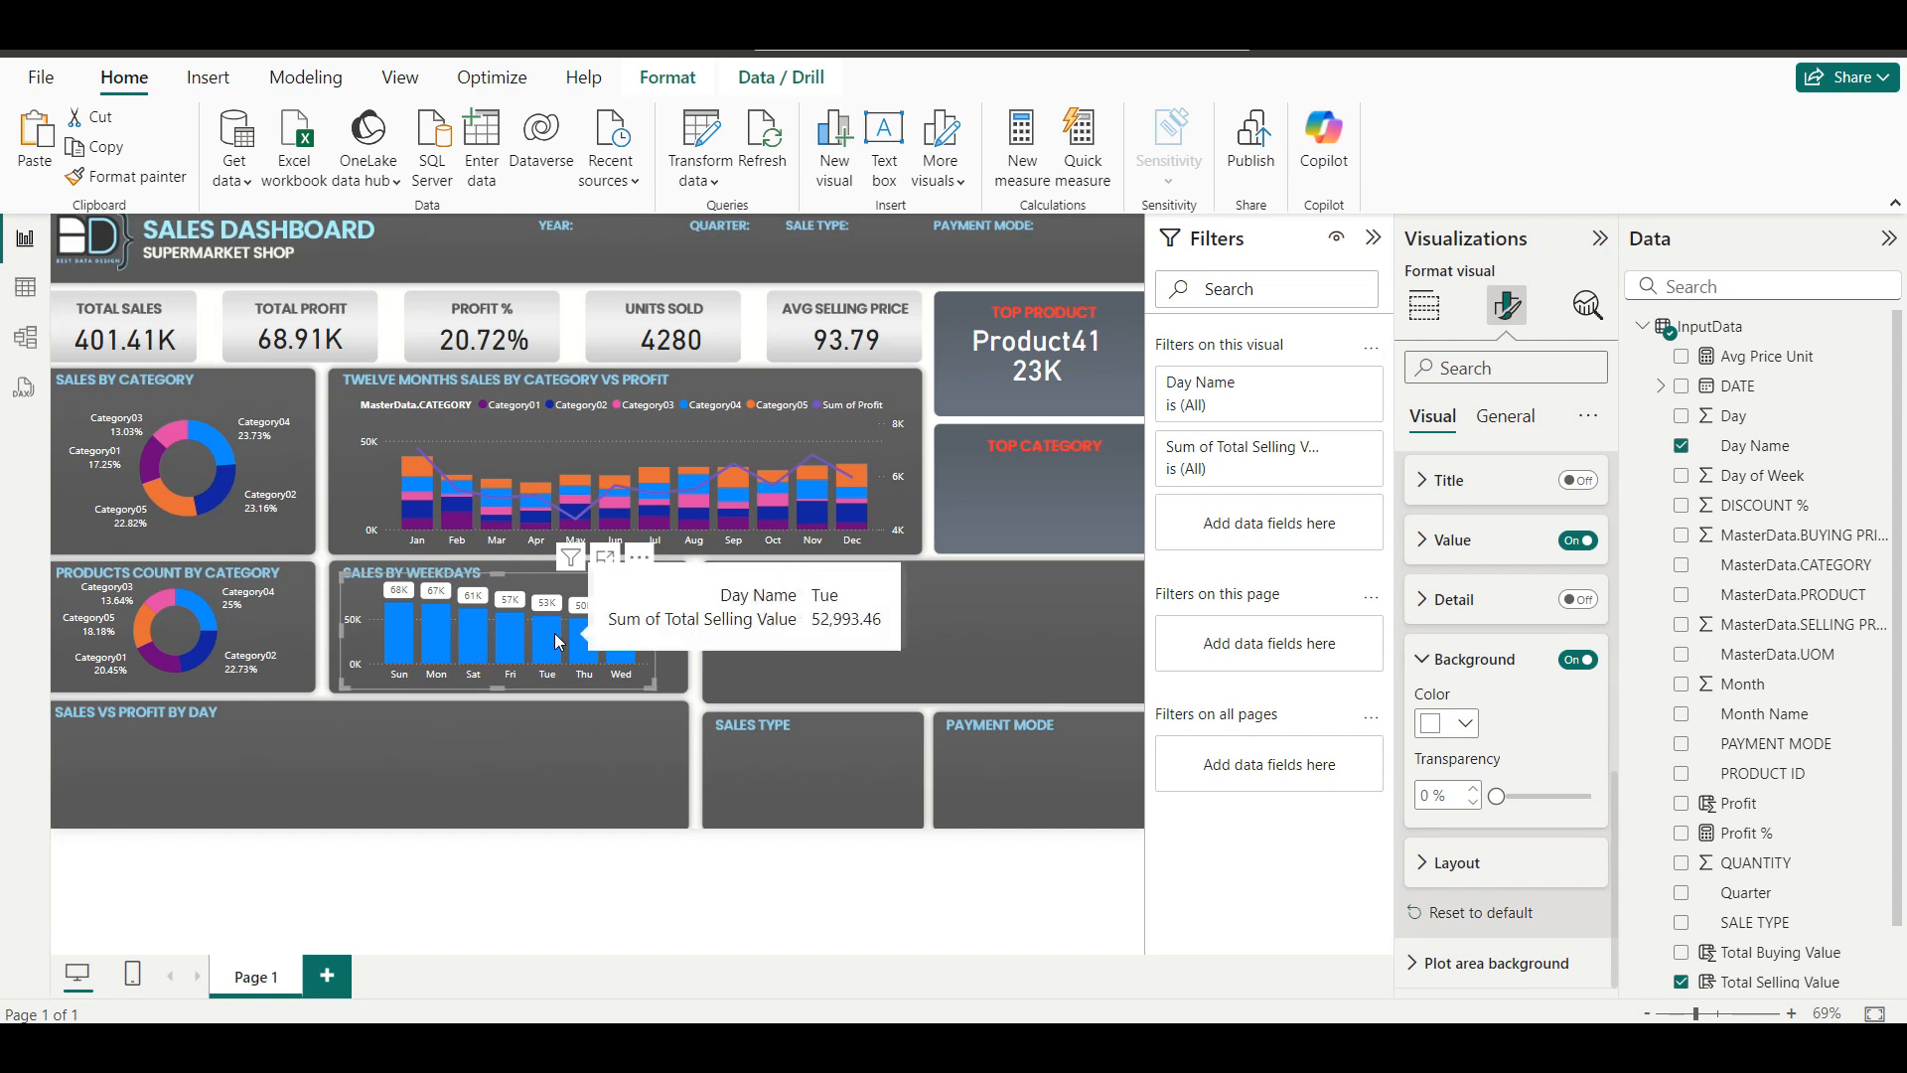
pyautogui.click(819, 660)
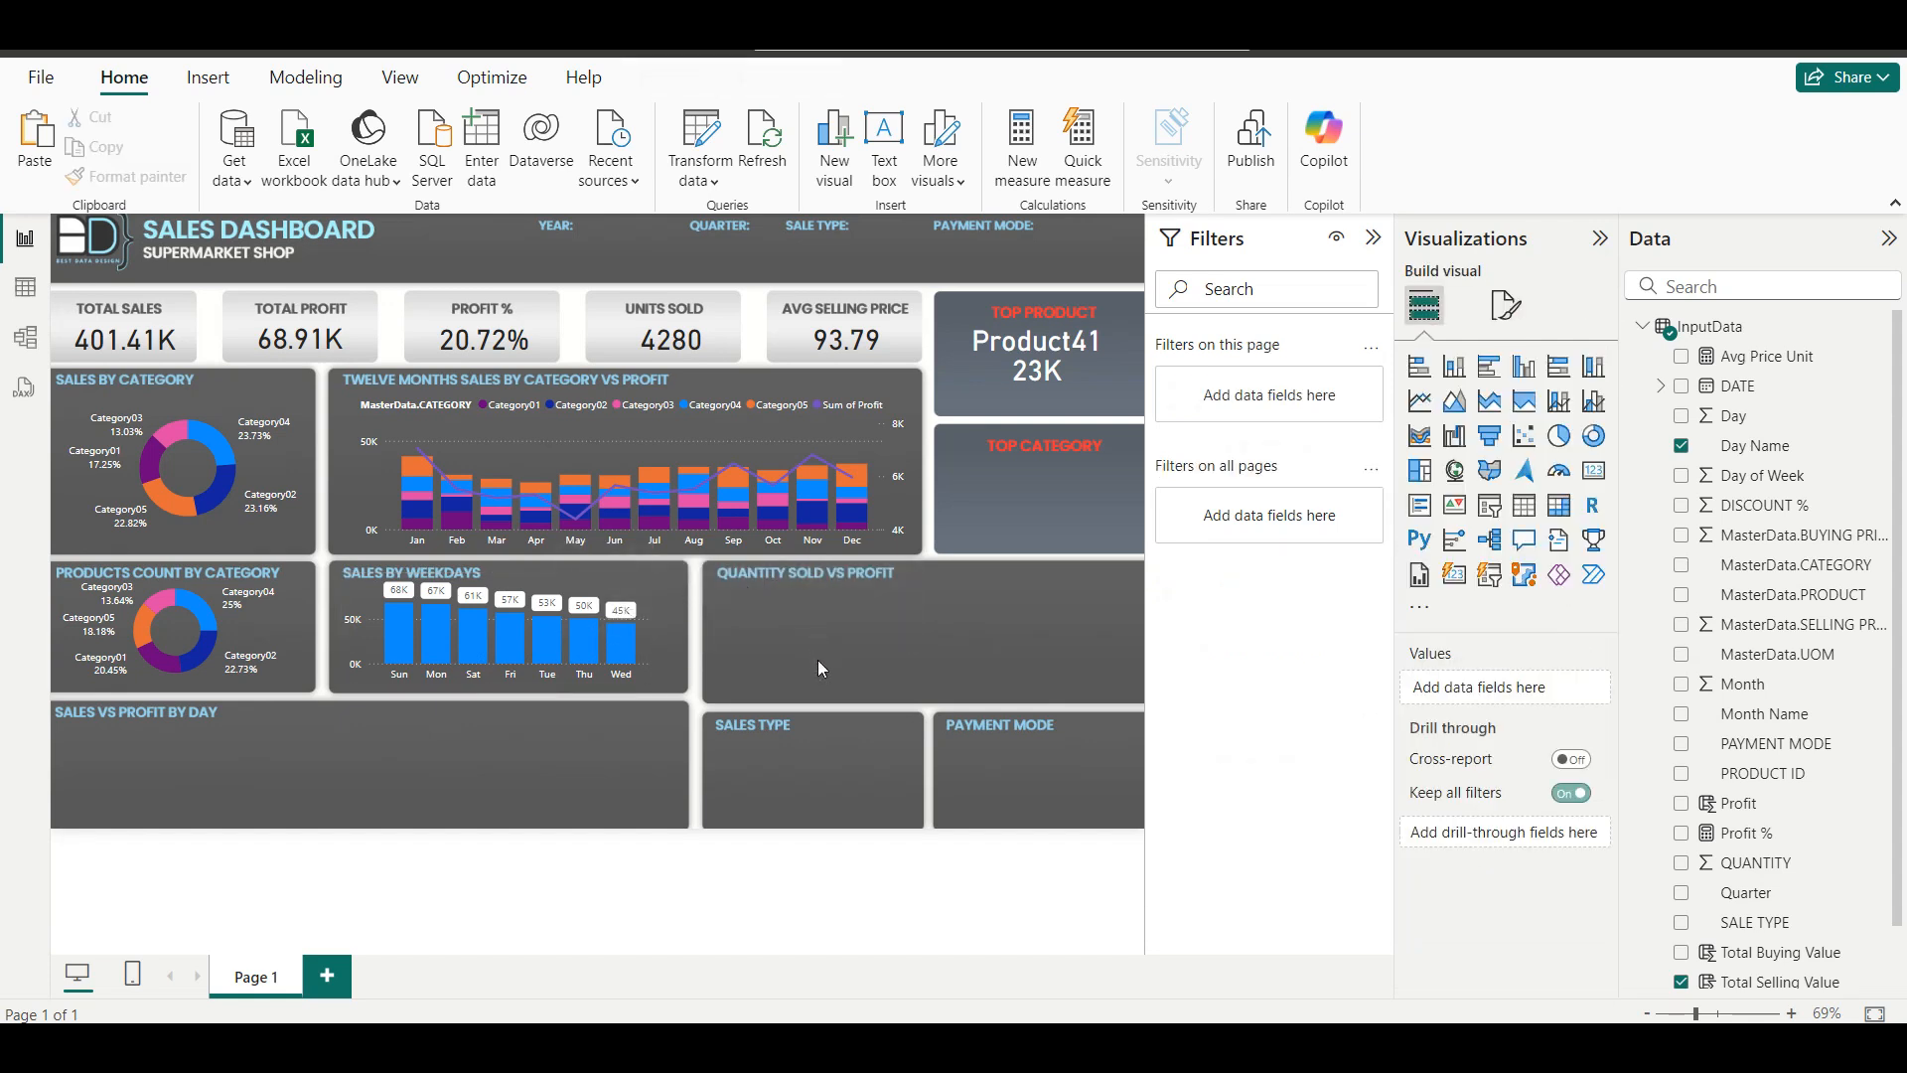
pyautogui.click(593, 588)
pyautogui.click(904, 651)
pyautogui.moveTo(1311, 1047)
pyautogui.moveTo(1229, 995)
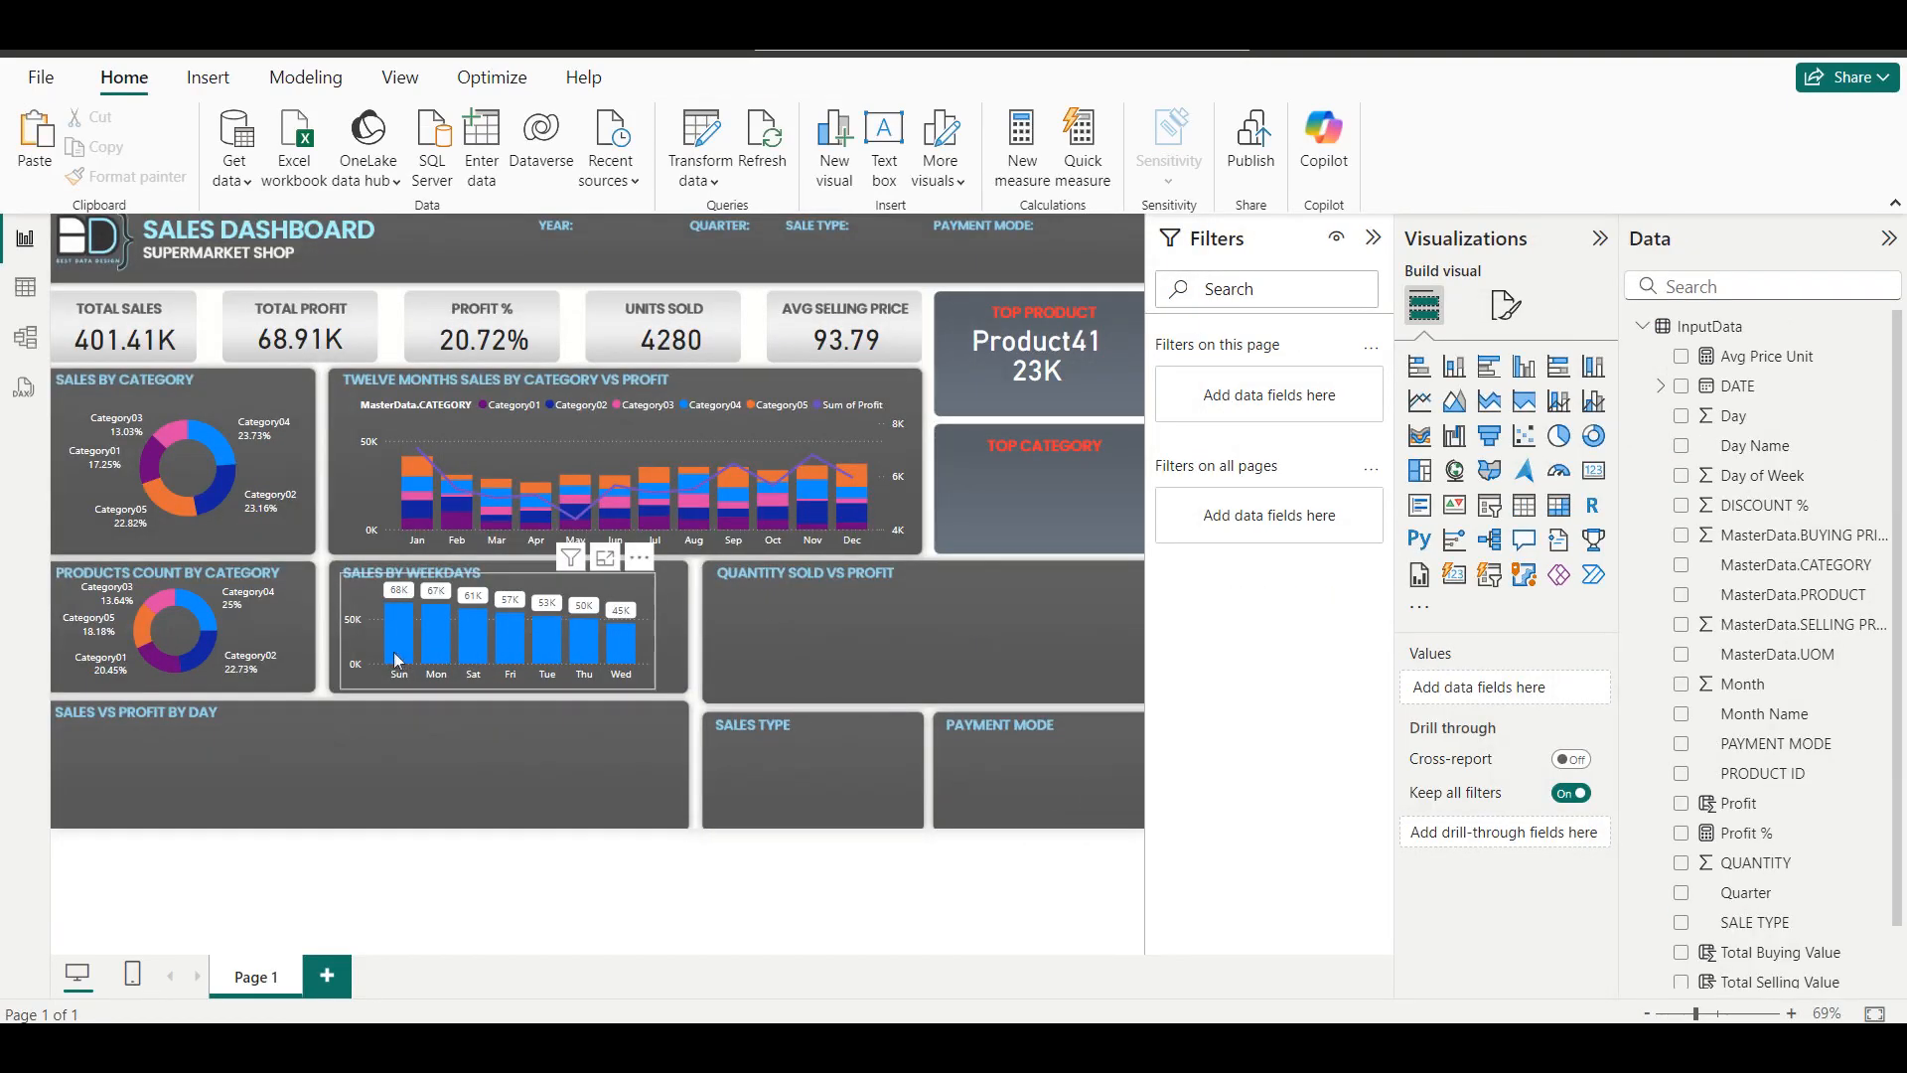
# Set the Day Name column of the InputData table to sort by Day of Week.
pyautogui.click(363, 642)
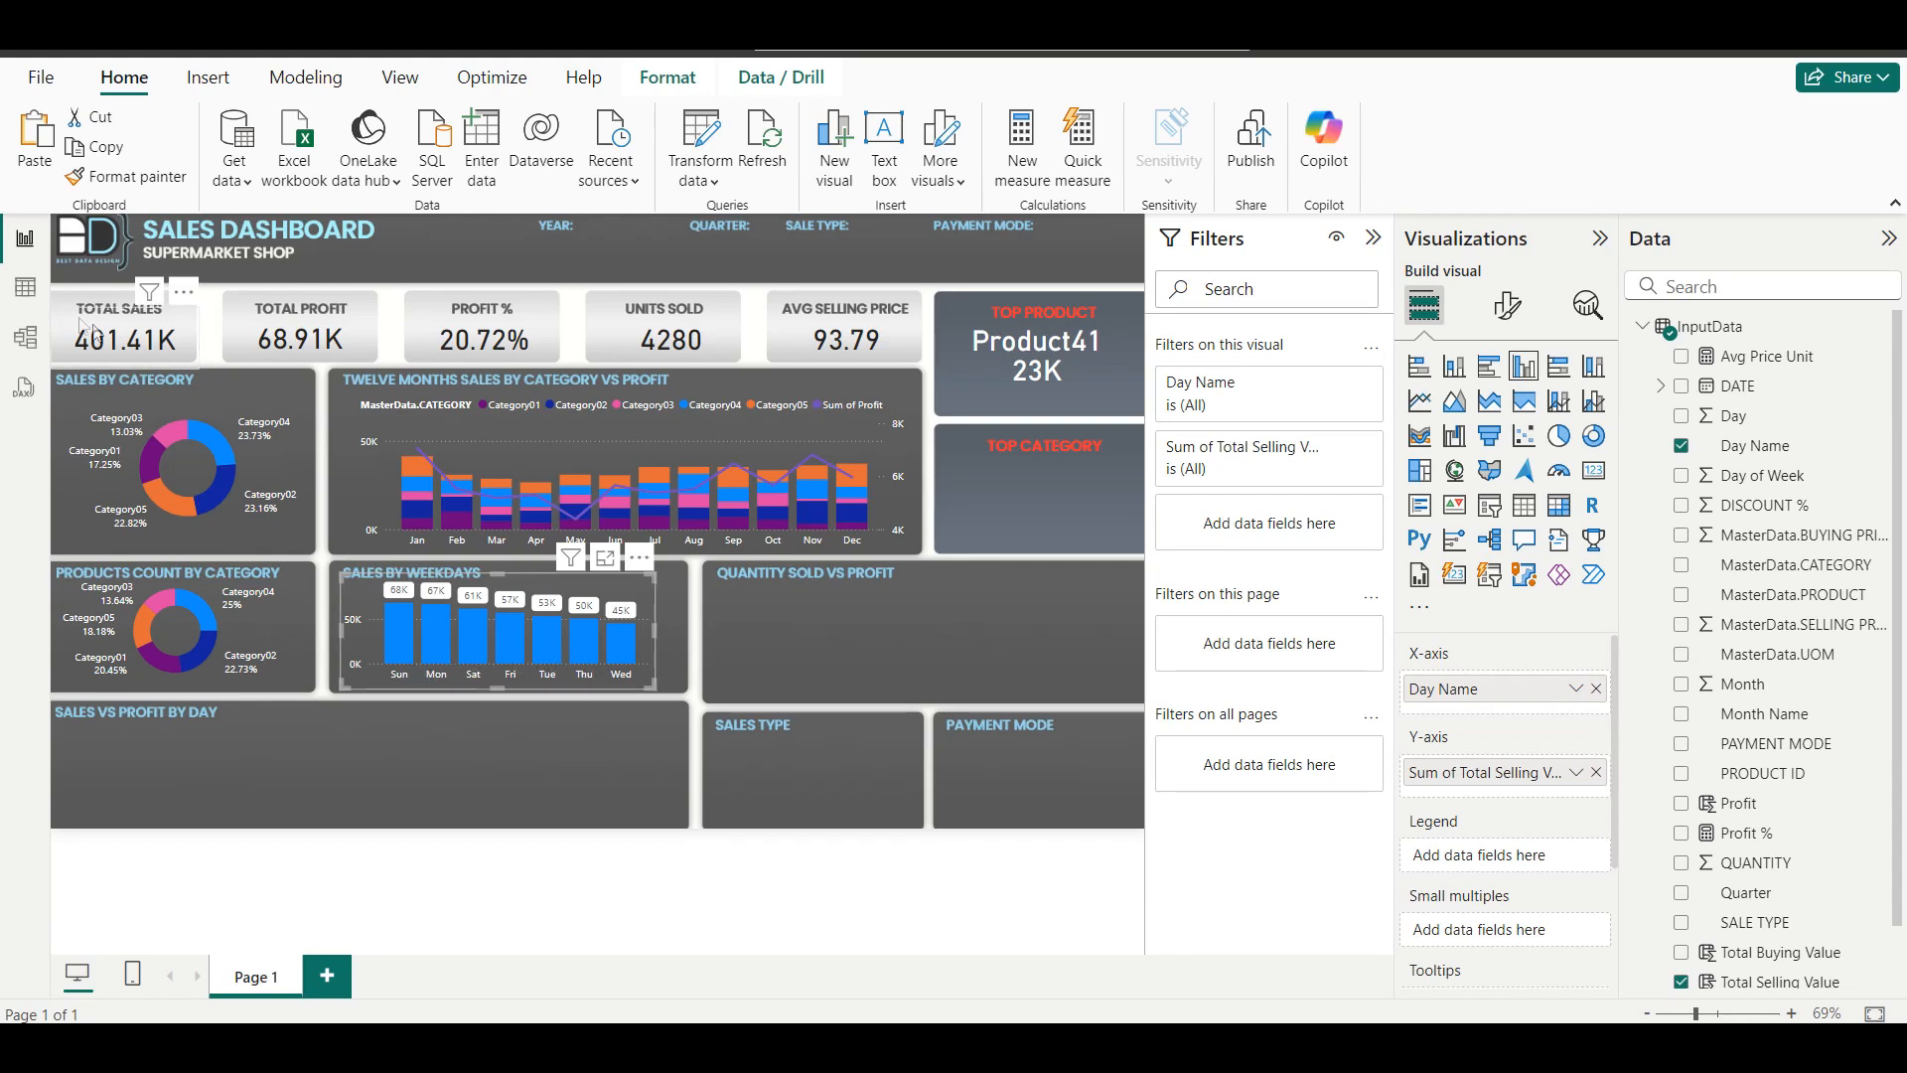
pyautogui.click(25, 287)
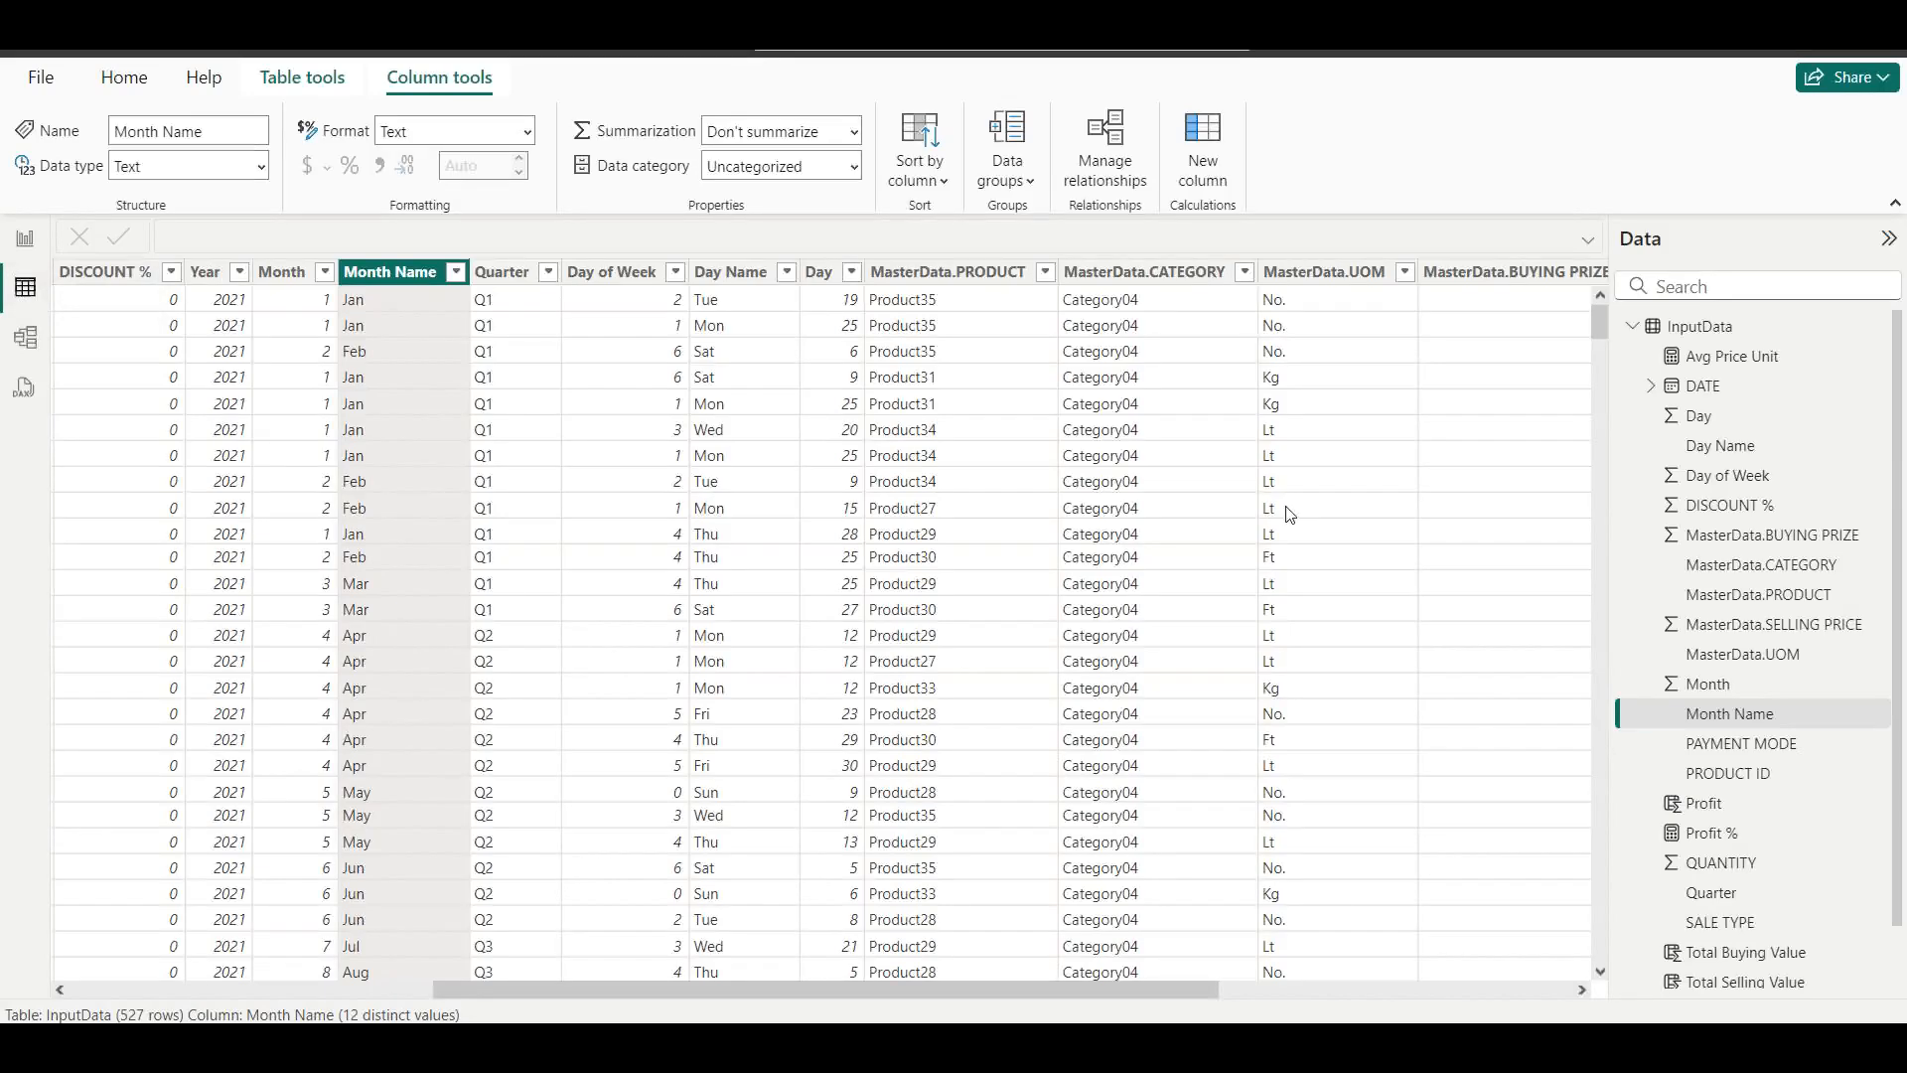
pyautogui.hscroll(8, 1278, 391)
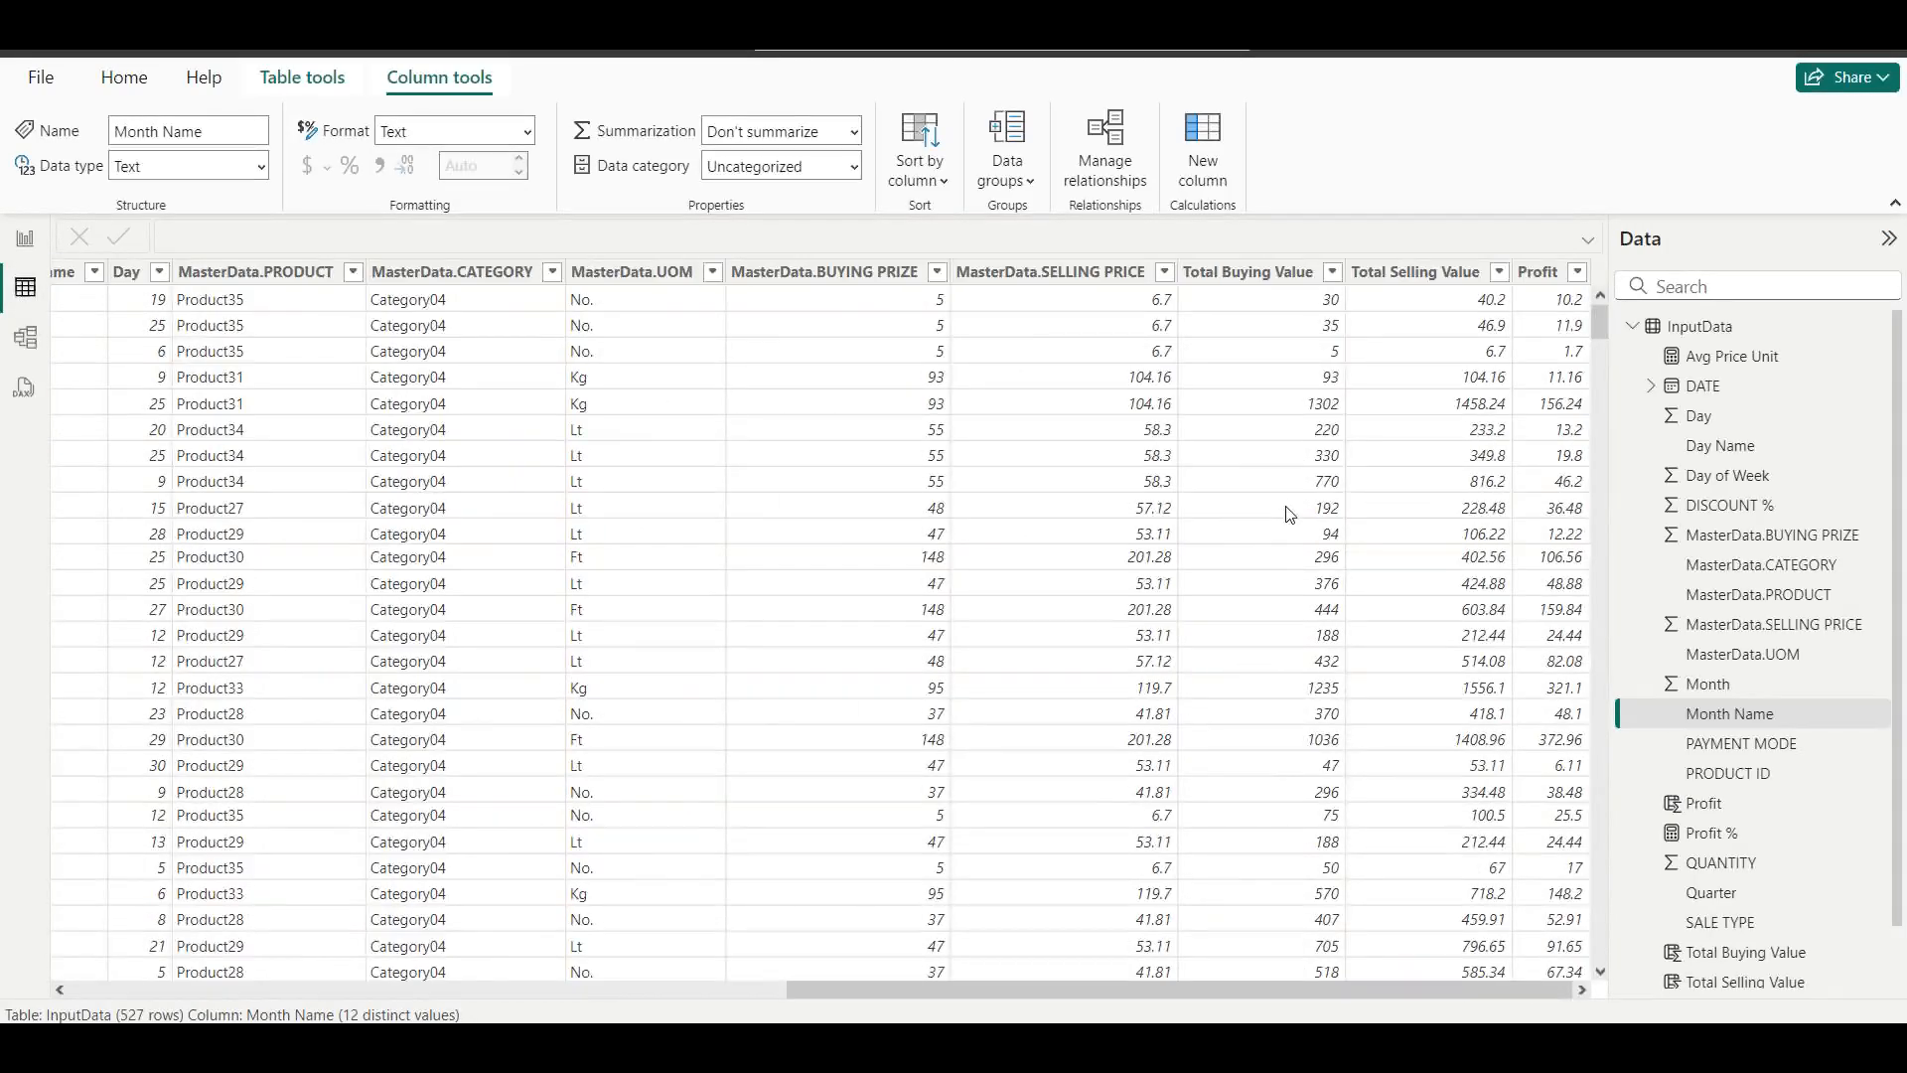
pyautogui.hscroll(-5, 1334, 441)
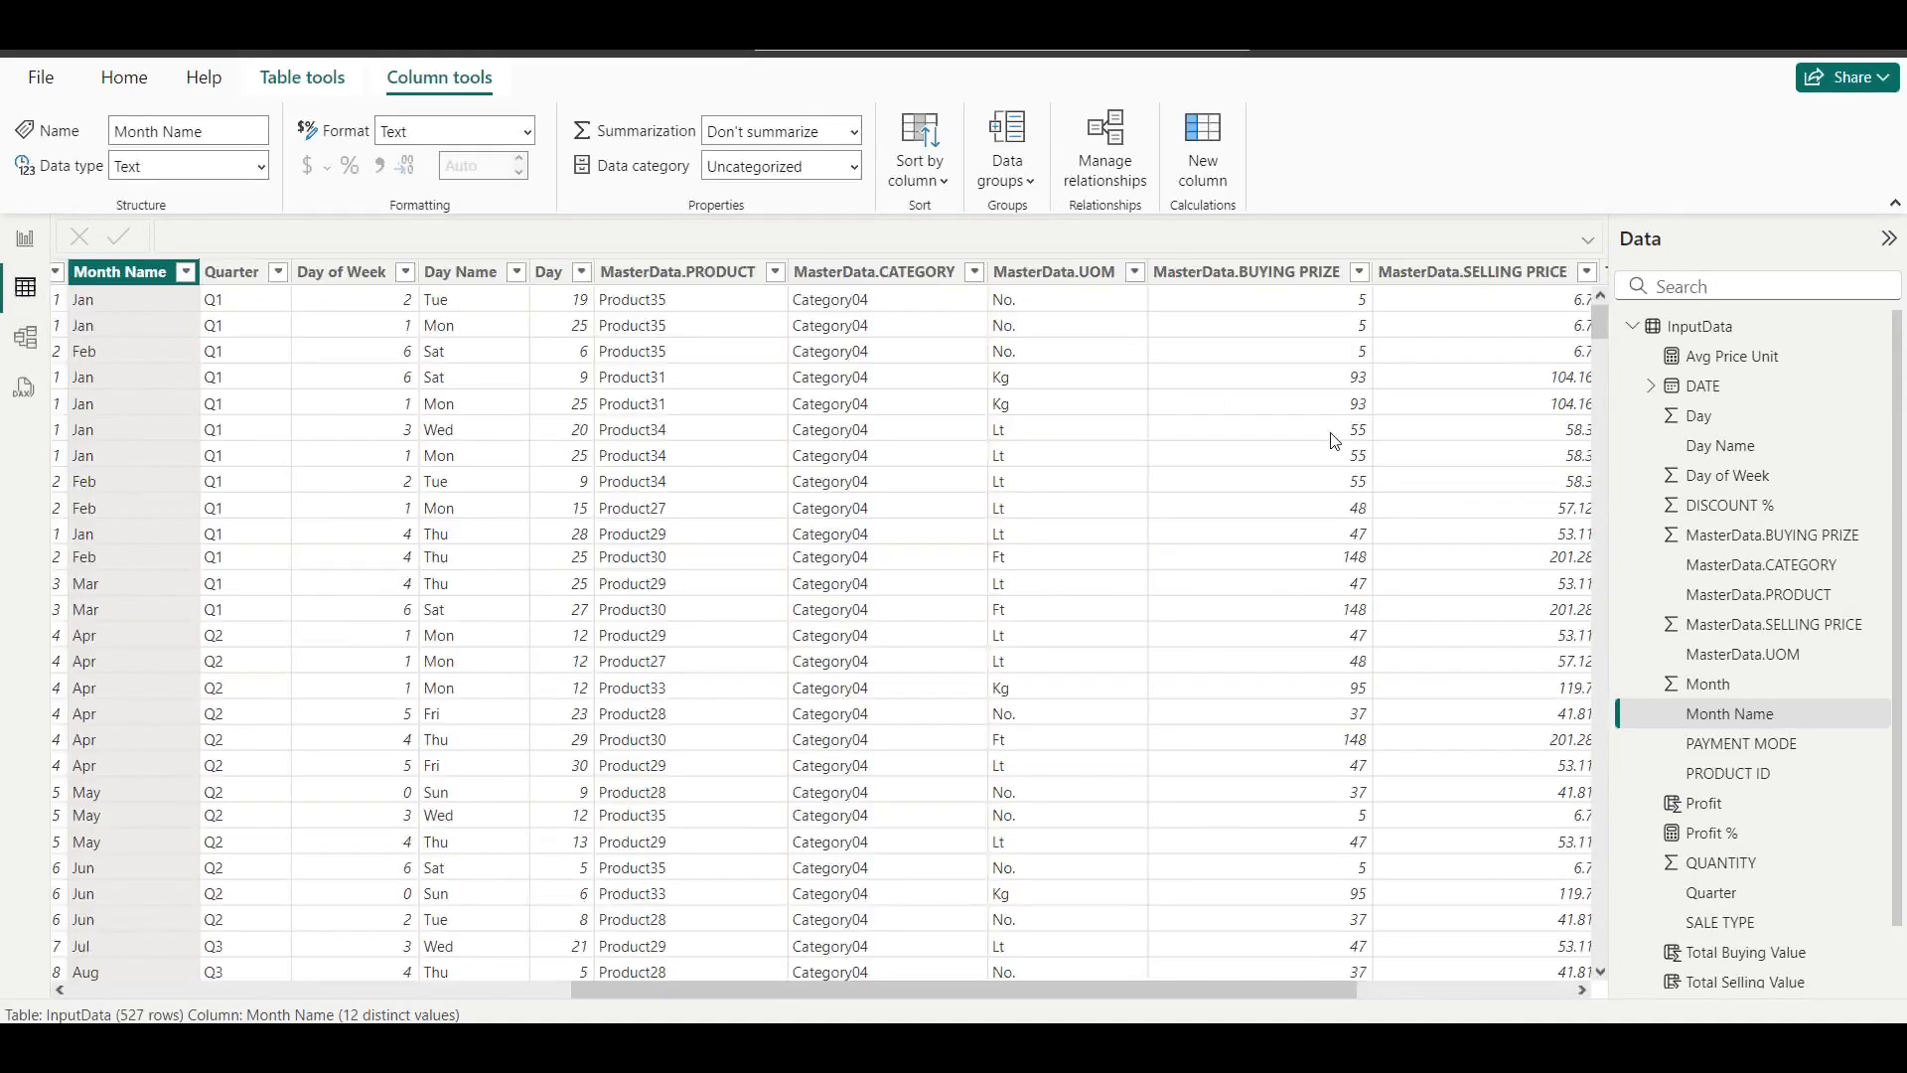
pyautogui.hscroll(-5, 1334, 441)
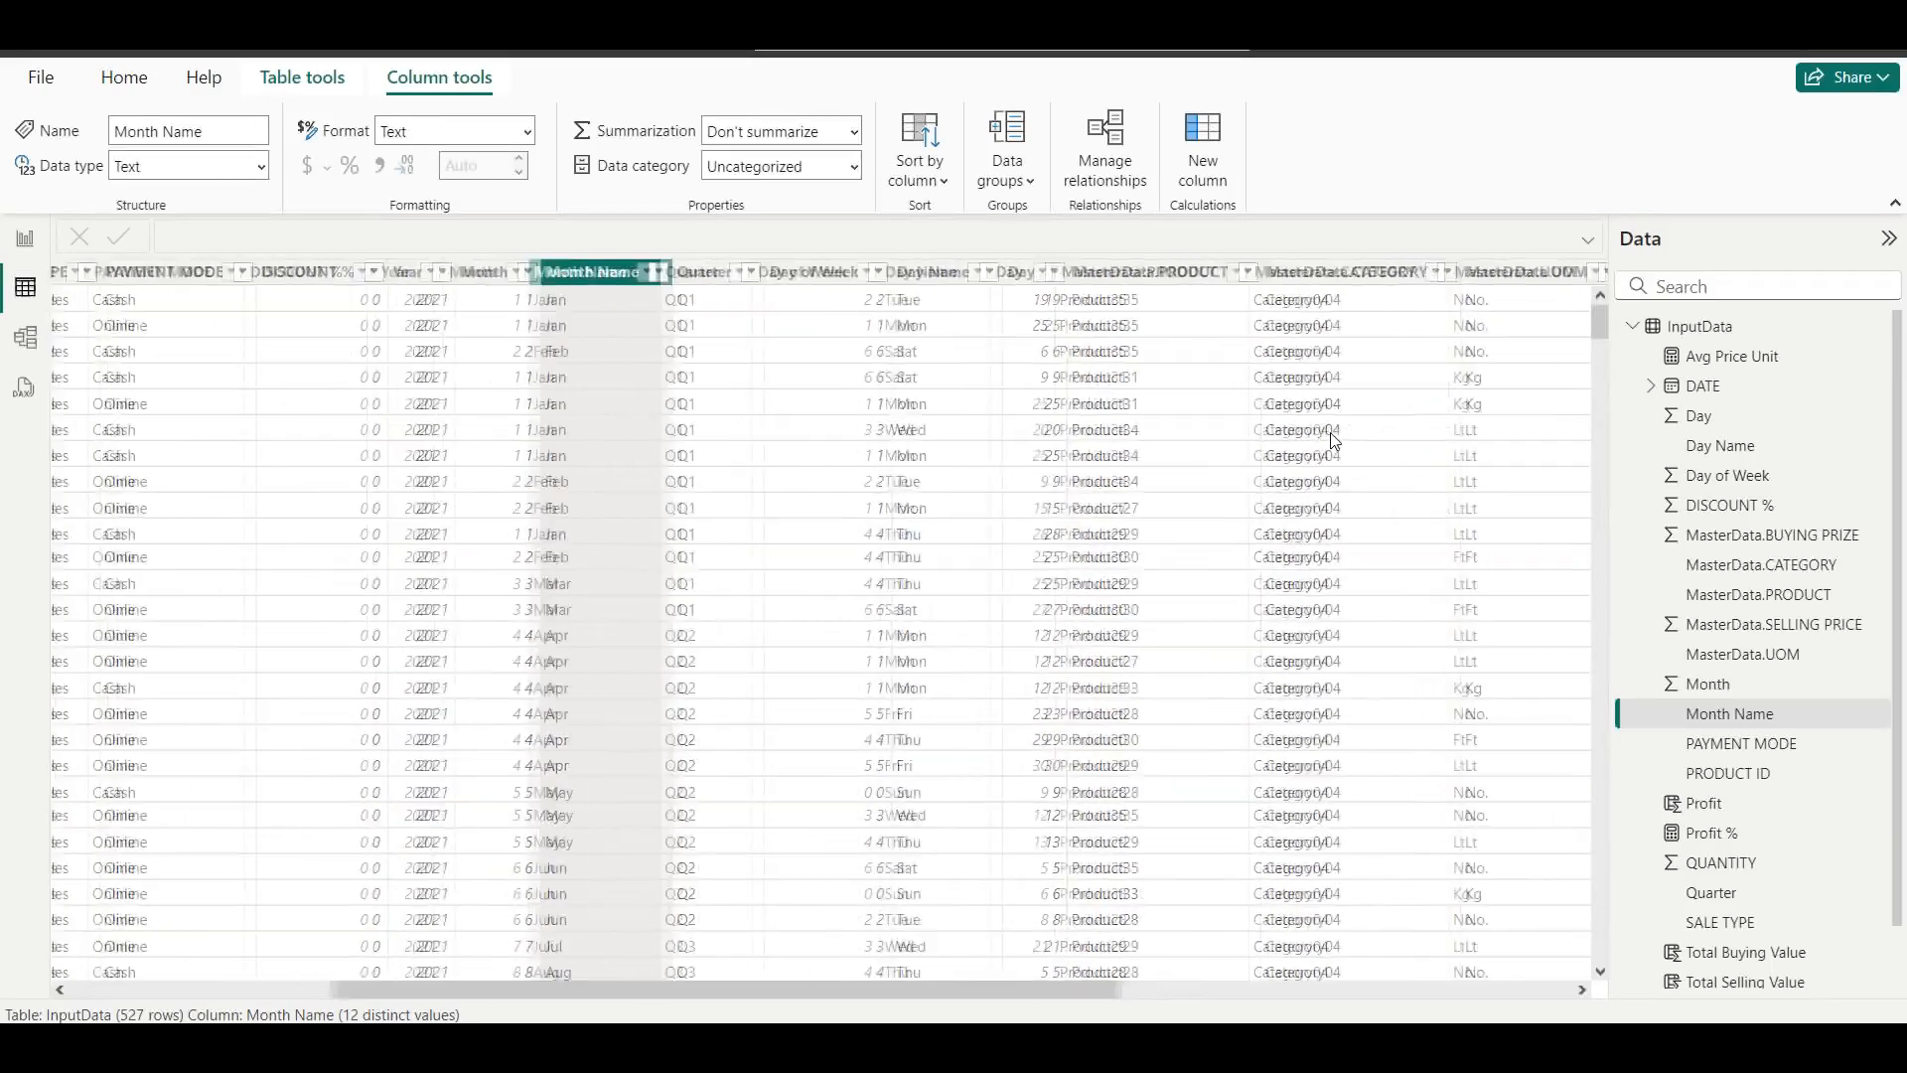
pyautogui.hscroll(-1, 1332, 432)
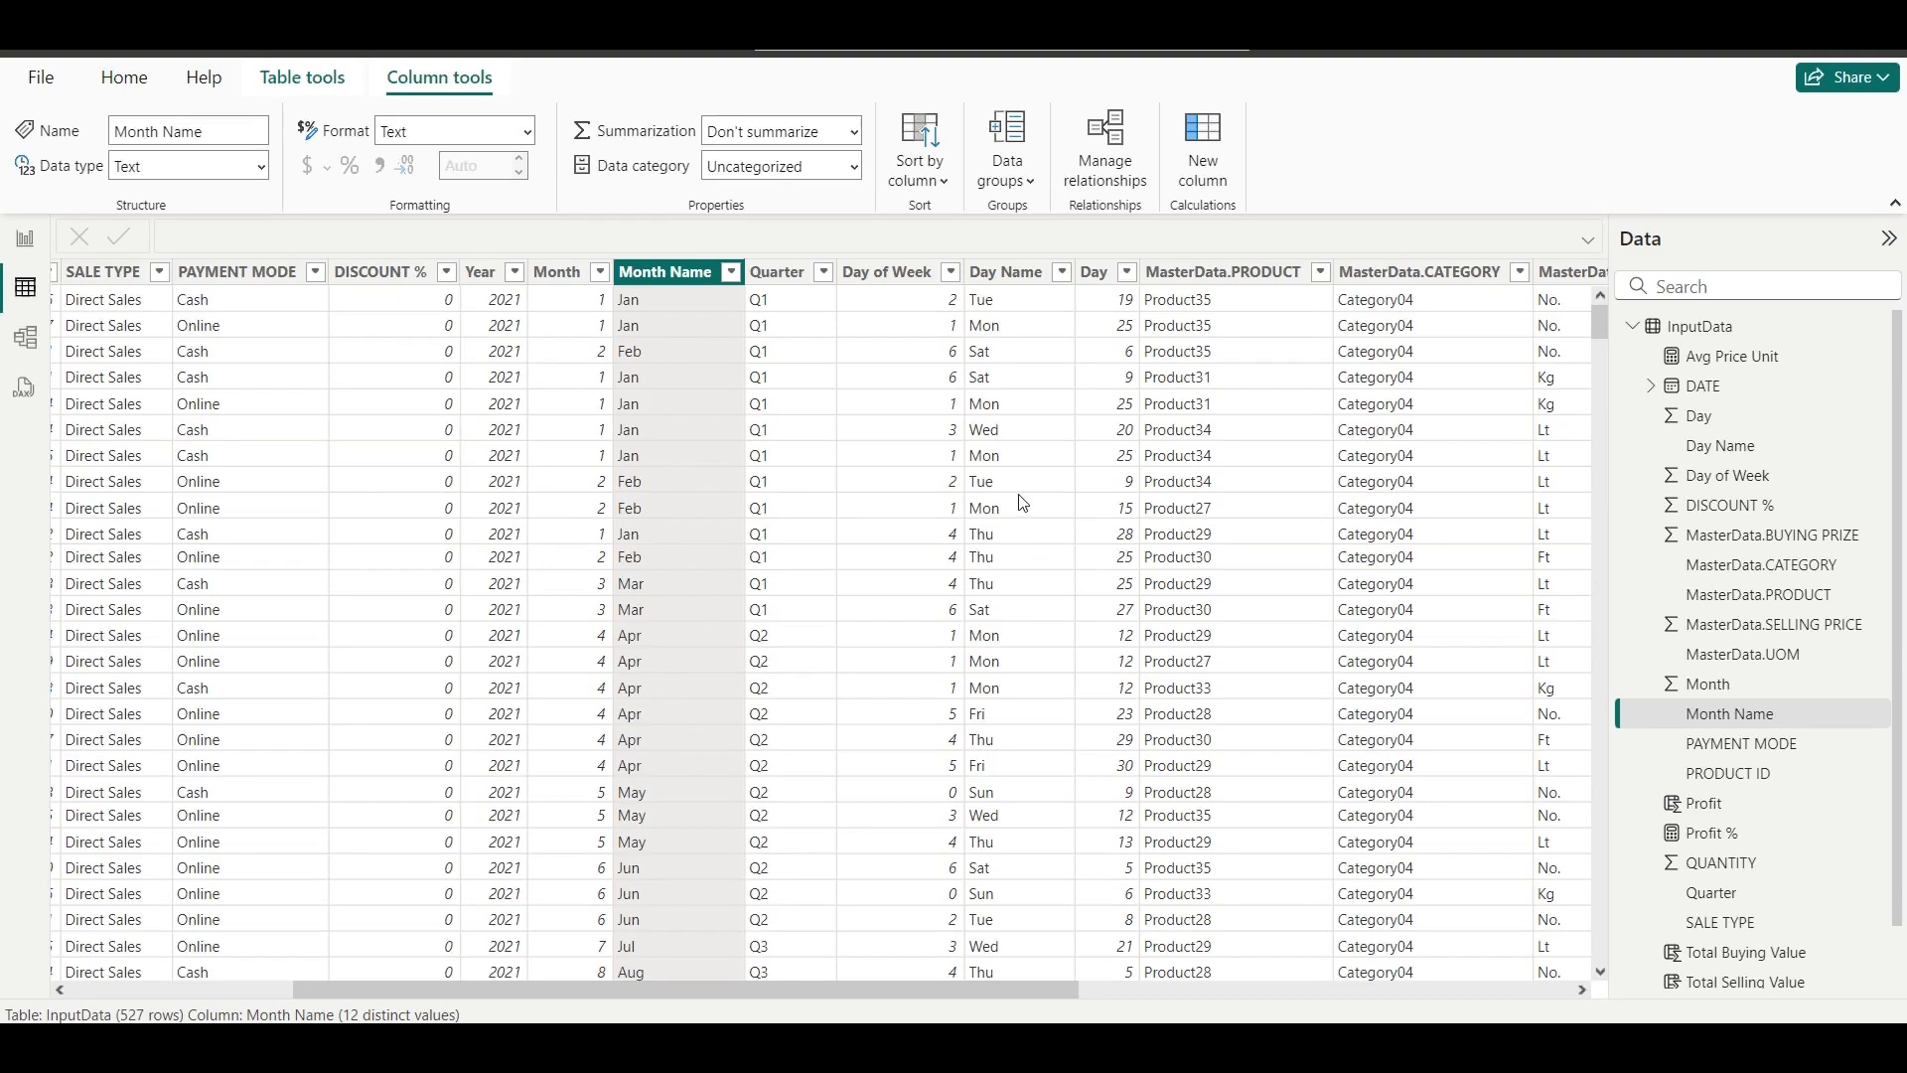
pyautogui.click(1004, 286)
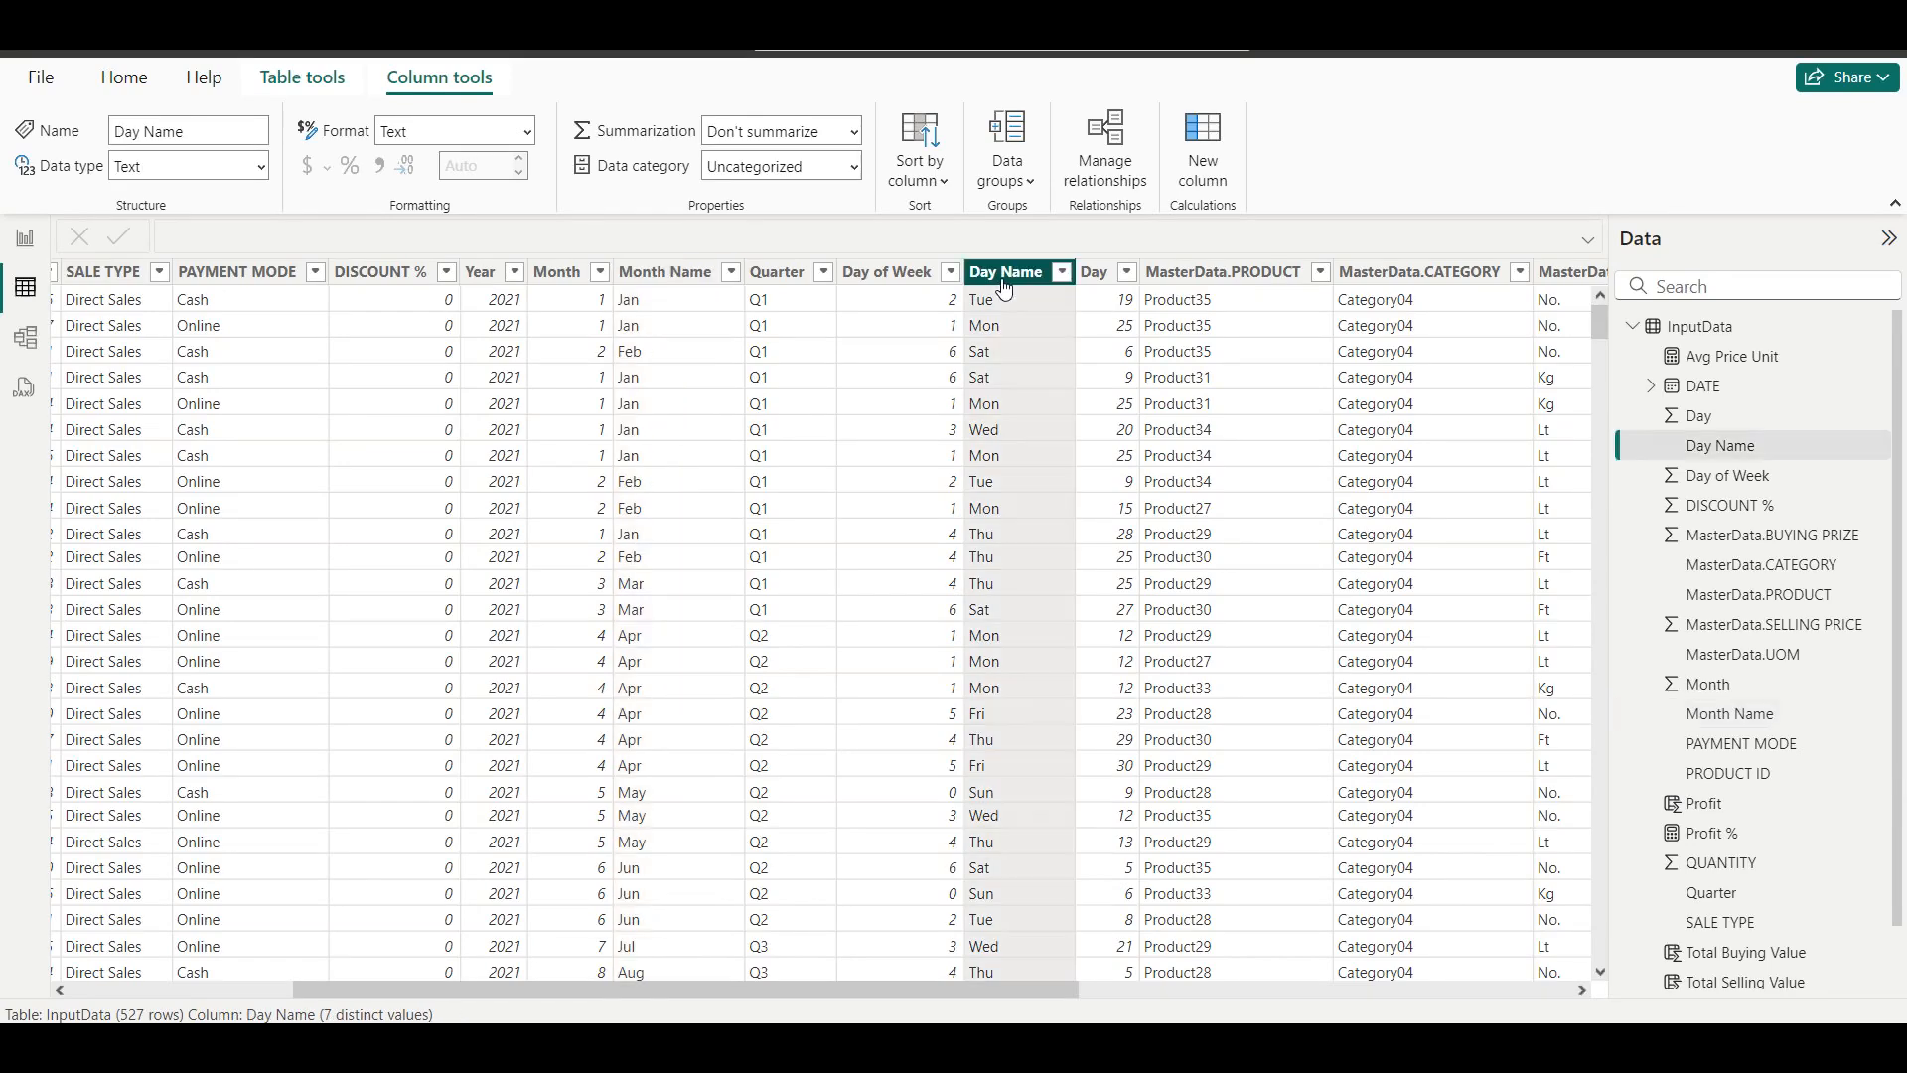
pyautogui.click(909, 174)
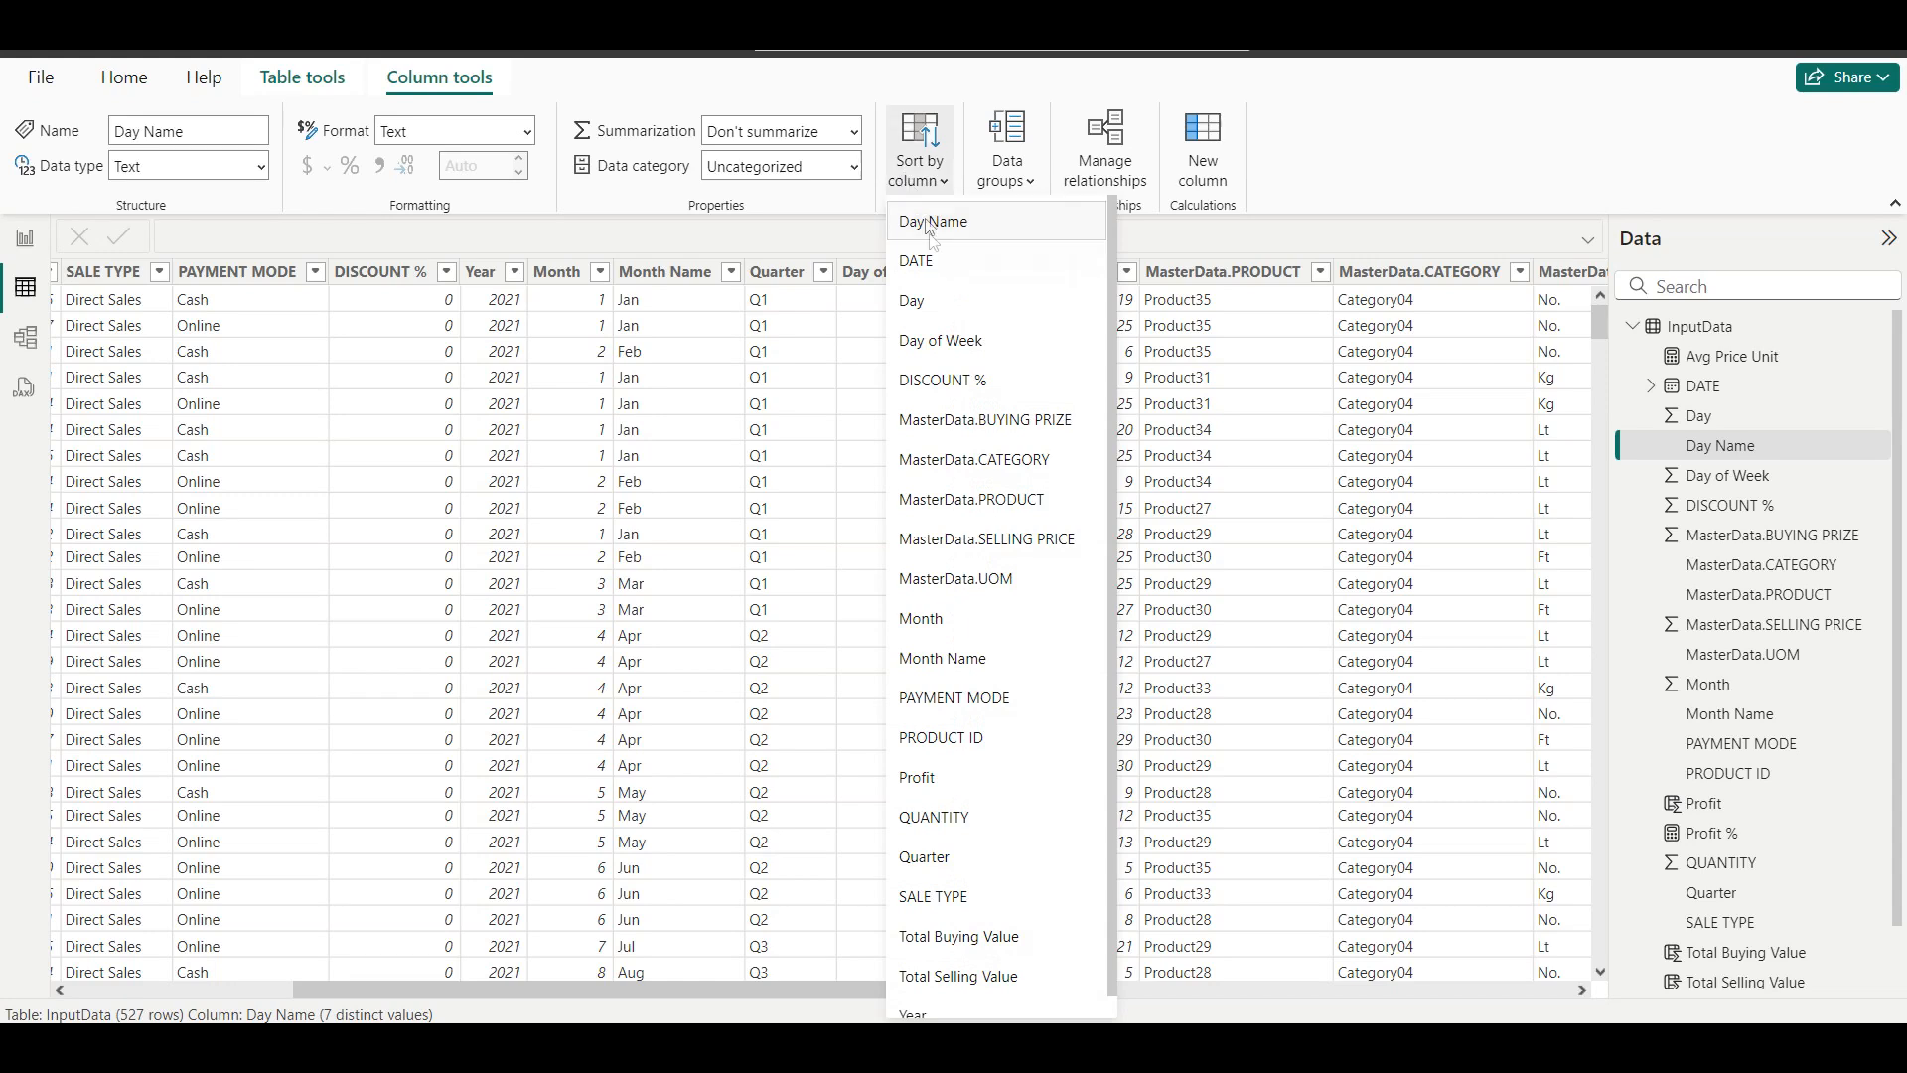
pyautogui.click(955, 353)
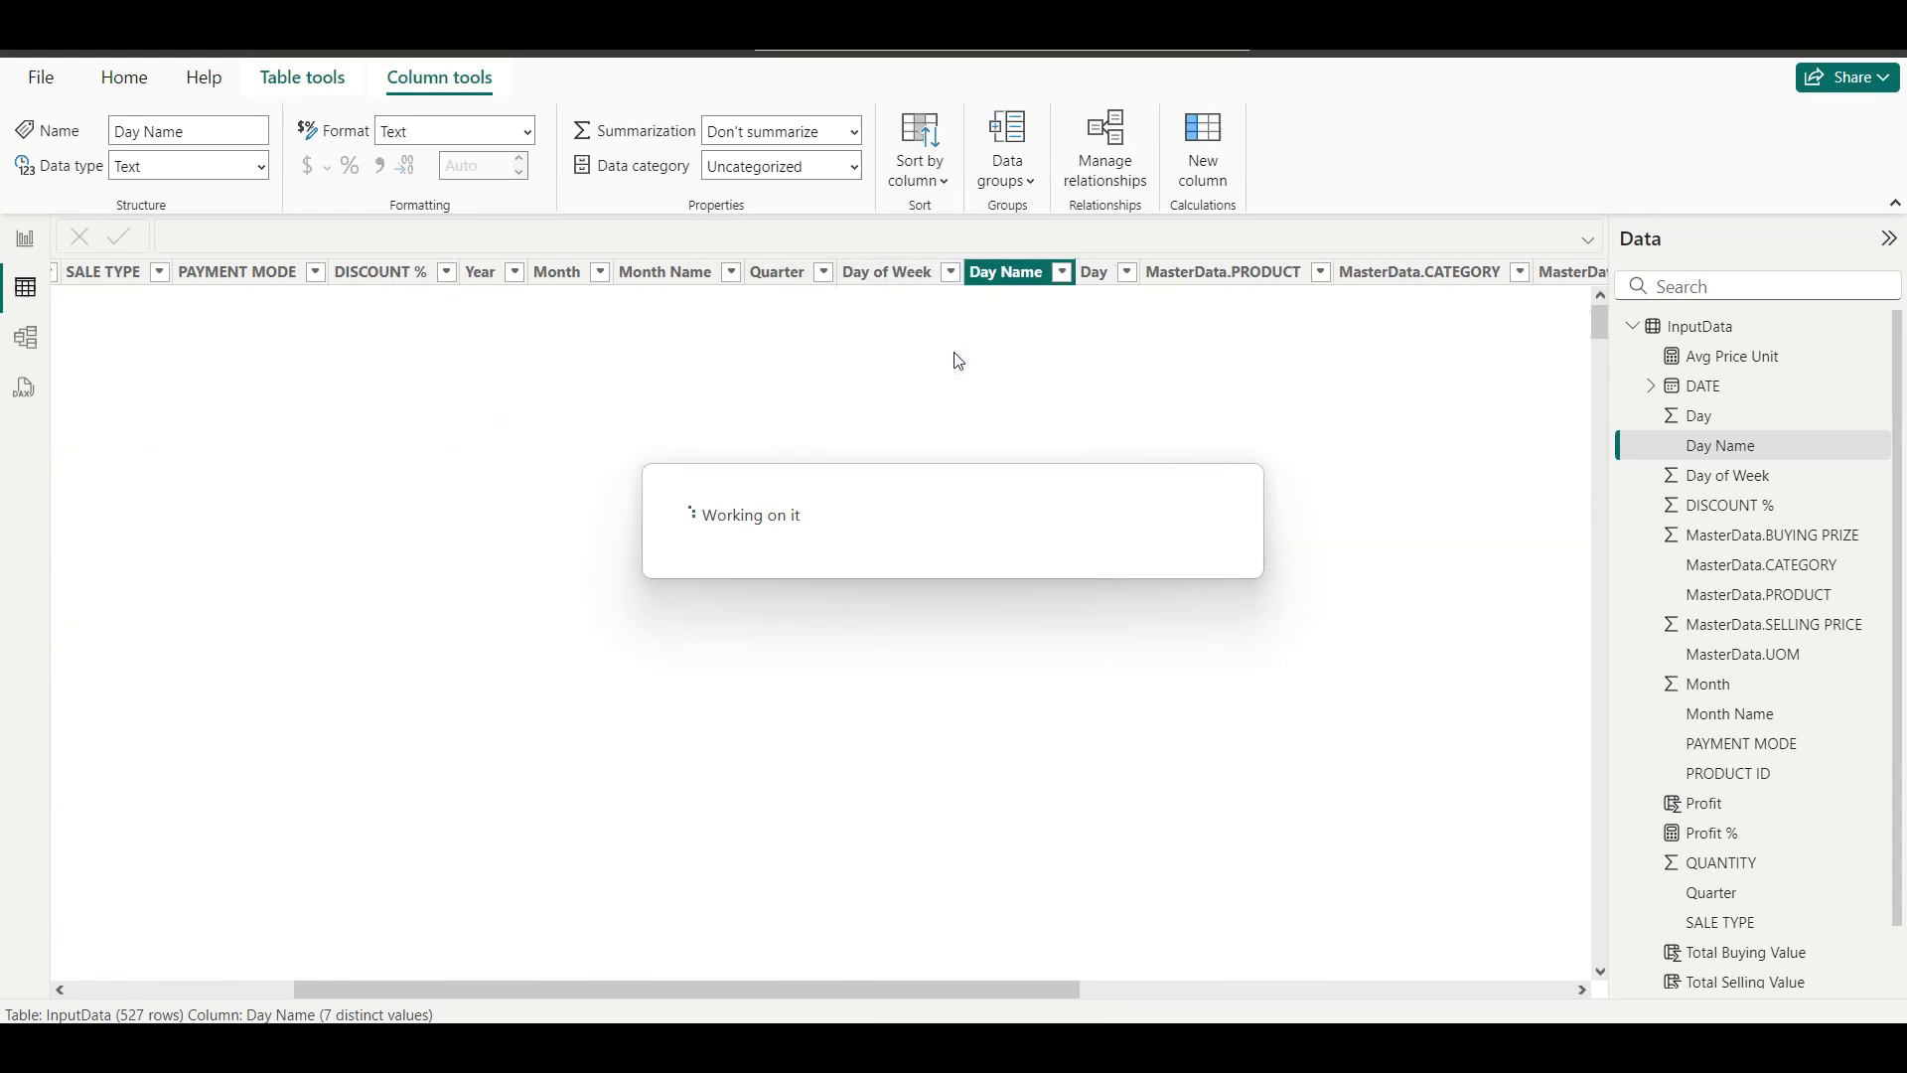
# Sort the axis of the weekday sales chart by Day Name in ascending order.
pyautogui.click(24, 242)
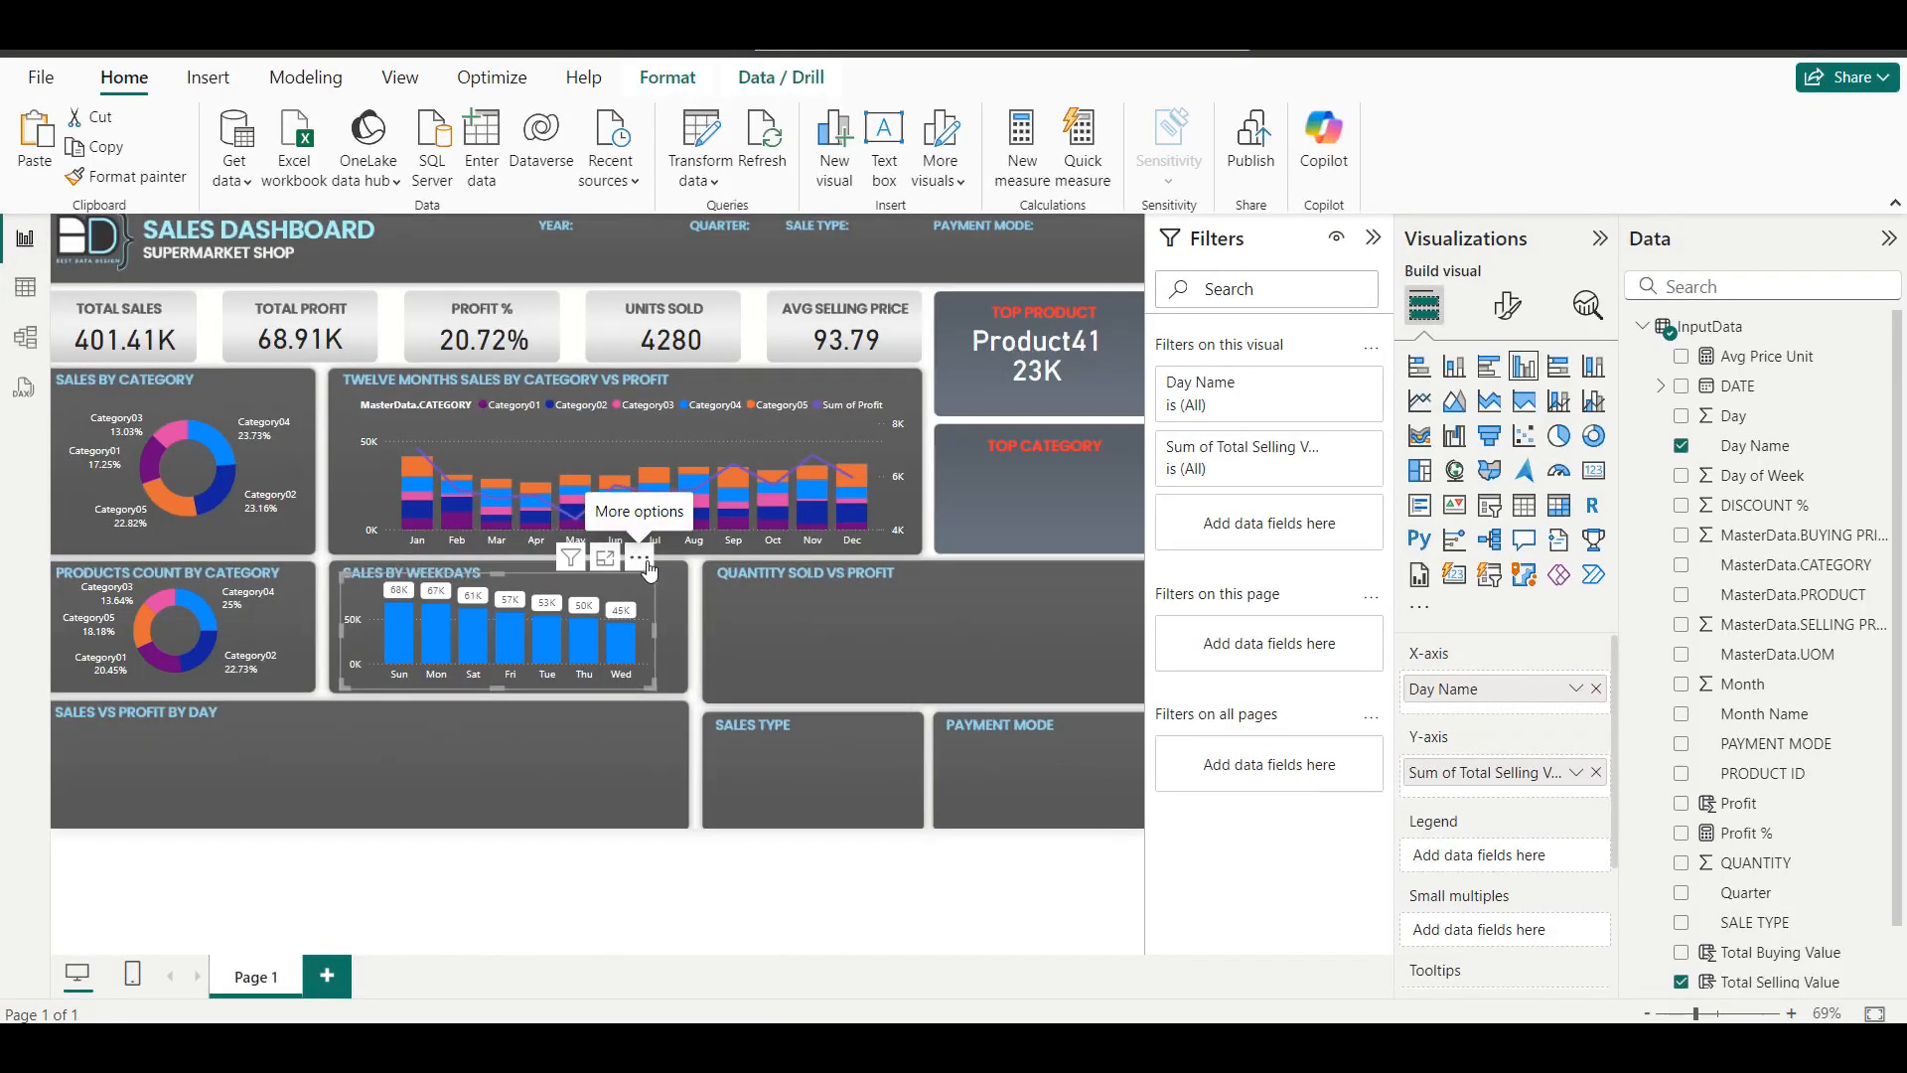
pyautogui.click(648, 566)
pyautogui.moveTo(786, 708)
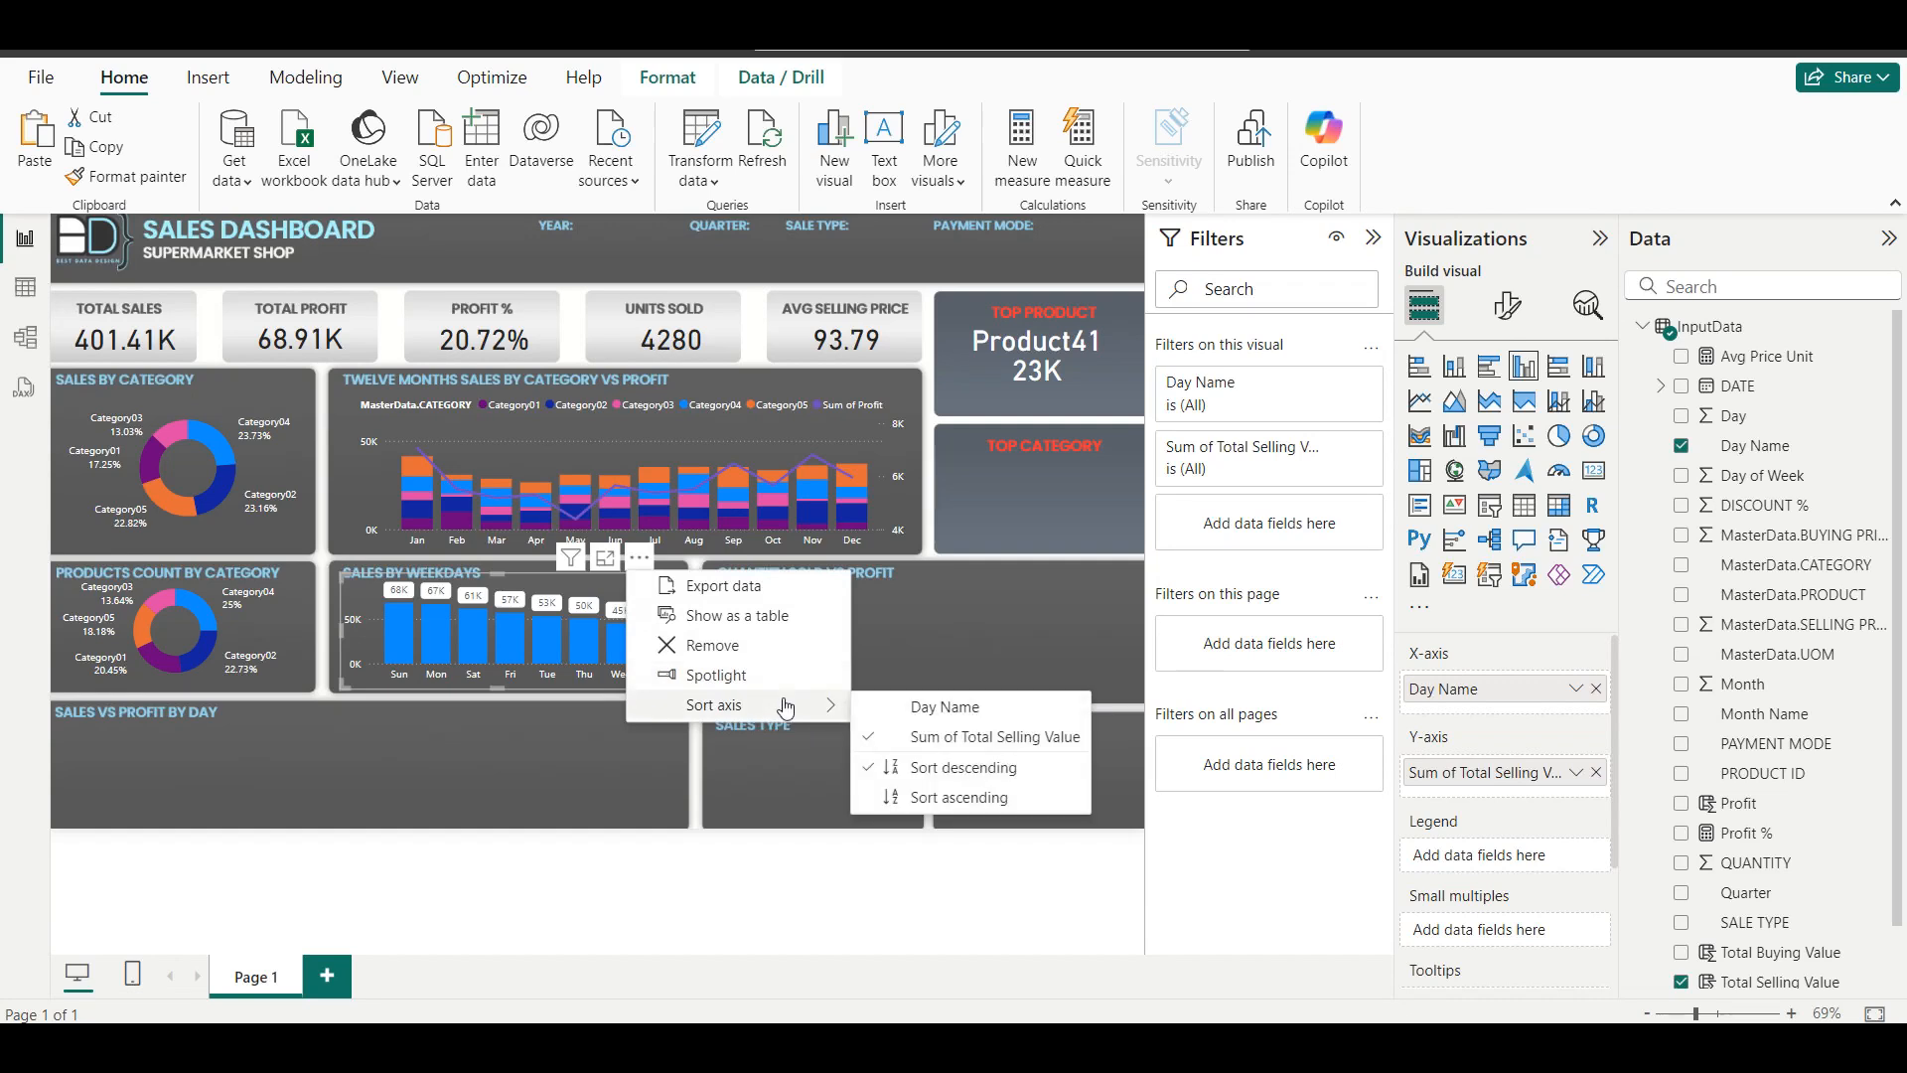
pyautogui.click(922, 712)
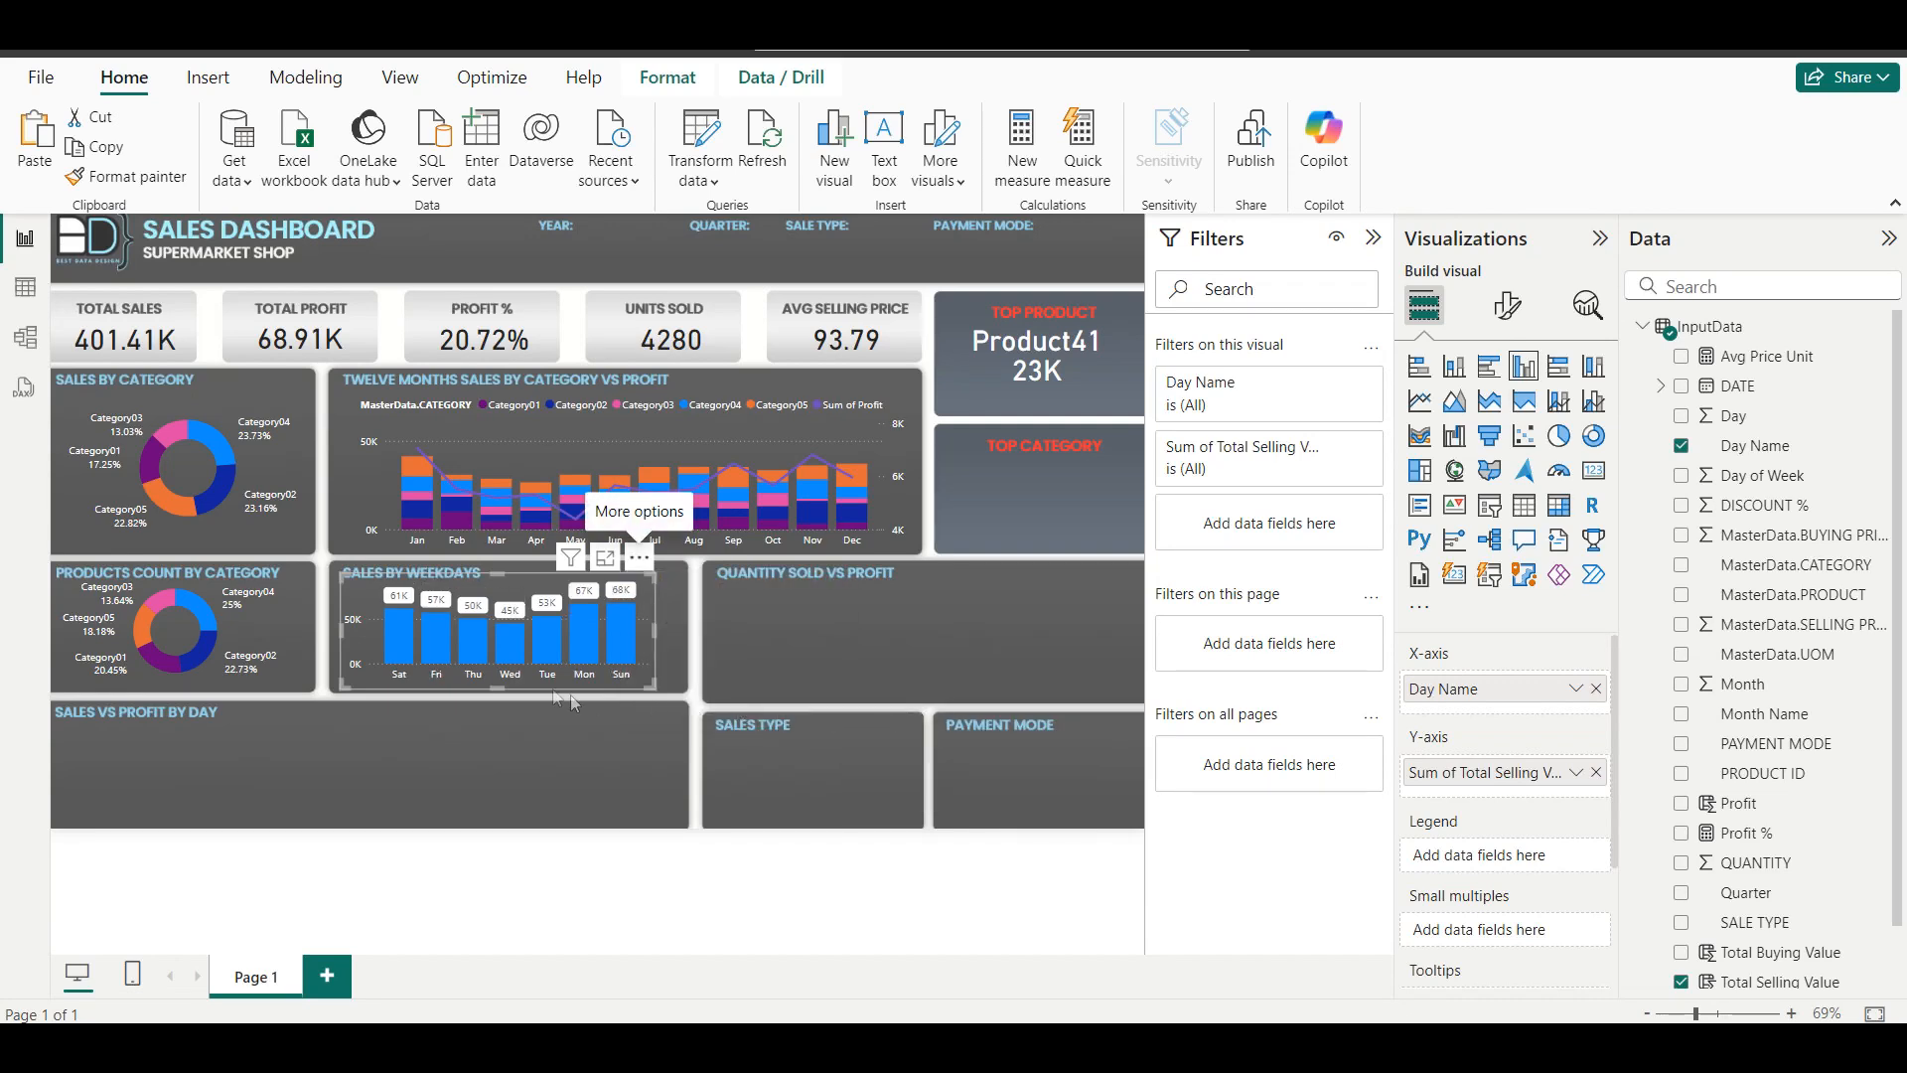
pyautogui.click(639, 559)
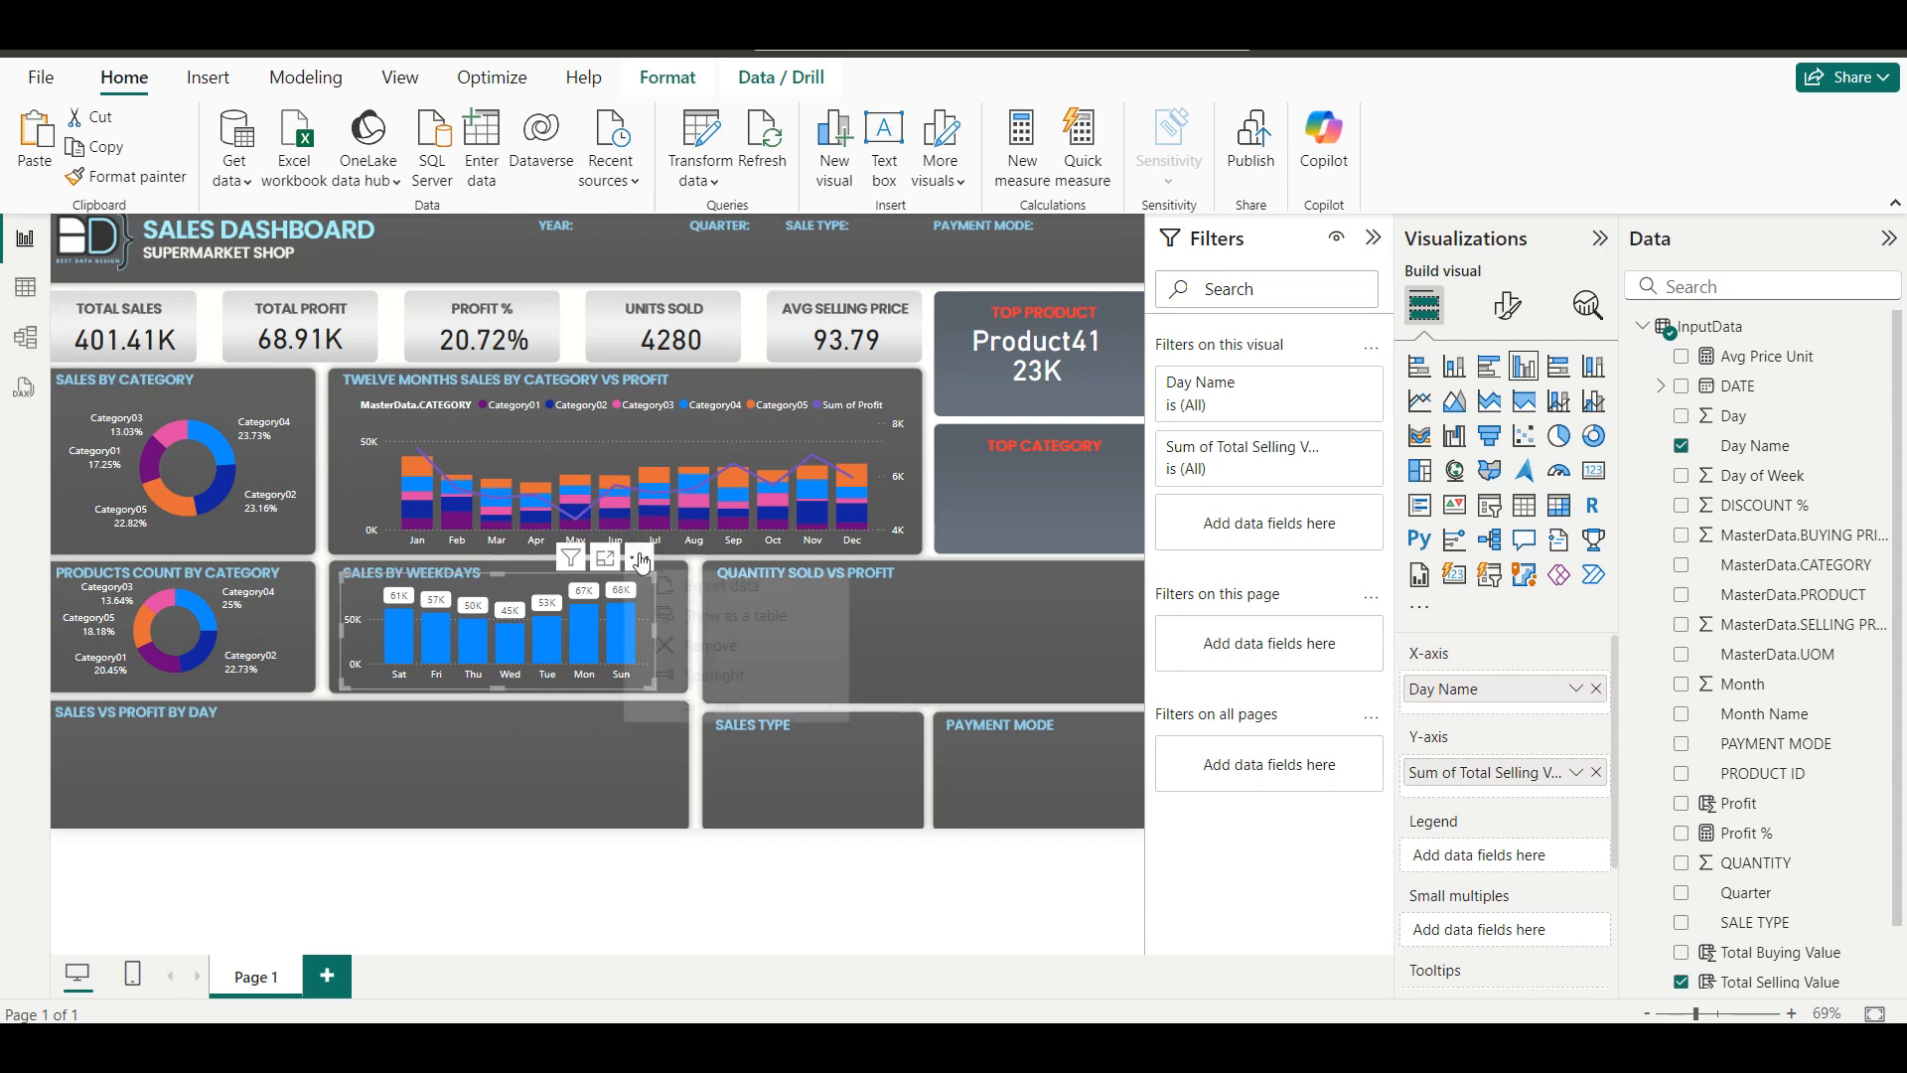
pyautogui.moveTo(741, 705)
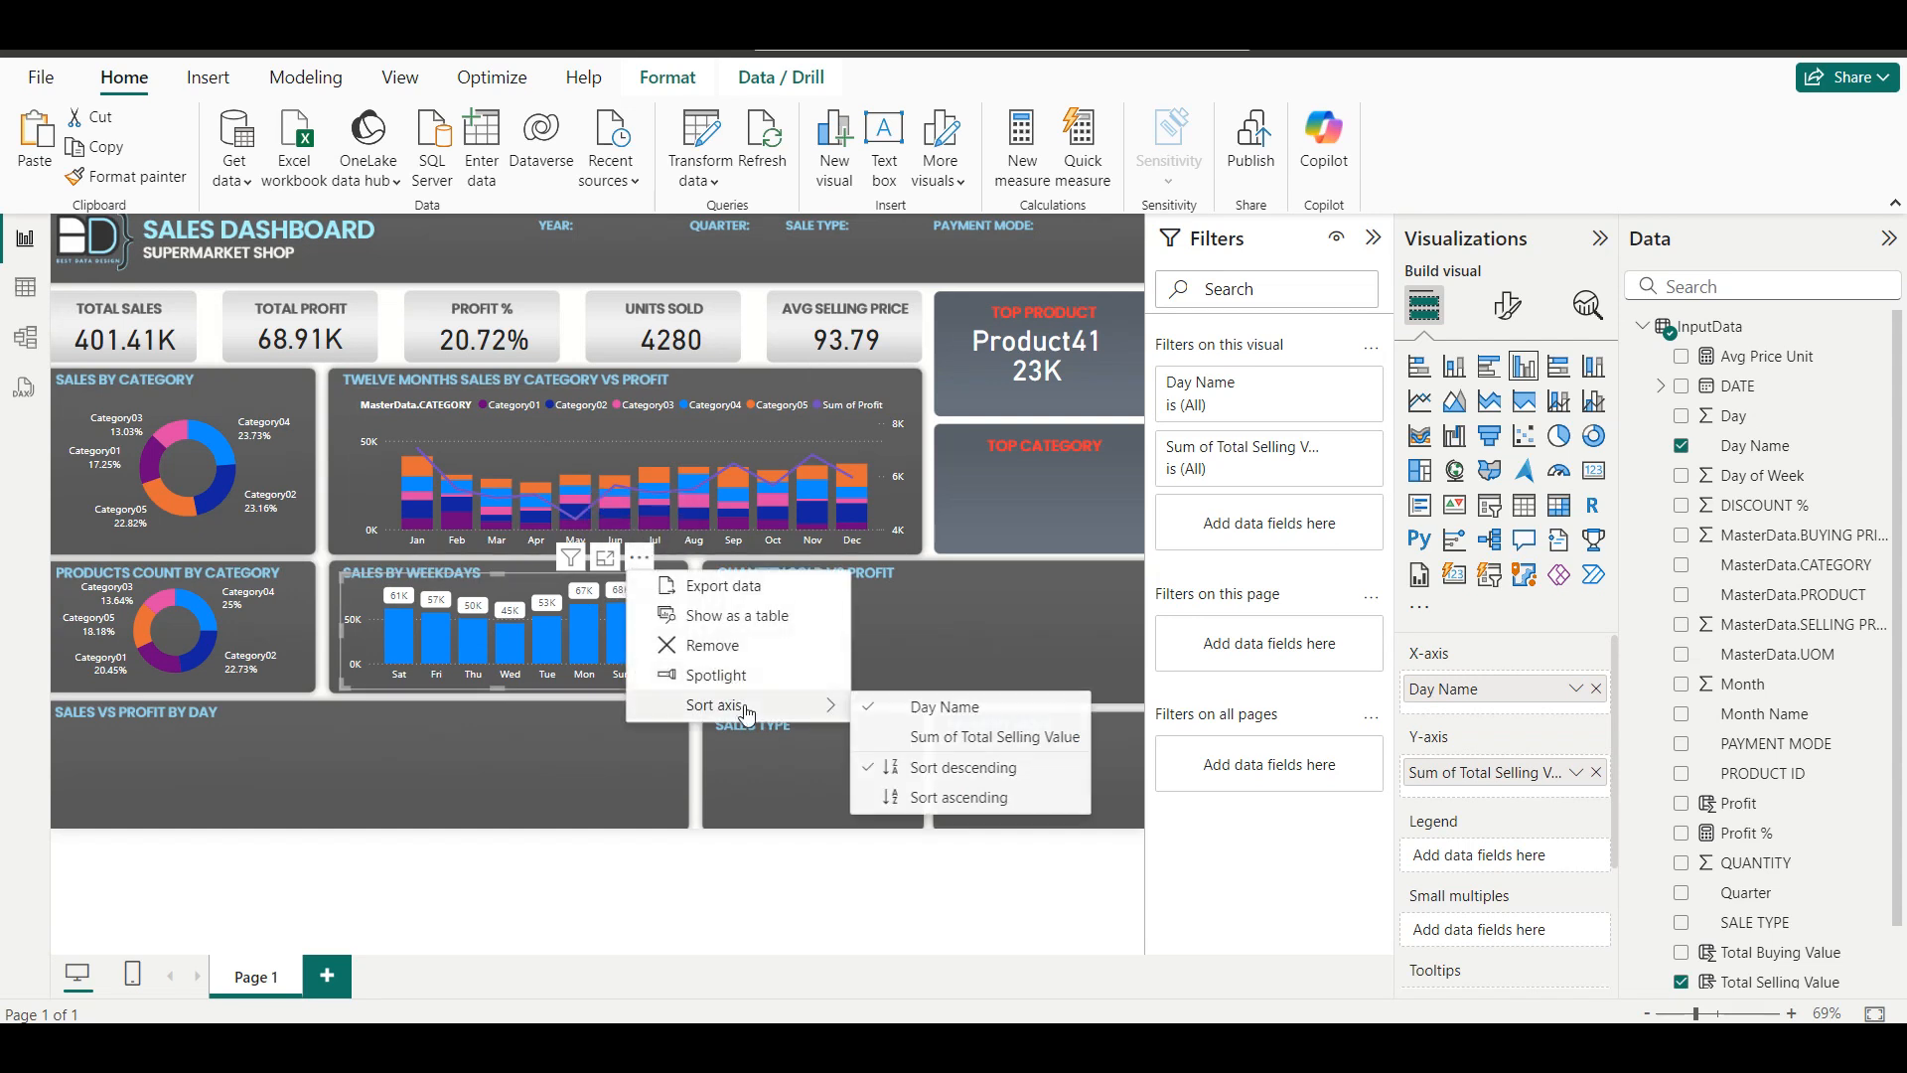
pyautogui.click(949, 795)
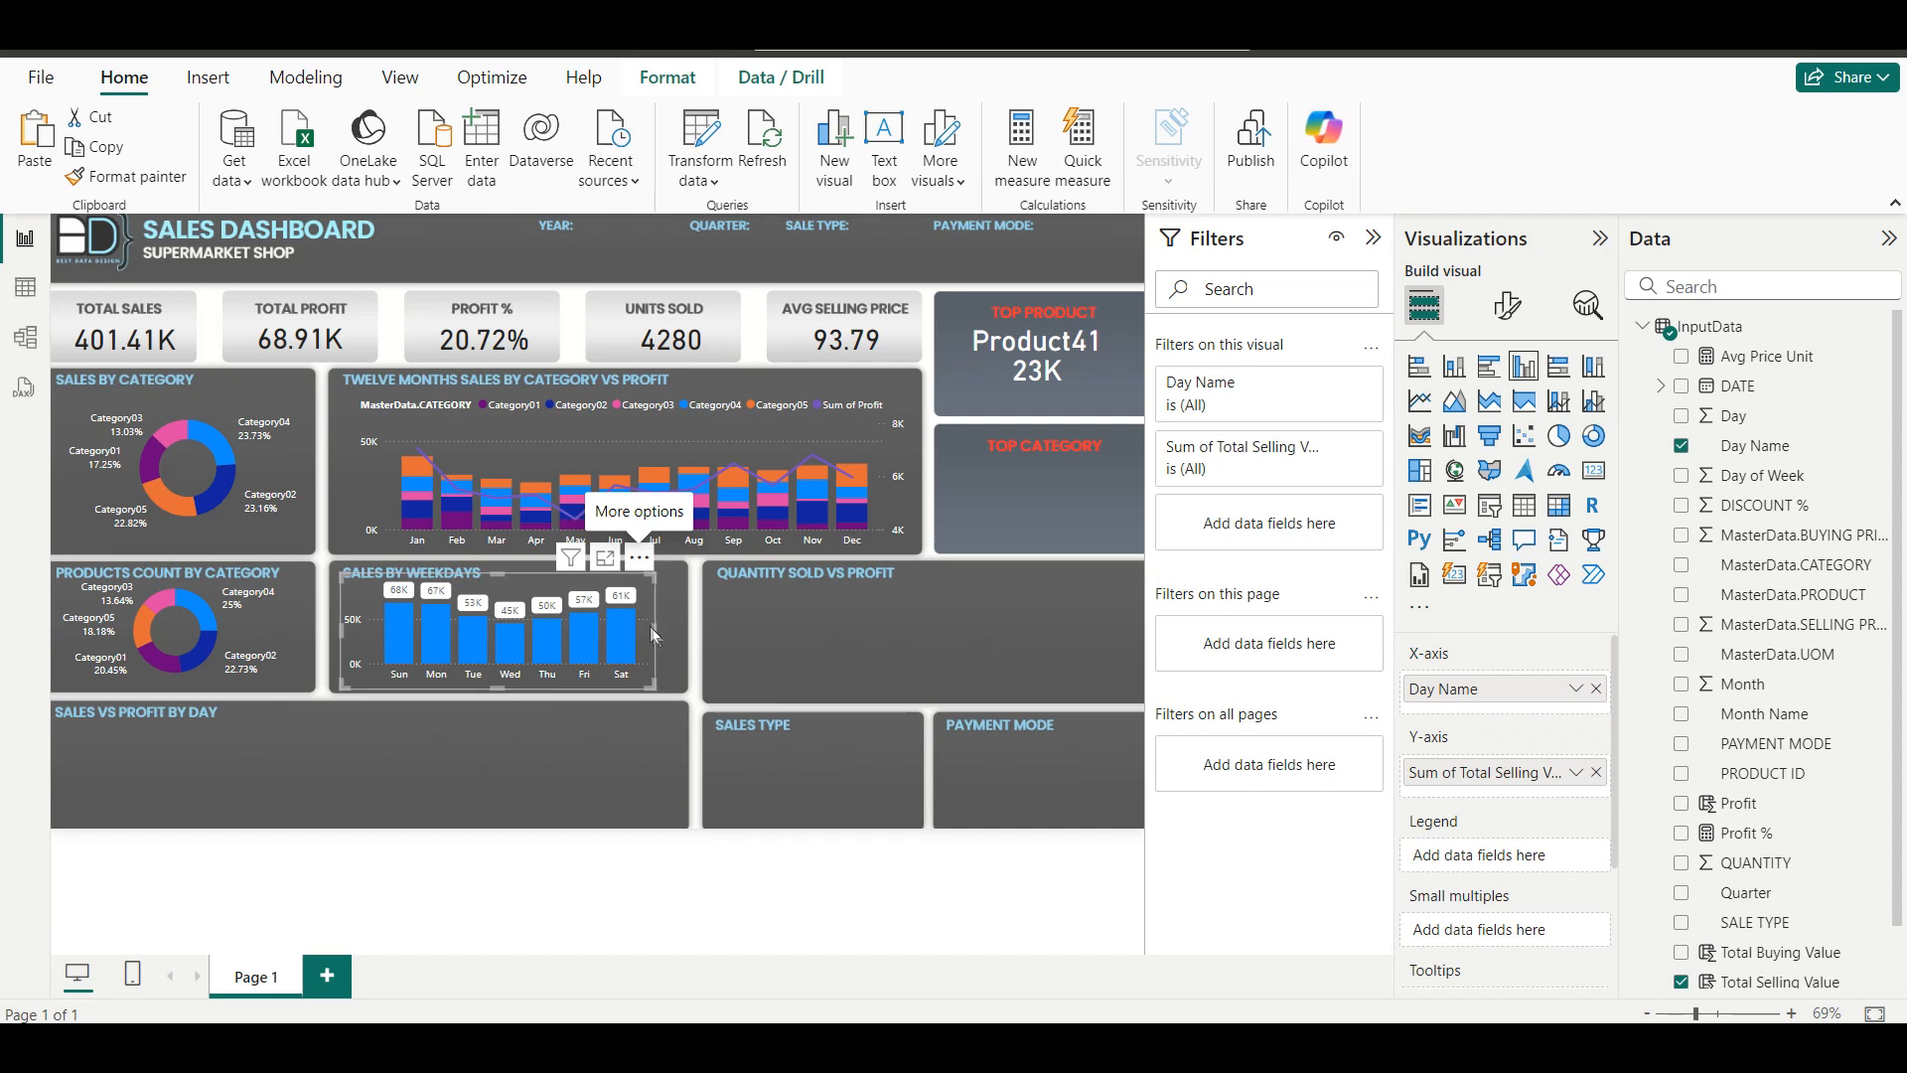
pyautogui.click(671, 650)
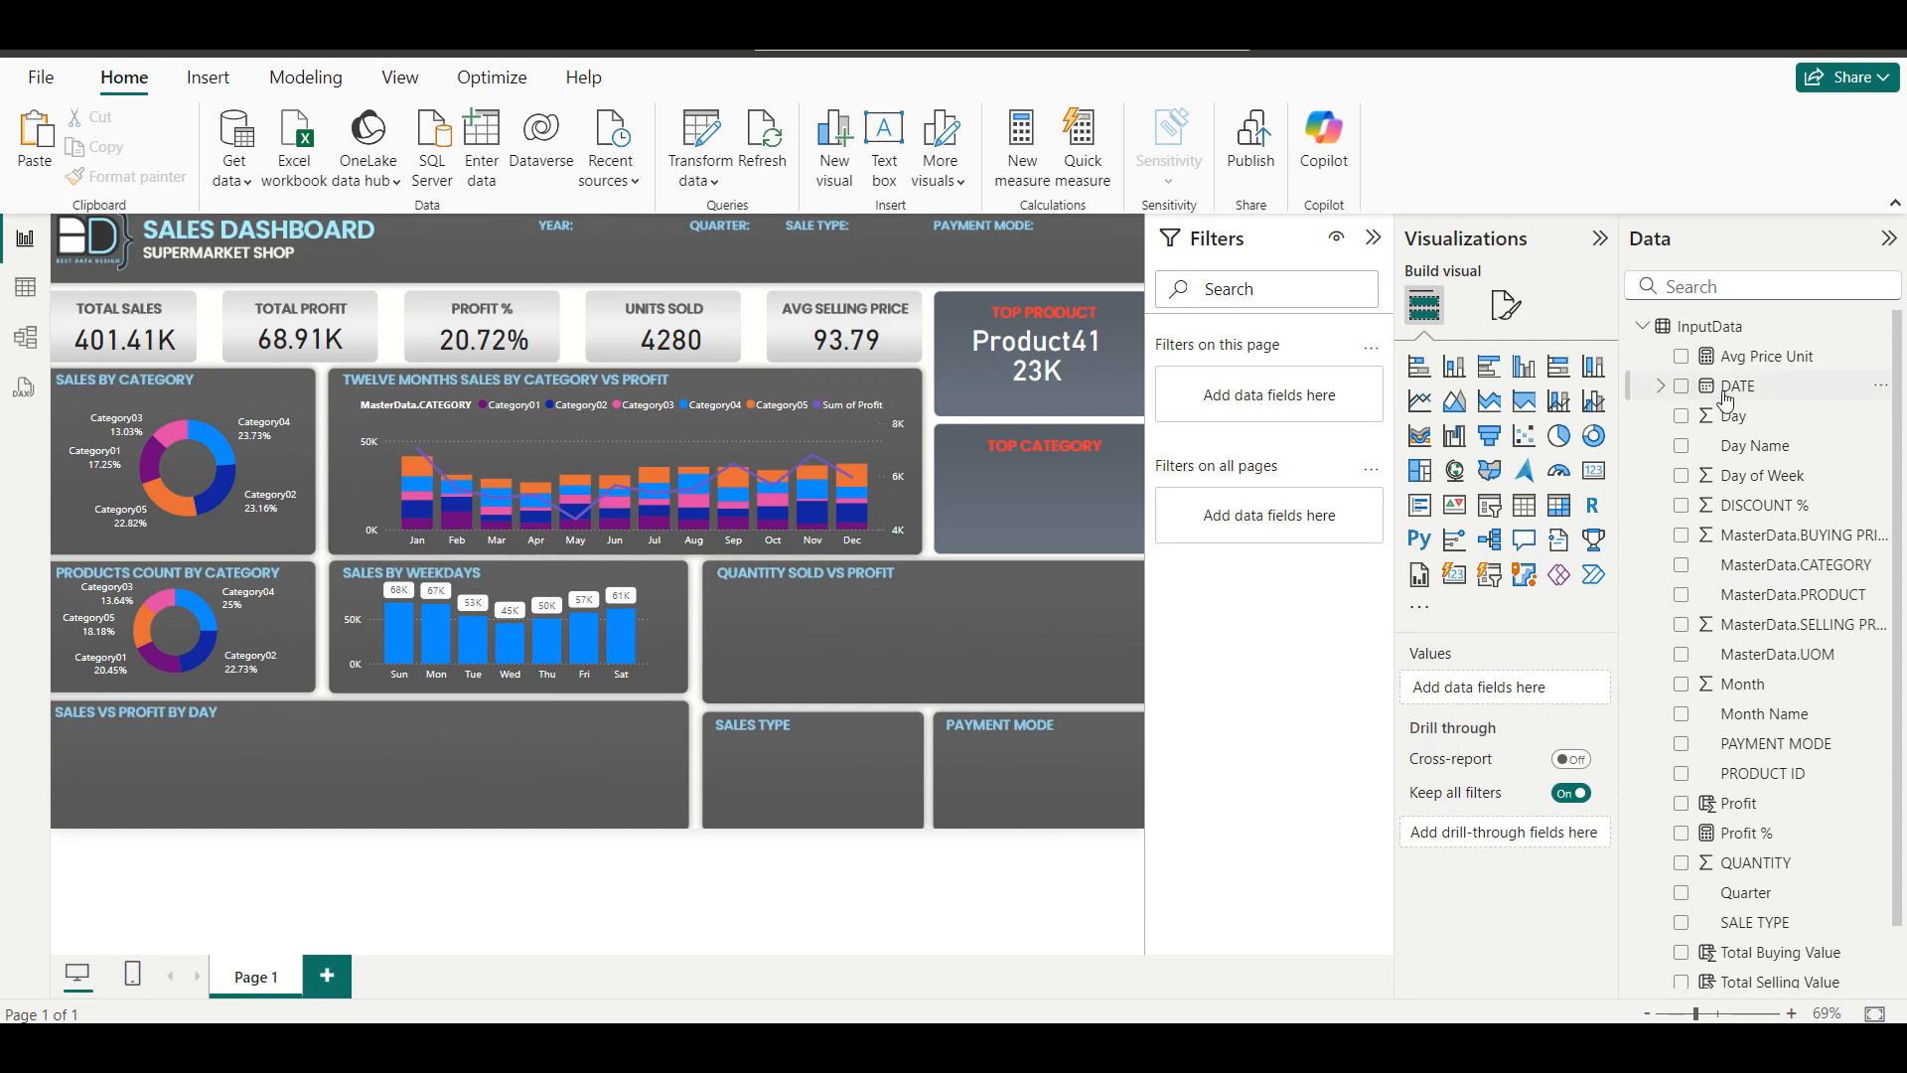
# Create an enlarged clustered column chart of the count of QUANTITY and the sum of Total Selling Value, placed over the weekday chart.
pyautogui.scroll(-1, 1783, 755)
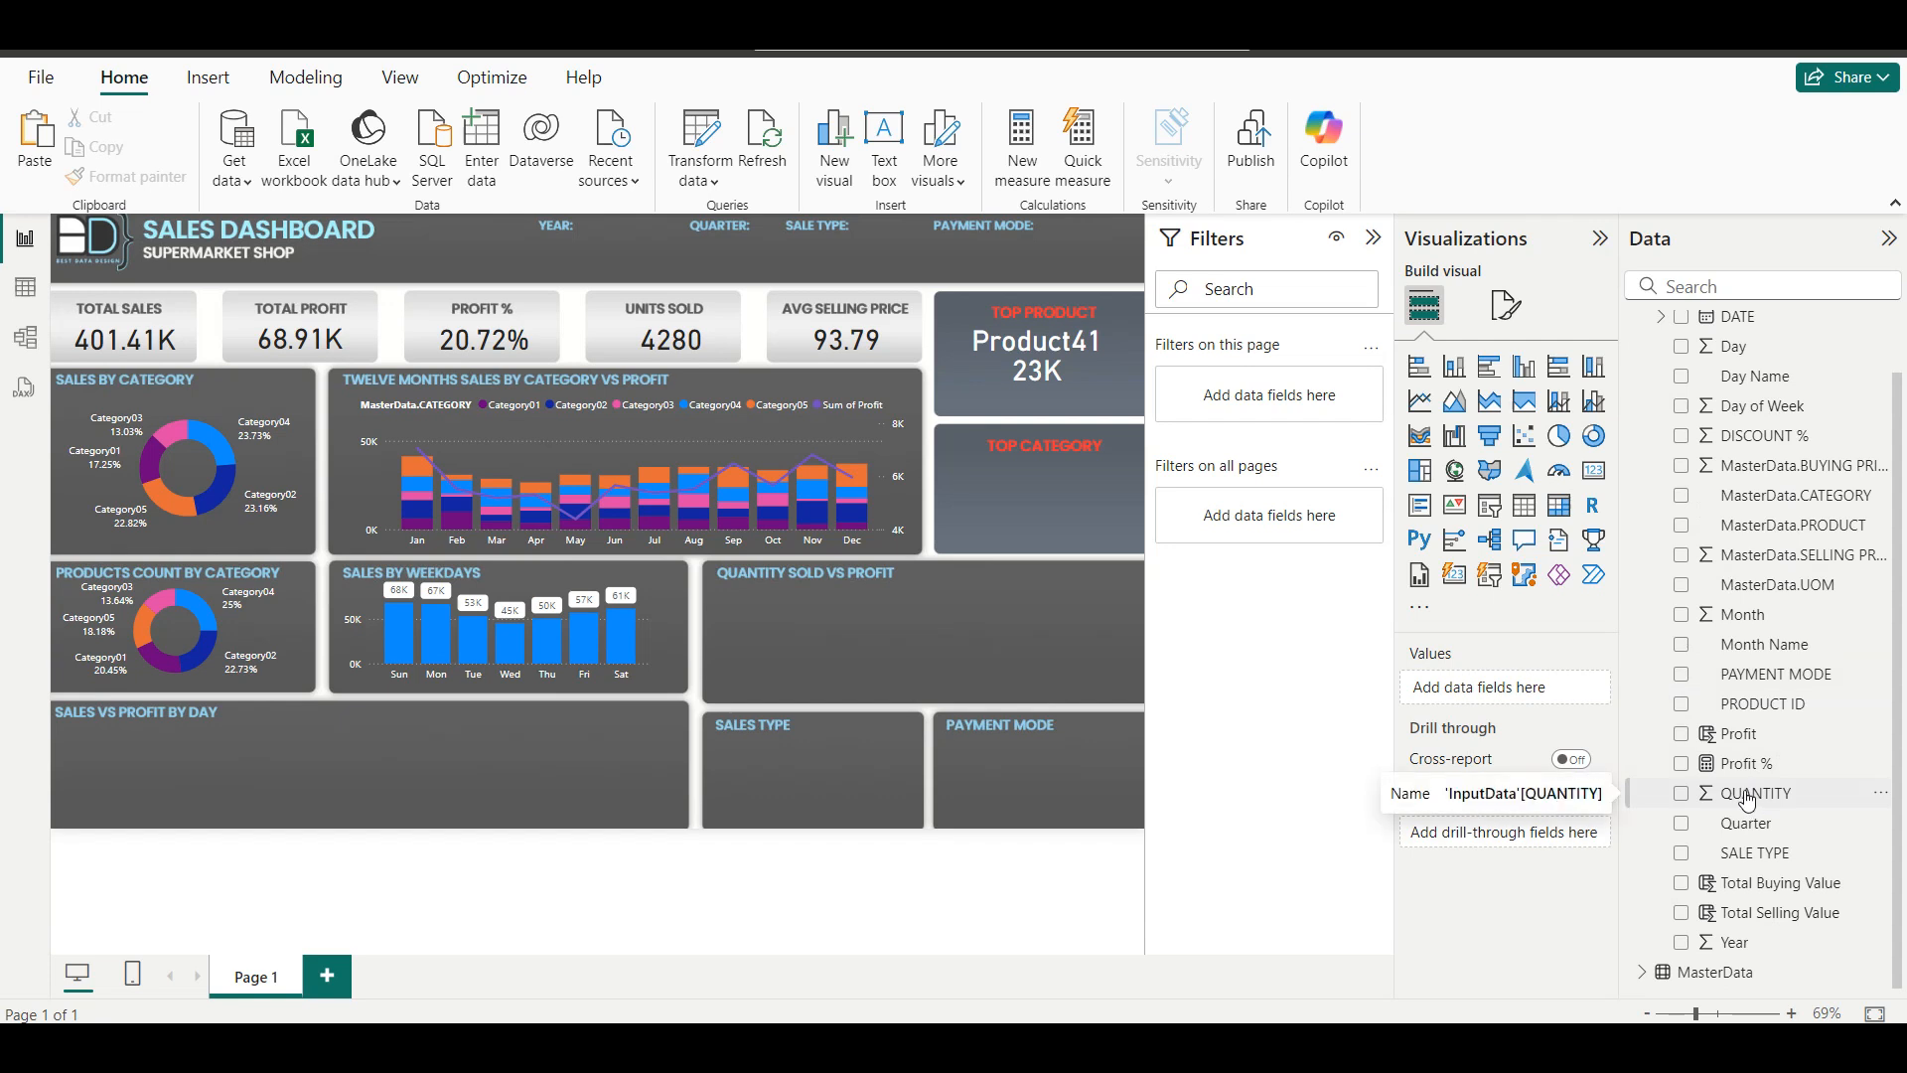
pyautogui.click(1682, 794)
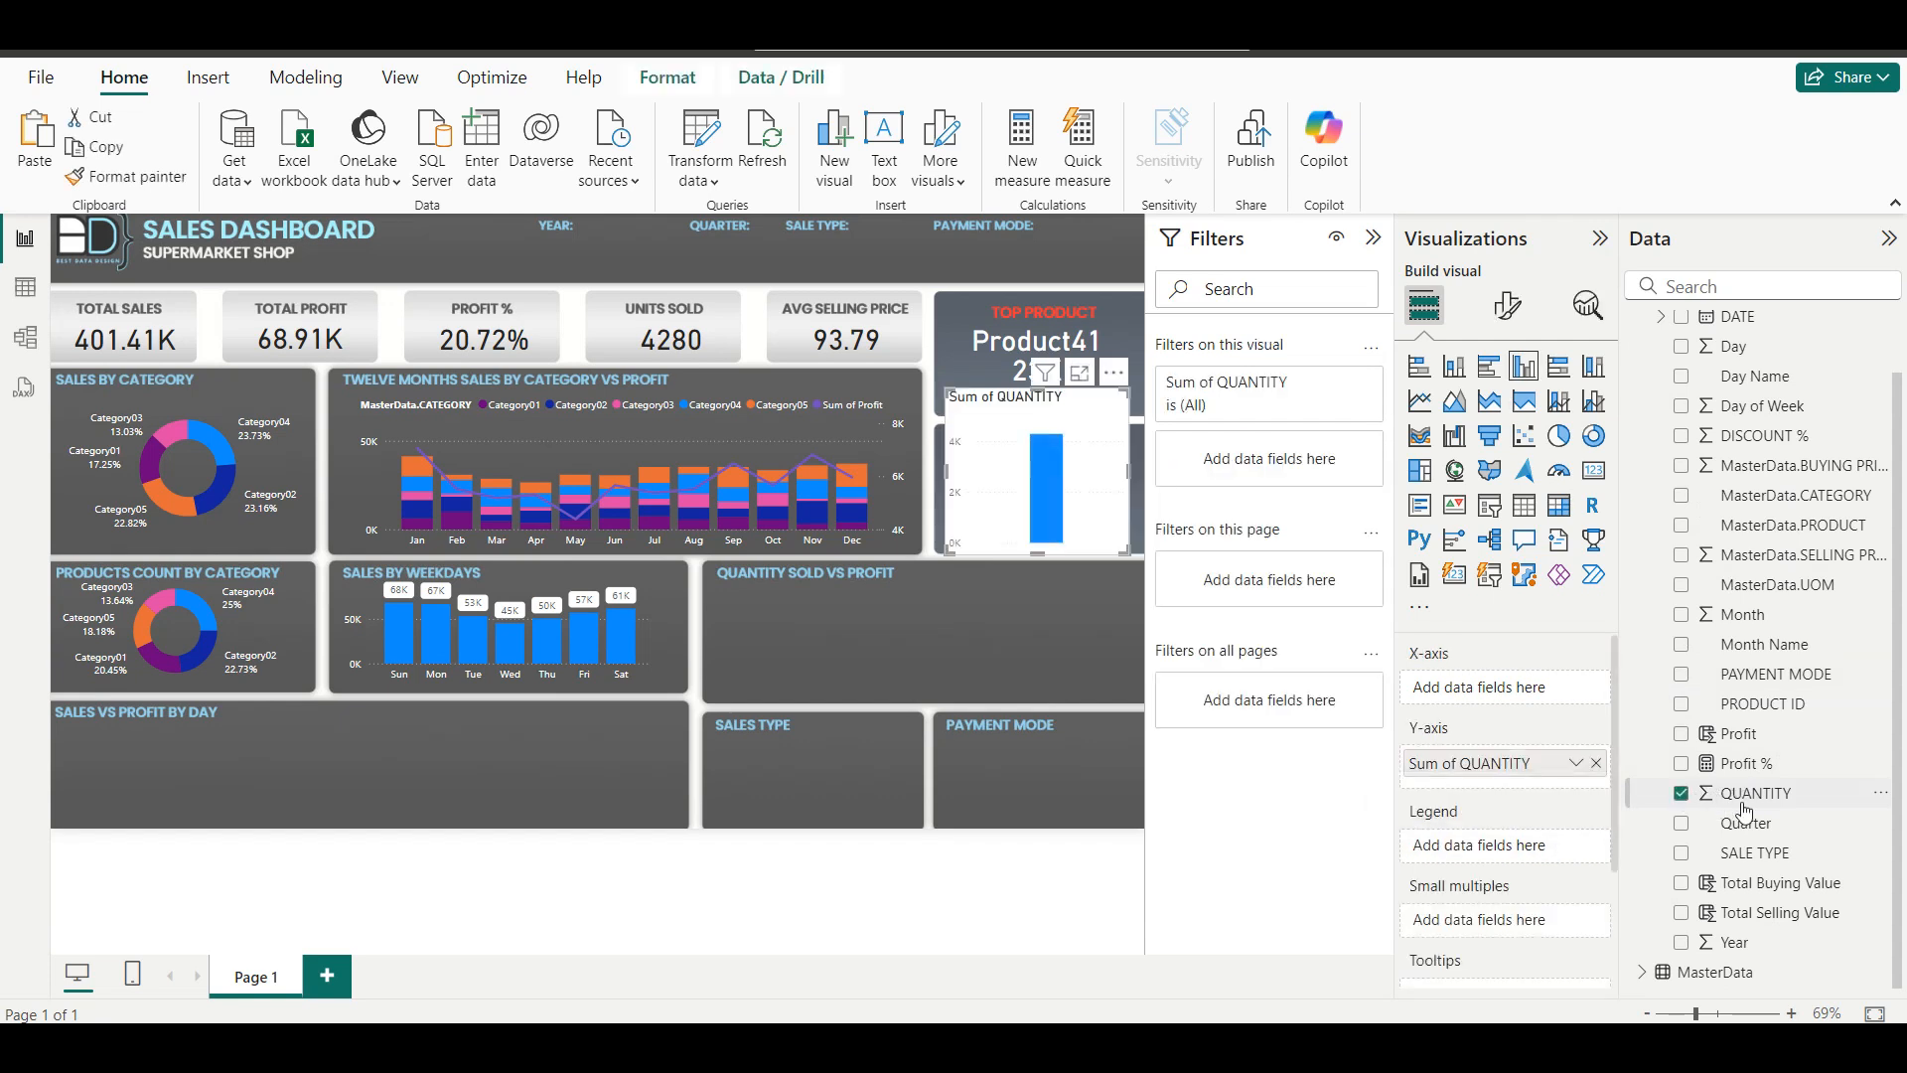
pyautogui.click(1747, 922)
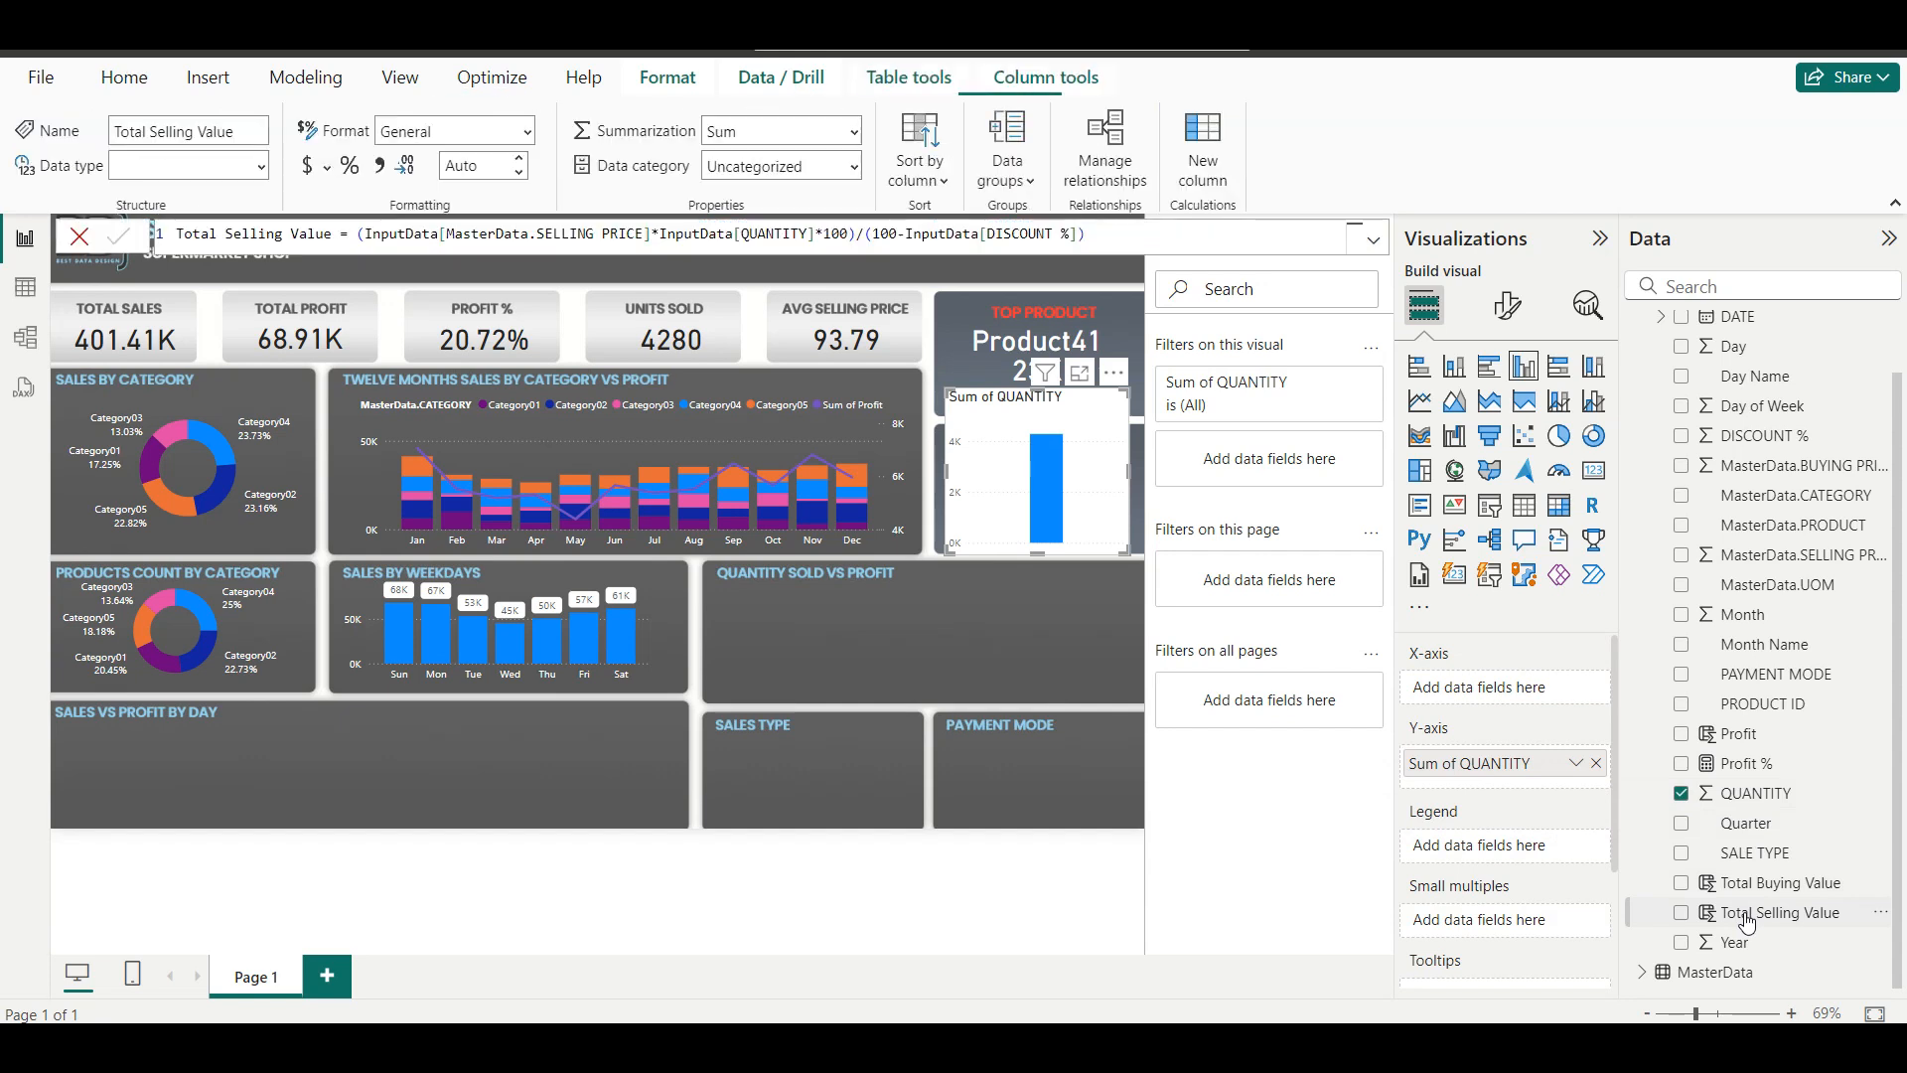
pyautogui.click(1682, 913)
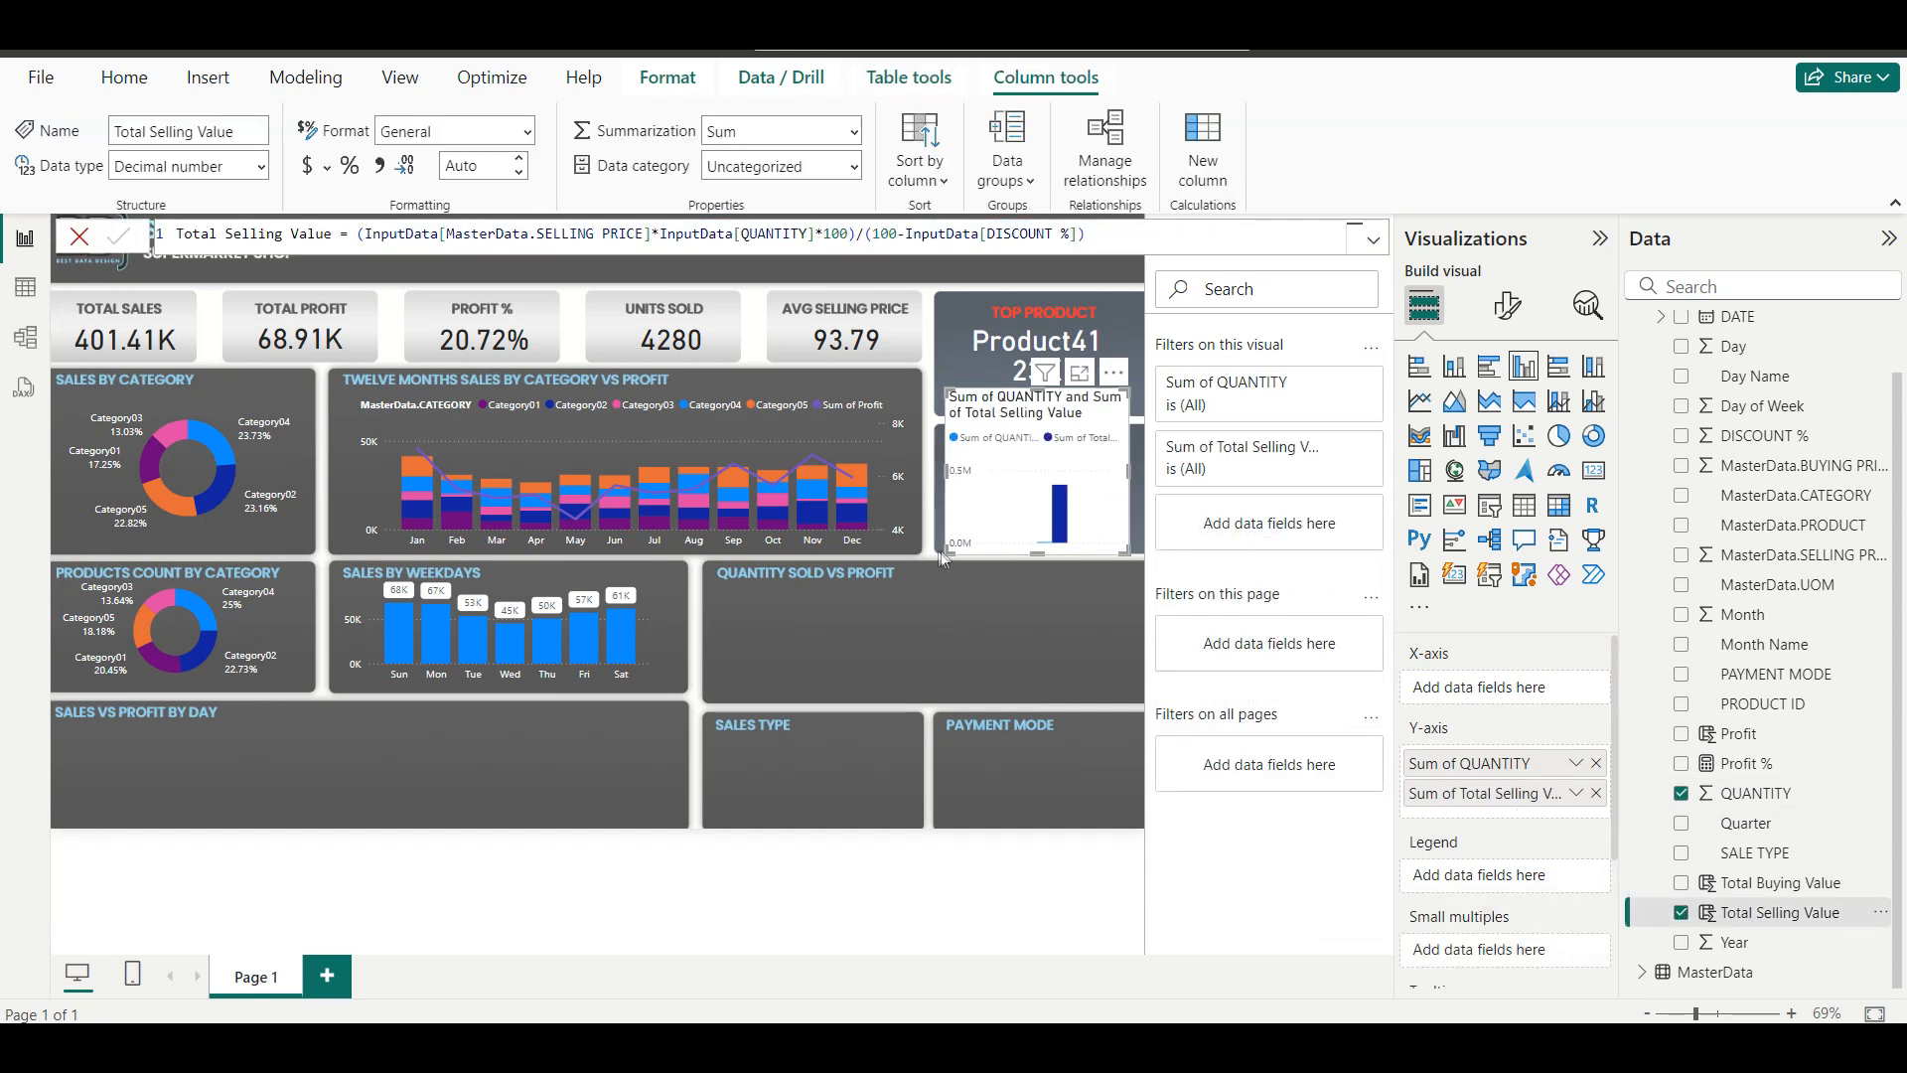
pyautogui.moveTo(948, 552); pyautogui.dragTo(759, 590)
pyautogui.moveTo(1071, 421); pyautogui.dragTo(663, 692)
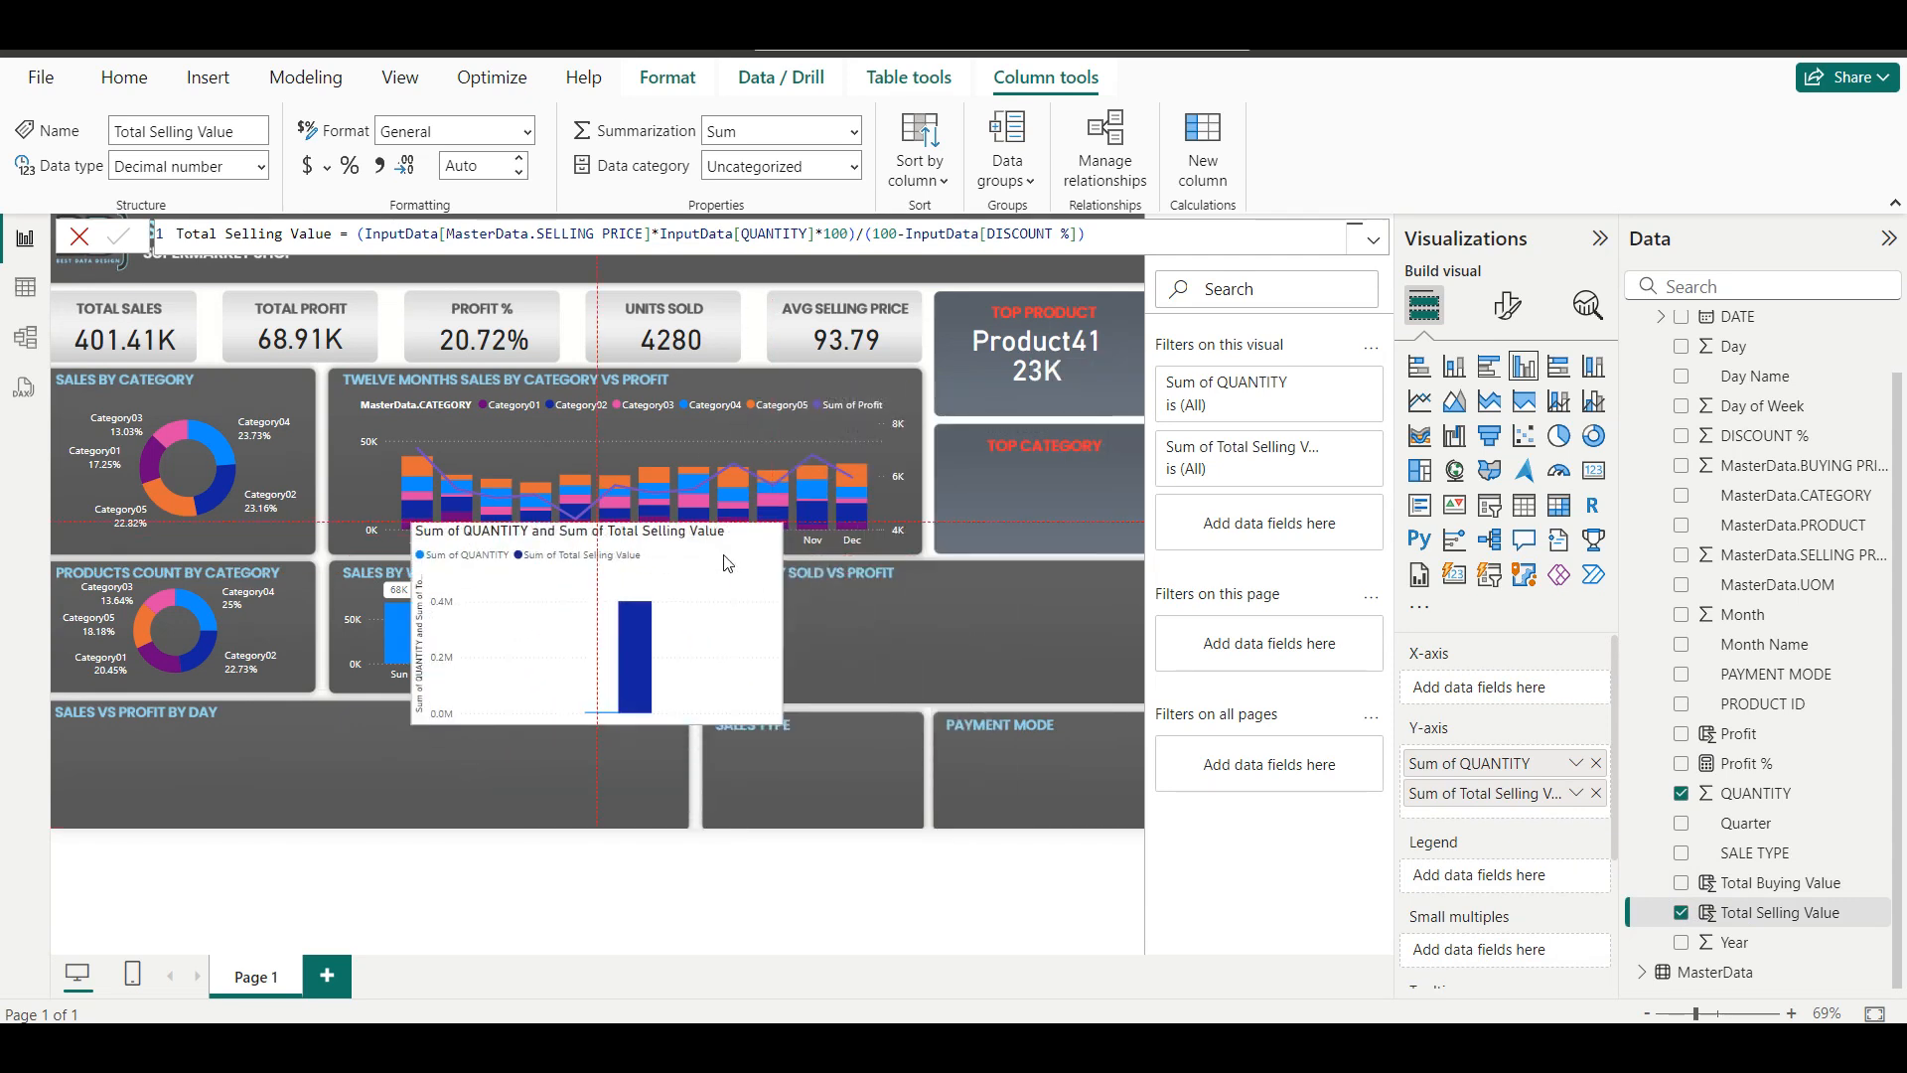
pyautogui.click(1576, 764)
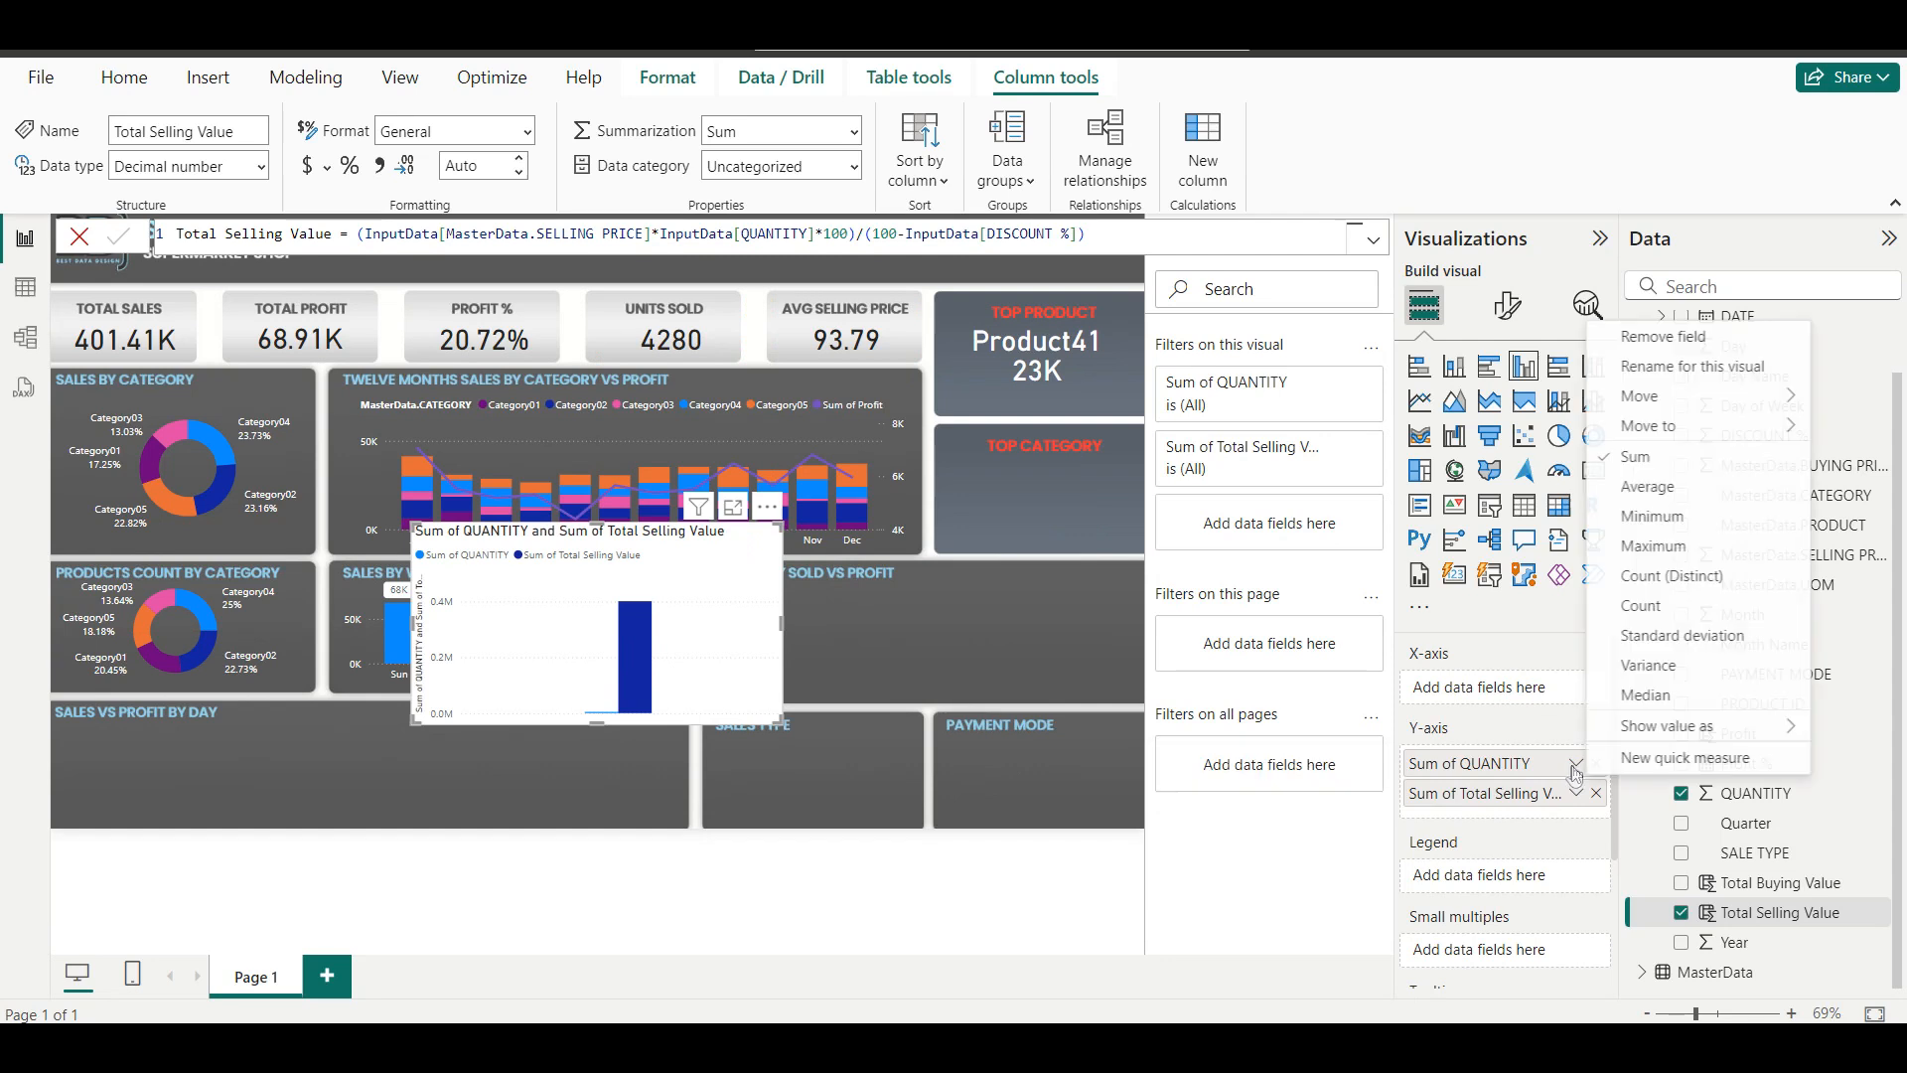
pyautogui.click(1696, 607)
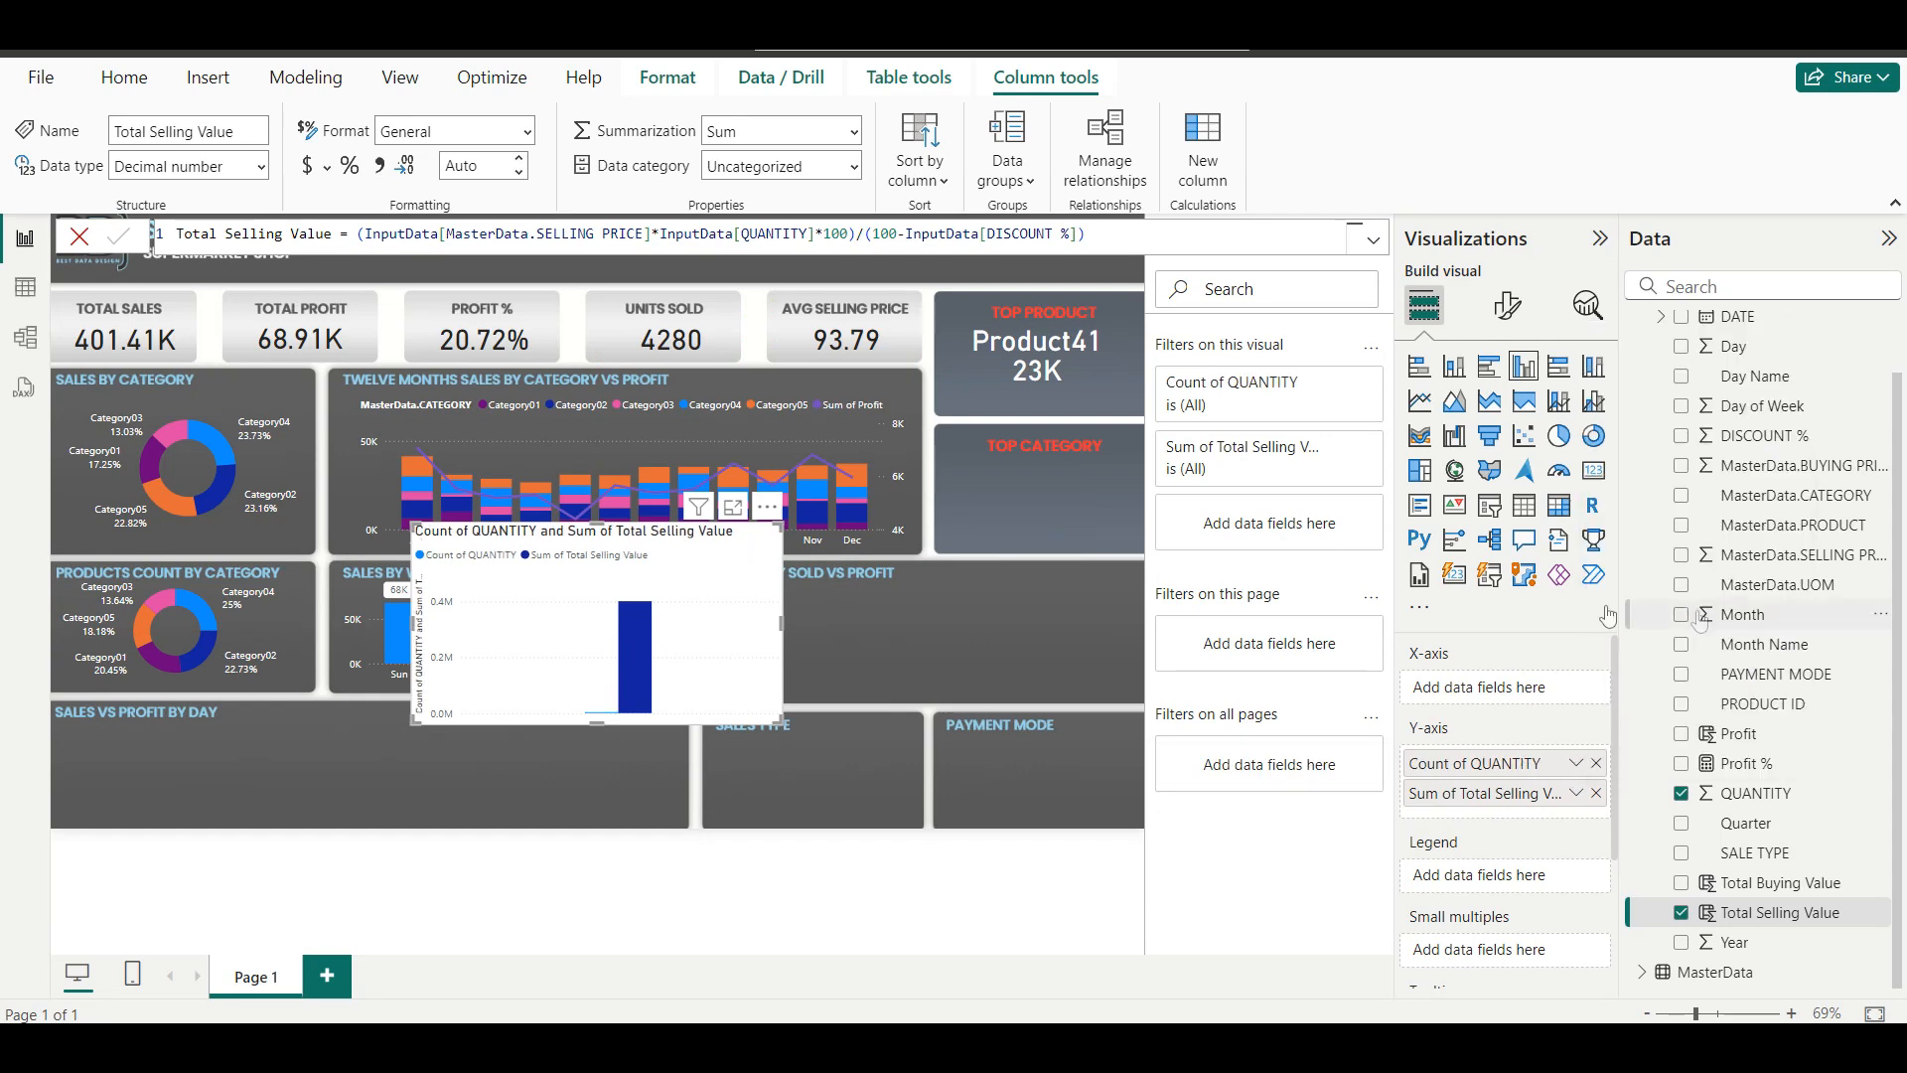
# Convert the quantity chart to a line and stacked column chart with Total Selling Value on the line y-axis.
pyautogui.click(1556, 405)
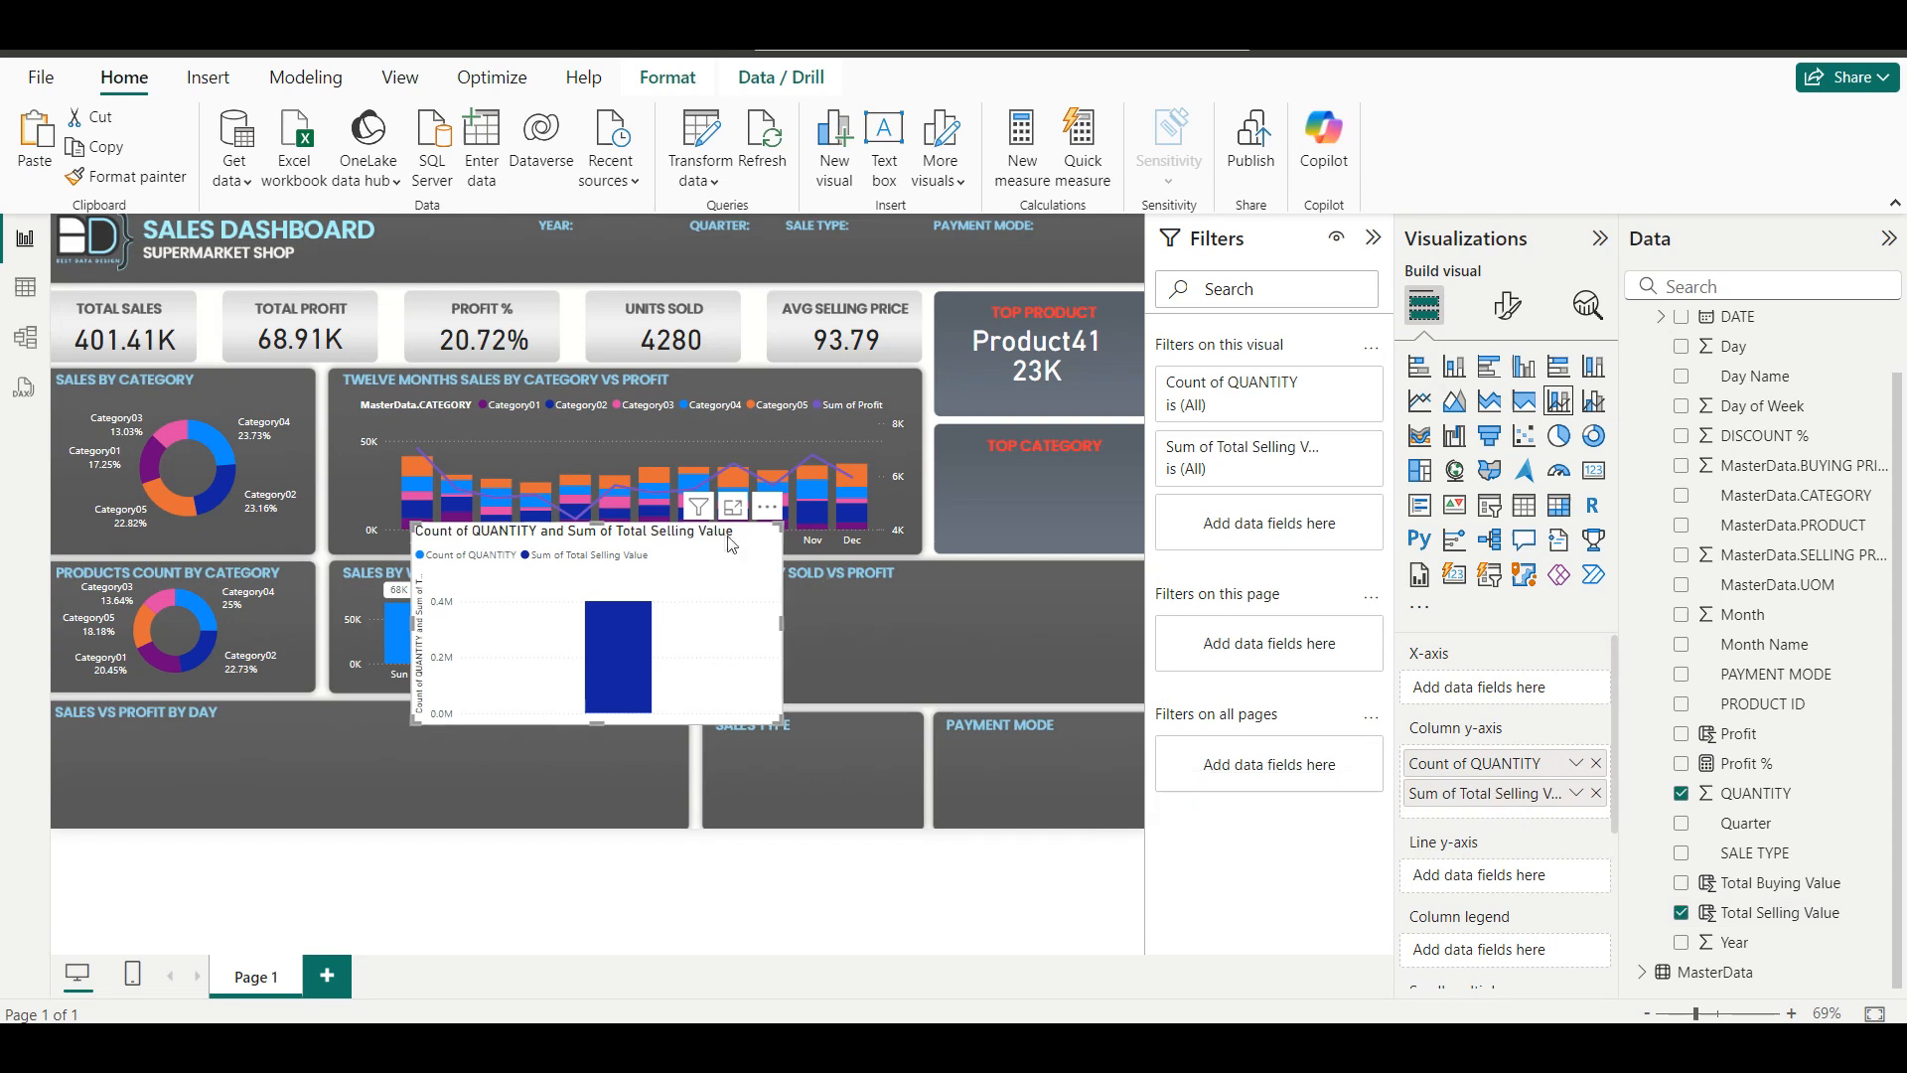
pyautogui.moveTo(742, 568); pyautogui.dragTo(615, 581)
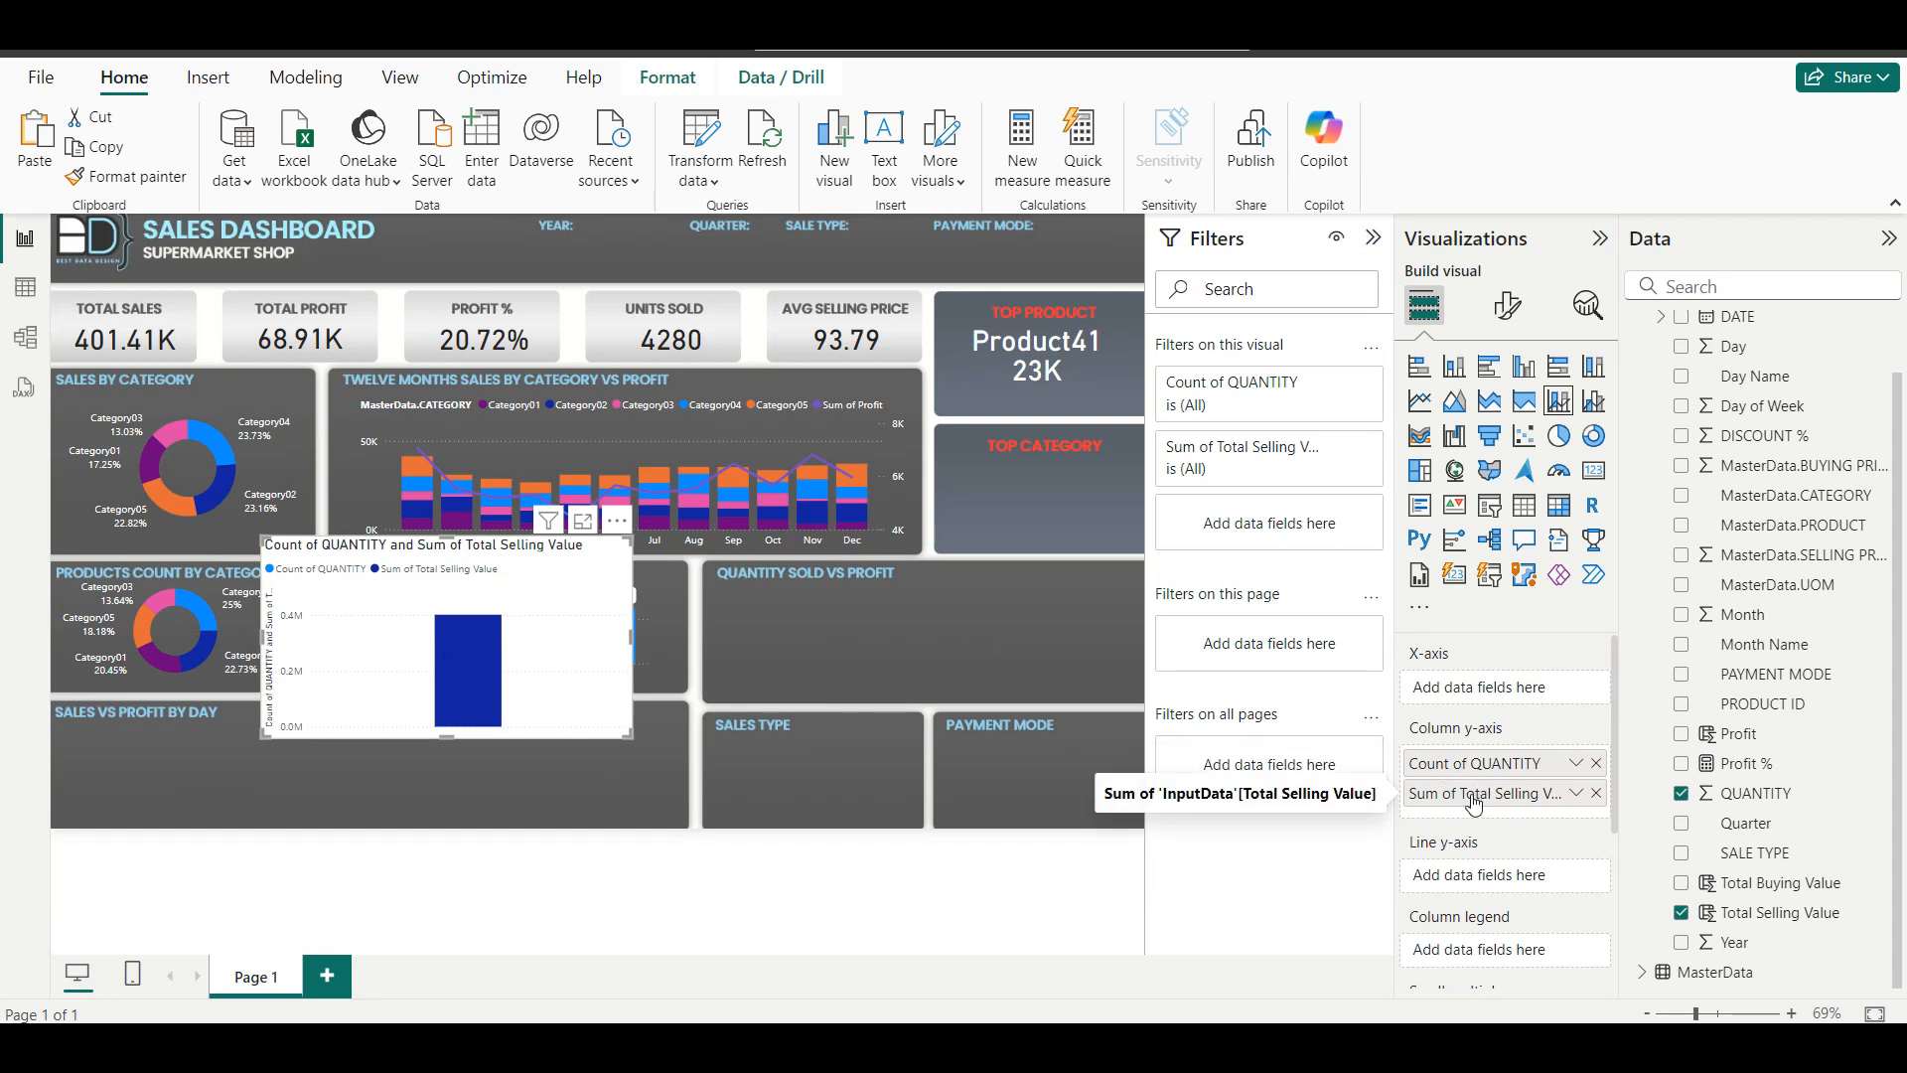
pyautogui.moveTo(1466, 795); pyautogui.dragTo(1467, 878)
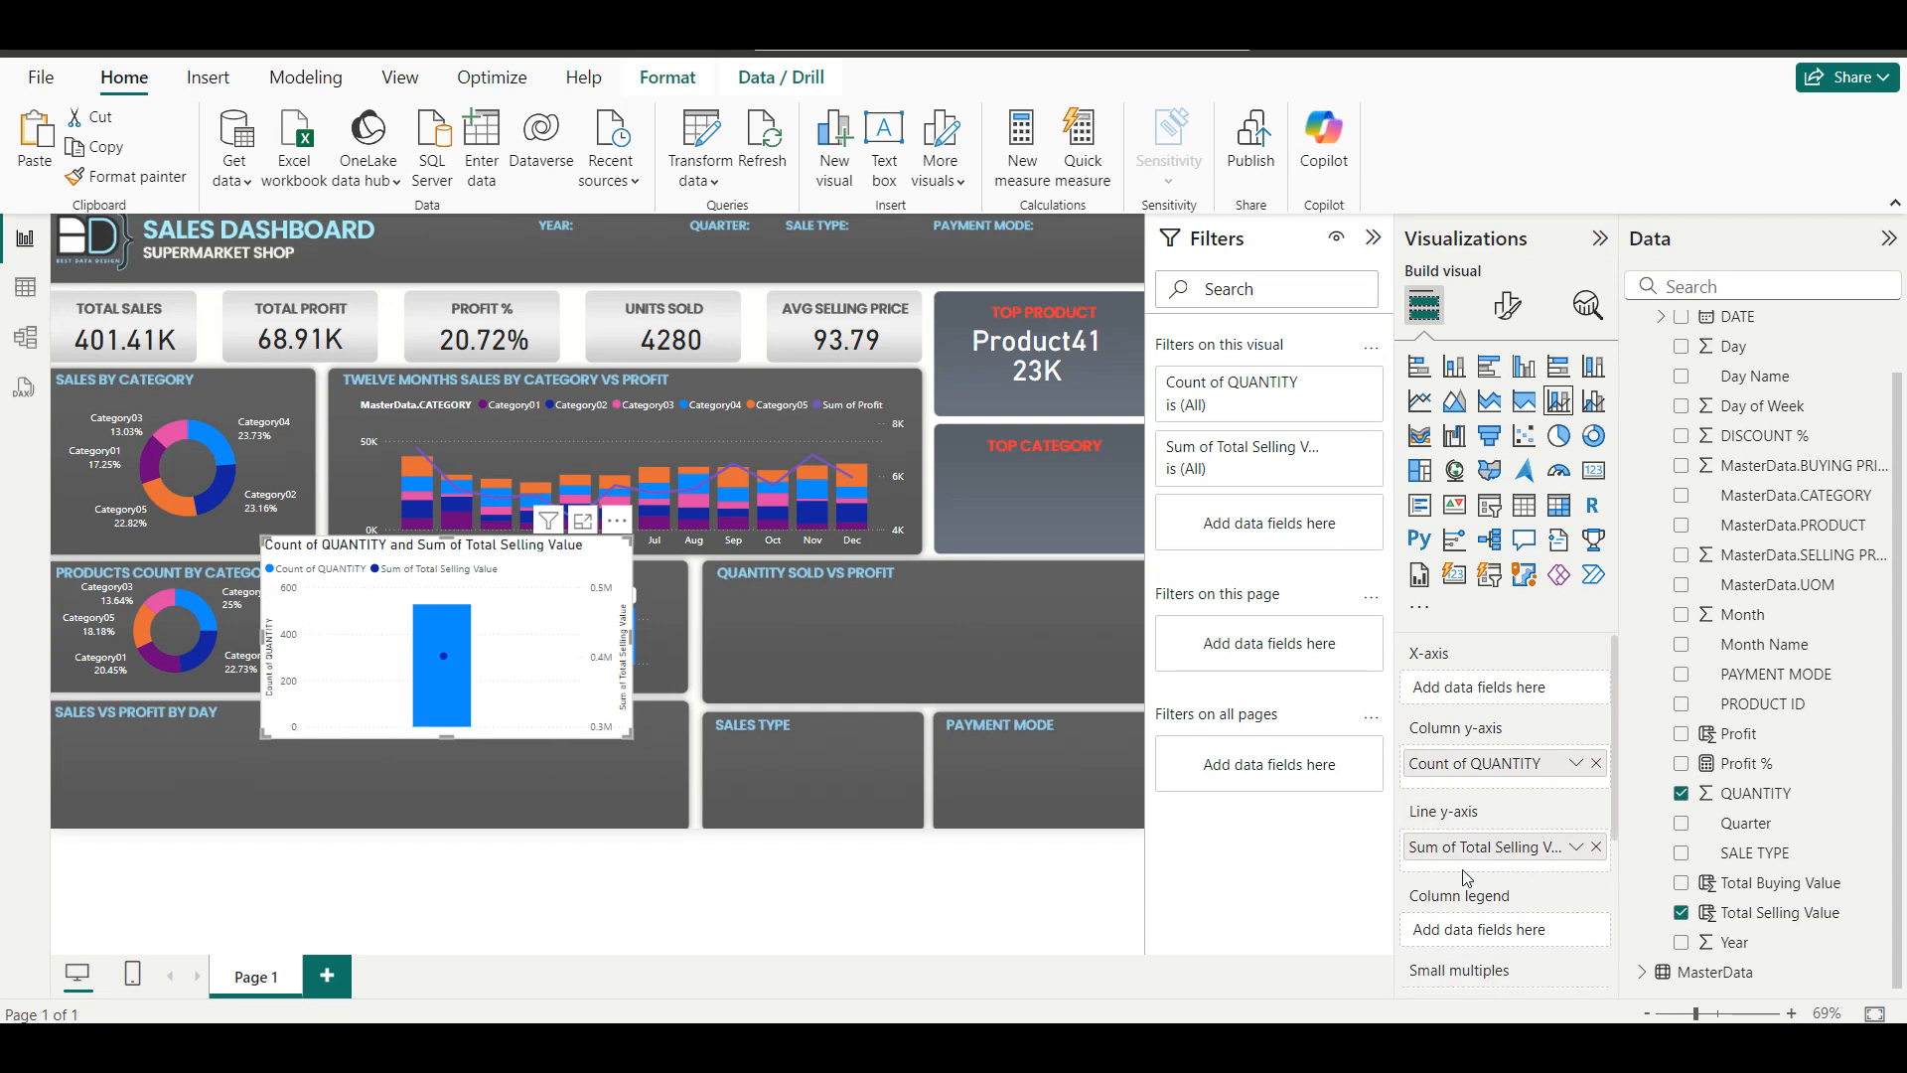
# Switch to the finished reference dashboard report to consult its Quantity Sold vs Profit chart.
pyautogui.moveTo(1311, 1043)
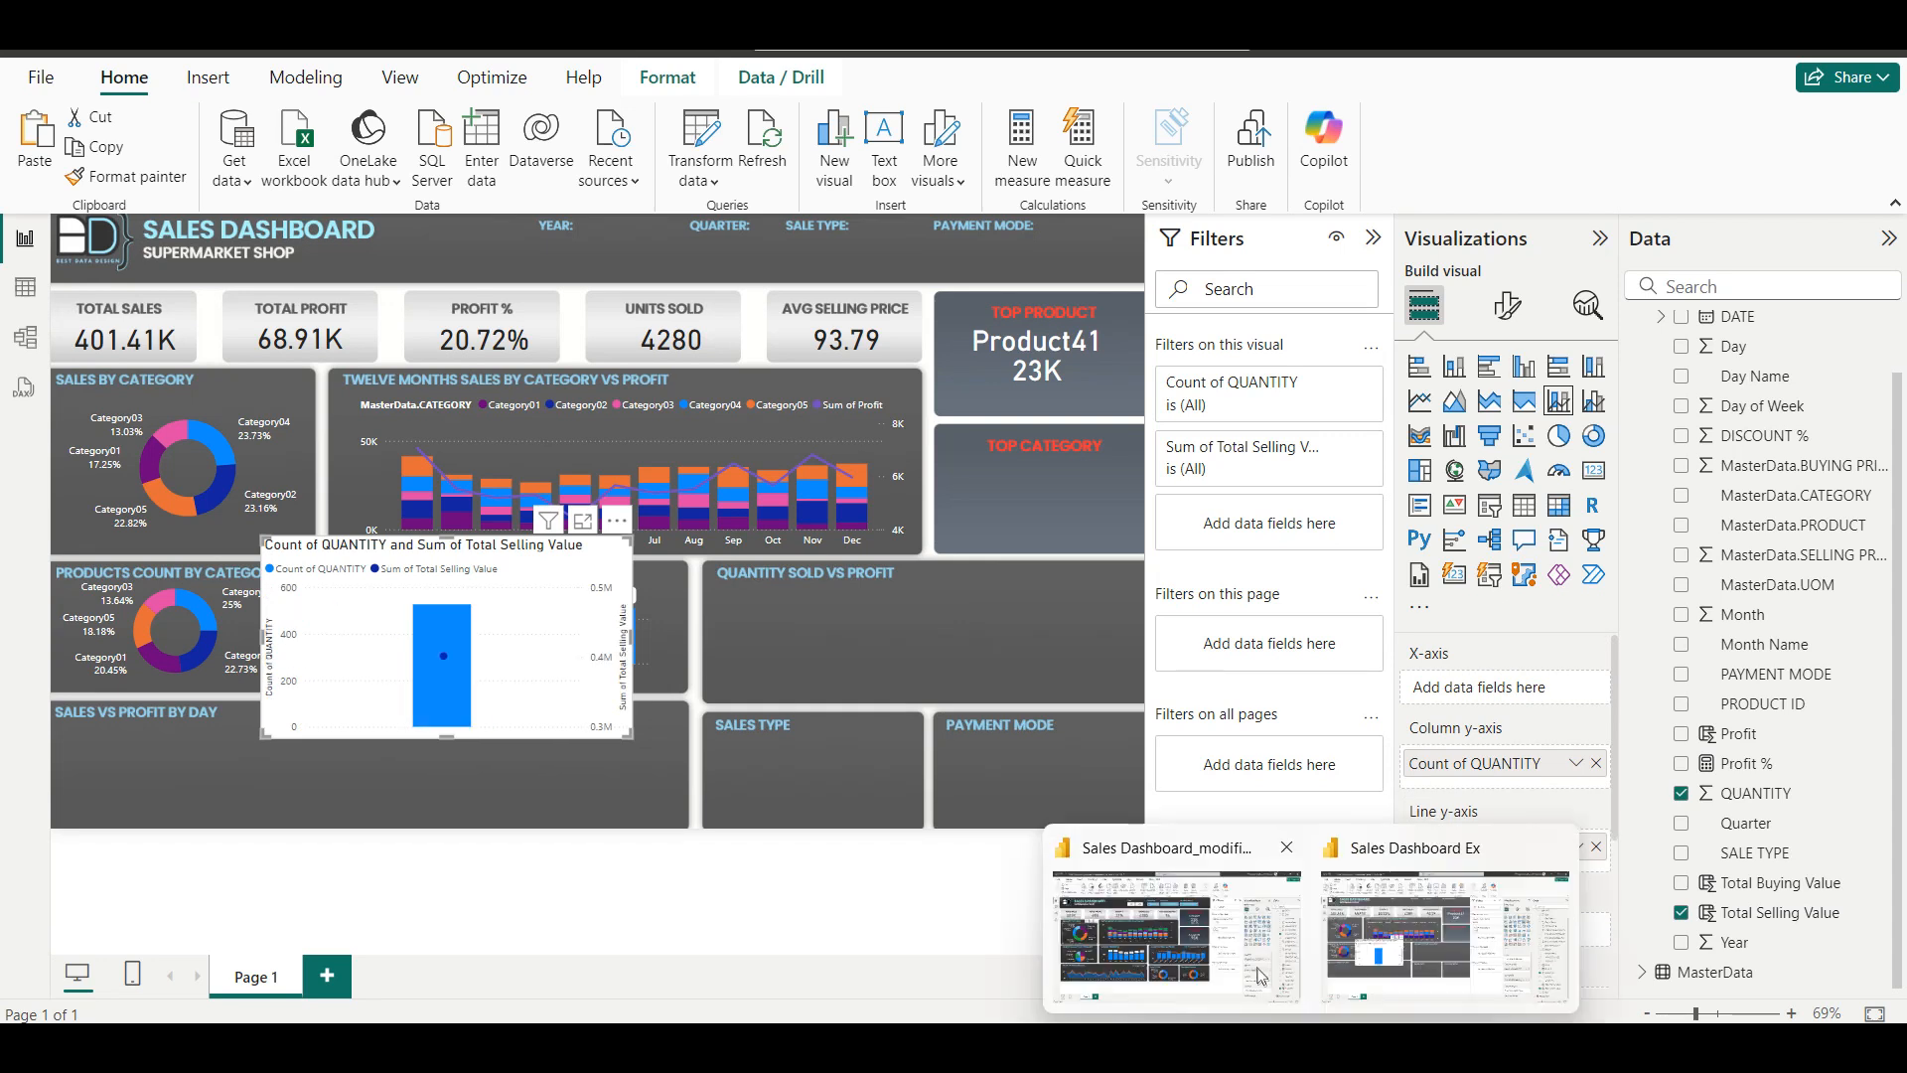
pyautogui.click(1260, 973)
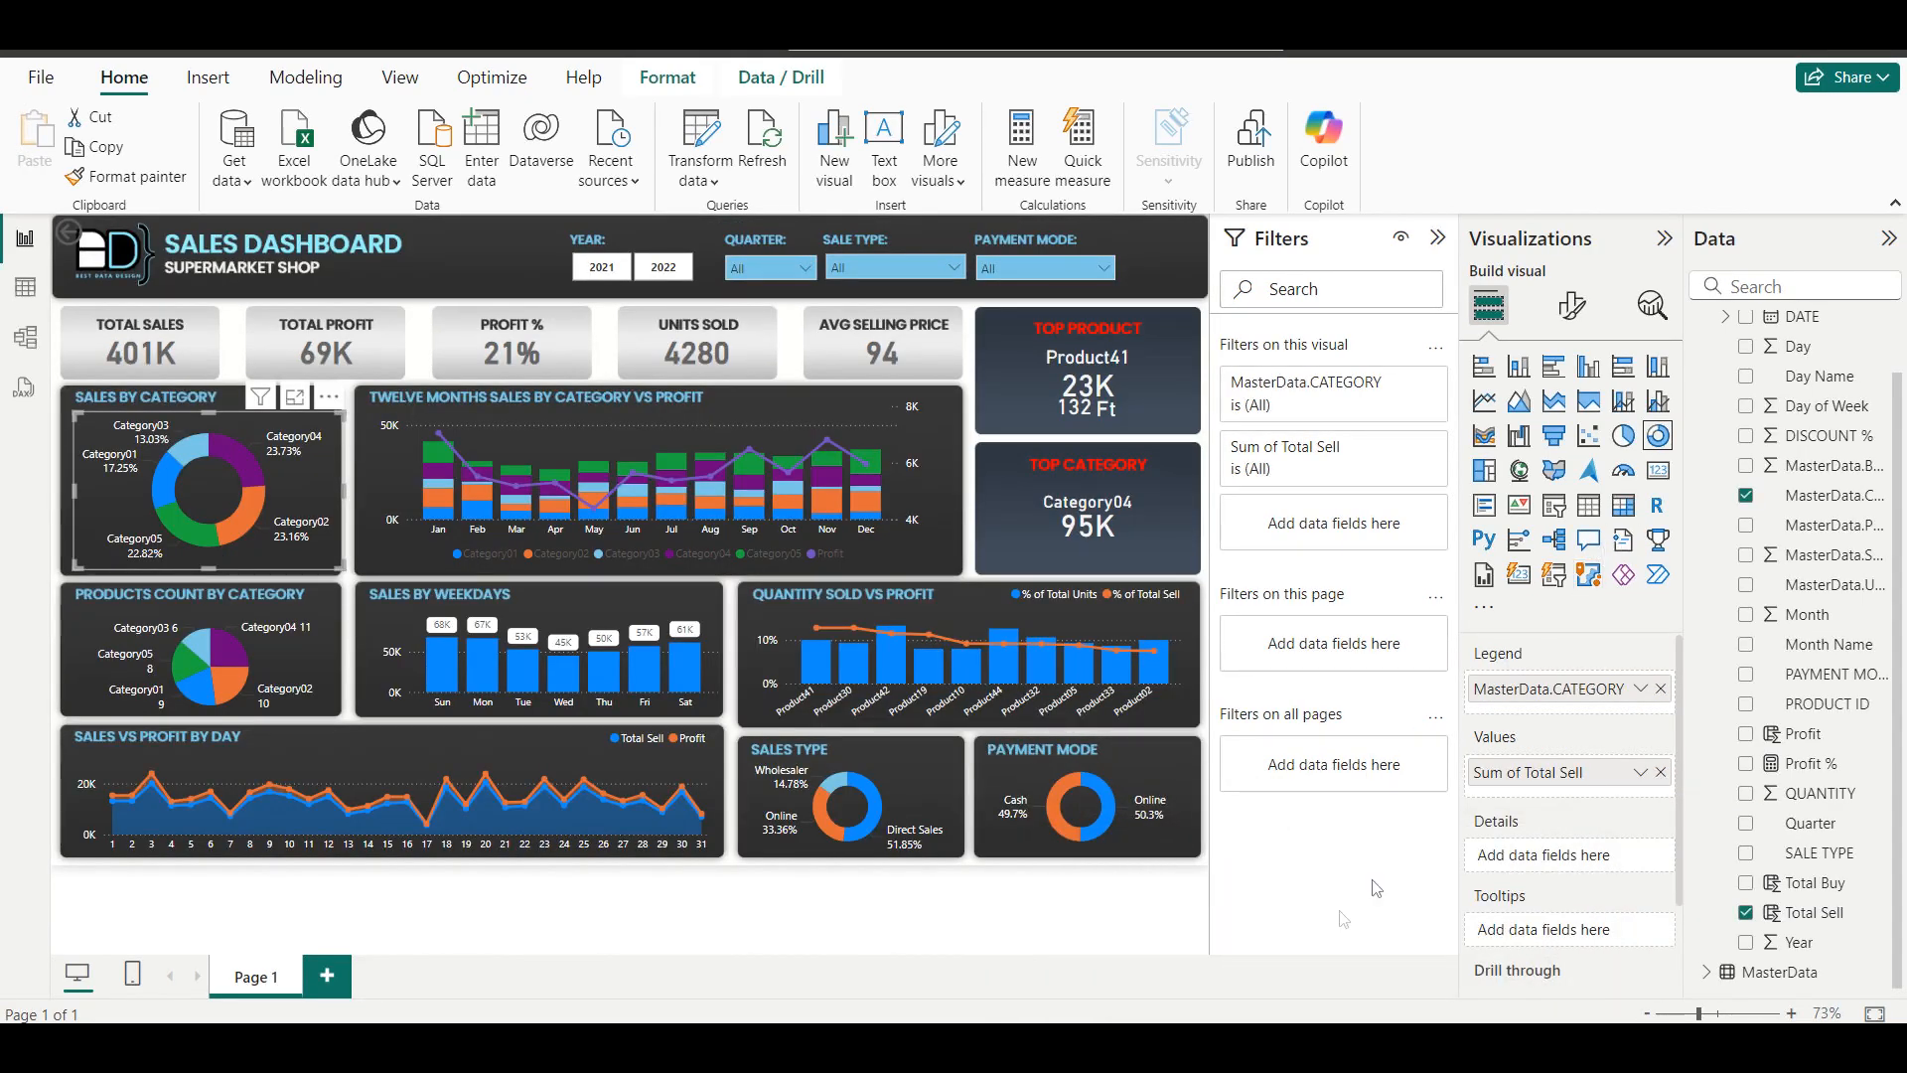
# Return to the dashboard being built and add MasterData.PRODUCT to the x-axis of the quantity combo chart.
pyautogui.moveTo(1311, 1043)
pyautogui.click(1353, 1008)
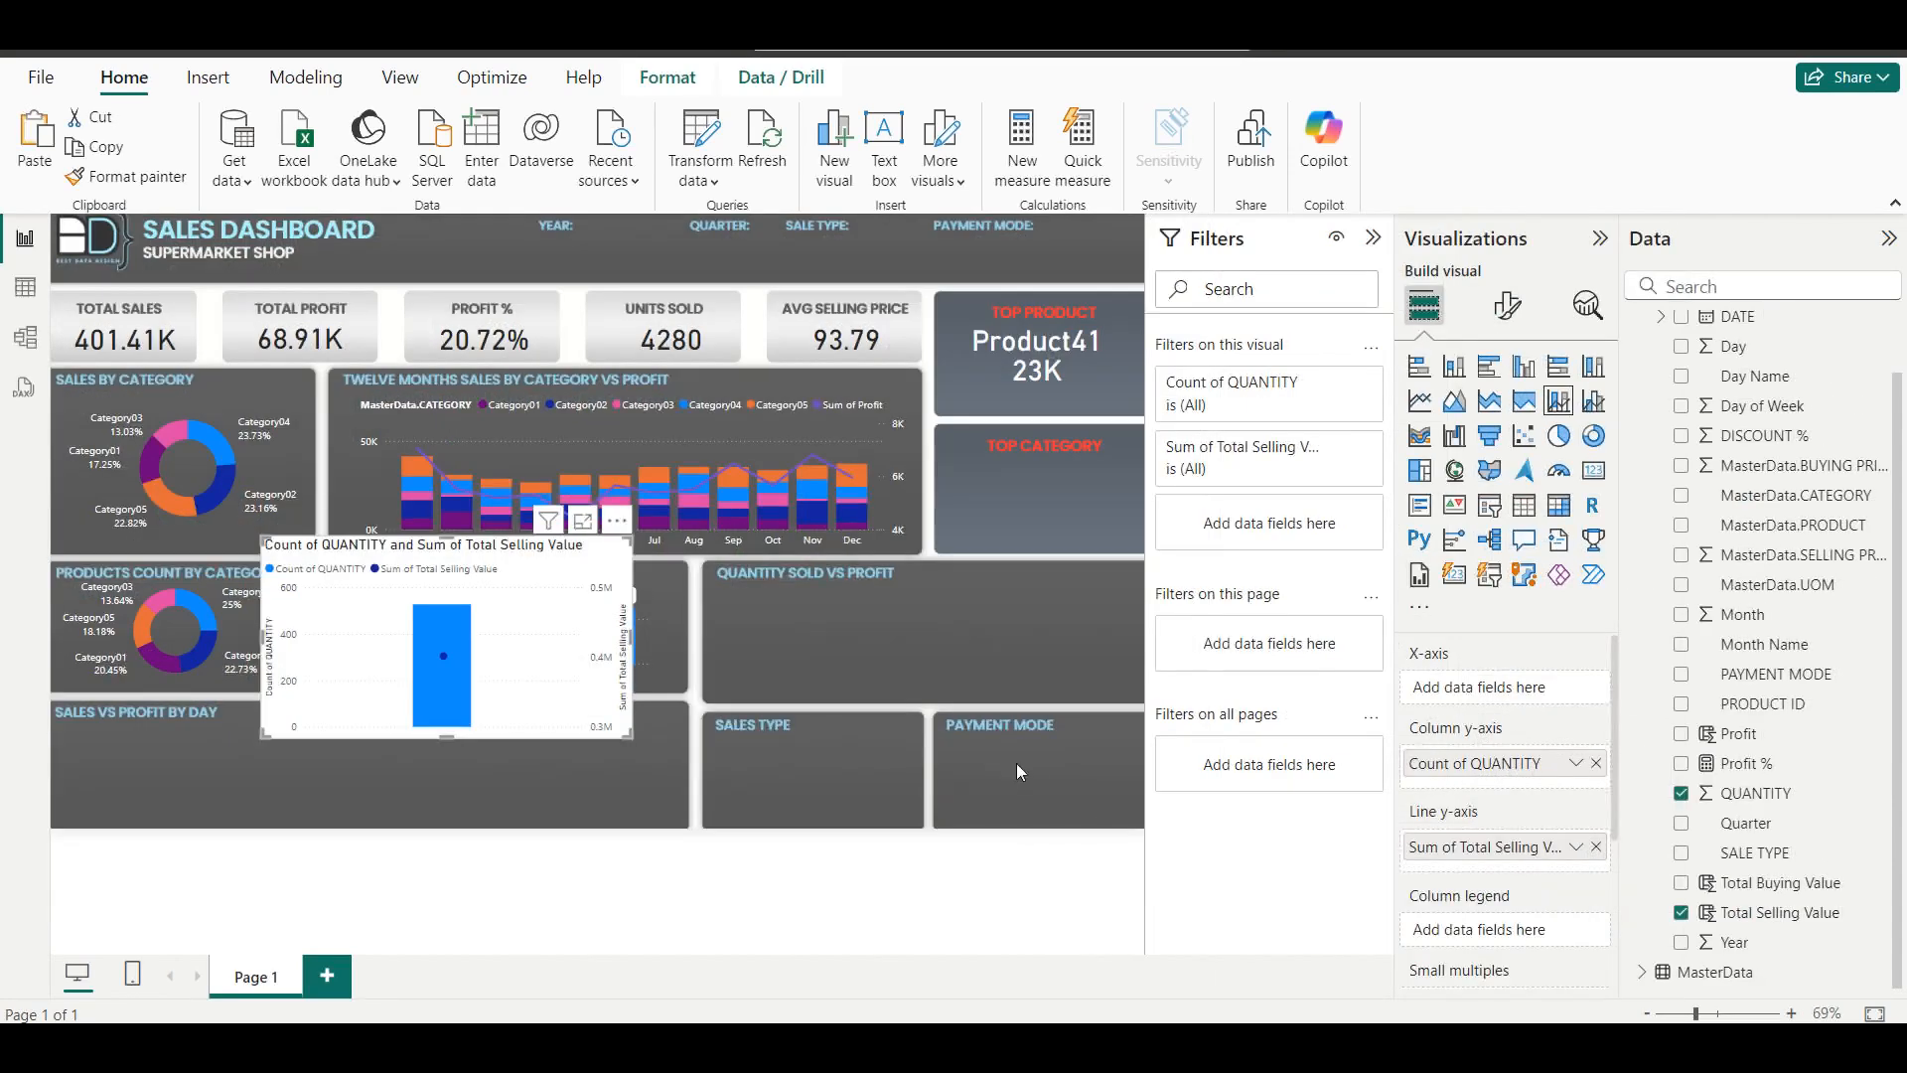
pyautogui.scroll(1, 1772, 770)
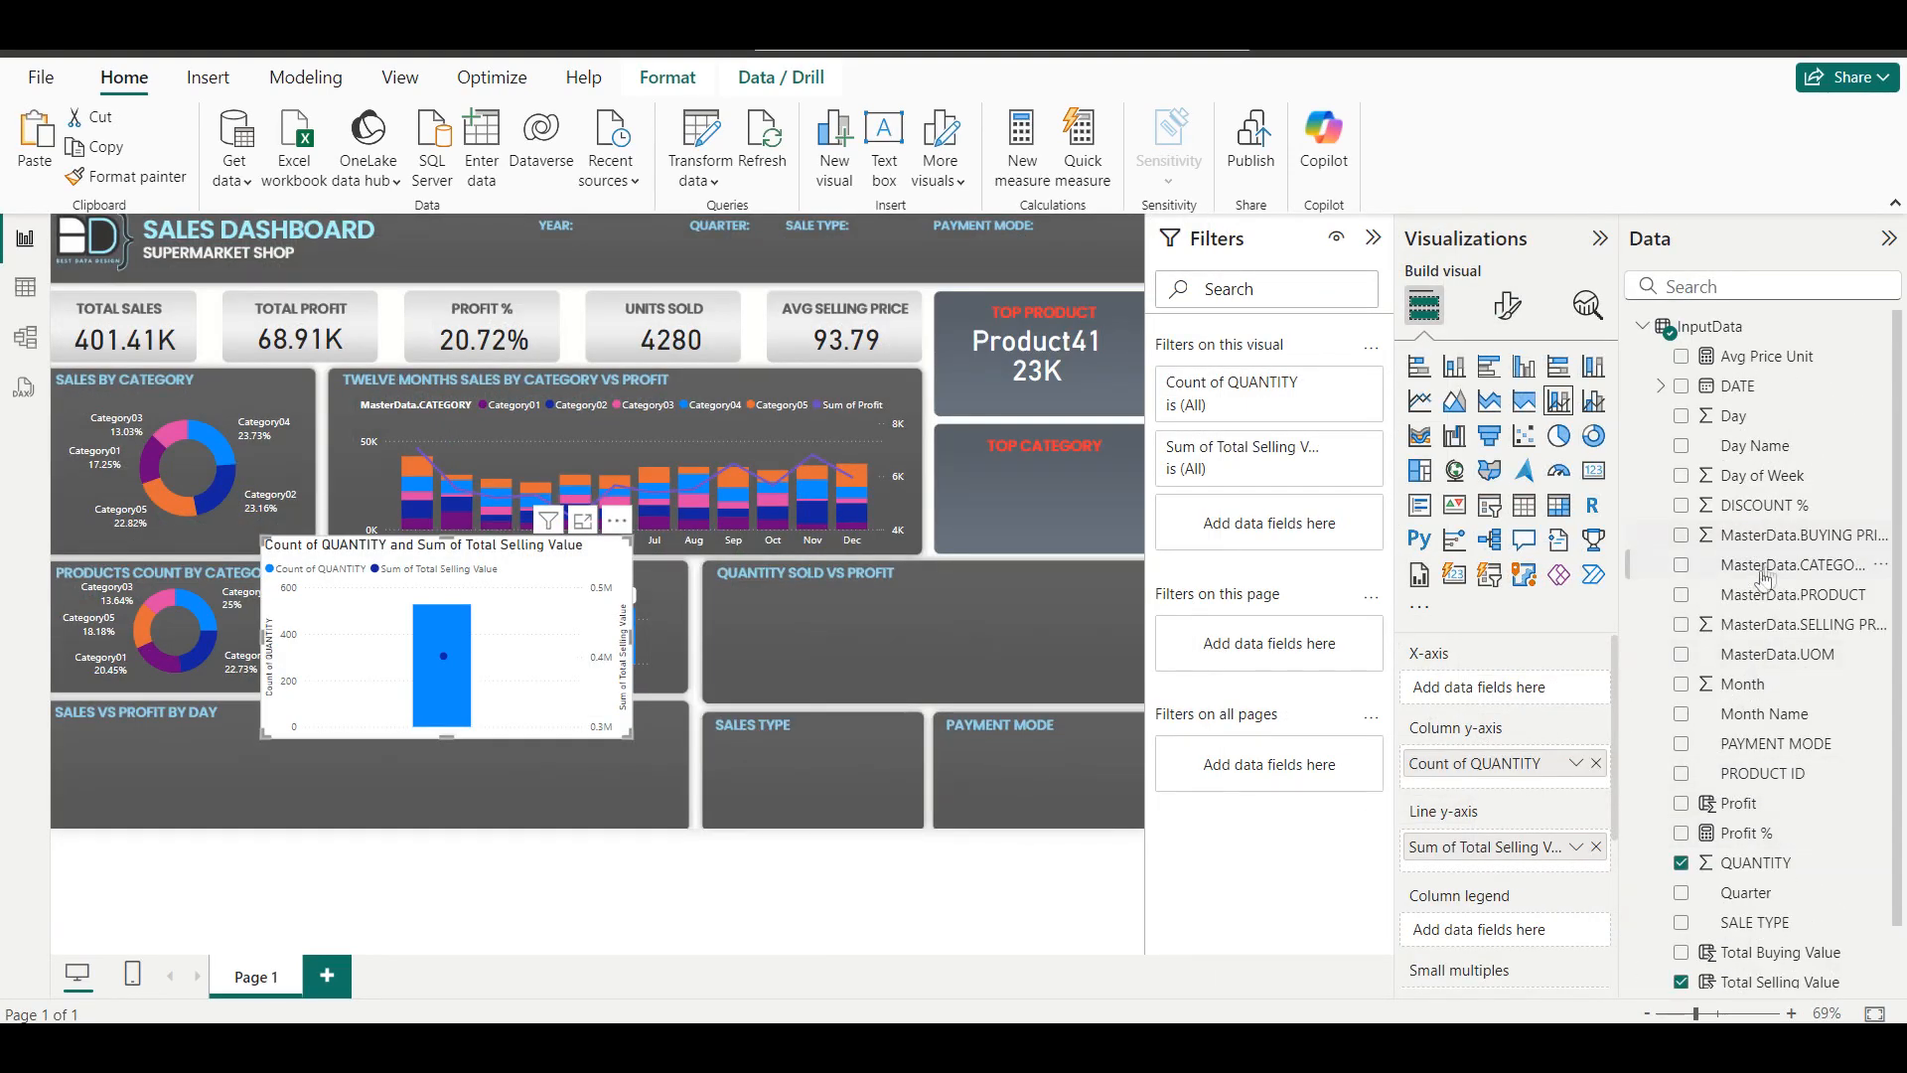
pyautogui.click(1687, 606)
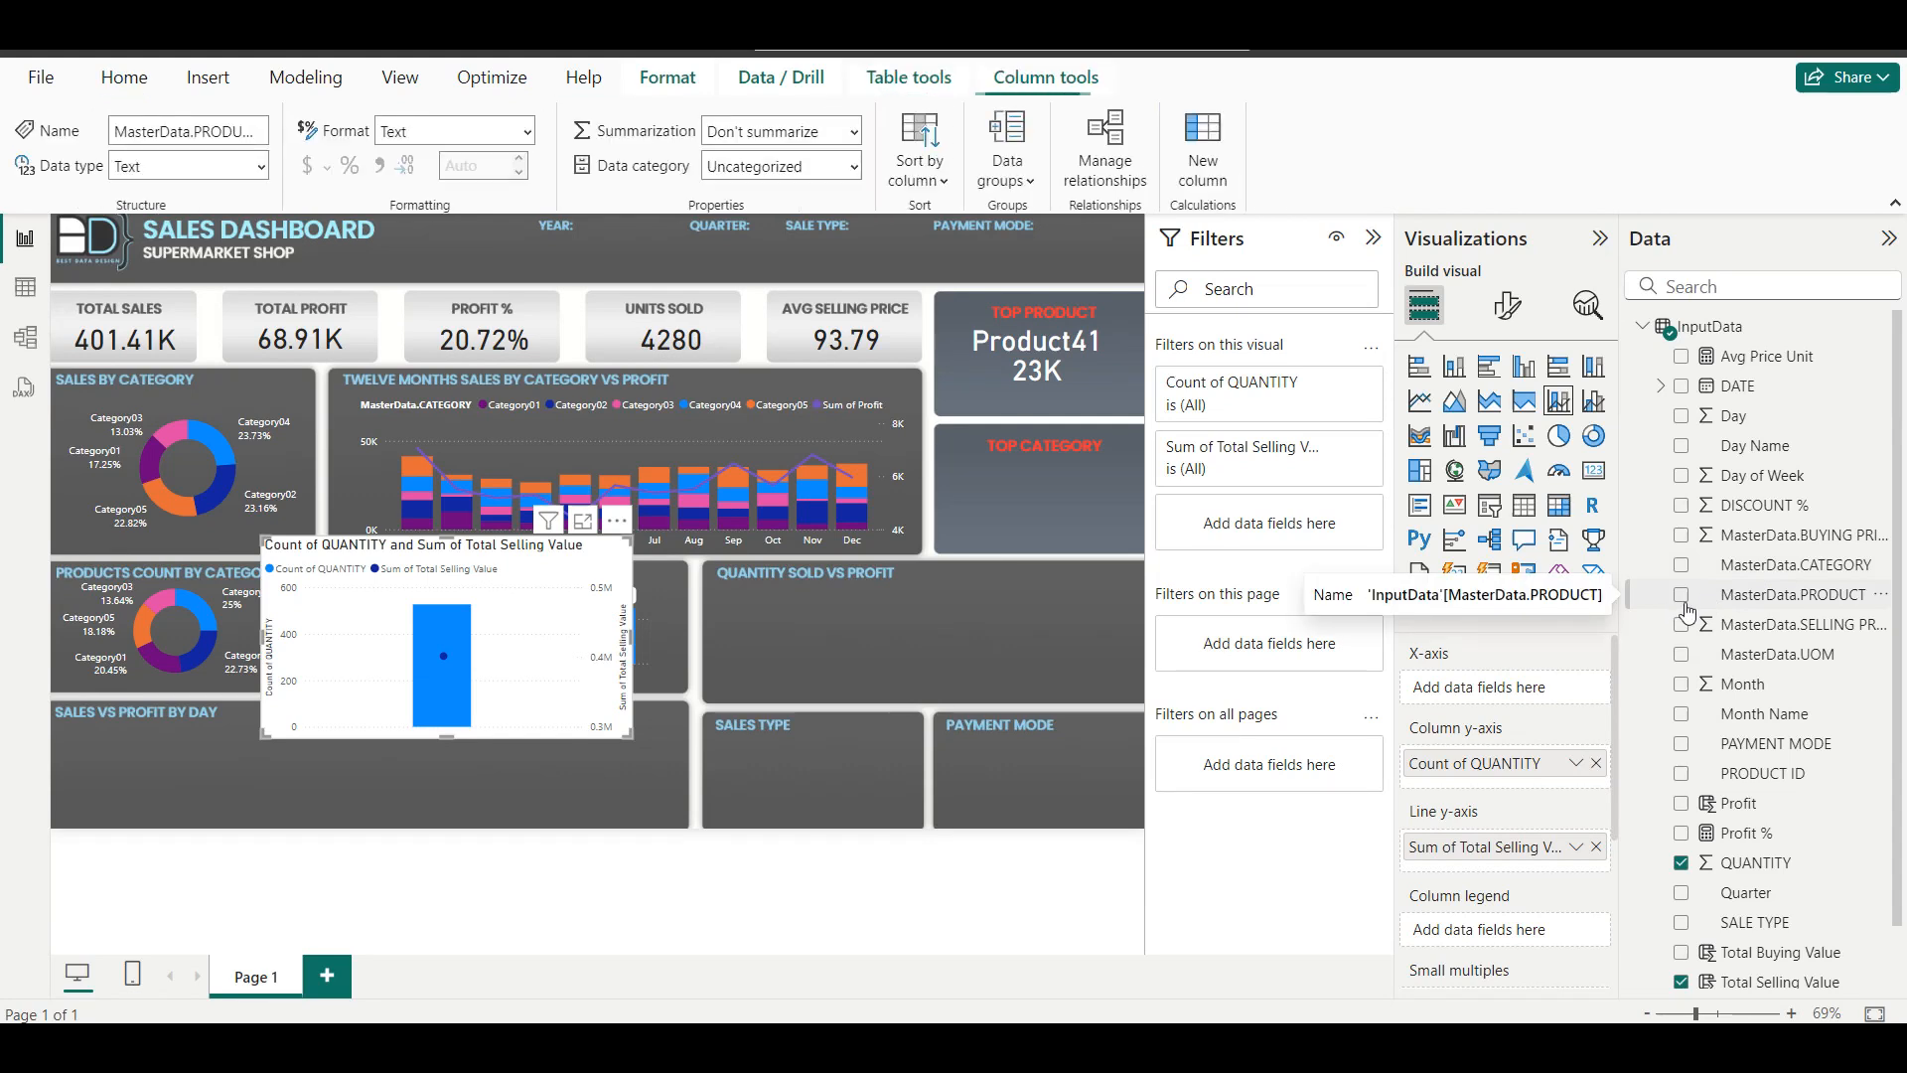
pyautogui.click(1684, 599)
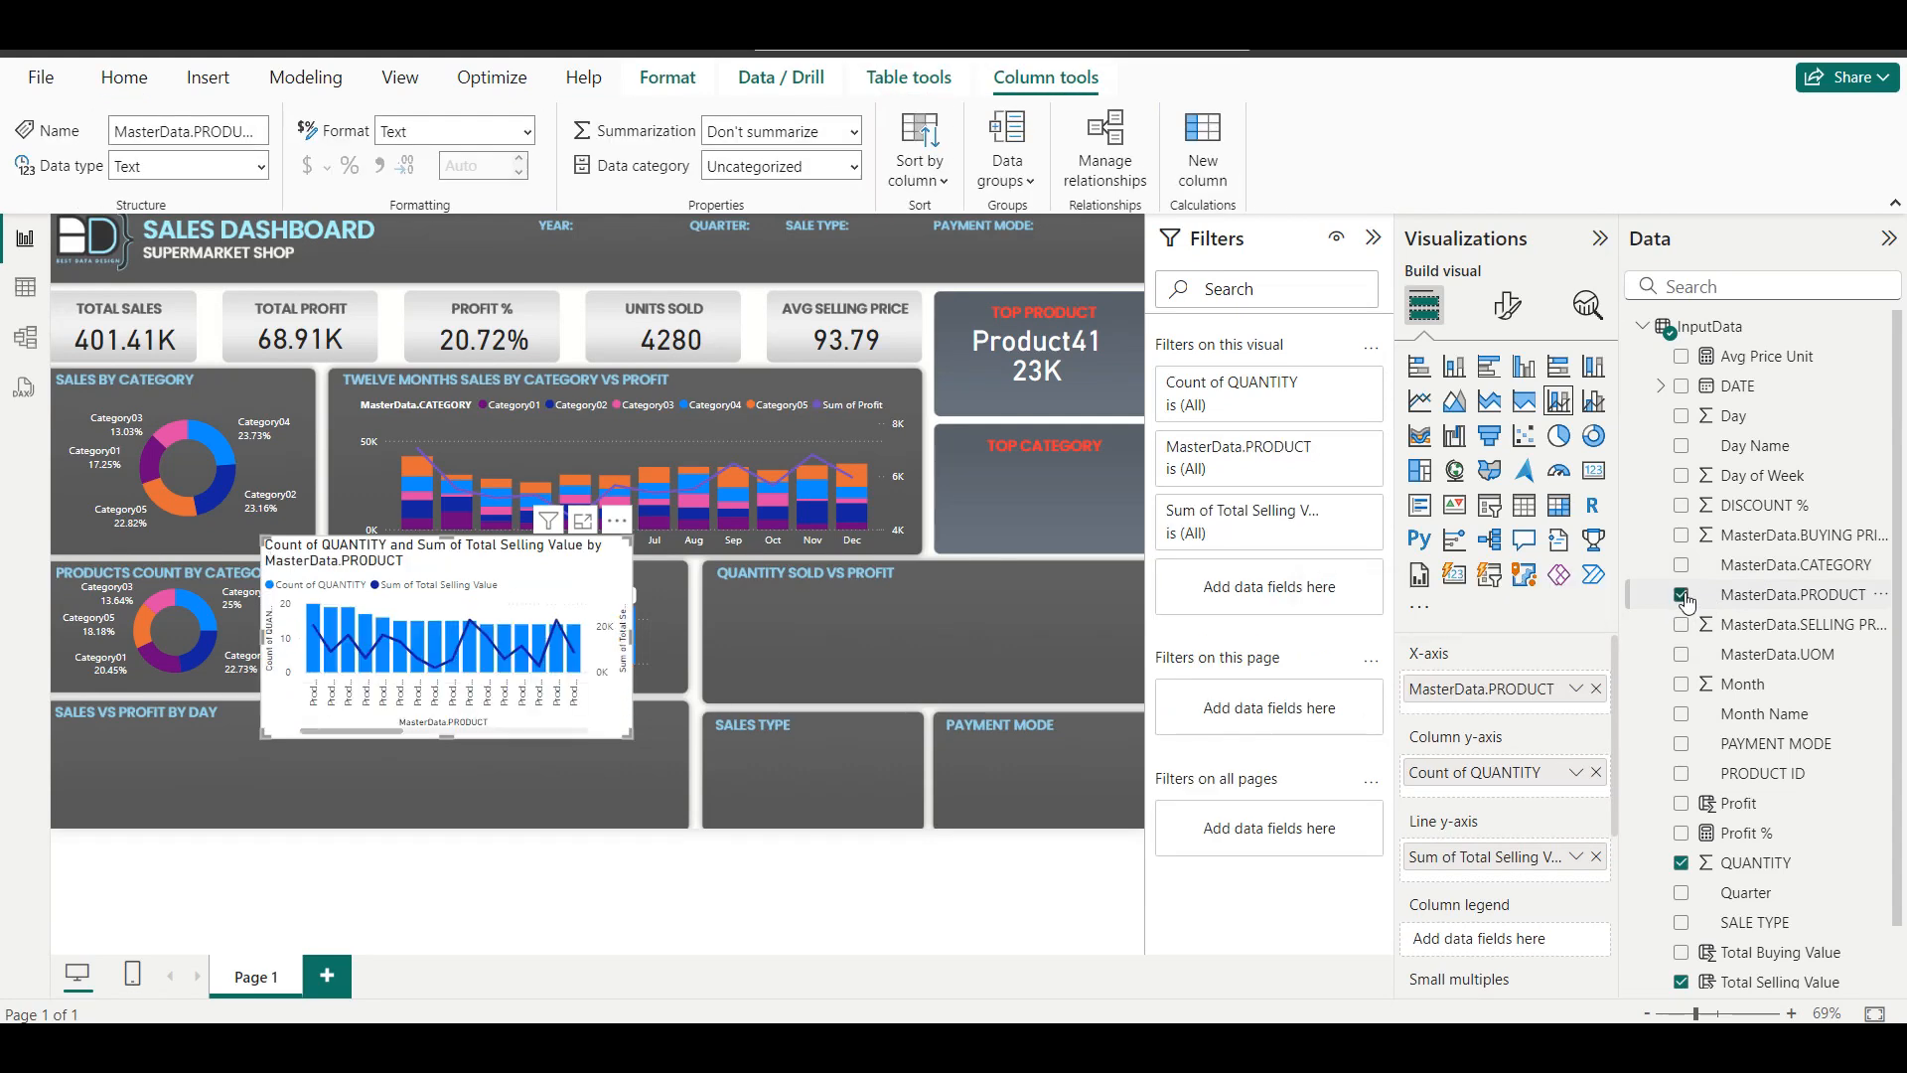
# Widen and heighten the combo chart to give its product bars and axis labels more room.
pyautogui.moveTo(628, 737); pyautogui.dragTo(856, 749)
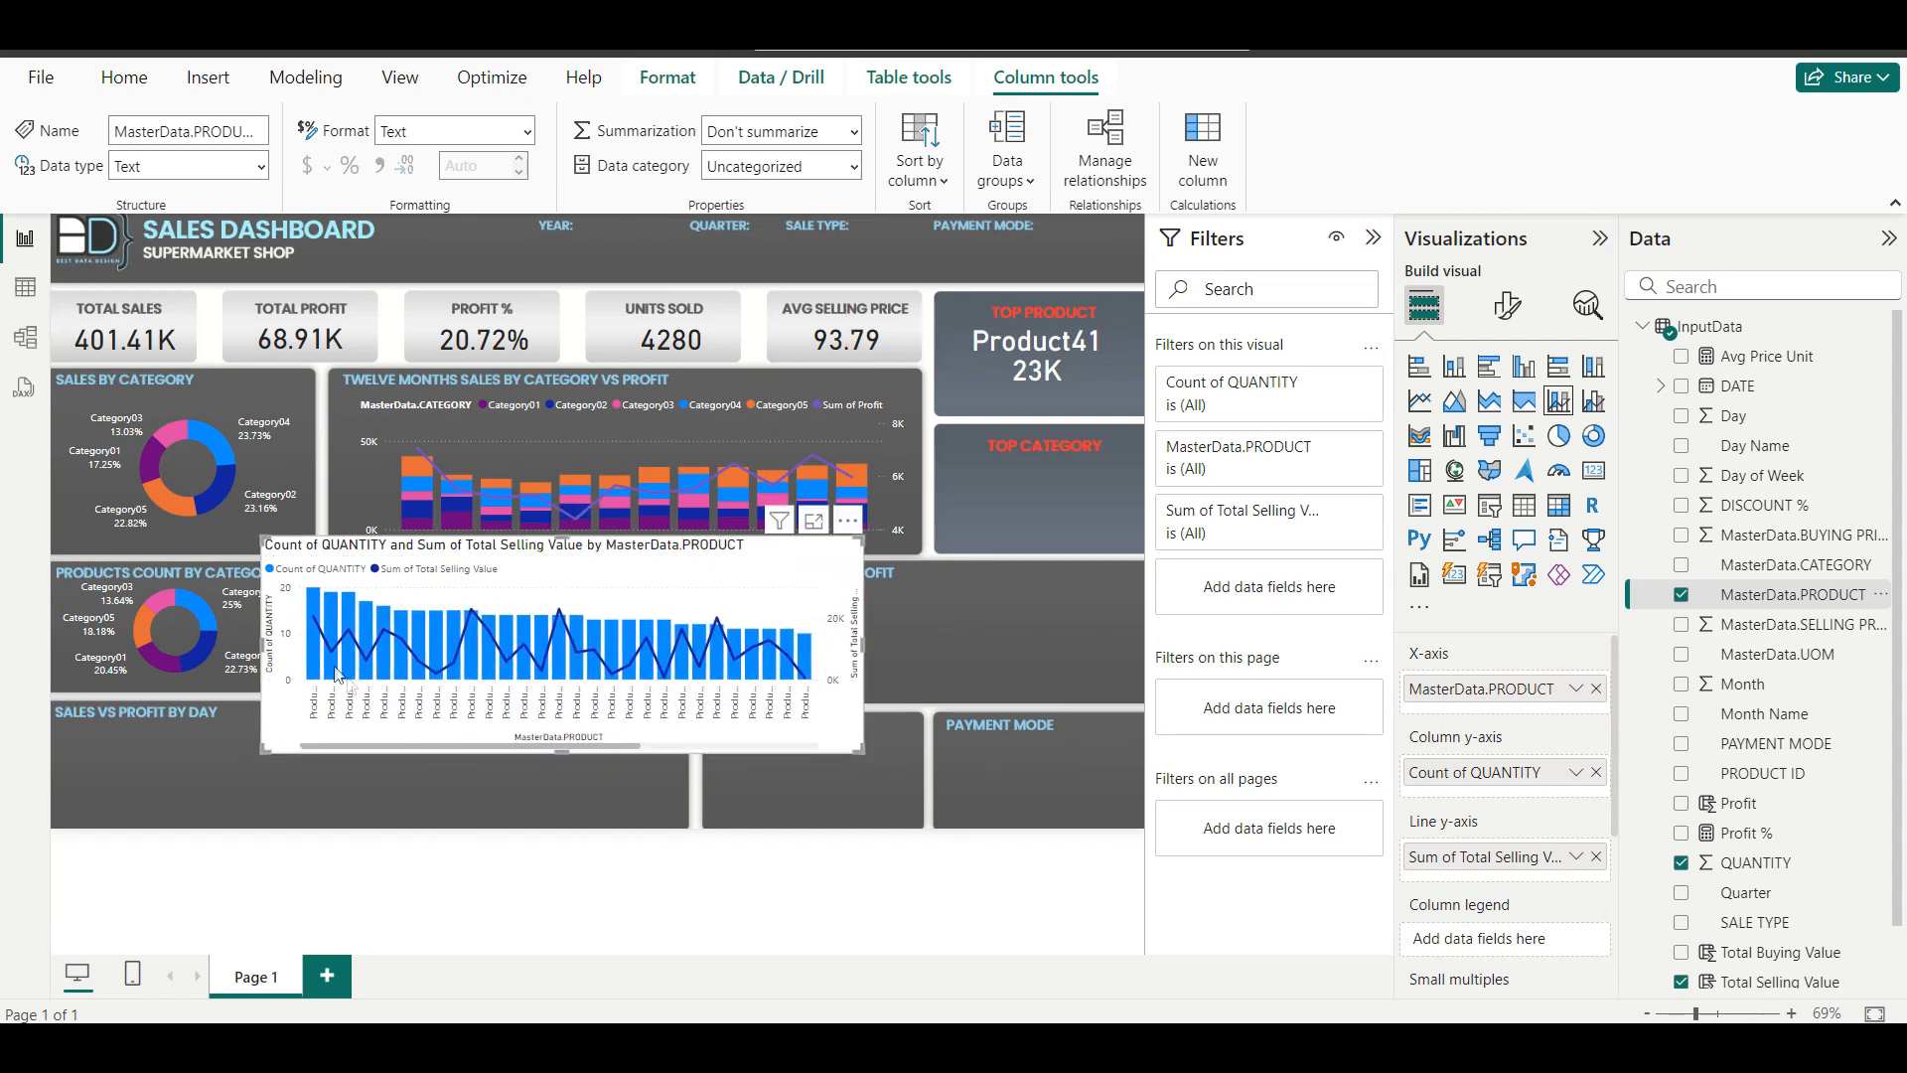
pyautogui.moveTo(556, 753); pyautogui.dragTo(555, 781)
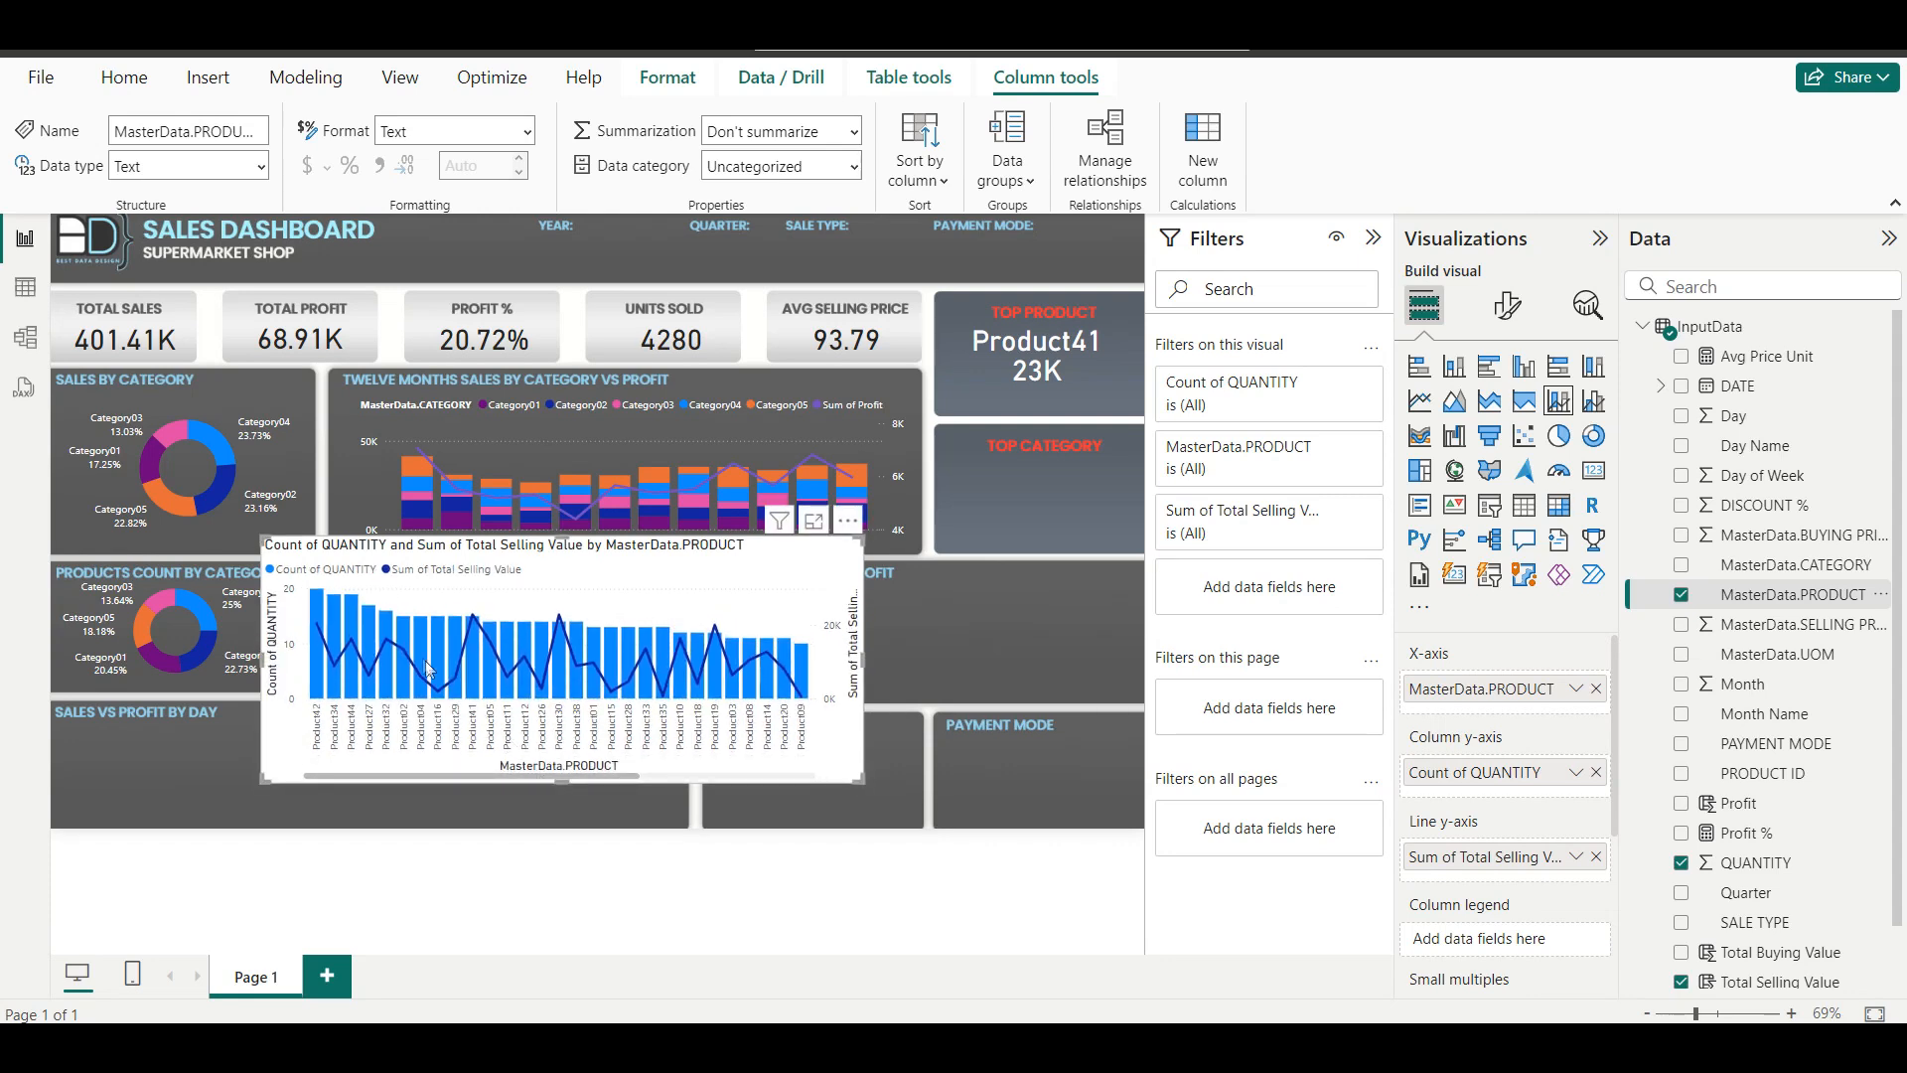
pyautogui.moveTo(319, 669)
pyautogui.moveTo(637, 677)
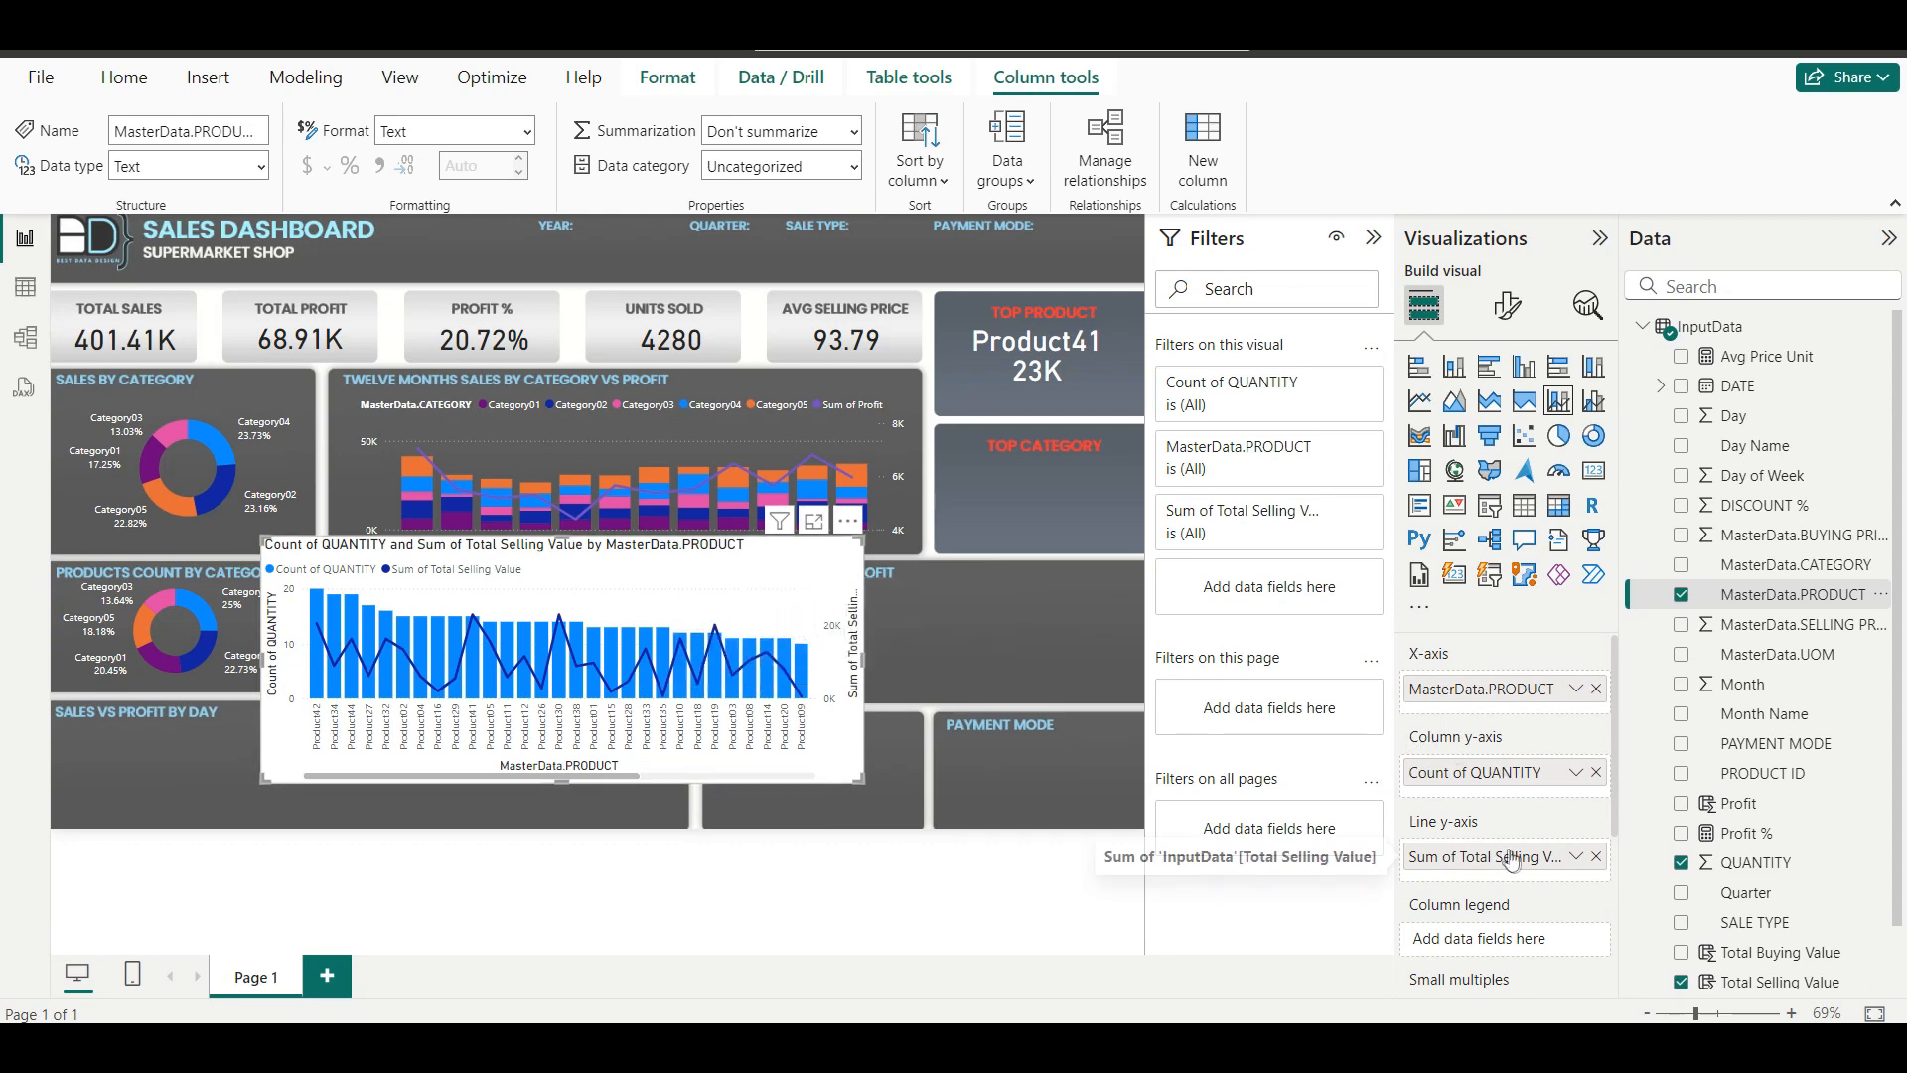
# Replace Total Selling Value with Profit on the combo chart's line y-axis.
pyautogui.click(1596, 856)
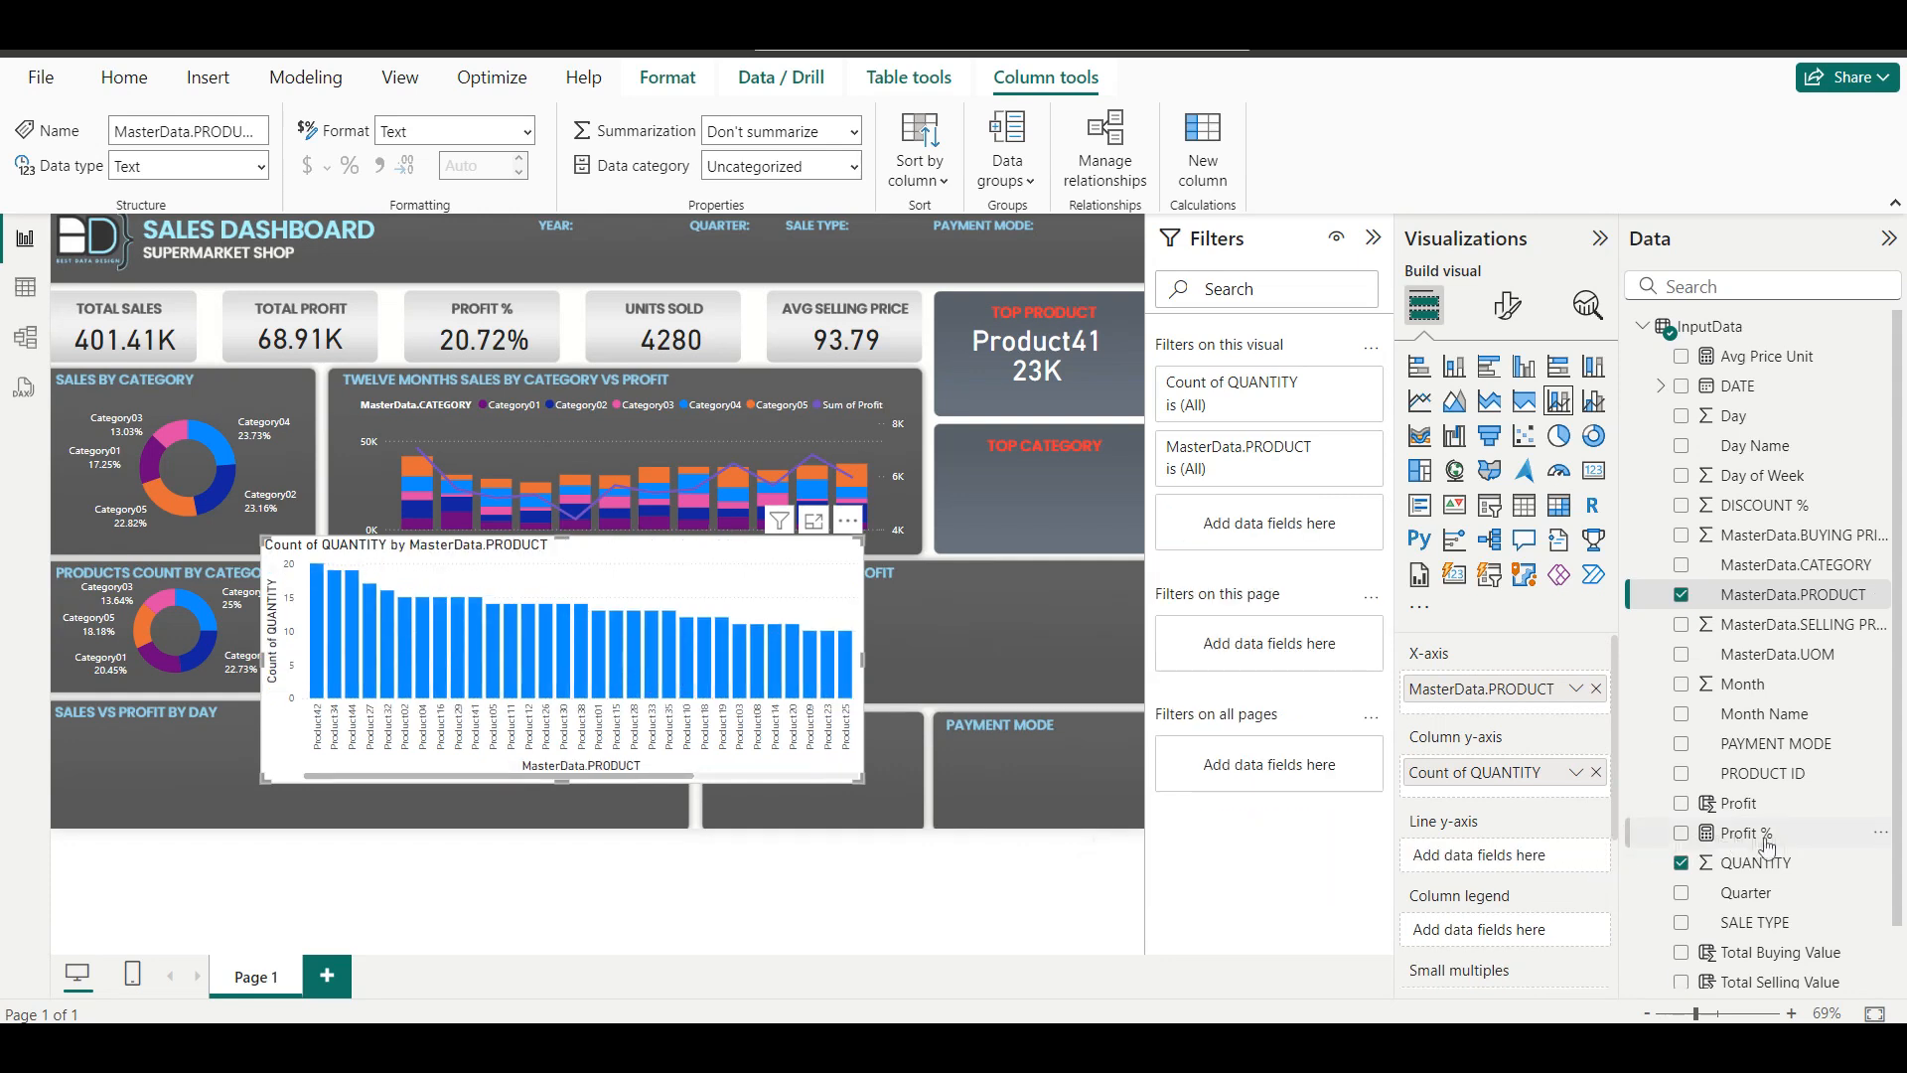
pyautogui.moveTo(1530, 850); pyautogui.dragTo(1530, 854)
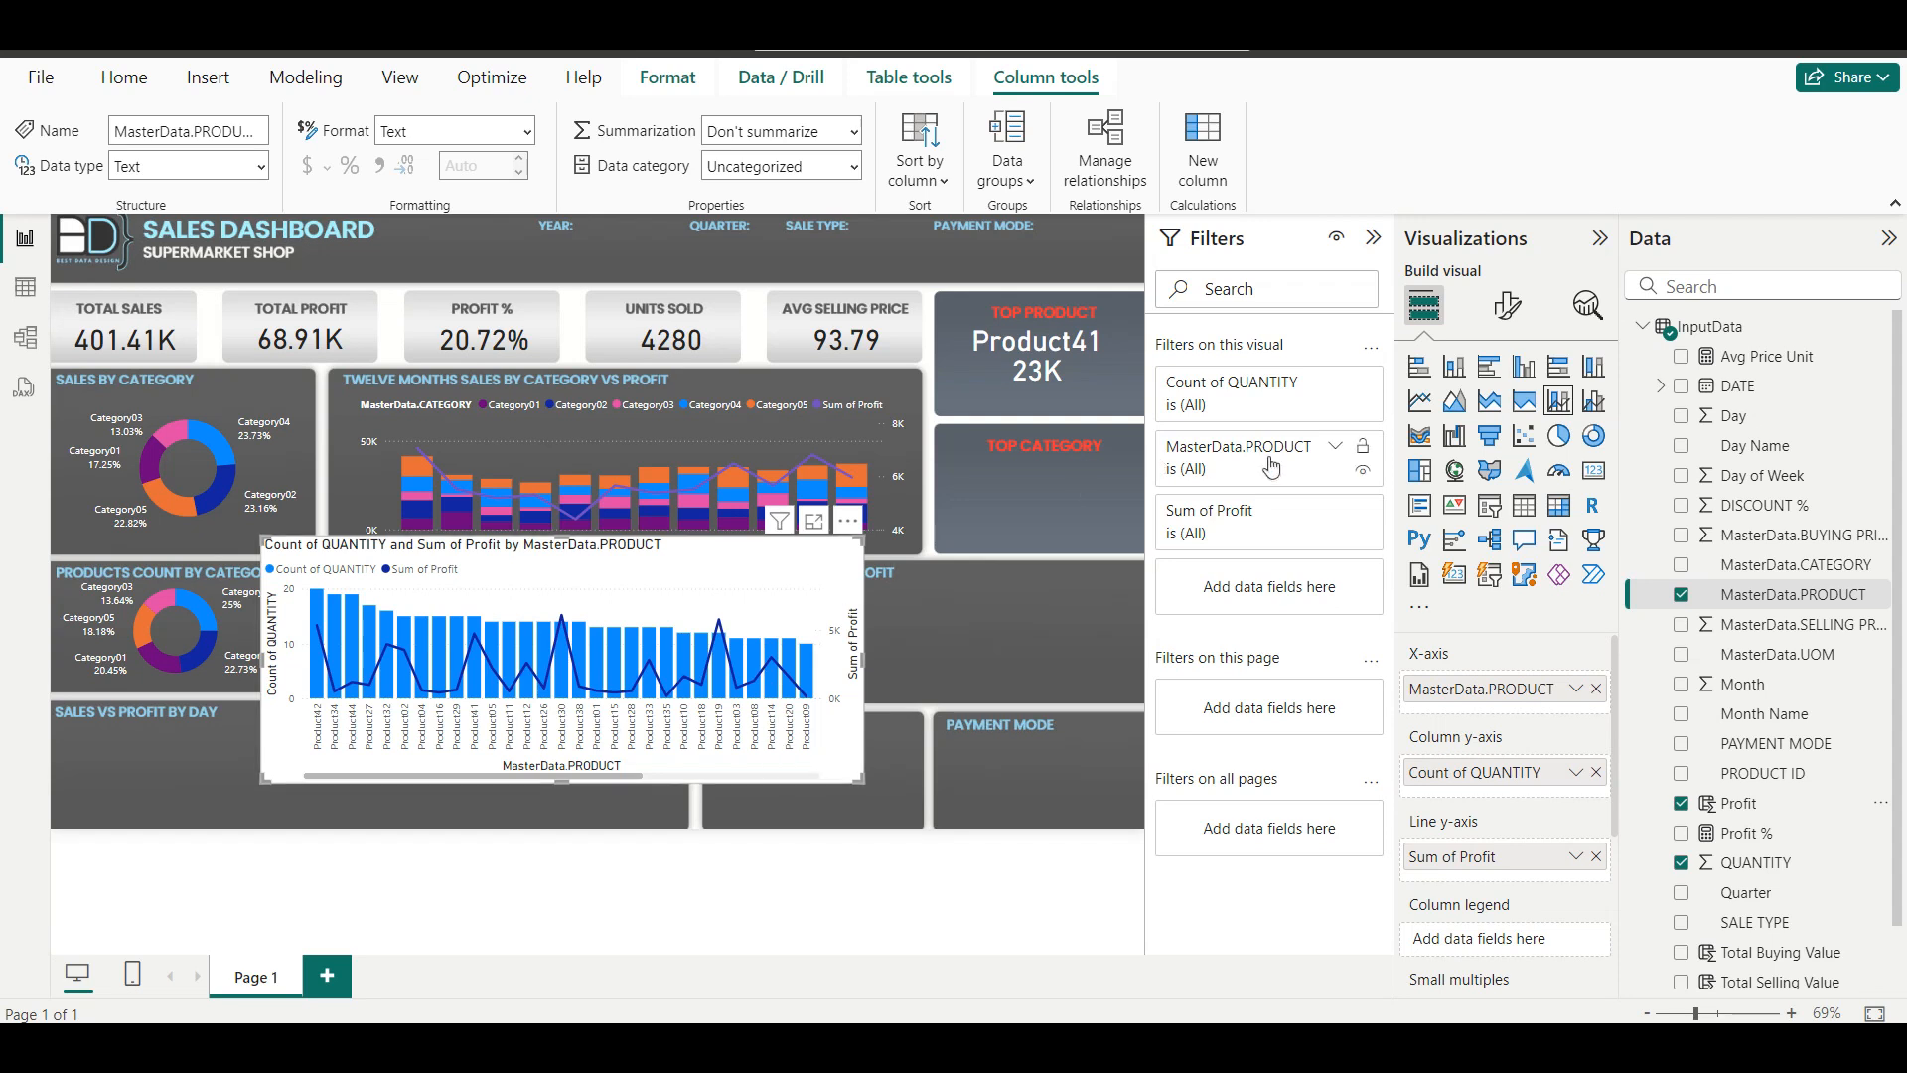
# Filter MasterData.PRODUCT on the combo chart with a Top N filter for the top 10 items by Total Selling Value.
pyautogui.click(1334, 449)
pyautogui.click(1292, 529)
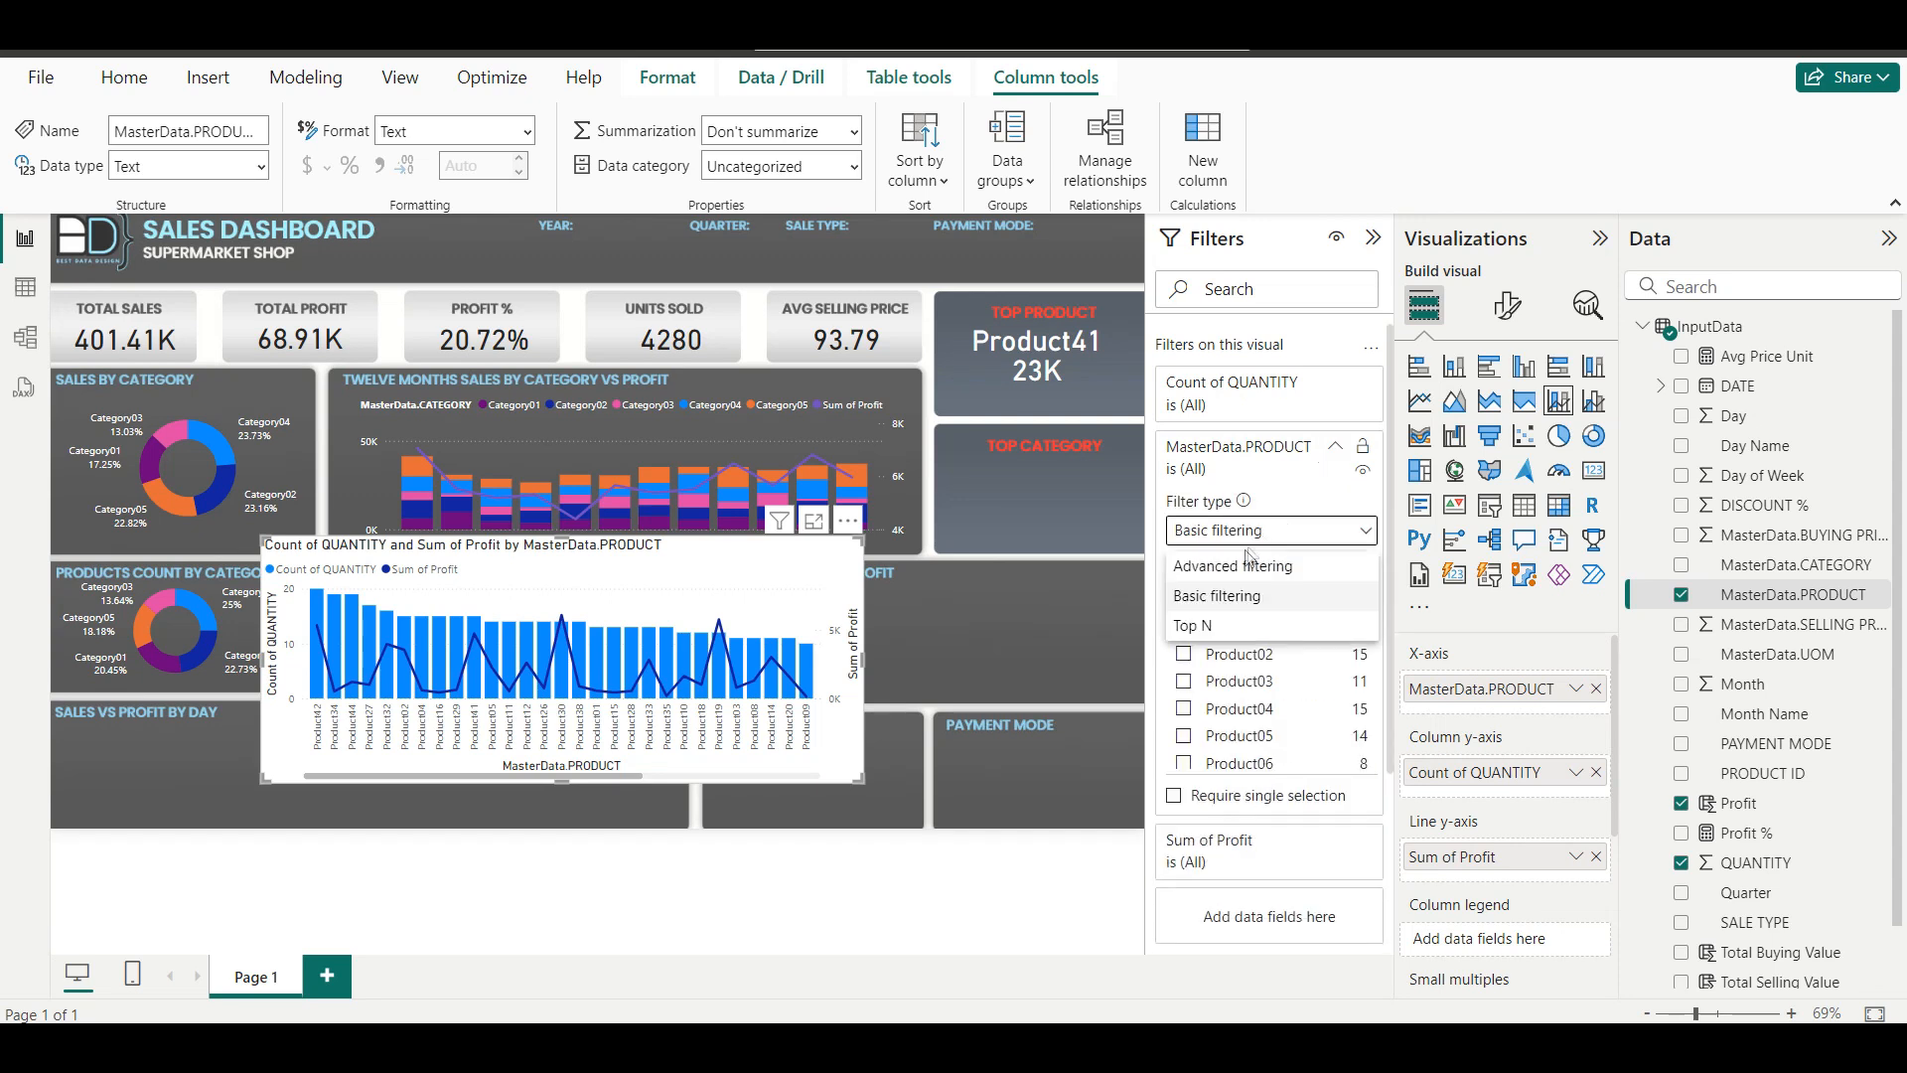
pyautogui.click(1209, 624)
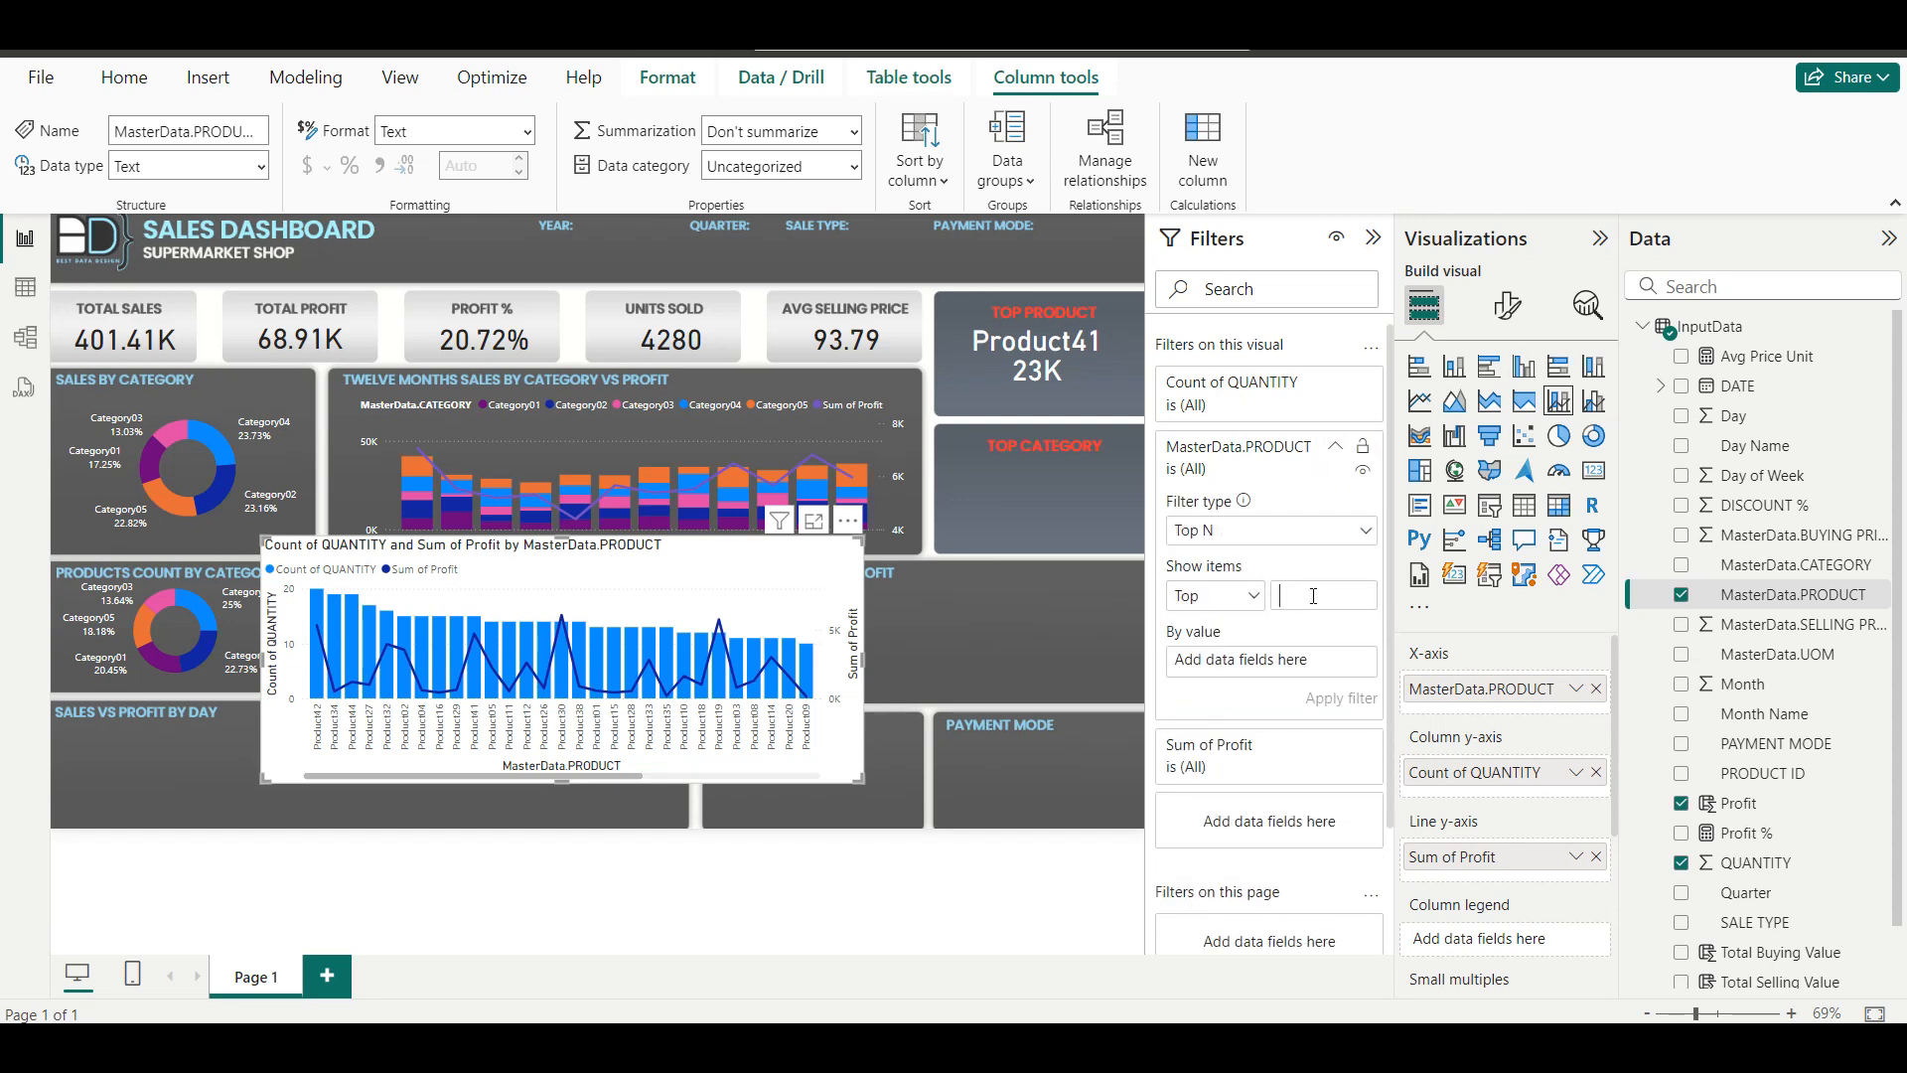
pyautogui.click(1313, 596)
pyautogui.write('10')
pyautogui.moveTo(1758, 982); pyautogui.dragTo(1263, 663)
pyautogui.click(1331, 697)
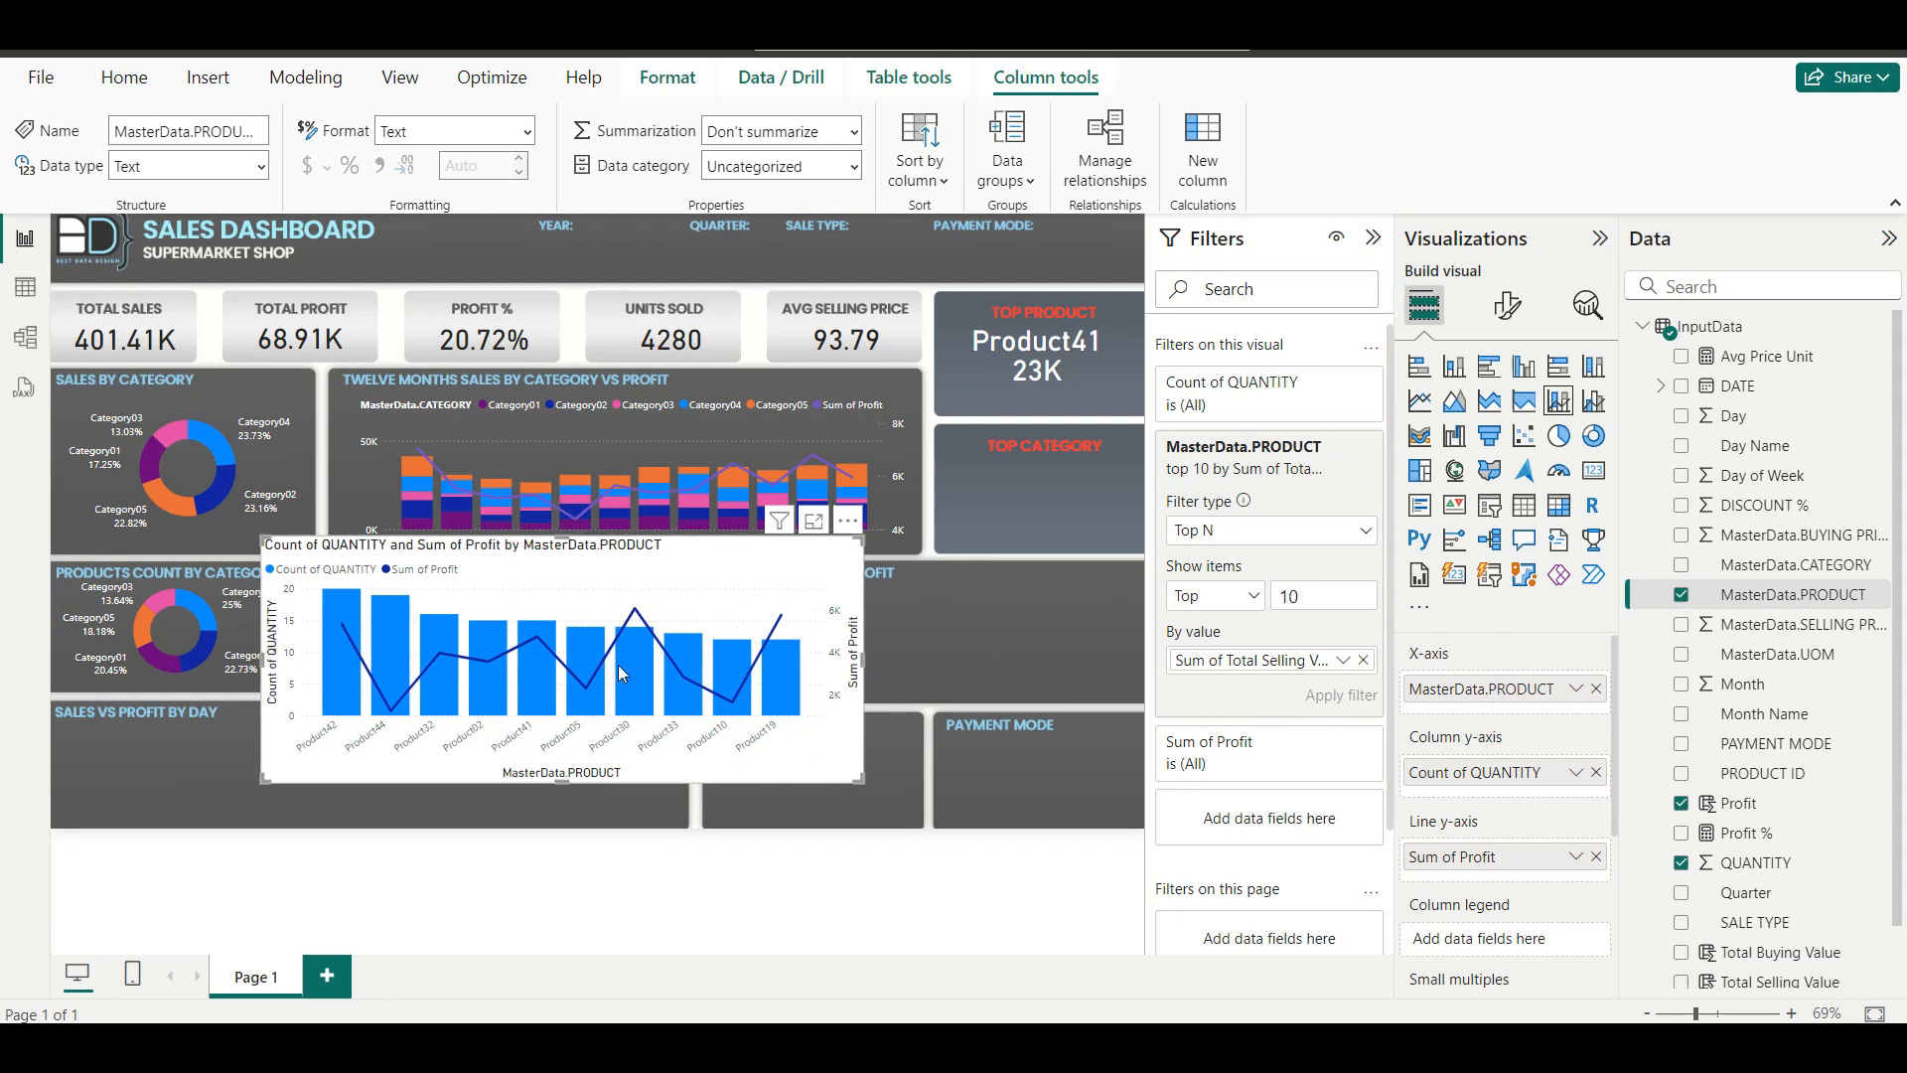
# Replace Profit with Total Selling Value, arranging Total Selling Value on the column y-axis and Count of QUANTITY on the line y-axis.
pyautogui.moveTo(339, 626)
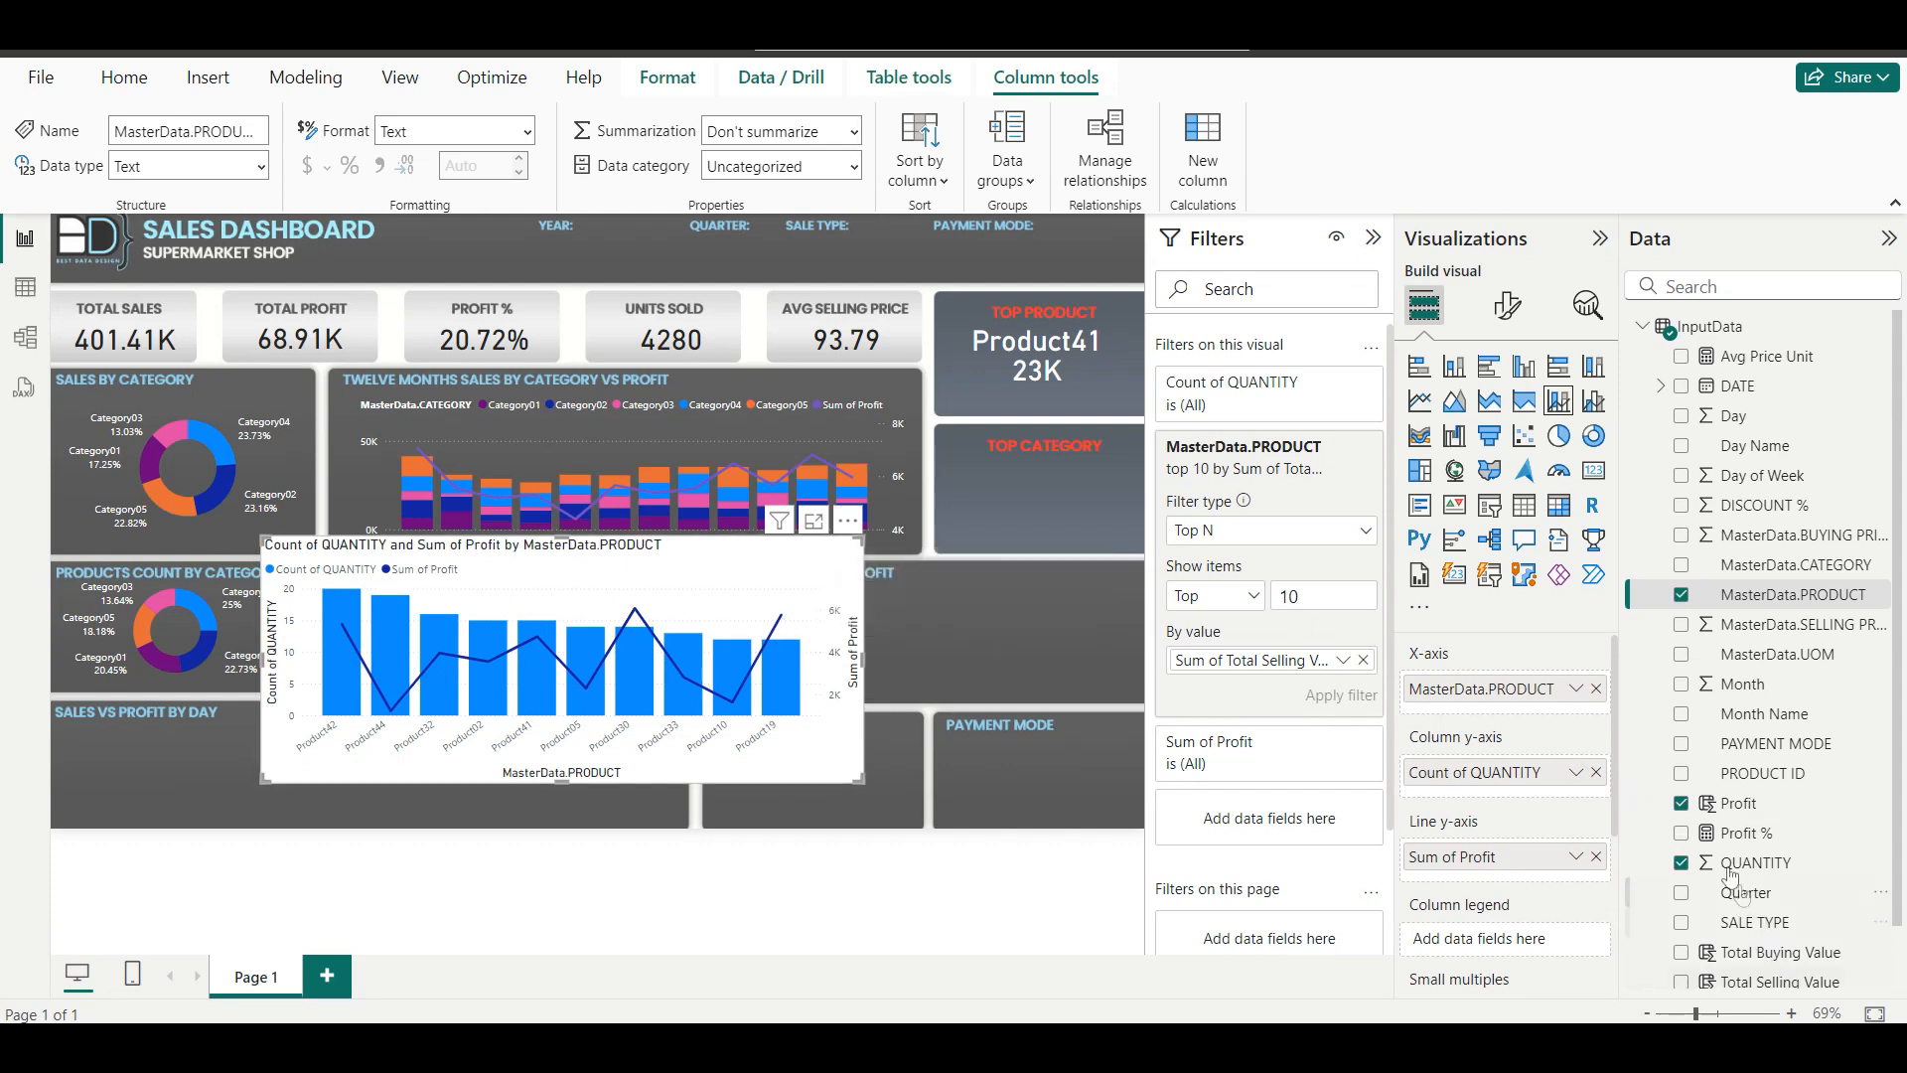
pyautogui.click(1680, 803)
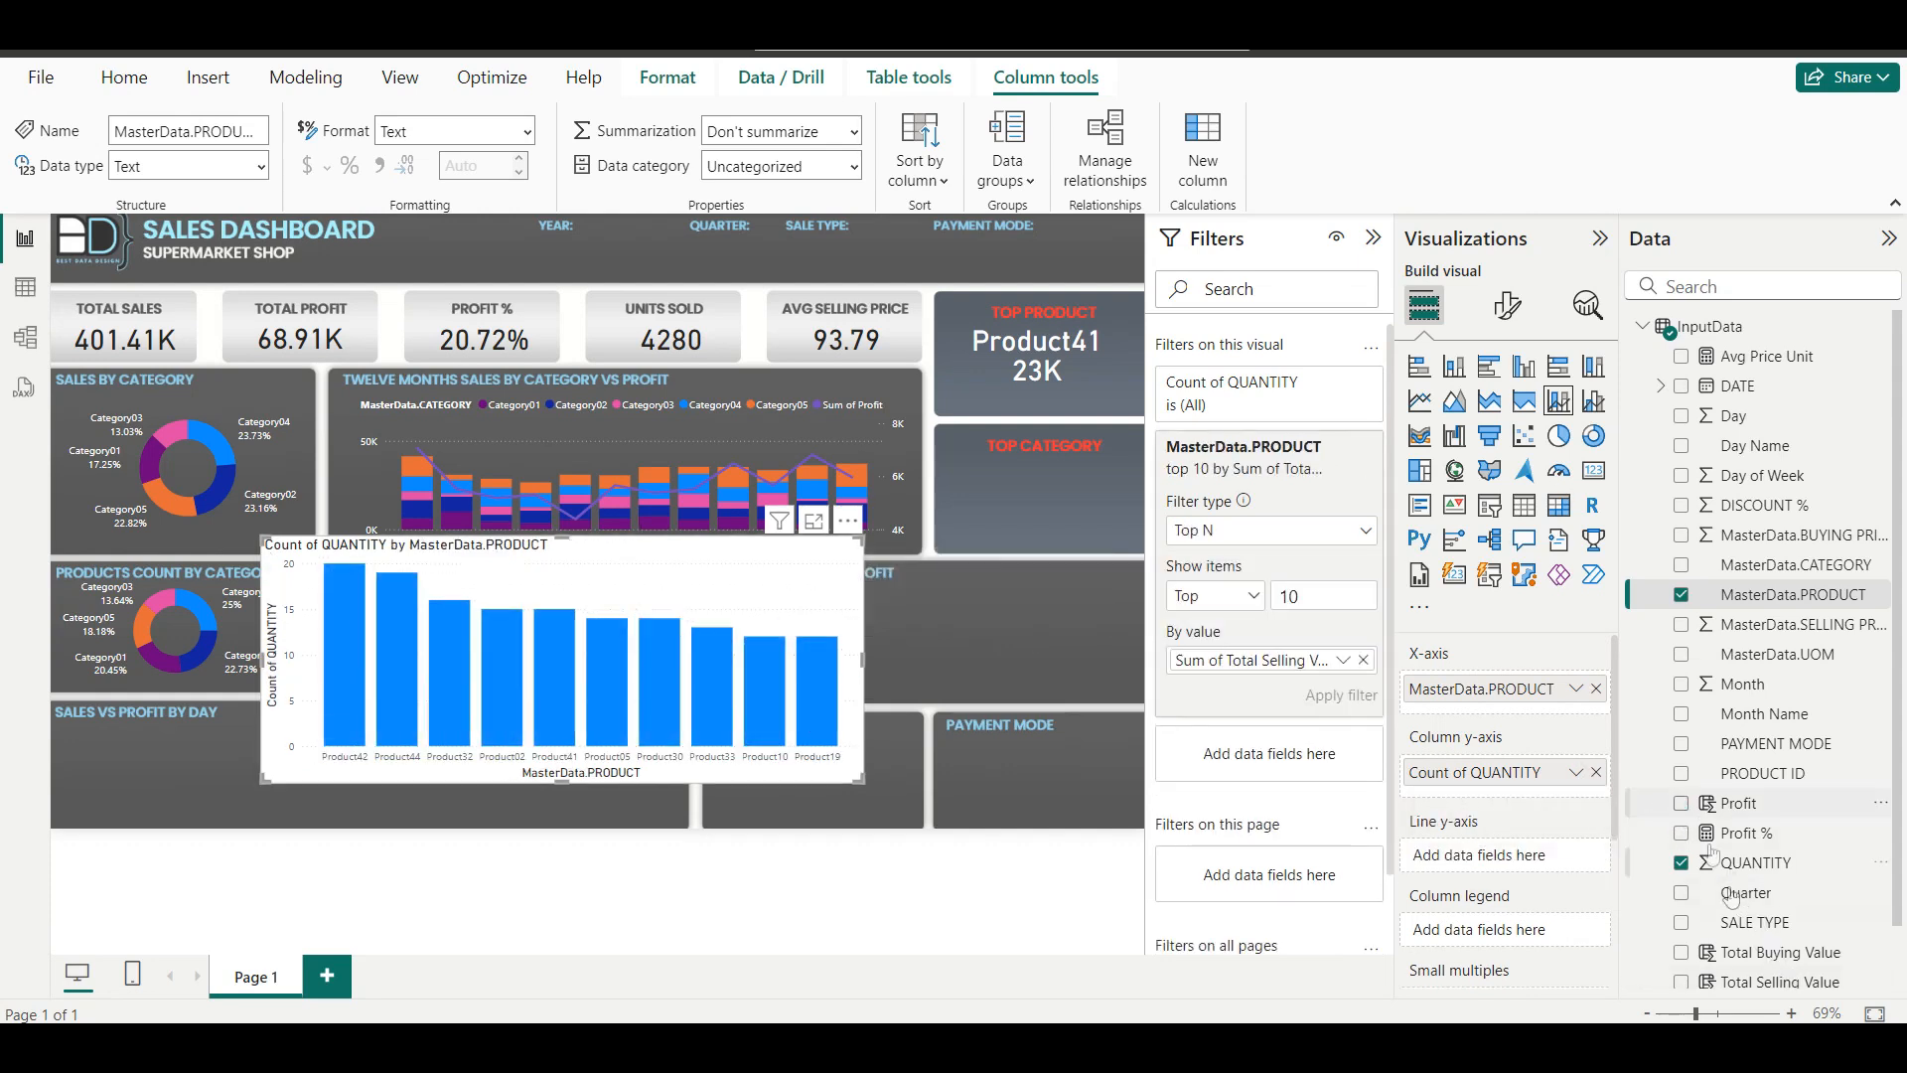
pyautogui.click(1681, 982)
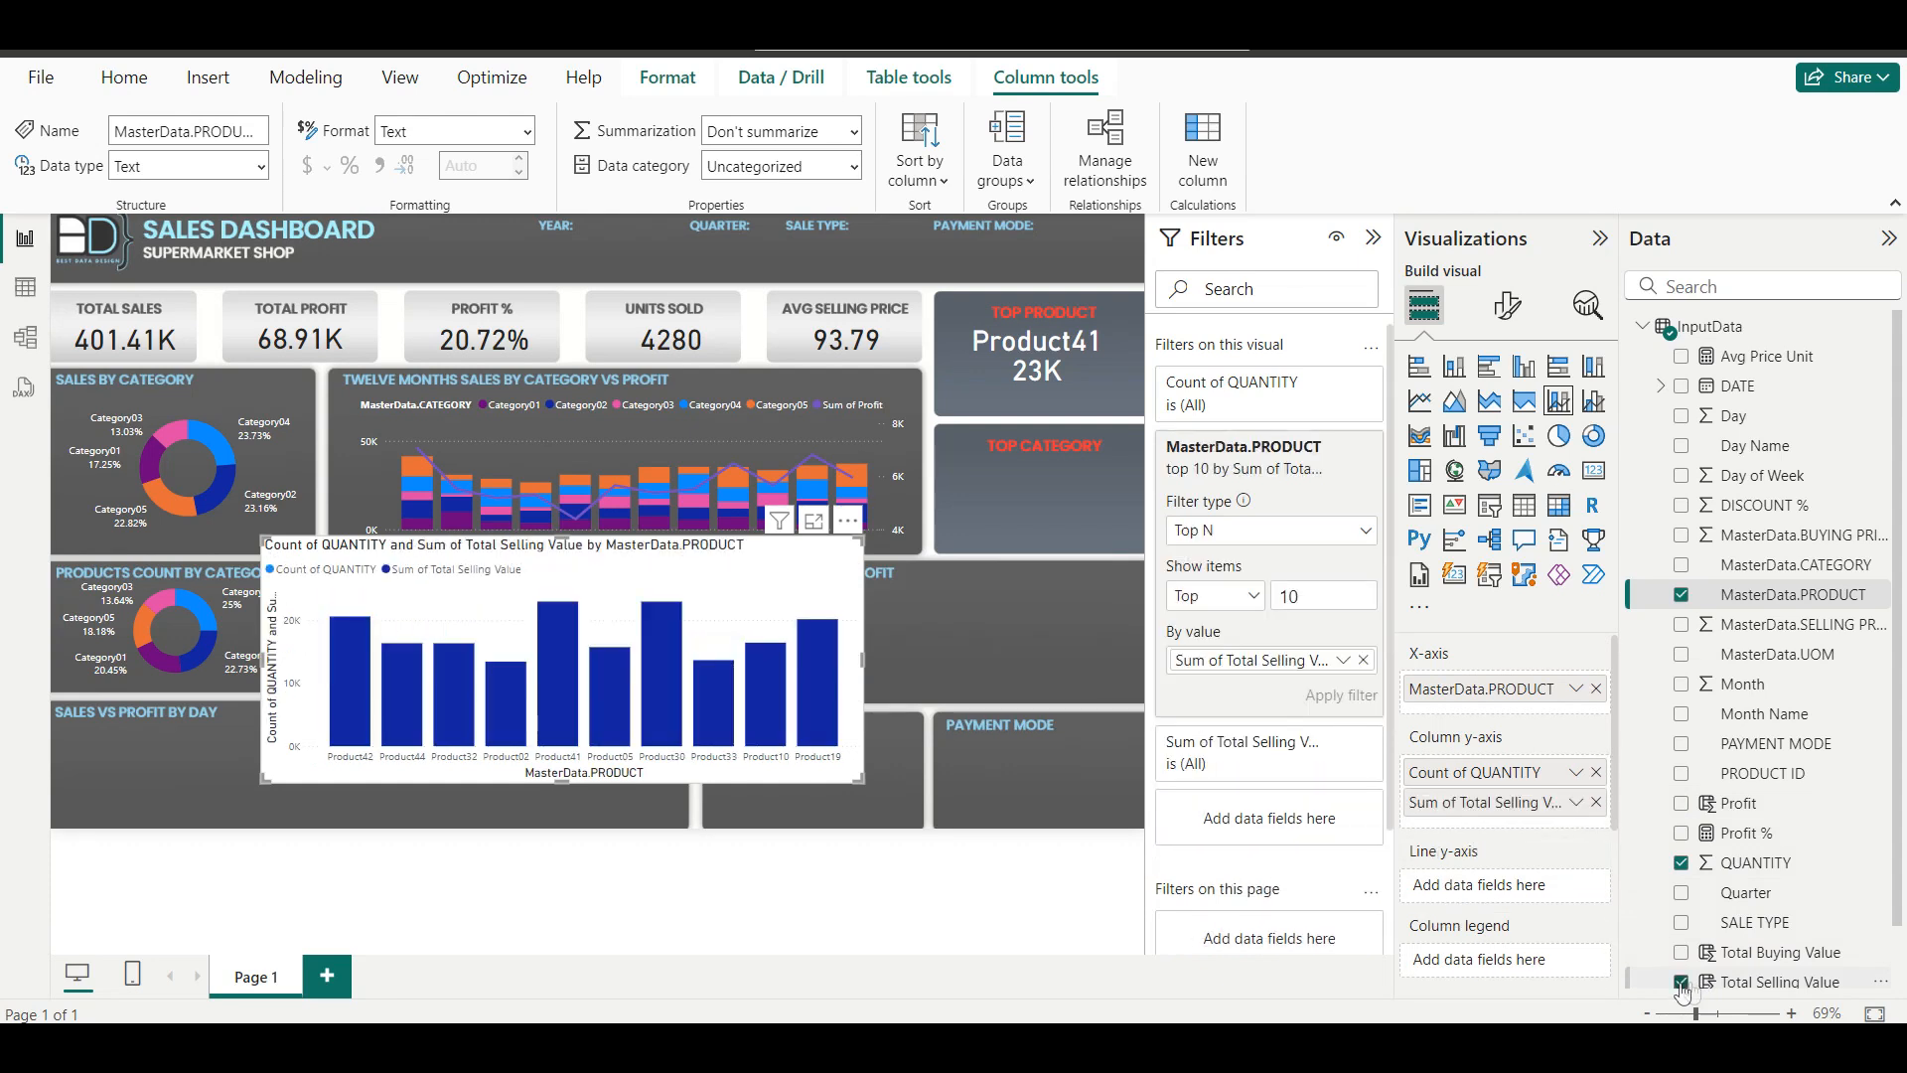
pyautogui.scroll(-1, 1689, 978)
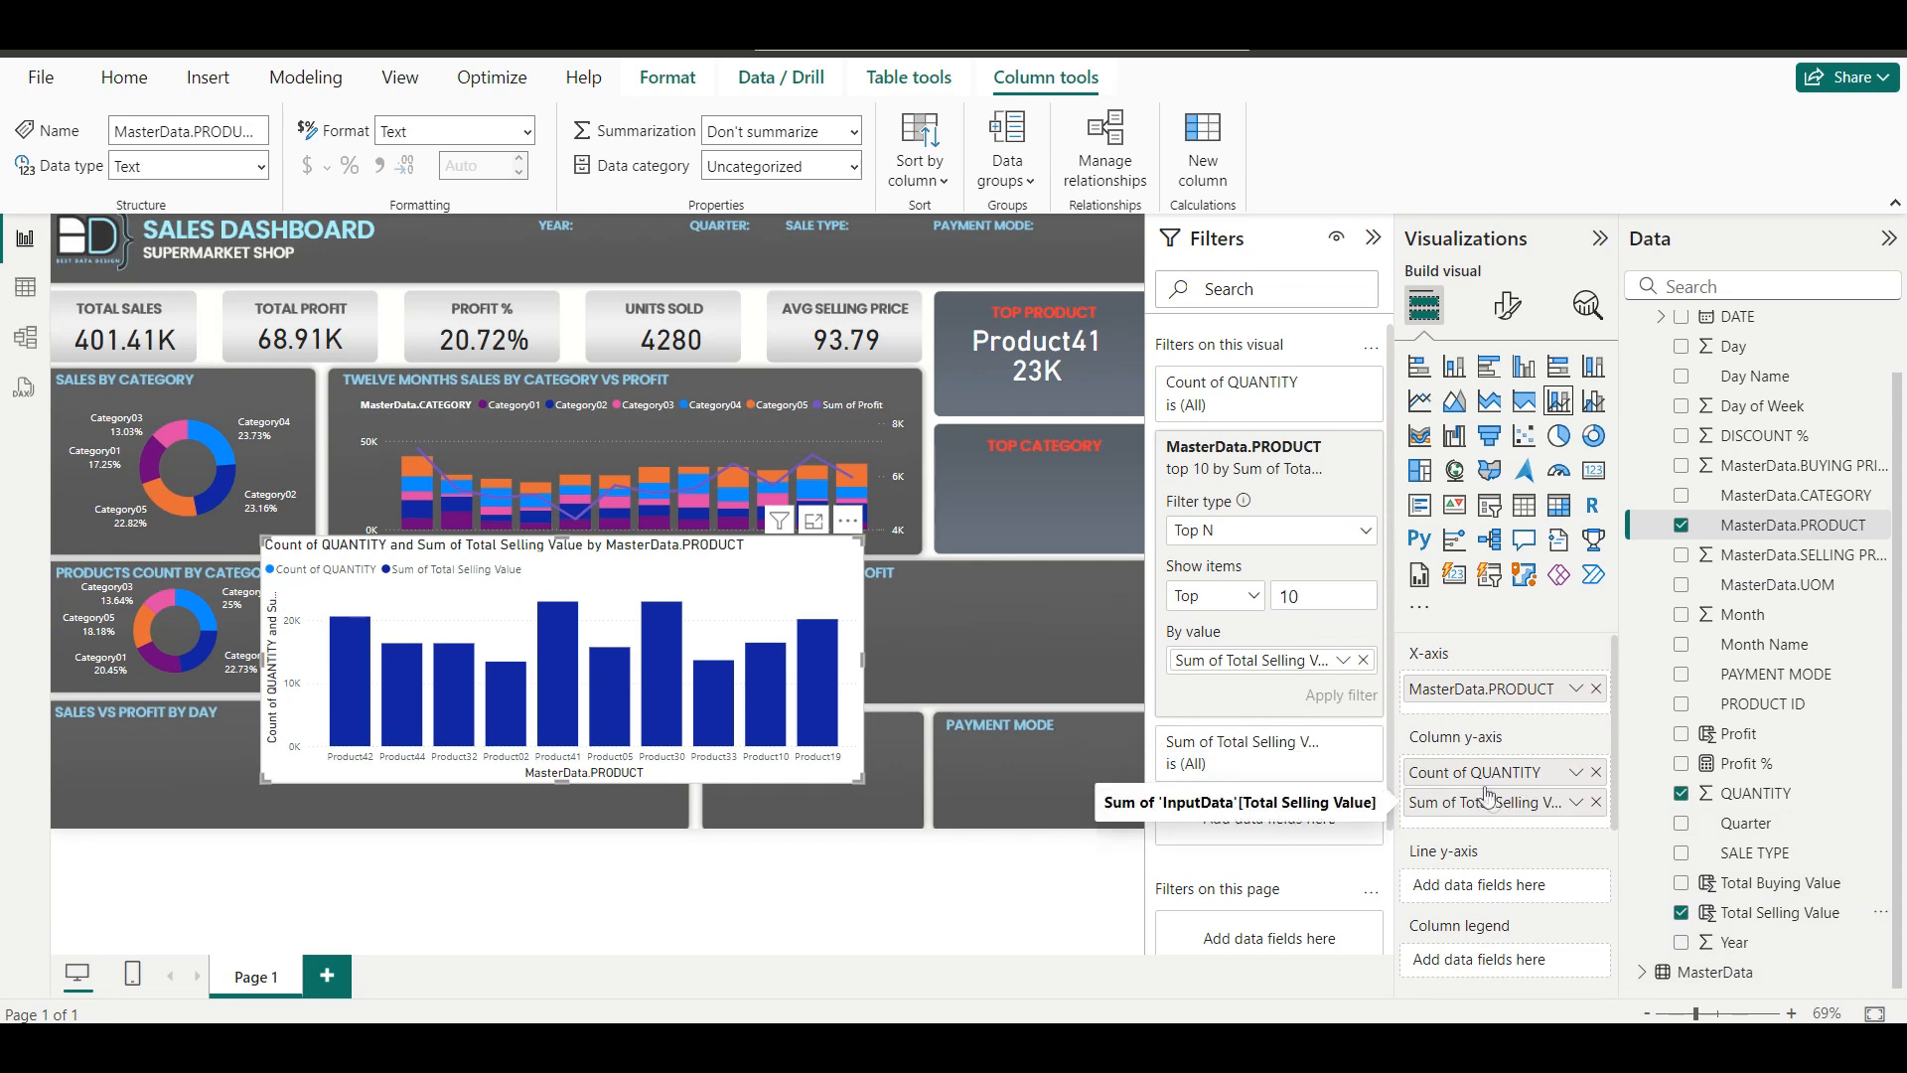
pyautogui.moveTo(1473, 803); pyautogui.dragTo(1472, 872)
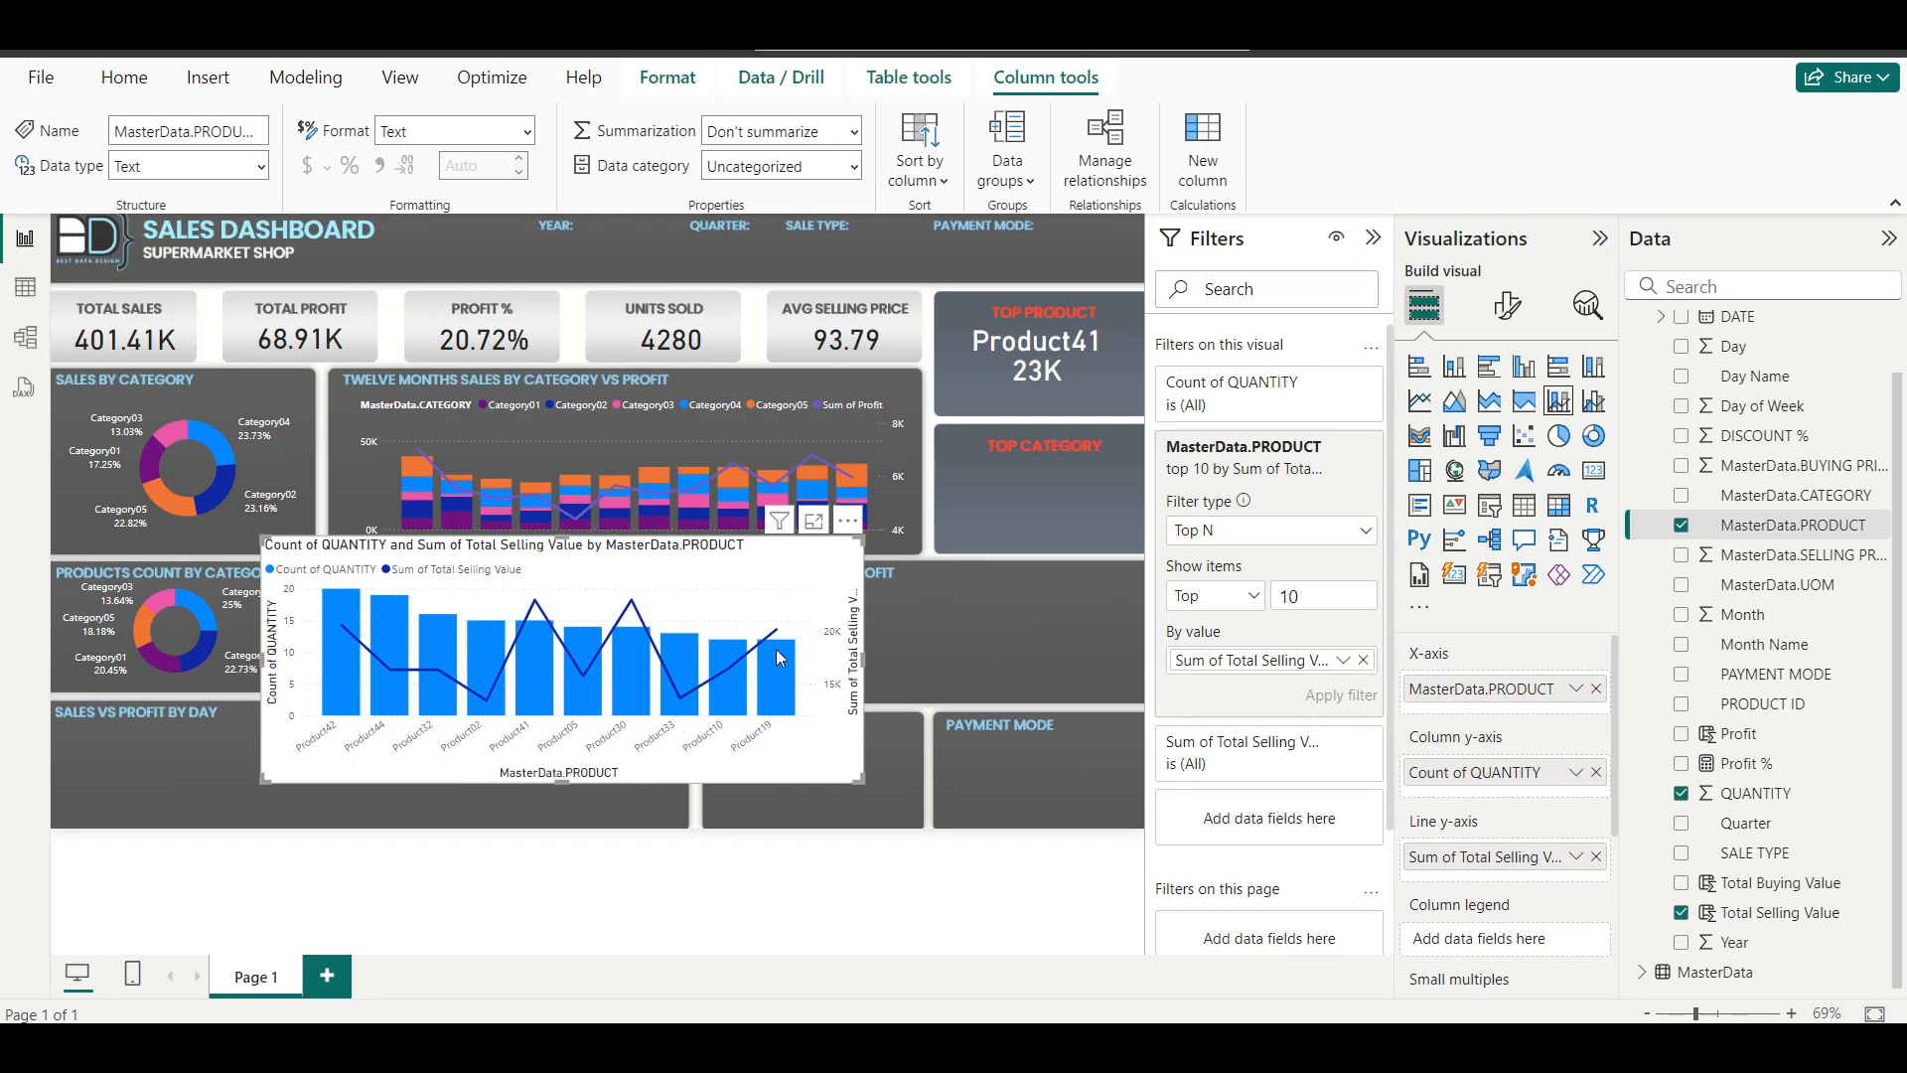
pyautogui.moveTo(1449, 777)
pyautogui.mouseDown()
pyautogui.moveTo(1193, 779)
pyautogui.moveTo(1453, 884)
pyautogui.moveTo(1468, 787)
pyautogui.mouseUp()
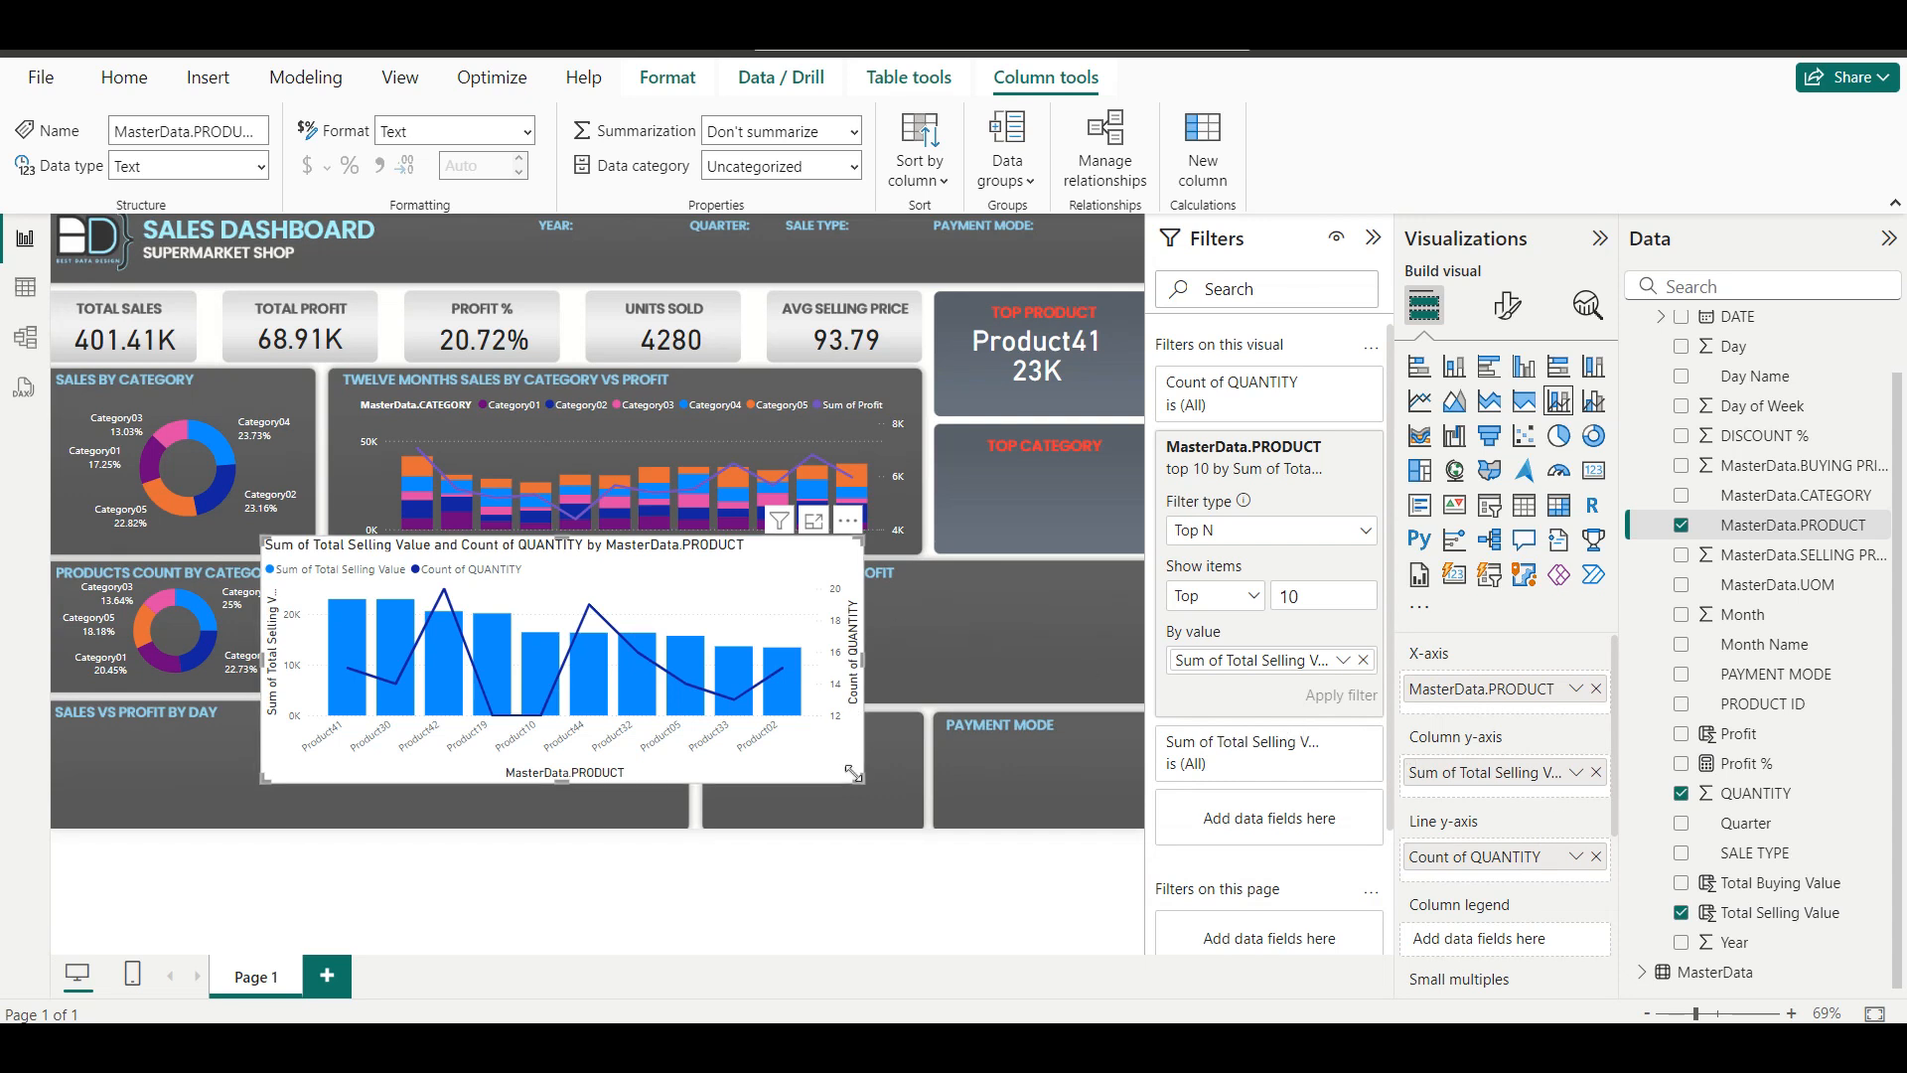
# Shrink the combo chart and move it over the Quantity Sold vs Profit panel.
pyautogui.moveTo(854, 776); pyautogui.dragTo(763, 718)
pyautogui.moveTo(695, 575); pyautogui.dragTo(1048, 610)
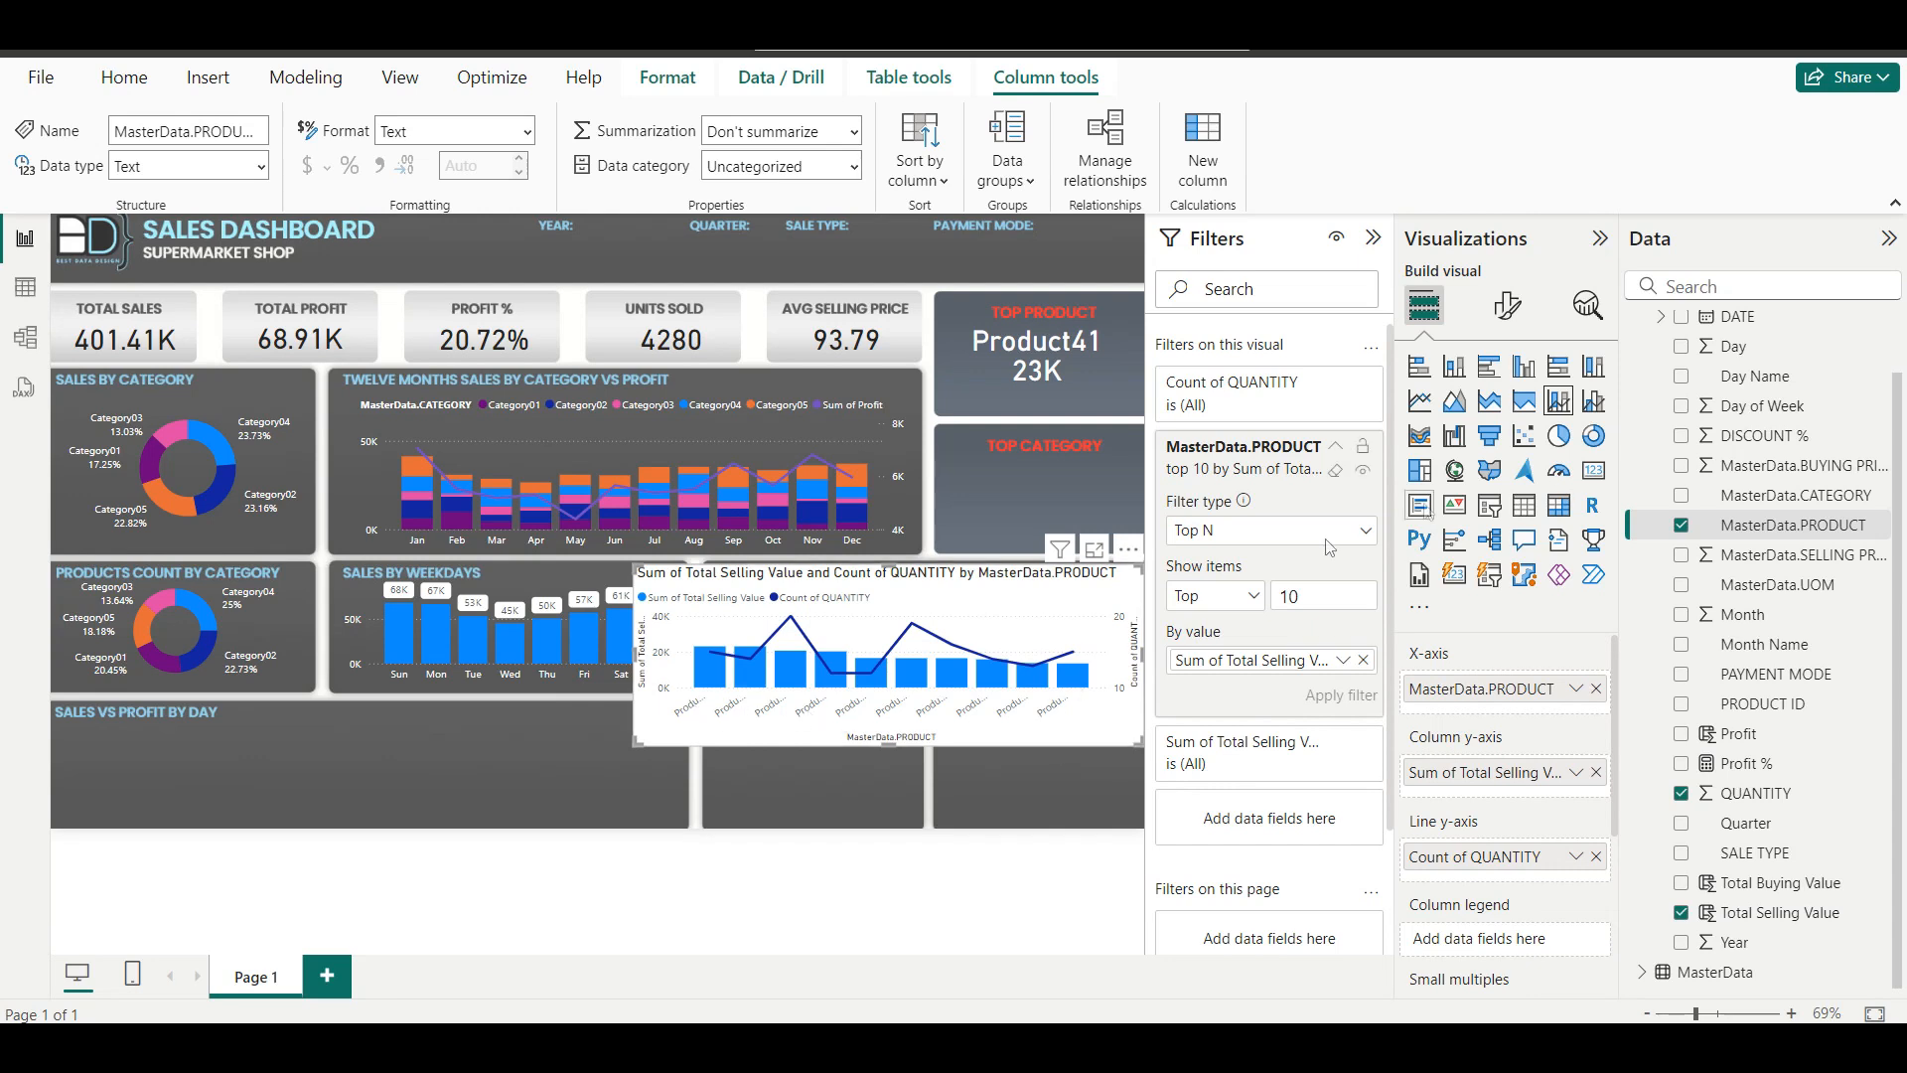
# Set the maximum height of the combo chart's x-axis values to 50 %.
pyautogui.click(1504, 316)
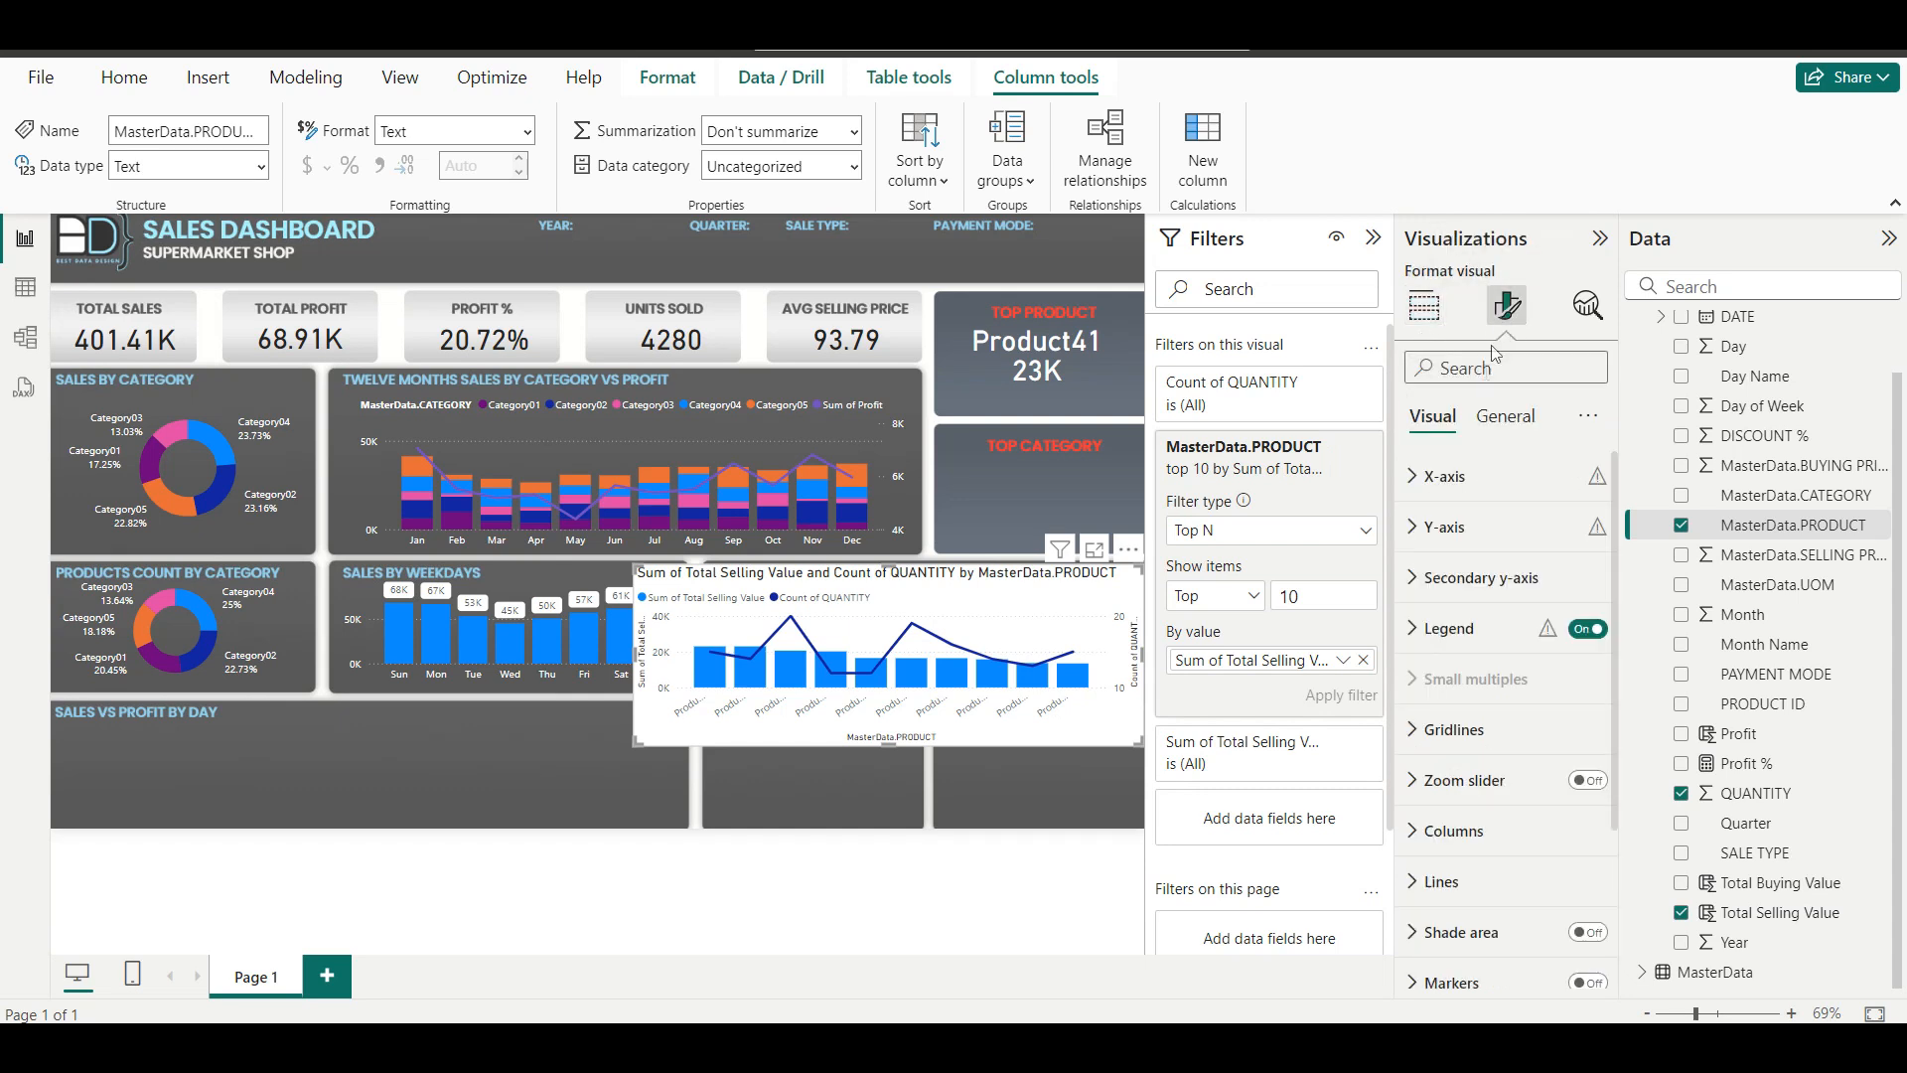
pyautogui.click(1448, 479)
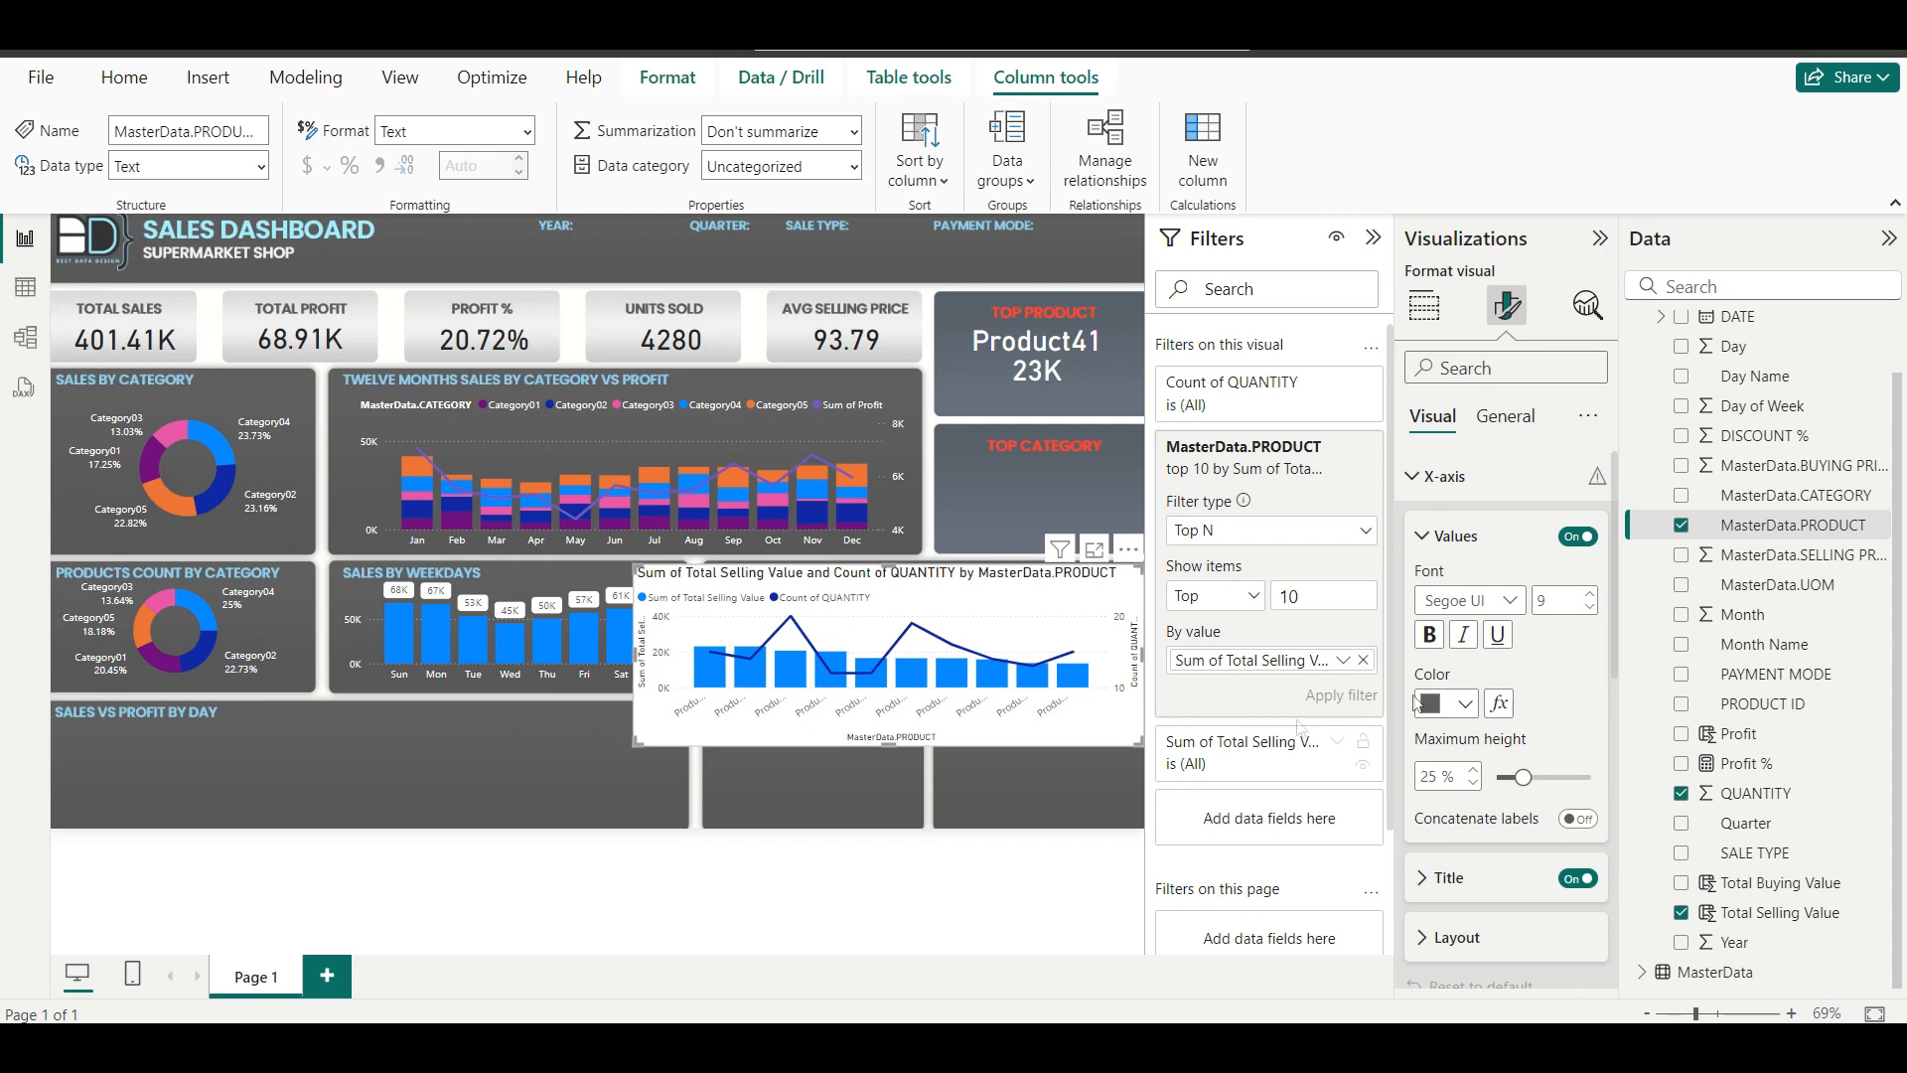
pyautogui.moveTo(1522, 774); pyautogui.dragTo(1607, 783)
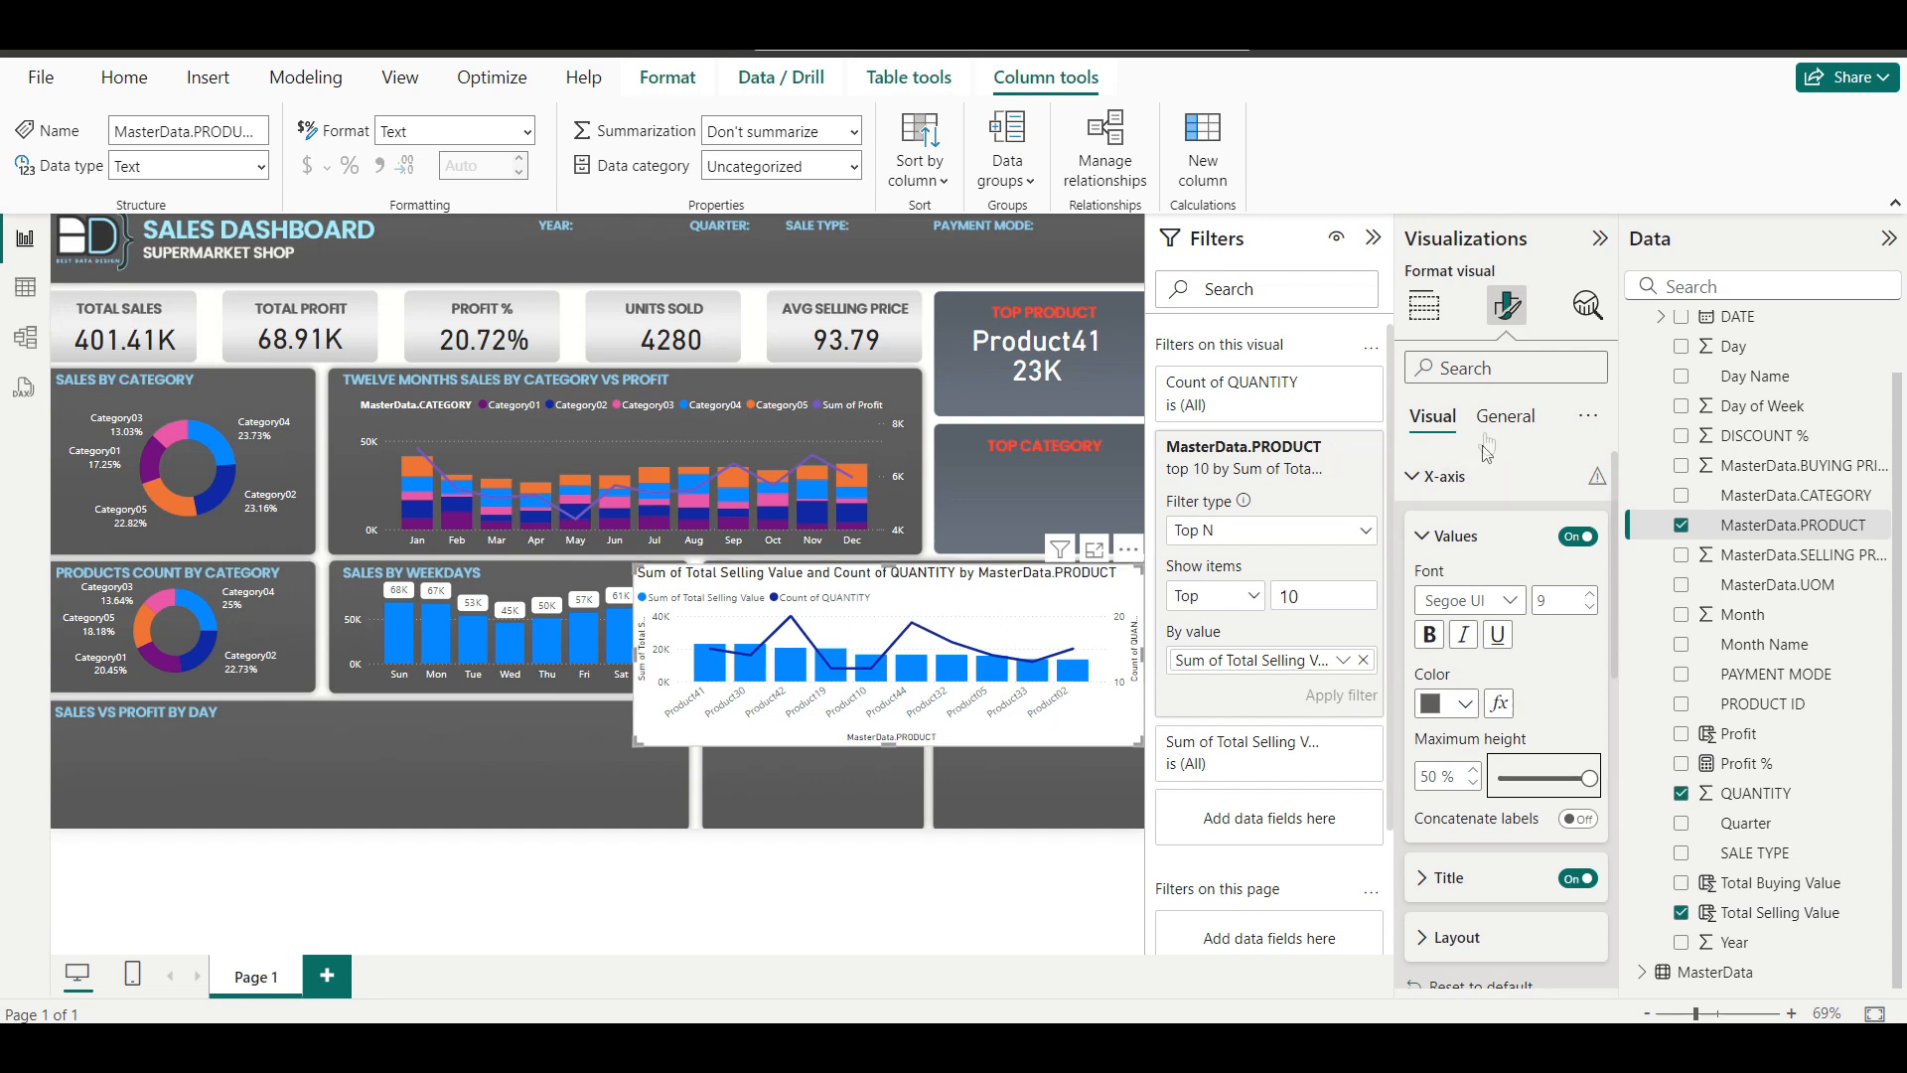
# Turn off the combo chart's title along with its x-axis and y-axis titles.
pyautogui.click(1498, 420)
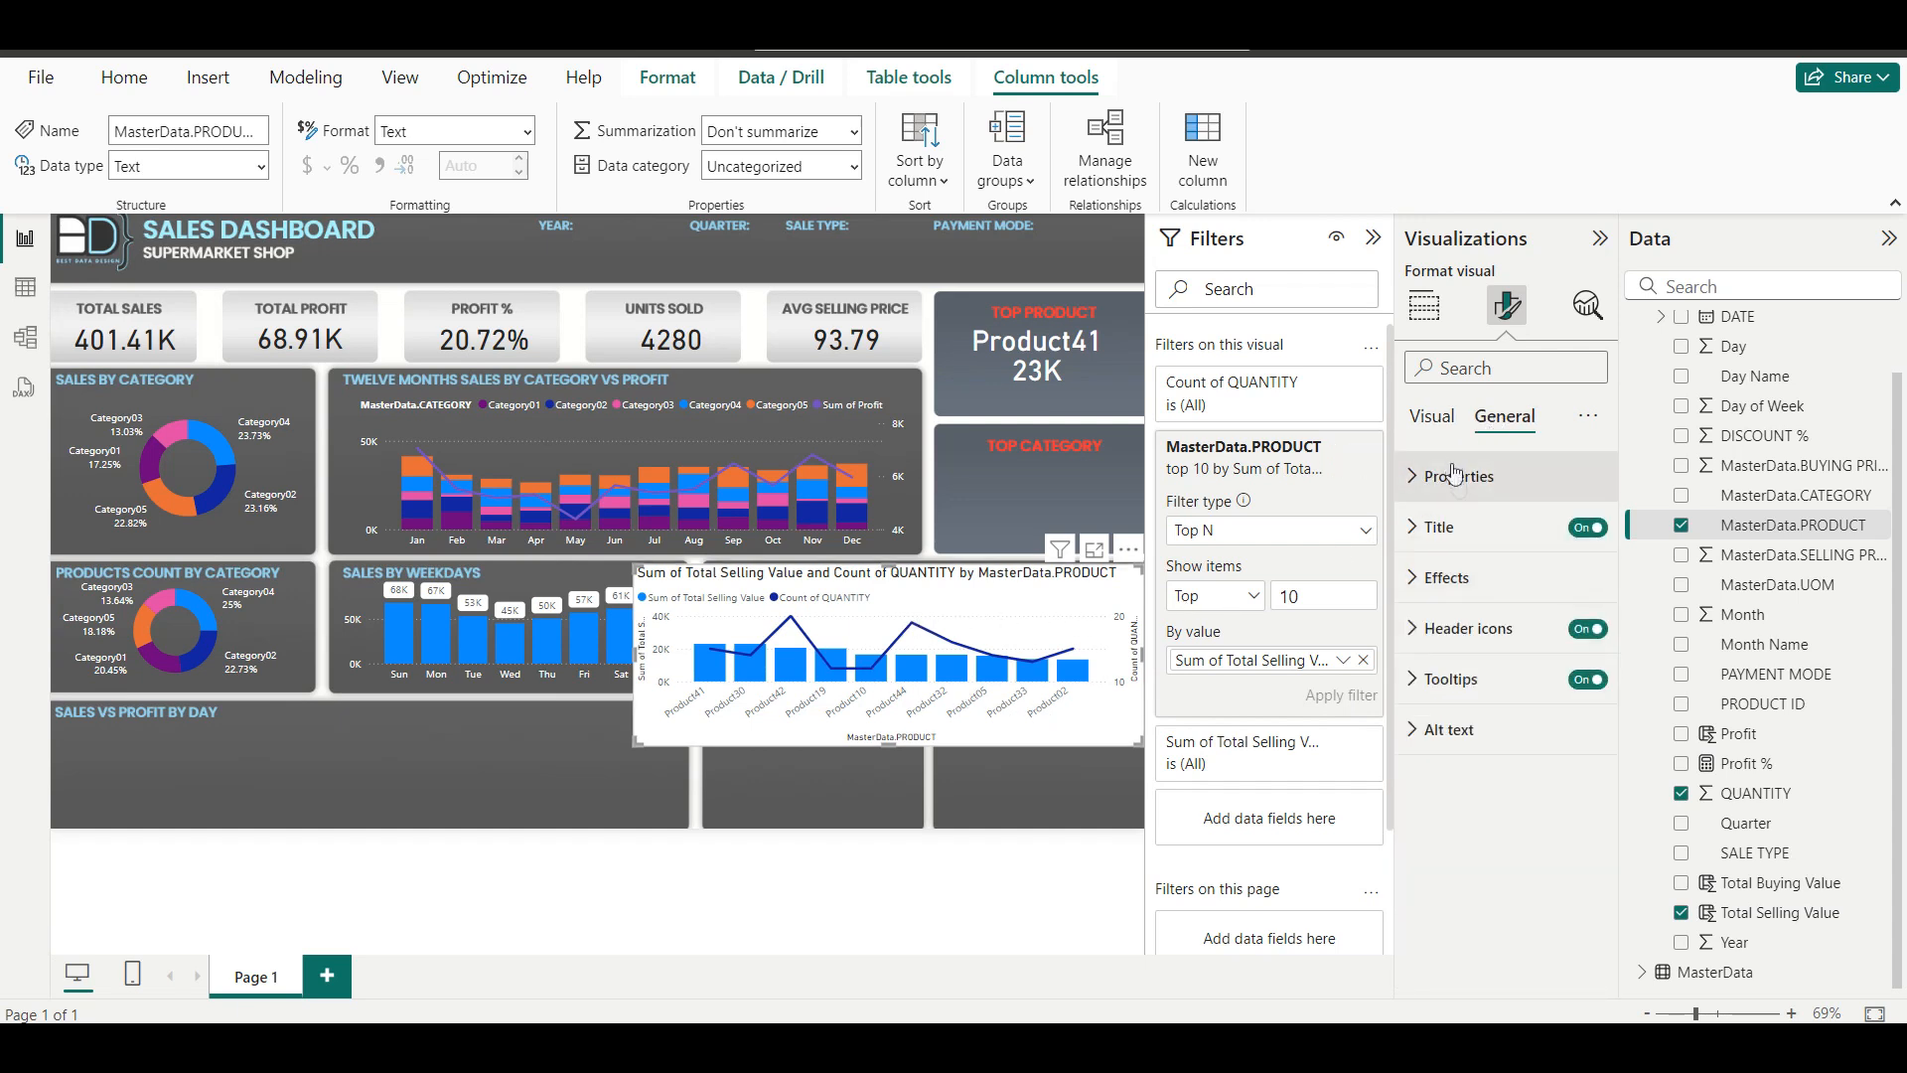
pyautogui.click(1582, 530)
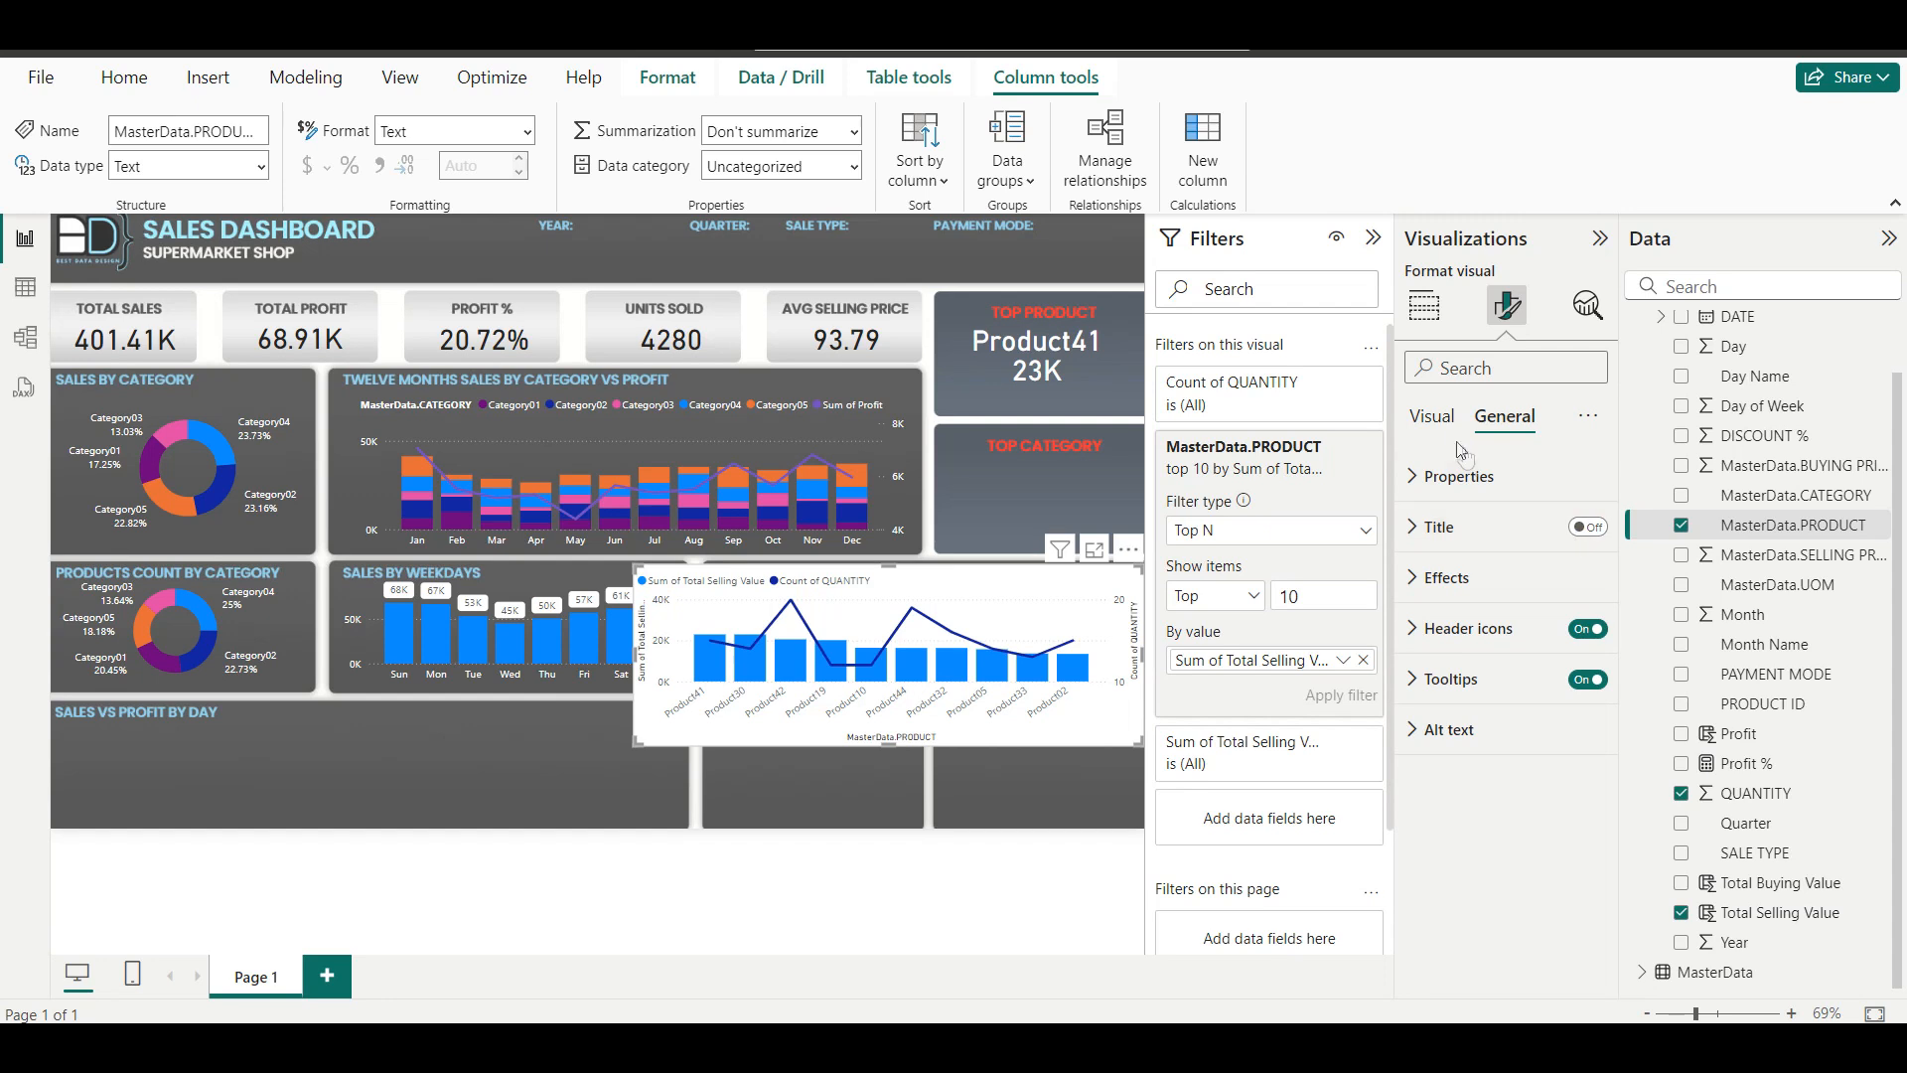
pyautogui.click(1434, 416)
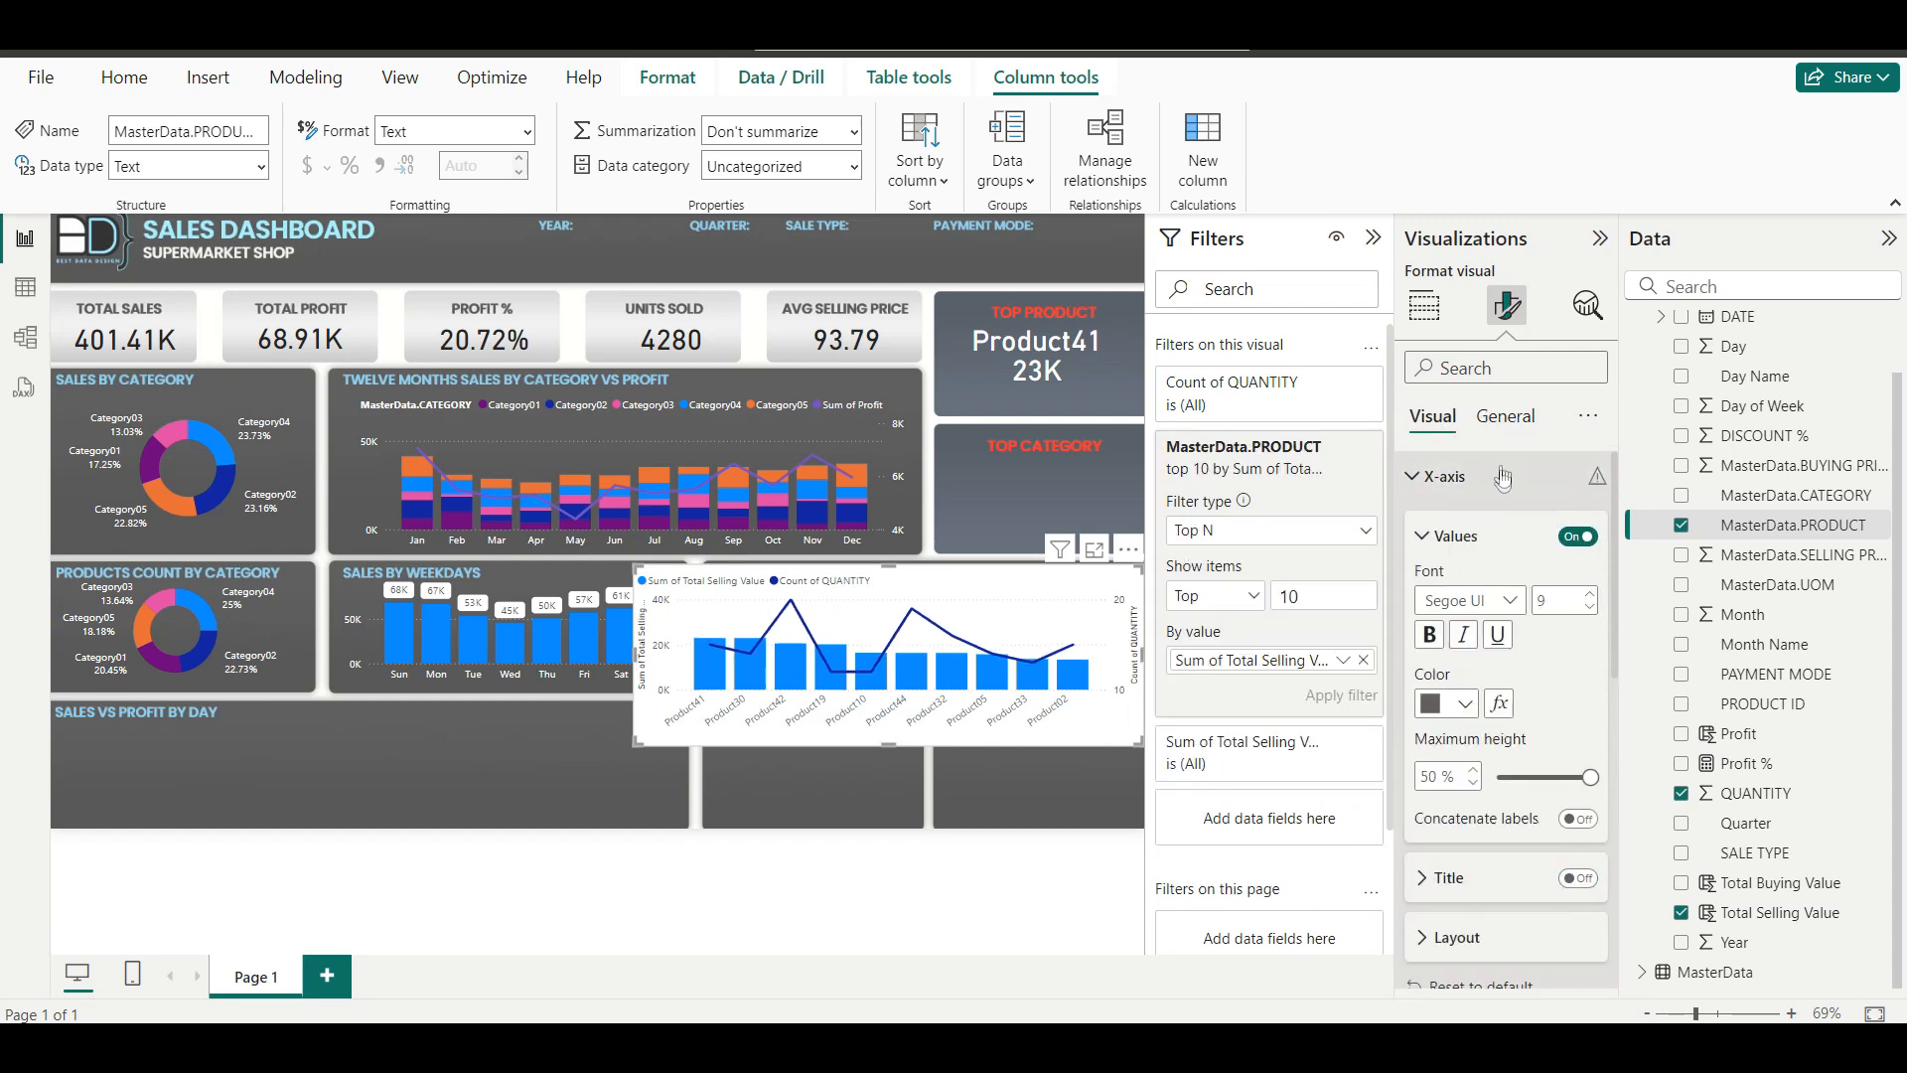
pyautogui.click(1500, 477)
pyautogui.click(1525, 534)
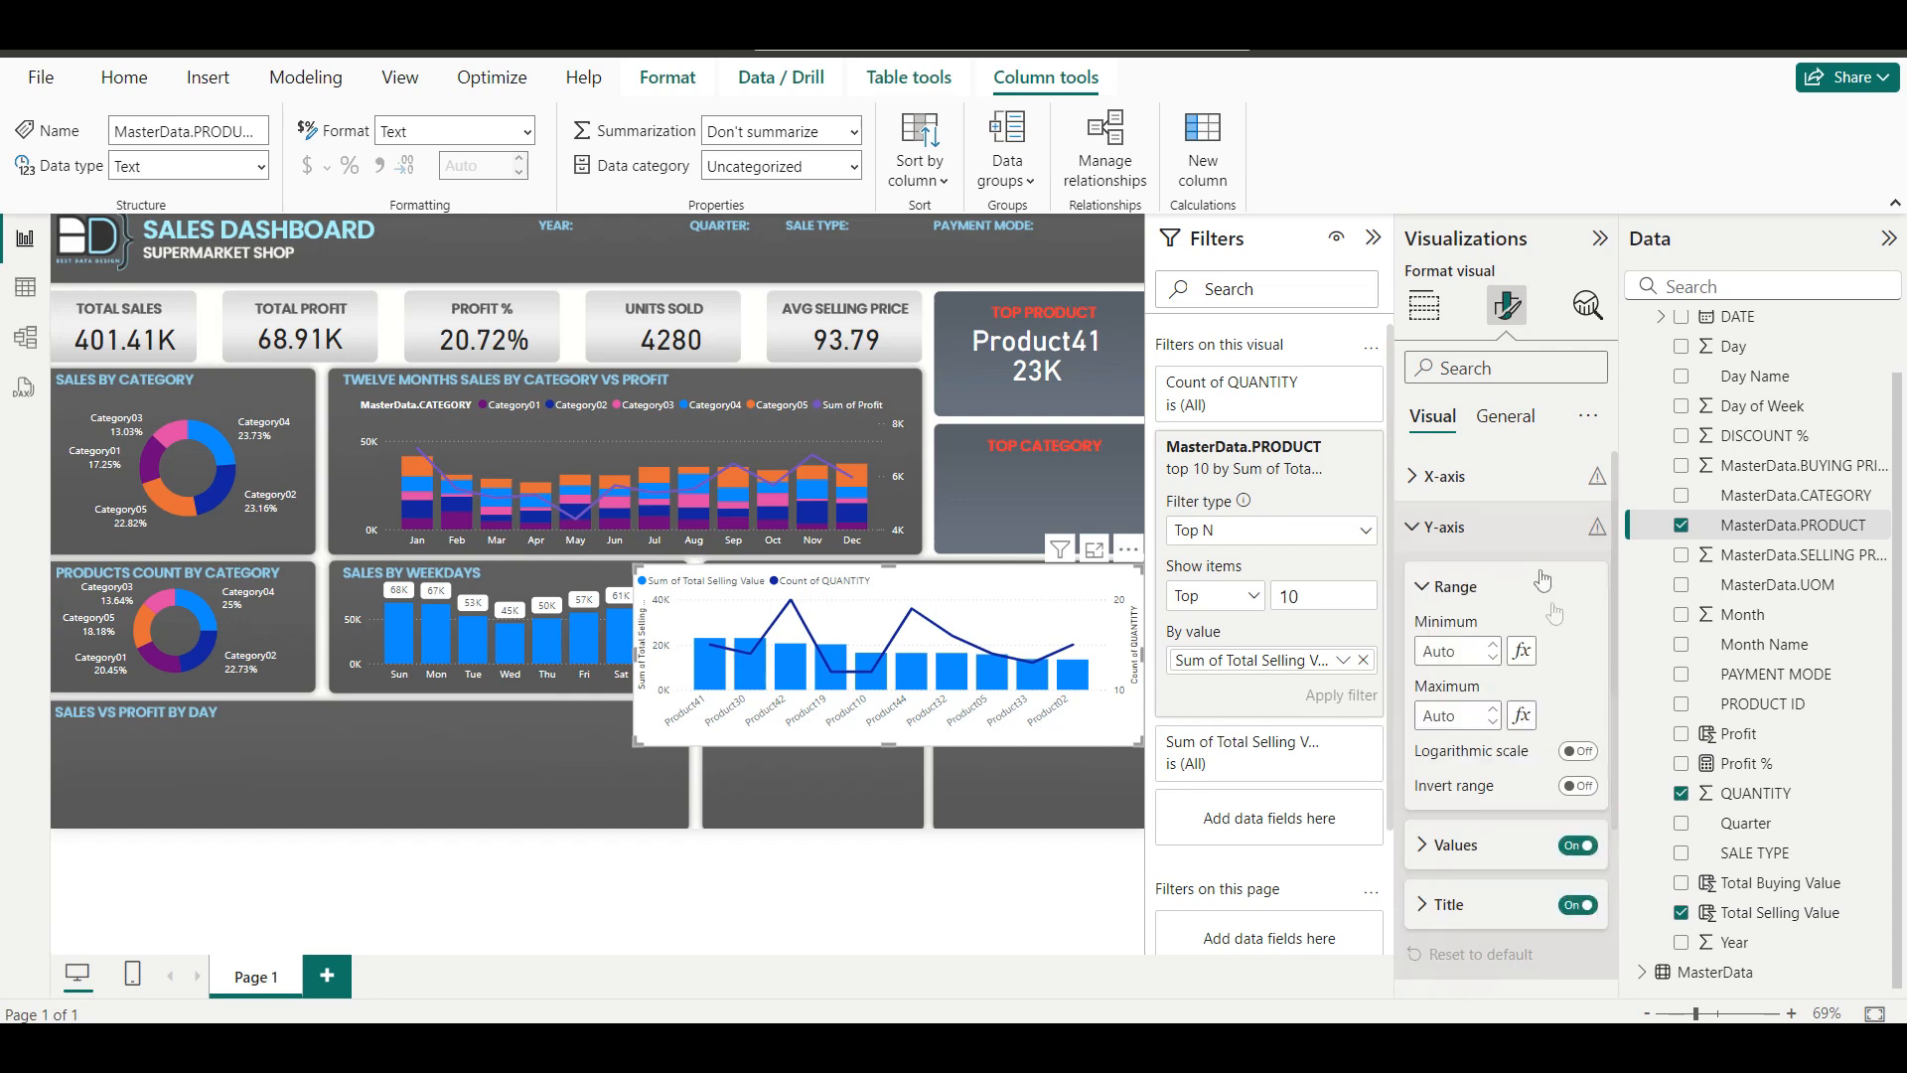
pyautogui.click(1579, 902)
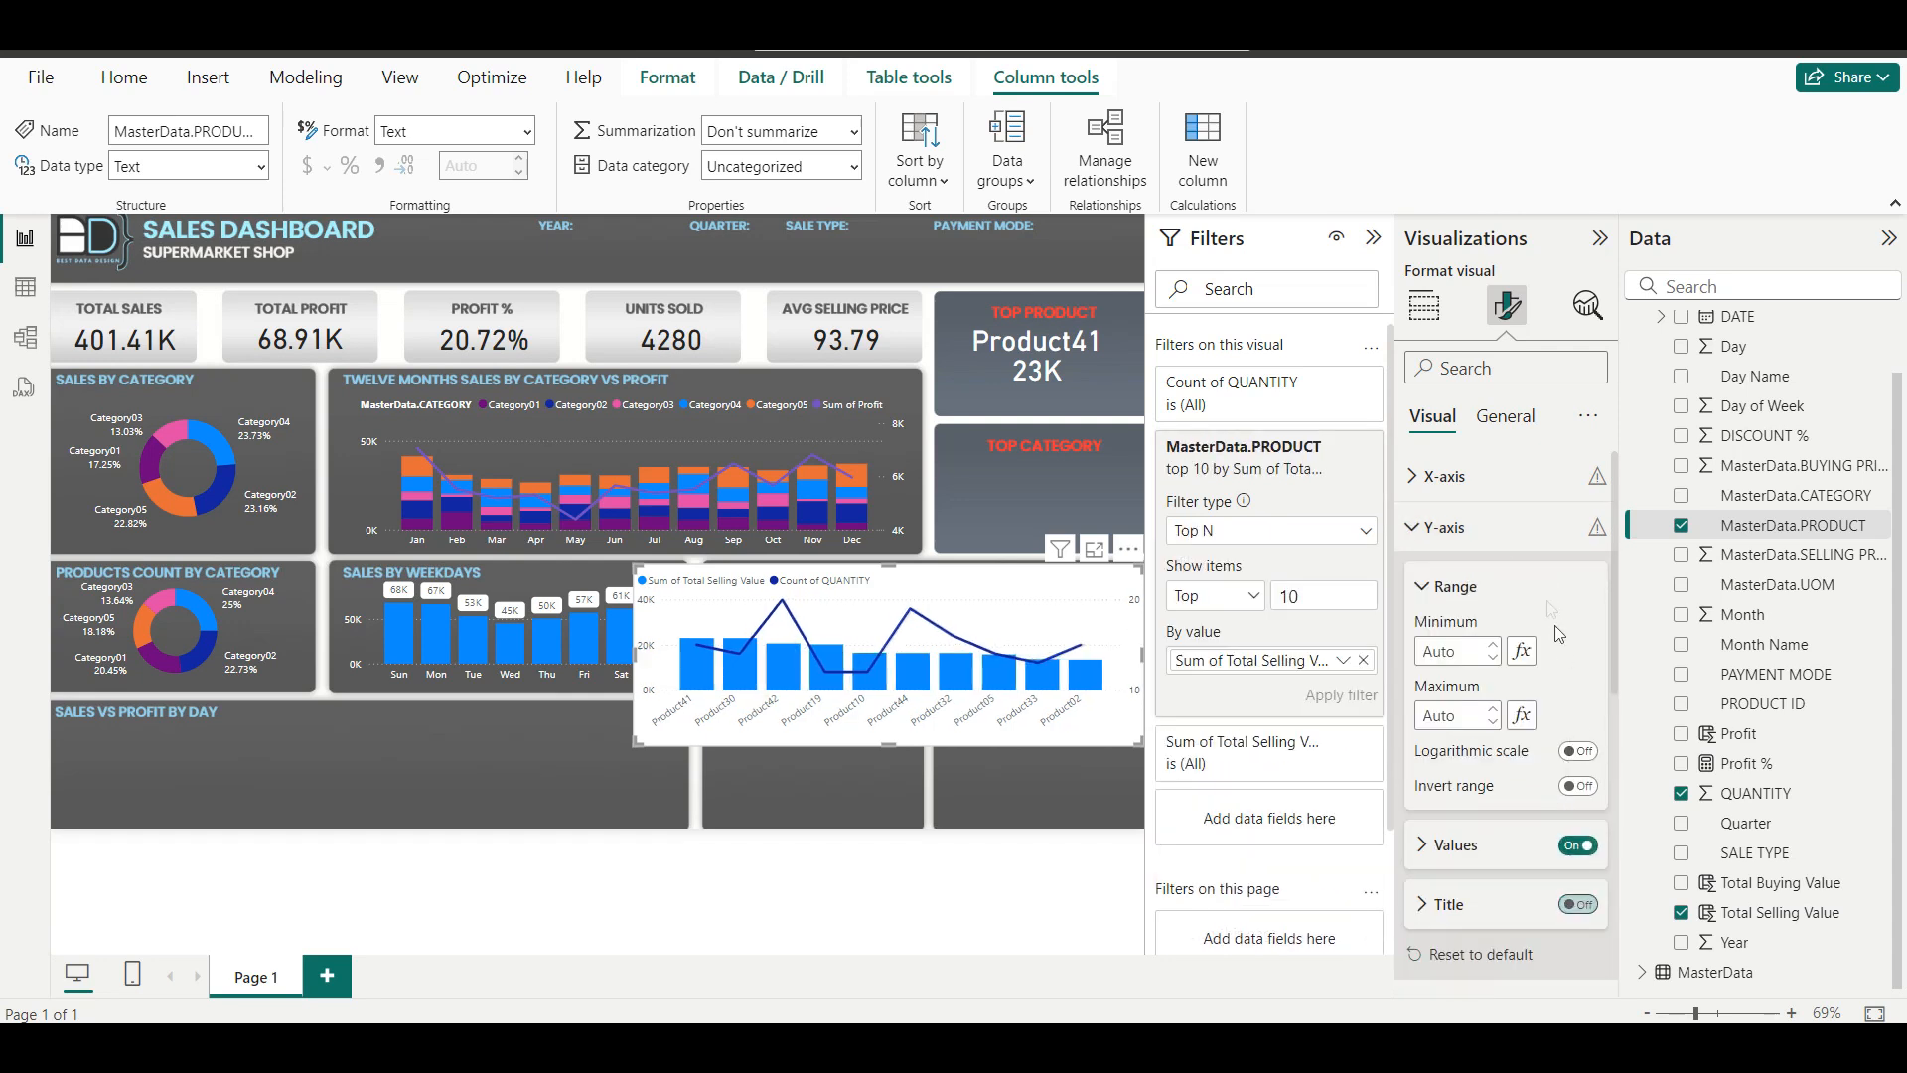
pyautogui.click(1537, 549)
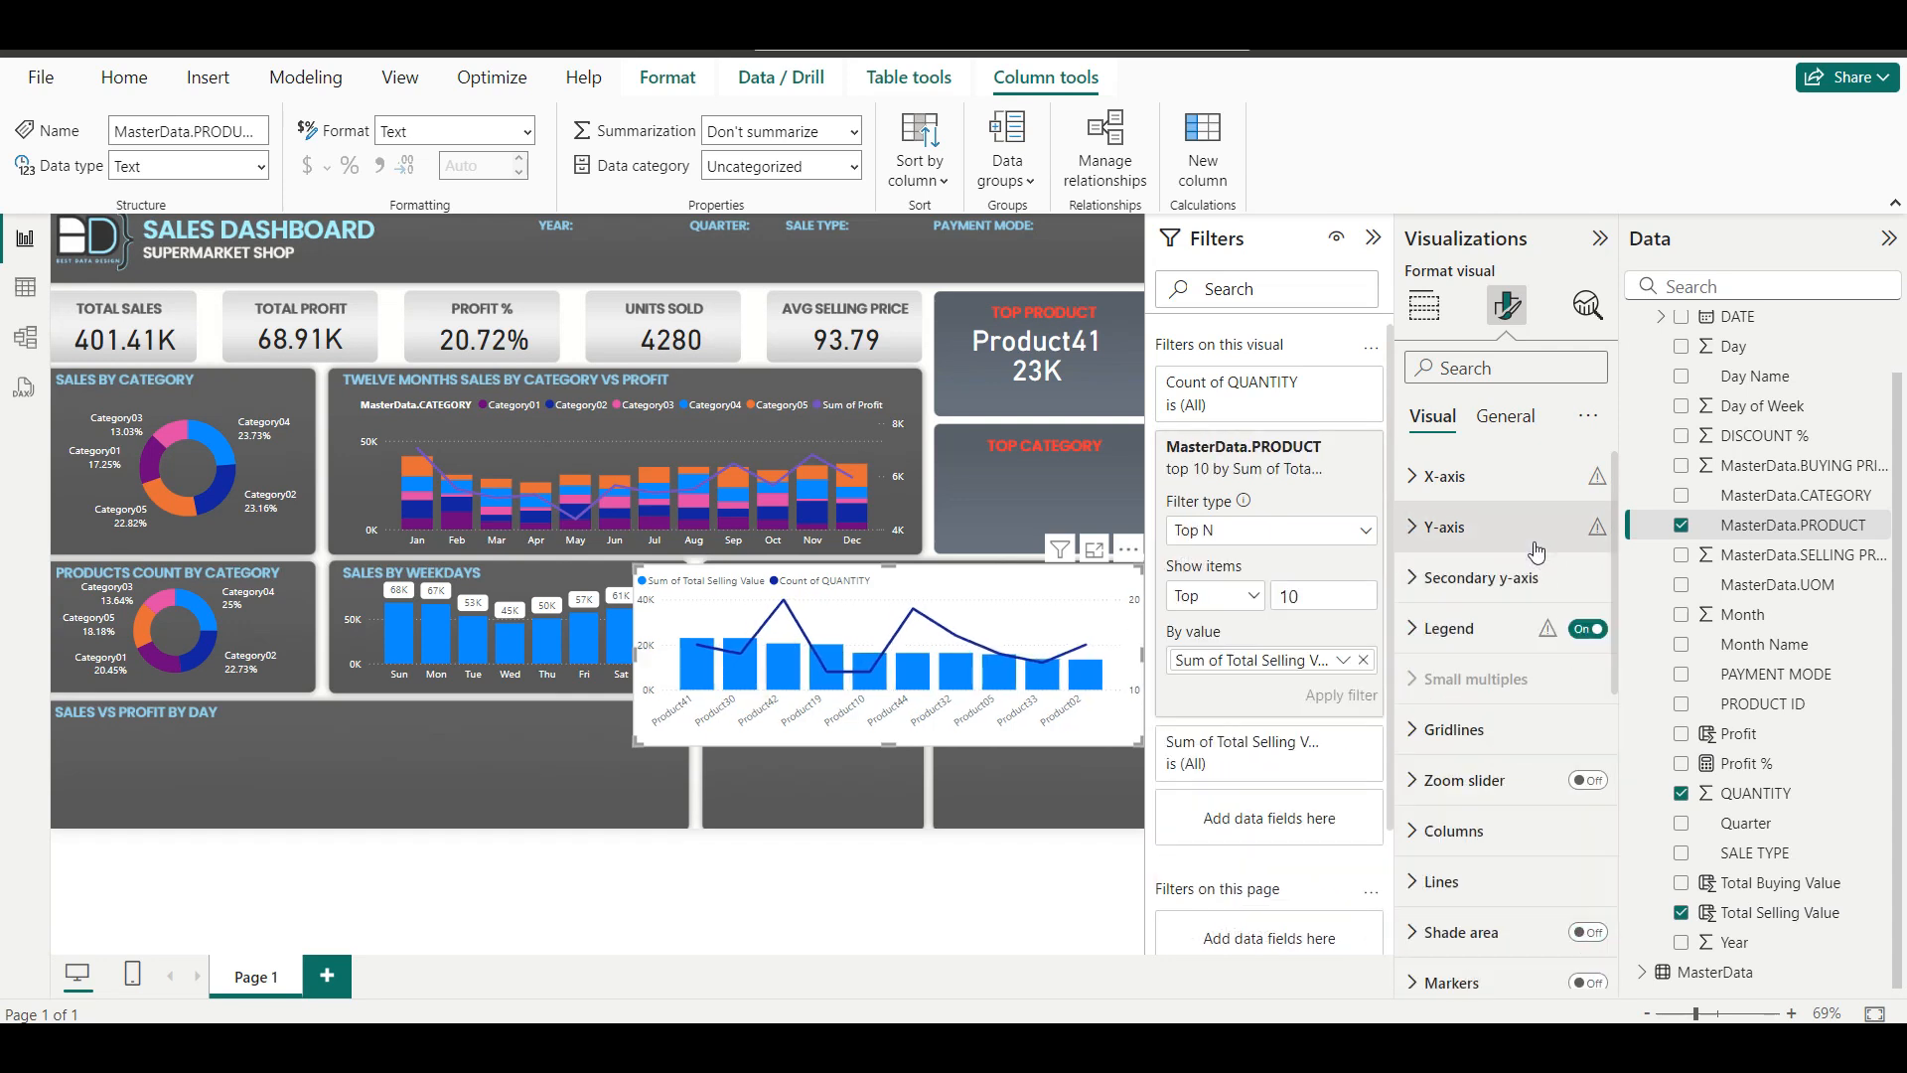
# Turn off the combo chart's background so the dark panel shows through.
pyautogui.click(1507, 425)
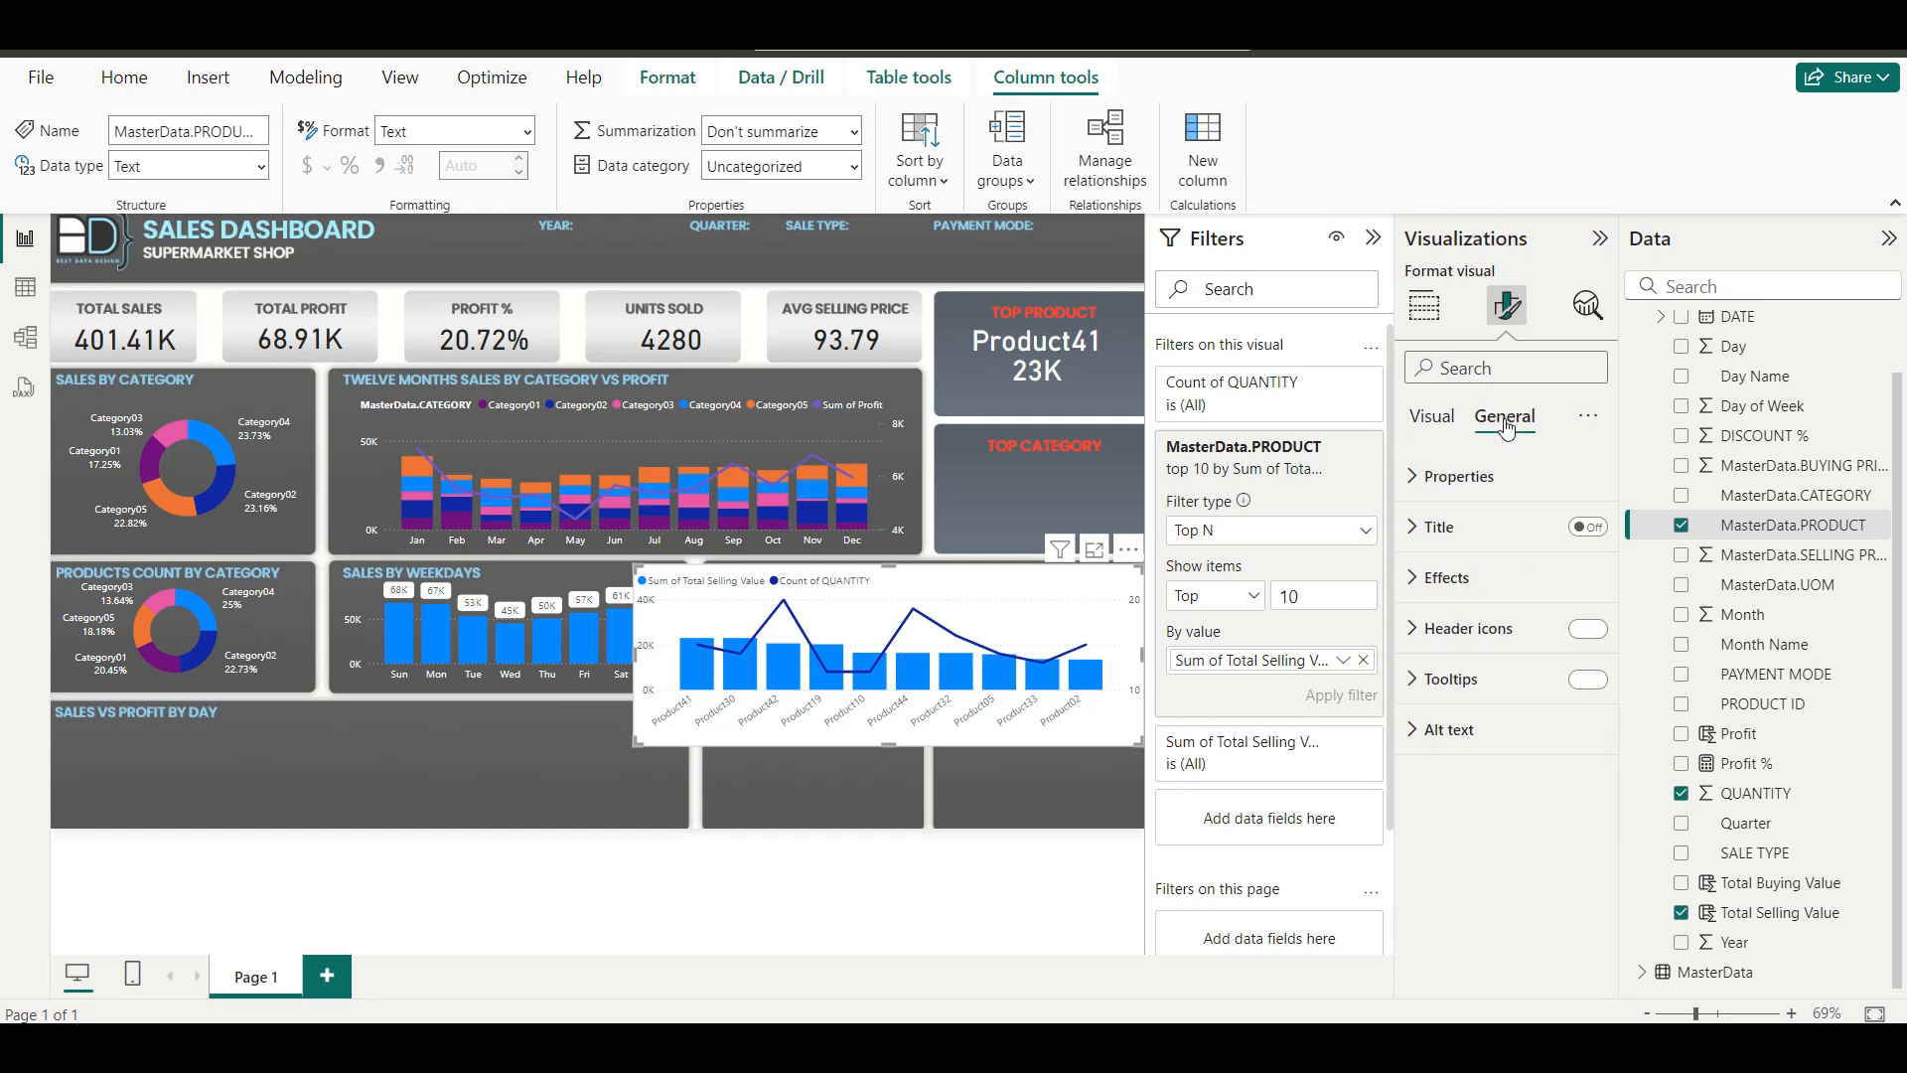
pyautogui.click(1529, 577)
pyautogui.click(1583, 639)
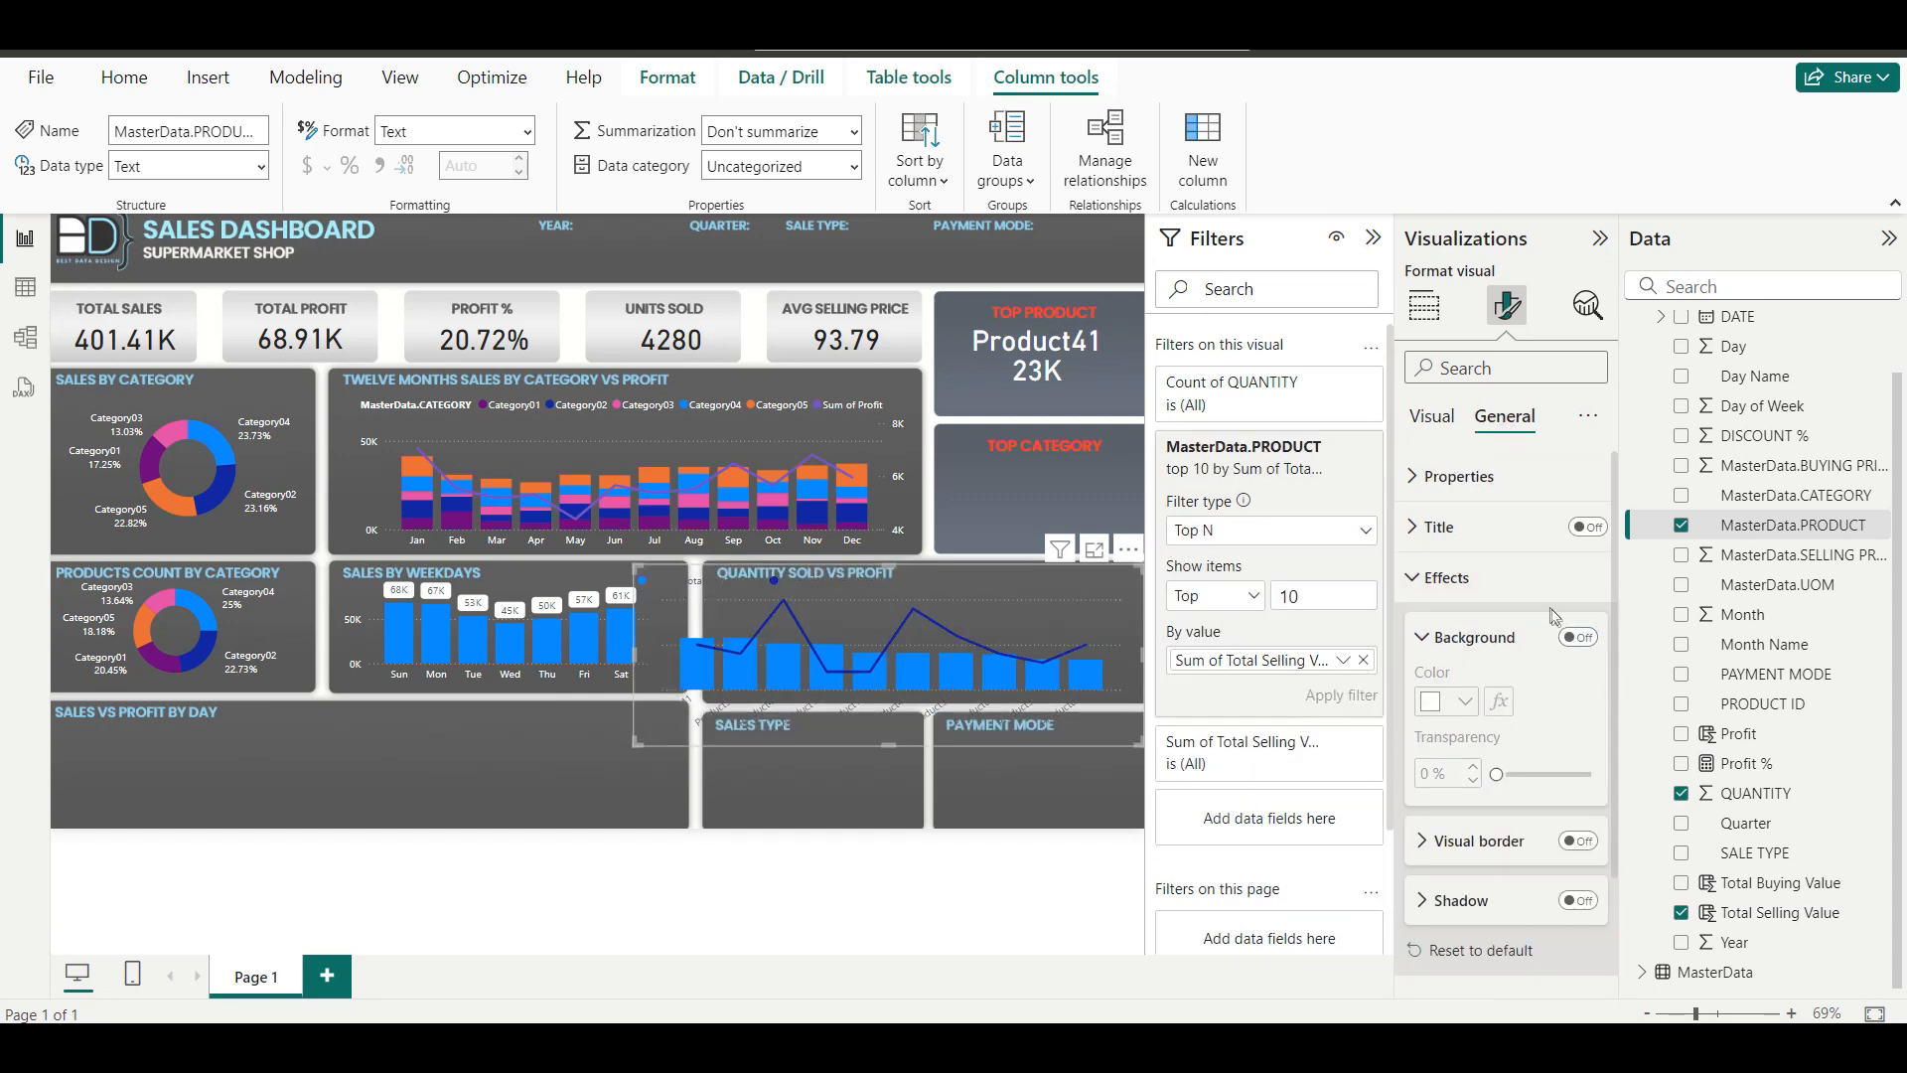
# Set the text color of the combo chart's legend to white.
pyautogui.click(1432, 416)
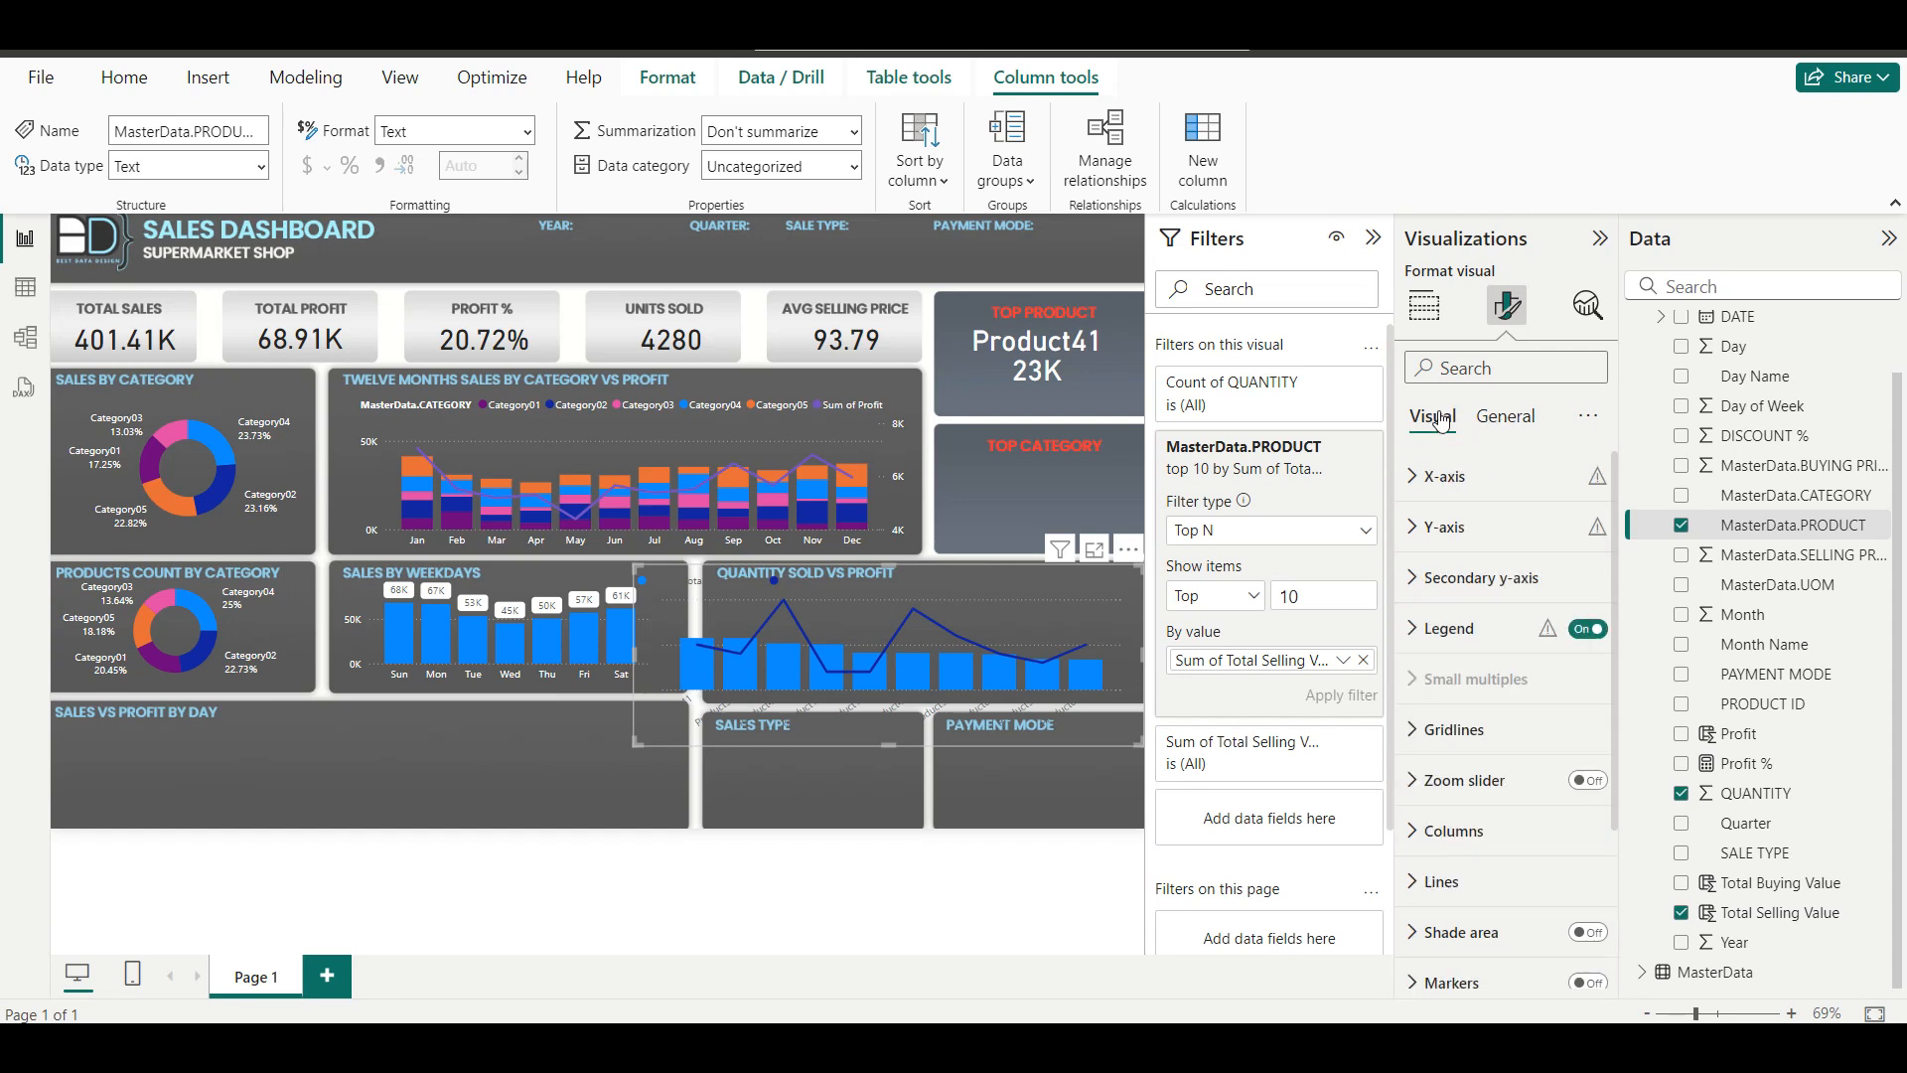
pyautogui.click(1490, 631)
pyautogui.scroll(-2, 1477, 785)
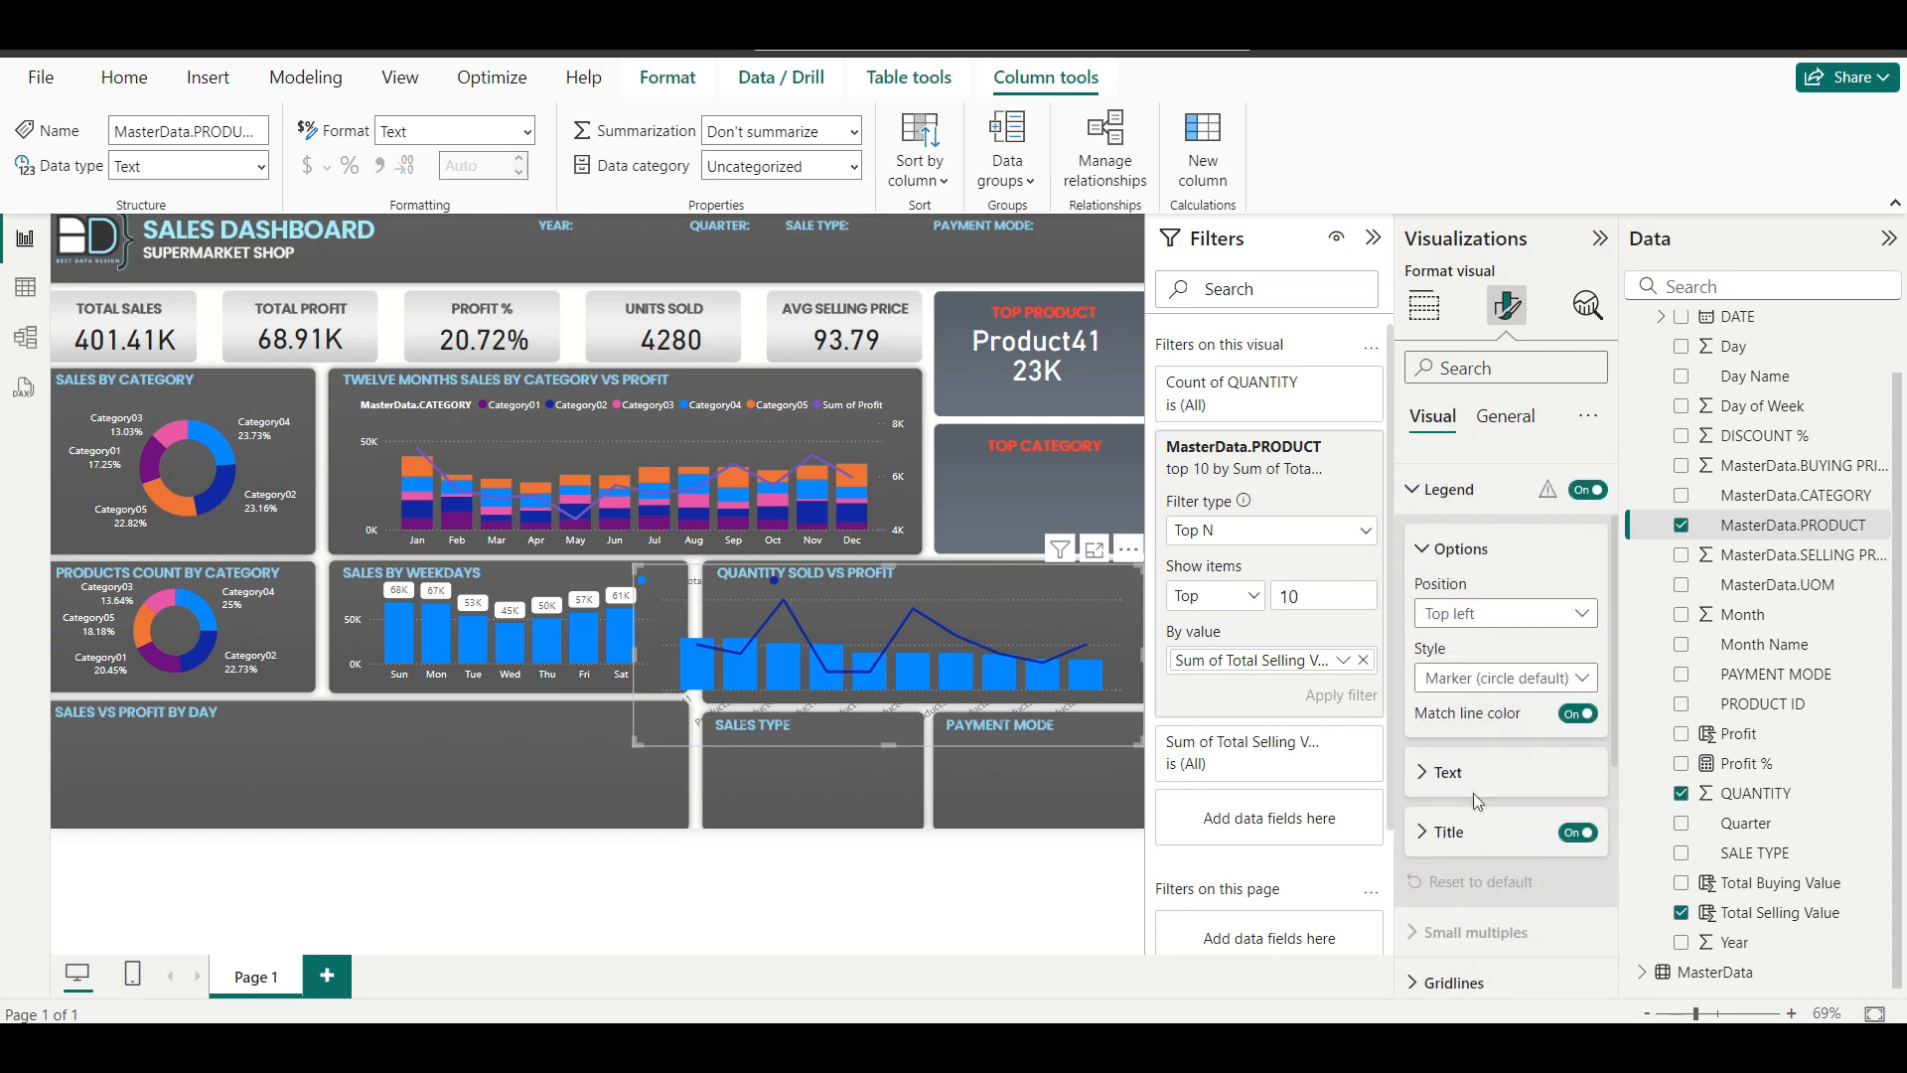
pyautogui.click(1468, 789)
pyautogui.scroll(-1, 1460, 785)
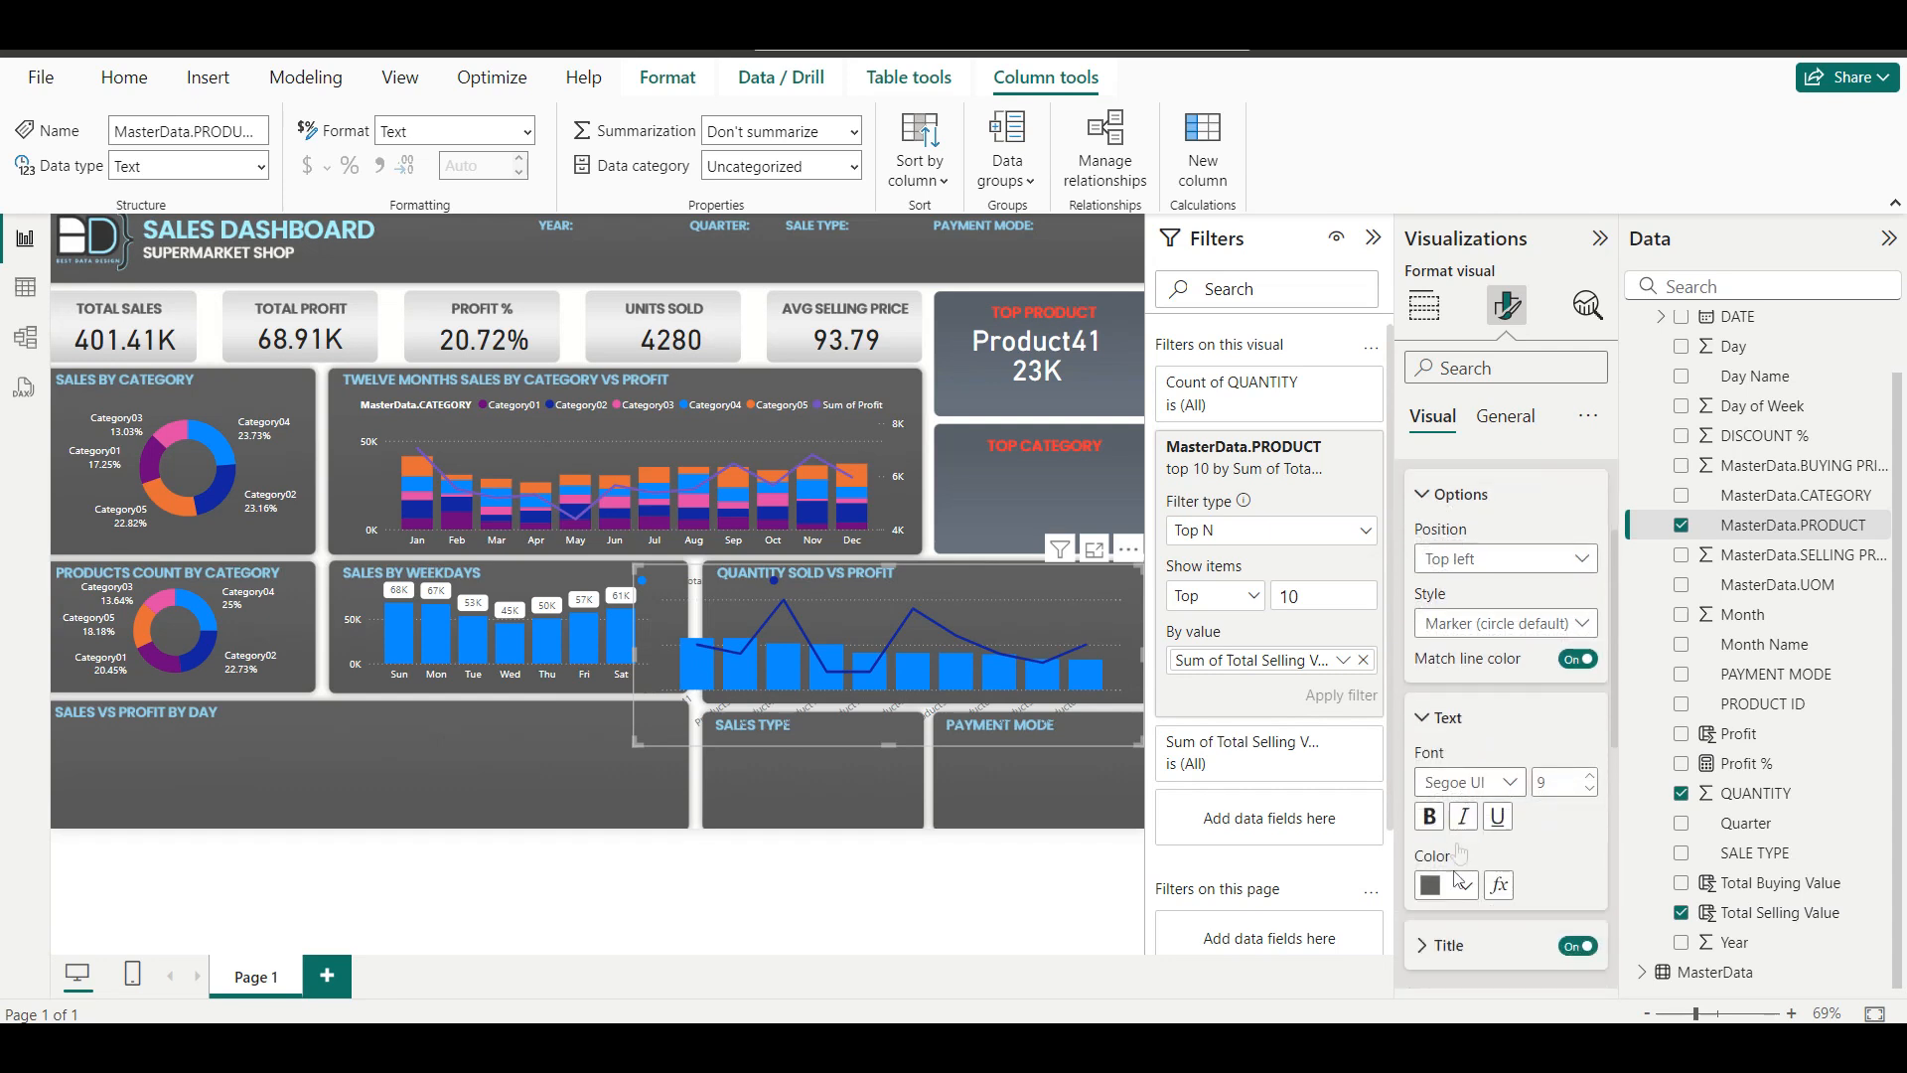
pyautogui.click(1446, 884)
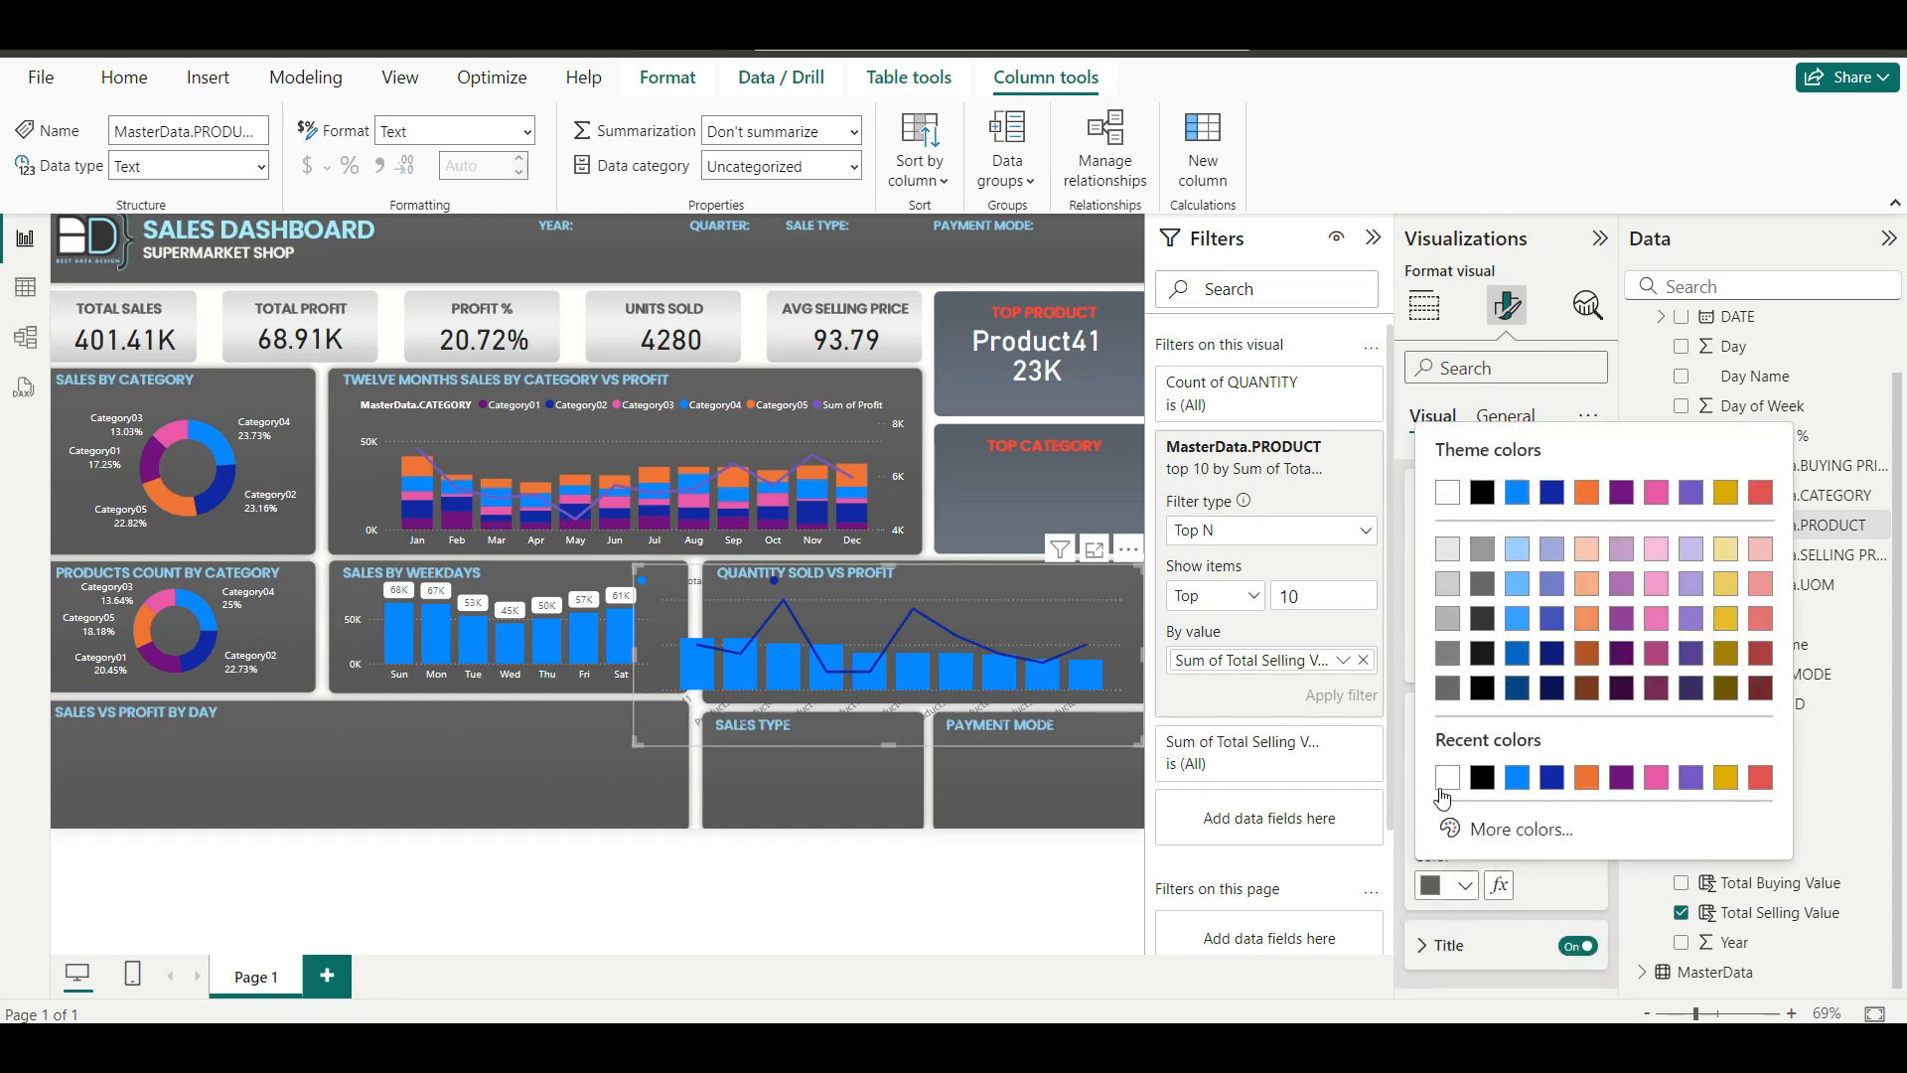
pyautogui.click(1448, 777)
pyautogui.scroll(3, 1555, 885)
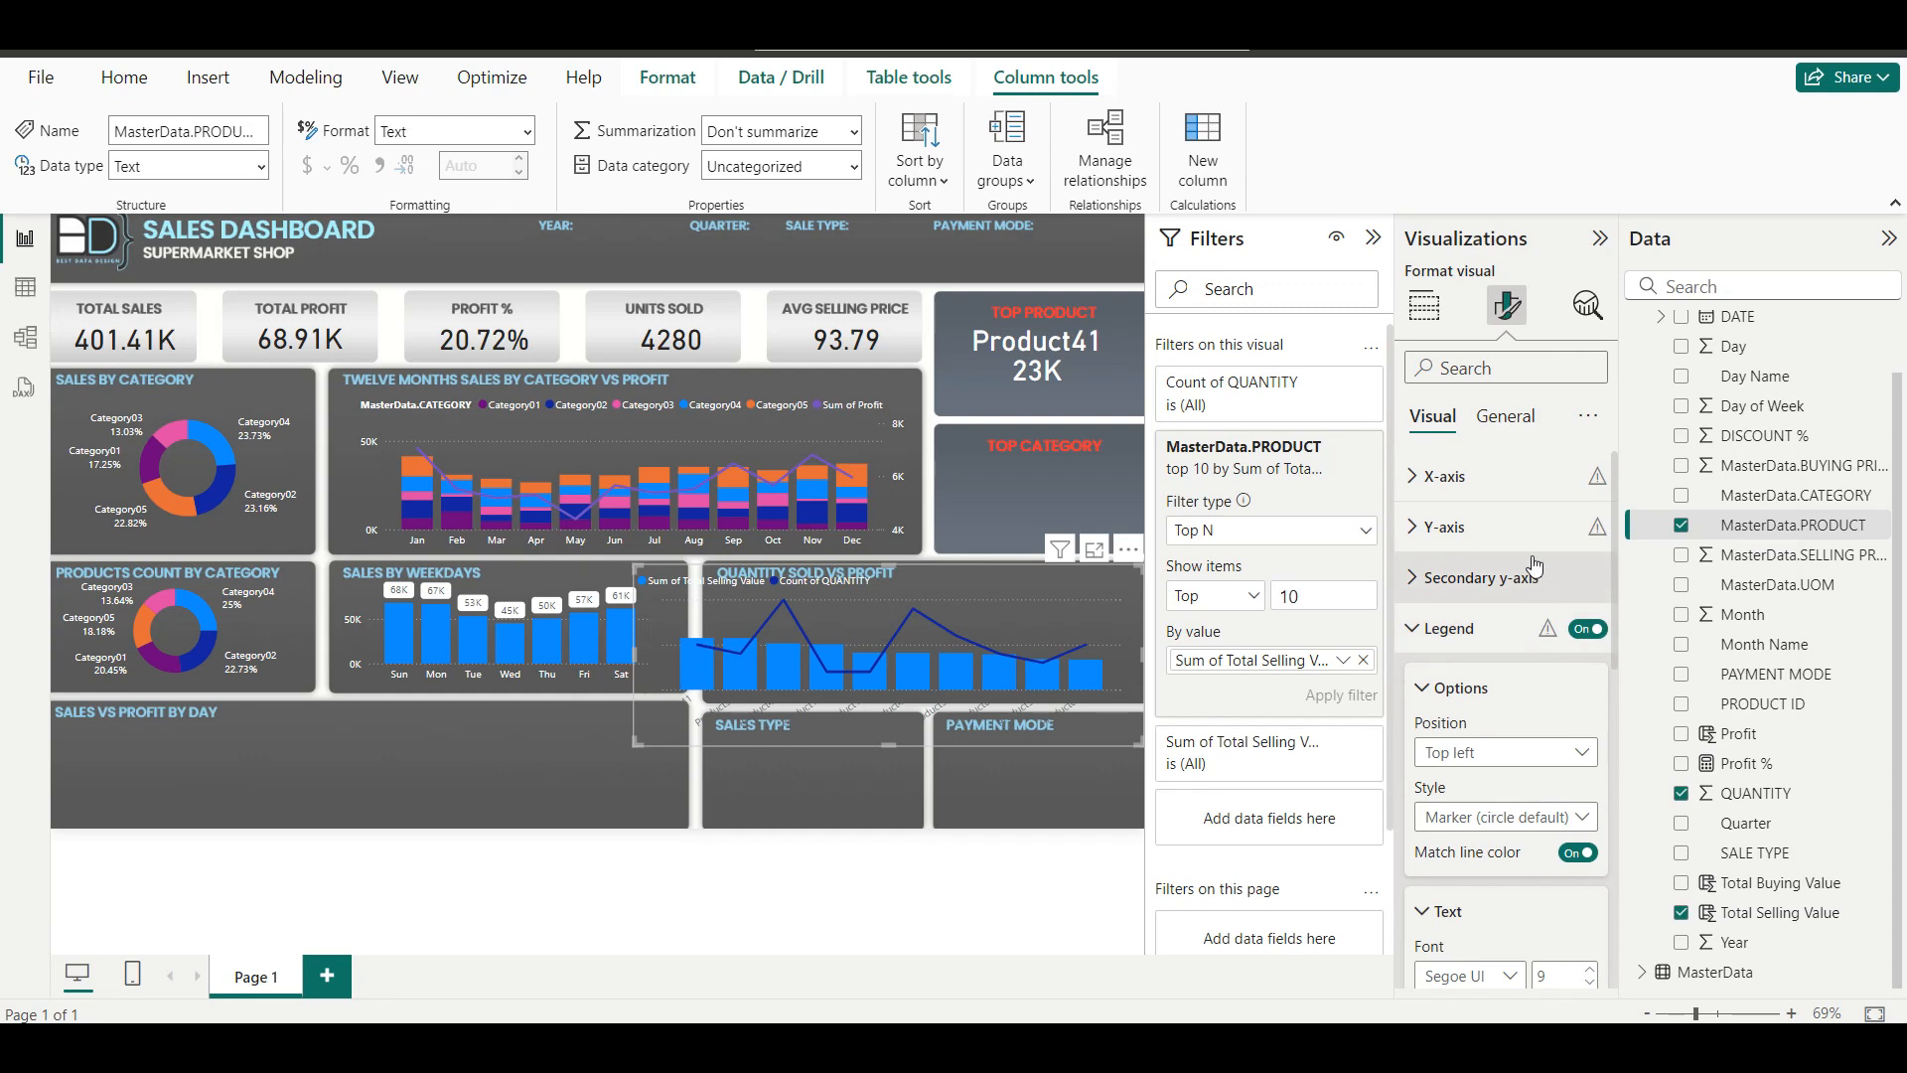
# Set the color of the combo chart's x-axis values to white (#FFFFFF).
pyautogui.click(1490, 502)
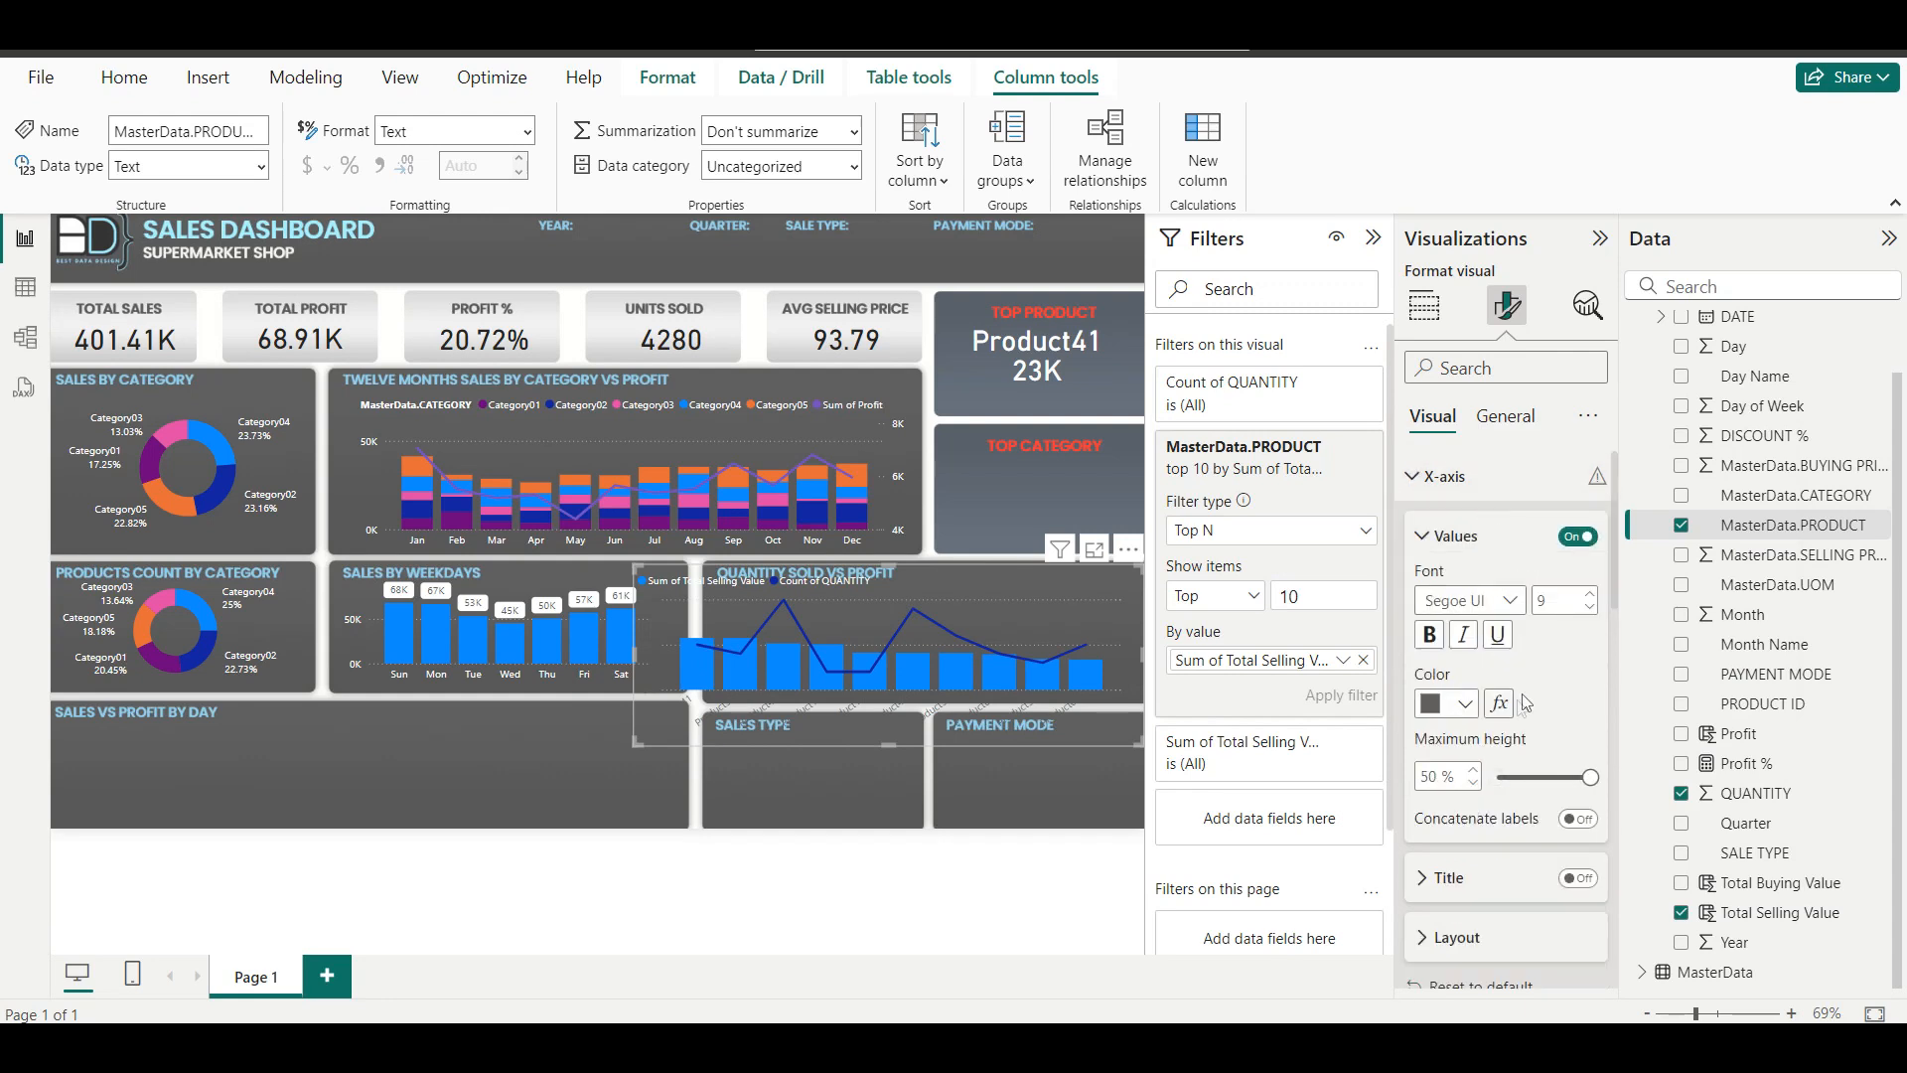
pyautogui.click(1442, 718)
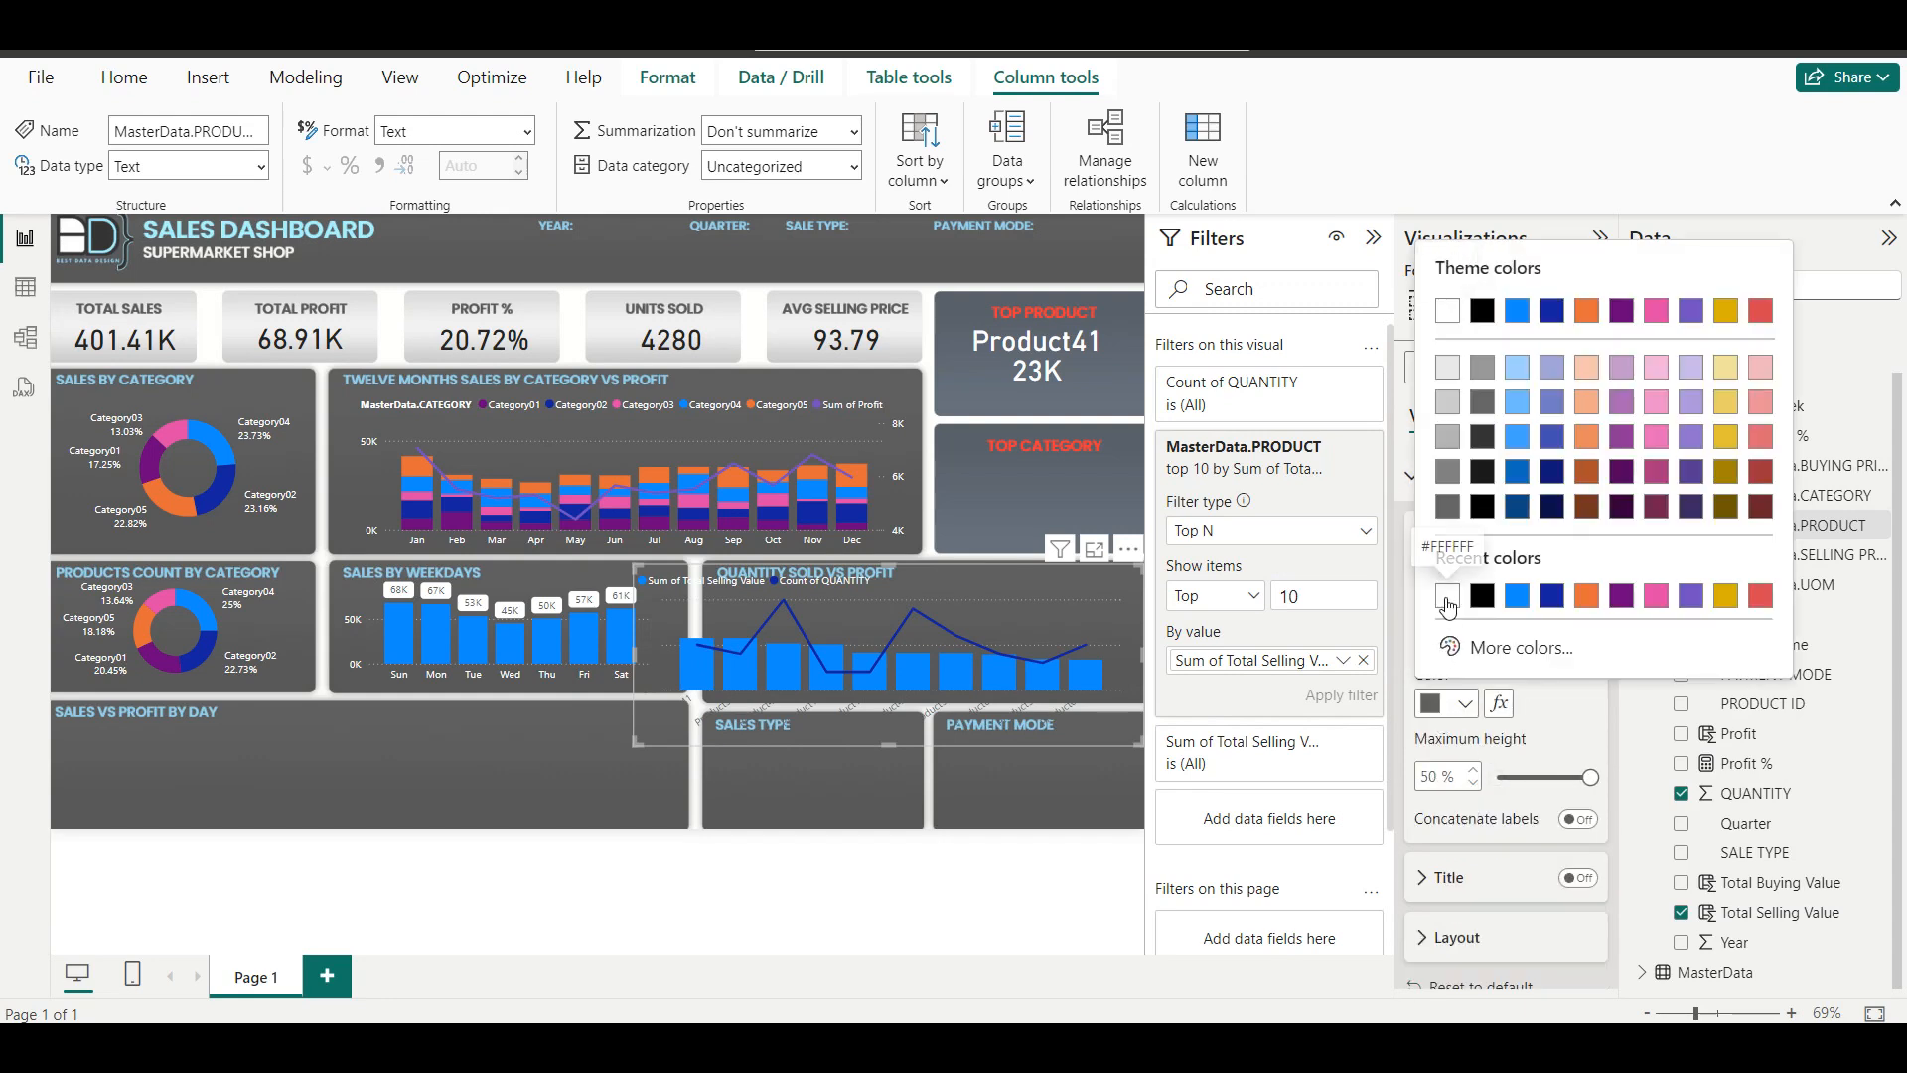
pyautogui.click(1447, 596)
pyautogui.click(1530, 482)
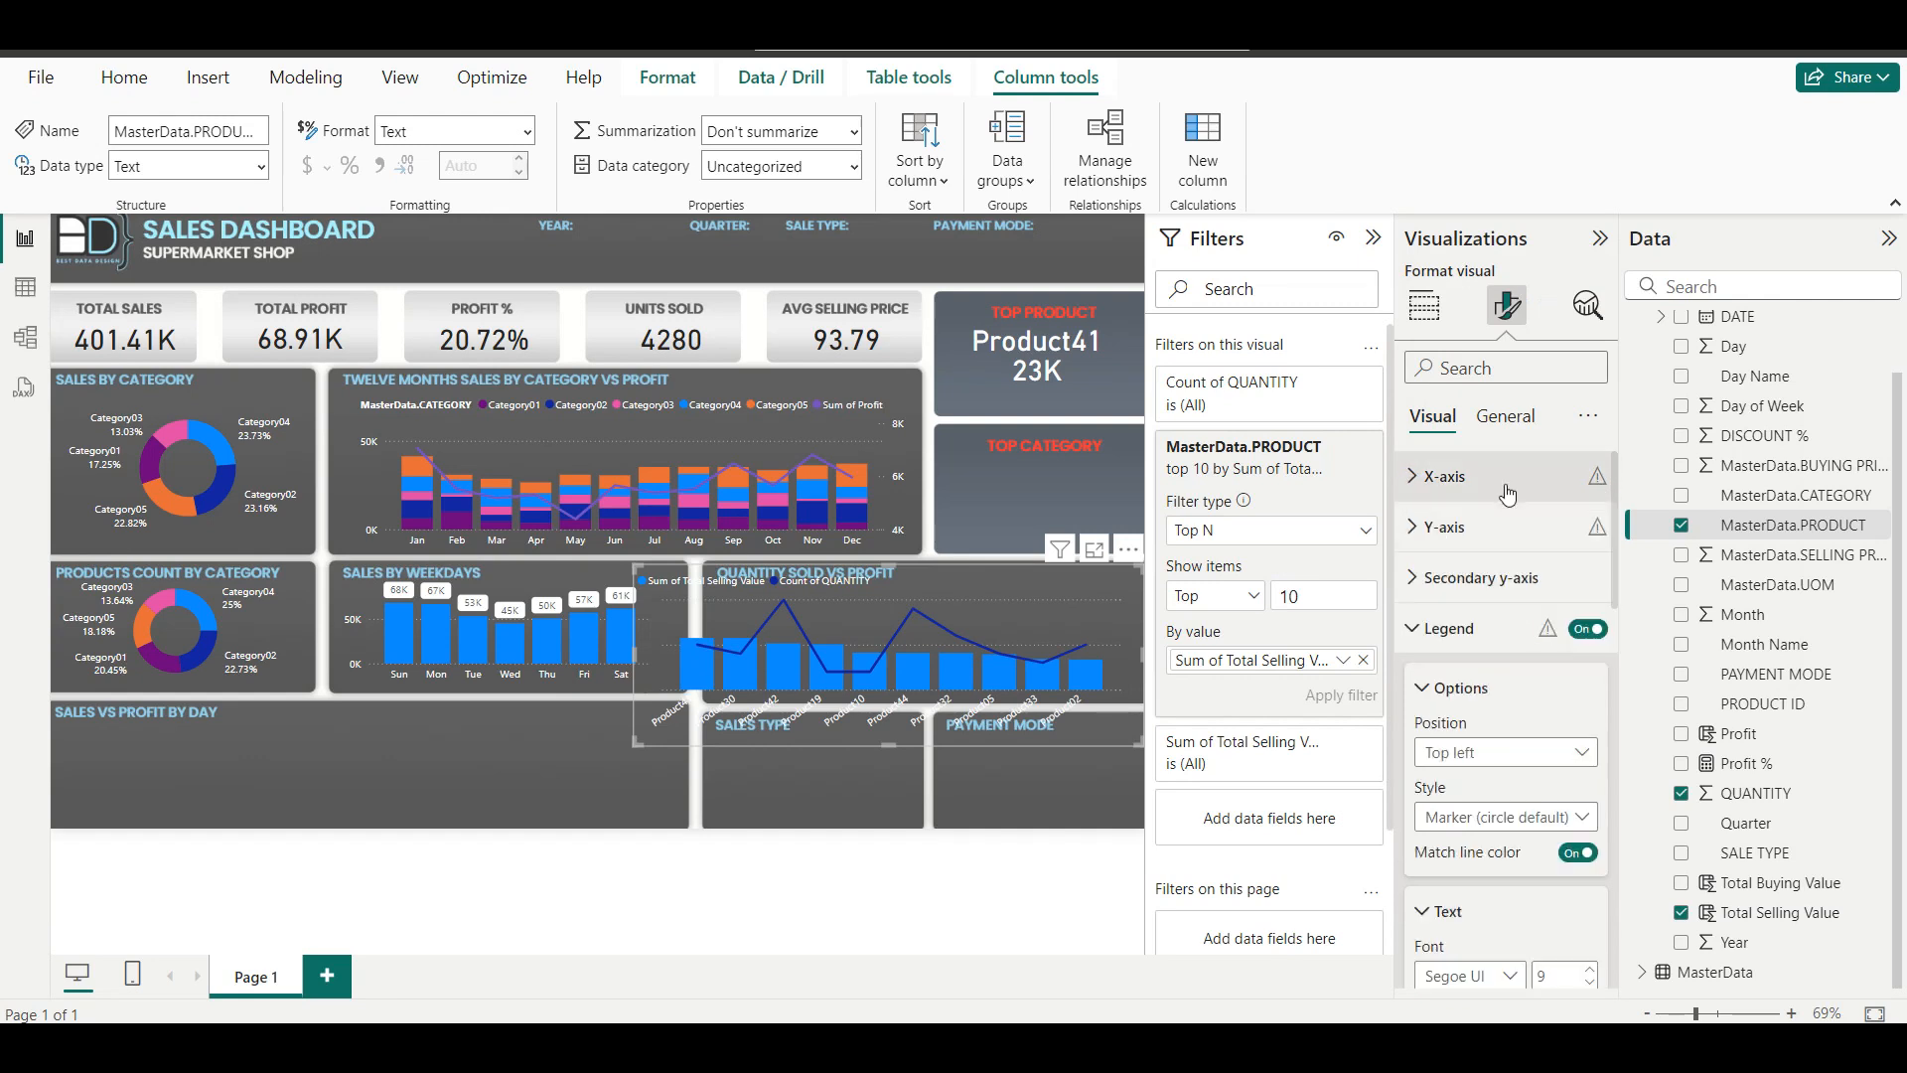
# Set the color of the combo chart's y-axis values to white.
pyautogui.click(1483, 539)
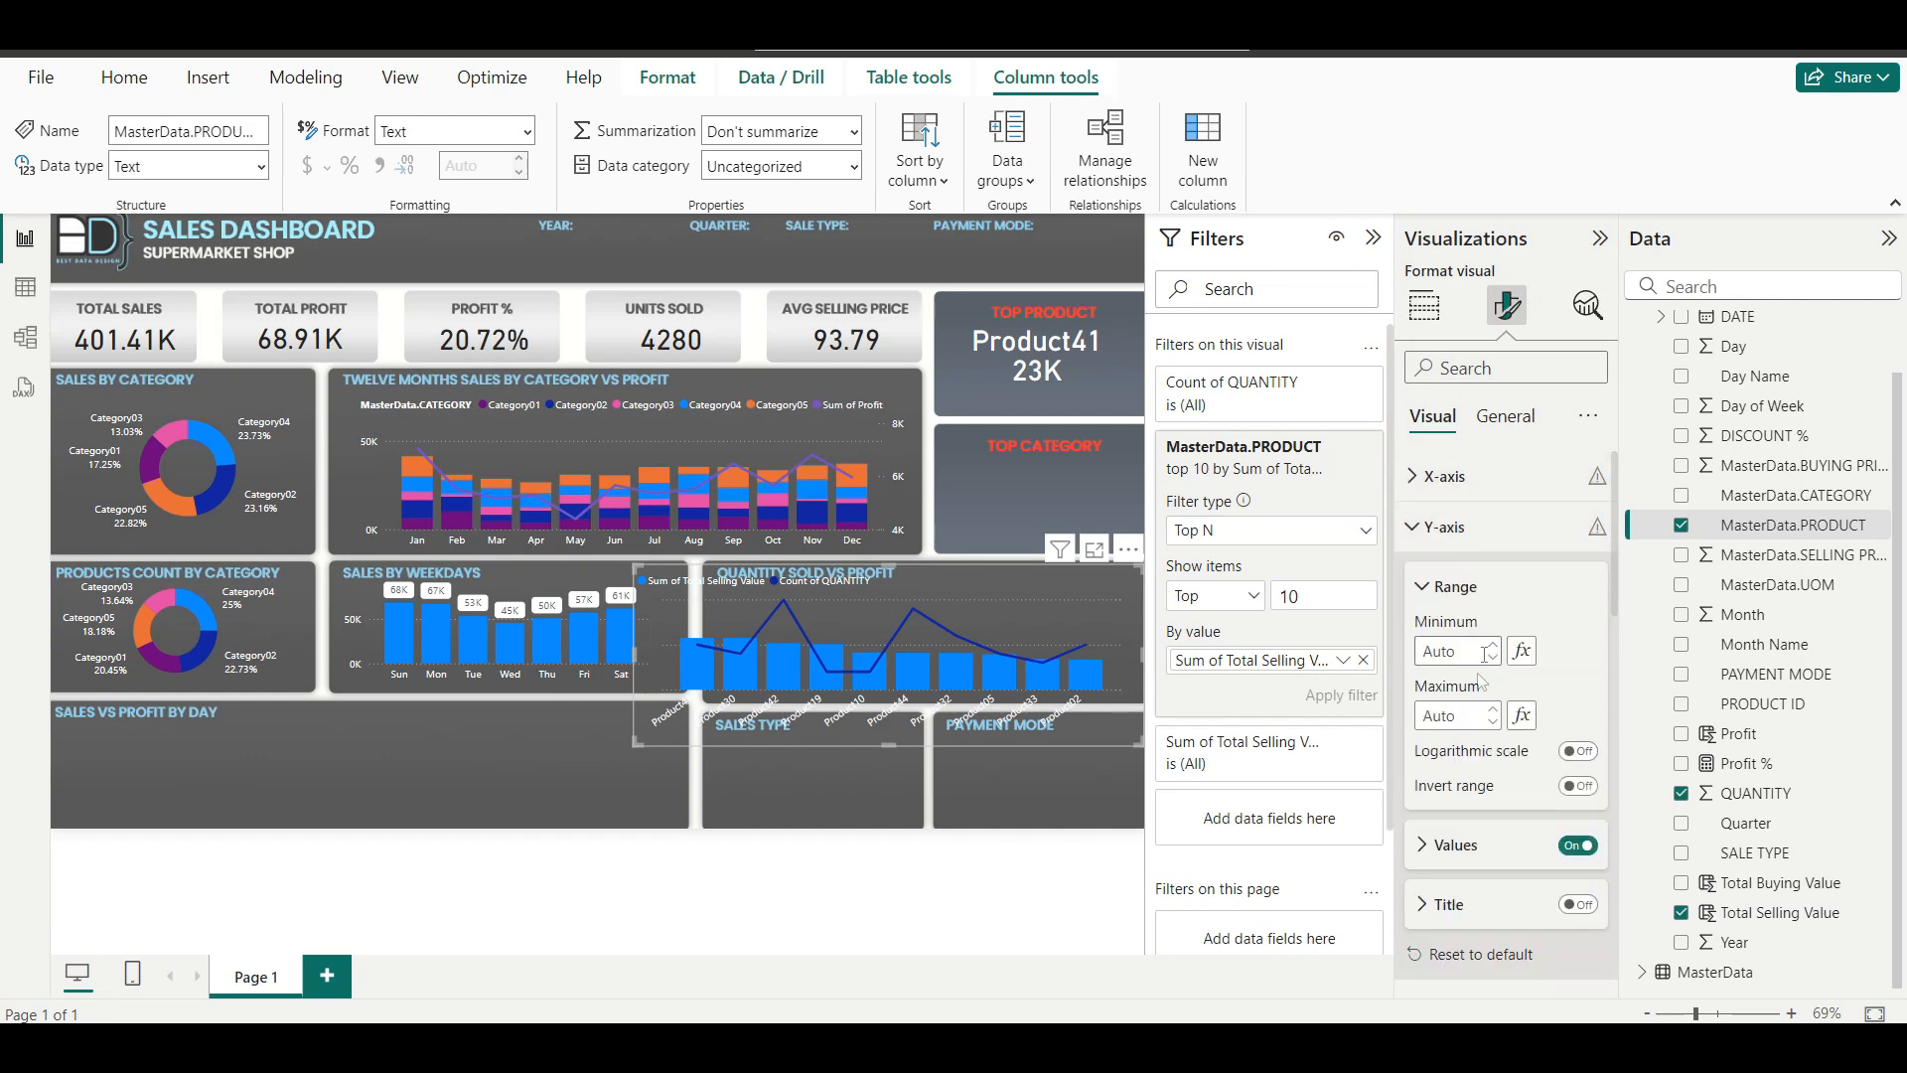
pyautogui.click(1456, 850)
pyautogui.scroll(-2, 1452, 844)
pyautogui.click(1449, 796)
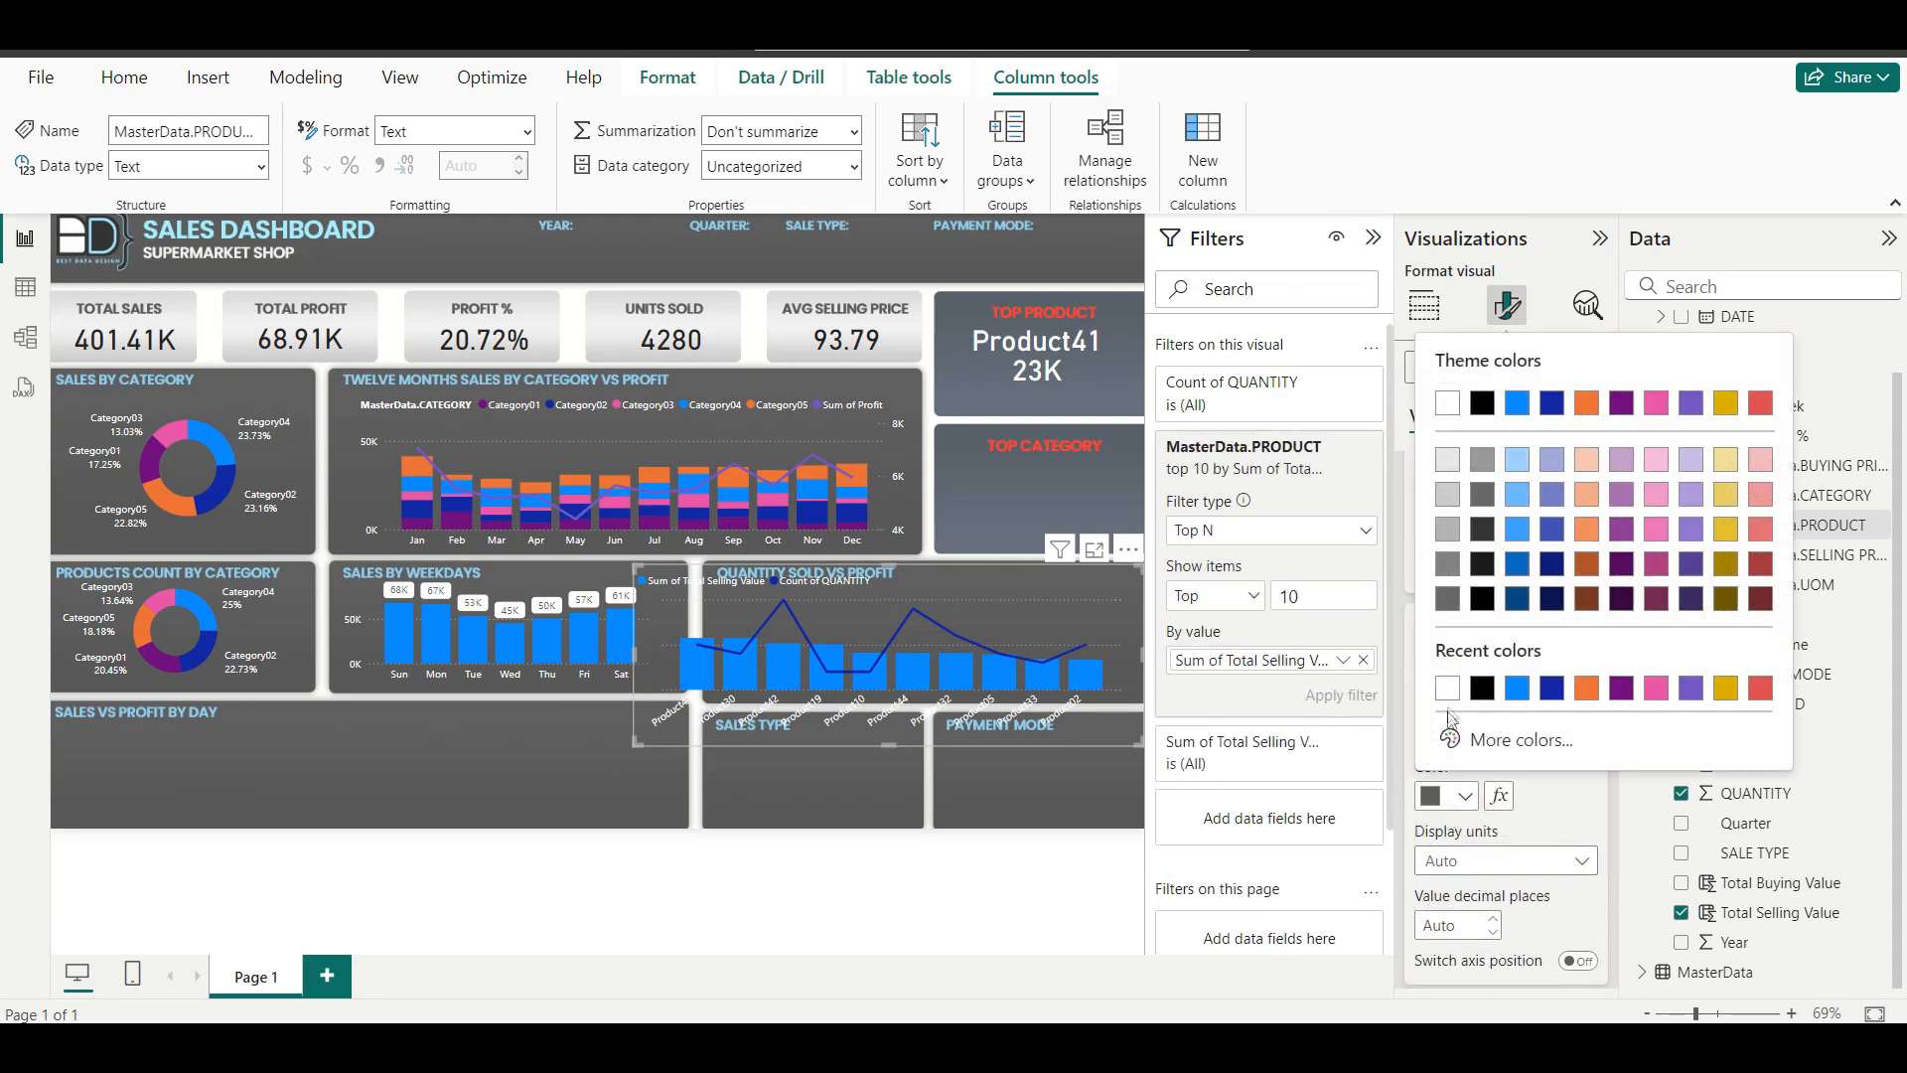
pyautogui.click(1448, 689)
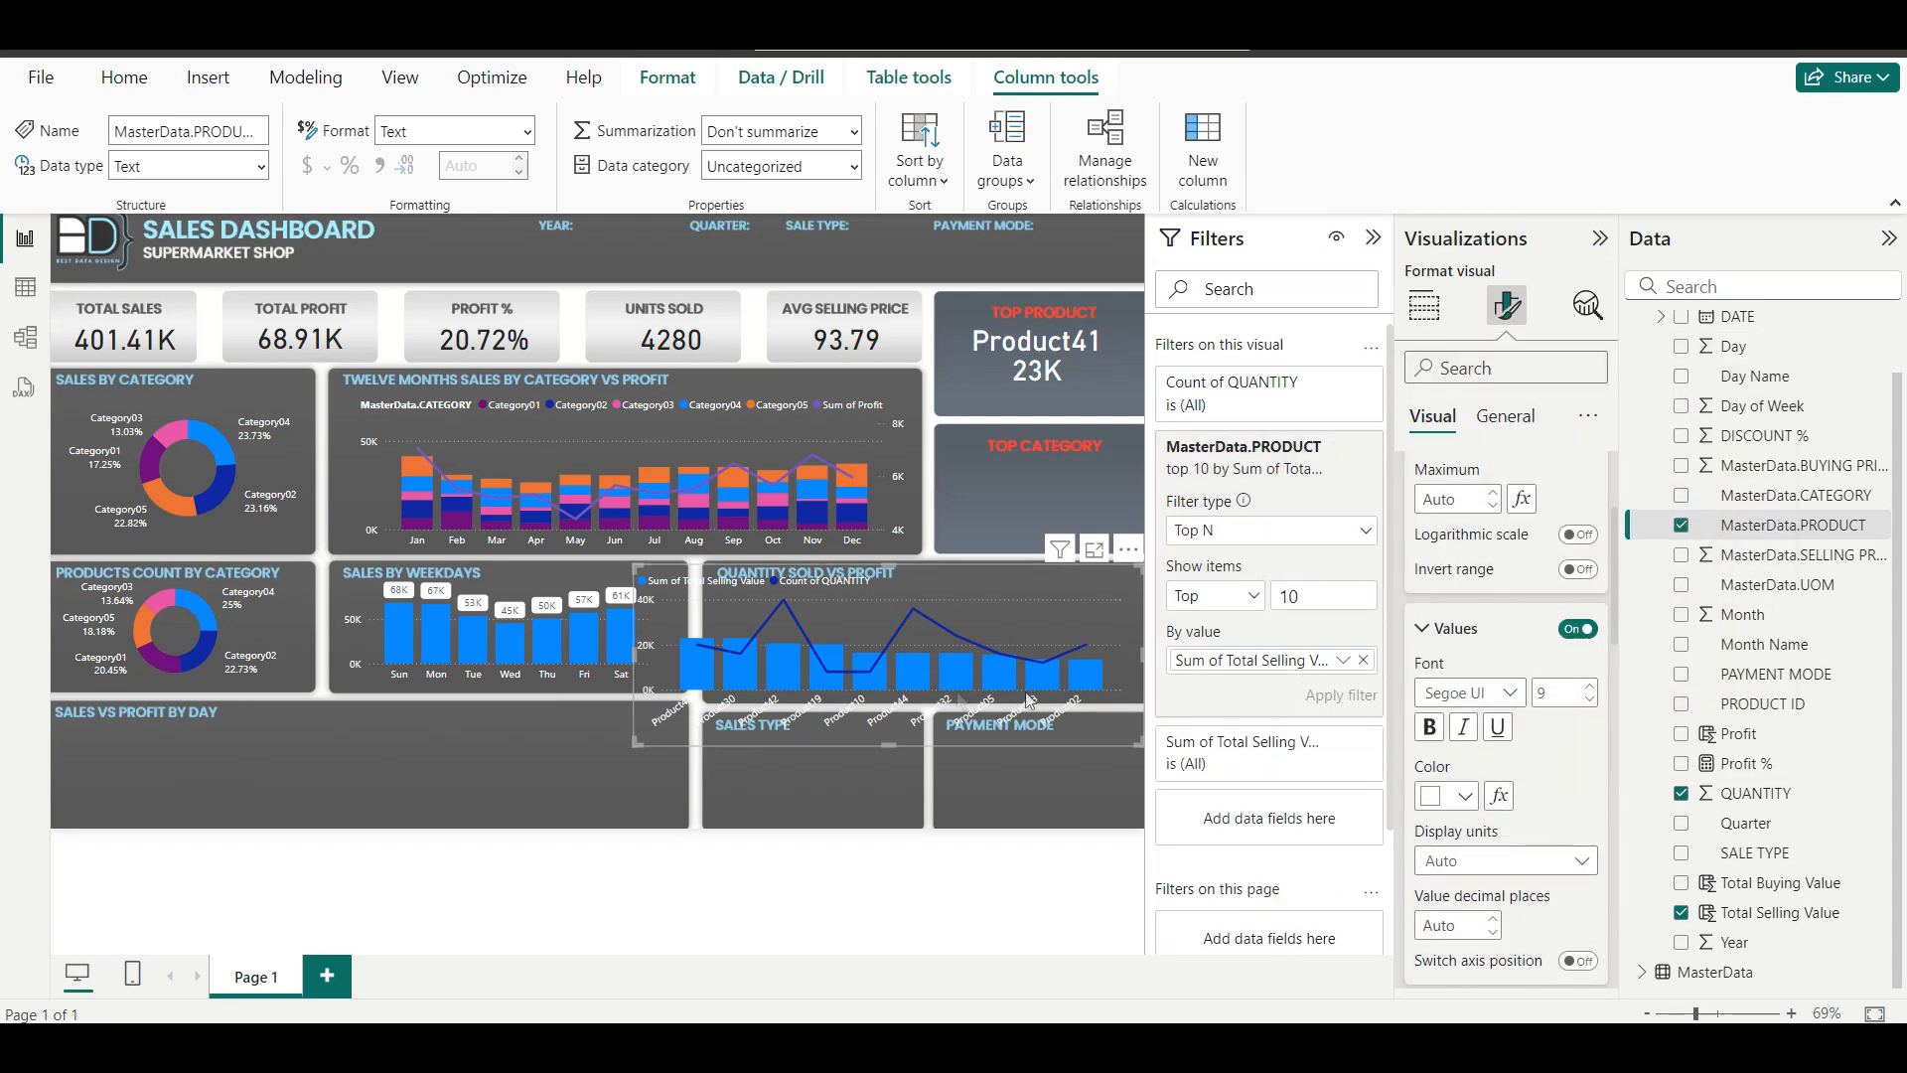
# Fit the combo chart into the Quantity Sold vs Profit panel and plot Count of QUANTITY as columns with Sum of Total Selling Value as the line.
pyautogui.moveTo(638, 739); pyautogui.dragTo(723, 713)
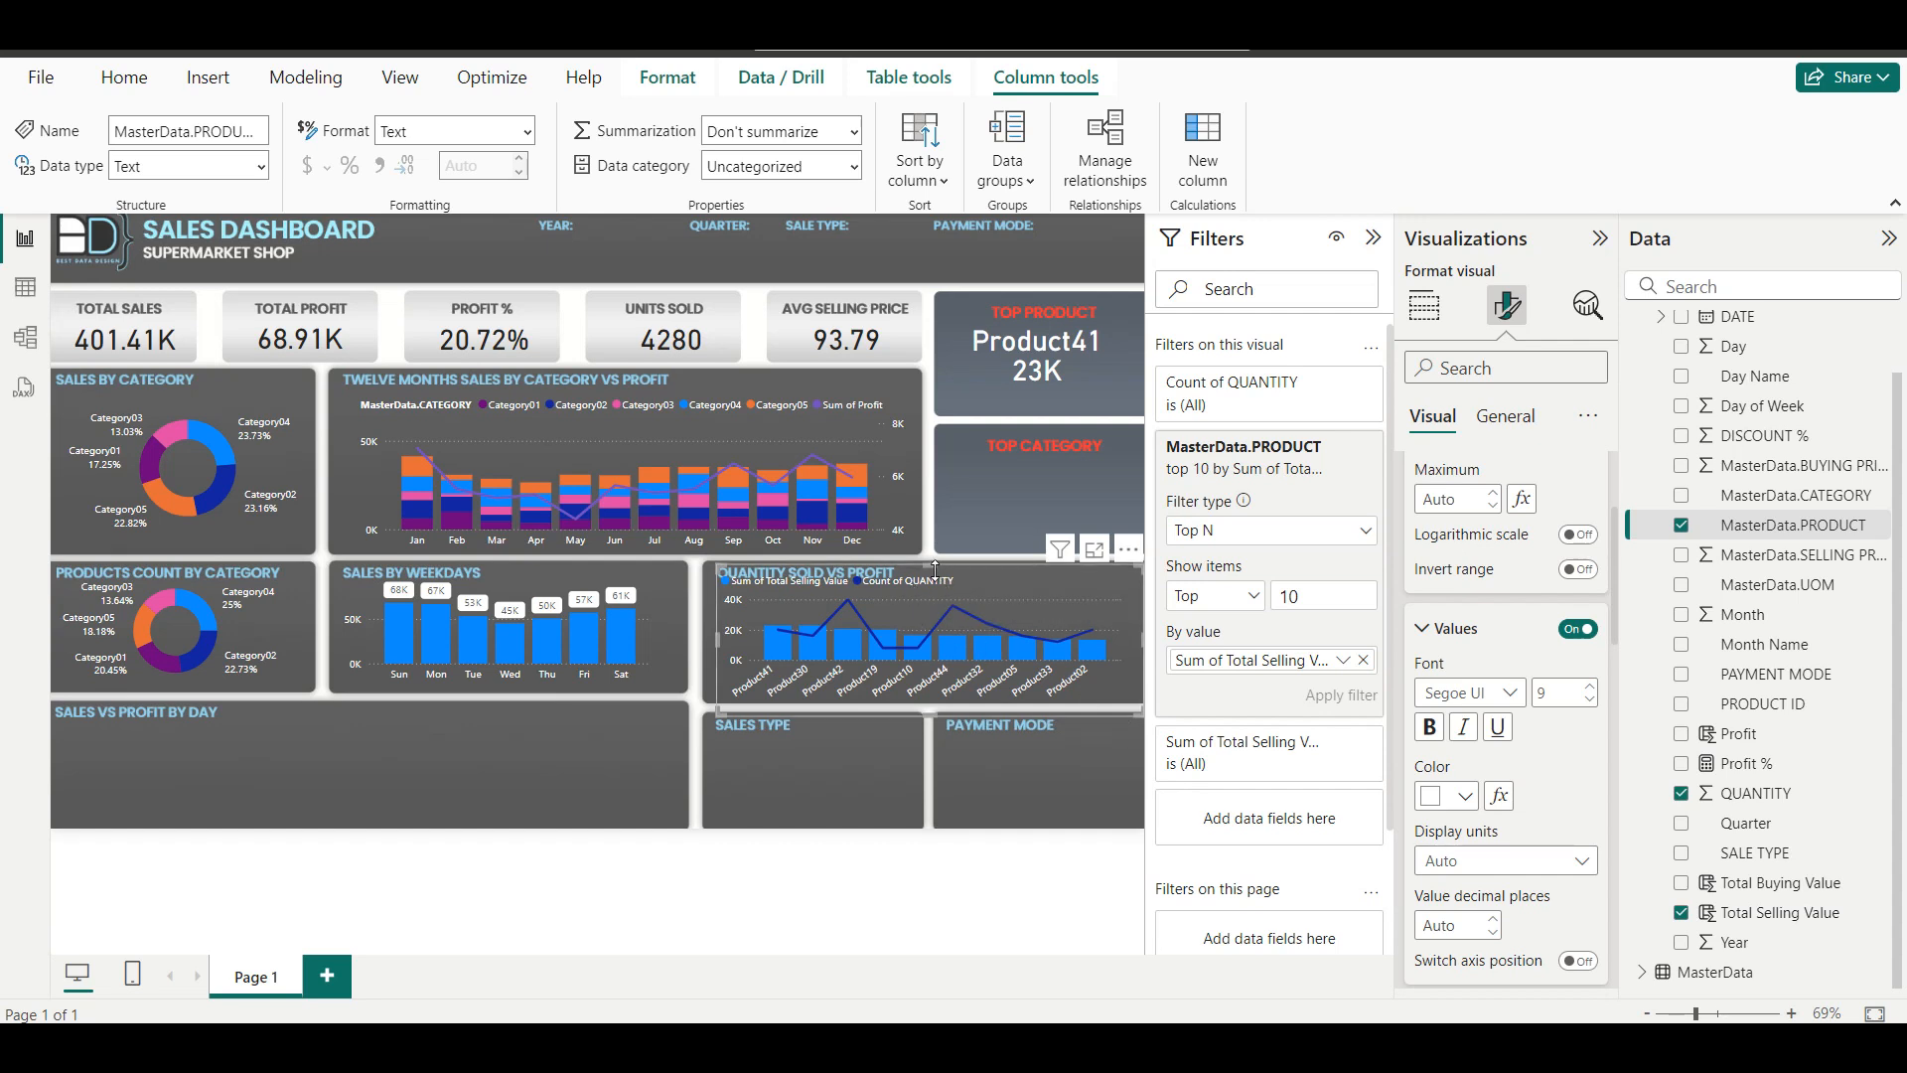
pyautogui.moveTo(935, 568); pyautogui.dragTo(939, 592)
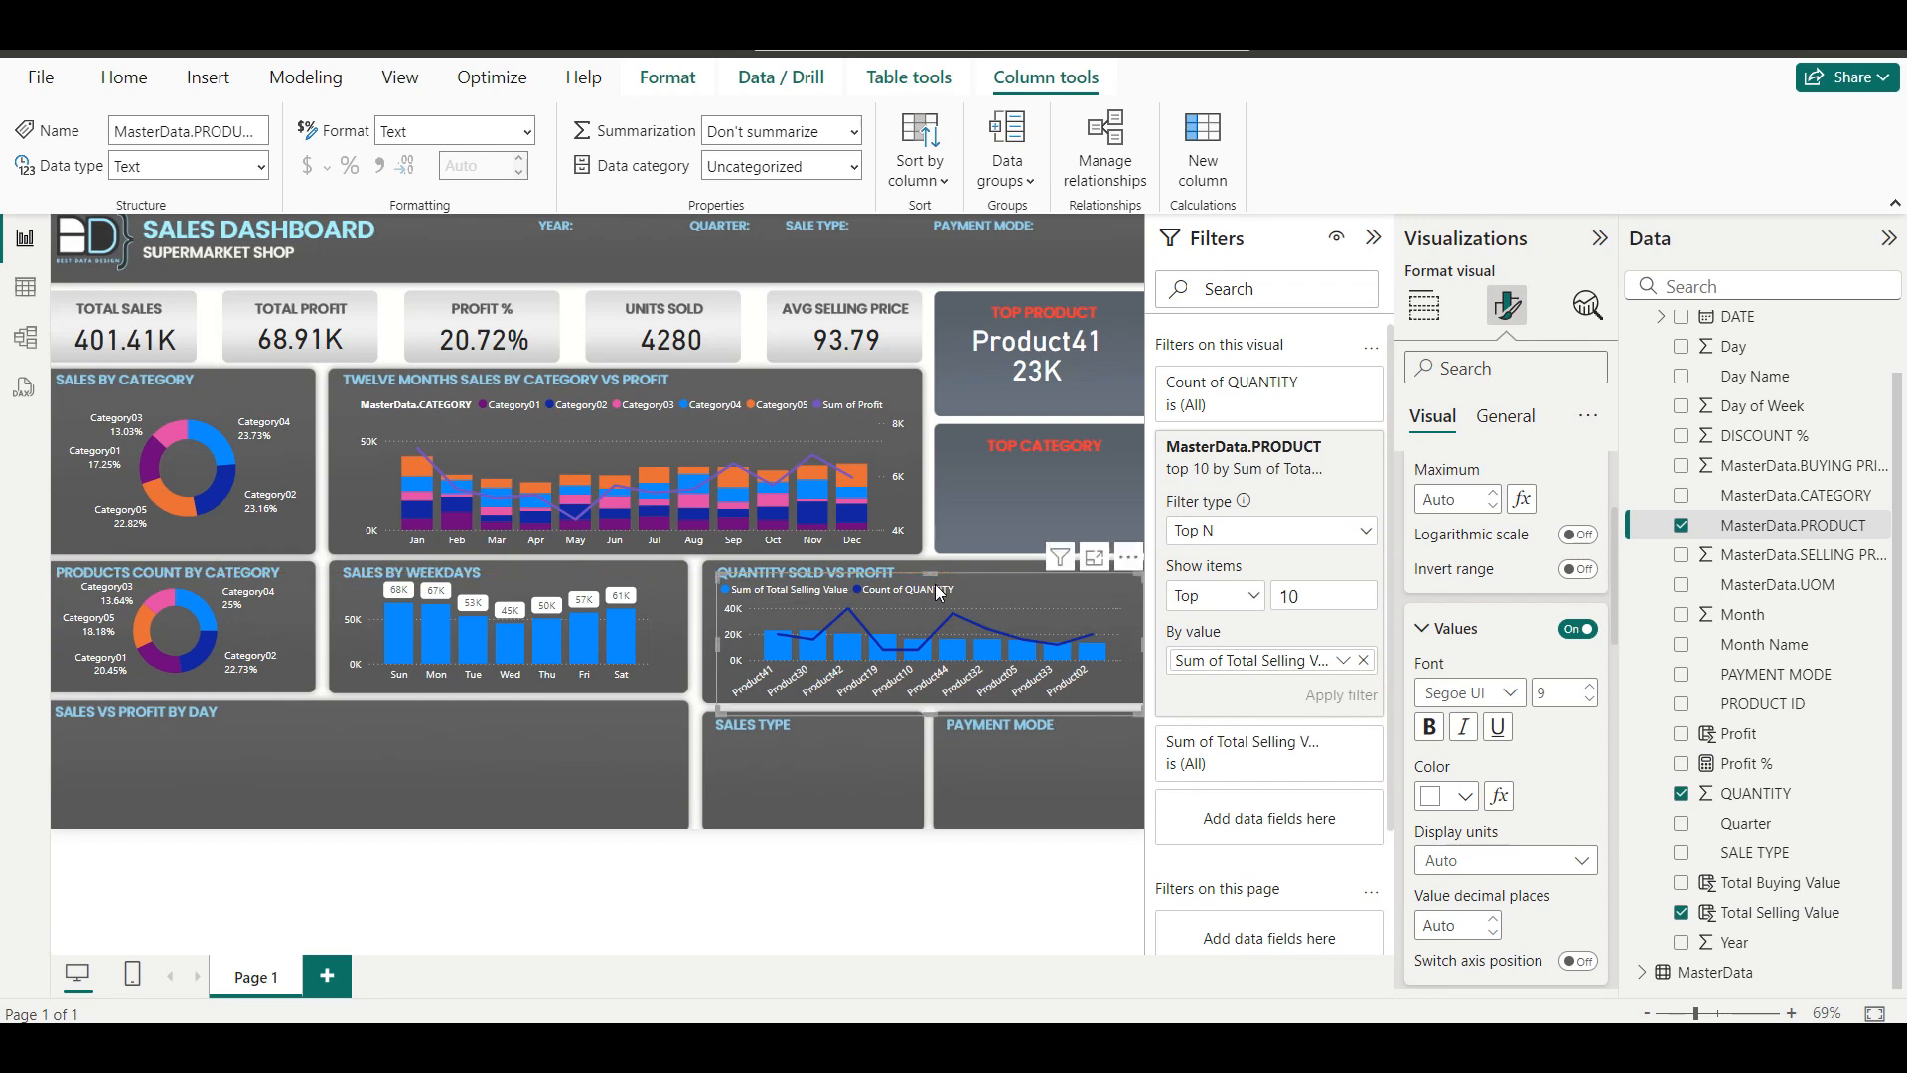
pyautogui.click(1443, 312)
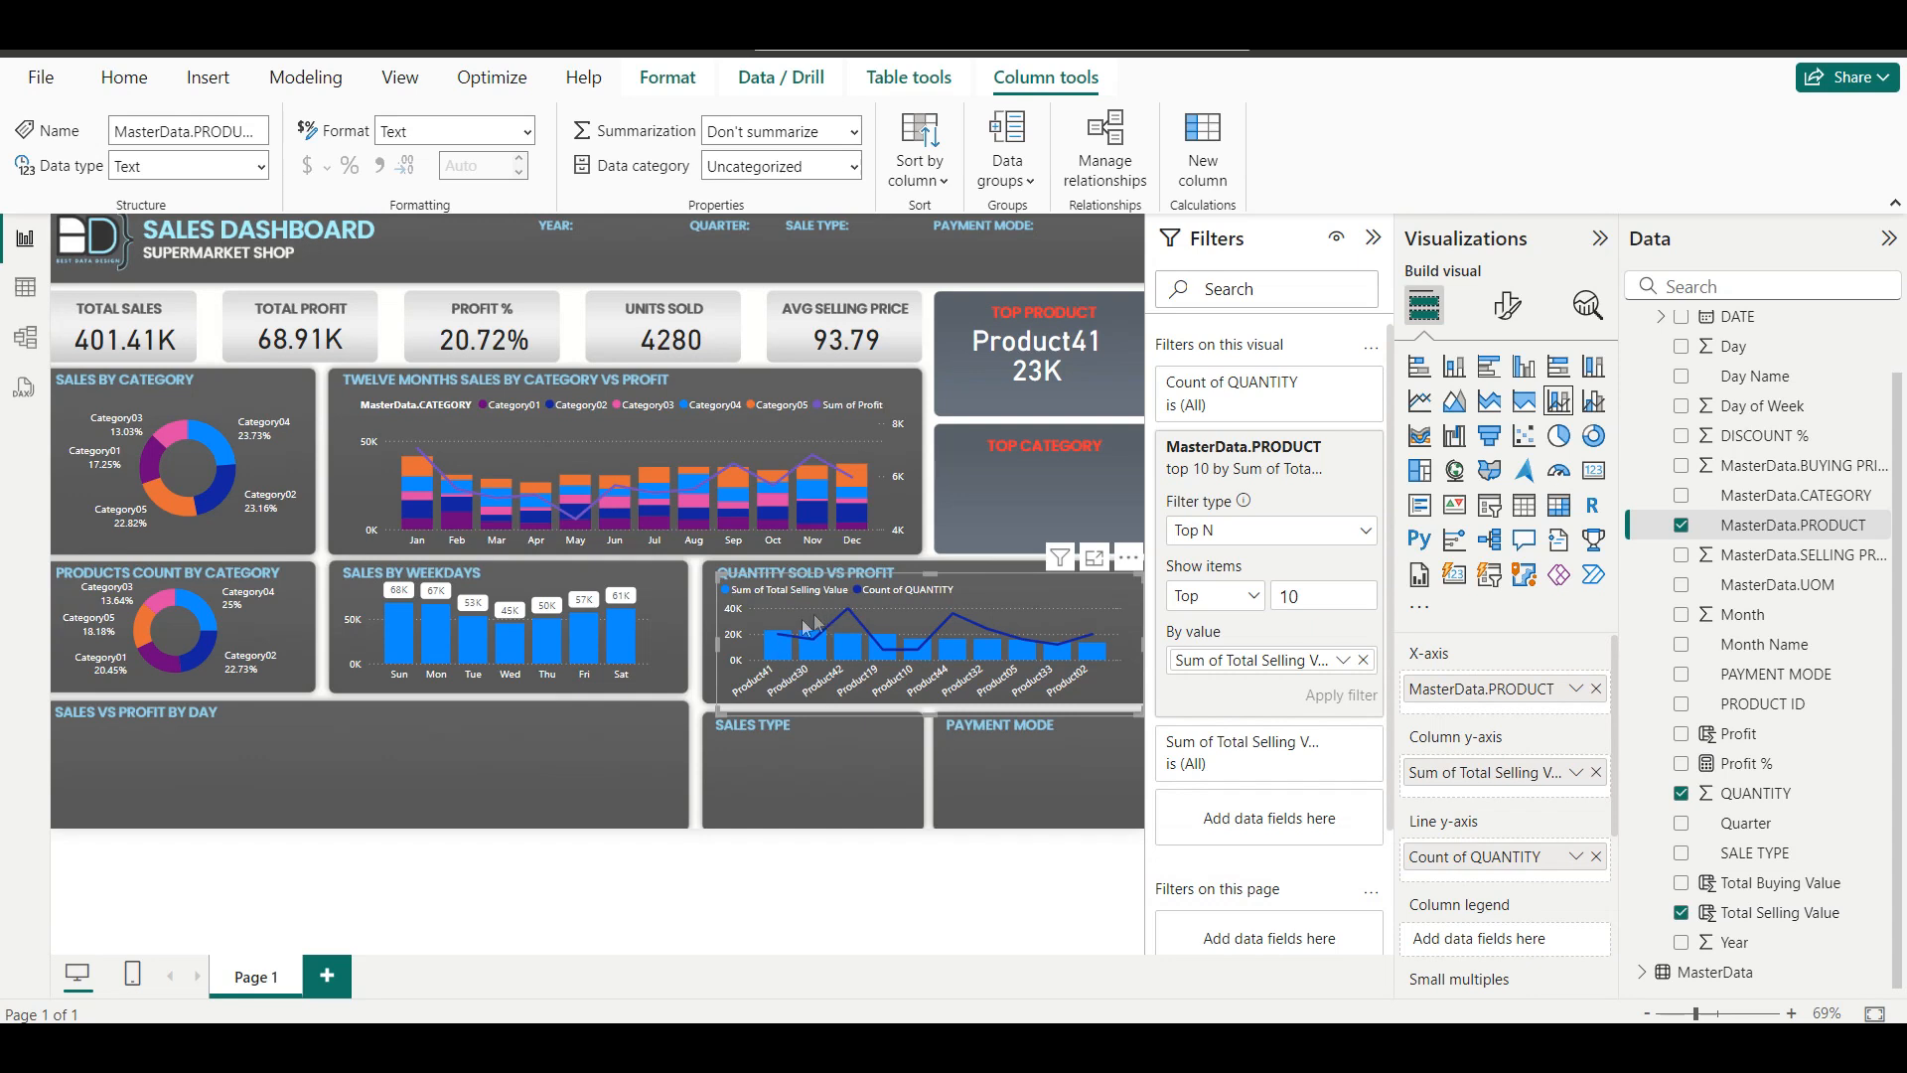
pyautogui.moveTo(1431, 859); pyautogui.dragTo(1452, 894)
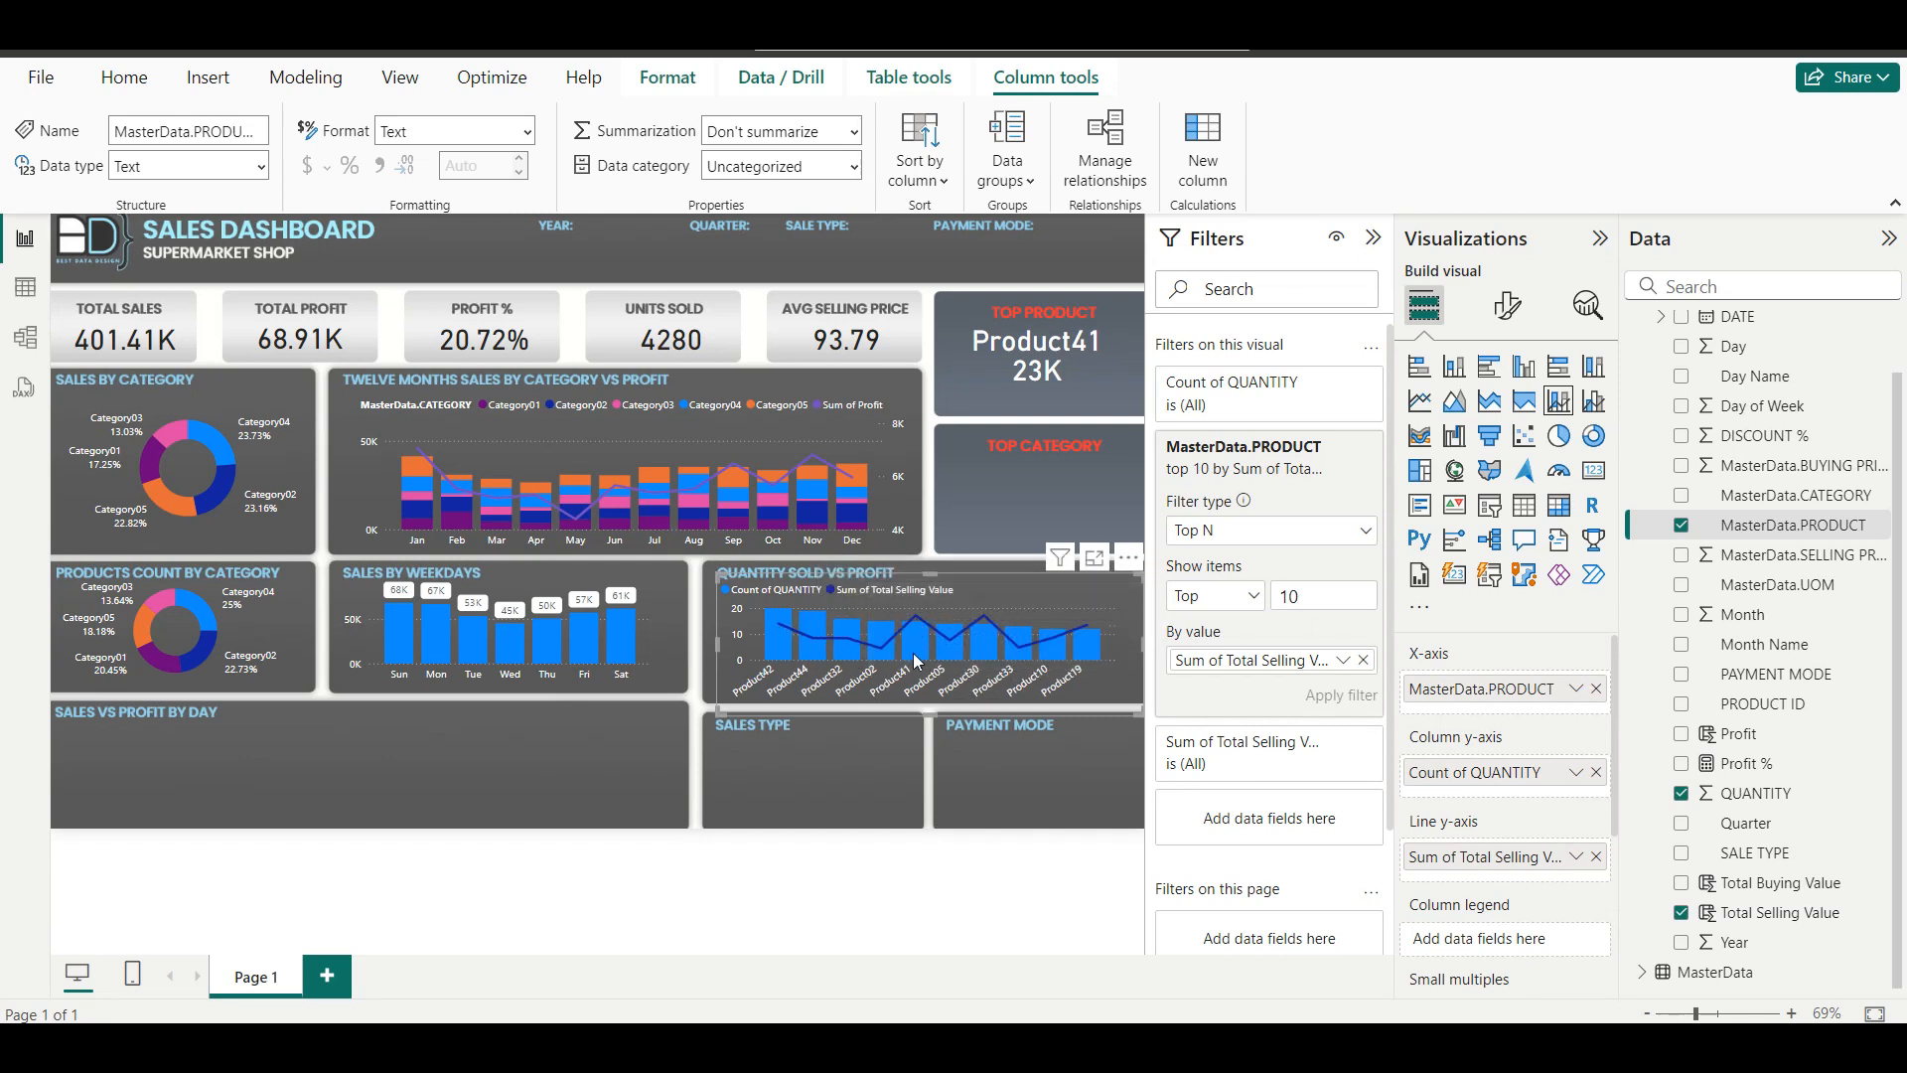
pyautogui.moveTo(920, 640)
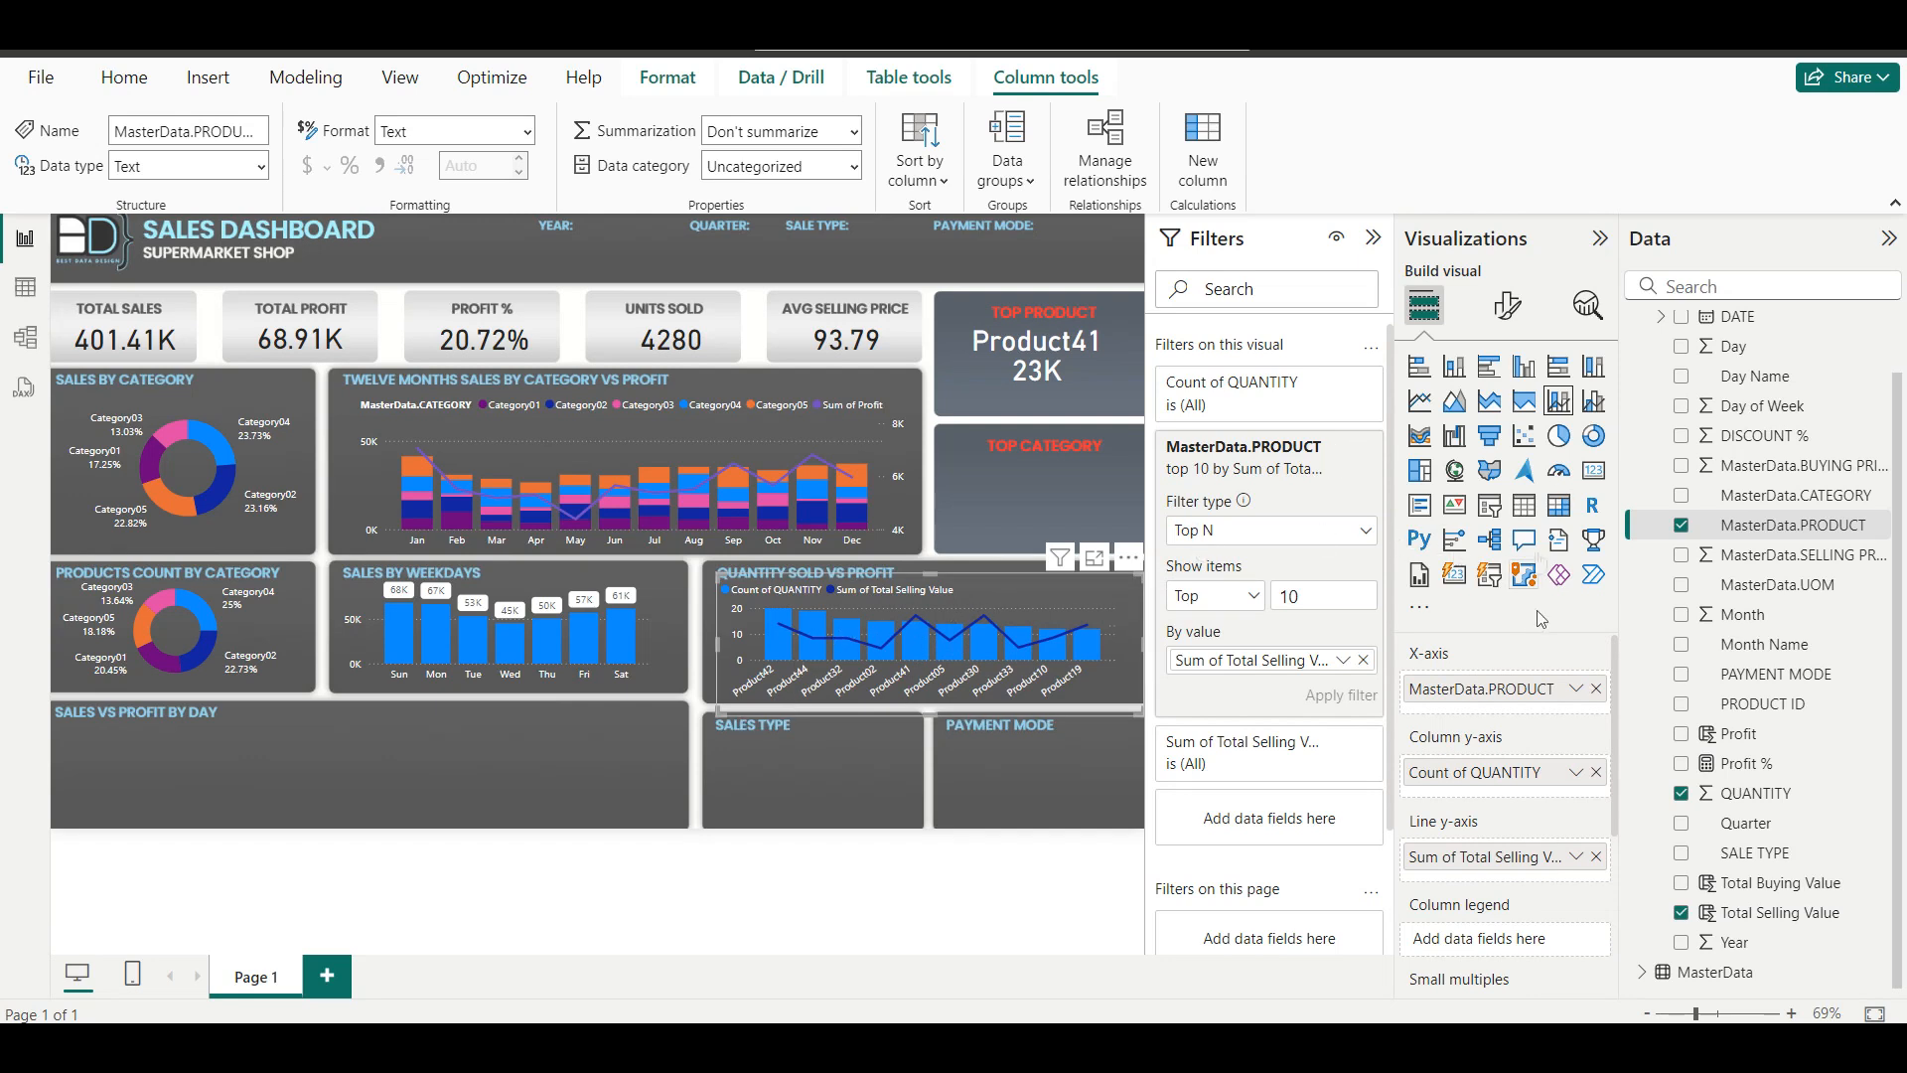
# Position the combo chart's legend at Top right and extend the chart upward so the legend sits beside the panel heading.
pyautogui.click(1508, 306)
pyautogui.click(1477, 629)
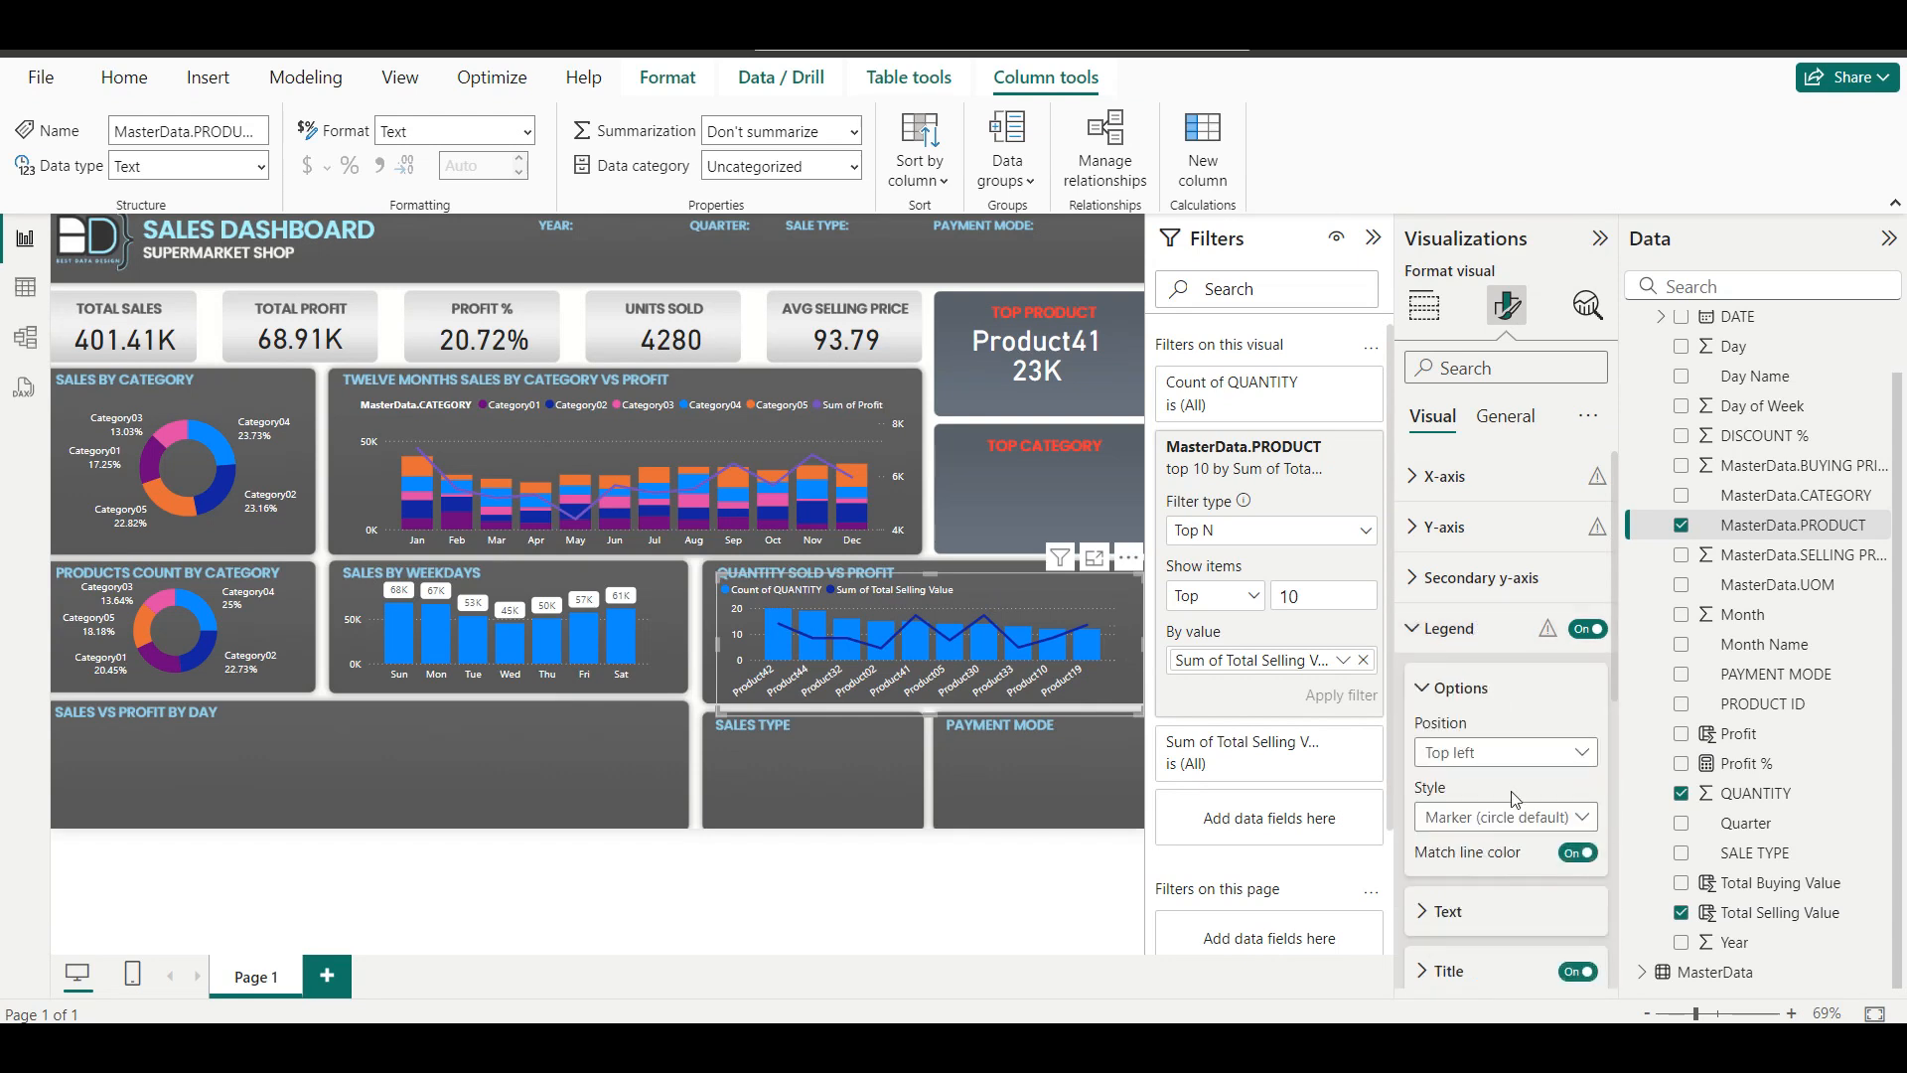
pyautogui.scroll(-1, 1480, 725)
pyautogui.click(1479, 711)
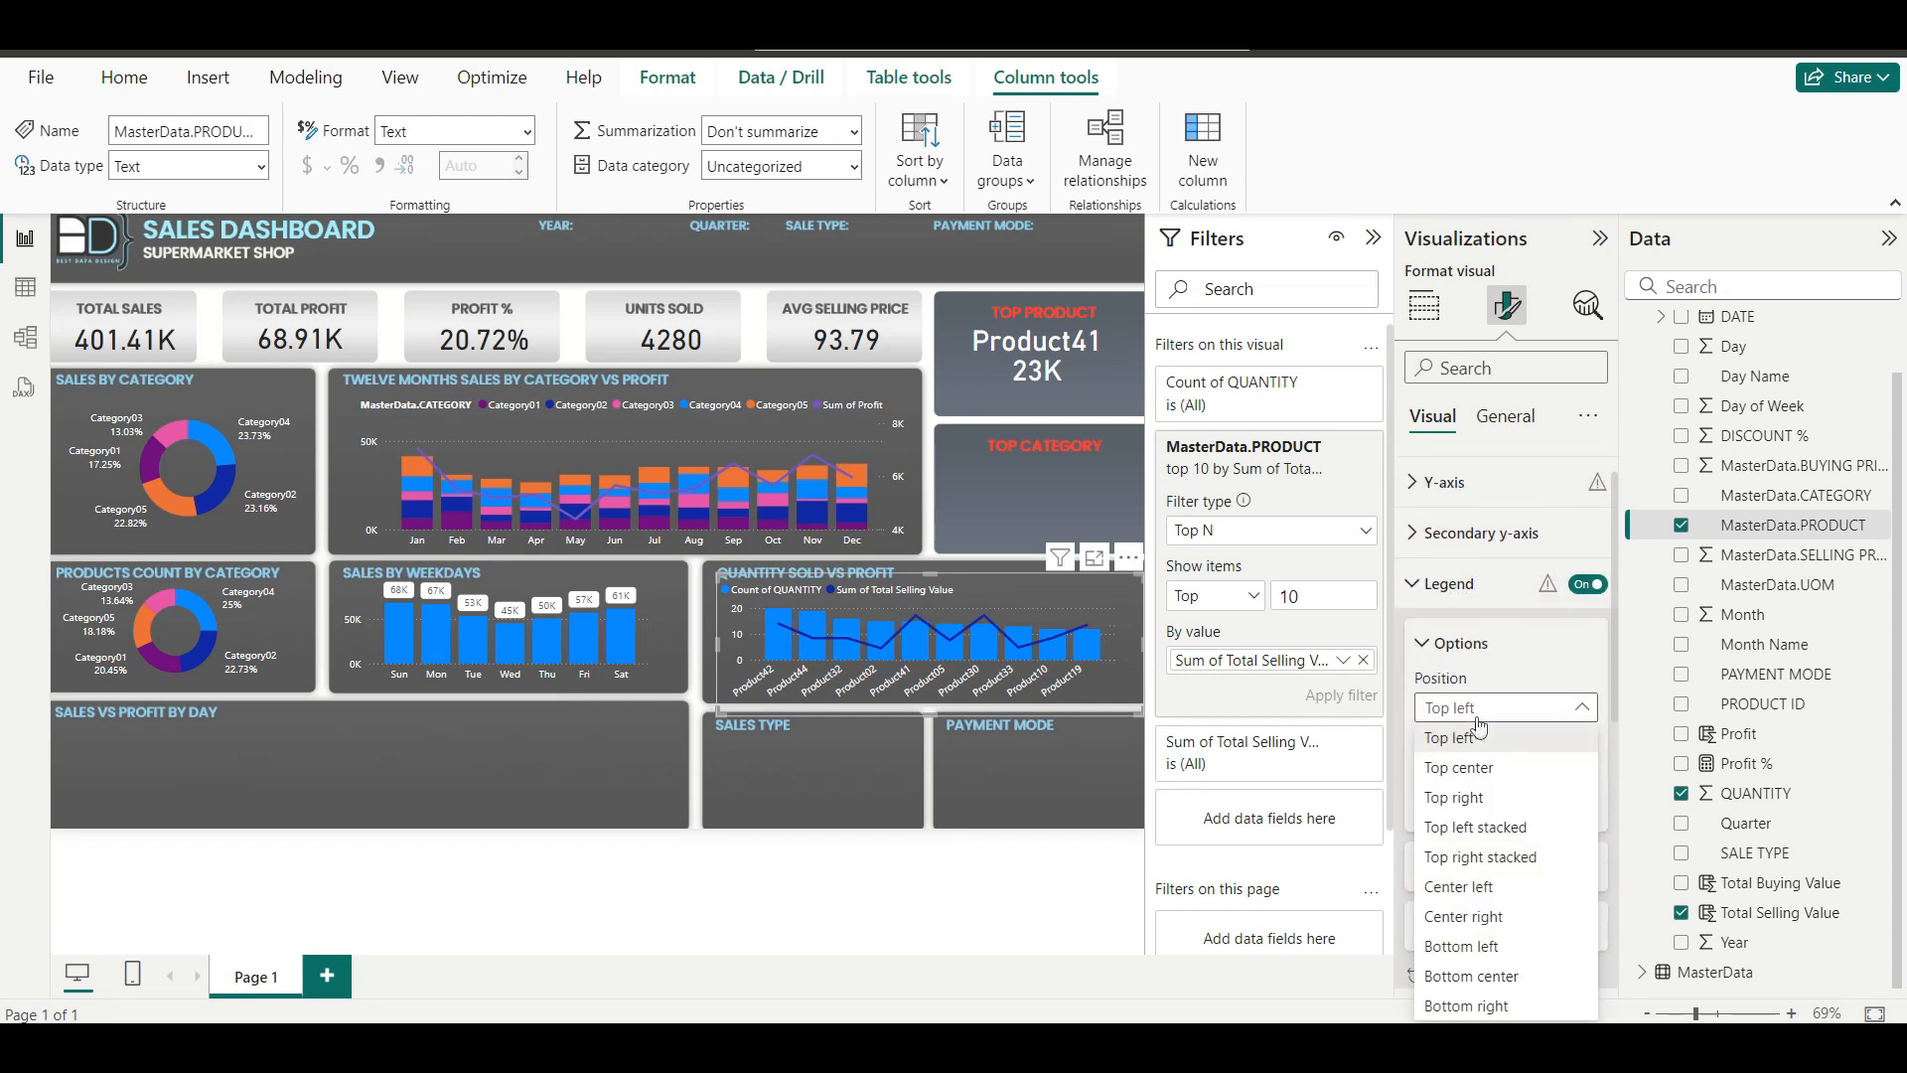
pyautogui.click(1479, 794)
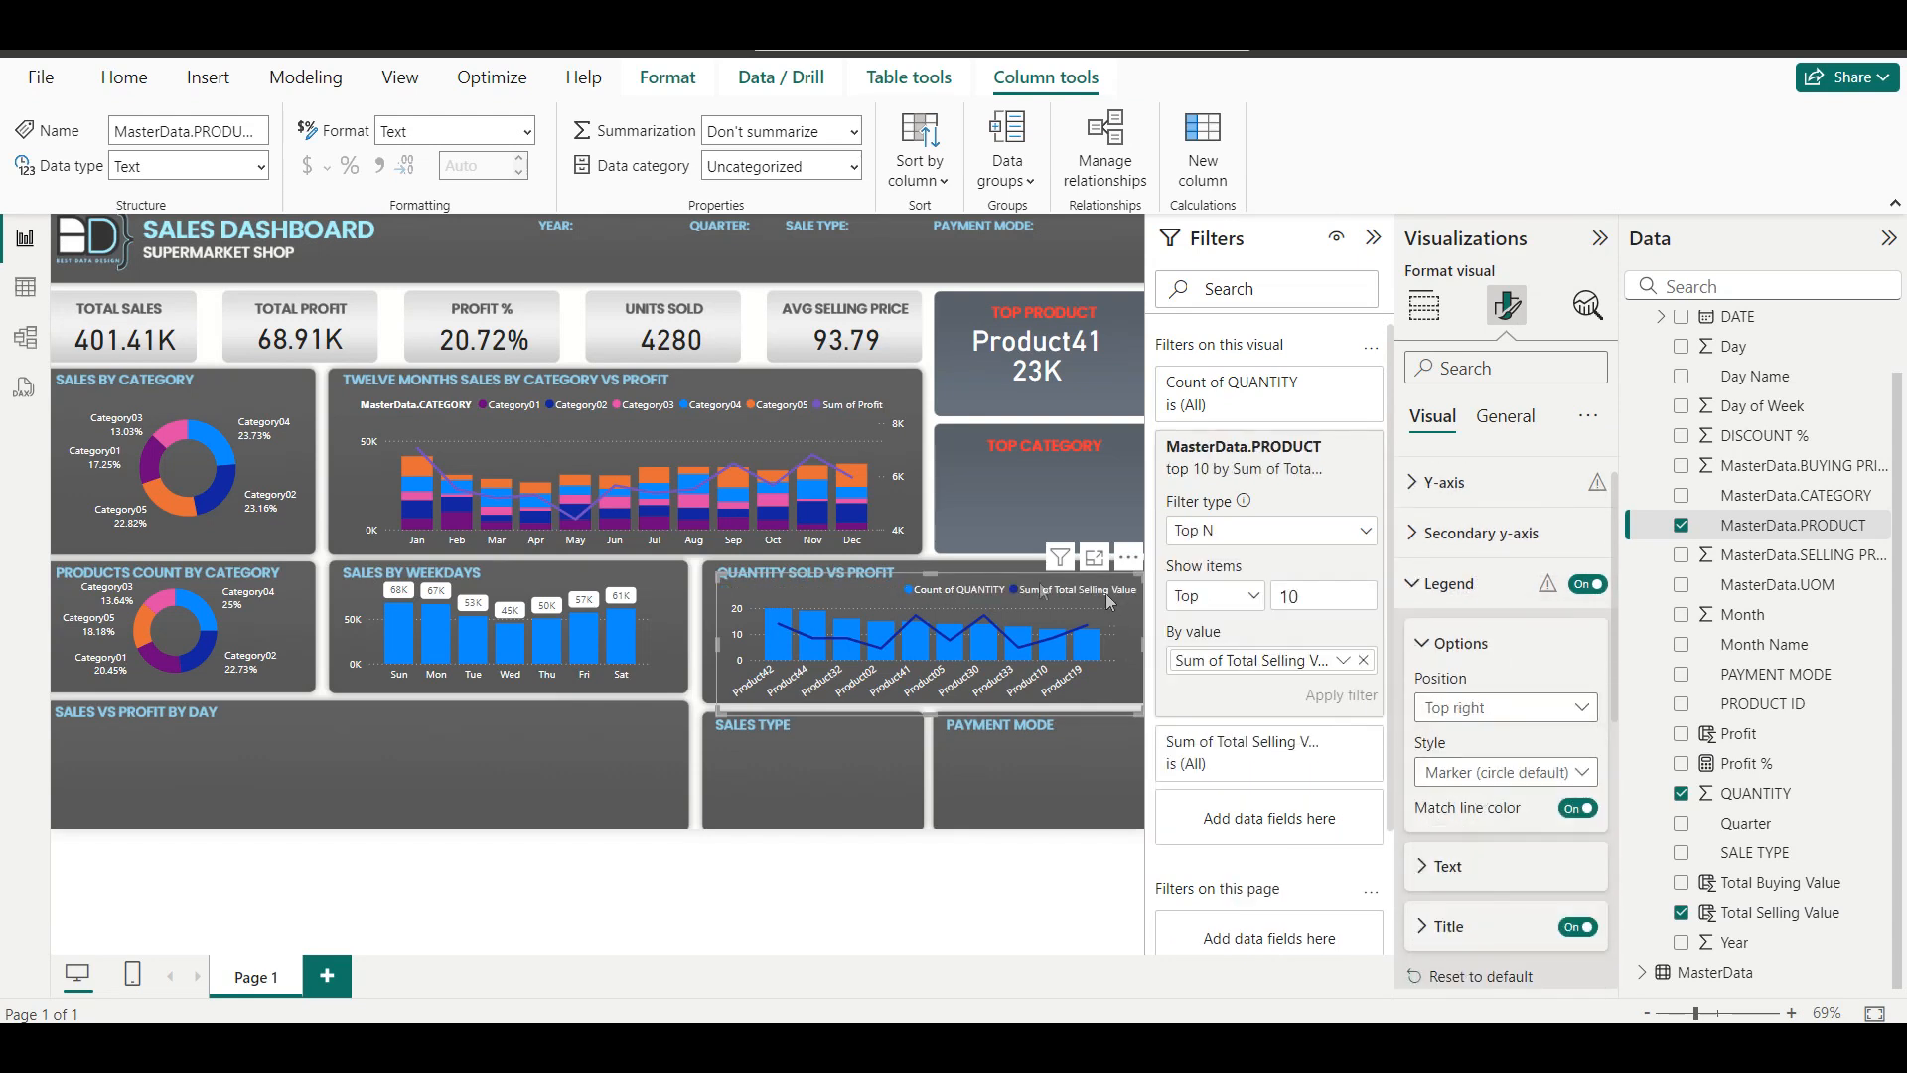
pyautogui.moveTo(927, 576); pyautogui.dragTo(927, 566)
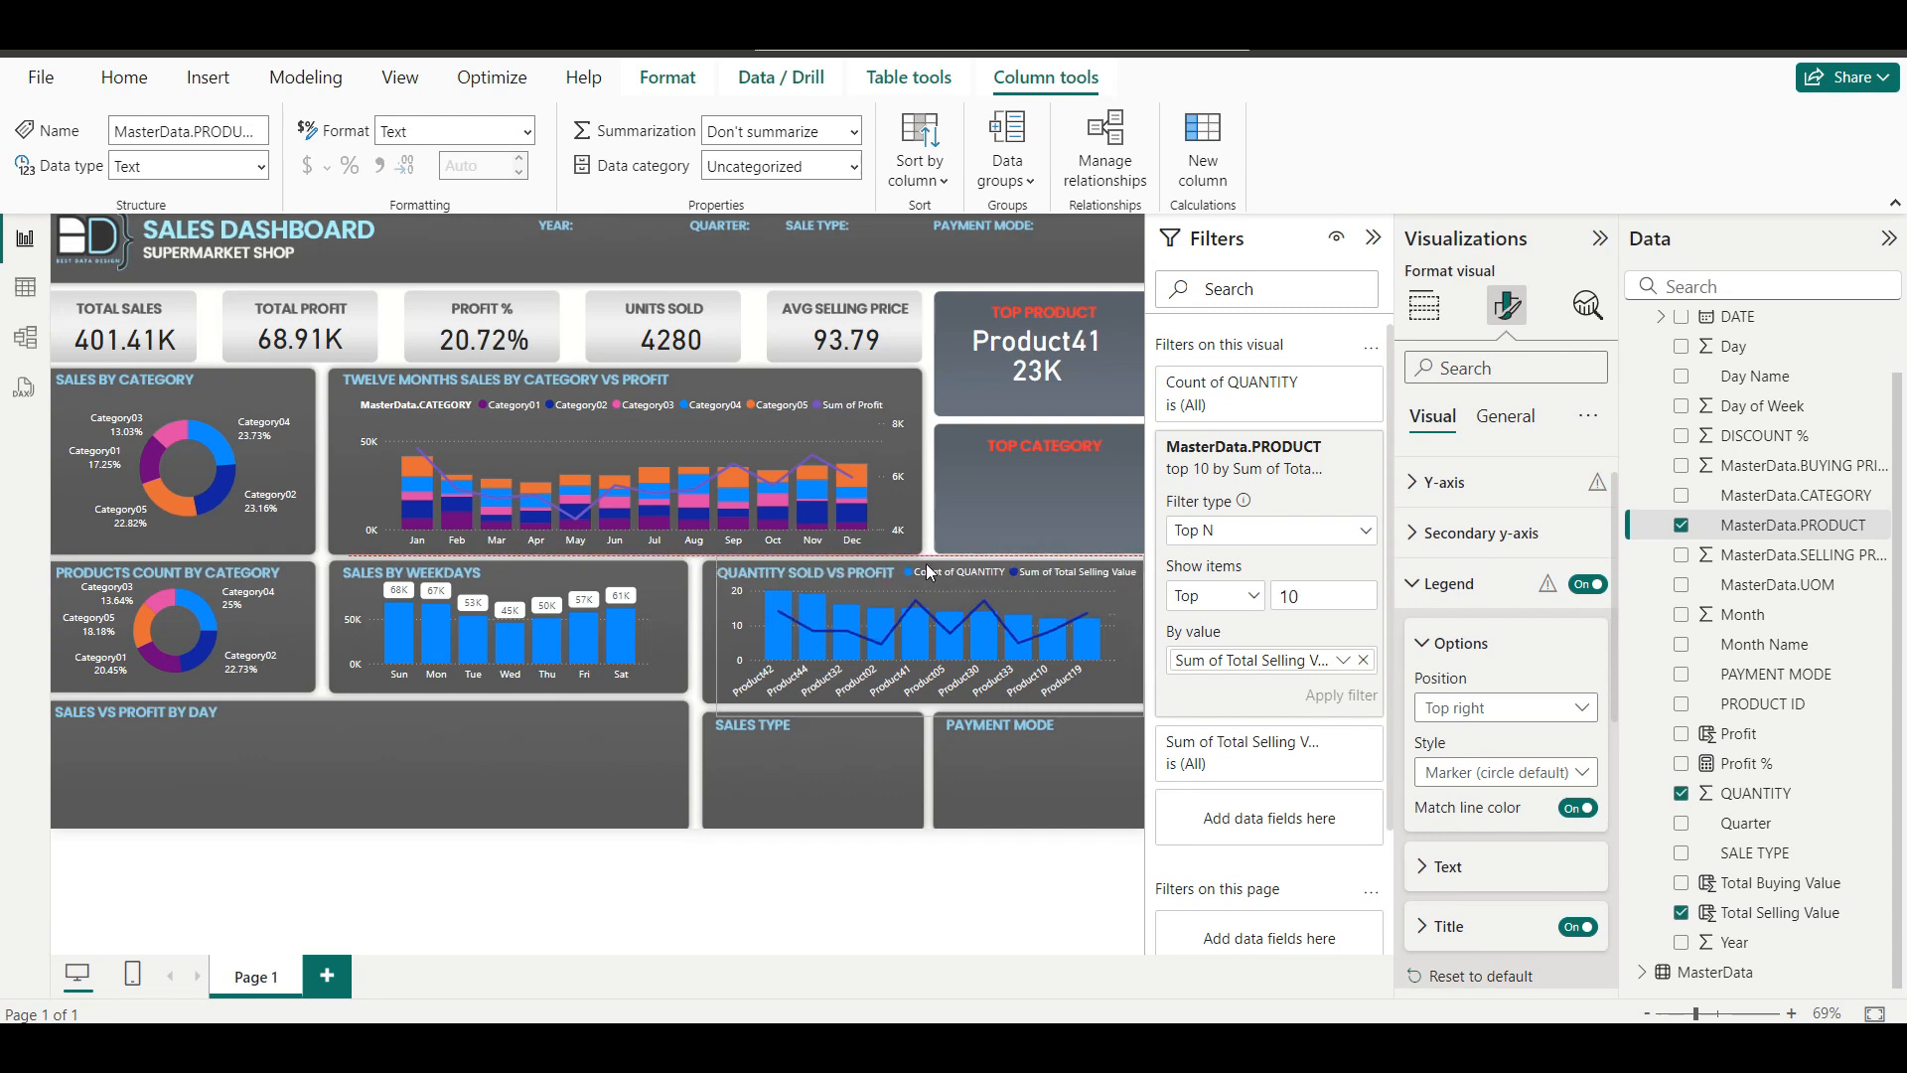
pyautogui.click(790, 743)
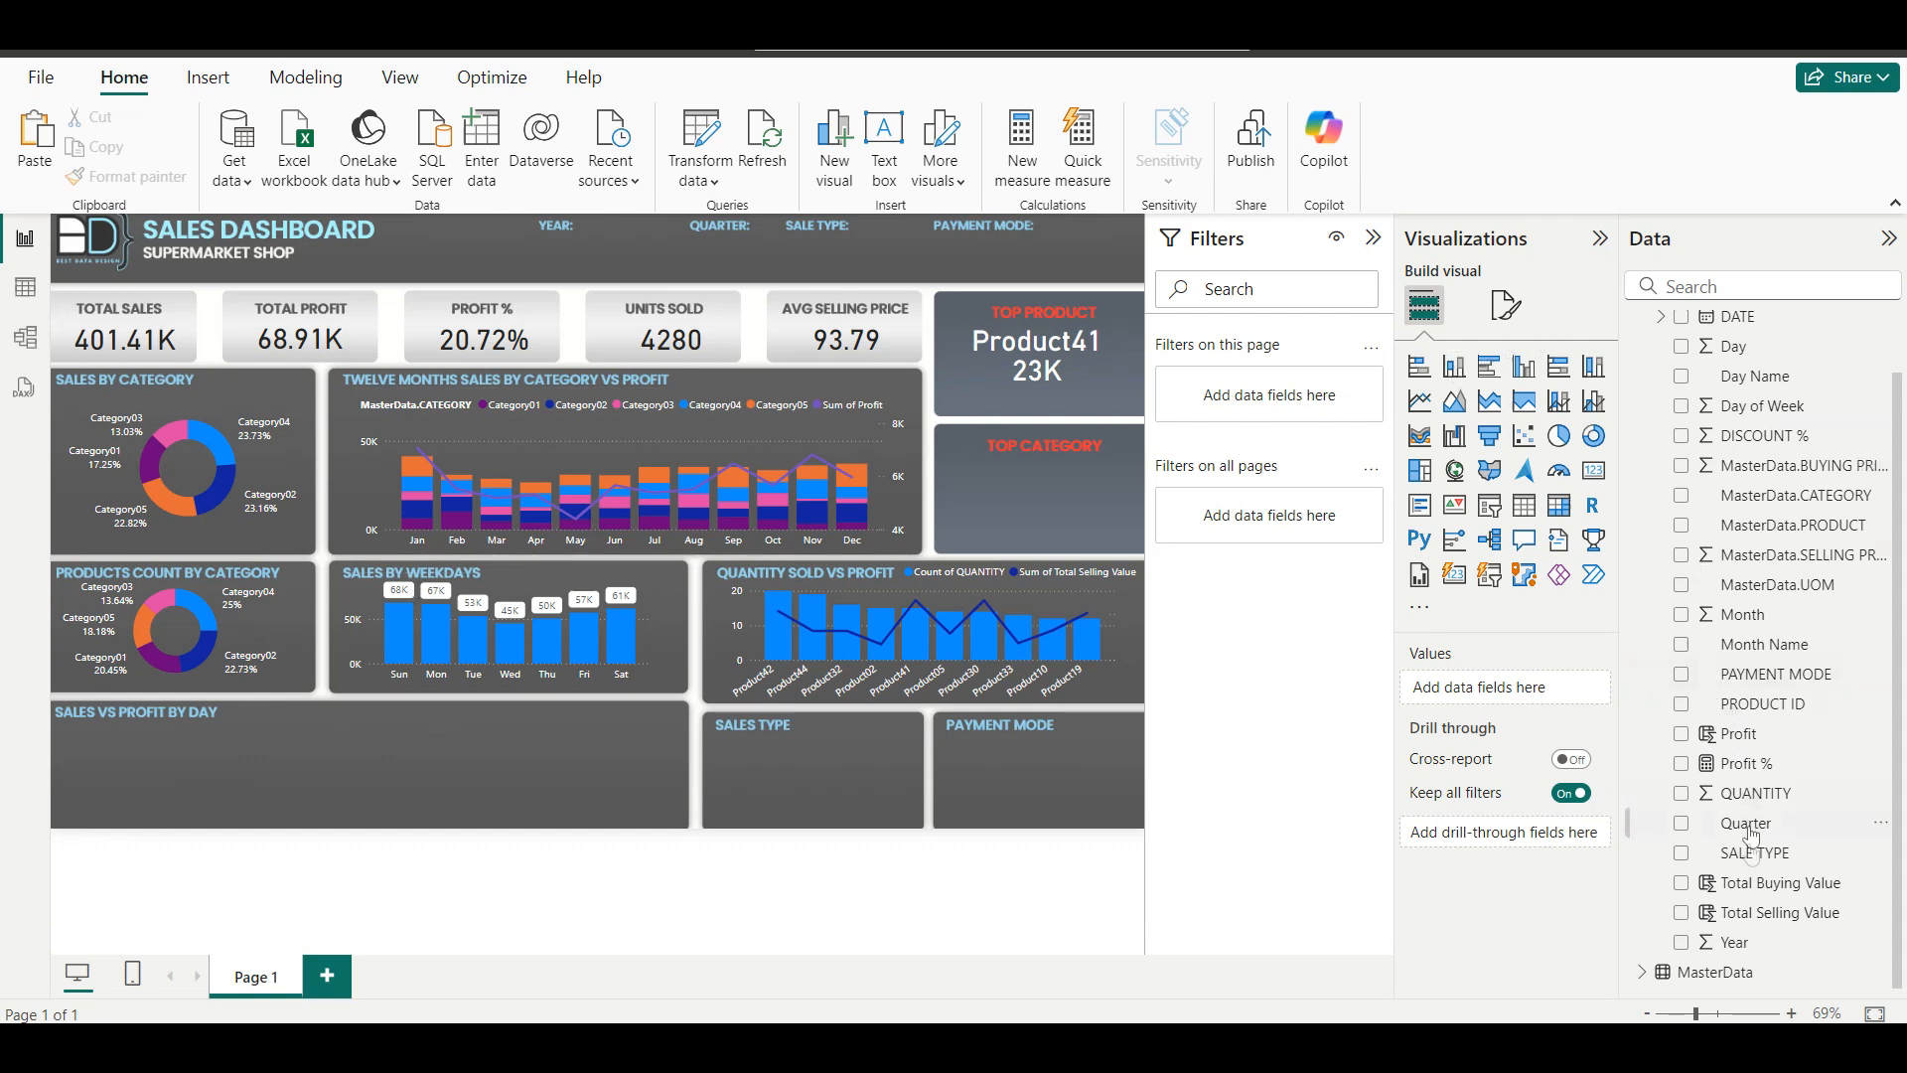
# Create a new chart from the Total Selling Value and Day fields, and check the Day column in the InputData table.
pyautogui.click(1683, 912)
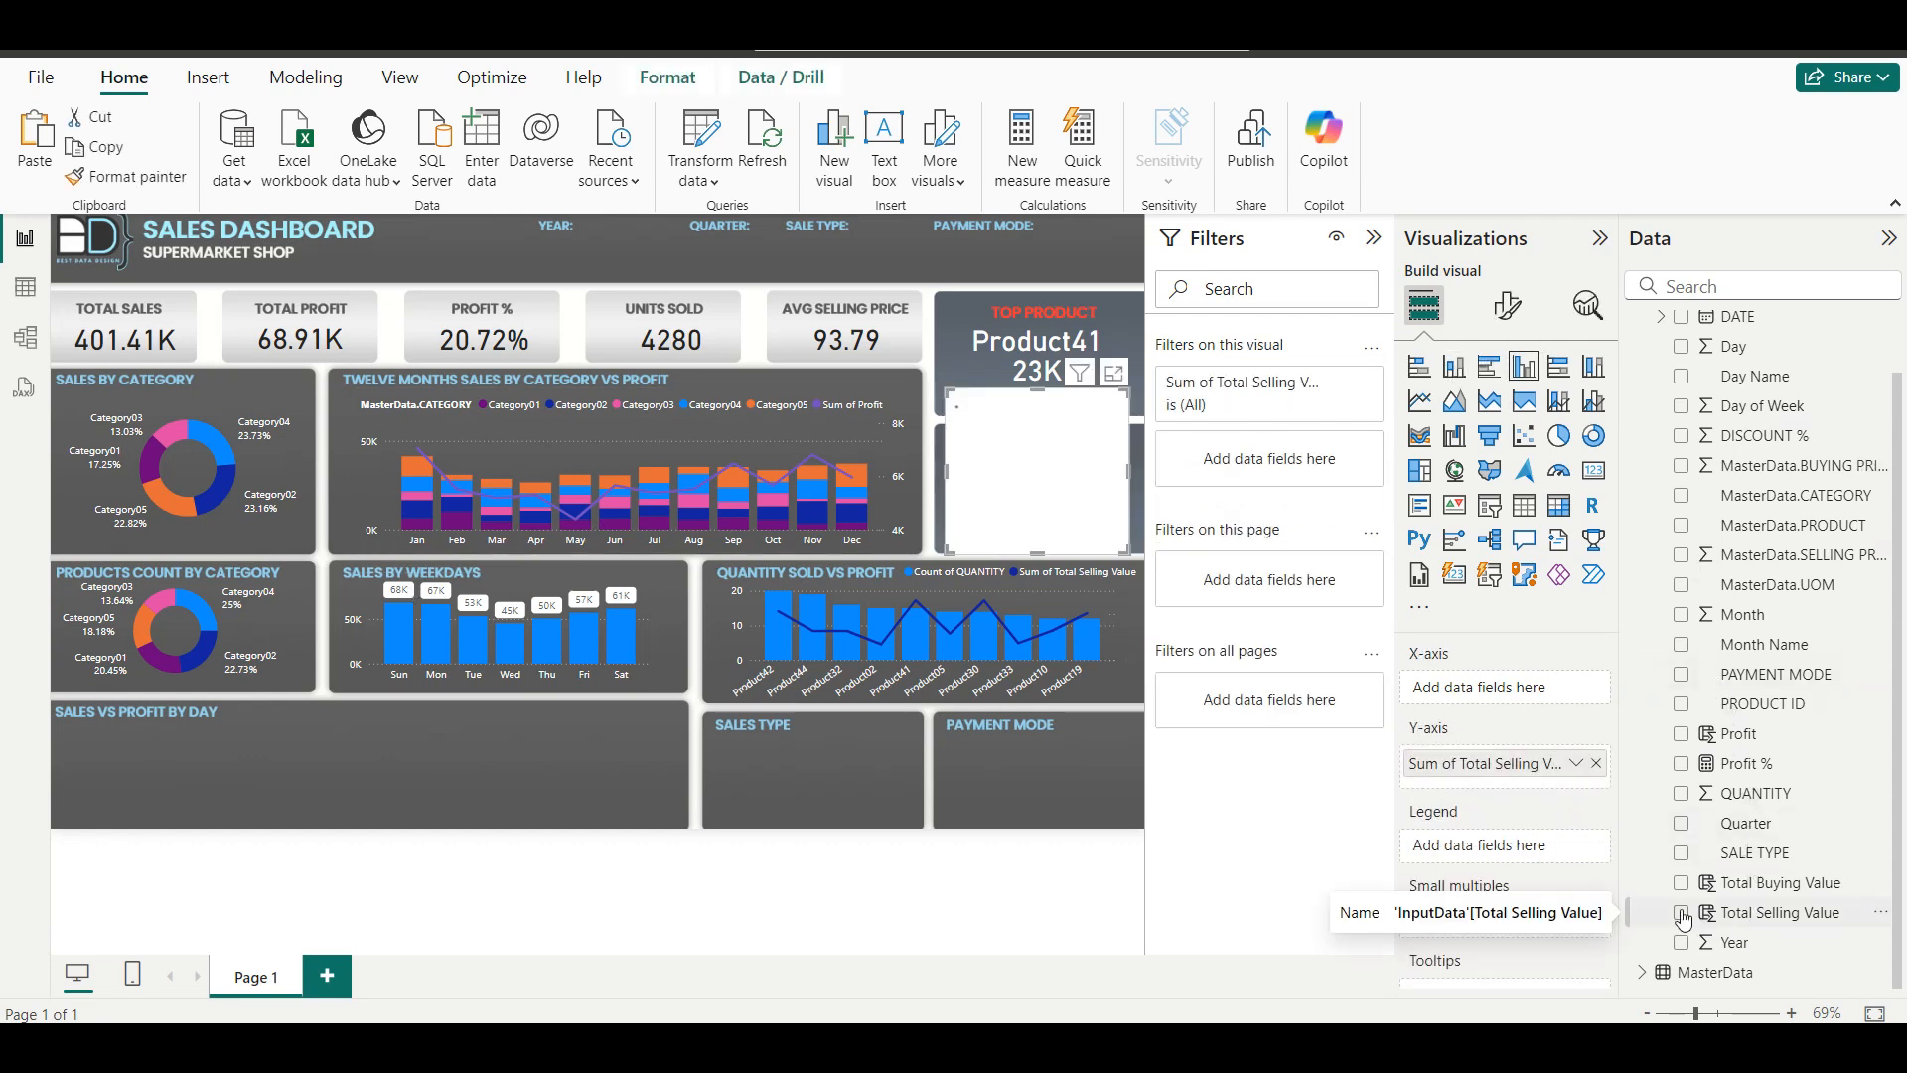
pyautogui.scroll(2, 1800, 916)
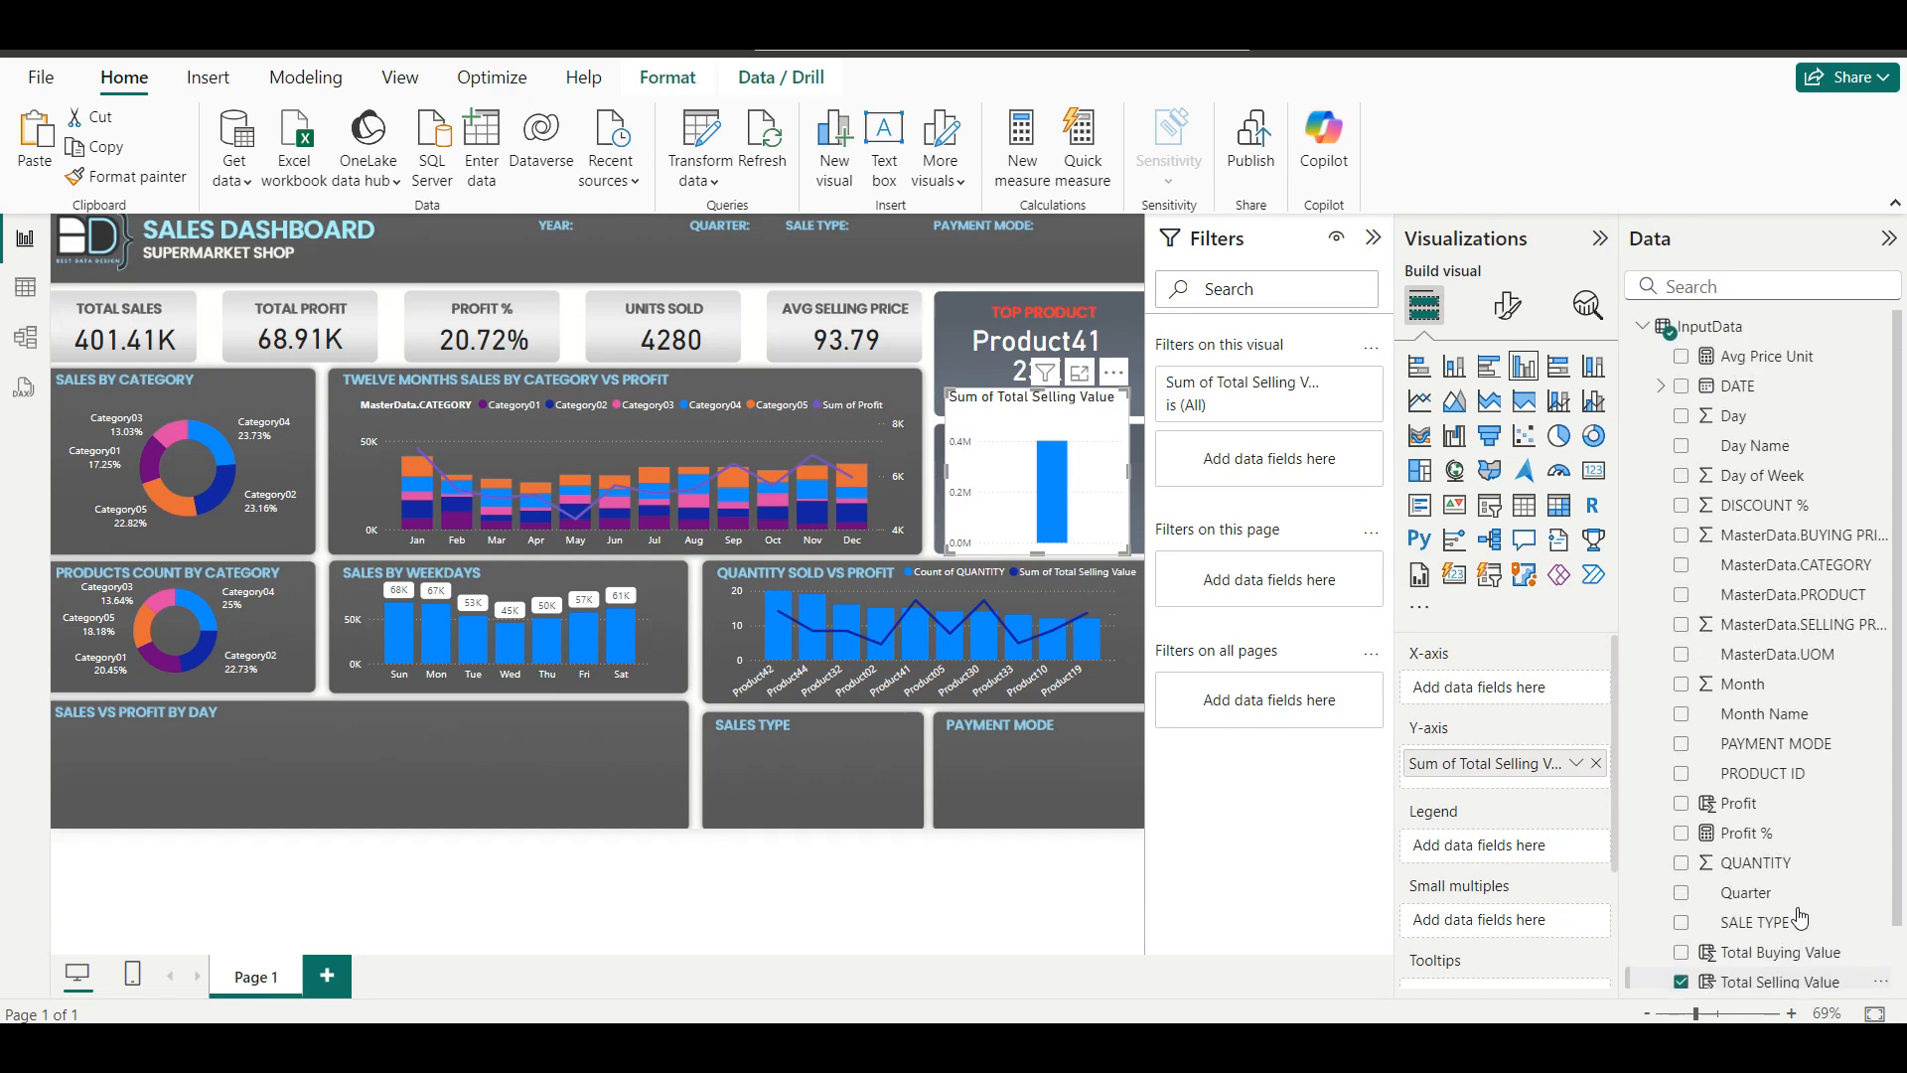
pyautogui.click(1684, 432)
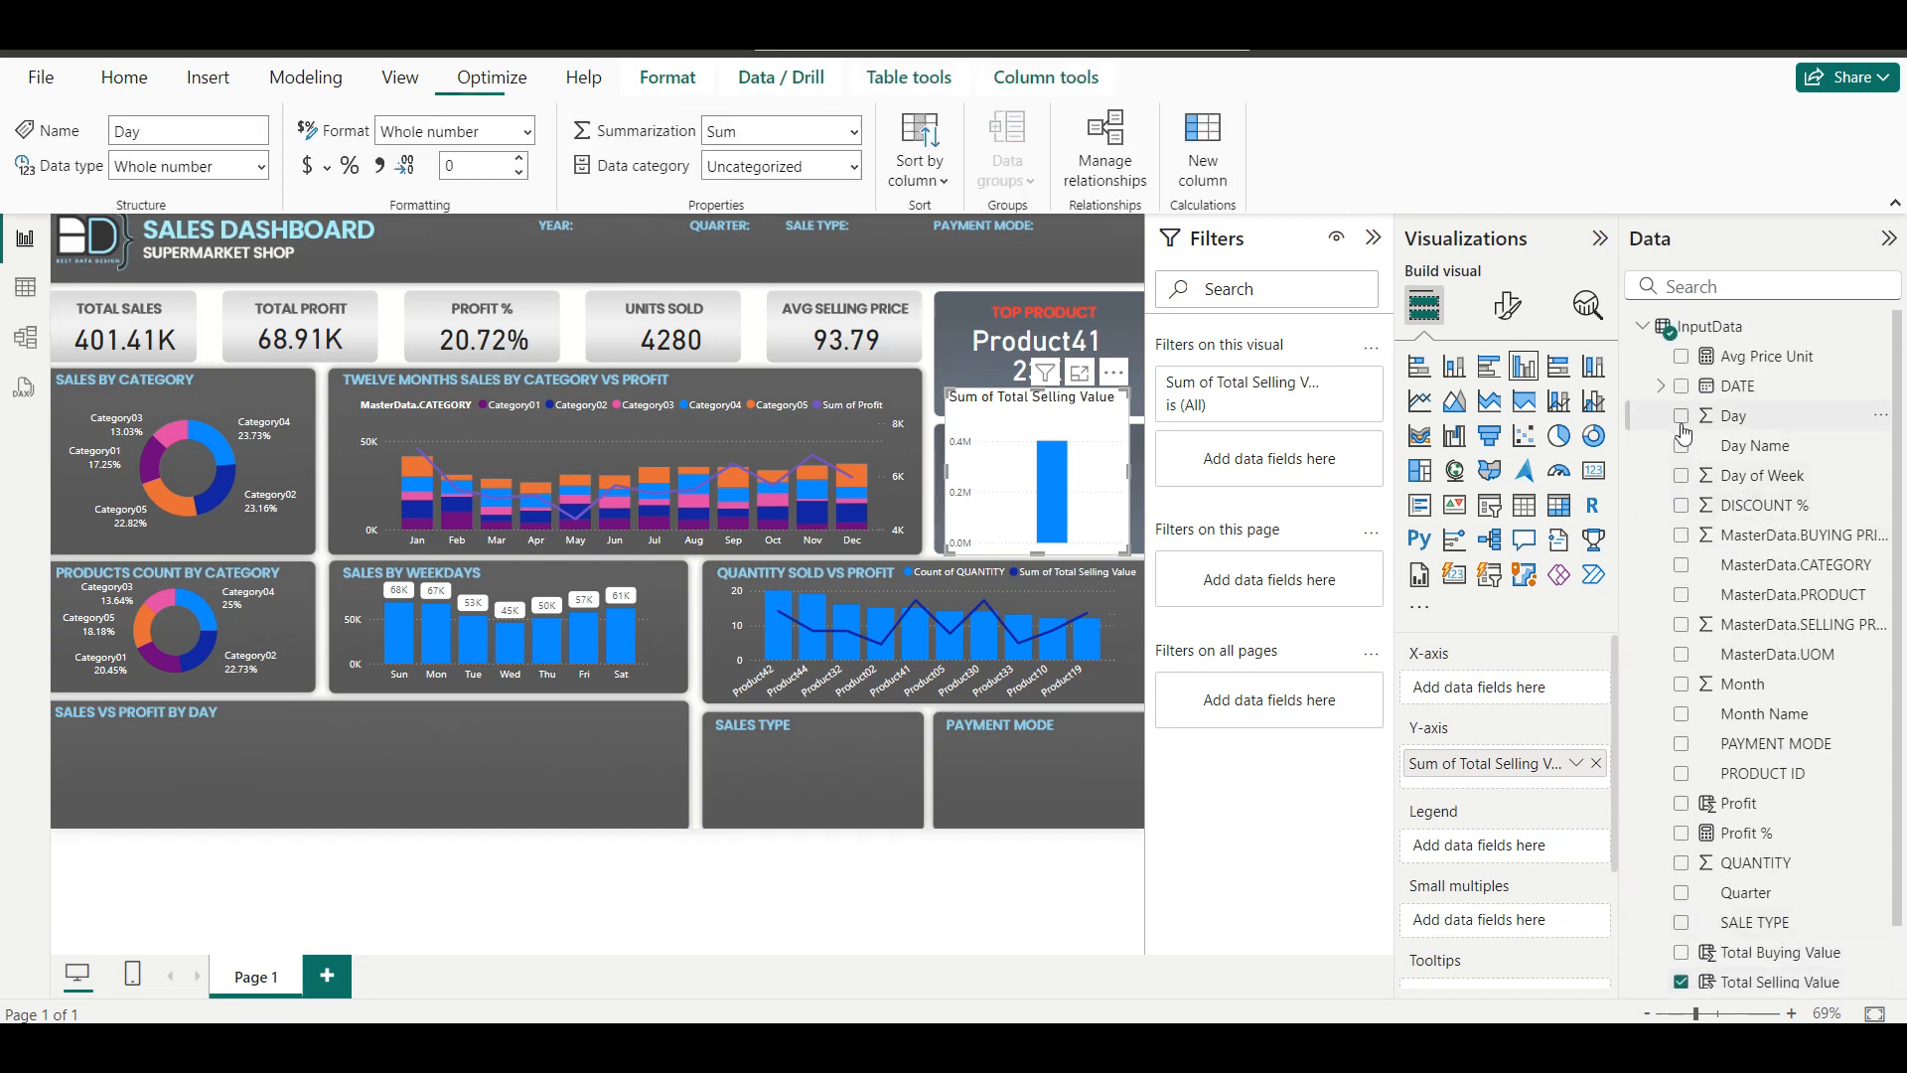
pyautogui.click(1682, 417)
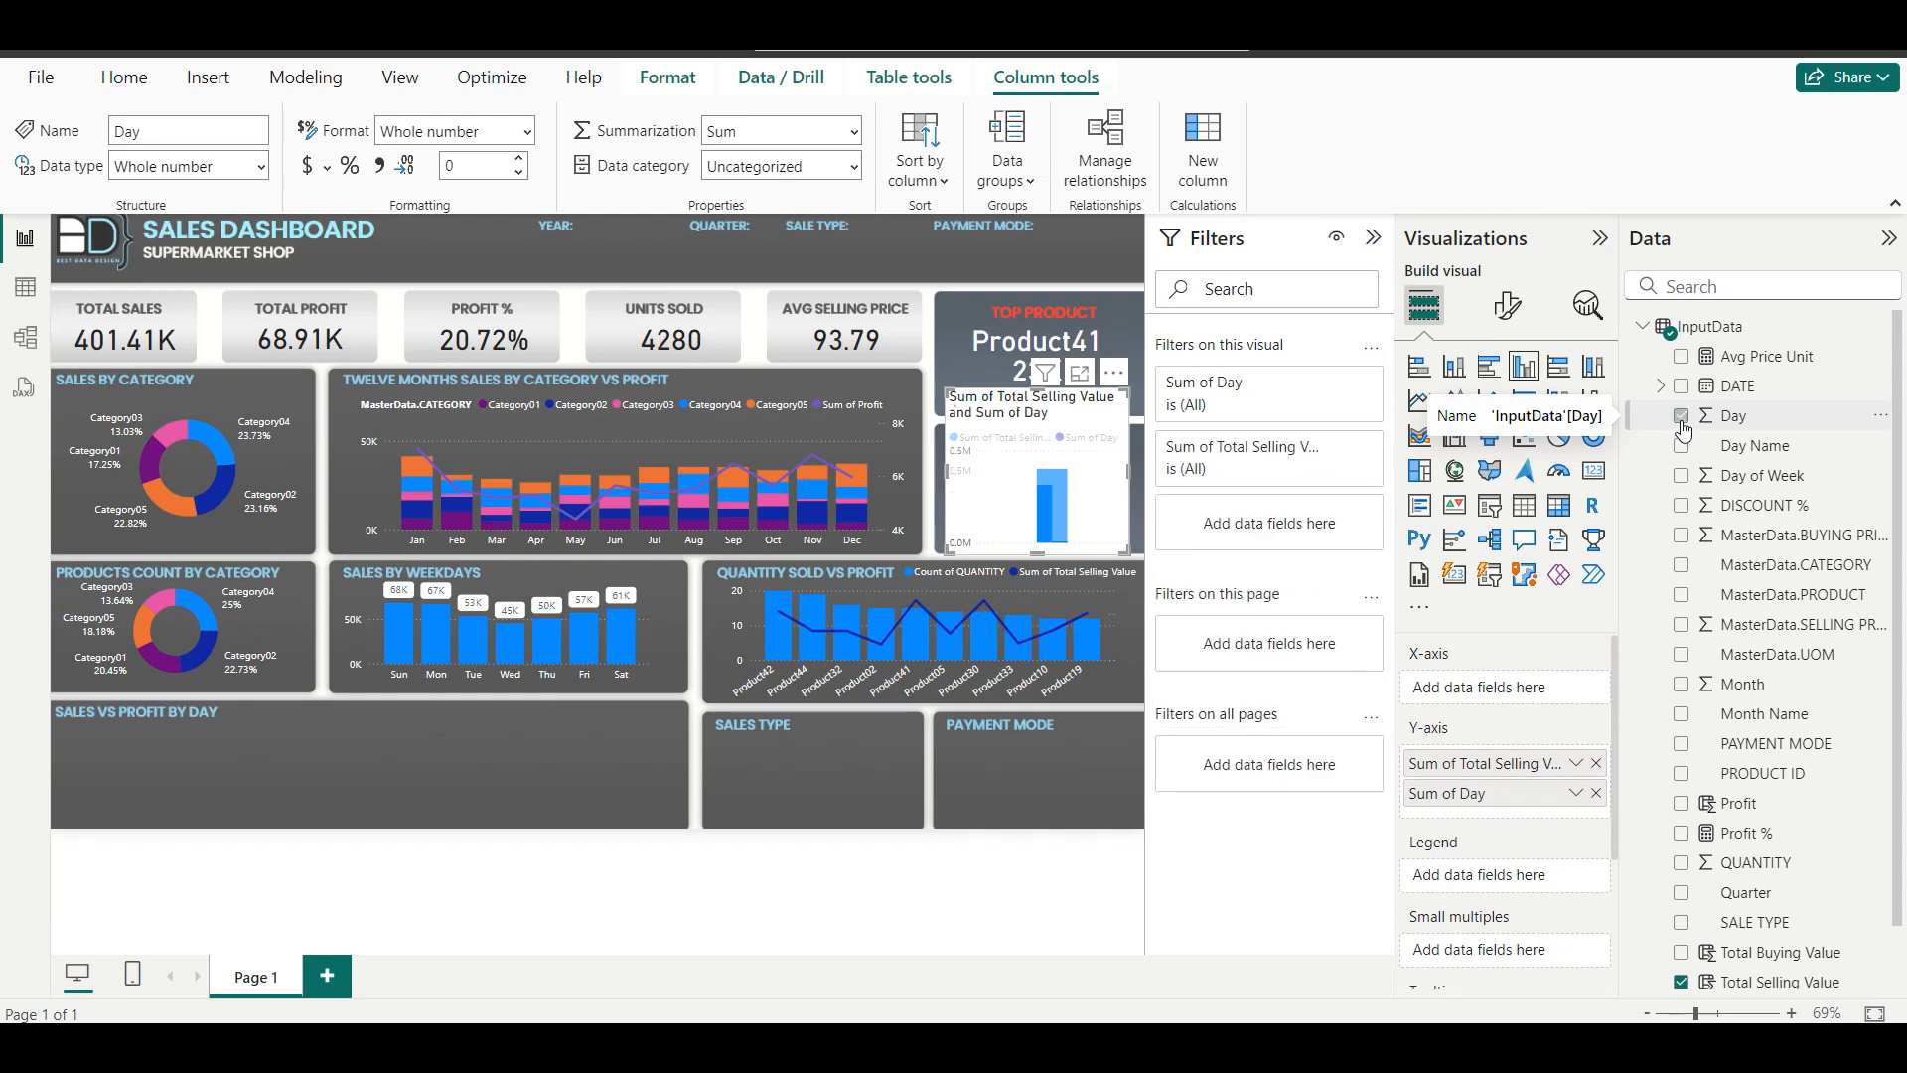
pyautogui.click(27, 290)
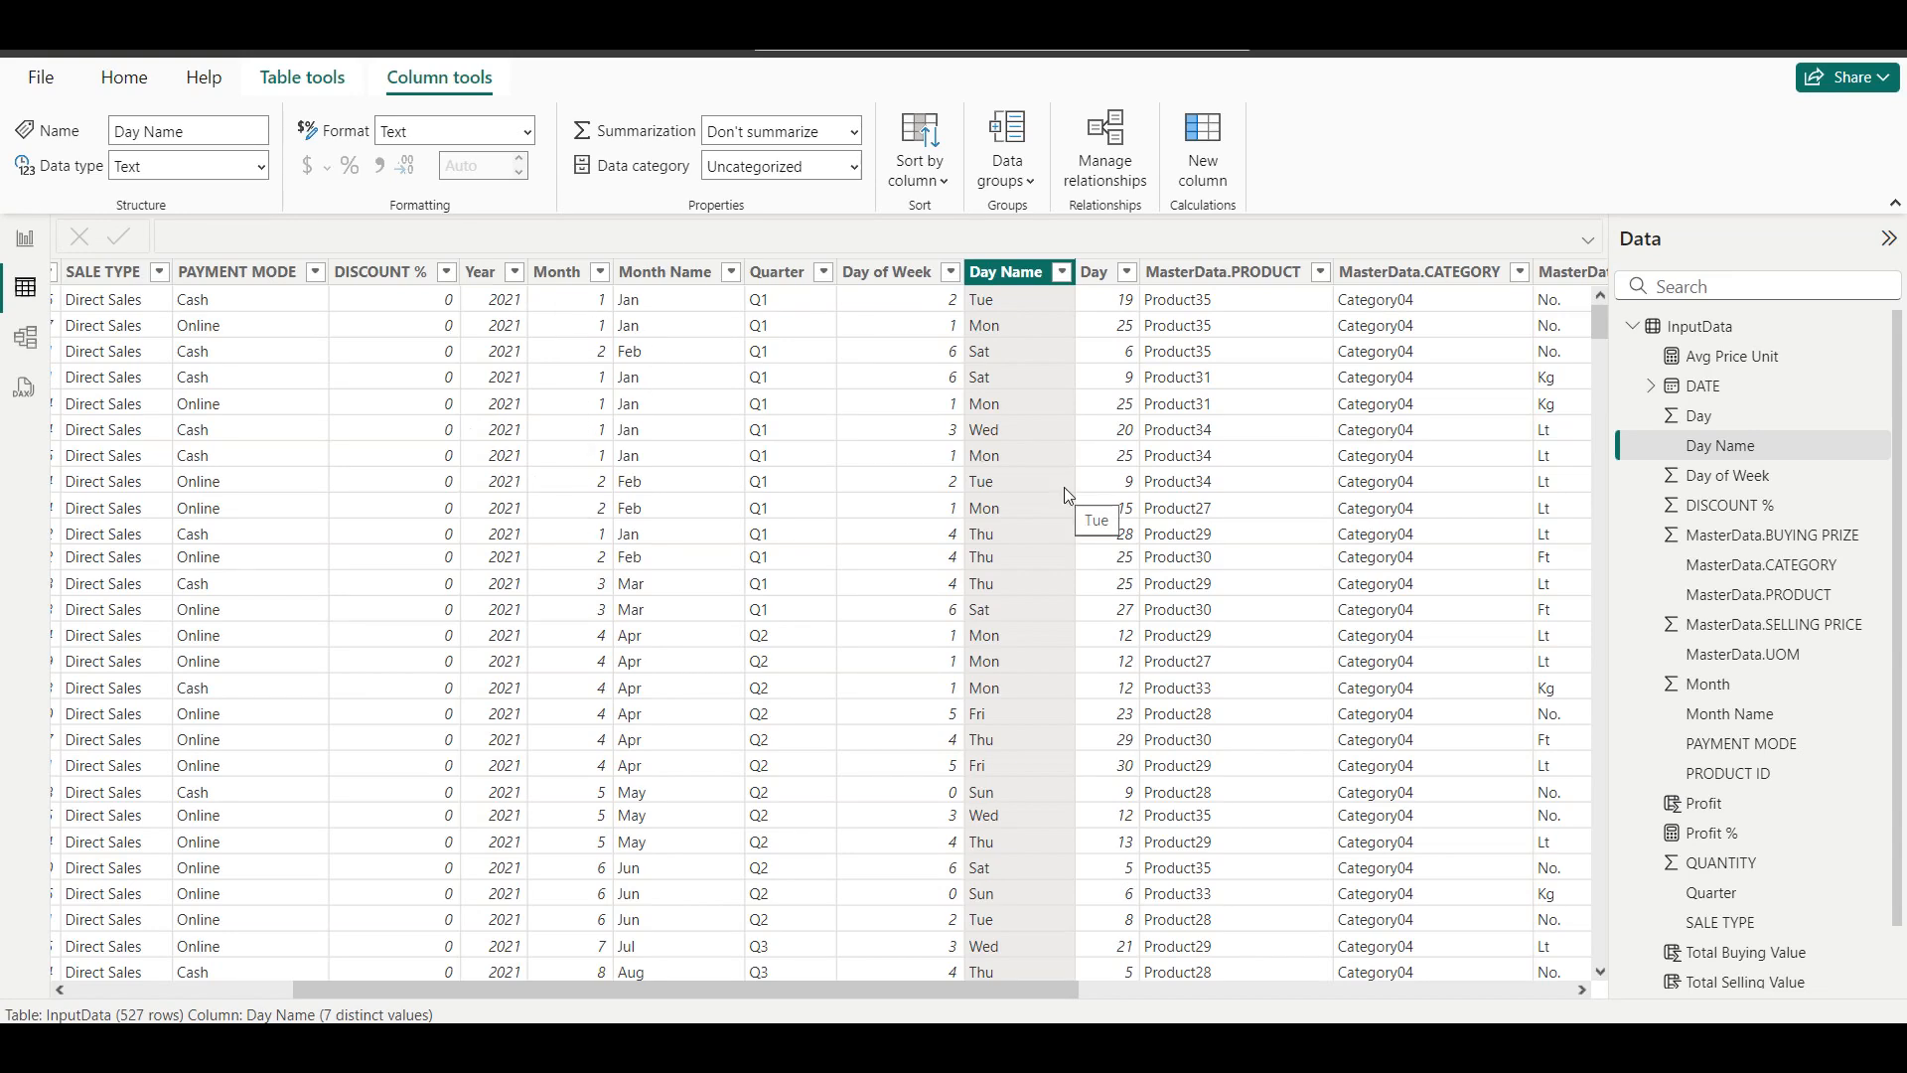
pyautogui.hscroll(1, 1071, 502)
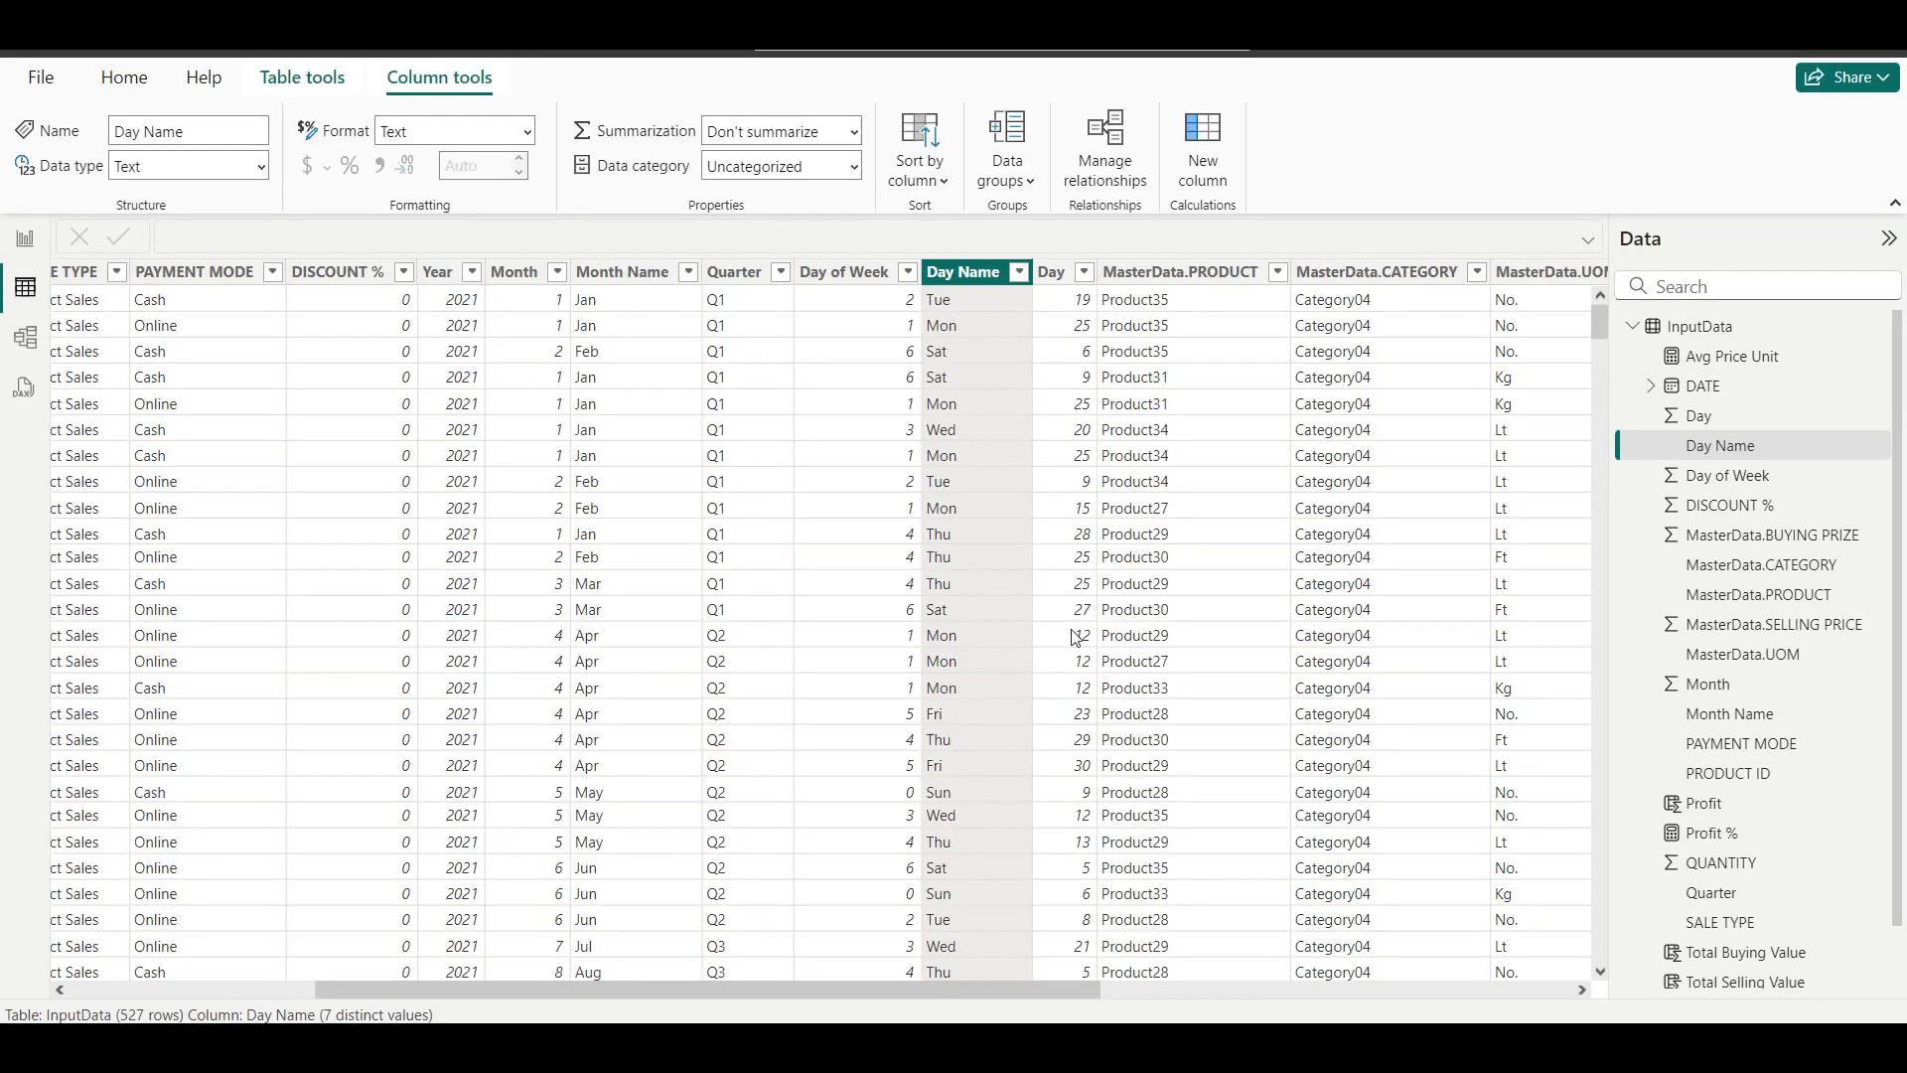
pyautogui.click(23, 240)
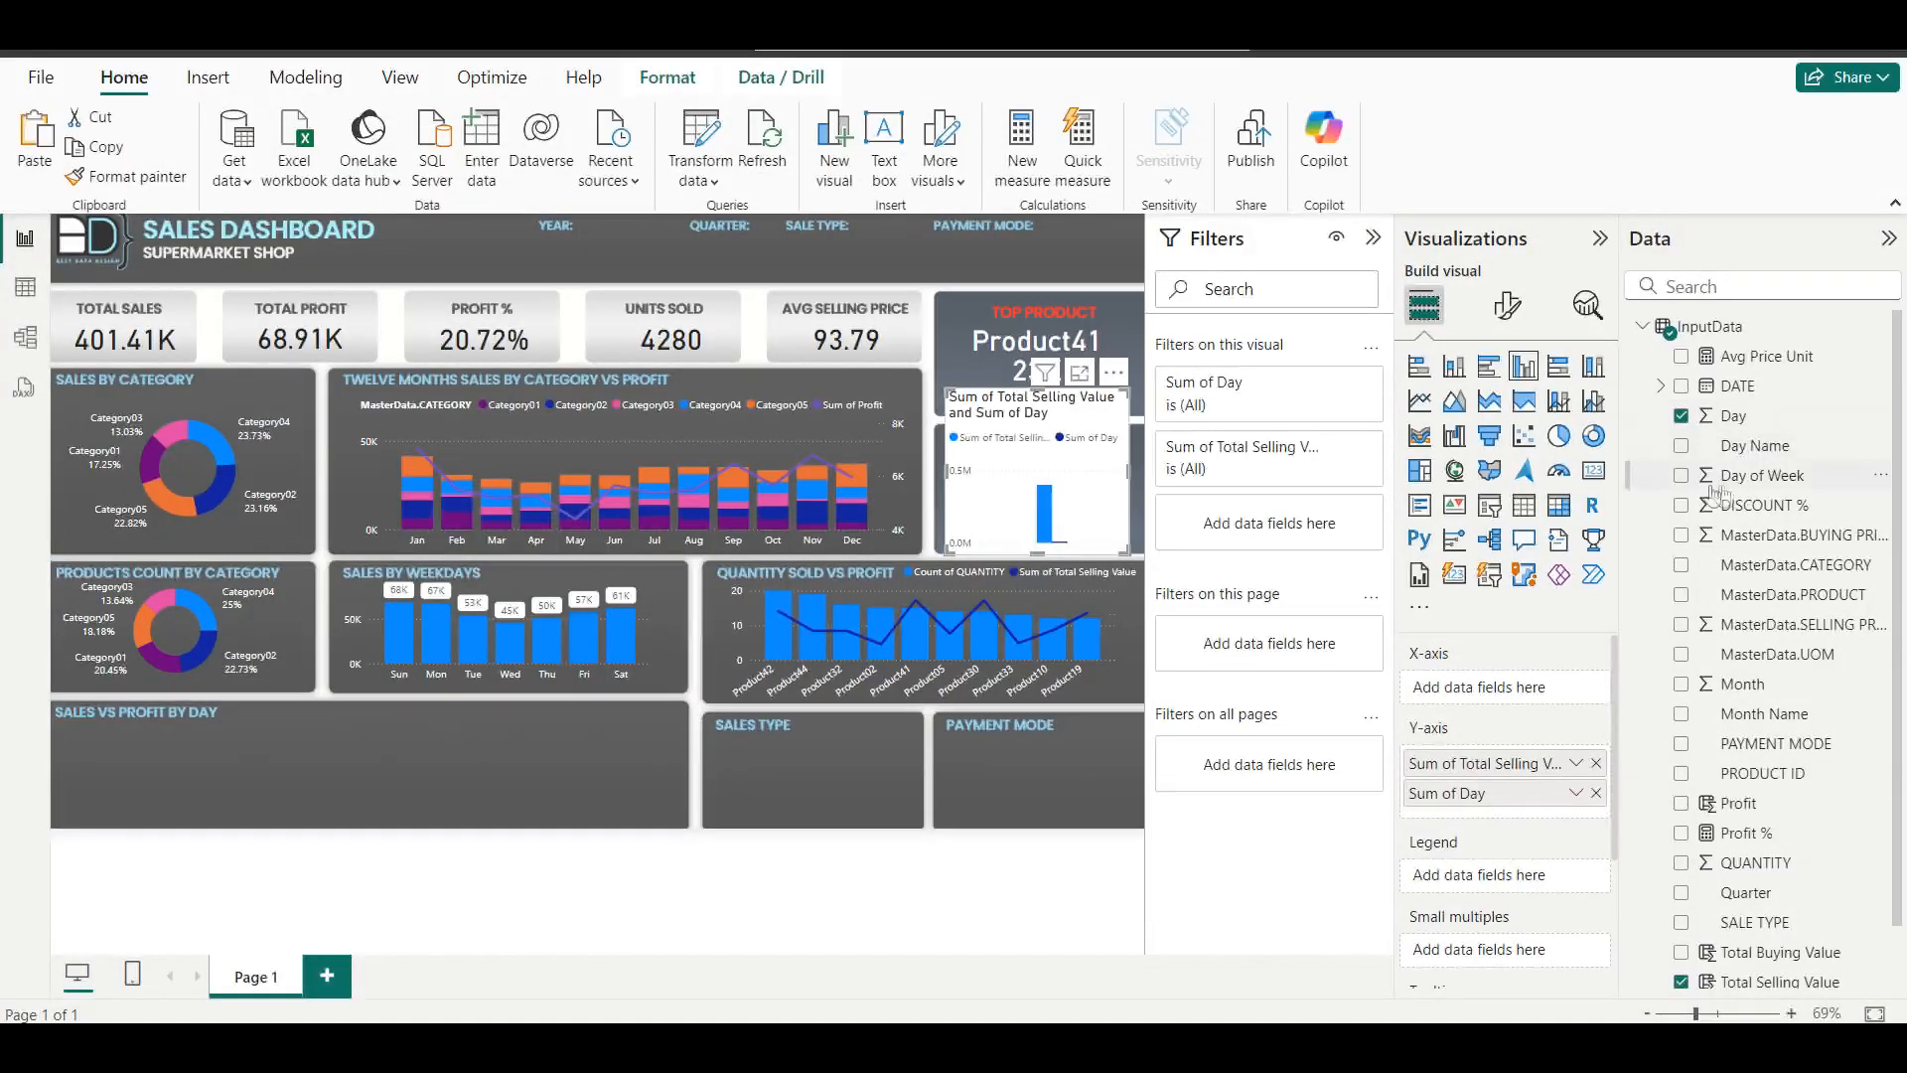
# Move the new chart toward the Sales vs Profit by Day panel and convert it to an area chart with Day on the x-axis.
pyautogui.moveTo(1093, 462); pyautogui.dragTo(394, 646)
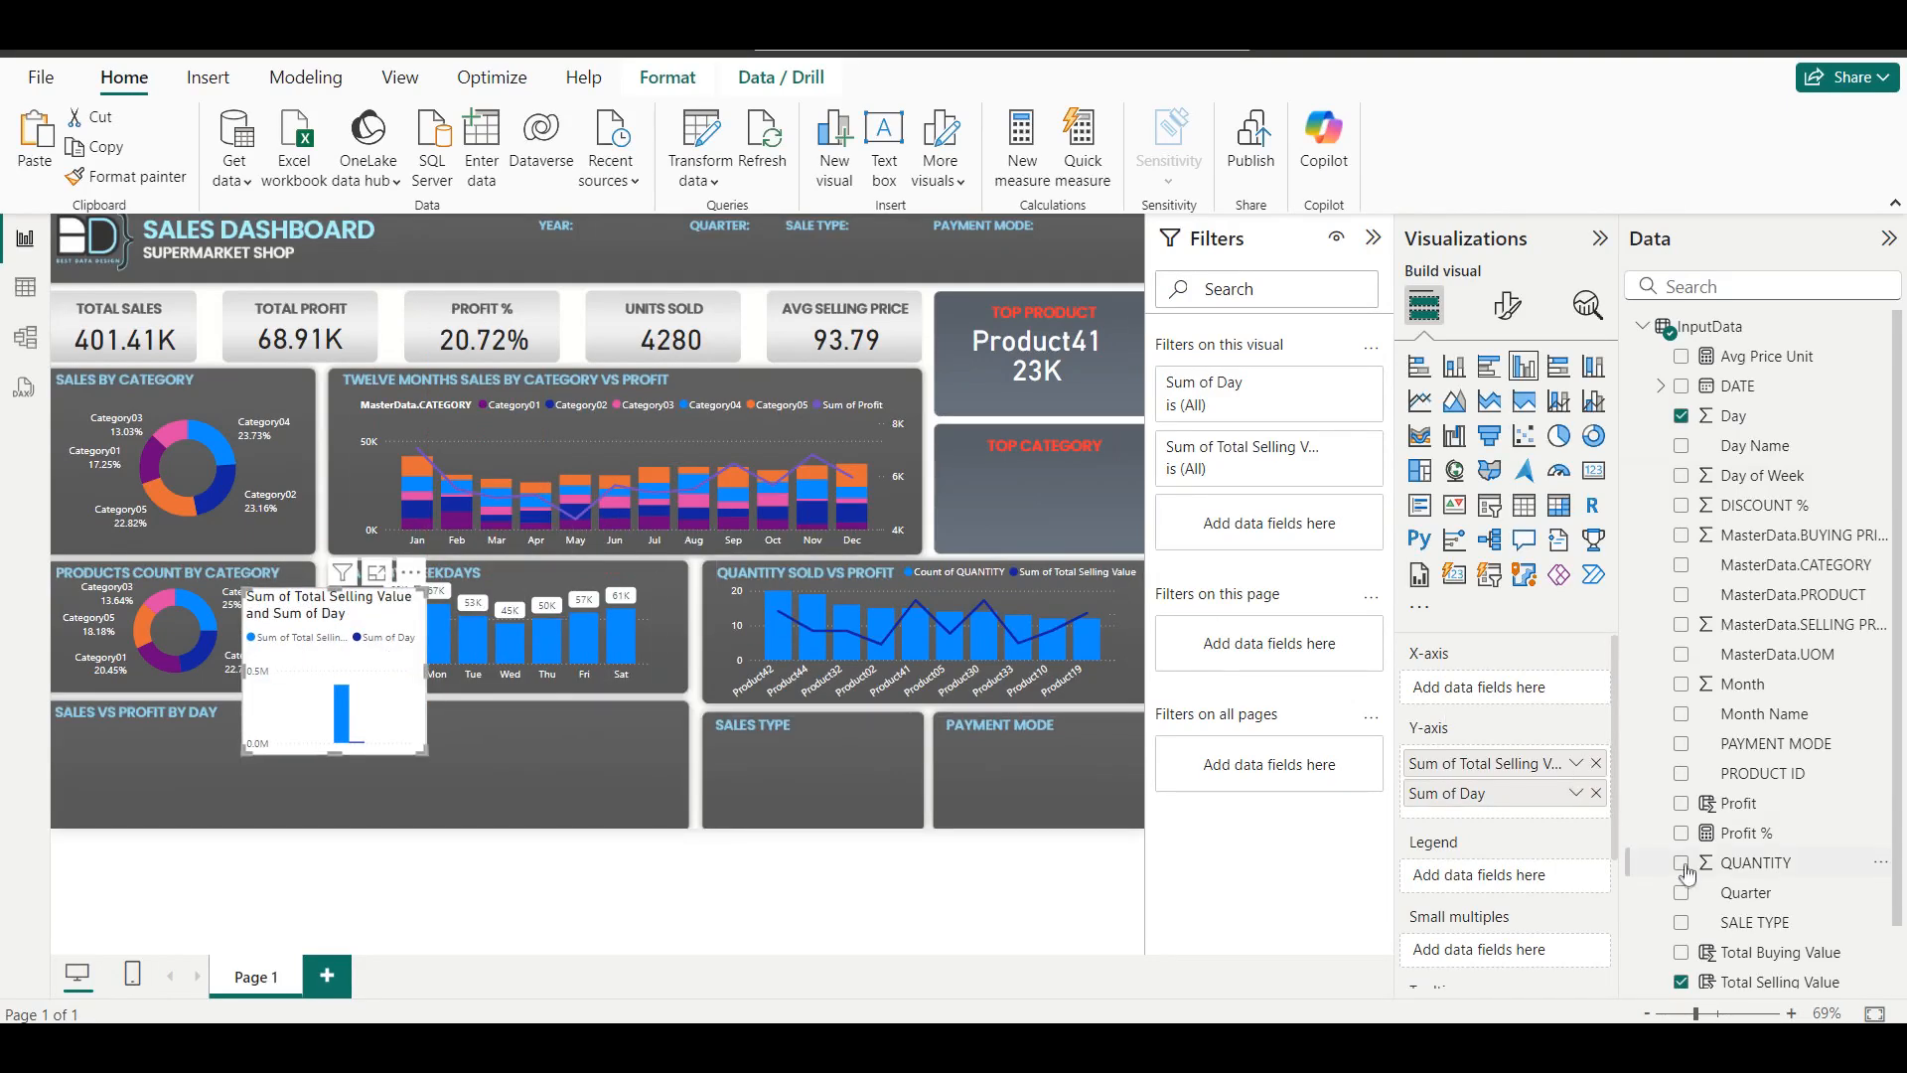
pyautogui.click(1456, 402)
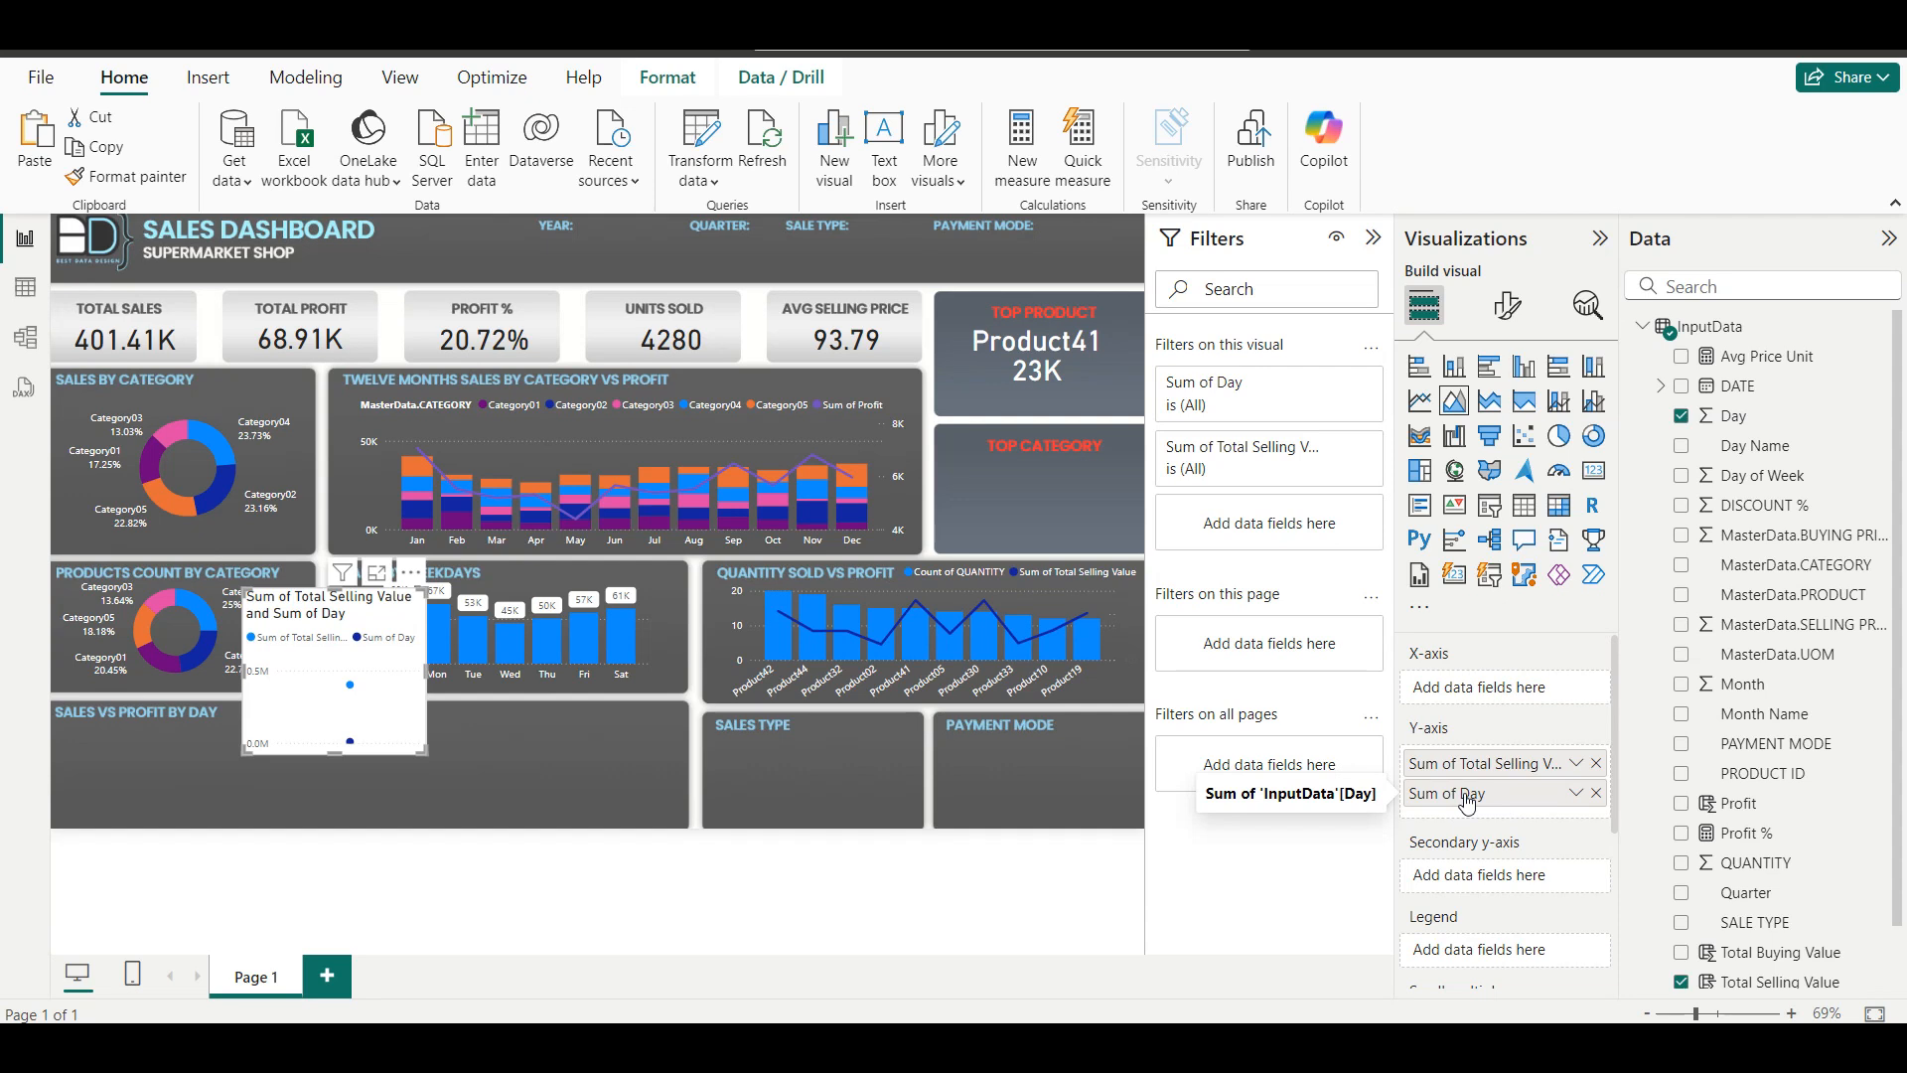
pyautogui.moveTo(1467, 803); pyautogui.dragTo(1463, 707)
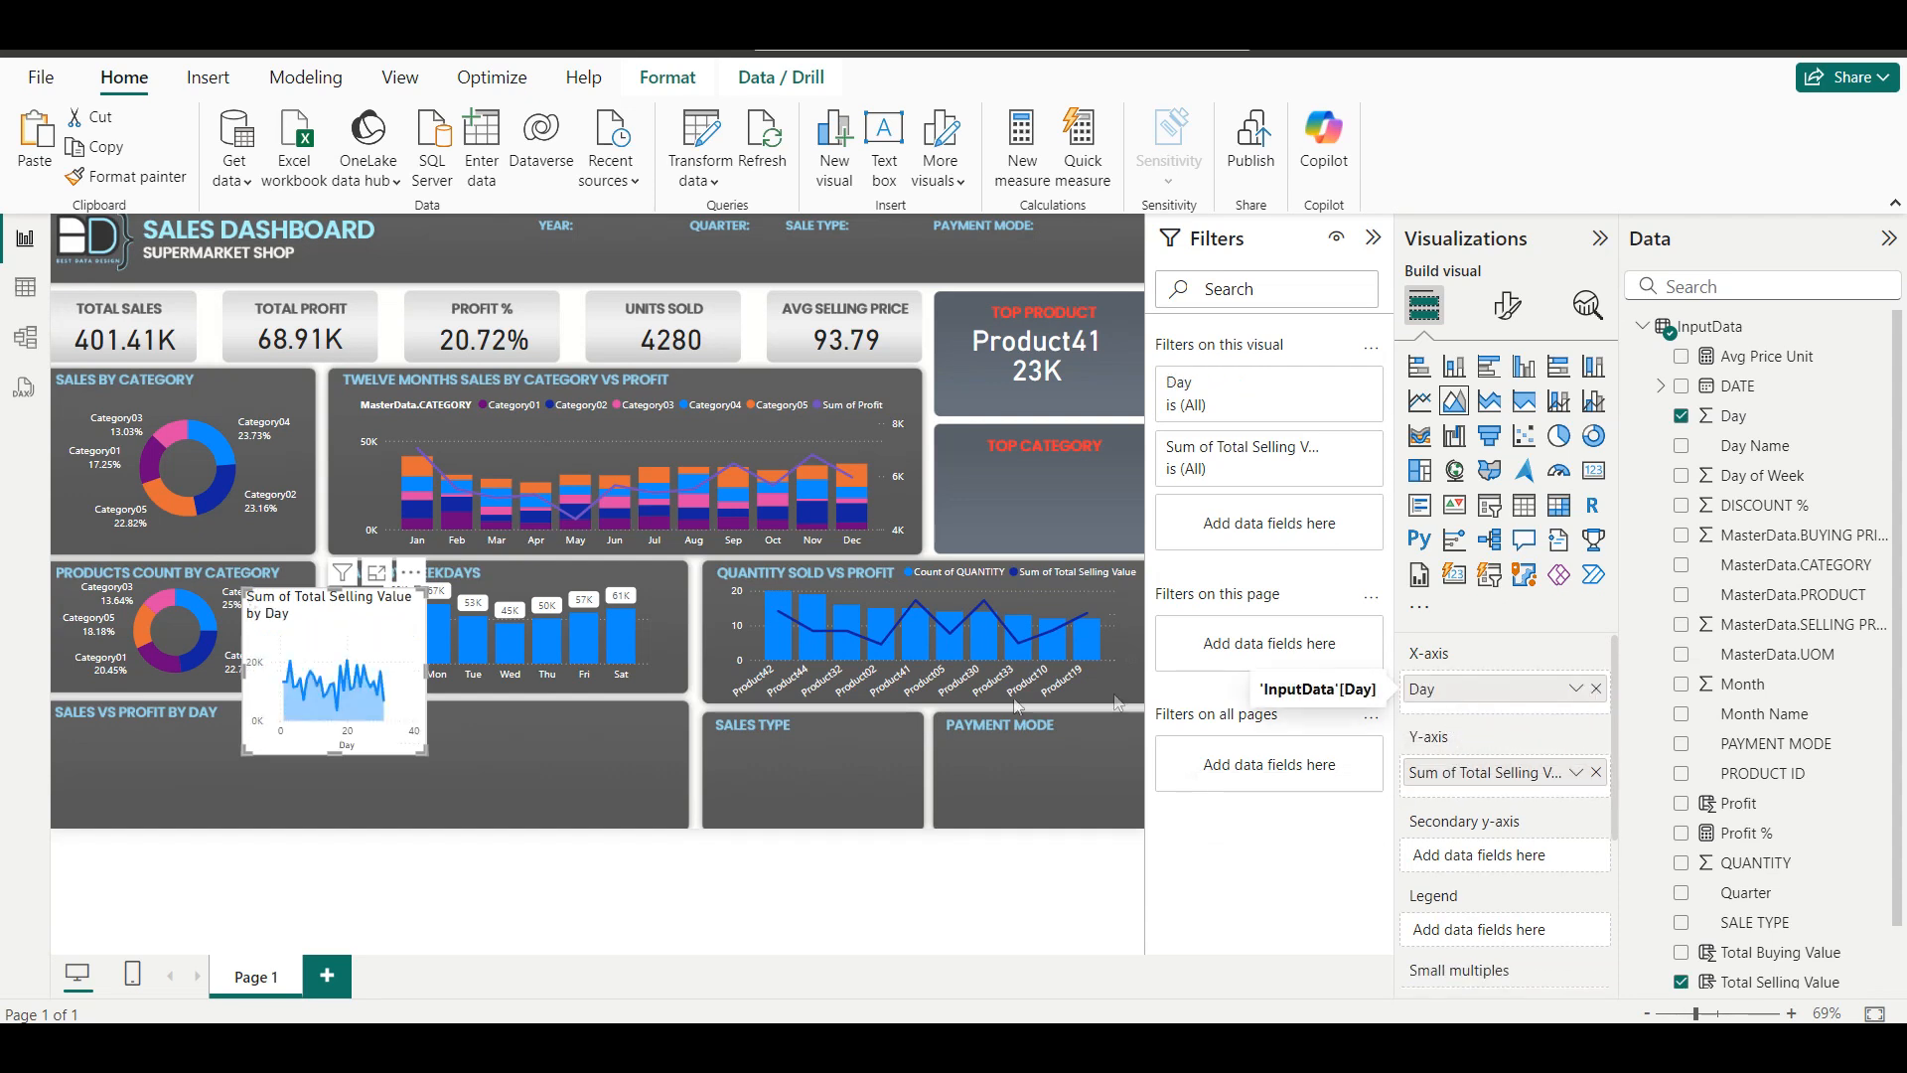
# Resize and position the area chart so it fills most of the Sales vs Profit by Day panel.
pyautogui.moveTo(422, 750); pyautogui.dragTo(771, 794)
pyautogui.moveTo(748, 709); pyautogui.dragTo(573, 771)
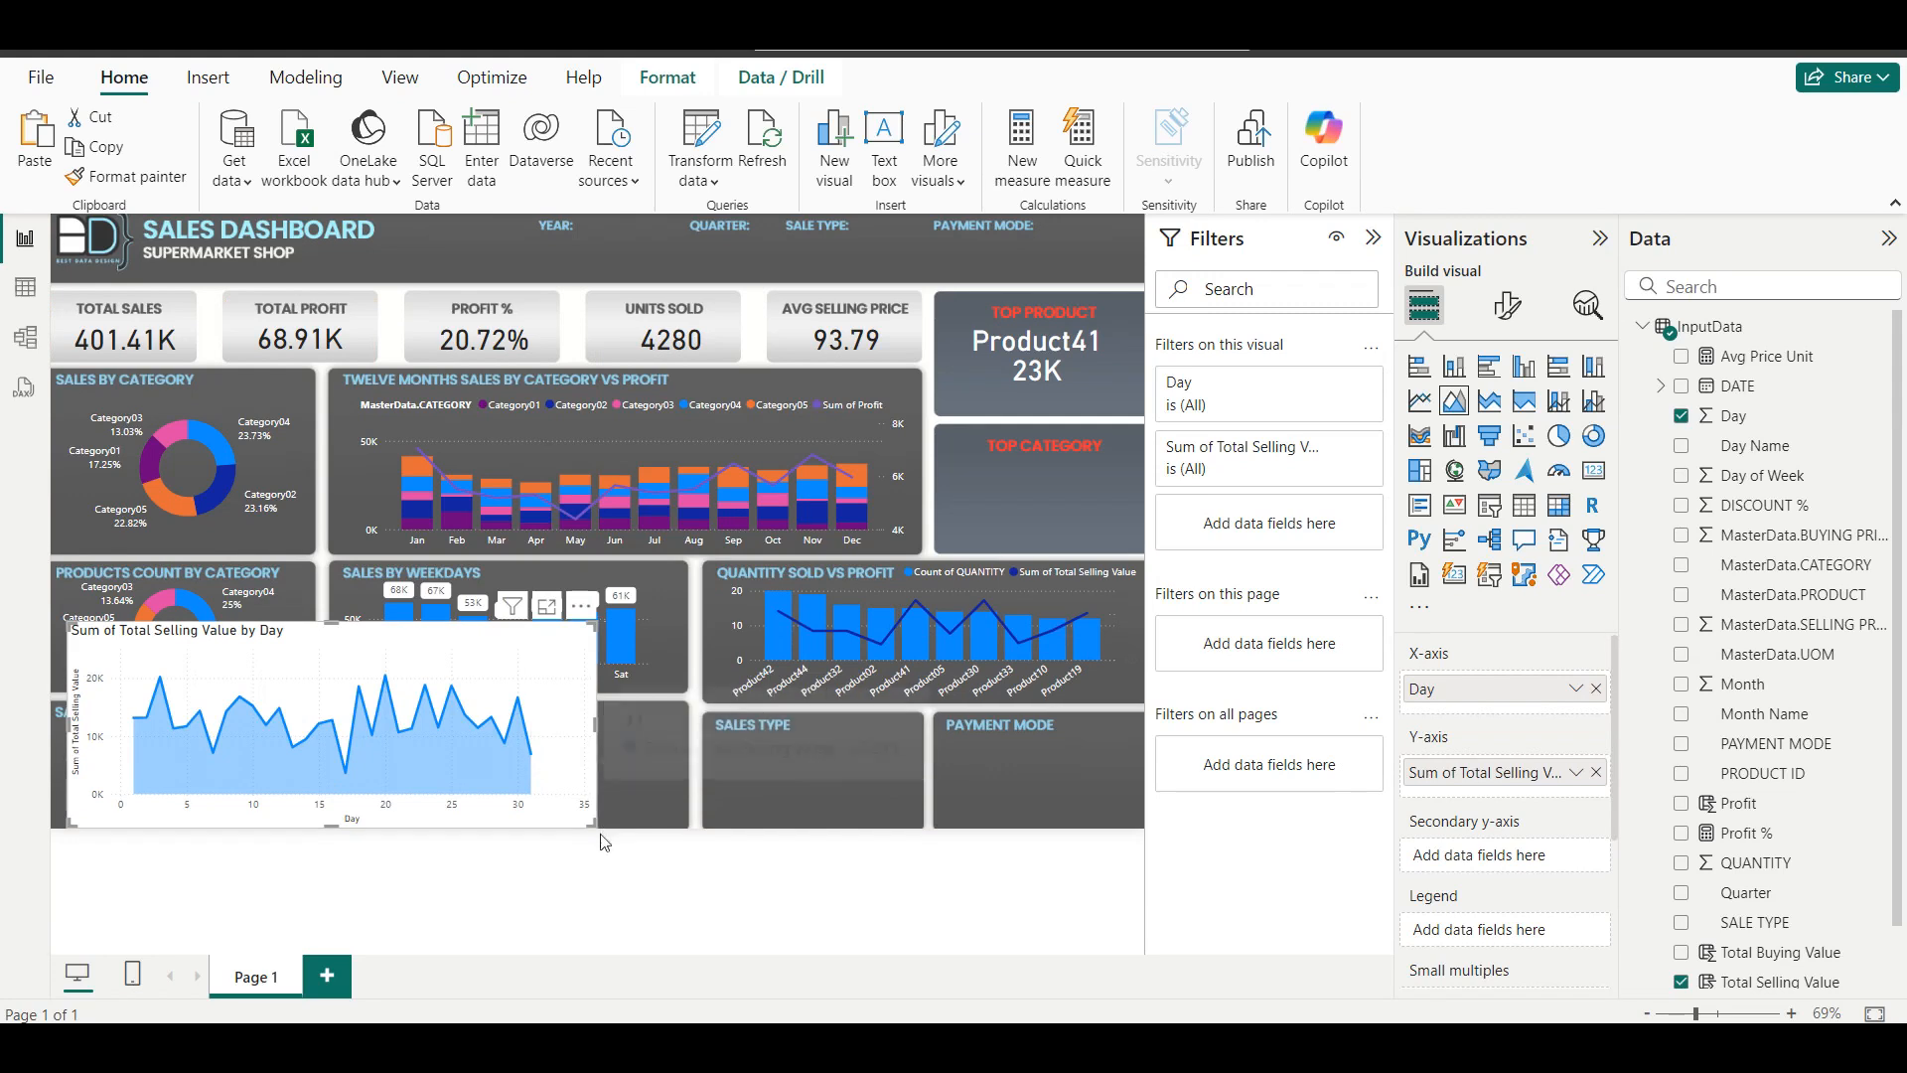
pyautogui.click(331, 626)
pyautogui.click(331, 627)
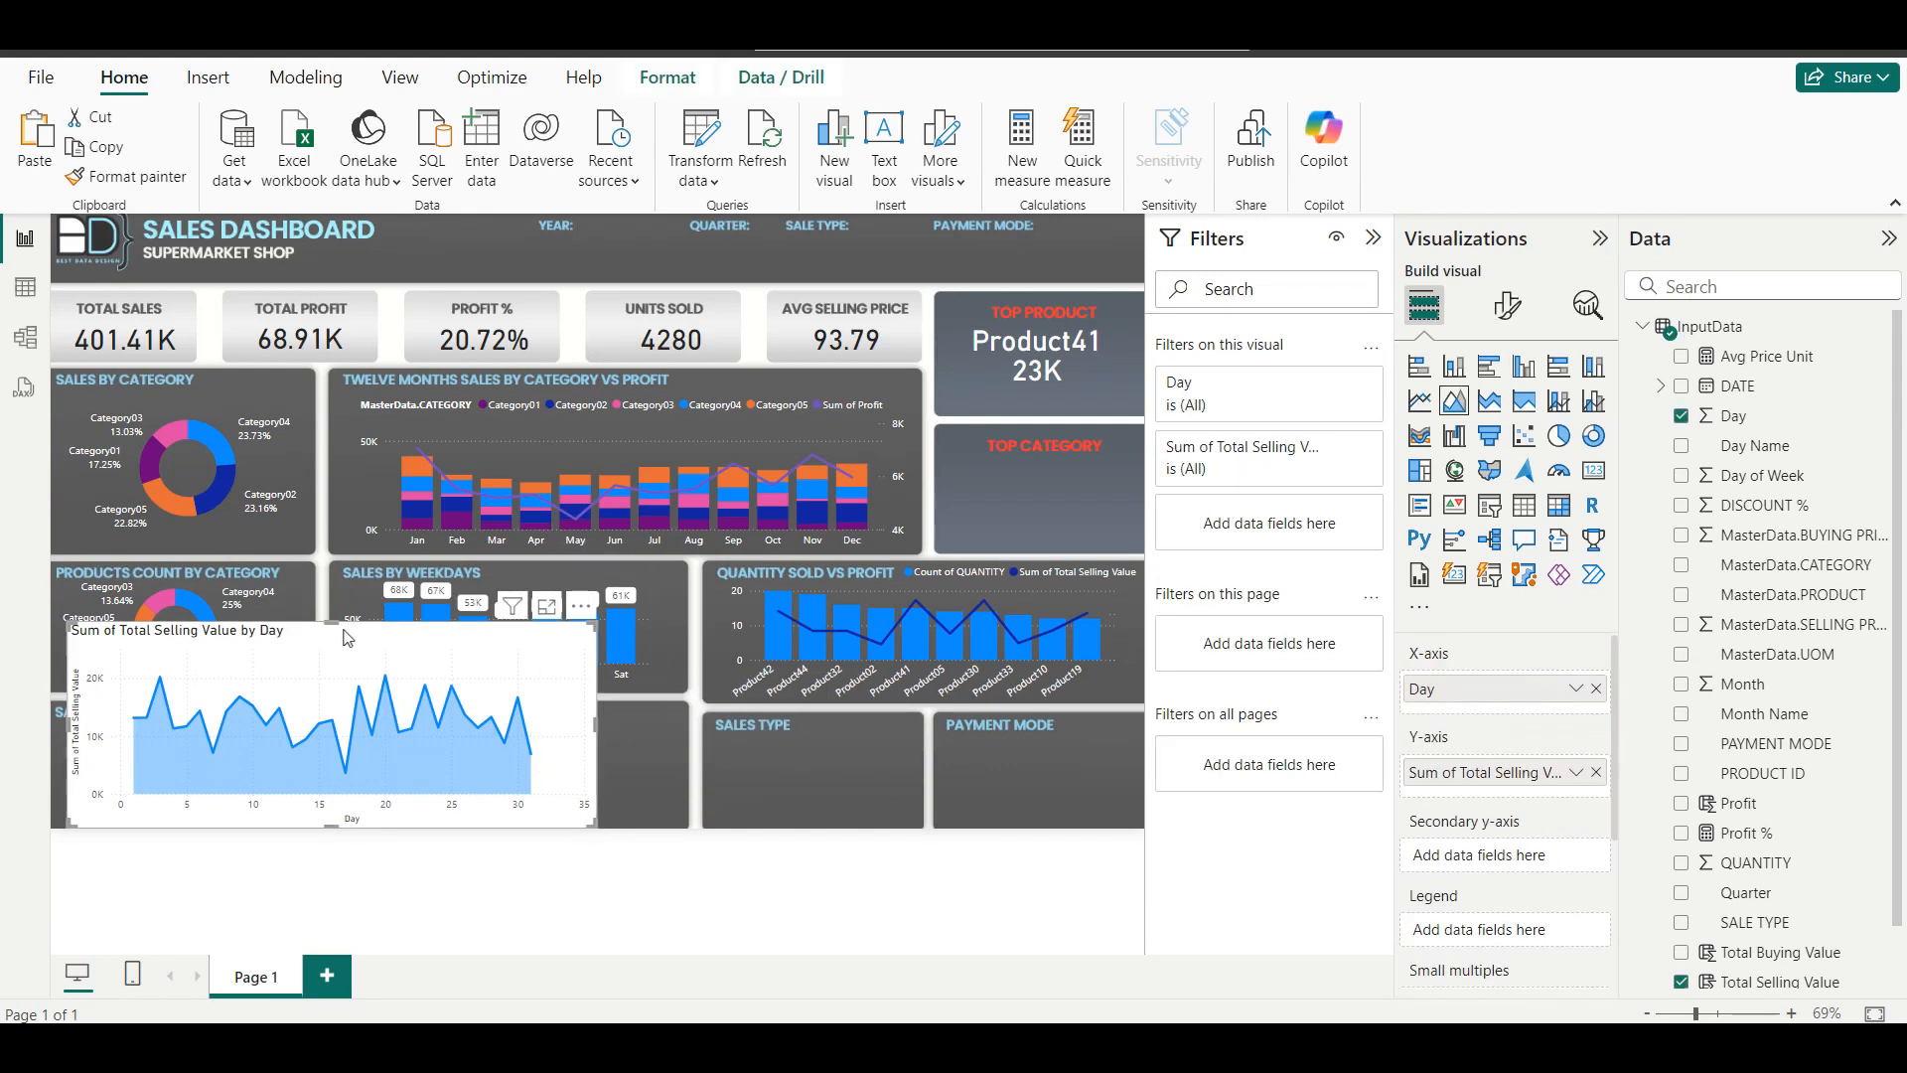
pyautogui.moveTo(334, 628); pyautogui.dragTo(338, 709)
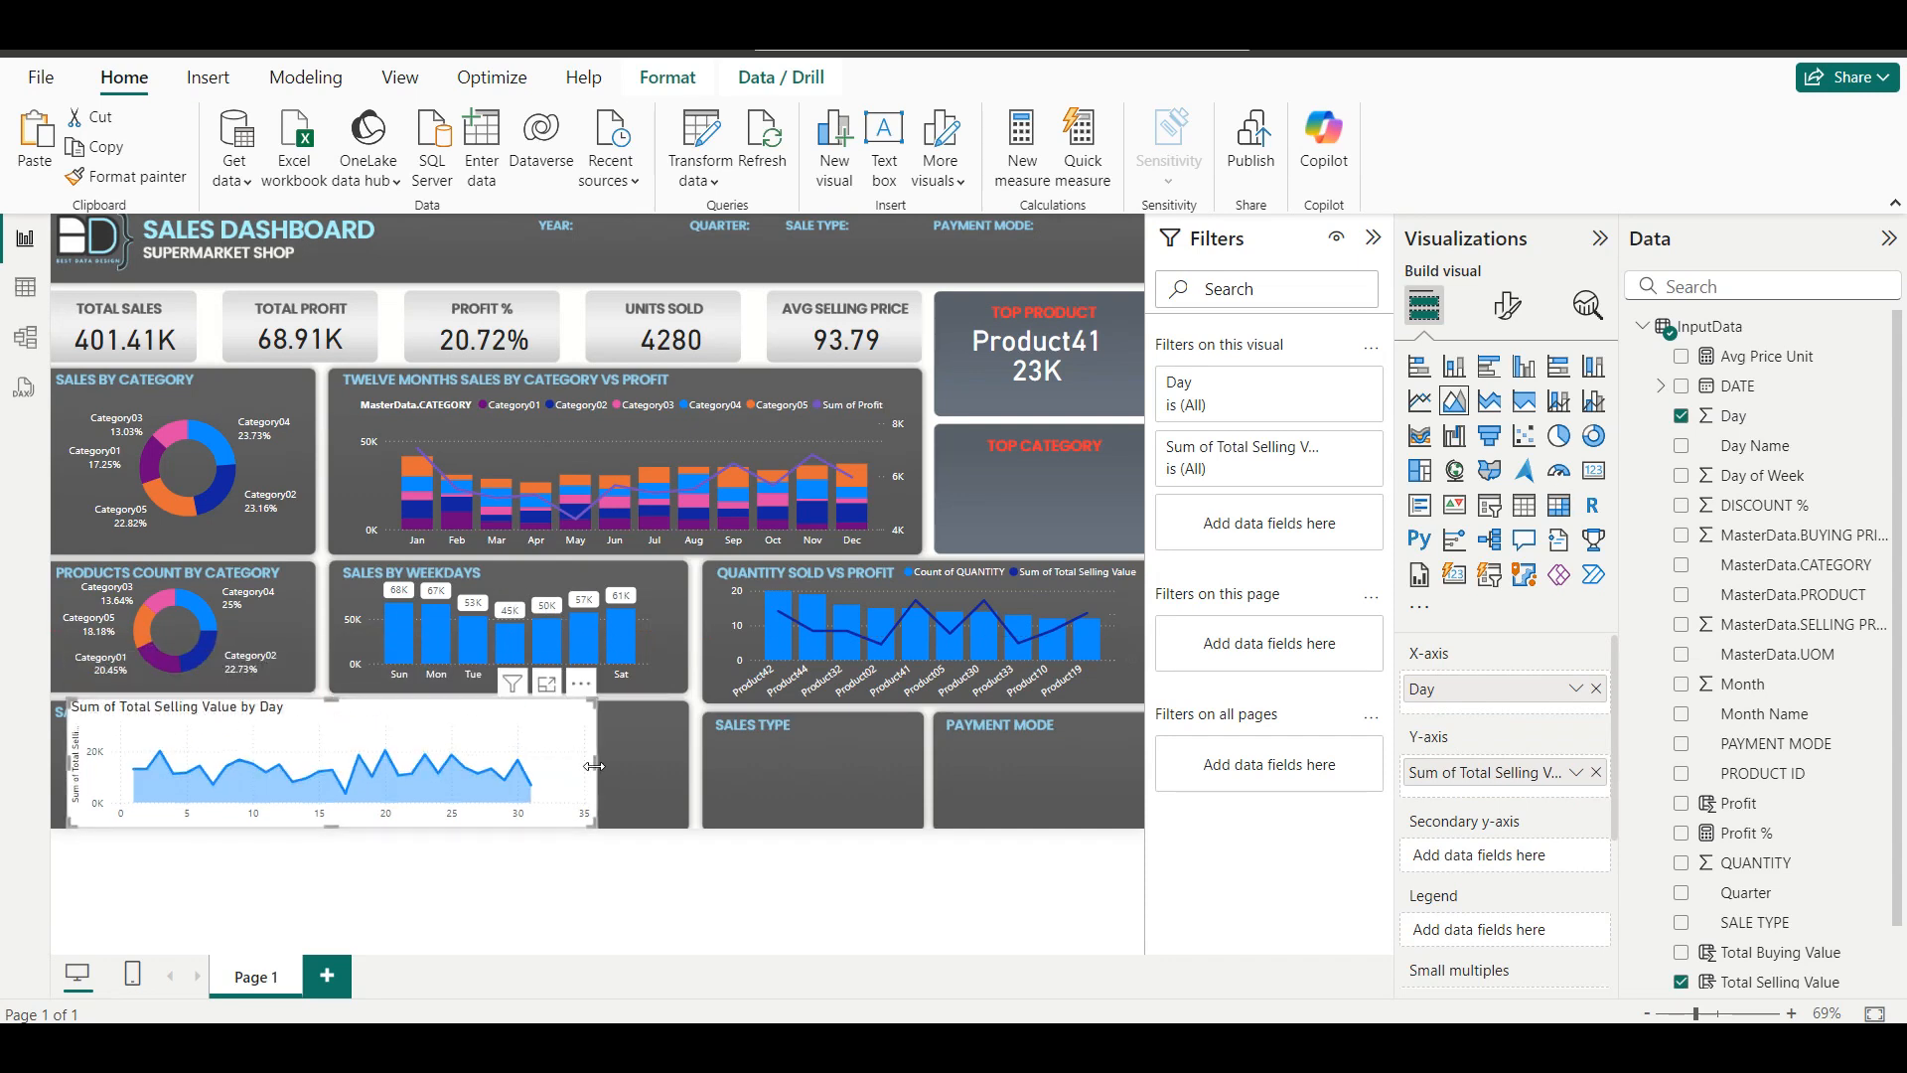
pyautogui.moveTo(615, 766); pyautogui.dragTo(669, 780)
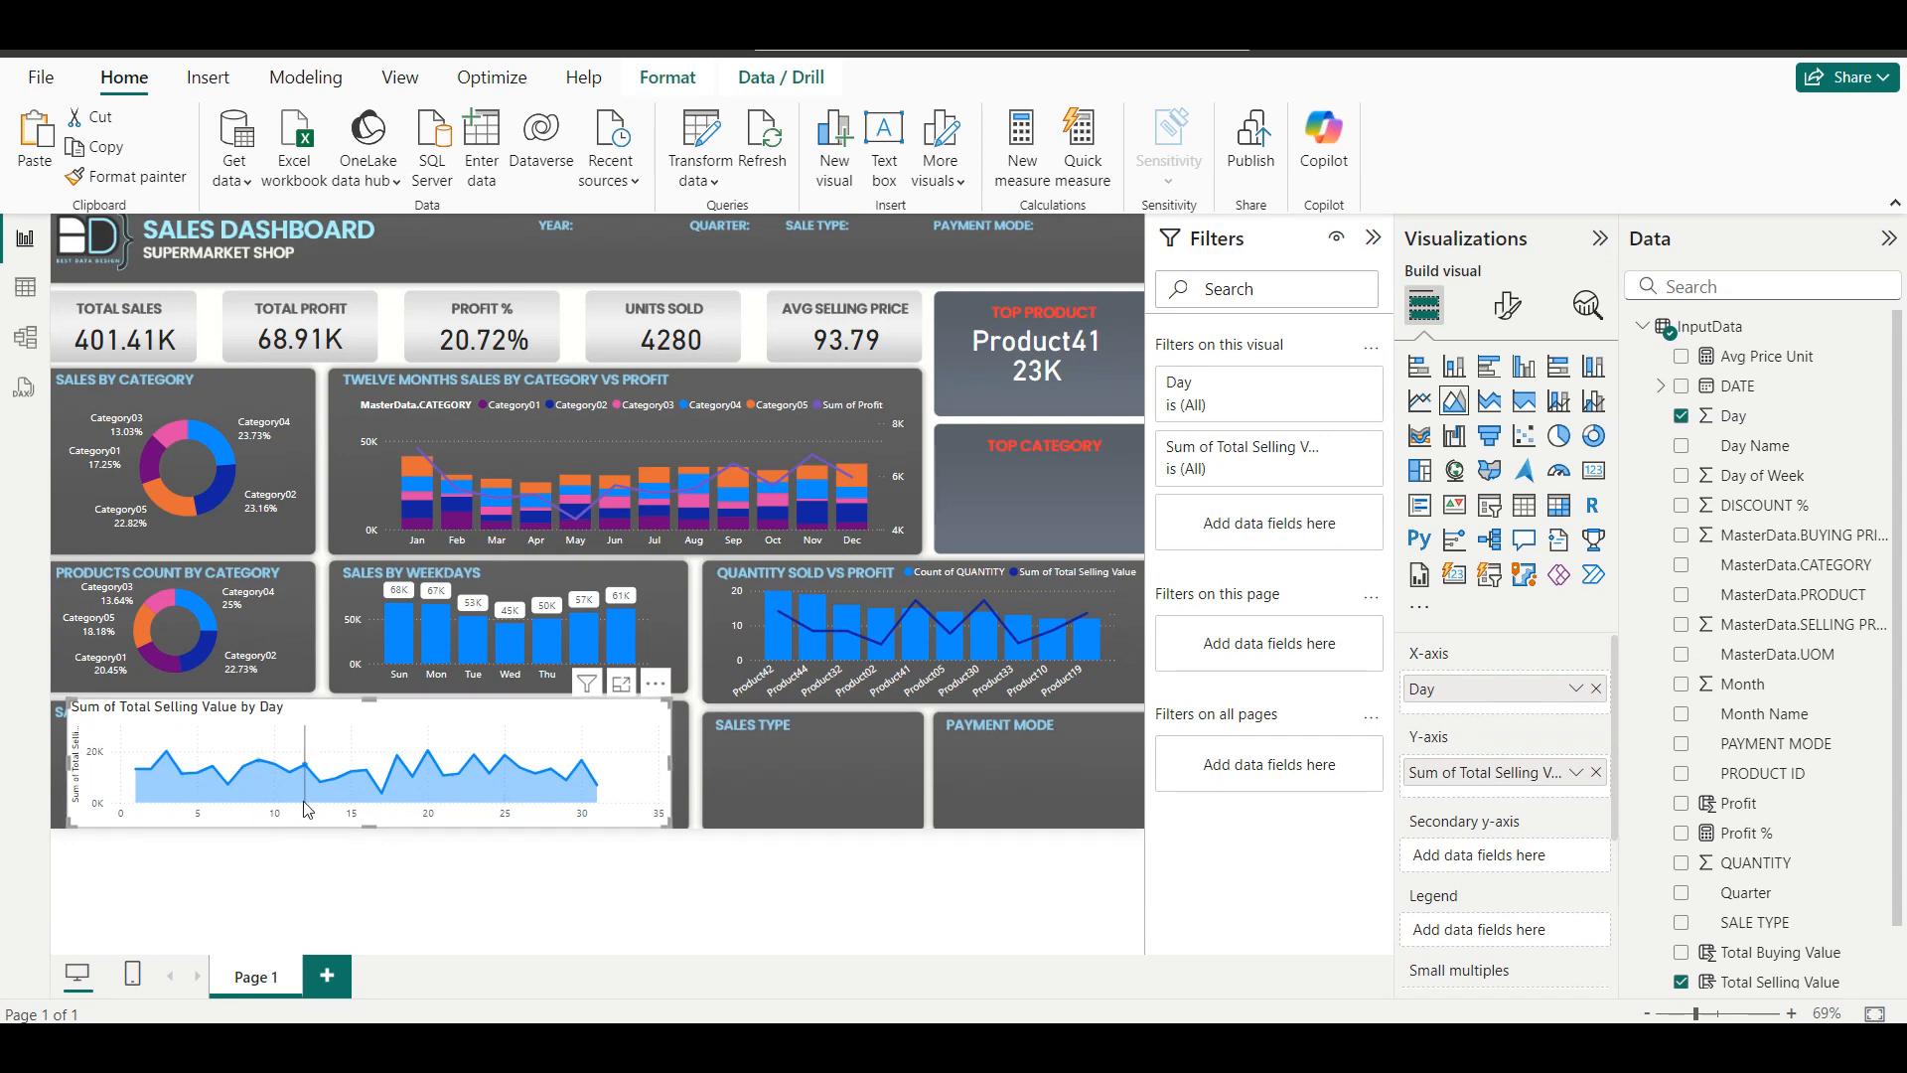
# Set the area chart's x-axis type to Categorical.
pyautogui.moveTo(557, 803)
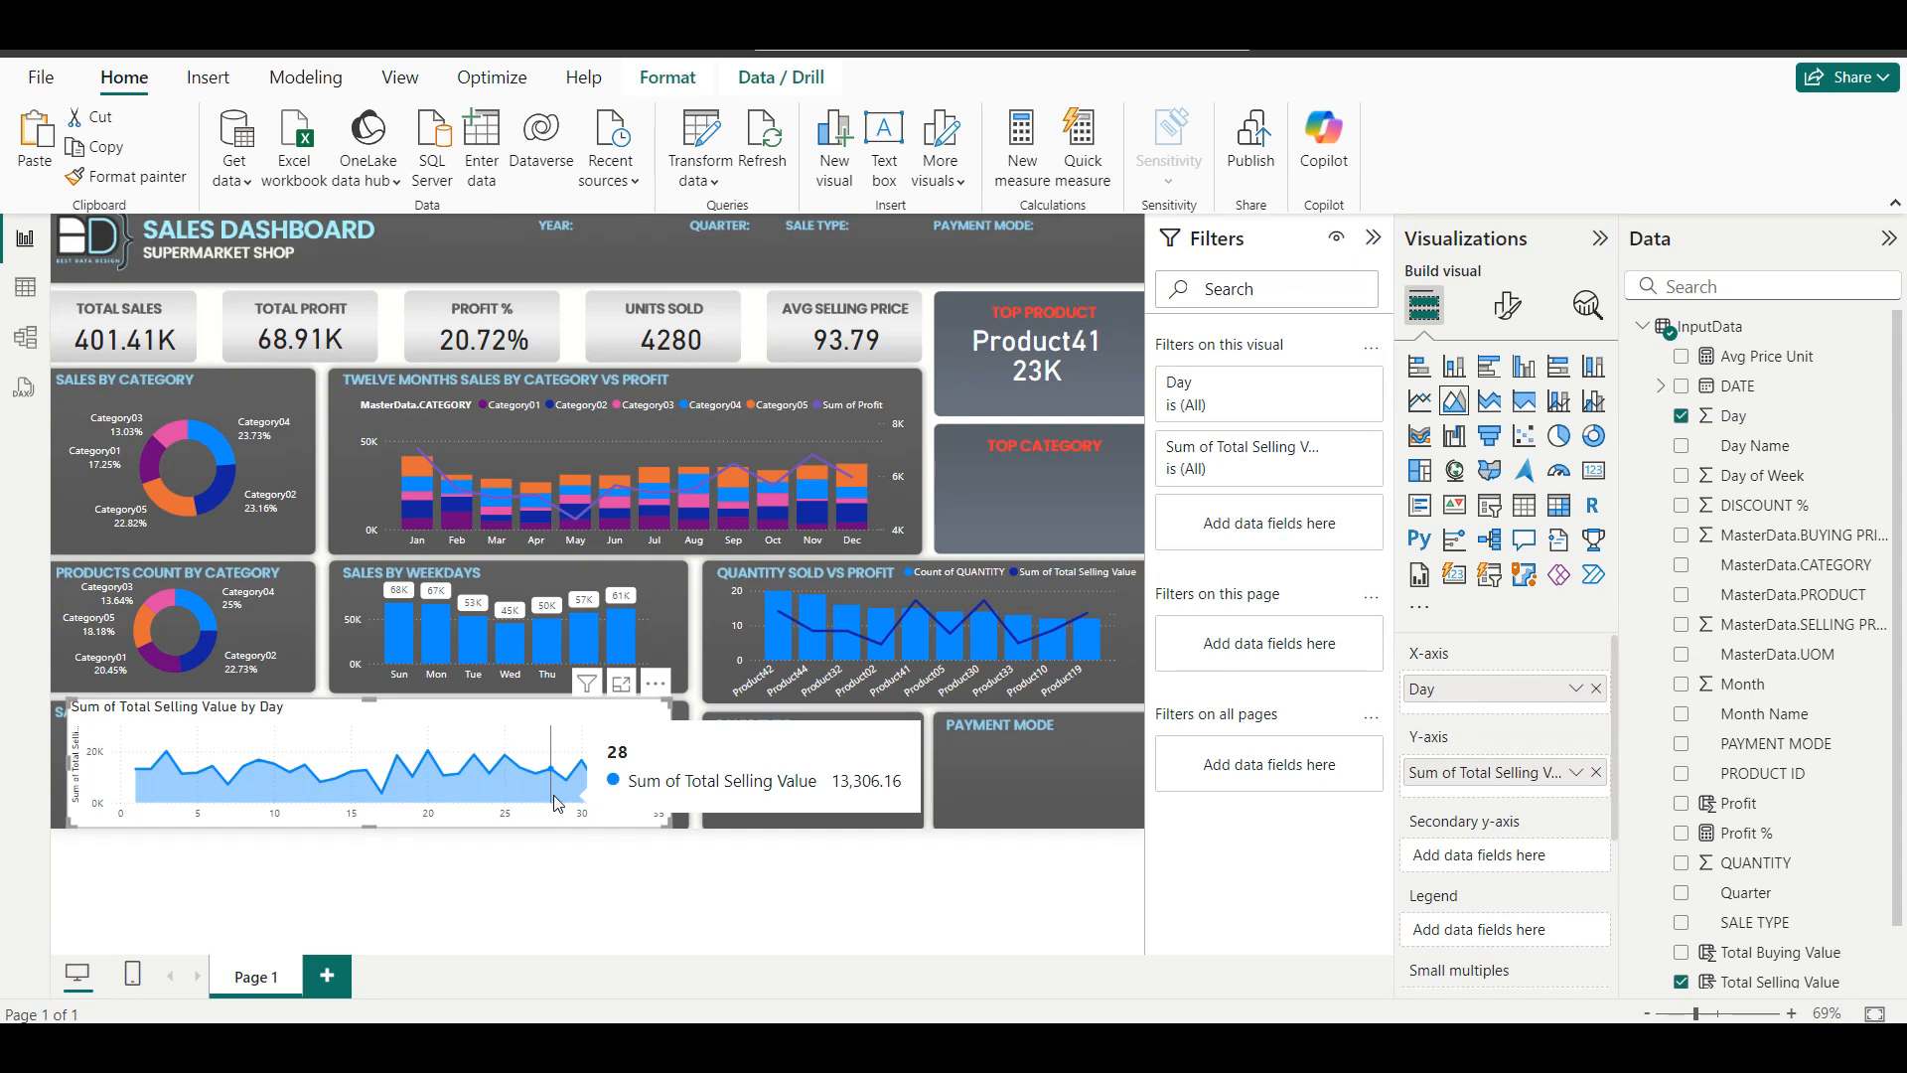
pyautogui.click(1497, 324)
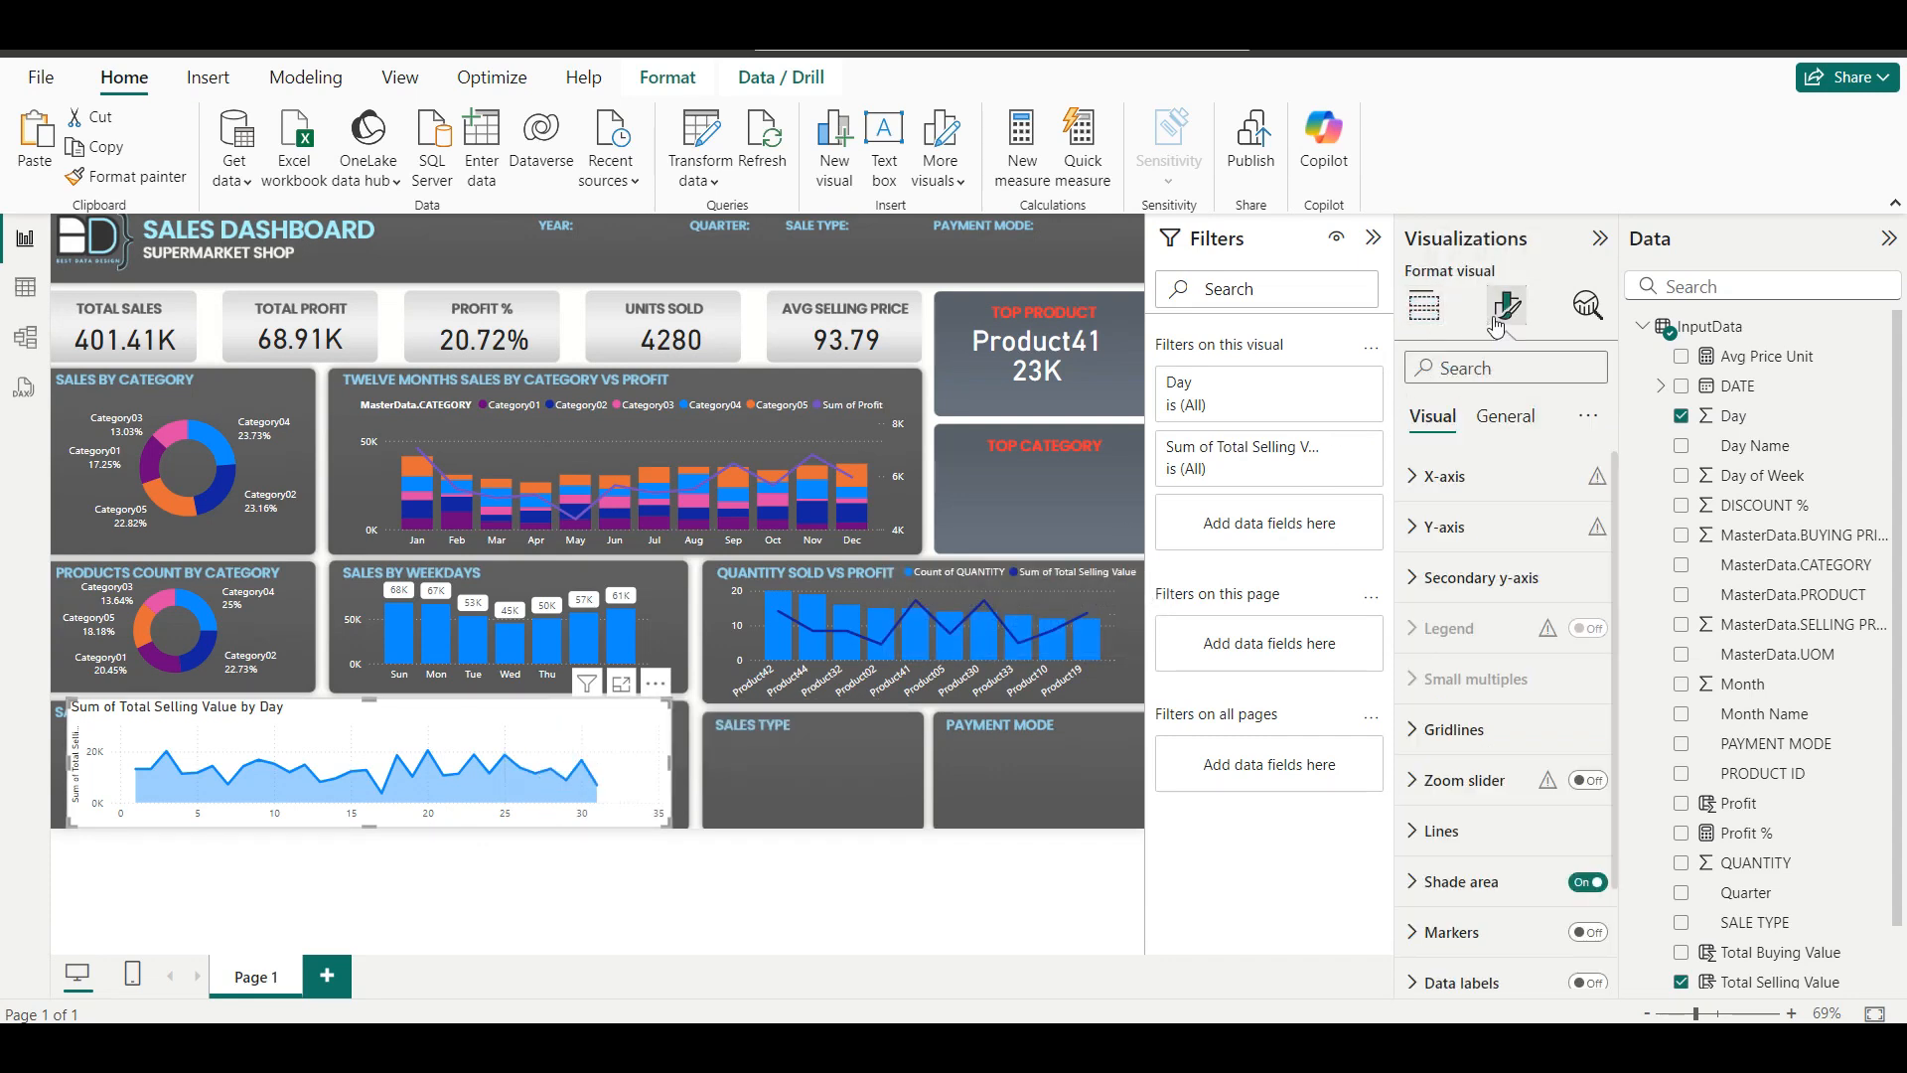
pyautogui.click(1494, 487)
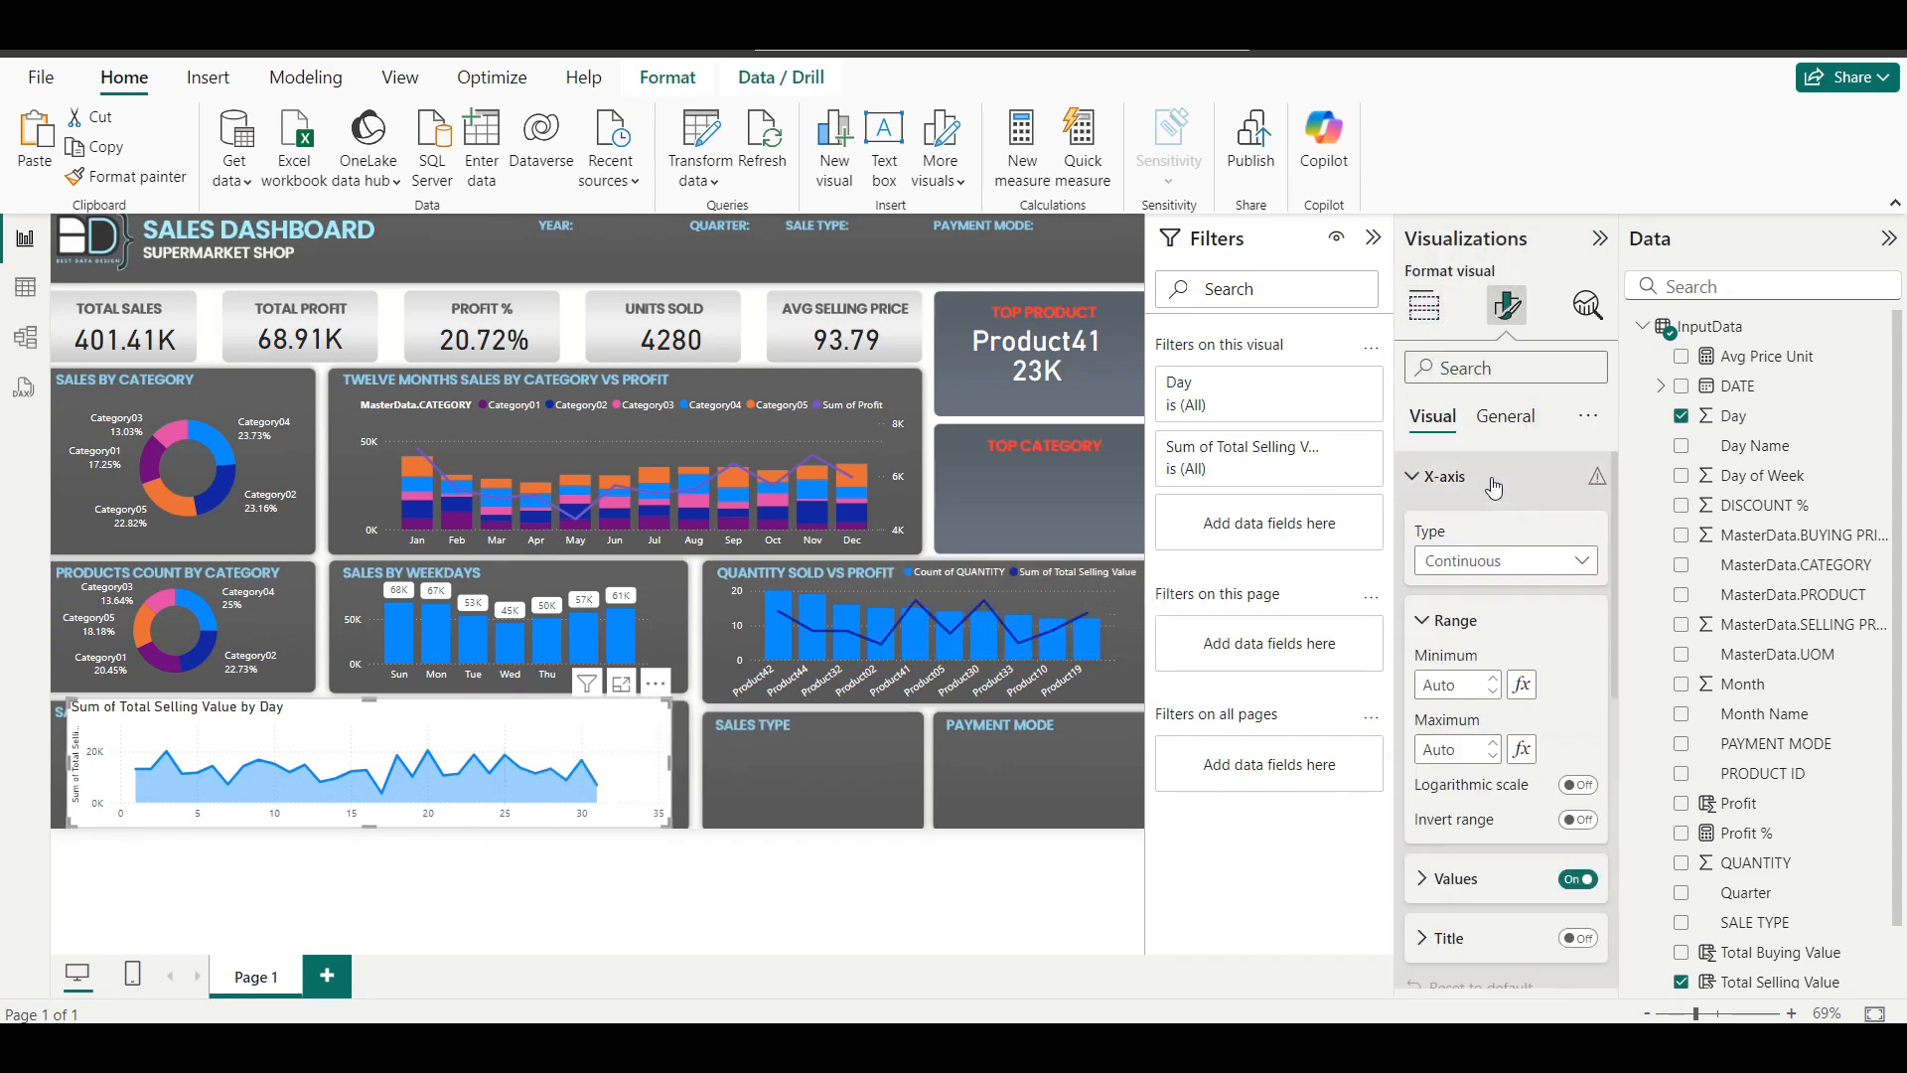
pyautogui.click(1490, 572)
pyautogui.click(1461, 620)
# Sort the area chart's axis by Day instead of by Sum of Total Selling Value.
pyautogui.click(650, 687)
pyautogui.moveTo(705, 833)
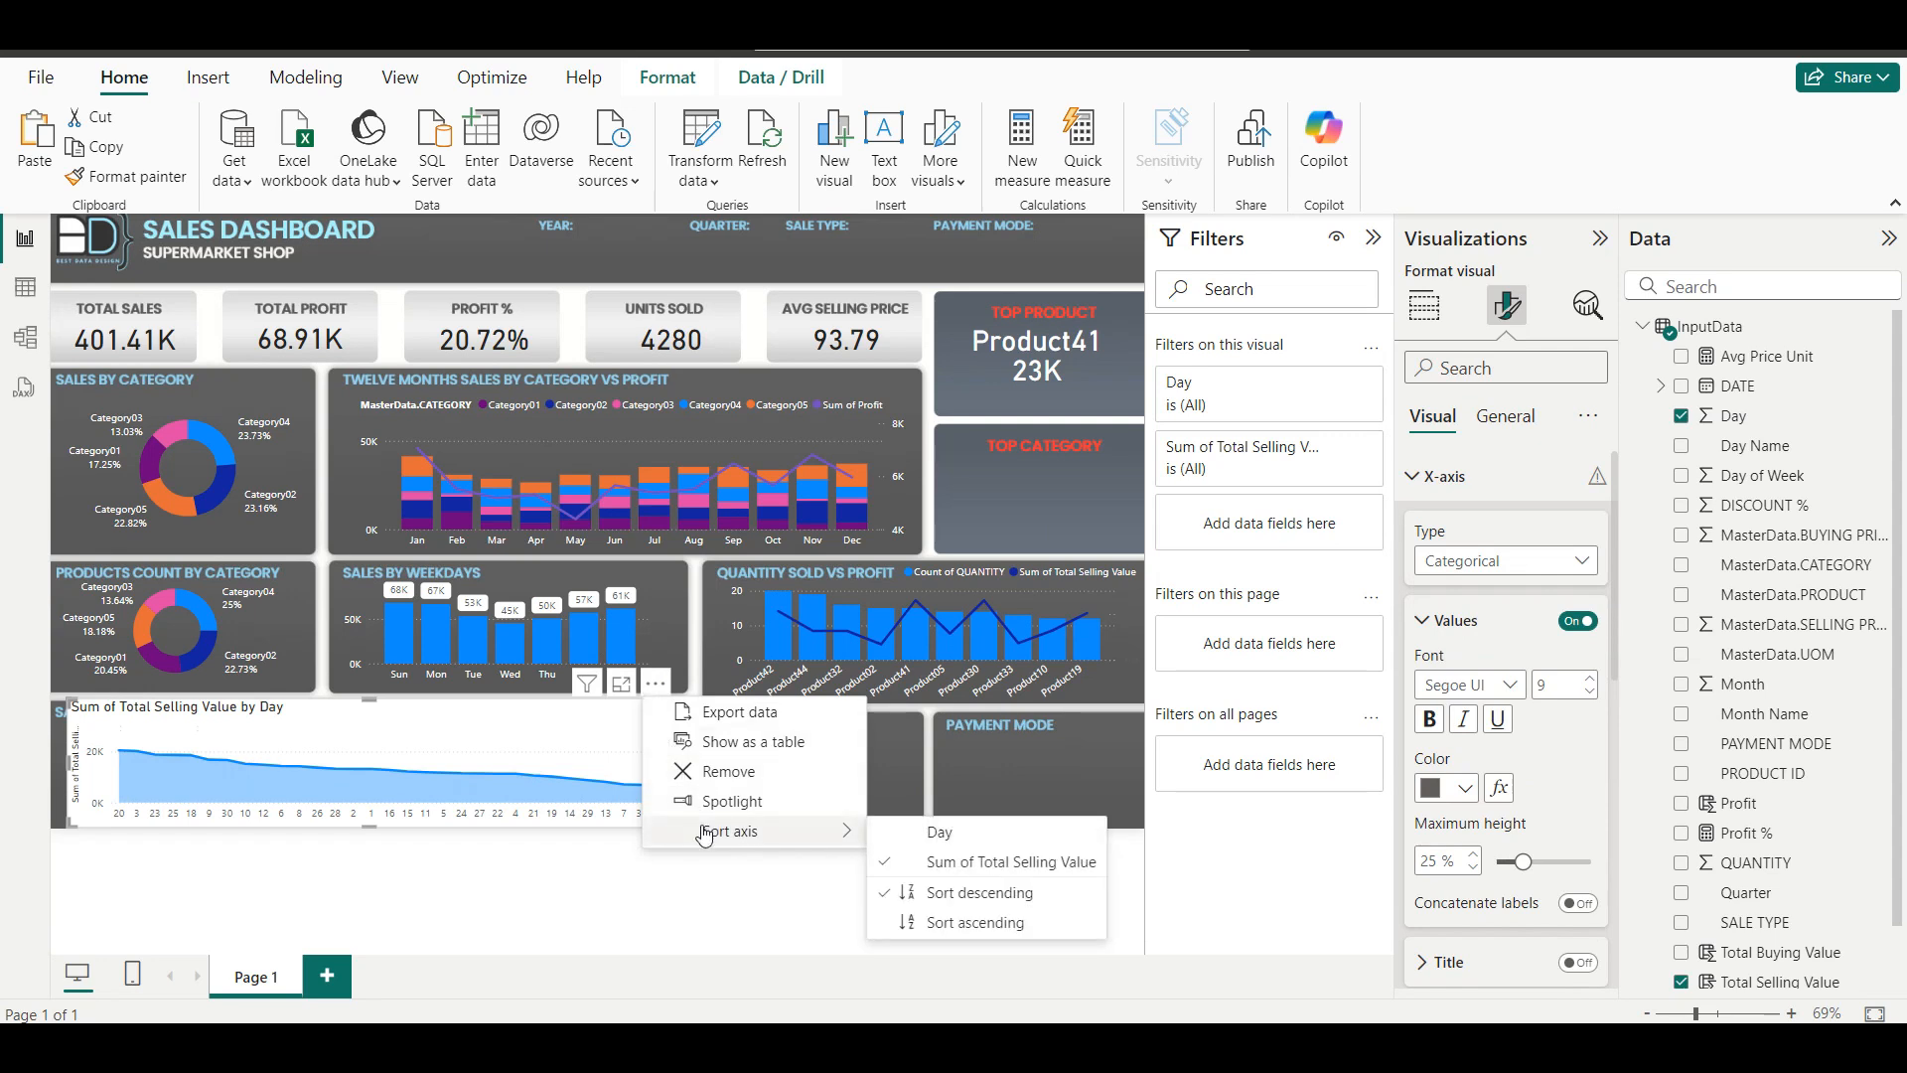
pyautogui.click(926, 834)
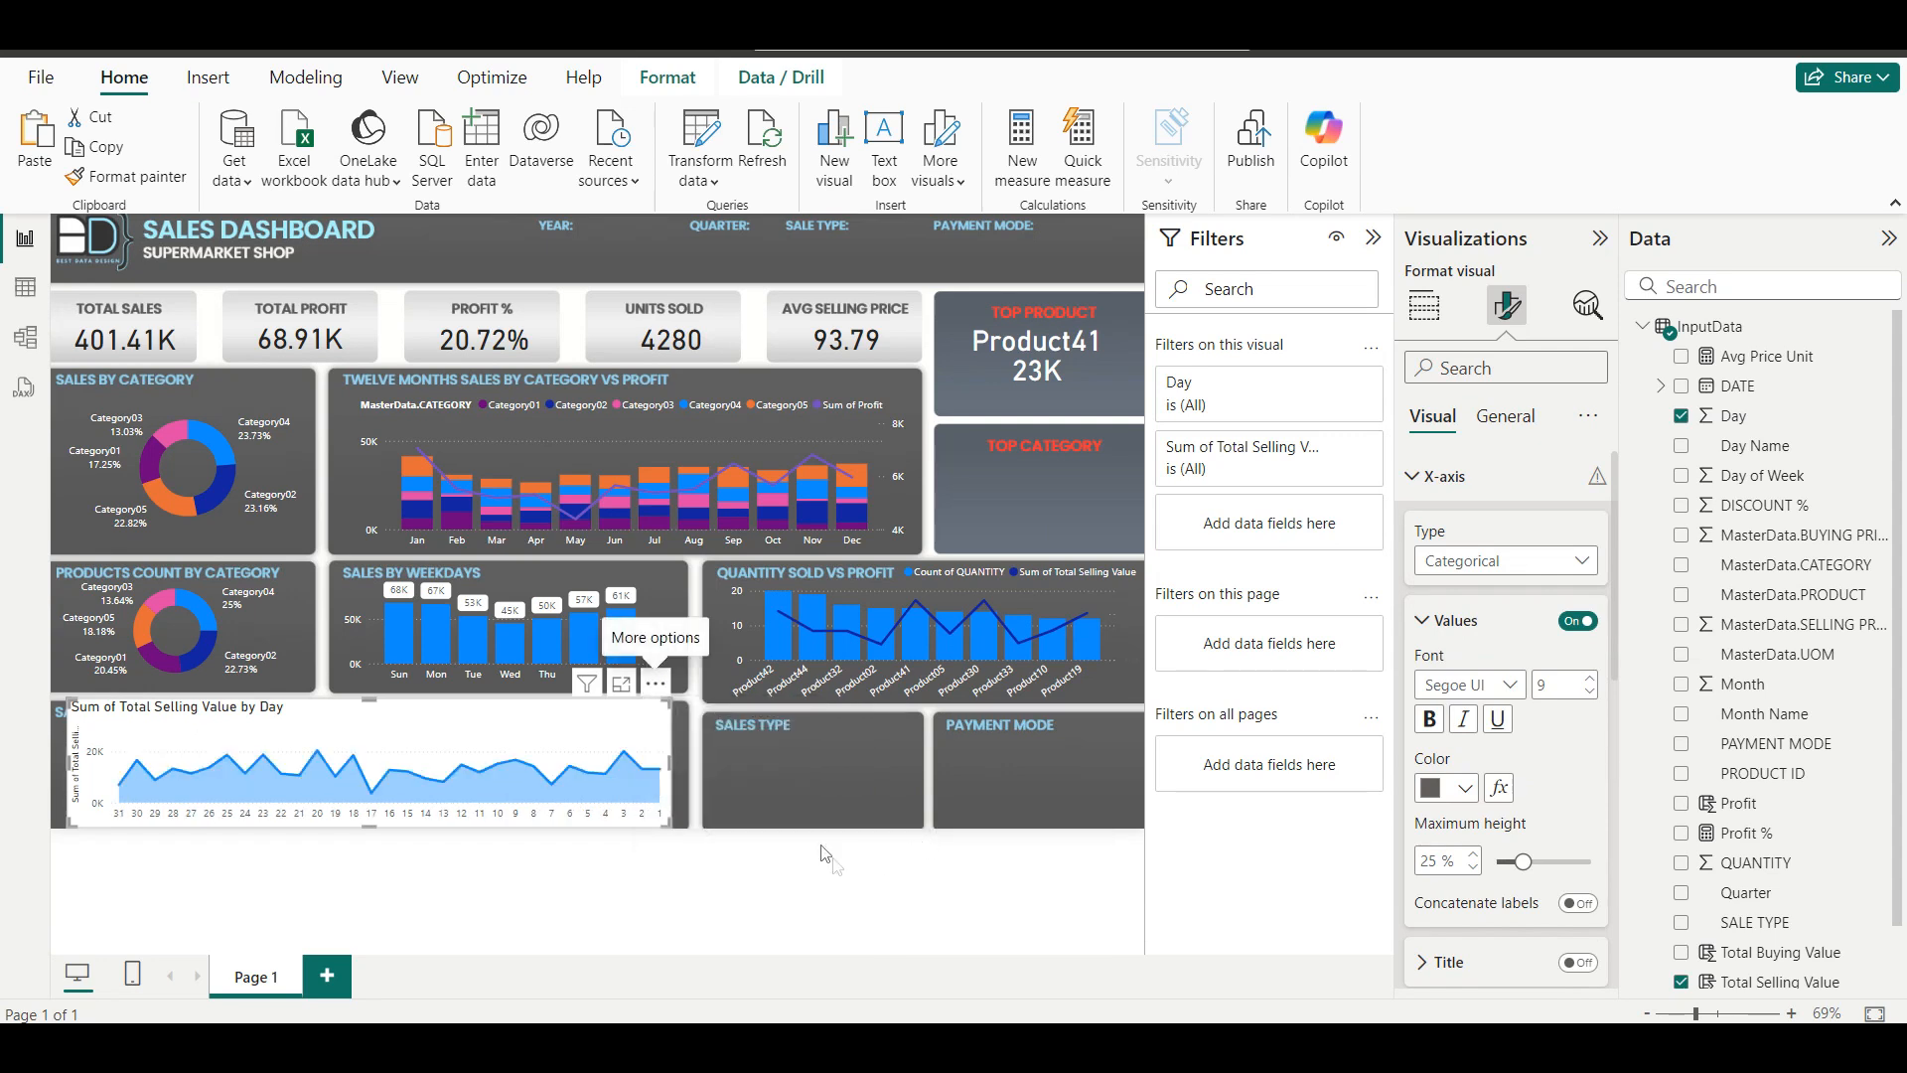
# Sort the area chart's Day axis in ascending order and widen the chart slightly to fill its panel.
pyautogui.click(653, 690)
pyautogui.moveTo(784, 830)
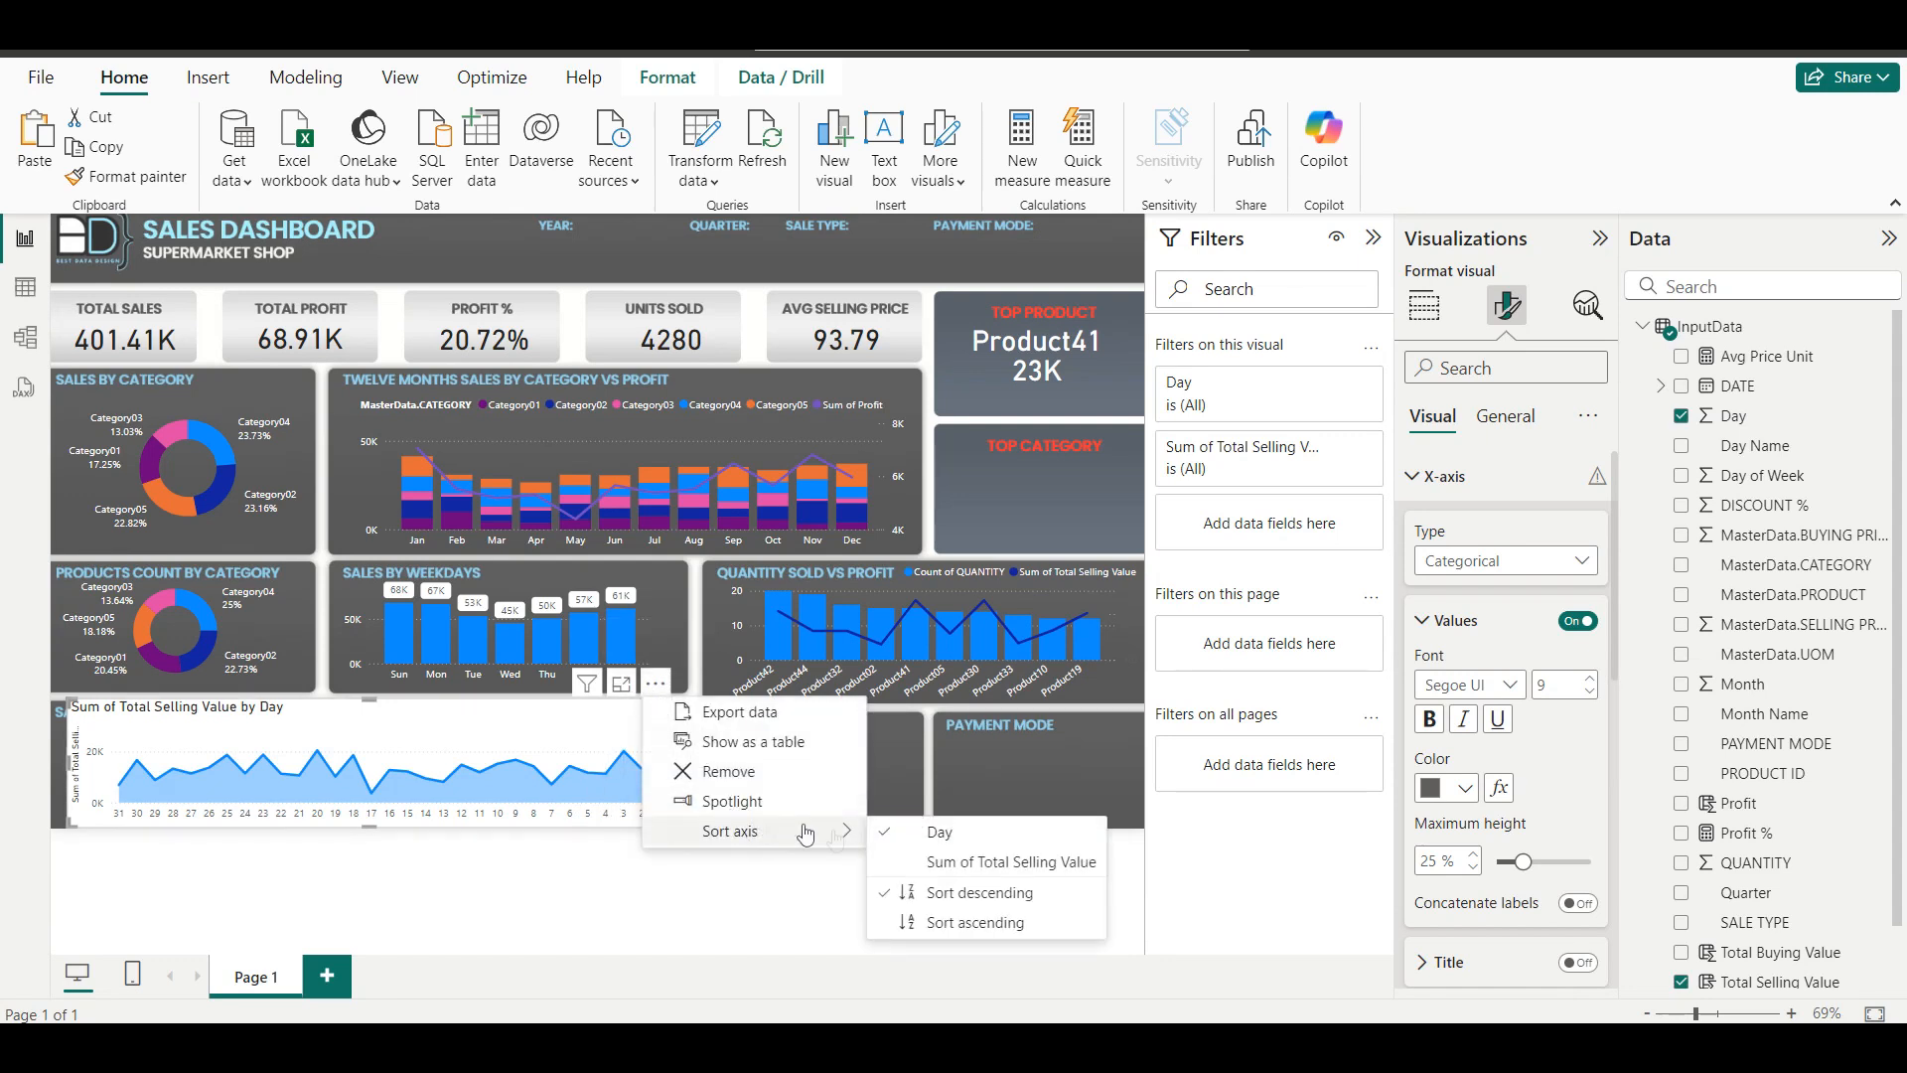
pyautogui.click(939, 924)
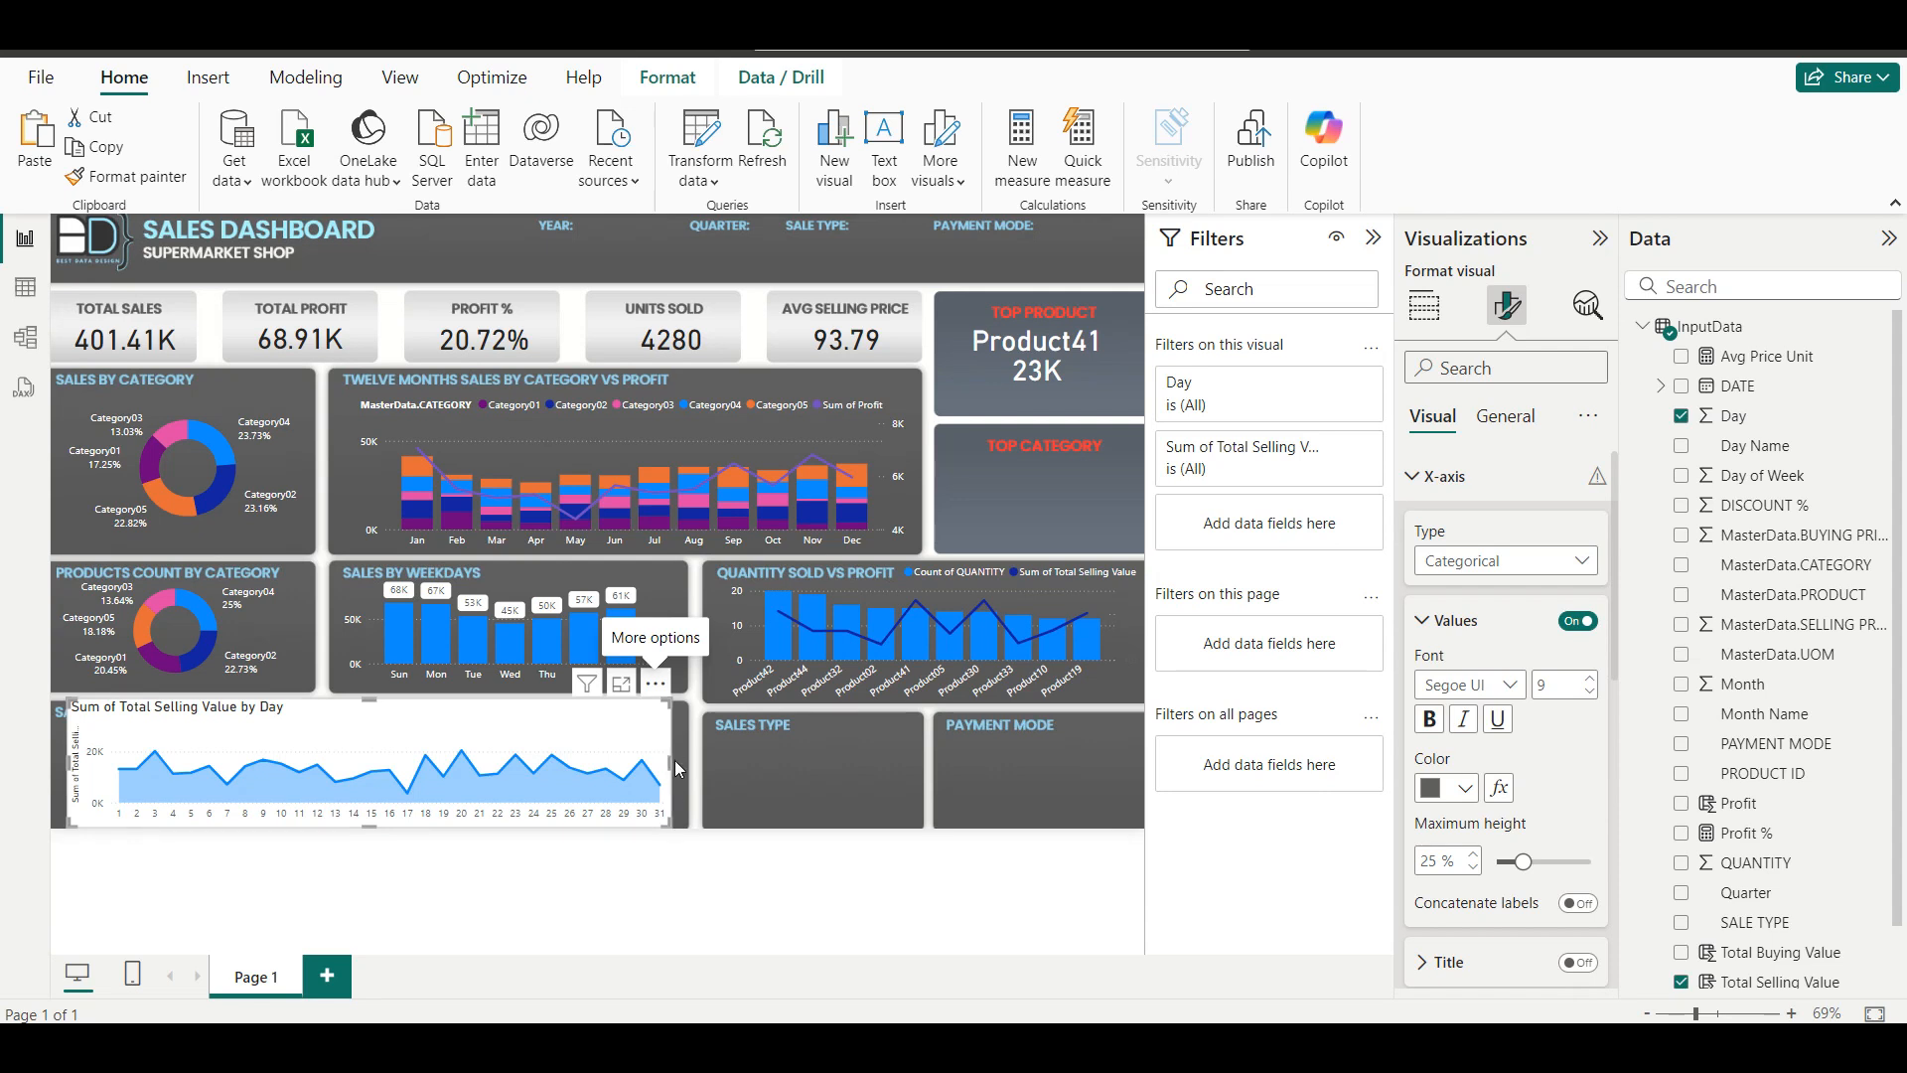
pyautogui.moveTo(676, 768); pyautogui.dragTo(681, 760)
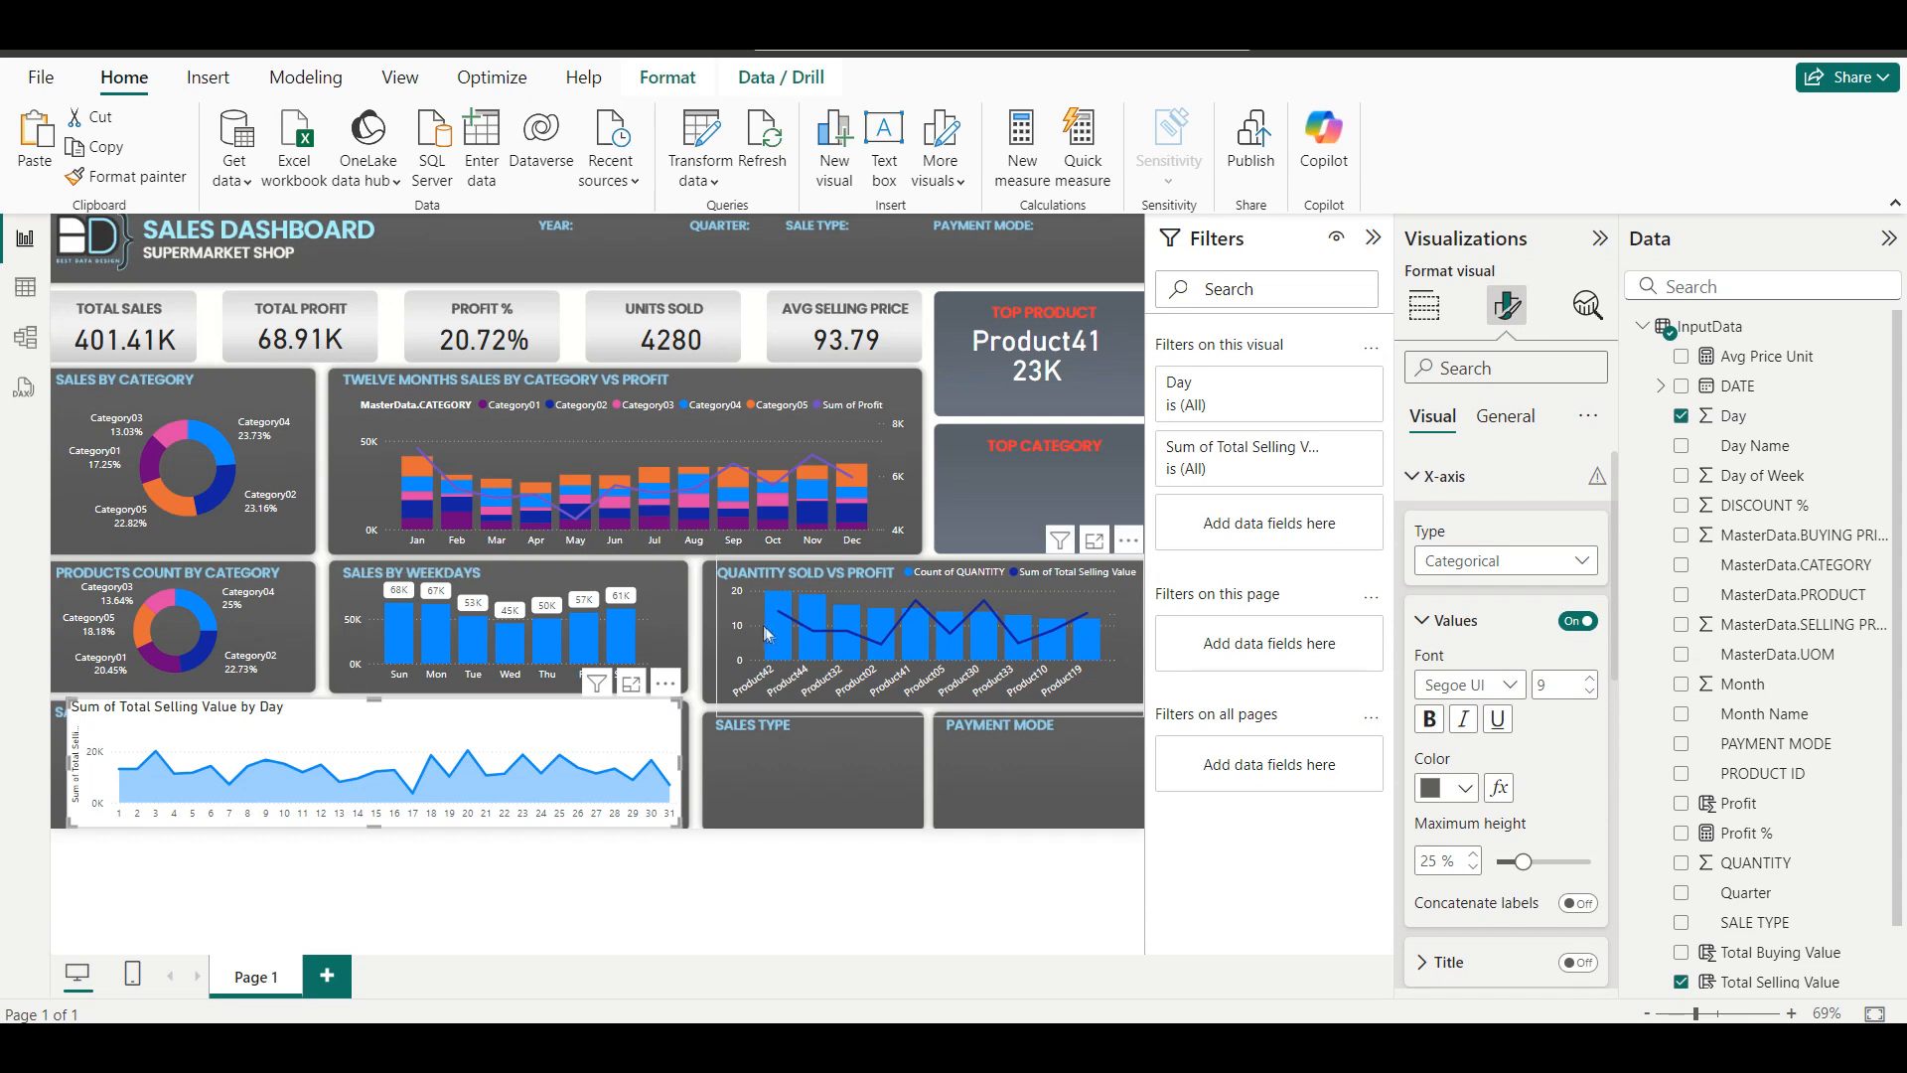
# Turn off the area chart's background and title so the panel behind it shows through.
pyautogui.click(1420, 307)
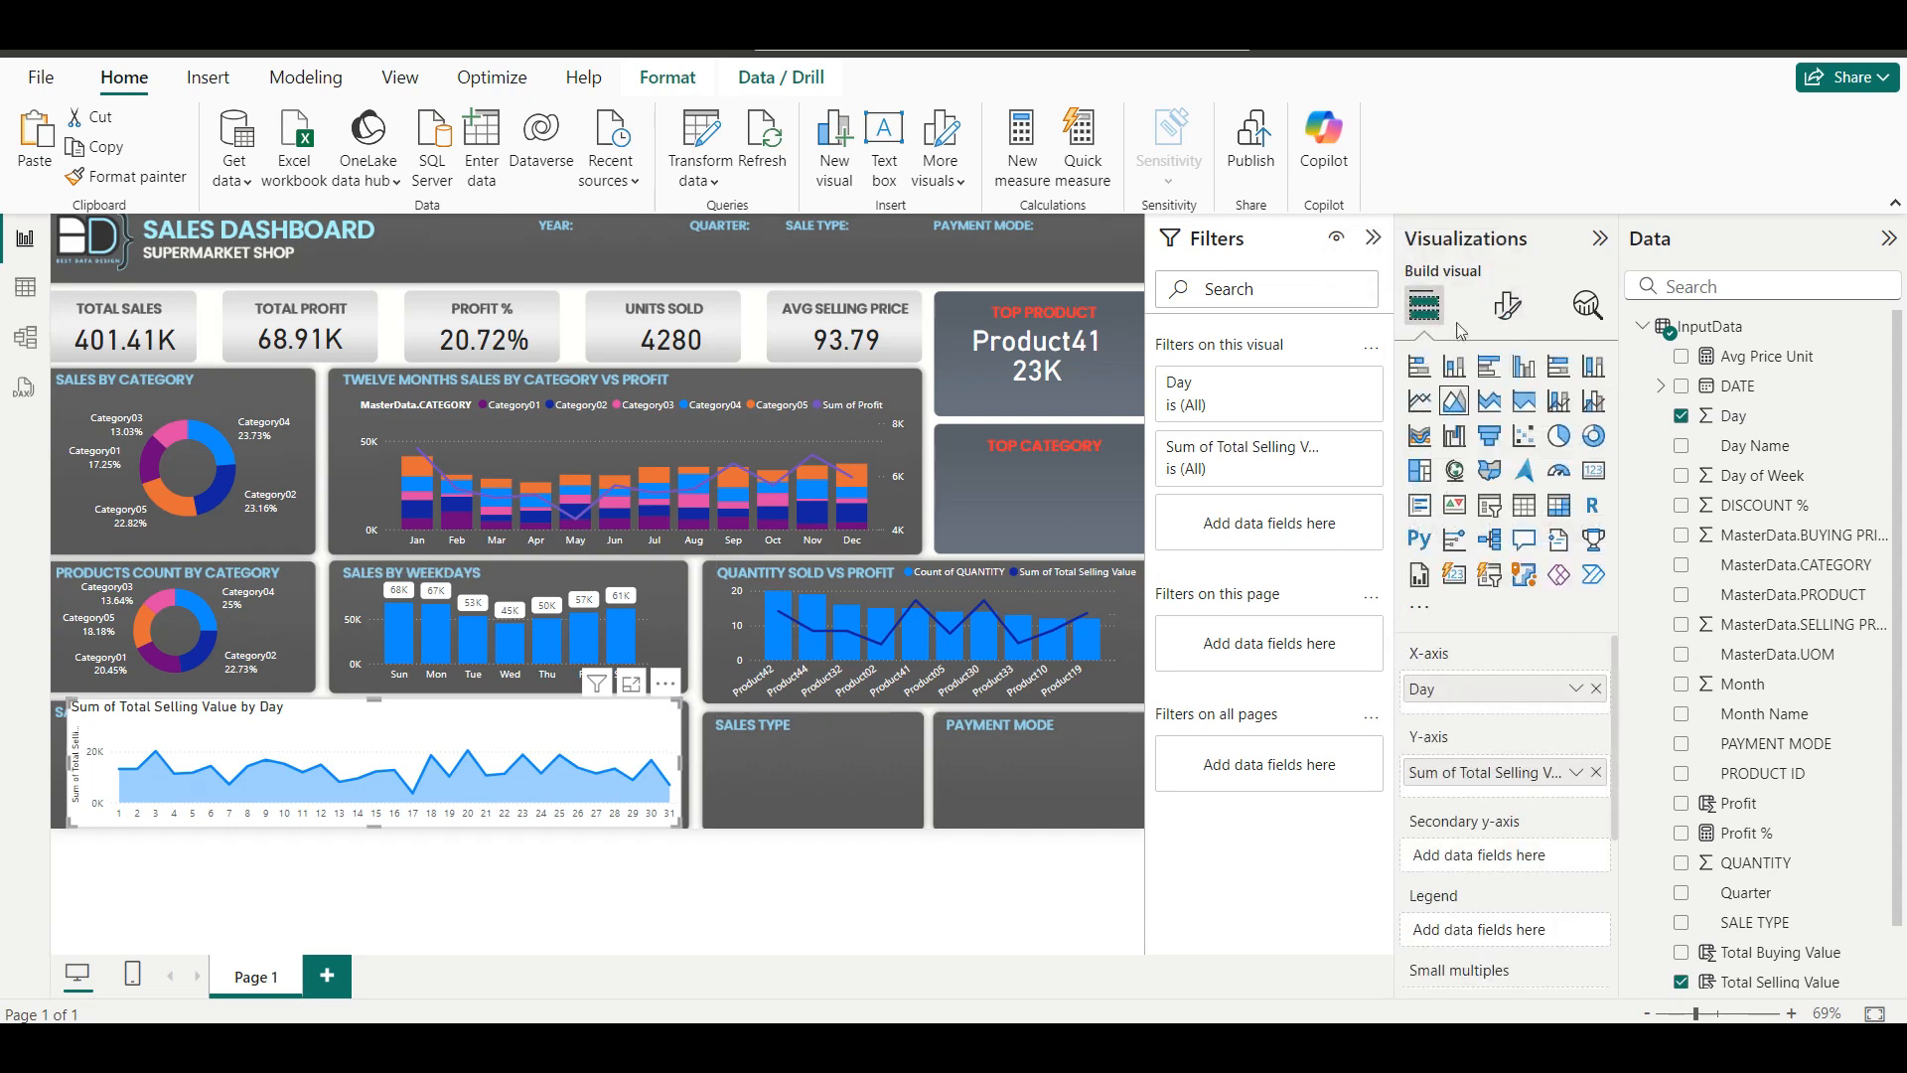
pyautogui.click(1507, 306)
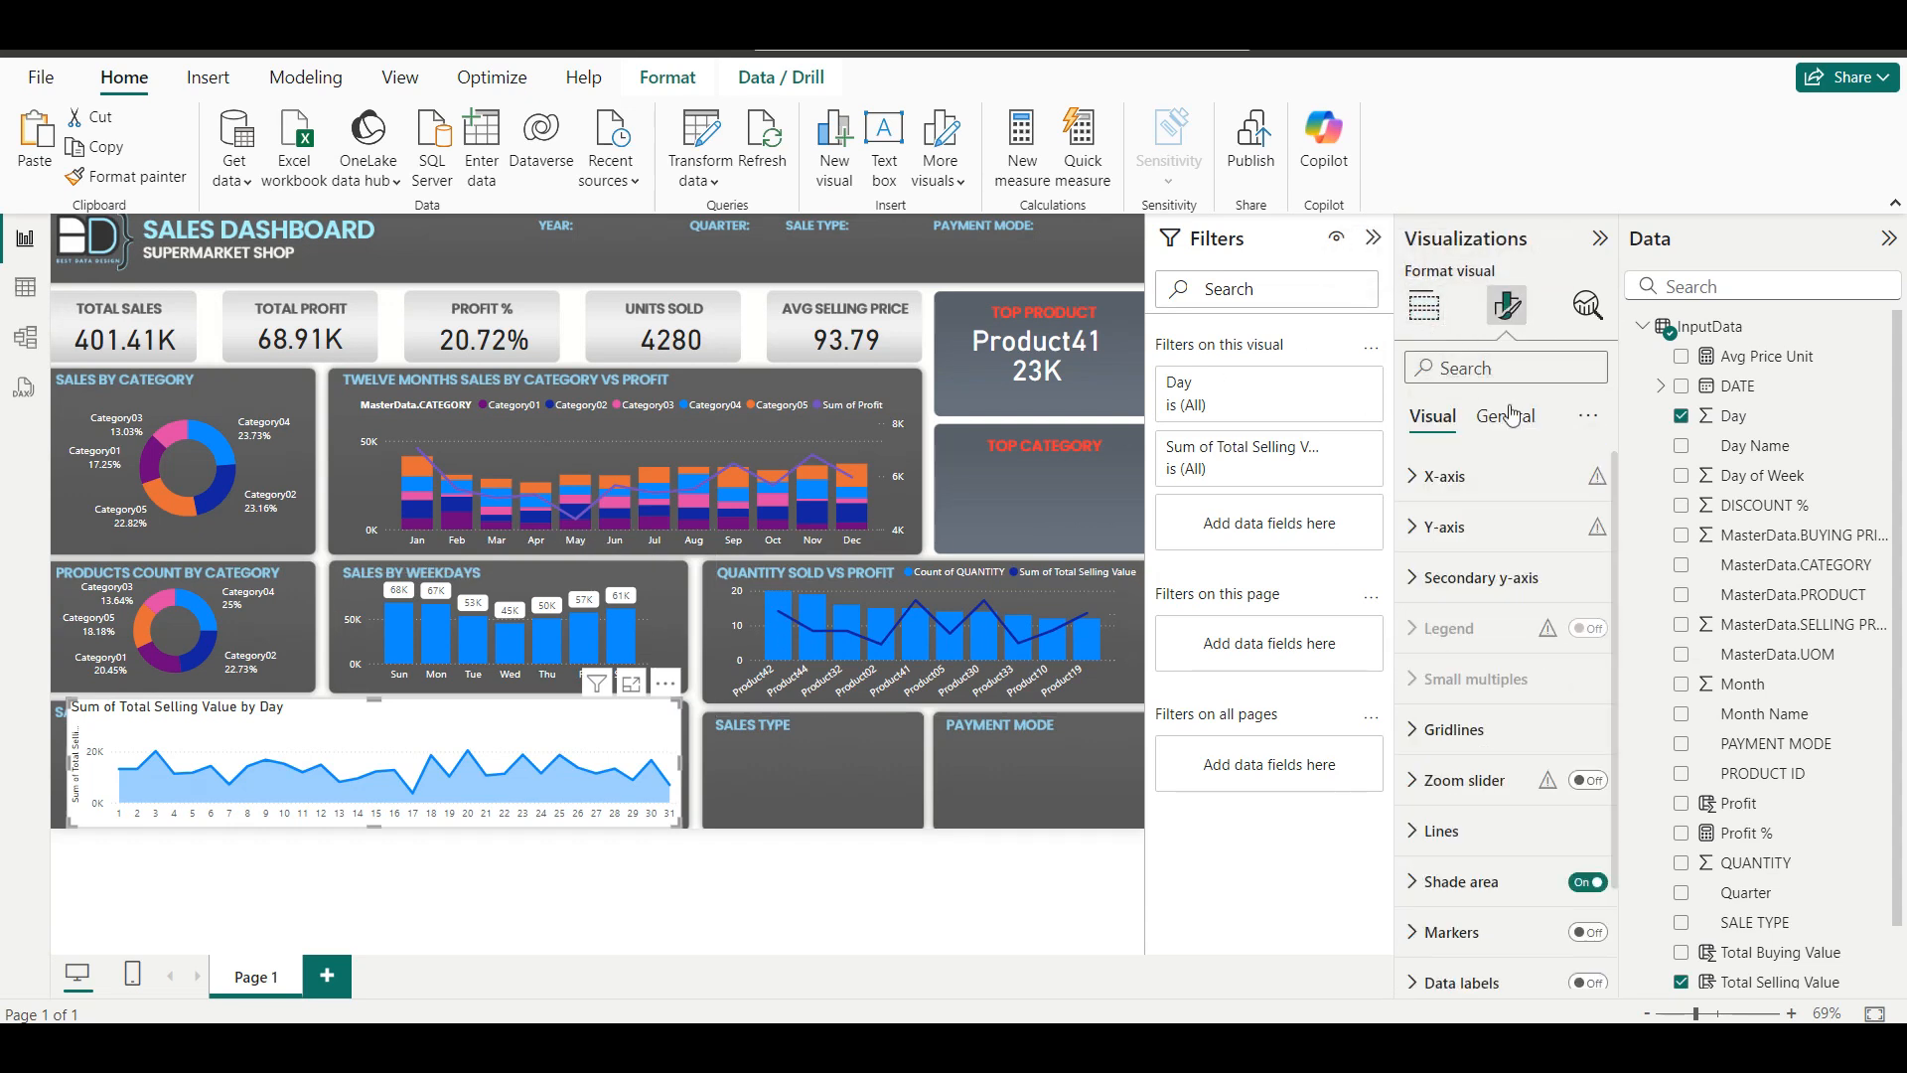
pyautogui.click(1506, 416)
pyautogui.click(1489, 588)
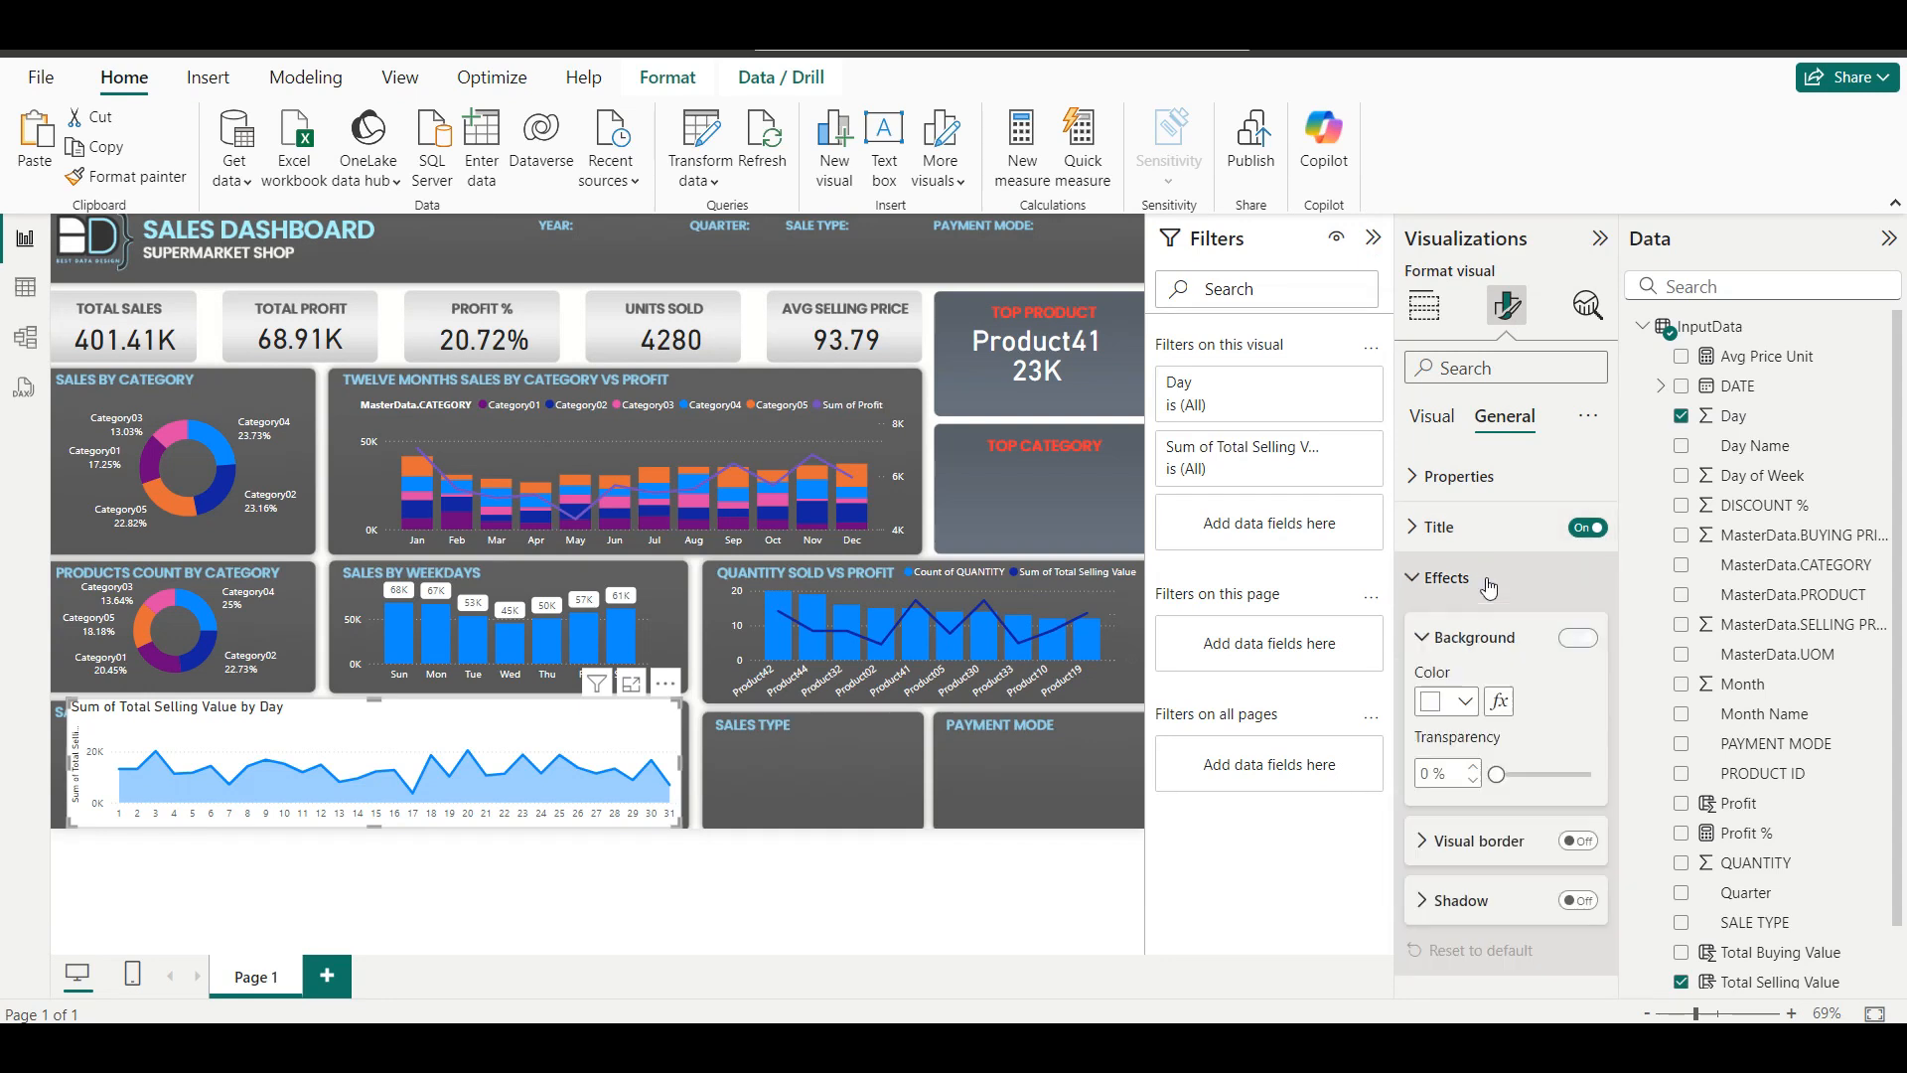
pyautogui.click(1579, 638)
pyautogui.click(1573, 532)
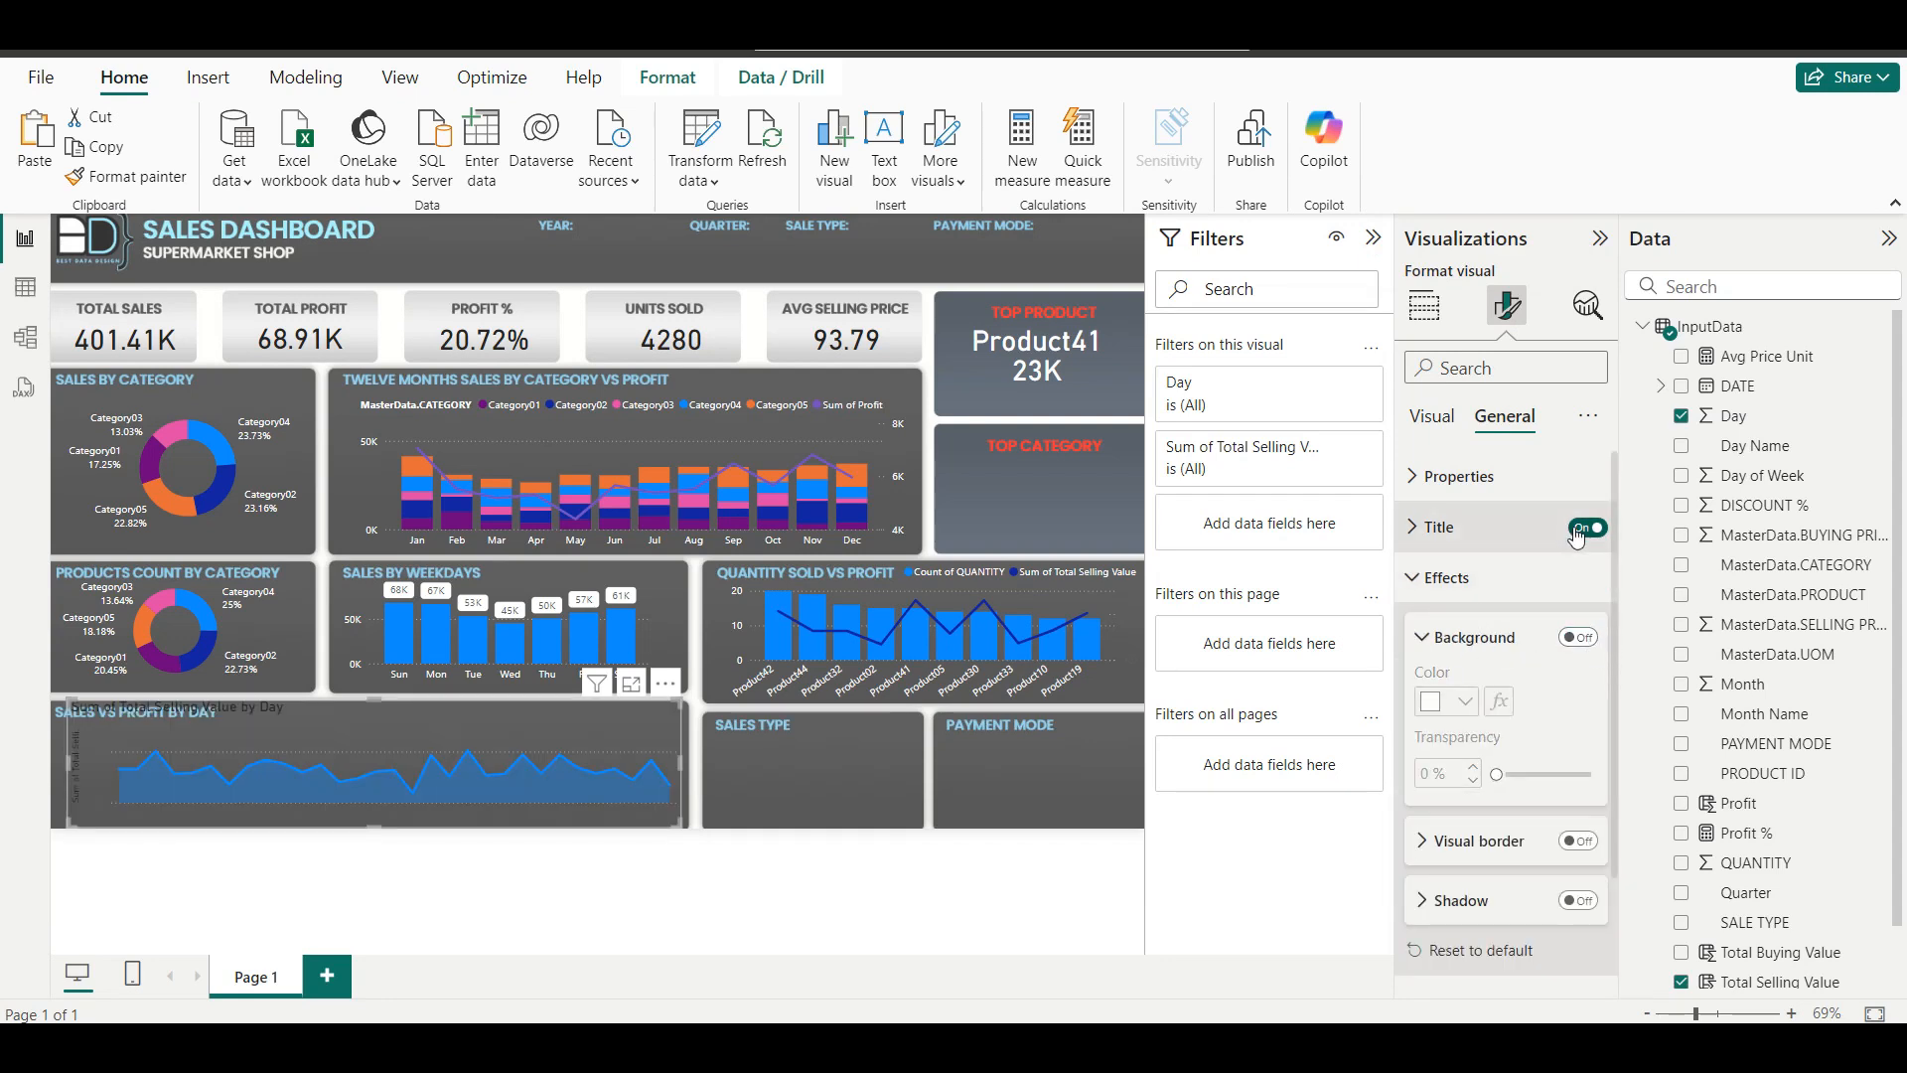
# Turn off the area chart's y-axis title and set the y-axis values' color to white.
pyautogui.click(1441, 415)
pyautogui.click(1499, 537)
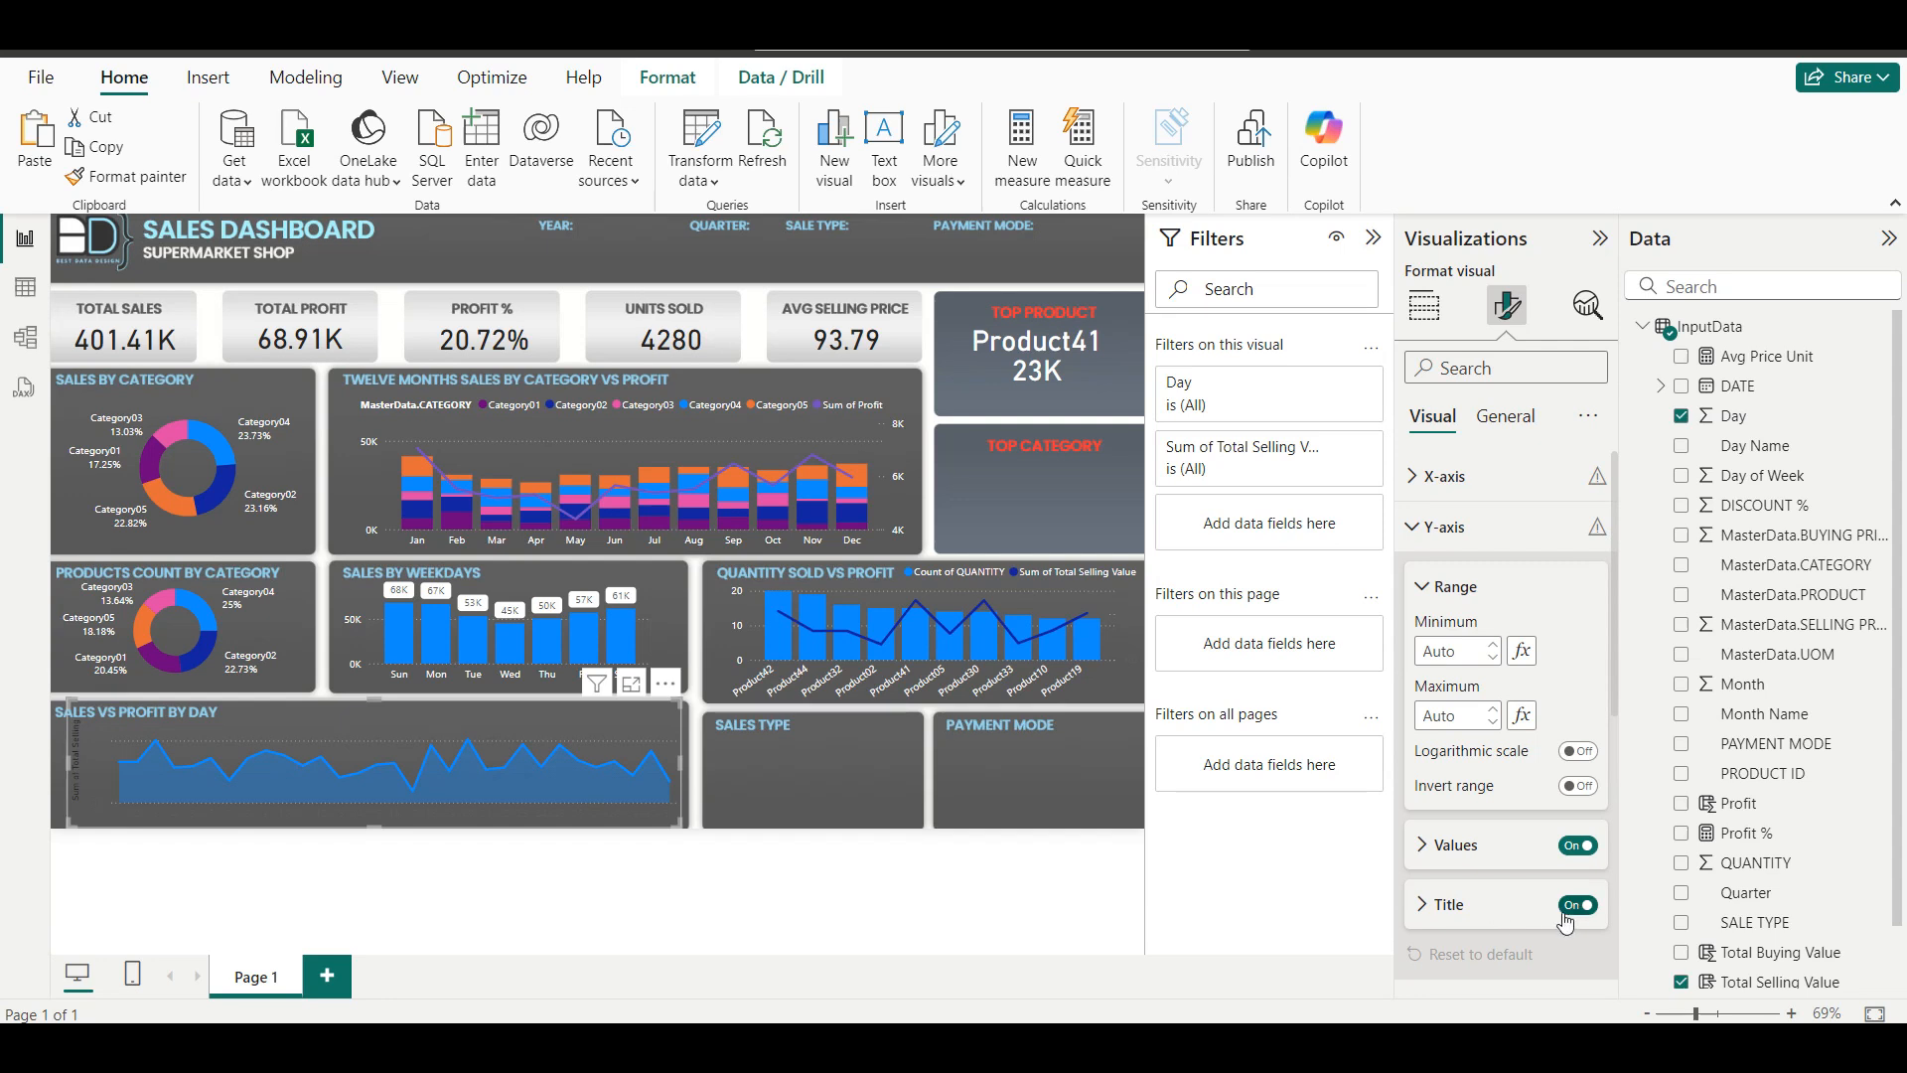
pyautogui.click(1500, 849)
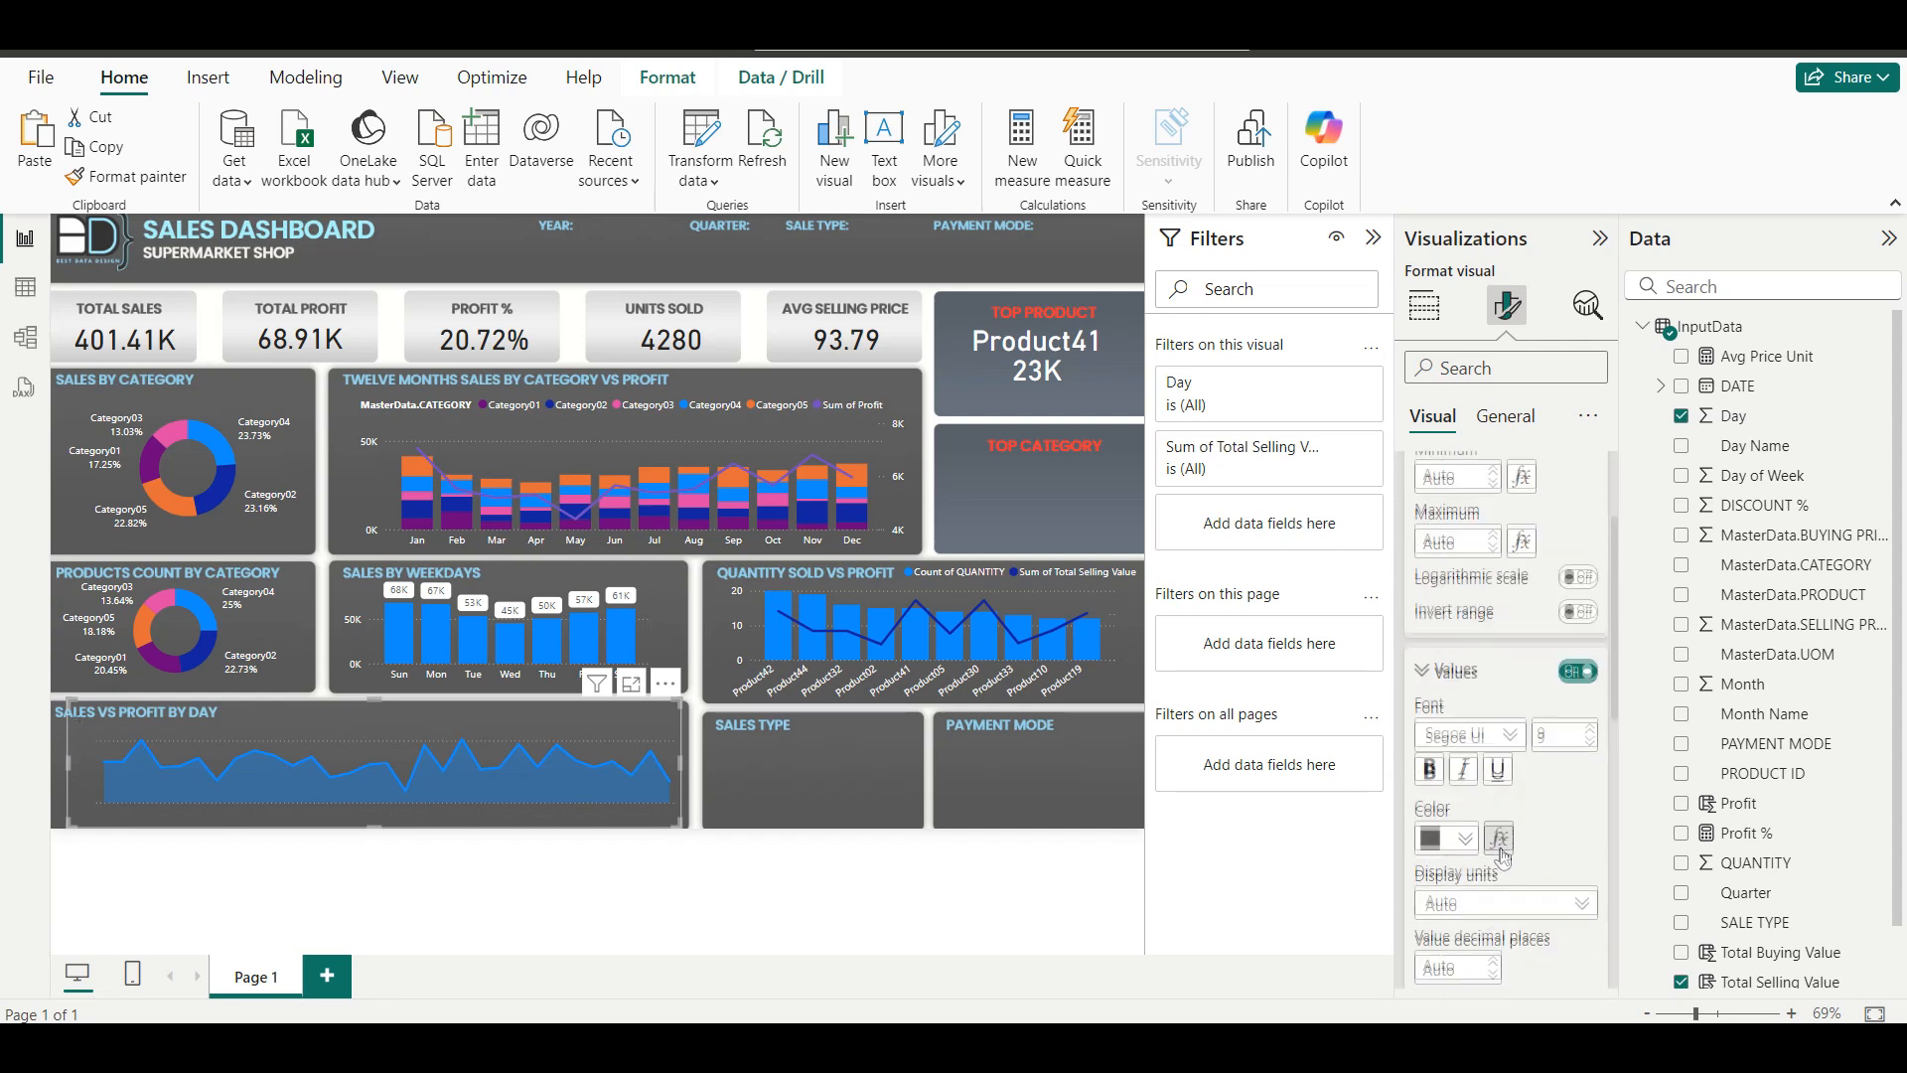
pyautogui.click(1468, 699)
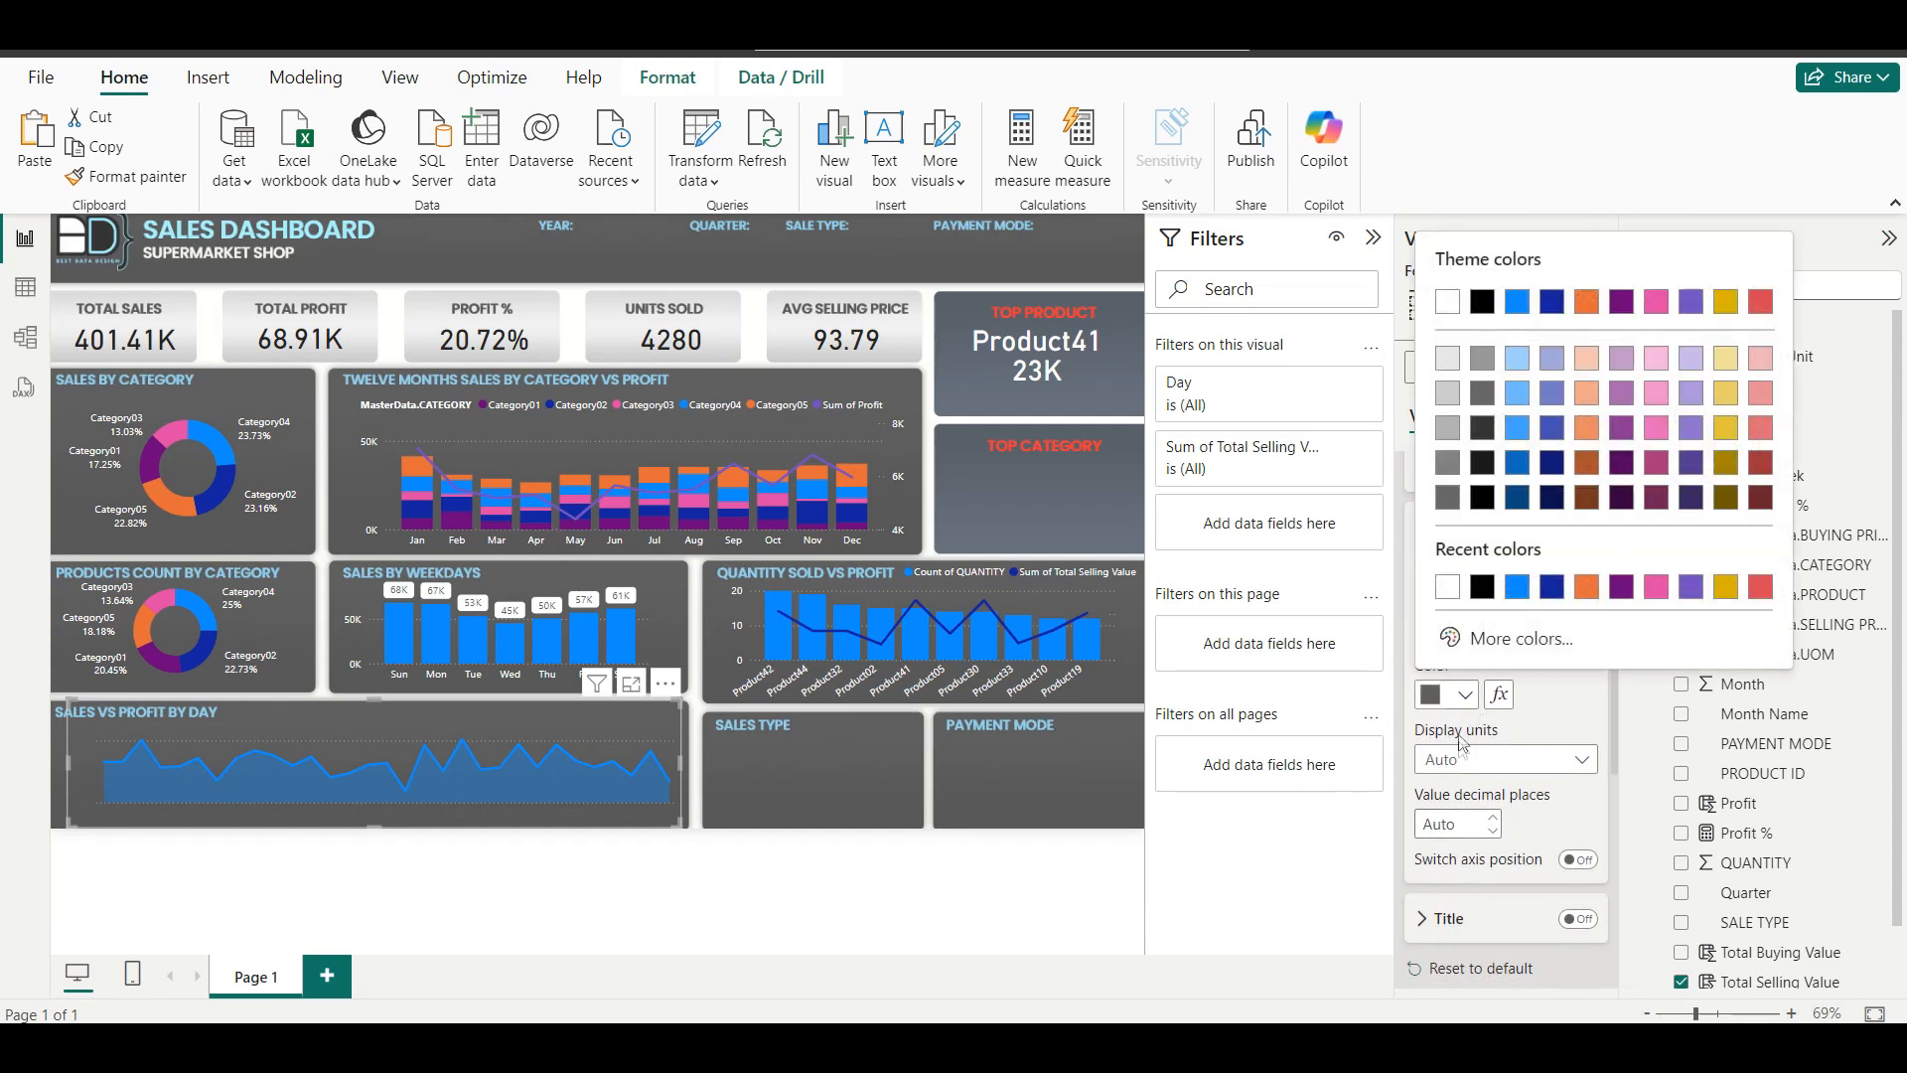
pyautogui.click(1447, 586)
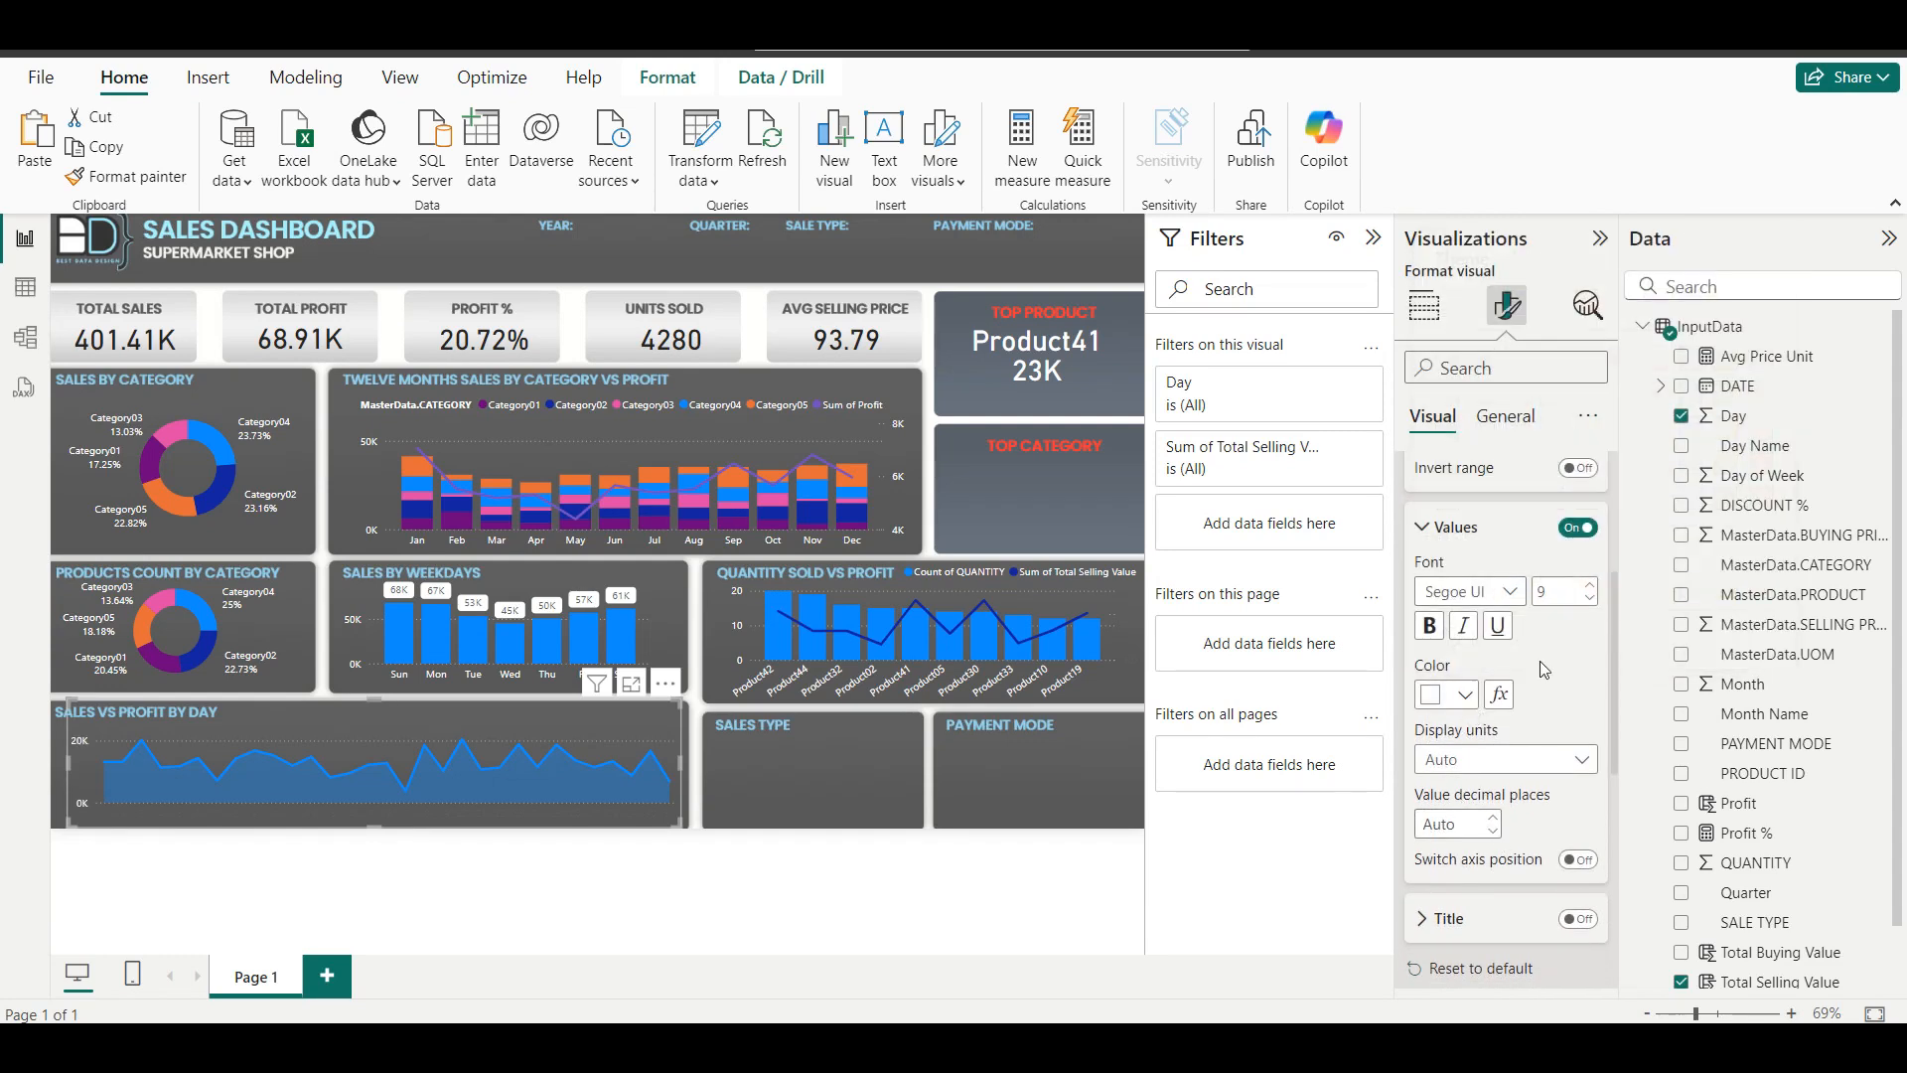
# Set the color of the area chart's x-axis values to white.
pyautogui.scroll(3, 1544, 669)
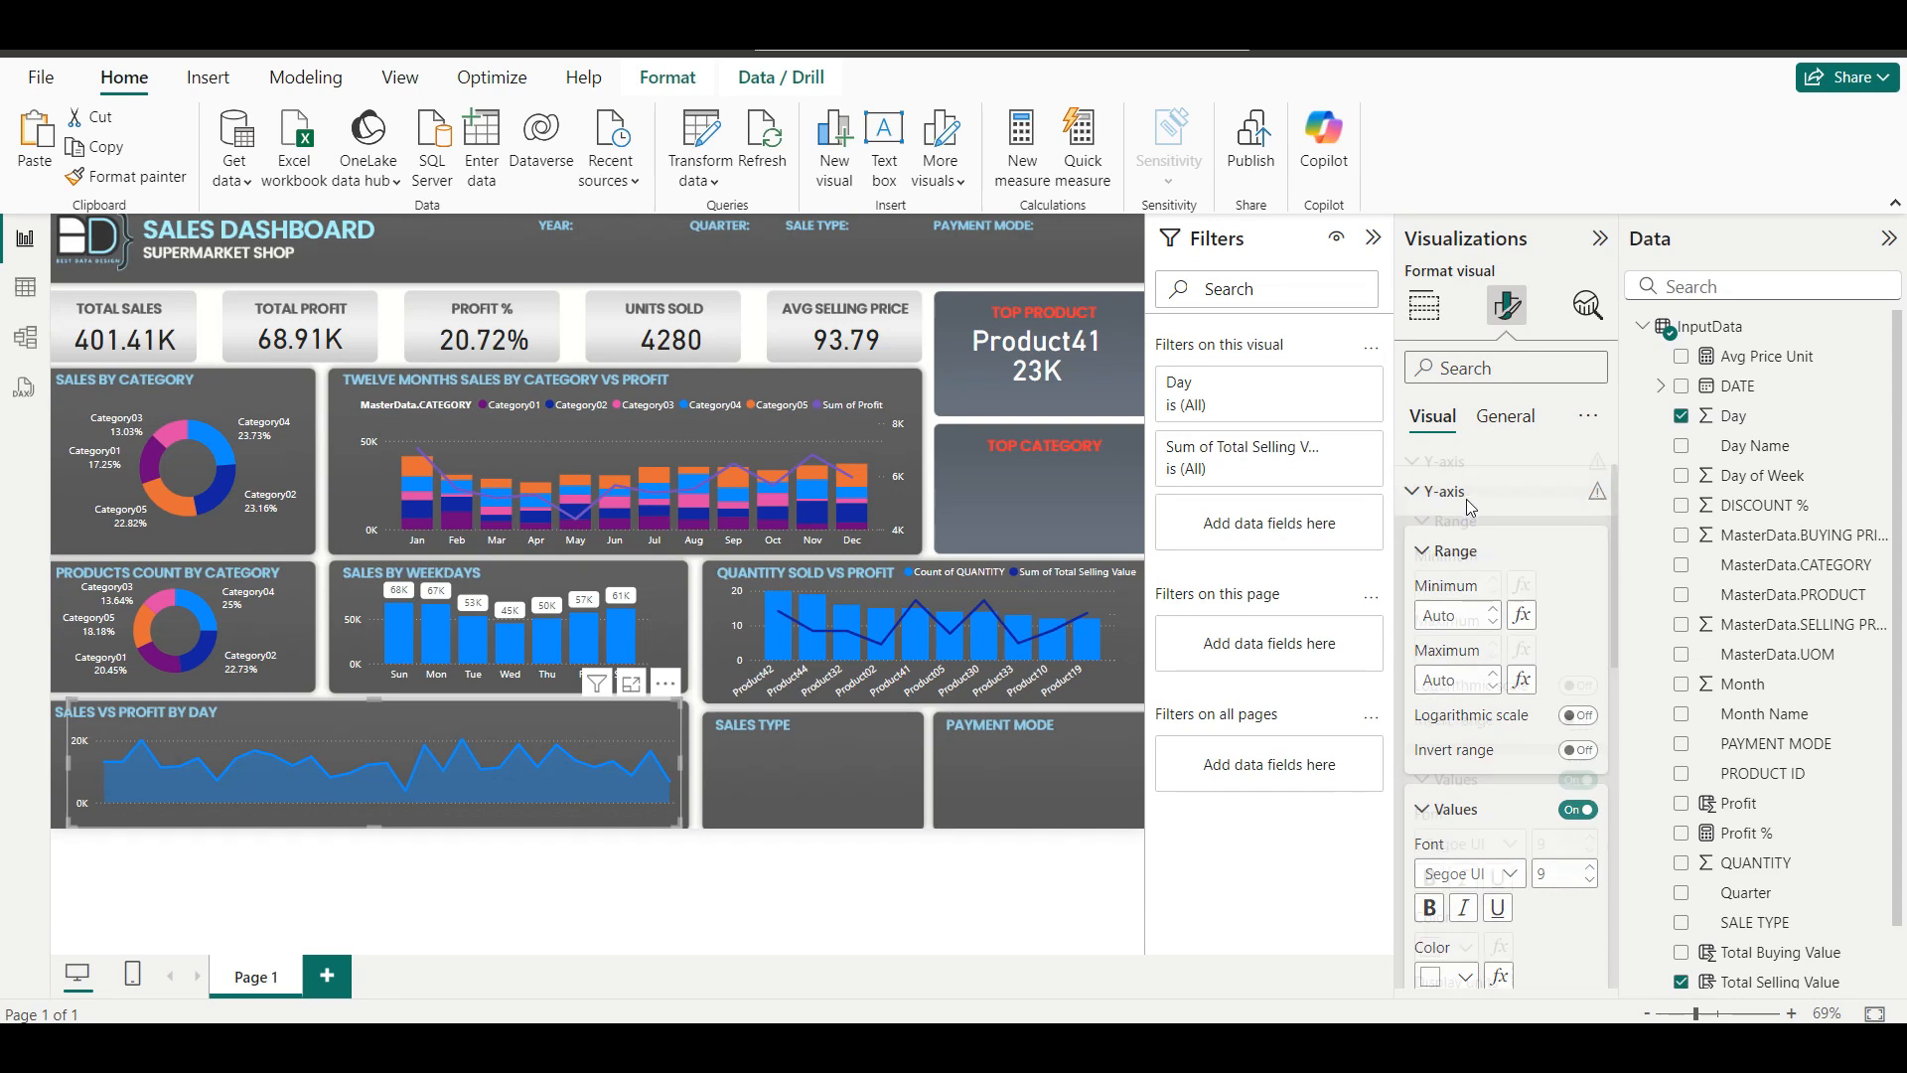
pyautogui.click(1464, 497)
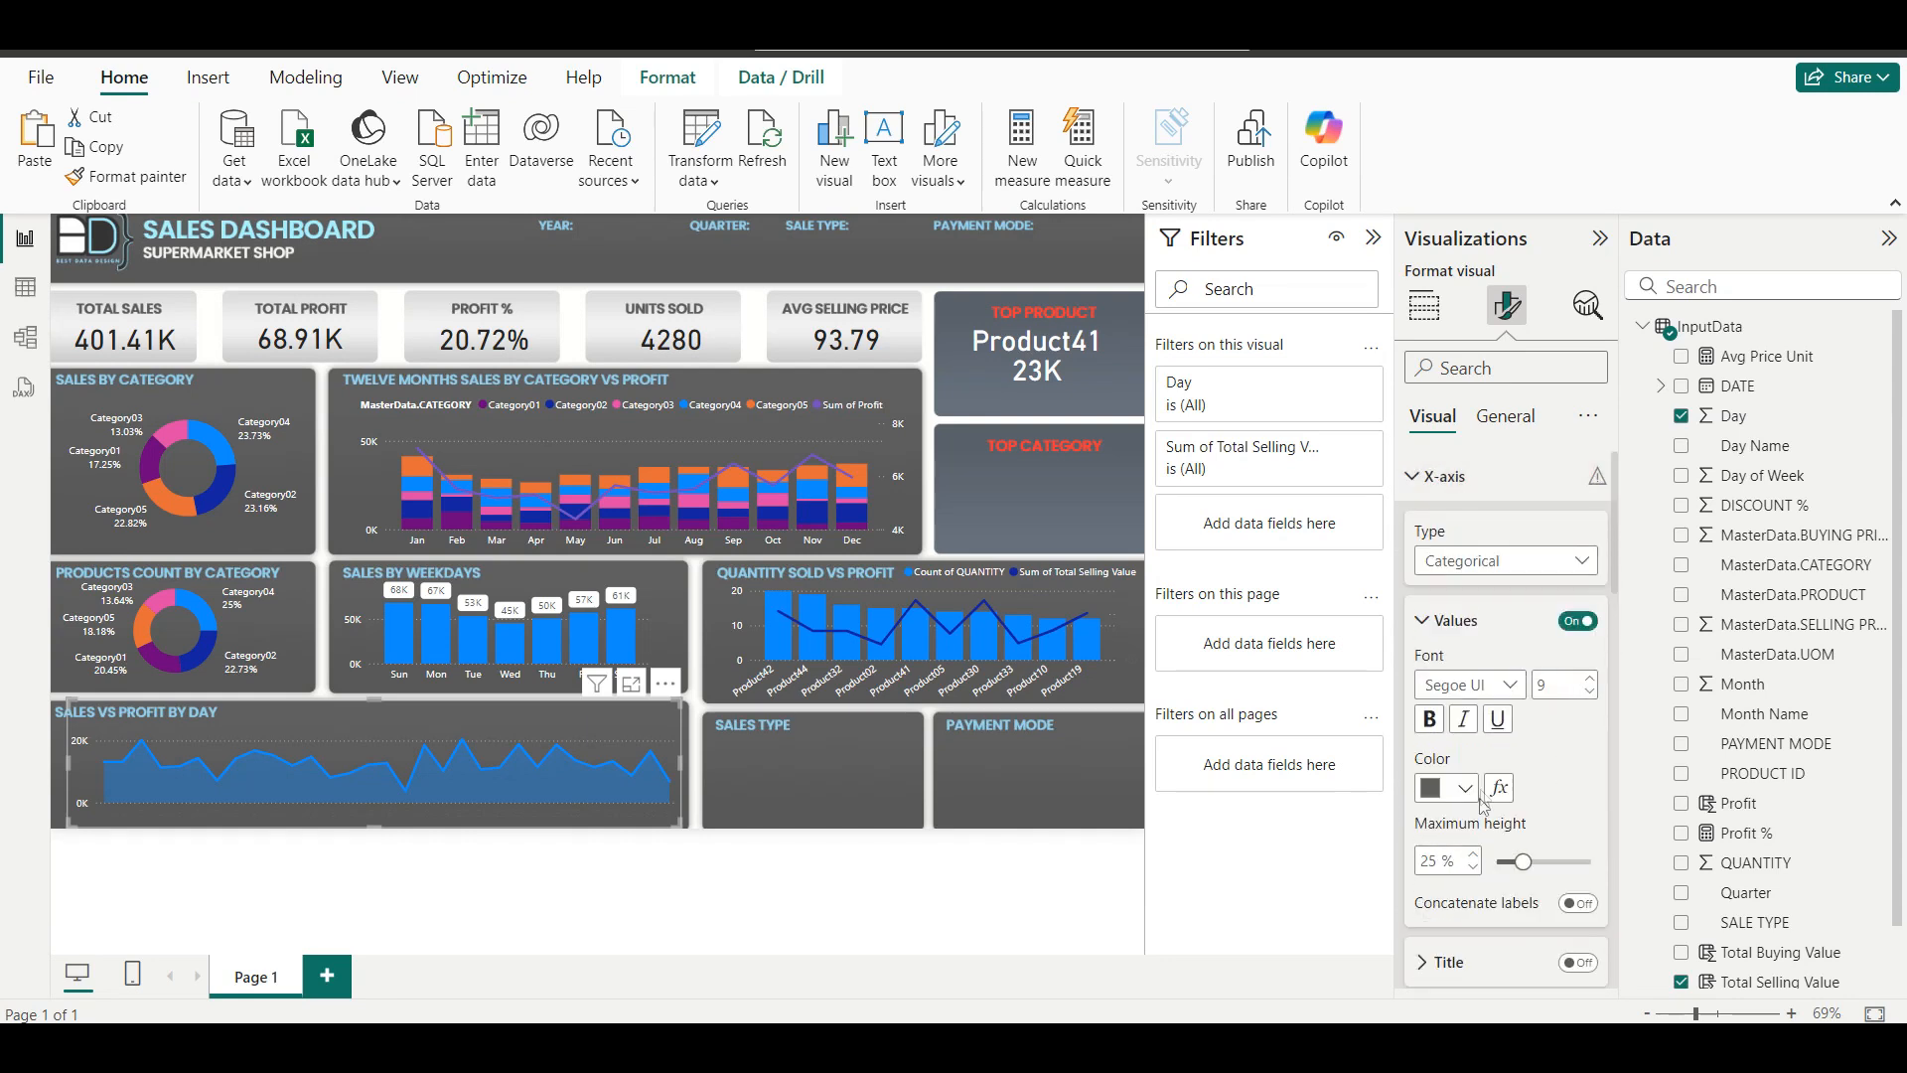
pyautogui.scroll(-2, 1477, 780)
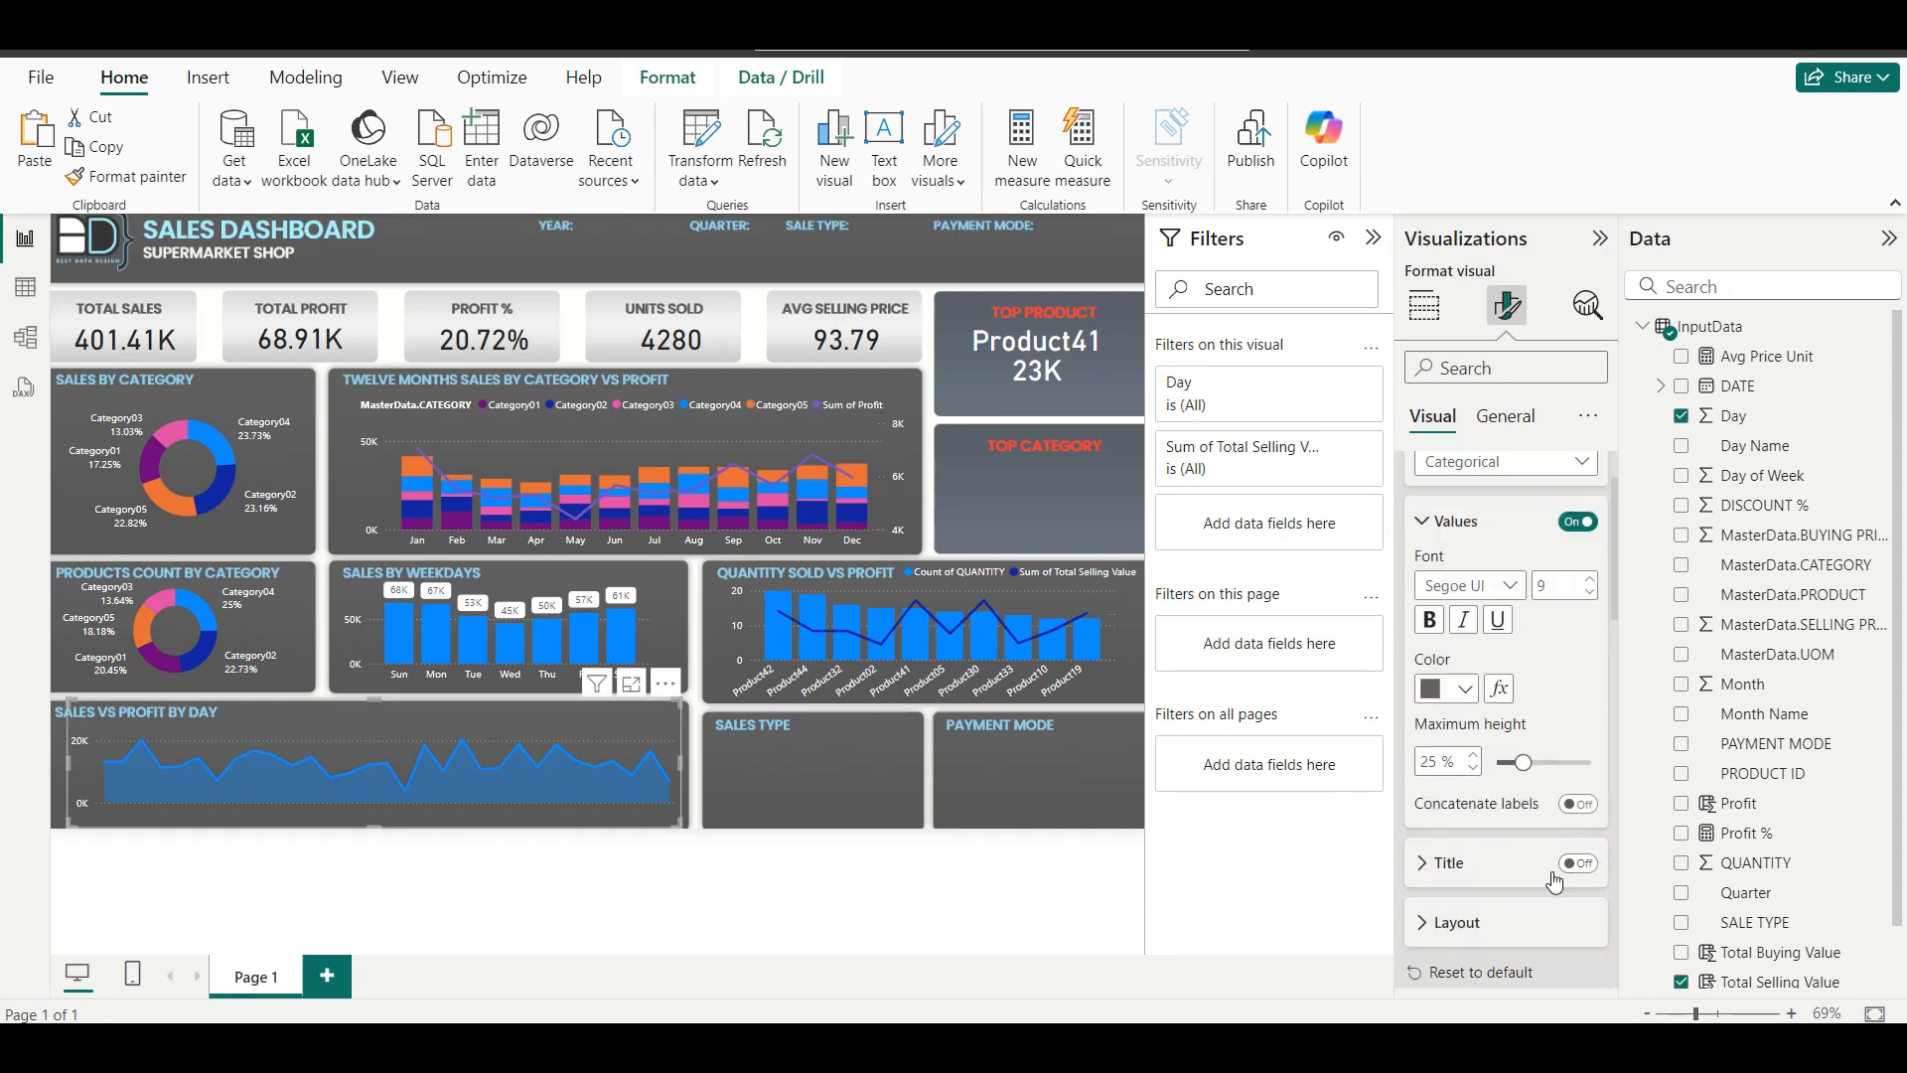
pyautogui.click(1464, 689)
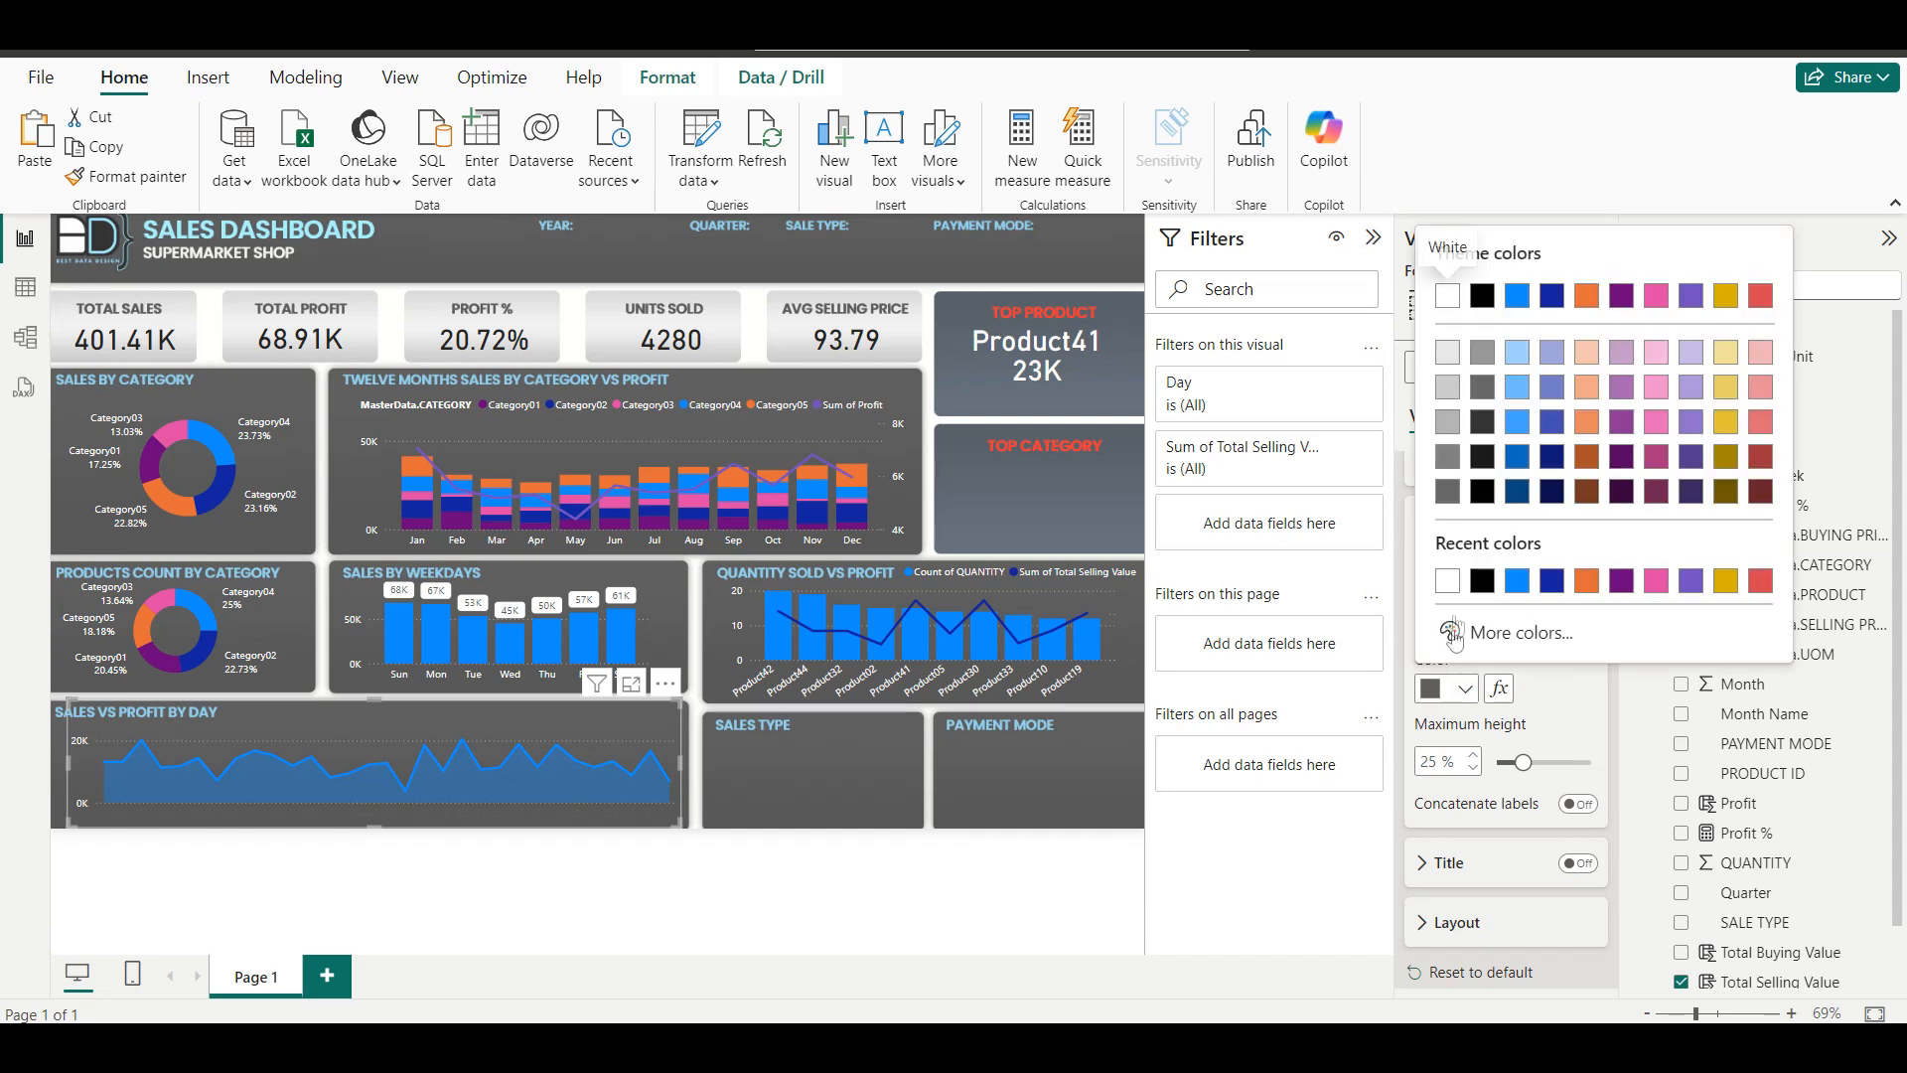
pyautogui.click(1449, 572)
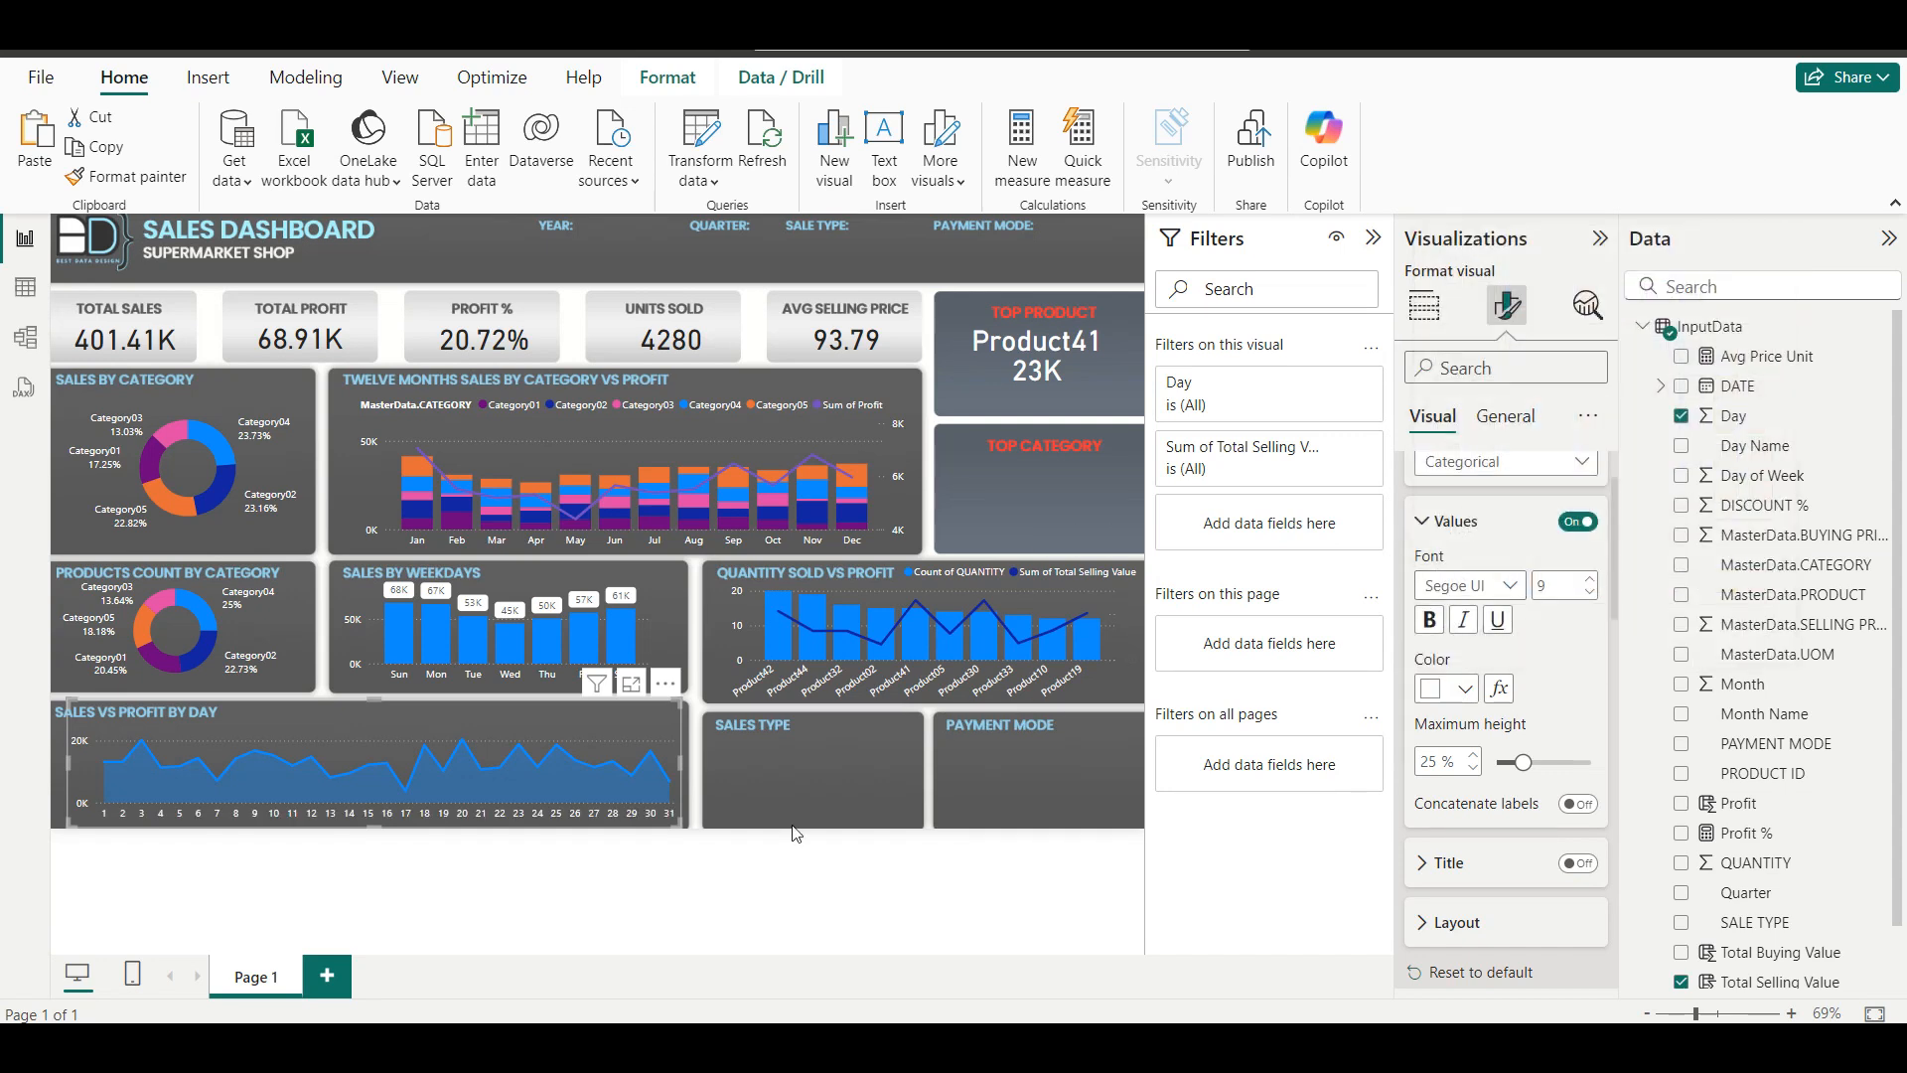
# Turn on markers for the area chart in the Sales vs Profit by Day panel.
pyautogui.click(473, 731)
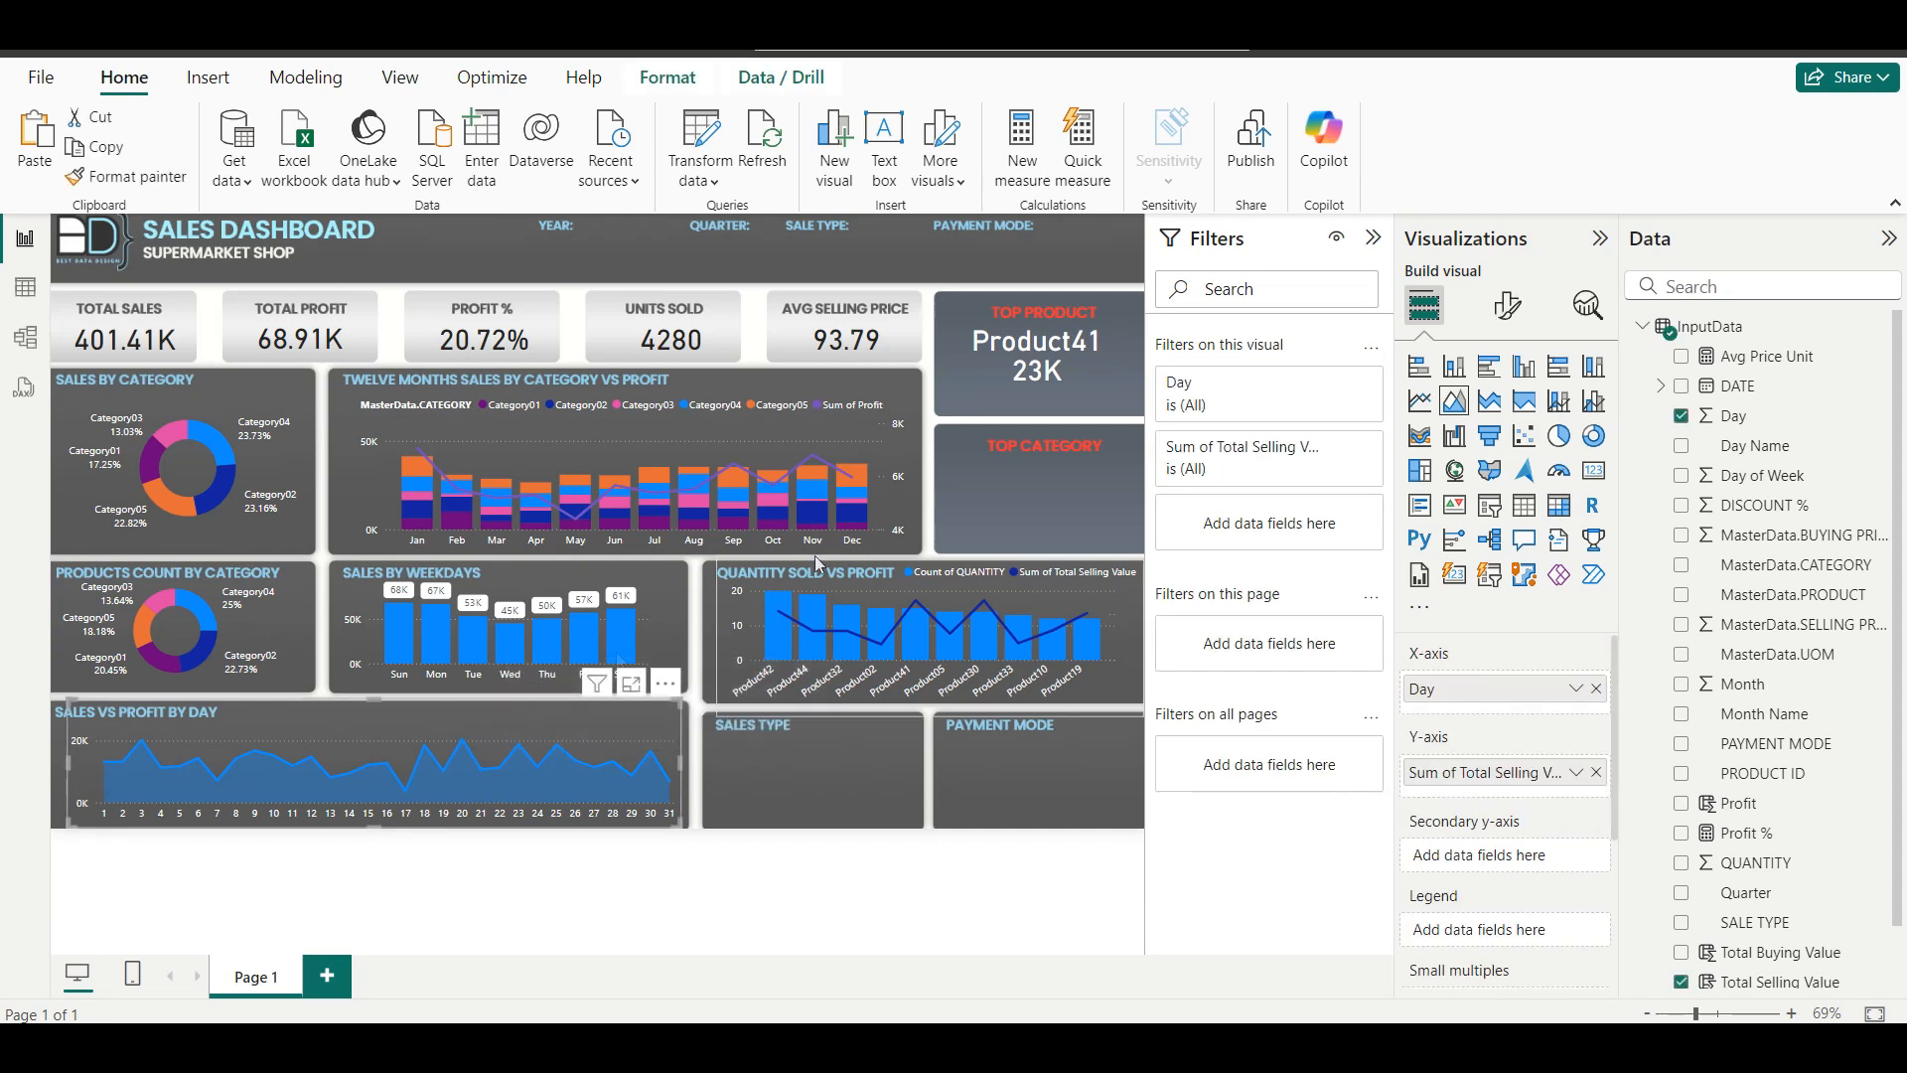
pyautogui.click(1511, 310)
pyautogui.scroll(-3, 1508, 661)
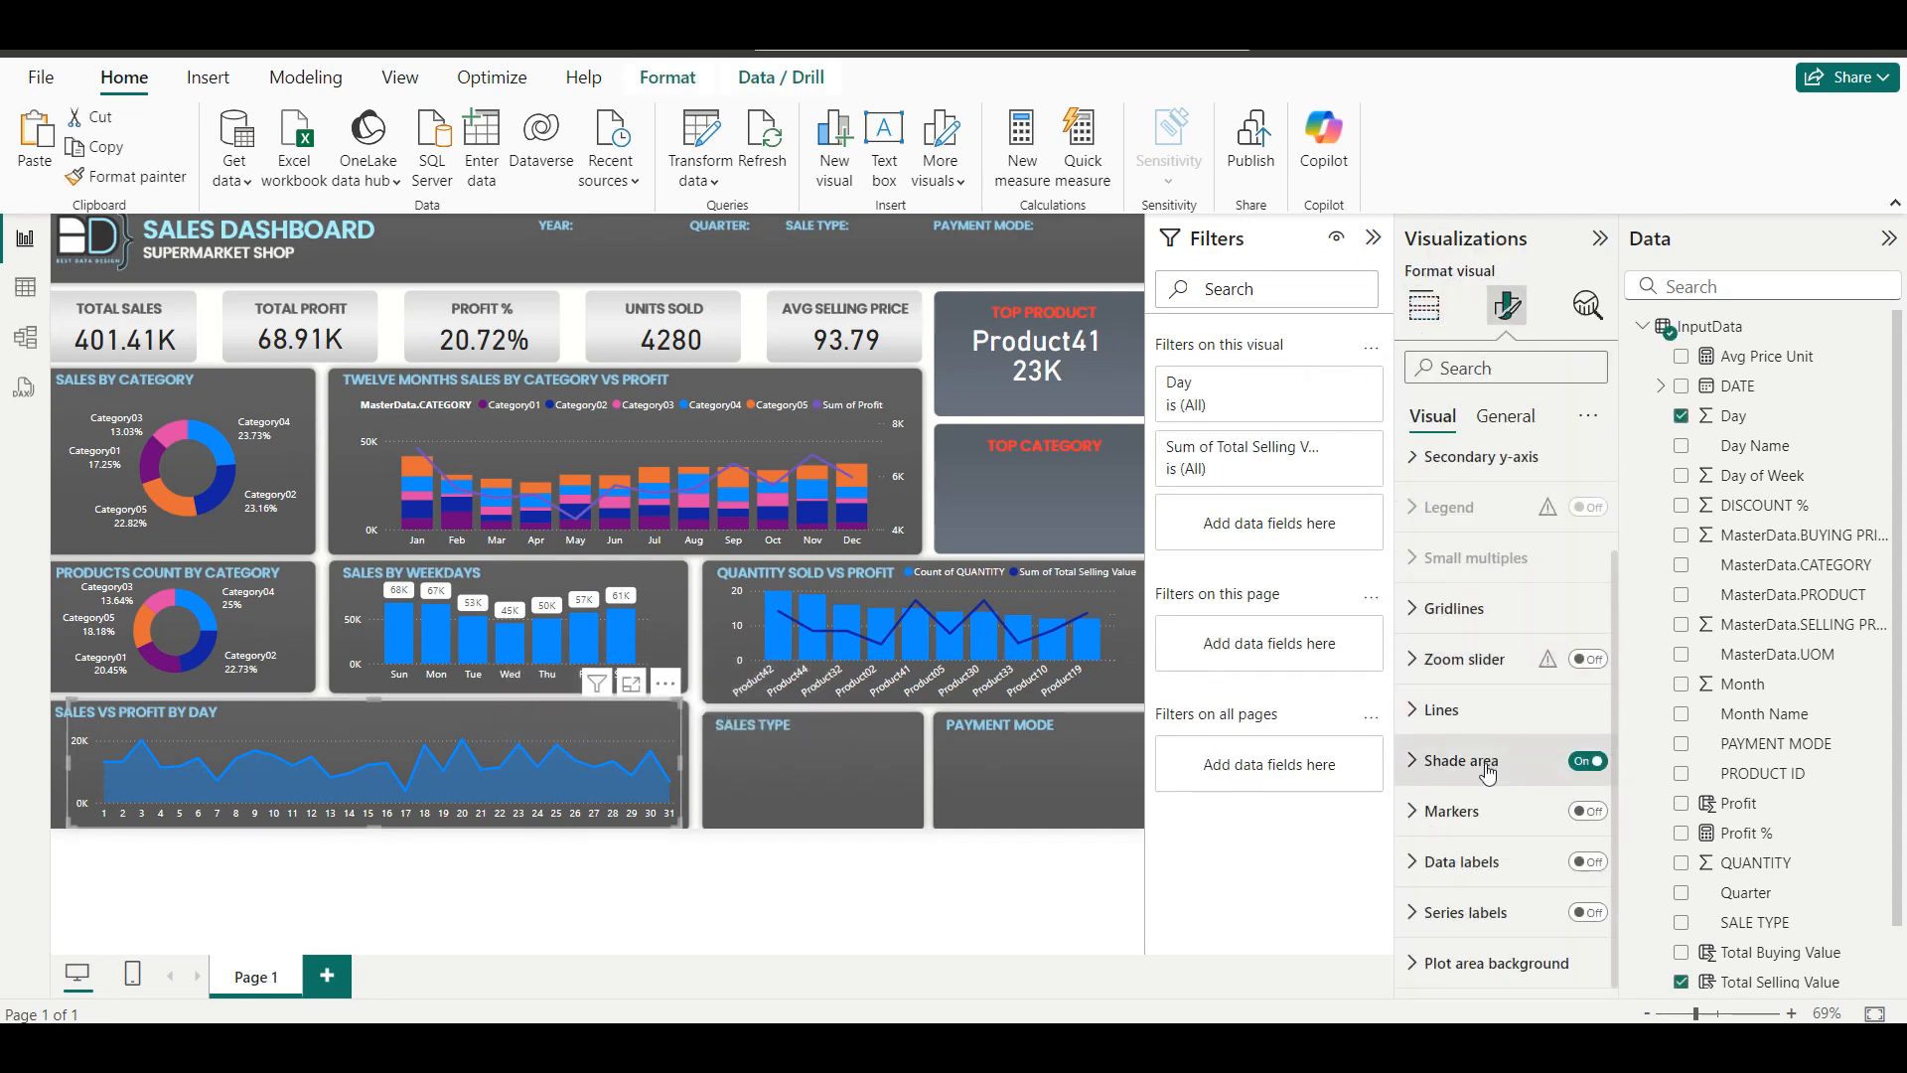
pyautogui.click(1589, 812)
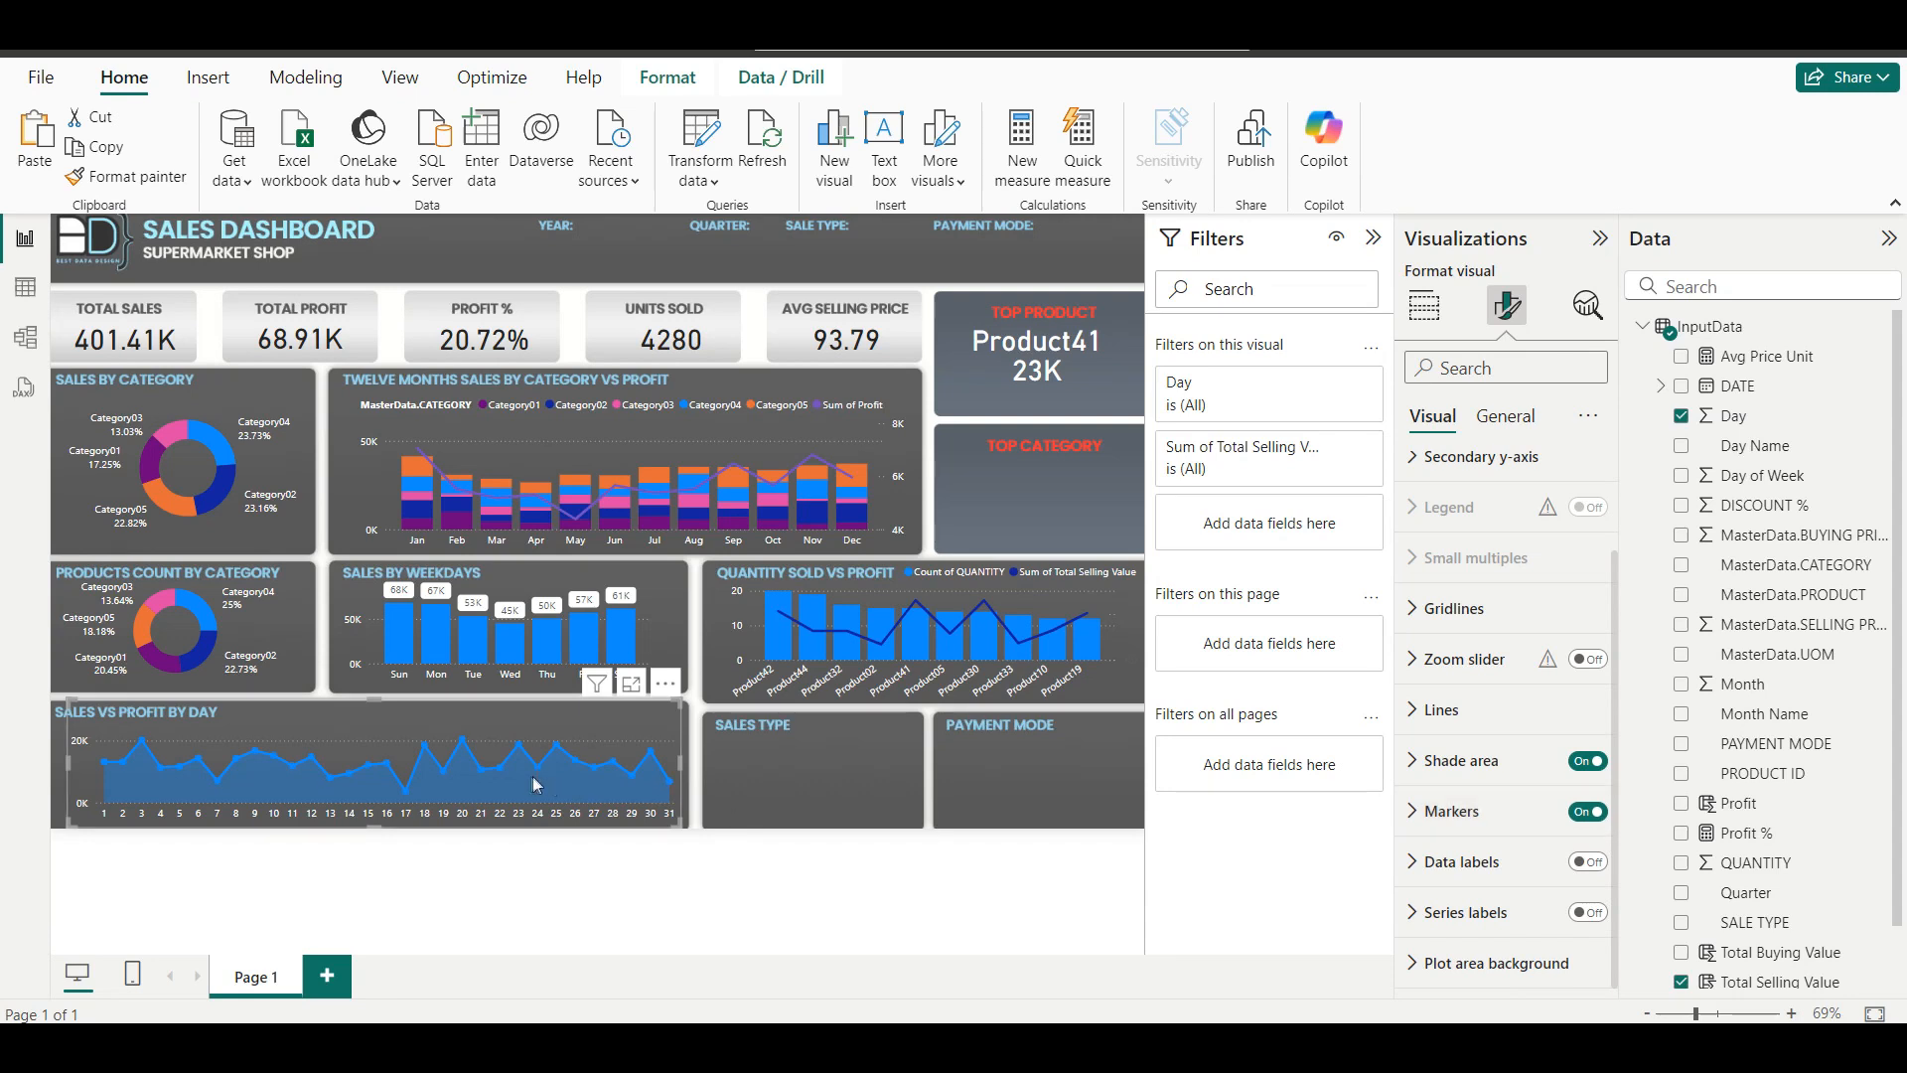
# Add the Profit field to the daily area chart's y-axis and convert the visual to a stacked area chart.
pyautogui.moveTo(481, 779)
pyautogui.scroll(-1, 1775, 879)
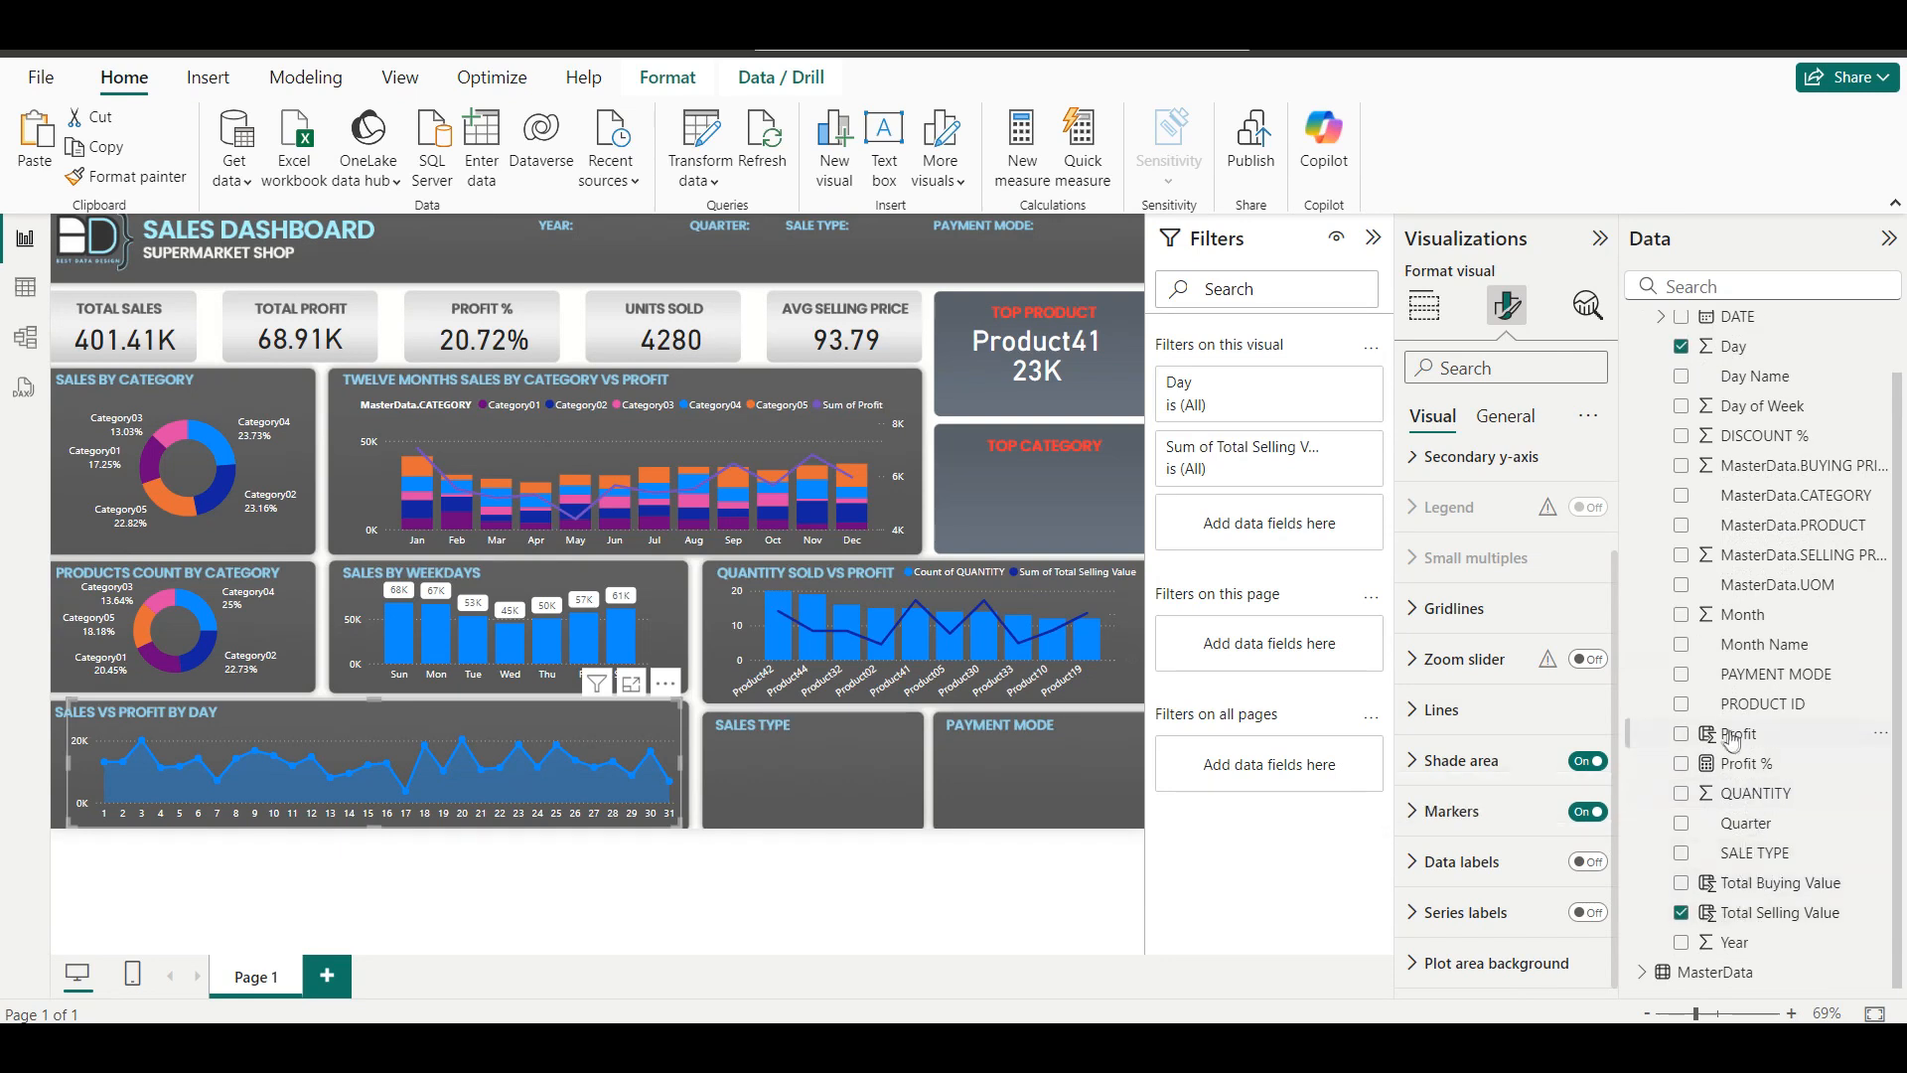
pyautogui.click(1684, 738)
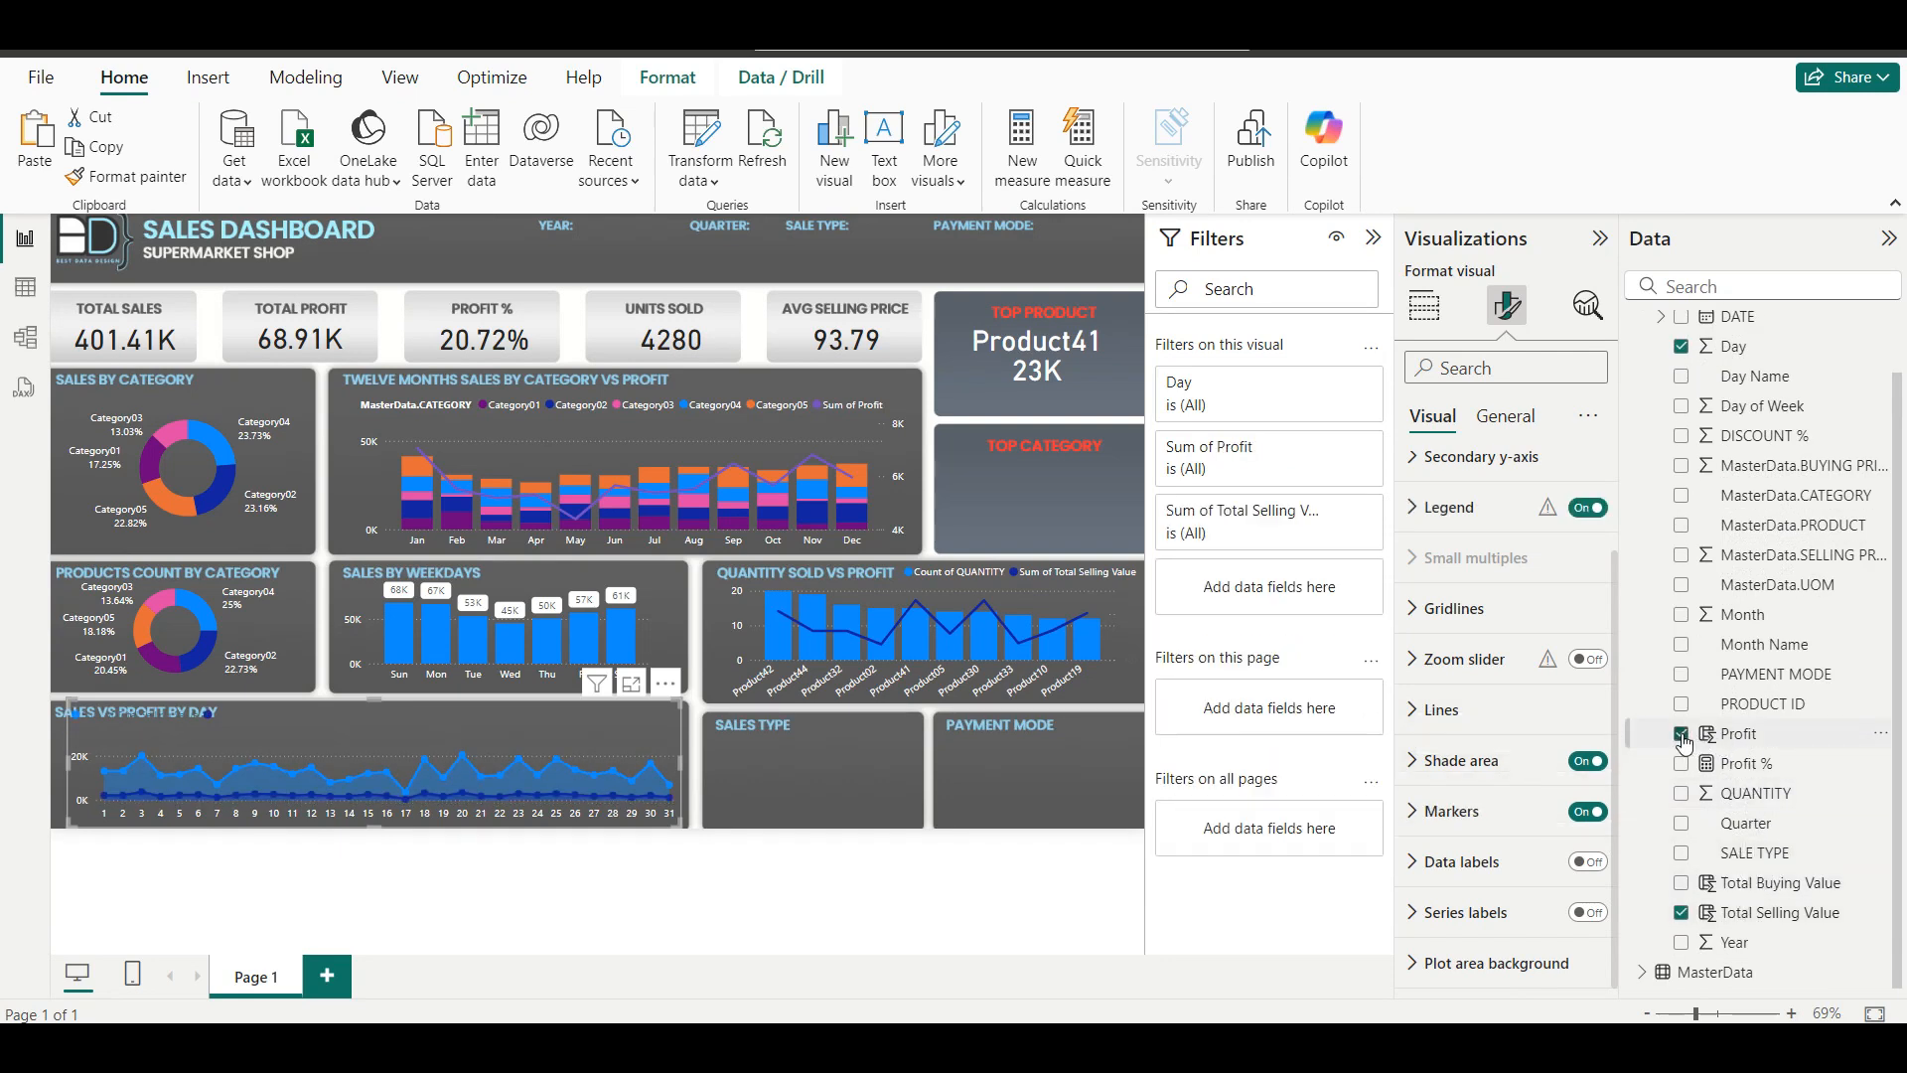
pyautogui.click(1426, 307)
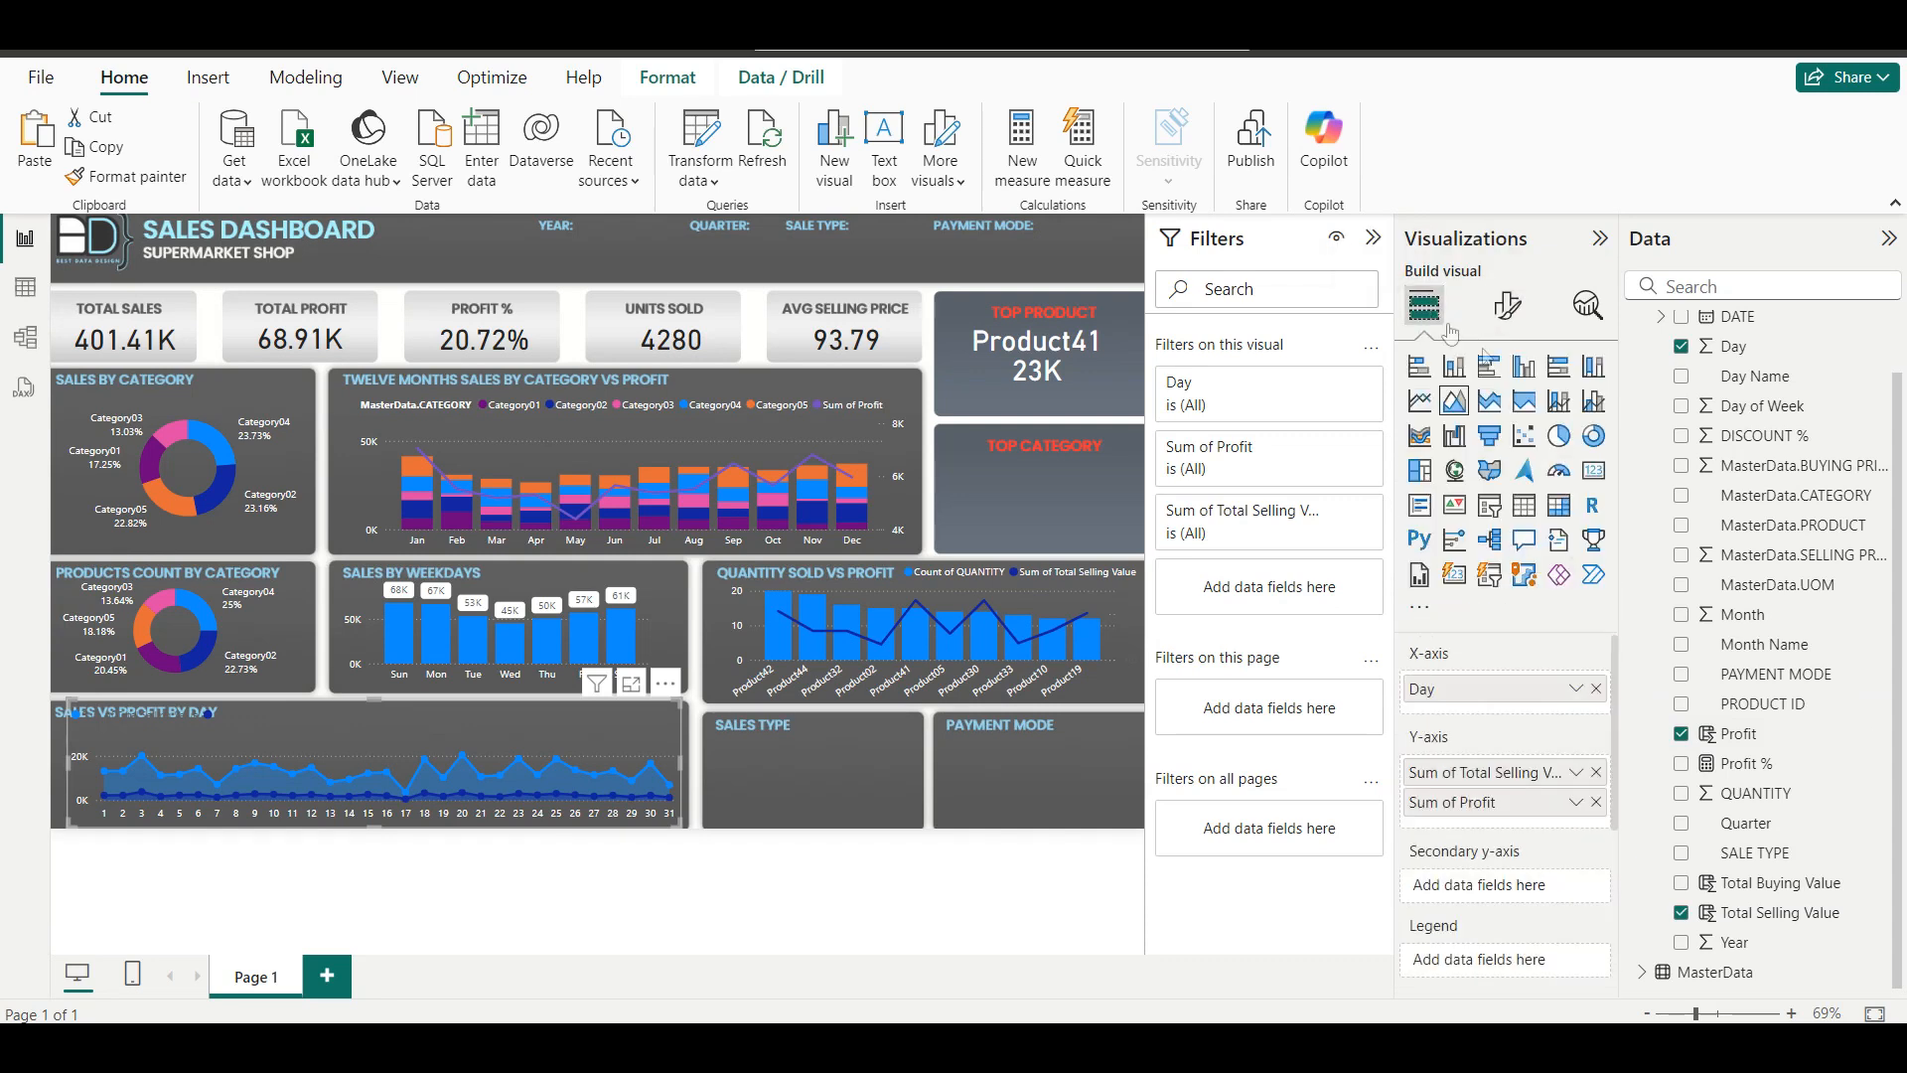
pyautogui.click(1490, 415)
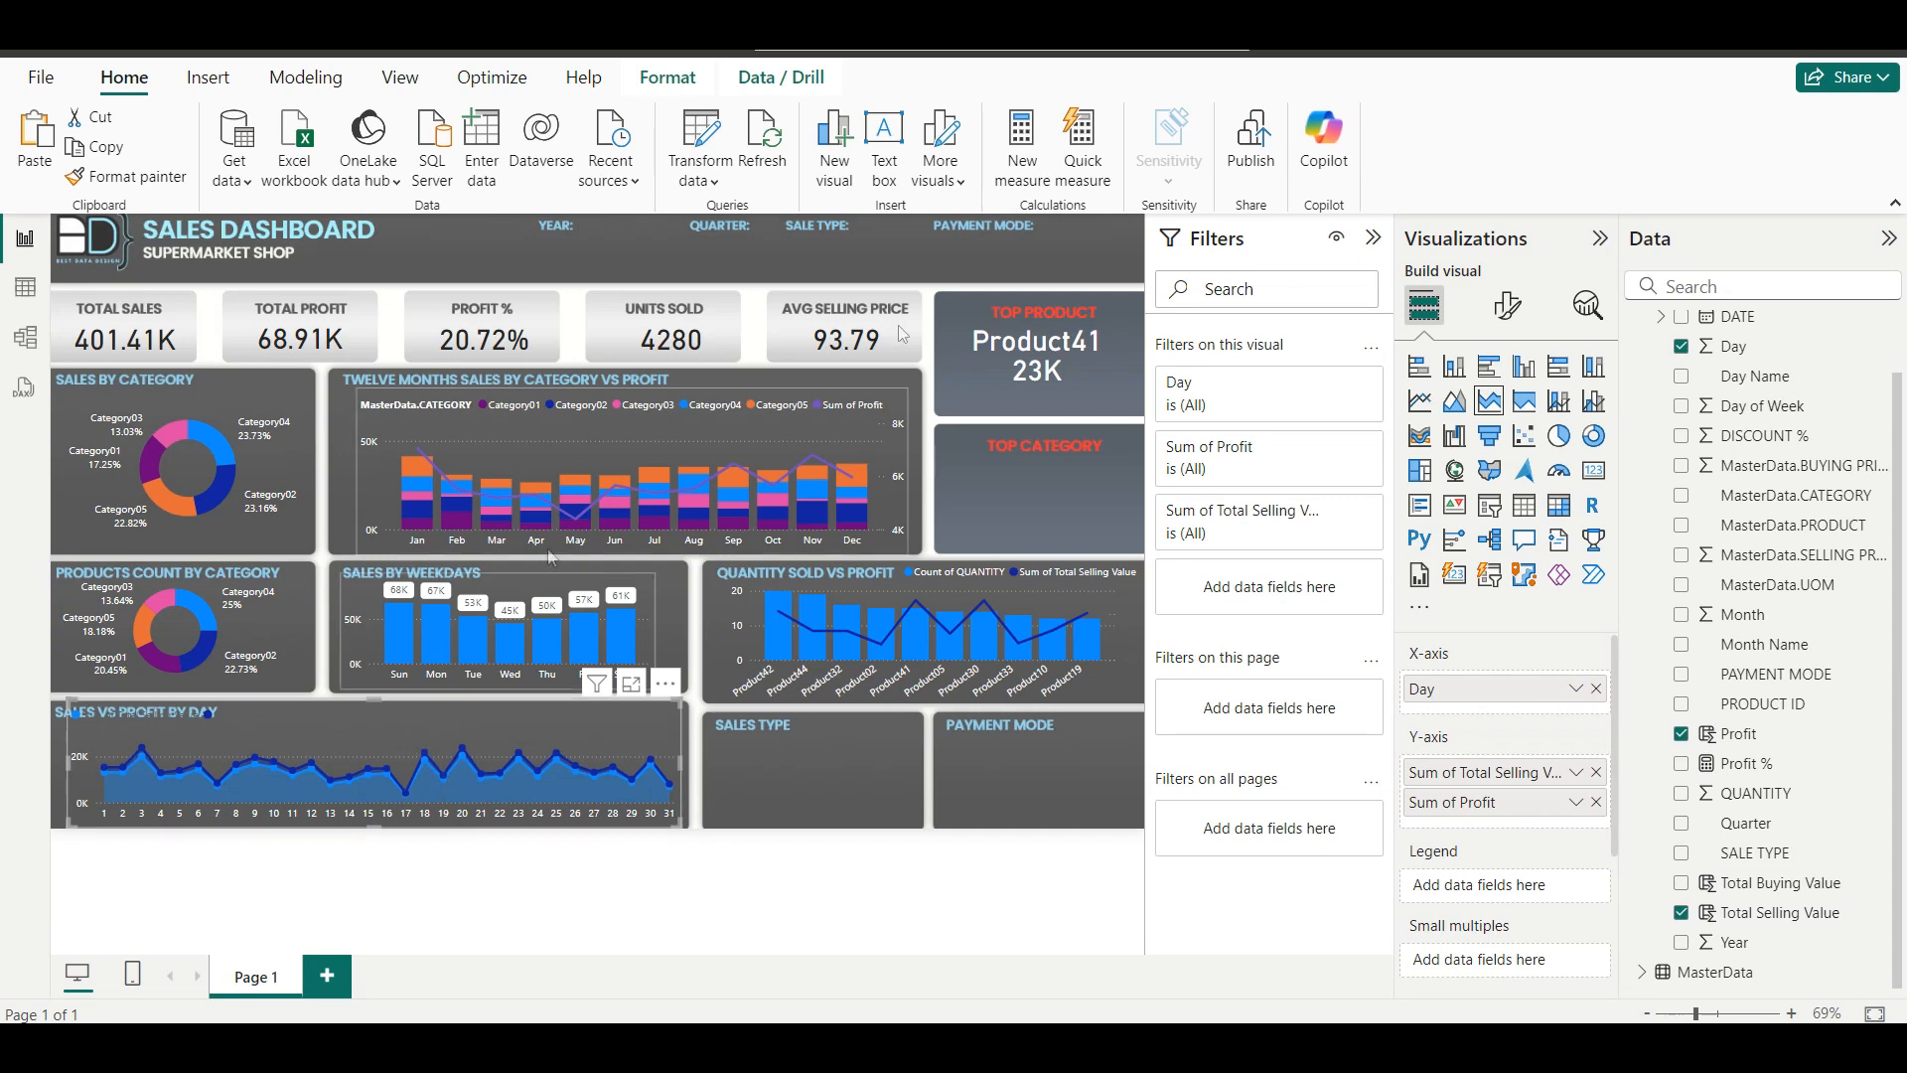
# Set the stacked area chart's legend position to Top right and its text color to white.
pyautogui.click(1490, 326)
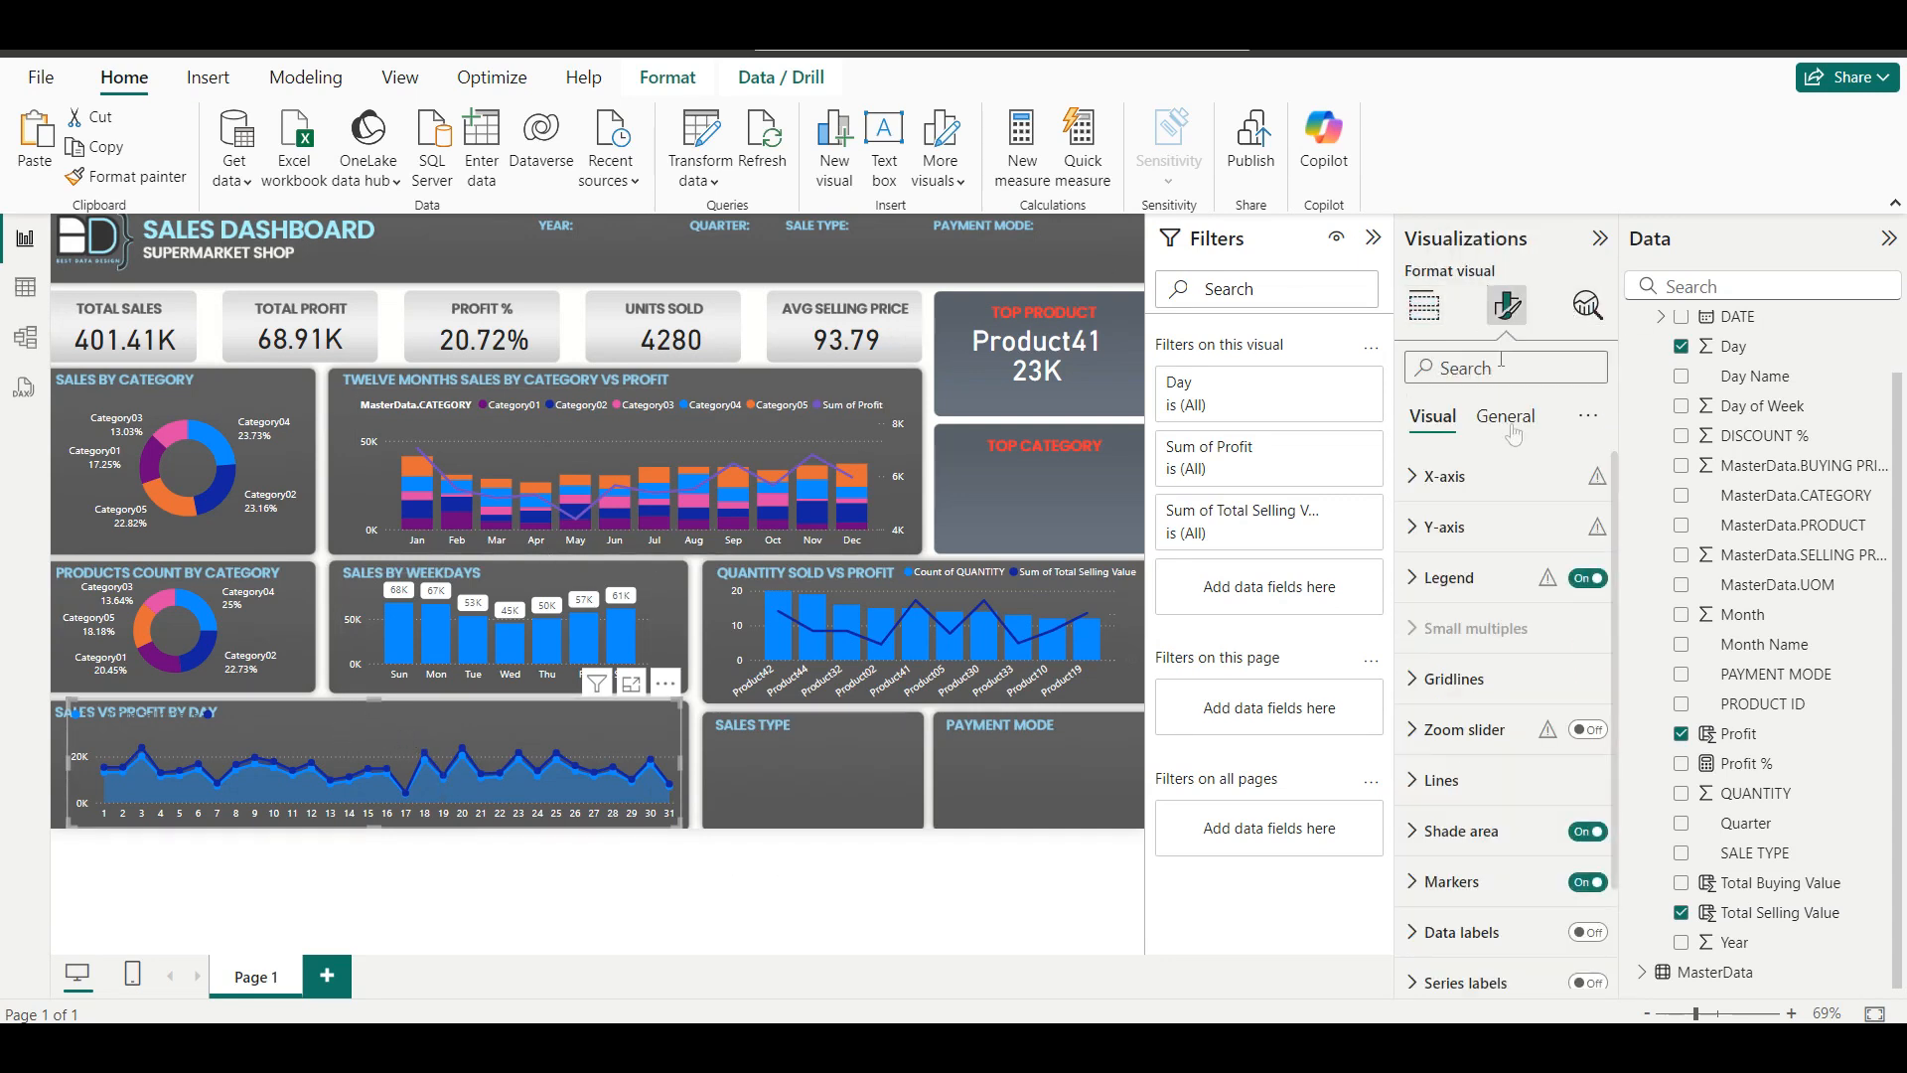
pyautogui.click(1535, 578)
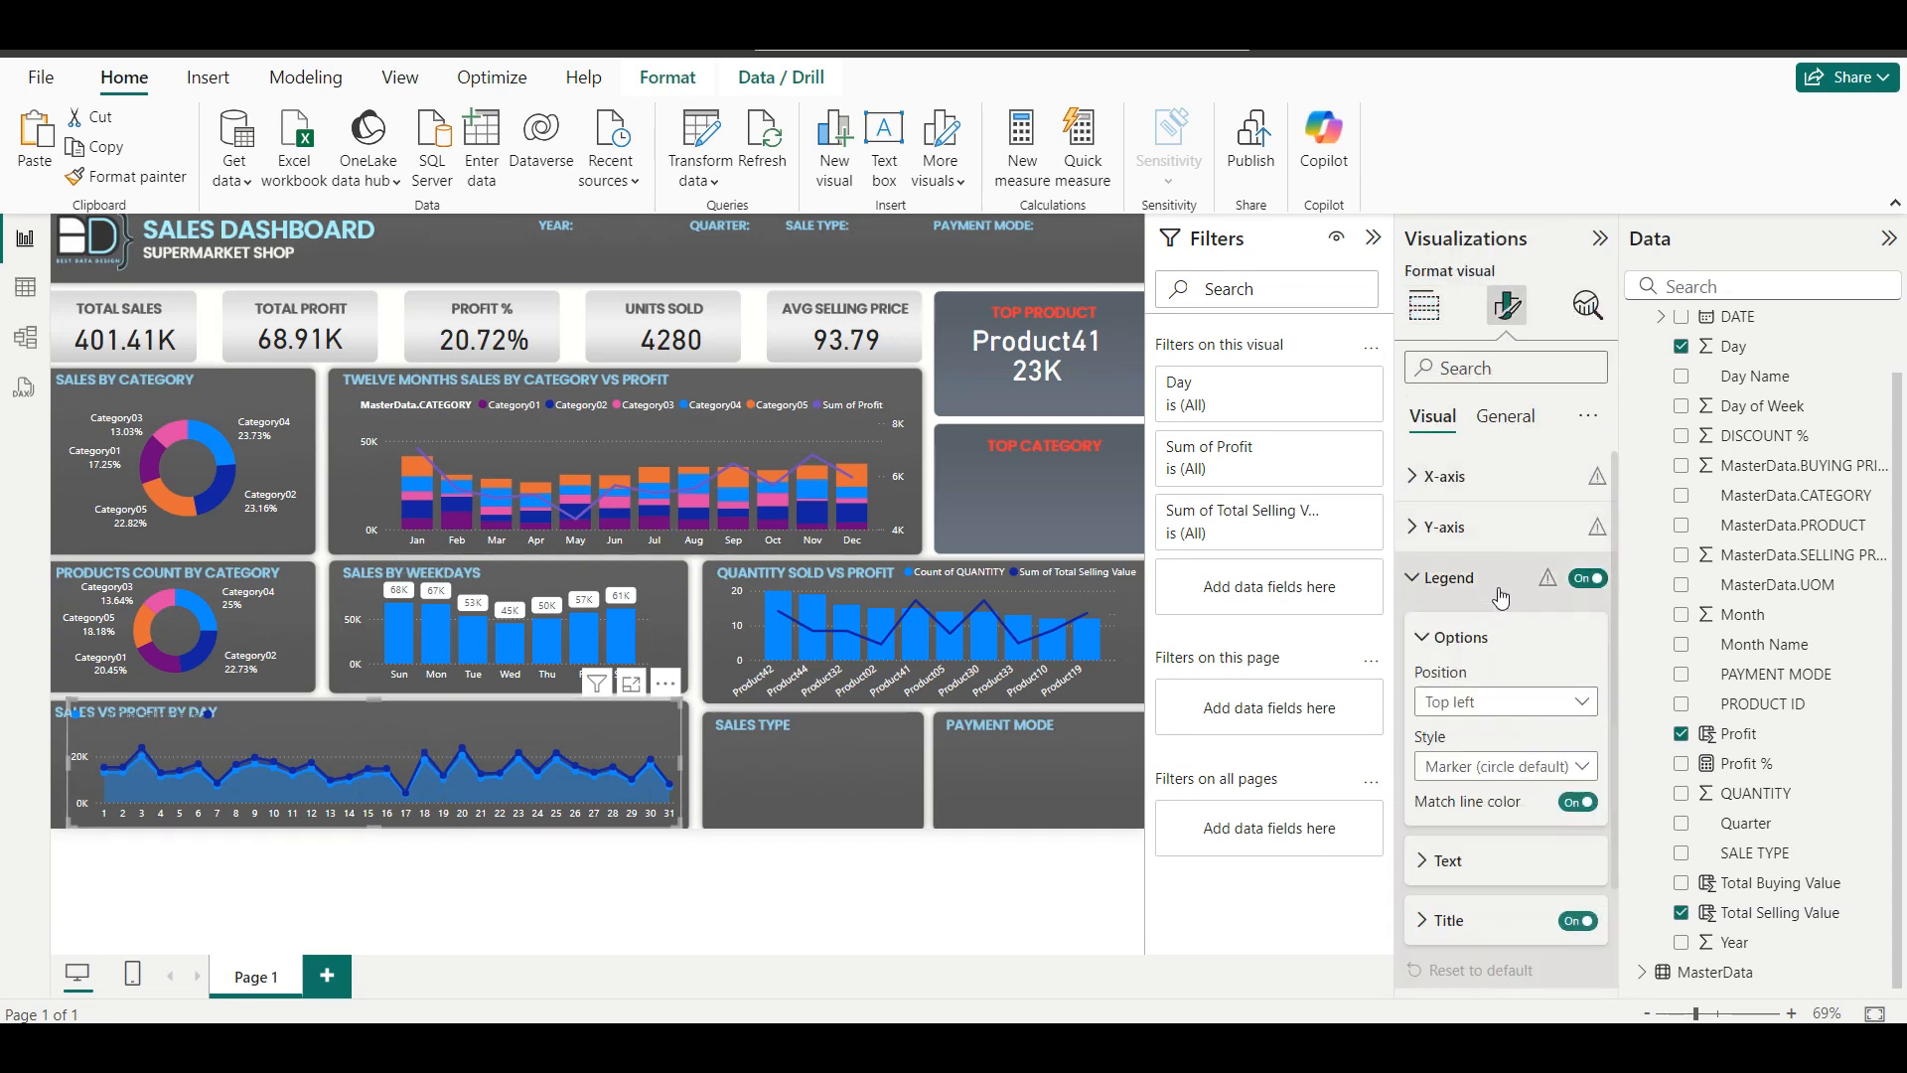
pyautogui.click(1545, 701)
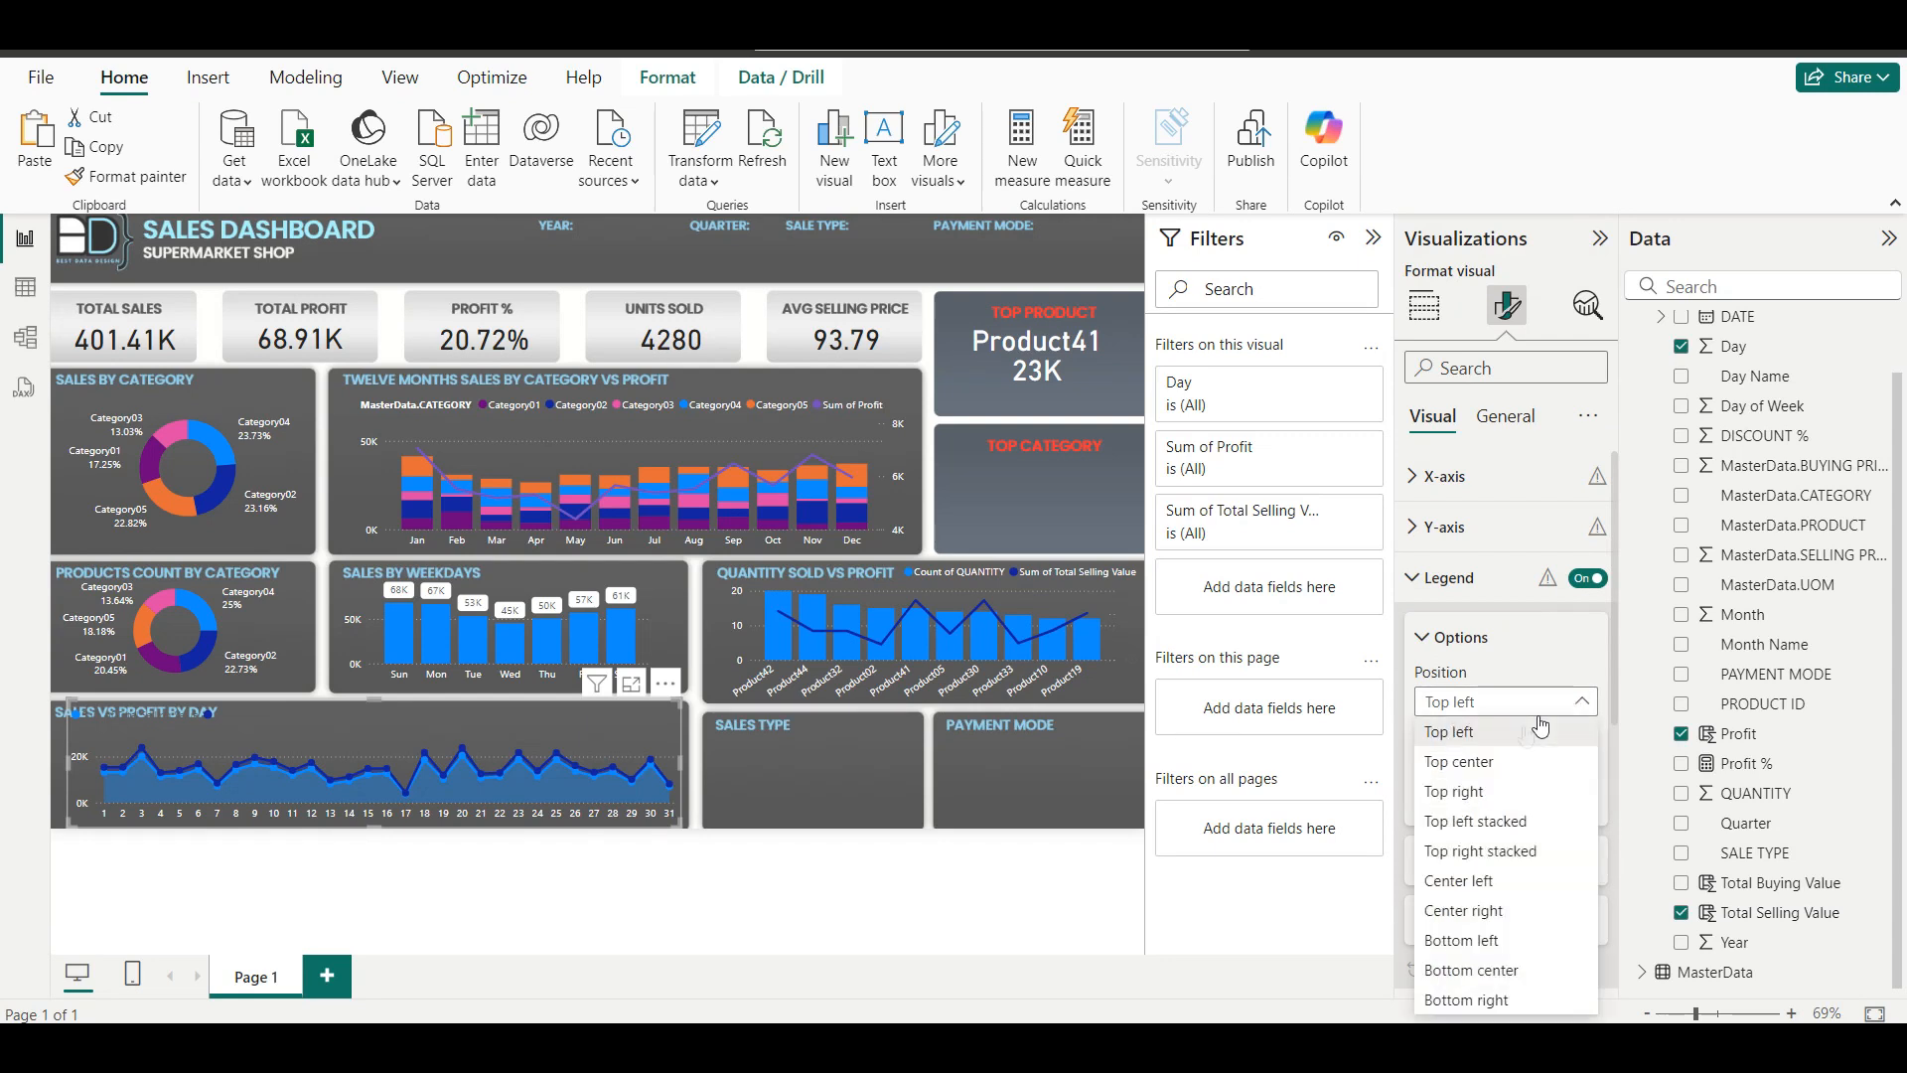
pyautogui.click(1489, 792)
pyautogui.scroll(-1, 1487, 784)
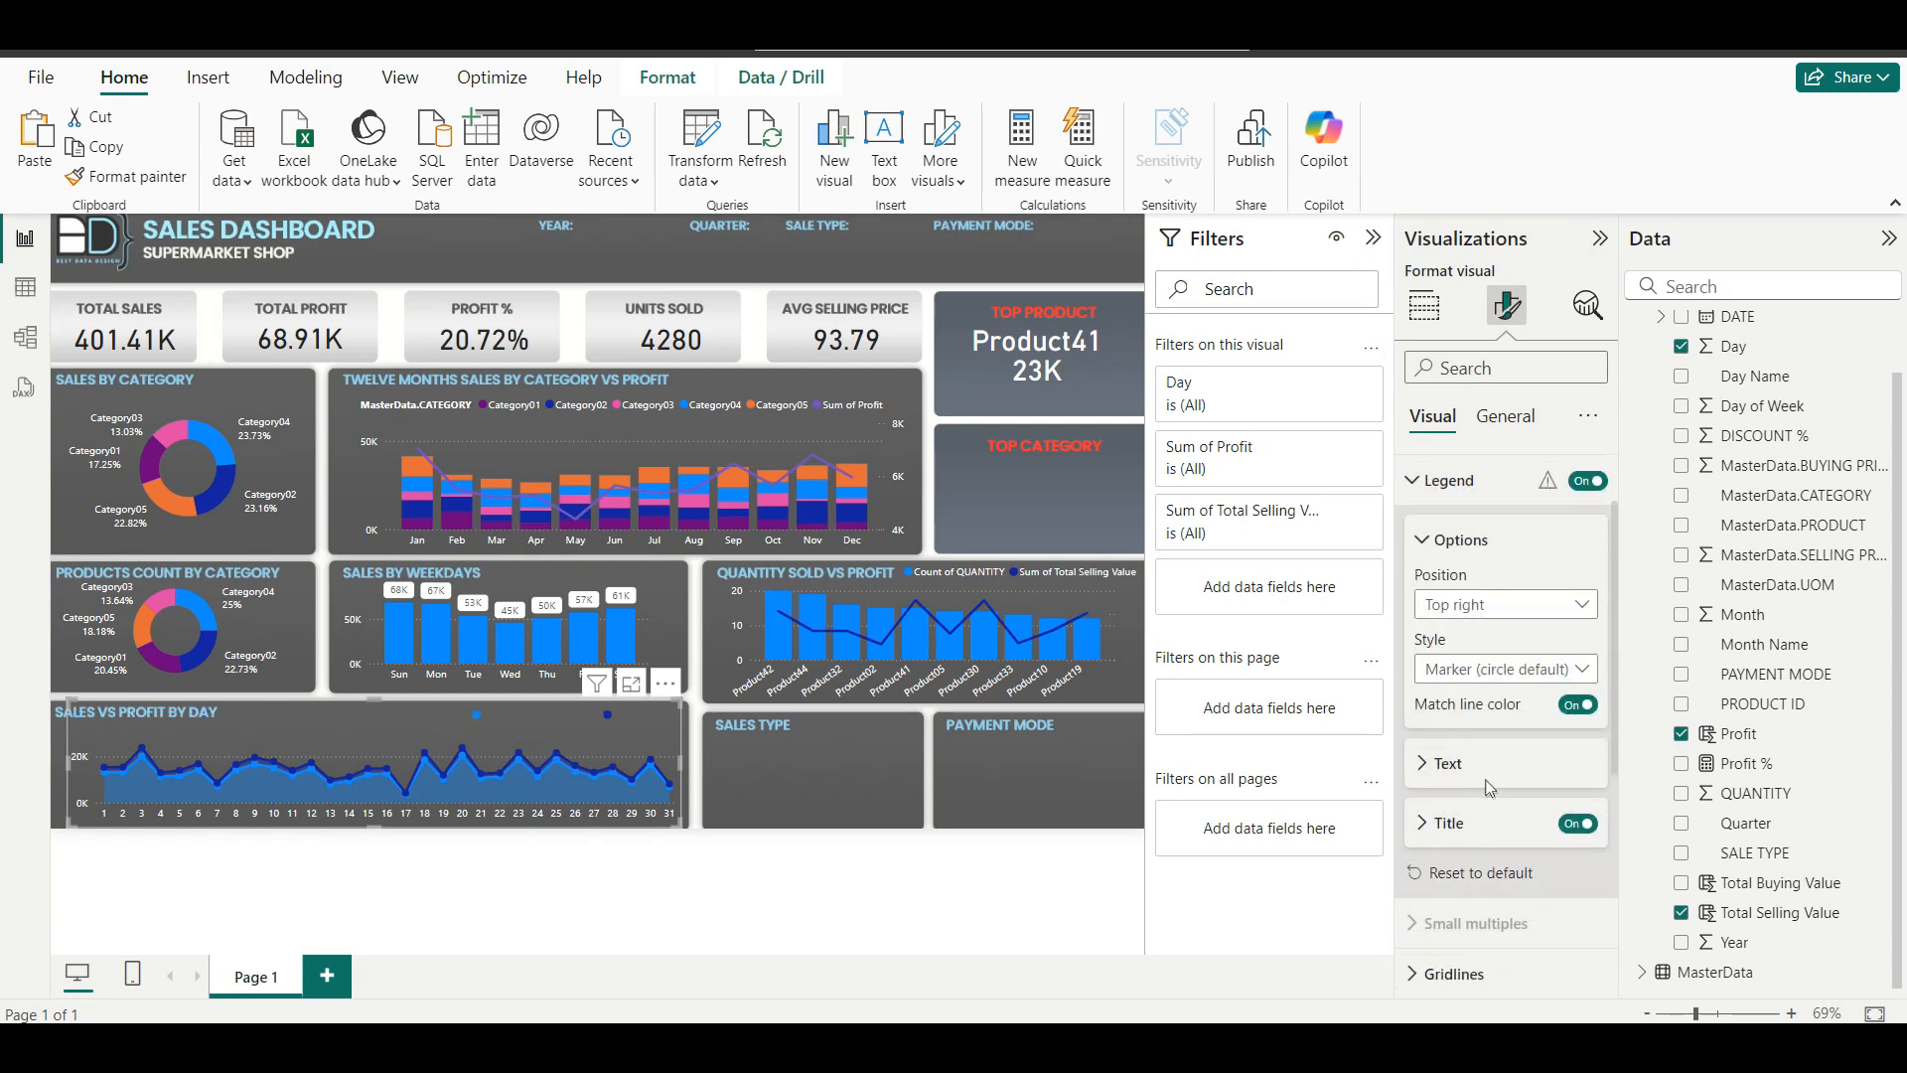
pyautogui.click(1487, 785)
pyautogui.scroll(-1, 1488, 785)
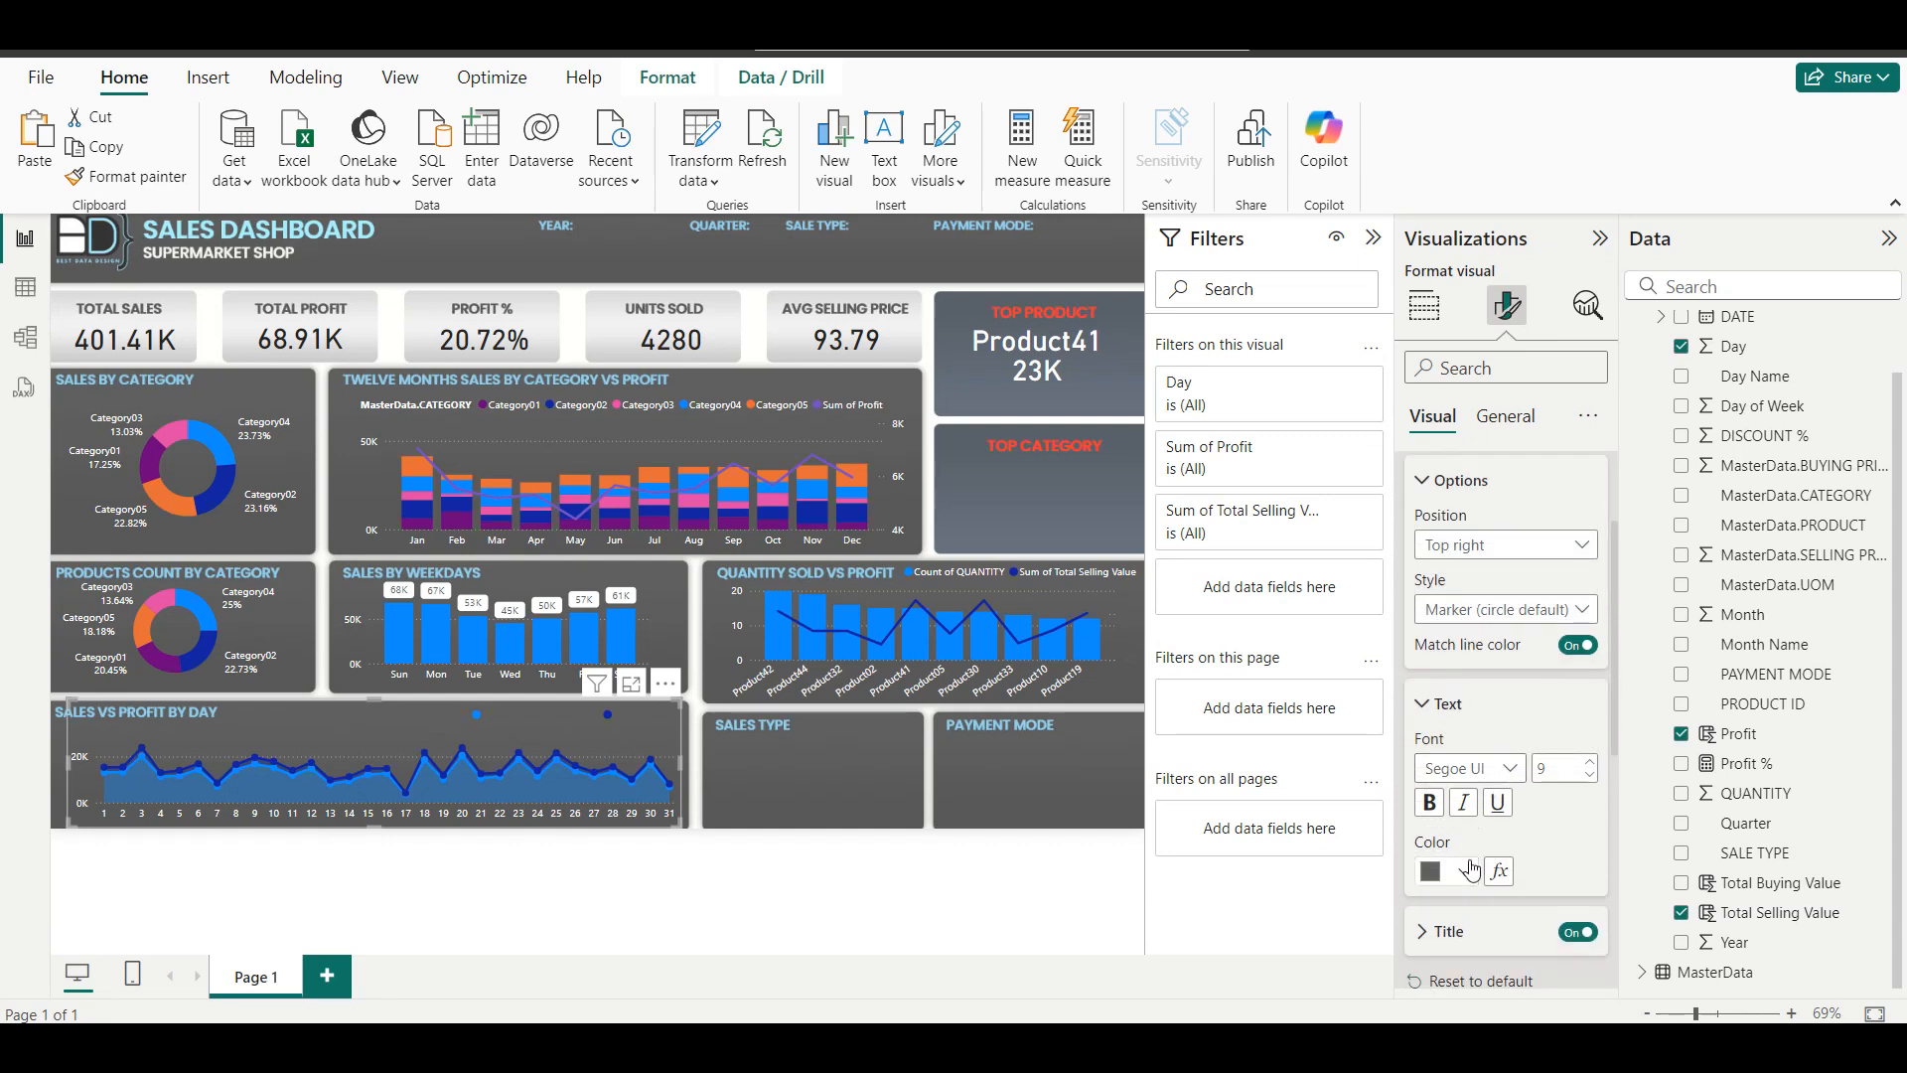
pyautogui.click(1462, 871)
pyautogui.click(1448, 763)
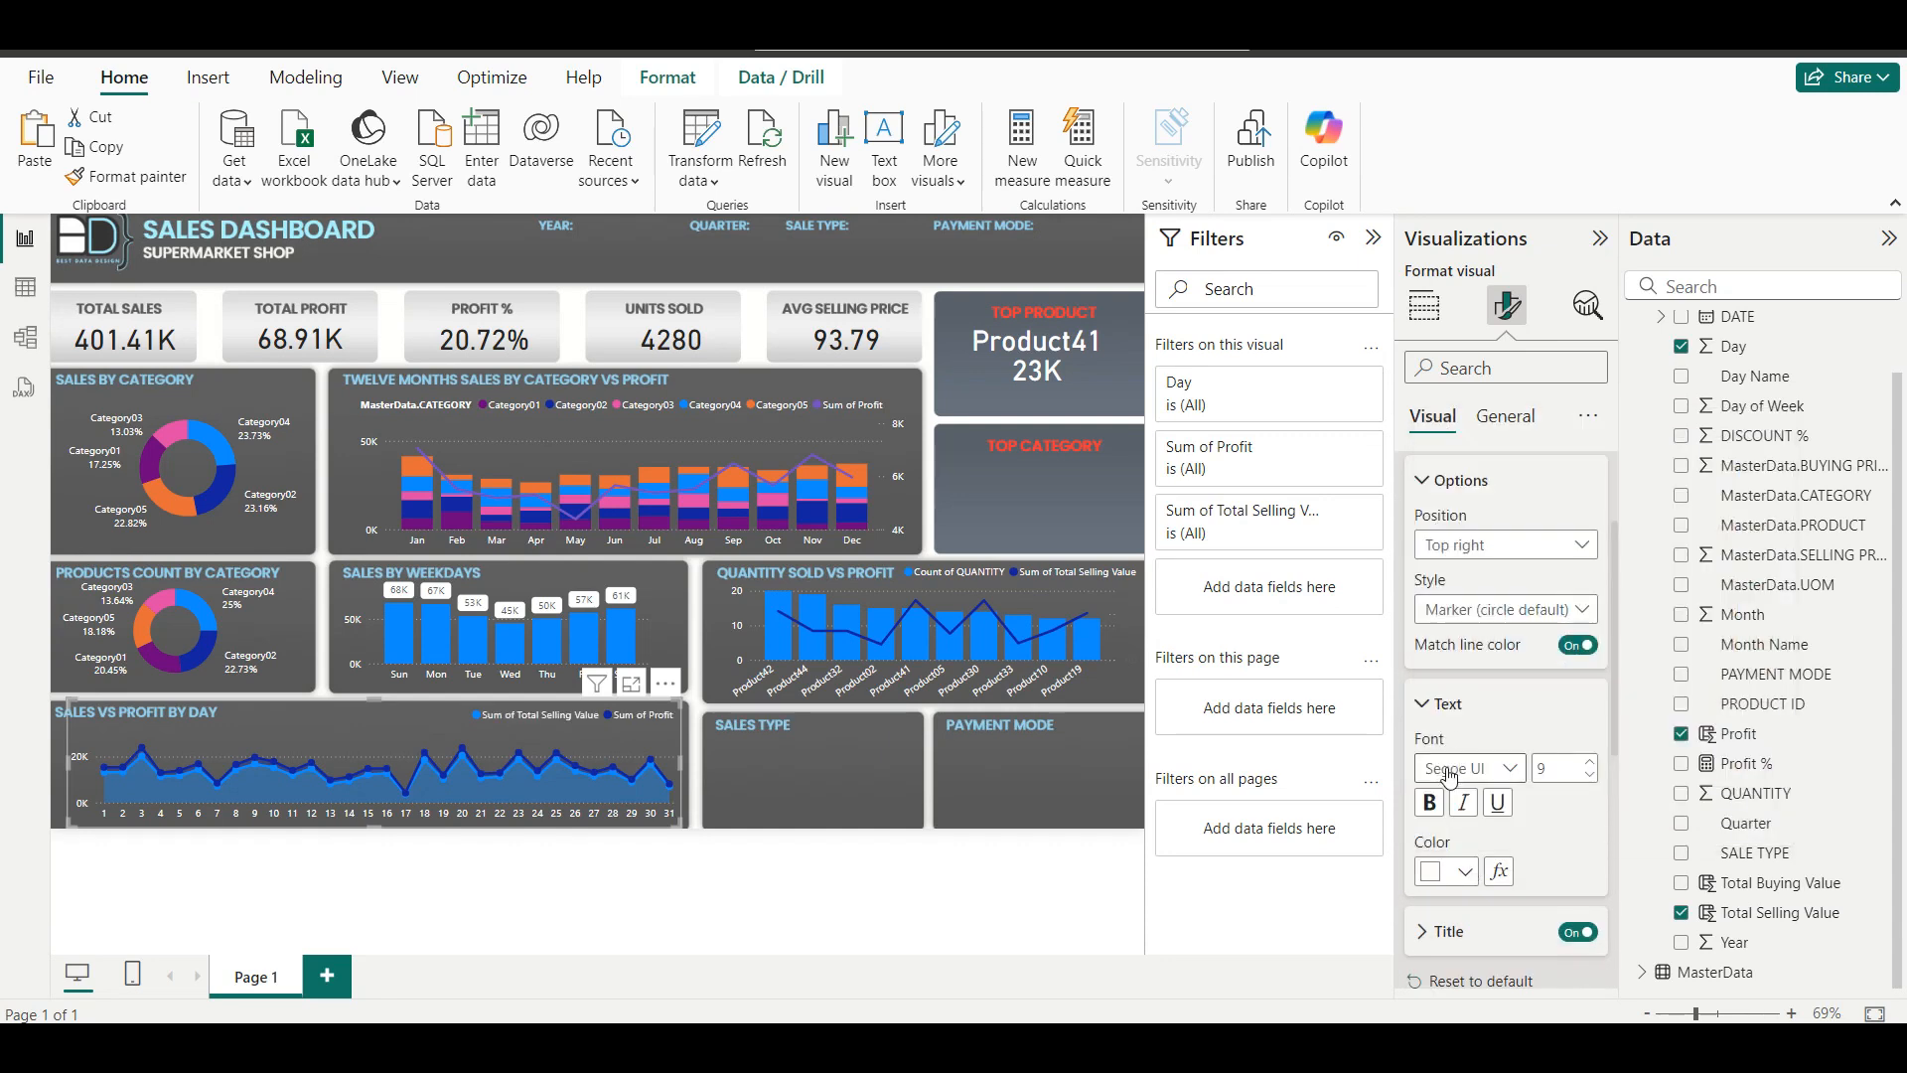
# Rename the stacked area chart's Sum of Profit series to Profit for this visual.
pyautogui.click(1441, 323)
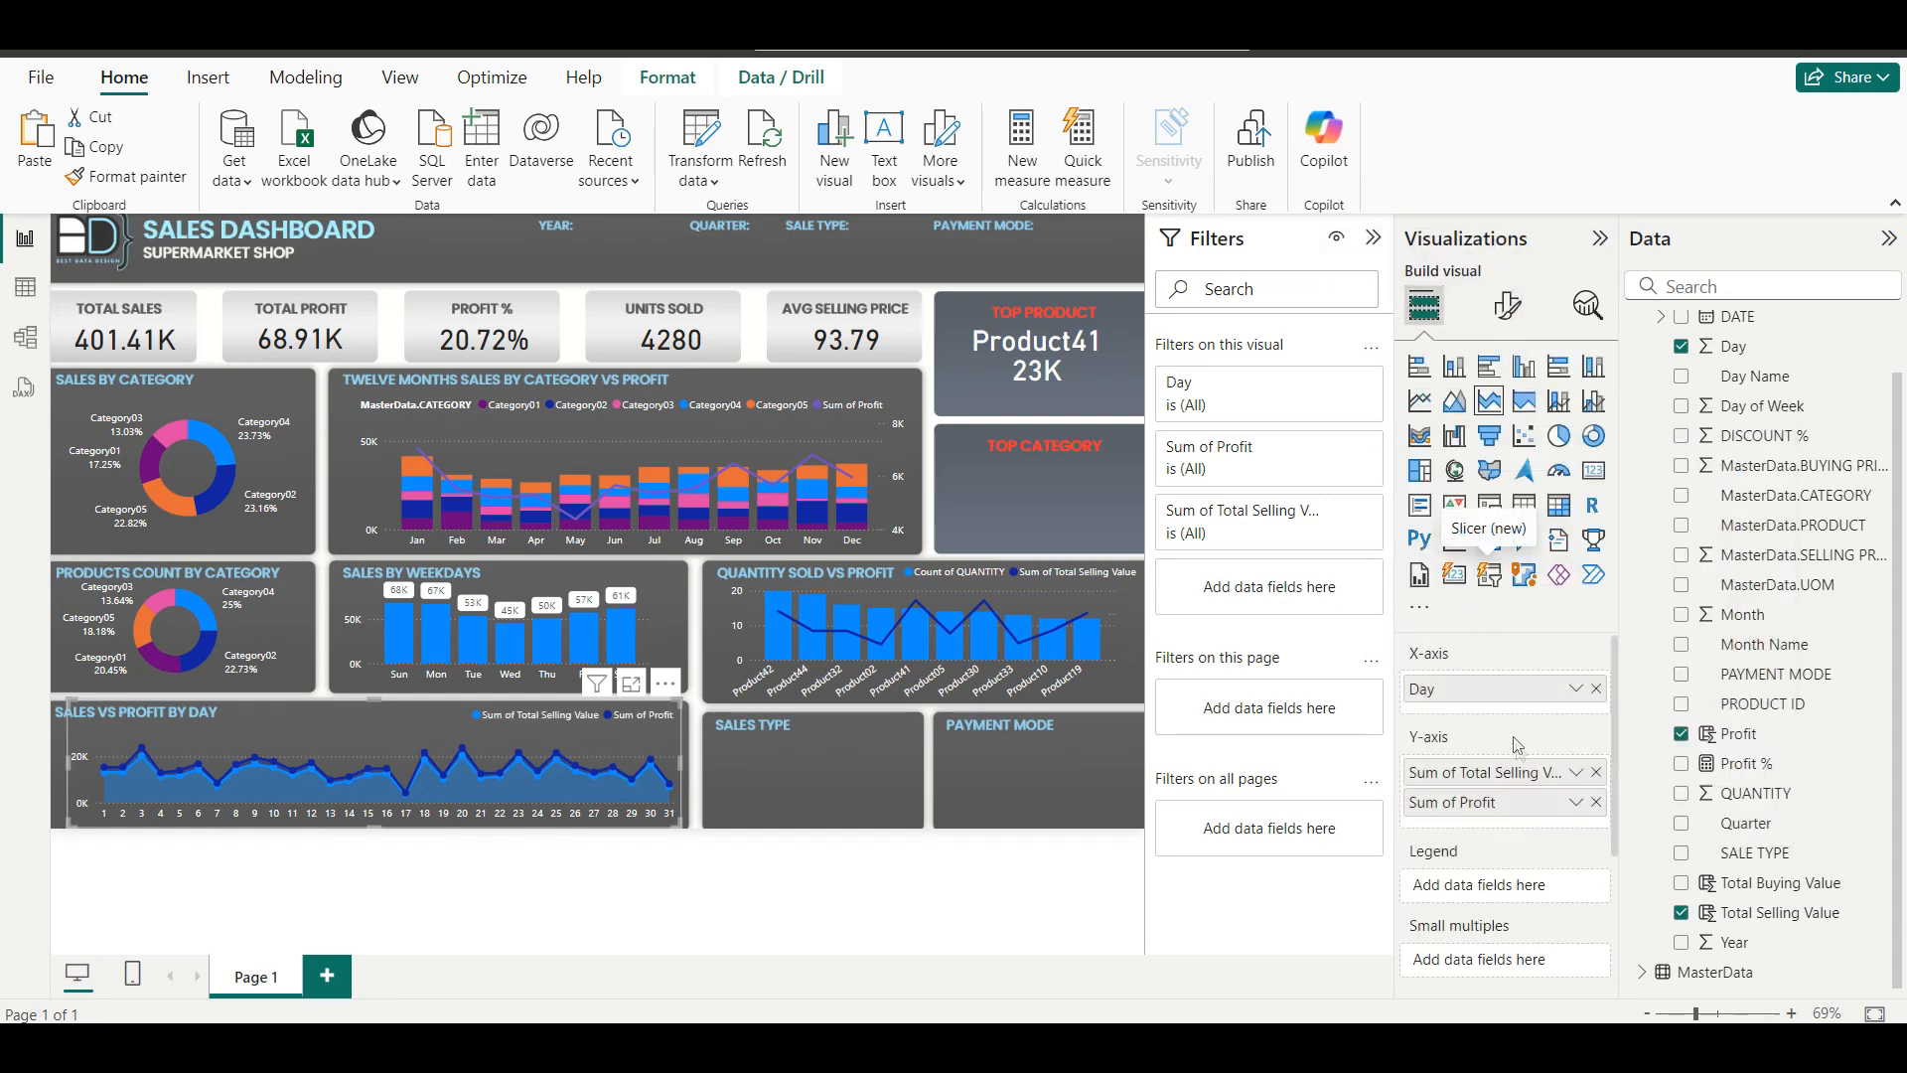
pyautogui.doubleClick(1489, 804)
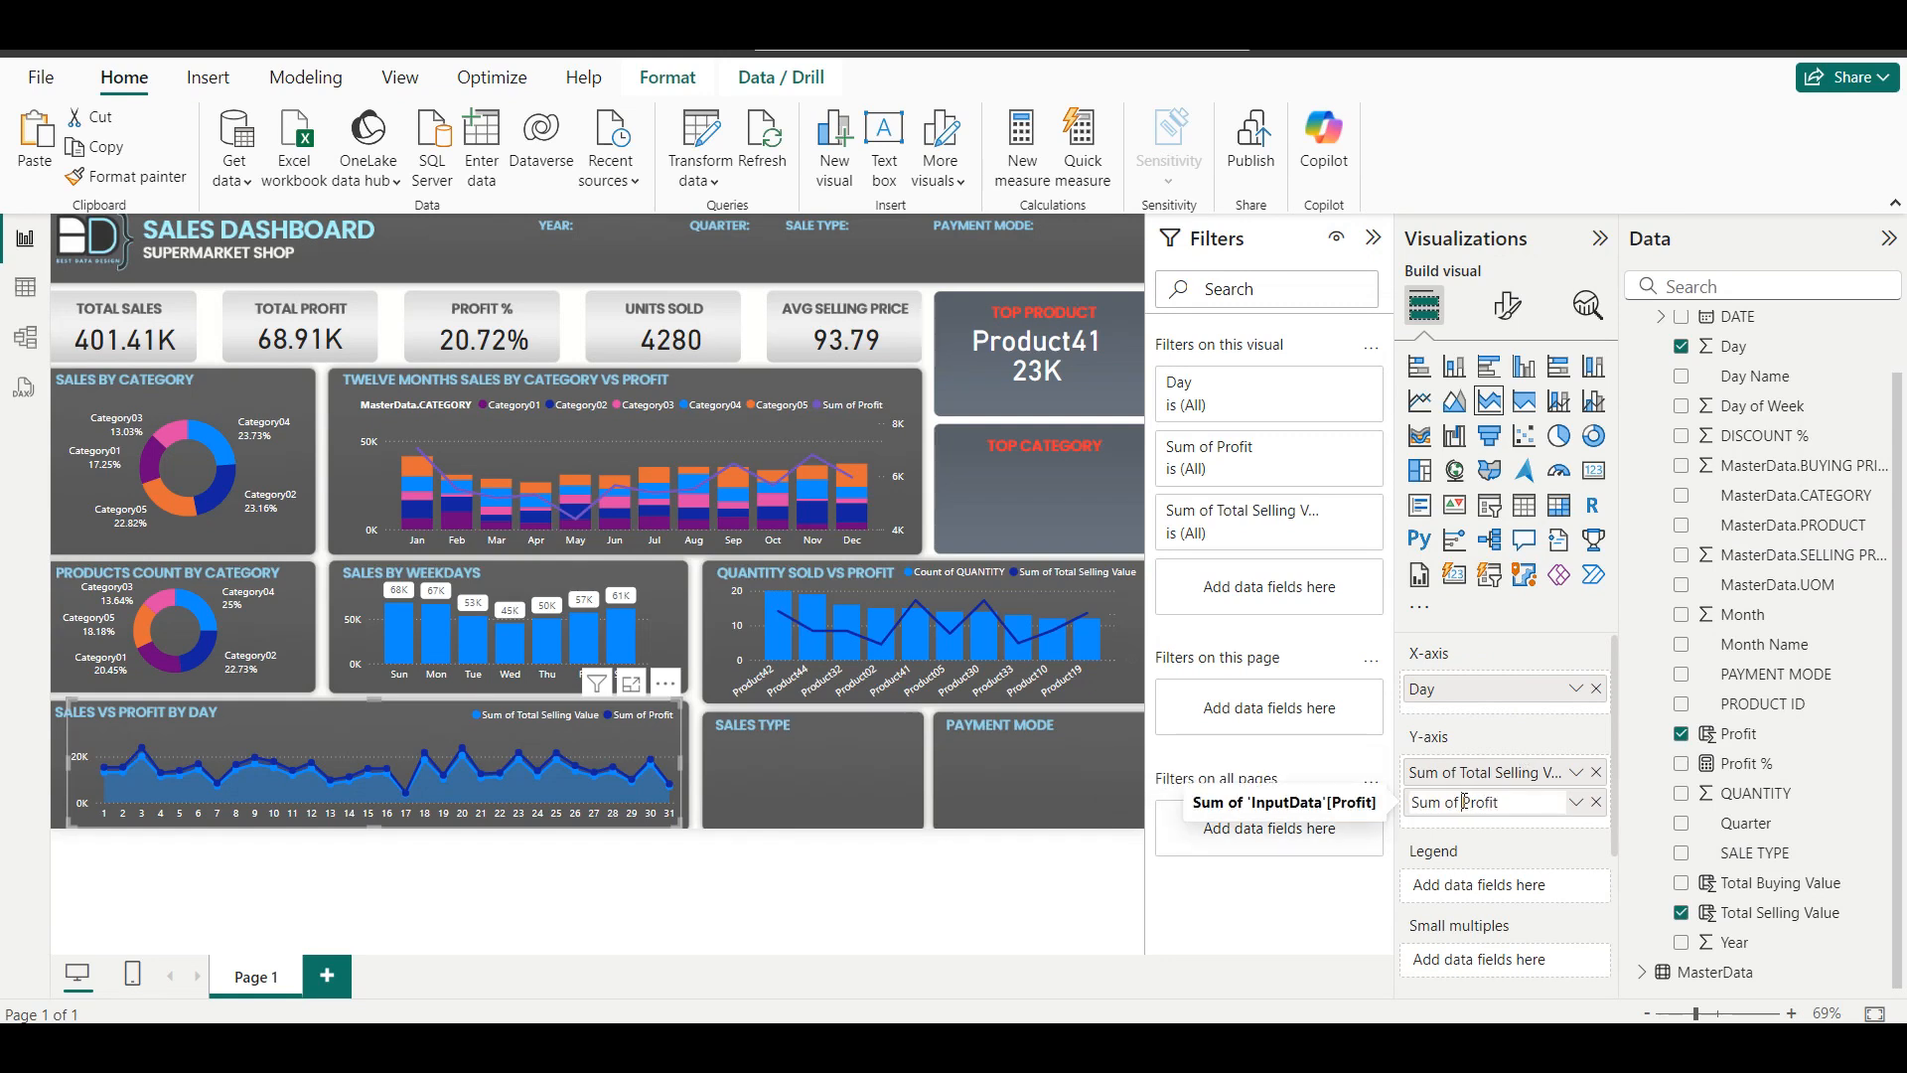
pyautogui.press('BackSpace')
pyautogui.press('BackSpace')
pyautogui.press('BackSpace')
pyautogui.press('BackSpace')
pyautogui.press('BackSpace')
pyautogui.press('BackSpace')
pyautogui.press('BackSpace')
pyautogui.press('Return')
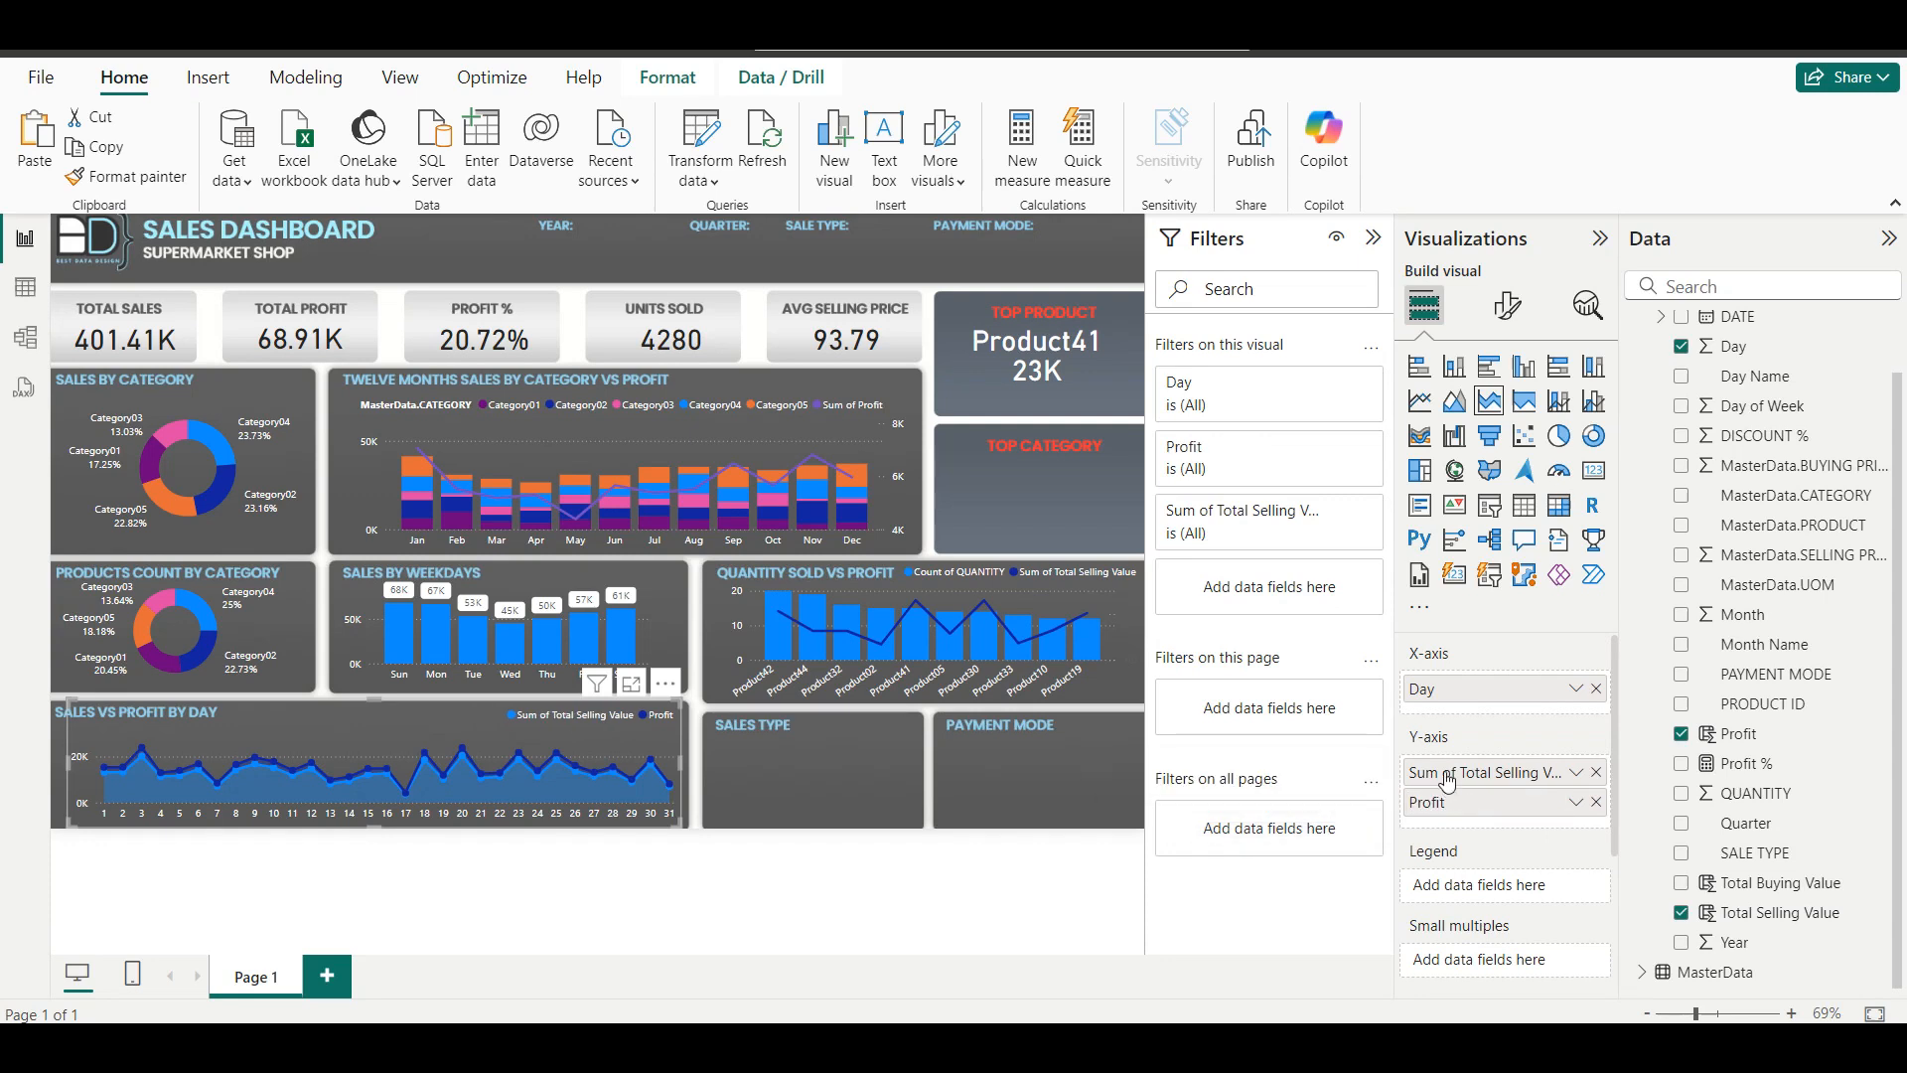
# Rename the stacked area chart's Sum of Total Selling Value series to Total Selling Value for this visual.
pyautogui.rightClick(1446, 781)
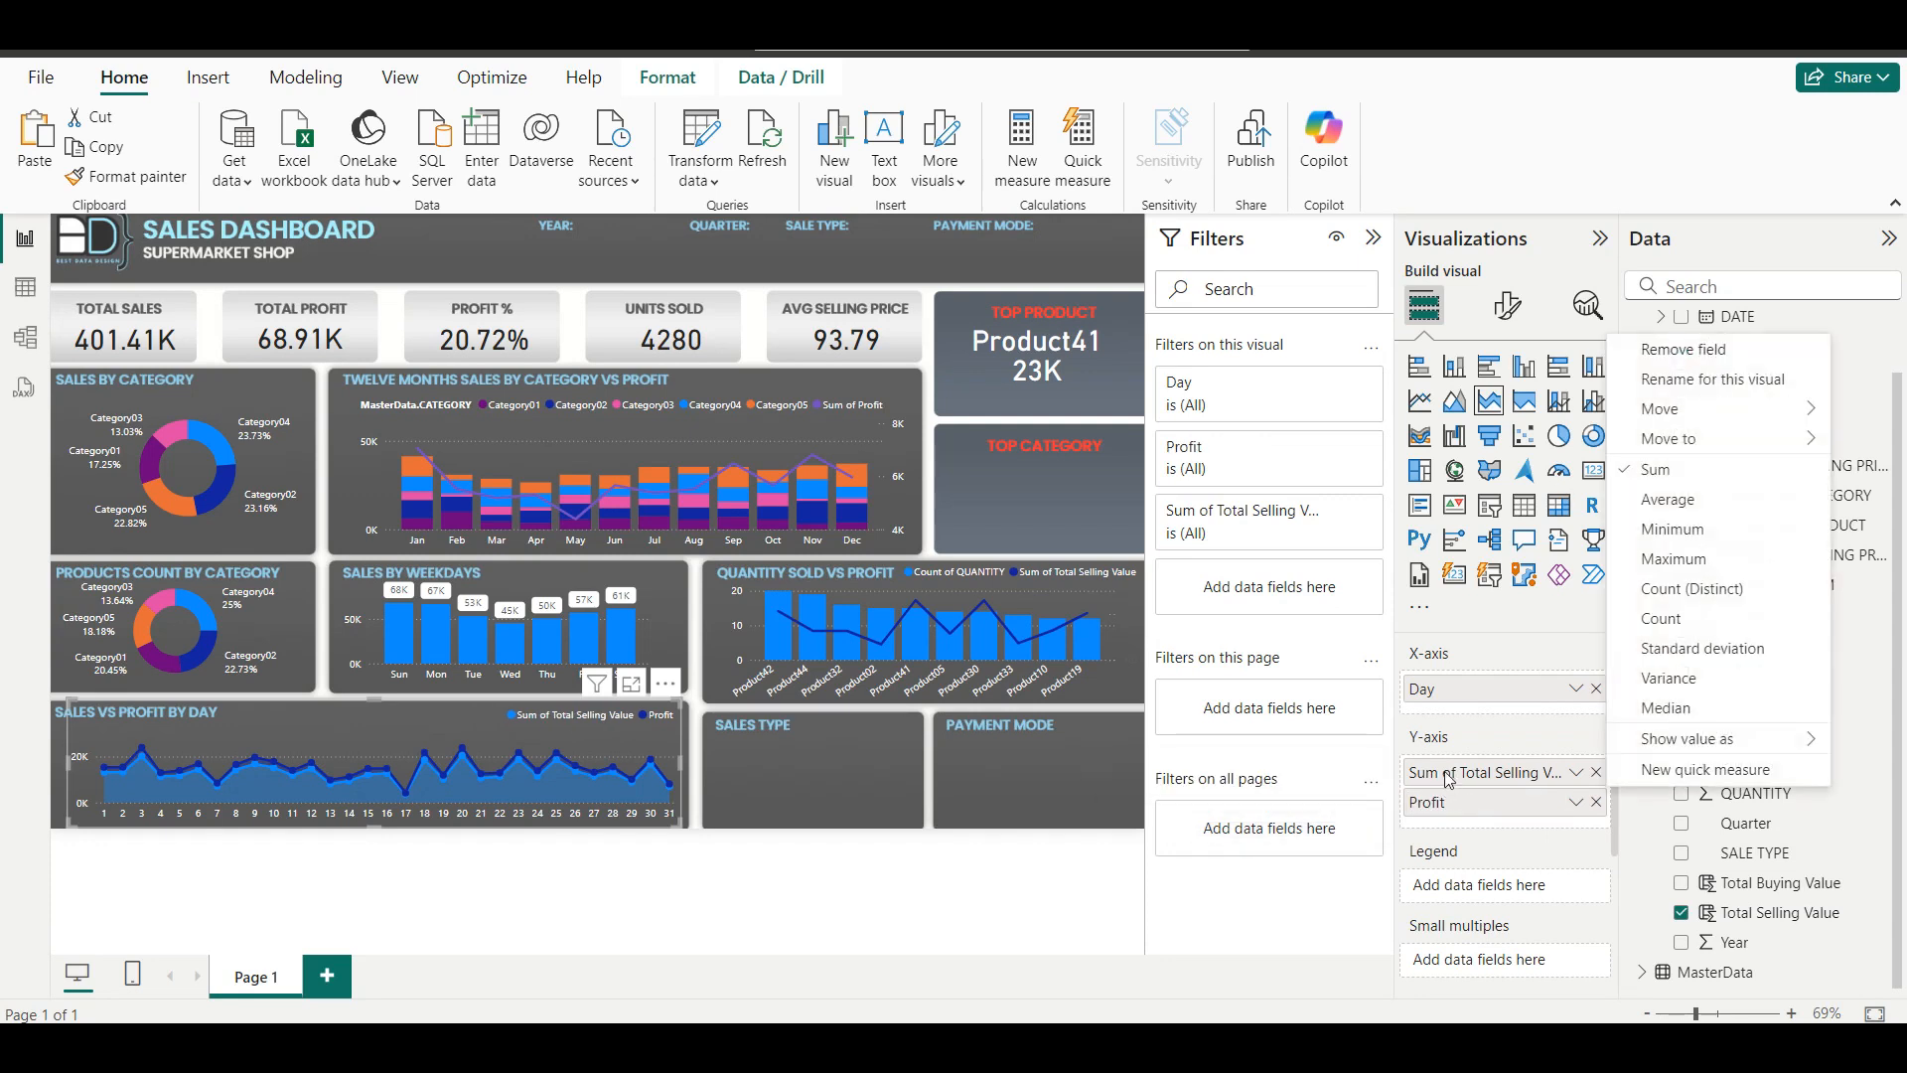
pyautogui.click(1682, 378)
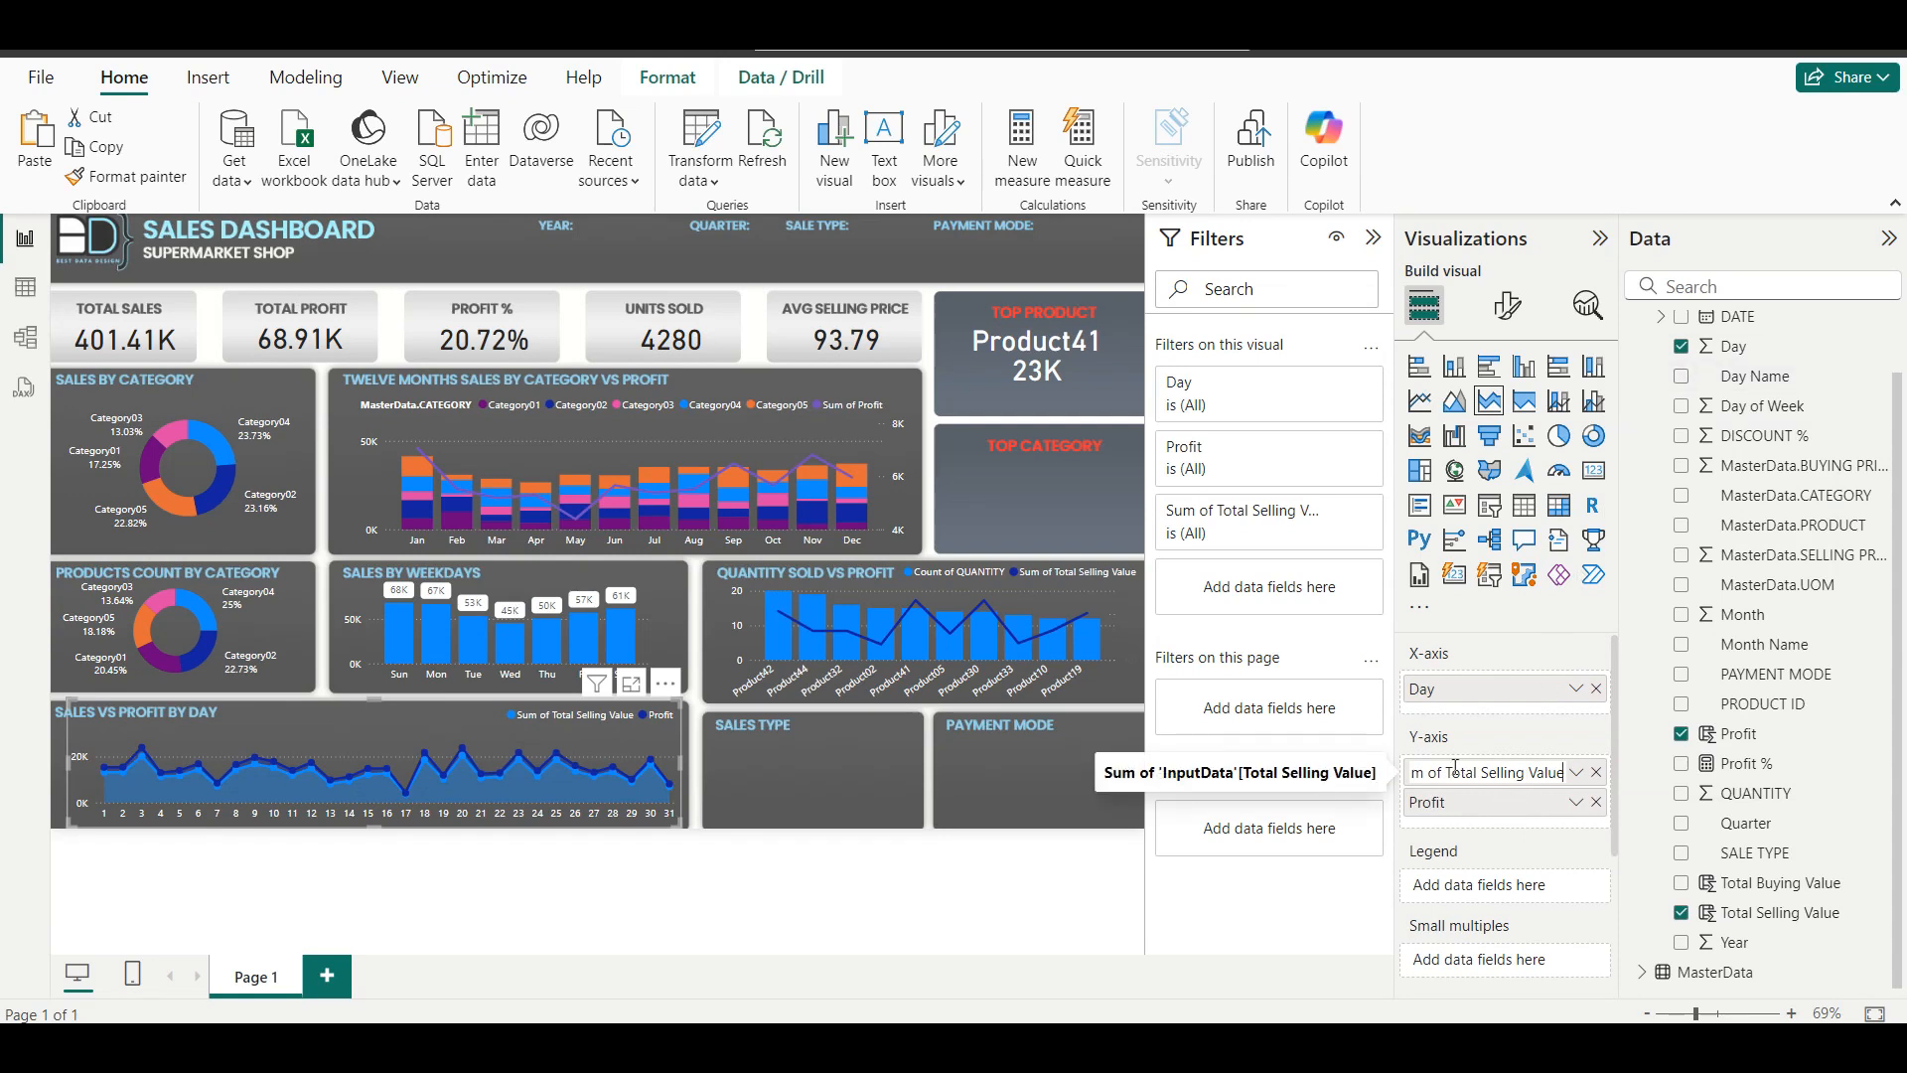
pyautogui.press('BackSpace')
pyautogui.press('BackSpace')
pyautogui.press('BackSpace')
pyautogui.press('BackSpace')
pyautogui.press('BackSpace')
pyautogui.press('BackSpace')
pyautogui.press('BackSpace')
pyautogui.press('Return')
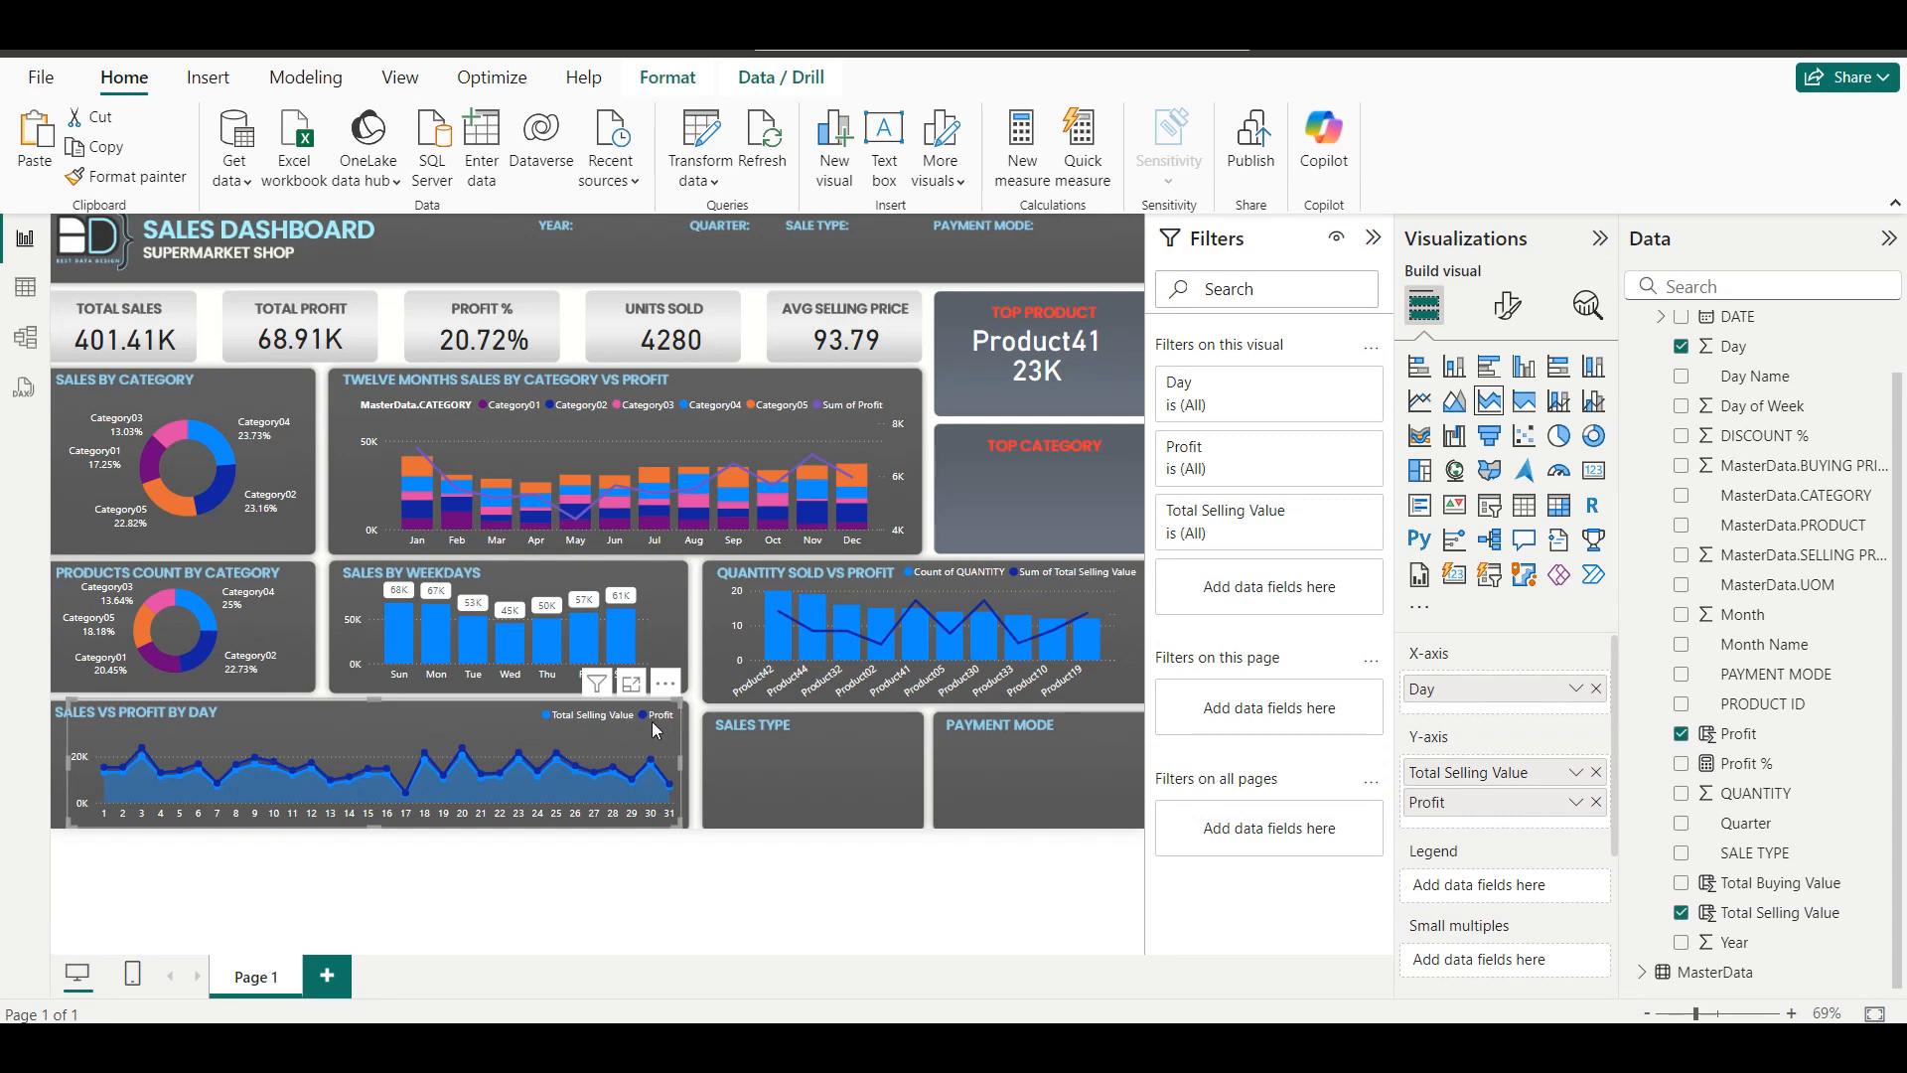
# Create a donut chart of Total Selling Value by SALE TYPE and move it toward the Sale Type panel.
pyautogui.click(728, 828)
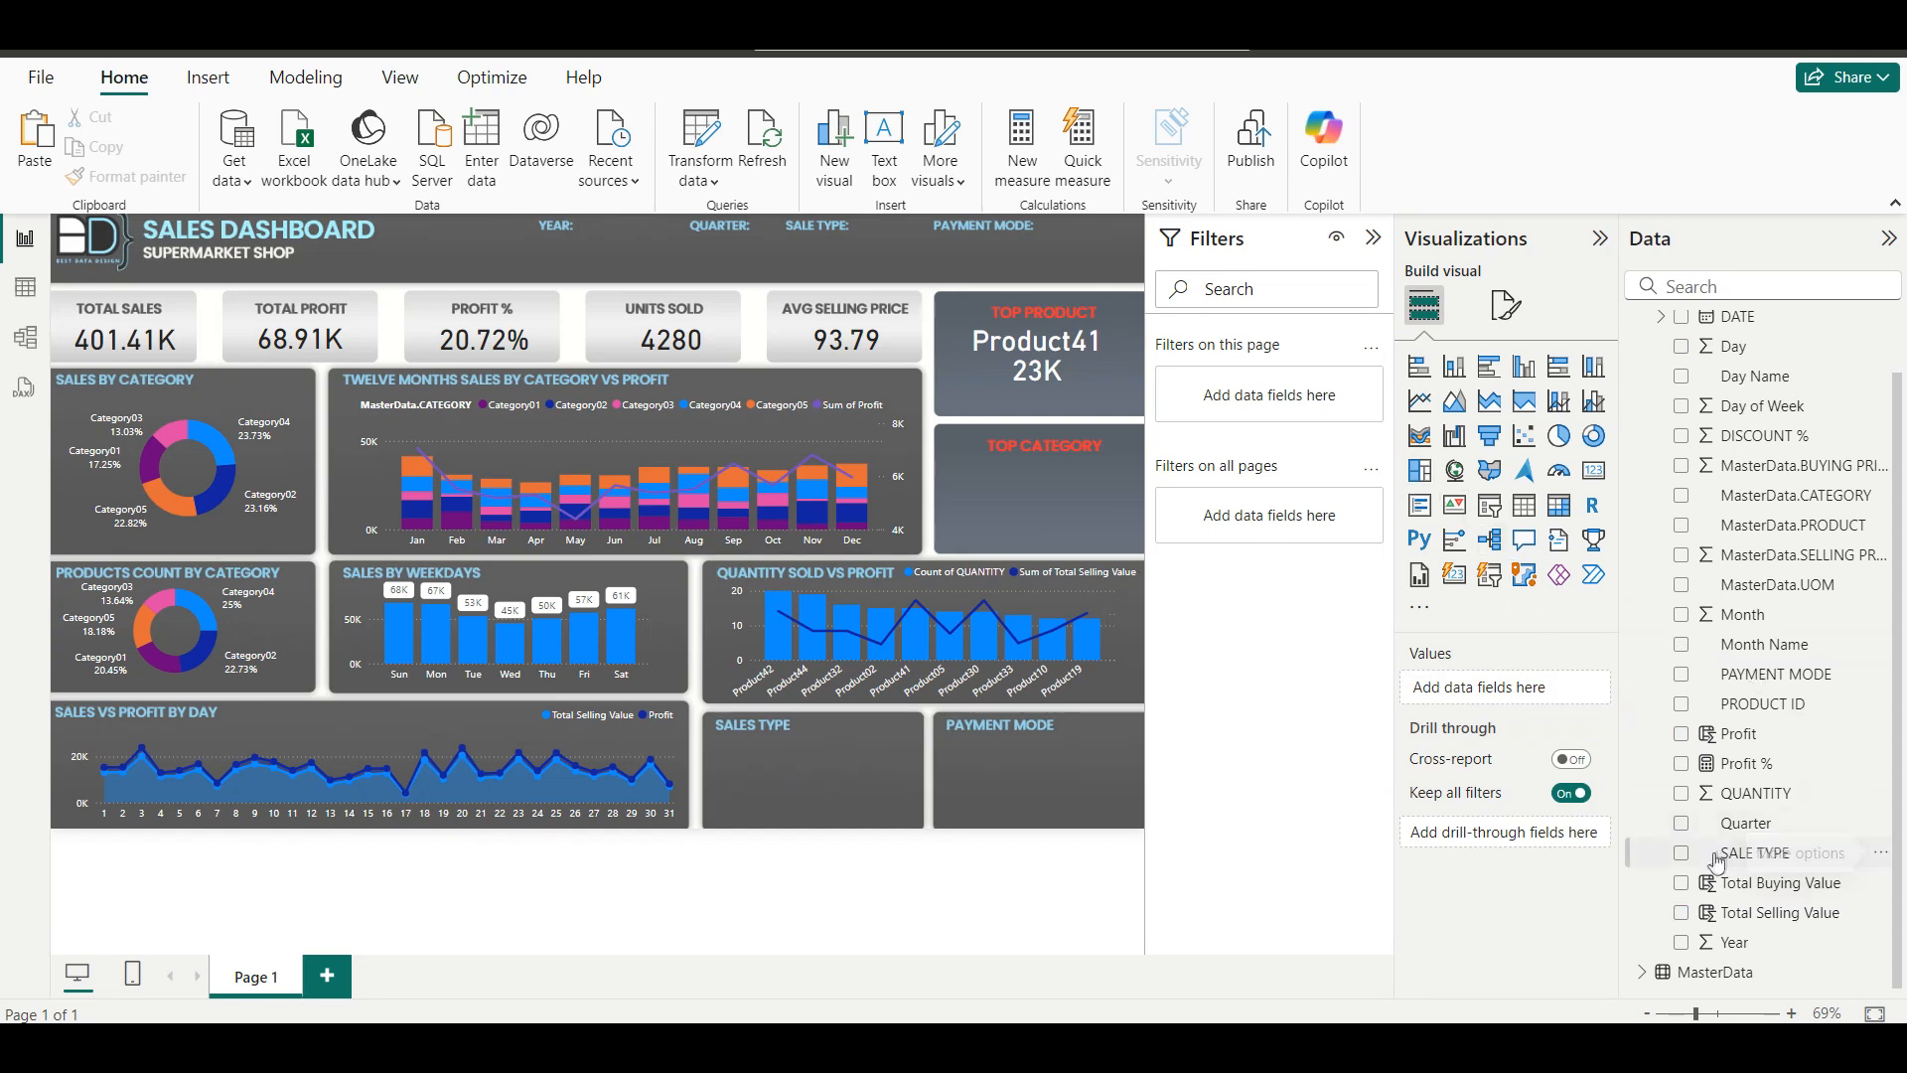
pyautogui.click(1683, 857)
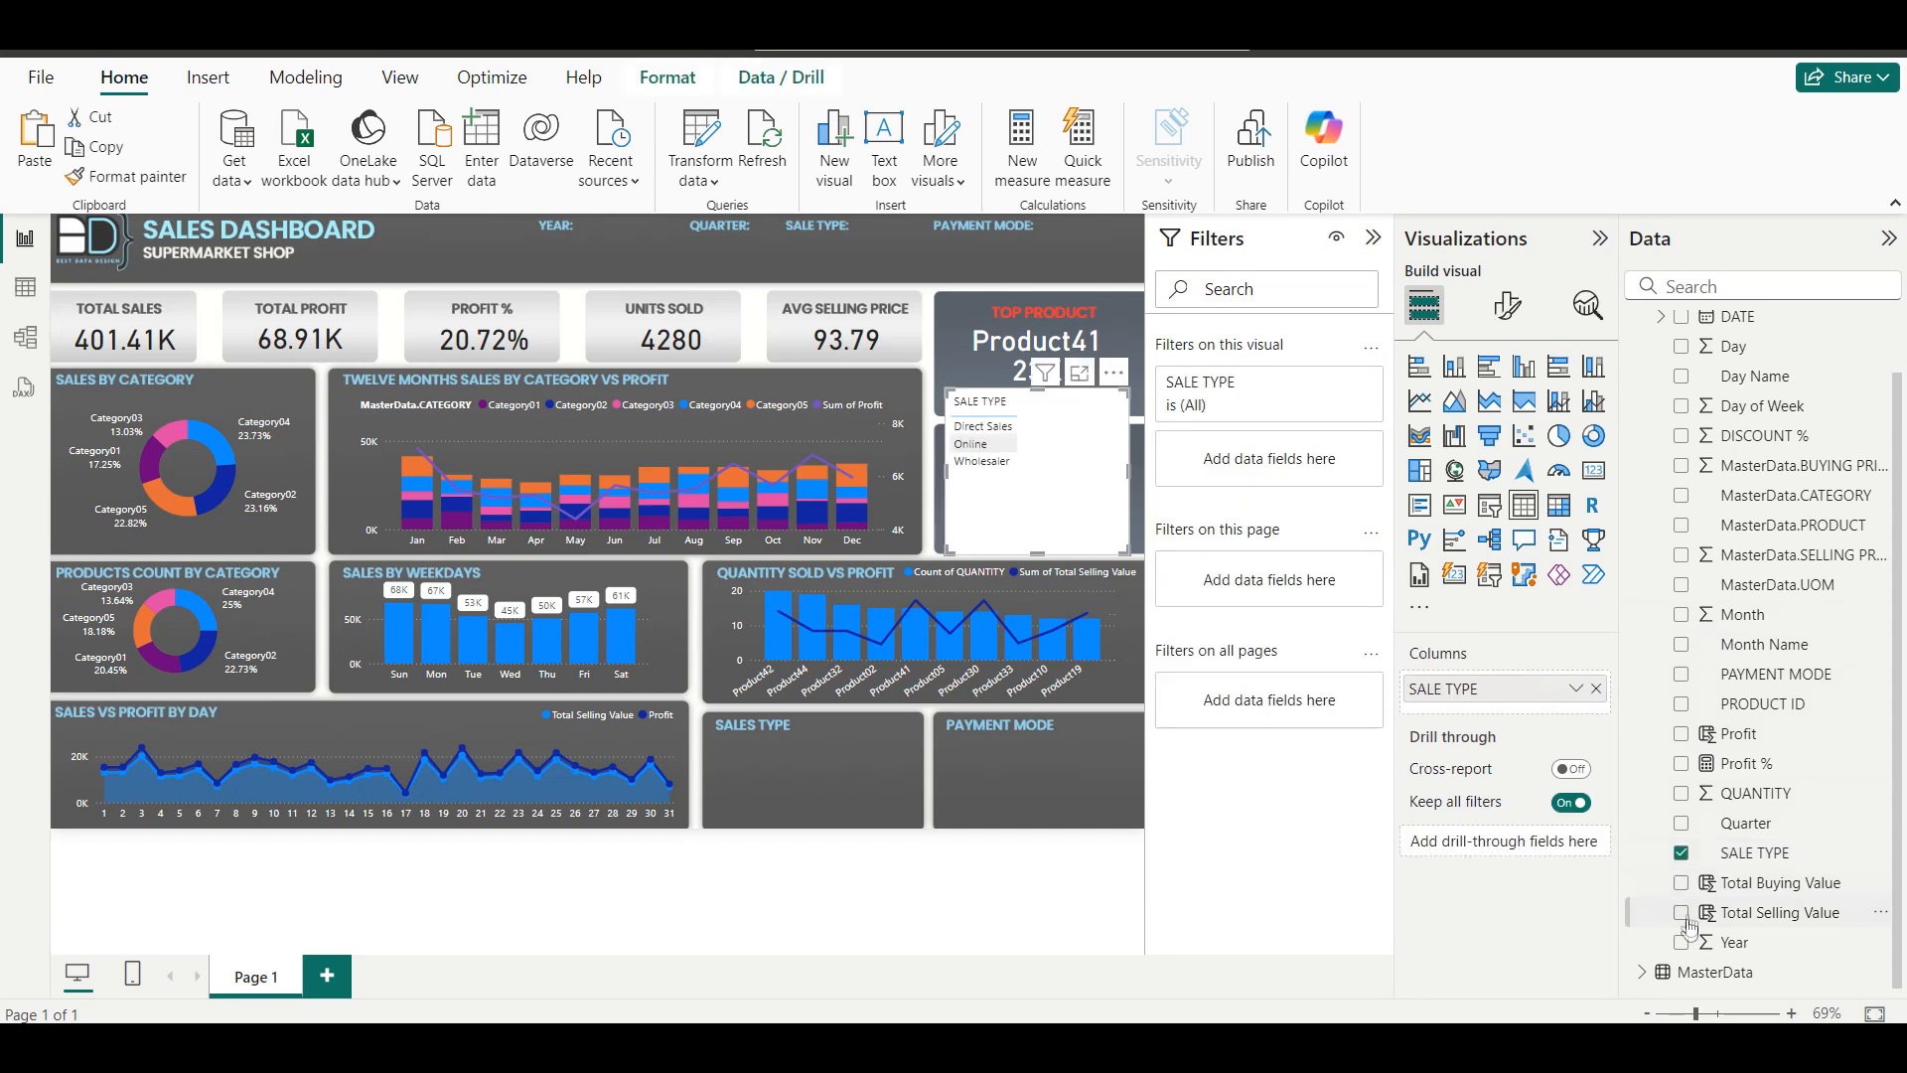
pyautogui.click(1681, 914)
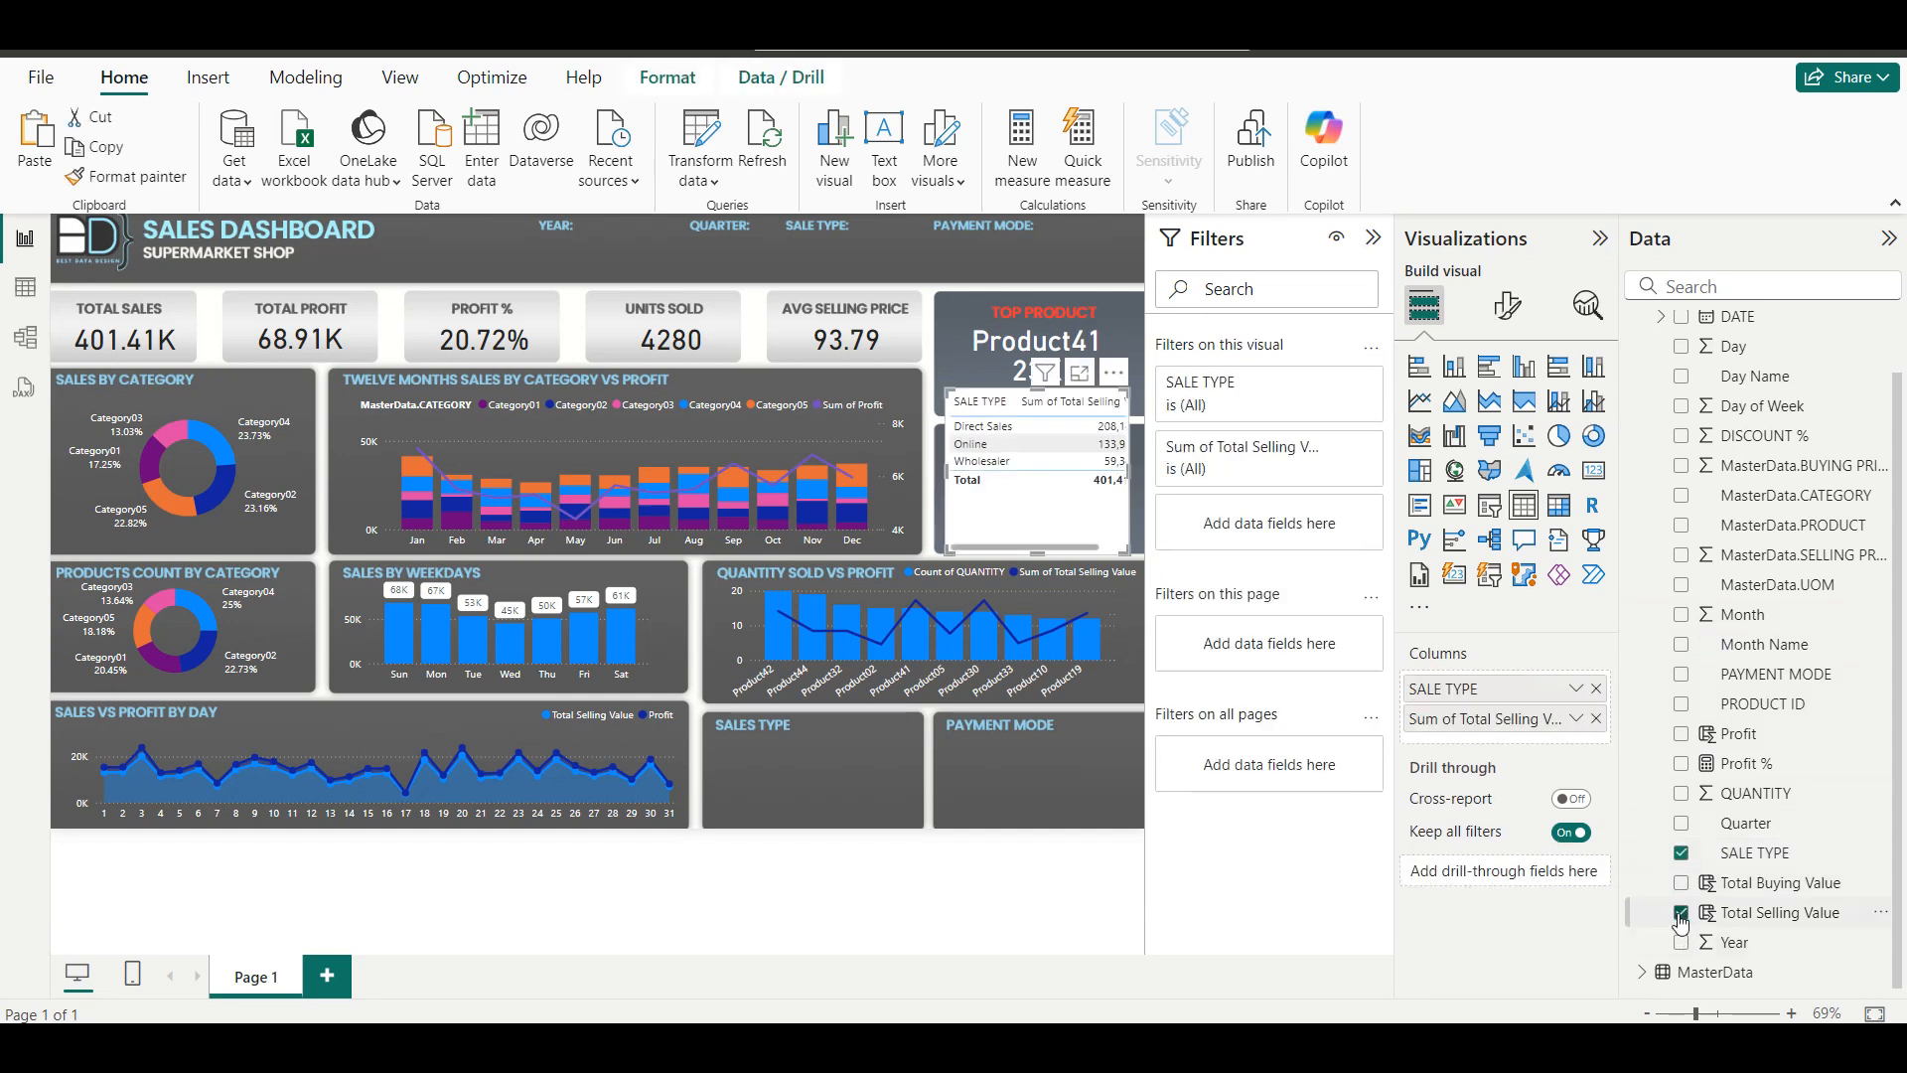
pyautogui.click(1594, 435)
pyautogui.moveTo(1116, 419); pyautogui.dragTo(943, 663)
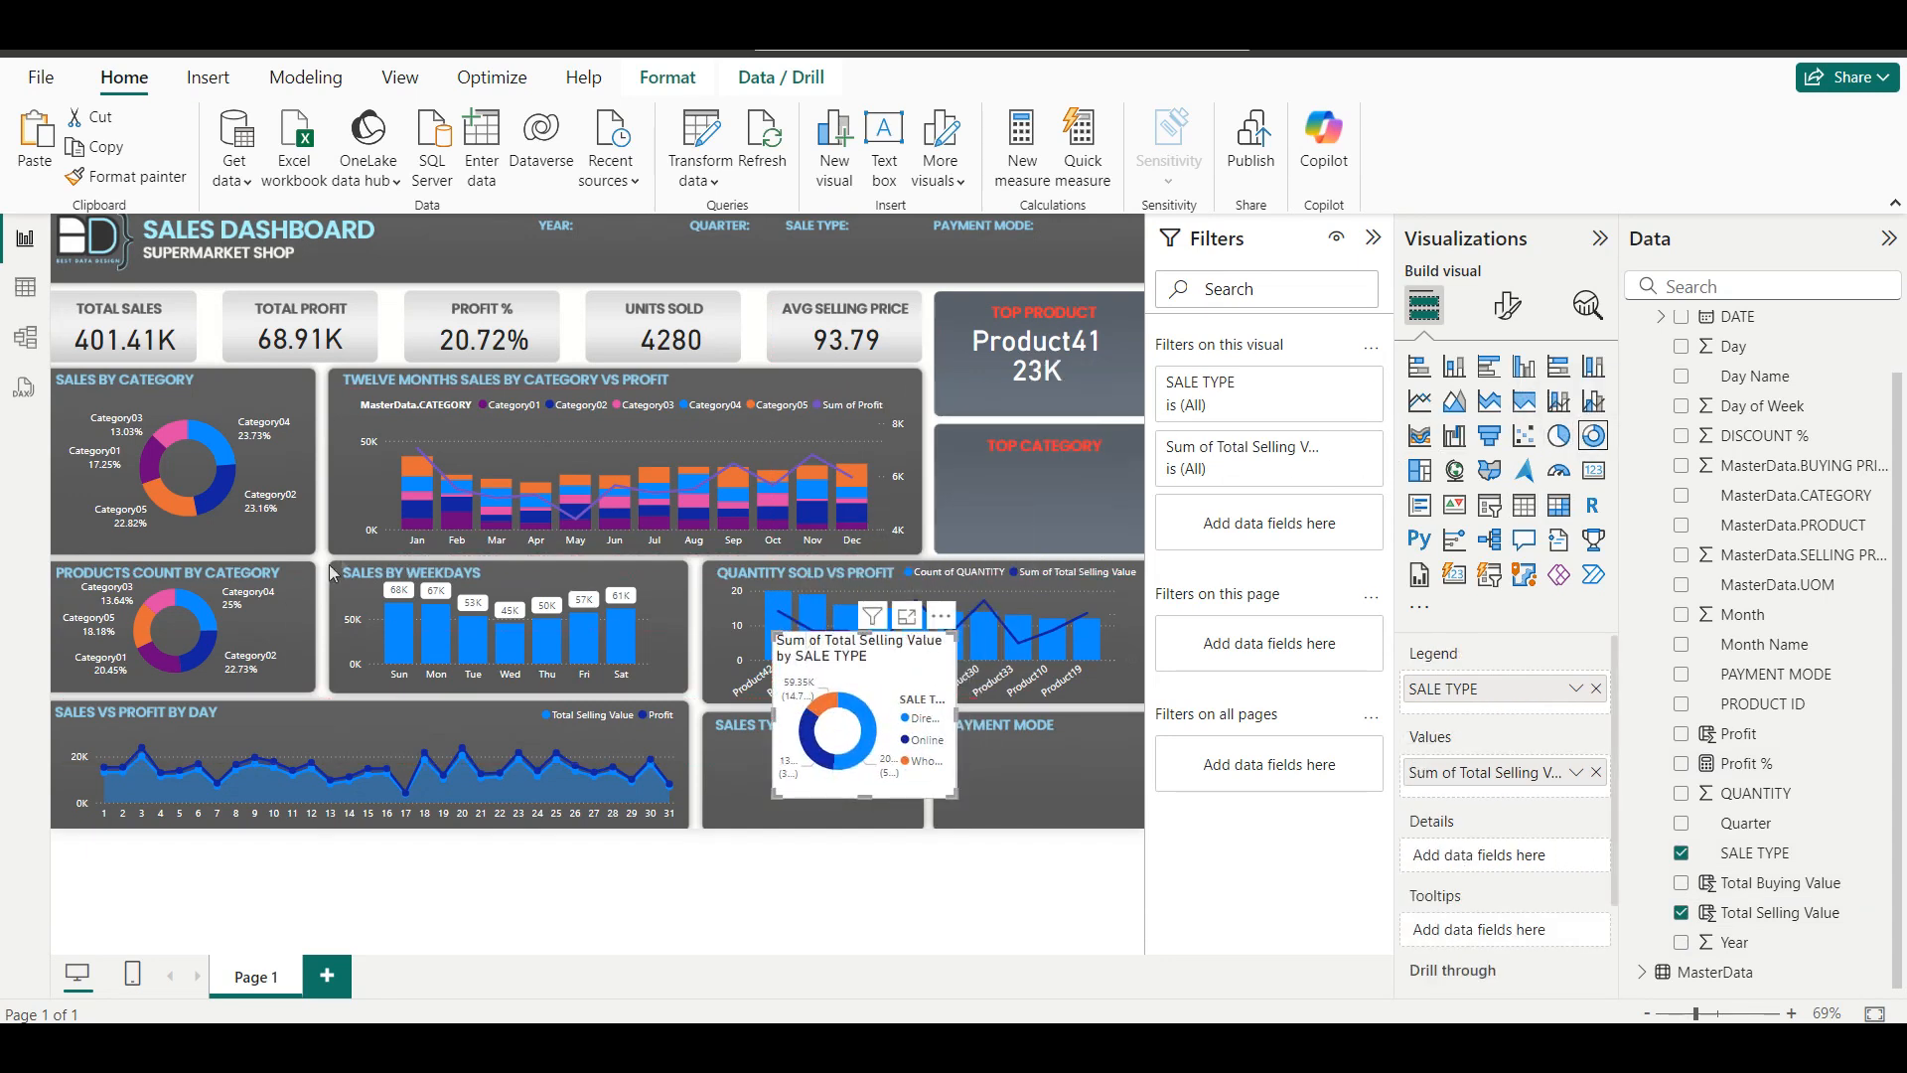
# Copy the formatting of the Products Count by Category donut chart onto the sale type donut chart.
pyautogui.click(270, 608)
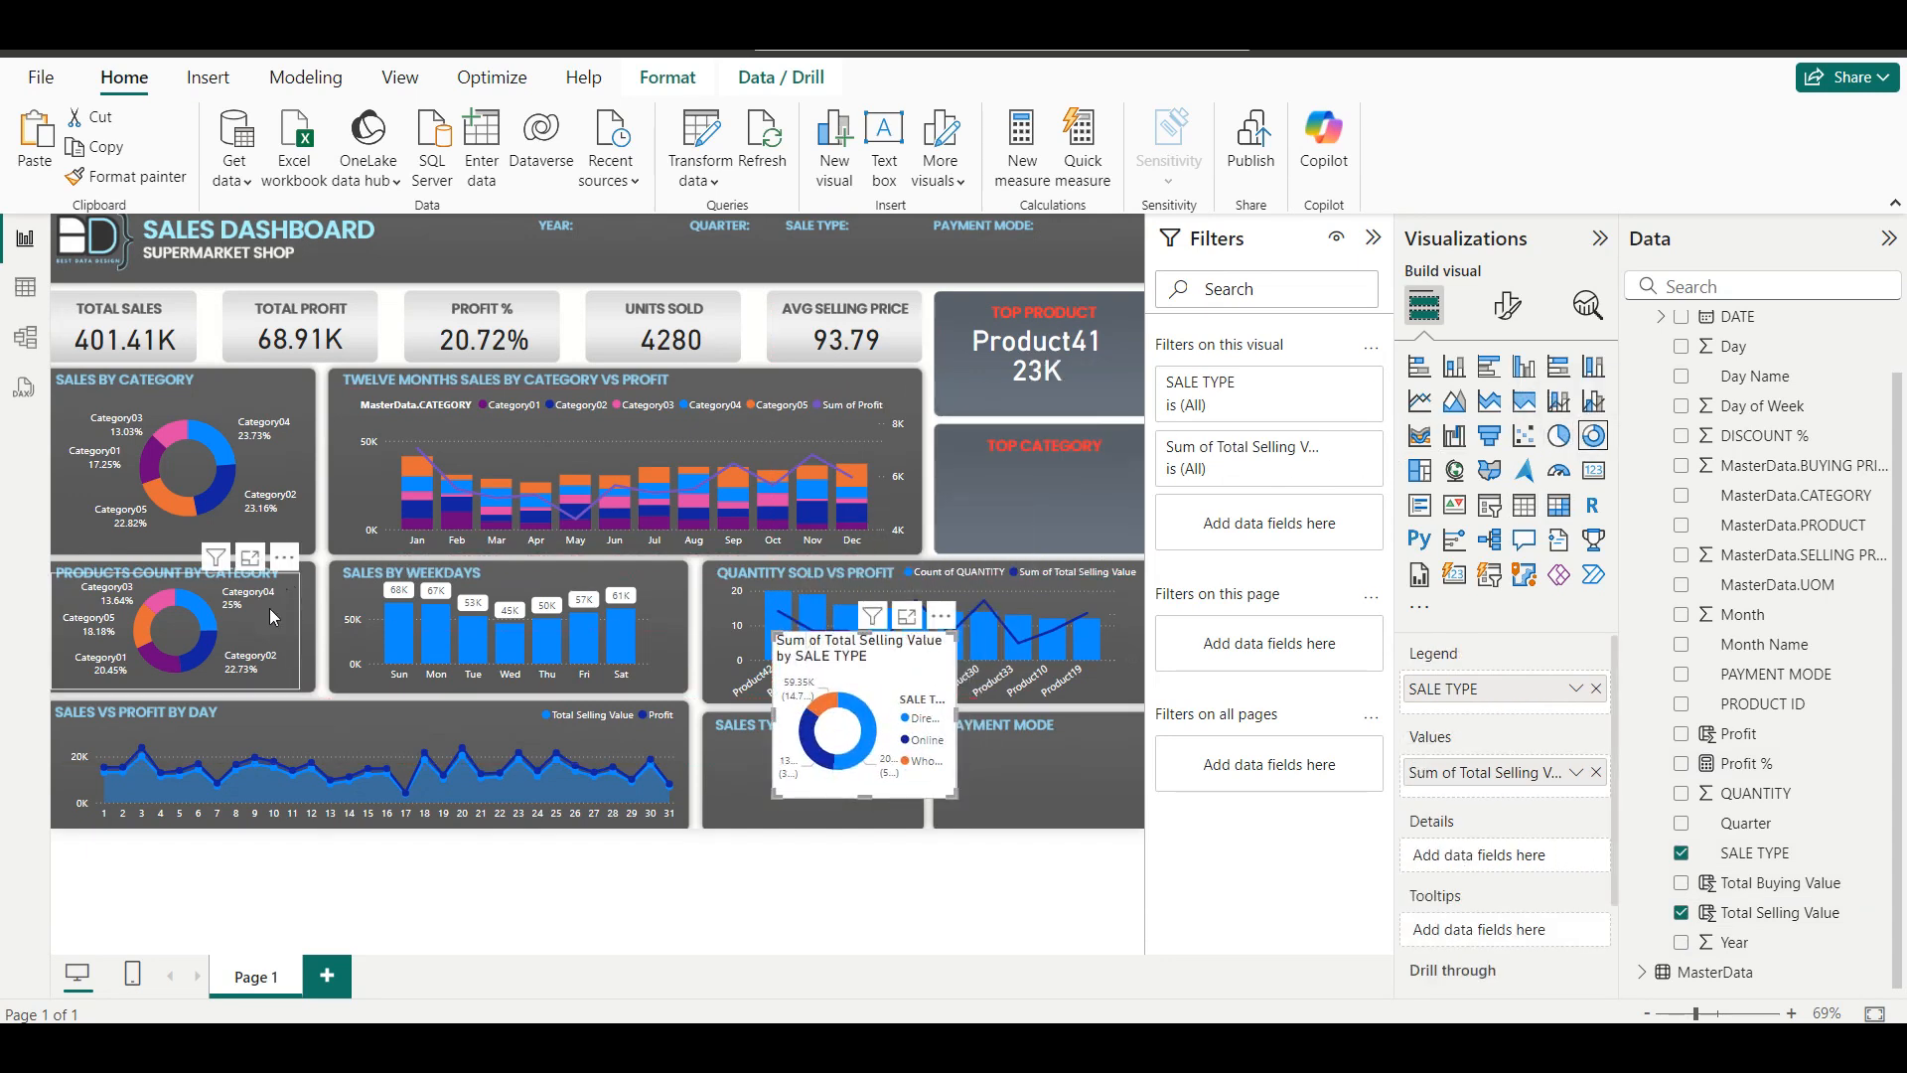
pyautogui.click(128, 177)
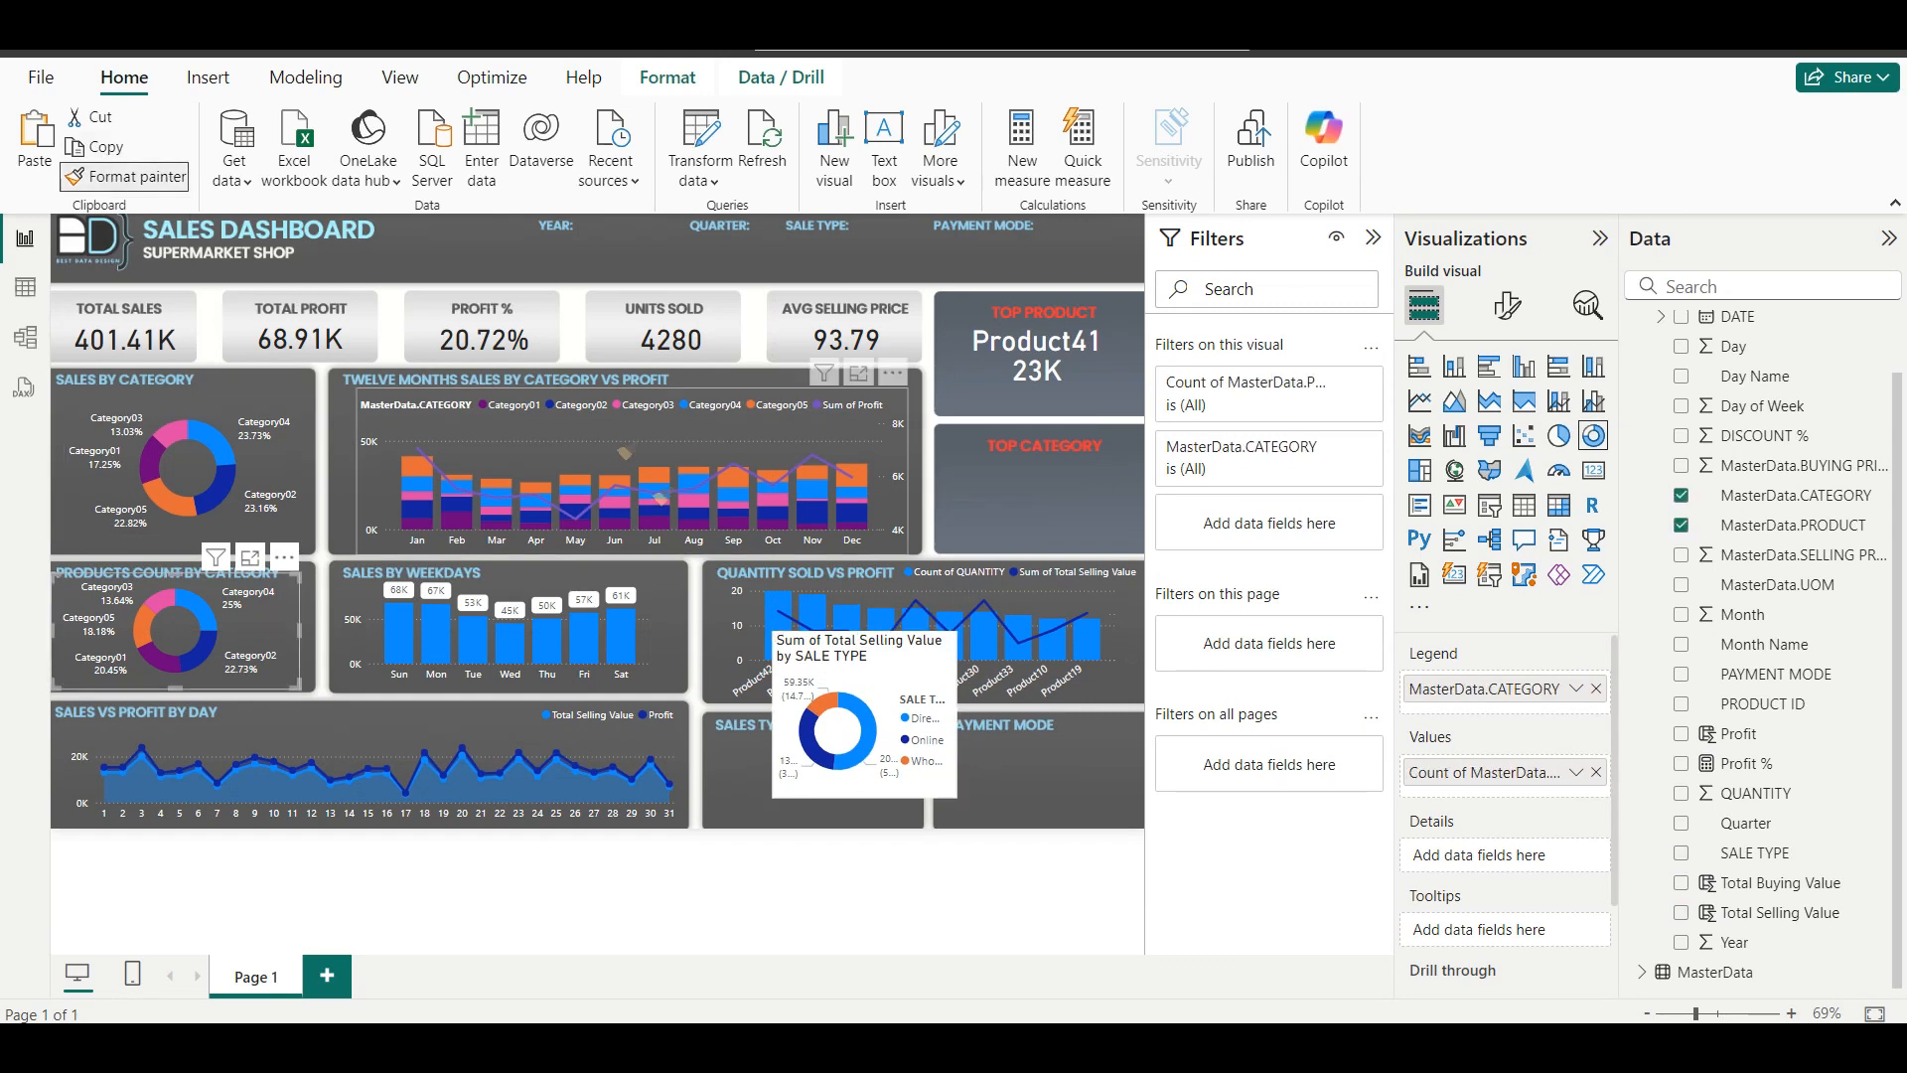
pyautogui.click(875, 688)
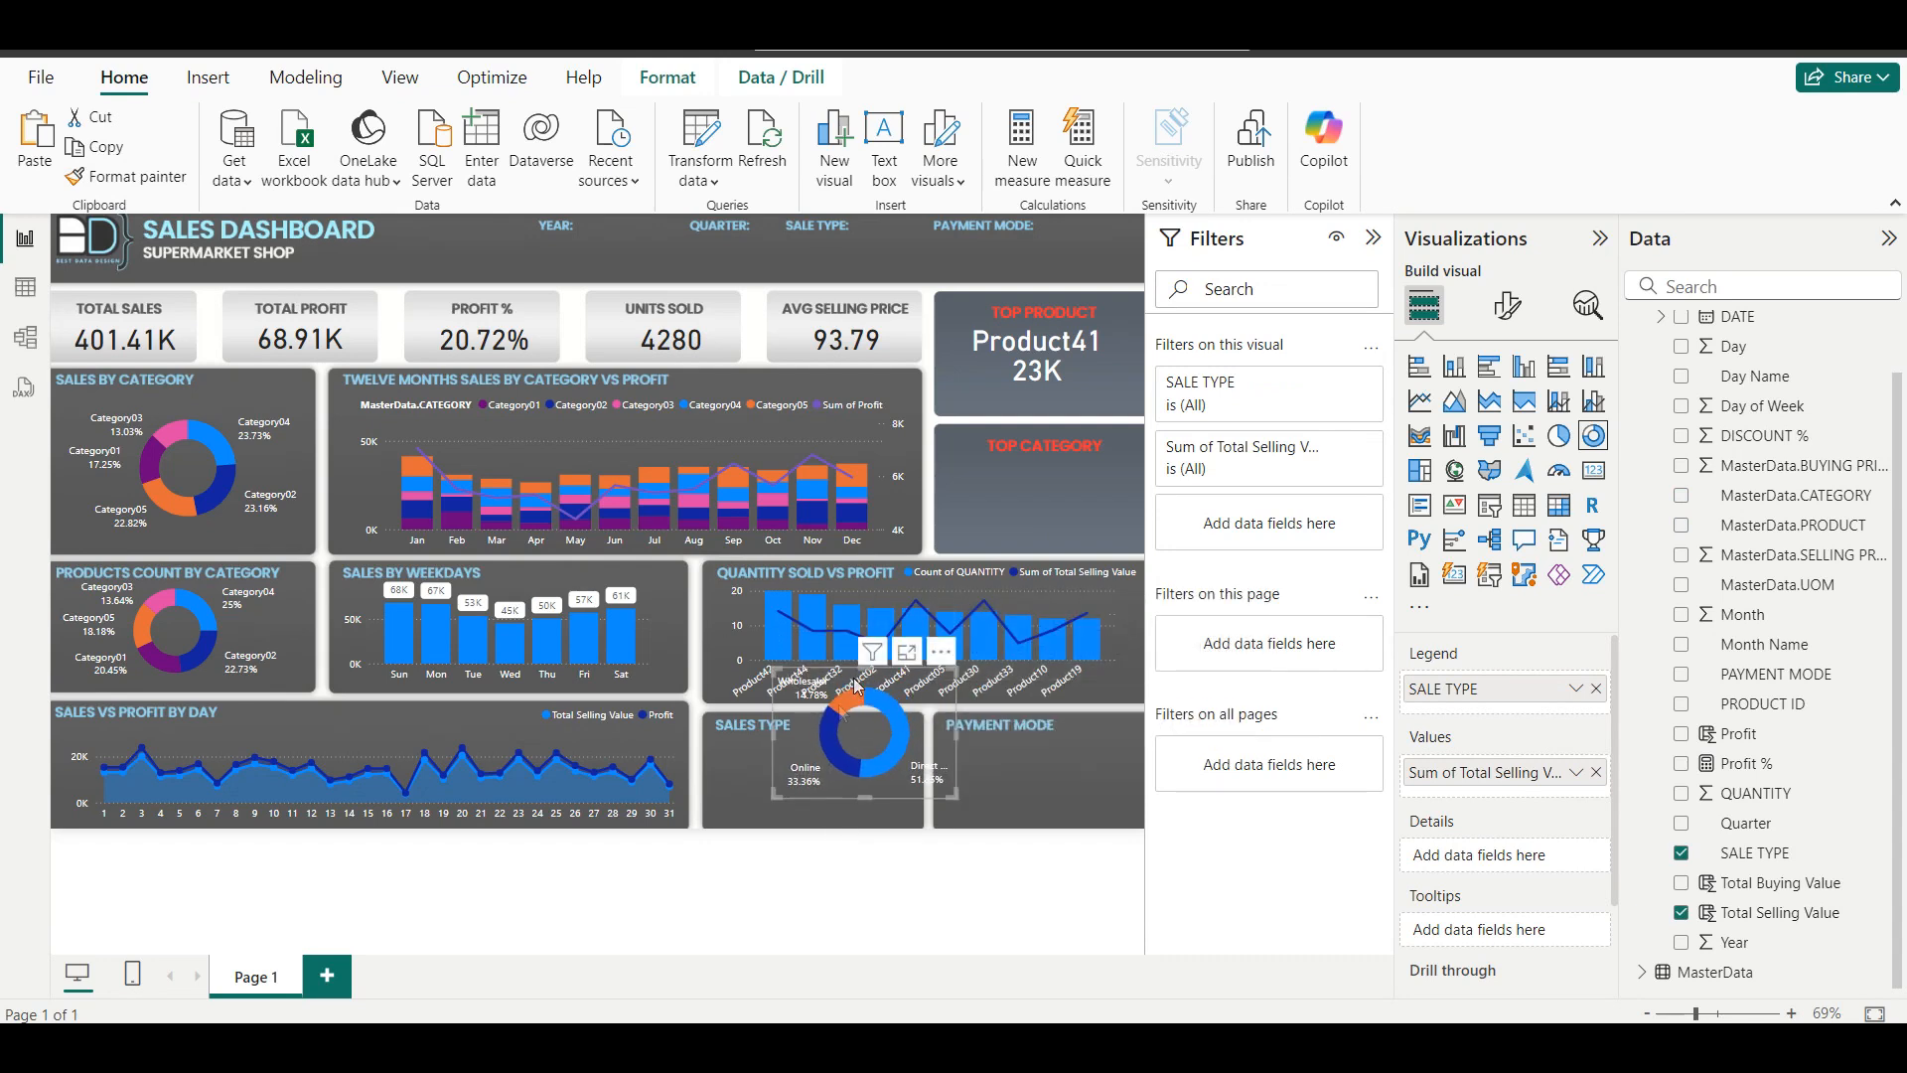
# Resize the sale type donut chart to fill the Sale Type panel, with its upper edge just below the panel heading.
pyautogui.moveTo(795, 755); pyautogui.dragTo(697, 766)
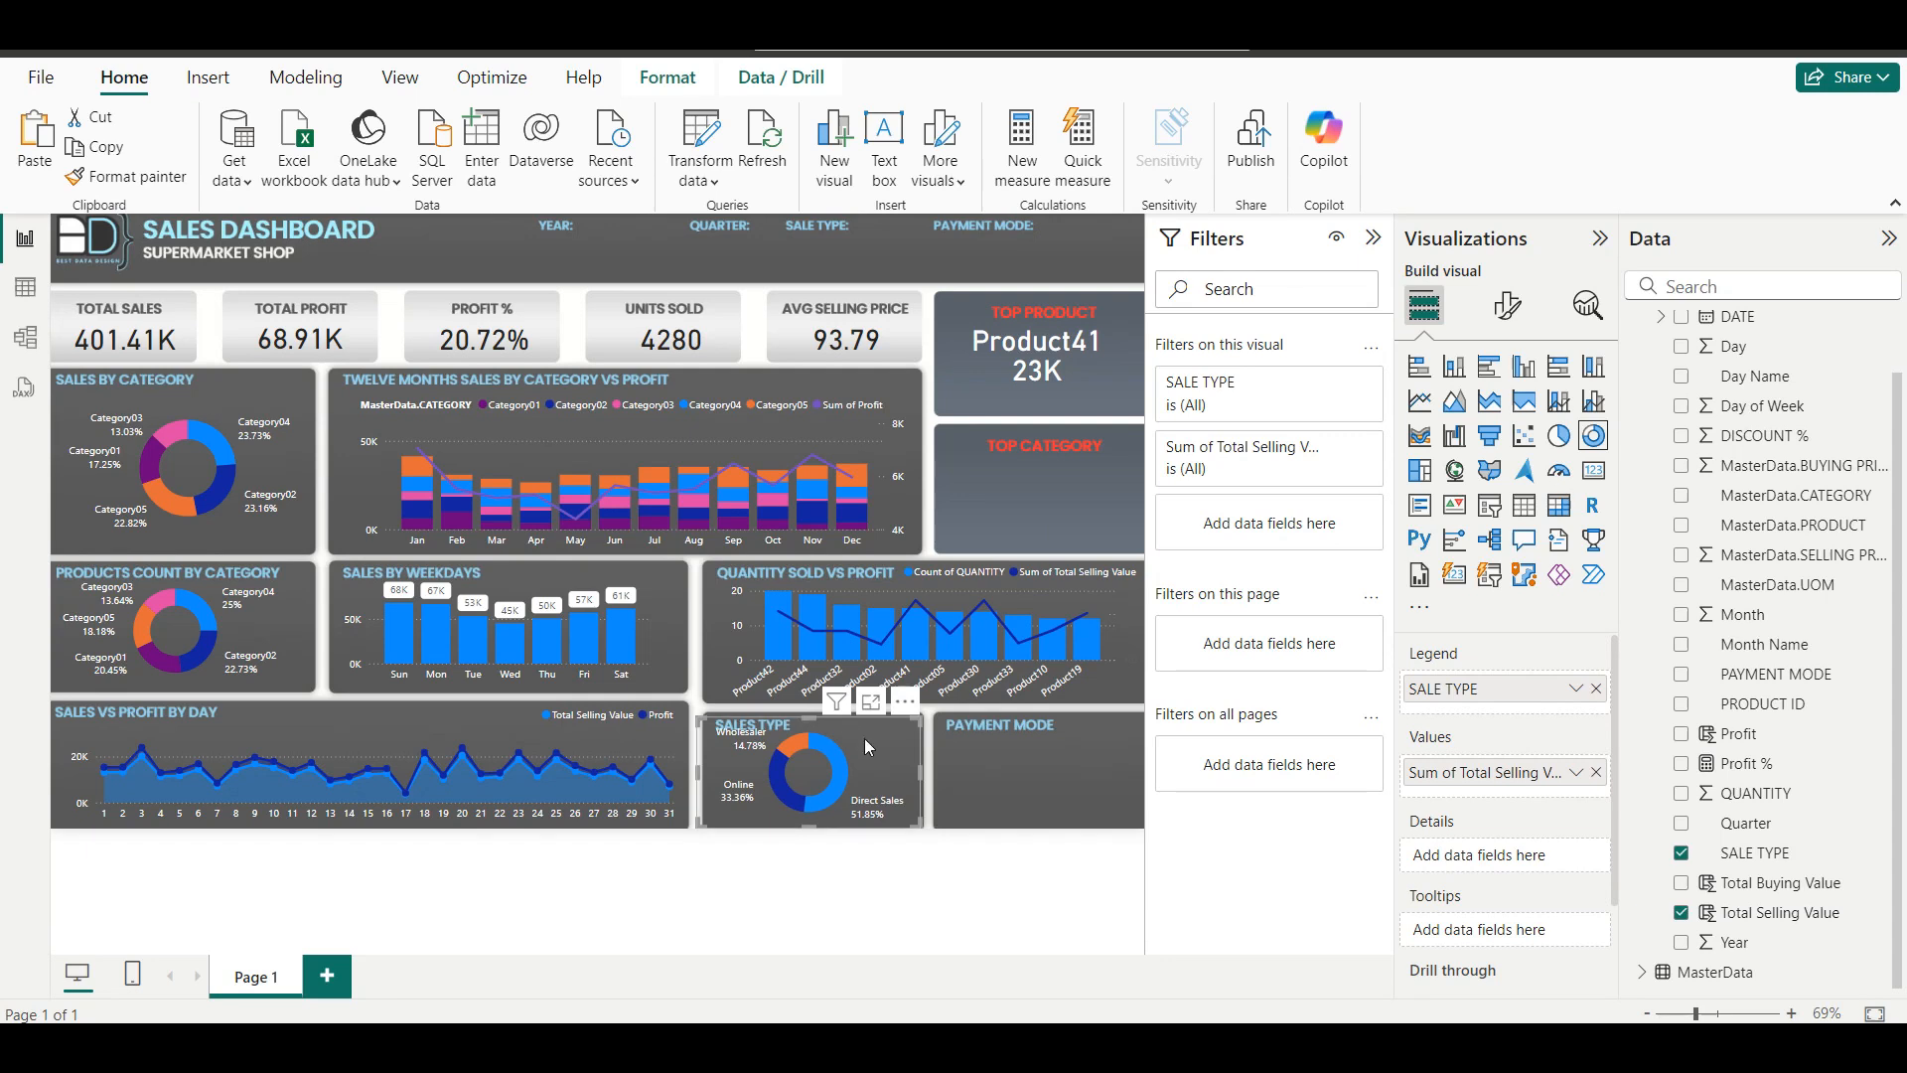
pyautogui.click(895, 704)
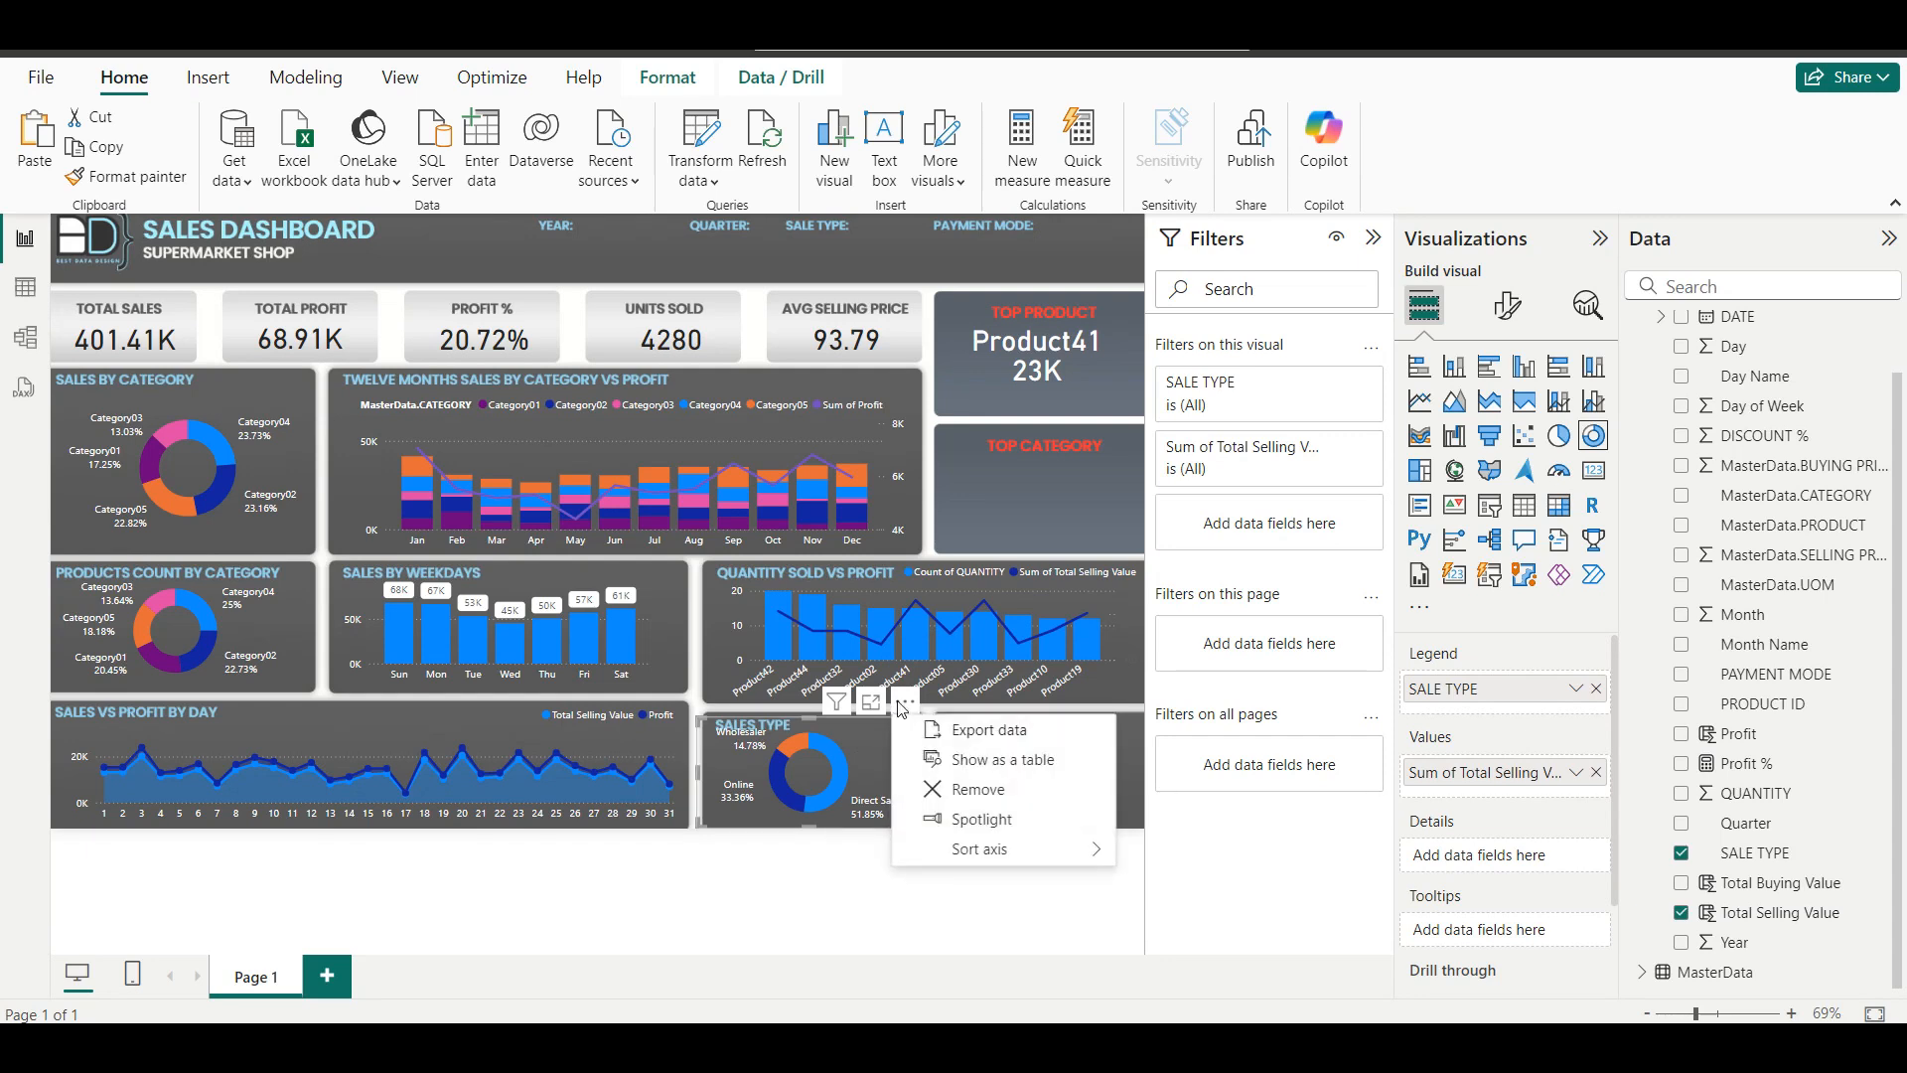
pyautogui.click(874, 749)
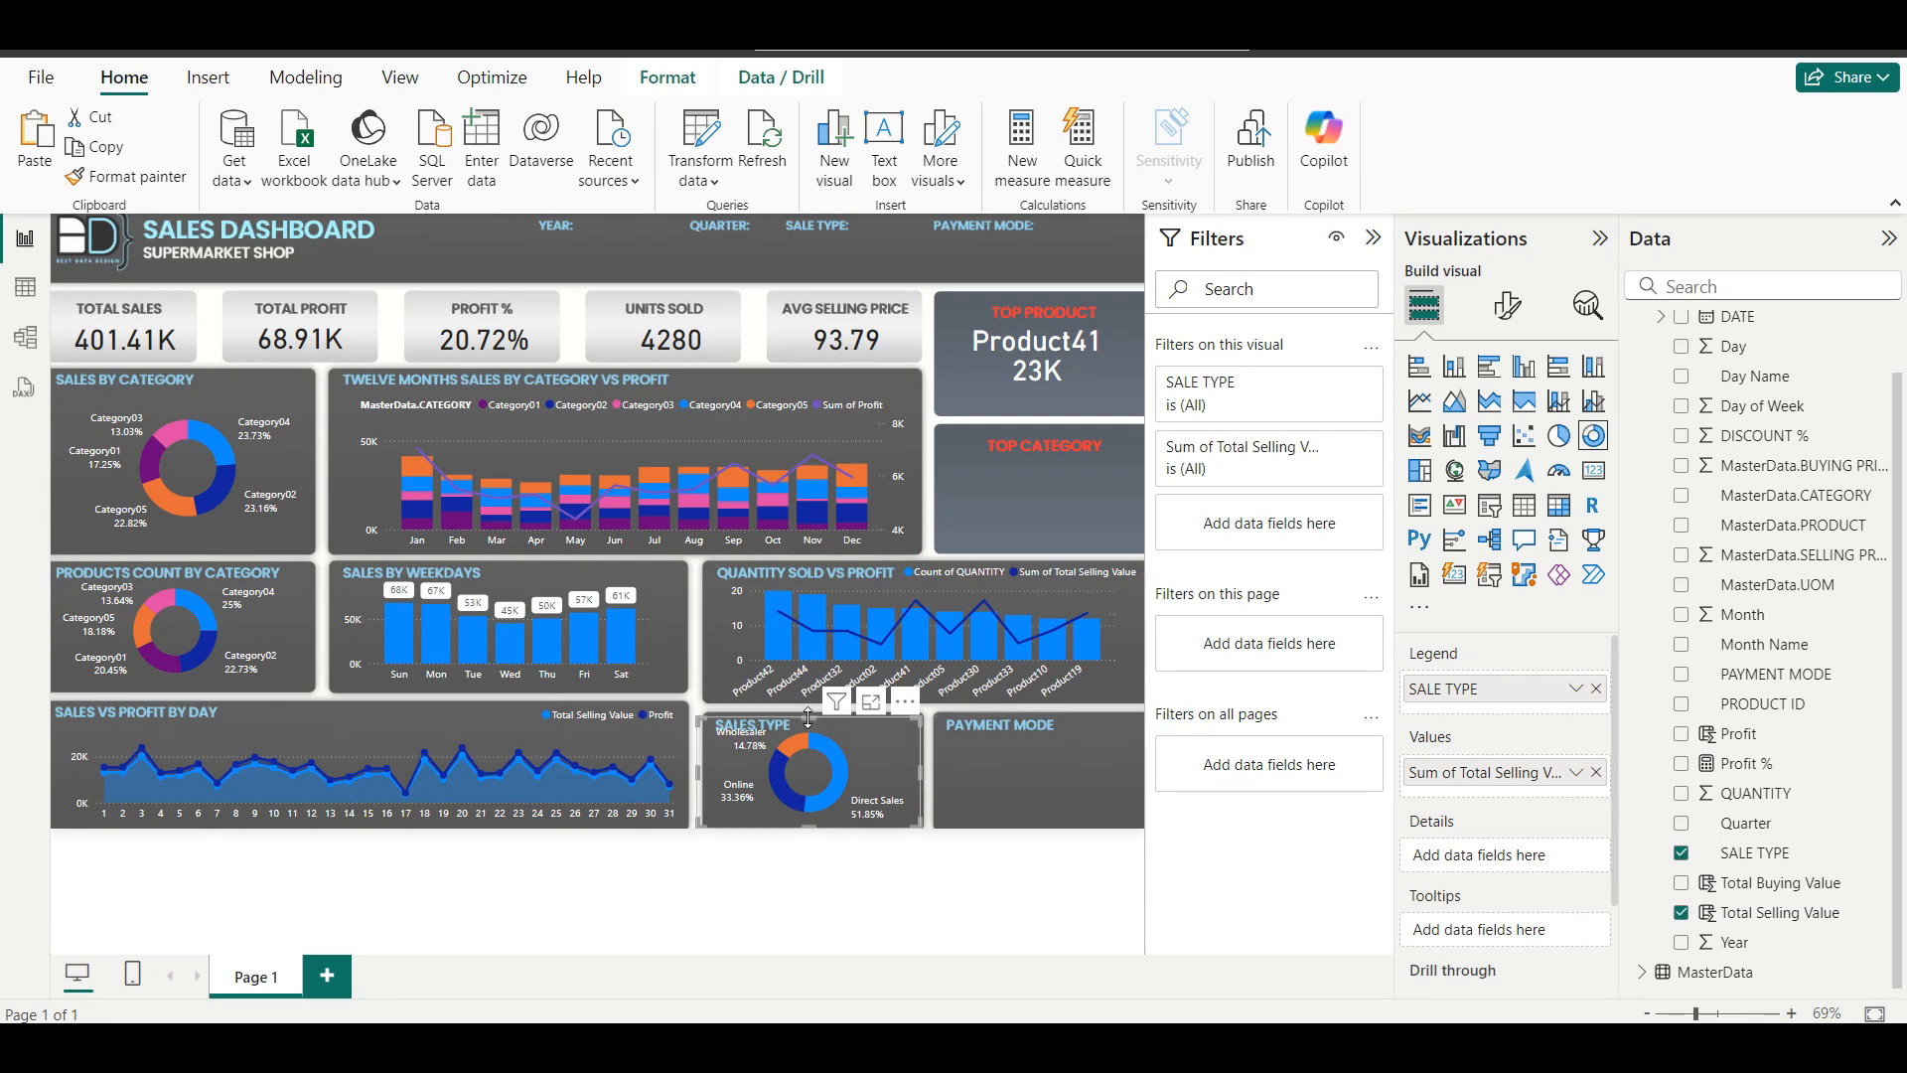
pyautogui.moveTo(807, 722); pyautogui.dragTo(806, 729)
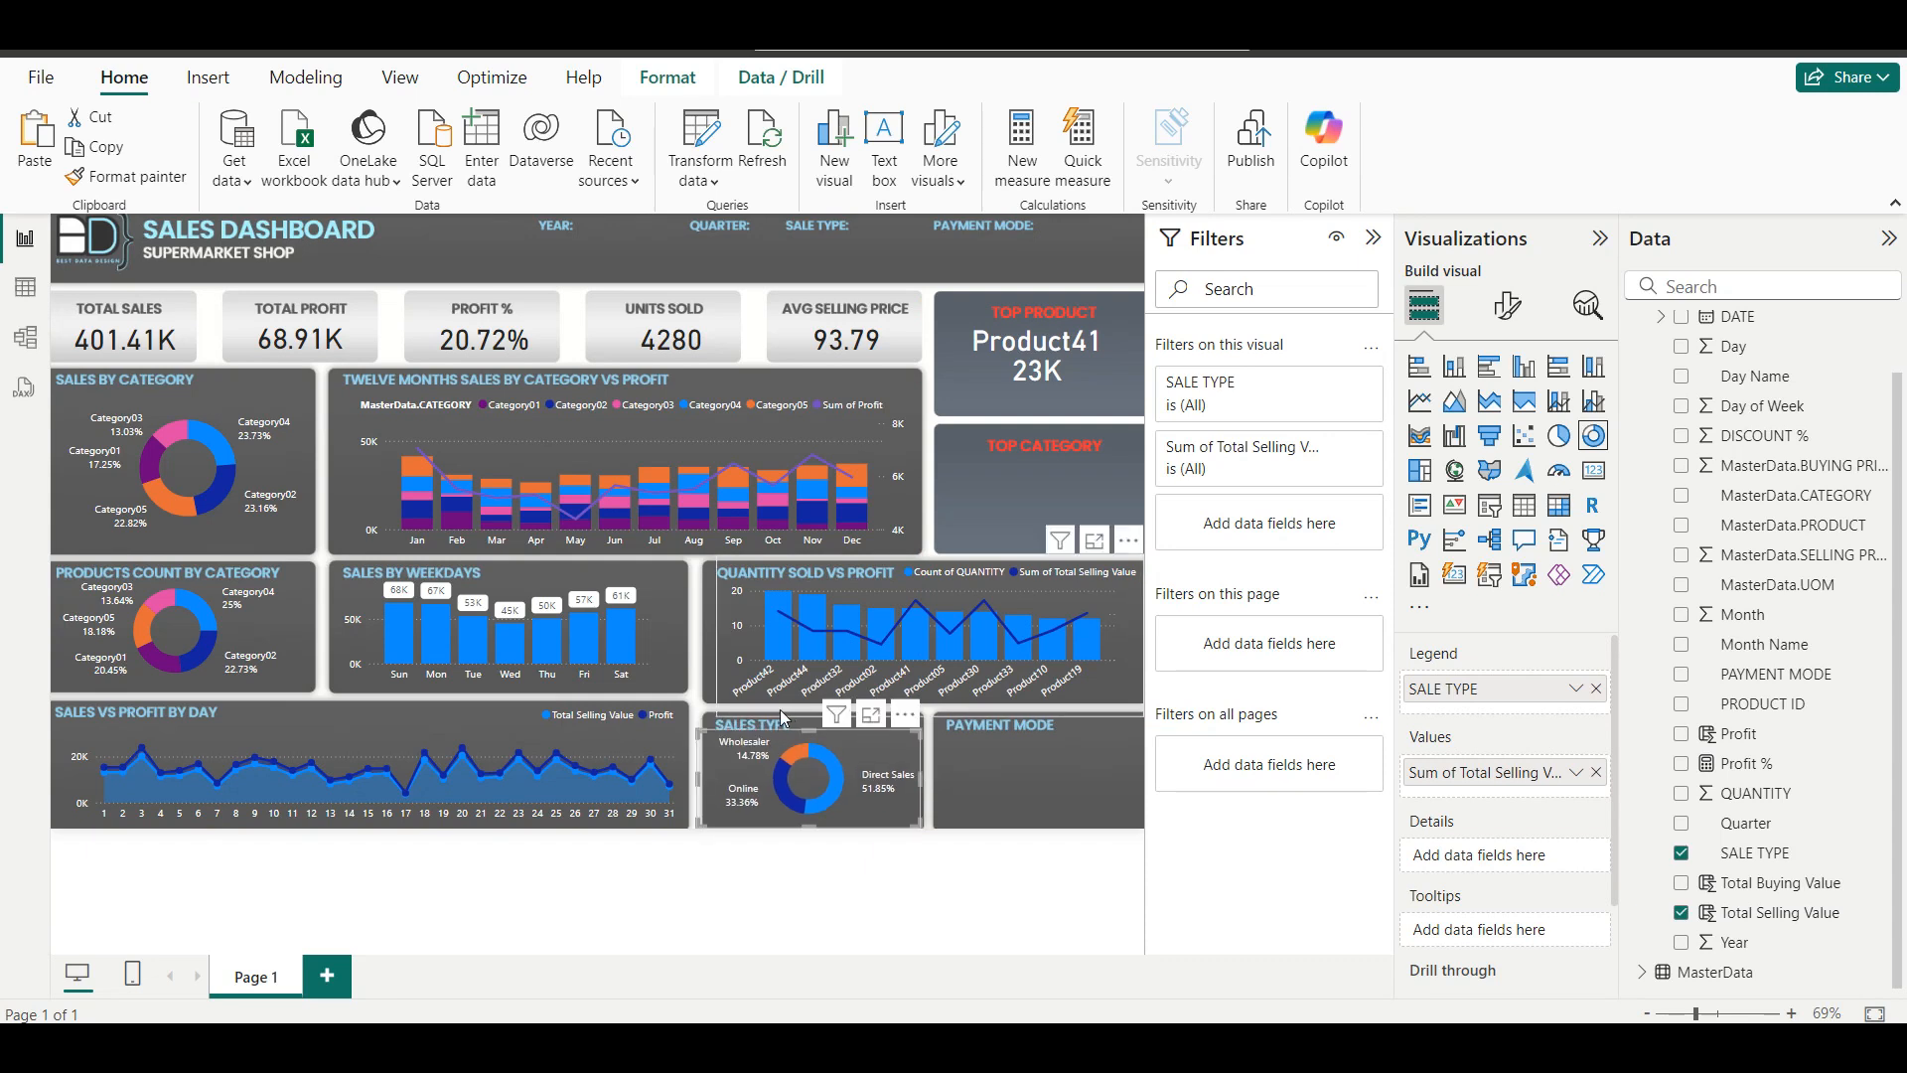
pyautogui.click(778, 709)
pyautogui.click(714, 719)
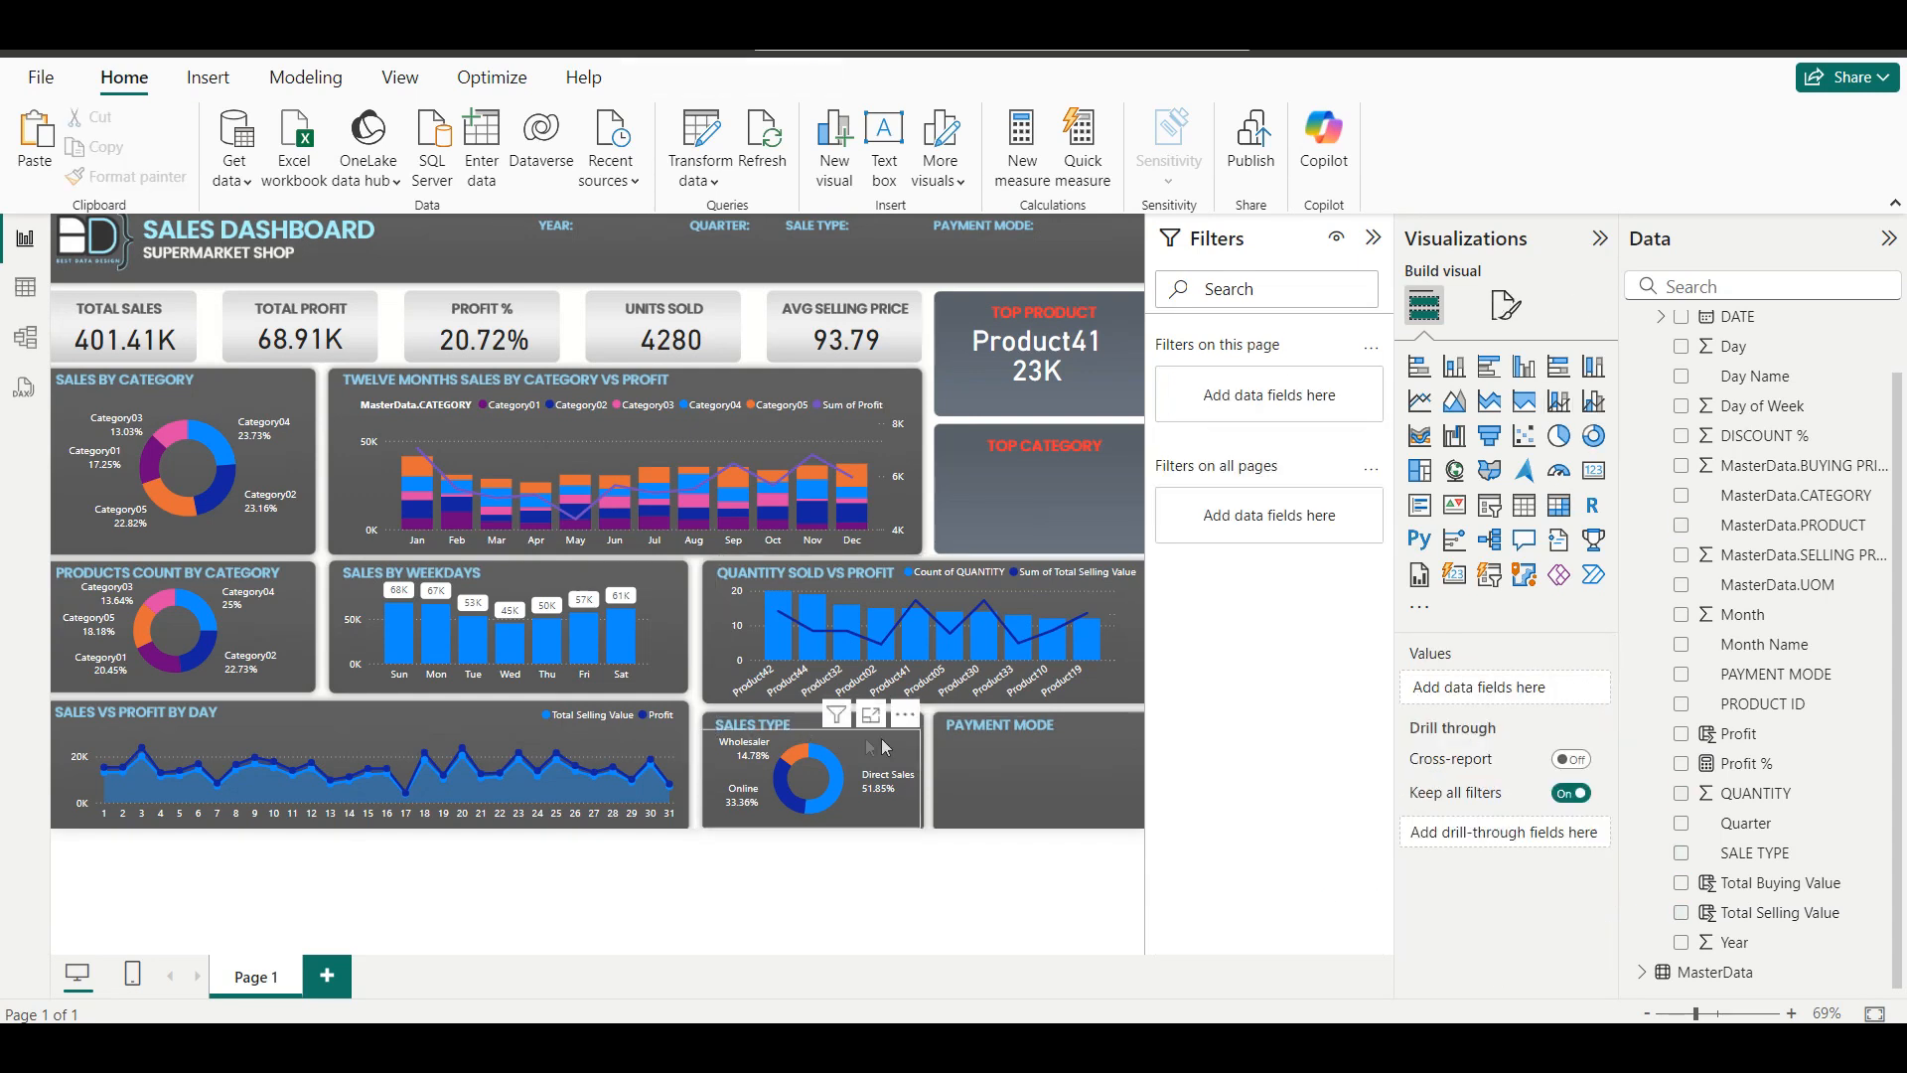
# Duplicate the sale type donut chart into the Payment Mode panel and replace its SALE TYPE legend field with PAYMENT MODE.
pyautogui.click(845, 780)
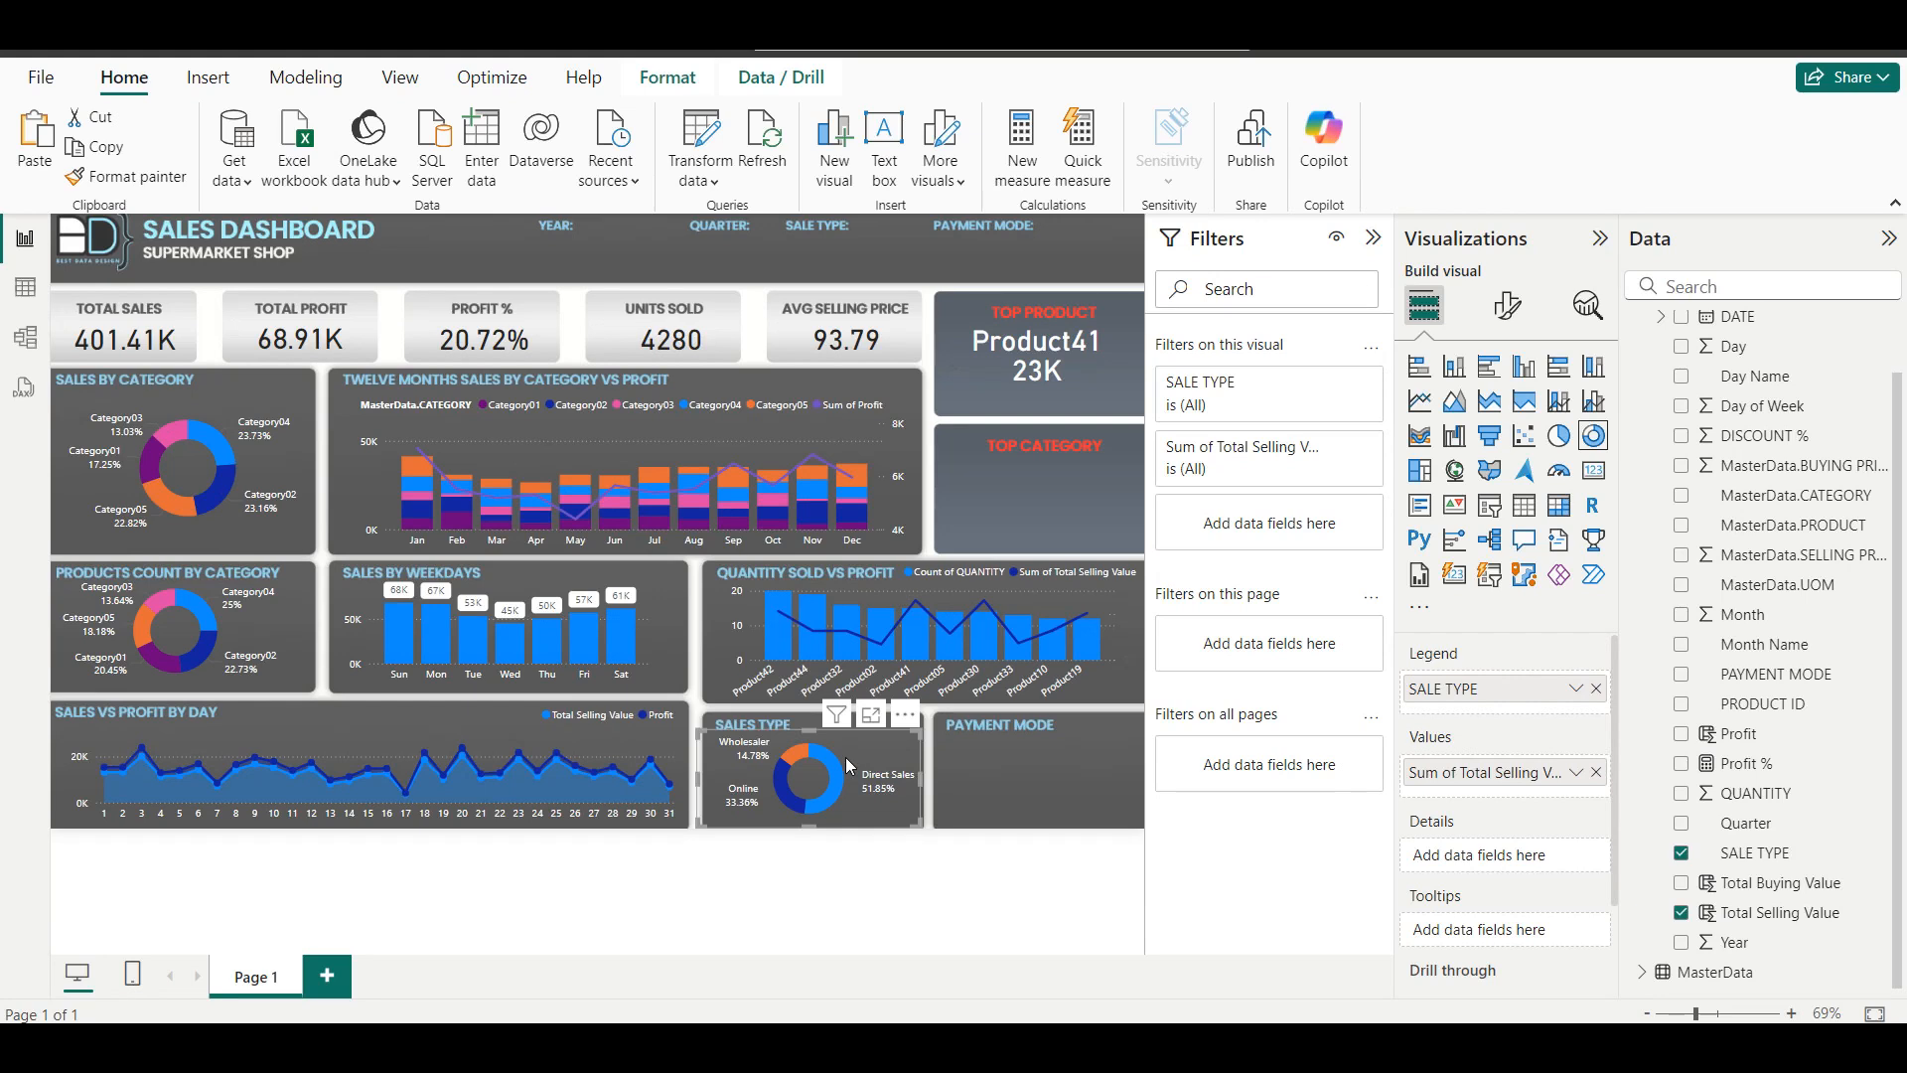
pyautogui.click(1034, 747)
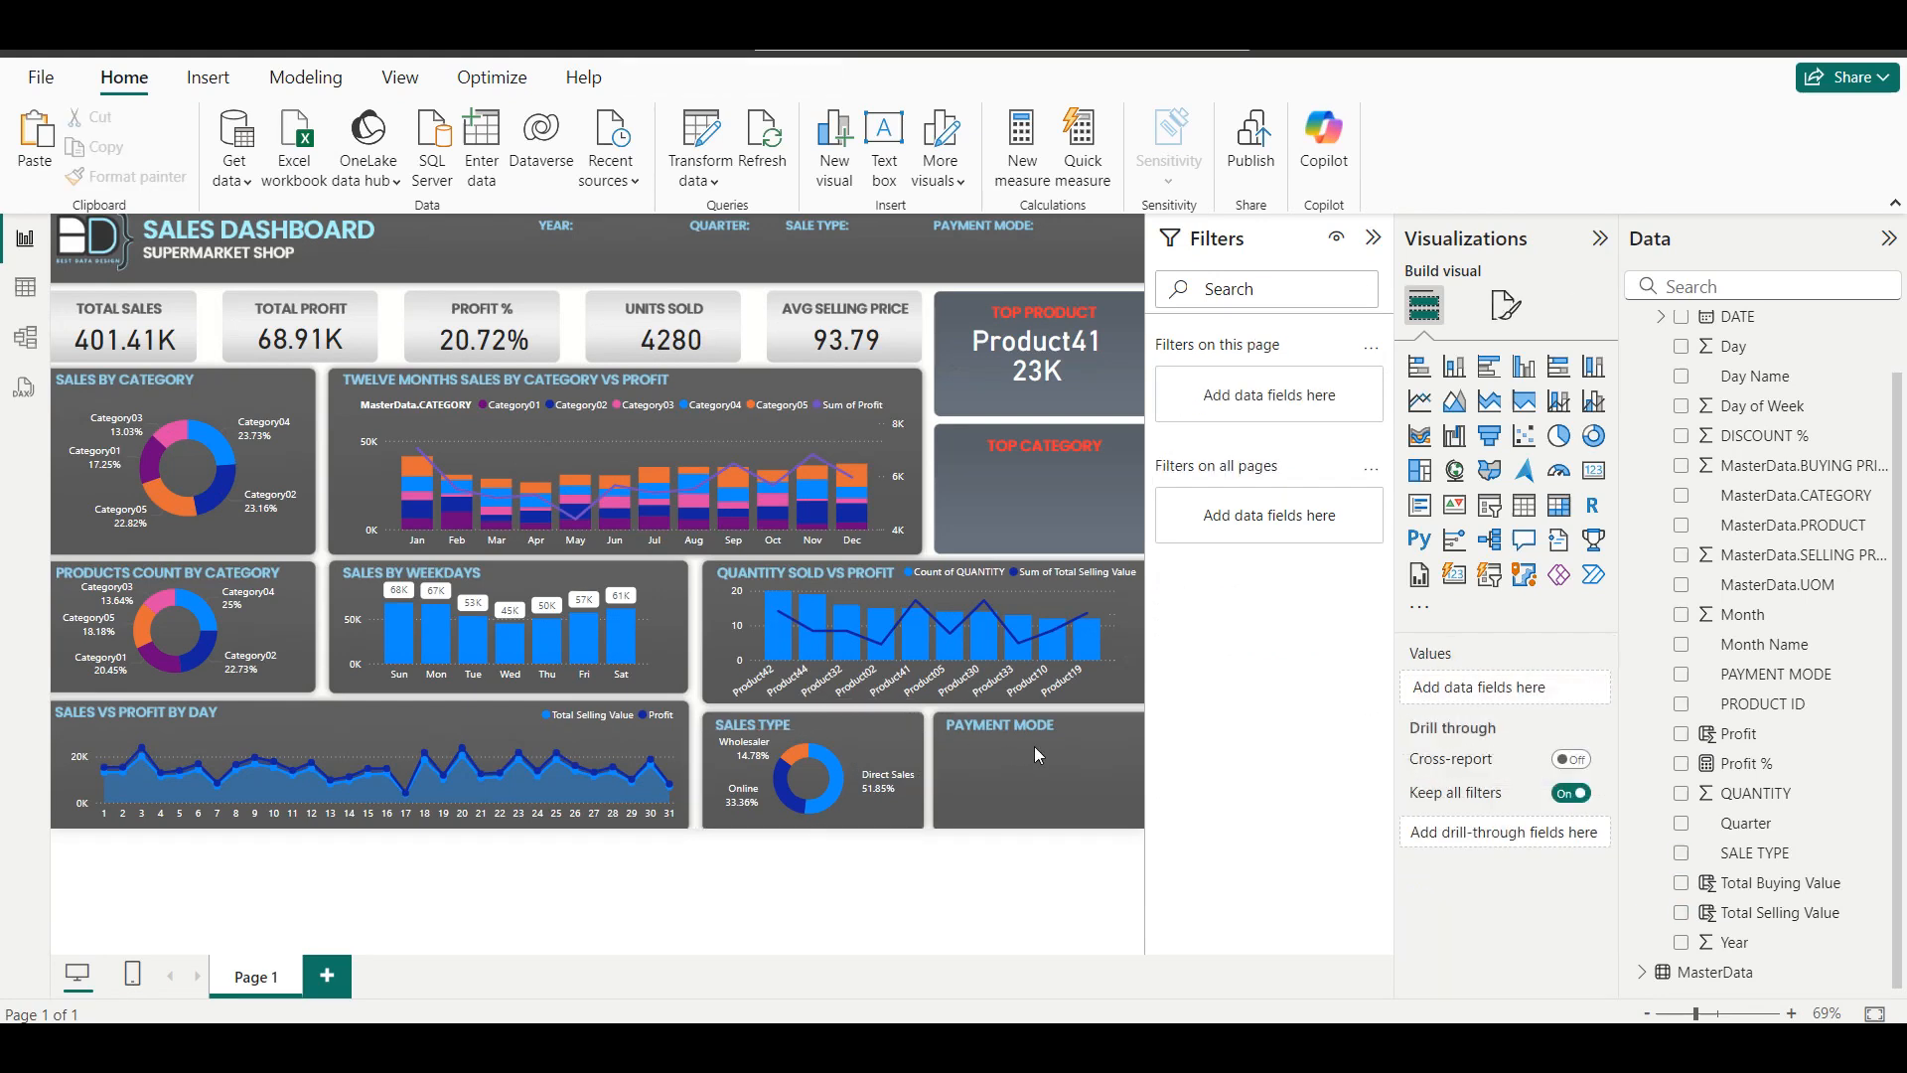
pyautogui.click(916, 753)
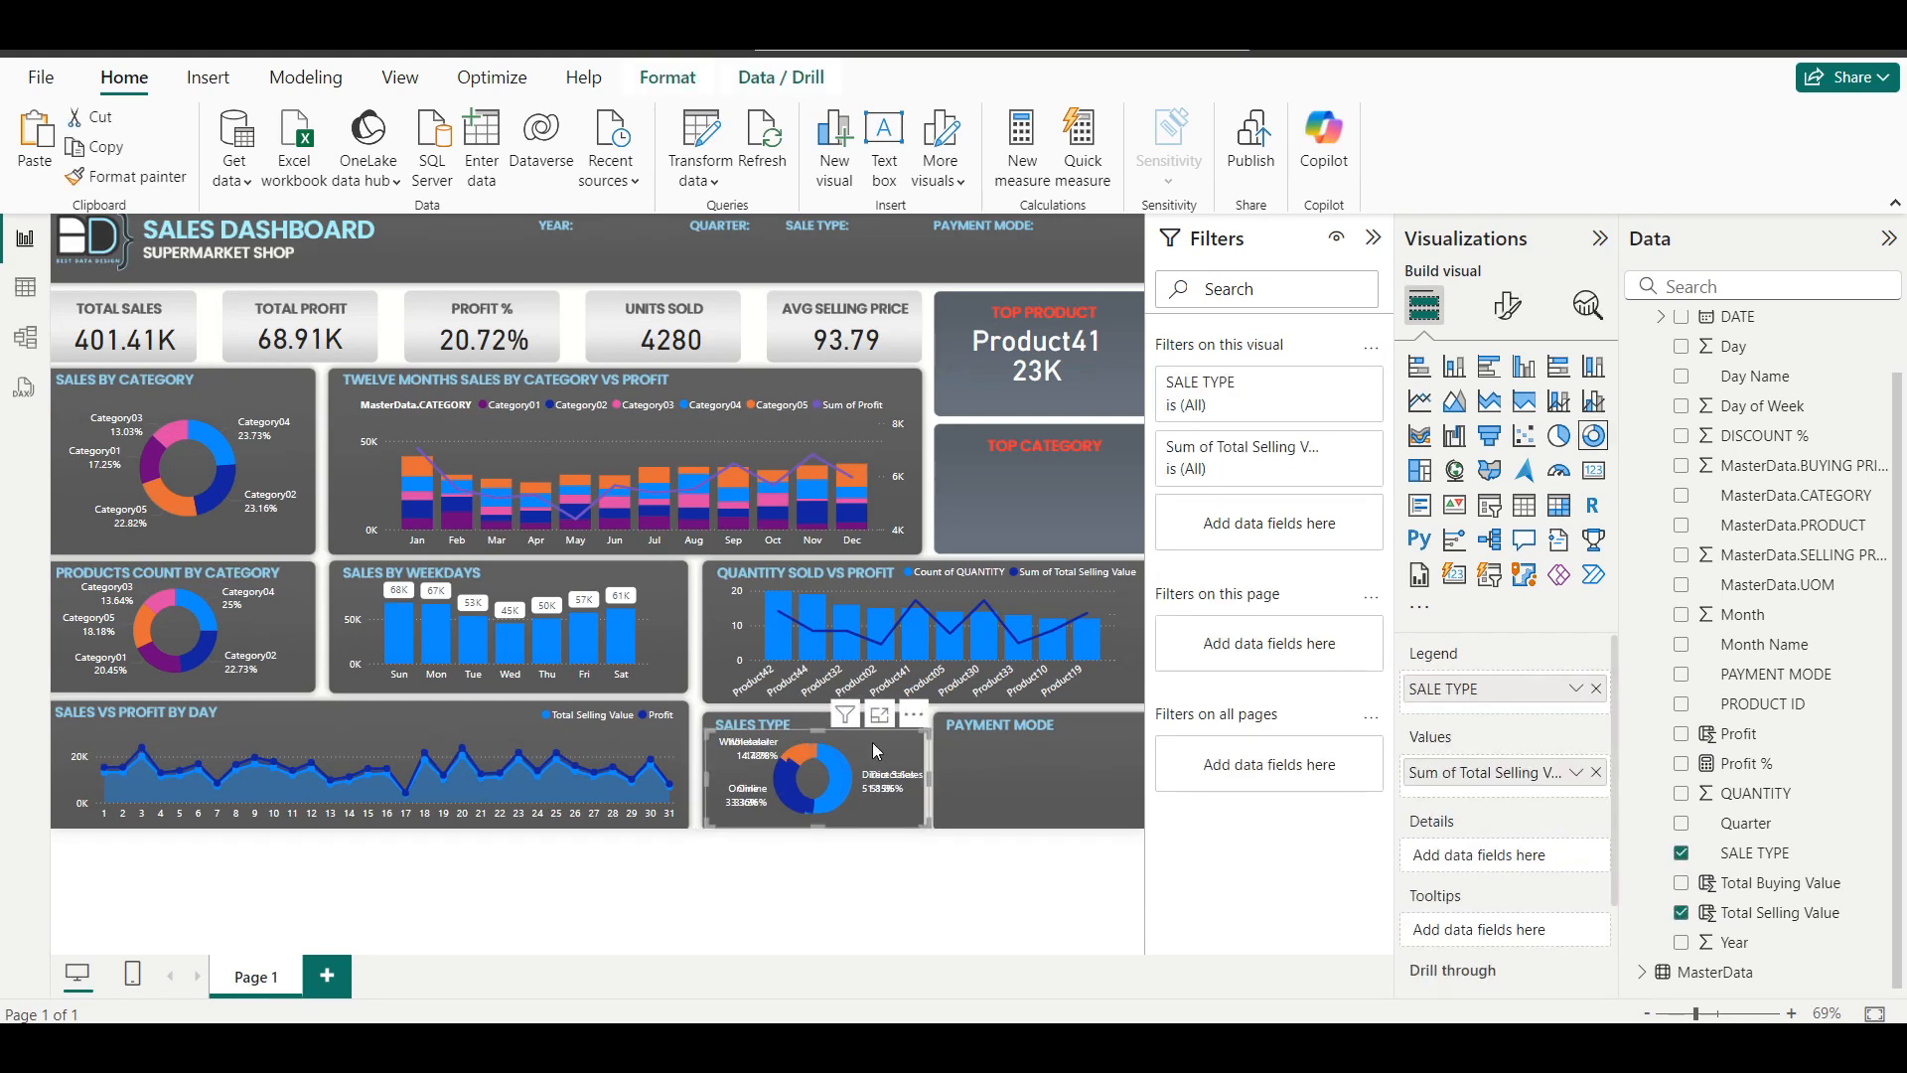
pyautogui.moveTo(916, 716); pyautogui.dragTo(1158, 766)
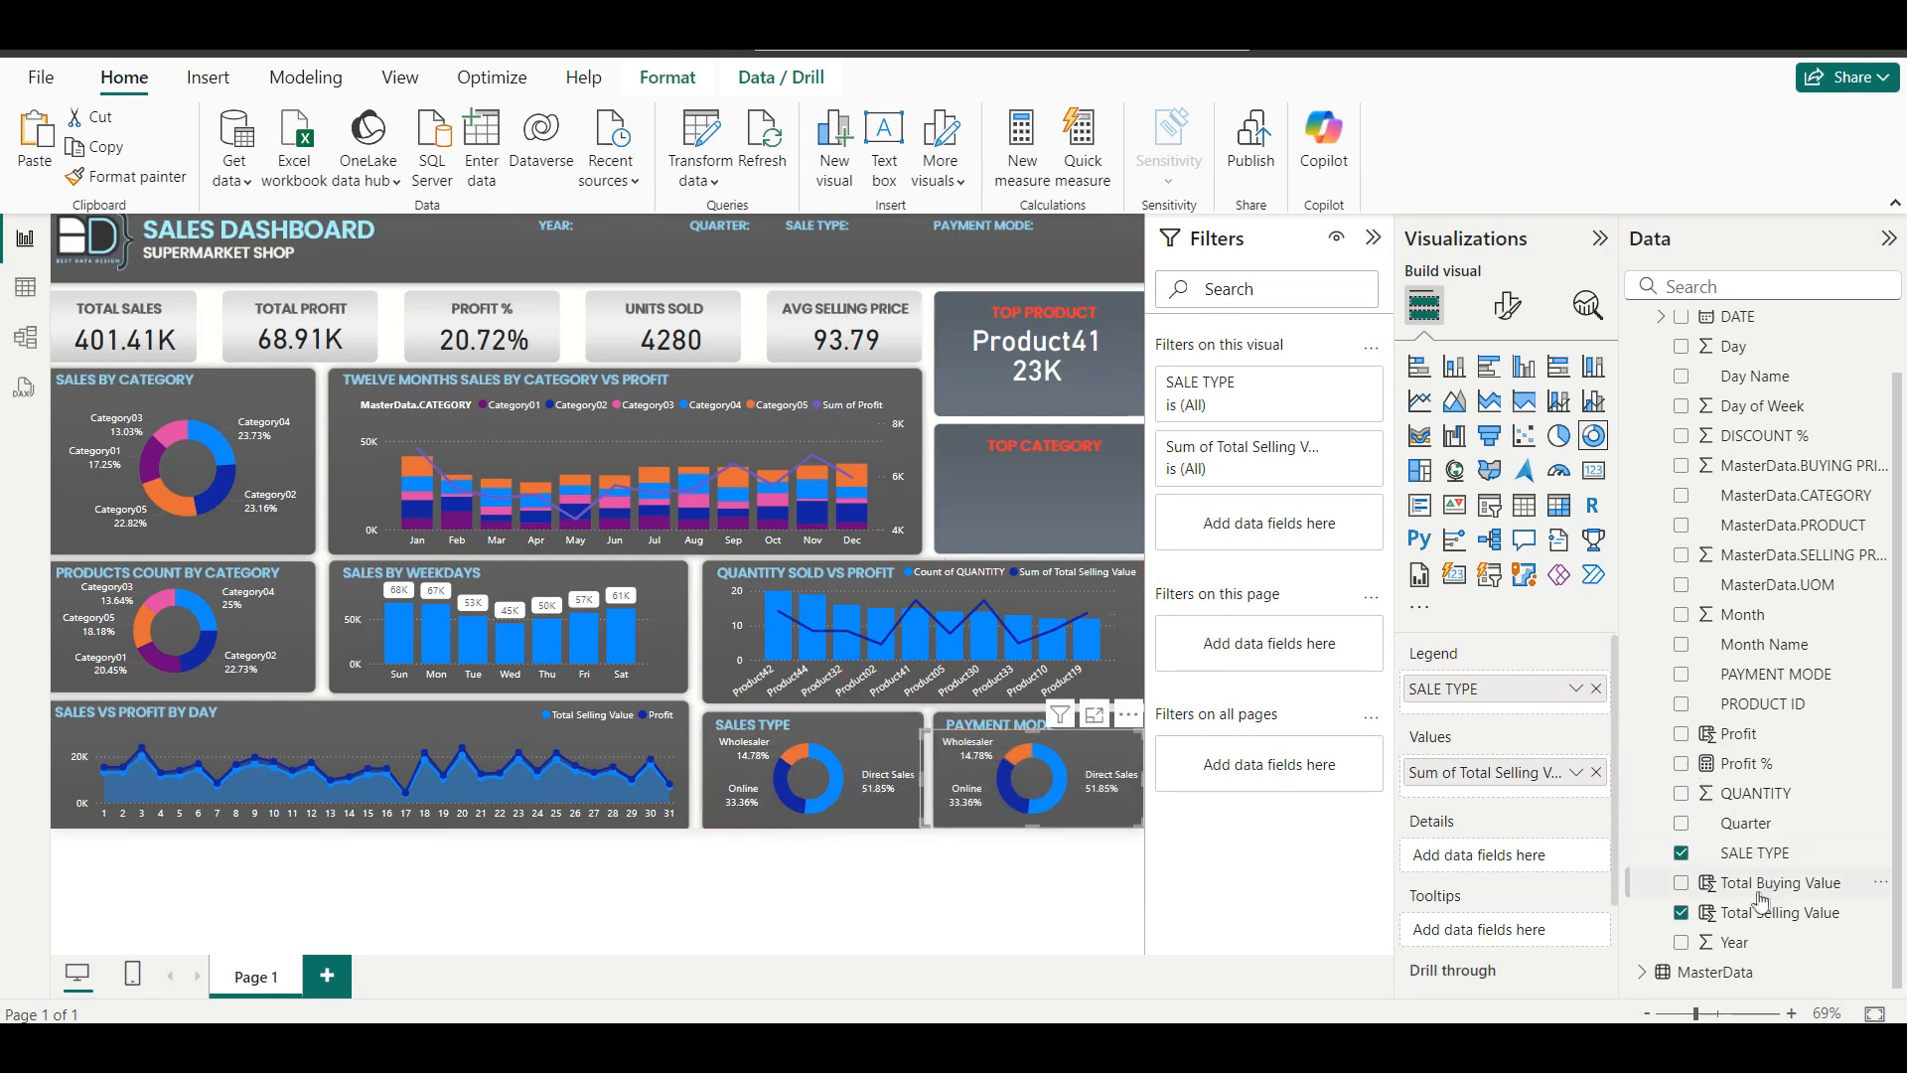
pyautogui.click(1677, 854)
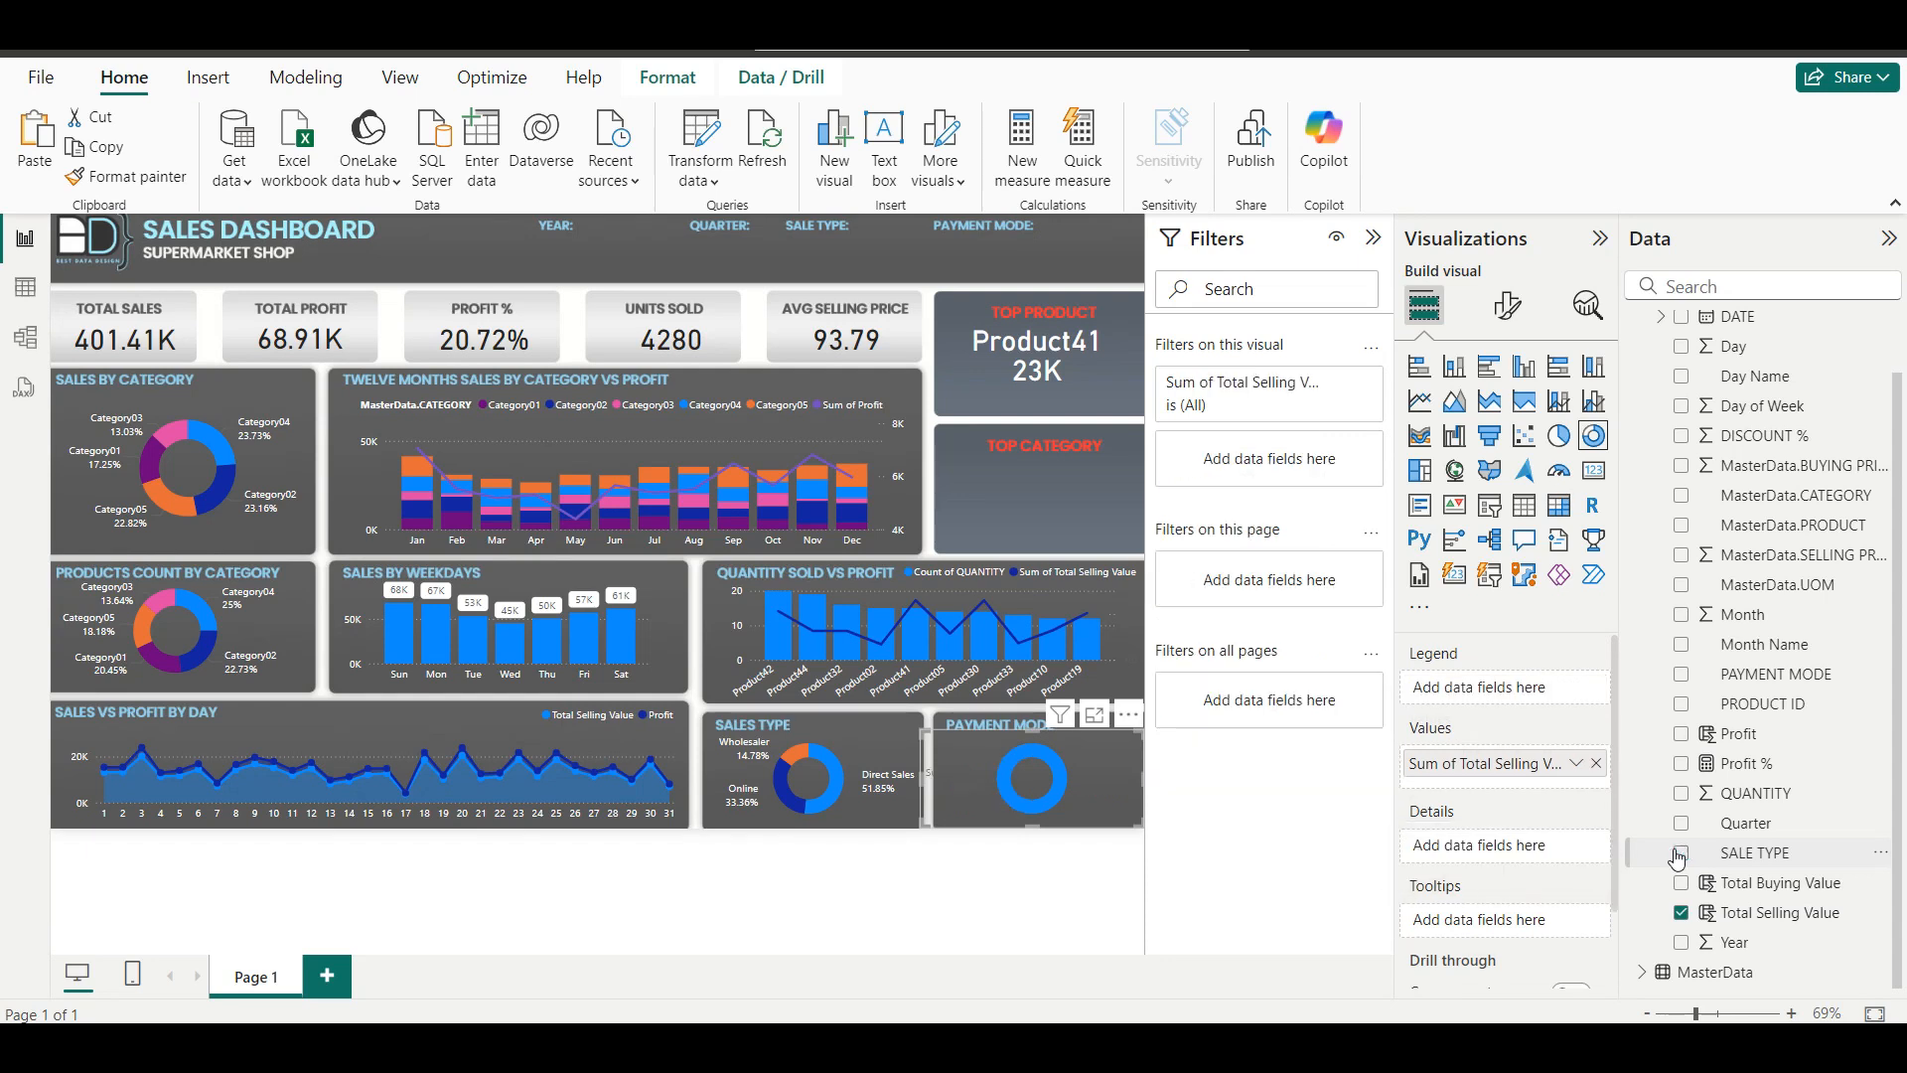
pyautogui.click(1681, 676)
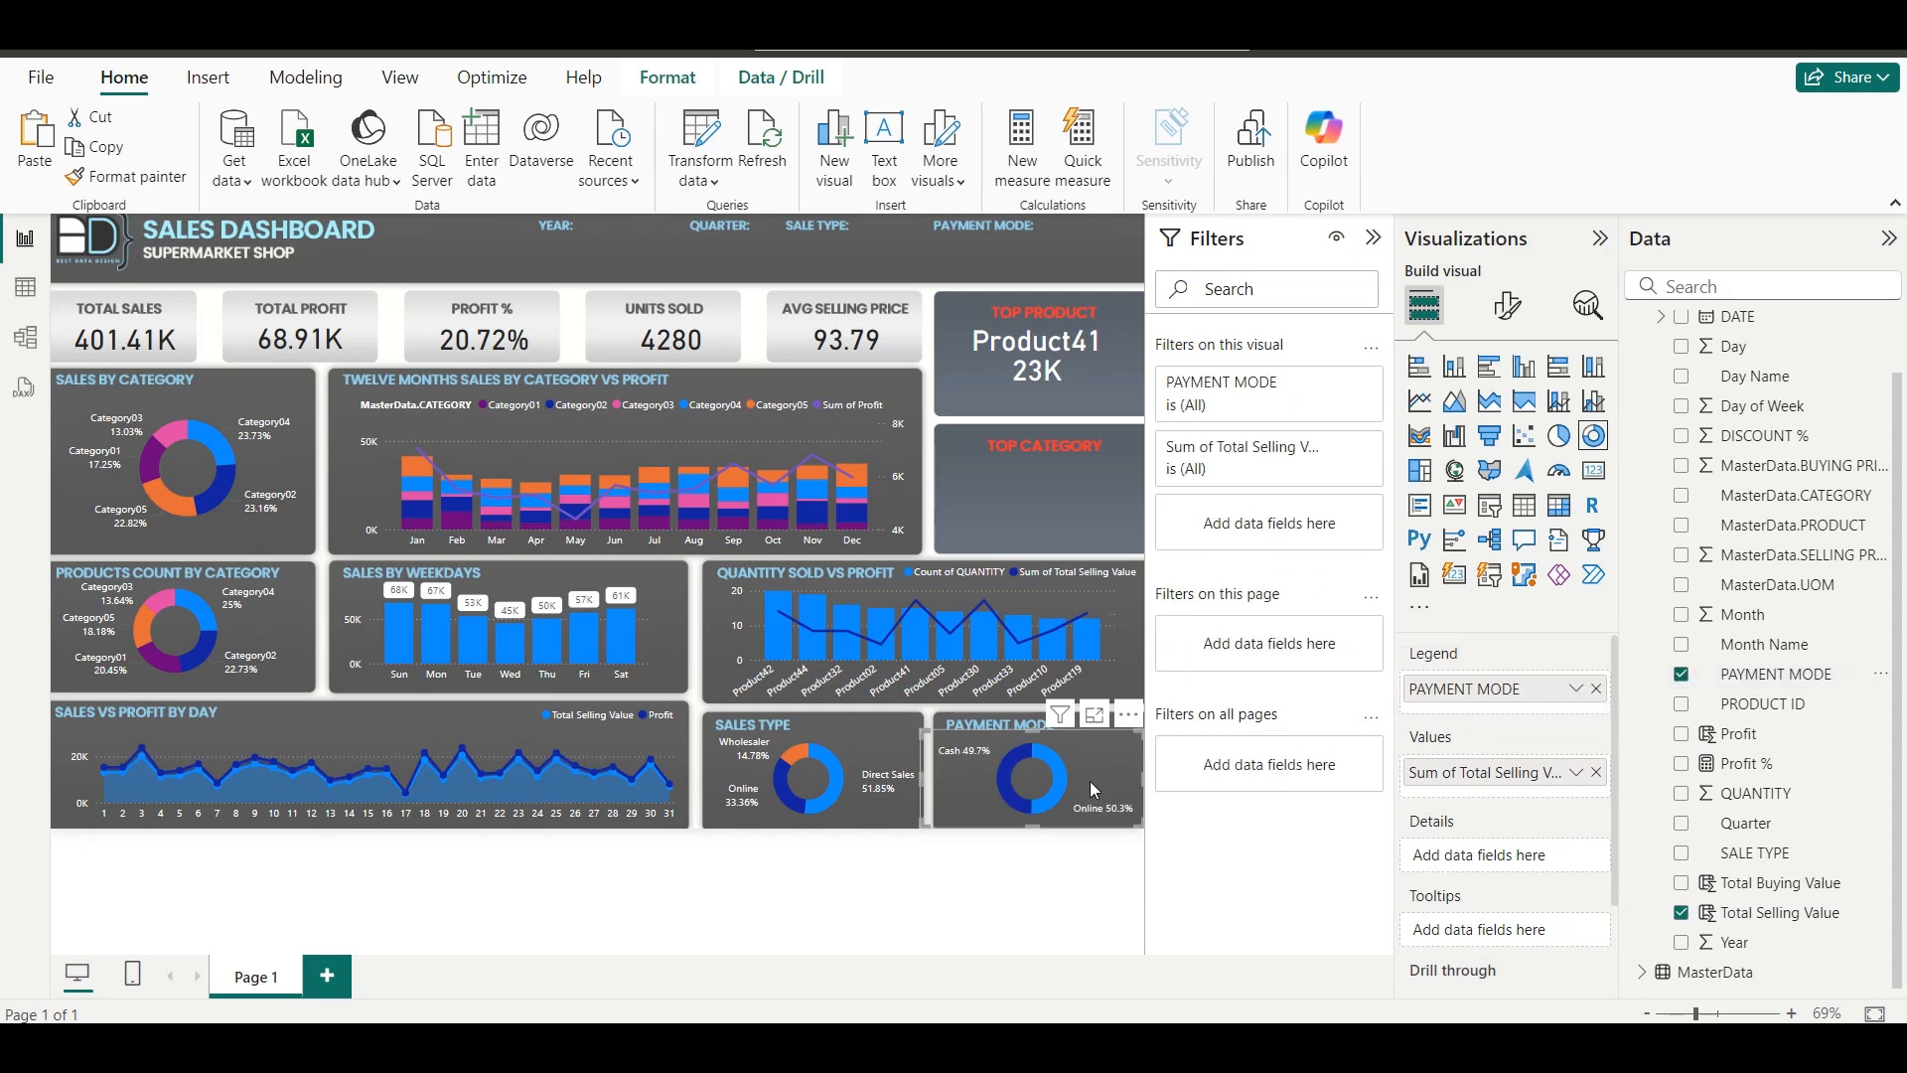
# Cross-filter the dashboard by Saturday from the Sales by Weekdays chart and clear the selection again.
pyautogui.click(916, 737)
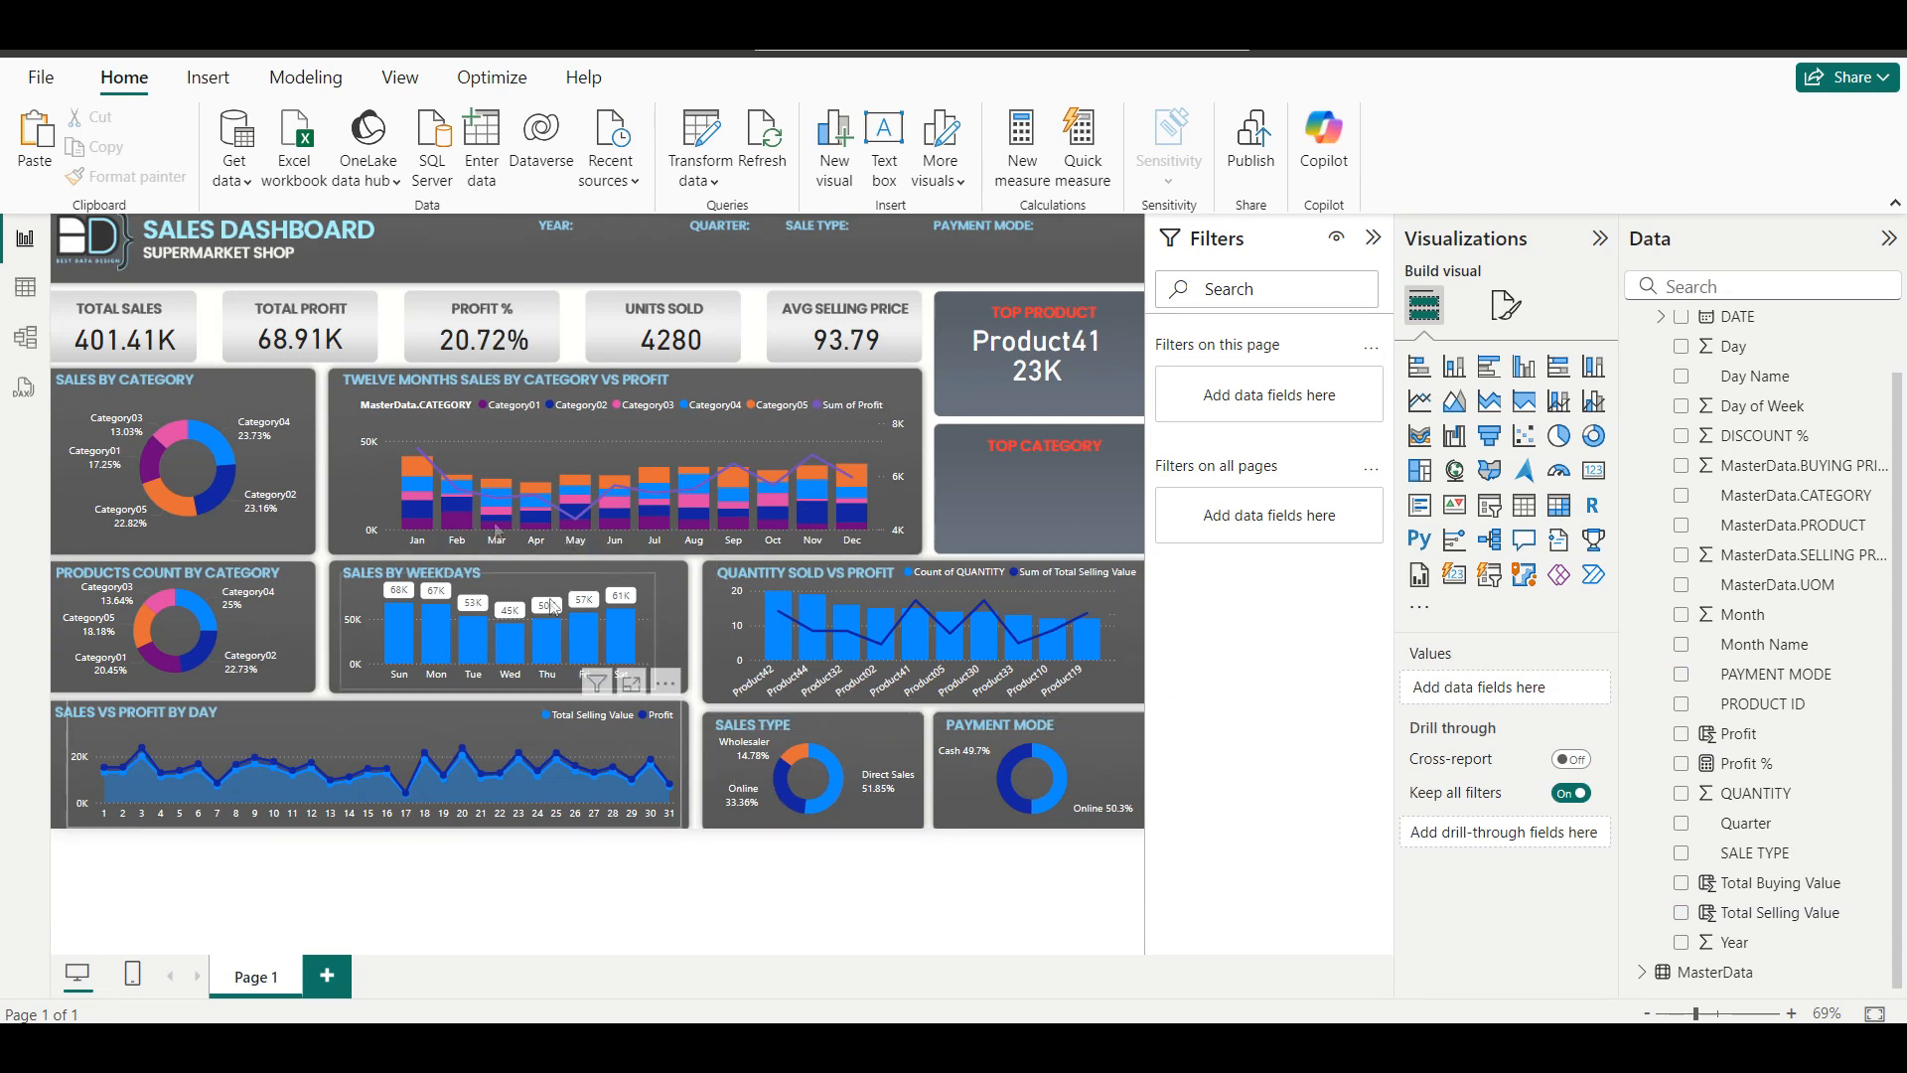
pyautogui.click(618, 657)
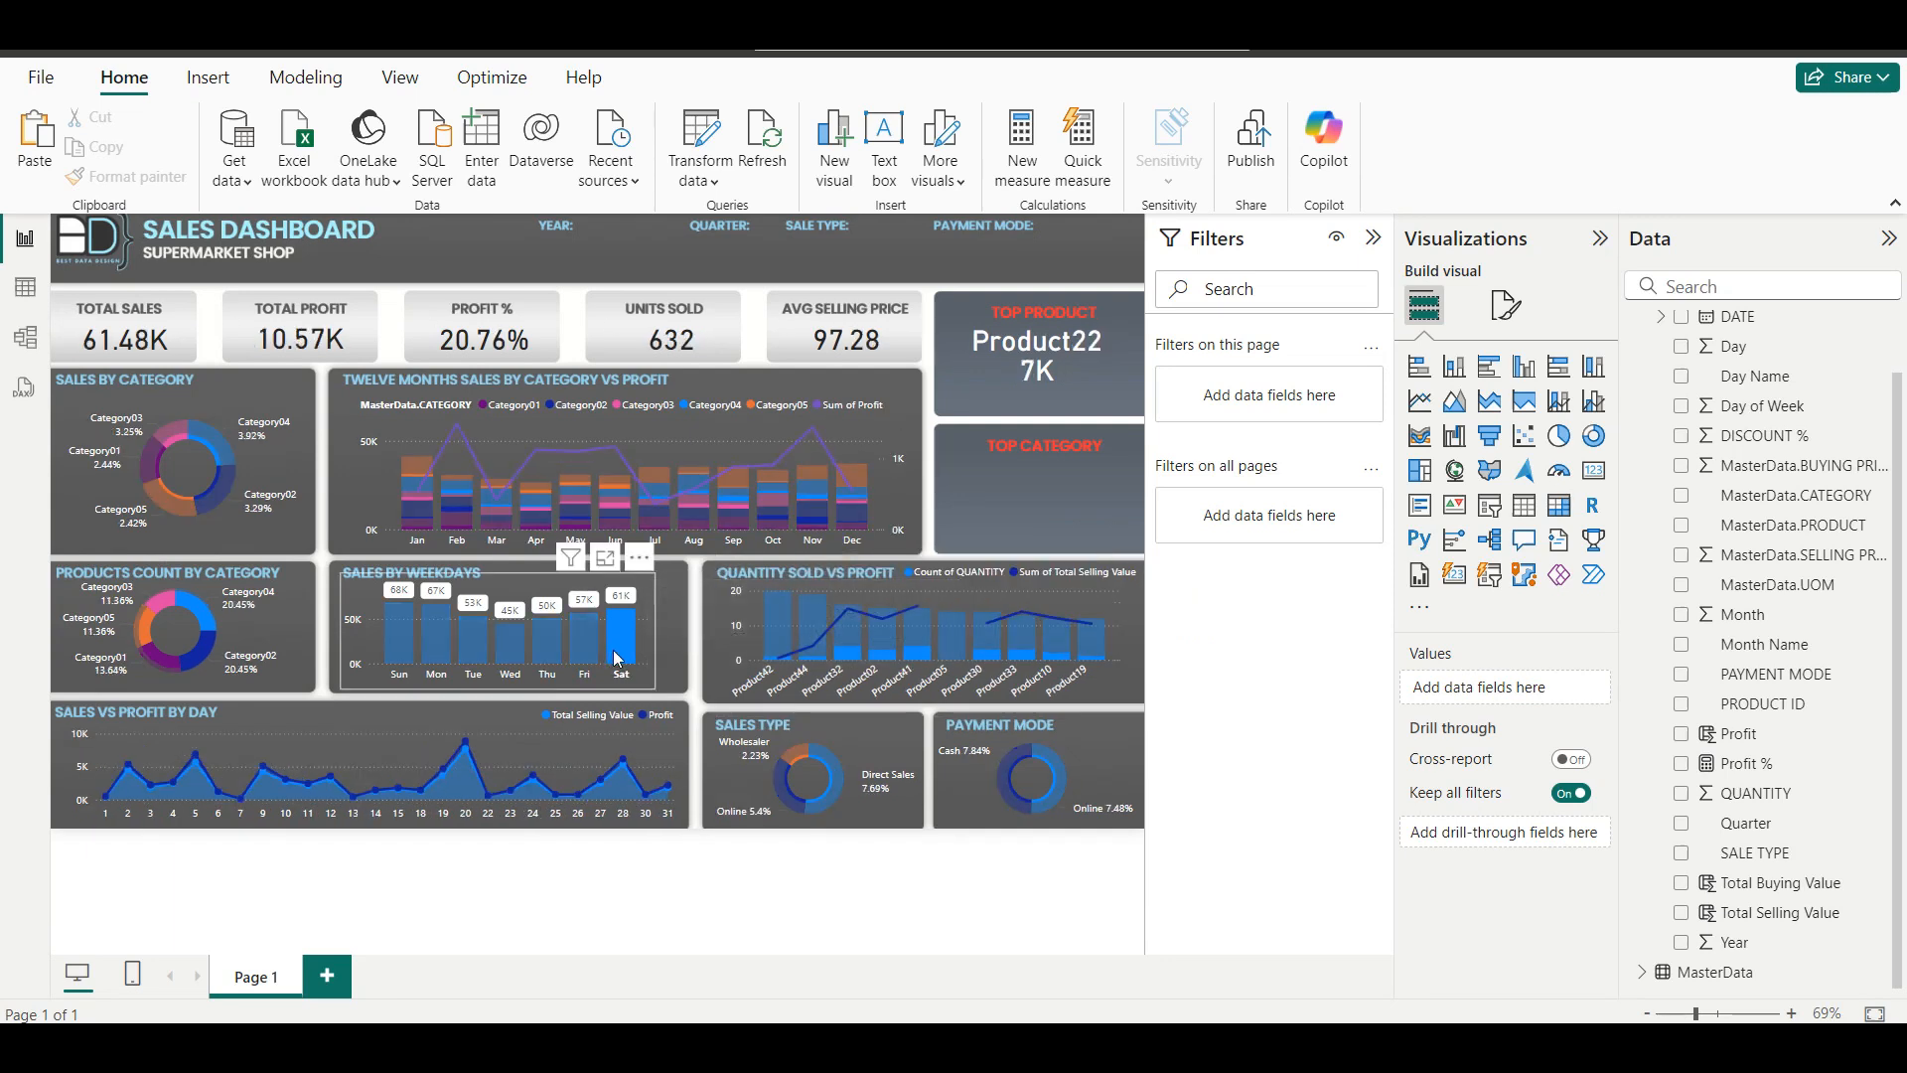
pyautogui.click(618, 658)
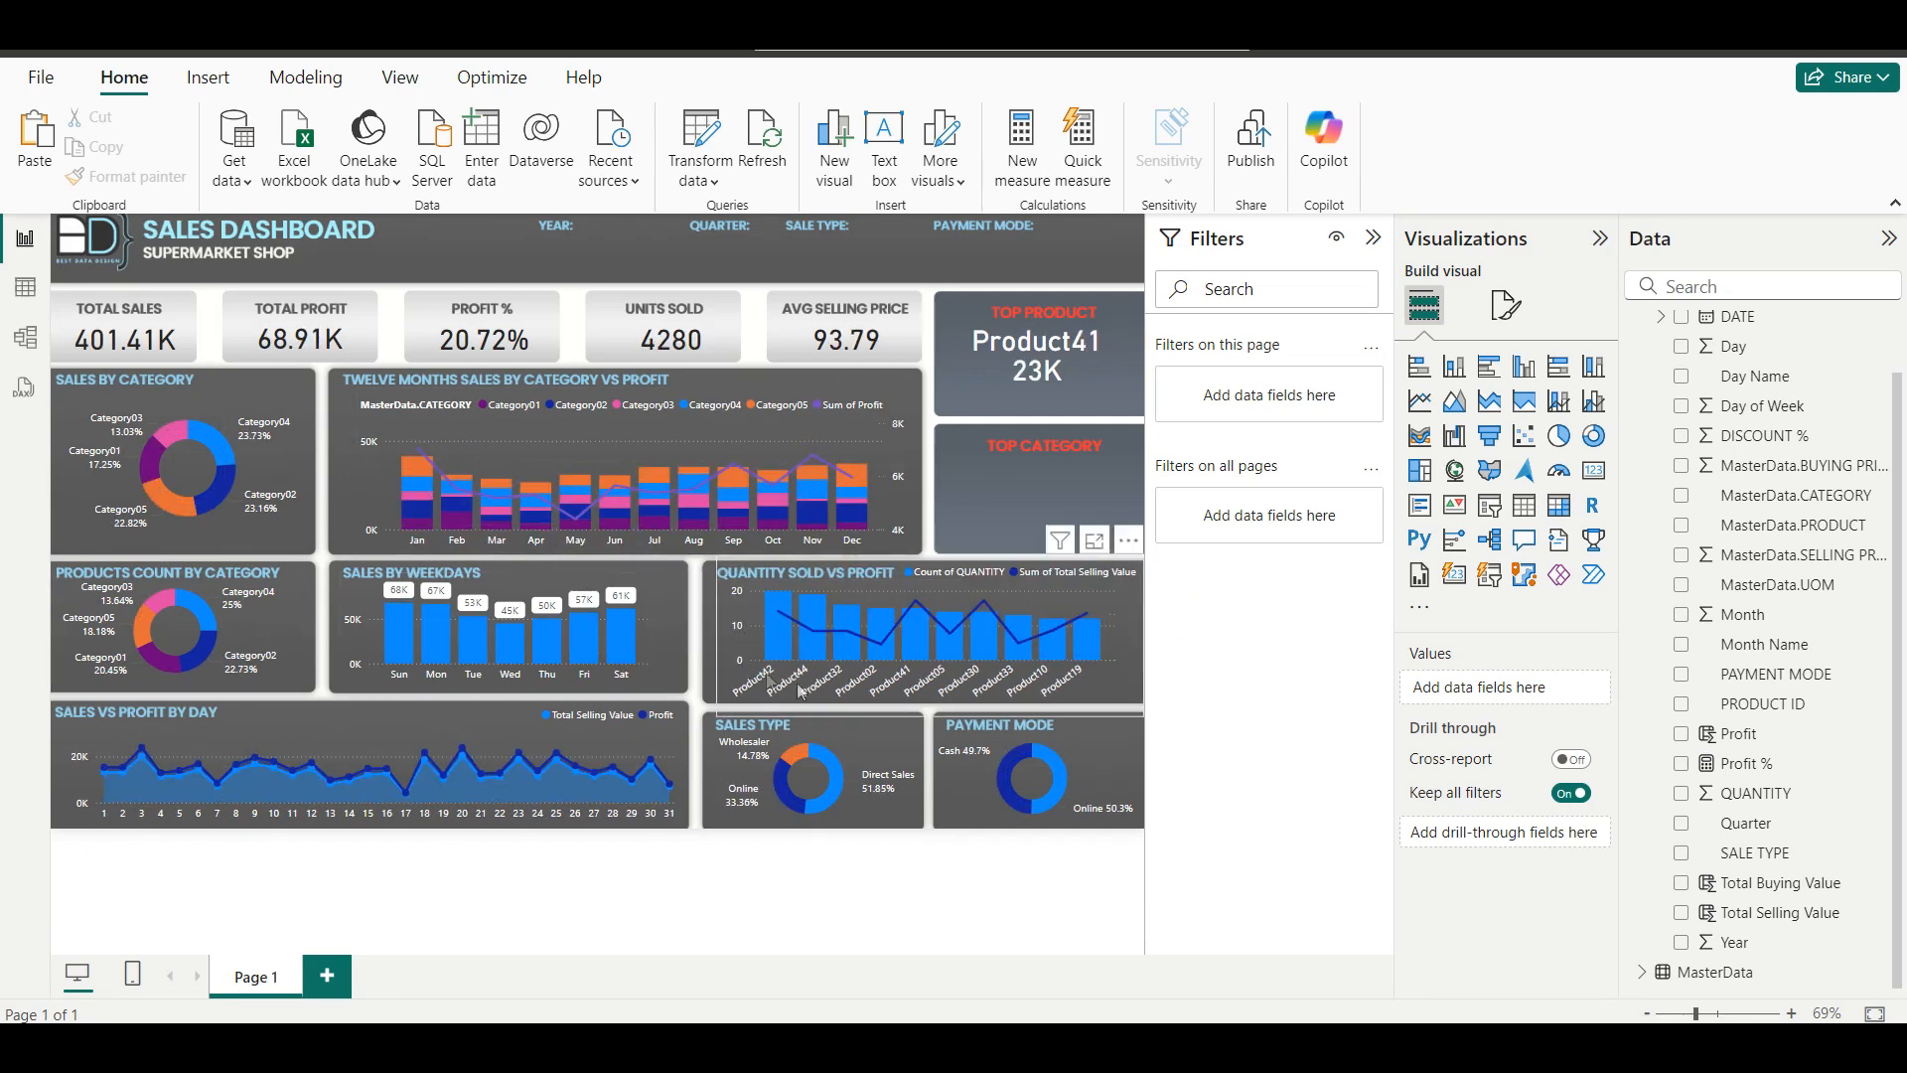
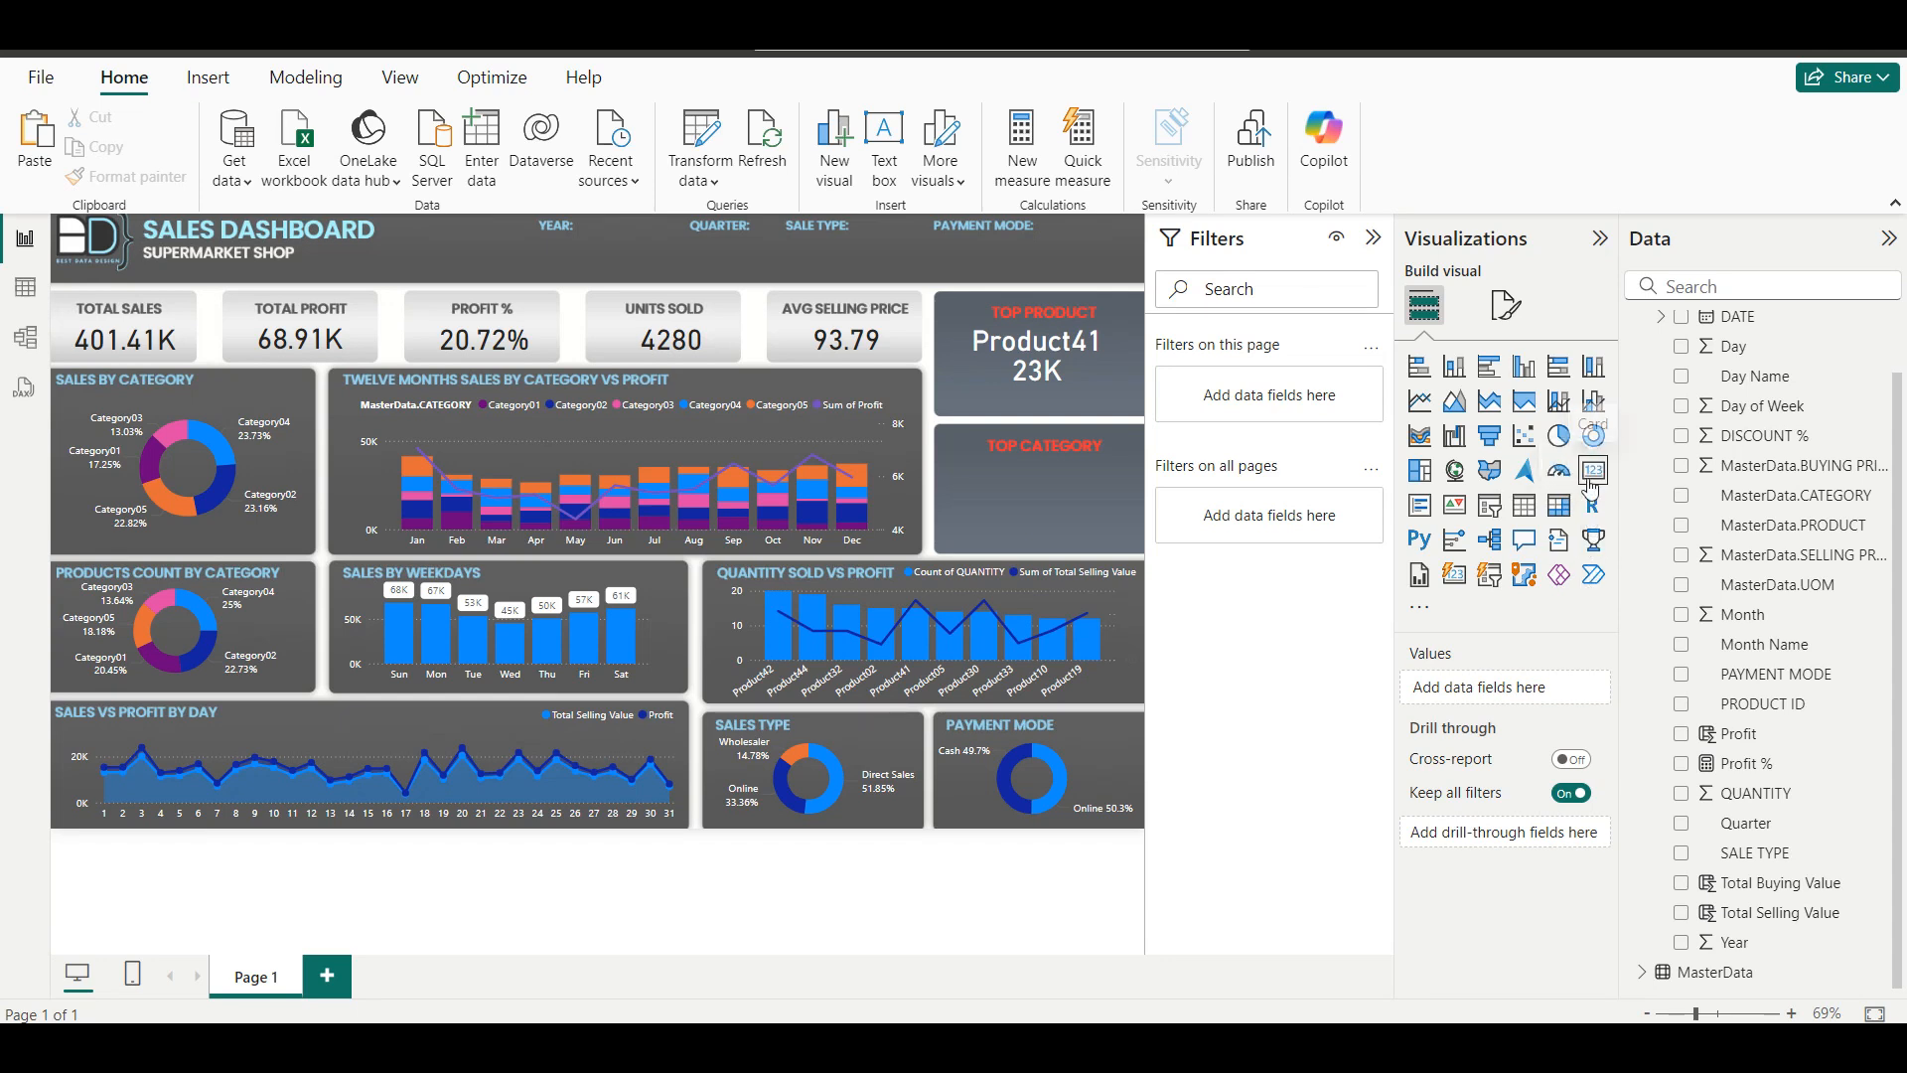
# Insert a card visual showing the Total Selling Value field.
pyautogui.click(1593, 471)
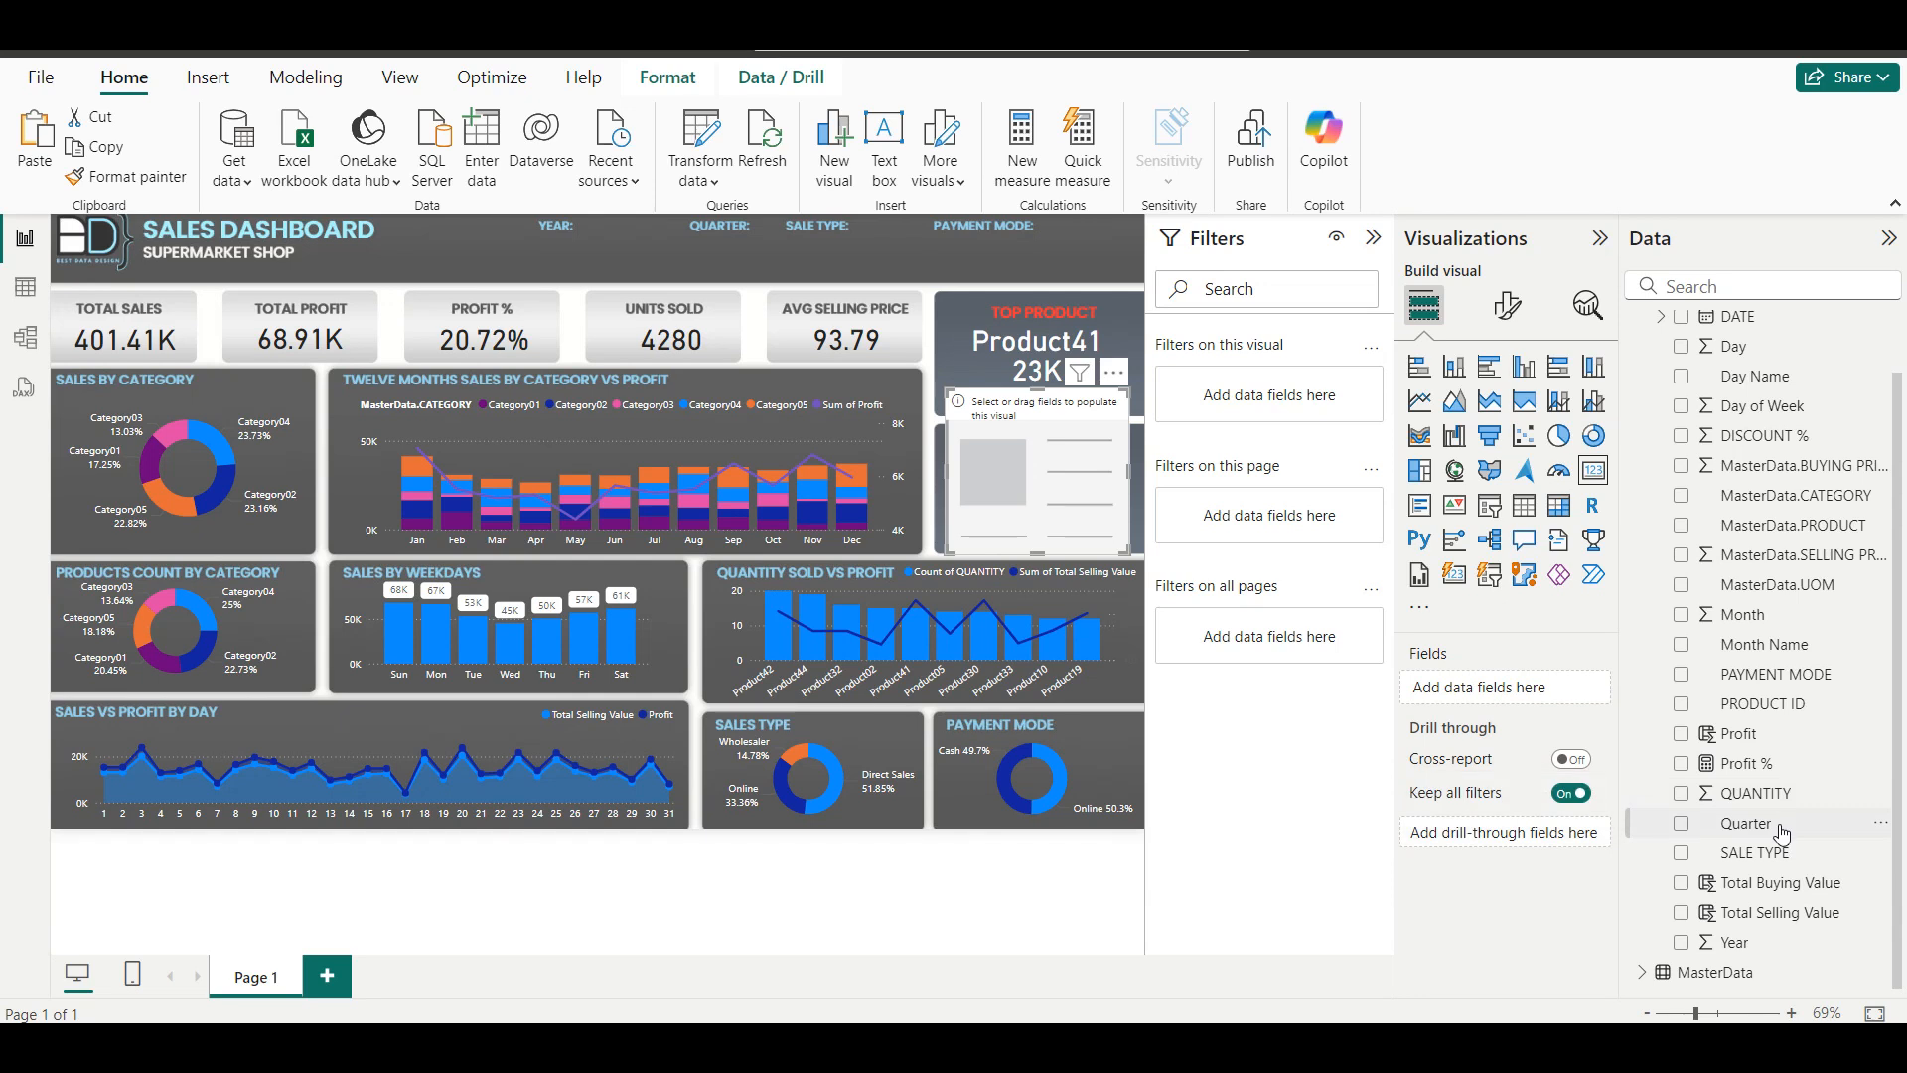
pyautogui.click(1678, 923)
pyautogui.click(1680, 916)
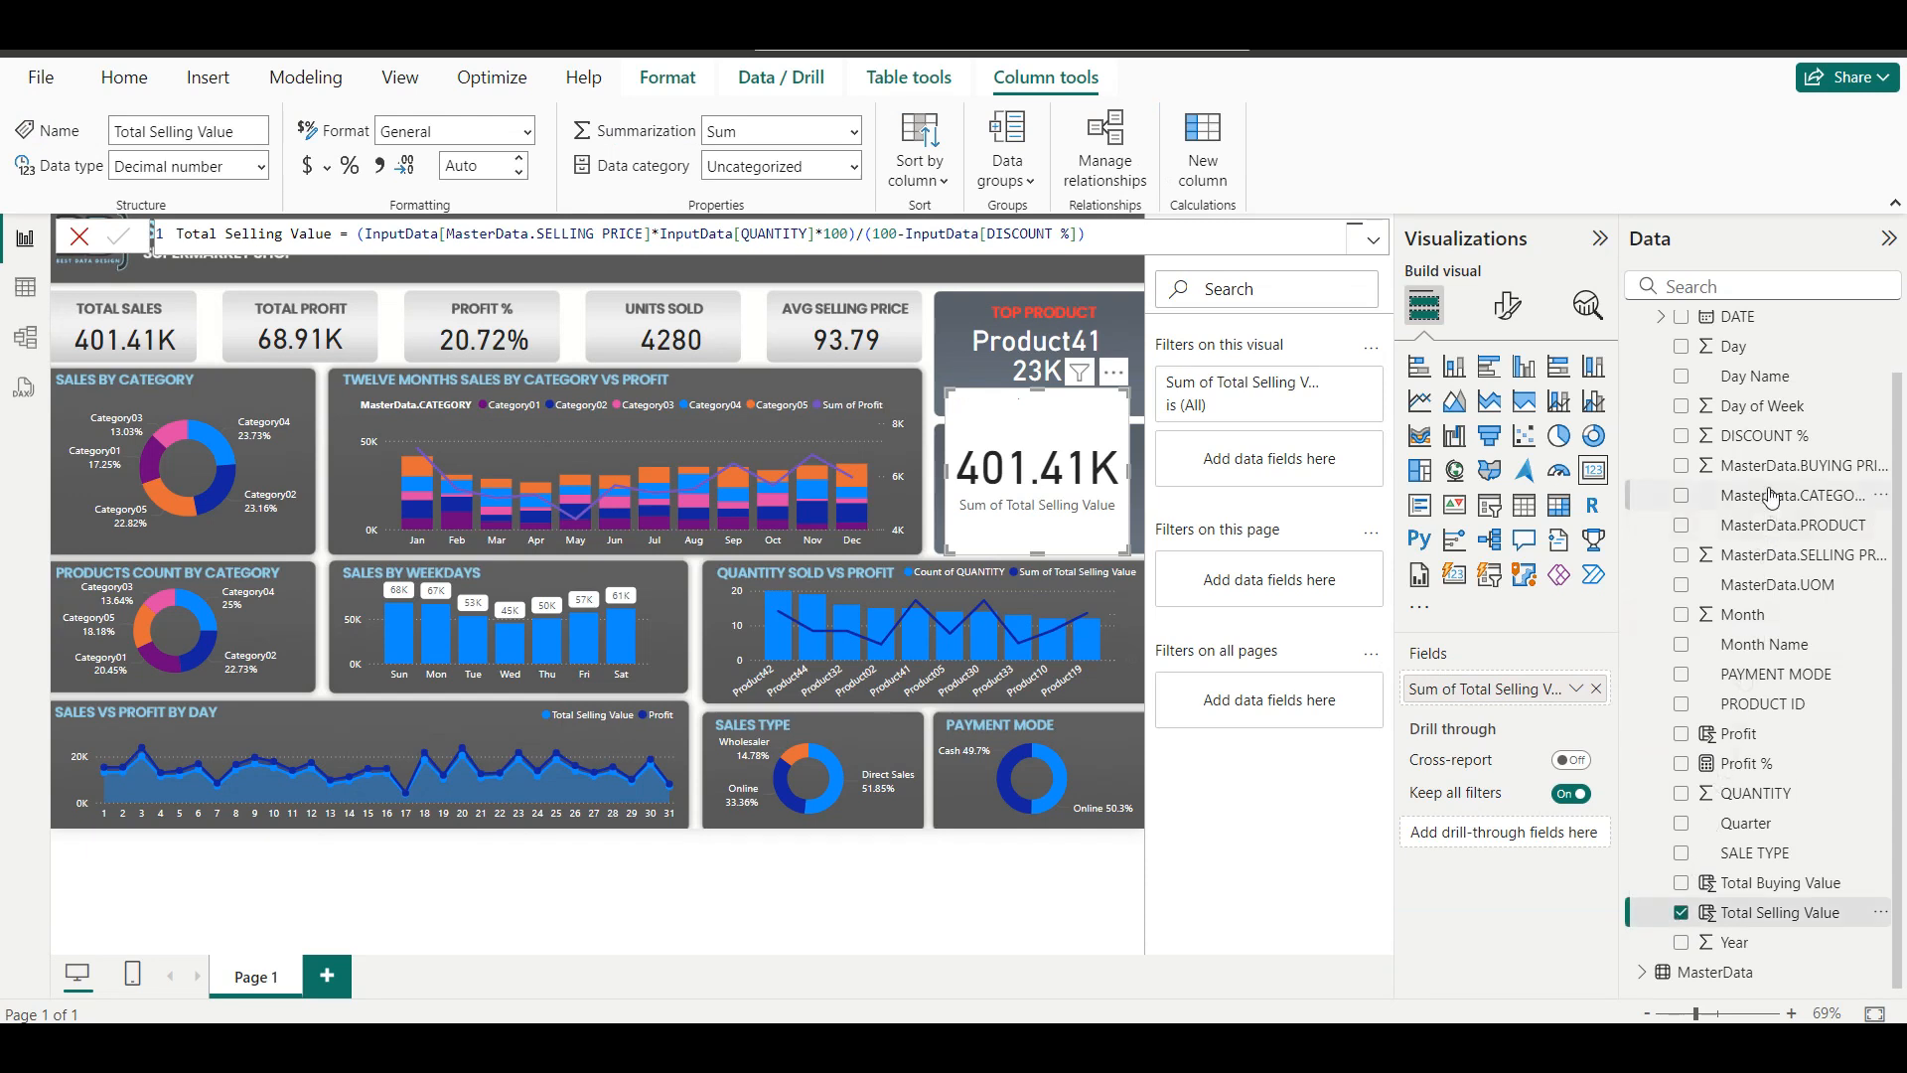
# Filter the Total Selling Value card by MasterData.CATEGORY using Top N, showing the top 1 item by Sum of Total Selling Value.
pyautogui.moveTo(1772, 497); pyautogui.dragTo(1281, 463)
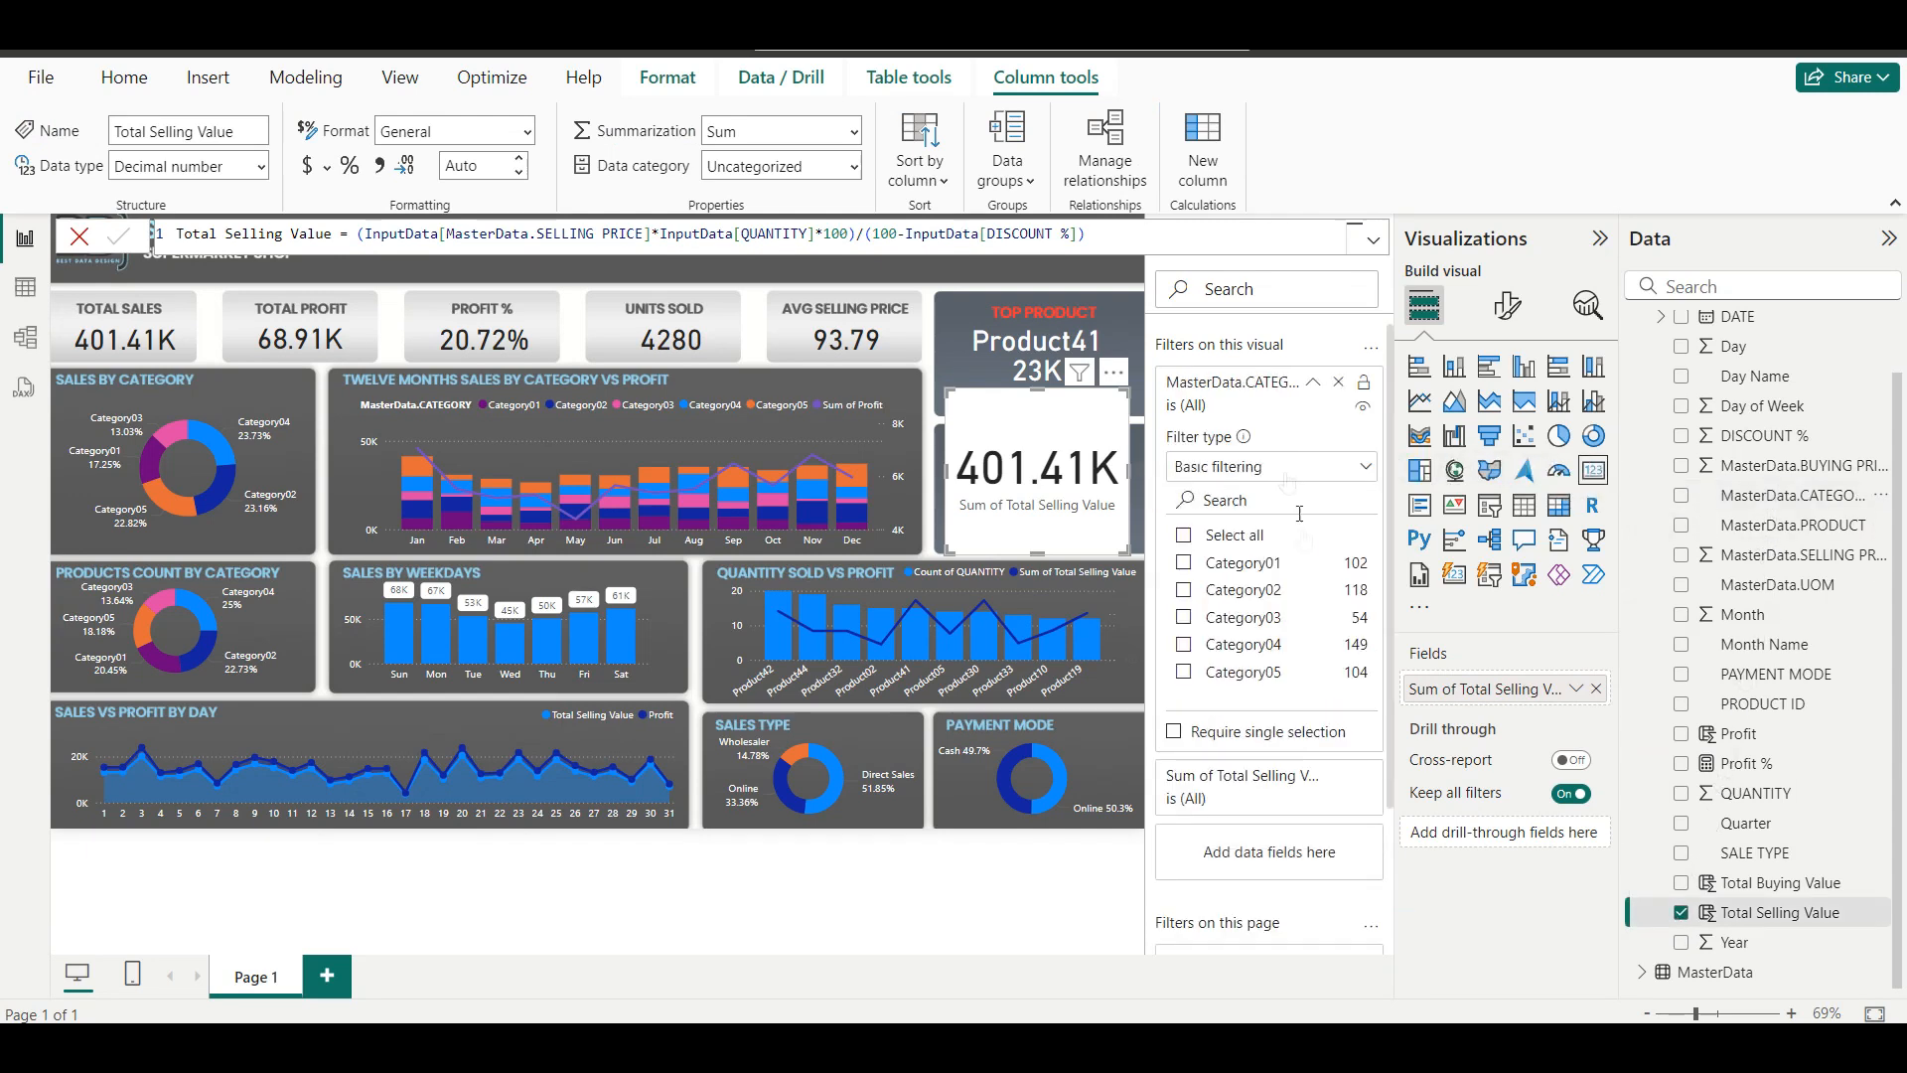
pyautogui.click(1230, 479)
pyautogui.click(1191, 559)
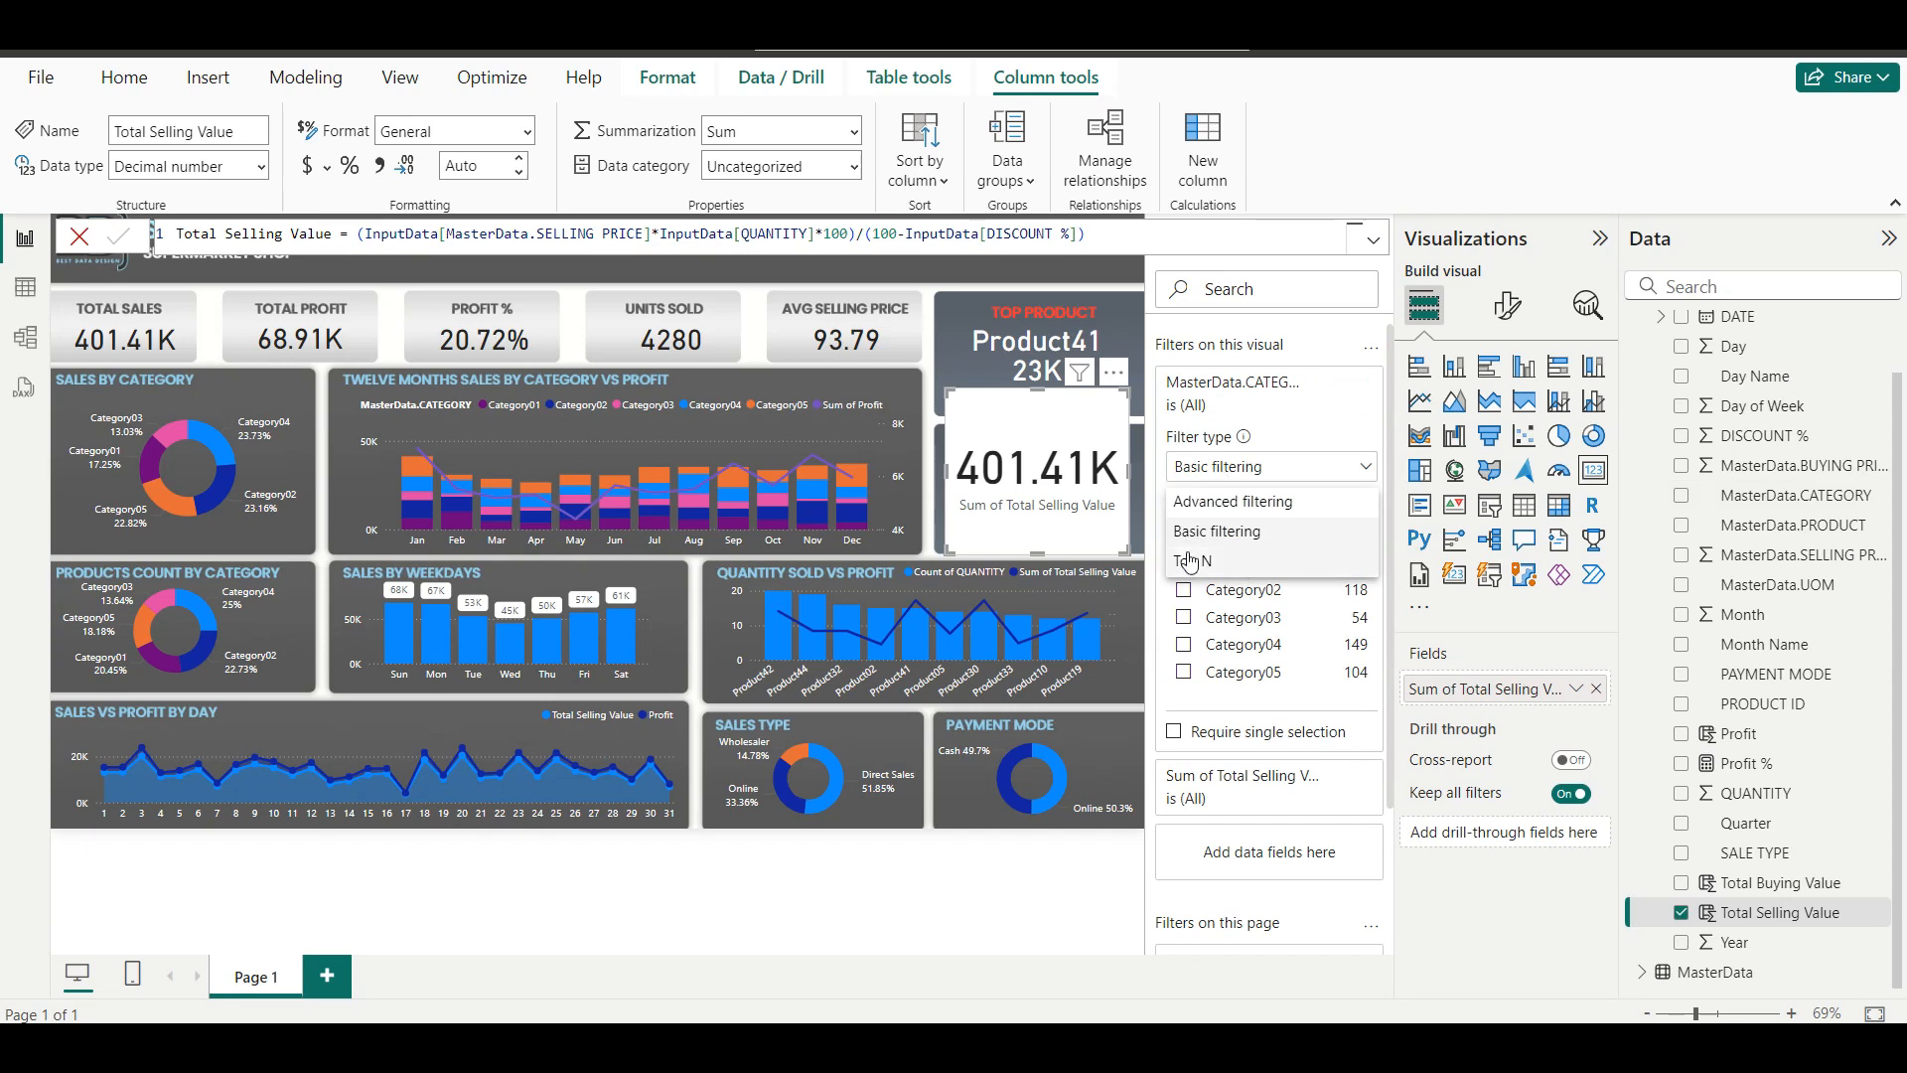
pyautogui.click(1304, 531)
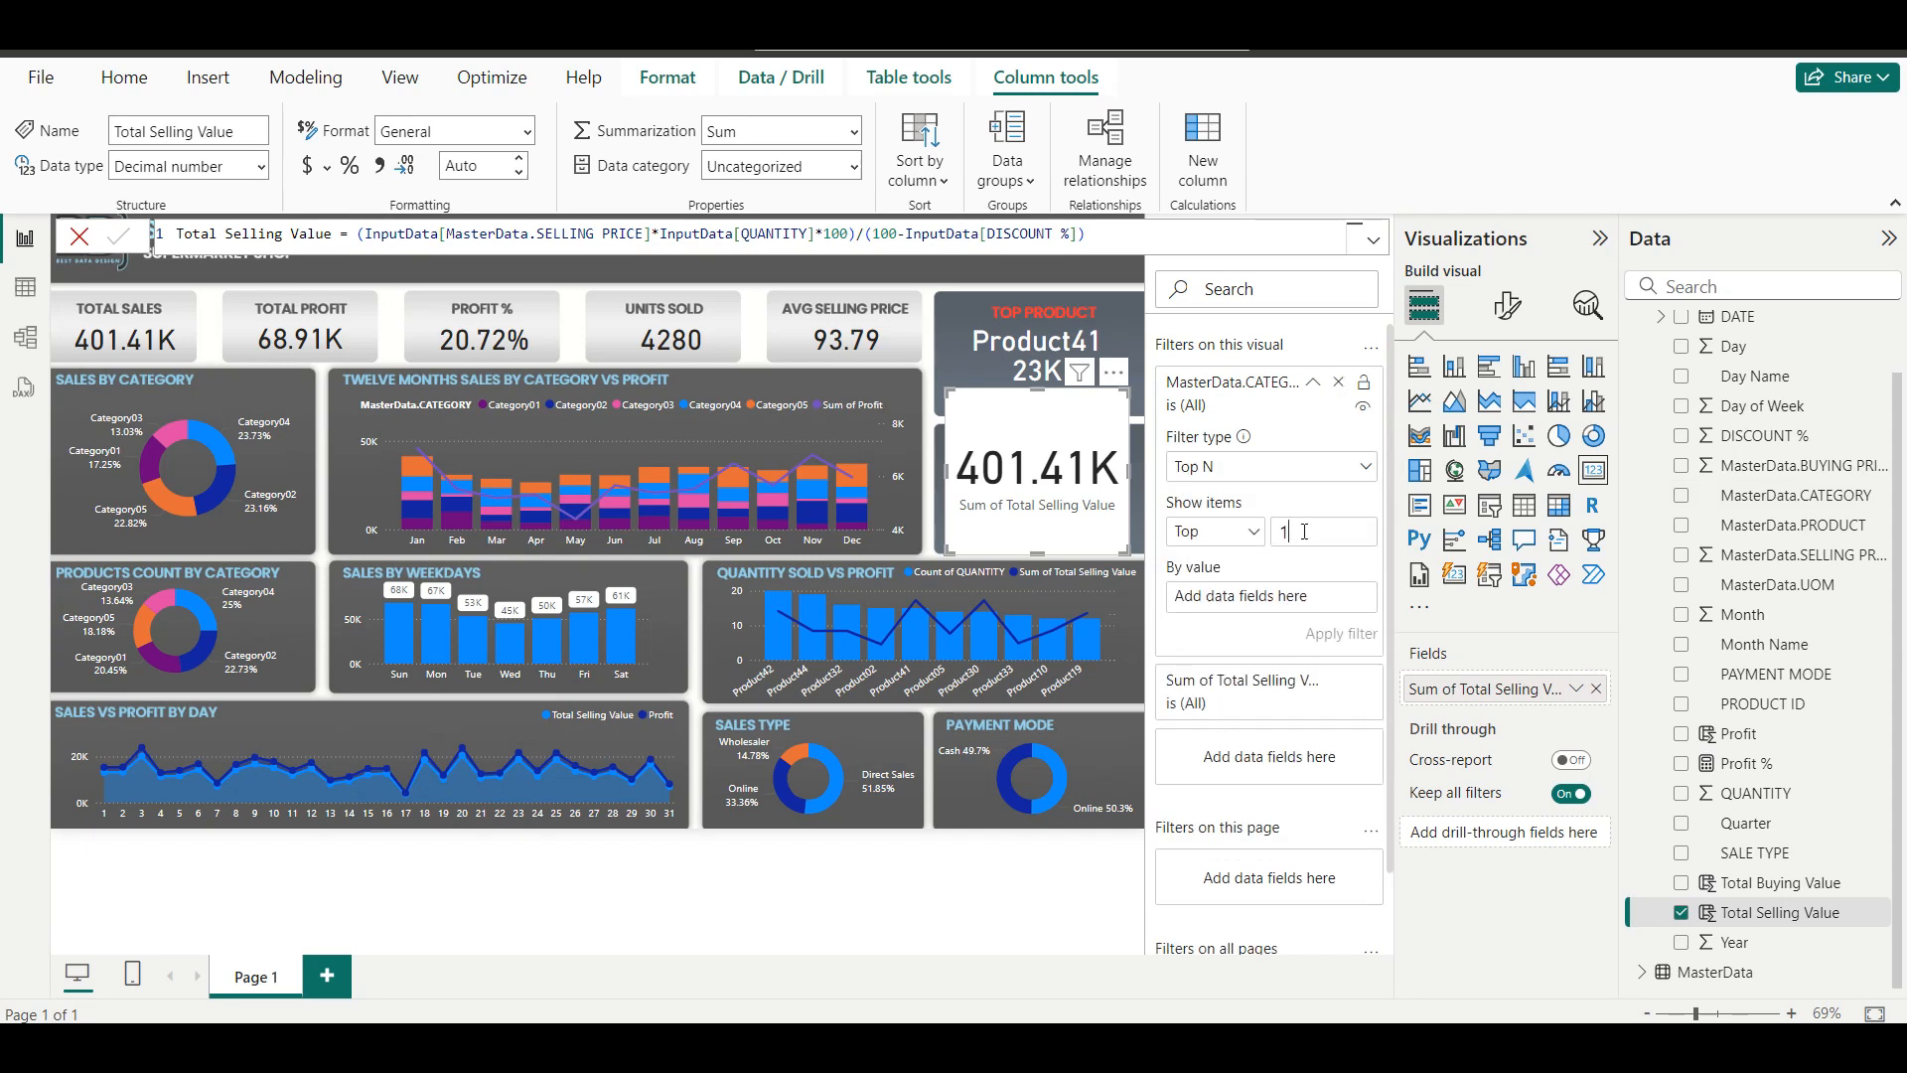
pyautogui.write('1')
pyautogui.moveTo(1734, 912); pyautogui.dragTo(1267, 589)
pyautogui.moveTo(1733, 912); pyautogui.dragTo(1277, 596)
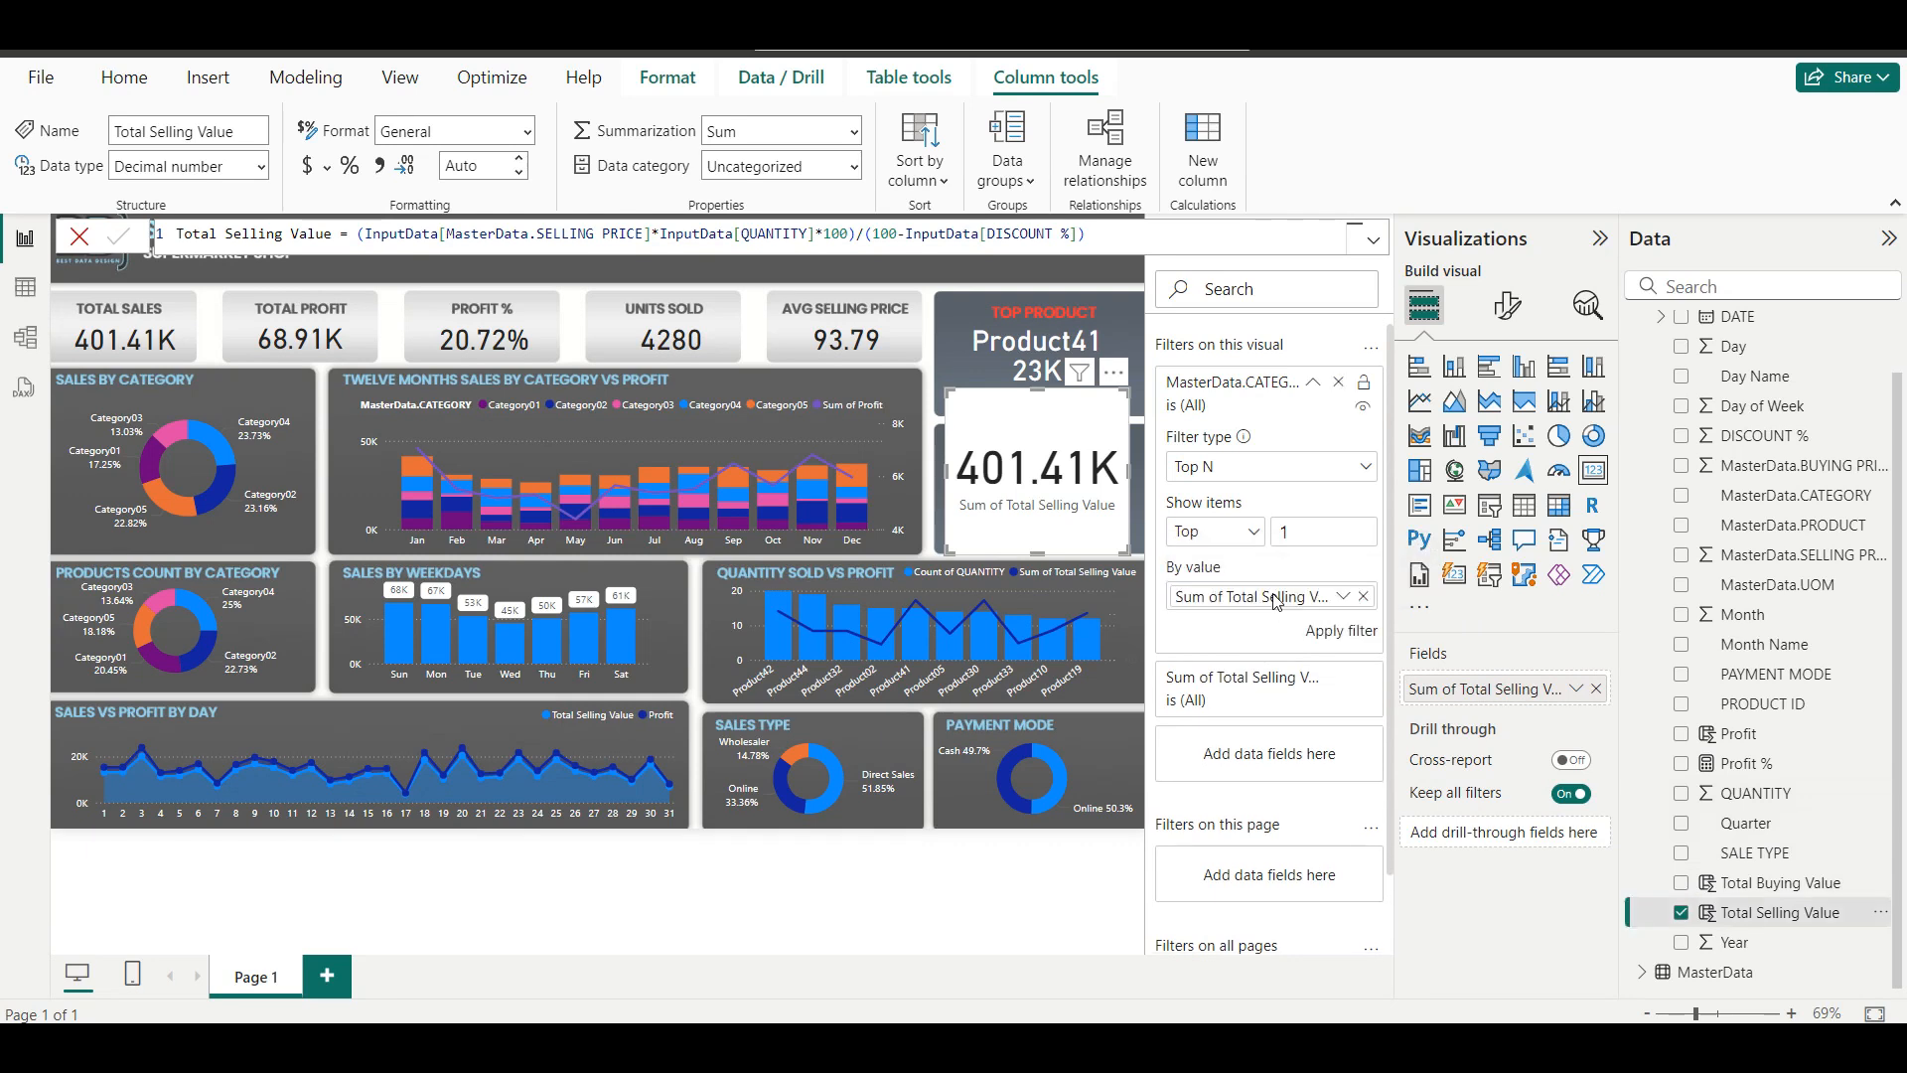
pyautogui.click(1343, 632)
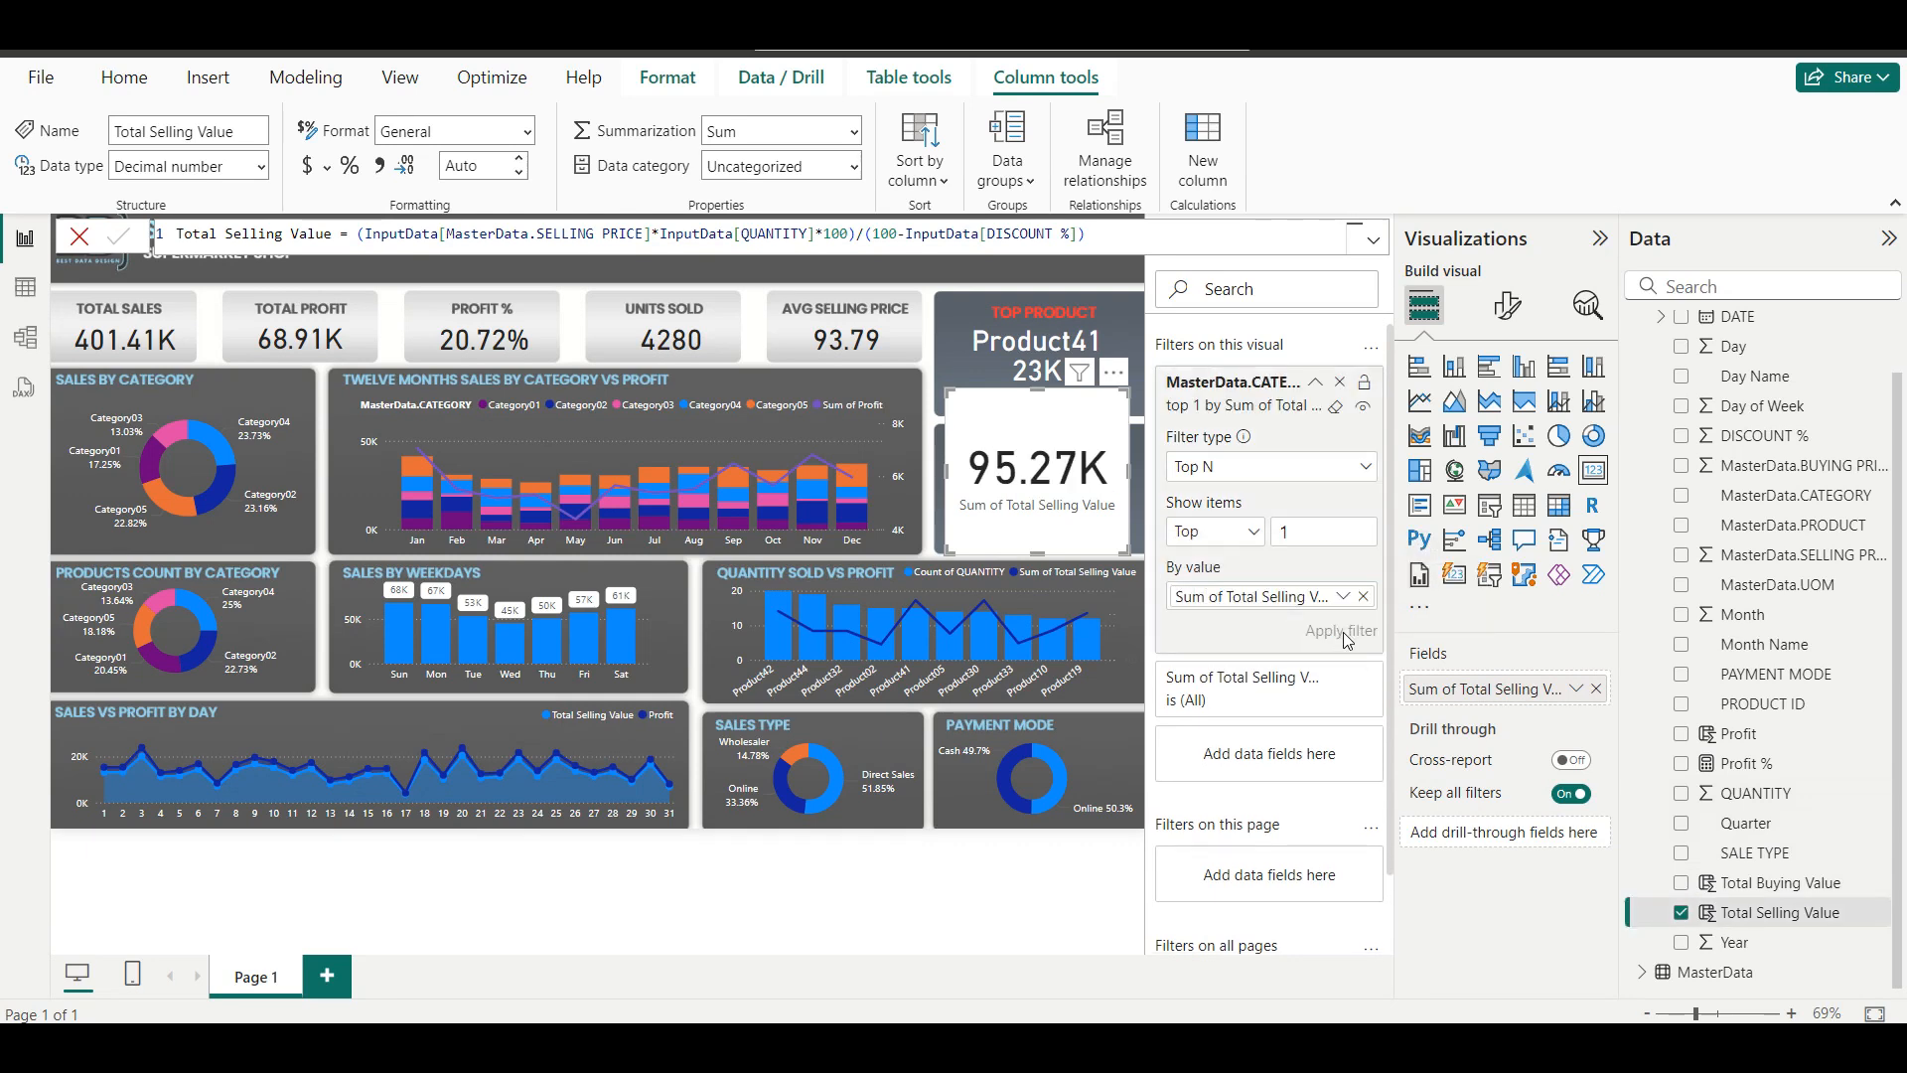
# Shrink the card below the Top Category heading and copy the formatting of the Top Product value card onto it.
pyautogui.moveTo(1039, 395); pyautogui.dragTo(1036, 455)
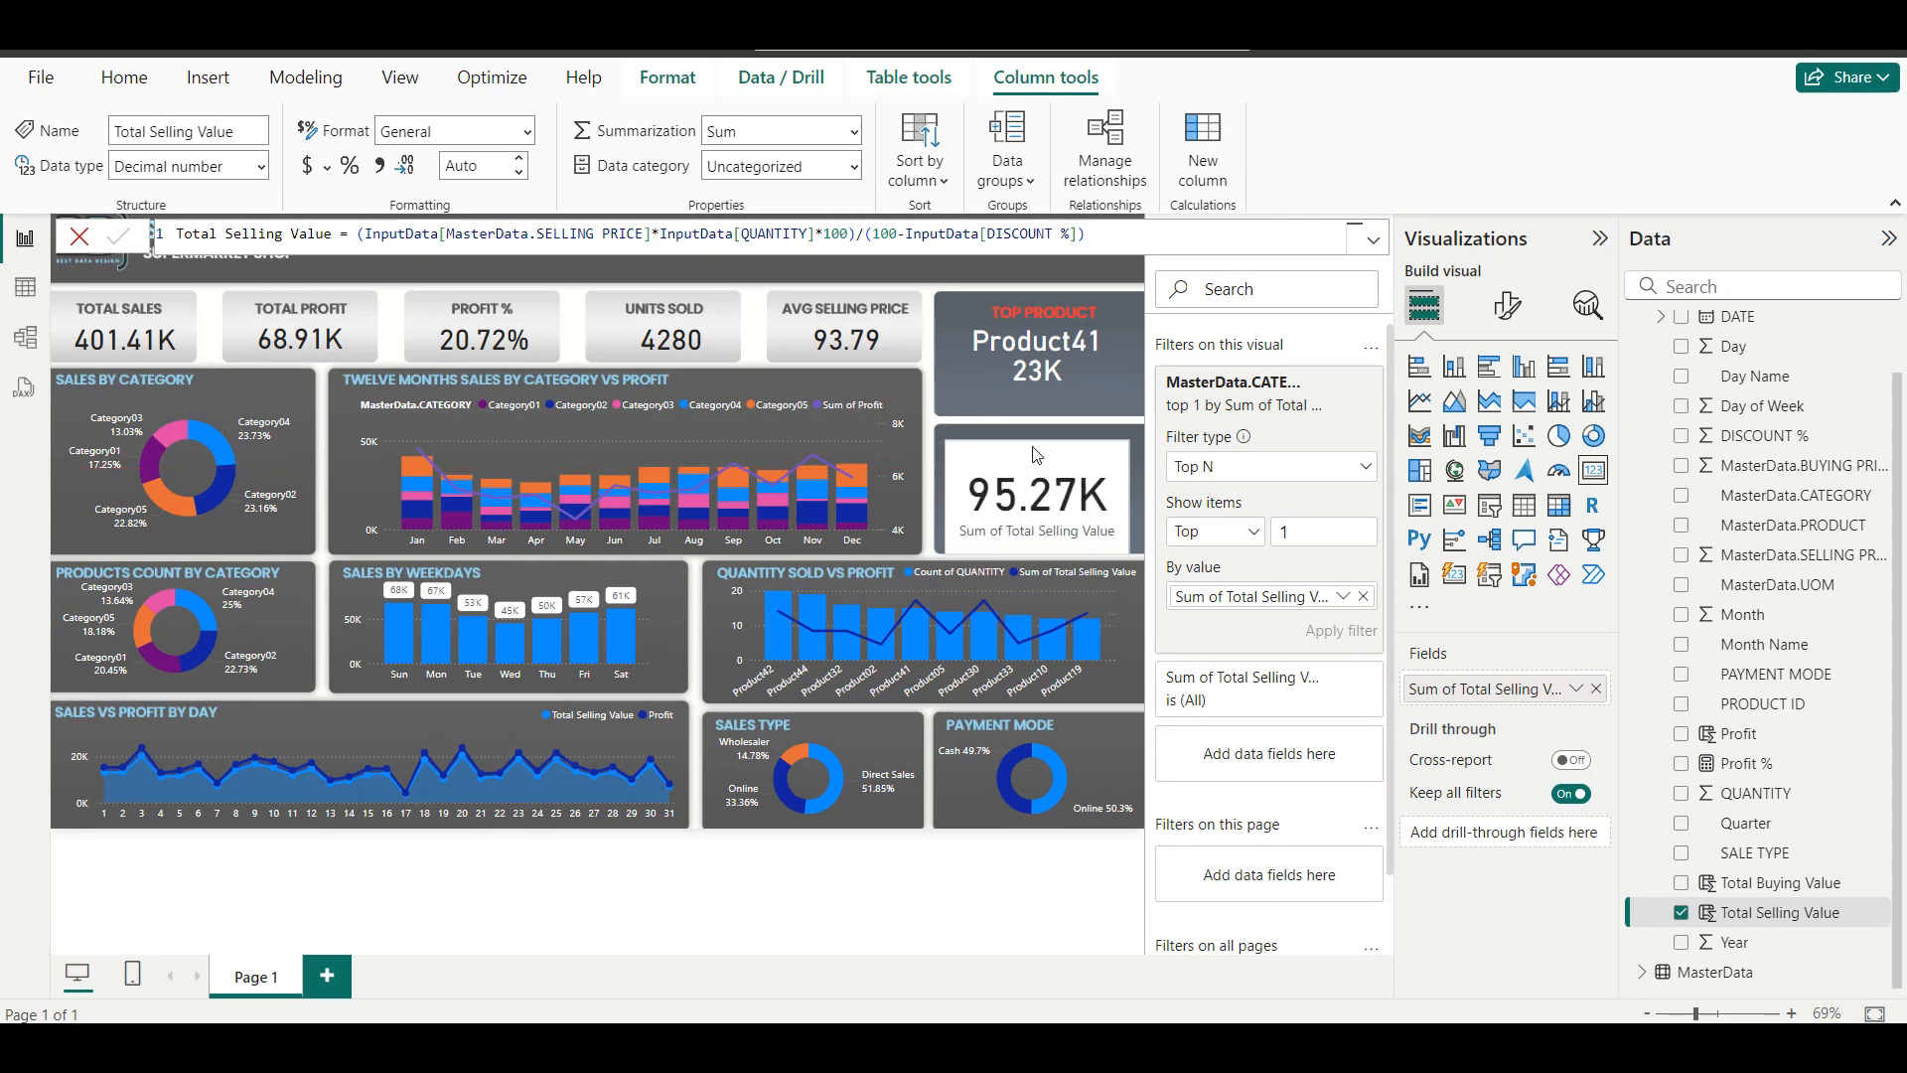
pyautogui.click(1028, 378)
pyautogui.click(154, 187)
pyautogui.click(993, 484)
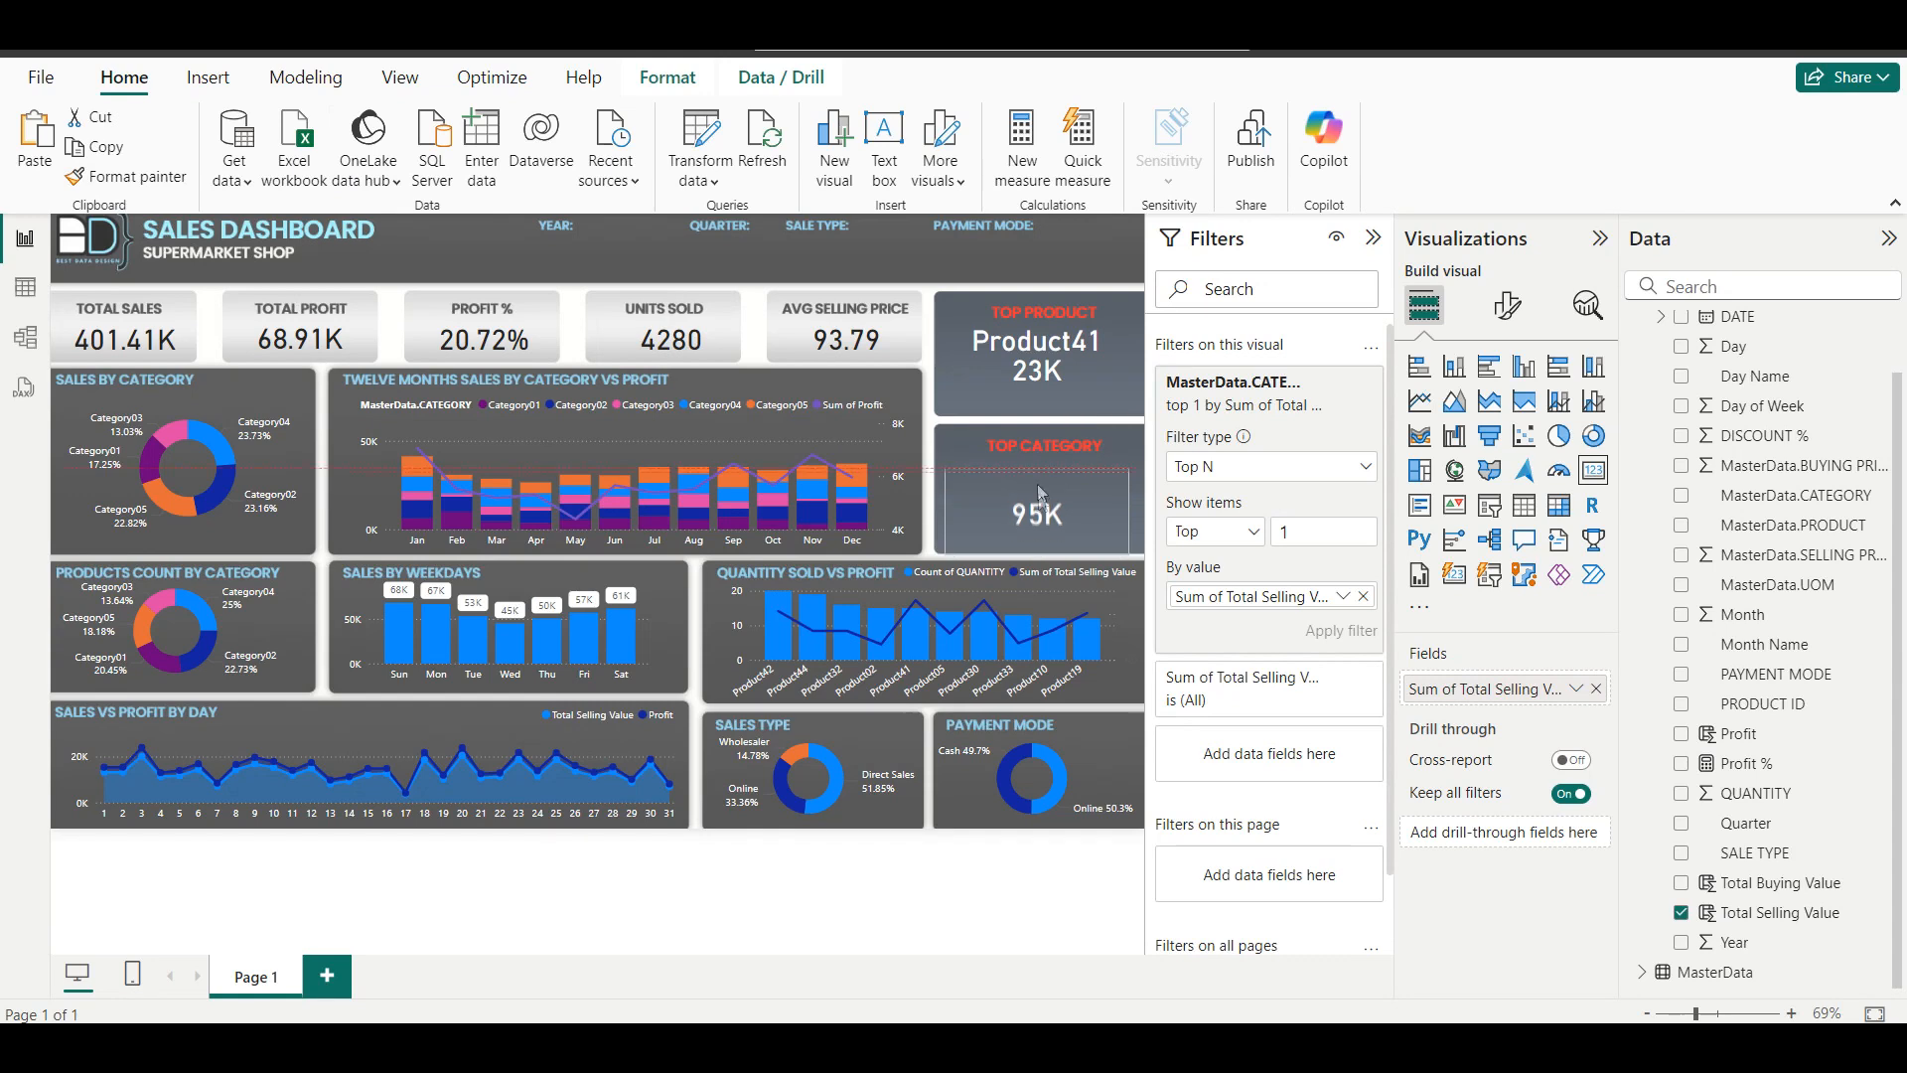
pyautogui.press('Escape')
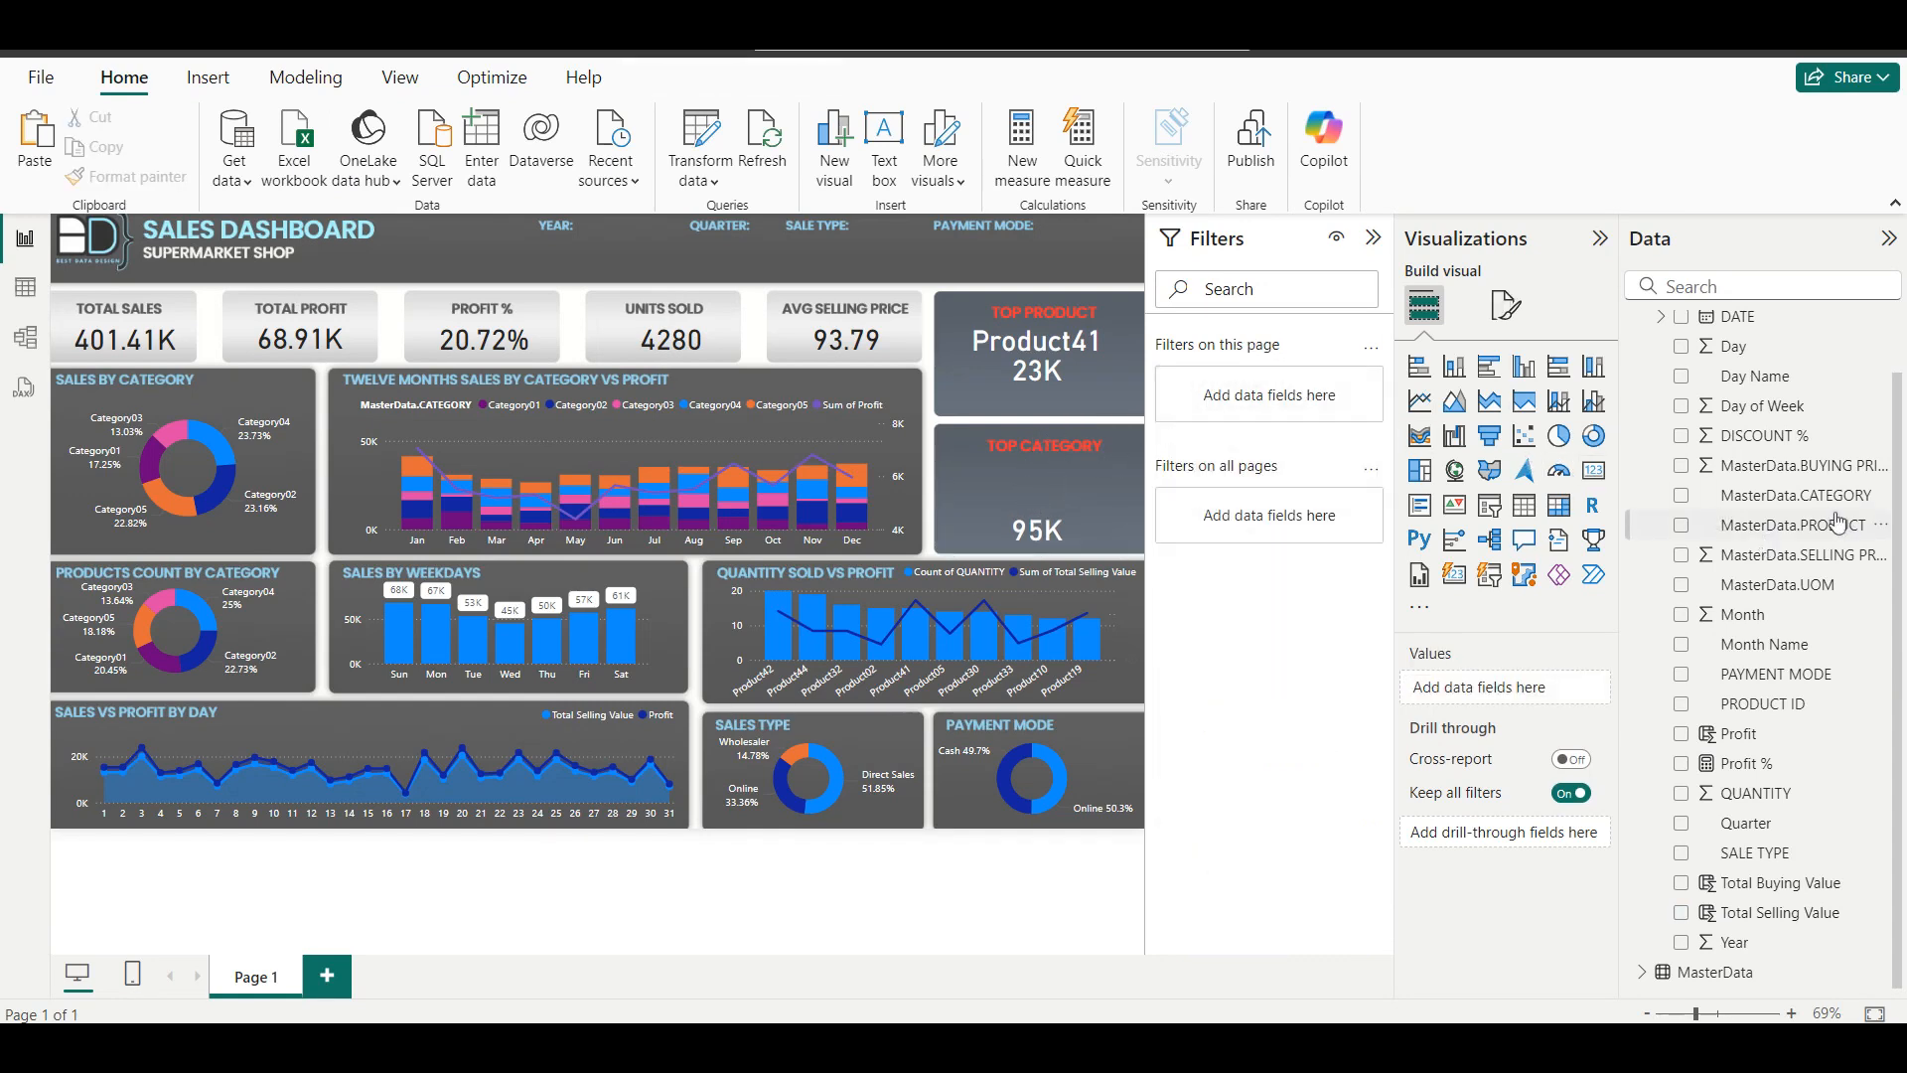
# Add a card visual showing the first MasterData.CATEGORY value and check its visual-level filter options.
pyautogui.click(1800, 496)
pyautogui.click(1682, 496)
pyautogui.click(1593, 471)
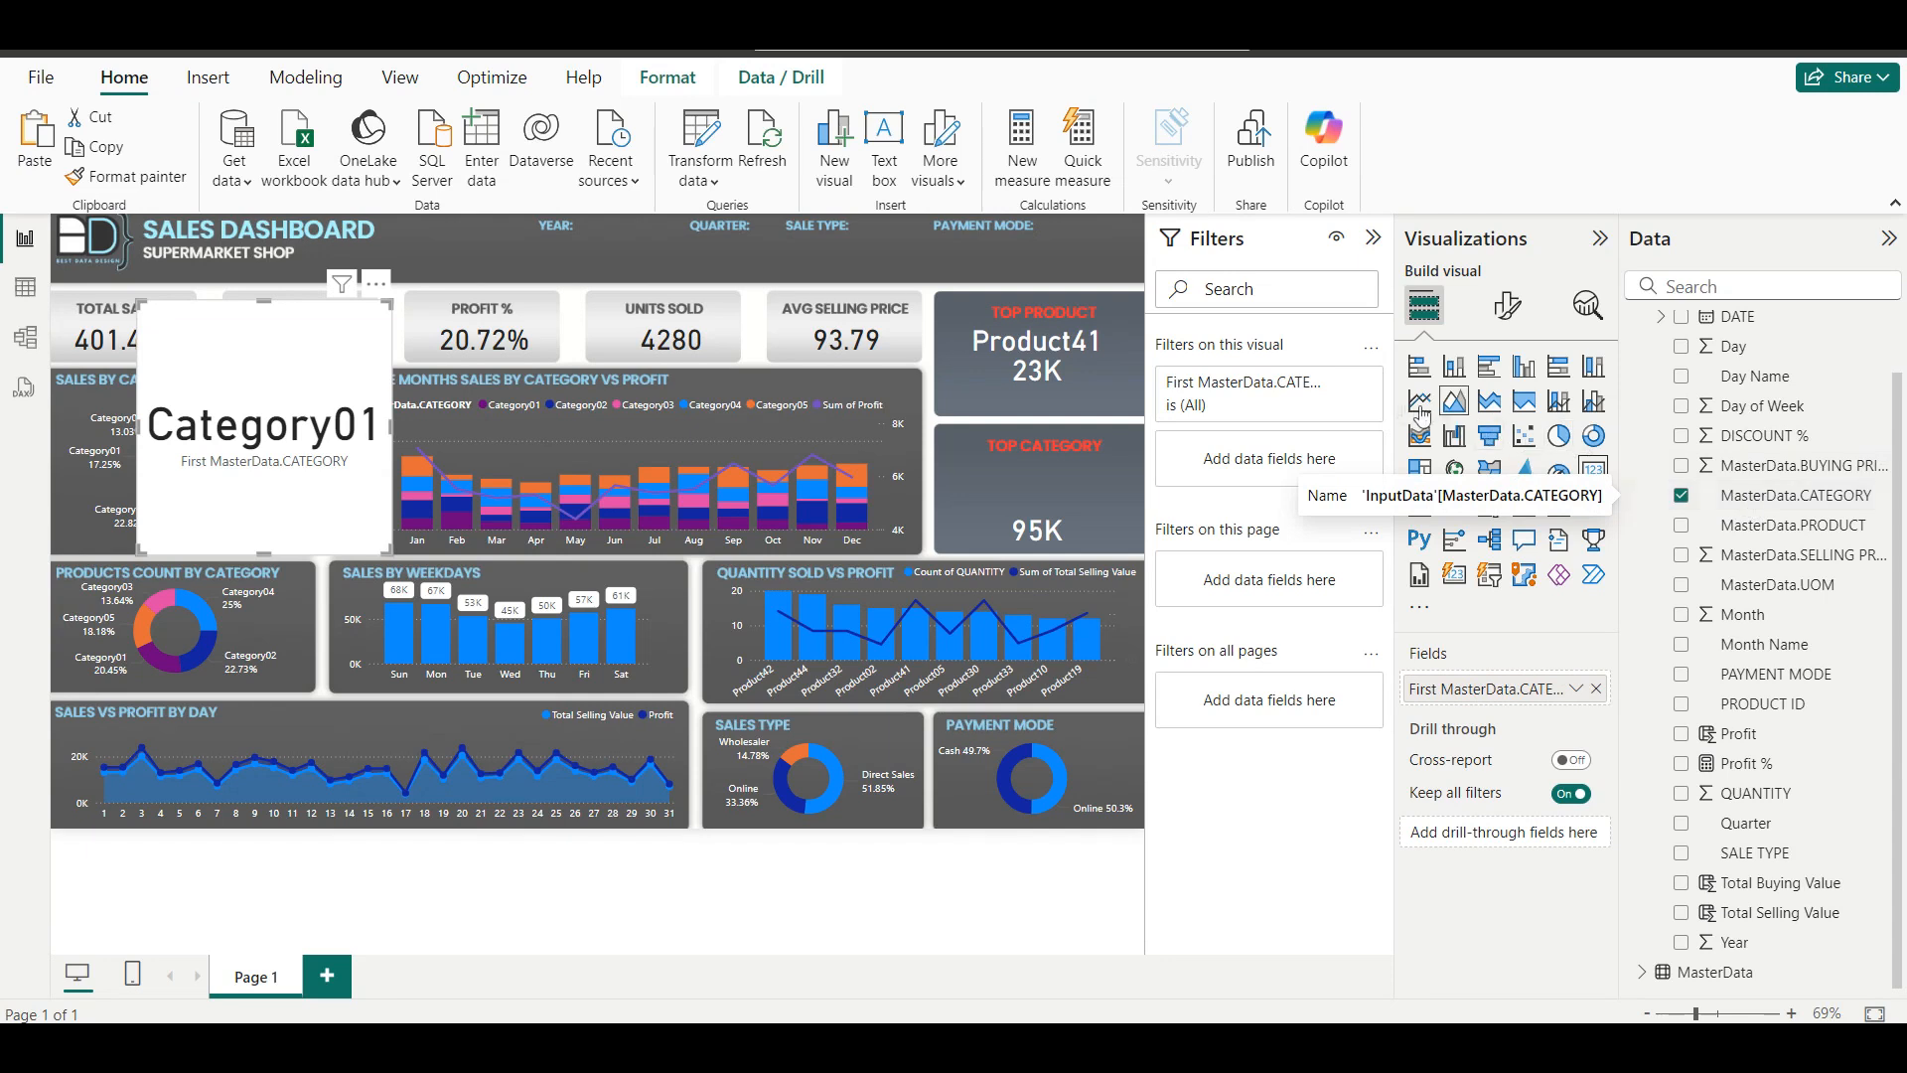
pyautogui.click(1343, 386)
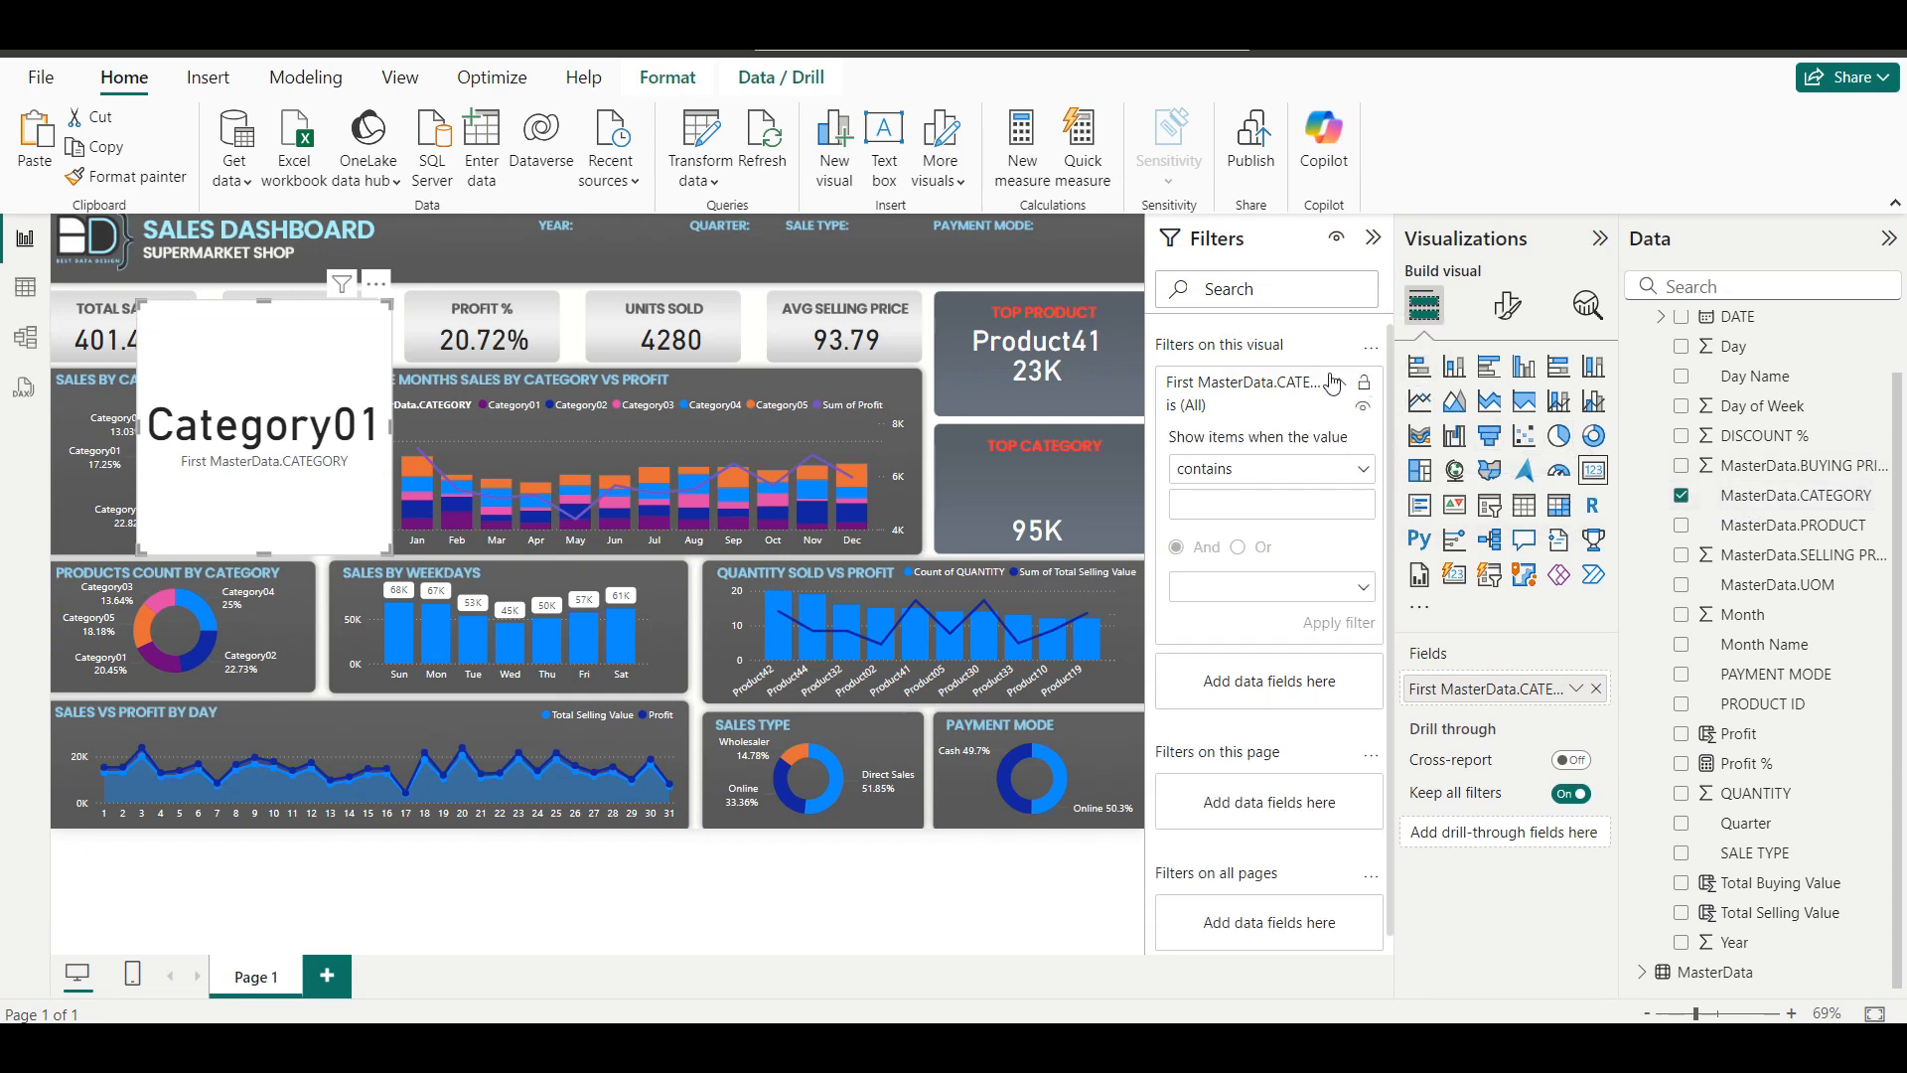
pyautogui.click(1334, 383)
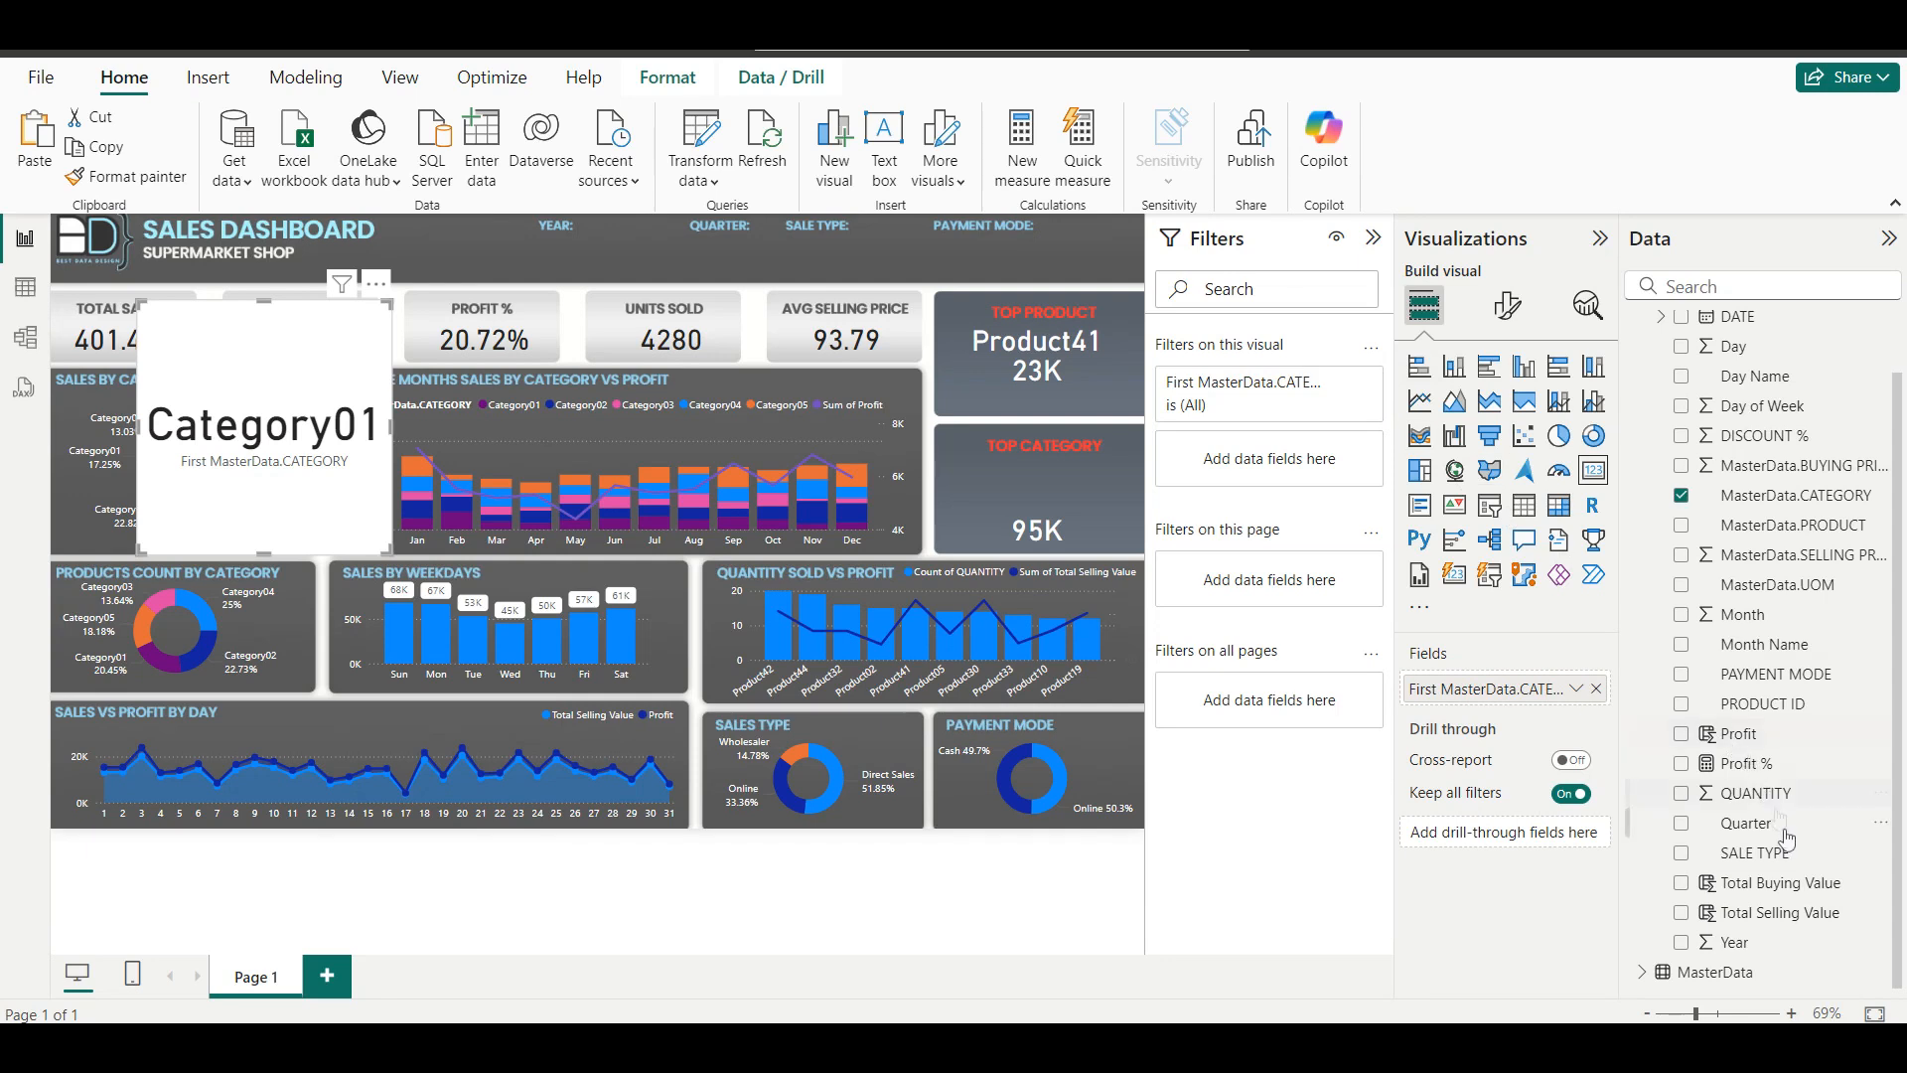
# Filter the category name card by Total Selling Value using Top N, showing the top 1 item by Sum of Total Selling Value.
pyautogui.moveTo(1780, 912); pyautogui.dragTo(1291, 459)
pyautogui.click(1245, 537)
pyautogui.click(1239, 623)
pyautogui.click(1292, 602)
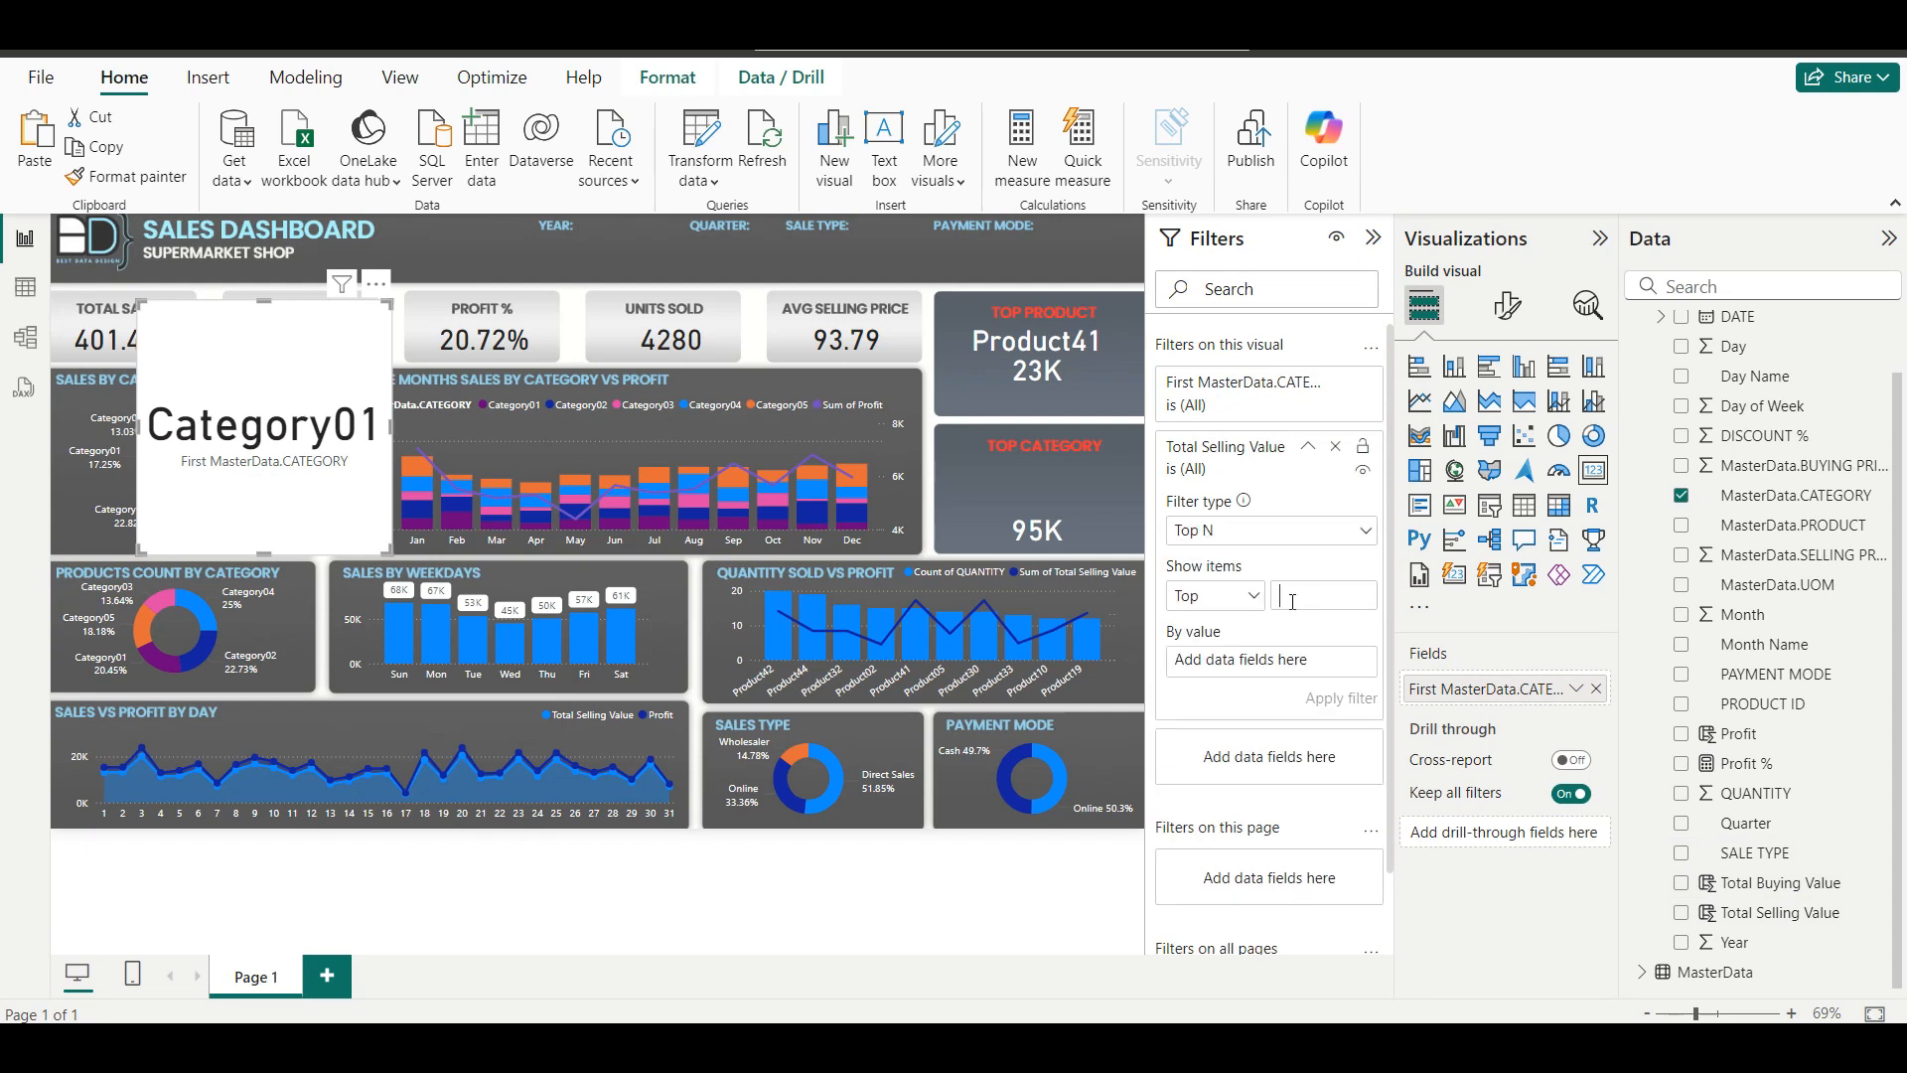
pyautogui.moveTo(1743, 916); pyautogui.dragTo(1318, 660)
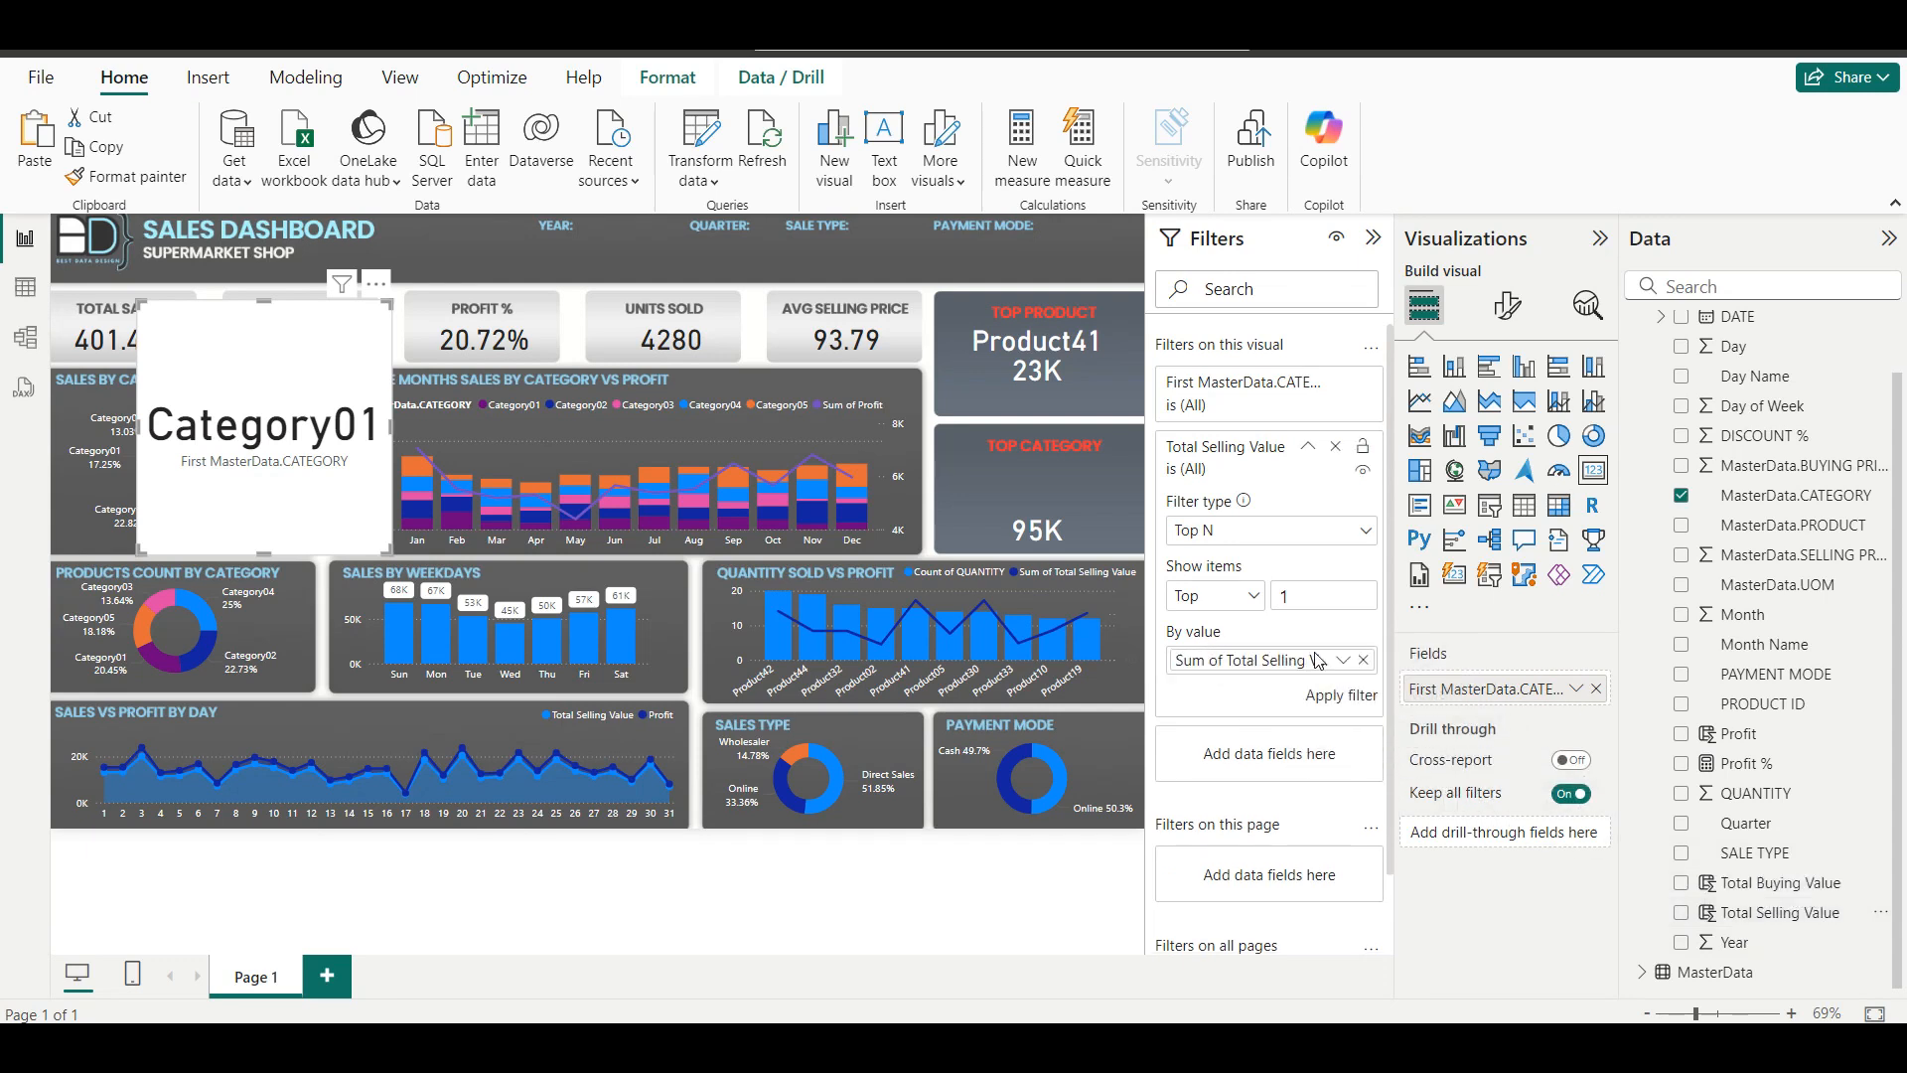
pyautogui.click(1340, 696)
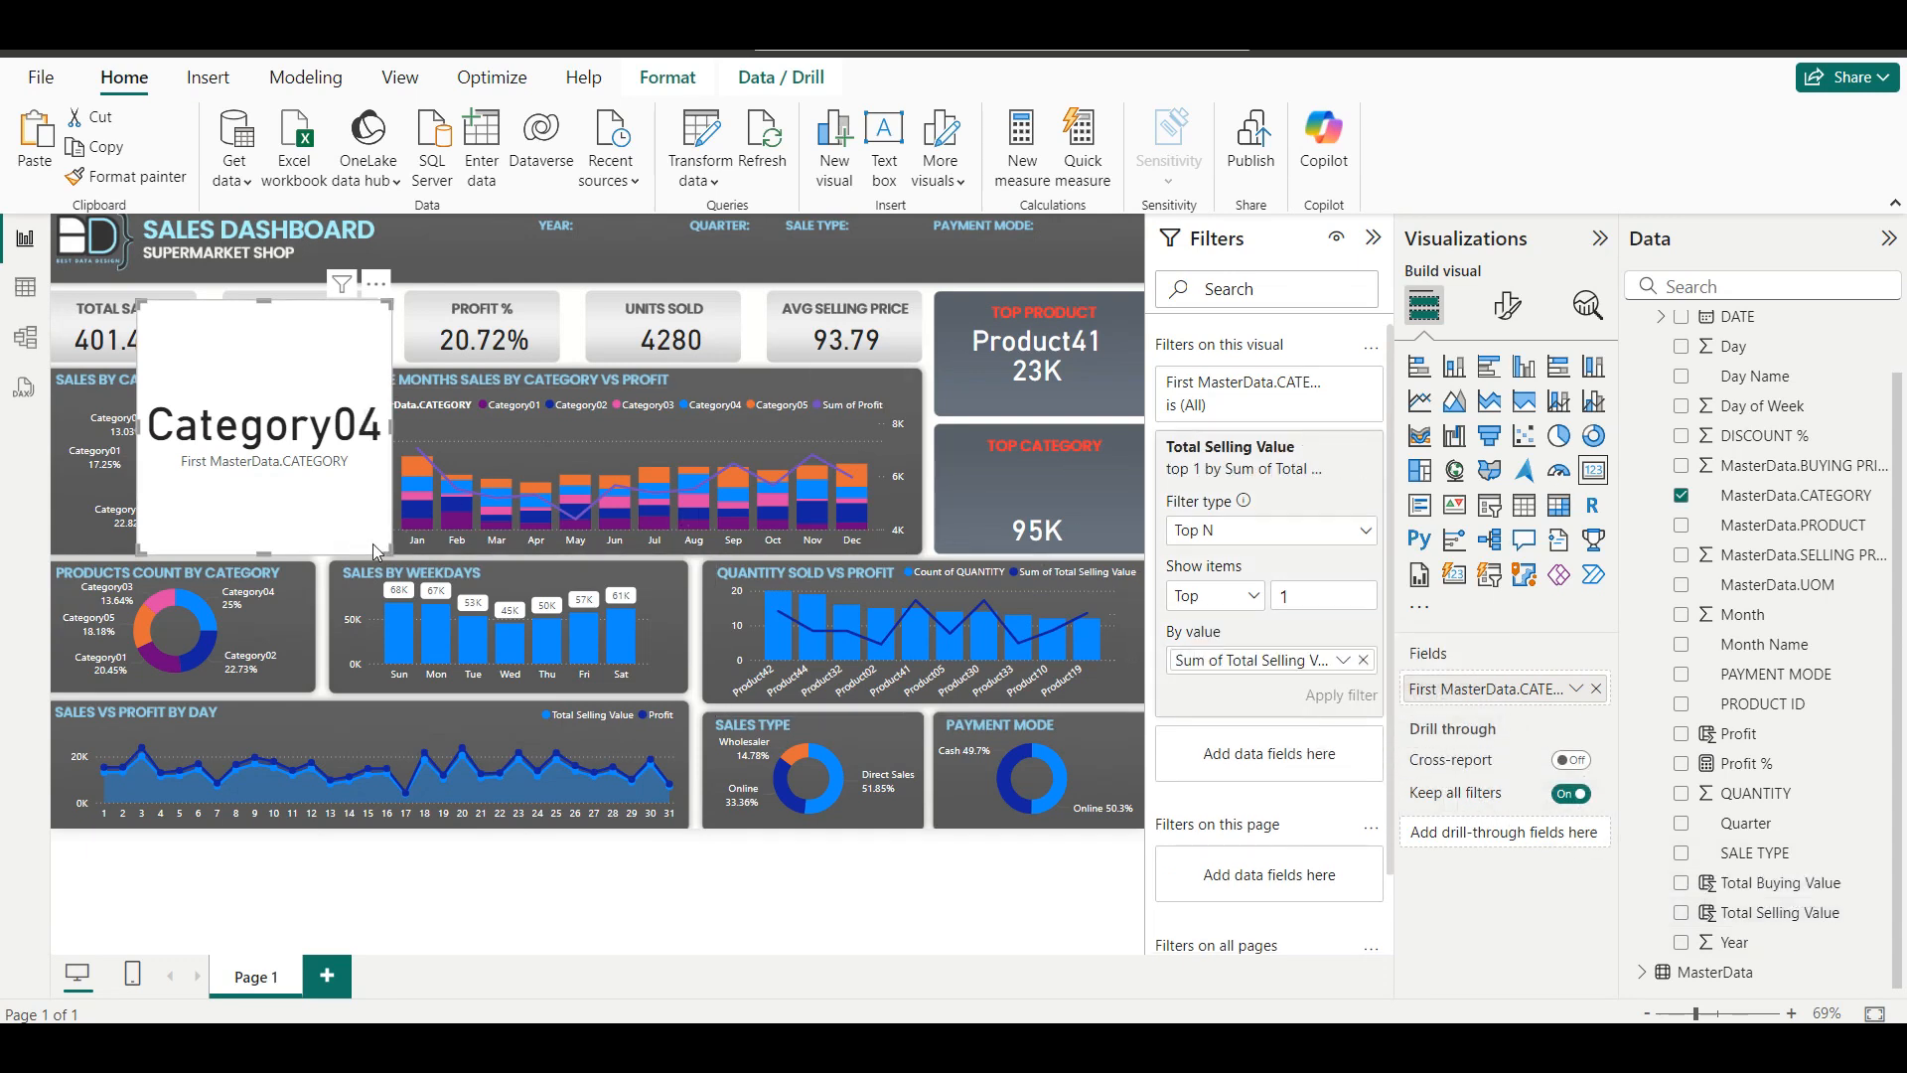
# Move the category name card toward the Top Category panel and copy the formatting of the Top Product value card onto it.
pyautogui.moveTo(298, 336); pyautogui.dragTo(920, 418)
pyautogui.click(1079, 349)
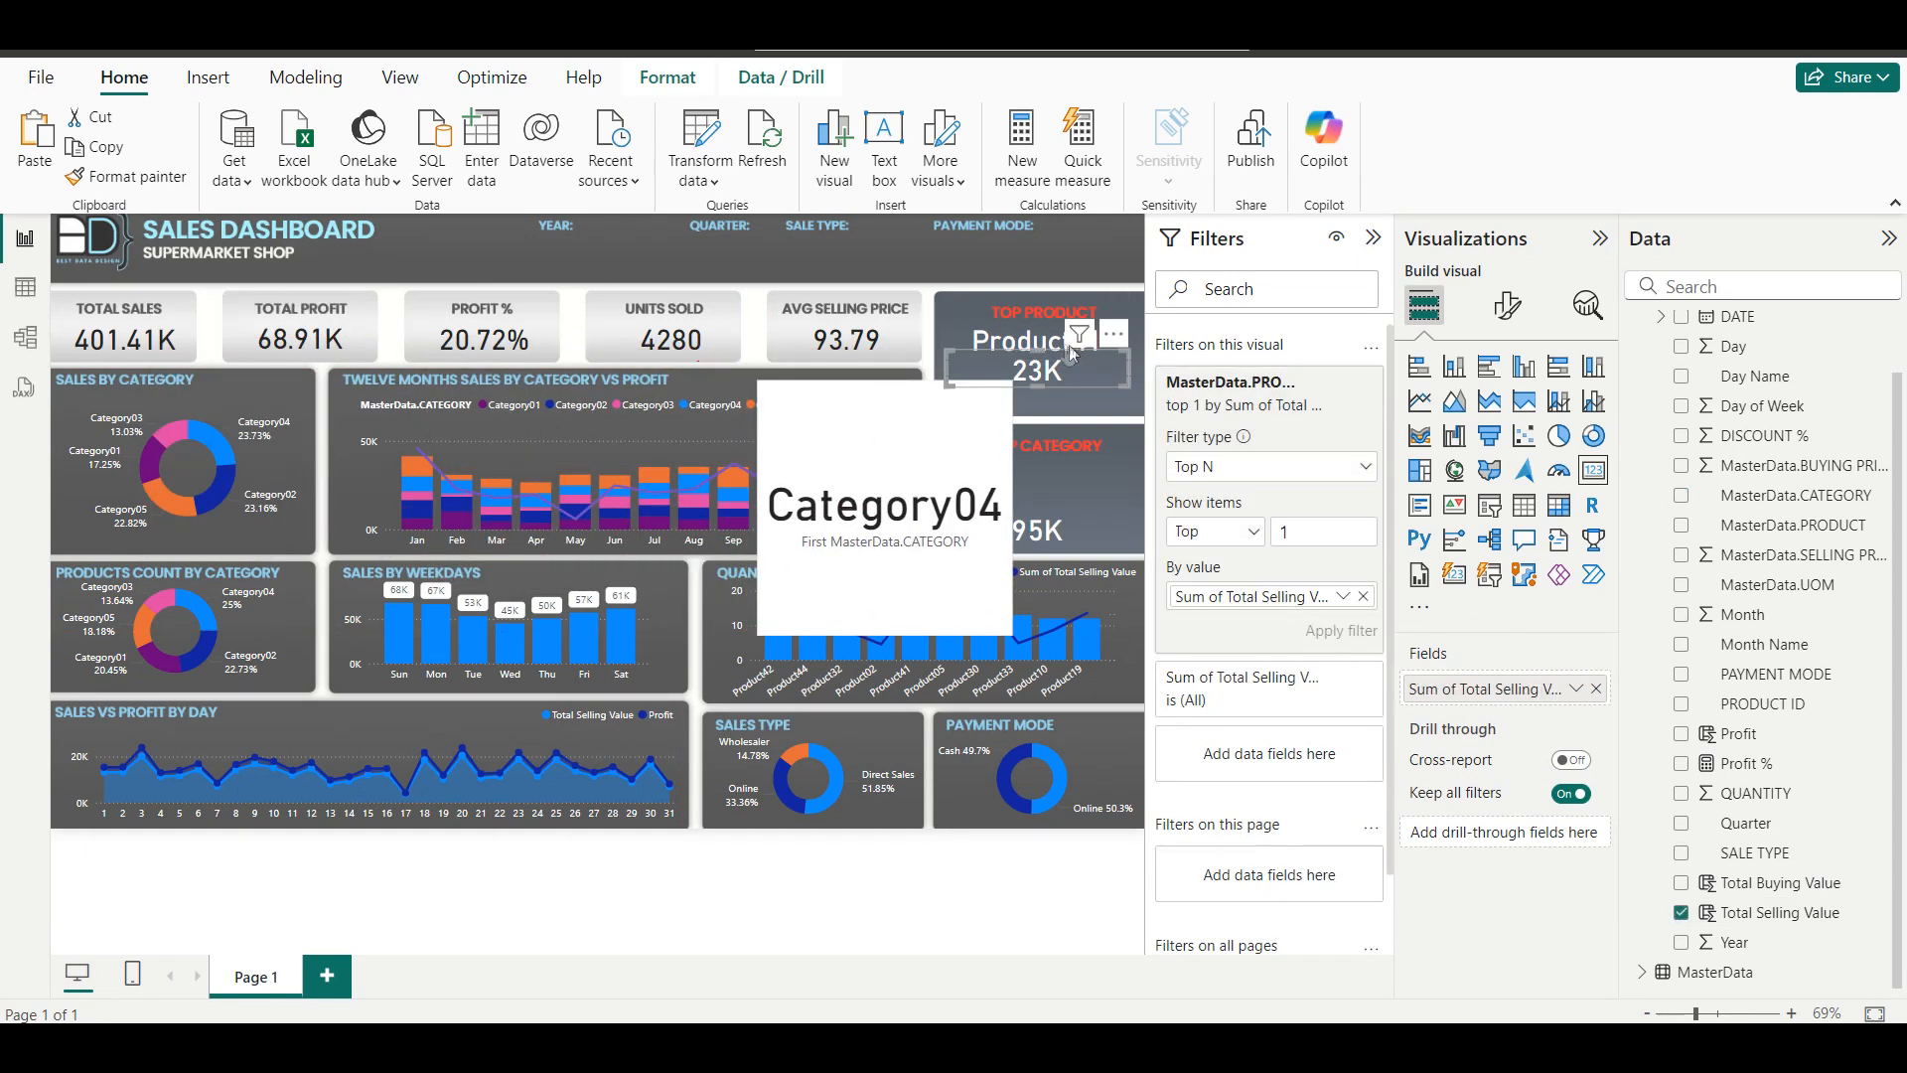
pyautogui.click(129, 176)
pyautogui.click(849, 452)
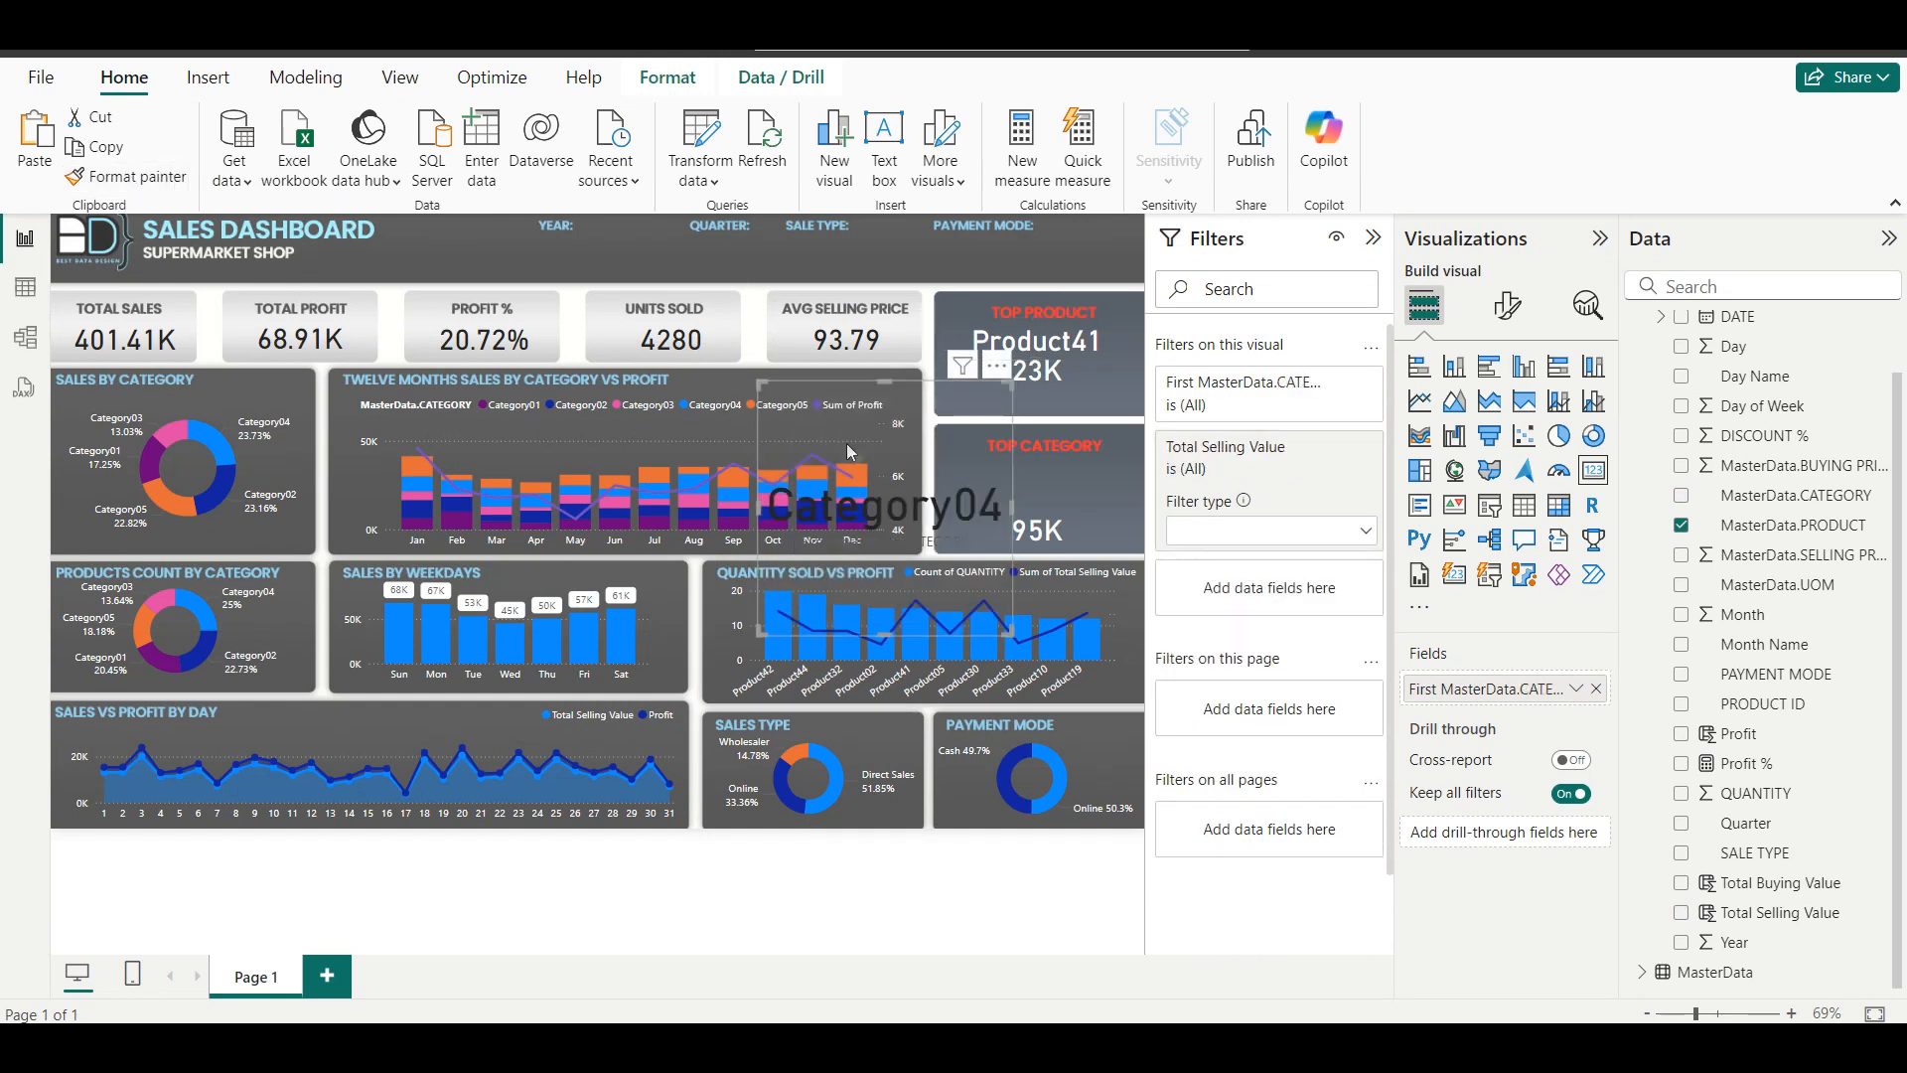
# Shrink the category name card and place it centred between the Top Category heading and its sales value.
pyautogui.moveTo(880, 639); pyautogui.dragTo(862, 438)
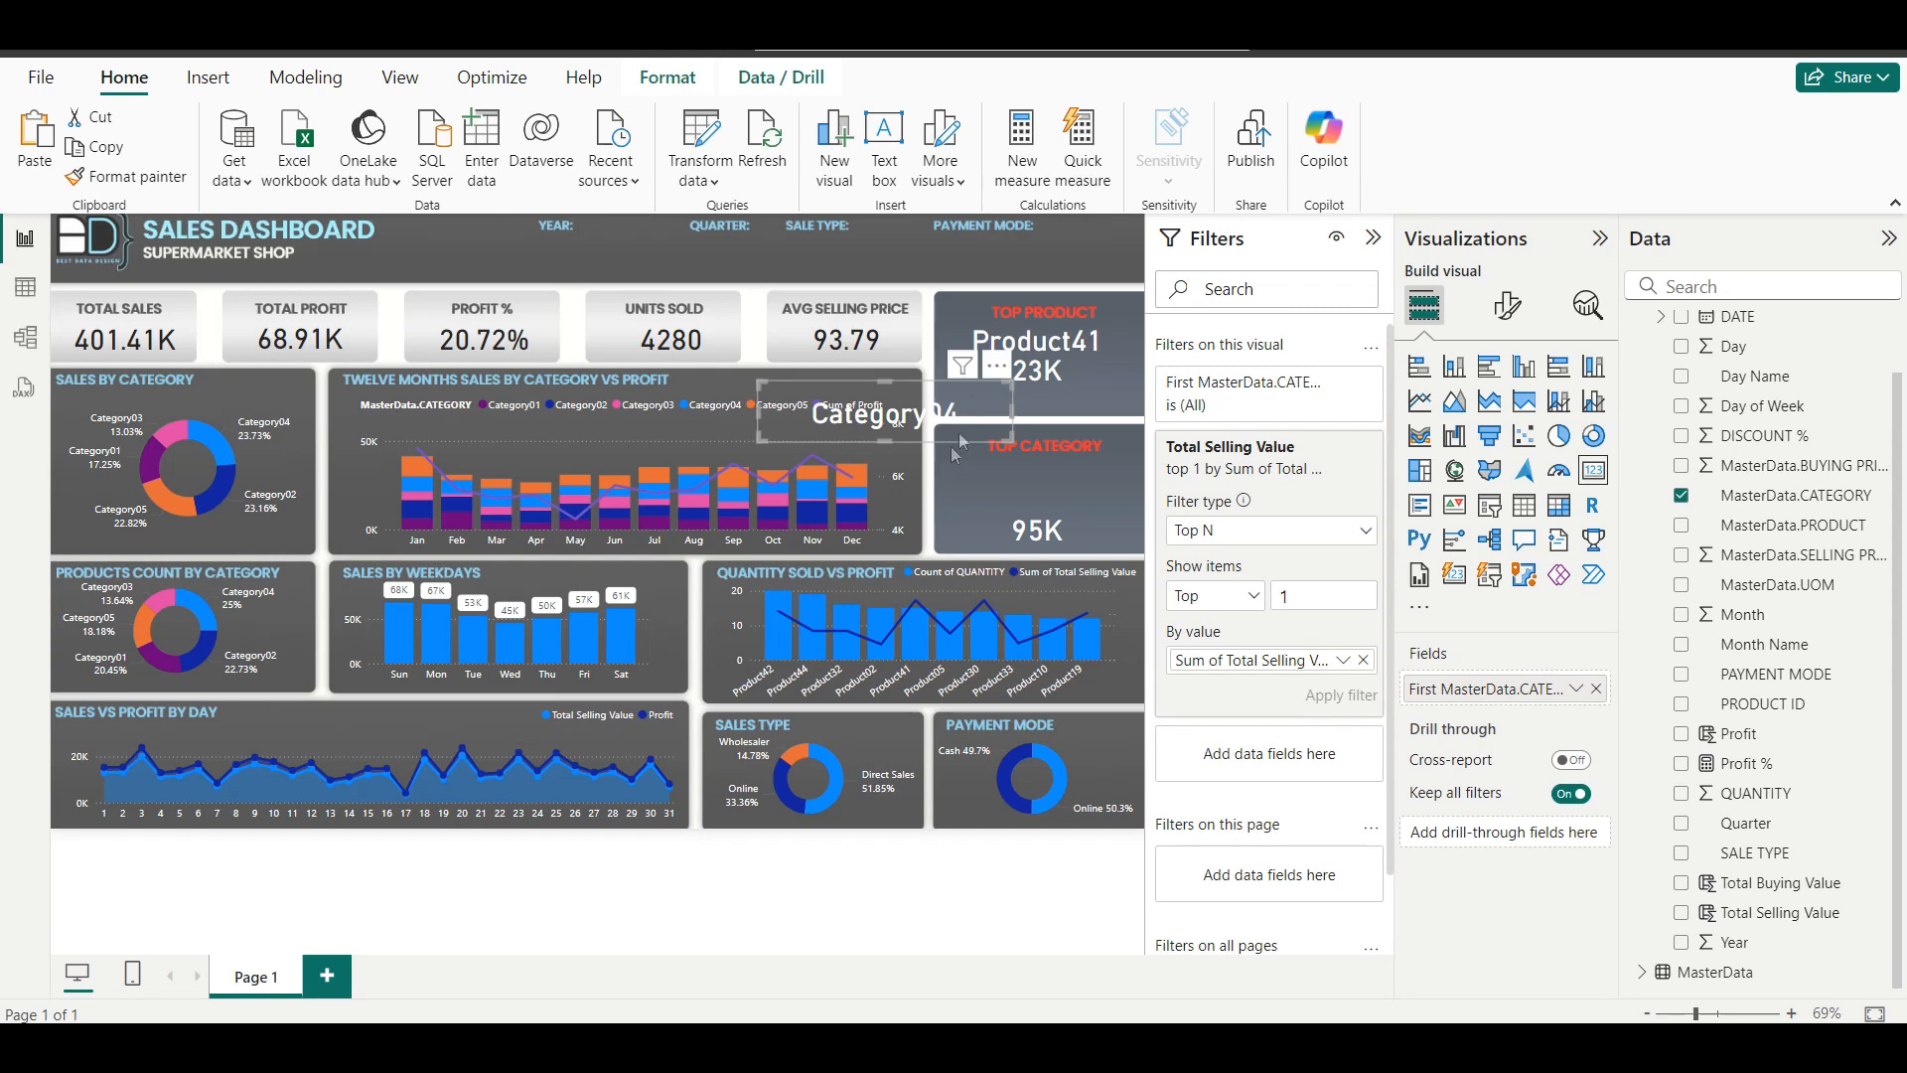
pyautogui.moveTo(1005, 374); pyautogui.dragTo(1152, 445)
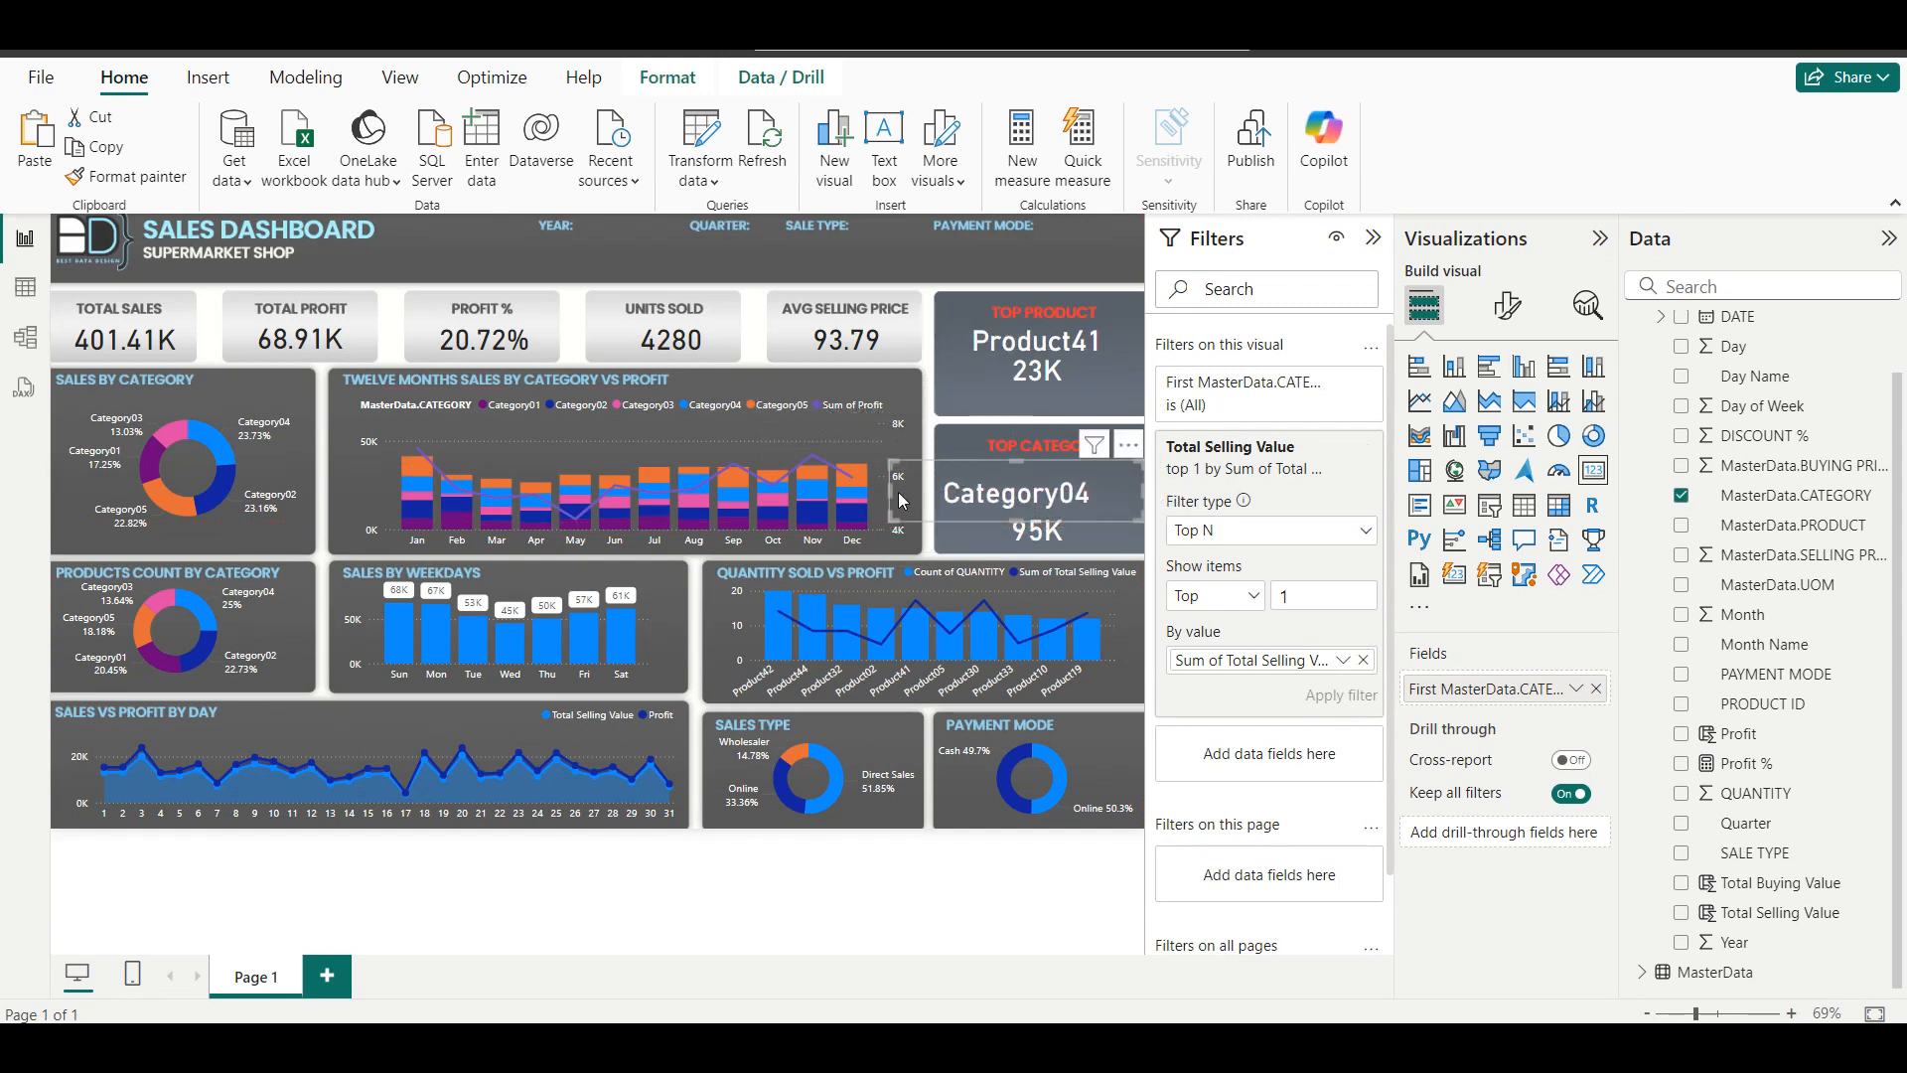
pyautogui.moveTo(887, 501); pyautogui.dragTo(981, 484)
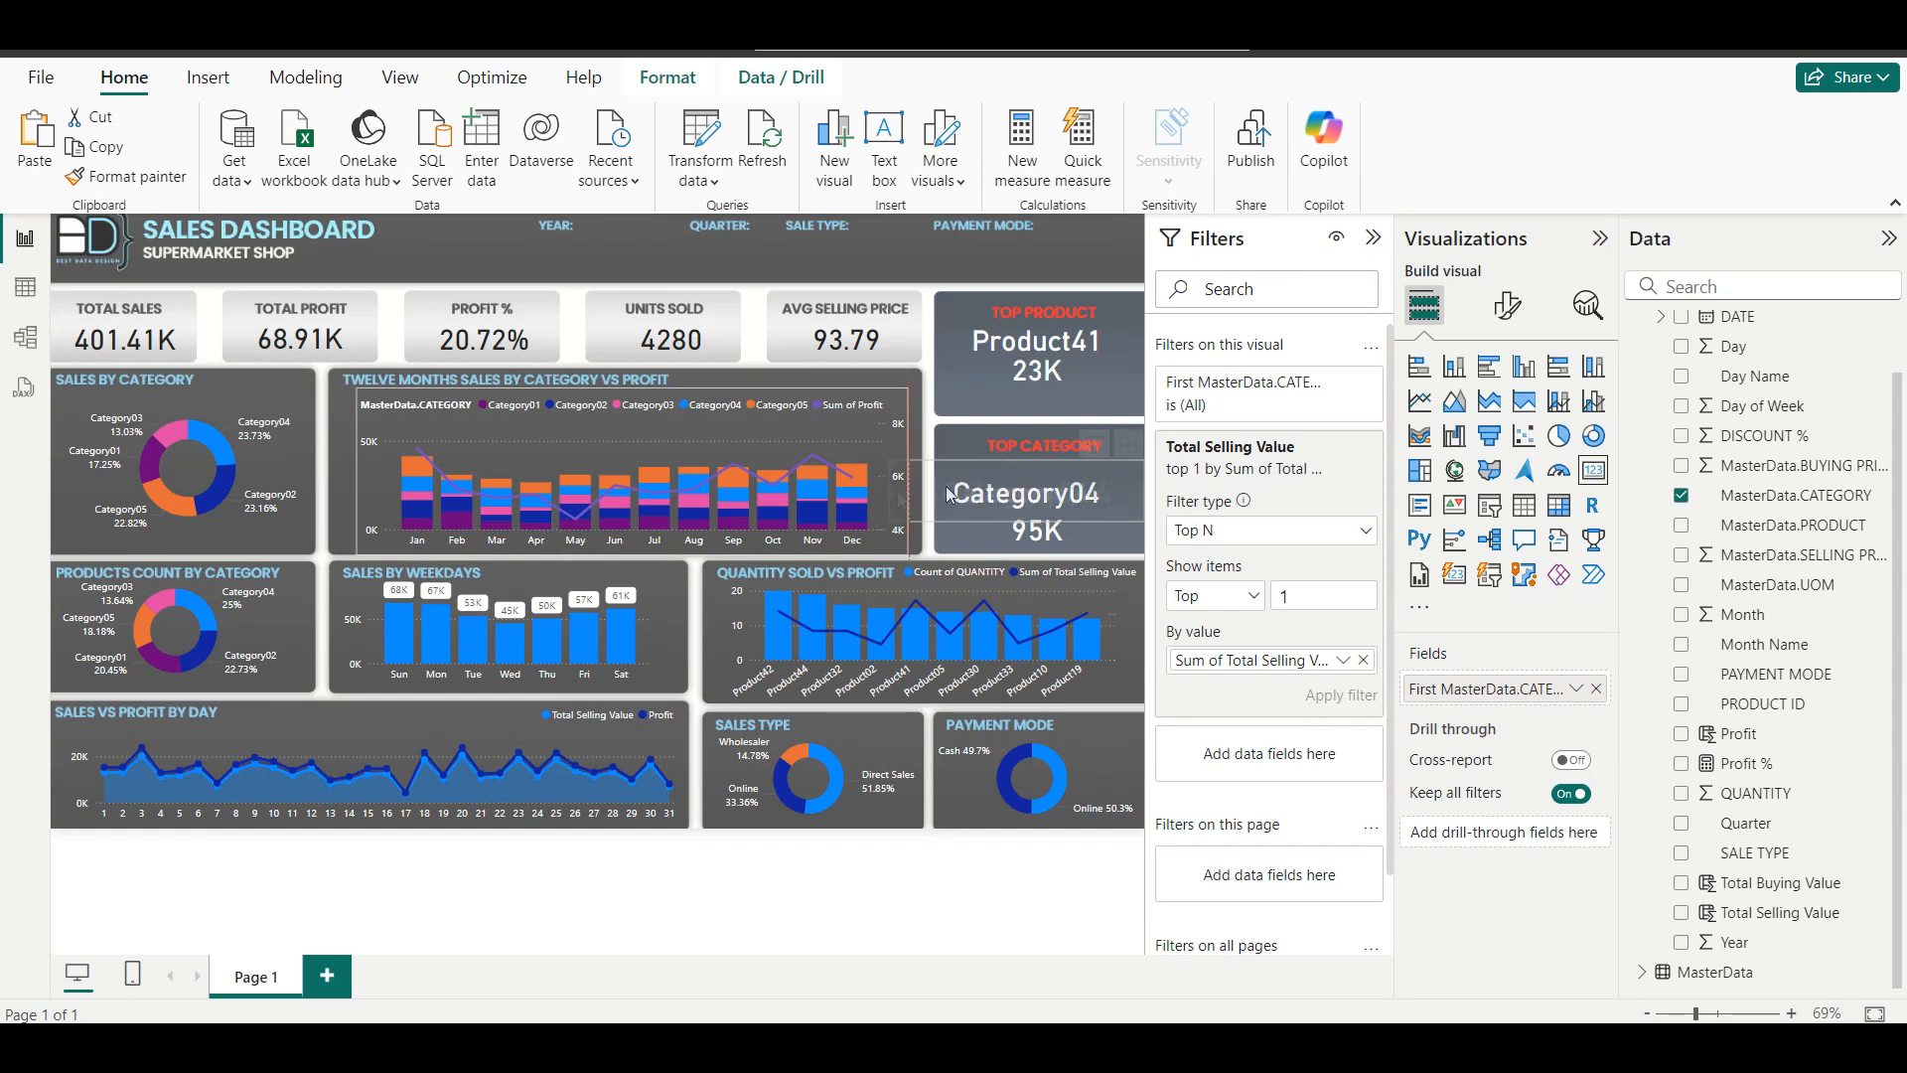
pyautogui.moveTo(1122, 450); pyautogui.dragTo(1097, 456)
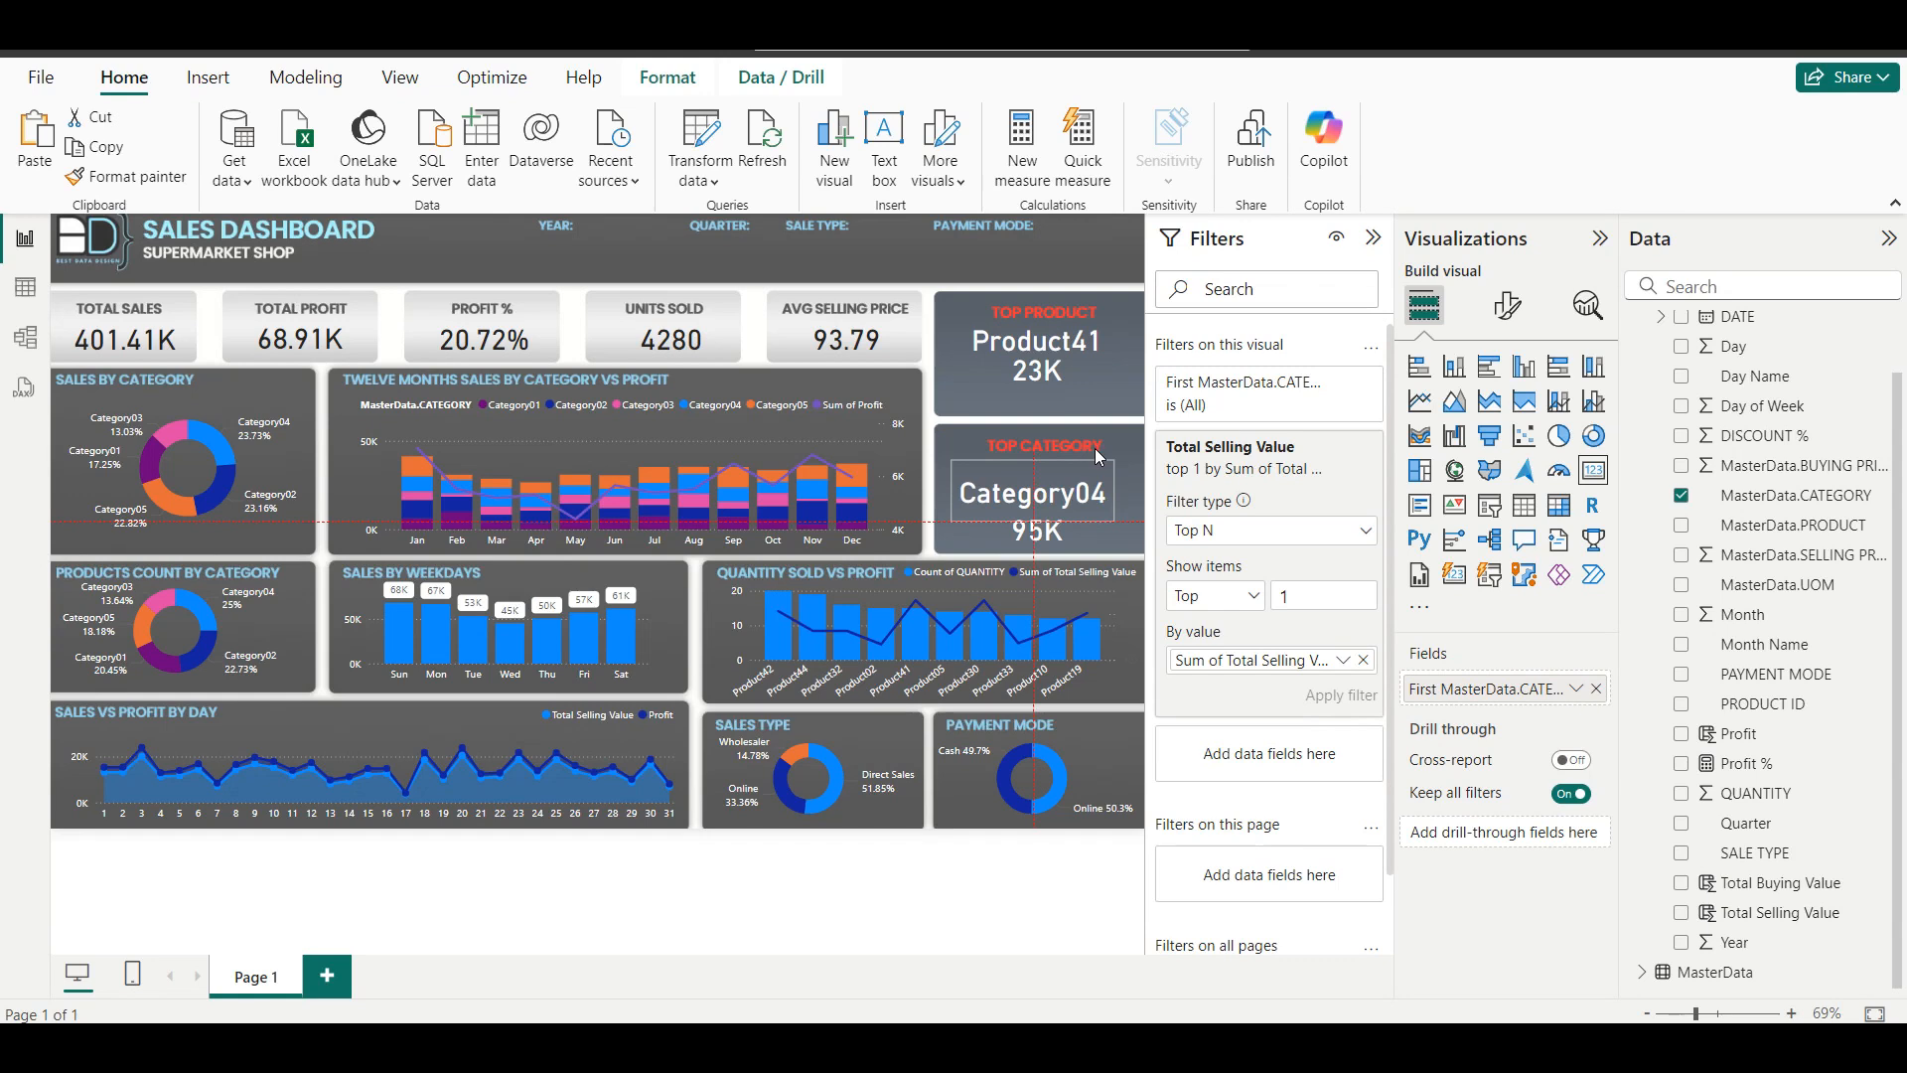
pyautogui.click(943, 409)
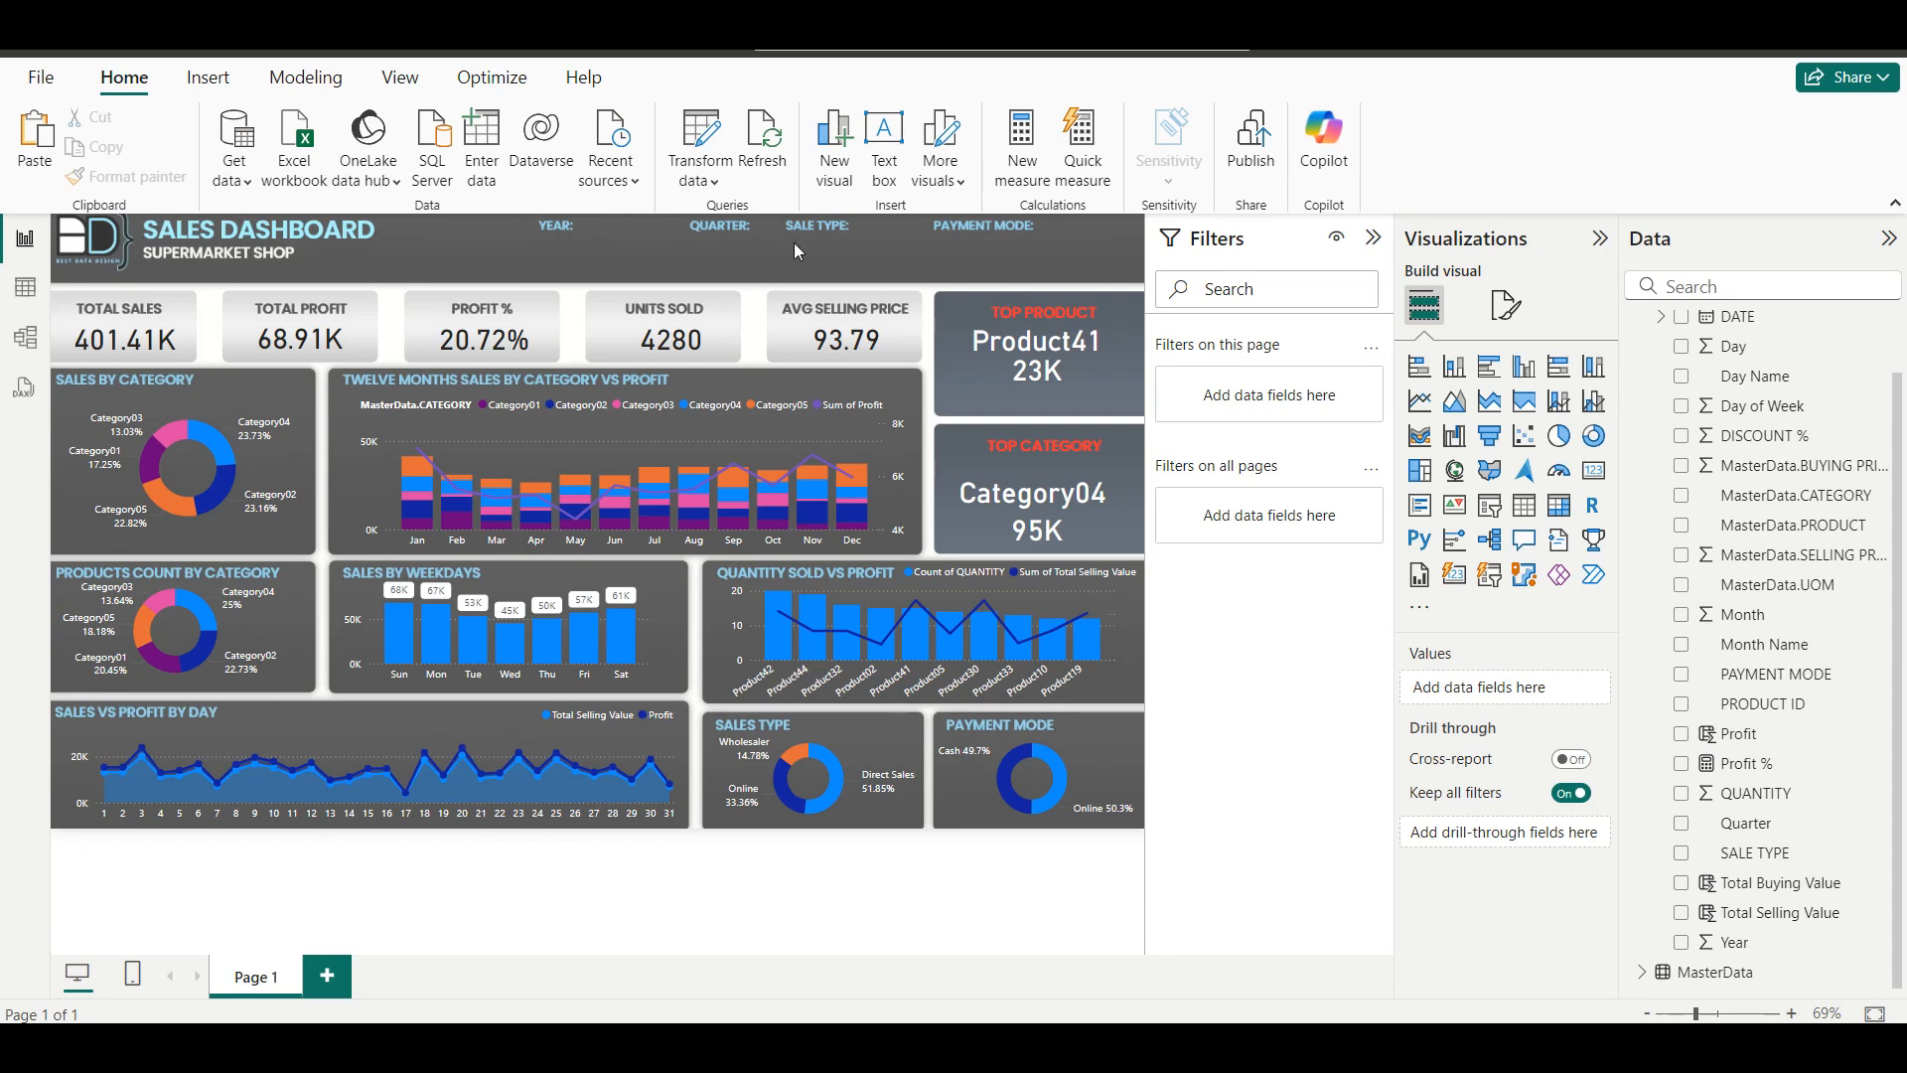
# Create a visual from the Year field and move it below the YEAR heading in the dashboard header.
pyautogui.scroll(1, 1766, 419)
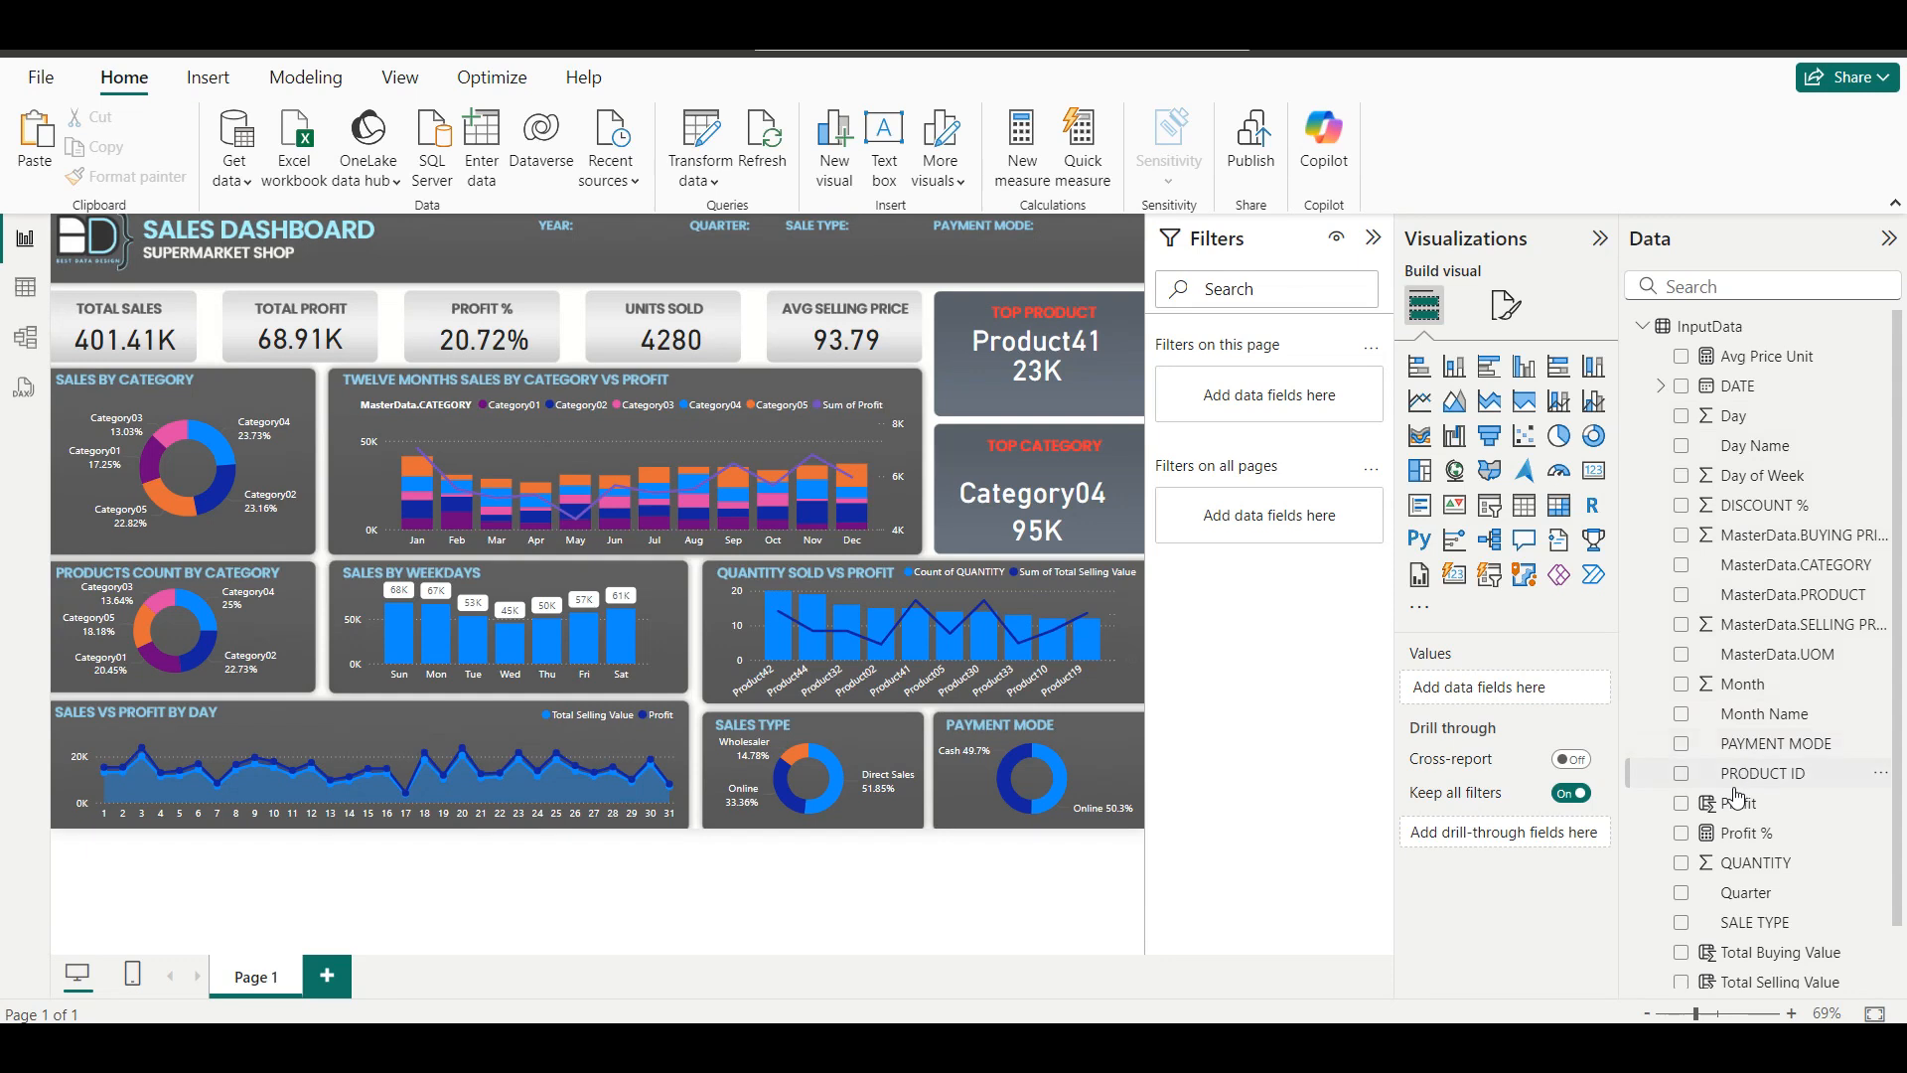
pyautogui.scroll(-1, 1735, 798)
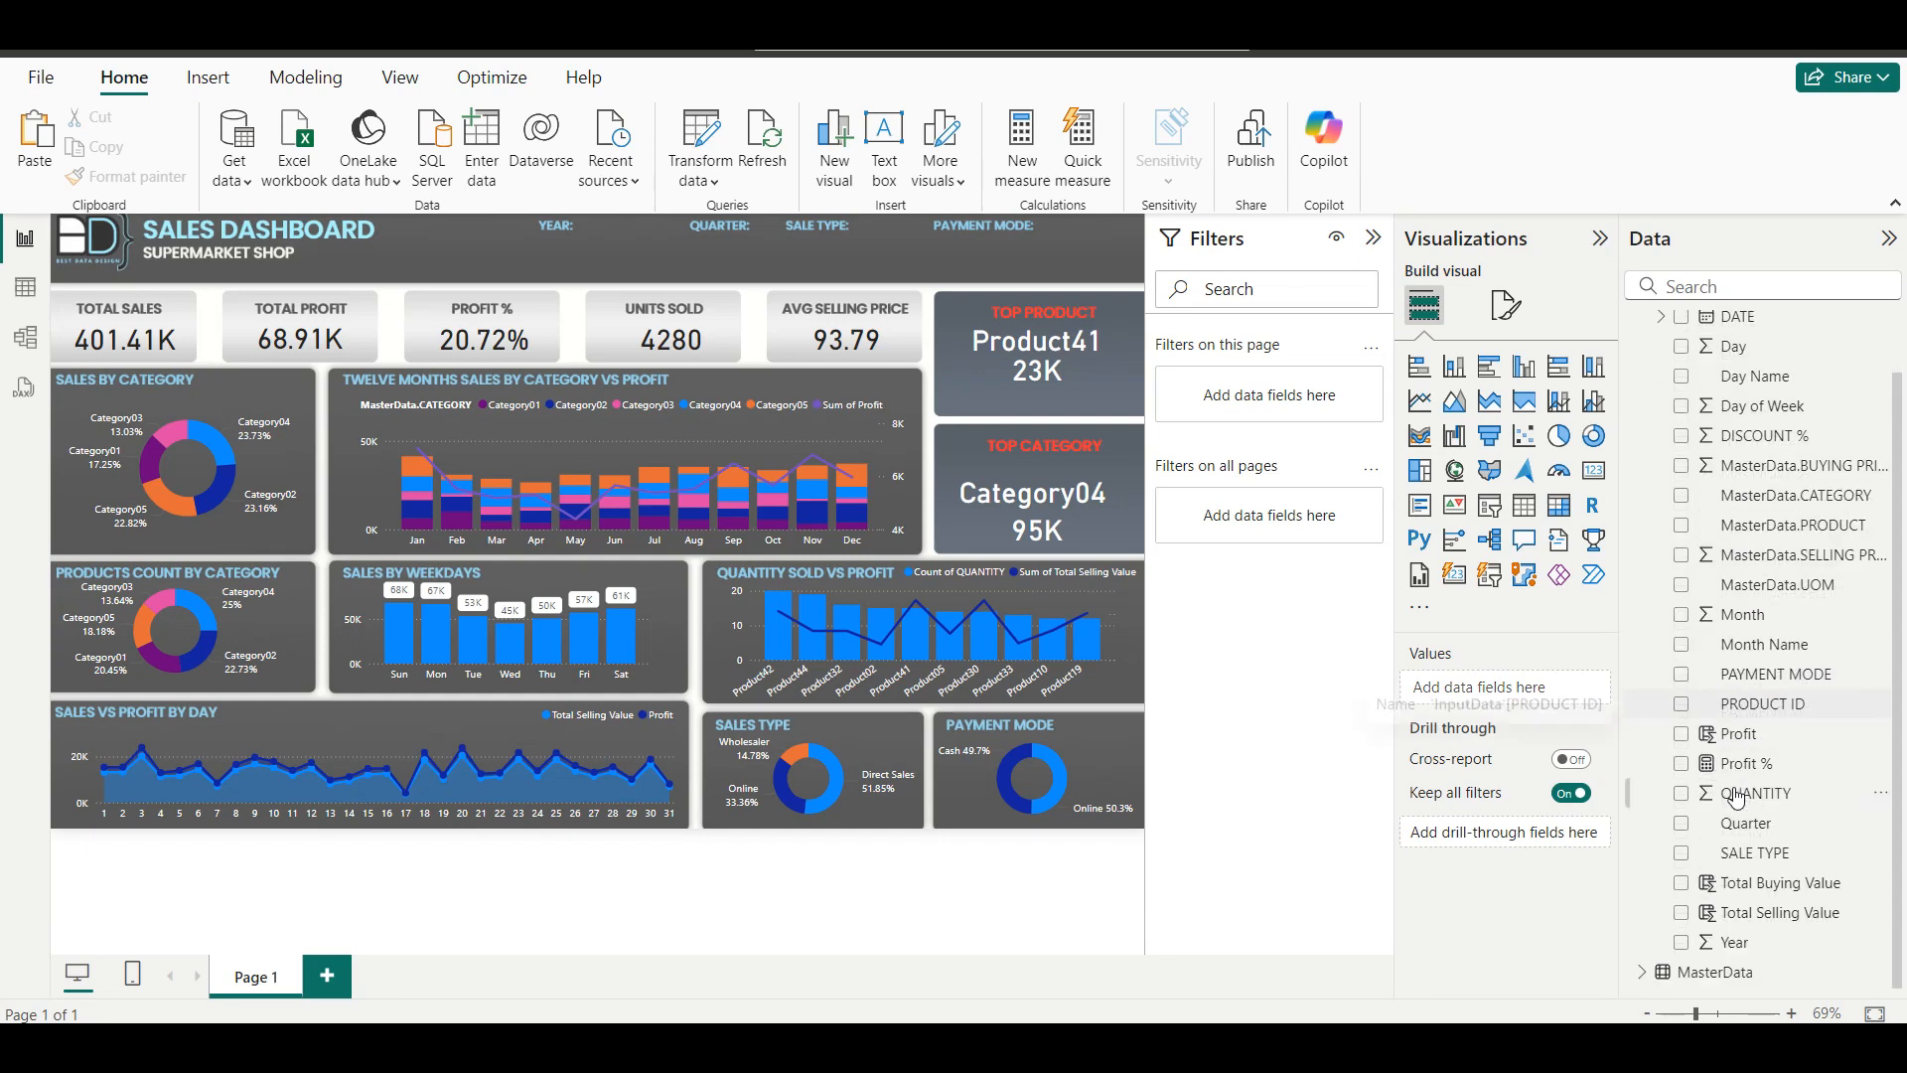
pyautogui.click(1681, 943)
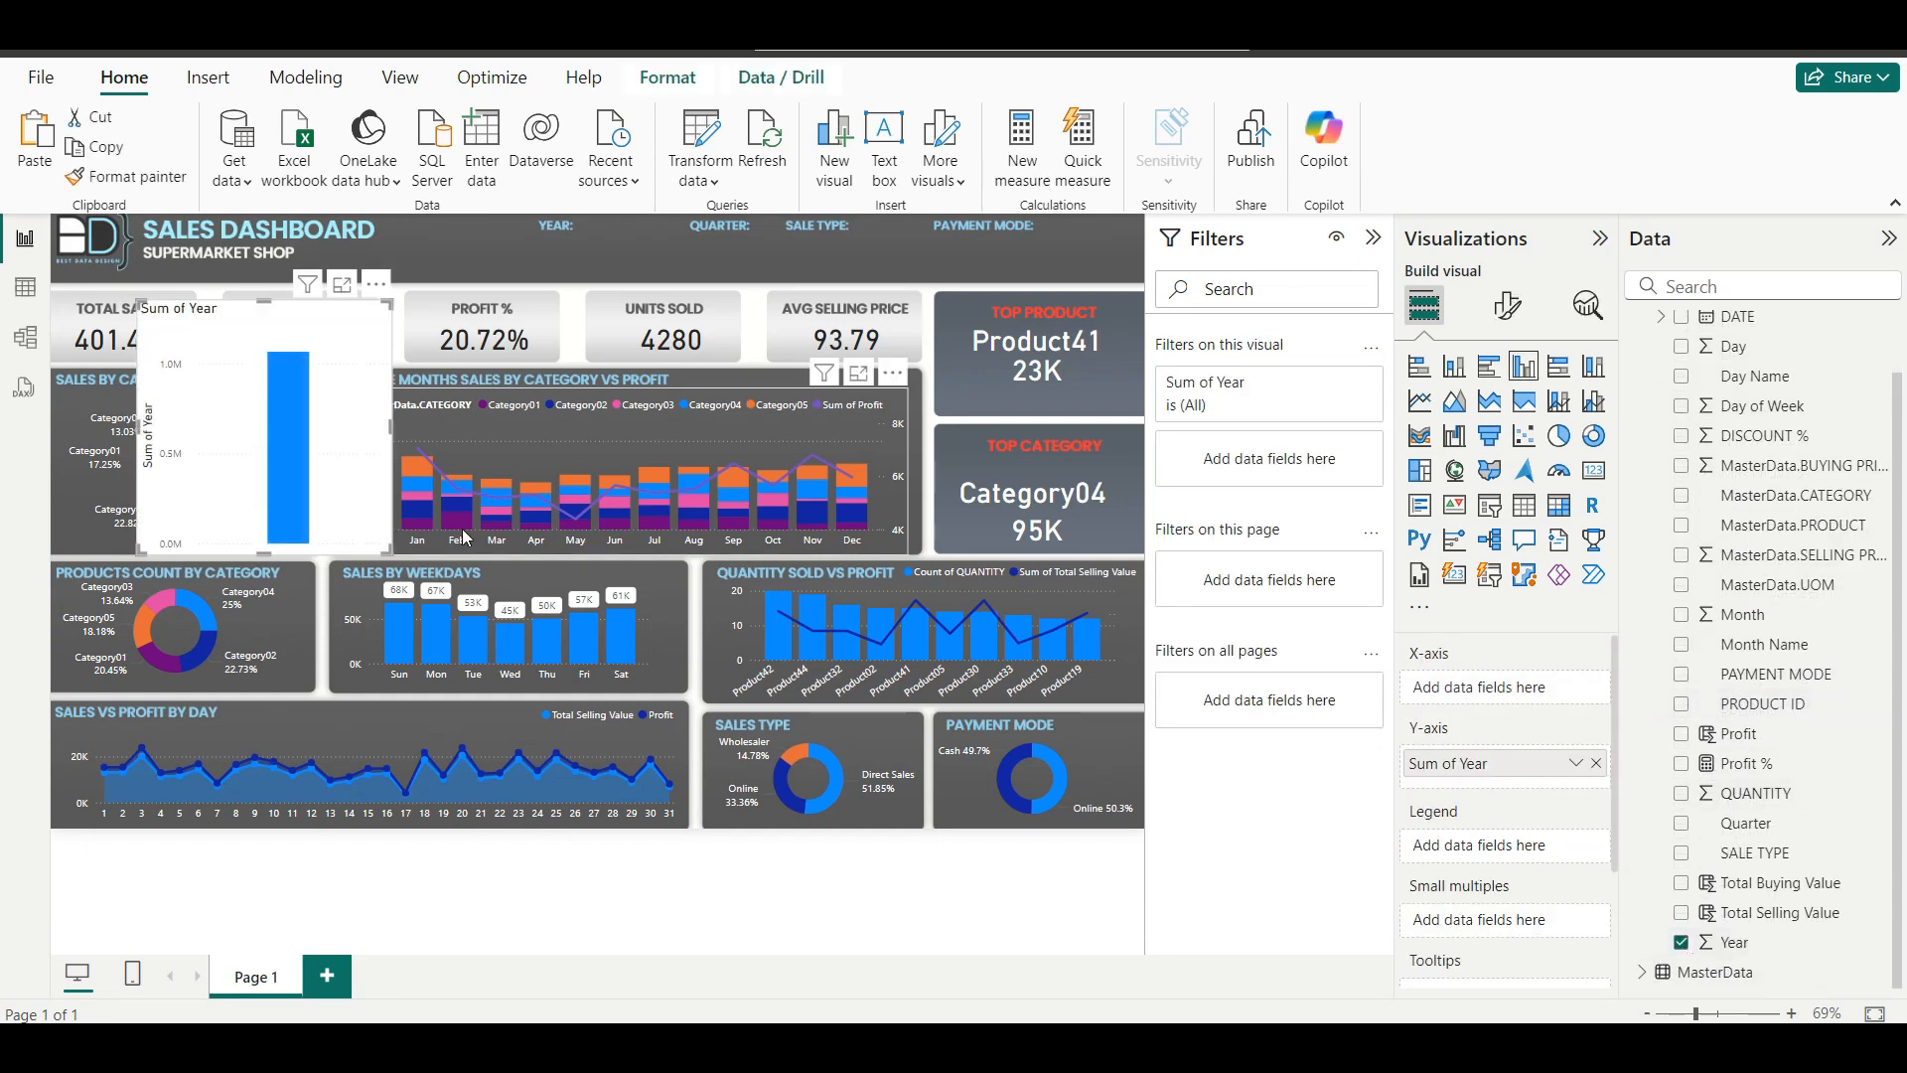
pyautogui.moveTo(319, 328); pyautogui.dragTo(655, 274)
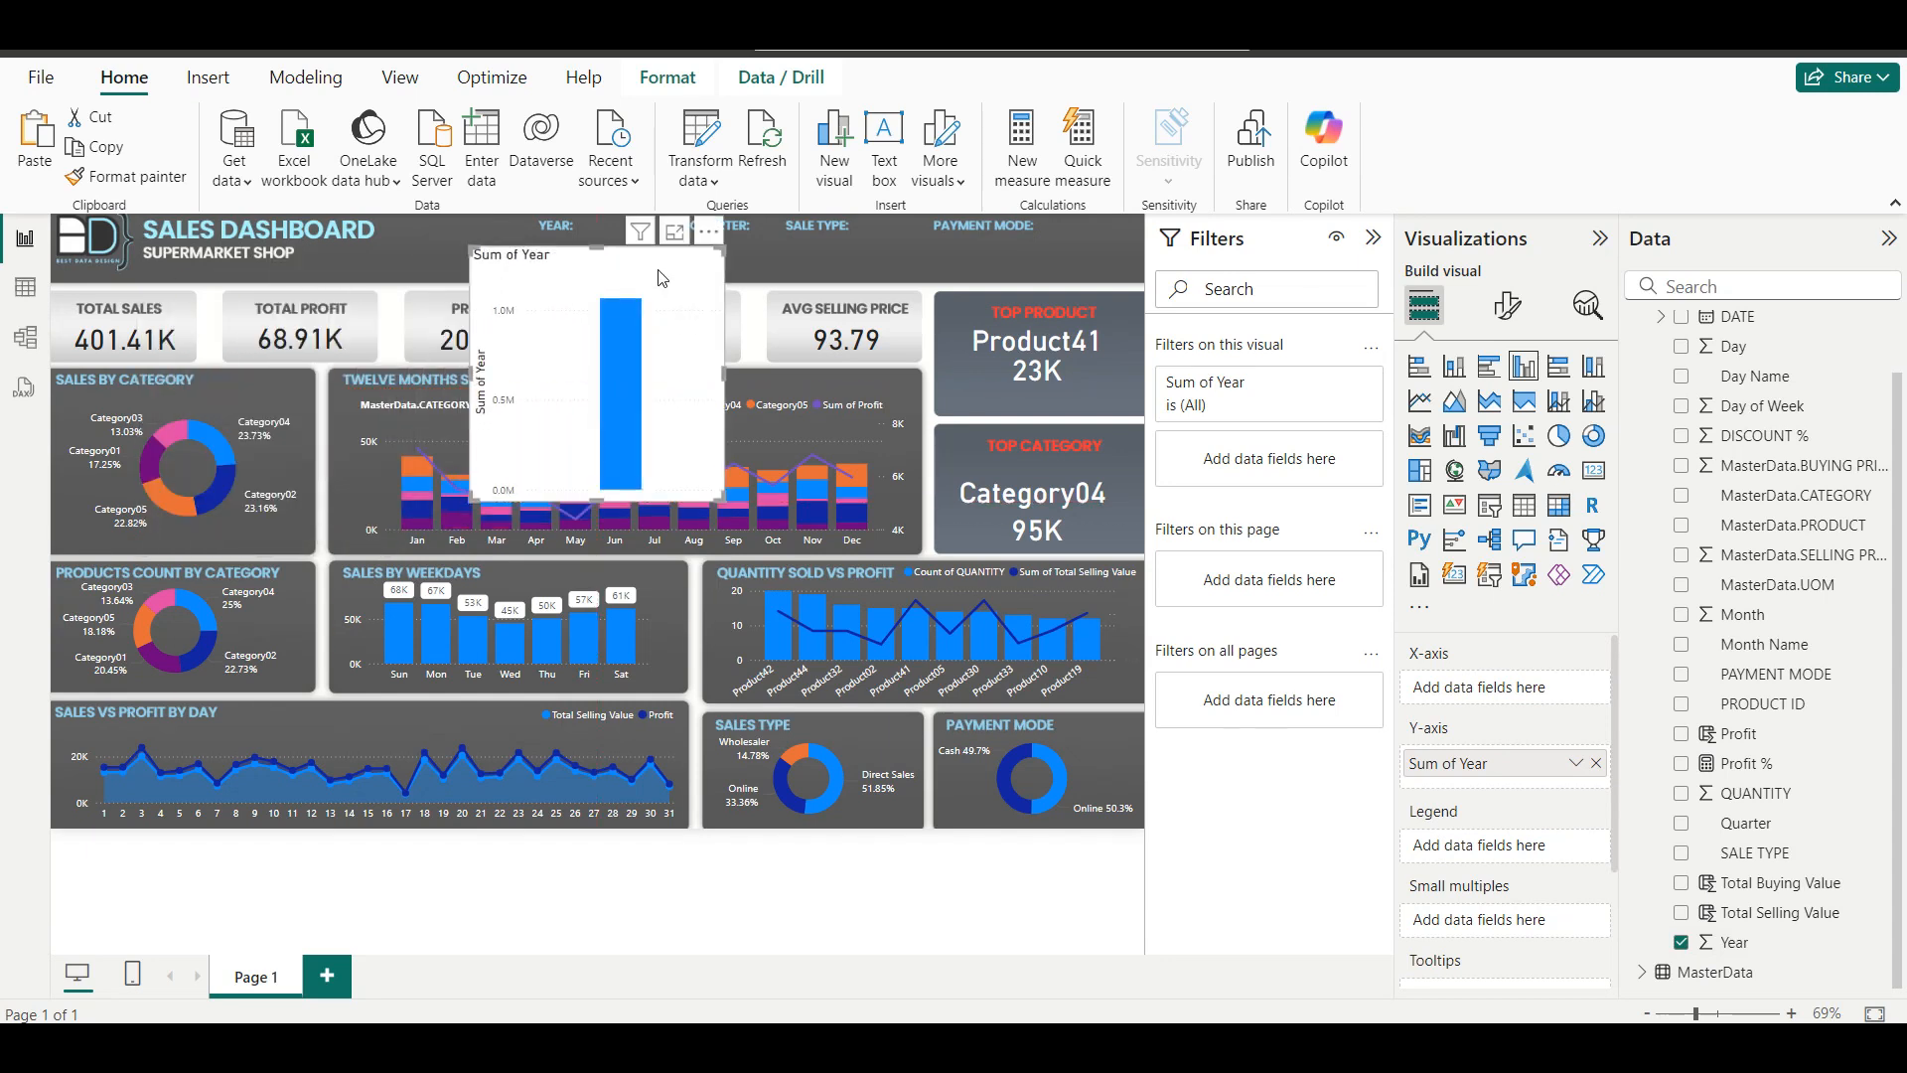
pyautogui.click(1508, 305)
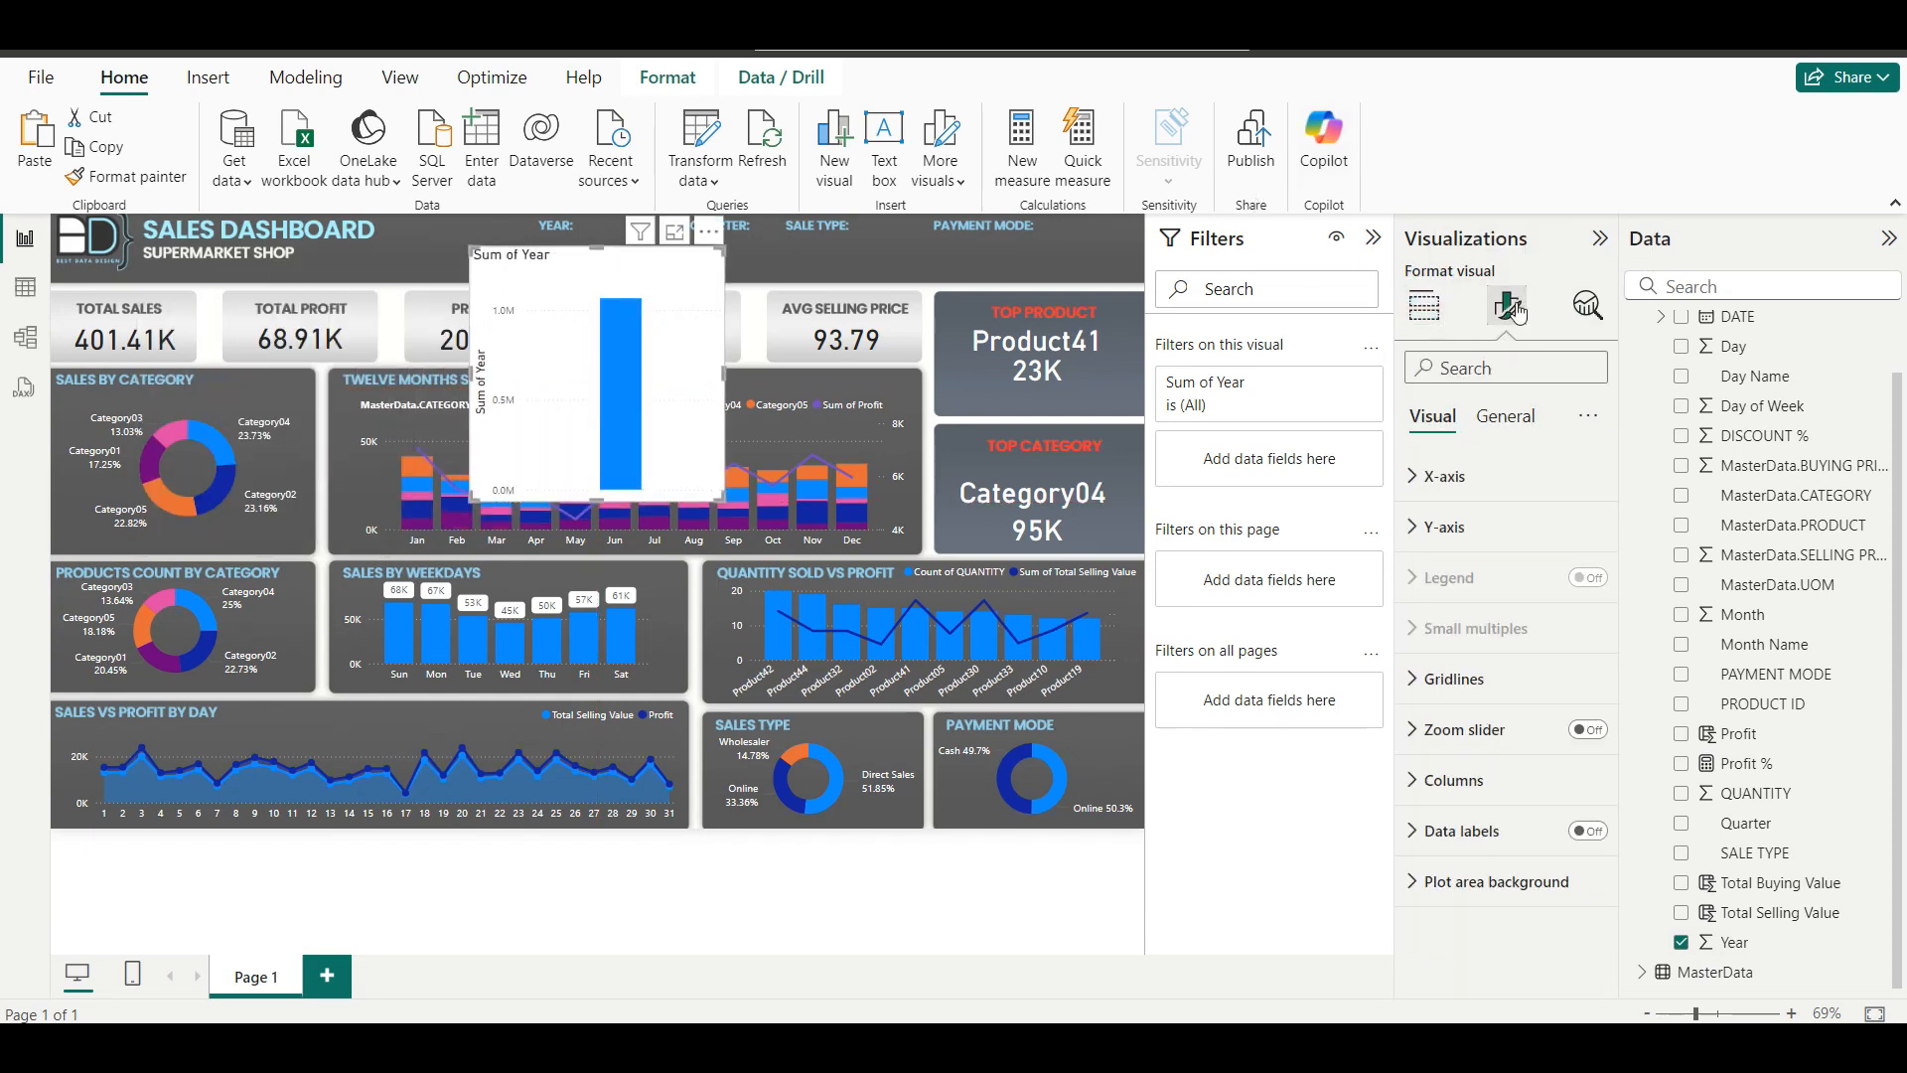
pyautogui.click(1496, 434)
pyautogui.click(1490, 478)
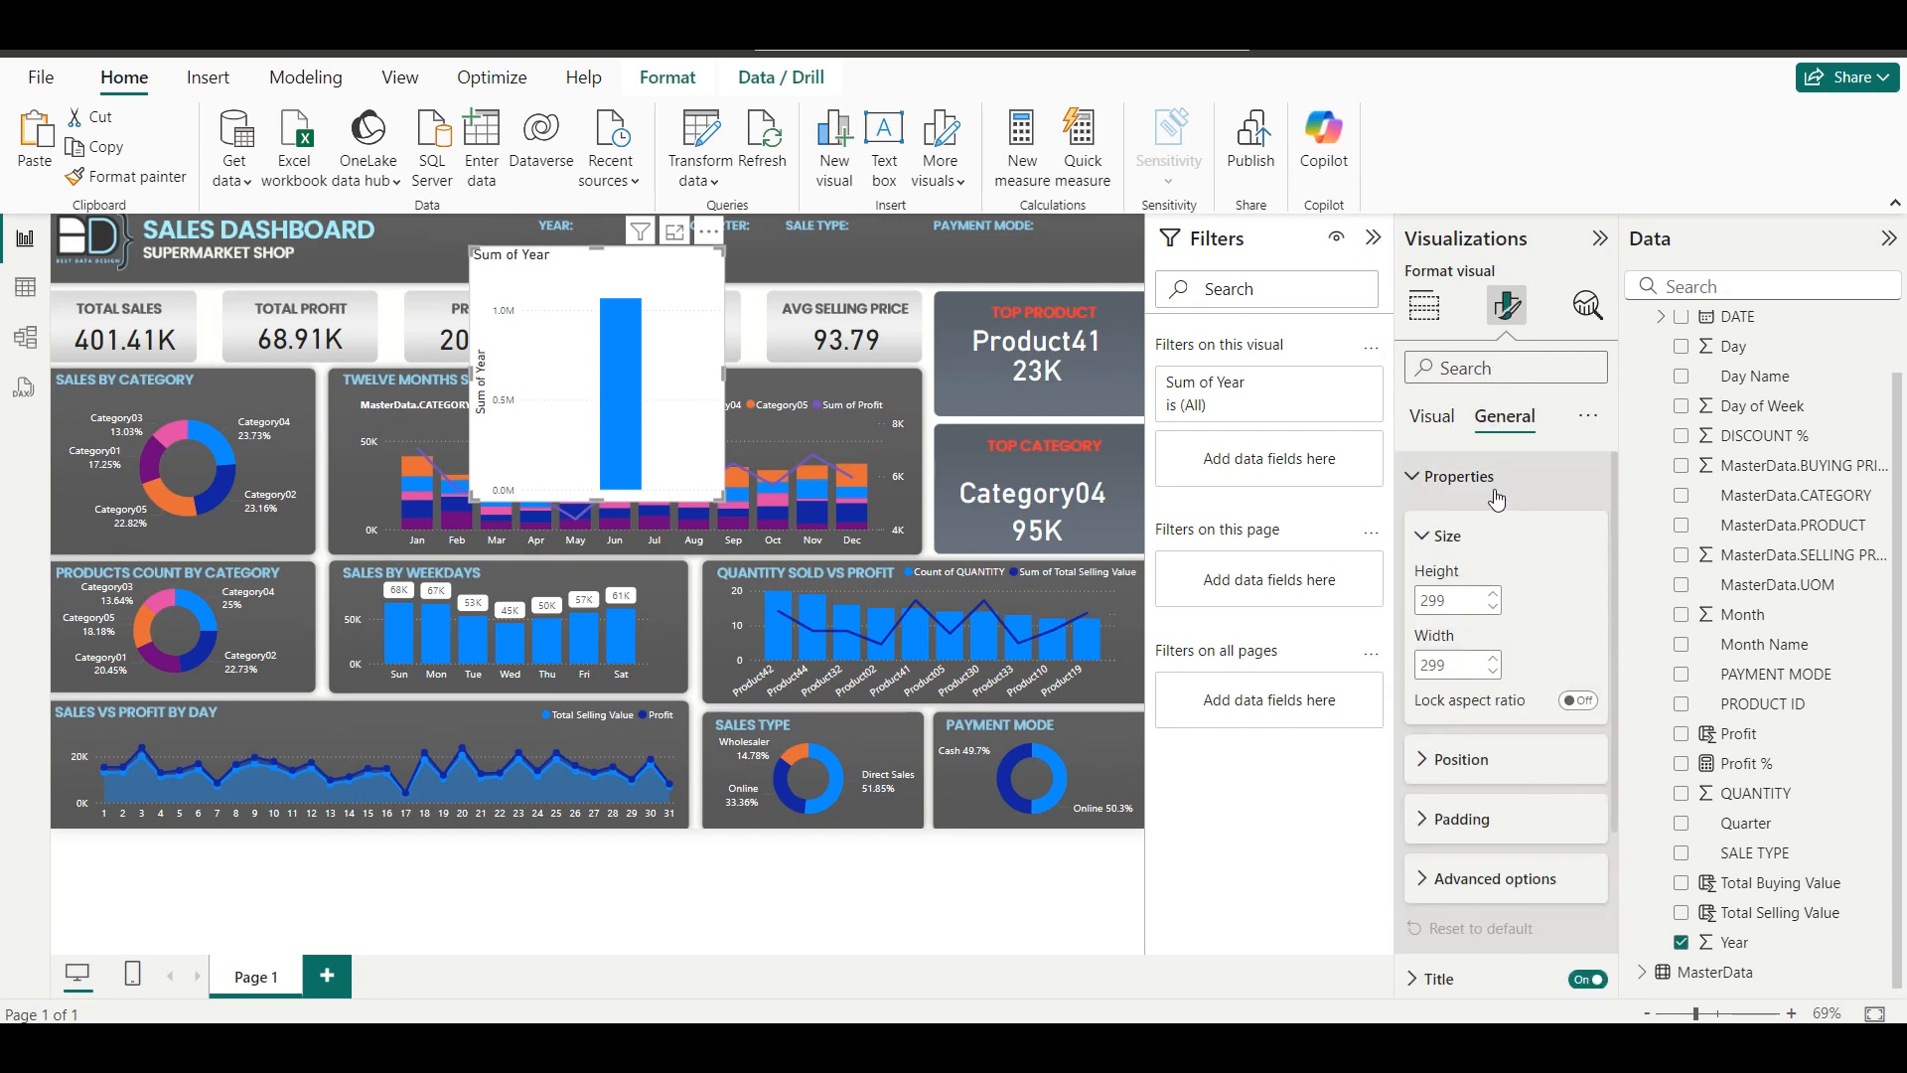
pyautogui.click(1496, 497)
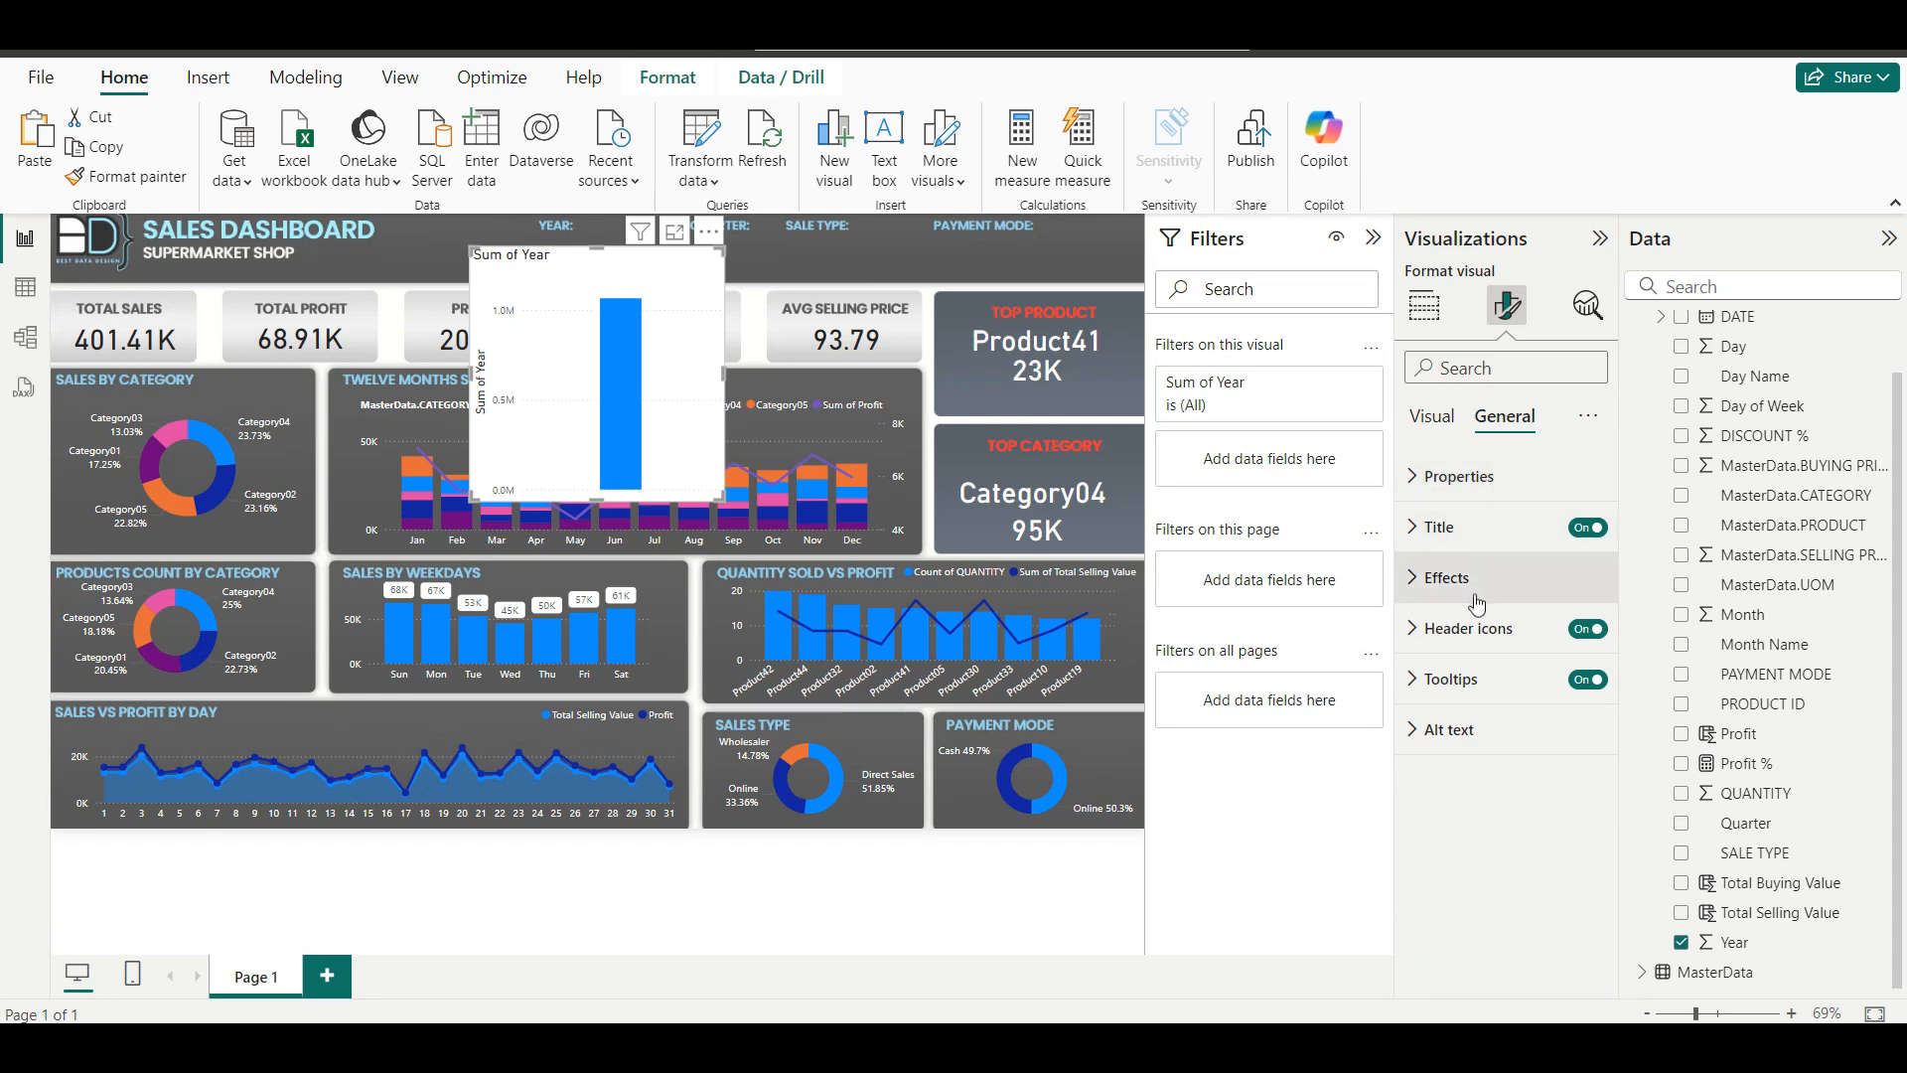
pyautogui.click(1442, 425)
pyautogui.click(1490, 499)
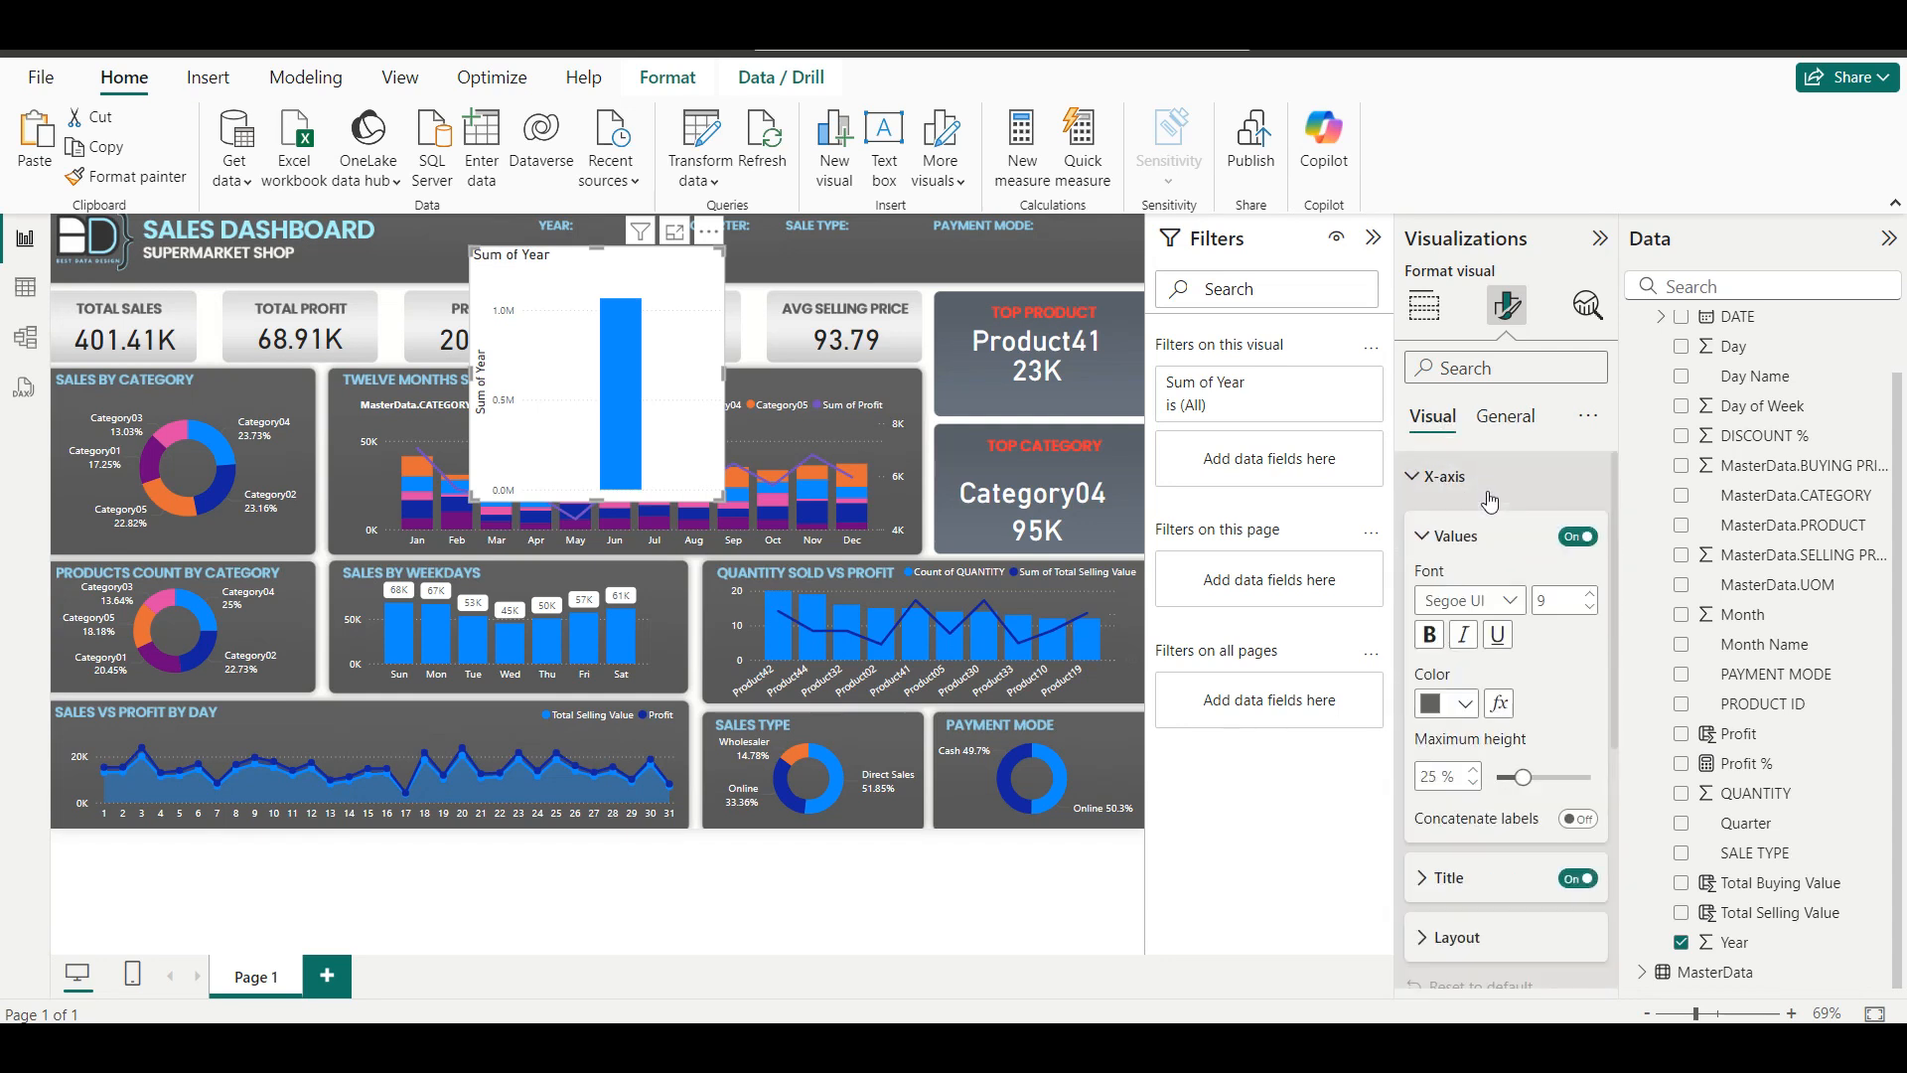
pyautogui.click(1490, 500)
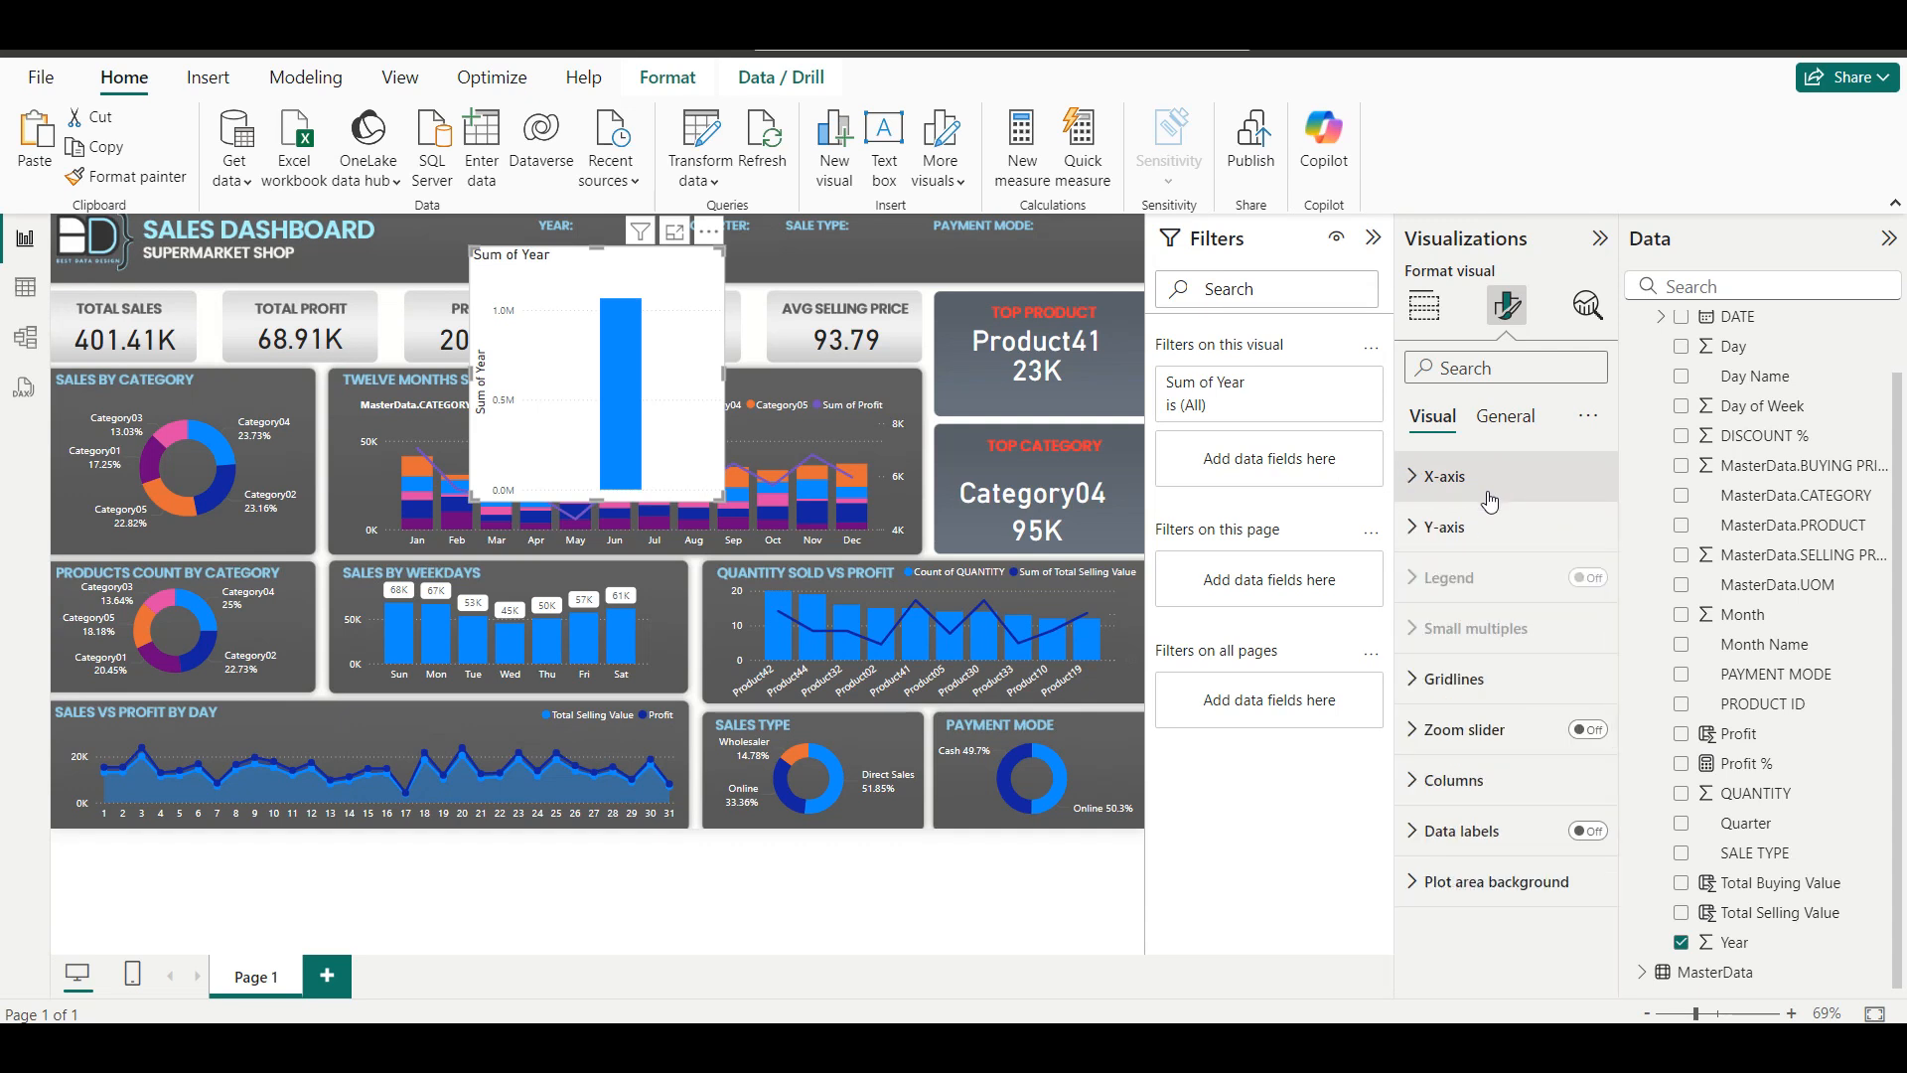
pyautogui.click(1424, 306)
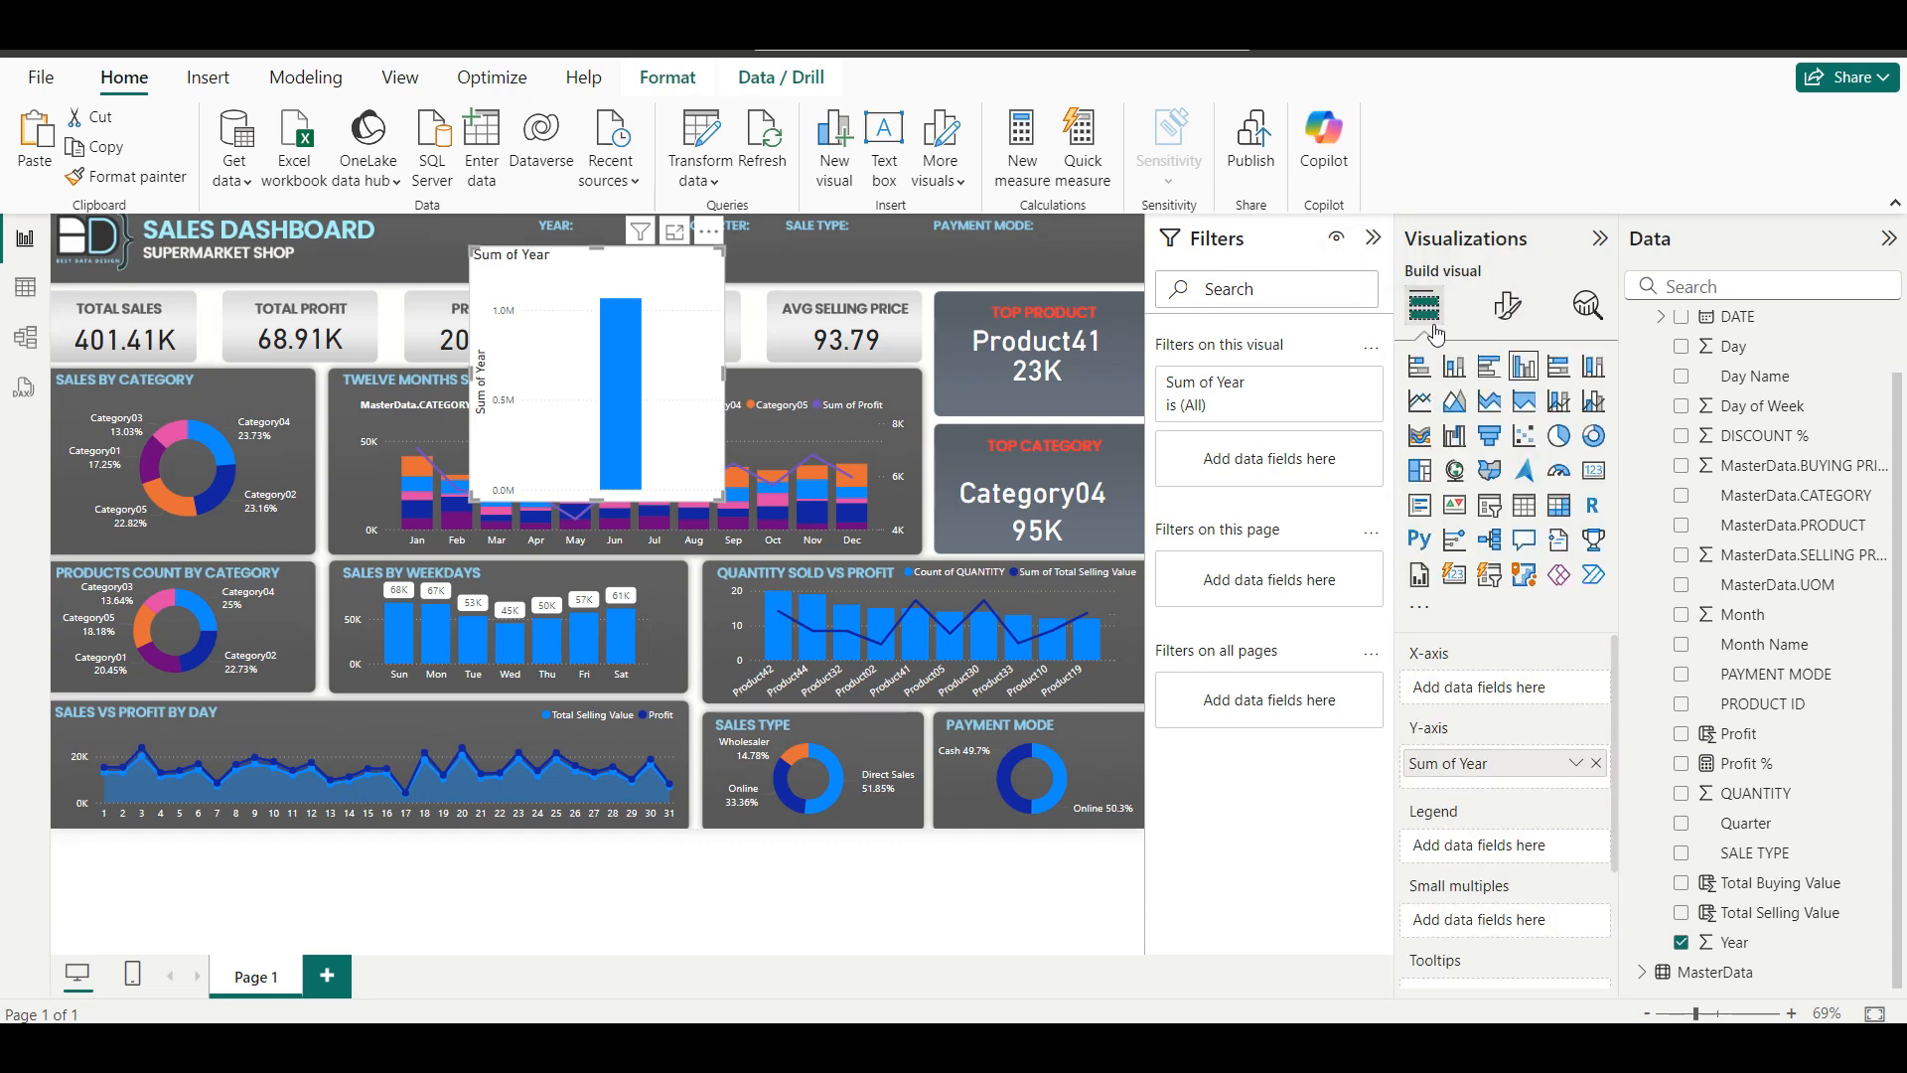
# Convert the Year visual to a slicer and set its style to Tile.
pyautogui.click(1490, 505)
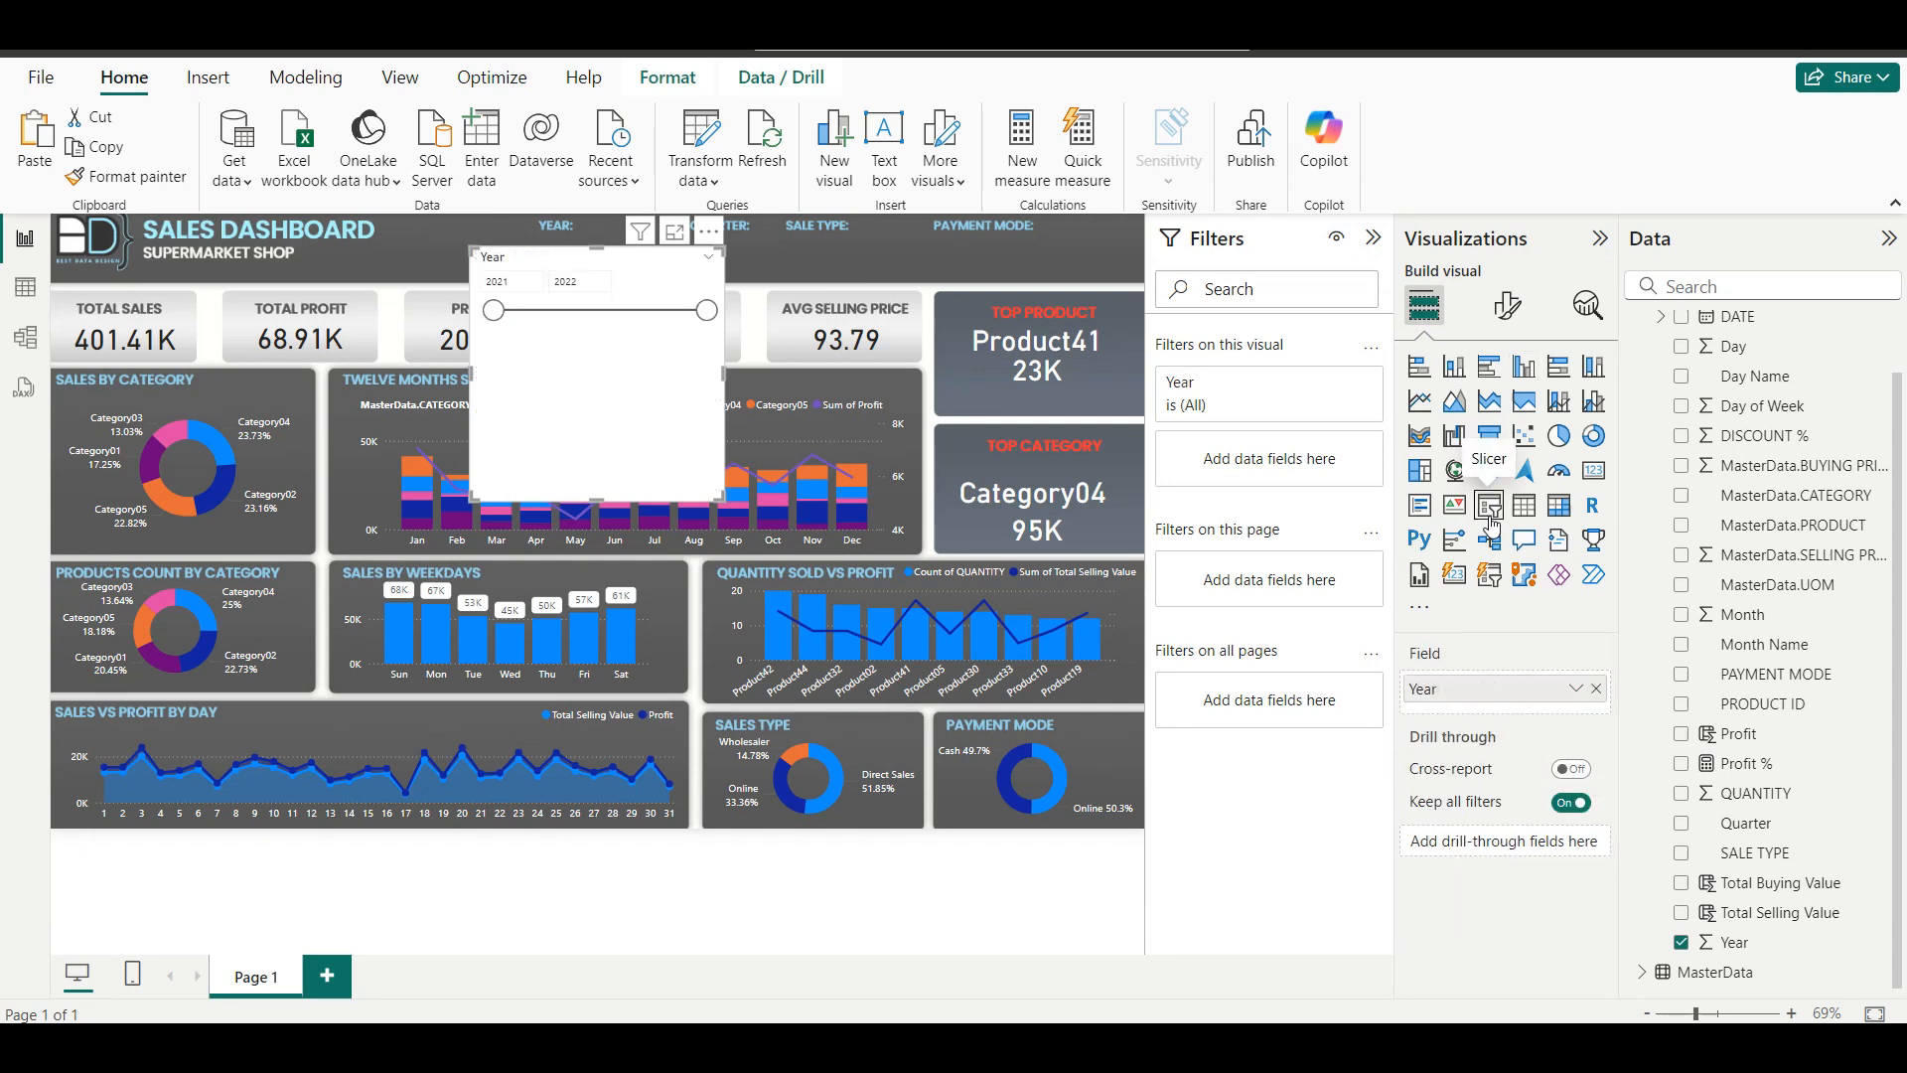
pyautogui.click(1507, 306)
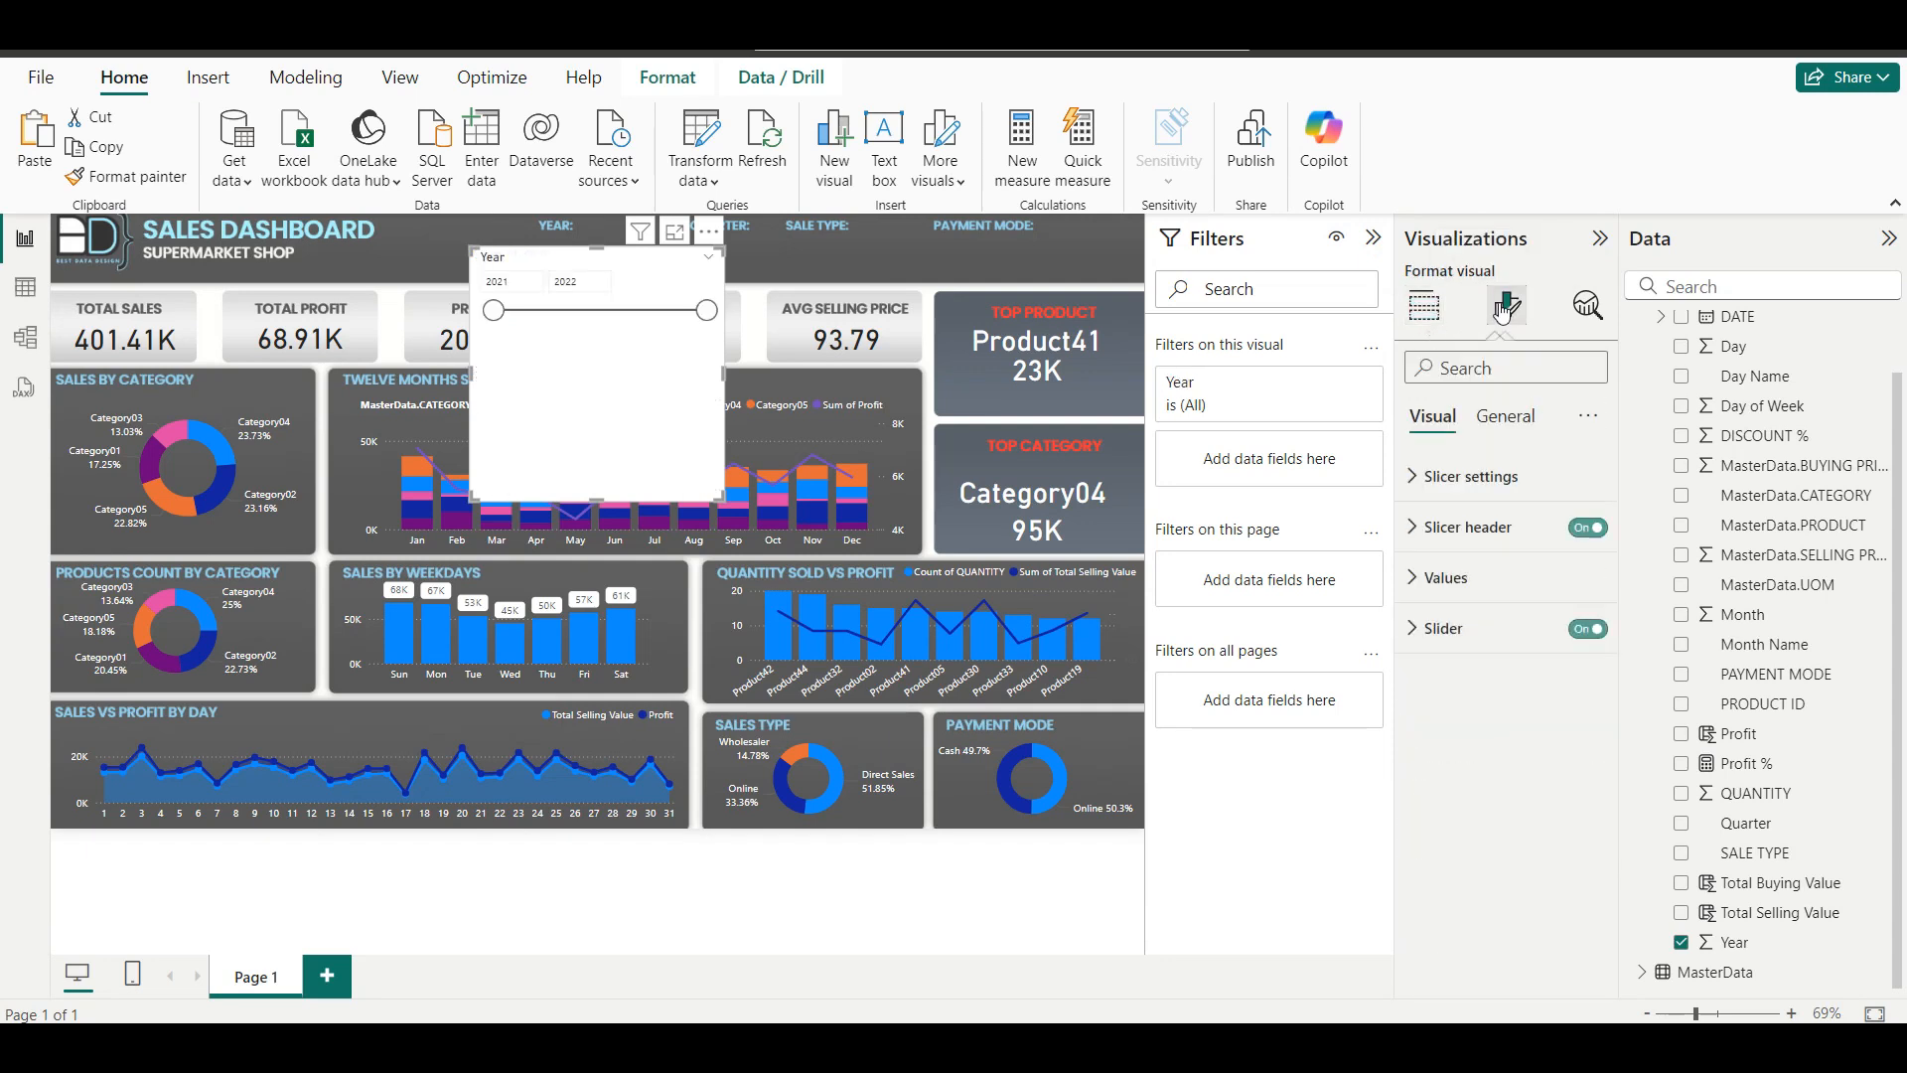
pyautogui.click(1496, 476)
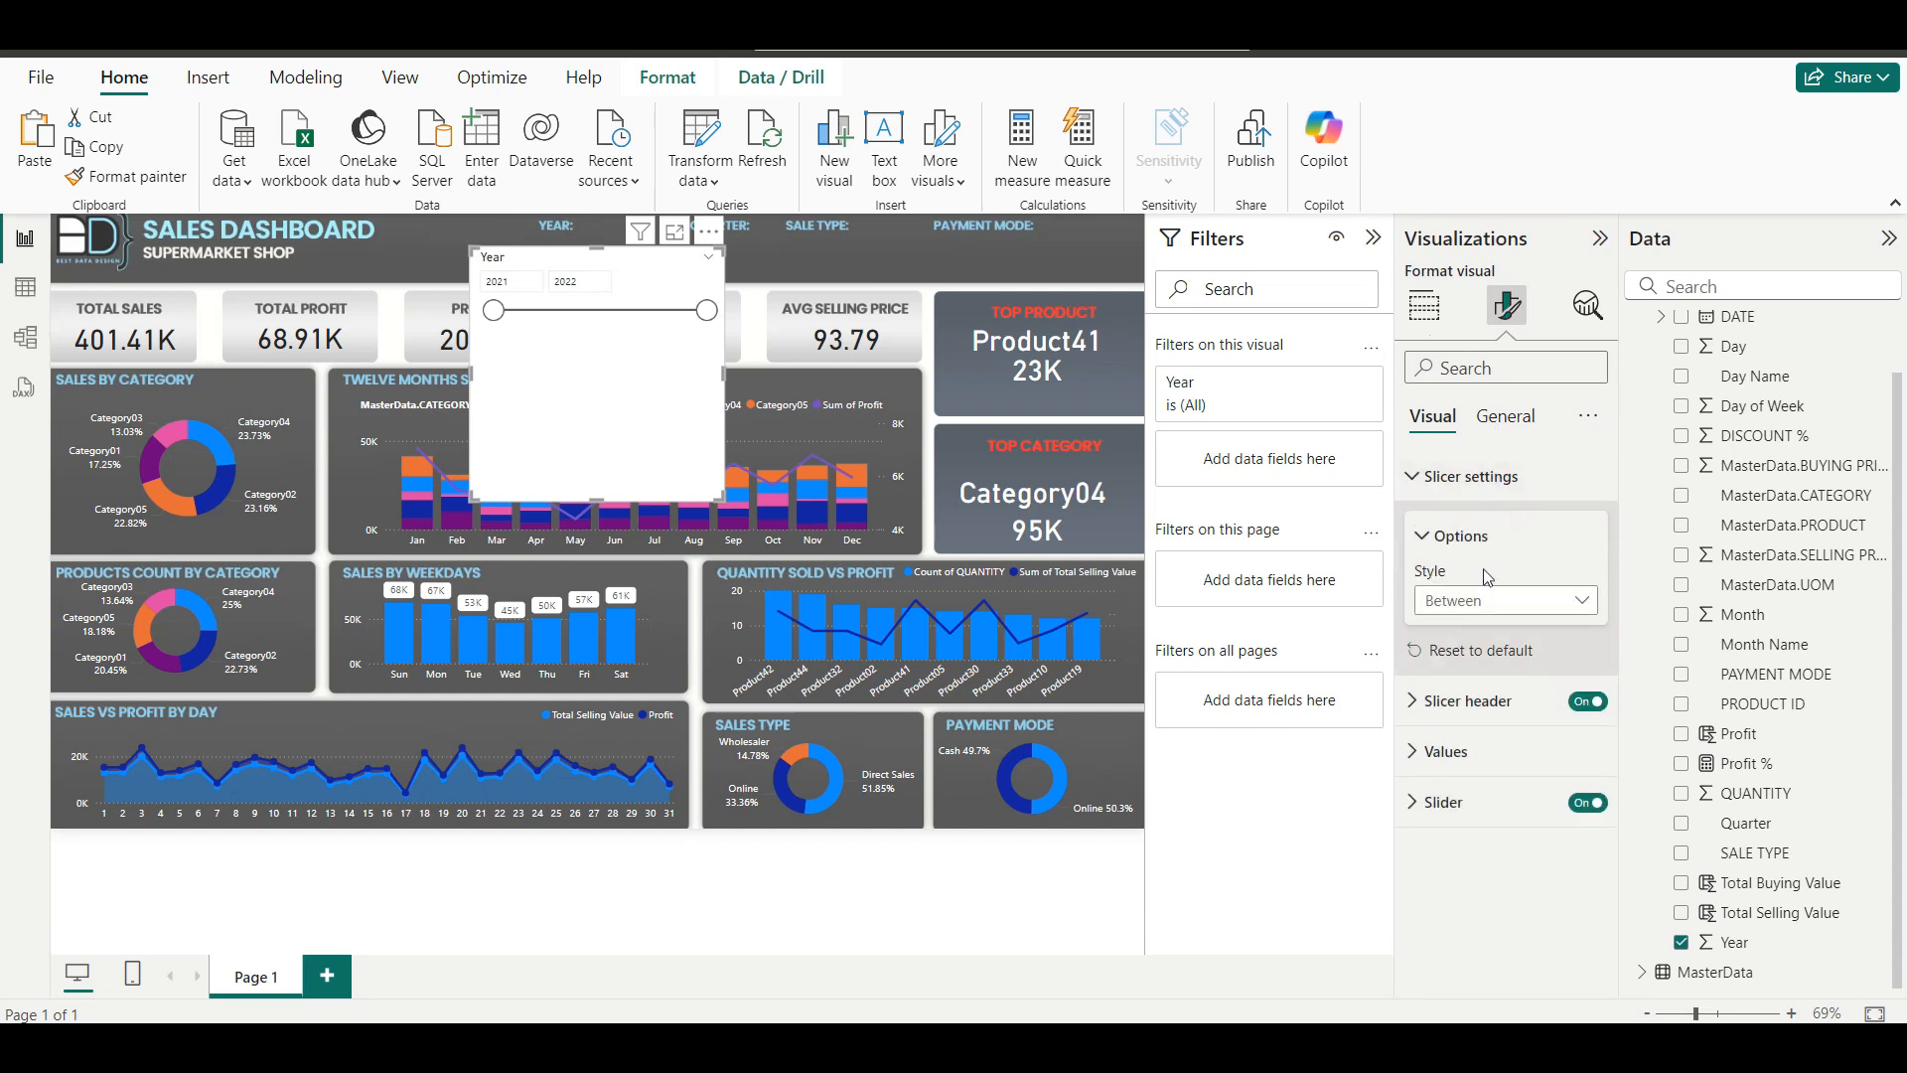
pyautogui.click(1484, 601)
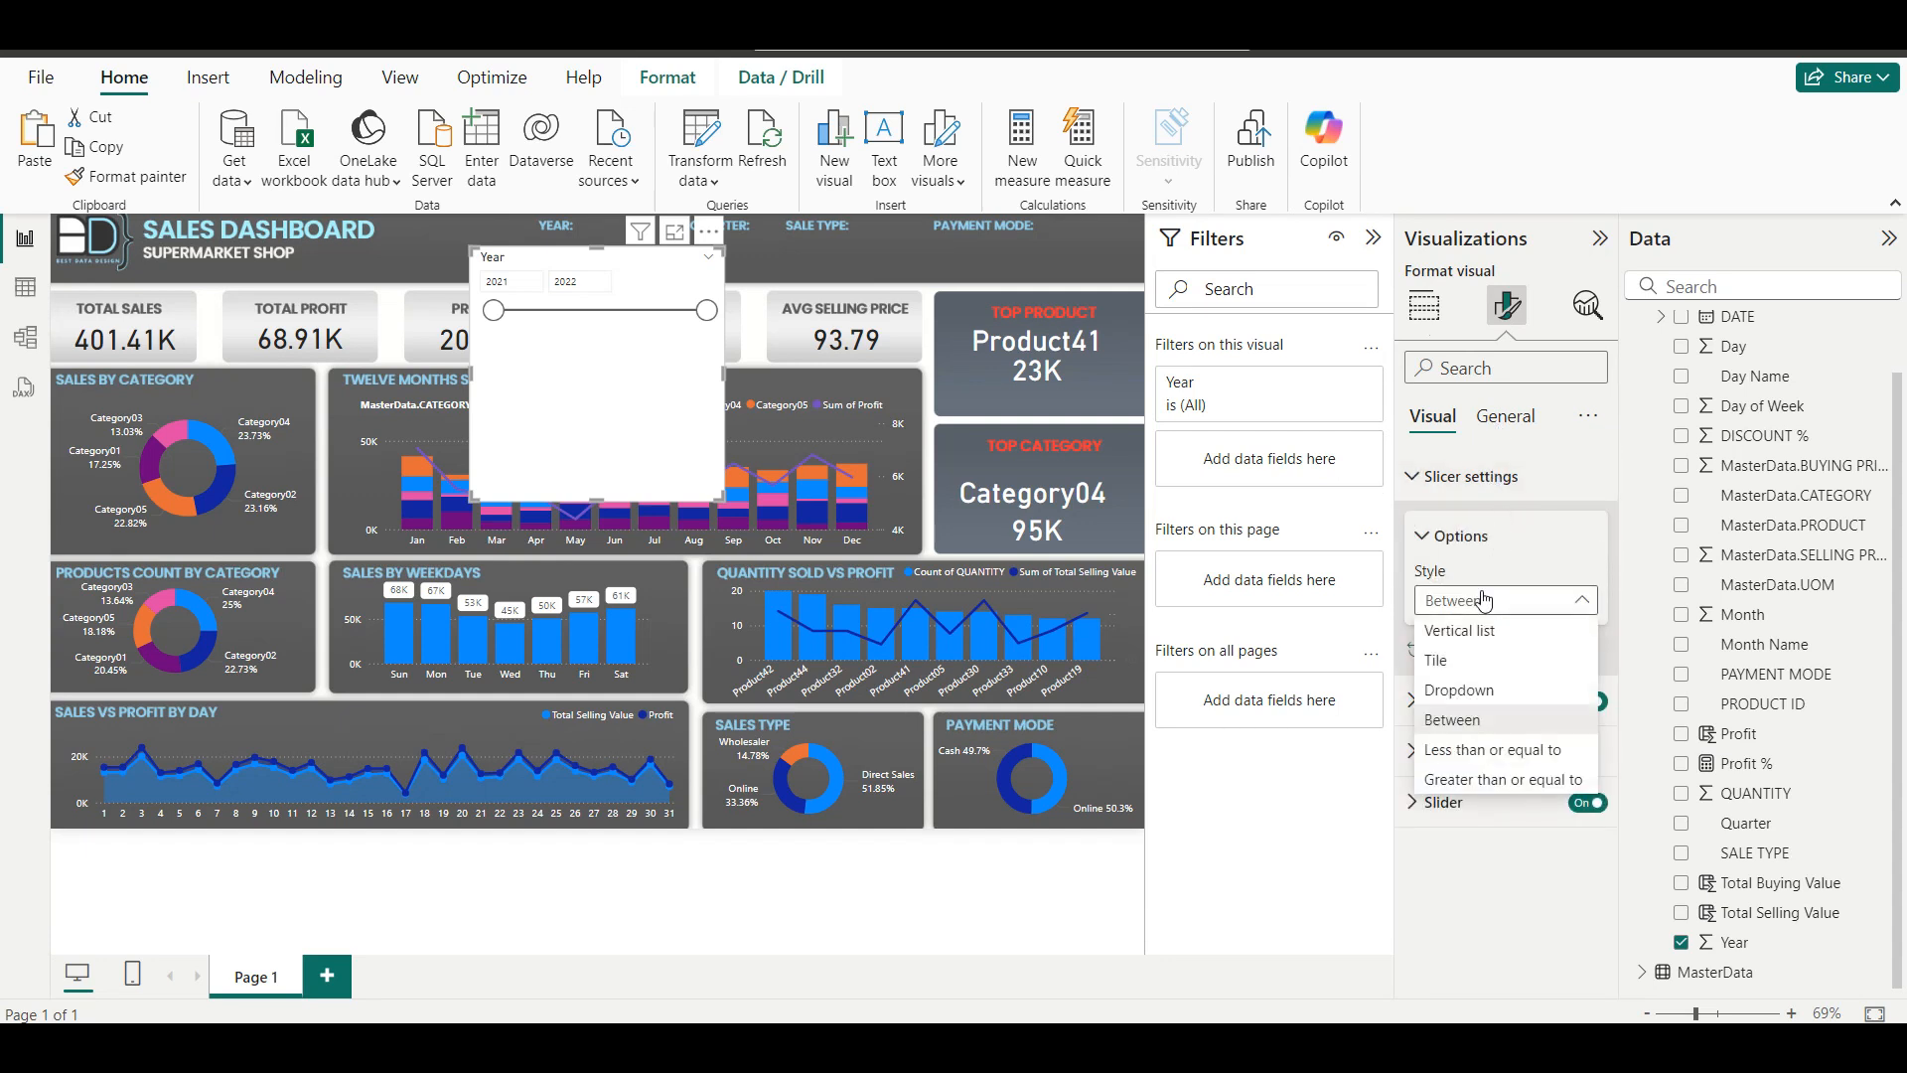
pyautogui.click(1479, 662)
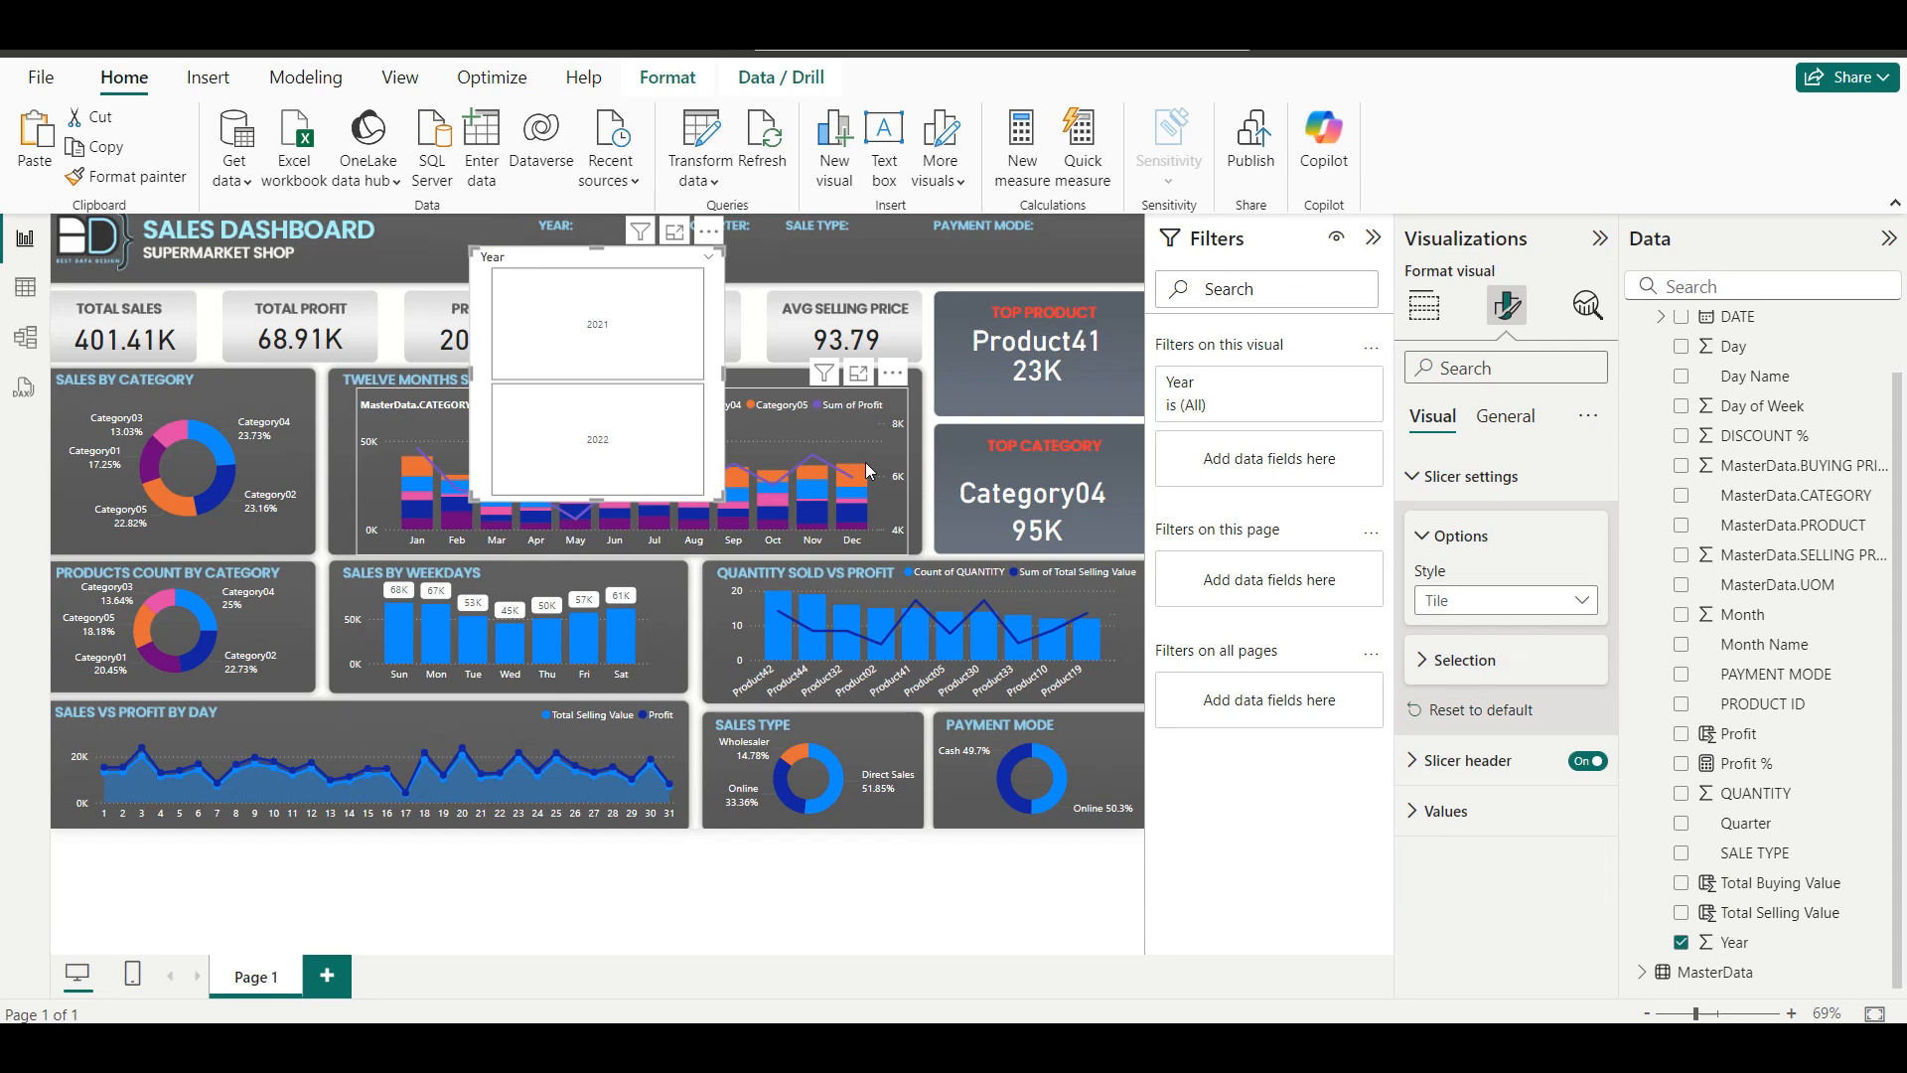
# Shrink the Year slicer to a single row of tiles and turn off its background and slicer header.
pyautogui.moveTo(721, 497); pyautogui.dragTo(671, 294)
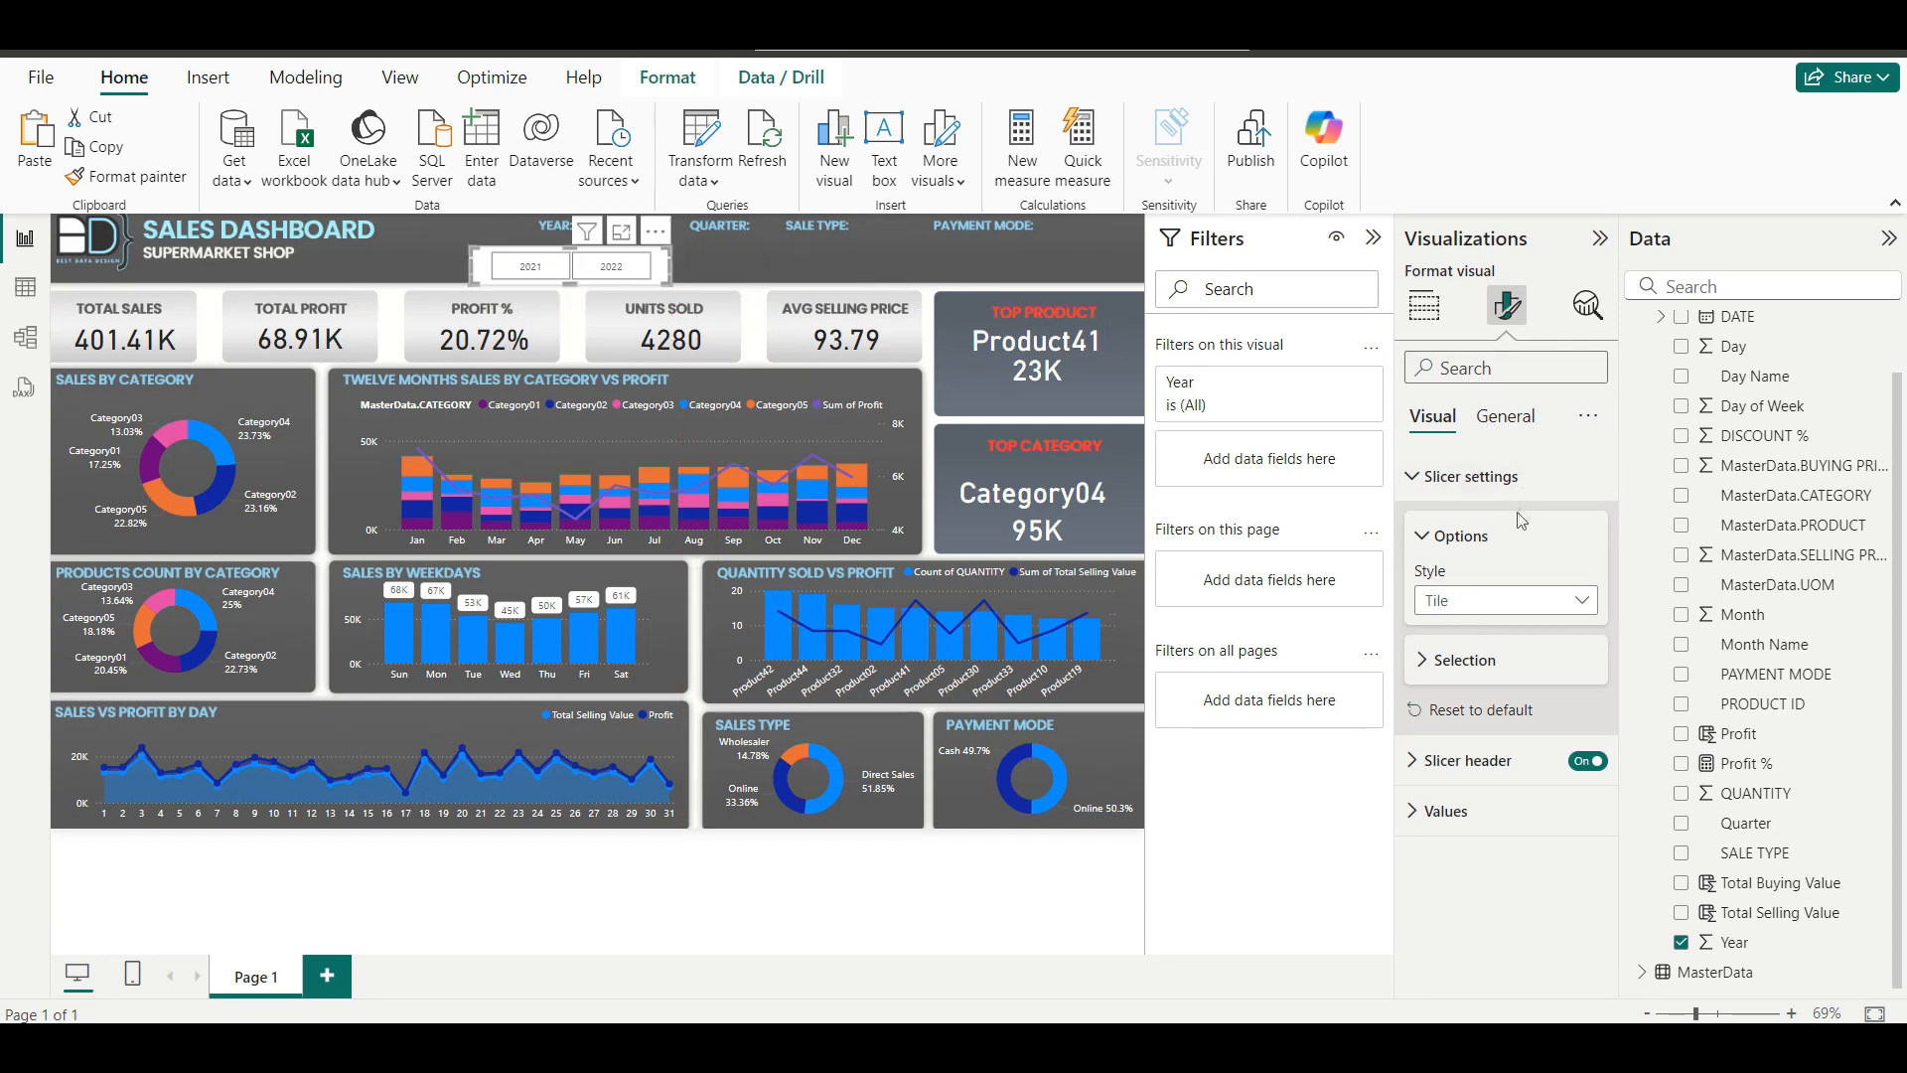
pyautogui.click(1502, 415)
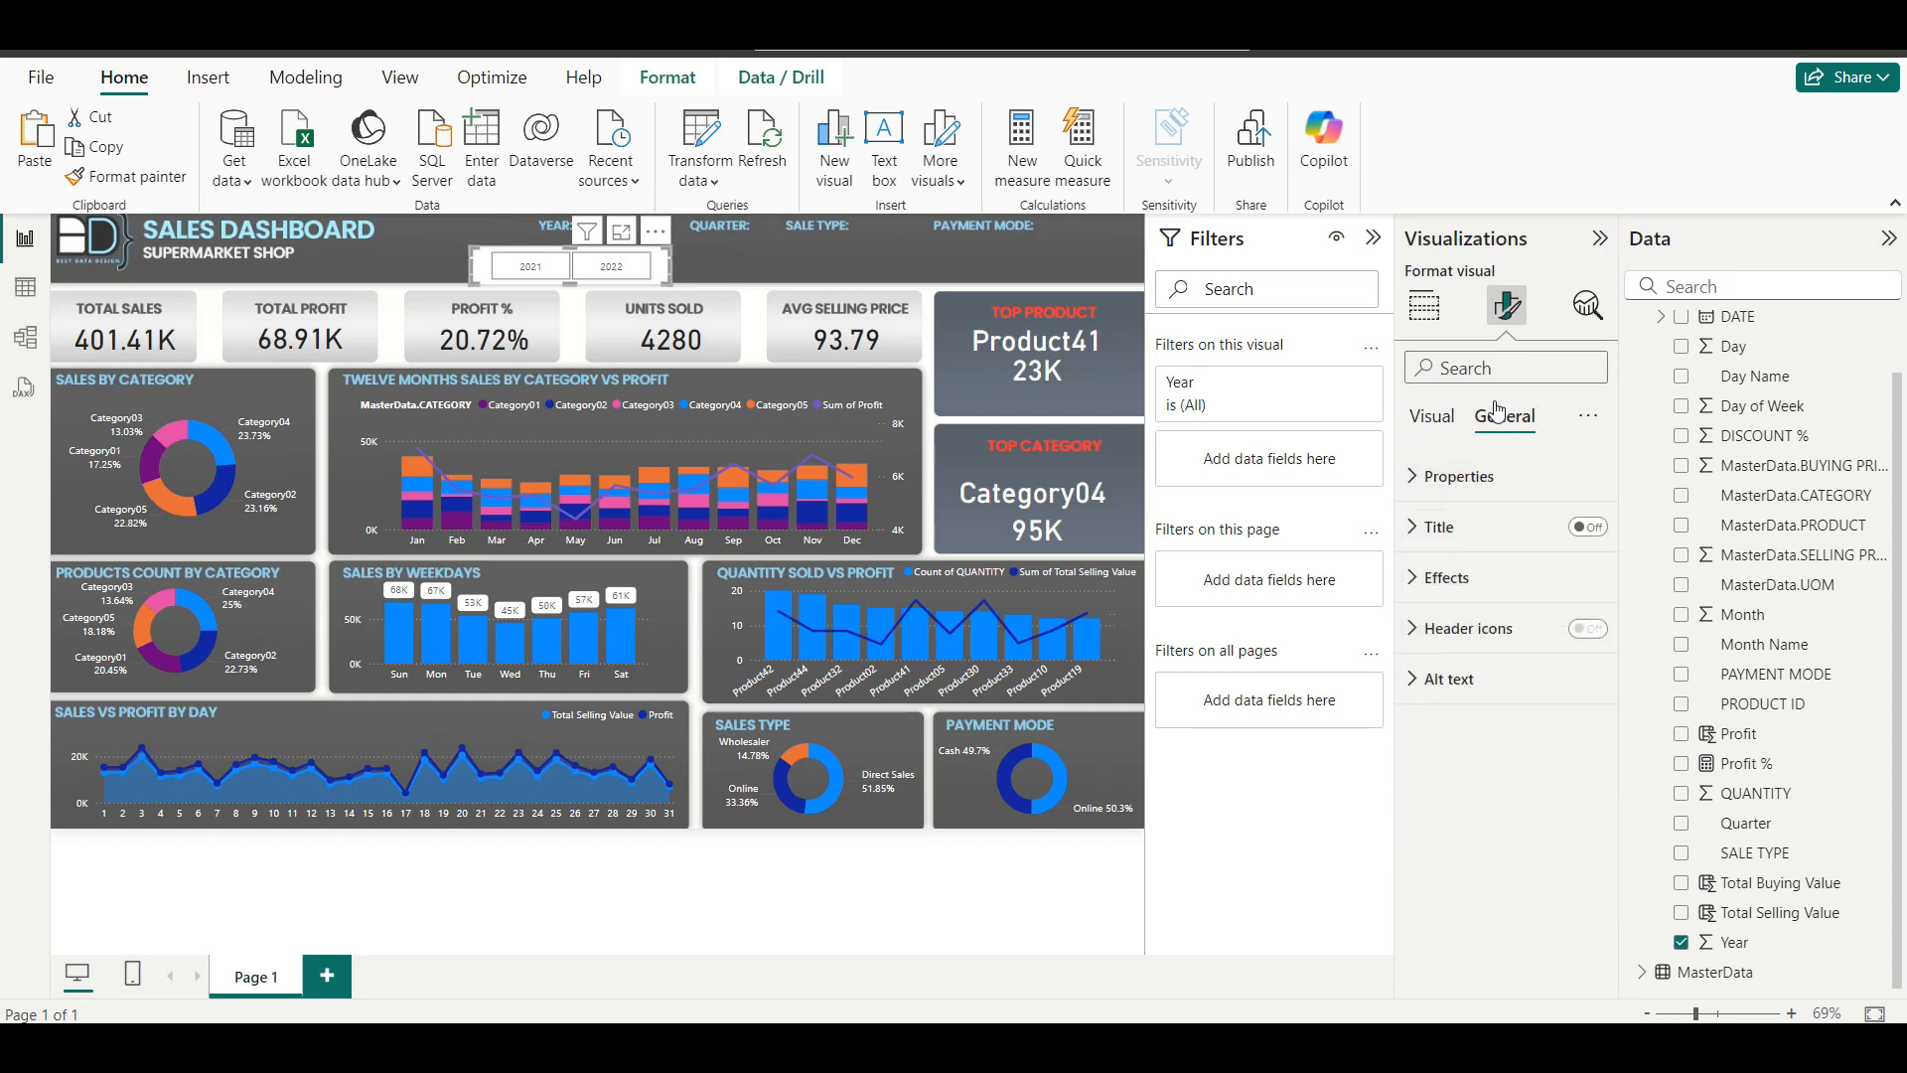
pyautogui.click(1568, 594)
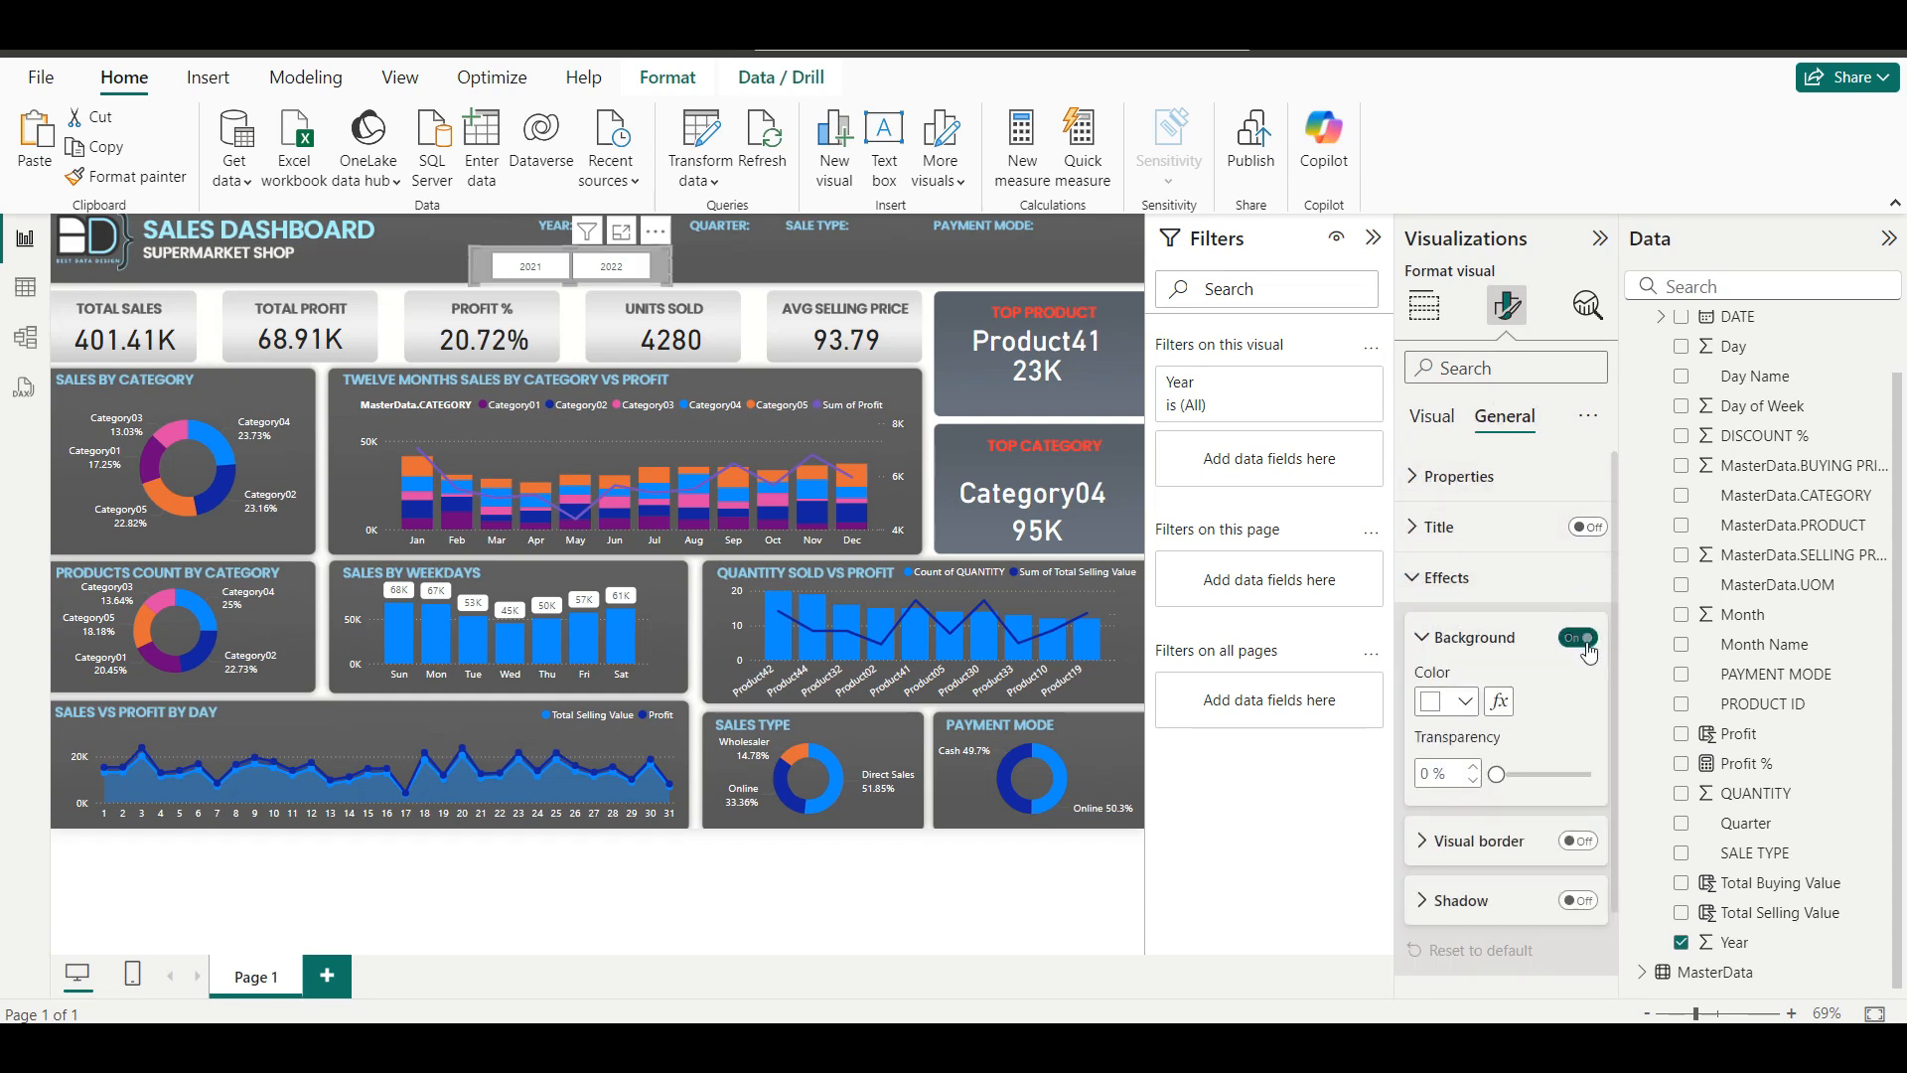
pyautogui.click(1430, 415)
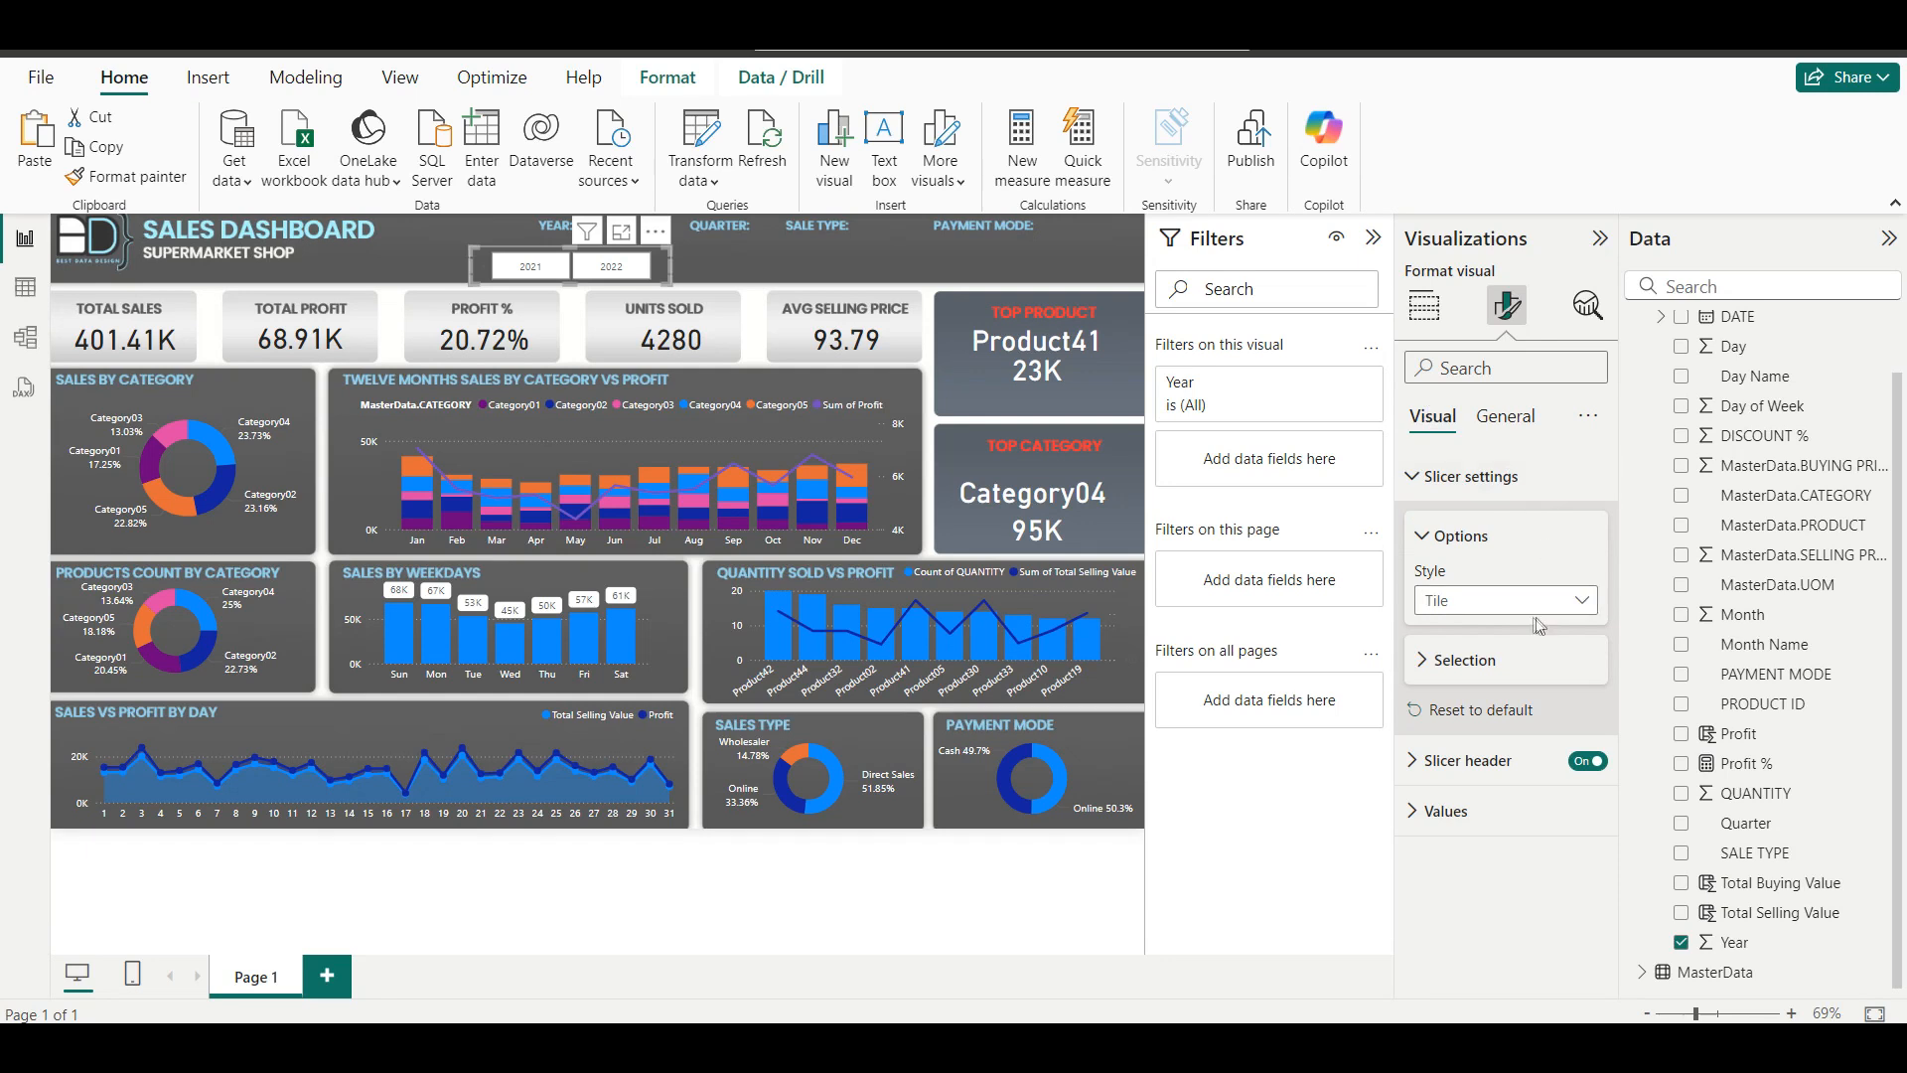
pyautogui.click(1587, 762)
# Place the Year slicer directly below the YEAR heading and narrow it to end before the QUARTER heading.
pyautogui.moveTo(486, 271); pyautogui.dragTo(532, 264)
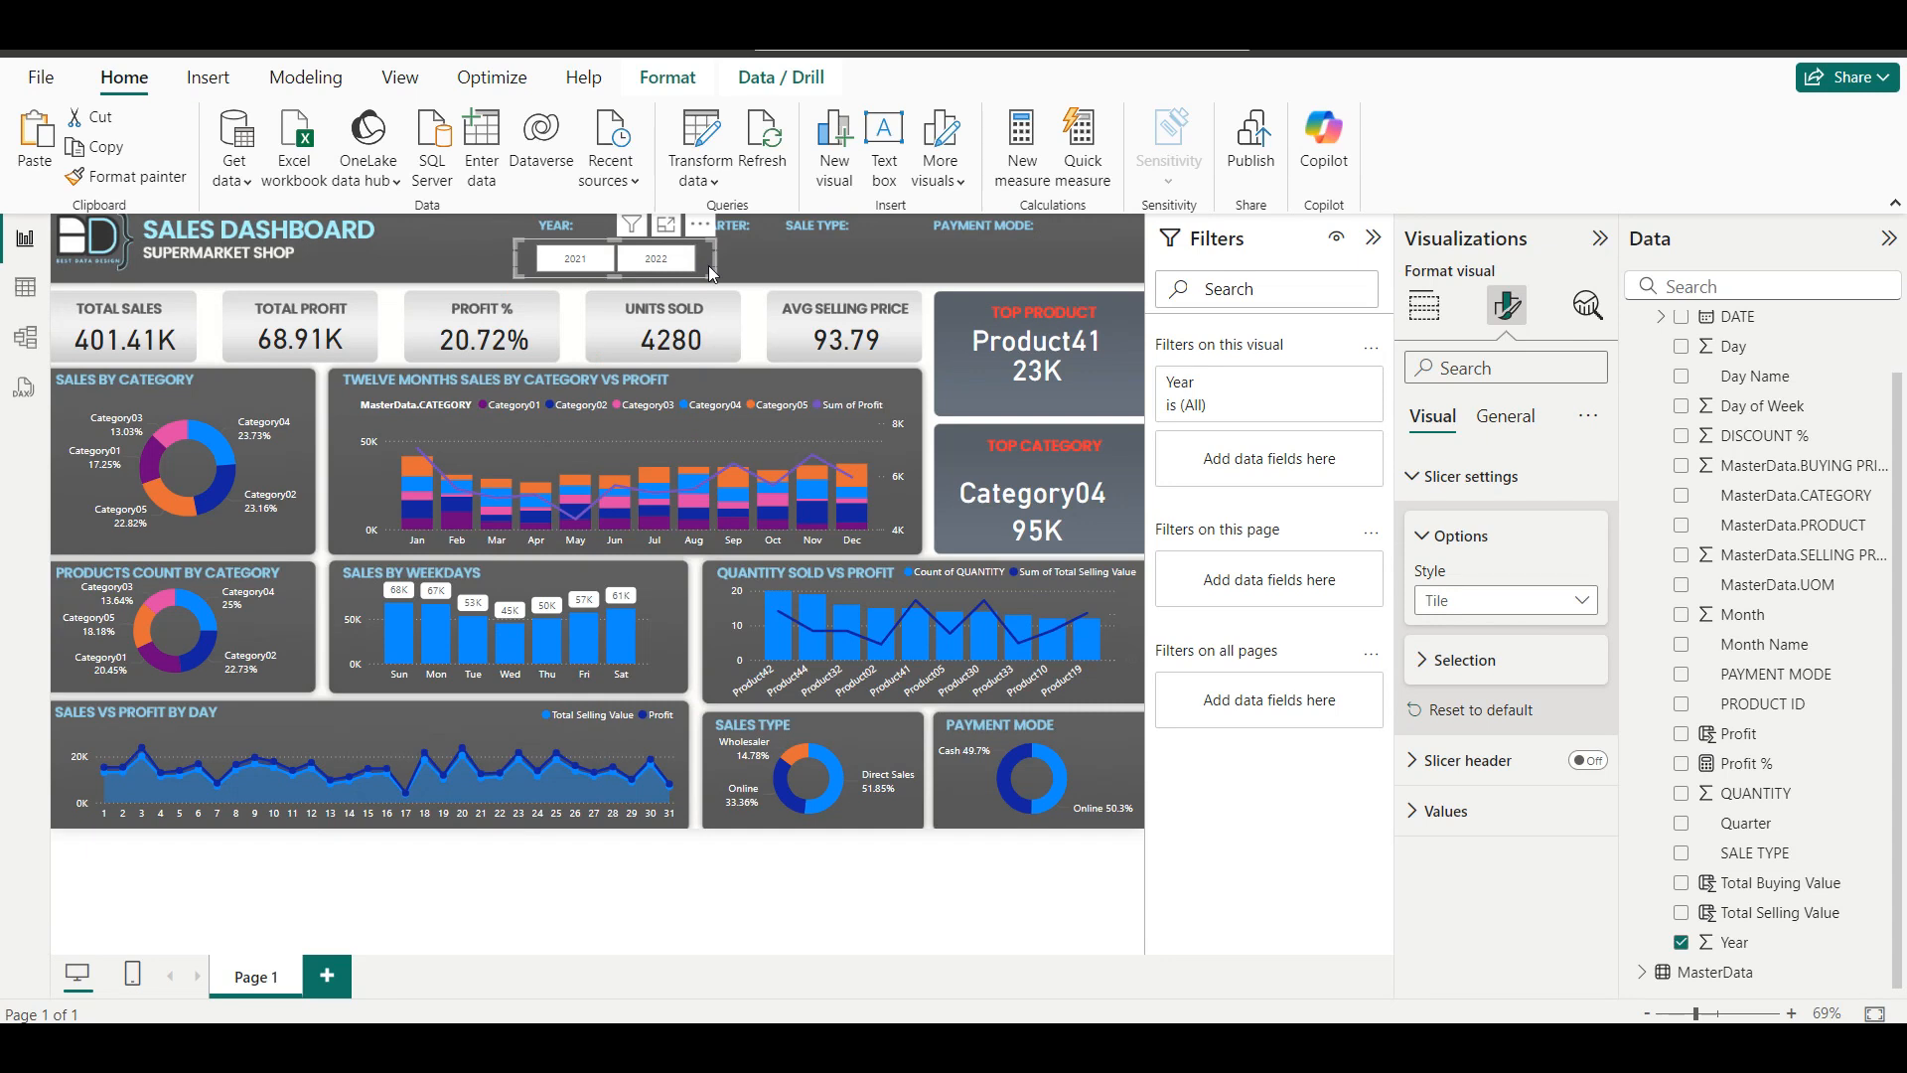
pyautogui.moveTo(713, 257); pyautogui.dragTo(696, 263)
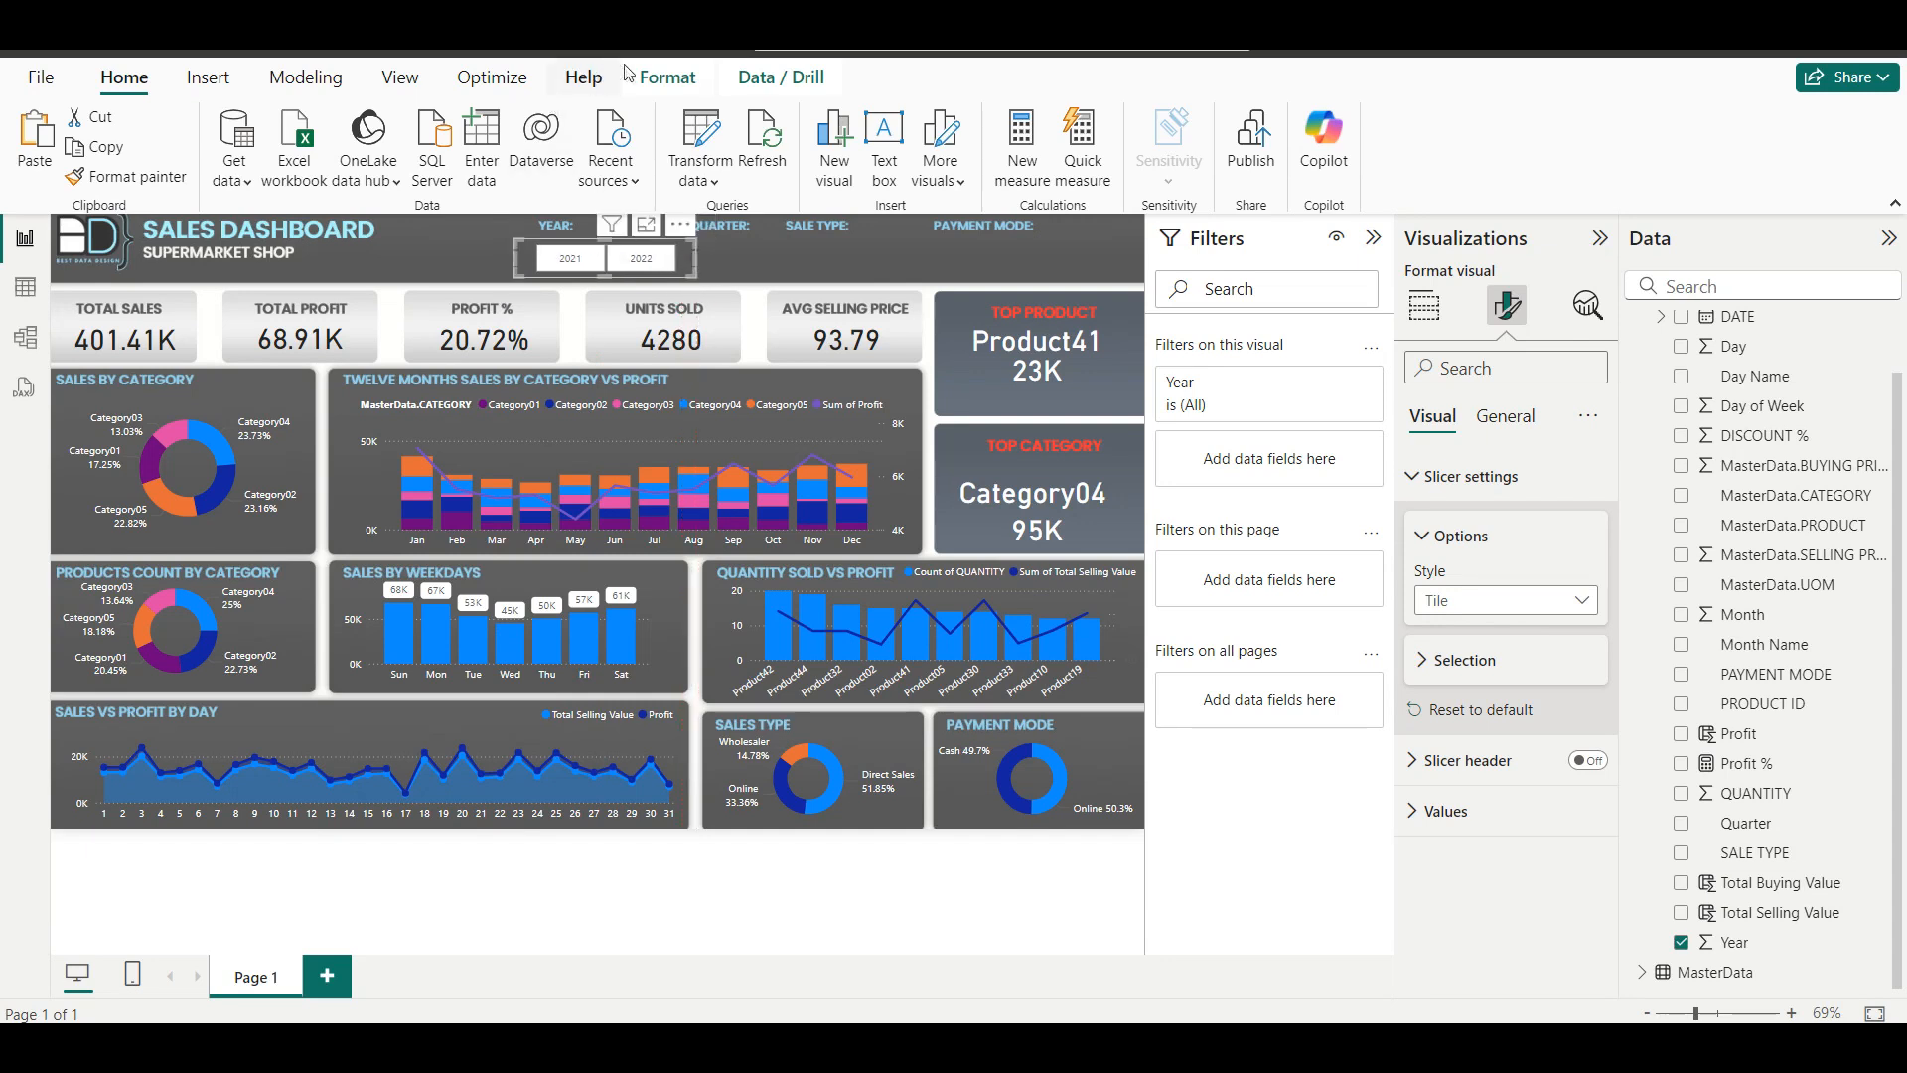
pyautogui.click(1015, 886)
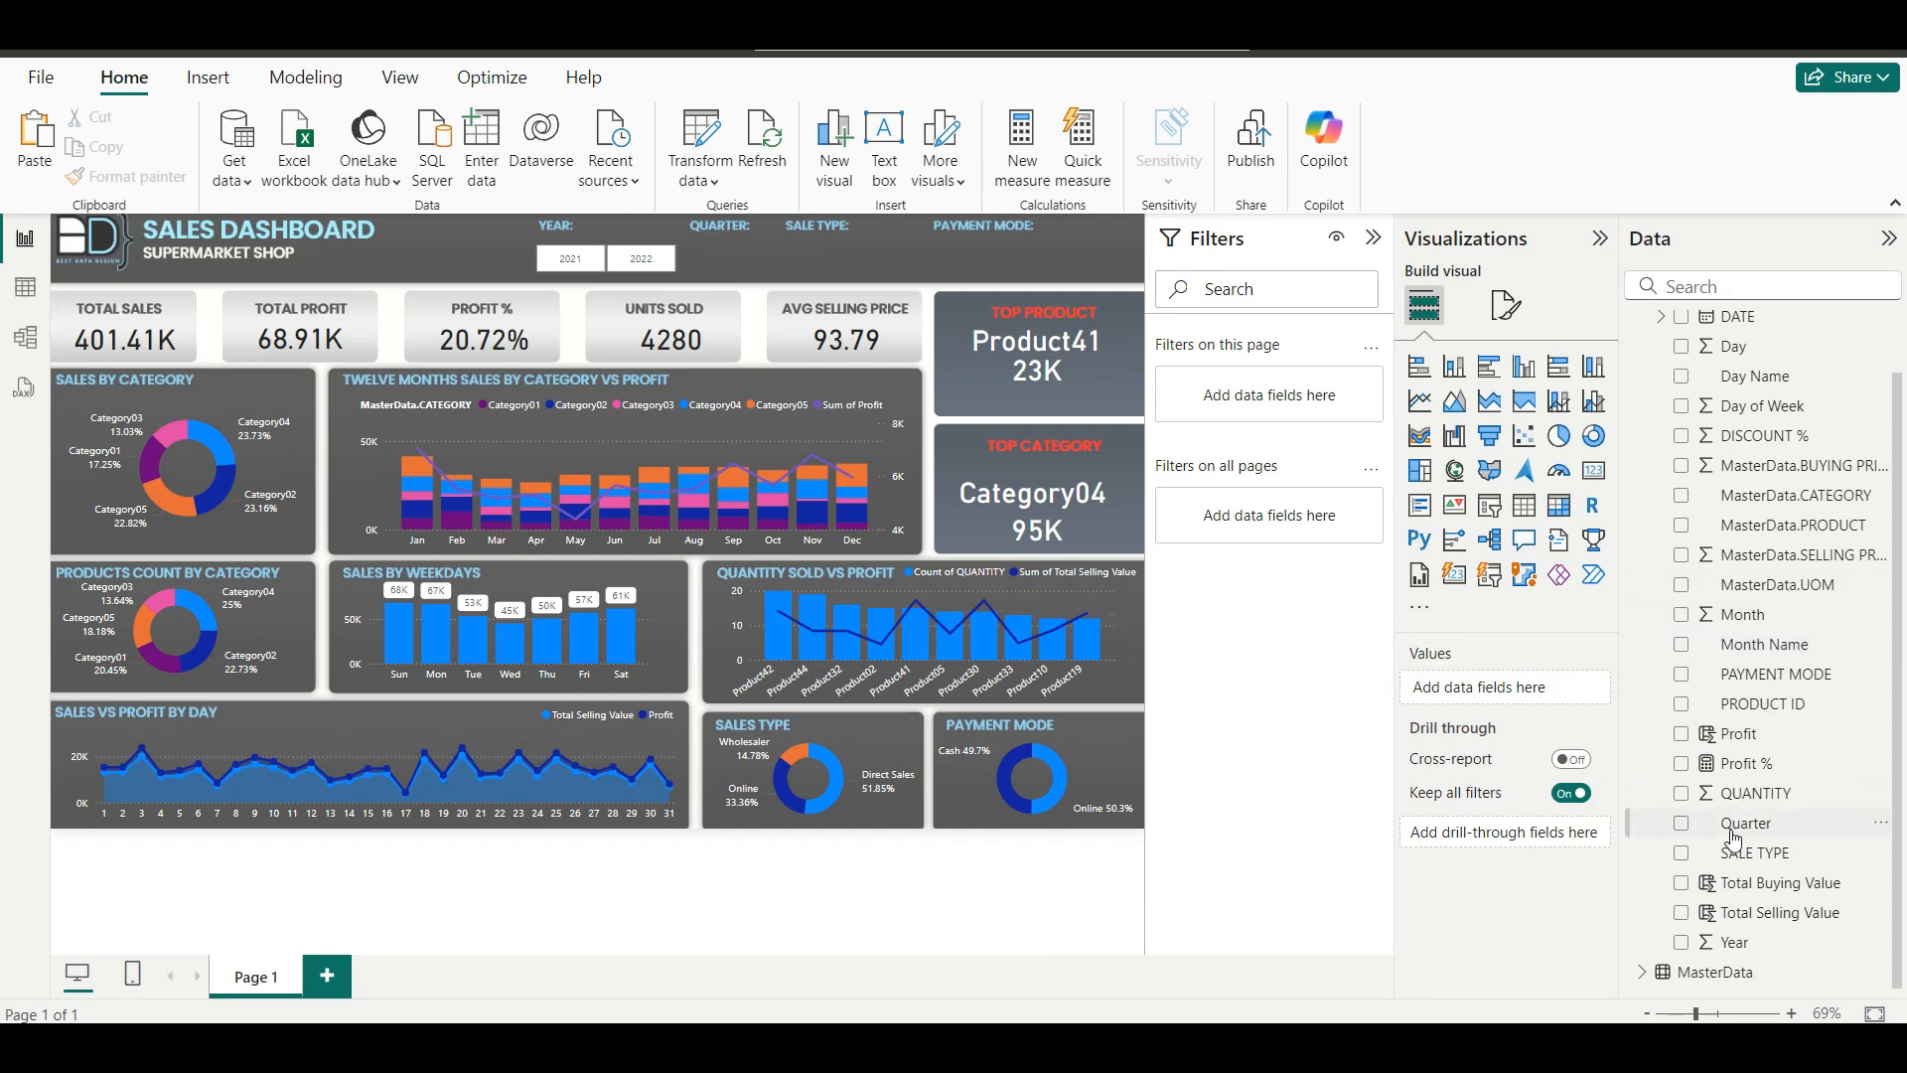
# Add a slicer for the Quarter field and open its formatting options.
pyautogui.click(1679, 827)
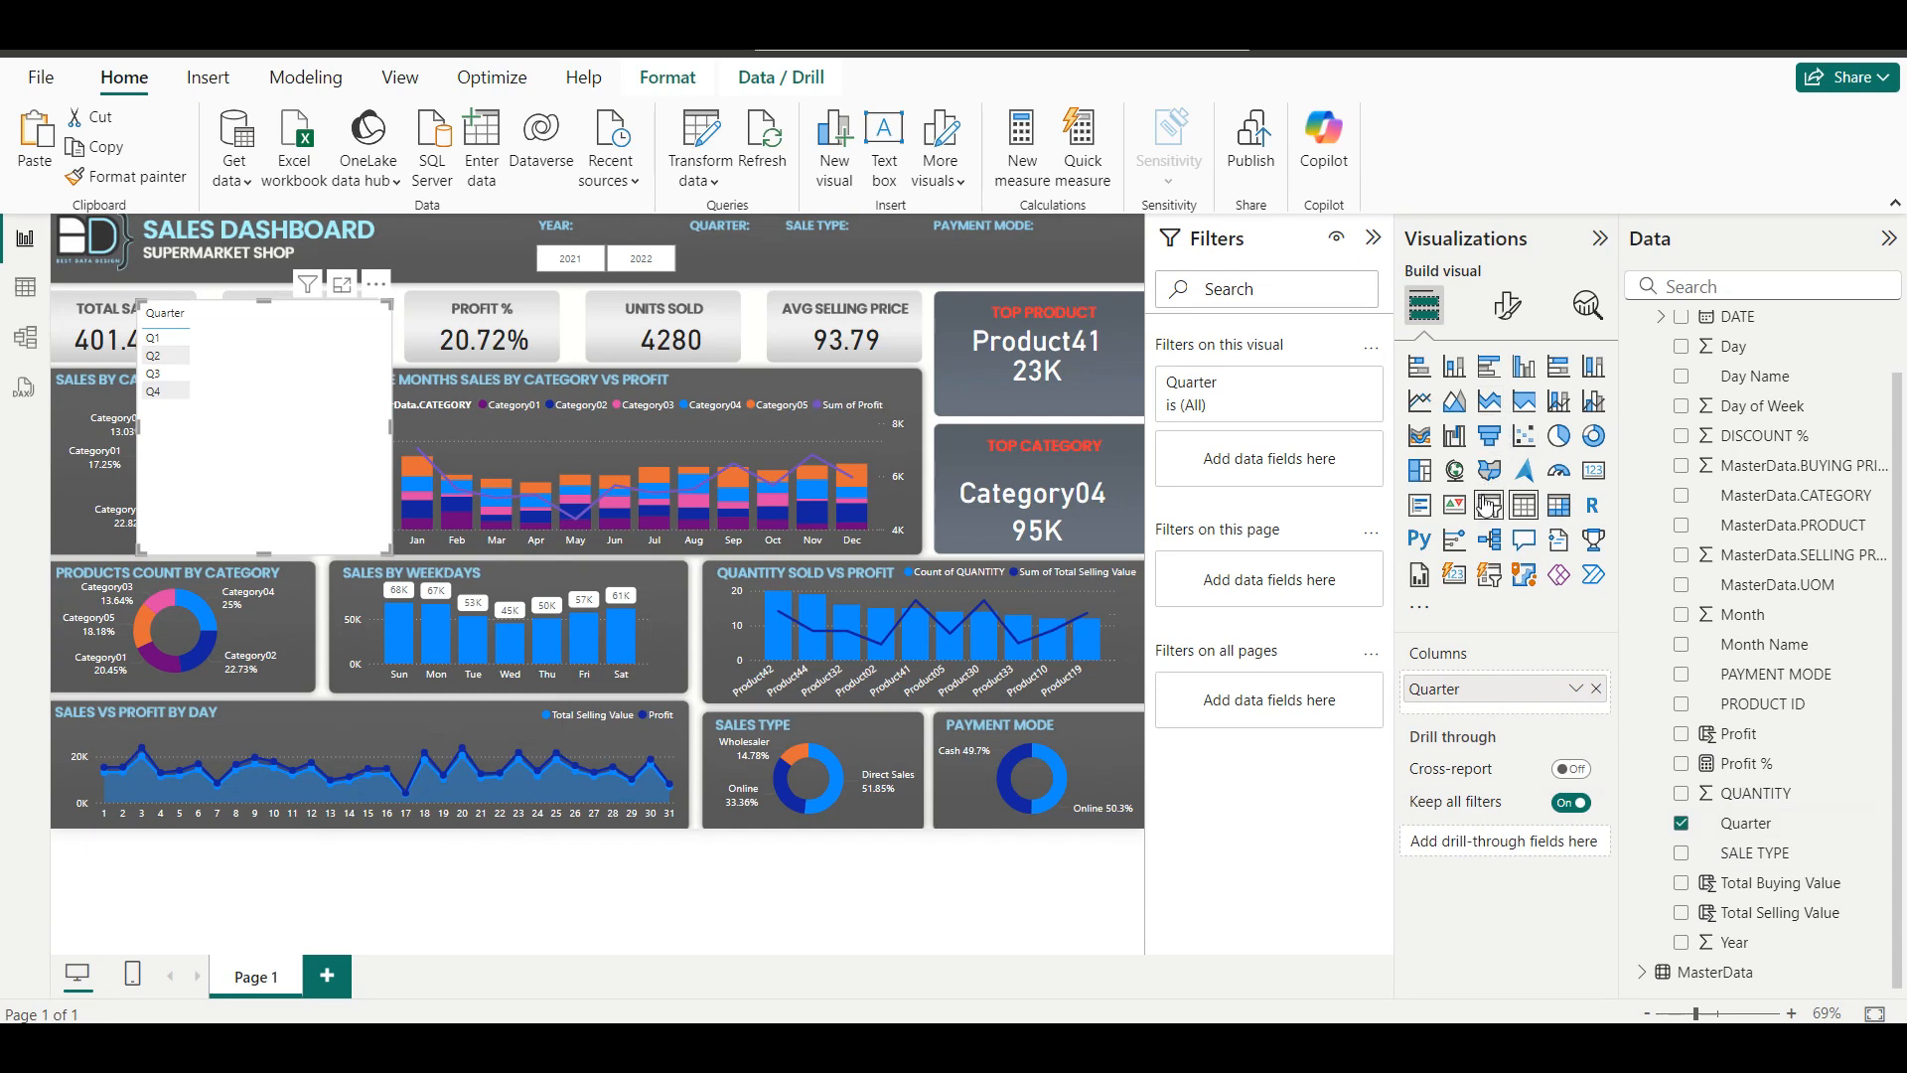
pyautogui.click(1489, 507)
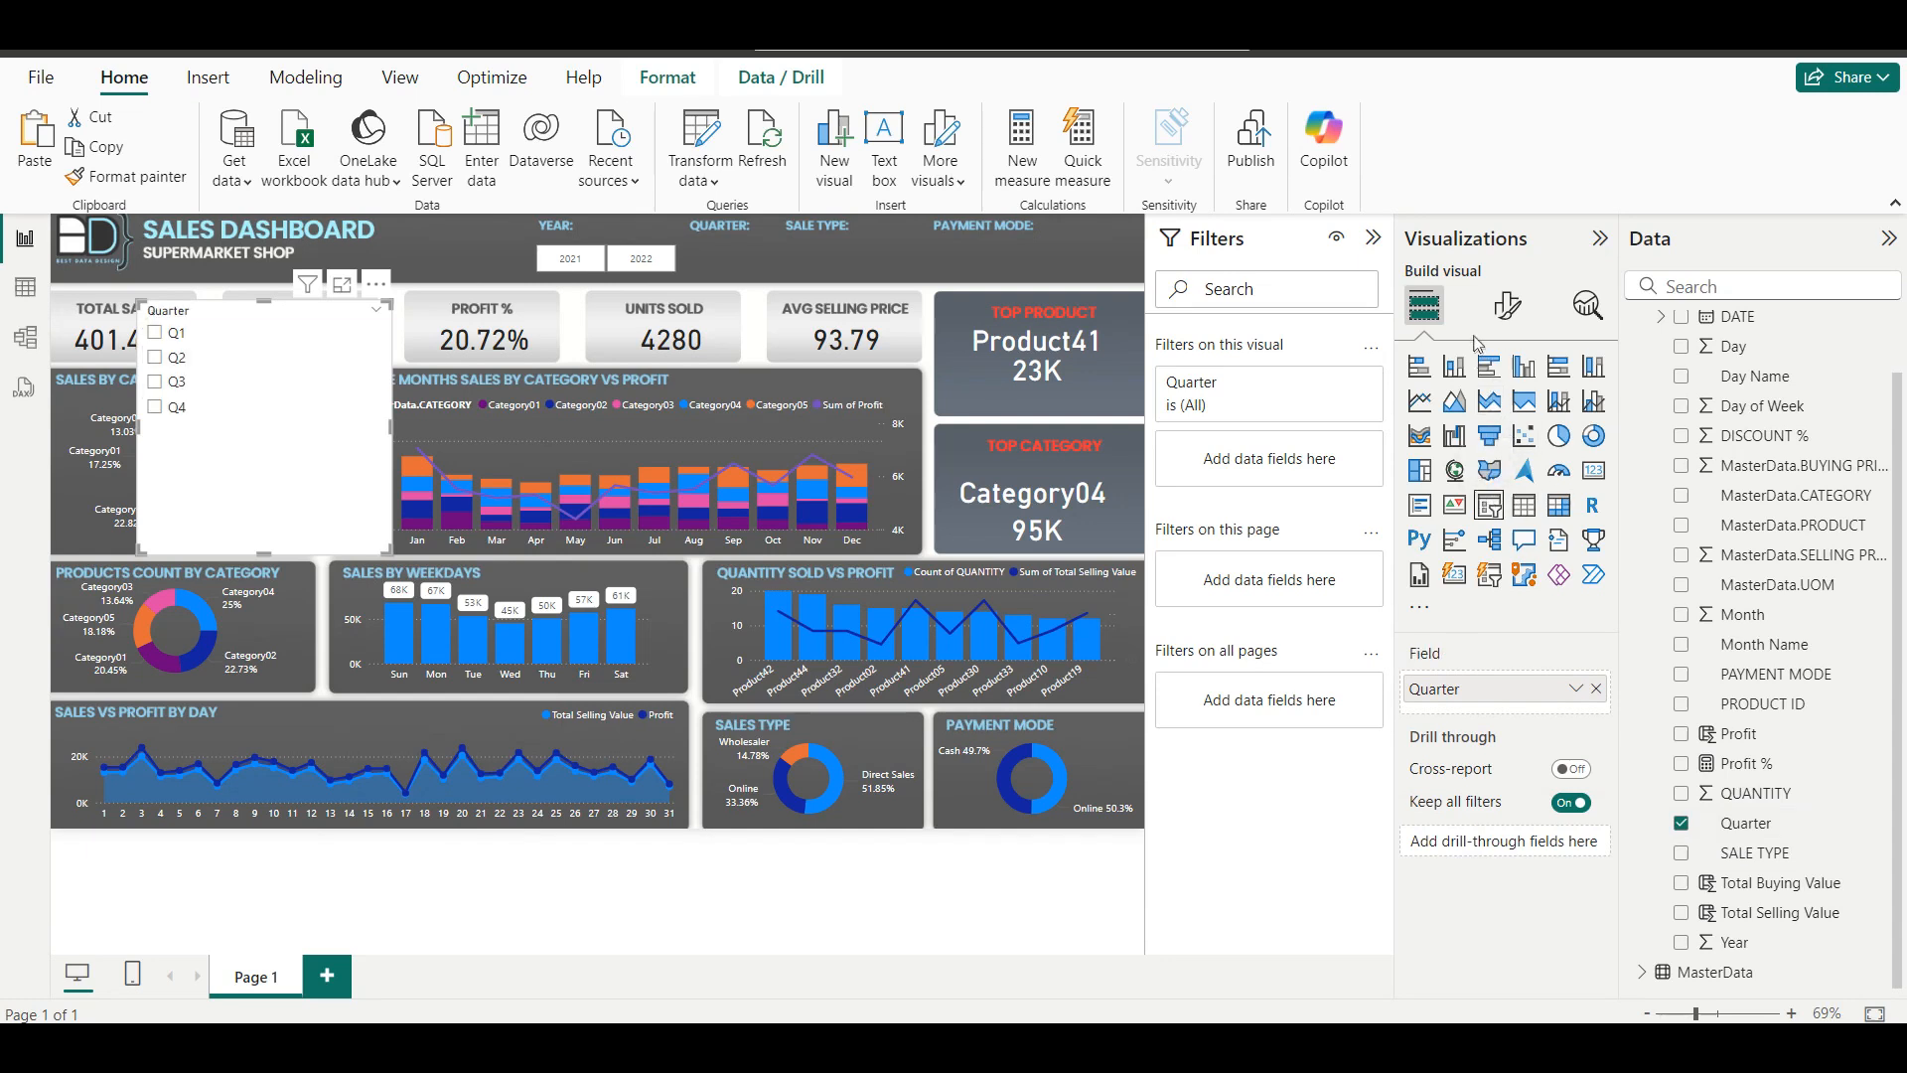
pyautogui.click(1507, 305)
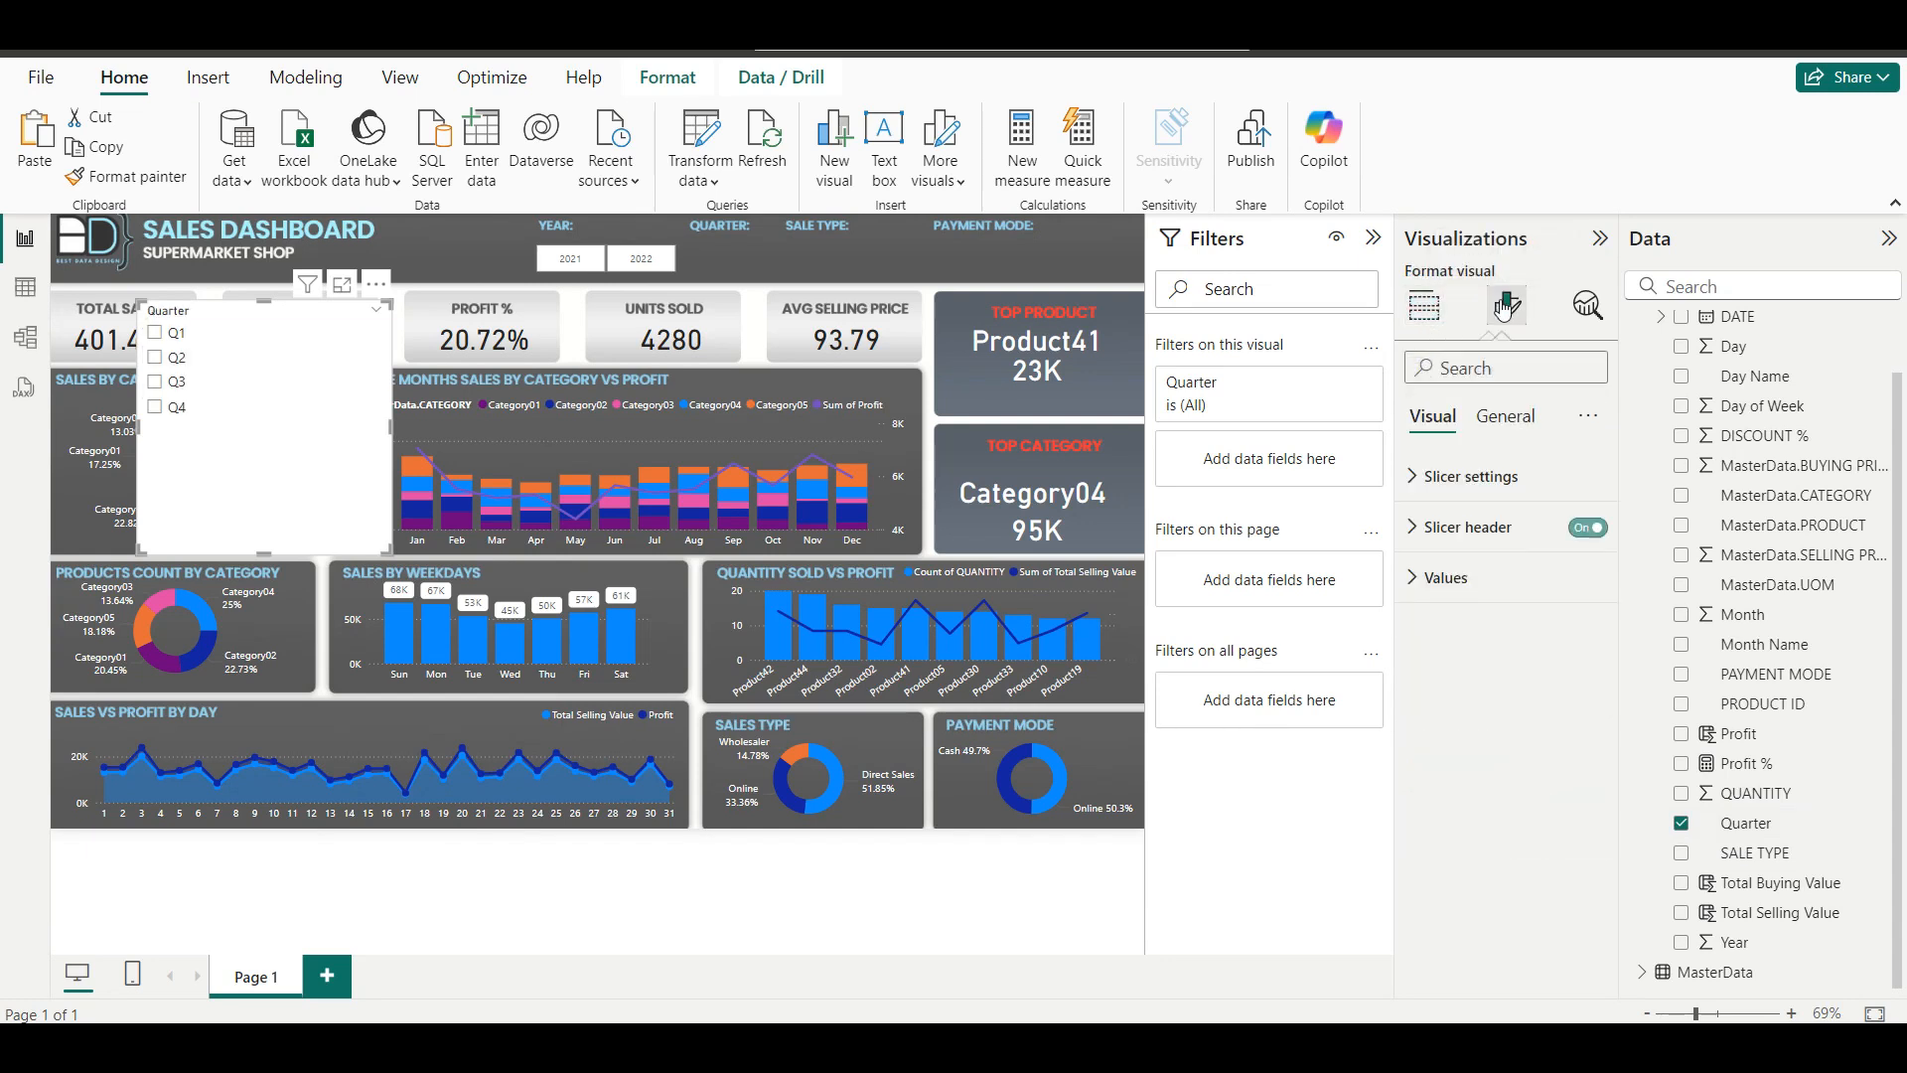
# Set the Quarter slicer's style to Dropdown, then shrink it and place it directly below the QUARTER heading.
pyautogui.click(1495, 484)
pyautogui.click(1510, 601)
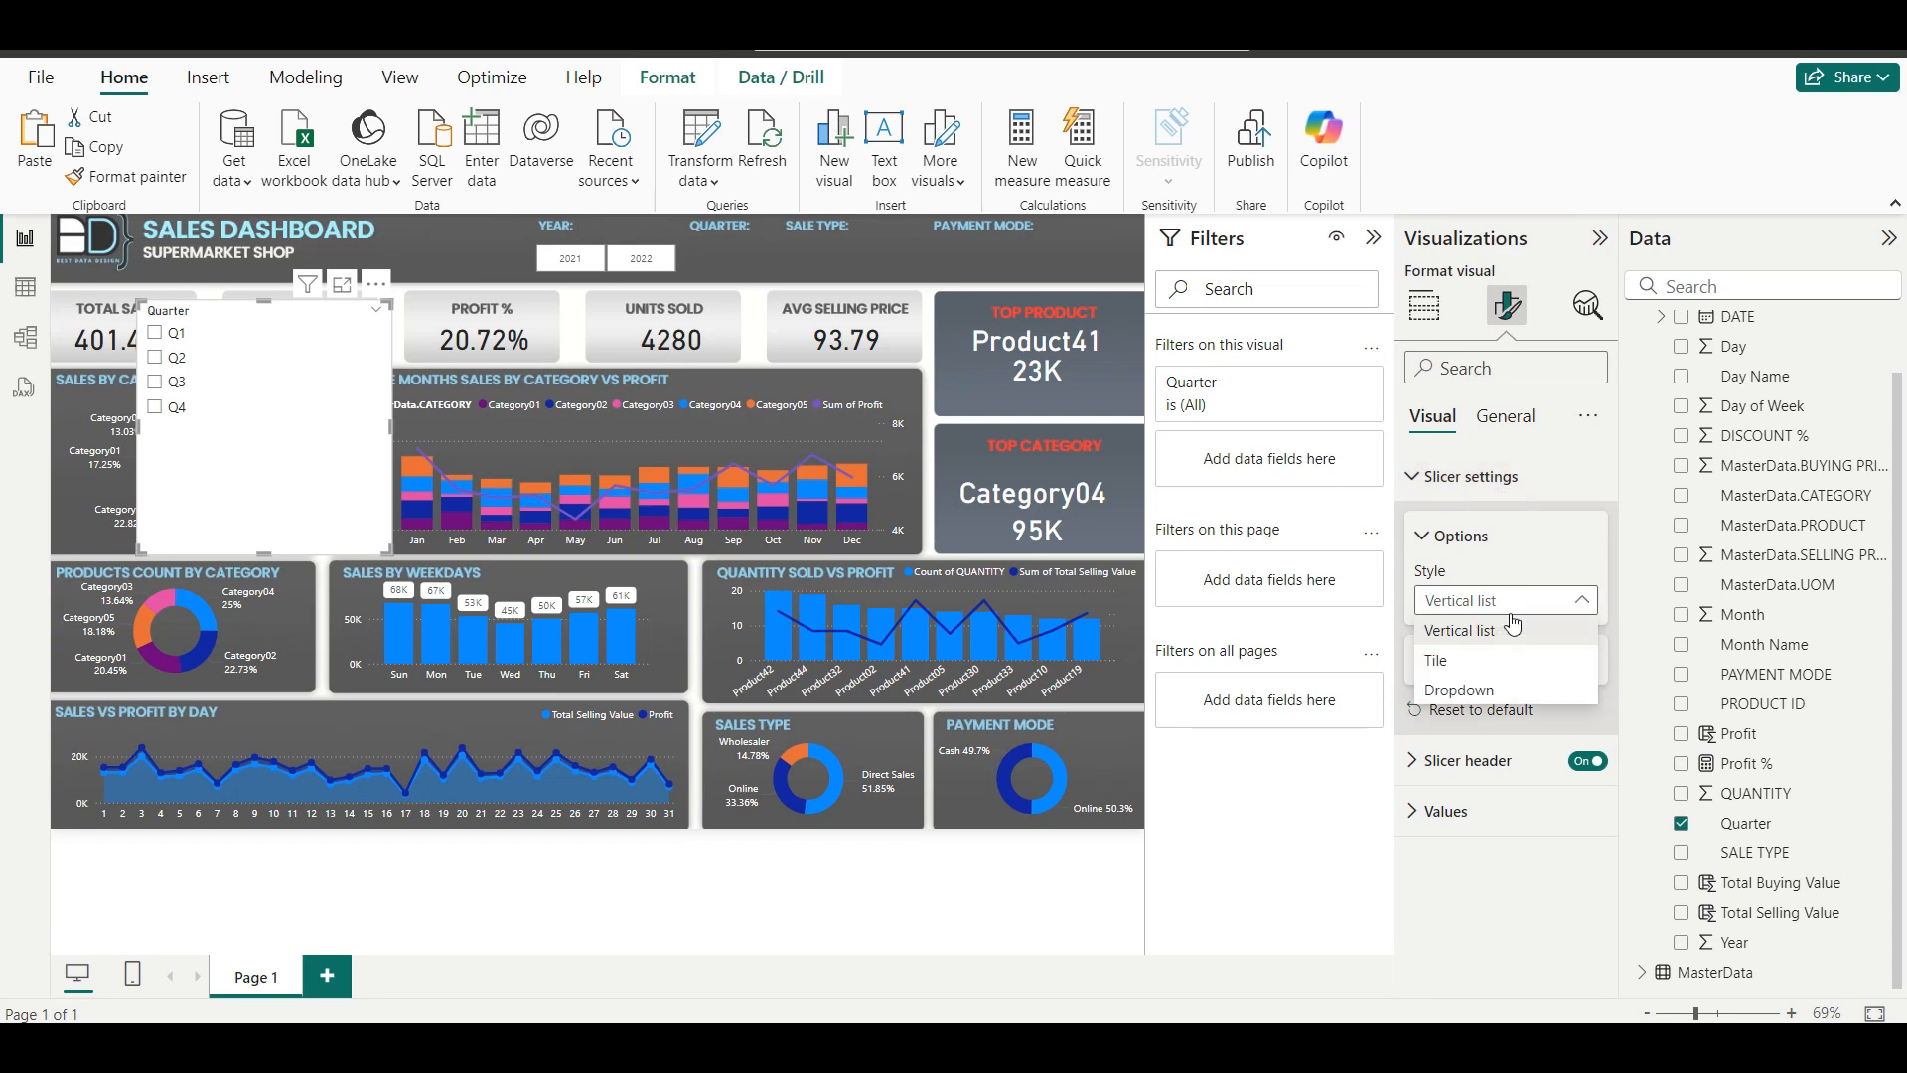
pyautogui.click(1500, 691)
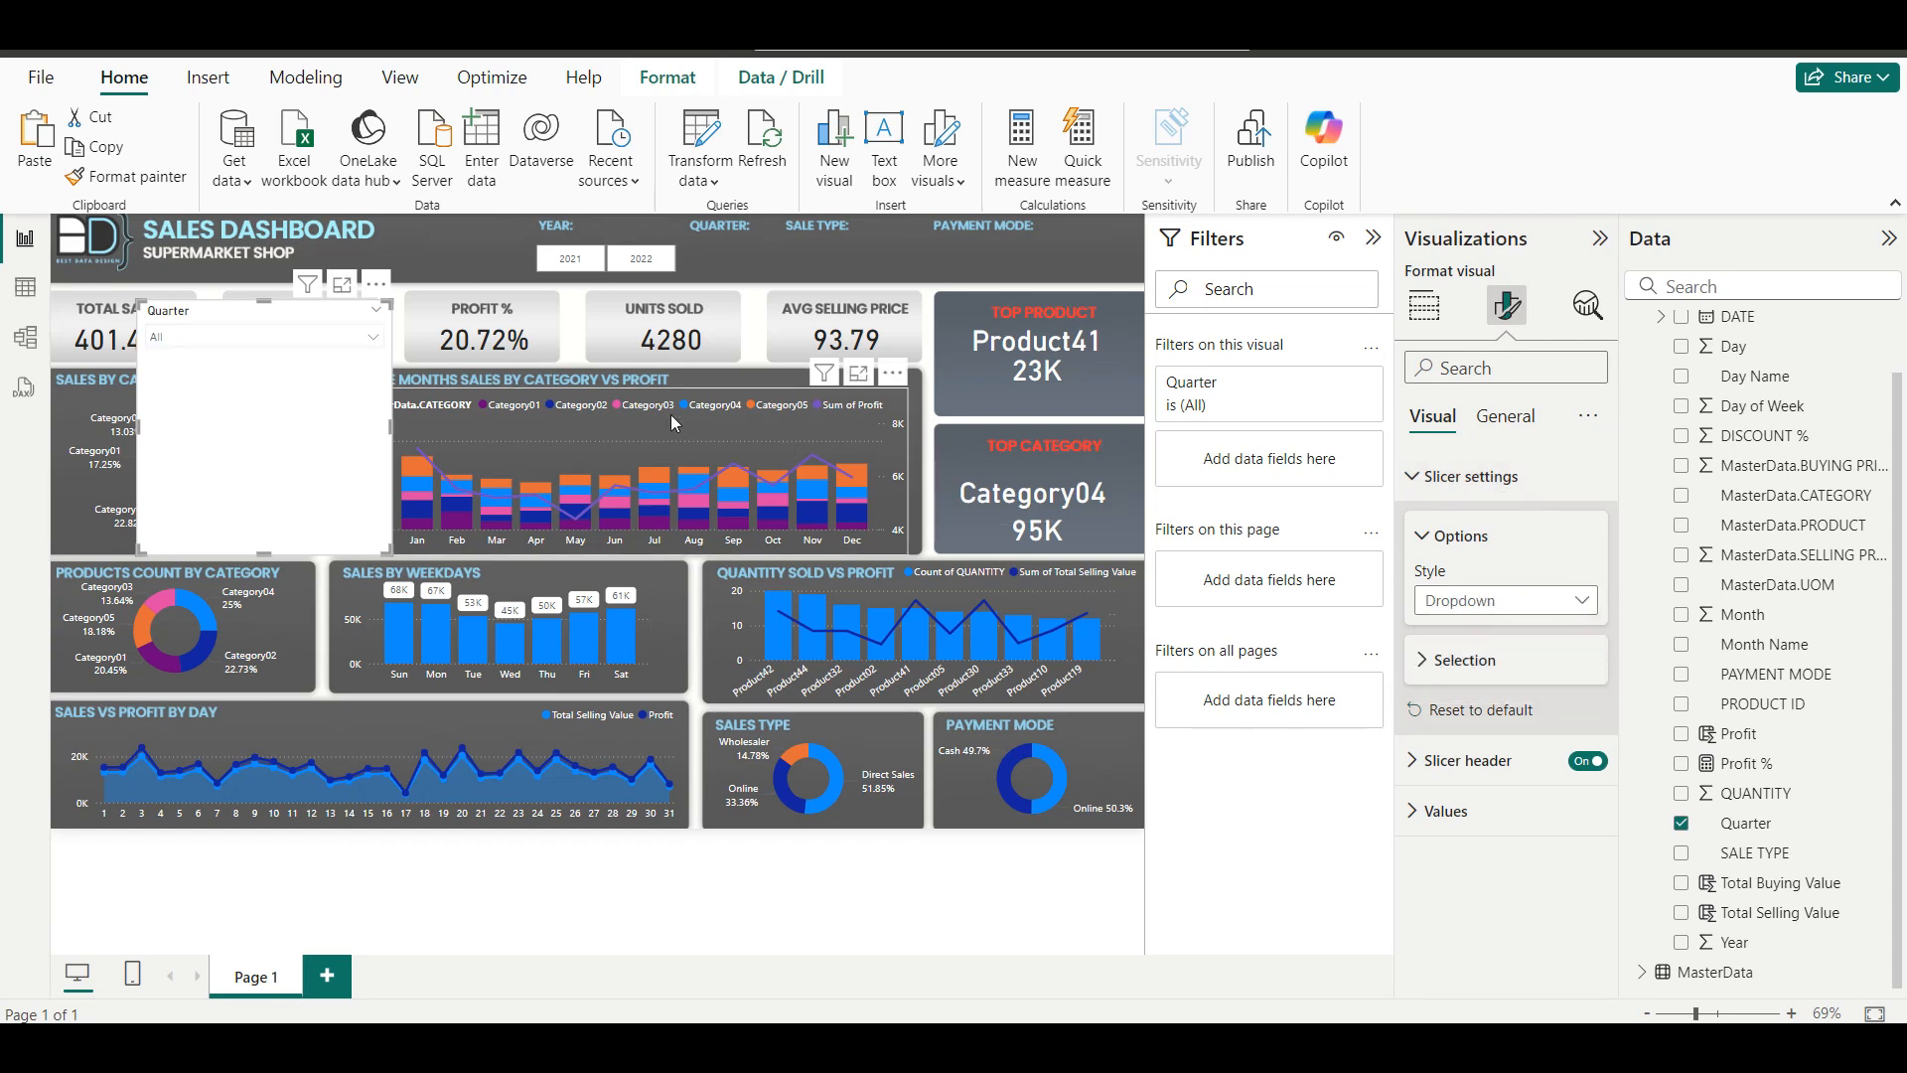
pyautogui.moveTo(265, 549); pyautogui.dragTo(251, 360)
pyautogui.moveTo(382, 353); pyautogui.dragTo(714, 249)
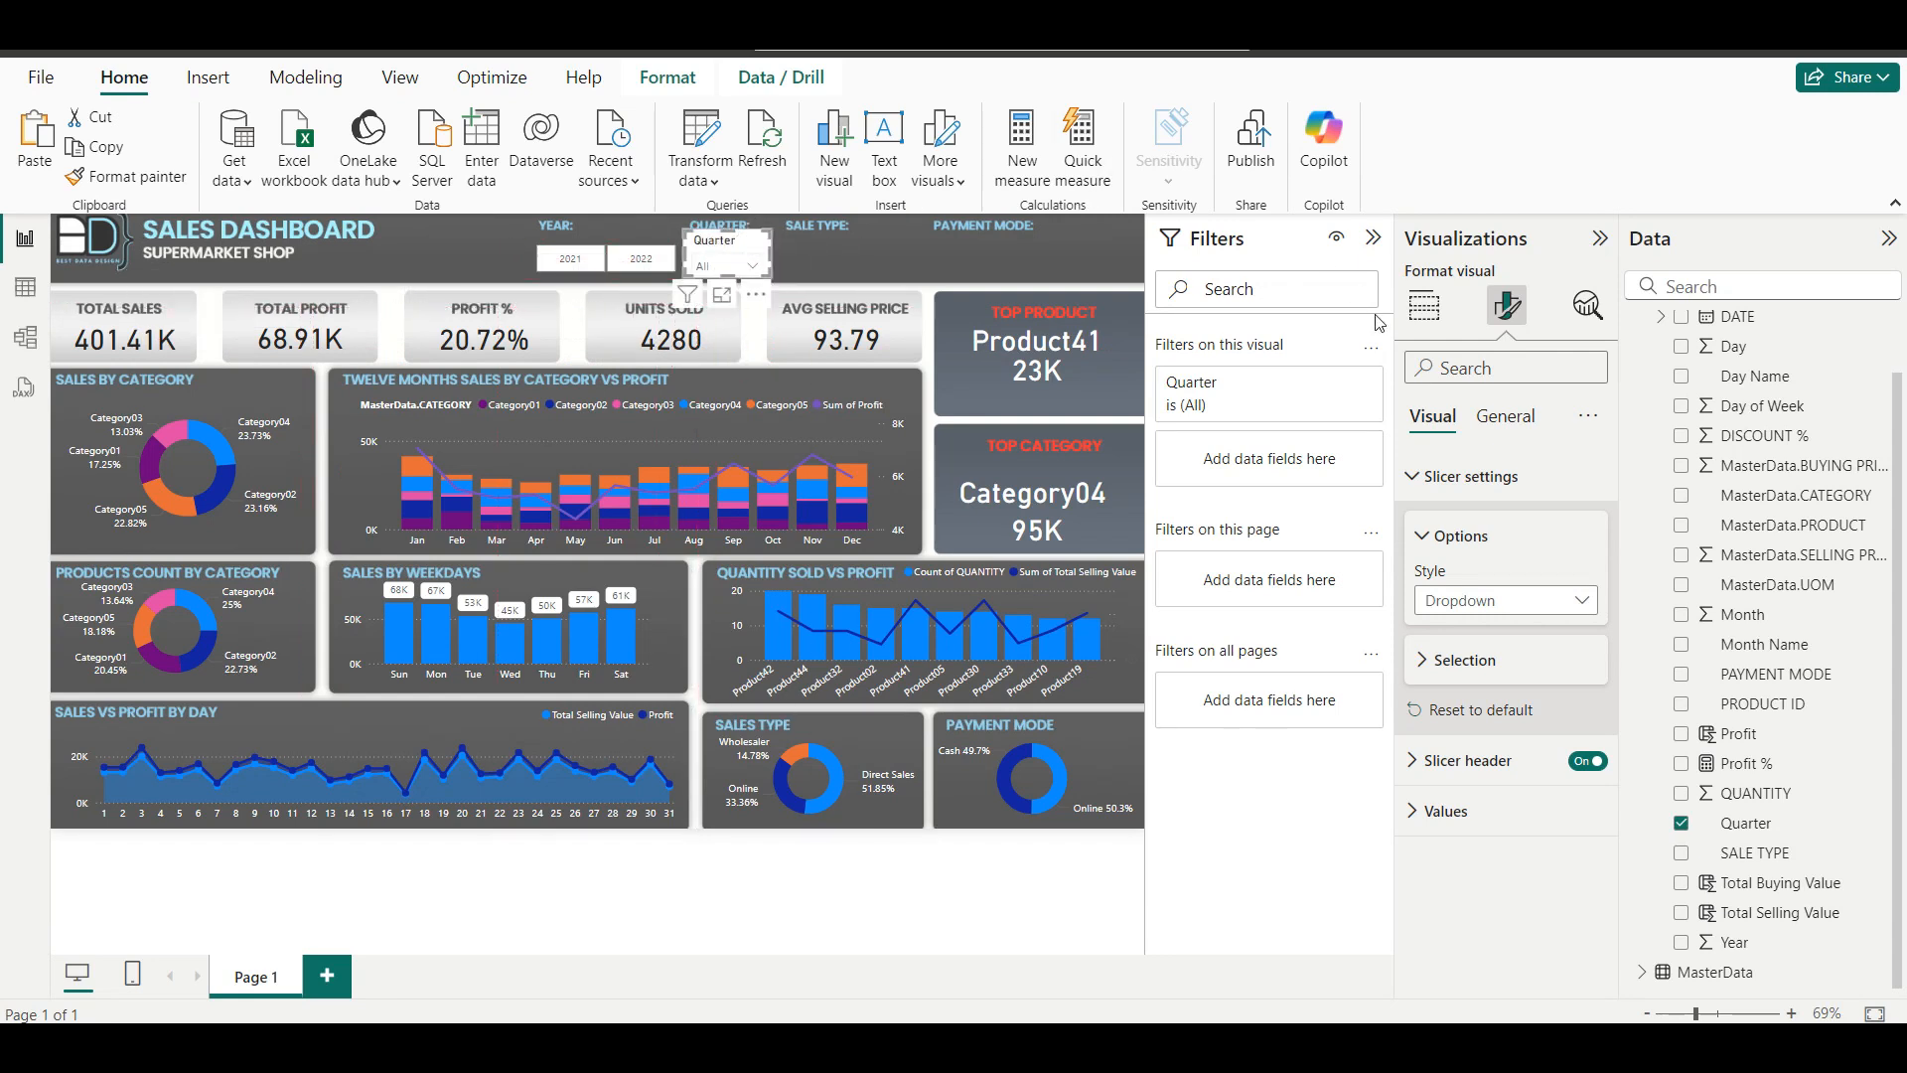
# Turn off the Quarter slicer's header.
pyautogui.click(1506, 417)
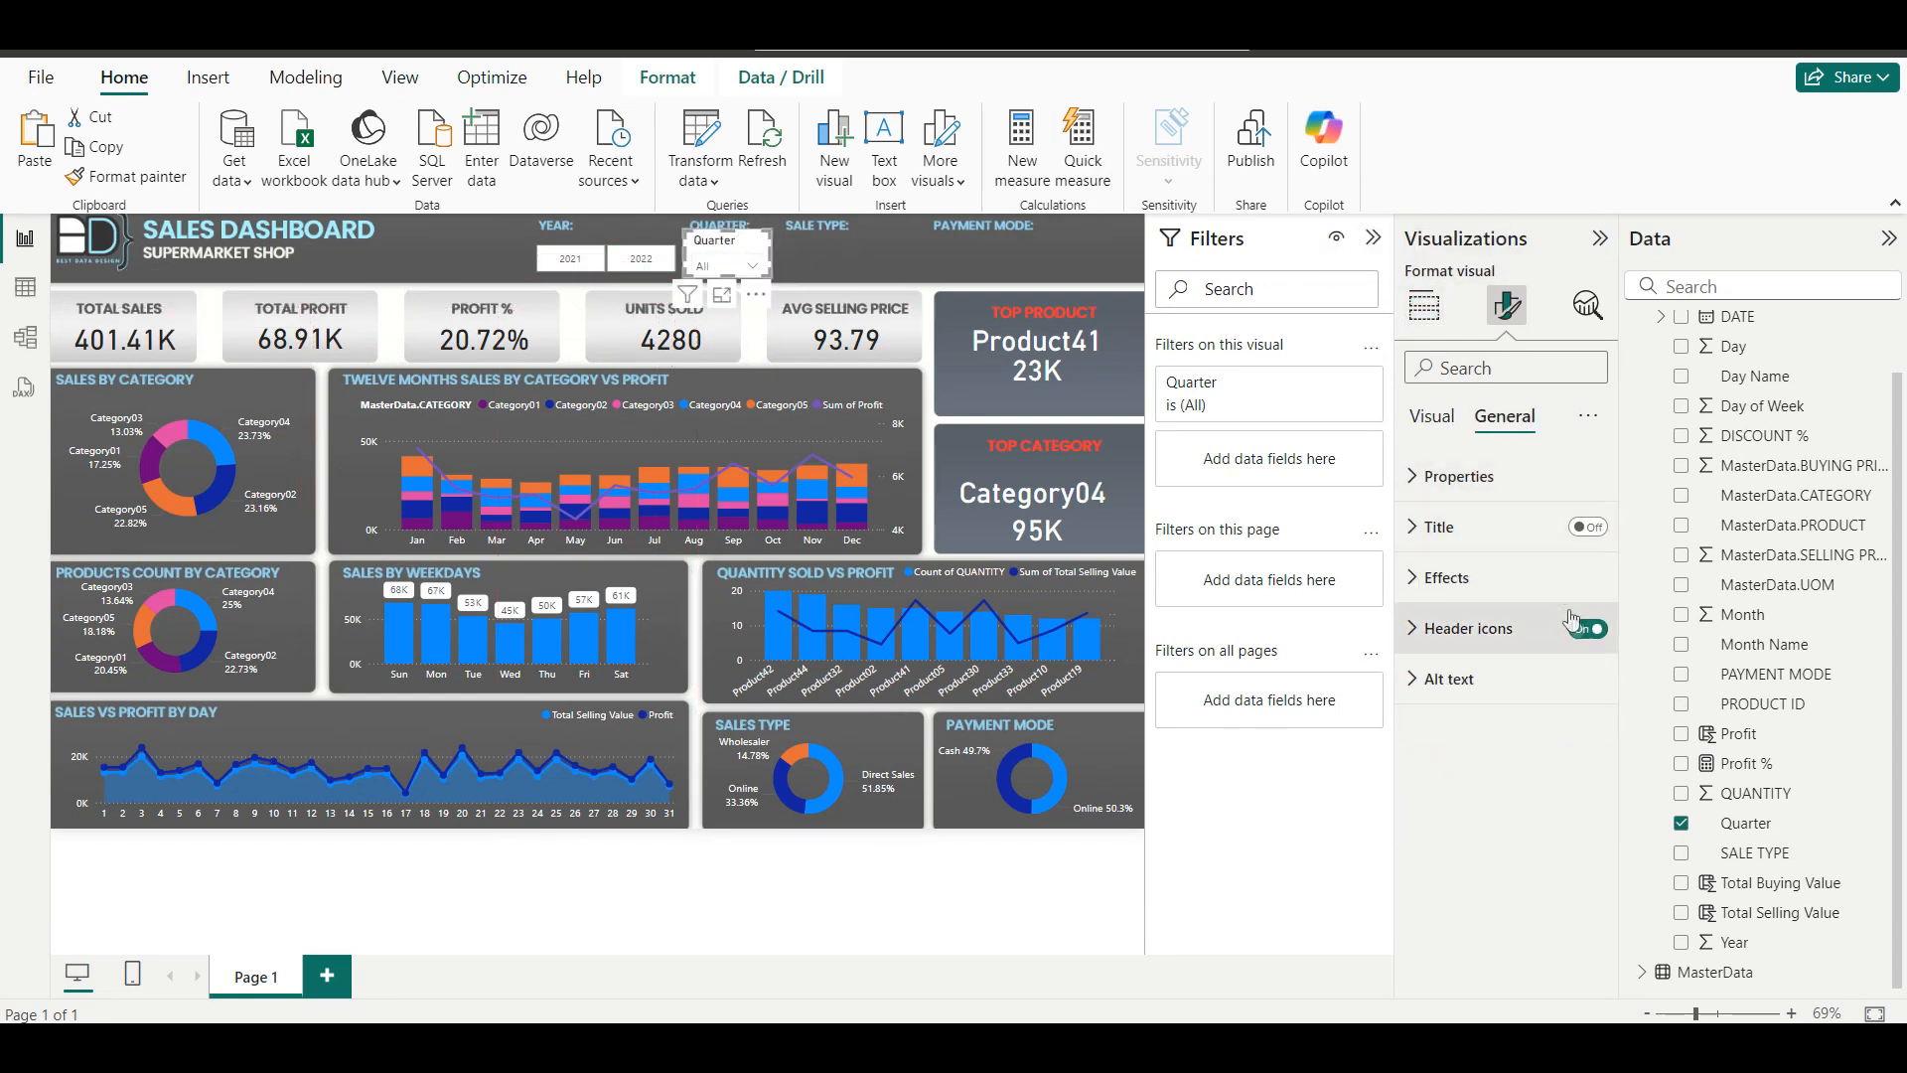
pyautogui.click(1587, 632)
pyautogui.click(1586, 632)
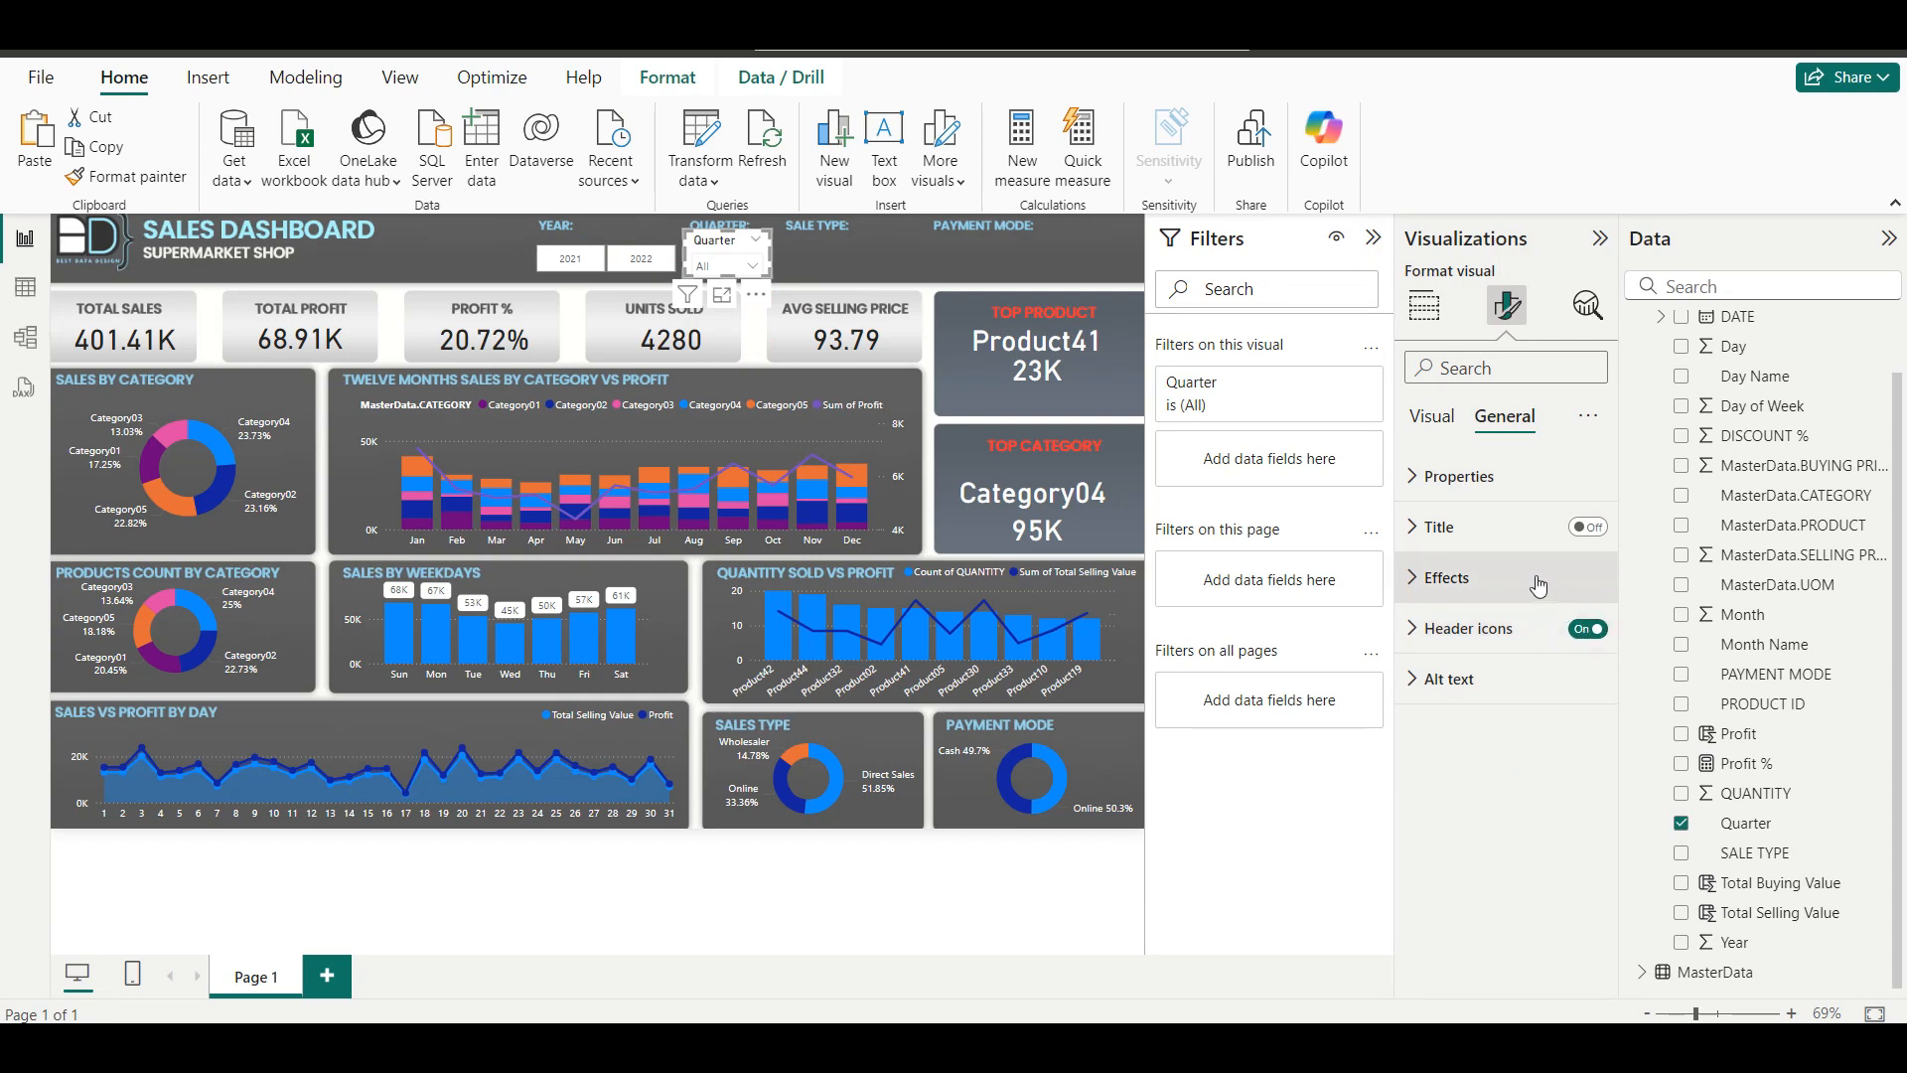
pyautogui.click(1433, 417)
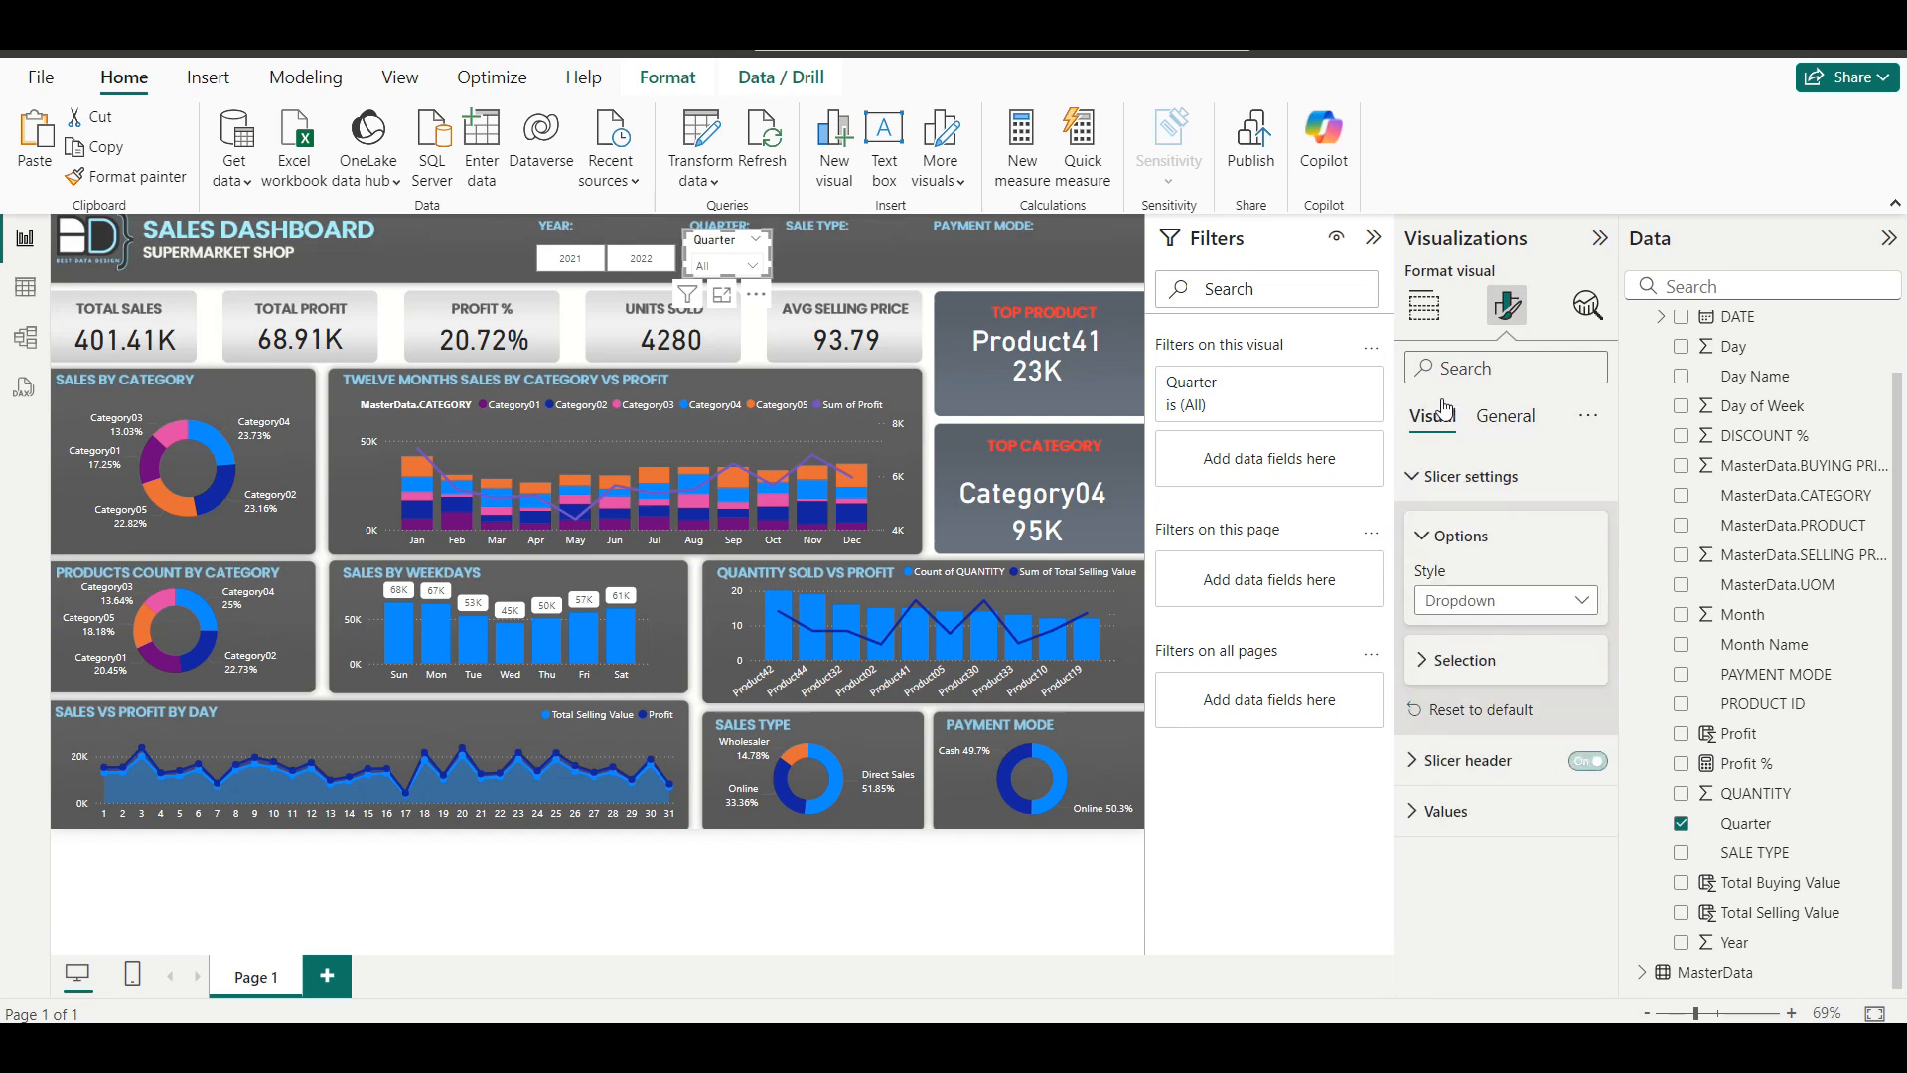
pyautogui.click(1591, 758)
pyautogui.click(1590, 760)
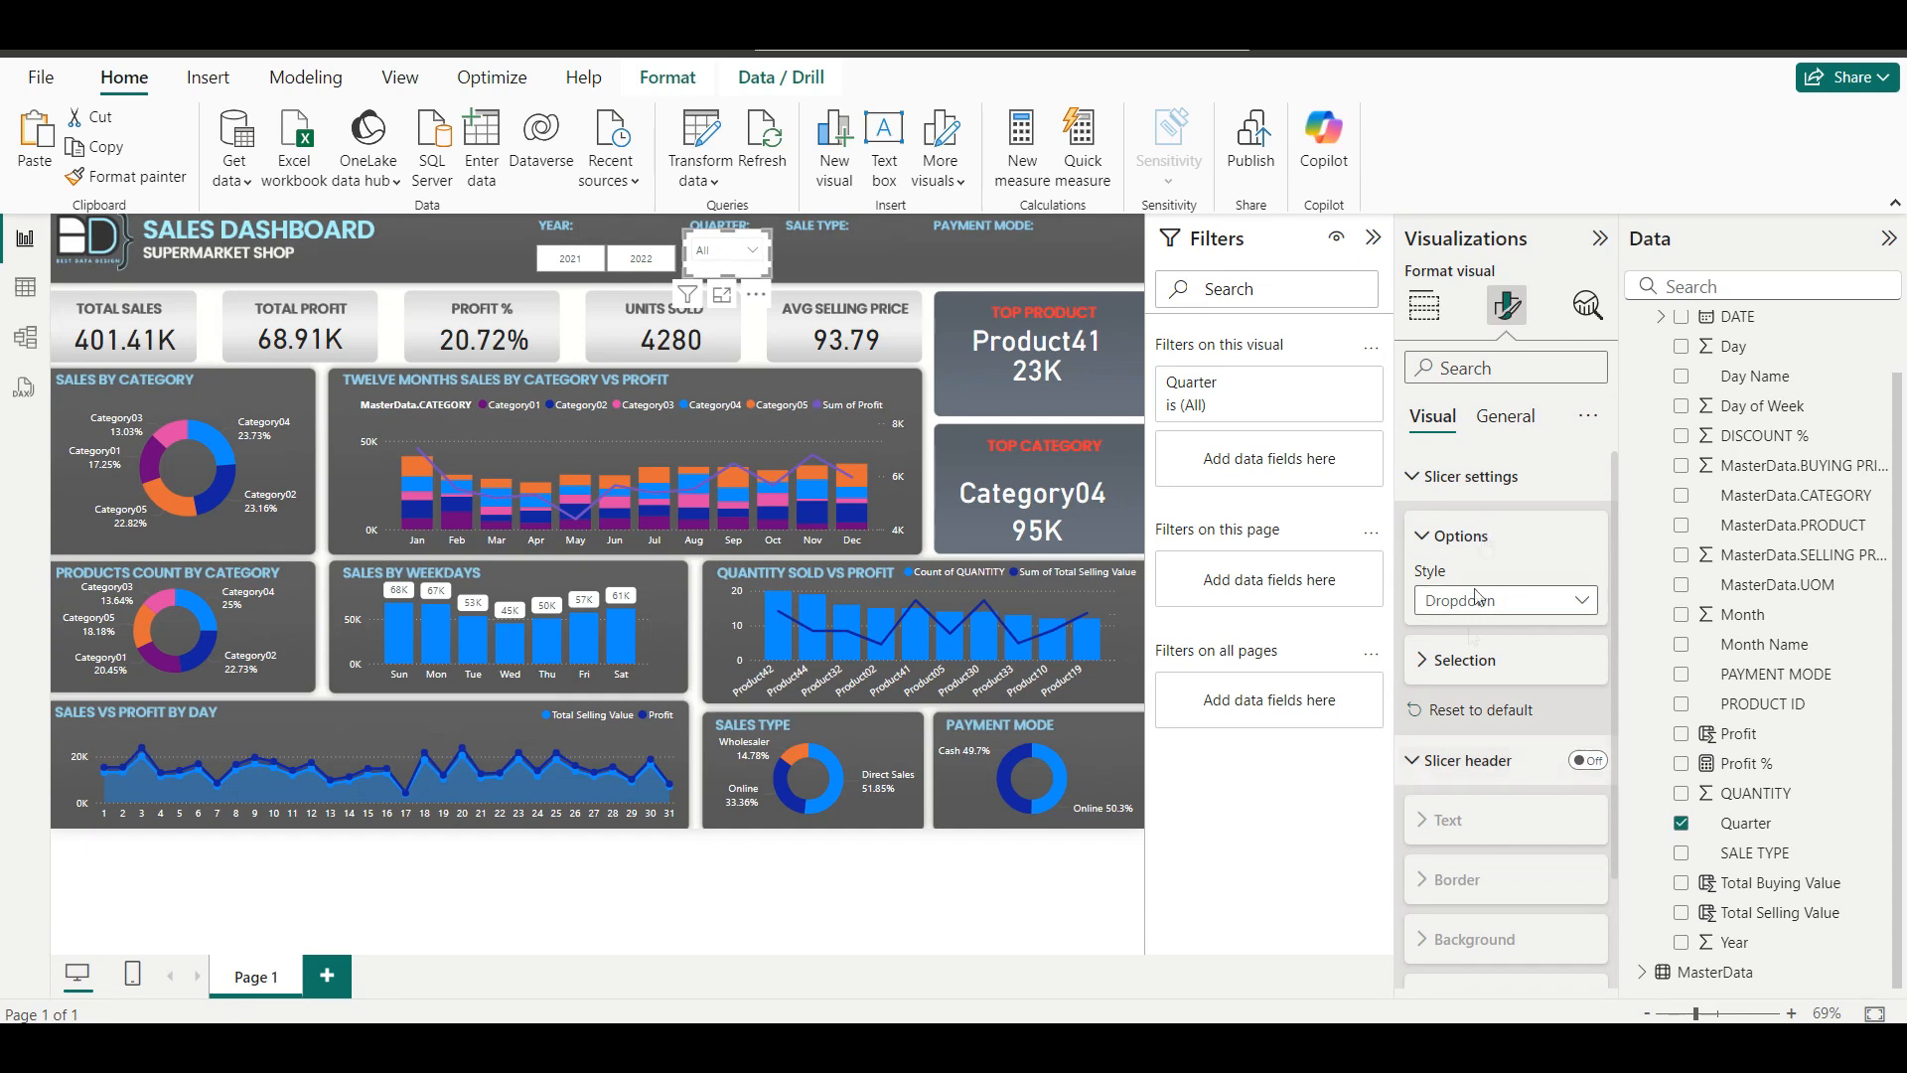
pyautogui.click(1482, 762)
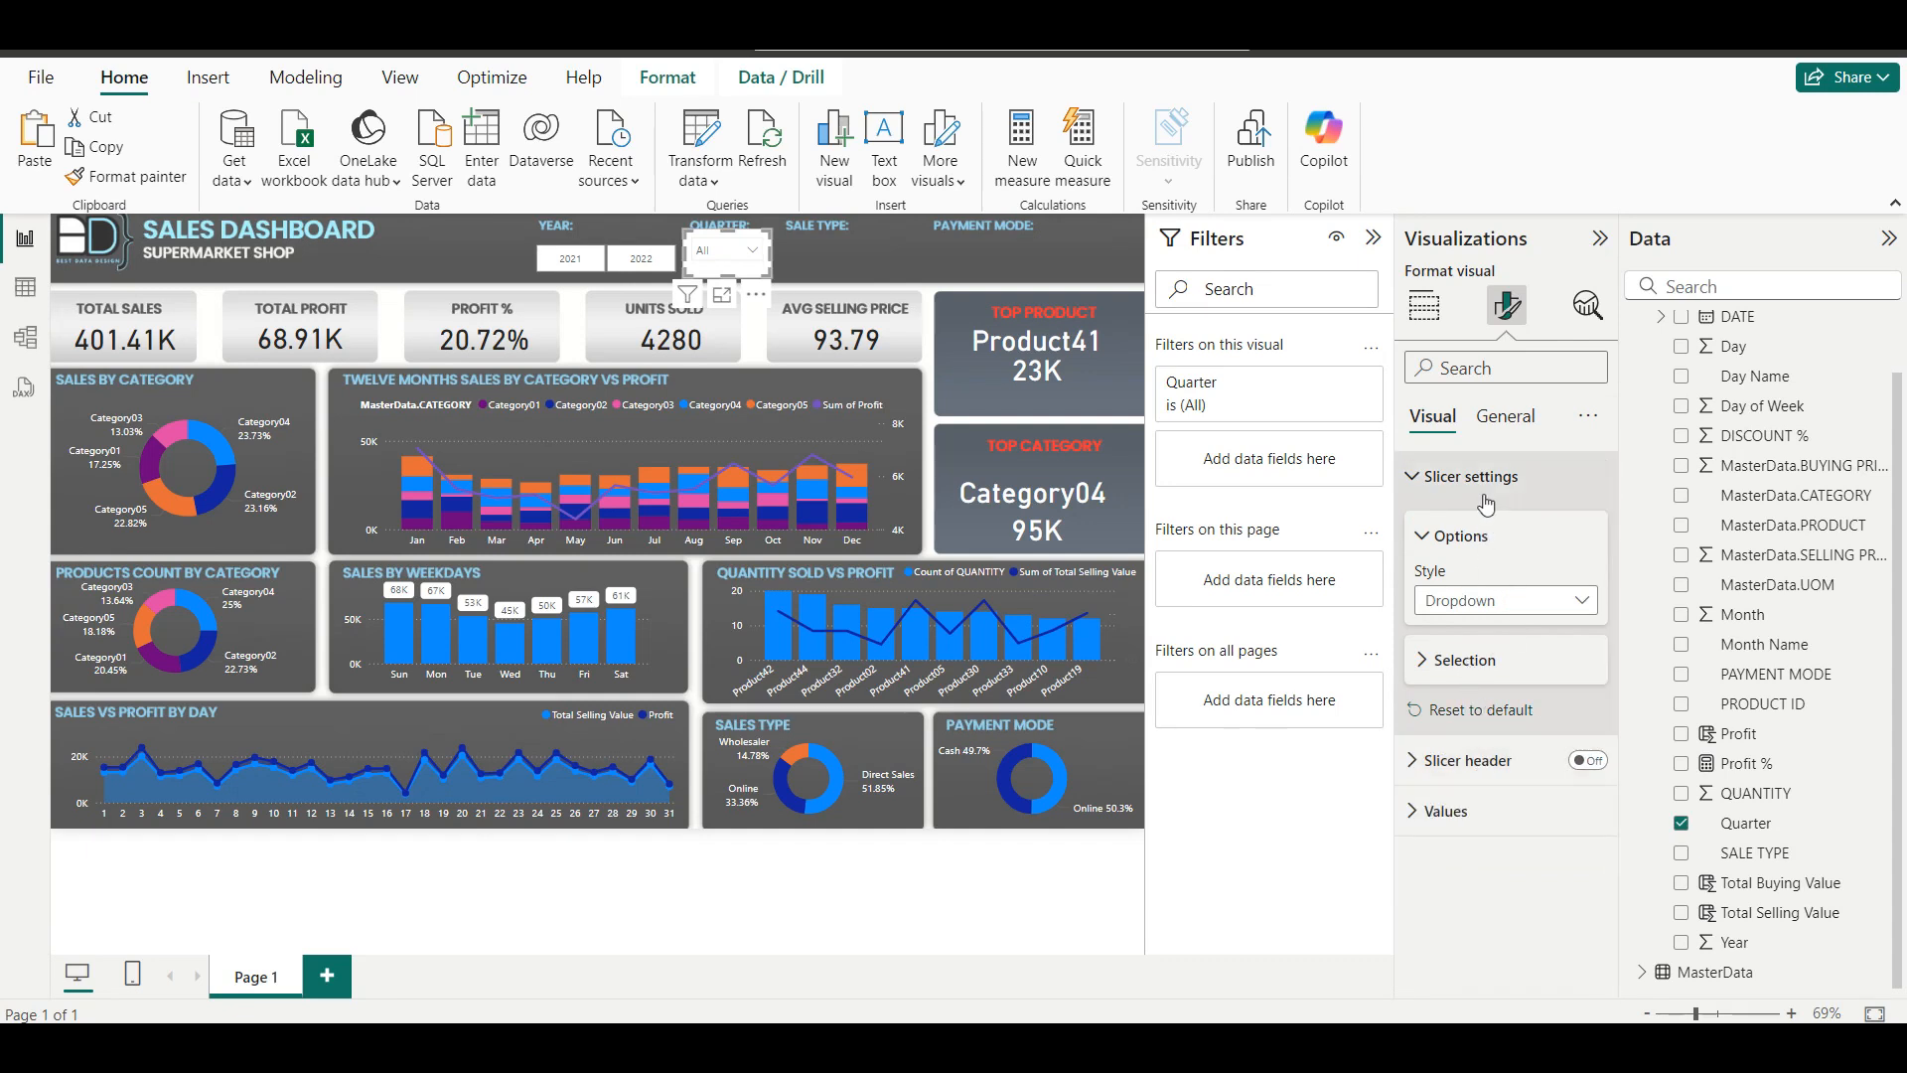
# Turn off the overall visual background of the Quarter slicer.
pyautogui.click(1504, 417)
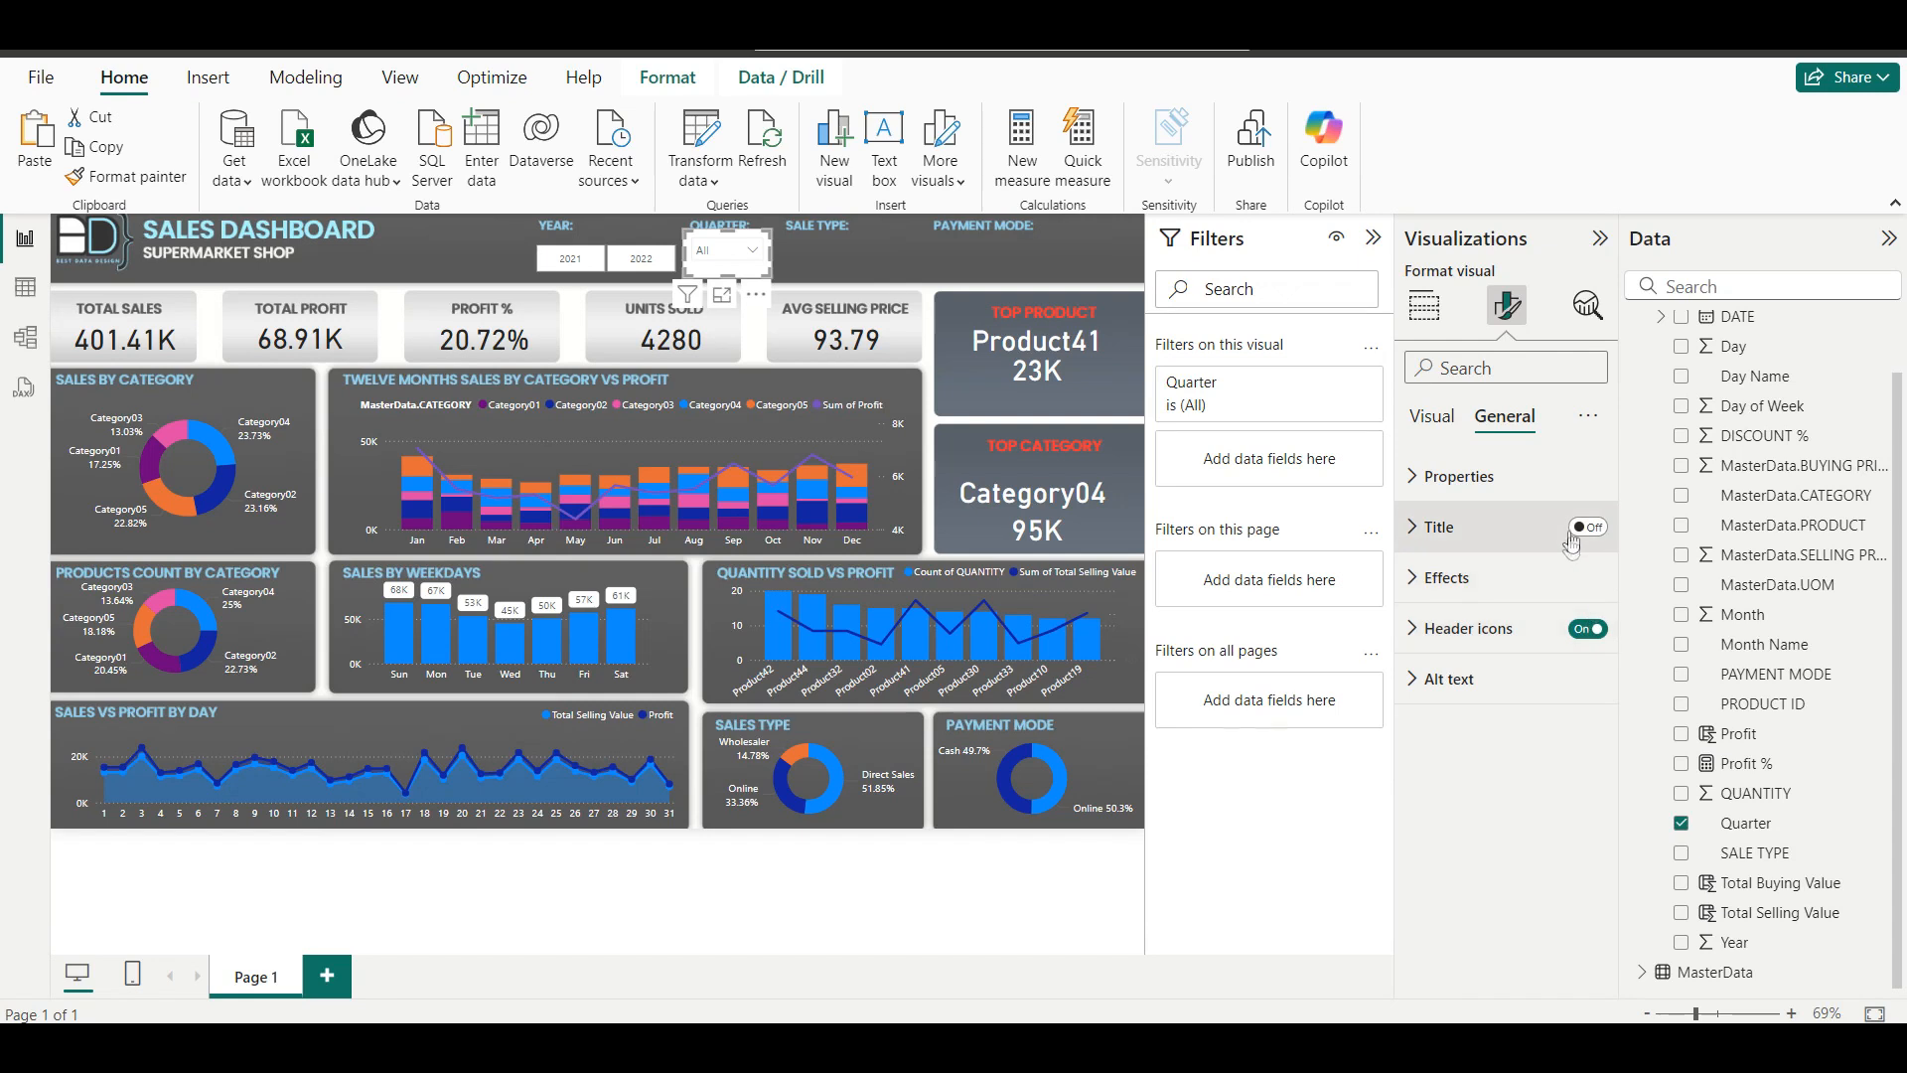
pyautogui.click(1475, 603)
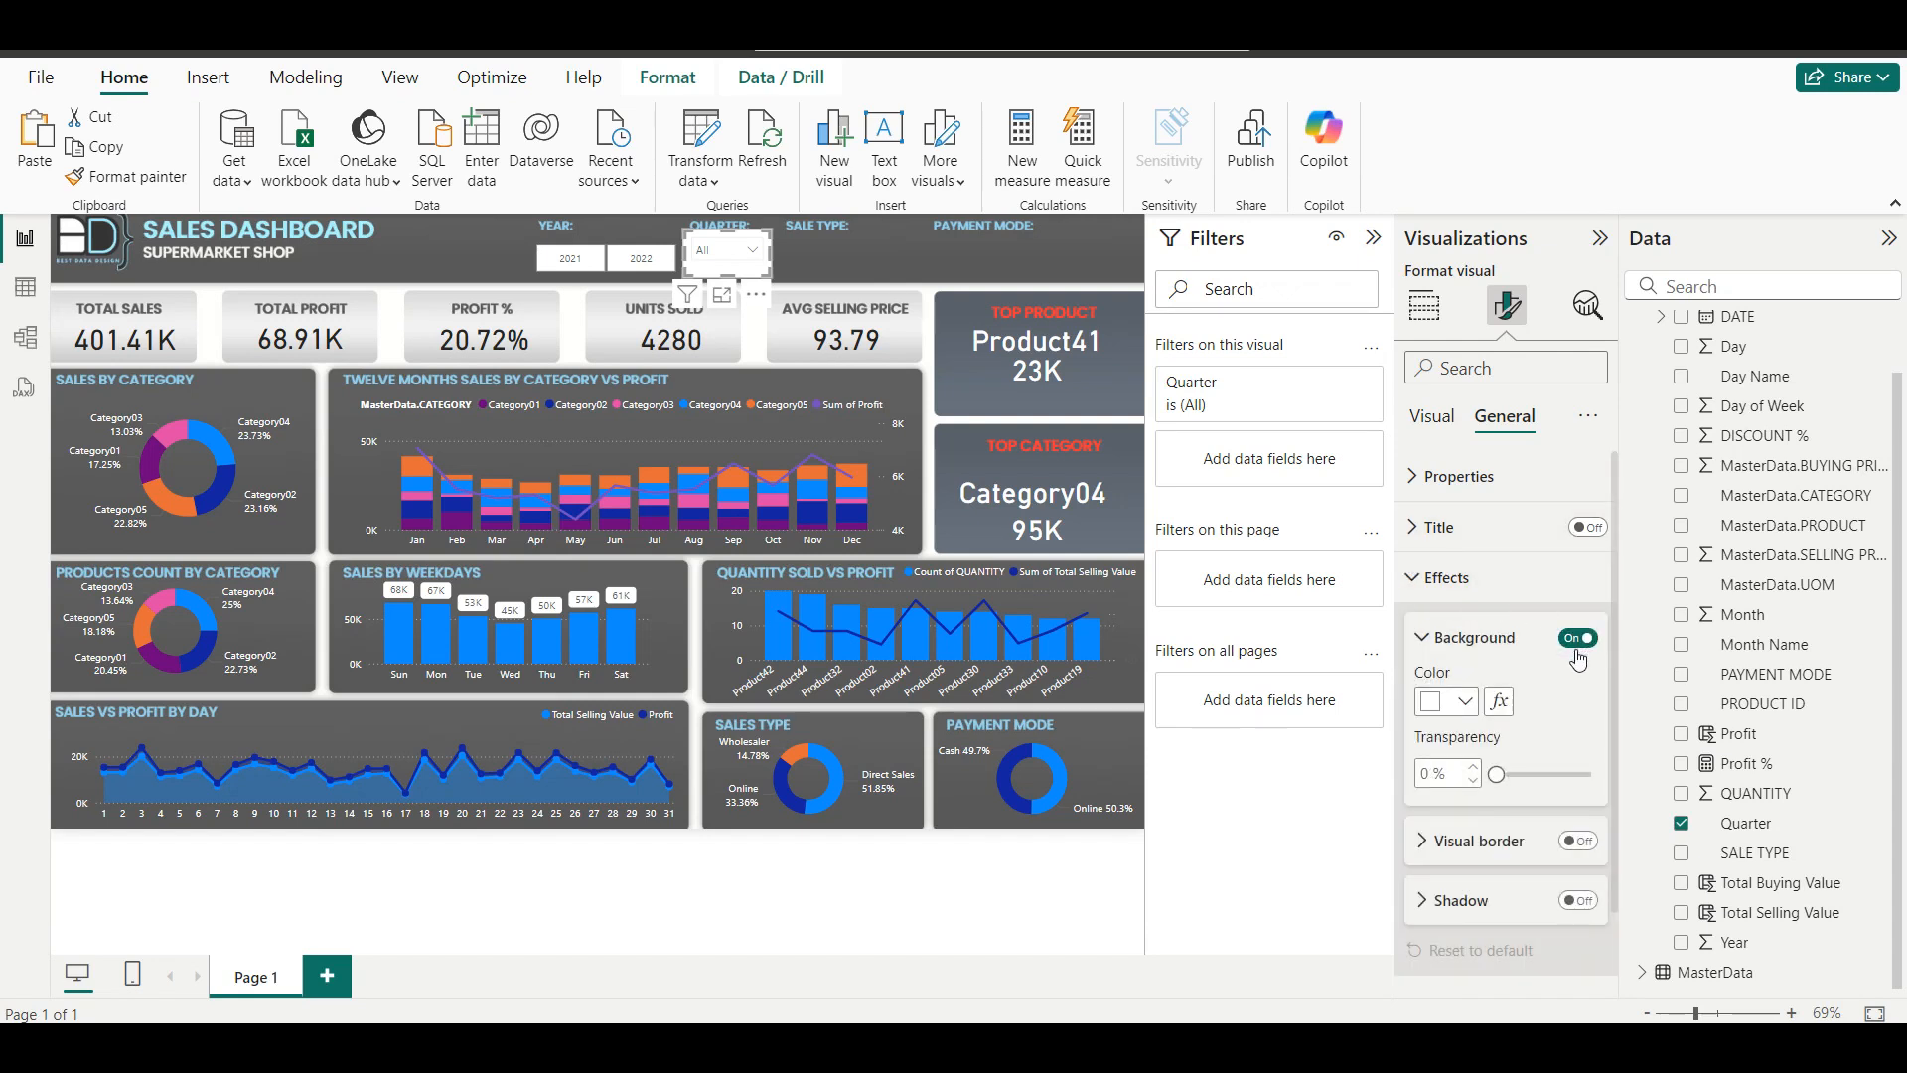
pyautogui.click(1570, 654)
pyautogui.click(1580, 637)
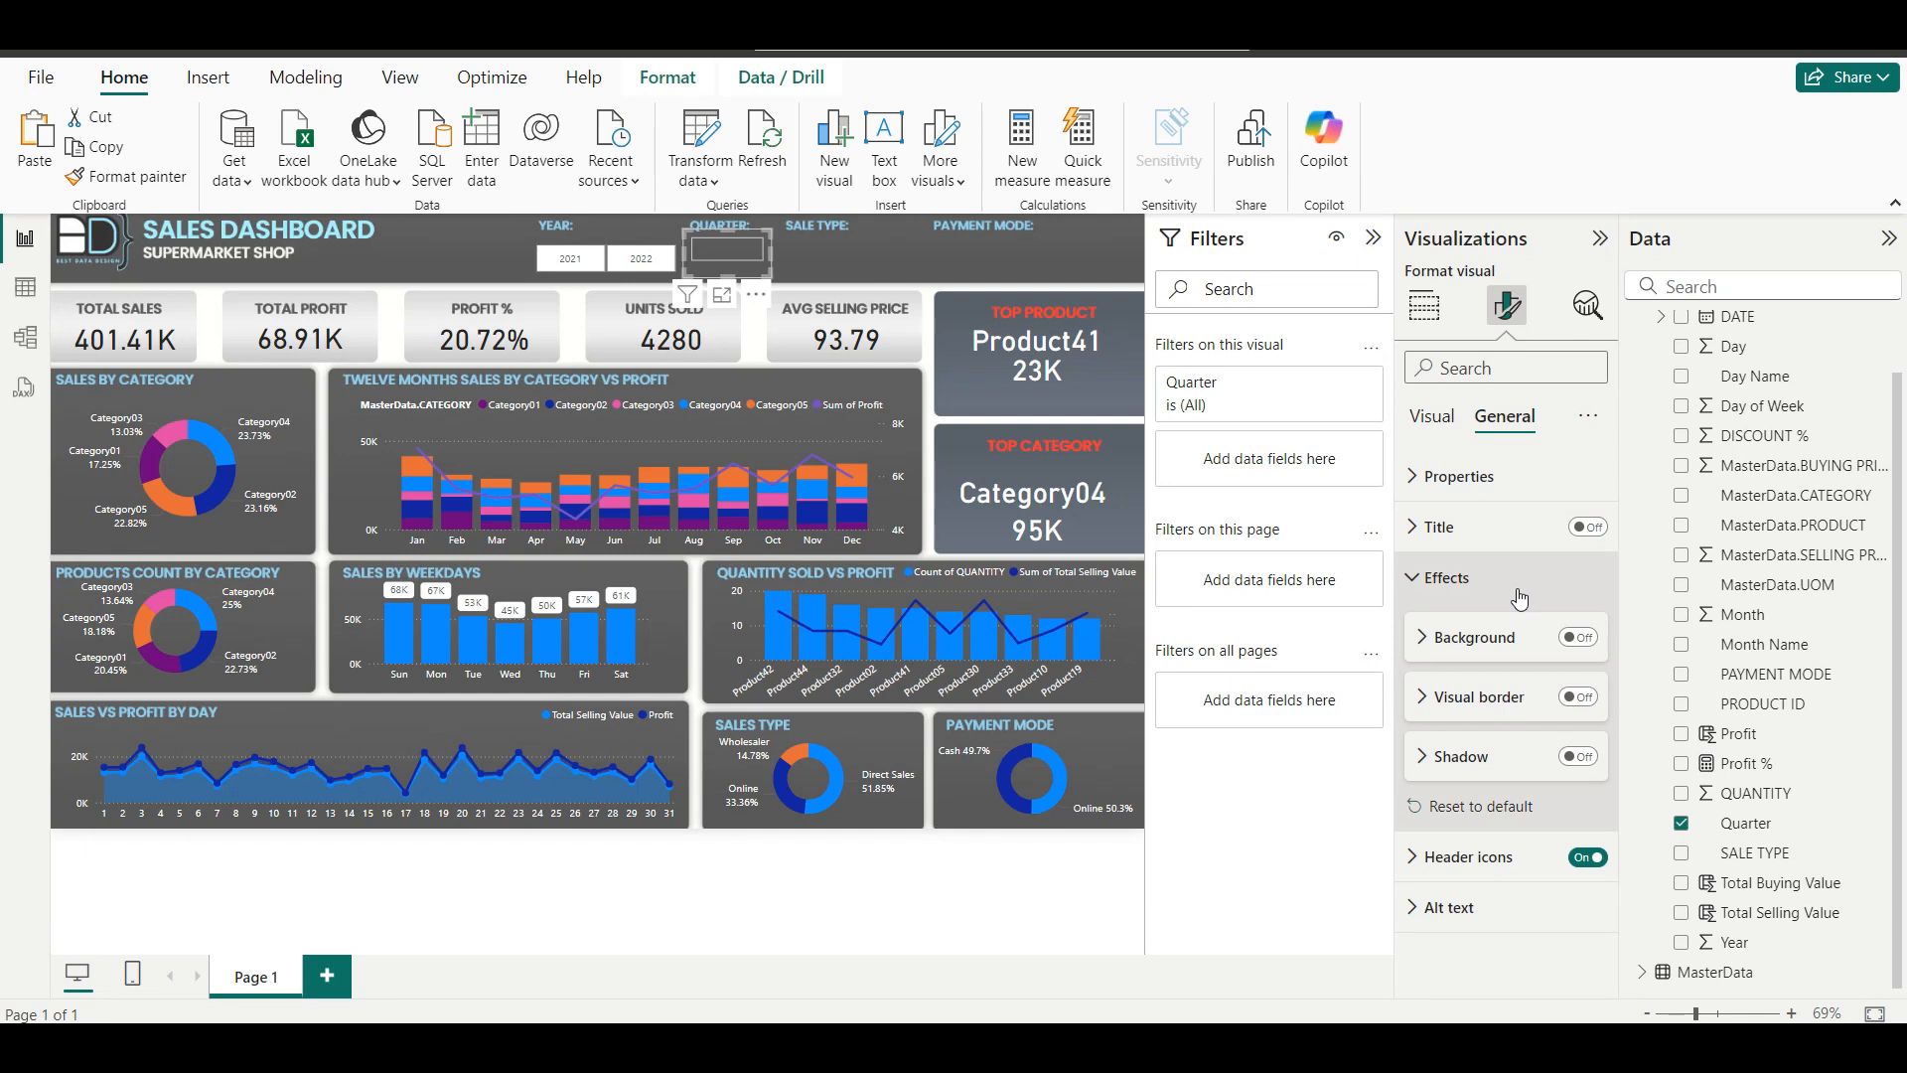
pyautogui.click(1573, 640)
pyautogui.click(1573, 644)
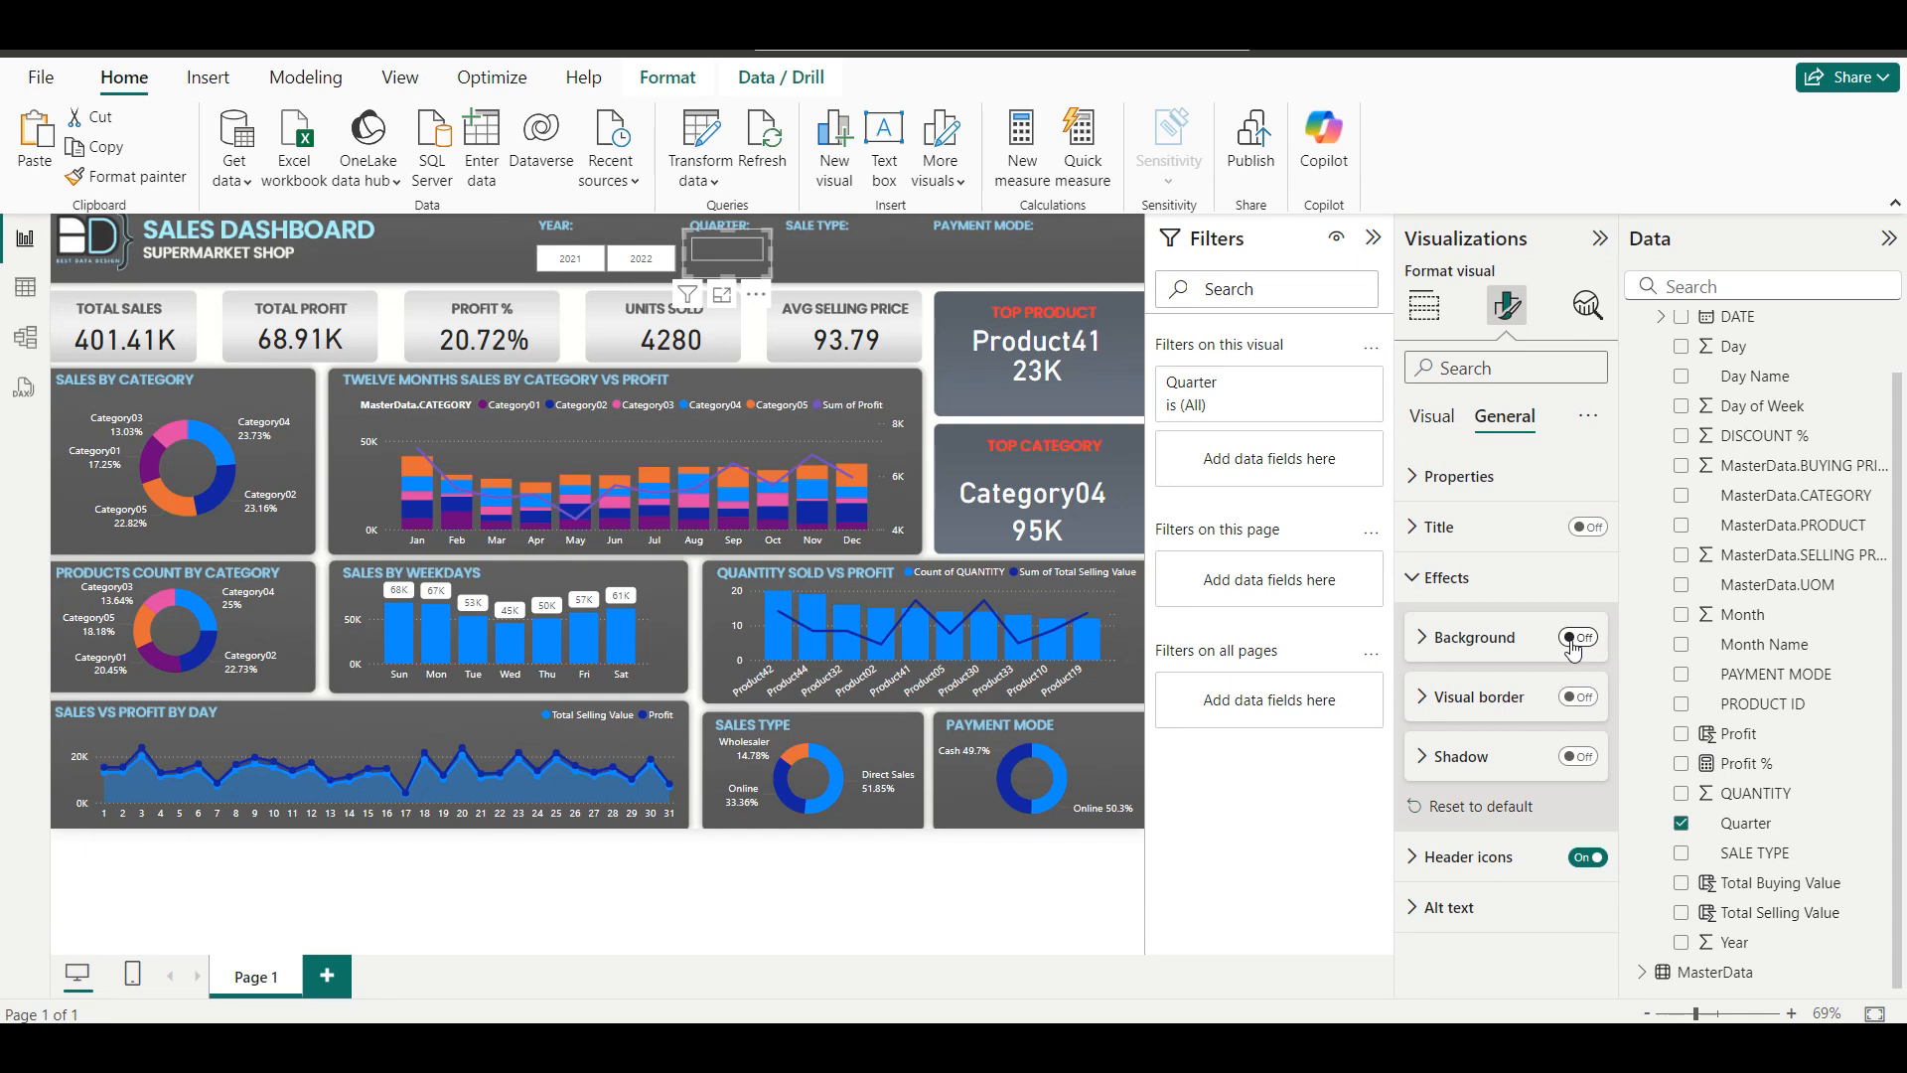
pyautogui.click(1449, 577)
# Set the background colour of the Quarter slicer's values to #7AC8E7 and check its expanded list.
pyautogui.click(1440, 413)
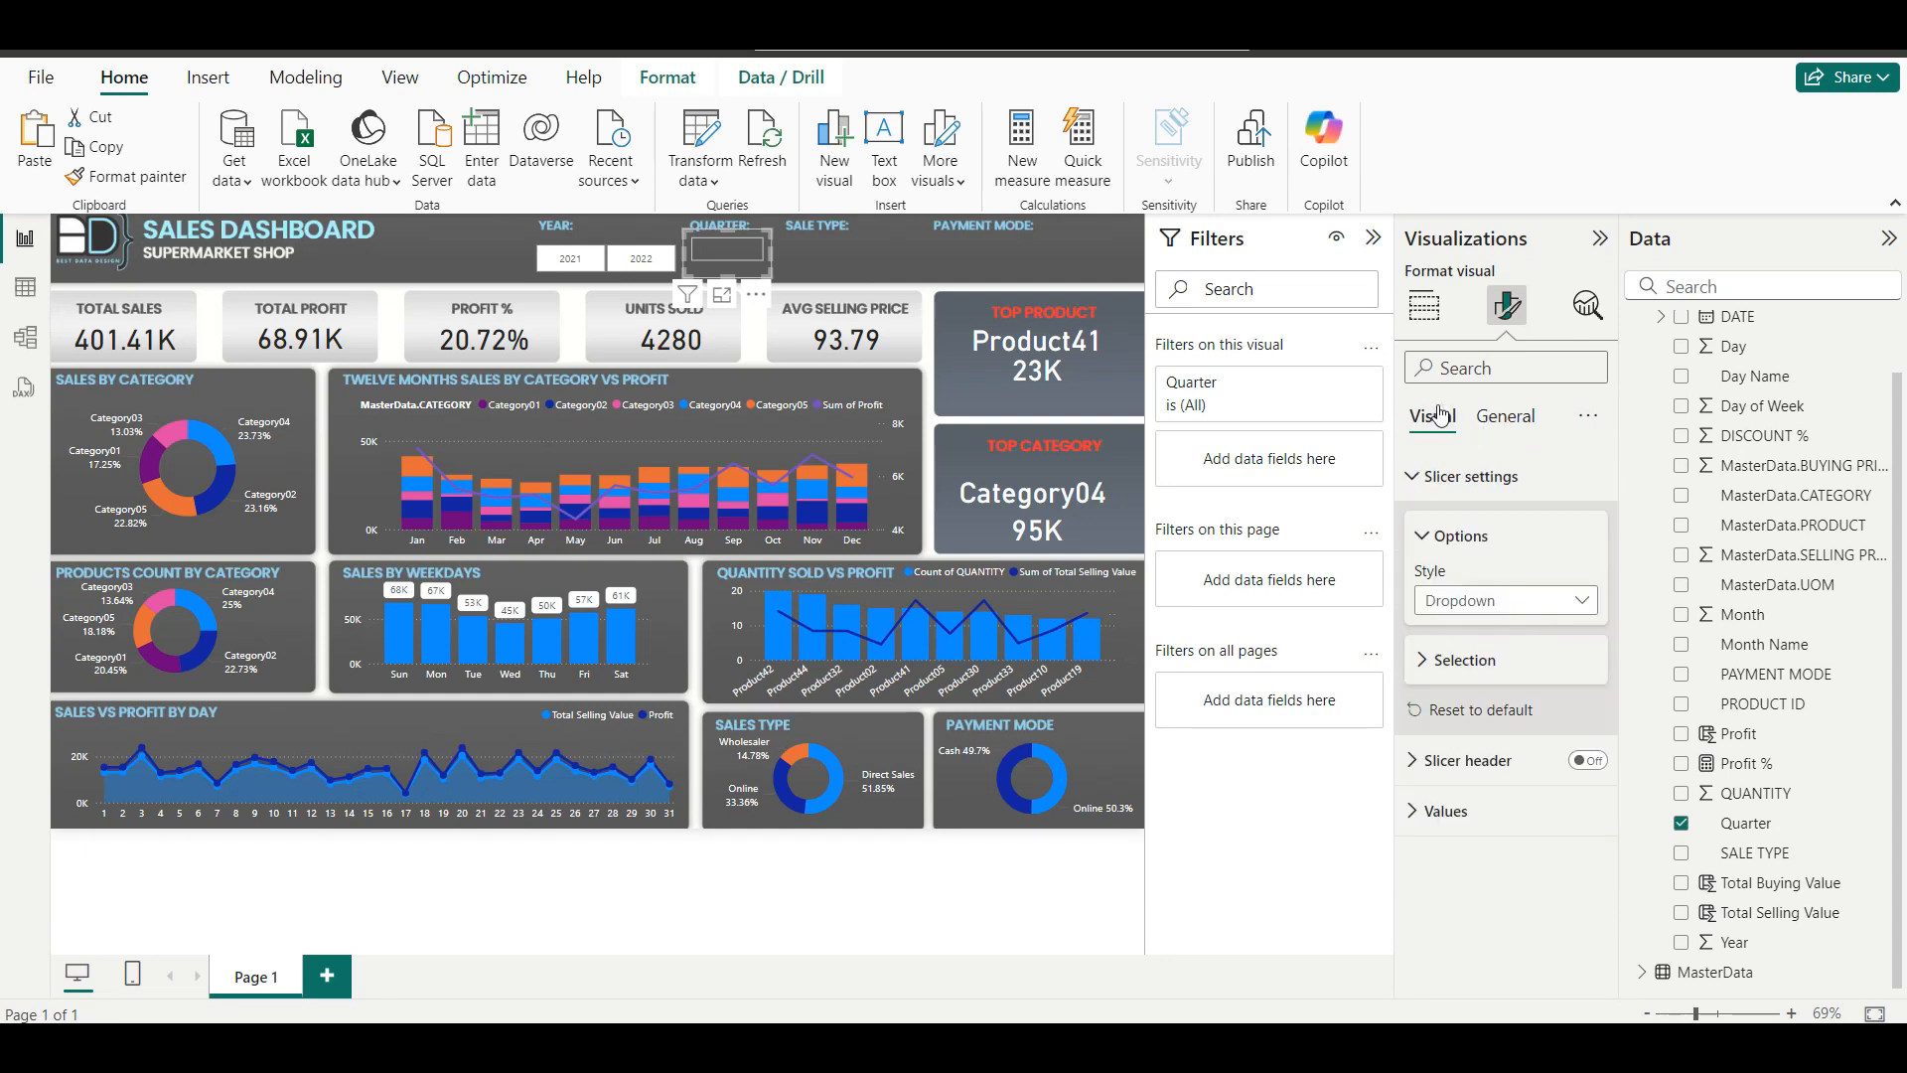
pyautogui.click(1487, 814)
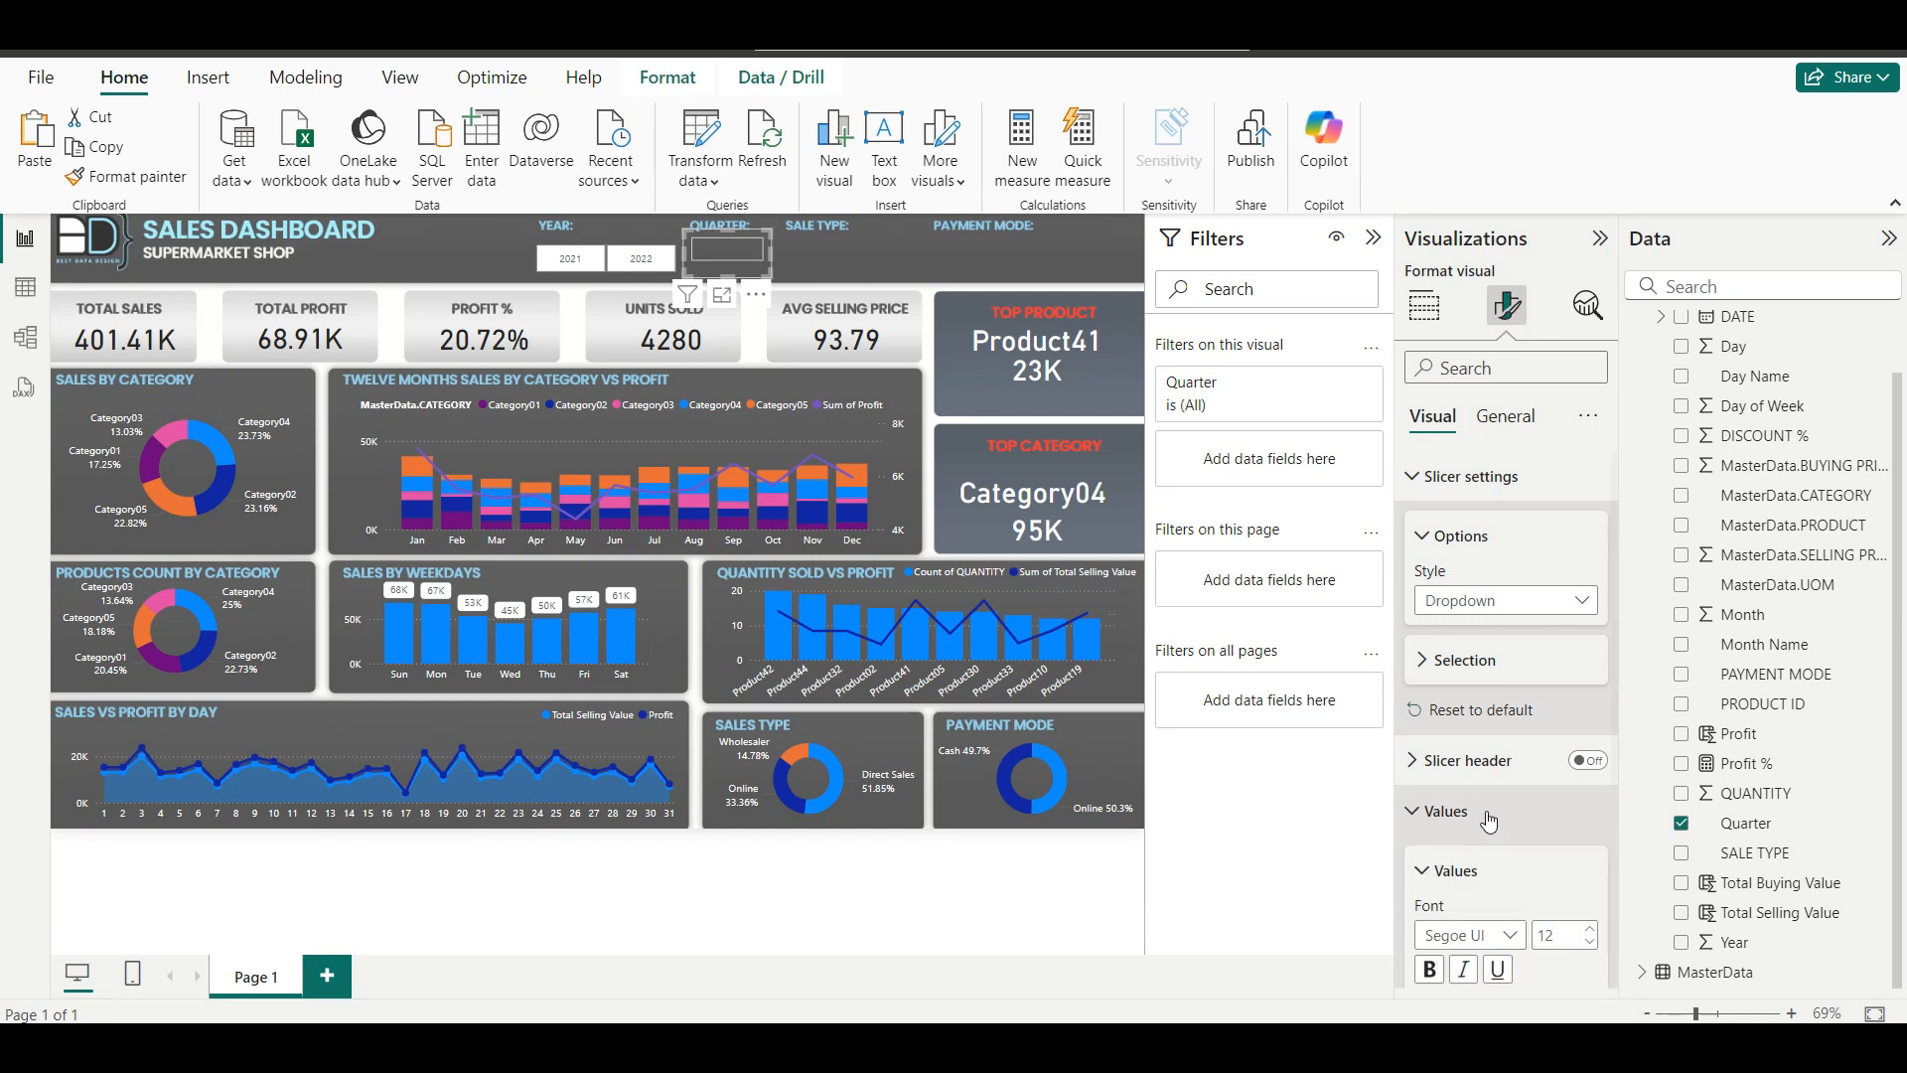
pyautogui.scroll(-3, 1470, 795)
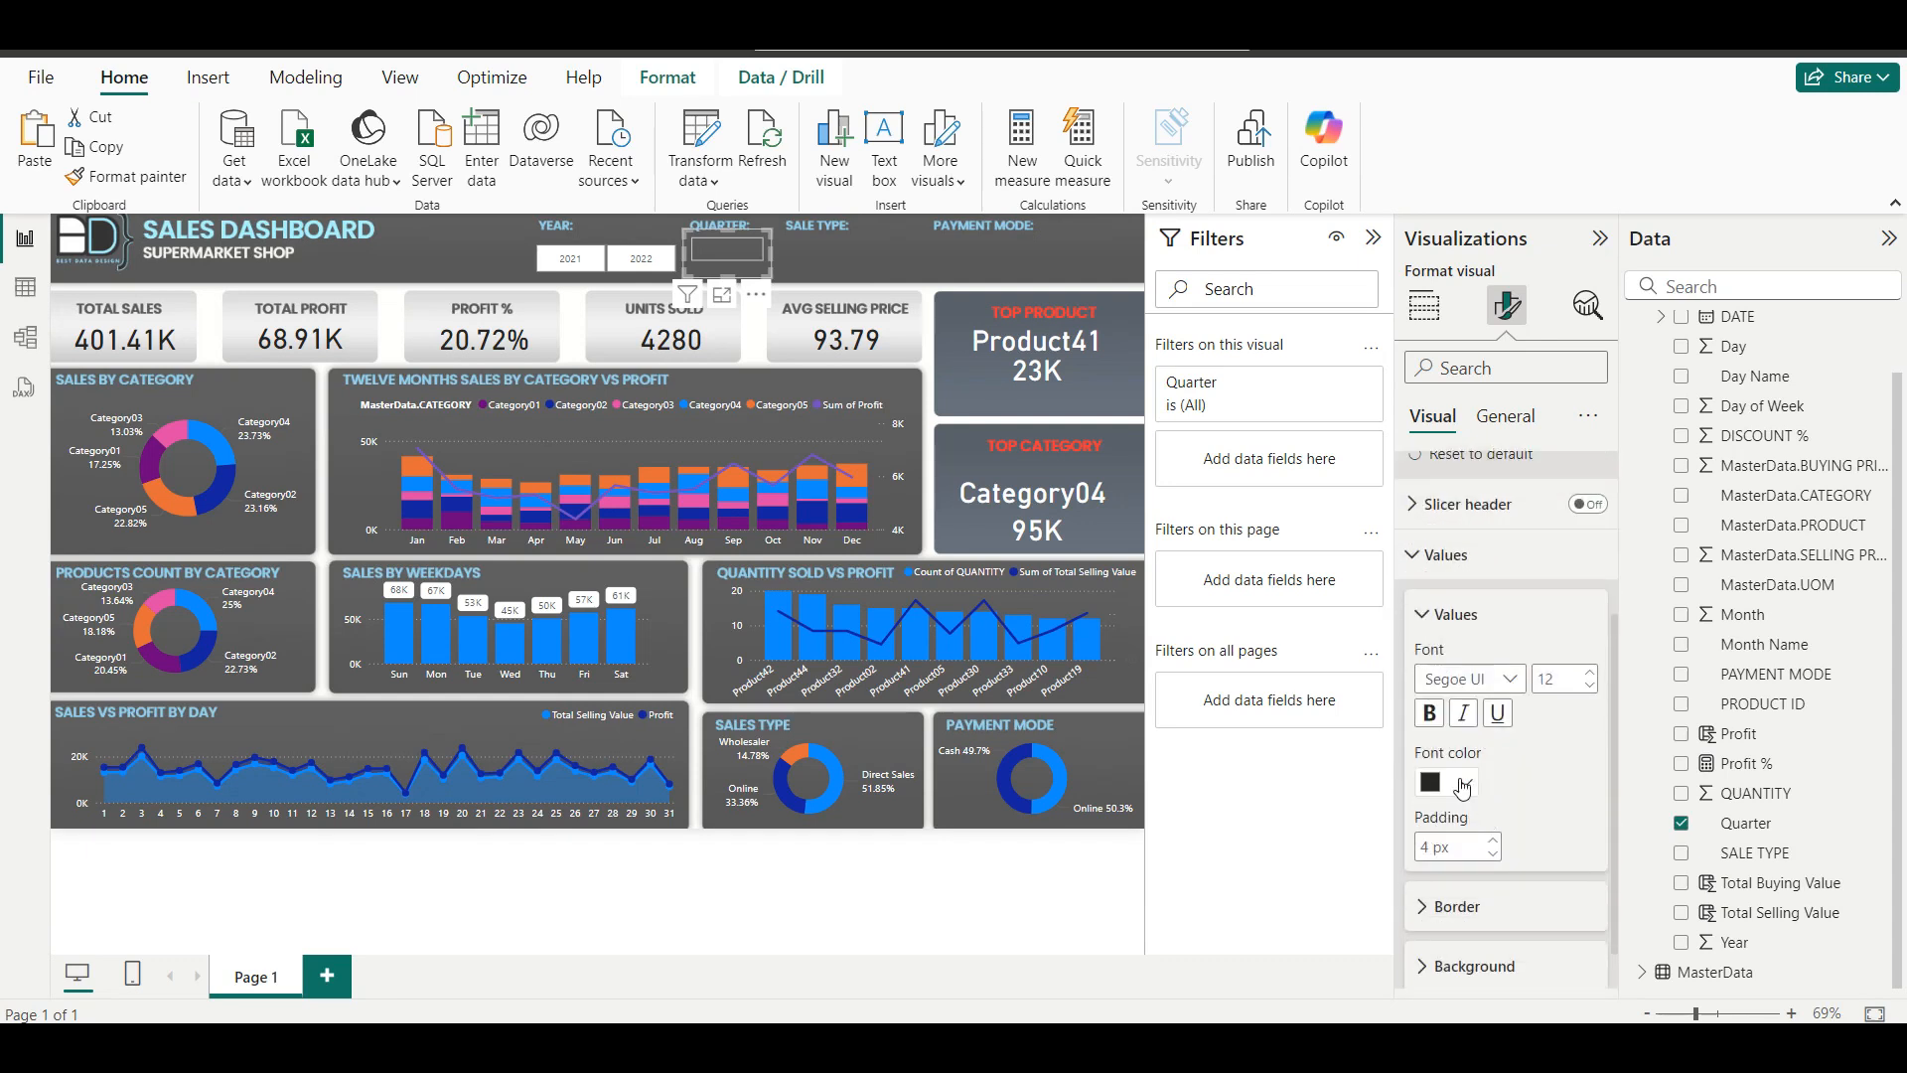
pyautogui.click(1457, 777)
pyautogui.click(1468, 793)
pyautogui.scroll(-1, 1570, 790)
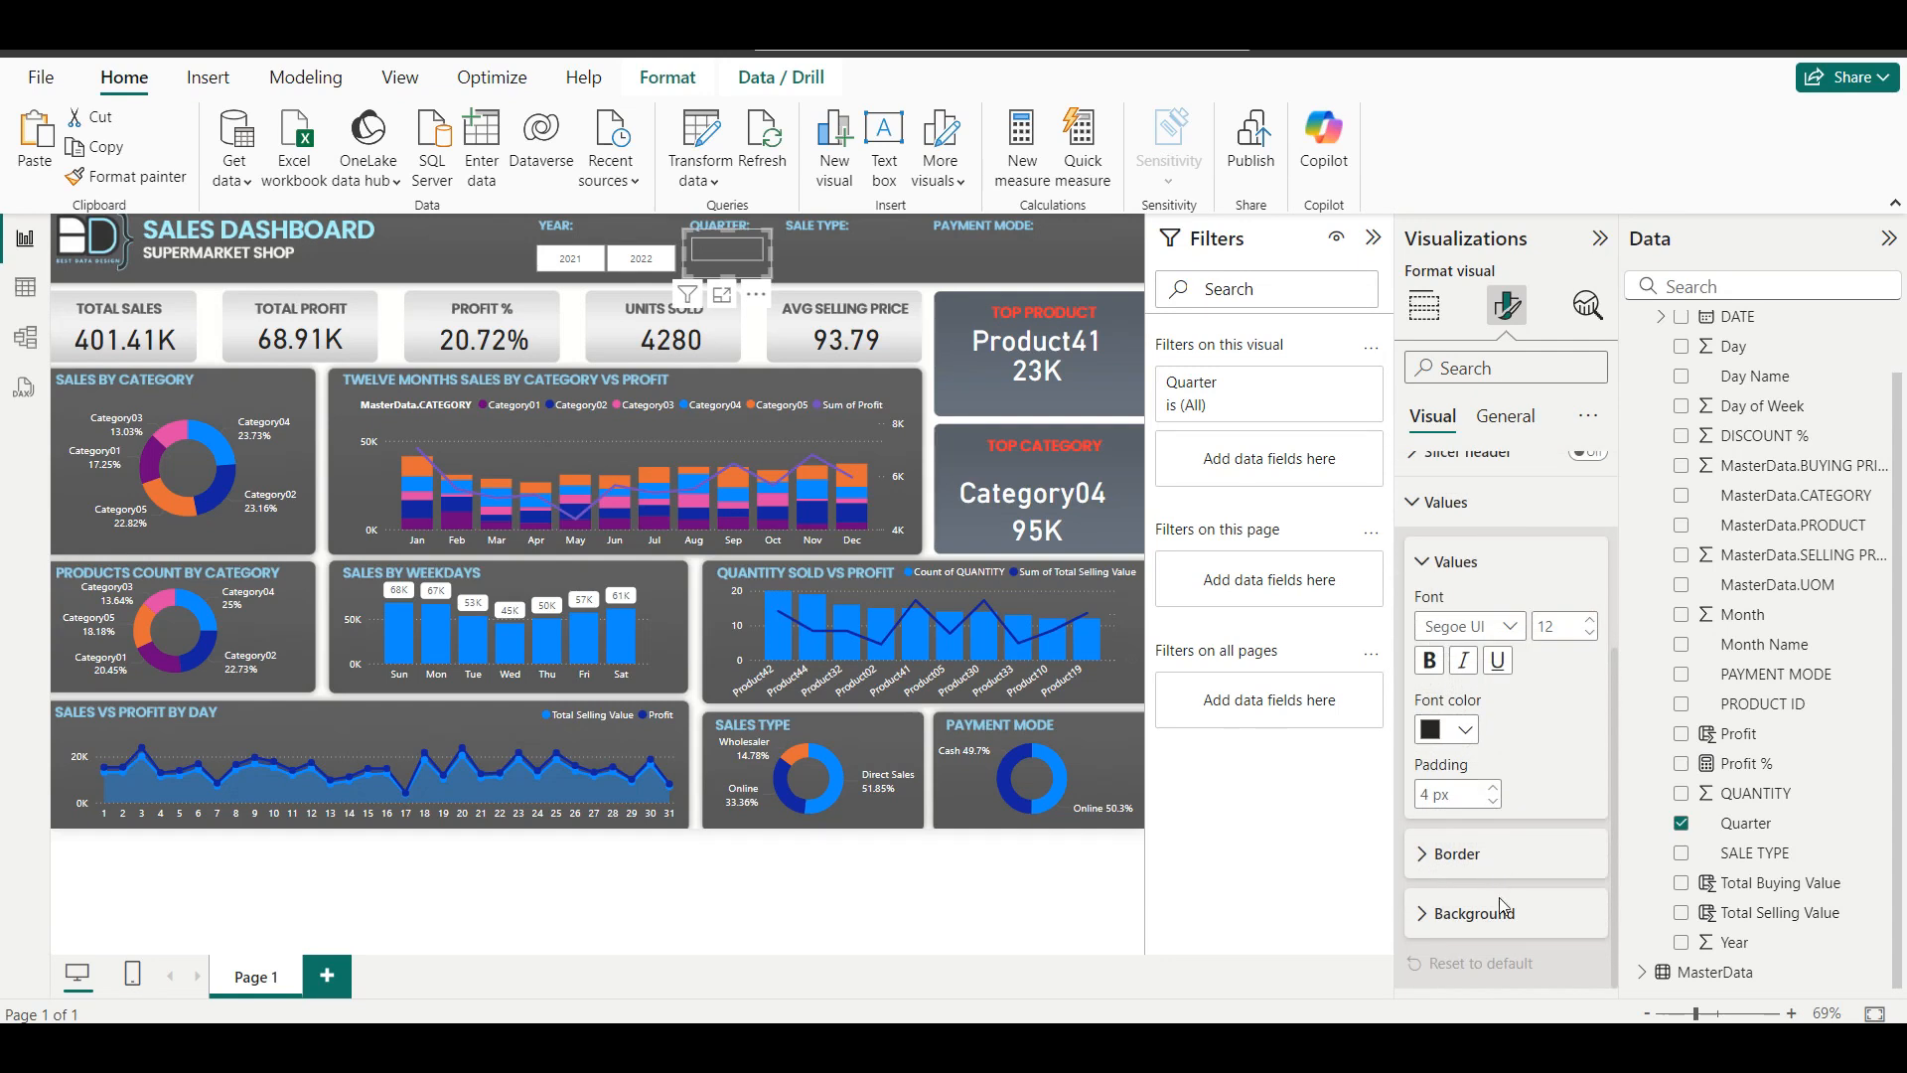
pyautogui.click(1492, 926)
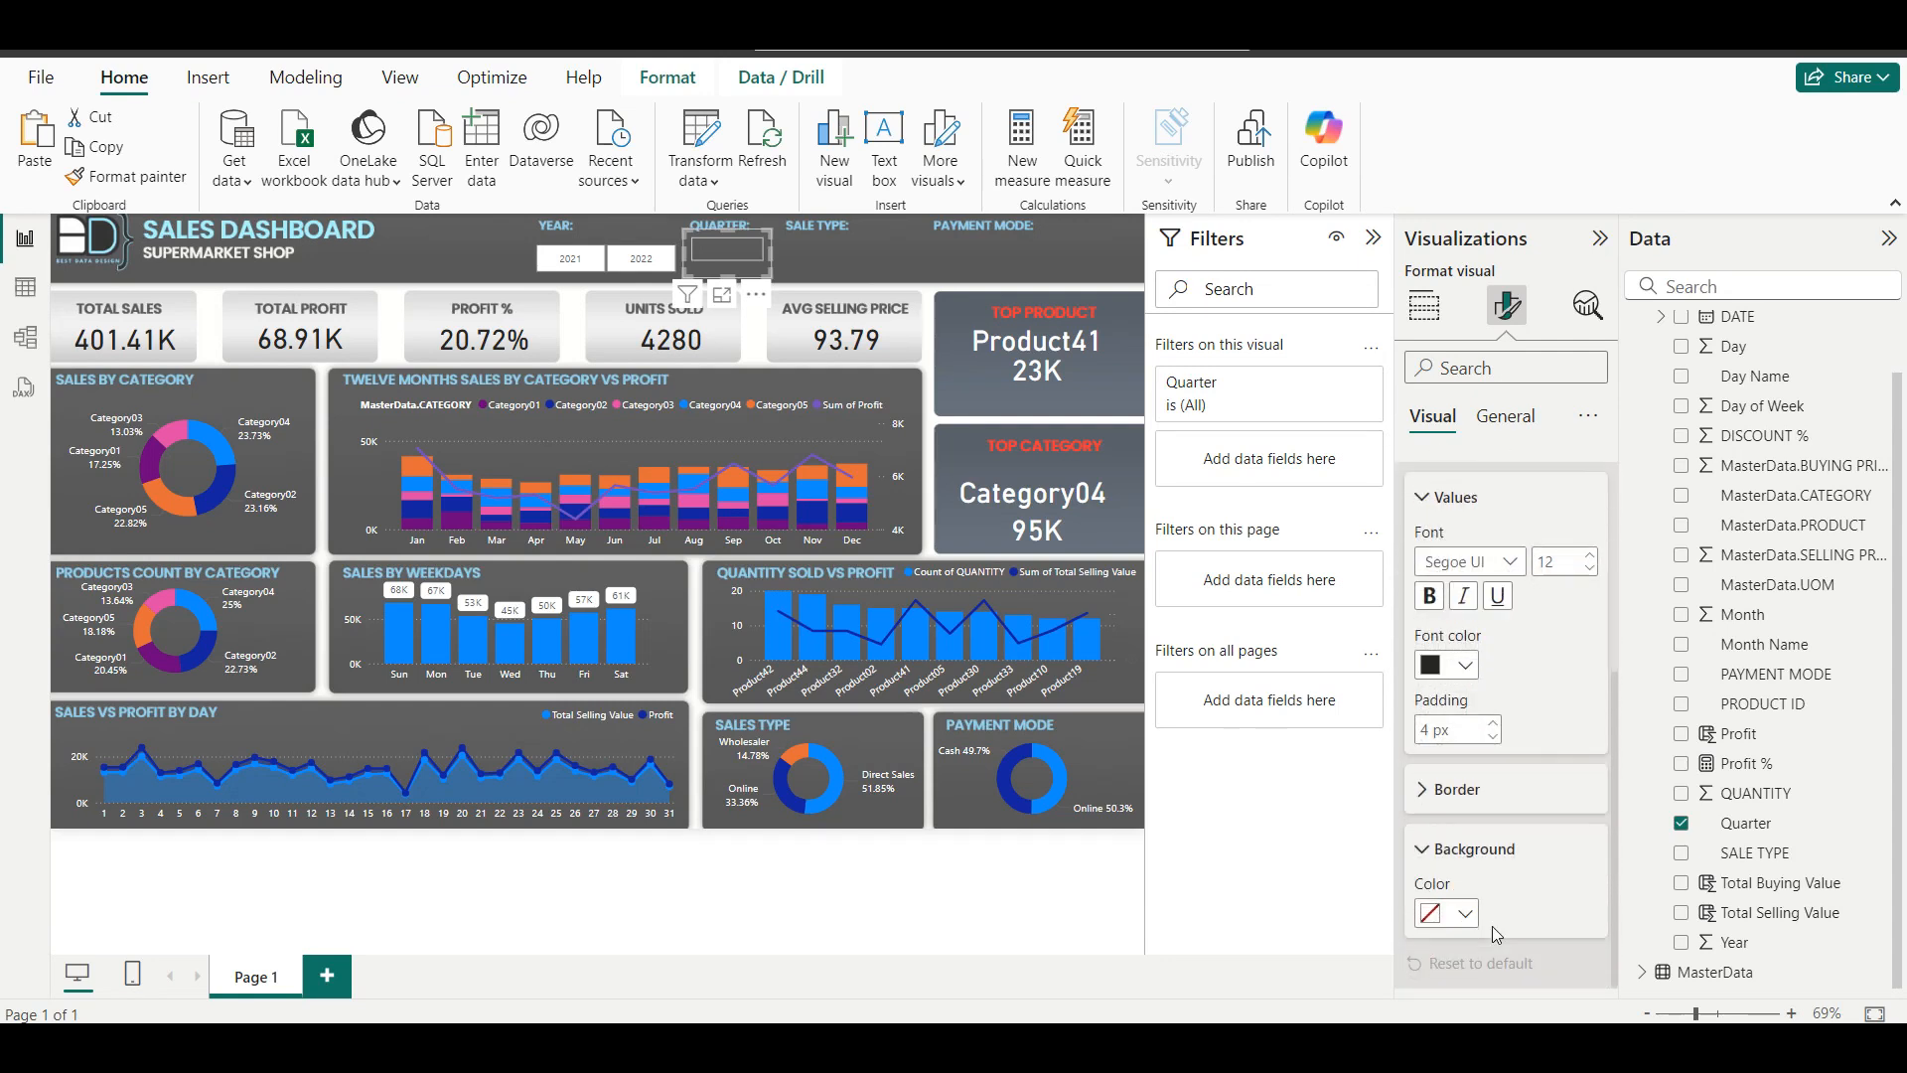
pyautogui.click(1466, 915)
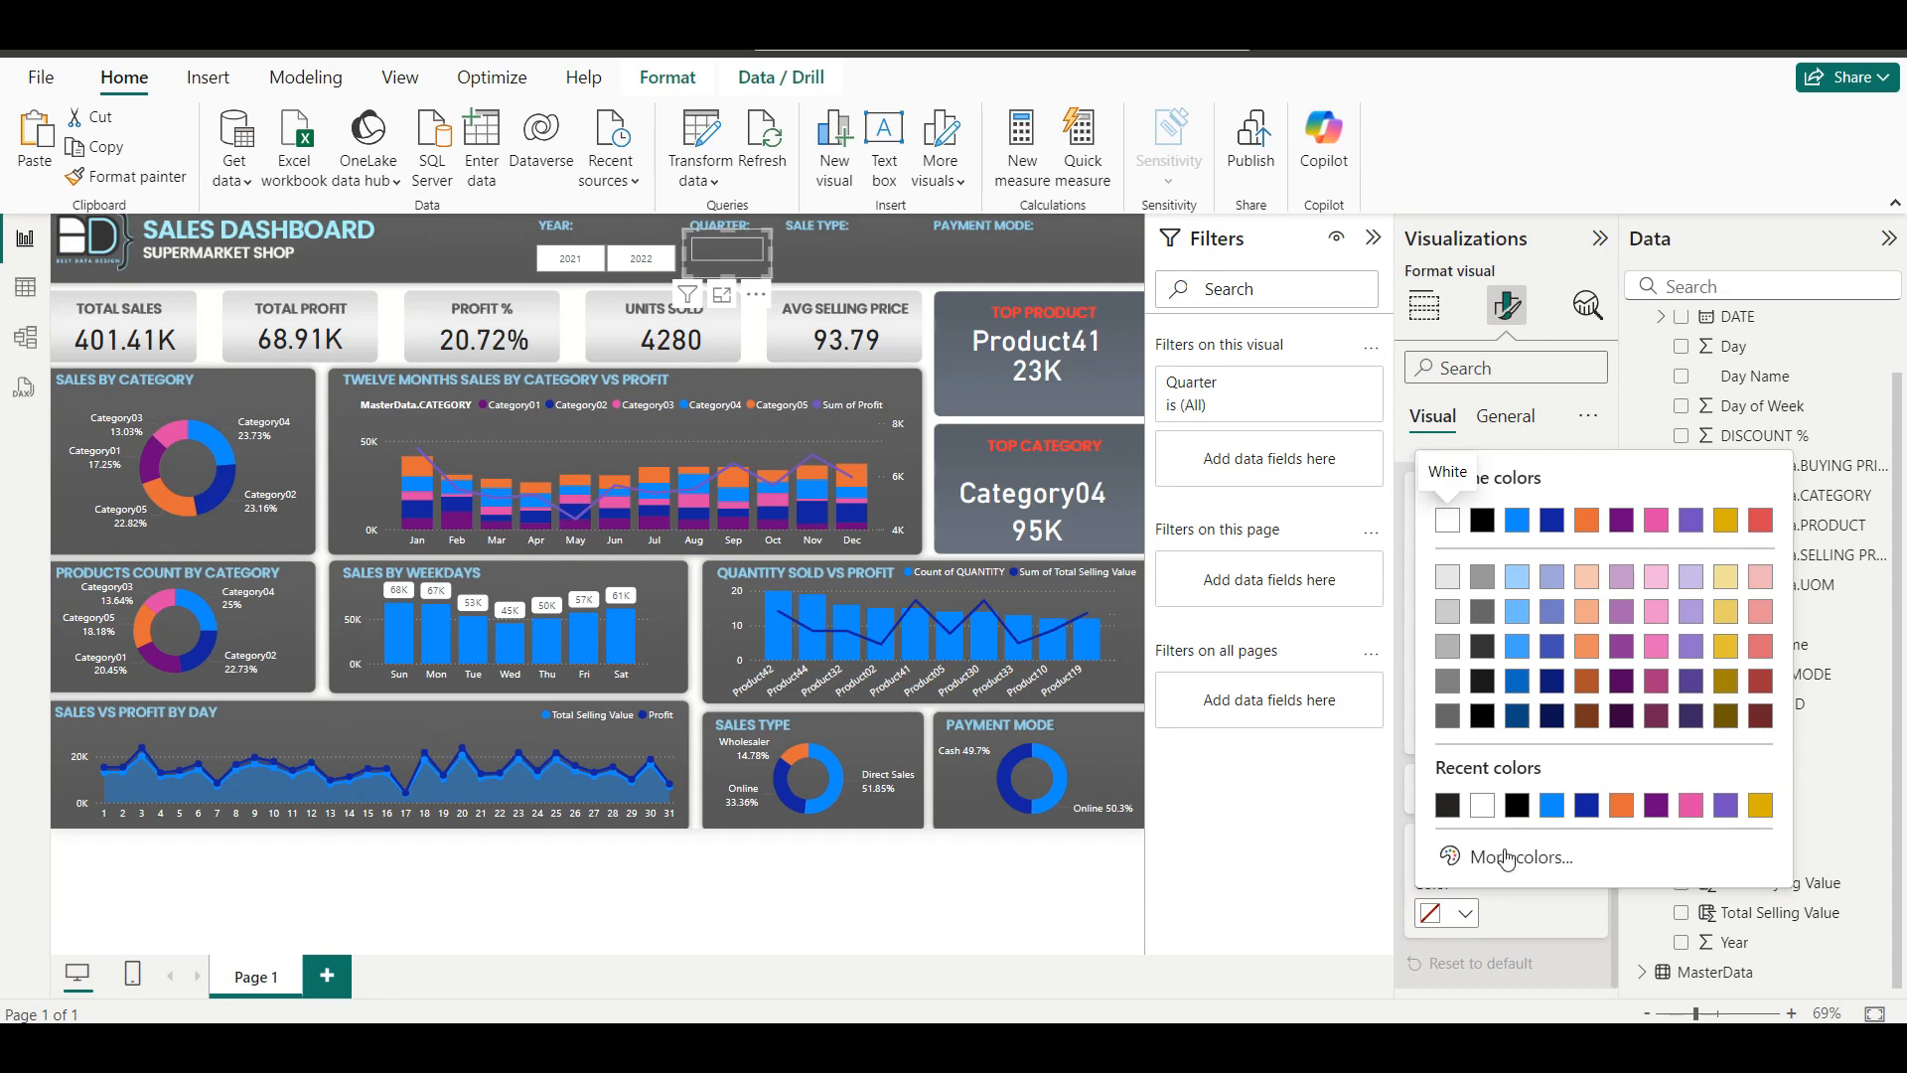
pyautogui.click(1507, 861)
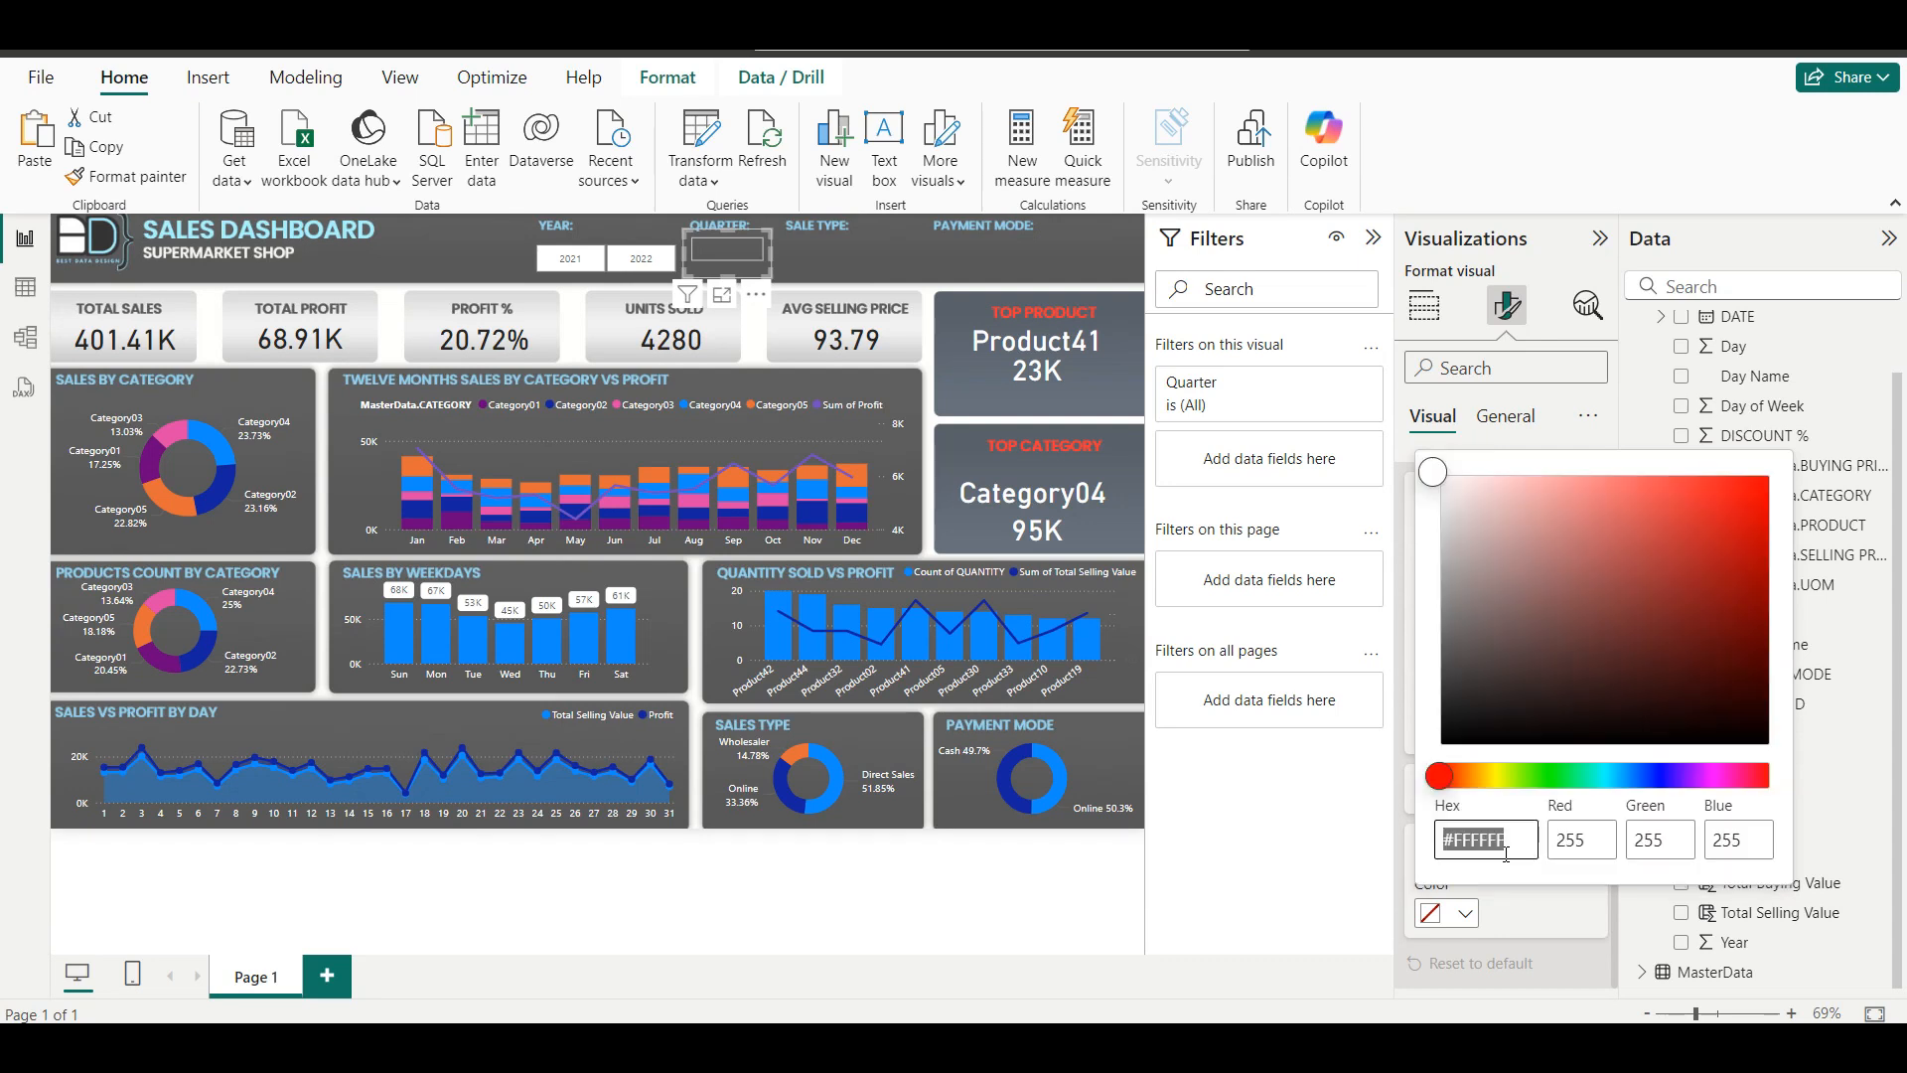
pyautogui.click(1507, 850)
pyautogui.press('BackSpace')
pyautogui.press('BackSpace')
pyautogui.write('7AC8E7')
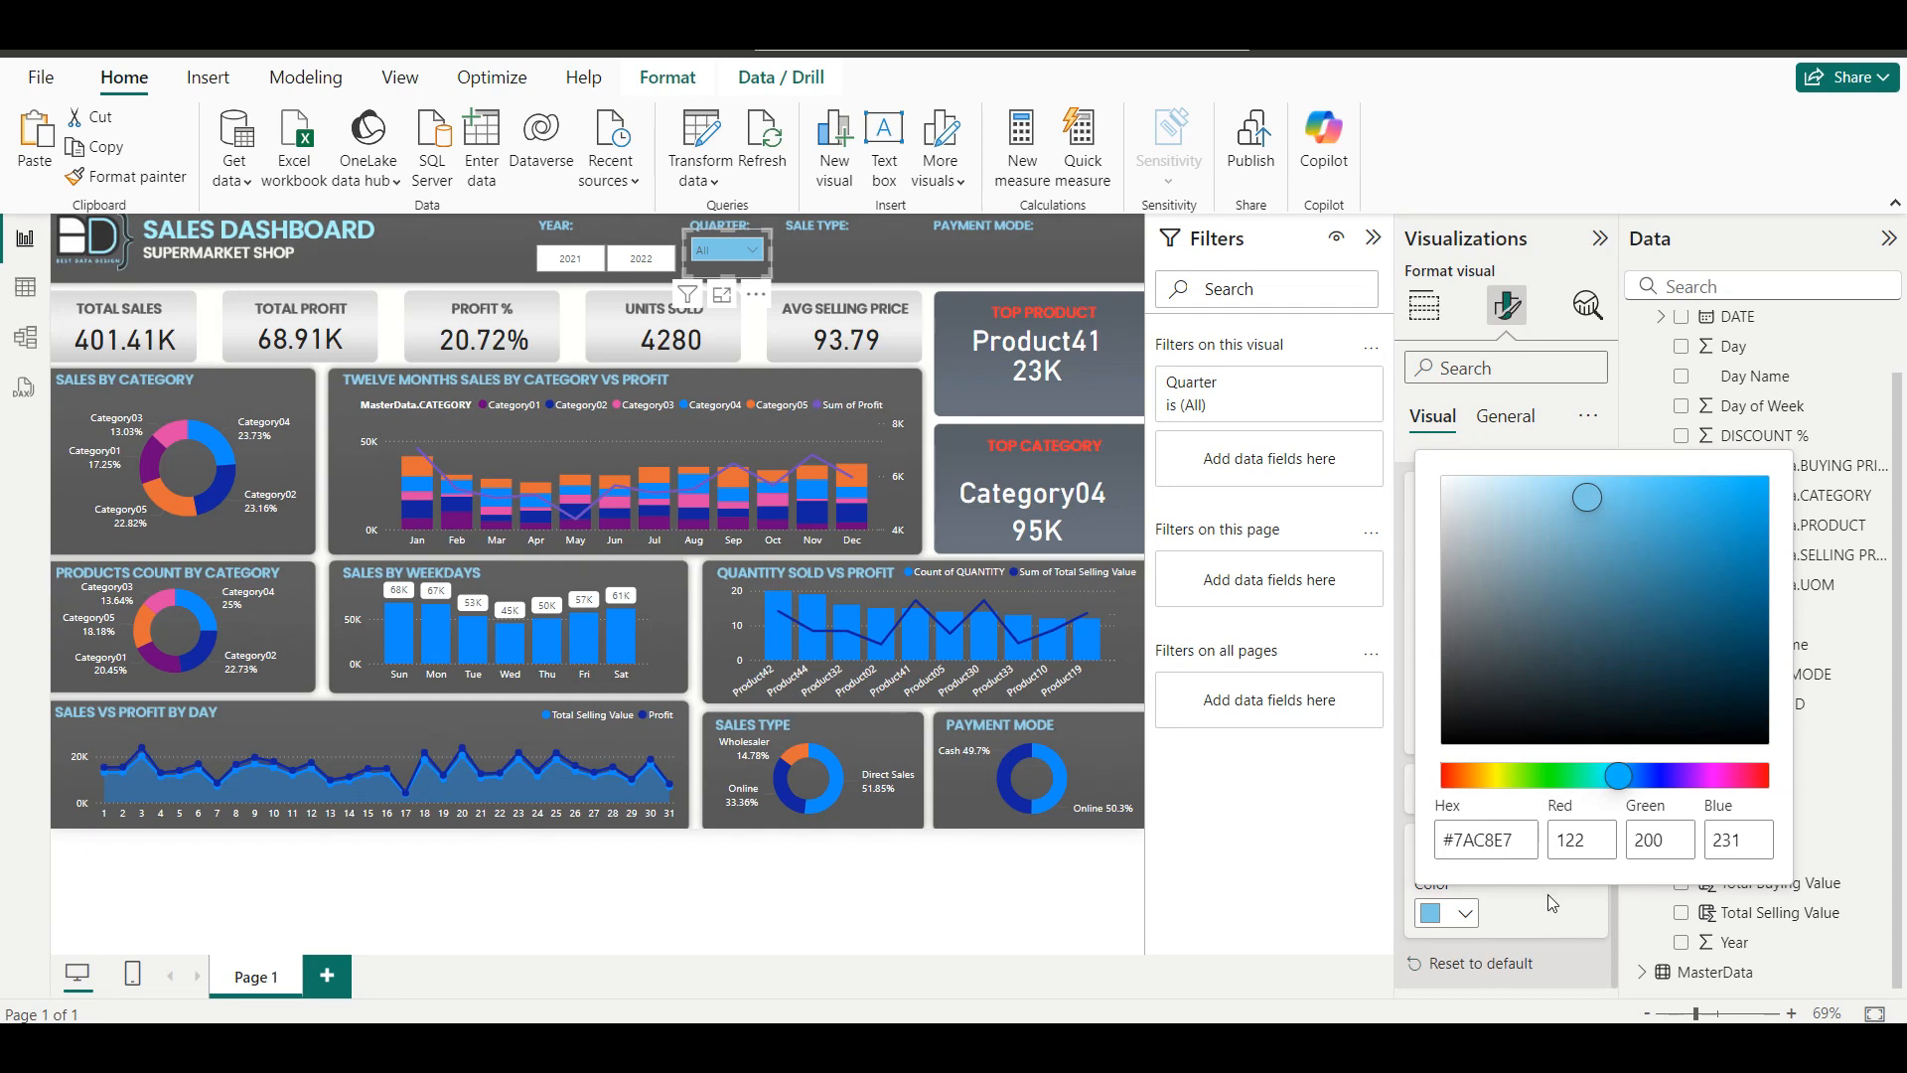
pyautogui.press('Escape')
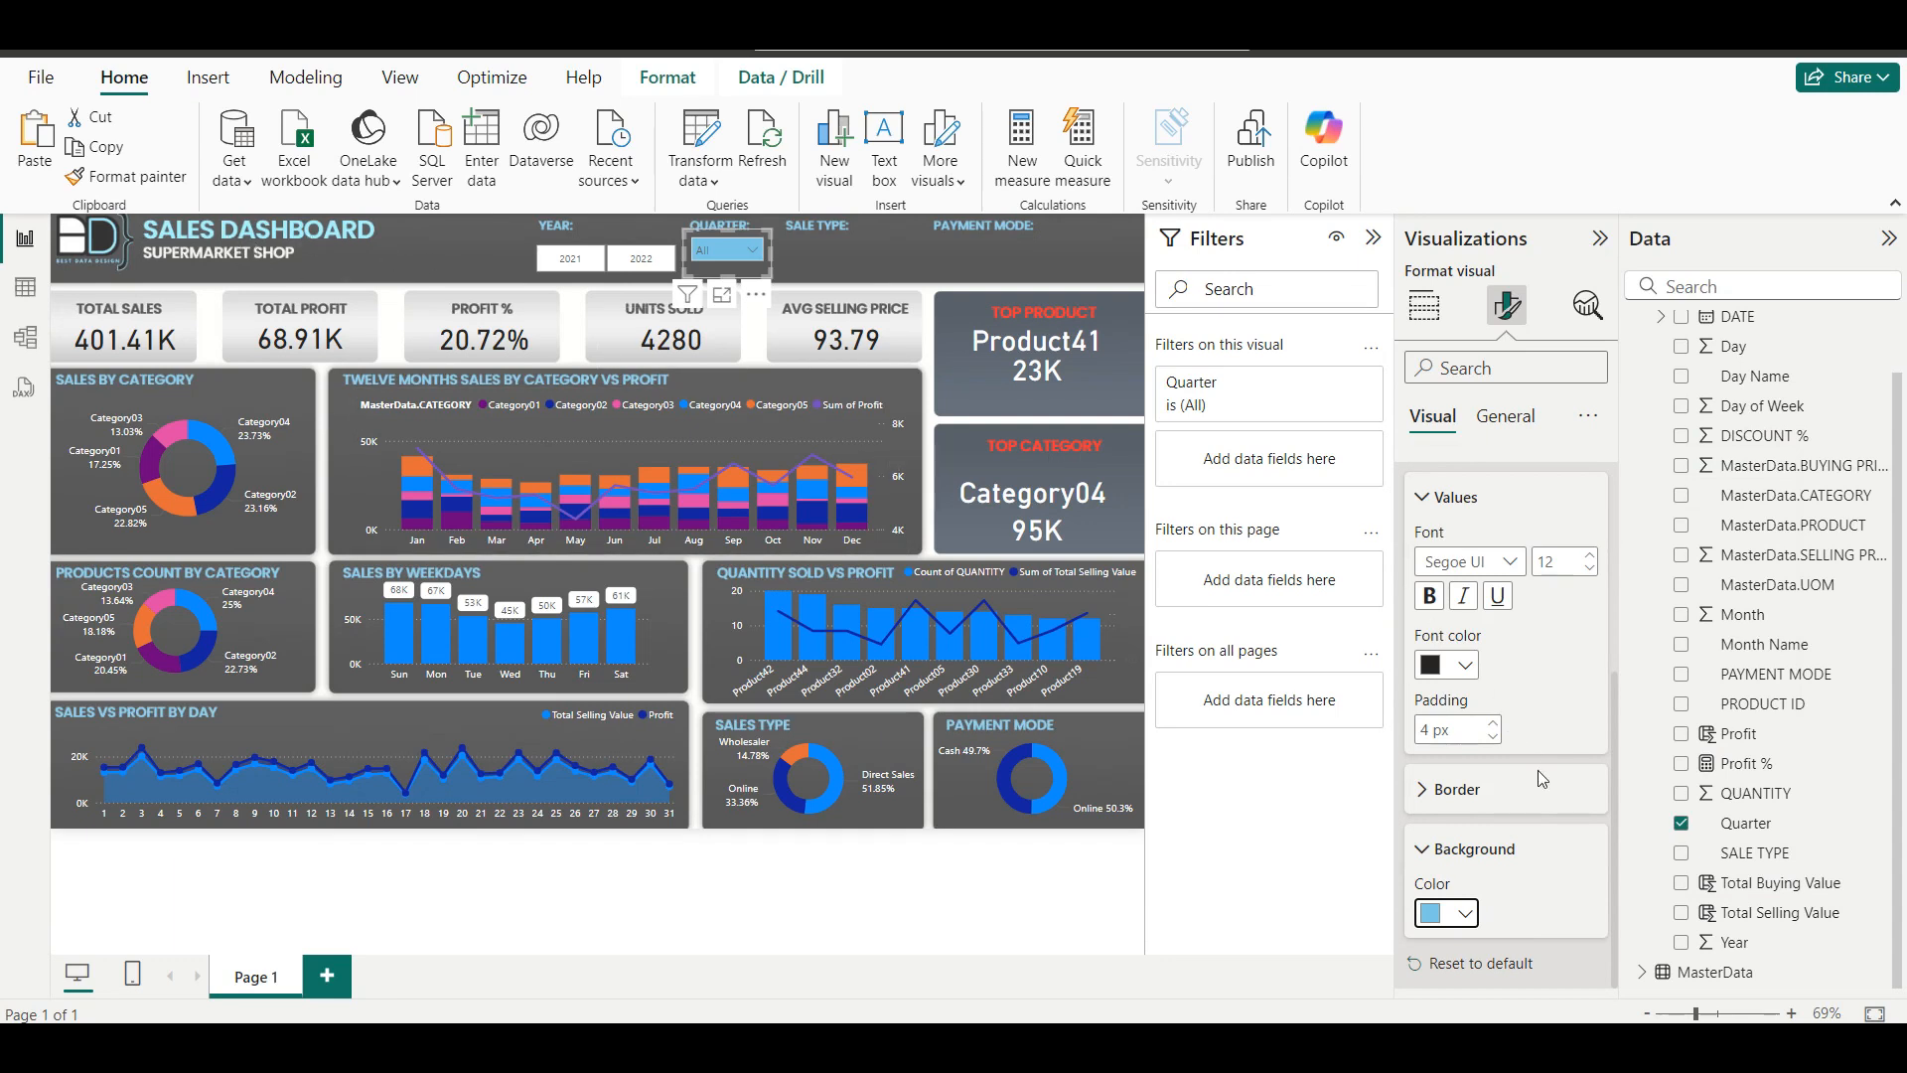
pyautogui.click(749, 251)
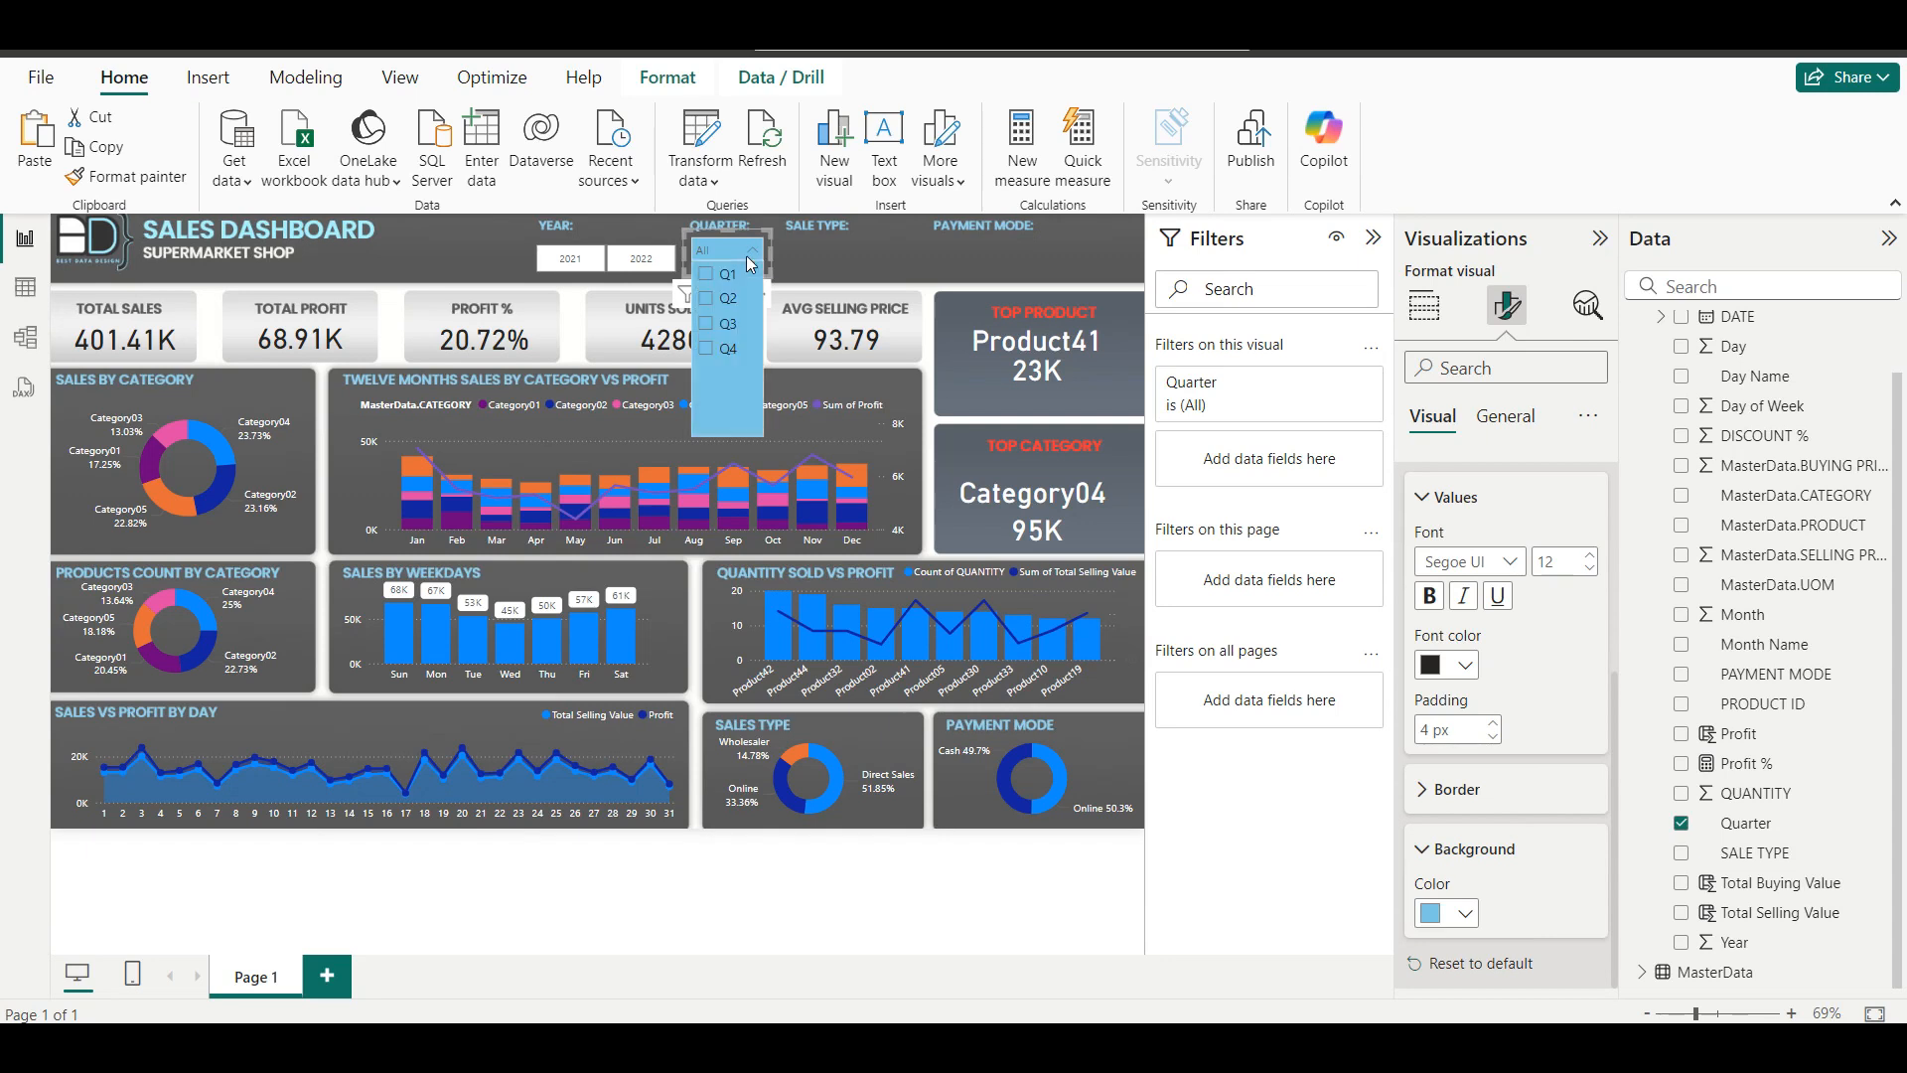
pyautogui.click(747, 251)
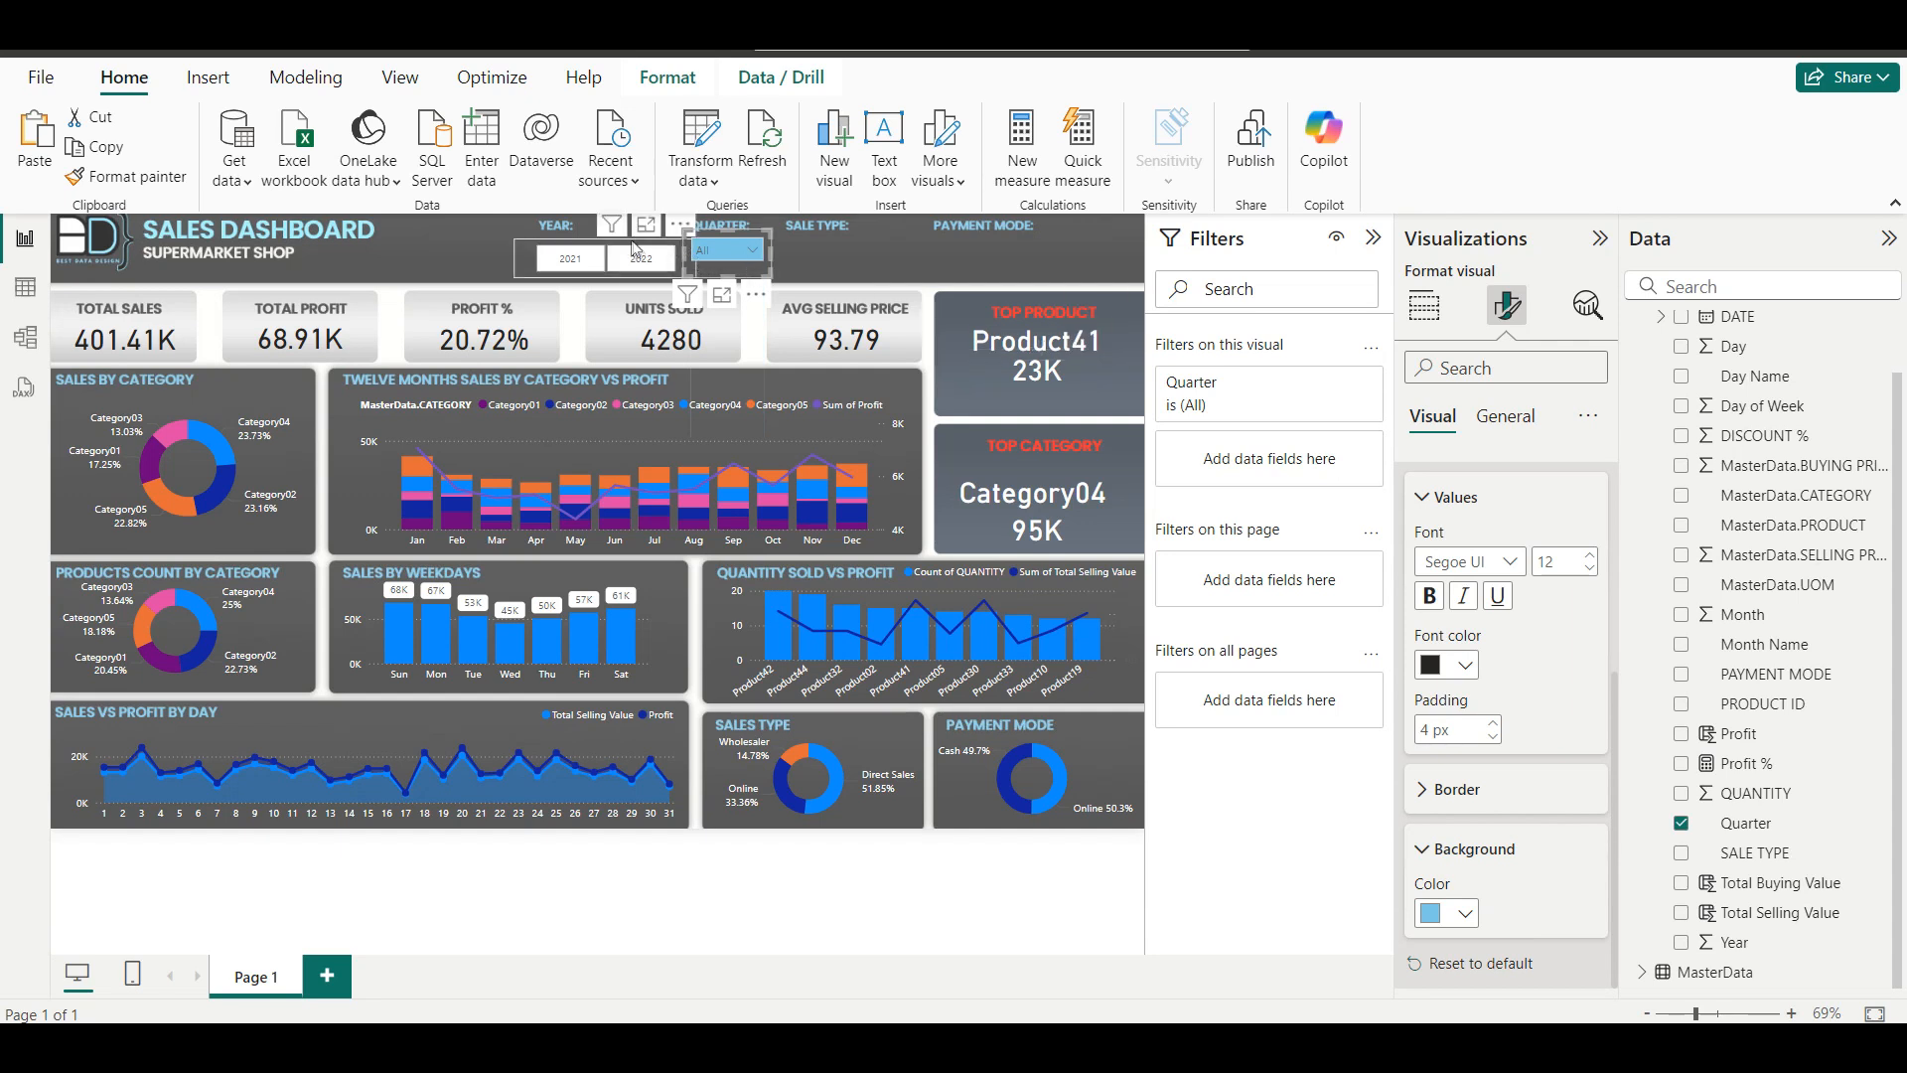
# Move the Year slicer slightly up and nudge the Quarter slicer down so that both line up in the header.
pyautogui.click(527, 251)
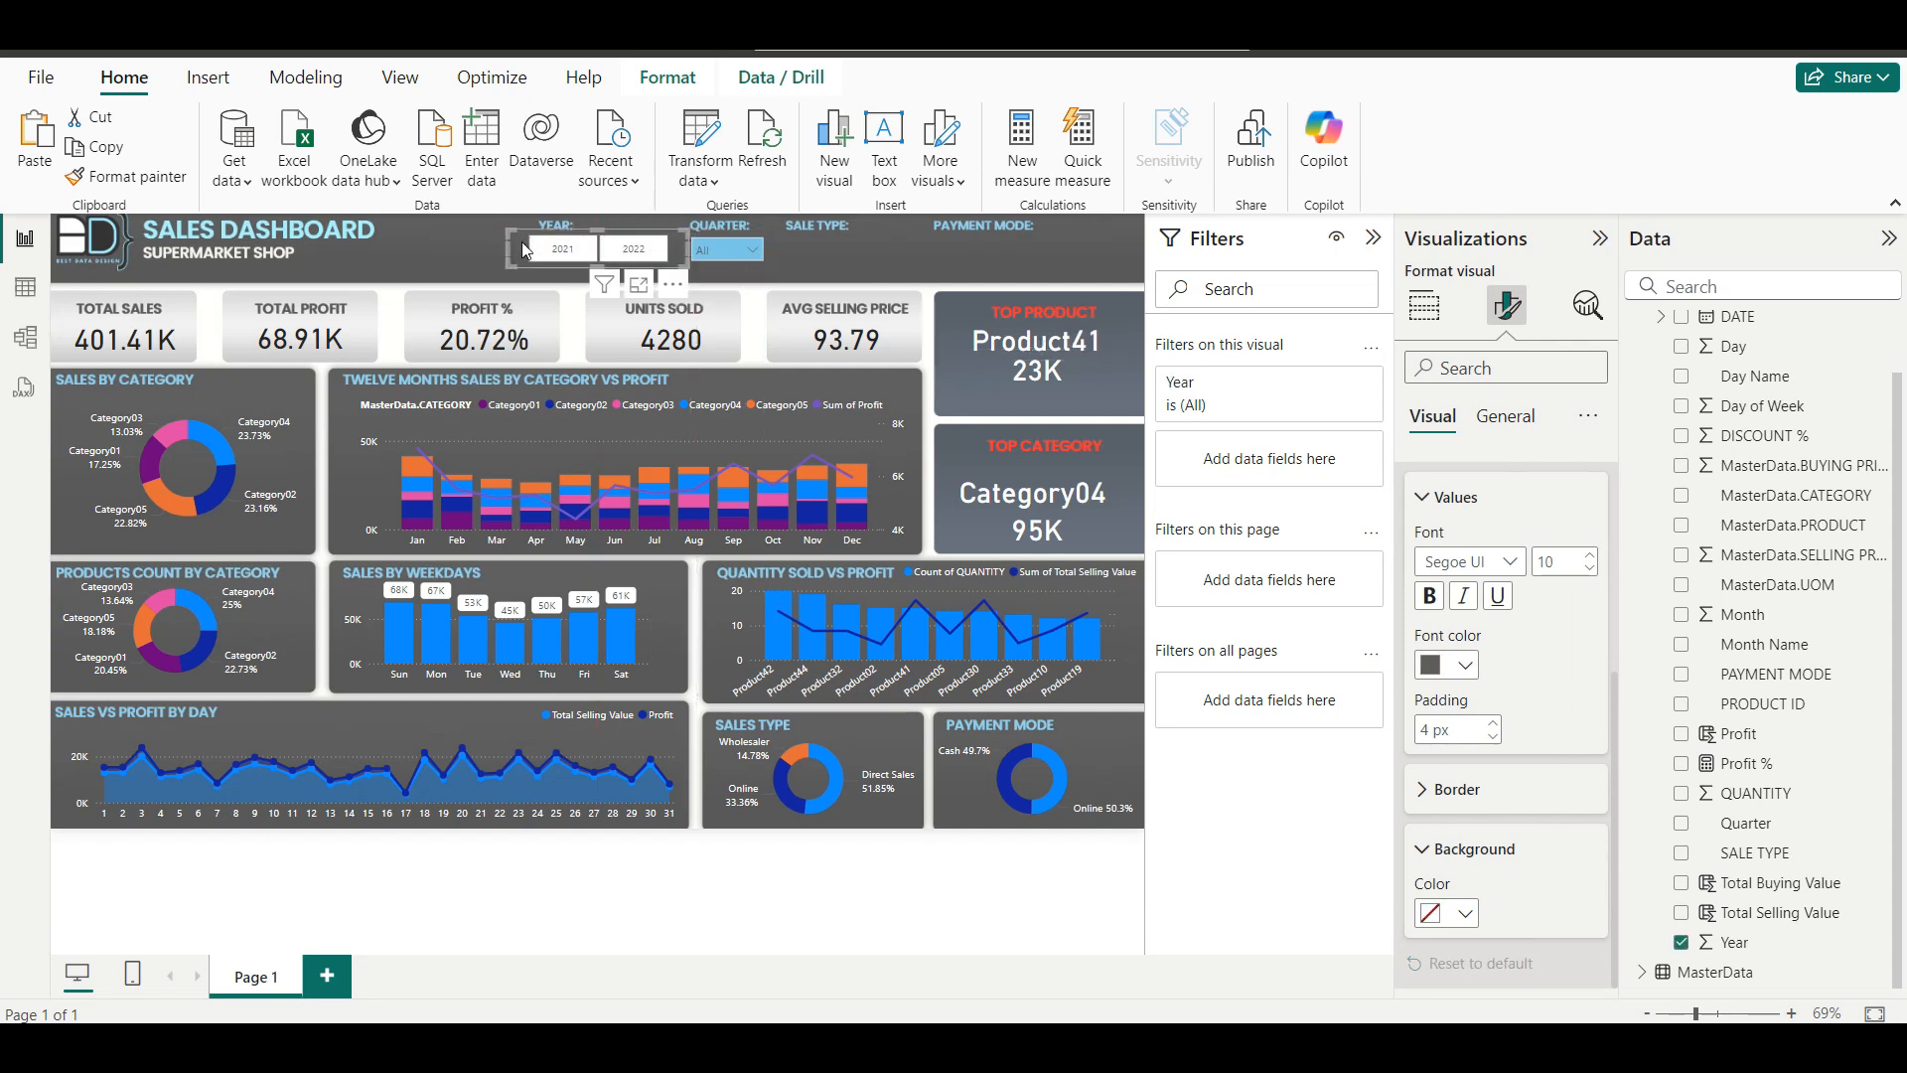
pyautogui.moveTo(522, 242); pyautogui.dragTo(527, 254)
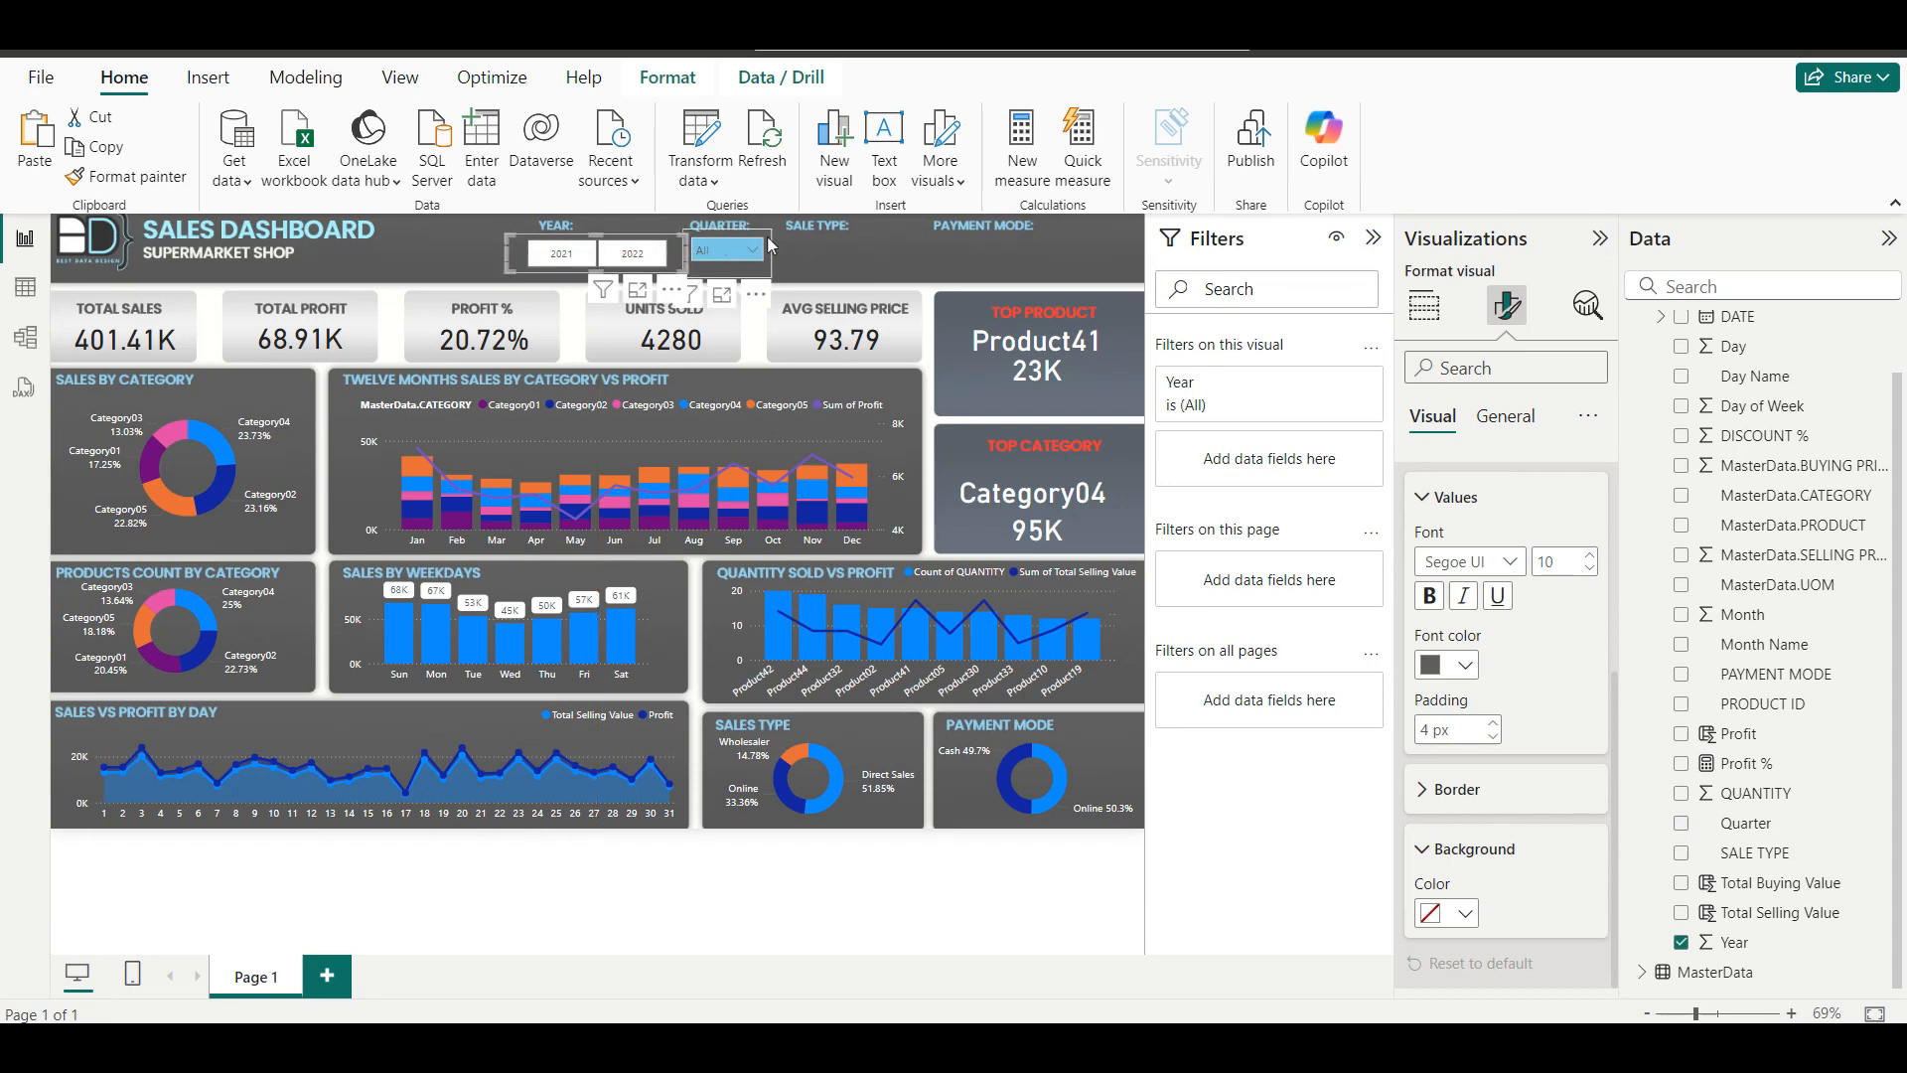
pyautogui.click(760, 243)
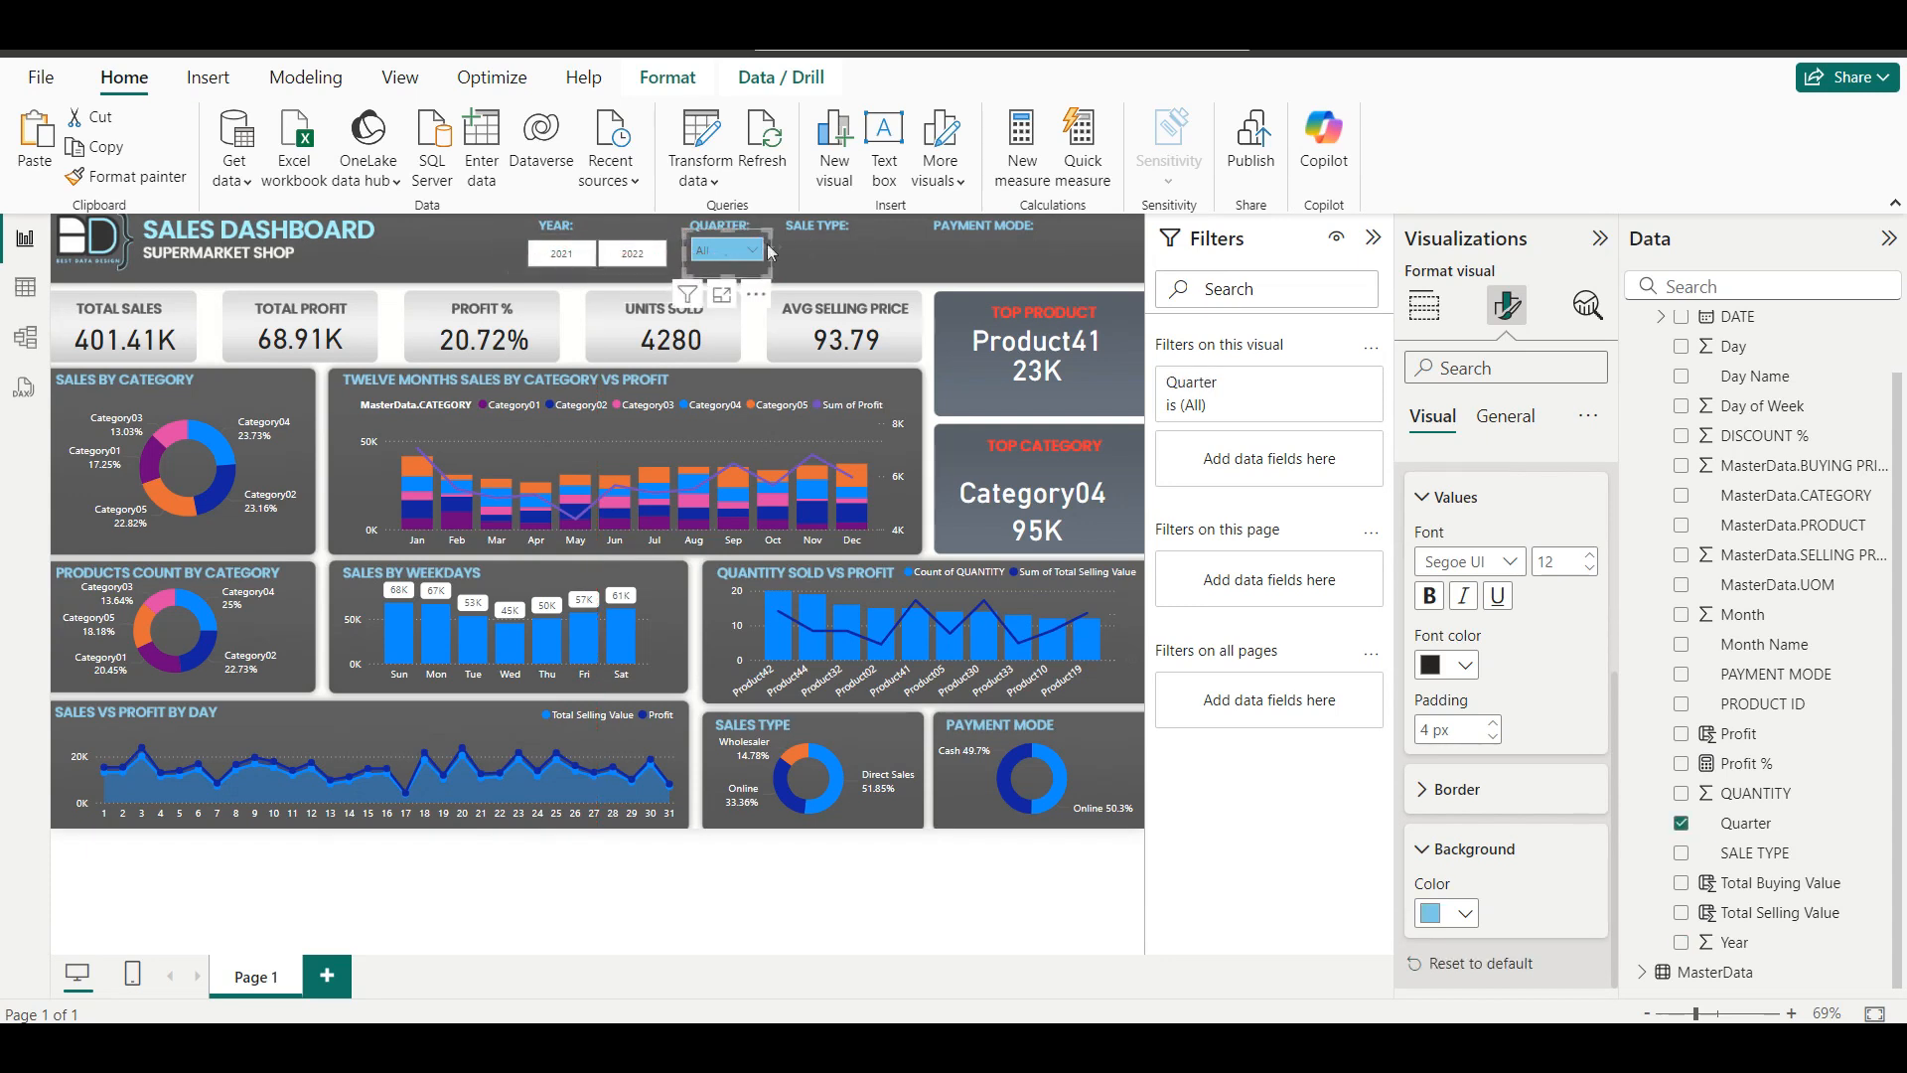
pyautogui.press('Down')
pyautogui.press('Down')
pyautogui.press('Down')
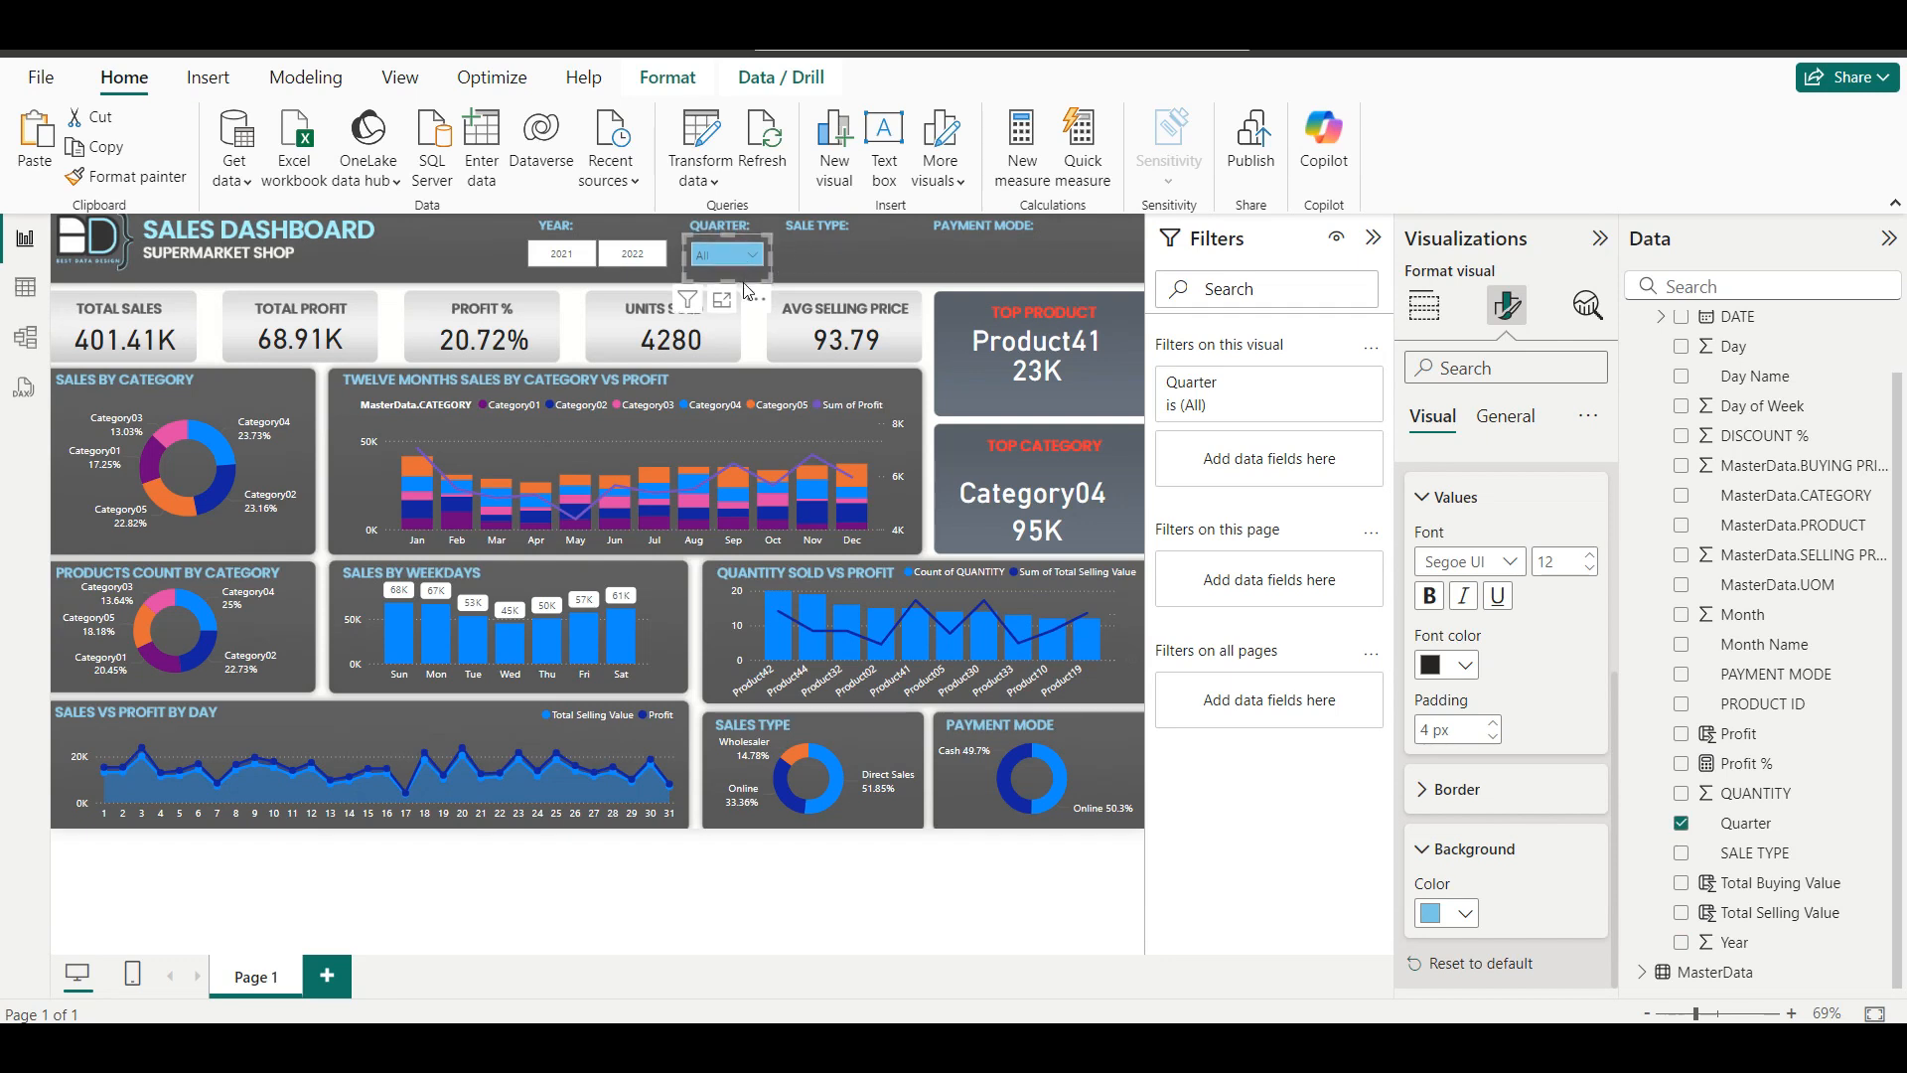
# Place a copy of the Quarter slicer below the SALE TYPE heading and replace its field with SALE TYPE.
pyautogui.hotkey('ctrl', 'v')
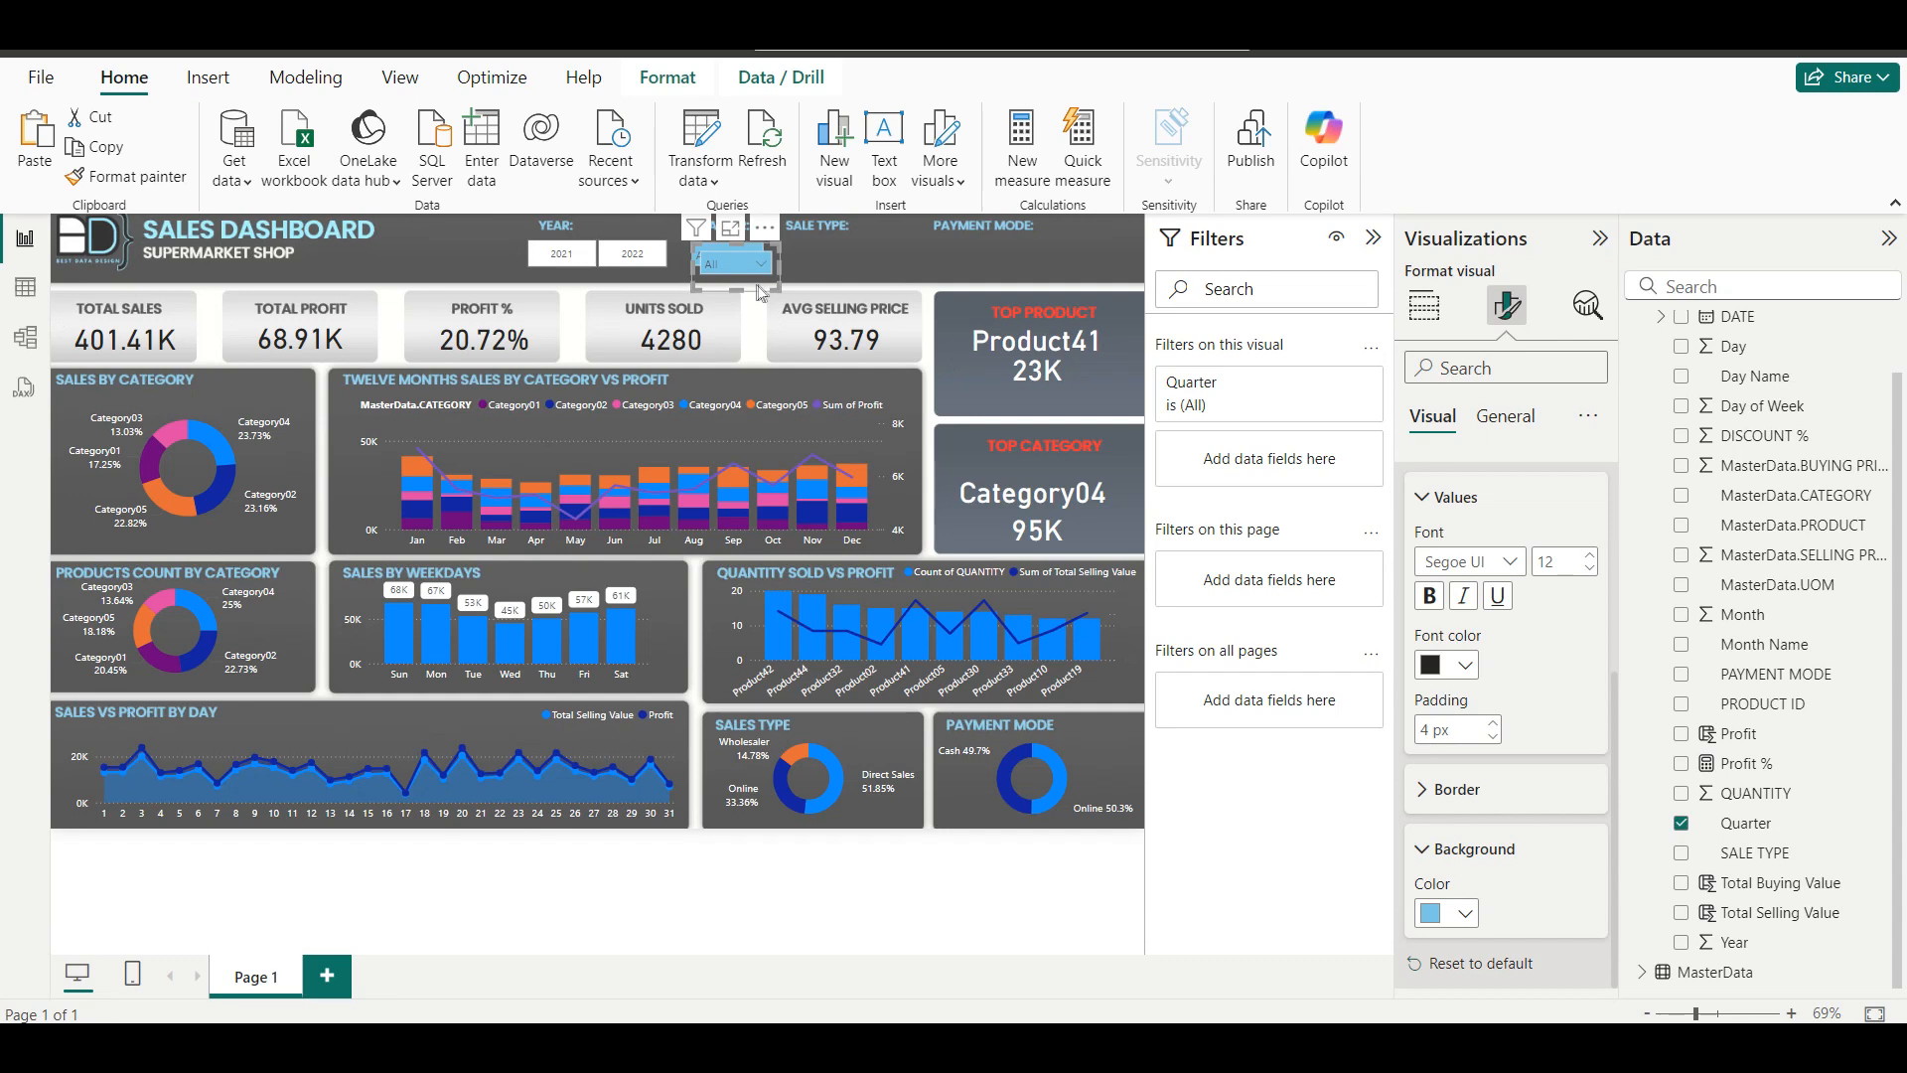
pyautogui.moveTo(761, 293); pyautogui.dragTo(843, 288)
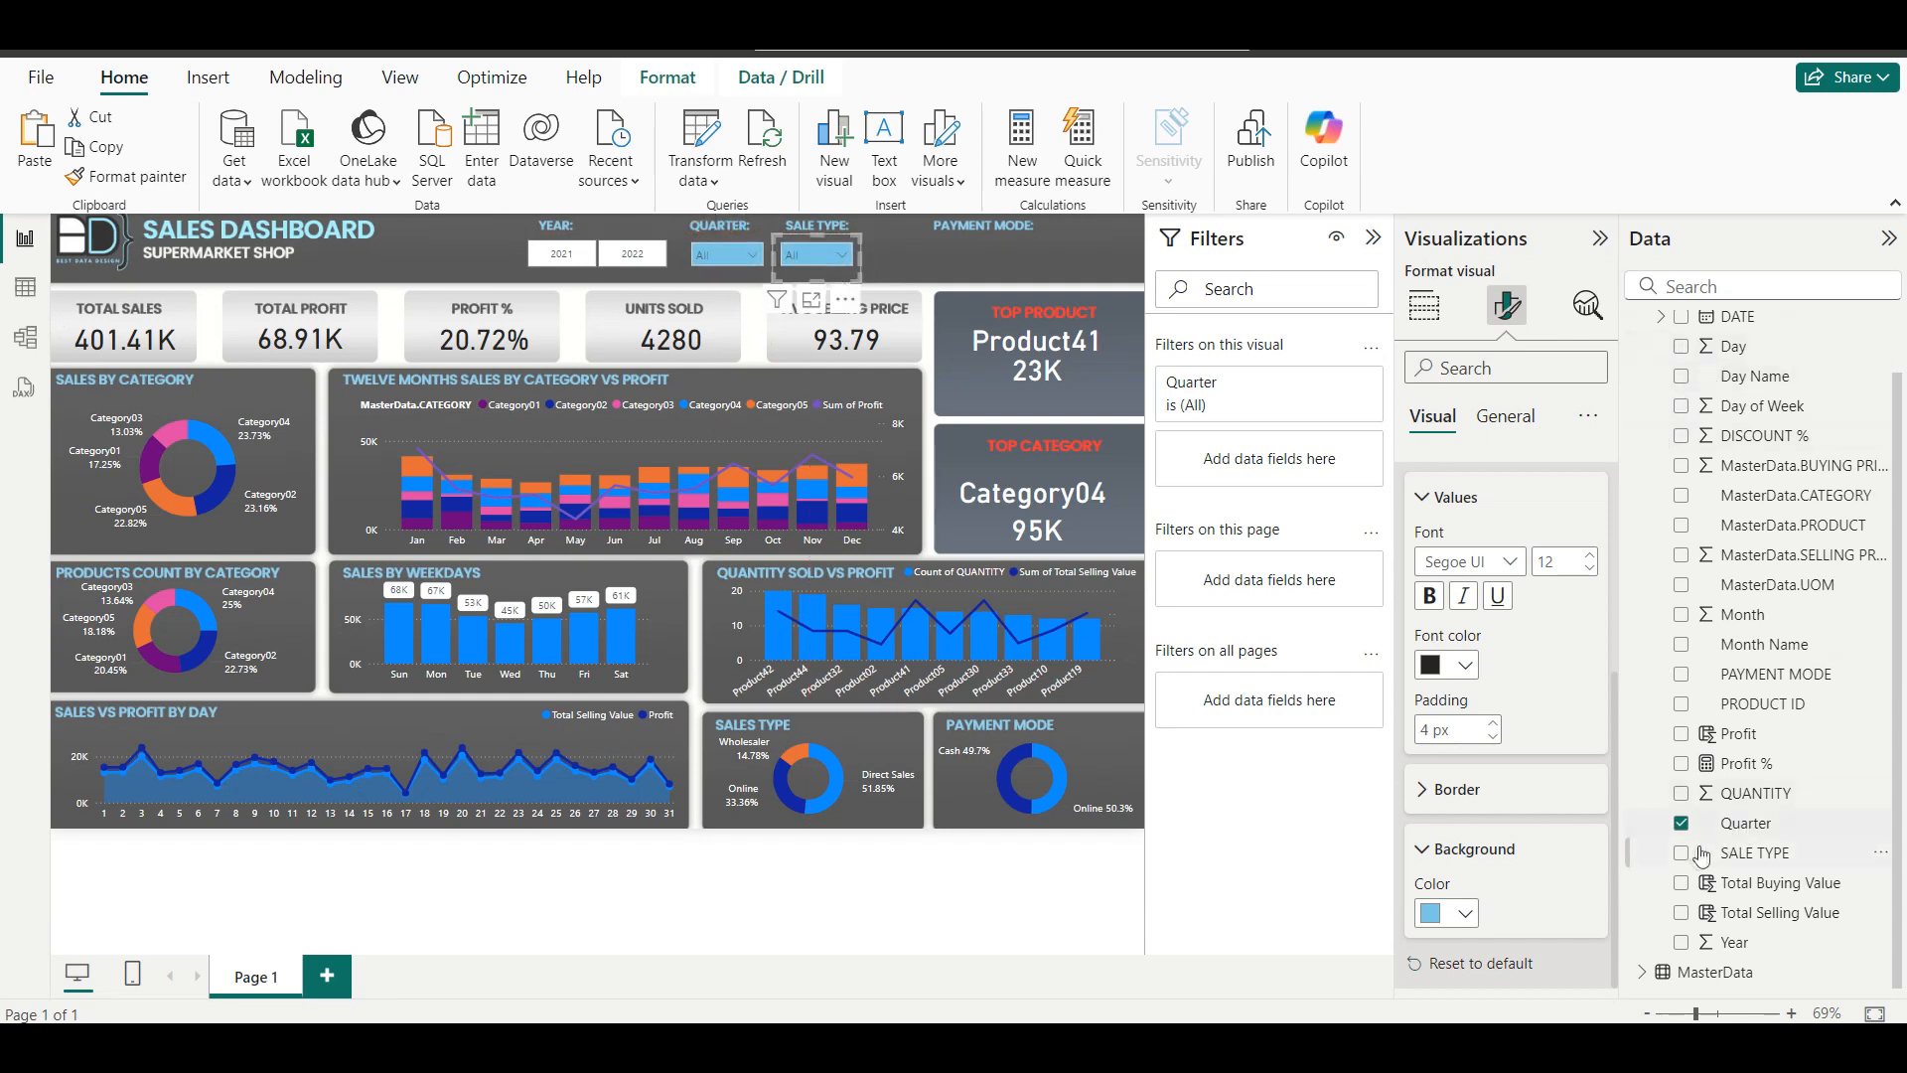
pyautogui.click(1682, 825)
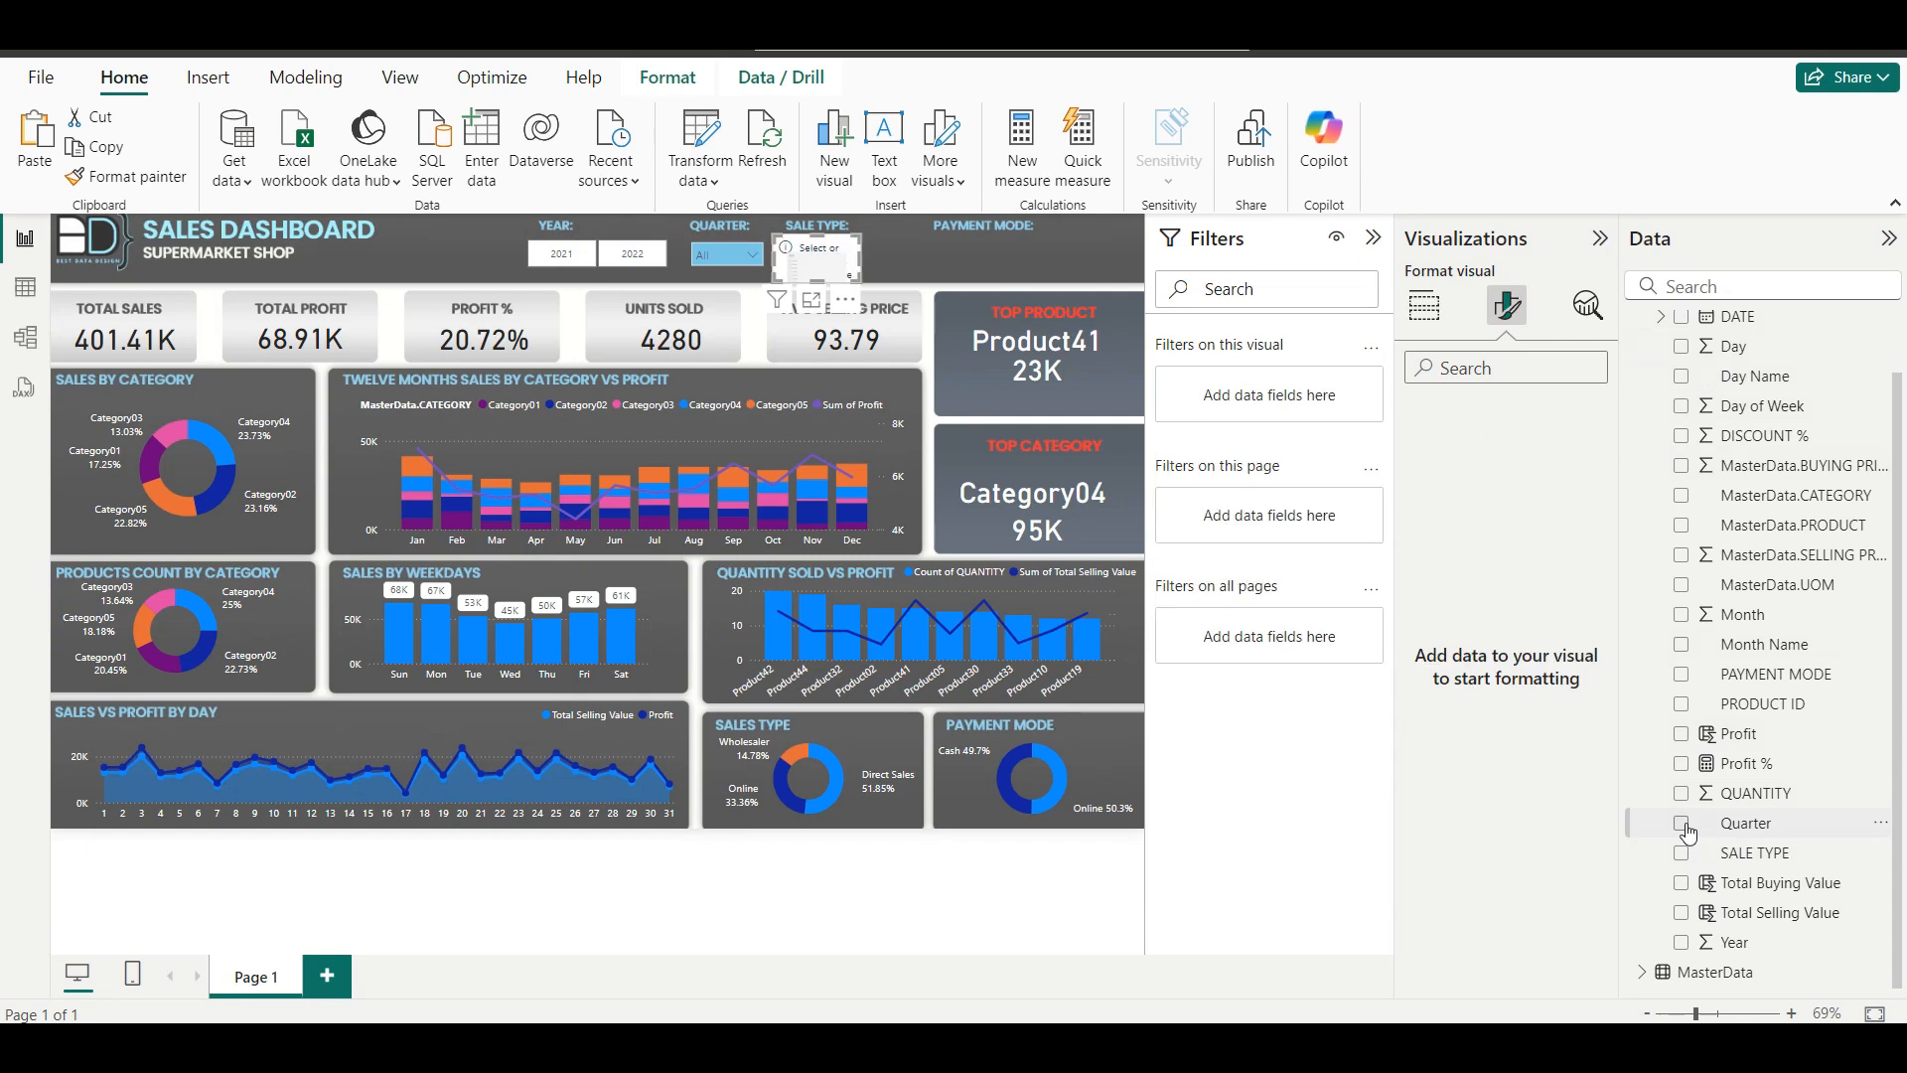
pyautogui.click(1682, 854)
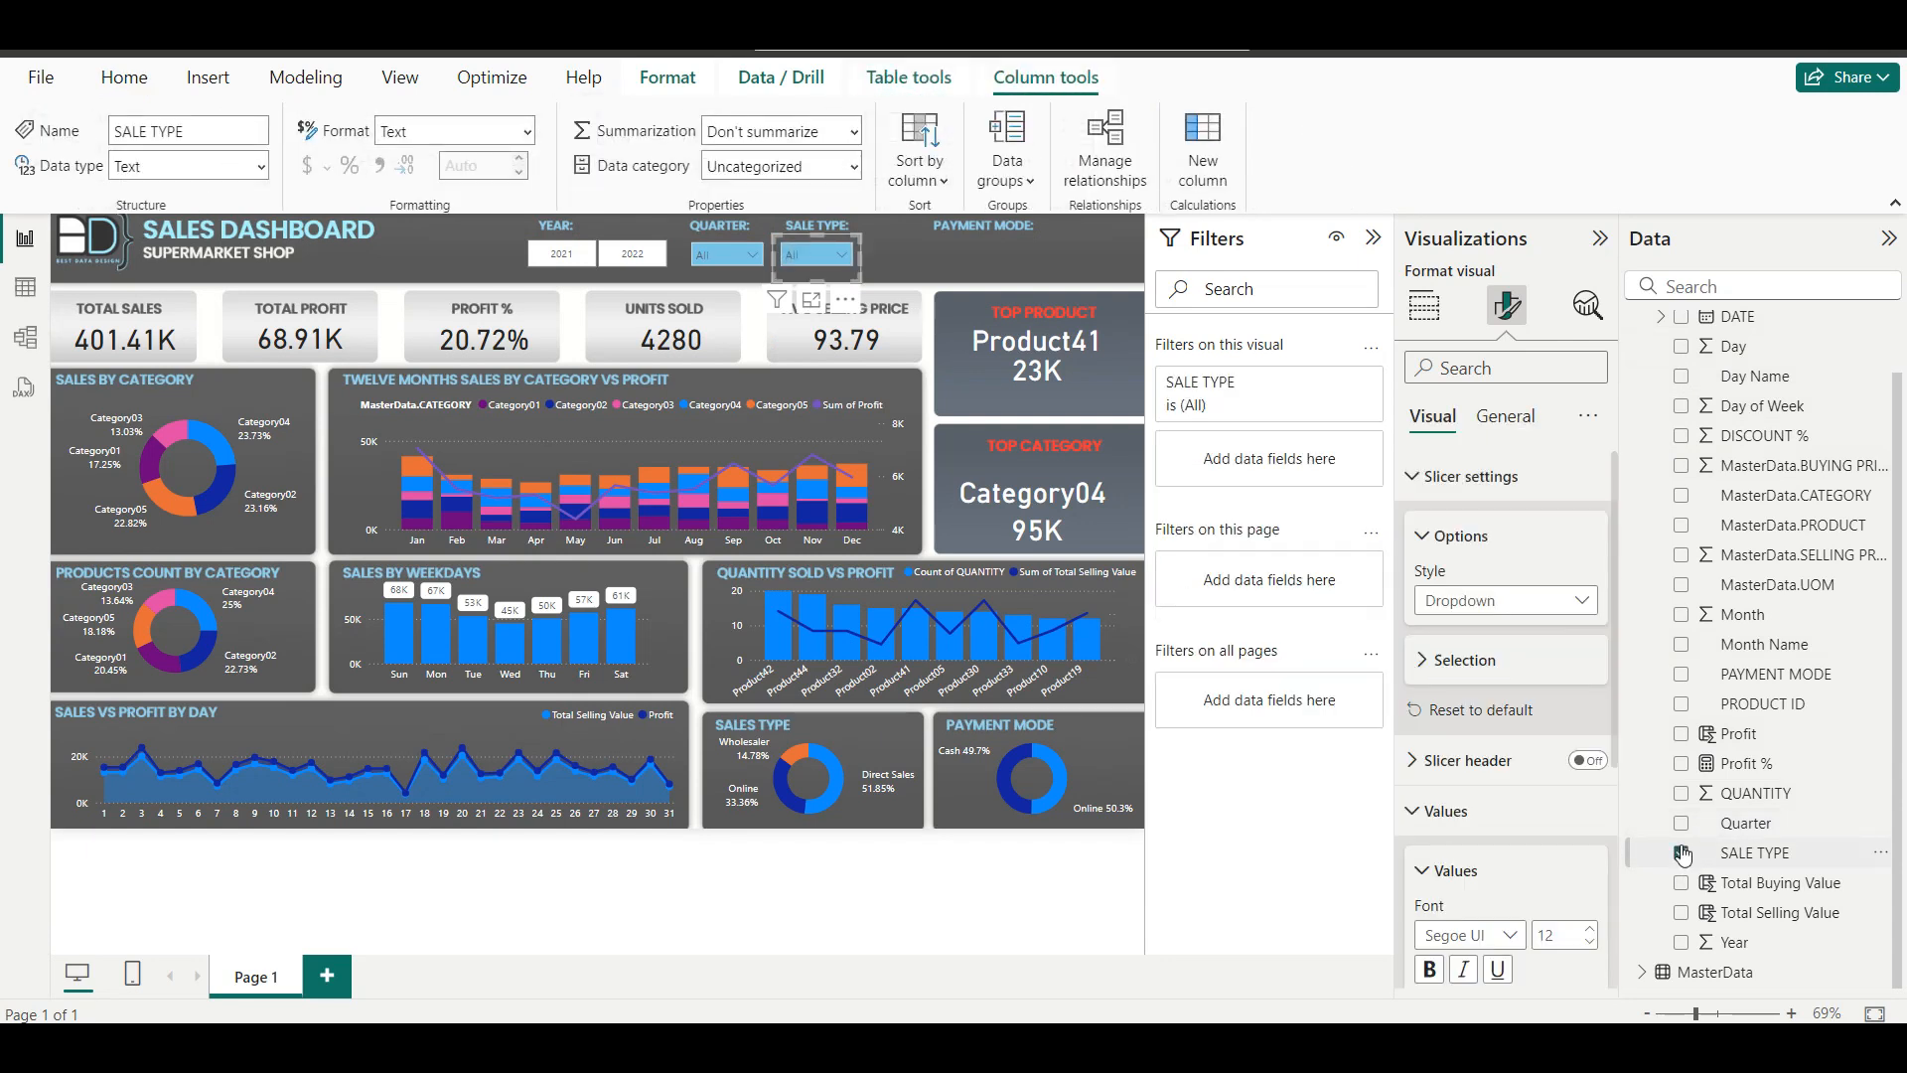
# Check the SALE TYPE slicer's option list and widen the slicer to end just before the PAYMENT MODE heading.
pyautogui.click(841, 256)
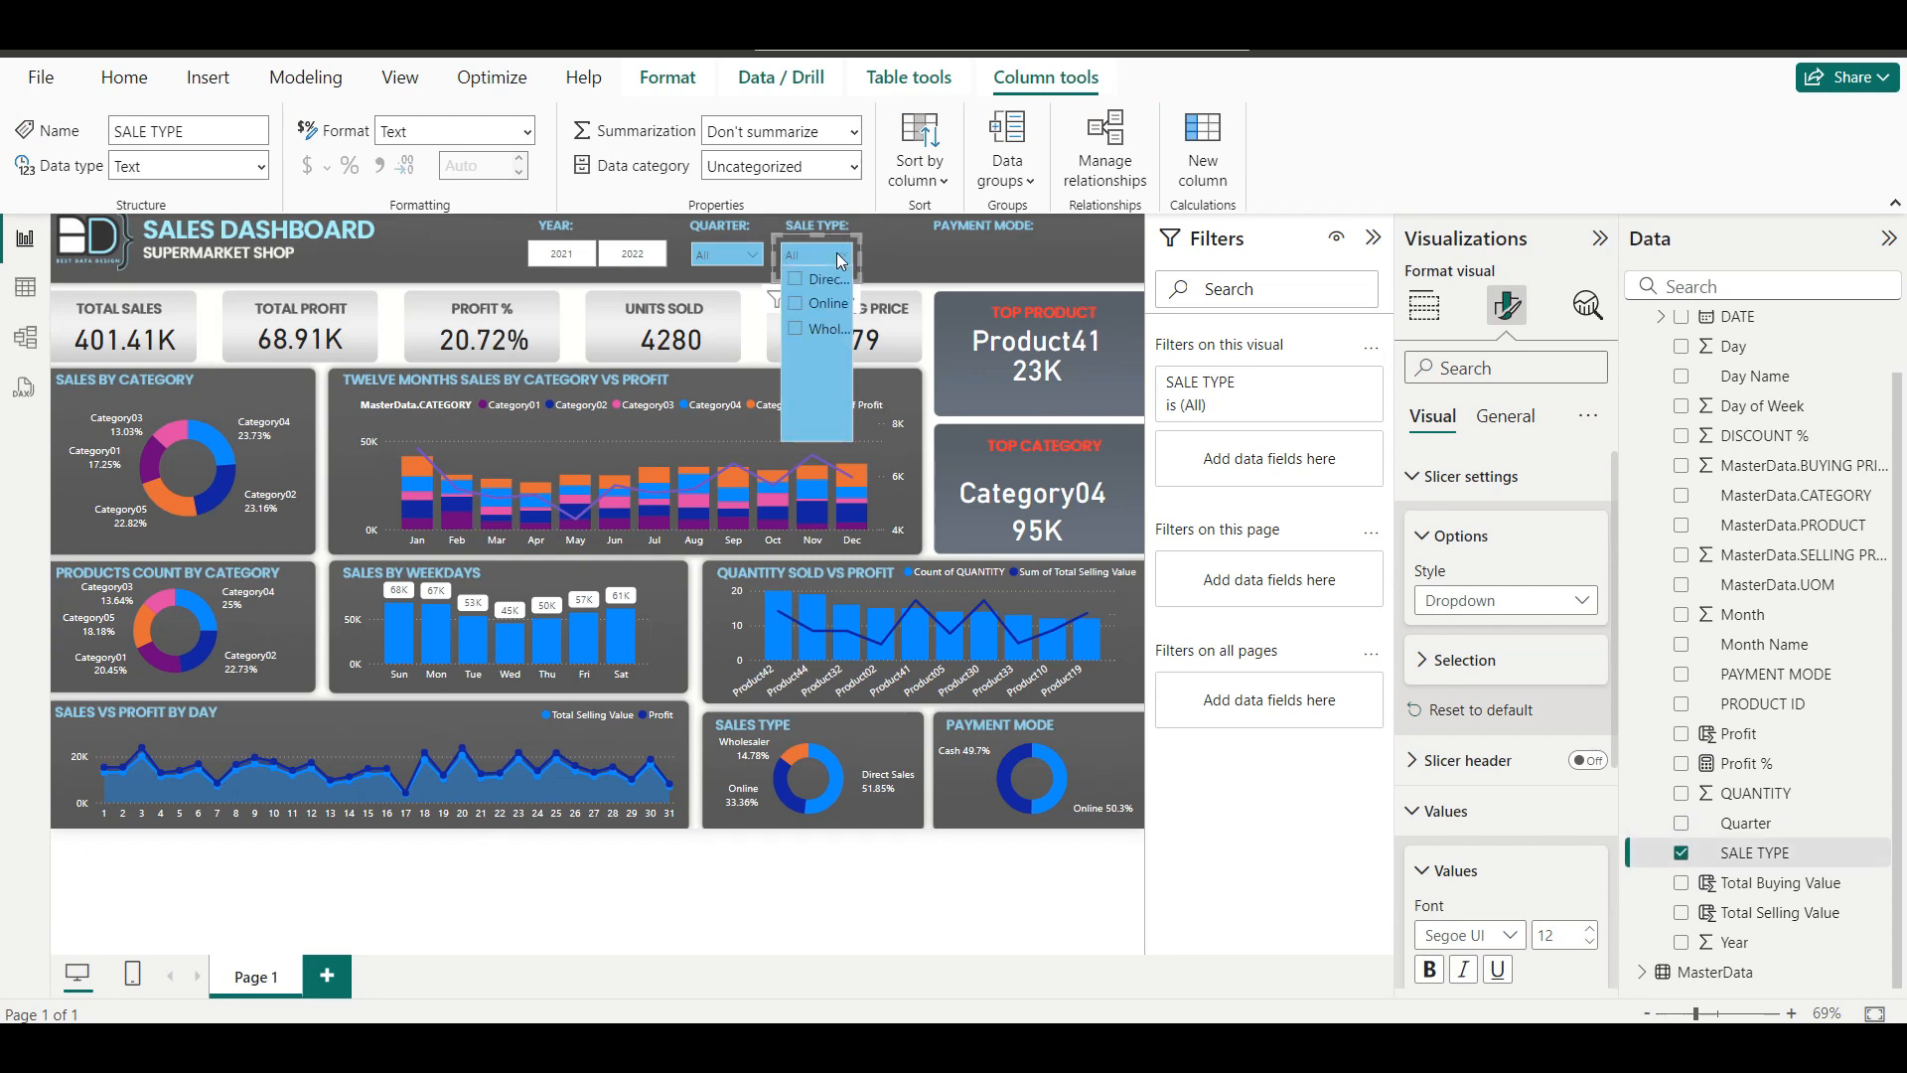
pyautogui.click(842, 258)
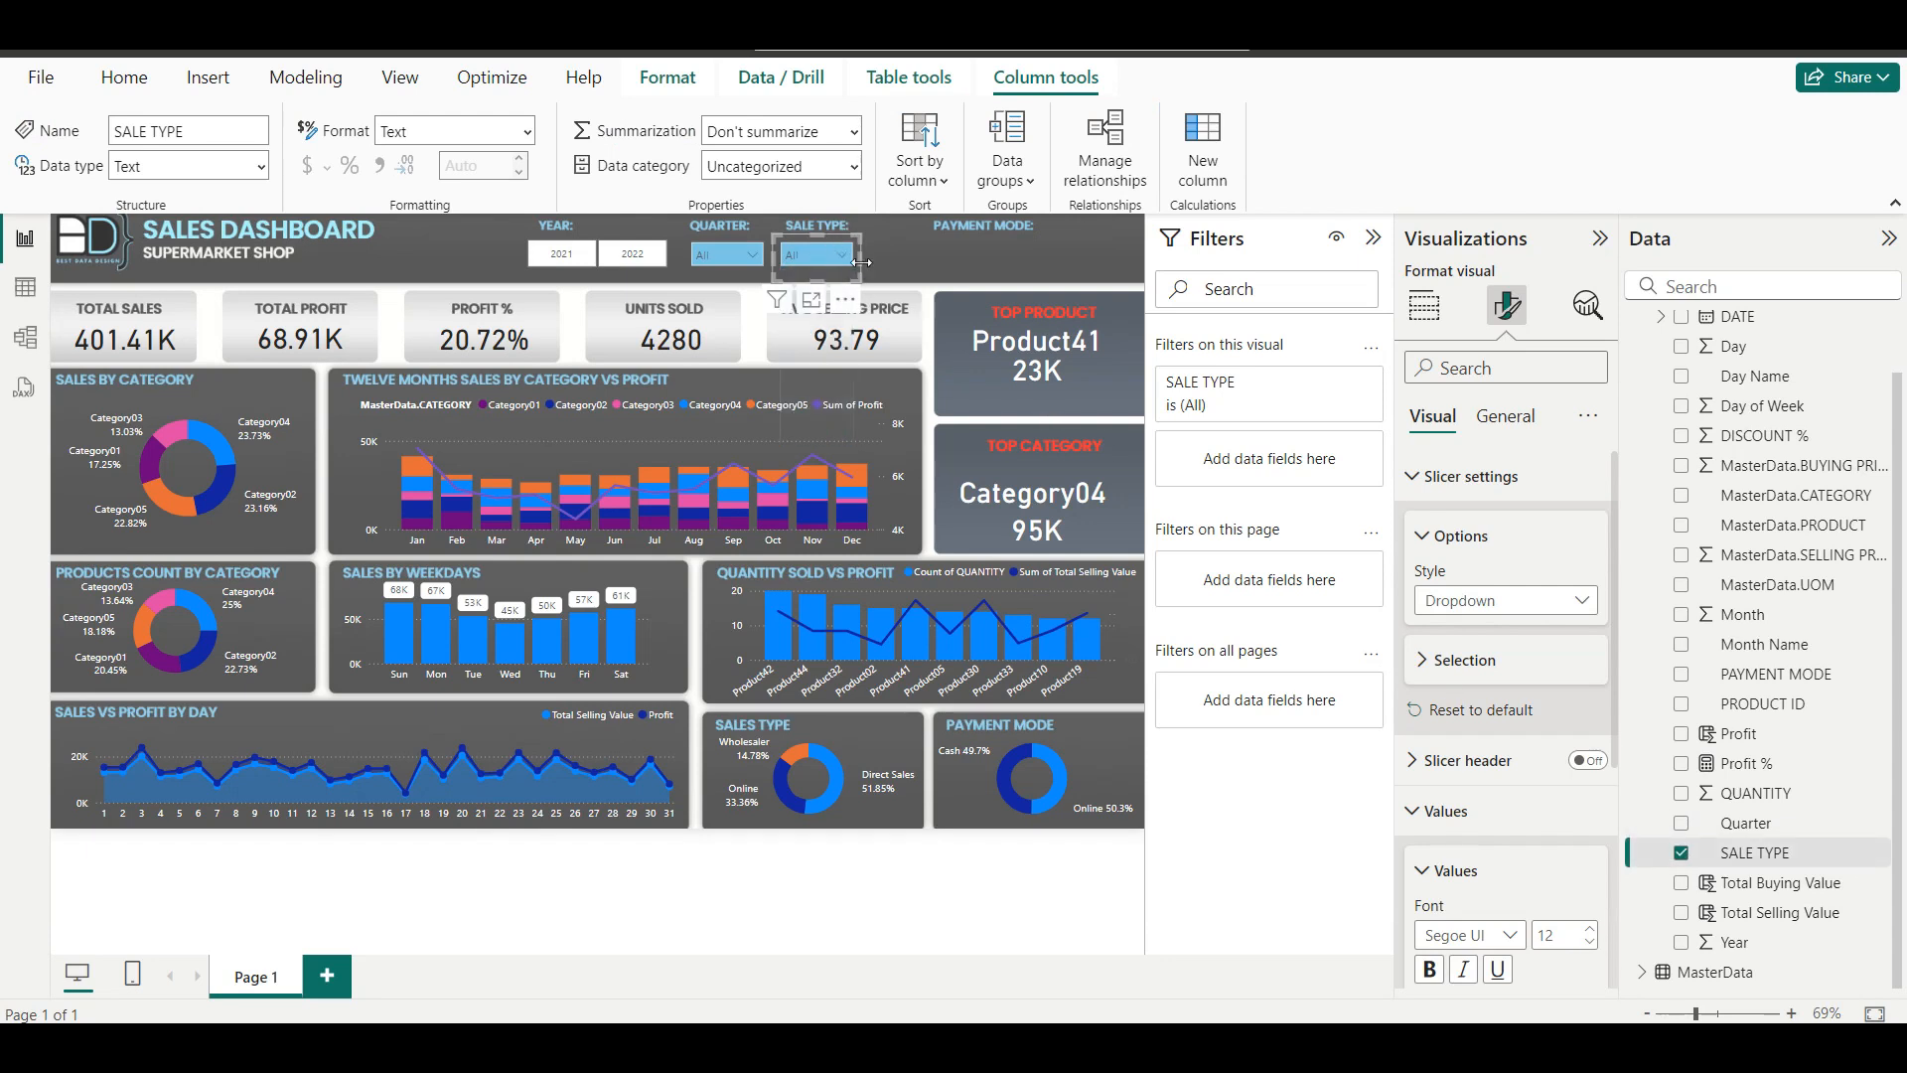
pyautogui.moveTo(860, 262)
pyautogui.mouseDown()
pyautogui.moveTo(915, 270)
pyautogui.moveTo(884, 243)
pyautogui.mouseUp()
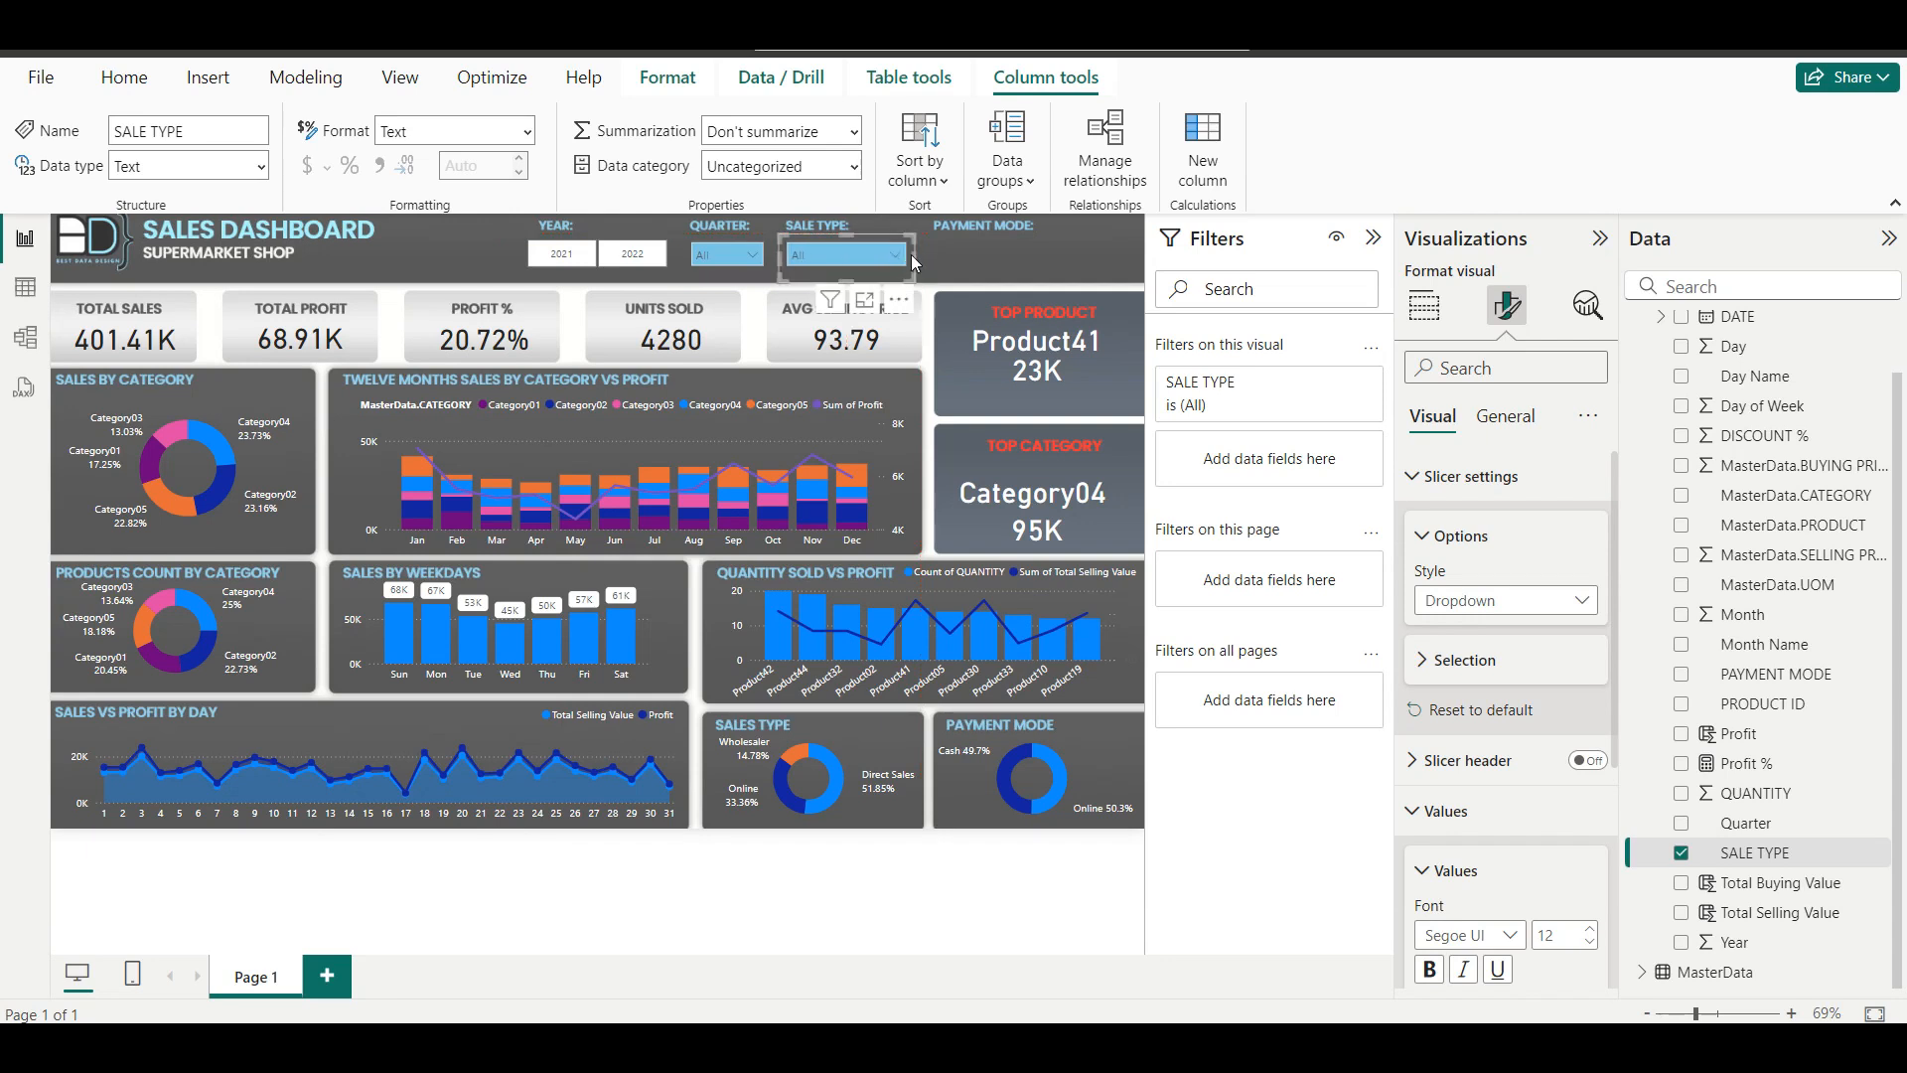
pyautogui.moveTo(914, 257); pyautogui.dragTo(931, 268)
# Place a copy of the SALE TYPE slicer below the PAYMENT MODE heading, replace its field with PAYMENT MODE and check its option list.
pyautogui.hotkey('ctrl', 'c')
pyautogui.hotkey('ctrl', 'v')
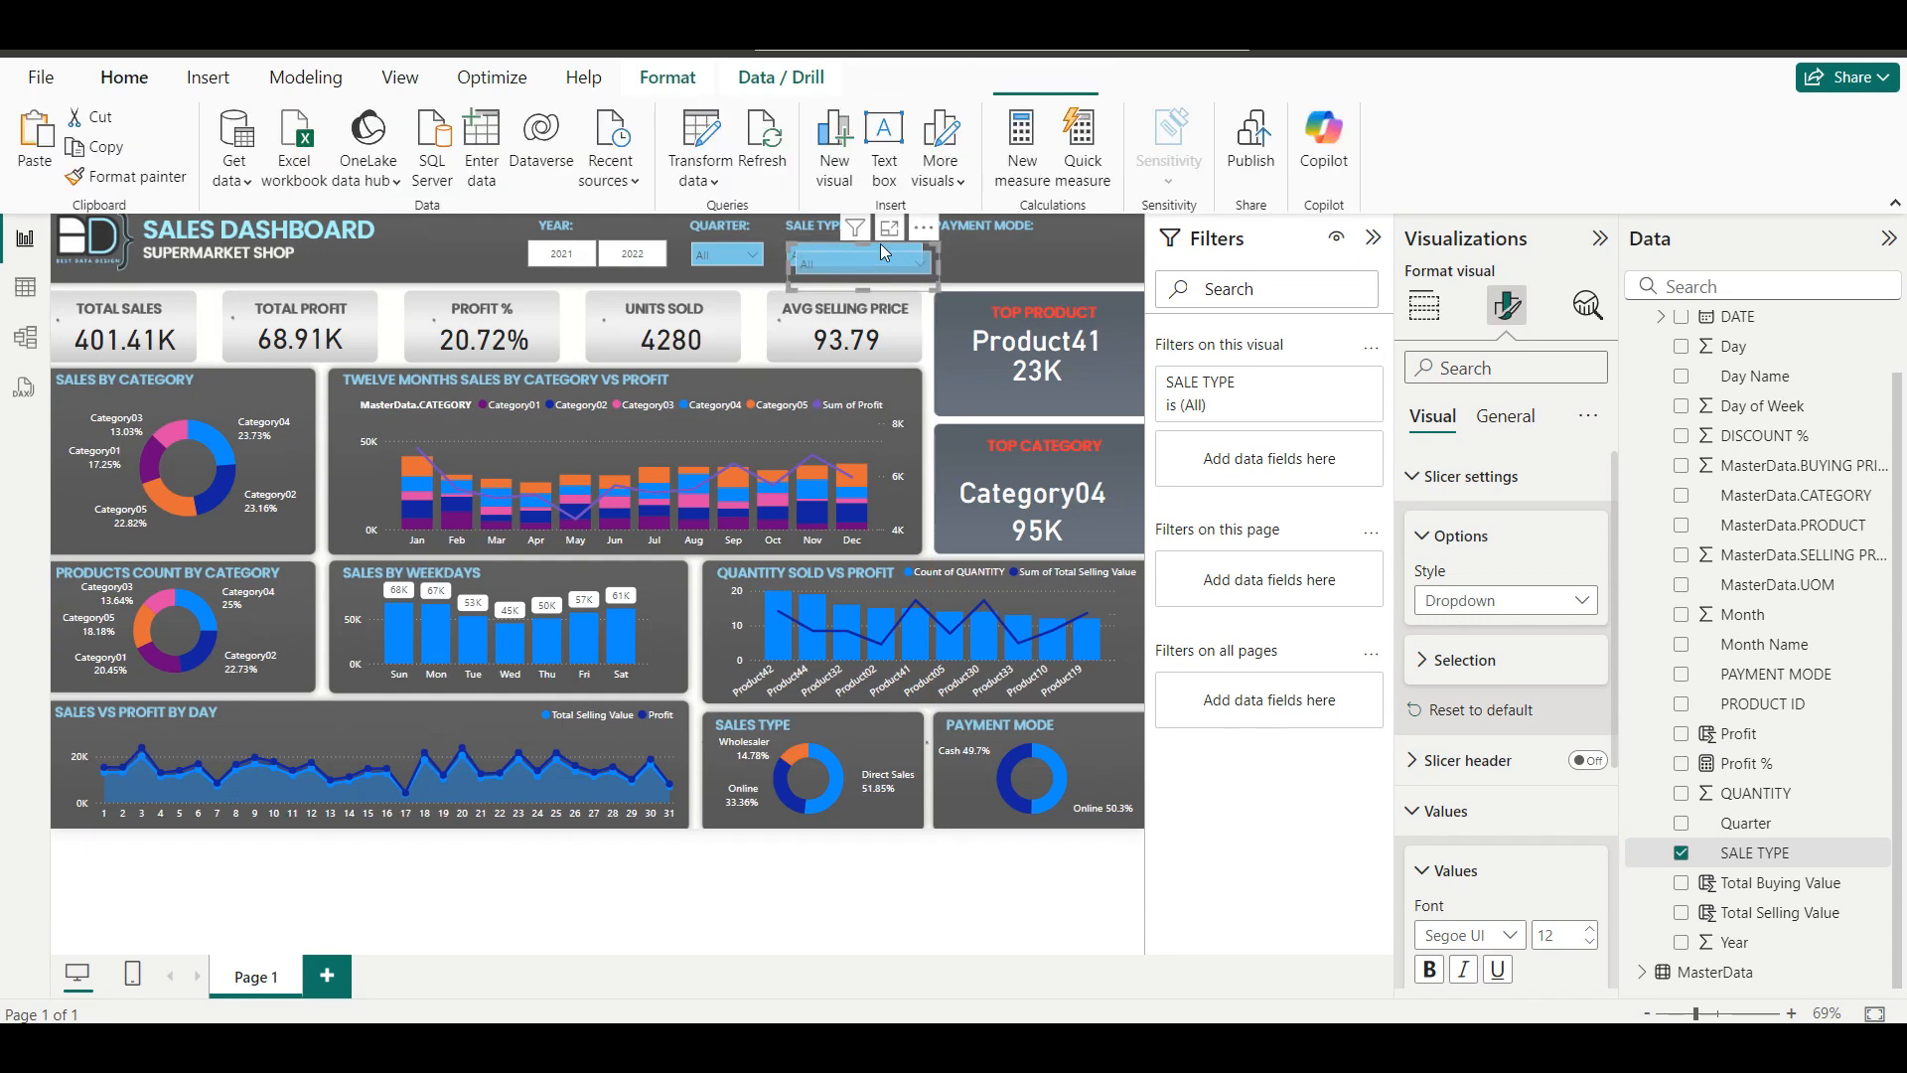
pyautogui.moveTo(910, 286); pyautogui.dragTo(1053, 278)
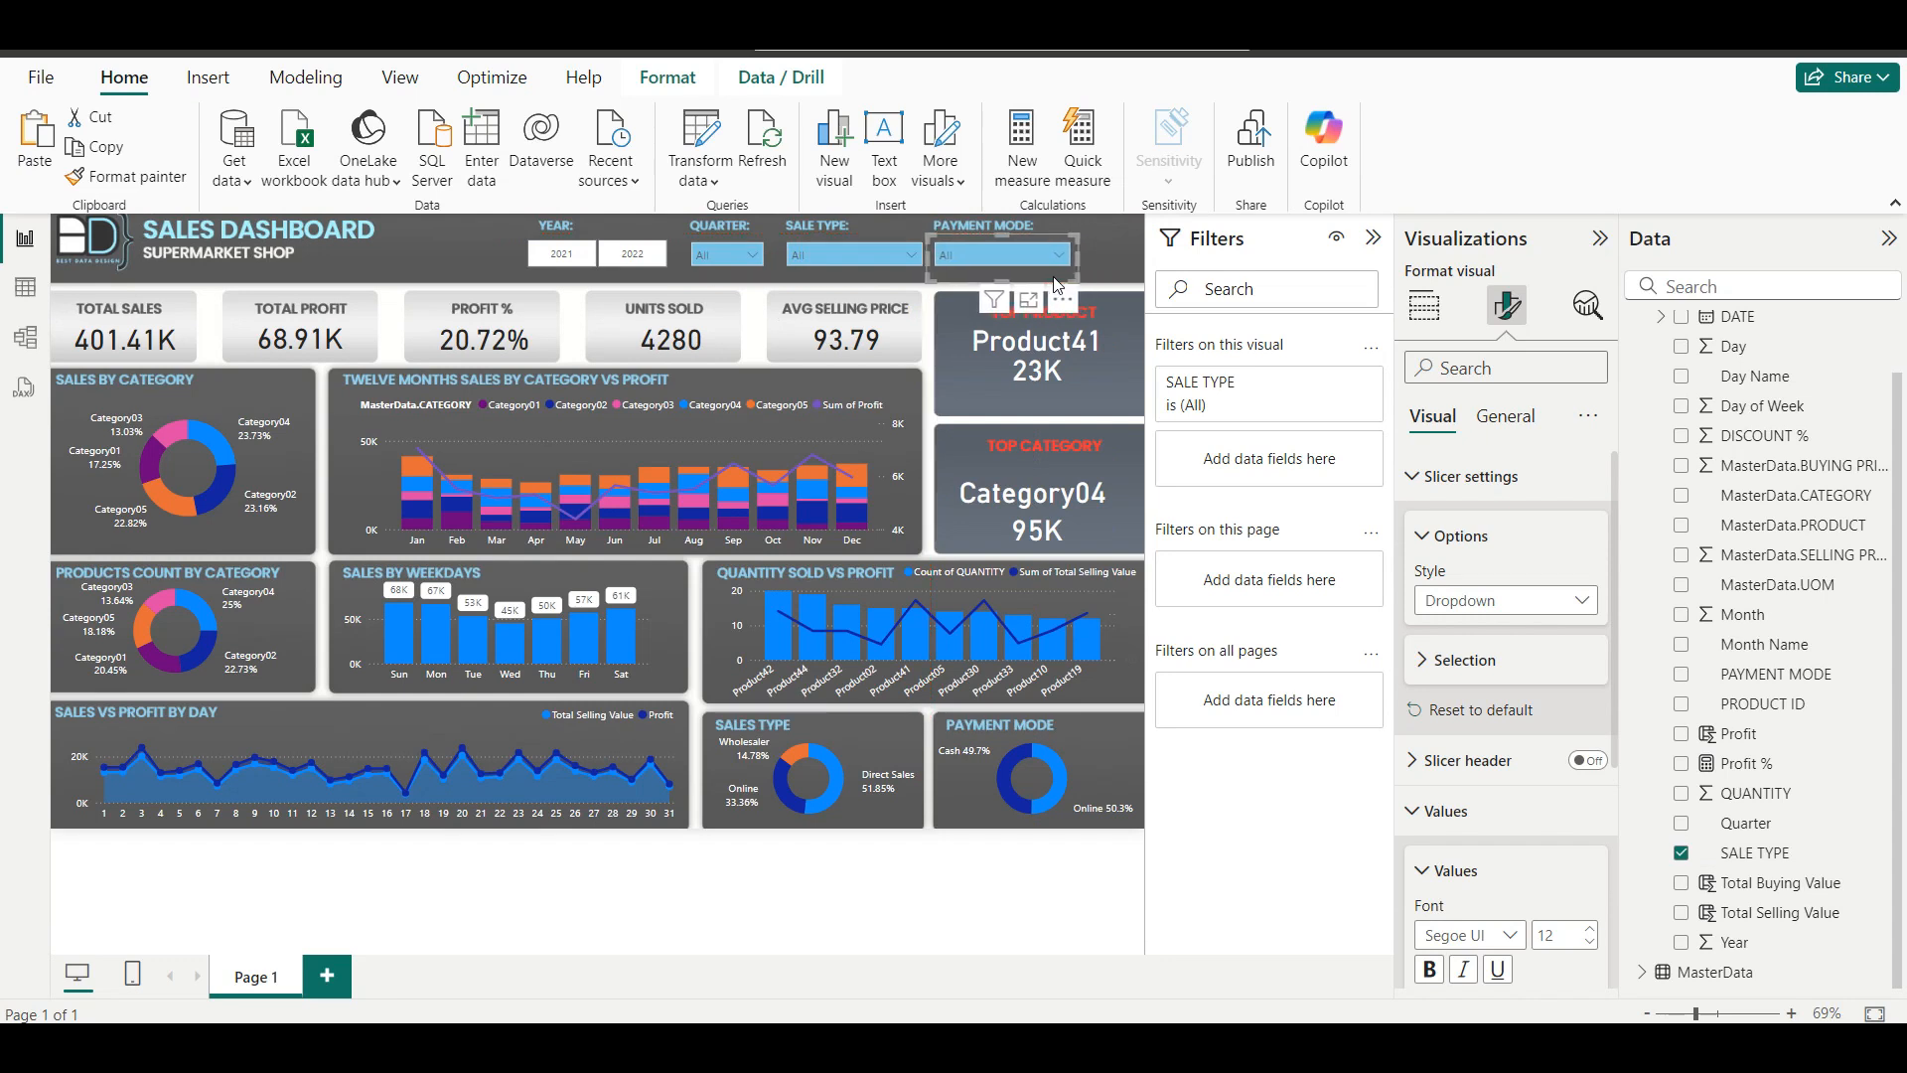
pyautogui.click(1678, 855)
pyautogui.click(1682, 676)
pyautogui.click(1045, 259)
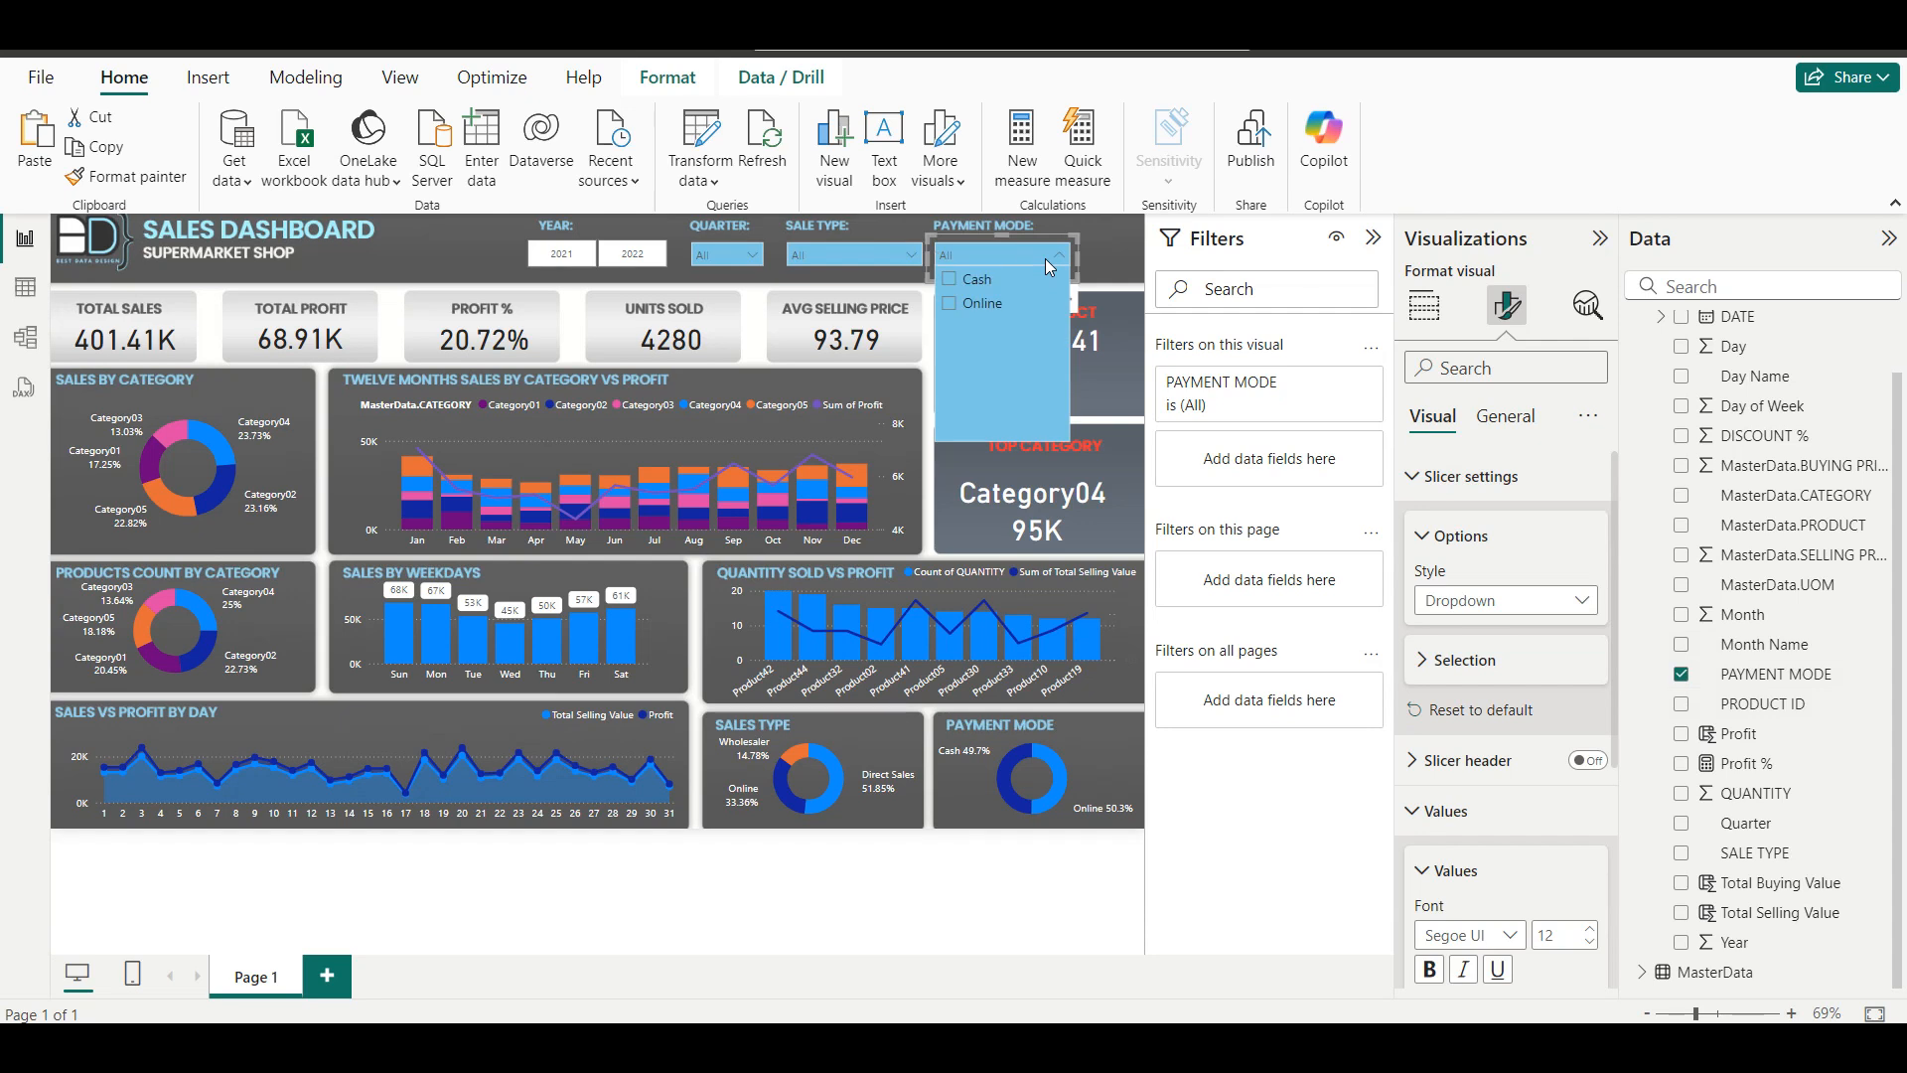
pyautogui.click(1046, 258)
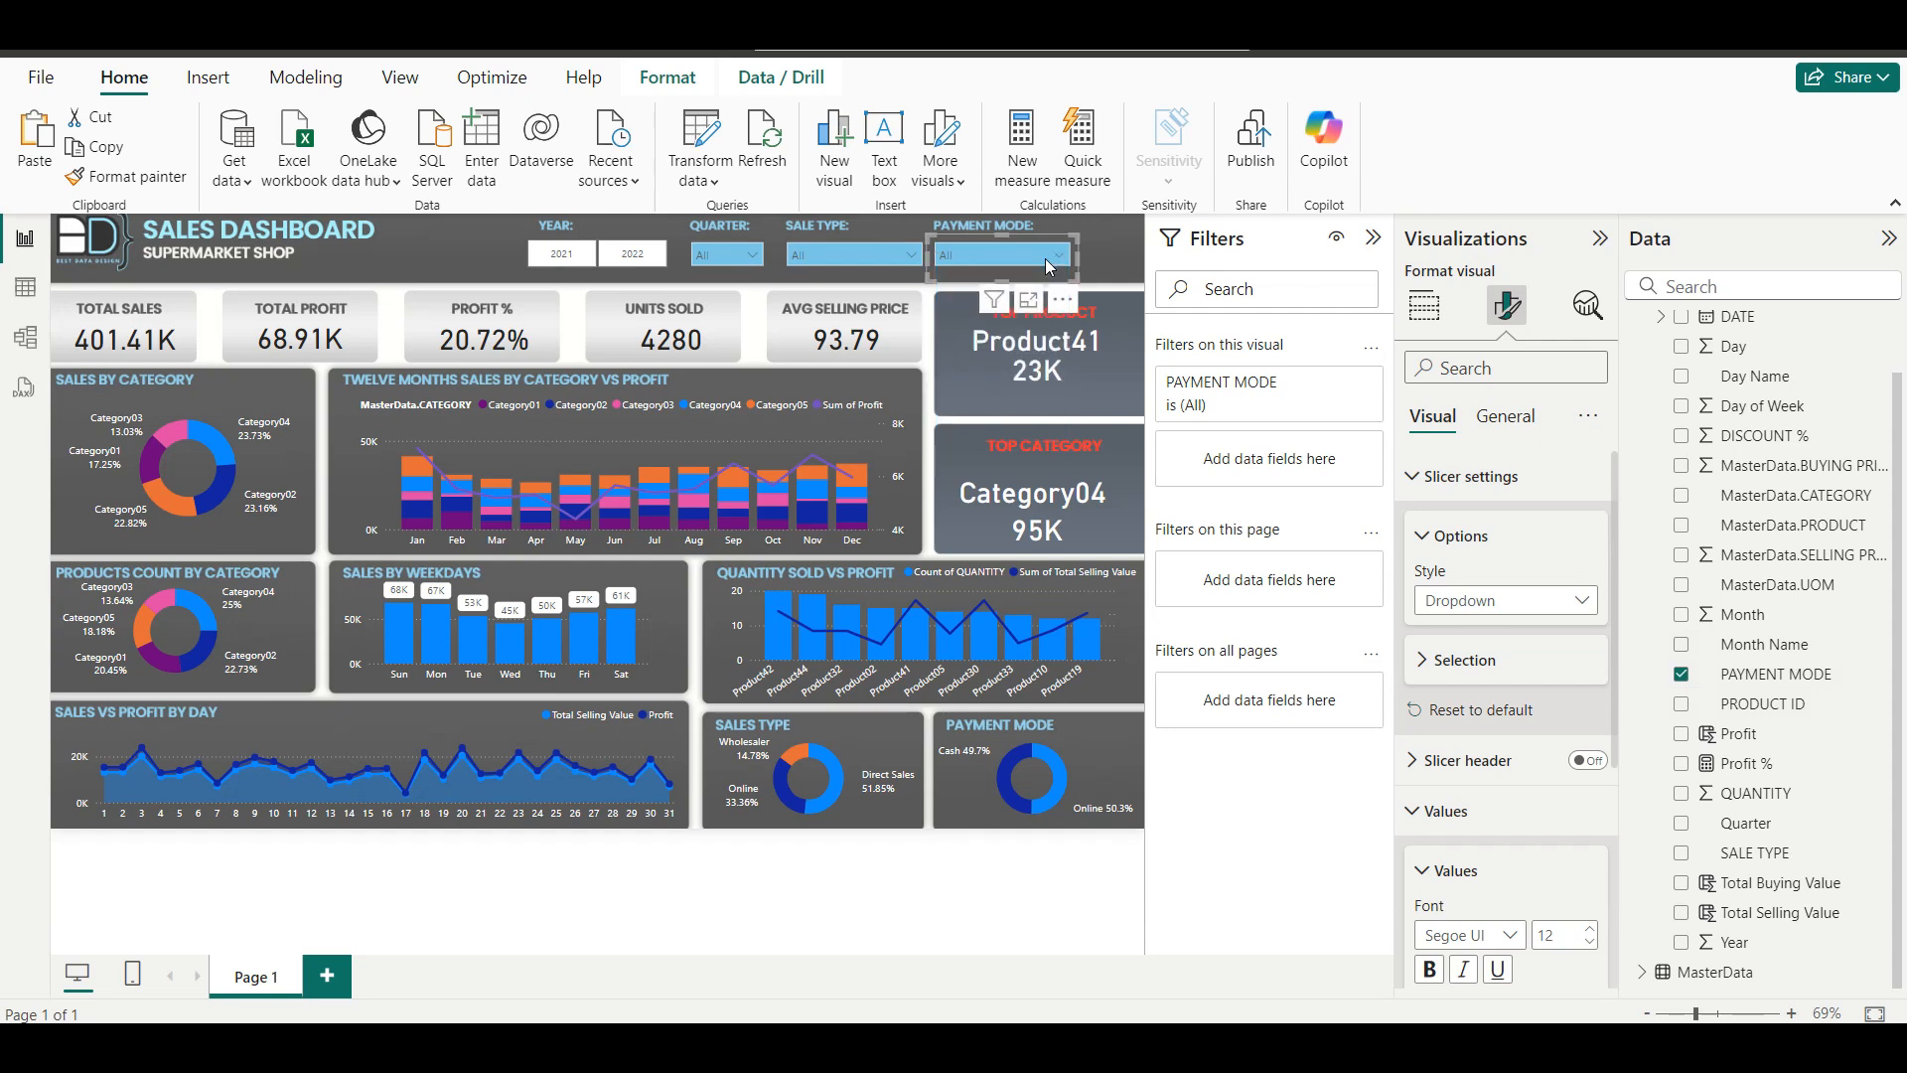
# Test the SALE TYPE slicer by filtering the dashboard to Online, then clear the filter.
pyautogui.click(651, 263)
pyautogui.click(643, 262)
pyautogui.click(849, 256)
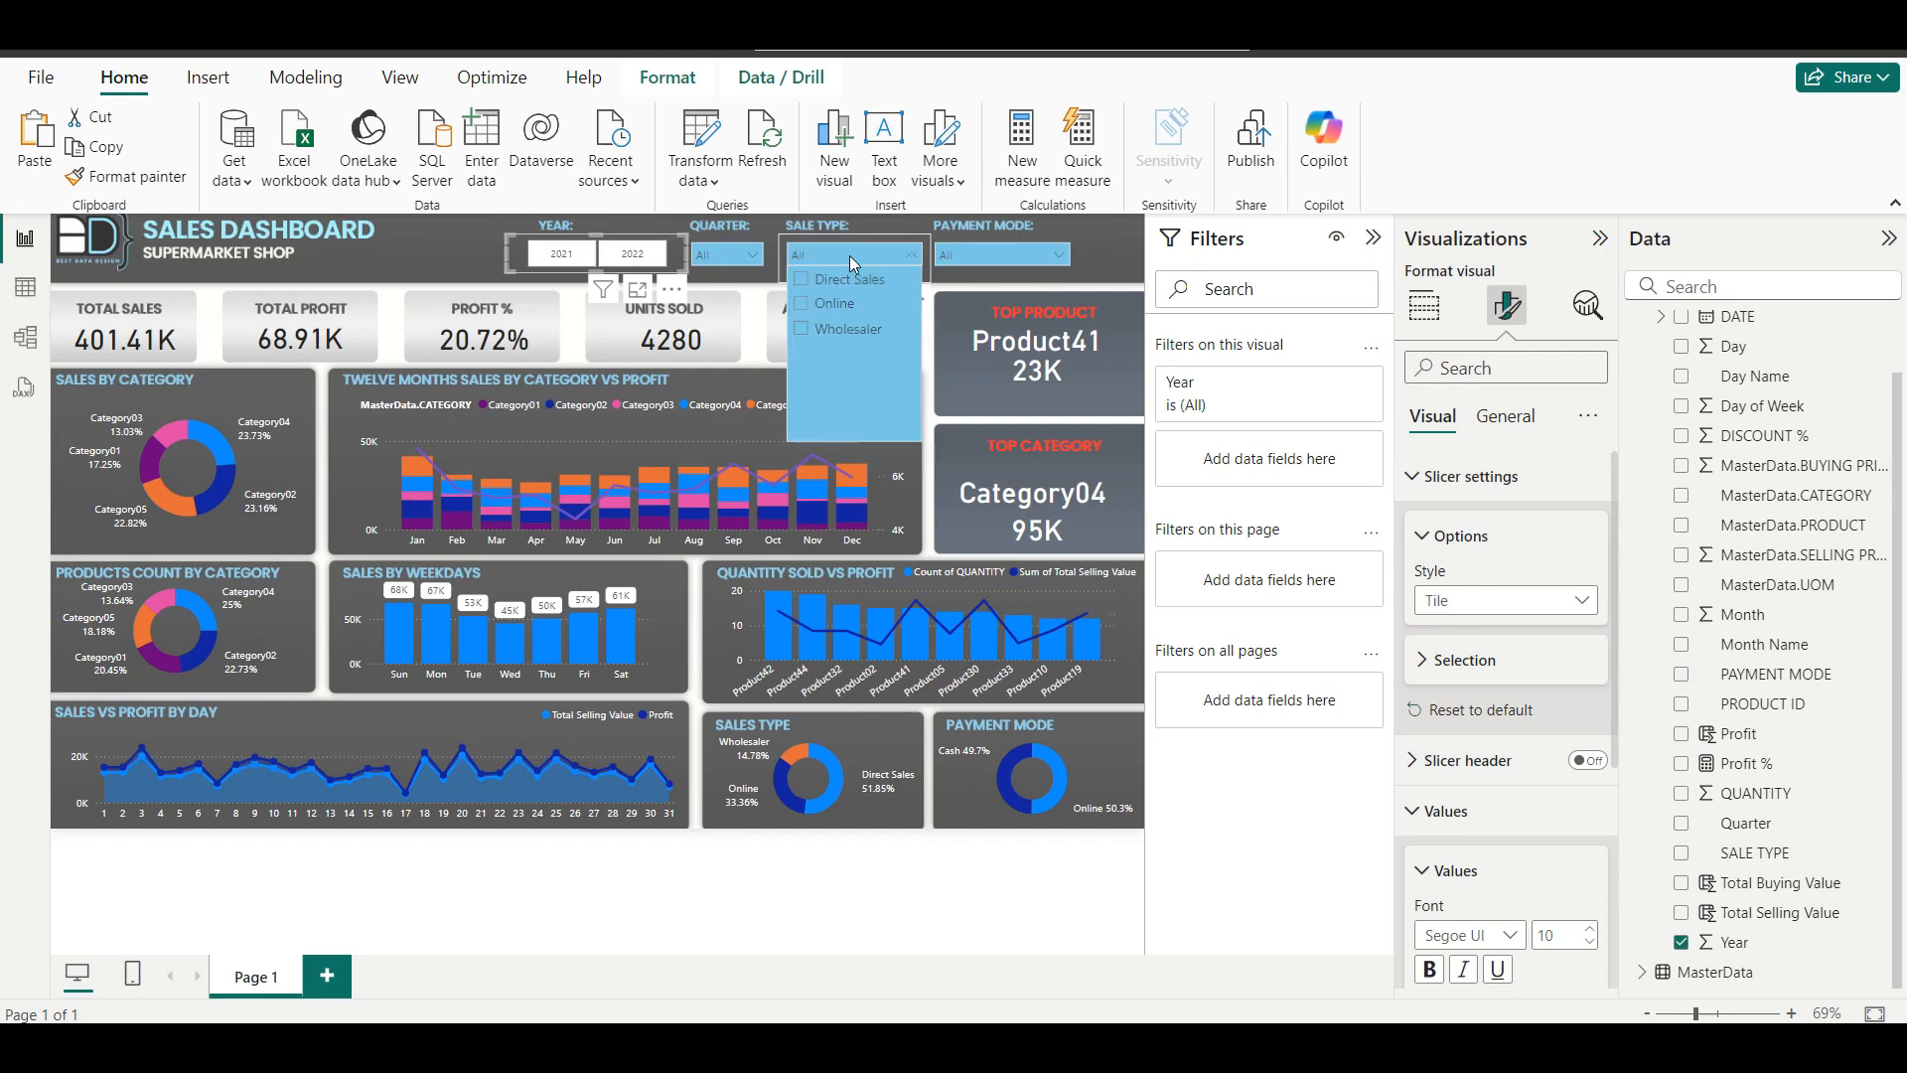
pyautogui.click(805, 305)
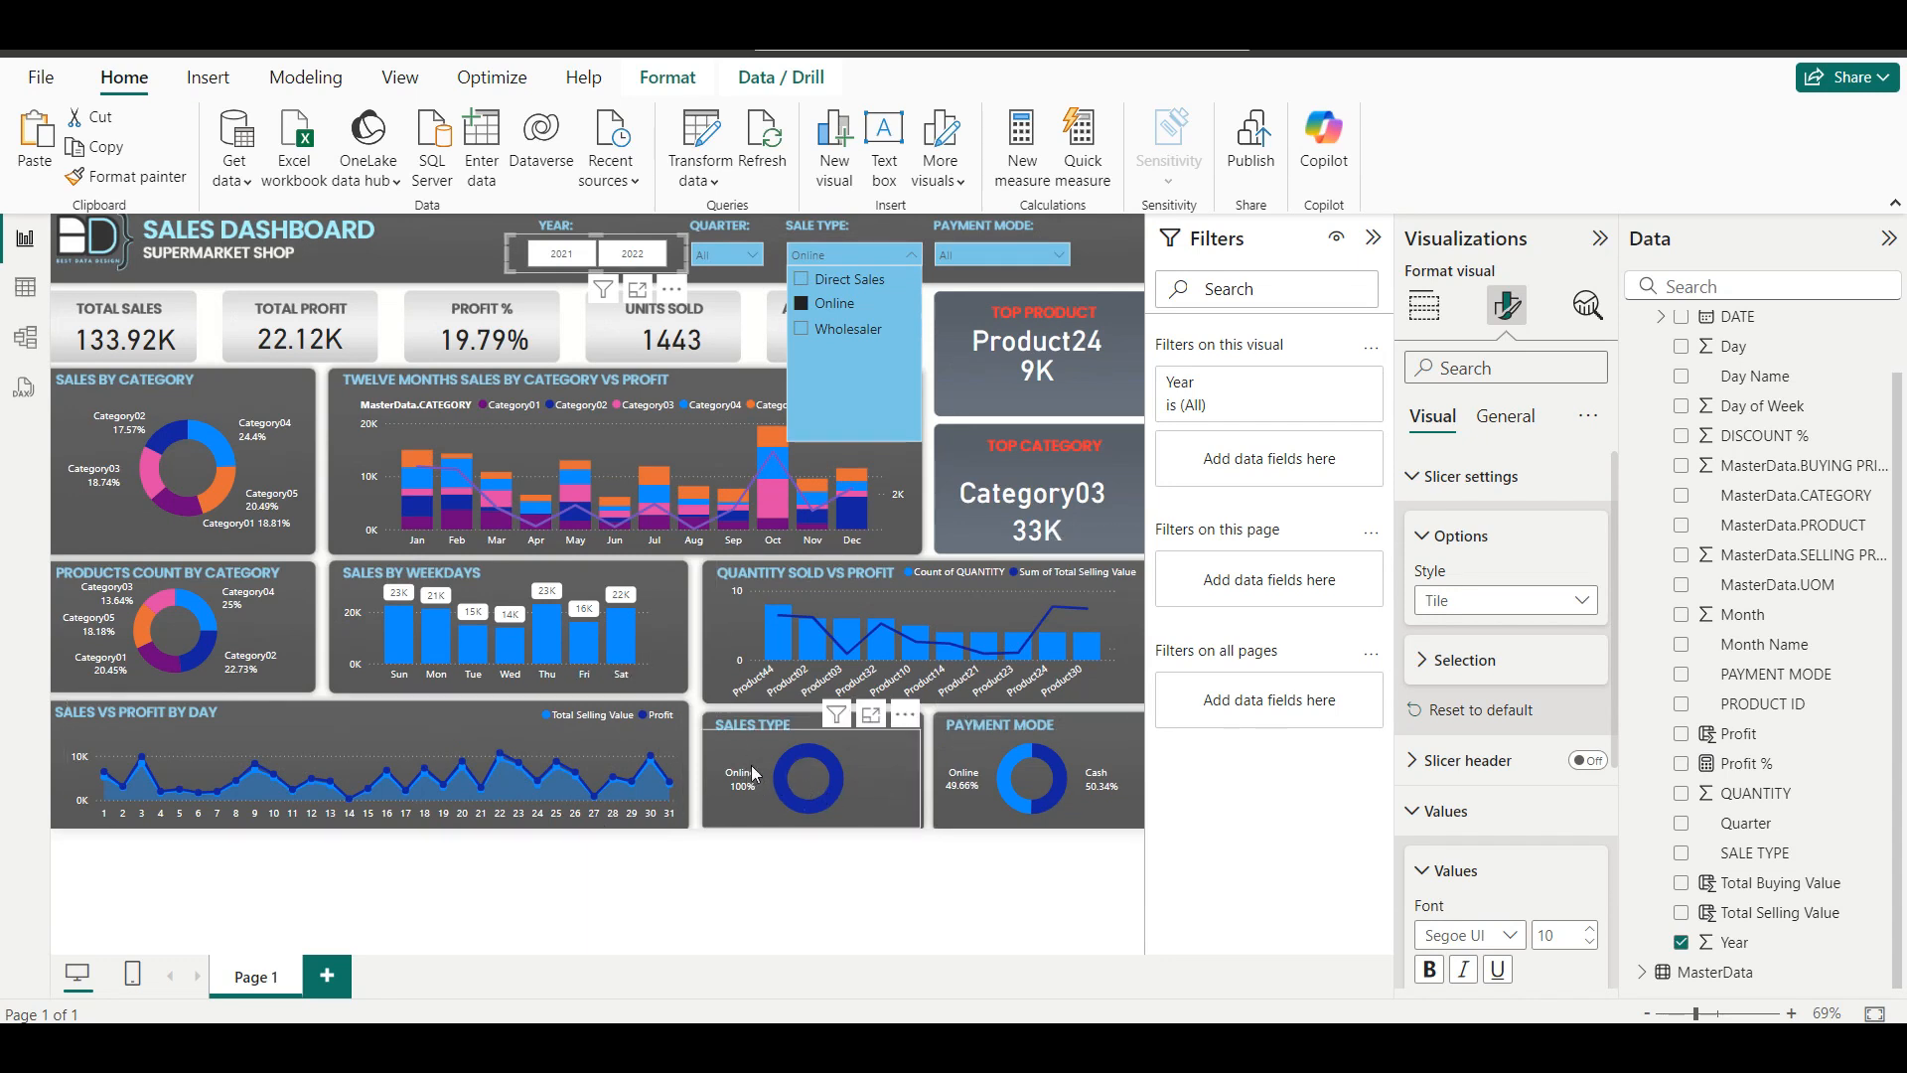
pyautogui.click(807, 303)
pyautogui.click(805, 253)
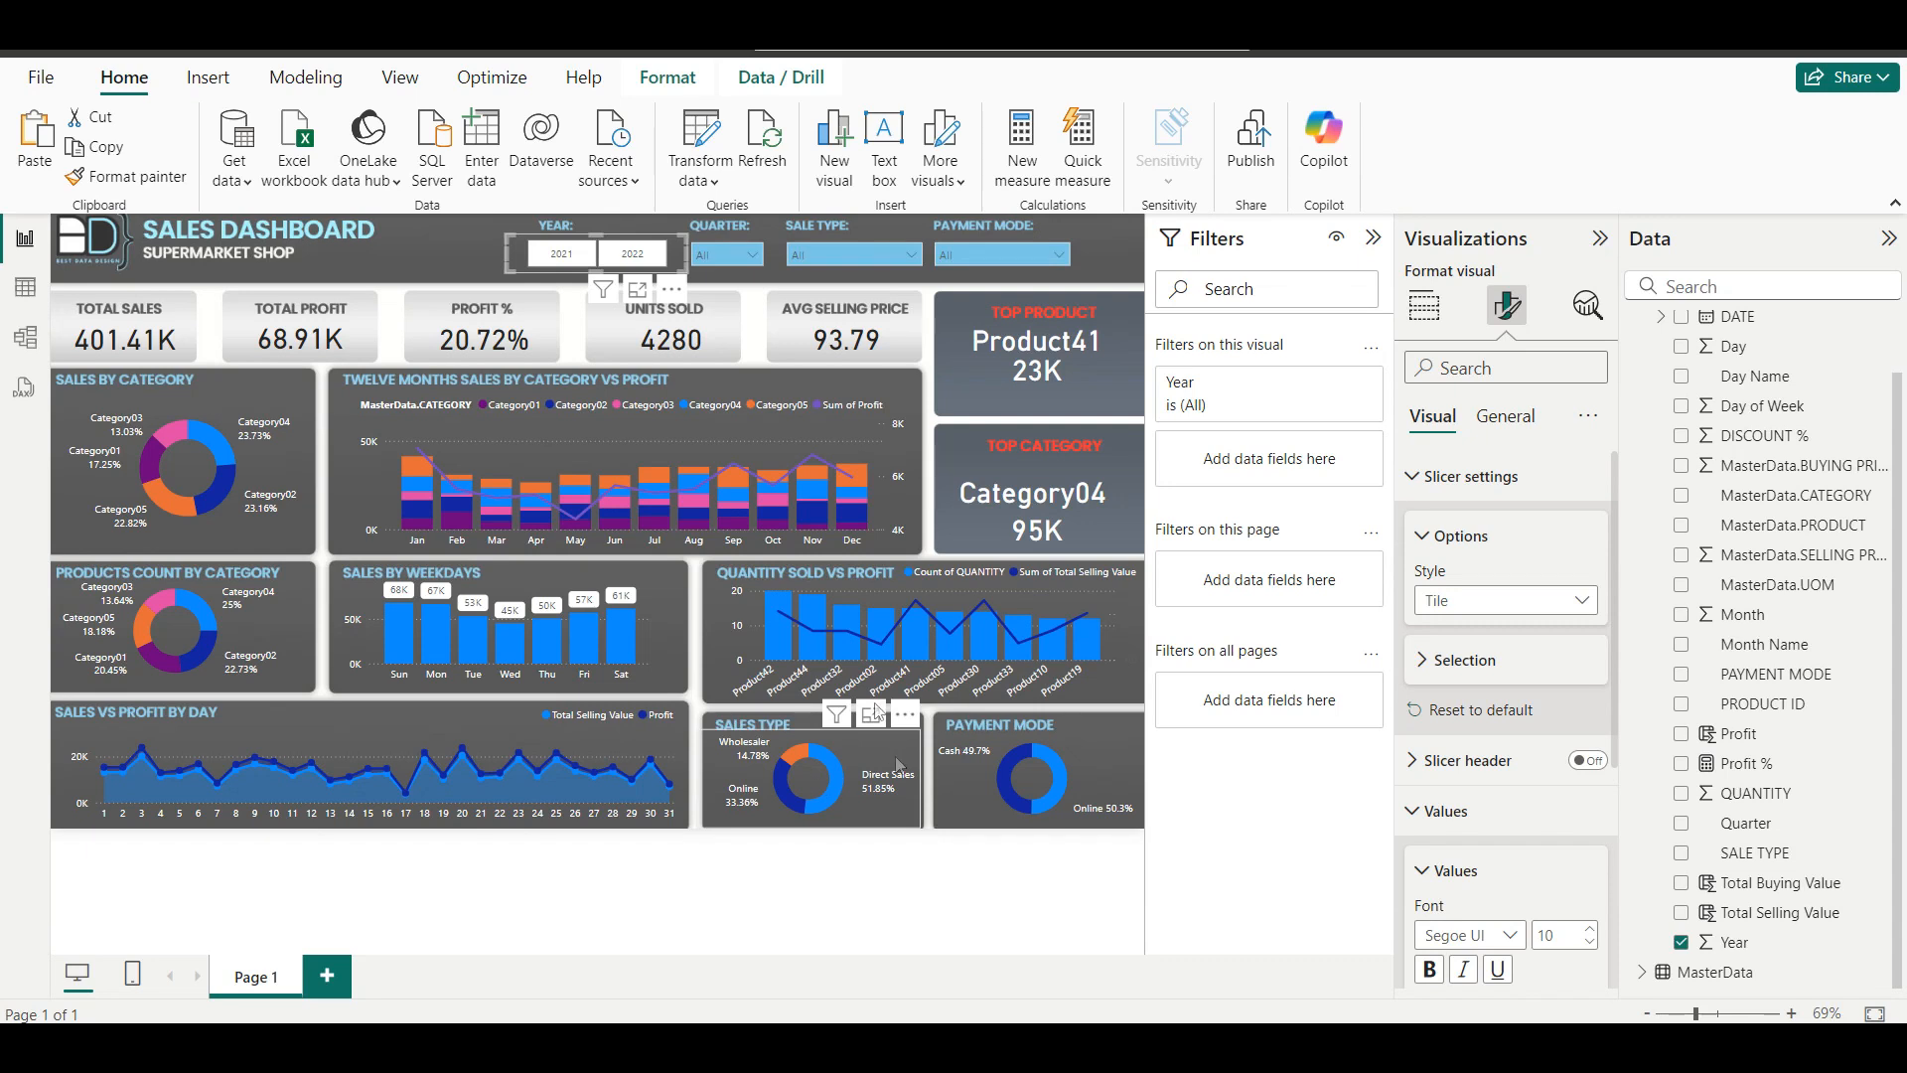
# Stop the SALE TYPE slicer from filtering the SALES TYPE donut chart by setting their interaction to none.
pyautogui.click(680, 83)
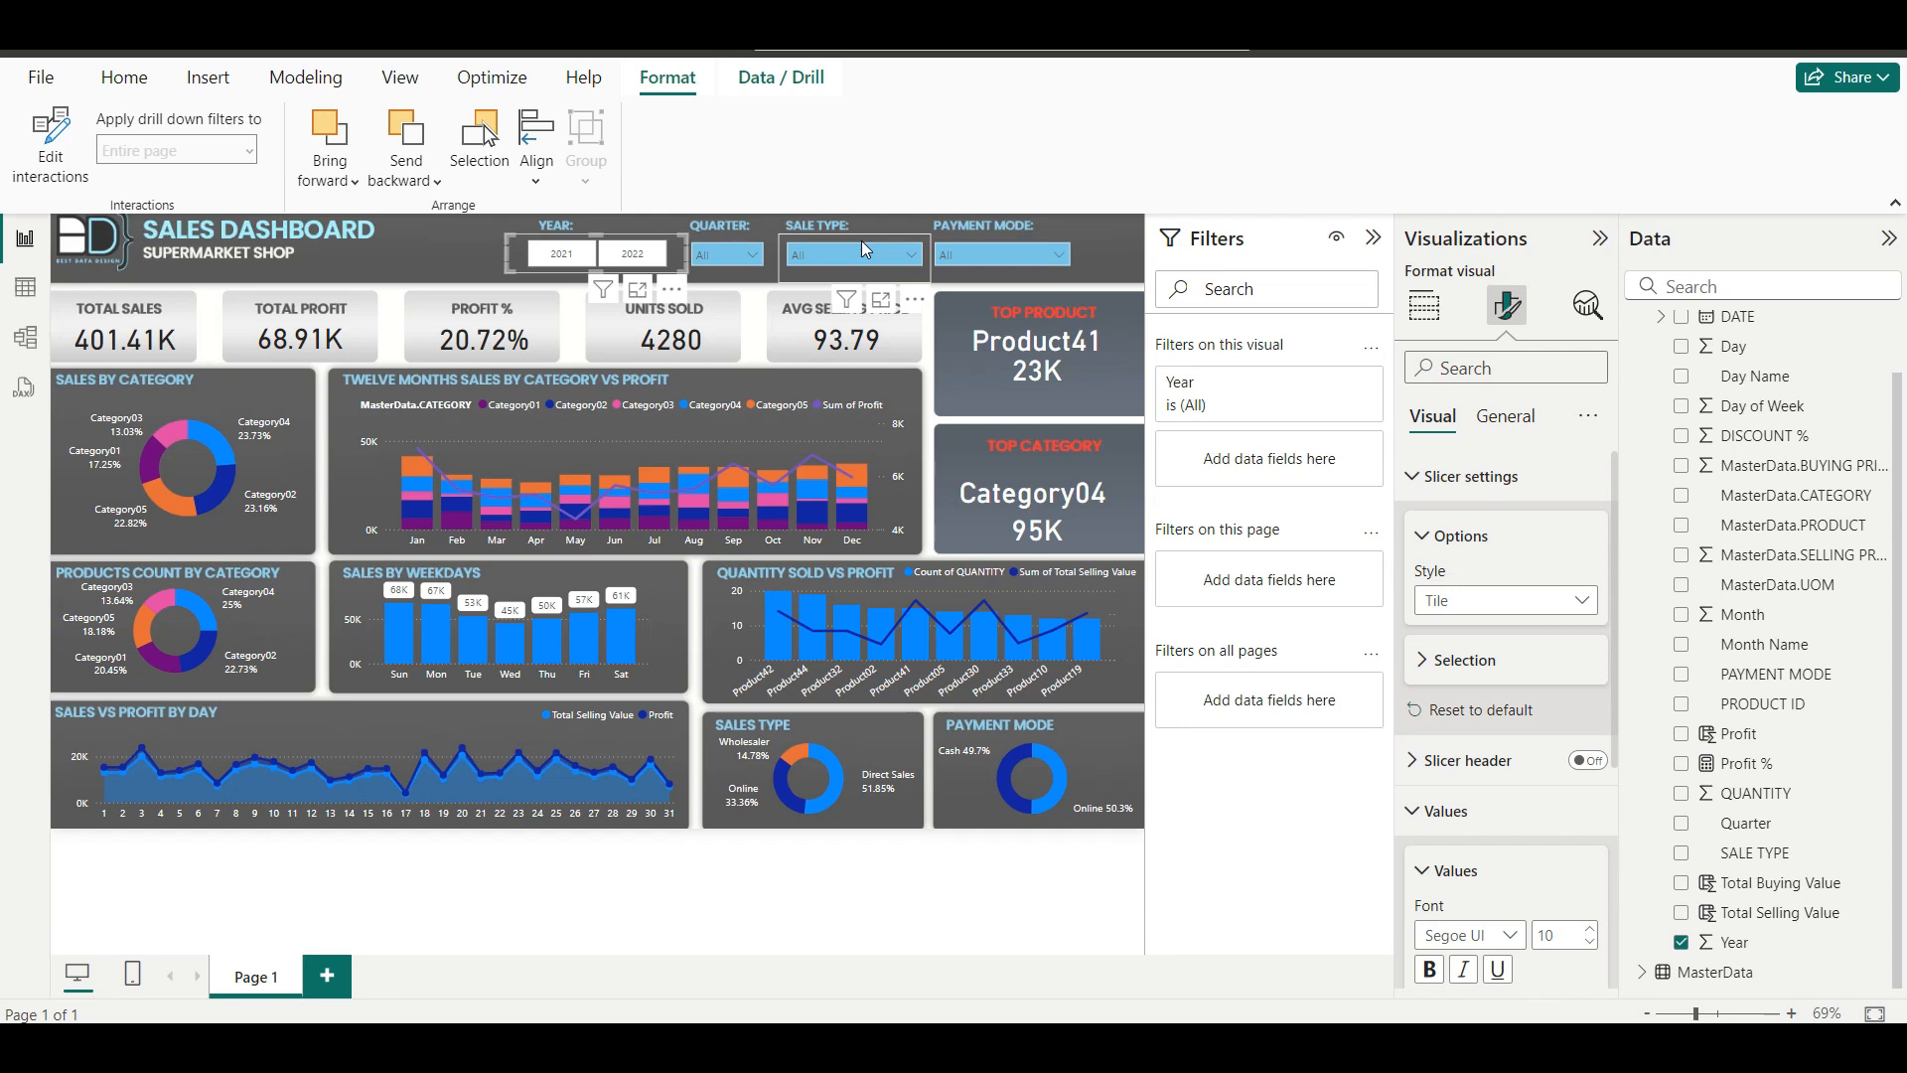
pyautogui.click(861, 240)
pyautogui.click(51, 149)
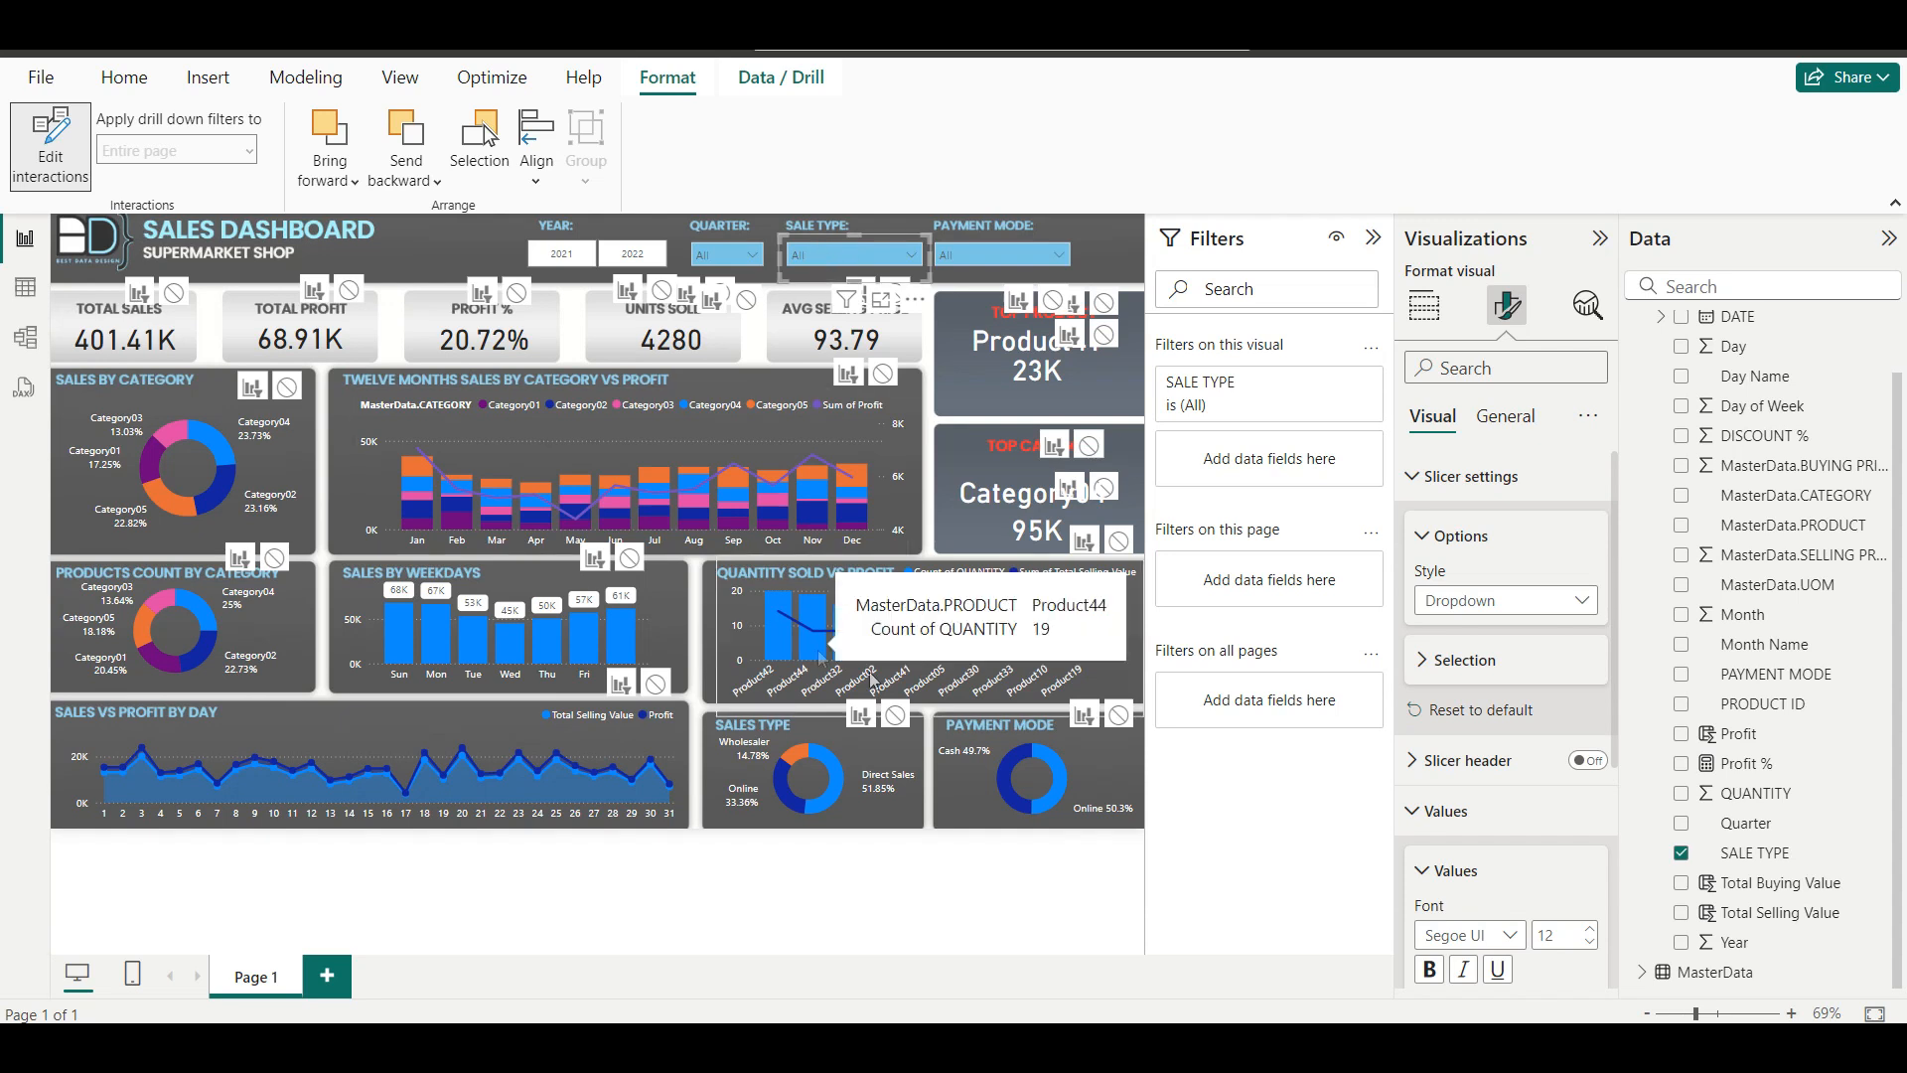
pyautogui.click(896, 716)
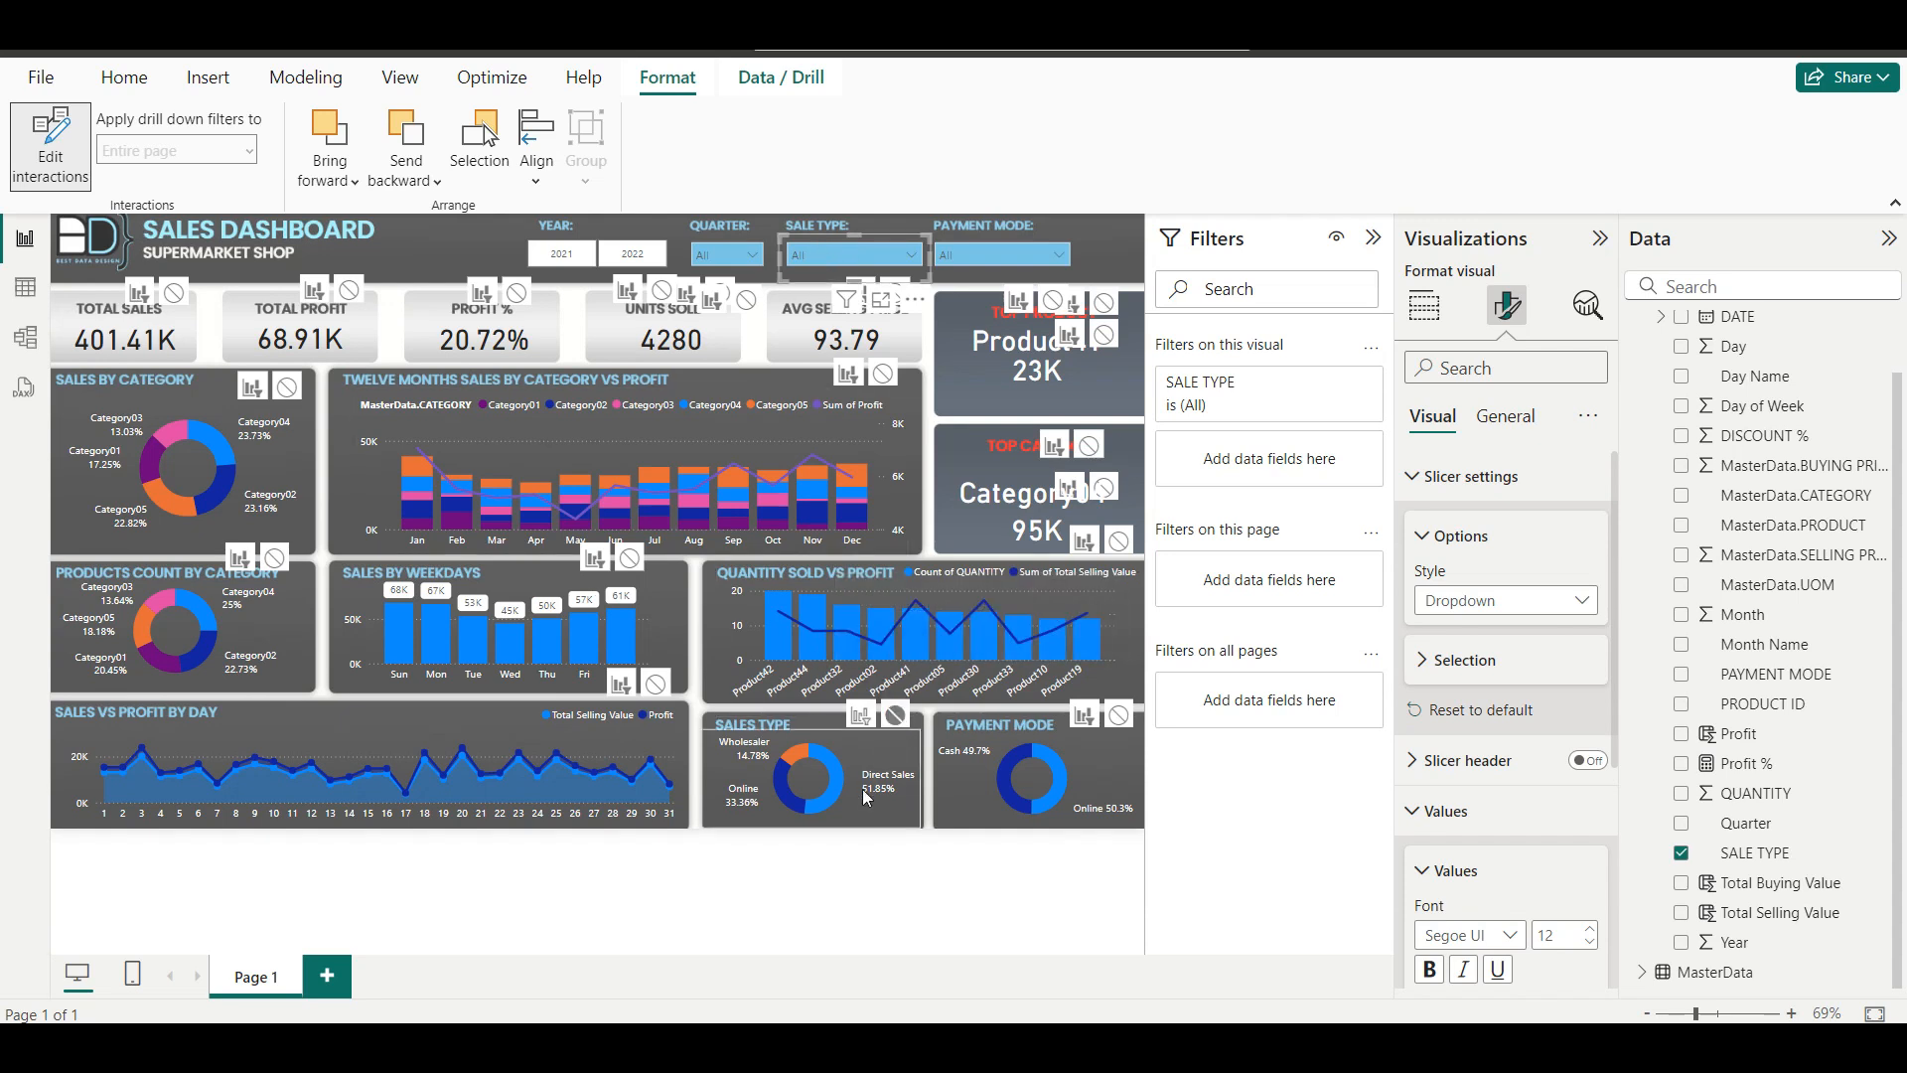
pyautogui.click(44, 154)
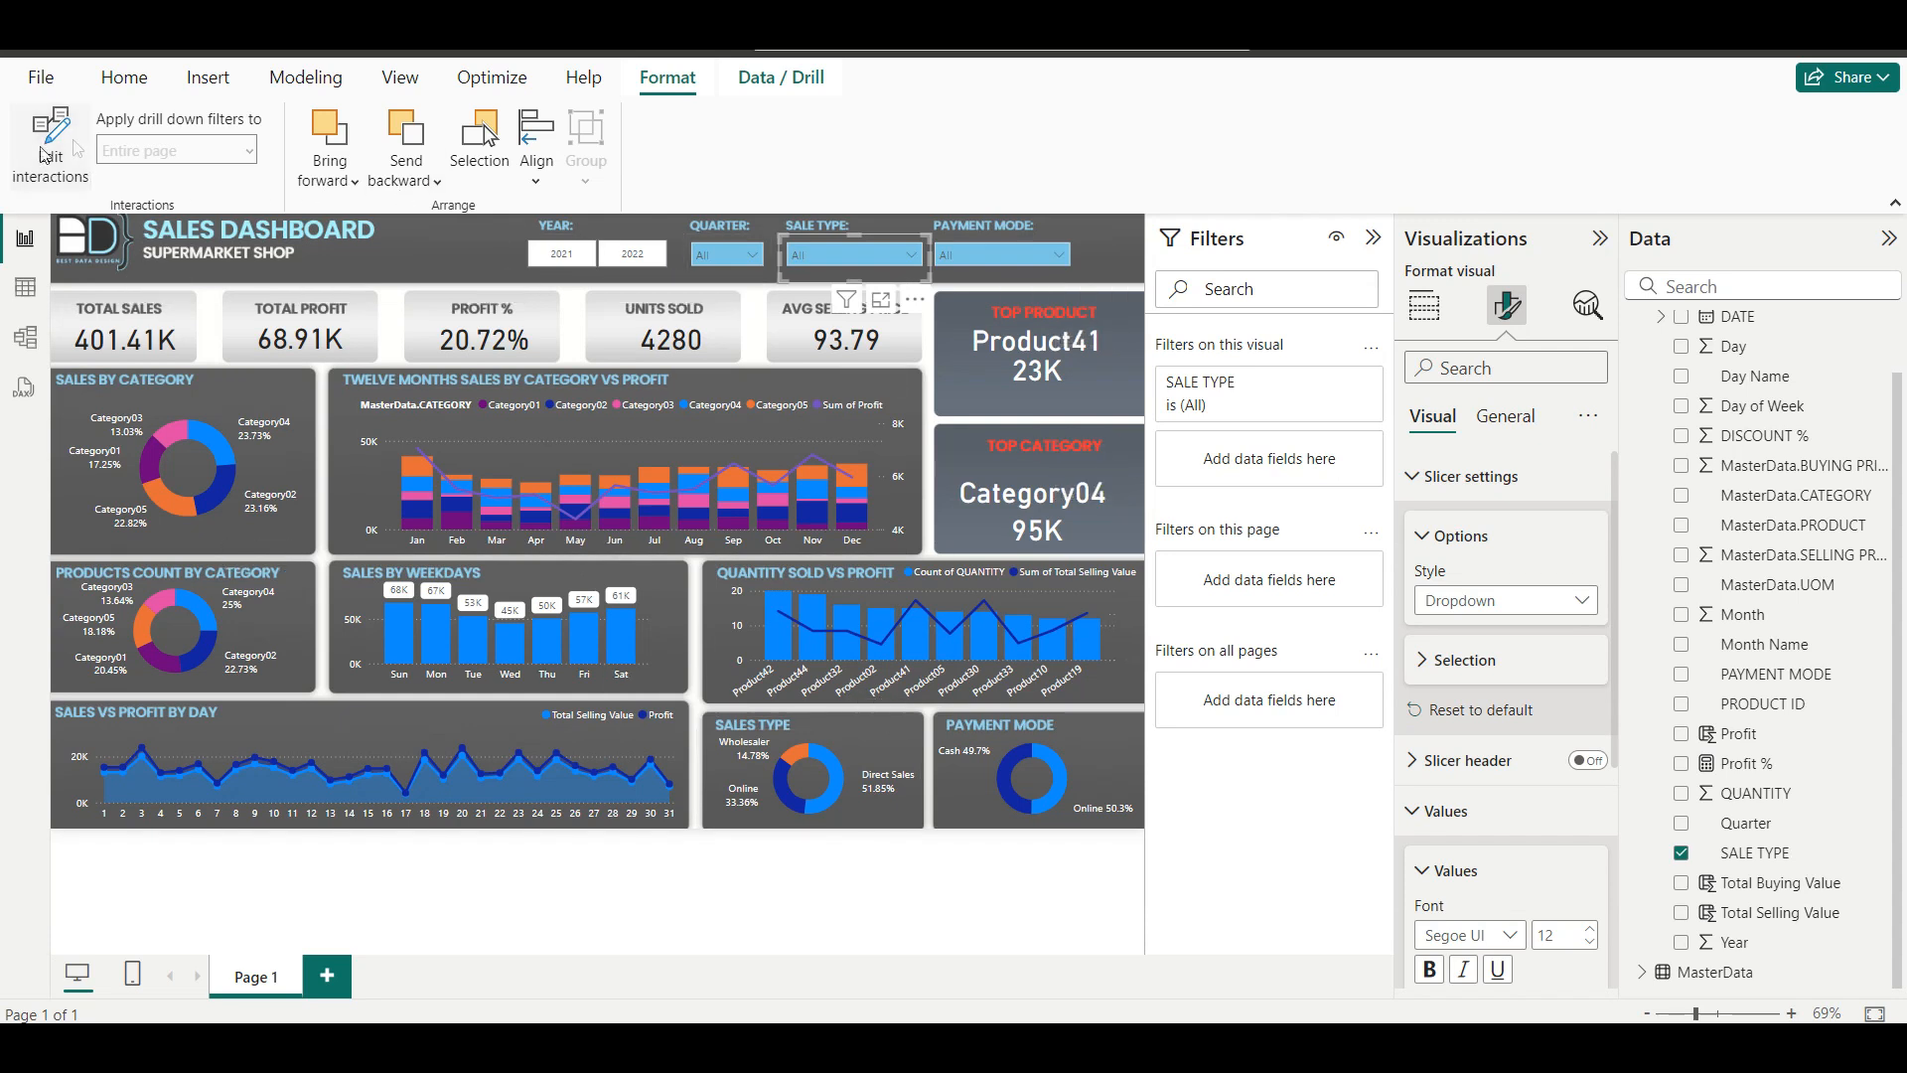
# Filter by the Online sale type to check the SALES TYPE donut chart's interaction, then clear the filter.
pyautogui.click(839, 260)
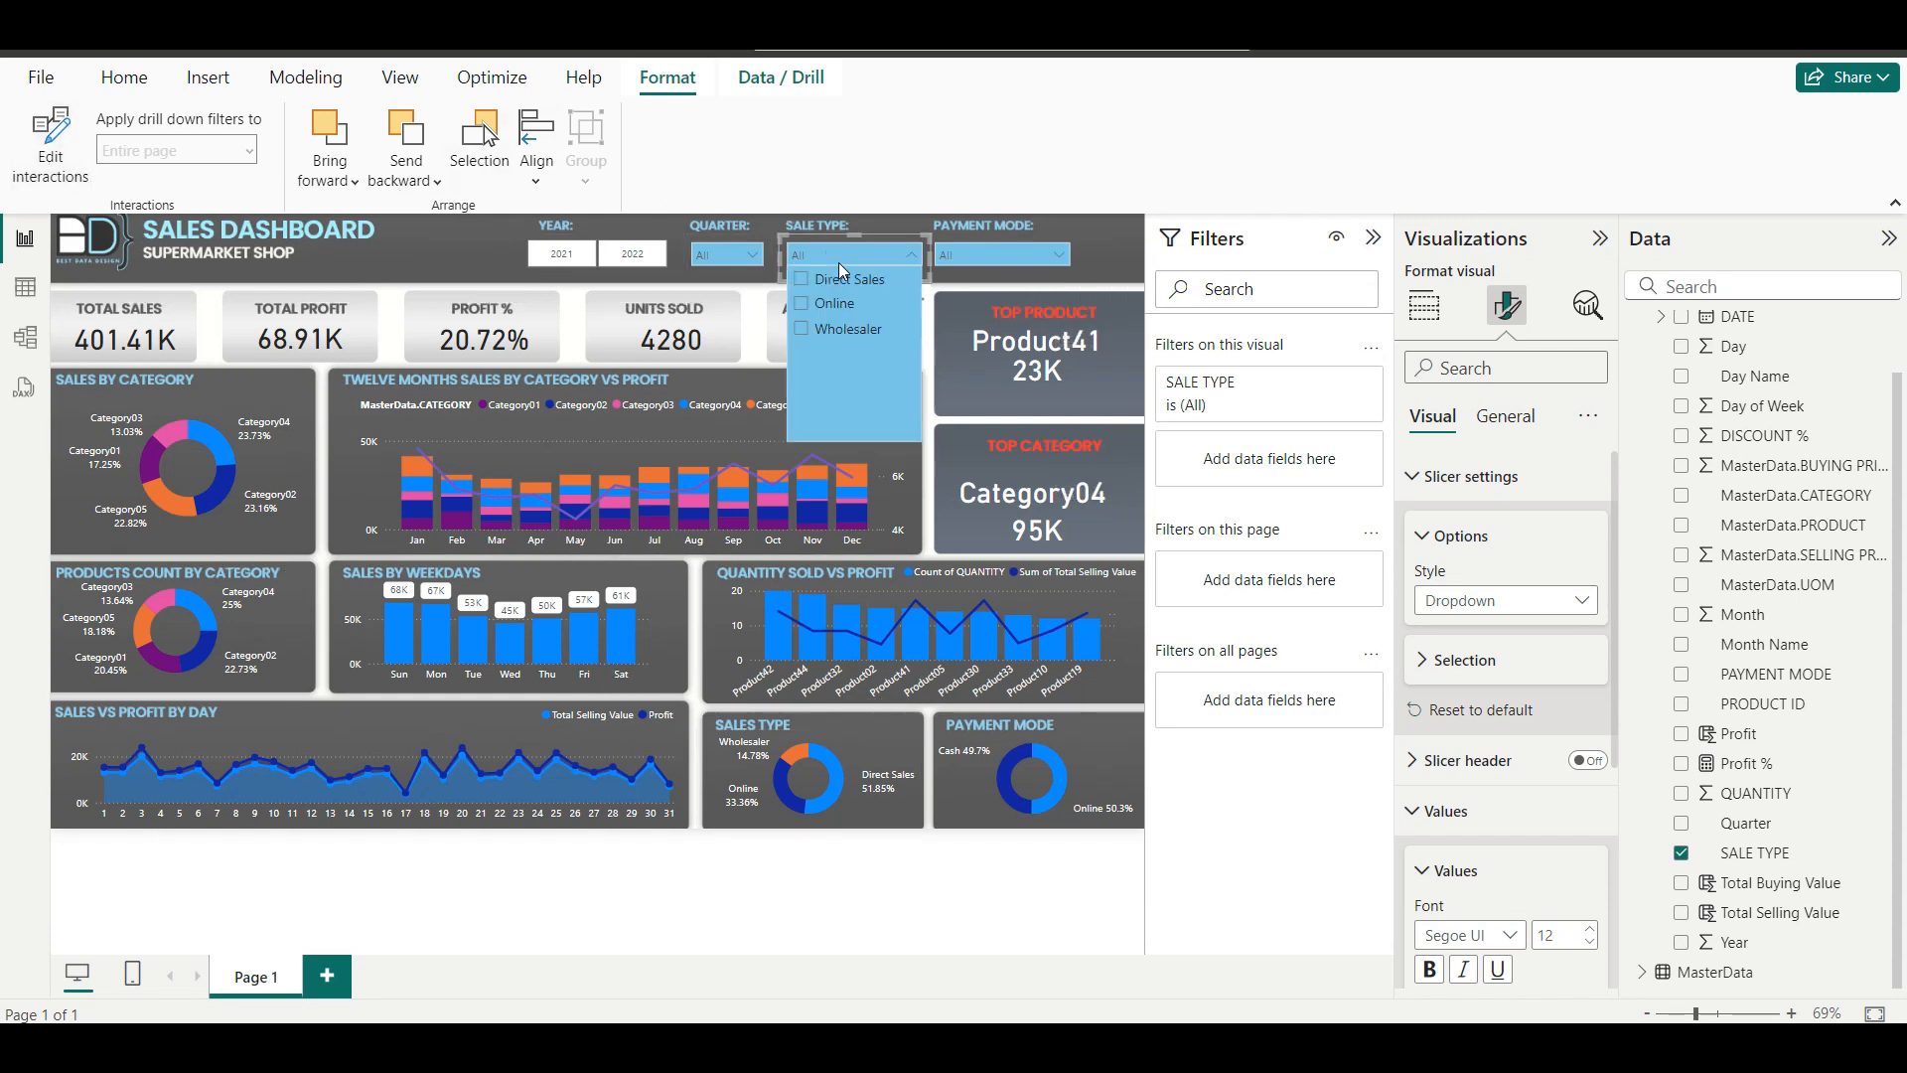
pyautogui.click(802, 304)
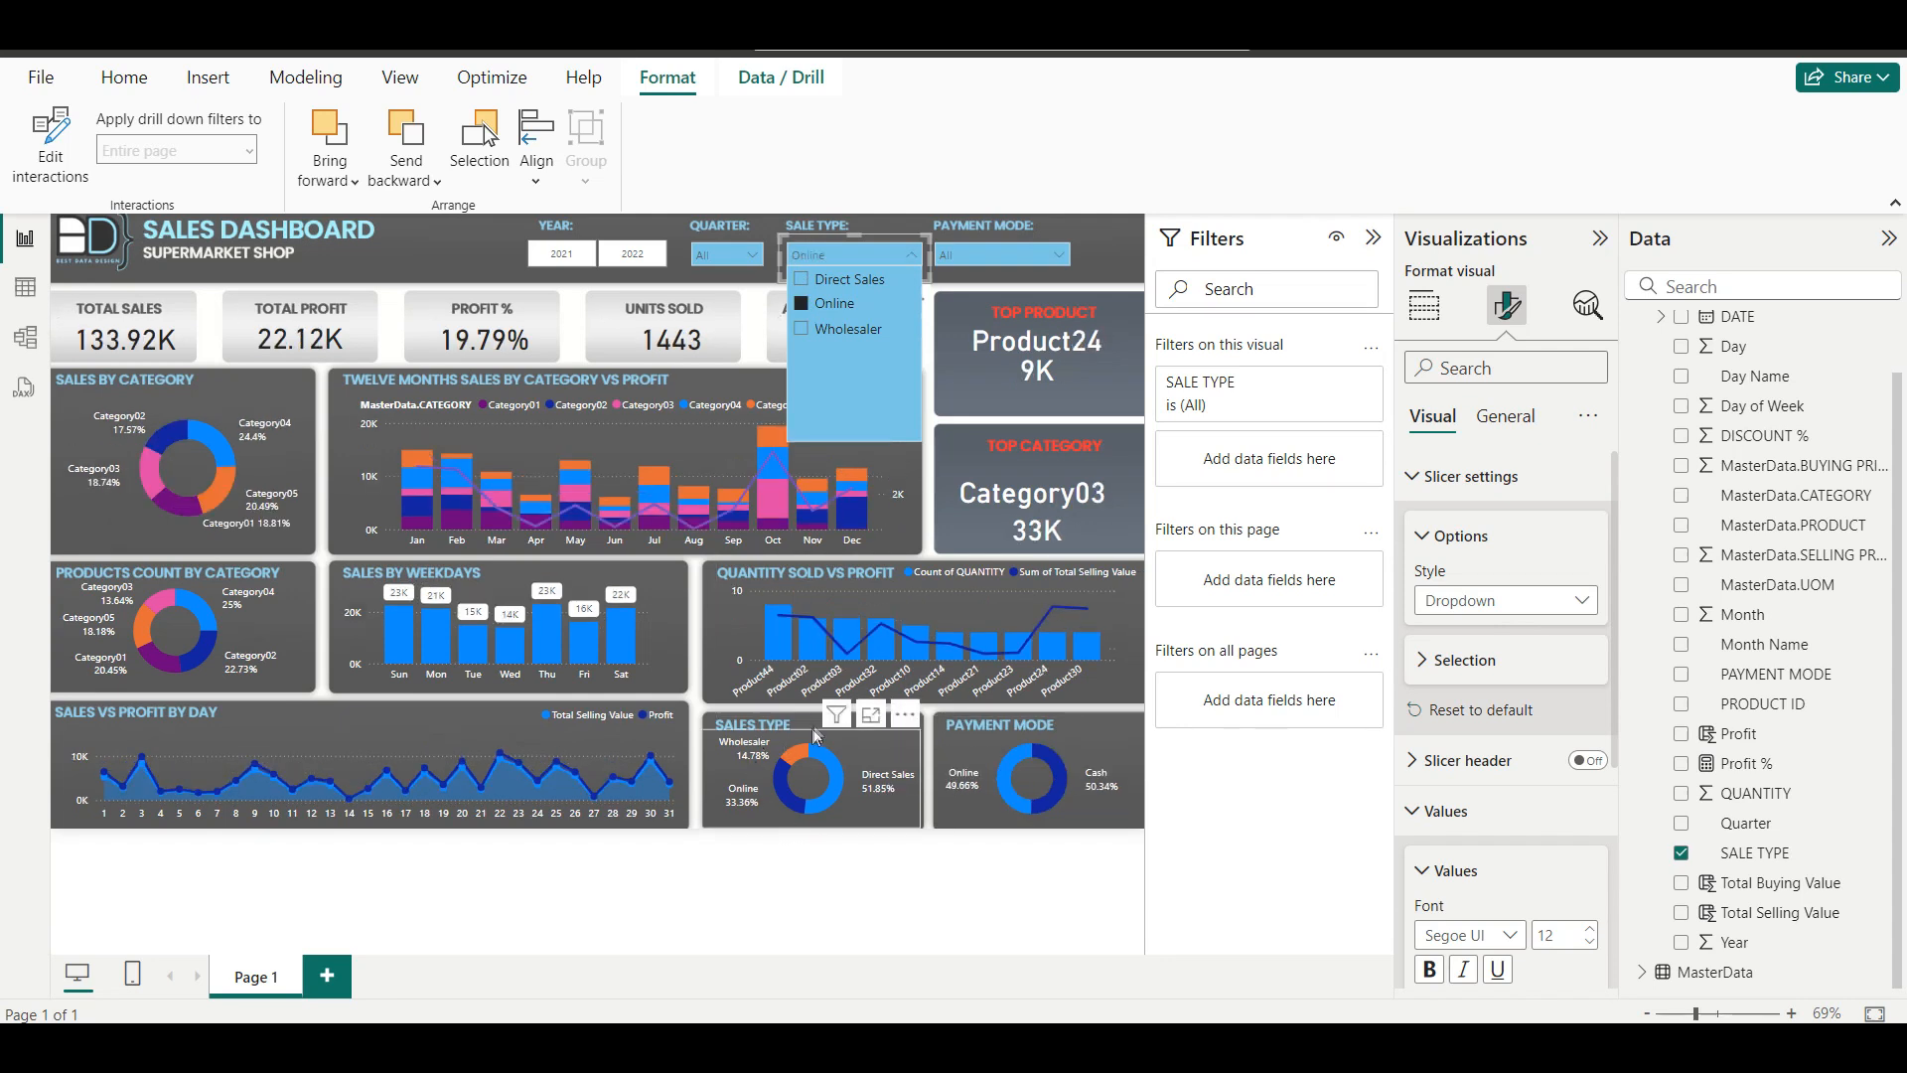
pyautogui.moveTo(823, 760)
pyautogui.click(803, 303)
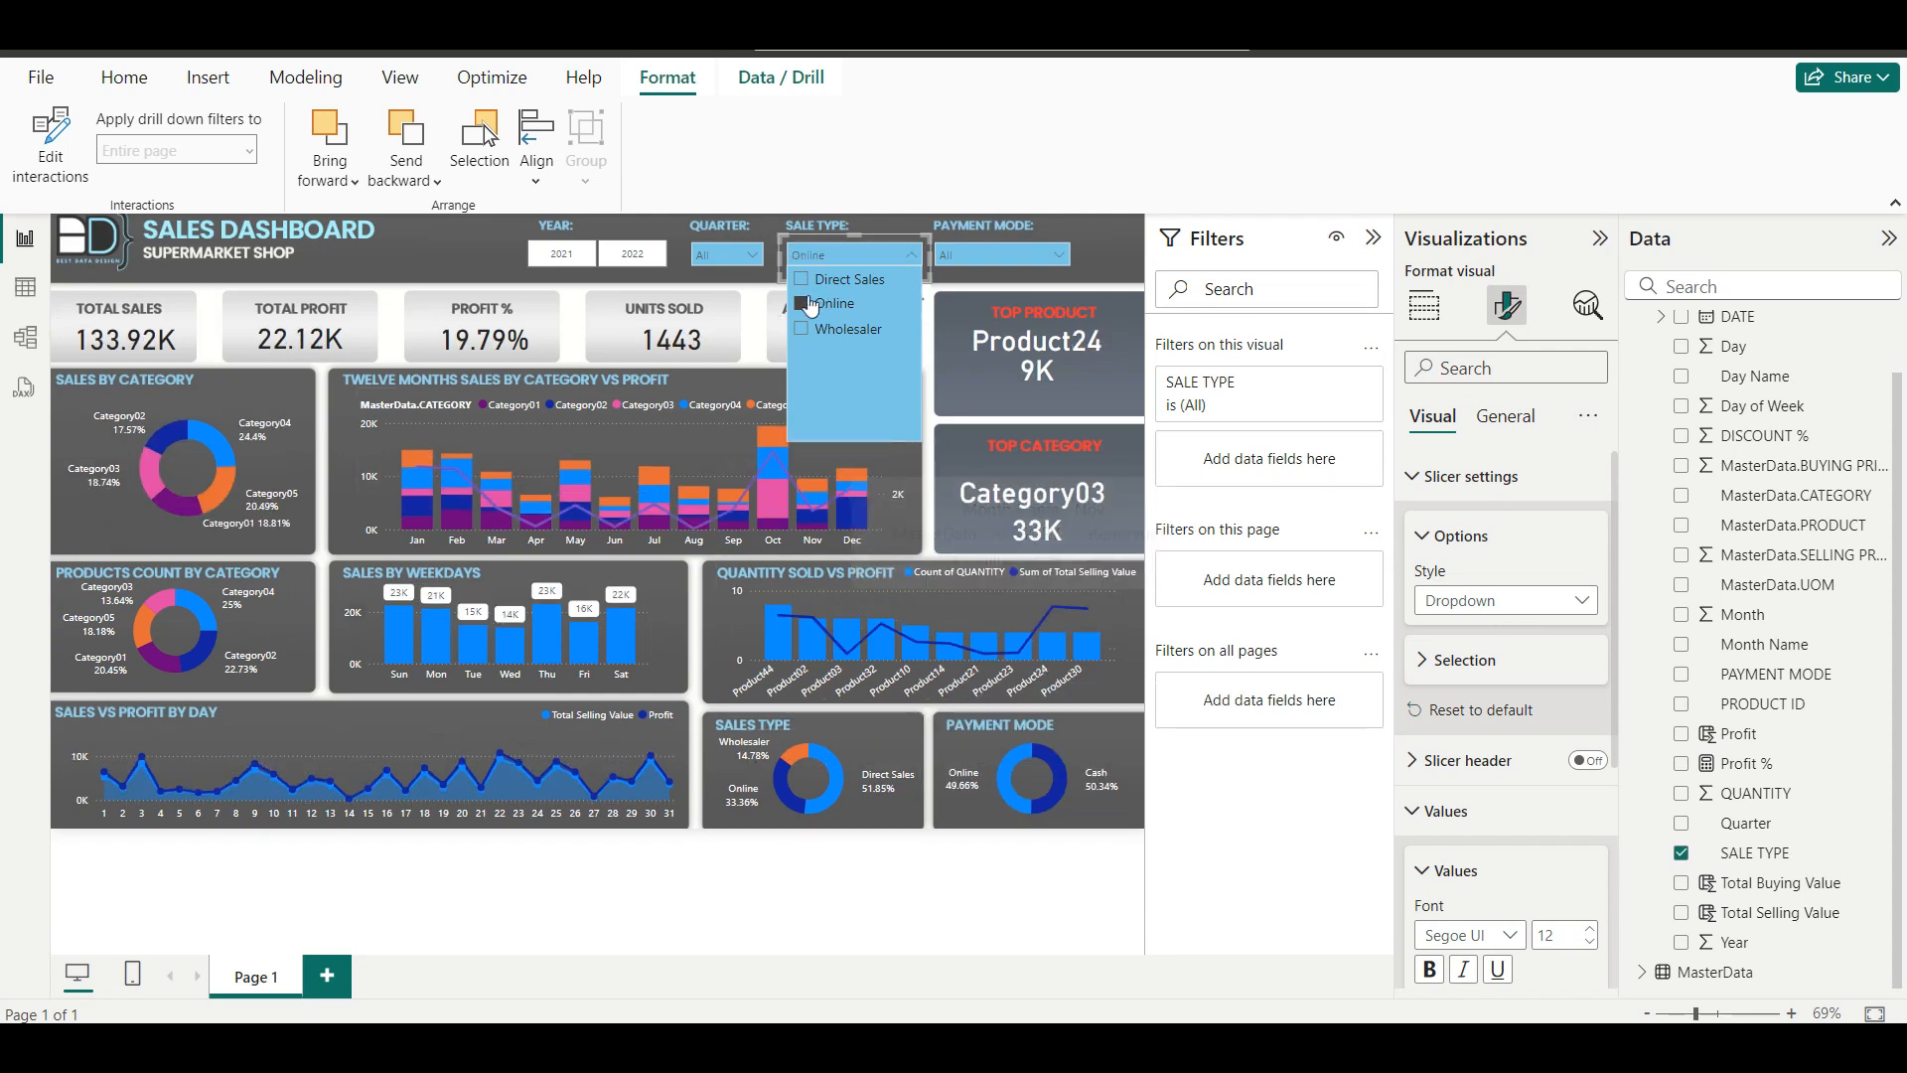
pyautogui.click(874, 255)
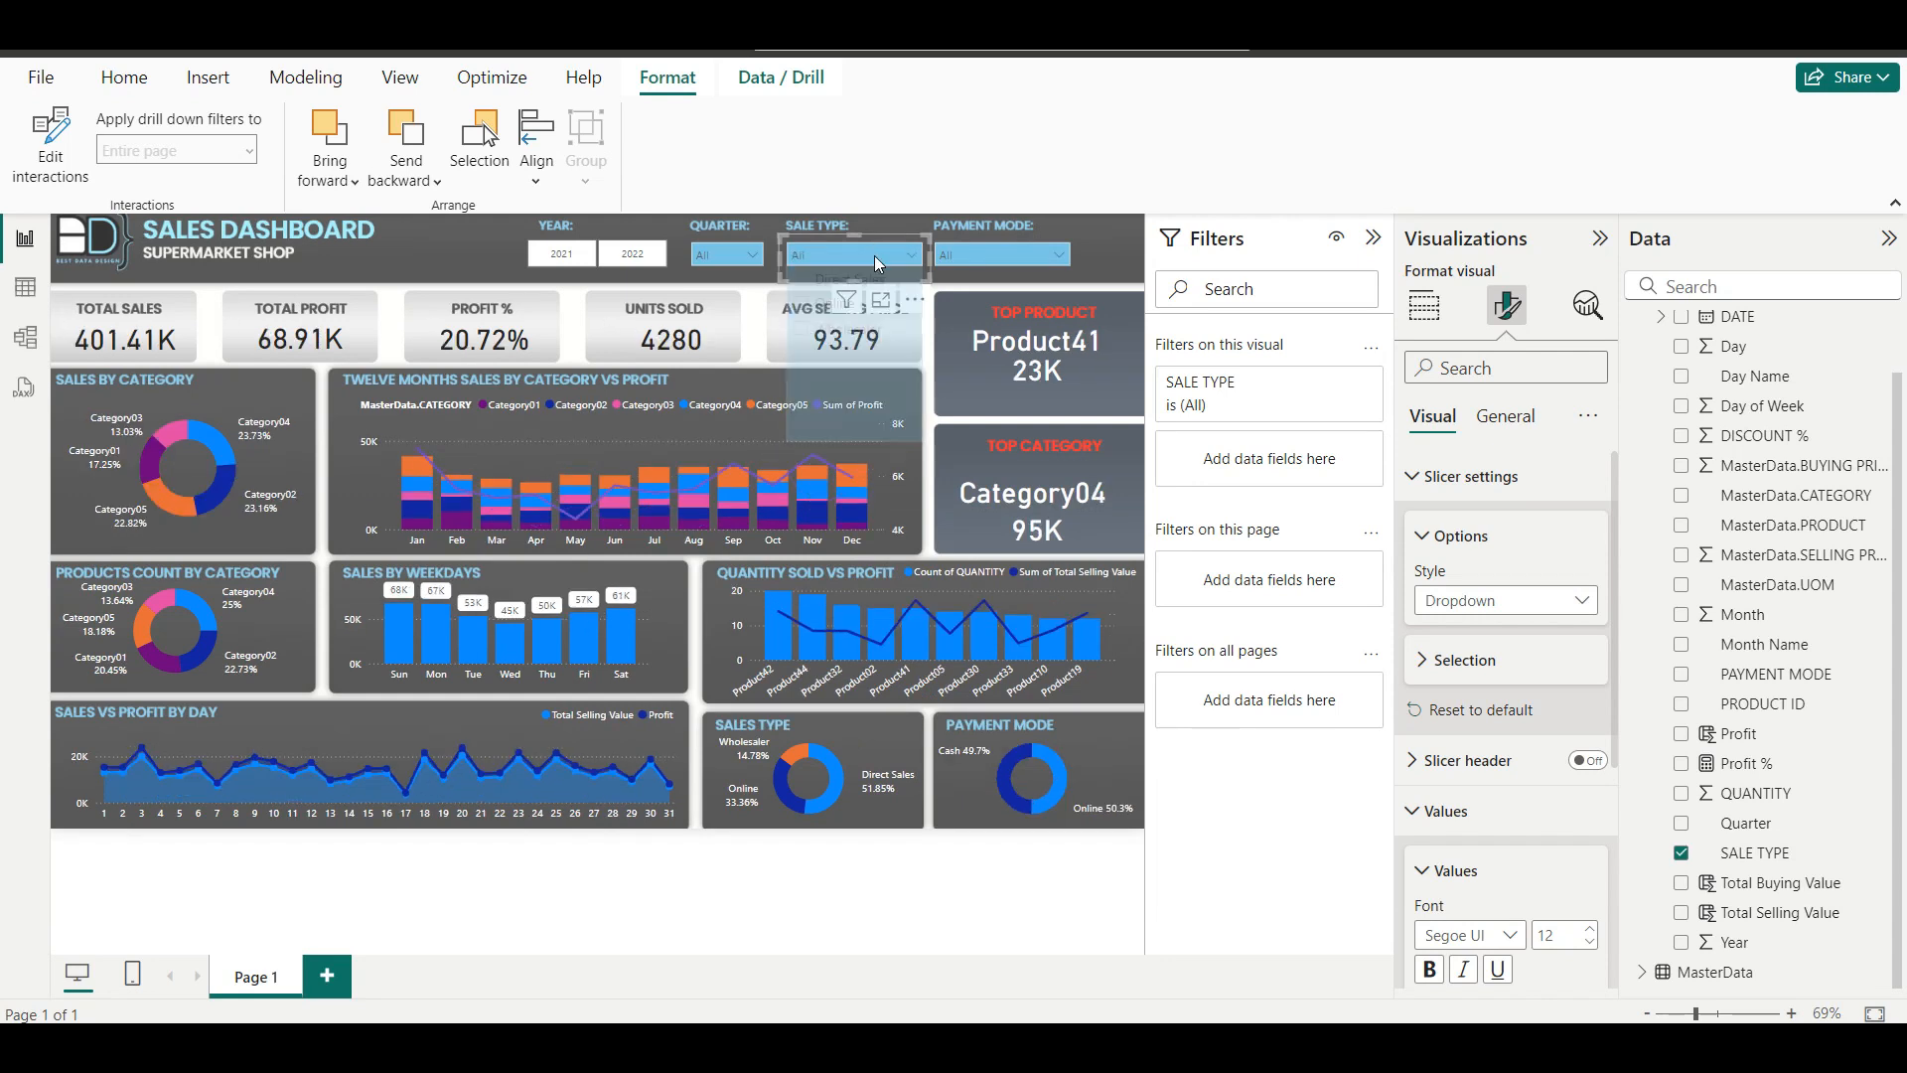
# Set the PAYMENT MODE slicer's interaction with the PAYMENT MODE donut chart to none.
pyautogui.click(1035, 252)
pyautogui.click(1035, 252)
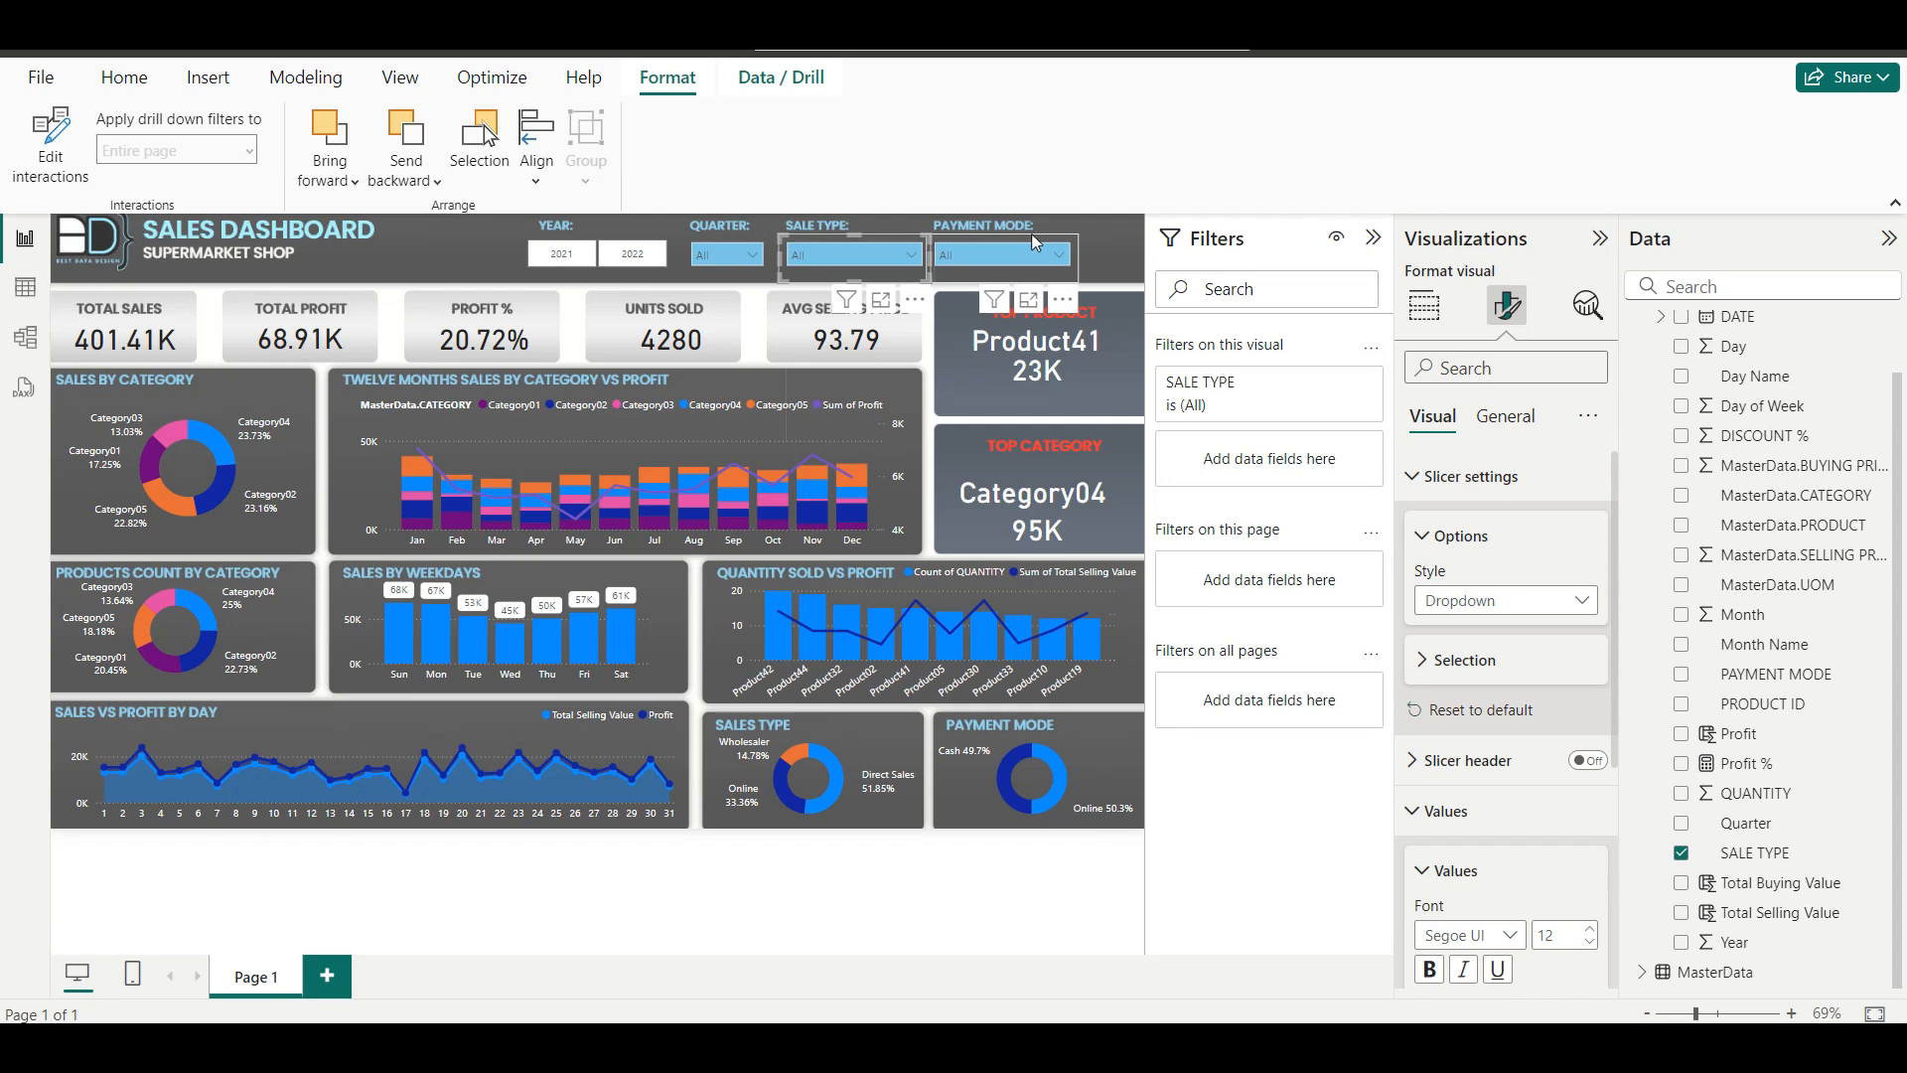
pyautogui.click(1028, 245)
pyautogui.click(1062, 301)
pyautogui.click(1093, 253)
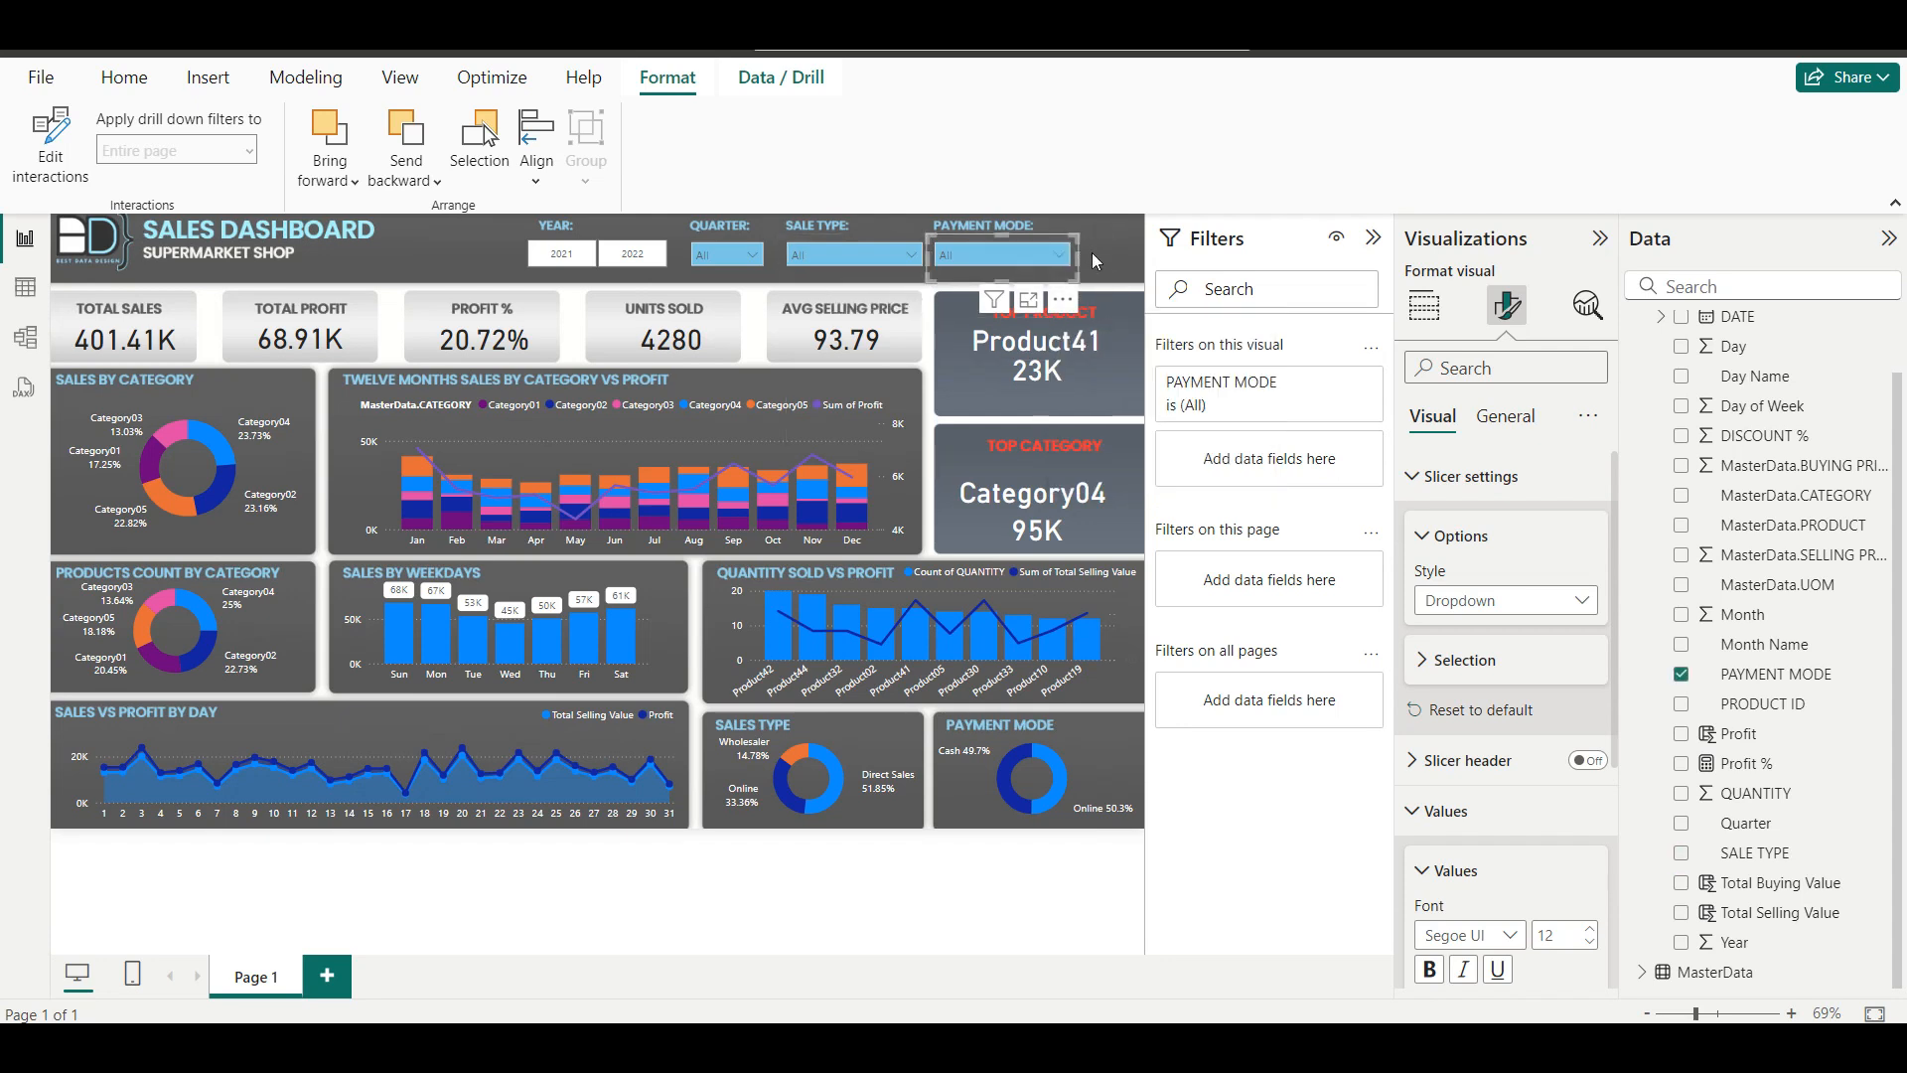
pyautogui.click(54, 154)
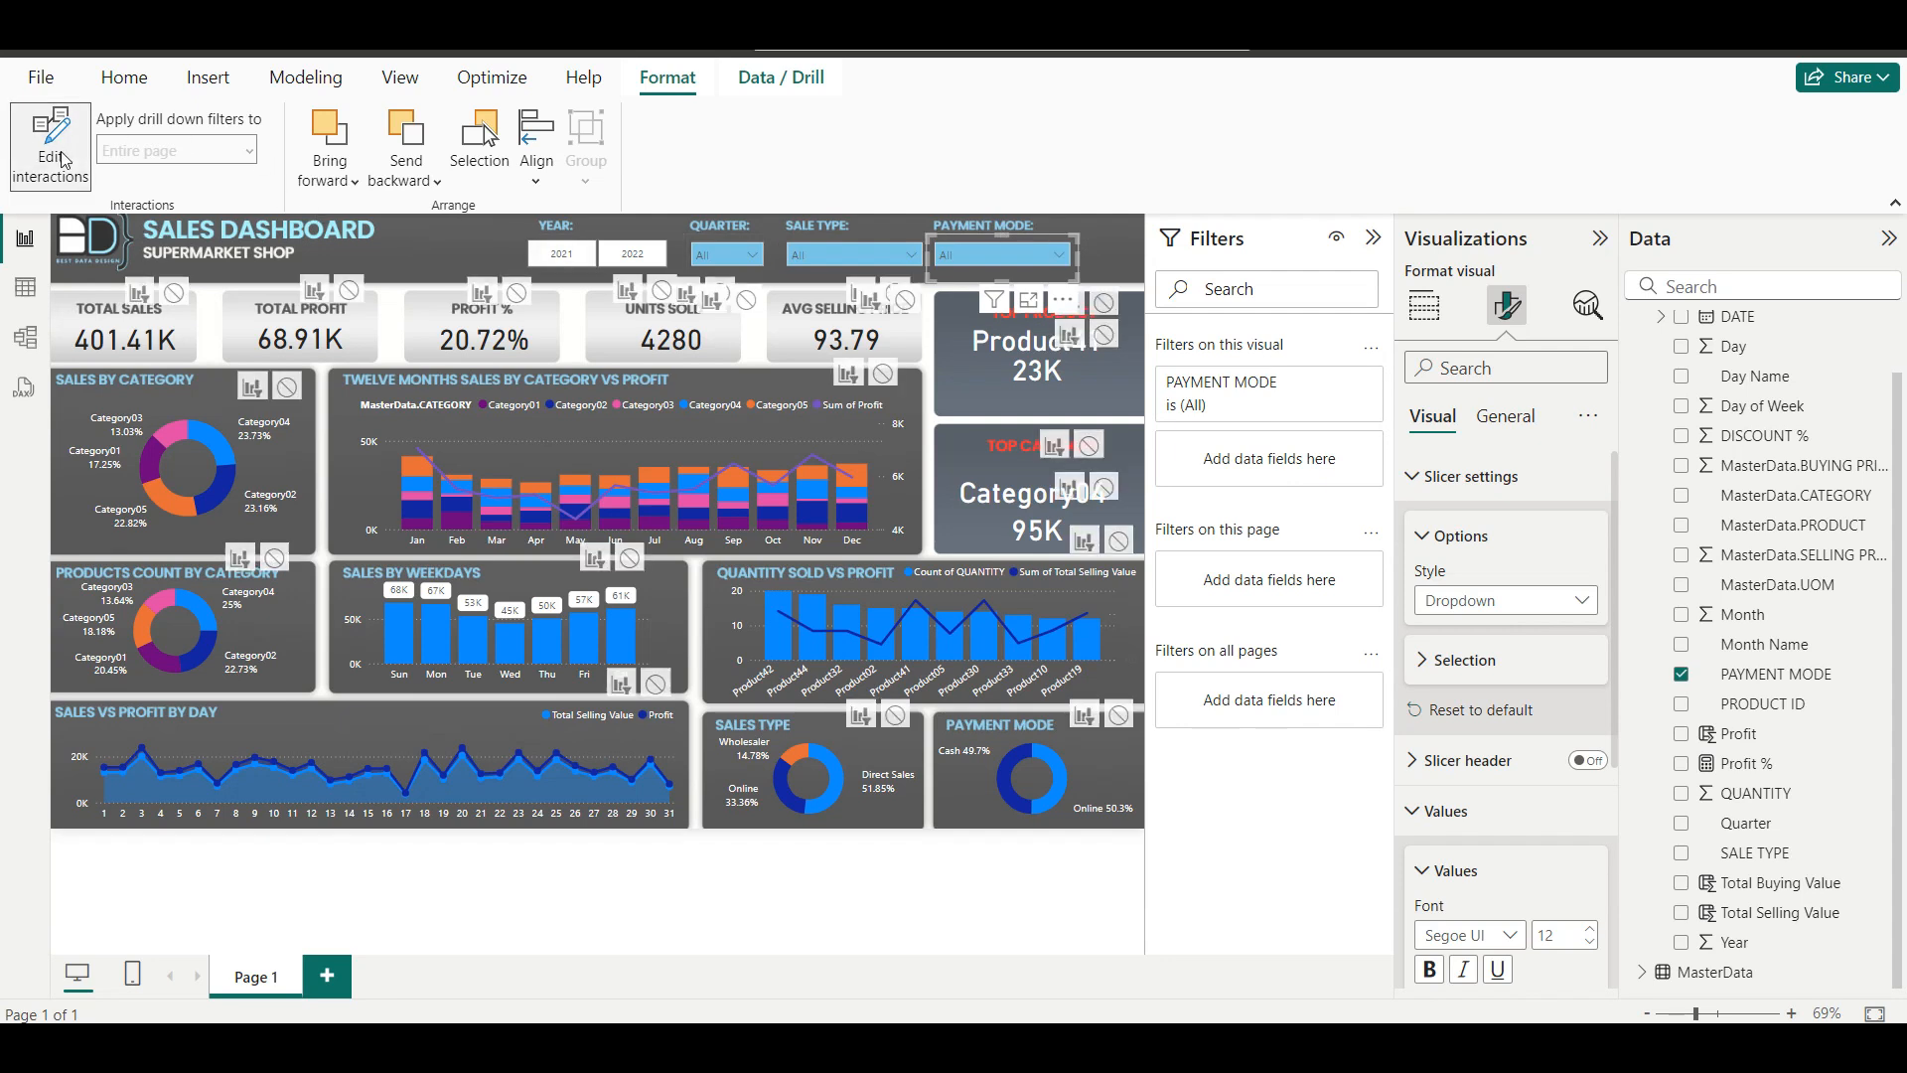
pyautogui.click(1120, 717)
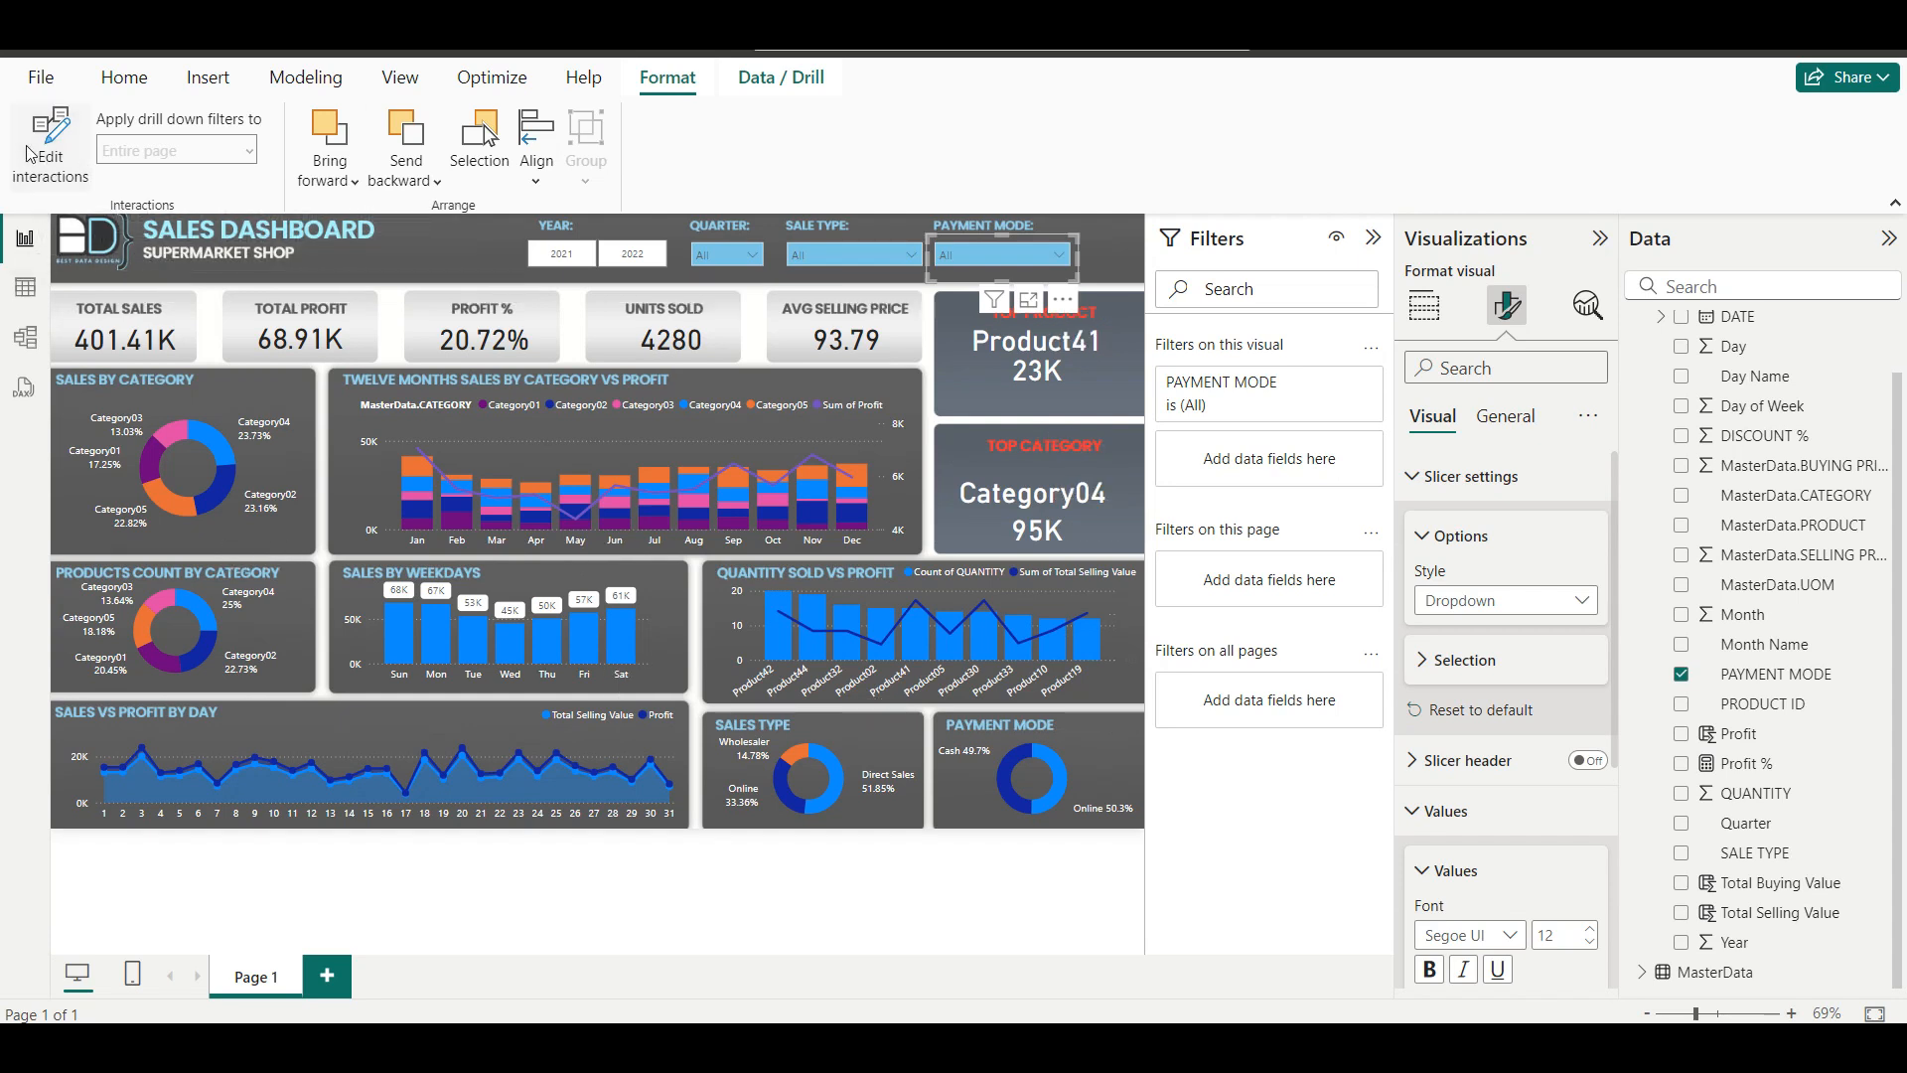
# Filter by the Online payment mode to check the PAYMENT MODE donut chart's interaction, then clear the filter.
pyautogui.click(979, 251)
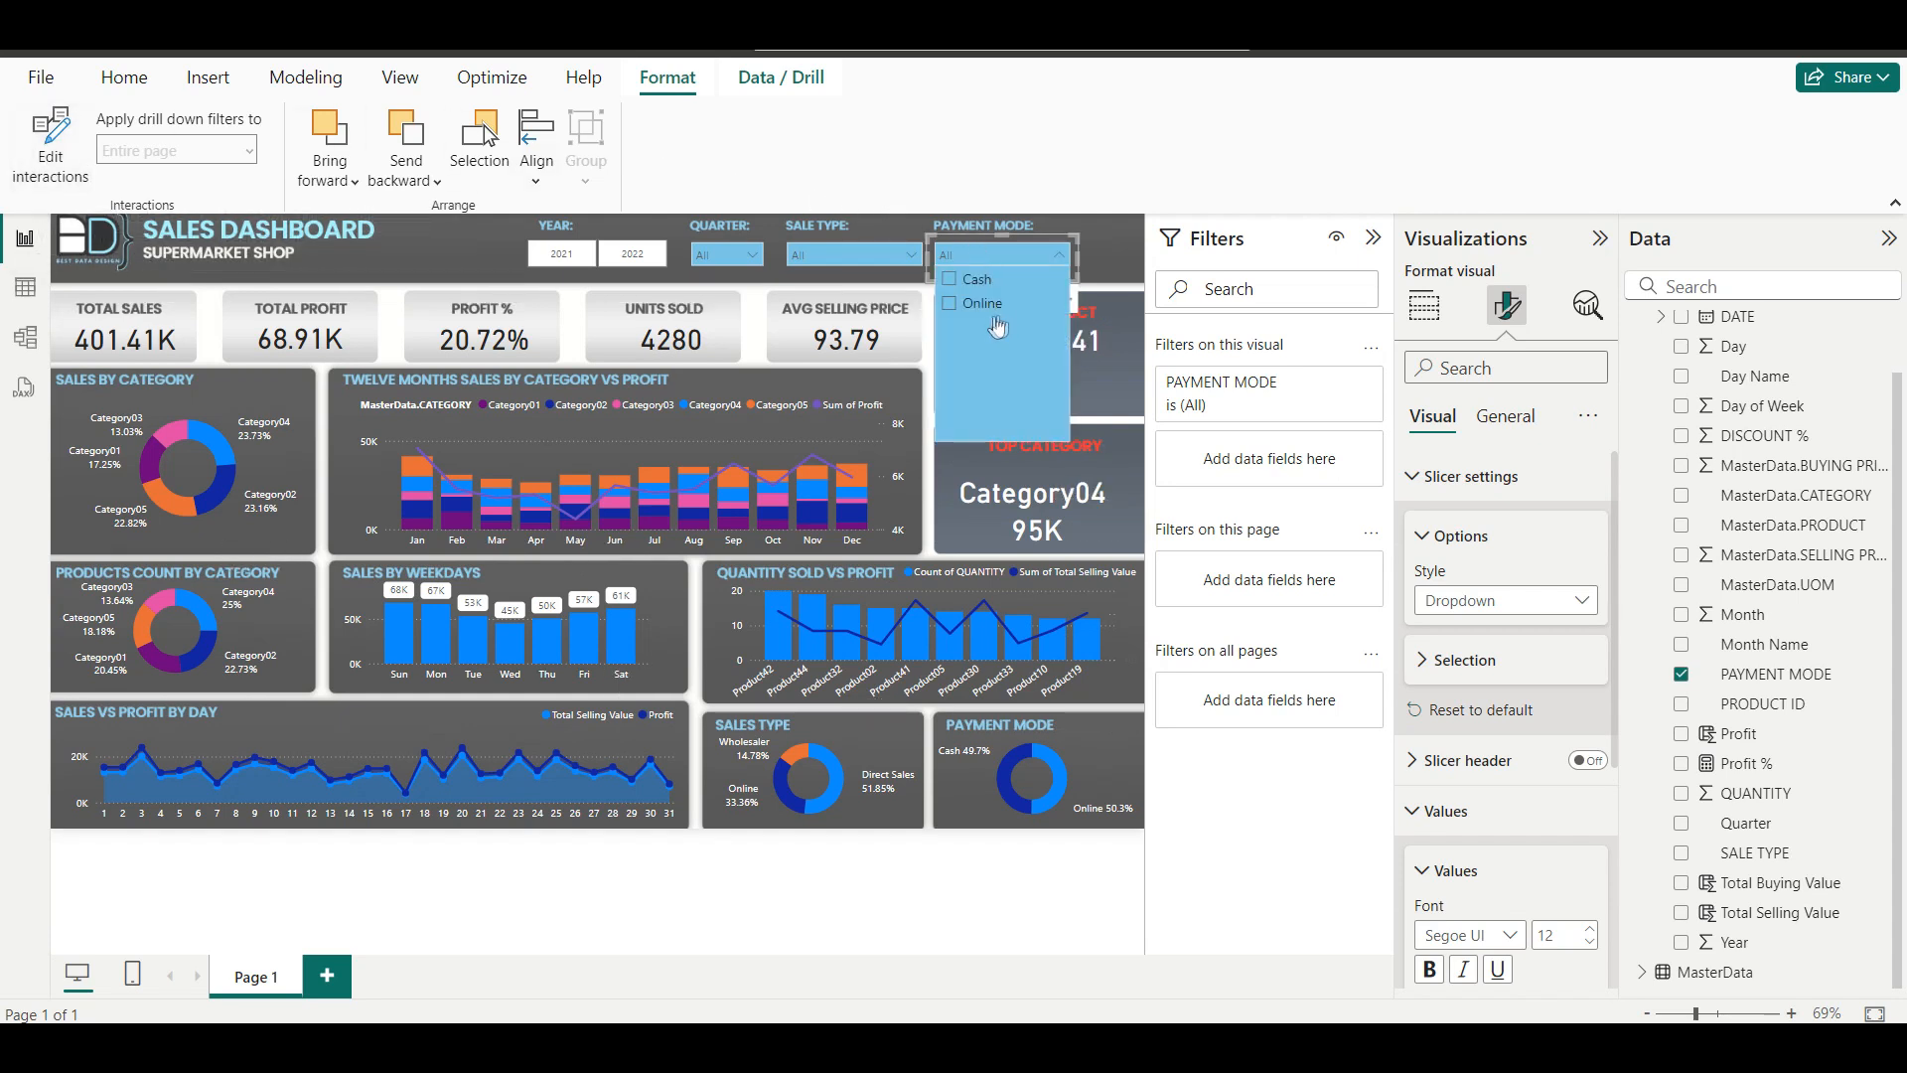
pyautogui.click(948, 304)
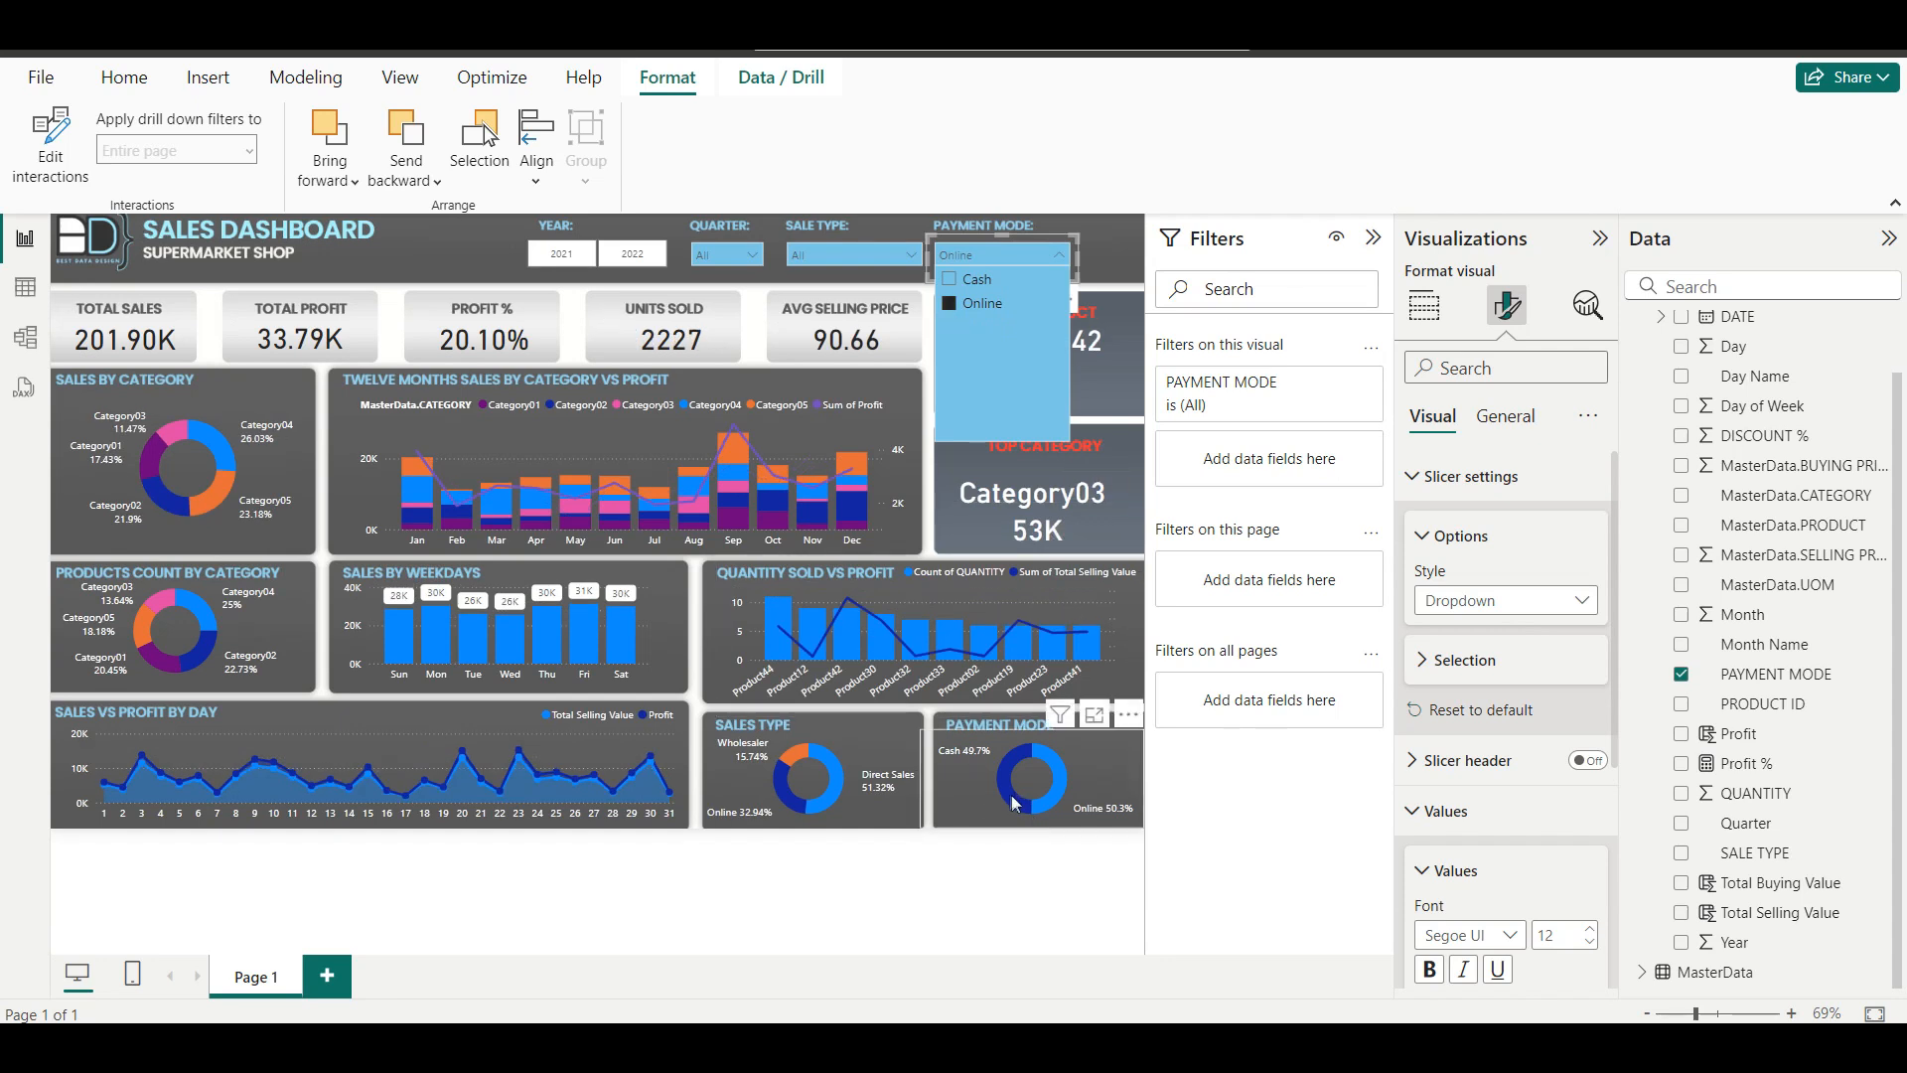
pyautogui.click(949, 303)
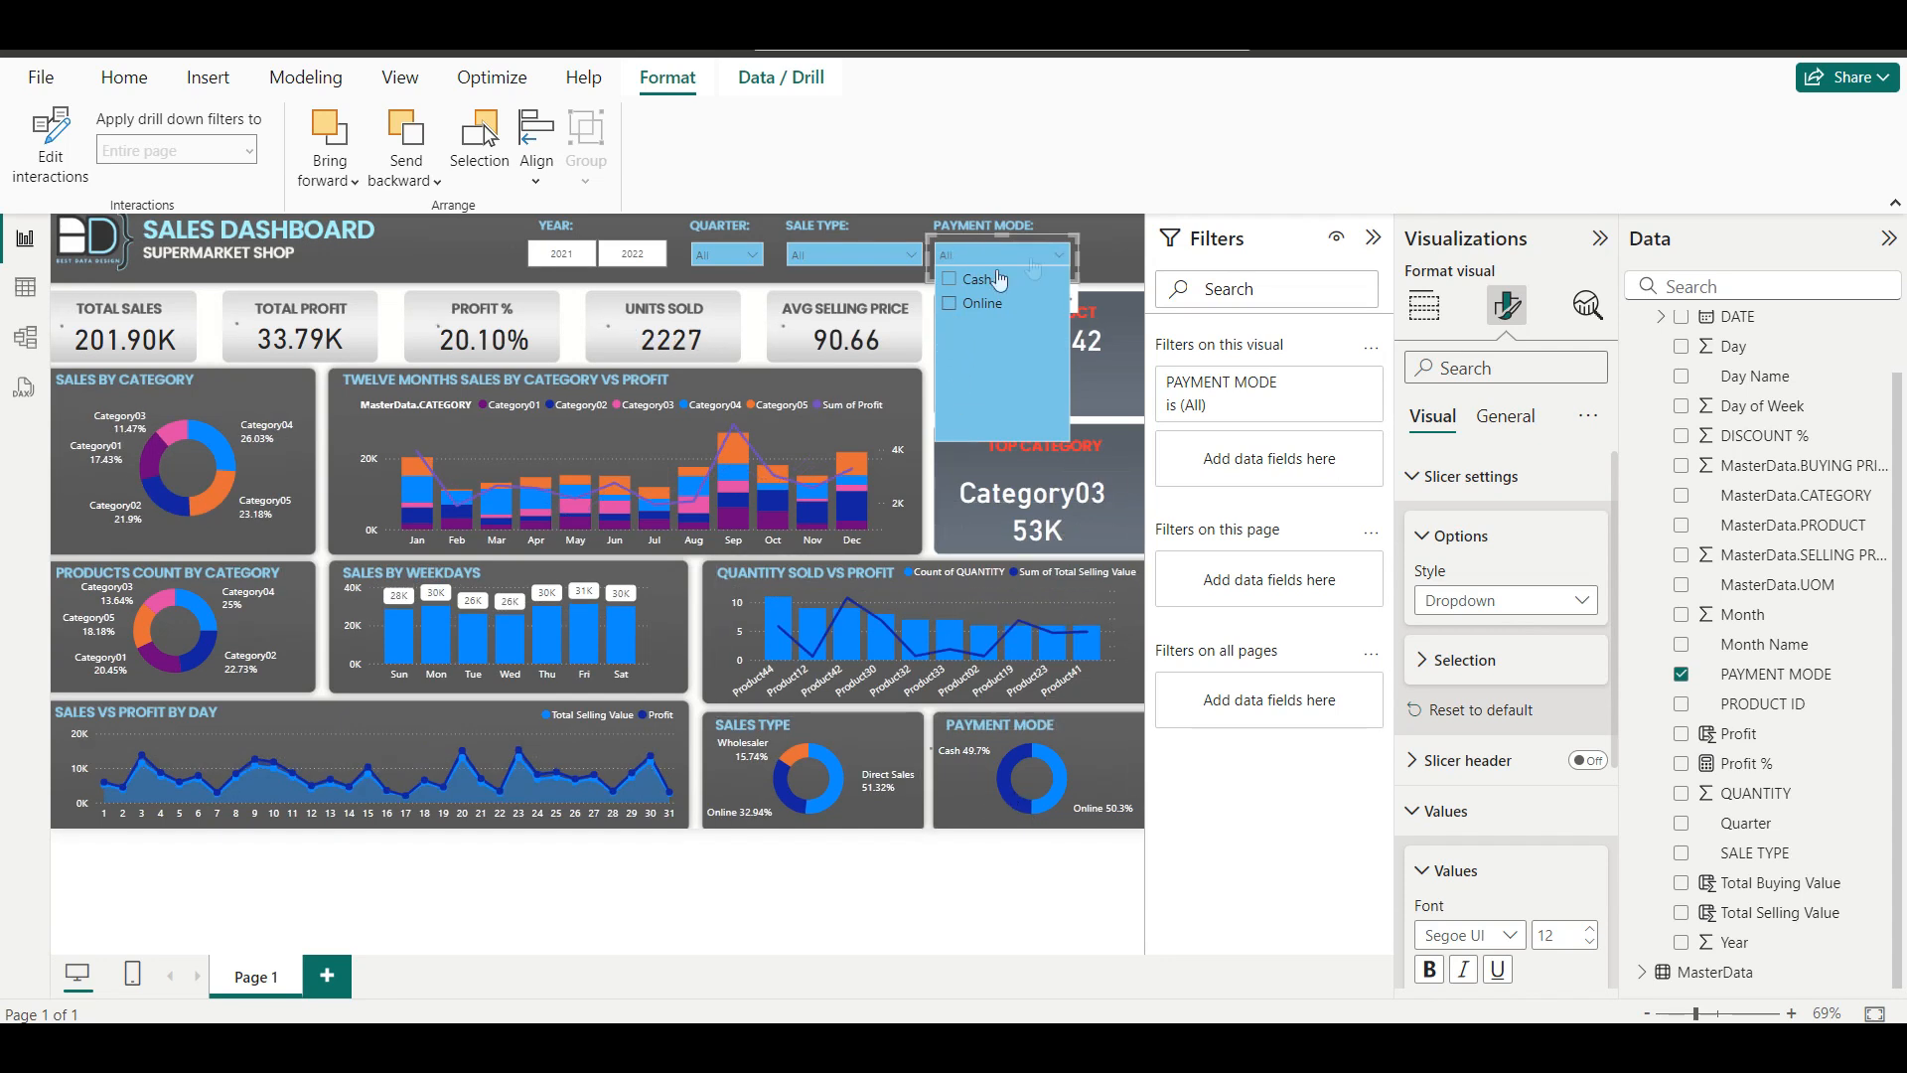
pyautogui.click(1097, 251)
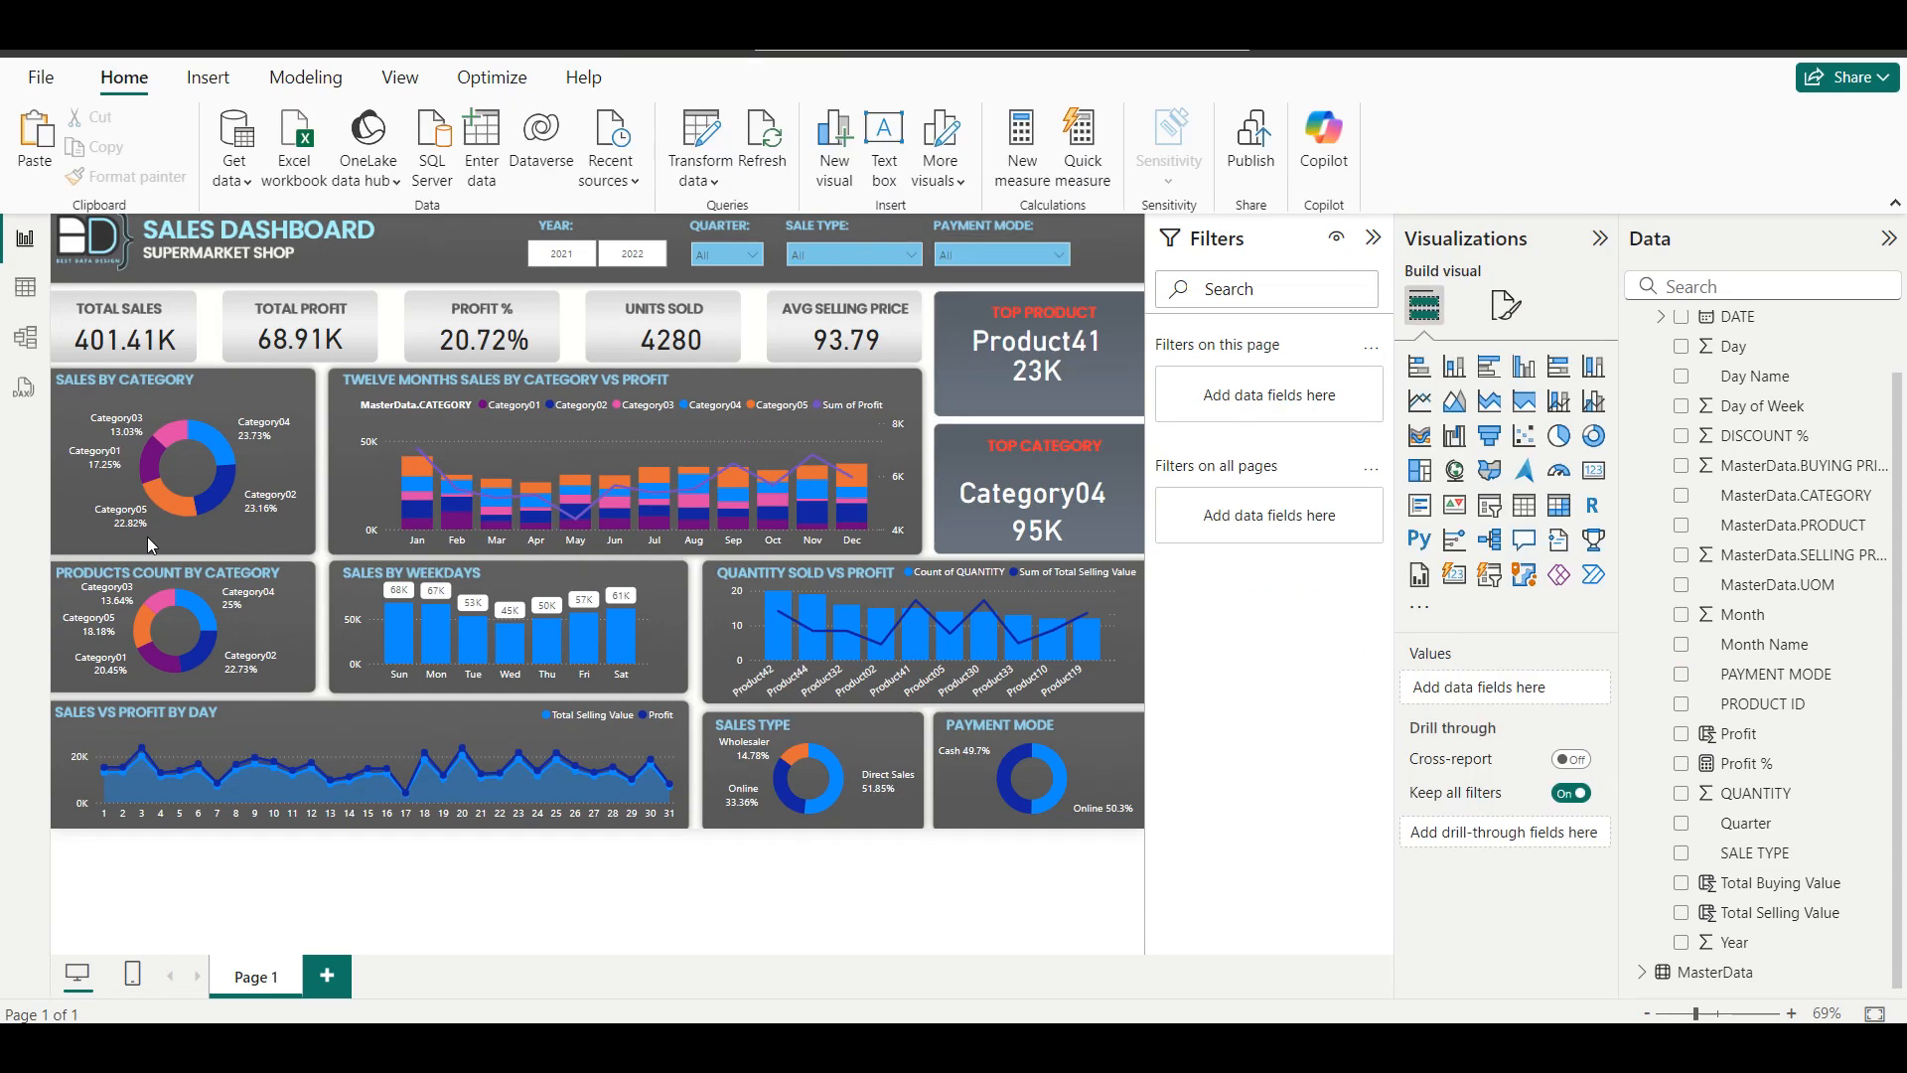
# Change the callout value colour of the five KPI cards, from TOTAL SALES to AVG SELLING PRICE, to dark grey.
pyautogui.click(119, 336)
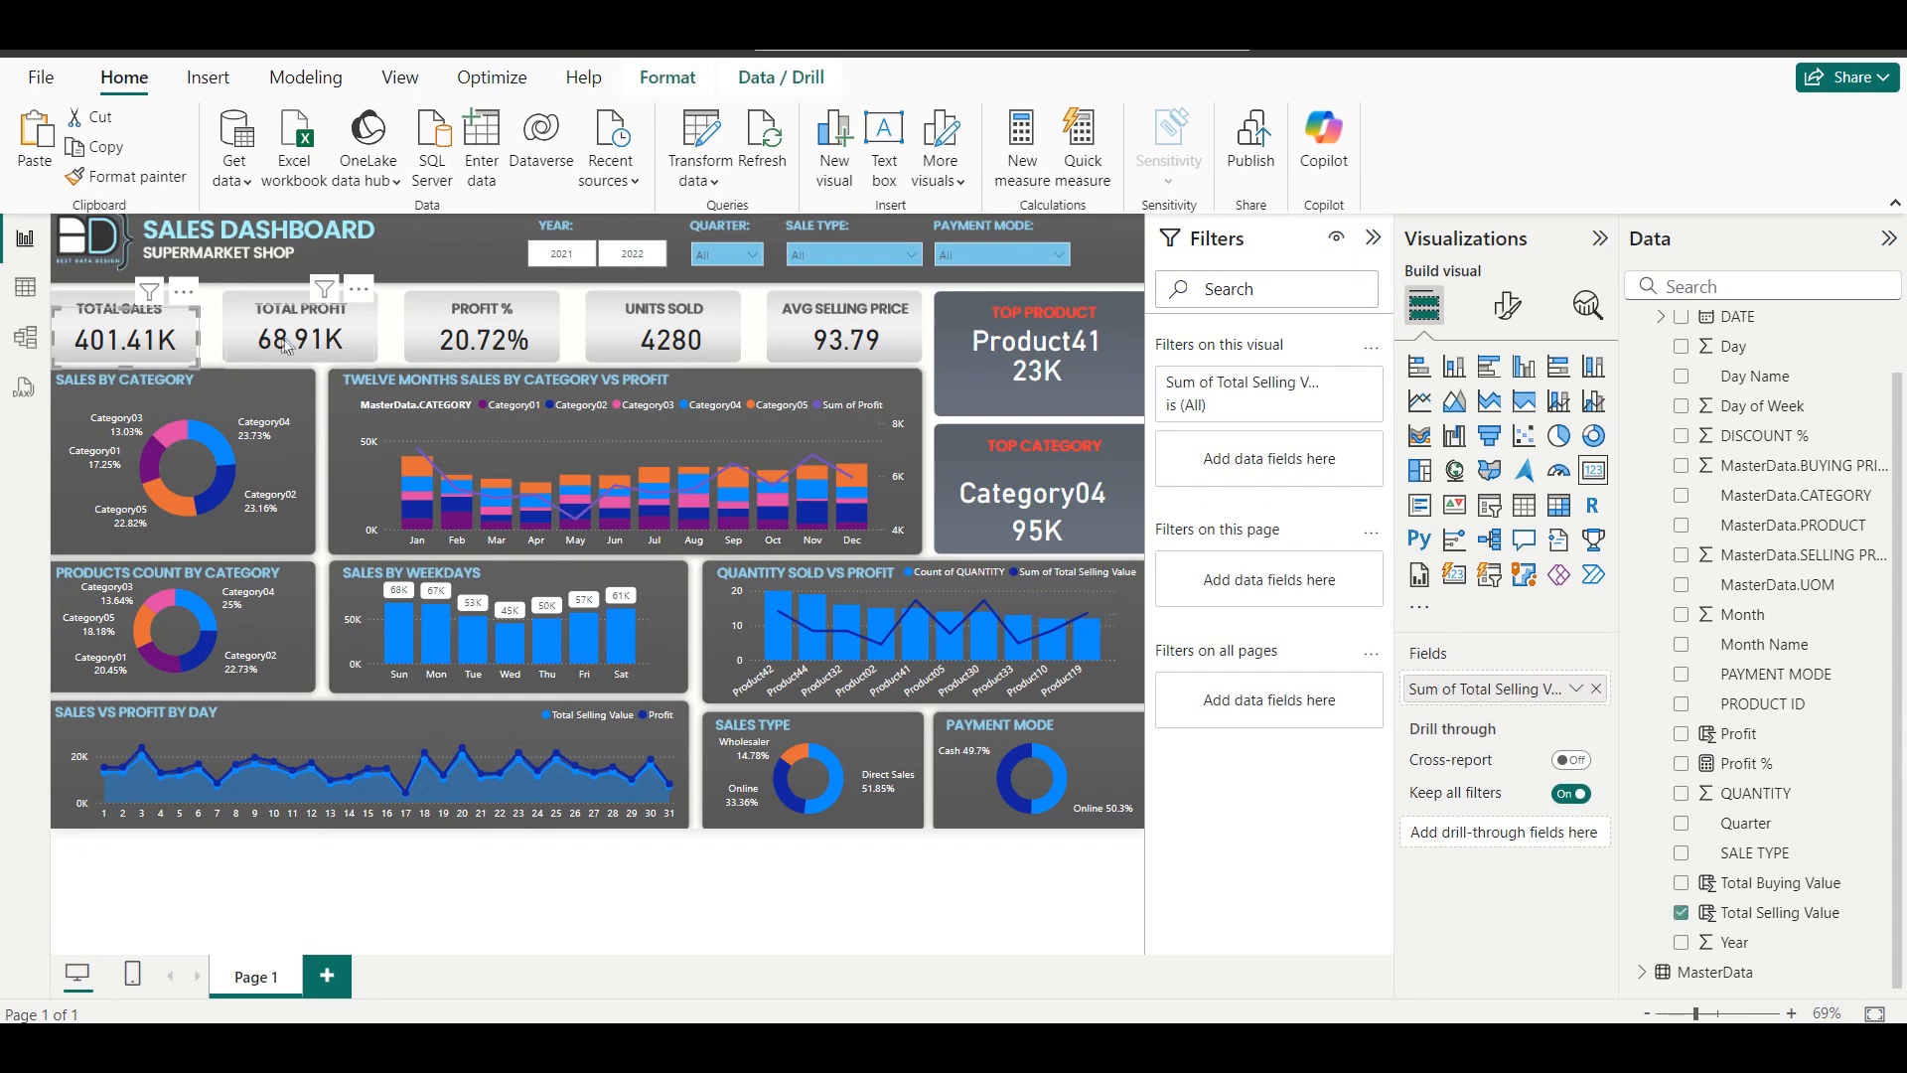
pyautogui.keyDown('ctrl'); pyautogui.click(314, 348); pyautogui.keyUp('ctrl')
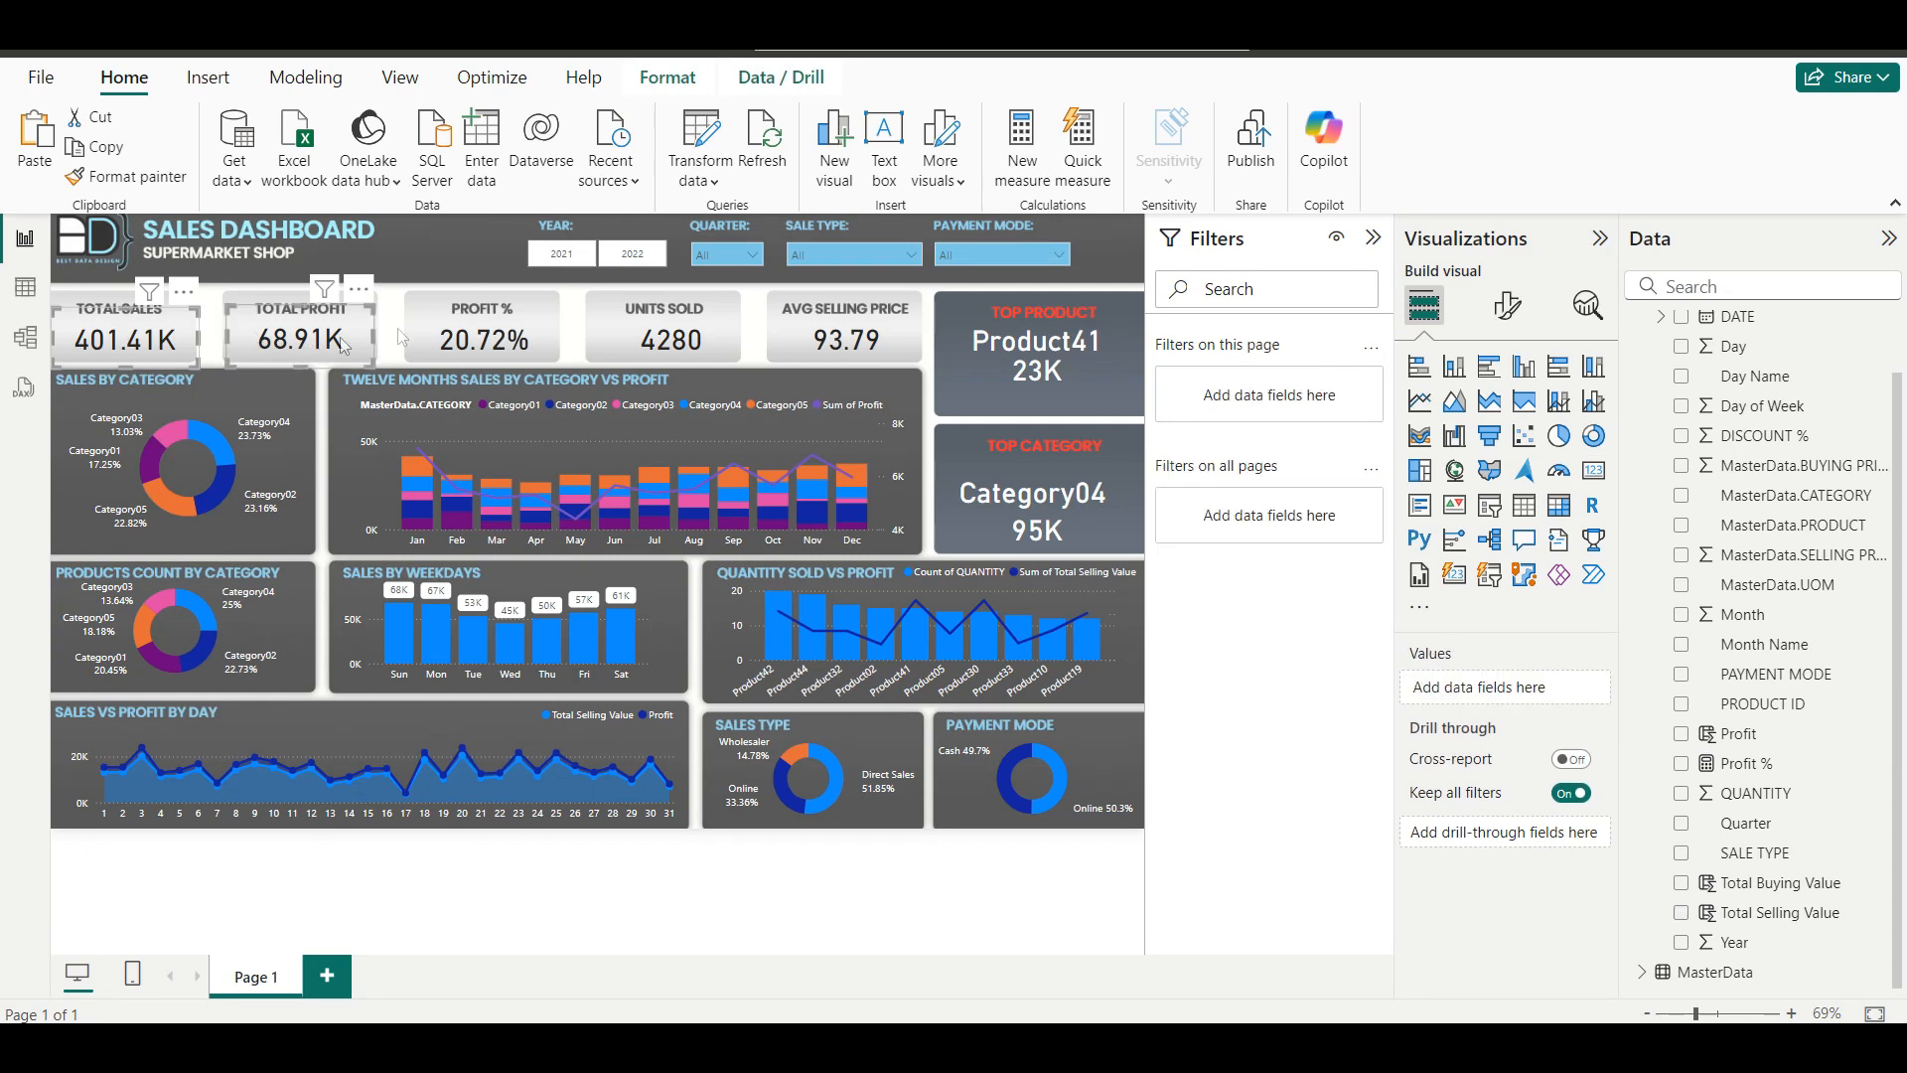
pyautogui.keyDown('ctrl'); pyautogui.click(484, 340); pyautogui.keyUp('ctrl')
pyautogui.keyDown('ctrl'); pyautogui.click(696, 342); pyautogui.keyUp('ctrl')
pyautogui.keyDown('ctrl'); pyautogui.click(845, 338); pyautogui.keyUp('ctrl')
pyautogui.click(1523, 322)
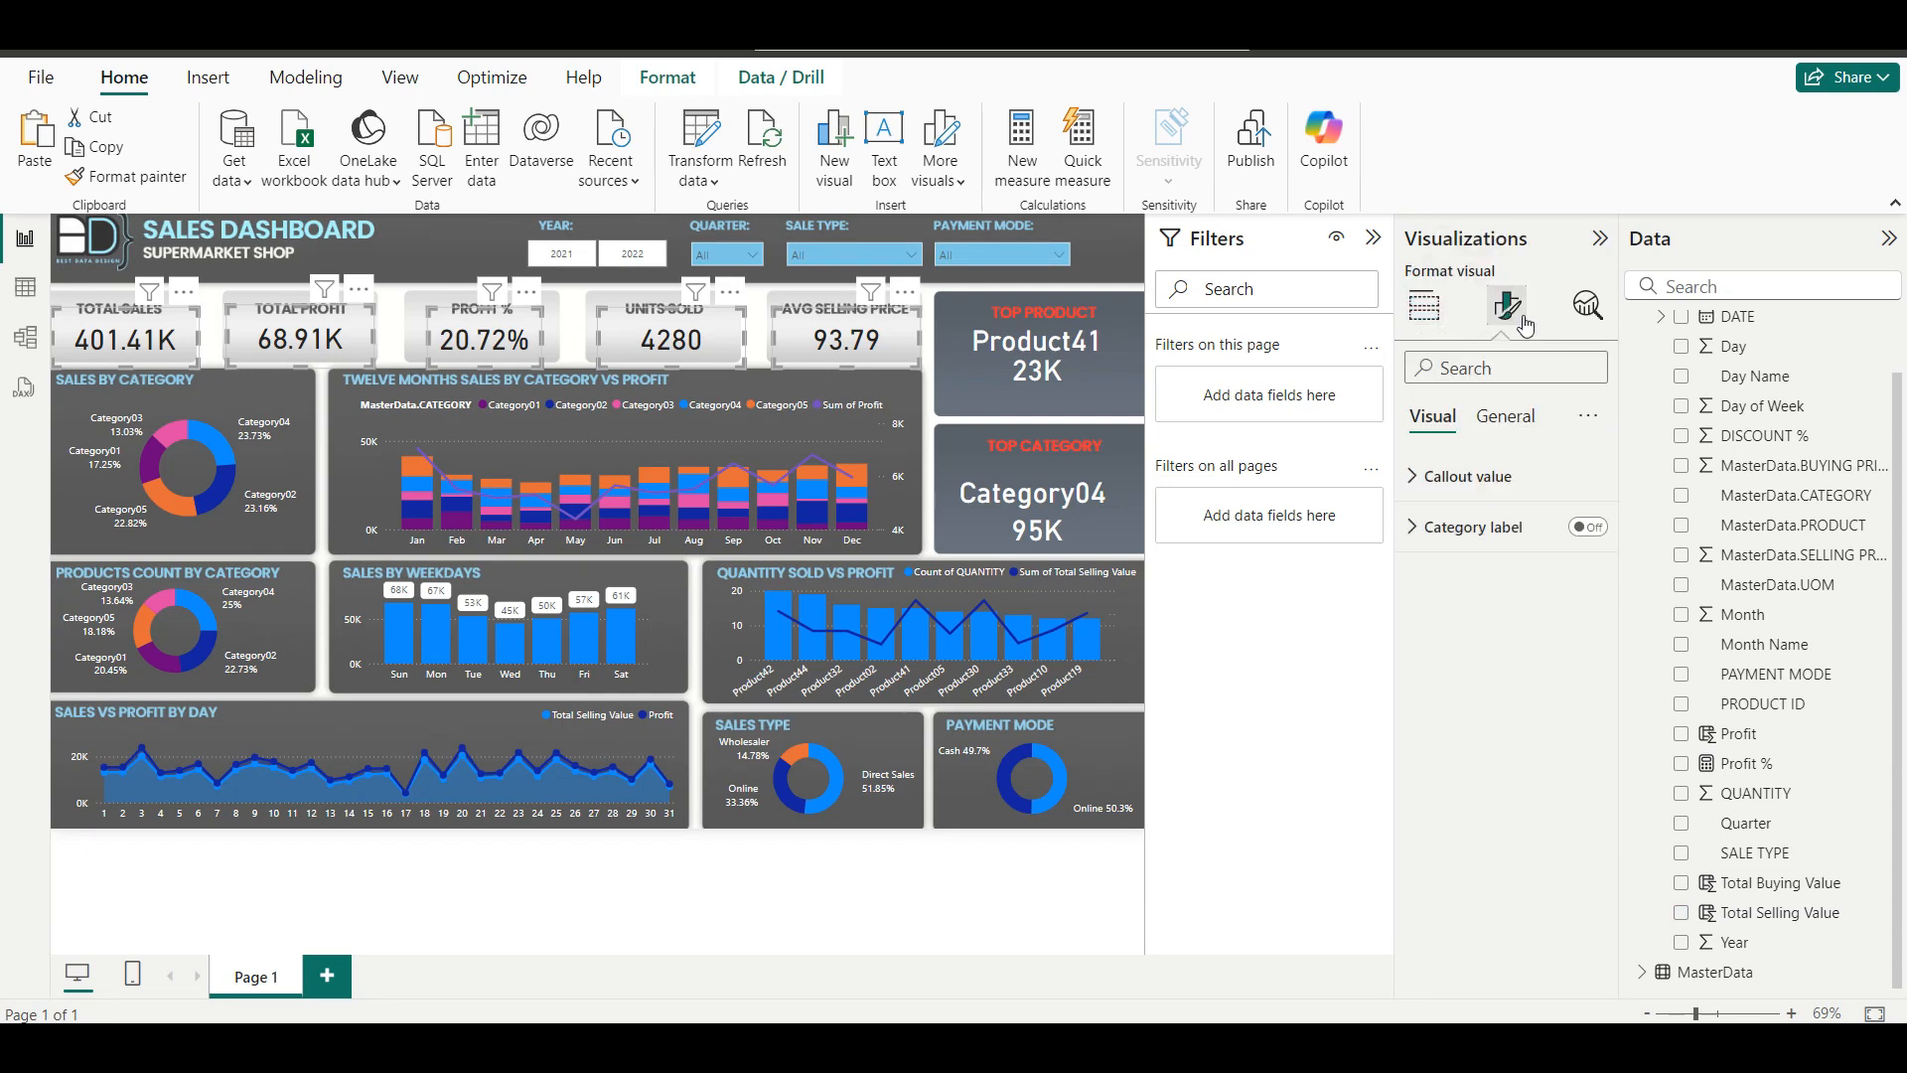
pyautogui.click(1452, 478)
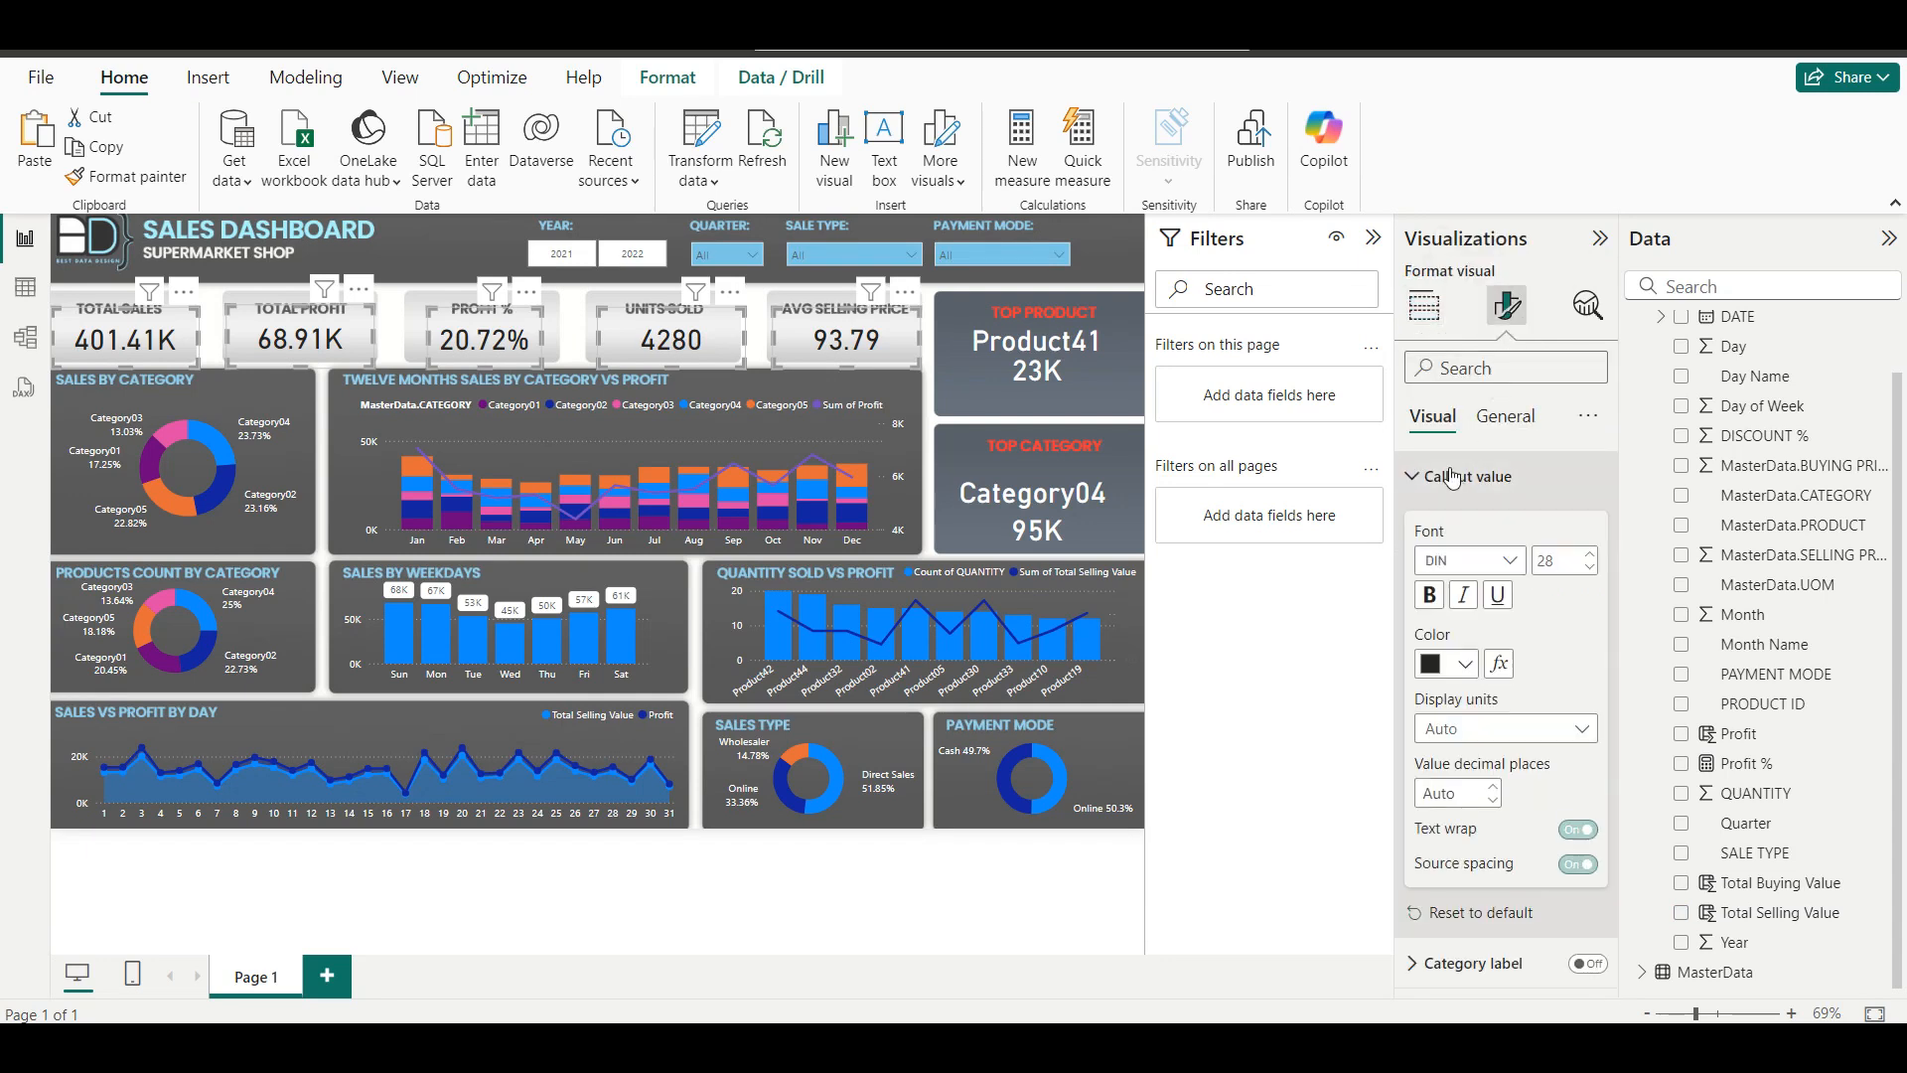
pyautogui.click(1464, 664)
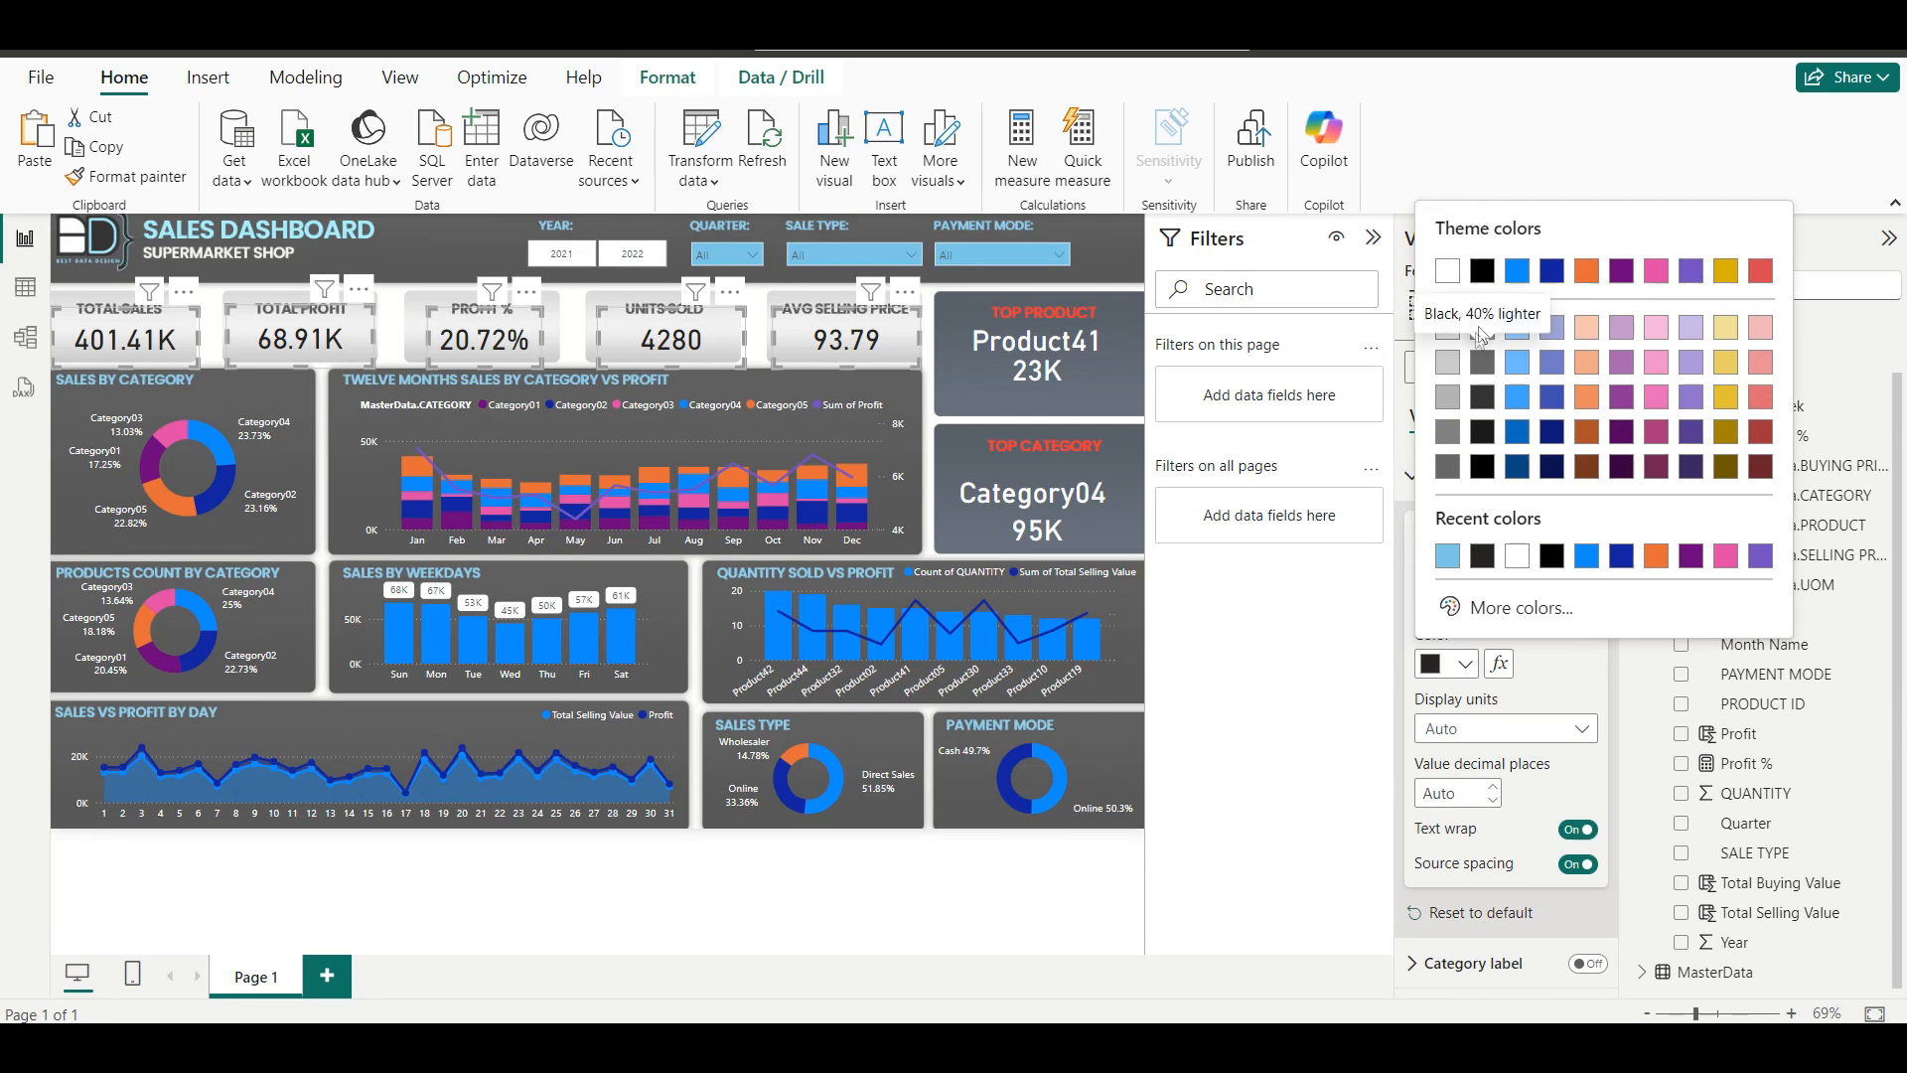
pyautogui.click(1451, 467)
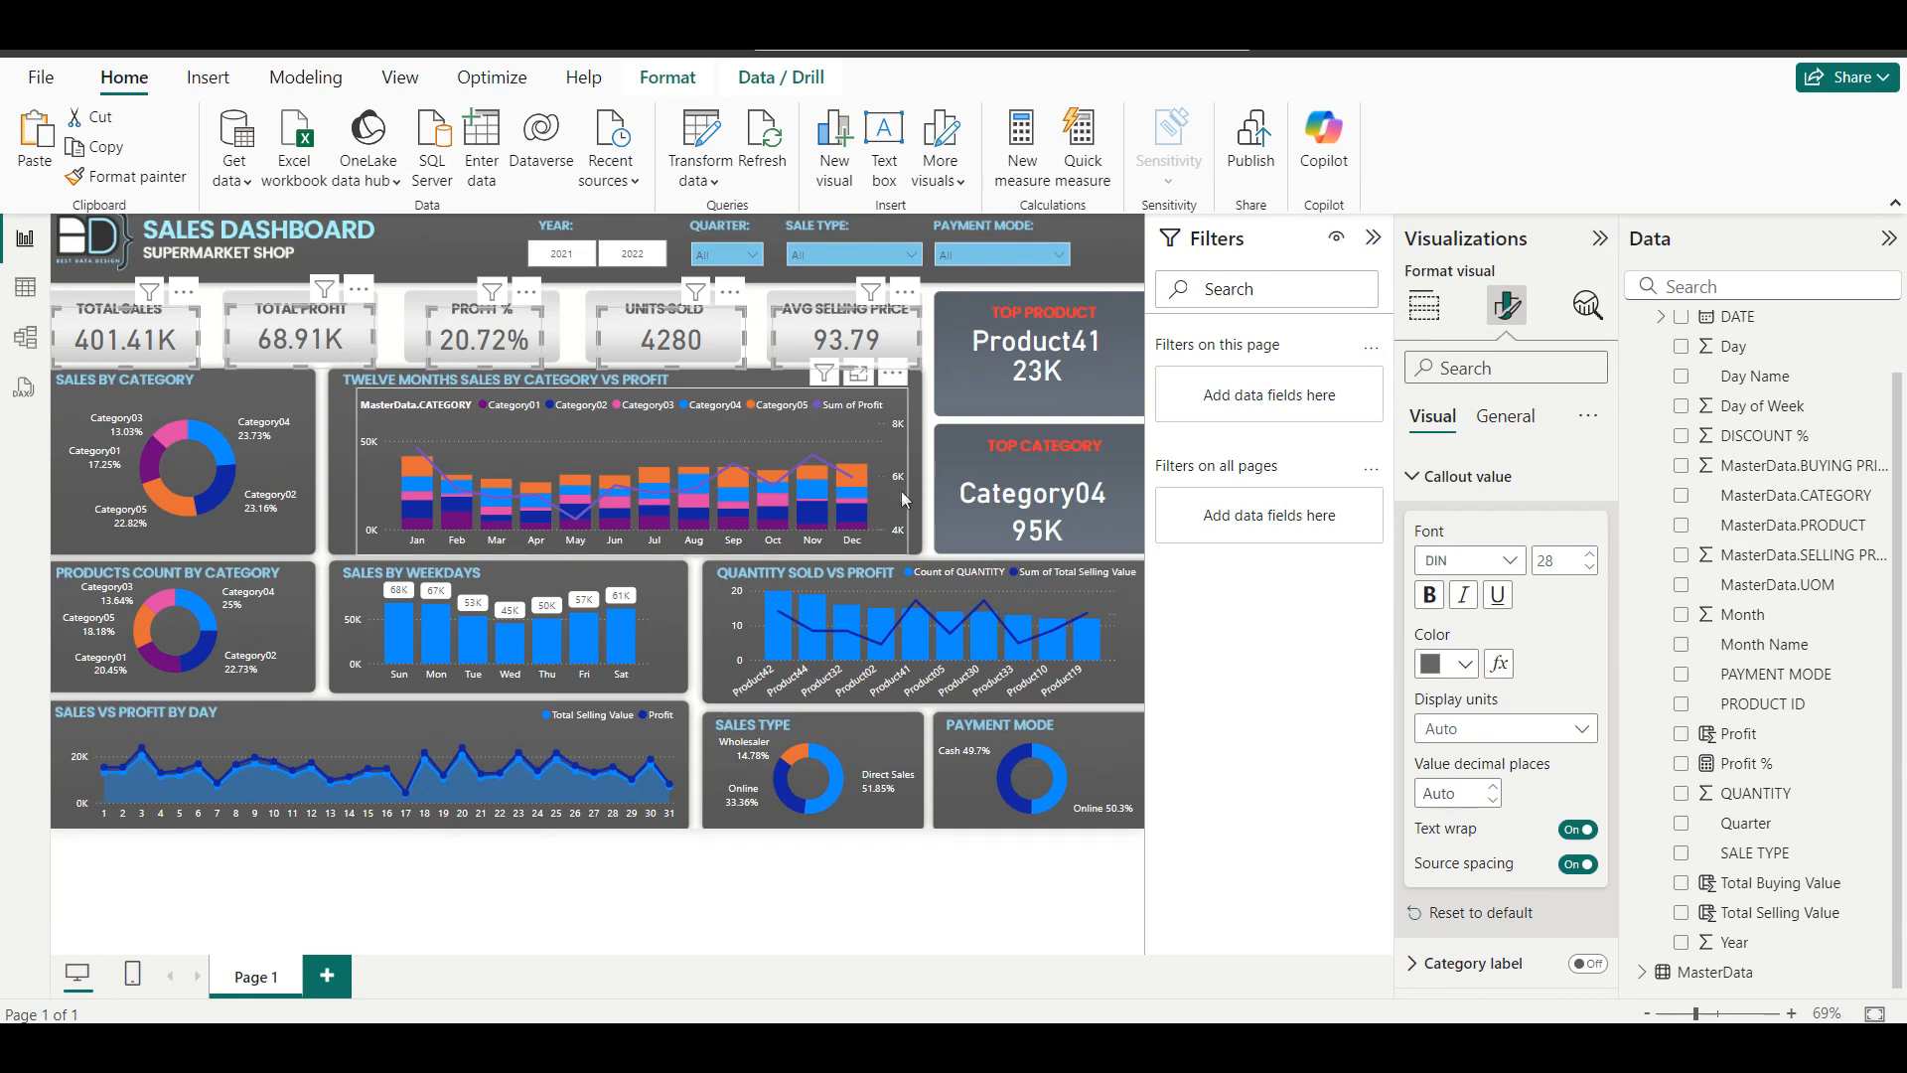
pyautogui.click(928, 524)
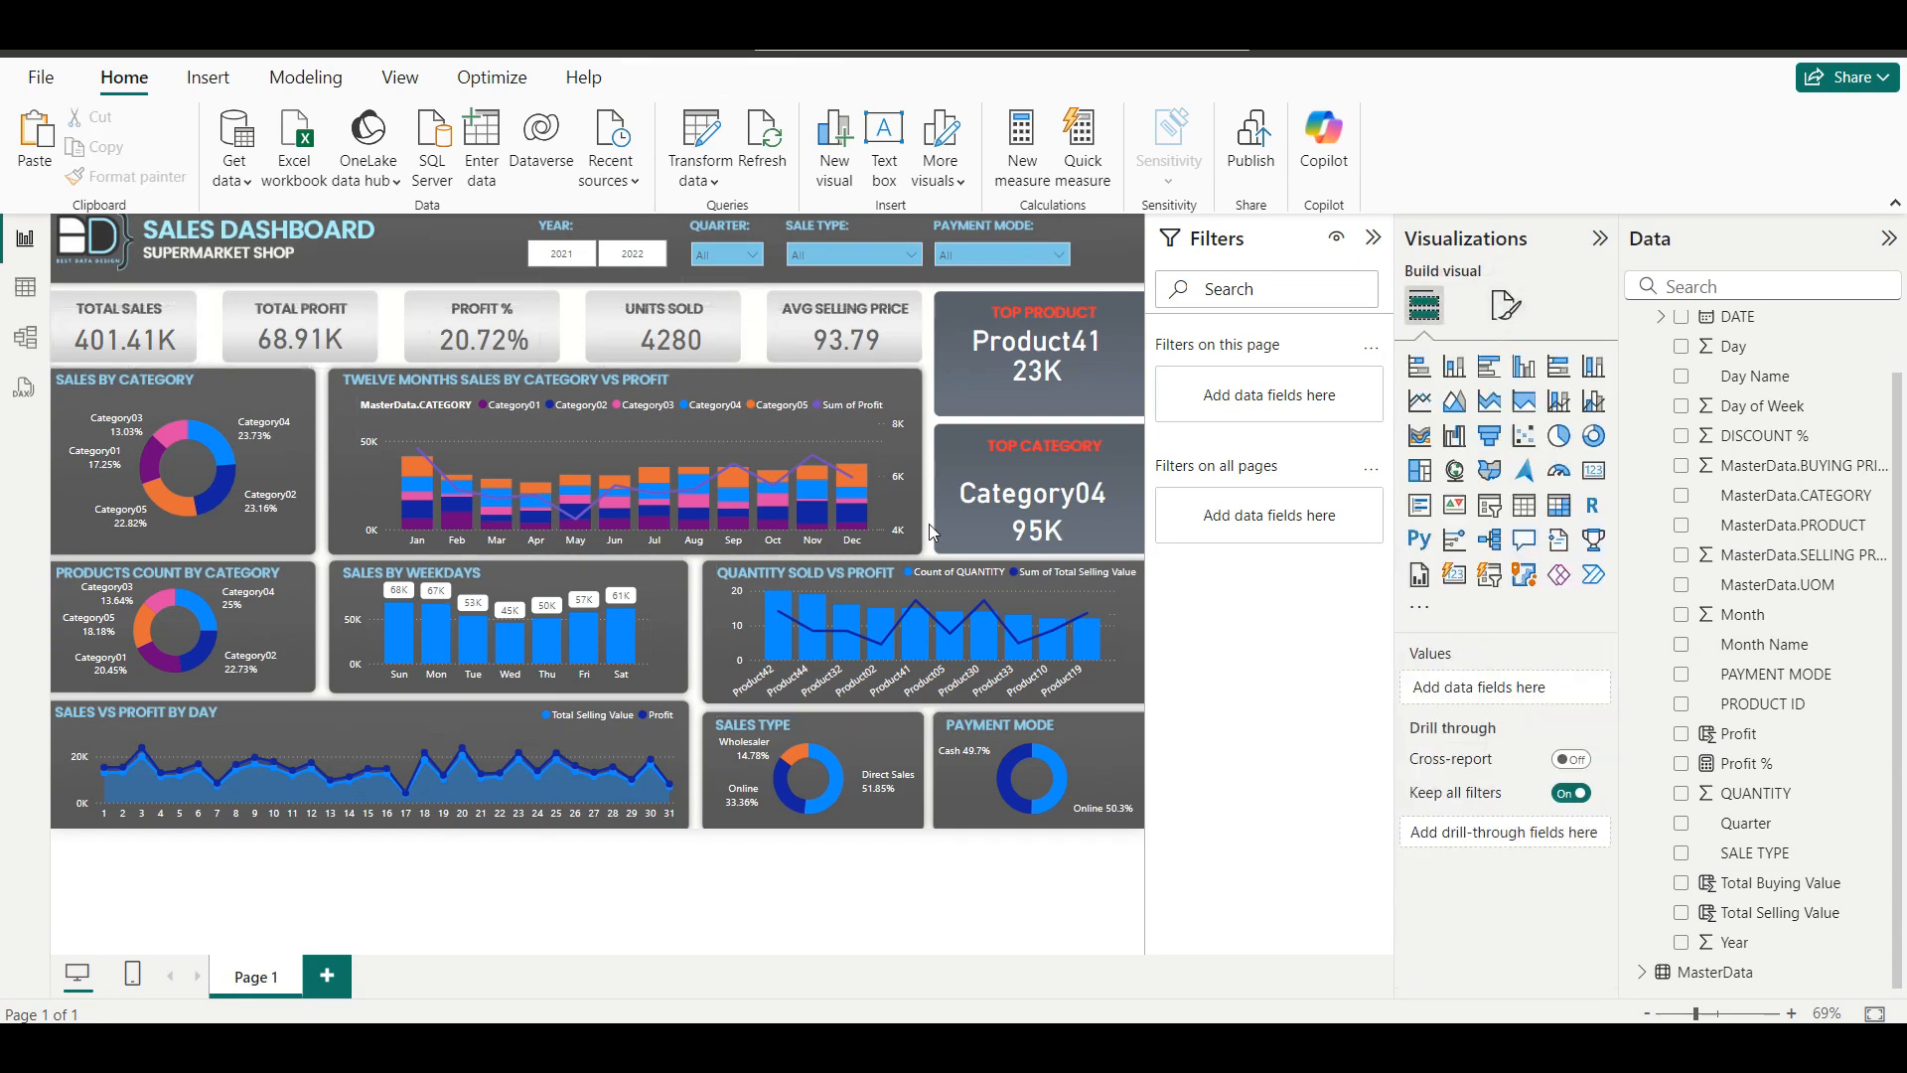
# Set the transparency of the page's canvas background image to 0%.
pyautogui.click(1506, 304)
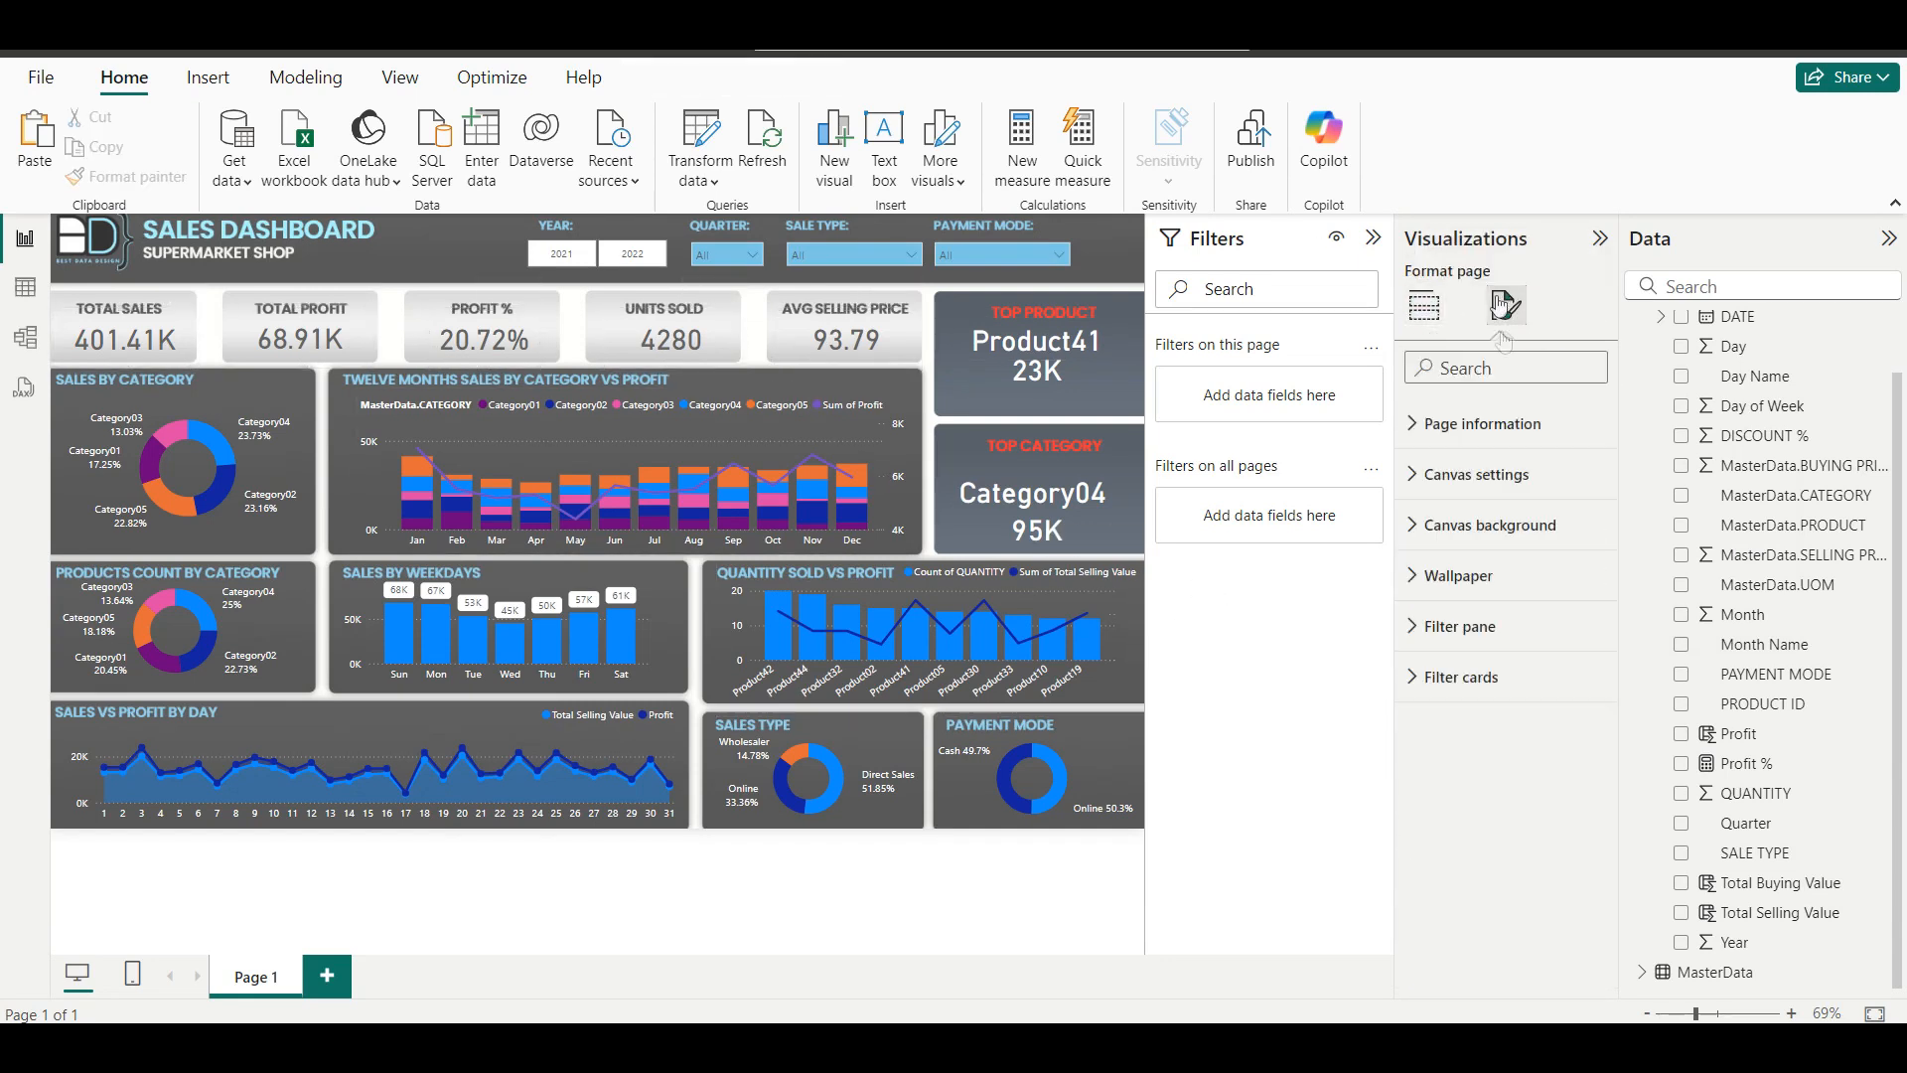
pyautogui.click(1490, 525)
pyautogui.moveTo(1514, 818); pyautogui.dragTo(1493, 819)
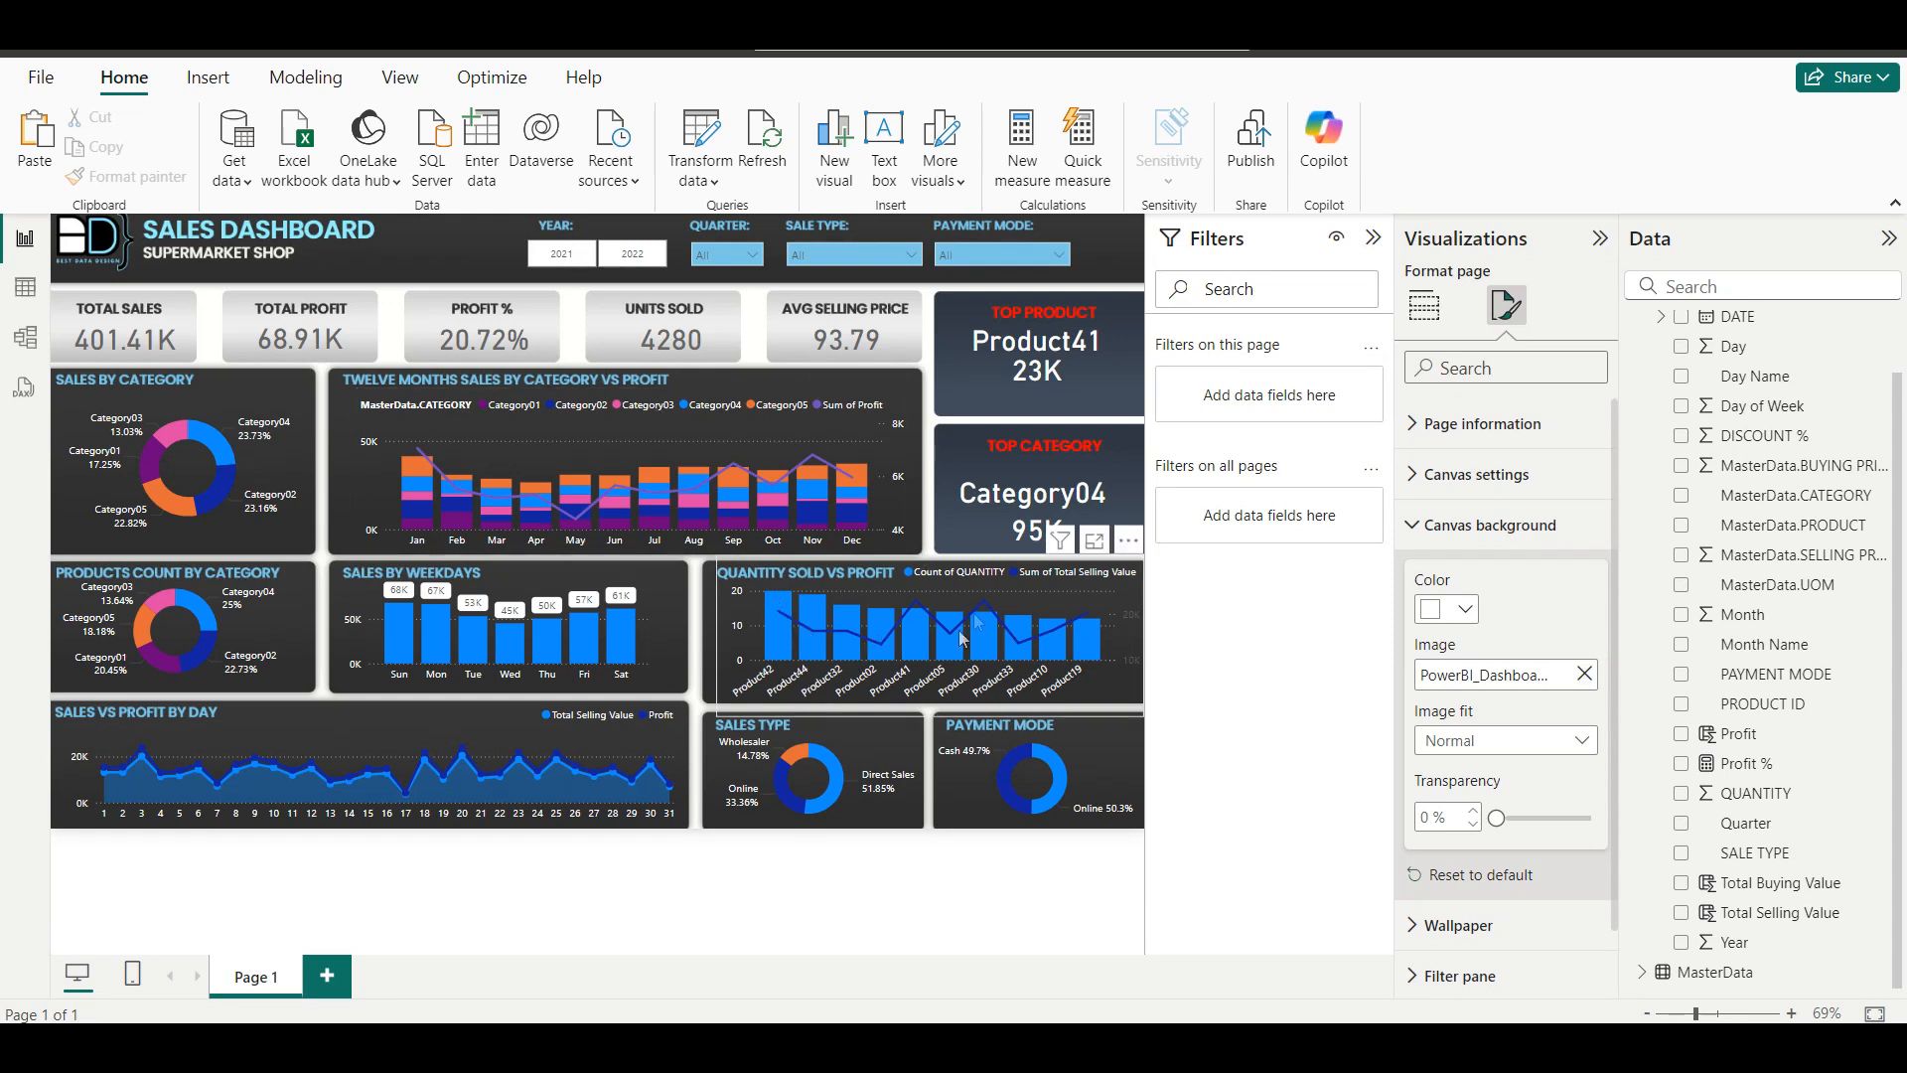
# Open the customization settings of the report's current theme.
pyautogui.click(725, 624)
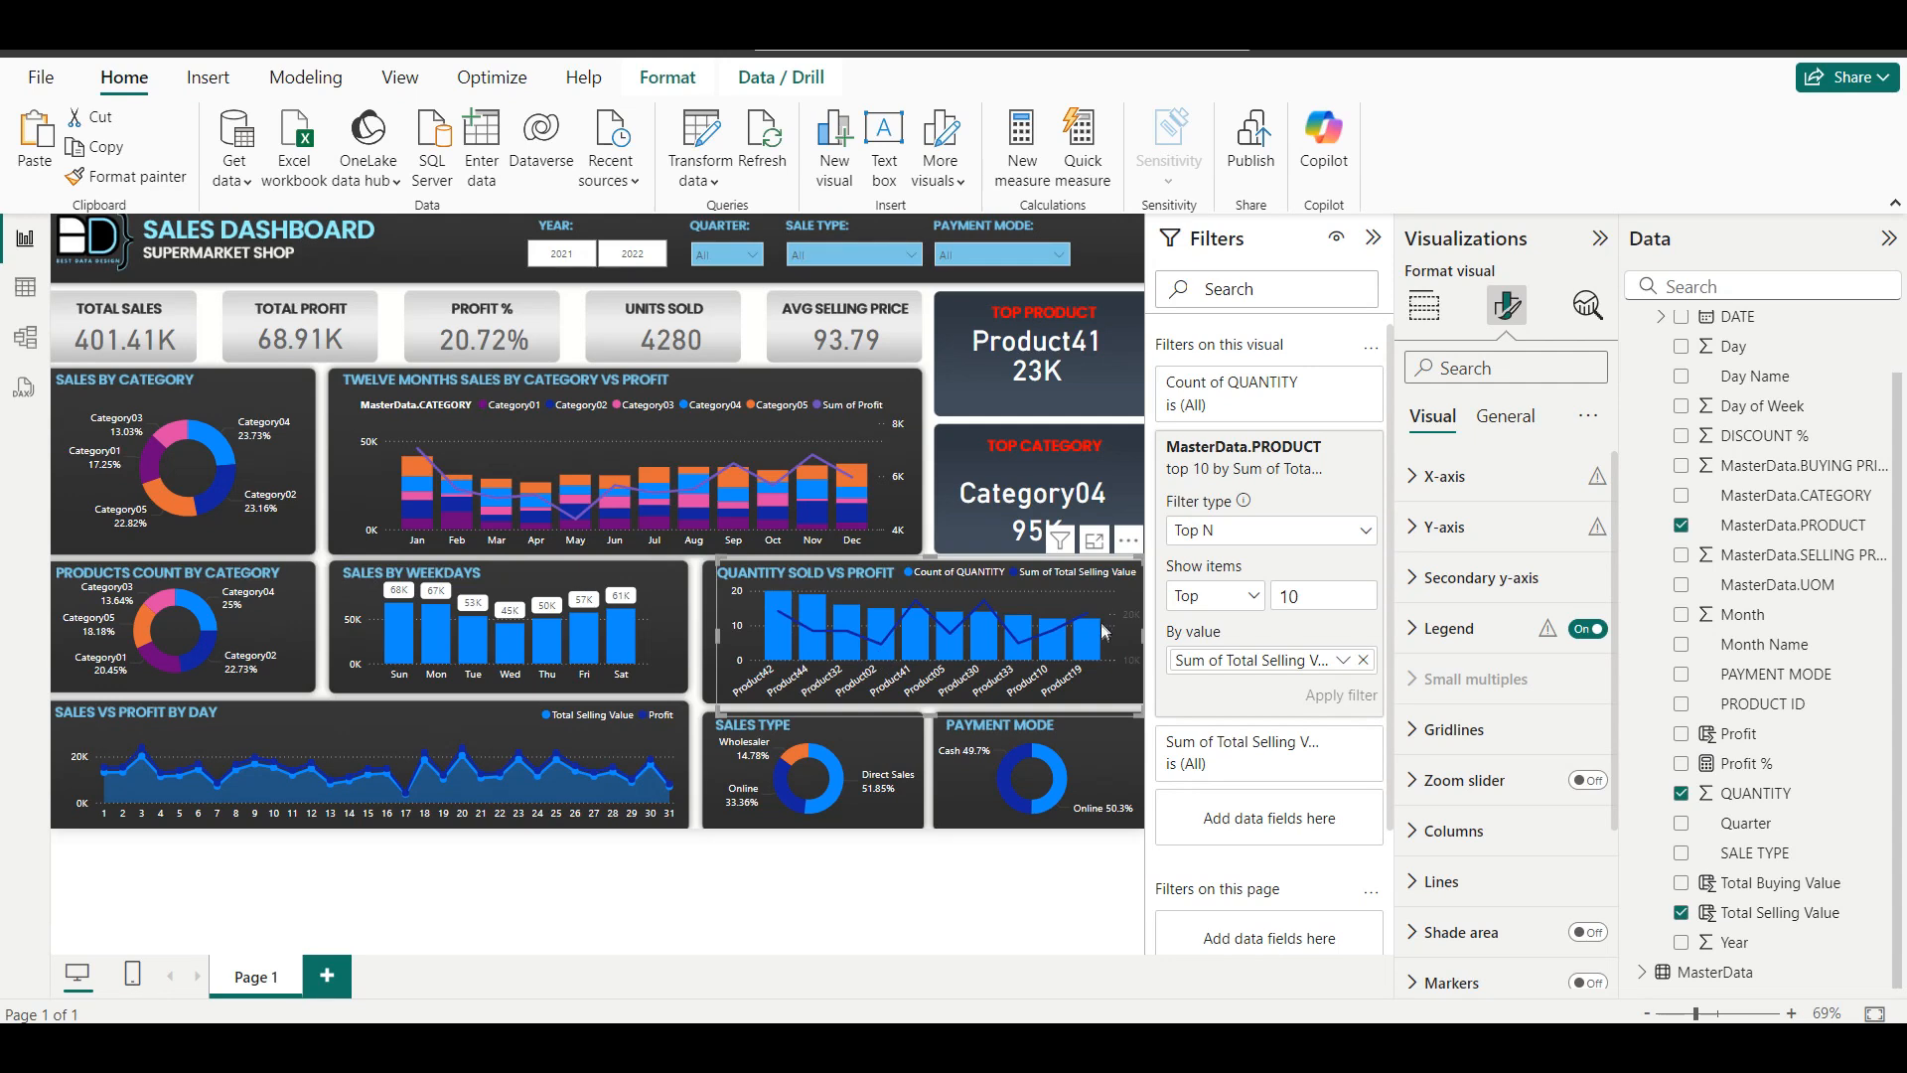
pyautogui.click(648, 84)
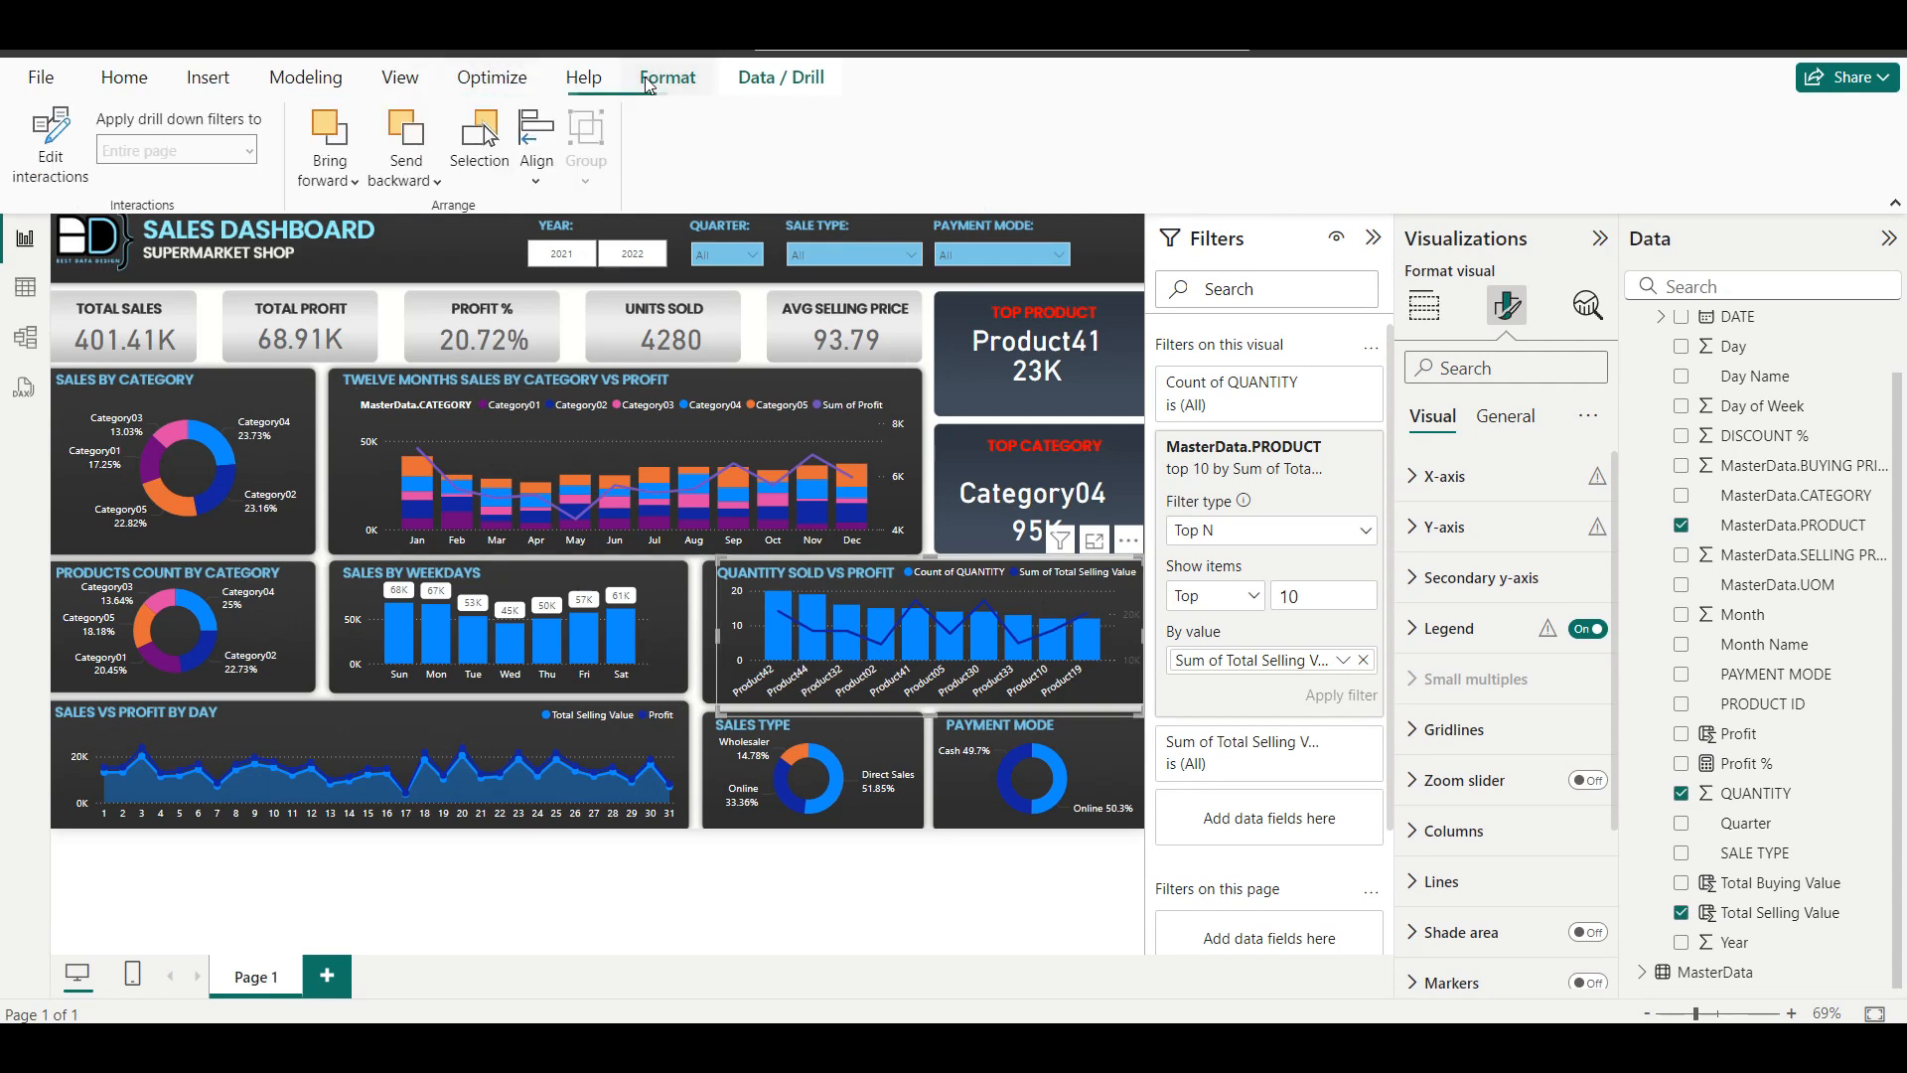
pyautogui.click(795, 99)
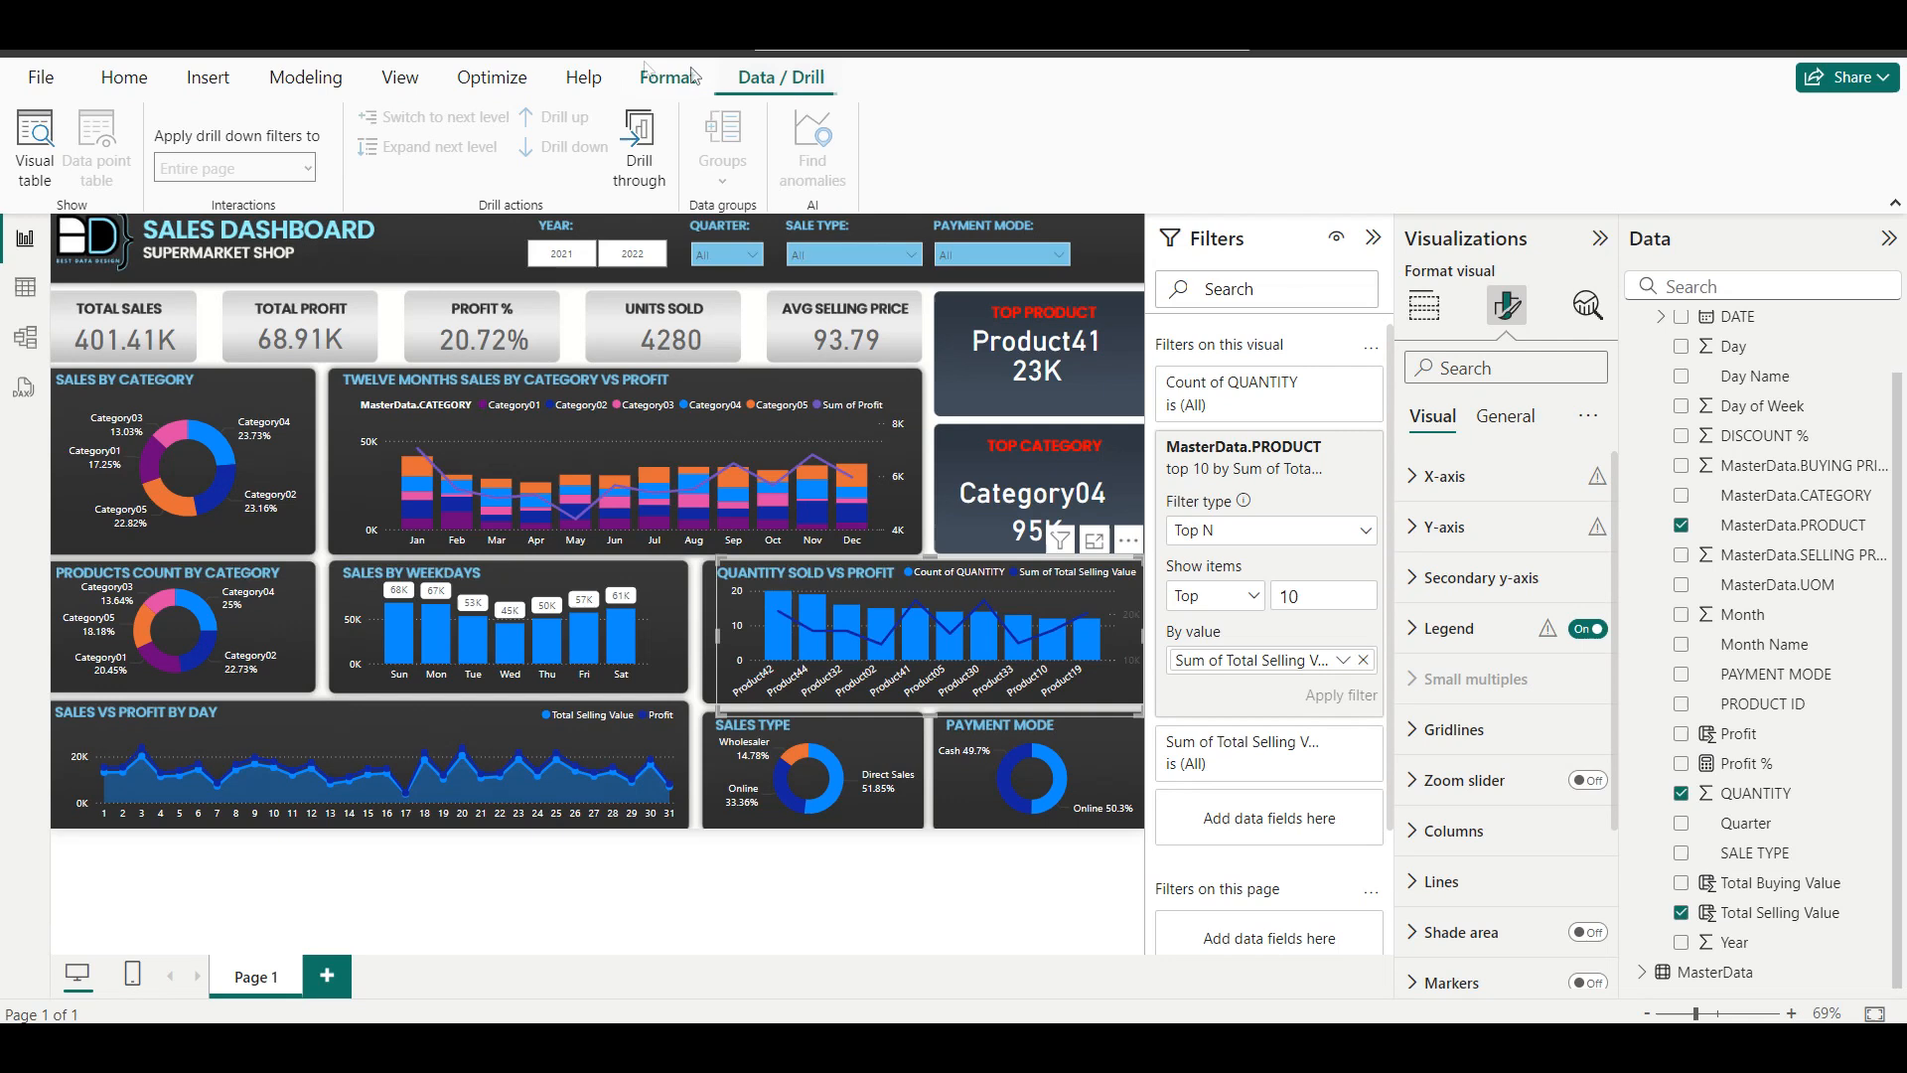
pyautogui.click(492, 80)
pyautogui.click(417, 97)
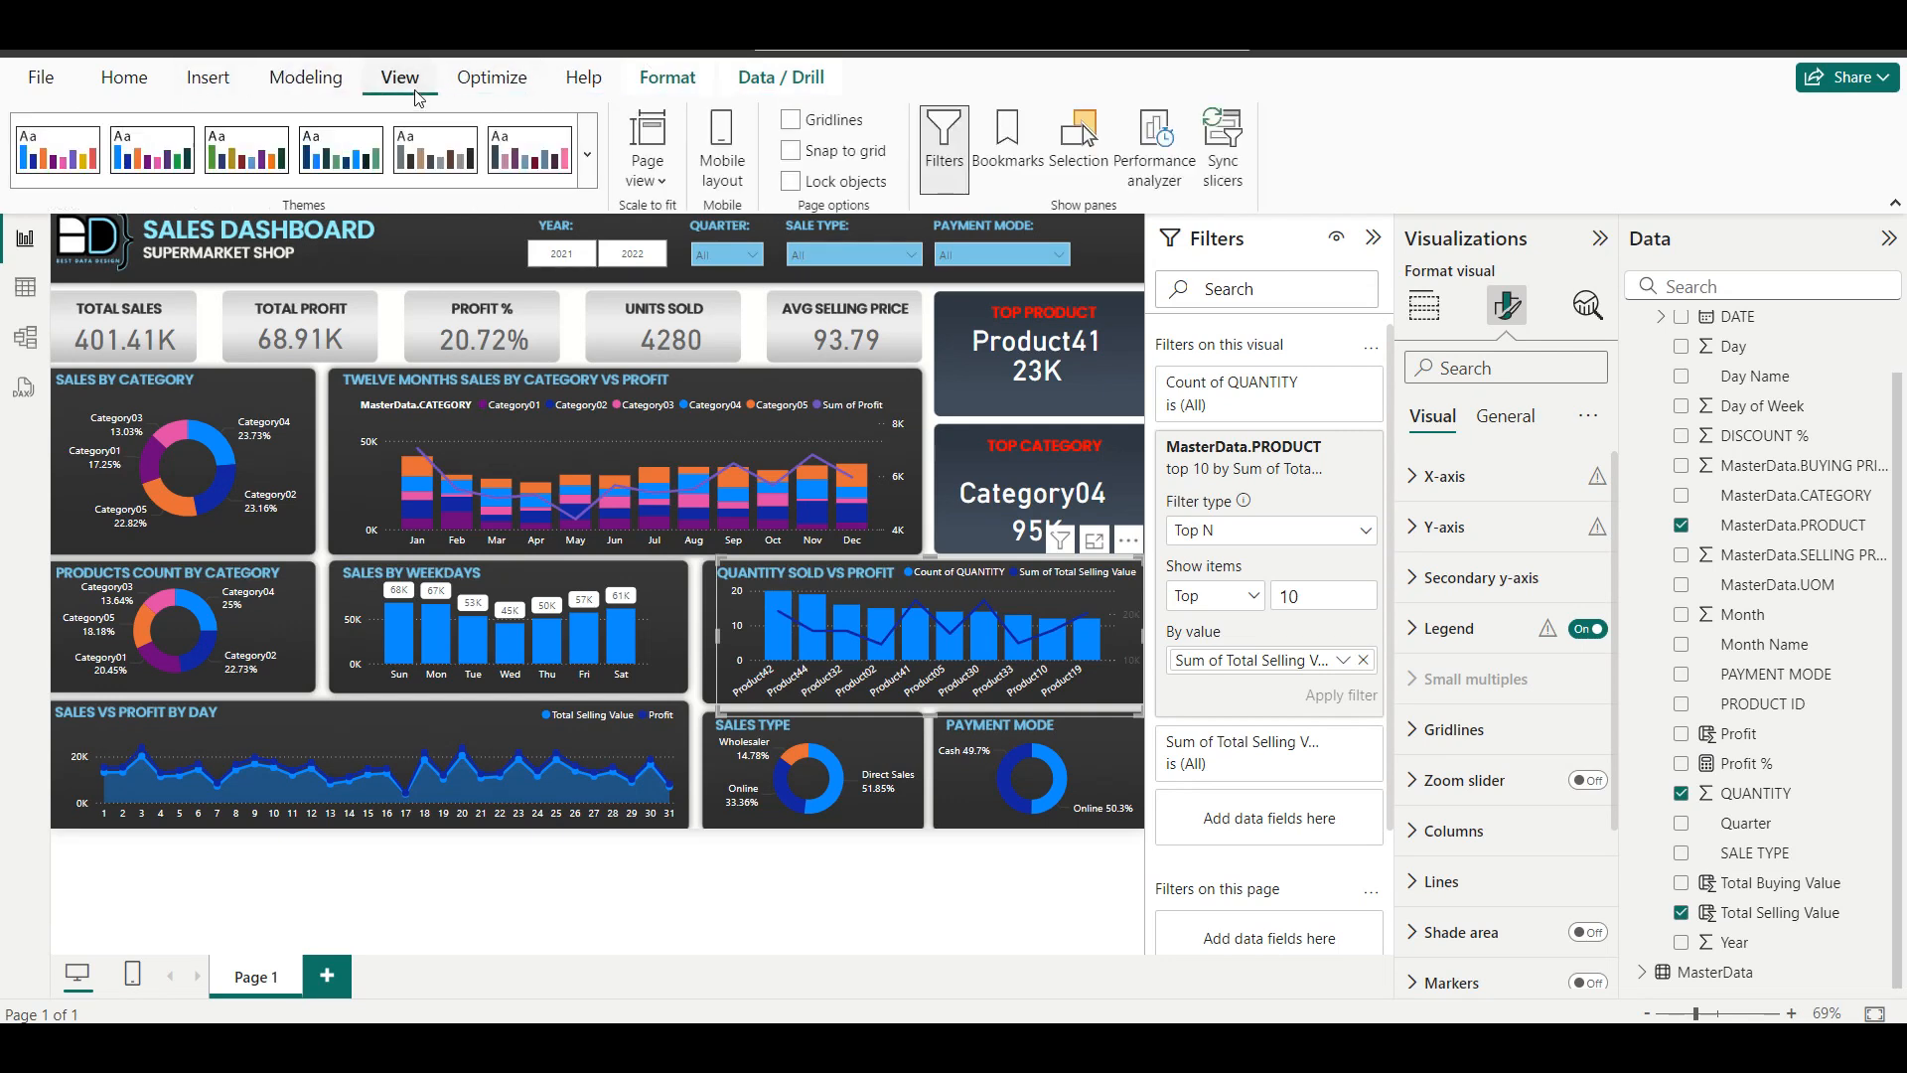
pyautogui.click(587, 159)
pyautogui.scroll(-2, 468, 854)
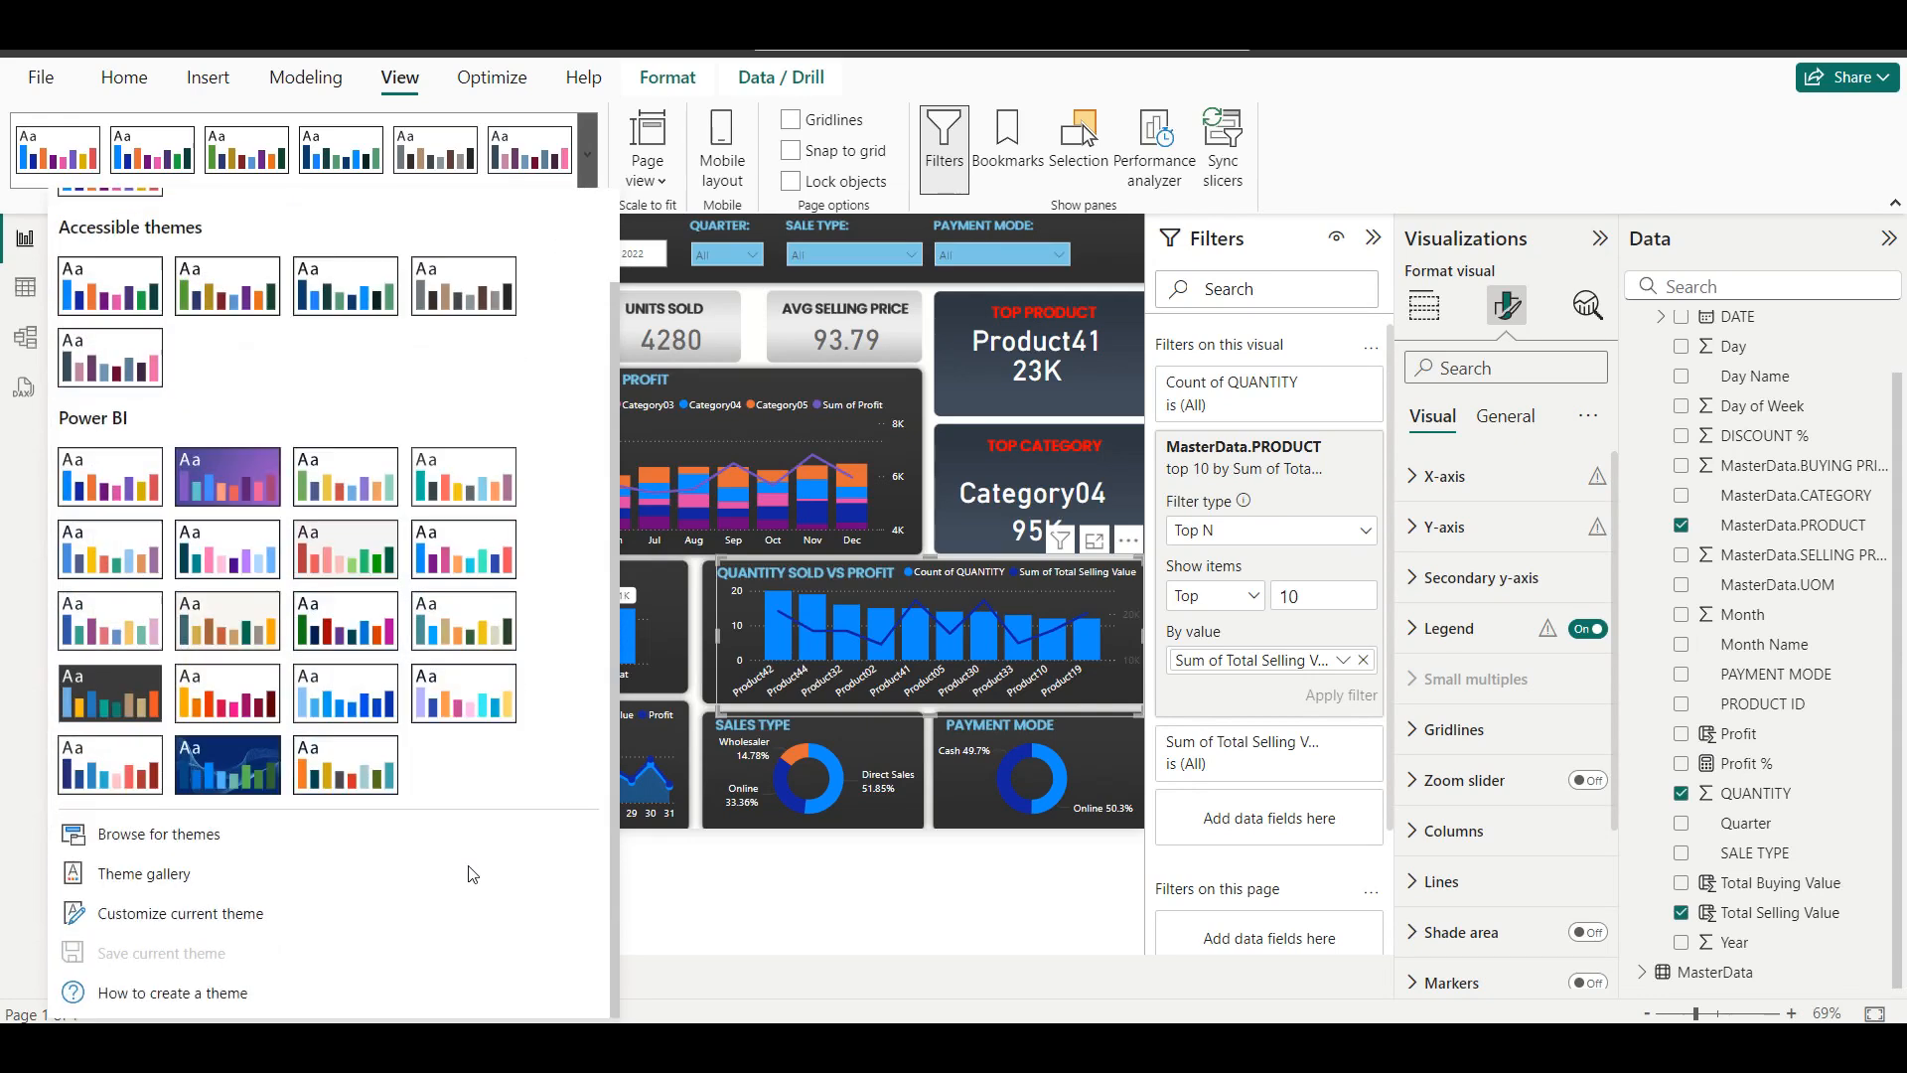
pyautogui.click(304, 919)
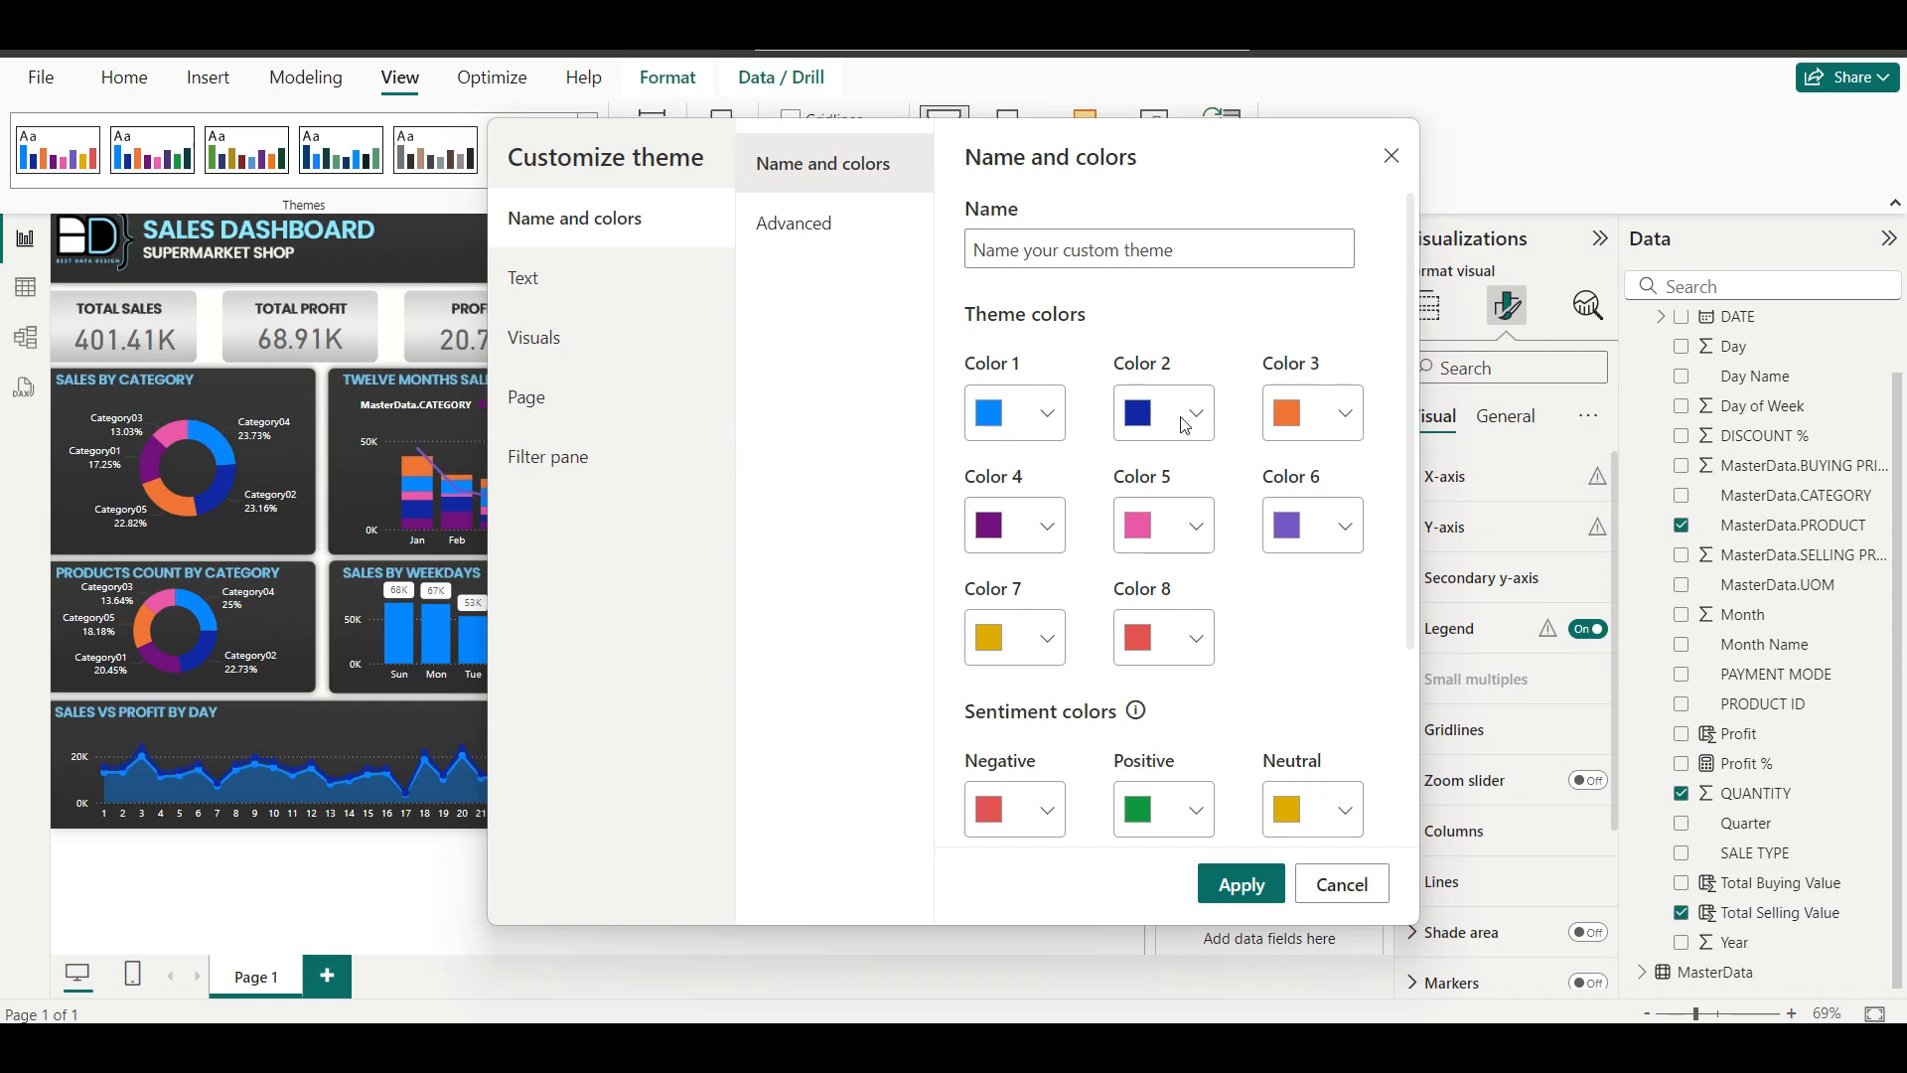
# Copy theme Color 3's orange hex code #E66C37 into theme Color 2.
pyautogui.click(1357, 419)
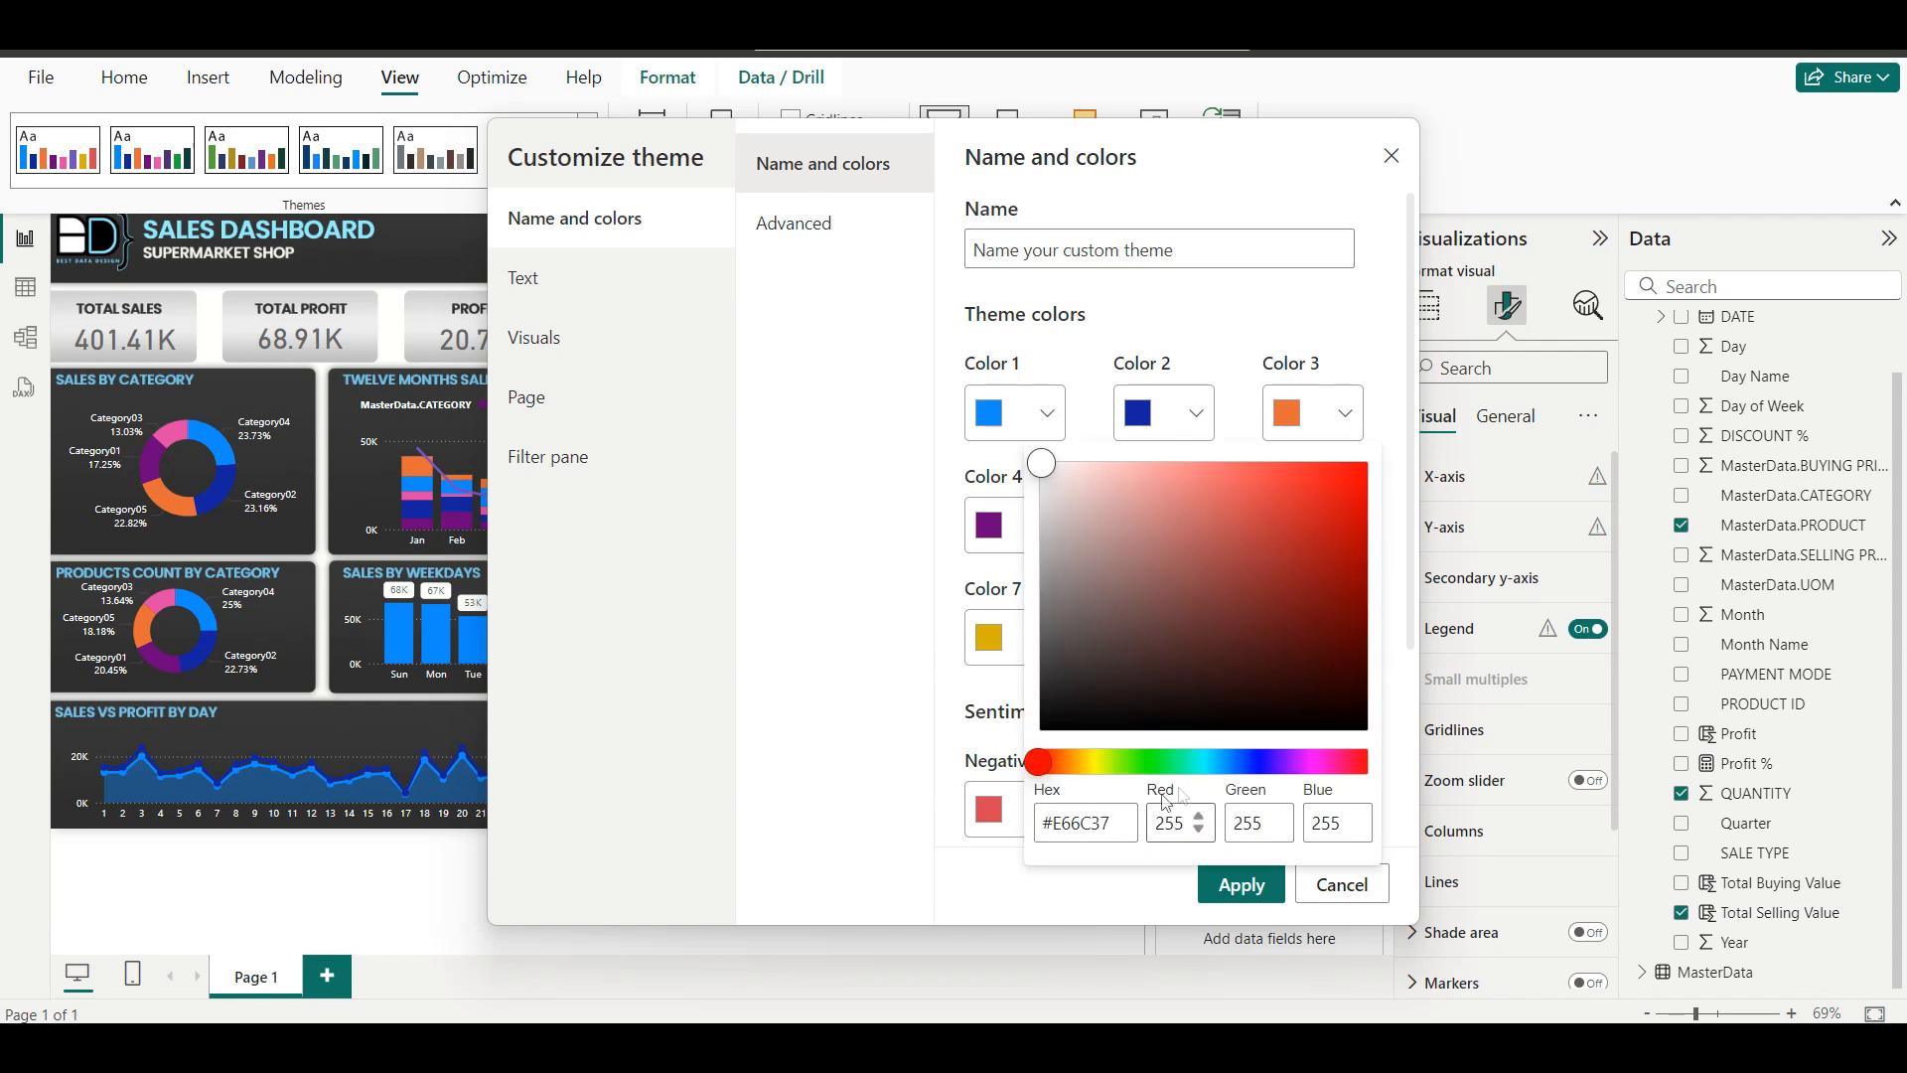
pyautogui.moveTo(1131, 822); pyautogui.dragTo(976, 823)
pyautogui.hotkey('ctrl', 'c')
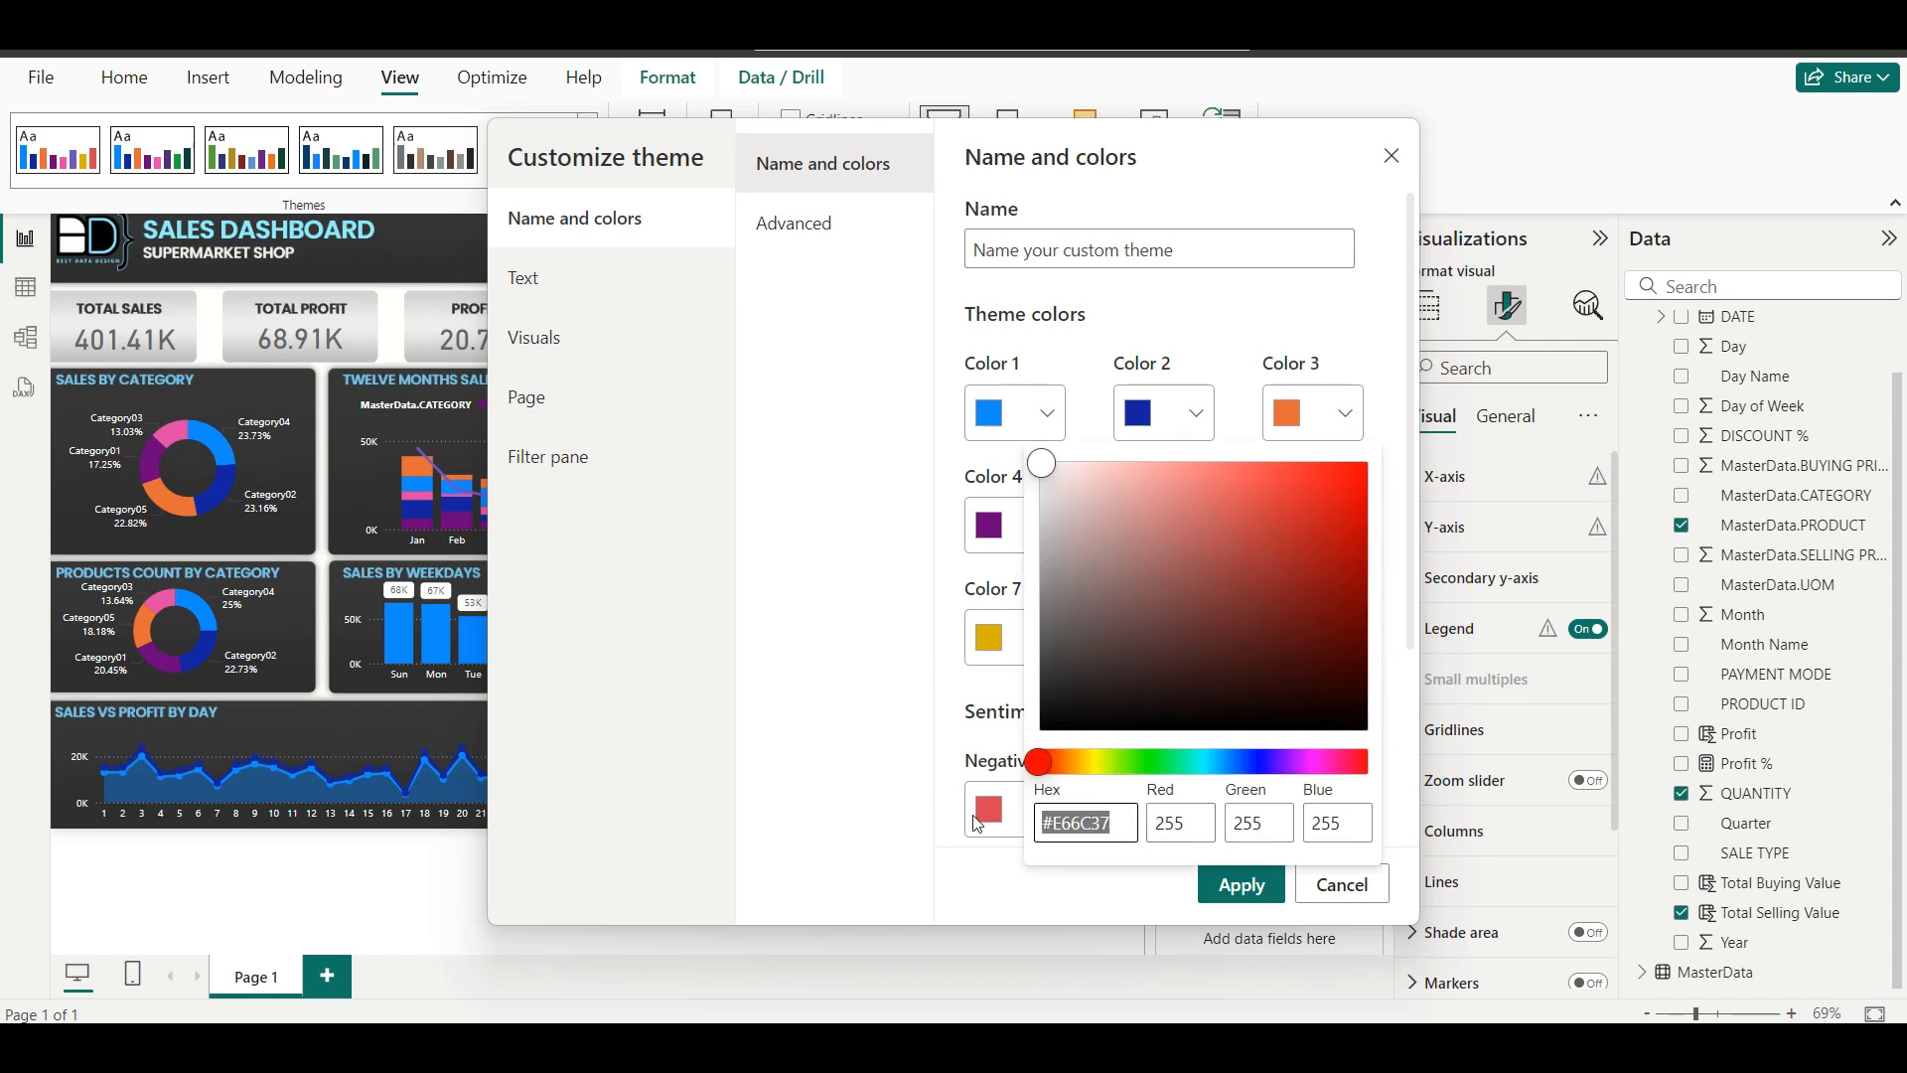
pyautogui.click(1178, 411)
pyautogui.click(1178, 409)
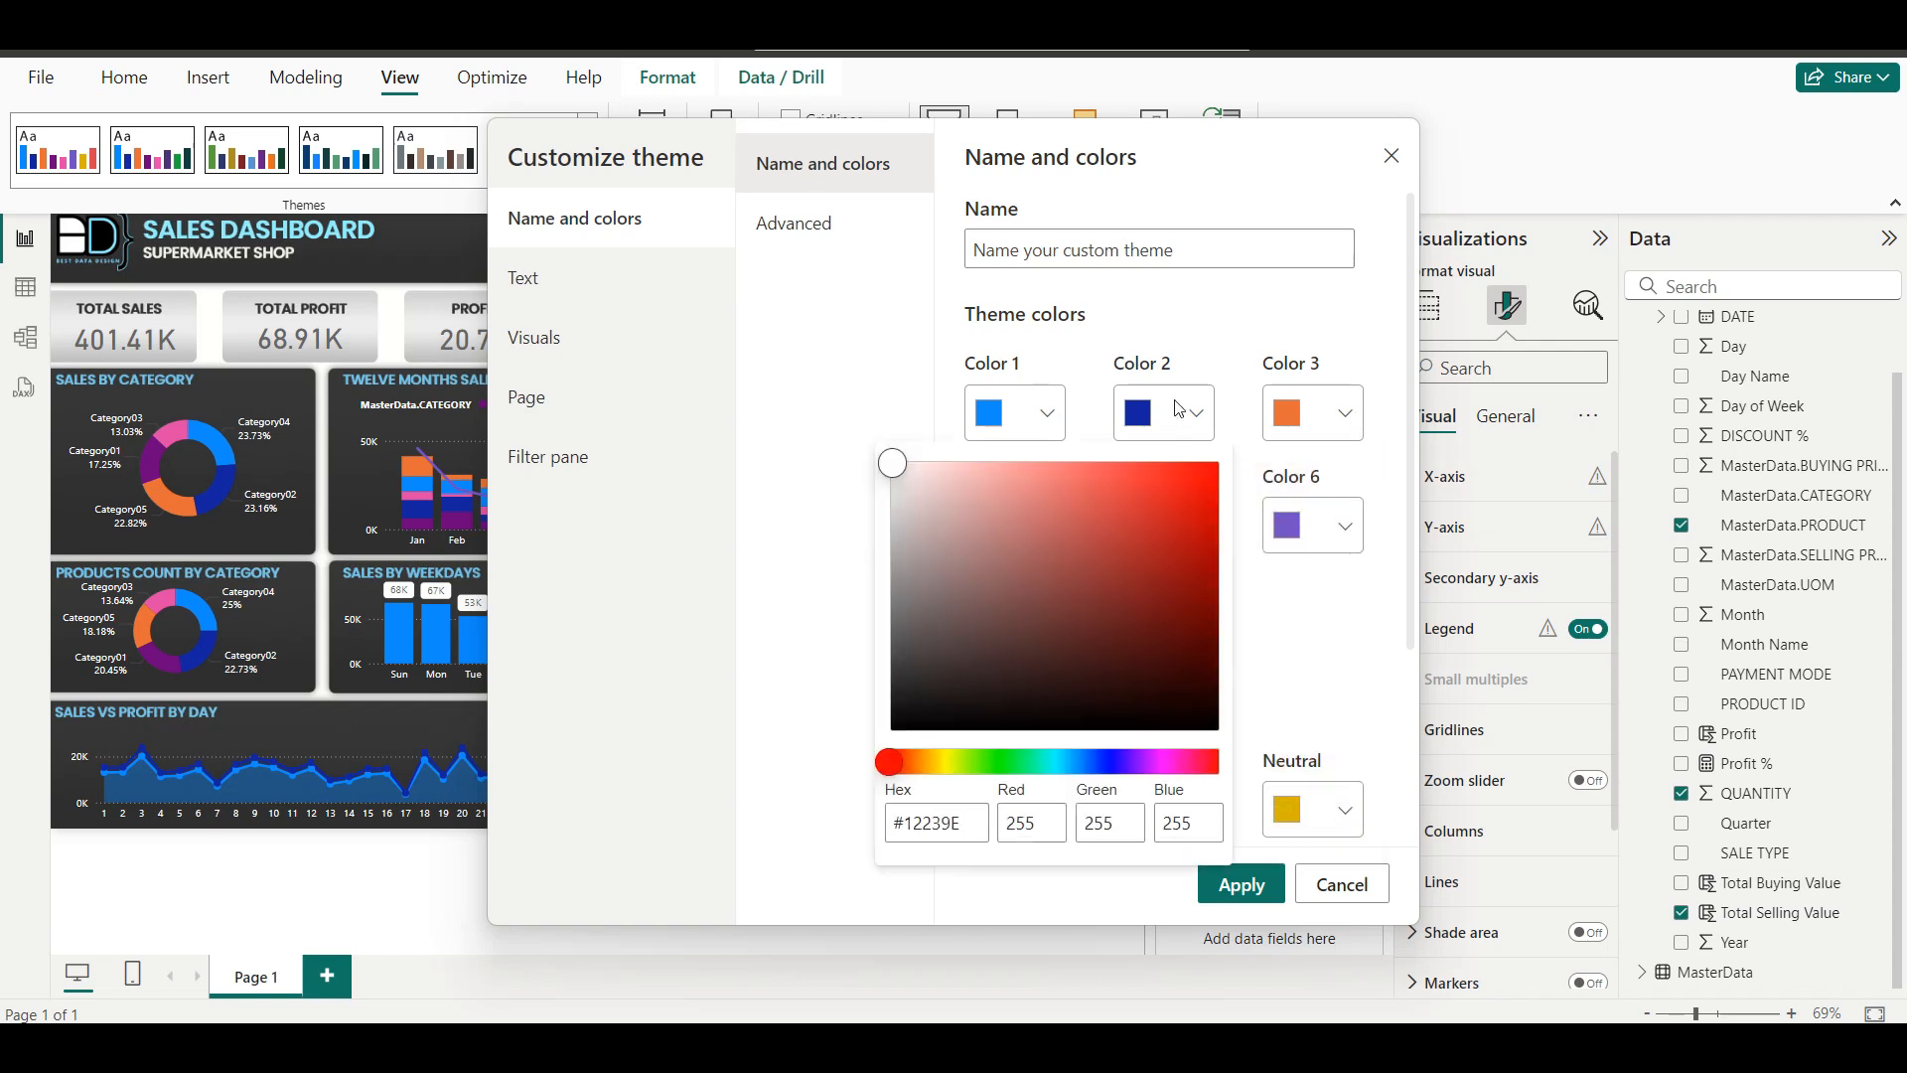
pyautogui.moveTo(972, 822); pyautogui.dragTo(778, 819)
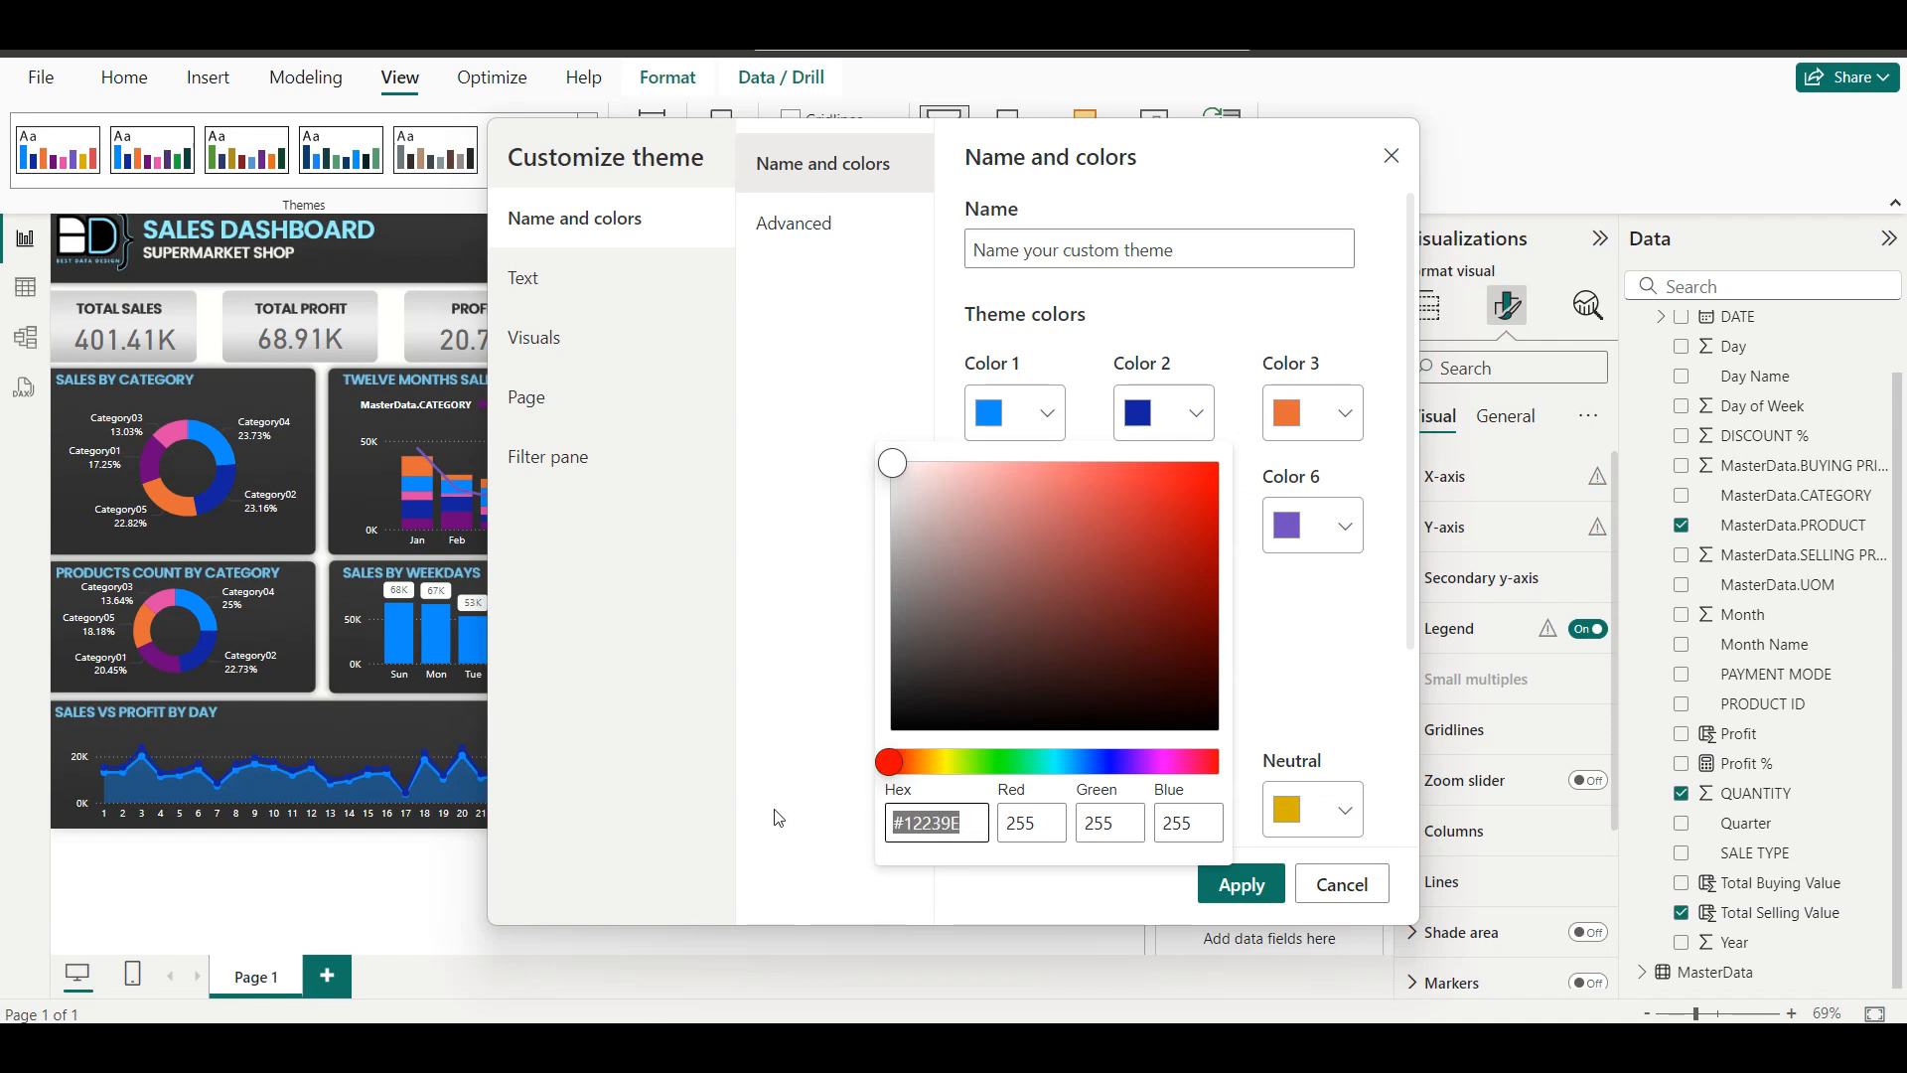
pyautogui.hotkey('ctrl', 'v')
pyautogui.click(1318, 401)
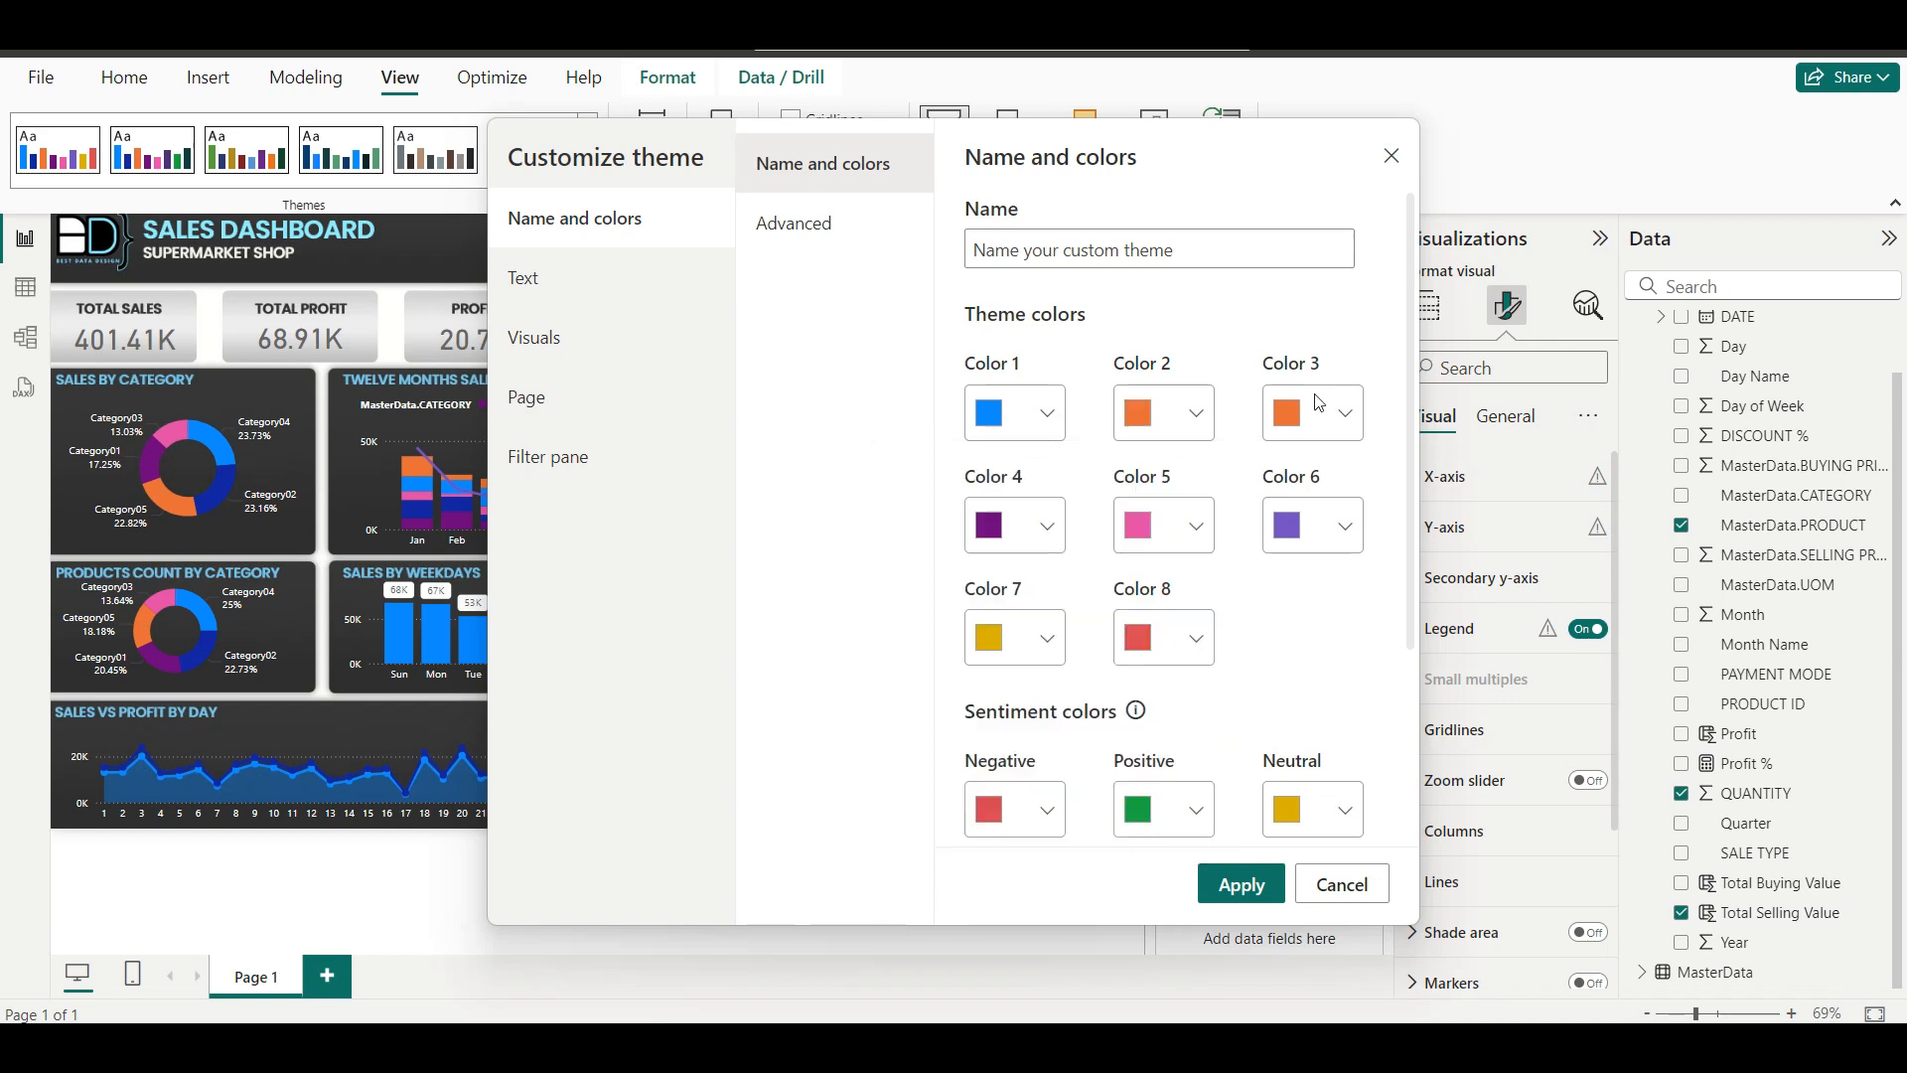
# Set theme Color 3 to light blue #7AC8E7 and apply the customized theme to the report.
pyautogui.click(1318, 401)
pyautogui.moveTo(1113, 824); pyautogui.dragTo(1053, 829)
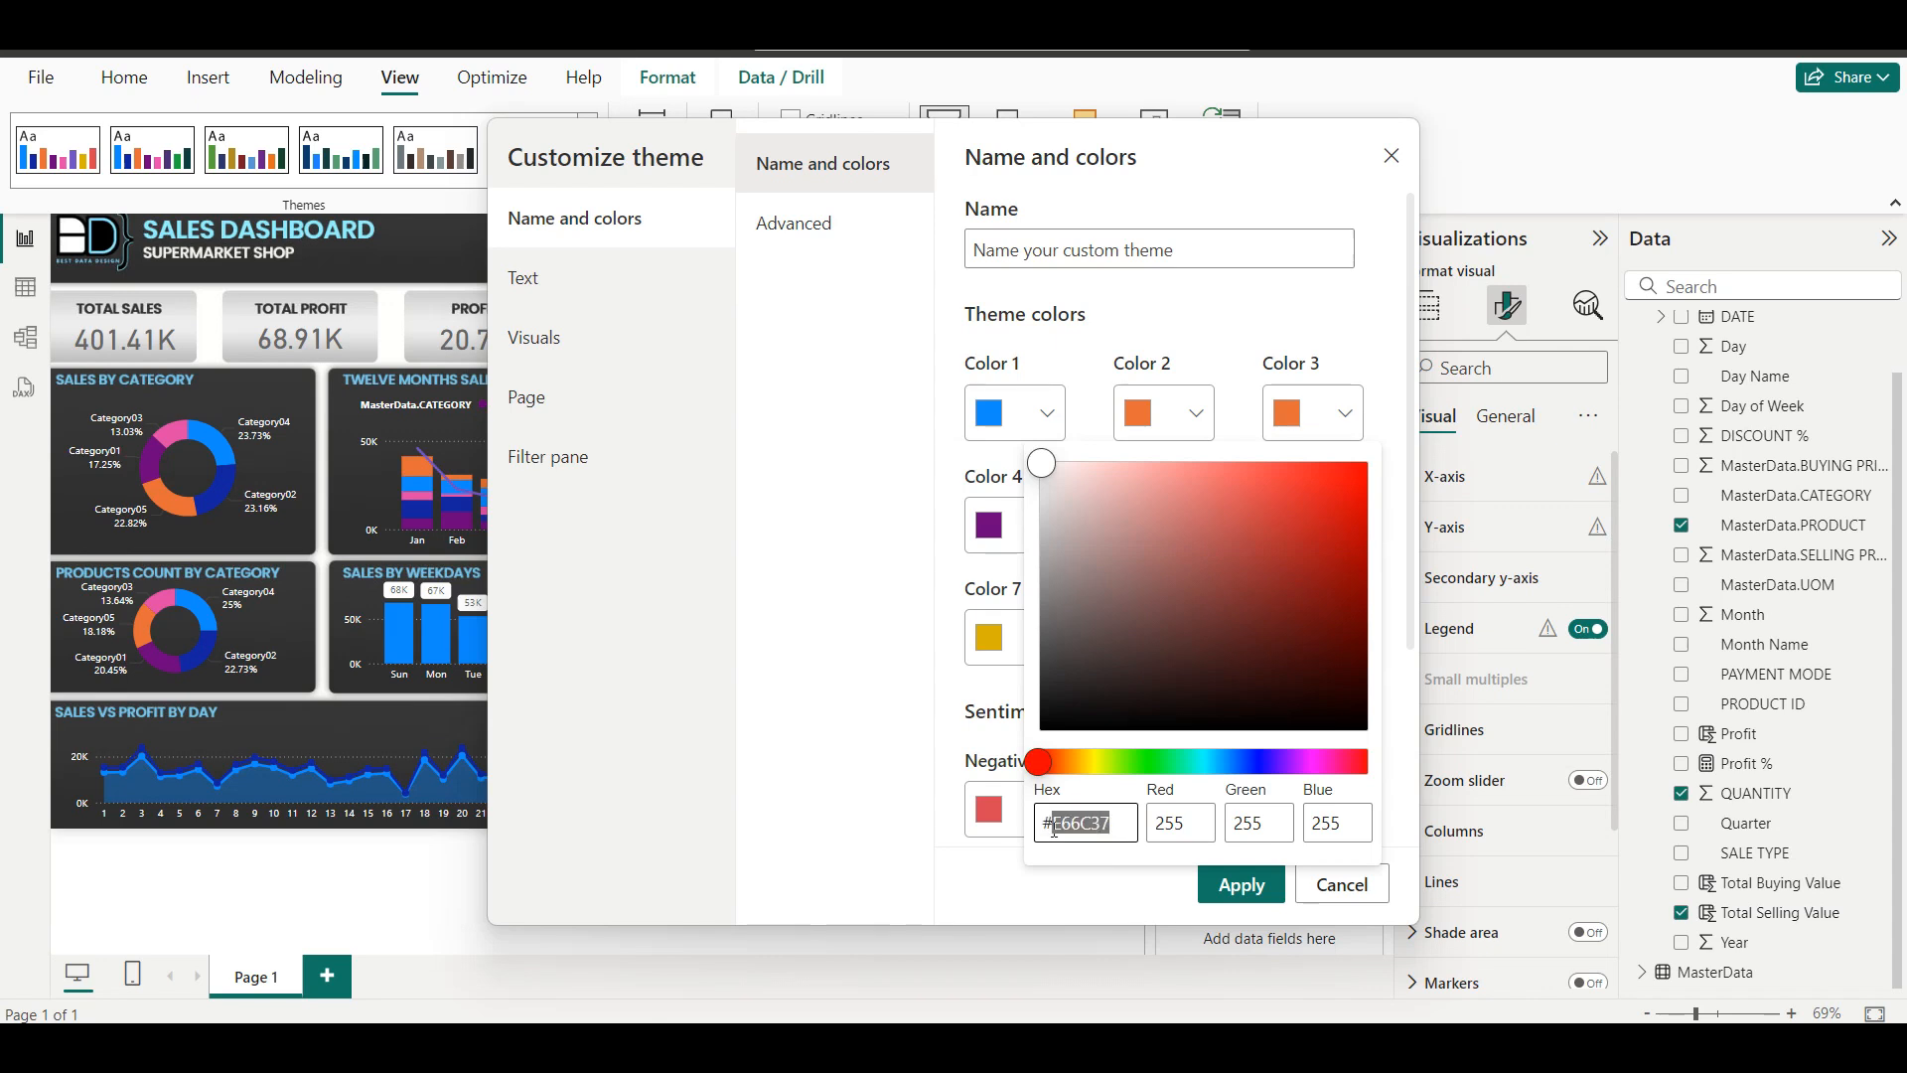
pyautogui.write('7a')
pyautogui.write('c8e7')
pyautogui.click(1138, 899)
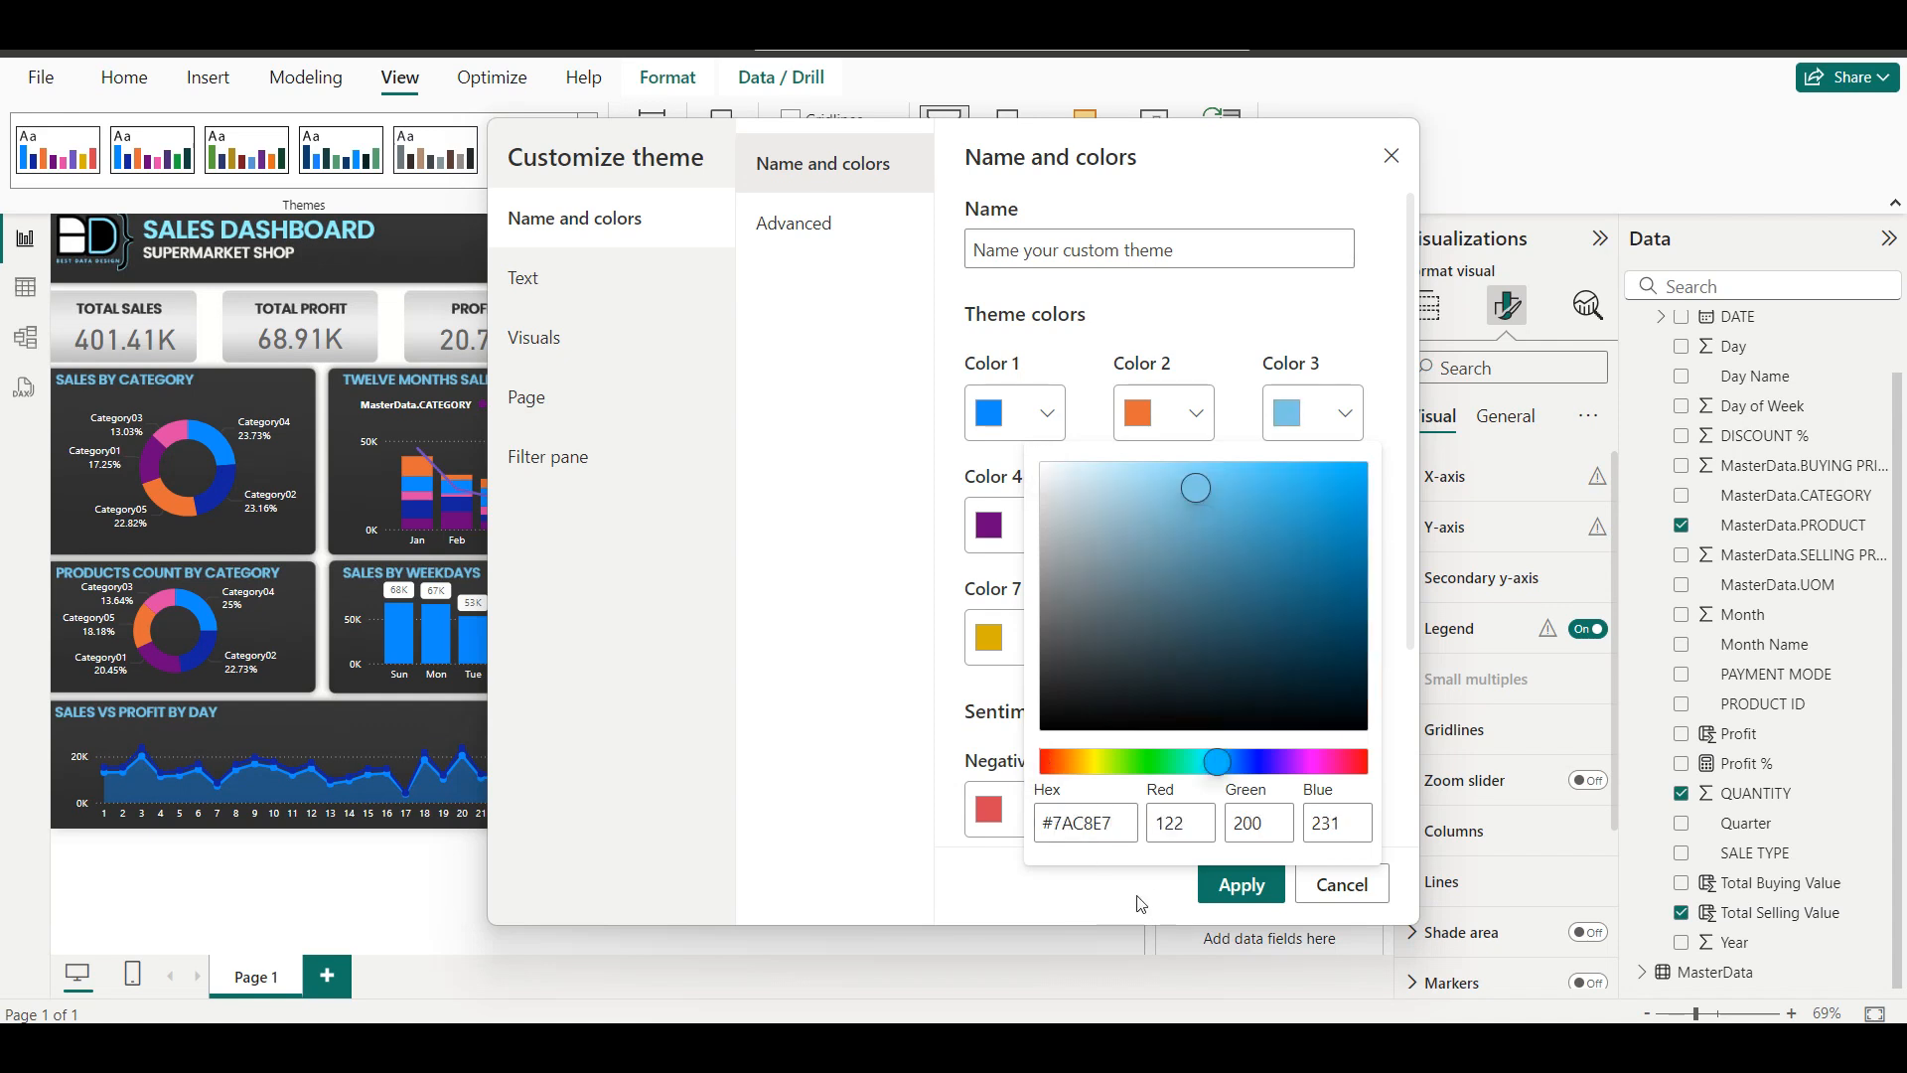
pyautogui.click(1240, 884)
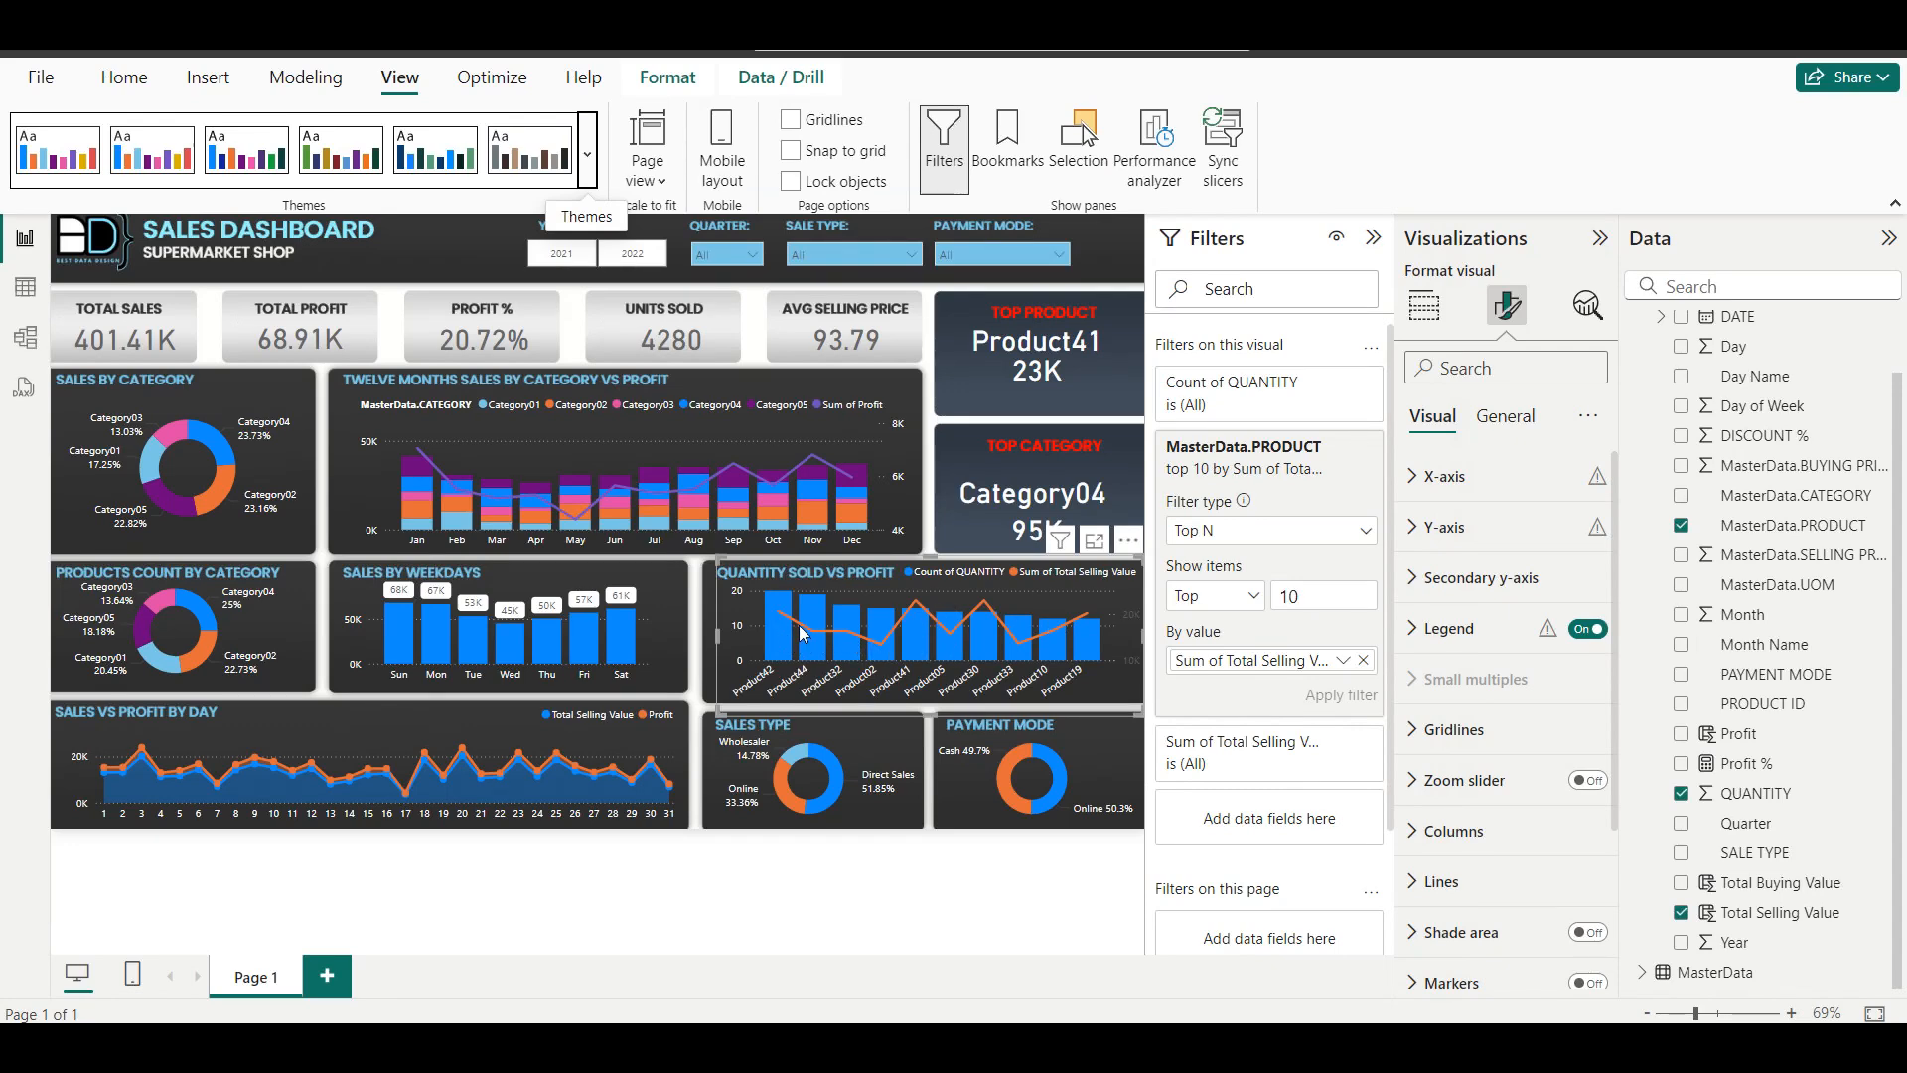
# Deselect the QUANTITY SOLD VS PROFIT chart and collapse the Filters pane to give the dashboard more room.
pyautogui.moveTo(803, 634)
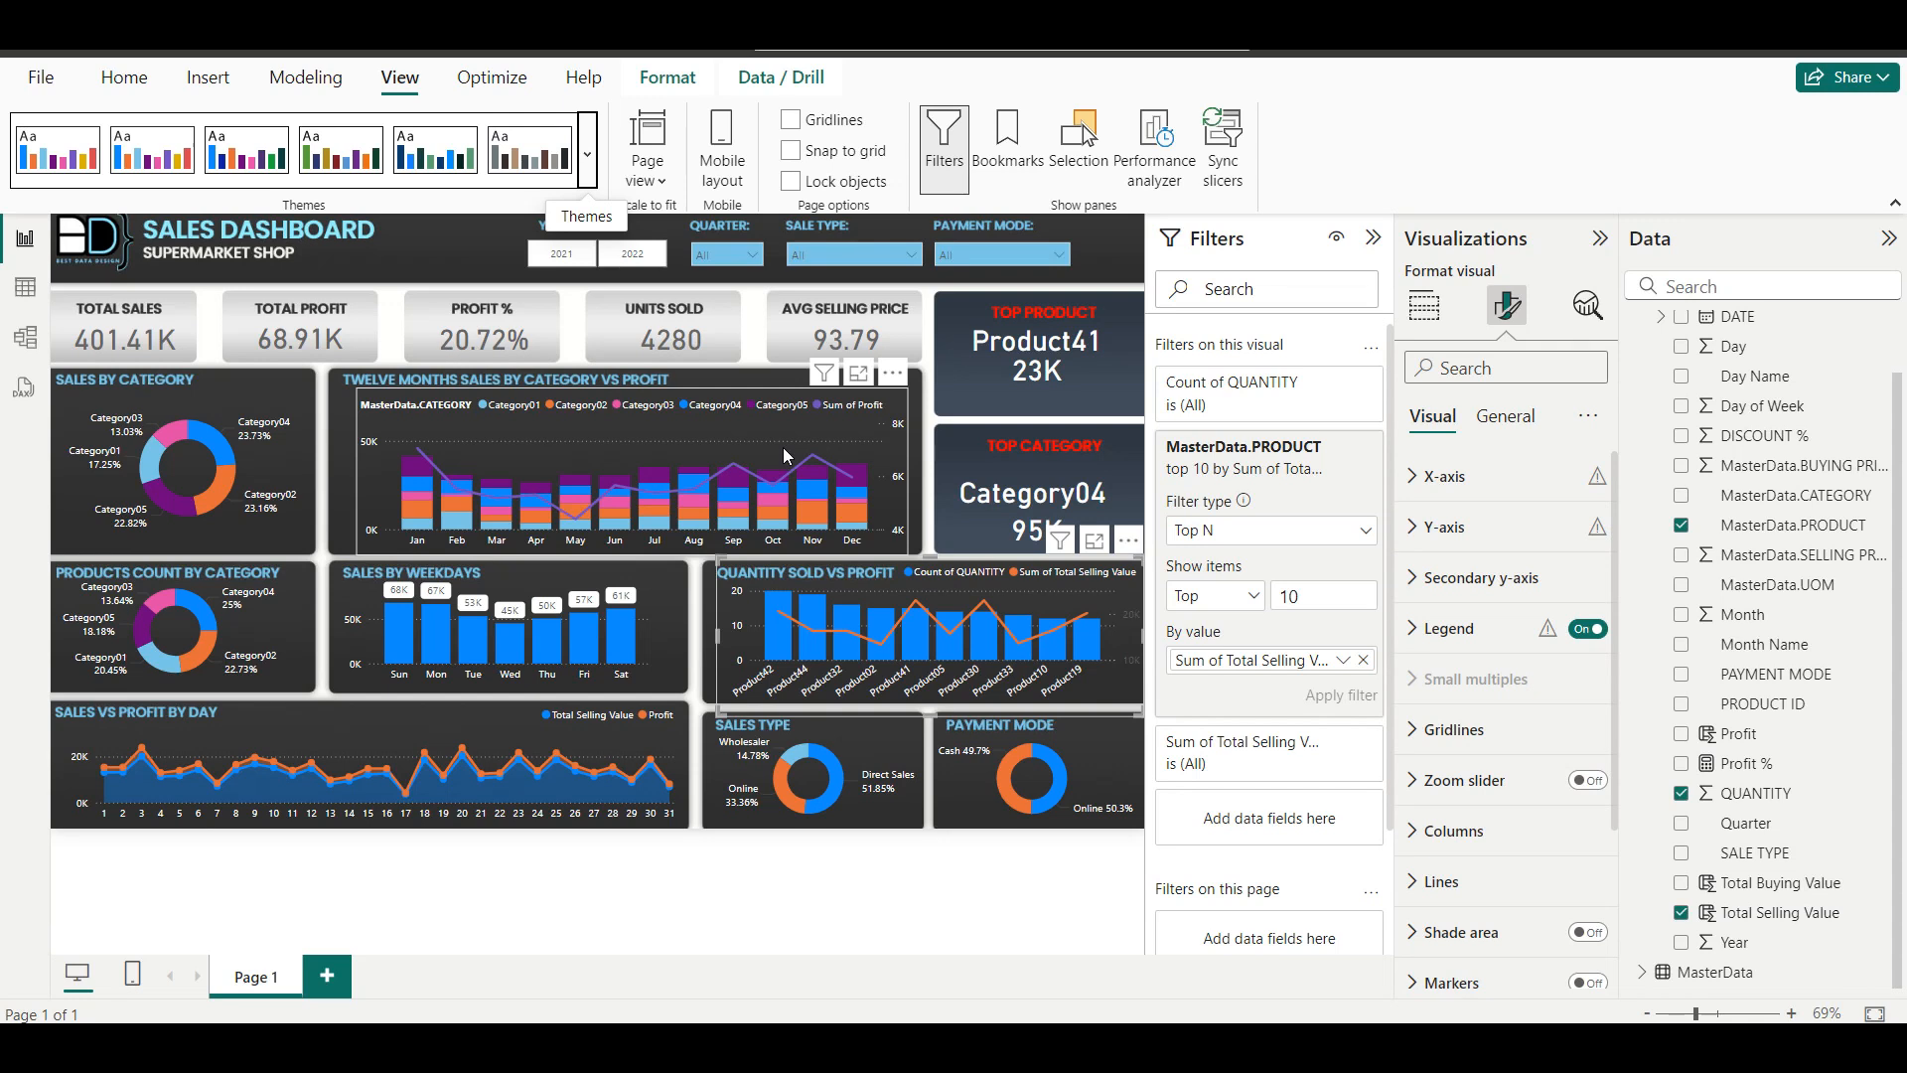
pyautogui.click(696, 618)
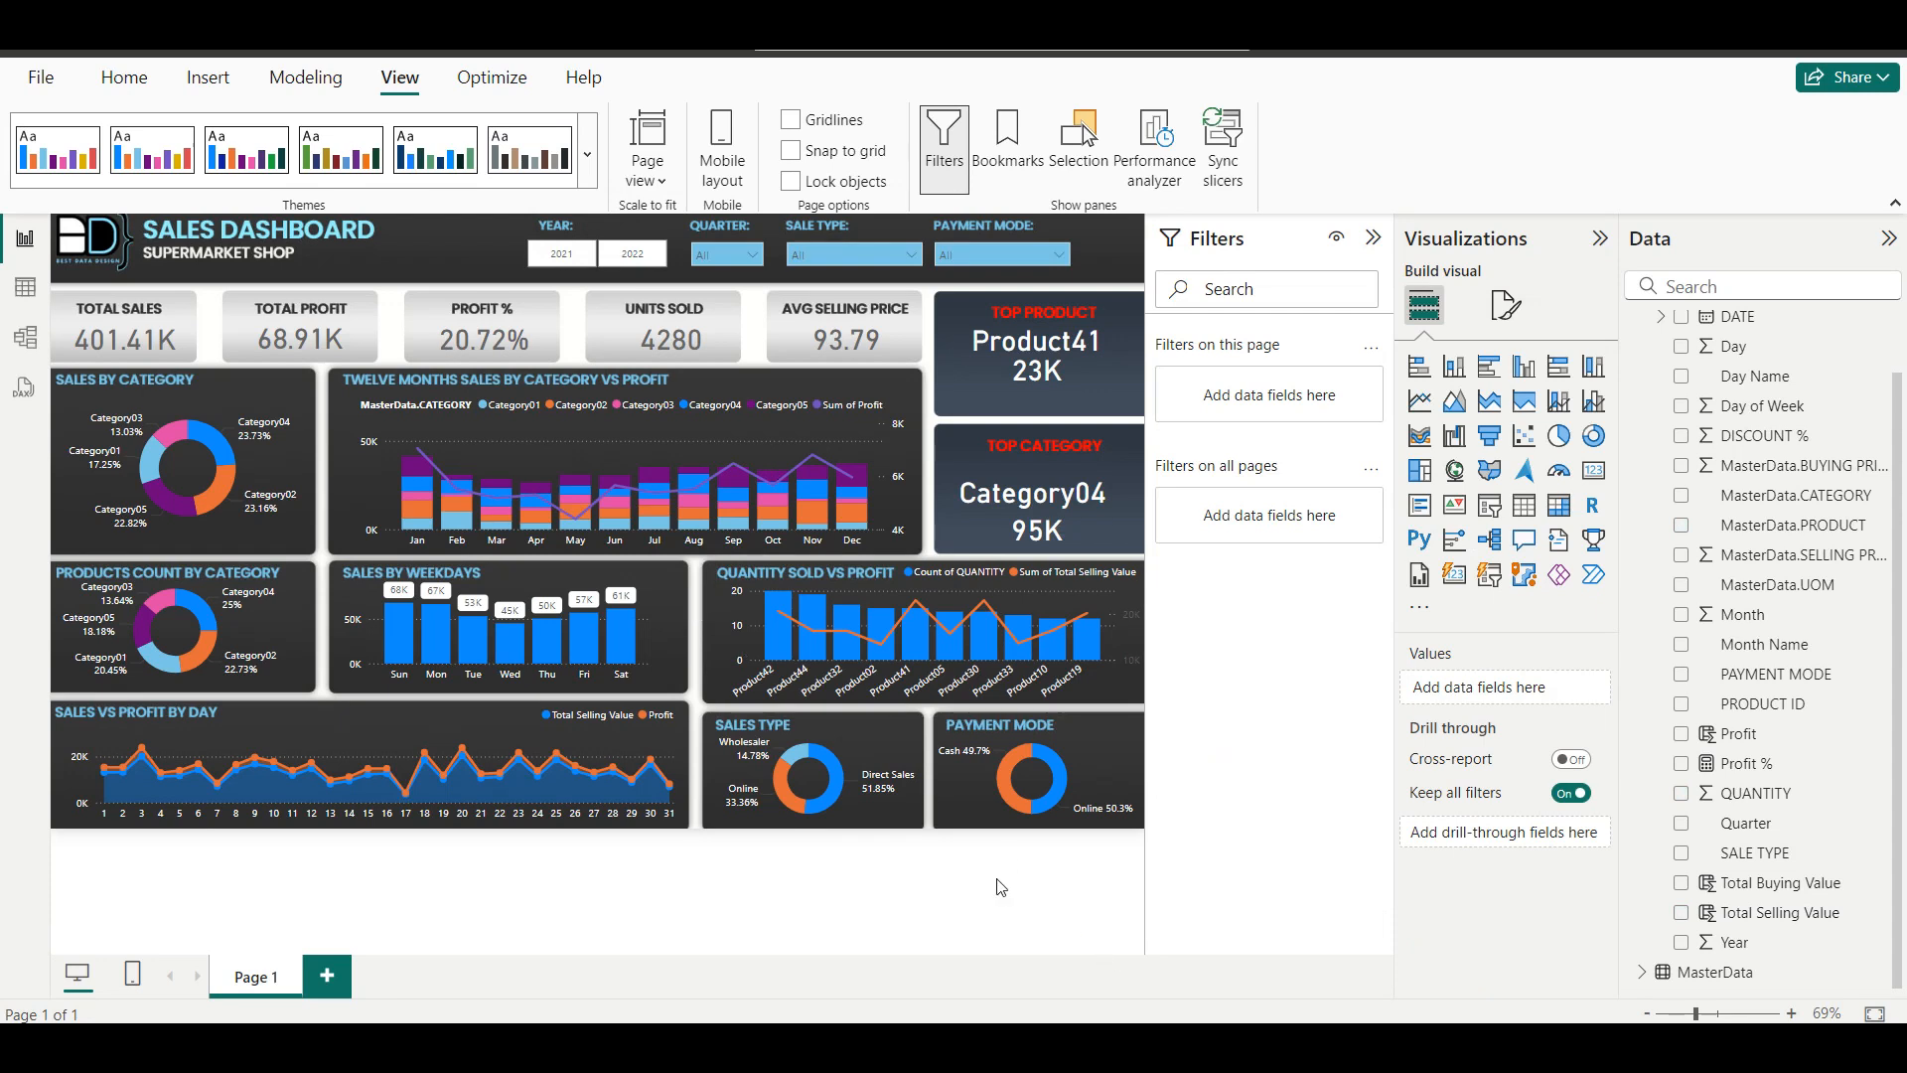
pyautogui.click(1384, 242)
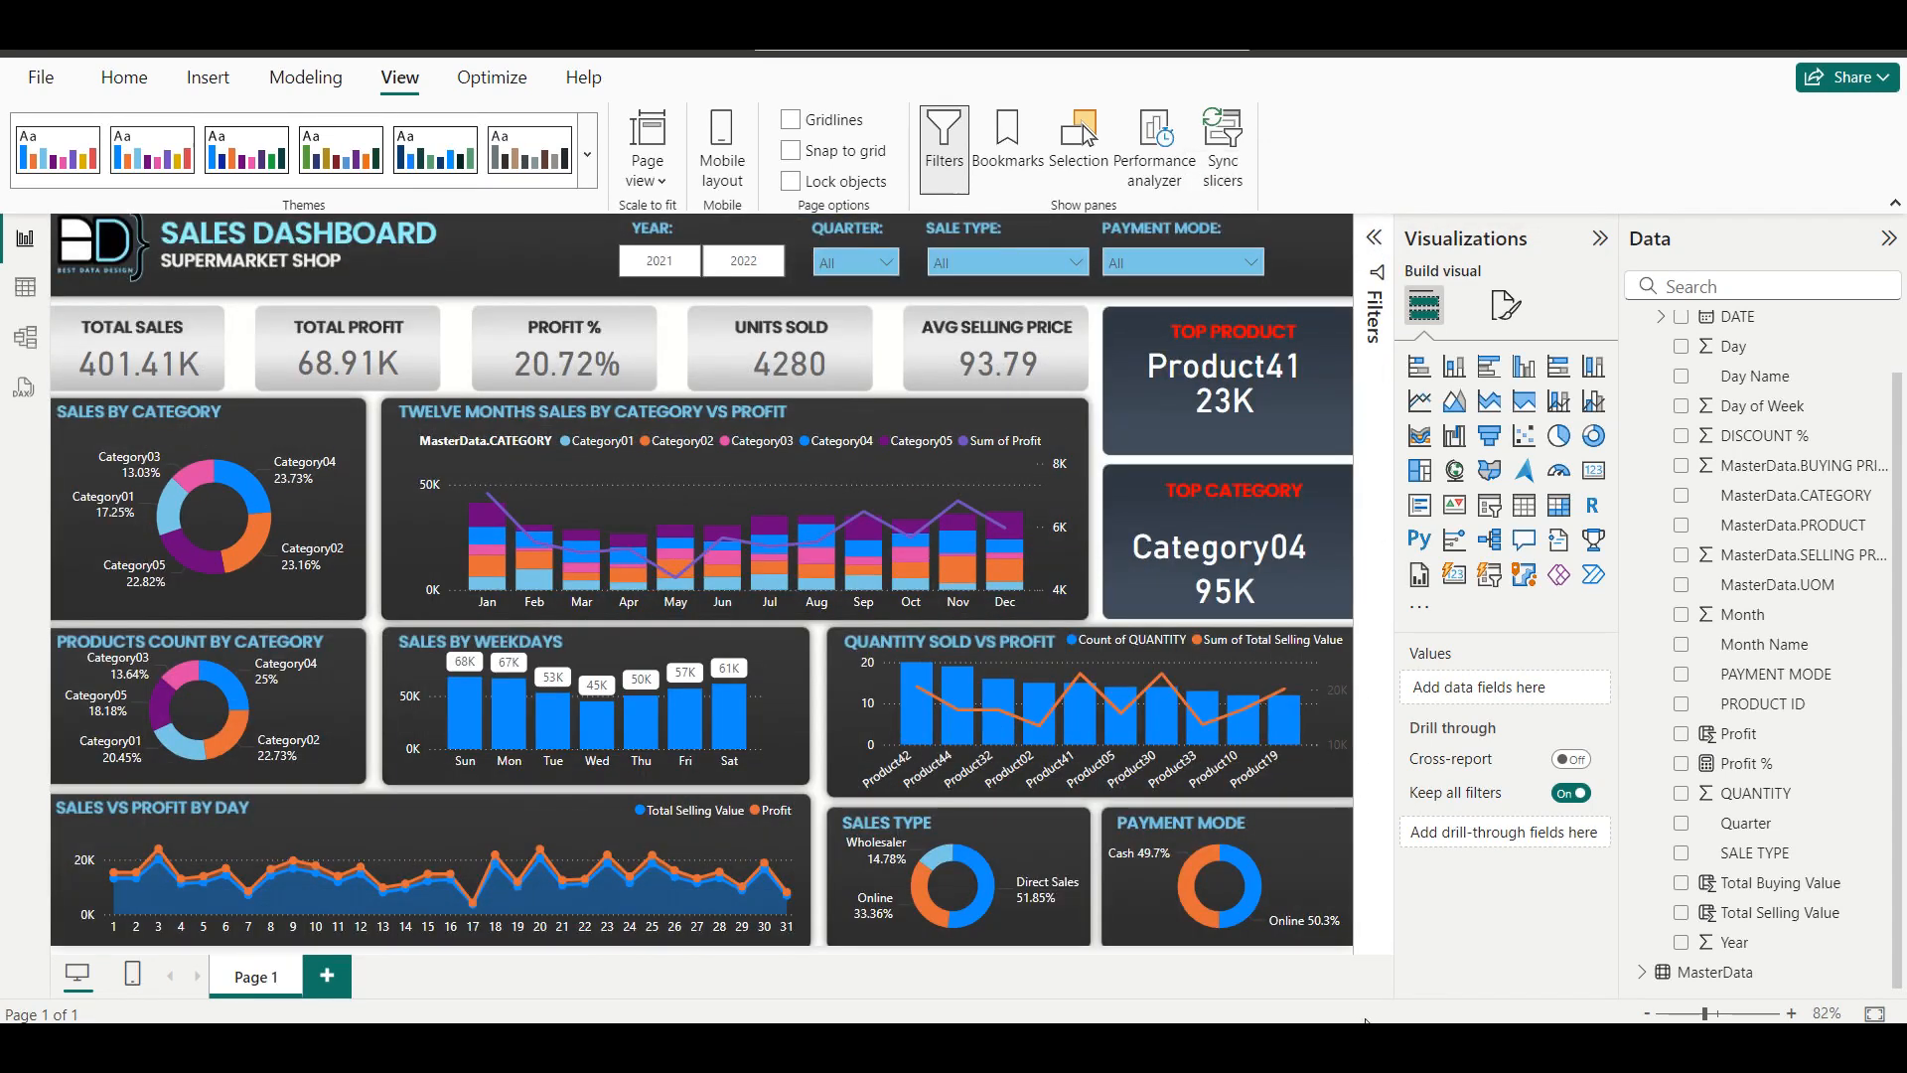